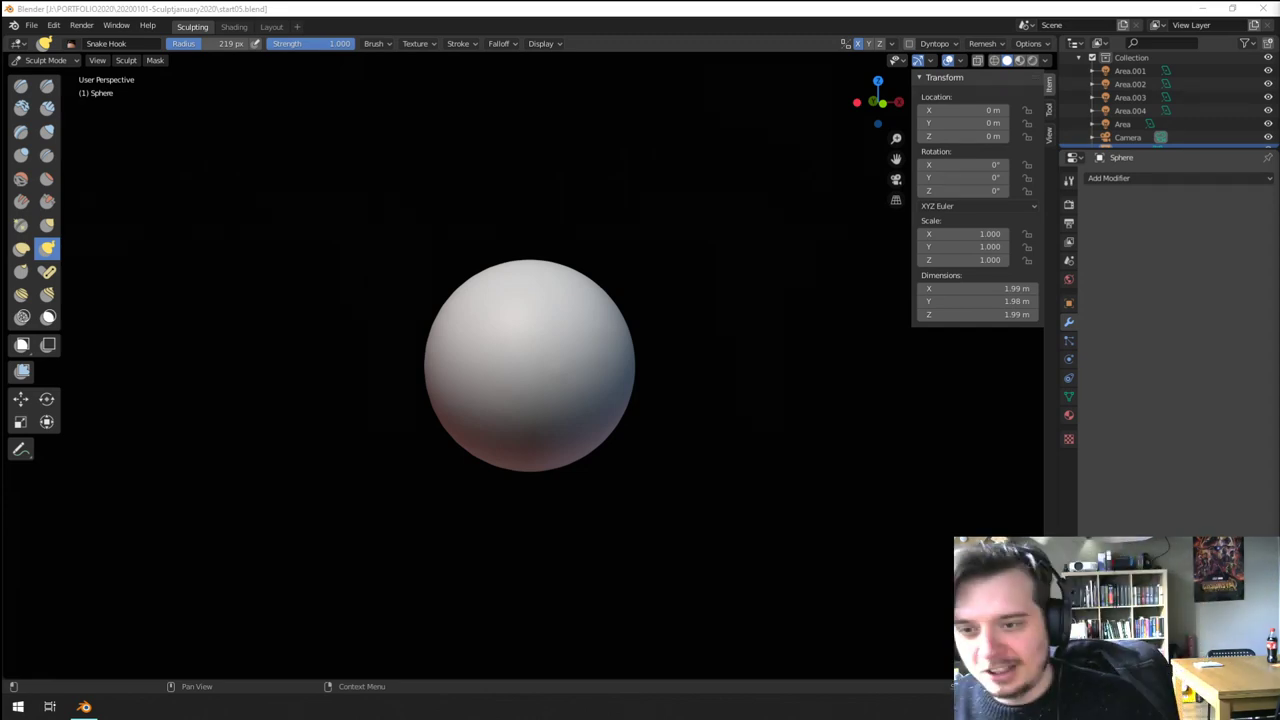
click(21, 155)
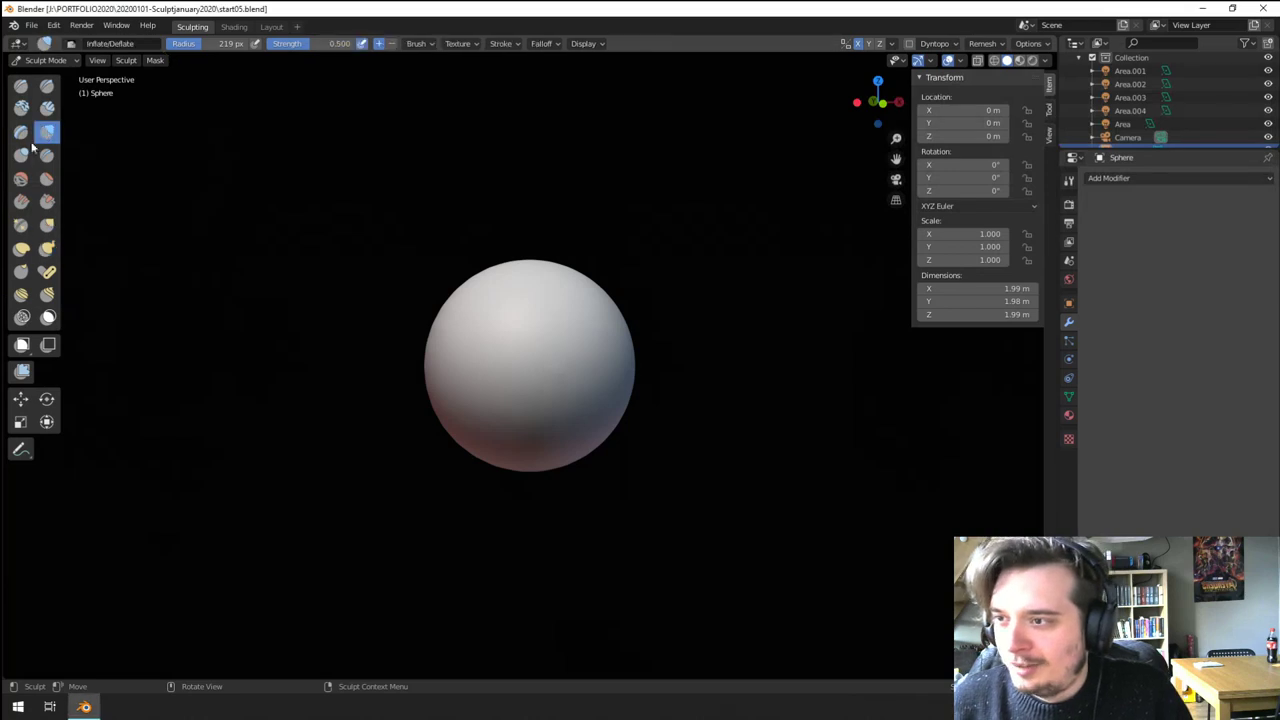
click(982, 43)
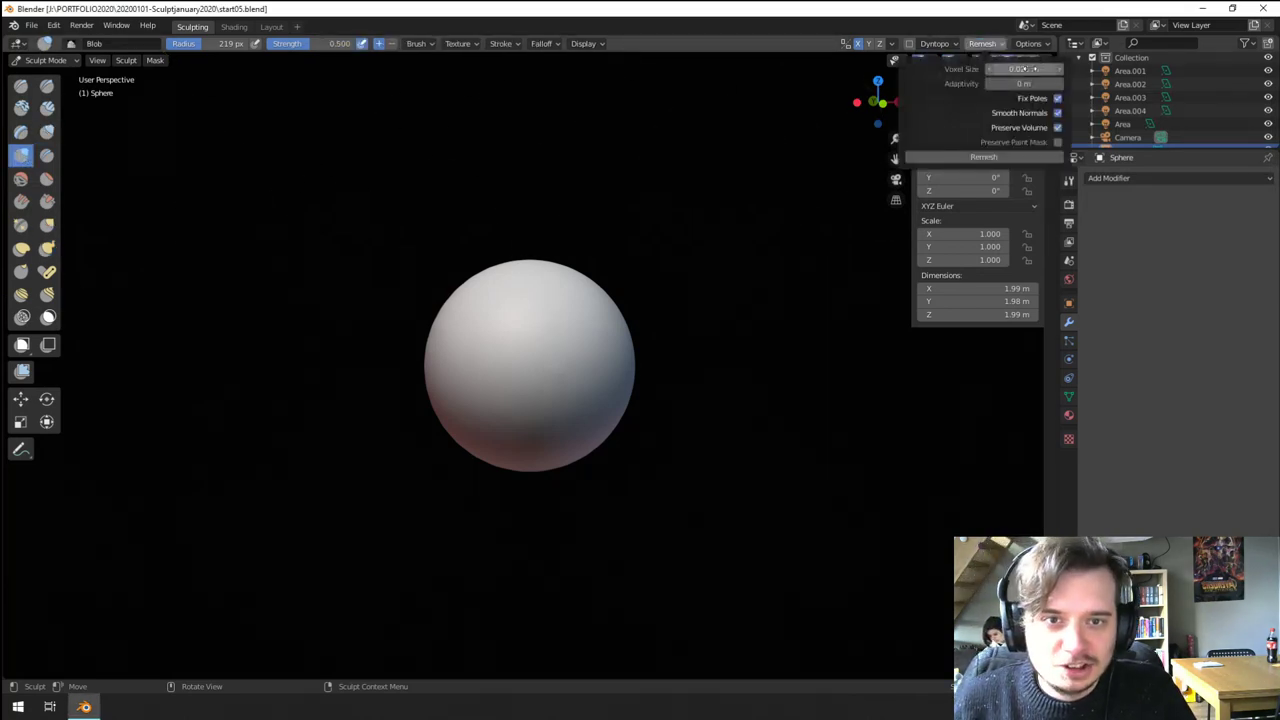
key(f)
ctrl+middle_drag(490, 405, 494, 366)
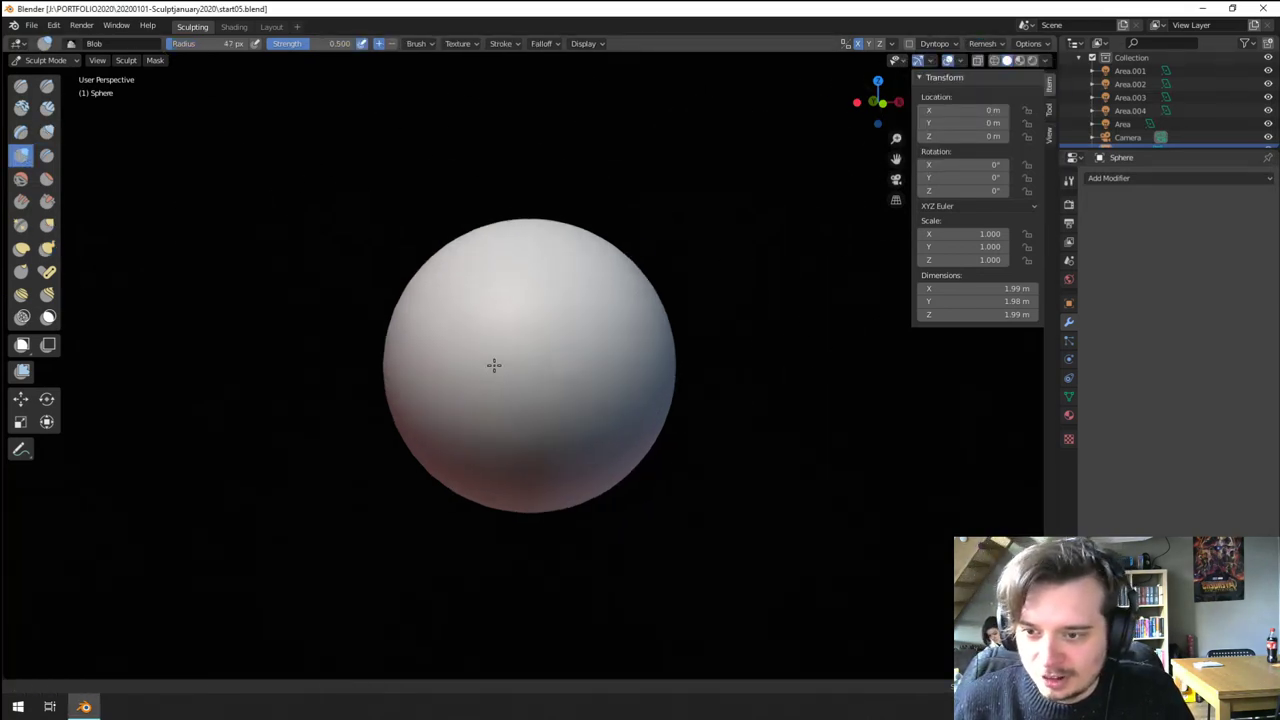
key(KP_1)
middle_drag(519, 292, 470, 408)
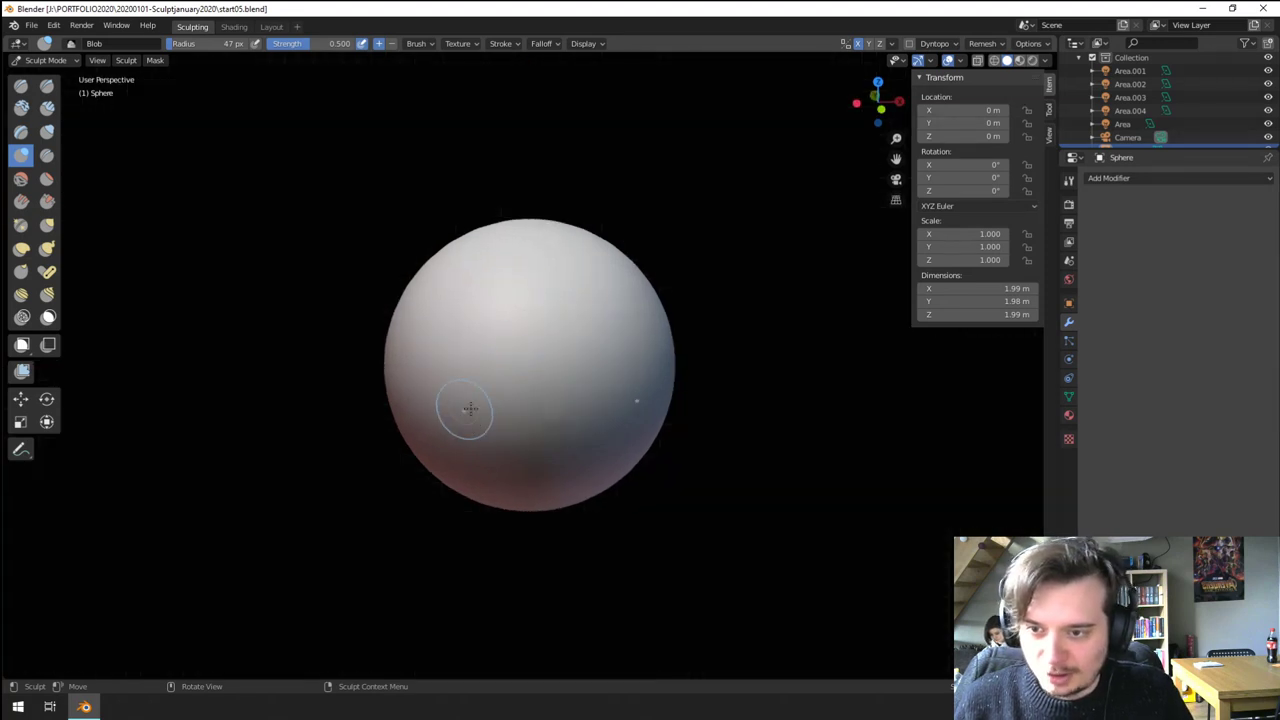
- Pull a snout-like protrusion out of the sphere's side with the Snake Hook brush, enlarging the brush radius to 246 px
click(47, 248)
key(f)
click(692, 437)
drag(602, 376, 620, 389)
middle_drag(620, 389, 690, 405)
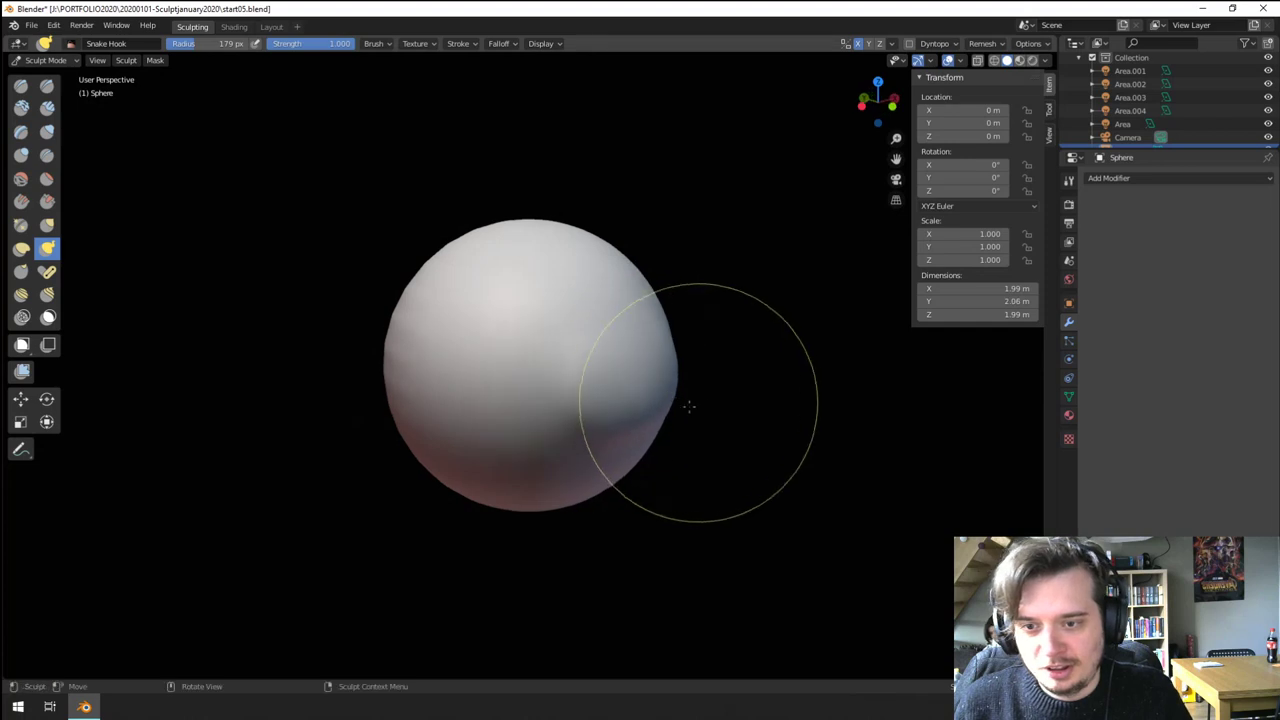
key(f)
click(665, 402)
drag(664, 401, 706, 410)
key(f)
click(772, 403)
drag(604, 402, 656, 424)
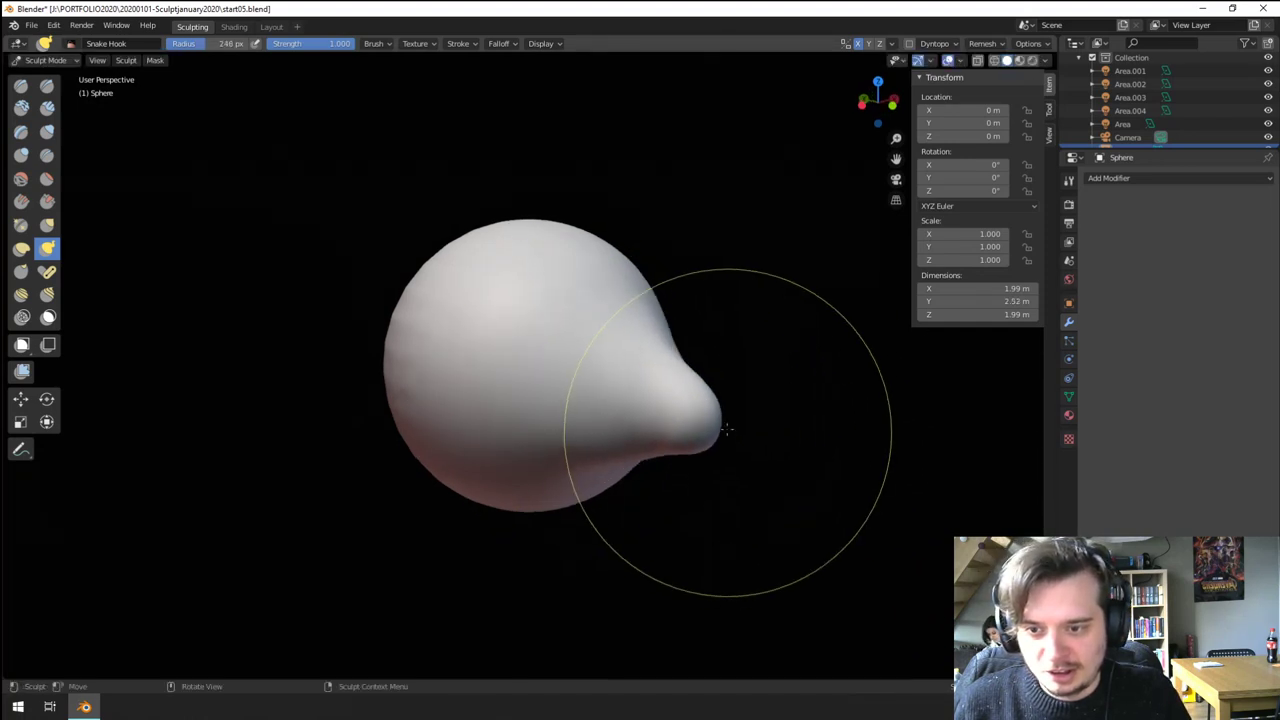
- Lengthen the snout with a further Snake Hook stroke along its direction
ctrl+middle_drag(641, 398, 648, 505)
middle_drag(650, 470, 669, 466)
key(f)
click(738, 442)
key(f)
click(682, 406)
drag(571, 390, 624, 398)
- Pull a symmetrical pair of ear-like horns out of the sides of the head with the Snake Hook brush at 179 px radius
mouse_move(583, 352)
middle_down()
mouse_move(603, 349)
mouse_move(392, 332)
middle_up()
key(f)
click(560, 322)
drag(484, 332, 416, 300)
middle_drag(422, 298, 497, 296)
key(f)
click(523, 327)
drag(523, 327, 471, 323)
middle_drag(471, 323, 408, 327)
drag(429, 353, 438, 338)
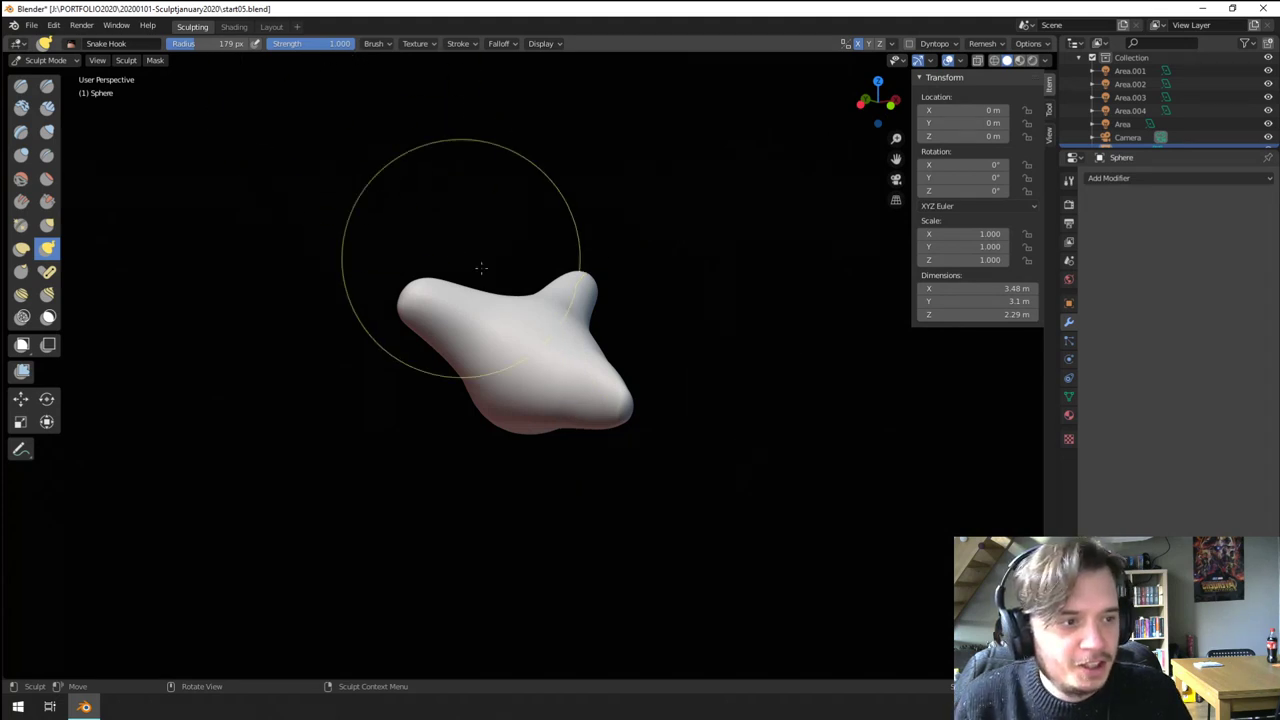
- Nudge the tip of the snout slightly upward with the Grab brush
middle_drag(560, 325, 570, 258)
middle_drag(512, 288, 503, 335)
key(g)
key(f)
click(468, 379)
middle_drag(472, 378, 563, 359)
key(f)
click(663, 349)
drag(677, 356, 679, 343)
- Adjust the lower part of the head with the Grab brush at 188 px radius
mouse_move(678, 344)
middle_down()
mouse_move(657, 346)
mouse_move(620, 384)
middle_up()
key(f)
click(640, 386)
drag(507, 399, 514, 412)
middle_drag(516, 414, 494, 518)
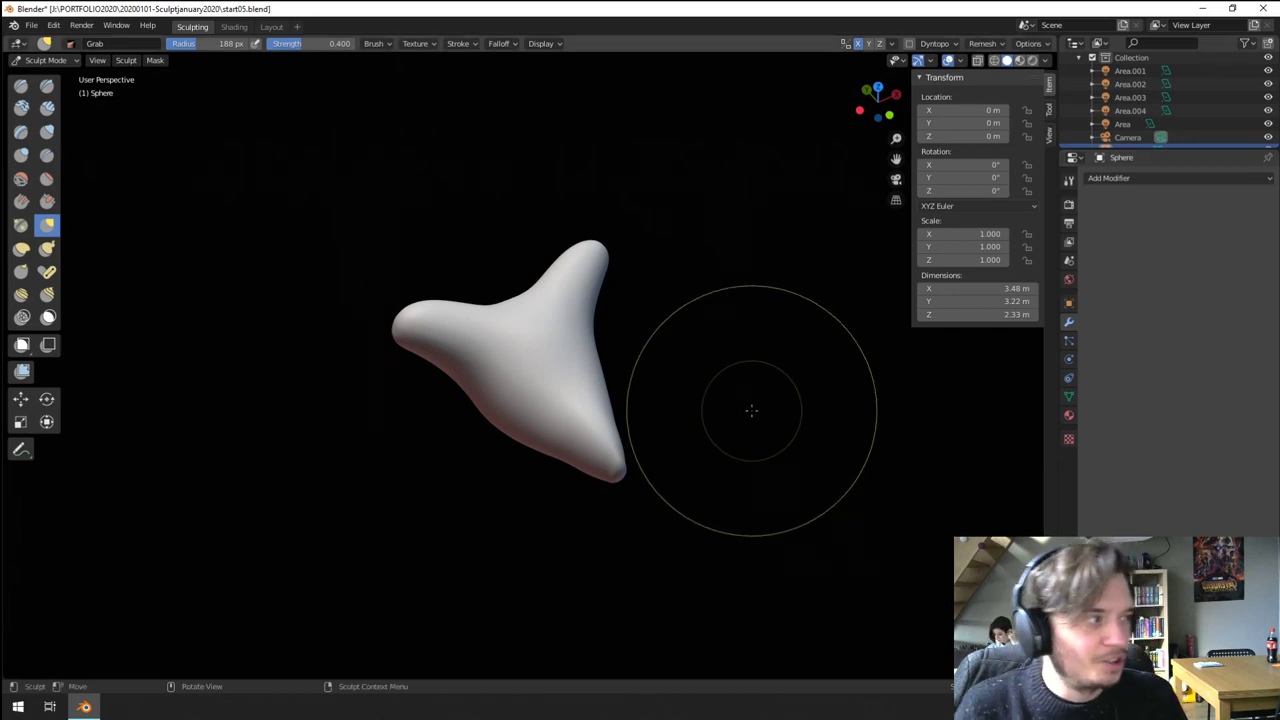
- Pull the rear underside of the head downward with the Grab brush at 194 px radius
mouse_move(580, 387)
middle_down()
mouse_move(620, 320)
mouse_move(587, 323)
middle_up()
mouse_move(587, 323)
ctrl+middle_down()
mouse_move(560, 350)
mouse_move(580, 388)
ctrl+middle_up()
key(bracketright)
key(bracketright)
key(bracketright)
key(bracketleft)
key(bracketleft)
key(bracketleft)
key(bracketleft)
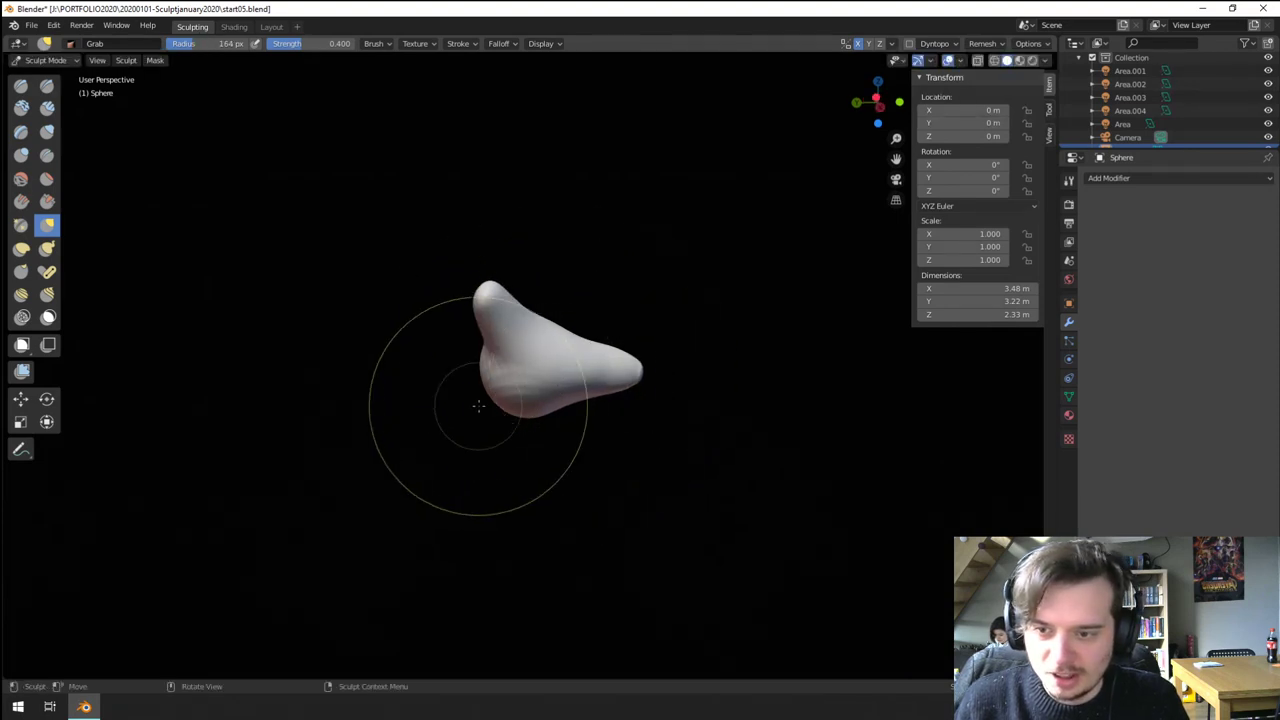
key(f)
click(518, 400)
mouse_move(514, 398)
mouse_down()
mouse_move(457, 500)
mouse_move(476, 468)
mouse_up()
- Preview the head in Rendered shading, then return the viewport to Solid shading
key(z)
click(481, 370)
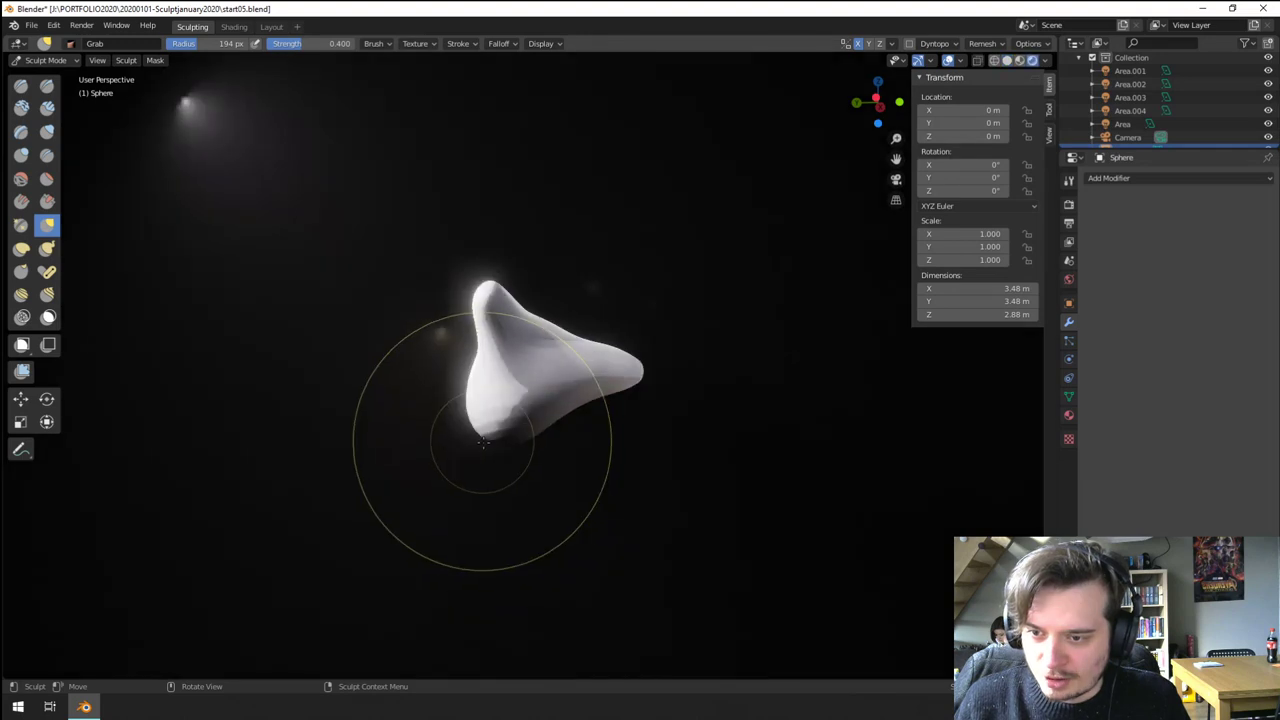
key(z)
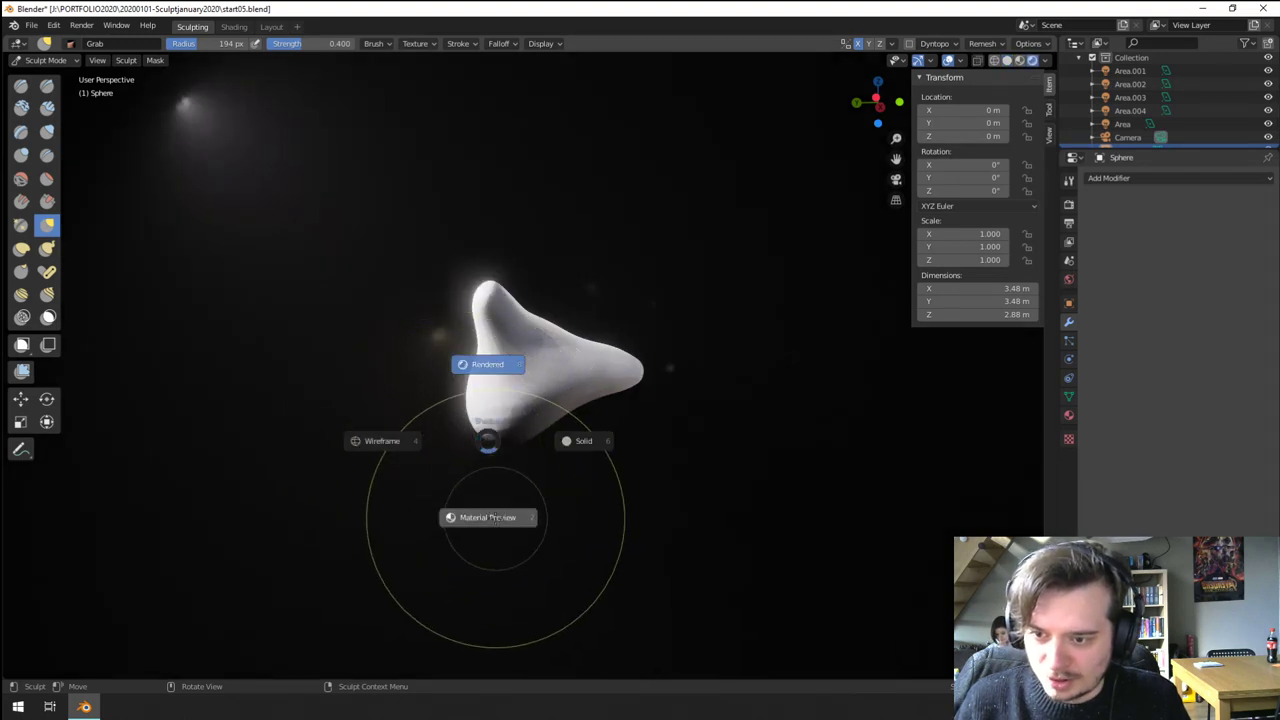
click(590, 436)
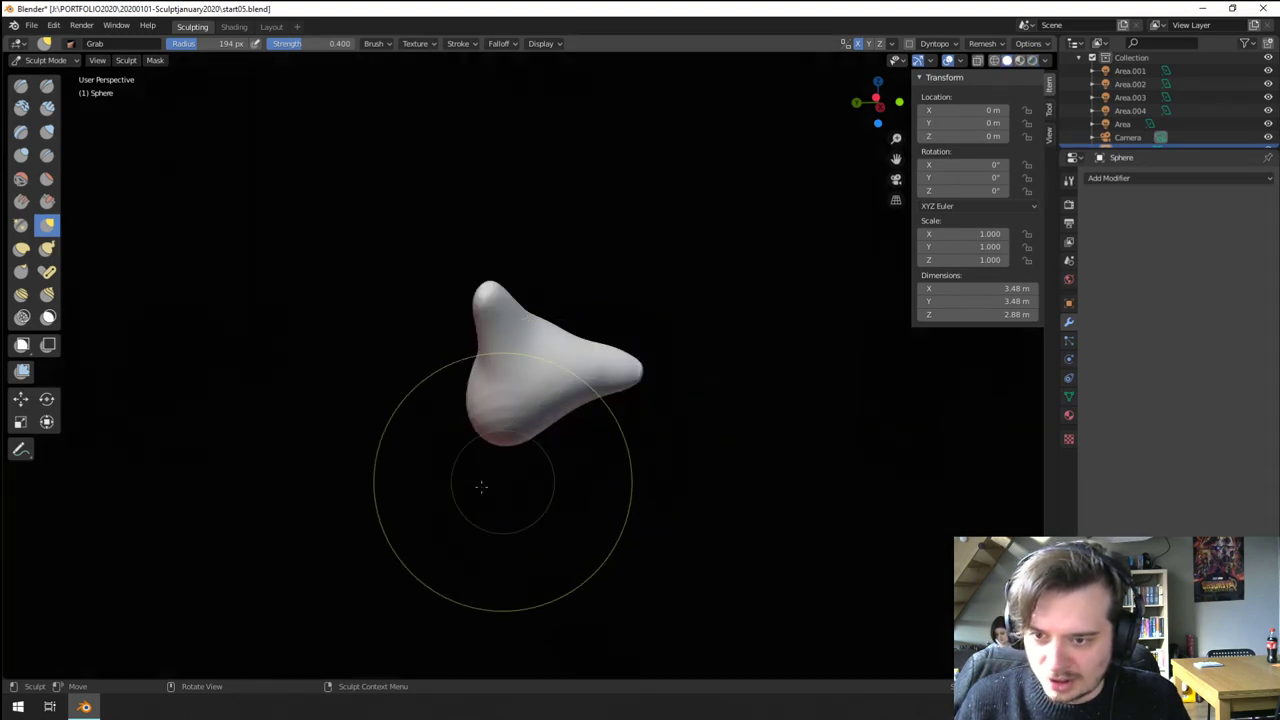
- Stretch the underside of the head straight down into a long neck with the Snake Hook brush
click(47, 248)
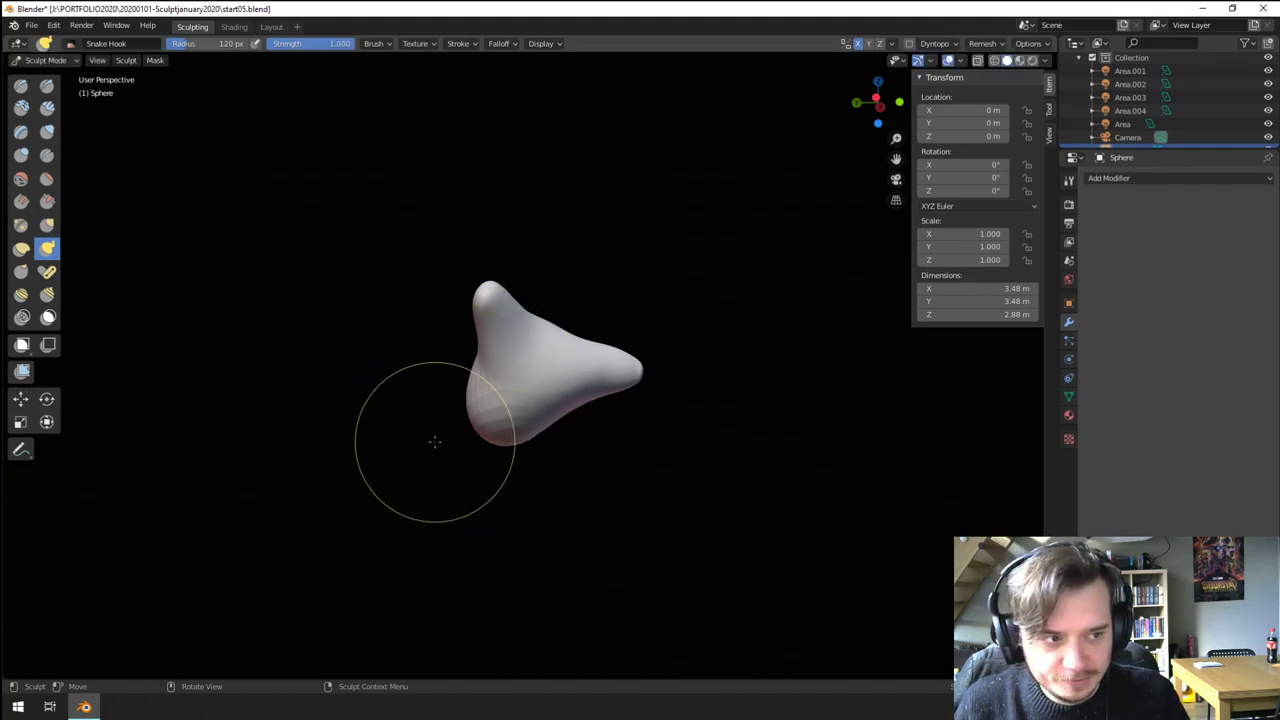
key(f)
click(484, 436)
key(f)
click(500, 428)
mouse_move(496, 428)
mouse_down()
mouse_move(440, 519)
mouse_move(484, 543)
mouse_up()
- Extend and shape the lower end of the neck into a torso with the Snake Hook brush at 239 px radius
key(f)
click(466, 487)
middle_drag(484, 543, 417, 540)
key(f)
click(416, 549)
drag(484, 538, 502, 556)
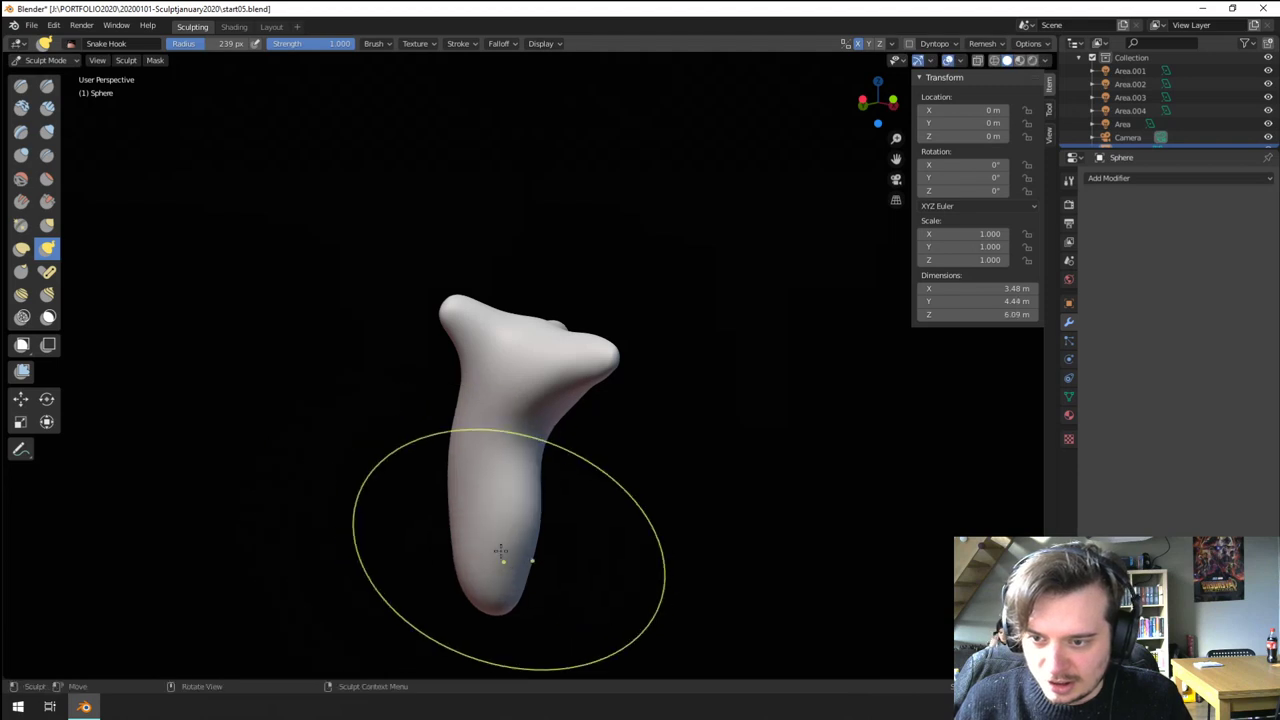
middle_drag(502, 556, 458, 544)
drag(493, 532, 480, 535)
middle_drag(480, 535, 540, 536)
- Pull the lower end of the torso forward into a rounded belly with the Snake Hook brush
key(f)
click(490, 546)
key(f)
mouse_move(492, 558)
mouse_down()
mouse_move(534, 564)
mouse_move(536, 594)
mouse_up()
click(560, 567)
middle_drag(483, 563, 429, 580)
- Pull the lower back of the torso outward and down with the Snake Hook brush at 165 px radius
key(f)
click(470, 537)
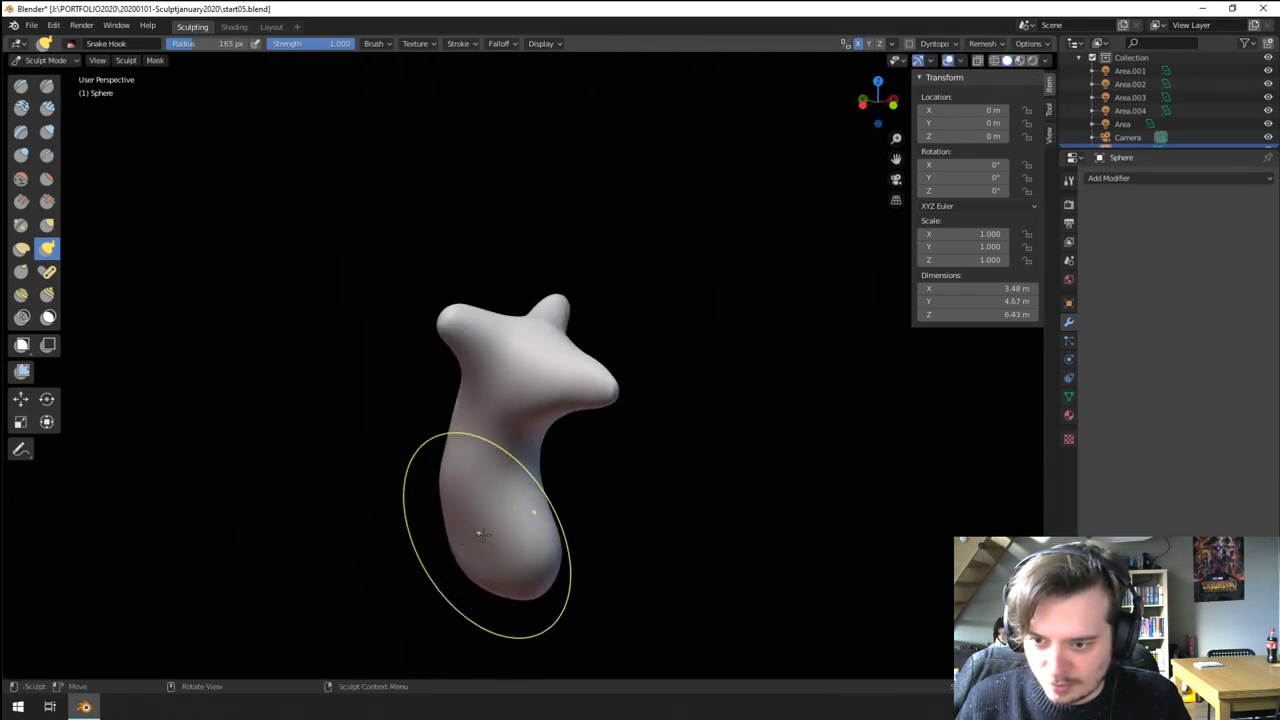
drag(477, 531, 455, 555)
middle_drag(450, 560, 432, 563)
drag(457, 560, 452, 575)
middle_drag(460, 570, 542, 543)
- Push the belly further forward with Snake Hook strokes at 152 px and 184 px radius
key(f)
click(526, 541)
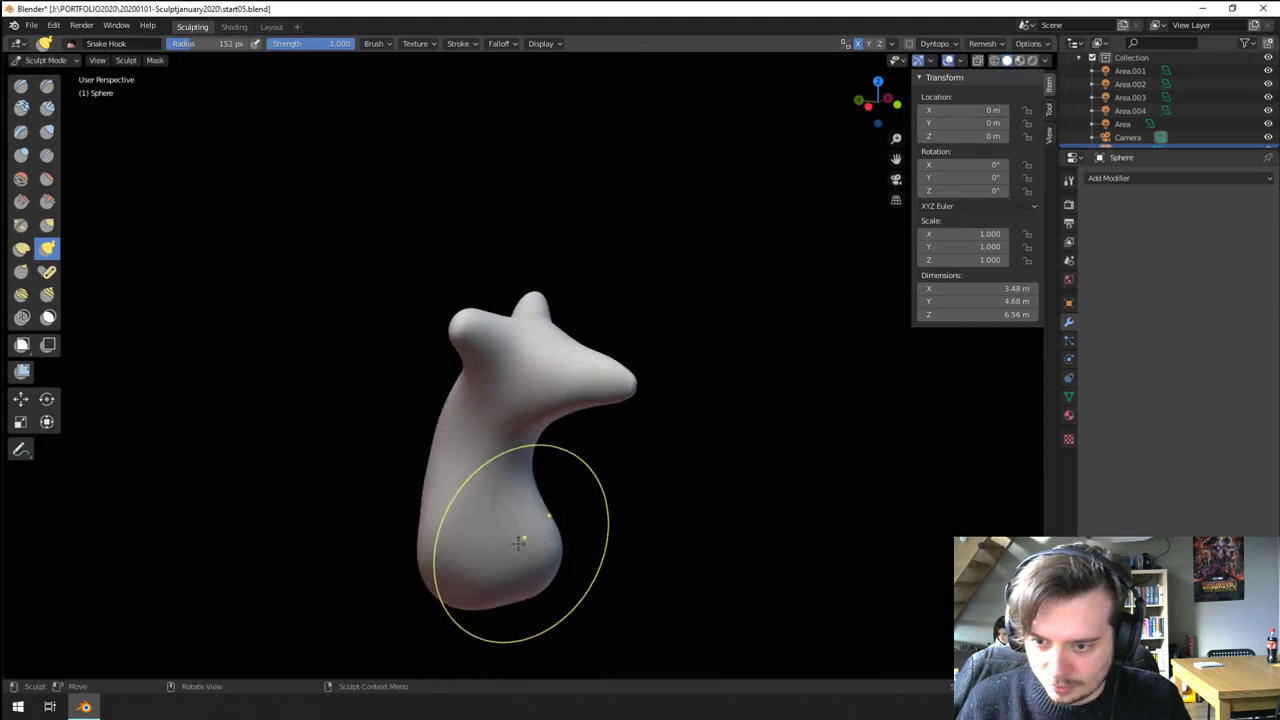
drag(523, 540, 535, 552)
mouse_move(535, 555)
middle_down()
mouse_move(567, 581)
mouse_move(604, 564)
middle_up()
key(f)
click(540, 558)
key(f)
click(551, 563)
drag(543, 557, 554, 563)
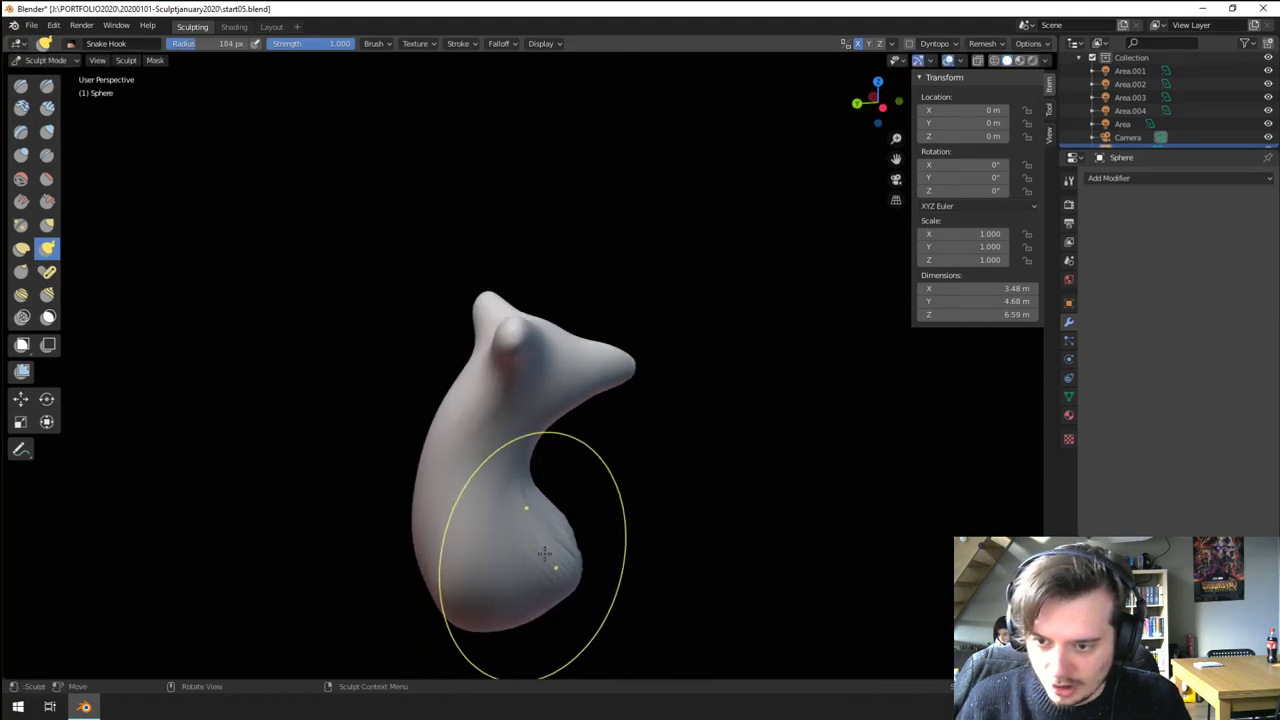
- Voxel-remesh the sculpt and smooth the stretched surface of the belly and lower torso
key(ctrl+r)
shift+drag(492, 598, 574, 500)
middle_drag(574, 484, 510, 494)
mouse_move(526, 496)
shift+mouse_down()
mouse_move(542, 602)
mouse_move(530, 585)
shift+mouse_up()
- Pull a symmetrical pair of legs down from the base of the torso with the Snake Hook brush
mouse_move(520, 550)
middle_down()
mouse_move(462, 500)
mouse_move(527, 387)
middle_up()
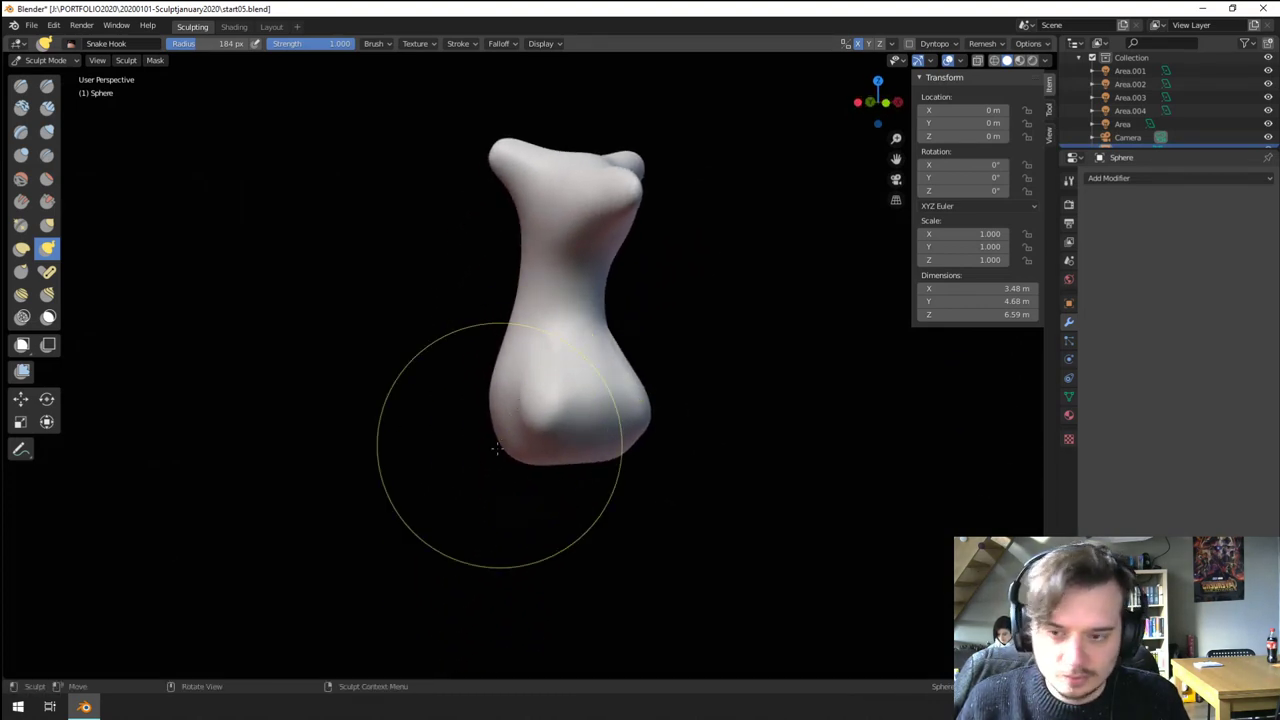
key(f)
click(484, 454)
mouse_move(497, 443)
mouse_down()
mouse_move(468, 506)
mouse_move(509, 508)
mouse_move(523, 537)
mouse_move(475, 594)
mouse_up()
- Draw feet with toes out of the leg ends using smaller Snake Hook strokes, down to 44 px radius
key(f)
click(468, 510)
key(f)
click(458, 524)
key(f)
click(535, 546)
key(f)
click(497, 546)
mouse_move(475, 566)
middle_down()
mouse_move(563, 577)
mouse_move(515, 640)
middle_up()
key(f)
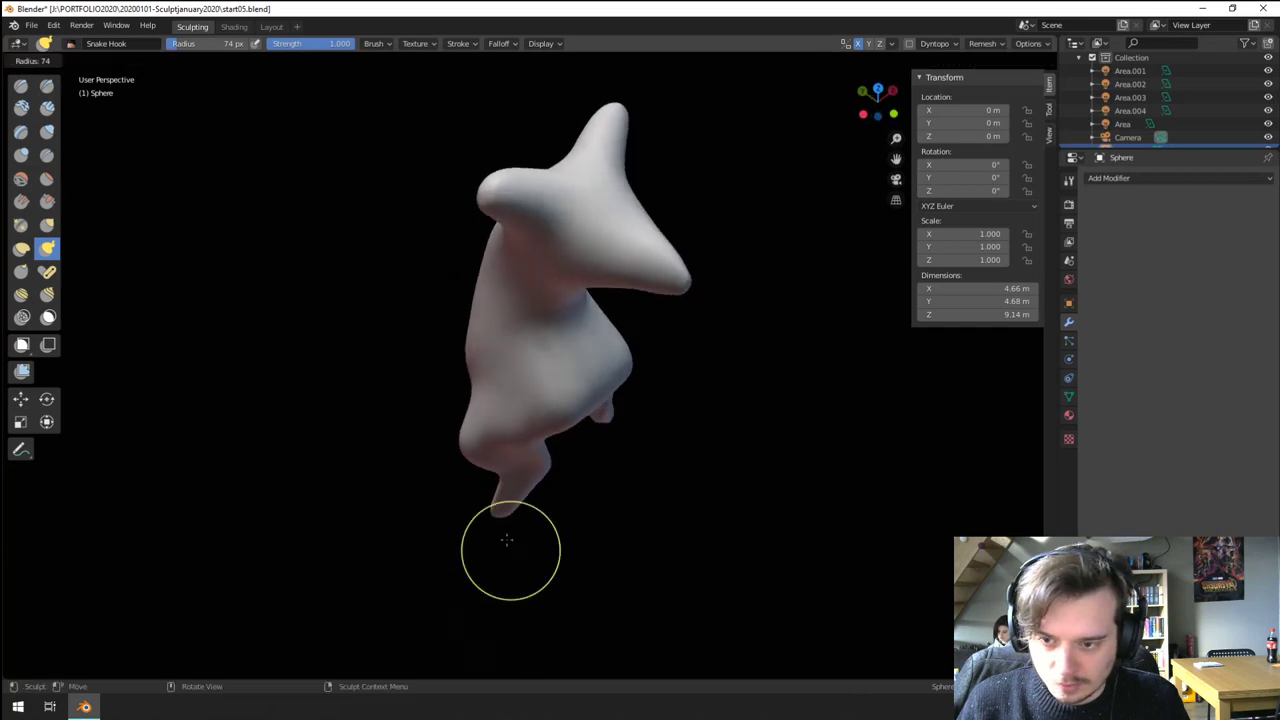
click(535, 546)
mouse_move(508, 512)
mouse_down()
mouse_move(530, 543)
mouse_move(487, 546)
mouse_up()
- Voxel-remesh the sculpt and smooth the feet at 125 px brush radius
mouse_move(630, 620)
middle_down()
mouse_move(523, 568)
mouse_move(567, 540)
middle_up()
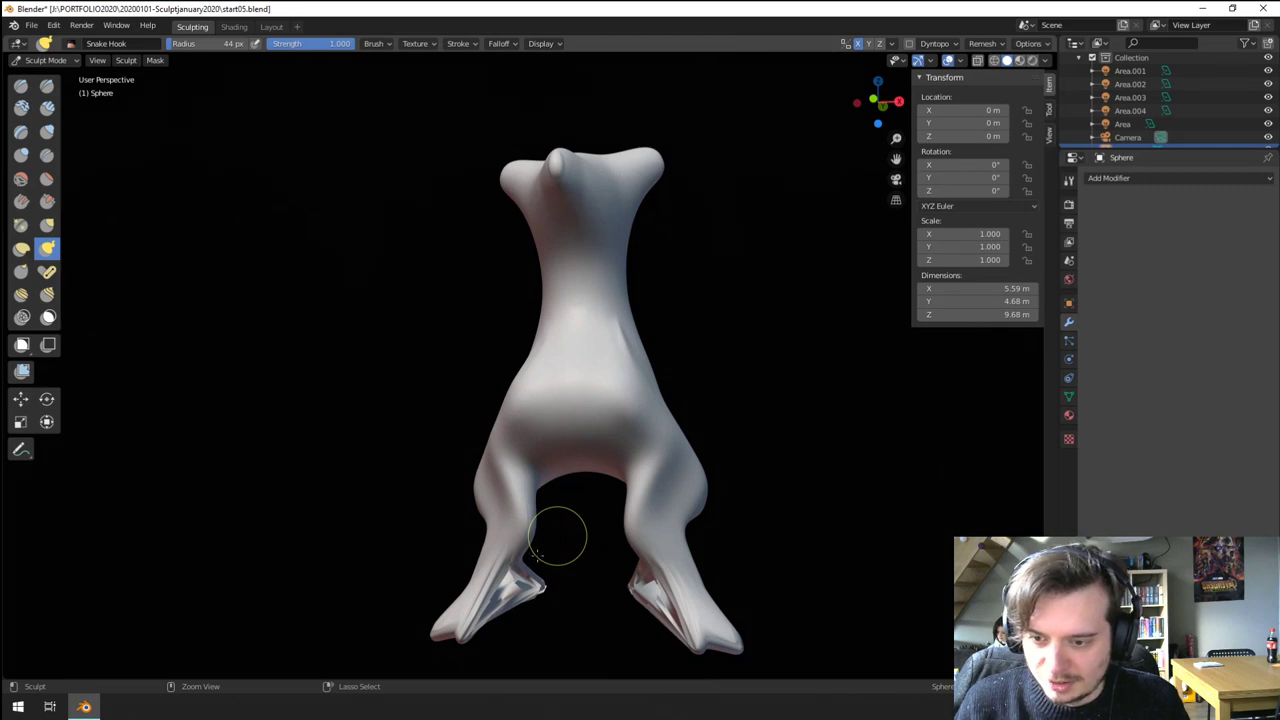
key(ctrl+r)
key(f)
click(566, 576)
shift+drag(535, 583, 488, 592)
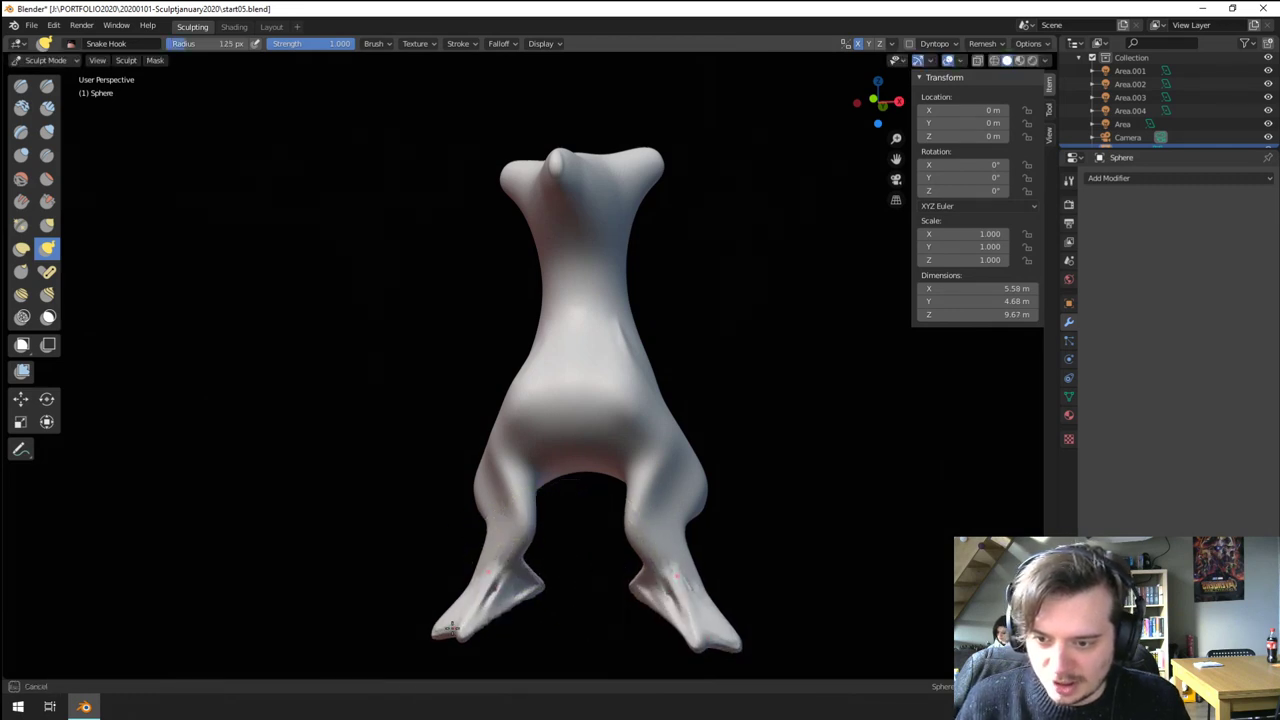
- Push the lower legs upward with the Grab brush at 186 px radius
mouse_move(480, 589)
middle_down()
mouse_move(501, 572)
mouse_move(497, 518)
middle_up()
key(g)
key(f)
click(582, 551)
drag(457, 574, 457, 491)
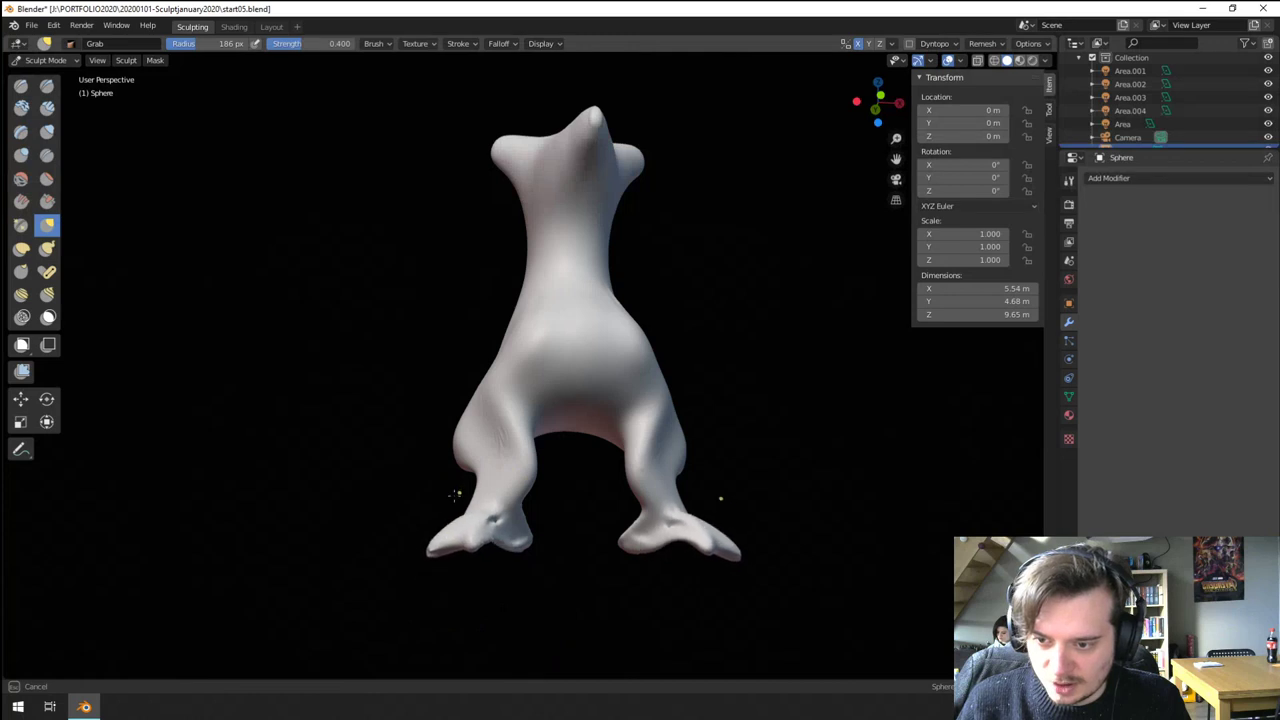
- Pull the toes inward and adjust the shape of the feet with the Grab brush
key(f)
click(517, 506)
mouse_move(434, 556)
mouse_down()
mouse_move(430, 515)
mouse_move(479, 529)
mouse_up()
middle_drag(481, 526, 516, 436)
drag(518, 438, 530, 455)
middle_drag(530, 453, 528, 388)
mouse_move(506, 391)
mouse_down()
mouse_move(491, 379)
mouse_move(514, 334)
mouse_move(529, 358)
mouse_up()
- Shift the feet and lower legs backward under the body with the Grab brush at 300 px radius
key(f)
click(538, 334)
mouse_move(529, 370)
middle_down()
mouse_move(533, 496)
mouse_move(618, 469)
middle_up()
key(f)
click(690, 520)
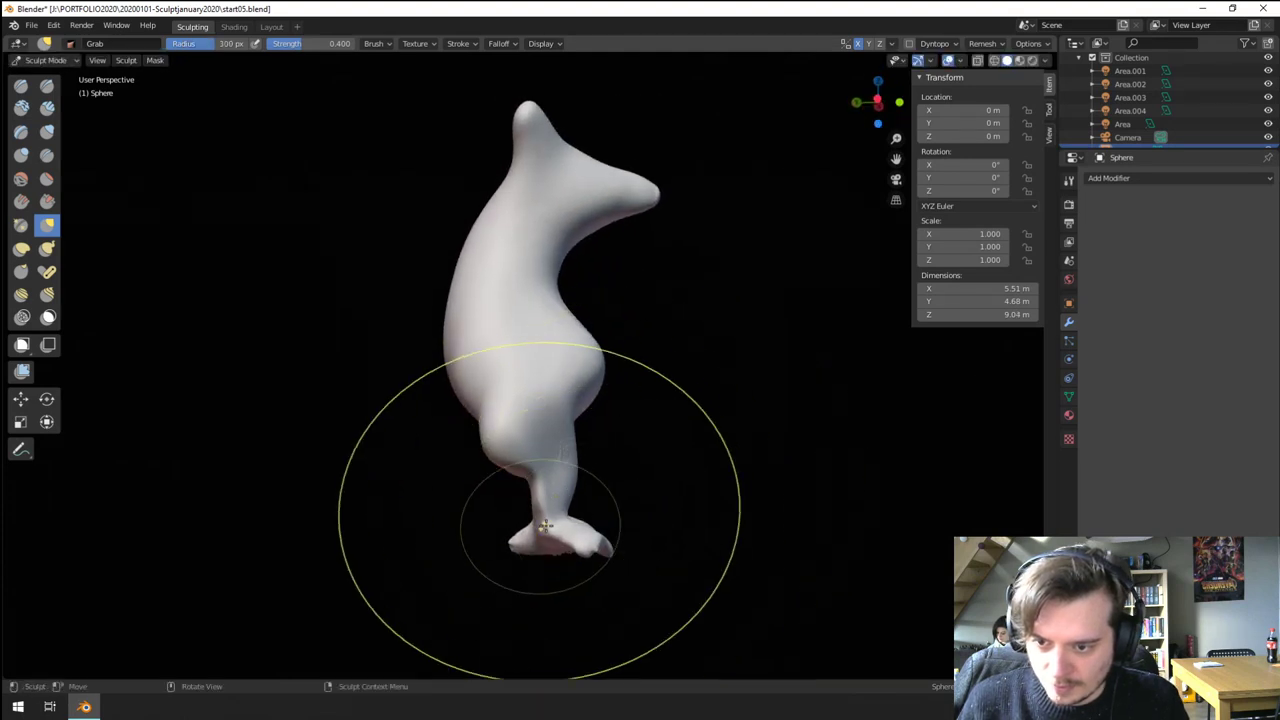
drag(532, 538, 438, 521)
- Adjust the position of the upper legs relative to the body with the Grab brush
key(f)
click(590, 380)
middle_drag(471, 474, 394, 487)
key(f)
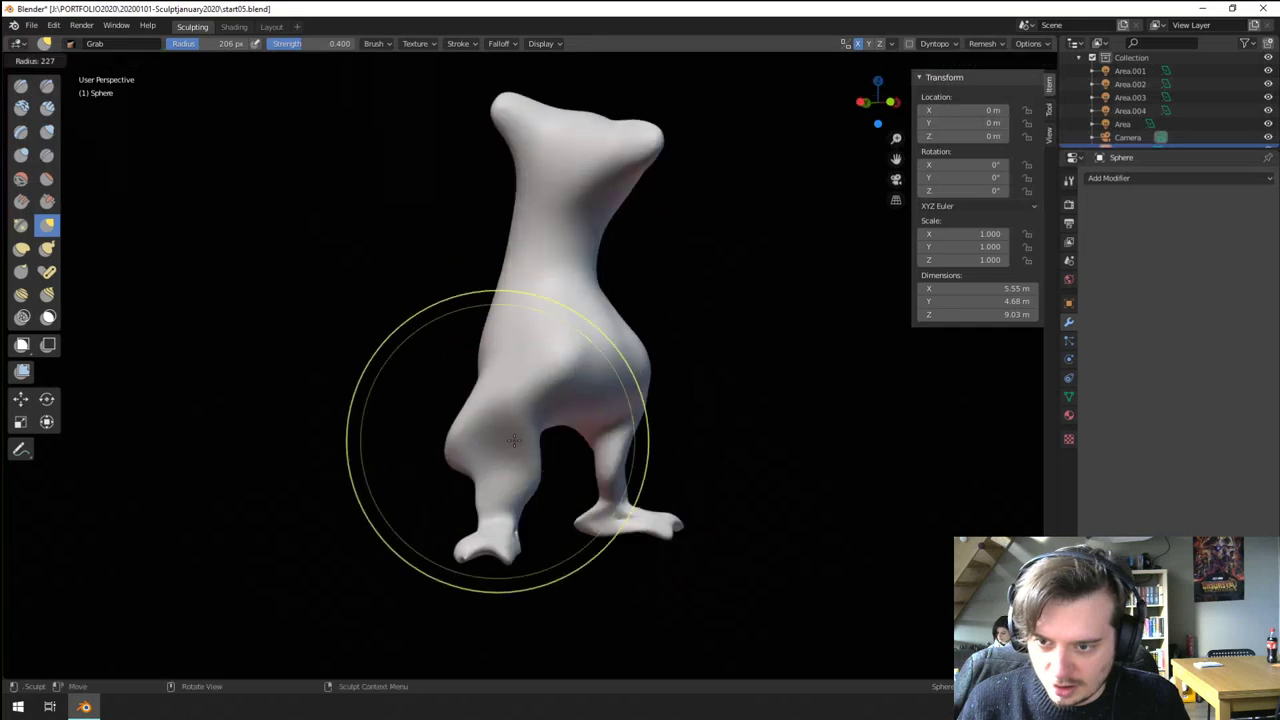
click(609, 437)
middle_drag(522, 431, 605, 420)
key(f)
click(580, 420)
click(586, 425)
drag(488, 444, 514, 443)
- Push the upper legs slightly backward from the side with the Grab brush at 202 px radius
middle_drag(530, 427, 588, 418)
key(f)
click(588, 416)
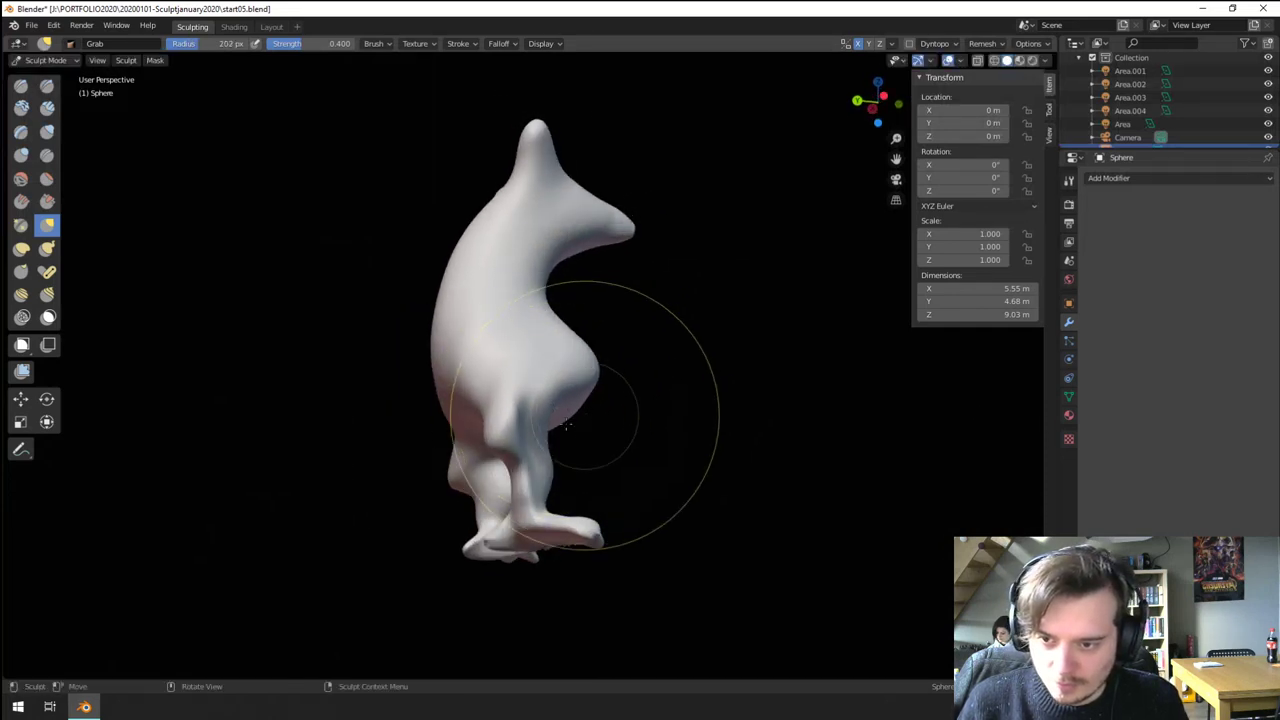
drag(496, 430, 481, 428)
middle_drag(530, 428, 496, 472)
- Pull the lower belly downward between the legs with the Grab brush at 184 px radius
key(f)
mouse_move(483, 397)
middle_down()
mouse_move(560, 345)
mouse_move(536, 338)
mouse_move(466, 391)
middle_up()
click(533, 340)
key(f)
click(586, 337)
key(f)
click(494, 391)
drag(588, 410, 586, 471)
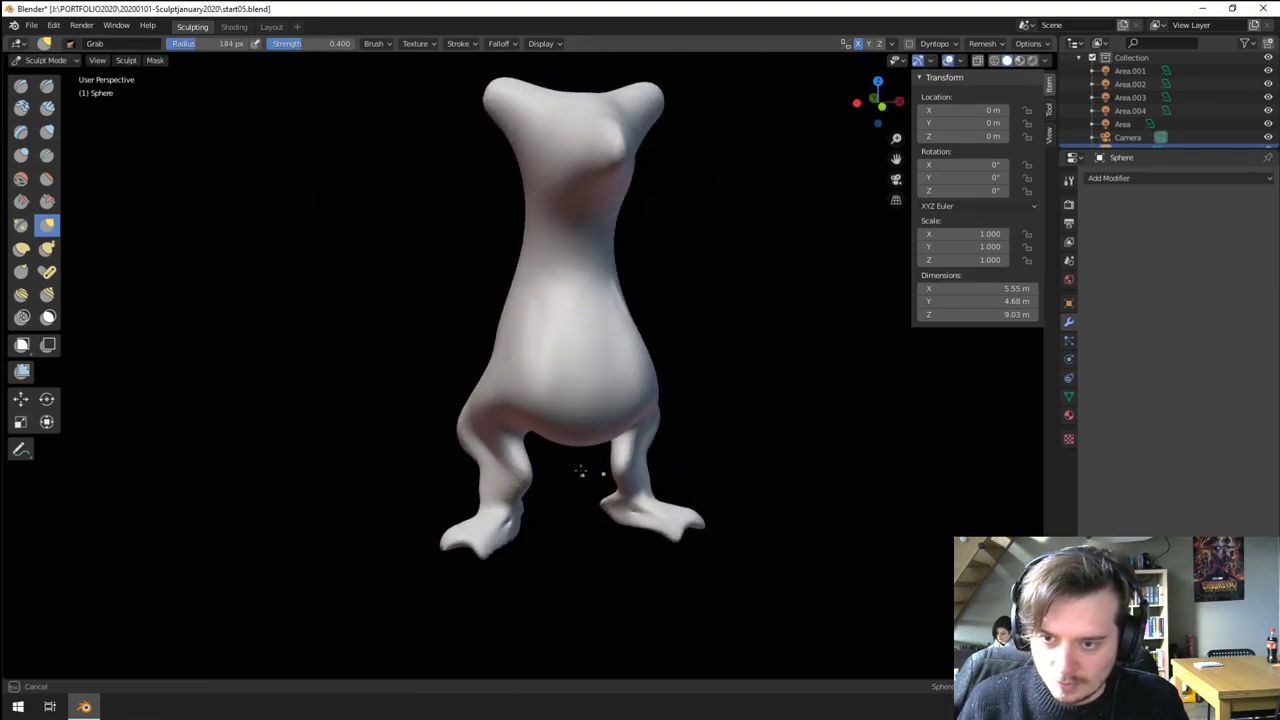
- Pull the front of the torso outward with two Grab brush strokes
middle_drag(590, 468, 670, 428)
key(f)
click(576, 446)
middle_drag(592, 480, 638, 500)
key(f)
click(580, 363)
drag(593, 291, 612, 289)
drag(602, 302, 623, 298)
- Extend the underside of the belly downward over the legs with the Grab brush
key(f)
click(657, 298)
scroll(607, 340, down, 4)
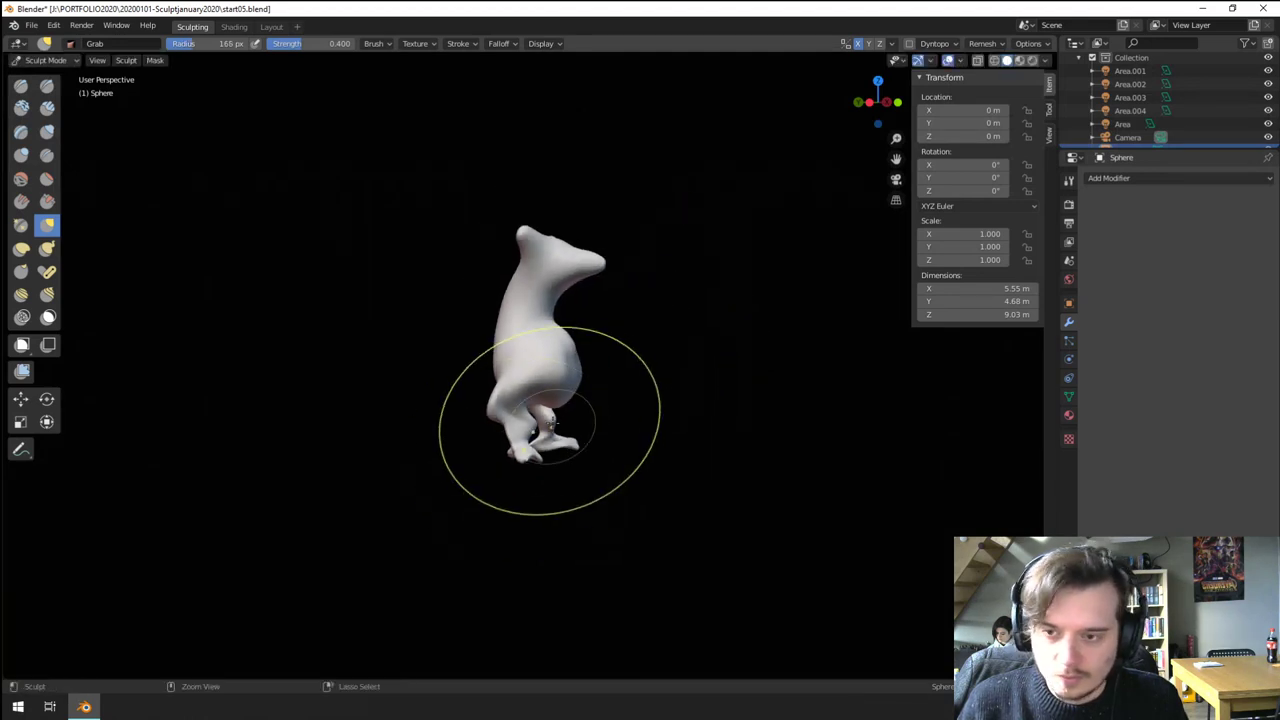
key(f)
click(622, 405)
drag(550, 397, 546, 430)
- Push the snout back toward the head and slightly downward to shorten it with the Grab brush
key(f)
click(494, 397)
drag(587, 271, 517, 297)
- Pull the ears down toward the head with the Grab brush
key(f)
click(527, 283)
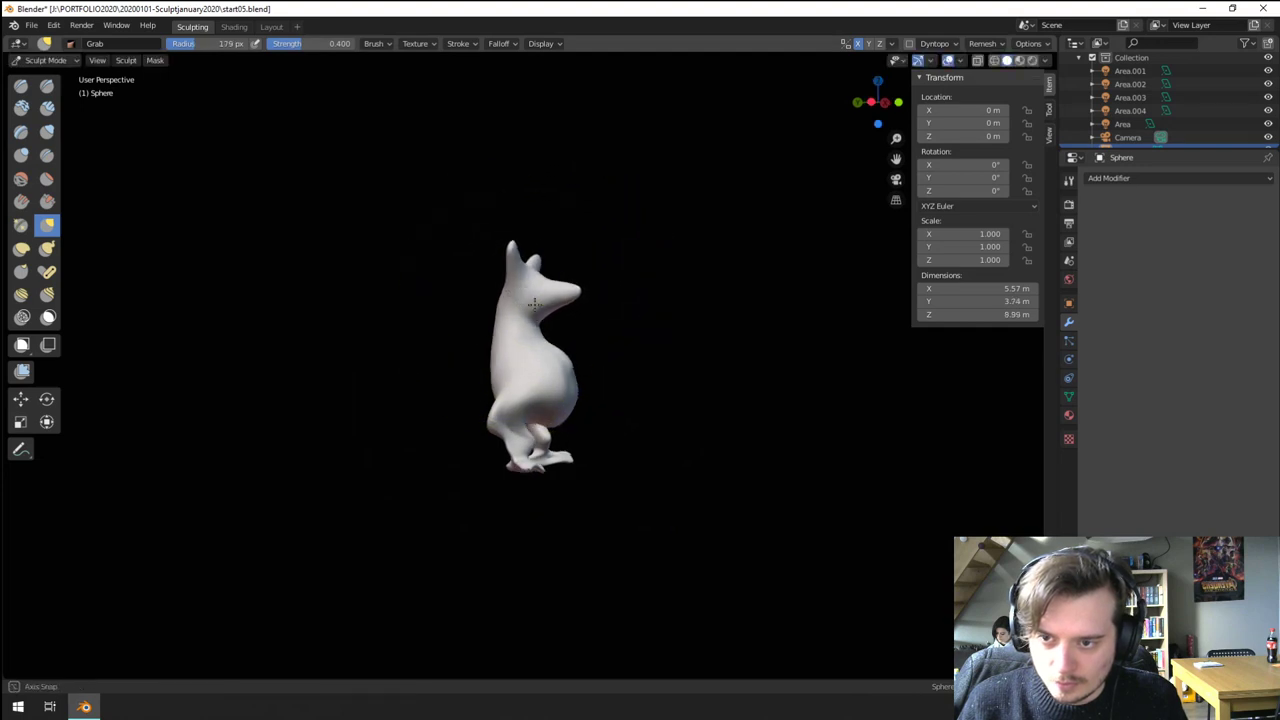
middle_drag(535, 305, 445, 311)
key(f)
click(578, 306)
drag(510, 256, 531, 272)
- Move the lower legs slightly inward with the Grab brush at 202 px radius
middle_drag(531, 272, 579, 269)
key(f)
click(629, 291)
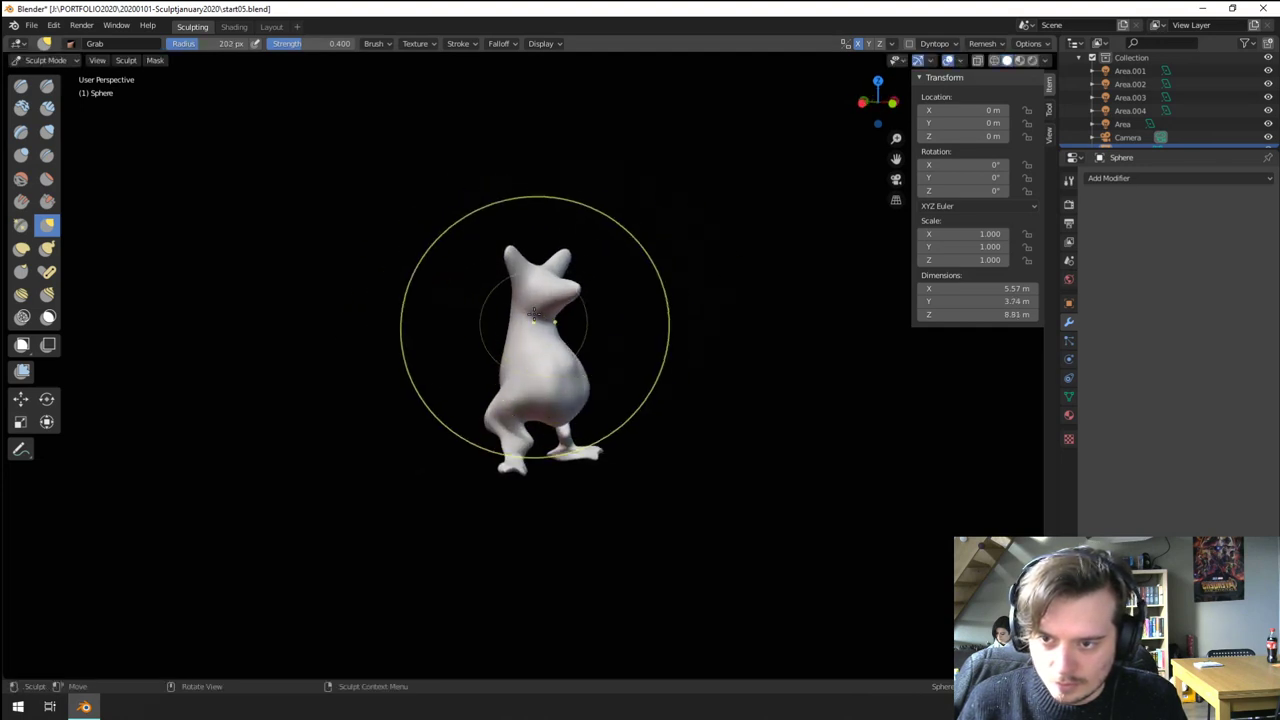
middle_drag(535, 315, 538, 290)
middle_drag(509, 332, 500, 337)
scroll(500, 337, up, 2)
mouse_move(535, 365)
middle_down()
mouse_move(514, 385)
mouse_move(545, 395)
middle_up()
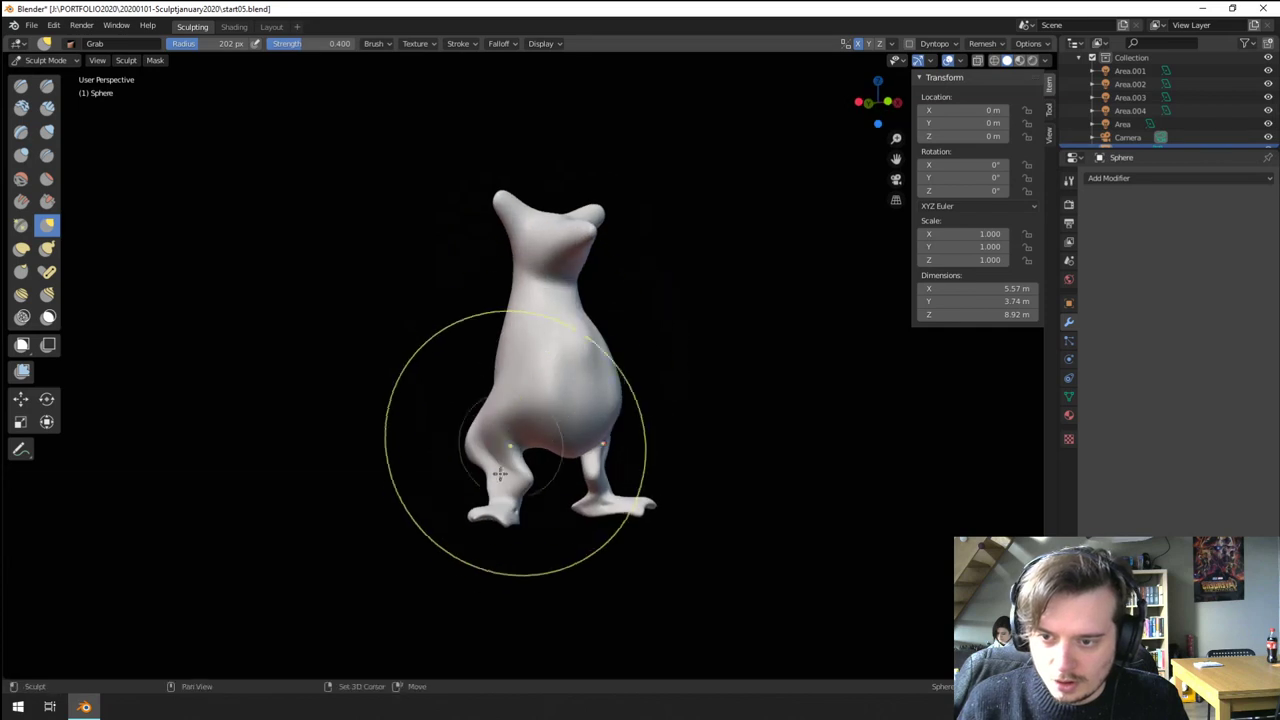
drag(502, 462, 510, 466)
middle_drag(510, 466, 525, 419)
- Thicken the feet with the Inflate/Deflate brush at 144 px radius, undoing a stroke and reapplying it
click(47, 132)
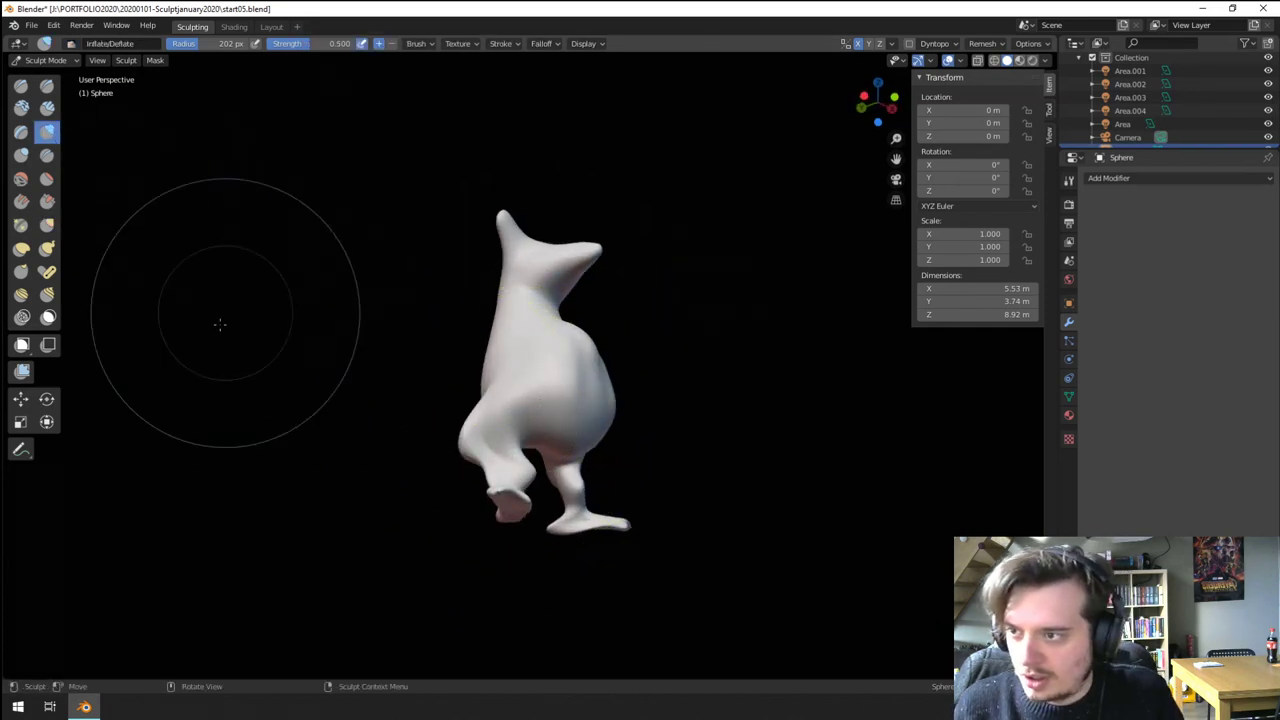
middle_drag(222, 322, 352, 300)
key(f)
click(604, 503)
mouse_move(570, 476)
mouse_down()
mouse_move(516, 490)
mouse_move(540, 501)
mouse_move(570, 479)
mouse_up()
middle_drag(566, 477, 545, 400)
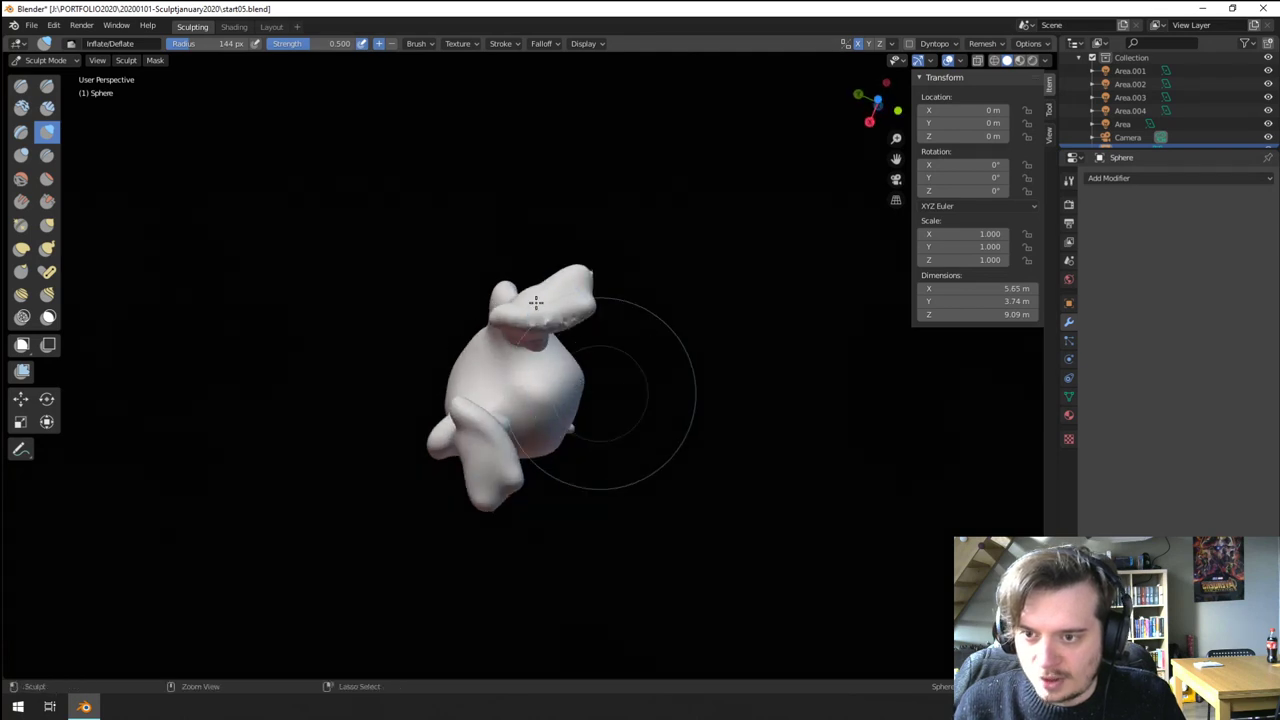
key(ctrl+z)
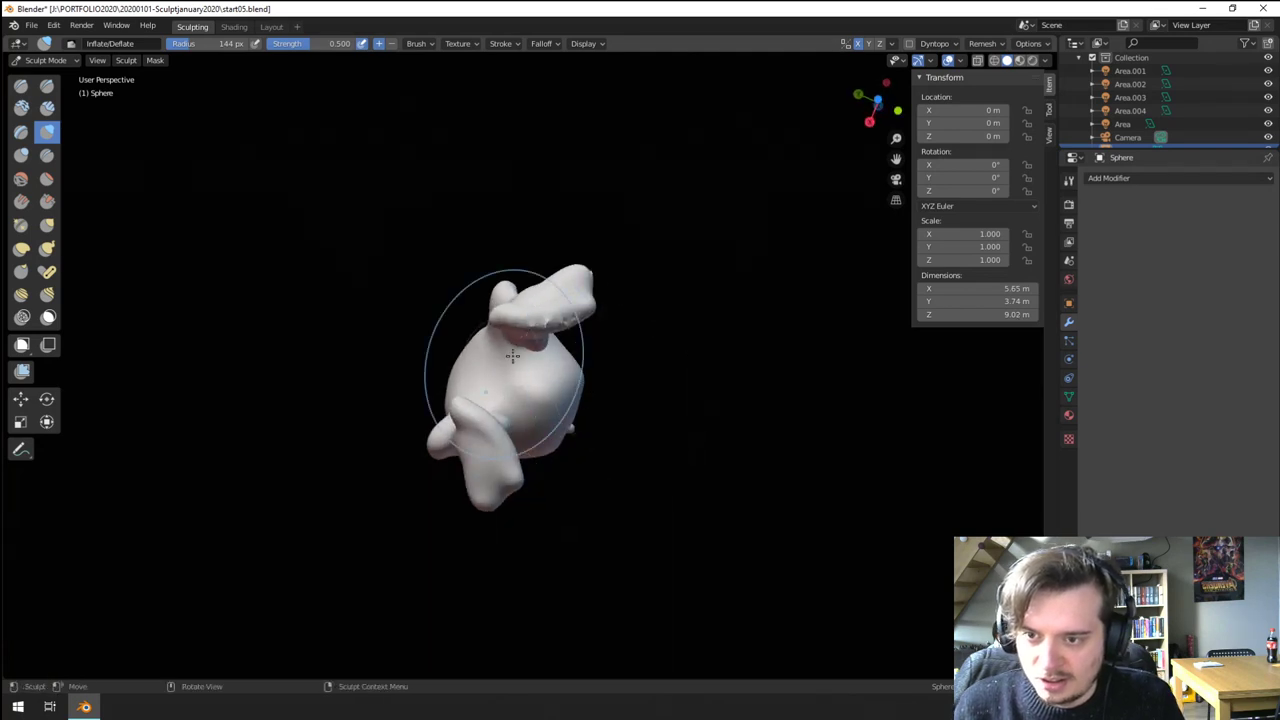
drag(521, 316, 540, 324)
- Pull the knees and lower legs forward with the Grab brush at 98 px radius
mouse_move(658, 241)
middle_down()
mouse_move(630, 340)
mouse_move(680, 437)
mouse_move(530, 425)
mouse_move(607, 433)
middle_up()
key(g)
middle_drag(499, 468, 528, 458)
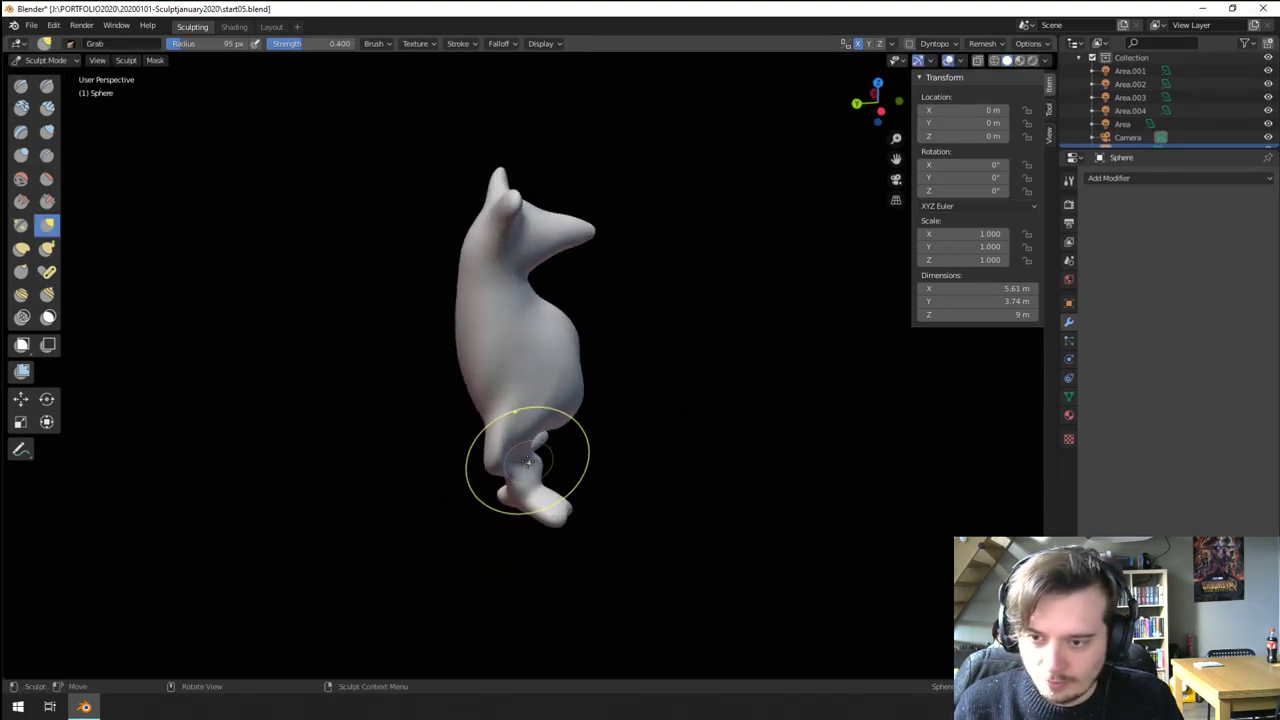
key(f)
click(505, 461)
key(f)
click(573, 459)
drag(522, 460, 560, 462)
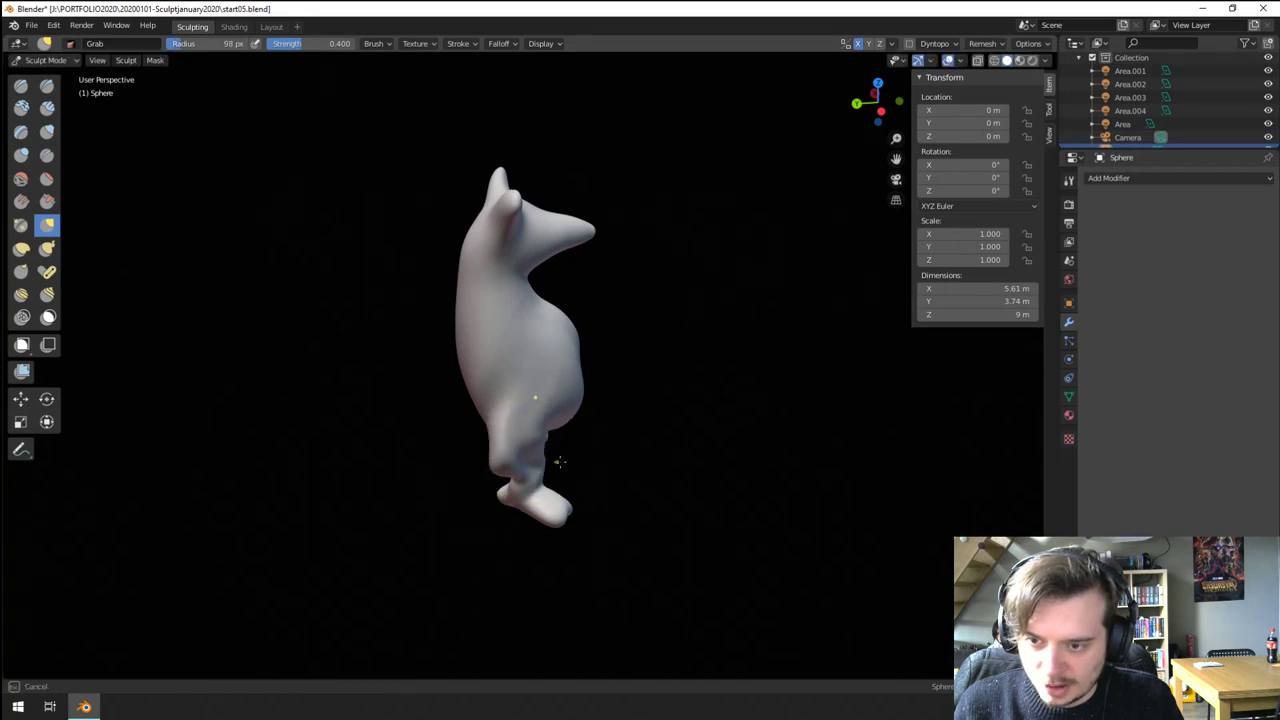
- Nudge the front of the feet with a small Grab brush
key(f)
mouse_move(562, 460)
middle_down()
mouse_move(530, 443)
mouse_move(450, 448)
mouse_move(608, 474)
mouse_move(610, 494)
middle_up()
click(585, 420)
key(f)
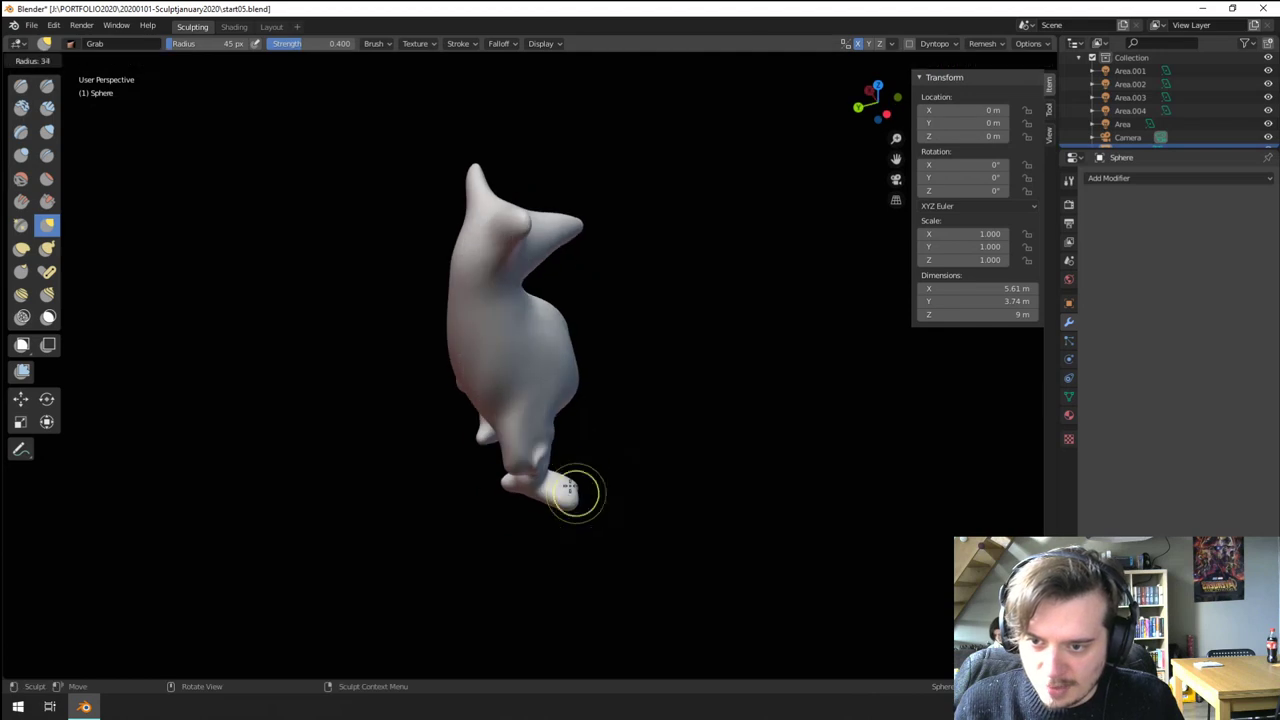
click(628, 494)
drag(588, 459, 591, 459)
- Reshape the outer contour of the thighs and knees with the Grab brush at 118 px radius
mouse_move(591, 459)
middle_down()
mouse_move(529, 454)
mouse_move(436, 405)
middle_up()
key(f)
click(558, 454)
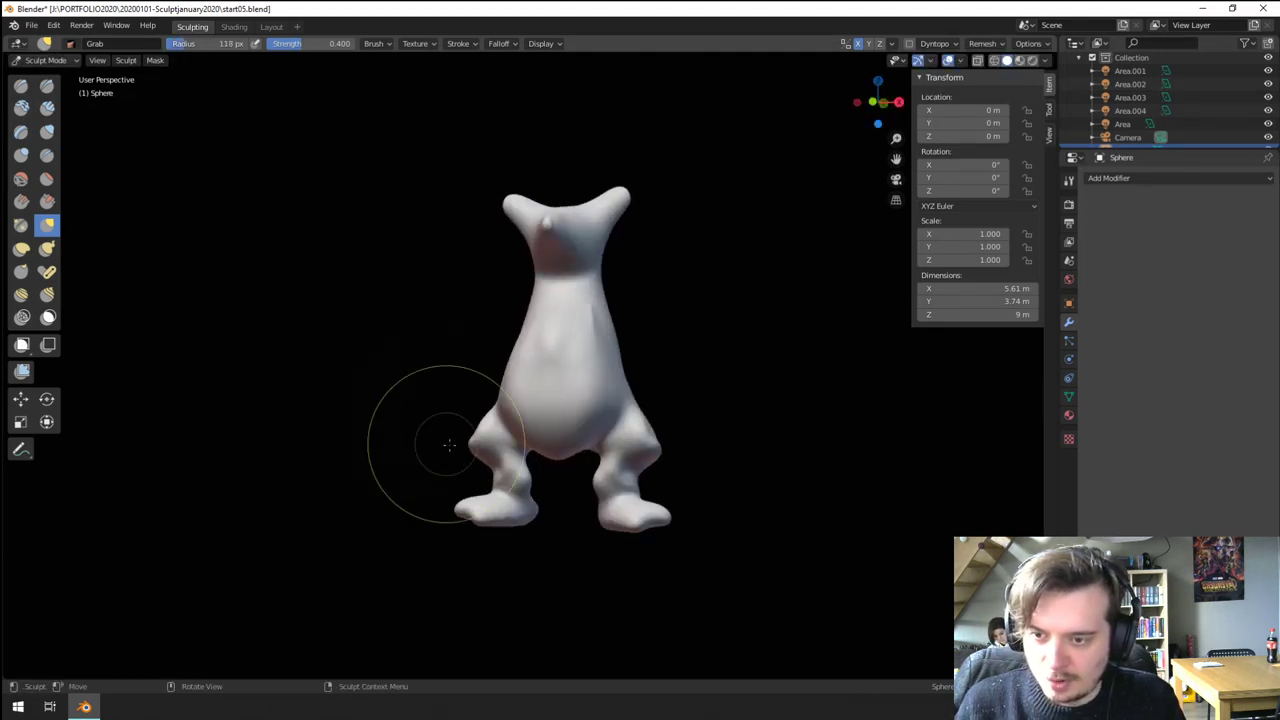
drag(486, 446, 481, 446)
middle_drag(522, 450, 503, 452)
drag(503, 452, 508, 454)
- Lift and reshape the heels and ankles from behind with the Grab brush
mouse_move(545, 460)
middle_down()
mouse_move(508, 463)
mouse_move(505, 508)
middle_up()
key(f)
click(536, 468)
key(f)
drag(522, 504, 533, 474)
click(553, 477)
mouse_move(533, 476)
middle_down()
mouse_move(606, 452)
mouse_move(554, 476)
mouse_move(594, 469)
mouse_move(563, 491)
middle_up()
key(f)
click(583, 477)
key(f)
click(519, 516)
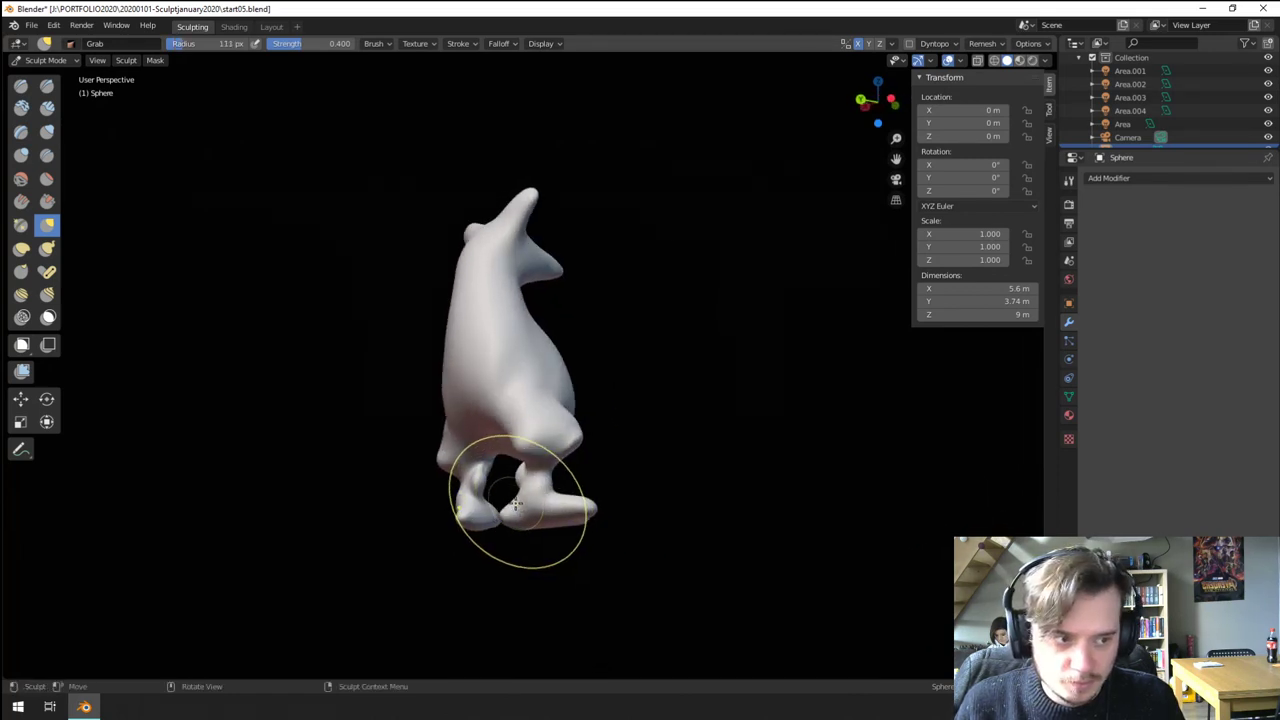
- Push the inner side of the lower legs slightly upward with the Grab brush
middle_drag(501, 490, 510, 491)
key(f)
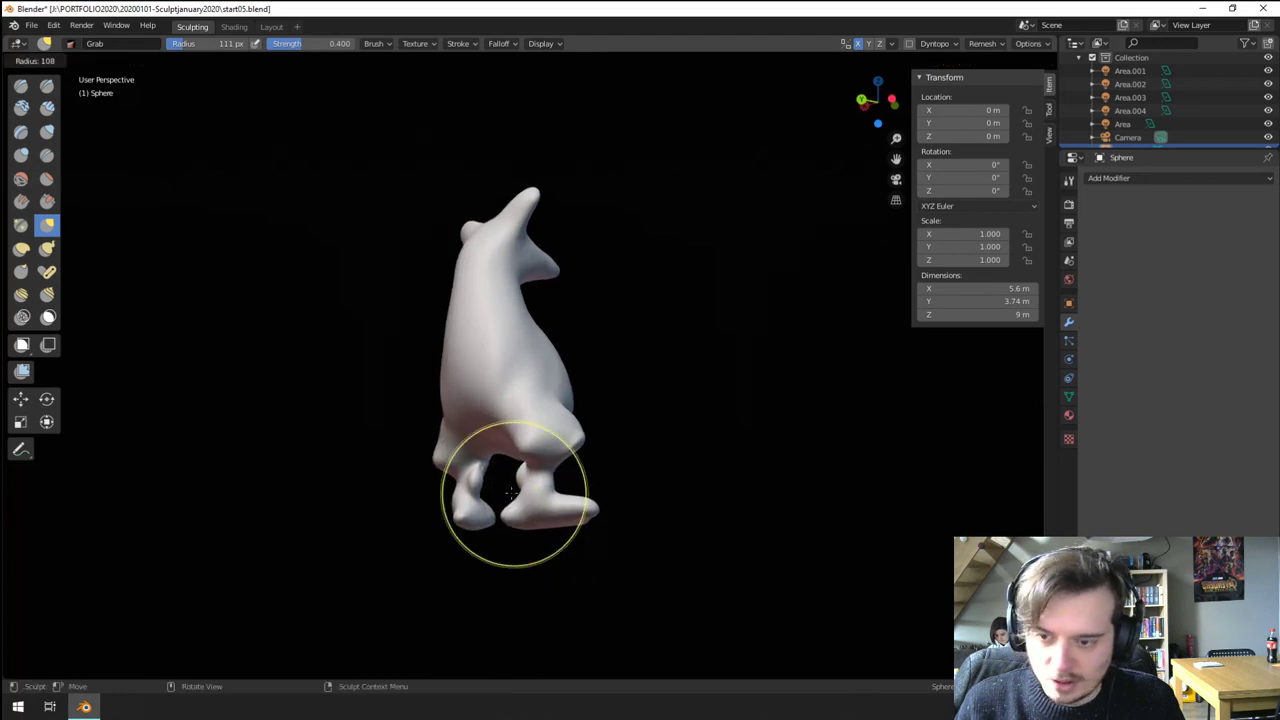
click(602, 494)
drag(519, 464, 517, 458)
middle_drag(524, 478, 500, 466)
- Scrape away the legs and feet from below with the Scrape/Peaks brush at 132 px radius and full strength
click(47, 201)
middle_drag(566, 428, 550, 382)
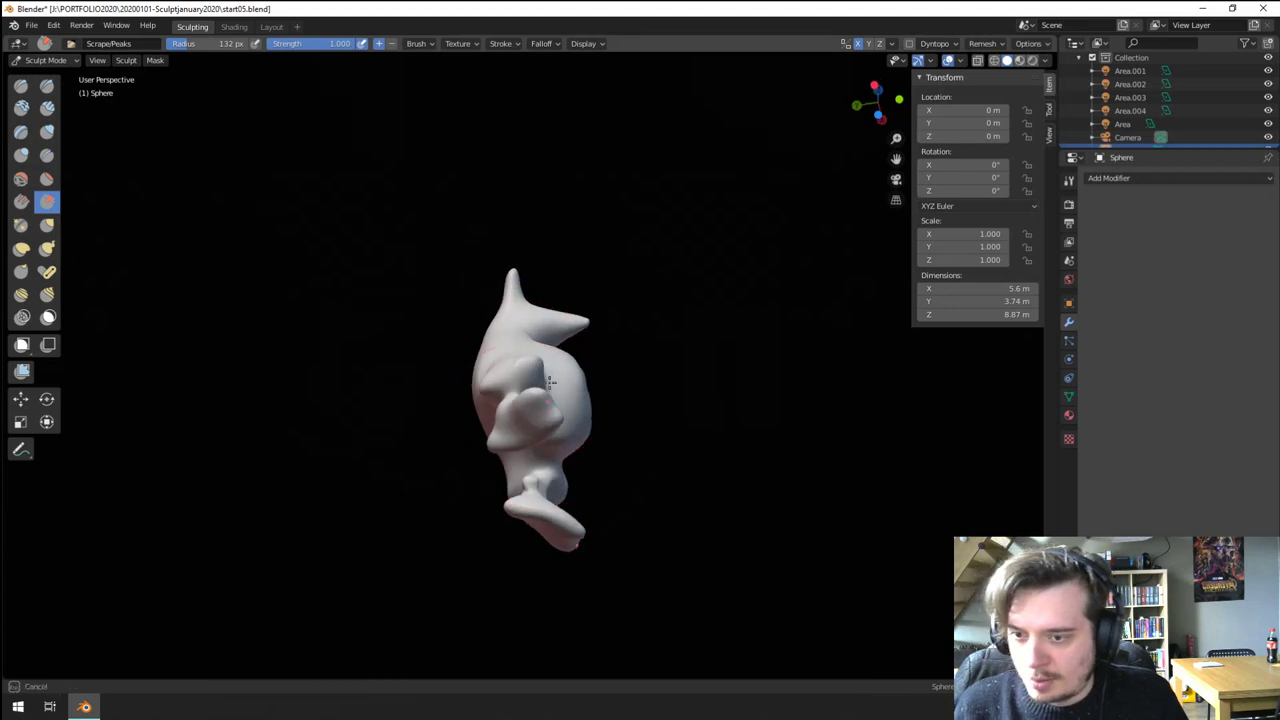
mouse_move(542, 431)
mouse_down()
mouse_move(537, 371)
mouse_move(491, 389)
mouse_up()
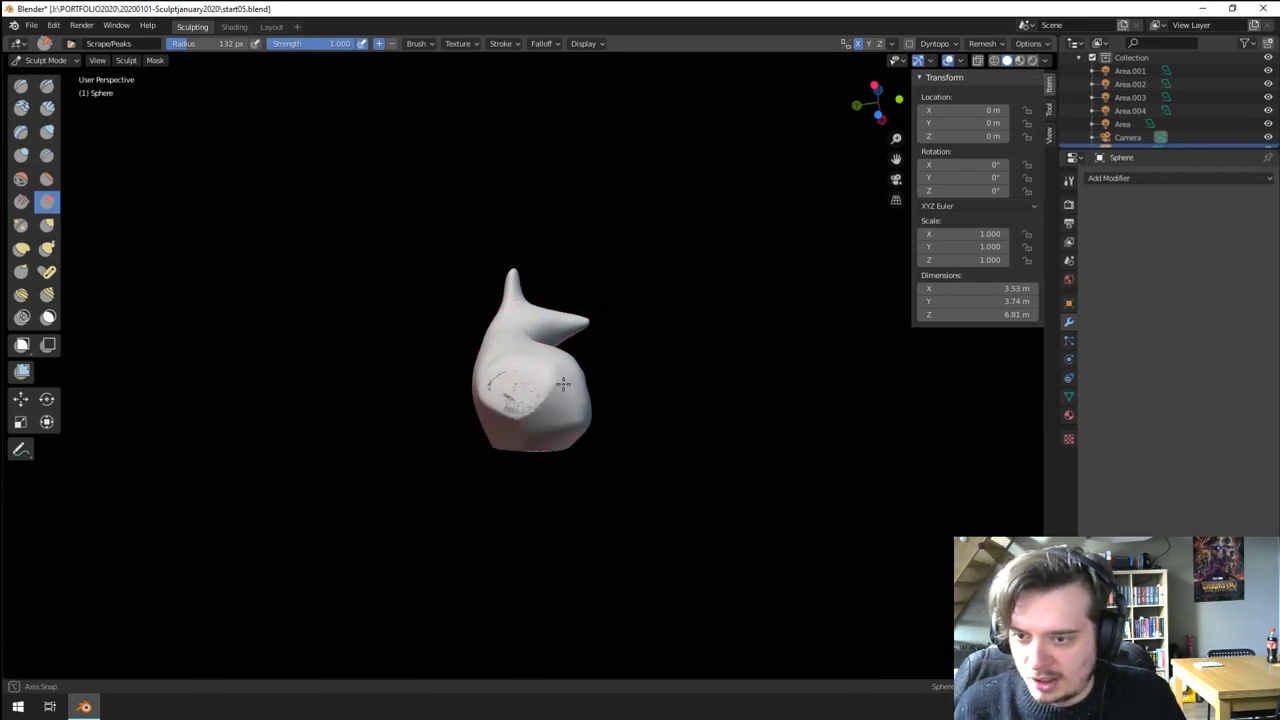
middle_drag(563, 383, 457, 471)
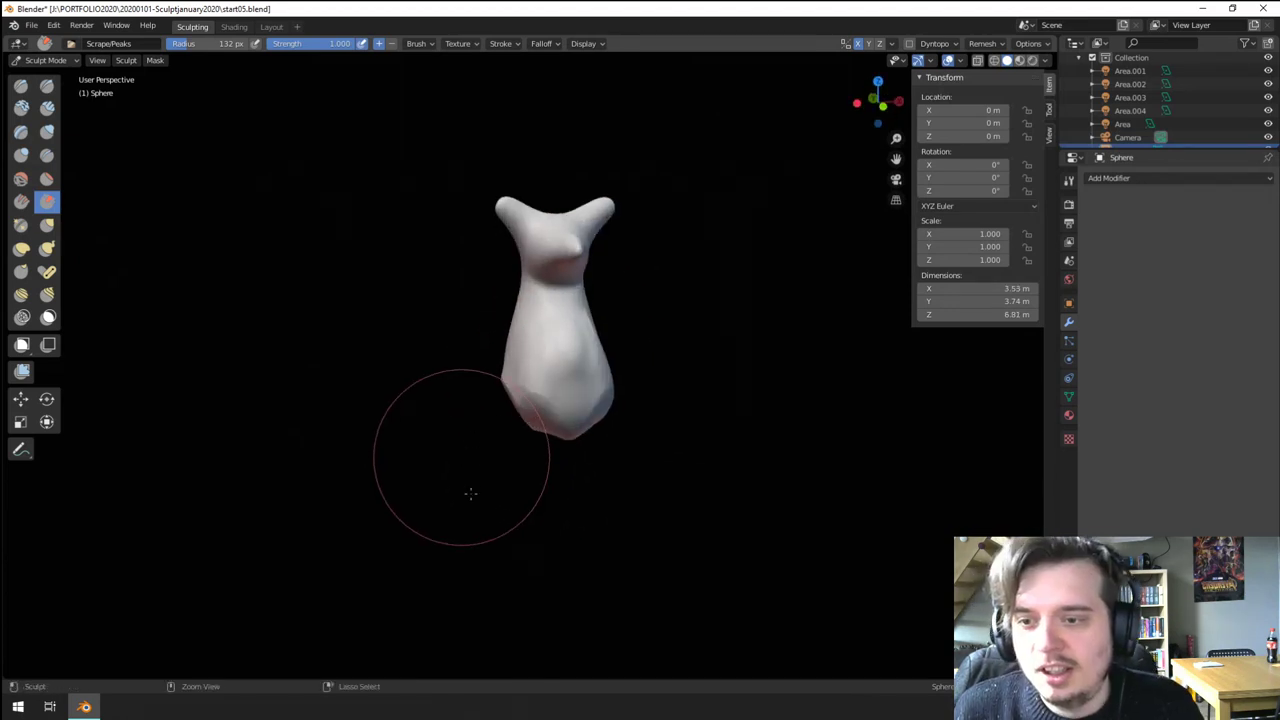
- Soften the cut edges around the base of the legless body with the brush at 92 px radius
key(f)
click(502, 446)
middle_drag(506, 443, 514, 442)
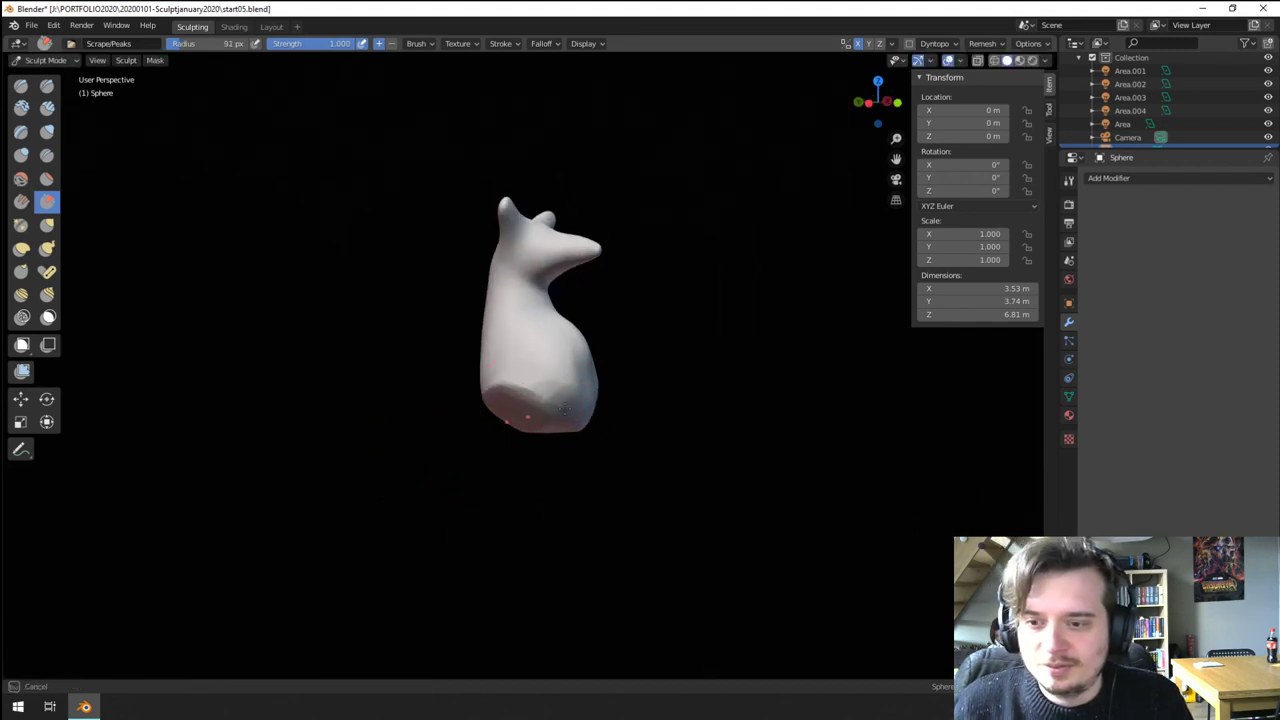
middle_drag(572, 377, 422, 416)
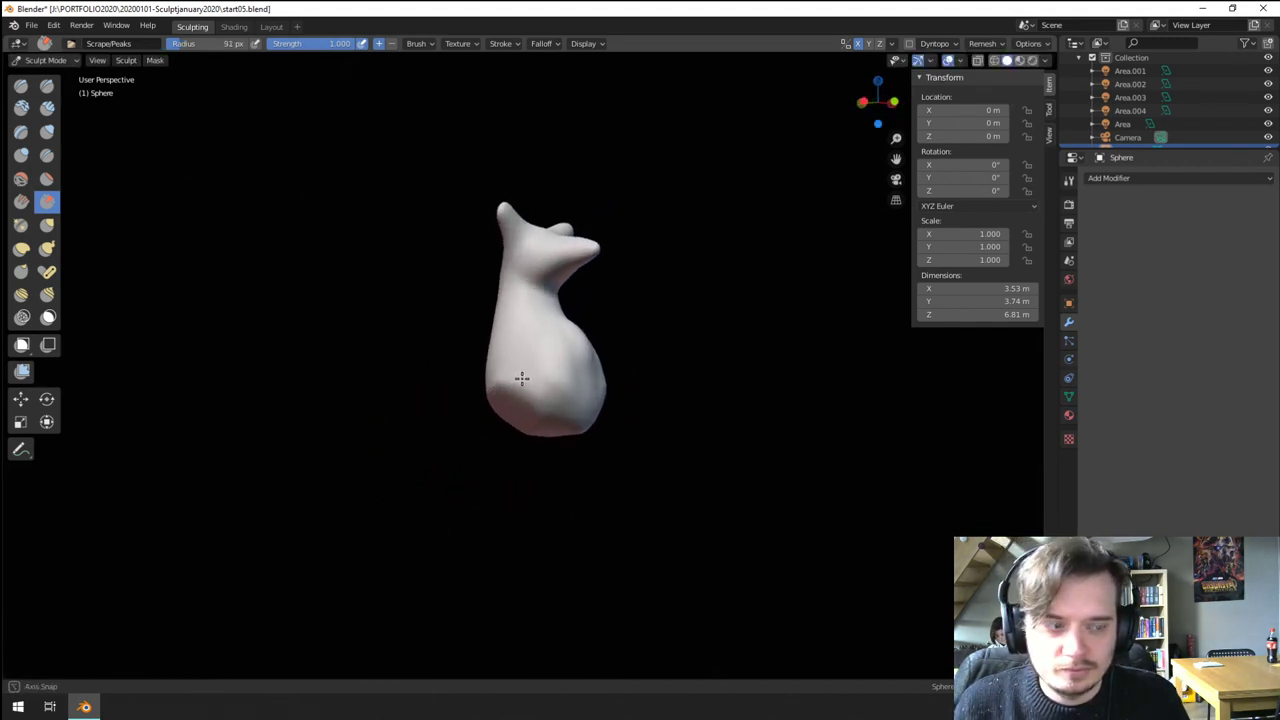
middle_drag(522, 378, 530, 374)
mouse_move(530, 374)
ctrl+middle_down()
mouse_move(531, 343)
mouse_move(511, 391)
mouse_move(526, 414)
mouse_move(519, 343)
mouse_move(516, 366)
ctrl+middle_up()
- Pull the lower body downward to round it with a large Grab brush
key(g)
key(f)
click(598, 350)
drag(529, 366, 537, 391)
middle_drag(537, 393, 523, 417)
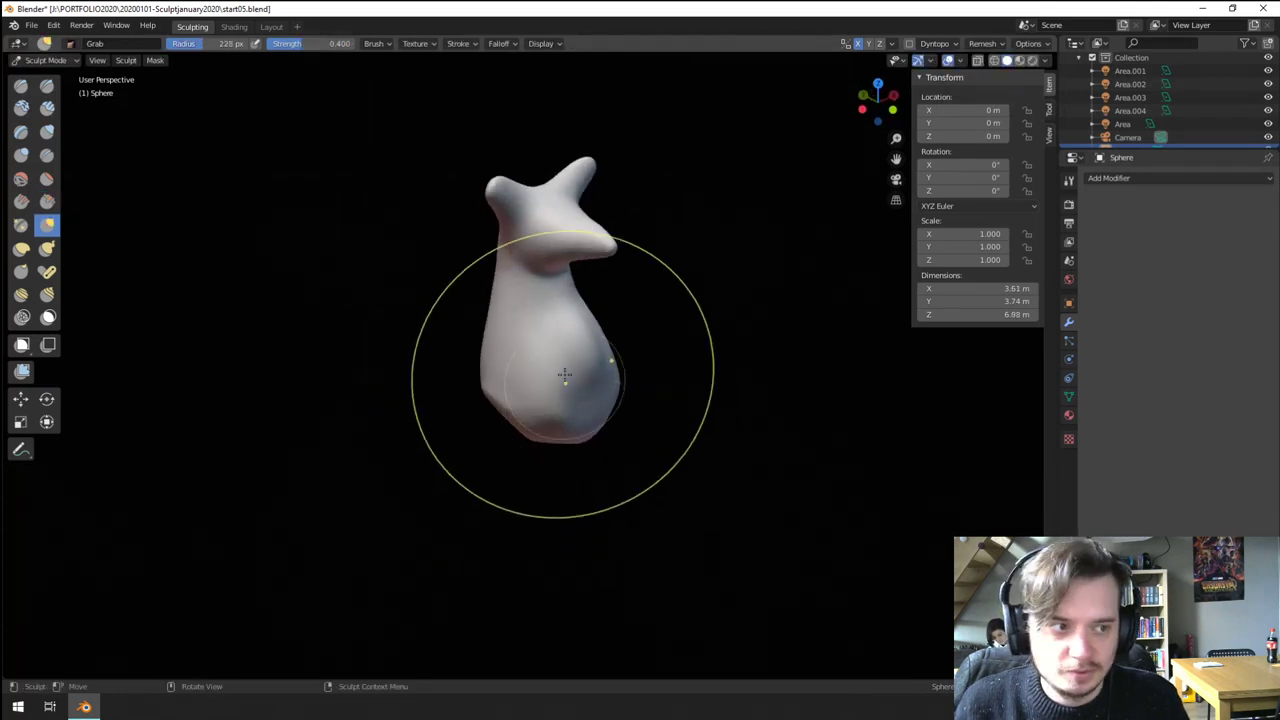
- Shift the middle of the body forward and slightly upward with the Grab brush
middle_drag(565, 375, 612, 325)
key(f)
click(666, 323)
drag(534, 371, 564, 353)
- Pull the snout forward with the Grab brush at 225 px radius
middle_drag(570, 351, 535, 326)
key(f)
click(560, 328)
drag(627, 313, 655, 321)
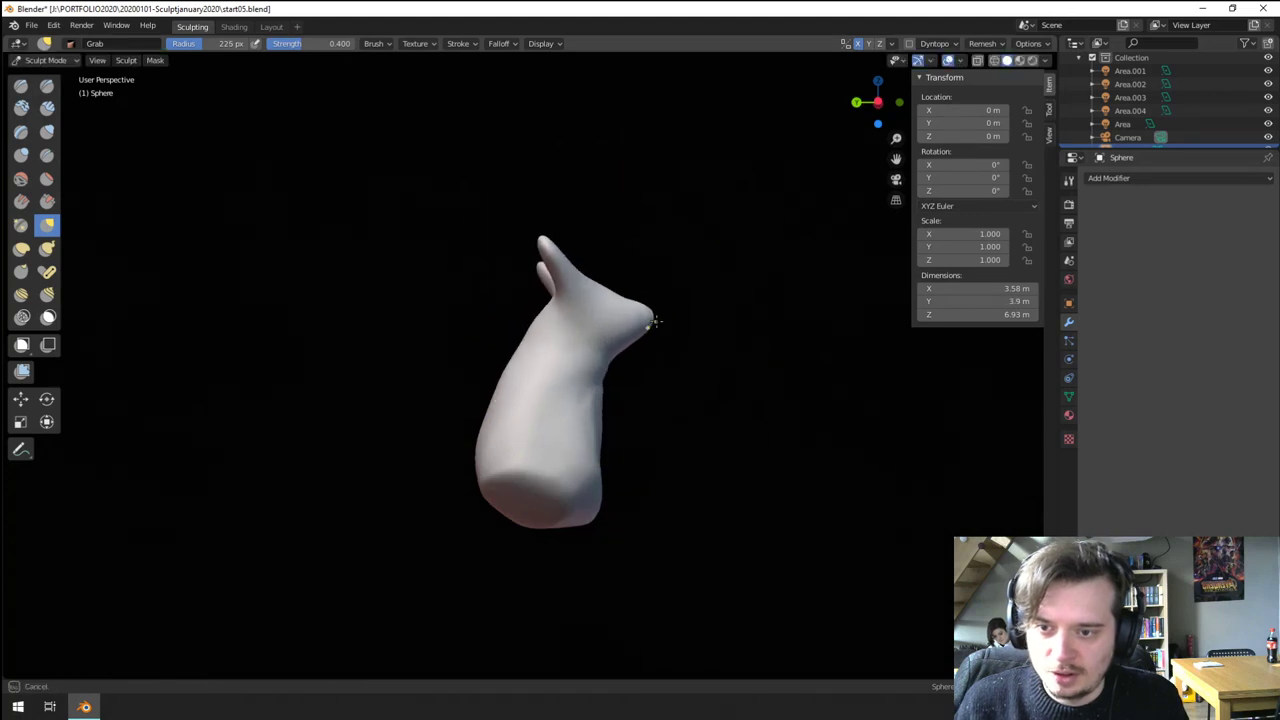
- Push the head back and down toward the shoulders with the Grab brush
key(f)
click(677, 312)
middle_drag(569, 323, 540, 345)
drag(586, 322, 552, 346)
- Make small Grab brush adjustments to the snout tip and the throat beneath it
key(f)
click(528, 344)
middle_drag(590, 326, 624, 281)
key(f)
click(619, 282)
drag(639, 320, 643, 322)
drag(644, 382, 641, 384)
- Push the top of the head and the ears down toward the body with the Grab brush
key(f)
click(563, 314)
drag(551, 260, 582, 317)
- Pull the snout and chin downward with the Grab brush at 245 px radius
mouse_move(635, 308)
middle_down()
mouse_move(555, 324)
mouse_move(608, 306)
middle_up()
key(f)
click(622, 311)
drag(618, 346, 634, 369)
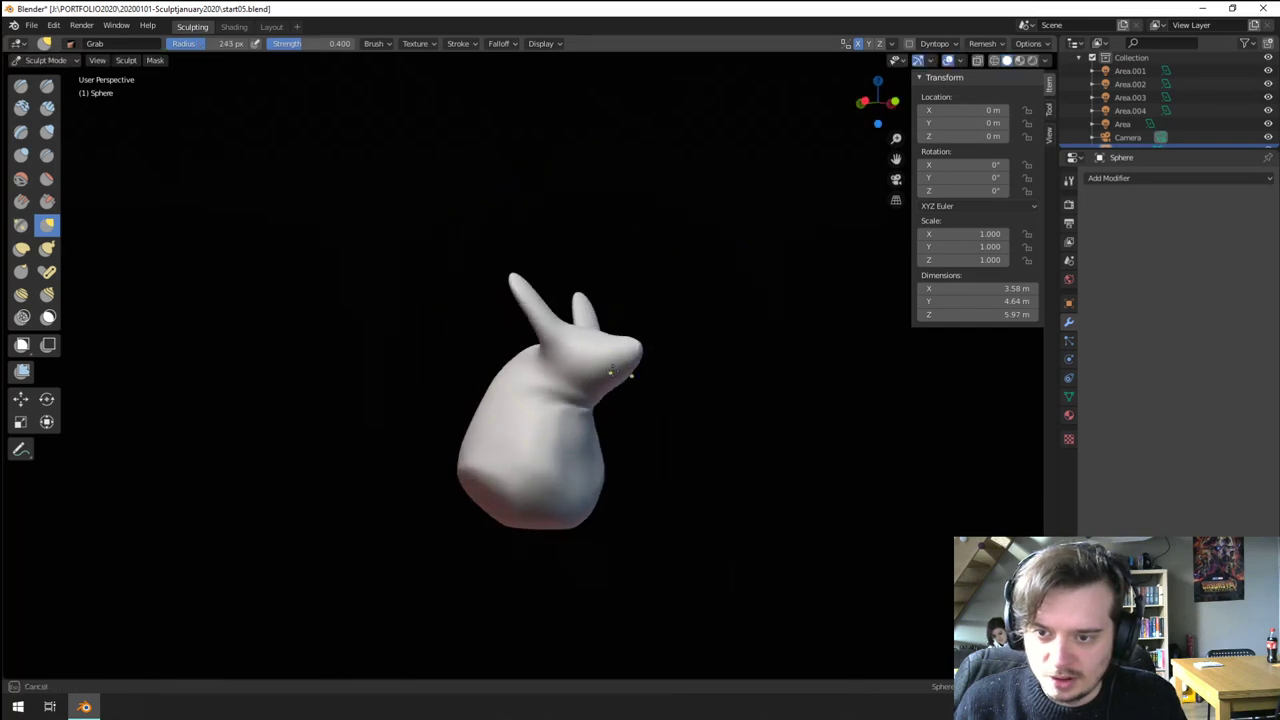
- Push the muzzle back and reshape it into a narrower snout with the Grab brush
middle_drag(636, 368, 648, 352)
key(f)
click(632, 354)
mouse_move(636, 360)
mouse_down()
mouse_move(647, 372)
mouse_move(544, 308)
mouse_up()
key(f)
click(630, 406)
- Shorten the ears by nudging their tips down and back with the Grab brush at 111 px radius
key(f)
click(514, 278)
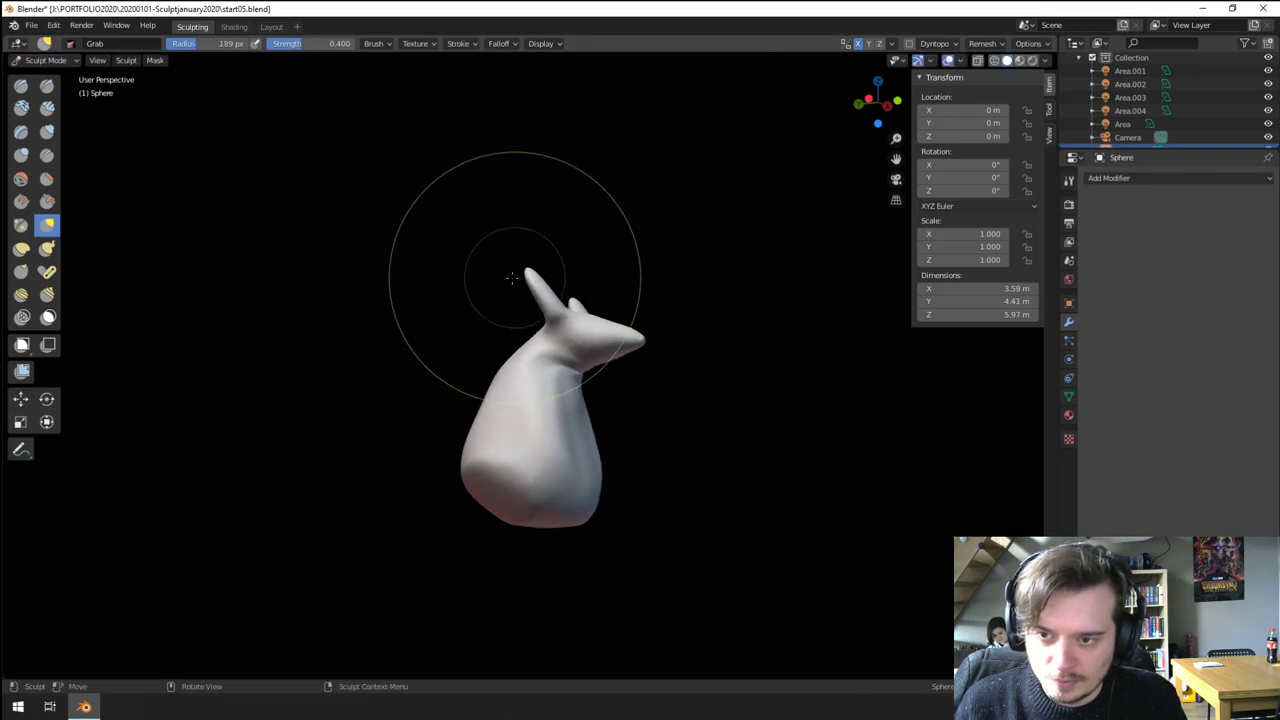
key(f)
click(510, 289)
middle_drag(551, 288, 605, 294)
key(f)
click(580, 291)
drag(579, 289, 569, 298)
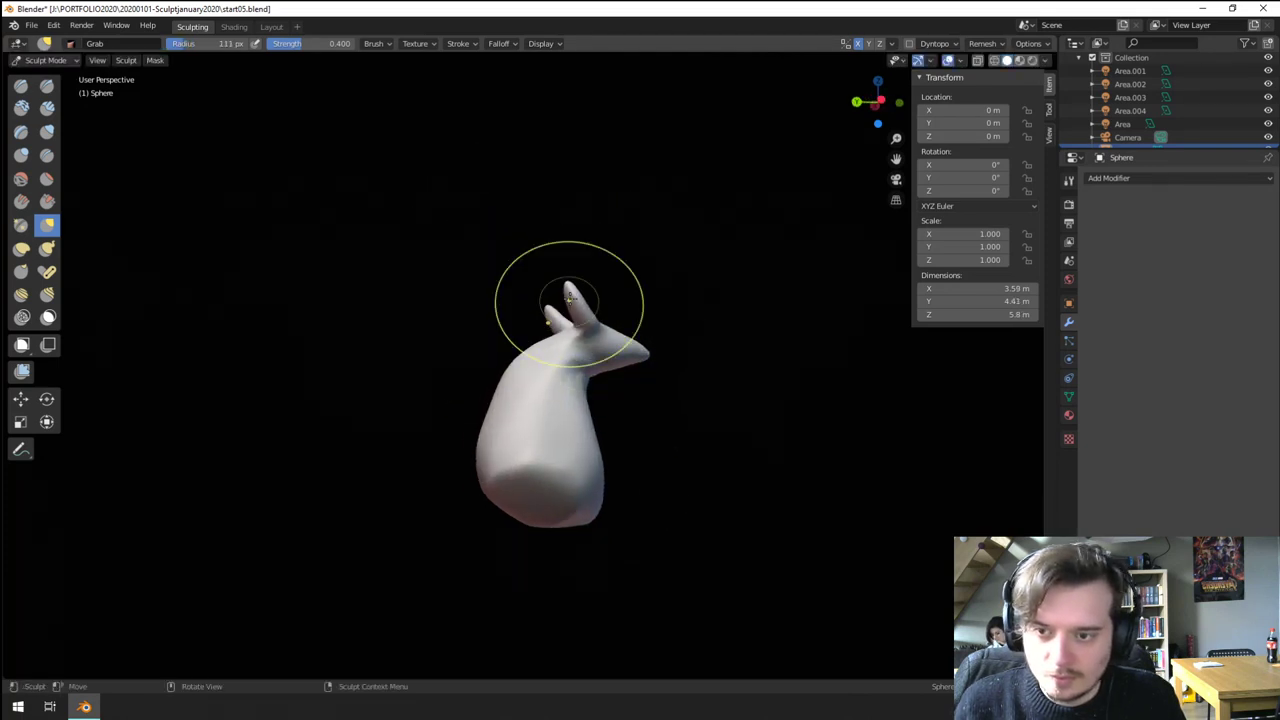
- Adjust the back of the head and neck from the opposite side with the Grab brush at 160 px radius
middle_drag(490, 343, 462, 344)
key(f)
click(488, 352)
drag(487, 353, 483, 355)
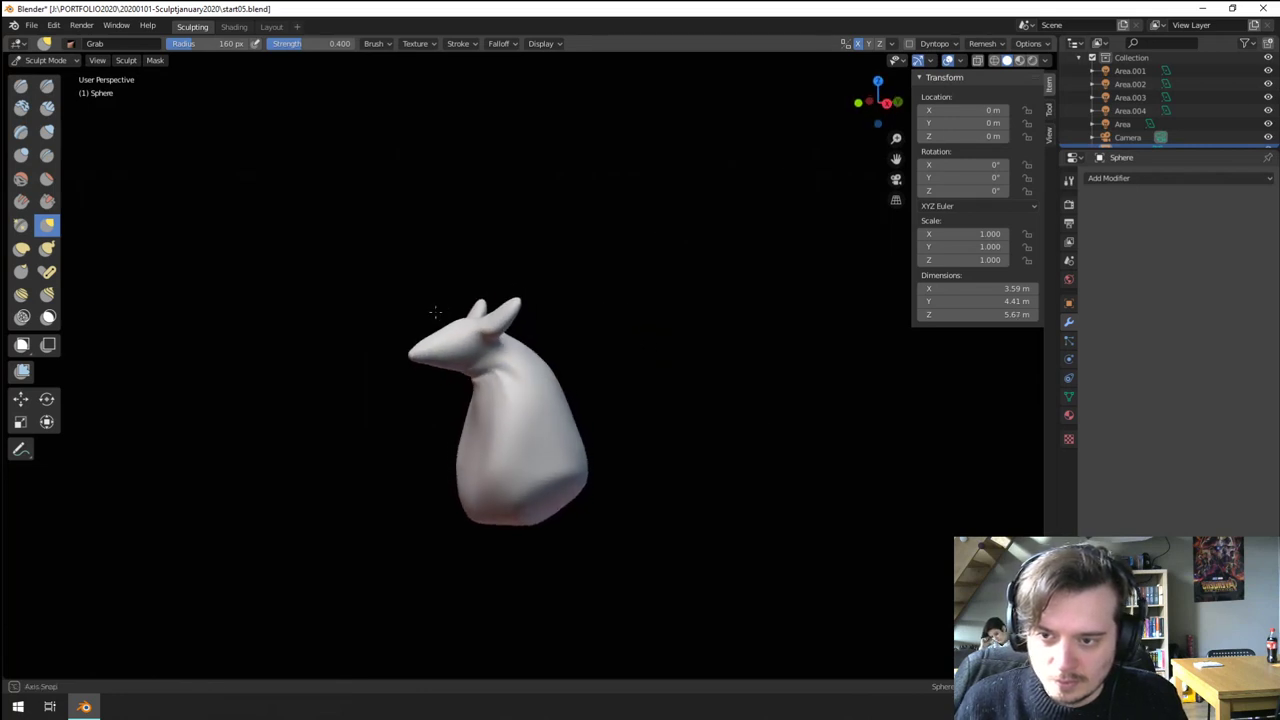
- Pull the sides of the lower torso outward with the Grab brush
mouse_move(435, 312)
middle_down()
mouse_move(569, 326)
mouse_move(573, 352)
middle_up()
key(f)
click(591, 400)
mouse_move(560, 444)
mouse_down()
mouse_move(598, 396)
mouse_move(609, 406)
mouse_up()
middle_drag(611, 410, 569, 406)
- Push the lower sides of the torso inward with the Grab brush at 189 px radius
key(f)
click(566, 413)
middle_drag(485, 421, 484, 391)
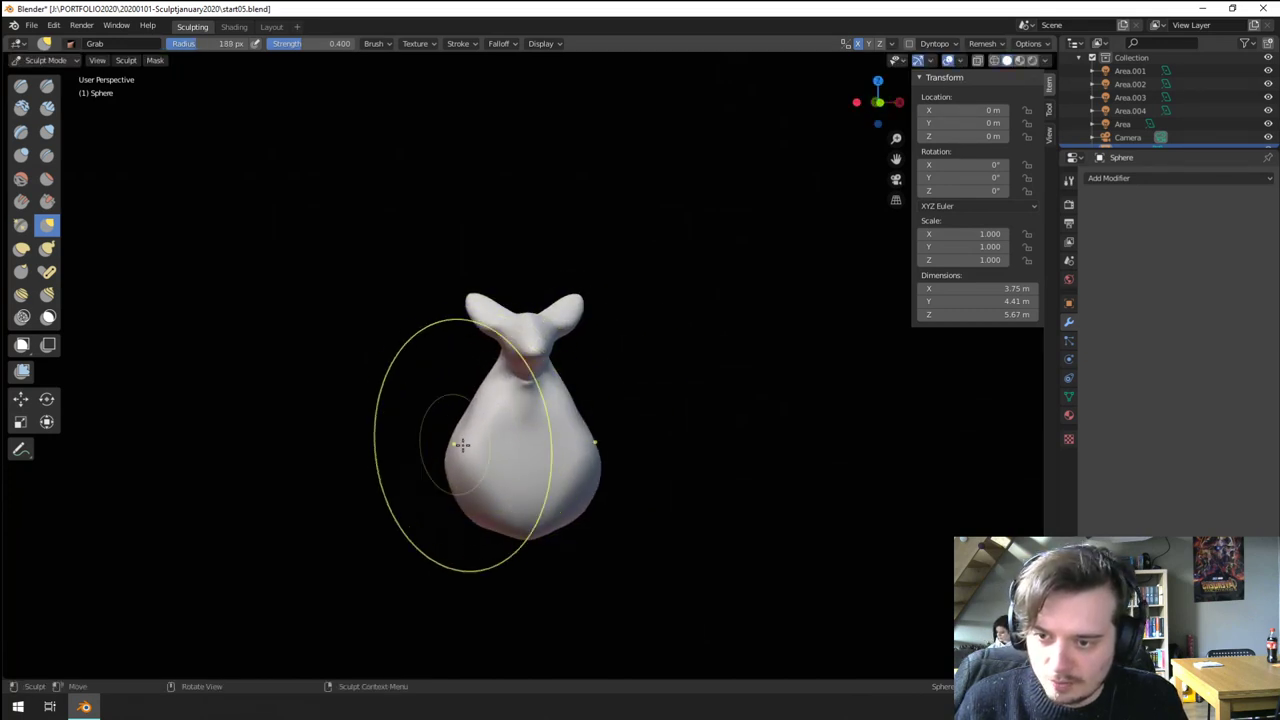
drag(462, 445, 483, 495)
- Reshape the front of the lower belly with the Grab brush at 125 px radius
mouse_move(483, 490)
middle_down()
mouse_move(595, 437)
mouse_move(558, 489)
middle_up()
key(f)
click(551, 429)
key(f)
click(535, 484)
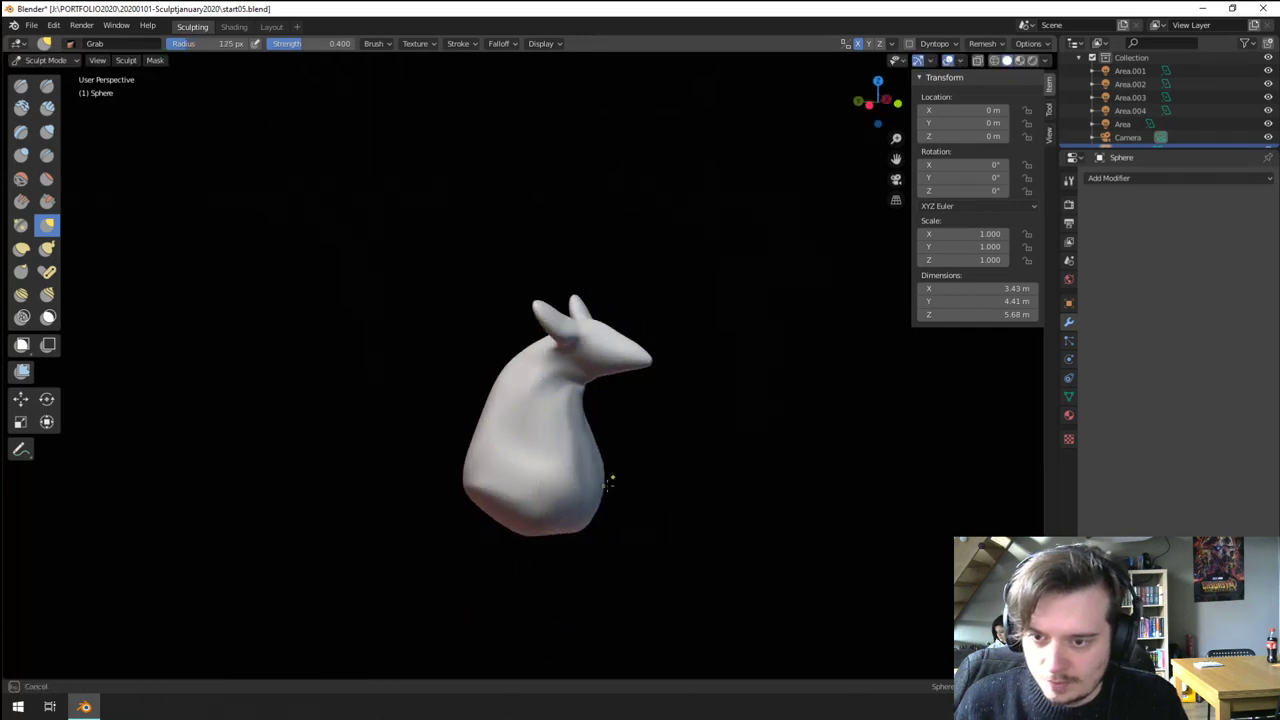
middle_drag(635, 481, 502, 482)
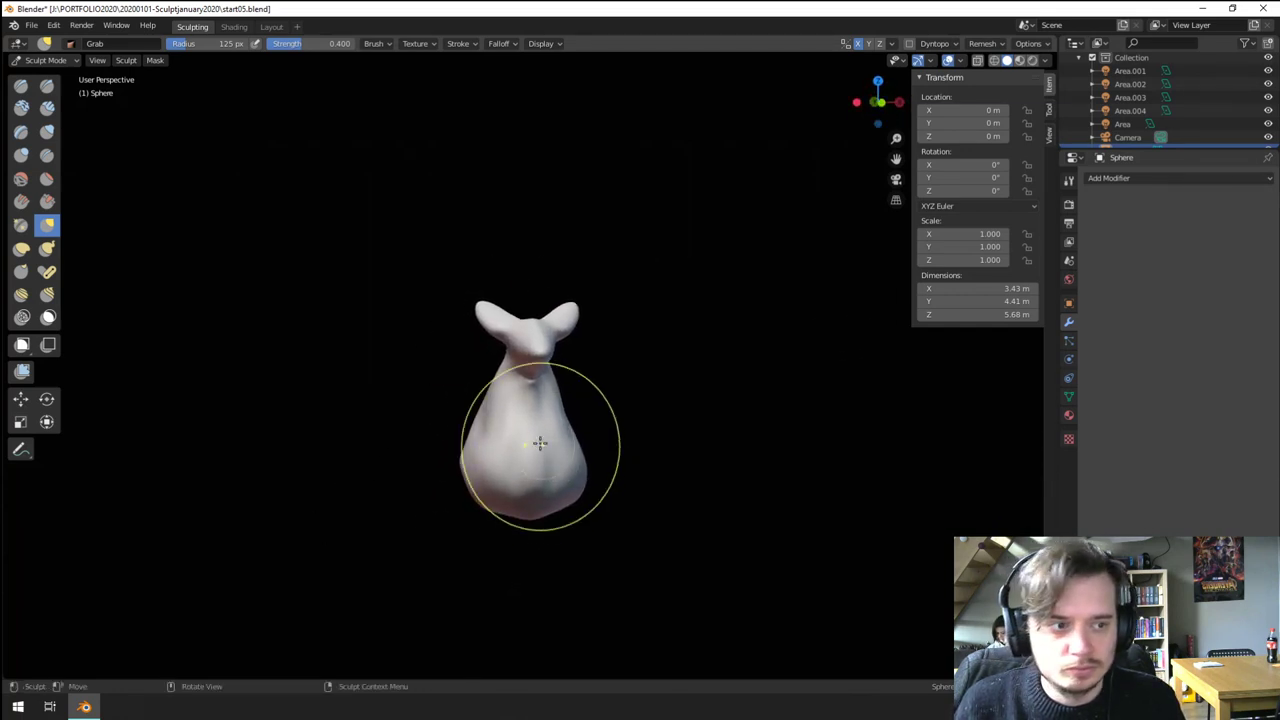
middle_drag(476, 486, 444, 481)
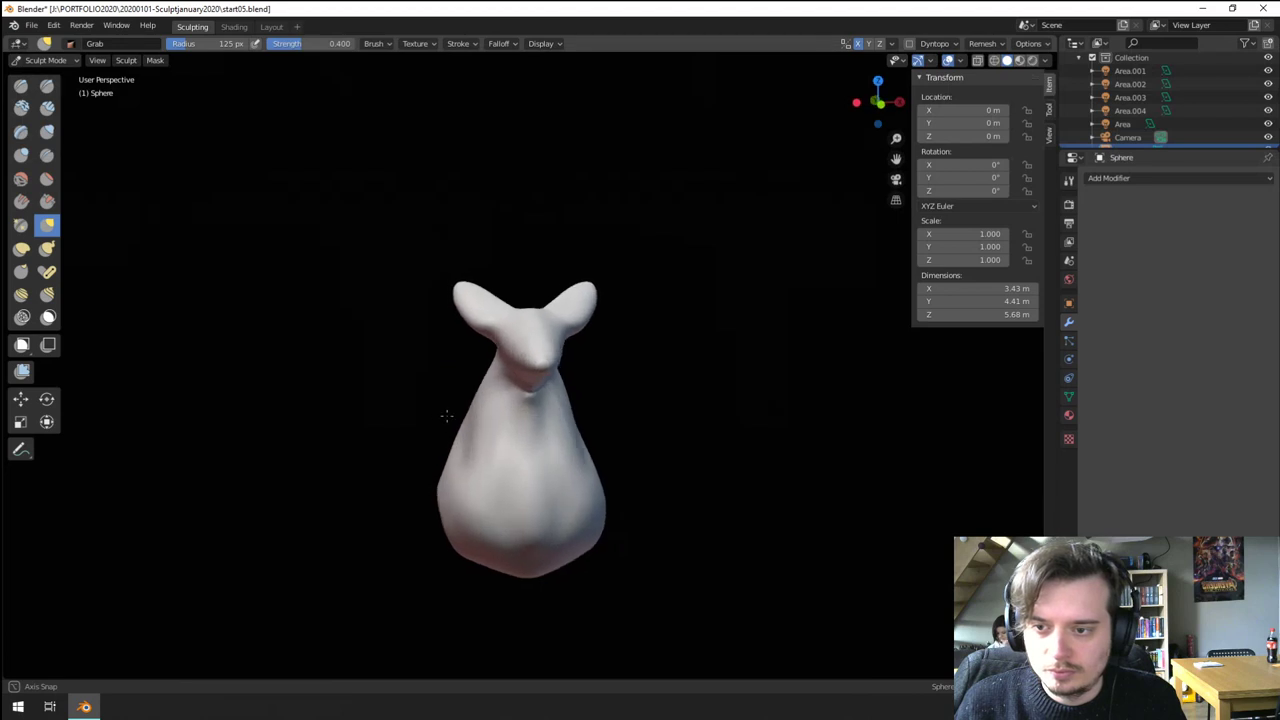
mouse_move(446, 416)
middle_down()
mouse_move(594, 437)
mouse_move(453, 395)
middle_up()
ctrl+middle_drag(453, 395, 496, 358)
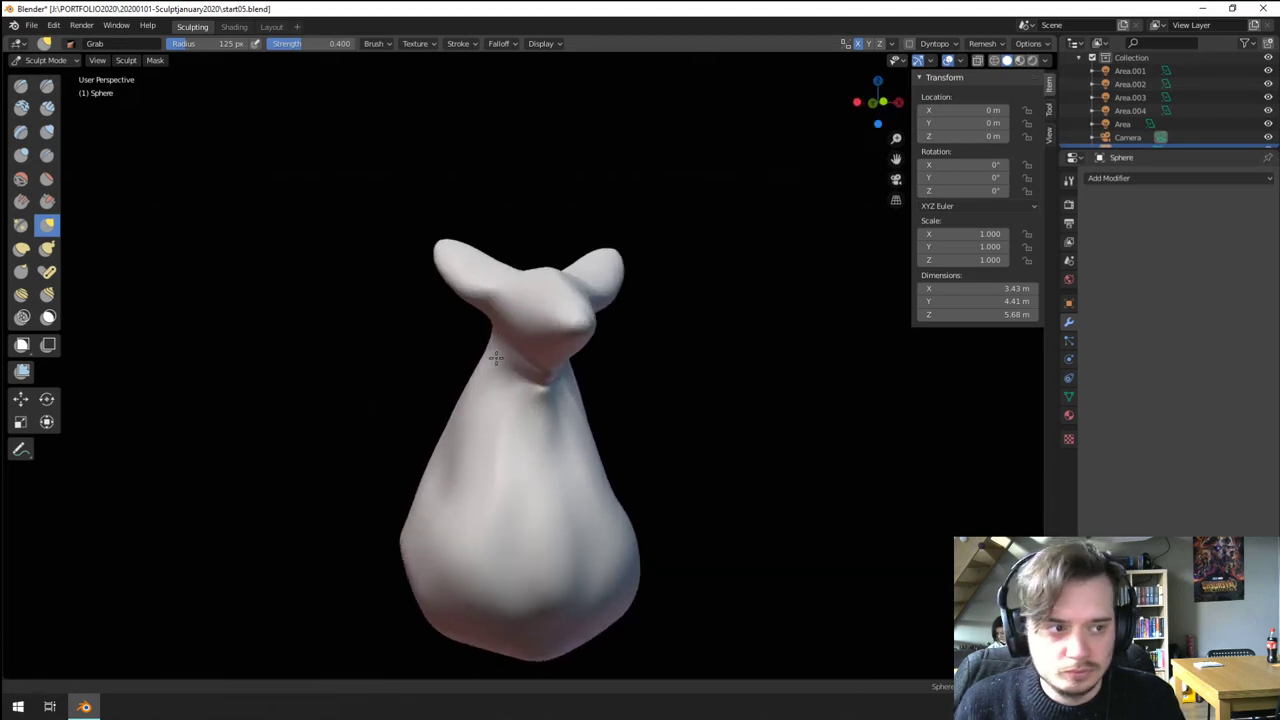
scroll(496, 358, up, 3)
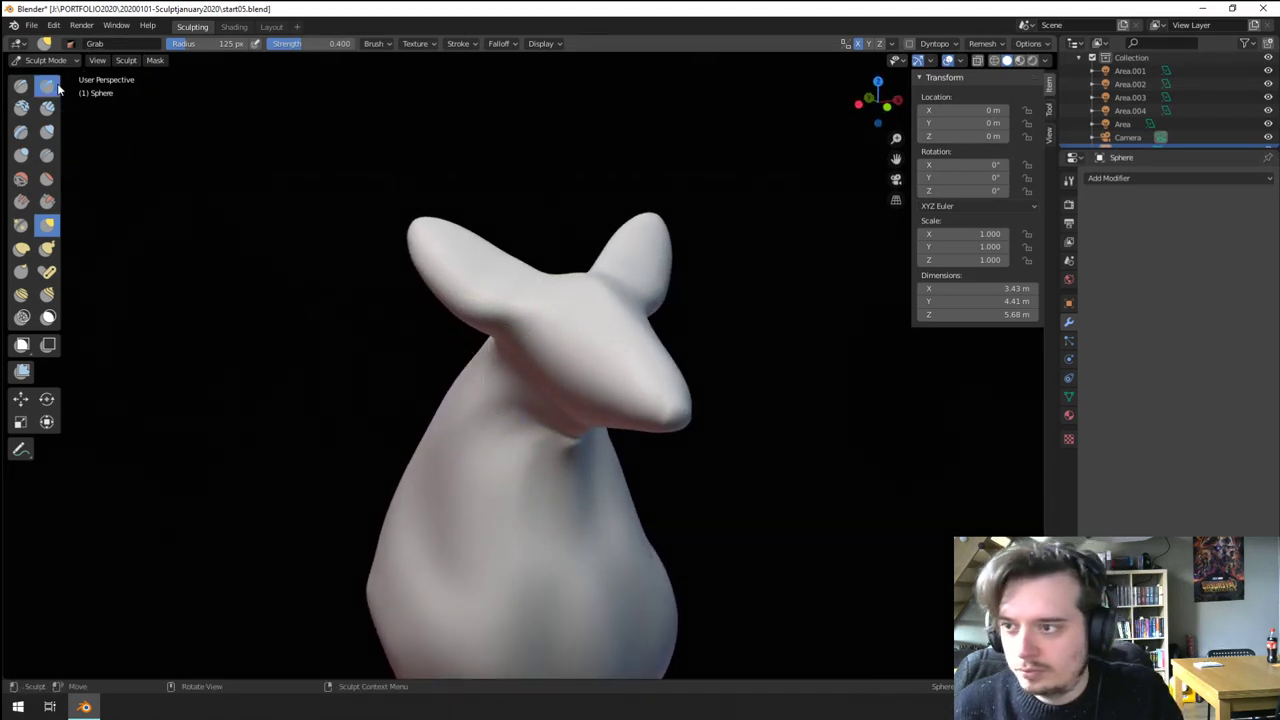
- Build up brow ridges on the forehead between the ears with the Clay Strips brush at 51 px radius
click(50, 108)
middle_drag(582, 337, 545, 353)
key(f)
click(526, 337)
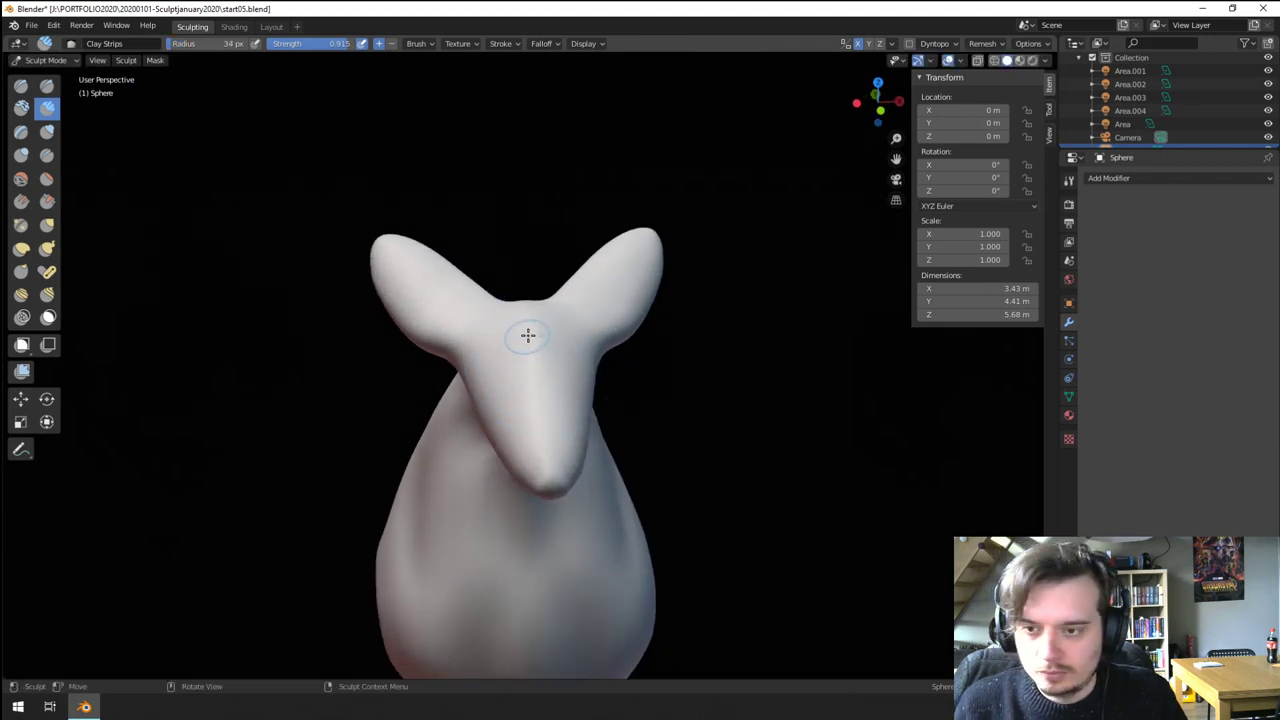
key(f)
click(521, 323)
mouse_move(542, 354)
middle_down()
mouse_move(612, 322)
mouse_move(557, 295)
middle_up()
key(ctrl+z)
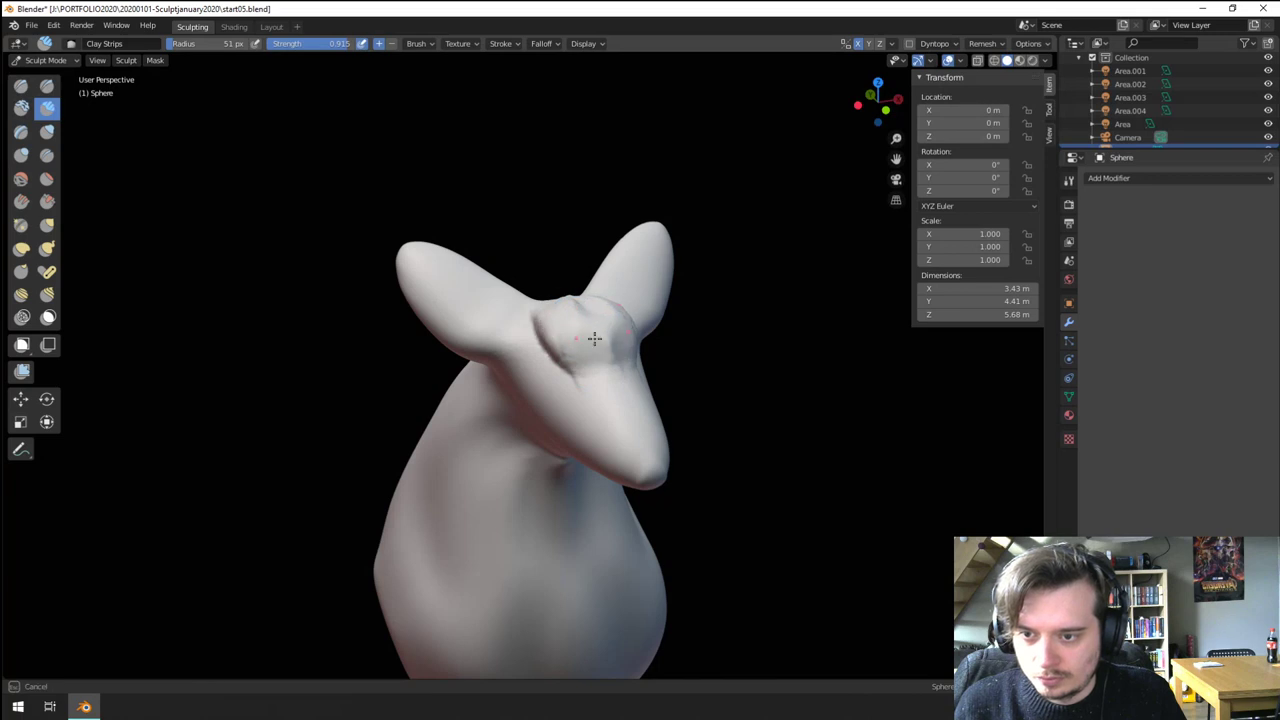
drag(594, 339, 590, 332)
mouse_move(590, 328)
middle_down()
mouse_move(629, 254)
mouse_move(648, 258)
mouse_move(645, 338)
mouse_move(595, 318)
mouse_move(652, 308)
middle_up()
- Pull the tip of the snout forward and slightly upward with the Grab brush
scroll(600, 340, down, 4)
scroll(592, 316, up, 2)
key(g)
key(f)
click(596, 325)
key(f)
click(649, 329)
key(f)
click(694, 334)
key(f)
click(692, 341)
drag(692, 345, 706, 328)
- Refine the head and adjust the throat beneath the jaw with the Grab brush at 103 px radius
mouse_move(706, 328)
middle_down()
mouse_move(537, 326)
mouse_move(592, 326)
mouse_move(536, 270)
middle_up()
key(f)
click(535, 277)
drag(531, 293, 531, 291)
mouse_move(531, 291)
middle_down()
mouse_move(529, 352)
mouse_move(445, 356)
mouse_move(463, 352)
middle_up()
key(f)
click(471, 358)
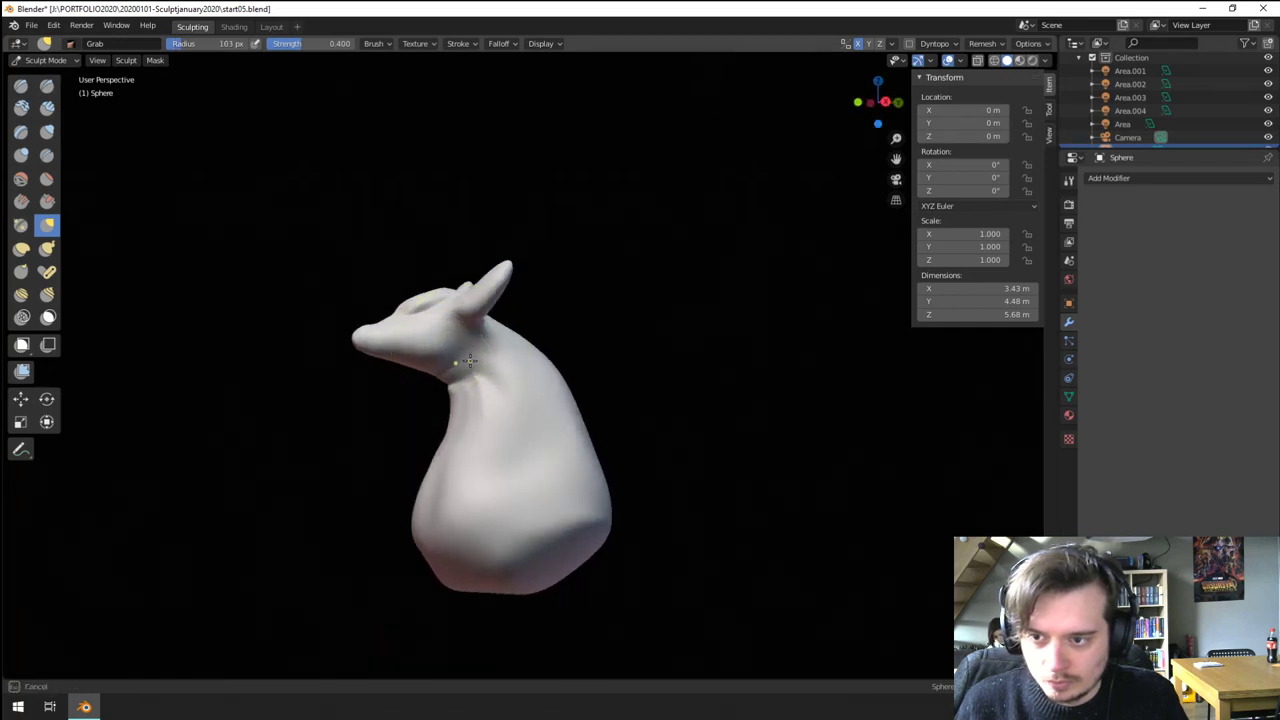
drag(470, 361, 460, 363)
- Raise the back of the neck into a rounder curve with the Grab brush at 180 px radius
middle_drag(460, 363, 685, 360)
scroll(648, 325, down, 2)
middle_drag(620, 335, 670, 345)
key(f)
click(551, 342)
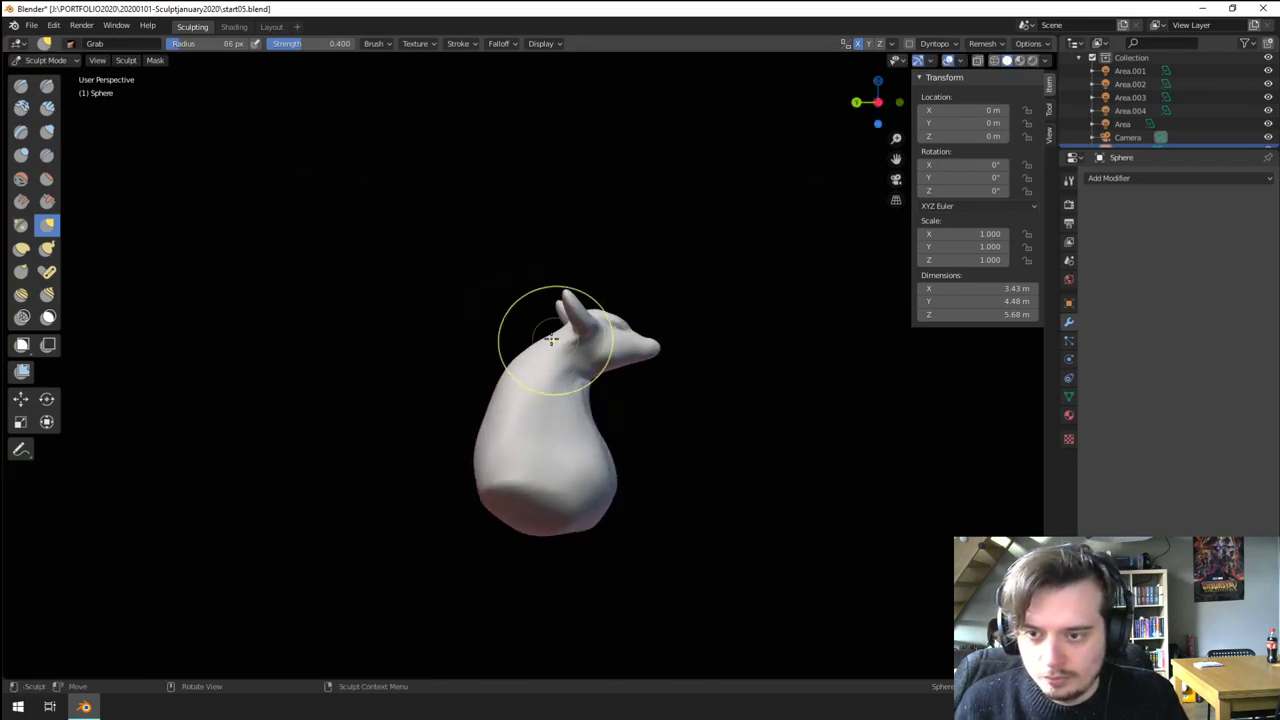
key(f)
click(537, 346)
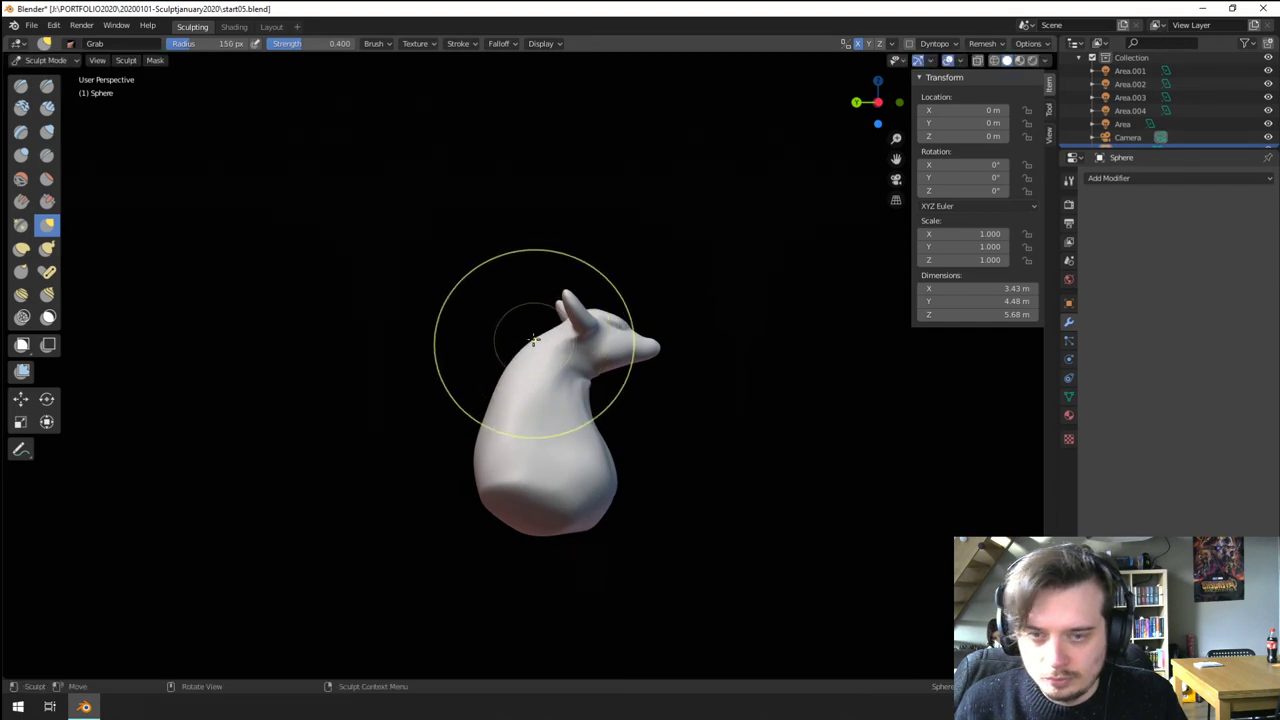
key(f)
click(556, 346)
drag(517, 359, 507, 332)
drag(514, 350, 509, 320)
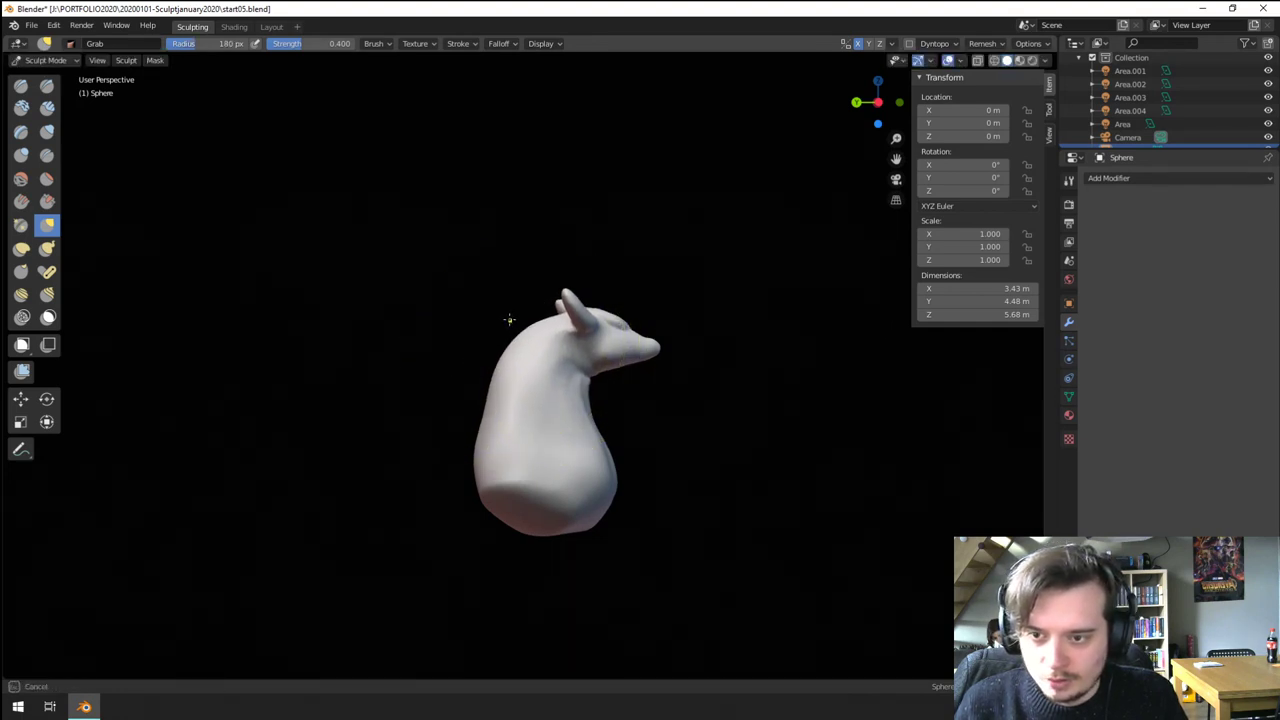
mouse_move(509, 320)
middle_down()
mouse_move(429, 335)
mouse_move(457, 304)
mouse_move(530, 342)
middle_up()
drag(523, 344, 538, 318)
mouse_move(543, 328)
middle_down()
mouse_move(531, 341)
mouse_move(452, 308)
middle_up()
ctrl+middle_drag(452, 308, 590, 367)
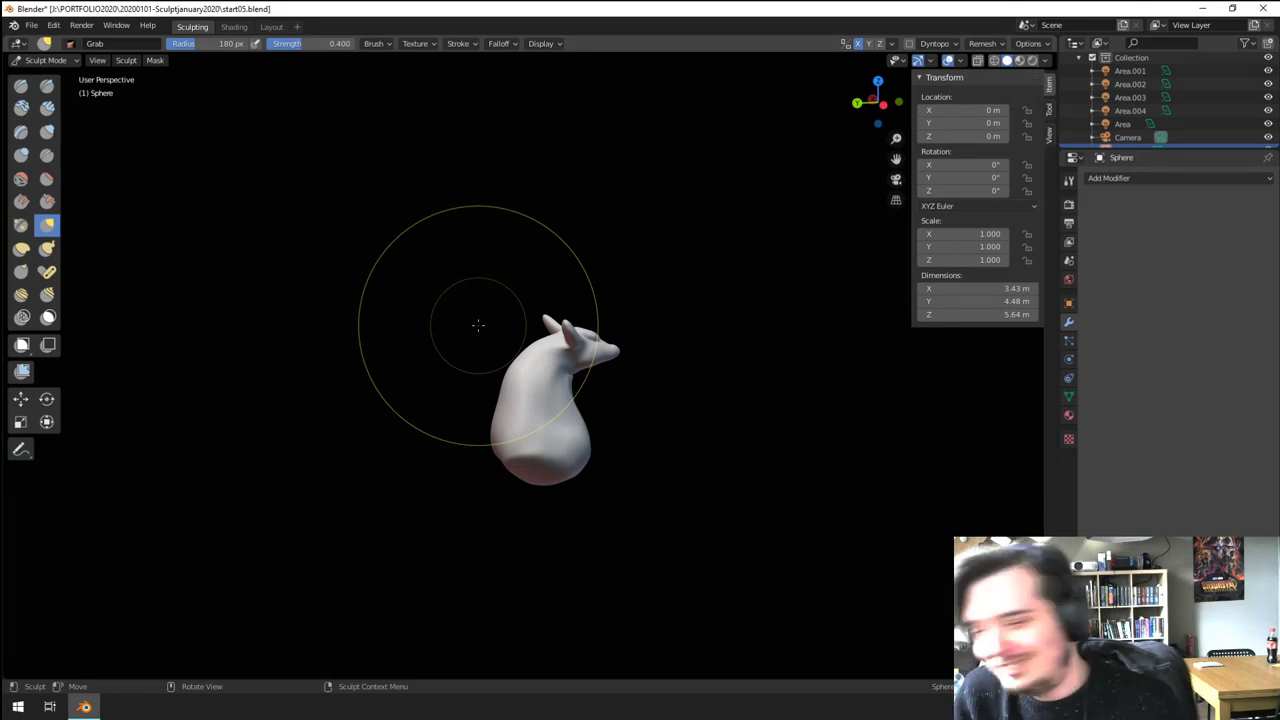
- Nudge the lower sides of the body upward and outward with the Grab brush
mouse_move(634, 480)
middle_down()
mouse_move(577, 486)
mouse_move(536, 431)
mouse_move(546, 461)
middle_up()
key(f)
click(568, 445)
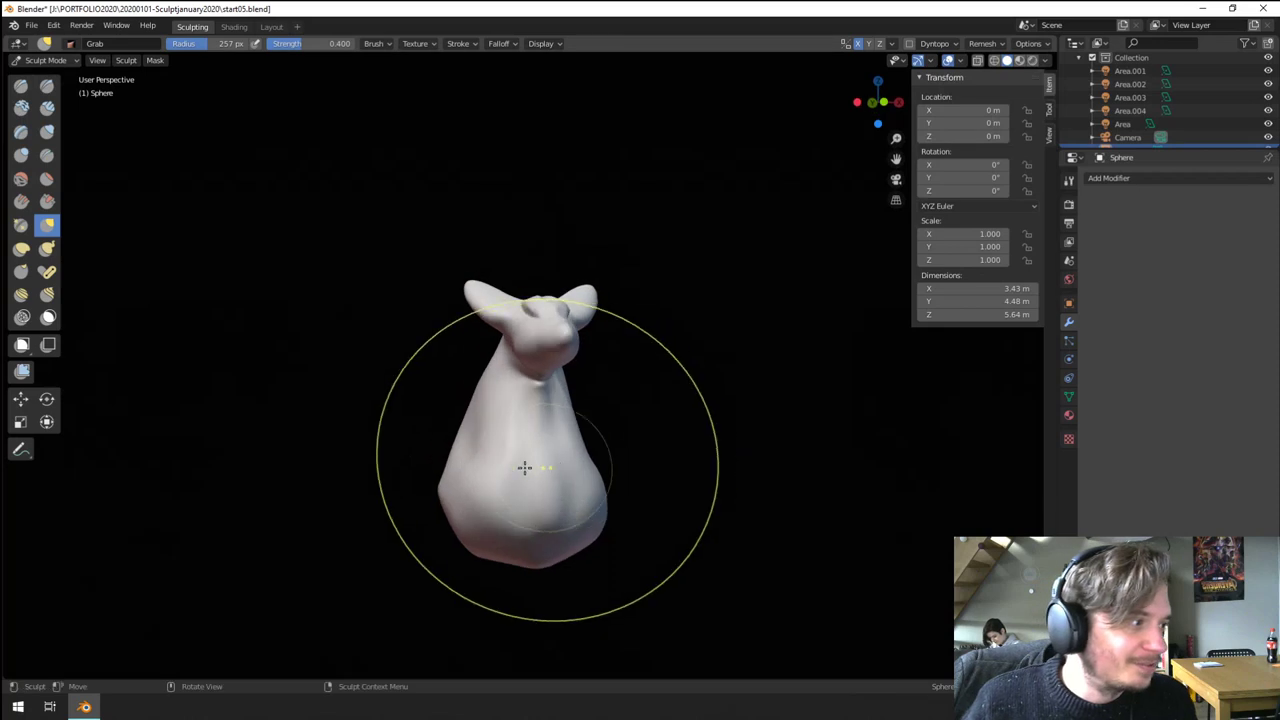
key(f)
click(404, 490)
key(f)
click(454, 521)
drag(460, 517, 452, 502)
- Reshape the flank from the side with the Grab brush at 160 px radius
middle_drag(457, 494, 548, 480)
key(f)
click(490, 487)
drag(551, 429, 527, 446)
ctrl+middle_drag(523, 449, 525, 511)
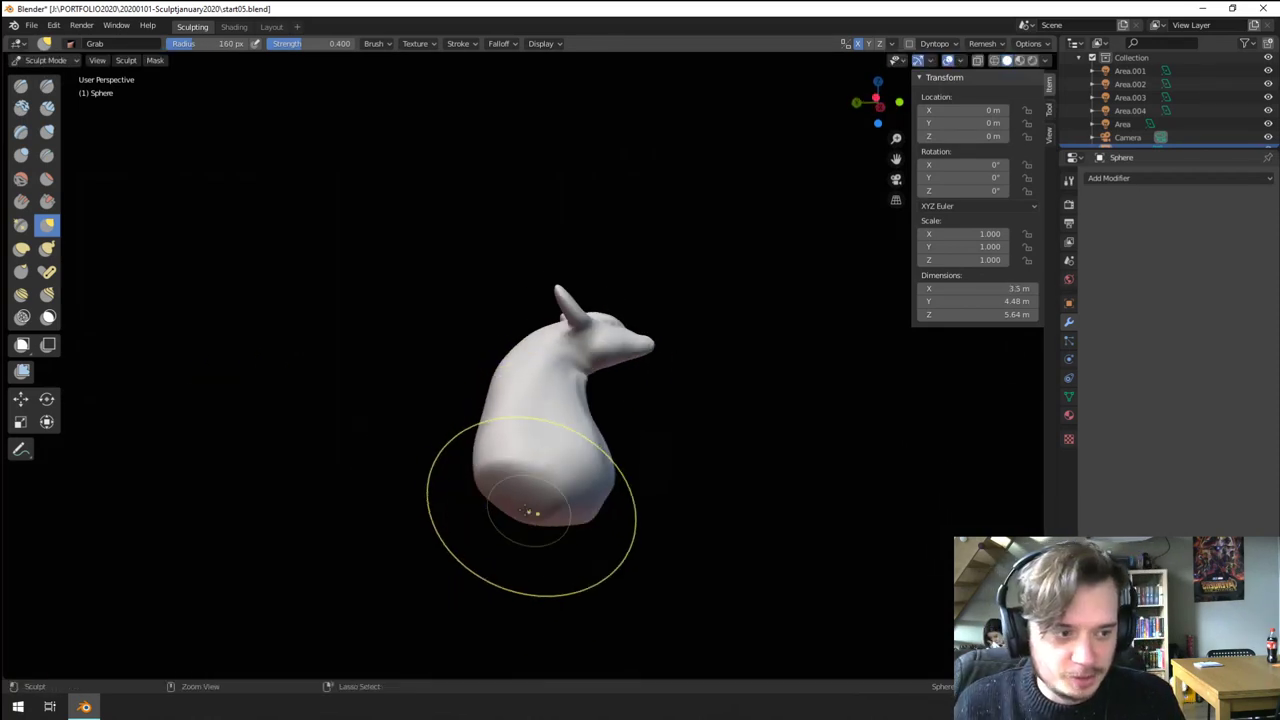
- Pull the underside of the body downward with the Grab brush at 217 px radius
key(f)
click(670, 489)
drag(566, 494, 563, 519)
mouse_move(562, 520)
shift+middle_down()
mouse_move(556, 426)
mouse_move(302, 467)
mouse_move(420, 482)
shift+middle_up()
ctrl+middle_drag(420, 482, 406, 377)
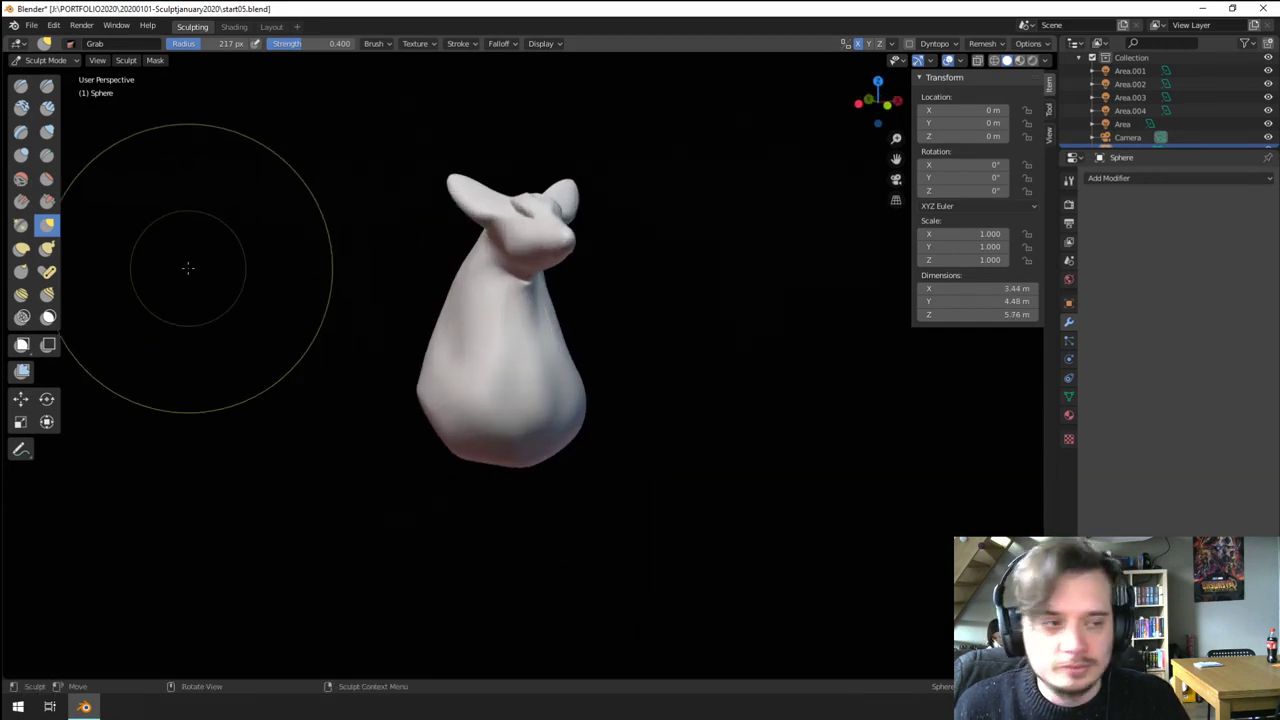
click(53, 63)
click(55, 67)
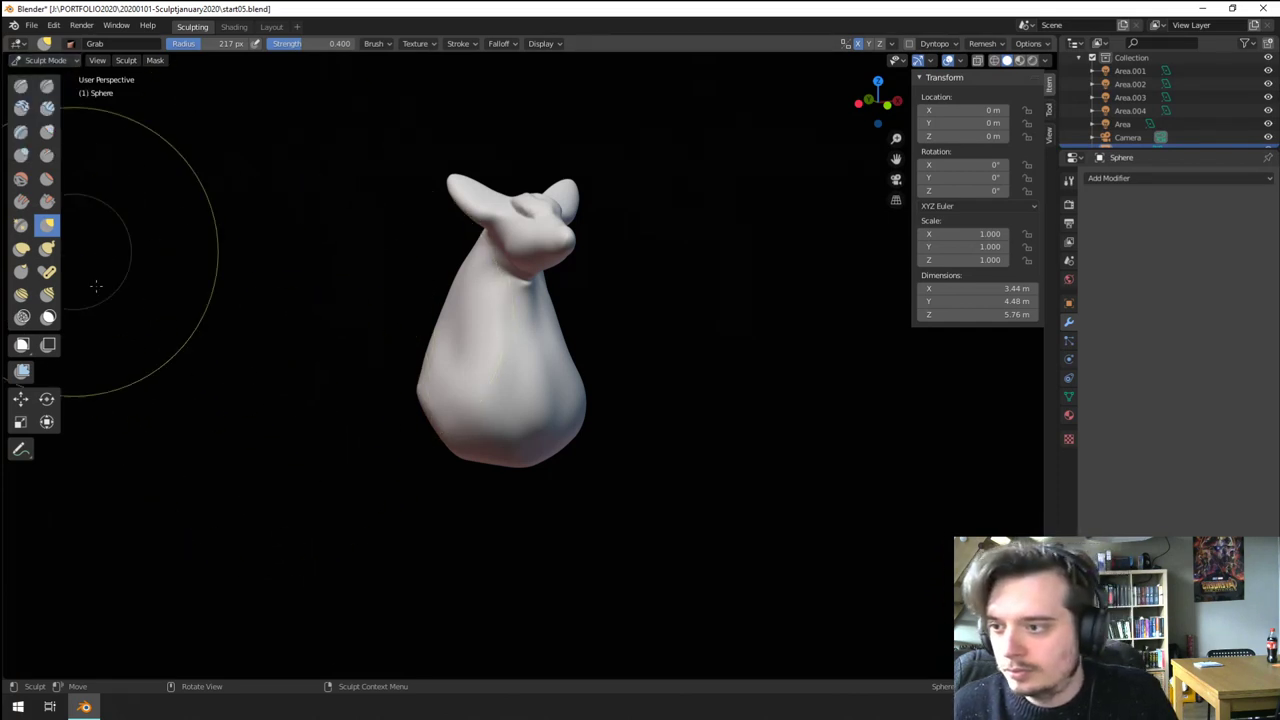
- Pull a pair of leg stumps out of the lower body with the Snake Hook brush at 88 px radius
click(47, 248)
mouse_move(390, 355)
middle_down()
mouse_move(614, 426)
mouse_move(605, 435)
mouse_move(577, 417)
middle_up()
key(f)
click(600, 427)
key(f)
click(612, 431)
key(f)
click(592, 422)
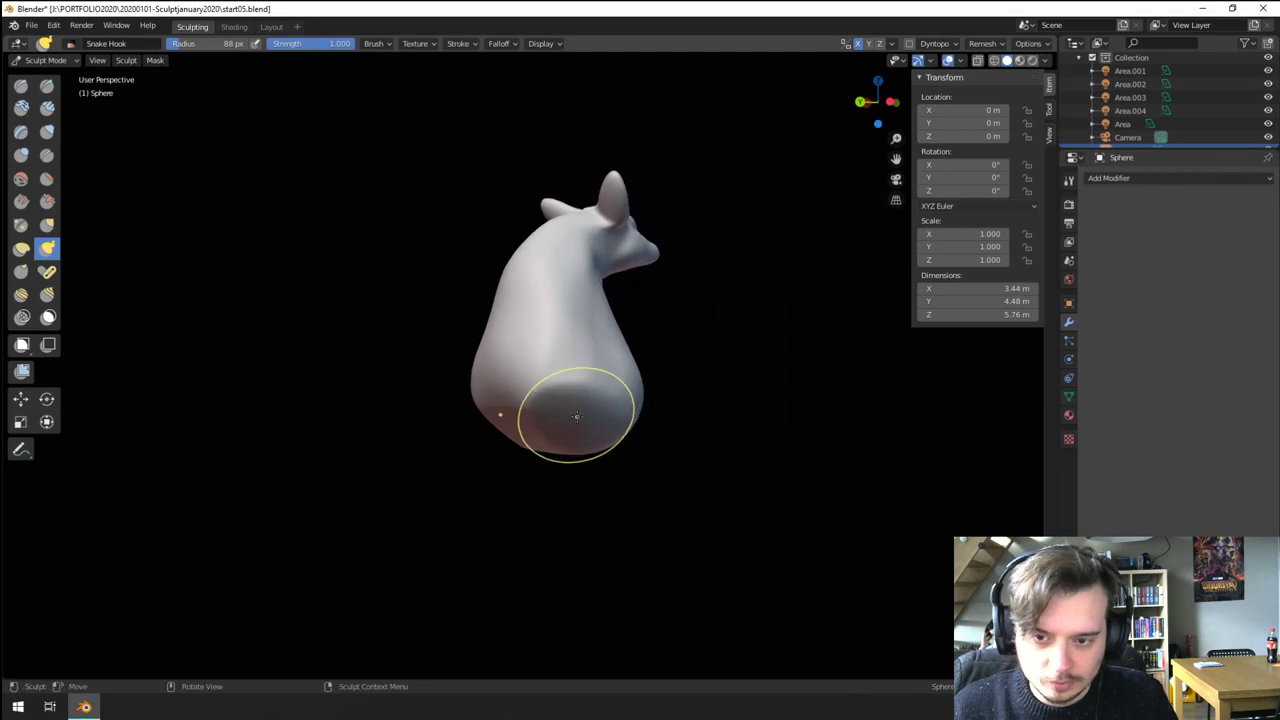
drag(648, 443, 650, 443)
mouse_move(637, 438)
middle_down()
mouse_move(425, 432)
mouse_move(535, 430)
middle_up()
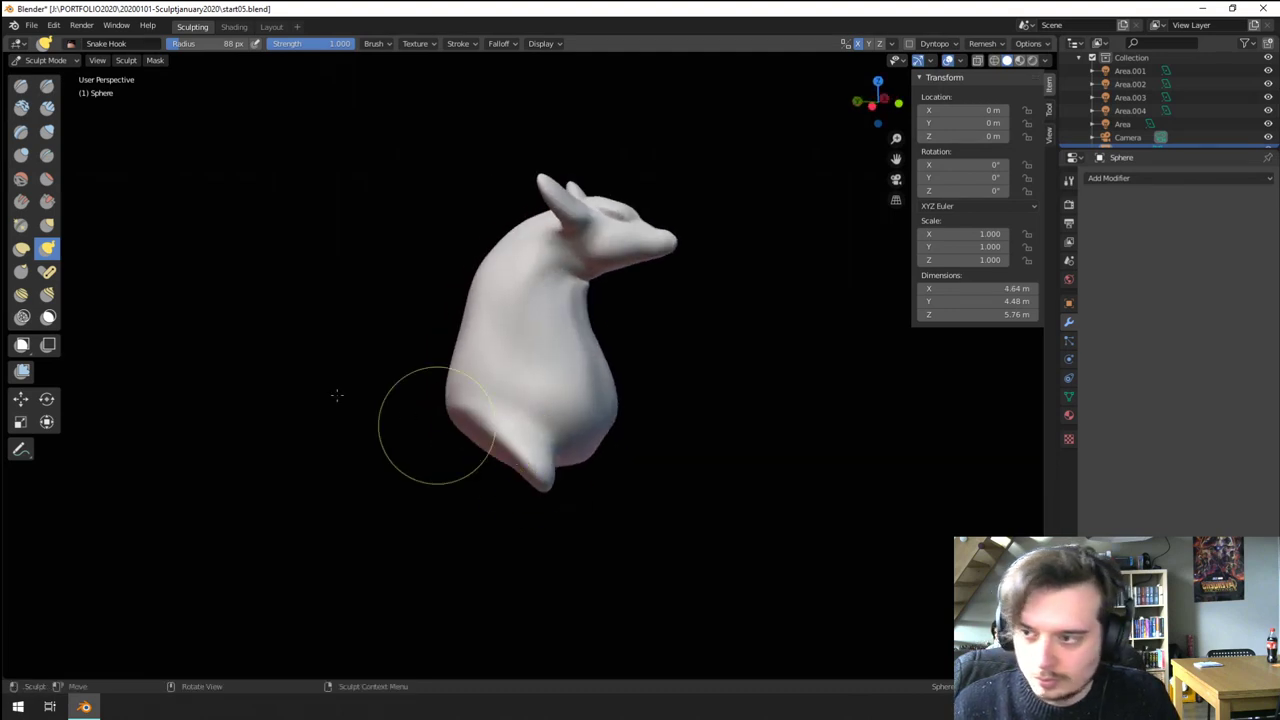
- Thicken the leg stumps with the Inflate brush
click(47, 132)
mouse_move(543, 474)
mouse_down()
mouse_move(478, 424)
mouse_move(492, 468)
mouse_up()
middle_drag(490, 470, 383, 457)
mouse_move(388, 455)
mouse_down()
mouse_move(406, 444)
mouse_move(490, 470)
mouse_up()
- Push the upper outer sides of the legs in toward the body with the Grab brush
key(g)
drag(406, 420, 428, 414)
drag(406, 396, 423, 399)
mouse_move(429, 409)
middle_down()
mouse_move(366, 418)
mouse_move(443, 420)
mouse_move(520, 492)
middle_up()
- Reshape the thighs and hips from the side with the Grab brush
key(f)
click(596, 514)
drag(522, 487, 498, 478)
middle_drag(498, 478, 521, 438)
key(f)
click(592, 449)
drag(486, 466, 478, 470)
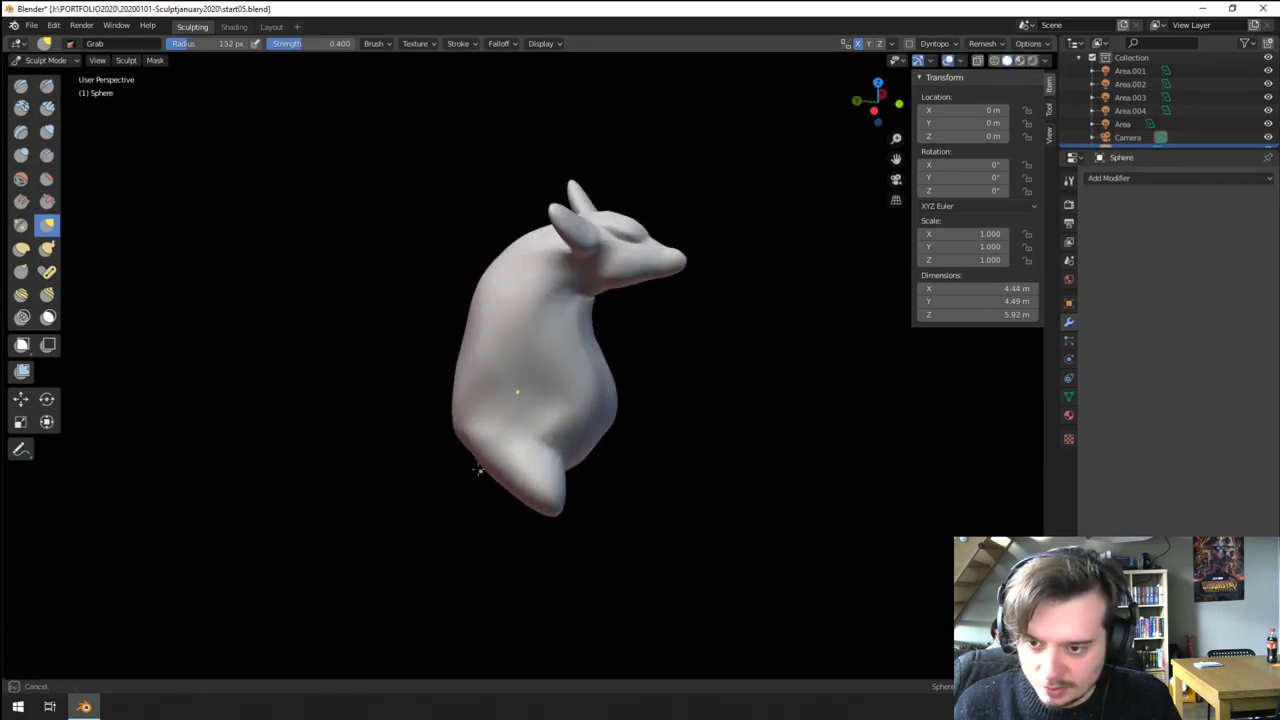
middle_drag(506, 460, 496, 447)
drag(544, 452, 535, 453)
- Pull the ends of the legs downward from the front with the Grab brush at 130 px radius
mouse_move(535, 453)
middle_down()
mouse_move(409, 434)
mouse_move(440, 430)
middle_up()
key(f)
click(480, 441)
drag(412, 436, 413, 459)
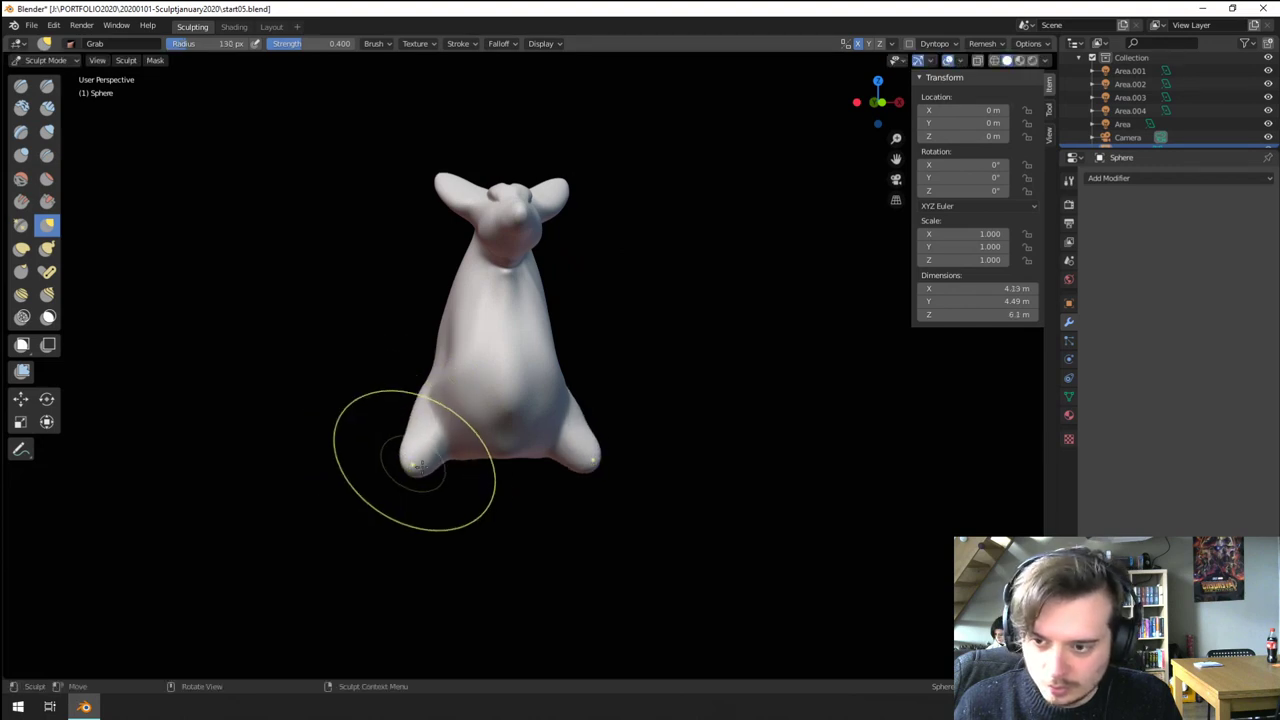
key(f)
click(494, 470)
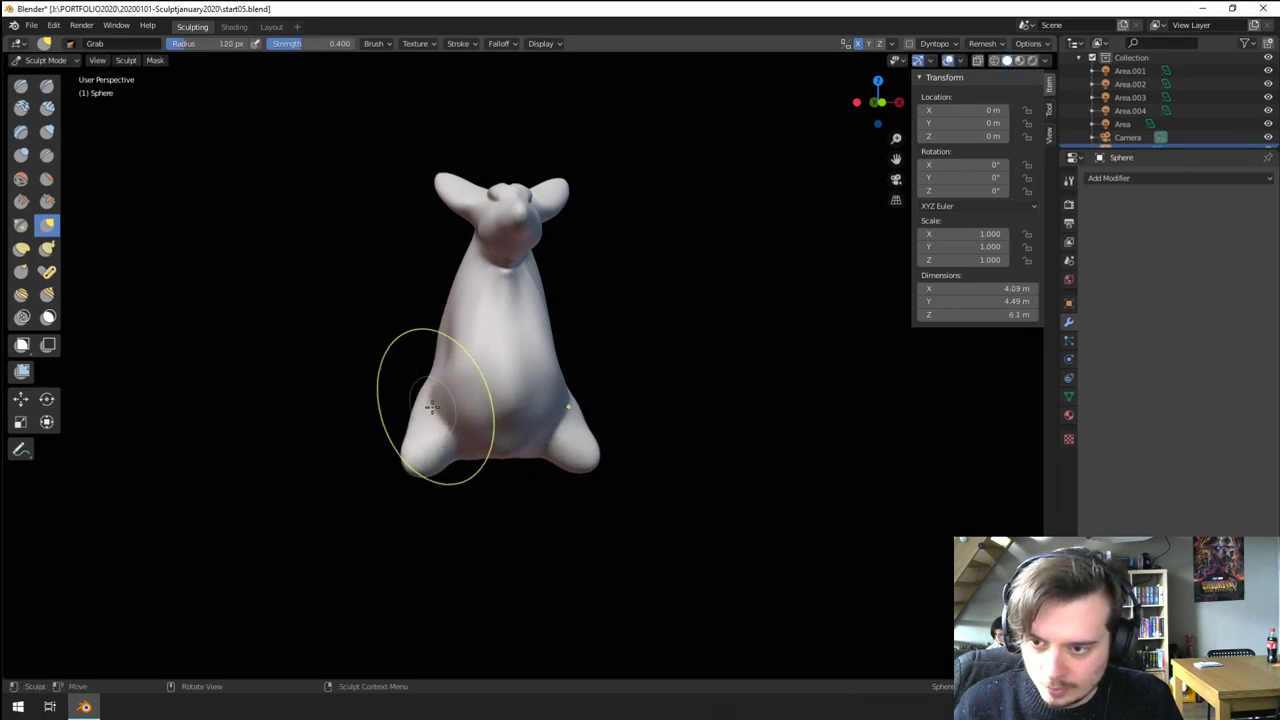
- Carve a fold between the thighs and the belly with the Crease brush at 83 px radius
middle_drag(453, 376, 469, 390)
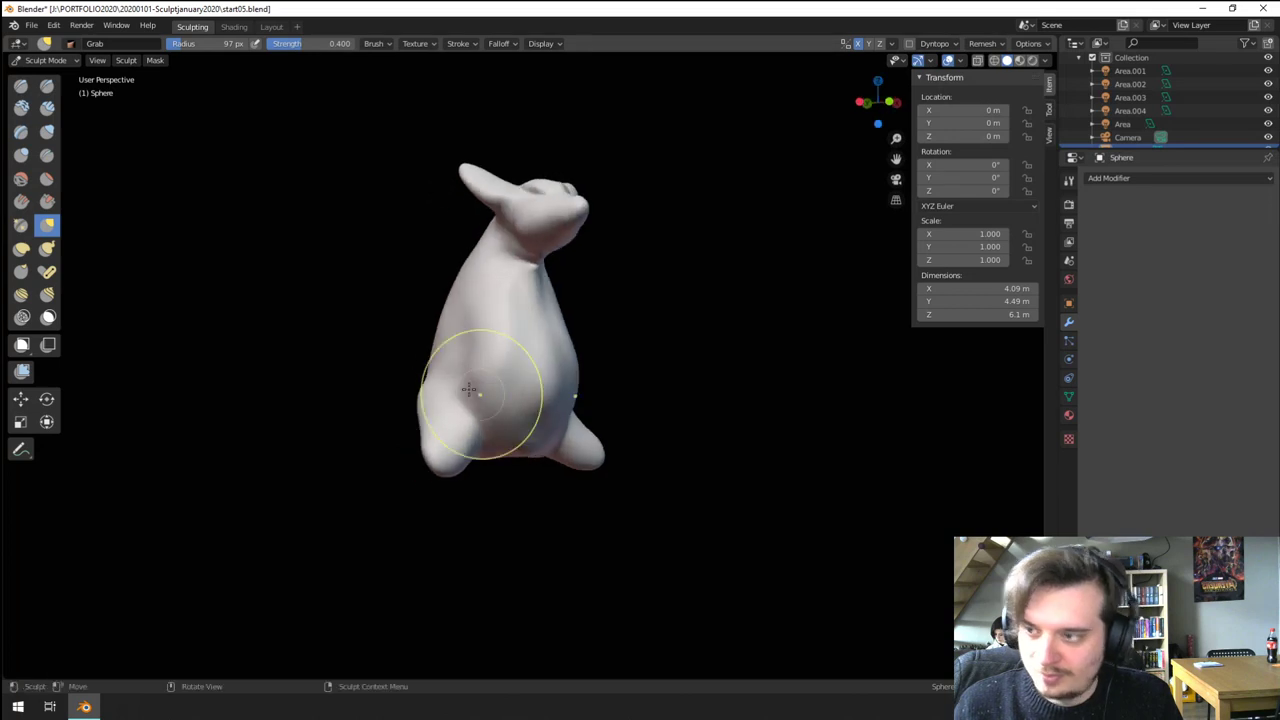
click(47, 155)
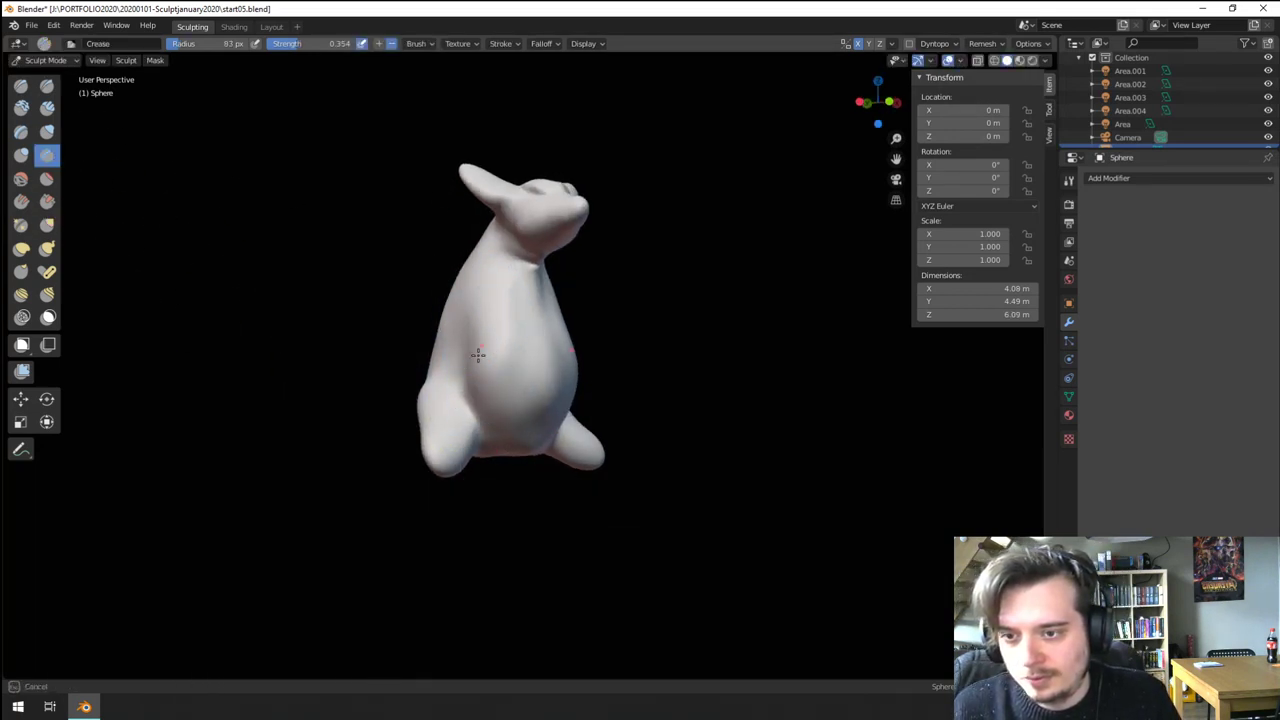
middle_drag(478, 355, 490, 386)
- Even out the belly and back surfaces with the Flatten/Contrast brush at 172 px radius
key(f)
click(534, 404)
drag(534, 405, 533, 374)
drag(533, 374, 534, 388)
middle_drag(451, 363, 481, 328)
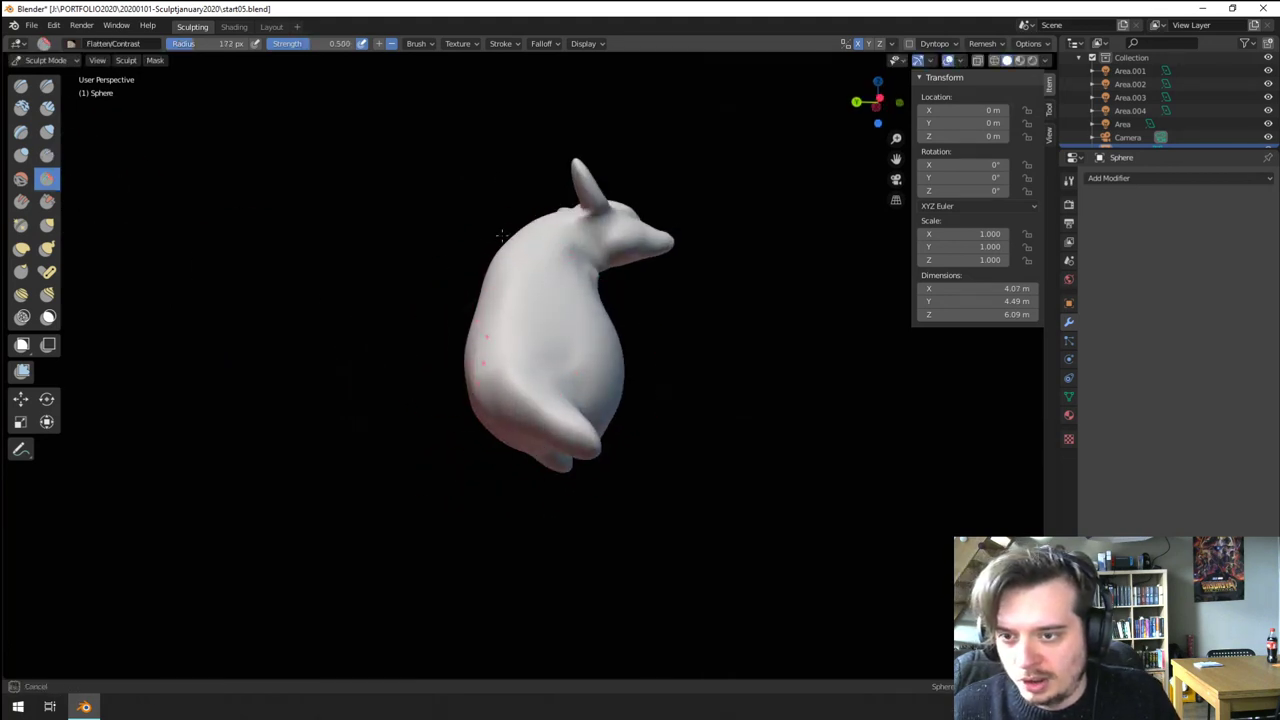
drag(502, 236, 497, 256)
middle_drag(490, 250, 508, 274)
drag(508, 274, 505, 325)
- Extend lower legs from the ends of the thighs with the Snake Hook brush at 96 px radius
mouse_move(608, 371)
middle_down()
mouse_move(471, 409)
mouse_move(487, 437)
mouse_move(474, 340)
middle_up()
scroll(470, 415, up, 2)
scroll(463, 350, up, 2)
middle_drag(366, 397, 237, 331)
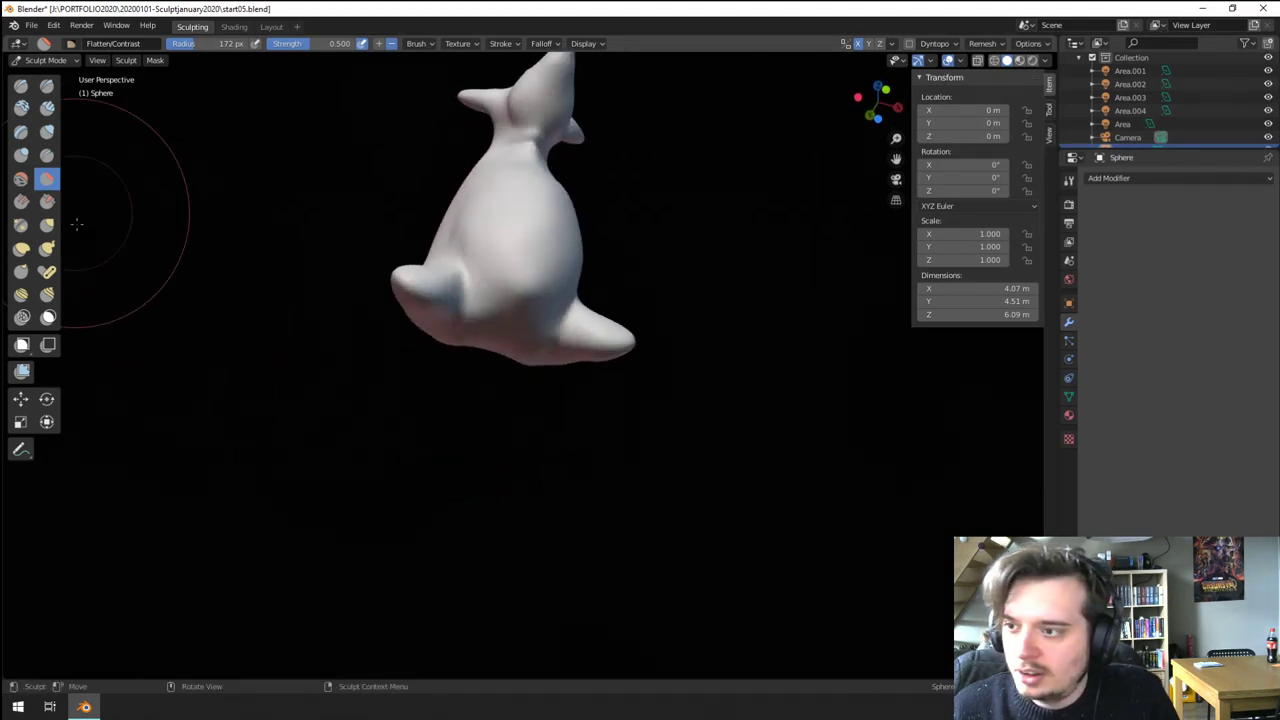
click(47, 249)
middle_drag(562, 356, 572, 317)
key(f)
click(521, 317)
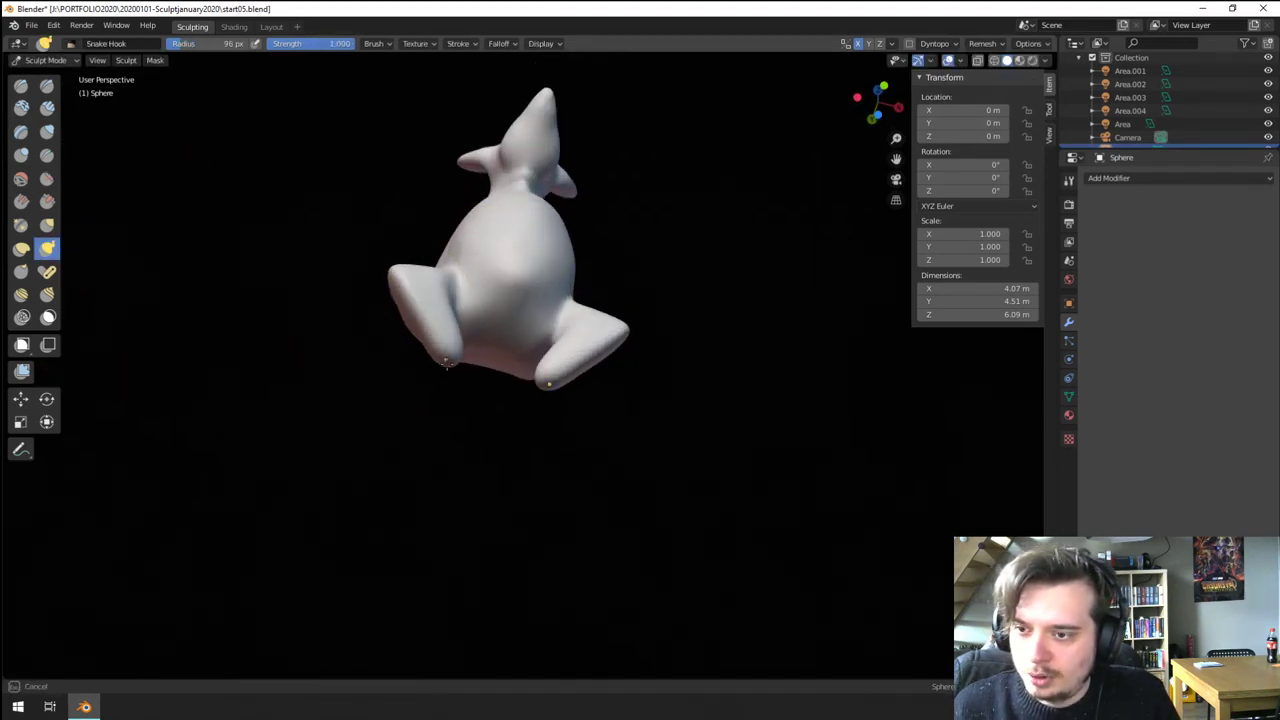
middle_drag(446, 364, 450, 435)
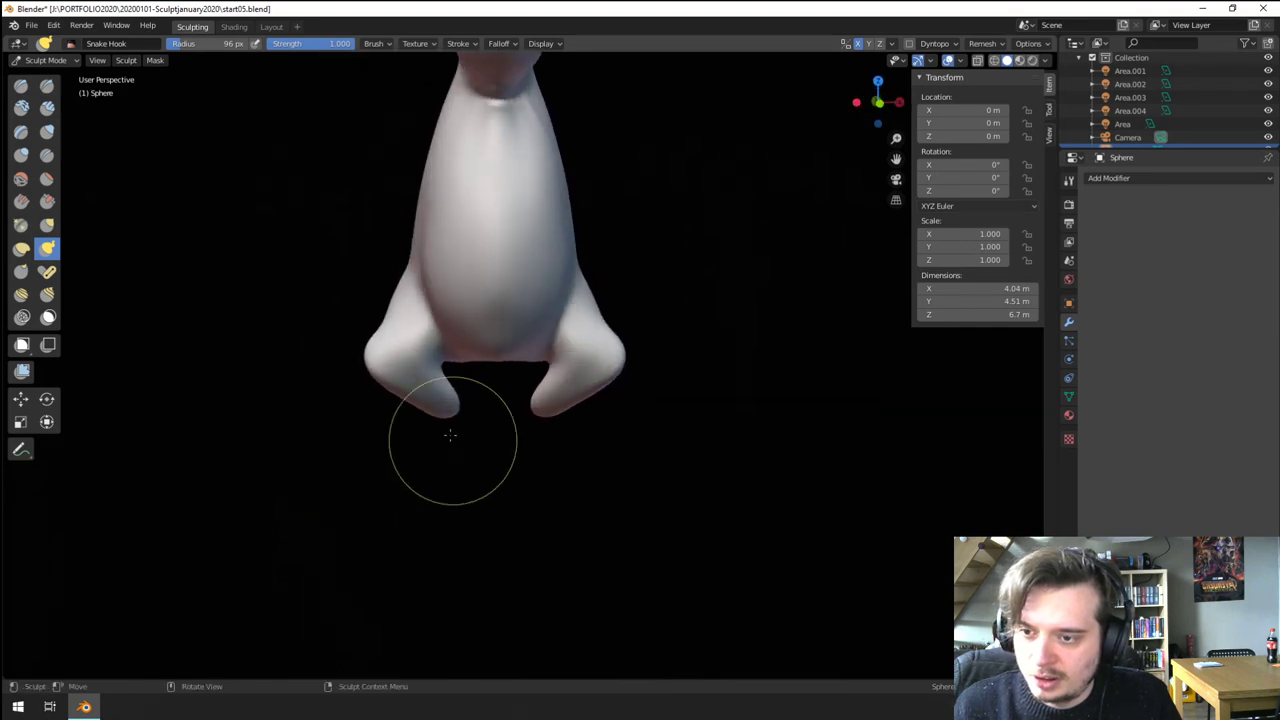
- Adjust the tips of the lower legs from the front with the Grab brush
key(g)
drag(423, 405, 437, 404)
mouse_move(443, 415)
middle_down()
mouse_move(477, 401)
mouse_move(526, 407)
middle_up()
key(f)
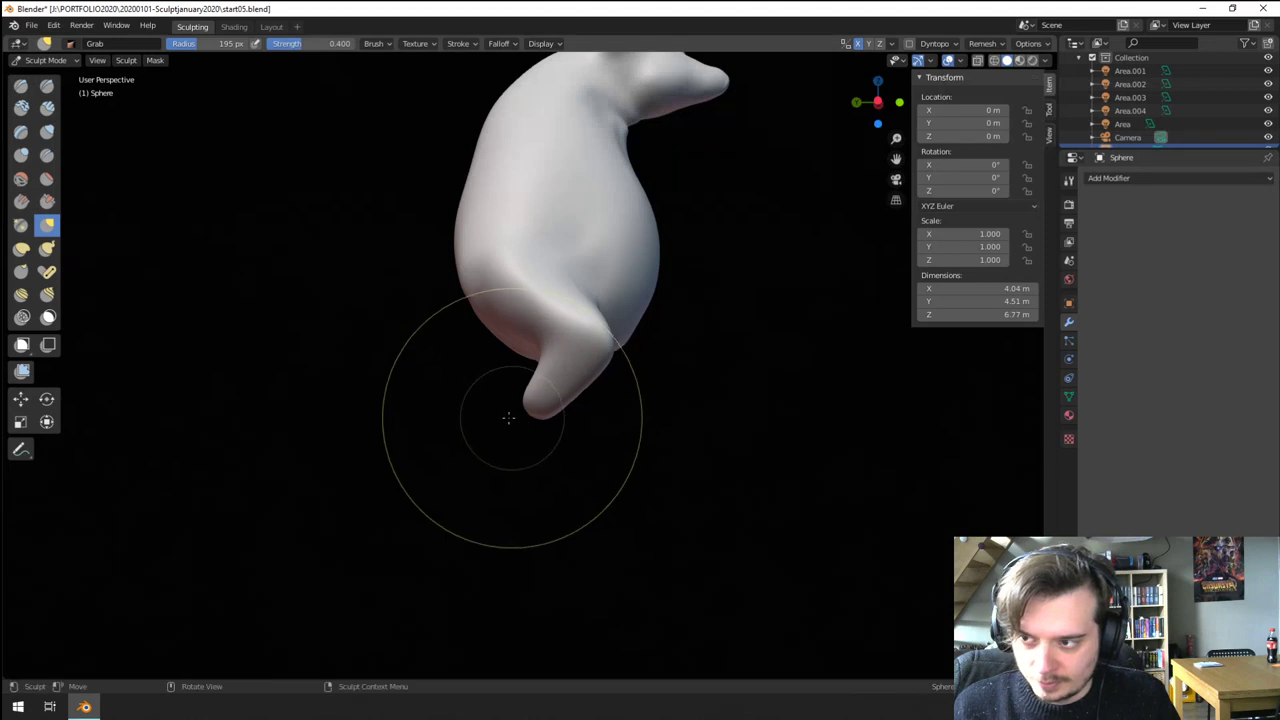
key(f)
click(494, 422)
- Lengthen the lower legs downward with the Snake Hook brush at 86 px radius
key(f)
click(494, 443)
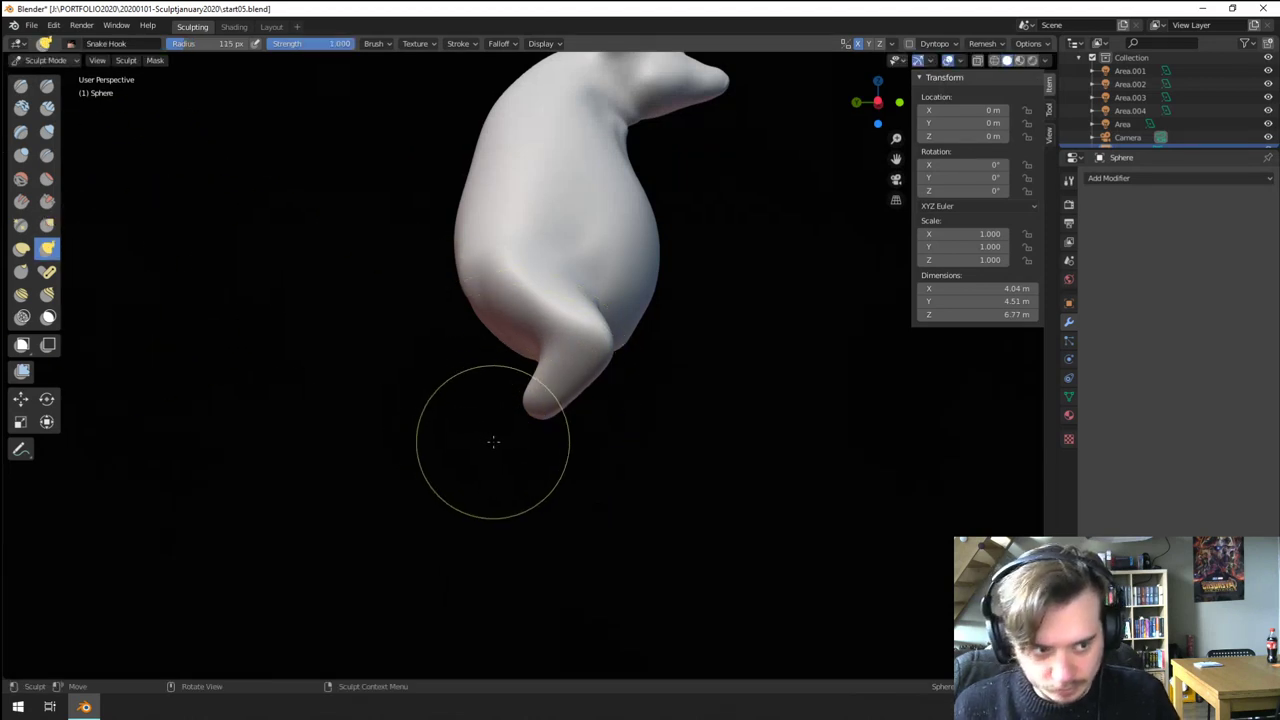
key(f)
click(525, 433)
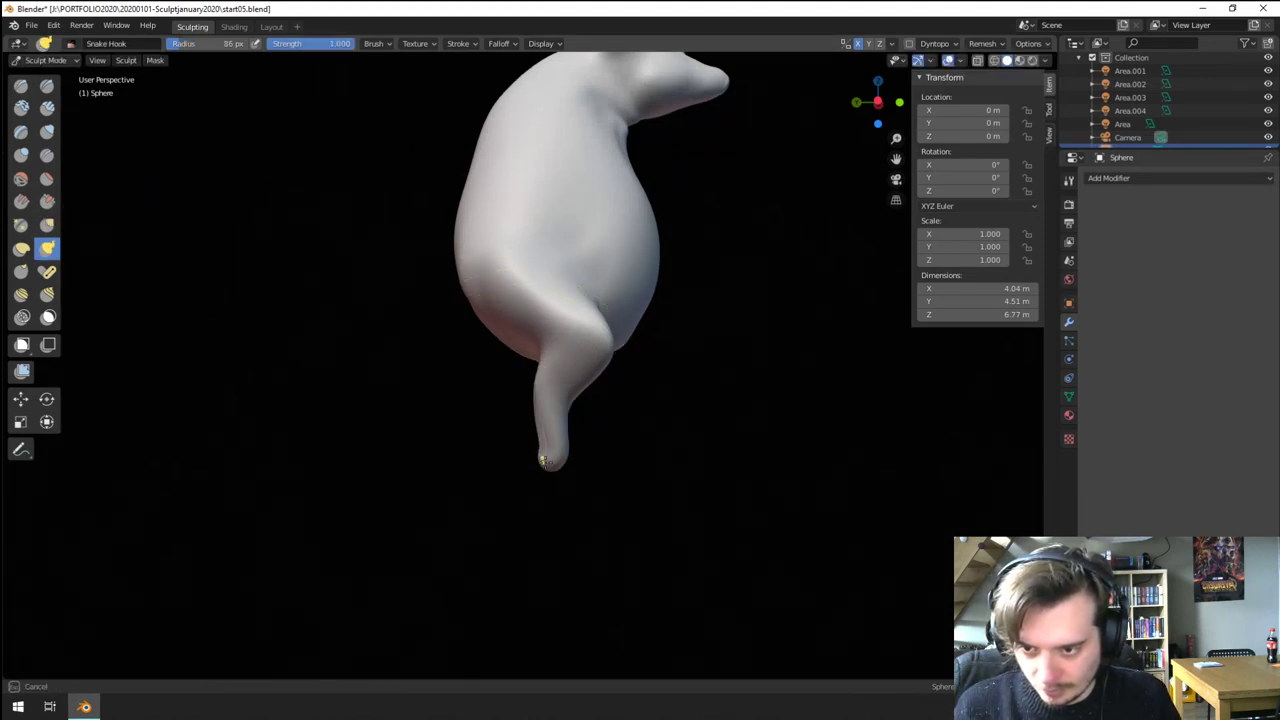
- Reposition the lower legs from behind and from the side with the Grab brush
middle_drag(498, 410, 574, 404)
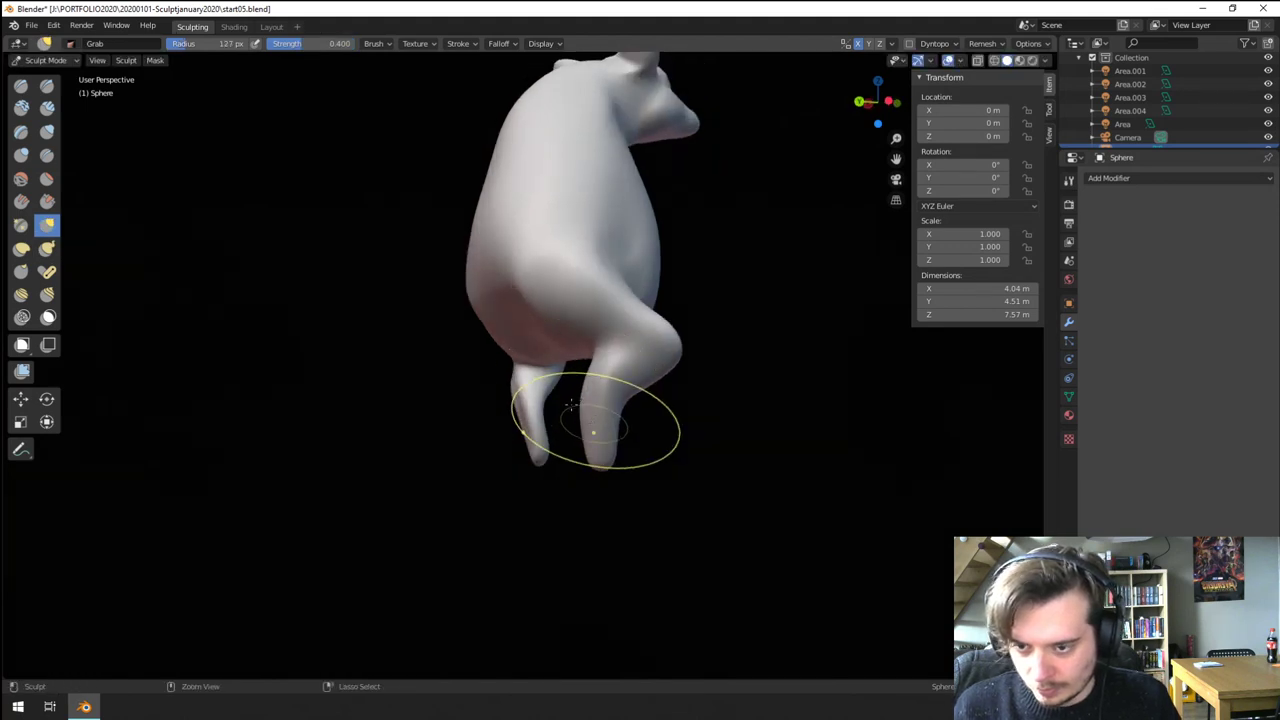
key(f)
click(570, 403)
middle_drag(566, 405, 520, 421)
key(f)
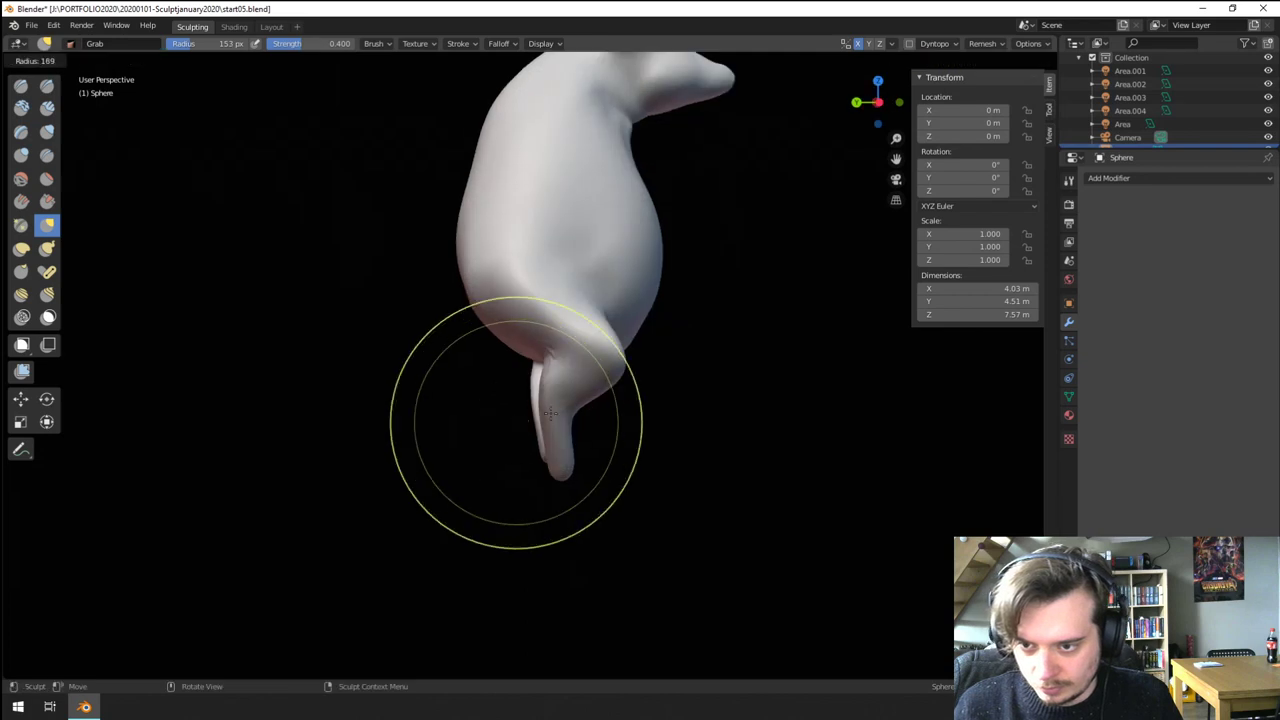
click(562, 421)
drag(536, 398, 512, 394)
- Spread the lower legs outward from the front with the Grab brush at 122 px radius
mouse_move(485, 388)
middle_down()
mouse_move(457, 491)
mouse_move(363, 463)
mouse_move(397, 437)
middle_up()
key(f)
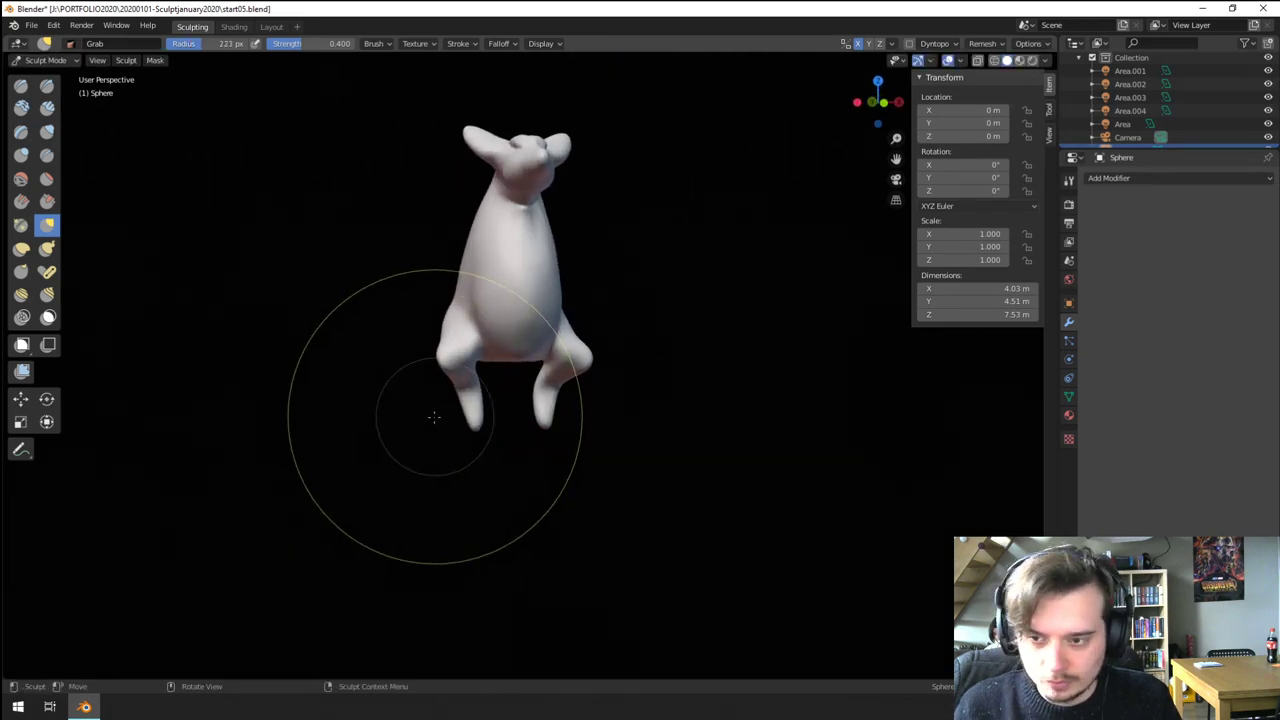
click(428, 418)
drag(430, 419, 434, 421)
key(f)
click(438, 428)
key(f)
click(468, 424)
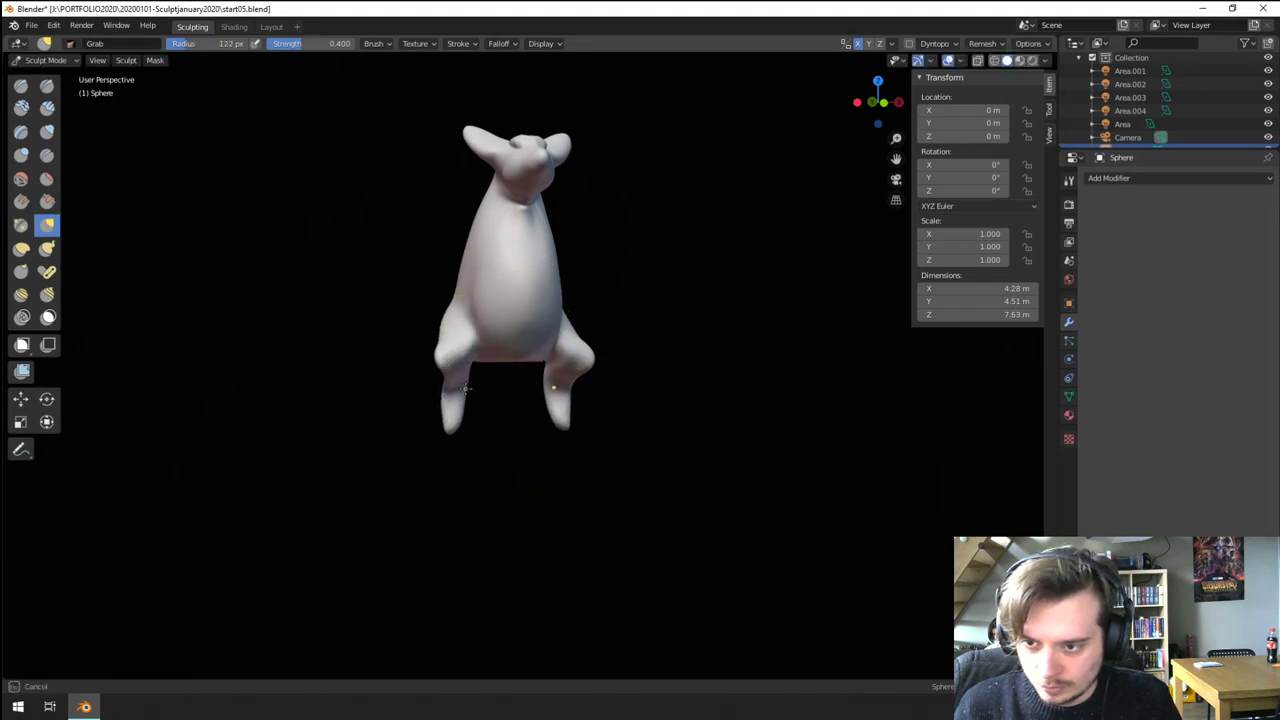
drag(477, 393, 478, 394)
- Refine the stance of the hind legs from several angles with small Grab brush strokes
middle_drag(478, 394, 380, 402)
key(f)
click(423, 380)
drag(426, 368, 440, 368)
middle_drag(440, 372, 510, 370)
key(f)
click(475, 365)
drag(475, 365, 475, 364)
mouse_move(477, 364)
middle_down()
mouse_move(472, 408)
mouse_move(489, 386)
middle_up()
key(f)
click(501, 386)
drag(450, 391, 445, 389)
- Pull feet forward out of the ends of the lower legs with the Snake Hook brush
mouse_move(445, 389)
middle_down()
mouse_move(400, 351)
mouse_move(540, 340)
mouse_move(499, 326)
middle_up()
scroll(499, 330, up, 1)
mouse_move(496, 395)
shift+middle_down()
mouse_move(486, 306)
mouse_move(517, 231)
shift+middle_up()
scroll(486, 306, up, 3)
scroll(480, 340, down, 2)
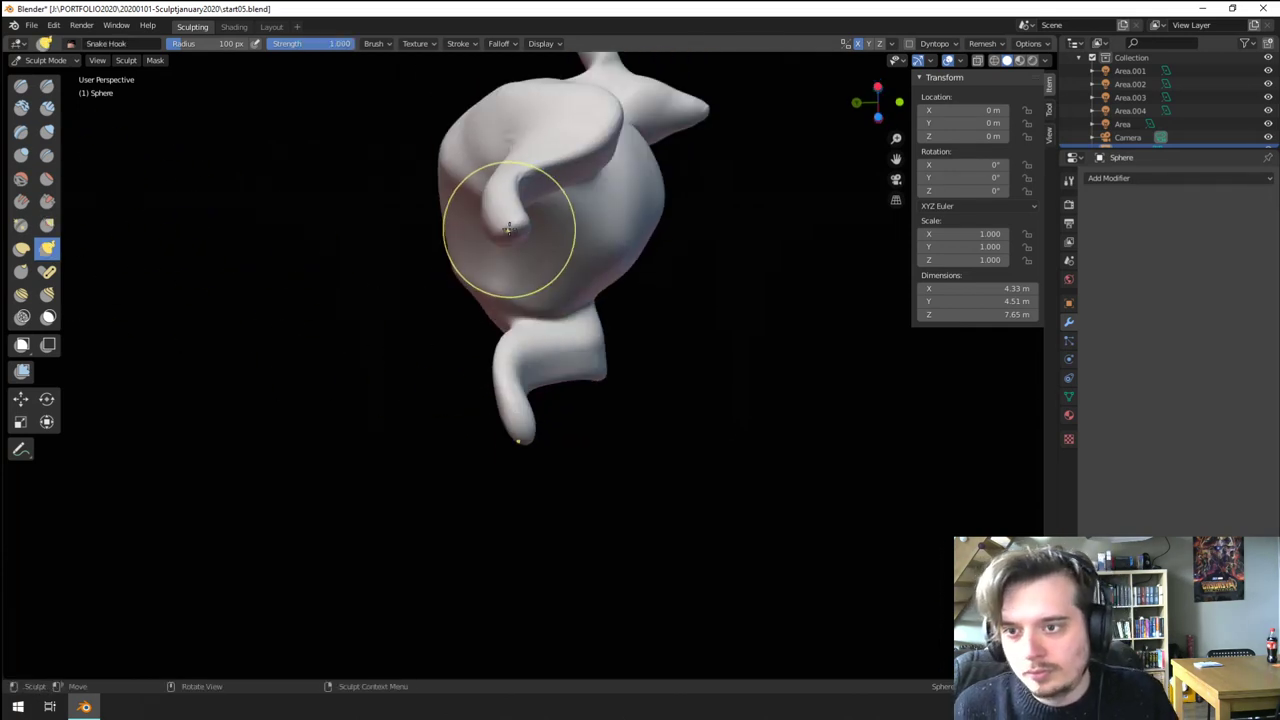
key(f)
click(498, 228)
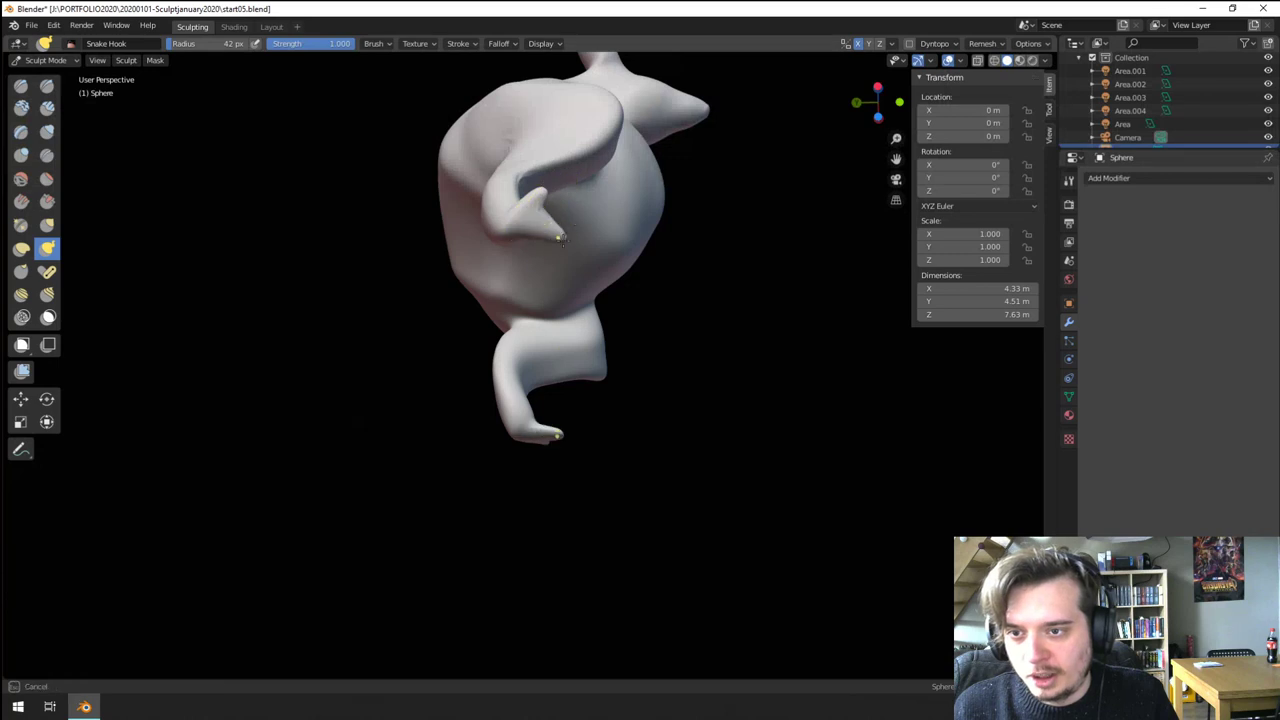
mouse_move(531, 257)
middle_down()
mouse_move(409, 326)
mouse_move(466, 360)
mouse_move(519, 193)
middle_up()
key(ctrl+z)
key(f)
click(513, 300)
drag(527, 228, 527, 232)
- Shape the feet and ankles from the front with the Grab brush at 106 px radius
middle_drag(515, 240, 420, 377)
key(g)
mouse_move(363, 365)
mouse_down()
mouse_move(324, 404)
mouse_move(321, 393)
mouse_up()
middle_drag(350, 396, 412, 444)
key(f)
click(455, 440)
drag(387, 435, 396, 428)
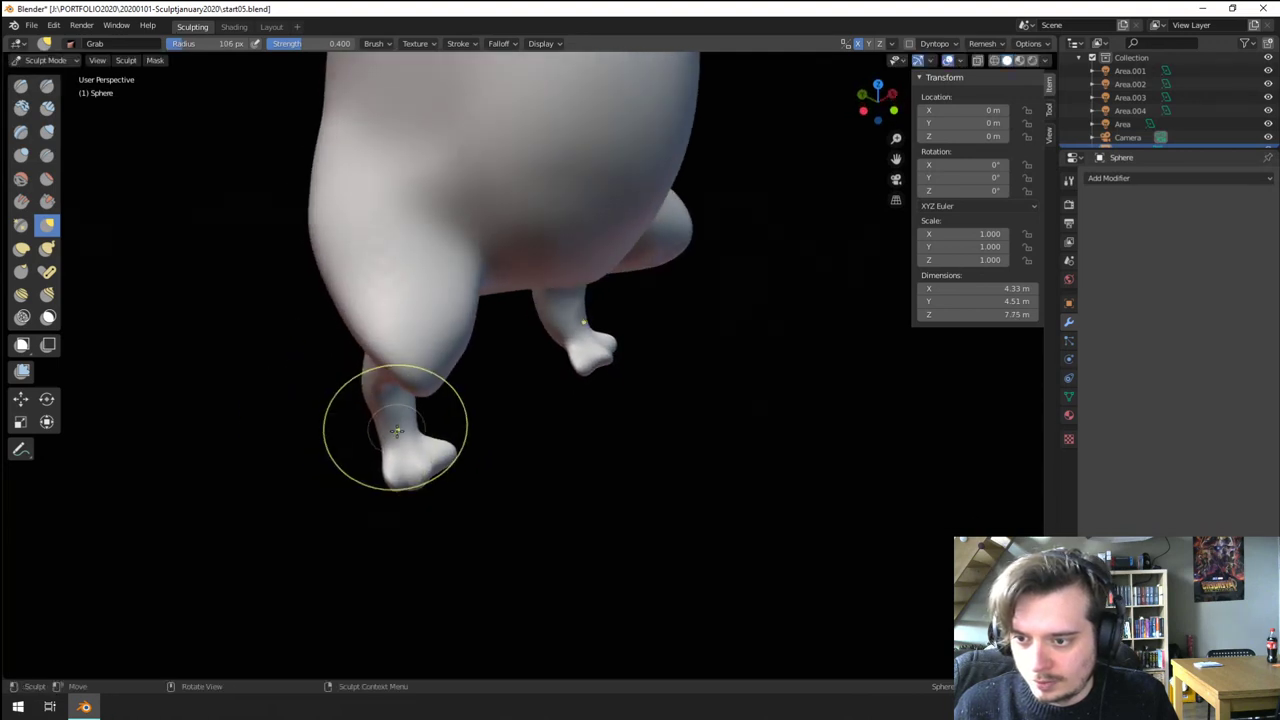
- Push the hocks of the lower legs backward with the Grab brush at 105 px radius
mouse_move(397, 431)
middle_down()
mouse_move(378, 400)
mouse_move(406, 366)
mouse_move(400, 328)
middle_up()
key(f)
click(455, 334)
drag(389, 336, 379, 334)
middle_drag(392, 338, 571, 340)
key(f)
click(480, 312)
drag(485, 302, 472, 300)
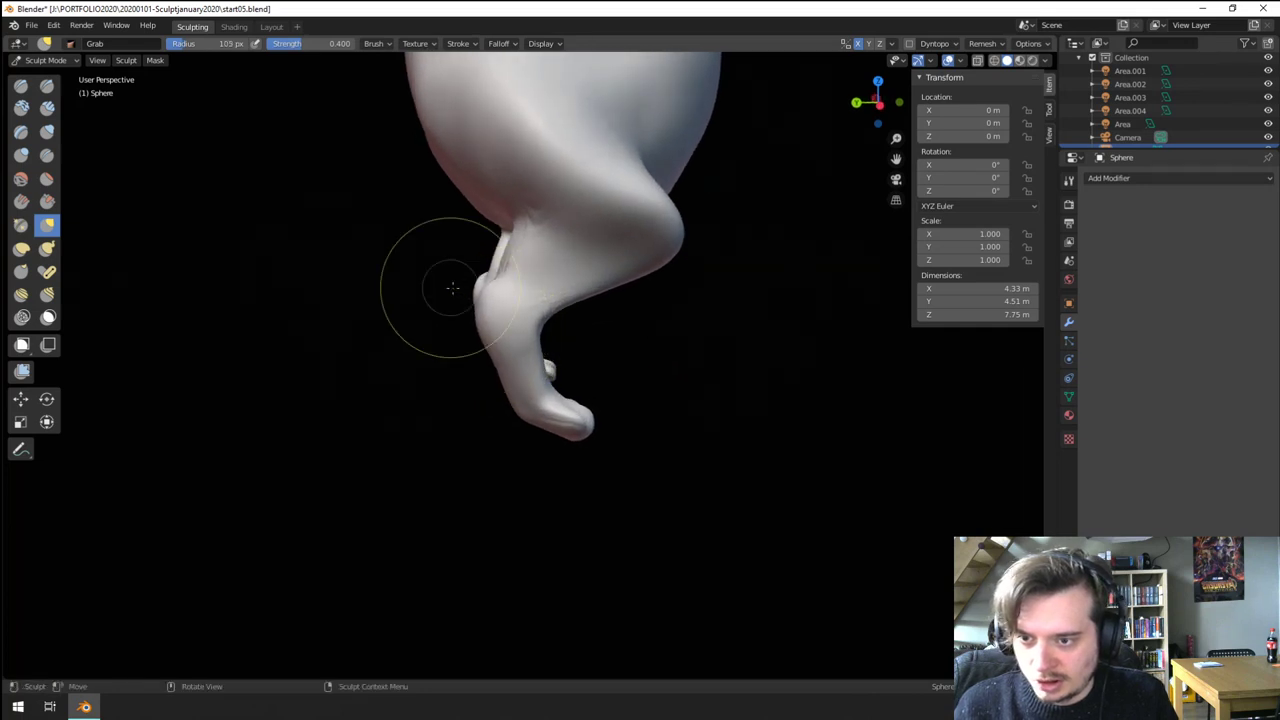
- Straighten the lower legs above the feet from the front with the Grab brush
middle_drag(452, 288, 368, 324)
key(f)
click(470, 328)
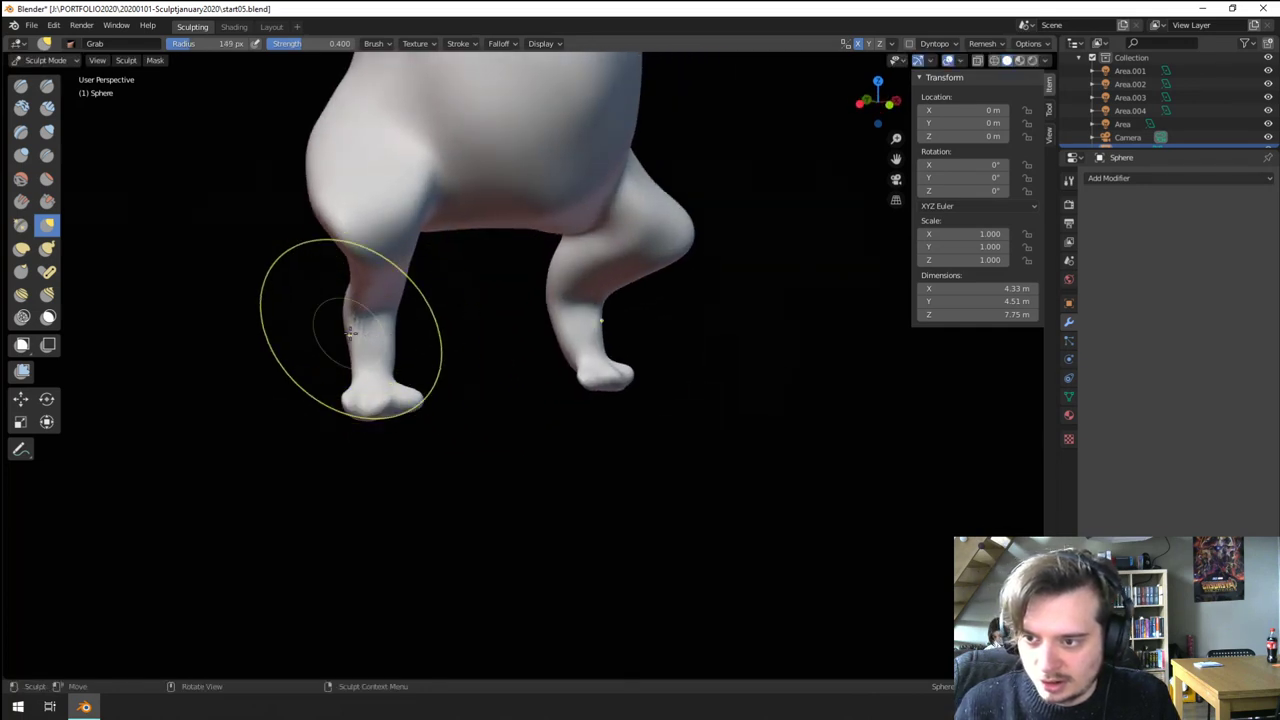
drag(350, 333, 360, 332)
mouse_move(362, 330)
middle_down()
mouse_move(466, 303)
mouse_move(474, 232)
middle_up()
key(f)
click(592, 226)
drag(505, 239, 520, 204)
click(499, 242)
- Slim the shins from the side with the Grab brush, reducing its radius to 93 px
middle_drag(520, 206, 513, 324)
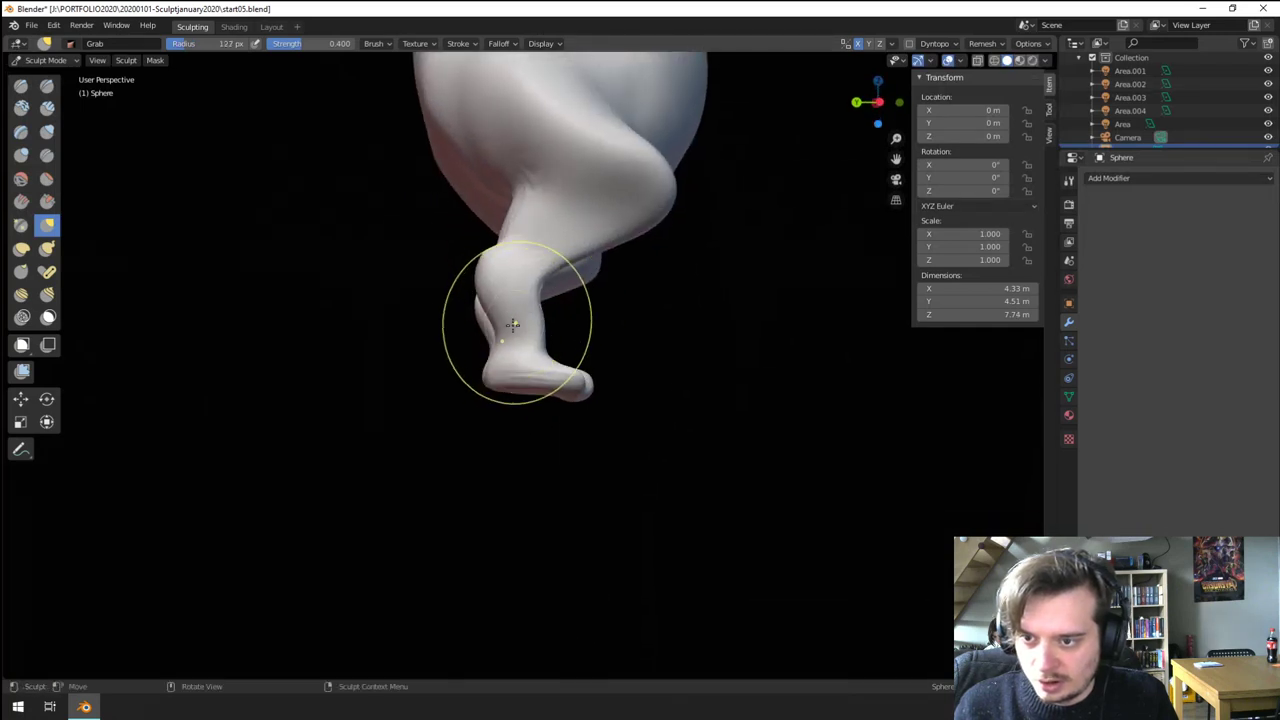
mouse_move(511, 326)
mouse_down()
mouse_move(496, 321)
mouse_move(513, 322)
mouse_up()
key(f)
click(494, 332)
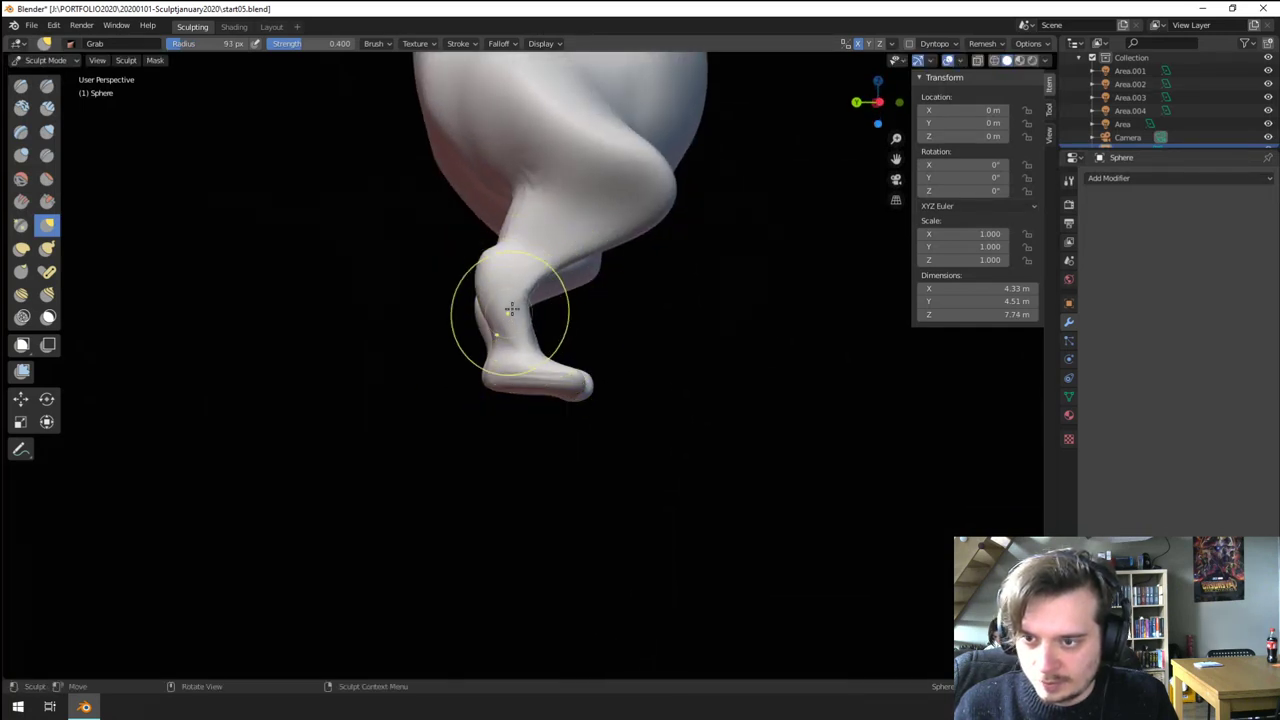
- Adjust the outline of the feet from above the front with the Grab brush at 66 px radius
middle_drag(512, 310, 357, 491)
mouse_move(397, 352)
middle_down()
mouse_move(294, 393)
mouse_move(427, 332)
mouse_move(443, 414)
middle_up()
key(f)
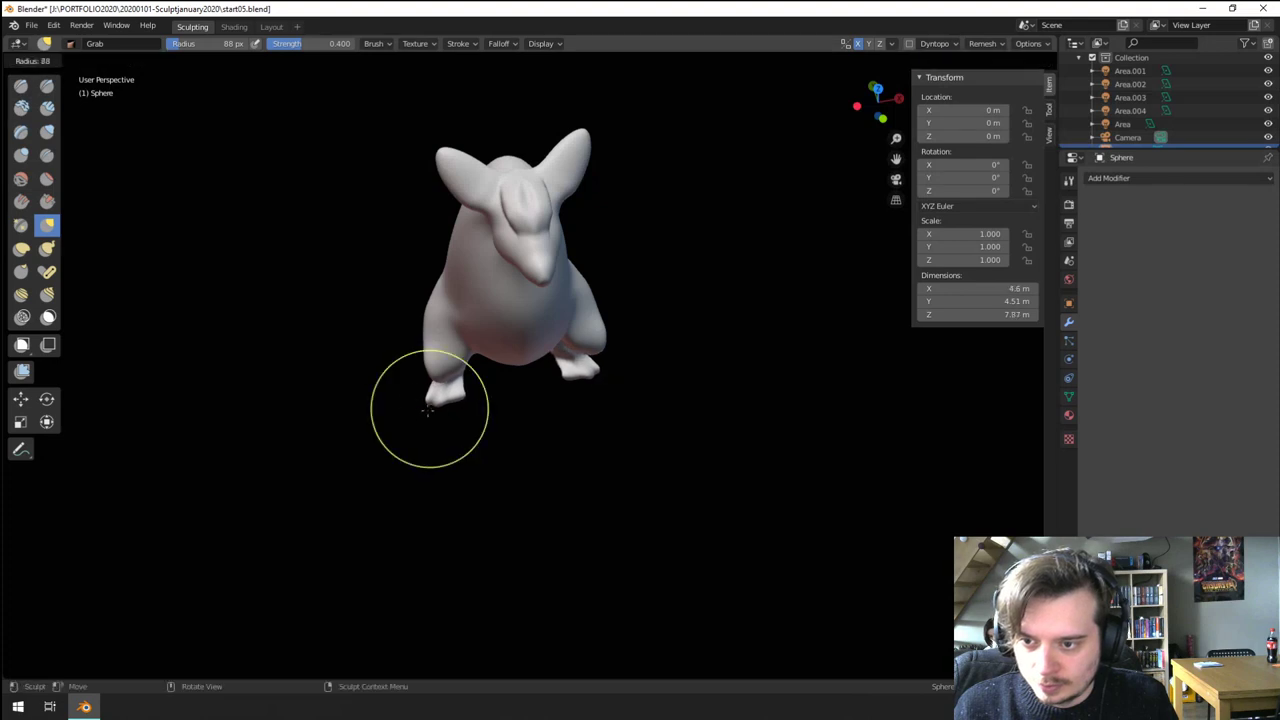
click(414, 410)
drag(459, 394, 470, 394)
- Flatten the soles of the feet from below with the Scrape/Peaks brush
mouse_move(489, 385)
middle_down()
mouse_move(455, 334)
mouse_move(377, 334)
mouse_move(449, 350)
mouse_move(520, 388)
middle_up()
scroll(460, 362, up, 3)
ctrl+middle_drag(520, 388, 464, 432)
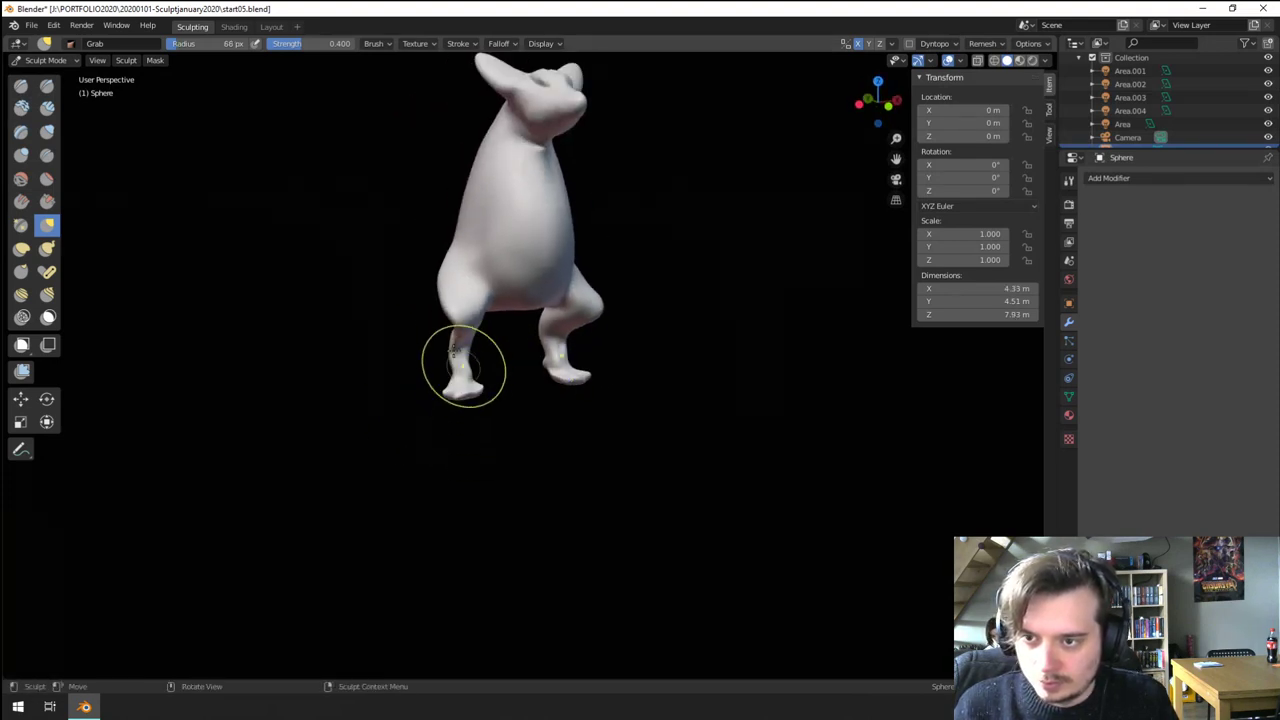
click(47, 201)
mouse_move(397, 366)
middle_down()
mouse_move(451, 286)
mouse_move(394, 391)
mouse_move(433, 345)
middle_up()
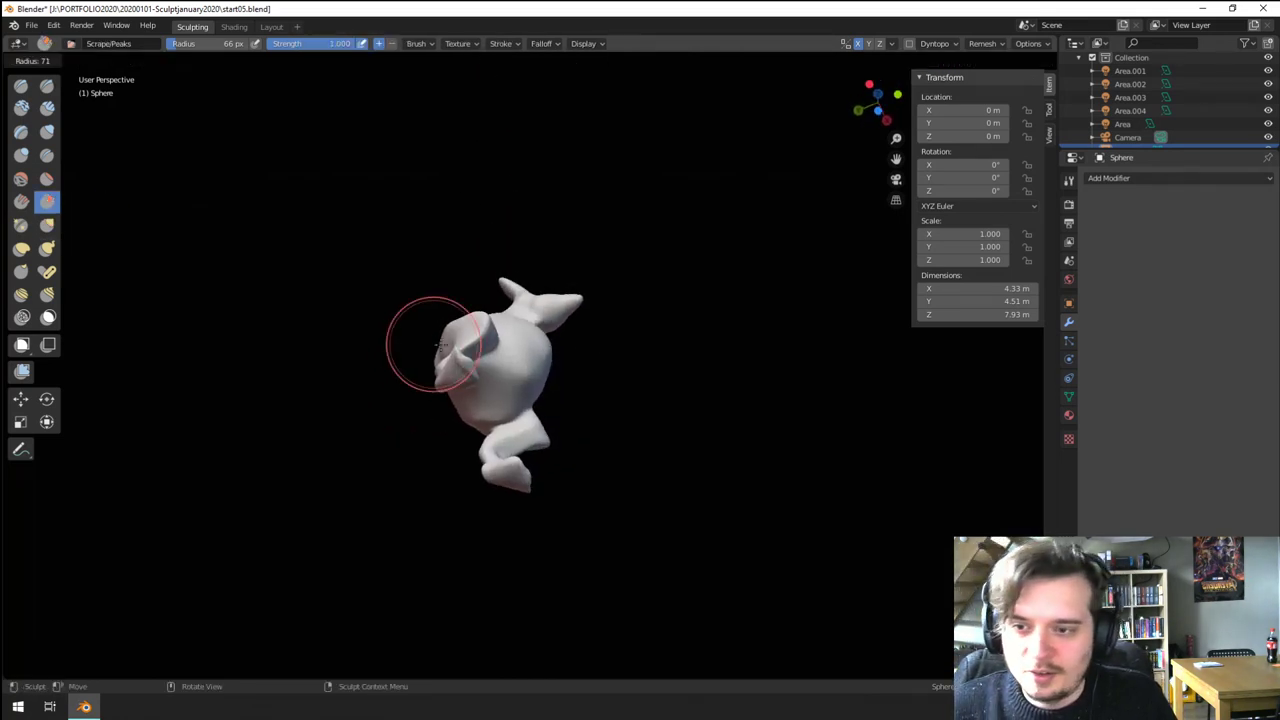
click(522, 347)
mouse_move(466, 388)
mouse_down()
mouse_move(457, 374)
mouse_move(481, 376)
mouse_up()
middle_drag(481, 374, 489, 352)
mouse_move(493, 343)
mouse_down()
mouse_move(490, 362)
mouse_move(502, 342)
mouse_up()
key(f)
click(486, 351)
- Pull the flat underside of the torso downward with the Grab brush at 227 px radius
mouse_move(506, 334)
middle_down()
mouse_move(400, 488)
mouse_move(403, 470)
middle_up()
mouse_move(416, 438)
middle_down()
mouse_move(543, 303)
mouse_move(532, 330)
middle_up()
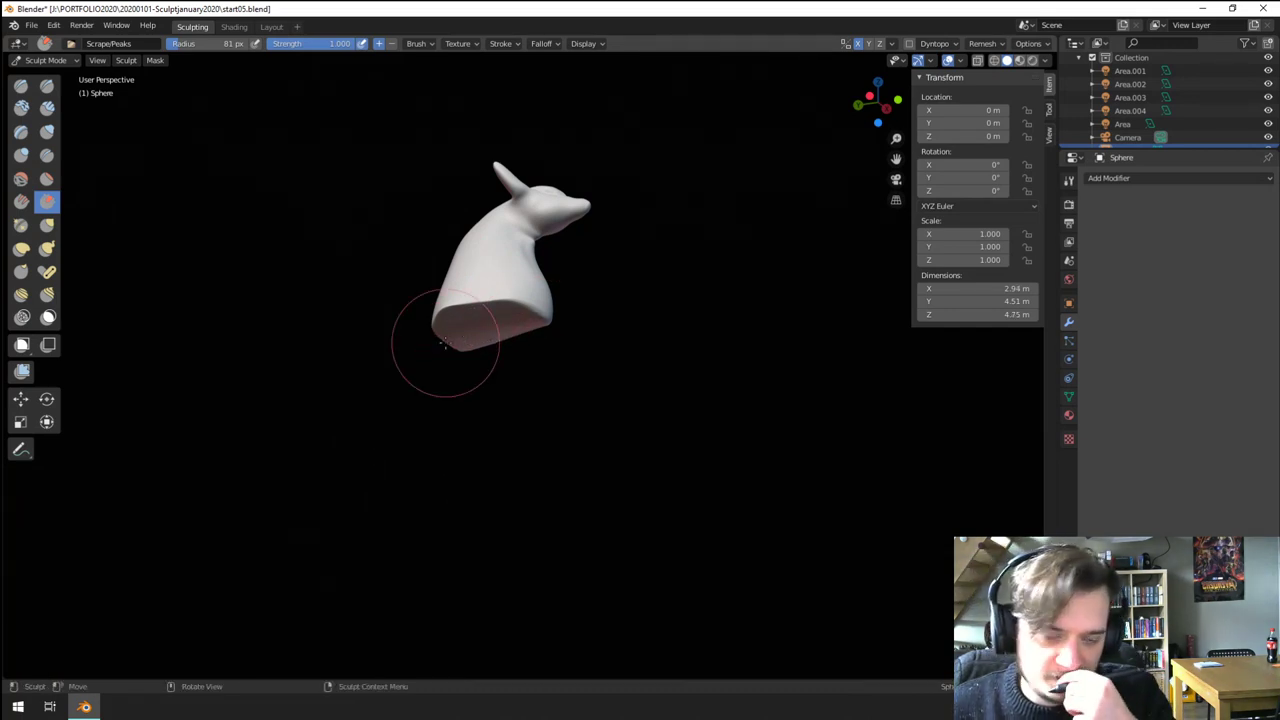
ctrl+middle_drag(396, 388, 420, 300)
middle_drag(422, 300, 423, 318)
key(g)
key(f)
click(570, 320)
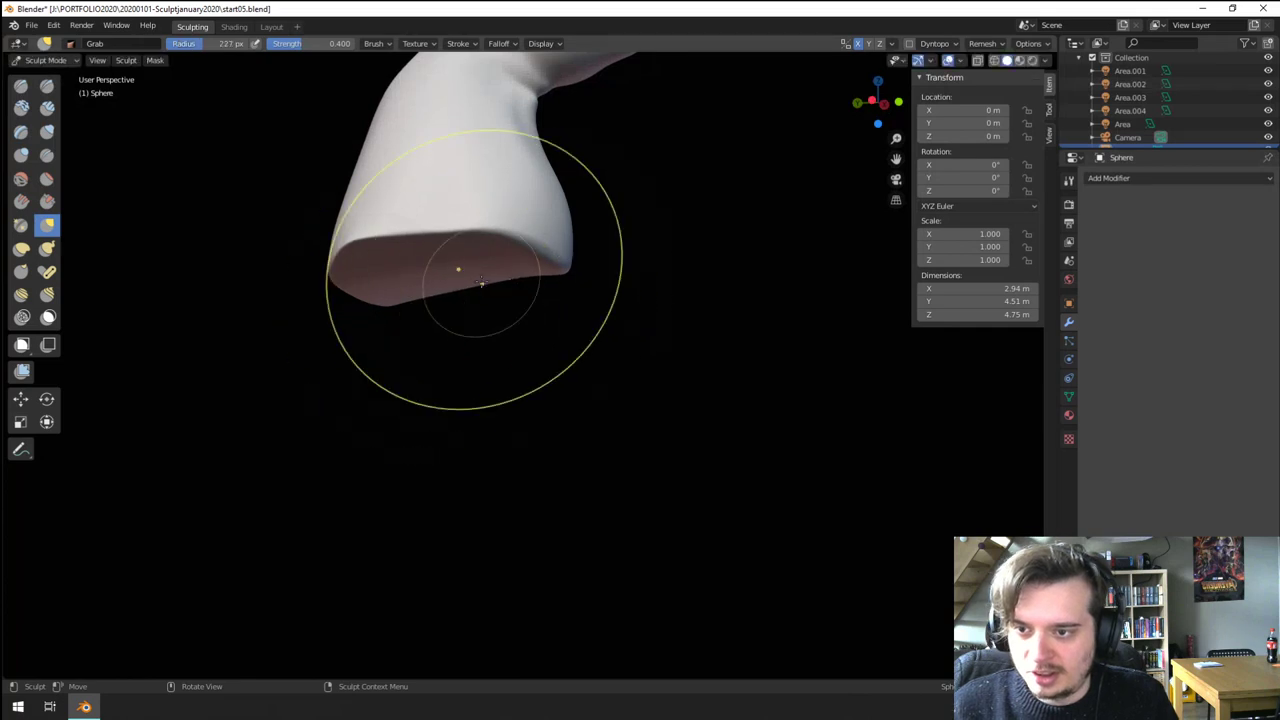
drag(485, 266, 494, 330)
mouse_move(483, 275)
middle_down()
mouse_move(526, 298)
mouse_move(474, 288)
middle_up()
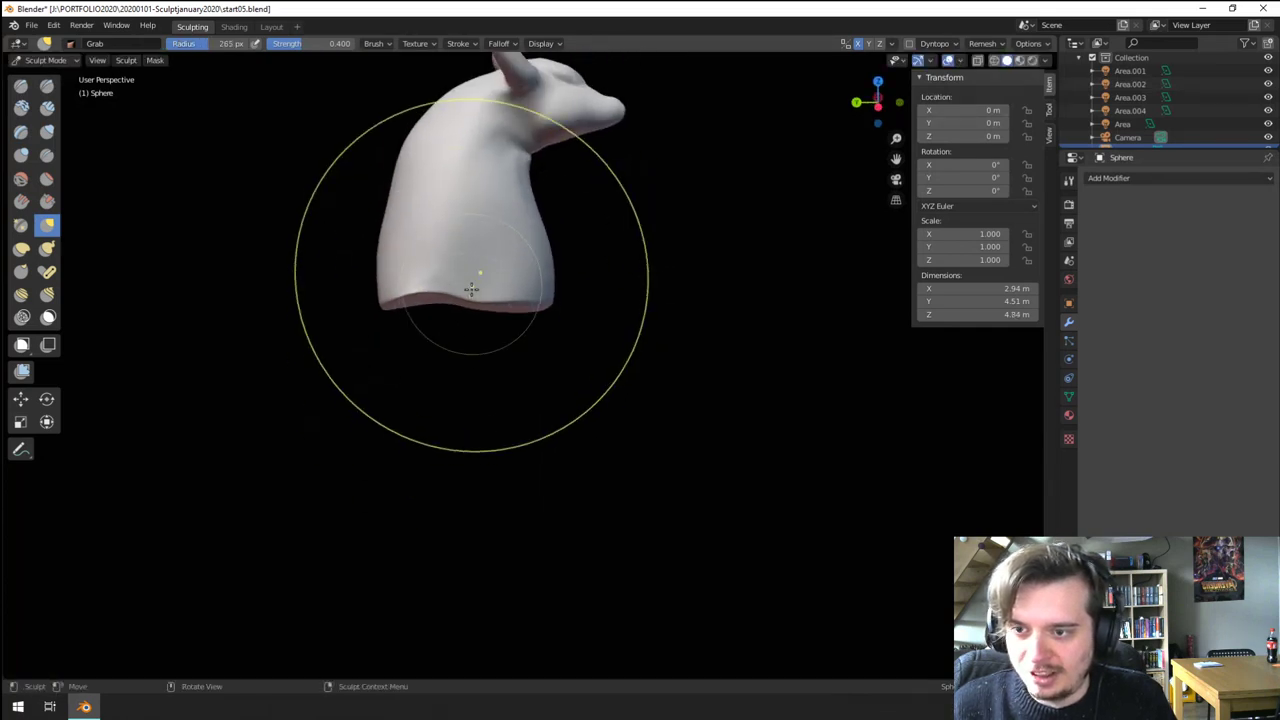
- Pull the lower back of the torso outward from the side with the Grab brush at 290 px radius
key(f)
click(436, 299)
key(f)
click(453, 291)
drag(395, 309, 352, 282)
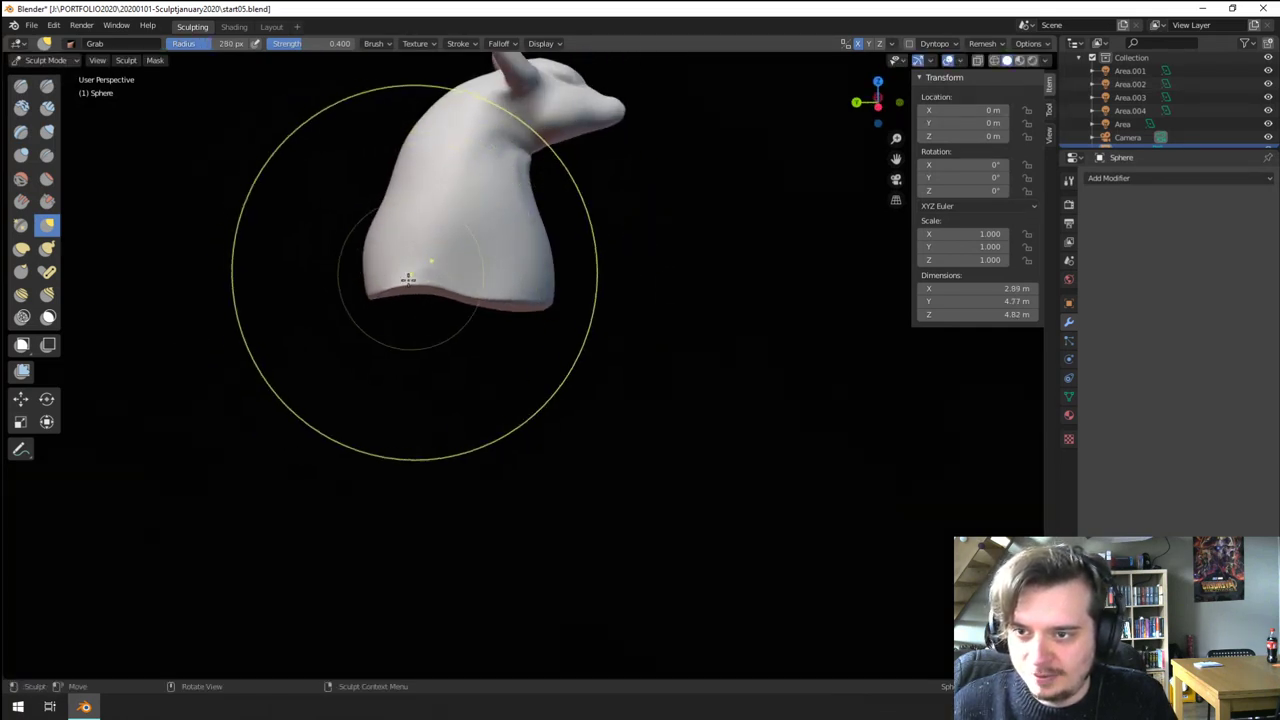
key(f)
click(423, 277)
- Pull arm stubs out of the sides of the upper torso with the Grab brush at 134 px radius
mouse_move(430, 264)
middle_down()
mouse_move(383, 269)
mouse_move(360, 378)
mouse_move(362, 350)
middle_up()
click(47, 202)
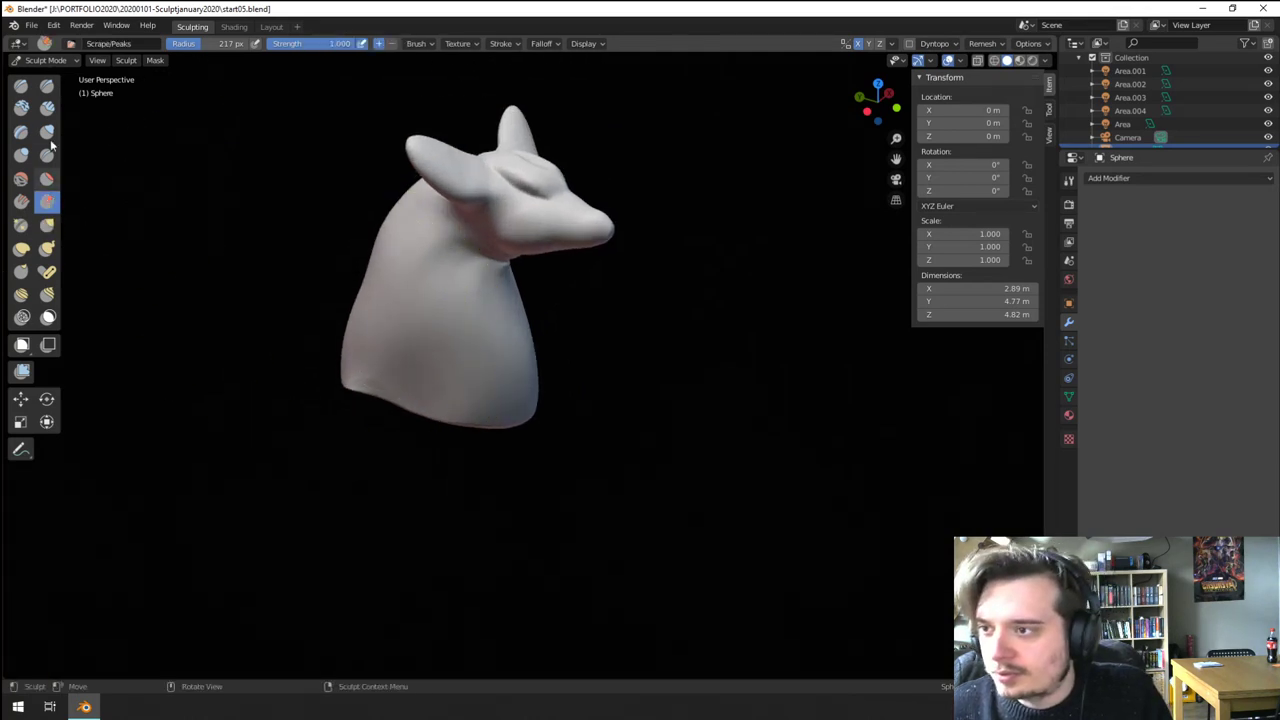
click(22, 155)
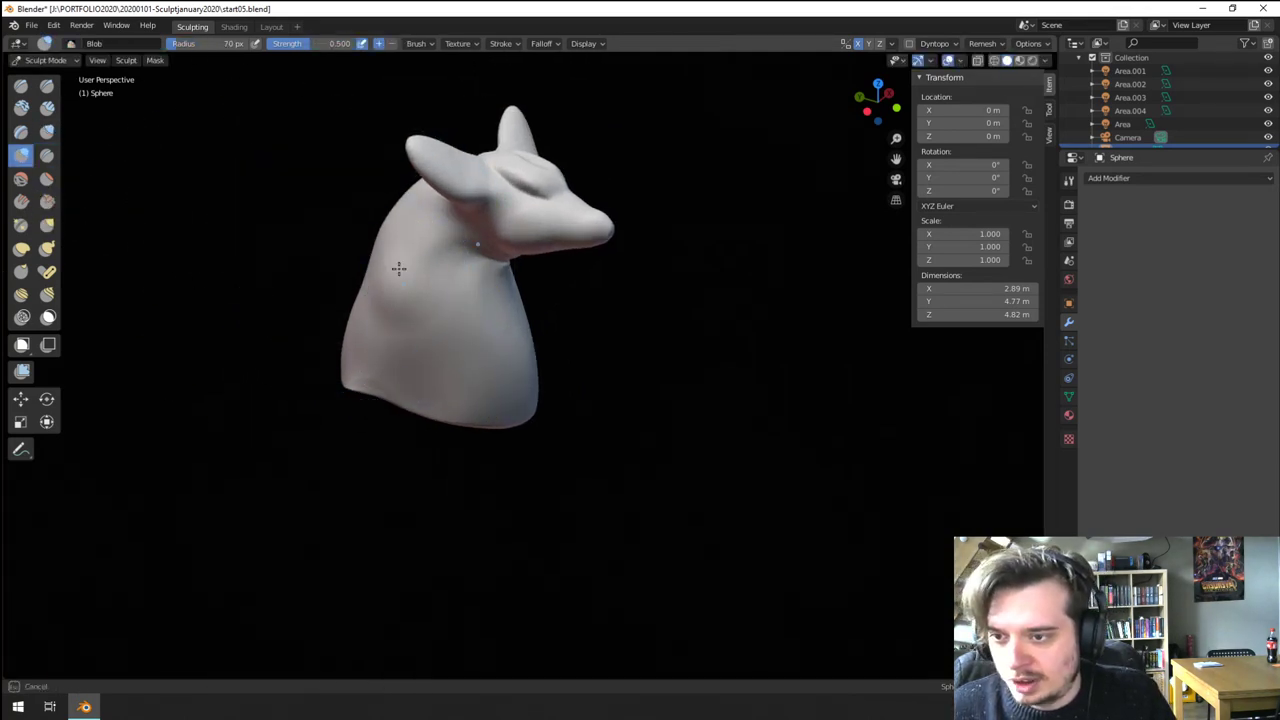
mouse_move(376, 282)
middle_down()
mouse_move(331, 286)
mouse_move(260, 263)
mouse_move(323, 246)
middle_up()
key(g)
key(f)
click(370, 236)
drag(372, 233, 374, 274)
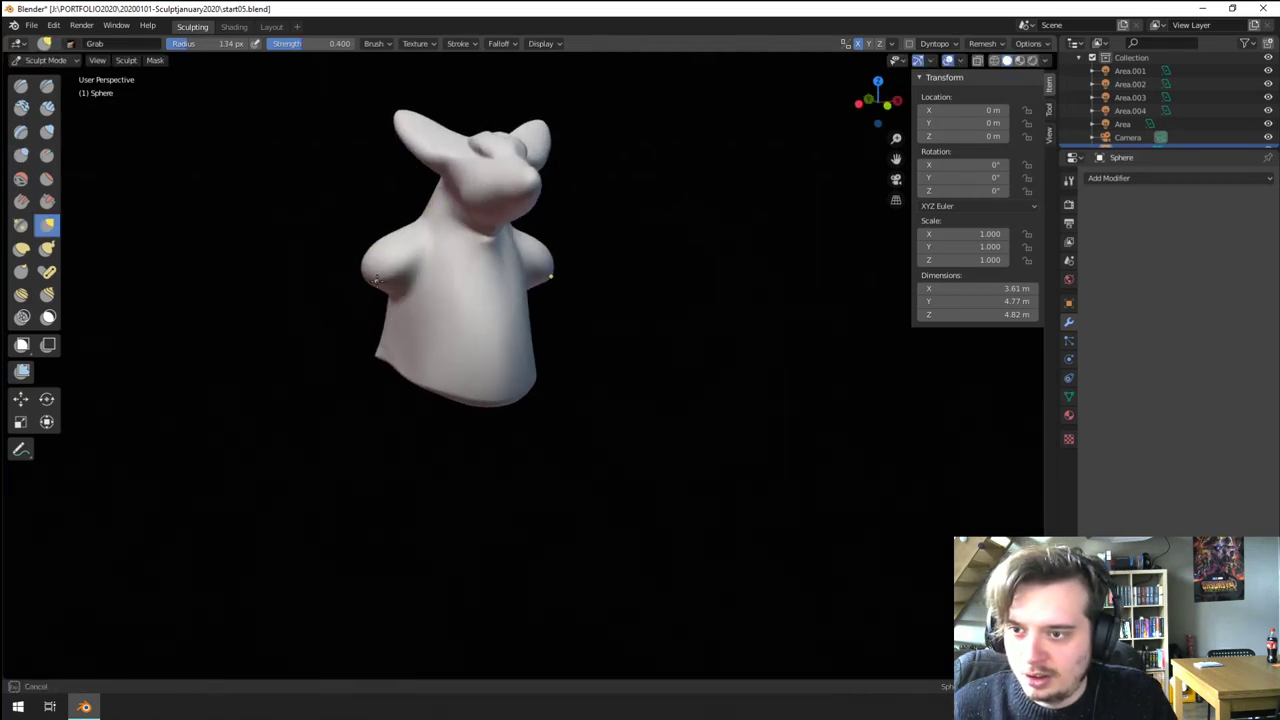
- Reshape the tops of the shoulders from the side with the Grab brush
middle_drag(374, 274, 440, 258)
key(f)
click(409, 249)
drag(405, 247, 395, 192)
key(f)
click(396, 219)
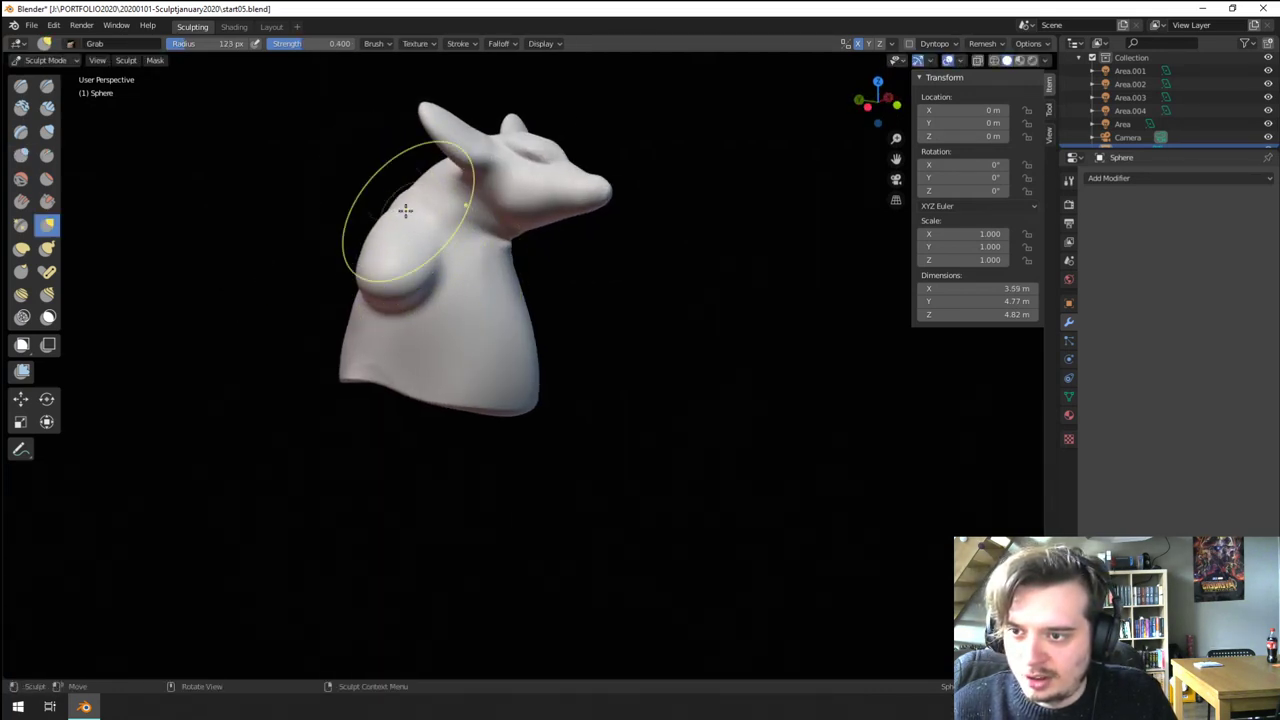
- Extend the arms outward and downward from the stubs with the Snake Hook brush at 97 px radius
mouse_move(405, 210)
middle_down()
mouse_move(286, 206)
mouse_move(320, 192)
middle_up()
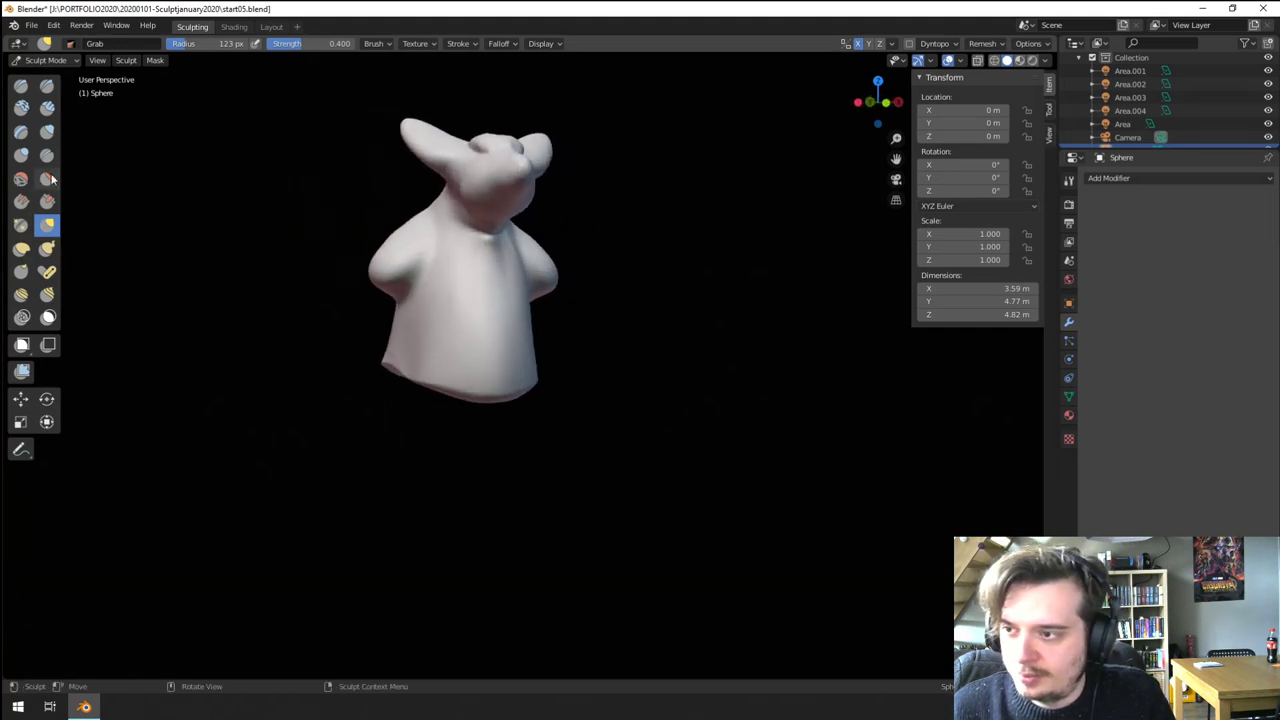
click(47, 248)
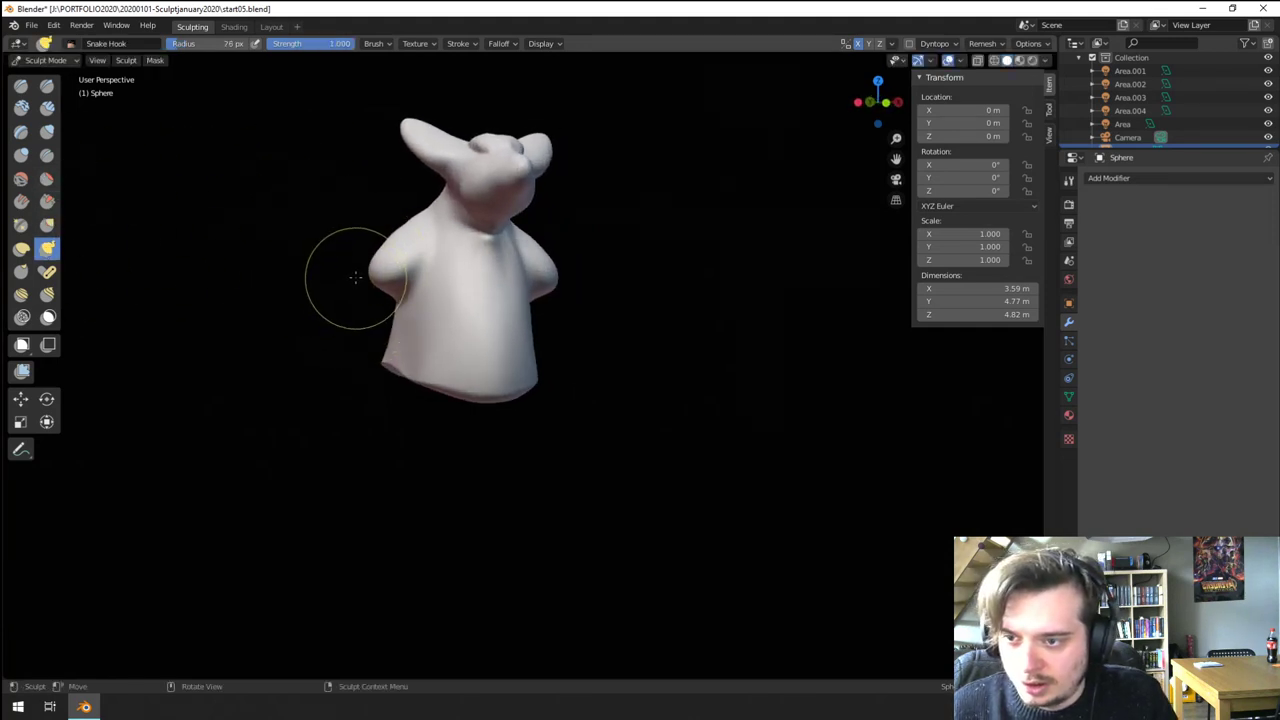
key(f)
click(377, 279)
drag(382, 278, 360, 291)
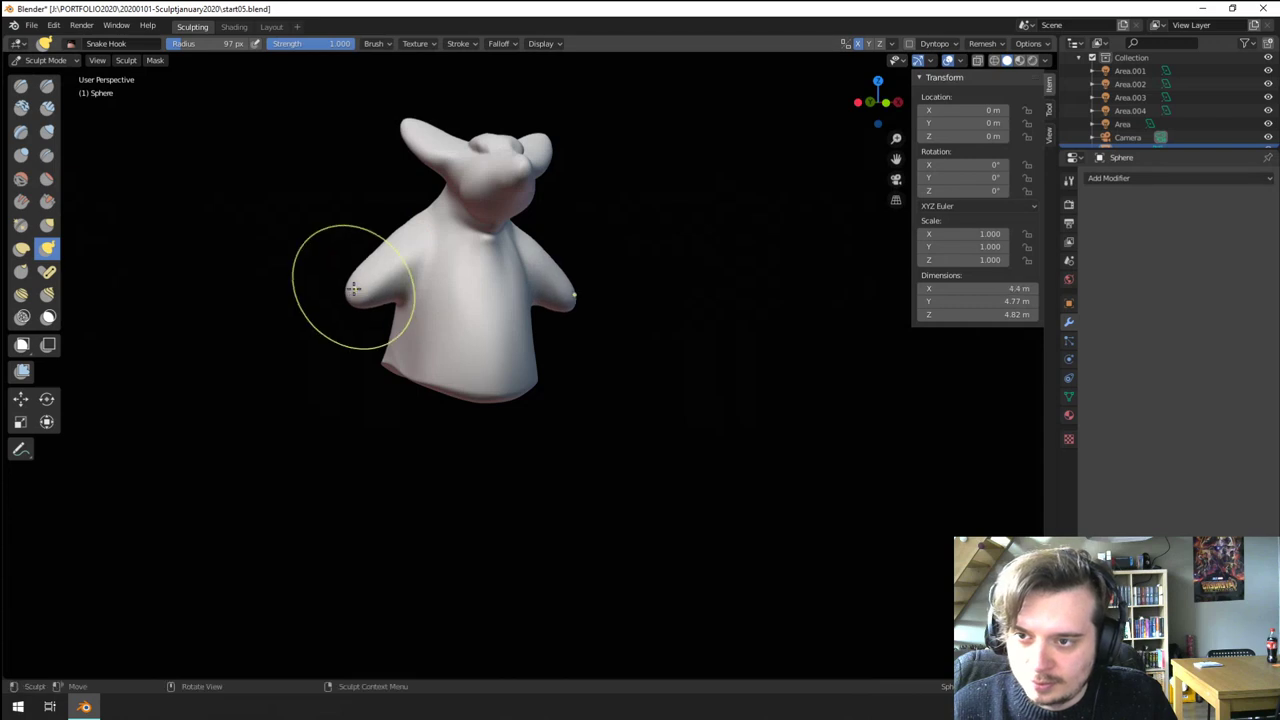
- Shape the upper arms and their tips from the side with the Snake Hook brush, using 99 and 114 px radii
mouse_move(353, 289)
middle_down()
mouse_move(386, 266)
mouse_move(452, 311)
middle_up()
key(f)
click(490, 332)
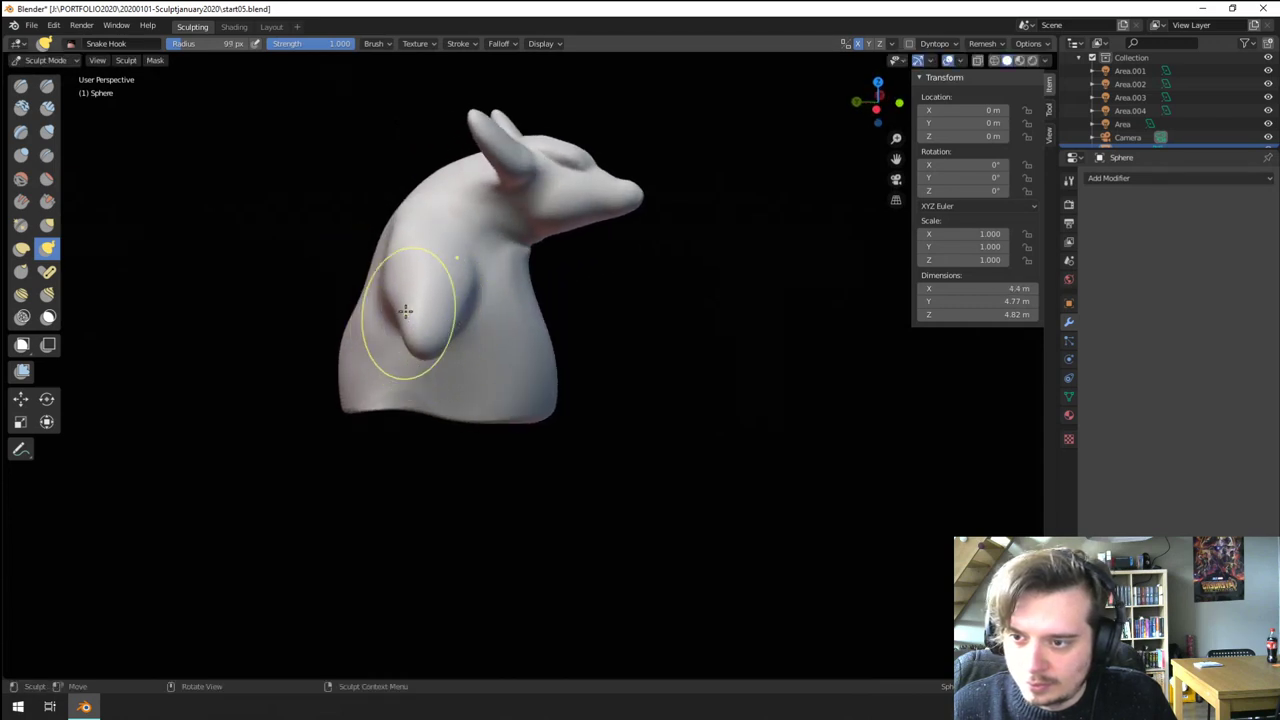
middle_drag(395, 280, 374, 302)
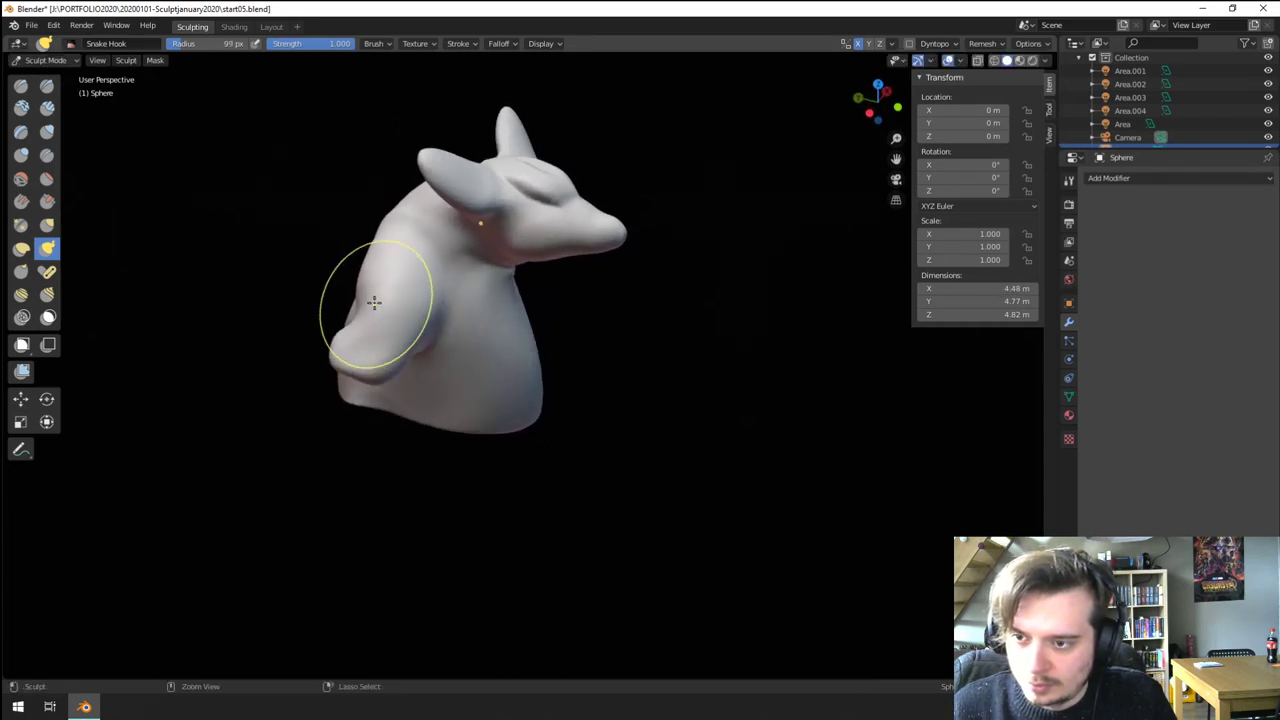
key(f)
click(389, 322)
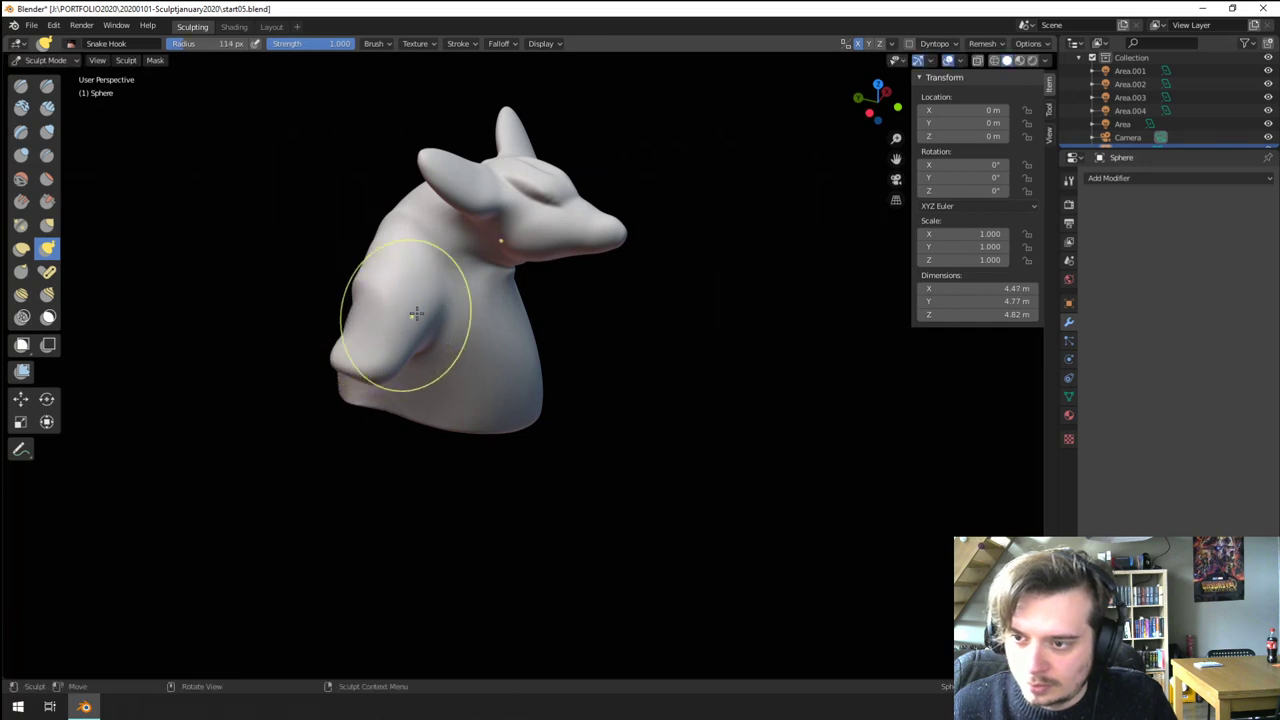
- Pull the arms downward from behind with the Snake Hook brush at 146 px radius, undoing the last stroke
mouse_move(563, 296)
middle_down()
mouse_move(443, 294)
mouse_move(500, 300)
mouse_move(562, 272)
mouse_move(560, 290)
middle_up()
key(f)
click(580, 288)
mouse_move(578, 264)
mouse_down()
mouse_move(566, 323)
mouse_move(576, 408)
mouse_up()
mouse_move(555, 399)
middle_down()
mouse_move(436, 367)
mouse_move(430, 344)
mouse_move(494, 383)
mouse_move(470, 348)
middle_up()
key(ctrl+z)
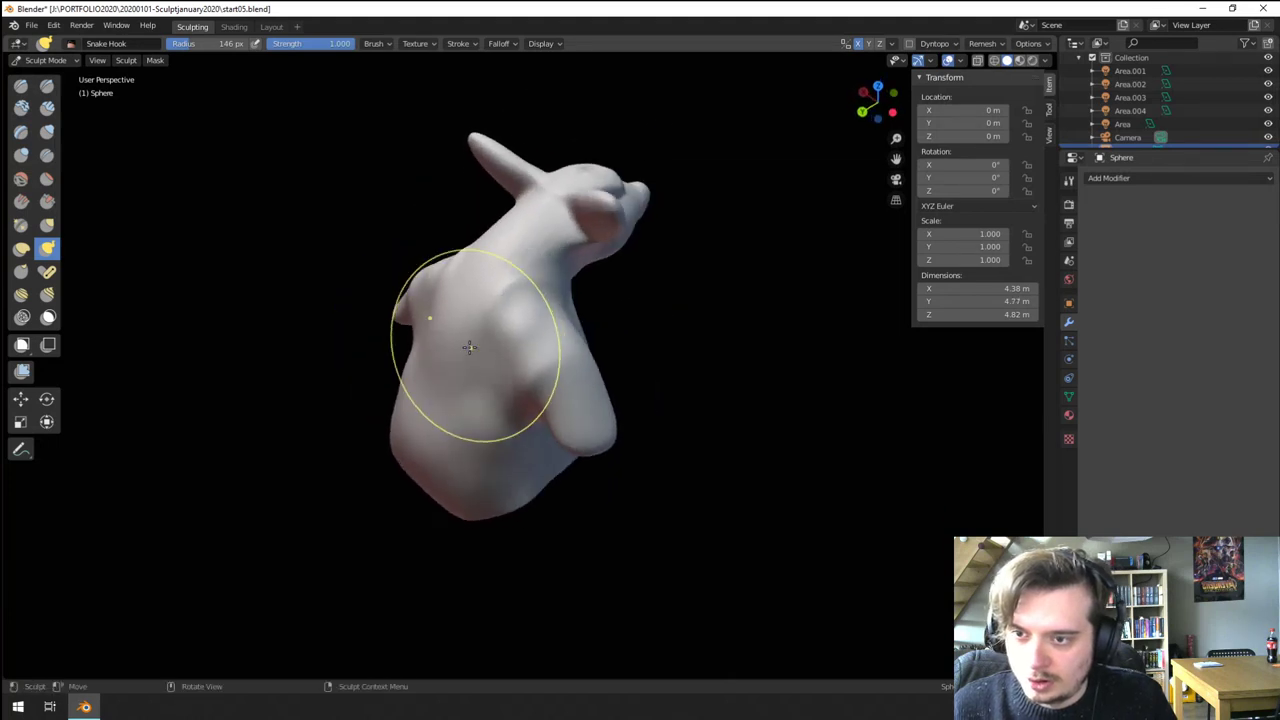
- Refine the nape and upper back from behind with the Snake Hook brush at 109 px radius
mouse_move(509, 249)
middle_down()
mouse_move(523, 234)
mouse_move(573, 235)
middle_up()
drag(574, 235, 580, 209)
middle_drag(579, 211, 591, 237)
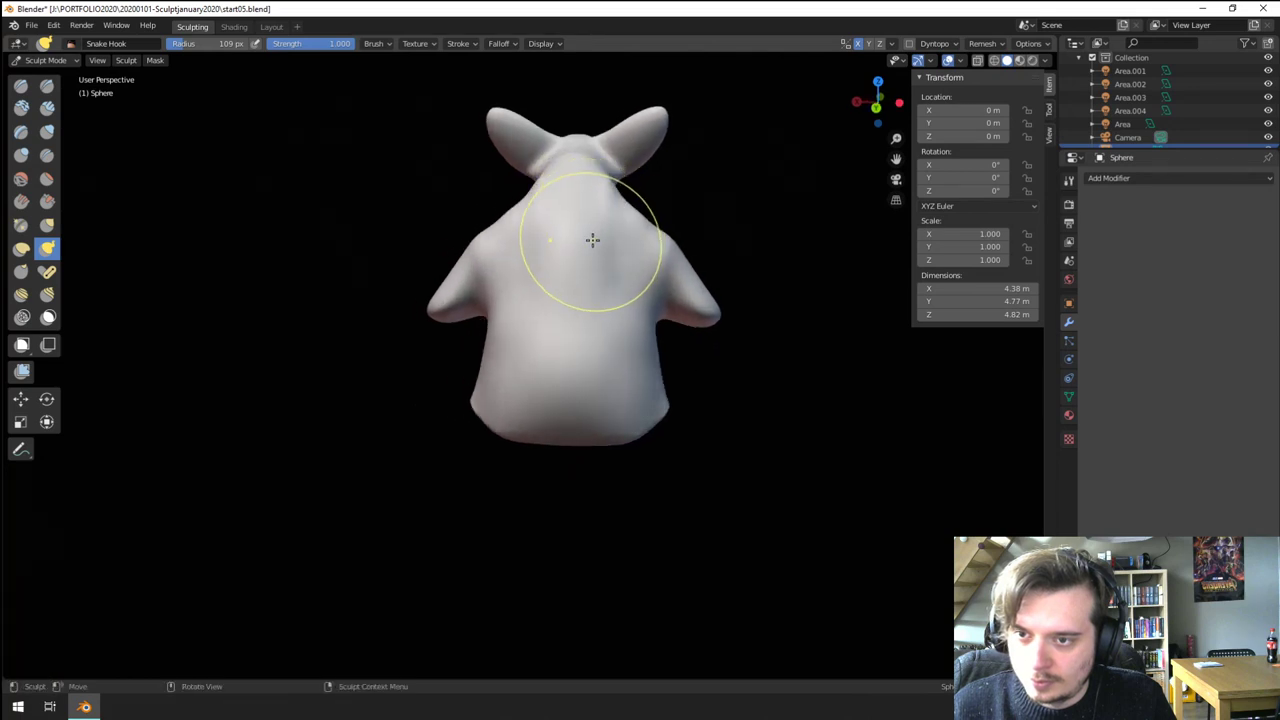
drag(591, 240, 612, 255)
- Work over the nape and the side of the lower back with the Crease brush
click(46, 156)
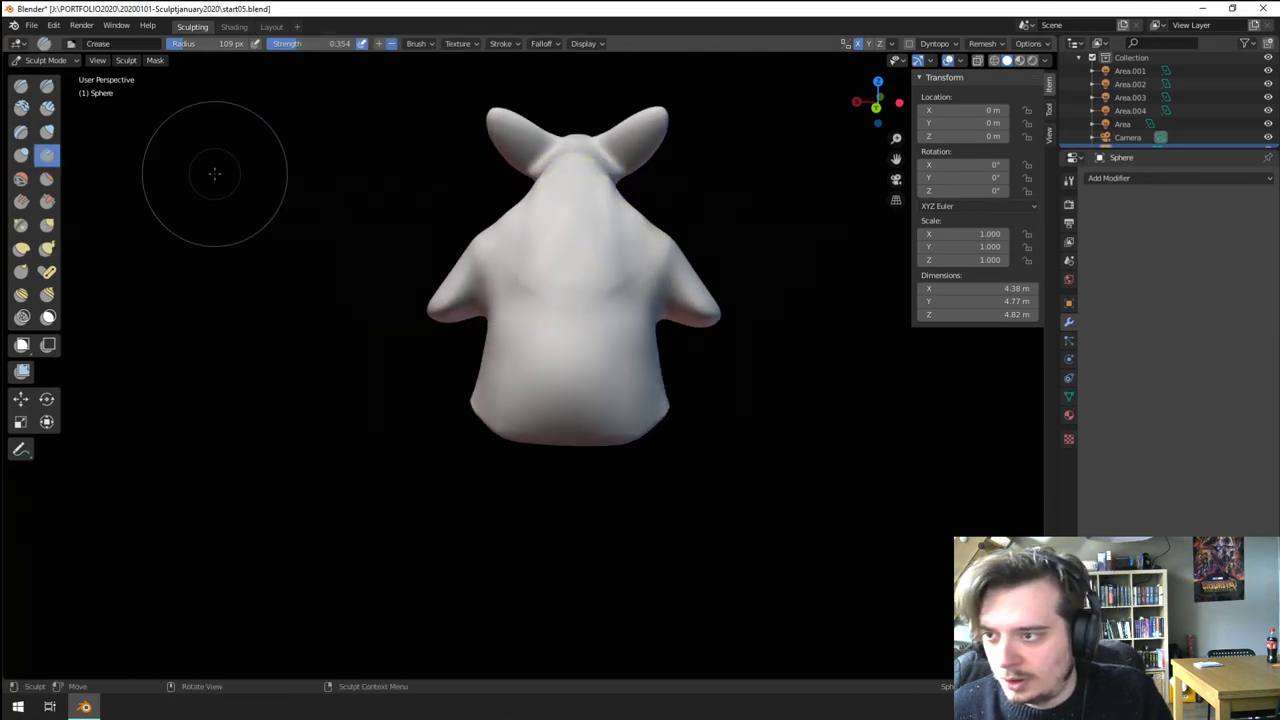
drag(578, 174, 580, 157)
middle_drag(557, 265, 532, 304)
drag(487, 334, 500, 400)
- Thicken the upper arms with the Inflate/Deflate brush at 116 px radius
mouse_move(492, 316)
middle_down()
mouse_move(374, 287)
mouse_move(403, 292)
middle_up()
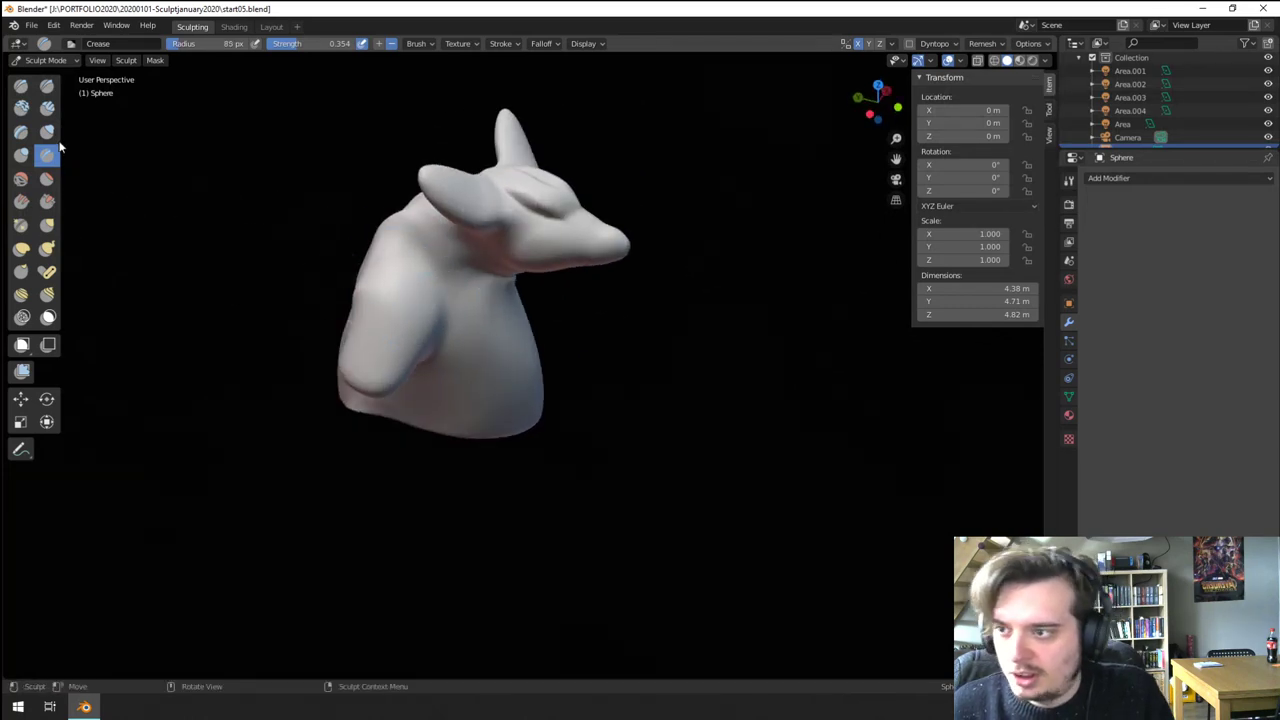
key(f)
click(396, 302)
drag(396, 301, 412, 290)
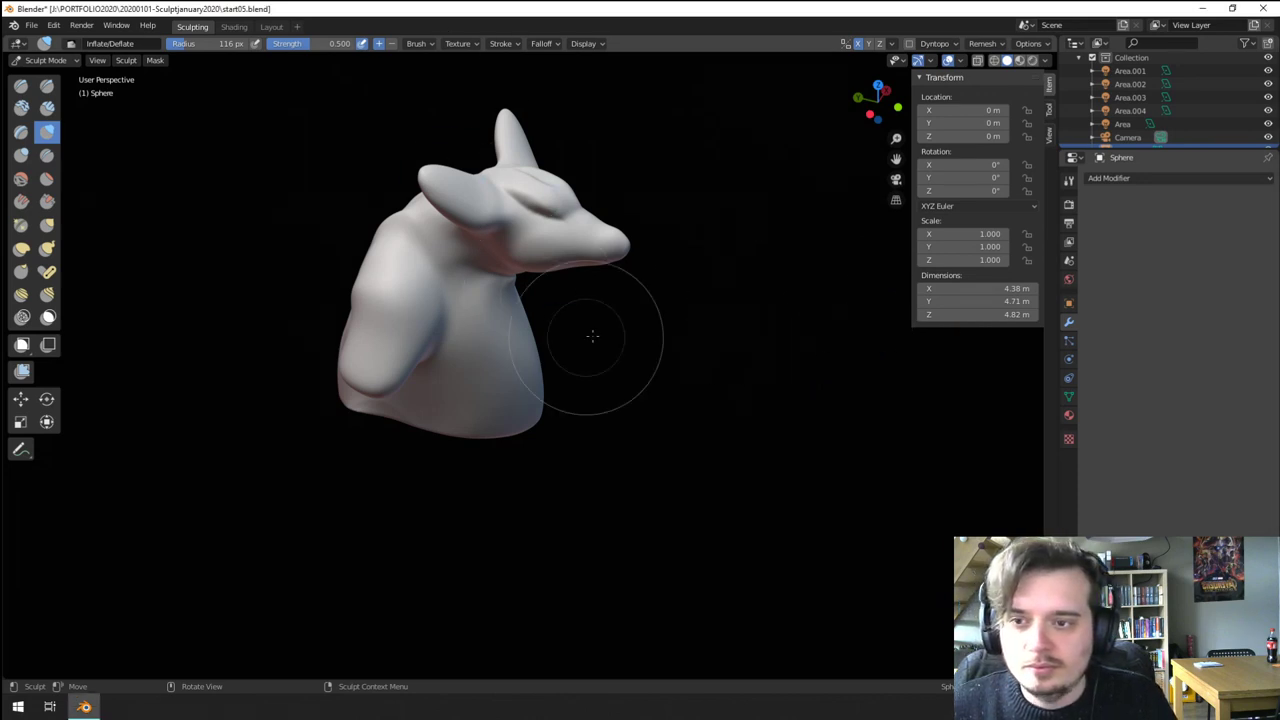
- Adjust the chest and the sides of the torso from the front with the Grab brush at 125 px radius
mouse_move(586, 334)
middle_down()
mouse_move(414, 371)
mouse_move(367, 360)
middle_up()
scroll(367, 360, up, 3)
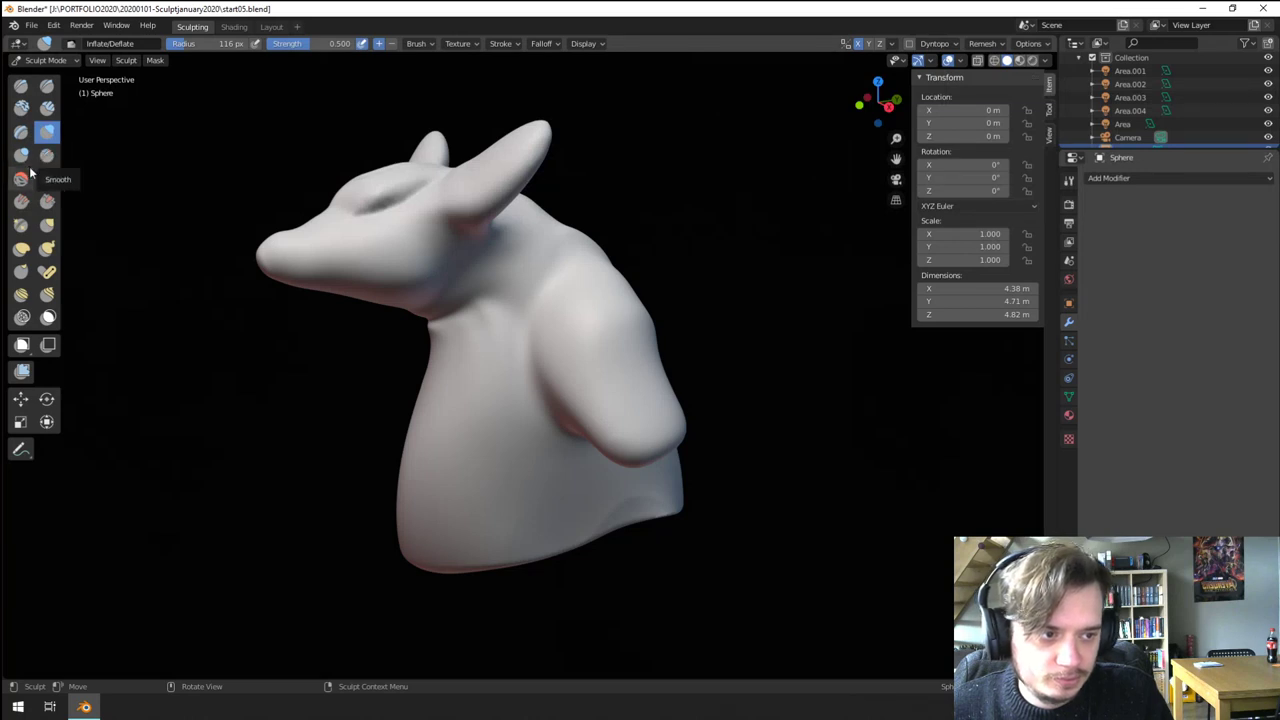
middle_drag(315, 293, 480, 260)
scroll(480, 260, down, 3)
mouse_move(400, 336)
middle_down()
mouse_move(462, 387)
mouse_move(517, 337)
mouse_move(354, 431)
mouse_move(334, 420)
mouse_move(434, 337)
mouse_move(522, 347)
mouse_move(449, 375)
middle_up()
key(g)
key(f)
click(526, 336)
key(f)
click(503, 346)
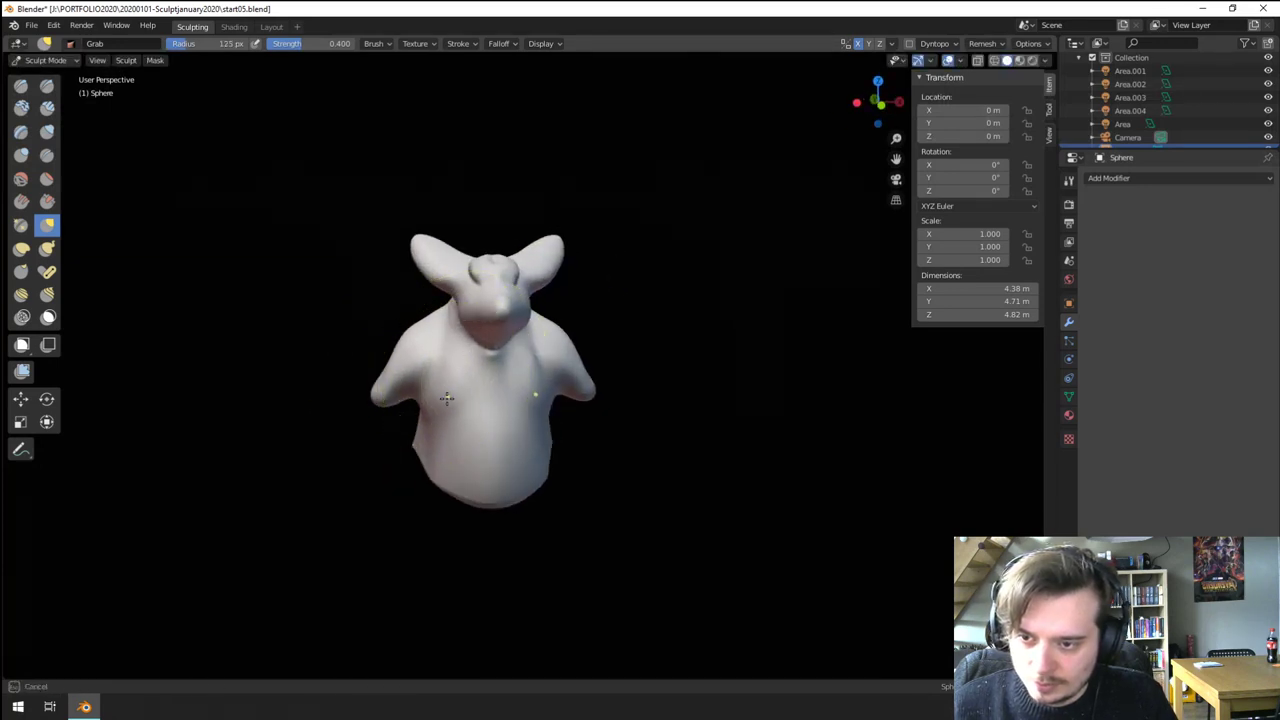
drag(447, 398, 445, 396)
mouse_move(445, 396)
middle_down()
mouse_move(437, 374)
mouse_move(471, 351)
mouse_move(466, 322)
middle_up()
key(f)
click(422, 373)
scroll(440, 275, up, 2)
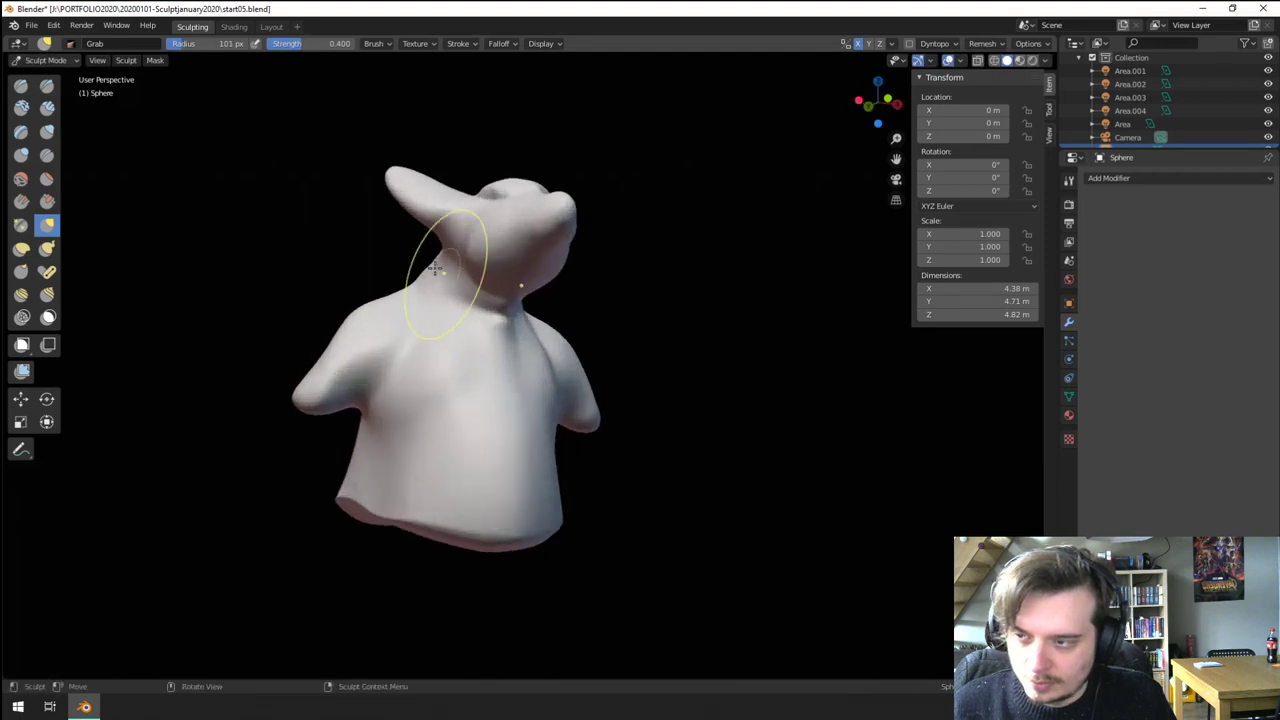
- Build up rounded pectorals across the chest with the Clay Strips brush at 97 px radius and 0.915 strength
click(47, 107)
scroll(371, 374, up, 2)
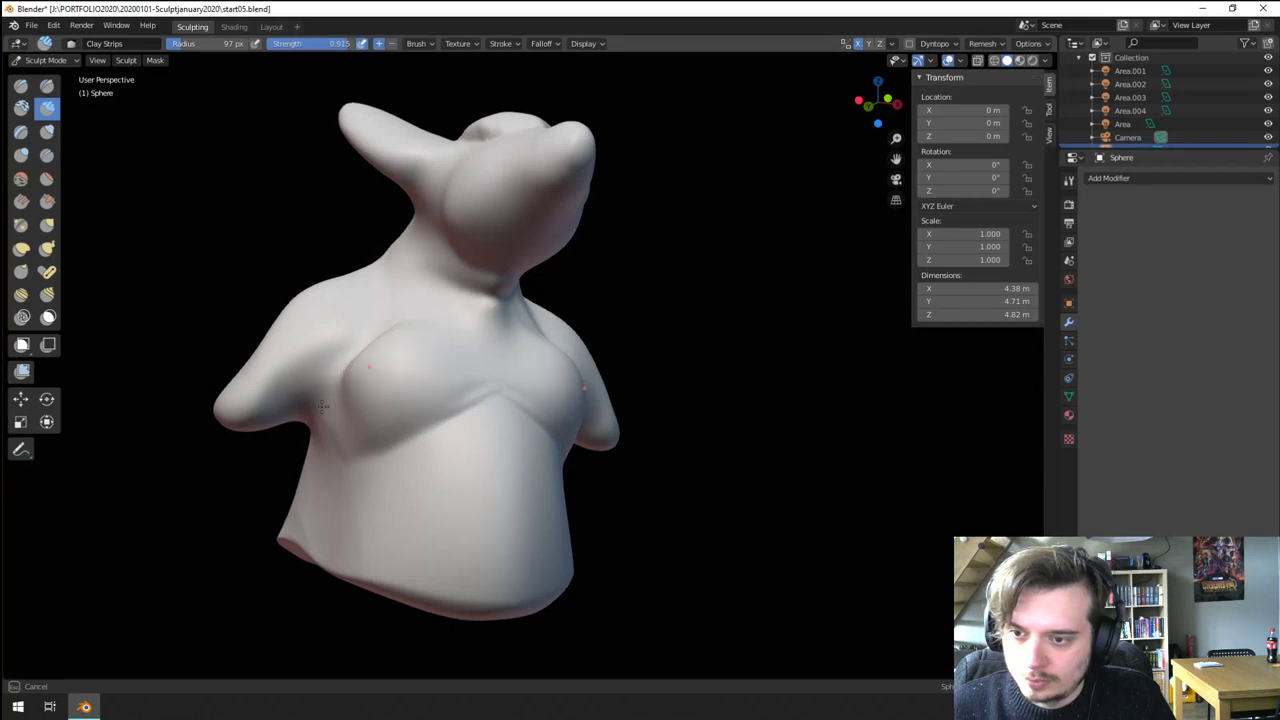
drag(416, 341, 419, 339)
middle_drag(419, 341, 431, 374)
key(f)
click(446, 366)
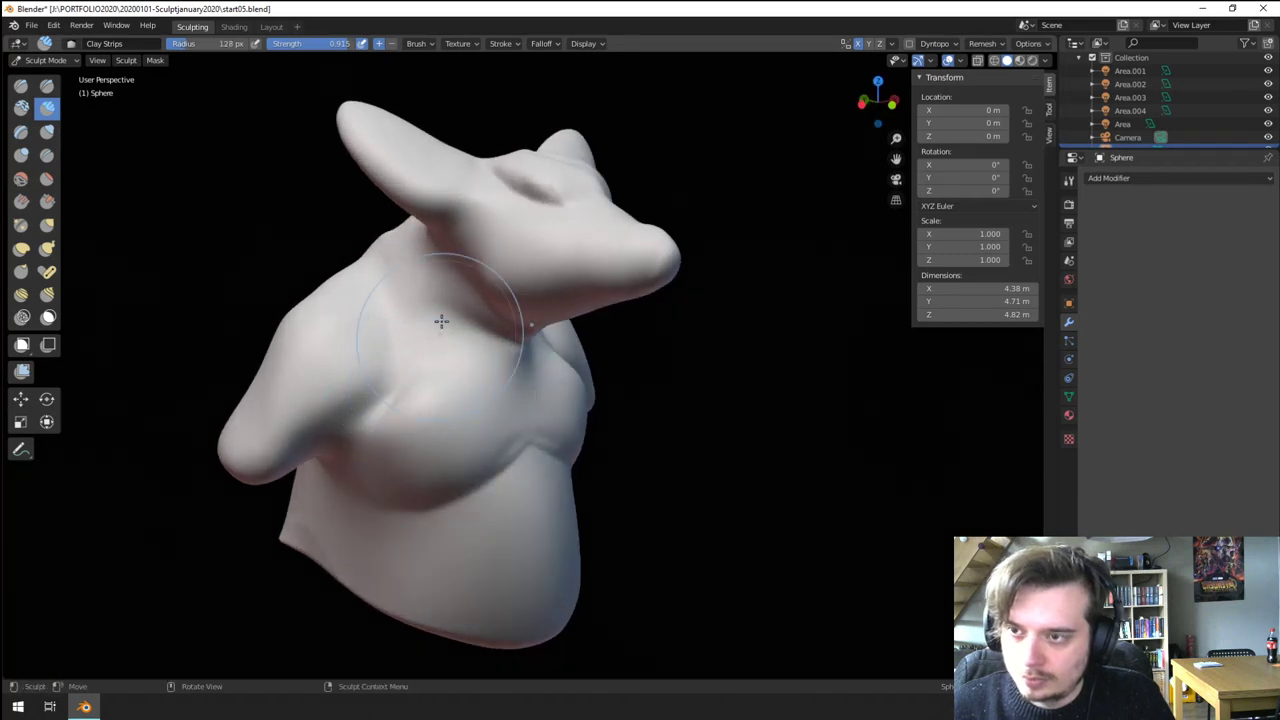
- Lower the Clay Strips strength to 0.544 and refine the collarbone area and the flank below the pectoral
drag(281, 50, 282, 50)
key(f)
click(370, 378)
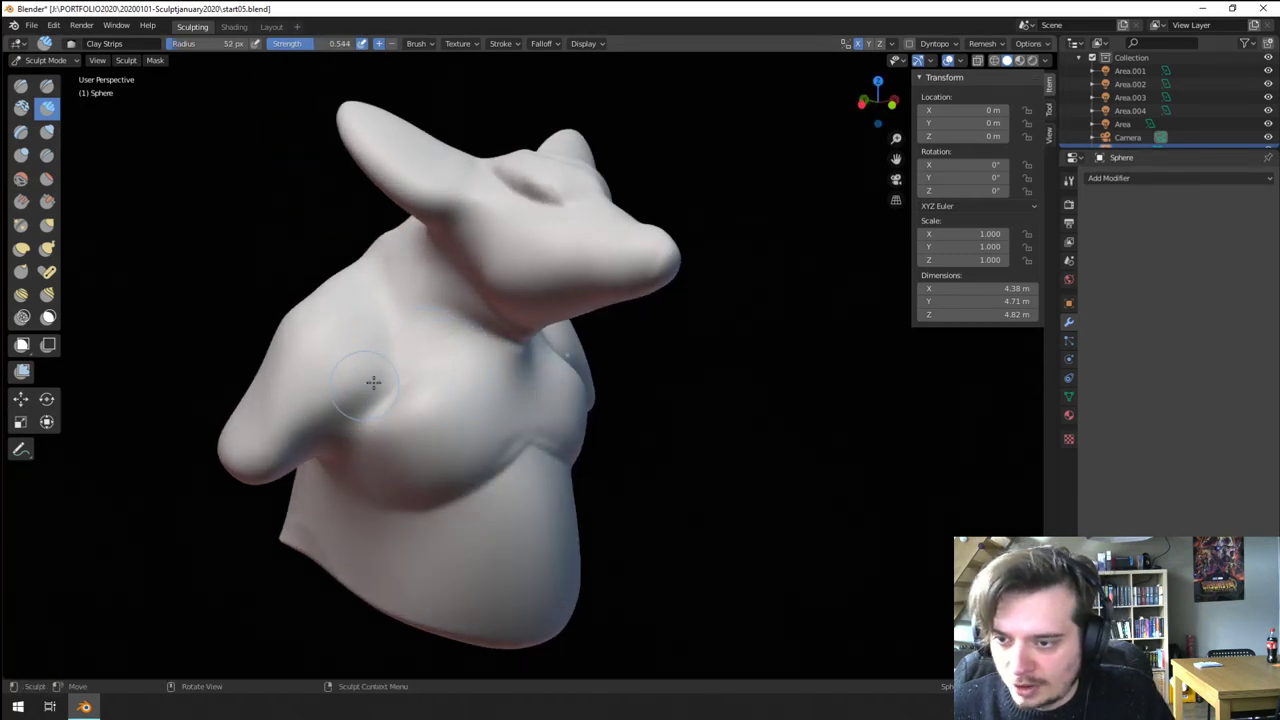
drag(423, 309, 415, 328)
middle_drag(476, 402, 398, 414)
key(f)
click(420, 469)
mouse_move(388, 488)
mouse_down()
mouse_move(397, 577)
mouse_move(423, 455)
mouse_move(391, 586)
mouse_move(390, 520)
mouse_up()
- Pull the upper back and shoulders upward from the side with the Grab brush at 205 px radius
middle_drag(432, 490, 509, 440)
mouse_move(468, 500)
middle_down()
mouse_move(514, 440)
mouse_move(446, 523)
mouse_move(497, 411)
mouse_move(503, 440)
middle_up()
key(g)
key(f)
click(470, 457)
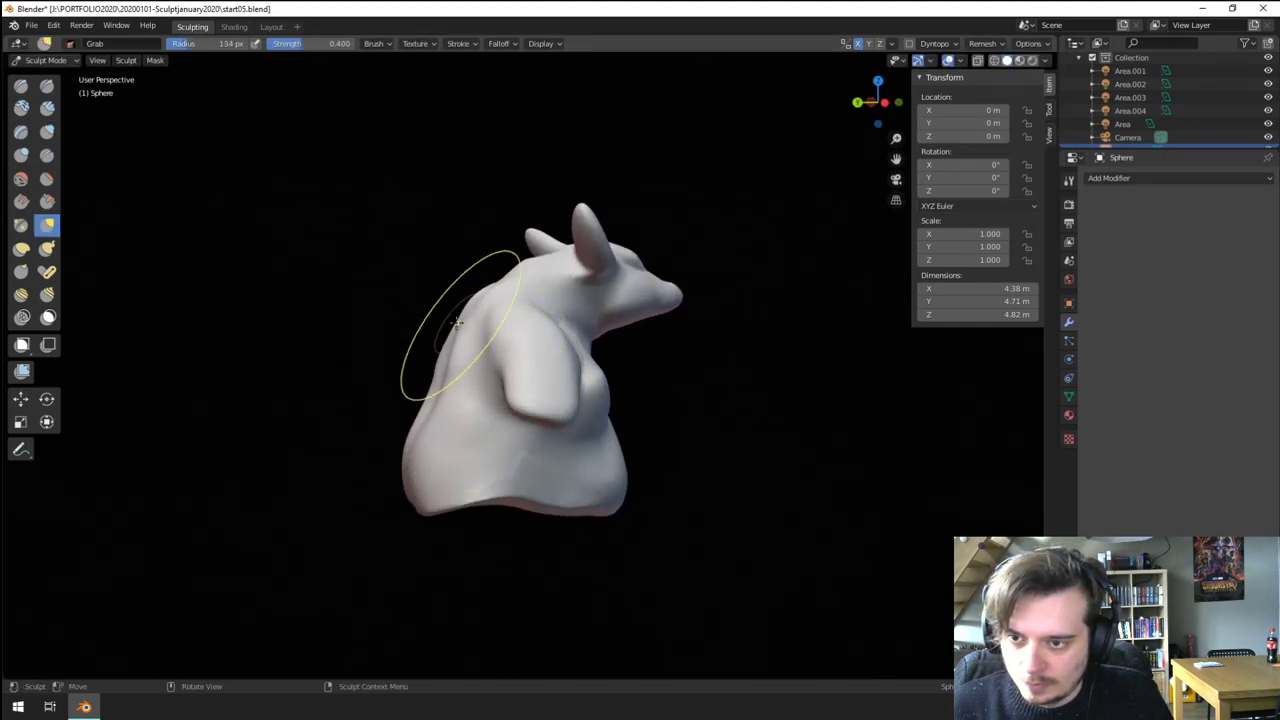
key(f)
click(502, 323)
drag(462, 288, 429, 217)
middle_drag(432, 226, 470, 260)
- Push the lower back outward and move the belly backward with large Grab brush strokes
key(f)
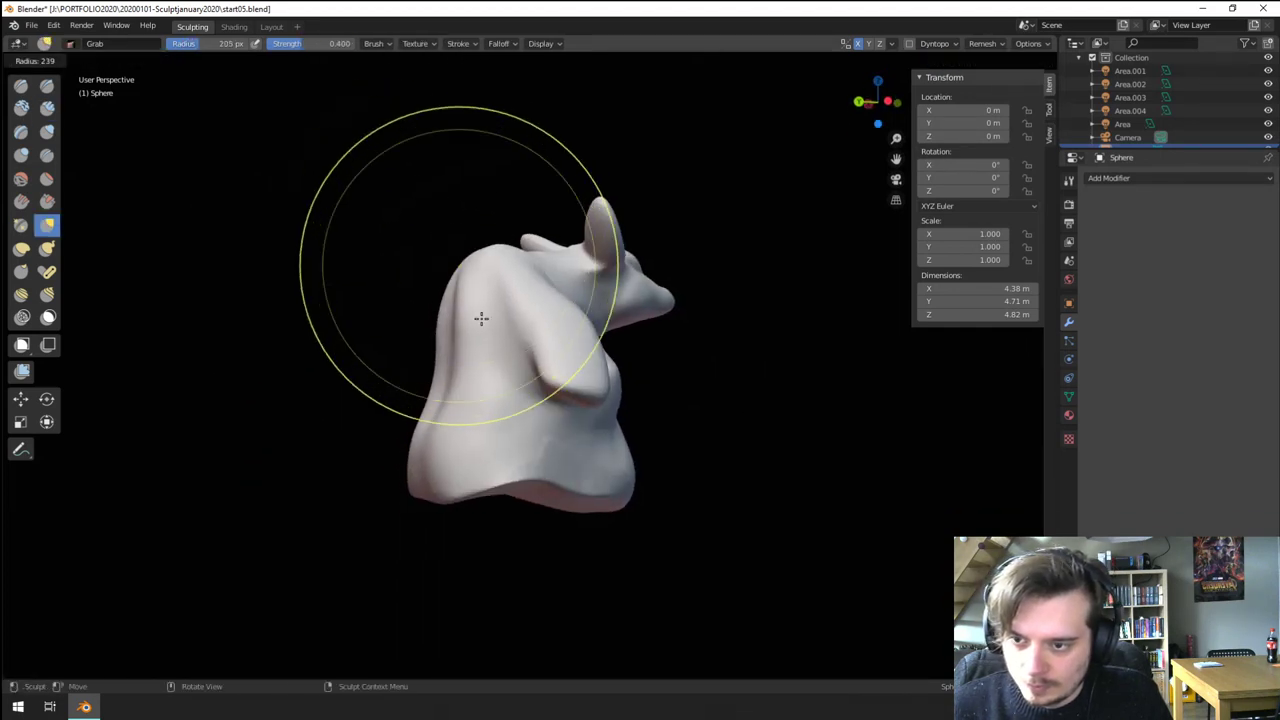
click(480, 317)
drag(446, 388, 400, 367)
middle_drag(562, 440, 496, 390)
drag(560, 434, 509, 406)
mouse_move(509, 406)
middle_down()
mouse_move(394, 436)
mouse_move(398, 448)
mouse_move(543, 468)
middle_up()
- Press down the hump between neck and back with the Grab brush at 174 px radius
key(f)
click(565, 317)
drag(488, 273, 490, 281)
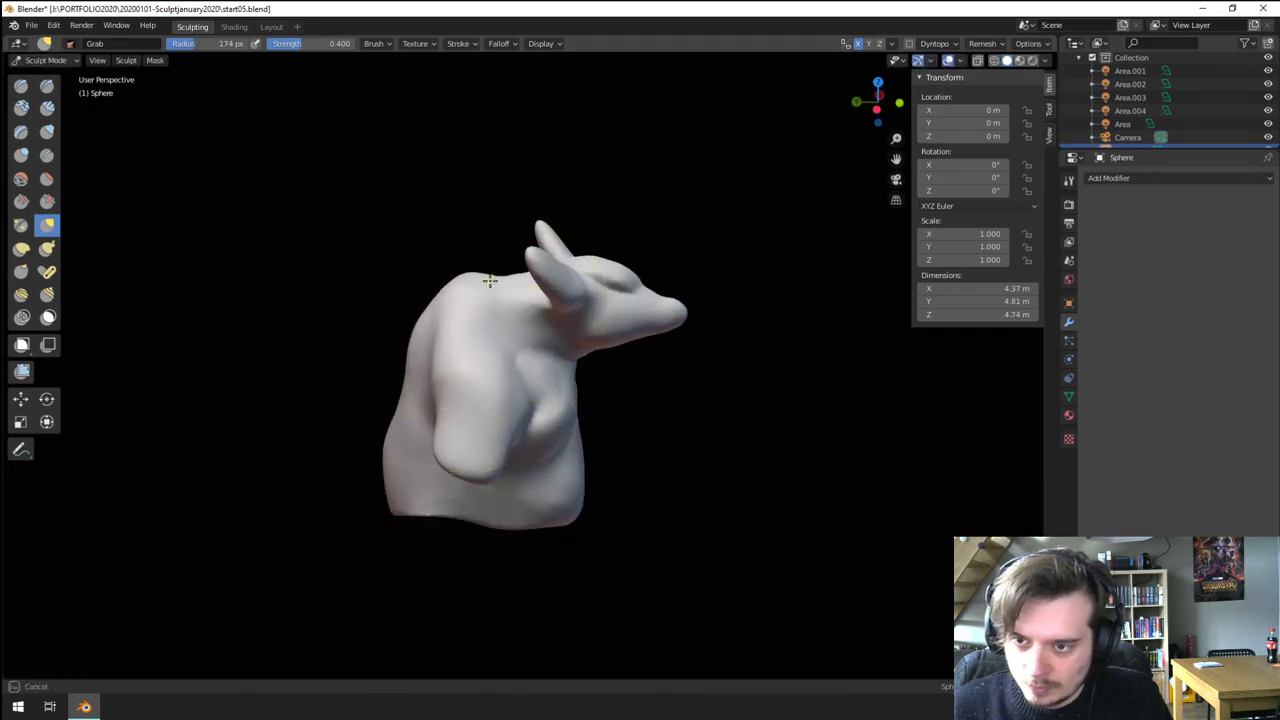
mouse_move(488, 275)
middle_down()
mouse_move(500, 232)
mouse_move(511, 303)
mouse_move(497, 322)
middle_up()
- Adjust the front of the shoulder from the side with the Grab brush at 136 px radius
key(f)
click(610, 245)
key(f)
click(566, 320)
drag(526, 326, 523, 327)
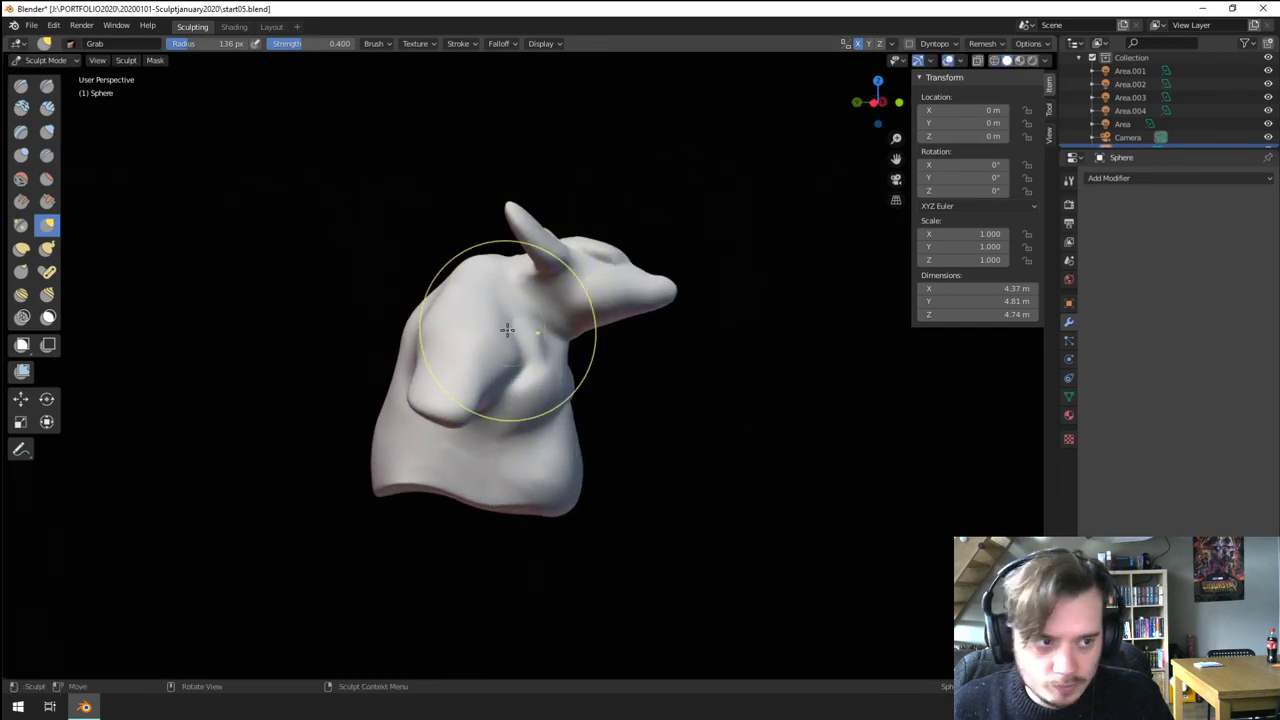
- Reshape the back and upper arms with larger Grab brush strokes, resizing the brush between them
key(f)
middle_drag(507, 330, 494, 446)
click(613, 334)
key(f)
click(535, 450)
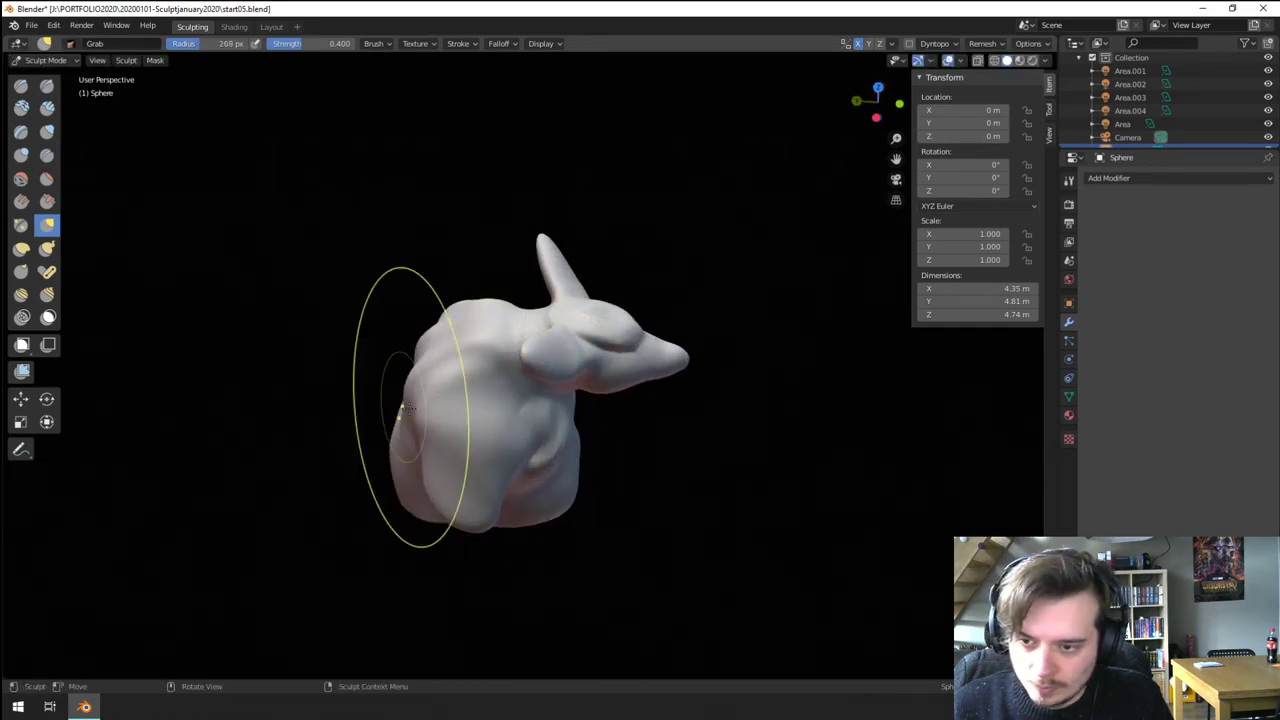
mouse_move(408, 408)
middle_down()
mouse_move(326, 357)
mouse_move(400, 357)
middle_up()
key(f)
click(572, 357)
drag(461, 335, 458, 330)
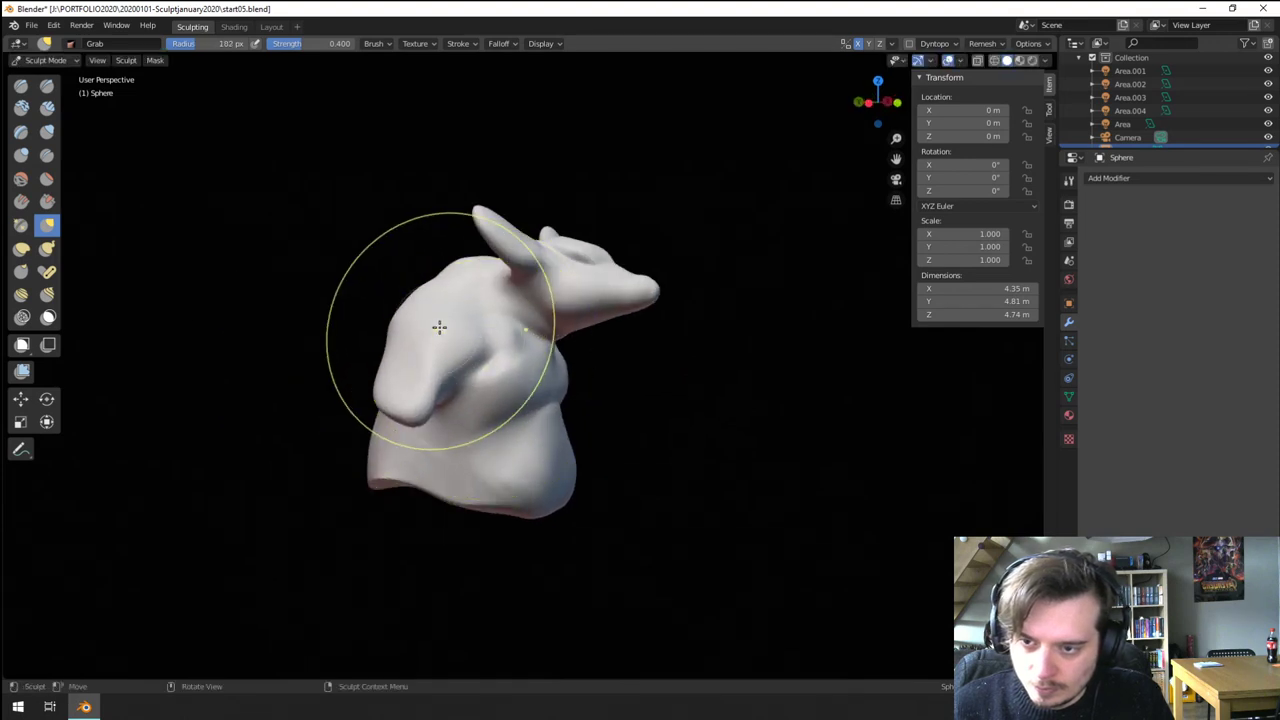
- Pull the upper arms outward with the Snake Hook brush at 98 px radius and correct them from the side at 73 px
middle_drag(440, 327, 325, 337)
click(47, 249)
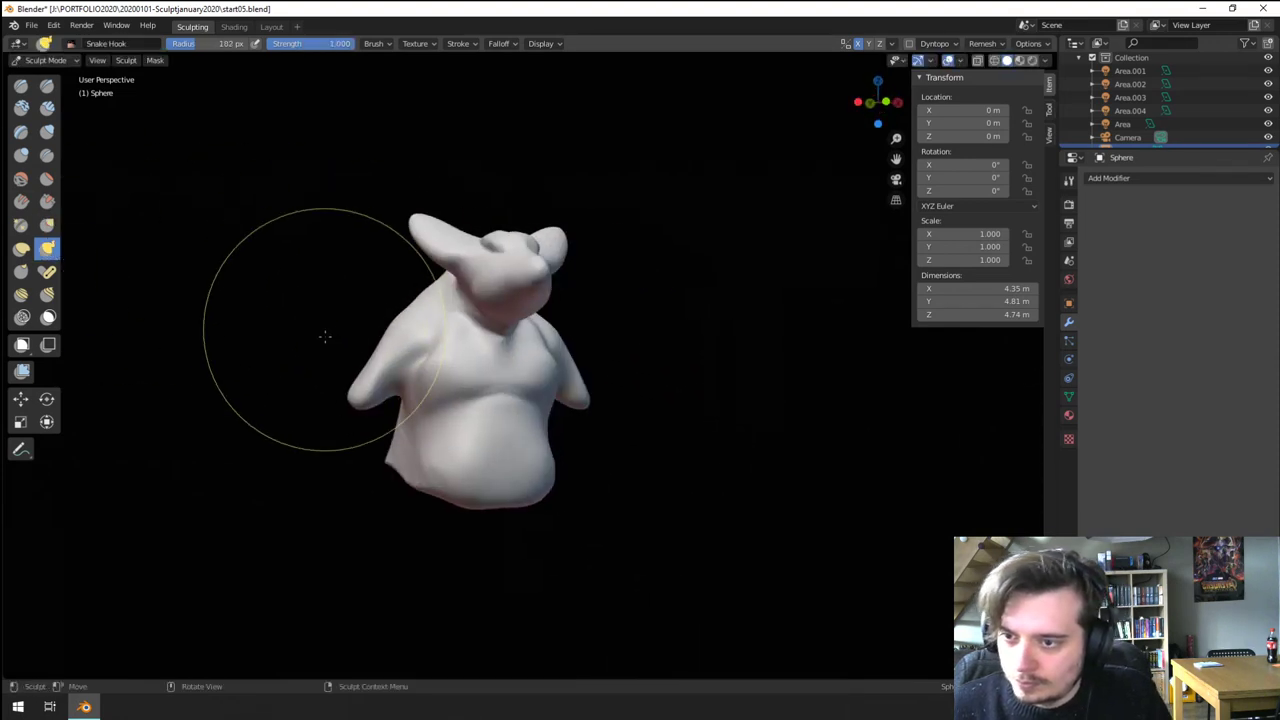
key(f)
click(422, 366)
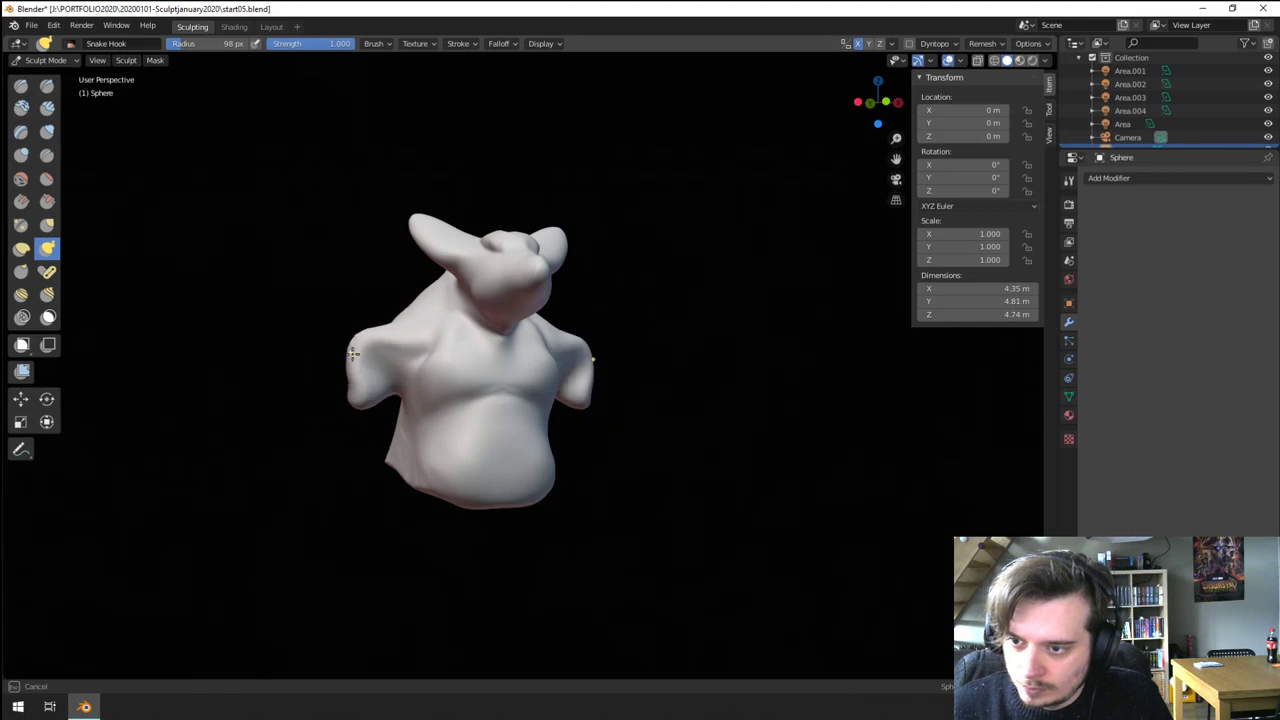
key(f)
mouse_move(365, 360)
mouse_down()
mouse_move(418, 352)
mouse_move(355, 366)
mouse_move(304, 347)
mouse_up()
click(404, 350)
mouse_move(310, 340)
middle_down()
mouse_move(474, 318)
mouse_move(485, 328)
middle_up()
drag(485, 330, 488, 324)
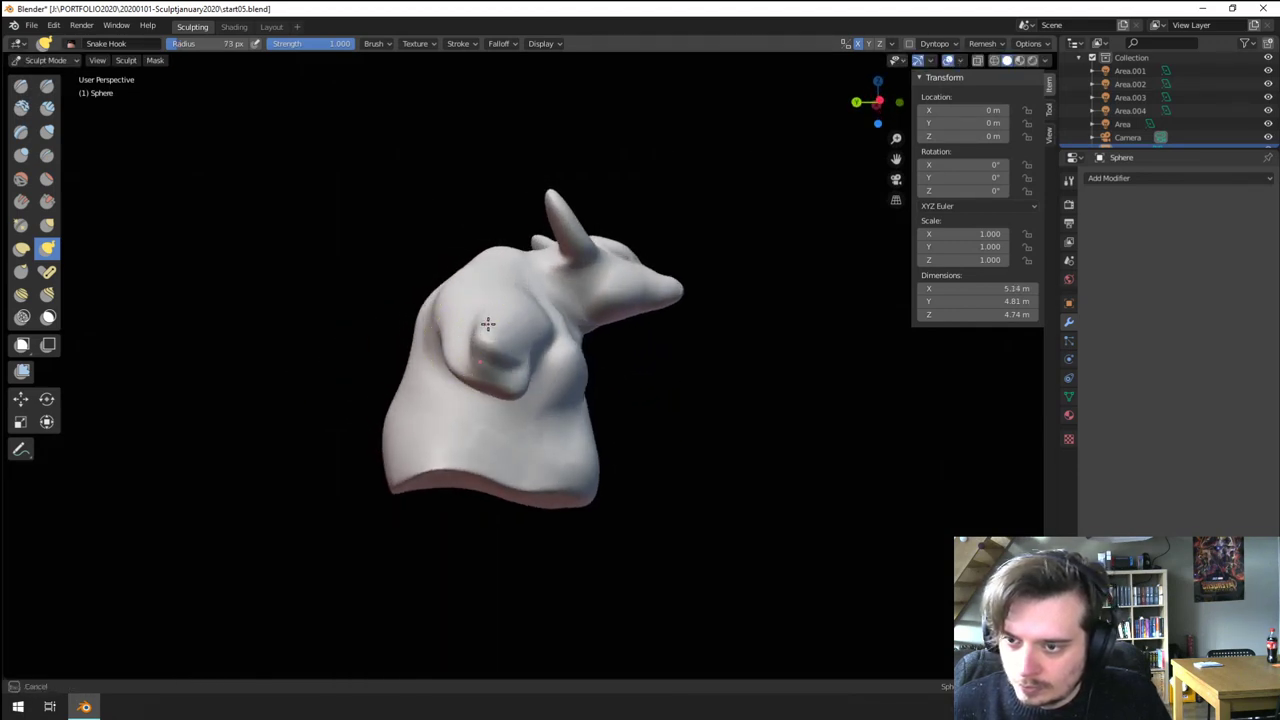
- Thicken the upper arms with the Inflate/Deflate brush at 114 px radius and smooth their lower ends
click(47, 131)
middle_drag(420, 382, 466, 388)
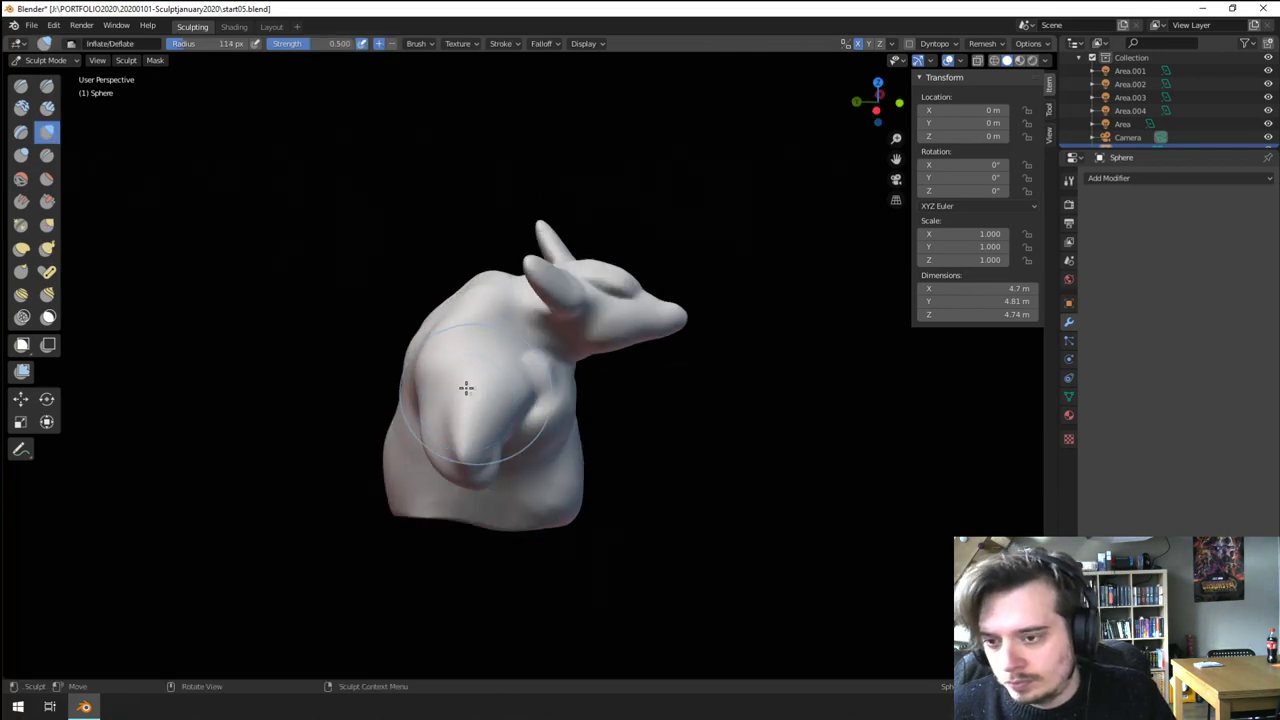
drag(468, 457, 470, 440)
mouse_move(470, 400)
middle_down()
mouse_move(423, 374)
mouse_move(480, 440)
middle_up()
shift+drag(490, 460, 509, 513)
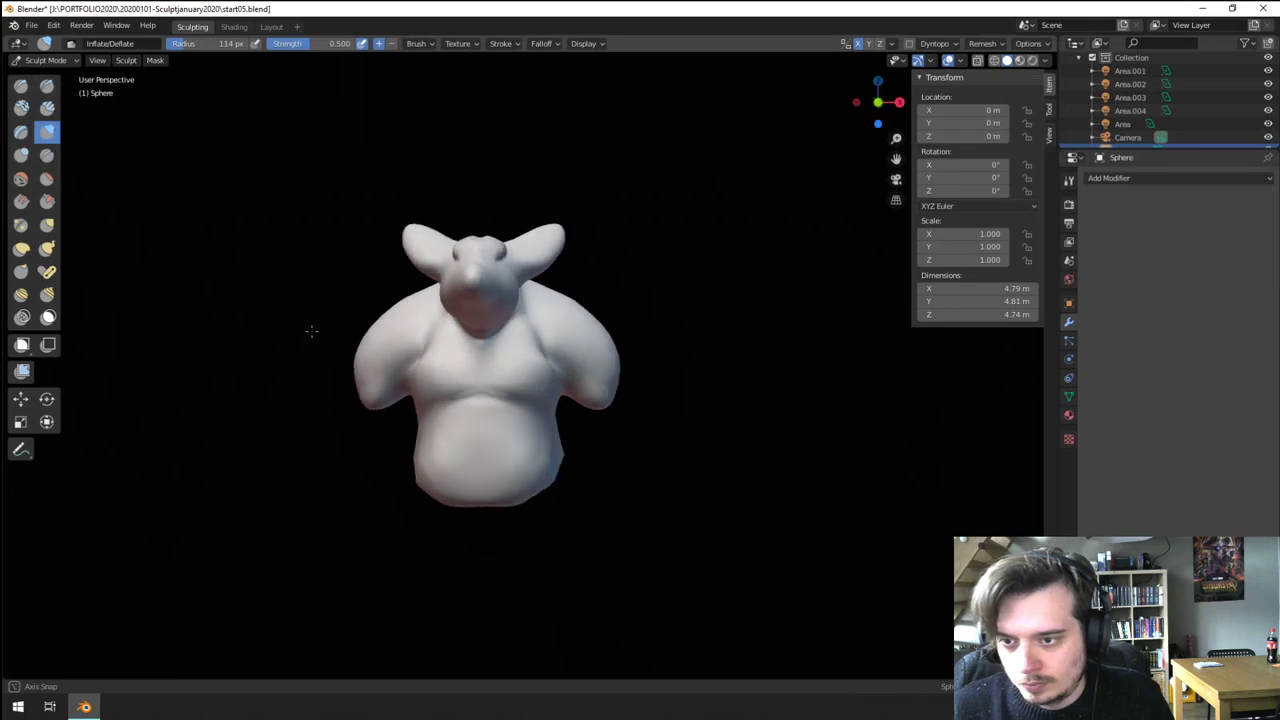
- Flatten the ends of the arm stumps with the Scrape/Peaks brush at full strength
key(g)
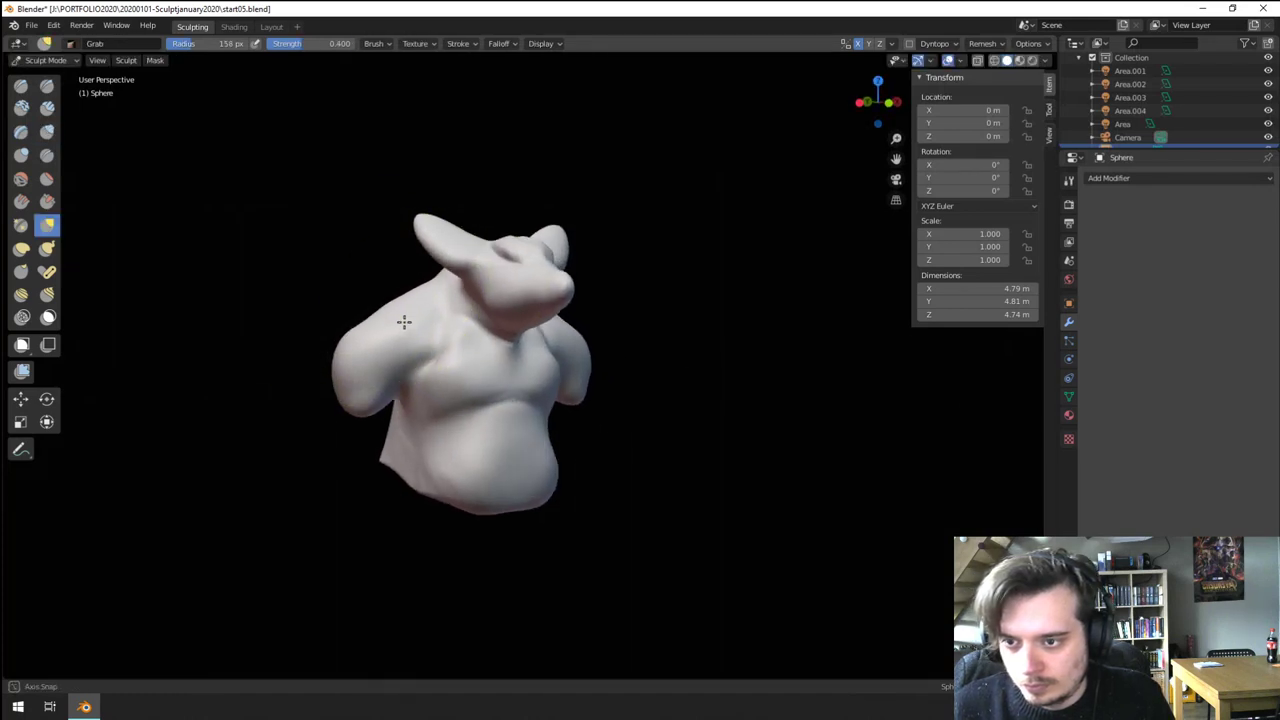
mouse_move(404, 321)
middle_down()
mouse_move(378, 348)
mouse_move(468, 373)
middle_up()
click(47, 202)
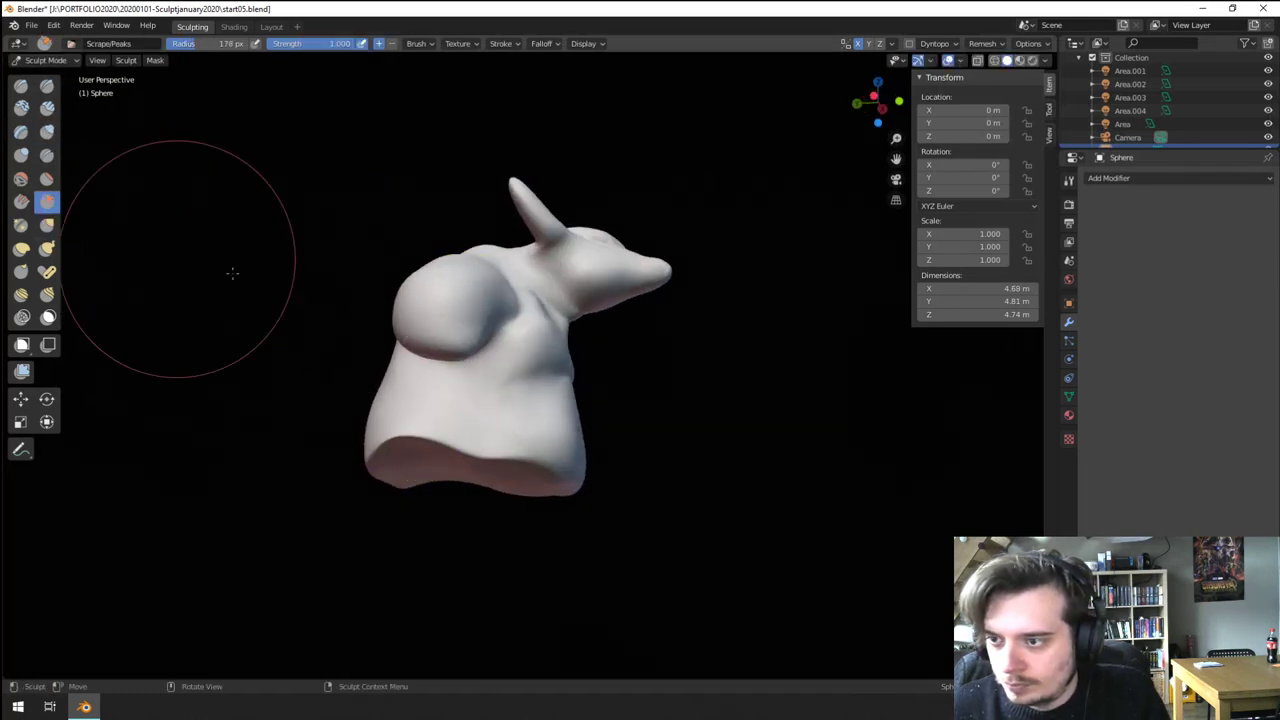
mouse_move(410, 333)
middle_down()
mouse_move(320, 346)
mouse_move(460, 354)
mouse_move(490, 290)
middle_up()
- Push the base of the torso upward and inward from below with the Grab brush at 260 px radius
key(g)
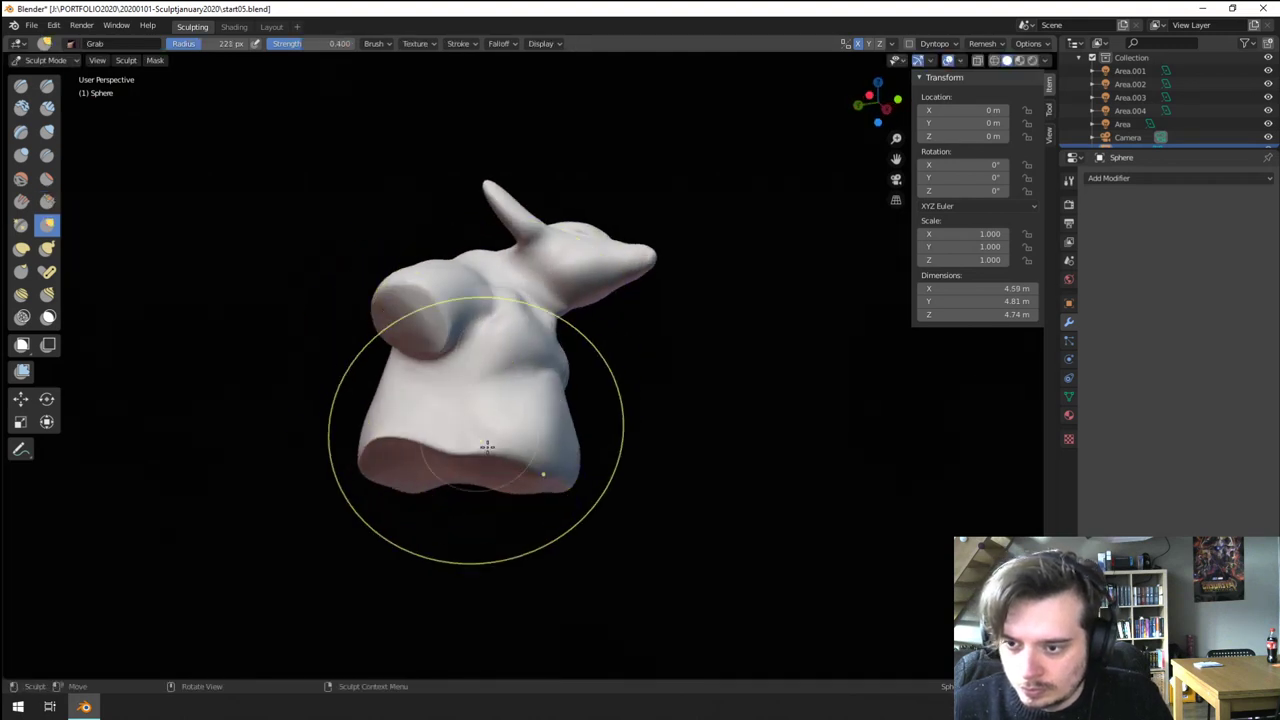
drag(441, 470, 404, 371)
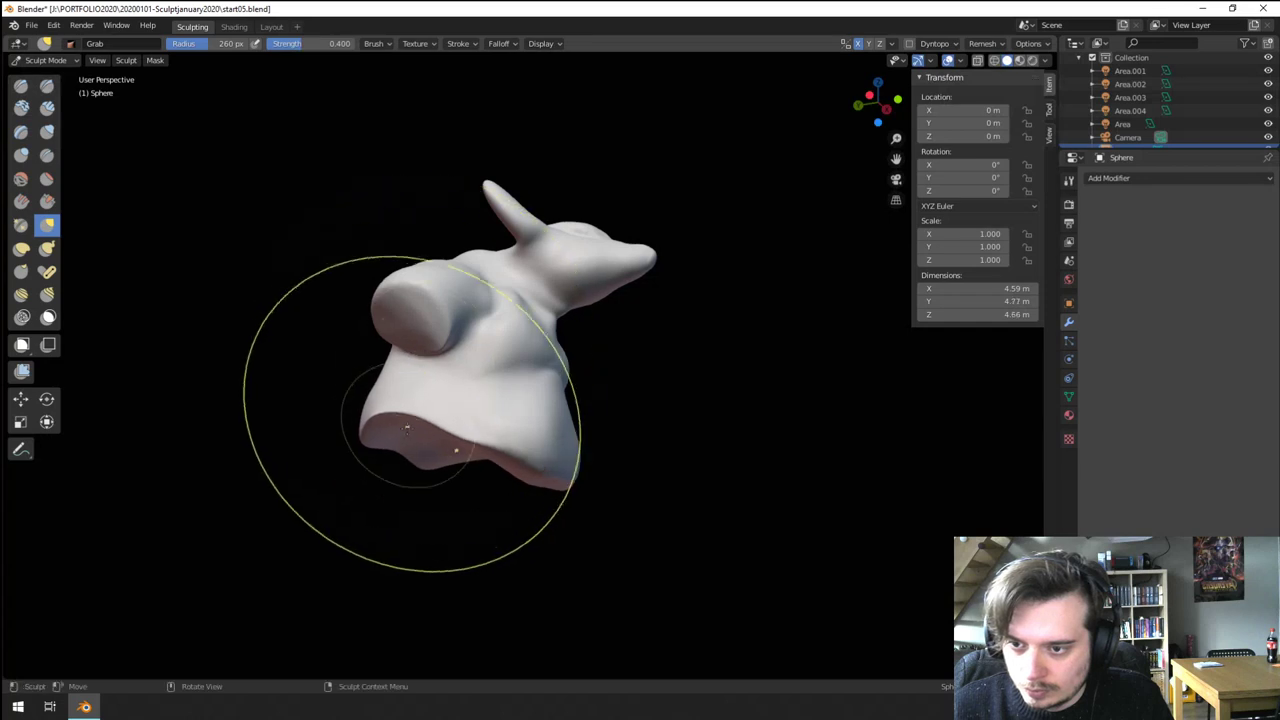
mouse_move(405, 424)
mouse_down()
mouse_move(412, 394)
mouse_move(480, 381)
mouse_up()
mouse_move(511, 446)
middle_down()
mouse_move(374, 471)
mouse_move(460, 444)
middle_up()
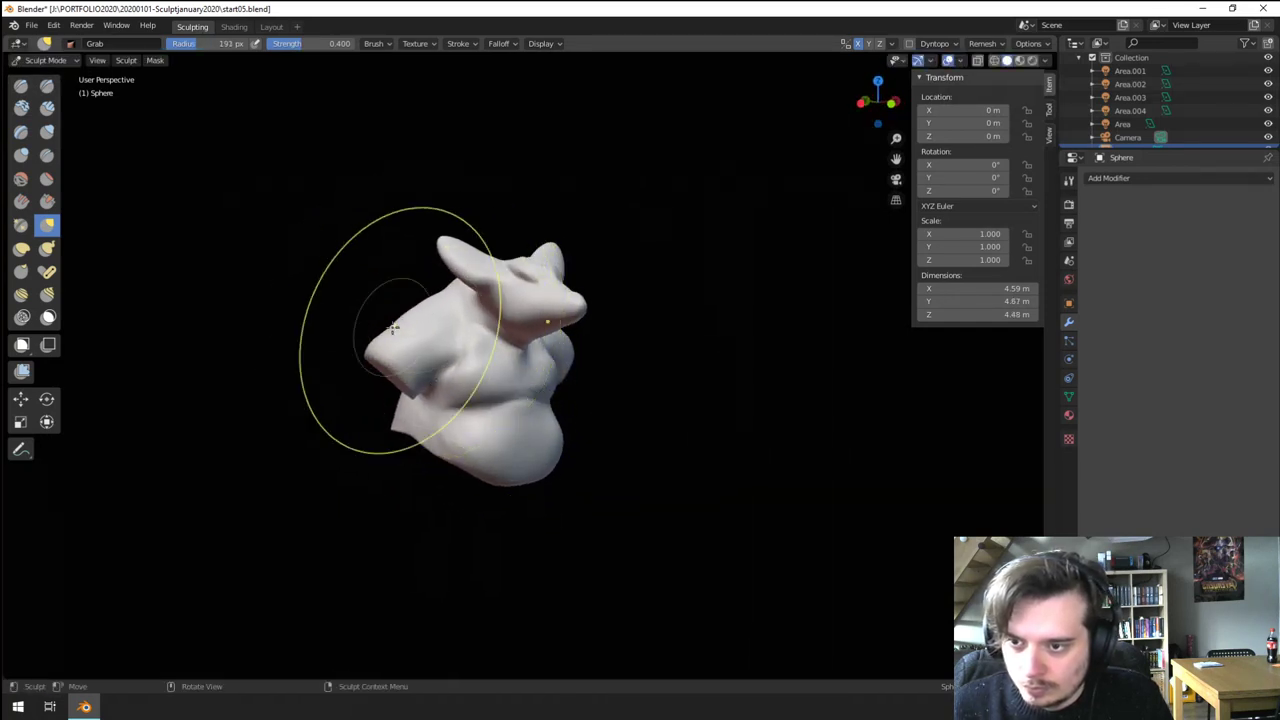
- Try a small Grab brush correction on the neck and shoulder area, then undo it
middle_drag(397, 329, 626, 278)
key(f)
click(634, 277)
drag(494, 302, 495, 306)
mouse_move(494, 314)
middle_down()
mouse_move(370, 318)
mouse_move(440, 304)
mouse_move(385, 275)
middle_up()
key(ctrl+z)
- Reshape the upper back and neck transition up close with the Grab brush
key(f)
click(590, 303)
mouse_move(418, 264)
shift+middle_down()
mouse_move(417, 369)
mouse_move(480, 377)
mouse_move(525, 428)
mouse_move(451, 454)
shift+middle_up()
scroll(416, 370, up, 3)
key(f)
click(540, 416)
drag(434, 457, 410, 446)
mouse_move(410, 448)
middle_down()
mouse_move(489, 414)
mouse_move(457, 429)
mouse_move(503, 429)
middle_up()
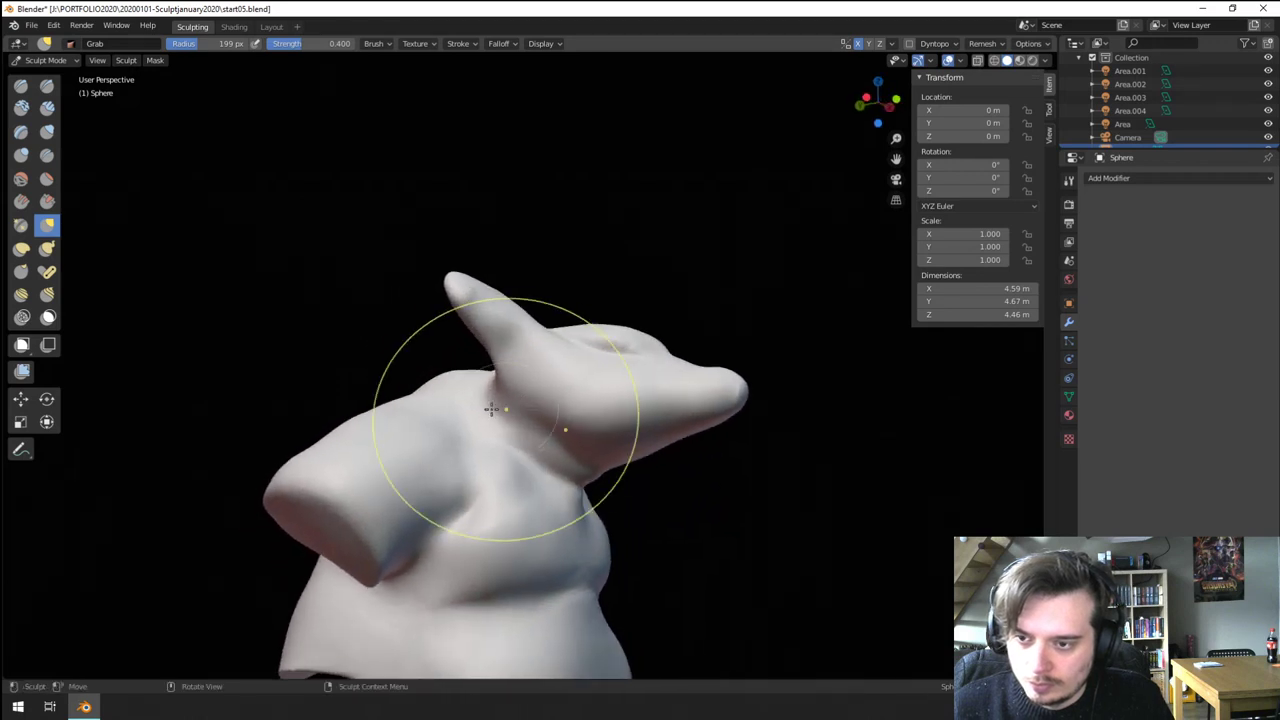
- Adjust the shape of the ears with the Grab brush at 143 px radius
click(21, 155)
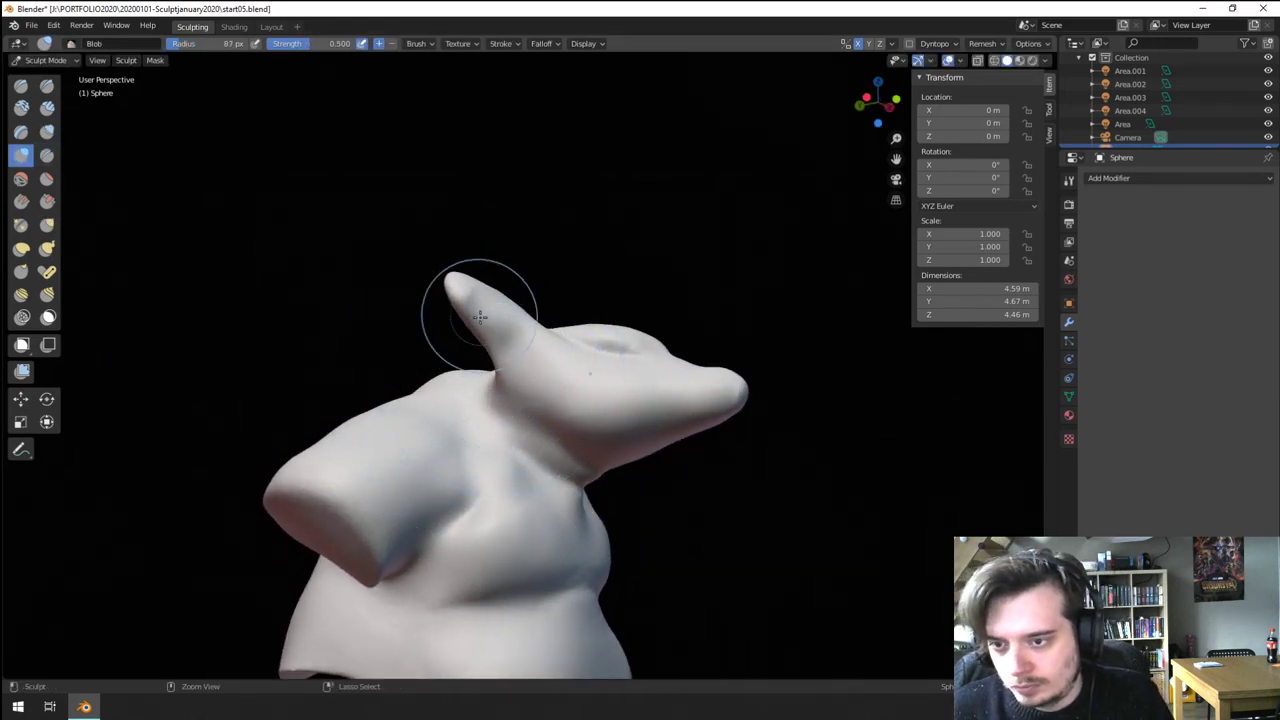
mouse_move(510, 346)
middle_down()
mouse_move(394, 405)
mouse_move(521, 355)
mouse_move(486, 341)
mouse_move(440, 453)
middle_up()
key(g)
drag(412, 435, 430, 444)
mouse_move(424, 434)
middle_down()
mouse_move(480, 314)
mouse_move(505, 324)
mouse_move(471, 317)
middle_up()
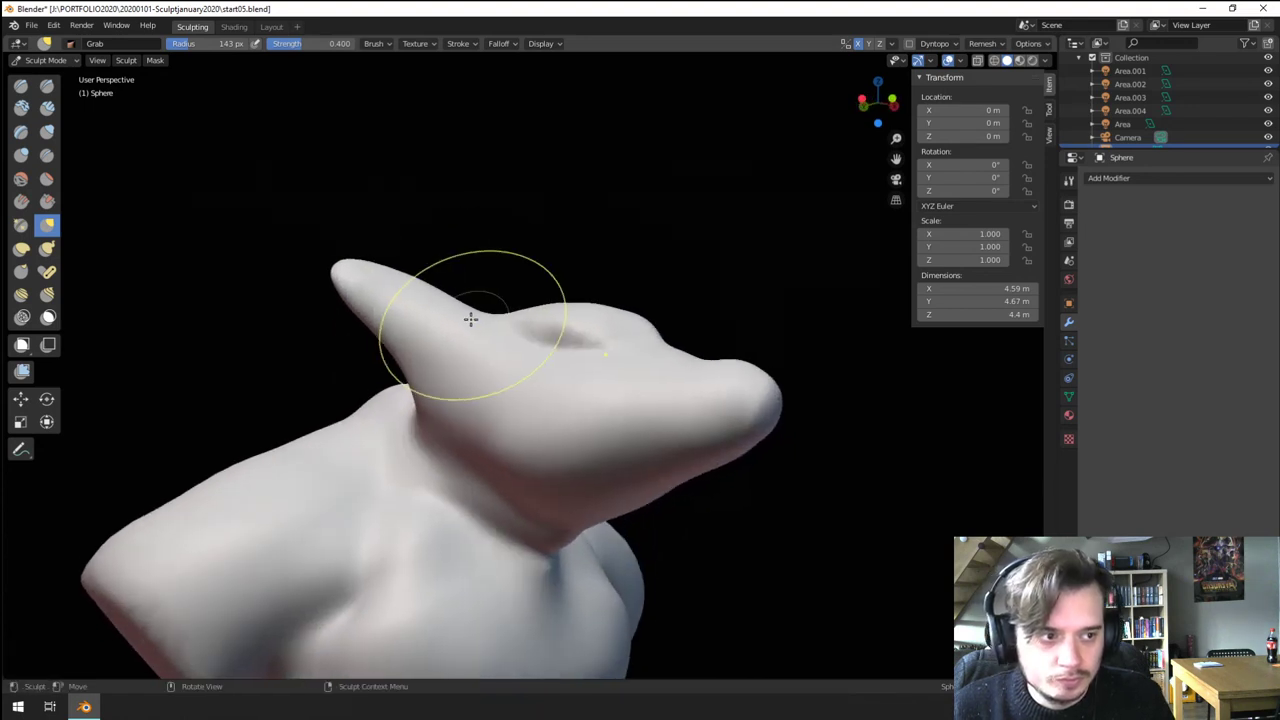
- Build up cheekbones running from the ear bases to the jaw with the Clay Strips brush at 80 and 64 px radius
click(47, 107)
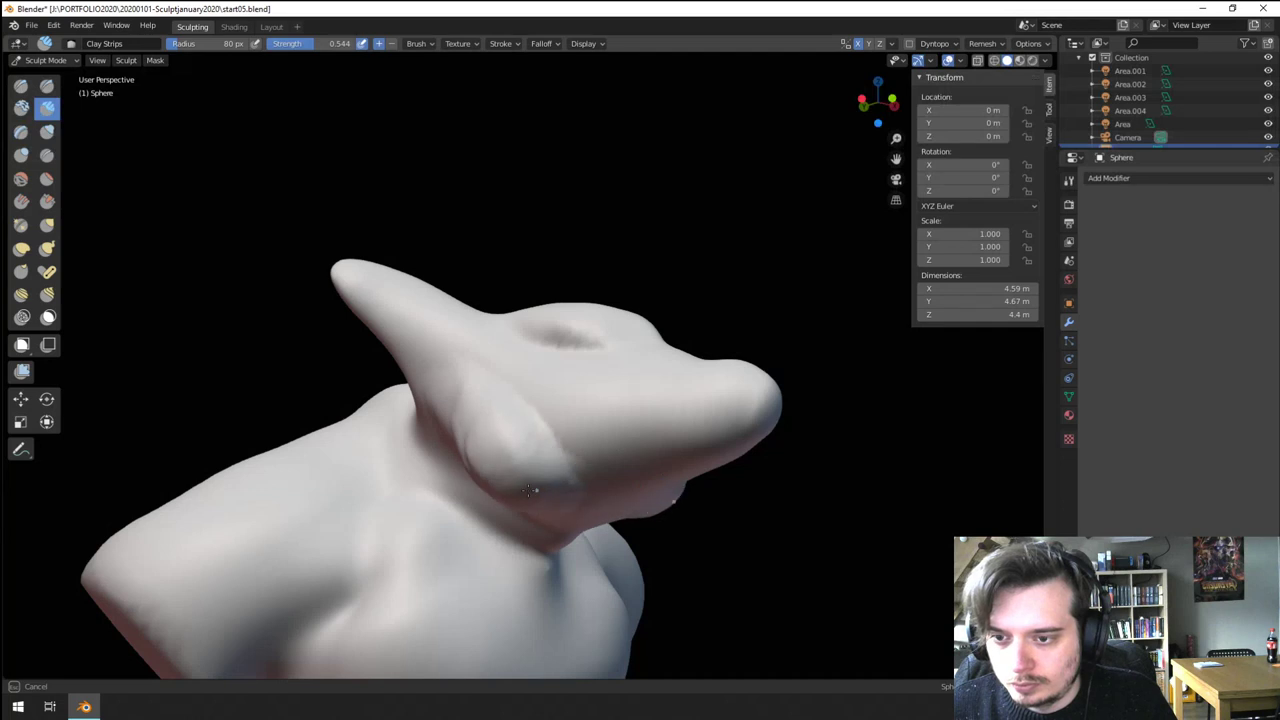
drag(530, 490, 545, 482)
mouse_move(530, 488)
middle_down()
mouse_move(410, 480)
mouse_move(431, 506)
mouse_move(525, 508)
middle_up()
key(bracketleft)
key(bracketleft)
drag(470, 448, 505, 429)
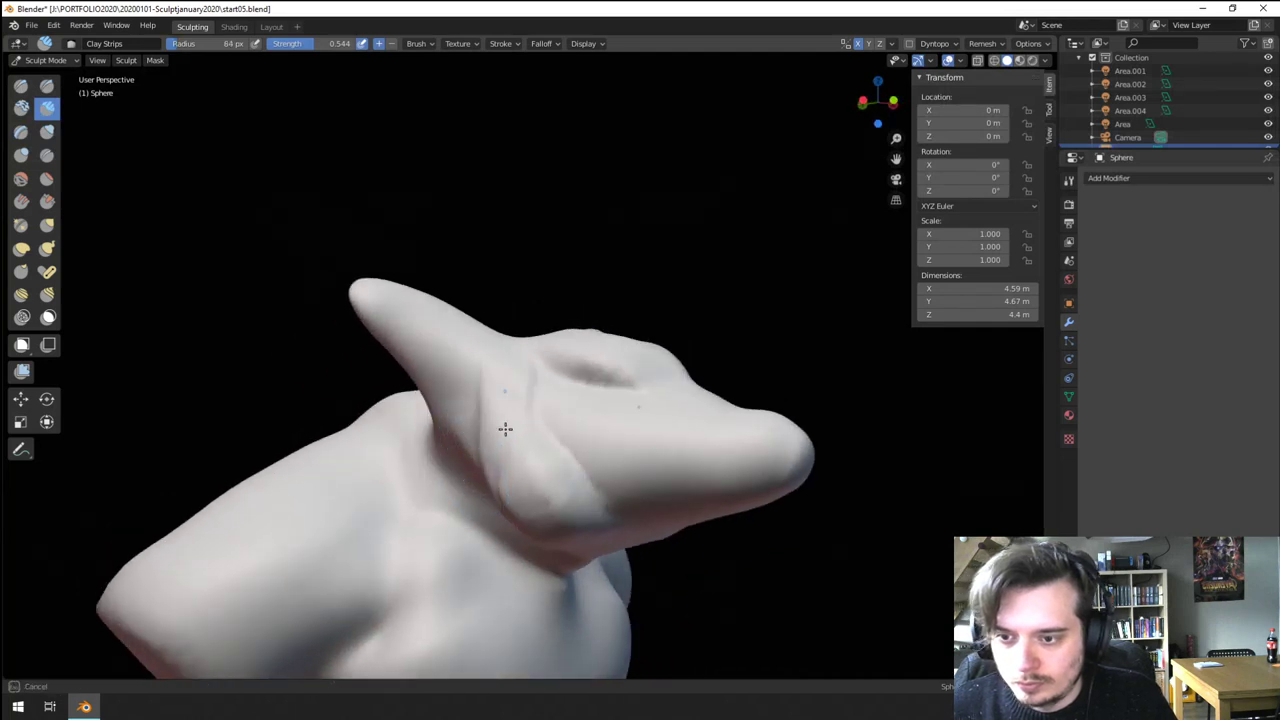
mouse_move(505, 428)
middle_down()
mouse_move(437, 454)
mouse_move(434, 491)
mouse_move(390, 405)
middle_up()
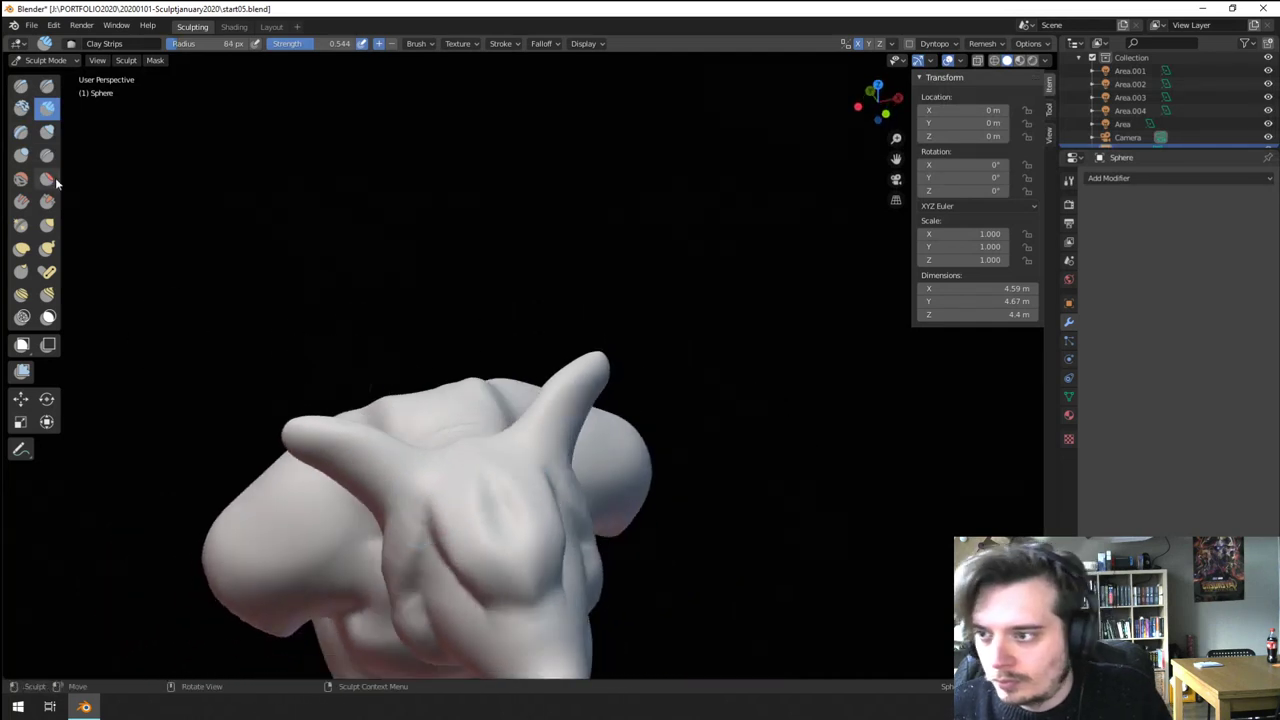
- Examine the head and torso proportions from the front and the sides
mouse_move(396, 453)
middle_down()
mouse_move(294, 366)
mouse_move(377, 380)
mouse_move(471, 351)
mouse_move(576, 418)
mouse_move(520, 425)
middle_up()
key(bracketleft)
key(bracketleft)
shift+middle_drag(590, 485, 590, 275)
scroll(590, 290, down, 4)
middle_drag(600, 320, 480, 330)
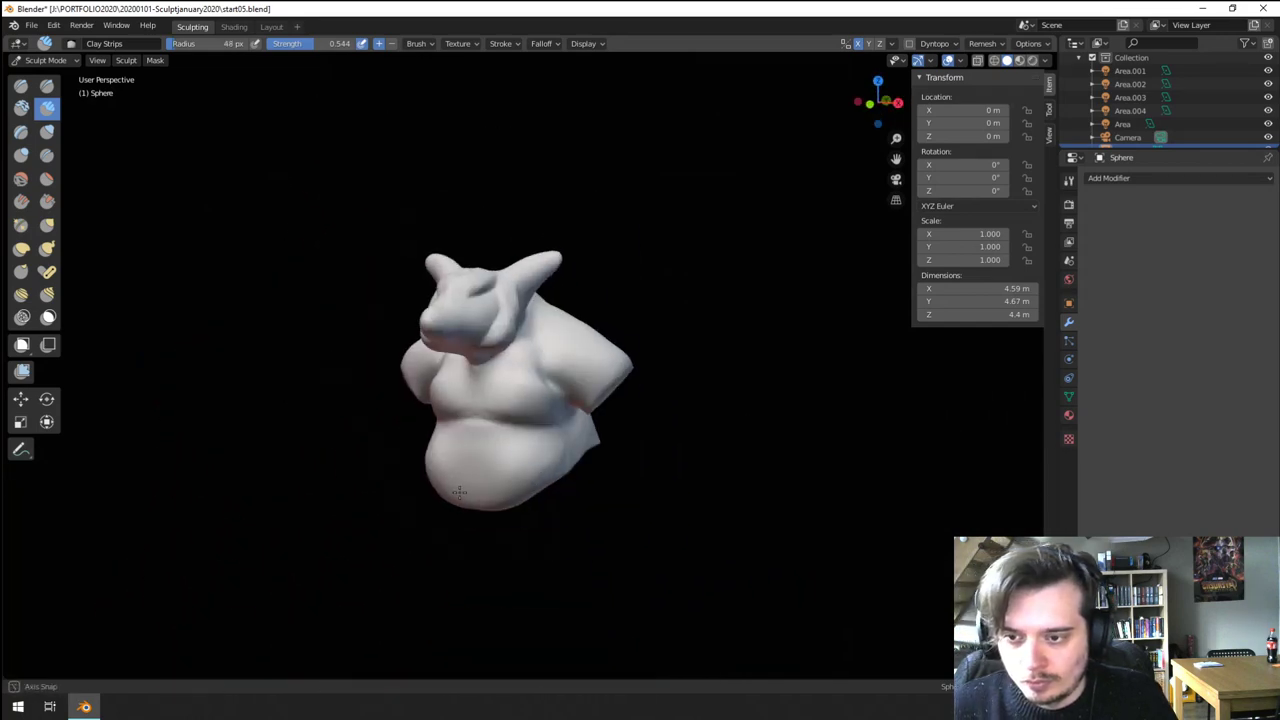
middle_drag(378, 373, 505, 372)
scroll(500, 370, up, 3)
- Pull a pointed spike down from the underside of the snout with the Snake Hook brush
click(48, 249)
mouse_move(170, 256)
middle_down()
mouse_move(313, 305)
mouse_move(271, 294)
mouse_move(277, 274)
middle_up()
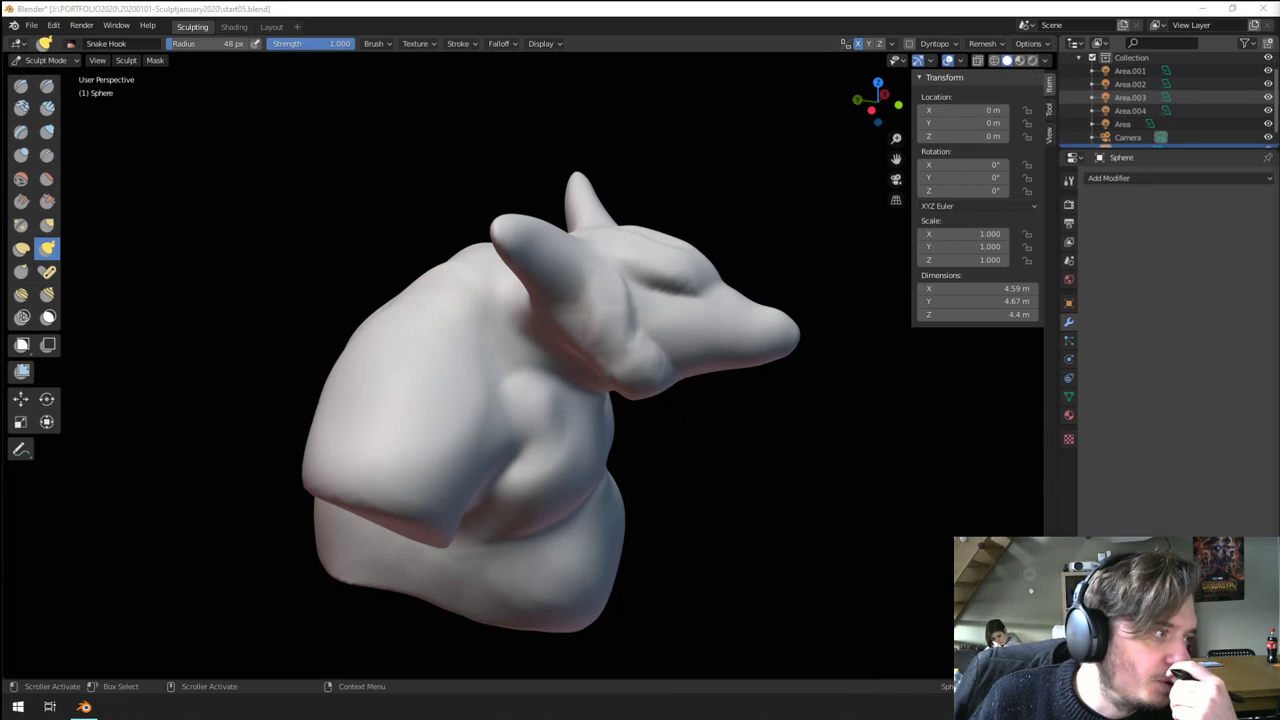
middle_drag(676, 322, 600, 340)
scroll(555, 347, up, 3)
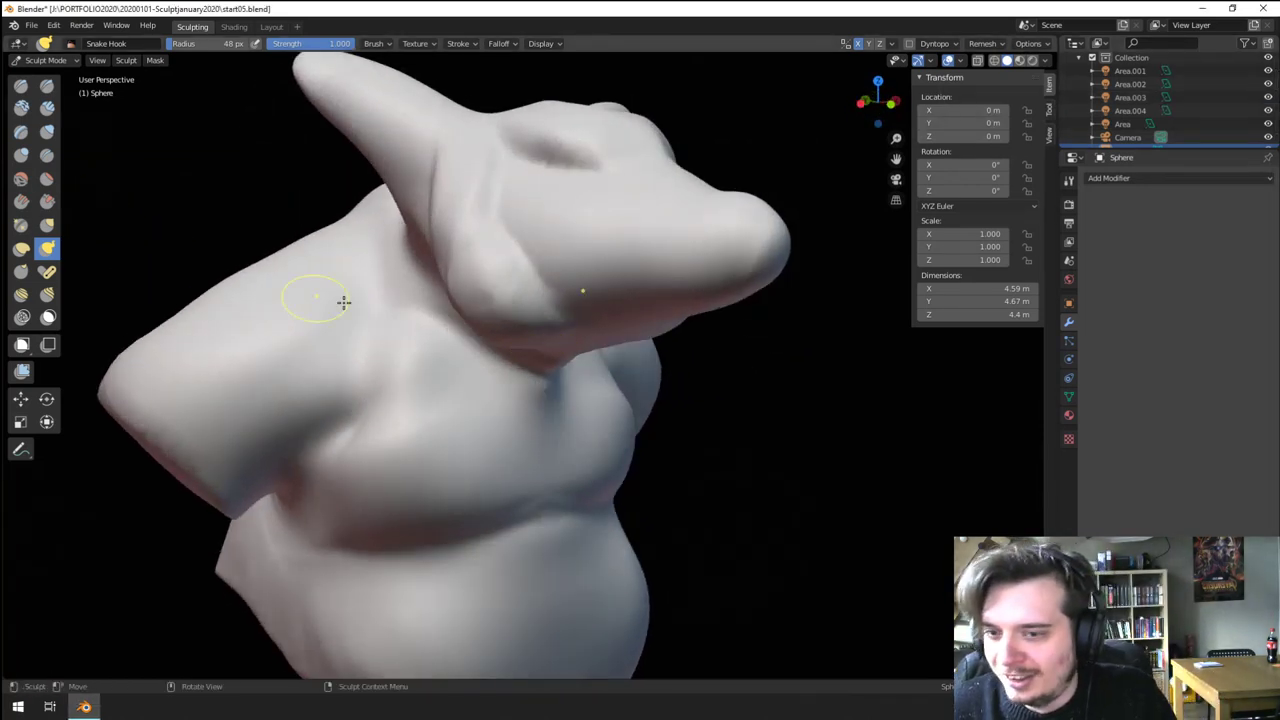
key(f)
click(374, 304)
middle_drag(720, 343, 830, 323)
key(f)
click(843, 271)
drag(807, 278, 794, 304)
mouse_move(794, 310)
middle_down()
mouse_move(715, 322)
mouse_move(765, 325)
middle_up()
- Lengthen and thicken the spike under the snout with the Snake Hook brush at 72 px radius
key(f)
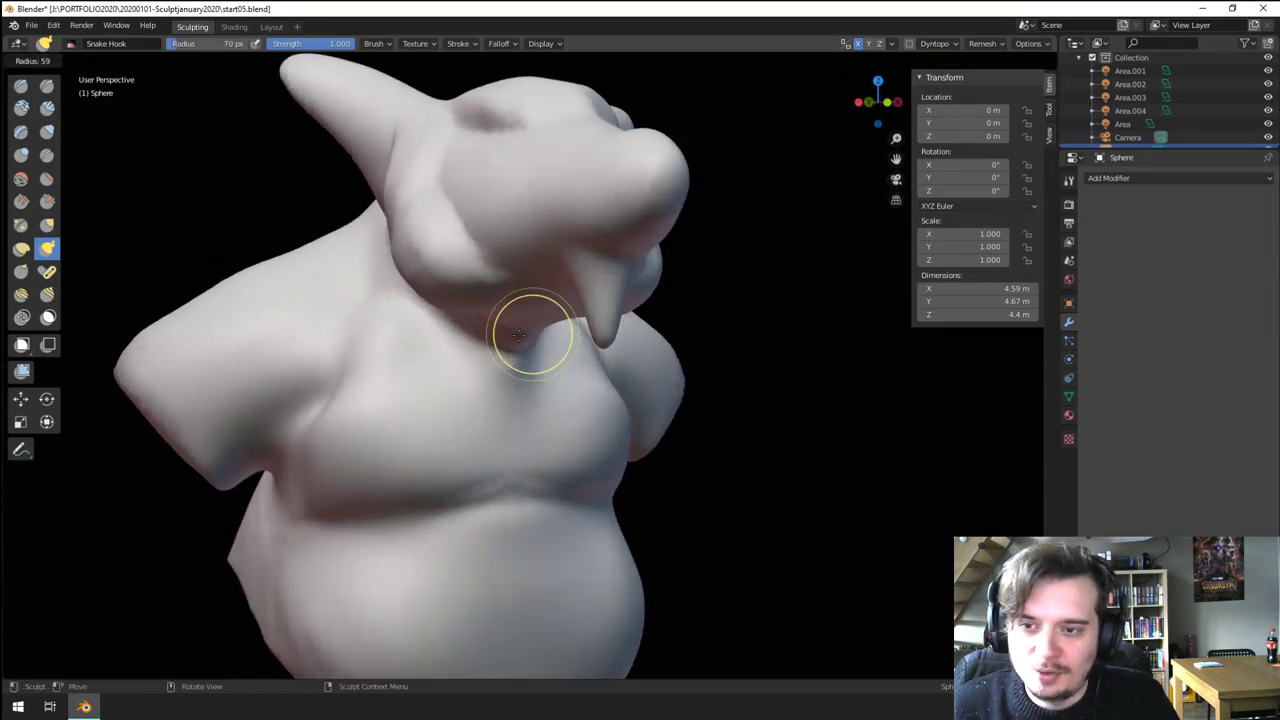
click(508, 333)
key(f)
click(560, 280)
drag(566, 290, 616, 387)
key(f)
click(619, 314)
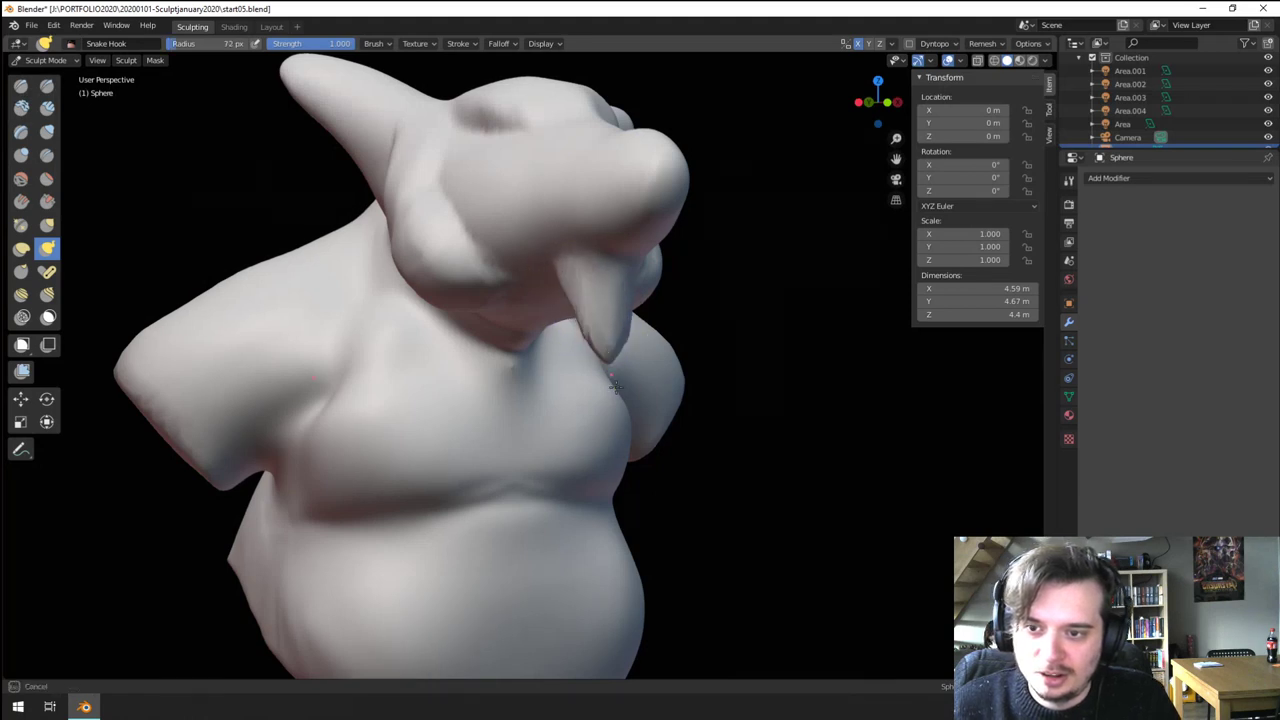
click(616, 388)
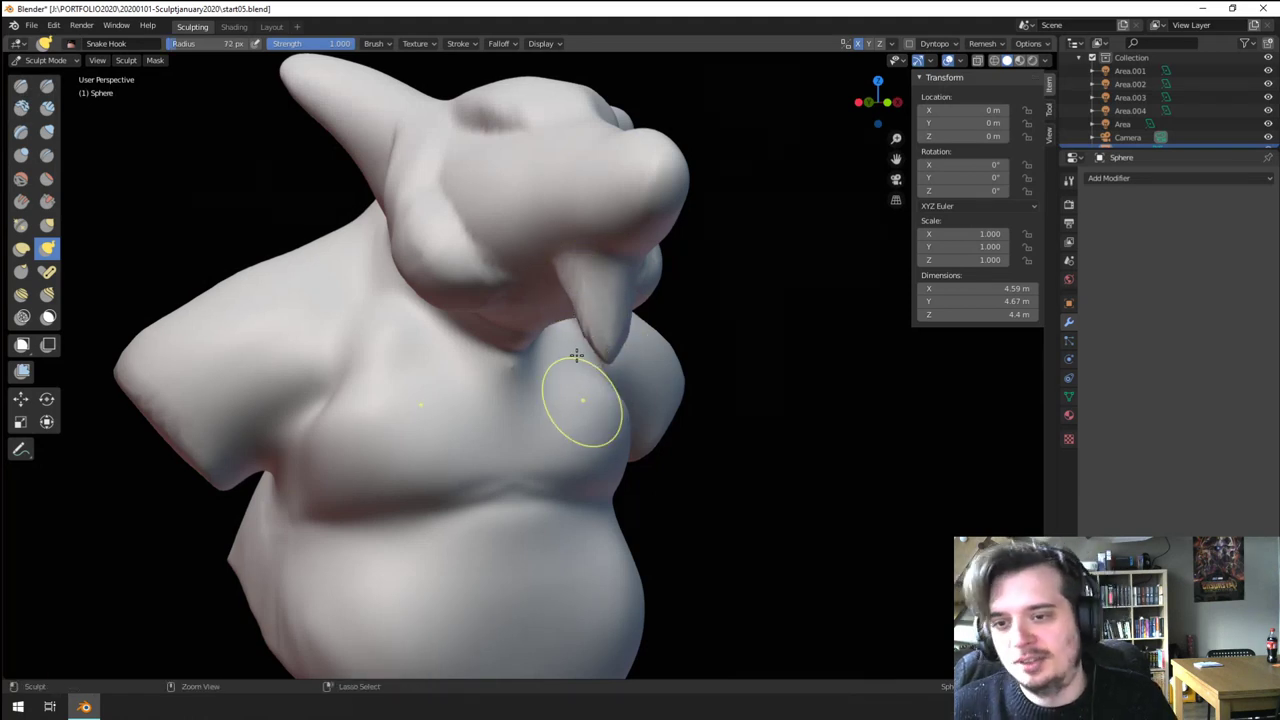
middle_drag(577, 356, 613, 321)
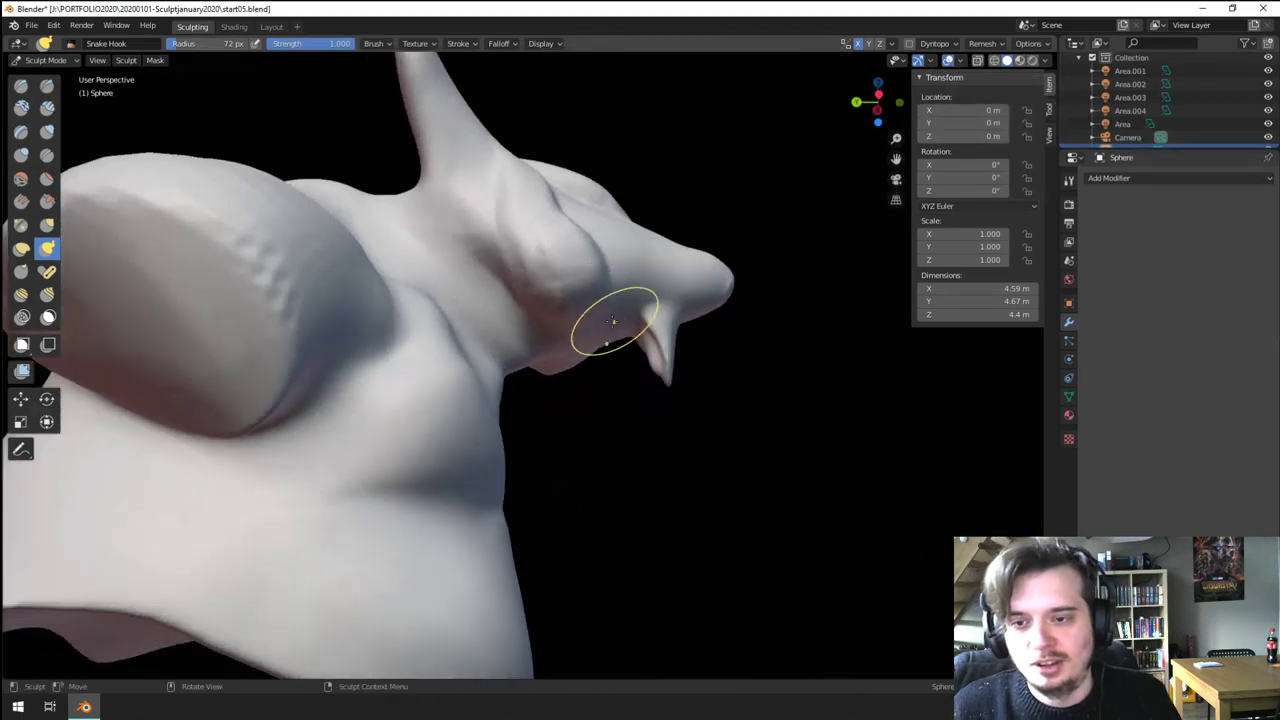
- Thicken the base of the spike under the snout with the Inflate/Deflate brush at 50 px radius
click(47, 131)
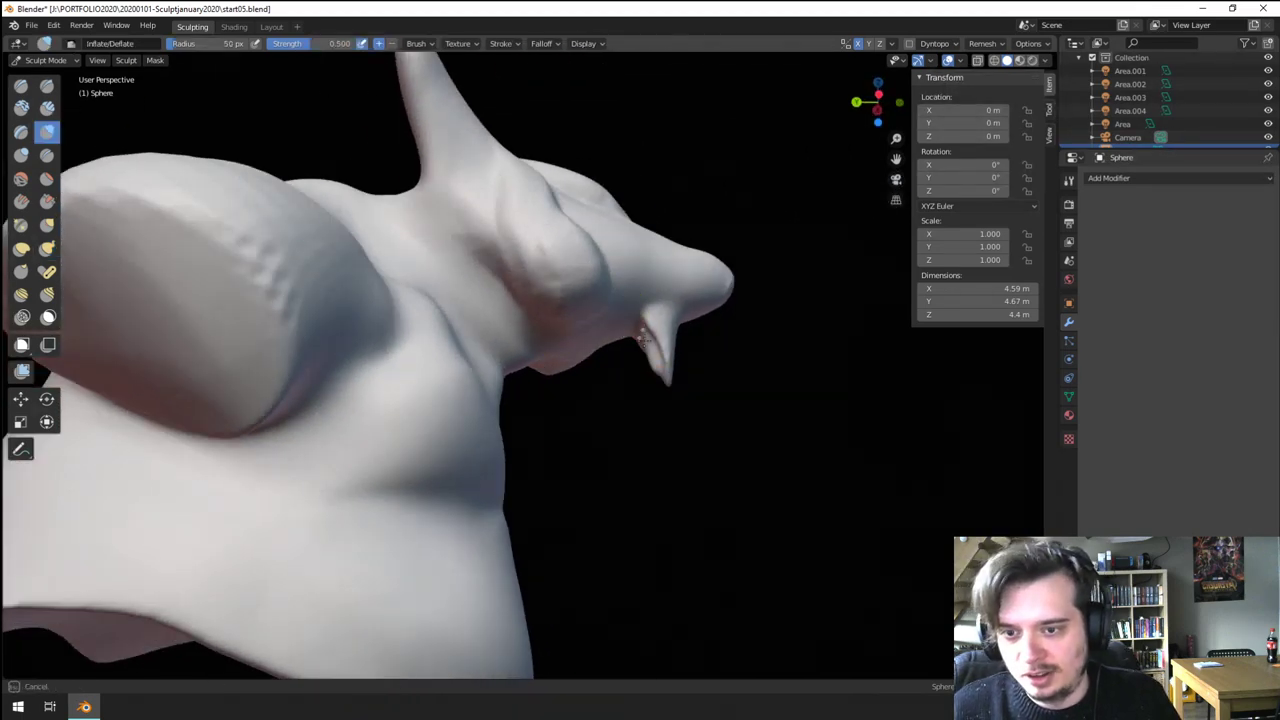
drag(648, 312, 650, 322)
middle_drag(650, 322, 620, 354)
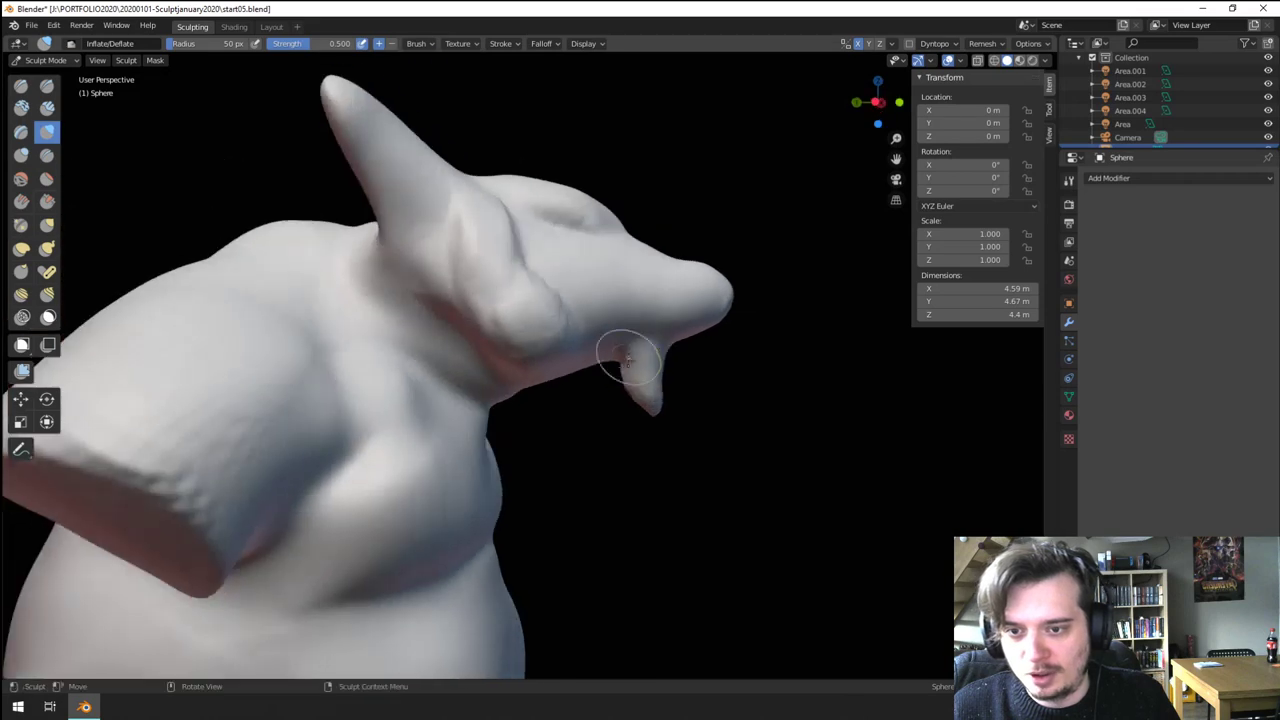
- Pull the tip of the spike under the snout further down with the Grab brush at 97 px radius
key(g)
drag(656, 408, 635, 456)
mouse_move(635, 456)
middle_down()
mouse_move(624, 446)
mouse_move(346, 466)
mouse_move(491, 434)
mouse_move(563, 456)
mouse_move(545, 505)
mouse_move(600, 420)
middle_up()
scroll(563, 456, down, 2)
scroll(586, 300, up, 4)
middle_drag(586, 283, 515, 289)
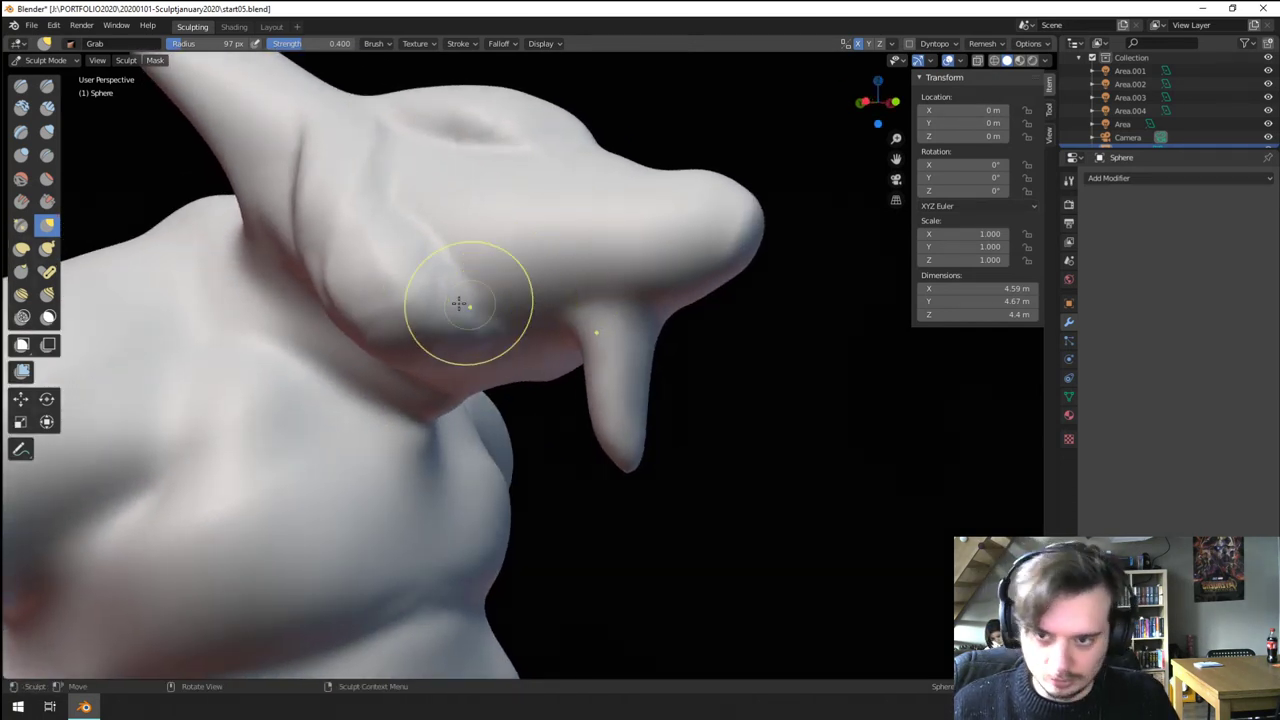
scroll(500, 390, down, 4)
middle_drag(508, 394, 594, 398)
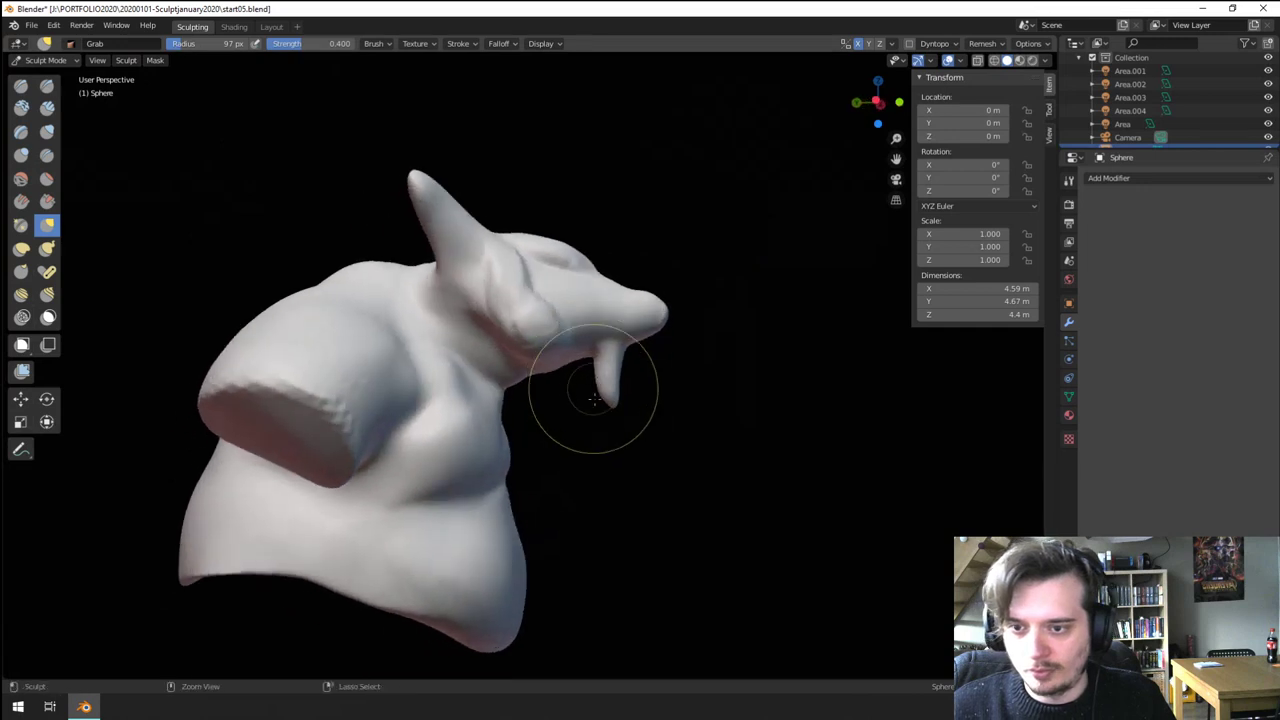
- Push the spike forward toward the snout tip and reshape its end with the Grab brush at 104 px radius
scroll(596, 398, up, 3)
key(f)
click(672, 370)
drag(651, 363, 720, 319)
key(f)
click(686, 345)
drag(654, 408, 686, 374)
scroll(686, 374, down, 3)
middle_drag(686, 374, 487, 378)
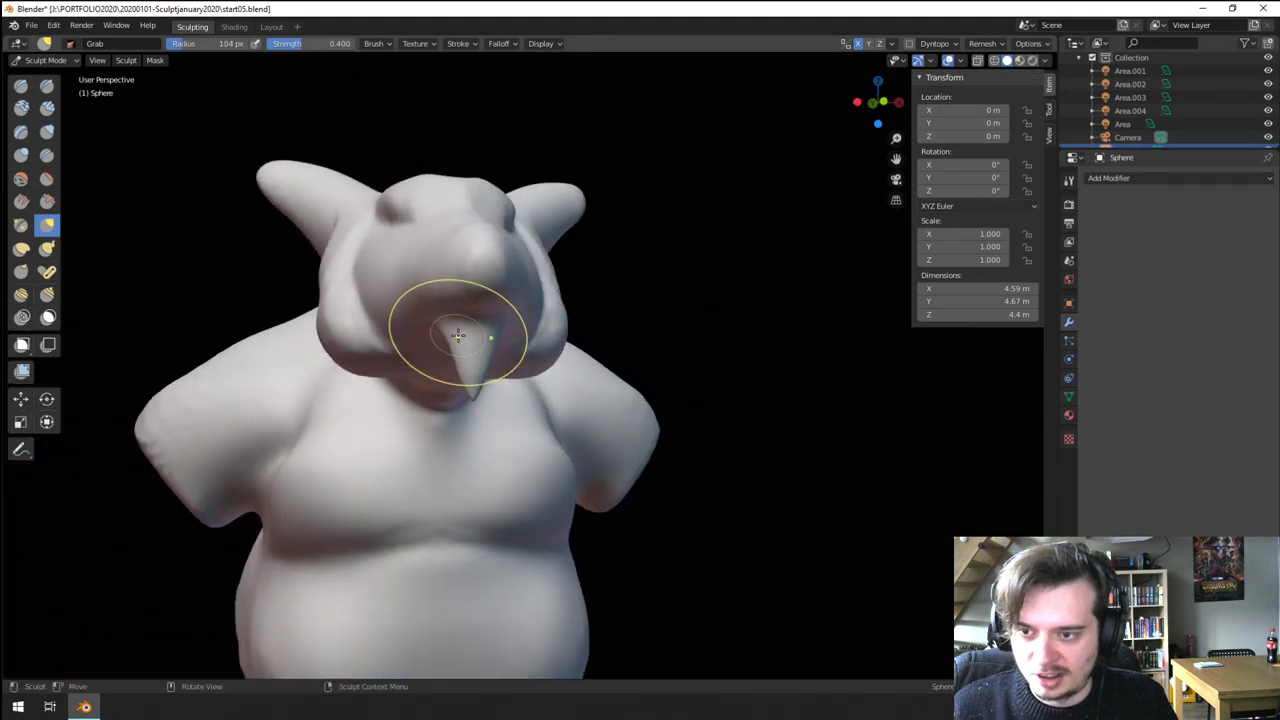
- Curve the spike's tip forward from a low side view with the Grab brush at 91 px radius
middle_drag(435, 326, 466, 290)
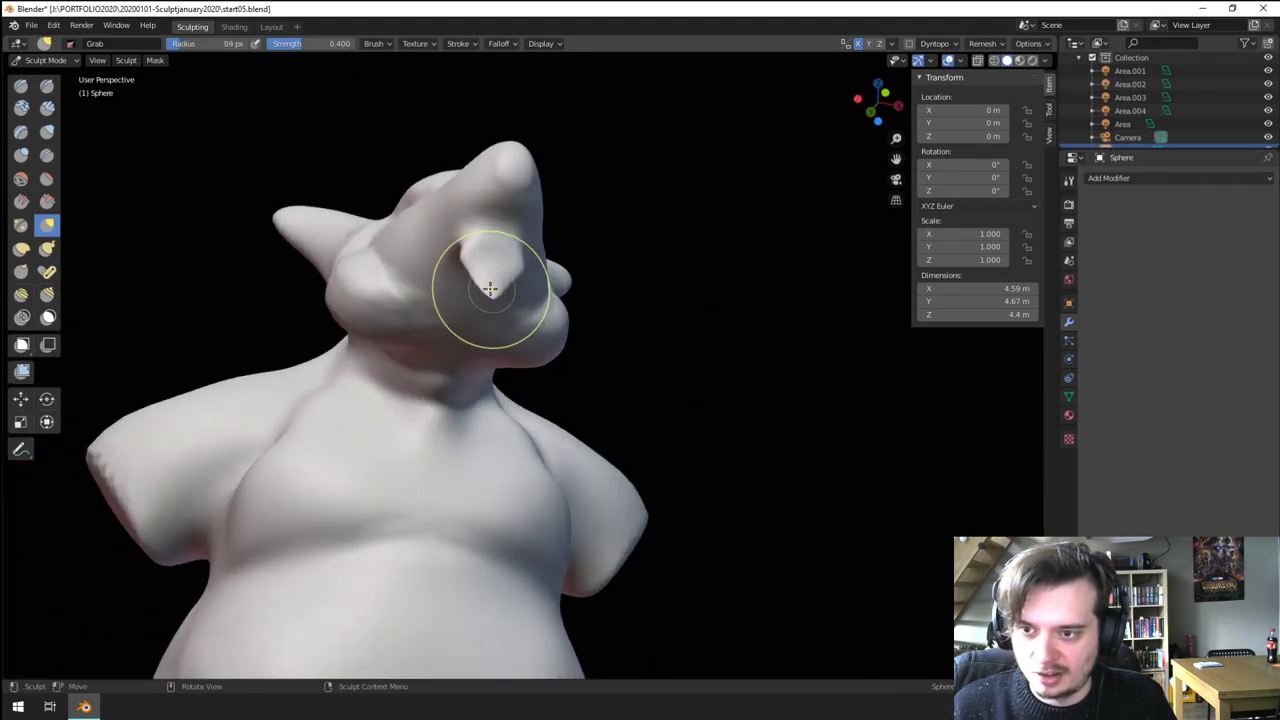
mouse_move(511, 280)
middle_down()
mouse_move(457, 341)
mouse_move(623, 330)
middle_up()
key(f)
click(593, 340)
scroll(623, 315, up, 1)
drag(630, 298, 663, 277)
middle_drag(655, 295, 384, 284)
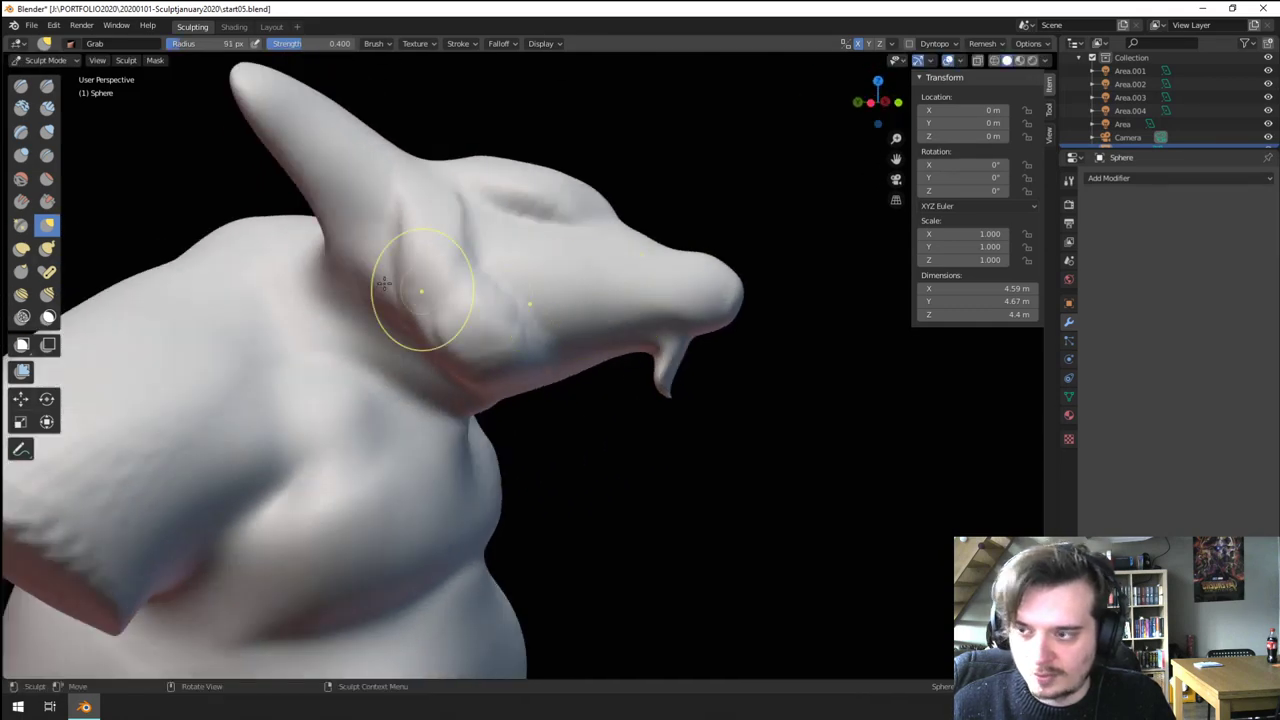
- Inflate the curved spike along its length with the Inflate/Deflate brush at 62 px radius
click(52, 135)
key(f)
click(677, 355)
key(f)
click(674, 365)
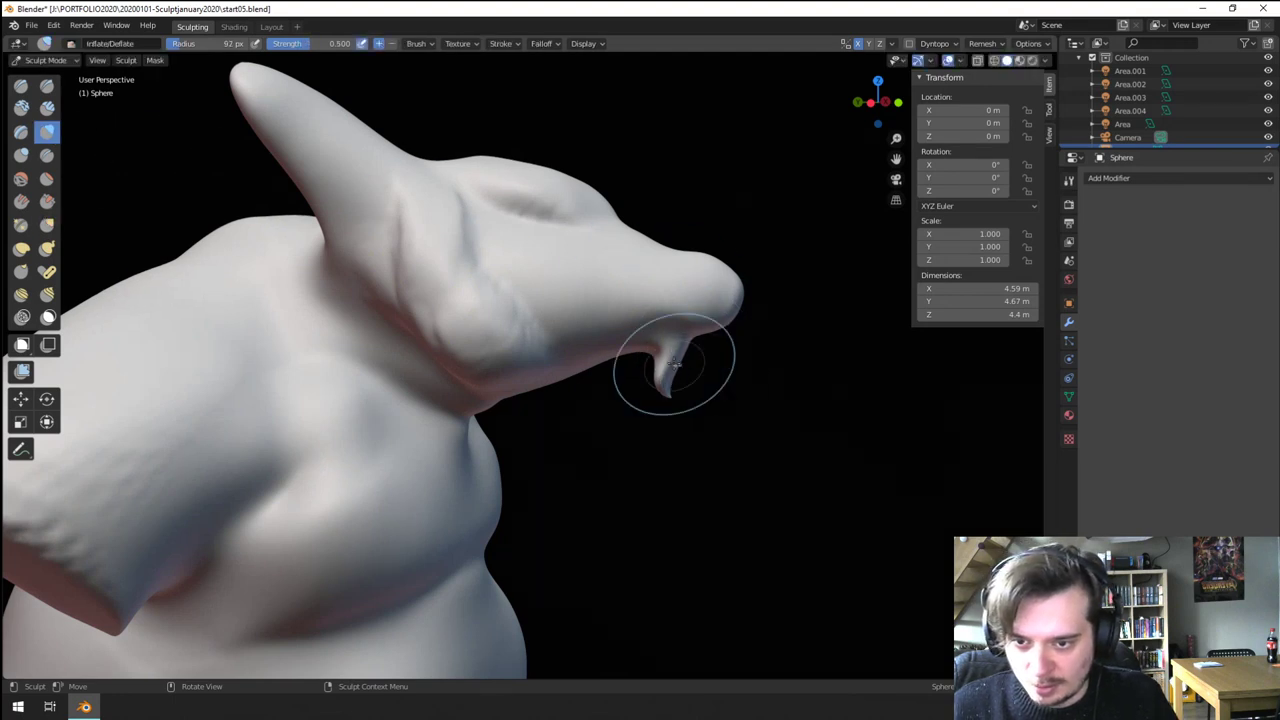
drag(674, 365, 658, 396)
drag(682, 350, 653, 400)
- Reshape the brow and upper face with the Grab brush at 139 and 164 px radius
key(g)
key(f)
click(678, 393)
scroll(606, 397, down, 2)
mouse_move(588, 400)
middle_down()
mouse_move(365, 400)
mouse_move(530, 415)
mouse_move(523, 350)
middle_up()
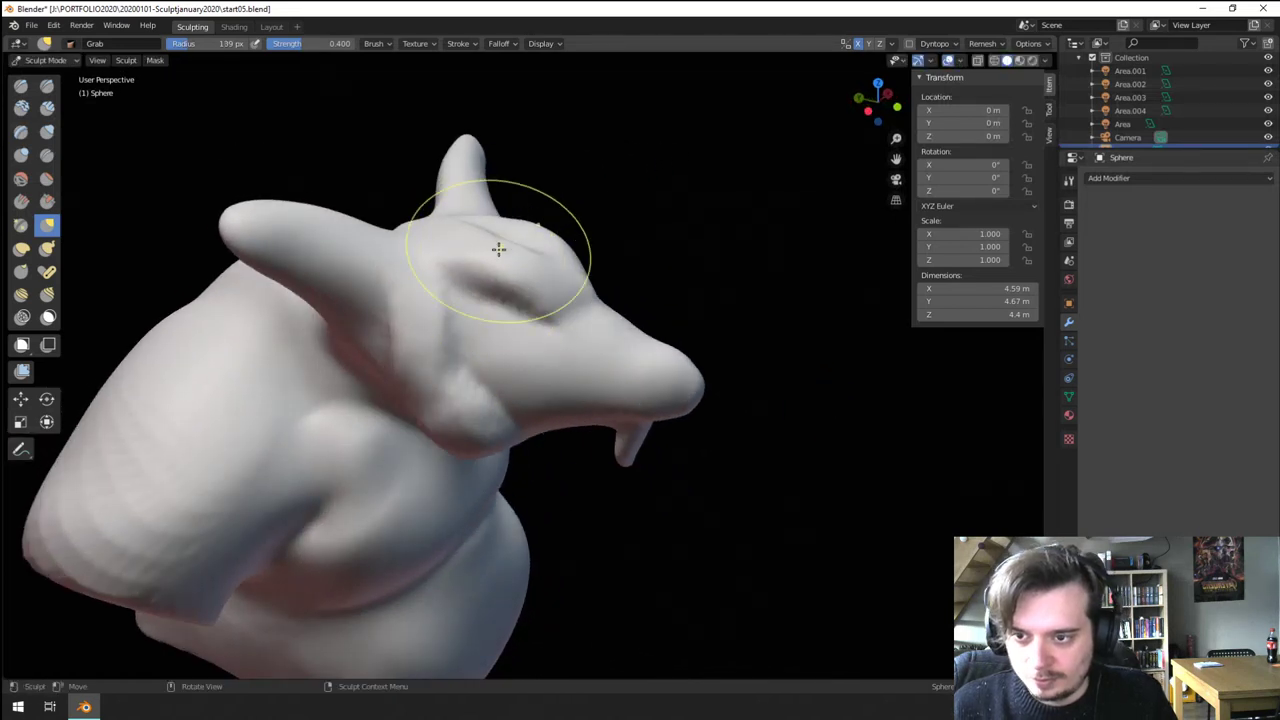
key(f)
click(600, 268)
middle_drag(529, 306, 465, 328)
key(f)
click(470, 328)
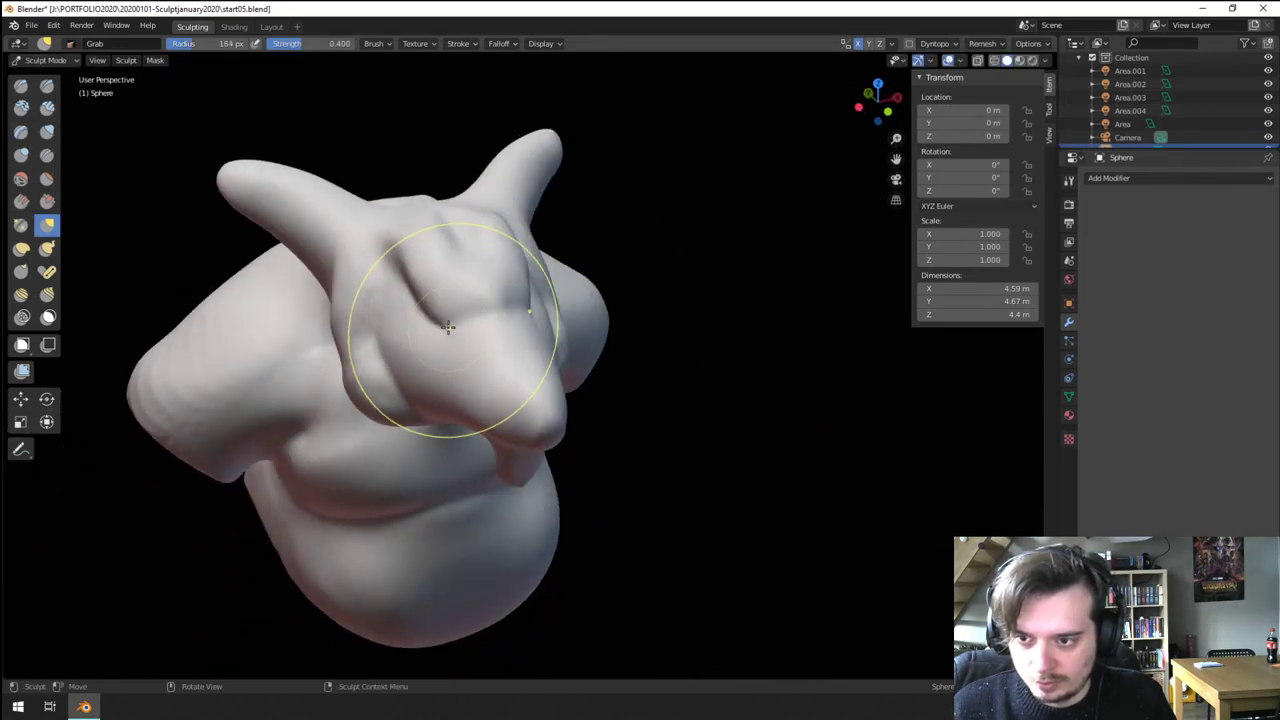
drag(476, 326, 472, 333)
- Adjust the brow ridges and top of the head with the Grab brush, starting at 202 px radius
mouse_move(445, 345)
middle_down()
mouse_move(500, 312)
mouse_move(494, 343)
middle_up()
key(f)
click(517, 344)
drag(460, 337, 451, 334)
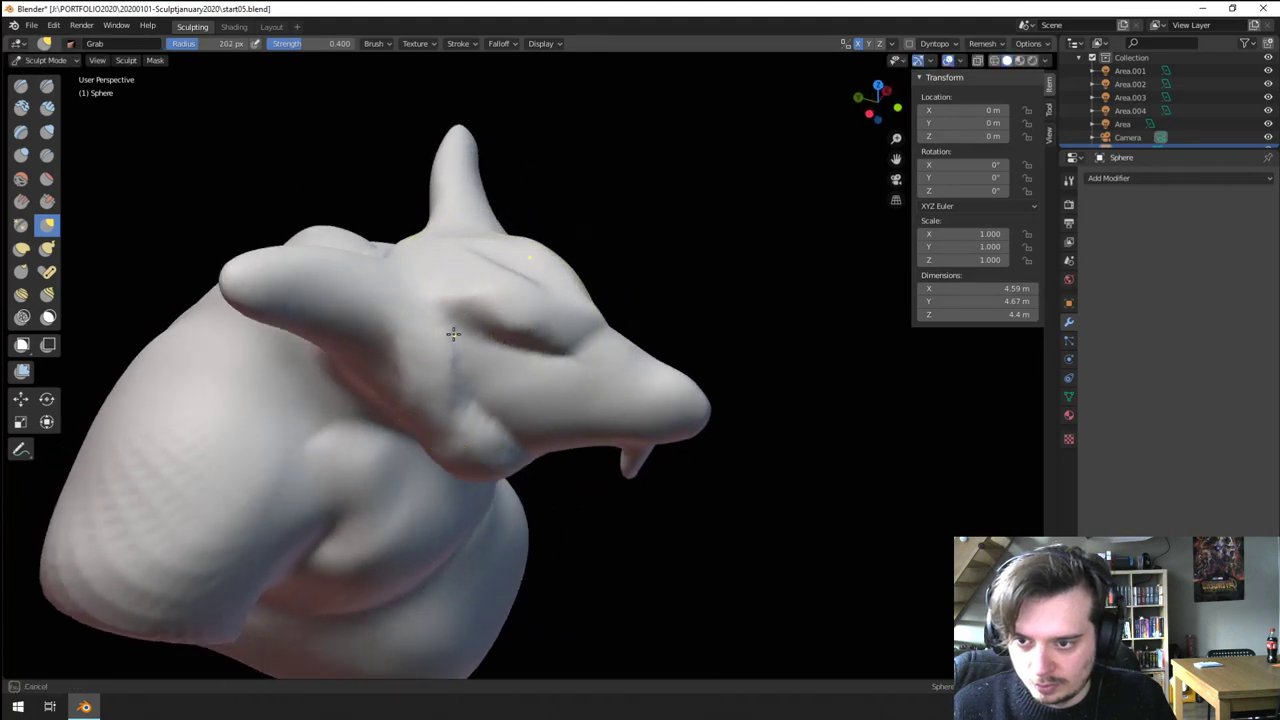
key(f)
mouse_move(449, 328)
middle_down()
mouse_move(450, 360)
mouse_move(417, 294)
mouse_move(474, 297)
mouse_move(469, 309)
mouse_move(473, 245)
mouse_move(424, 232)
mouse_move(468, 224)
middle_up()
click(505, 370)
drag(510, 241, 510, 258)
mouse_move(516, 268)
middle_down()
mouse_move(414, 285)
mouse_move(400, 243)
mouse_move(506, 282)
mouse_move(455, 340)
middle_up()
key(f)
click(491, 283)
key(f)
click(626, 278)
- Flatten the brow ridge above the eye with the Flatten/Contrast brush at 75 px radius
click(47, 180)
key(f)
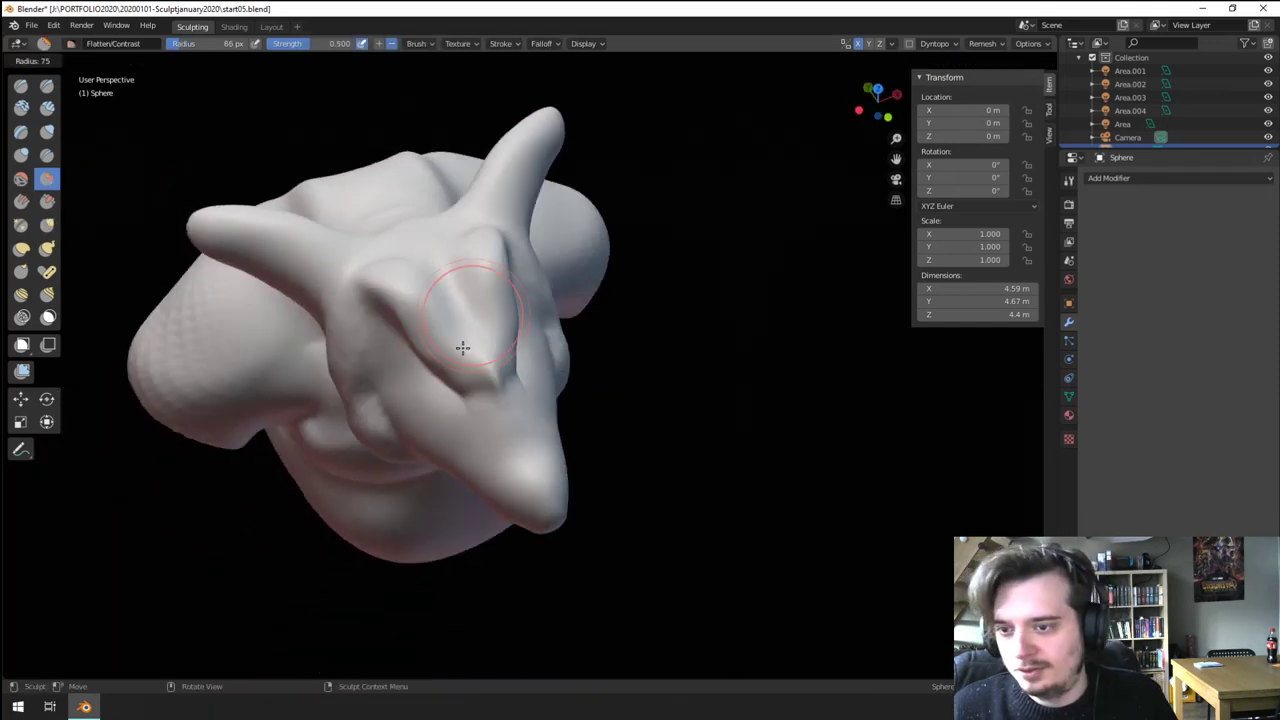
click(462, 348)
drag(480, 340, 503, 358)
mouse_move(497, 371)
middle_down()
mouse_move(534, 277)
mouse_move(569, 274)
mouse_move(581, 255)
middle_up()
- Pull the snout tip forward and upward with the Grab brush at 141 px radius
key(g)
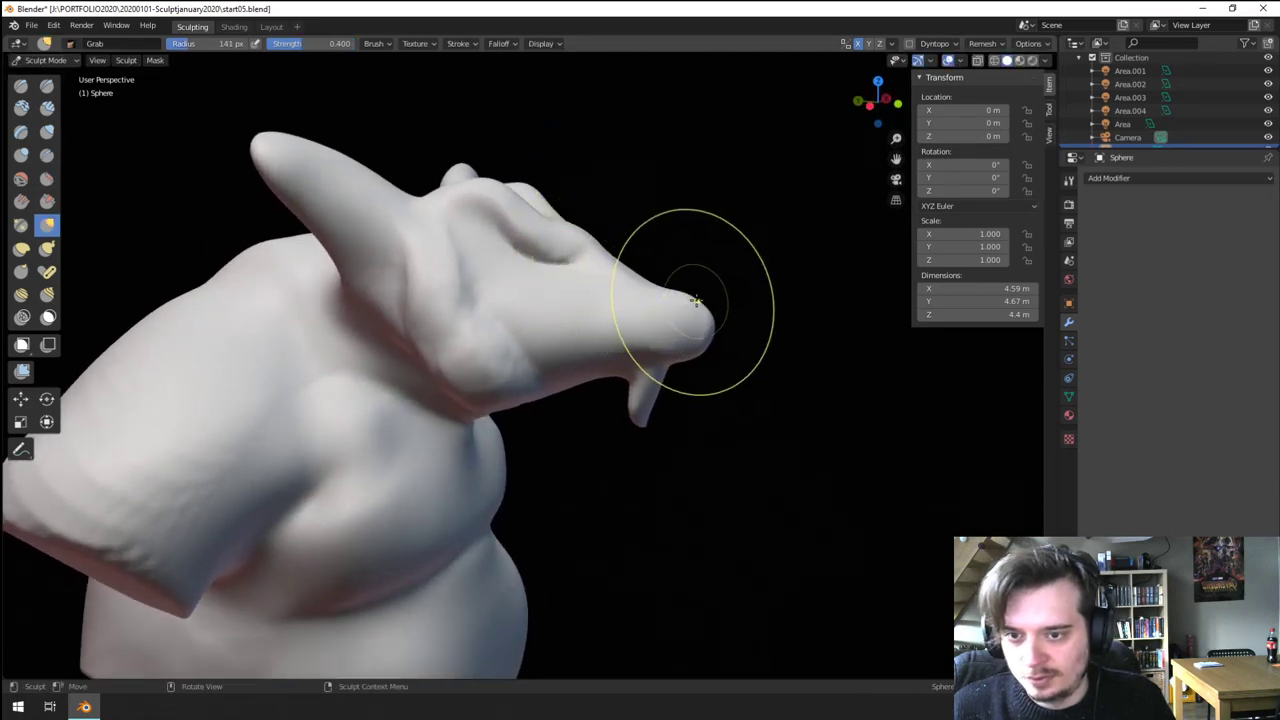
mouse_move(694, 301)
mouse_down()
mouse_move(734, 263)
mouse_move(751, 265)
mouse_up()
mouse_move(751, 265)
middle_down()
mouse_move(559, 289)
mouse_move(612, 331)
middle_up()
- Reshape the sides of the snout and cheeks with the Grab brush at 120 and 187 px radius
key(f)
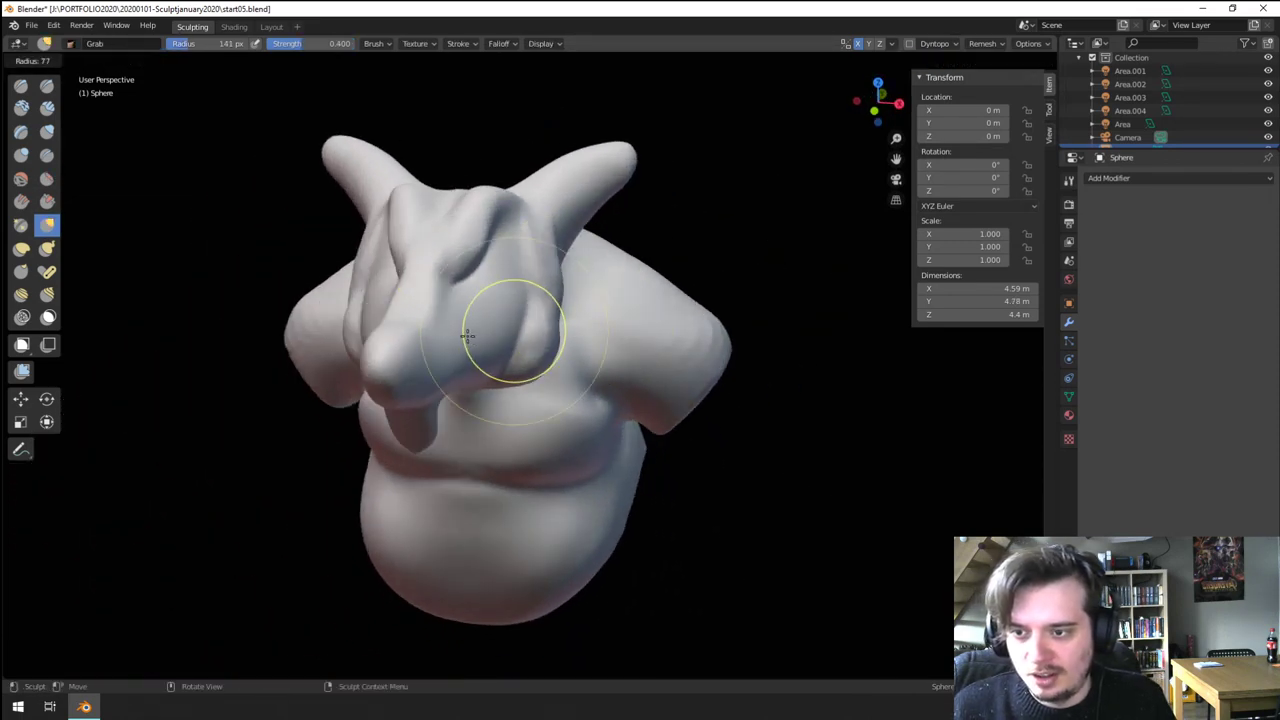
click(468, 334)
middle_drag(449, 337, 494, 397)
key(f)
click(520, 392)
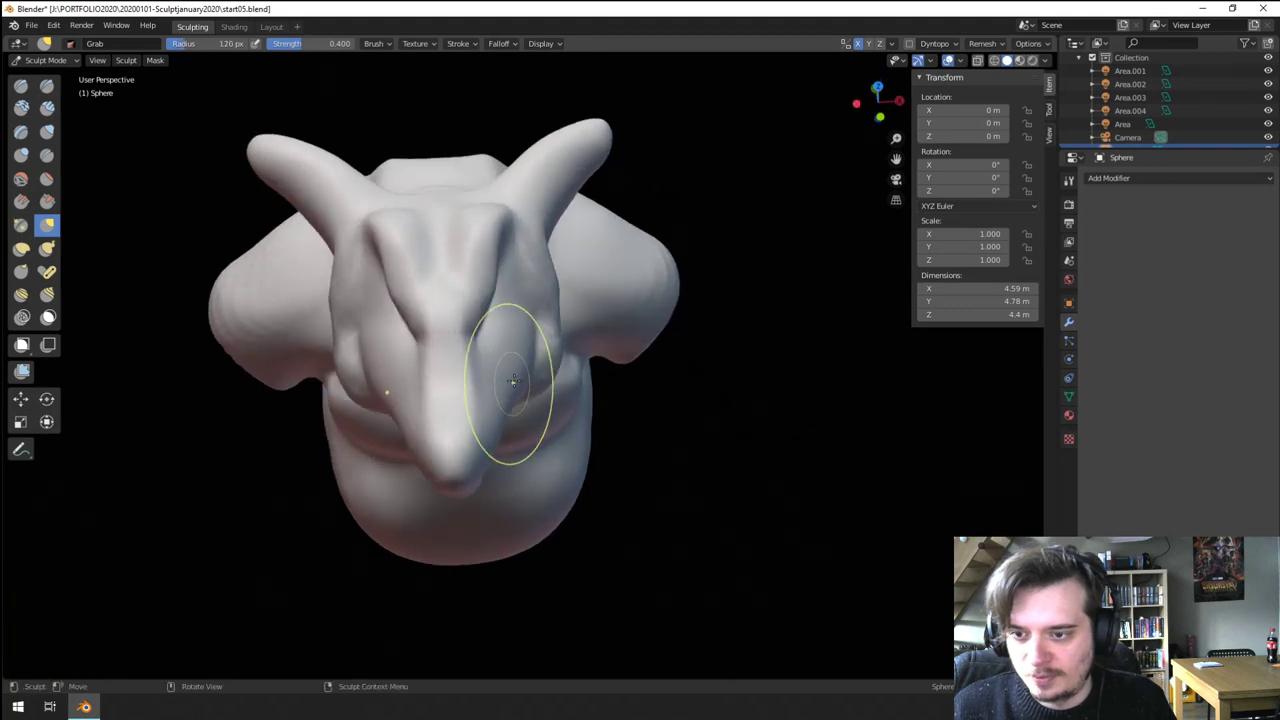
mouse_move(514, 380)
mouse_down()
mouse_move(532, 363)
mouse_move(531, 325)
mouse_up()
key(f)
click(648, 351)
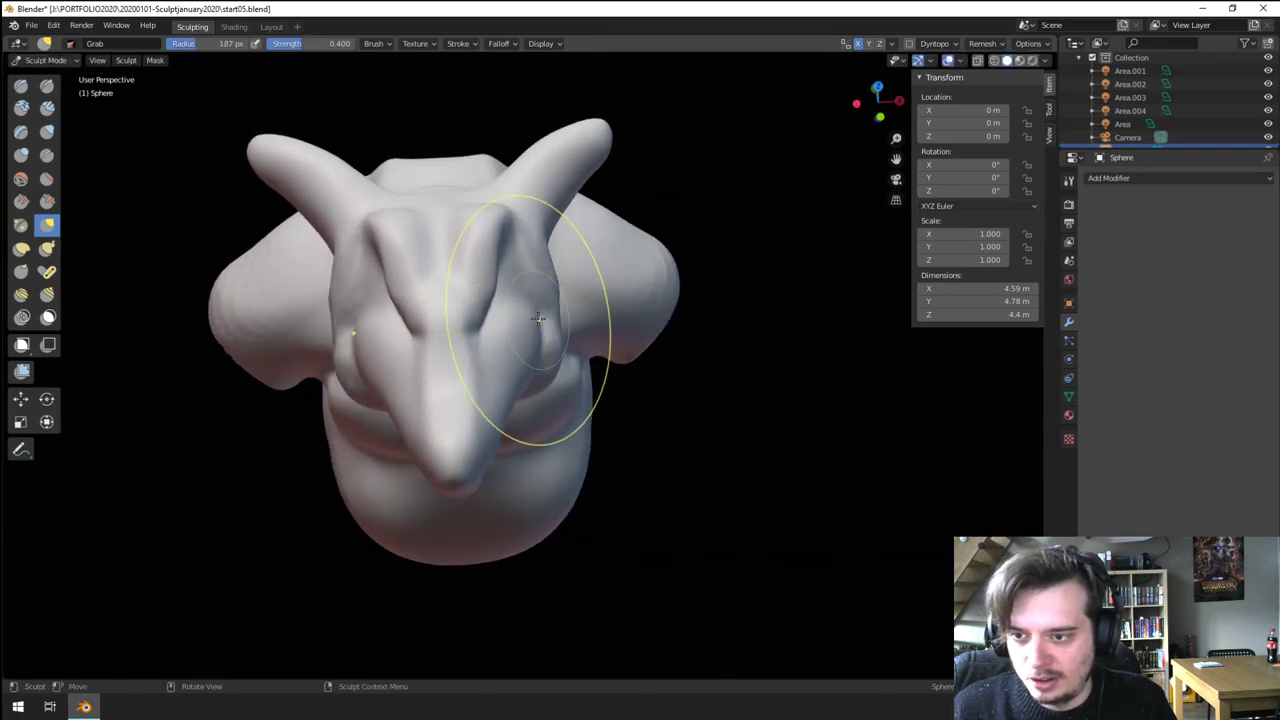
middle_drag(533, 320, 618, 252)
key(f)
click(657, 256)
- Build up ridges along the side and underside of the jaw with the Clay Strips brush at 52 px radius
middle_drag(492, 321, 525, 226)
scroll(502, 286, up, 2)
click(47, 109)
click(502, 250)
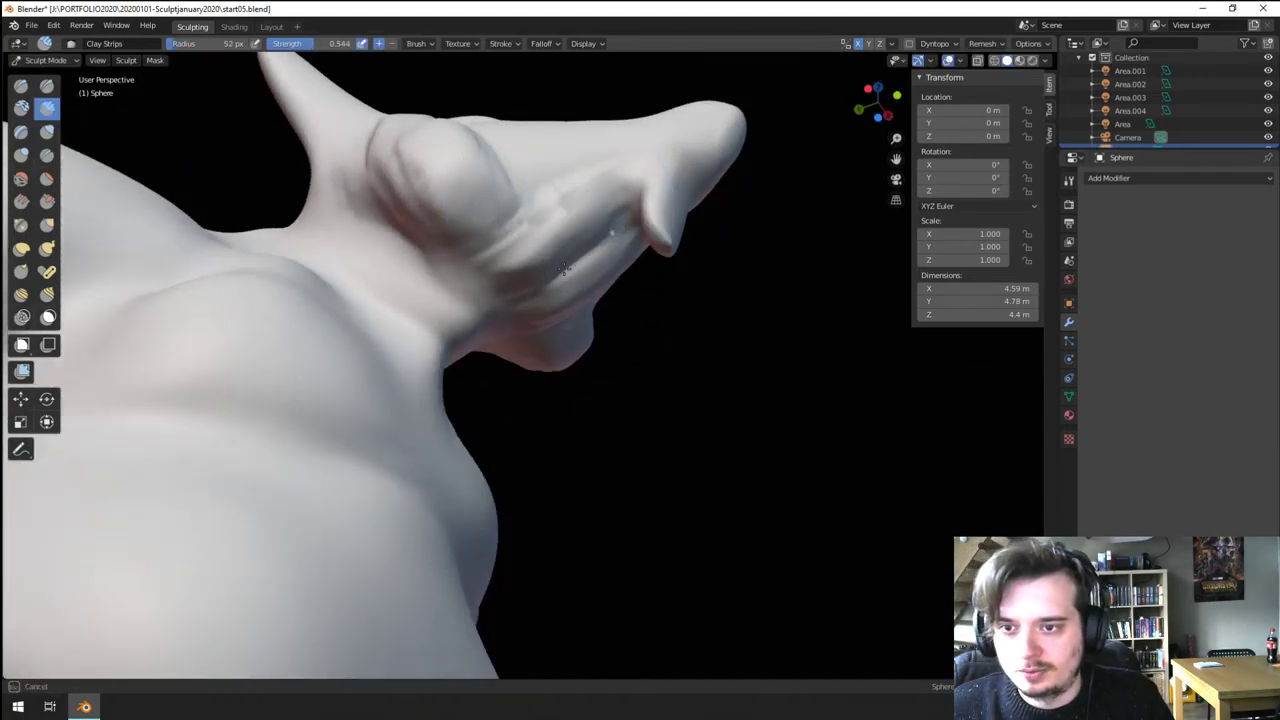
mouse_move(587, 204)
middle_down()
mouse_move(517, 340)
mouse_move(546, 258)
middle_up()
- Fill out the lower jaw and neck with the Clay Strips brush at 112 px radius and smooth the neck area
key(f)
click(548, 298)
key(f)
click(560, 305)
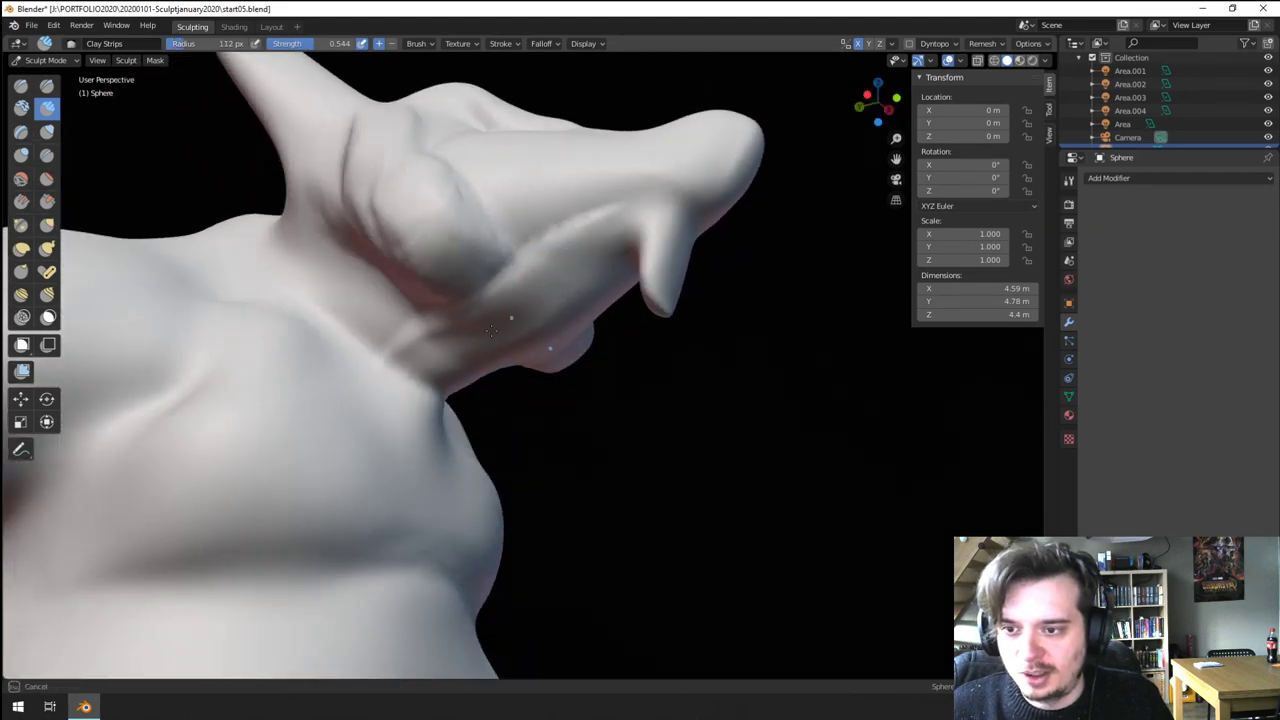
shift+drag(495, 353, 465, 362)
scroll(443, 363, down, 1)
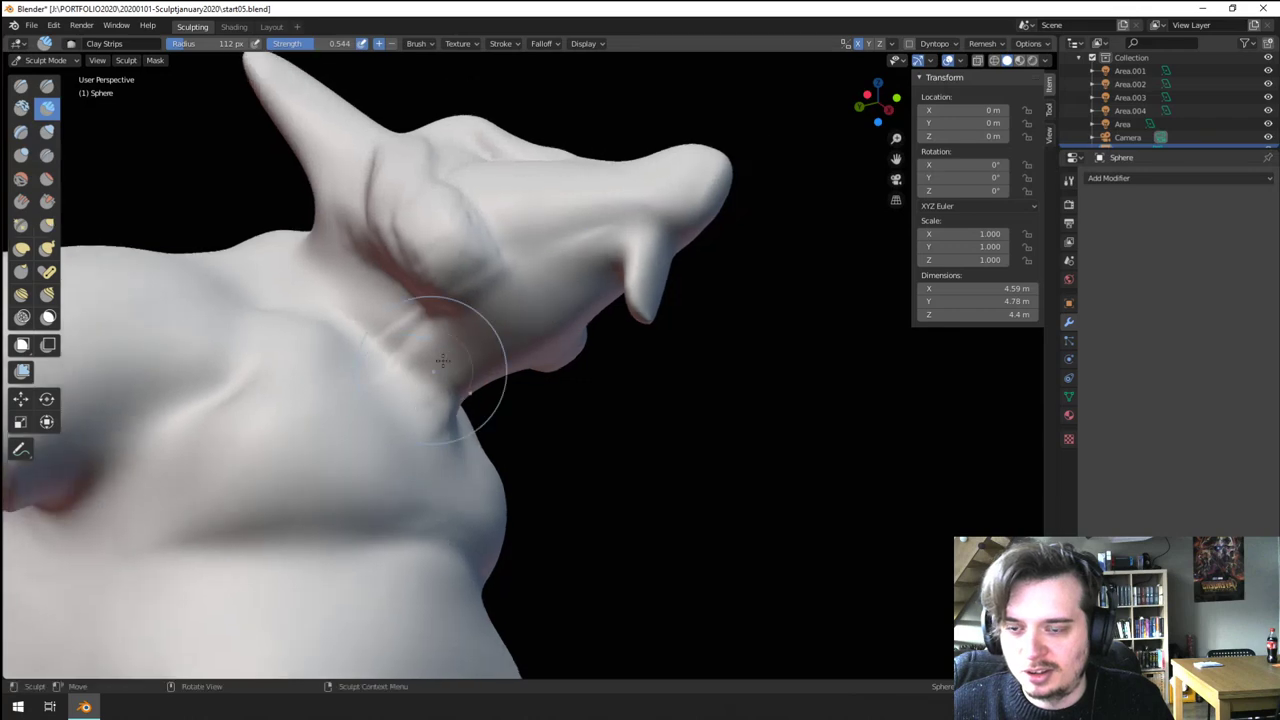
mouse_move(443, 363)
middle_down()
mouse_move(375, 430)
mouse_move(420, 345)
middle_up()
scroll(400, 320, up, 2)
- Carve a mouth line from the cheek to the snout tip with the Crease brush at 58 px radius
click(48, 156)
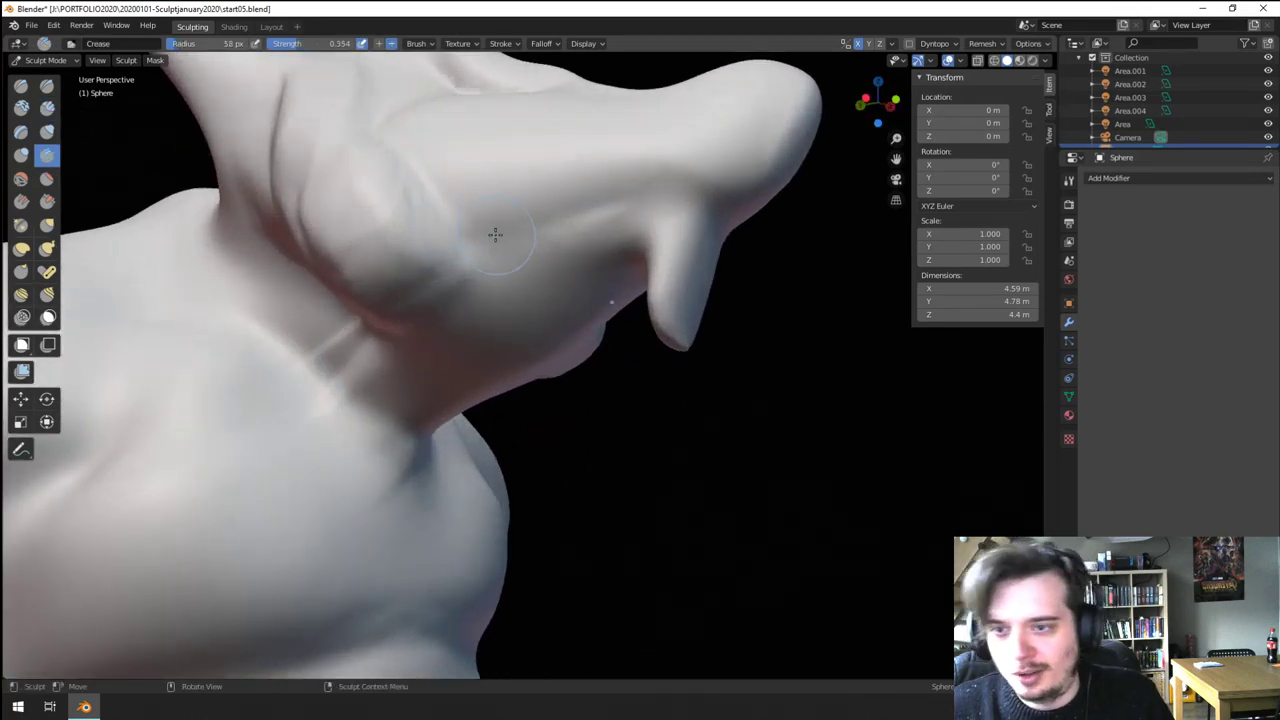
mouse_move(478, 249)
mouse_down()
mouse_move(663, 197)
mouse_move(726, 194)
mouse_move(757, 214)
mouse_up()
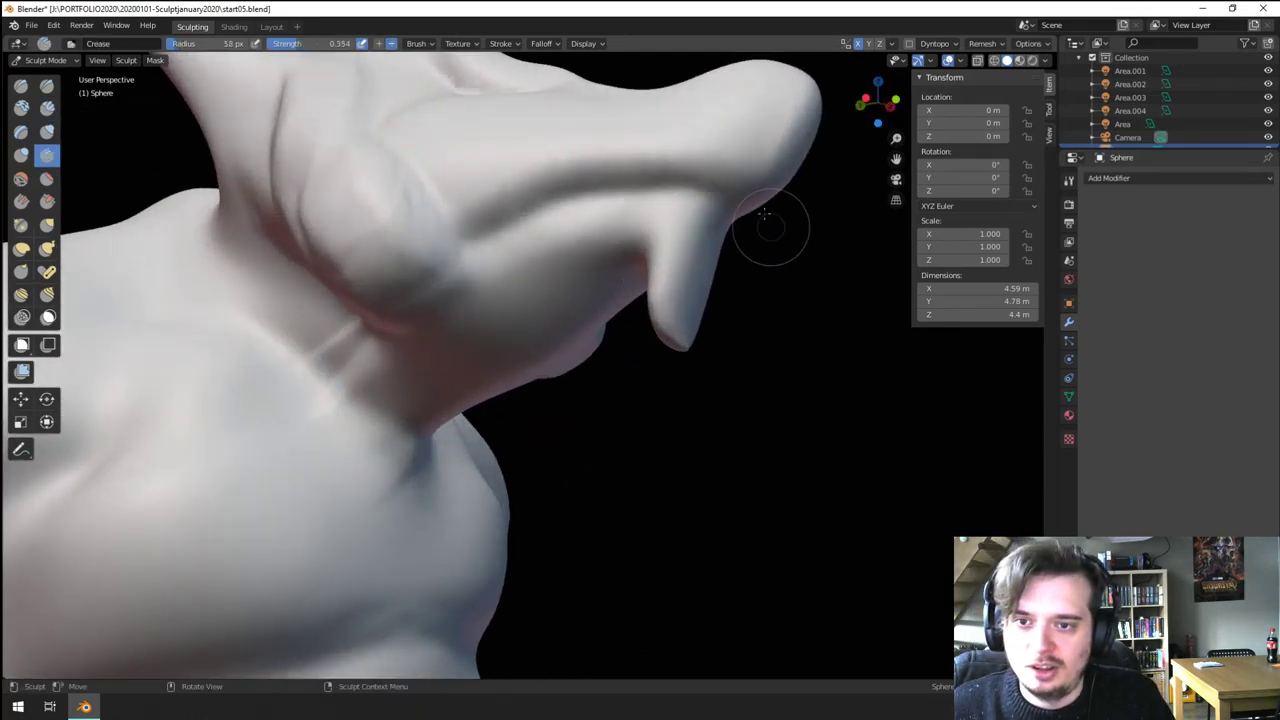
scroll(766, 226, down, 6)
mouse_move(598, 300)
middle_down()
mouse_move(555, 316)
mouse_move(310, 315)
mouse_move(560, 310)
middle_up()
scroll(583, 260, up, 6)
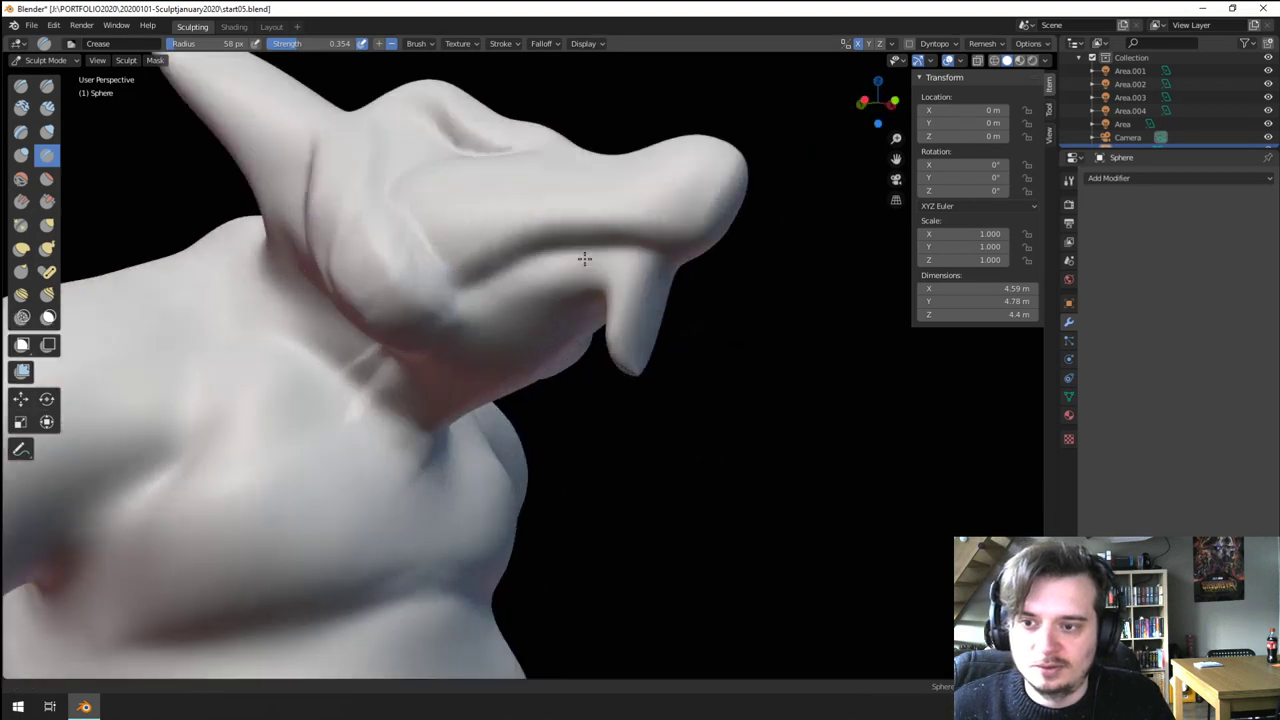
- Deepen the mouth line and its corner at the cheek with the Crease brush at 57 px radius
key(f)
click(484, 232)
key(f)
click(482, 234)
mouse_move(462, 250)
mouse_down()
mouse_move(609, 206)
mouse_move(710, 203)
mouse_move(756, 222)
mouse_move(430, 267)
mouse_up()
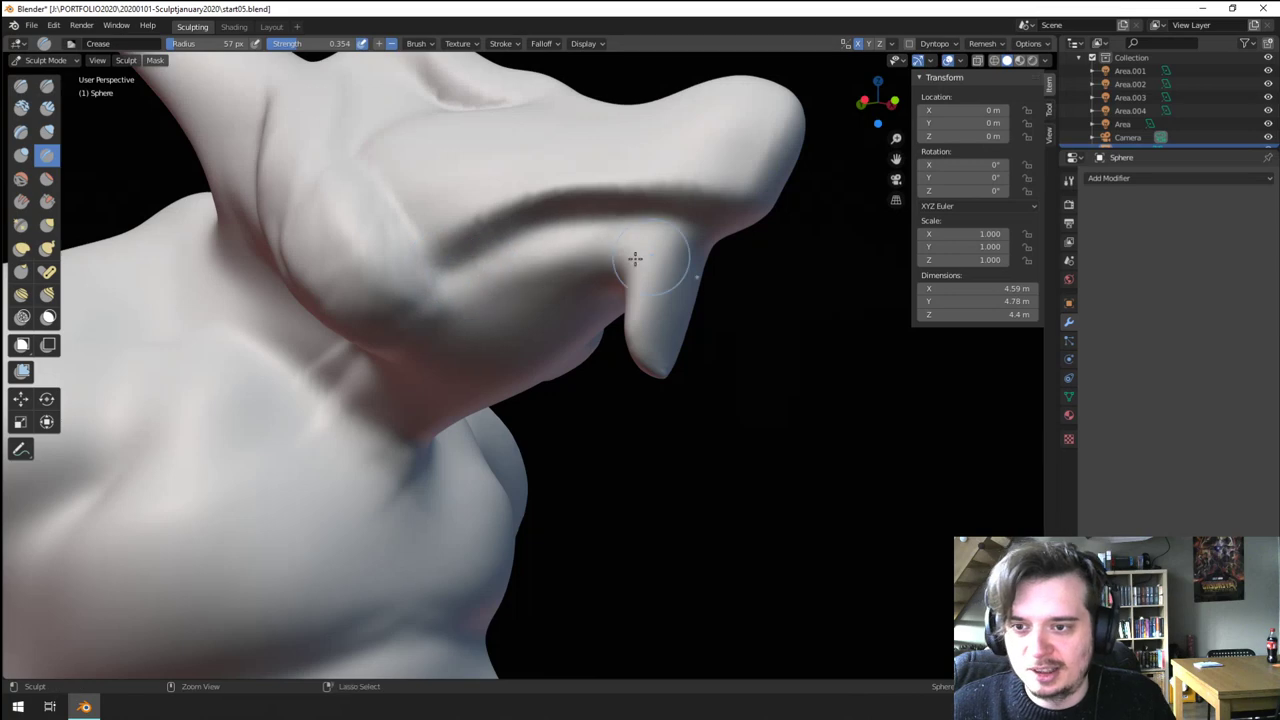
mouse_move(542, 236)
middle_down()
mouse_move(637, 199)
mouse_move(652, 210)
mouse_move(623, 251)
mouse_move(564, 166)
middle_up()
drag(550, 190, 554, 213)
mouse_move(554, 213)
middle_down()
mouse_move(465, 291)
mouse_move(445, 349)
mouse_move(515, 381)
middle_up()
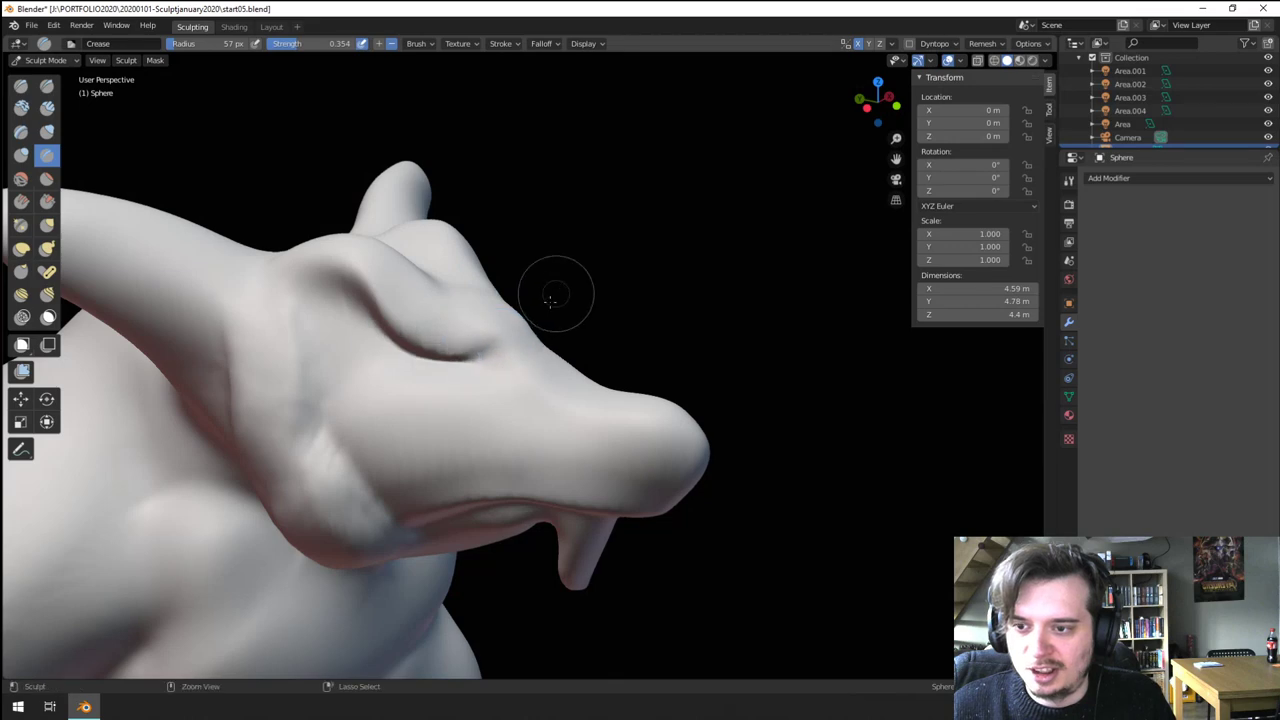
- Adjust the shapes around the brow and eye area with the Grab brush
ctrl+middle_drag(550, 301, 545, 390)
mouse_move(545, 390)
middle_down()
mouse_move(450, 430)
mouse_move(505, 370)
middle_up()
key(g)
key(f)
click(412, 323)
mouse_move(405, 290)
middle_down()
mouse_move(368, 345)
mouse_move(450, 414)
middle_up()
key(f)
click(370, 311)
key(f)
click(575, 418)
- Refine the overall head shape with the Grab brush at 159 px radius
middle_drag(434, 371, 536, 280)
key(f)
click(645, 262)
middle_drag(471, 306, 345, 415)
mouse_move(345, 415)
middle_down()
mouse_move(374, 392)
mouse_move(314, 394)
mouse_move(440, 352)
middle_up()
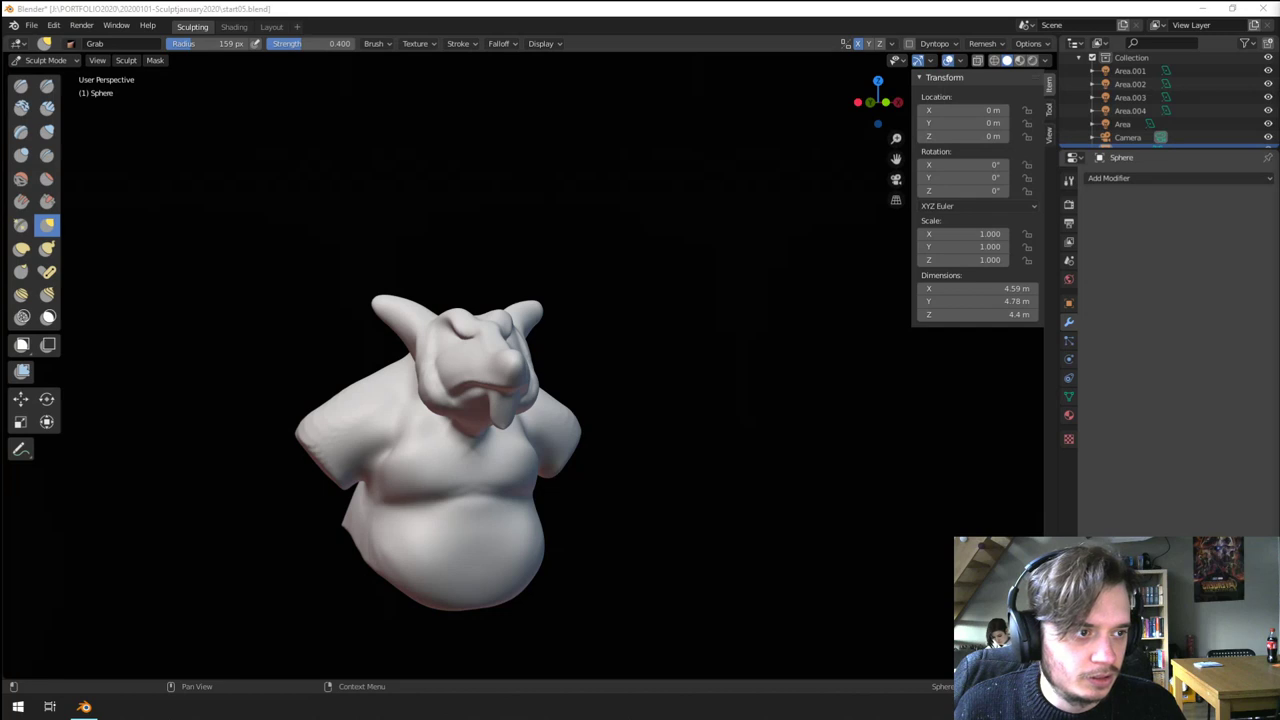
- Sharpen the upper lip edge along the side of the snout with the Crease brush at 84 px radius
middle_drag(656, 446, 585, 315)
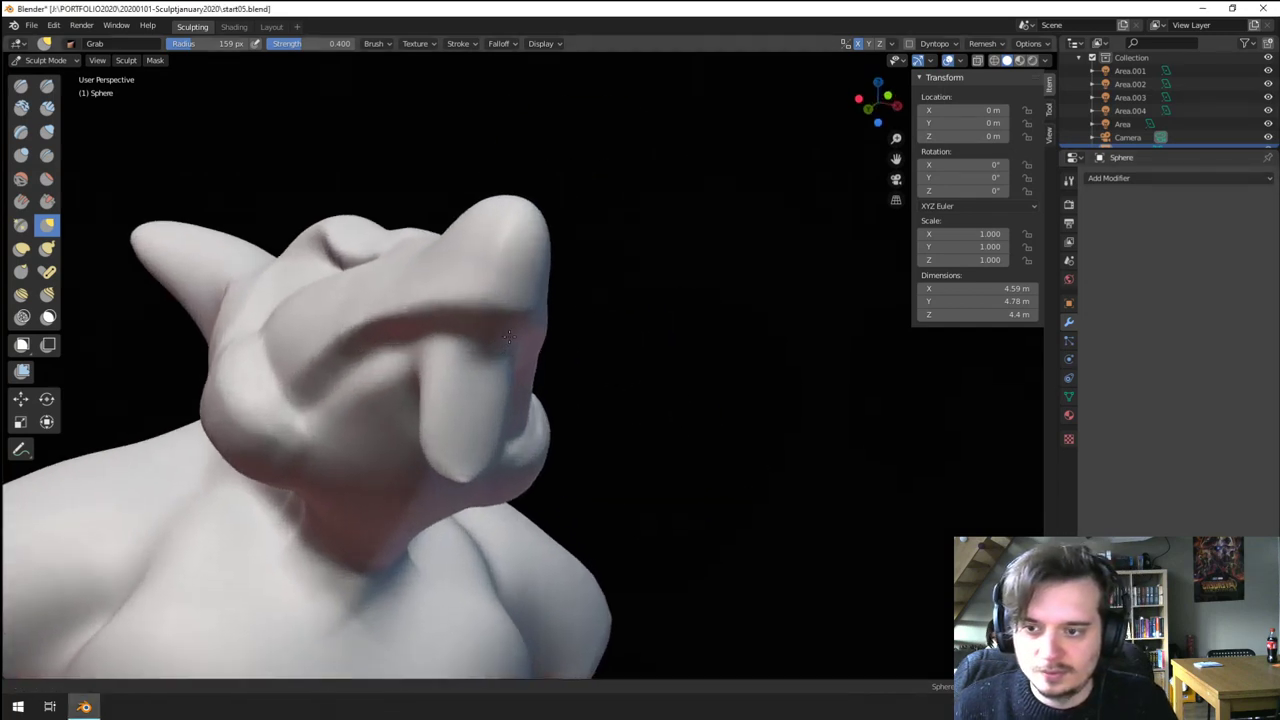
middle_drag(503, 345, 525, 372)
click(47, 156)
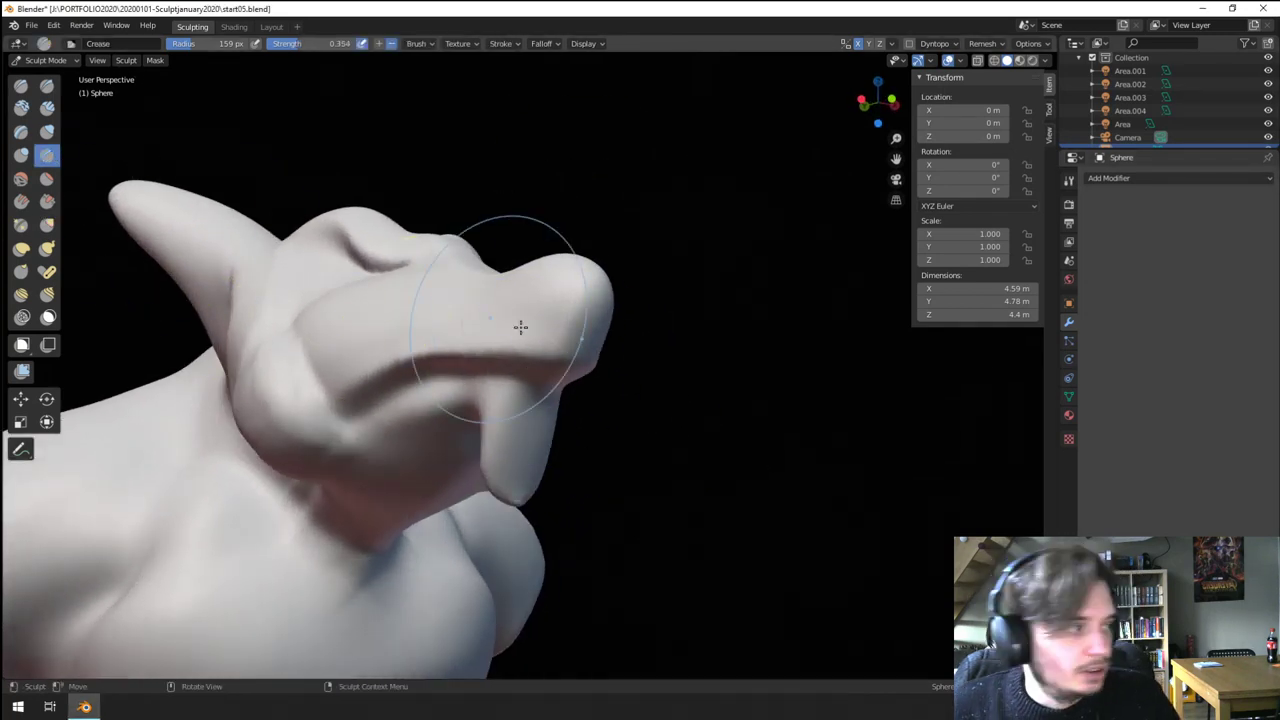
key(f)
click(557, 398)
drag(398, 368, 534, 351)
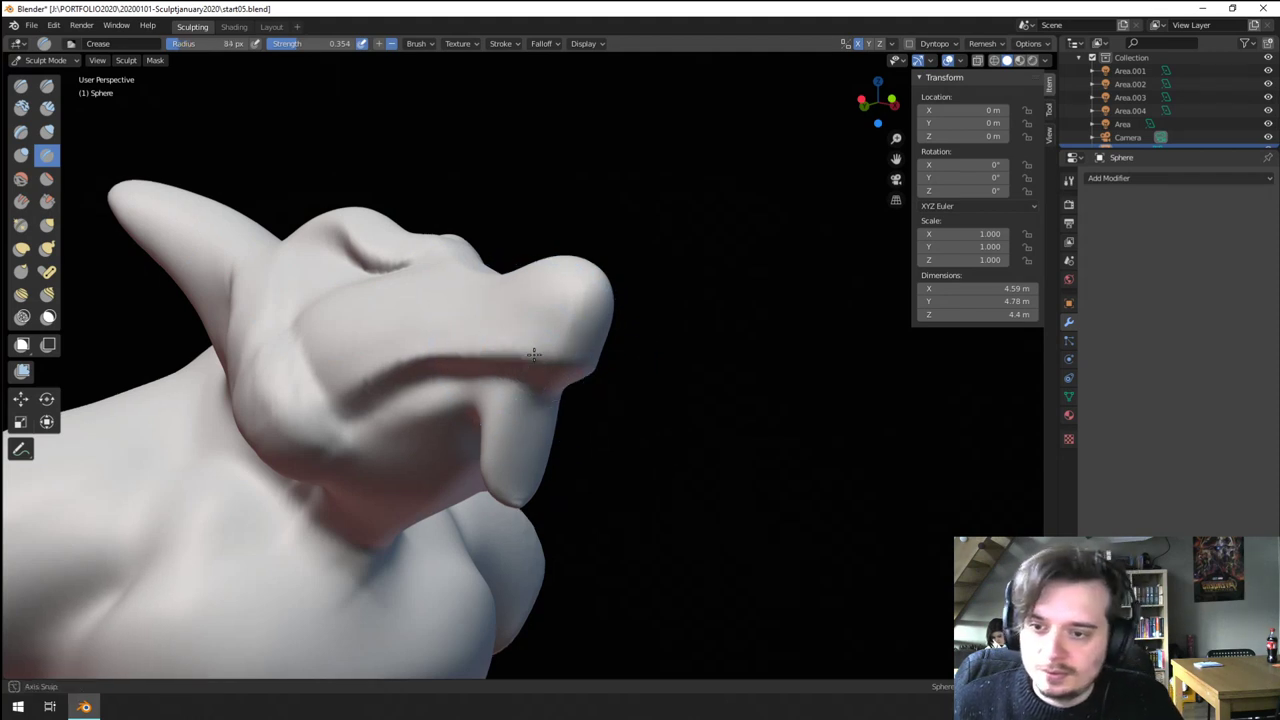
middle_drag(534, 351, 507, 352)
drag(507, 352, 488, 358)
- Carve a central groove below the snout tip with the Crease brush at 17 px radius
mouse_move(492, 346)
middle_down()
mouse_move(507, 322)
mouse_move(449, 331)
middle_up()
key(f)
click(498, 322)
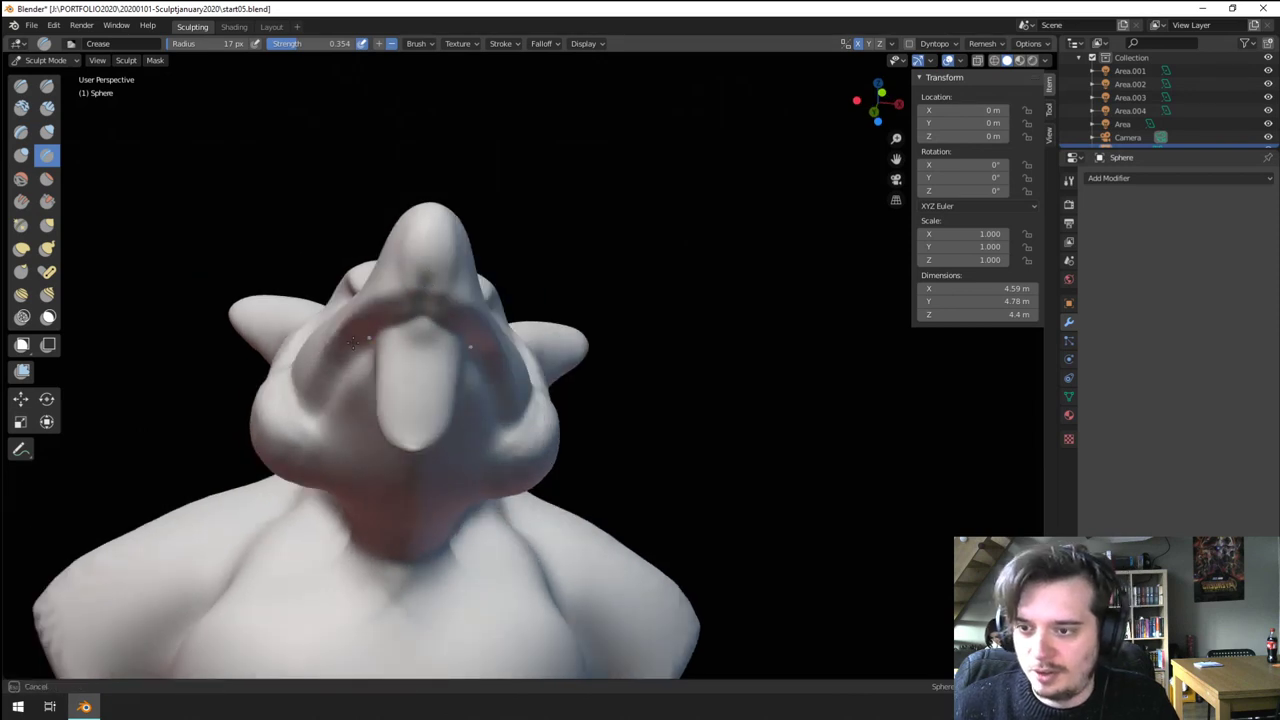
drag(419, 278, 422, 283)
- Crease around the snout tip at 45 and 57 px radius to separate a rounded nose
mouse_move(422, 283)
middle_down()
mouse_move(440, 331)
mouse_move(463, 338)
middle_up()
key(f)
click(466, 363)
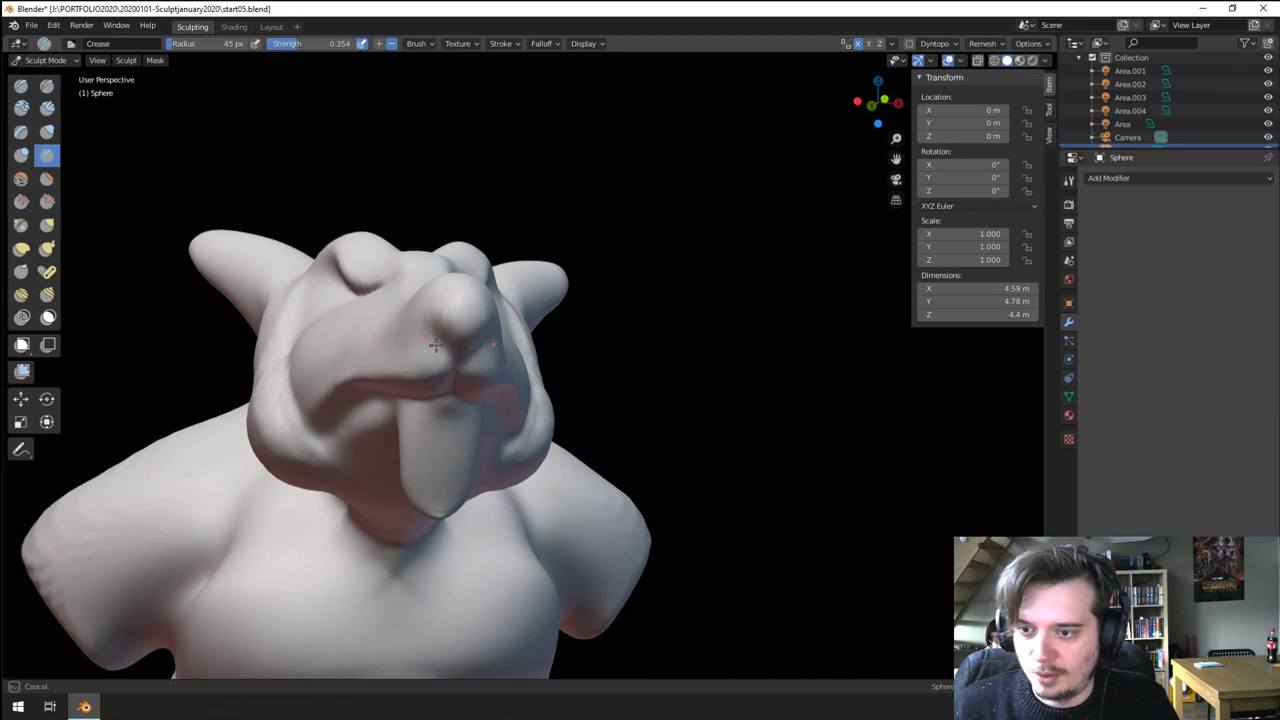
scroll(388, 418, down, 4)
mouse_move(388, 418)
middle_down()
mouse_move(266, 406)
mouse_move(435, 370)
mouse_move(453, 340)
mouse_move(440, 310)
mouse_move(412, 313)
mouse_move(486, 286)
mouse_move(503, 357)
middle_up()
scroll(453, 340, up, 4)
scroll(440, 328, down, 2)
key(f)
click(447, 322)
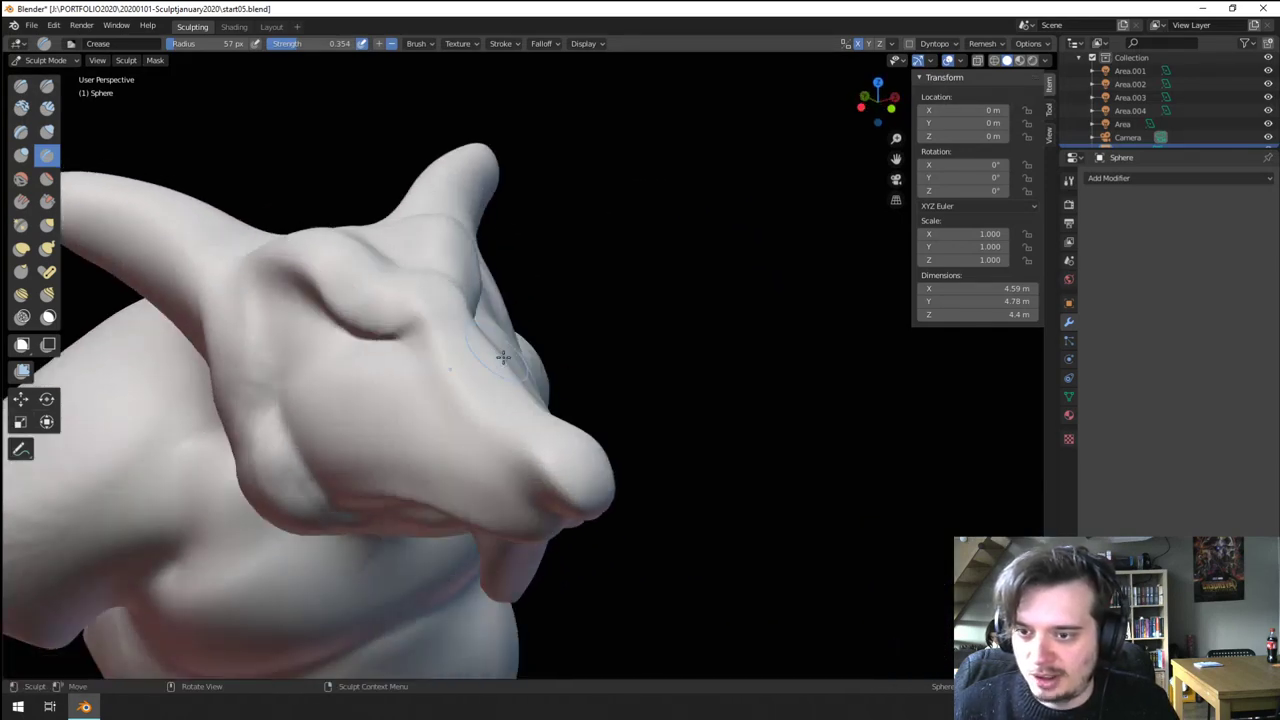
- Adjust the snout and face from the front with the Grab brush at 119 px radius
middle_drag(537, 473, 449, 436)
scroll(482, 442, down, 5)
scroll(440, 400, up, 2)
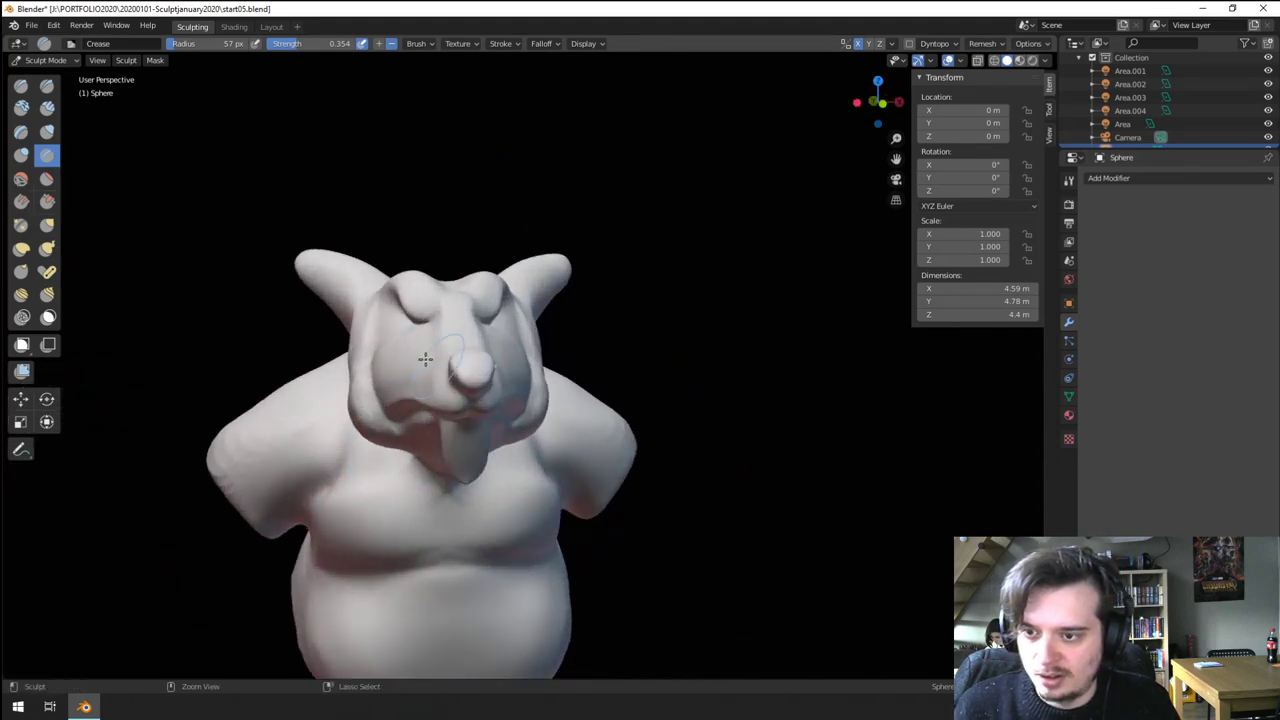
key(g)
key(f)
click(428, 322)
middle_drag(345, 318, 482, 320)
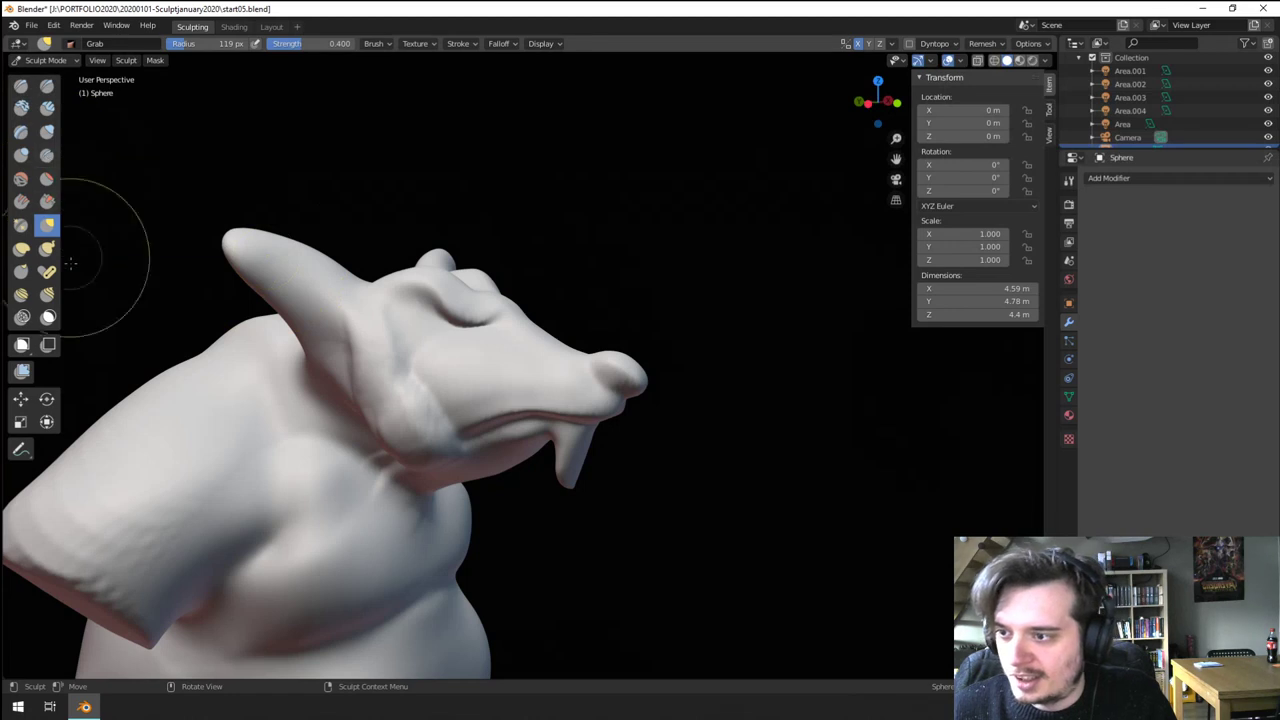
- Pull pointed flaps out of the cheekbone edges with the Snake Hook brush at 51 px radius
click(47, 250)
key(f)
click(346, 357)
key(f)
click(323, 377)
middle_drag(370, 346, 342, 363)
key(f)
click(334, 362)
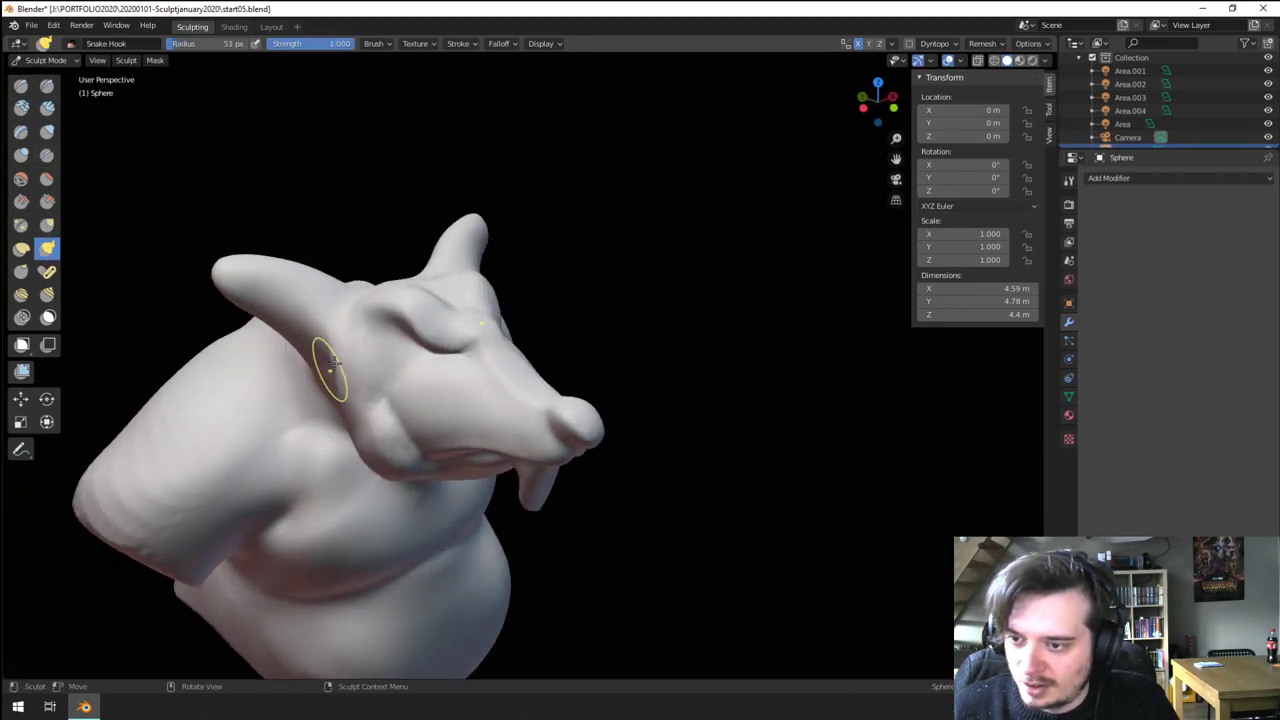
mouse_move(393, 418)
middle_down()
mouse_move(367, 408)
mouse_move(335, 430)
mouse_move(340, 395)
mouse_move(440, 425)
middle_up()
key(g)
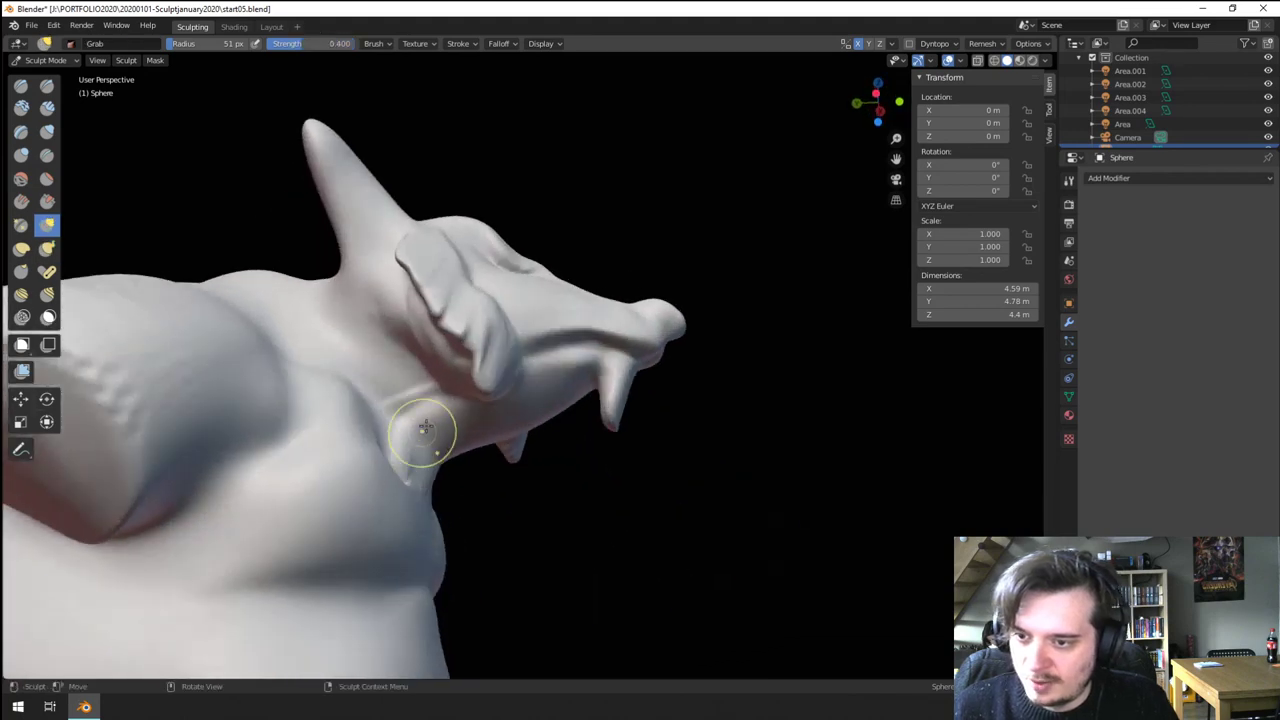
- Pull the ears upward and reshape their tips with the Grab brush, working up to a 151 px radius
mouse_move(495, 392)
middle_down()
mouse_move(381, 461)
mouse_move(271, 448)
mouse_move(380, 488)
mouse_move(390, 368)
middle_up()
key(f)
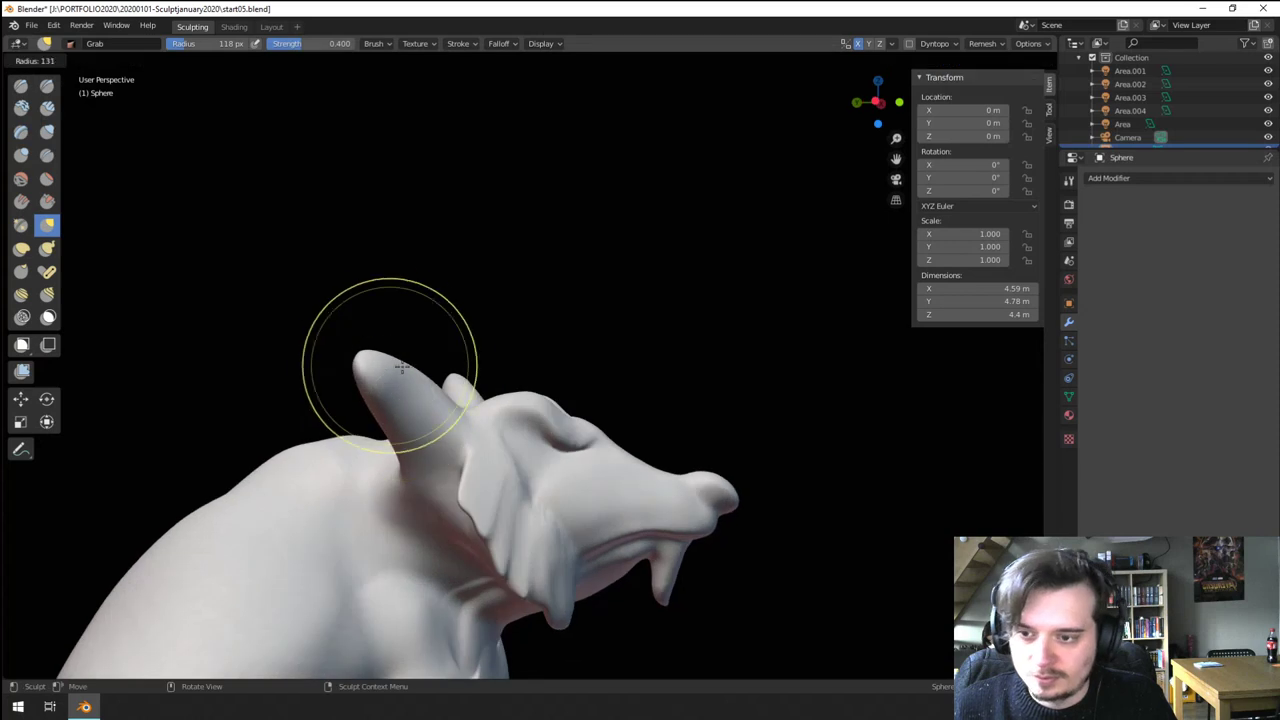
click(402, 367)
drag(400, 366, 400, 335)
middle_drag(400, 338, 371, 406)
key(f)
click(386, 410)
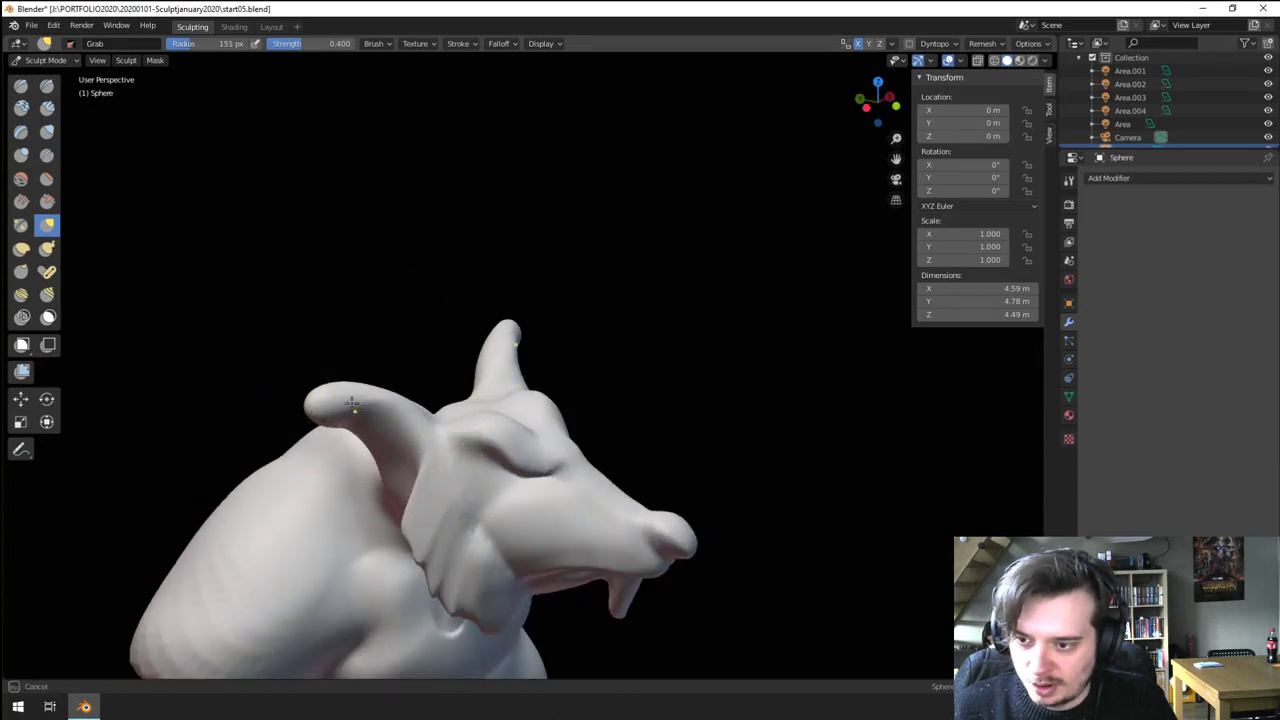
mouse_move(352, 403)
mouse_down()
mouse_move(341, 390)
mouse_move(362, 384)
mouse_up()
- Bend and reposition the ear tips with the Grab brush at 119 and 175 px radius
key(f)
click(388, 405)
mouse_move(354, 390)
middle_down()
mouse_move(274, 420)
mouse_move(284, 413)
middle_up()
key(f)
click(312, 366)
drag(314, 363, 322, 378)
mouse_move(324, 378)
middle_down()
mouse_move(274, 343)
mouse_move(334, 323)
mouse_move(329, 390)
middle_up()
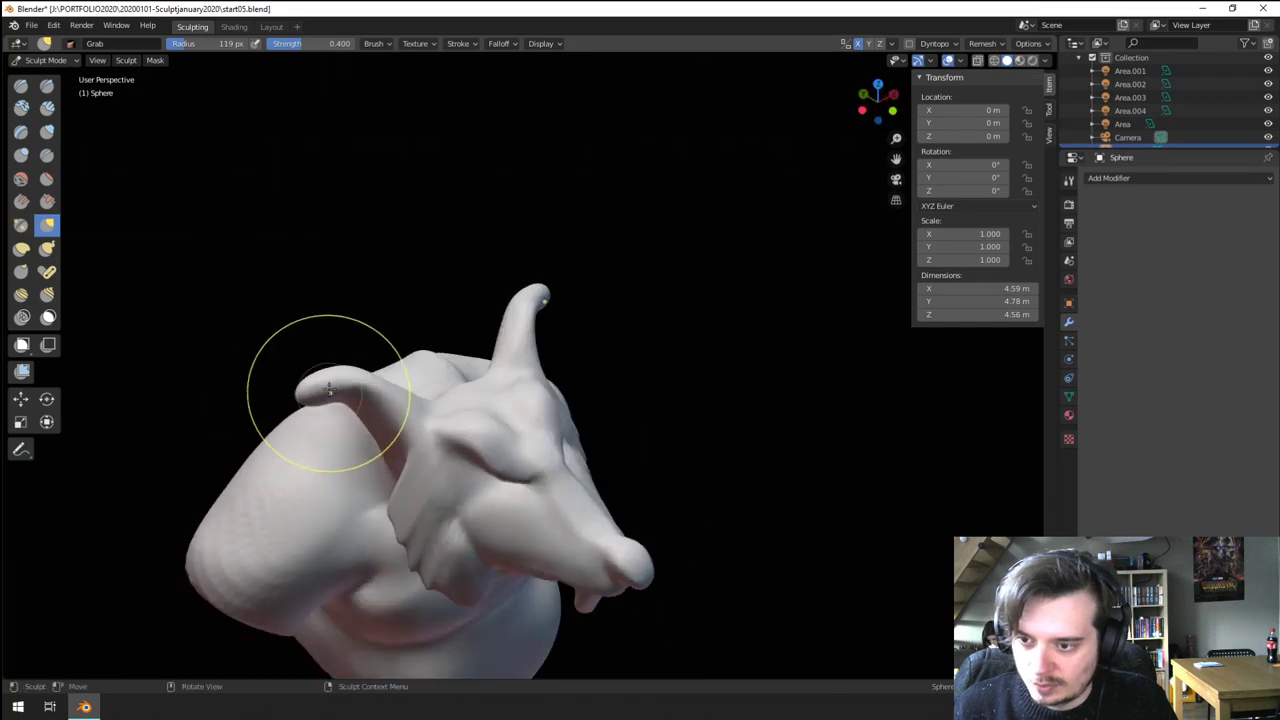
key(f)
click(364, 388)
drag(343, 384, 326, 402)
middle_drag(326, 402, 398, 314)
- Thicken the ears with the Inflate/Deflate brush, then hollow their inner sides with the Blob brush at 57 px radius
click(53, 128)
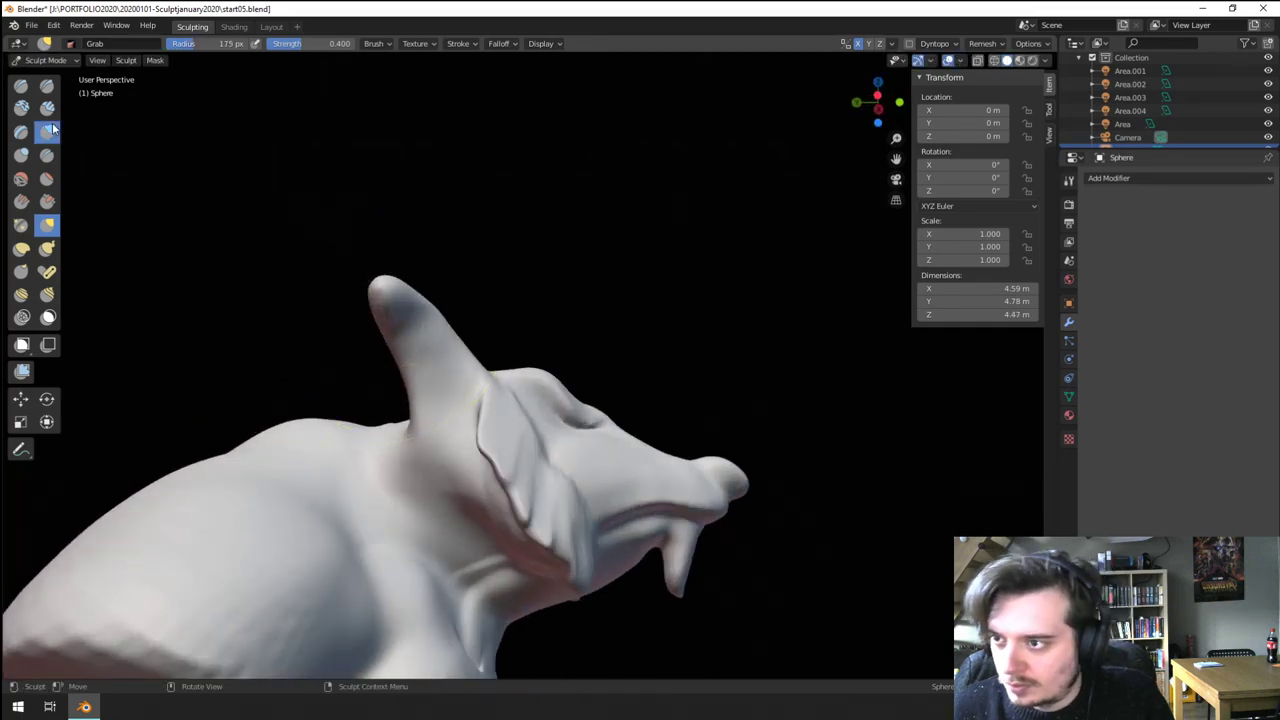
click(47, 131)
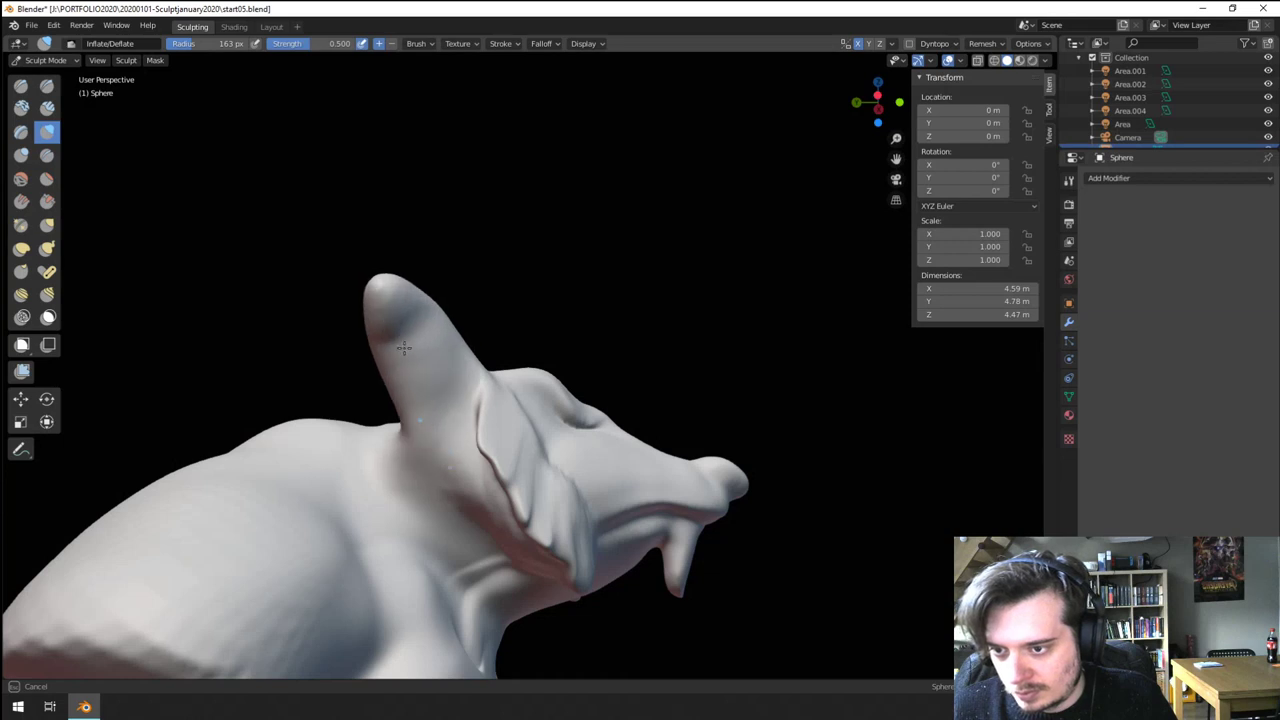
click(21, 155)
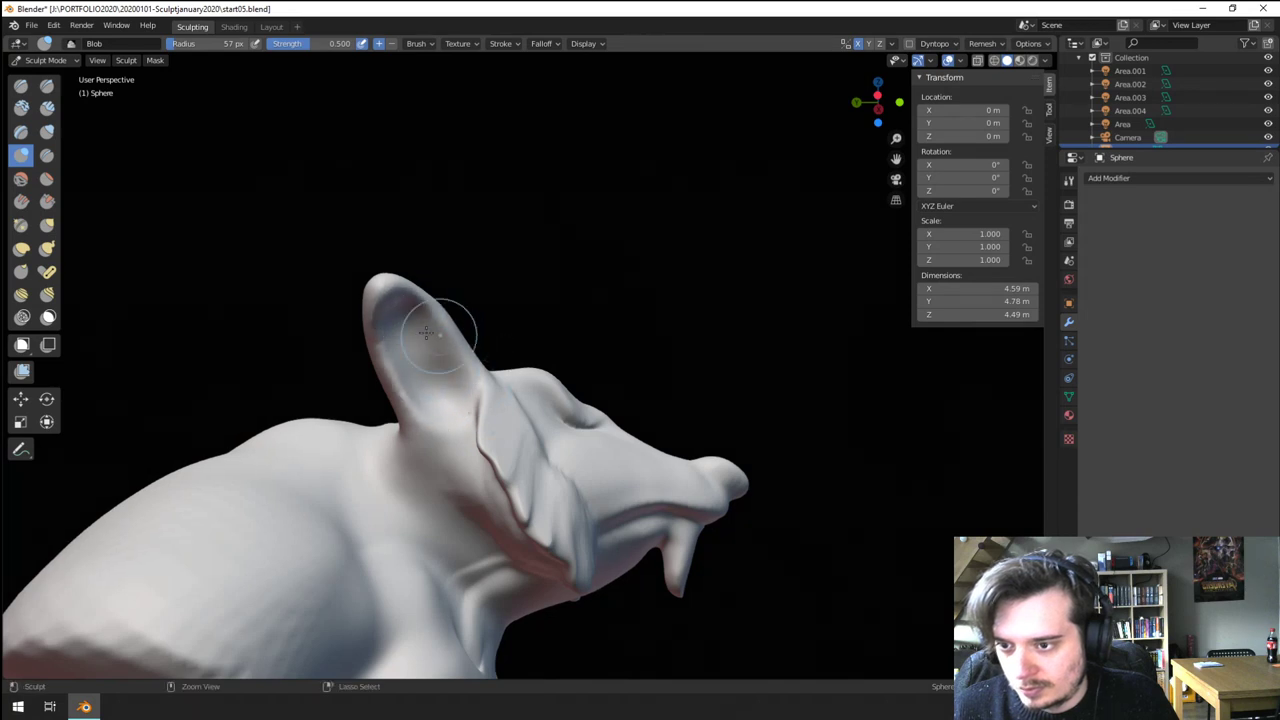
- Pull the hollowed ear's upper edge up and back with the Grab brush at 102 px radius
mouse_move(431, 314)
middle_down()
mouse_move(289, 380)
mouse_move(291, 355)
mouse_move(366, 369)
middle_up()
key(g)
key(f)
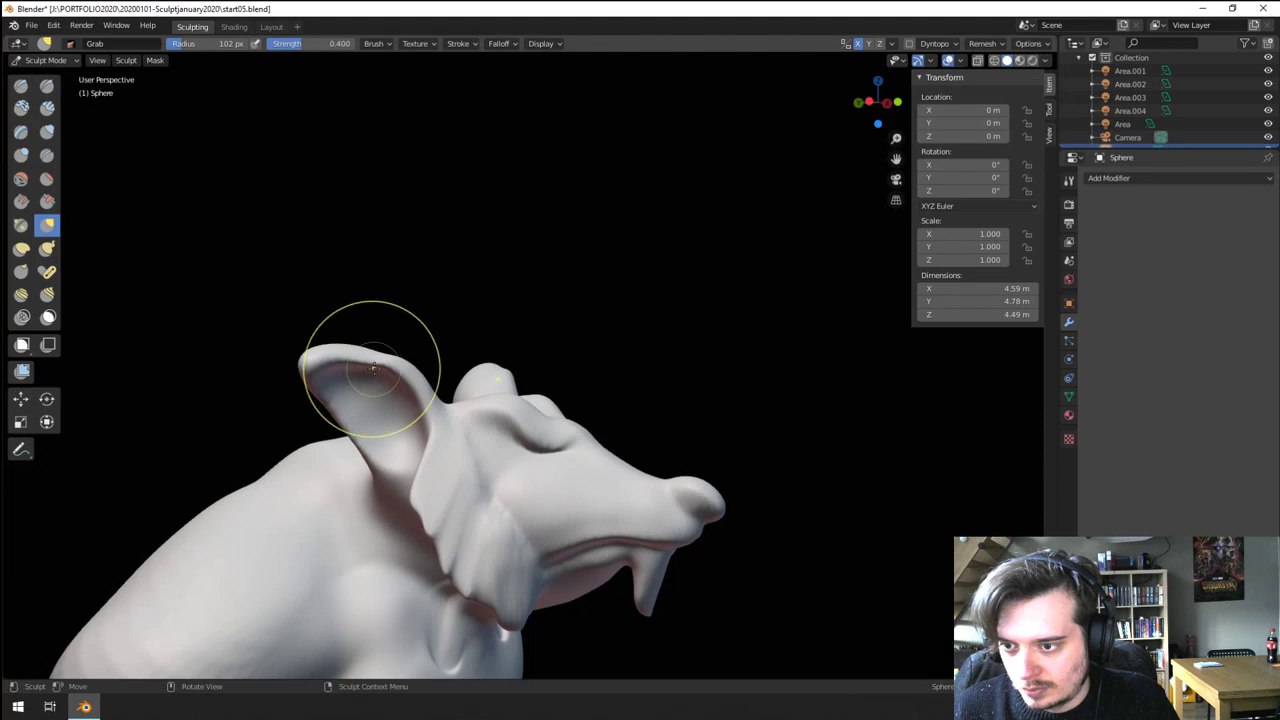
mouse_move(373, 369)
mouse_down()
mouse_move(371, 343)
mouse_move(334, 345)
mouse_up()
mouse_move(334, 345)
middle_down()
mouse_move(297, 337)
mouse_move(378, 418)
middle_up()
- Widen the ear opening and its base with the Grab brush at 149 and 153 px radius
key(f)
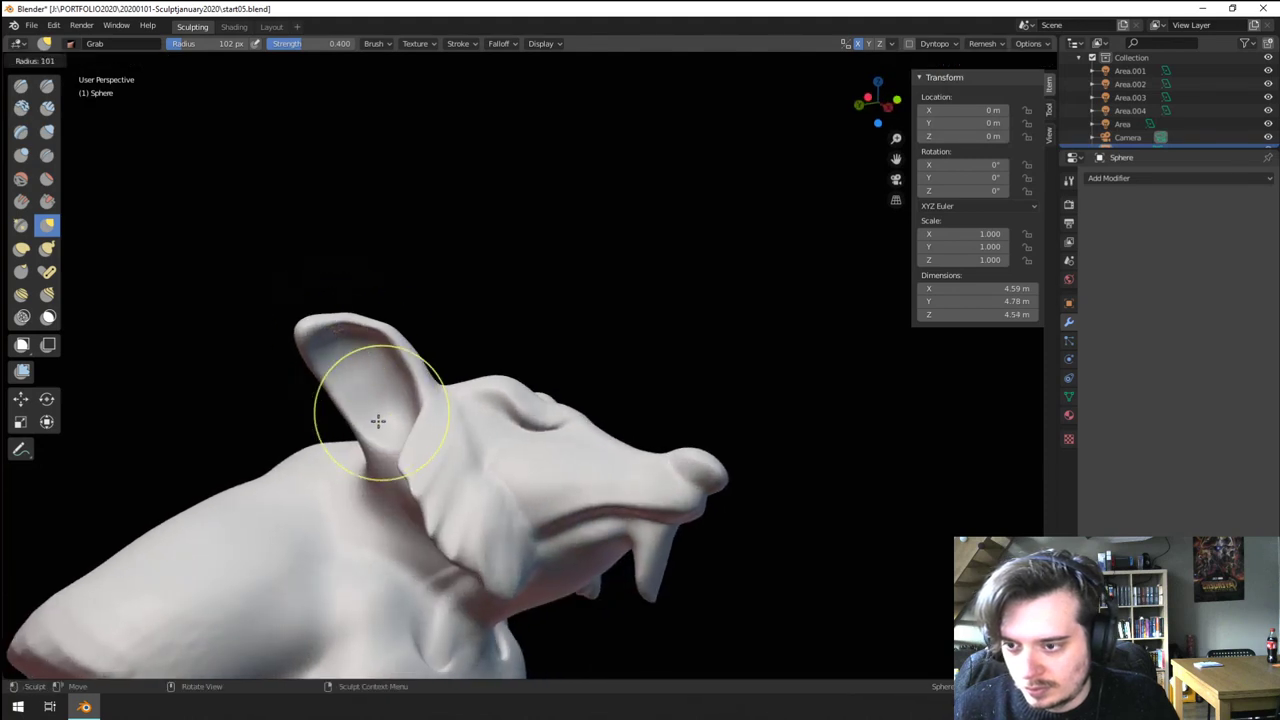
click(378, 420)
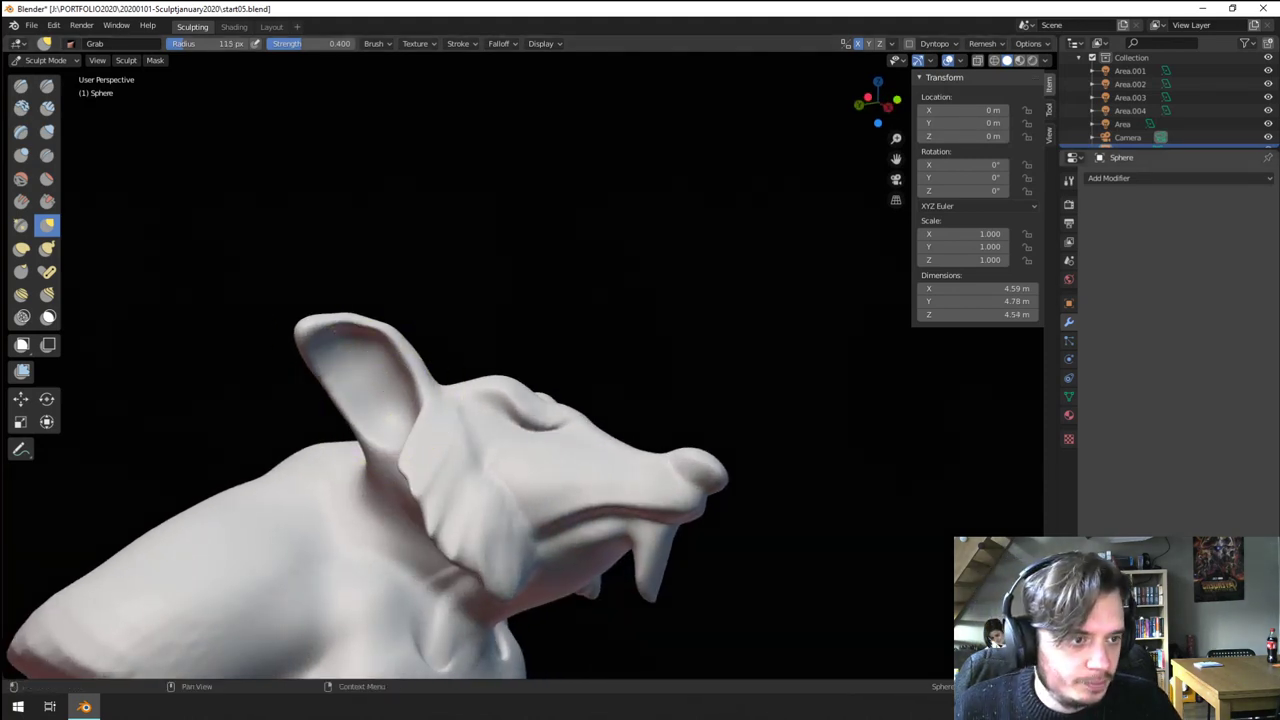
key(f)
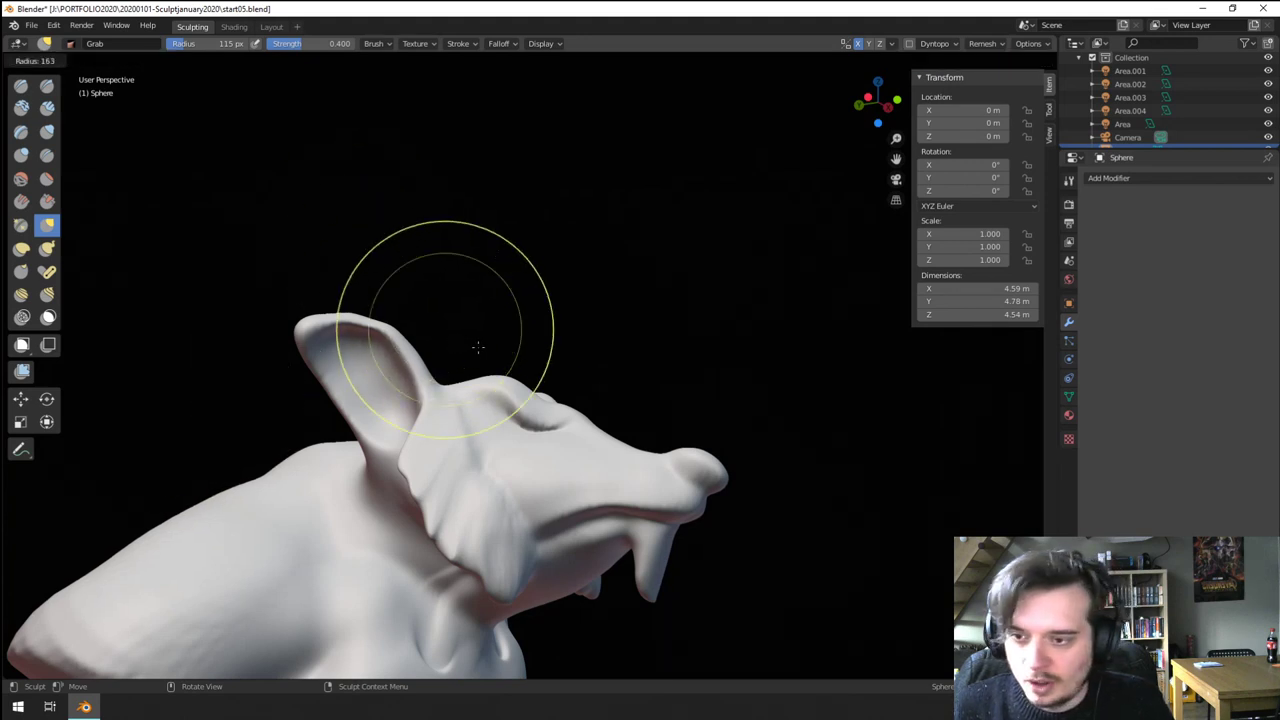
click(478, 347)
middle_drag(470, 360, 440, 434)
drag(424, 436, 448, 426)
middle_drag(410, 452, 413, 434)
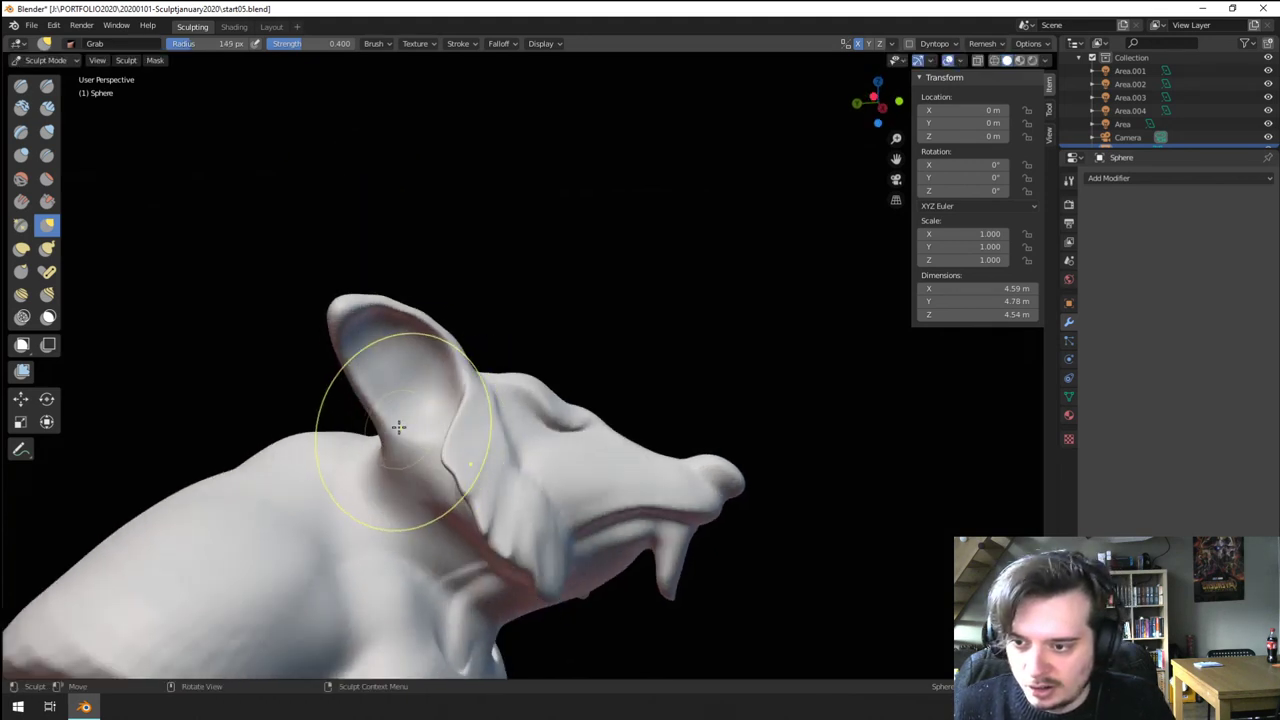
drag(399, 427, 371, 401)
key(f)
click(404, 342)
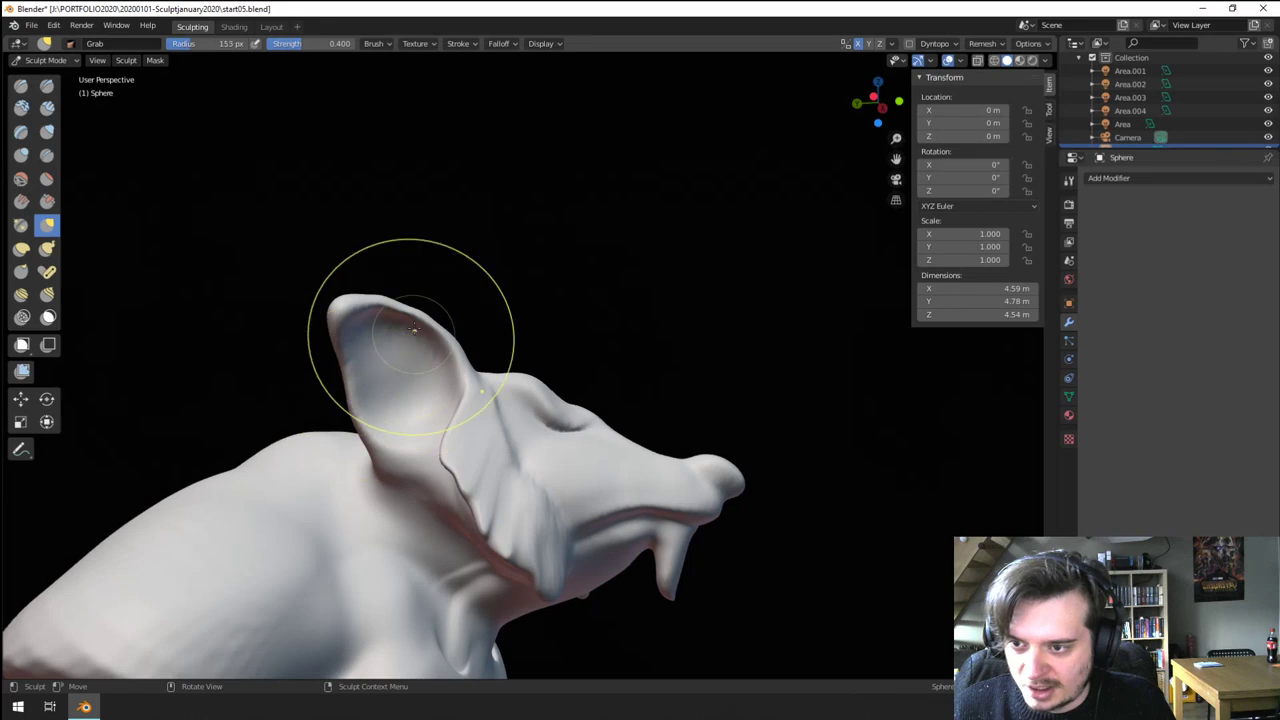
drag(409, 338, 402, 335)
- Refine the ear's rear edge and pointed tip with the Grab brush, ending at 126 px radius
mouse_move(402, 334)
middle_down()
mouse_move(363, 314)
mouse_move(388, 326)
middle_up()
key(f)
click(346, 402)
drag(354, 426, 346, 423)
drag(332, 358, 341, 355)
mouse_move(343, 356)
middle_down()
mouse_move(232, 407)
mouse_move(326, 364)
mouse_move(342, 379)
middle_up()
key(f)
click(334, 385)
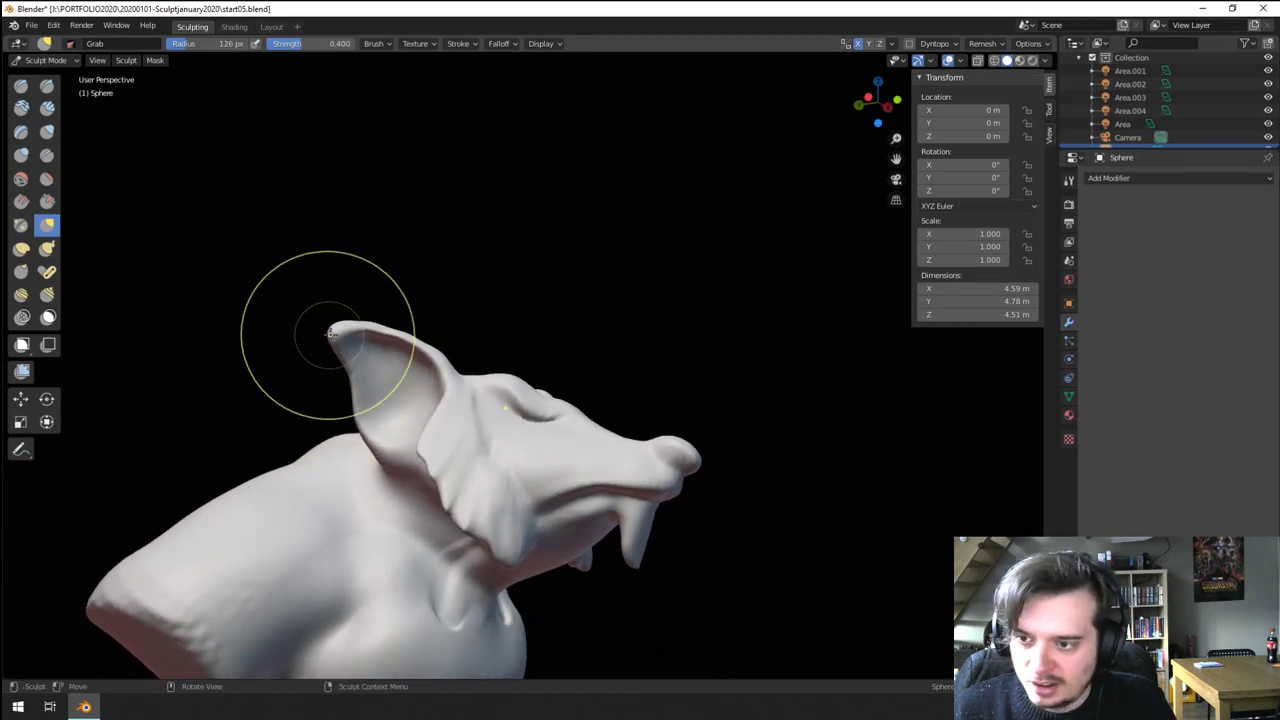
drag(328, 335, 337, 341)
- Adjust the ear's outer contour and inner bowl from several angles with the Grab brush
middle_drag(349, 344, 455, 291)
key(f)
click(491, 291)
drag(491, 290, 487, 298)
middle_drag(484, 305, 422, 352)
key(f)
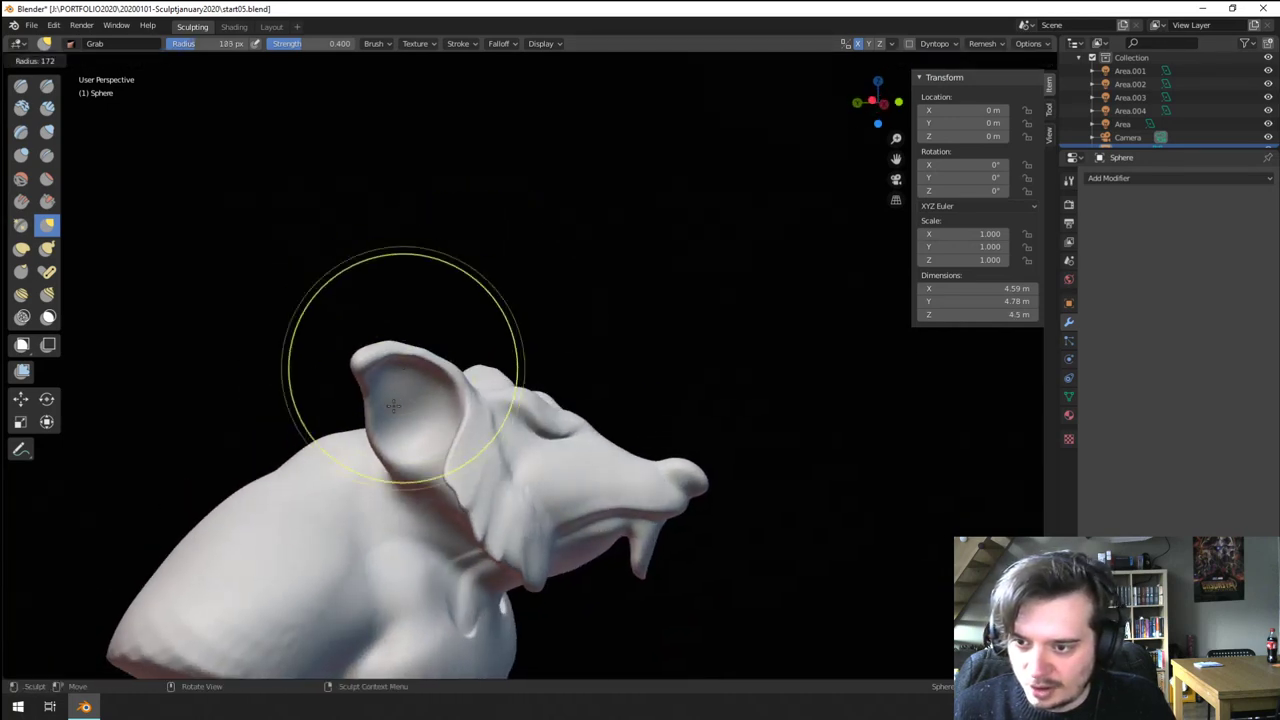
click(408, 366)
drag(420, 405, 436, 428)
mouse_move(420, 425)
middle_down()
mouse_move(328, 457)
mouse_move(448, 412)
mouse_move(416, 398)
mouse_move(357, 437)
middle_up()
- Inflate the cheek flaps below the ear with the Inflate/Deflate brush at 53 px radius
click(46, 132)
key(f)
click(440, 460)
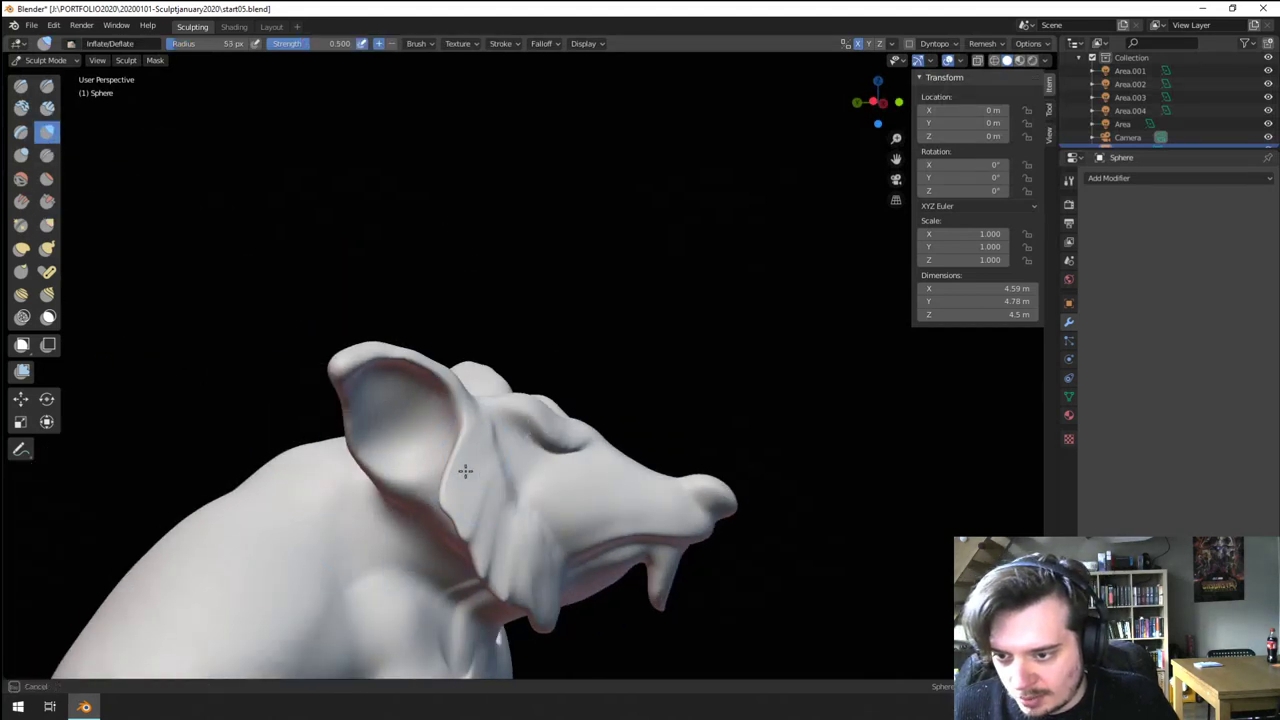
drag(499, 466, 533, 583)
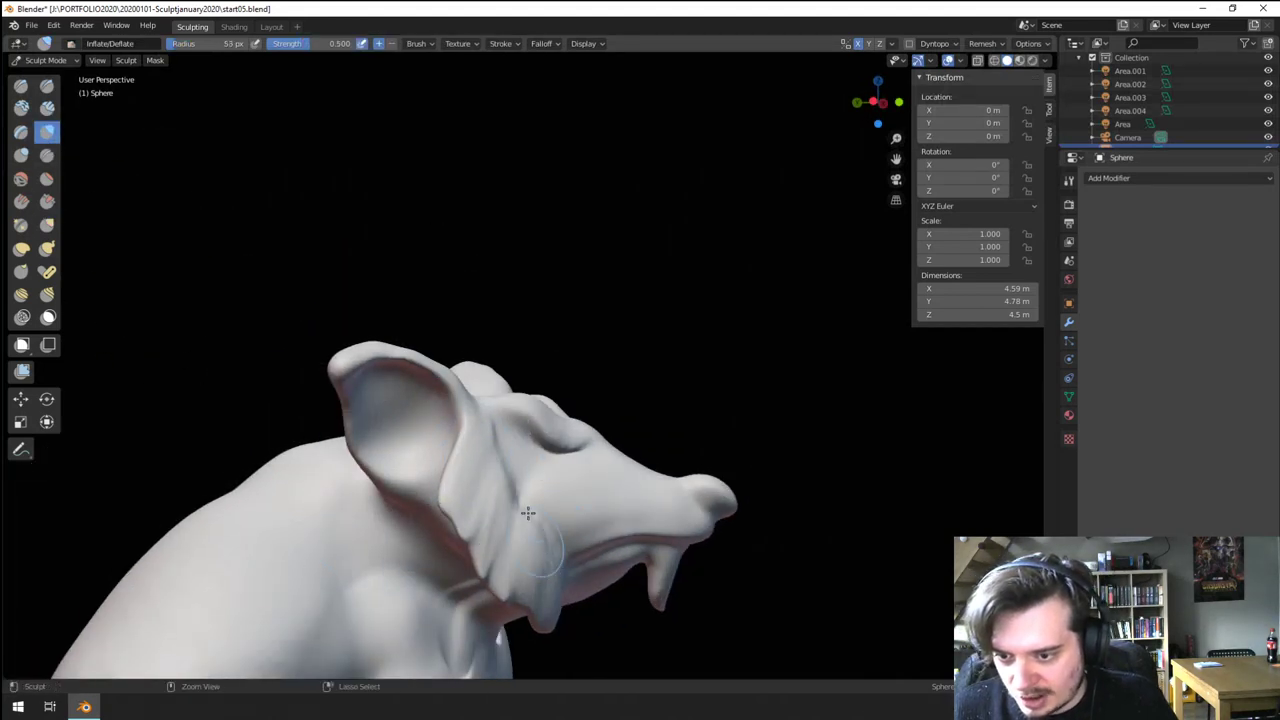
- Build up fuller pectorals with the Inflate/Deflate brush at 109 px radius
ctrl+middle_drag(526, 500, 506, 545)
middle_drag(506, 520, 388, 525)
middle_drag(380, 510, 432, 402)
middle_drag(432, 402, 439, 373)
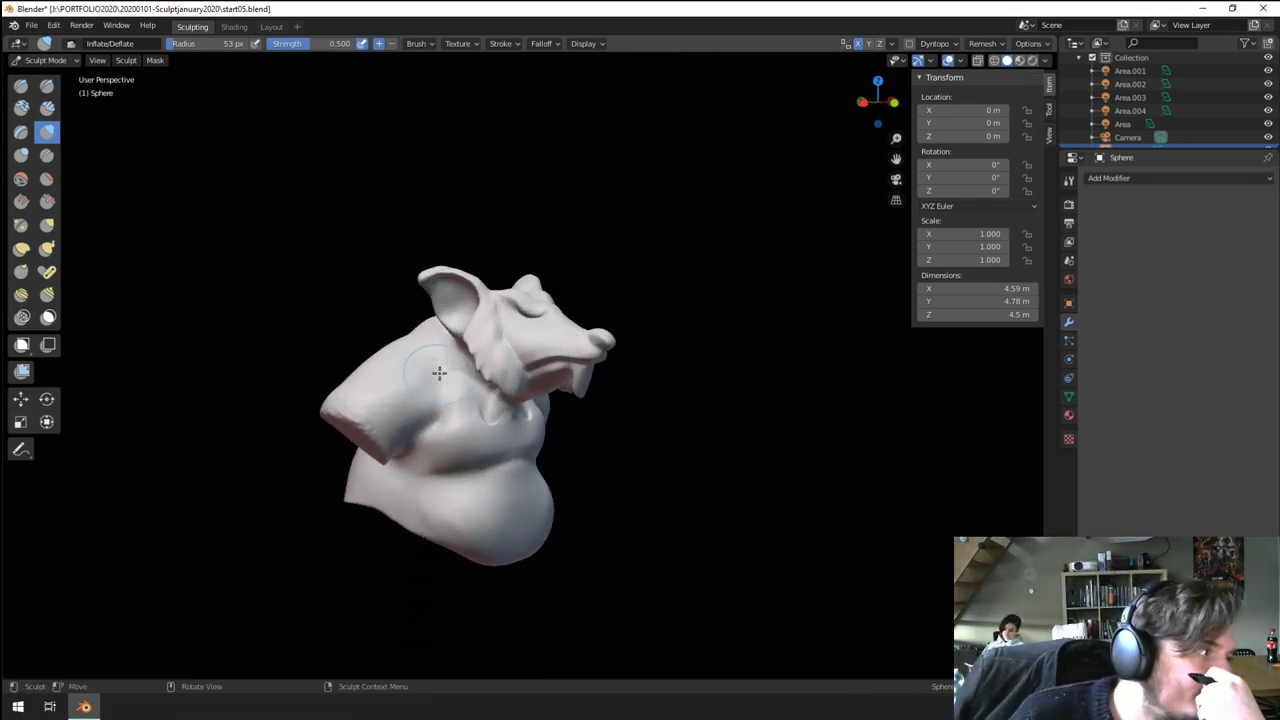
middle_drag(496, 408, 454, 409)
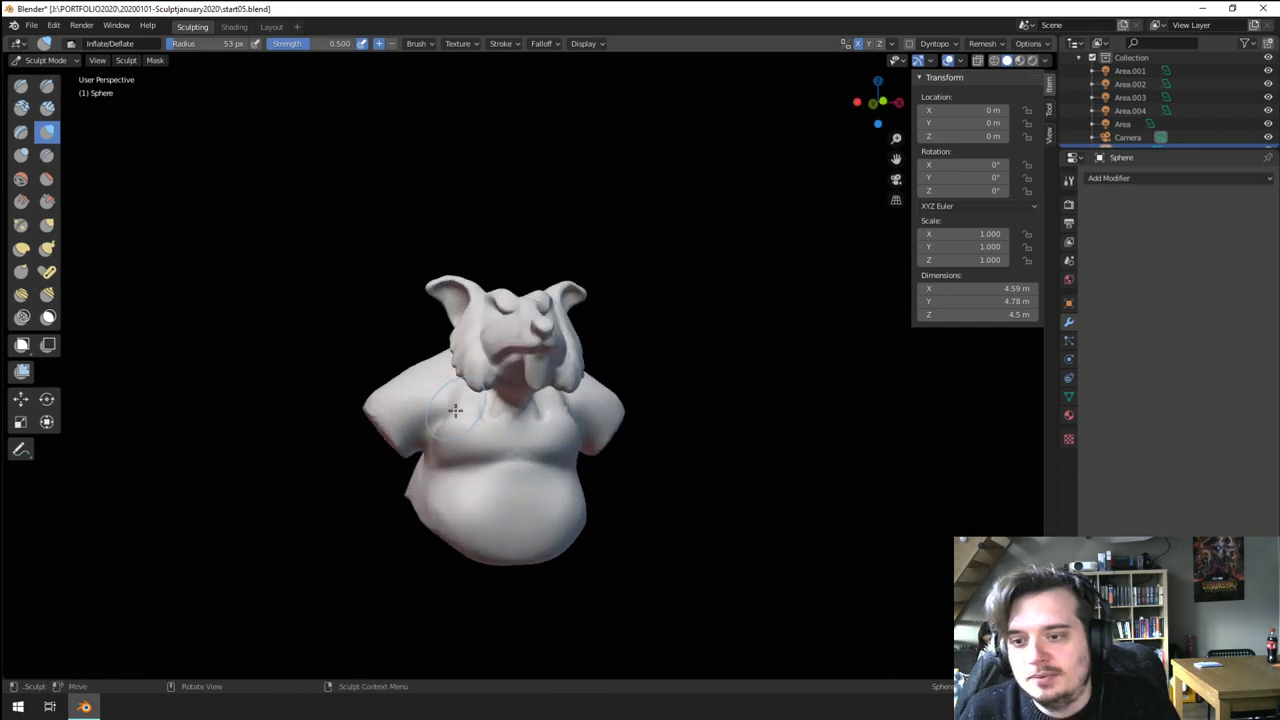
mouse_move(460, 478)
ctrl+middle_down()
mouse_move(469, 449)
mouse_move(512, 452)
ctrl+middle_up()
key(f)
click(492, 453)
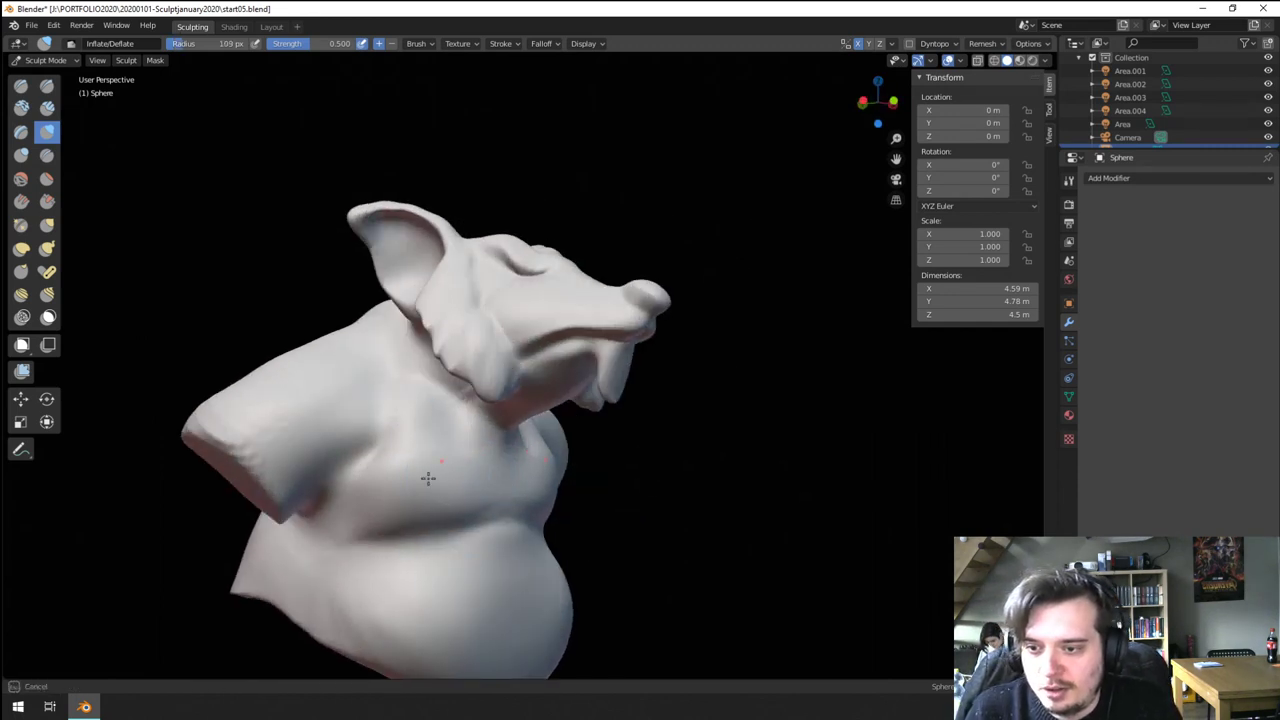
mouse_move(428, 478)
middle_down()
mouse_move(325, 472)
mouse_move(318, 444)
middle_up()
- Carve creases around and beneath the pectorals with the Crease brush at 52 px radius
click(47, 157)
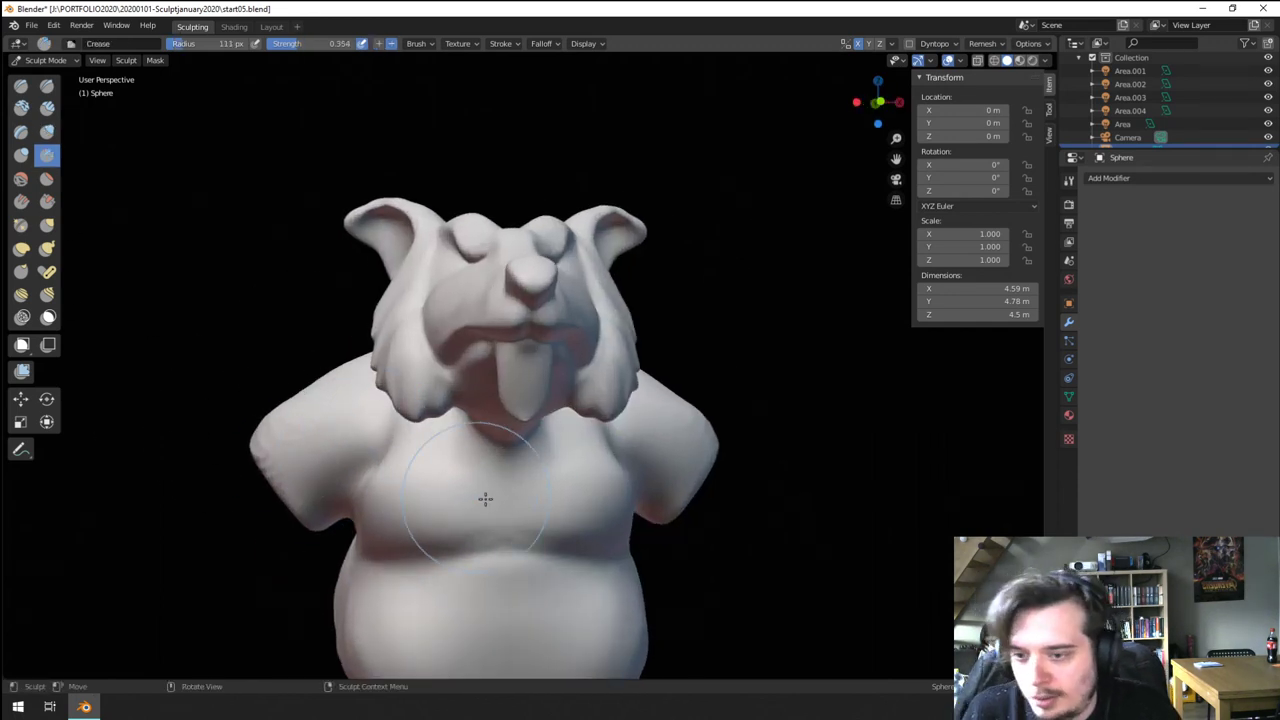
middle_drag(523, 557, 524, 461)
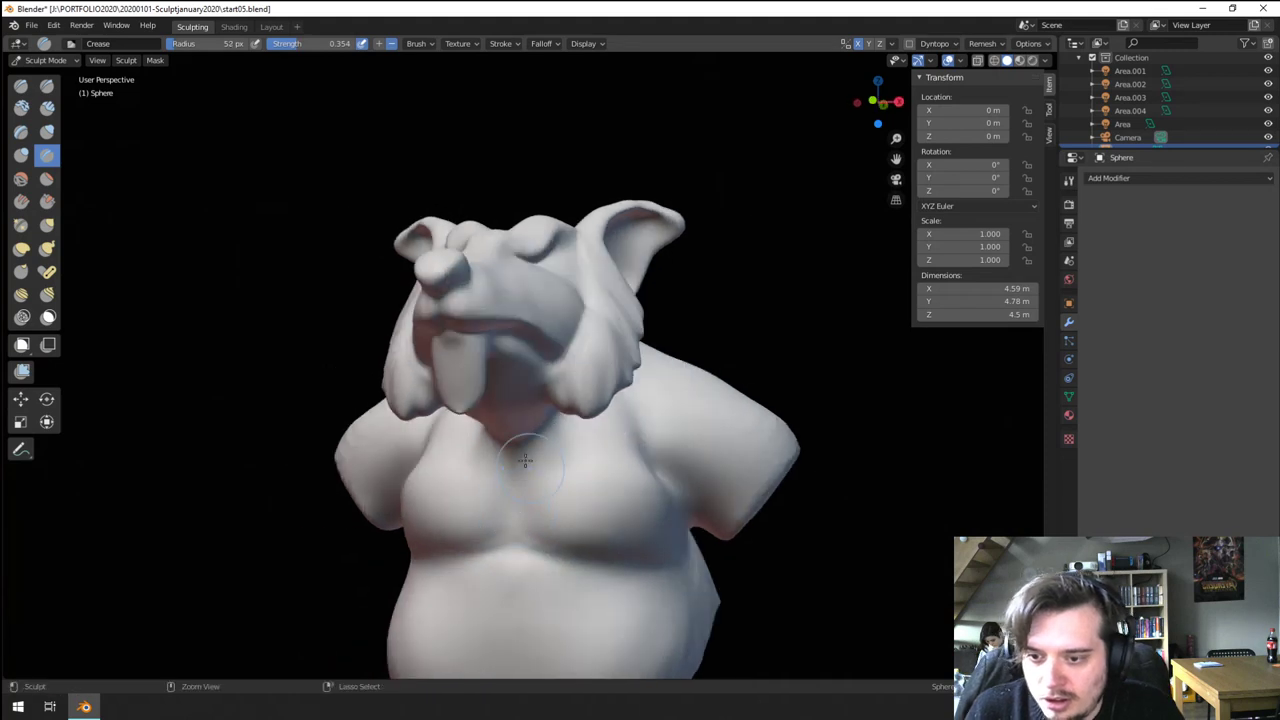
mouse_move(612, 532)
middle_down()
mouse_move(580, 511)
mouse_move(591, 520)
mouse_move(642, 436)
middle_up()
ctrl+drag(666, 540, 604, 545)
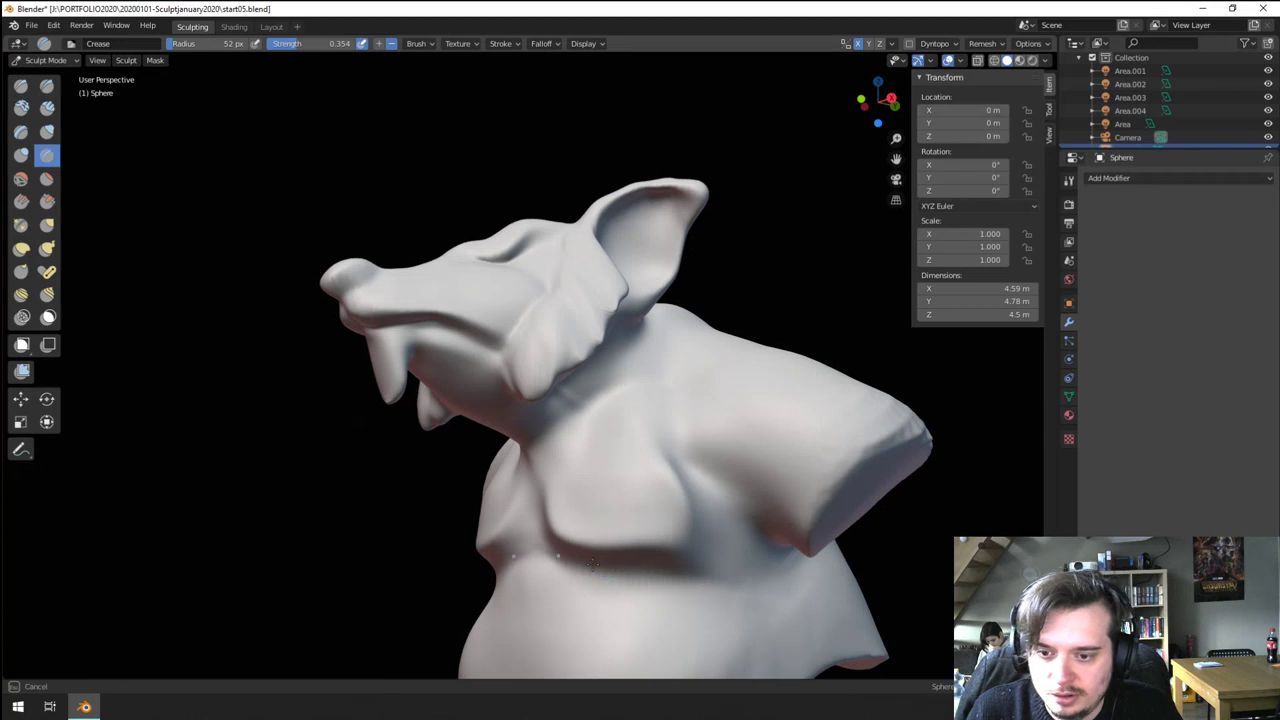
- Pull the lower edges of the pectorals into sagging shapes with the Grab brush
mouse_move(609, 586)
middle_down()
mouse_move(606, 486)
mouse_move(598, 560)
mouse_move(594, 529)
middle_up()
scroll(594, 528, up, 2)
key(g)
key(f)
click(479, 511)
drag(479, 511, 495, 532)
mouse_move(482, 514)
middle_down()
mouse_move(464, 510)
mouse_move(509, 480)
mouse_move(422, 494)
mouse_move(466, 464)
mouse_move(492, 486)
mouse_move(500, 543)
middle_up()
key(f)
click(550, 543)
drag(484, 556, 497, 568)
- Adjust the pectoral's contour from another angle with the Grab brush at 174 px radius
middle_drag(500, 568, 442, 545)
key(f)
click(472, 543)
mouse_move(471, 542)
mouse_down()
mouse_move(454, 534)
mouse_move(456, 548)
mouse_up()
scroll(414, 457, down, 2)
middle_drag(456, 548, 472, 428)
scroll(469, 423, down, 1)
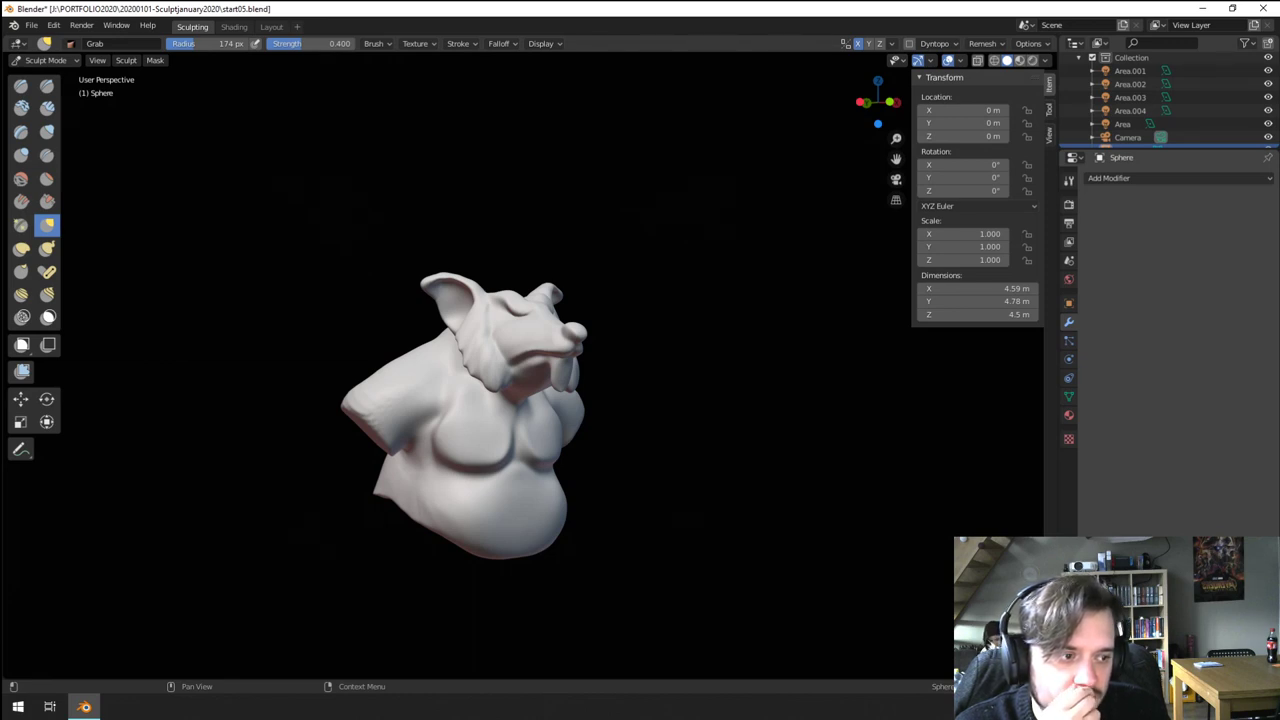
- Switch from Sculpt Mode to Object Mode and add a cylinder mesh to the scene
click(33, 62)
click(45, 70)
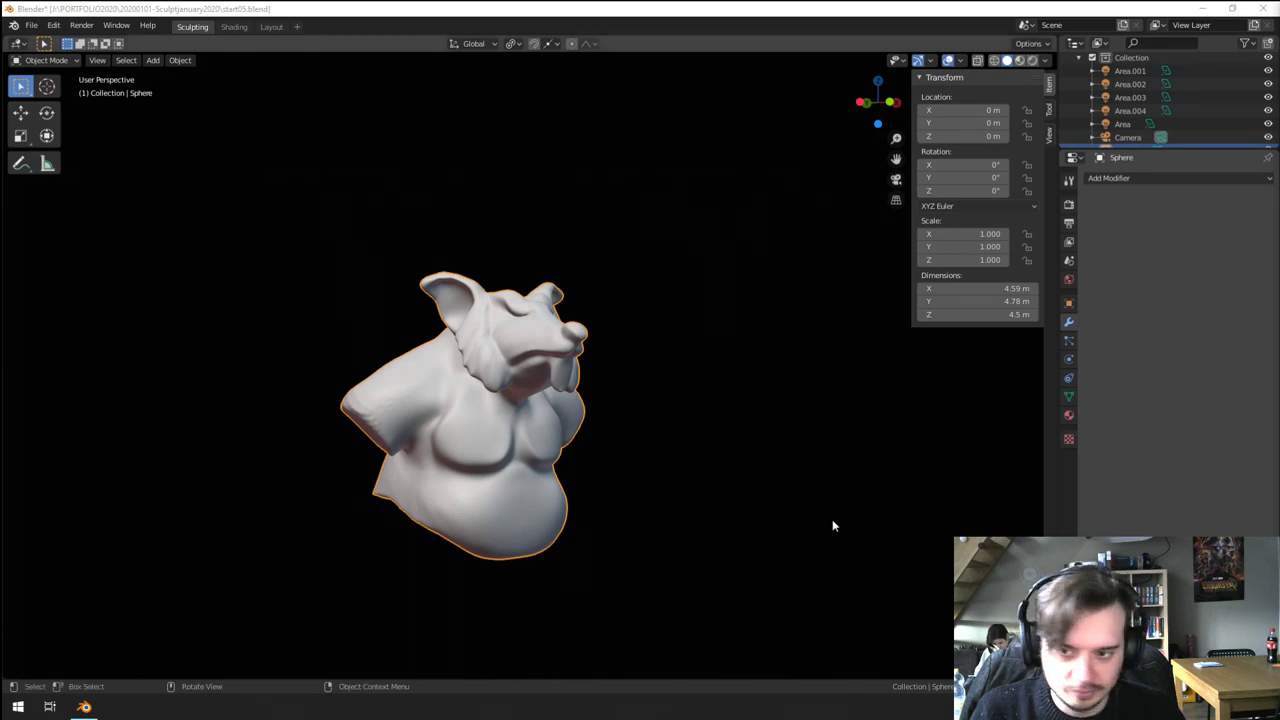
scroll(354, 451, up, 6)
middle_drag(285, 292, 360, 318)
scroll(448, 331, down, 6)
key(shift+a)
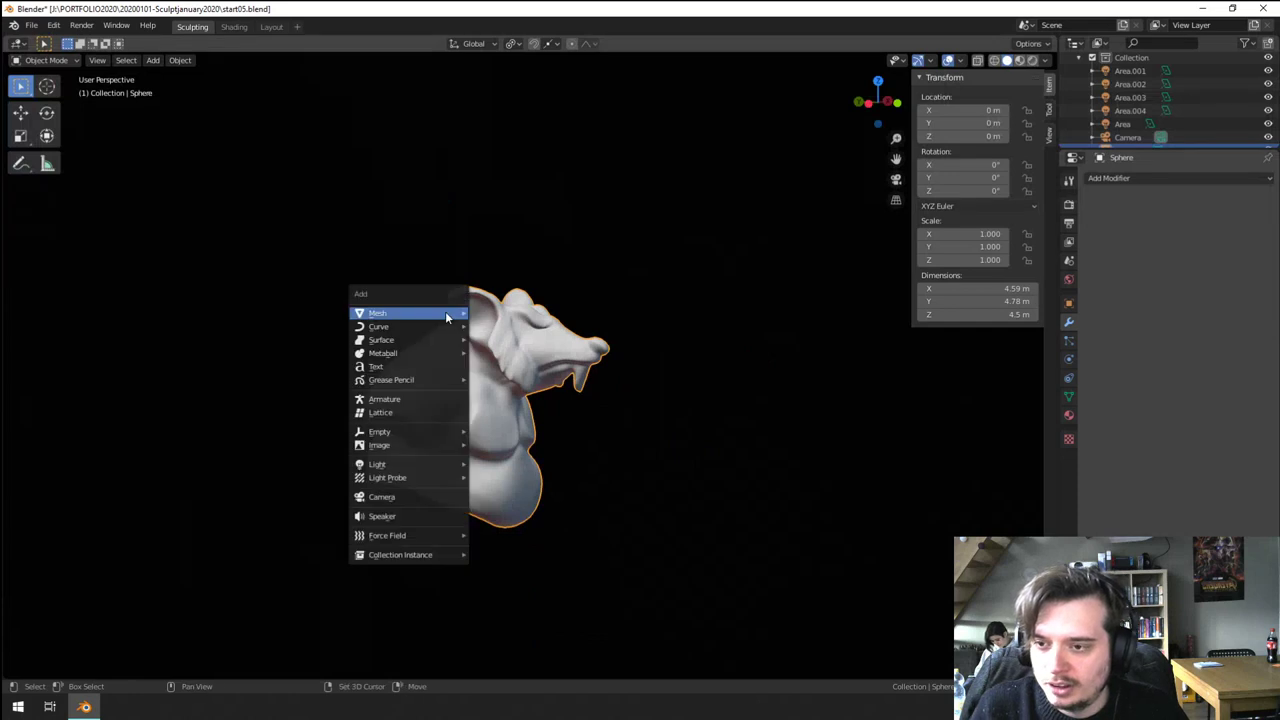
mouse_move(445, 311)
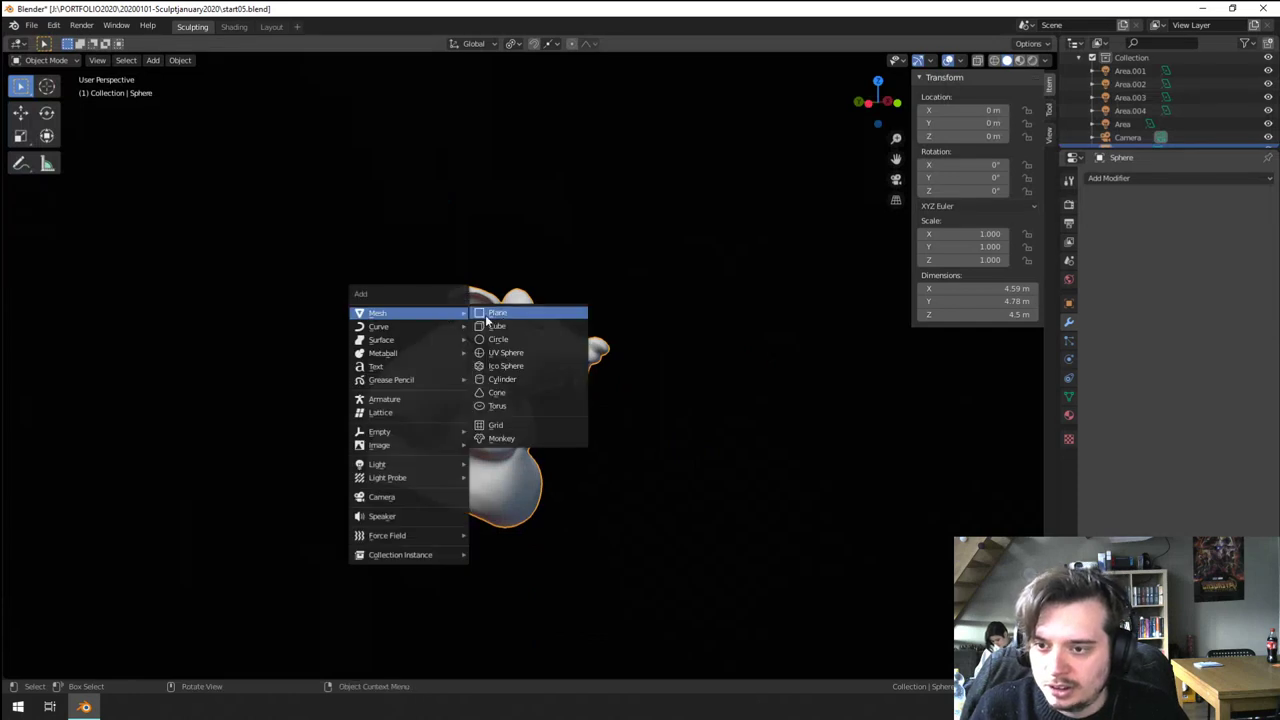
click(530, 385)
- Flatten the cylinder along Z and enlarge it into a disc scaled 1.621 in X and Y and 0.176 in Z
key(s)
key(z)
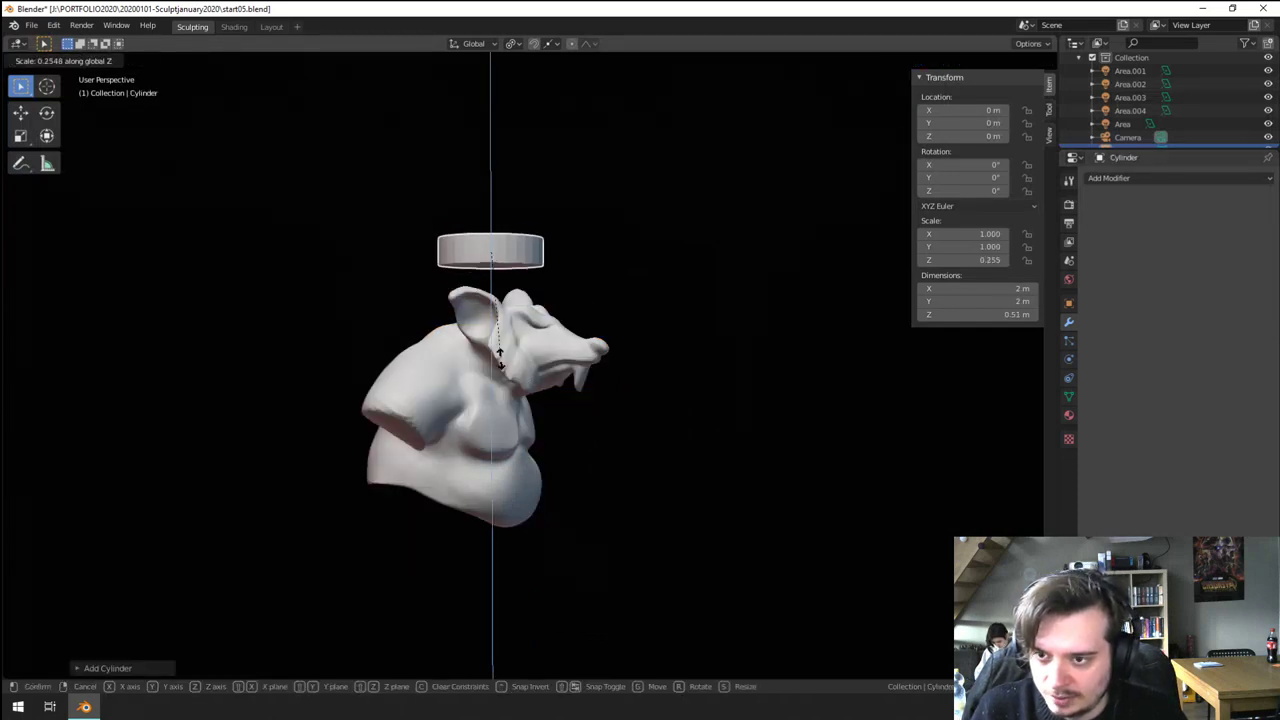
click(494, 298)
key(s)
click(686, 407)
- Tilt the disc 35.7° about X and lower it along Z to -2.0091 m, around the creature's neck
key(r)
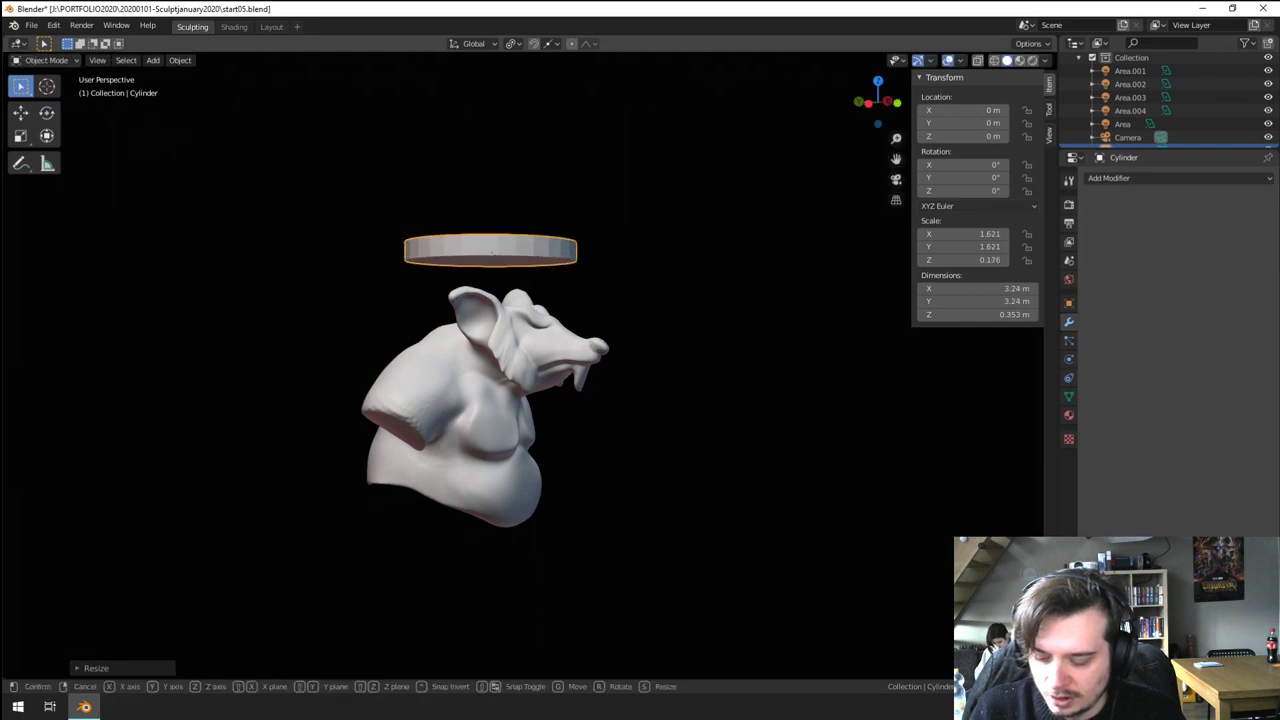
key(r)
key(x)
click(612, 436)
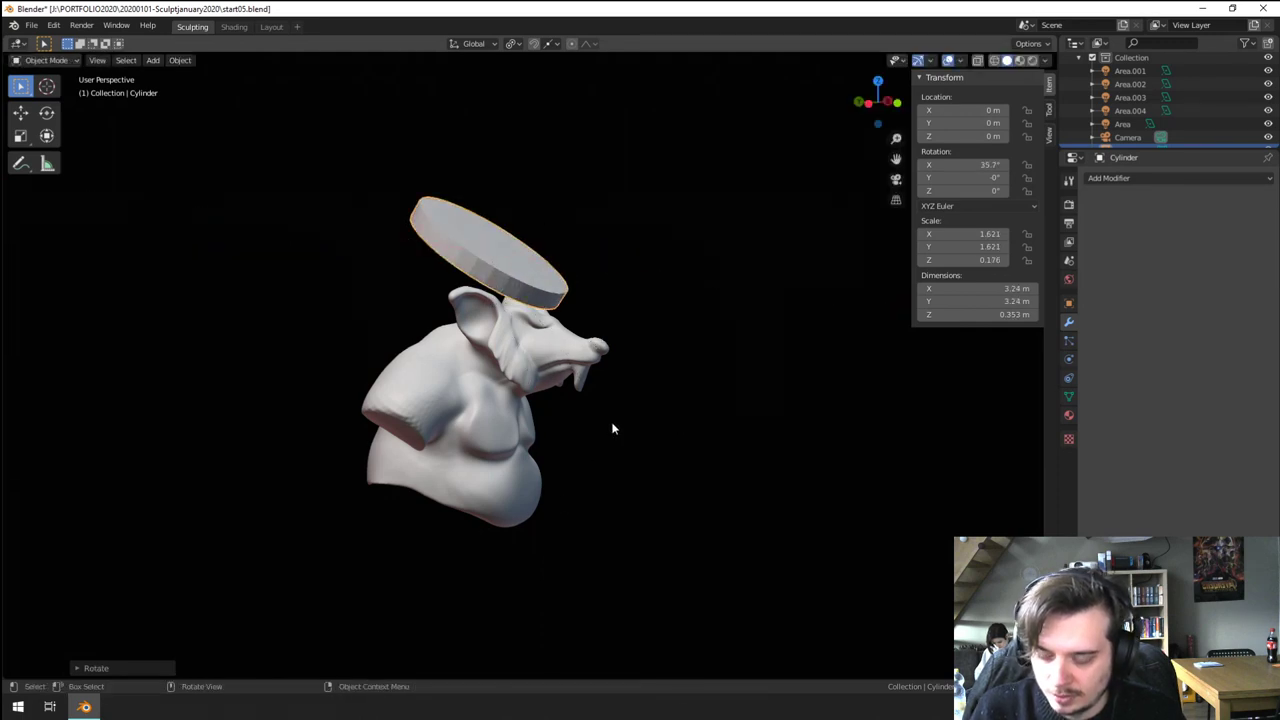
middle_drag(664, 398, 543, 396)
key(g)
key(z)
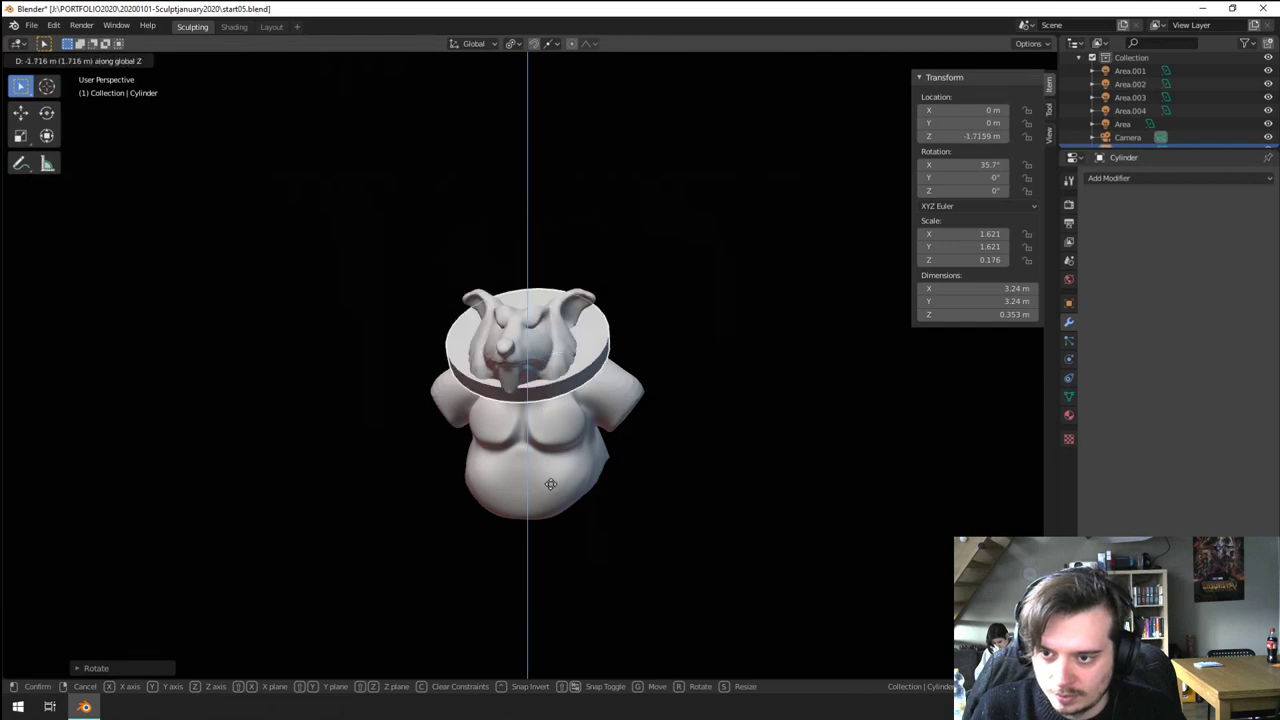
click(550, 498)
- Tilt the neck disc further about X to a rotation of 42.7°
middle_drag(690, 482, 573, 431)
scroll(624, 411, up, 2)
scroll(630, 408, down, 1)
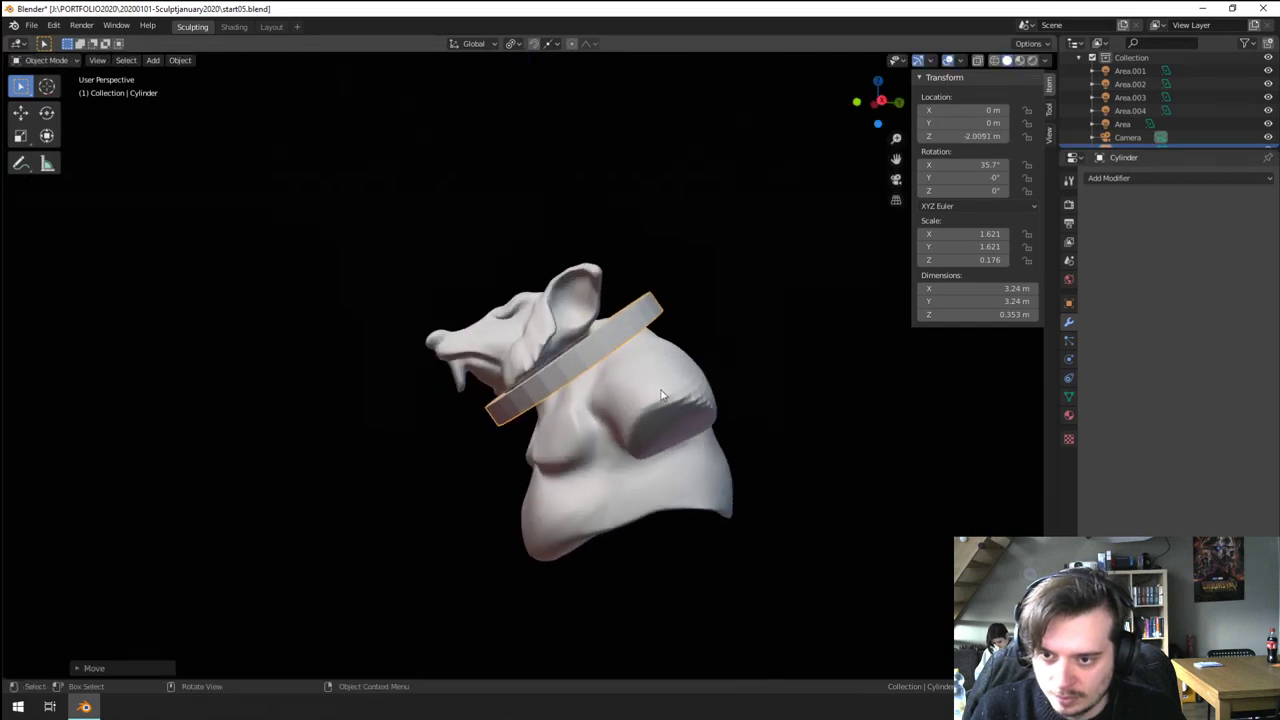
scroll(691, 383, up, 2)
key(r)
key(y)
key(x)
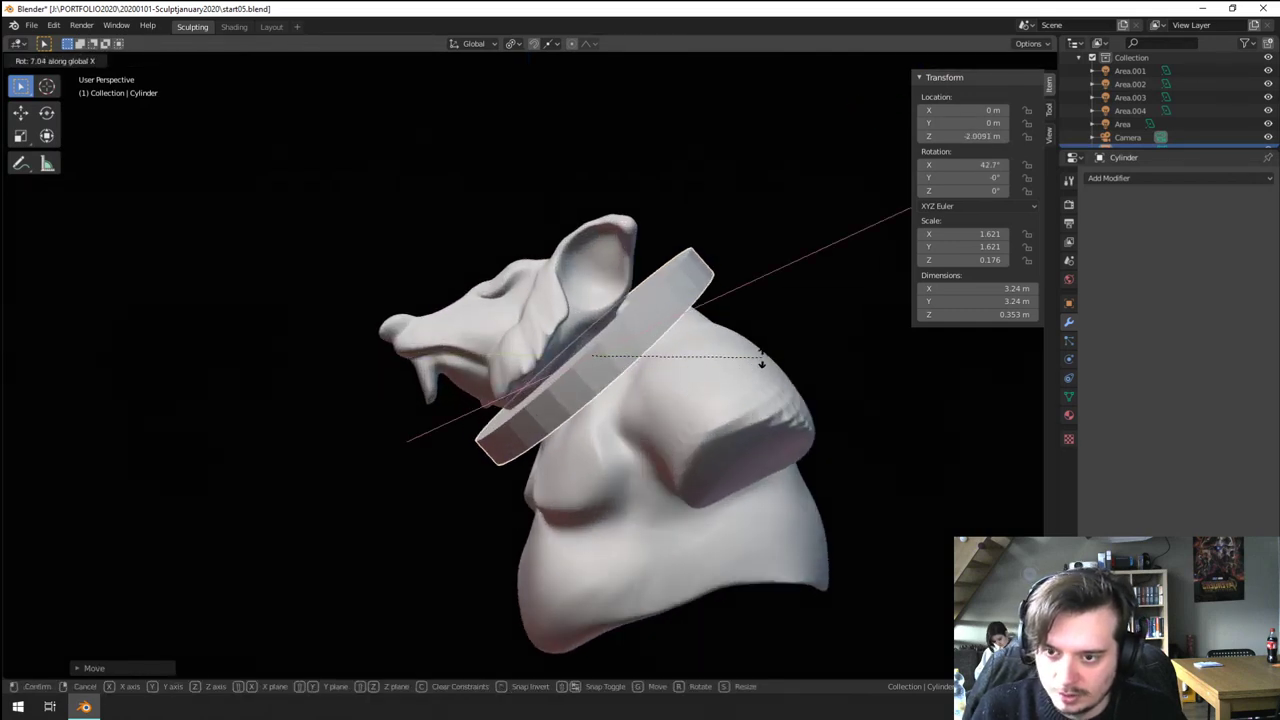
click(763, 366)
- Thicken the neck disc along its local Z axis to a scale of 0.231
key(s)
key(z)
key(z)
click(801, 421)
- Shrink the neck disc to a scale of 1.320 in local X and Y, keeping local Z excluded
key(s)
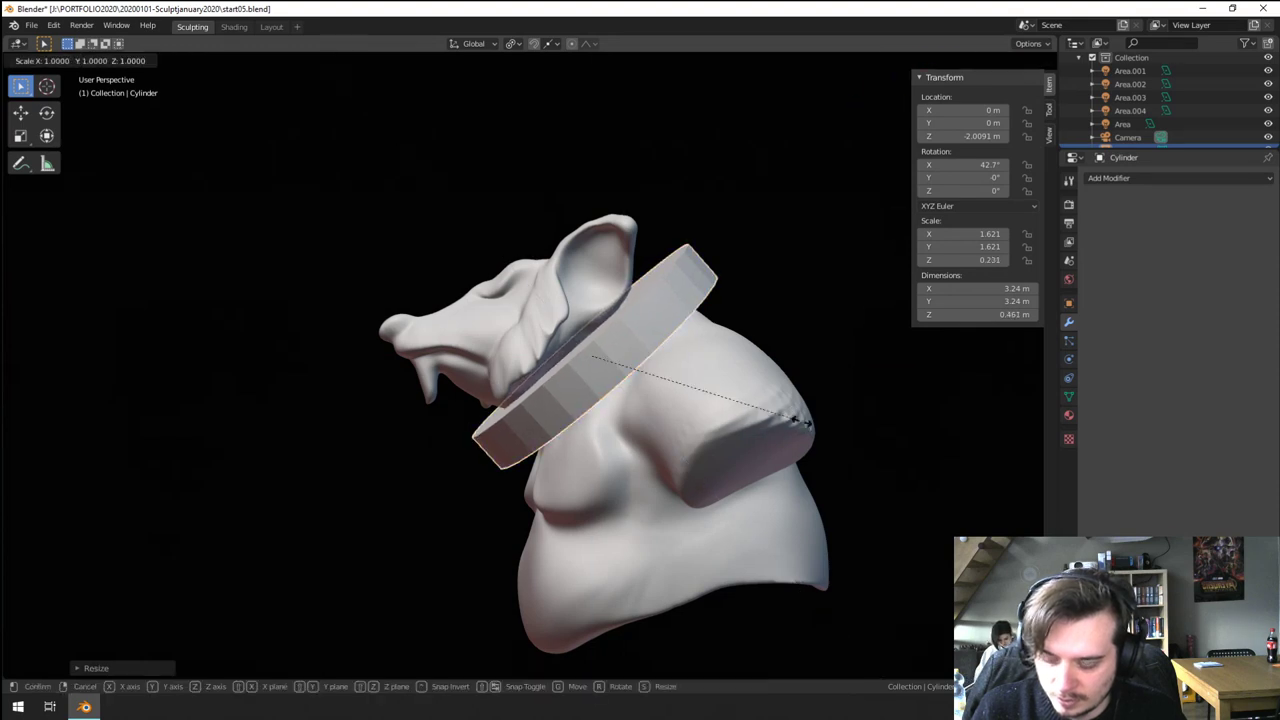
key(shift+z)
key(shift+z)
click(734, 416)
middle_drag(428, 370, 662, 400)
key(s)
key(shift+z)
key(shift+z)
click(667, 386)
- Shift the collar slightly on the neck, then duplicate it and place the copy above the head
scroll(655, 396, down, 1)
key(g)
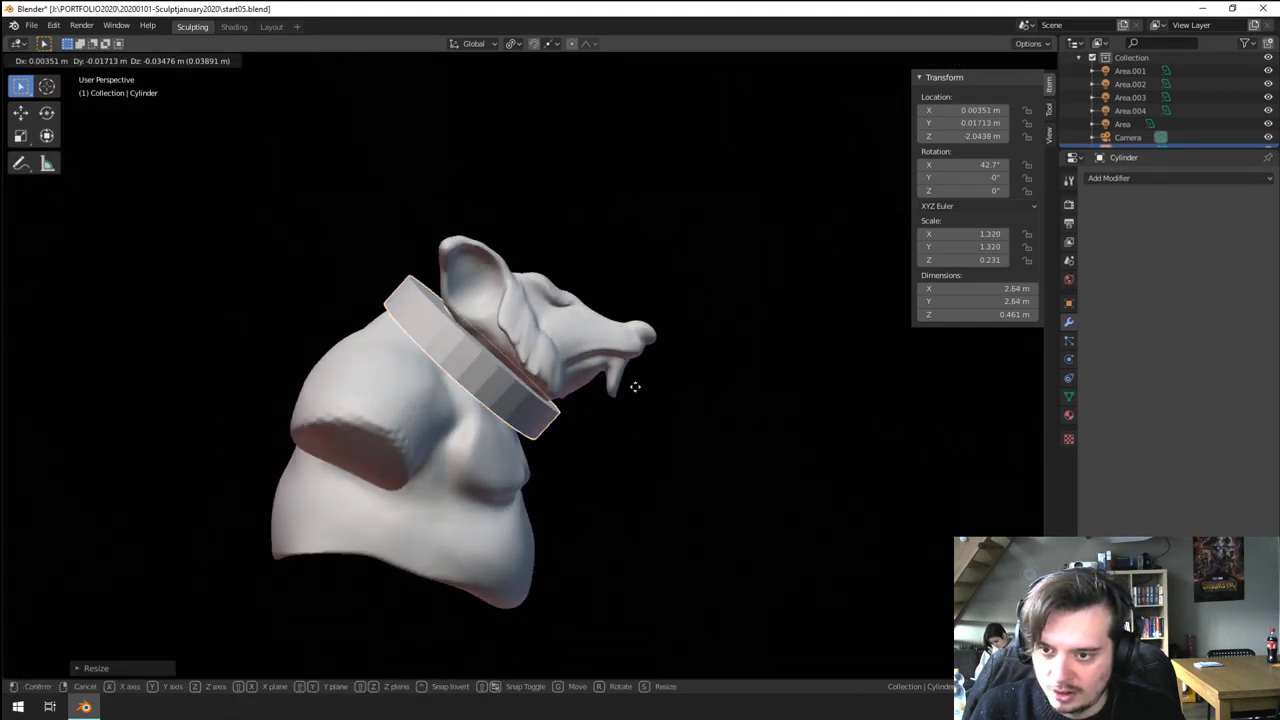
click(632, 385)
scroll(556, 338, up, 1)
key(shift+d)
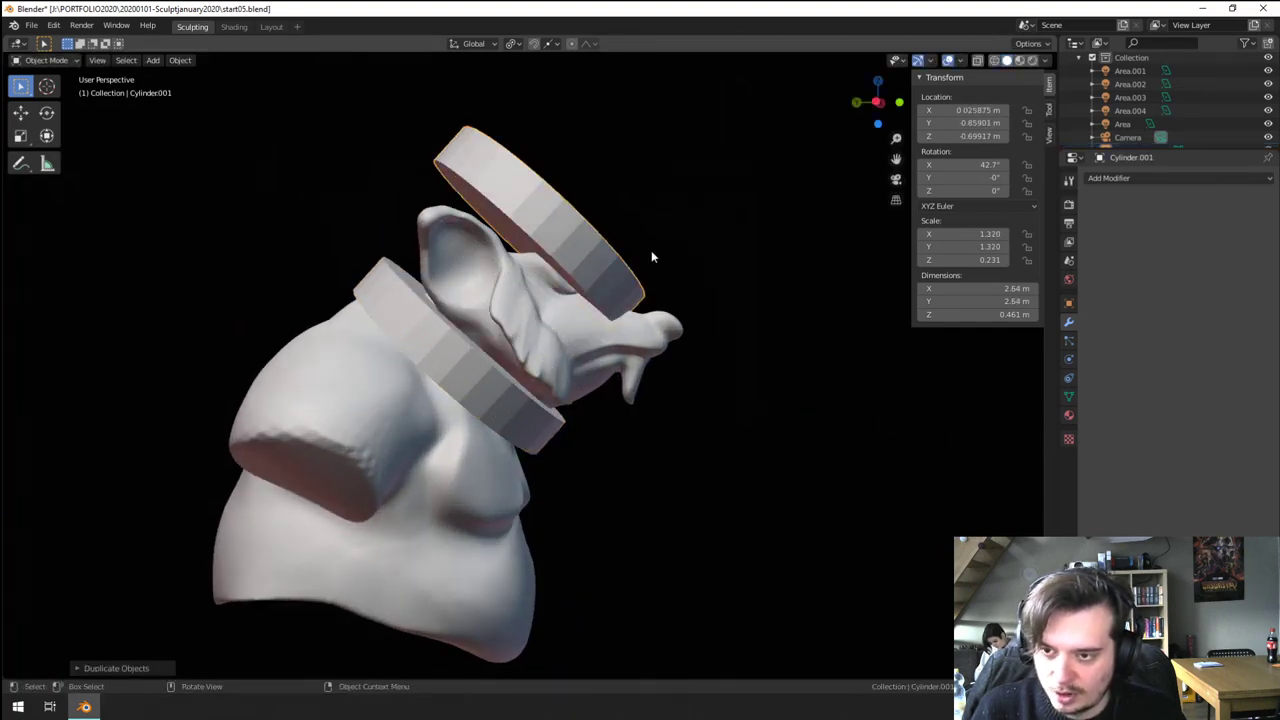
- Clear the duplicated disc's rotation and shrink it to a scale of about 0.361 in X and Y, keeping Z excluded
click(635, 266)
key(alt+r)
key(s)
key(shift+z)
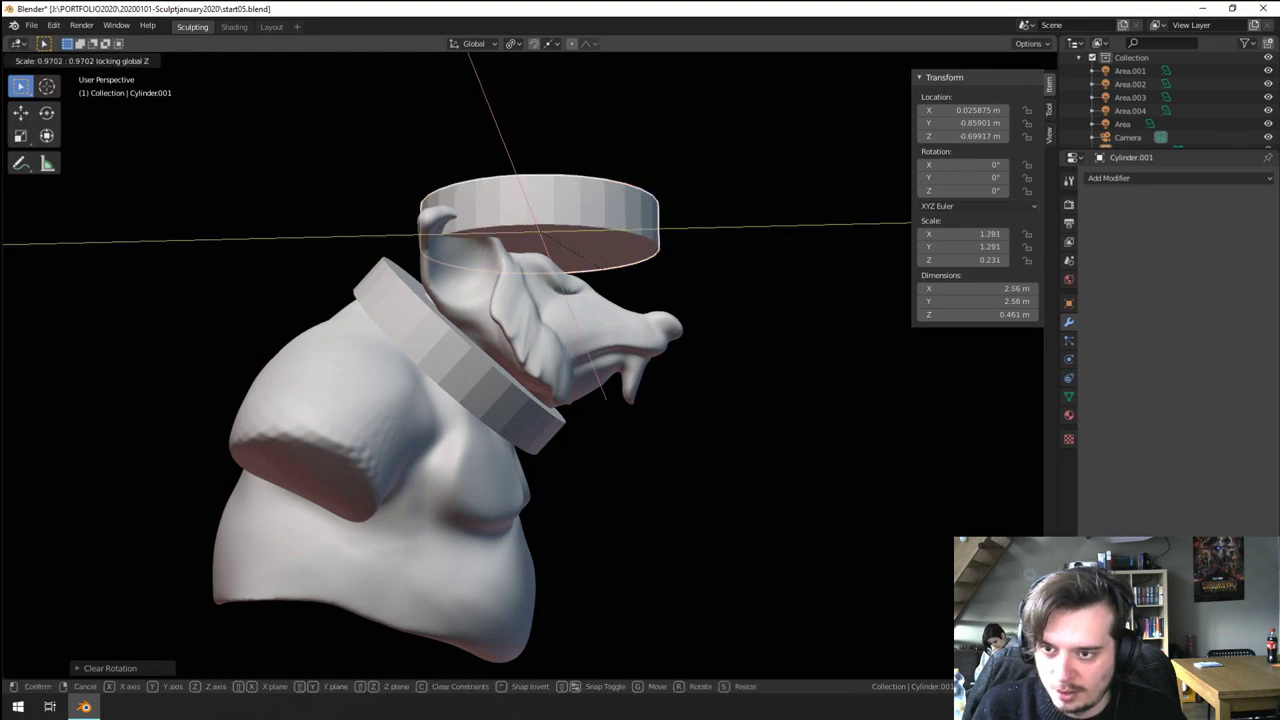
click(532, 240)
- Place the small cylinder on top of the head and stretch it along Z to a scale of about 0.473
middle_drag(532, 240, 547, 355)
key(g)
click(521, 374)
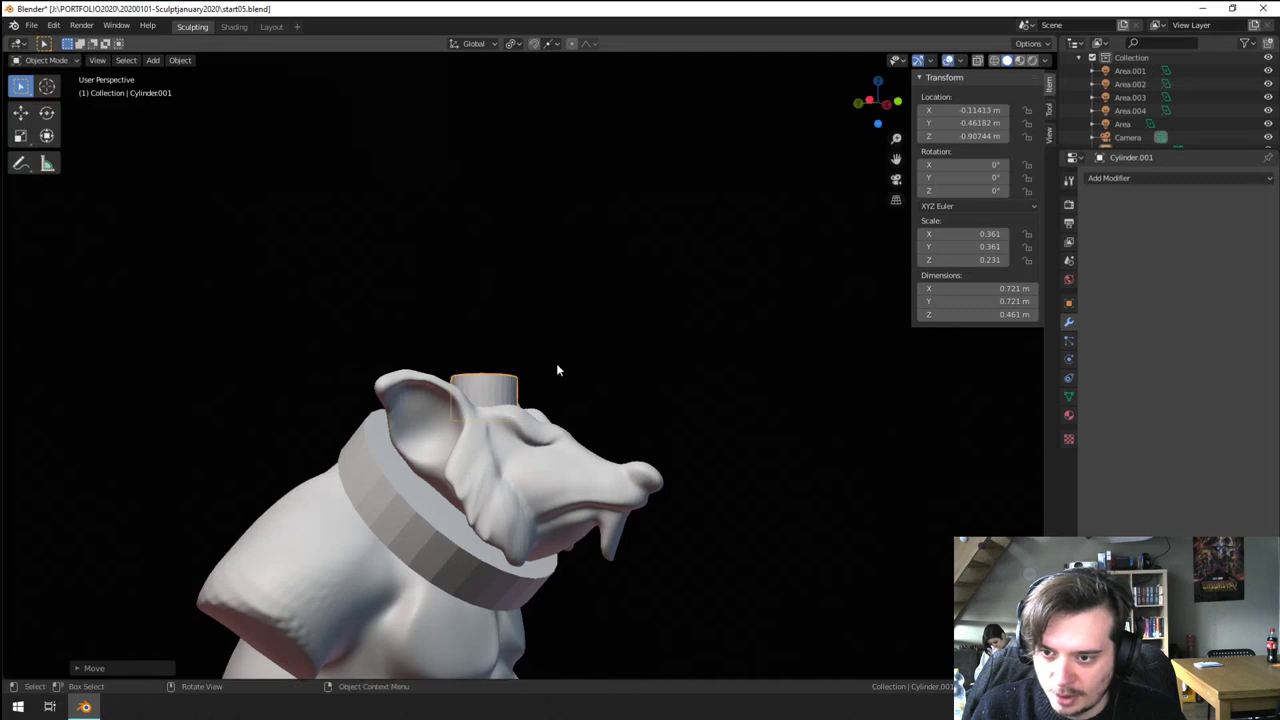
middle_drag(700, 372, 628, 394)
key(s)
key(z)
click(696, 402)
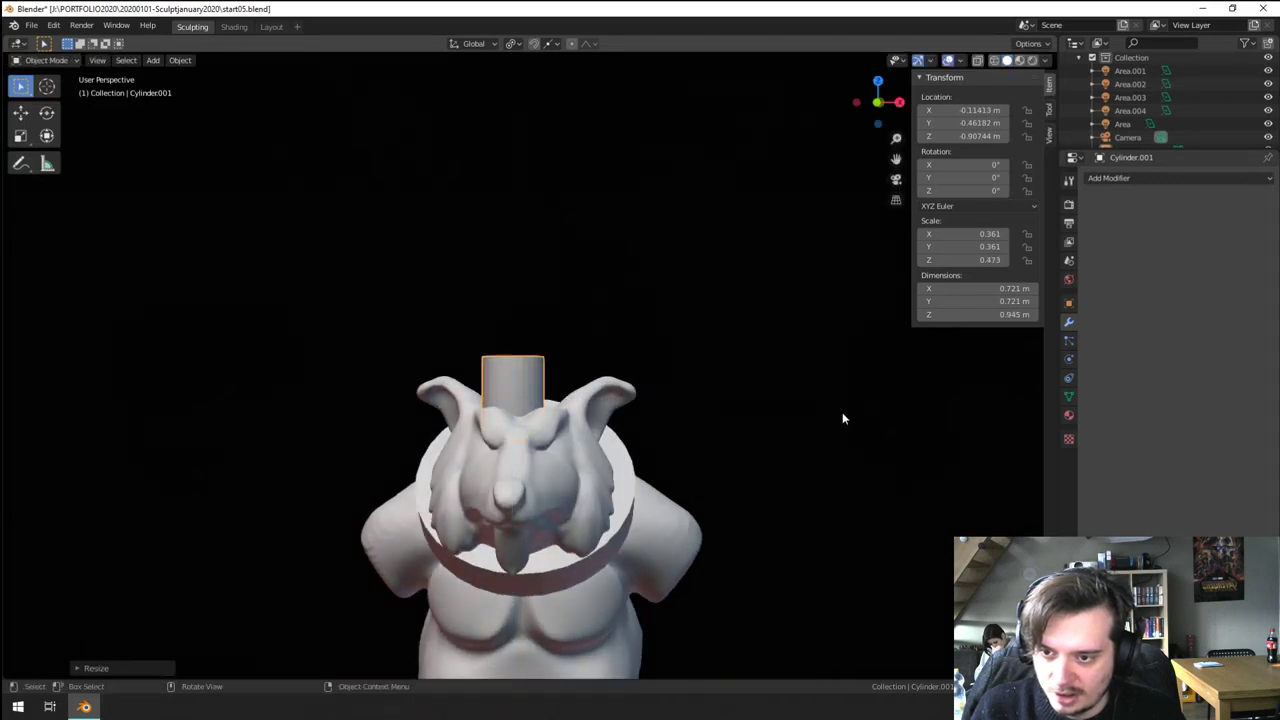
- Reposition the cylinder on the crown of the head and set its X location to 0 m
middle_drag(842, 414, 749, 426)
key(g)
click(634, 402)
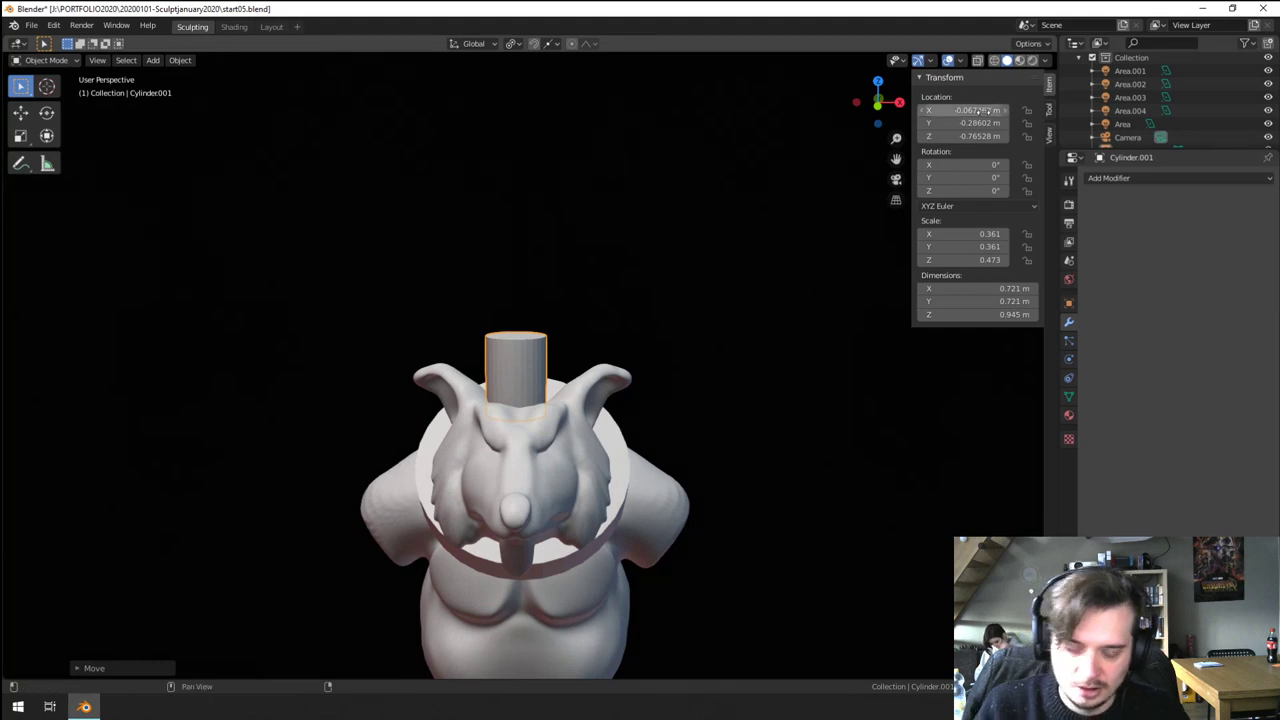
key(Return)
- Tilt the head cylinder about the X axis to a rotation of about -17.1°
middle_drag(570, 384, 464, 412)
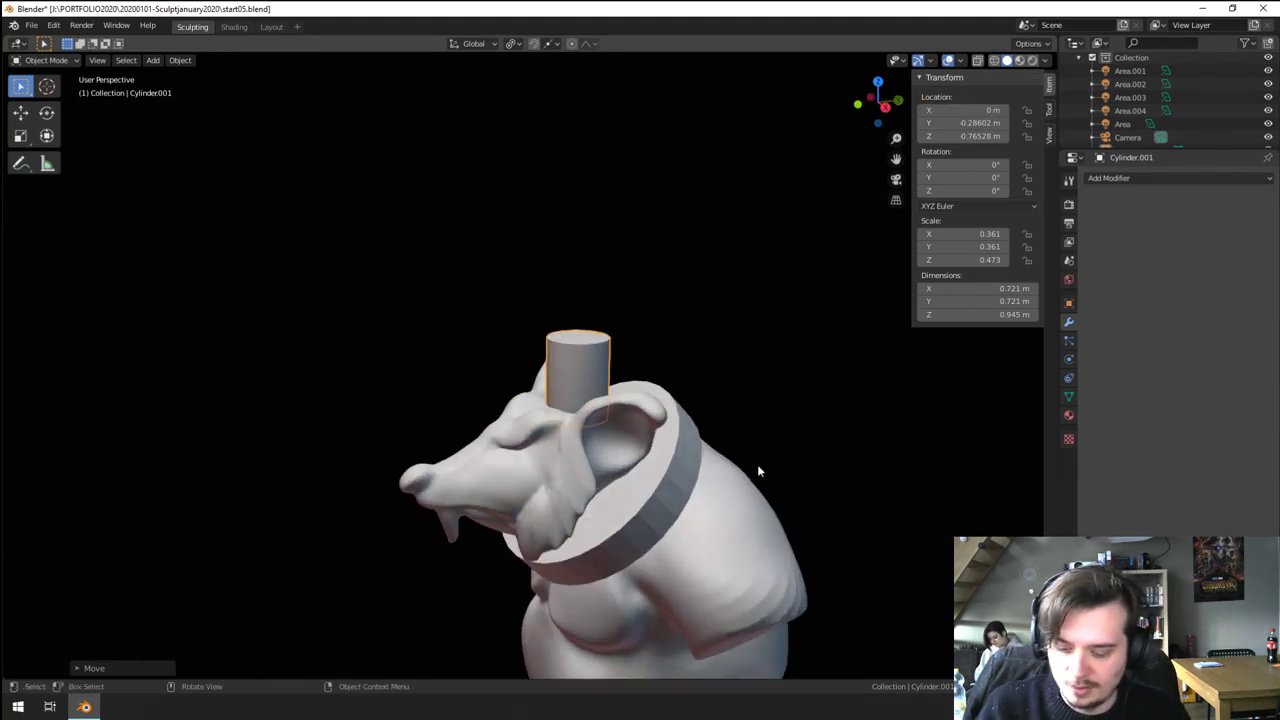
key(r)
key(y)
key(x)
mouse_move(740, 530)
middle_down()
mouse_move(689, 460)
mouse_move(575, 448)
middle_up()
- Widen the head cylinder's top edge loop in Edit Mode so the hat flares to about 1.25 m across
scroll(574, 448, up, 3)
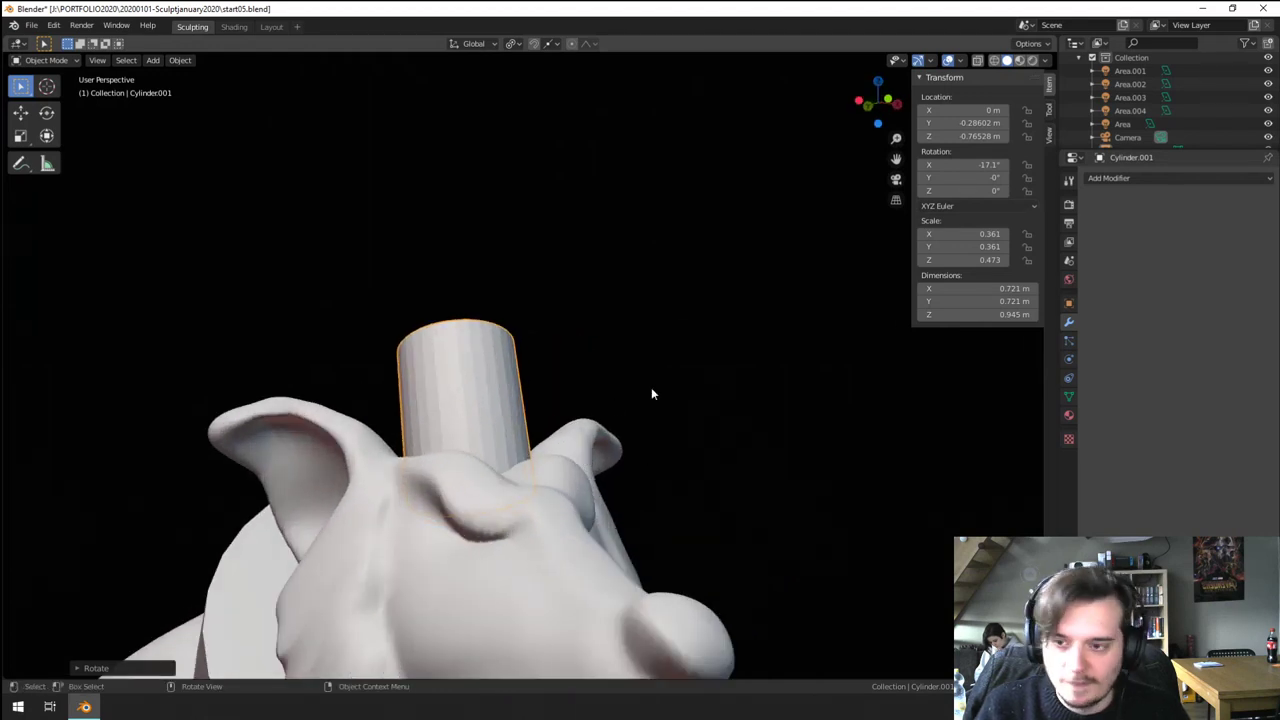
key(Tab)
alt+click(474, 320)
key(s)
scroll(556, 355, up, 7)
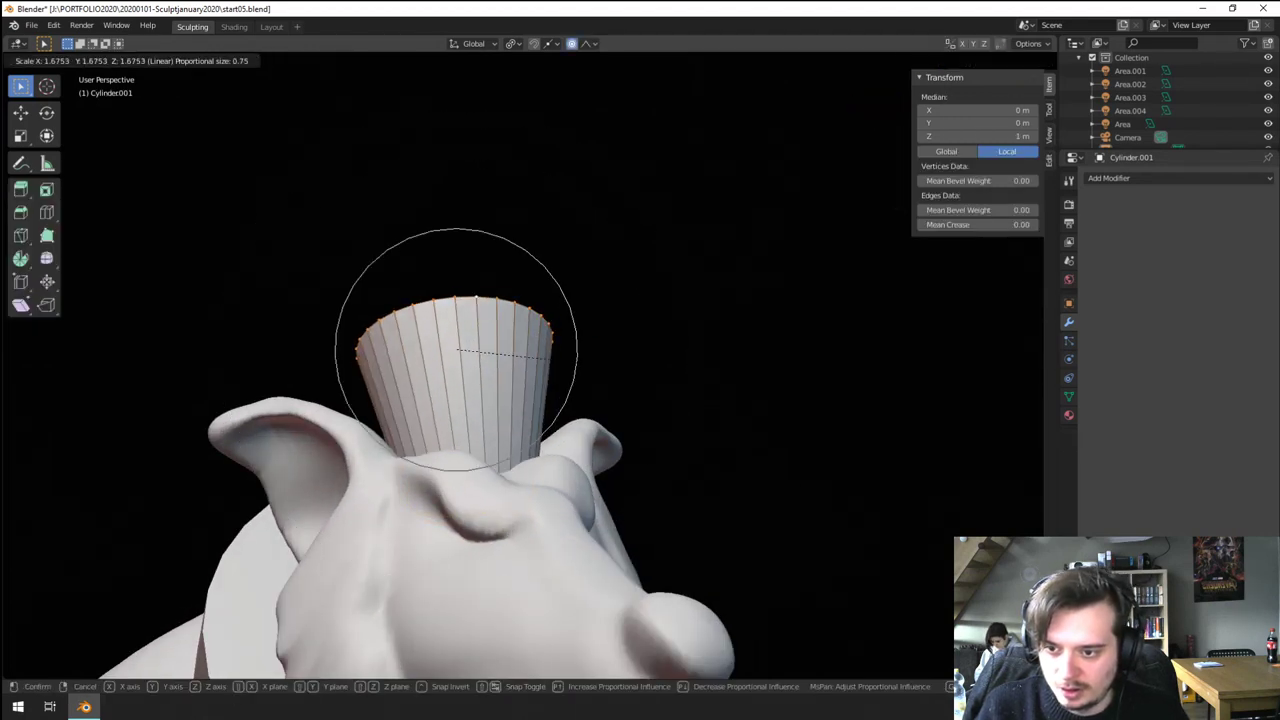
click(572, 357)
key(Tab)
- Deselect the hat and examine the bust with its collar and hat from several sides
scroll(668, 378, down, 4)
mouse_move(657, 425)
middle_down()
mouse_move(648, 557)
mouse_move(626, 345)
mouse_move(320, 402)
mouse_move(640, 418)
middle_up()
click(649, 557)
scroll(626, 345, down, 3)
scroll(639, 424, up, 2)
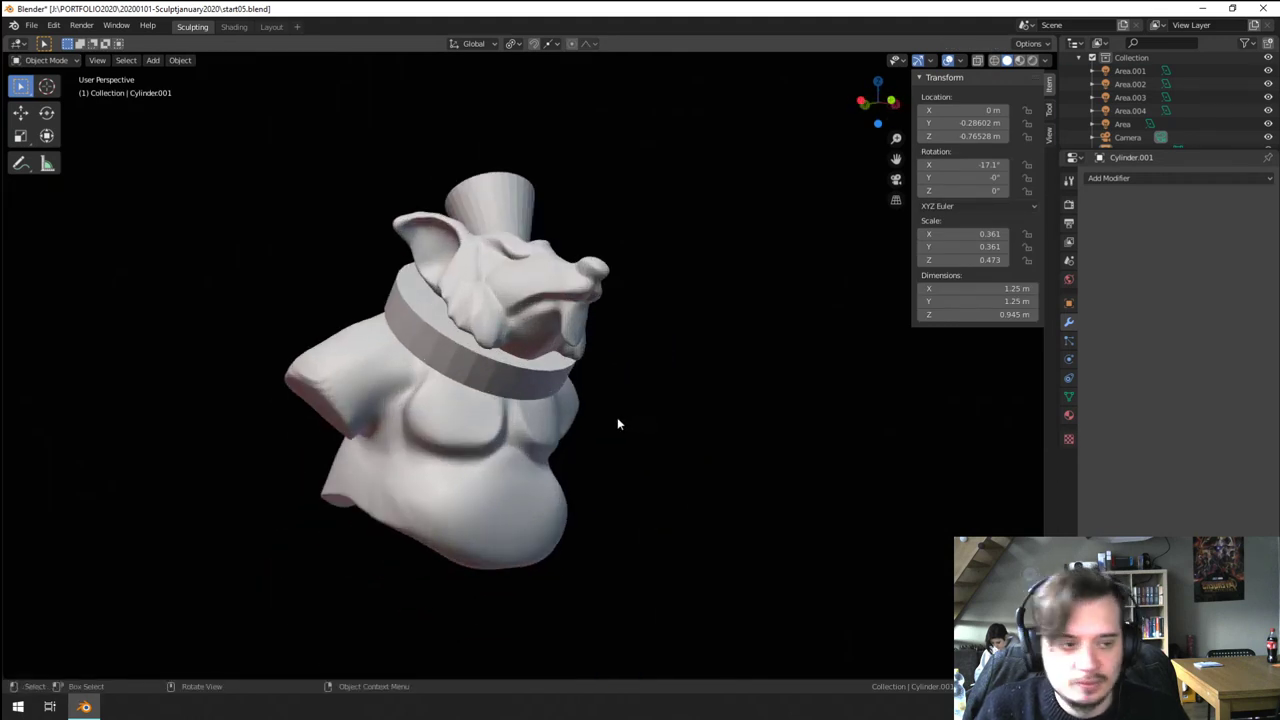
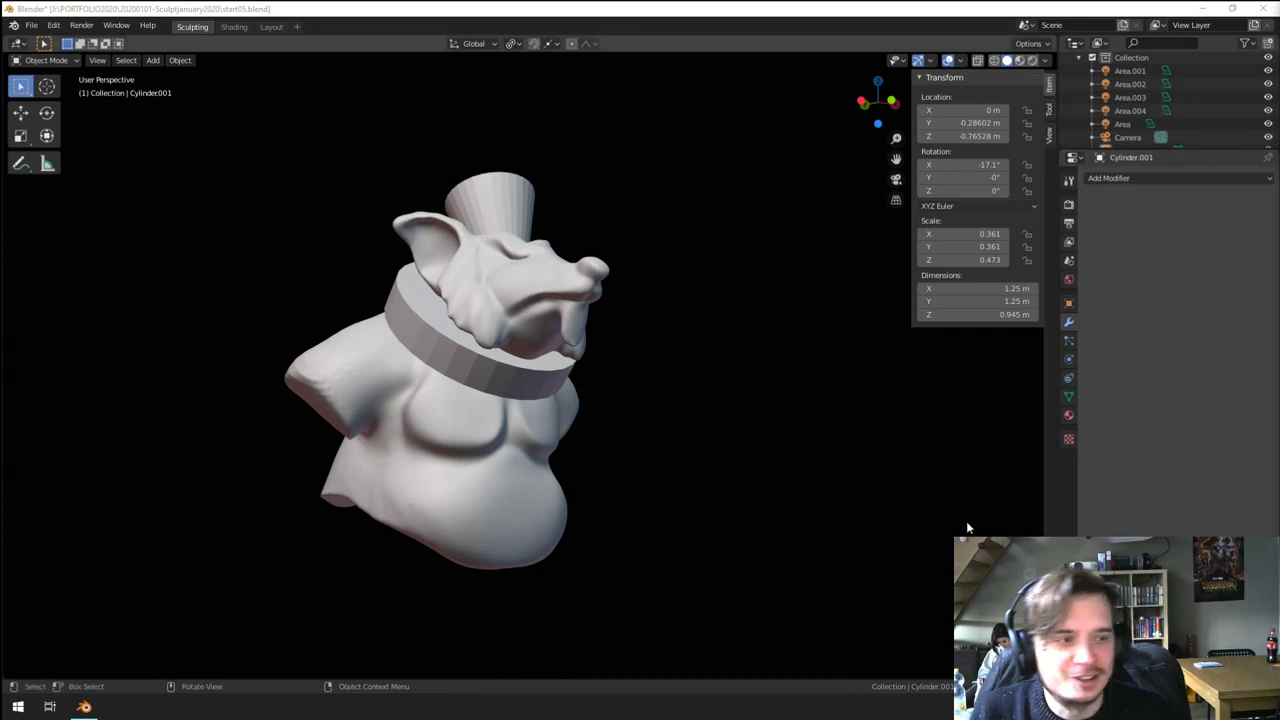
middle_drag(622, 444, 625, 463)
scroll(623, 456, up, 2)
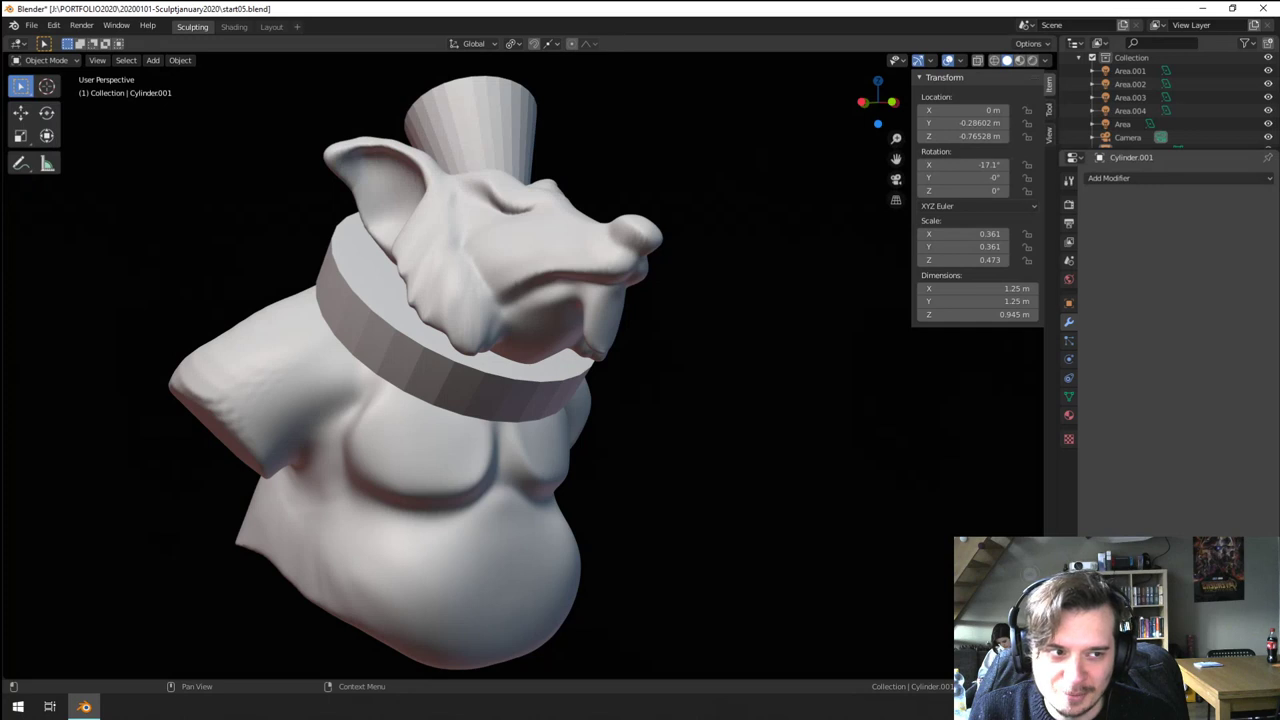
mouse_move(335, 358)
middle_down()
mouse_move(479, 415)
mouse_move(677, 441)
mouse_move(650, 462)
mouse_move(862, 442)
middle_up()
scroll(546, 430, down, 4)
scroll(741, 453, up, 2)
scroll(694, 447, up, 2)
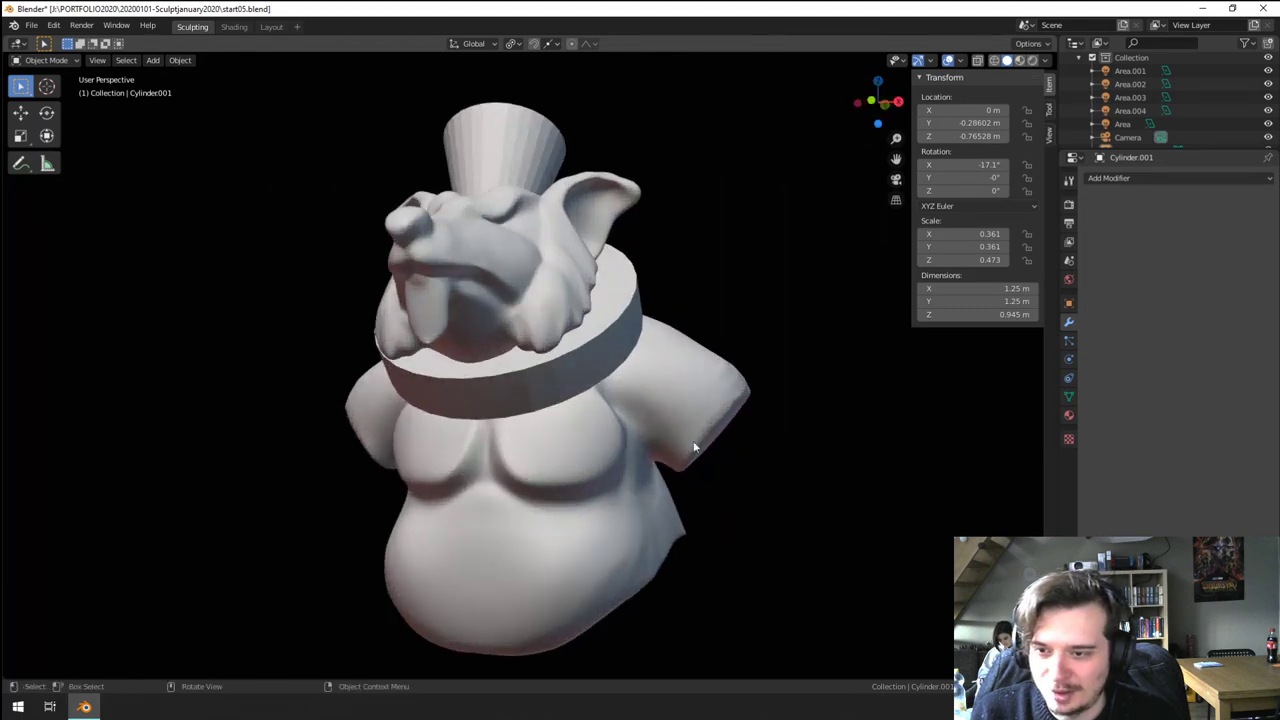
- Put the creature body into Sculpt Mode and reshape its shoulder with the Grab brush at a 149 px radius
click(695, 447)
middle_drag(441, 517, 464, 475)
click(46, 60)
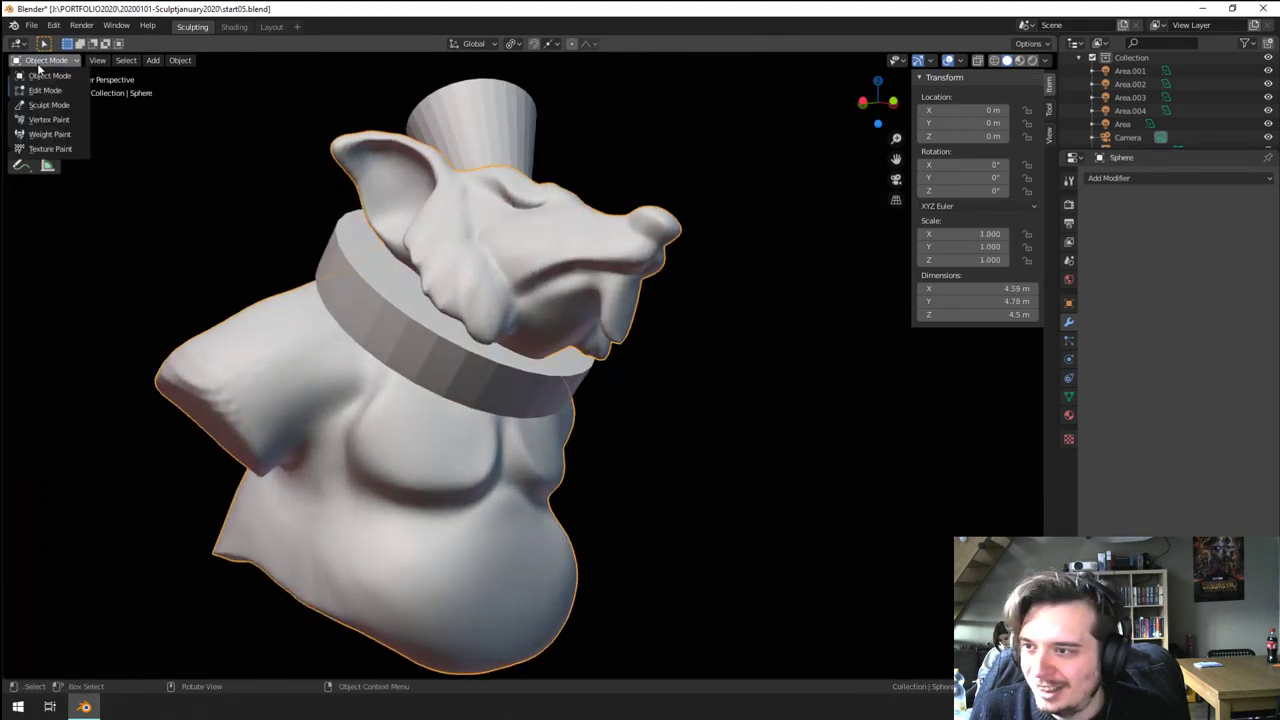
click(52, 104)
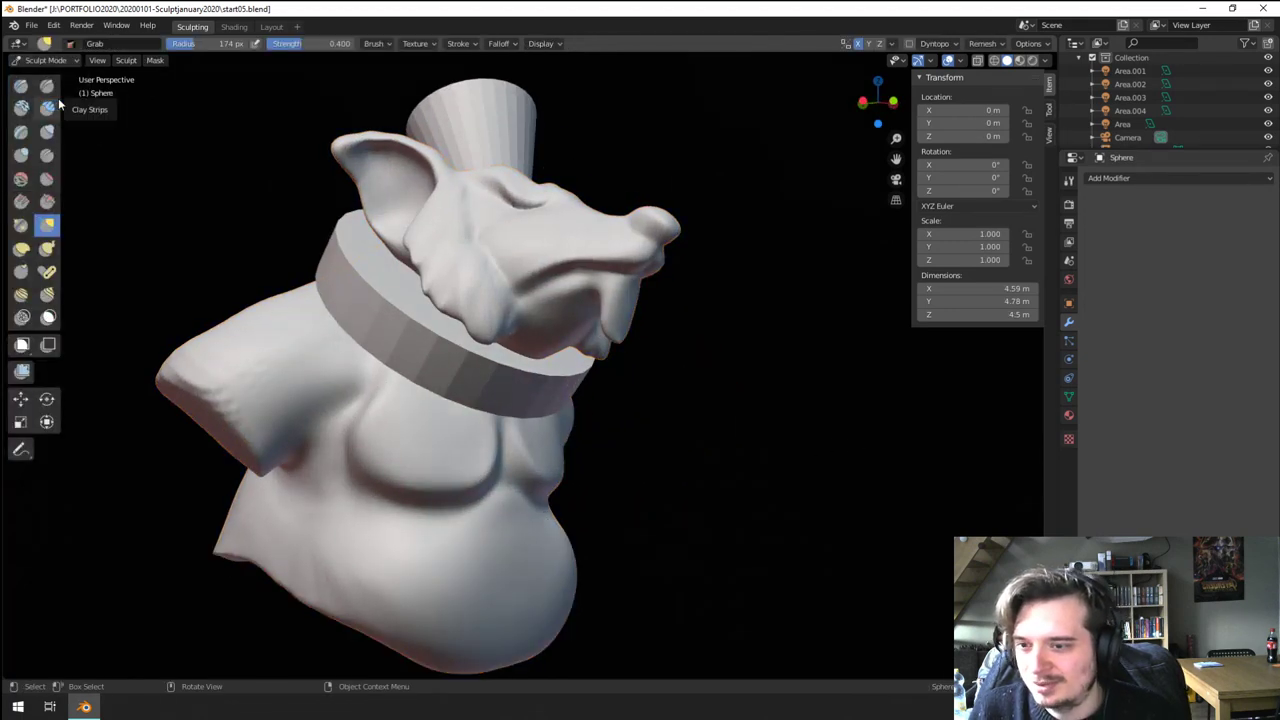
key(f)
click(354, 395)
drag(376, 397, 333, 340)
mouse_move(355, 367)
middle_down()
mouse_move(278, 374)
mouse_move(391, 377)
middle_up()
drag(362, 374, 349, 363)
- Swell the shoulder muscle with the Inflate/Deflate brush at a 128 px radius
middle_drag(349, 363, 338, 418)
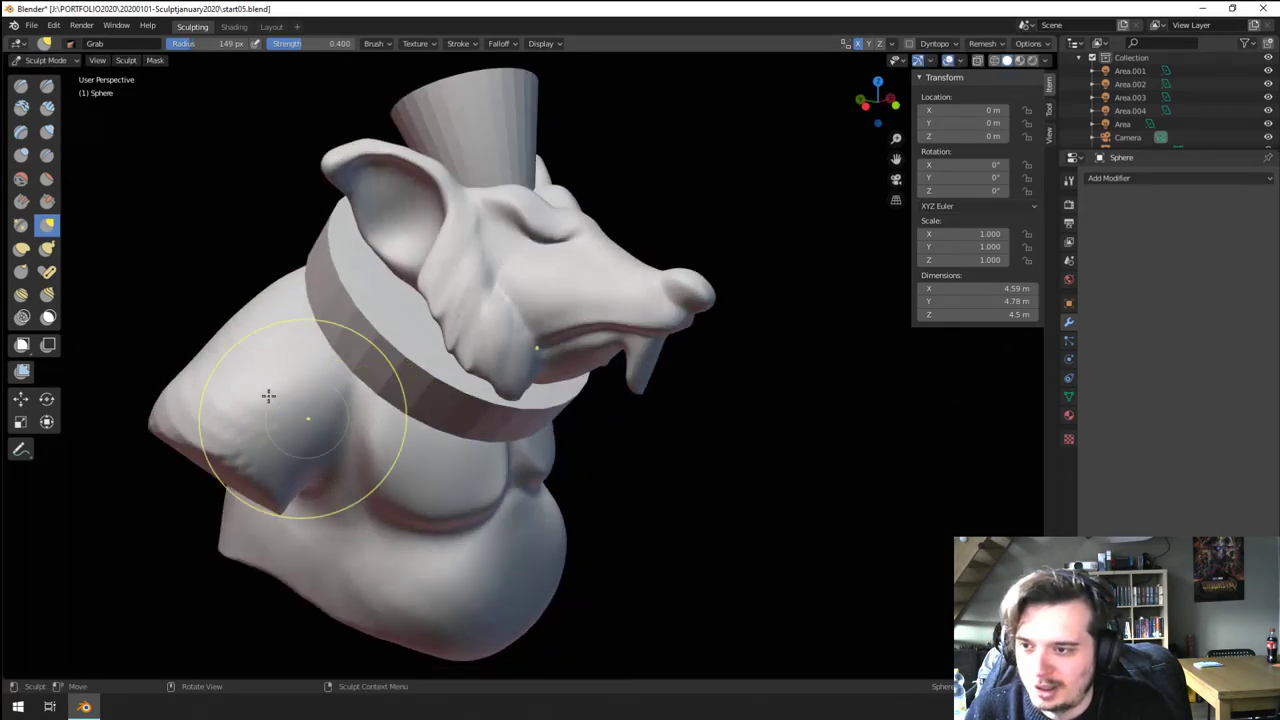
click(47, 134)
middle_drag(206, 372, 277, 363)
mouse_move(277, 363)
mouse_down()
mouse_move(260, 410)
mouse_move(306, 449)
mouse_move(334, 403)
mouse_move(323, 363)
mouse_move(351, 472)
mouse_move(338, 402)
mouse_up()
- Carve the muscle separation between shoulder and upper arm using the Crease brush at strength 0.354 and a 79 px radius
mouse_move(339, 407)
middle_down()
mouse_move(254, 331)
mouse_move(351, 357)
mouse_move(358, 373)
middle_up()
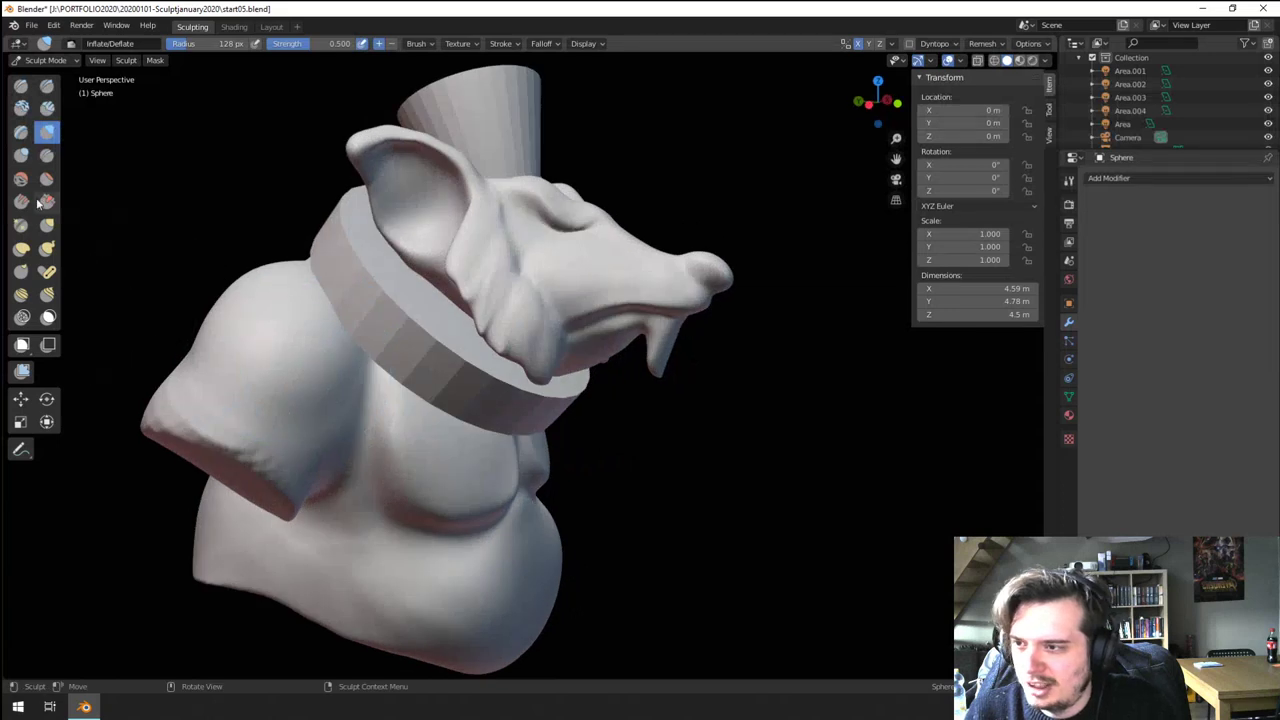
click(47, 156)
key(shift+f)
click(366, 400)
drag(366, 400, 269, 391)
middle_drag(262, 388, 285, 402)
key(f)
click(252, 402)
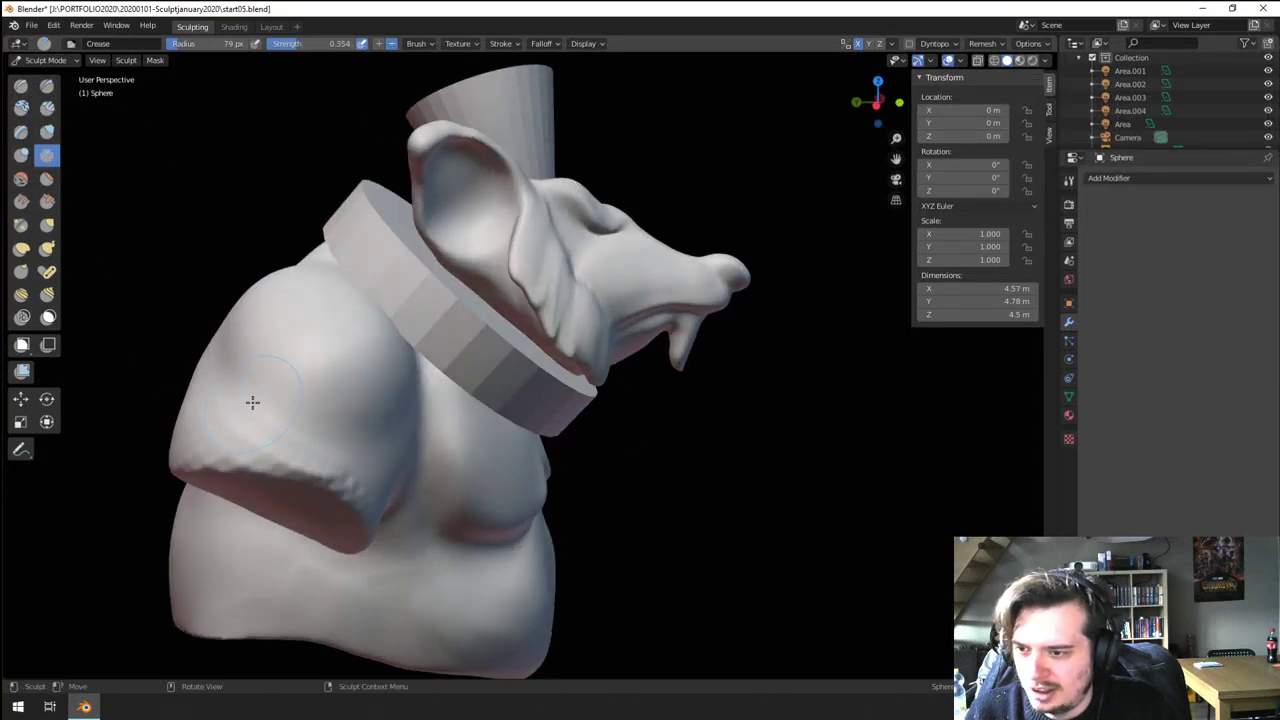
mouse_move(252, 402)
mouse_down()
mouse_move(300, 370)
mouse_move(350, 368)
mouse_up()
middle_drag(360, 366, 468, 392)
mouse_move(446, 368)
mouse_down()
mouse_move(449, 434)
mouse_move(648, 458)
mouse_up()
- Pull the upper arm inward with the Grab brush, using radii of 137 px and 150 px
mouse_move(648, 458)
middle_down()
mouse_move(243, 343)
mouse_move(247, 362)
middle_up()
key(g)
key(f)
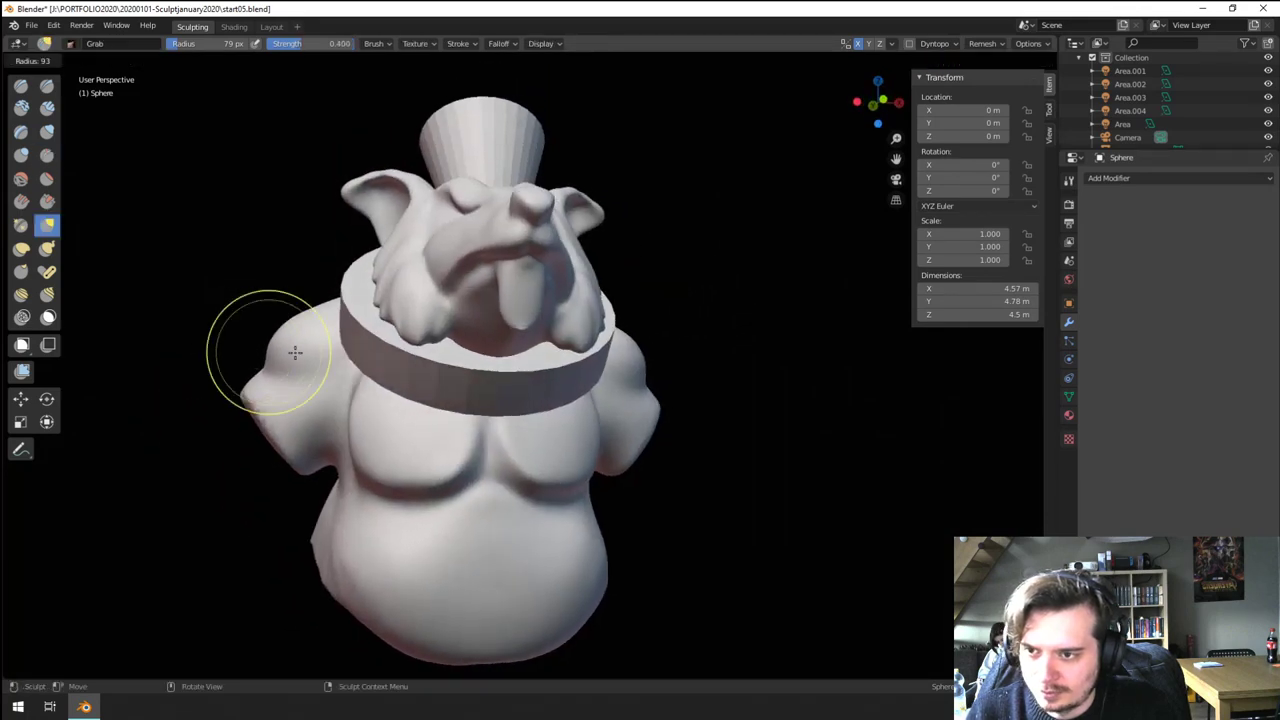
click(352, 368)
drag(286, 392, 318, 448)
key(f)
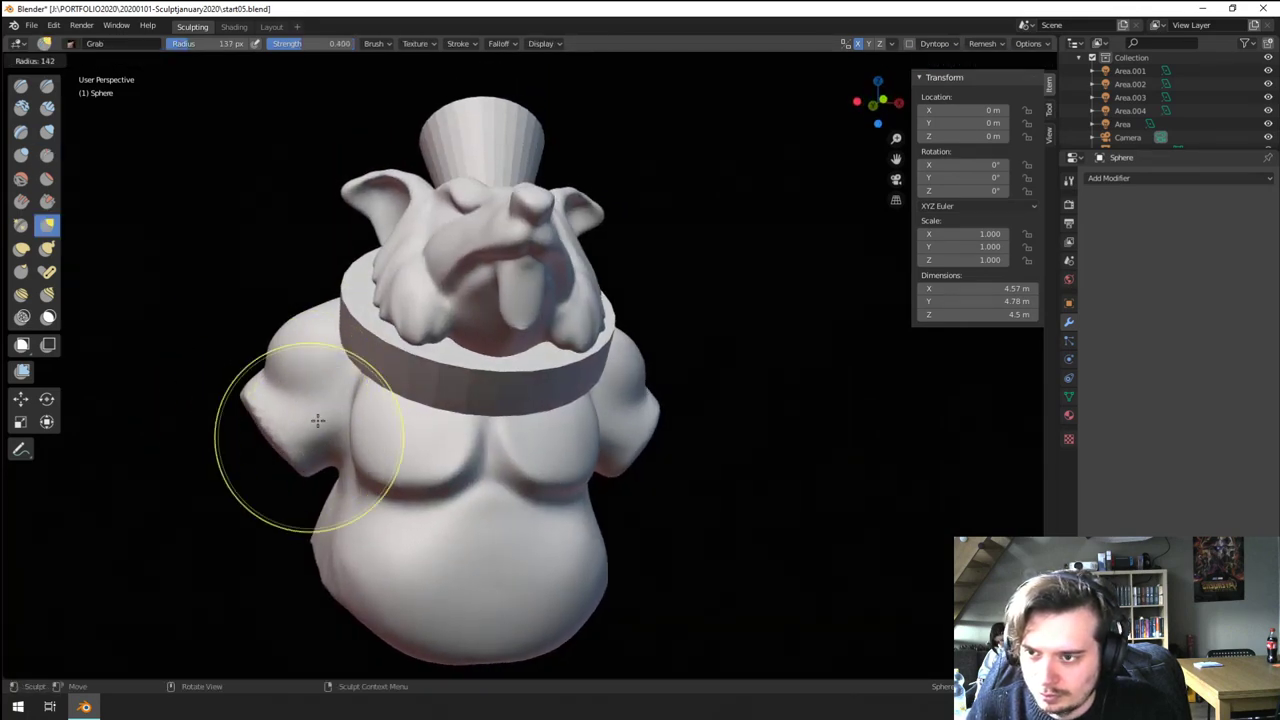
click(321, 421)
drag(246, 399, 288, 422)
- Push in the lower edge of the belly using the Grab brush at a 223 px radius
mouse_move(298, 419)
middle_down()
mouse_move(261, 415)
mouse_move(266, 426)
mouse_move(365, 388)
mouse_move(438, 440)
middle_up()
scroll(365, 388, down, 2)
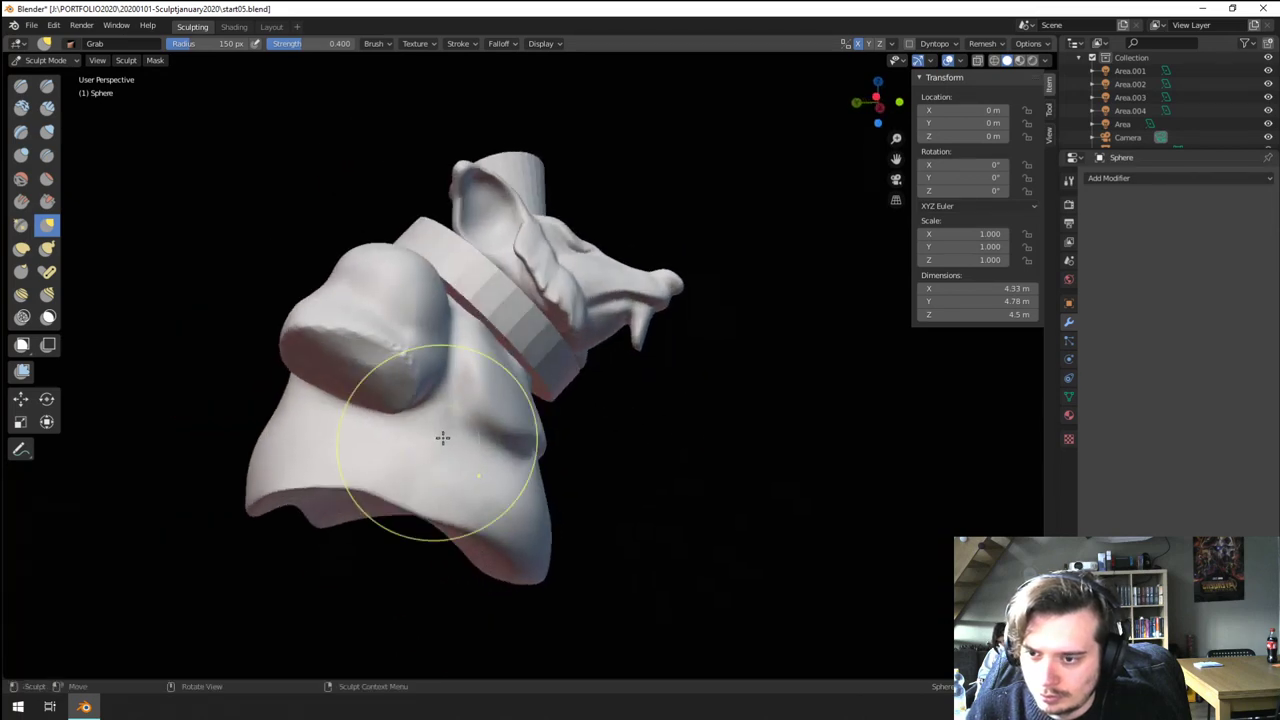
key(f)
click(543, 533)
drag(546, 537, 520, 531)
- Flatten the rim and underside of the torso's base with the Scrape/Peaks brush at about a 105 px radius
middle_drag(482, 548, 470, 465)
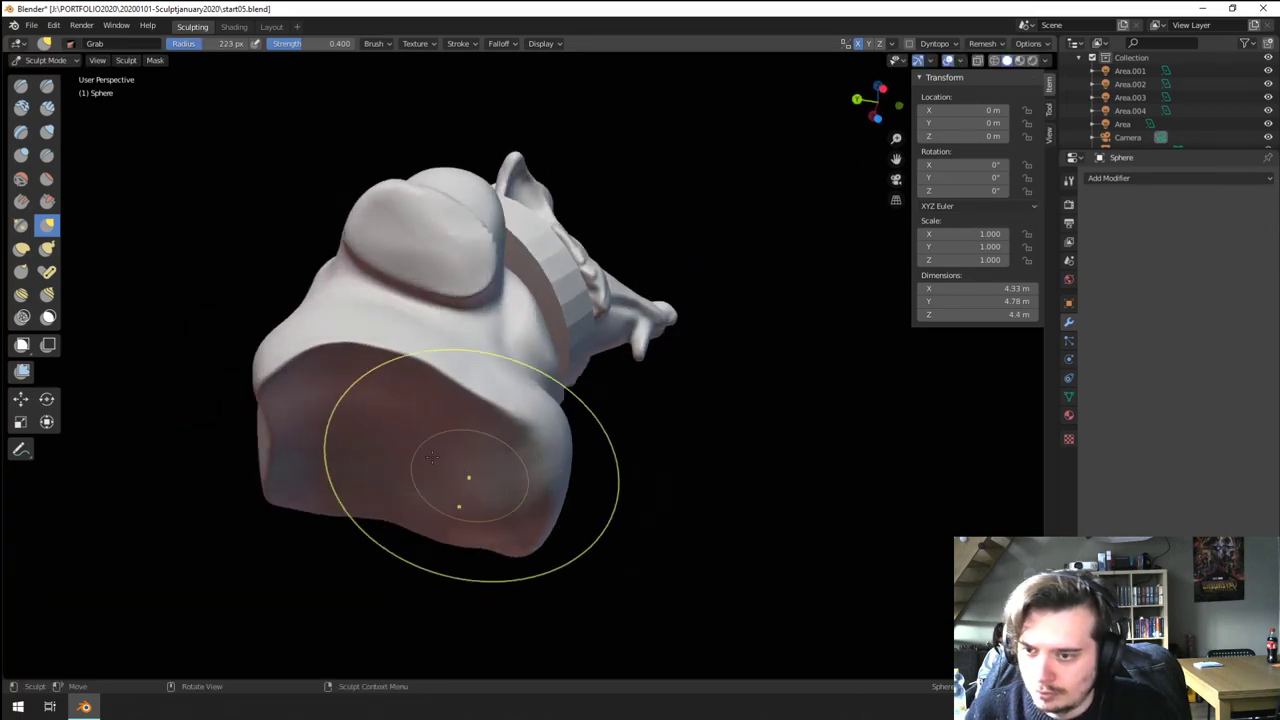
click(47, 202)
mouse_move(258, 390)
mouse_down()
mouse_move(258, 378)
mouse_move(368, 348)
mouse_up()
mouse_move(520, 420)
middle_down()
mouse_move(506, 374)
mouse_move(527, 420)
middle_up()
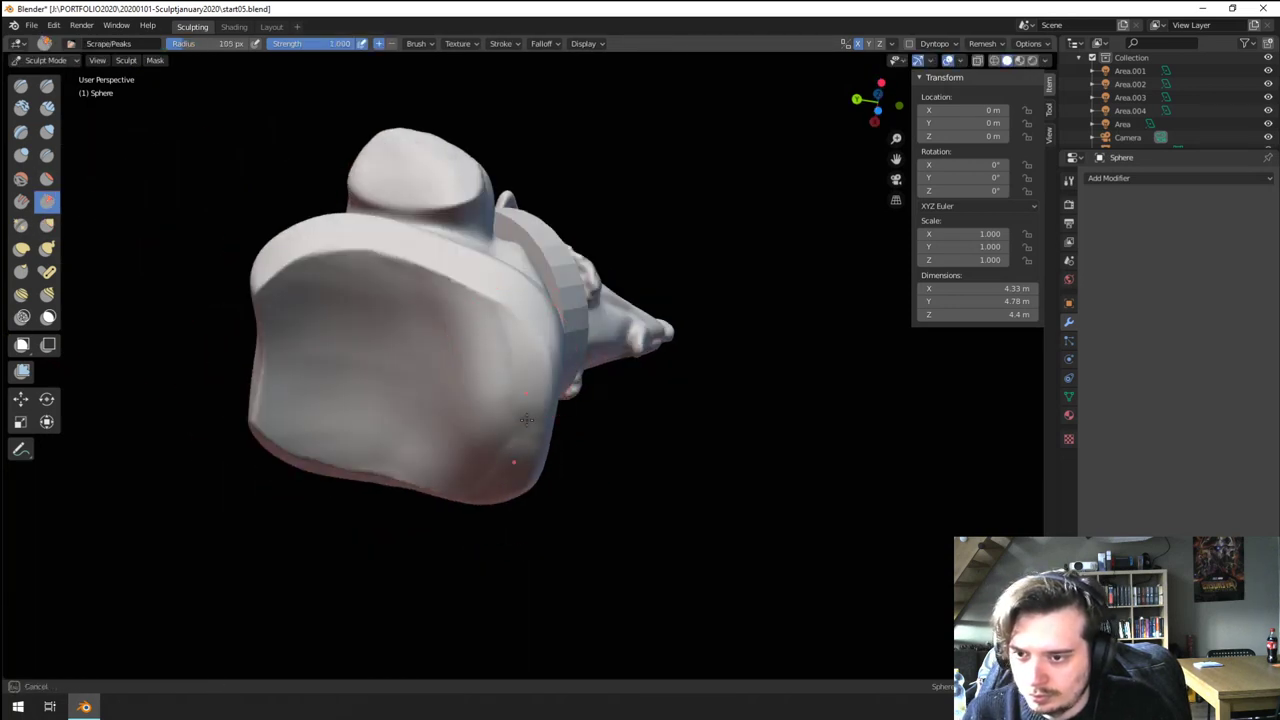
drag(519, 386, 512, 420)
mouse_move(297, 291)
mouse_down()
mouse_move(266, 292)
mouse_move(285, 284)
mouse_up()
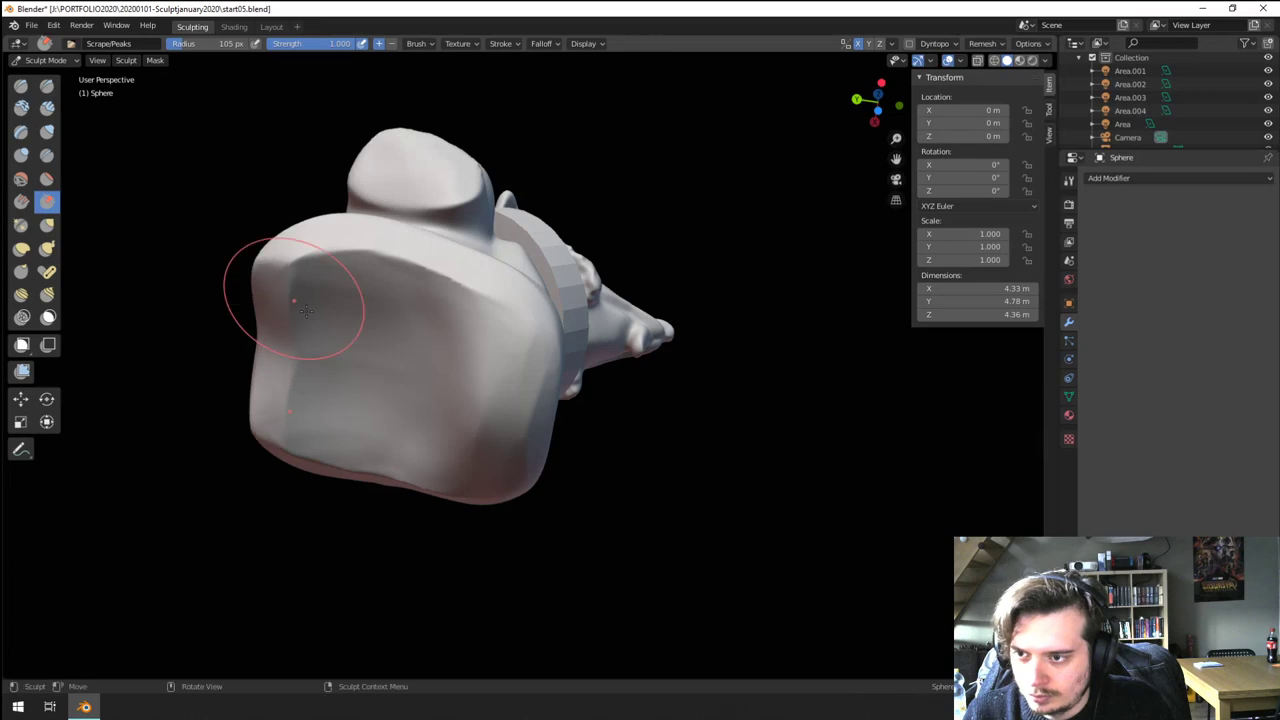
mouse_move(292, 296)
middle_down()
mouse_move(197, 436)
mouse_move(323, 457)
middle_up()
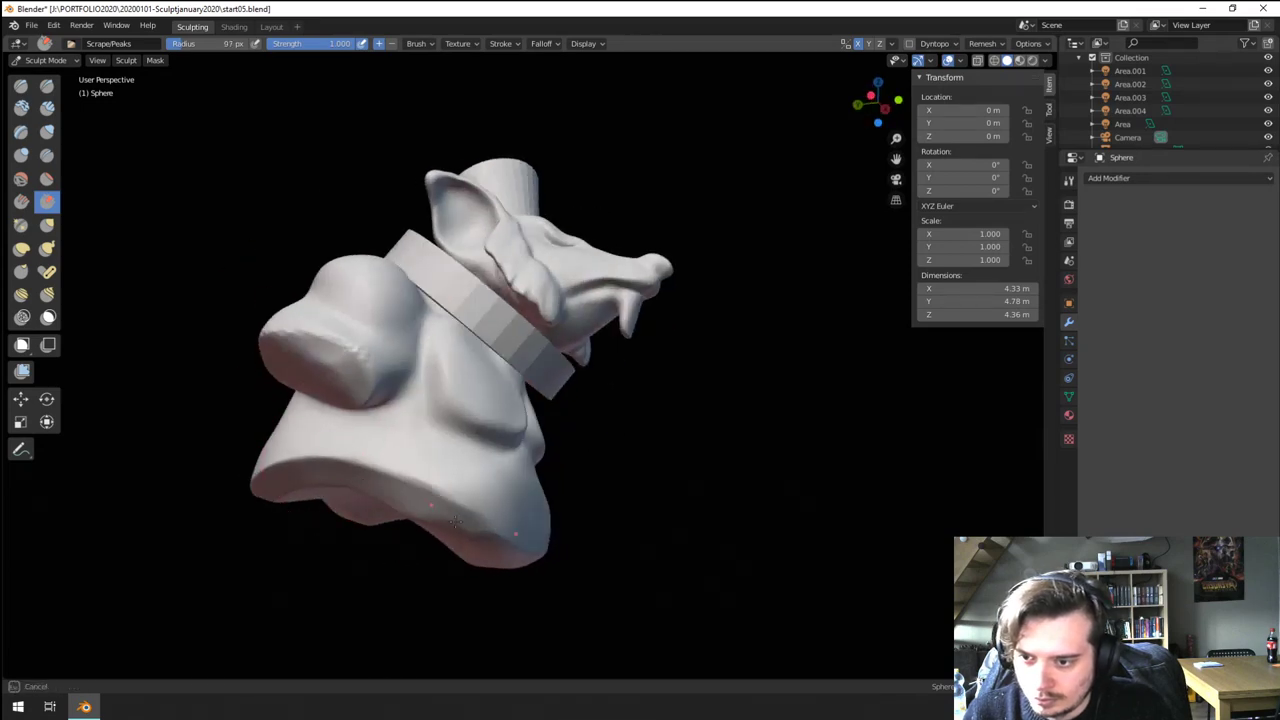
mouse_move(517, 580)
middle_down()
mouse_move(340, 549)
mouse_move(454, 551)
mouse_move(391, 586)
mouse_move(394, 568)
mouse_move(370, 578)
middle_up()
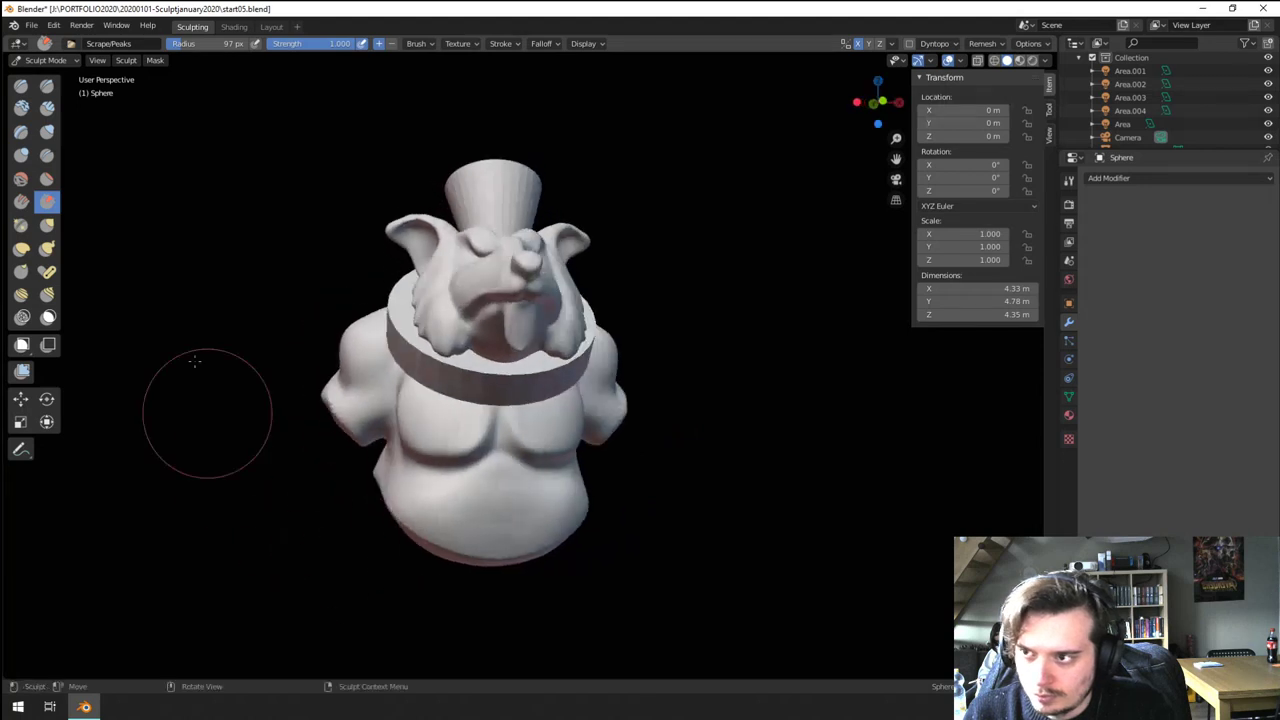
- Round out the lower belly with the Inflate/Deflate brush at a 119 px radius
click(47, 132)
key(f)
click(520, 514)
mouse_move(521, 521)
mouse_down()
mouse_move(501, 532)
mouse_move(545, 510)
mouse_up()
- Remesh the creature body with a voxel size of 0.008 m
mouse_move(537, 422)
middle_down()
mouse_move(355, 468)
mouse_move(453, 498)
middle_up()
scroll(467, 400, up, 2)
middle_drag(469, 383, 420, 350)
scroll(440, 338, up, 2)
shift+middle_drag(363, 245, 338, 258)
scroll(338, 258, down, 4)
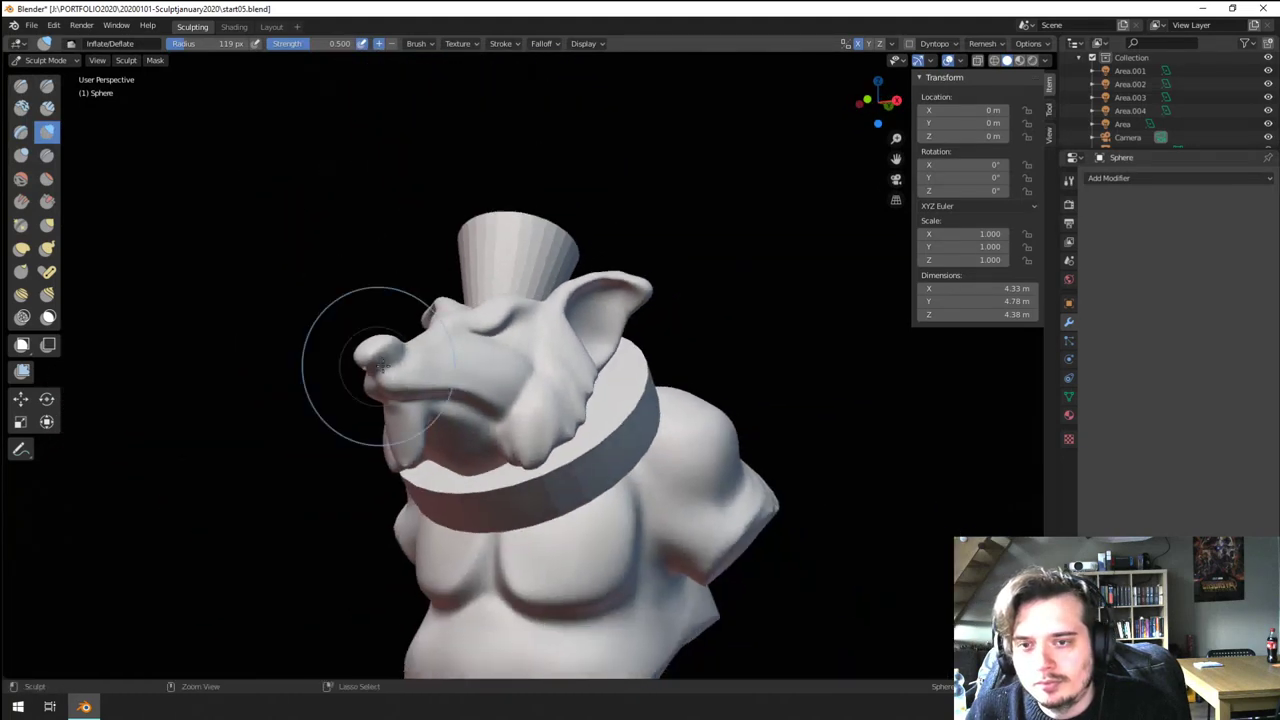
click(990, 43)
click(1010, 68)
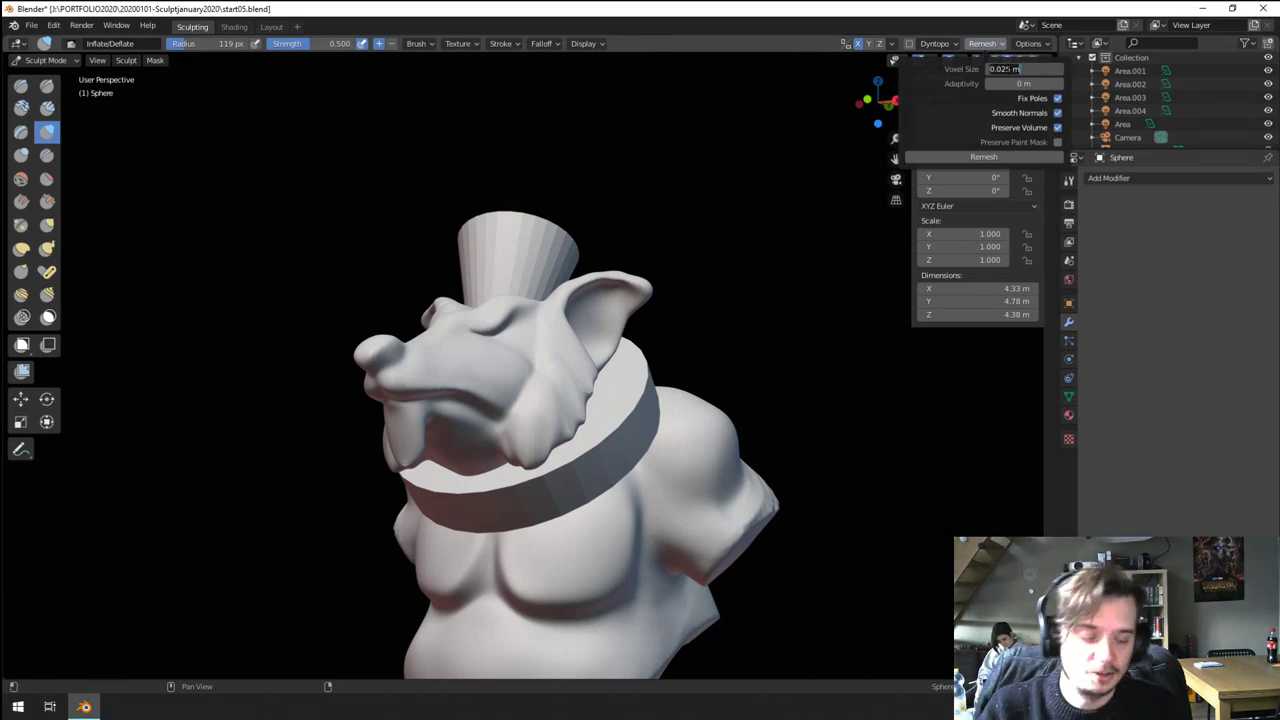
text(.001)
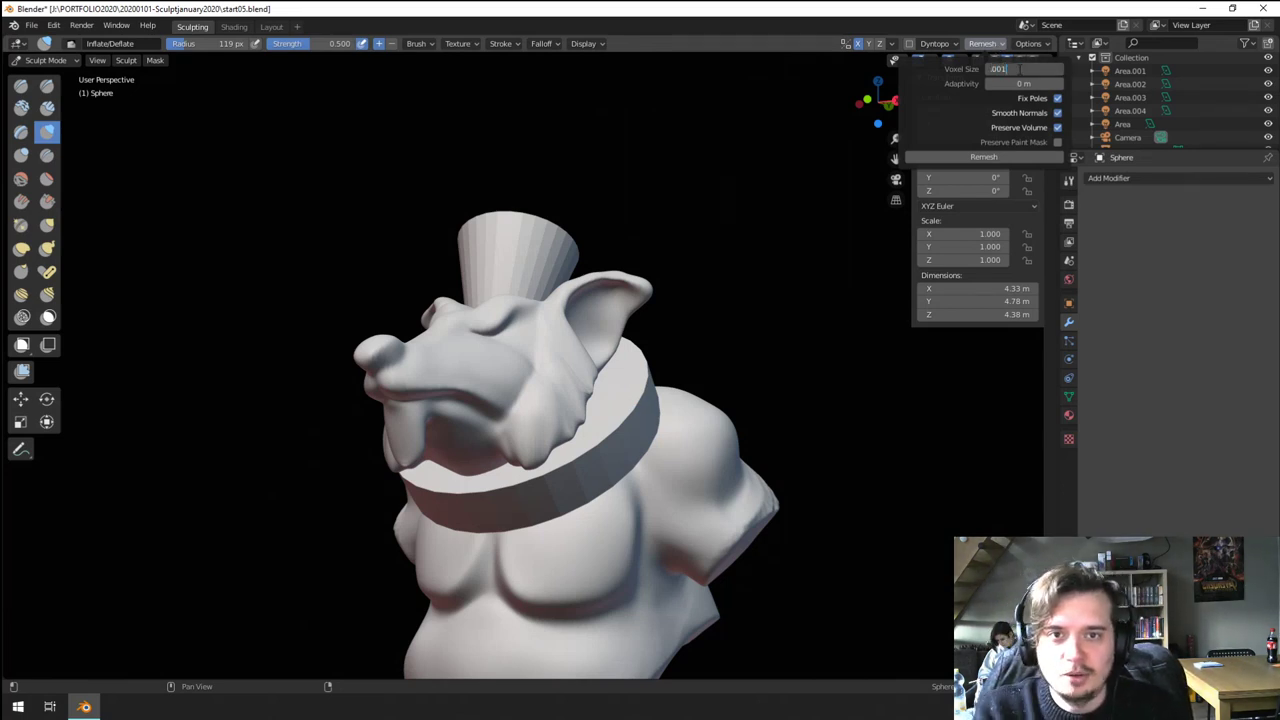
key(BackSpace)
key(BackSpace)
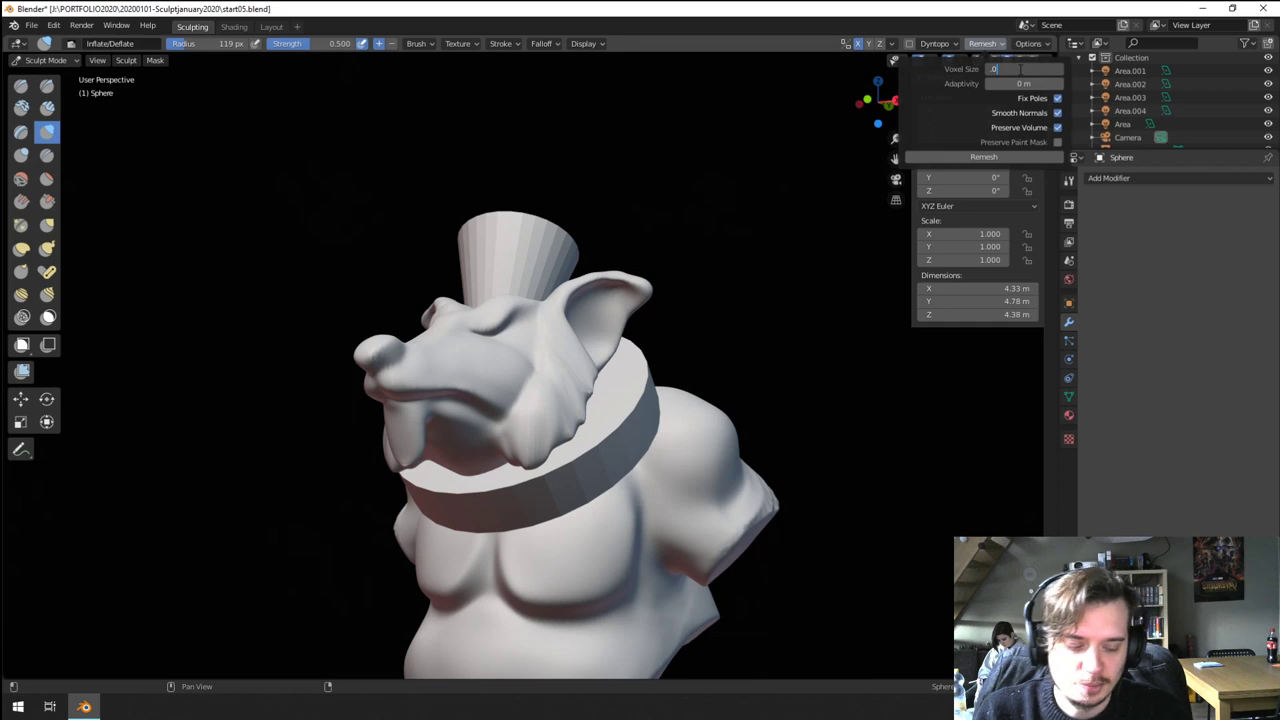
text(08)
key(Return)
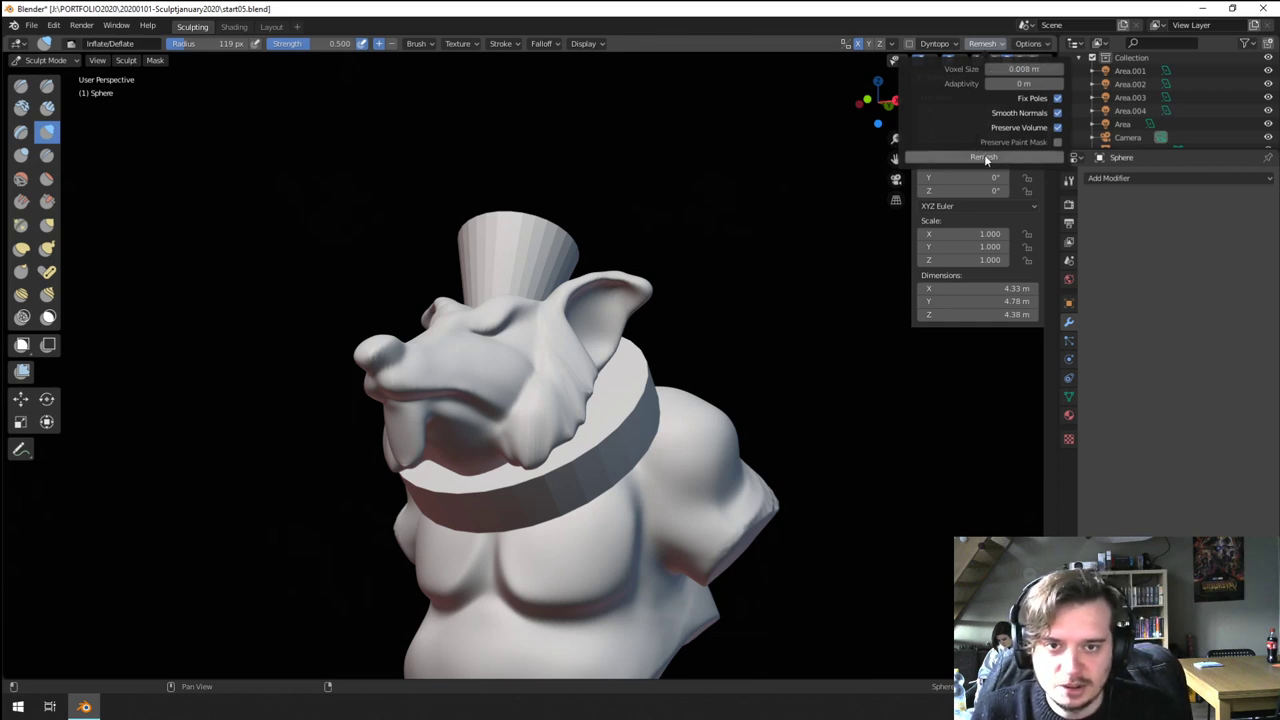
click(986, 160)
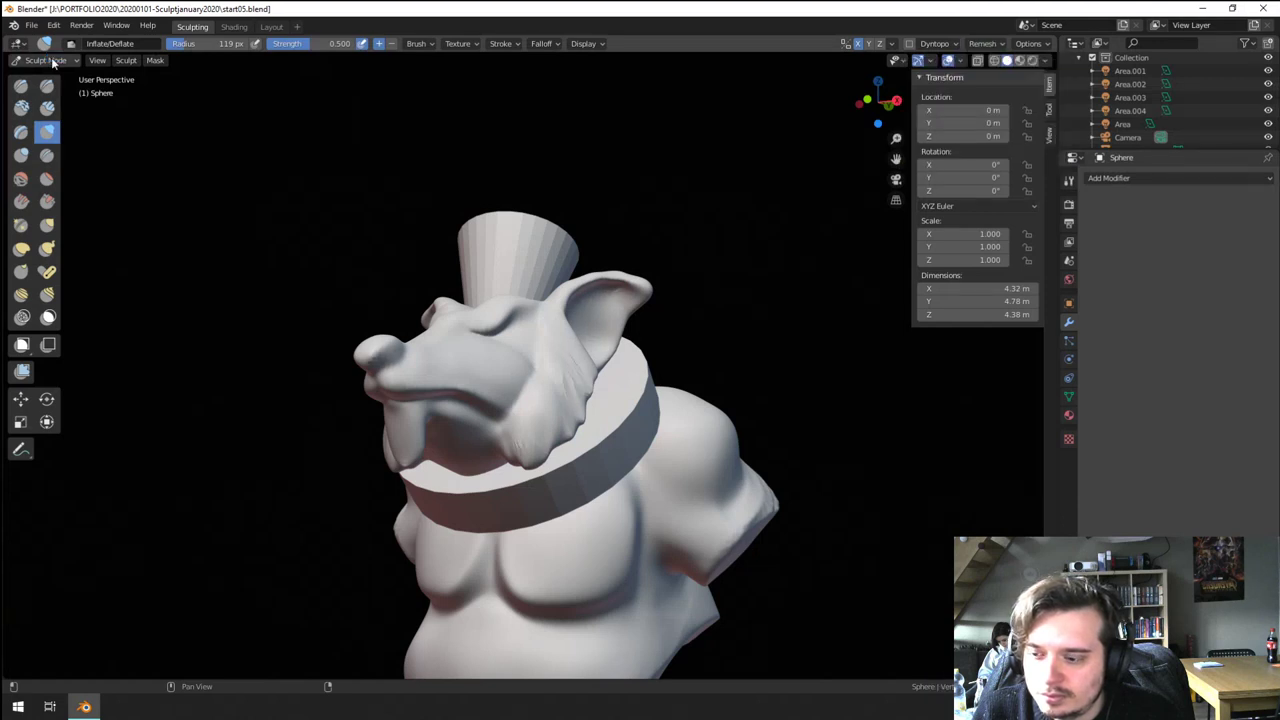
- Return the body to Object Mode and add a UV sphere mesh
click(46, 60)
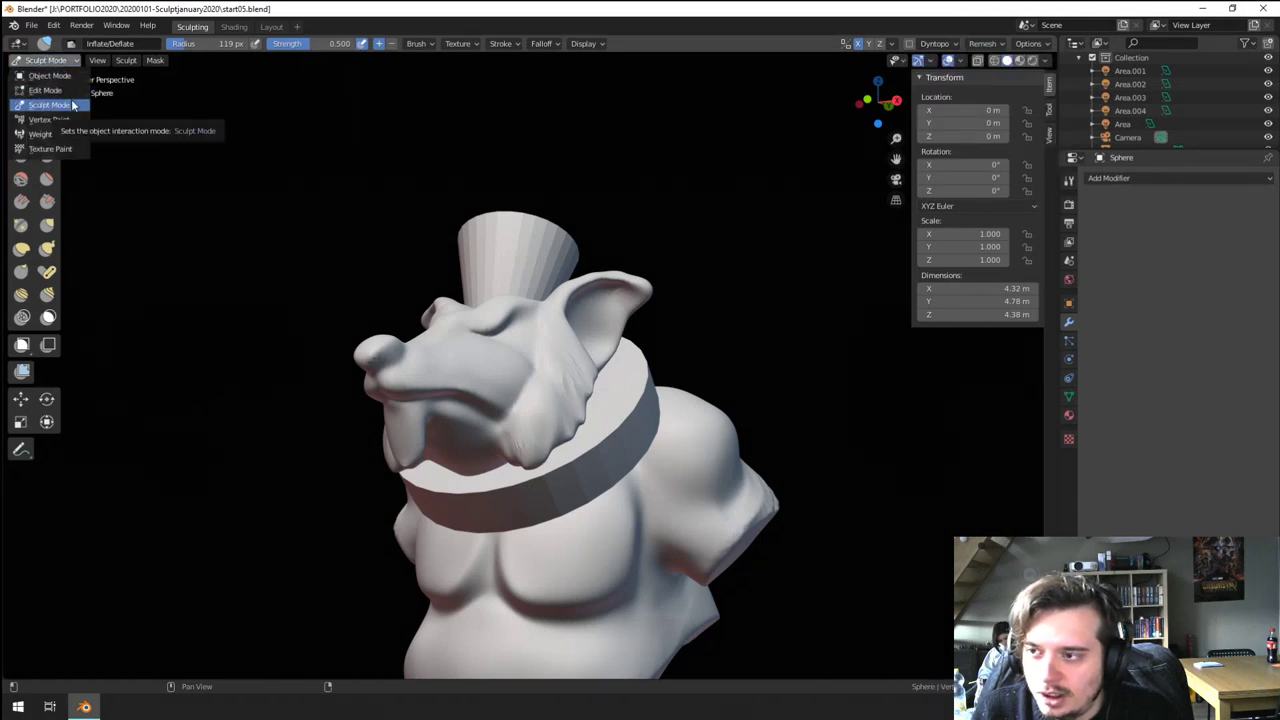
click(70, 77)
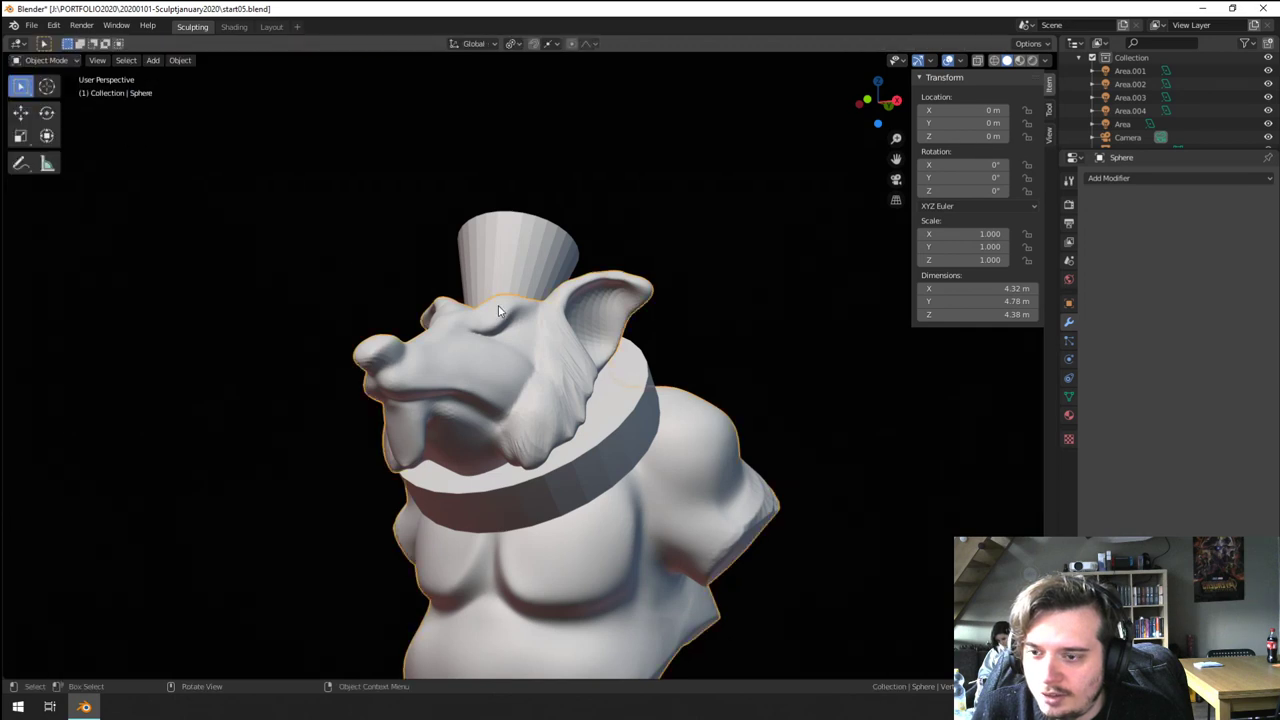
middle_drag(497, 309, 630, 320)
key(shift+a)
mouse_move(637, 321)
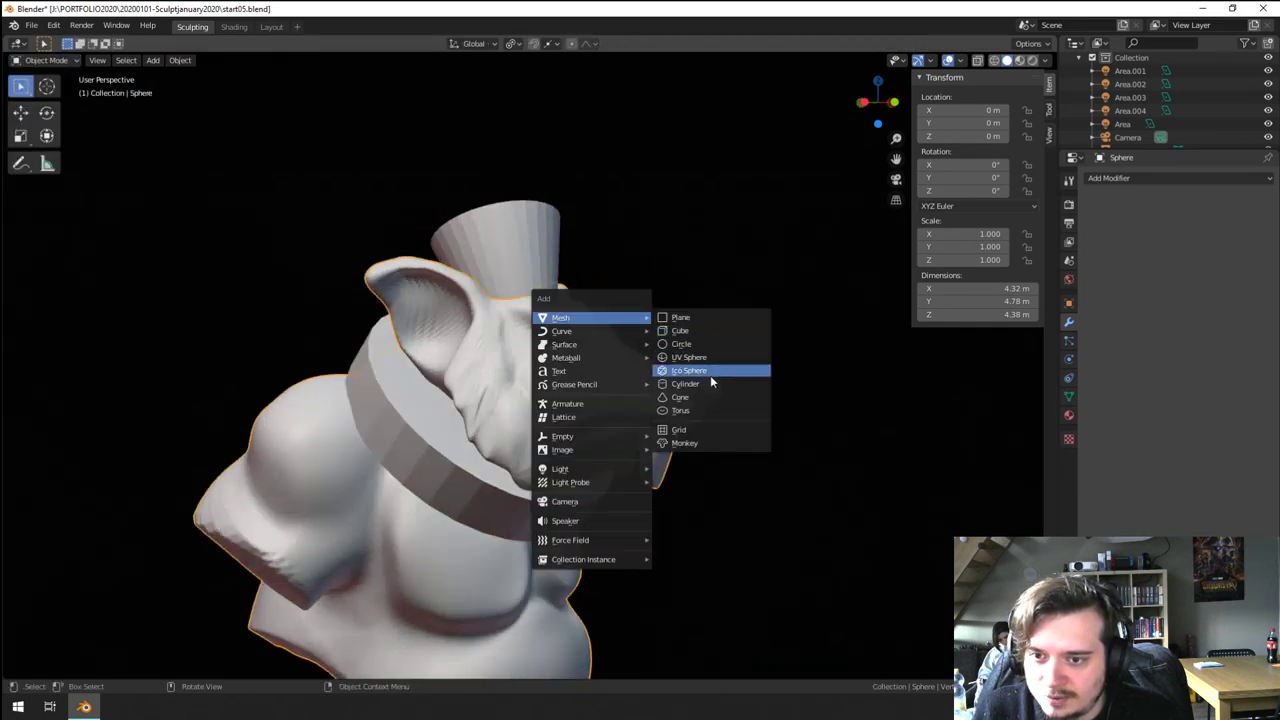
click(718, 358)
- Rotate the new UV sphere 90° about the X axis and scale it down uniformly
text(r)
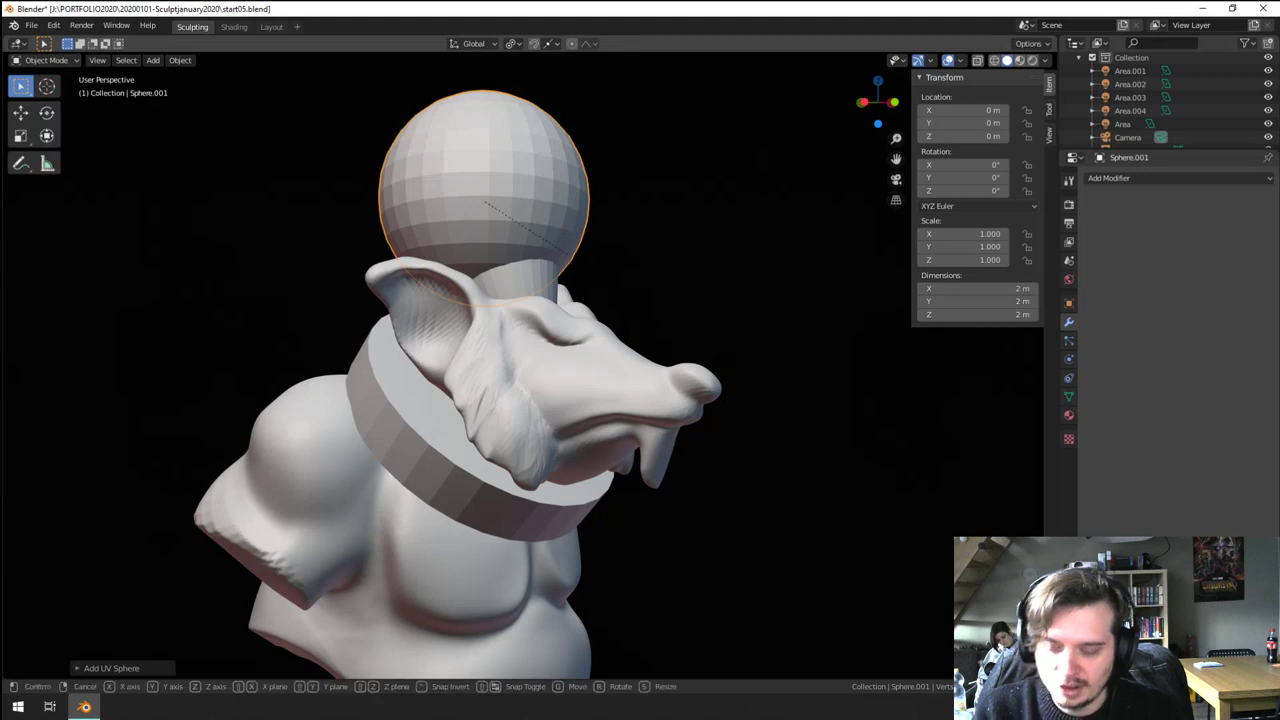
text(yx90)
key(Return)
key(s)
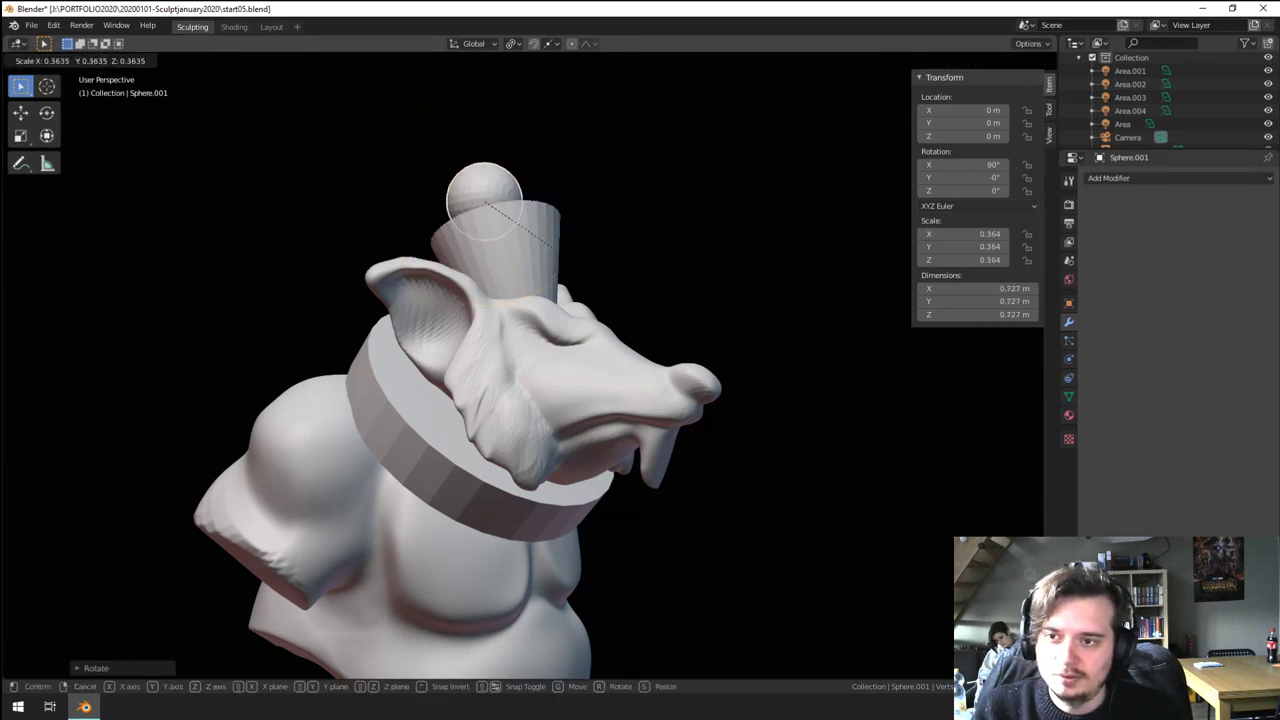
click(555, 246)
- Move the sphere down to the creature's head and shrink it to eyeball size, a scale of about 0.141
middle_drag(590, 258, 608, 317)
key(g)
click(724, 462)
middle_drag(715, 458, 550, 393)
key(s)
click(507, 411)
- Fit the eyeball sphere into the eye socket at about X 0.297, Y -0.945, Z -1.375 m
key(g)
click(530, 416)
key(g)
click(625, 413)
scroll(545, 390, up, 6)
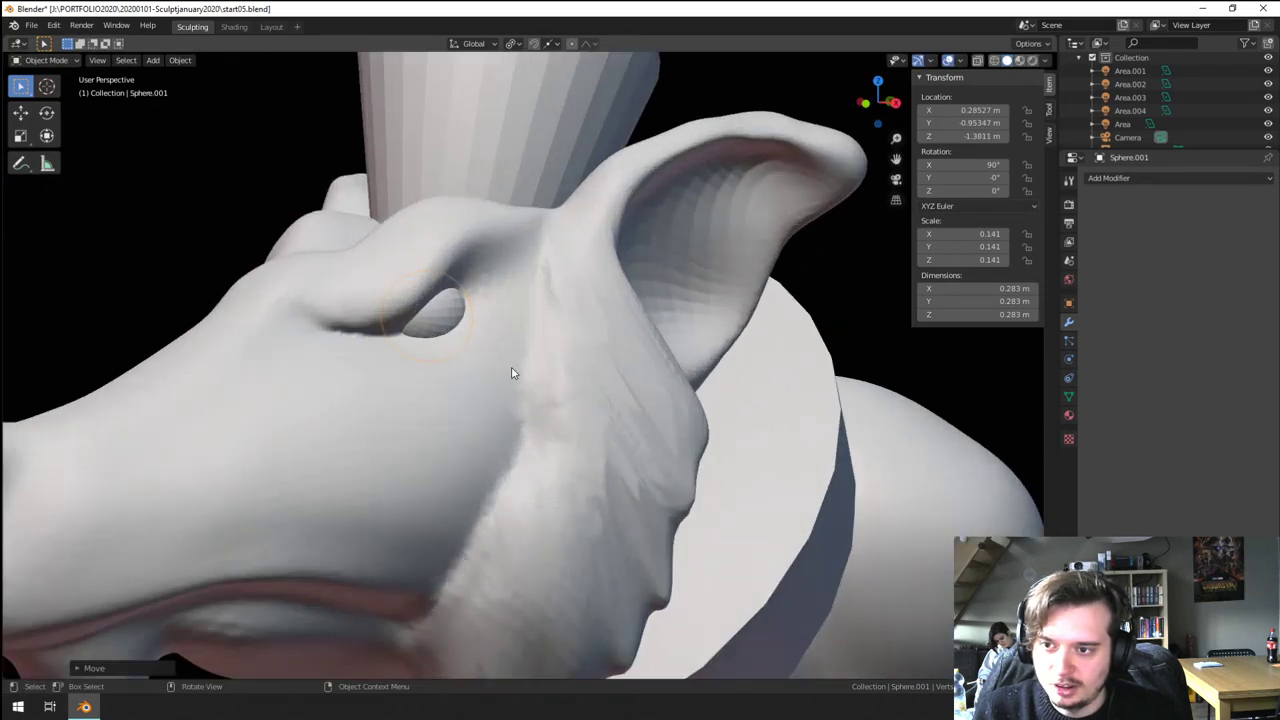
key(g)
click(523, 369)
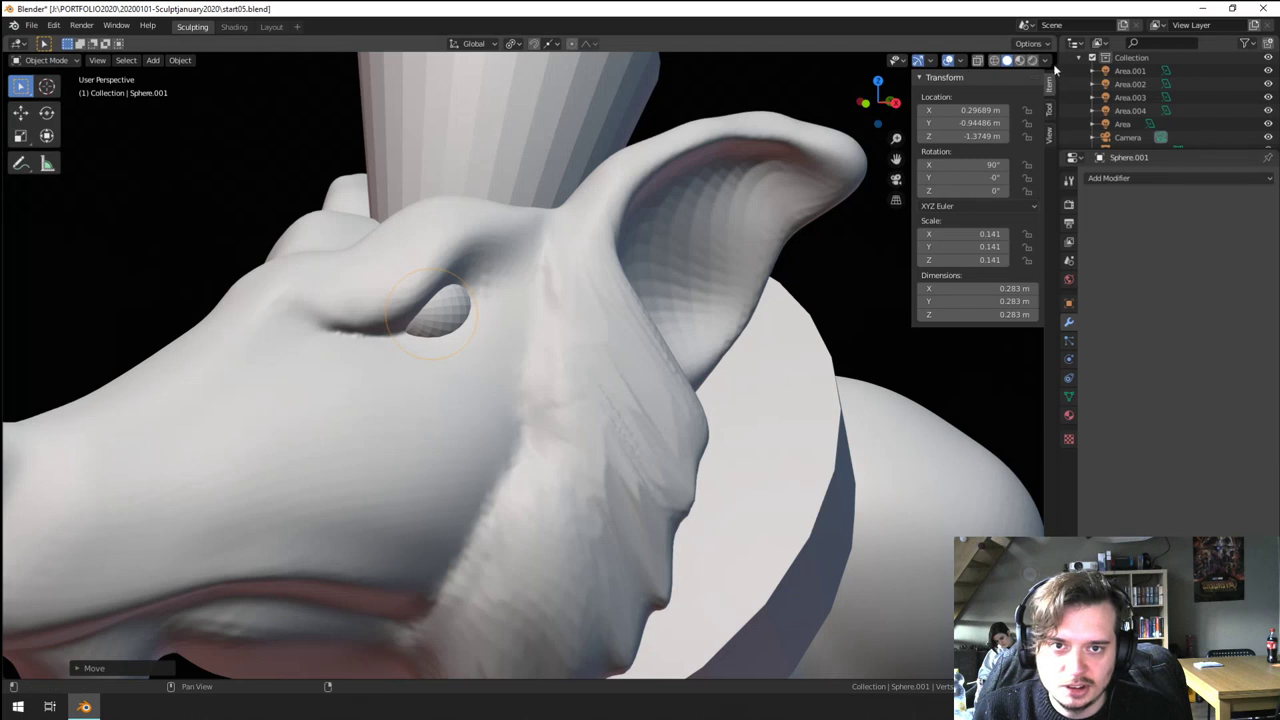
- Add a Mirror modifier on the X axis to the eyeball, using the creature body as the mirror object
click(1046, 61)
click(1047, 62)
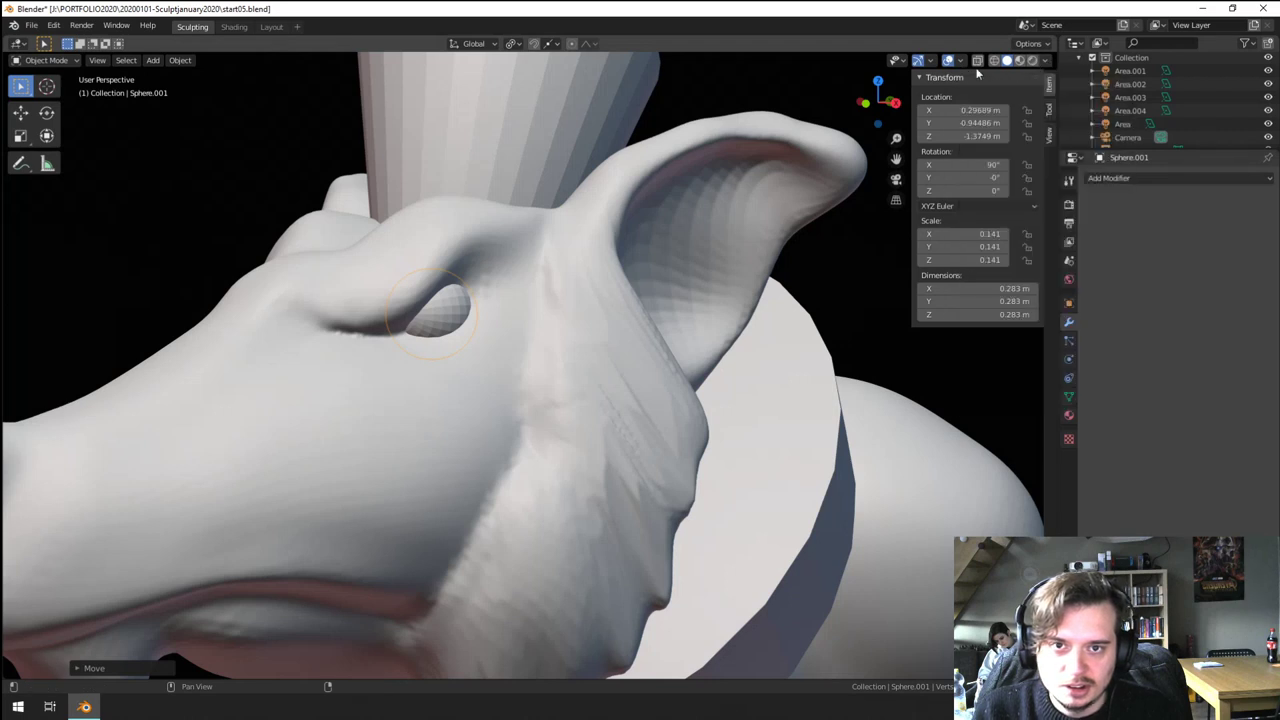
click(1140, 178)
click(1003, 310)
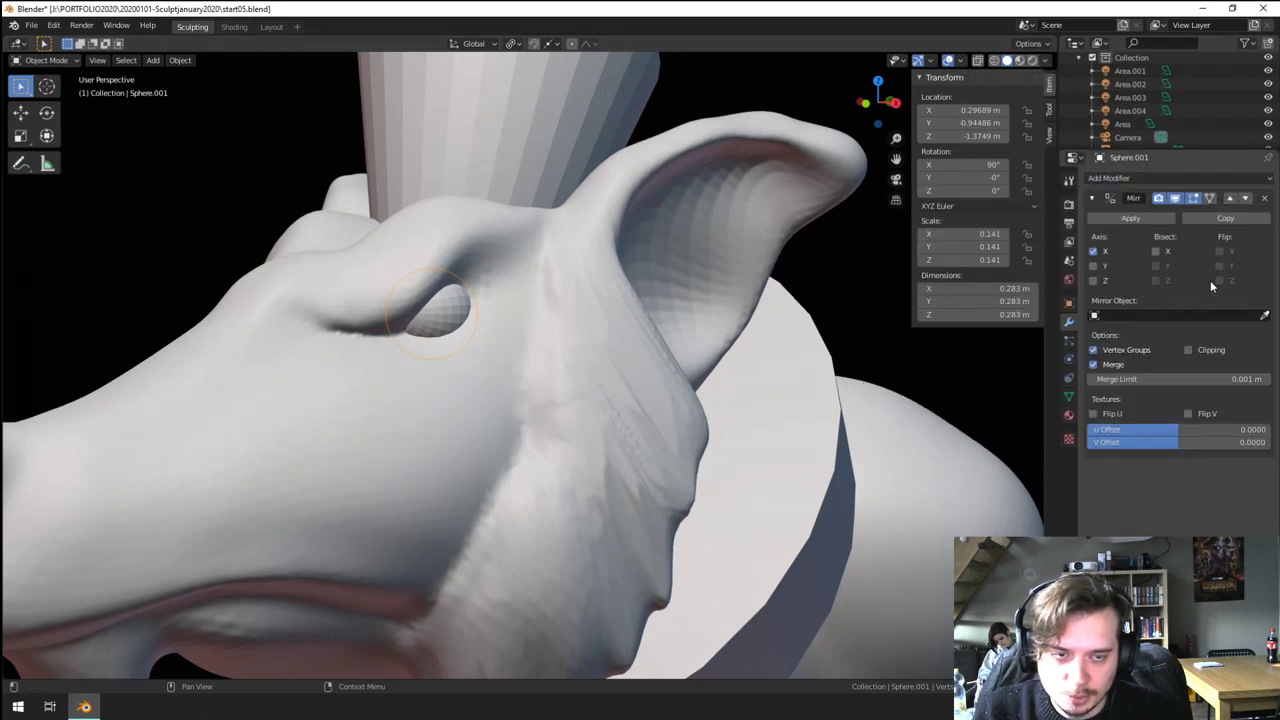
click(1264, 315)
click(360, 406)
middle_drag(378, 428, 472, 427)
scroll(472, 427, up, 1)
scroll(473, 431, up, 2)
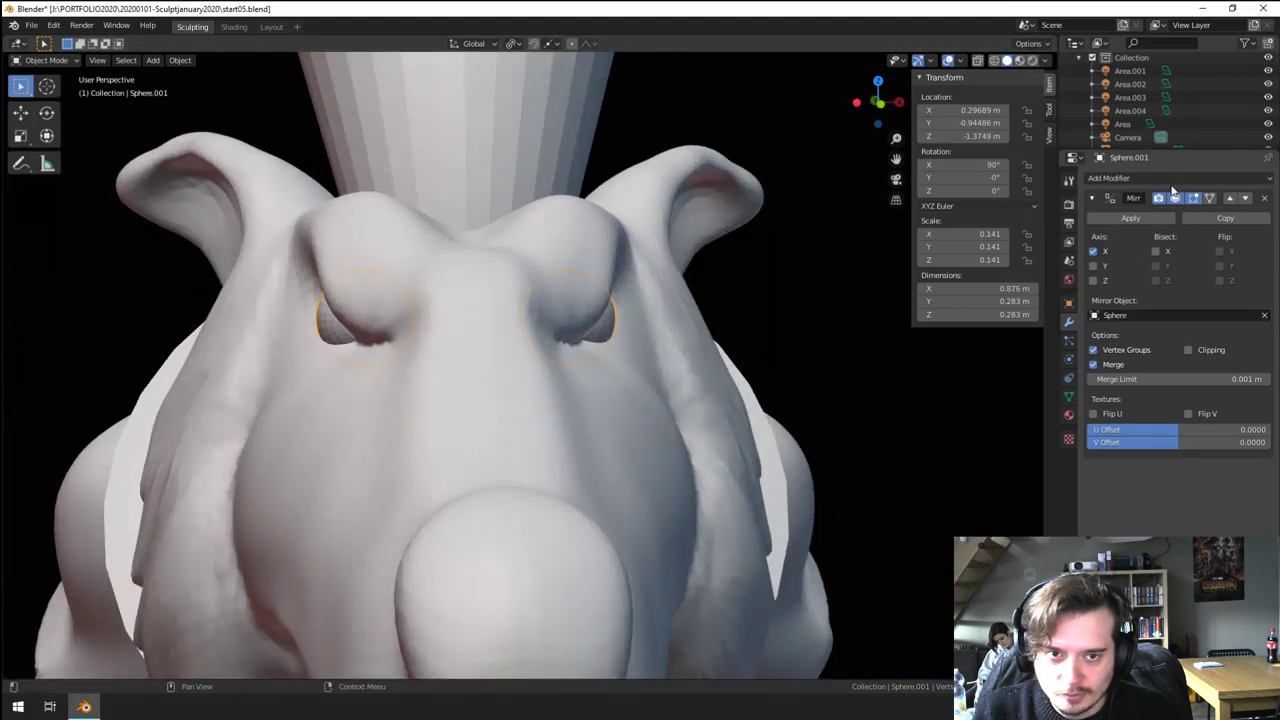
- Apply the Mirror modifier and separate the two eyeballs into individual objects by loose parts
click(1130, 217)
key(Tab)
key(p)
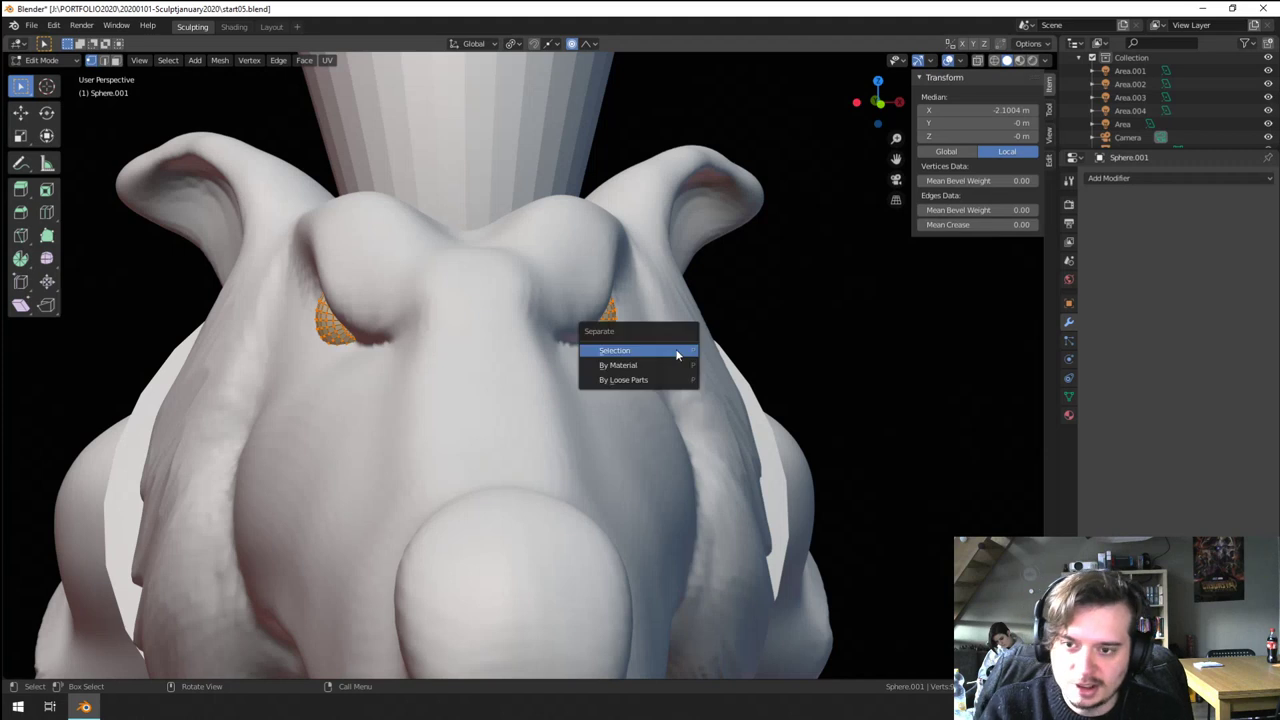
click(666, 380)
key(Tab)
- Set the mirrored eyeball's origin to its center of mass (surface)
click(328, 328)
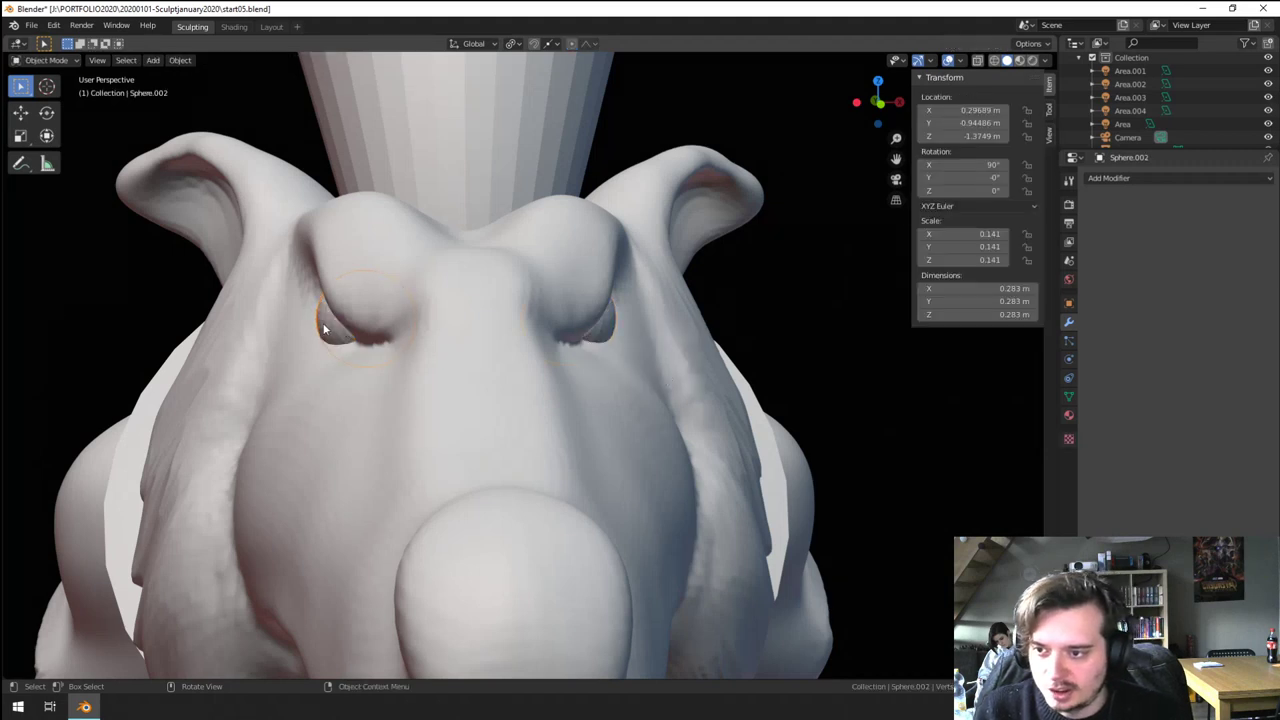
right_click(324, 327)
mouse_move(296, 357)
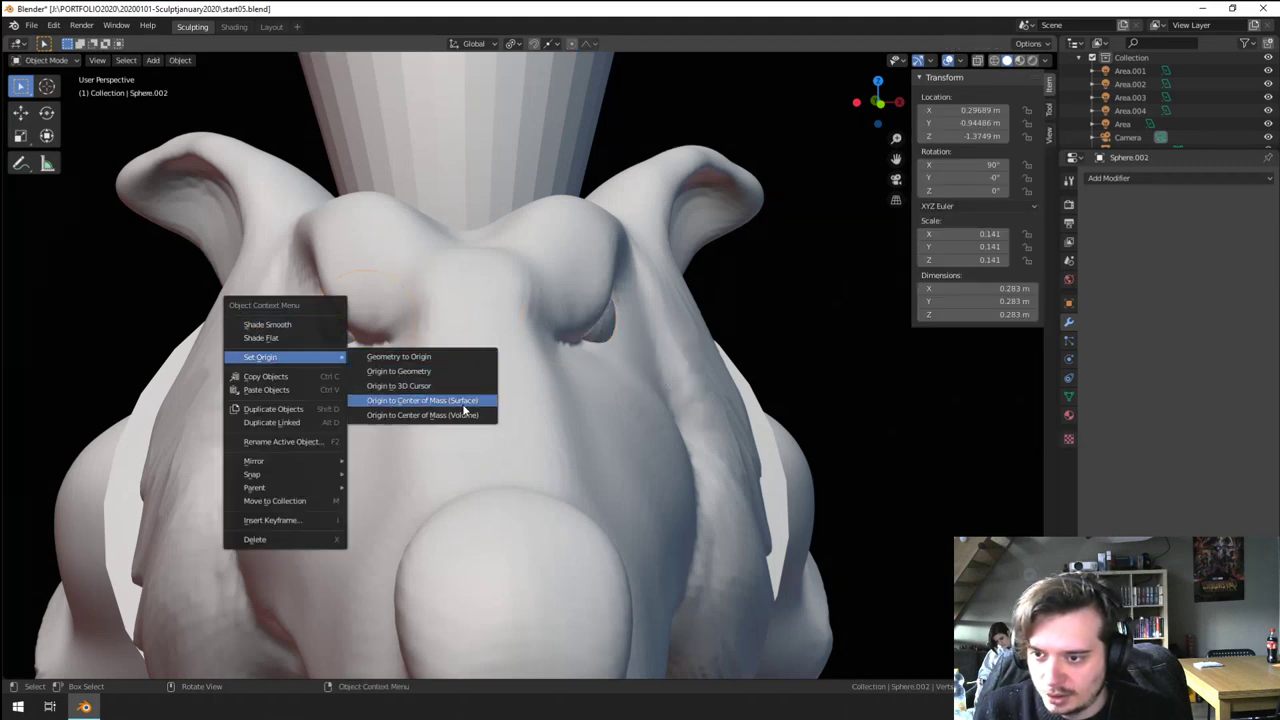
click(464, 403)
key(r)
key(r)
right_click(449, 294)
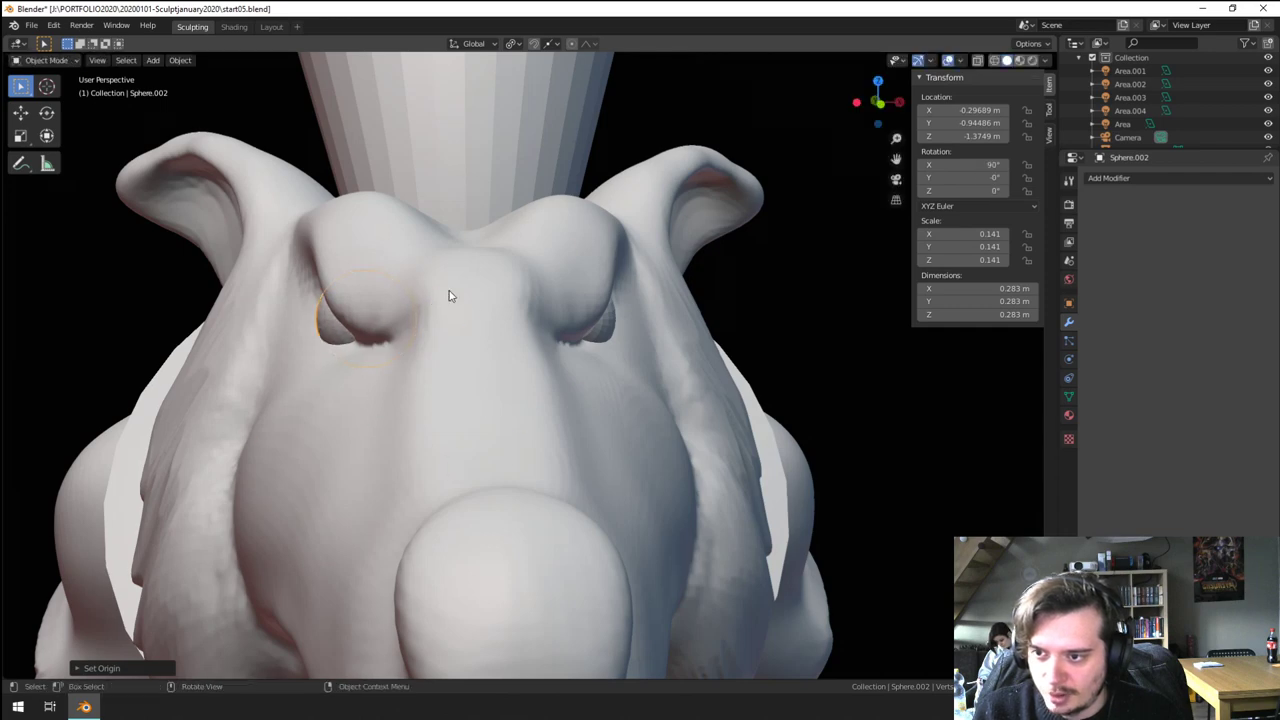
- Put the creature body into Sculpt Mode with the Grab brush active
scroll(500, 345, down, 2)
click(576, 421)
middle_drag(577, 423, 622, 371)
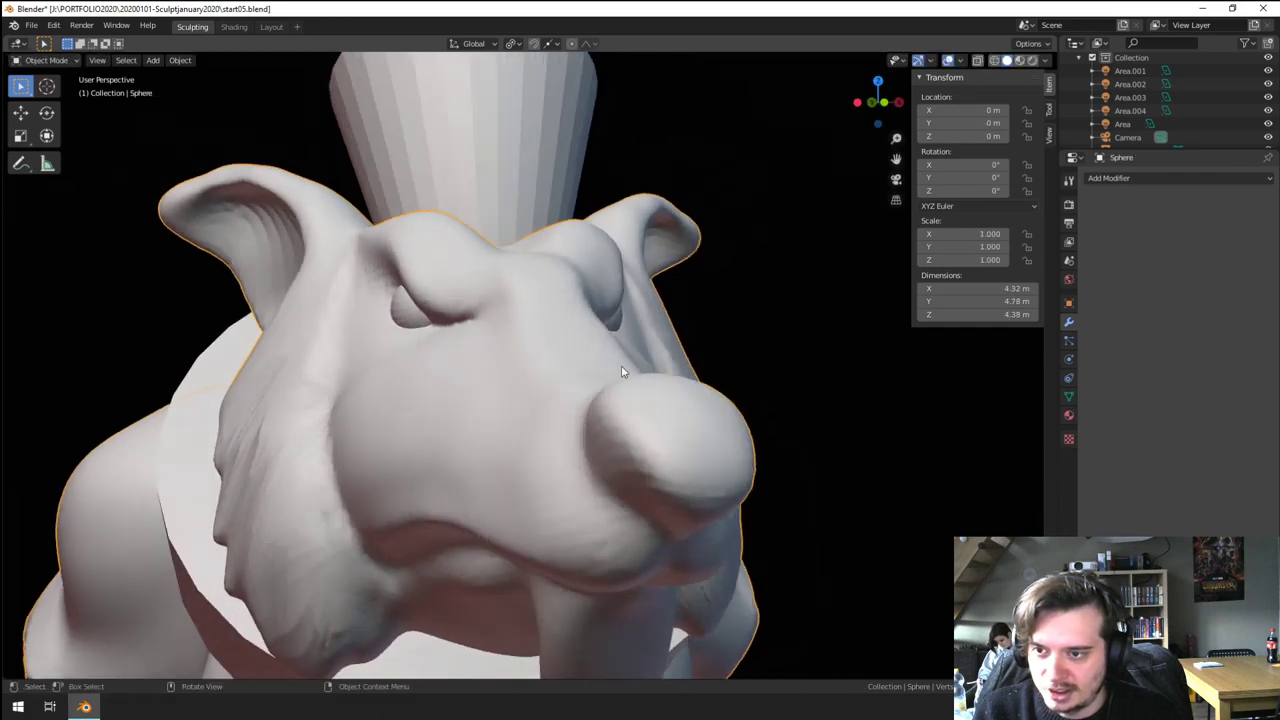
click(418, 321)
middle_drag(463, 331, 548, 361)
middle_drag(557, 357, 570, 360)
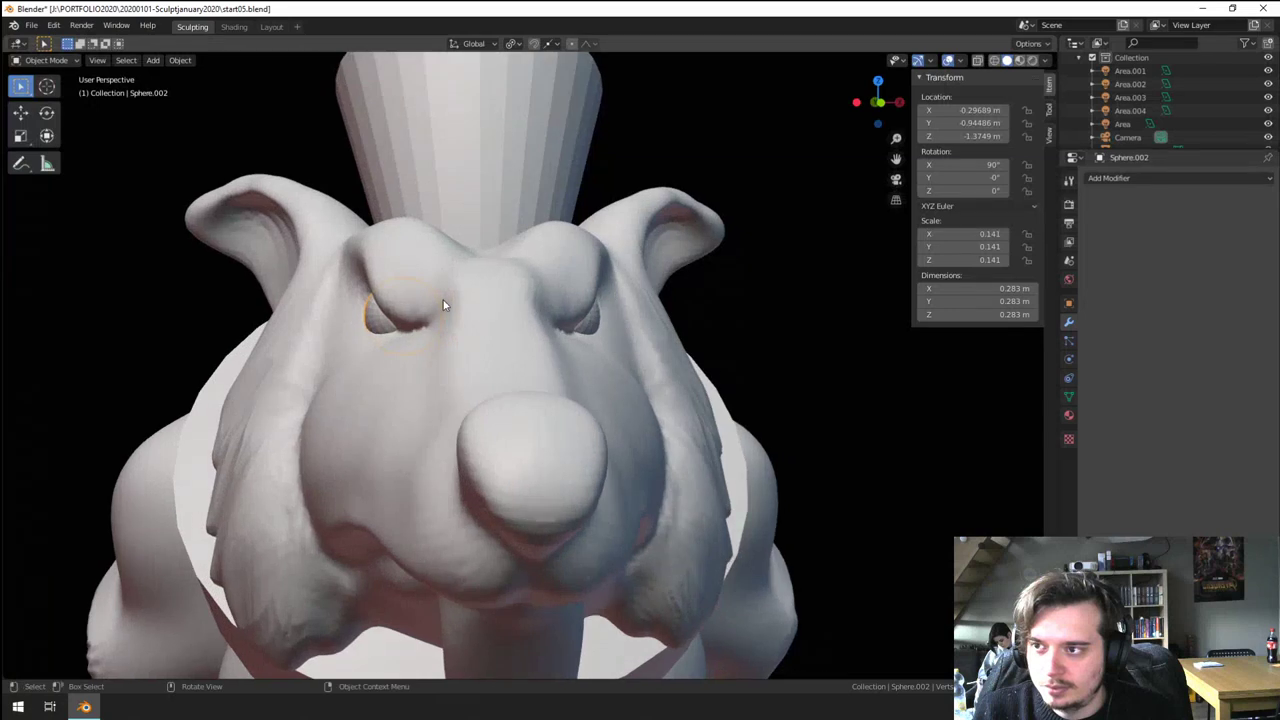
click(420, 418)
click(50, 64)
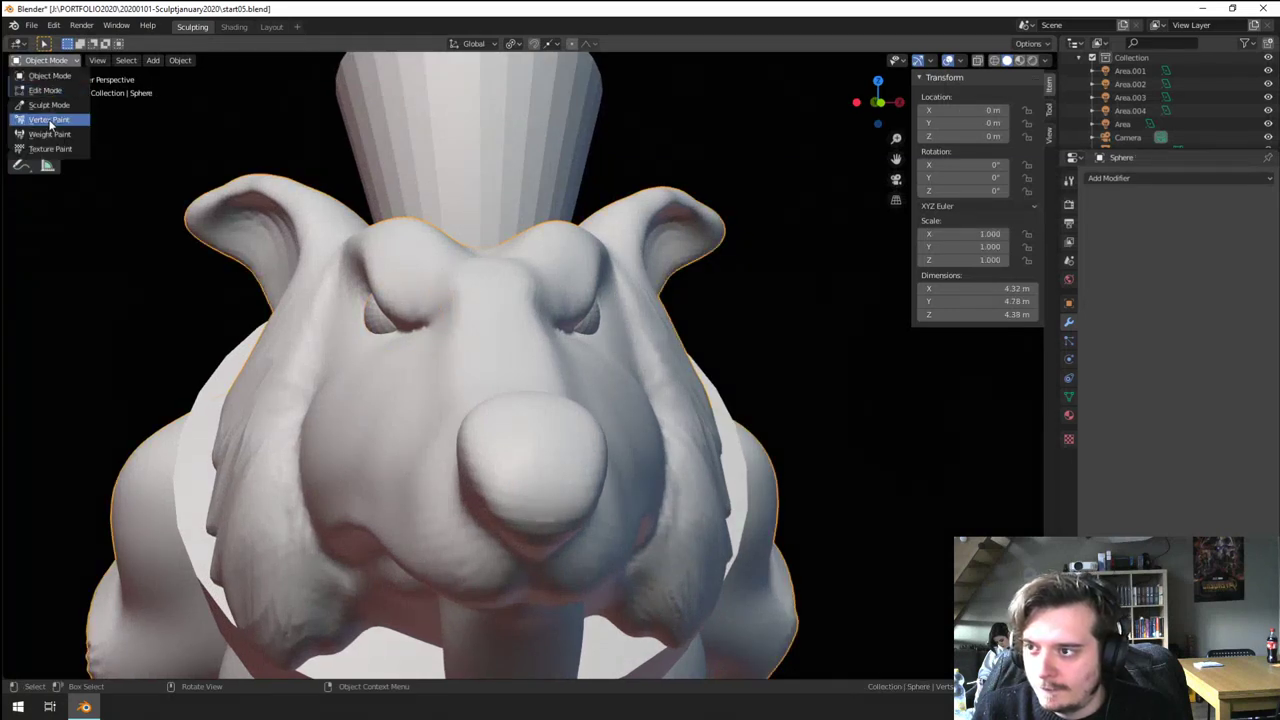
key(g)
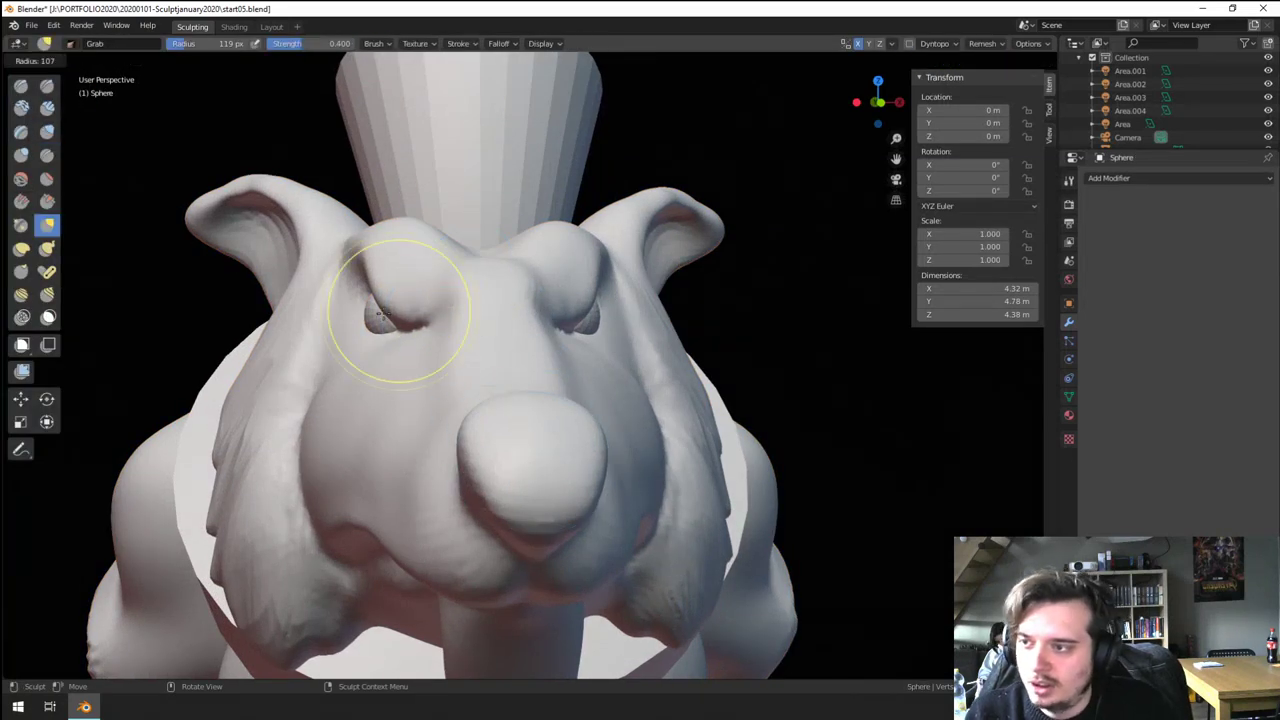
- Pull the lower eyelid and upper cheek around the eyeball with the Grab brush, using radii up to 124 px
mouse_move(418, 327)
middle_down()
mouse_move(410, 348)
mouse_move(446, 400)
middle_up()
drag(446, 400, 440, 443)
mouse_move(440, 443)
middle_down()
mouse_move(517, 369)
mouse_move(550, 362)
middle_up()
drag(583, 394, 564, 396)
middle_drag(580, 375, 513, 361)
key(f)
click(450, 385)
drag(450, 385, 447, 392)
middle_drag(447, 392, 540, 350)
key(f)
click(520, 346)
drag(520, 346, 486, 358)
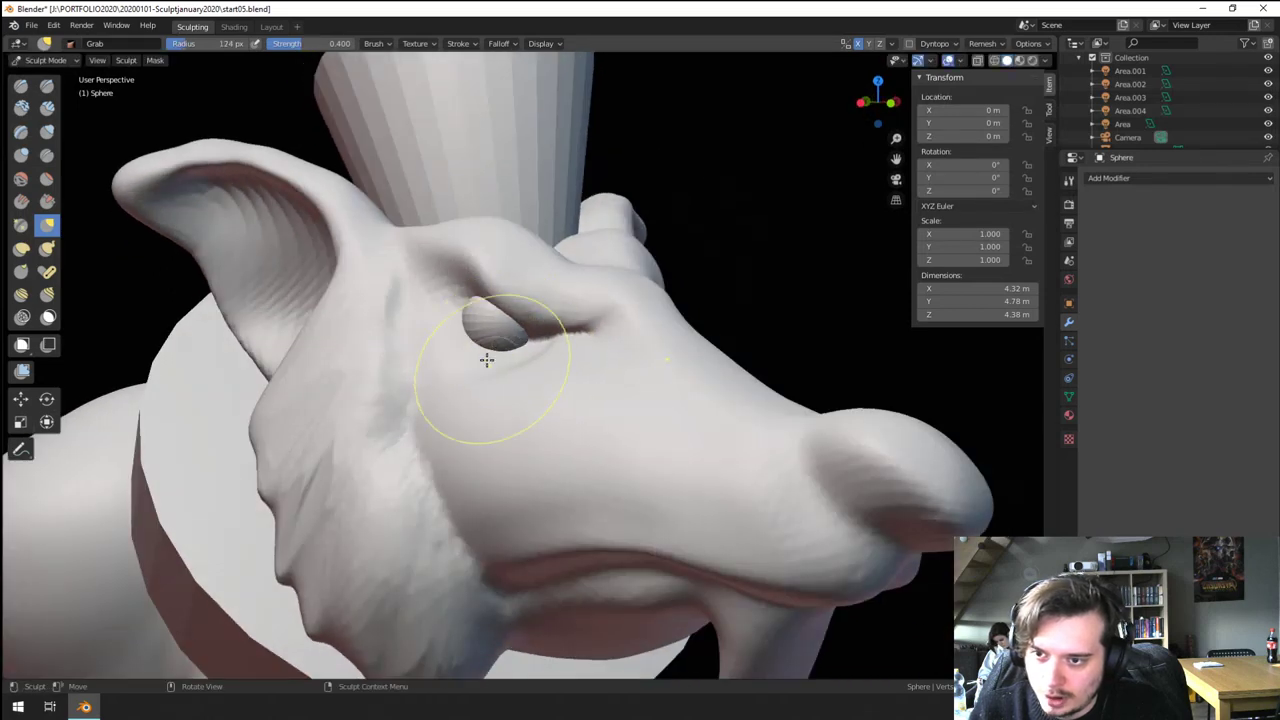
- Open up the eye socket around the eyeball with the Grab brush, using radii from 109 to 162 px
key(f)
mouse_move(486, 358)
middle_down()
mouse_move(482, 412)
mouse_move(438, 402)
middle_up()
click(475, 414)
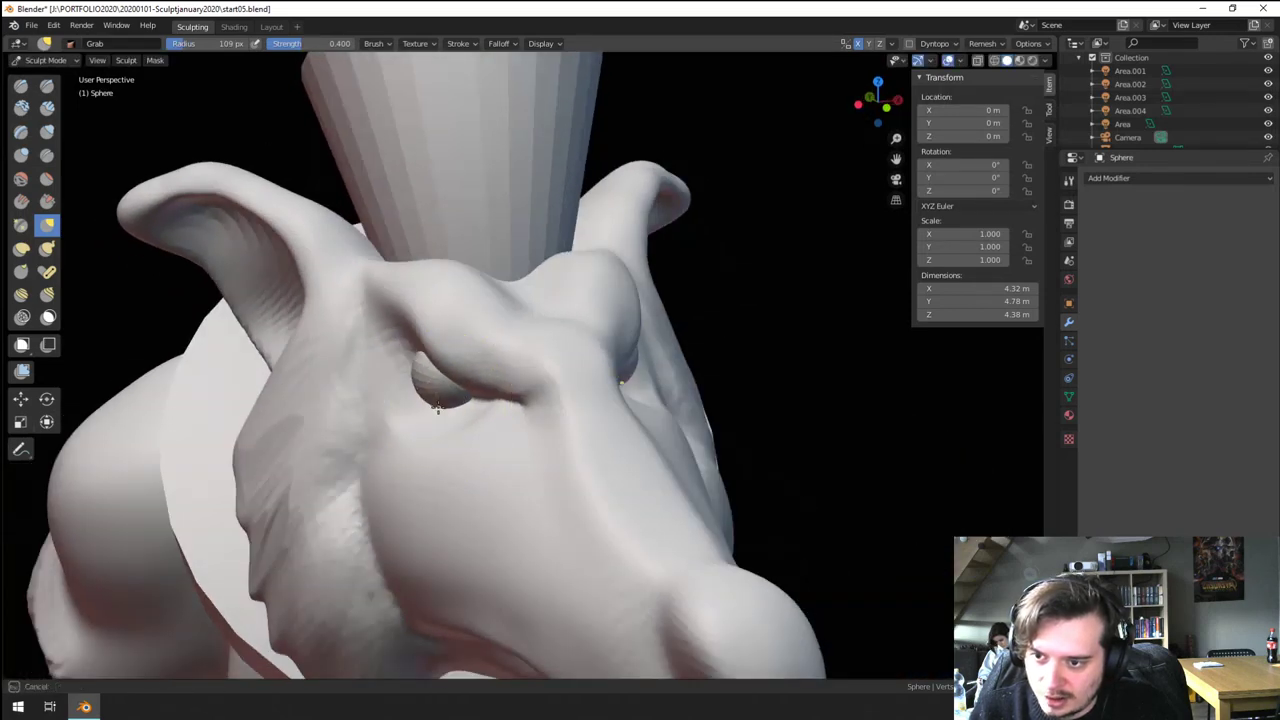
drag(438, 407, 440, 403)
mouse_move(450, 407)
middle_down()
mouse_move(420, 415)
mouse_move(500, 418)
middle_up()
key(f)
click(489, 418)
drag(487, 404, 488, 384)
key(f)
click(495, 379)
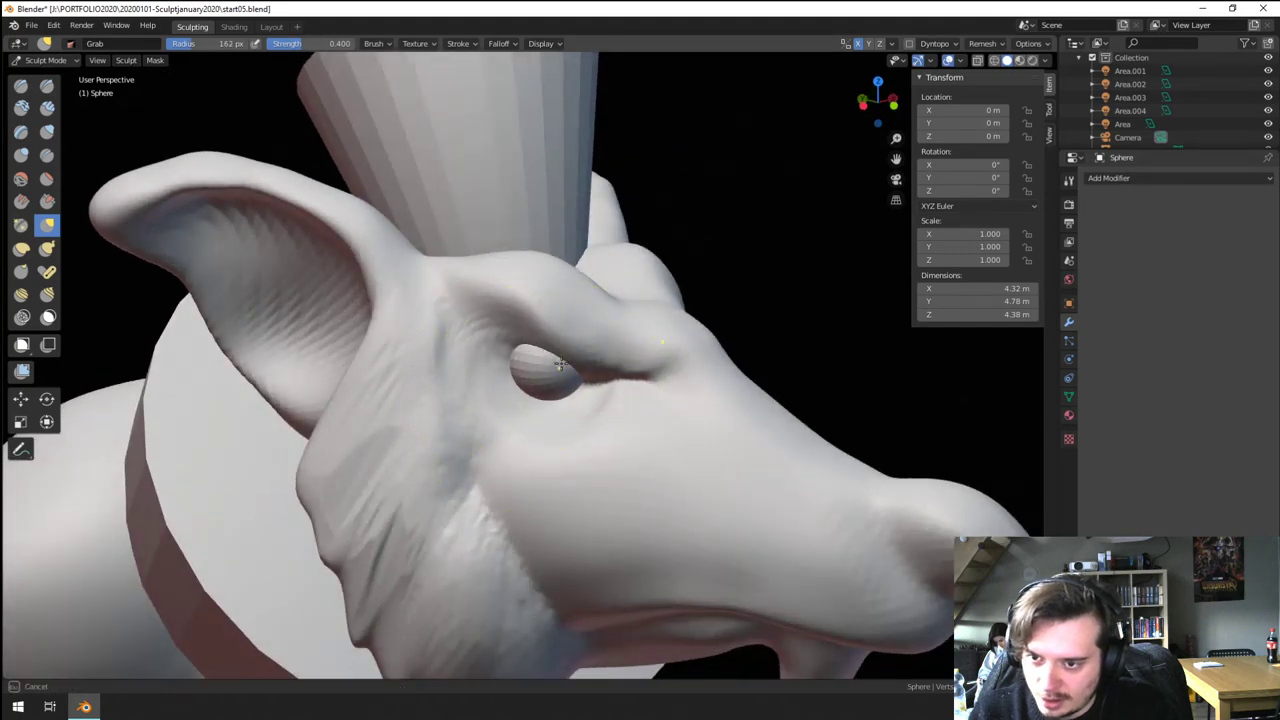
middle_drag(560, 365, 474, 397)
middle_drag(393, 428, 461, 403)
middle_drag(484, 350, 495, 375)
- Build up the cheekbone below the eye socket with the Blob brush at about a 46 px radius and 0.5 strength
scroll(495, 375, up, 3)
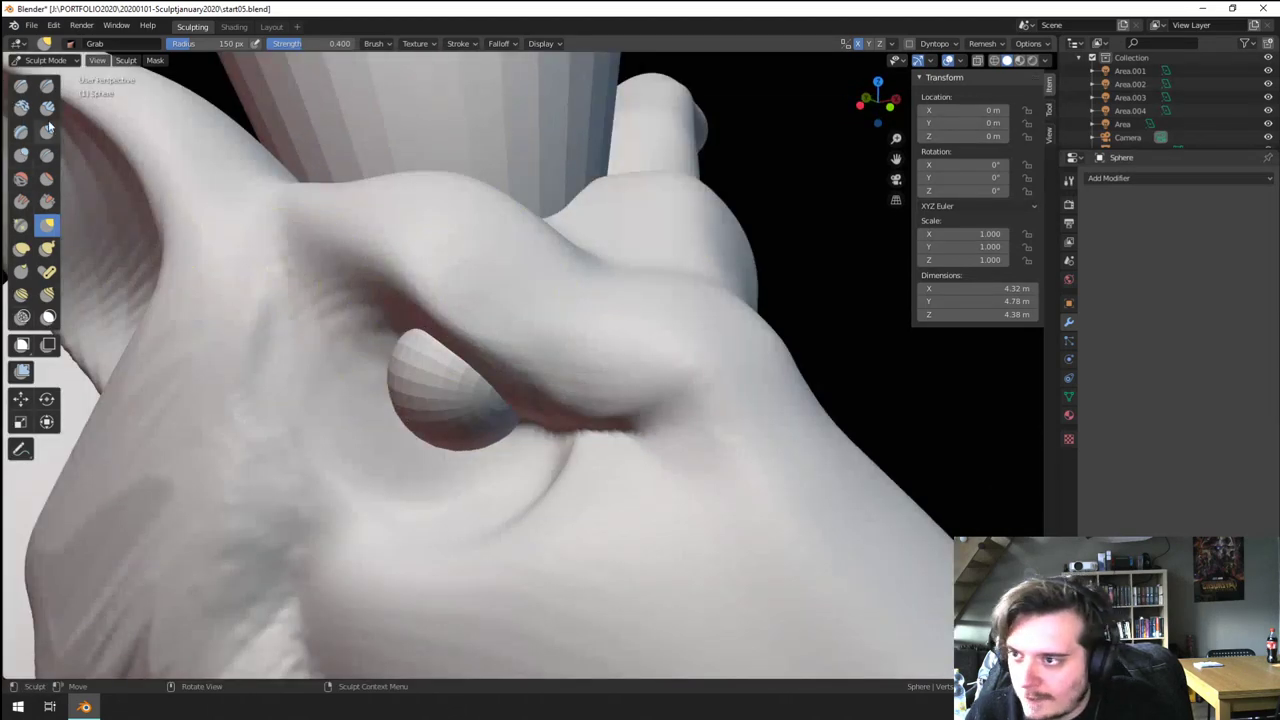
key(f)
click(310, 408)
mouse_move(311, 303)
mouse_down()
mouse_move(277, 343)
mouse_move(540, 460)
mouse_move(413, 501)
mouse_up()
scroll(413, 501, down, 3)
mouse_move(413, 501)
middle_down()
mouse_move(377, 463)
mouse_move(410, 454)
middle_up()
key(f)
click(390, 462)
key(f)
click(377, 471)
drag(412, 474, 451, 460)
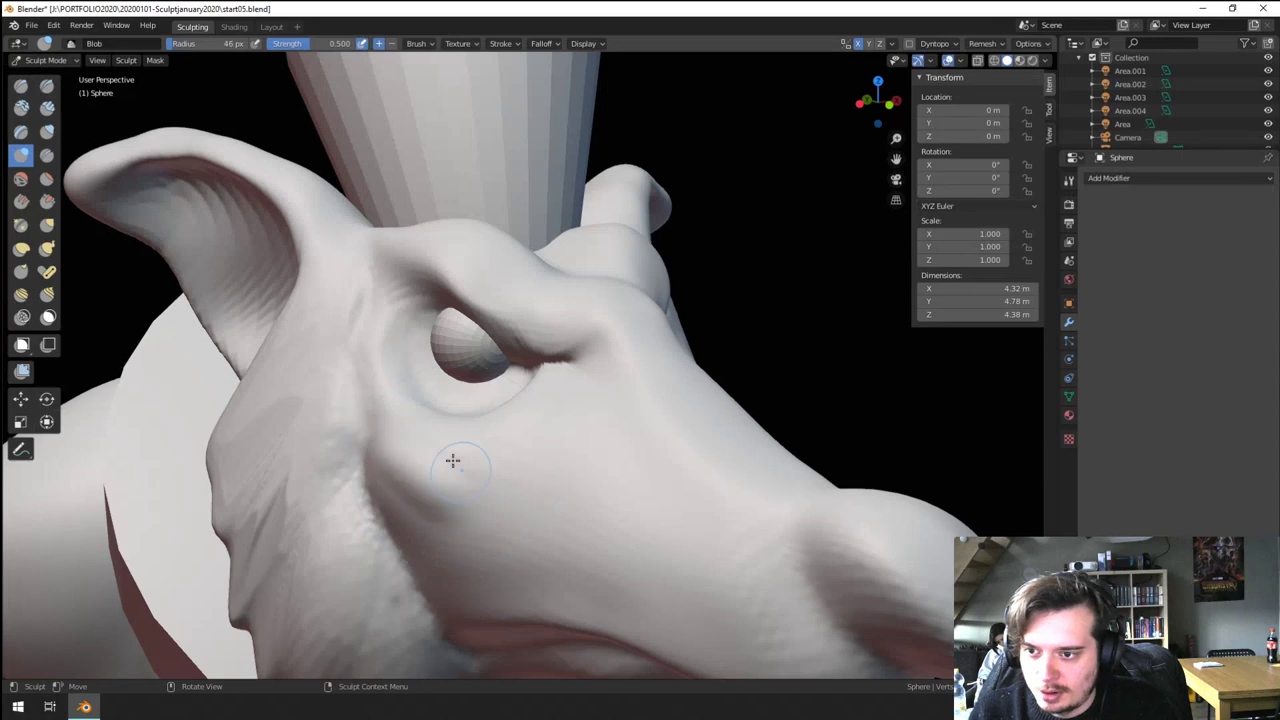
- Push the inner part of the brow beside the eyeball with the Grab brush at a 179 px radius
mouse_move(366, 416)
middle_down()
mouse_move(312, 425)
mouse_move(400, 371)
mouse_move(440, 390)
mouse_move(397, 426)
mouse_move(419, 443)
mouse_move(575, 352)
middle_up()
scroll(404, 415, down, 1)
key(f)
click(420, 402)
key(f)
click(410, 465)
key(g)
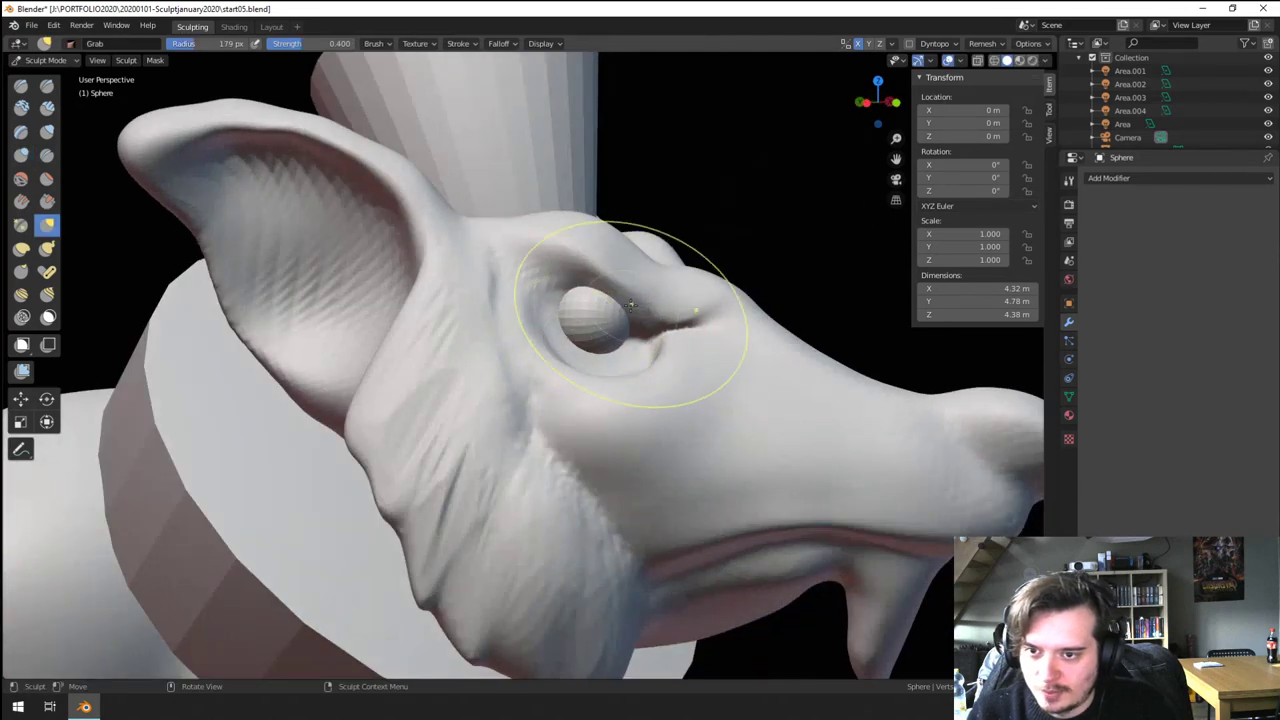
mouse_move(634, 313)
mouse_down()
mouse_move(668, 309)
mouse_move(648, 318)
mouse_up()
- Refine the curve of the brow over the eyeball with the Grab brush
key(f)
click(654, 307)
middle_drag(648, 318, 603, 314)
key(f)
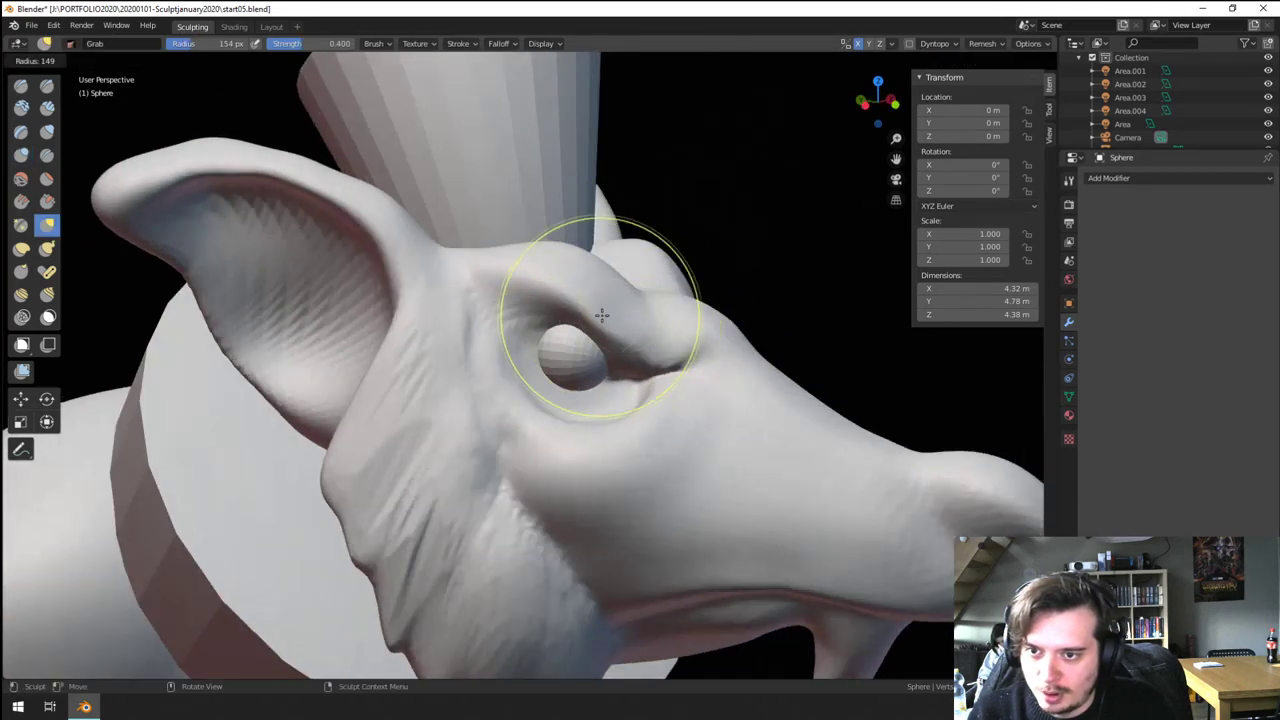
click(610, 313)
drag(612, 313, 608, 328)
mouse_move(608, 328)
middle_down()
mouse_move(425, 310)
mouse_move(499, 335)
middle_up()
scroll(444, 309, down, 4)
scroll(499, 335, up, 3)
scroll(470, 305, up, 5)
scroll(430, 290, down, 4)
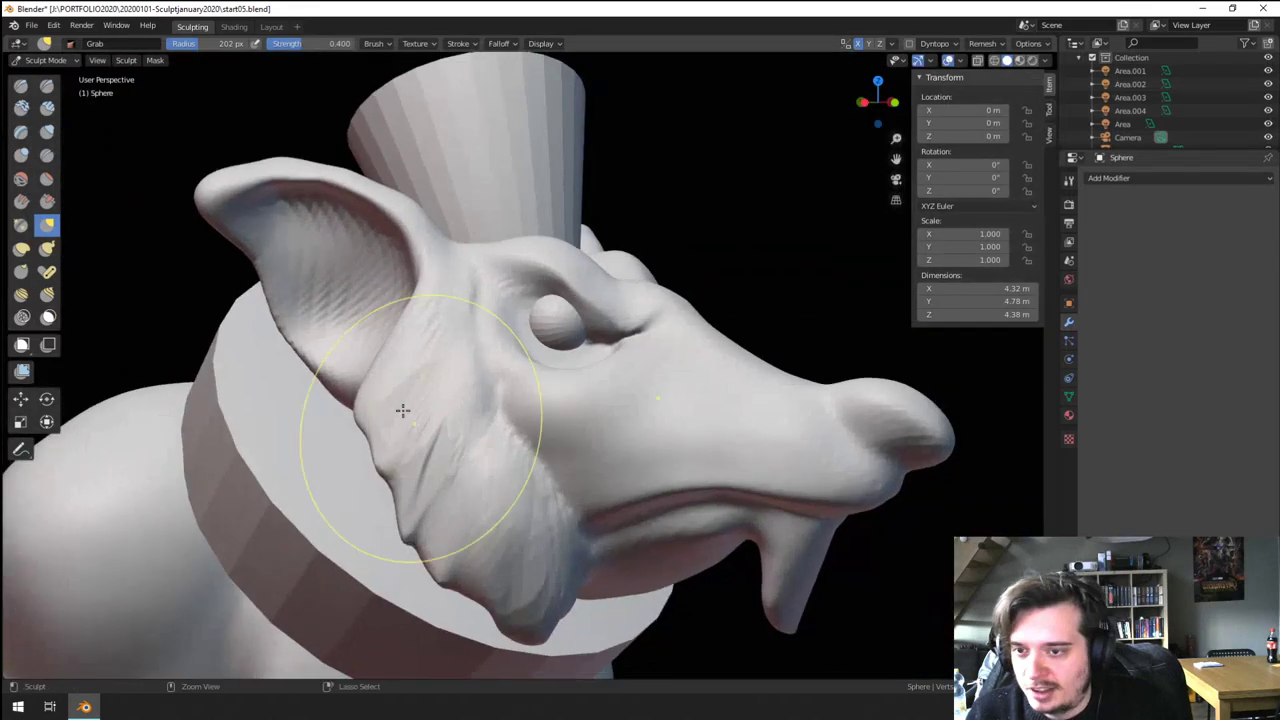
- Add long vertical strands to the cheek fur with the Clay Strips brush at 81 and 67 px radius, strength 0.544
click(47, 107)
scroll(463, 294, up, 4)
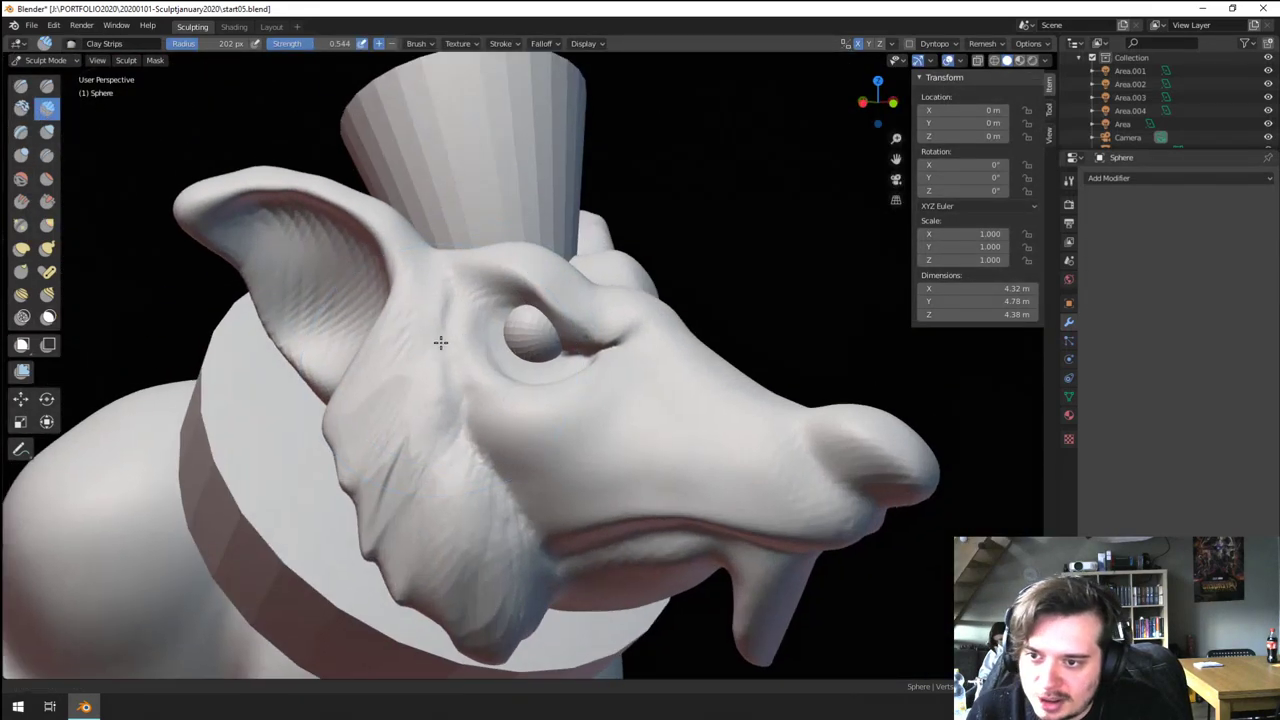
mouse_move(381, 233)
mouse_down()
mouse_move(372, 405)
mouse_move(390, 528)
mouse_up()
drag(379, 212, 418, 498)
key(f)
click(418, 306)
drag(396, 240, 429, 534)
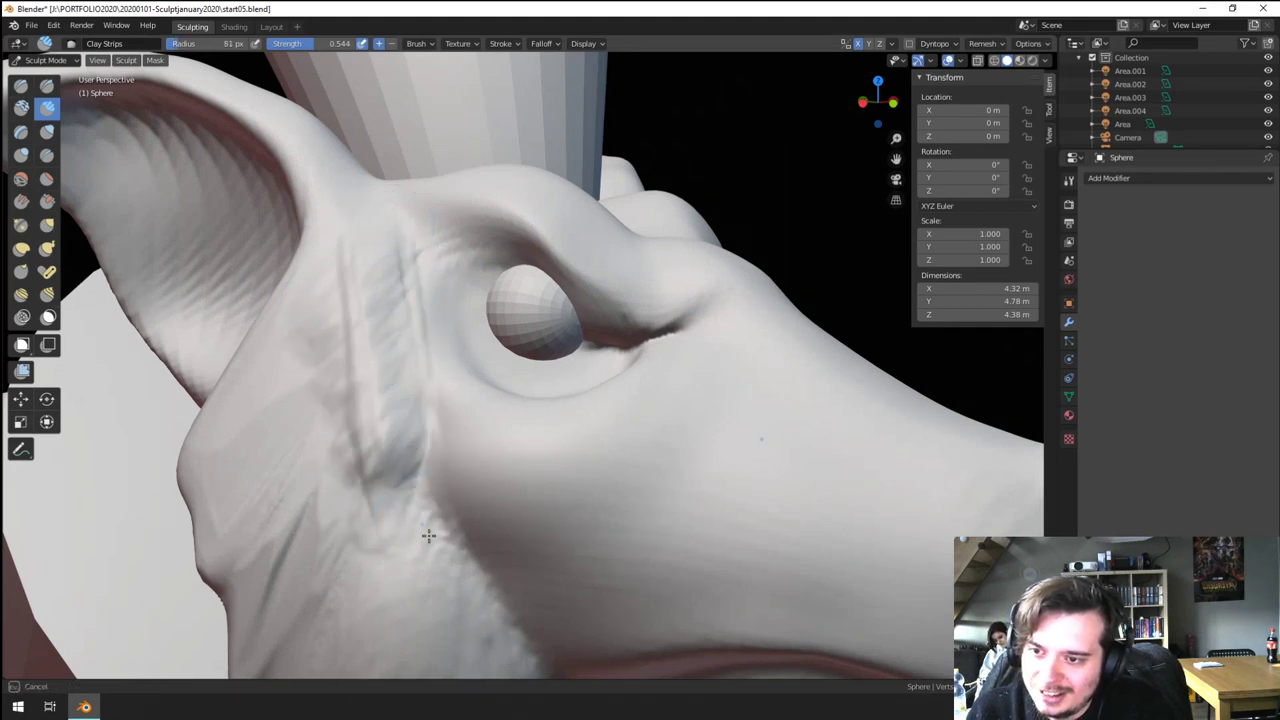
scroll(444, 436, down, 3)
drag(439, 440, 521, 585)
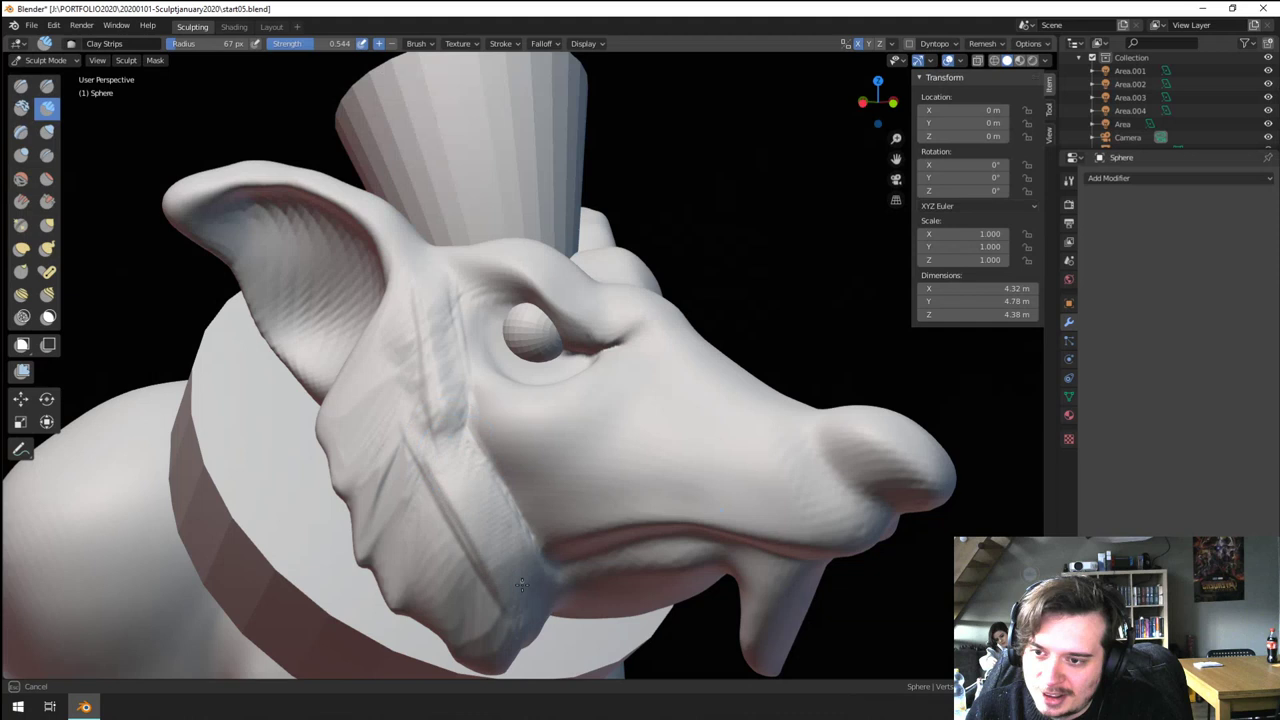
- Sculpt a row of diagonal fur folds down the cheek with Clay Strips at about a 60 px radius
key(f)
click(393, 397)
drag(356, 392, 339, 398)
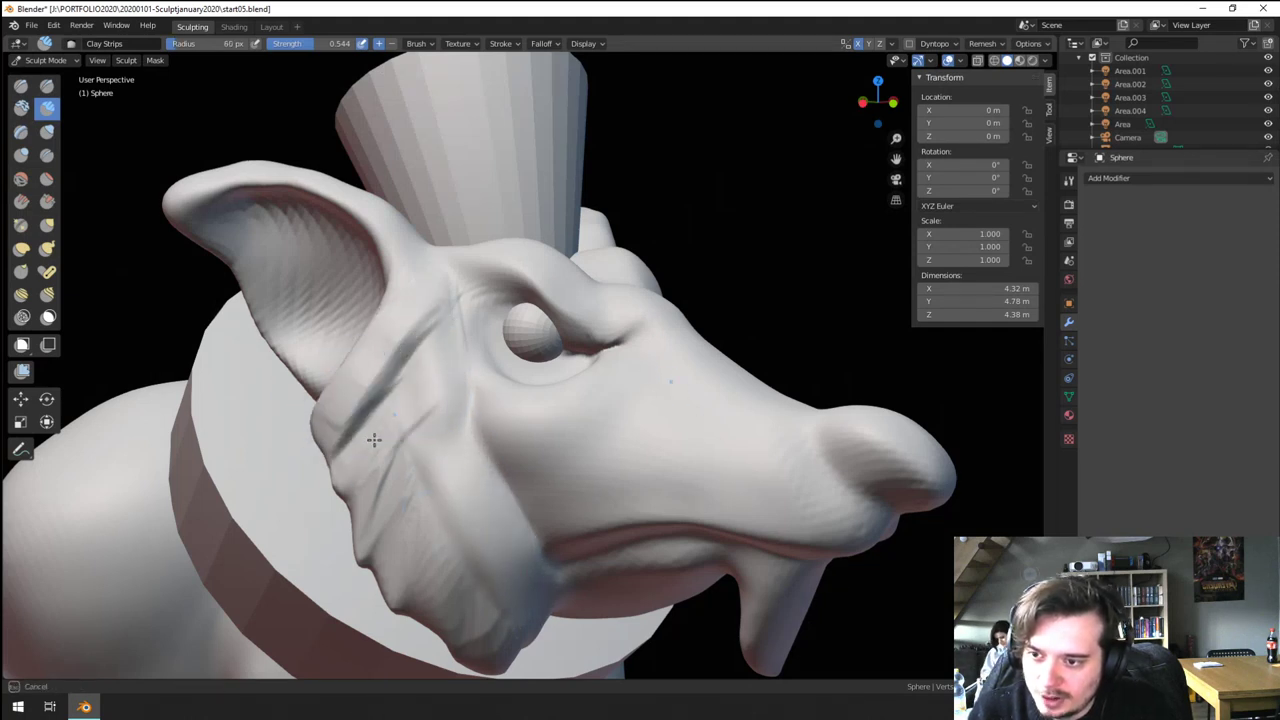
drag(374, 440, 378, 456)
drag(390, 507, 489, 485)
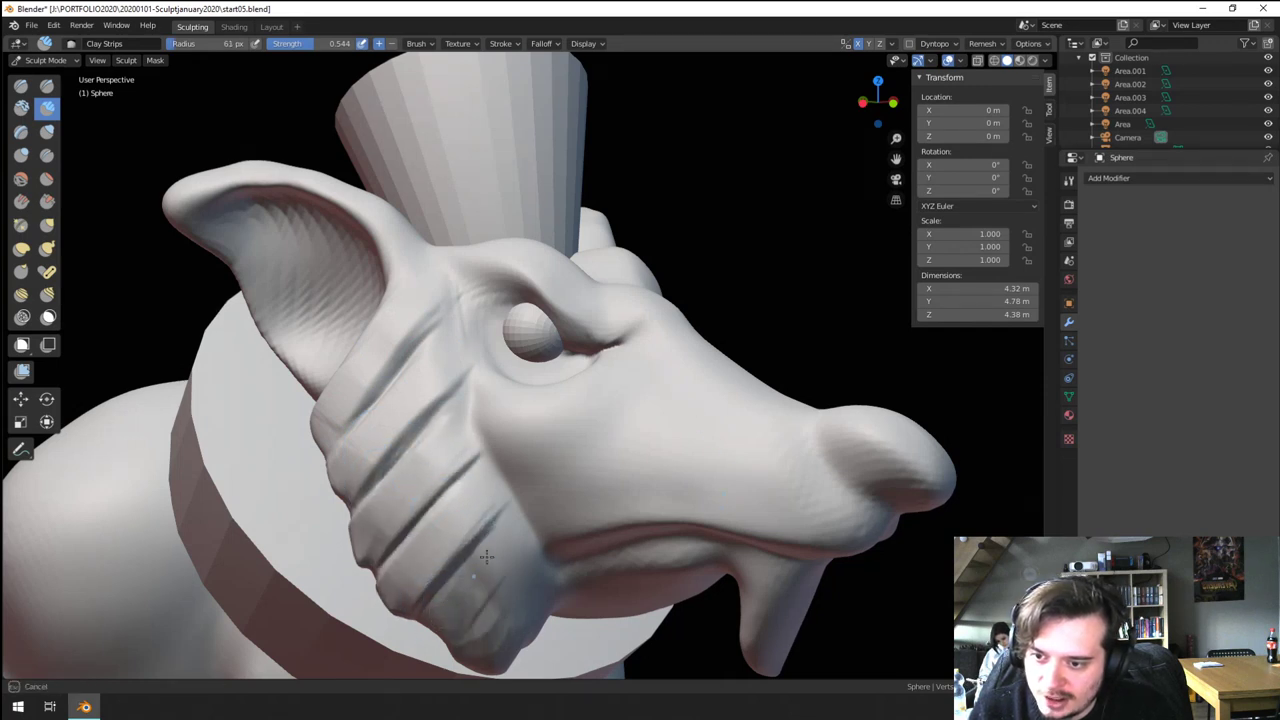
drag(487, 557, 456, 620)
drag(520, 578, 478, 662)
- Reshape the lower tip of the cheek fur with the Grab brush, starting at a 137 px radius
scroll(532, 477, down, 3)
mouse_move(536, 476)
middle_down()
mouse_move(424, 502)
mouse_move(484, 472)
mouse_move(524, 480)
middle_up()
key(g)
key(f)
click(614, 483)
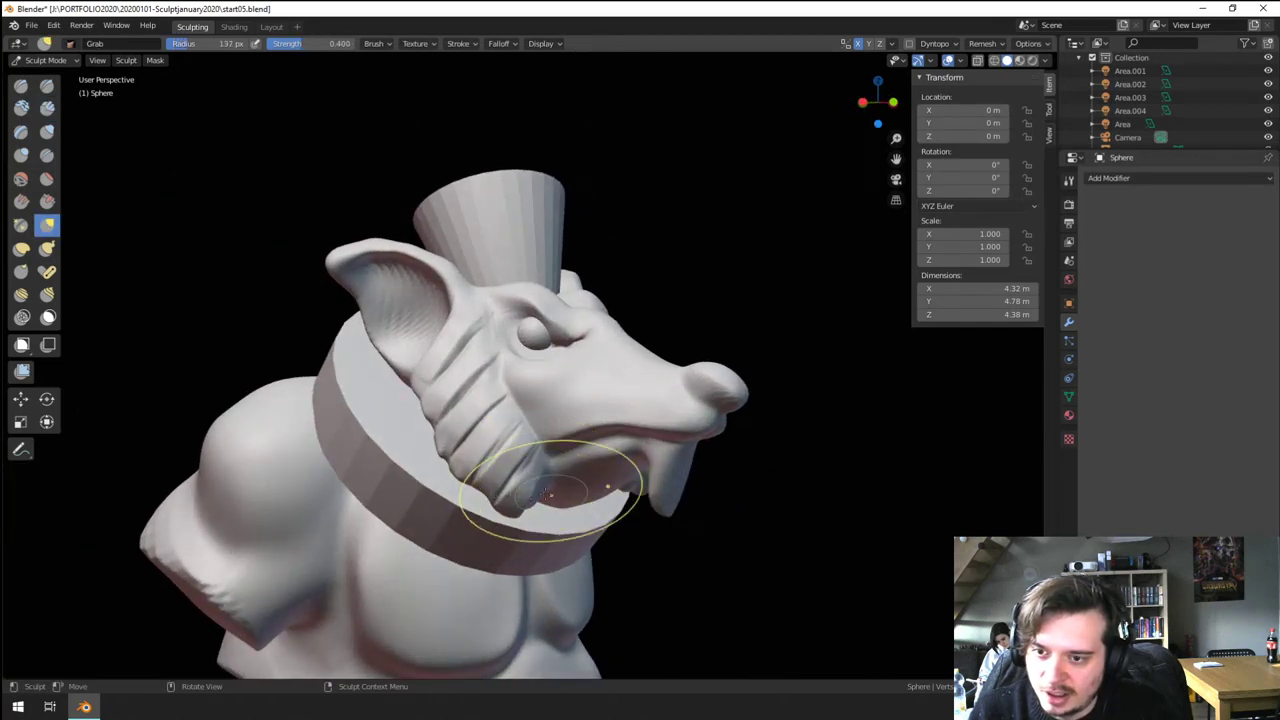
drag(540, 493, 476, 398)
key(f)
click(550, 446)
key(f)
click(498, 457)
- Adjust the outer silhouette of the folded cheek fur with the Grab brush at about a 167 px radius
mouse_move(490, 403)
middle_down()
mouse_move(421, 402)
mouse_move(399, 423)
middle_up()
key(f)
click(374, 416)
key(f)
click(399, 418)
key(f)
click(375, 423)
drag(436, 427, 426, 407)
middle_drag(426, 407, 503, 427)
key(f)
click(486, 417)
middle_drag(433, 373, 450, 395)
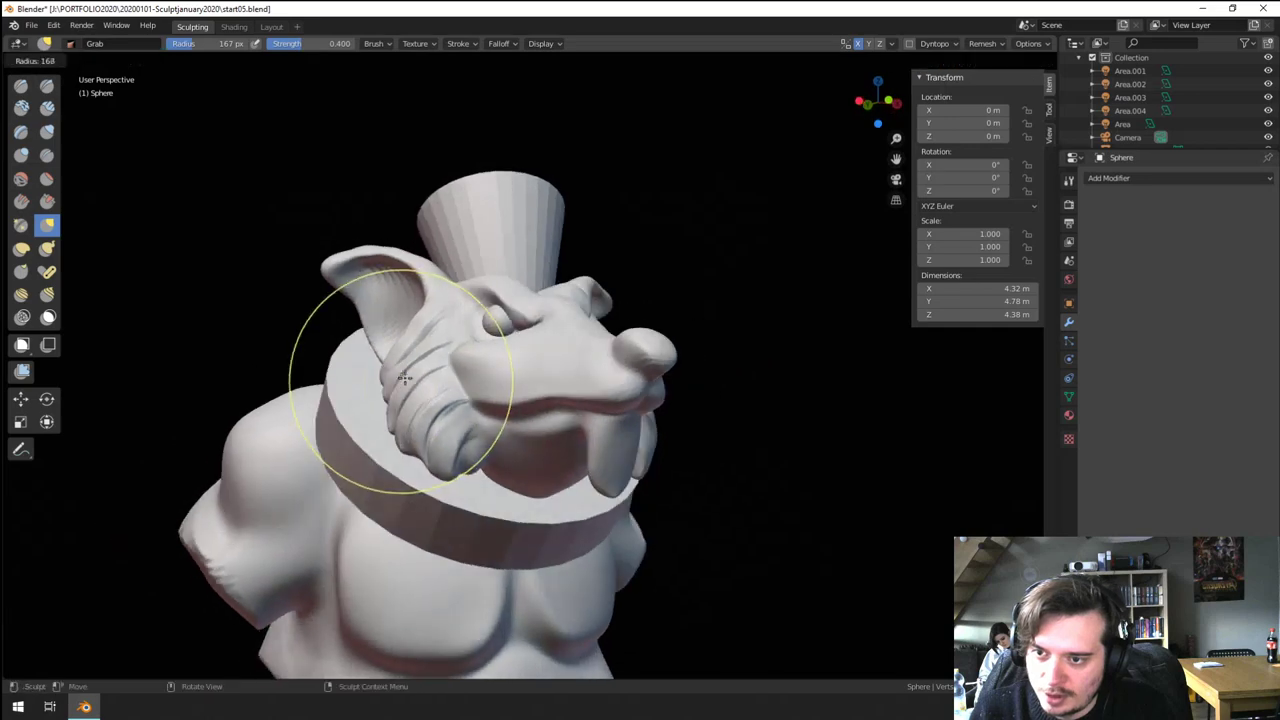
- Reshape the creature's ears with the Grab brush at a 126 px radius
mouse_move(392, 331)
middle_down()
mouse_move(437, 337)
mouse_move(341, 316)
mouse_move(374, 323)
middle_up()
right_click(341, 315)
key(f)
click(380, 310)
key(f)
click(391, 276)
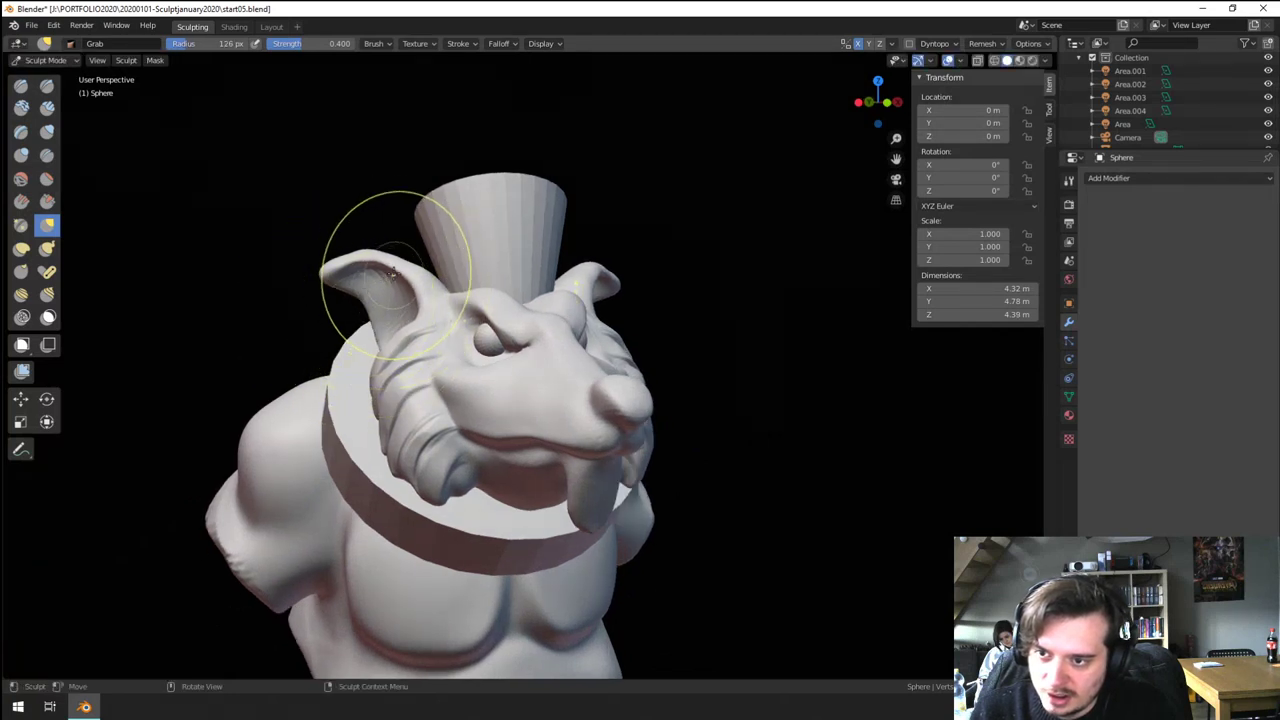
middle_drag(400, 257, 405, 298)
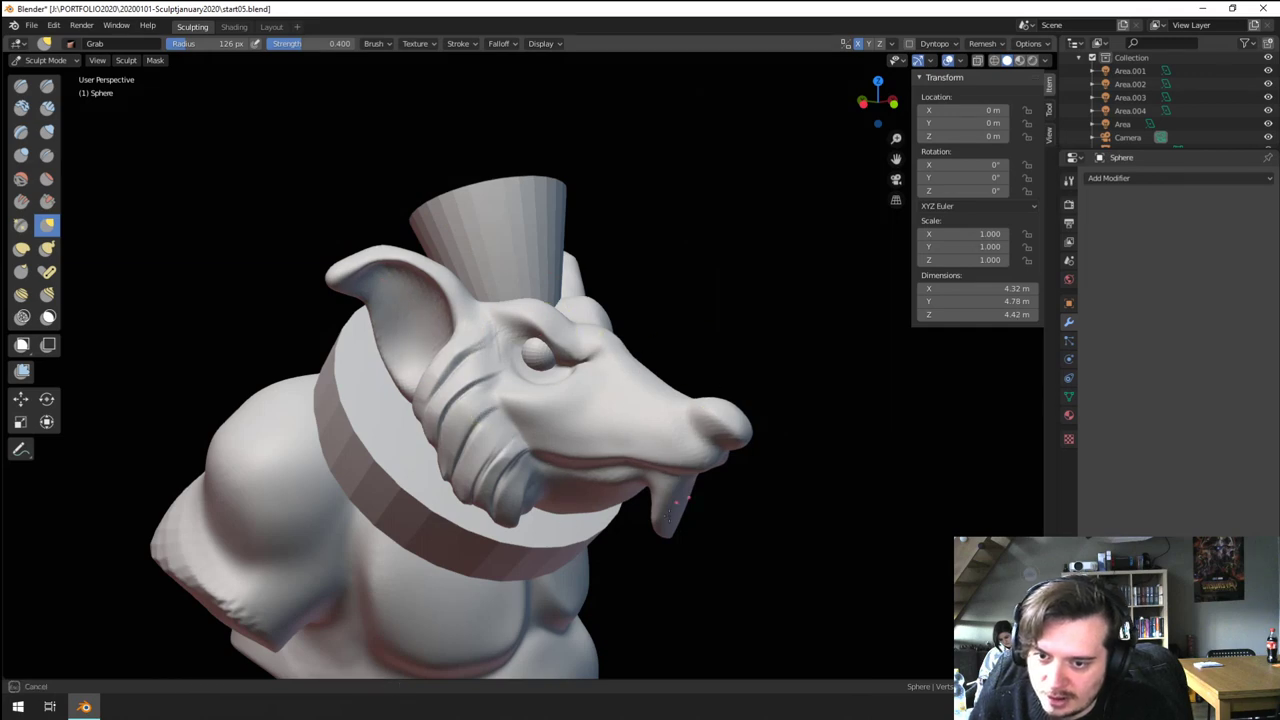
mouse_move(668, 516)
middle_down()
mouse_move(640, 480)
mouse_move(500, 430)
middle_up()
ctrl+middle_drag(500, 430, 481, 366)
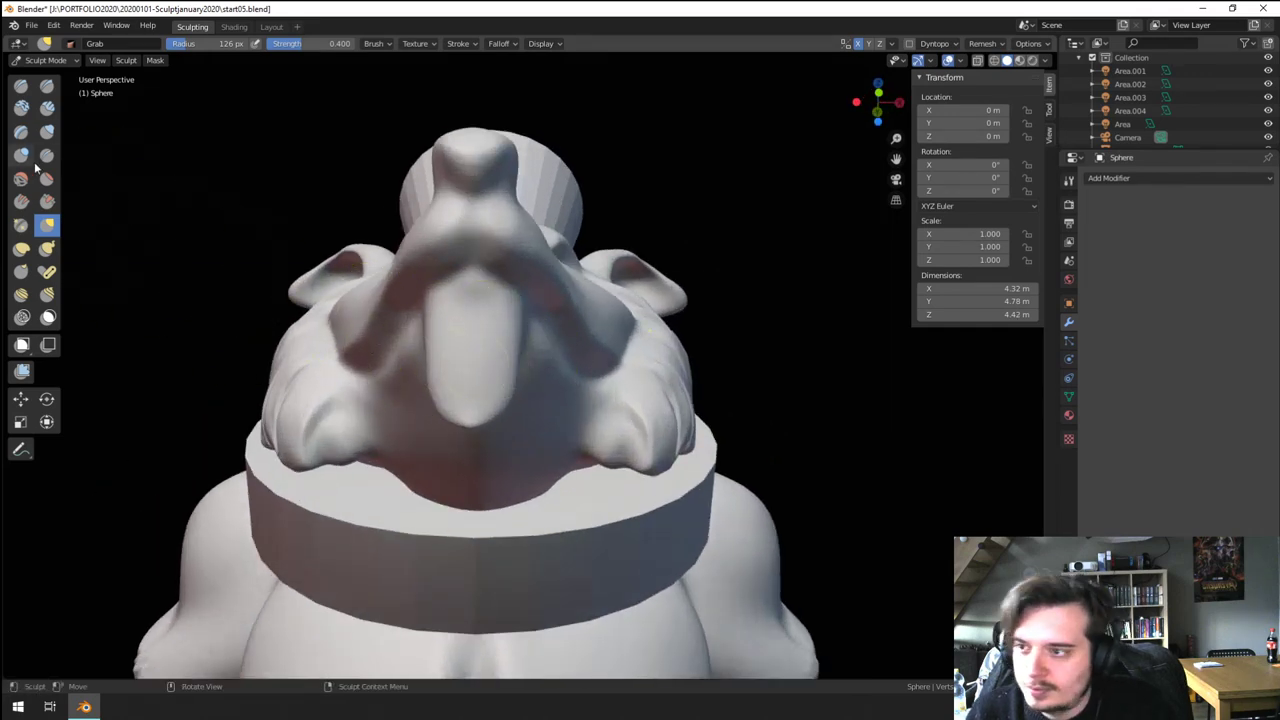
- Thicken the front tooth hanging from the creature's mouth with the Inflate brush
click(47, 131)
drag(459, 345, 467, 360)
mouse_move(467, 360)
middle_down()
mouse_move(370, 366)
mouse_move(325, 386)
middle_up()
- Pull the lower tips of the cheek fur outward and down with the Grab brush, ending at a 137 px radius
key(g)
key(f)
click(392, 428)
drag(271, 469, 217, 520)
key(f)
click(238, 493)
key(f)
click(236, 531)
key(f)
click(246, 545)
middle_drag(212, 513, 326, 445)
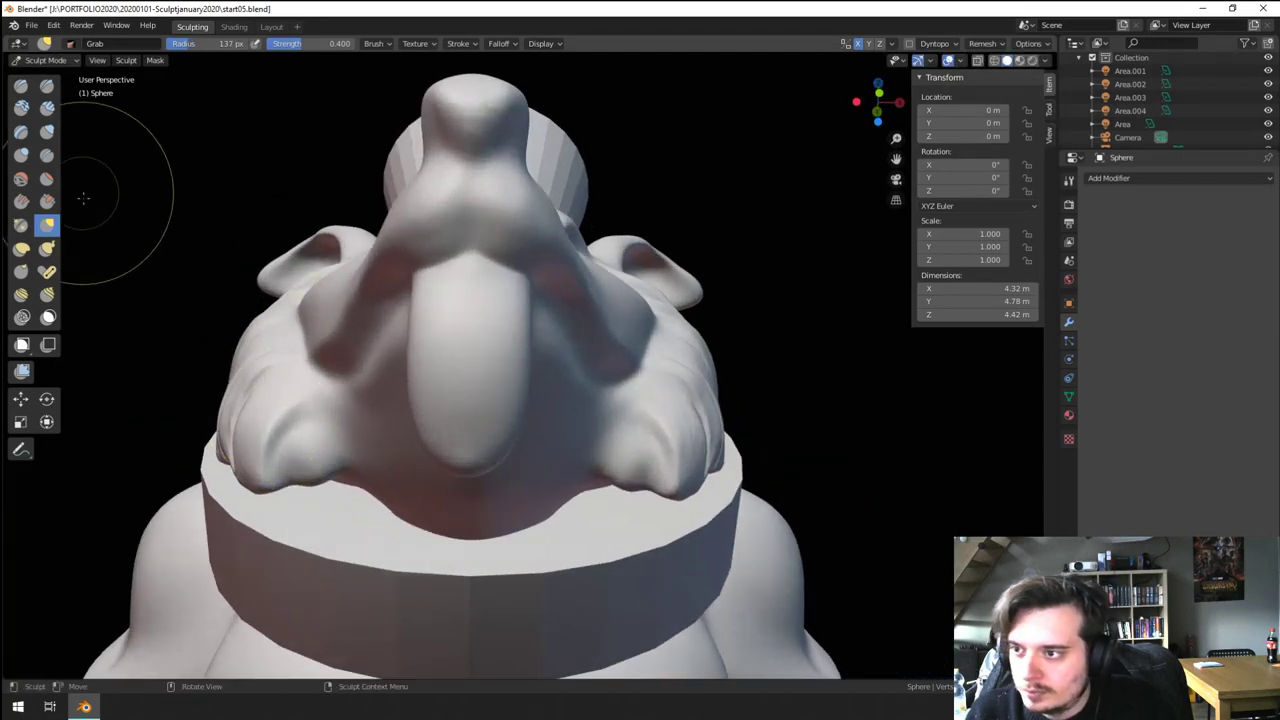
- Flatten the front face of the tooth with the Scrape/Peaks brush at a 137 px radius
click(47, 202)
mouse_move(465, 440)
mouse_down()
mouse_move(482, 419)
mouse_move(480, 285)
mouse_up()
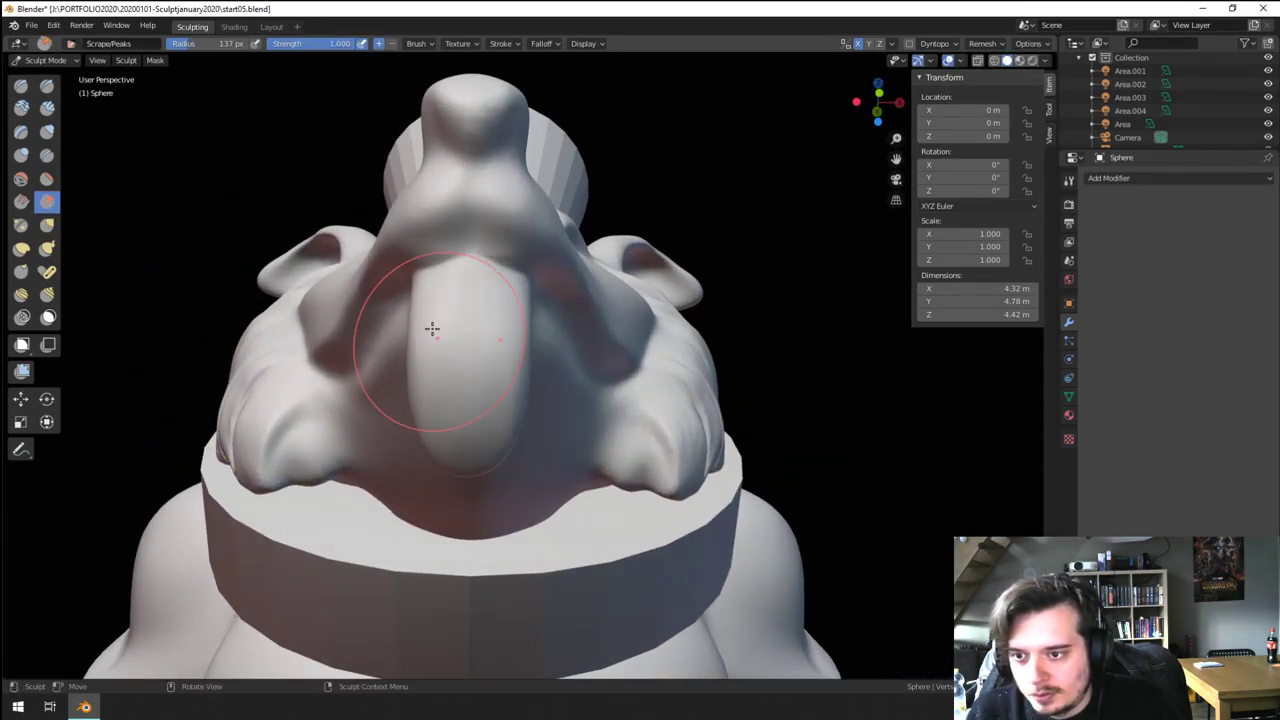
drag(431, 329, 436, 464)
mouse_move(473, 458)
middle_down()
mouse_move(467, 183)
mouse_move(455, 390)
middle_up()
middle_drag(455, 390, 409, 349)
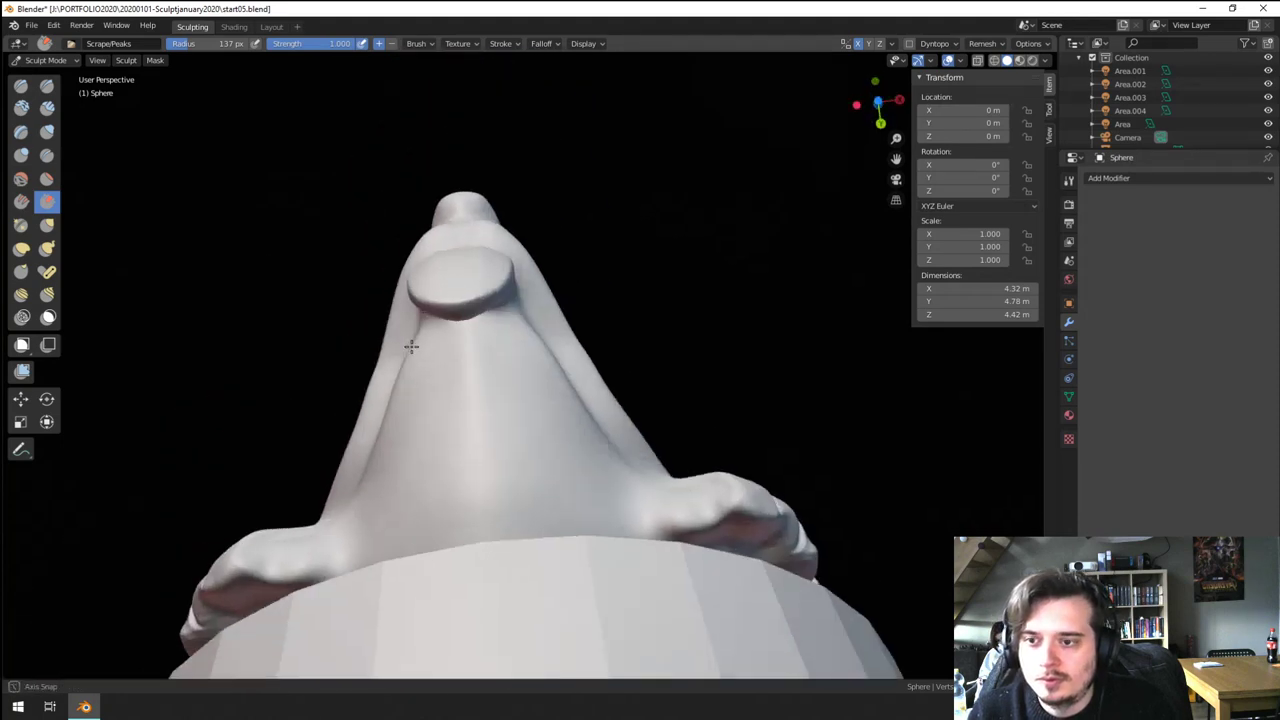
- Flatten the tip of the front tooth with the Scrape/Peaks brush, starting at a 102 px radius
scroll(457, 240, up, 4)
scroll(463, 283, down, 3)
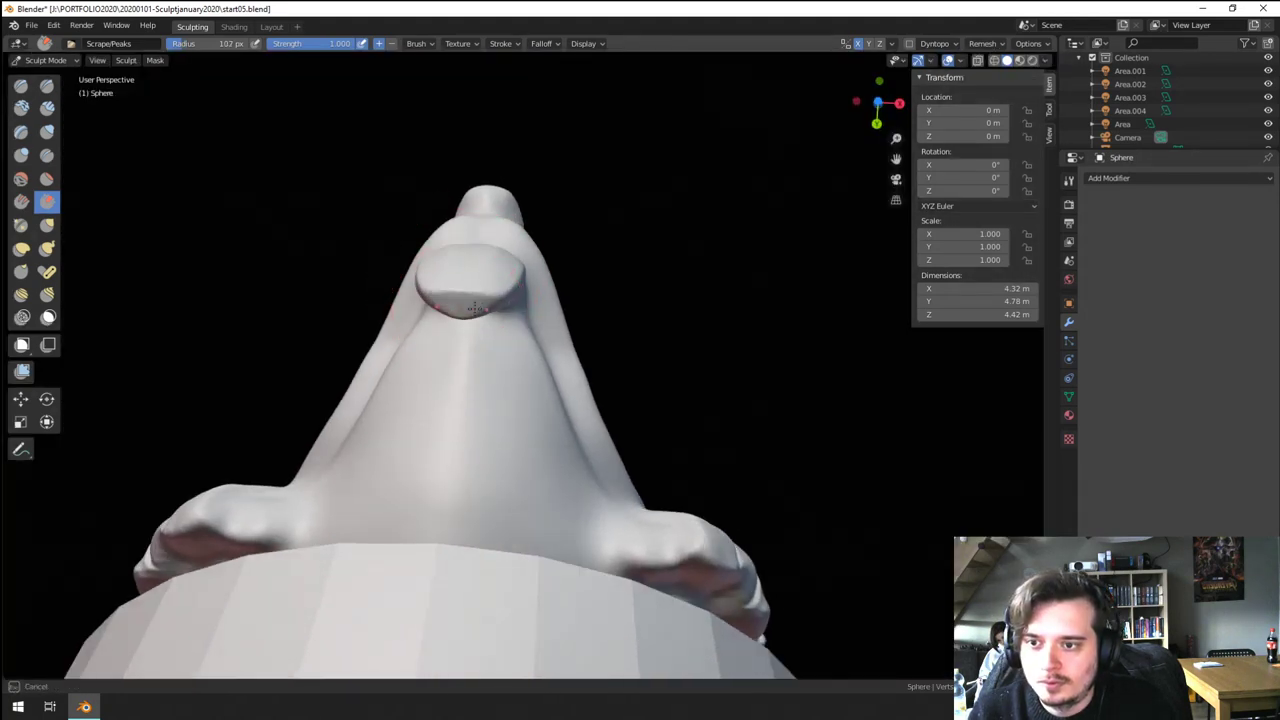
drag(480, 304, 474, 284)
mouse_move(490, 310)
middle_down()
mouse_move(557, 450)
mouse_move(680, 420)
mouse_move(603, 380)
mouse_move(519, 469)
mouse_move(502, 512)
middle_up()
key(f)
click(477, 520)
shift+middle_drag(460, 563, 450, 502)
mouse_move(441, 506)
mouse_down()
mouse_move(444, 527)
mouse_move(434, 500)
mouse_up()
mouse_move(440, 492)
middle_down()
mouse_move(508, 466)
mouse_move(591, 497)
mouse_move(576, 489)
middle_up()
- Adjust the side of the front tooth near the upper lip with the Grab brush at a 97 px radius
key(g)
key(f)
click(582, 494)
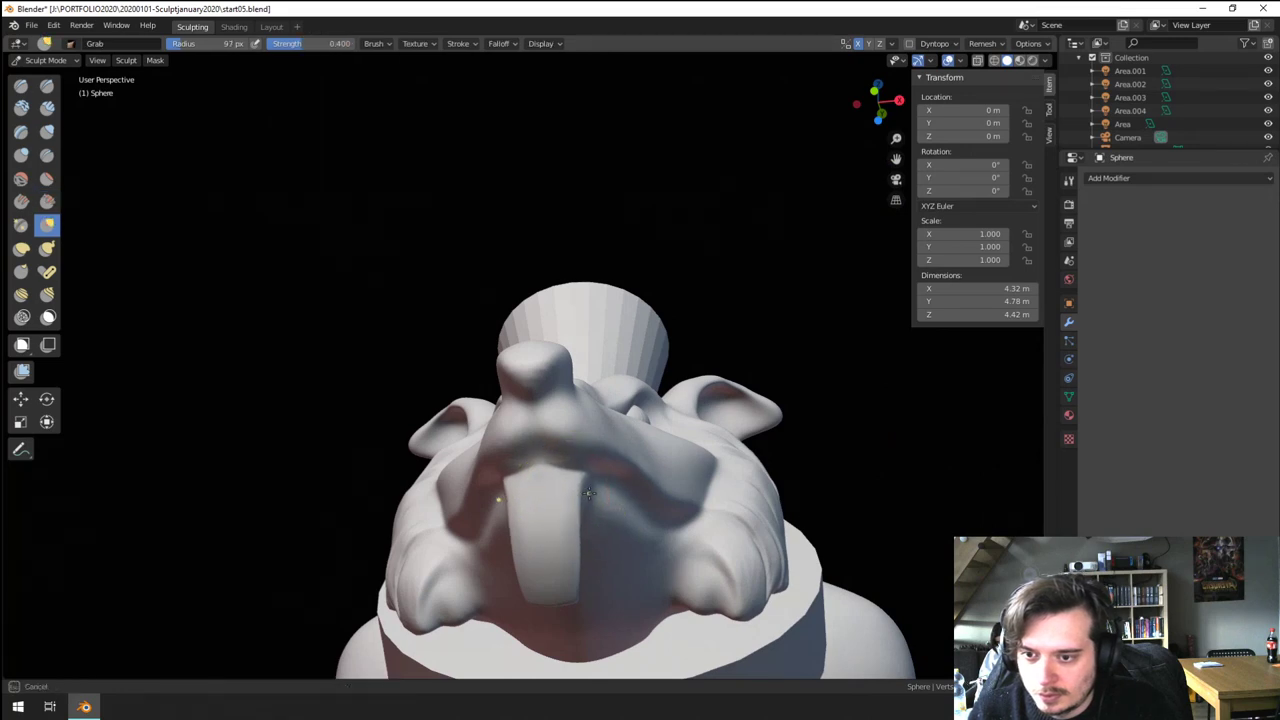
drag(589, 493, 583, 495)
mouse_move(583, 495)
middle_down()
mouse_move(468, 515)
mouse_move(460, 437)
mouse_move(454, 504)
mouse_move(445, 427)
mouse_move(424, 400)
mouse_move(395, 412)
mouse_move(439, 413)
middle_up()
- Sharpen the mouth line between the upper and lower jaw with the Crease brush, starting at a 73 px radius
scroll(445, 408, up, 2)
click(48, 158)
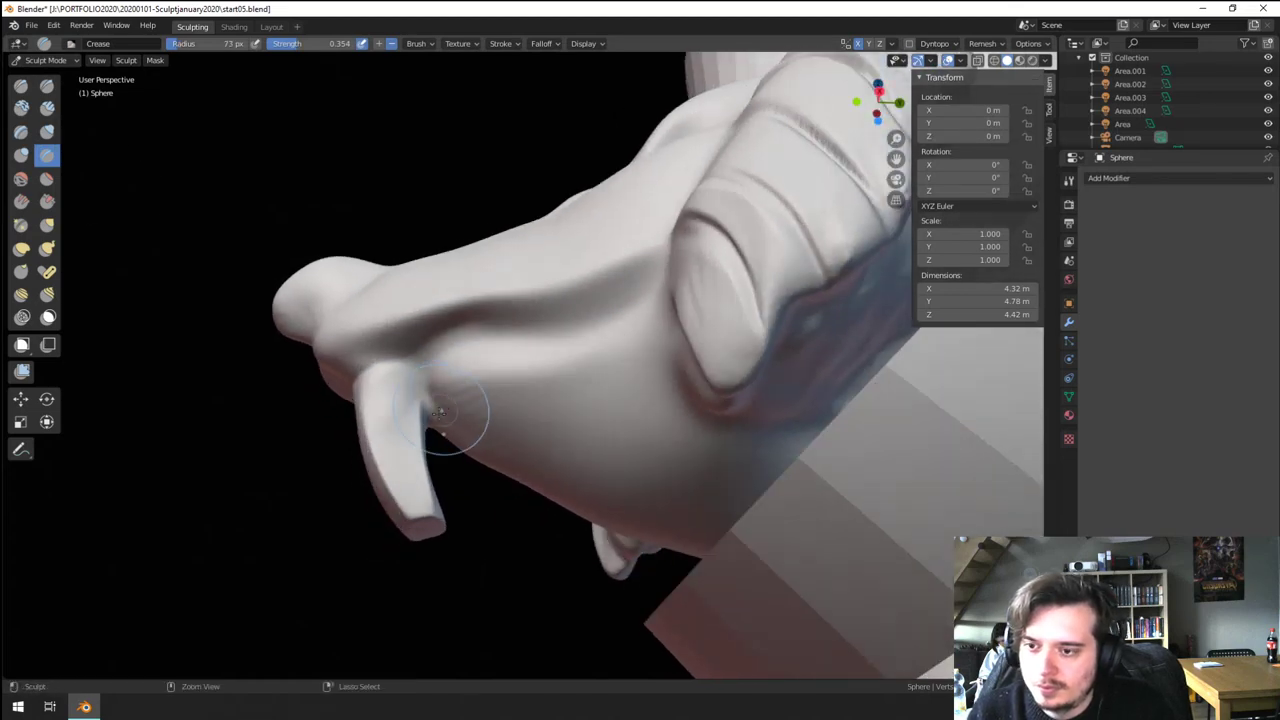
drag(438, 354, 628, 308)
middle_drag(325, 361, 486, 358)
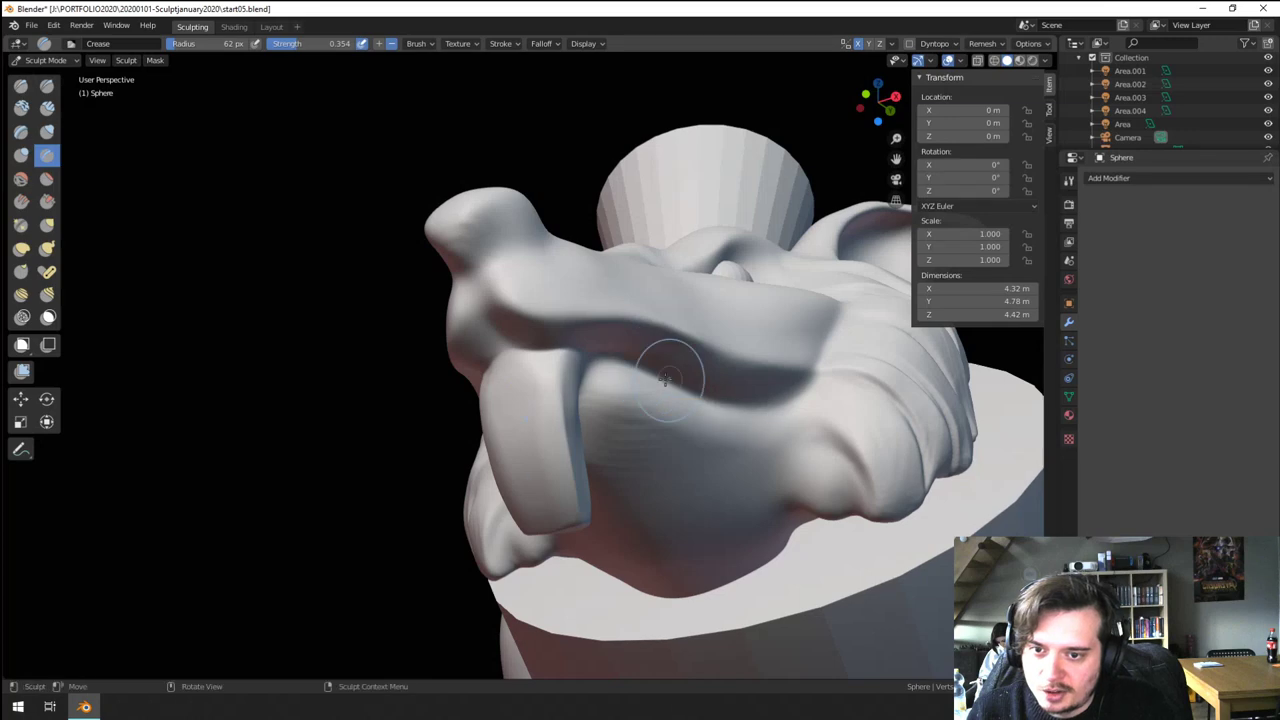
middle_drag(621, 374, 579, 538)
mouse_move(557, 493)
middle_down()
mouse_move(590, 562)
mouse_move(548, 500)
middle_up()
- Reshape the rear of the muzzle beside the cheek fur with the Grab brush at about a 160 px radius
key(g)
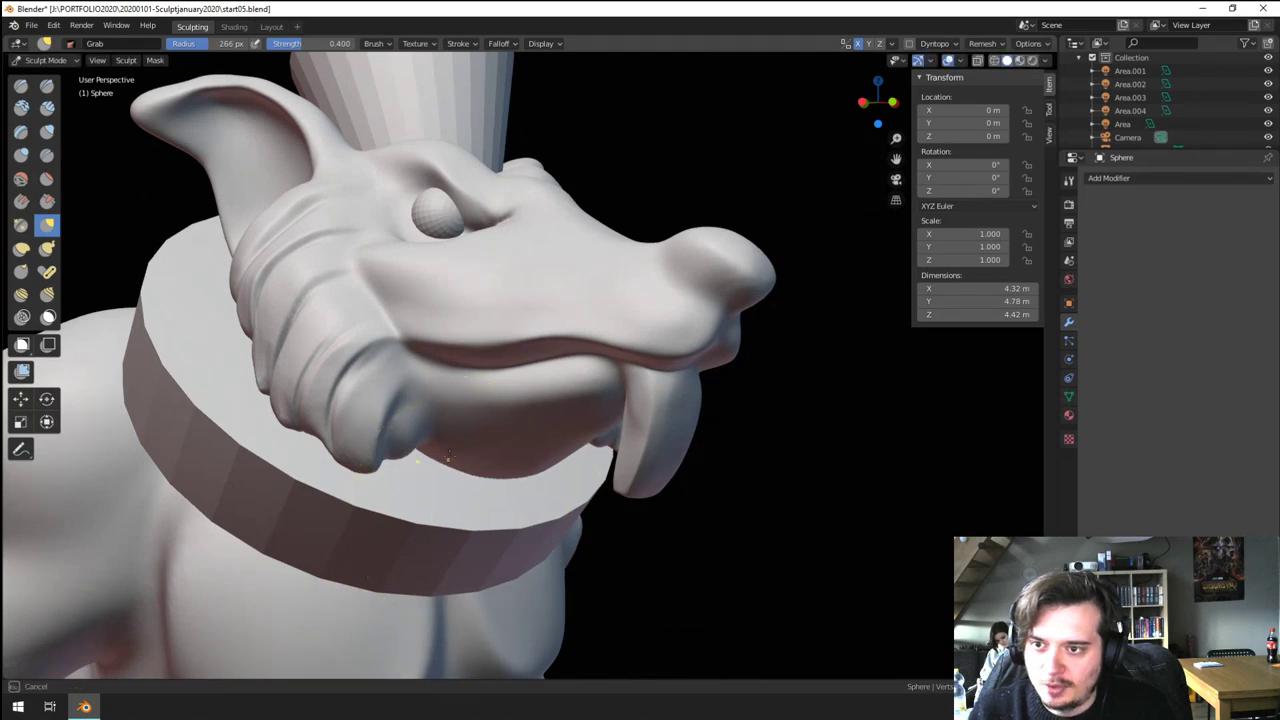
mouse_move(448, 456)
middle_down()
mouse_move(420, 451)
mouse_move(487, 450)
middle_up()
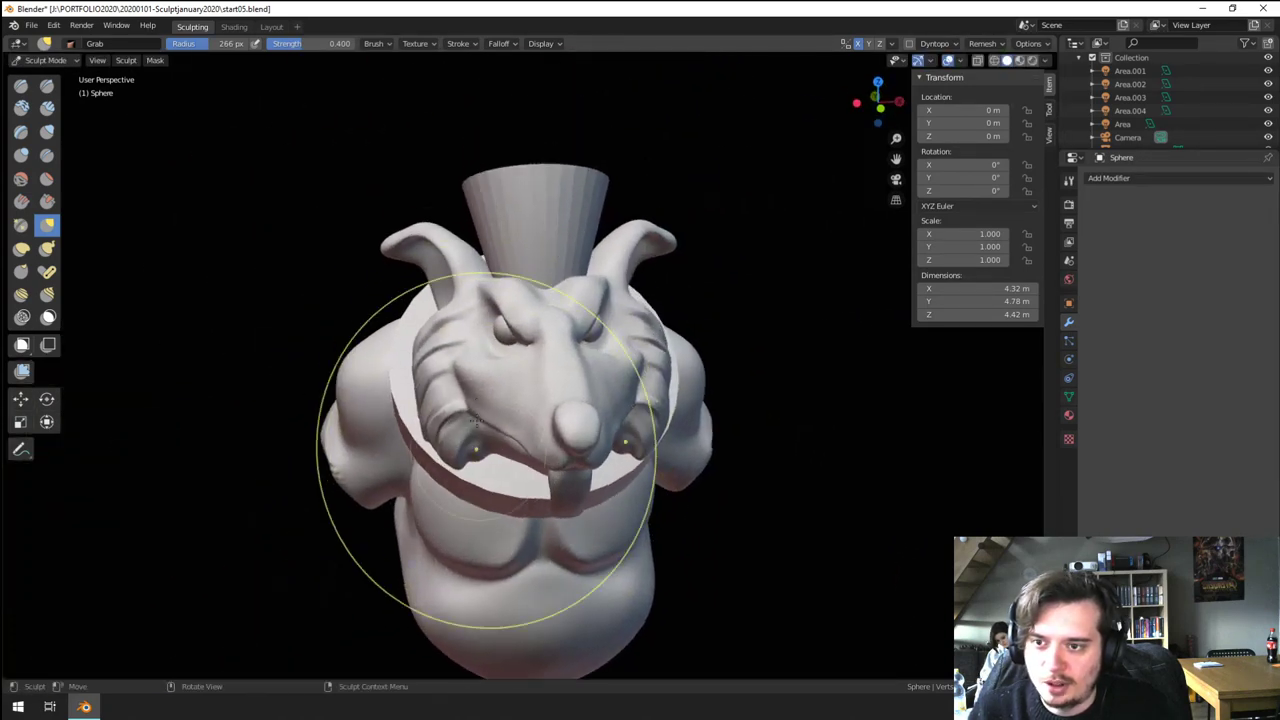
key(f)
click(400, 362)
middle_drag(444, 372, 457, 423)
key(f)
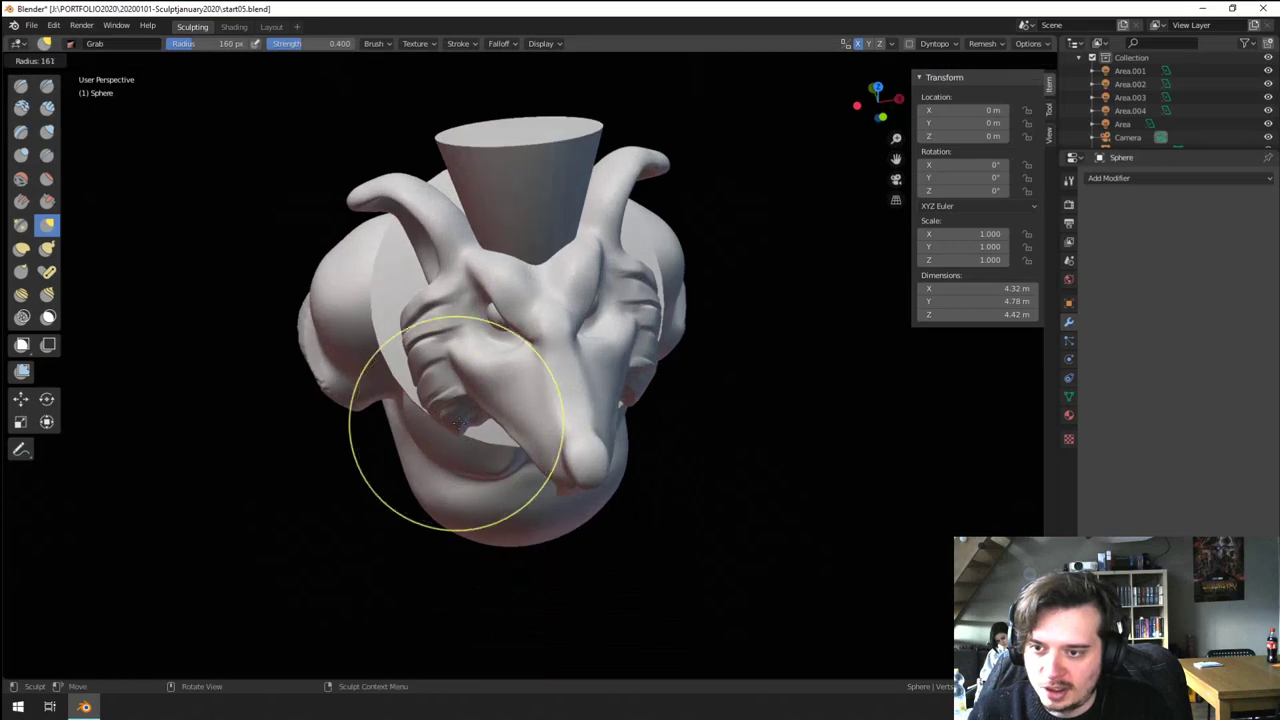
drag(458, 422, 487, 403)
middle_drag(502, 389, 549, 358)
key(f)
click(502, 425)
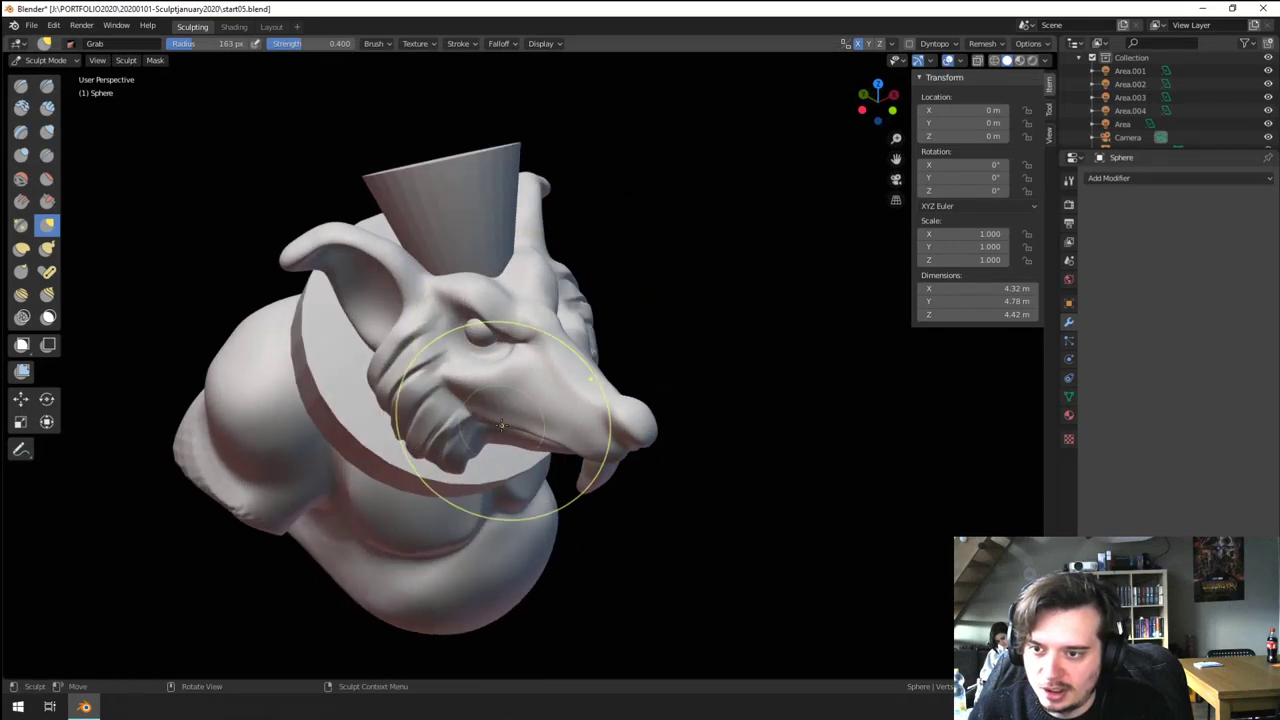
drag(487, 410, 489, 408)
- Refine the curve of the lips along the side of the muzzle with the Grab brush at 157 px and 133 px radius
middle_drag(496, 412, 534, 310)
middle_drag(517, 389, 533, 369)
key(f)
click(508, 404)
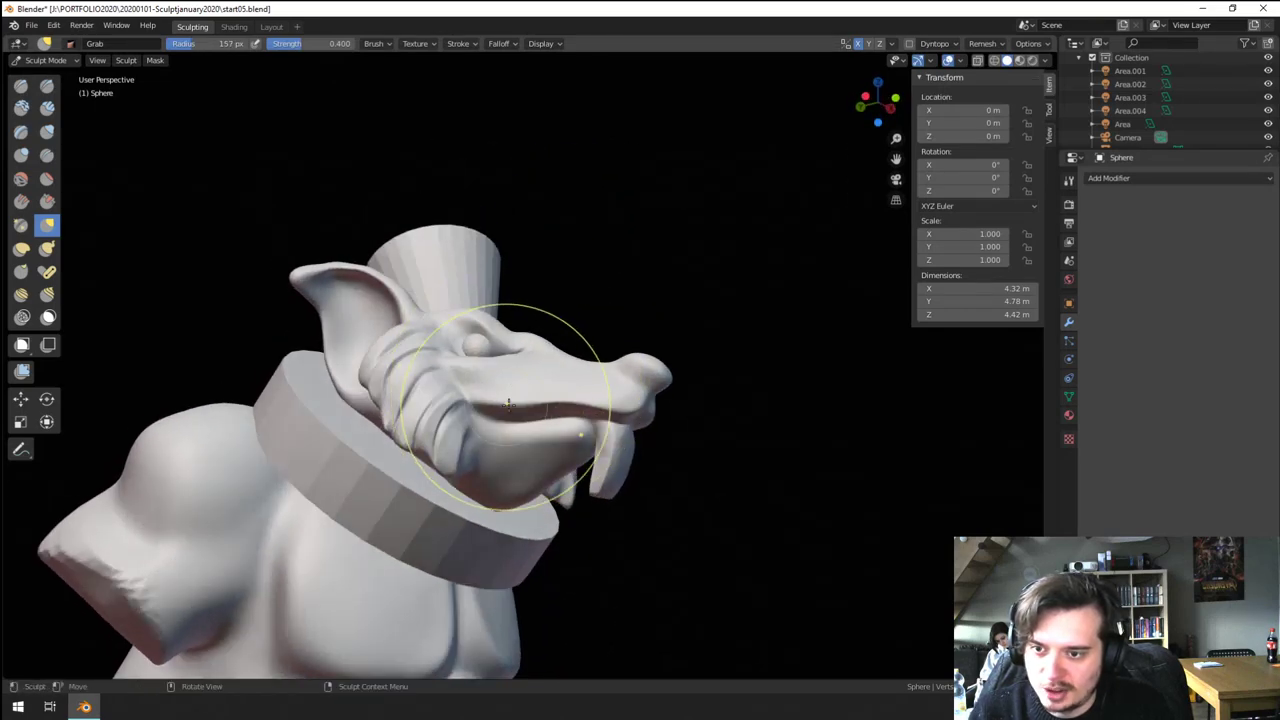
key(f)
click(522, 413)
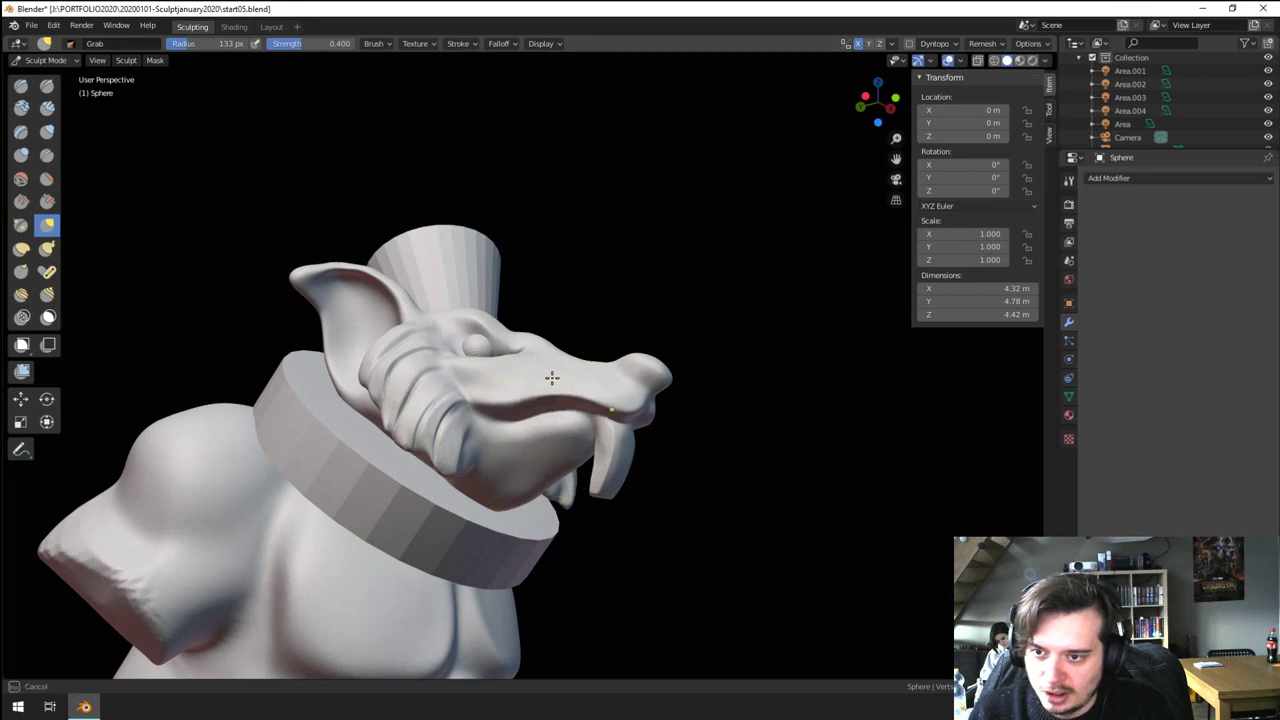
mouse_move(545, 369)
middle_down()
mouse_move(447, 424)
mouse_move(486, 318)
middle_up()
- Build up the upper eyelid over the eyeball with the Blob brush at 61 px and 84 px radius
shift+middle_drag(486, 318, 483, 425)
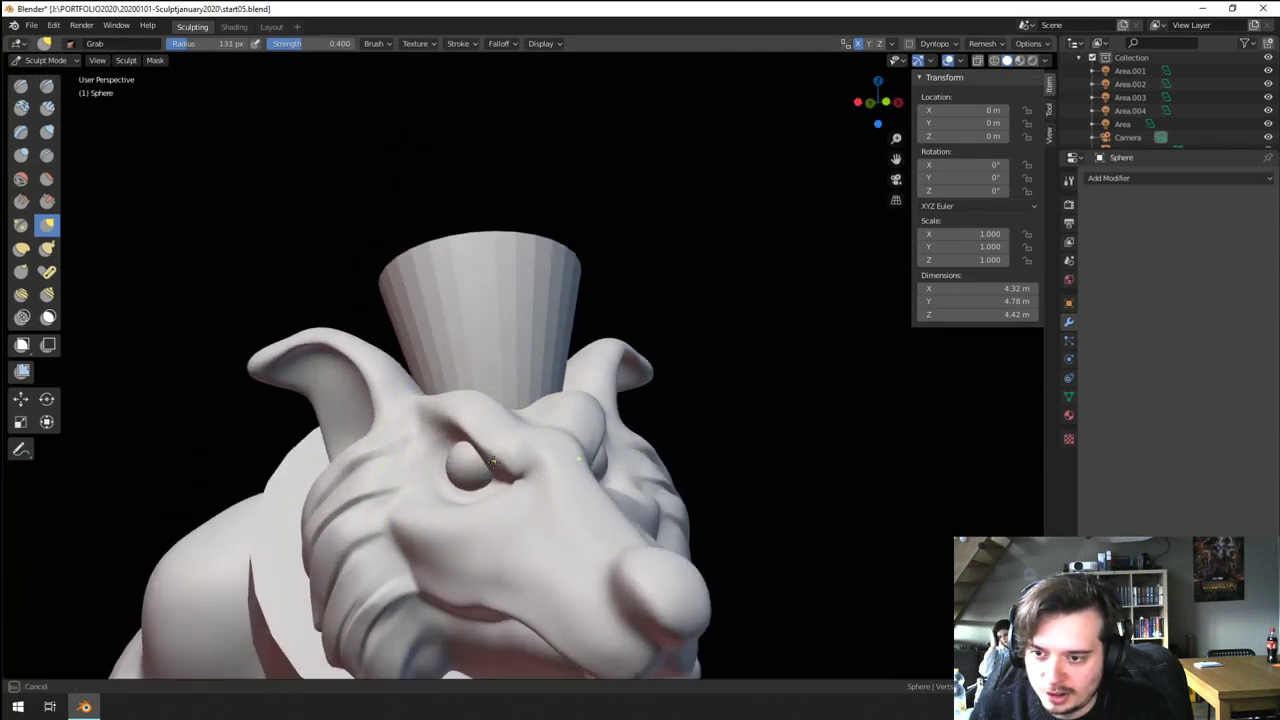
middle_drag(448, 489, 517, 485)
ctrl+middle_drag(517, 485, 522, 365)
mouse_move(423, 497)
ctrl+middle_down()
mouse_move(420, 450)
mouse_move(397, 454)
mouse_move(414, 420)
ctrl+middle_up()
click(47, 109)
click(22, 155)
key(f)
click(326, 420)
drag(322, 422, 351, 387)
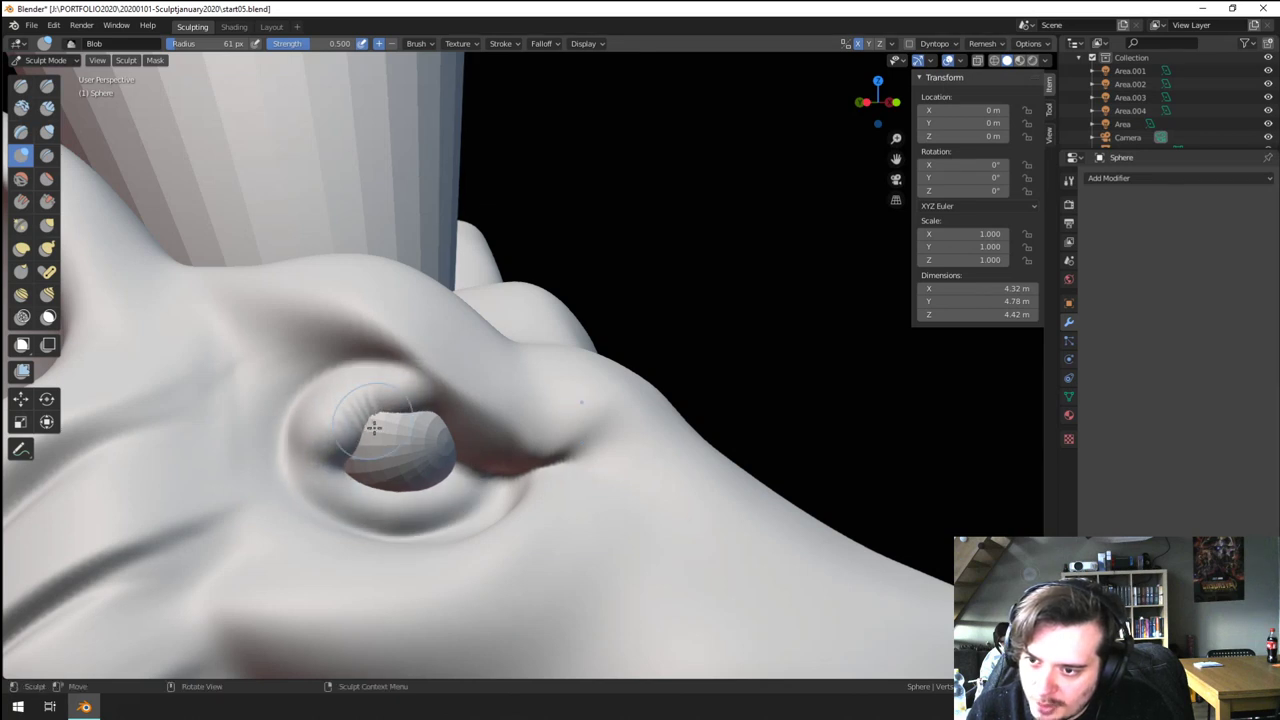
key(f)
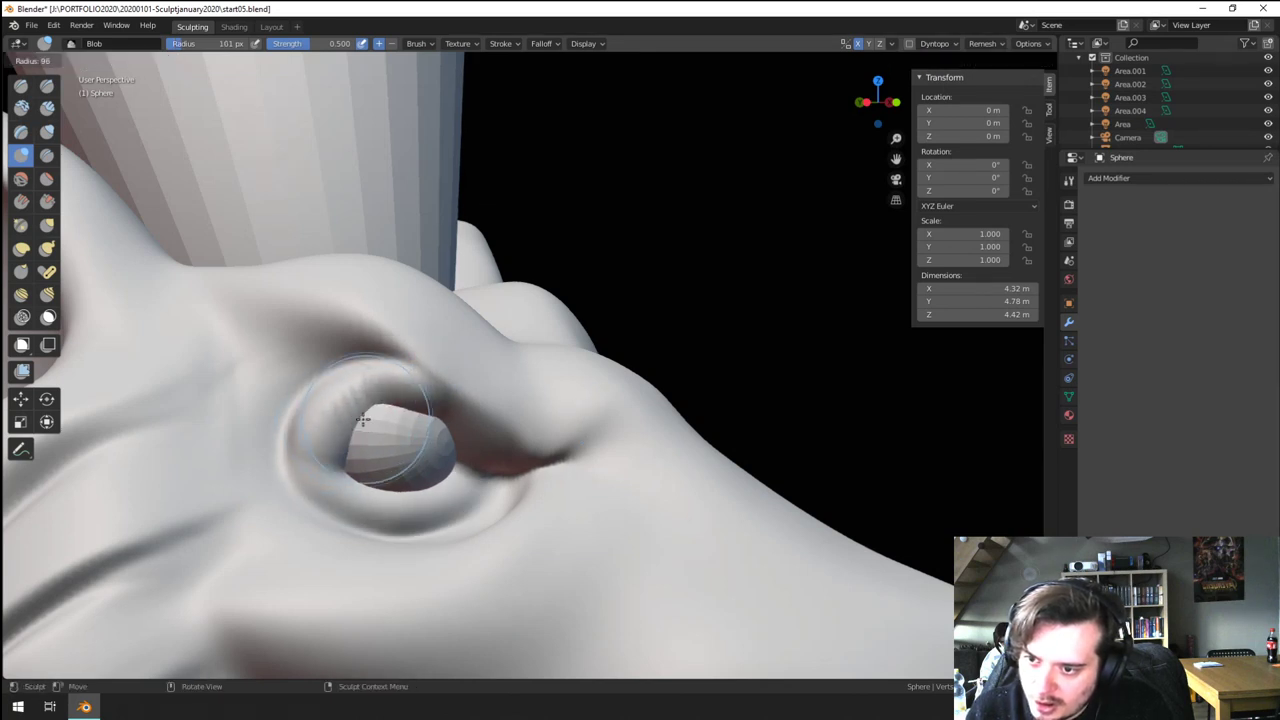
click(358, 420)
drag(355, 424, 389, 402)
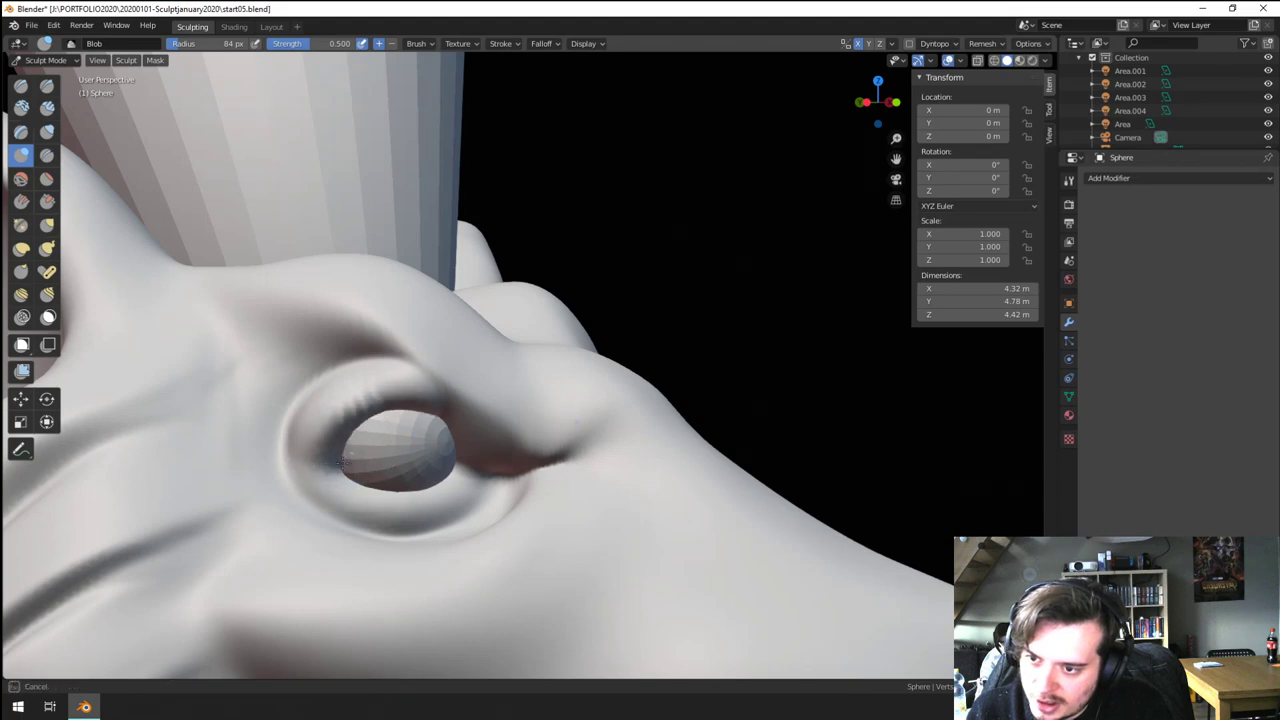
- Bulk up the brow ridge above the eye with the Blob brush at a 115 px radius
mouse_move(341, 461)
middle_down()
mouse_move(294, 417)
mouse_move(274, 417)
mouse_move(386, 386)
middle_up()
drag(500, 398, 390, 316)
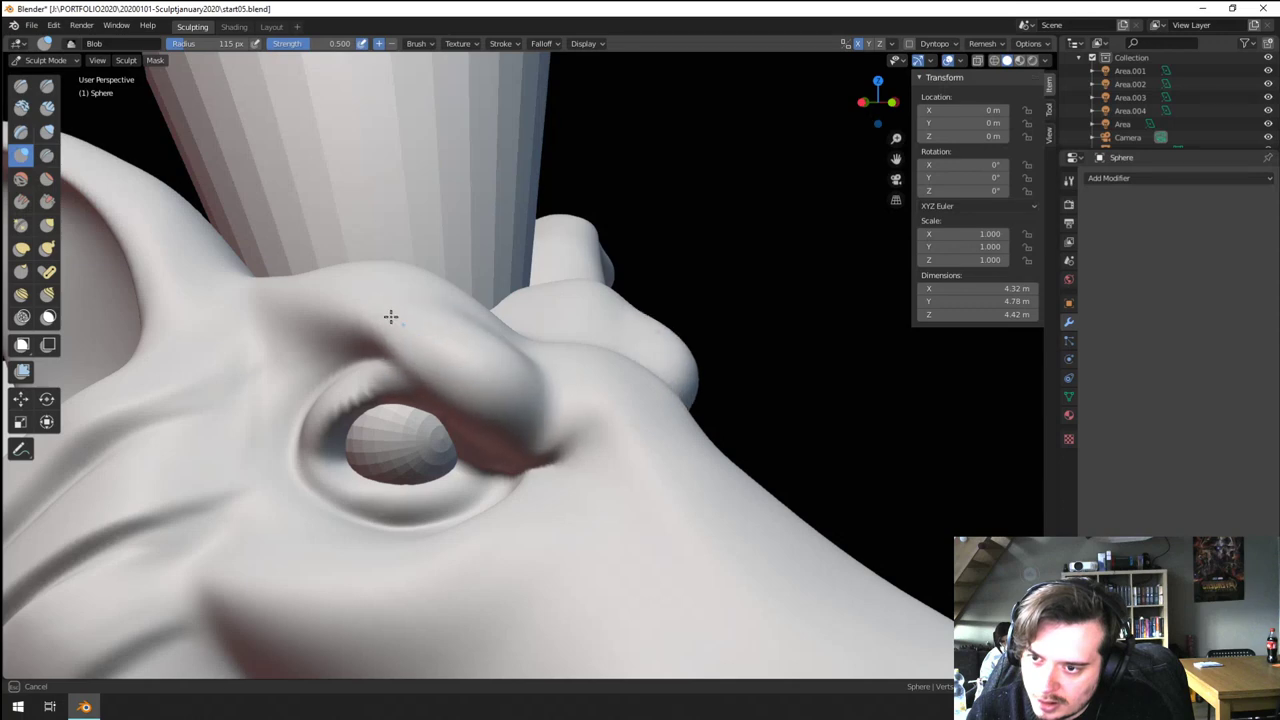
scroll(416, 374, down, 2)
middle_drag(416, 374, 440, 385)
scroll(440, 385, up, 1)
- Pull the inner end of the brow down over the eye with the Grab brush, using radii up to 209 px
key(g)
key(f)
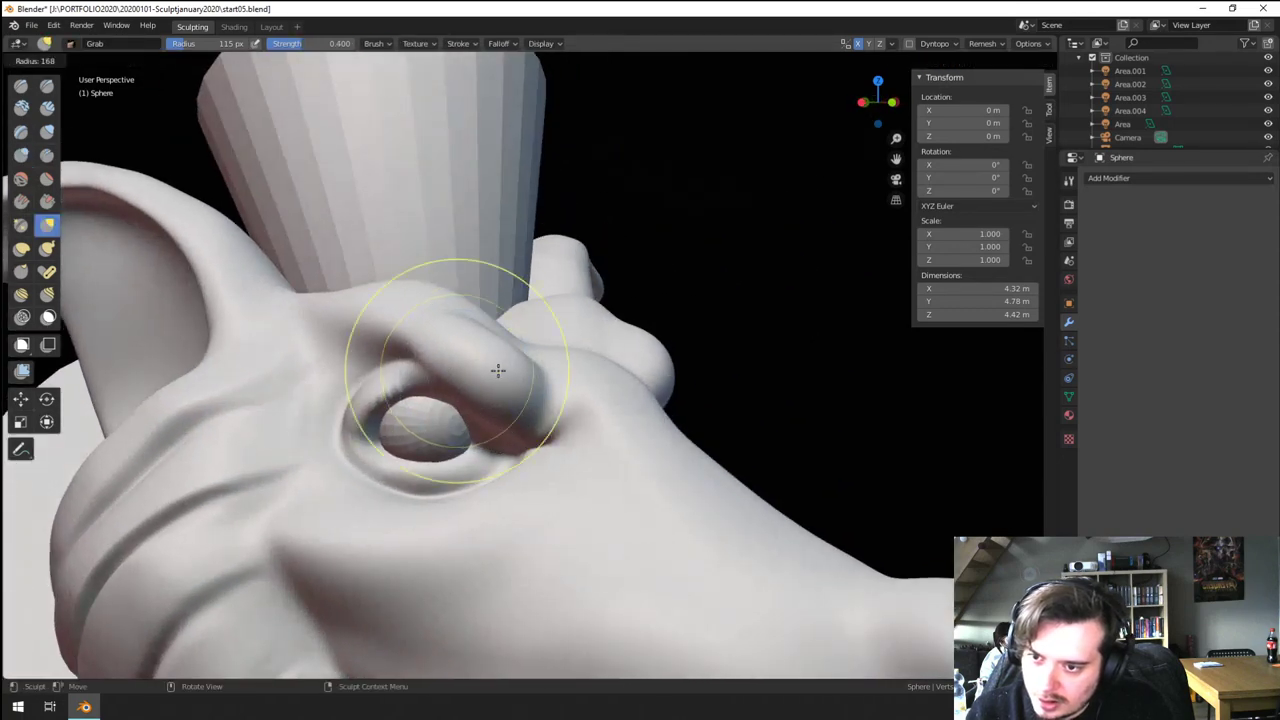
click(497, 371)
drag(482, 370, 484, 391)
middle_drag(483, 398, 462, 396)
key(f)
click(486, 398)
drag(482, 425, 484, 457)
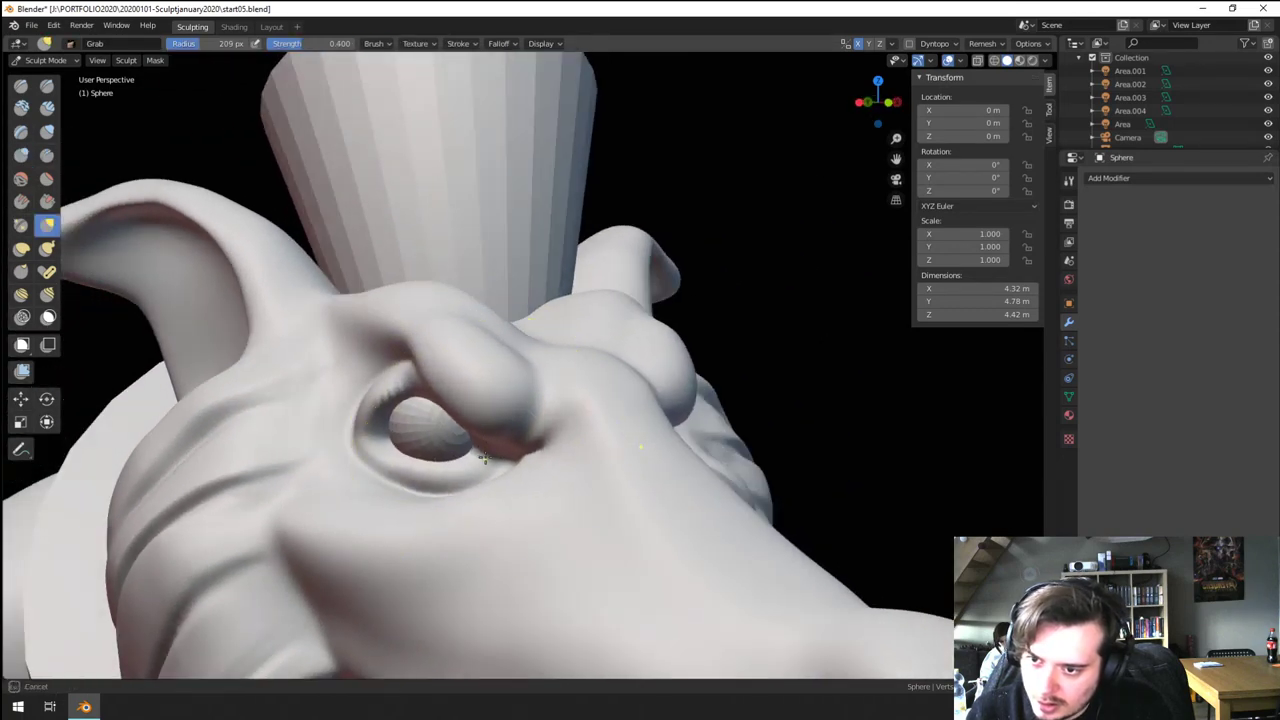
middle_drag(472, 452, 442, 427)
drag(489, 412, 489, 420)
scroll(440, 440, down, 3)
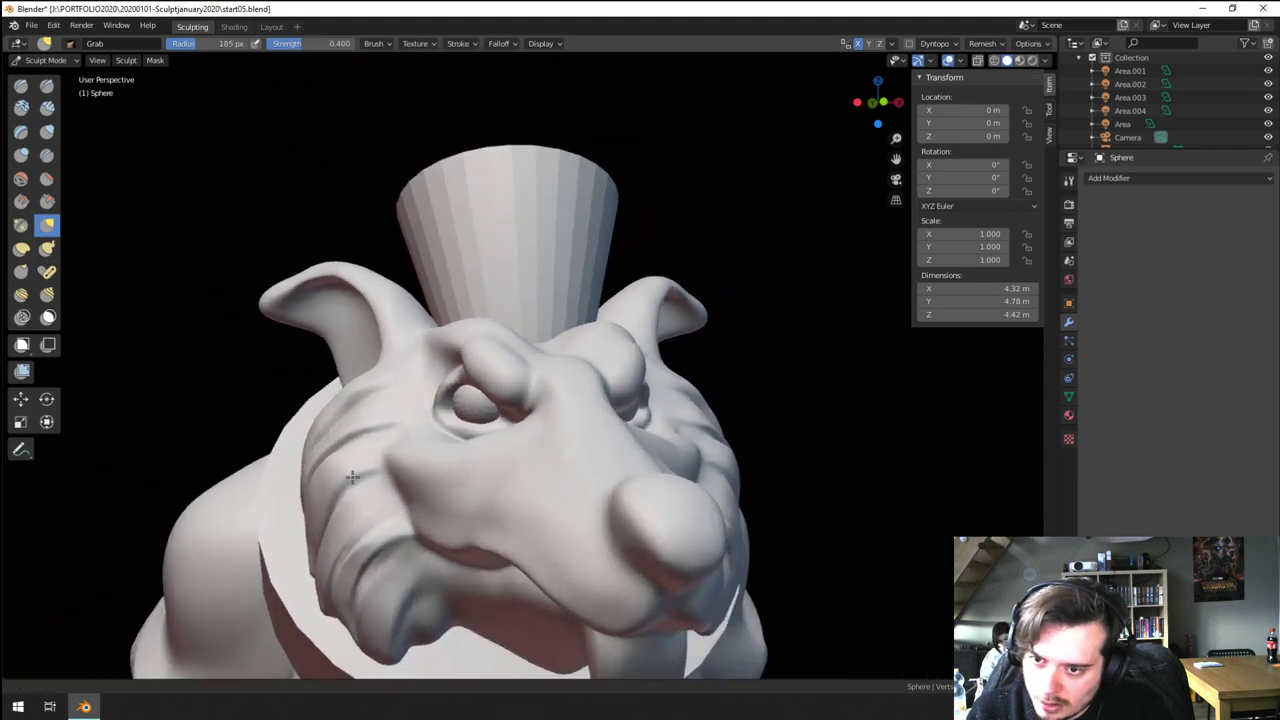
- Lift the cheek area below the eye slightly with the Grab brush at a 164 px radius
mouse_move(351, 477)
middle_down()
mouse_move(440, 424)
mouse_move(357, 437)
middle_up()
scroll(409, 429, down, 3)
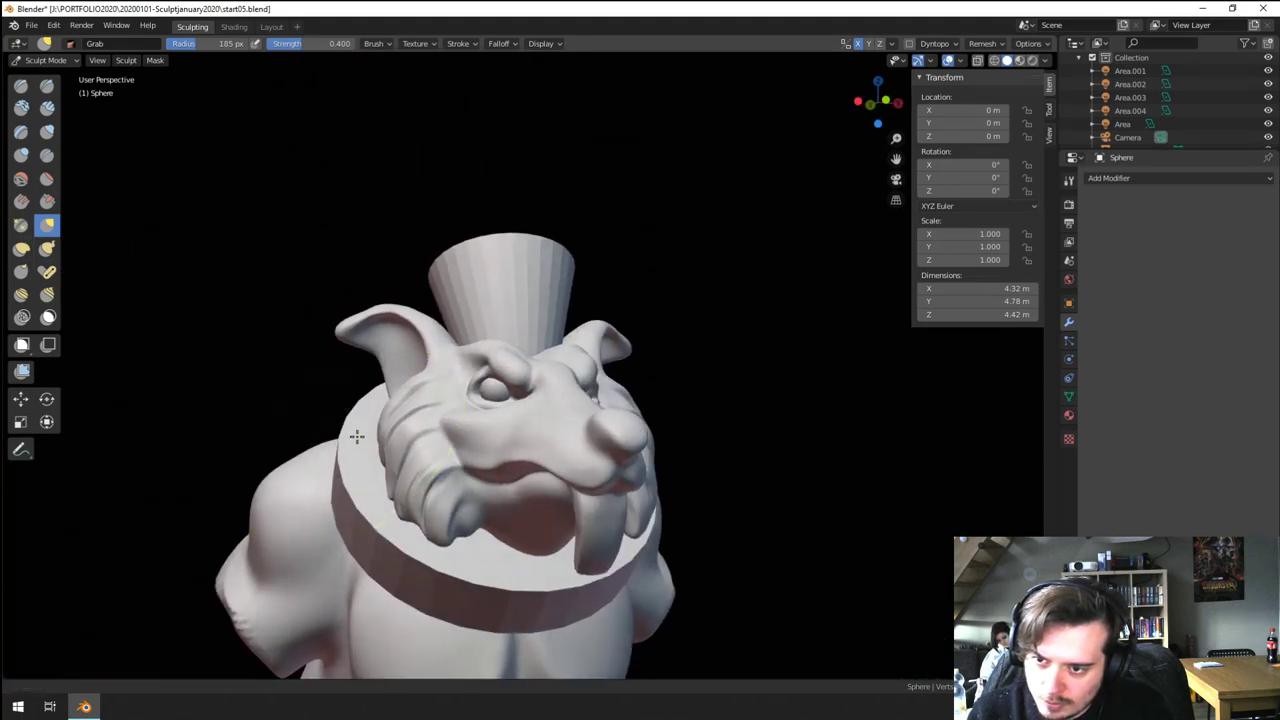
scroll(360, 434, up, 5)
key(f)
click(405, 400)
drag(418, 404, 417, 393)
middle_drag(417, 393, 434, 320)
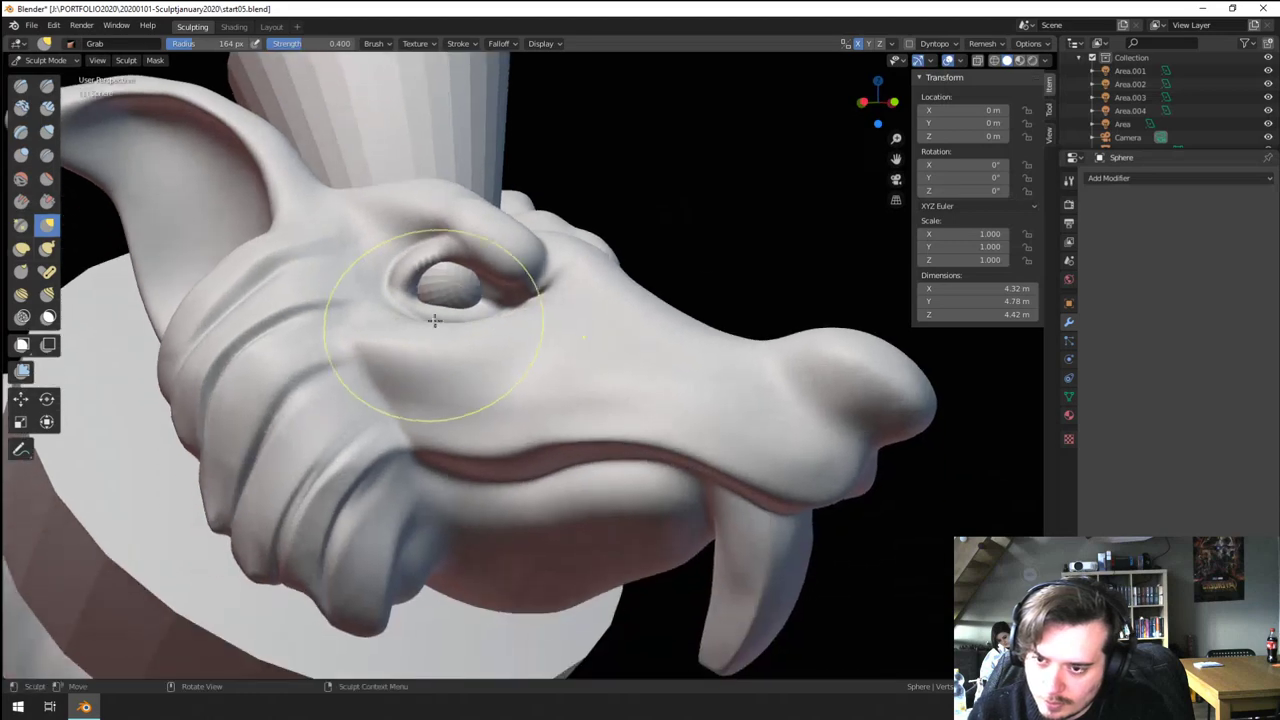
- Nudge the corner of the mouth upward with the Grab brush at 81 px radius
scroll(434, 320, down, 5)
key(f)
click(466, 409)
mouse_move(429, 417)
middle_down()
mouse_move(466, 409)
mouse_move(446, 440)
middle_up()
key(f)
click(445, 440)
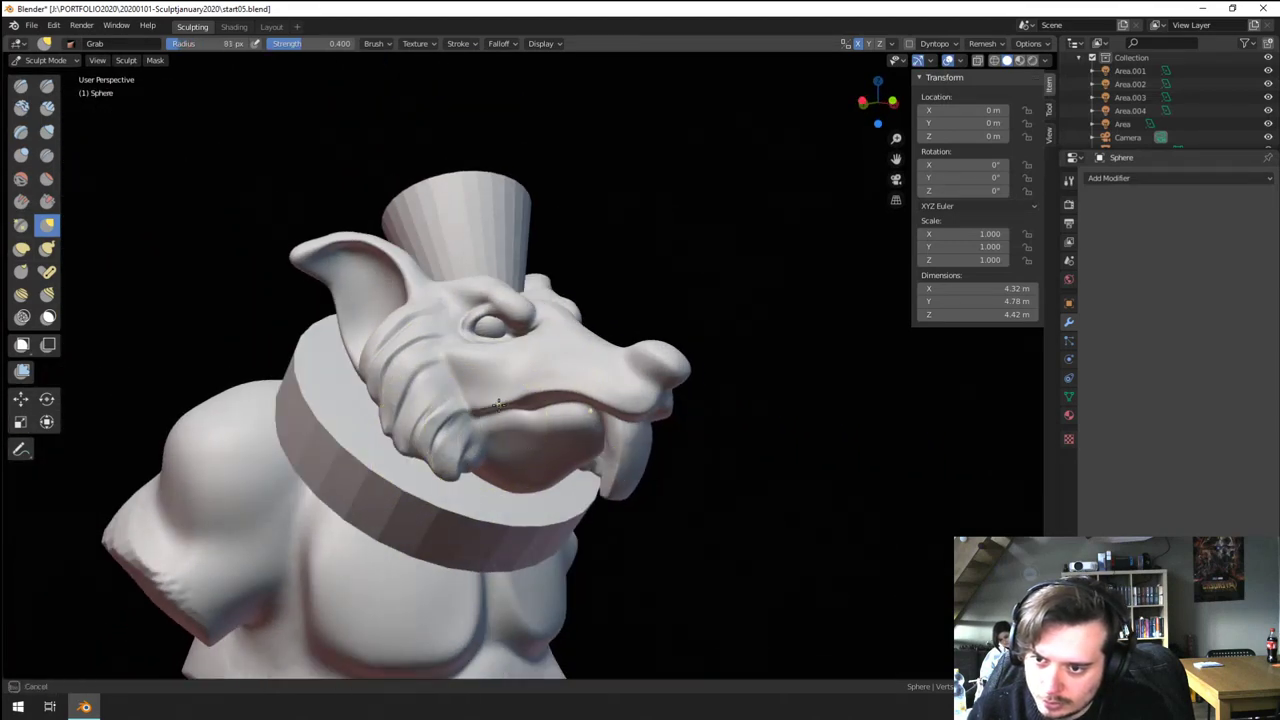
key(f)
drag(498, 404, 494, 391)
- Adjust the cheek beside the mouth from the front with the Grab brush at 162 px radius
click(560, 422)
middle_drag(488, 390, 436, 400)
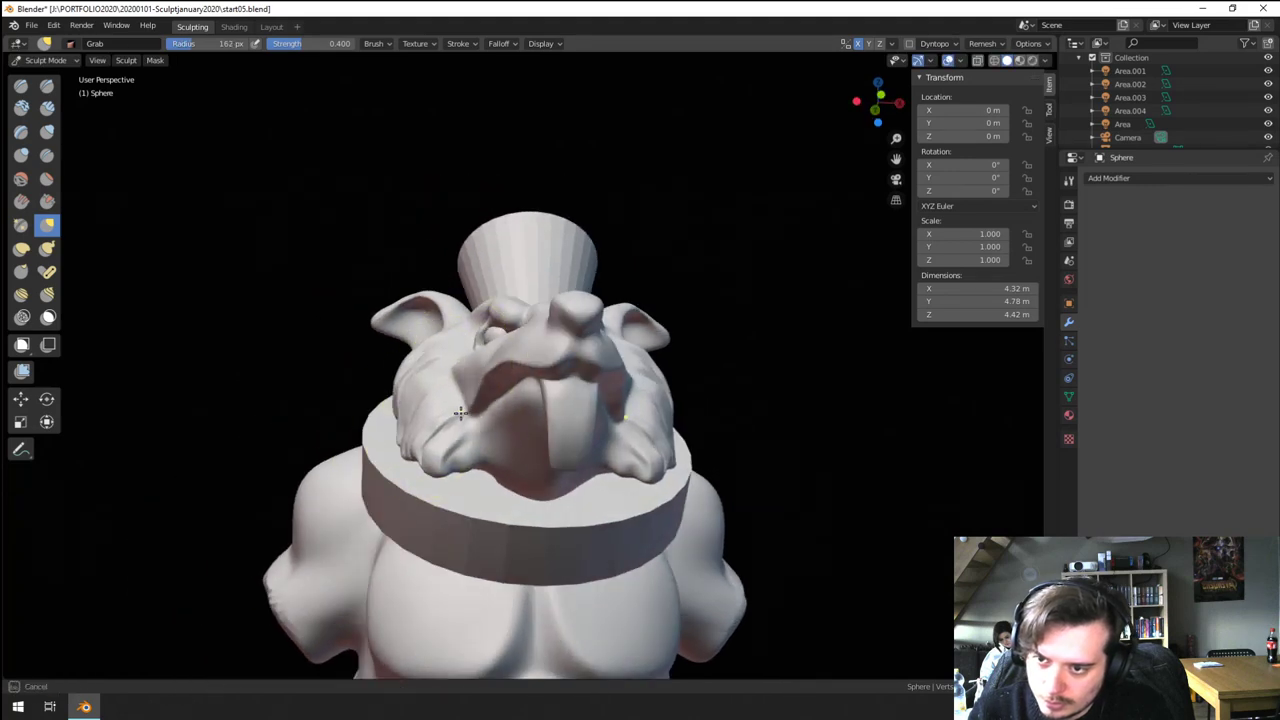
drag(460, 413, 466, 411)
mouse_move(466, 411)
middle_down()
mouse_move(528, 450)
mouse_move(470, 430)
middle_up()
- Pull the side of the face next to the eye slightly up and outward with the Grab brush
key(f)
click(530, 420)
drag(452, 360, 444, 349)
middle_drag(444, 349, 452, 338)
key(f)
click(512, 343)
drag(468, 346, 462, 338)
- Nudge the top of the brow ridge upward with the Grab brush at 127 px radius
mouse_move(454, 339)
middle_down()
mouse_move(403, 340)
mouse_move(444, 339)
mouse_move(524, 260)
middle_up()
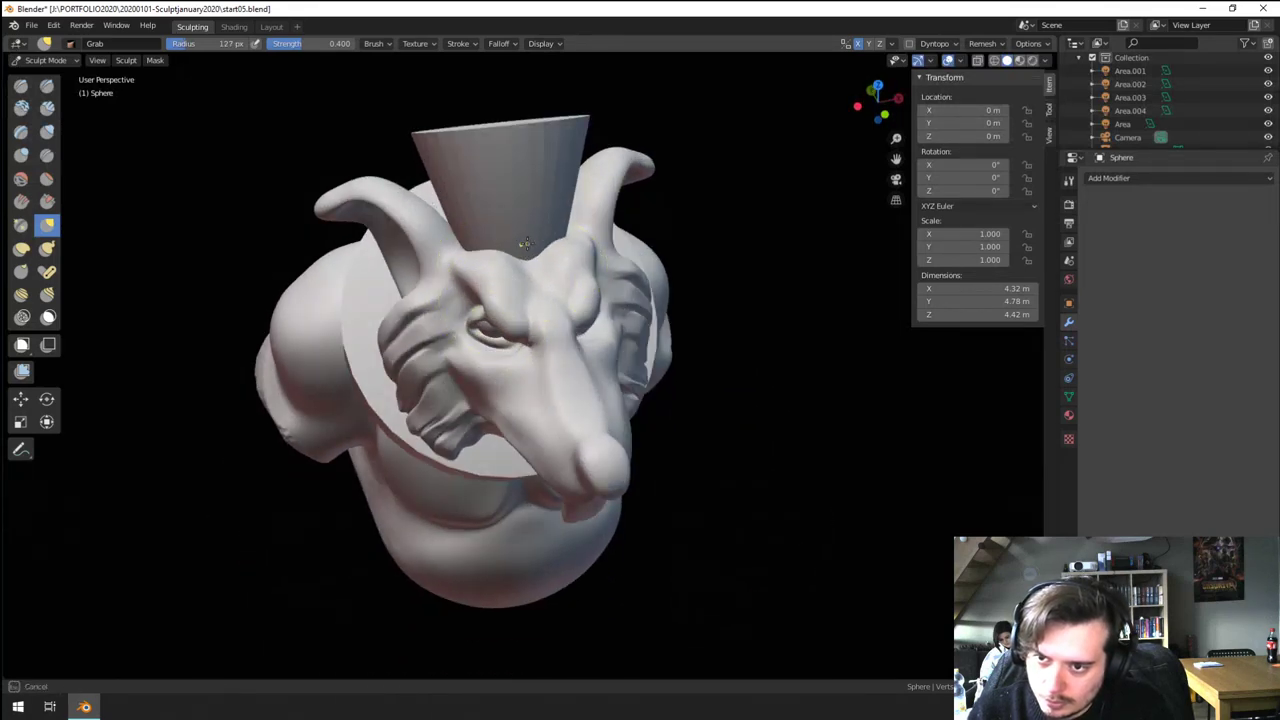
drag(514, 267, 514, 264)
mouse_move(455, 262)
middle_down()
mouse_move(523, 266)
mouse_move(520, 246)
mouse_move(464, 286)
middle_up()
- Carve a crease around the inner end of the brow ridge with the Crease brush at 51 px radius
scroll(503, 243, up, 7)
scroll(465, 287, up, 1)
click(47, 156)
scroll(214, 268, down, 1)
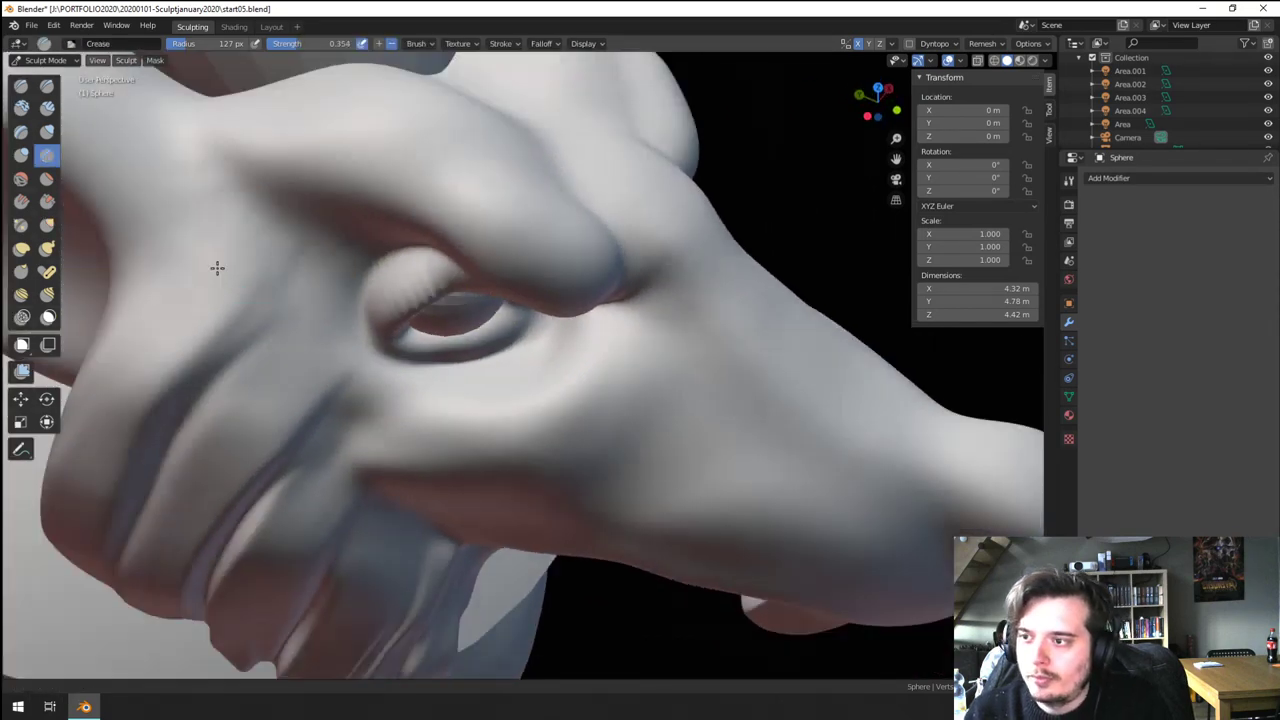
middle_drag(217, 268, 212, 222)
scroll(400, 290, down, 4)
key(f)
click(418, 276)
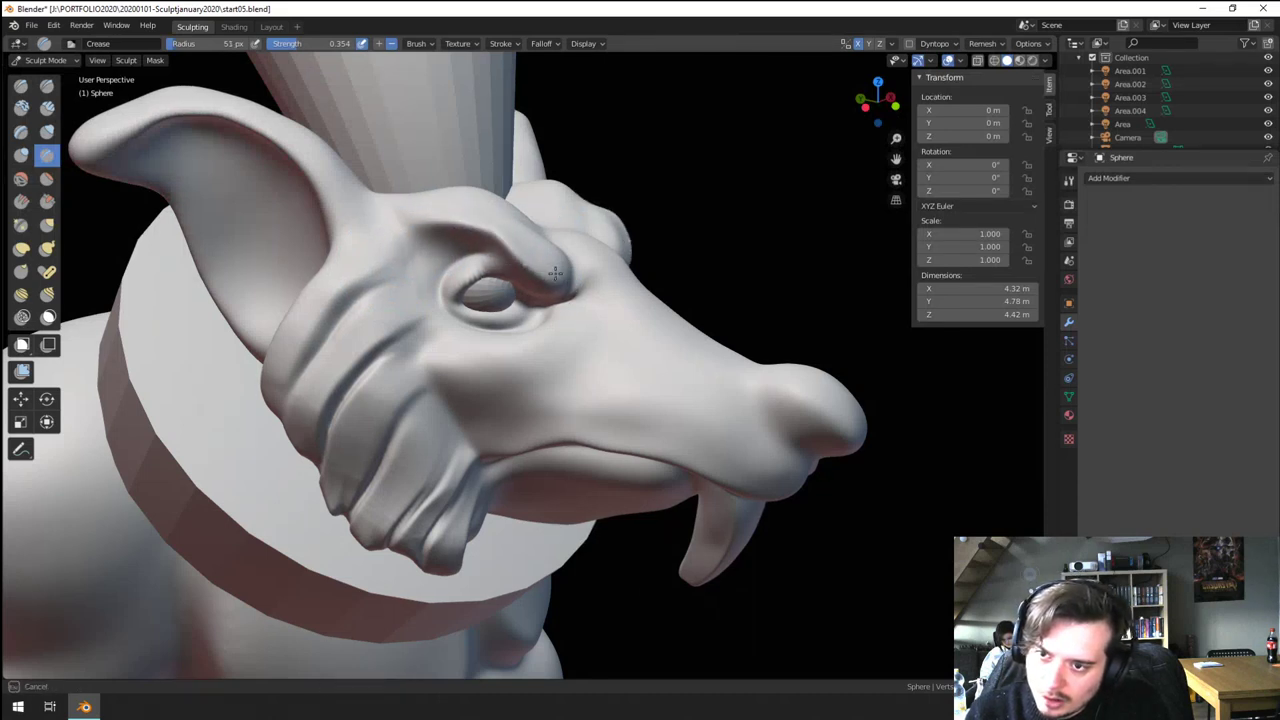
drag(555, 273, 581, 288)
- Build up volume along the top of the brow ridge with the Clay Strips brush at 62 px radius
mouse_move(570, 238)
middle_down()
mouse_move(425, 216)
mouse_move(509, 226)
mouse_move(465, 268)
middle_up()
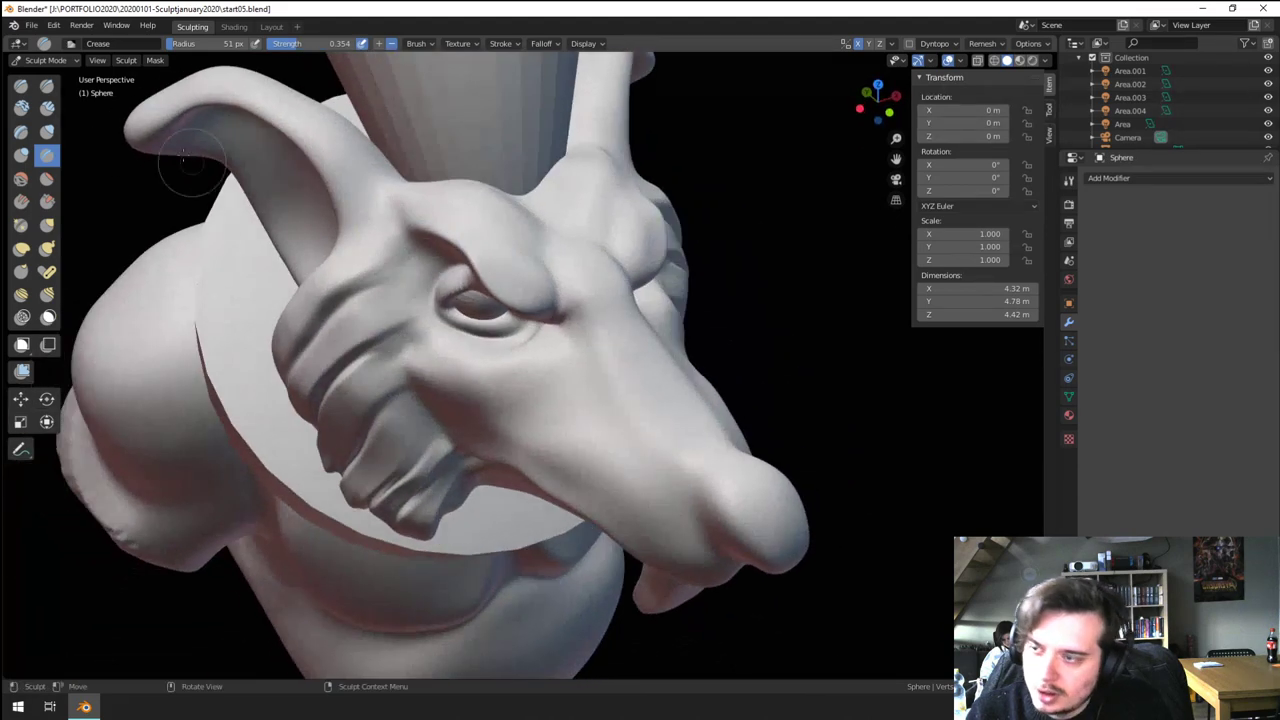
click(47, 109)
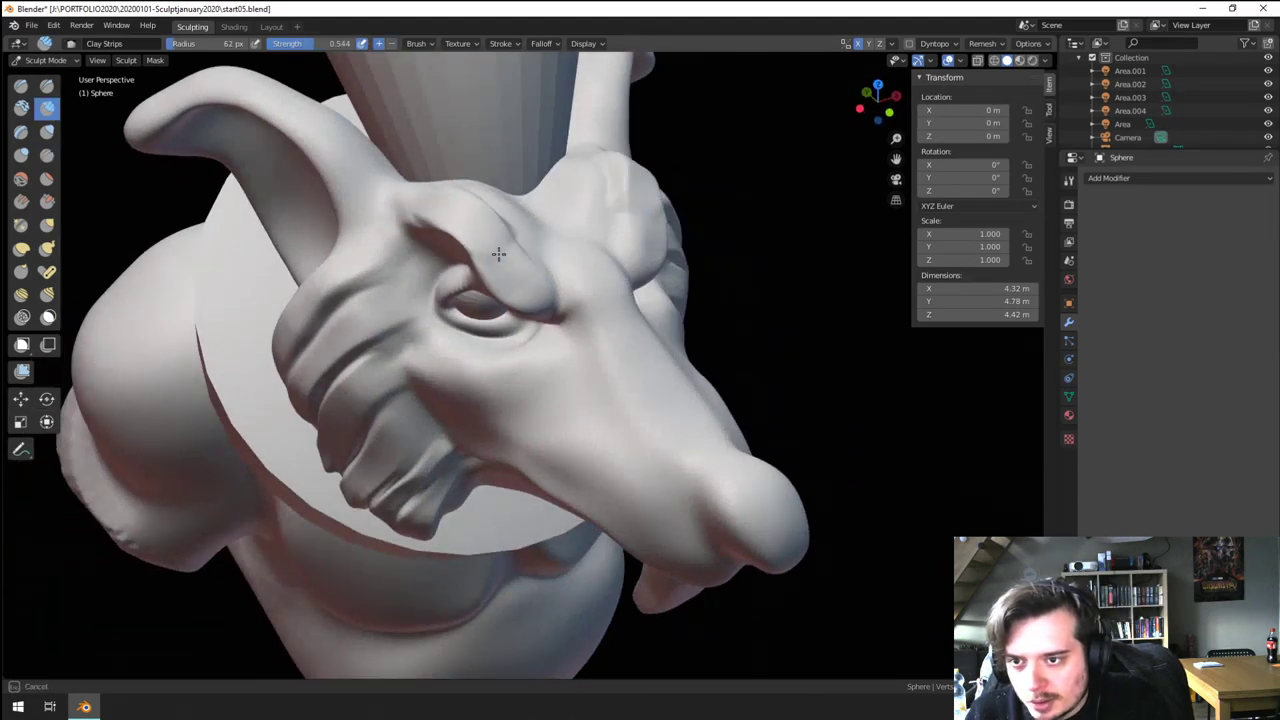
drag(435, 200, 502, 250)
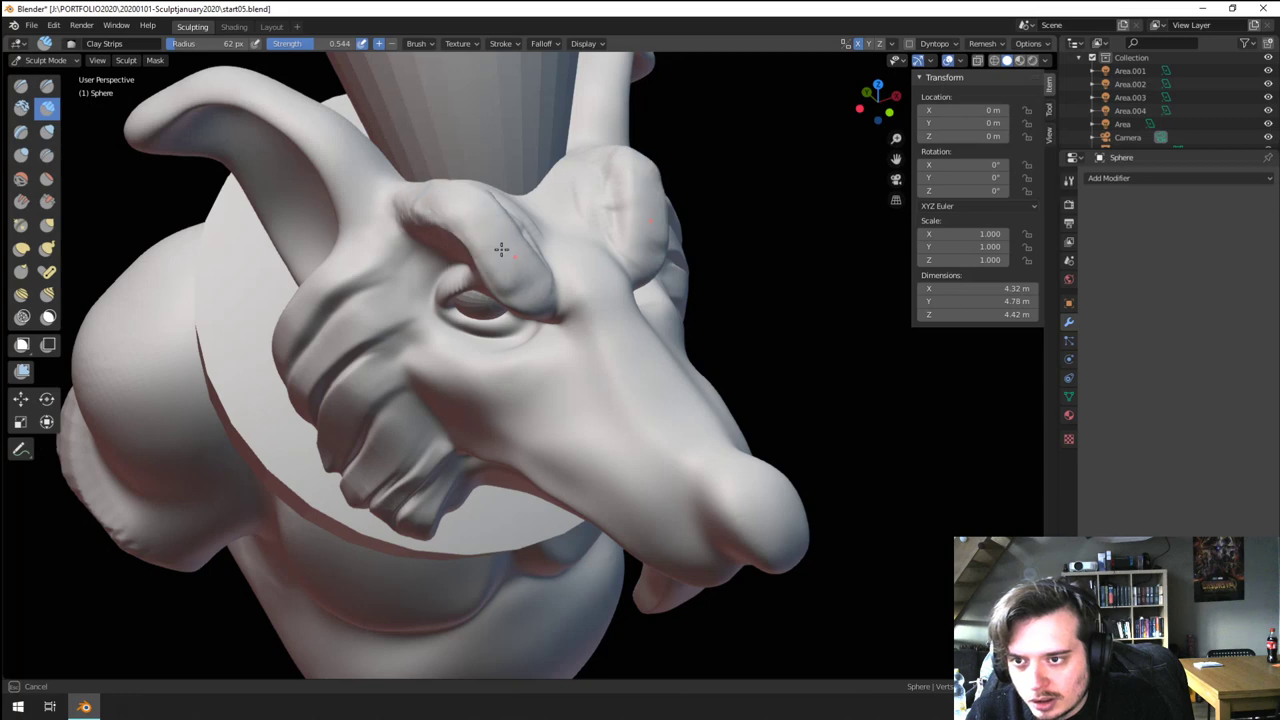
- Raise the arch of the brow ridge above the eye with the Grab brush at 91 px radius
middle_drag(460, 175, 505, 168)
key(g)
key(f)
click(552, 187)
drag(482, 200, 480, 197)
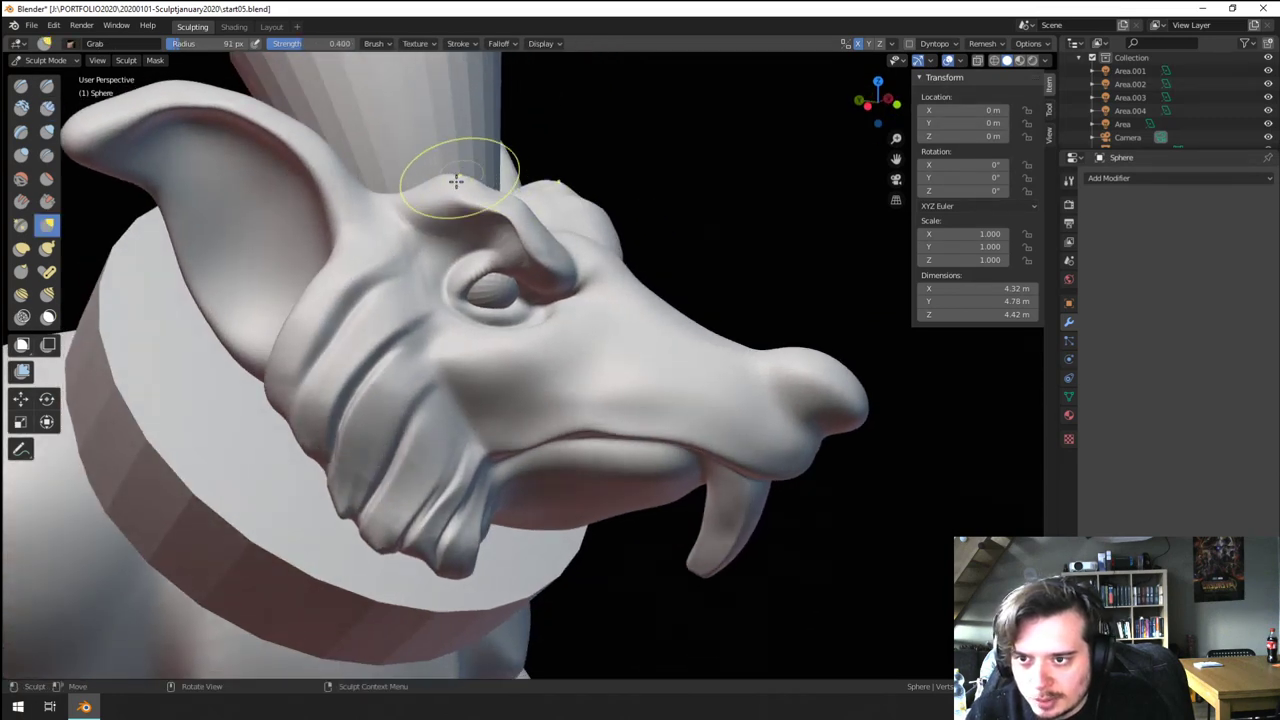
middle_drag(456, 182, 488, 188)
drag(482, 188, 486, 178)
mouse_move(486, 180)
middle_down()
mouse_move(586, 194)
mouse_move(474, 183)
middle_up()
- Try to flatten the area around the upper eyelid with the Scrape/Peaks brush
scroll(474, 183, up, 4)
click(47, 201)
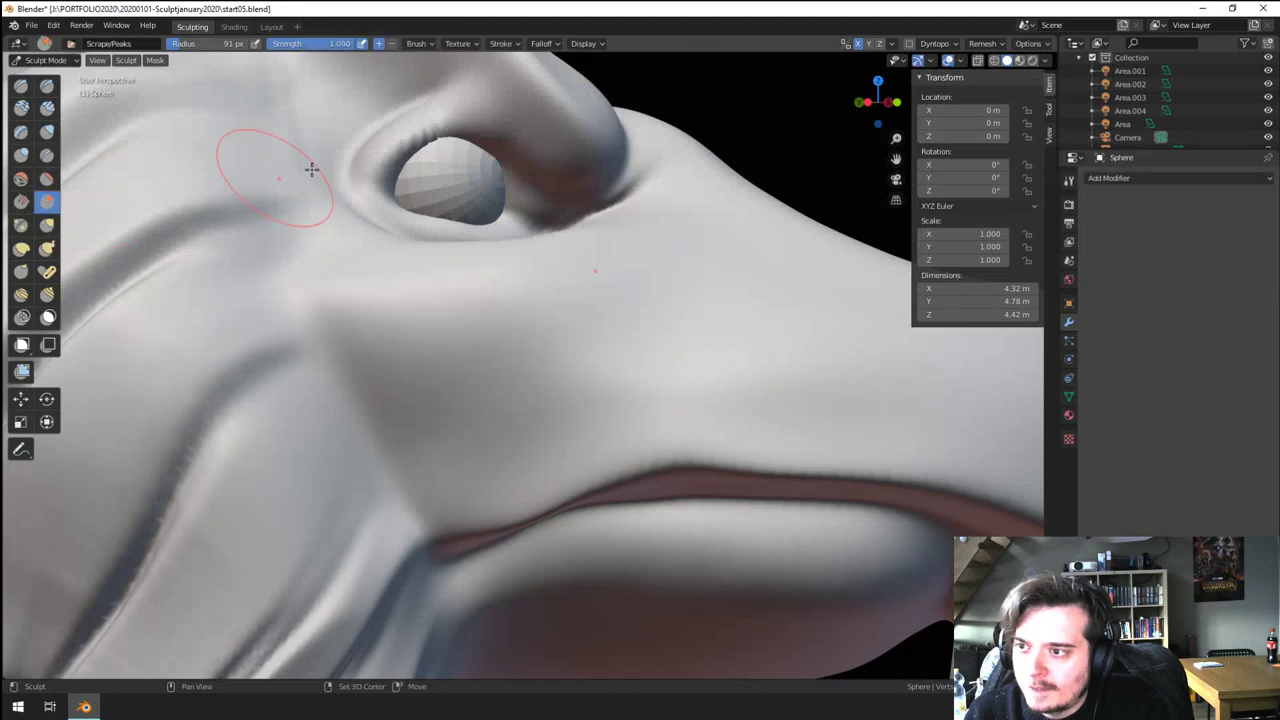
middle_drag(309, 166, 468, 228)
mouse_move(372, 172)
mouse_down()
mouse_move(501, 180)
mouse_move(555, 258)
mouse_up()
mouse_move(530, 235)
middle_down()
mouse_move(453, 278)
mouse_move(486, 264)
mouse_move(459, 256)
mouse_move(417, 312)
mouse_move(388, 303)
middle_up()
key(f)
click(500, 263)
key(ctrl+z)
- Reshape the brow ridge over the eye with the Grab brush, nudging its top slightly upward
scroll(456, 262, down, 4)
key(g)
key(f)
click(572, 308)
middle_drag(530, 312, 568, 276)
key(f)
click(529, 271)
drag(521, 223, 521, 219)
- Build up the inner corner of the eye socket with the Blob brush at 53 px radius
mouse_move(460, 222)
middle_down()
mouse_move(512, 208)
mouse_move(470, 222)
middle_up()
scroll(445, 225, up, 4)
click(47, 157)
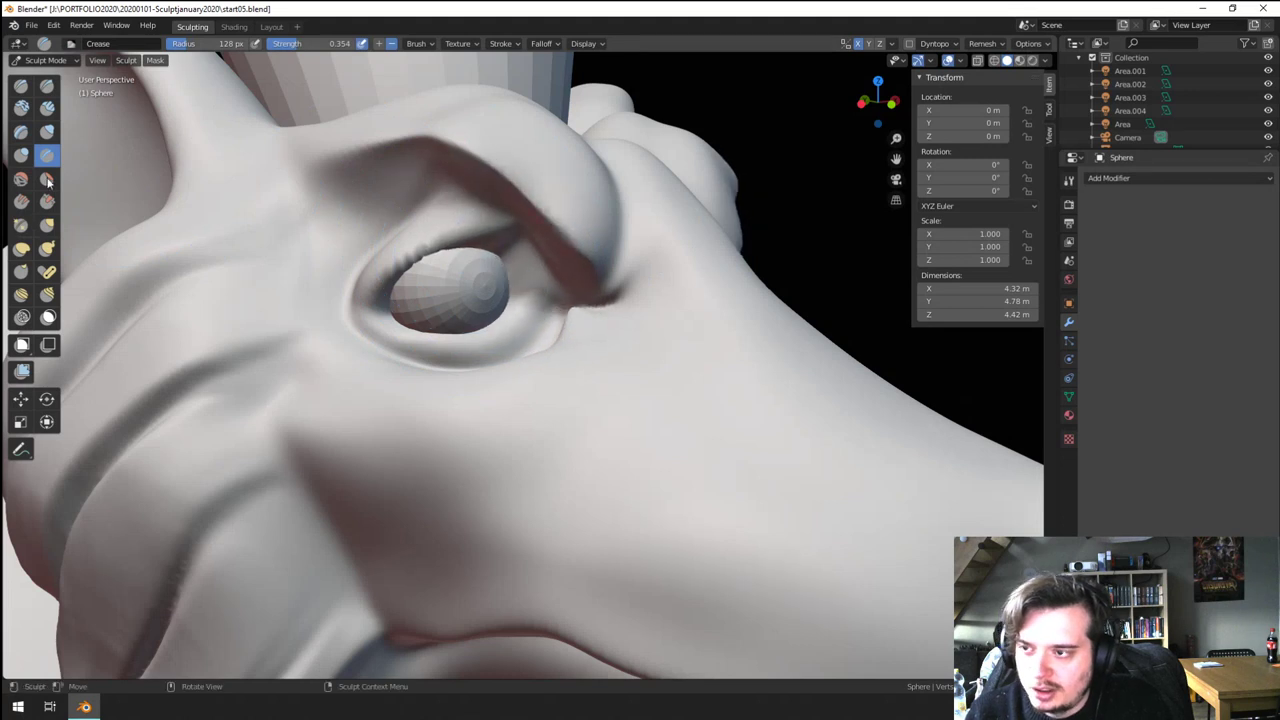
click(21, 155)
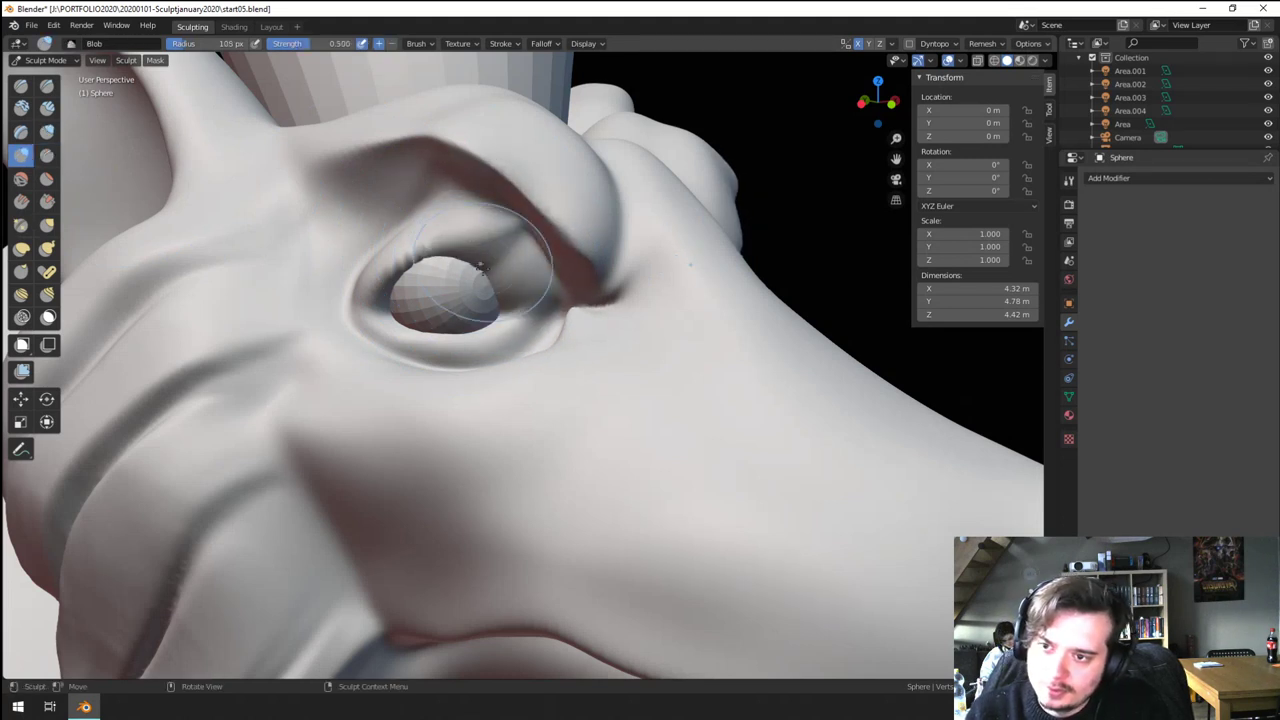
middle_drag(485, 257, 508, 258)
key(f)
click(522, 290)
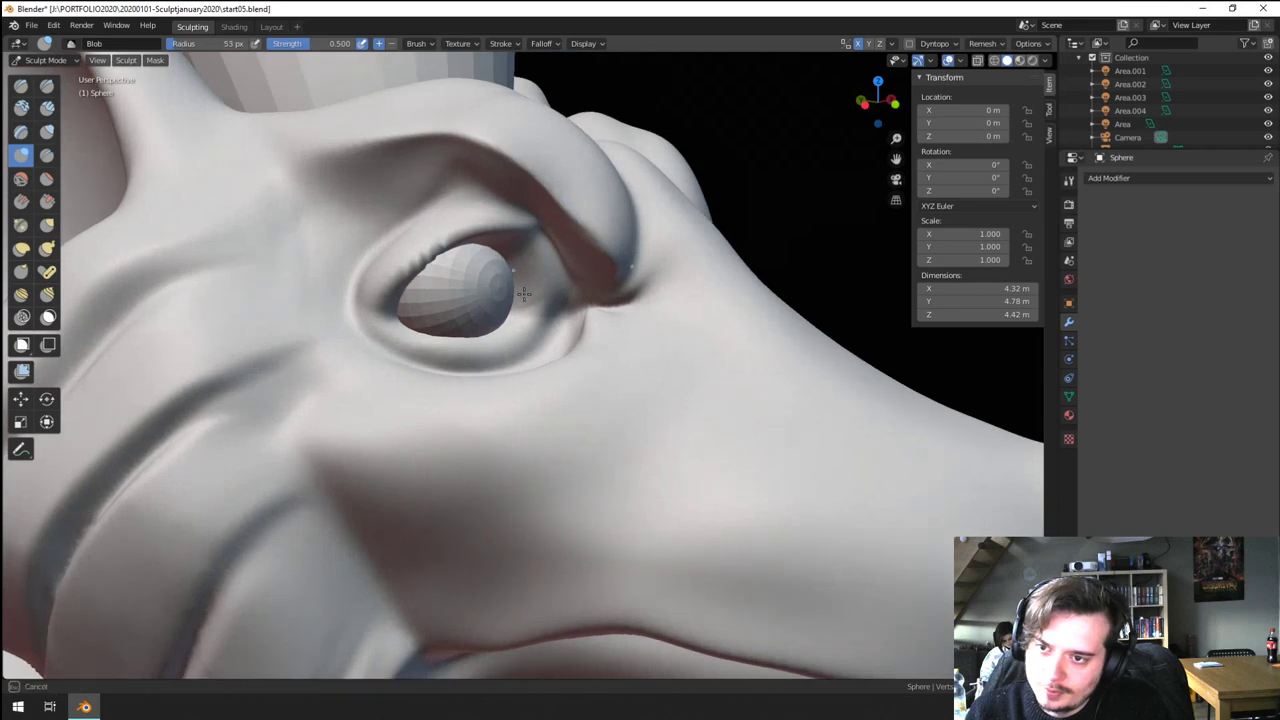
- Pull the inner end of the brow down toward the eye and adjust its outer fold with the Grab brush
key(g)
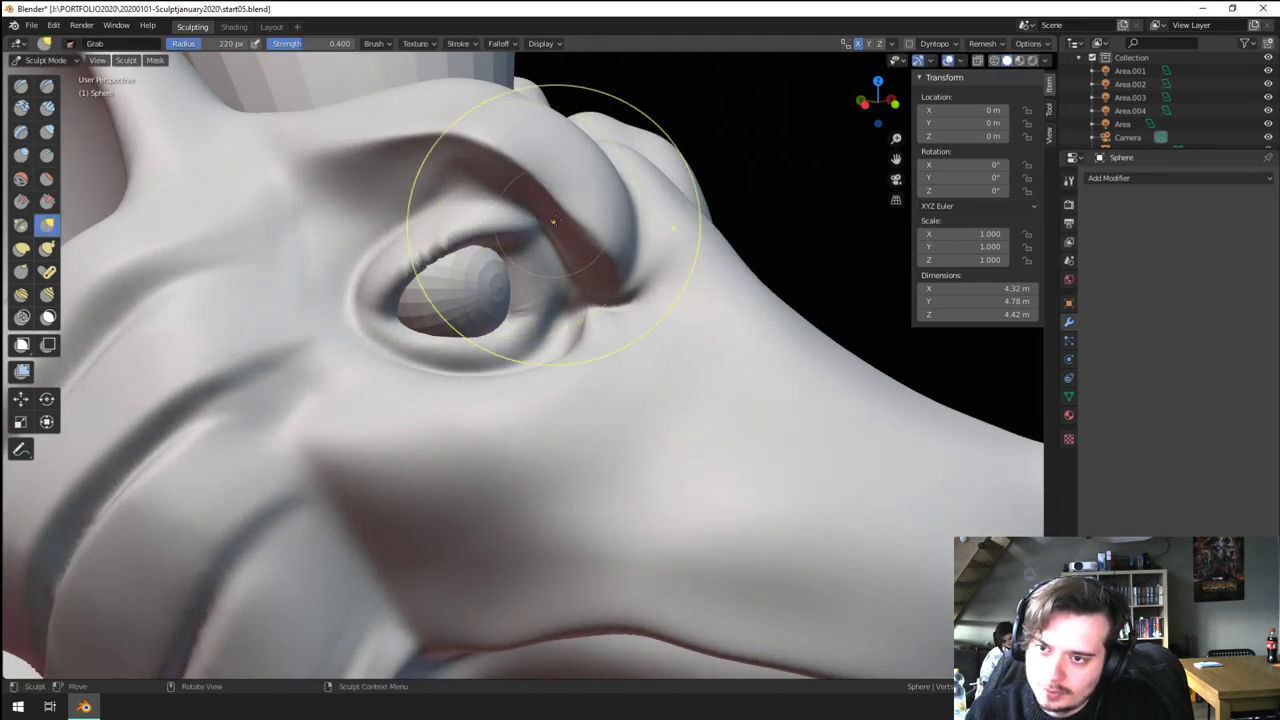
middle_drag(547, 257, 455, 242)
middle_drag(680, 262, 610, 263)
key(f)
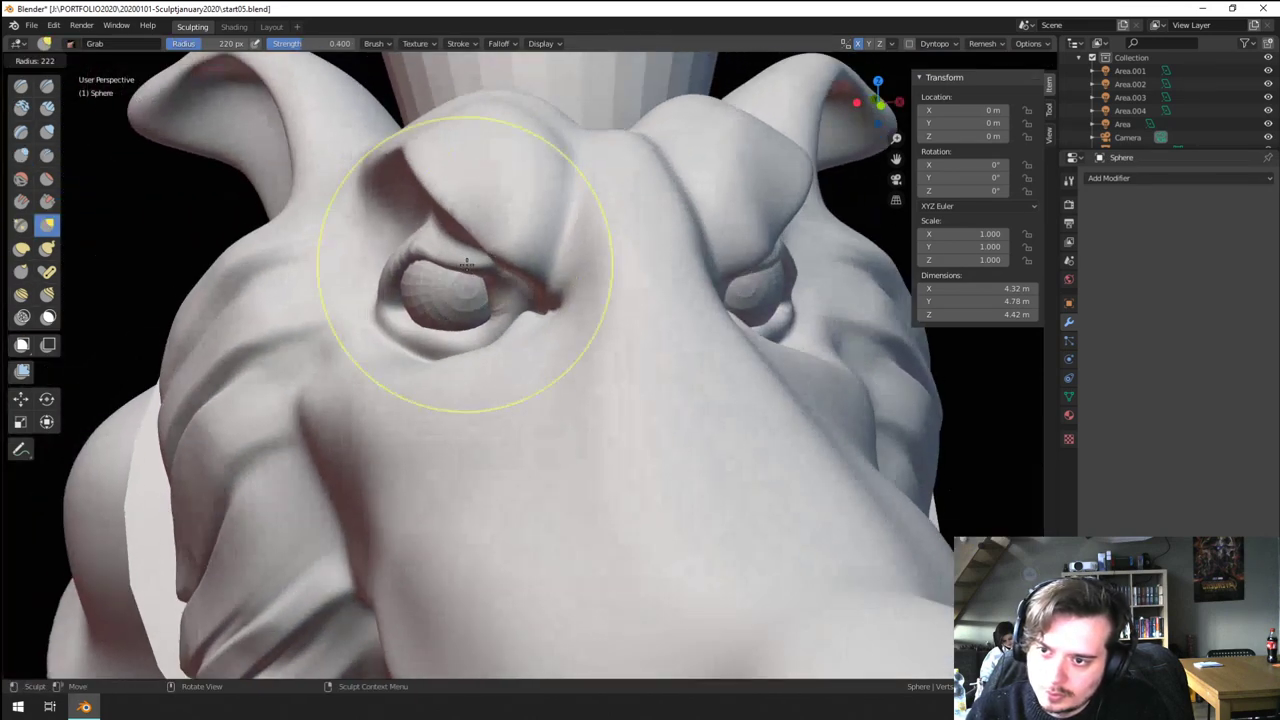
click(629, 263)
drag(525, 256, 529, 271)
mouse_move(500, 268)
middle_down()
mouse_move(570, 275)
mouse_move(565, 285)
middle_up()
drag(435, 227, 434, 230)
- Pull the front end of the brow ridge forward over the snout with the Grab brush at 117 px radius
ctrl+middle_drag(420, 225, 412, 385)
mouse_move(412, 385)
middle_down()
mouse_move(334, 391)
mouse_move(480, 346)
mouse_move(482, 246)
mouse_move(549, 278)
middle_up()
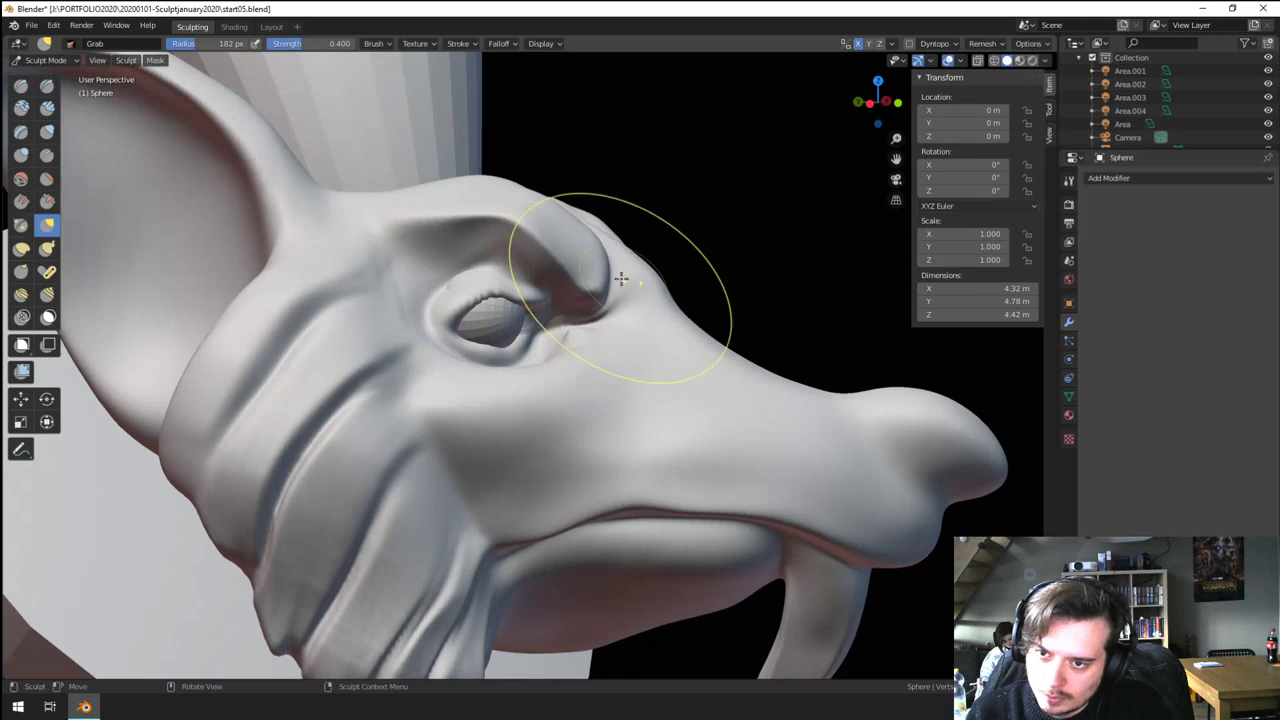
key(f)
click(621, 279)
drag(618, 278, 643, 265)
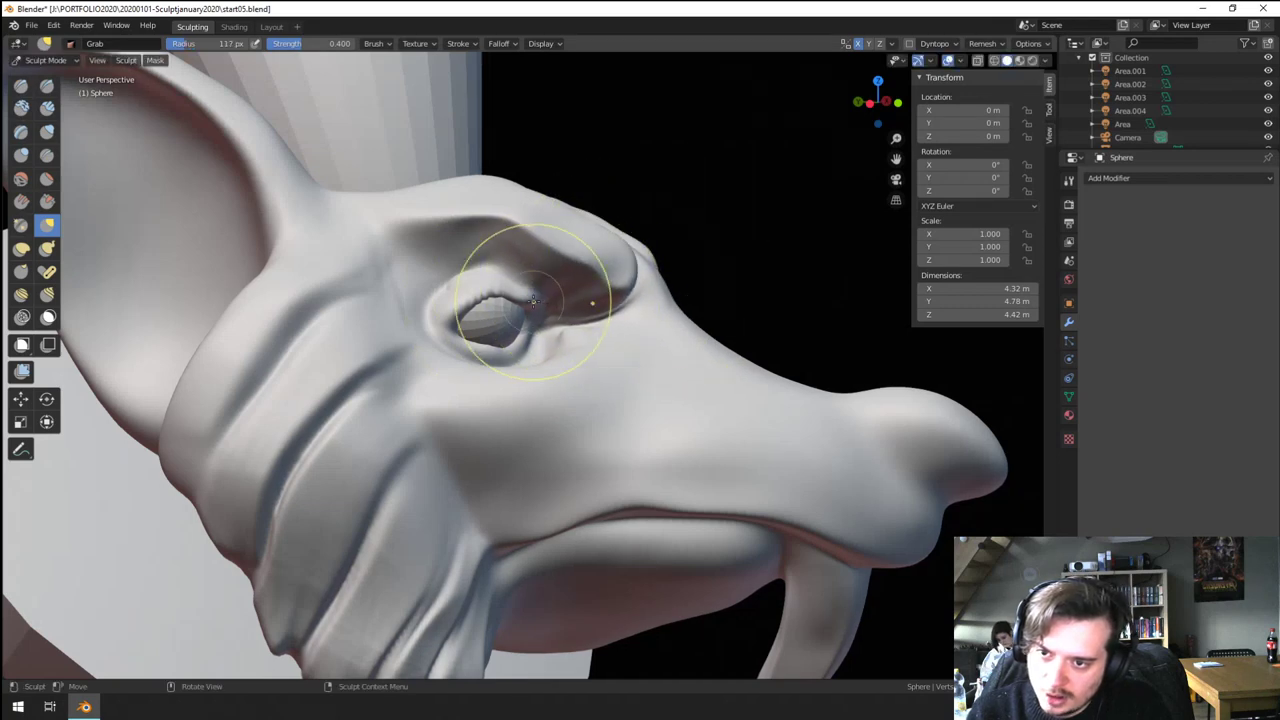
- Reshape the upper eyelid over the eyeball with the Grab brush at 138 px radius
middle_drag(533, 301, 478, 306)
ctrl+middle_drag(478, 306, 470, 345)
mouse_move(511, 306)
middle_down()
mouse_move(463, 314)
mouse_move(541, 318)
middle_up()
key(f)
click(500, 305)
key(f)
click(490, 313)
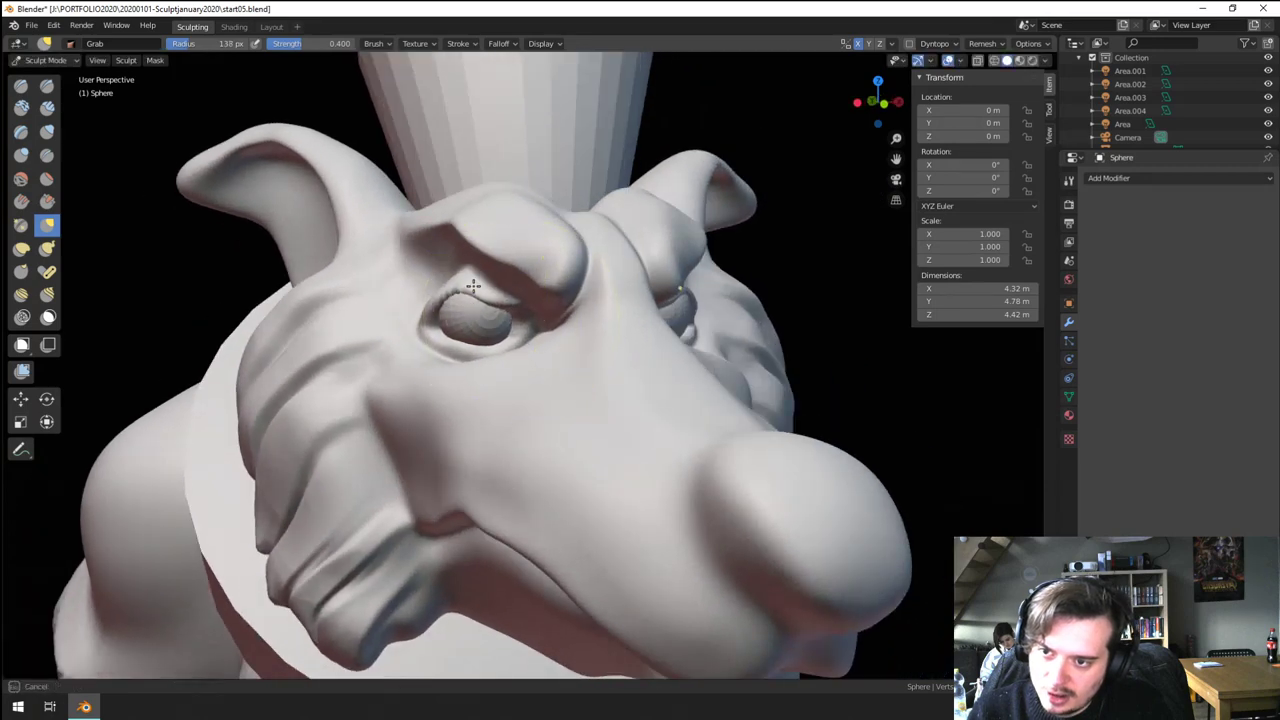
- Refine the outer edge of the eyelid with the Grab brush at 127 px radius
middle_drag(475, 279, 497, 268)
mouse_move(470, 285)
ctrl+middle_down()
mouse_move(446, 323)
mouse_move(470, 315)
ctrl+middle_up()
mouse_move(460, 325)
ctrl+middle_down()
mouse_move(440, 288)
mouse_move(422, 335)
ctrl+middle_up()
key(f)
click(430, 318)
key(f)
click(432, 290)
- Lift the underside of the brow's inner end slightly with the Grab brush at 88 px radius
mouse_move(428, 285)
middle_down()
mouse_move(418, 325)
mouse_move(421, 243)
middle_up()
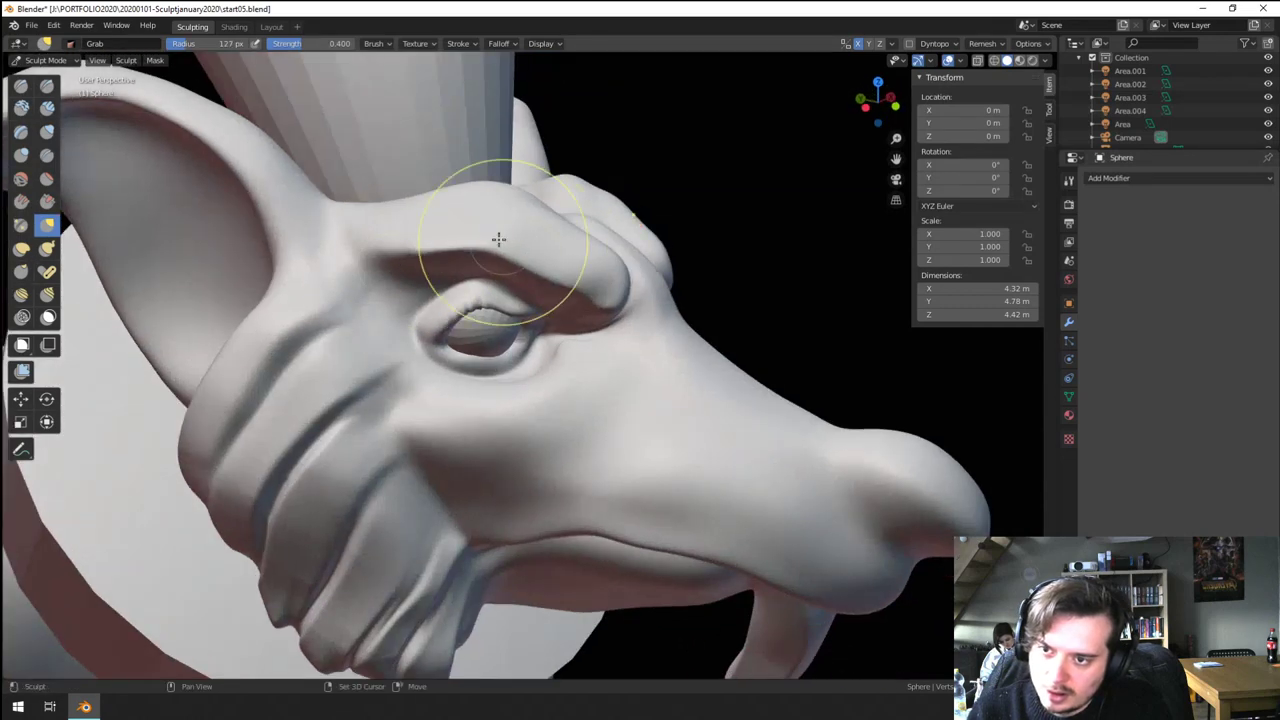
mouse_move(499, 239)
middle_down()
mouse_move(491, 206)
mouse_move(520, 217)
middle_up()
key(f)
click(568, 255)
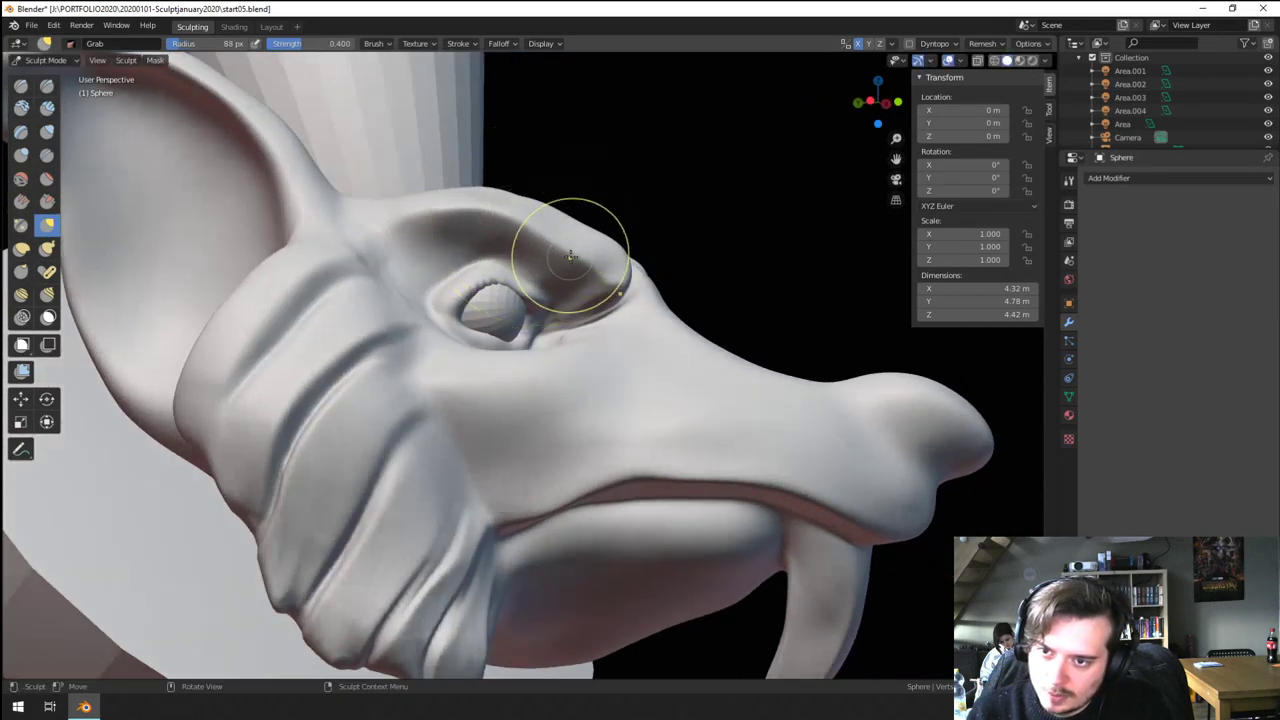
drag(587, 288, 589, 282)
- Raise the outer part of the brow and forehead with the Grab brush at 166 px radius
key(f)
click(712, 269)
mouse_move(655, 268)
middle_down()
mouse_move(456, 286)
mouse_move(474, 318)
mouse_move(505, 298)
middle_up()
key(f)
click(565, 260)
scroll(560, 274, down, 2)
scroll(462, 314, down, 2)
key(f)
click(479, 280)
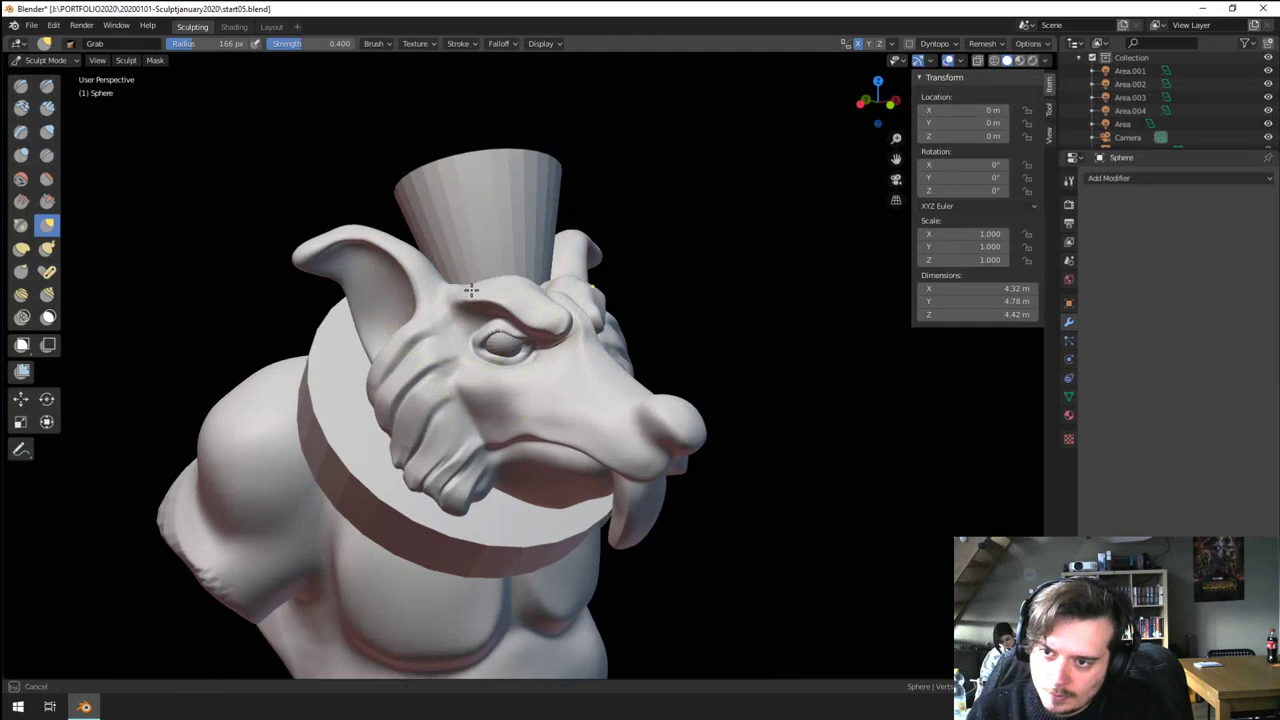
drag(471, 289, 471, 260)
mouse_move(474, 257)
middle_down()
mouse_move(406, 245)
mouse_move(489, 251)
middle_up()
scroll(500, 245, up, 1)
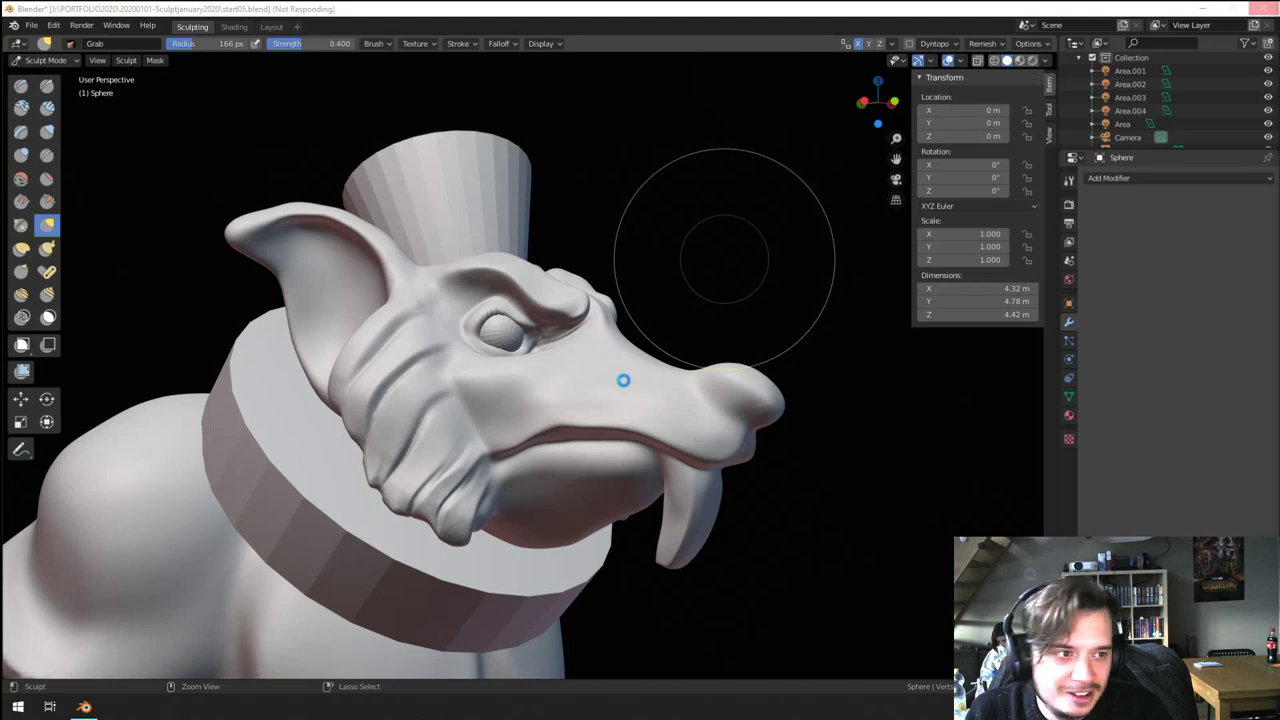
- Build up the side of the muzzle behind the nose with the Clay Strips brush at 84 px radius
mouse_move(623, 380)
middle_down()
mouse_move(531, 449)
mouse_move(581, 447)
mouse_move(563, 403)
middle_up()
click(46, 107)
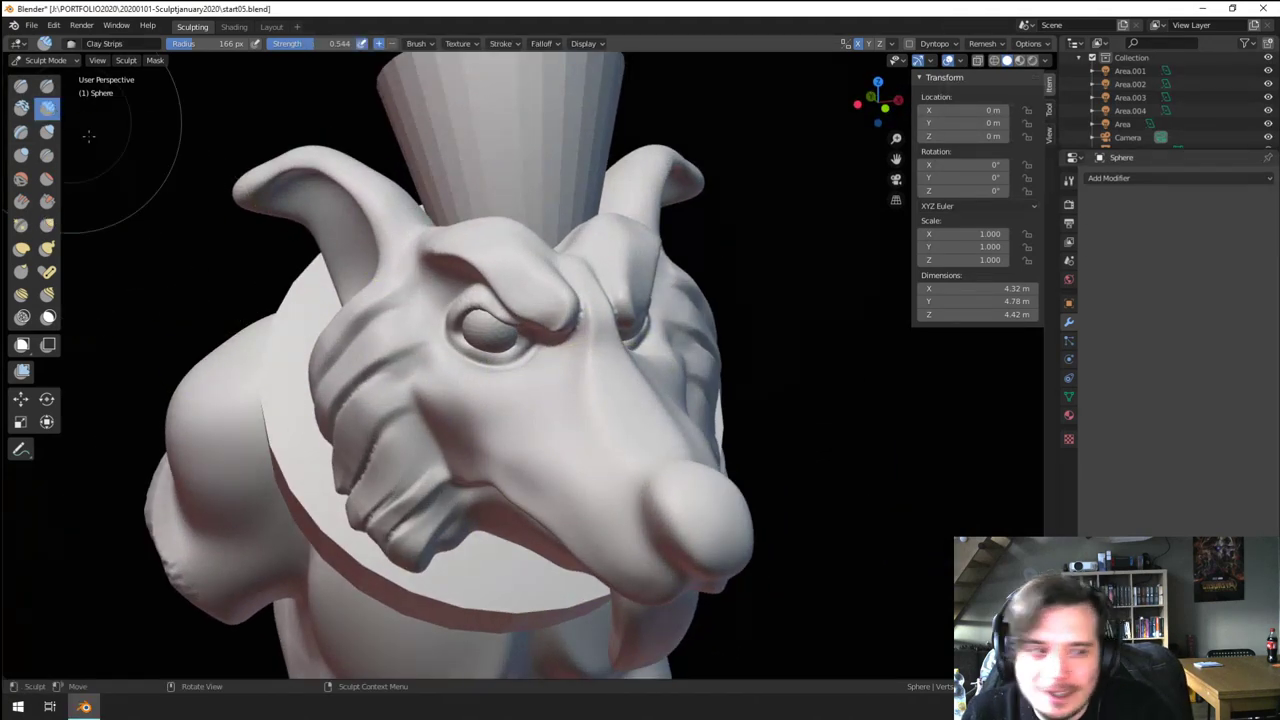
key(f)
click(623, 463)
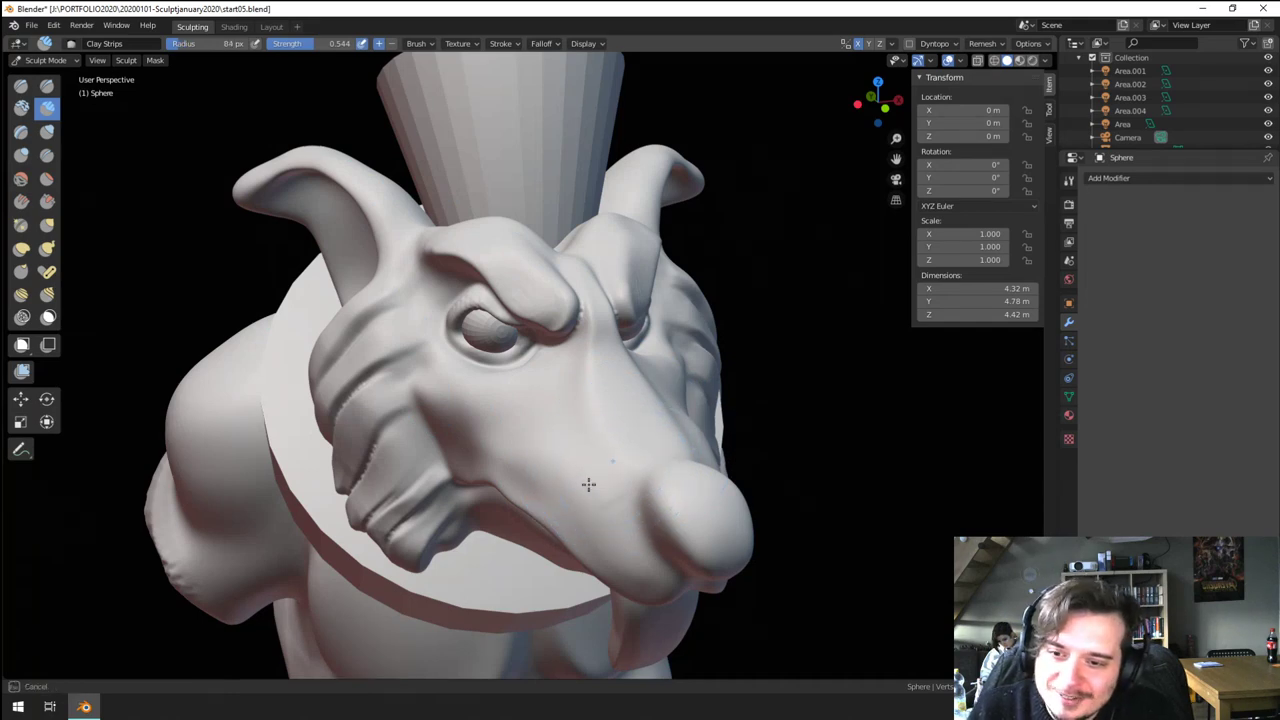
mouse_move(588, 484)
mouse_down()
mouse_move(597, 448)
mouse_move(520, 454)
mouse_move(622, 430)
mouse_move(534, 478)
mouse_move(540, 497)
mouse_up()
- Reshape the side of the muzzle below the eye with the Grab brush from the front and the side
middle_drag(572, 436, 520, 394)
key(g)
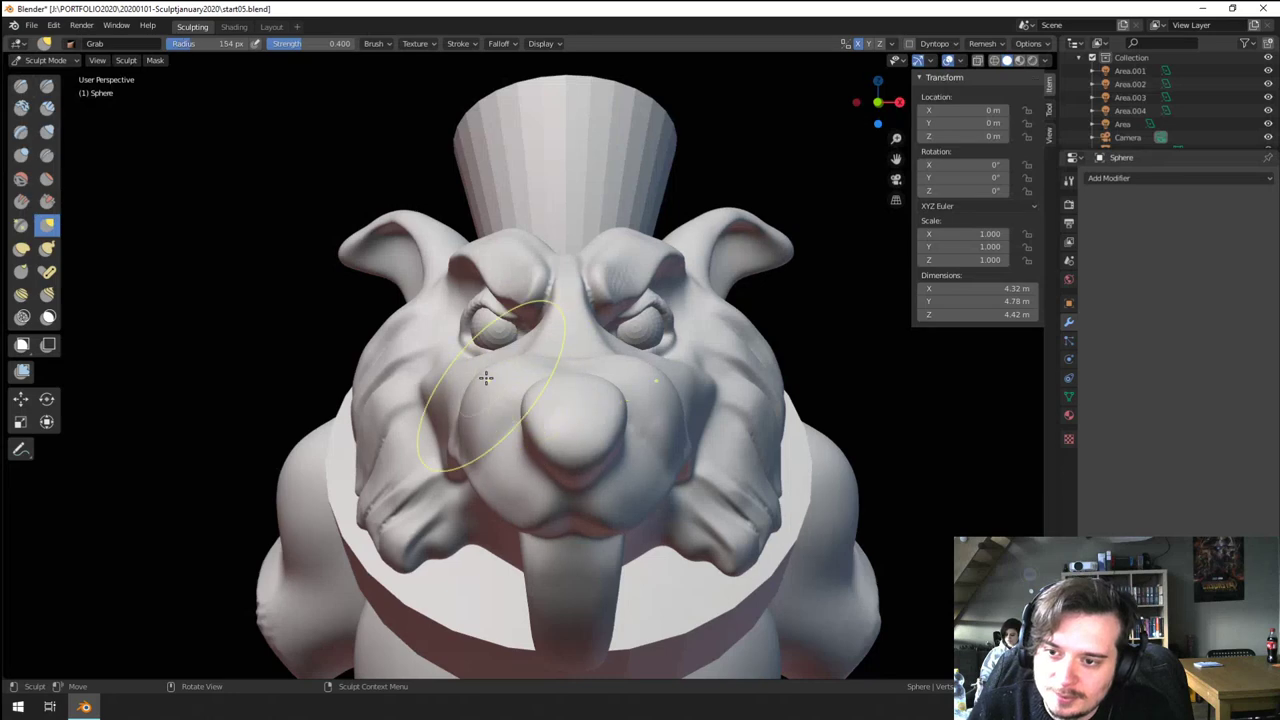
drag(486, 378, 488, 384)
middle_drag(490, 388, 595, 387)
key(f)
click(652, 390)
drag(542, 424, 545, 413)
- Pull the end of the snout forward with a large Grab brush to lengthen the muzzle
key(f)
click(675, 427)
middle_drag(525, 436, 711, 420)
key(f)
click(862, 424)
key(f)
click(980, 421)
drag(724, 424, 798, 423)
- Adjust the tip of the fang with the Grab brush at 117 px radius
key(f)
click(774, 330)
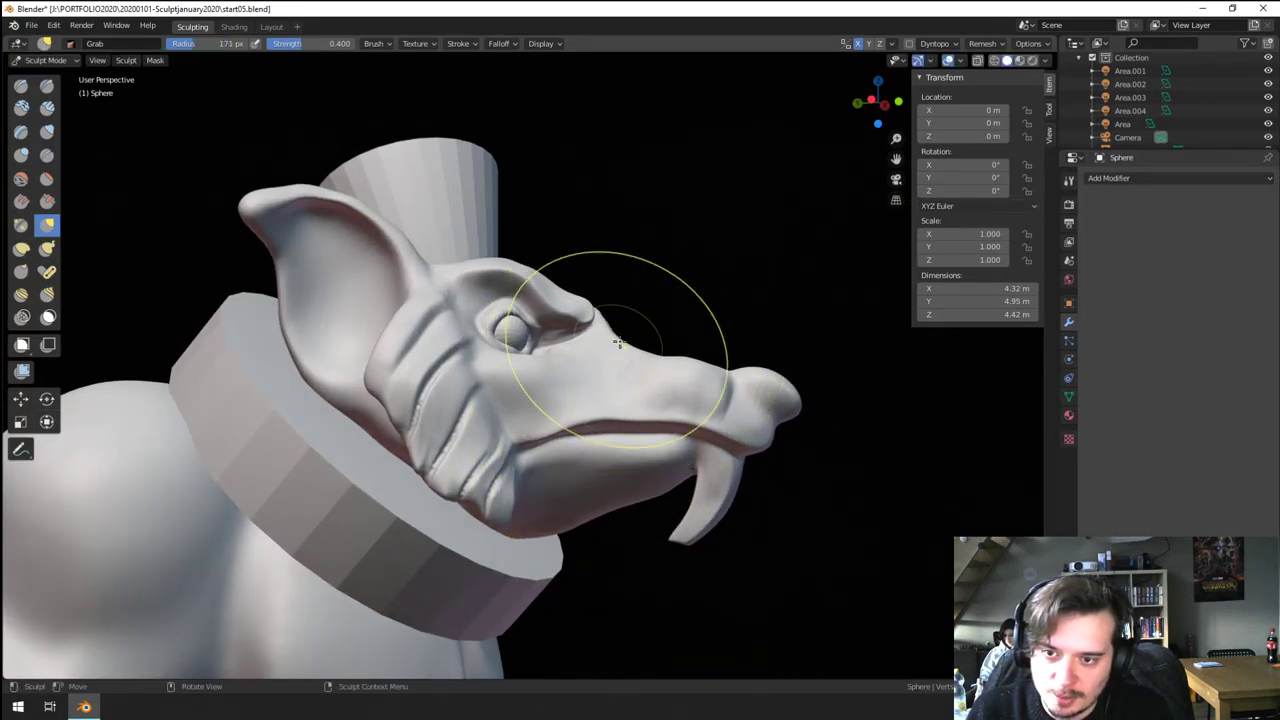
mouse_move(591, 352)
middle_down()
mouse_move(497, 383)
mouse_move(451, 420)
mouse_move(590, 408)
middle_up()
key(f)
click(608, 440)
key(f)
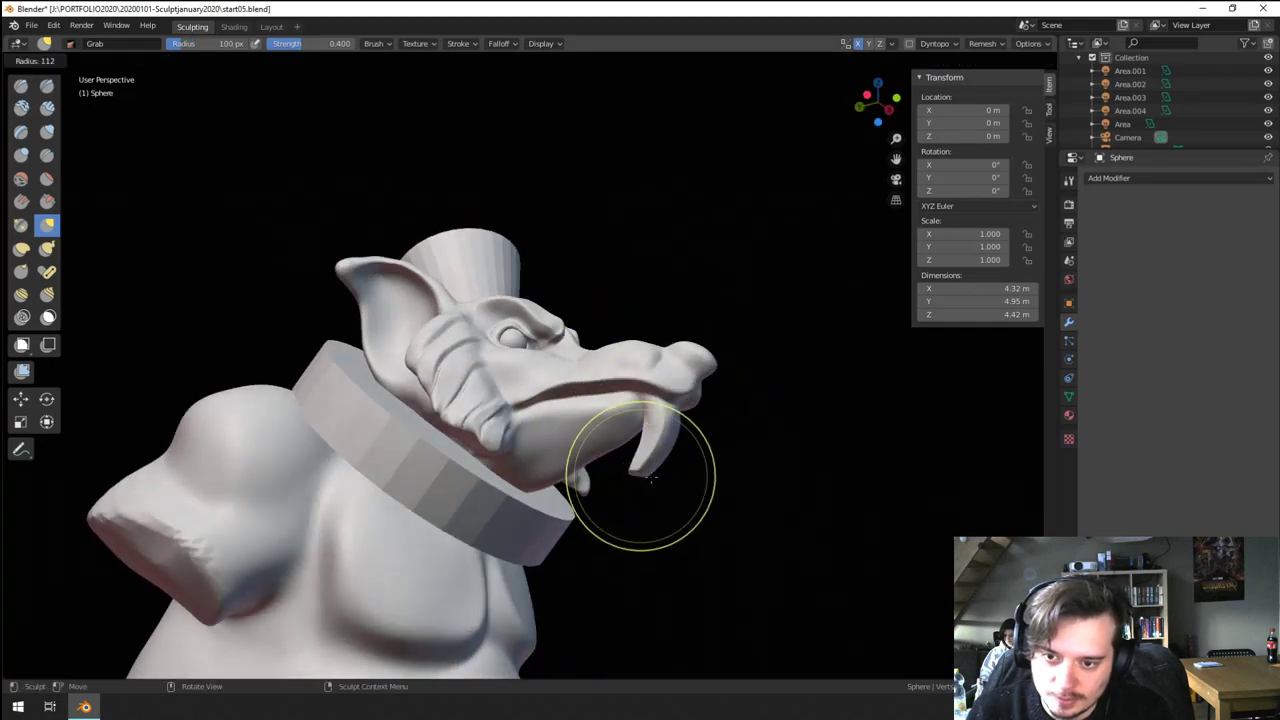
click(717, 477)
drag(645, 468, 645, 466)
- Nudge the inner part of the brow upward from a close front view with the Grab brush
mouse_move(657, 447)
middle_down()
mouse_move(558, 453)
mouse_move(675, 412)
mouse_move(513, 468)
mouse_move(428, 452)
mouse_move(540, 441)
middle_up()
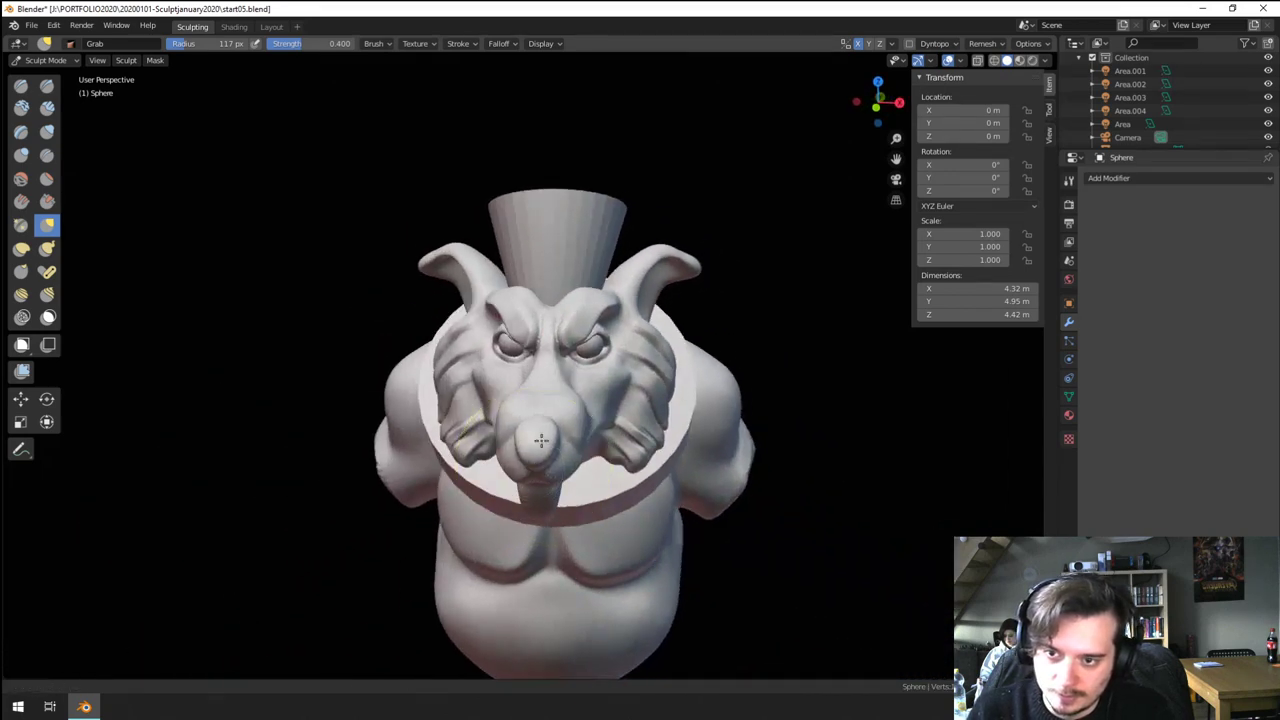
scroll(540, 438, up, 4)
mouse_move(548, 321)
middle_down()
mouse_move(580, 306)
mouse_move(577, 346)
mouse_move(556, 362)
middle_up()
key(f)
click(560, 351)
drag(551, 338, 548, 329)
- Fine-tune the front end of the brow ridge with the Grab brush at 94 px radius
middle_drag(546, 329, 648, 368)
key(f)
click(572, 358)
key(f)
click(613, 381)
mouse_move(574, 391)
middle_down()
mouse_move(617, 381)
mouse_move(553, 388)
middle_up()
drag(581, 326, 583, 328)
- Reshape the inner corner of the eye and the skin beside it with the Grab brush
mouse_move(553, 338)
middle_down()
mouse_move(577, 346)
mouse_move(540, 354)
middle_up()
scroll(570, 348, up, 2)
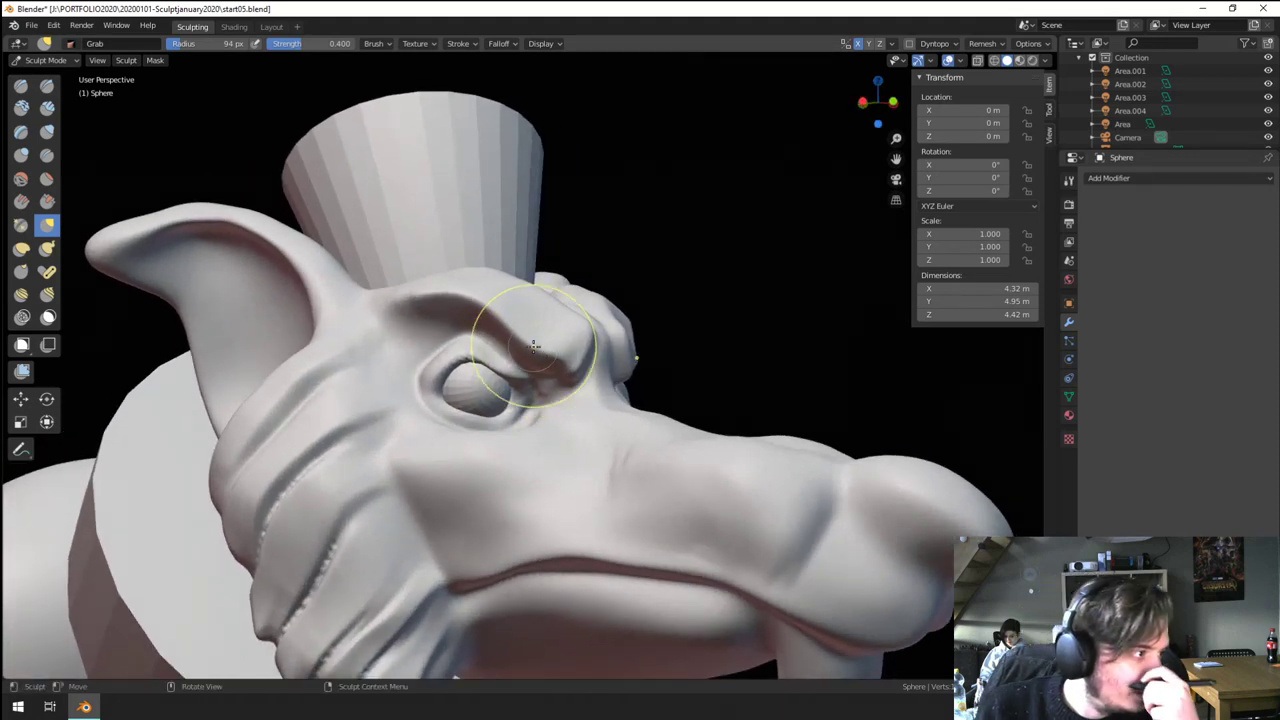
mouse_move(533, 345)
middle_down()
mouse_move(457, 480)
mouse_move(489, 420)
middle_up()
drag(489, 421, 480, 426)
middle_drag(482, 425, 603, 440)
drag(613, 456, 560, 464)
- Reshape the inner part of the upper eyelid from a close view with the Grab brush
mouse_move(535, 468)
middle_down()
mouse_move(470, 460)
mouse_move(535, 440)
mouse_move(432, 436)
middle_up()
key(f)
click(552, 437)
key(f)
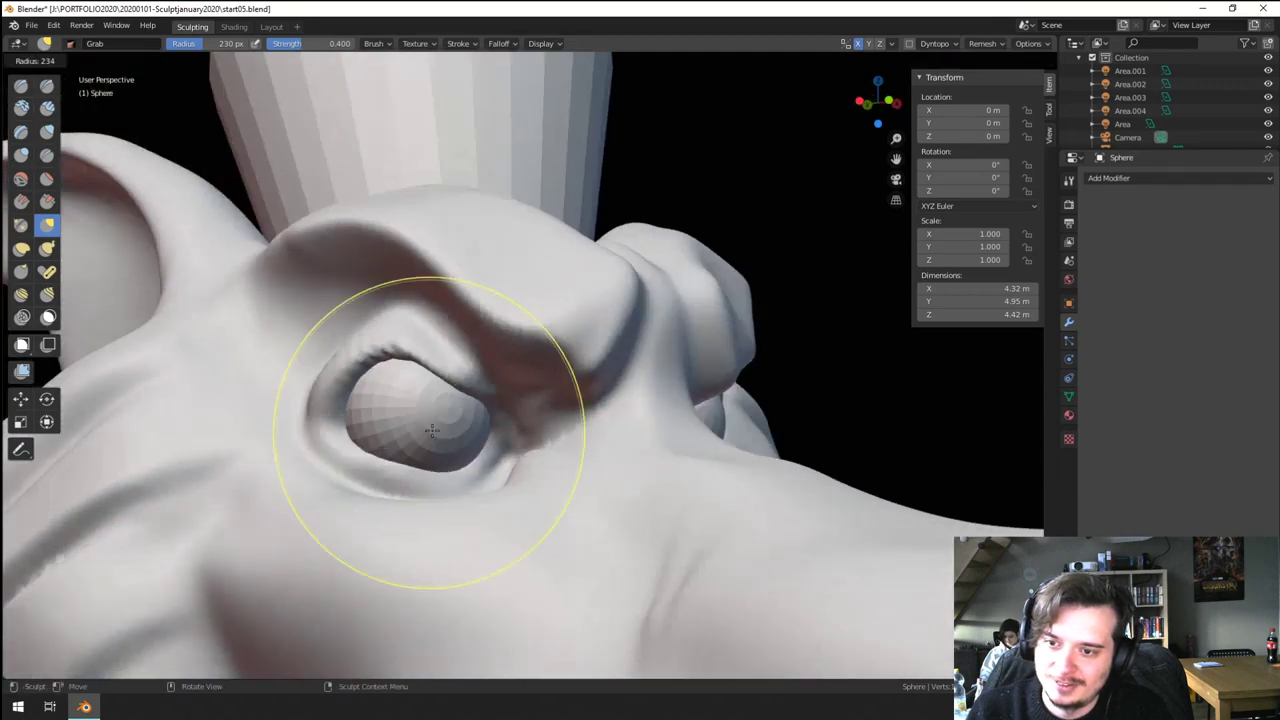
click(538, 432)
key(f)
click(573, 386)
drag(530, 376, 523, 365)
- Adjust the upper eyelid's inner side and the skin above it with the Grab brush at 162 px radius
key(f)
mouse_move(525, 410)
mouse_down()
mouse_move(521, 428)
mouse_move(496, 407)
mouse_up()
click(513, 428)
key(f)
mouse_move(496, 407)
middle_down()
mouse_move(466, 382)
mouse_move(483, 354)
middle_up()
click(482, 406)
key(f)
click(460, 331)
drag(504, 300, 511, 296)
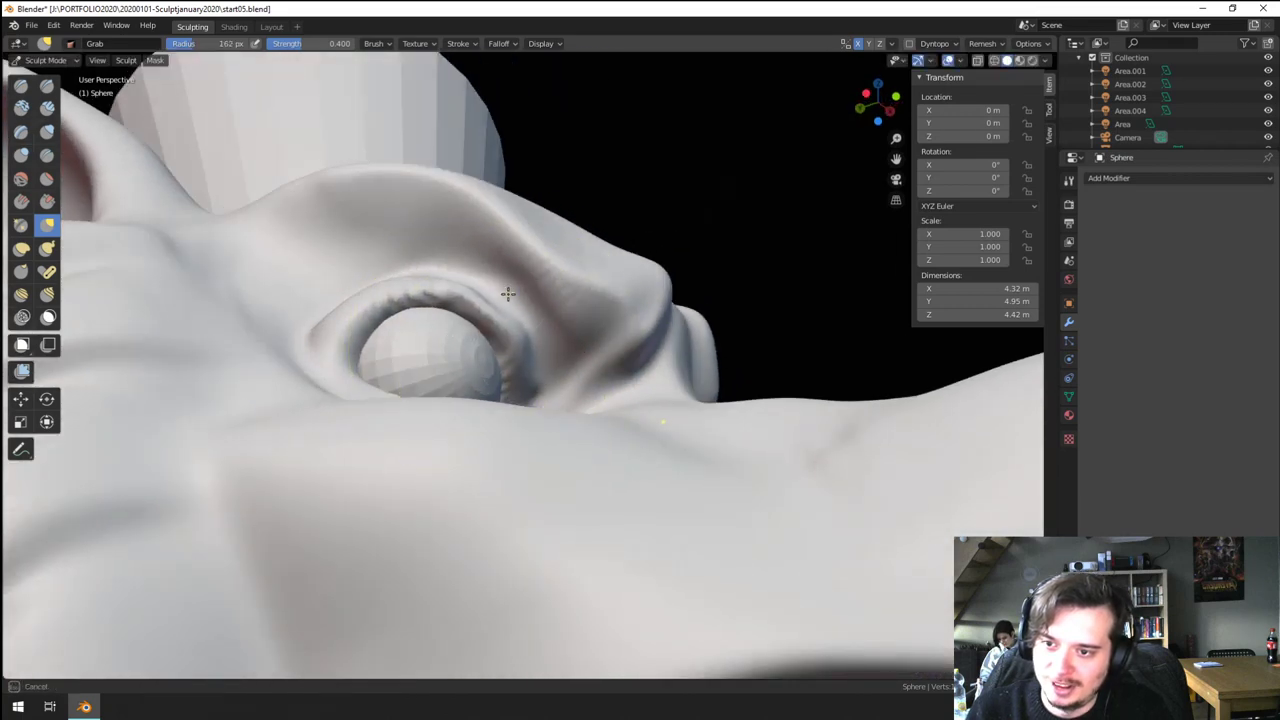
- Define the crease around the lower eyelid with the Crease brush at 50 px radius
middle_drag(508, 293, 212, 450)
click(47, 155)
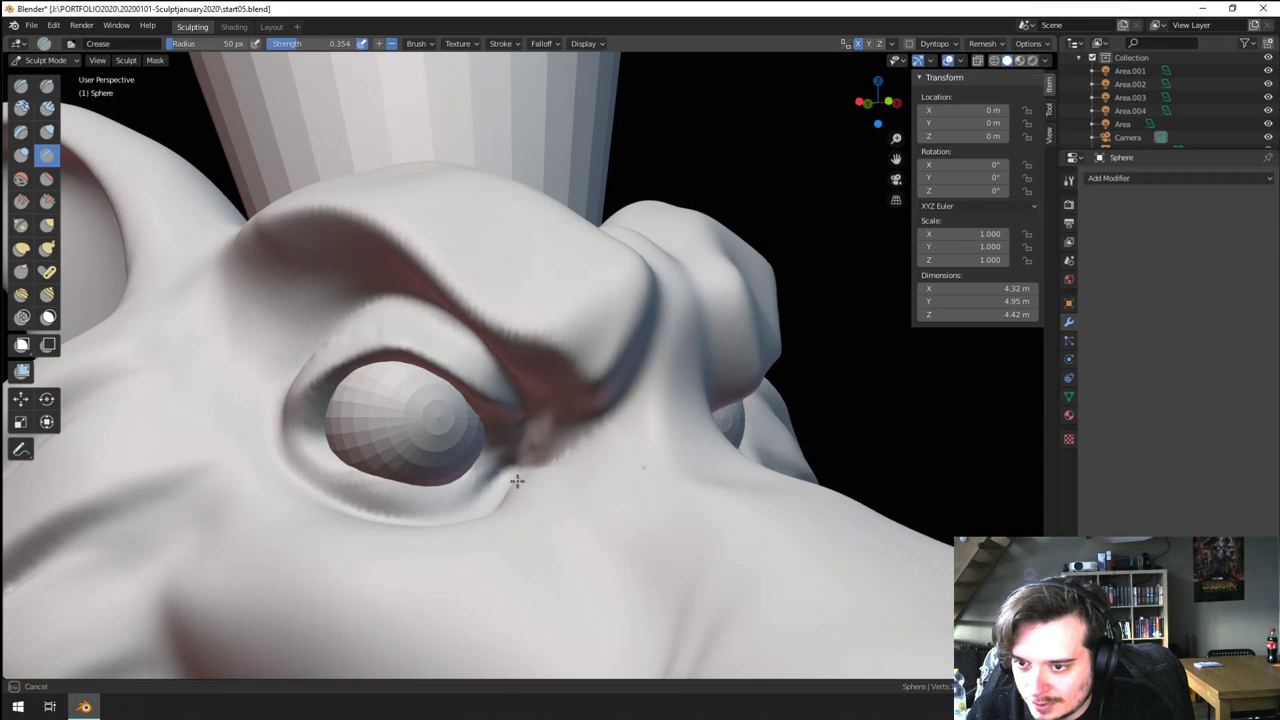
mouse_move(318, 468)
mouse_down()
mouse_move(374, 486)
mouse_move(440, 484)
mouse_move(343, 486)
mouse_move(294, 409)
mouse_move(300, 390)
mouse_up()
scroll(354, 437, down, 4)
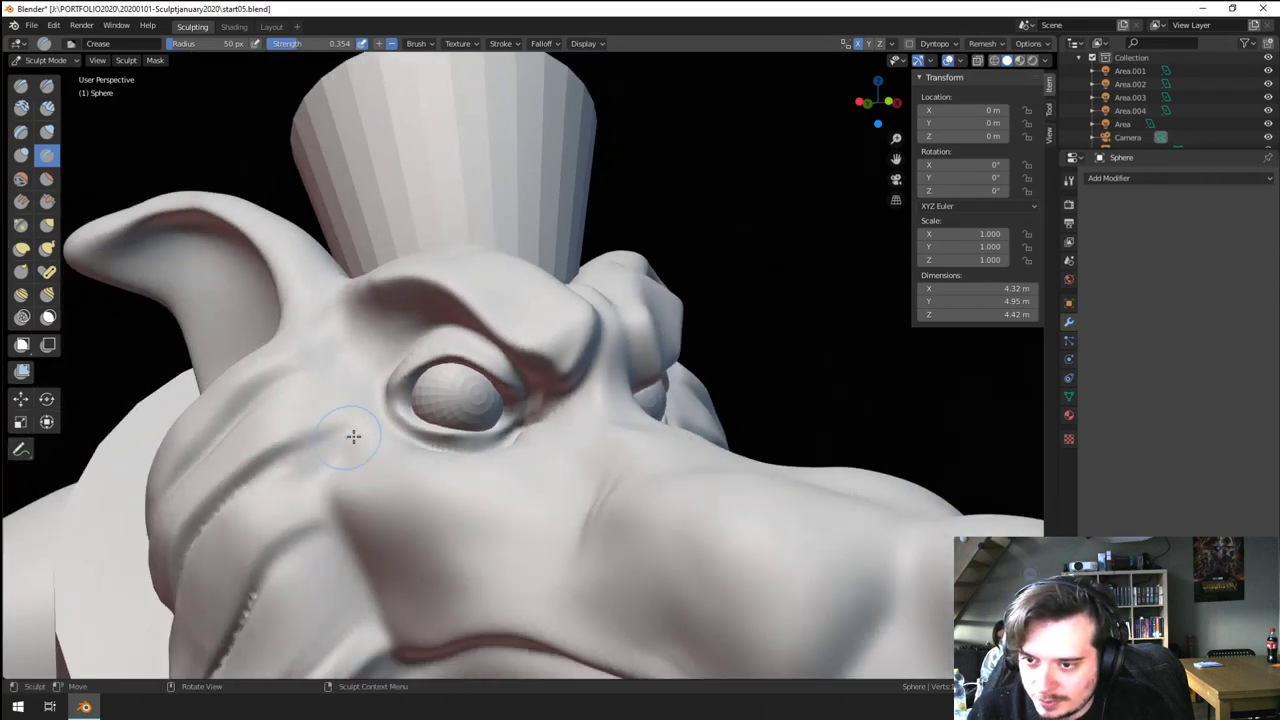
- Pull the inner corner of the eye upward with the Grab brush at 223 px radius
middle_drag(354, 437, 445, 428)
scroll(445, 428, up, 2)
key(g)
key(f)
click(563, 426)
drag(491, 438, 518, 406)
mouse_move(518, 406)
middle_down()
mouse_move(380, 420)
mouse_move(352, 460)
mouse_move(475, 460)
mouse_move(405, 538)
mouse_move(292, 443)
mouse_move(476, 355)
middle_up()
scroll(349, 469, down, 4)
scroll(390, 510, down, 2)
scroll(476, 355, up, 1)
scroll(482, 350, up, 4)
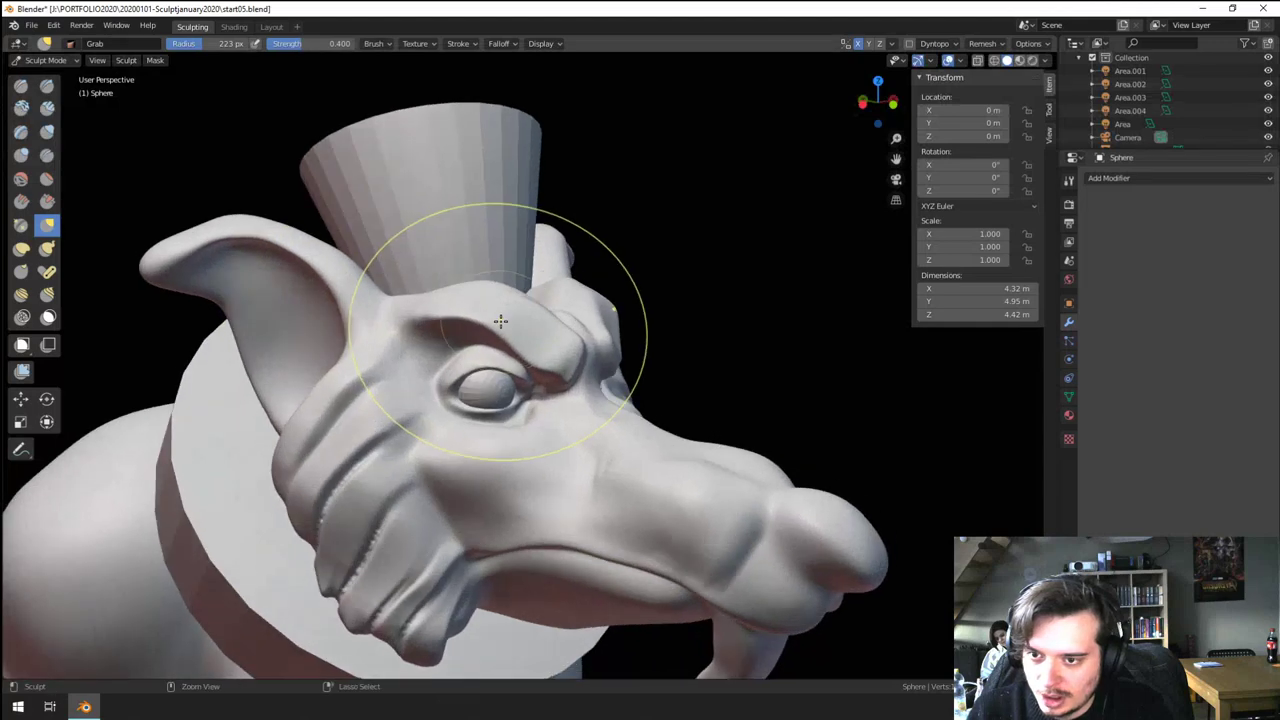
- Flatten the upper surface of the brow with the Flatten/Contrast brush at 145 px radius
click(47, 180)
middle_drag(640, 285, 575, 330)
key(f)
click(376, 342)
drag(453, 299, 429, 283)
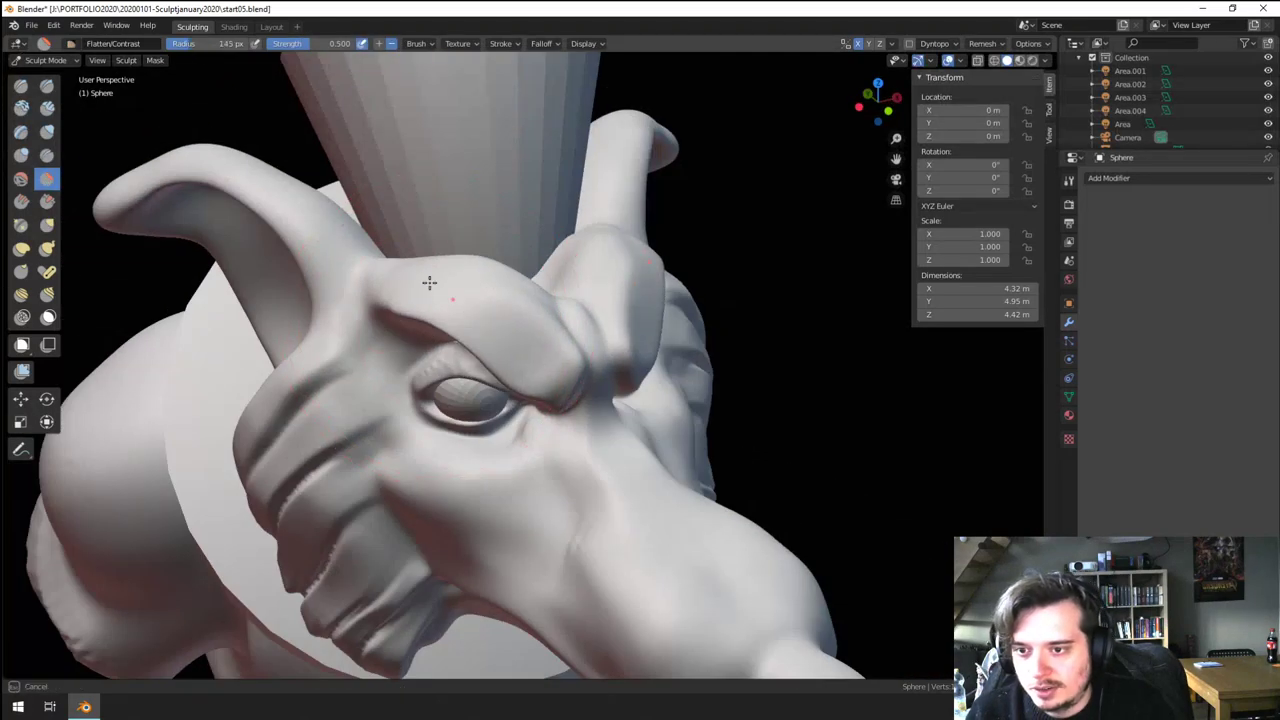
mouse_move(509, 330)
middle_down()
mouse_move(562, 243)
mouse_move(580, 256)
middle_up()
- Refine the brow ridge's contour above the eye with the Grab brush at 94 px radius
key(g)
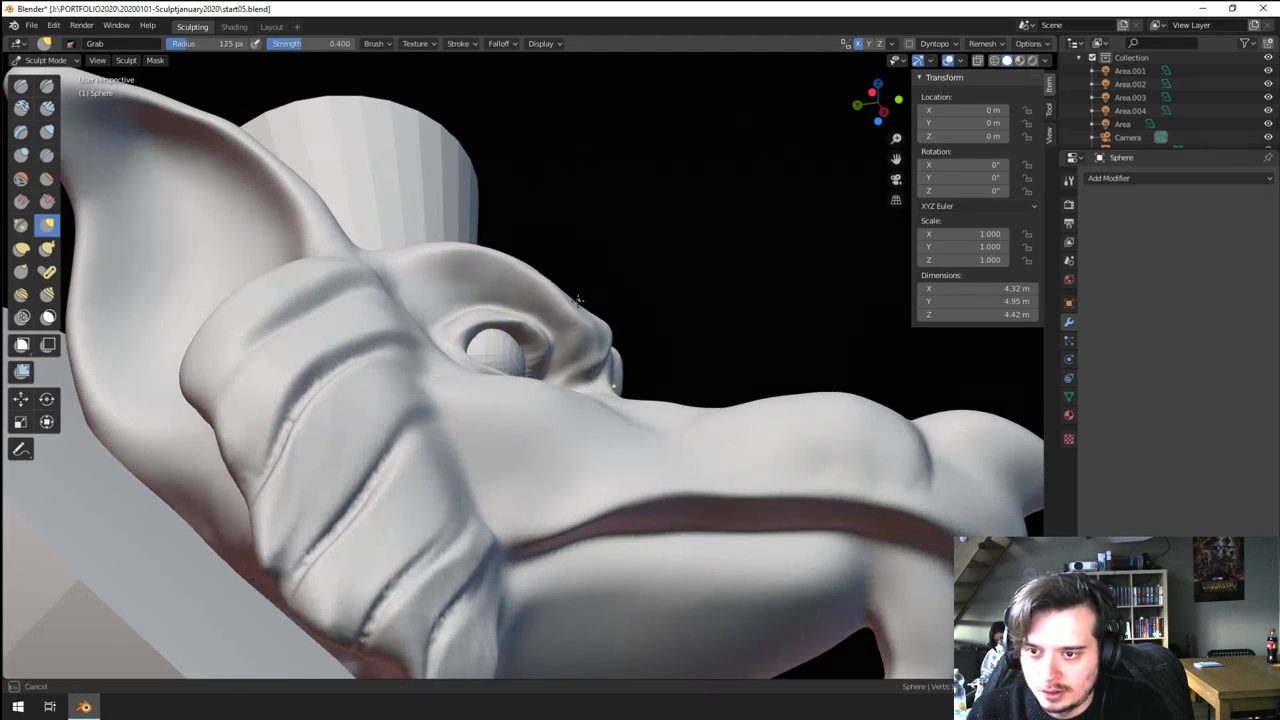
key(f)
click(564, 311)
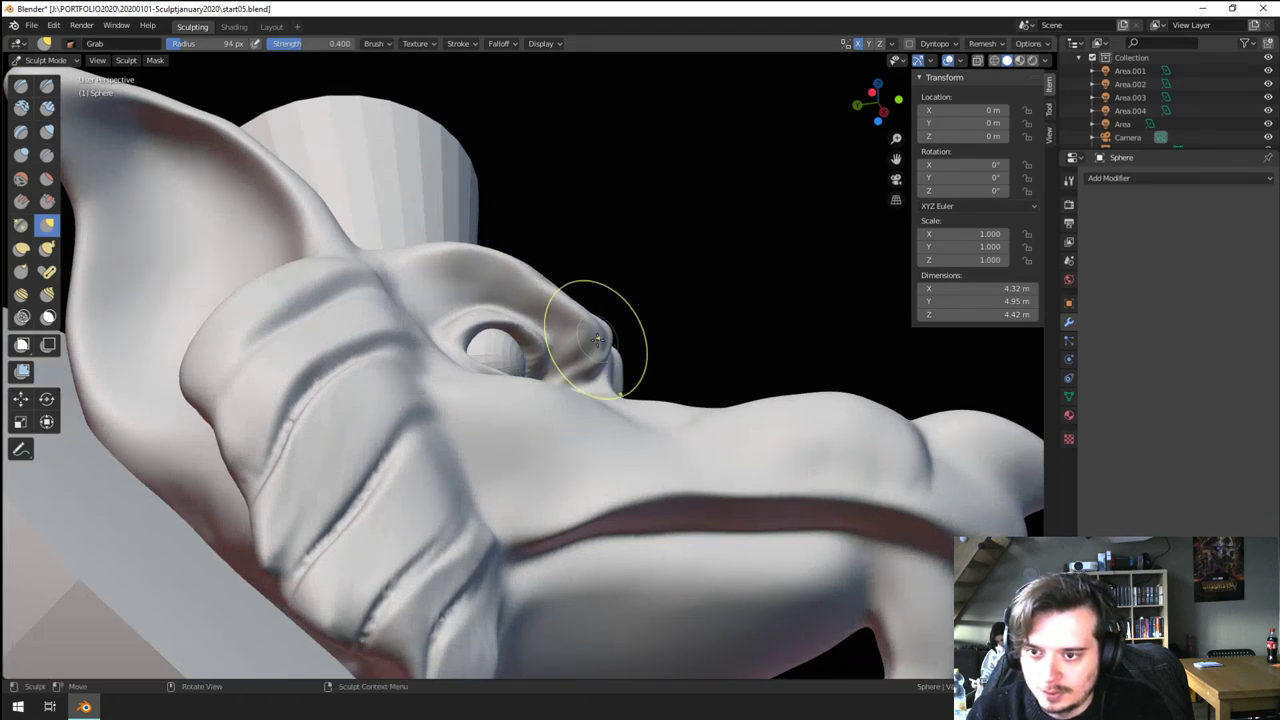
middle_drag(597, 341, 561, 354)
drag(499, 310, 495, 308)
- Nudge the area between the inner eye corner and the brow's front end with the Grab brush
key(f)
mouse_move(580, 325)
middle_down()
mouse_move(572, 366)
mouse_move(598, 378)
middle_up()
click(628, 367)
drag(545, 381, 537, 381)
mouse_move(516, 391)
middle_down()
mouse_move(460, 410)
mouse_move(477, 446)
mouse_move(338, 396)
mouse_move(452, 409)
mouse_move(441, 409)
middle_up()
key(f)
click(426, 414)
scroll(438, 430, down, 5)
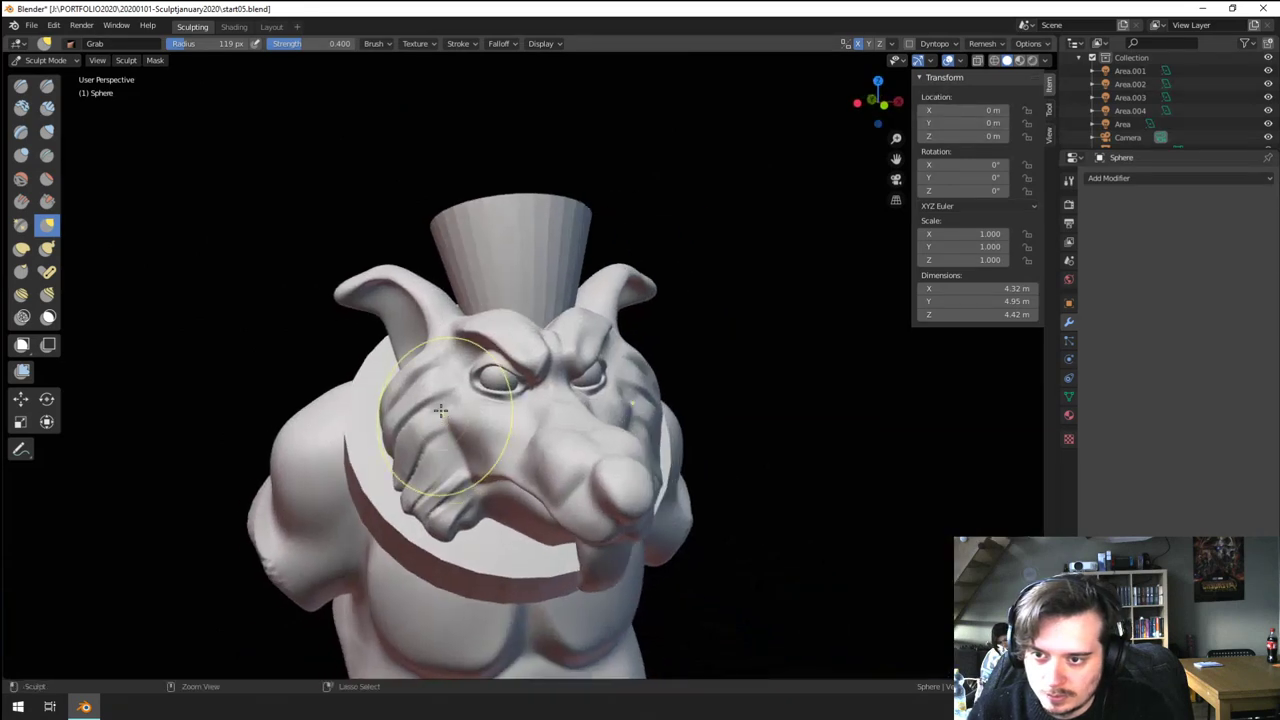
- Adjust the inner half of the brow from the front with the Grab brush at 165 px radius
scroll(450, 390, up, 4)
middle_drag(487, 307, 464, 331)
key(f)
click(498, 326)
drag(507, 331, 509, 332)
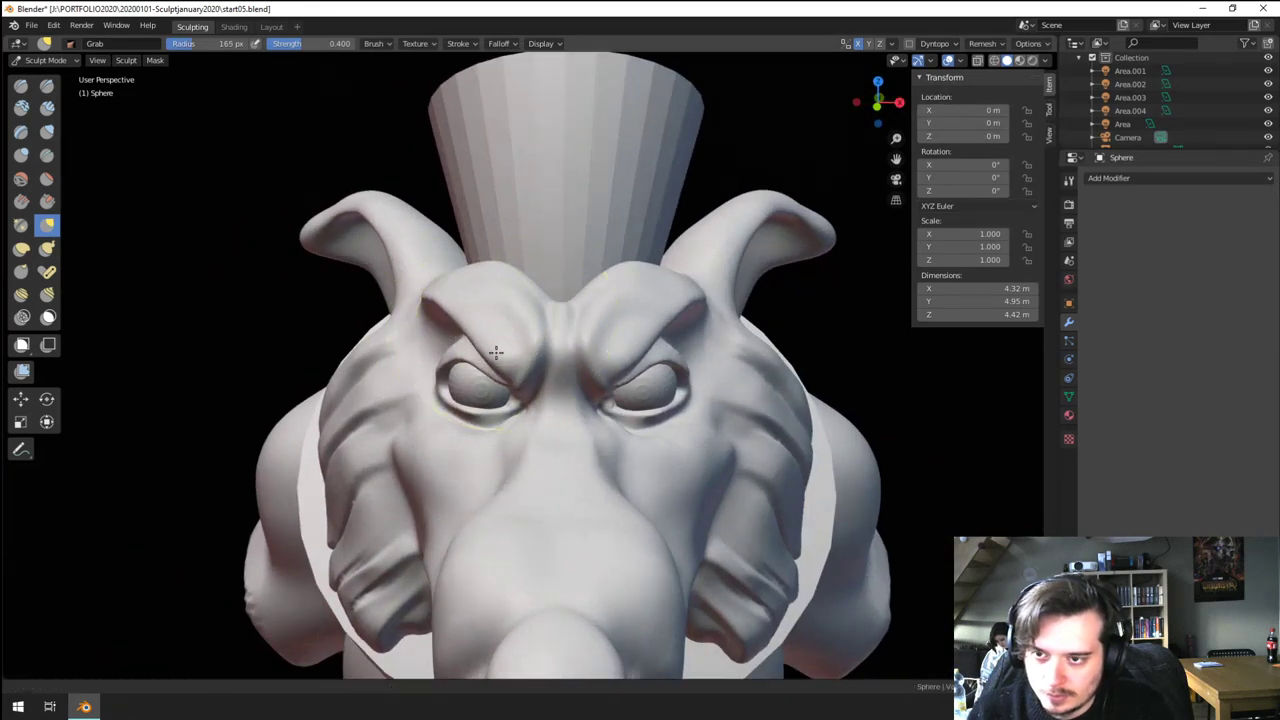
- Reshape the outer end of the brow from the side with the Grab brush at about 140 px radius
scroll(496, 350, down, 4)
middle_drag(494, 345, 580, 318)
scroll(540, 295, up, 4)
key(f)
click(449, 315)
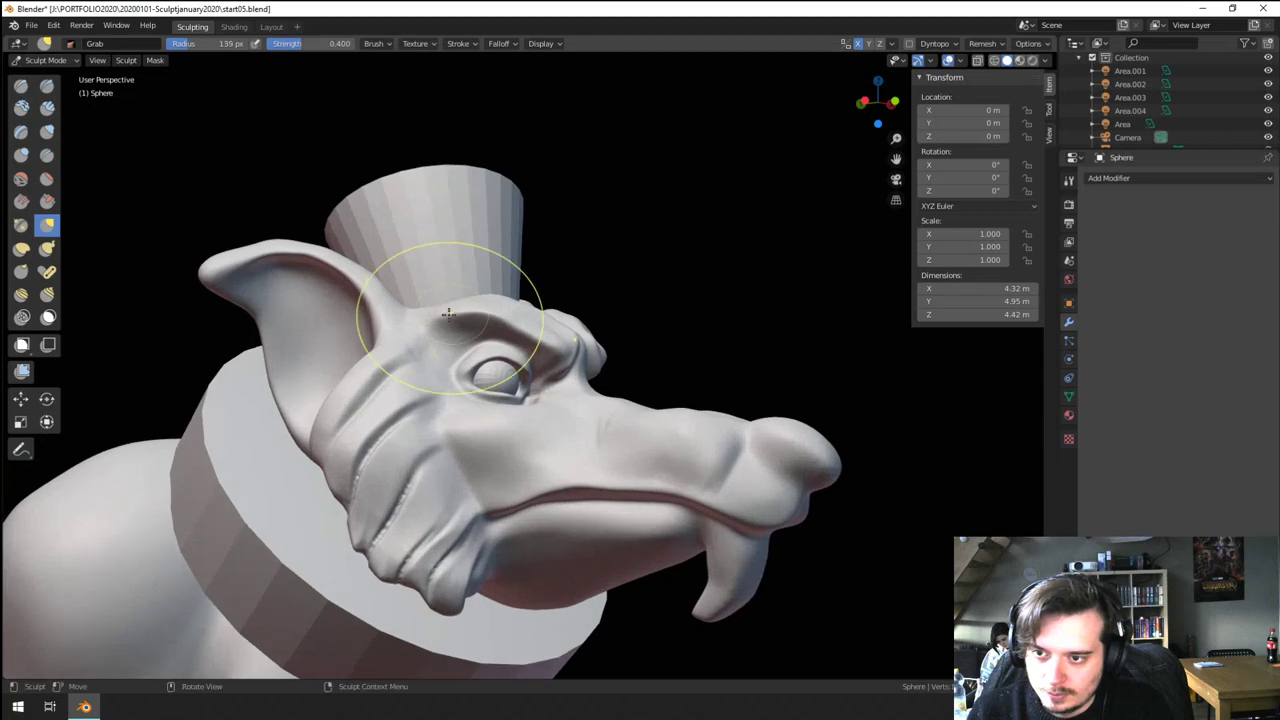
drag(438, 293, 440, 292)
middle_drag(440, 292, 456, 308)
key(f)
click(459, 310)
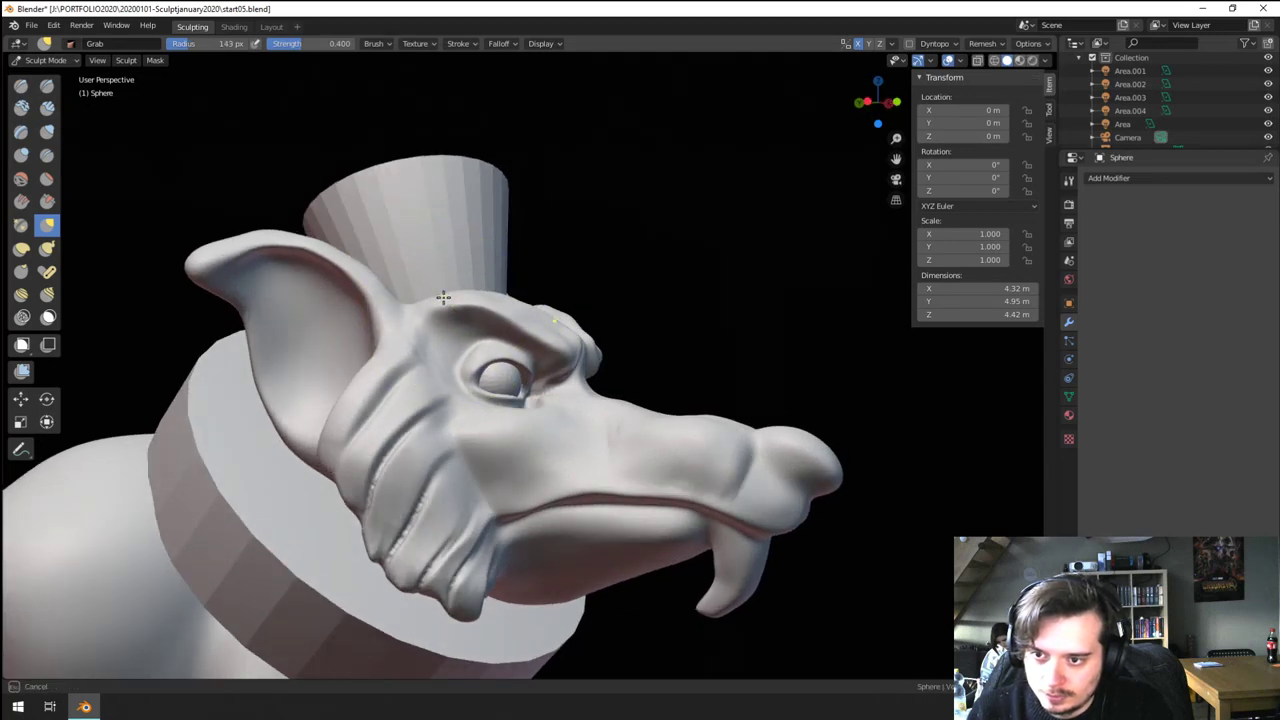
- Fine-tune the brow's outer tip from the front with the Grab brush at 107 px radius
scroll(440, 357, down, 2)
middle_drag(533, 356, 471, 362)
scroll(471, 360, up, 2)
key(f)
click(492, 358)
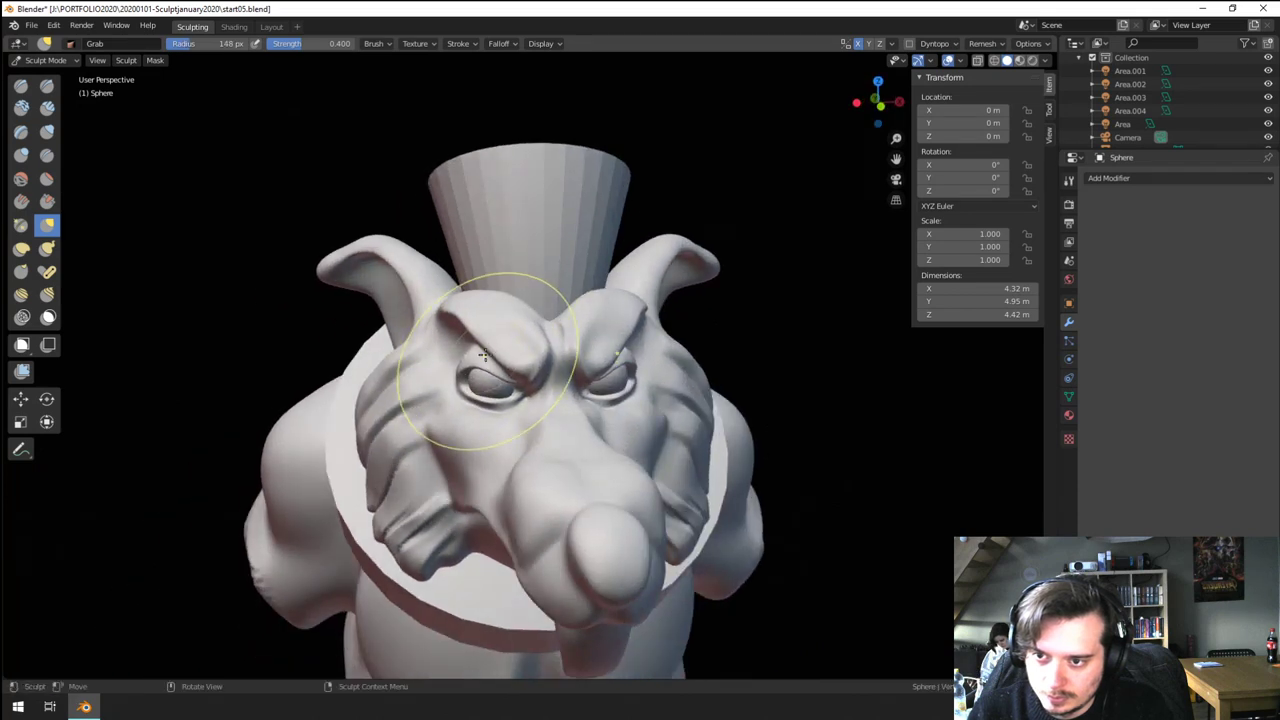
key(f)
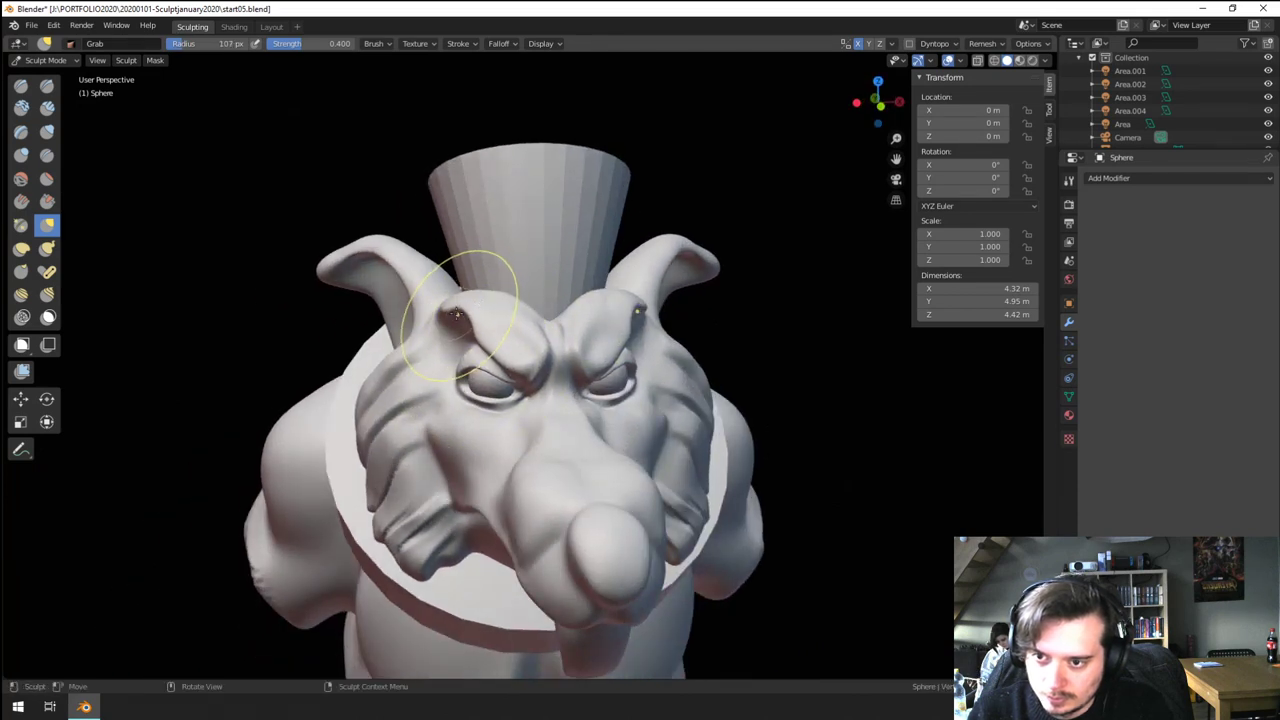
drag(452, 303, 452, 301)
- Adjust the middle of the brow's lower edge with the Grab brush, reducing its radius from 91 to 54 px
mouse_move(452, 301)
middle_down()
mouse_move(468, 289)
mouse_move(494, 302)
middle_up()
key(f)
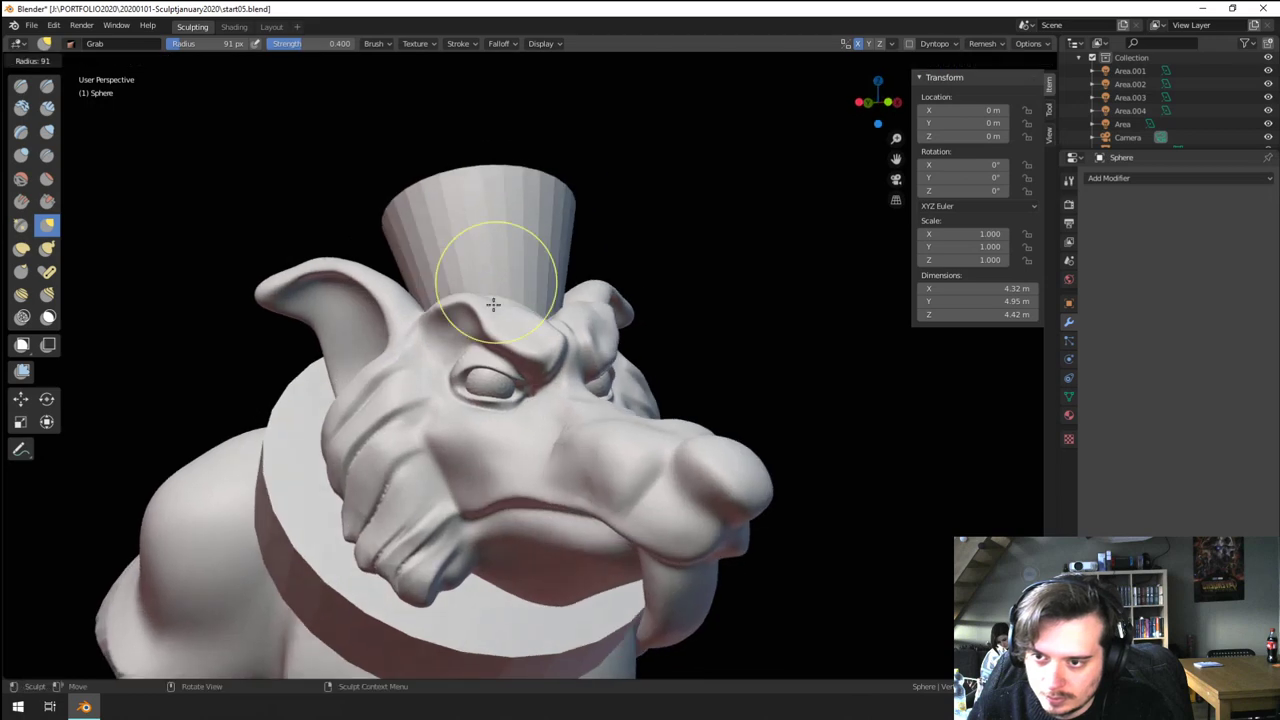
click(494, 304)
drag(508, 342, 514, 347)
key(f)
click(485, 331)
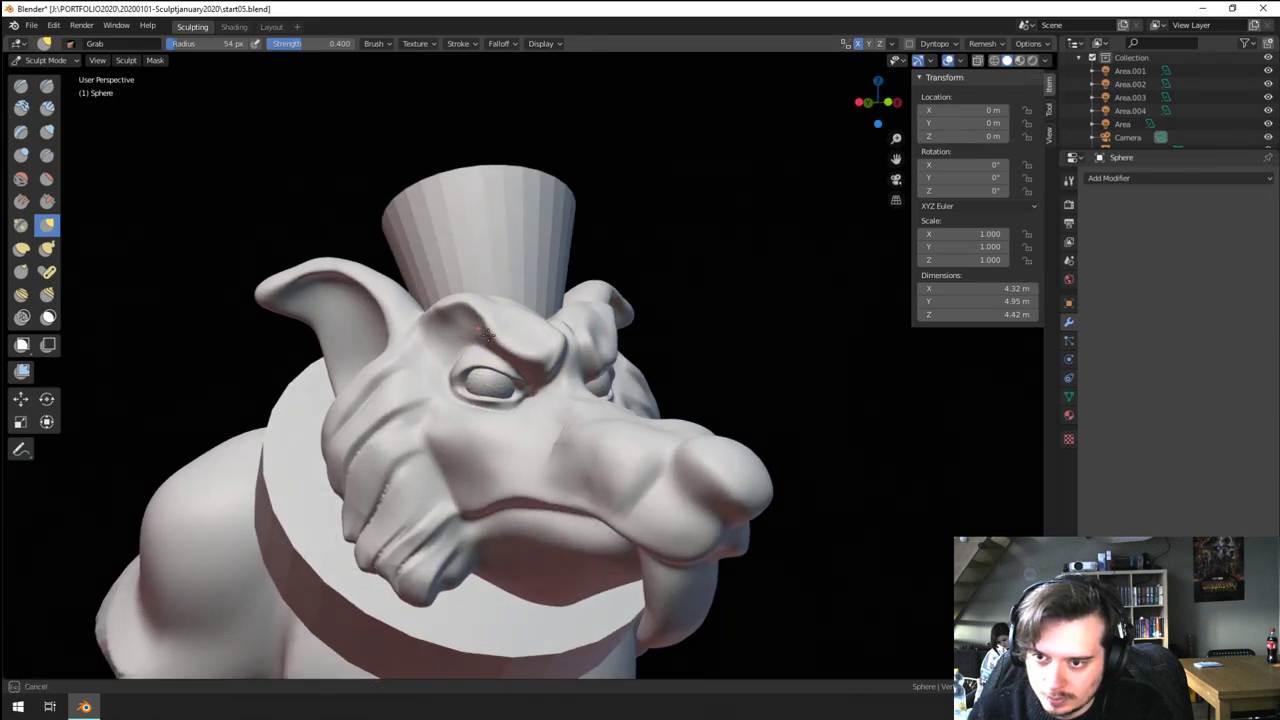
- Raise the top of the brow slightly with the Grab brush at 131 px radius
mouse_move(453, 308)
middle_down()
mouse_move(367, 369)
mouse_move(485, 352)
mouse_move(505, 362)
mouse_move(498, 350)
middle_up()
key(f)
click(498, 298)
drag(498, 293, 497, 286)
mouse_move(497, 286)
middle_down()
mouse_move(486, 260)
mouse_move(492, 309)
middle_up()
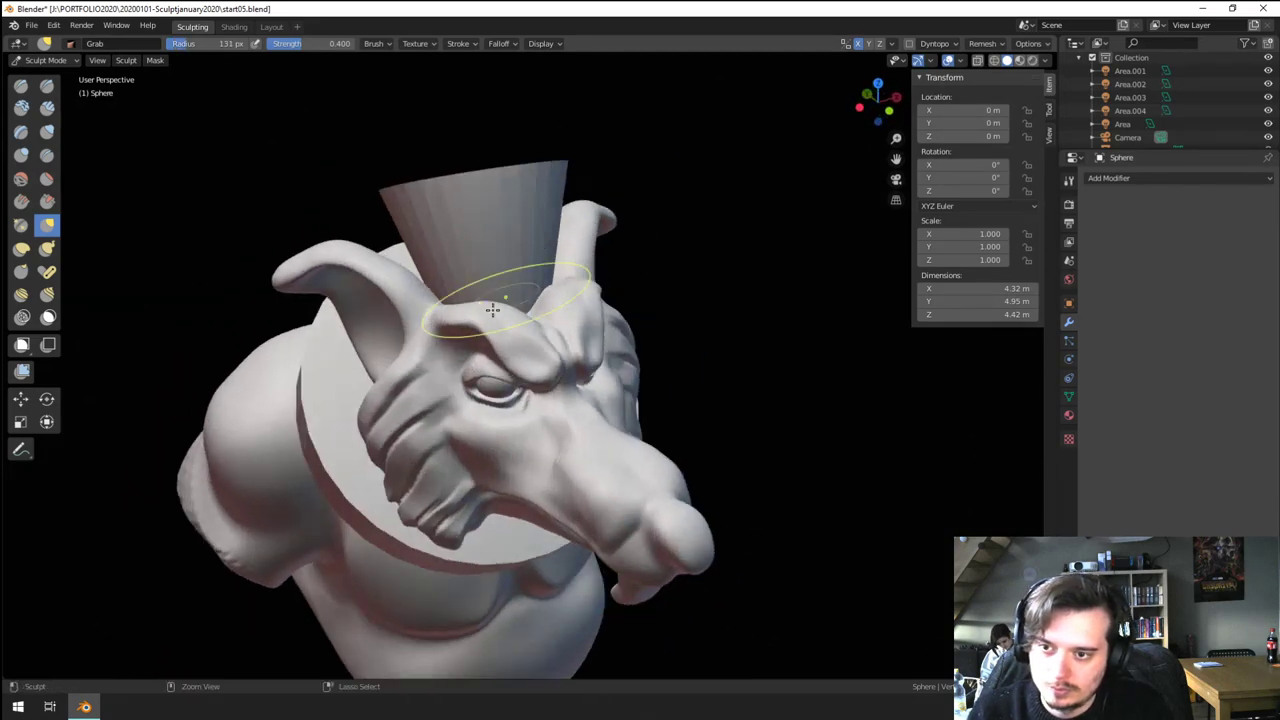
scroll(492, 309, up, 3)
- Flatten the outer brow with the Flatten/Contrast brush, using a 136 px radius and a smaller 64 px radius
click(48, 180)
middle_drag(400, 282, 401, 302)
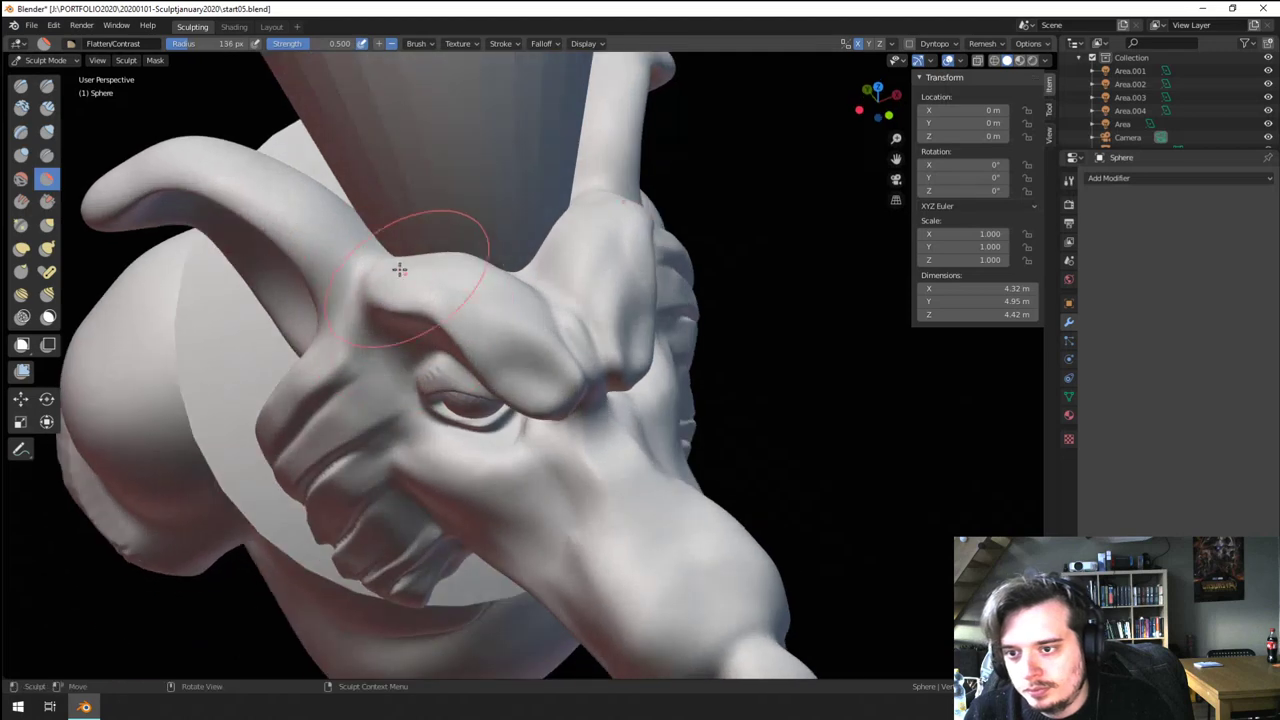
mouse_move(535, 264)
middle_down()
mouse_move(471, 214)
mouse_move(538, 182)
middle_up()
key(f)
click(483, 206)
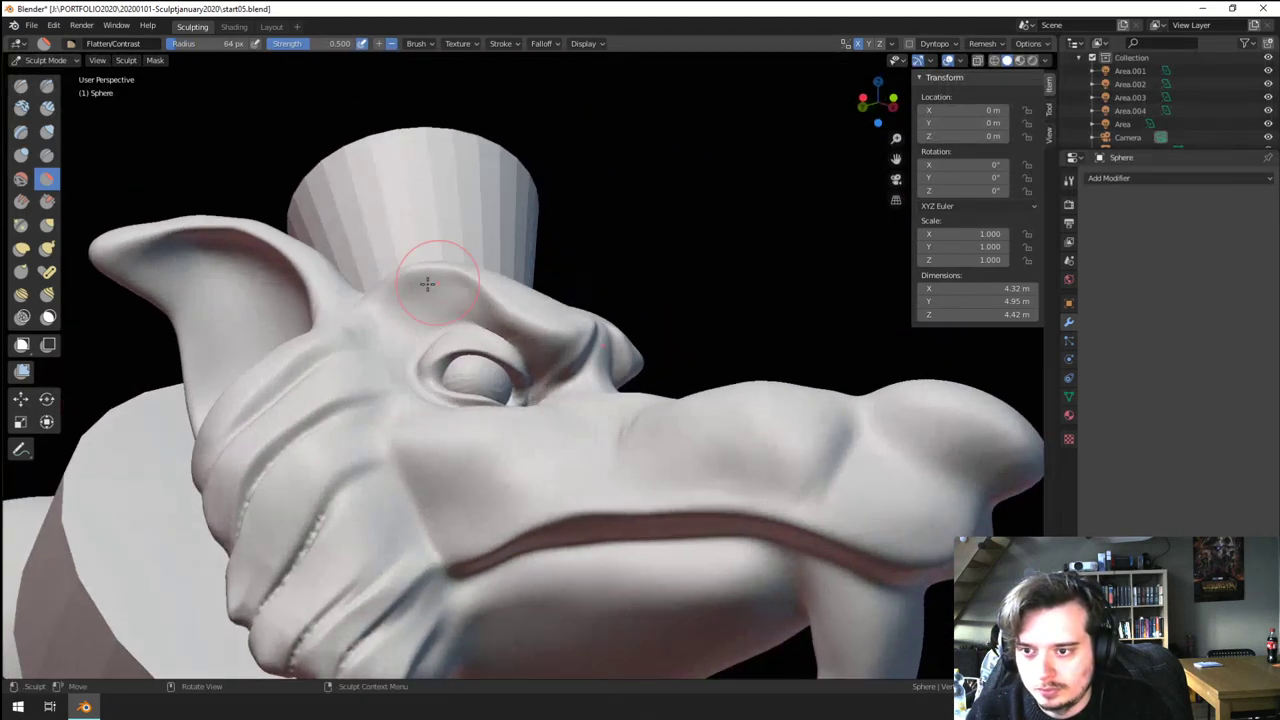
- Reshape the brow's front end and the hollow beside the inner eye corner with the Grab brush
middle_drag(517, 325, 478, 323)
key(f)
click(572, 337)
drag(541, 379, 557, 354)
mouse_move(546, 344)
middle_down()
mouse_move(474, 349)
mouse_move(527, 379)
middle_up()
click(598, 321)
drag(549, 306, 553, 328)
- Smooth the jagged grooves between the cheek folds with a brush radius of 62 px
scroll(553, 330, down, 4)
mouse_move(490, 395)
middle_down()
mouse_move(570, 388)
mouse_move(334, 394)
mouse_move(491, 391)
mouse_move(489, 322)
mouse_move(514, 337)
mouse_move(488, 316)
middle_up()
scroll(566, 388, down, 2)
scroll(491, 388, up, 3)
scroll(486, 319, down, 2)
middle_drag(430, 400, 471, 423)
scroll(455, 410, up, 3)
key(f)
click(415, 435)
drag(363, 442, 341, 478)
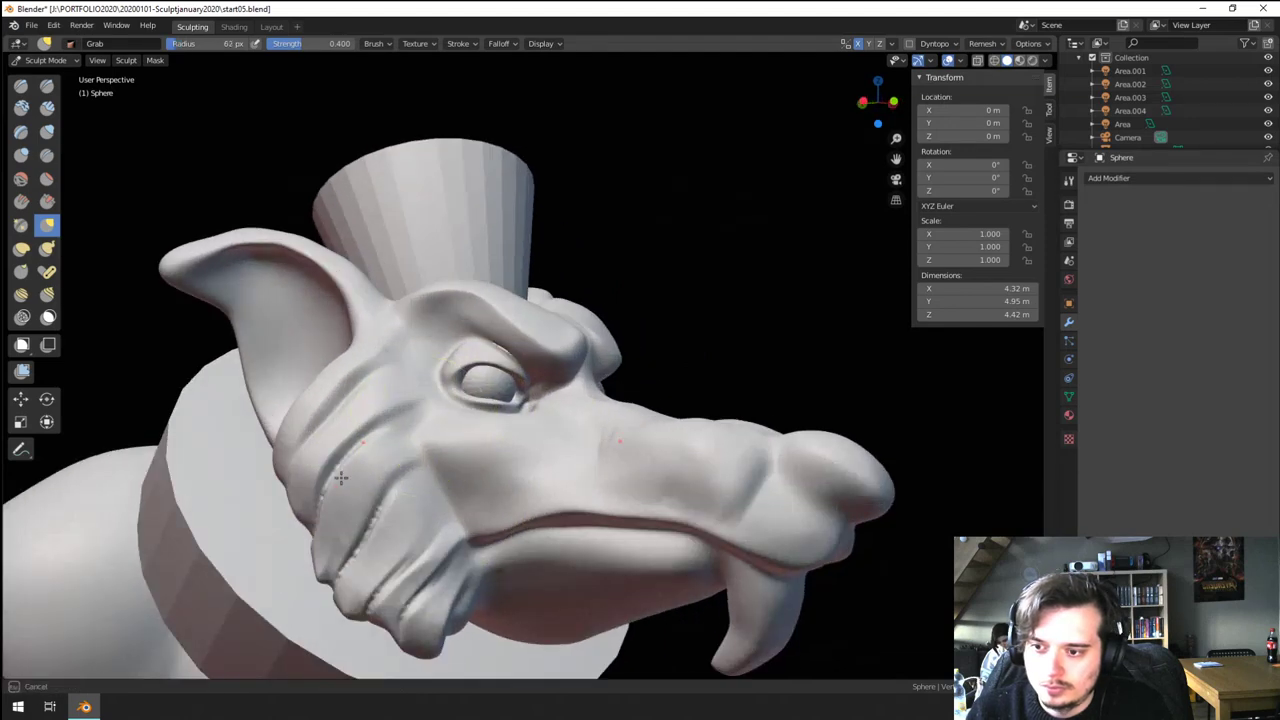
drag(444, 620, 444, 622)
scroll(445, 390, up, 2)
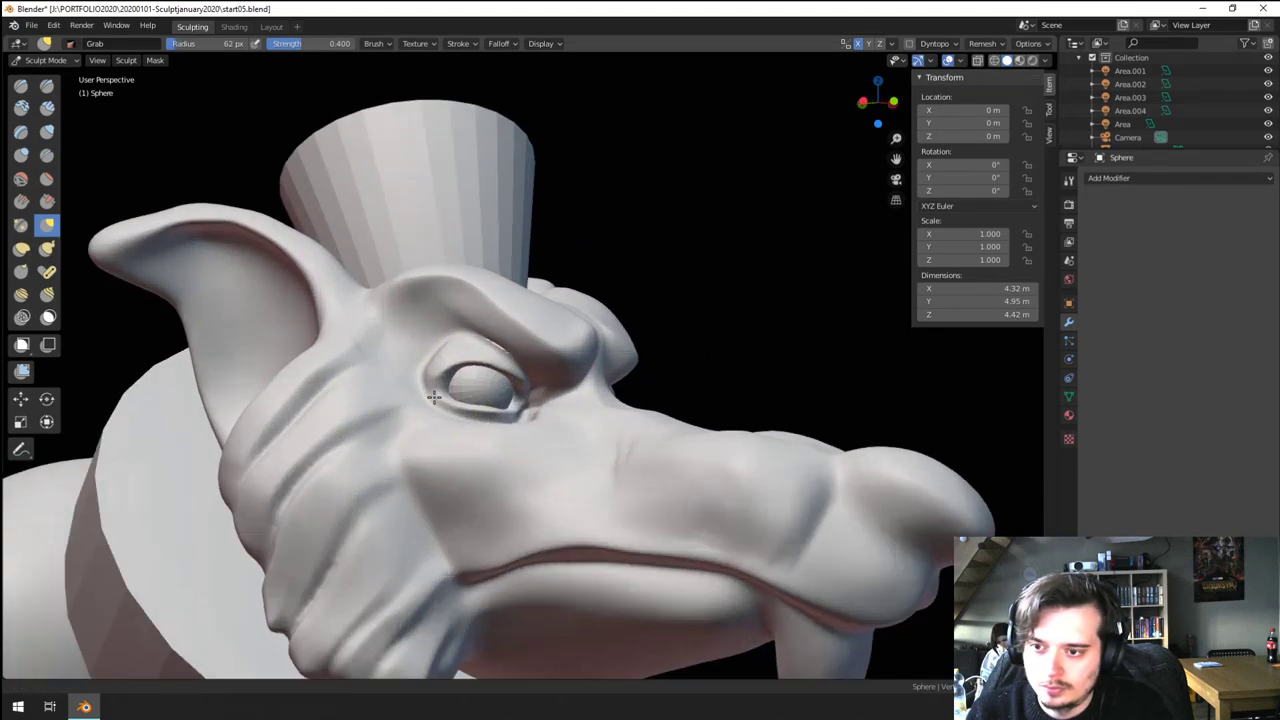
- Carve creases along the front edge of the cheek folds down to the mouth corner with the Crease brush at 26 px
click(47, 155)
middle_drag(349, 363, 301, 403)
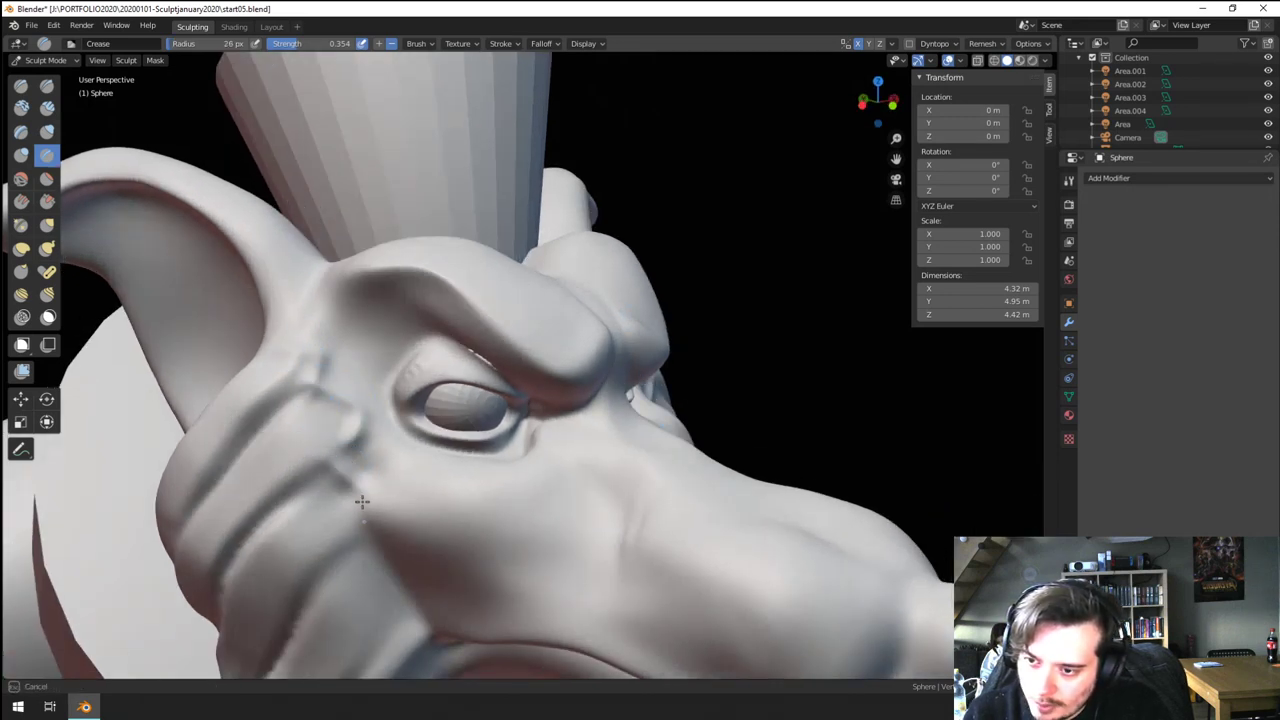
drag(362, 502, 369, 534)
shift+middle_drag(371, 499, 361, 425)
drag(348, 451, 344, 453)
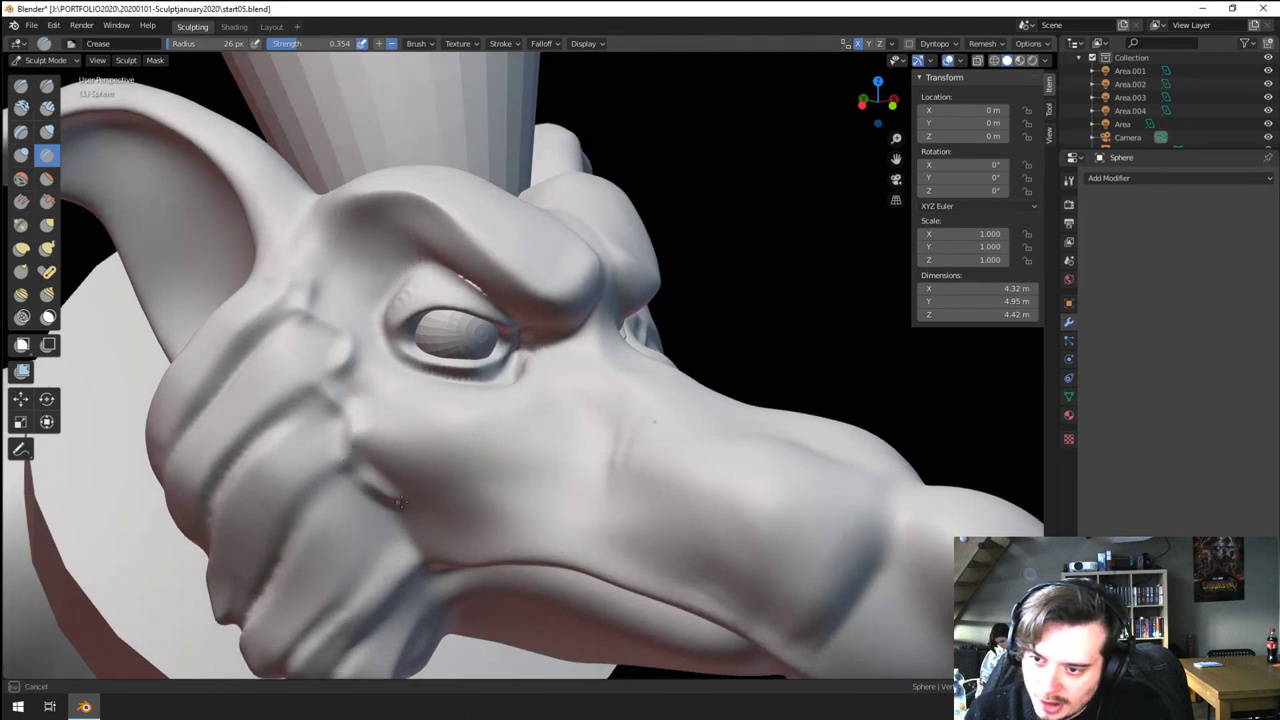
middle_drag(417, 573, 401, 540)
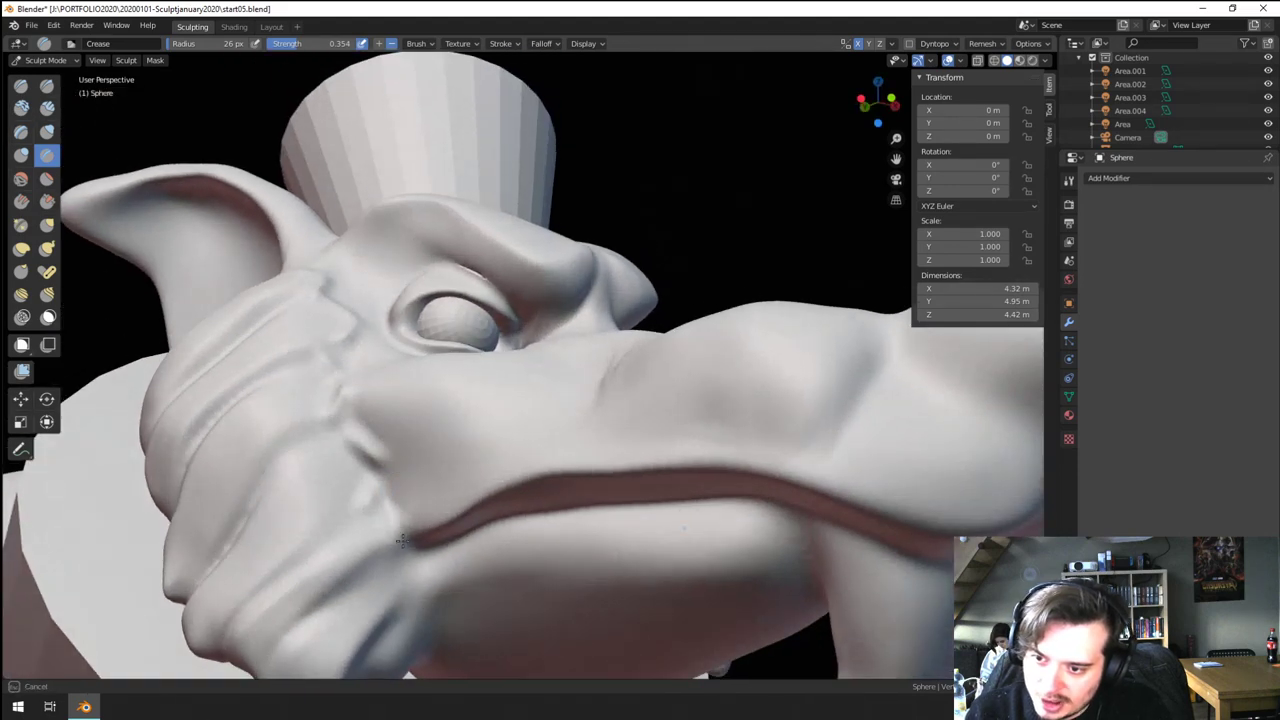
drag(427, 565, 428, 590)
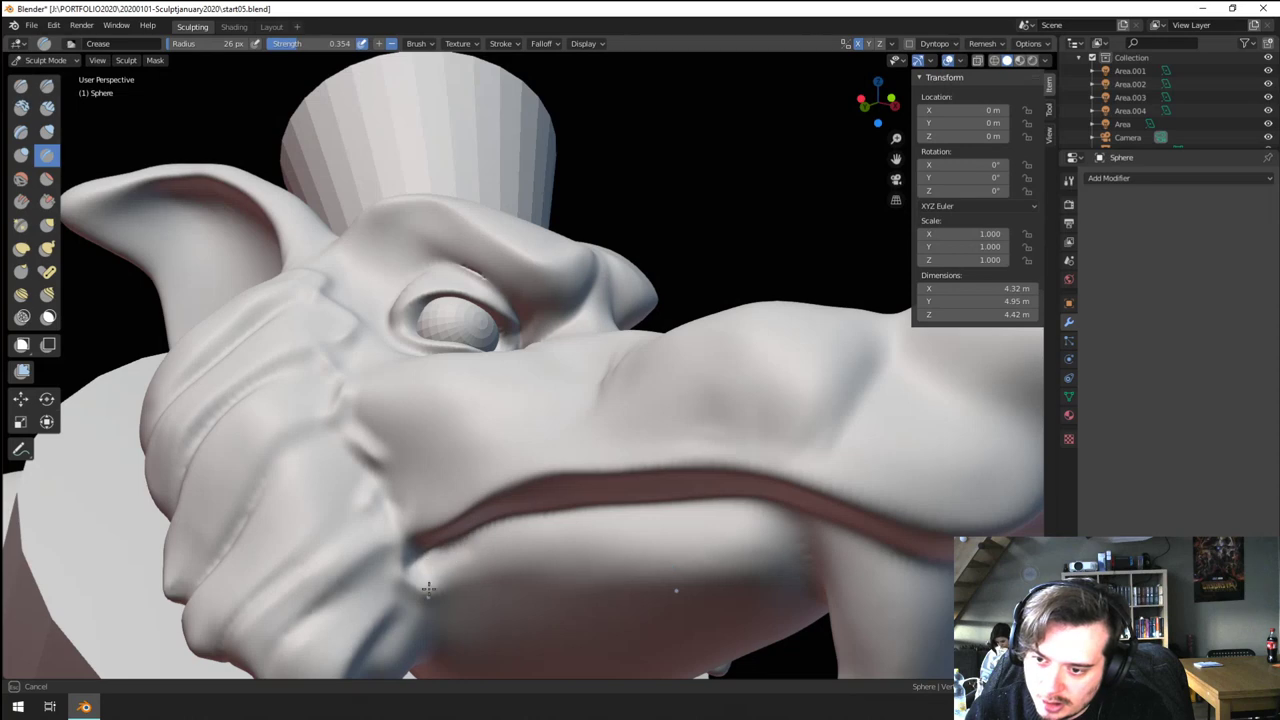
middle_drag(421, 627, 436, 481)
- Build up the front ends of the cheek folds with the Clay Strips brush, varying its radius between 41 and 66 px
click(46, 110)
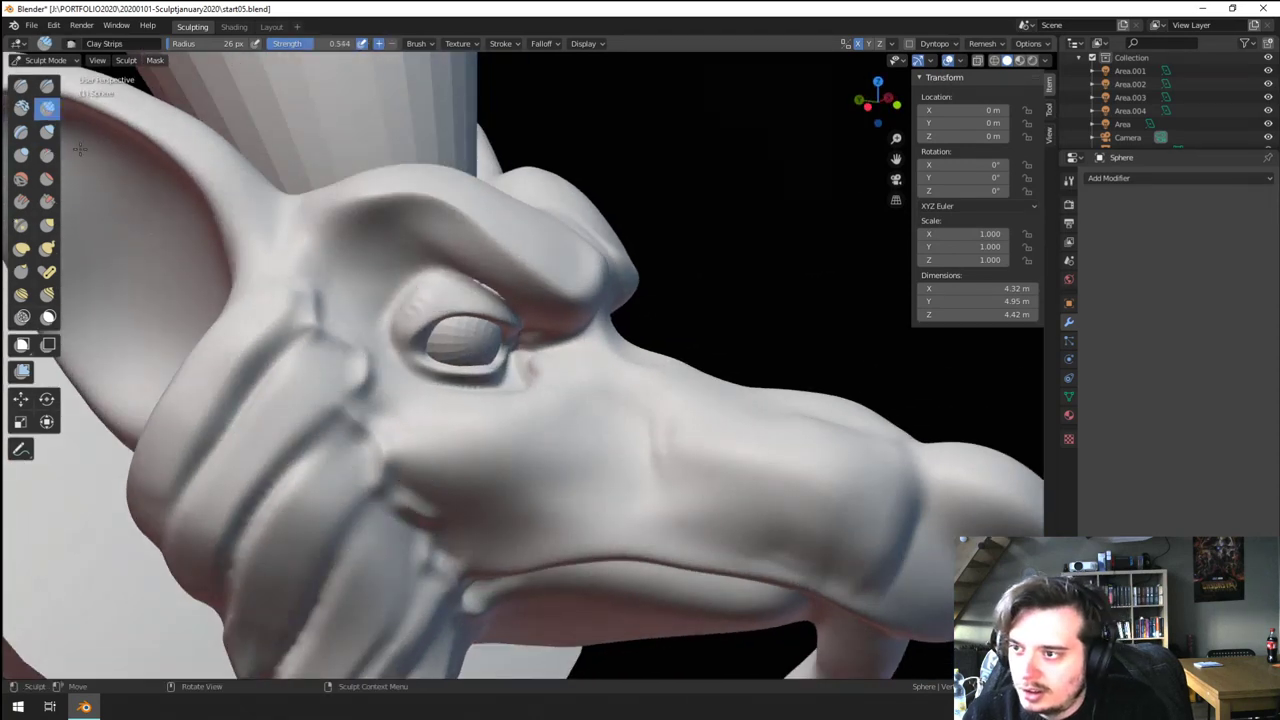
drag(326, 349, 338, 362)
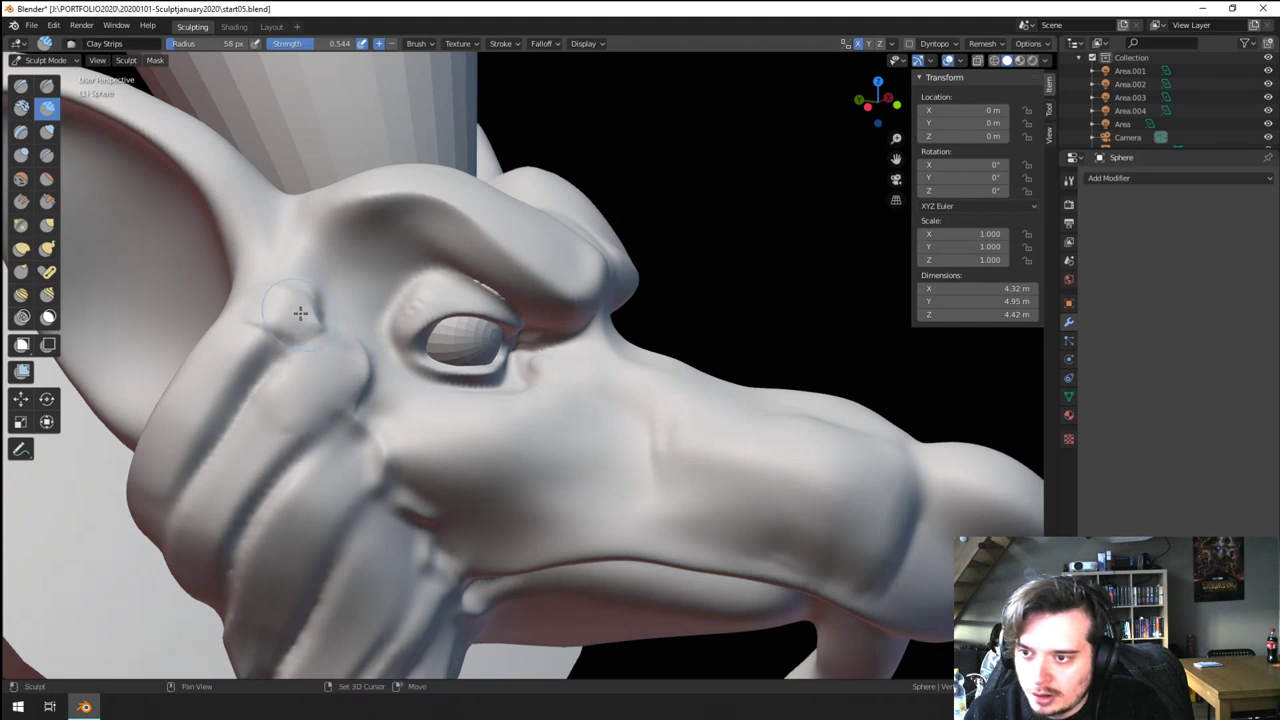
drag(300, 313, 268, 355)
mouse_move(331, 455)
mouse_down()
mouse_move(356, 476)
mouse_move(362, 443)
mouse_move(325, 500)
mouse_move(366, 476)
mouse_up()
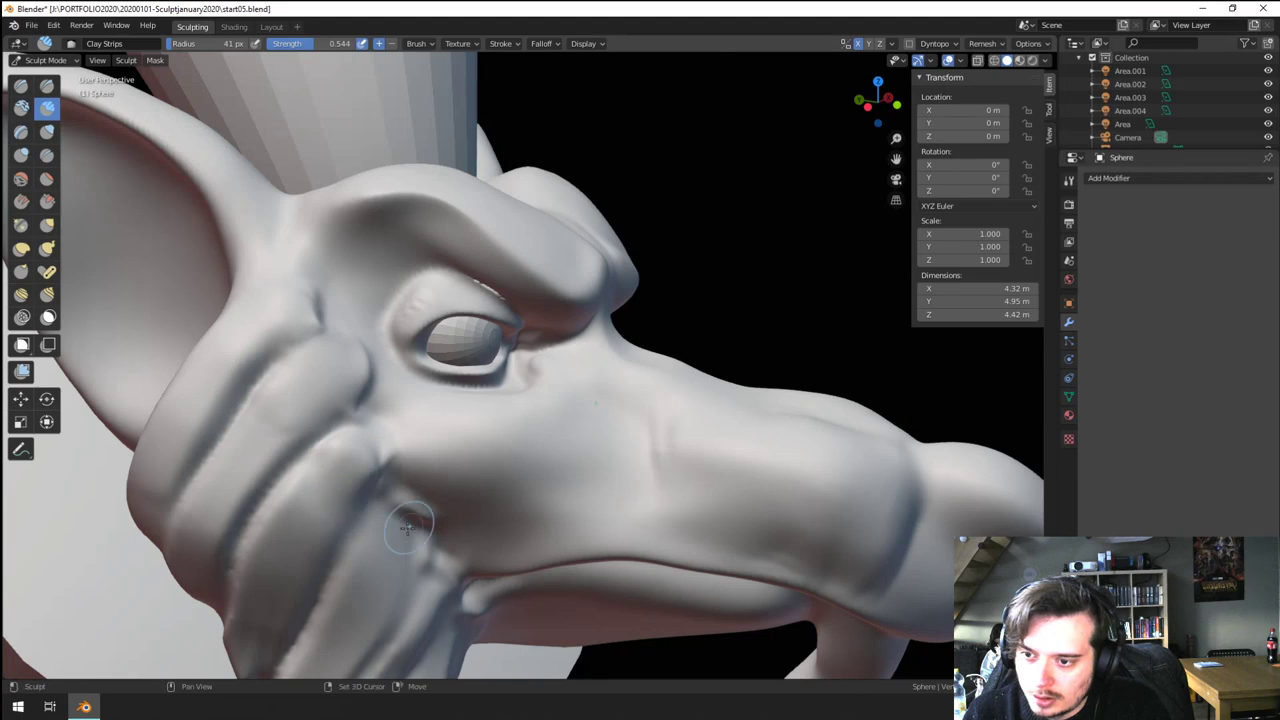
key(f)
click(408, 549)
mouse_move(385, 525)
mouse_down()
mouse_move(372, 550)
mouse_move(385, 580)
mouse_move(365, 556)
mouse_move(415, 610)
mouse_move(376, 621)
mouse_up()
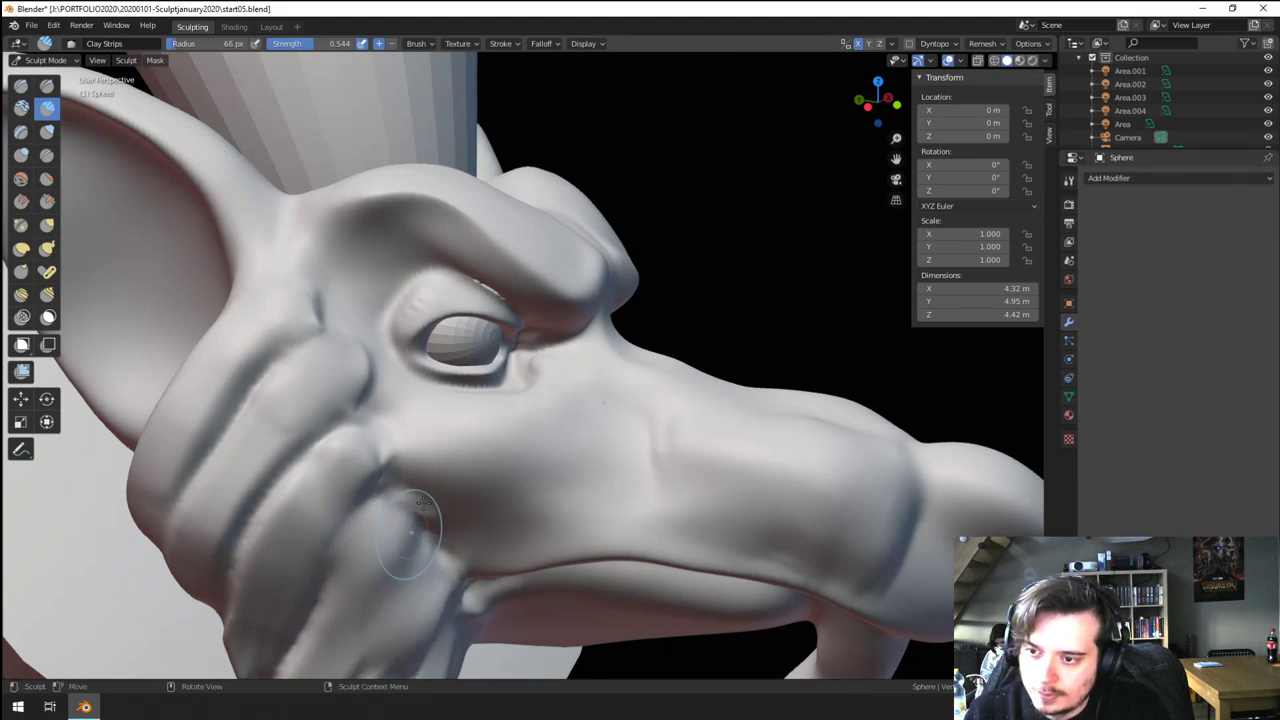
- Add raised fur strands along the upper cheek folds with the Blob brush at 28 px radius
mouse_move(422, 502)
middle_down()
mouse_move(343, 486)
mouse_move(266, 515)
mouse_move(420, 480)
middle_up()
scroll(400, 403, up, 4)
scroll(400, 403, down, 1)
shift+middle_drag(400, 403, 460, 352)
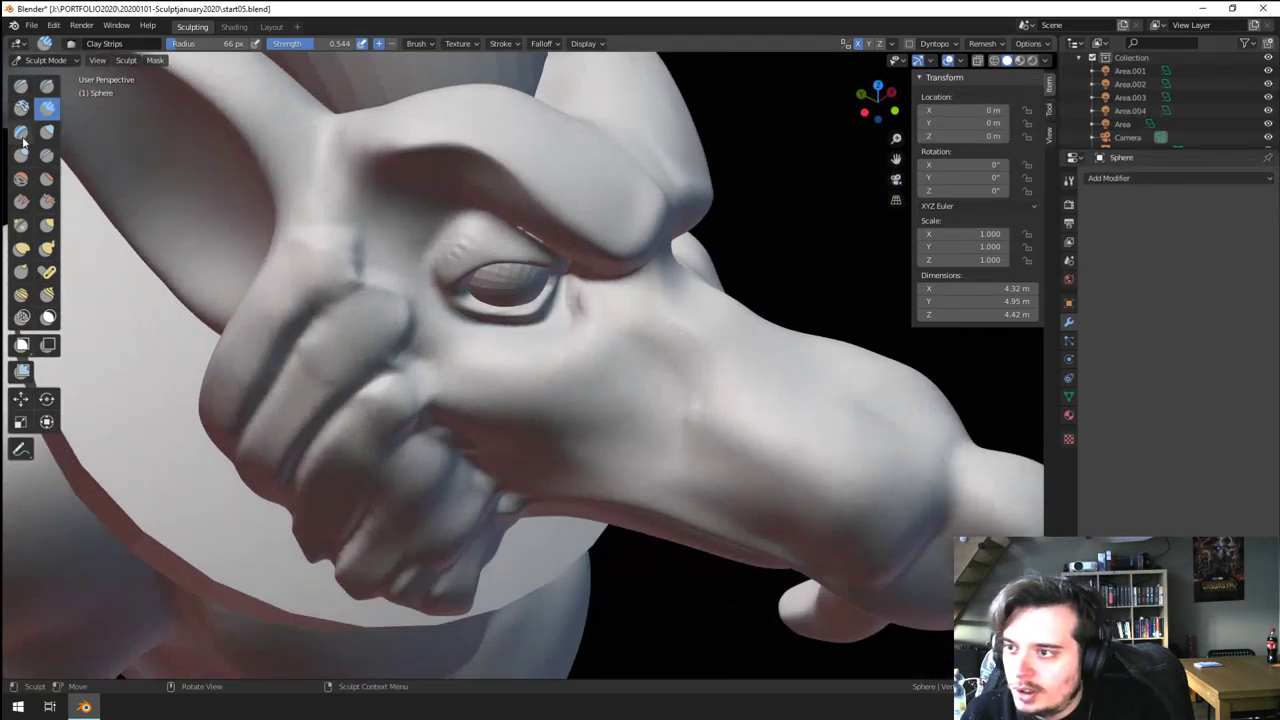
middle_drag(273, 226, 281, 304)
key(f)
click(288, 294)
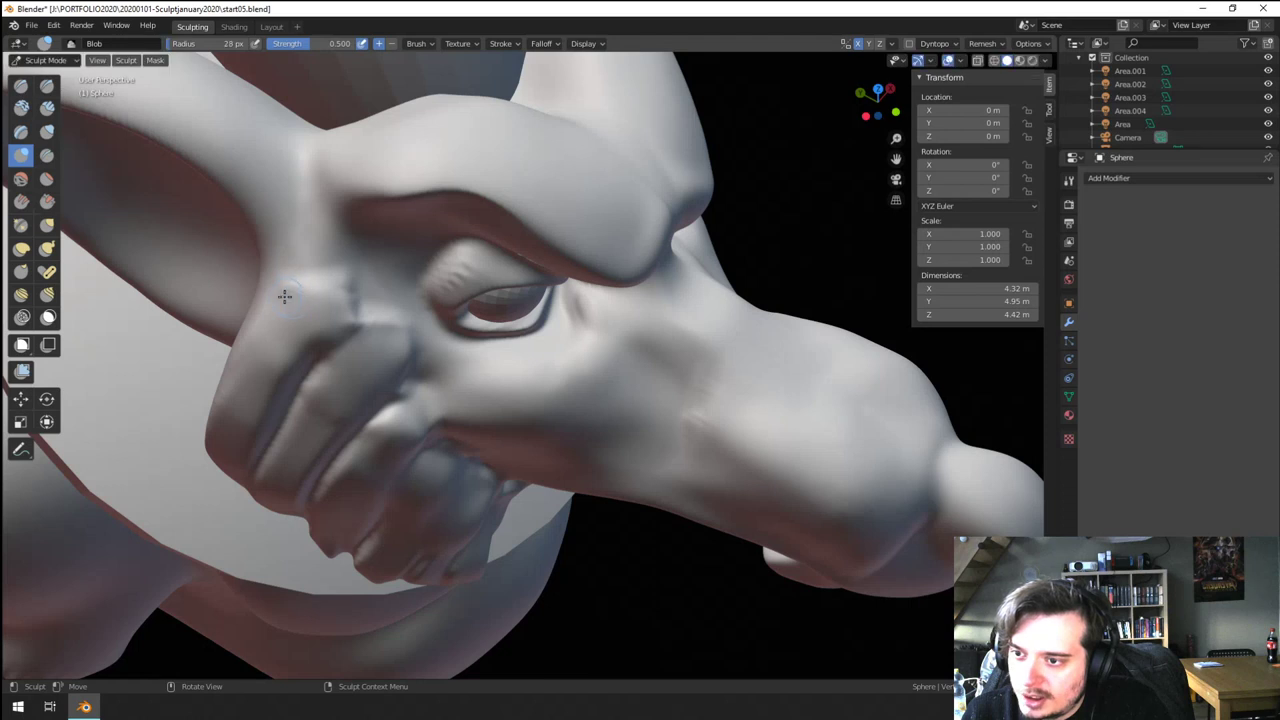
mouse_move(314, 279)
mouse_down()
mouse_move(272, 350)
mouse_move(254, 430)
mouse_up()
drag(366, 314, 298, 422)
mouse_move(378, 336)
mouse_down()
mouse_move(298, 452)
mouse_move(317, 460)
mouse_up()
- Extend the raised strands onto the middle cheek folds and refine the upper ones with the 28 px Blob brush
middle_drag(390, 388, 370, 336)
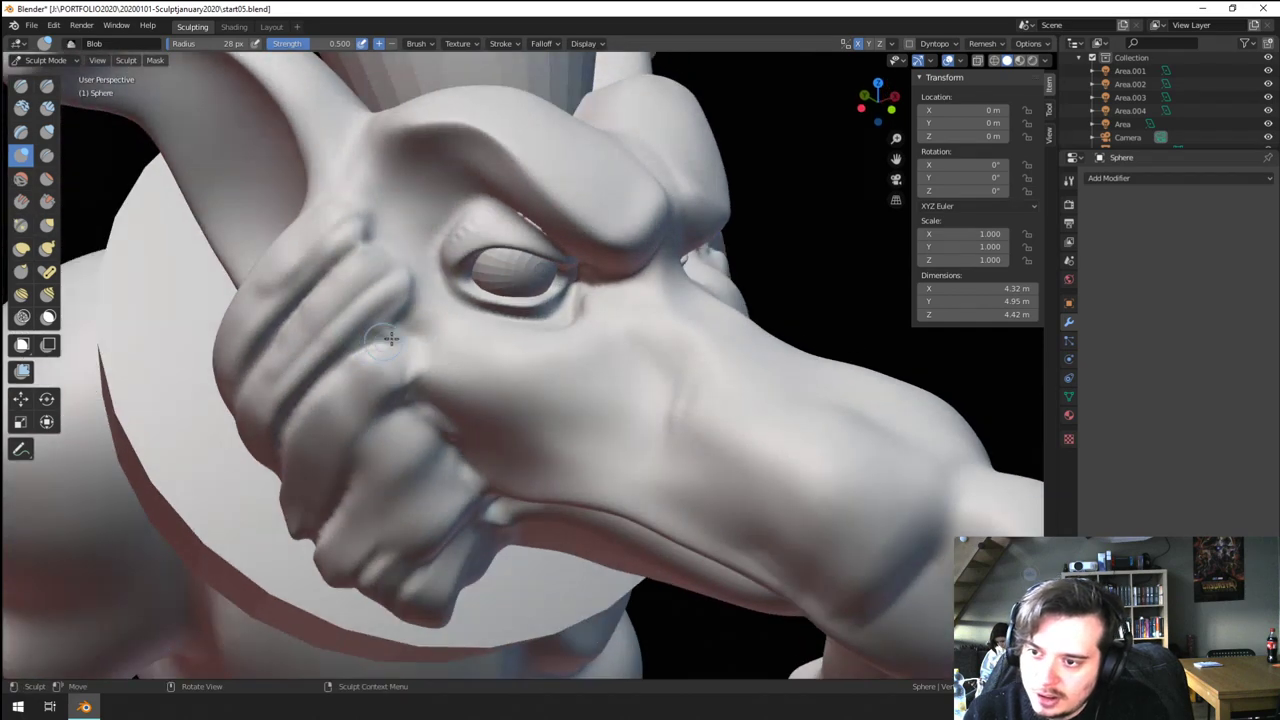
mouse_move(389, 340)
mouse_down()
mouse_move(296, 440)
mouse_move(312, 456)
mouse_up()
drag(402, 370, 284, 516)
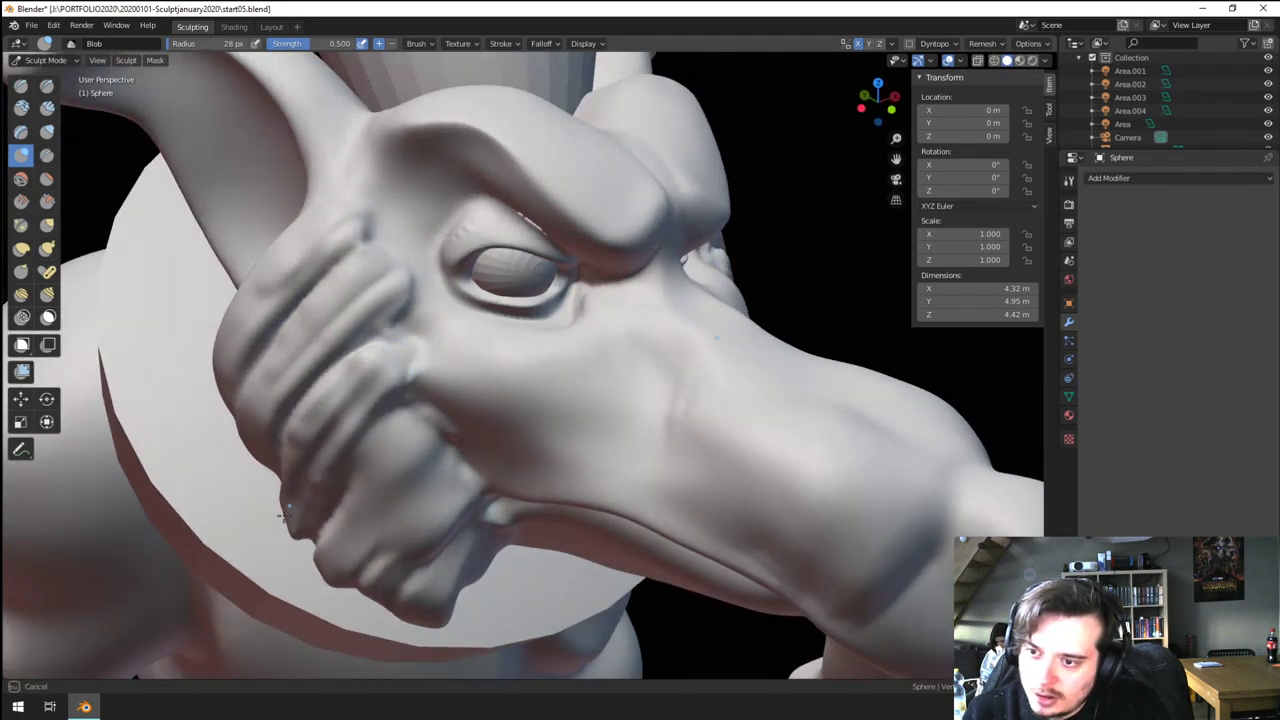
drag(373, 290, 272, 412)
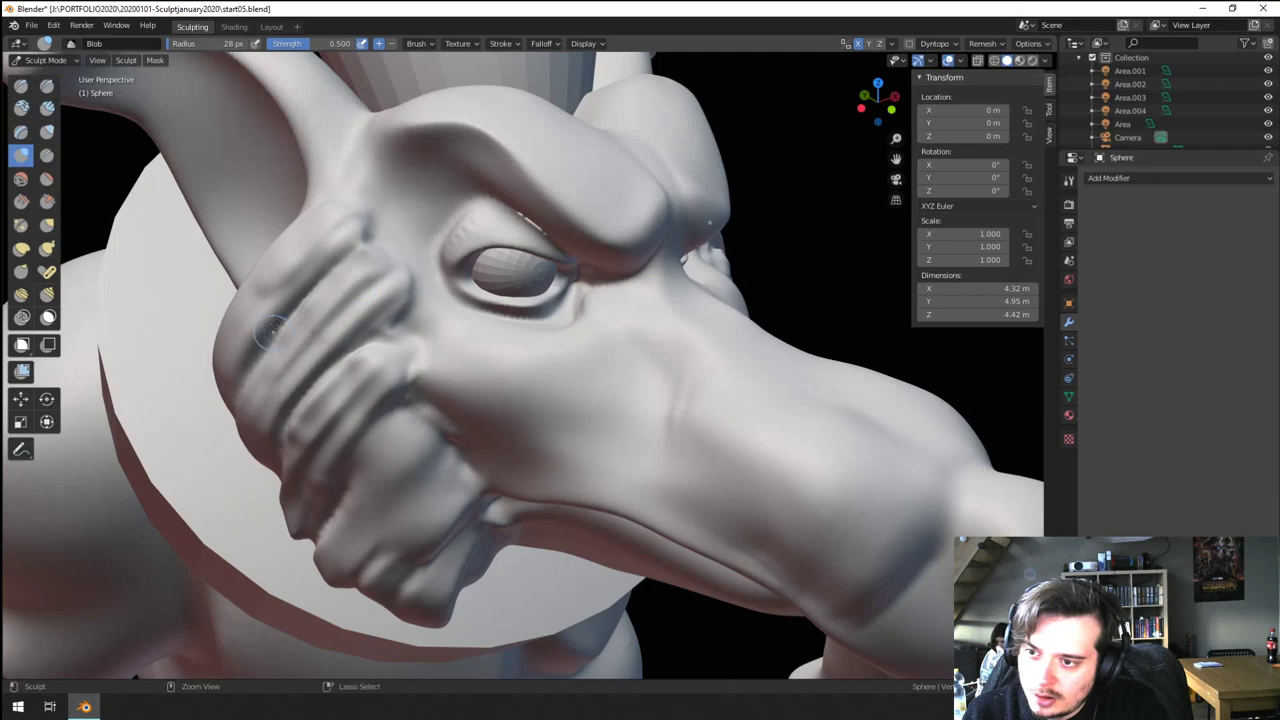
mouse_move(282, 278)
mouse_down()
mouse_move(240, 301)
mouse_move(226, 340)
mouse_up()
mouse_move(274, 340)
middle_down()
mouse_move(206, 334)
mouse_move(232, 317)
mouse_move(318, 329)
mouse_move(303, 341)
middle_up()
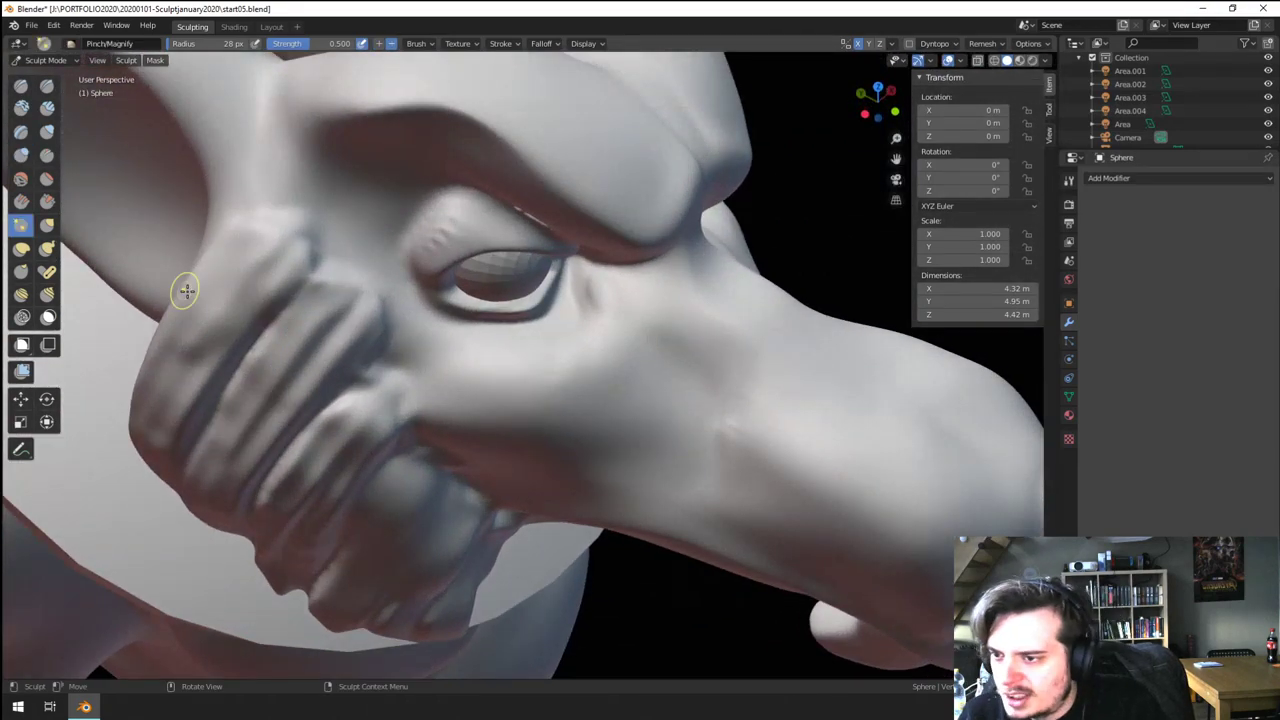
- Tighten the cheek fur folds from top to bottom with the Pinch/Magnify brush, using radii of 141 and 121 px
key(f)
click(404, 287)
drag(289, 220, 206, 356)
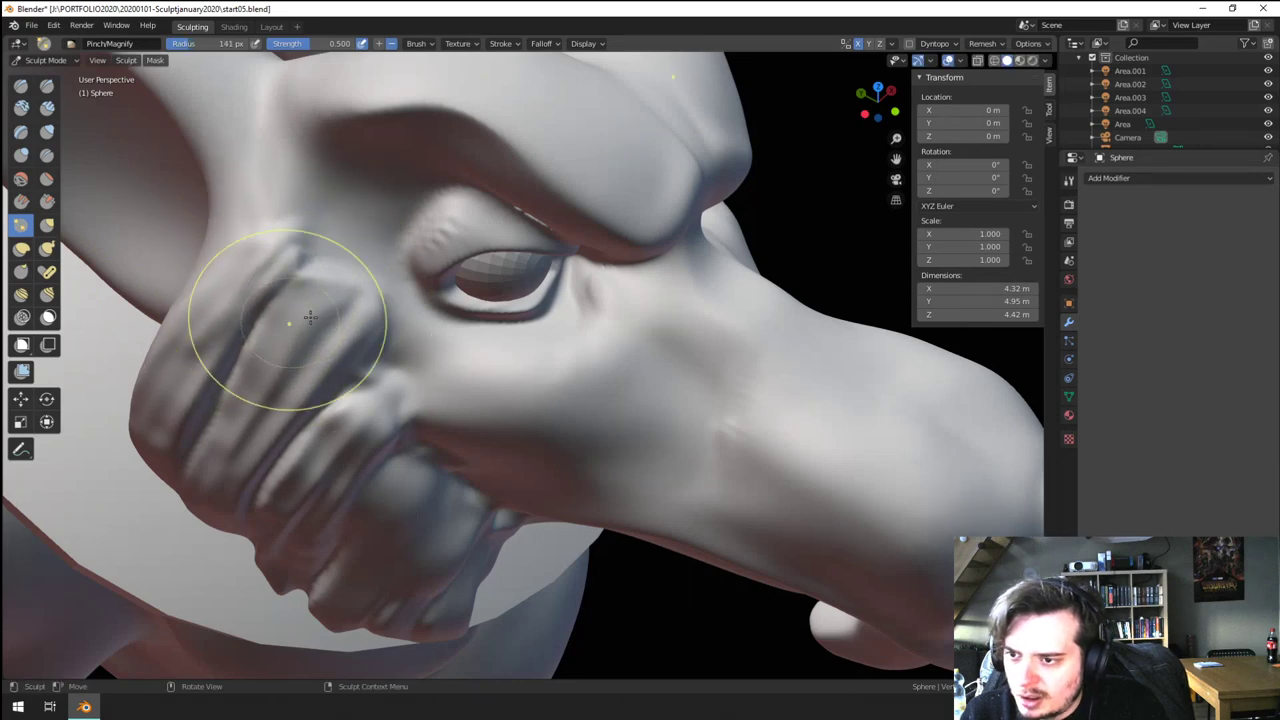
drag(358, 296, 268, 420)
drag(378, 388, 276, 486)
middle_drag(390, 418, 400, 438)
key(f)
click(424, 400)
drag(426, 397, 380, 484)
scroll(400, 437, down, 2)
mouse_move(404, 415)
middle_down()
mouse_move(317, 446)
mouse_move(329, 399)
mouse_move(441, 376)
middle_up()
scroll(330, 325, up, 4)
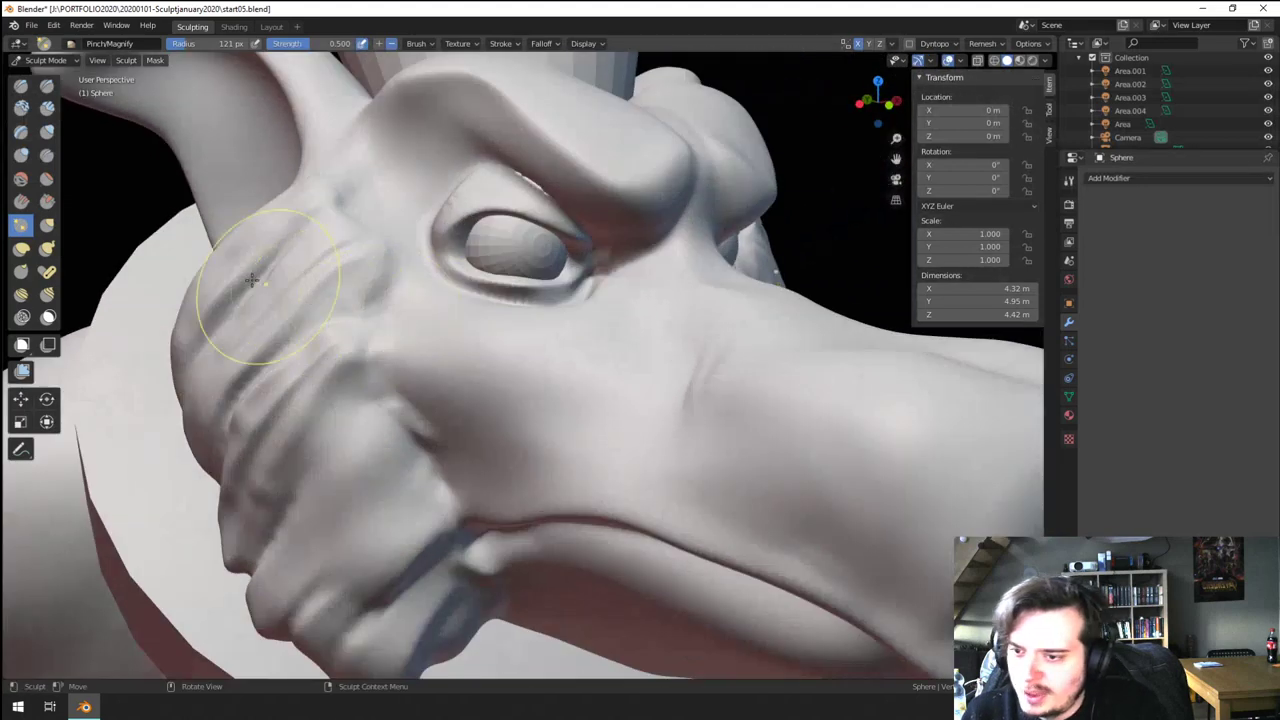
- Build up the lower cheek folds with strokes of the Clay Strips brush at 0.544 strength
click(47, 109)
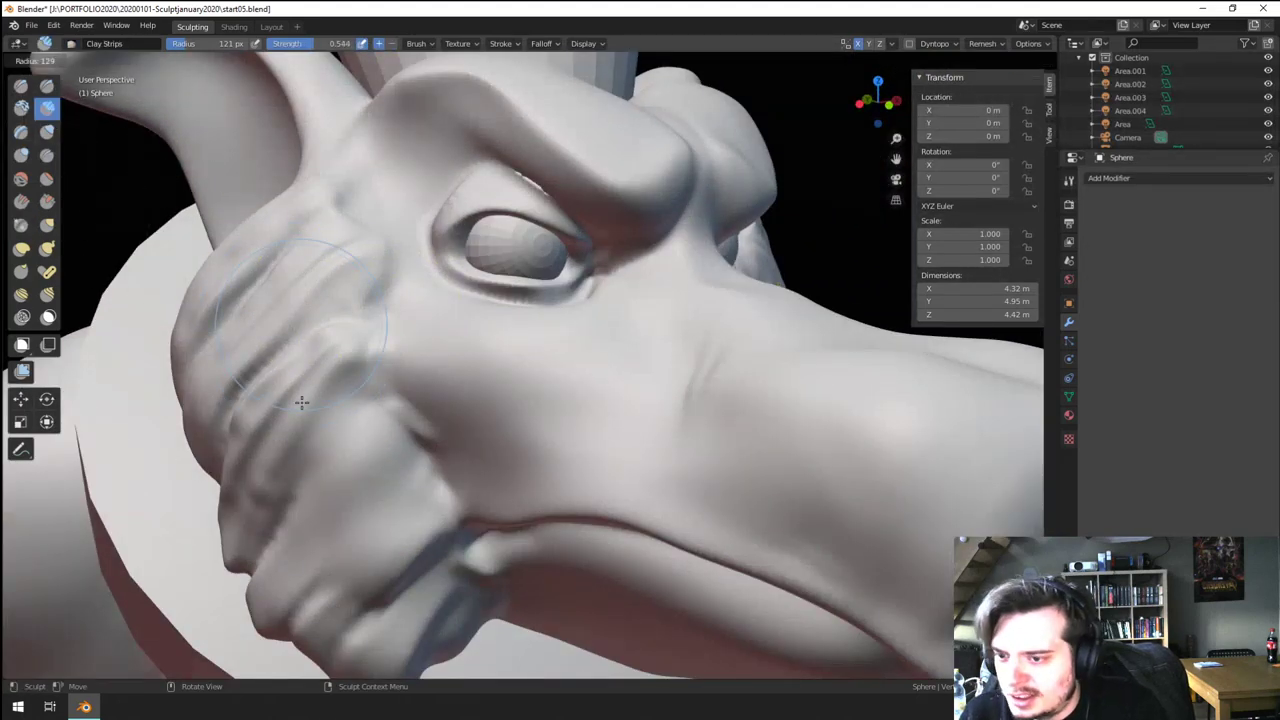
drag(363, 449, 328, 525)
drag(430, 480, 390, 527)
drag(439, 485, 368, 569)
drag(444, 537, 370, 640)
- Layer Clay Strips strokes along the middle and upper cheek folds up toward the base of the ear
key(f)
click(374, 428)
mouse_move(334, 428)
mouse_down()
mouse_move(313, 449)
mouse_move(371, 351)
mouse_move(285, 398)
mouse_up()
drag(357, 309, 282, 378)
middle_drag(300, 365, 302, 416)
drag(348, 305, 298, 354)
drag(362, 286, 300, 334)
drag(357, 262, 270, 338)
drag(340, 226, 262, 298)
mouse_move(318, 204)
mouse_down()
mouse_move(271, 260)
mouse_move(255, 226)
mouse_move(246, 235)
mouse_up()
- Add broader strands down the front half of the cheek fur with Clay Strips at 81 px radius
scroll(280, 306, down, 5)
middle_drag(280, 306, 374, 284)
key(f)
click(402, 312)
drag(438, 302, 398, 364)
drag(449, 323, 416, 404)
drag(474, 402, 453, 461)
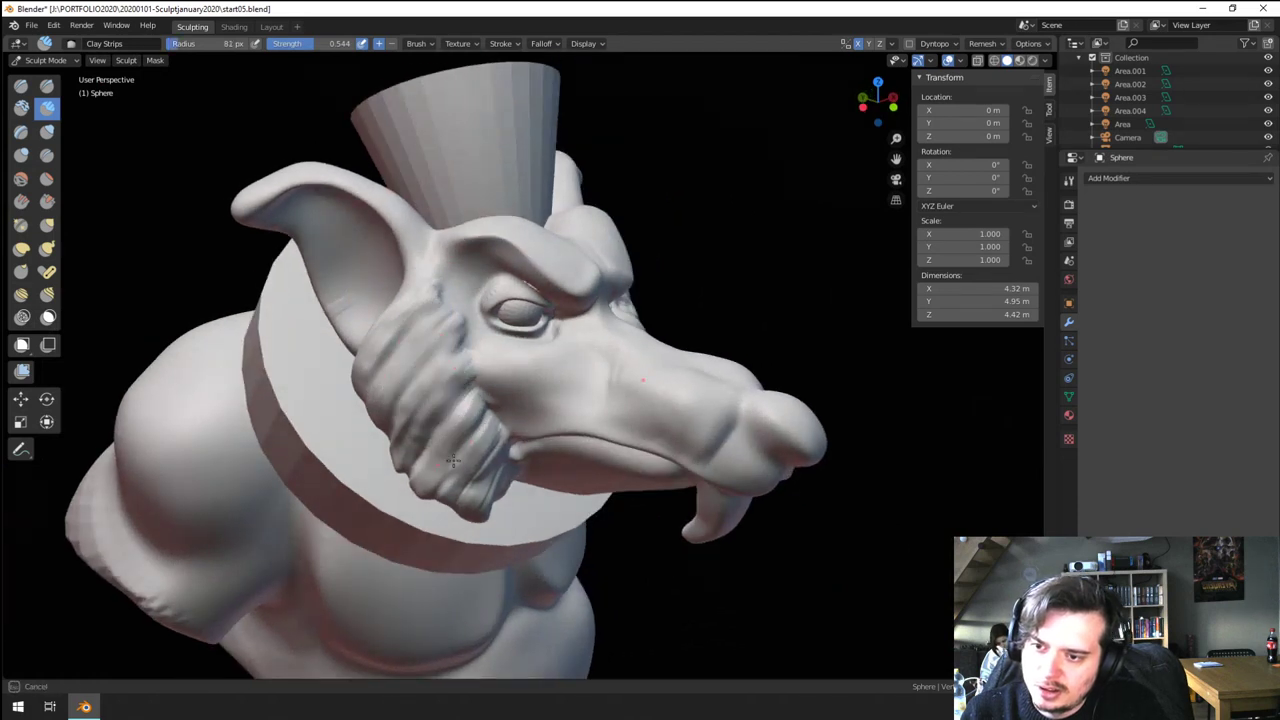
- Flatten the ridges across the cheek fur with the Flatten/Contrast brush, reducing its radius to 69 px
click(47, 178)
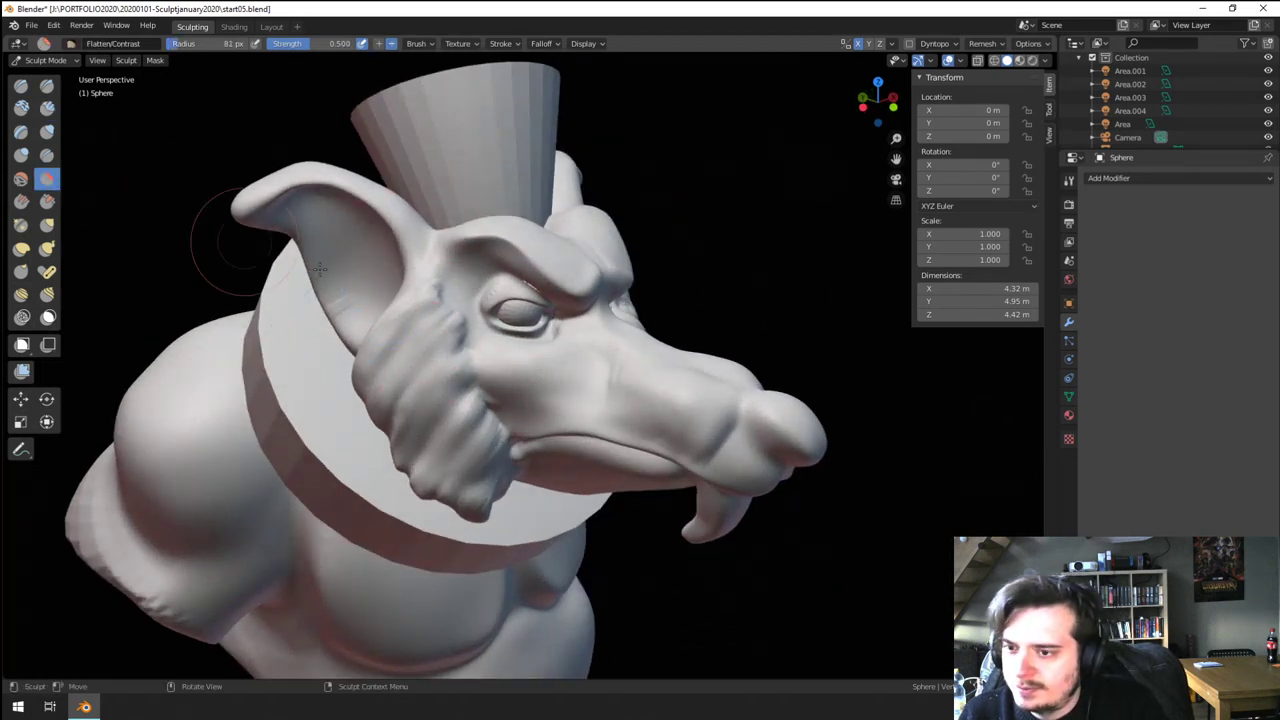
drag(407, 370, 472, 405)
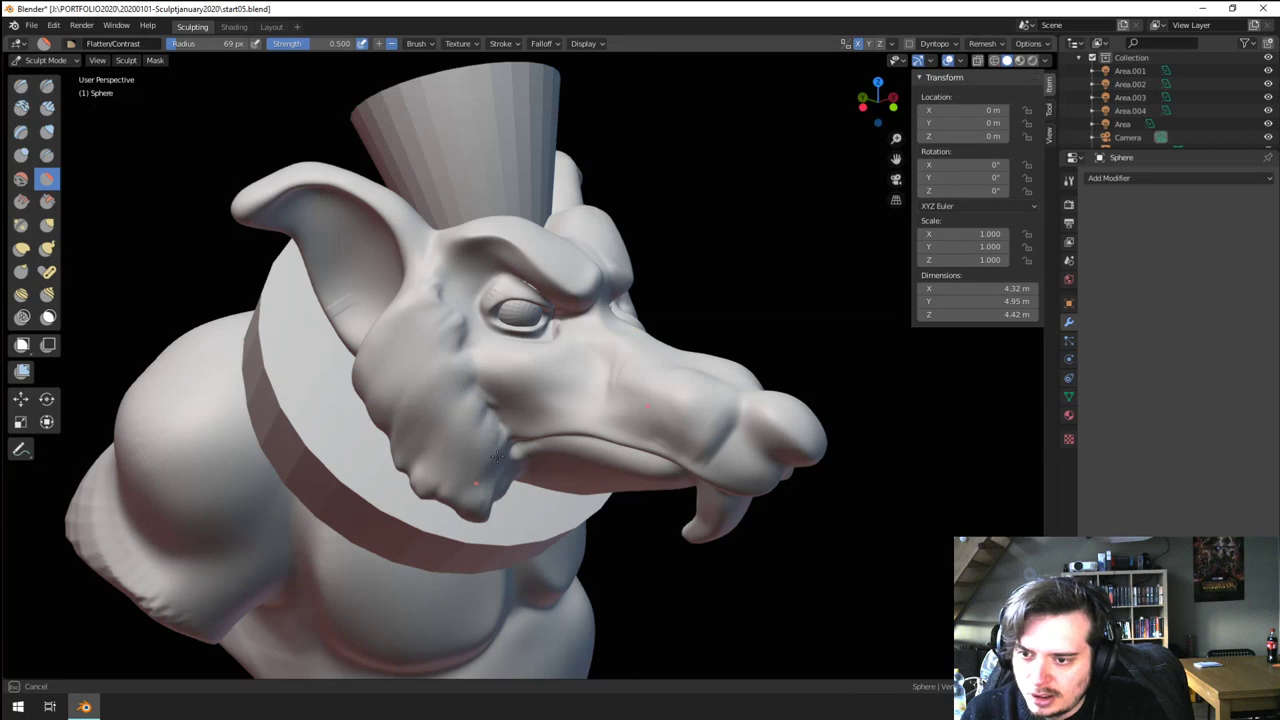
drag(497, 457, 500, 450)
mouse_move(458, 405)
middle_down()
mouse_move(366, 384)
mouse_move(457, 395)
middle_up()
- Reshape the rear outline of the cheek tuft and pull its lower tip downward with the Grab brush
key(g)
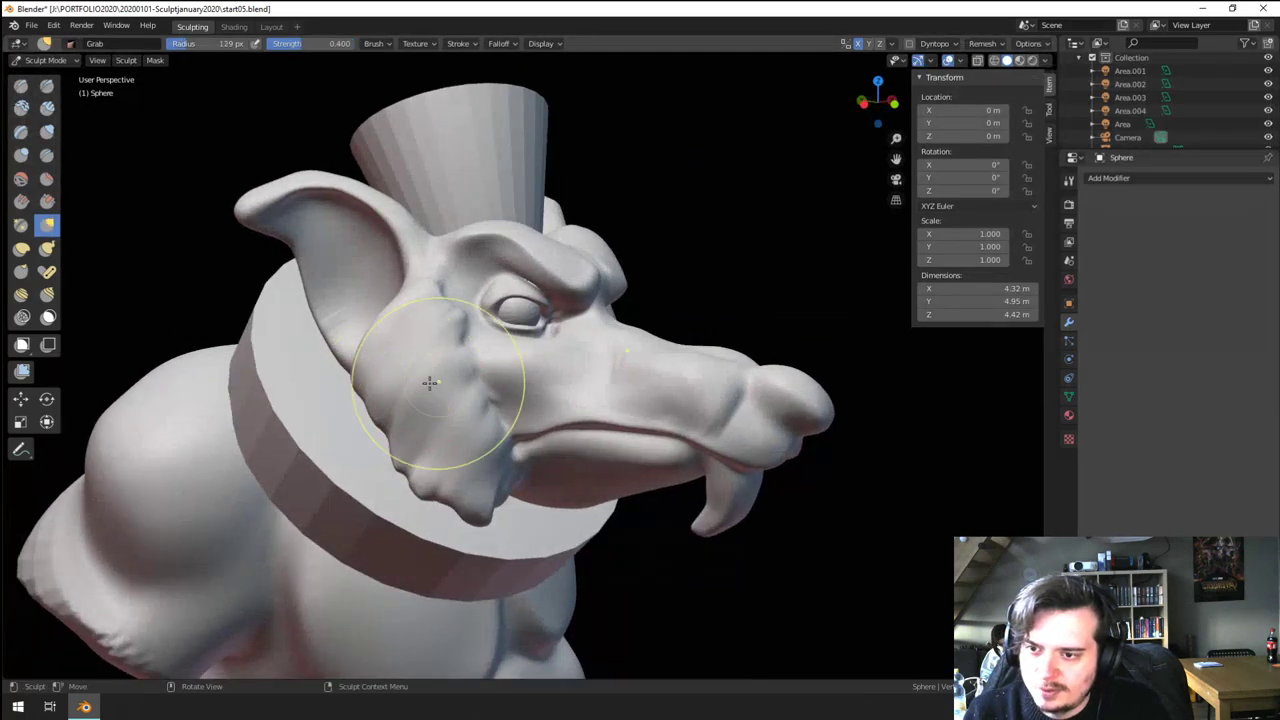
key(bracketright)
key(bracketright)
mouse_move(361, 389)
mouse_down()
mouse_move(380, 364)
mouse_move(450, 464)
mouse_up()
key(f)
click(378, 450)
key(f)
click(432, 450)
key(f)
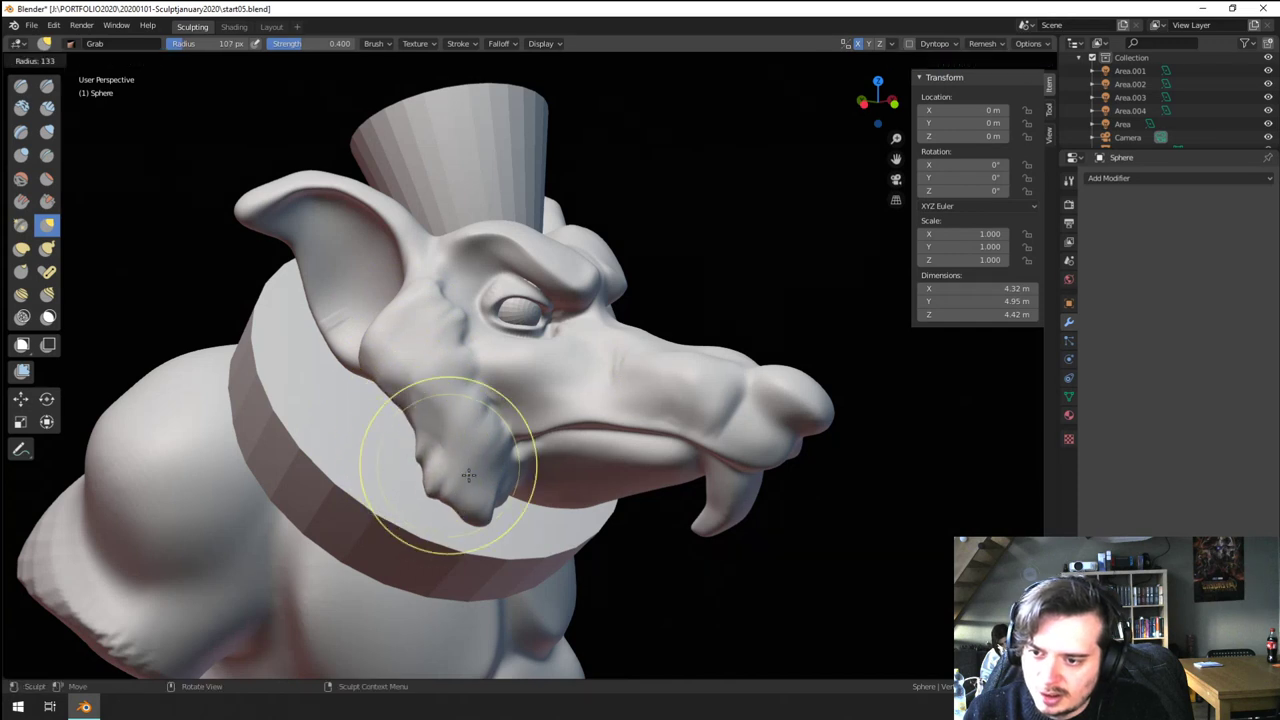
click(505, 485)
drag(485, 511, 466, 531)
mouse_move(466, 531)
middle_down()
mouse_move(425, 502)
mouse_move(380, 420)
middle_up()
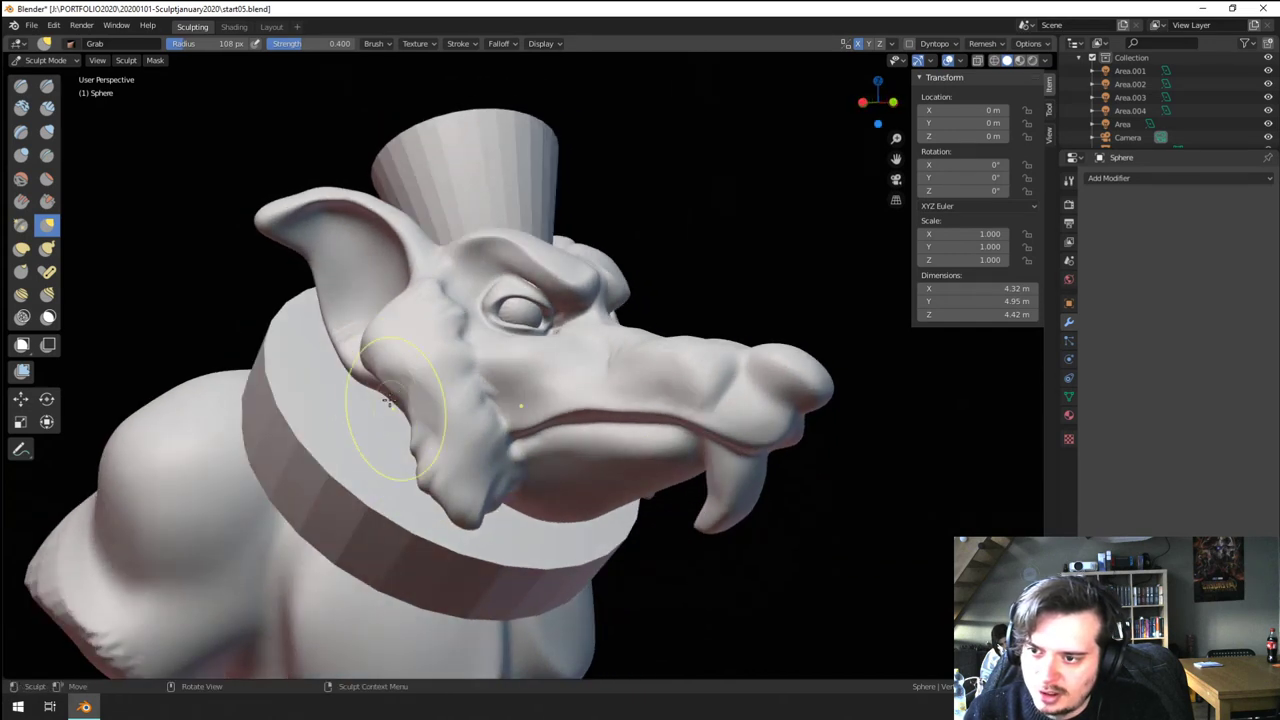
- Adjust the cheek tuft's lower tip from a front three-quarter view with the Grab brush at 122 px, then reduce its radius to 79 px
mouse_move(403, 376)
middle_down()
mouse_move(337, 386)
mouse_move(522, 458)
middle_up()
scroll(337, 386, down, 2)
key(f)
click(515, 459)
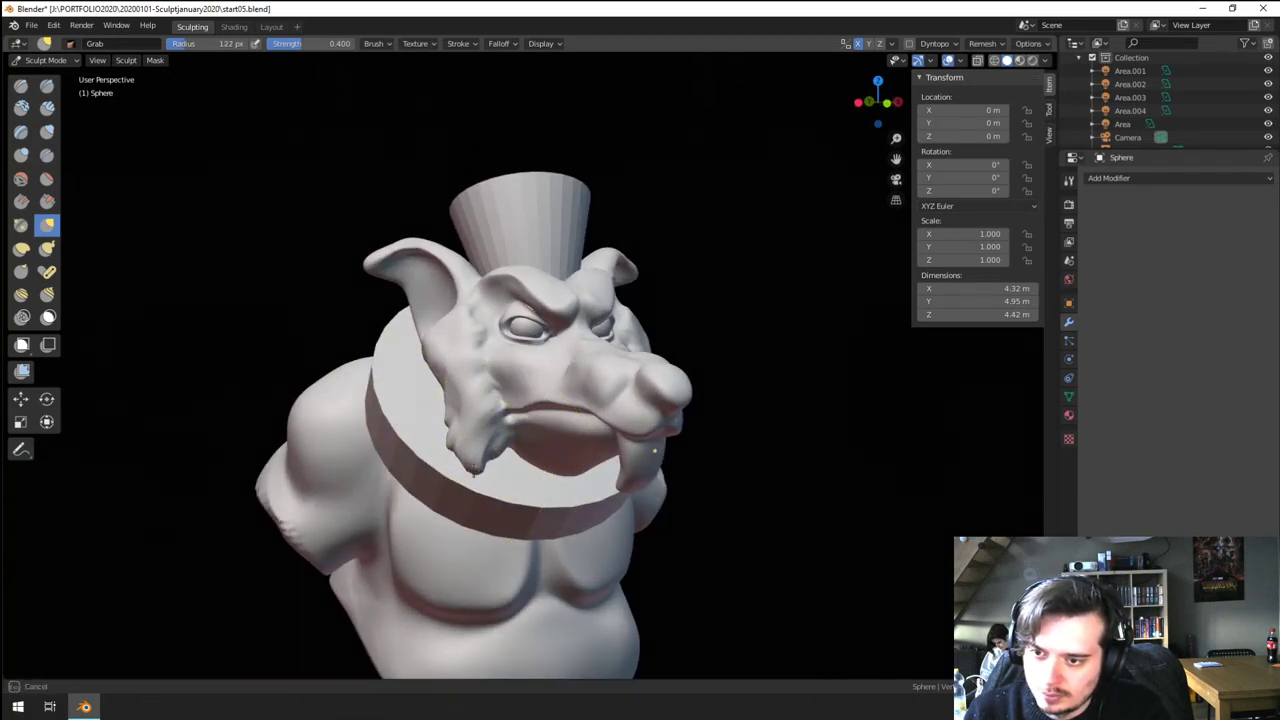
drag(492, 493, 490, 490)
key(f)
click(482, 450)
middle_drag(474, 434, 474, 460)
key(f)
click(447, 402)
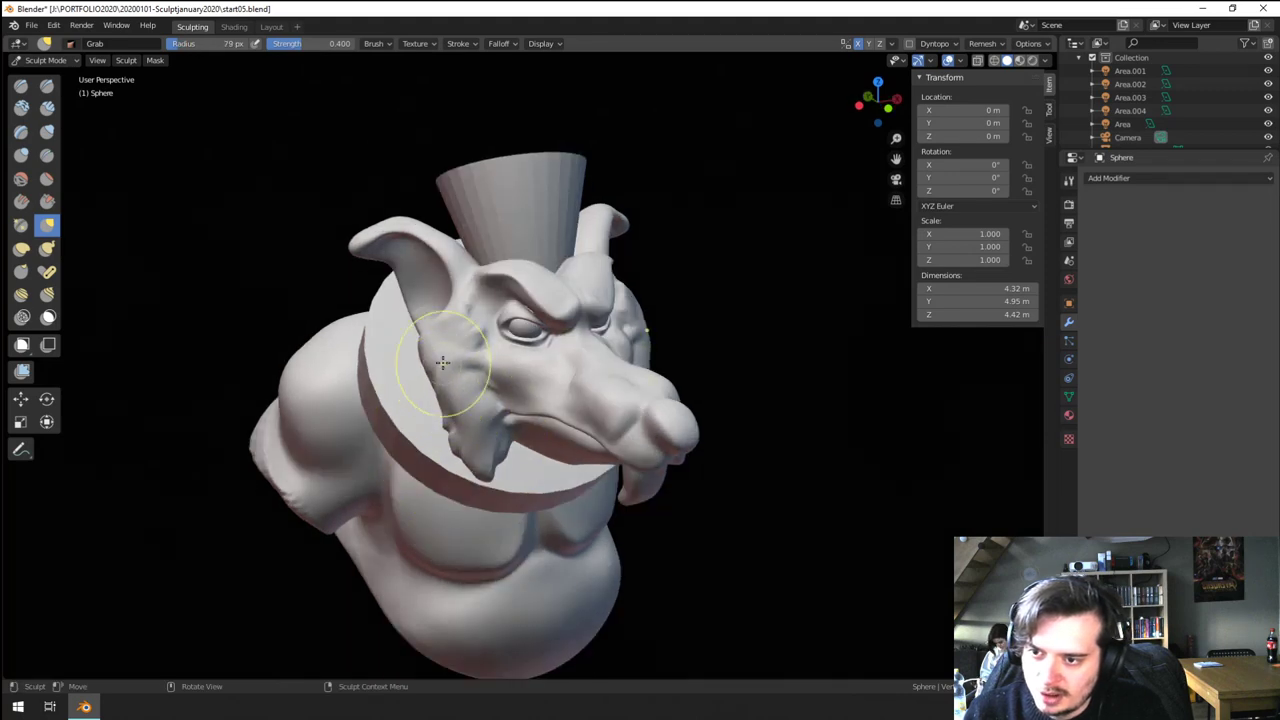
- Push the lower cheek tuft forward over the jaw in side view with the Grab brush, using radii of 152 and 108 px
mouse_move(444, 335)
middle_down()
mouse_move(354, 317)
mouse_move(540, 296)
middle_up()
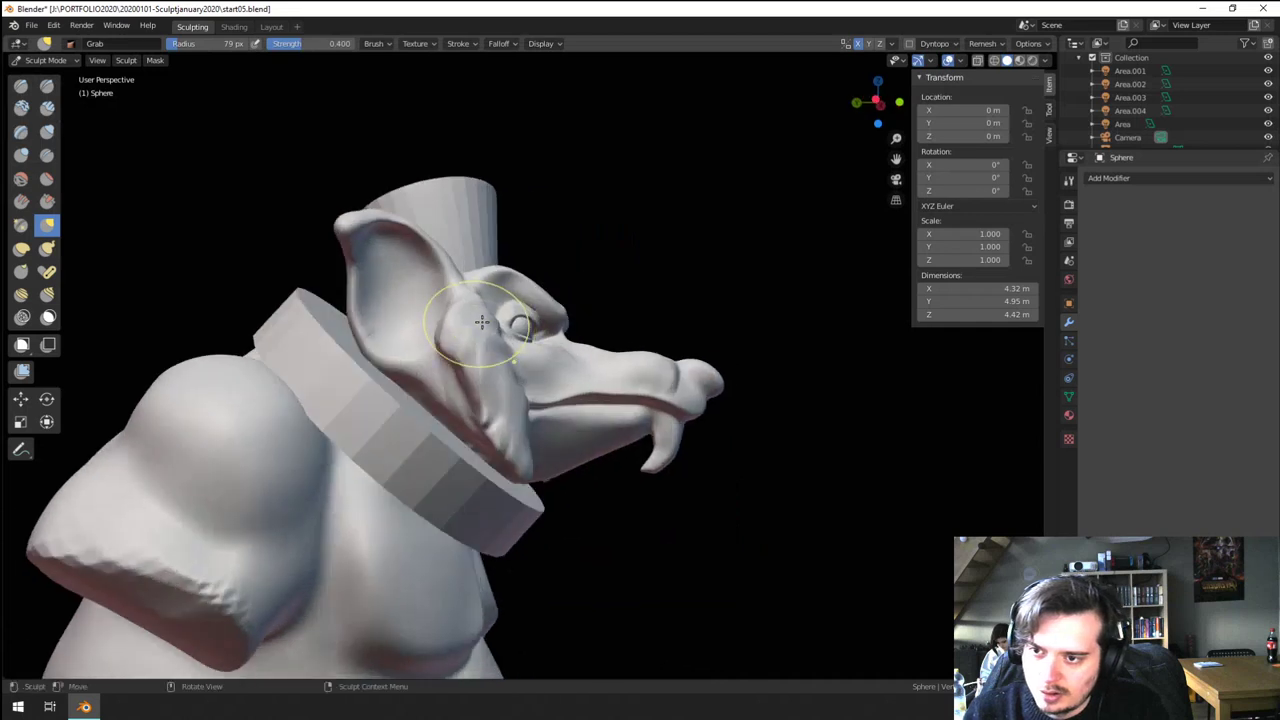
click(521, 467)
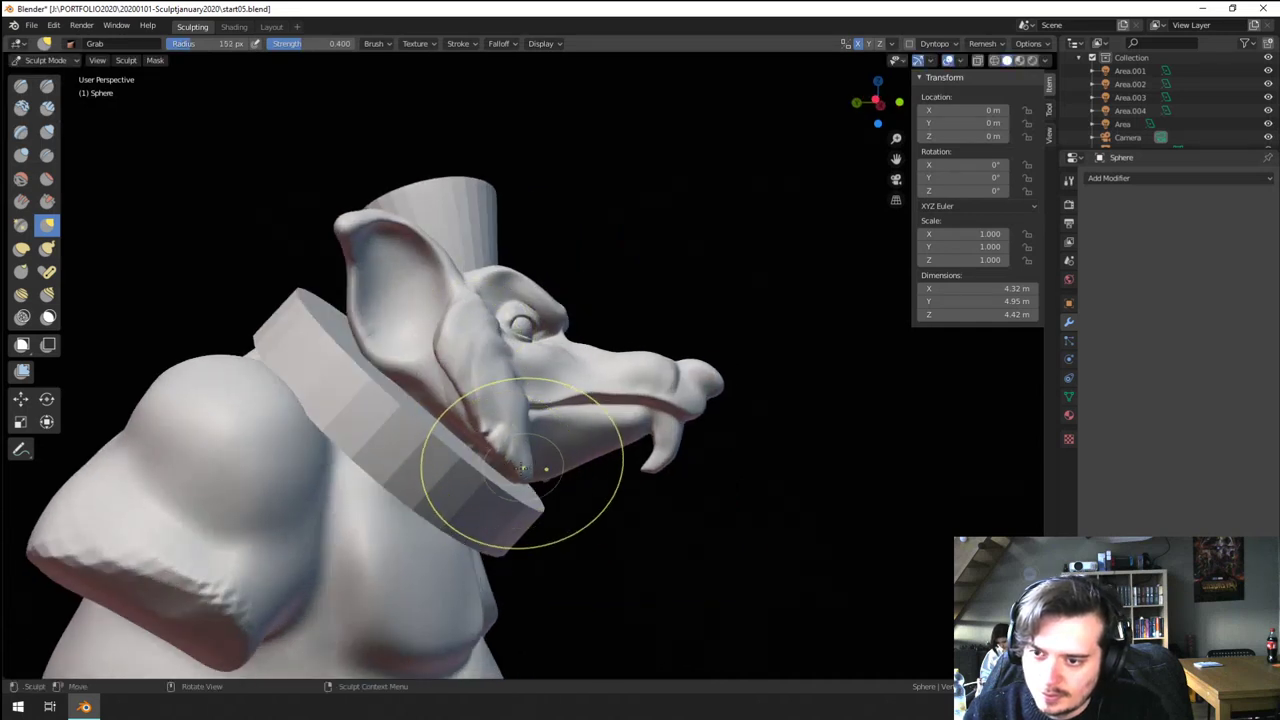
key(f)
click(528, 437)
drag(542, 432, 546, 438)
key(f)
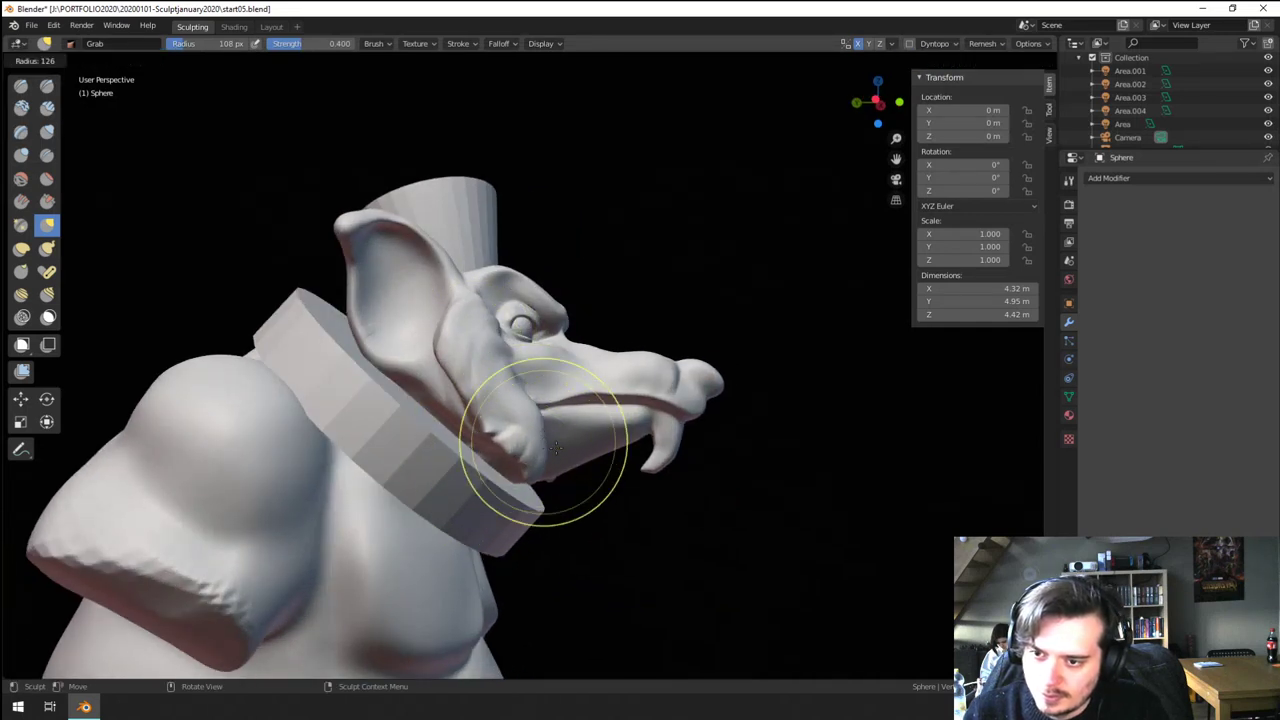
click(548, 440)
- Raise the corner of the mouth with the Grab brush, varying its radius between 165 and 126 px
mouse_move(524, 447)
middle_down()
mouse_move(386, 446)
mouse_move(404, 424)
mouse_move(404, 450)
middle_up()
mouse_move(404, 450)
middle_down()
mouse_move(466, 430)
mouse_move(398, 430)
mouse_move(468, 425)
middle_up()
ctrl+middle_drag(468, 425, 477, 381)
key(f)
click(494, 425)
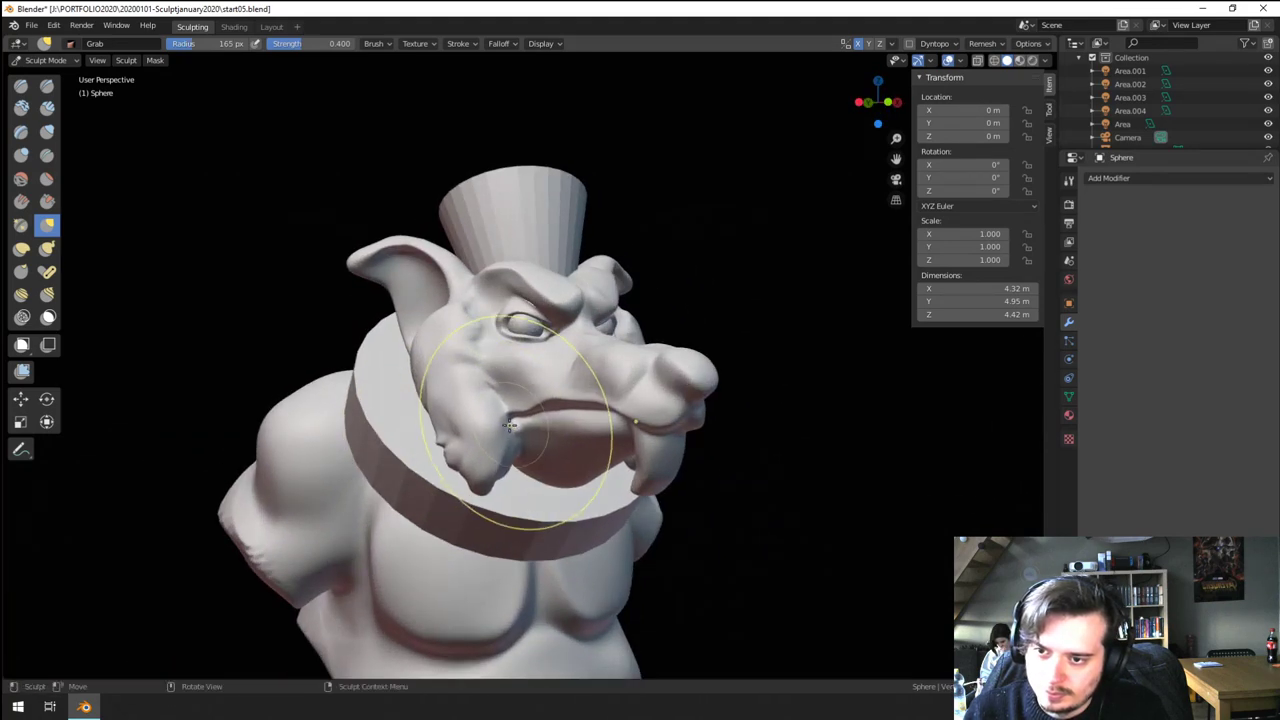
middle_drag(509, 425, 564, 404)
key(f)
click(541, 399)
drag(546, 383, 540, 364)
mouse_move(552, 372)
middle_down()
mouse_move(460, 386)
mouse_move(464, 376)
middle_up()
key(f)
click(527, 384)
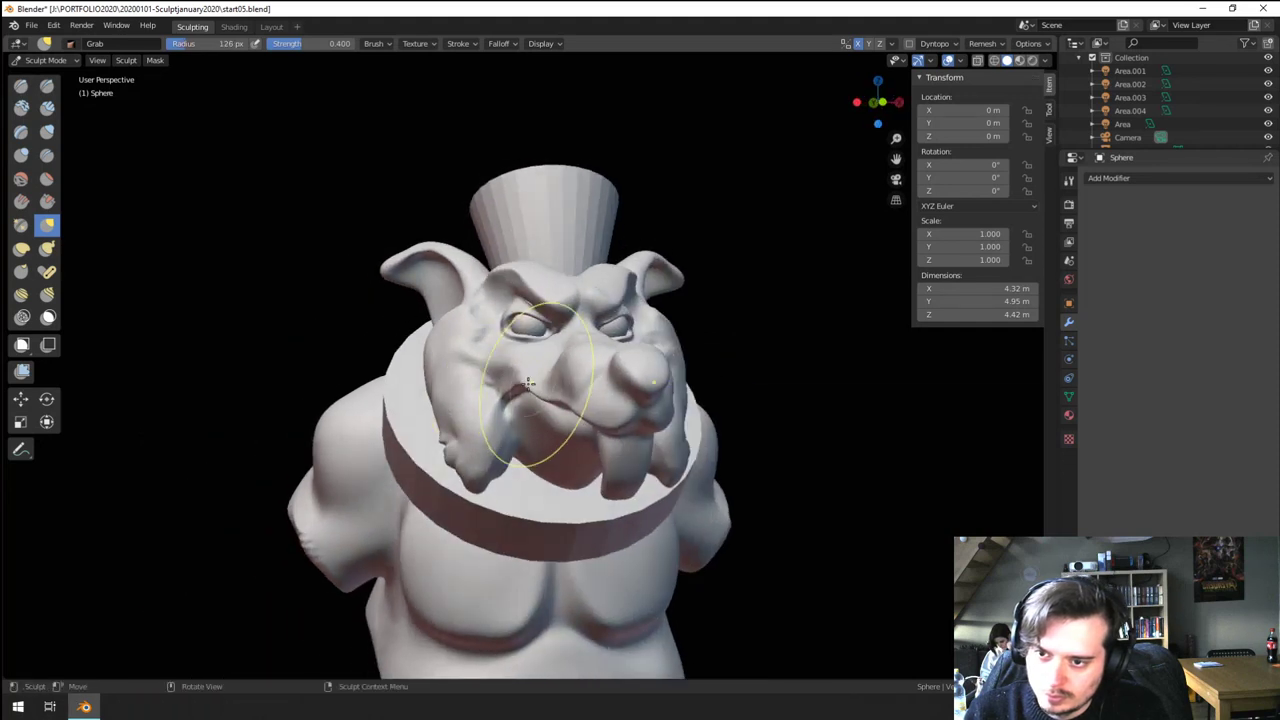
drag(521, 370, 522, 366)
- Adjust the Grab brush radius repeatedly and shift the upper cheek inward toward the eye at 109 px
mouse_move(534, 368)
middle_down()
mouse_move(602, 366)
mouse_move(477, 394)
mouse_move(566, 398)
mouse_move(625, 420)
mouse_move(574, 368)
mouse_move(540, 380)
mouse_move(523, 343)
mouse_move(434, 334)
mouse_move(493, 344)
middle_up()
key(f)
click(626, 378)
key(f)
click(570, 390)
key(f)
click(578, 400)
key(f)
click(624, 430)
key(f)
click(517, 382)
key(f)
key(f)
click(447, 352)
drag(450, 346, 484, 324)
scroll(516, 342, down, 1)
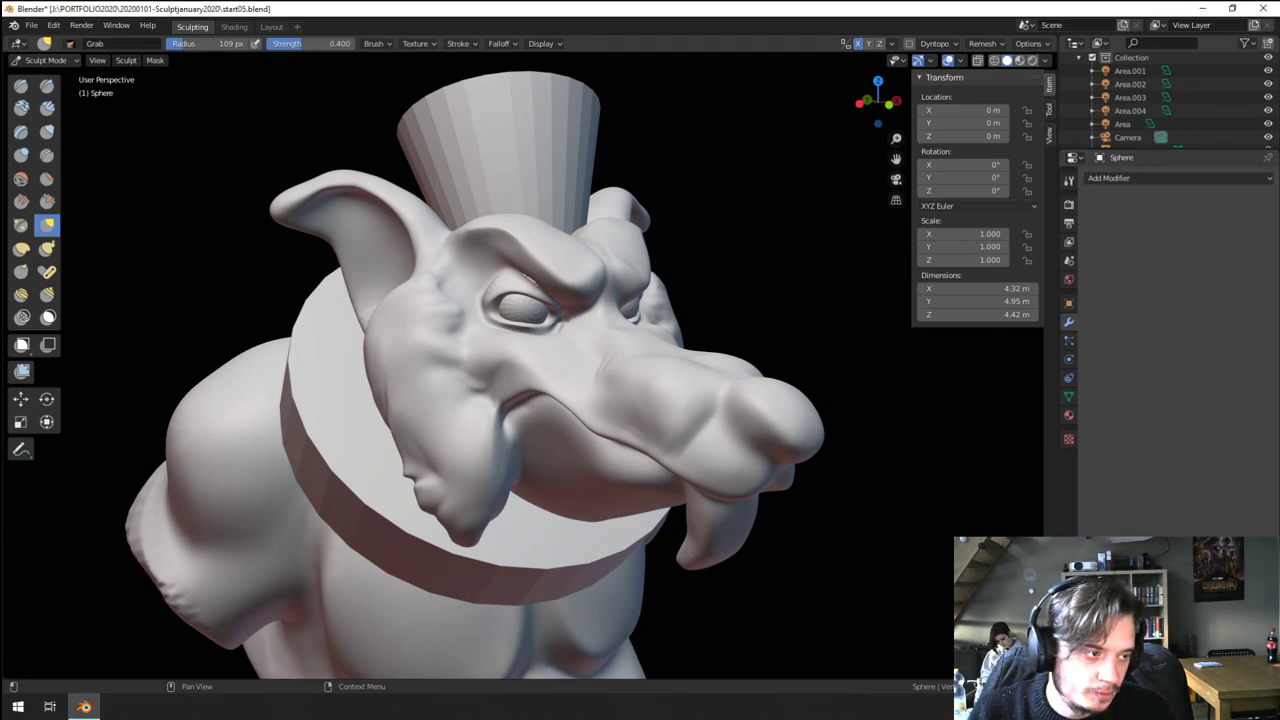
- Build up bulging folds along the cheek's front edge with Clay Strips, using radii of 59 and 53 px
scroll(566, 400, down, 2)
mouse_move(610, 402)
middle_down()
mouse_move(520, 429)
mouse_move(700, 428)
middle_up()
scroll(584, 429, up, 3)
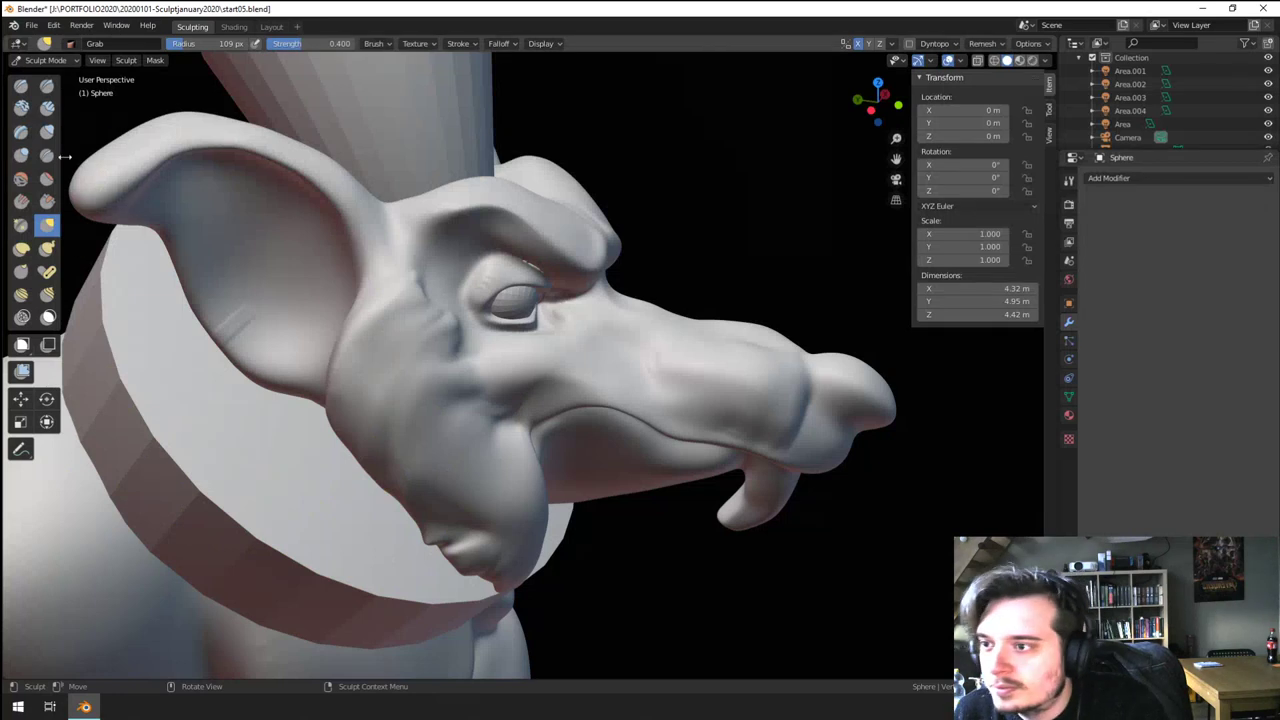
click(47, 108)
scroll(391, 357, up, 3)
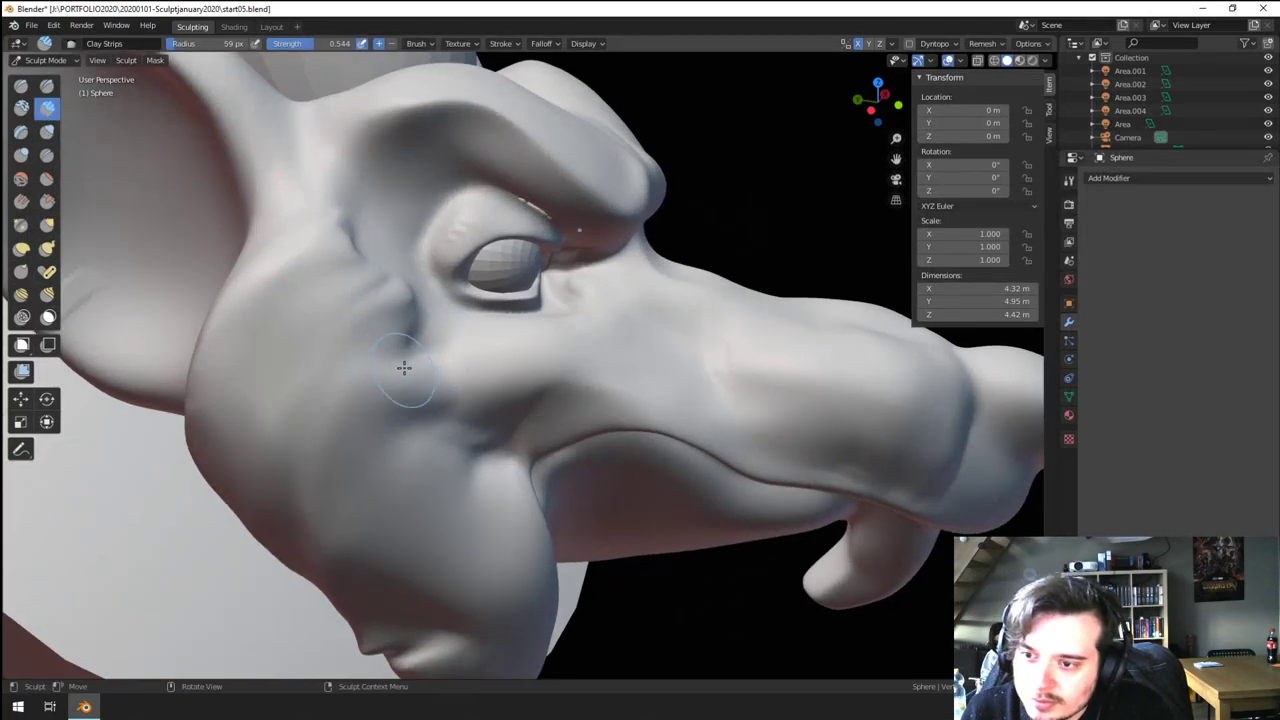
mouse_move(404, 368)
mouse_down()
mouse_move(424, 386)
mouse_move(421, 426)
mouse_move(446, 452)
mouse_move(466, 538)
mouse_up()
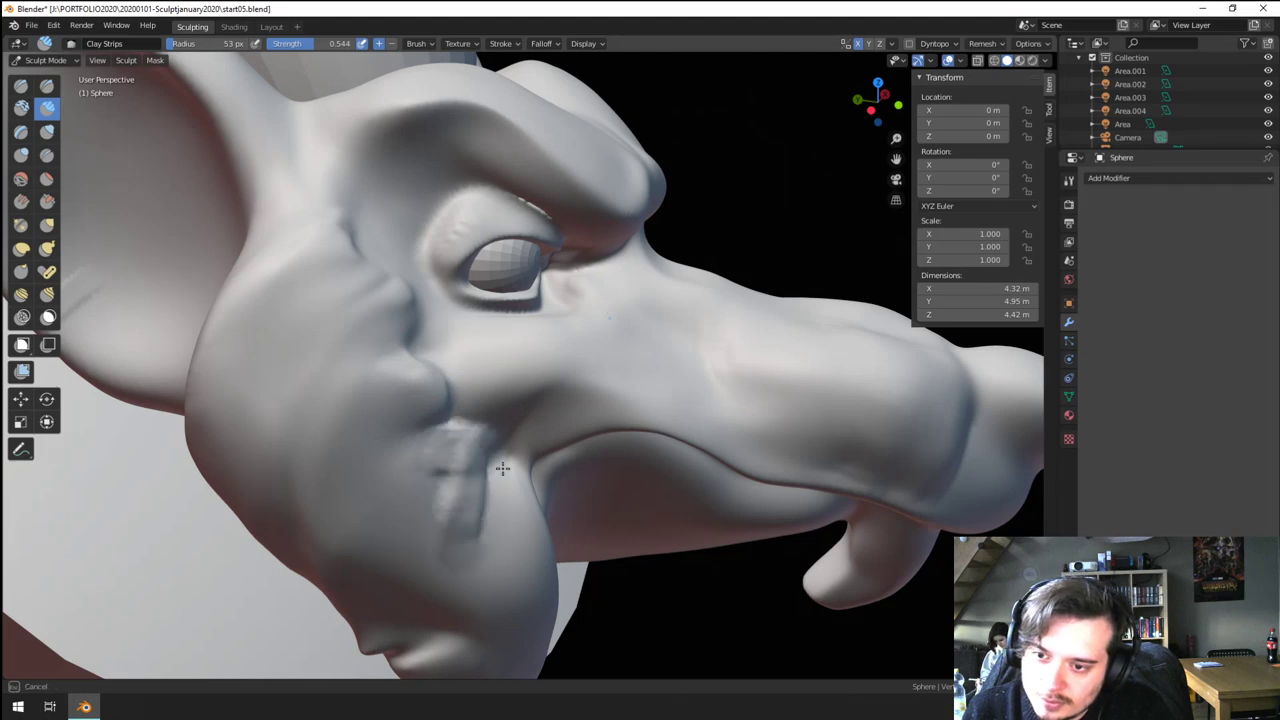
mouse_move(502, 466)
mouse_down()
mouse_move(512, 566)
mouse_move(404, 484)
mouse_move(432, 436)
mouse_up()
- Carve a hollow inside the ear with inverted Clay Strips strokes at 66 px radius and smooth it
scroll(444, 419, down, 1)
middle_drag(444, 419, 300, 420)
middle_drag(300, 420, 390, 430)
mouse_move(460, 430)
middle_down()
mouse_move(354, 437)
mouse_move(480, 430)
mouse_move(417, 374)
mouse_move(400, 448)
mouse_move(394, 402)
middle_up()
middle_drag(394, 402, 440, 382)
key(f)
click(450, 381)
mouse_move(406, 386)
mouse_down()
mouse_move(403, 375)
mouse_move(412, 436)
mouse_move(410, 376)
mouse_up()
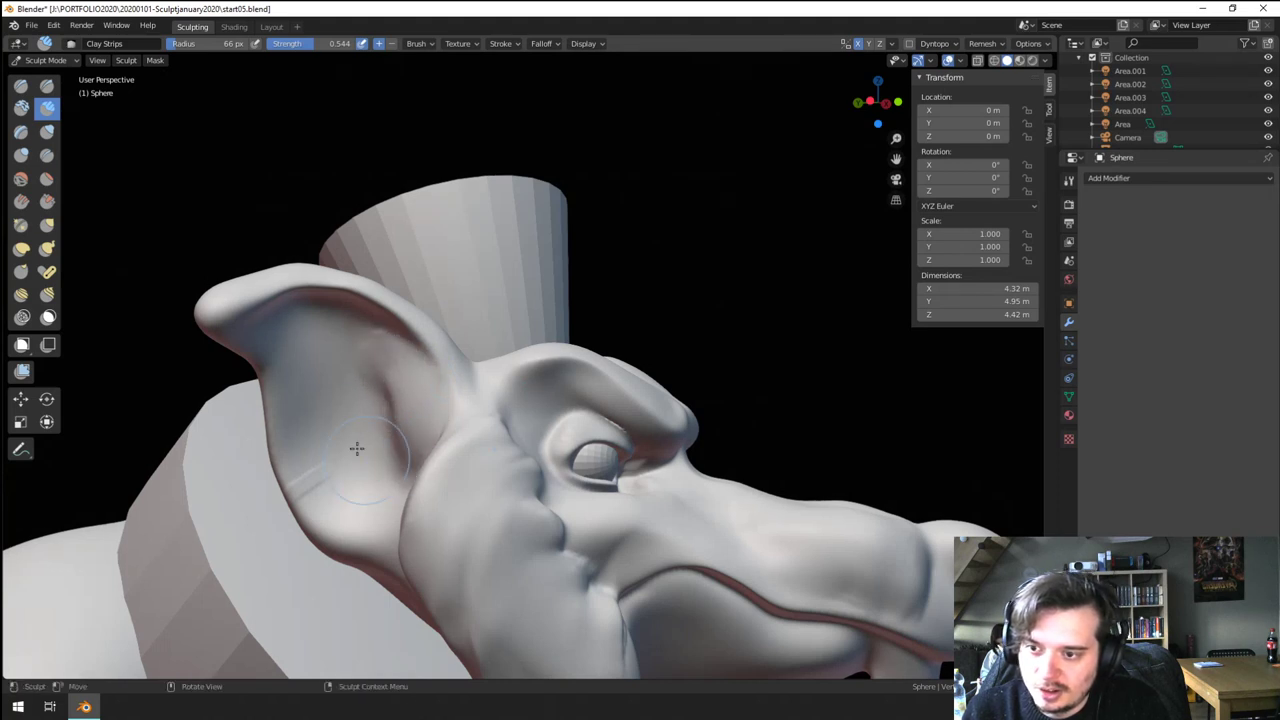
mouse_move(352, 381)
ctrl+mouse_down()
mouse_move(382, 394)
mouse_move(374, 442)
ctrl+mouse_up()
ctrl+drag(350, 400, 342, 452)
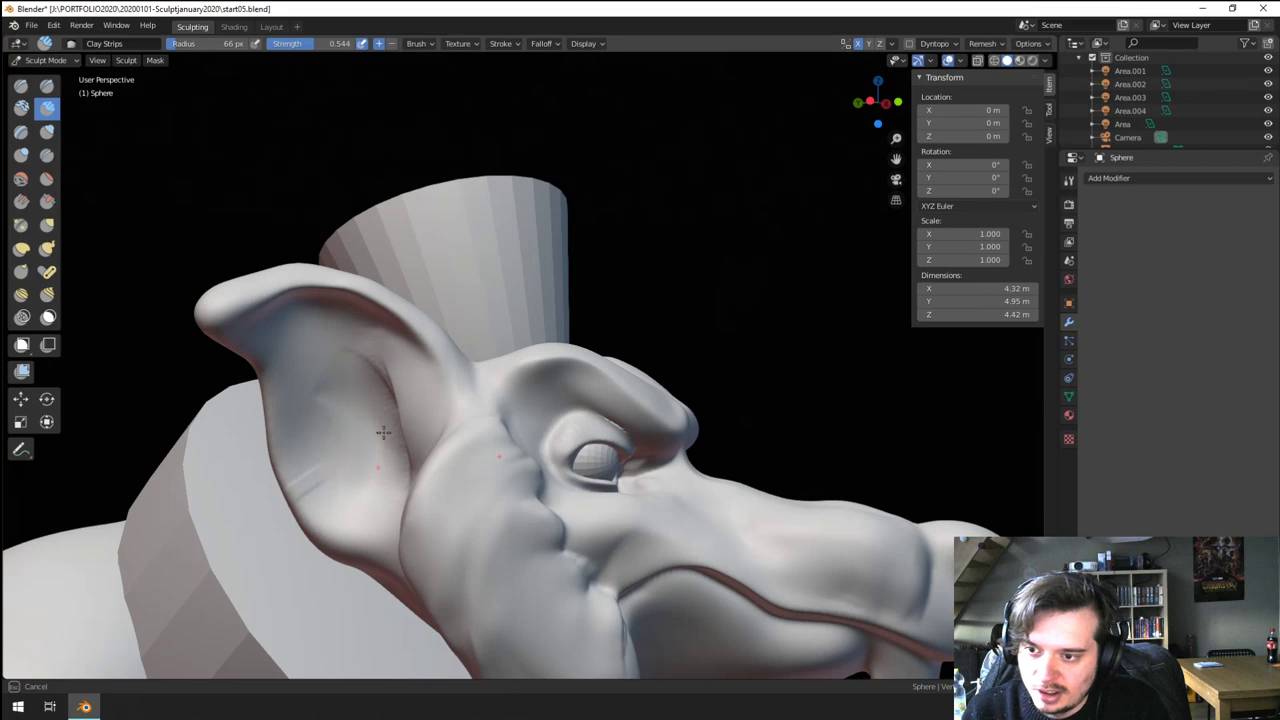
shift+drag(384, 367, 370, 380)
mouse_move(368, 384)
middle_down()
mouse_move(526, 409)
mouse_move(366, 395)
middle_up()
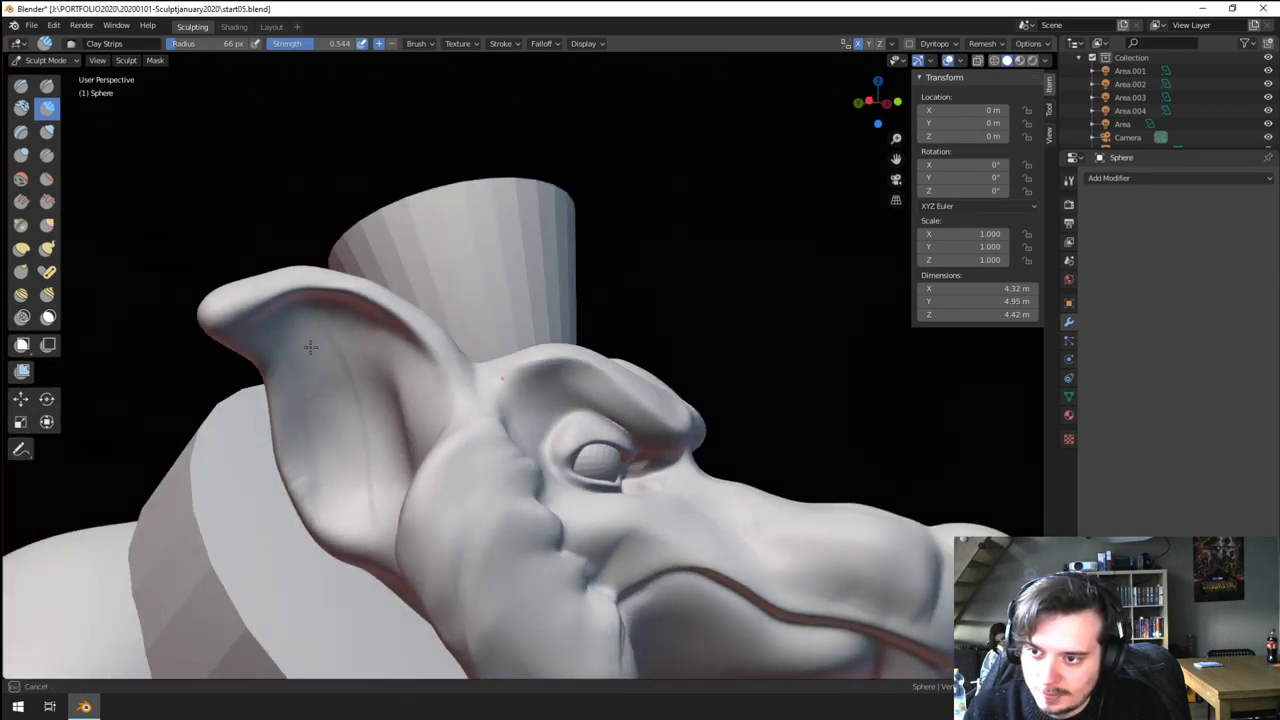
- Thicken the ear's upper rim and tip with the Inflate/Deflate brush at 108 px radius
click(47, 134)
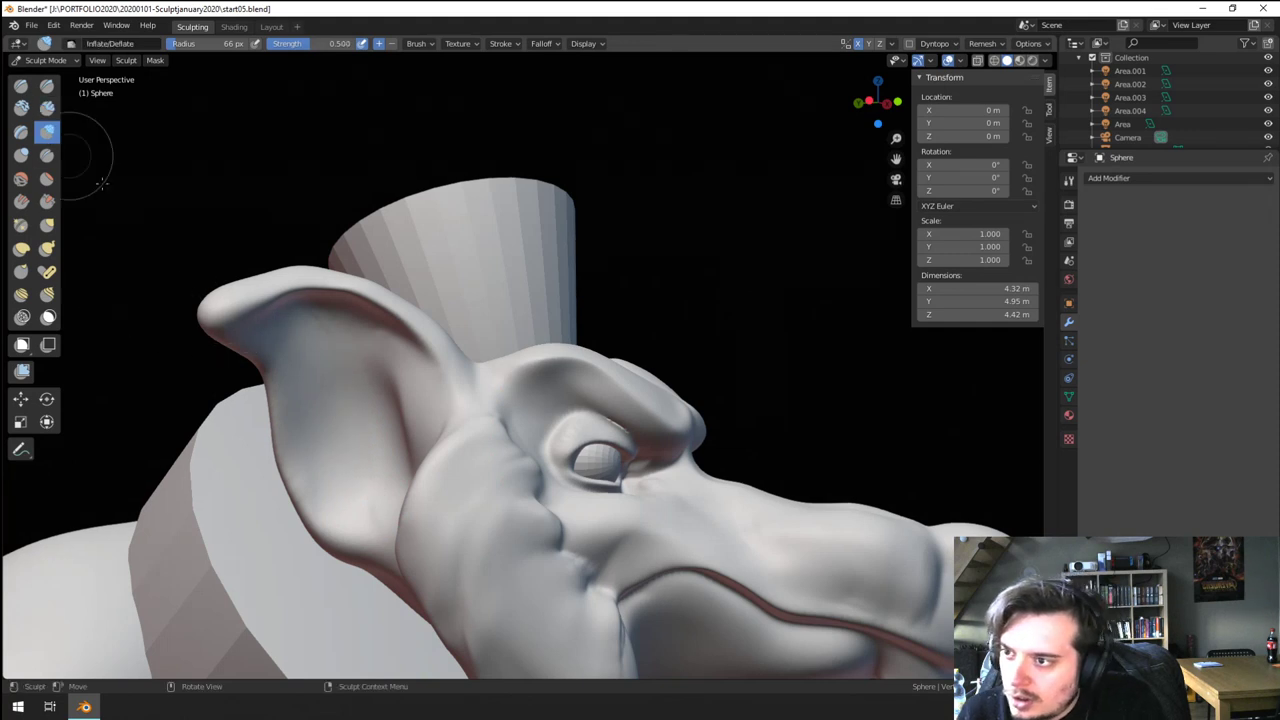
key(f)
click(430, 318)
mouse_move(400, 307)
mouse_down()
mouse_move(408, 316)
mouse_move(236, 308)
mouse_move(390, 300)
mouse_move(440, 350)
mouse_move(300, 290)
mouse_up()
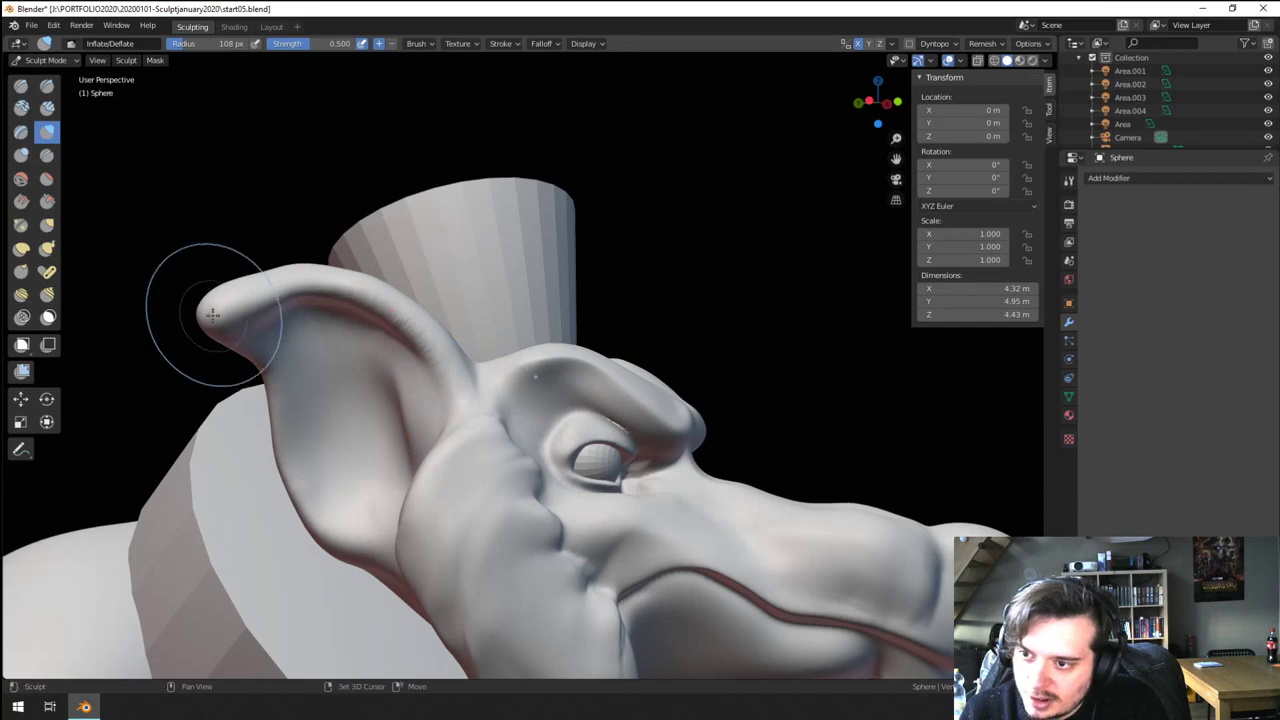
drag(214, 309, 222, 319)
- Sharpen the ear tip and the cut edge of the arm stump with the Pinch/Magnify brush at 148 px radius
scroll(337, 260, down, 3)
mouse_move(490, 395)
middle_down()
mouse_move(380, 397)
mouse_move(428, 397)
middle_up()
scroll(428, 397, up, 3)
click(20, 227)
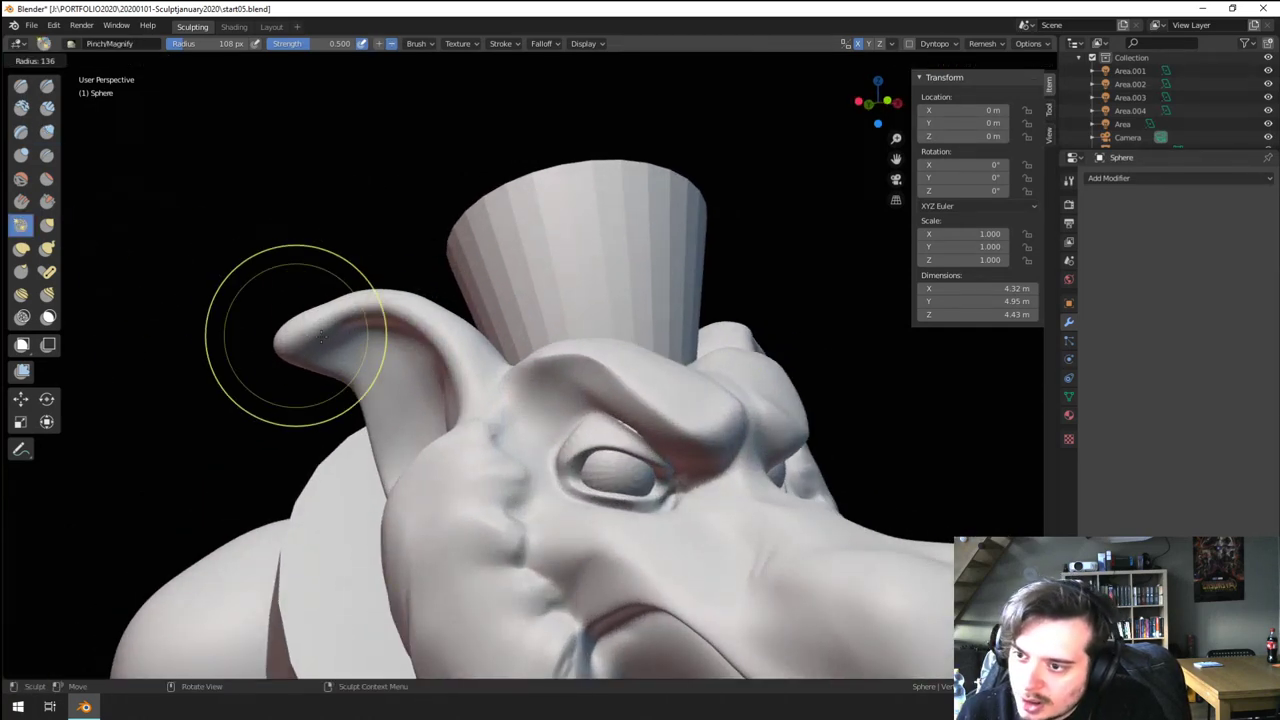
mouse_move(400, 286)
middle_down()
mouse_move(320, 400)
mouse_move(345, 505)
mouse_move(514, 449)
mouse_move(299, 467)
mouse_move(386, 457)
mouse_move(420, 437)
mouse_move(423, 457)
mouse_move(291, 457)
mouse_move(488, 450)
mouse_move(555, 400)
middle_up()
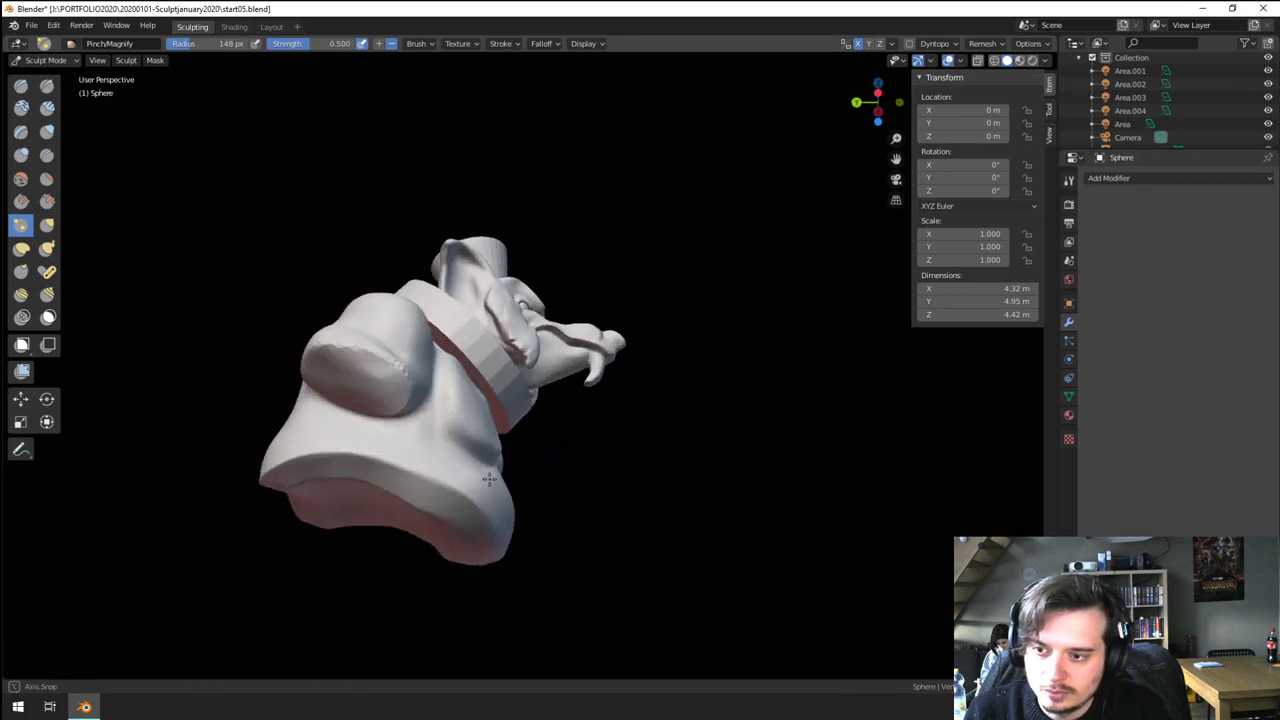
scroll(405, 419, up, 2)
drag(288, 367, 340, 398)
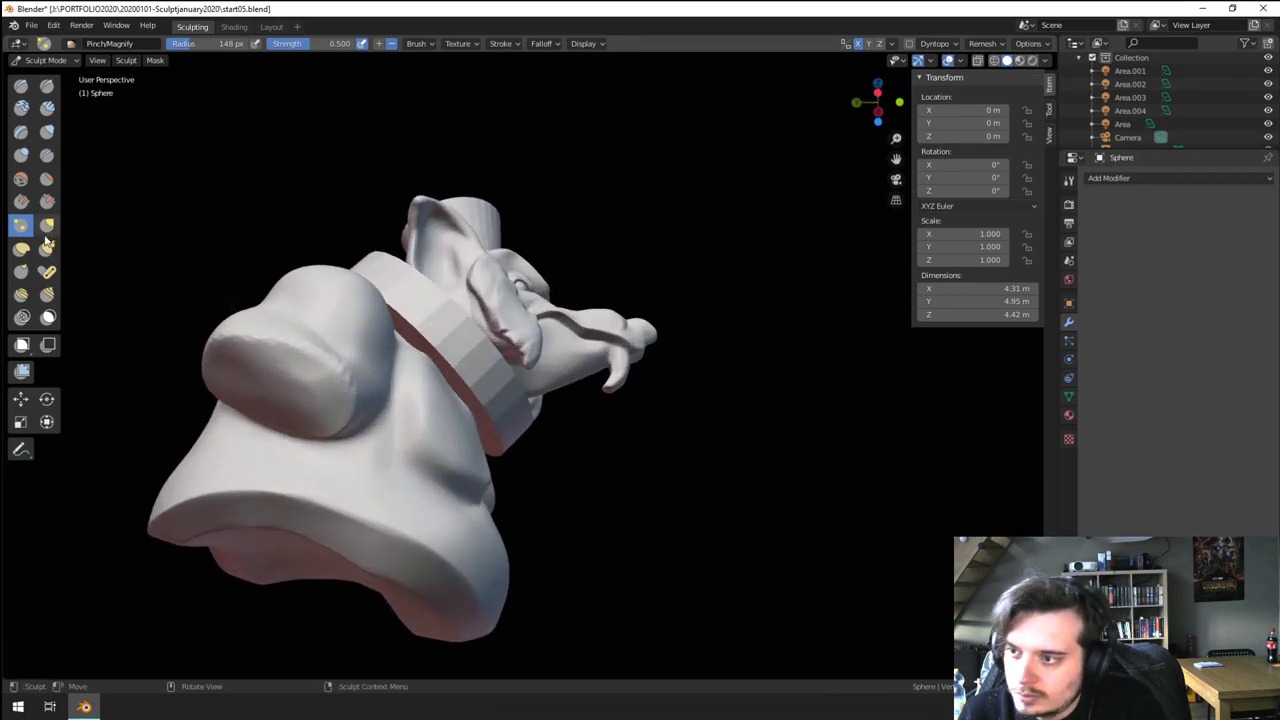
- Scrape the arm stump's cut face and the torso's bottom edge flat with the Scrape/Peaks brush at 123 px radius
click(47, 202)
middle_drag(190, 315, 234, 292)
mouse_move(246, 304)
mouse_down()
mouse_move(286, 290)
mouse_move(251, 323)
mouse_move(262, 340)
mouse_up()
middle_drag(367, 403, 335, 456)
scroll(423, 523, down, 2)
middle_drag(452, 505, 454, 380)
middle_drag(477, 477, 433, 468)
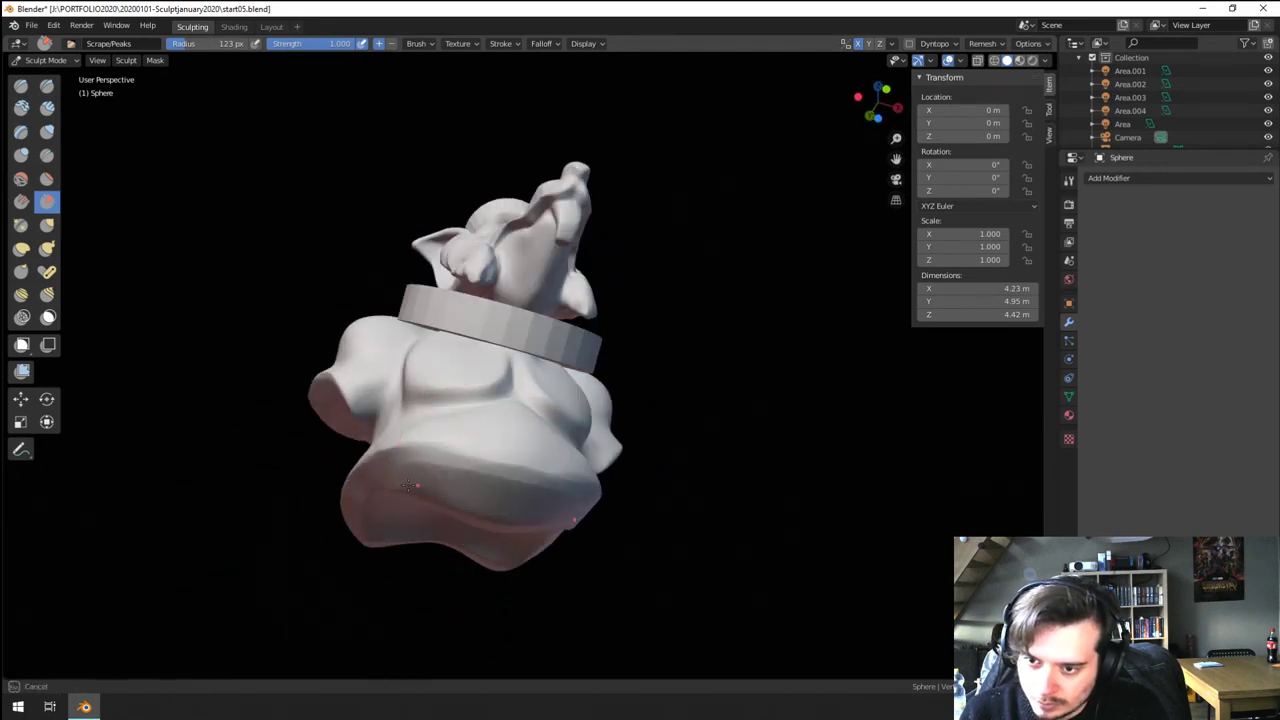
middle_drag(552, 524, 446, 610)
ctrl+middle_drag(431, 656, 460, 419)
shift+middle_drag(394, 372, 397, 406)
- Reshape the outer side and lower edge of the chest muscles with the Grab brush at 217 px radius
key(g)
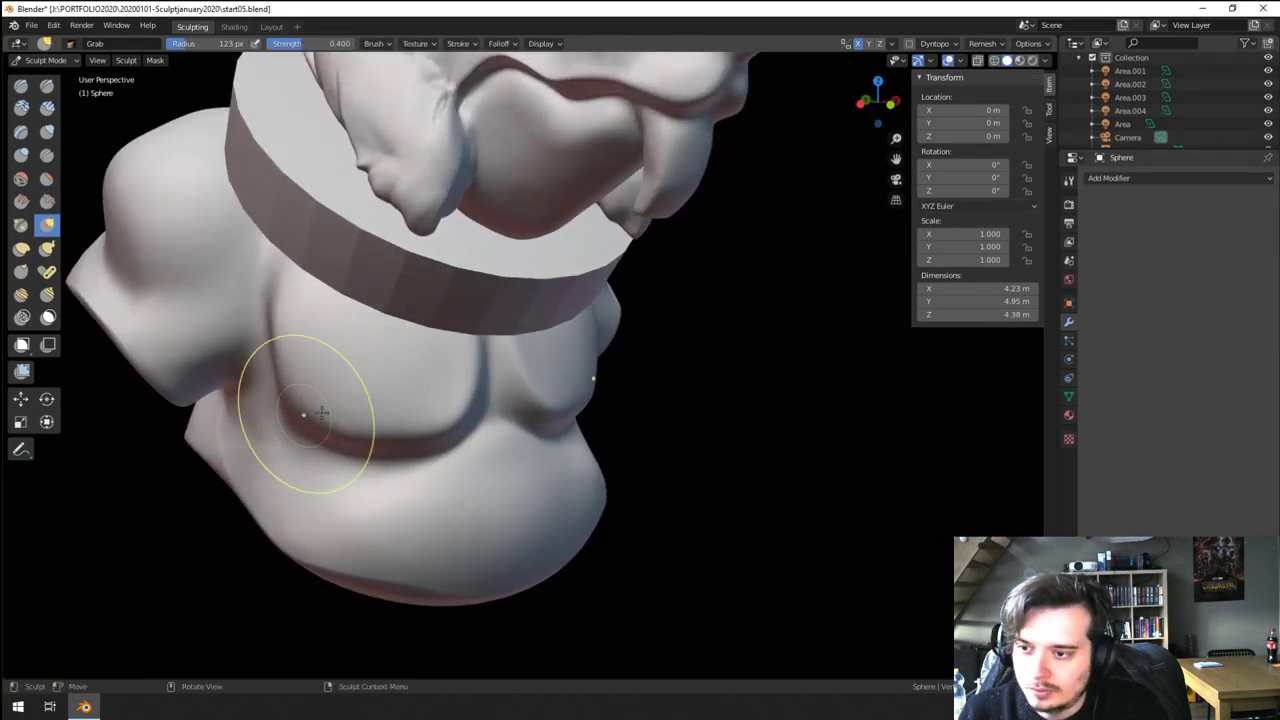
key(f)
click(374, 416)
middle_drag(297, 420, 323, 423)
drag(262, 426, 267, 383)
drag(271, 374, 271, 380)
middle_drag(271, 380, 298, 396)
drag(358, 463, 368, 438)
mouse_move(470, 432)
middle_down()
mouse_move(414, 425)
mouse_move(360, 385)
middle_up()
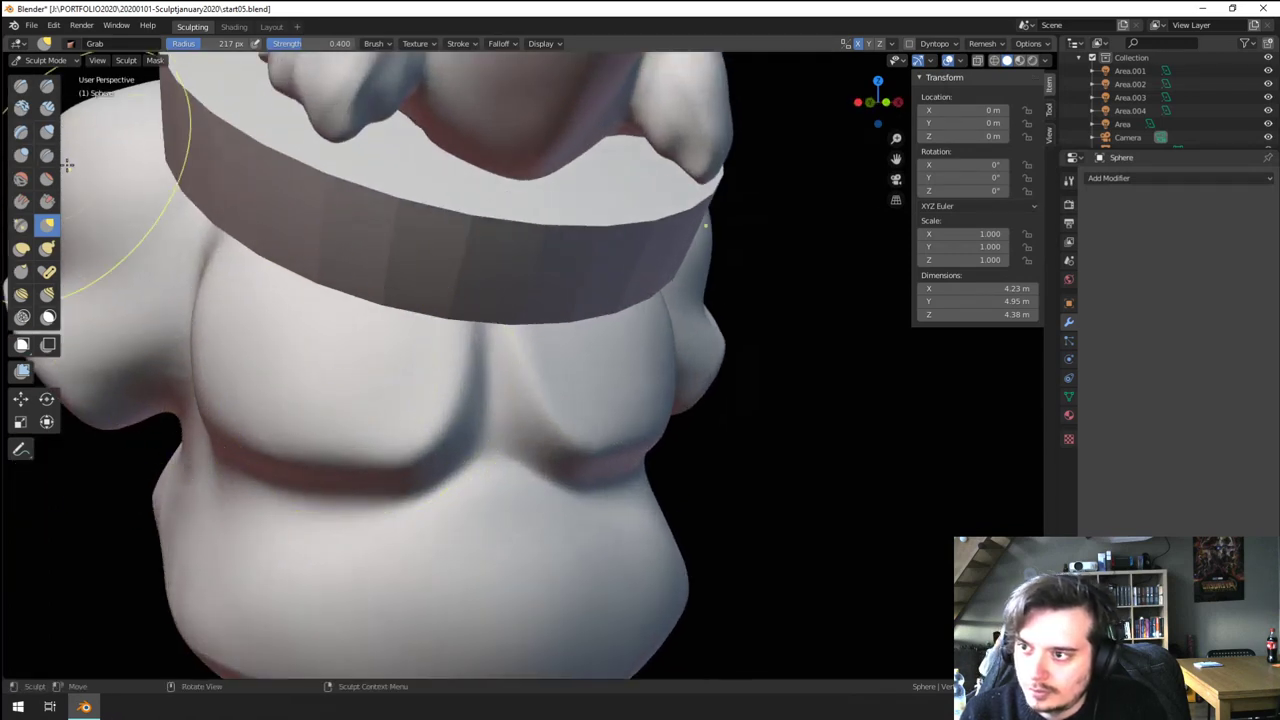
- Carve creases along the inner edges of the chest muscles beside the sternum with the Crease brush
click(48, 156)
middle_drag(440, 400, 398, 402)
key(f)
click(410, 413)
key(f)
click(428, 424)
drag(491, 352, 441, 443)
drag(493, 347, 432, 460)
- Deepen the crease under the chest muscle and along its outer edge with the Crease brush at 87 px radius
key(f)
click(452, 507)
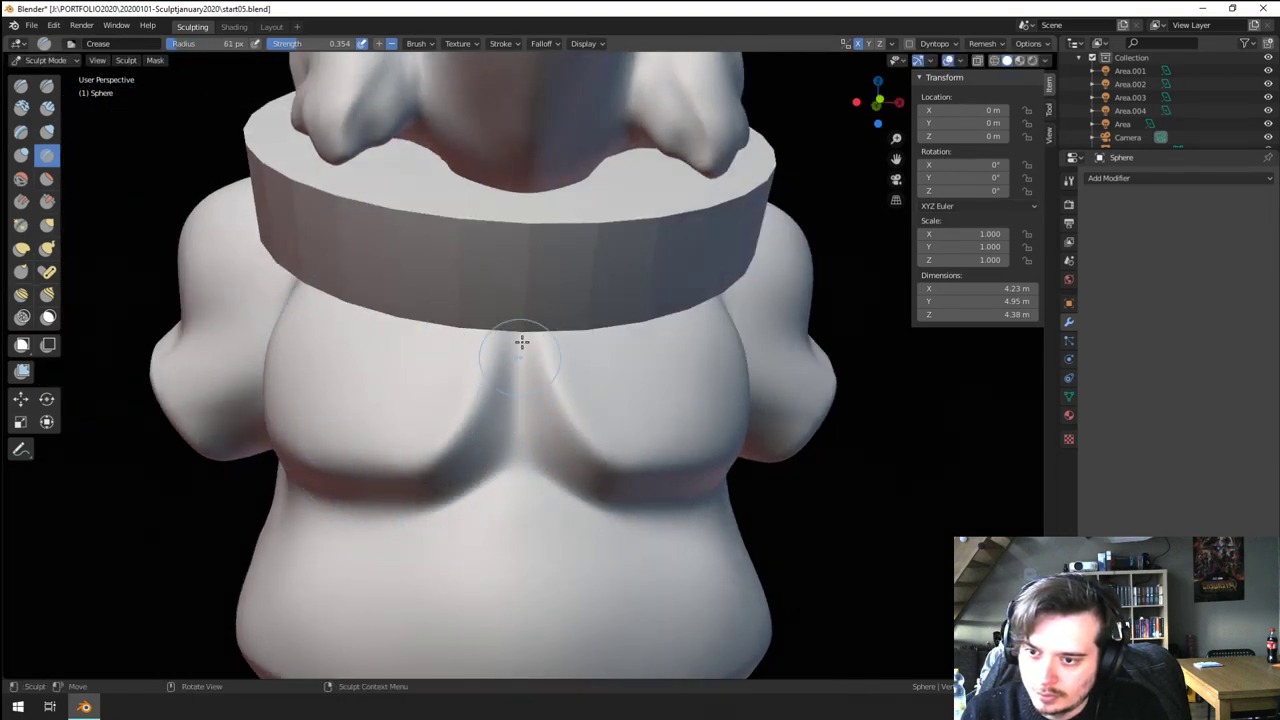
middle_drag(522, 342, 200, 475)
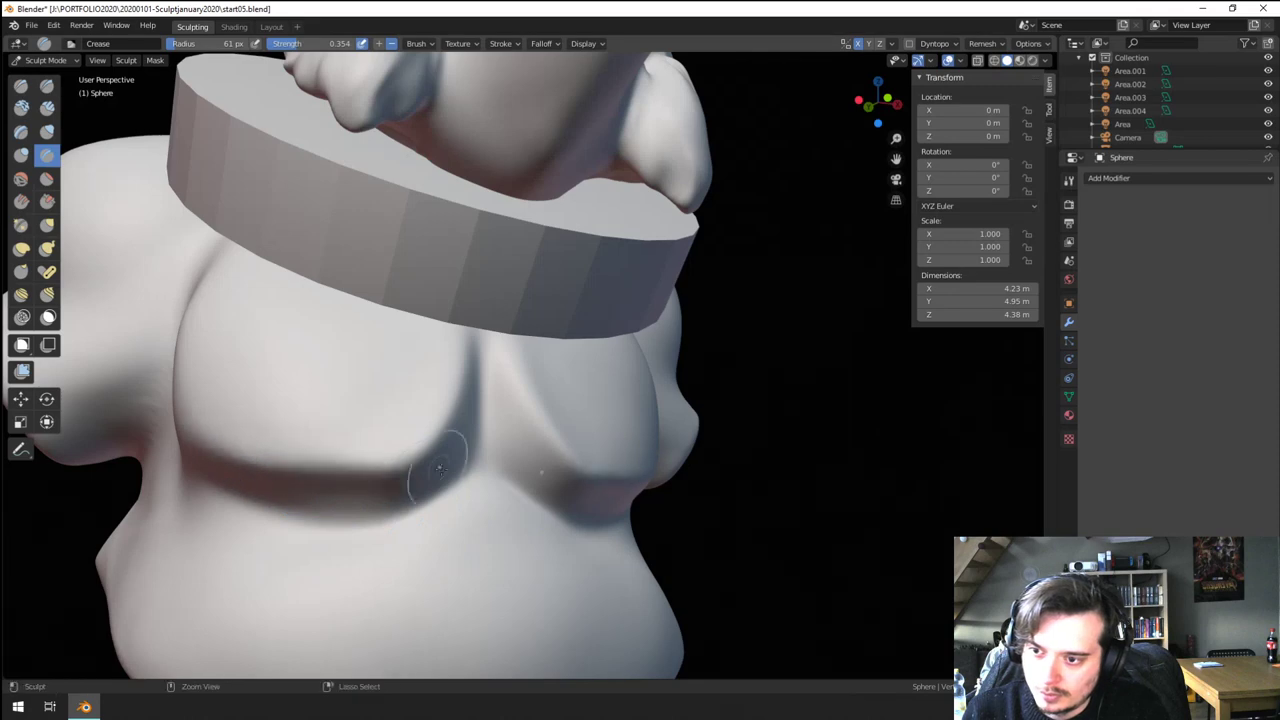
middle_drag(440, 470, 320, 462)
scroll(170, 451, down, 1)
key(f)
click(270, 452)
drag(206, 465, 322, 491)
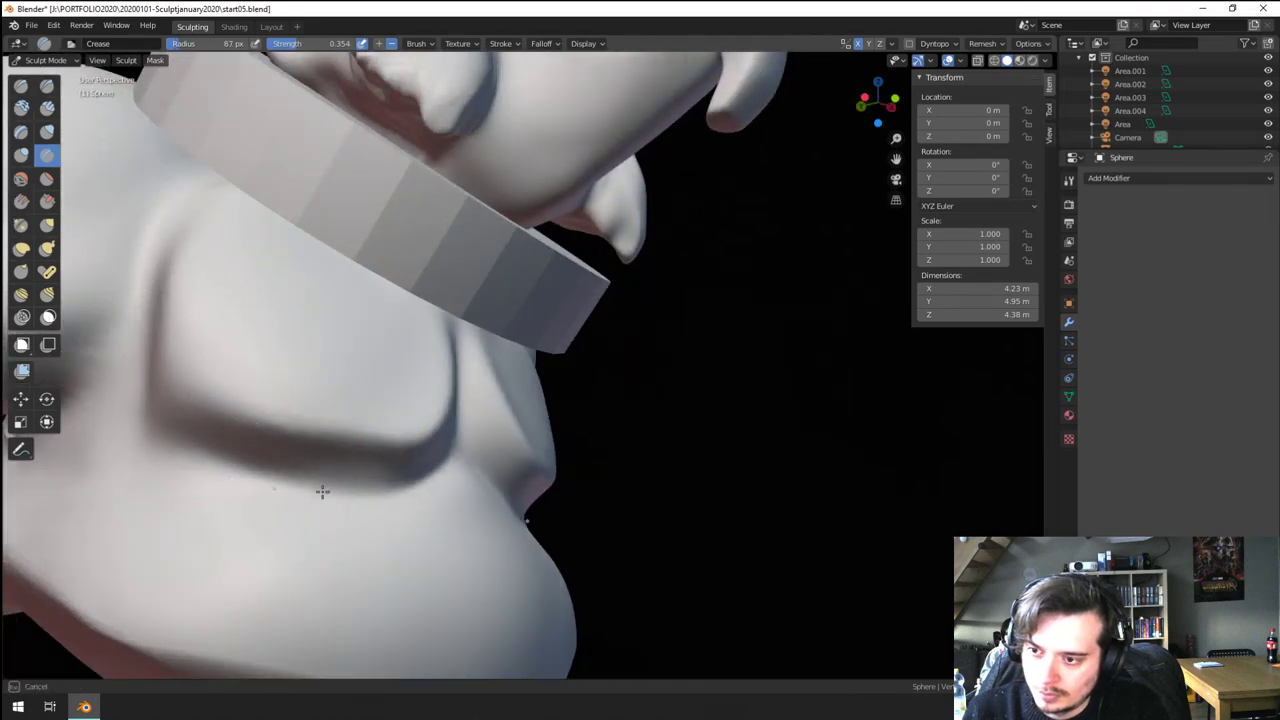
mouse_move(309, 416)
middle_down()
mouse_move(291, 449)
mouse_move(227, 420)
middle_up()
drag(190, 298, 222, 470)
drag(241, 276, 272, 480)
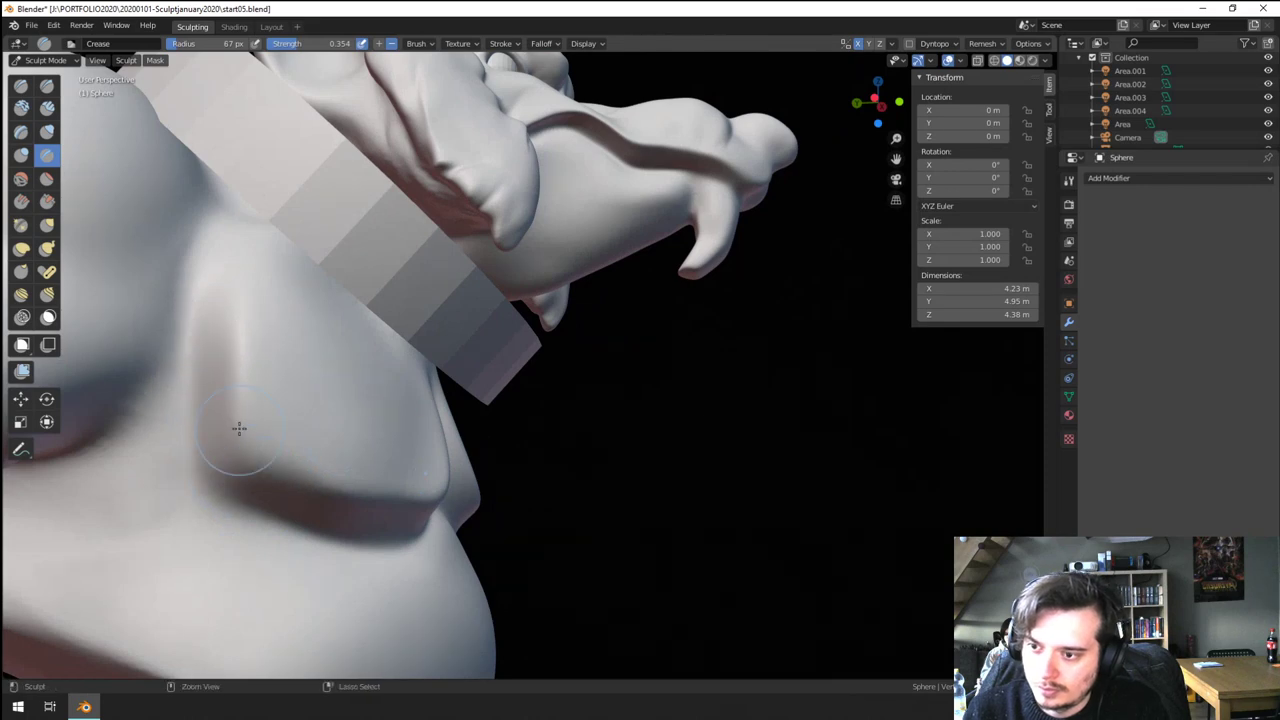
- Raise a sharp ridge along the arm stump's upper cut edge with the inverted Crease brush
ctrl+middle_drag(384, 455, 362, 552)
mouse_move(362, 552)
middle_down()
mouse_move(260, 540)
mouse_move(357, 551)
mouse_move(328, 612)
mouse_move(448, 548)
mouse_move(435, 526)
middle_up()
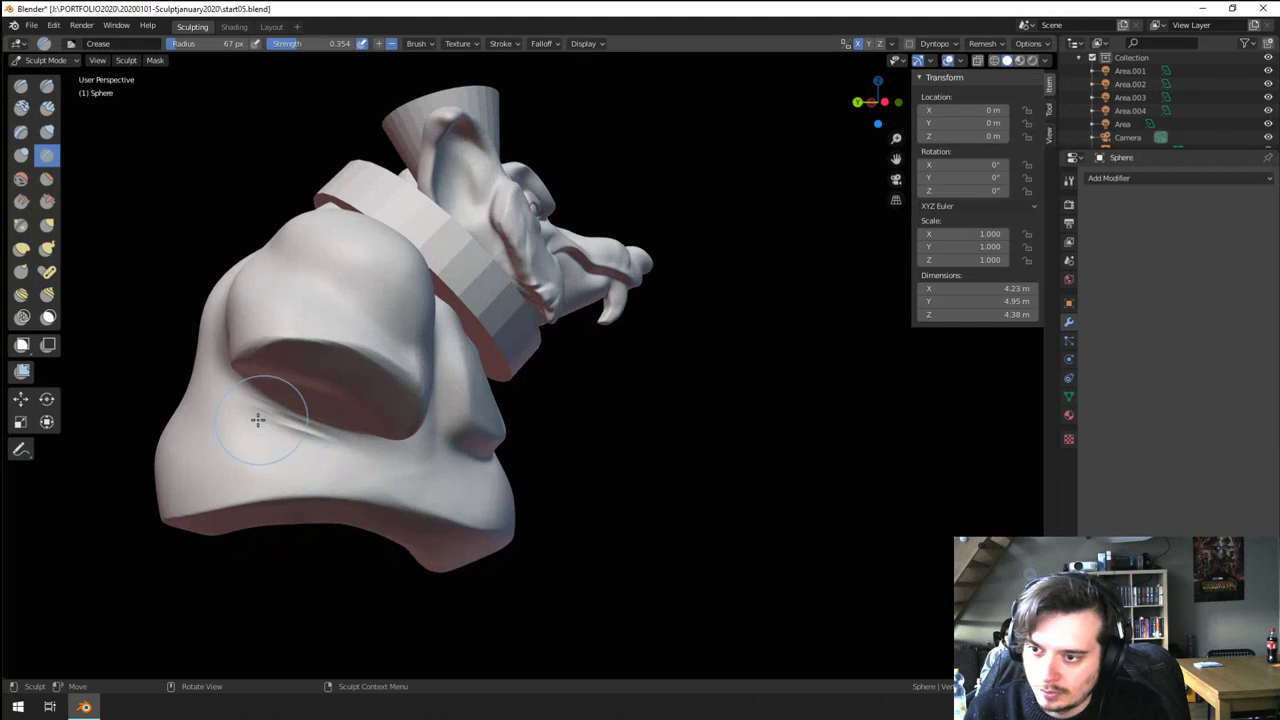
mouse_move(319, 440)
middle_down()
mouse_move(314, 466)
mouse_move(440, 446)
mouse_move(420, 372)
middle_up()
key(f)
click(444, 353)
ctrl+drag(364, 357, 493, 354)
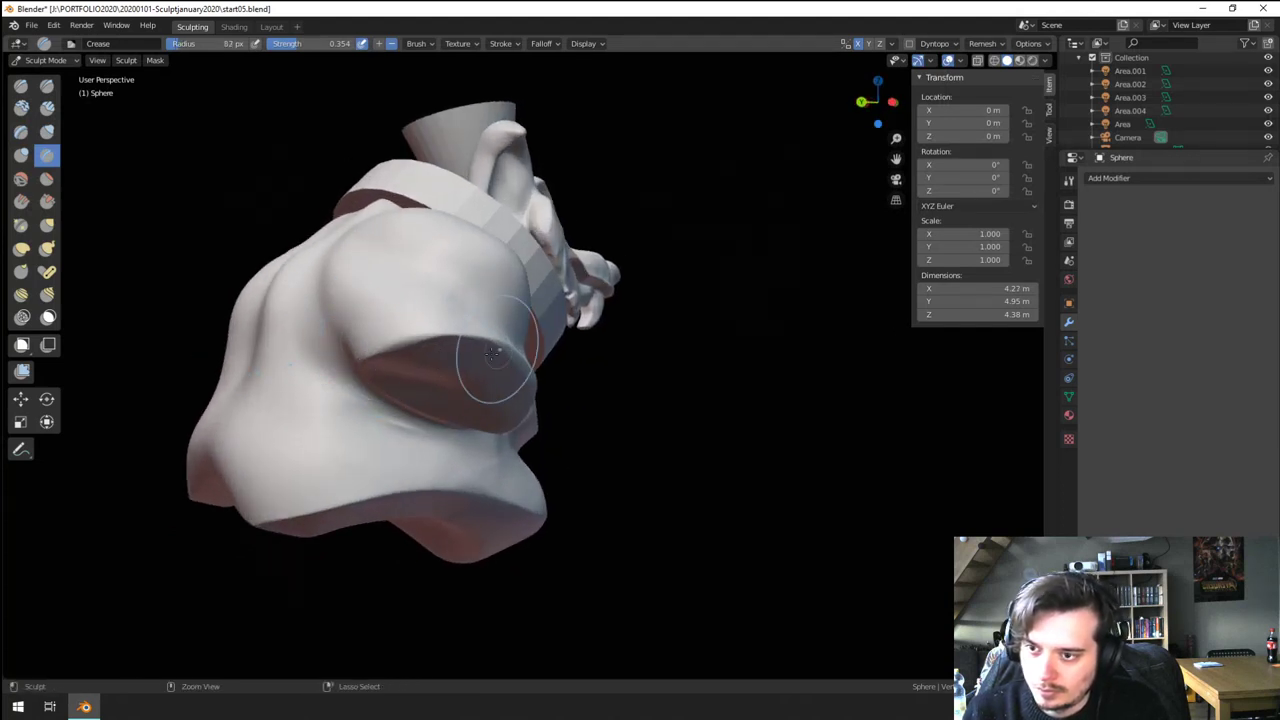
- Examine the arm stumps, chest and head of the bust from several angles
middle_drag(413, 395, 333, 387)
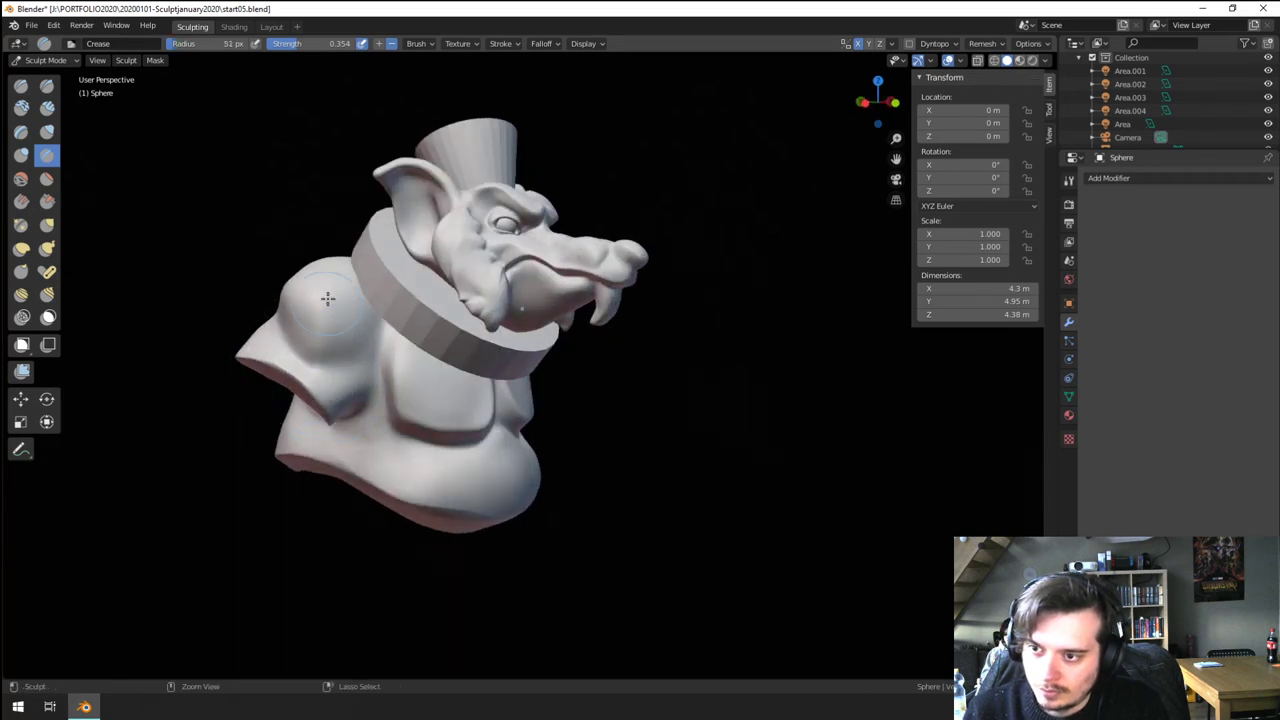
mouse_move(318, 412)
middle_down()
mouse_move(257, 431)
mouse_move(314, 413)
mouse_move(294, 411)
mouse_move(345, 416)
middle_up()
scroll(376, 400, down, 4)
scroll(350, 400, up, 6)
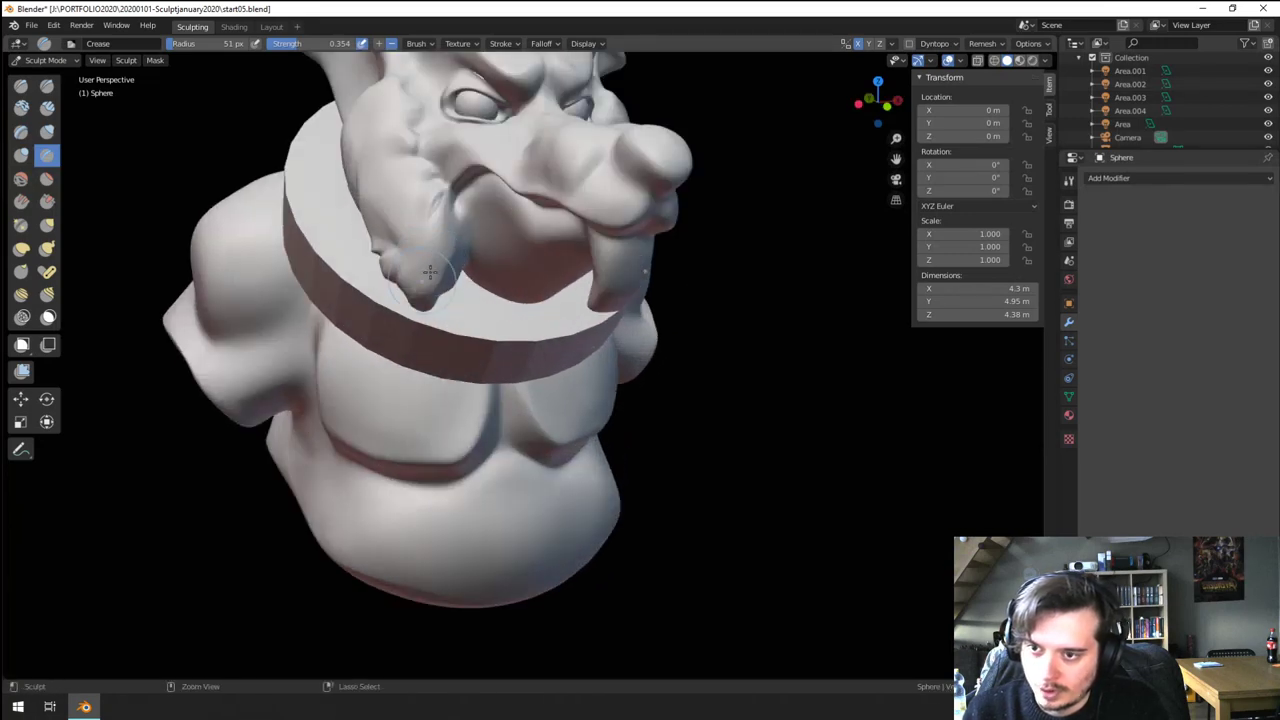
mouse_move(375, 275)
middle_down()
mouse_move(454, 260)
mouse_move(402, 294)
middle_up()
scroll(410, 330, down, 3)
middle_drag(418, 372, 432, 388)
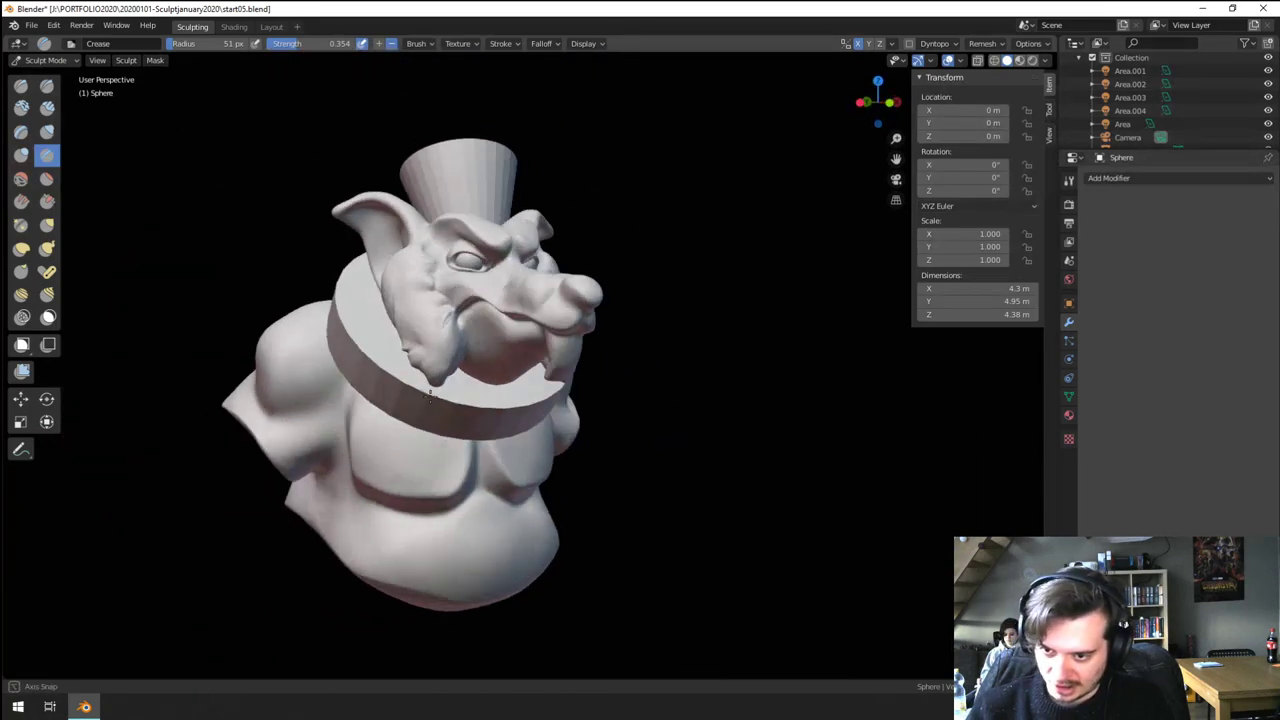
- Crease the side of the muzzle below its bulge, from the cheek towards the nose, at 73 px radius
scroll(432, 290, up, 3)
mouse_move(430, 286)
middle_down()
mouse_move(472, 277)
mouse_move(442, 351)
mouse_move(464, 325)
mouse_move(435, 353)
mouse_move(343, 349)
middle_up()
scroll(472, 277, up, 1)
scroll(440, 340, up, 3)
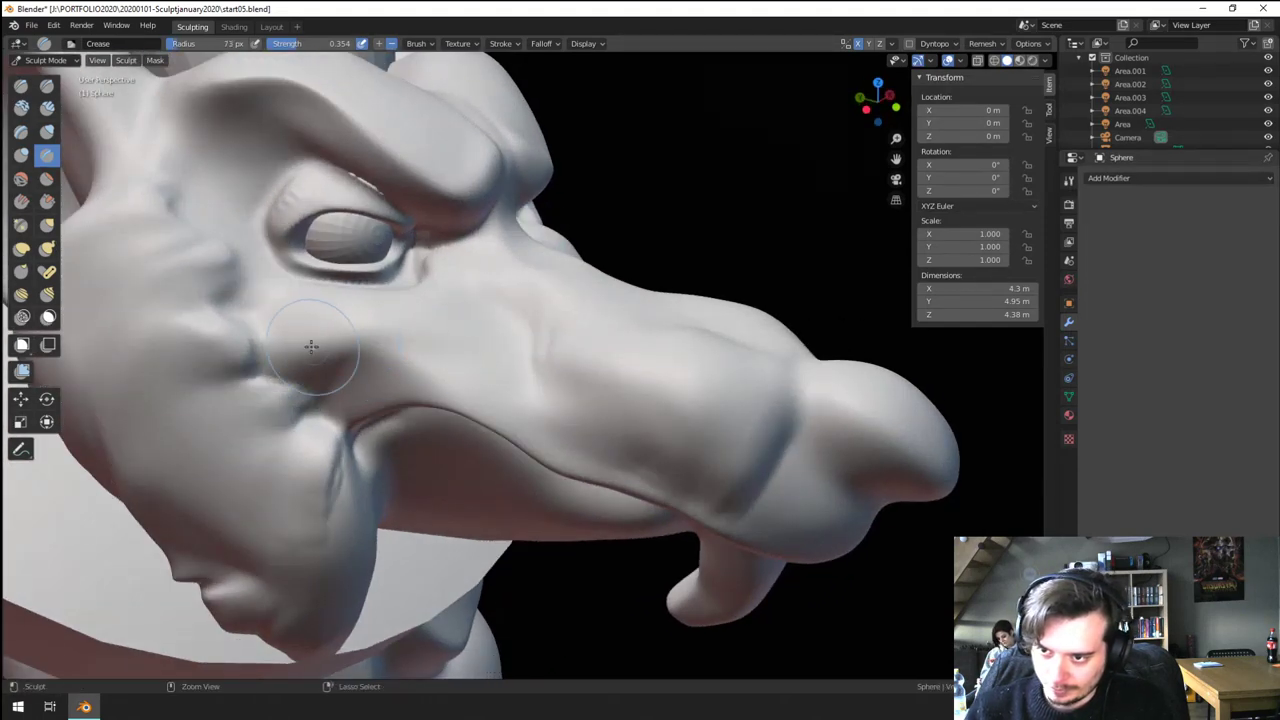
drag(610, 358, 694, 393)
drag(451, 340, 727, 426)
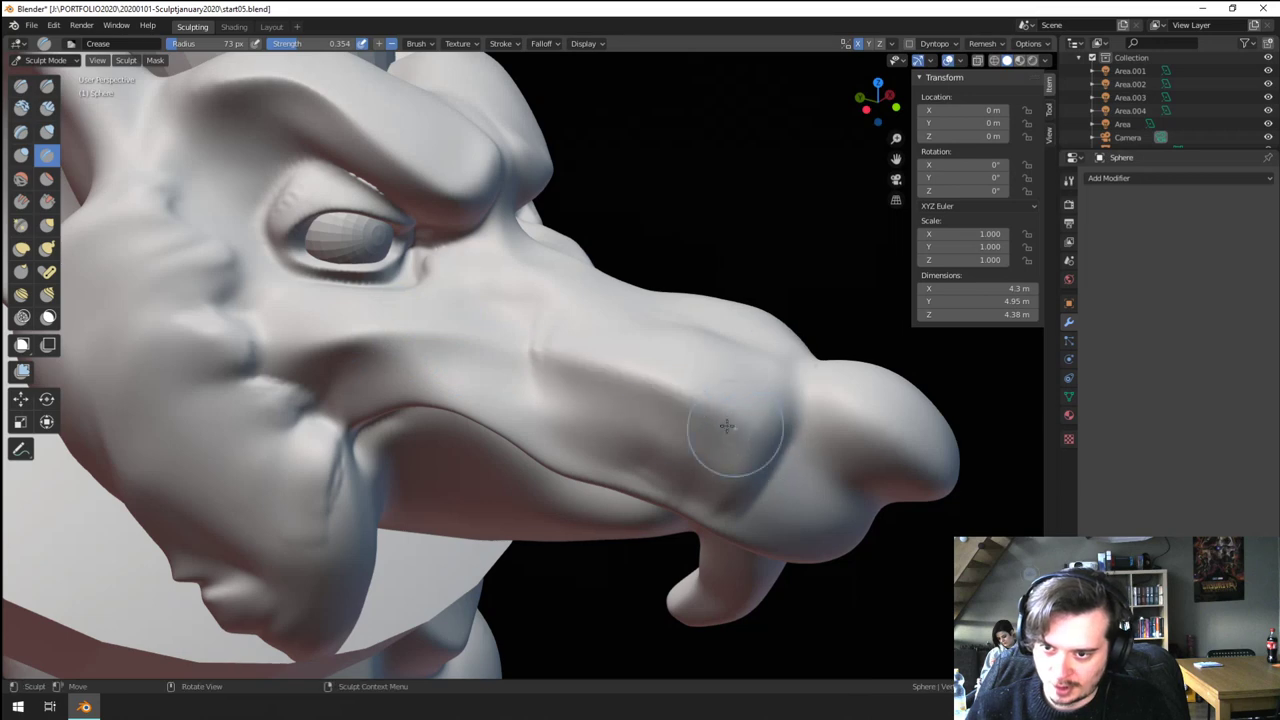
- Sharpen the fold at the rear edge of the muzzle bulge with the Crease brush at 37 px radius
middle_drag(604, 386, 618, 391)
key(f)
click(562, 332)
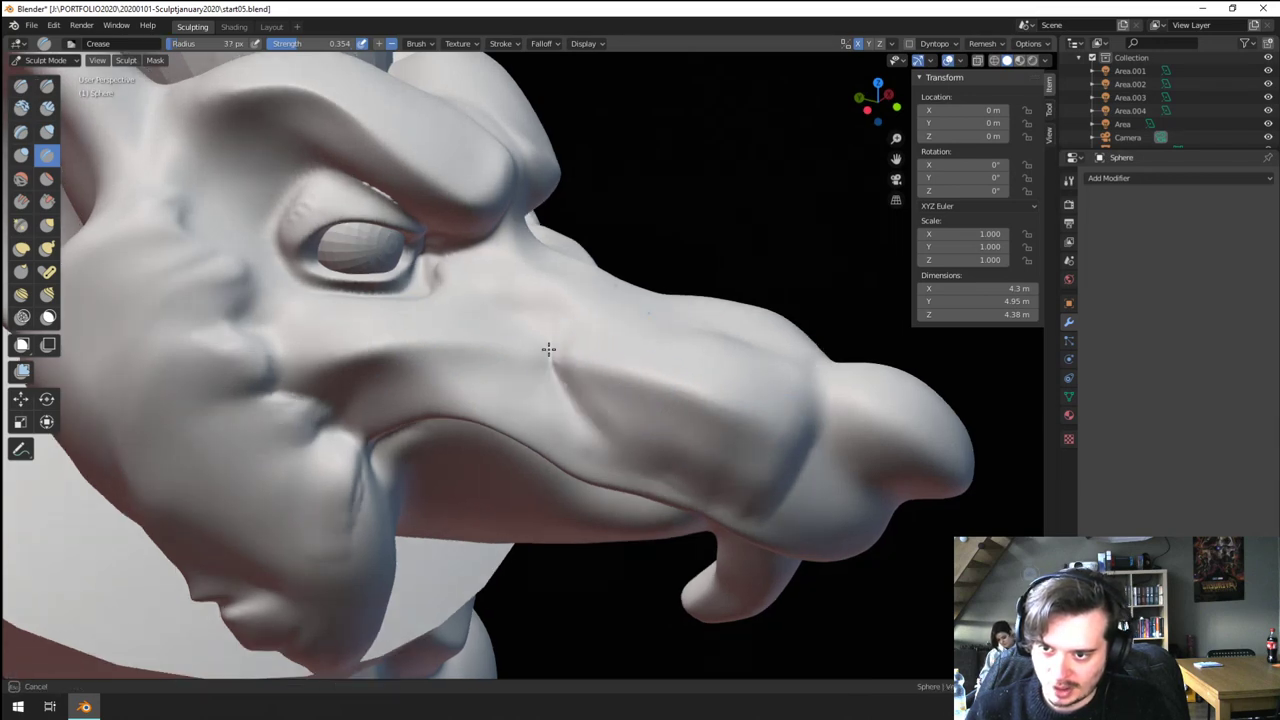
drag(548, 349, 566, 352)
- Push the rear edge of the muzzle bulge inward towards the nose bridge with the Grab brush at 119 px radius
mouse_move(574, 354)
middle_down()
mouse_move(489, 337)
mouse_move(530, 352)
mouse_move(430, 440)
middle_up()
key(g)
key(f)
click(411, 443)
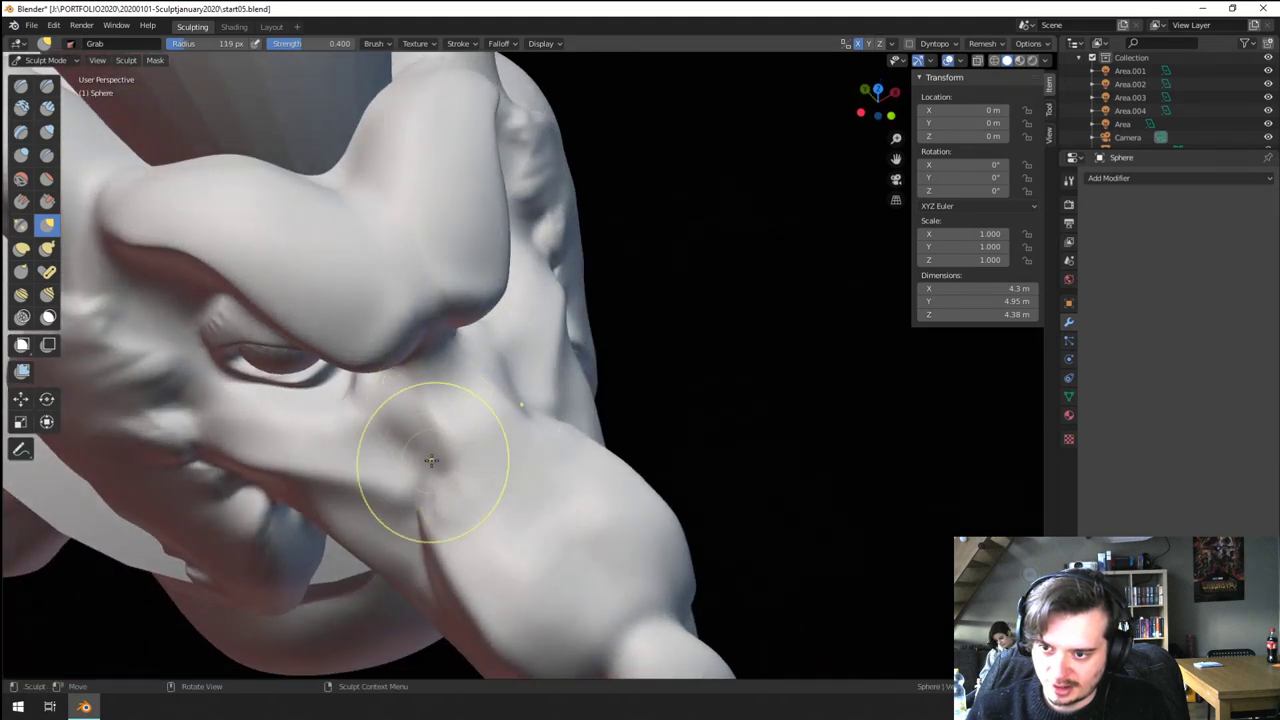
drag(431, 460, 464, 447)
mouse_move(464, 447)
middle_down()
mouse_move(440, 403)
mouse_move(443, 371)
mouse_move(514, 377)
middle_up()
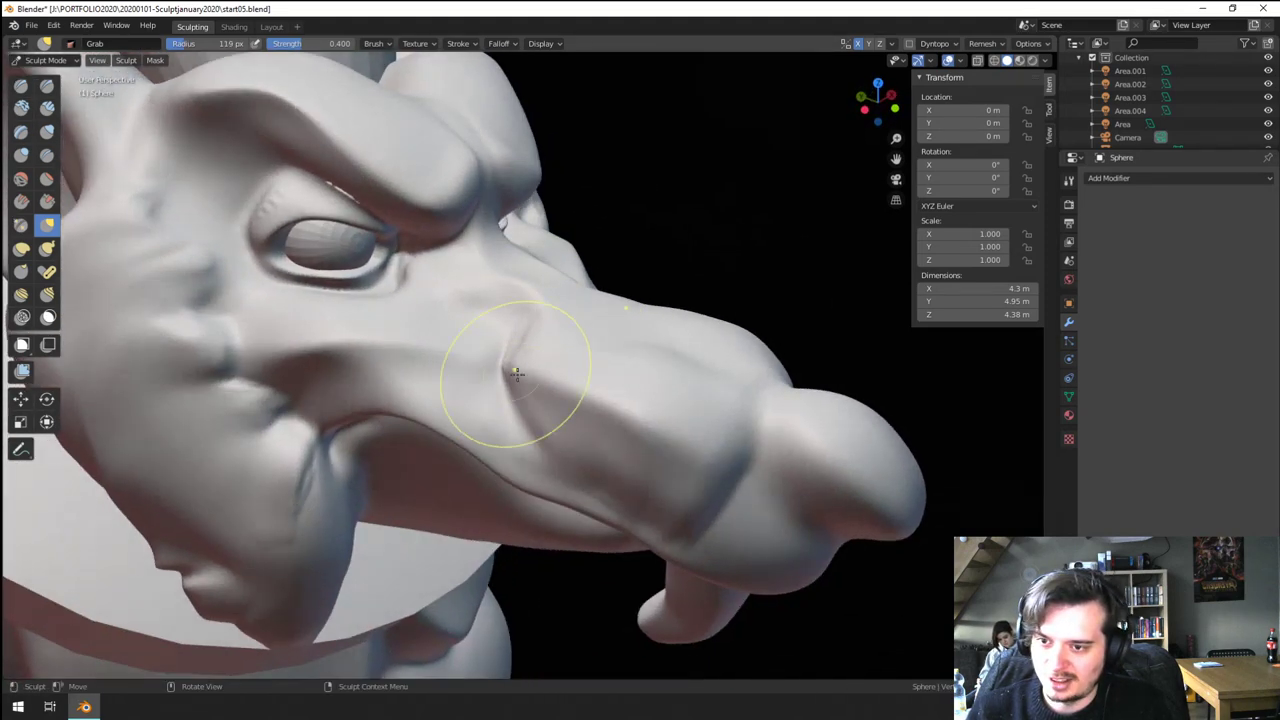
- Flatten the rear top edge and upper side of the muzzle with the Flatten/Contrast brush at 52 px radius
click(47, 178)
key(f)
click(438, 357)
drag(546, 328, 527, 326)
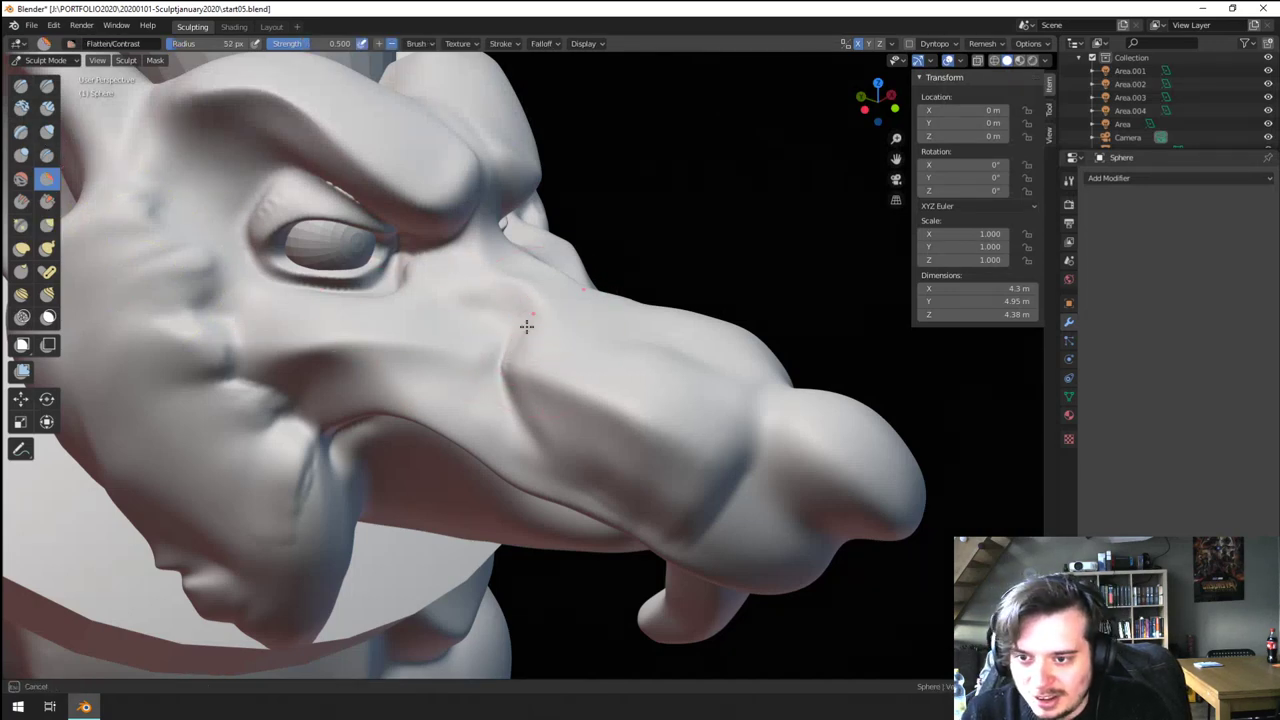
drag(684, 367, 655, 340)
- Flatten the top surface of the muzzle with the Flatten/Contrast brush at 130 px radius
middle_drag(637, 325, 614, 388)
key(f)
click(668, 402)
mouse_move(680, 420)
mouse_down()
mouse_move(619, 485)
mouse_move(650, 425)
mouse_up()
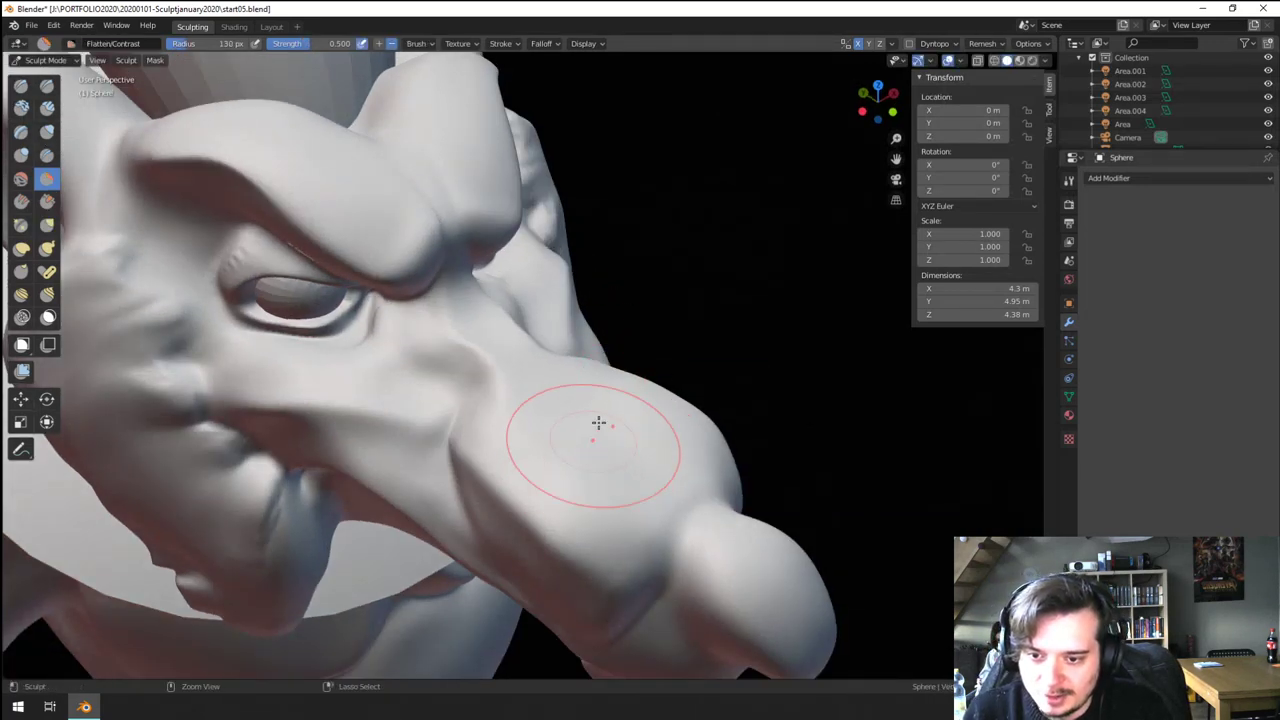
- Flatten the side of the muzzle behind the nose with the Flatten/Contrast brush at 97 px radius
scroll(598, 425, down, 2)
mouse_move(597, 475)
middle_down()
mouse_move(608, 431)
mouse_move(635, 412)
middle_up()
key(f)
click(604, 408)
mouse_move(631, 360)
mouse_down()
mouse_move(633, 342)
mouse_move(583, 320)
mouse_move(674, 391)
mouse_up()
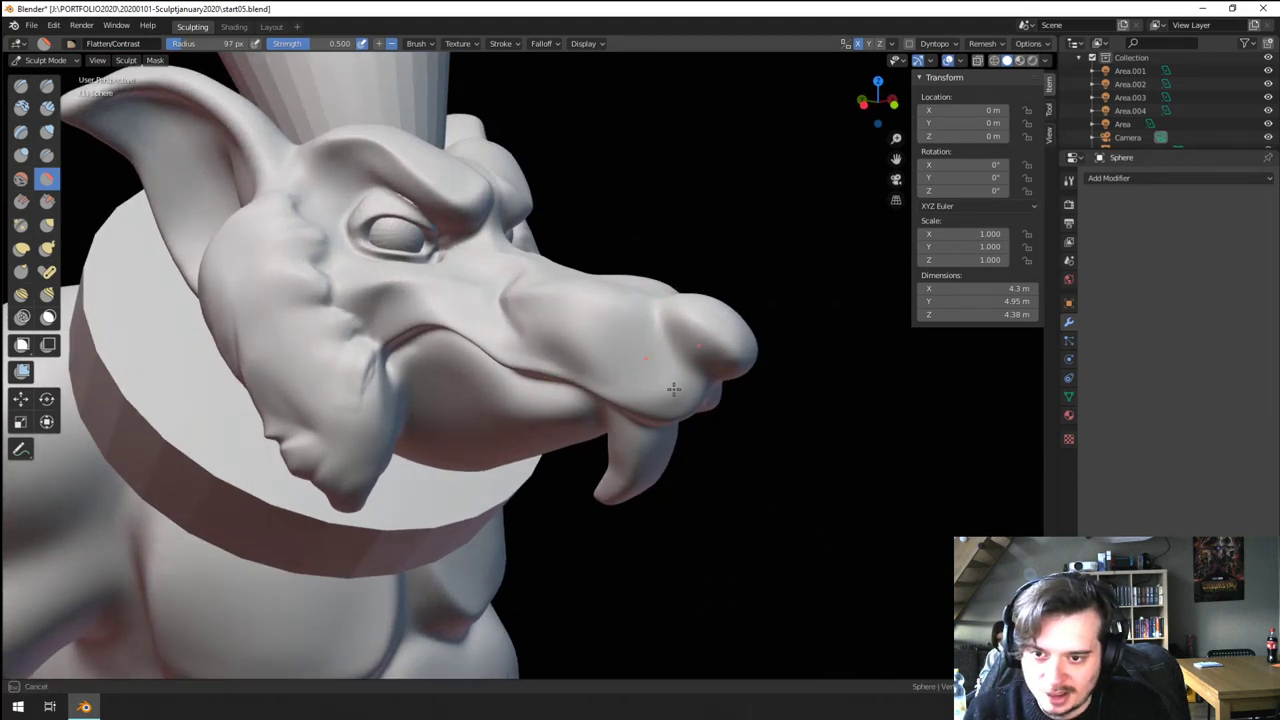
- Raise a ridge along the muzzle's upper side edge with the inverted Crease brush at 82 px radius
scroll(580, 385, down, 2)
mouse_move(670, 389)
middle_down()
mouse_move(580, 385)
mouse_move(590, 345)
middle_up()
scroll(585, 343, up, 3)
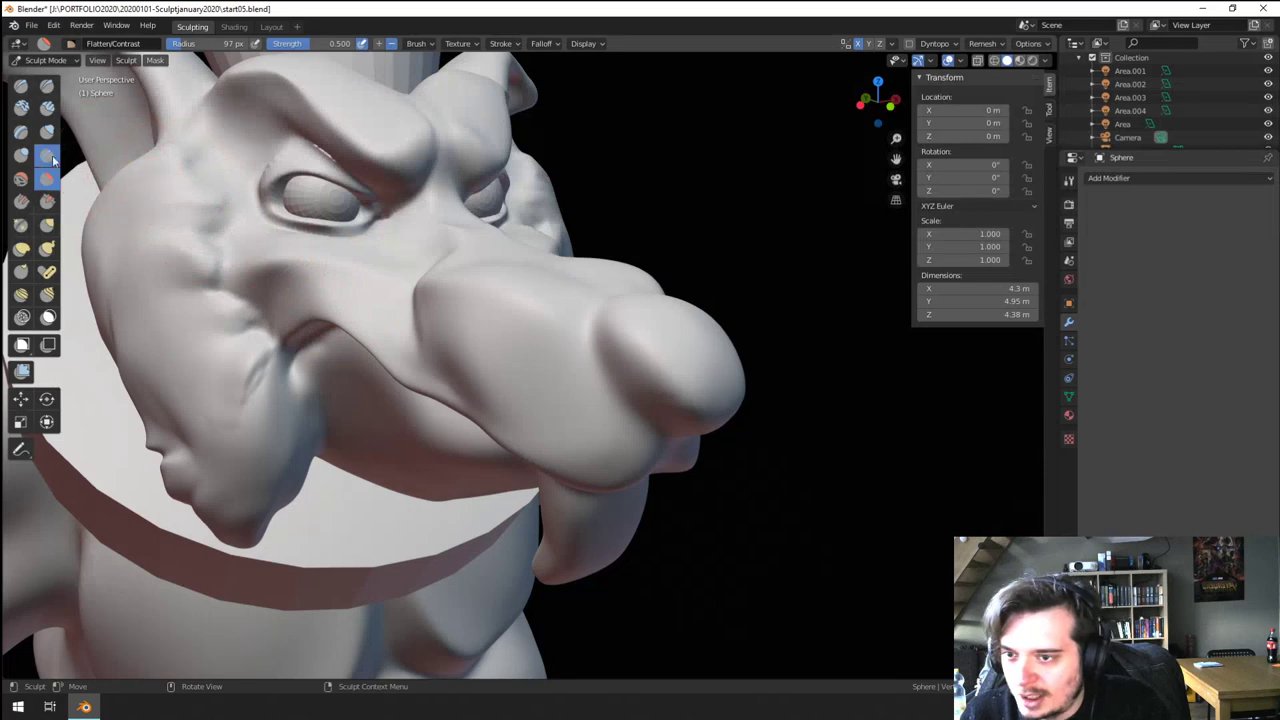
key(f)
click(487, 301)
mouse_move(456, 279)
ctrl+mouse_down()
mouse_move(575, 402)
mouse_move(574, 426)
ctrl+mouse_up()
scroll(574, 428, down, 3)
middle_drag(574, 430, 556, 480)
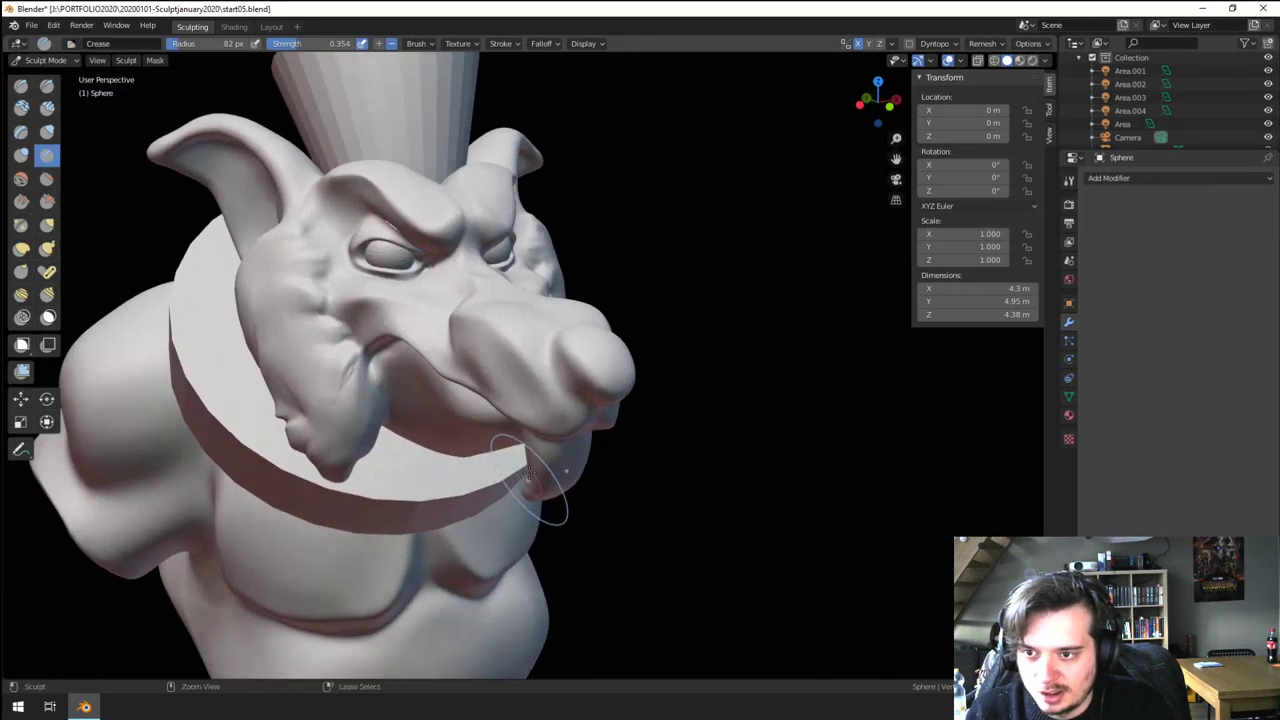
- Even out the side plane of the muzzle below the new ridge with the Flatten/Contrast brush
scroll(550, 480, up, 2)
key(g)
middle_drag(459, 380, 532, 373)
click(47, 179)
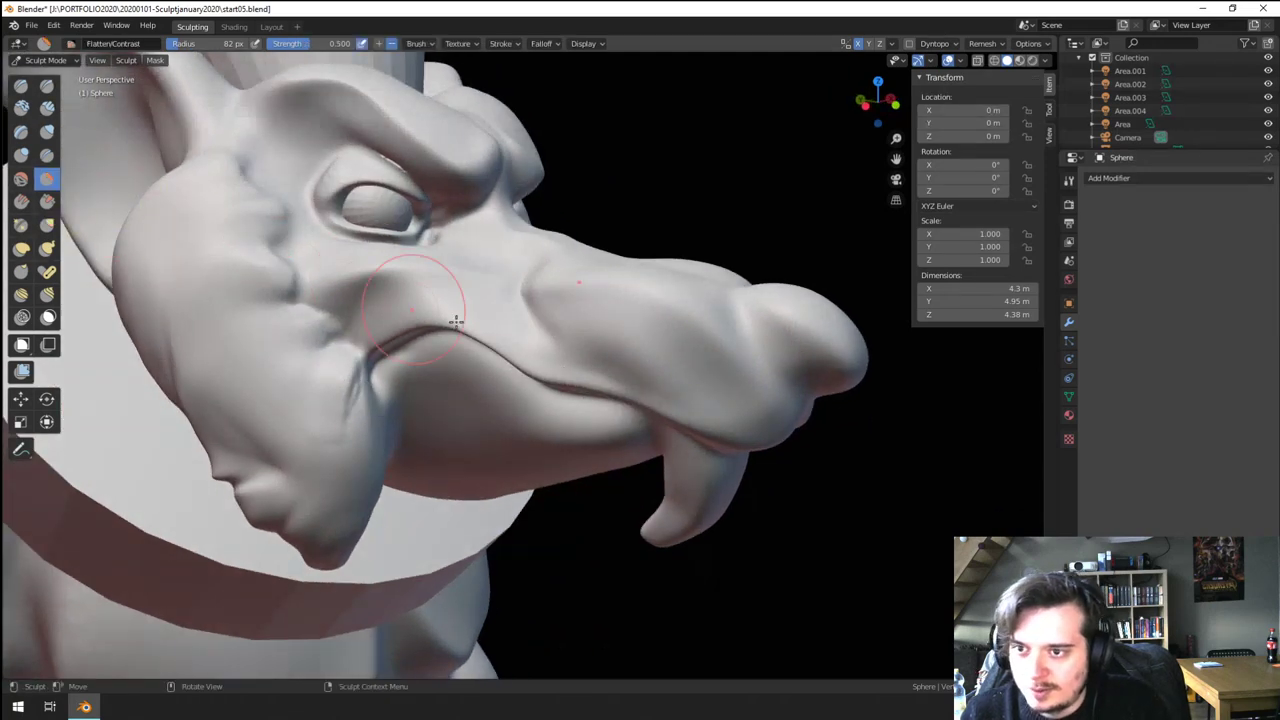
key(f)
click(622, 346)
drag(636, 364, 674, 376)
- Pull the front of the snout forward from a top view with the Grab brush
mouse_move(574, 301)
middle_down()
mouse_move(623, 417)
mouse_move(477, 420)
middle_up()
scroll(510, 511, down, 5)
middle_drag(508, 514, 437, 612)
key(g)
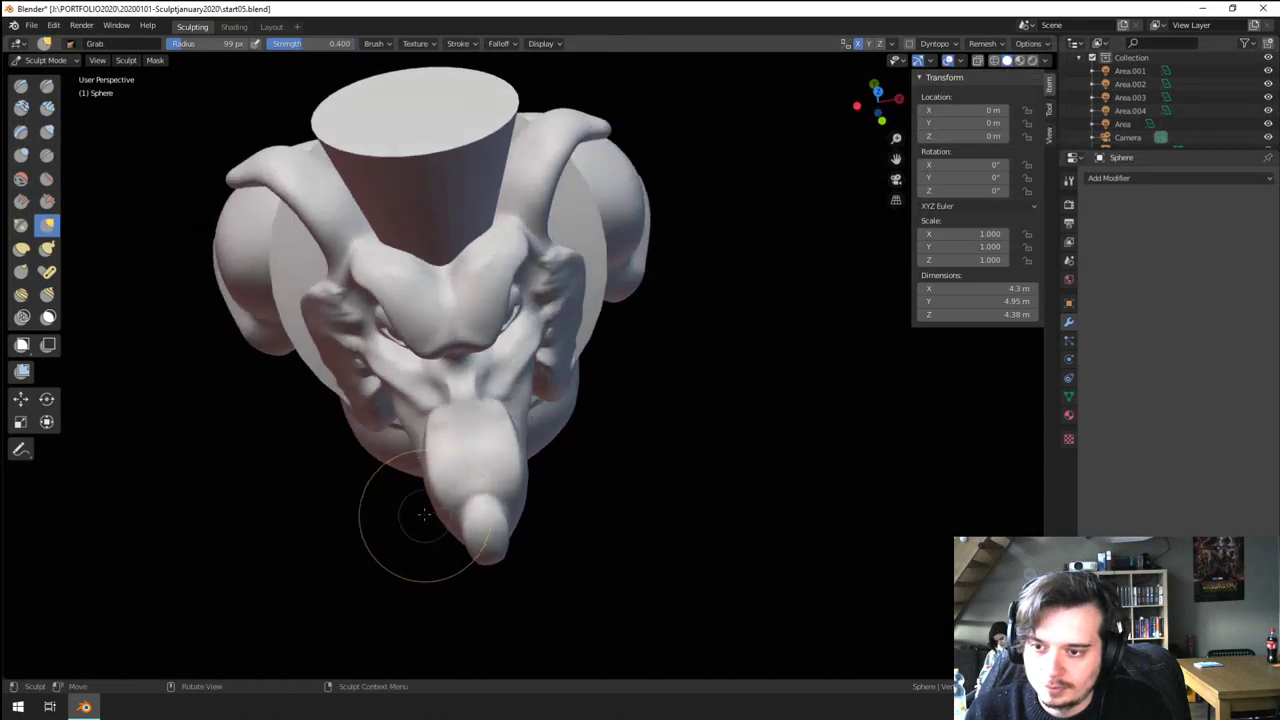
key(f)
click(476, 514)
drag(446, 508, 455, 540)
- Adjust the width of the muzzle's rear below the brows with the Grab brush at 166 px radius
middle_drag(456, 543, 473, 553)
key(f)
click(456, 496)
drag(449, 443, 458, 441)
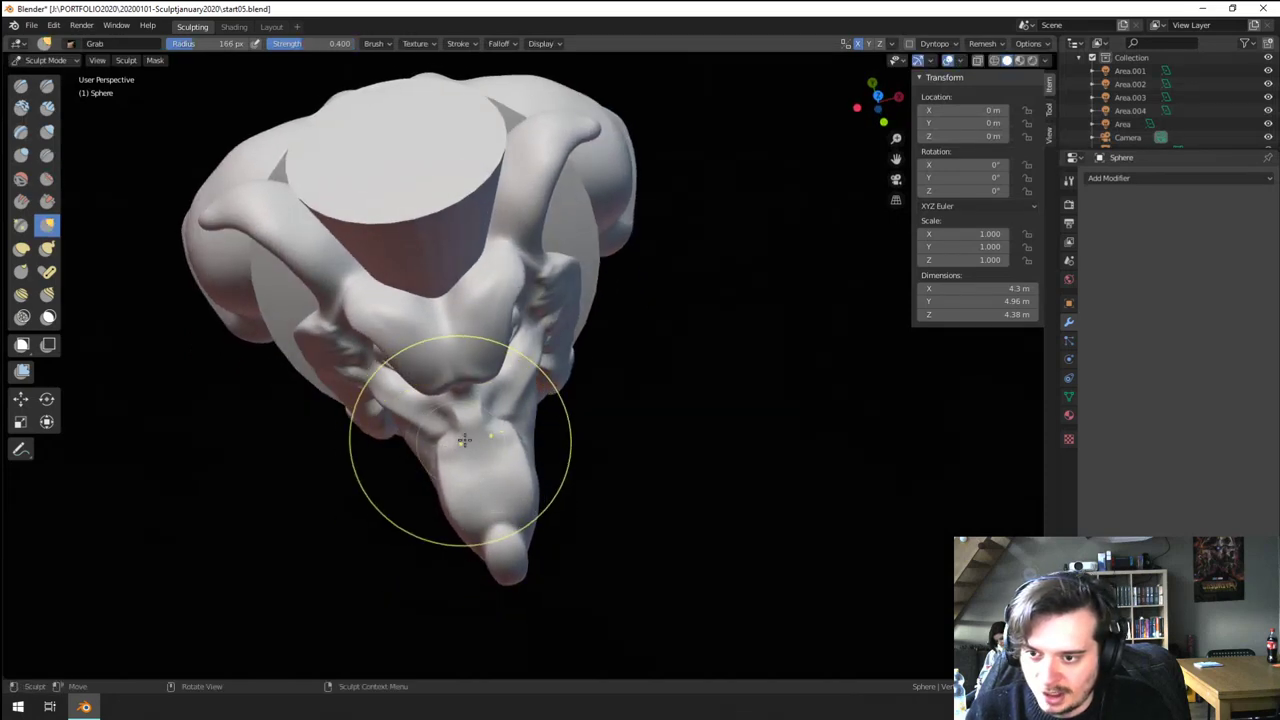
- Examine the muzzle's shape and the mouth line from above, from the front and from the side
middle_drag(460, 440, 523, 346)
scroll(523, 346, up, 4)
click(46, 177)
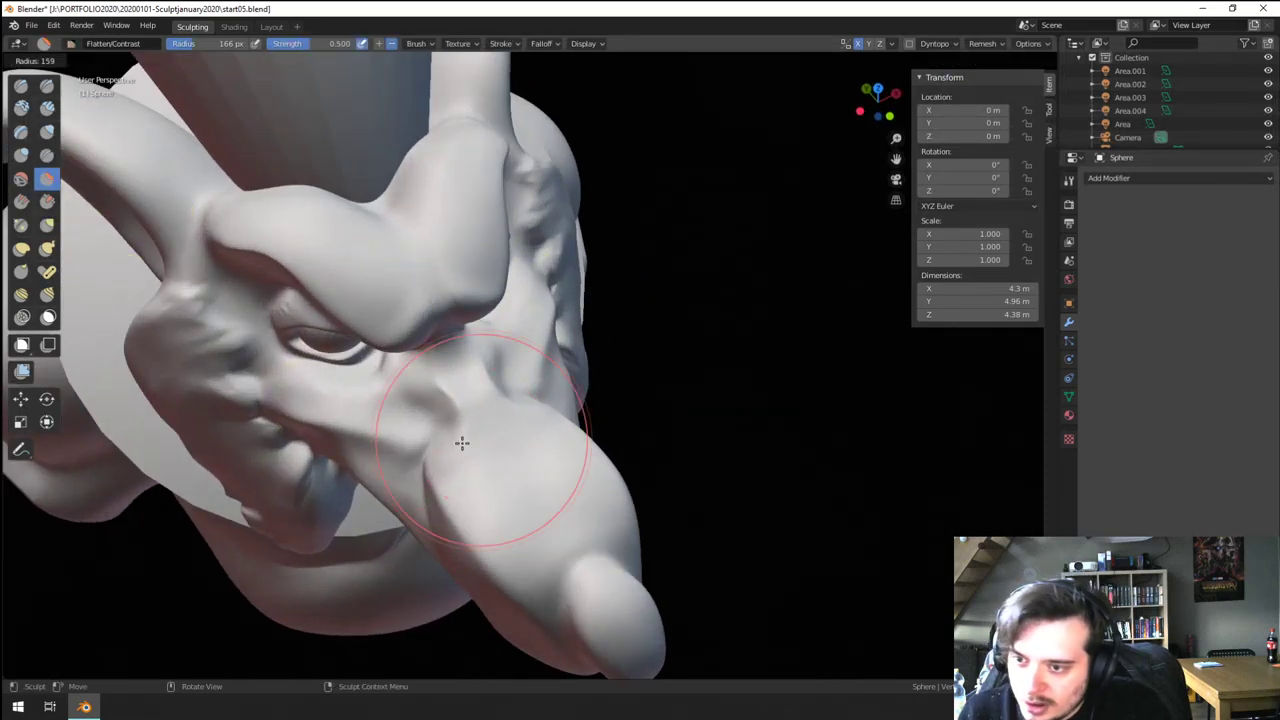
mouse_move(476, 385)
middle_down()
mouse_move(440, 403)
mouse_move(432, 286)
mouse_move(469, 223)
mouse_move(505, 195)
middle_up()
scroll(449, 337, down, 6)
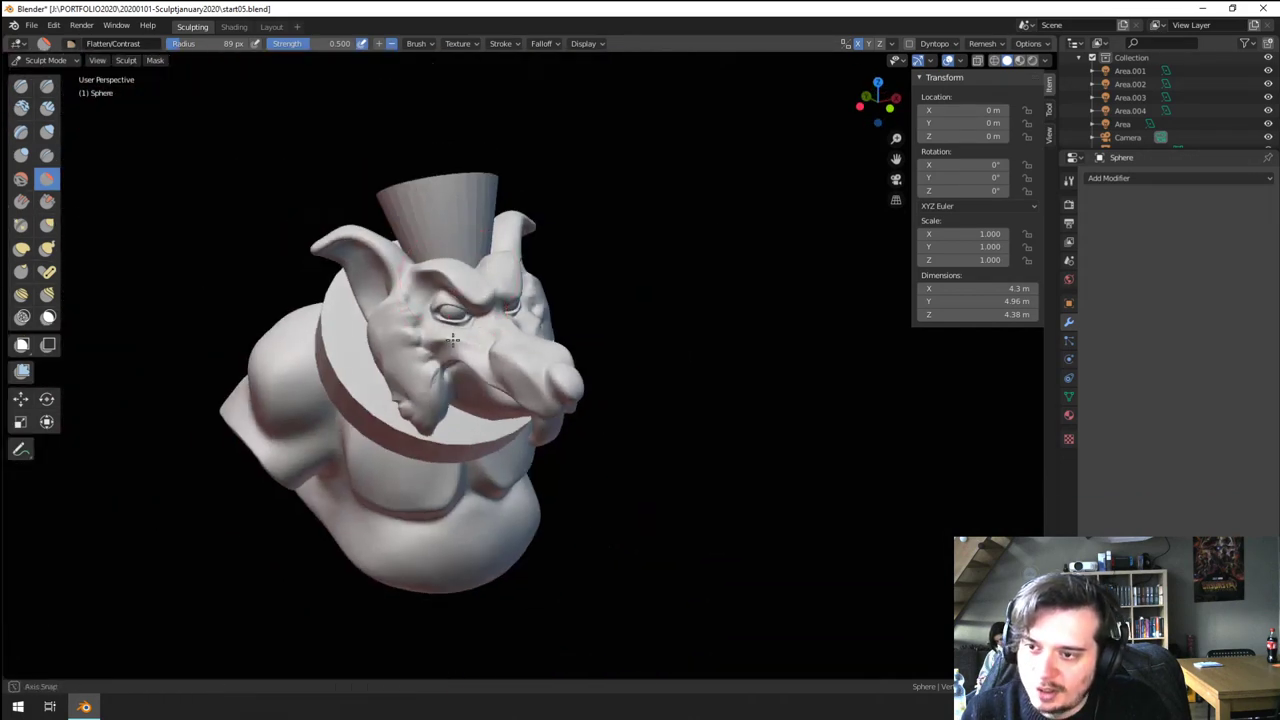
scroll(449, 337, up, 6)
middle_drag(449, 337, 486, 274)
key(f)
click(400, 332)
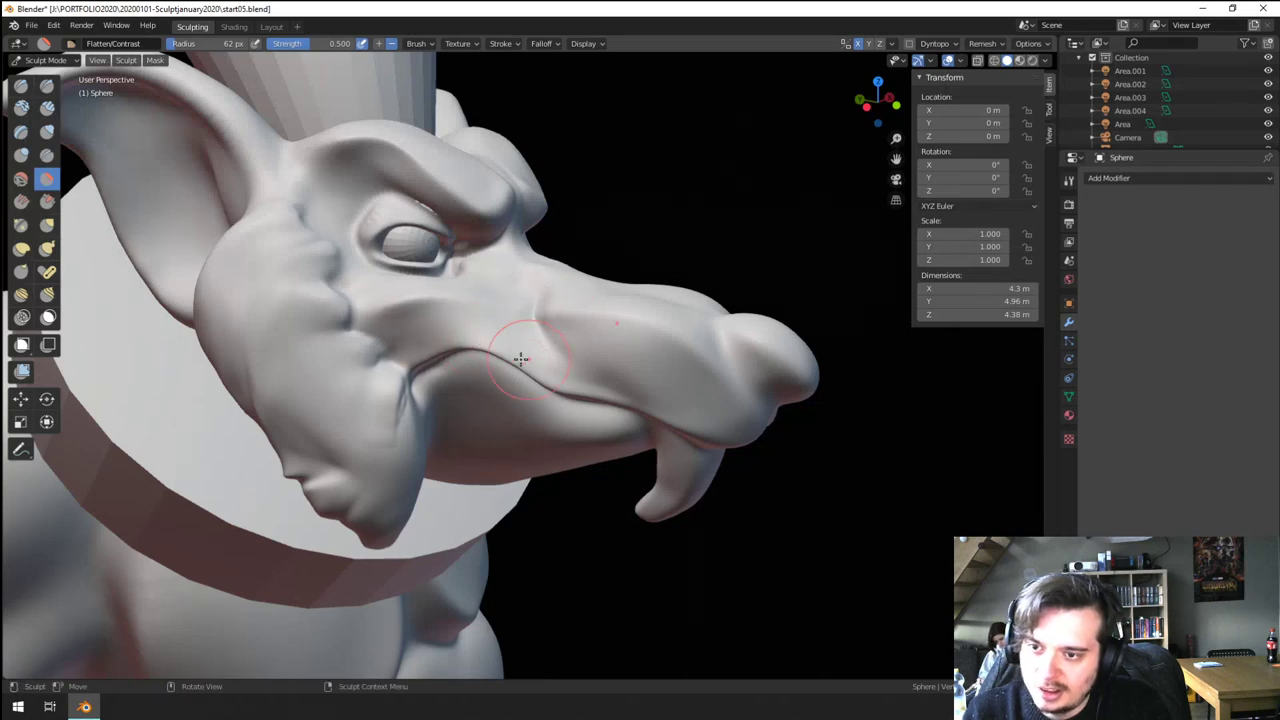
mouse_move(520, 358)
middle_down()
mouse_move(420, 349)
mouse_move(443, 357)
mouse_move(457, 307)
mouse_move(512, 340)
middle_up()
scroll(484, 344, up, 3)
- Carve a crease below the lower lip along the jaw with the Crease brush at 69 px radius
click(47, 156)
key(f)
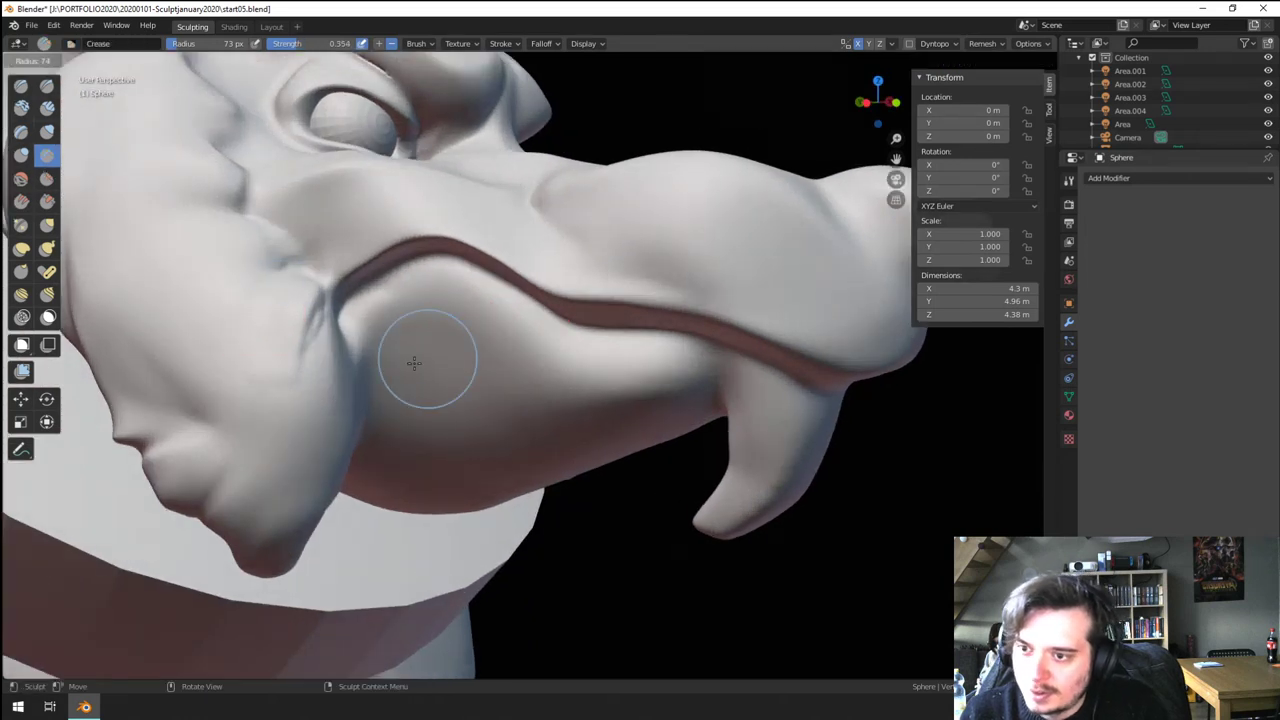
click(414, 363)
key(f)
click(389, 340)
drag(392, 330, 420, 322)
drag(549, 382, 697, 401)
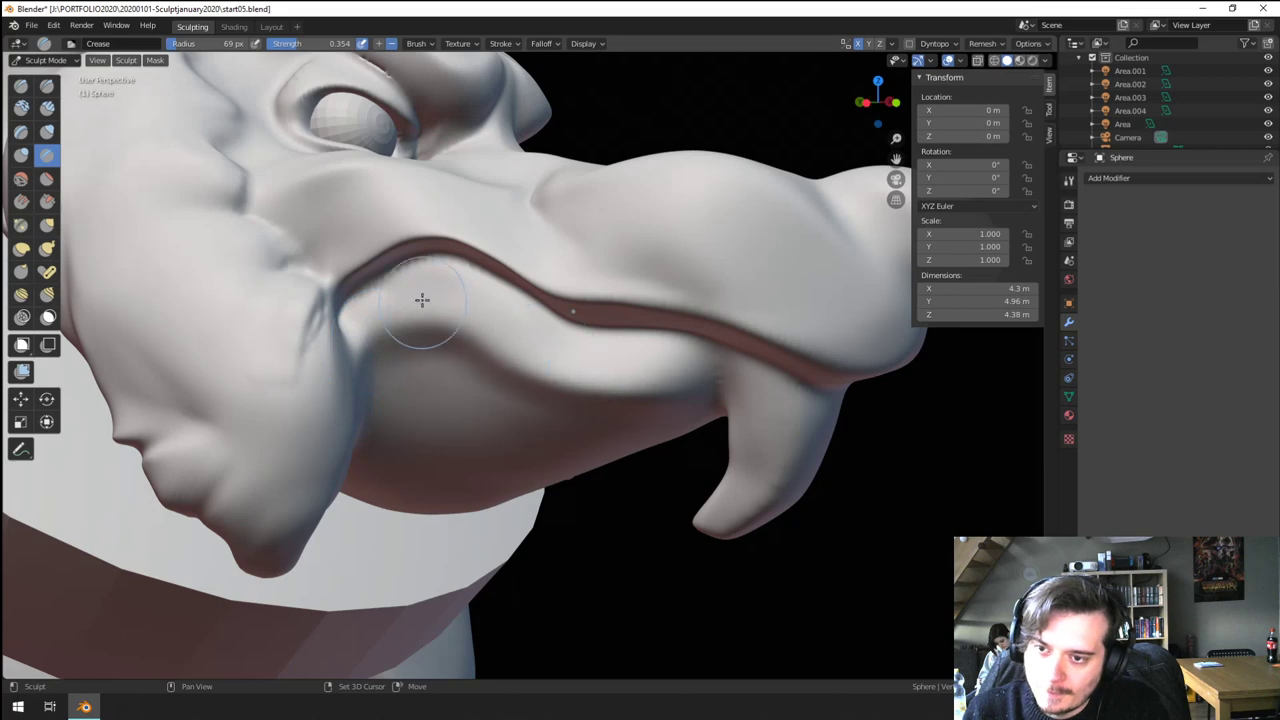
- Flatten the side of the lower jaw with the Flatten/Contrast brush at 152 px radius
scroll(508, 426, down, 6)
middle_drag(508, 426, 505, 385)
scroll(475, 365, up, 4)
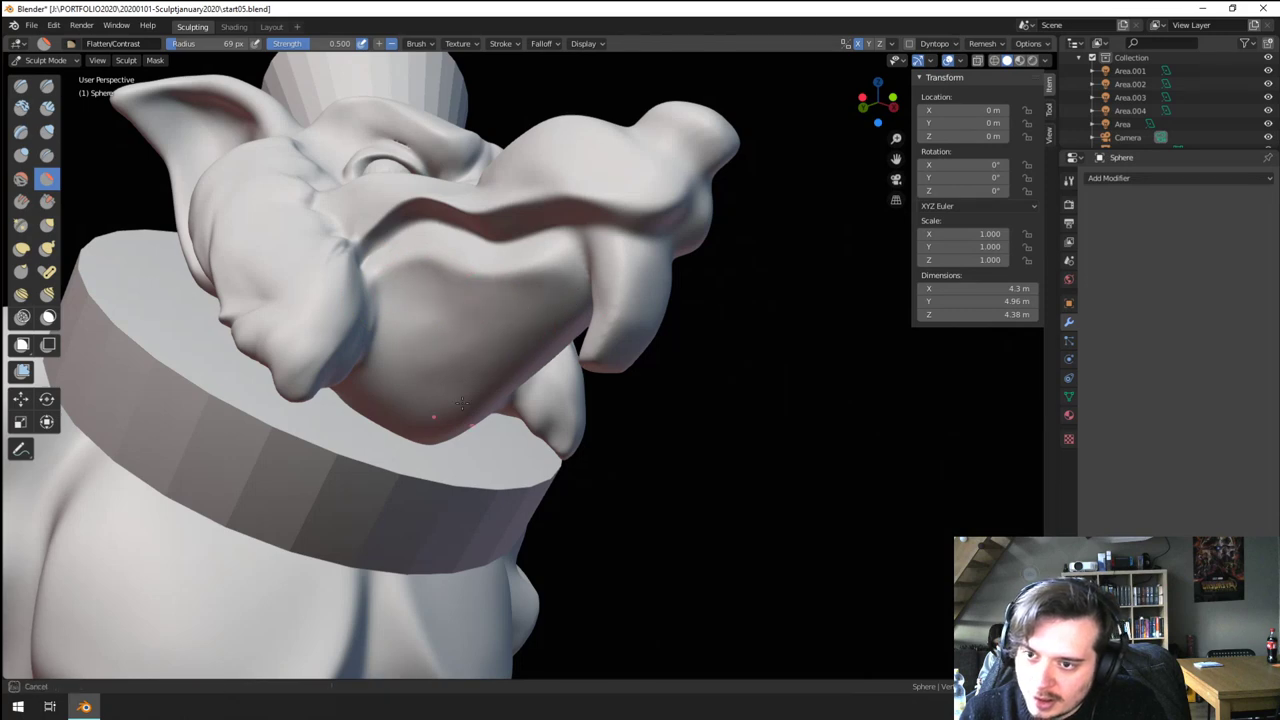
key(f)
click(427, 400)
drag(445, 303, 410, 340)
scroll(374, 369, down, 4)
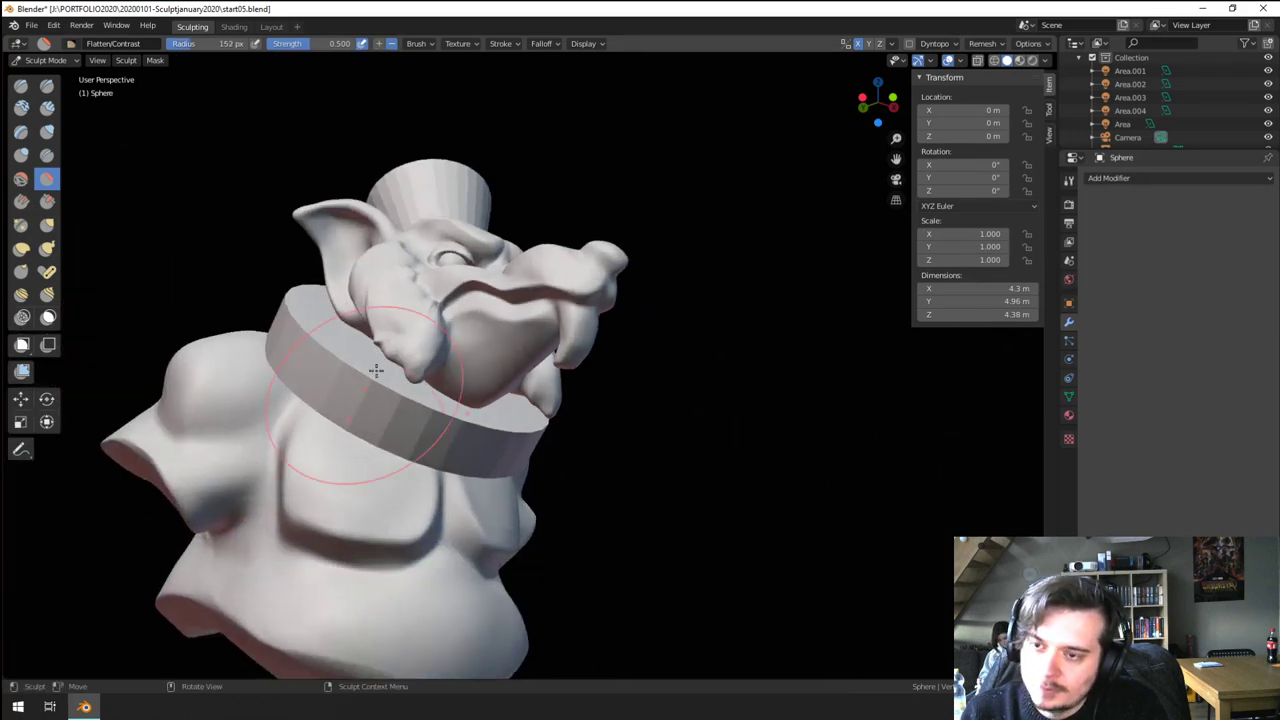
- Push the side of the lower jaw inward with the Grab brush at 235 px radius
mouse_move(374, 369)
middle_down()
mouse_move(295, 420)
mouse_move(386, 414)
middle_up()
scroll(386, 414, up, 3)
key(g)
key(f)
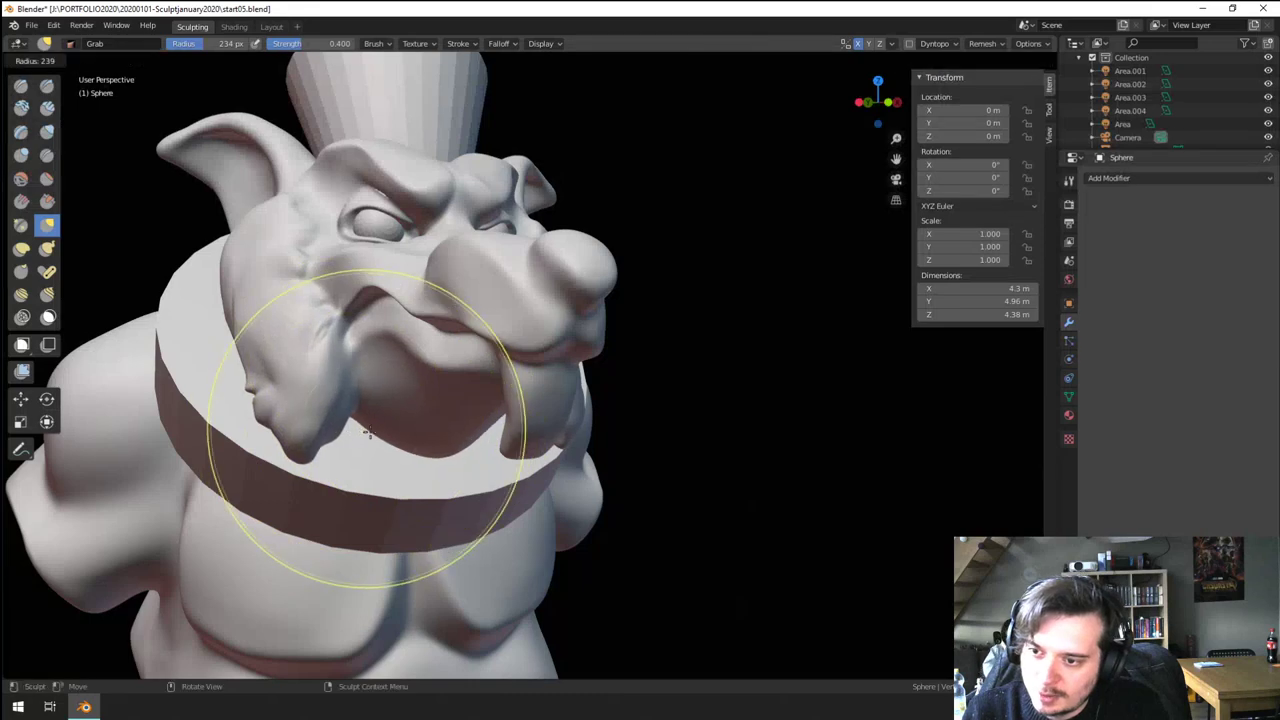
click(366, 429)
mouse_move(372, 420)
mouse_down()
mouse_move(358, 434)
mouse_move(436, 423)
mouse_up()
key(f)
click(400, 435)
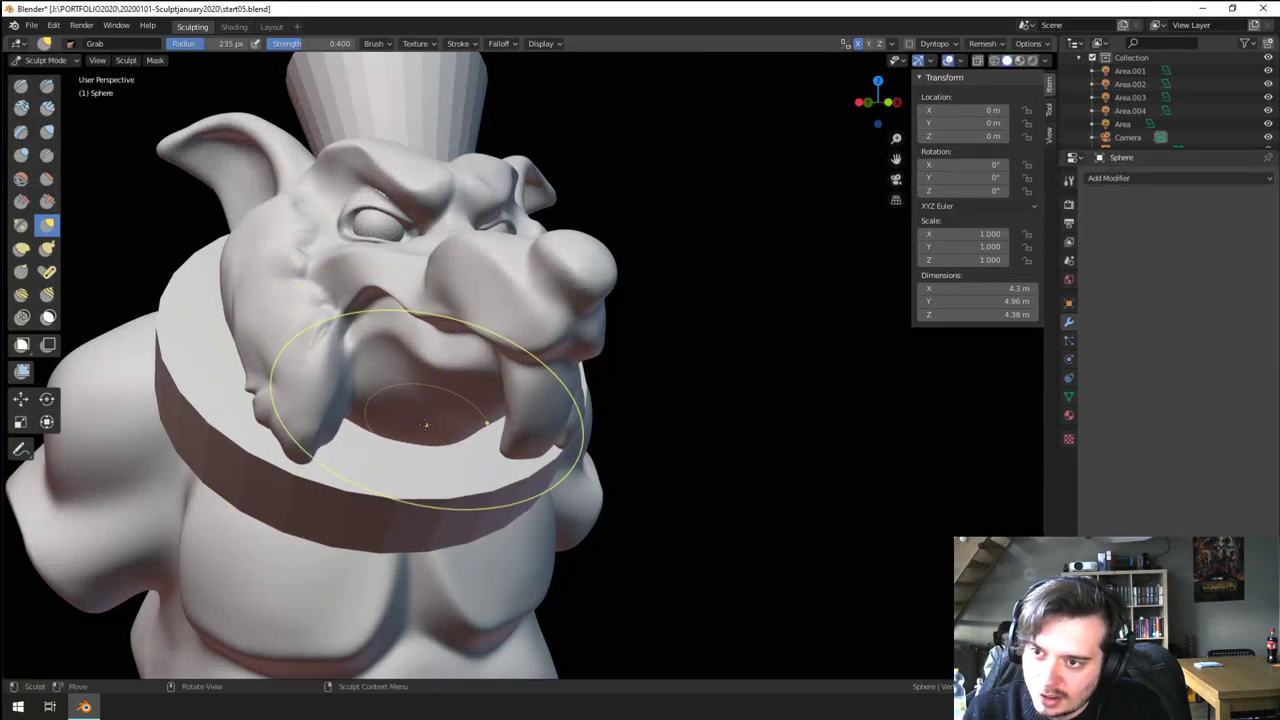
- Reshape the underside of the jaw and throat from several angles with the Grab brush
middle_drag(425, 425, 435, 416)
drag(392, 432, 396, 424)
middle_drag(420, 426, 363, 423)
drag(363, 423, 368, 417)
middle_drag(368, 417, 366, 424)
drag(366, 424, 377, 416)
mouse_move(377, 450)
middle_down()
mouse_move(361, 420)
mouse_move(374, 363)
mouse_move(285, 424)
middle_up()
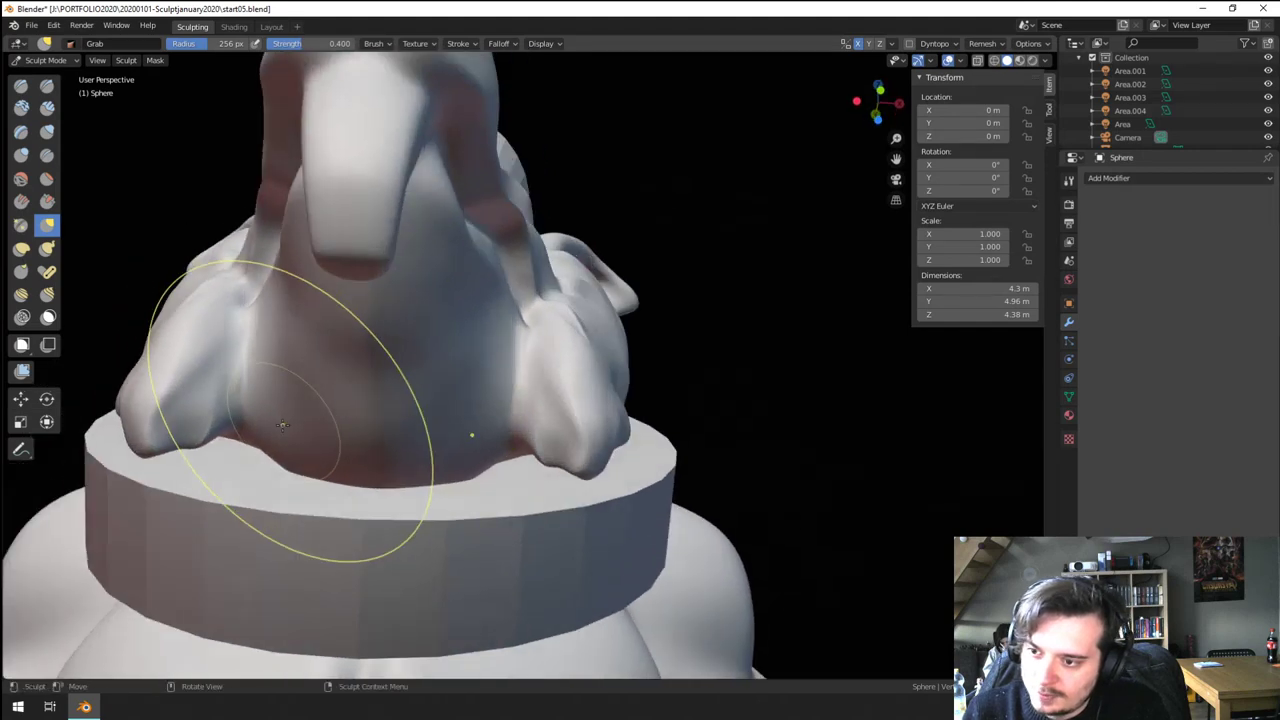
drag(230, 449, 233, 441)
middle_drag(228, 449, 262, 424)
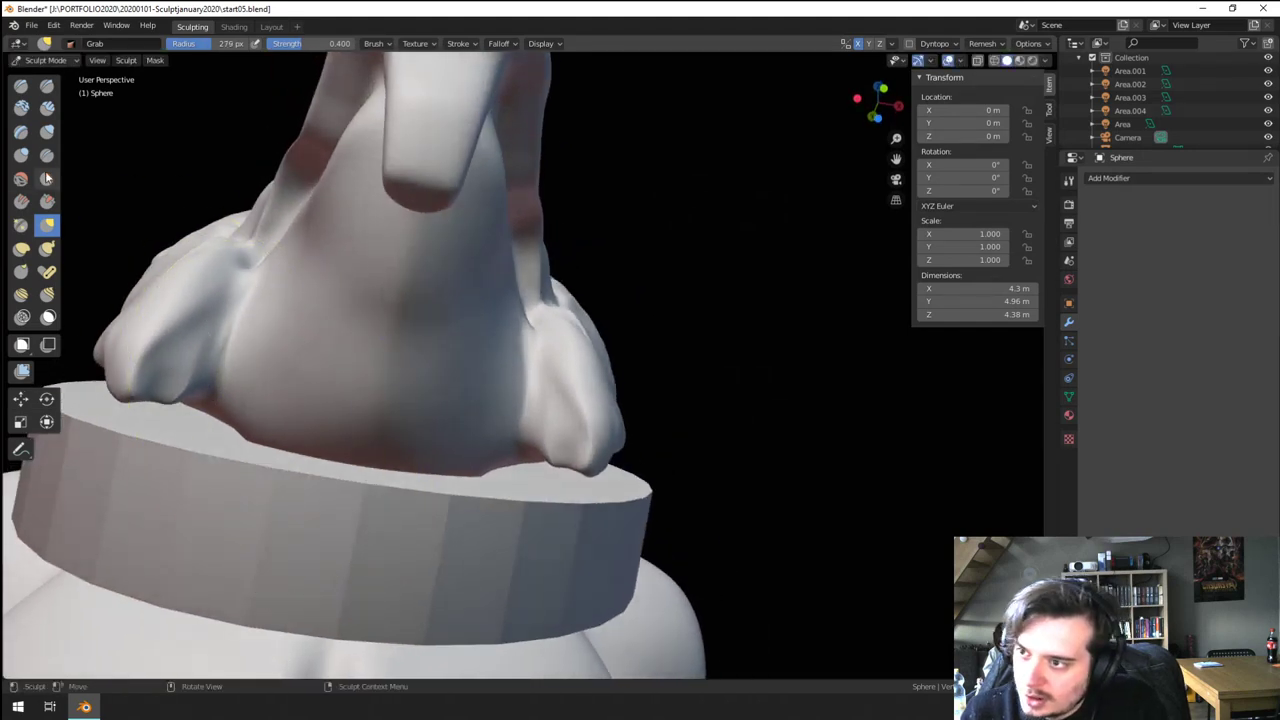
- Add volume at the base of the throat above the collar with the Blob brush at 141 px radius
click(46, 133)
click(23, 157)
key(f)
click(206, 451)
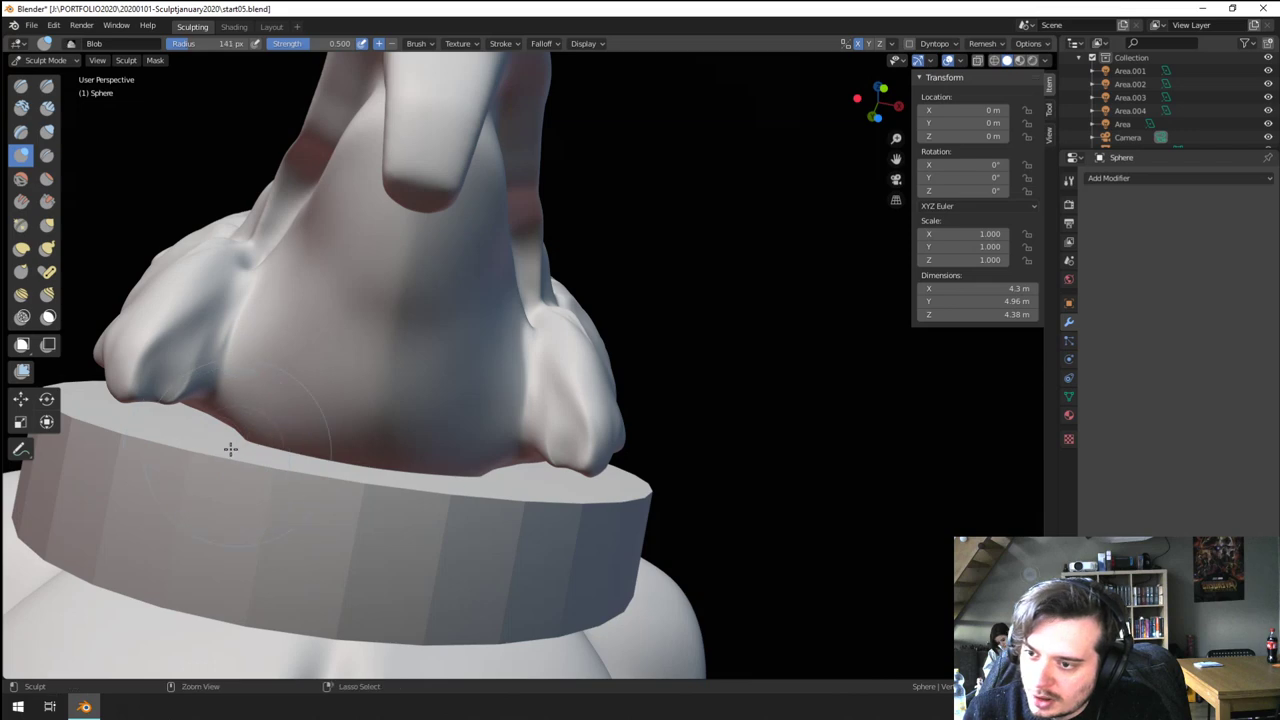
drag(260, 467, 262, 463)
- Nudge the rear of the lower jaw beside the cheek tuft with the Grab brush at 147 px radius
mouse_move(262, 463)
middle_down()
mouse_move(300, 535)
mouse_move(315, 450)
mouse_move(429, 434)
mouse_move(443, 414)
middle_up()
key(g)
key(f)
click(462, 412)
key(f)
click(447, 411)
drag(447, 411, 447, 411)
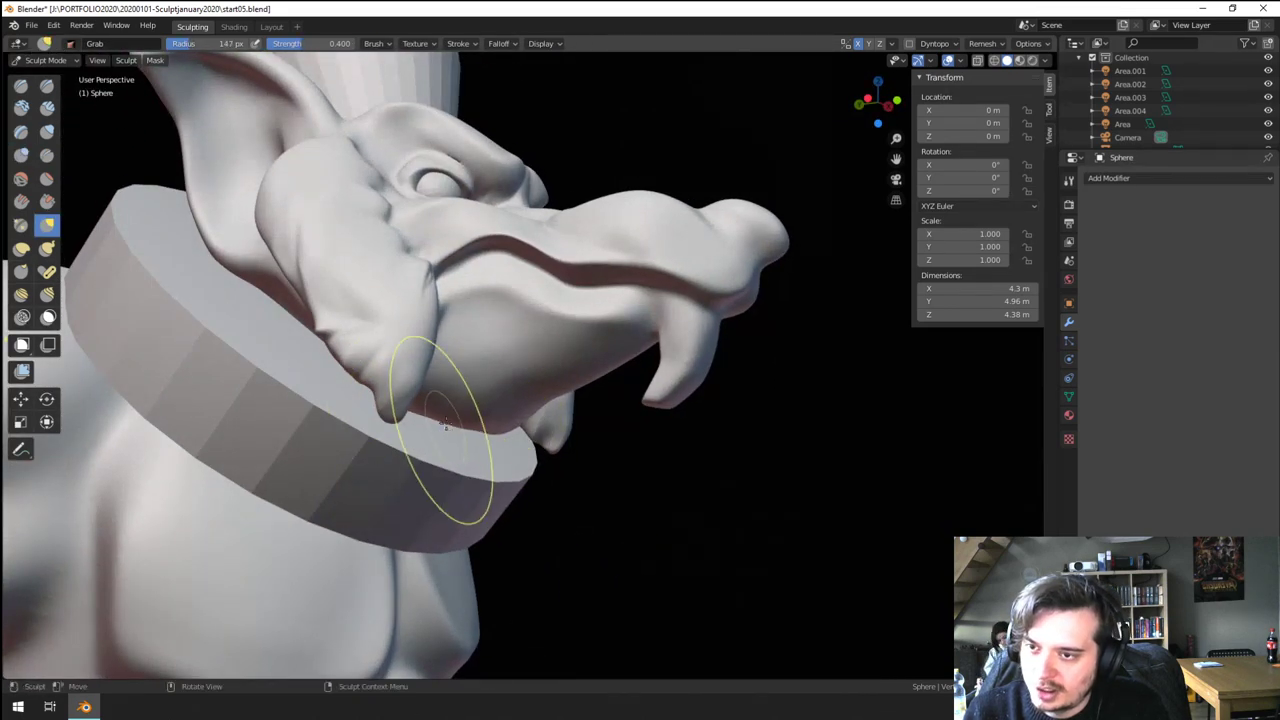
- Adjust the underside of the jaw beside the cheek tuft's tip with the Grab brush at 177 px radius
scroll(445, 424, down, 3)
mouse_move(445, 424)
middle_down()
mouse_move(385, 465)
mouse_move(214, 464)
mouse_move(422, 455)
mouse_move(341, 468)
mouse_move(363, 423)
mouse_move(408, 448)
middle_up()
key(f)
click(411, 425)
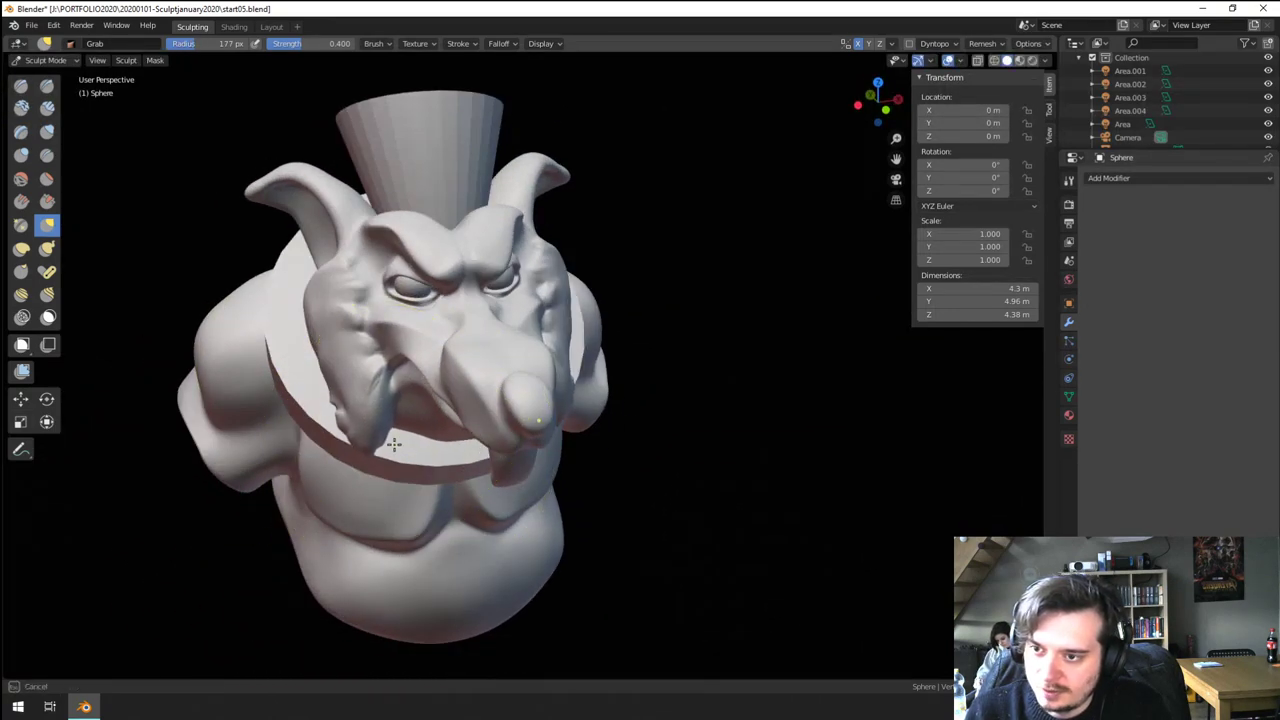
drag(394, 444, 394, 446)
mouse_move(394, 446)
middle_down()
mouse_move(414, 408)
mouse_move(464, 410)
mouse_move(306, 420)
mouse_move(374, 430)
mouse_move(376, 472)
mouse_move(366, 440)
middle_up()
- Reshape the outer end of the brow with the Grab brush at 215 px radius
scroll(450, 412, down, 2)
scroll(360, 340, up, 3)
middle_drag(370, 350, 467, 498)
scroll(454, 342, up, 4)
middle_drag(454, 340, 418, 395)
key(f)
click(372, 280)
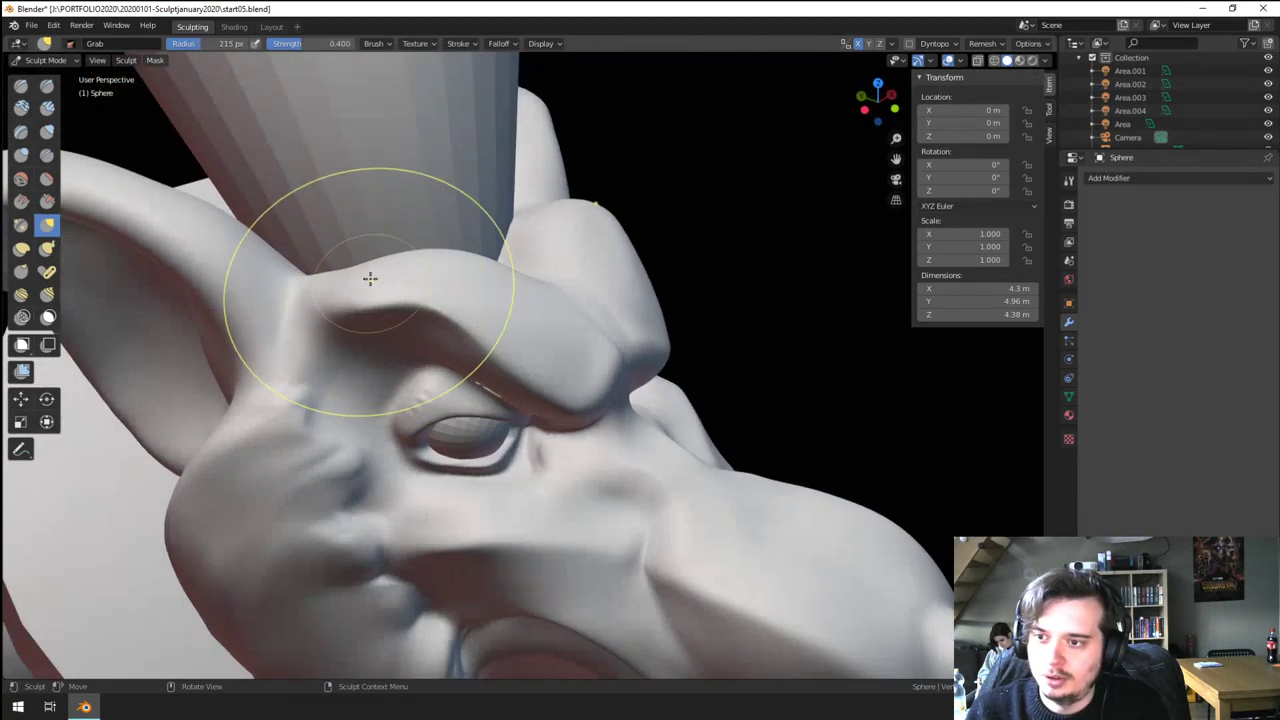
- Define the outer end of the brow and the folds around the eye with the Crease brush, reducing its radius to 36 px
click(47, 155)
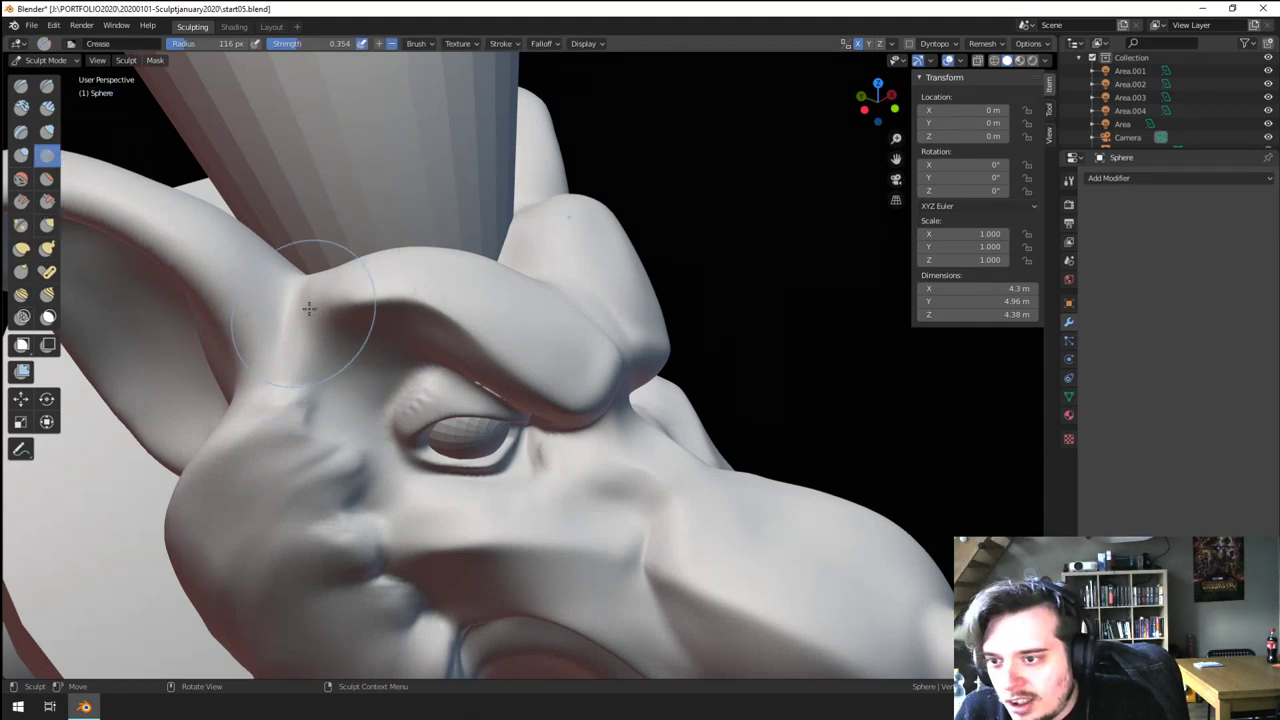
mouse_move(380, 362)
middle_down()
mouse_move(337, 266)
mouse_move(345, 308)
middle_up()
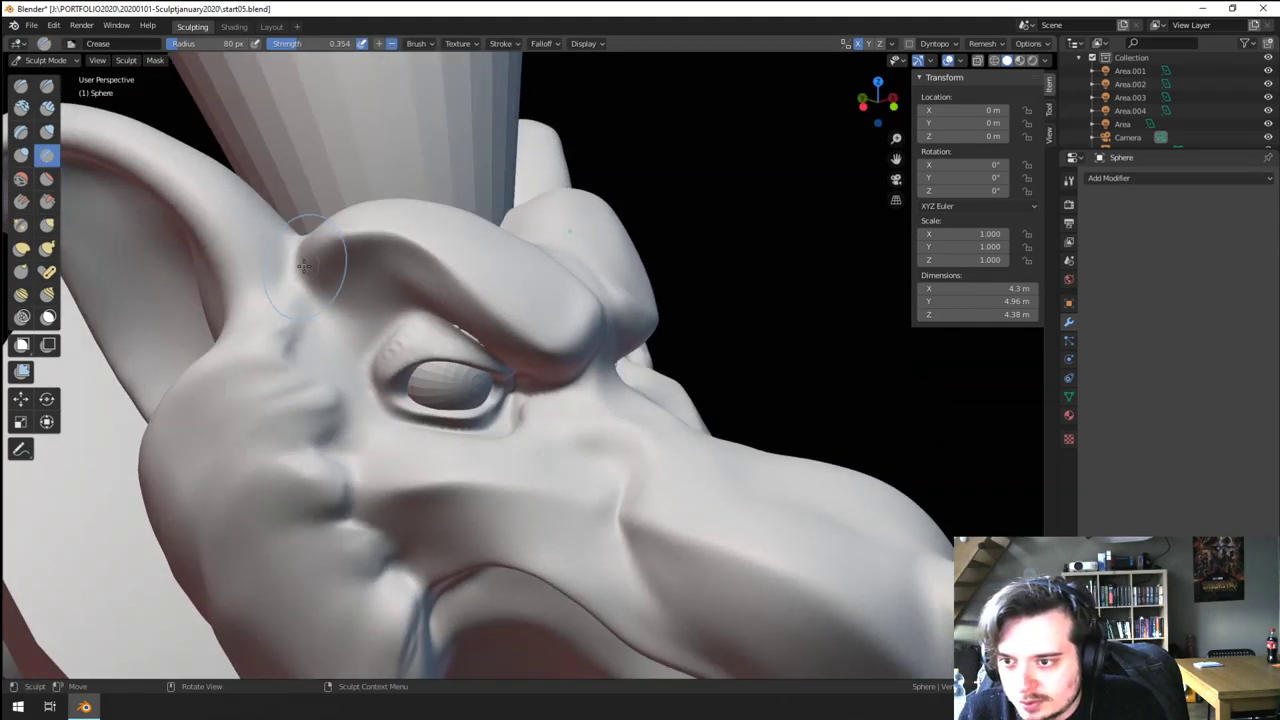
middle_drag(405, 265, 488, 284)
scroll(400, 315, up, 2)
key(bracketleft)
key(bracketleft)
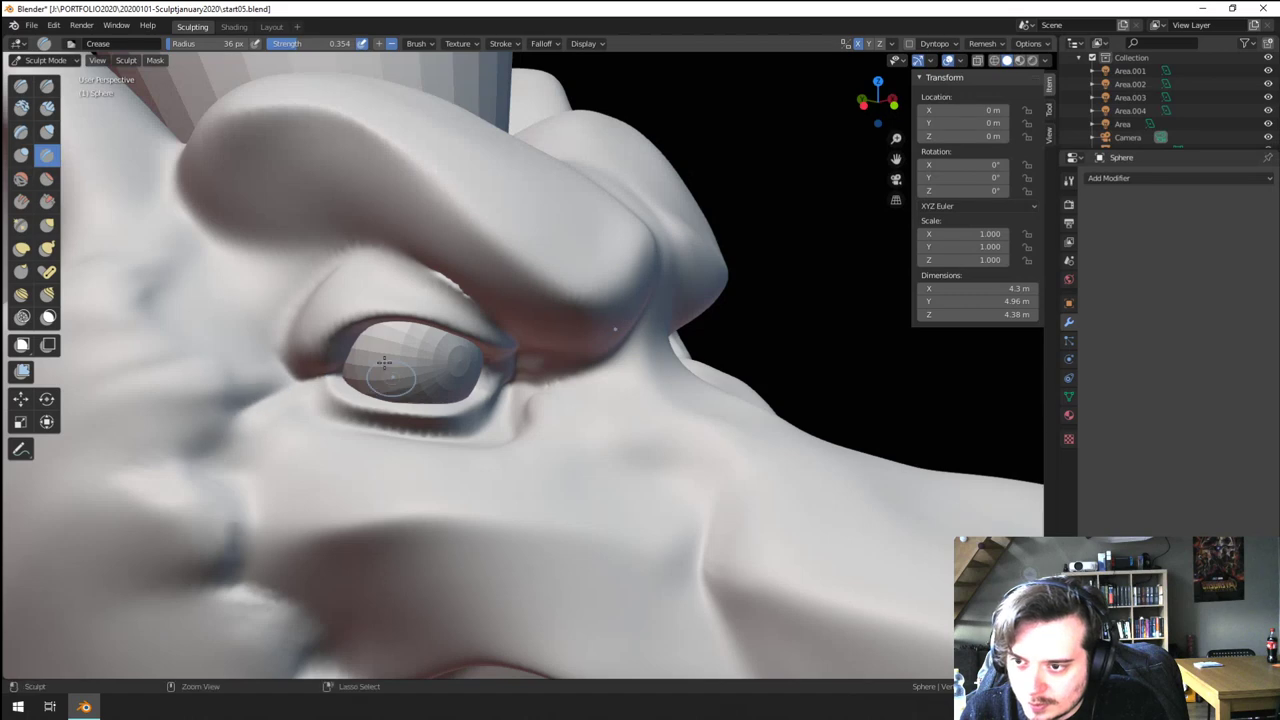
- Carve wrinkles from the outer corner of the eye toward the cheek with the Crease brush at 36 px radius
ctrl+middle_drag(384, 362, 331, 369)
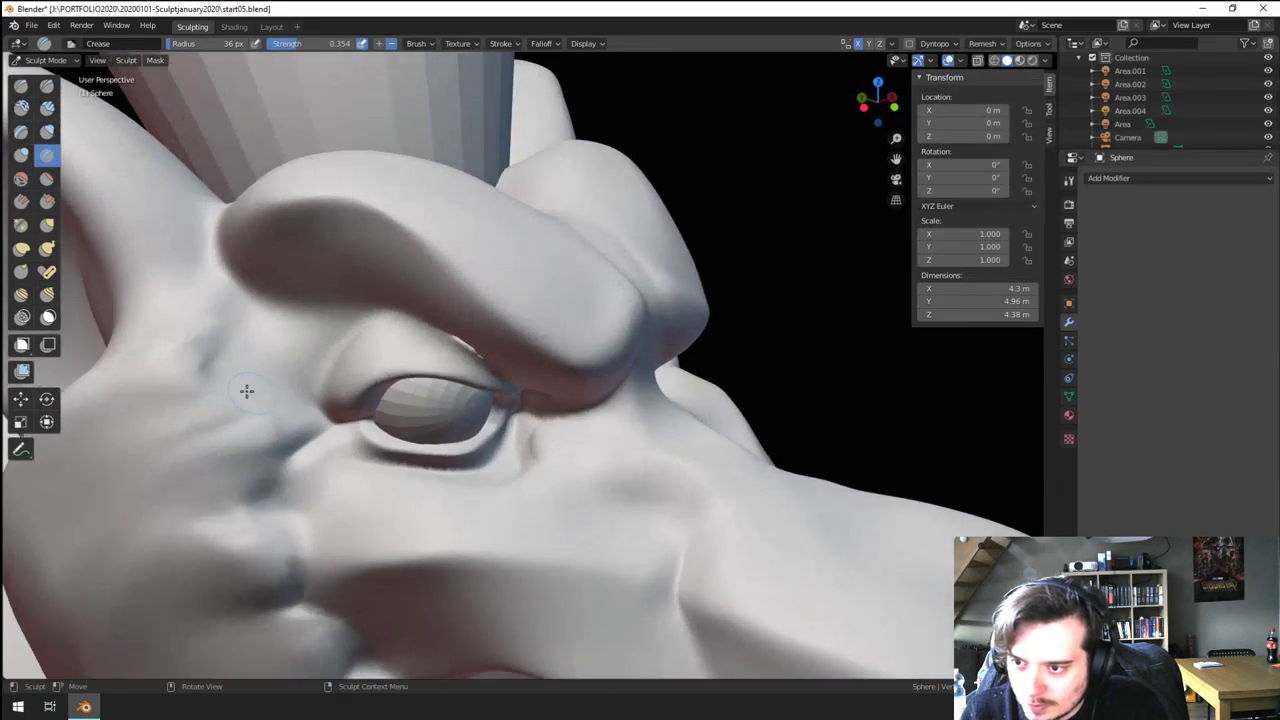
drag(305, 433, 263, 488)
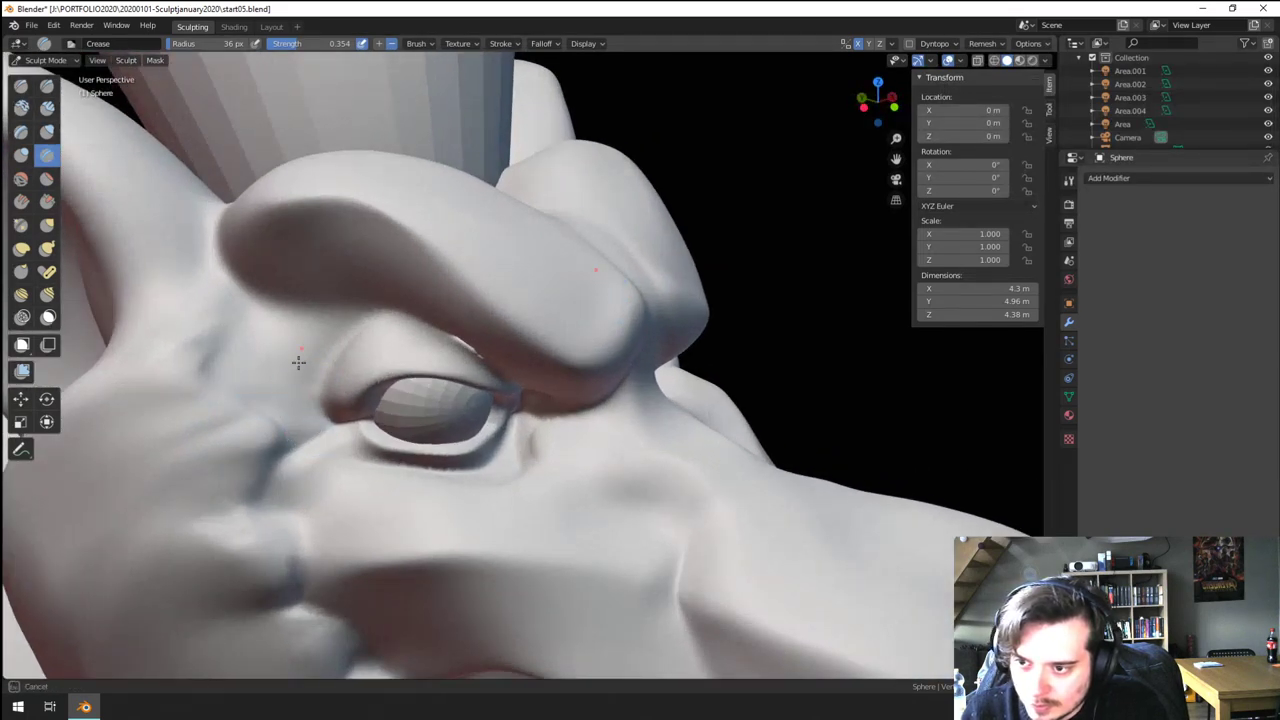
ctrl+middle_drag(294, 385, 275, 410)
middle_drag(275, 410, 298, 392)
mouse_move(298, 392)
ctrl+middle_down()
mouse_move(320, 366)
mouse_move(367, 419)
mouse_move(372, 462)
ctrl+middle_up()
middle_drag(372, 462, 410, 405)
- Carve a fold beneath the lower eyelid up to the inner eye corner with the Crease brush at 55 px radius
key(g)
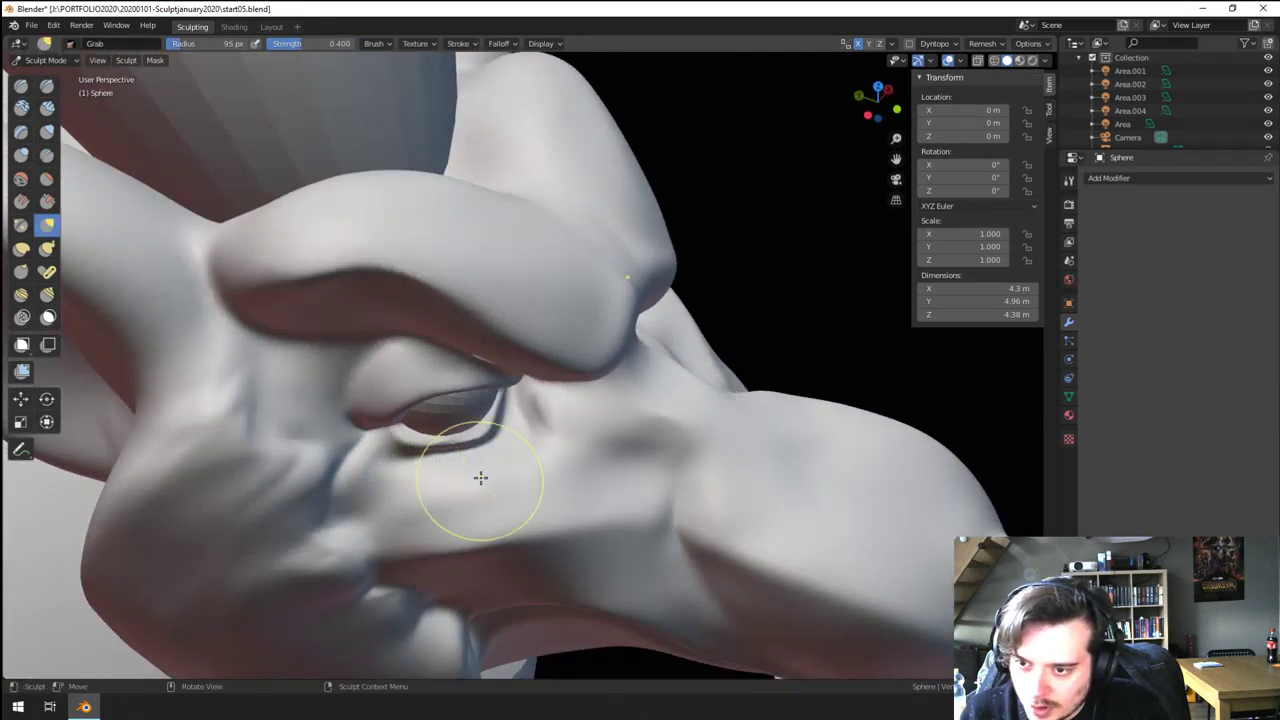
click(47, 156)
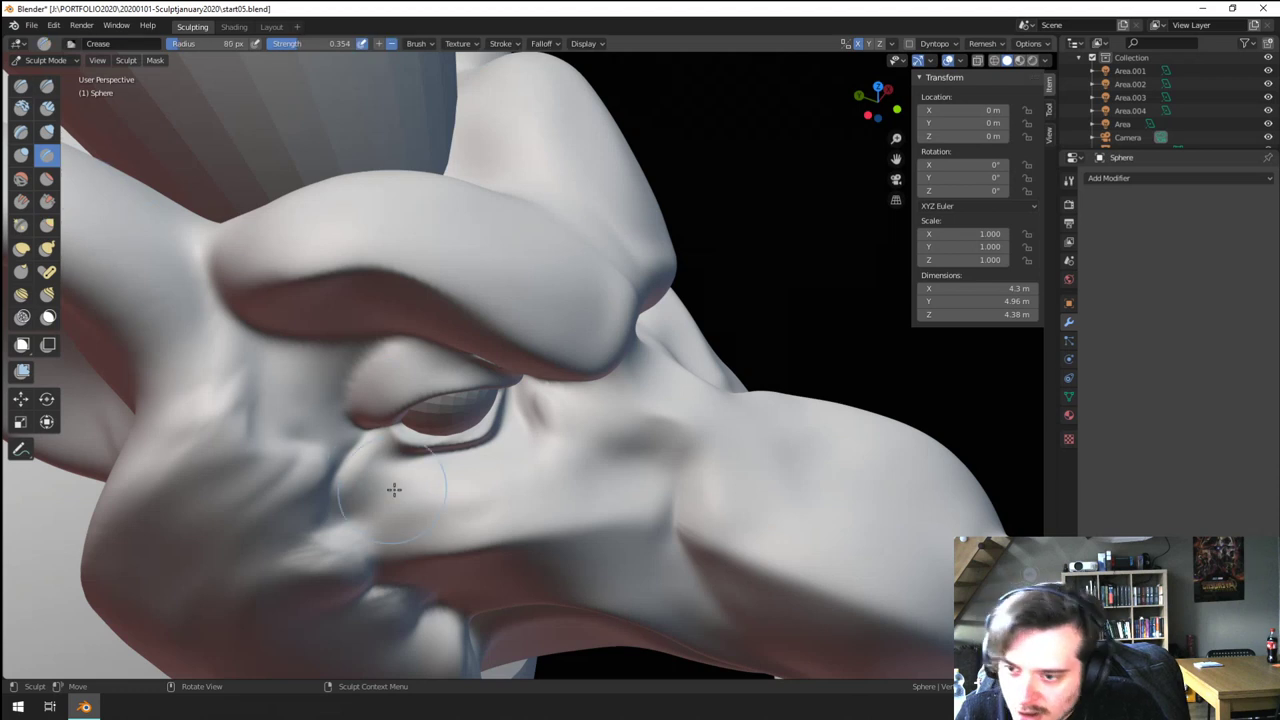
drag(368, 502, 514, 447)
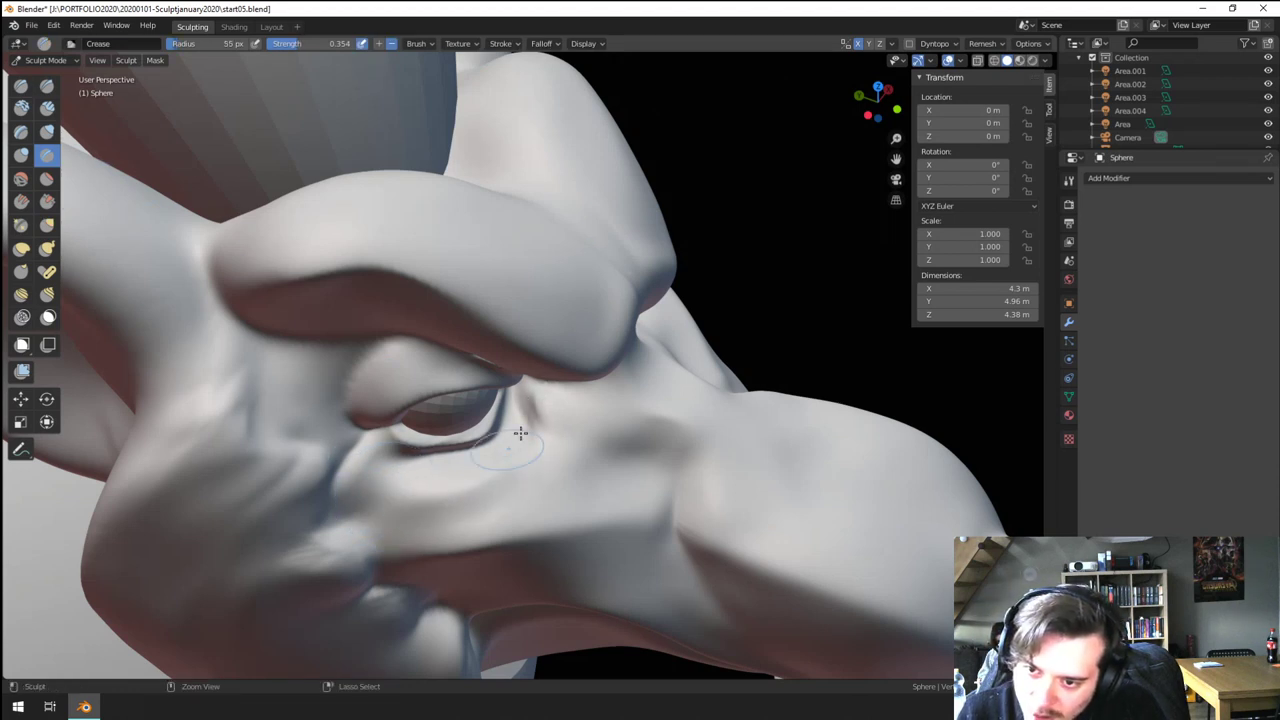
drag(537, 411, 535, 428)
drag(536, 473, 467, 494)
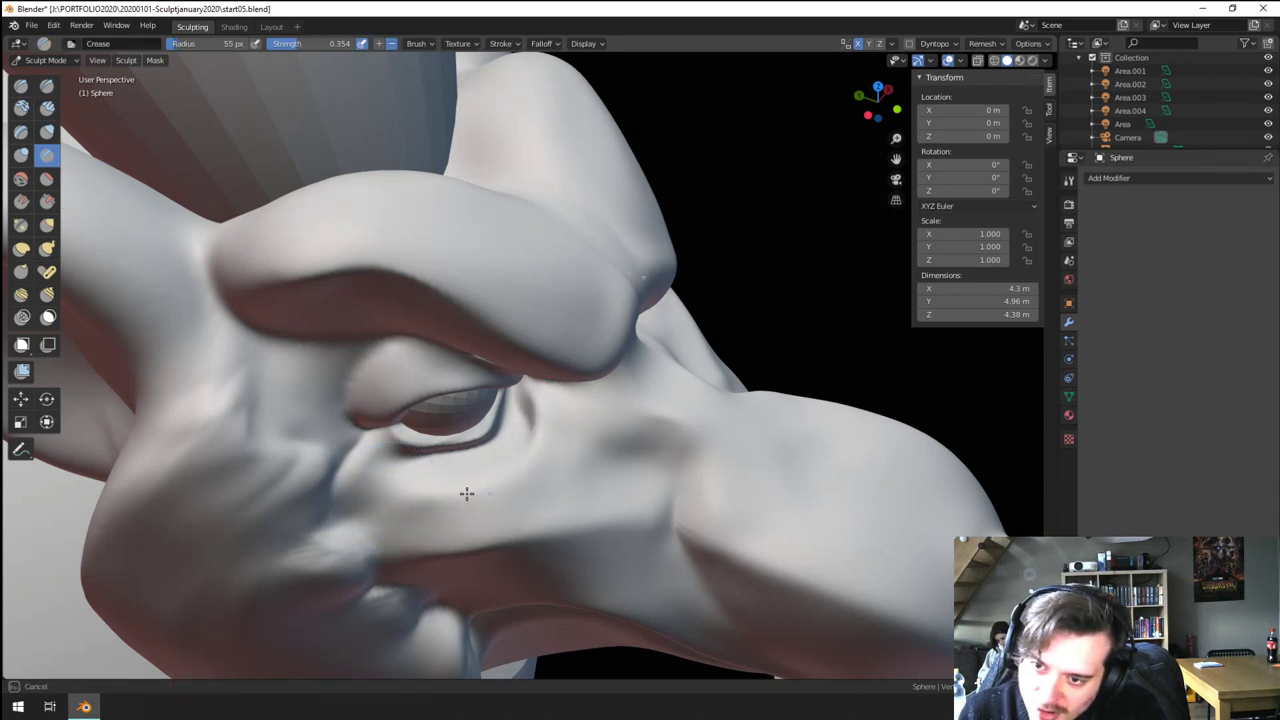
mouse_move(504, 471)
middle_down()
mouse_move(483, 366)
mouse_move(458, 390)
middle_up()
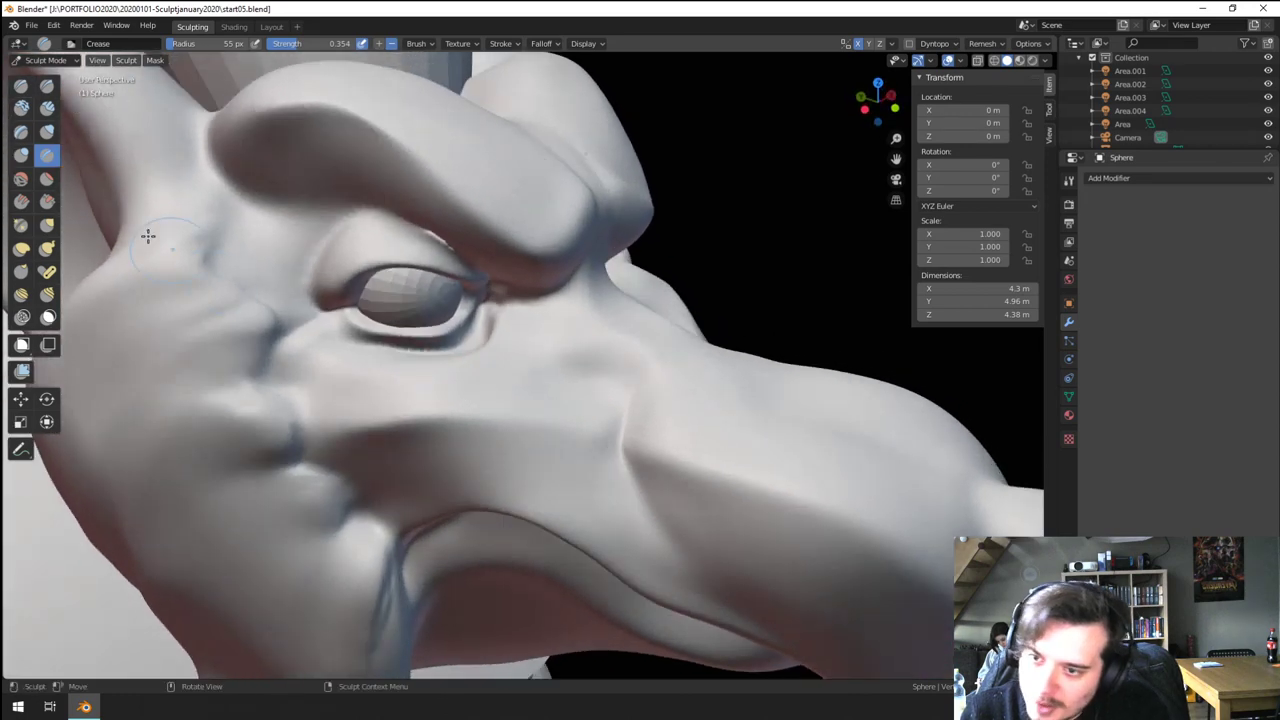
- Flatten the area below the eye with the Flatten/Contrast brush, starting at 89 px radius
click(45, 177)
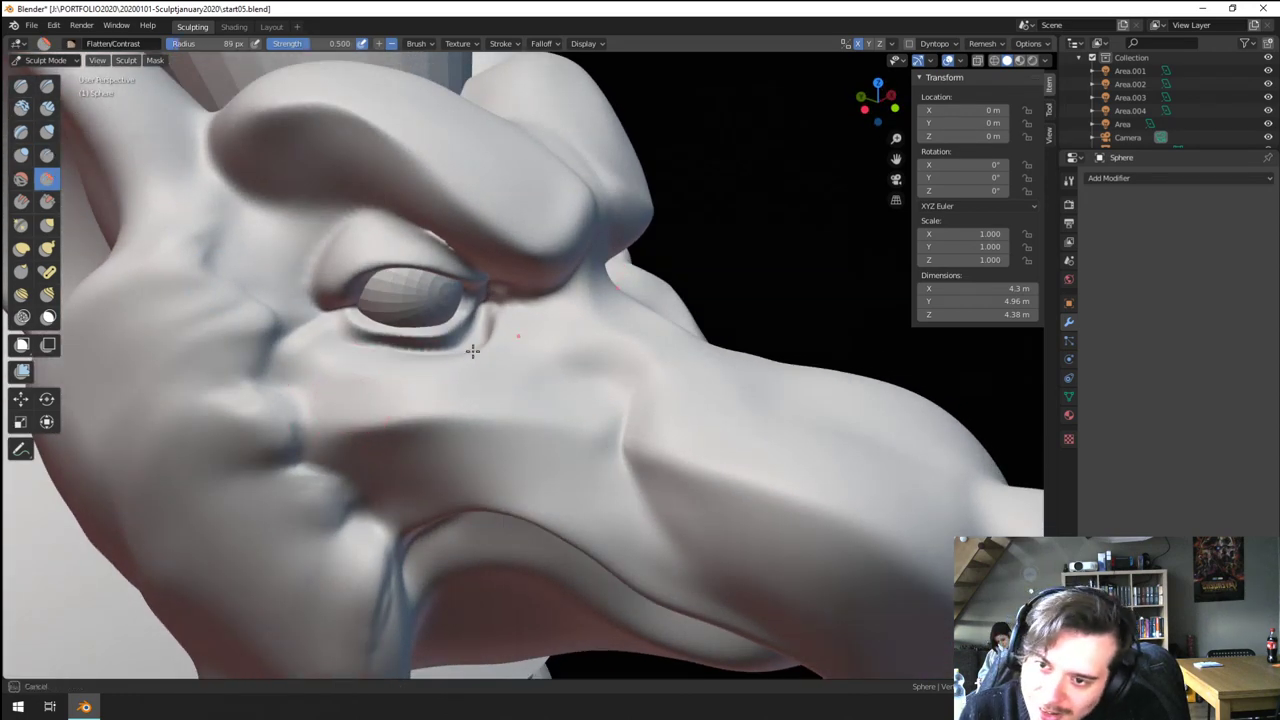
ctrl+middle_drag(622, 261, 498, 415)
key(f)
click(469, 423)
- Pull the inner eye corner and the fold beside it toward the muzzle with the Grab brush at 150 px radius
mouse_move(560, 377)
ctrl+middle_down()
mouse_move(549, 337)
mouse_move(566, 323)
ctrl+middle_up()
key(g)
key(f)
click(698, 330)
drag(604, 343, 611, 345)
drag(580, 290, 595, 293)
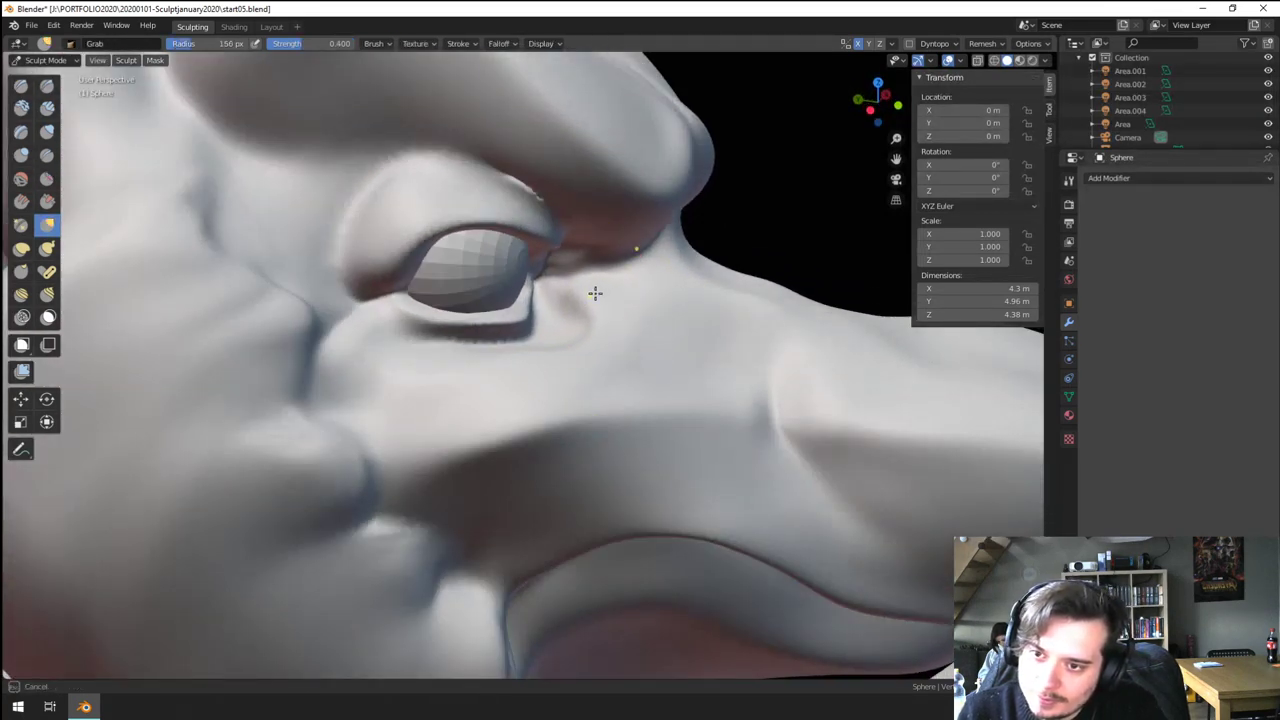
- Reshape the temple folds behind the eye with an enlarged Grab brush
mouse_move(500, 357)
middle_down()
mouse_move(454, 351)
mouse_move(450, 396)
mouse_move(369, 383)
mouse_move(409, 383)
mouse_move(400, 443)
mouse_move(414, 451)
mouse_move(372, 314)
mouse_move(350, 330)
middle_up()
key(bracketright)
key(bracketright)
drag(240, 340, 228, 298)
ctrl+middle_drag(228, 298, 238, 358)
middle_drag(238, 358, 230, 395)
- Sharpen the crease under the lower lip near the cheek tuft with the Crease brush at 34 px radius
mouse_move(351, 326)
middle_down()
mouse_move(297, 283)
mouse_move(294, 261)
mouse_move(360, 251)
mouse_move(333, 252)
middle_up()
scroll(335, 260, up, 1)
key(f)
click(379, 475)
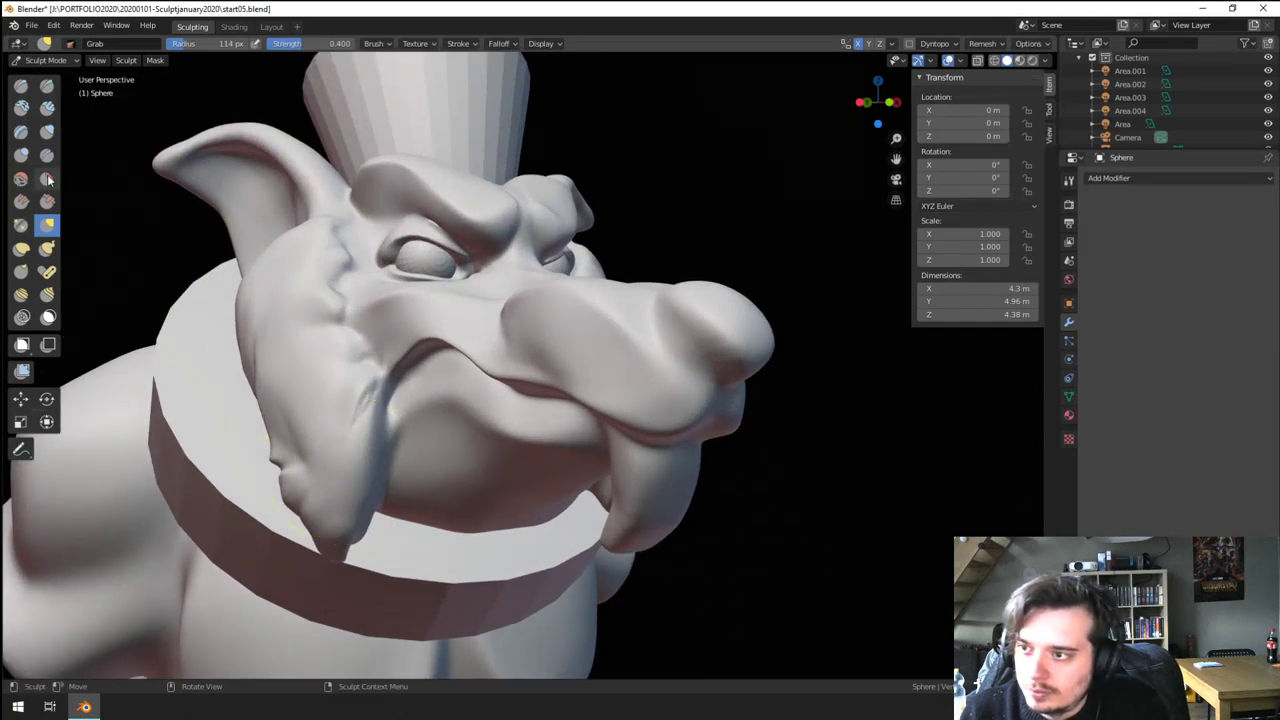
click(47, 157)
scroll(286, 459, up, 2)
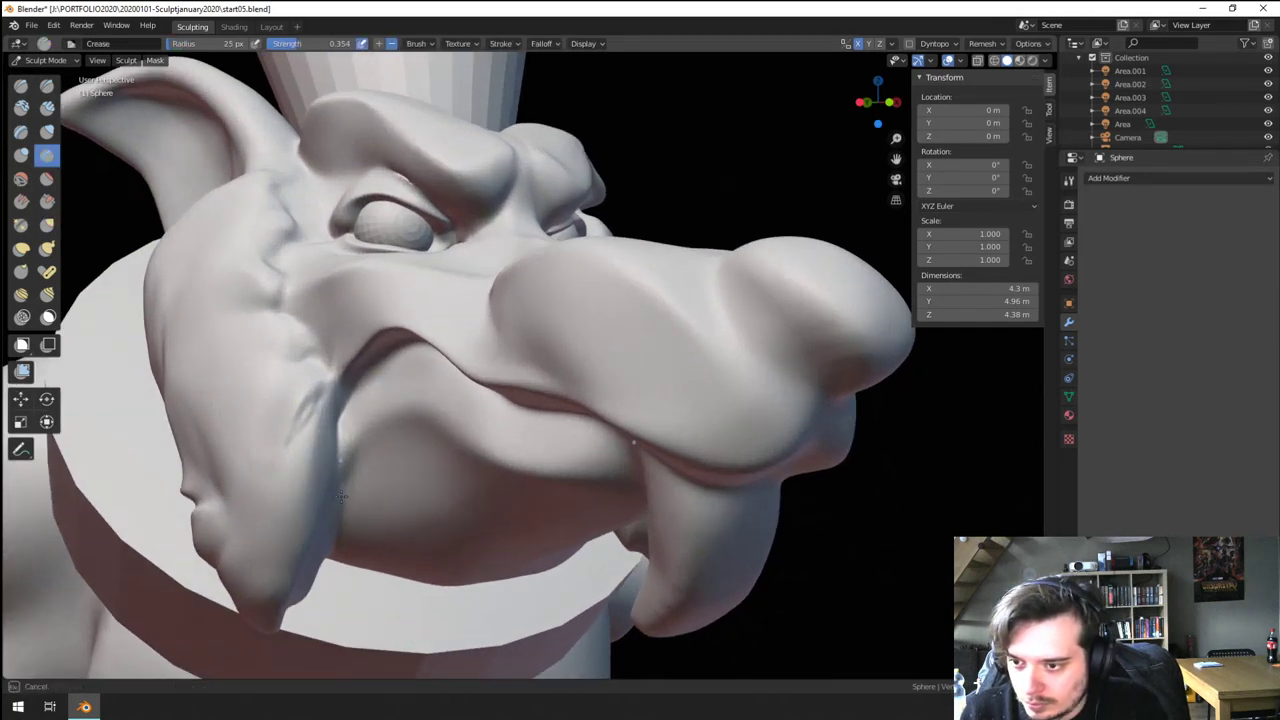
key(f)
click(377, 459)
drag(354, 444, 390, 415)
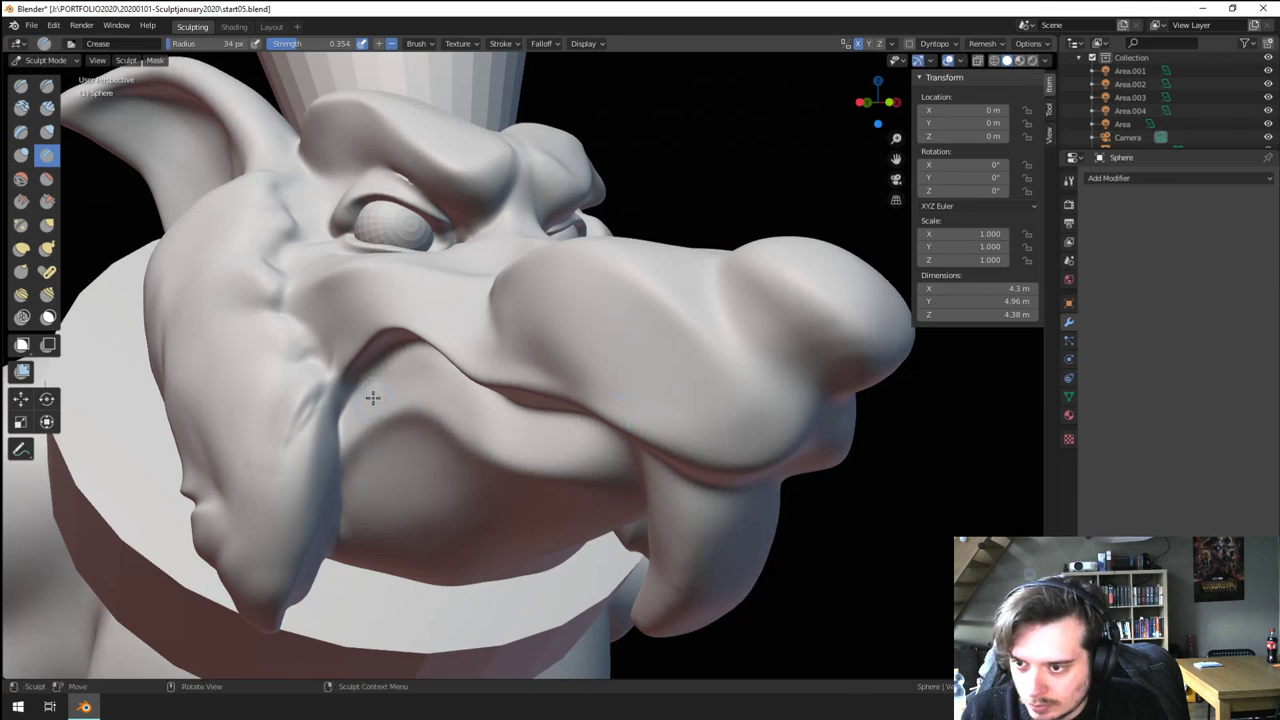
- Pull the rear end of the lower lip fold back with the Grab brush, and sharpen the lip with the Crease brush at 35 px radius
key(g)
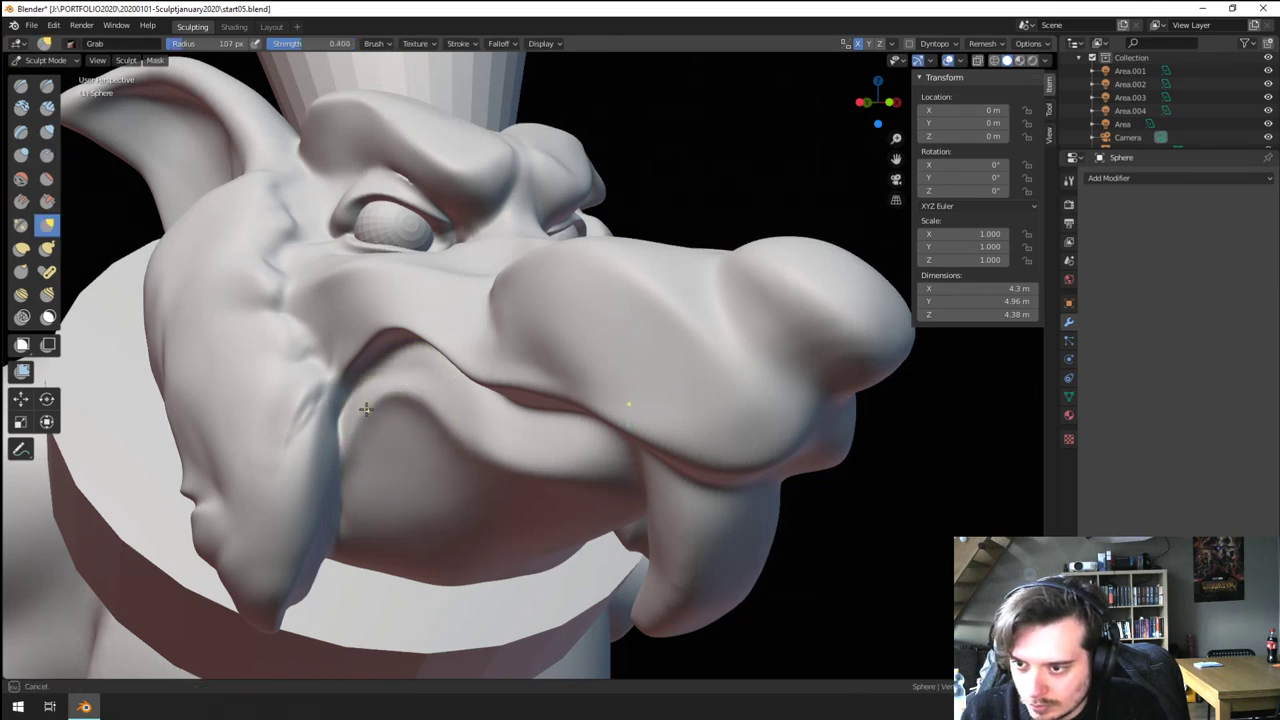
mouse_move(395, 402)
mouse_down()
mouse_move(418, 402)
mouse_move(347, 402)
mouse_up()
click(45, 155)
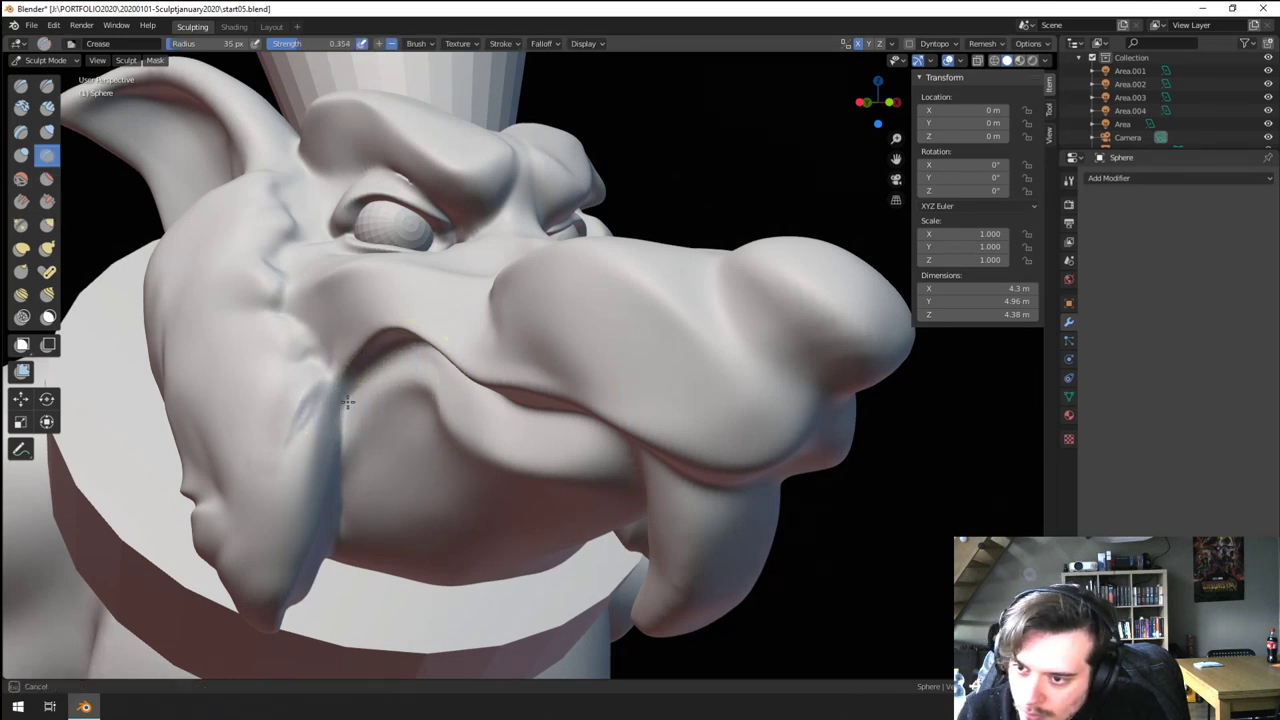
middle_drag(433, 361, 424, 338)
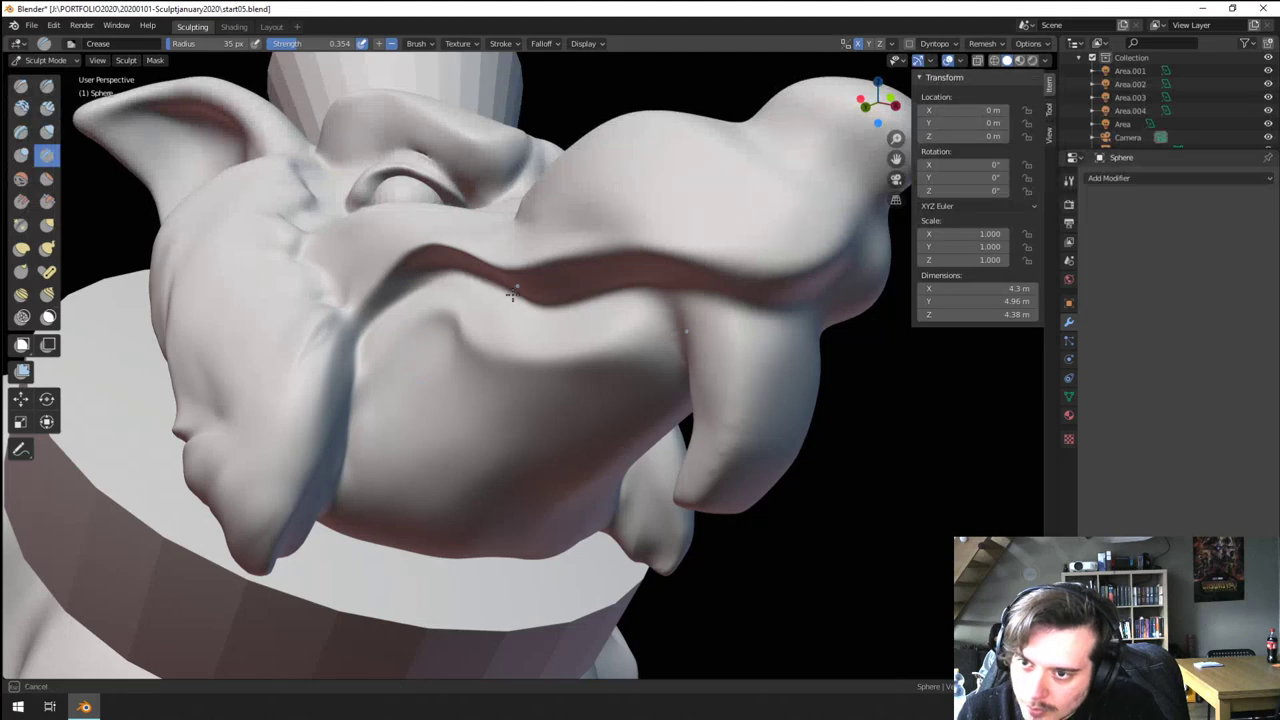
drag(571, 310, 654, 280)
- Carve a central groove down the front tooth block and across its tip with the Crease brush at 35 px radius
scroll(600, 315, down, 4)
mouse_move(486, 395)
middle_down()
mouse_move(345, 440)
mouse_move(404, 397)
middle_up()
scroll(416, 324, up, 3)
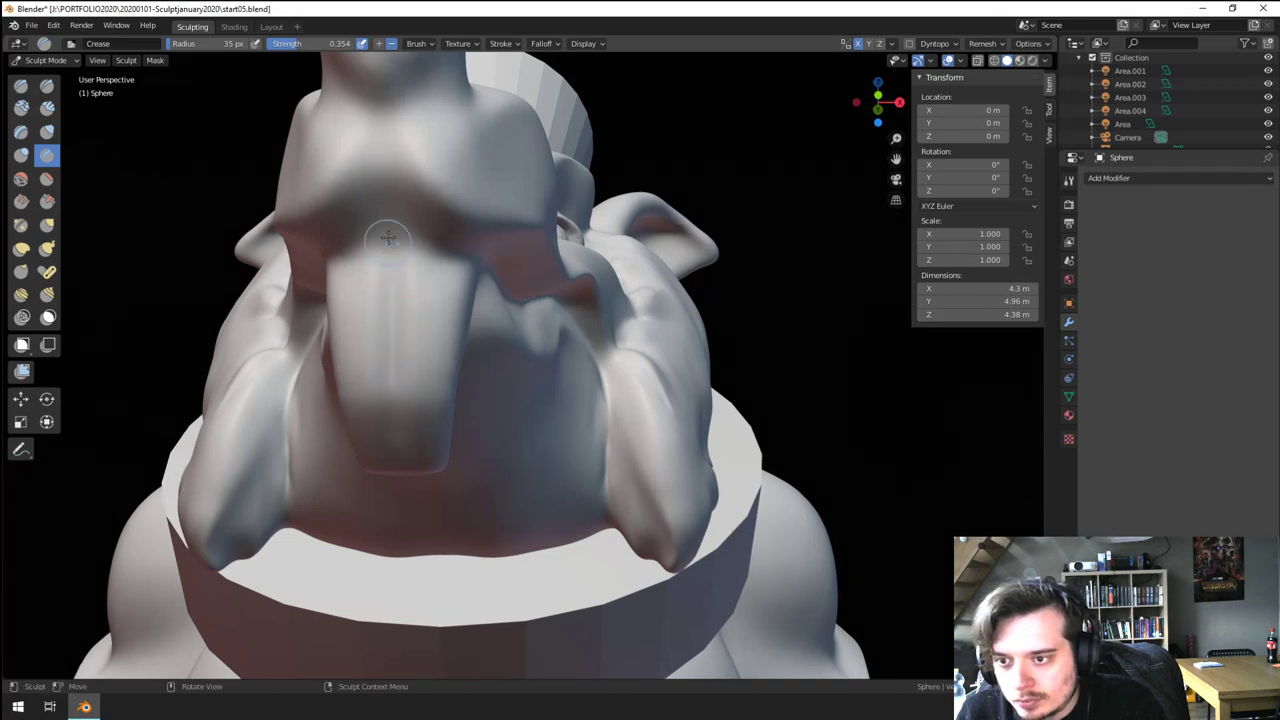
middle_drag(336, 343, 346, 293)
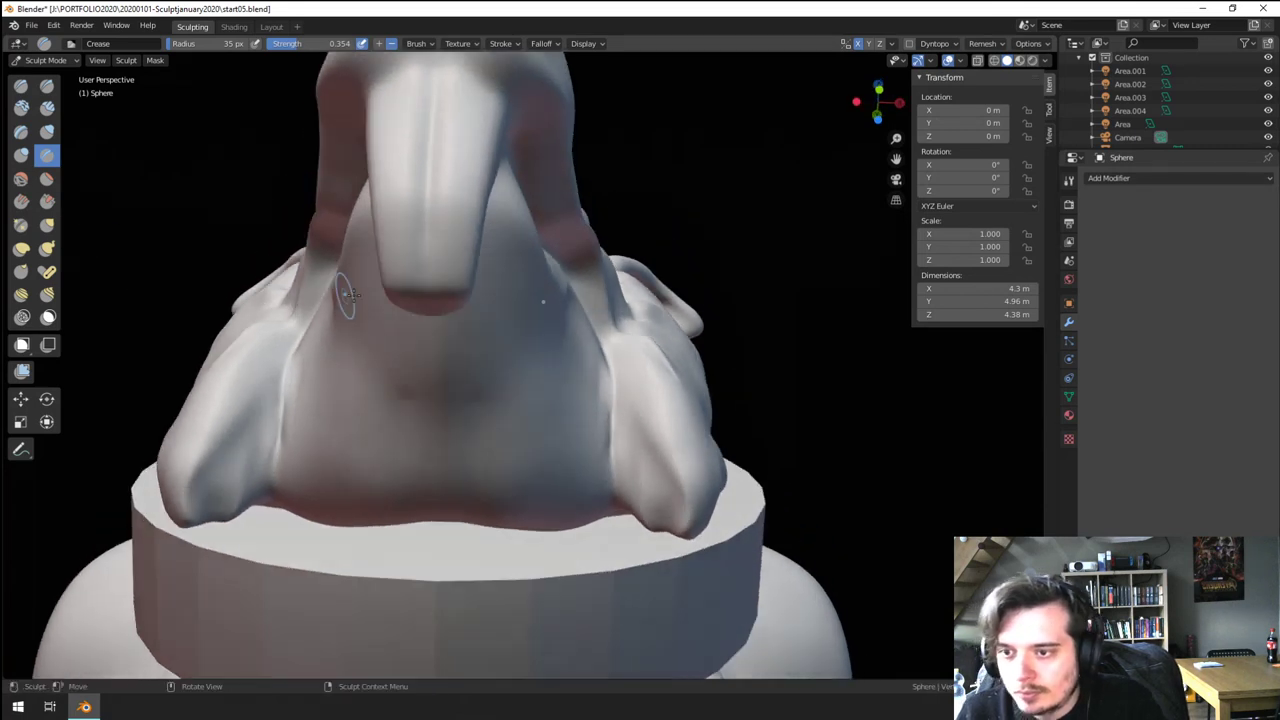
drag(433, 339, 432, 330)
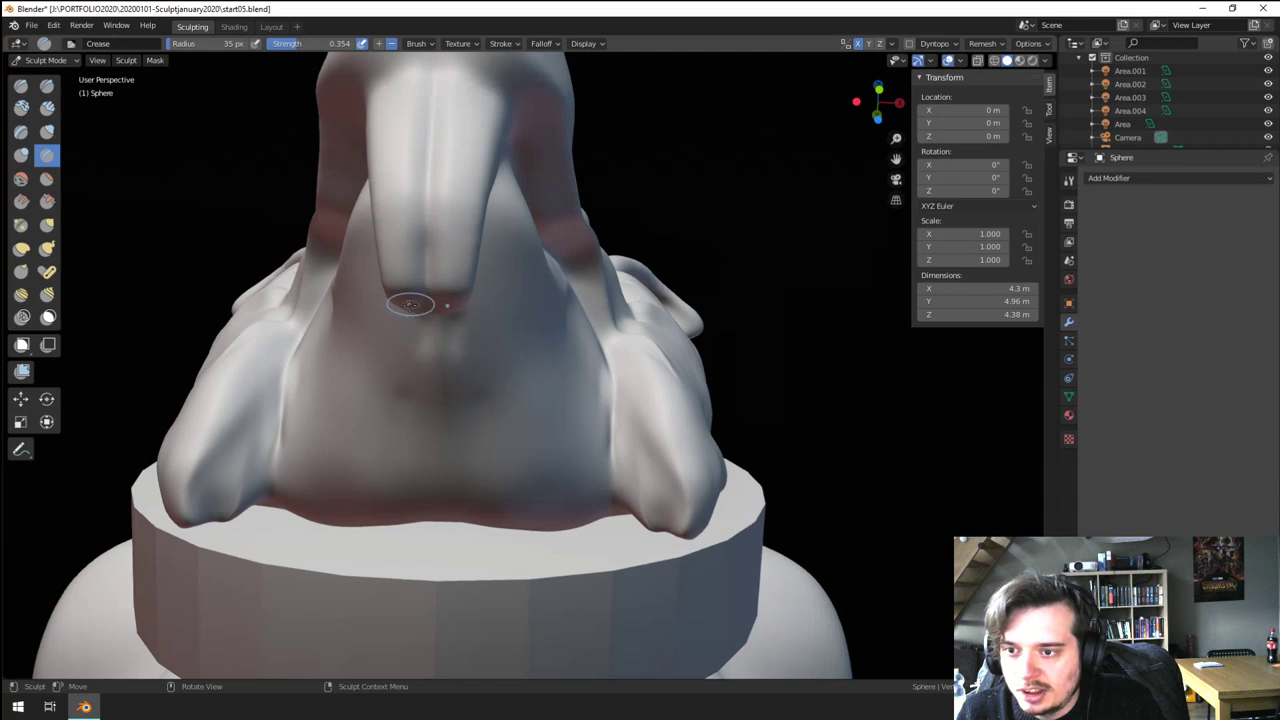
- Deepen the split between the two front teeth with the Crease brush at 48 px radius and smooth the surrounding surface
middle_drag(414, 300, 416, 264)
key(f)
click(451, 274)
shift+drag(450, 272, 440, 250)
mouse_move(434, 210)
middle_down()
mouse_move(420, 349)
mouse_move(386, 343)
middle_up()
key(f)
drag(354, 440, 390, 414)
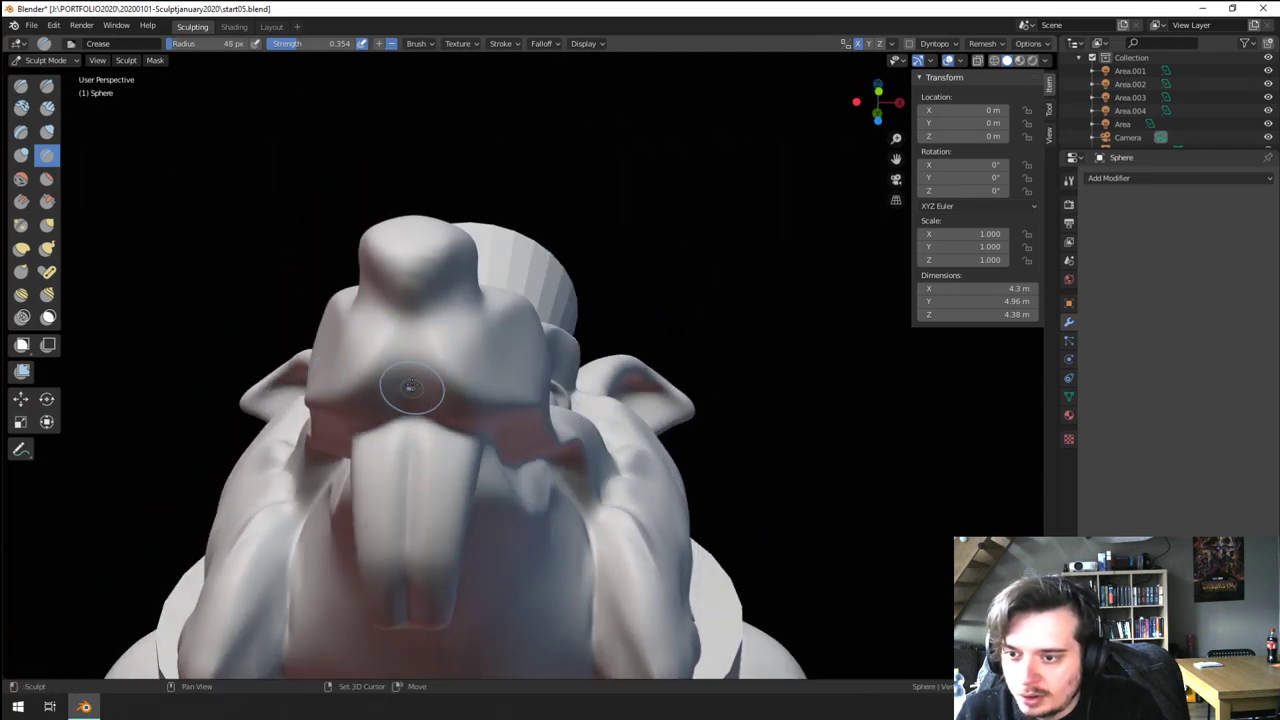
- Tighten the groove between the front teeth with the Pinch/Magnify brush at 78 px radius
shift+middle_drag(408, 386, 410, 330)
click(22, 226)
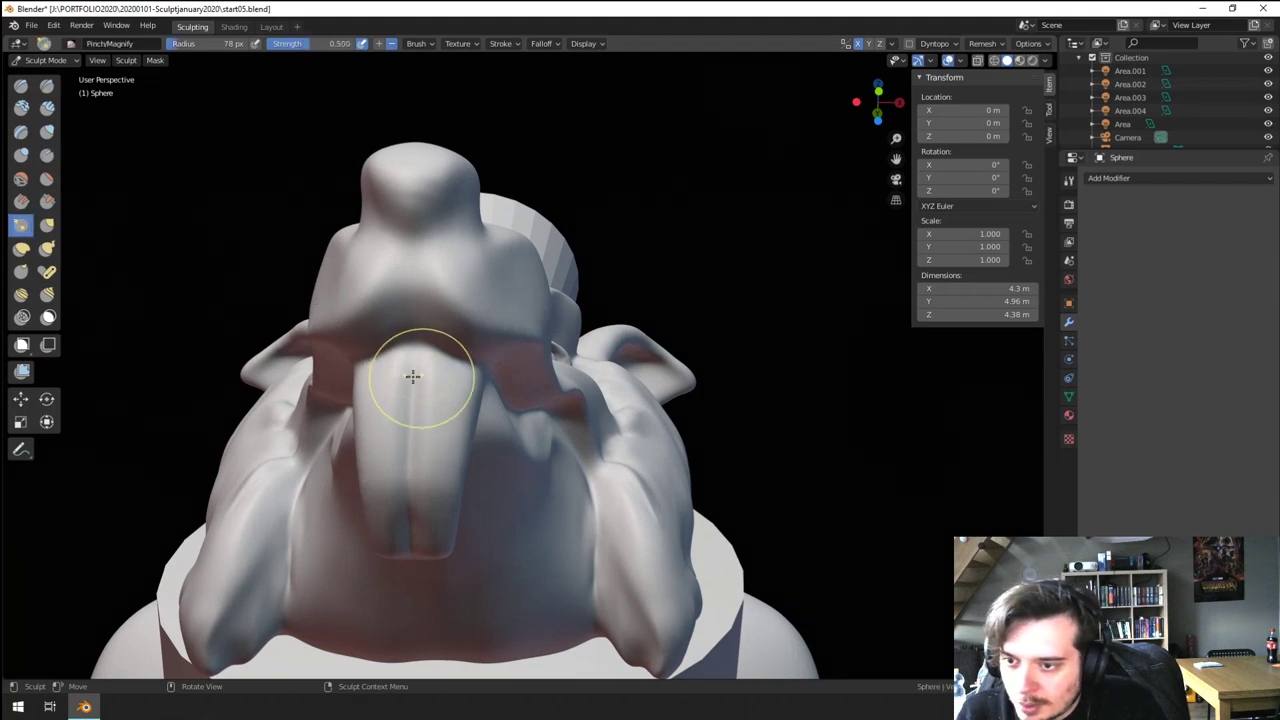
key(f)
drag(416, 386, 414, 372)
middle_drag(371, 545, 386, 452)
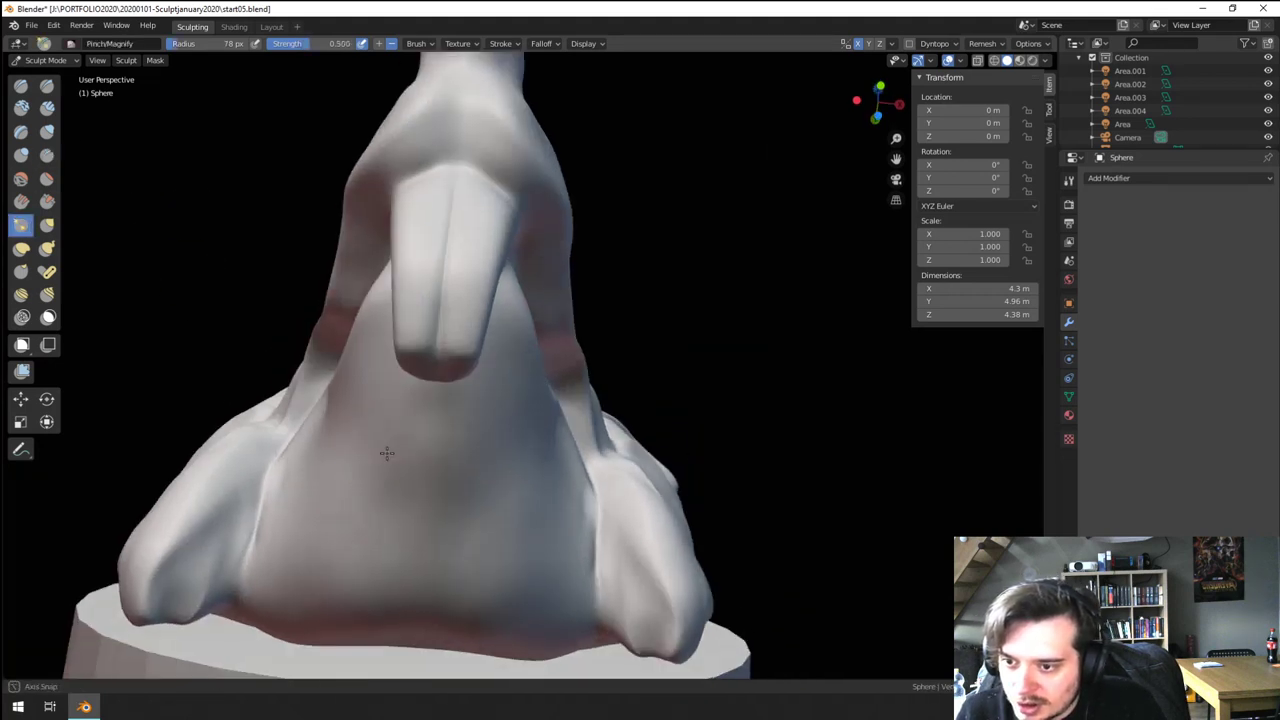
drag(439, 332, 436, 293)
drag(437, 350, 448, 215)
- Sharpen the lower edges of the front teeth with the inverted Crease brush
scroll(415, 285, down, 8)
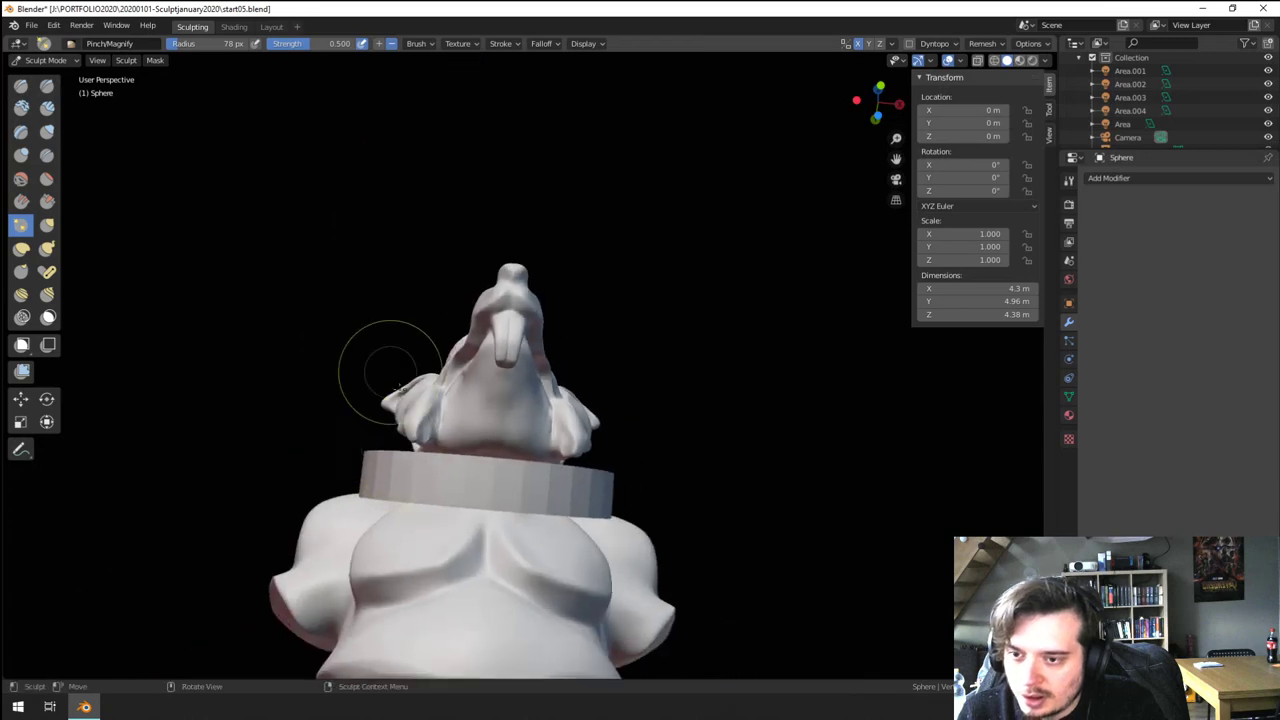
mouse_move(389, 374)
middle_down()
mouse_move(388, 472)
mouse_move(405, 462)
mouse_move(408, 425)
middle_up()
middle_drag(408, 440, 400, 293)
ctrl+middle_drag(487, 360, 470, 312)
middle_drag(470, 330, 449, 314)
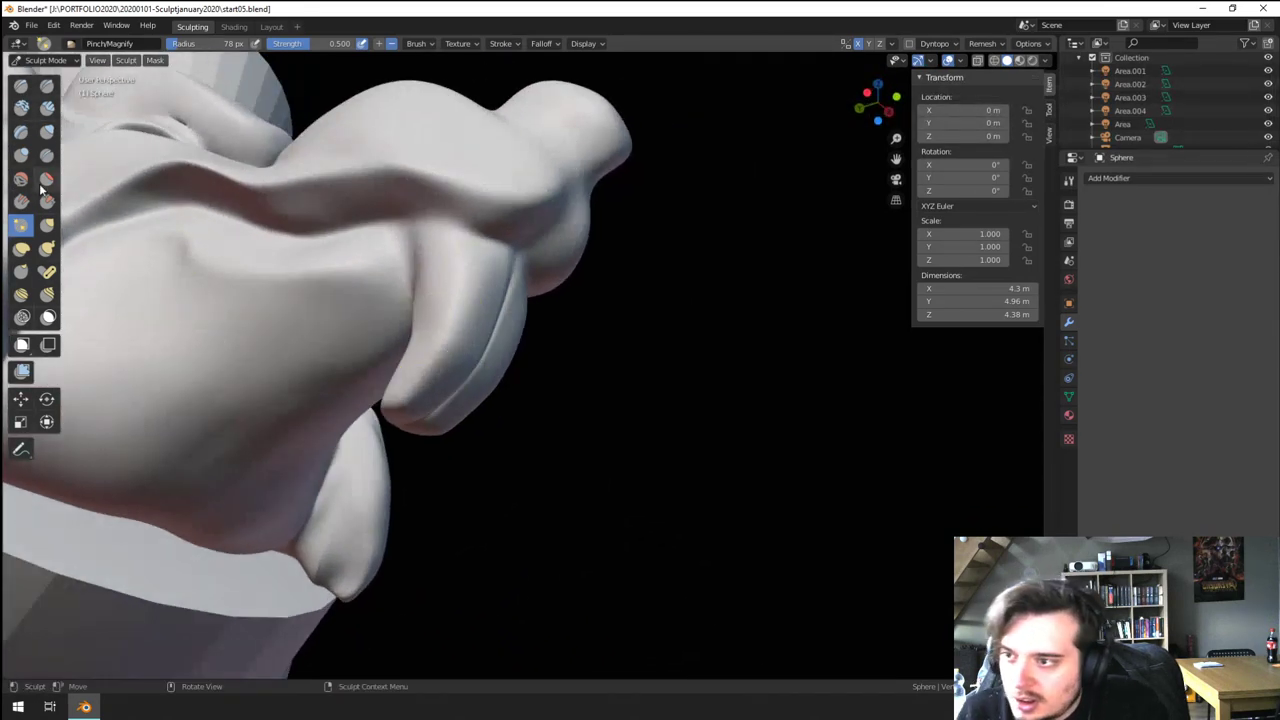
click(47, 156)
ctrl+middle_drag(345, 392, 365, 369)
mouse_move(368, 385)
ctrl+mouse_down()
mouse_move(437, 231)
mouse_move(376, 400)
mouse_move(449, 197)
mouse_move(380, 390)
ctrl+mouse_up()
mouse_move(382, 352)
middle_down()
mouse_move(367, 334)
mouse_move(491, 350)
middle_up()
mouse_move(568, 407)
ctrl+mouse_down()
mouse_move(601, 407)
mouse_move(572, 403)
ctrl+mouse_up()
middle_drag(577, 362, 582, 425)
- Define the long edges and grooves of the front teeth with the Crease brush, setting its radius to 49 px
mouse_move(572, 440)
ctrl+mouse_down()
mouse_move(546, 549)
mouse_move(591, 449)
mouse_move(604, 328)
ctrl+mouse_up()
key(f)
click(574, 378)
drag(572, 400, 592, 294)
drag(594, 290, 703, 355)
ctrl+middle_drag(687, 327, 610, 405)
mouse_move(610, 405)
middle_down()
mouse_move(525, 400)
mouse_move(491, 414)
middle_up()
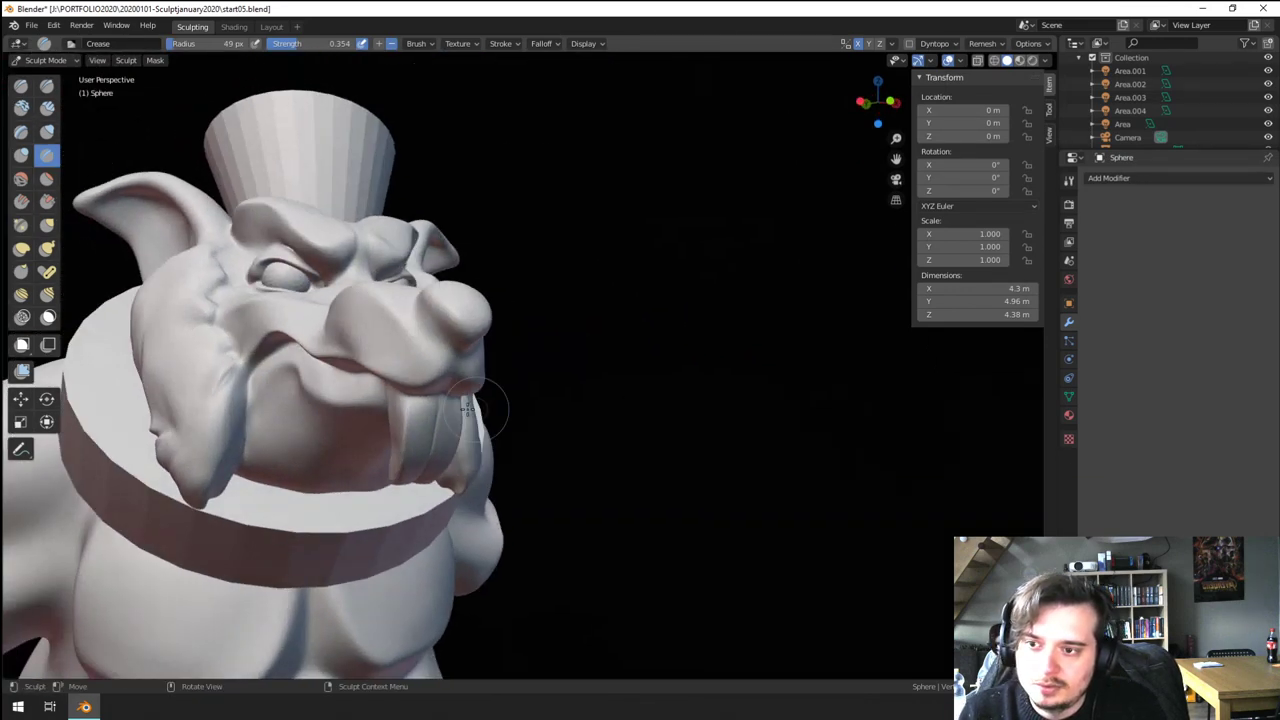
- Flatten the side of the muzzle above the lip with the Flatten/Contrast brush at 165 px radius
key(g)
middle_drag(360, 339, 430, 350)
mouse_move(410, 425)
ctrl+middle_down()
mouse_move(394, 371)
mouse_move(290, 290)
ctrl+middle_up()
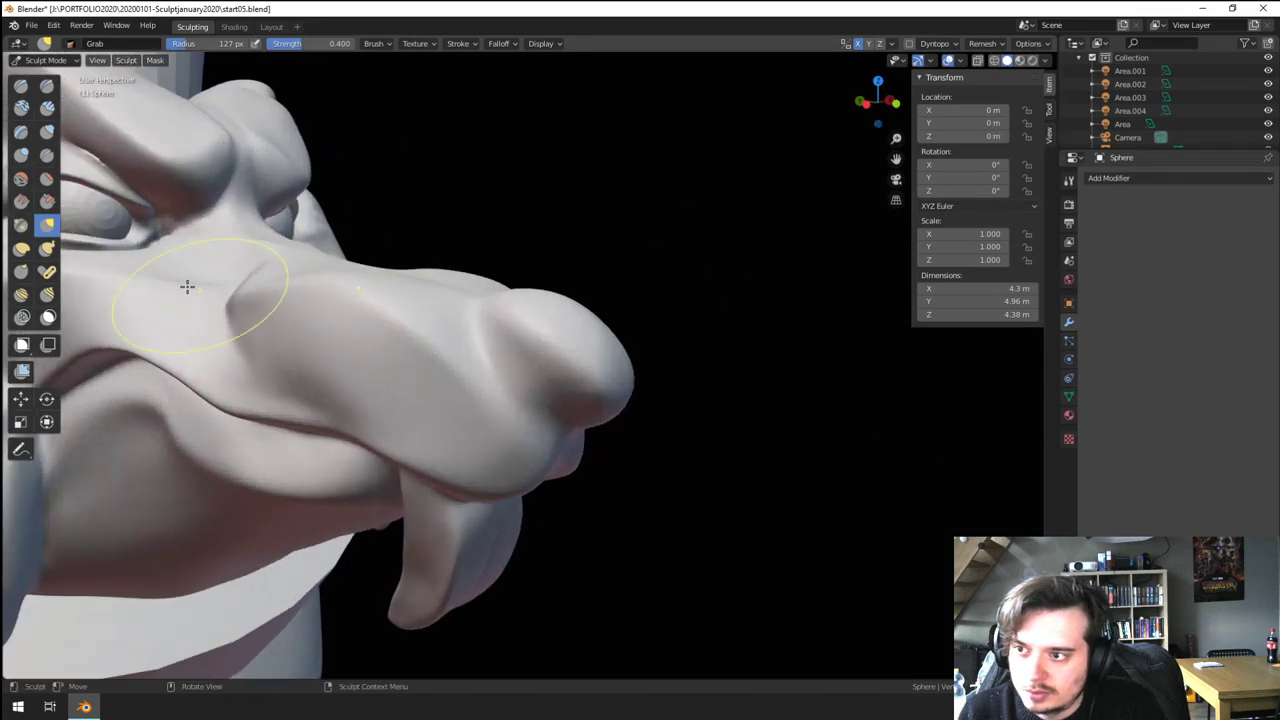
click(47, 179)
key(f)
click(198, 381)
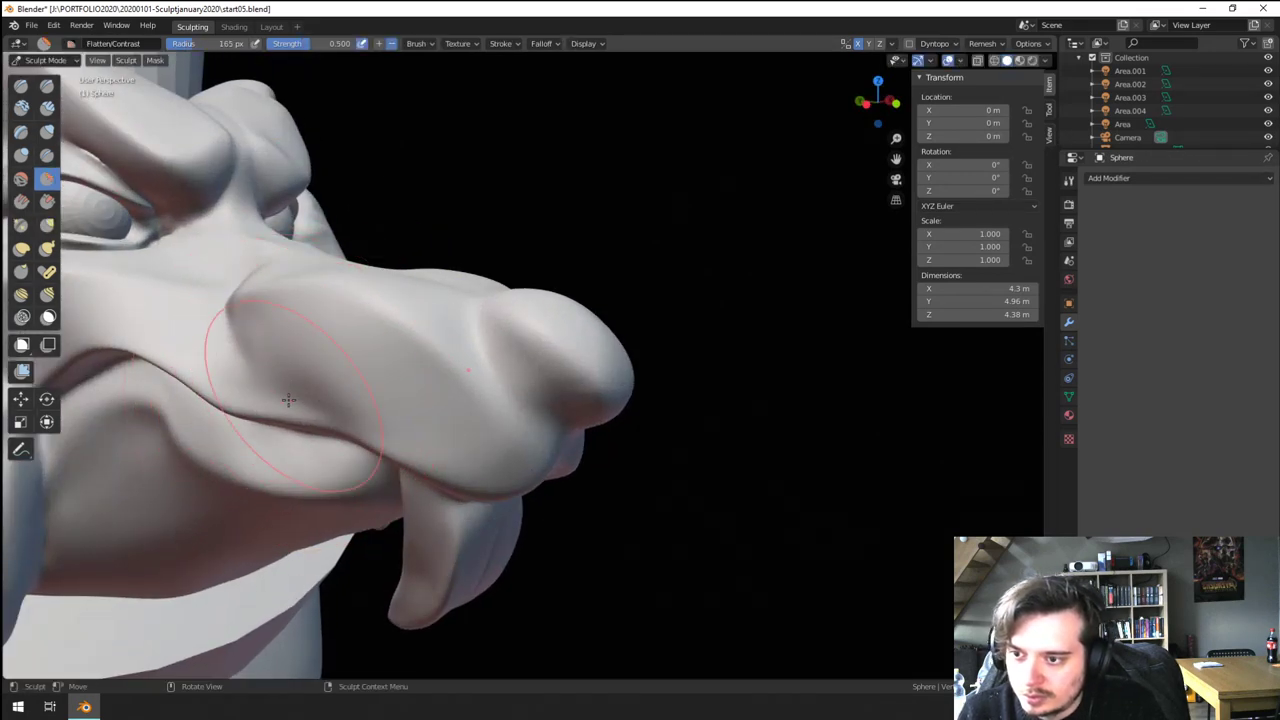
mouse_move(320, 398)
mouse_down()
mouse_move(371, 386)
mouse_move(345, 376)
mouse_up()
ctrl+middle_drag(394, 414, 385, 455)
middle_drag(385, 455, 300, 455)
middle_drag(300, 455, 338, 455)
ctrl+middle_drag(338, 455, 417, 333)
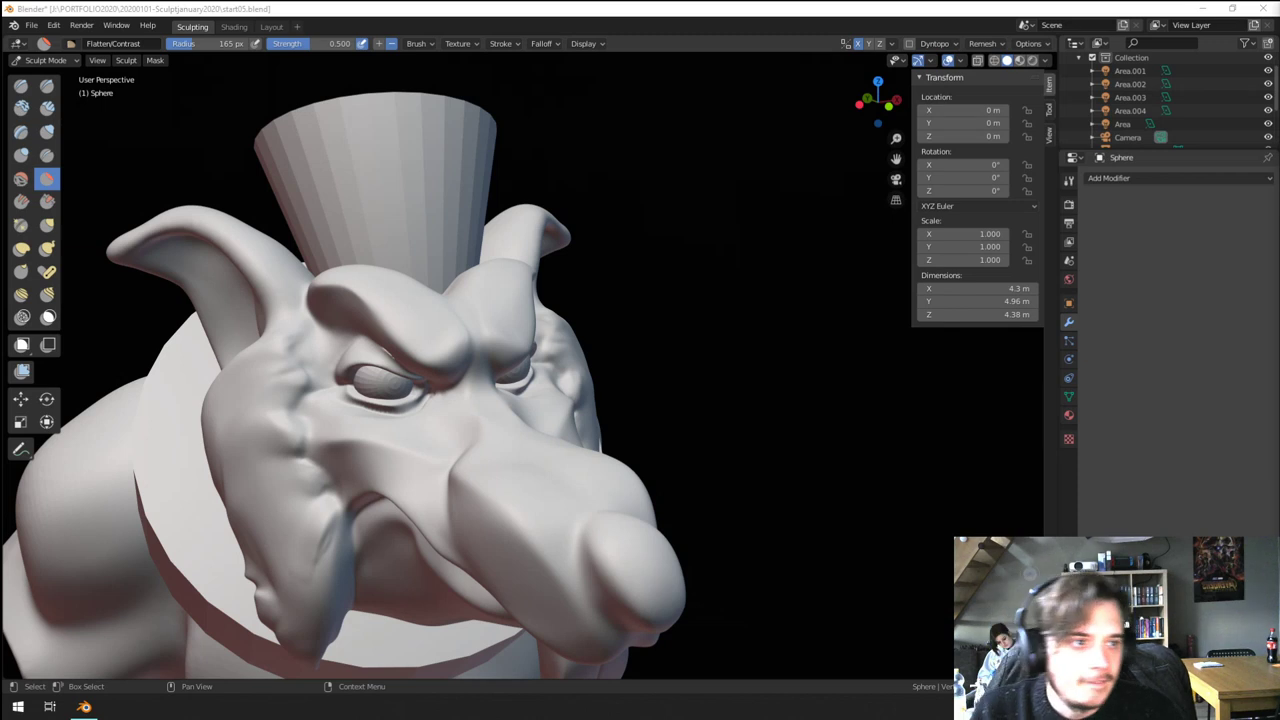
middle_drag(374, 304, 486, 303)
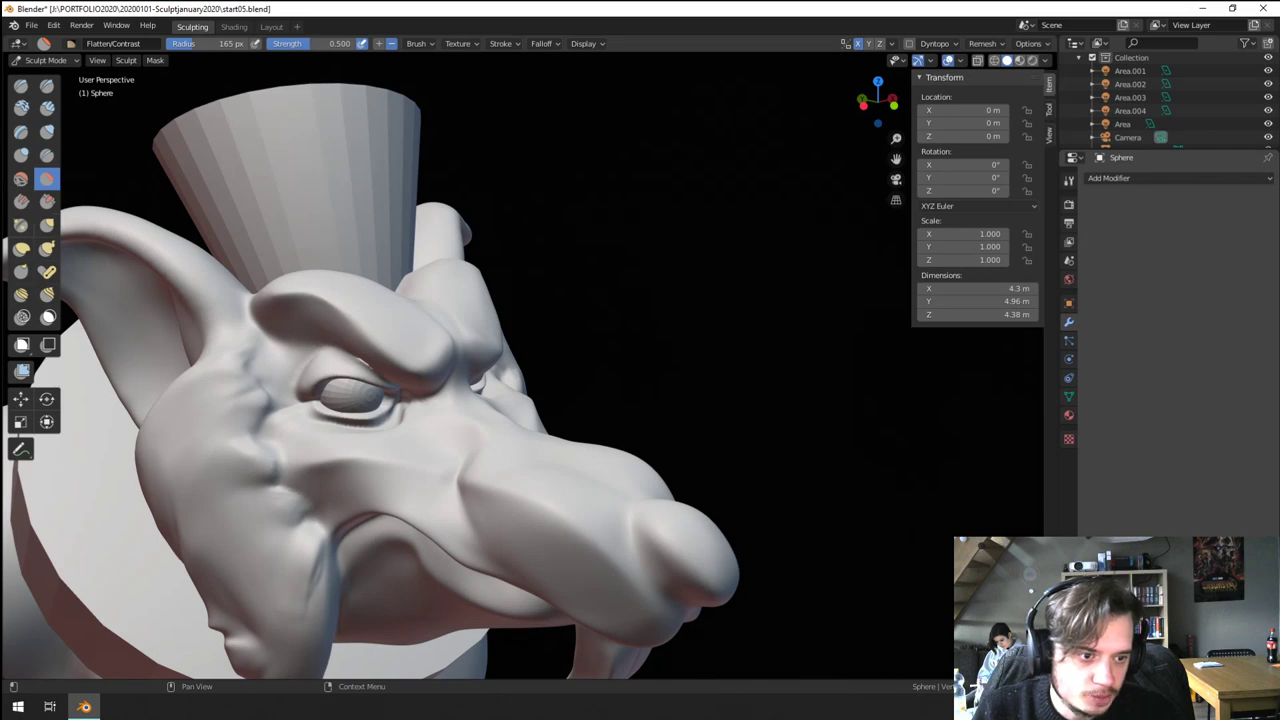
mouse_move(381, 341)
middle_down()
mouse_move(423, 323)
mouse_move(810, 592)
middle_up()
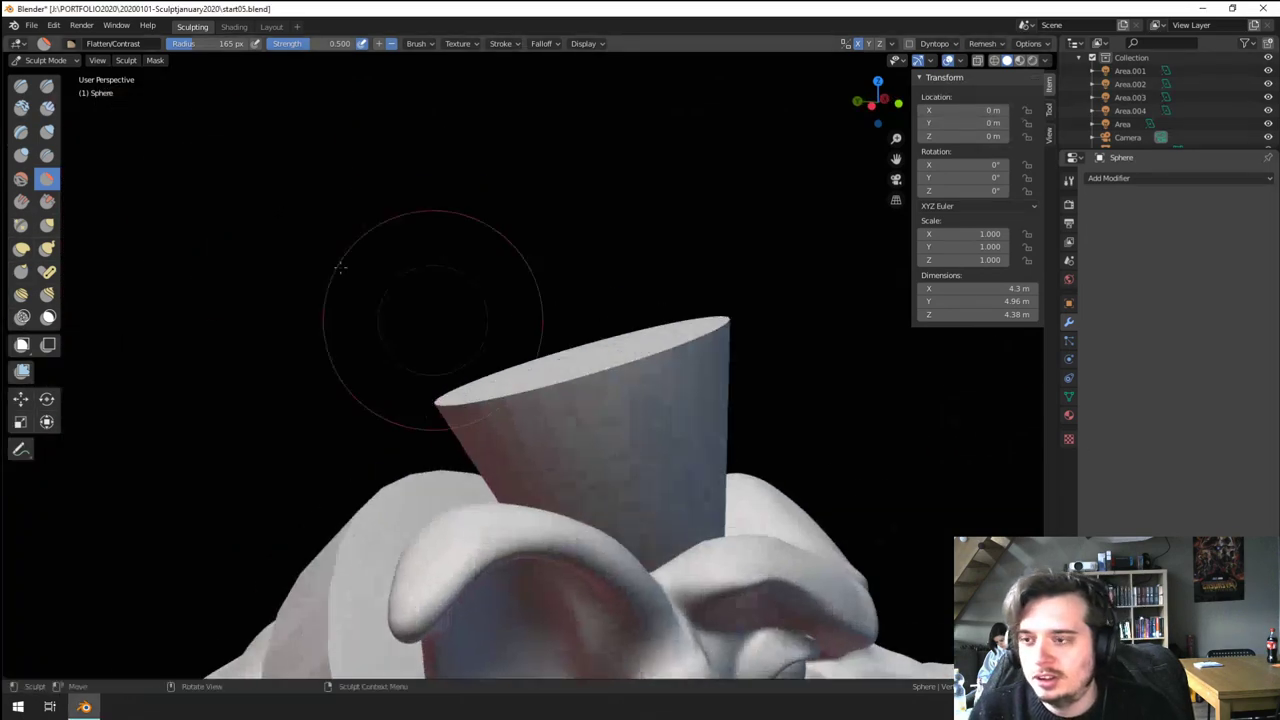
- Make the flared cylinder on top of the head the active object and switch it to Sculpt Mode
click(47, 61)
click(43, 77)
click(585, 418)
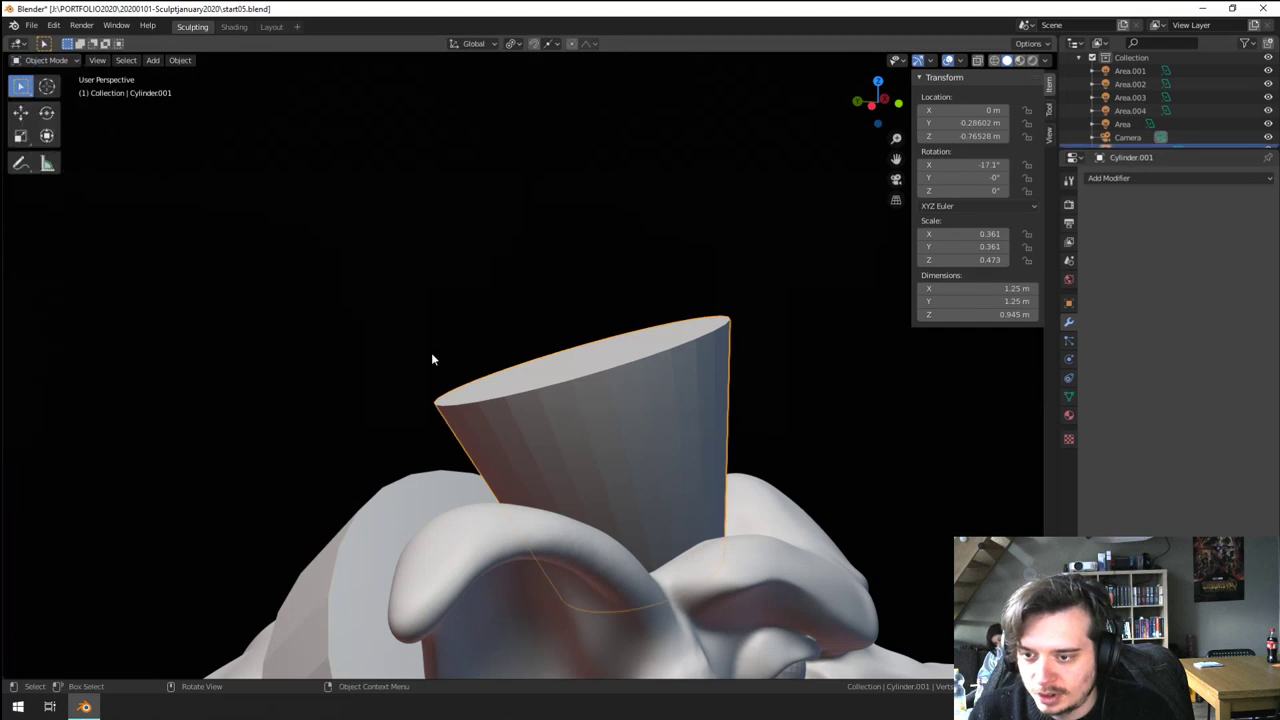
click(45, 60)
click(45, 118)
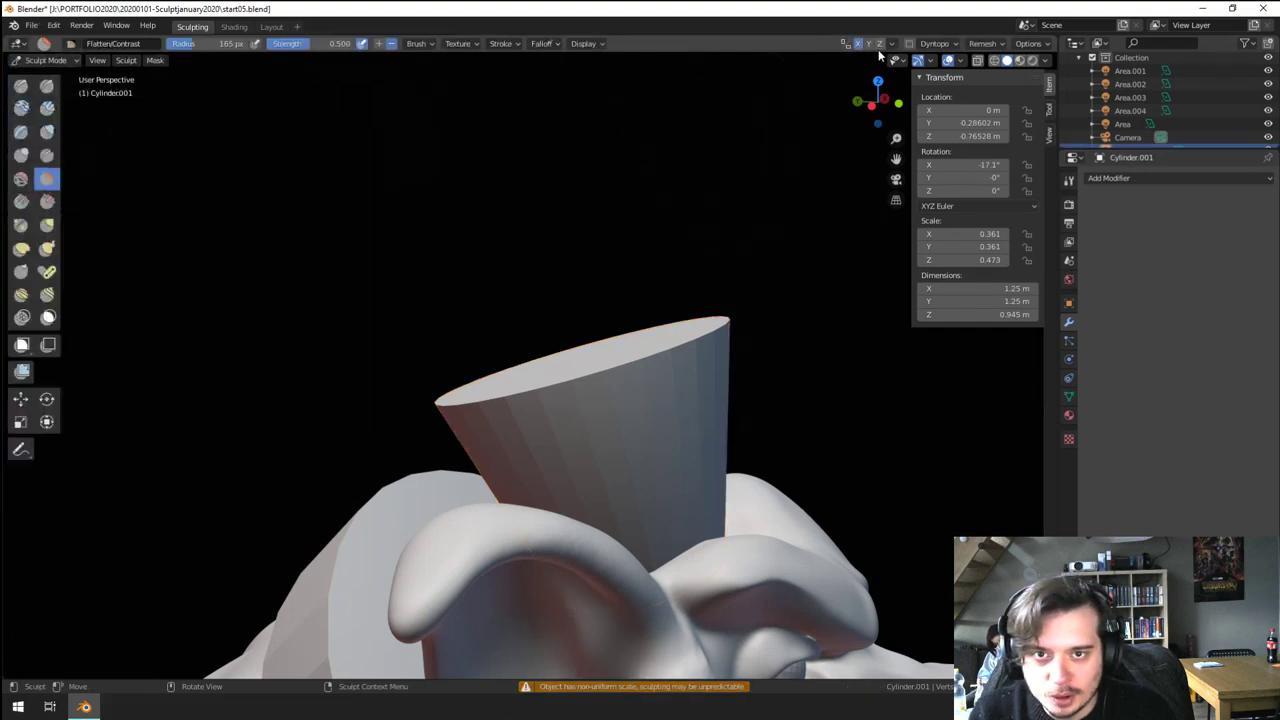
- Set up radial sculpt symmetry around the Z axis for the cylinder
click(890, 43)
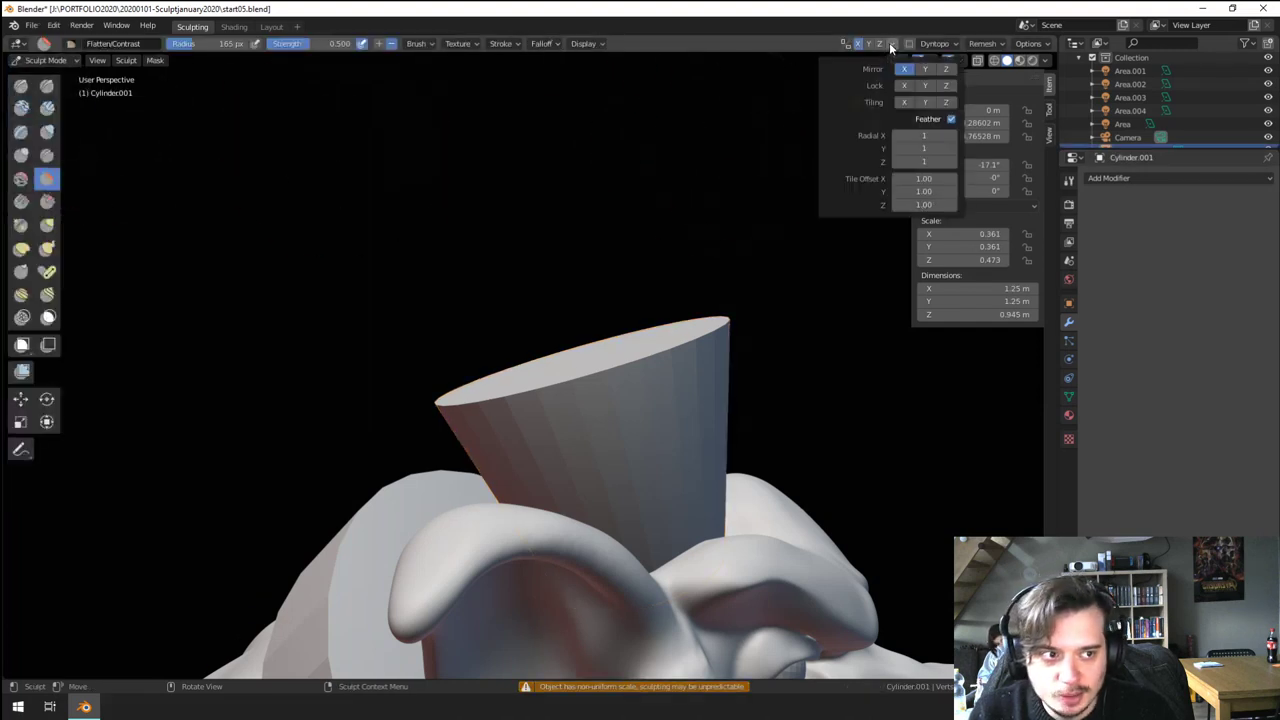
click(913, 161)
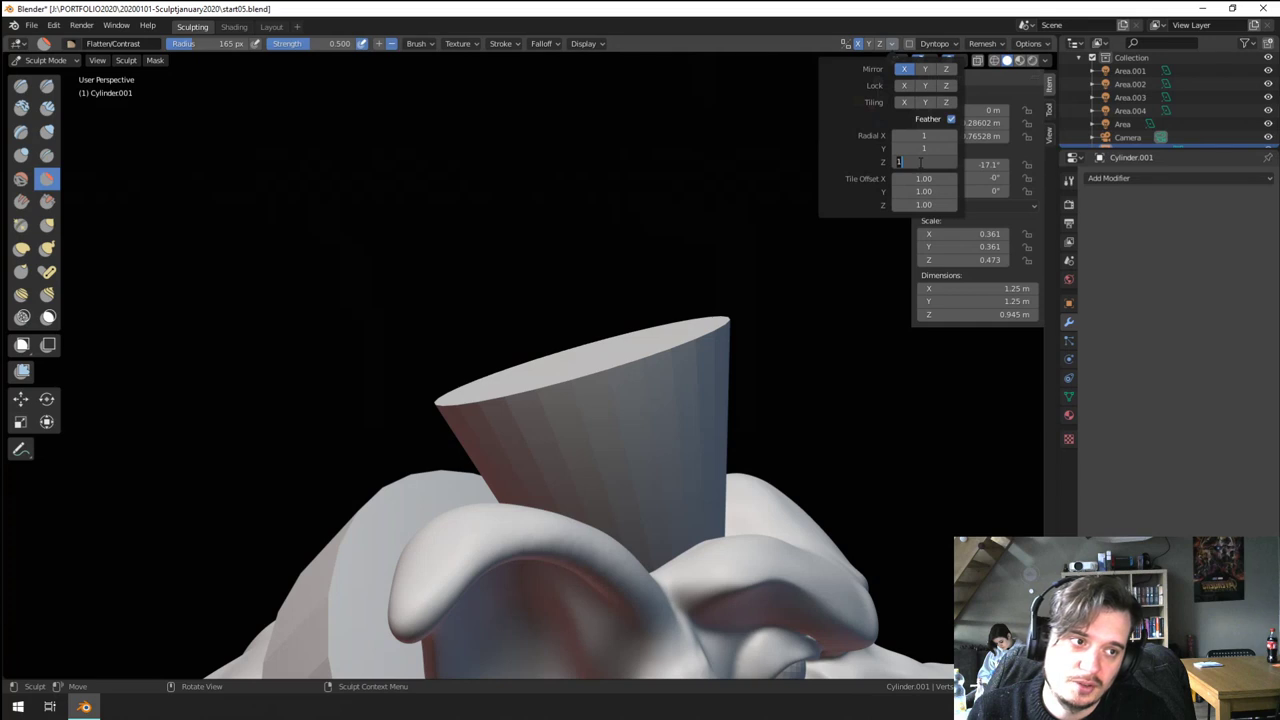
text(8)
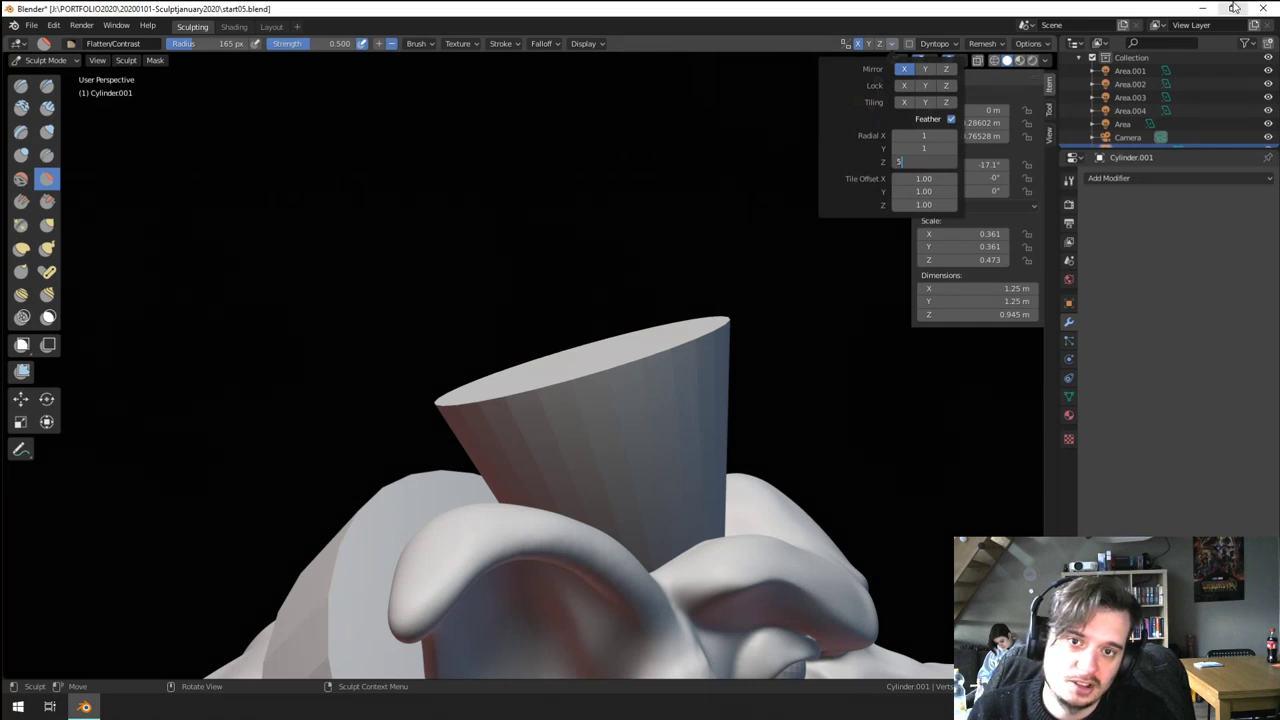
key(Return)
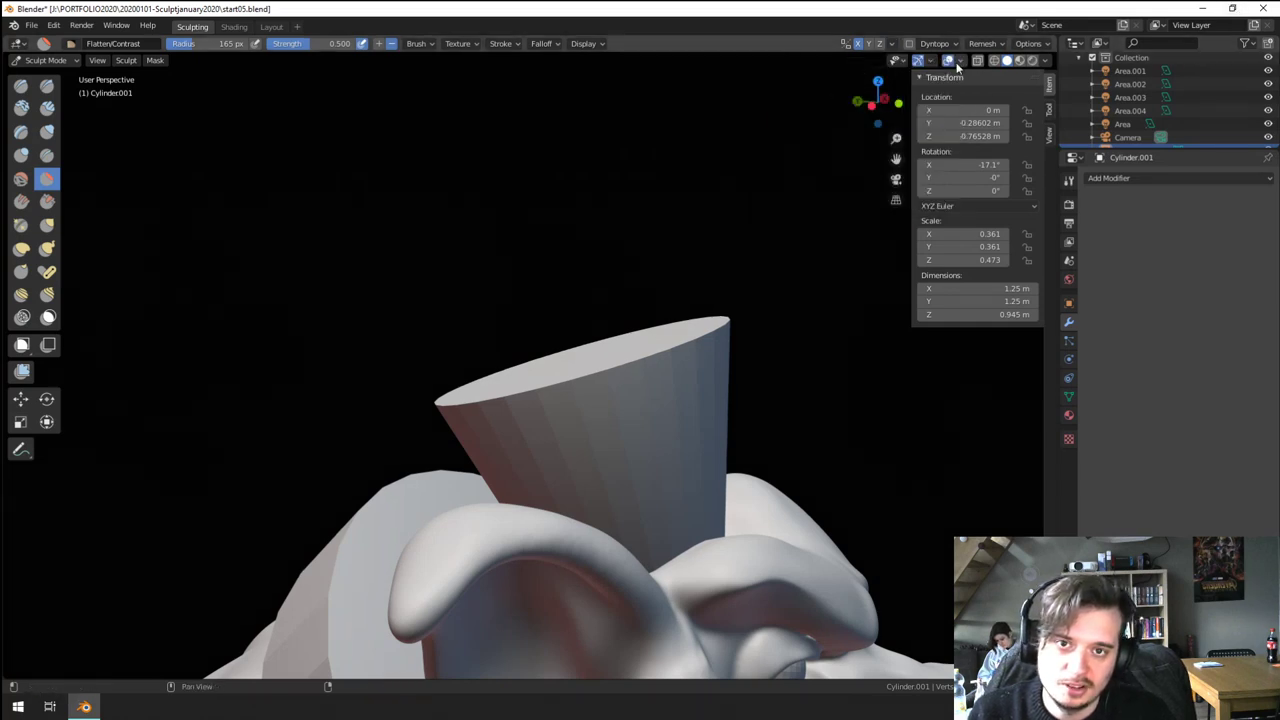
click(890, 44)
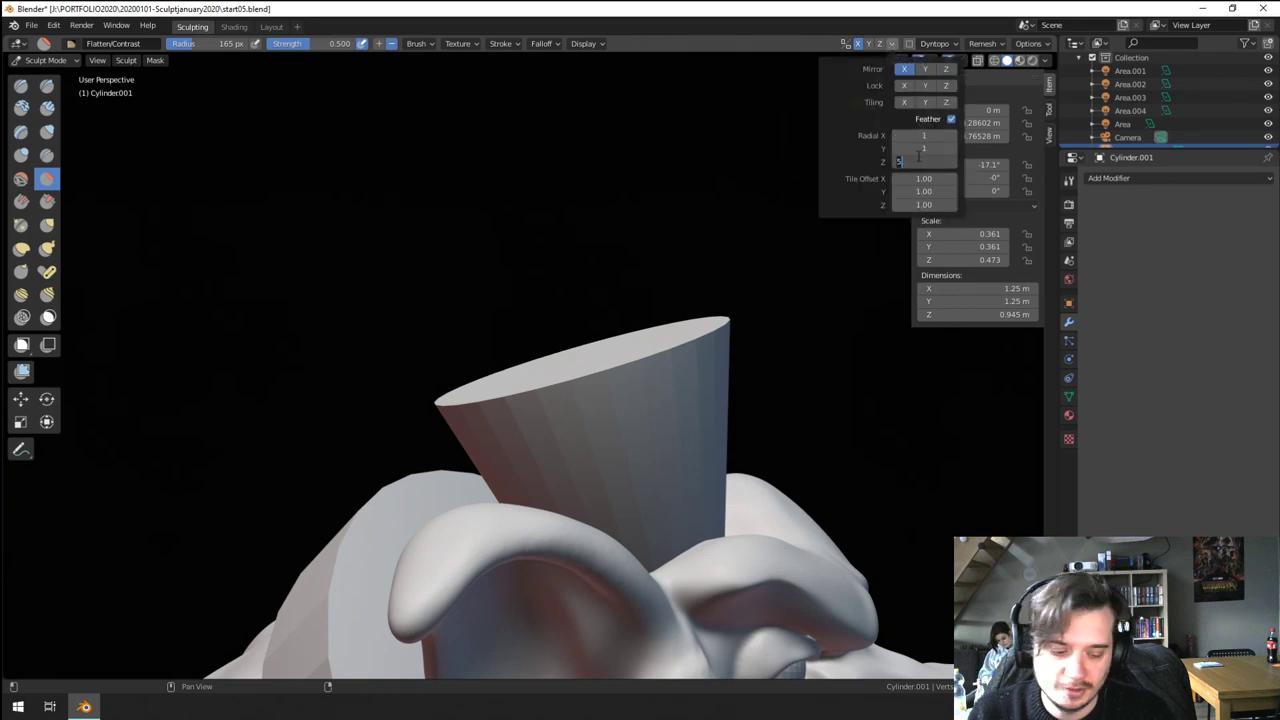
middle_drag(577, 439, 612, 474)
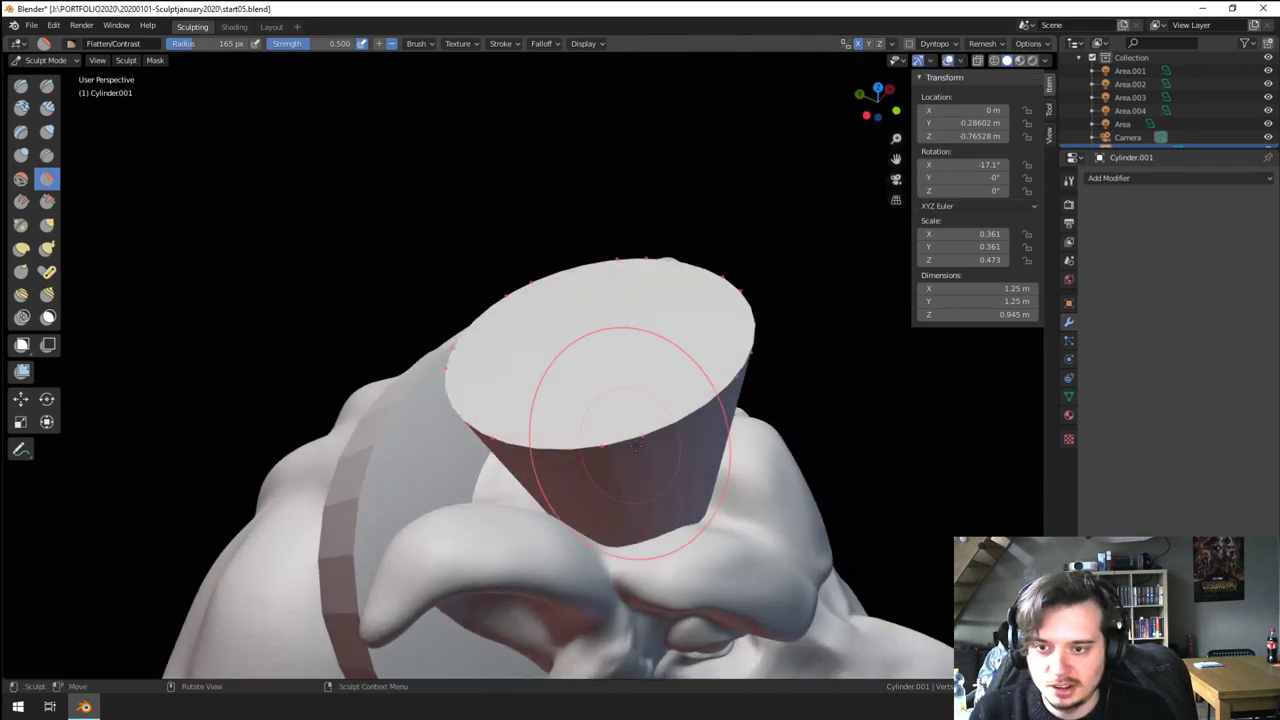
- Set the cylinder's remesh voxel size to 0.001 m
middle_drag(648, 428, 692, 396)
scroll(720, 380, up, 1)
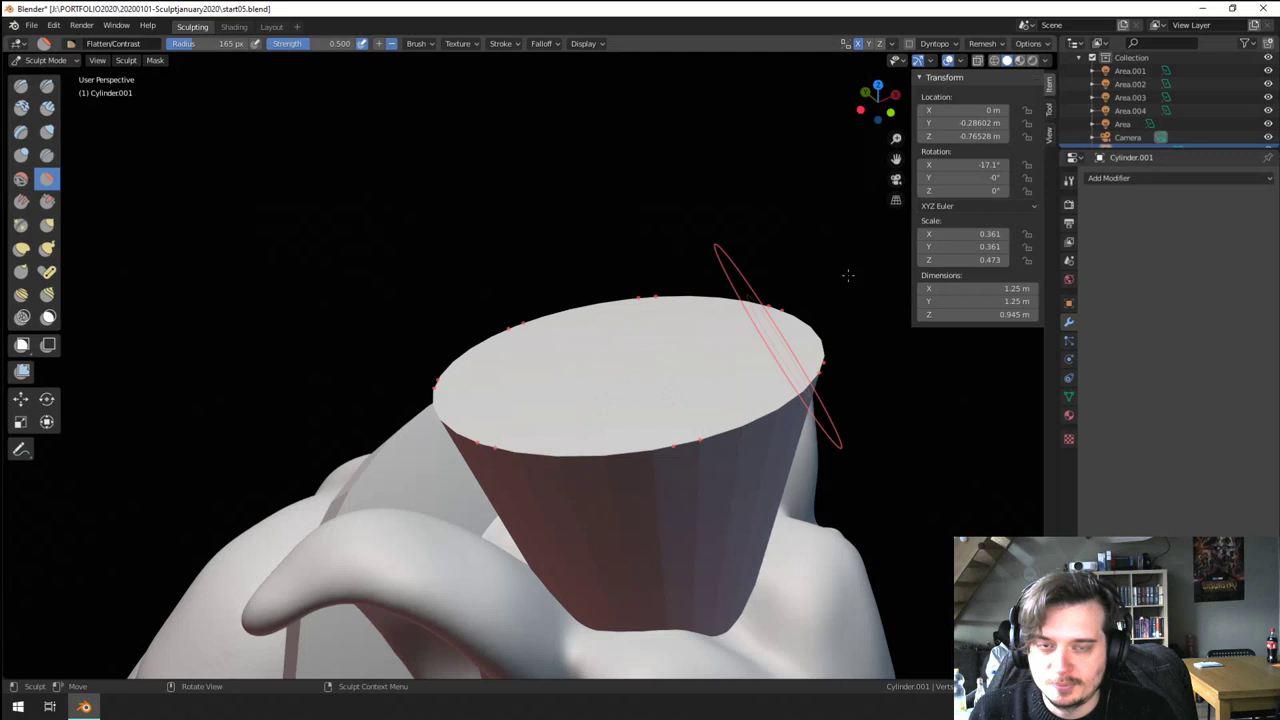
click(982, 44)
click(1003, 70)
text(.0)
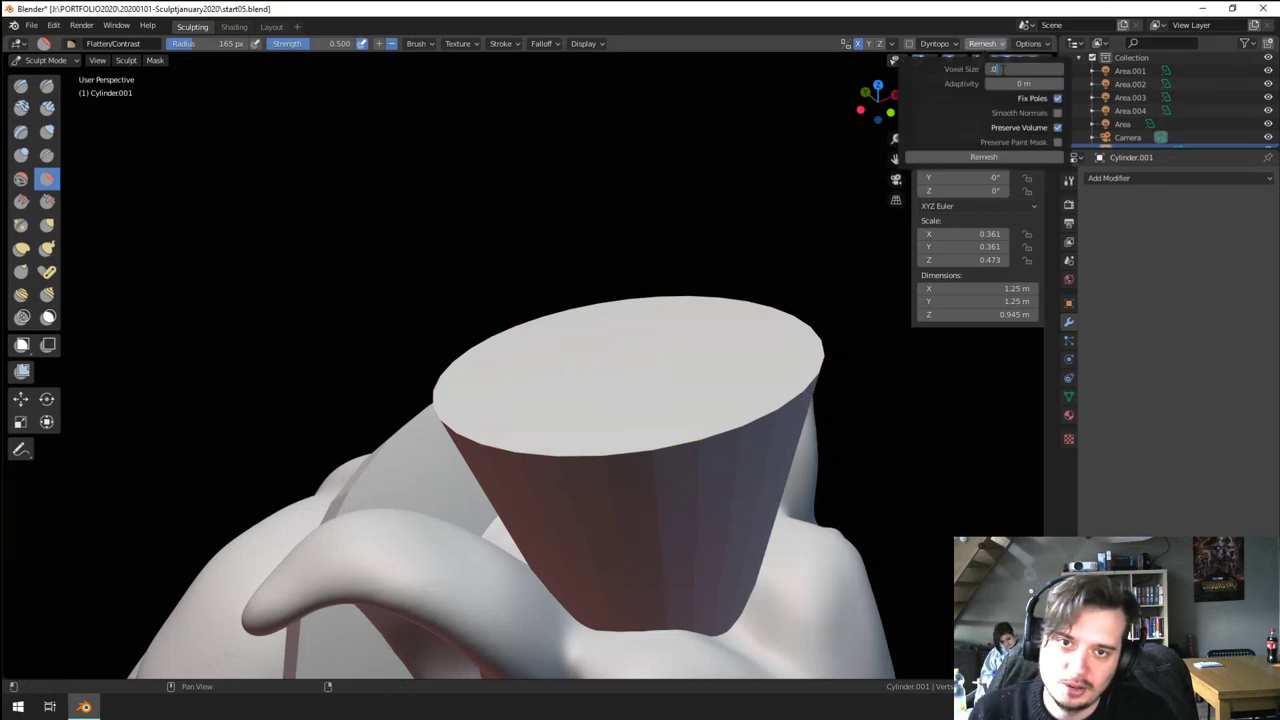
text(.001)
key(Return)
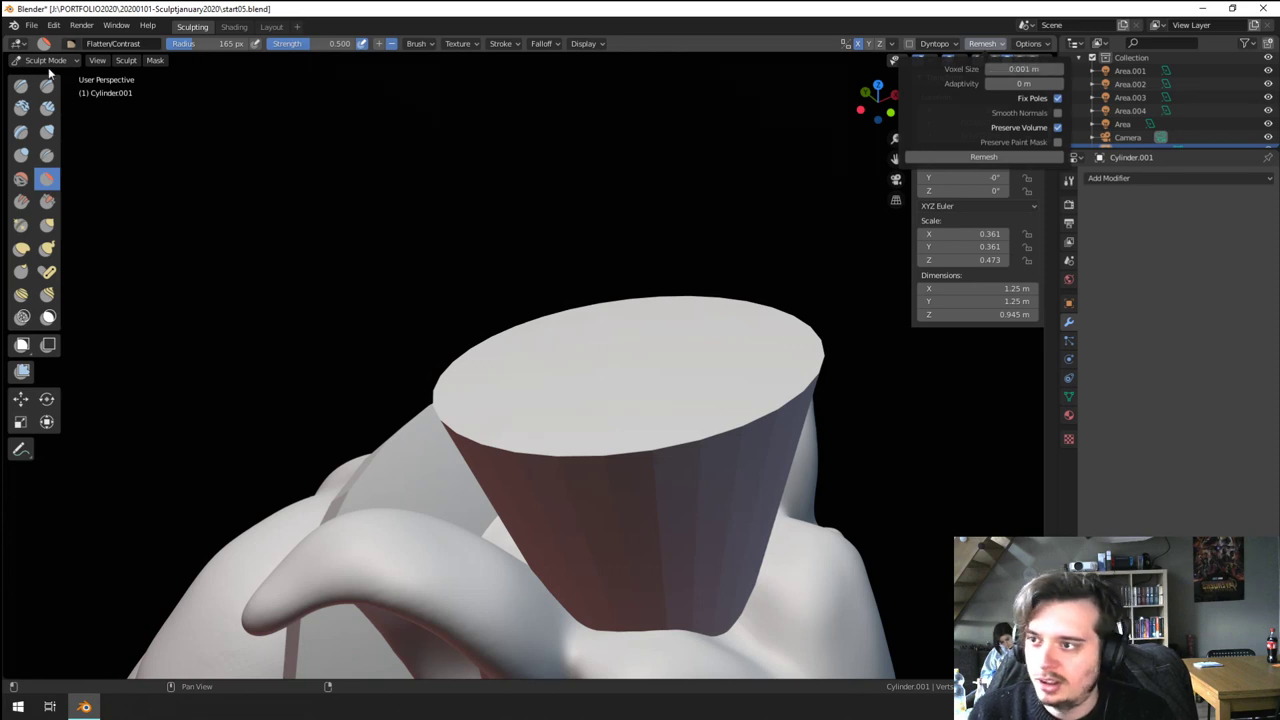
- Apply the cylinder's scale in Object Mode and return it to Sculpt Mode
click(48, 64)
click(55, 76)
key(ctrl+a)
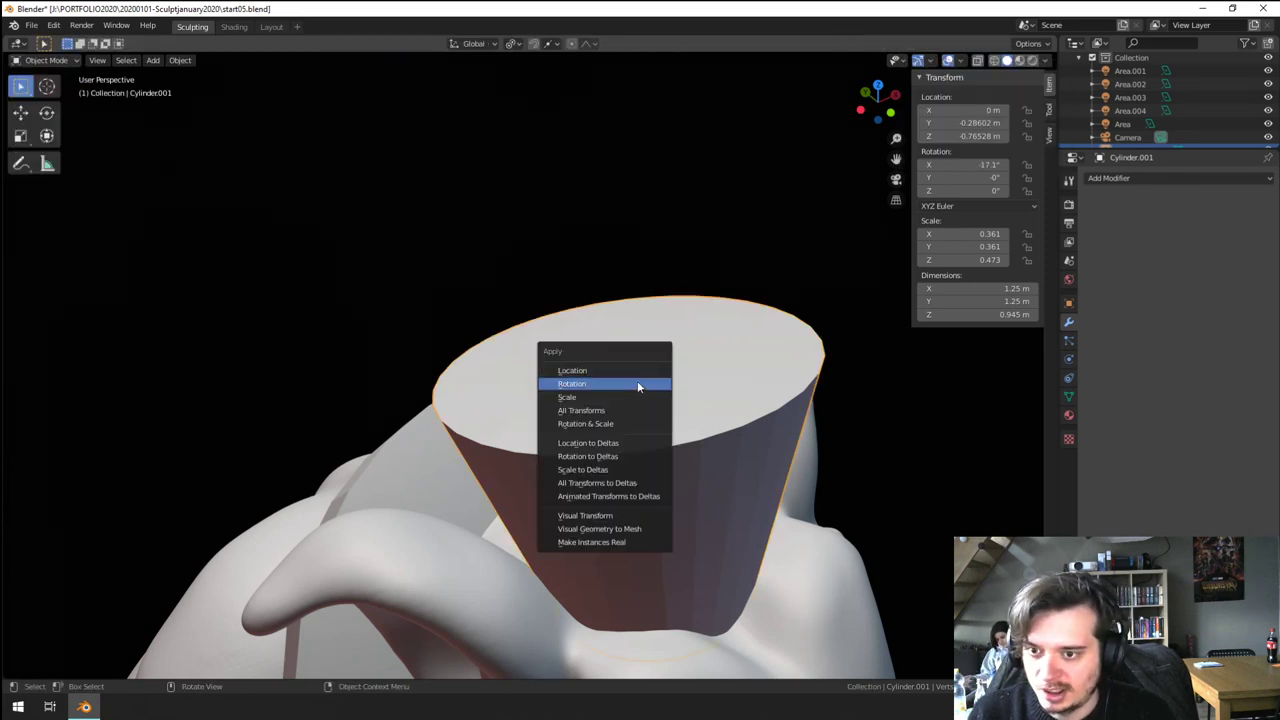
click(632, 397)
click(60, 60)
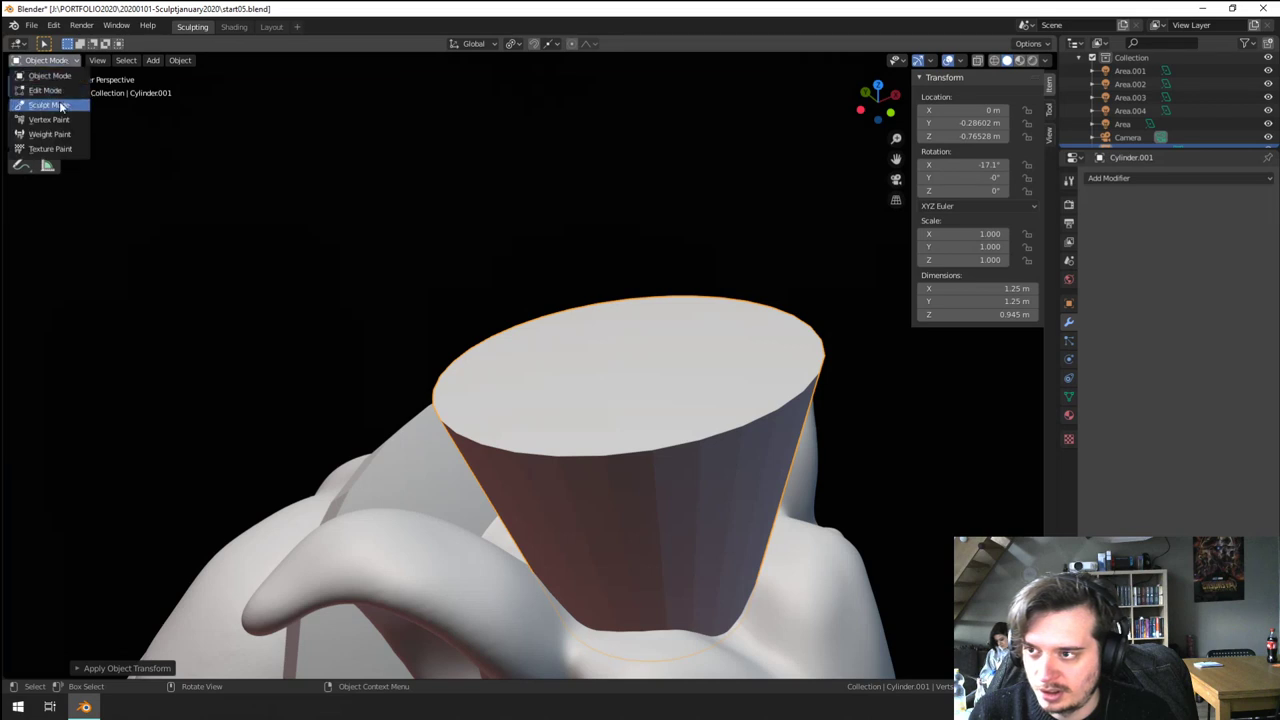
click(60, 105)
- Enable Smooth Normals for the voxel remesh and try to remesh the cylinder
click(982, 43)
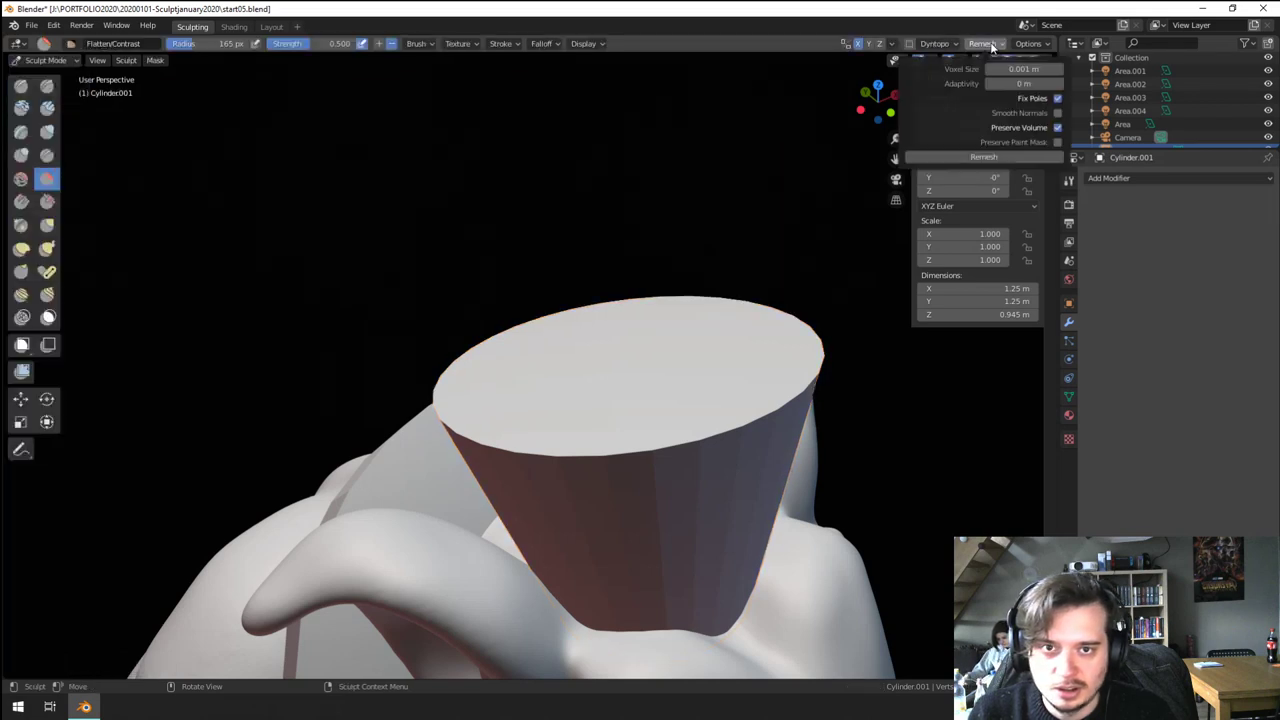
click(1054, 114)
click(998, 160)
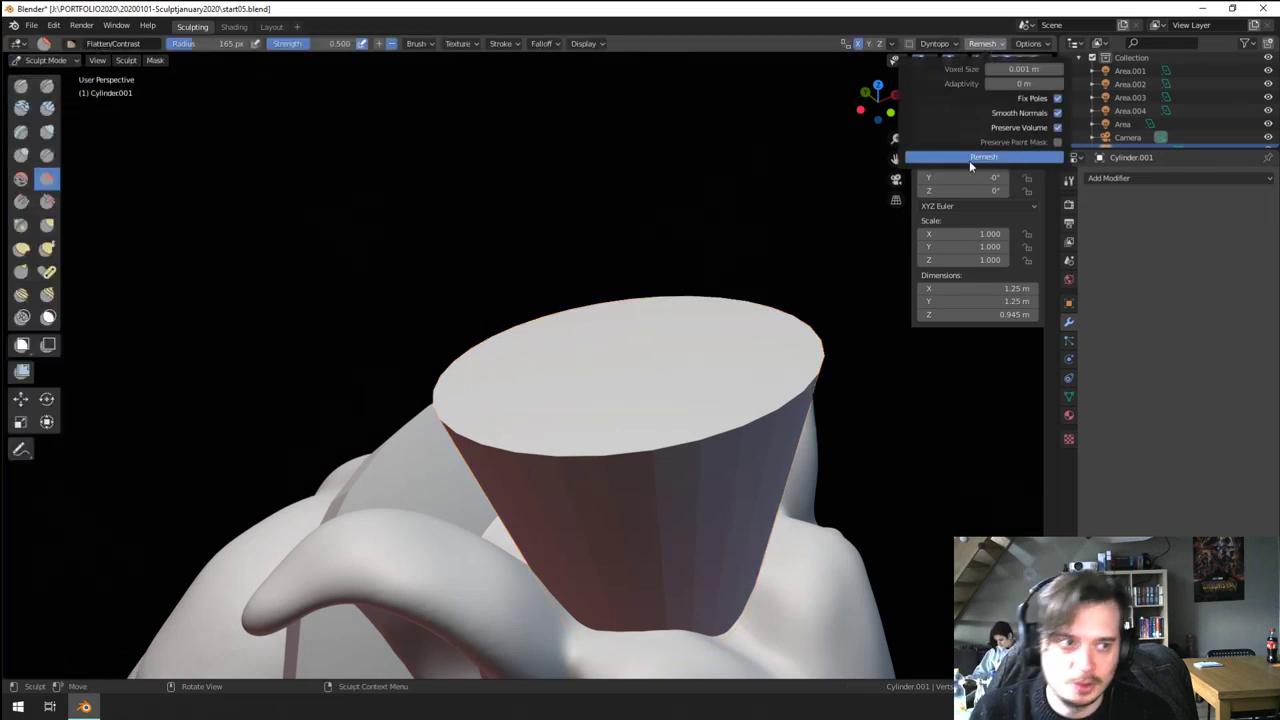
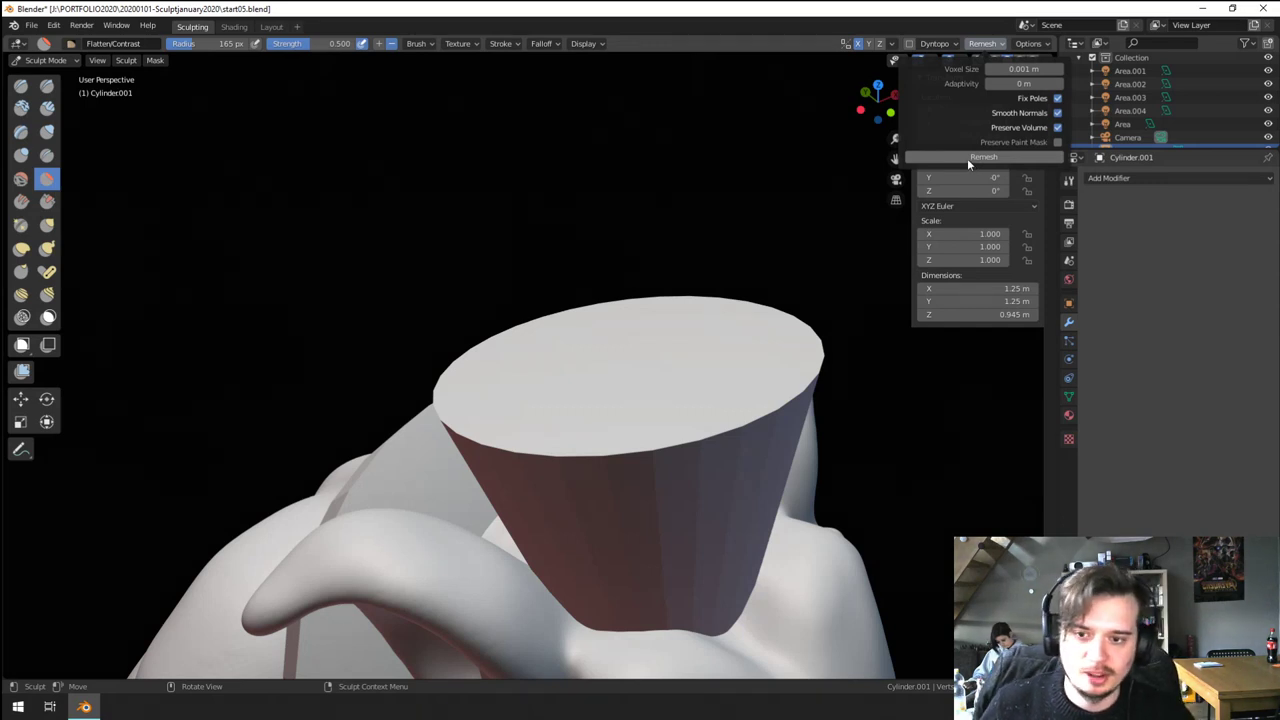
click(967, 158)
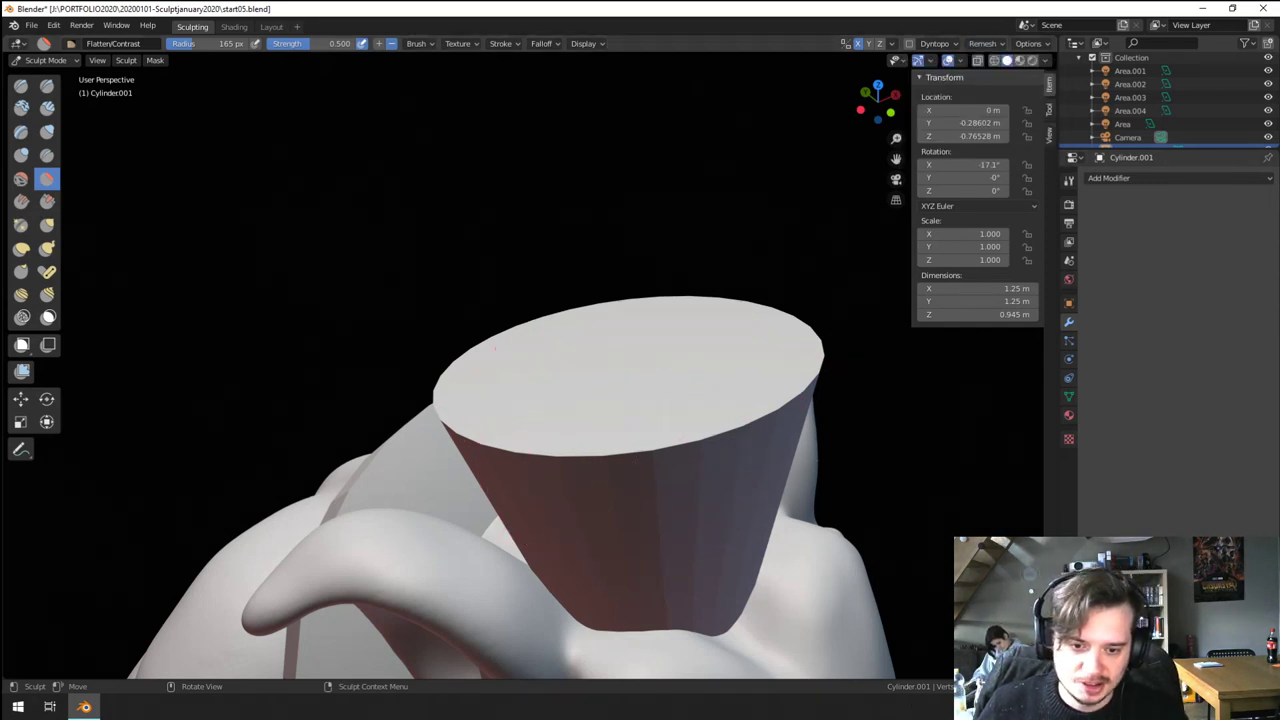
- Set the remesh voxel size to 0.007 m and remesh the cylinder
click(983, 43)
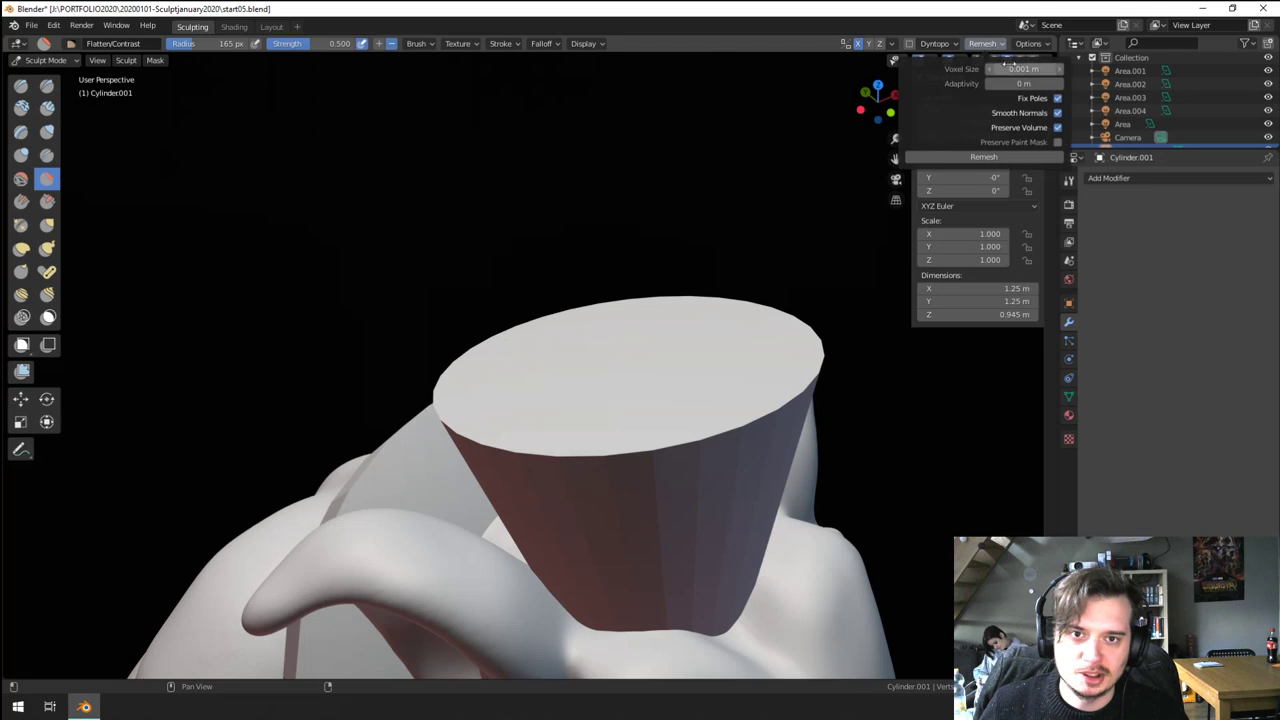
click(1010, 68)
text(0)
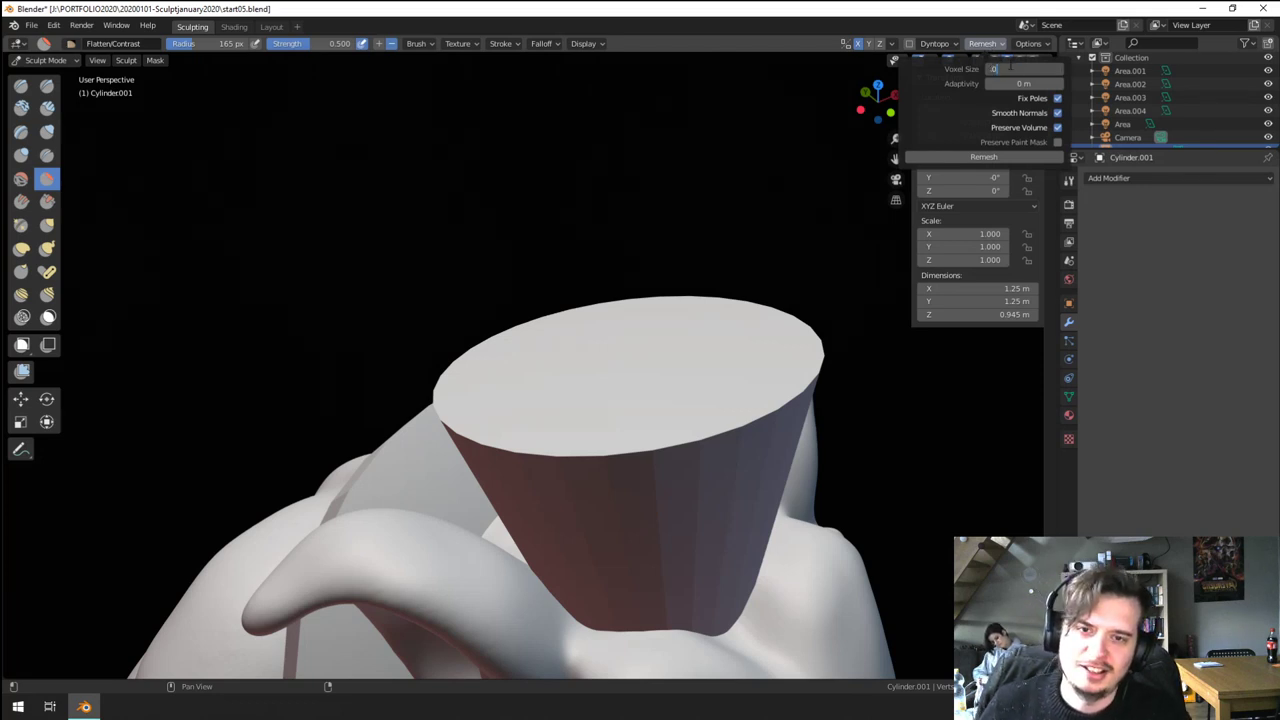
text(.006)
key(BackSpace)
text(7)
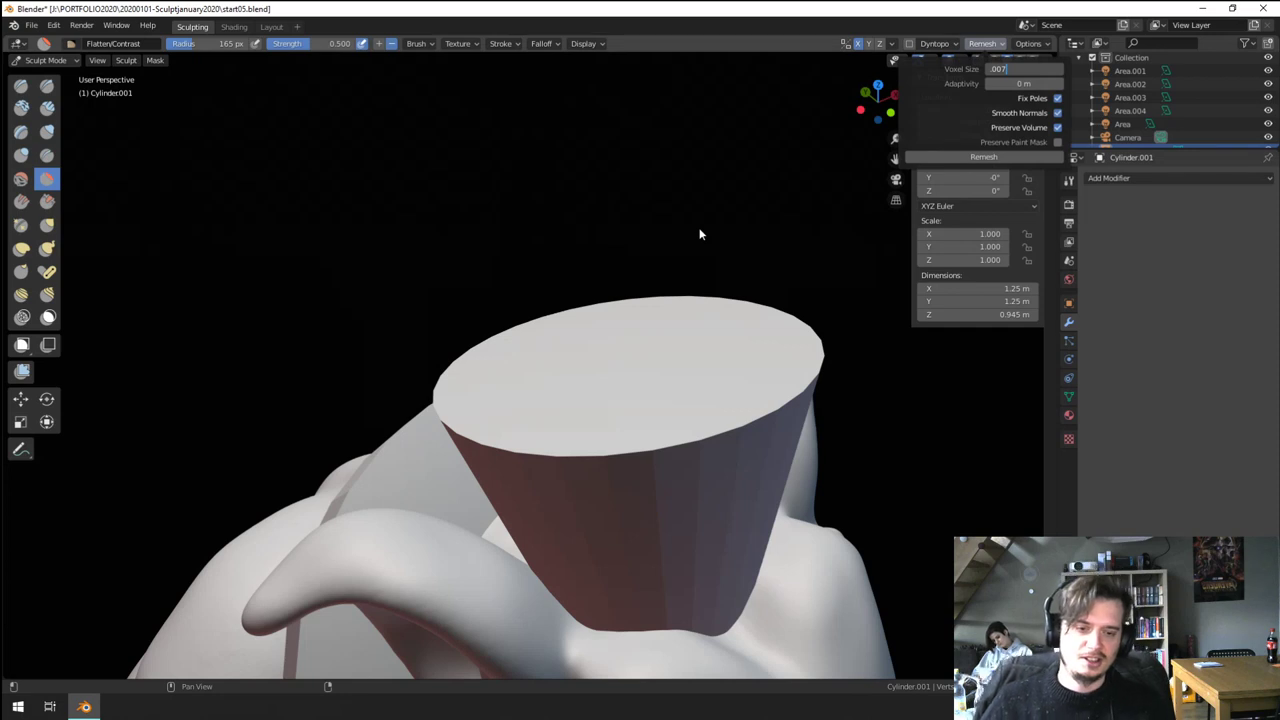
key(Return)
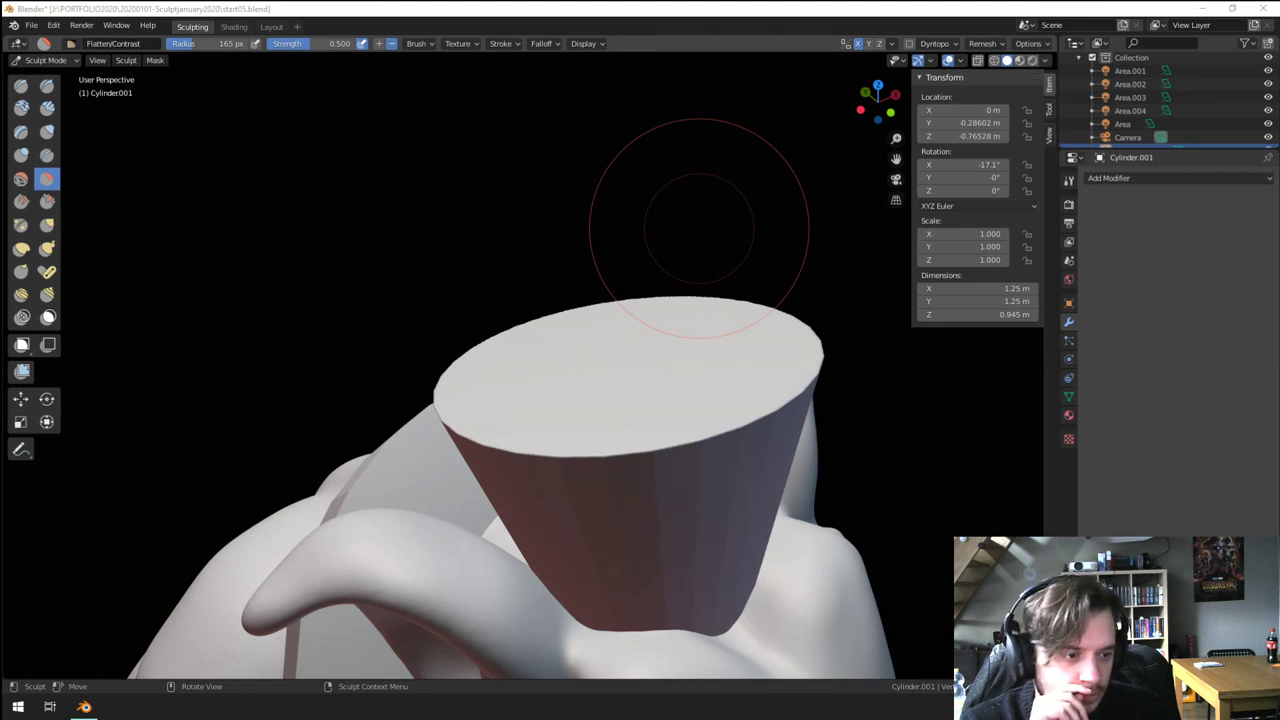
- Try to flatten facets around the cylinder's upper side with the Flatten/Contrast brush at 149 px radius
click(699, 228)
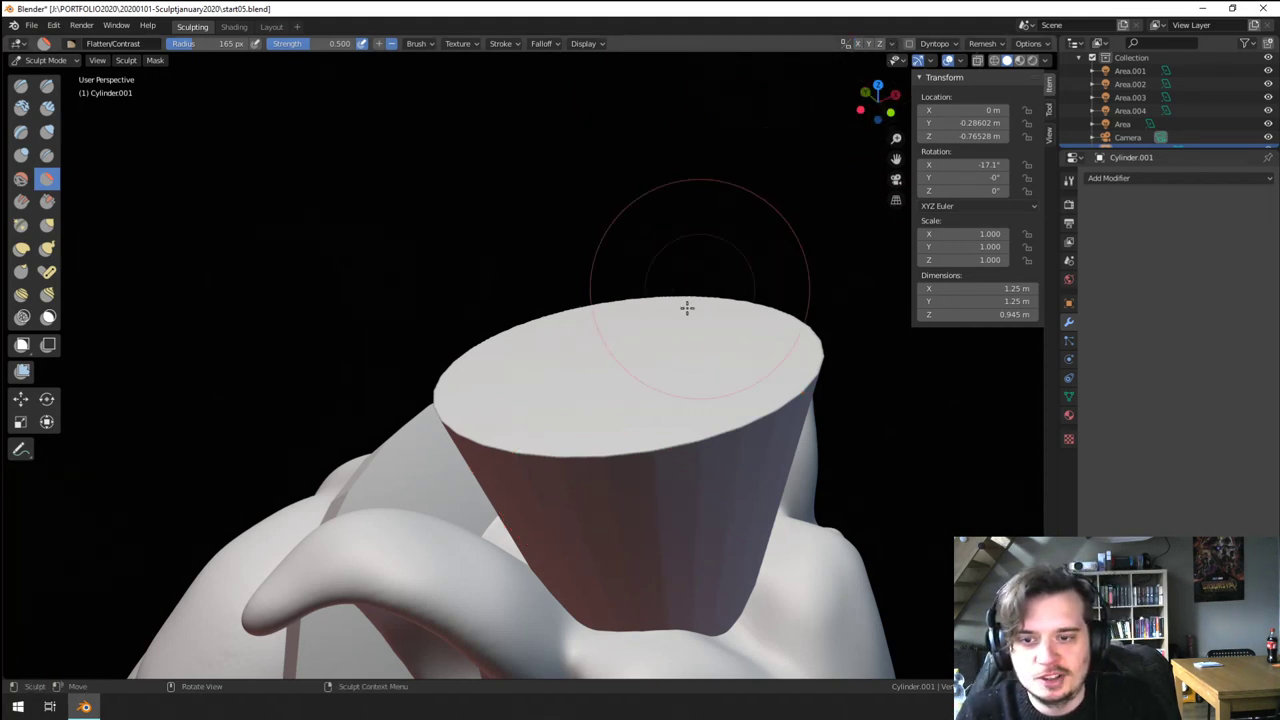
key(f)
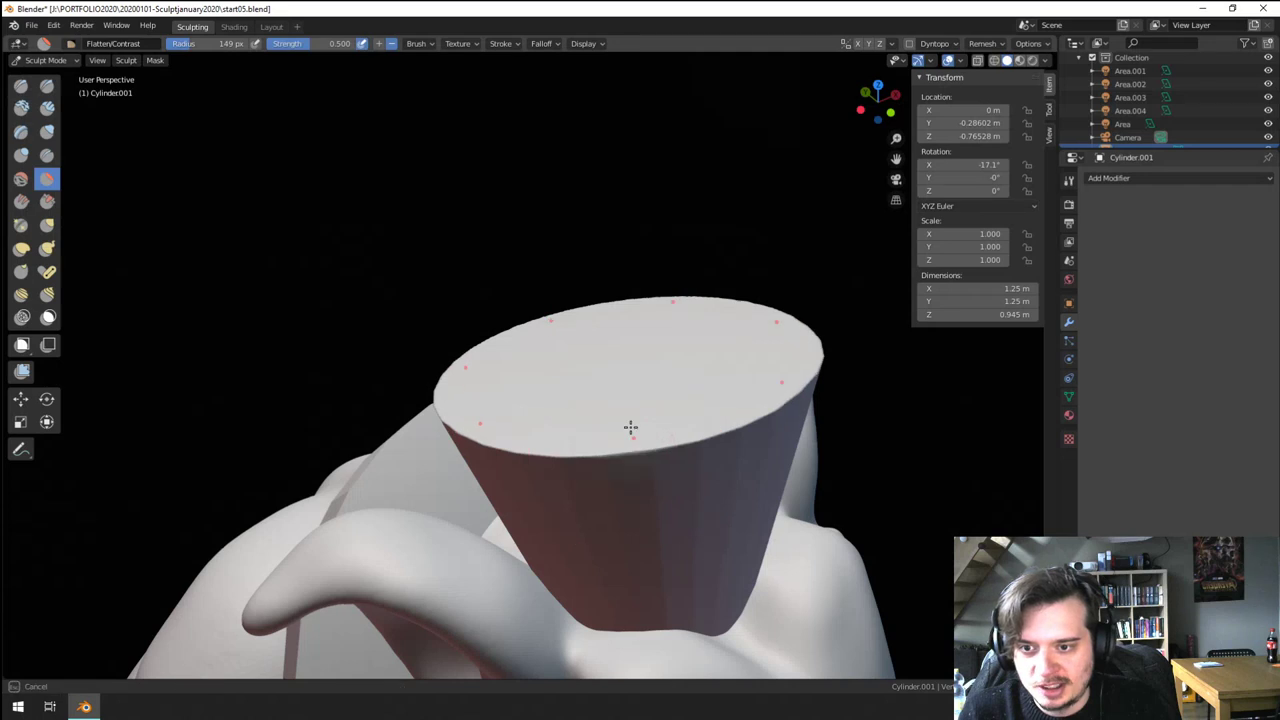
drag(659, 504, 635, 521)
middle_drag(633, 519, 640, 409)
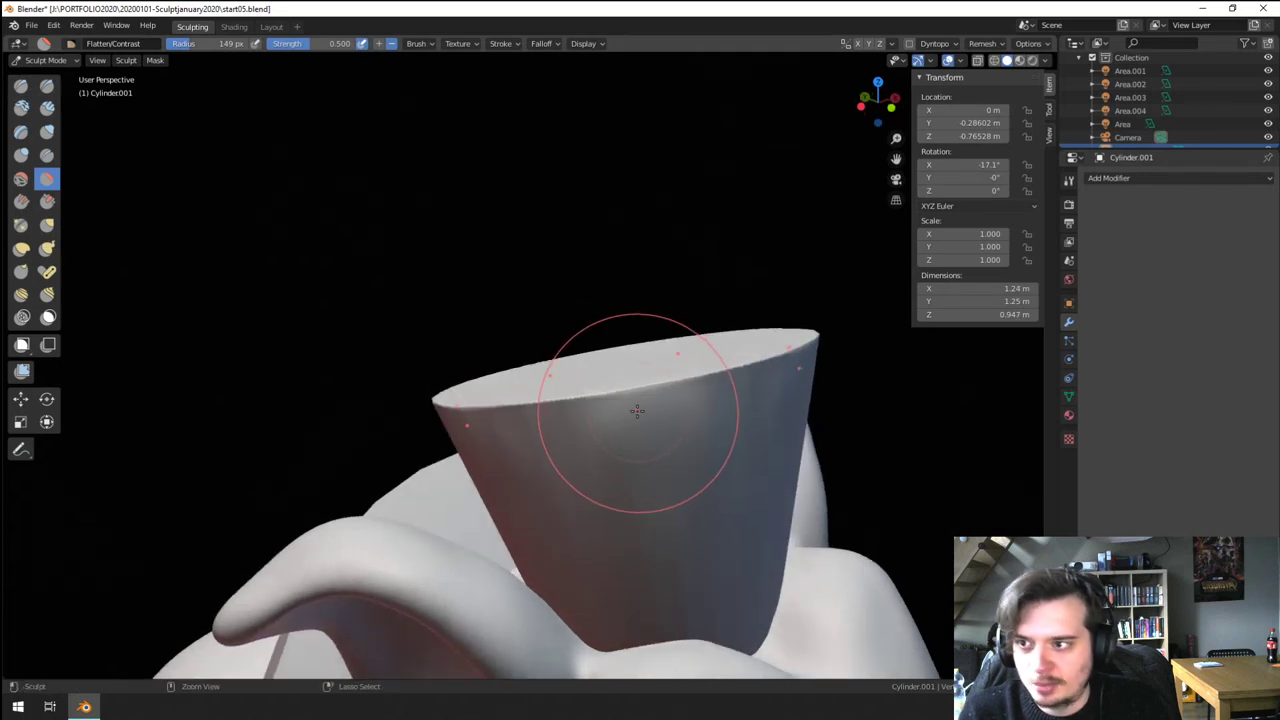
key(ctrl+z)
- Try to bulge rounded lobes out of the cylinder's upper rim with the Blob brush at 112 px radius
click(26, 157)
key(f)
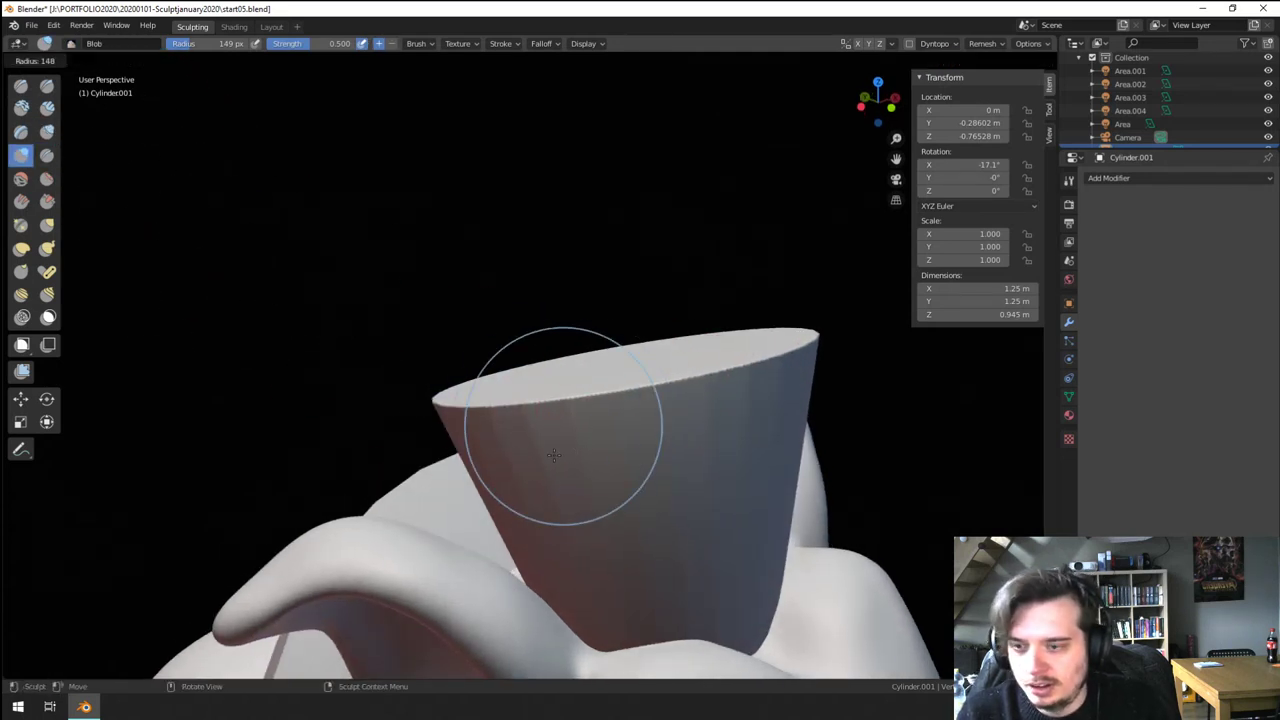
click(636, 428)
mouse_move(606, 405)
mouse_down()
mouse_move(614, 395)
mouse_move(634, 428)
mouse_move(622, 438)
mouse_up()
mouse_move(615, 443)
middle_down()
mouse_move(590, 447)
mouse_move(737, 373)
middle_up()
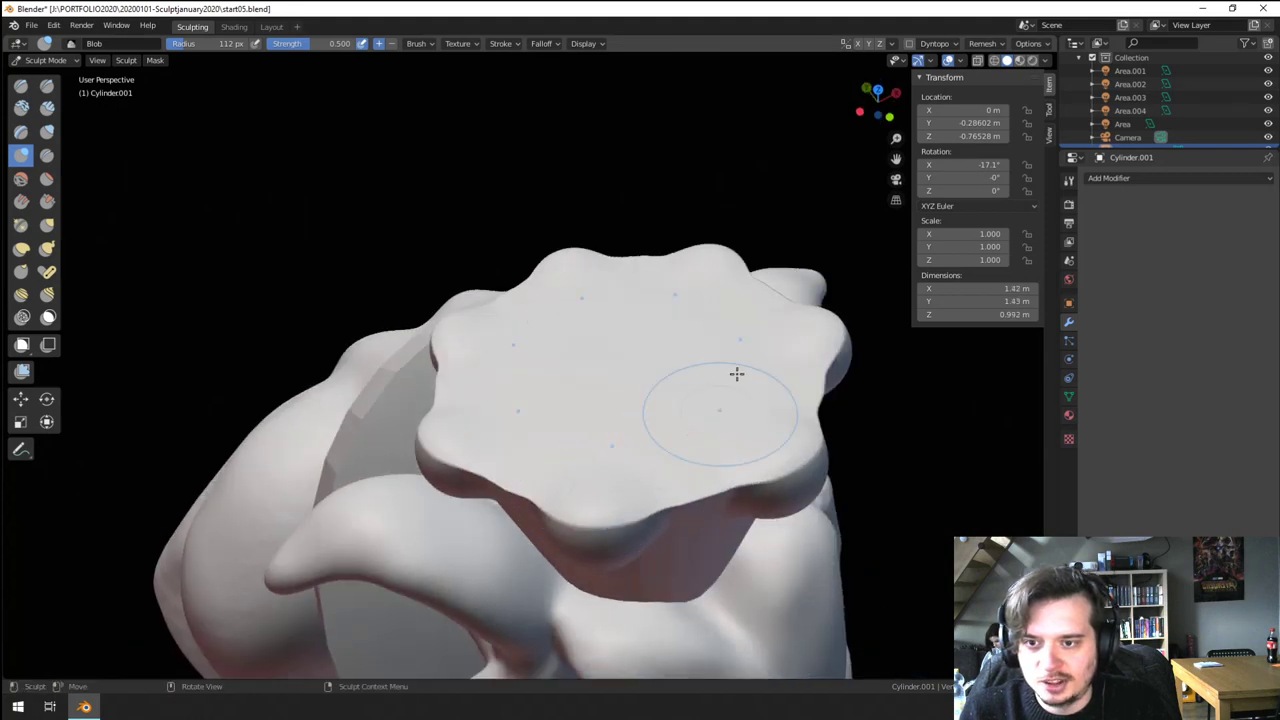
middle_drag(645, 328, 645, 386)
key(ctrl+z)
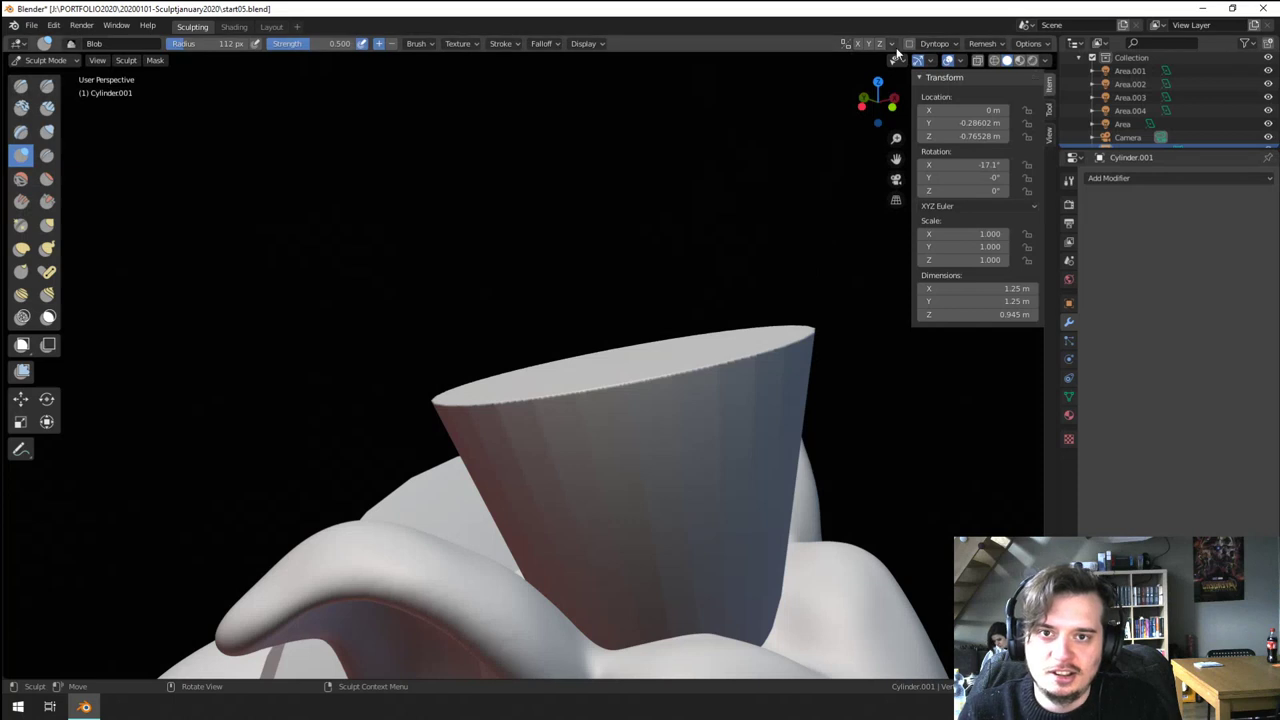
- Turn on X mirroring and raise vertical folds around the cylinder's side with the Blob brush at 74 px radius
click(891, 44)
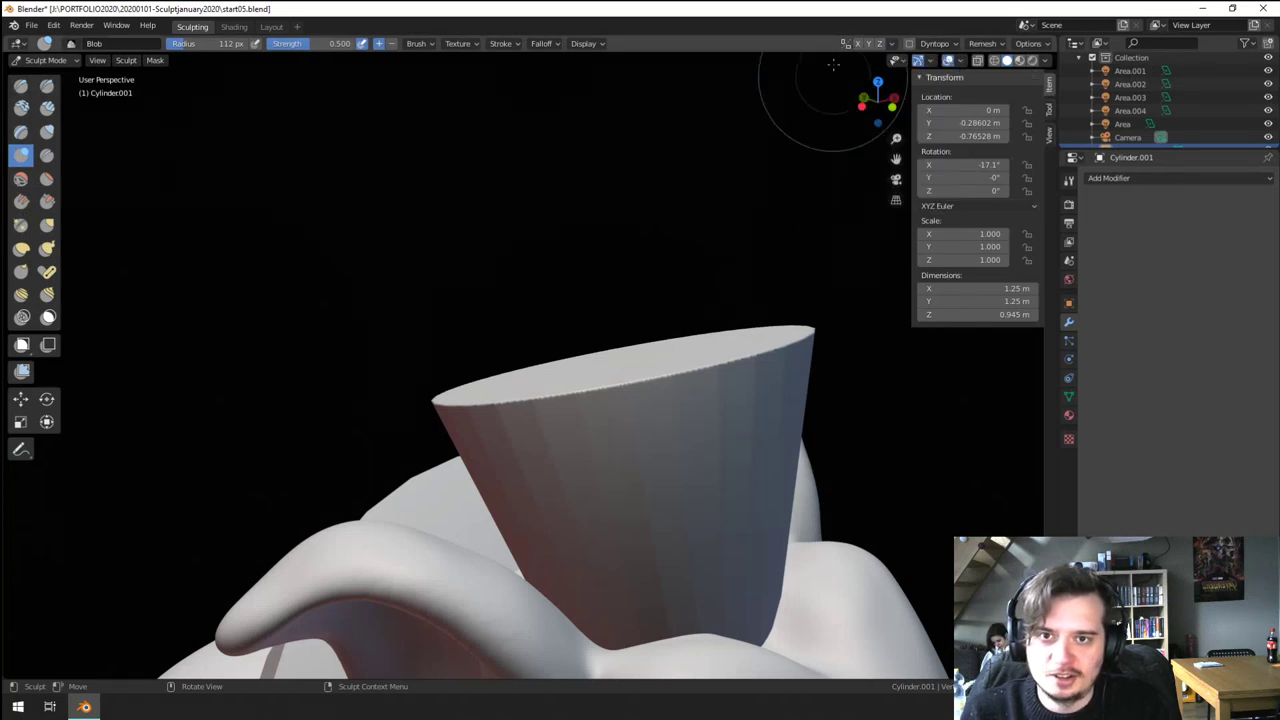
click(859, 46)
middle_drag(739, 257, 719, 276)
key(f)
click(628, 423)
middle_drag(639, 424, 618, 426)
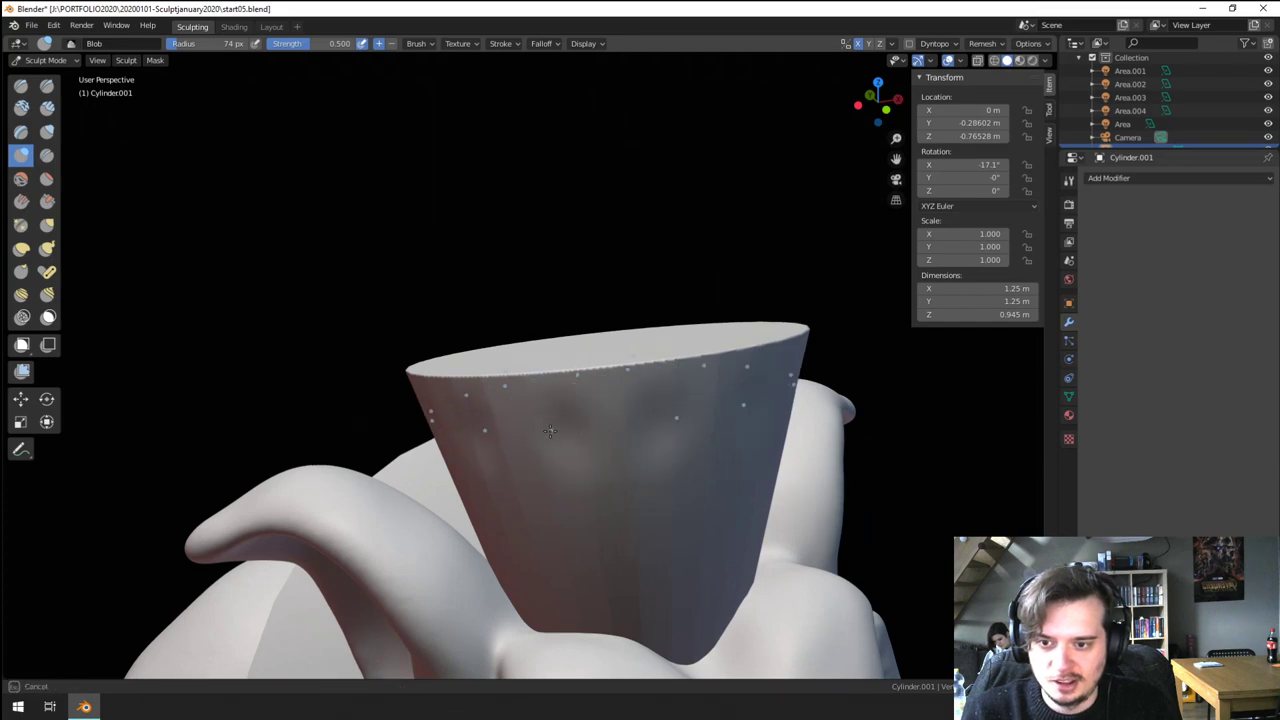
mouse_move(592, 527)
middle_down()
mouse_move(643, 357)
mouse_move(614, 443)
mouse_move(568, 437)
mouse_move(609, 423)
mouse_move(572, 358)
middle_up()
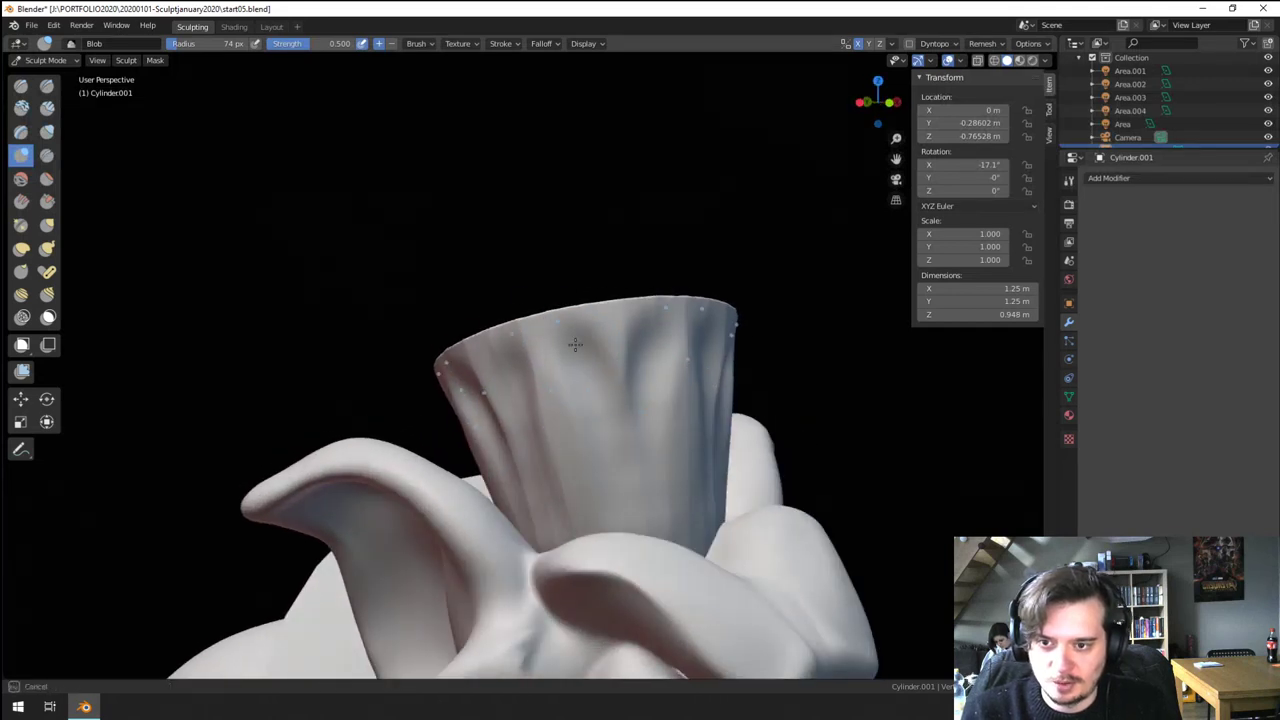
drag(575, 345, 577, 334)
- Thicken the folds and swell their upper ends into rim lobes with the Blob brush at 91 px, then 101 px radius
middle_drag(584, 347, 616, 341)
key(f)
click(615, 340)
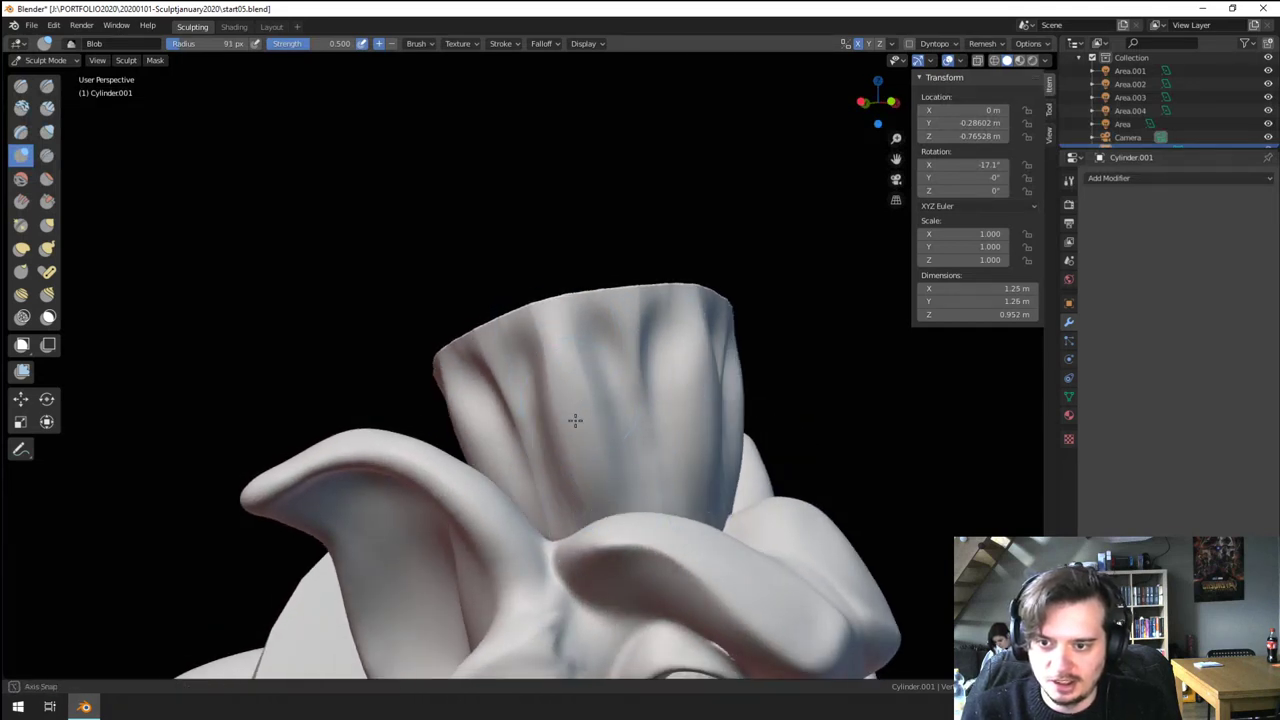
middle_drag(575, 420, 566, 381)
middle_drag(578, 470, 578, 498)
key(f)
click(585, 426)
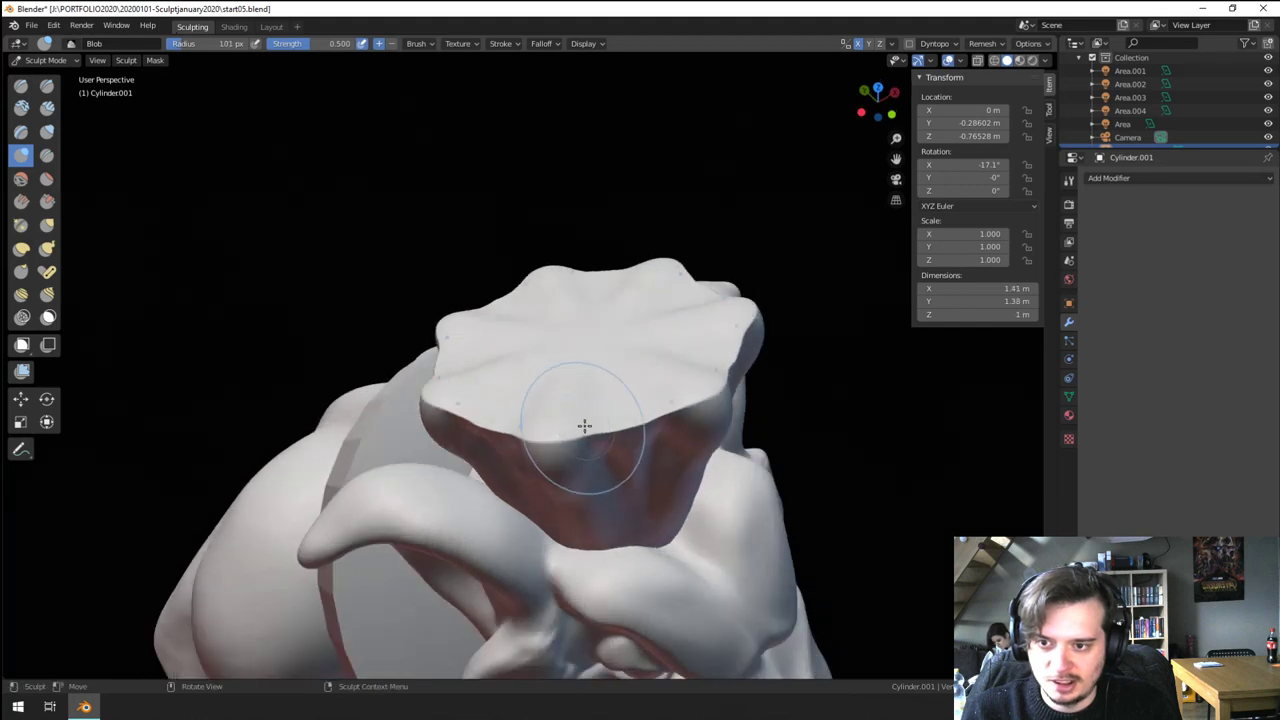
- Enlarge the lobes along the upper rim with the Blob brush at 134 px radius
middle_drag(548, 406, 550, 338)
key(f)
click(572, 338)
drag(534, 257, 536, 262)
- Pull the rim lobes upward into tall rounded points with the Grab brush at 189 px radius
key(g)
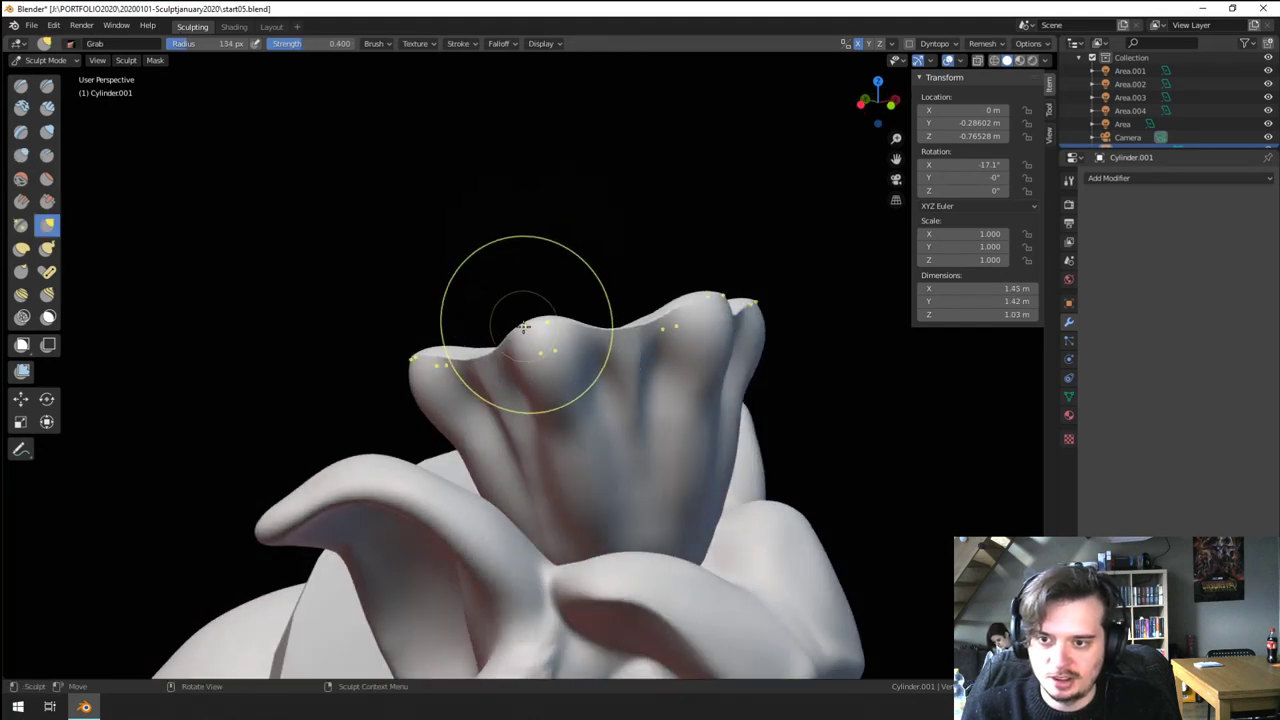
key(f)
click(554, 332)
mouse_move(547, 334)
mouse_down()
mouse_move(541, 230)
mouse_move(540, 254)
mouse_up()
- Reshape the lower side of the crest with the Grab brush at 248 px radius and smooth its folds
scroll(540, 400, down, 6)
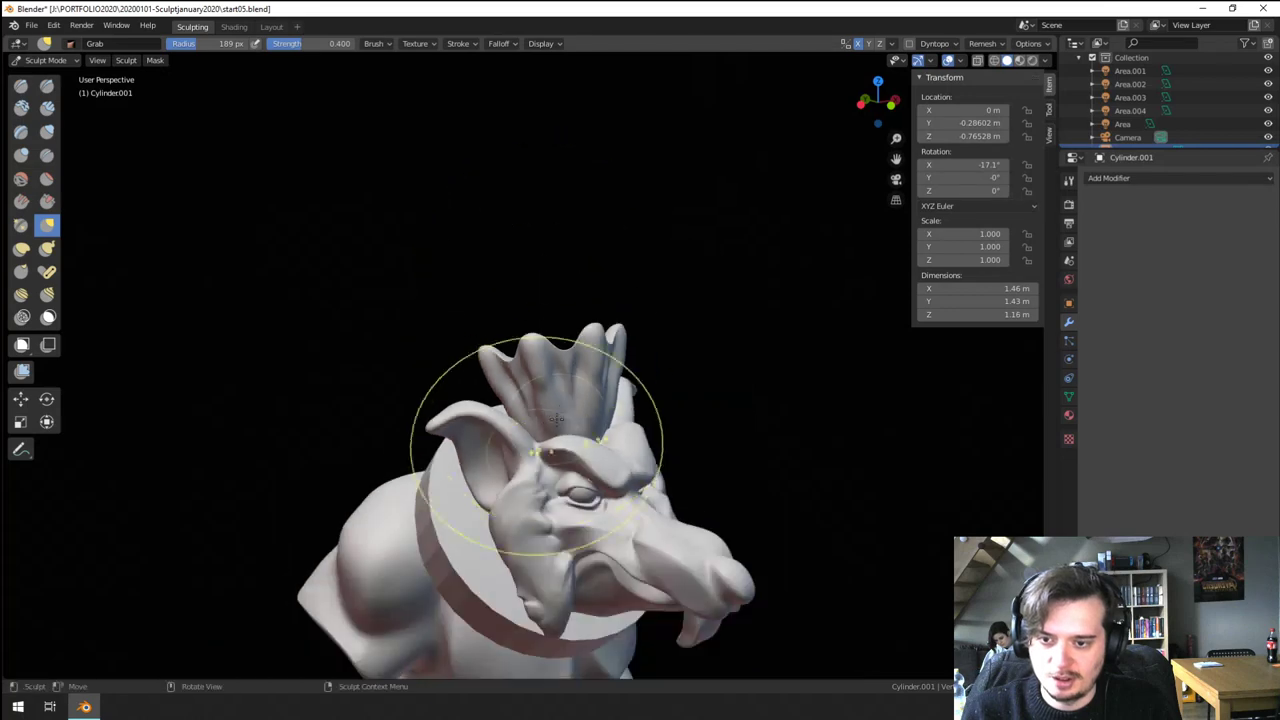
middle_drag(540, 446, 478, 432)
scroll(526, 340, up, 3)
key(f)
click(510, 400)
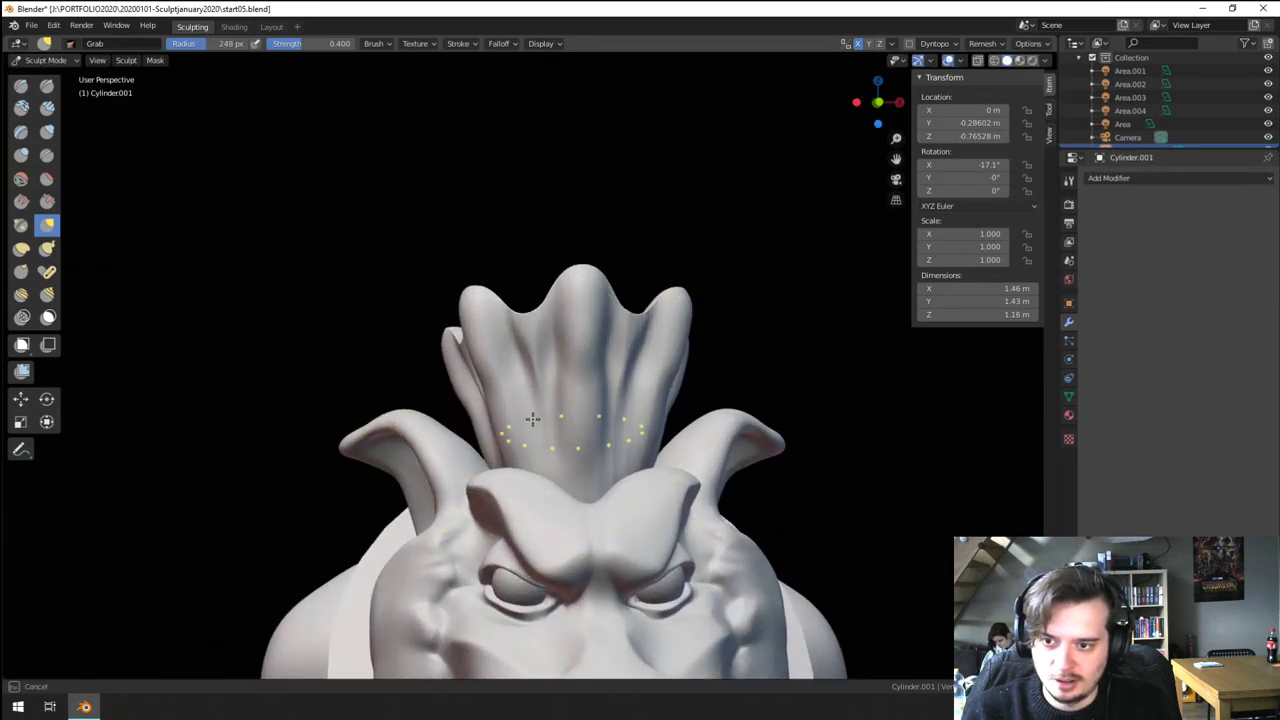
drag(506, 380, 508, 368)
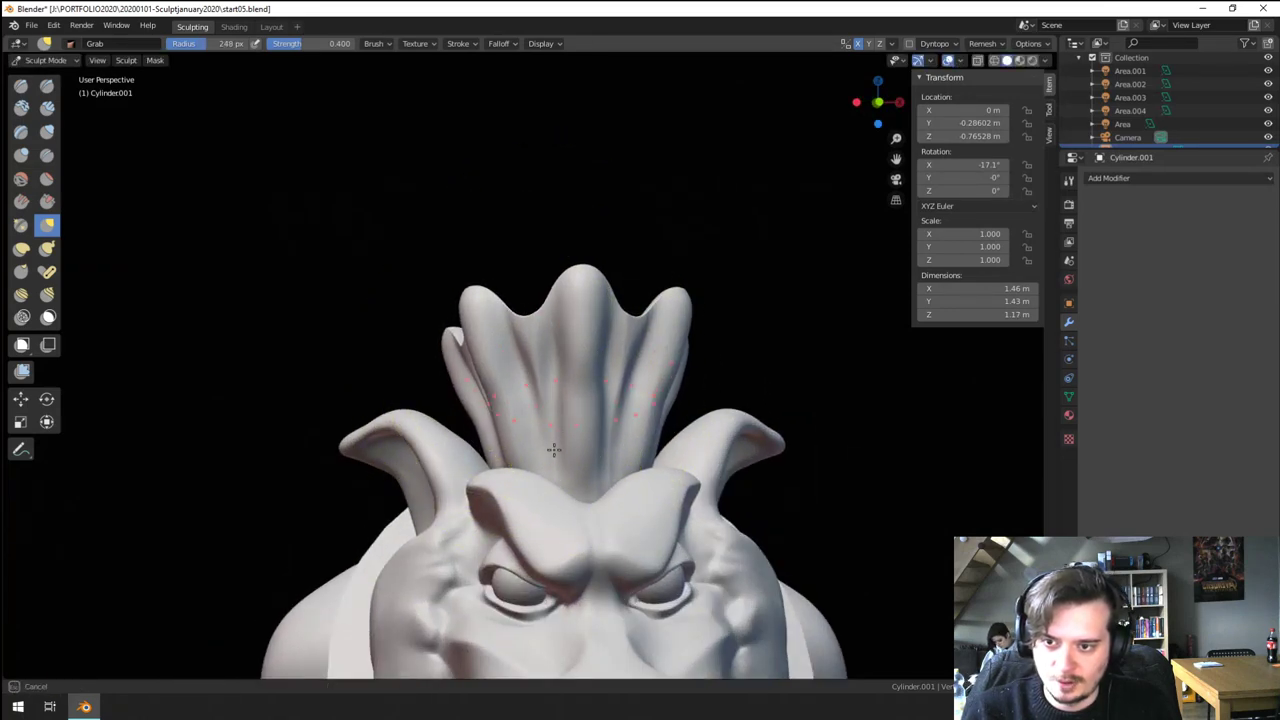
drag(554, 450, 553, 446)
- Pull the crest's rim points upward and outward with the Grab brush at 195 px radius
middle_drag(534, 330, 556, 318)
key(f)
click(519, 298)
drag(518, 282, 498, 252)
- Draw the rim points out into long, inward-curling prongs with the Snake Hook brush, undoing a first pull and reducing the radius to 103 px
mouse_move(497, 280)
middle_down()
mouse_move(497, 318)
mouse_move(457, 414)
mouse_move(480, 396)
mouse_move(456, 410)
middle_up()
click(50, 251)
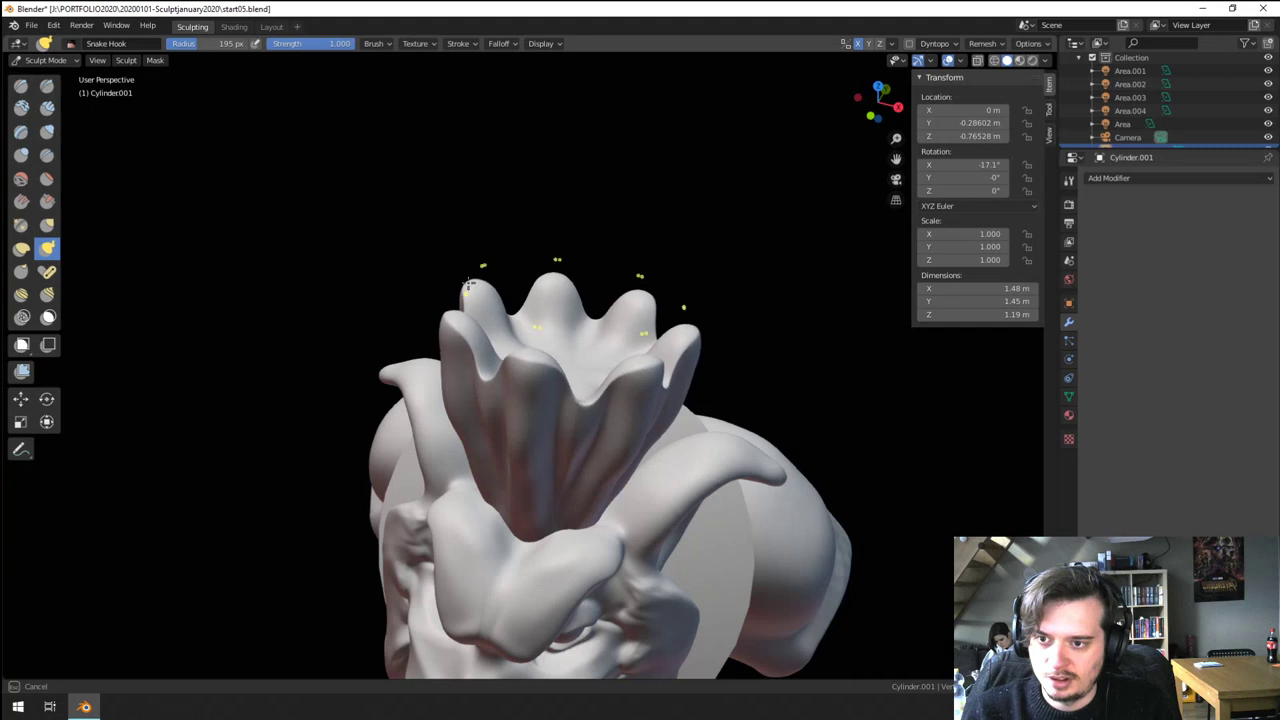
key(ctrl+z)
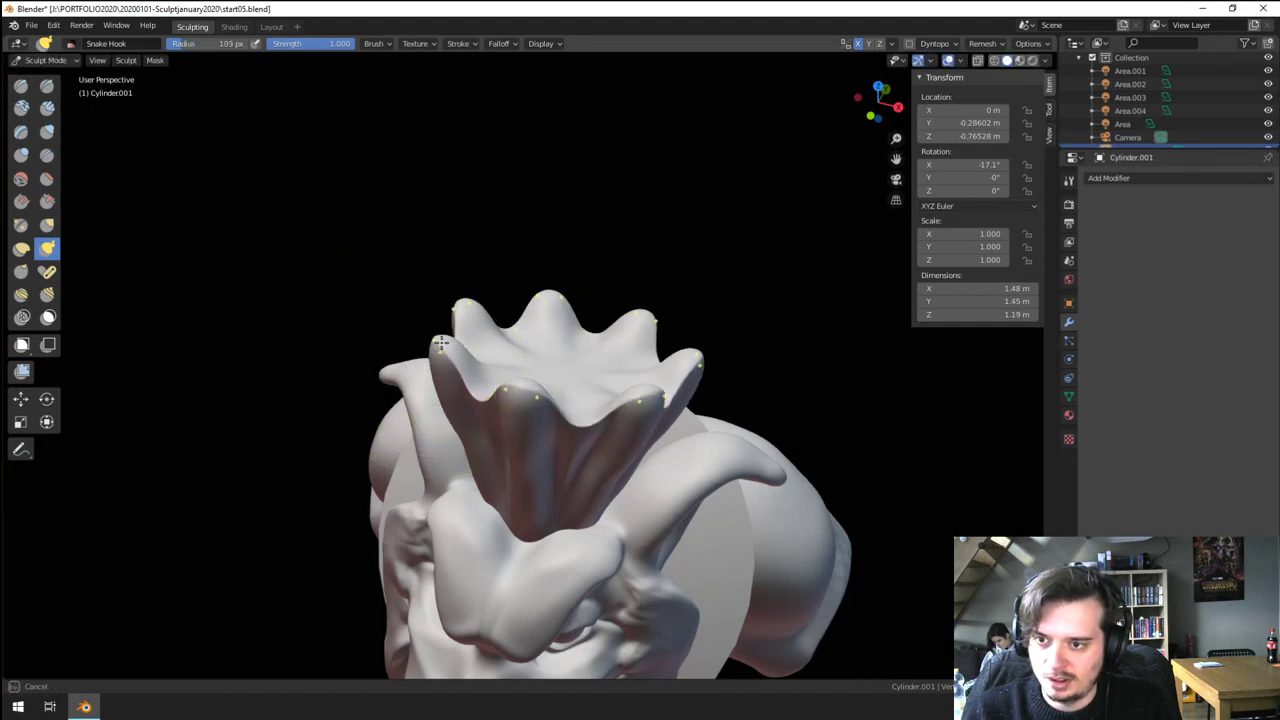
drag(556, 297, 553, 298)
mouse_move(547, 302)
middle_down()
mouse_move(499, 371)
mouse_move(528, 286)
mouse_move(535, 305)
mouse_move(491, 308)
middle_up()
mouse_move(536, 352)
middle_down()
mouse_move(620, 263)
mouse_move(651, 306)
mouse_move(549, 337)
middle_up()
- Widen the ring of curled prongs by pulling their sides outward with the Grab brush at 232 px radius
key(g)
drag(559, 330, 576, 416)
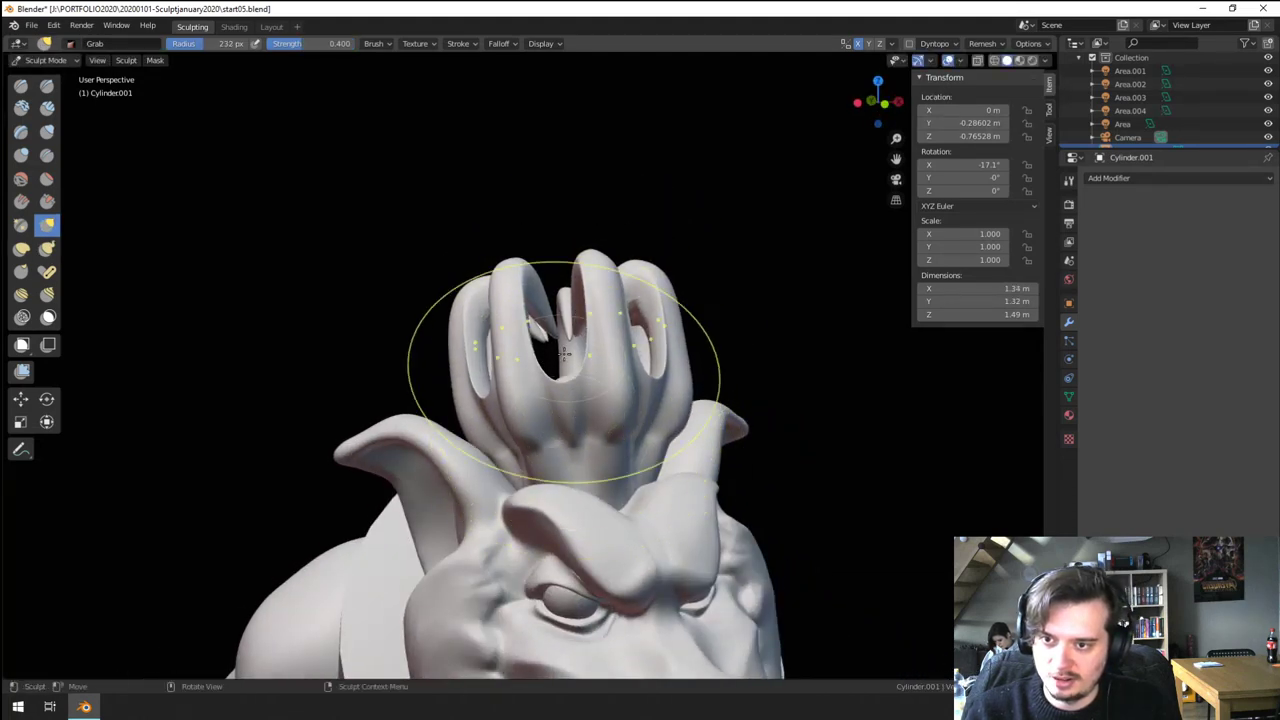
middle_drag(564, 354, 476, 359)
drag(458, 350, 381, 345)
- Thicken the prongs with the Blob brush at 228 px radius, undo an unwanted stroke and smooth their inner faces
scroll(556, 343, down, 5)
mouse_move(455, 340)
middle_down()
mouse_move(556, 343)
mouse_move(462, 357)
middle_up()
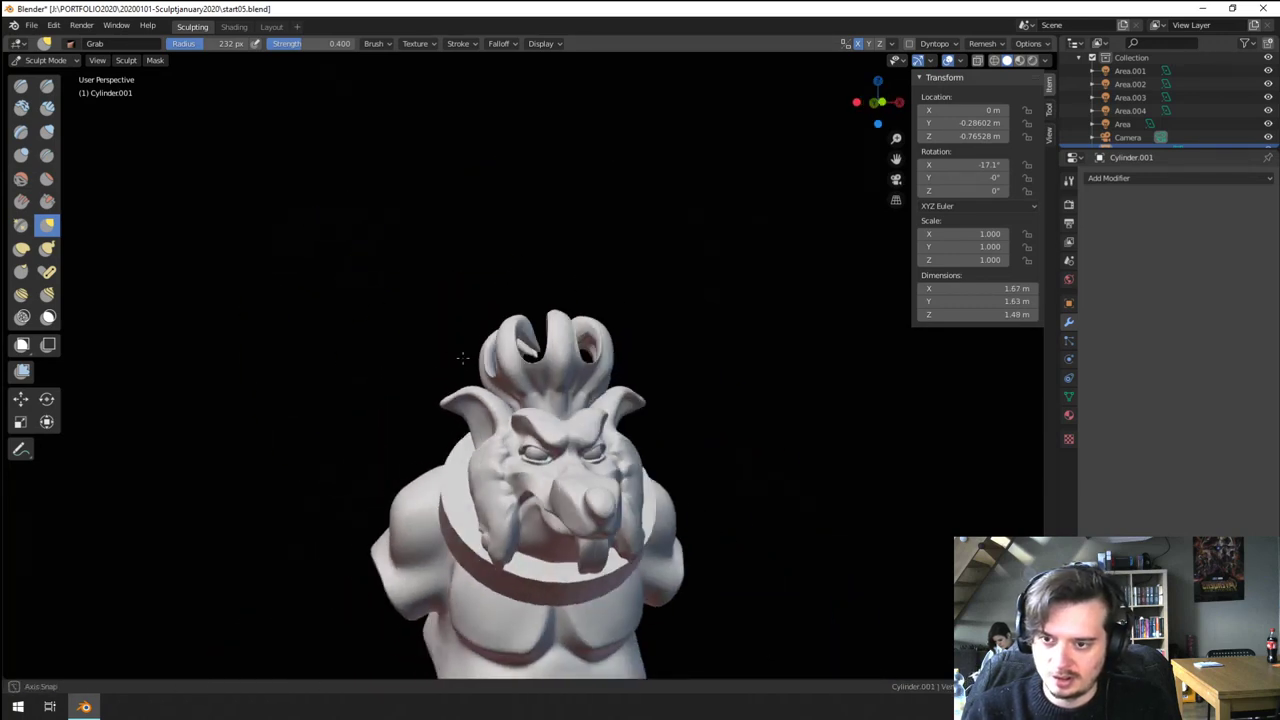
scroll(511, 317, up, 5)
mouse_move(511, 317)
middle_down()
mouse_move(529, 303)
mouse_move(532, 315)
middle_up()
scroll(521, 388, up, 2)
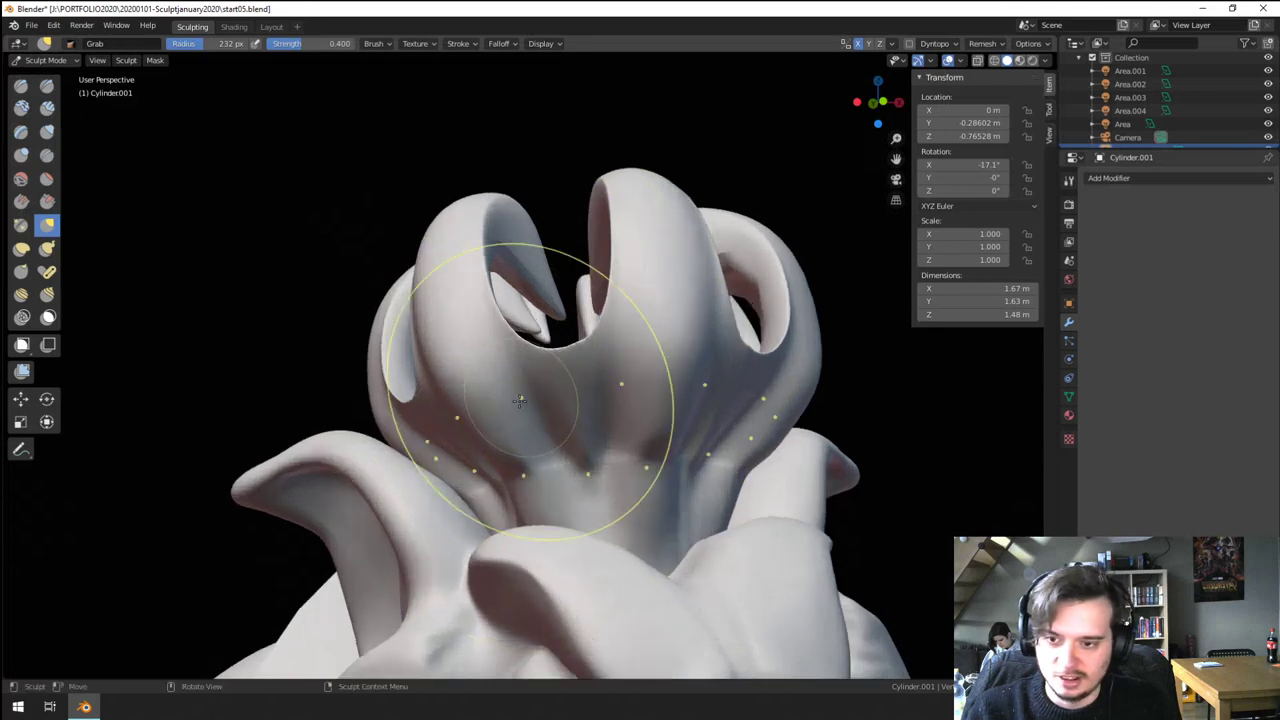
click(47, 135)
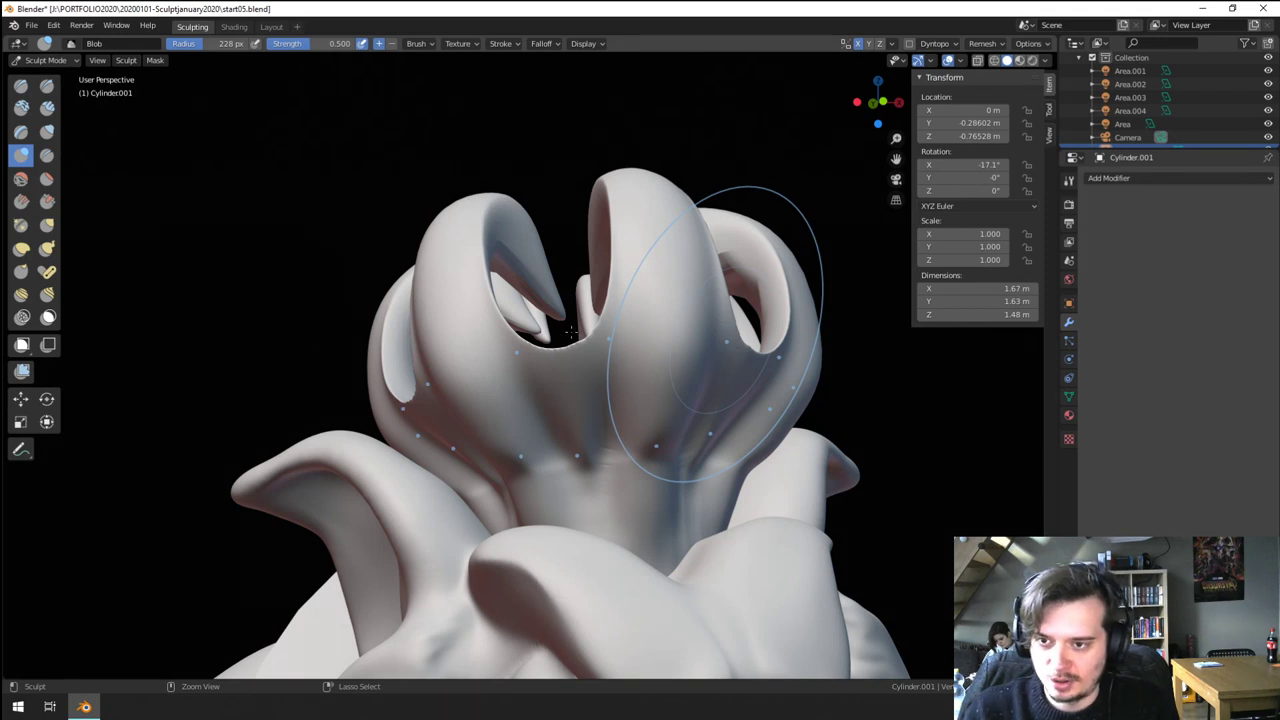
key(ctrl+z)
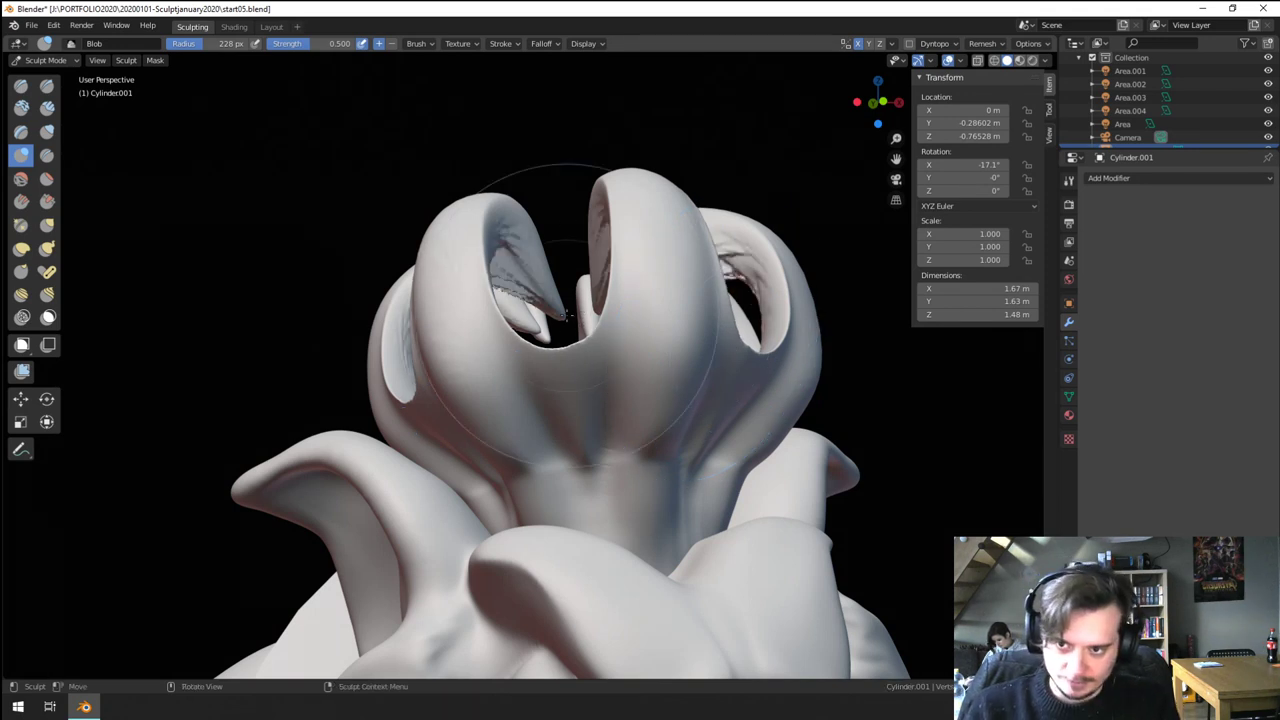
drag(435, 317, 441, 325)
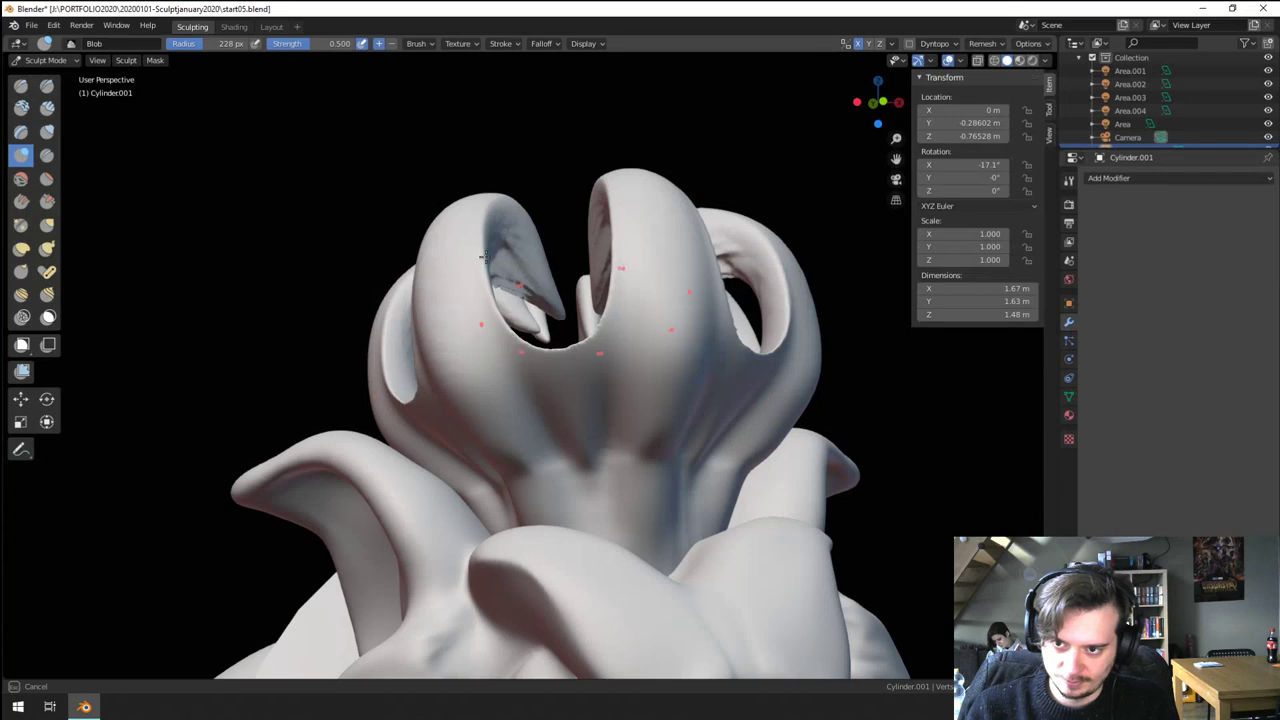
middle_drag(485, 256, 592, 289)
drag(589, 297, 583, 285)
- Push the undersides of the curled prong tips upward with the Grab brush at 237 px, then 189 px radius
key(g)
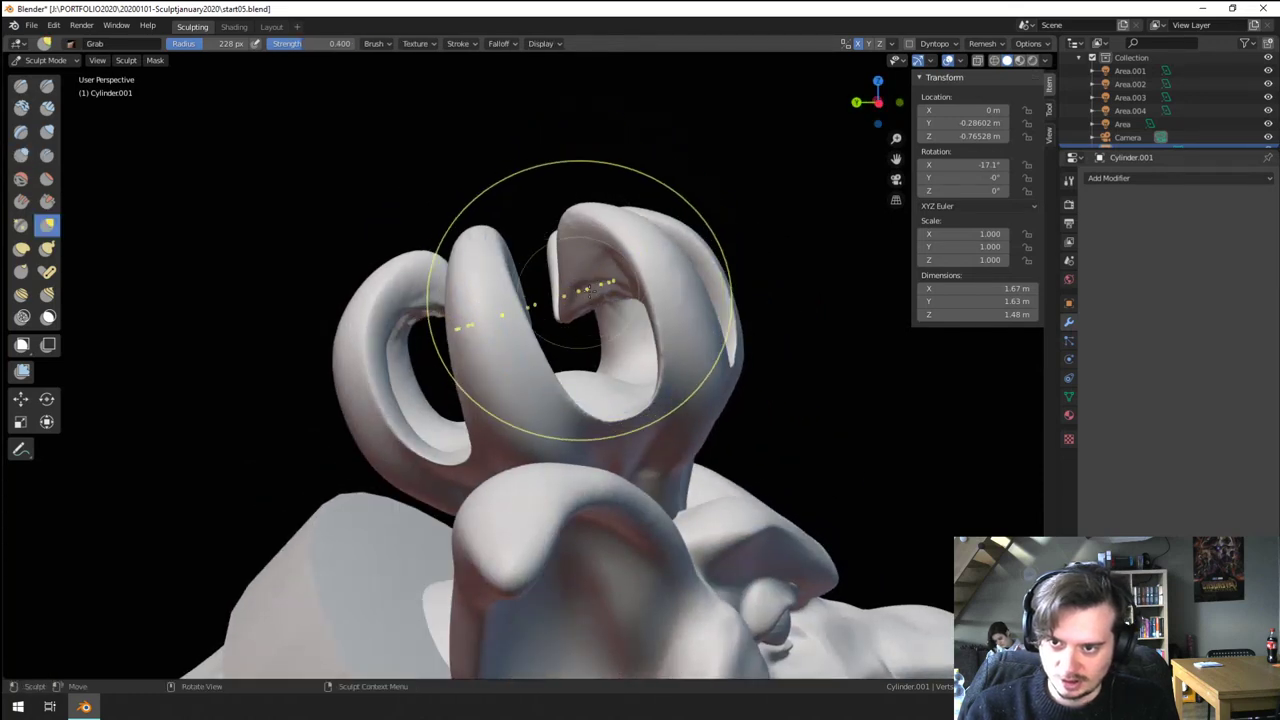
key(bracketright)
key(bracketright)
middle_drag(606, 297, 634, 286)
key(bracketright)
drag(592, 285, 588, 186)
drag(586, 250, 584, 190)
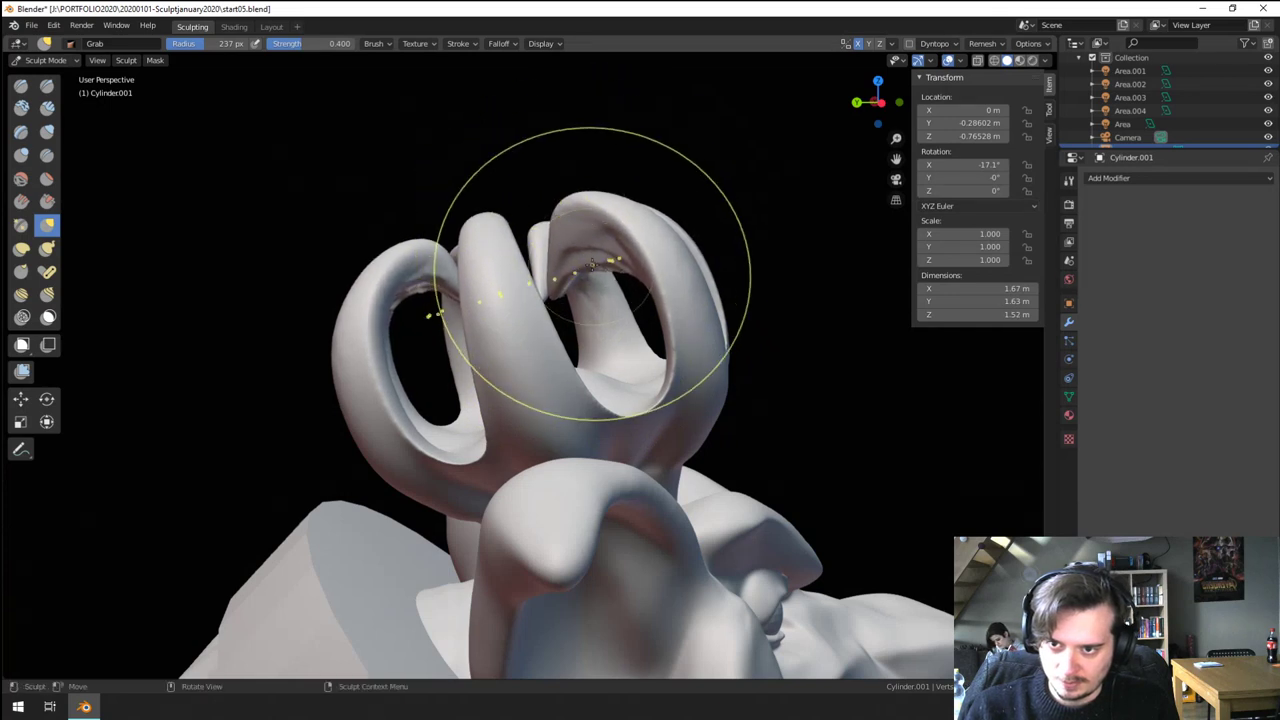
key(f)
mouse_move(594, 274)
mouse_down()
mouse_move(588, 200)
mouse_move(580, 246)
mouse_move(558, 165)
mouse_up()
click(697, 257)
drag(592, 264, 590, 222)
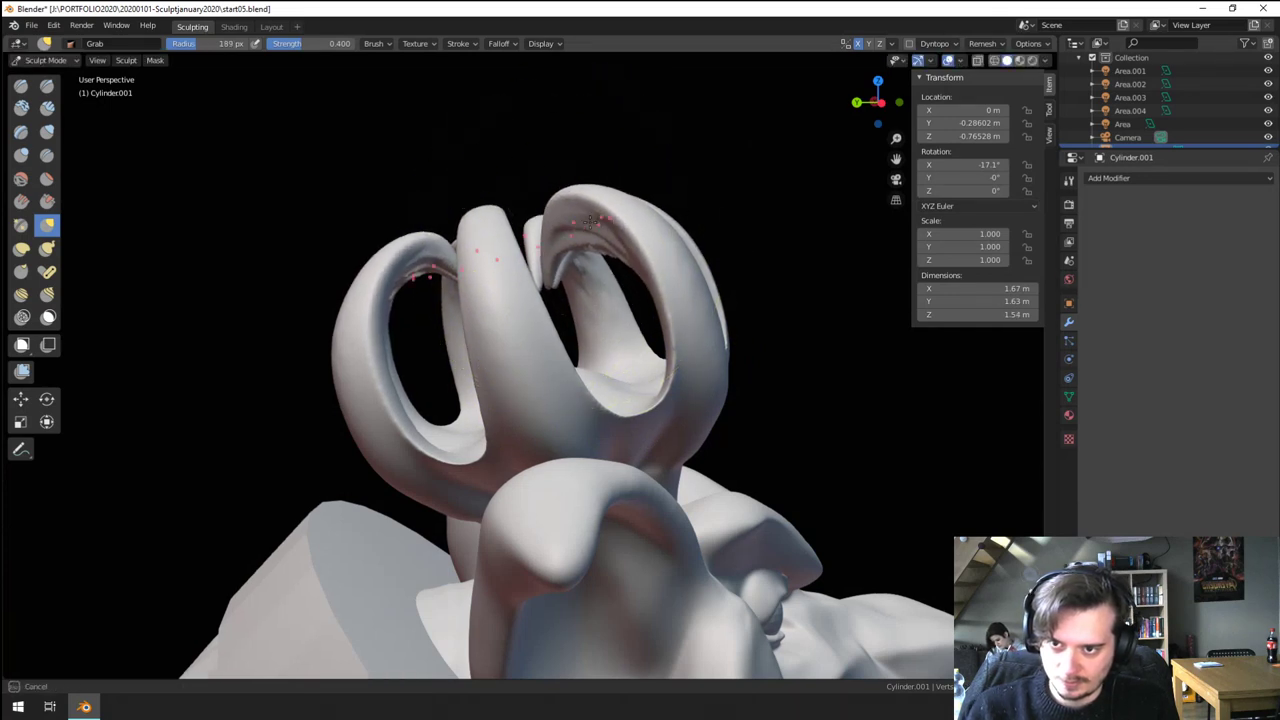
- Clean up the rough edges around the openings between the prongs with Grab and smoothing strokes, and remesh the crest
mouse_move(589, 207)
middle_down()
mouse_move(540, 287)
mouse_move(471, 295)
mouse_move(499, 226)
middle_up()
drag(459, 227, 422, 251)
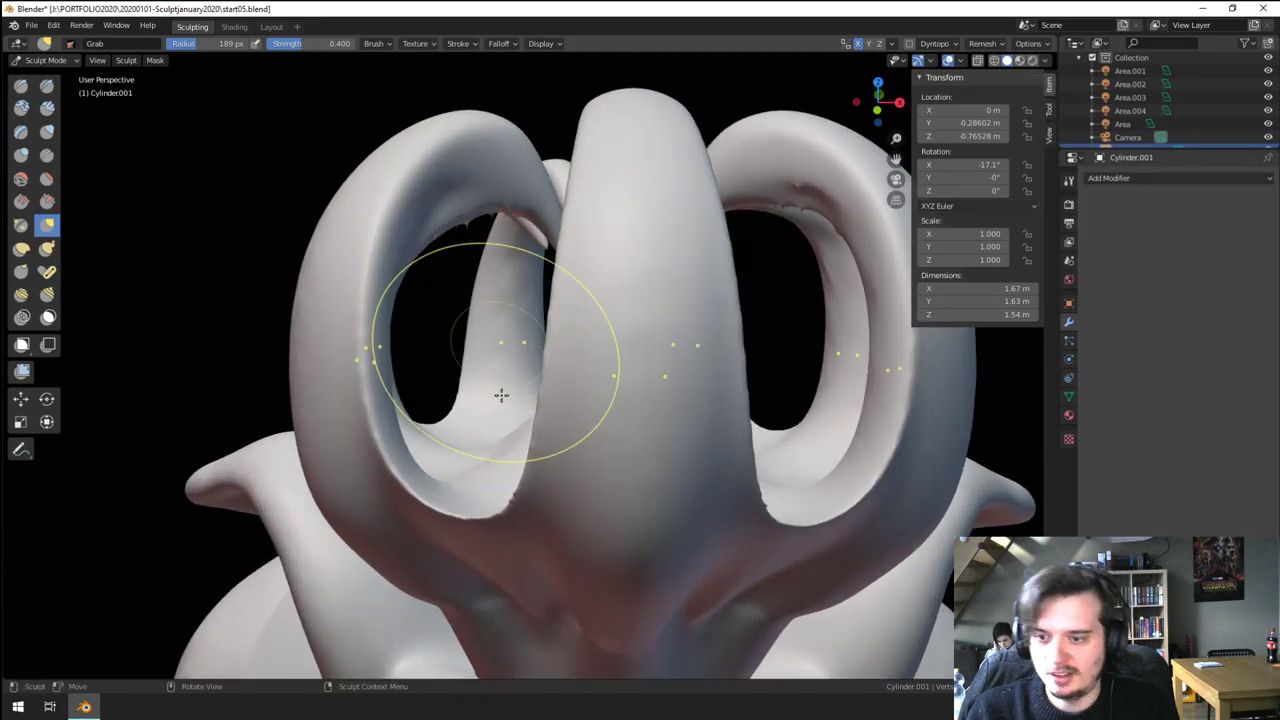
drag(464, 516, 547, 503)
drag(430, 250, 422, 249)
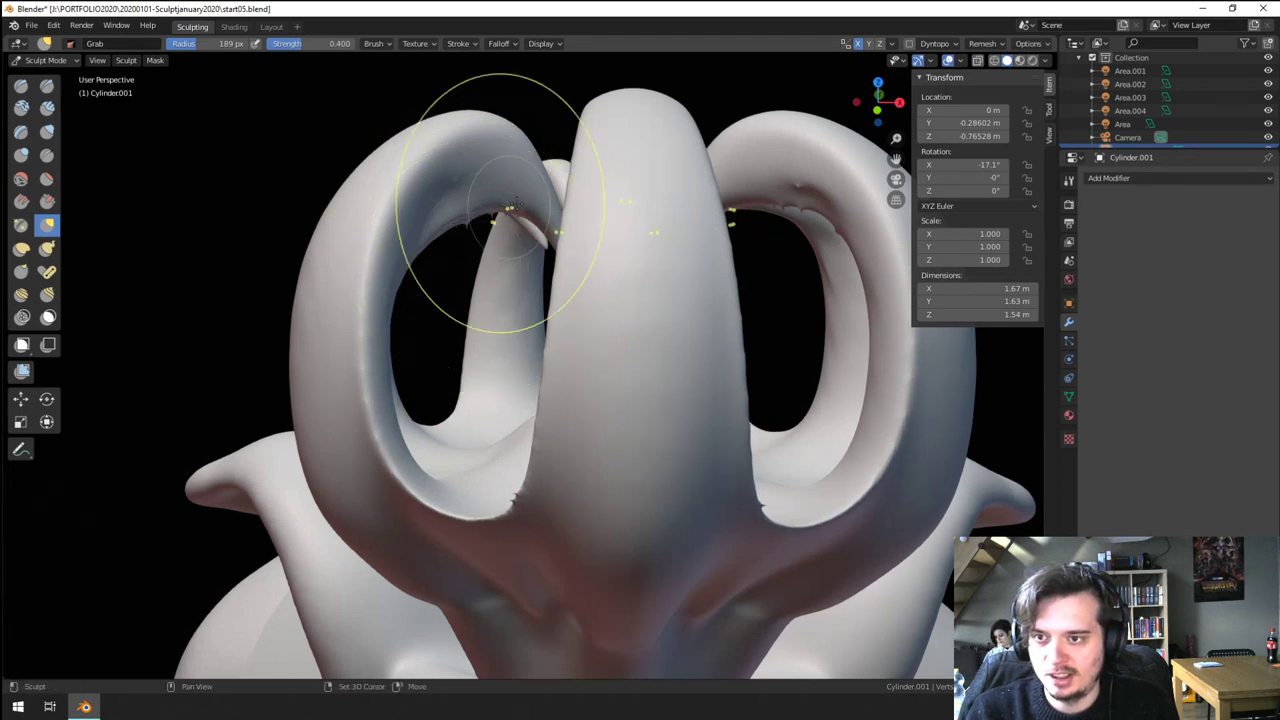
drag(461, 183, 453, 178)
drag(556, 455, 551, 453)
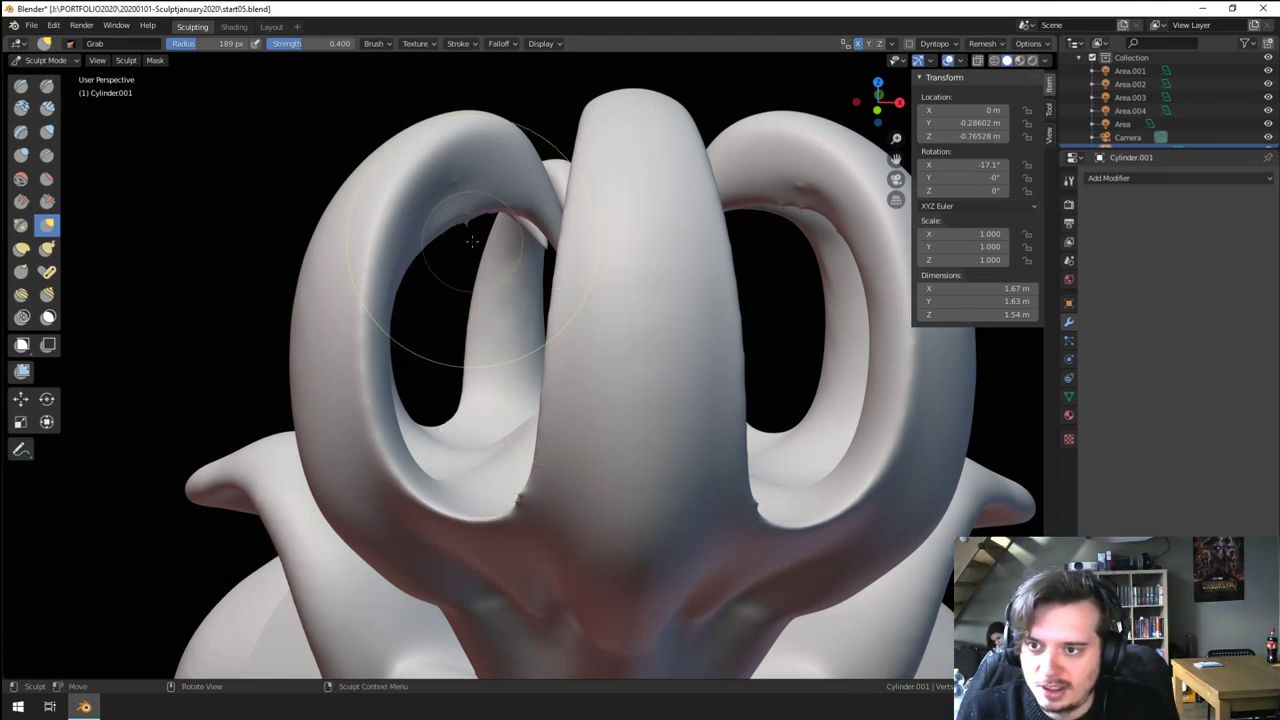
drag(439, 234, 421, 243)
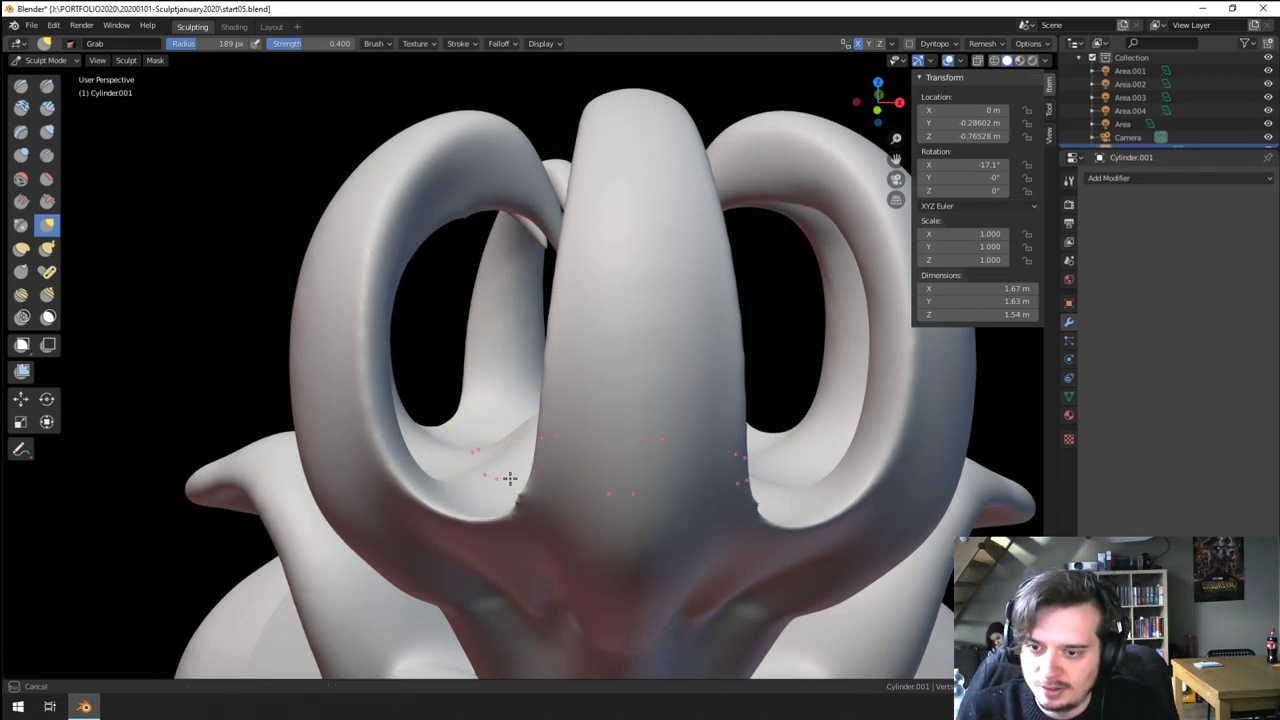
drag(509, 477, 536, 472)
key(ctrl+r)
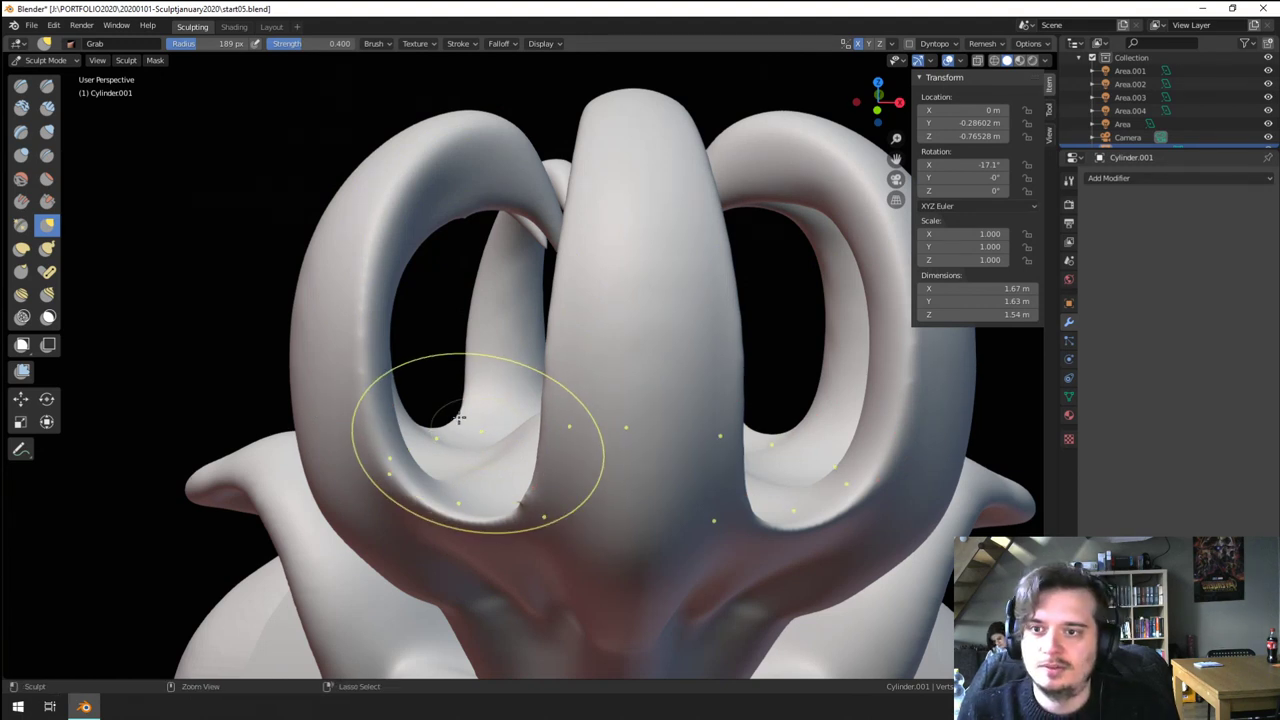
- Swell the floor inside the ring of prongs with the Inflate/Deflate brush at 234 px radius
mouse_move(394, 386)
middle_down()
mouse_move(480, 451)
mouse_move(480, 409)
mouse_move(412, 395)
mouse_move(487, 329)
middle_up()
click(47, 132)
drag(487, 327, 491, 353)
drag(491, 284, 488, 334)
mouse_move(488, 305)
middle_down()
mouse_move(443, 321)
mouse_move(440, 349)
mouse_move(452, 343)
middle_up()
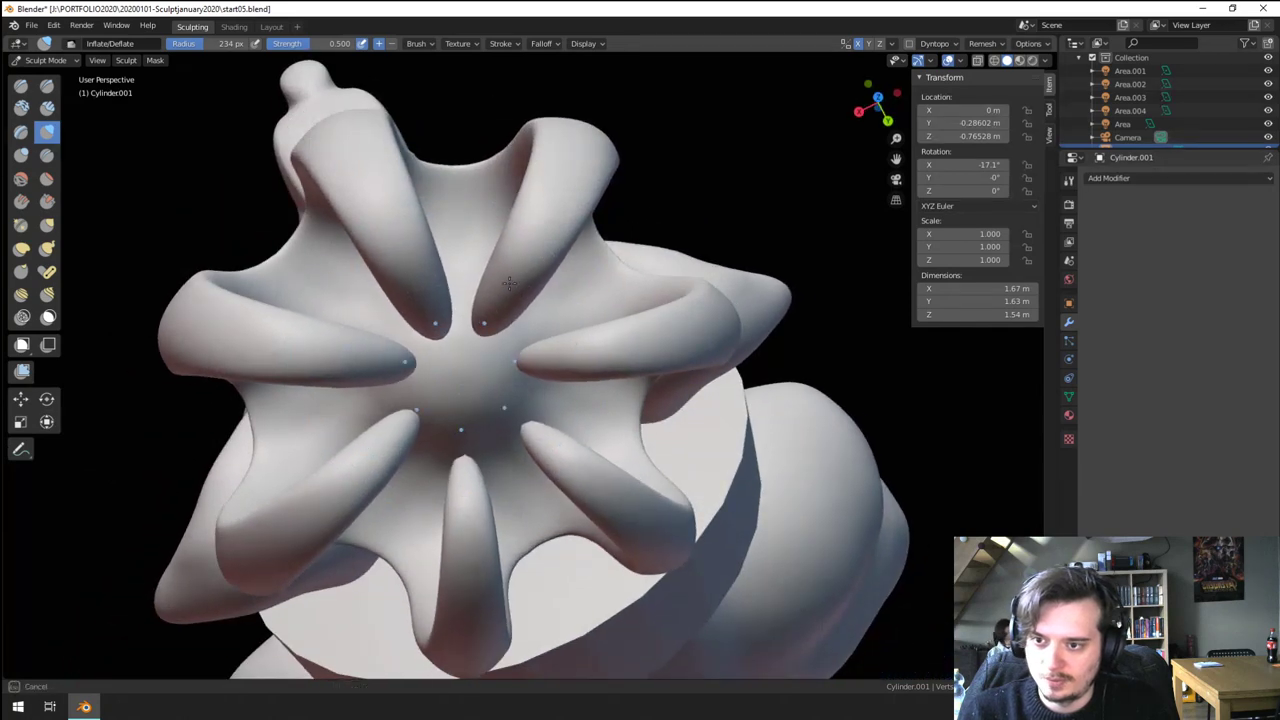
drag(509, 283, 503, 306)
- Pull the swollen floor between the prongs up into a rounded dome with the Snake Hook brush at 156 px radius
middle_drag(486, 400, 452, 345)
ctrl+middle_drag(452, 345, 444, 452)
mouse_move(444, 452)
middle_down()
mouse_move(412, 495)
mouse_move(458, 390)
middle_up()
middle_drag(458, 390, 506, 333)
click(47, 248)
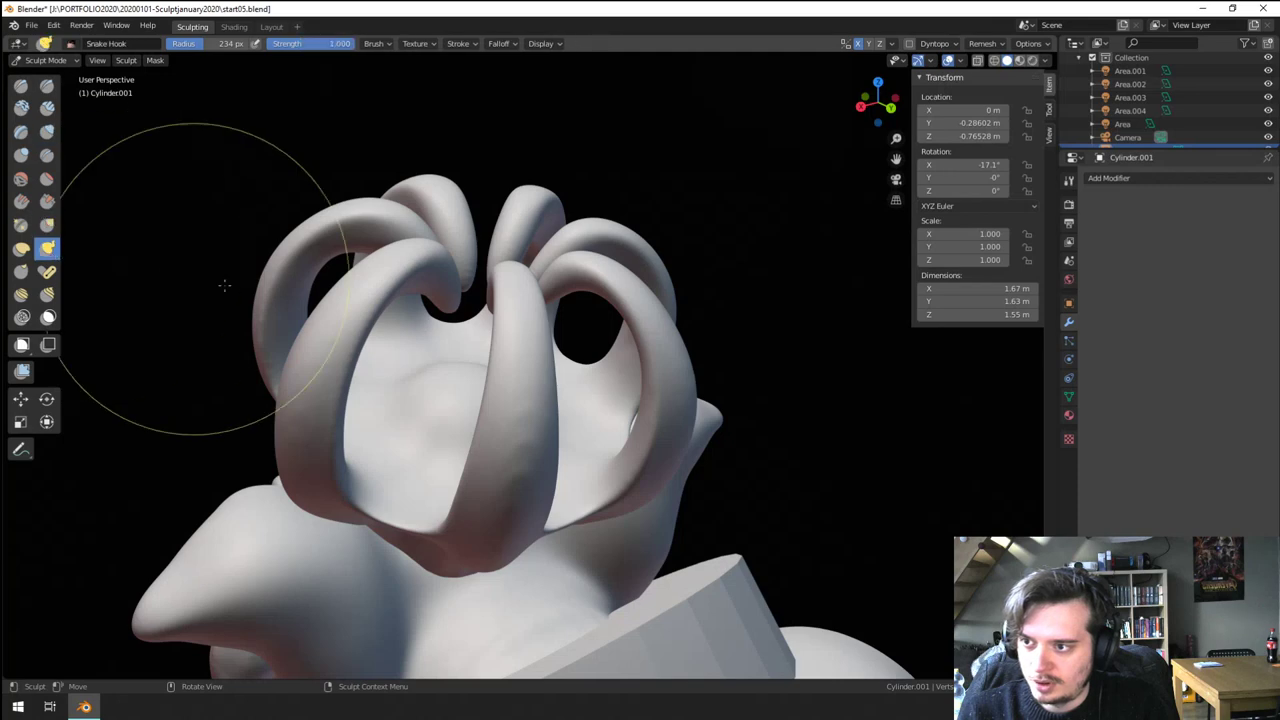
mouse_move(223, 286)
middle_down()
mouse_move(457, 409)
mouse_move(433, 396)
middle_up()
key(f)
click(418, 416)
drag(414, 432, 393, 389)
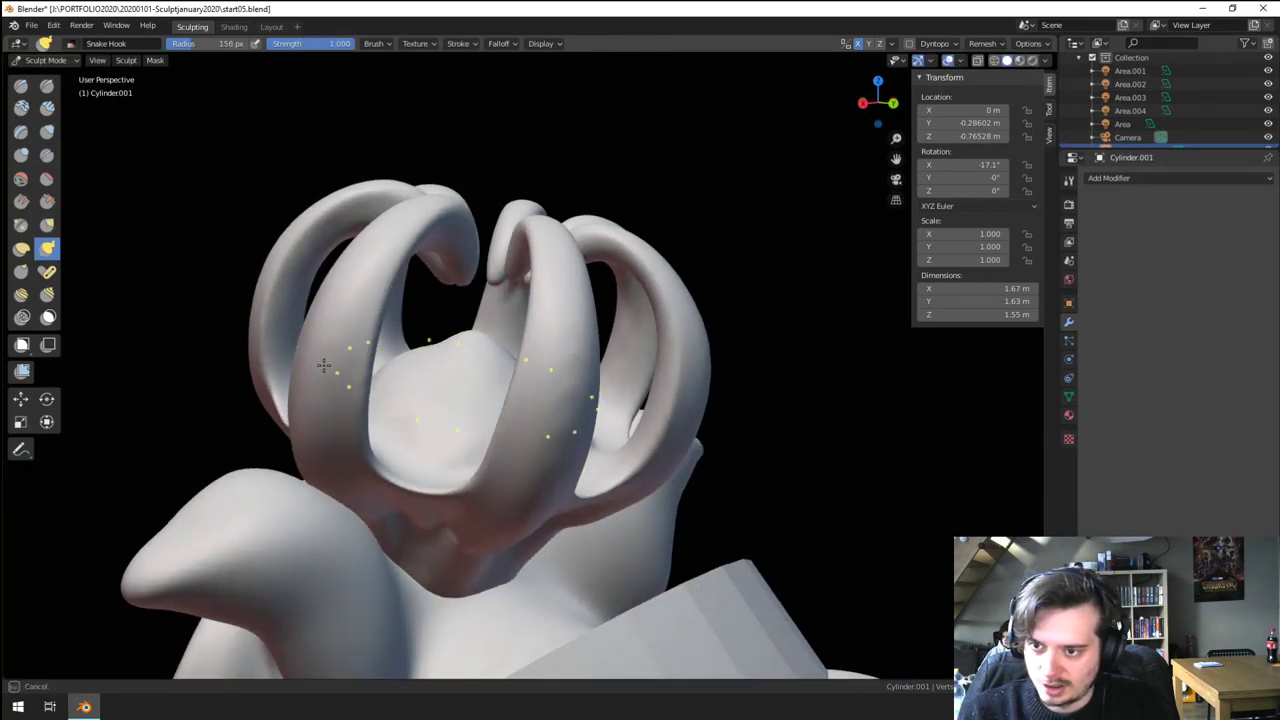
mouse_move(323, 365)
middle_down()
mouse_move(457, 399)
mouse_move(523, 386)
mouse_move(426, 389)
mouse_move(408, 428)
middle_up()
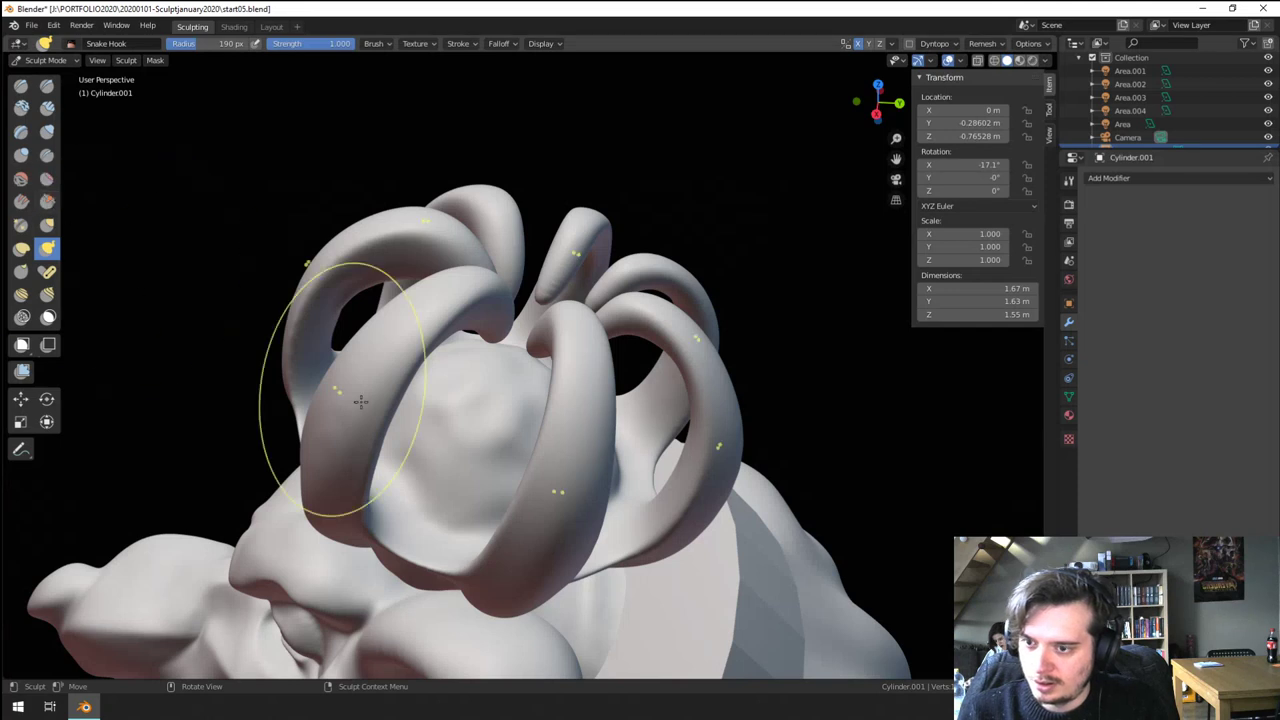
- Even out the bumpy dome inside the prongs with the Flatten/Contrast brush at 144 px radius and smoothing strokes
key(f)
click(462, 438)
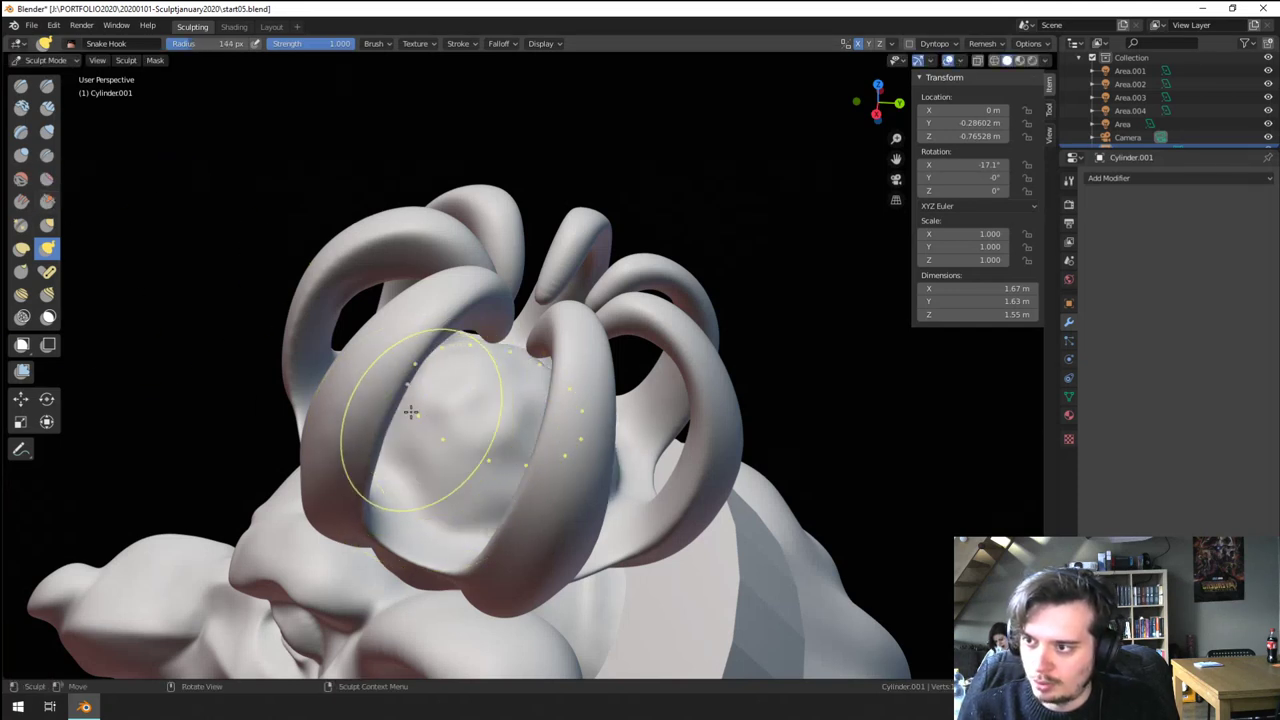
click(47, 178)
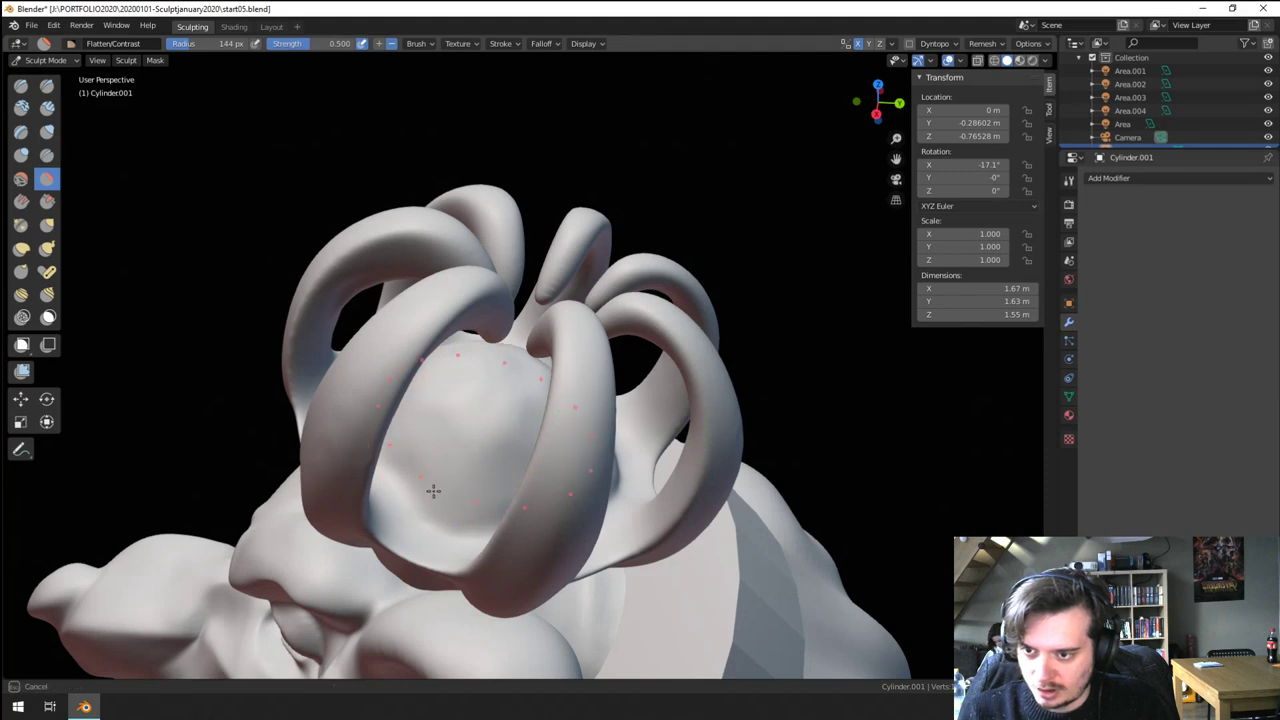
mouse_move(433, 490)
middle_down()
mouse_move(563, 429)
mouse_move(460, 545)
middle_up()
- Adjust the gaps between the prongs around the dome with the Grab brush at 189 px, then 173 px radius
key(g)
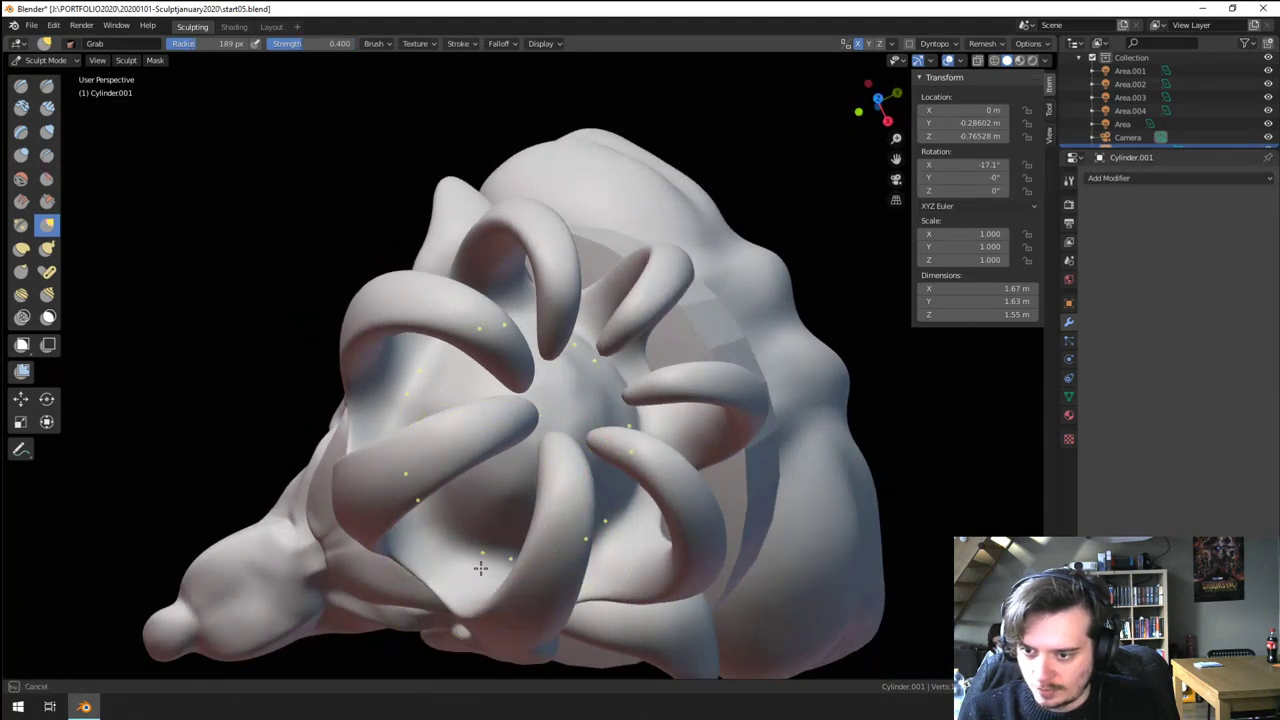
drag(481, 568, 432, 569)
middle_drag(446, 556, 530, 436)
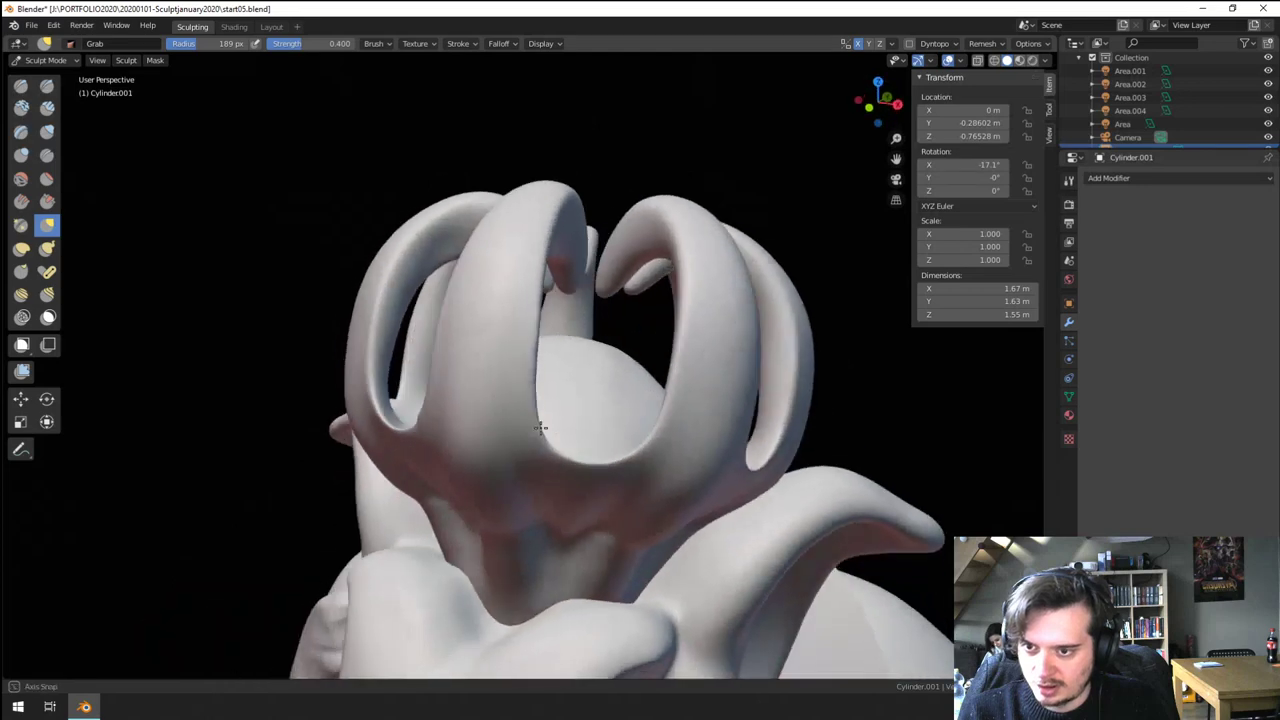
scroll(530, 436, down, 3)
middle_drag(456, 366, 502, 380)
scroll(502, 380, up, 3)
key(f)
click(489, 382)
drag(486, 370, 483, 360)
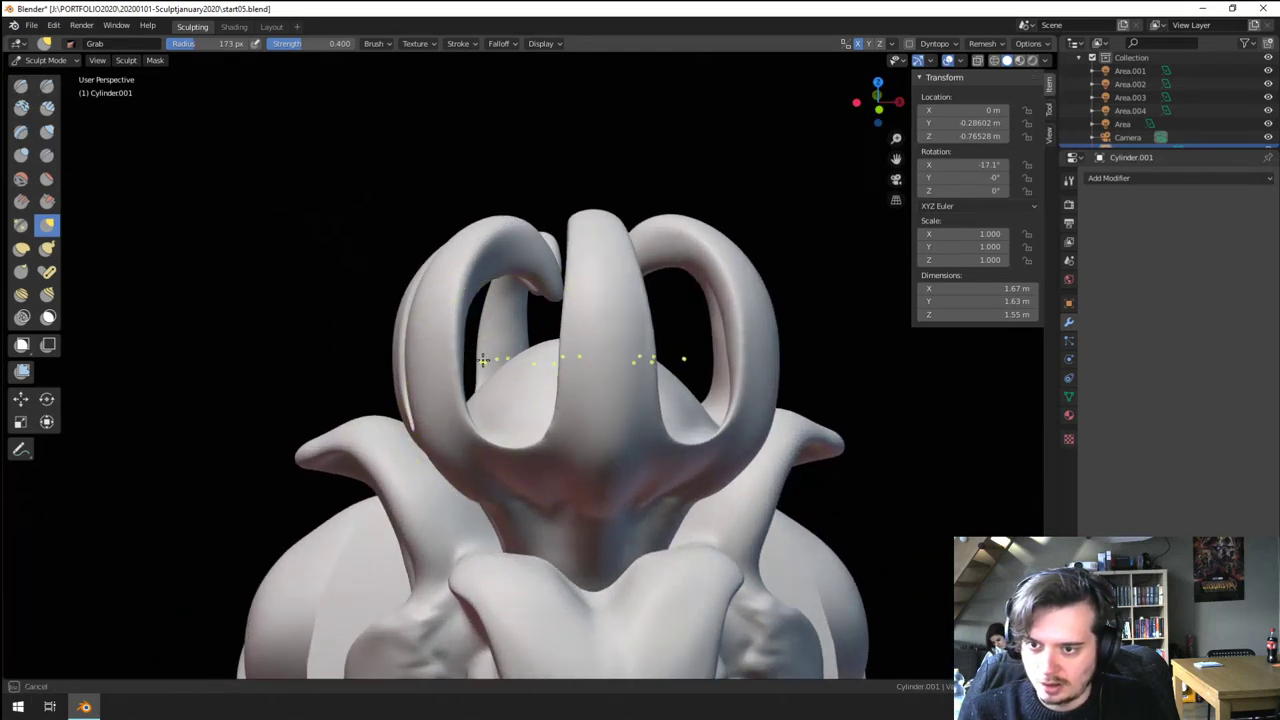
- Scrape the outer faces of the prongs flatter and slimmer with the Scrape/Peaks brush, reaching 127 px radius at strength 1.000
scroll(410, 345, down, 6)
mouse_move(425, 490)
middle_down()
mouse_move(545, 455)
mouse_move(460, 403)
mouse_move(392, 398)
middle_up()
scroll(545, 450, up, 5)
scroll(475, 410, up, 1)
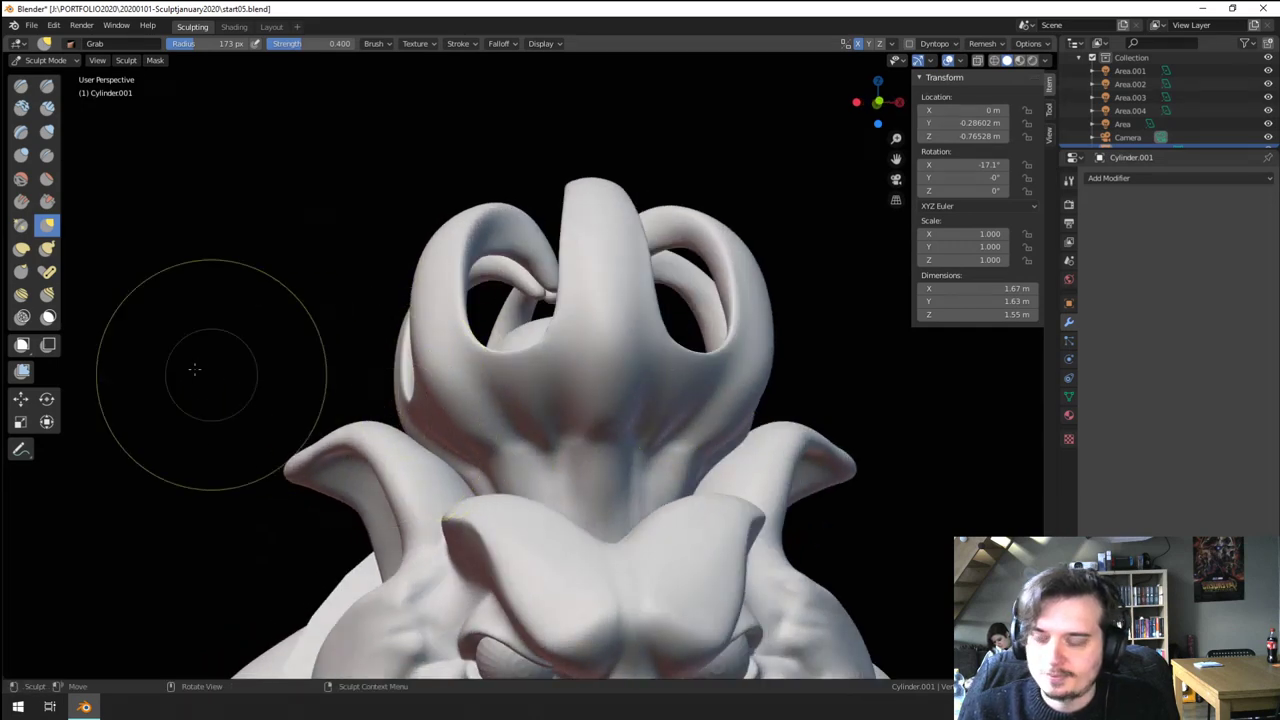
click(50, 201)
middle_drag(558, 268, 546, 300)
key(f)
click(530, 298)
drag(557, 206, 548, 365)
middle_drag(561, 213, 530, 376)
key(f)
click(530, 440)
drag(512, 446, 521, 422)
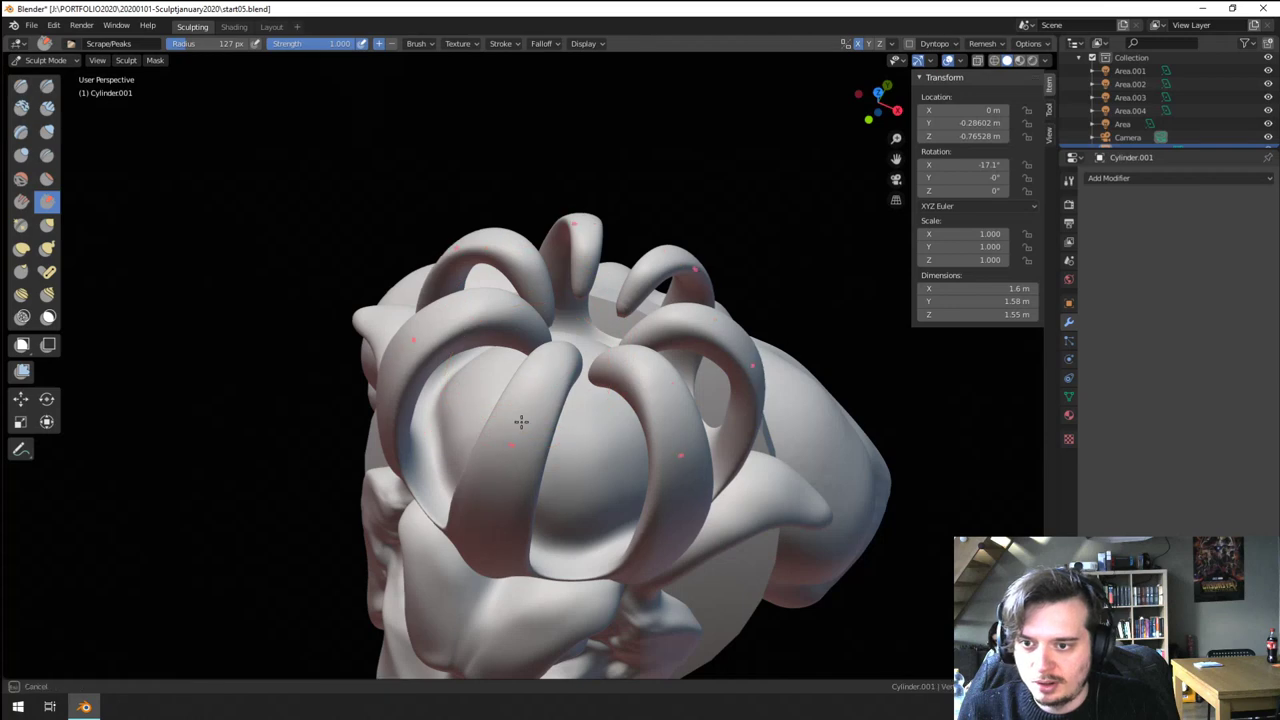
drag(557, 358, 504, 458)
- Swell the prongs from their bases to their tips with the Inflate/Deflate brush at 228 px radius
mouse_move(511, 434)
middle_down()
mouse_move(583, 340)
mouse_move(563, 322)
middle_up()
click(47, 133)
key(f)
click(510, 380)
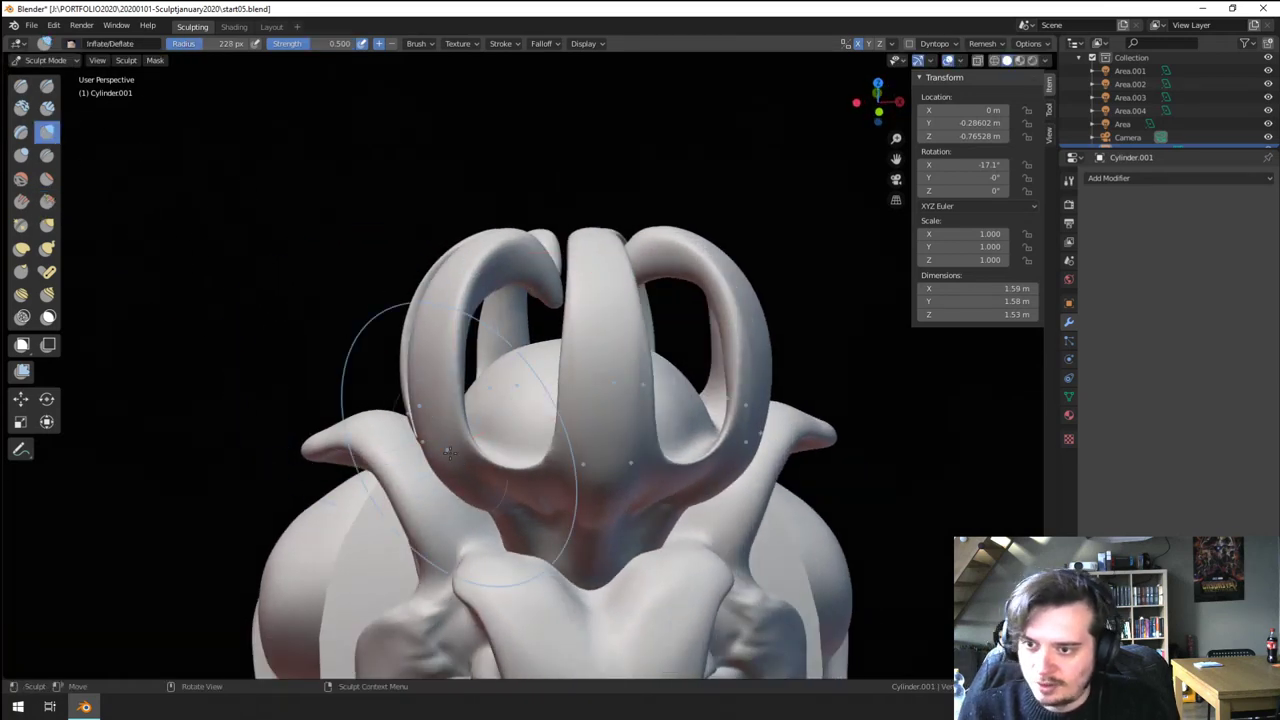
mouse_move(456, 453)
mouse_down()
mouse_move(431, 470)
mouse_move(456, 312)
mouse_up()
middle_drag(463, 295, 412, 381)
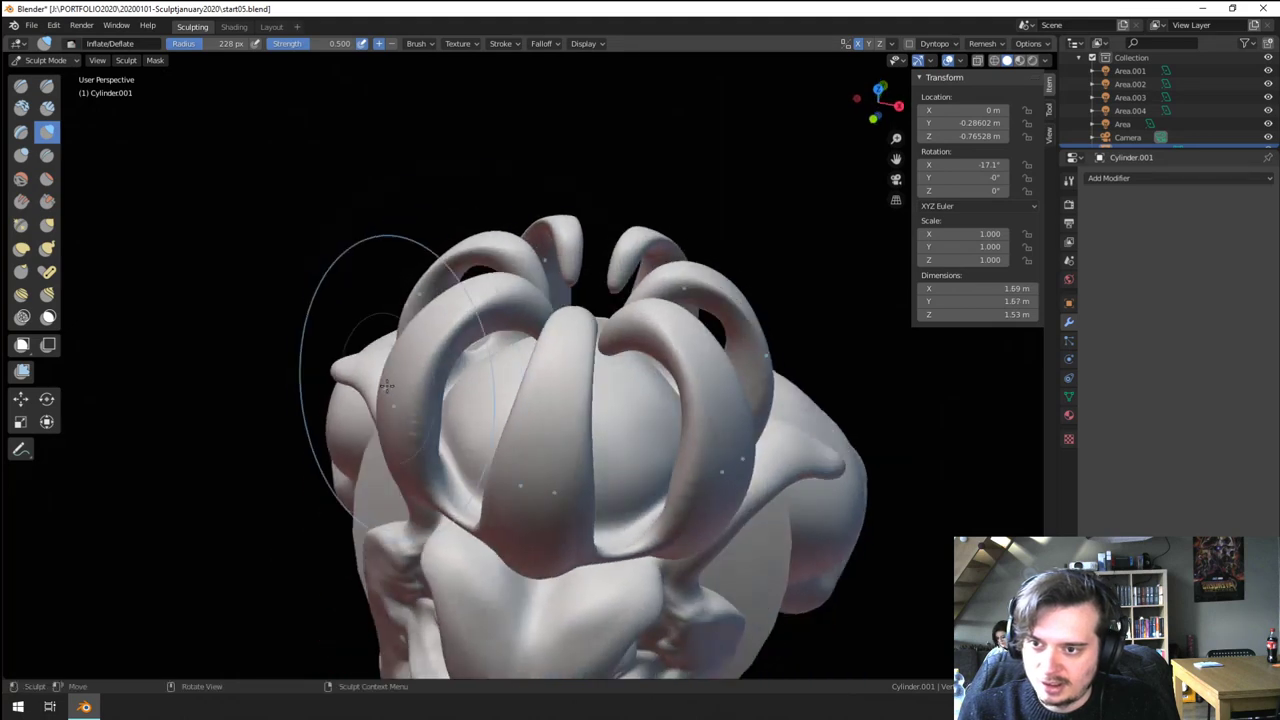
mouse_move(410, 381)
mouse_down()
mouse_move(525, 291)
mouse_move(526, 312)
mouse_up()
middle_drag(524, 316, 437, 391)
drag(437, 391, 453, 366)
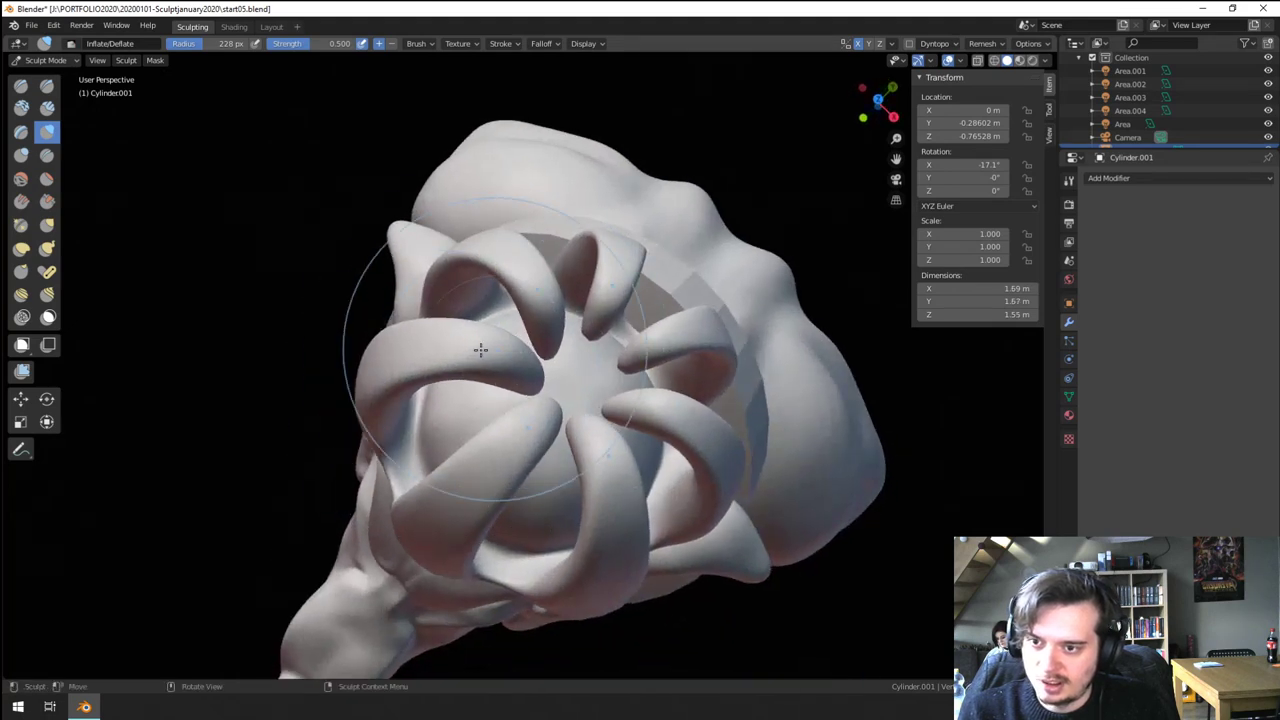
- Scrape the prongs' outer faces flatter toward their bases with the Scrape/Peaks brush at 199 px radius and strength 1.000
mouse_move(484, 348)
middle_down()
mouse_move(511, 289)
mouse_move(428, 381)
mouse_move(457, 314)
mouse_move(440, 316)
middle_up()
scroll(511, 289, down, 5)
scroll(428, 380, up, 4)
scroll(420, 310, up, 2)
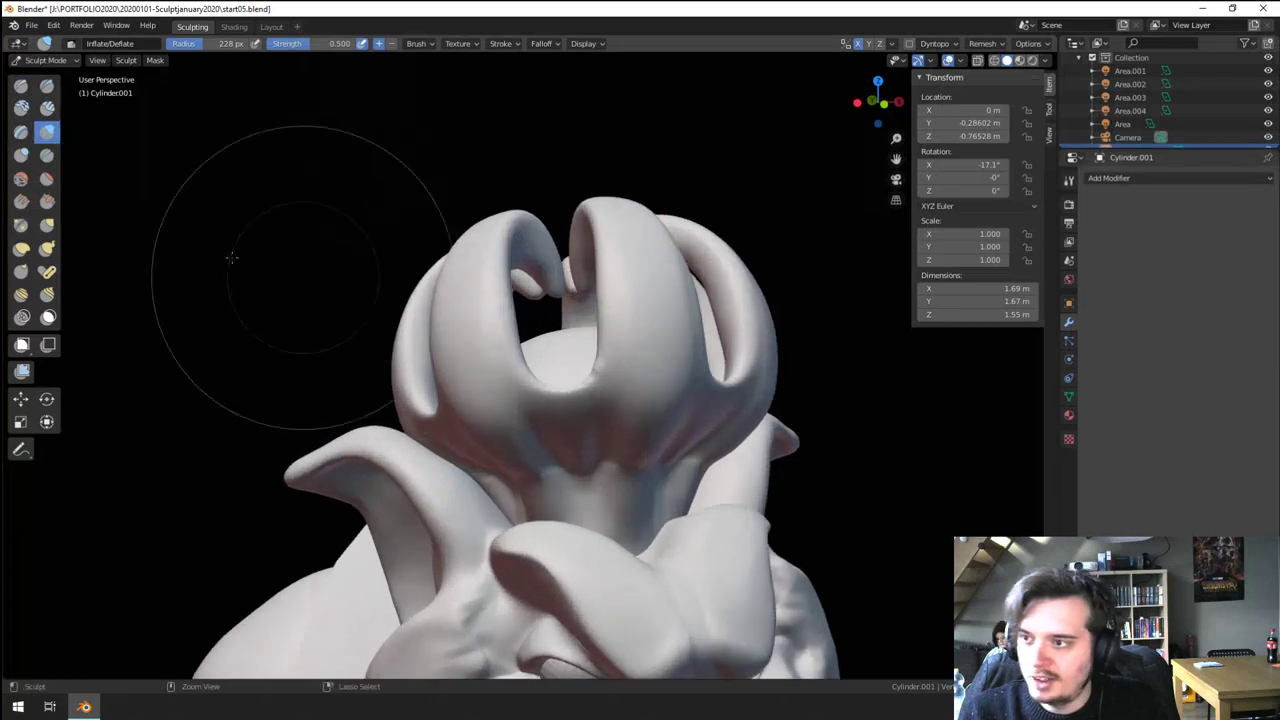
click(47, 201)
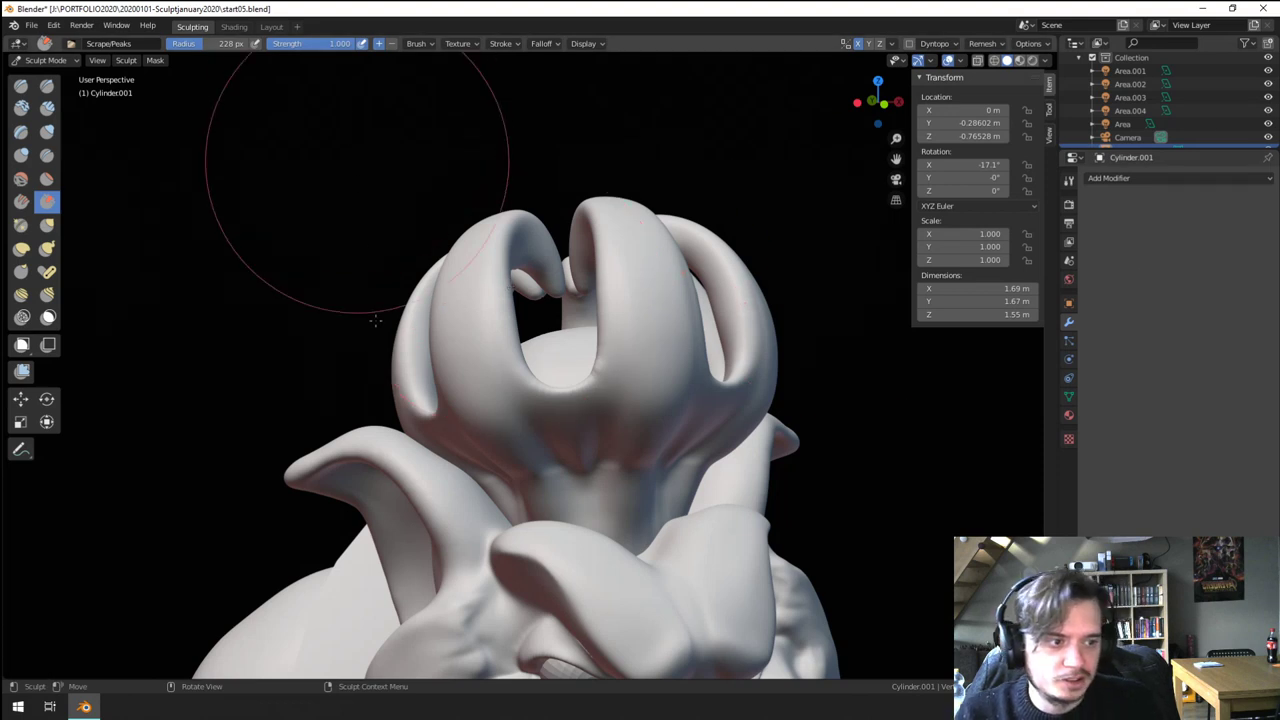
middle_drag(448, 386, 464, 373)
key(f)
click(473, 340)
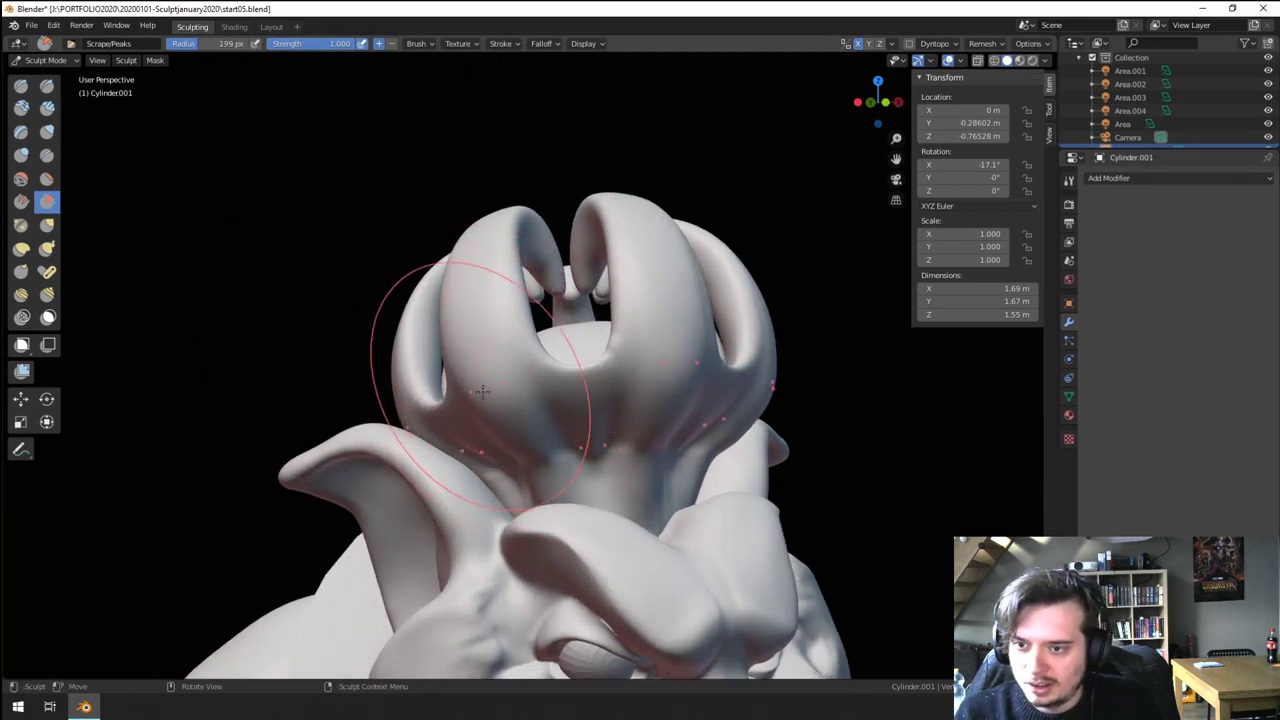
drag(472, 291, 527, 479)
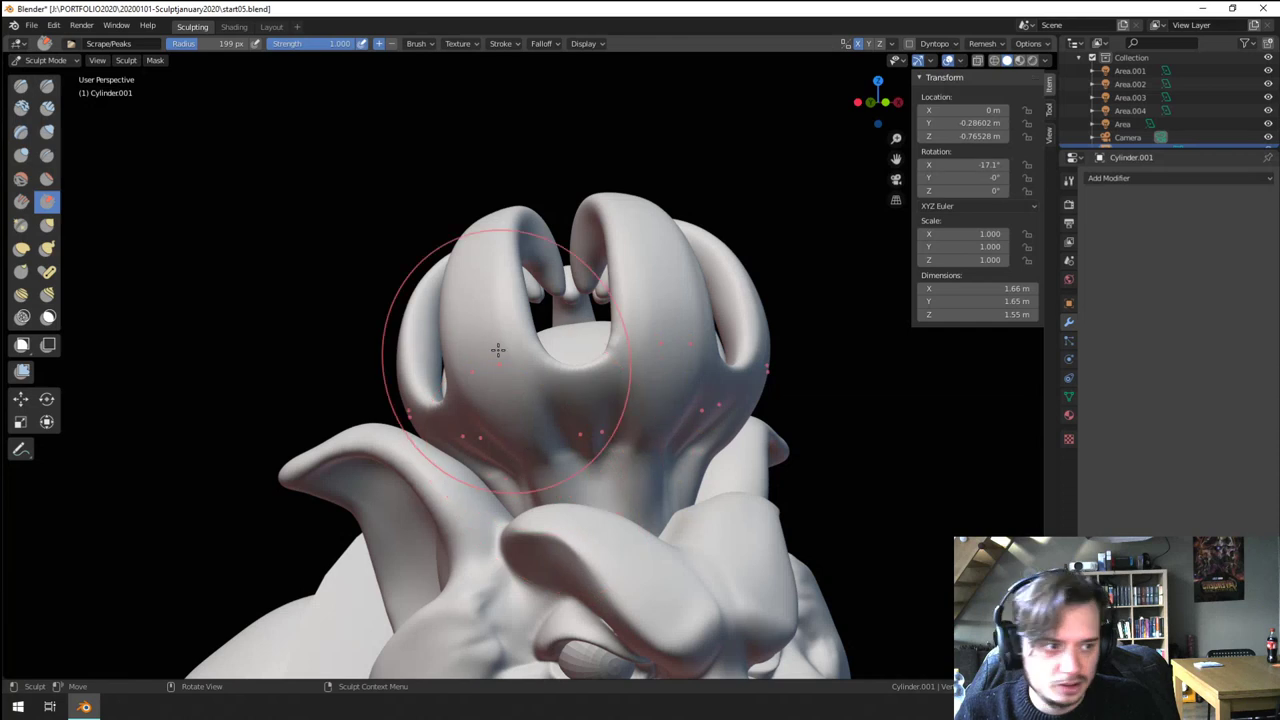
- Raise folds and knobs below the gaps between the prongs with the Blob brush at 94 px, then 56 px radius
scroll(510, 398, up, 2)
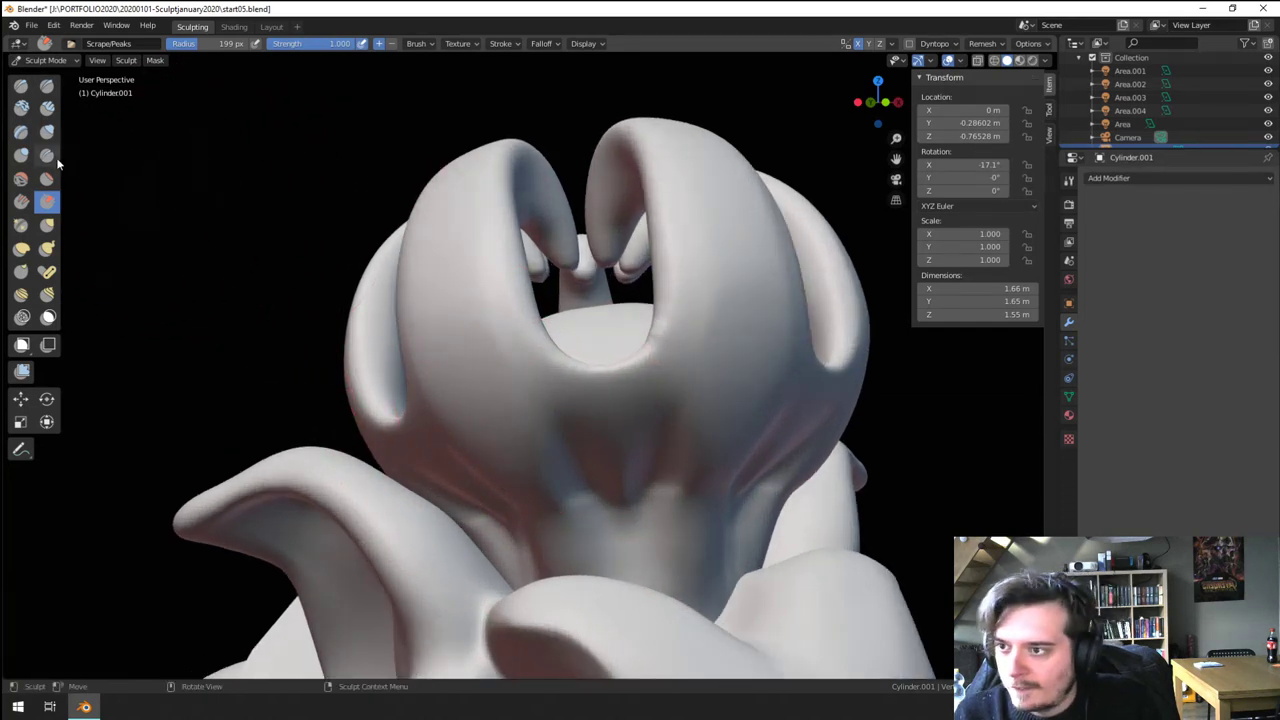
click(22, 159)
key(f)
click(775, 393)
key(f)
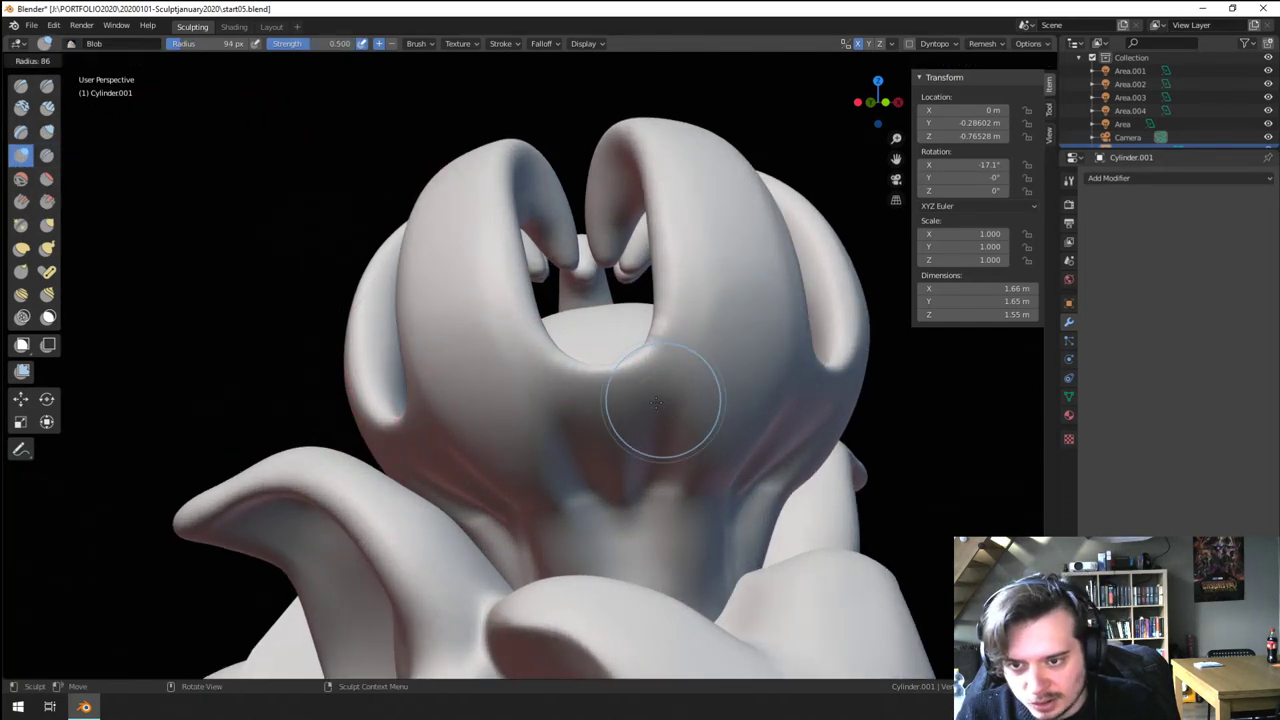
click(718, 403)
mouse_move(680, 390)
mouse_down()
mouse_move(663, 371)
mouse_move(648, 378)
mouse_move(659, 432)
mouse_up()
key(f)
click(648, 402)
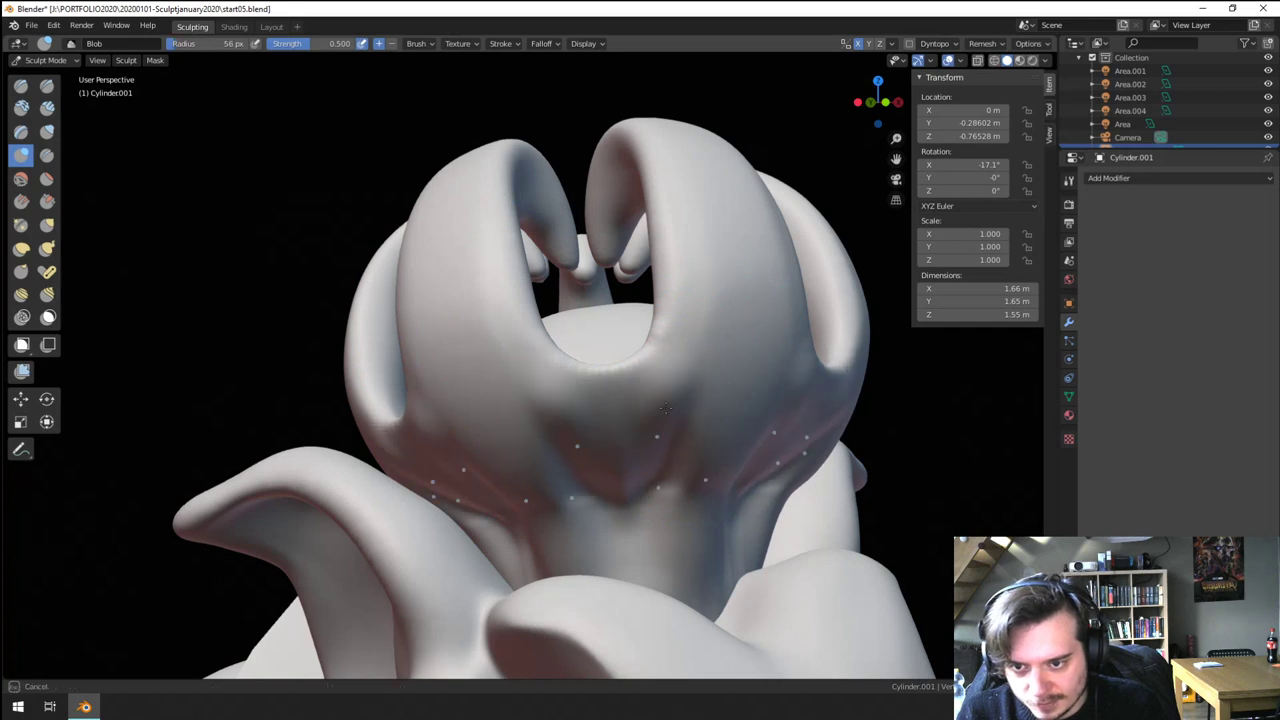
mouse_move(675, 352)
mouse_down()
mouse_move(660, 437)
mouse_move(676, 370)
mouse_up()
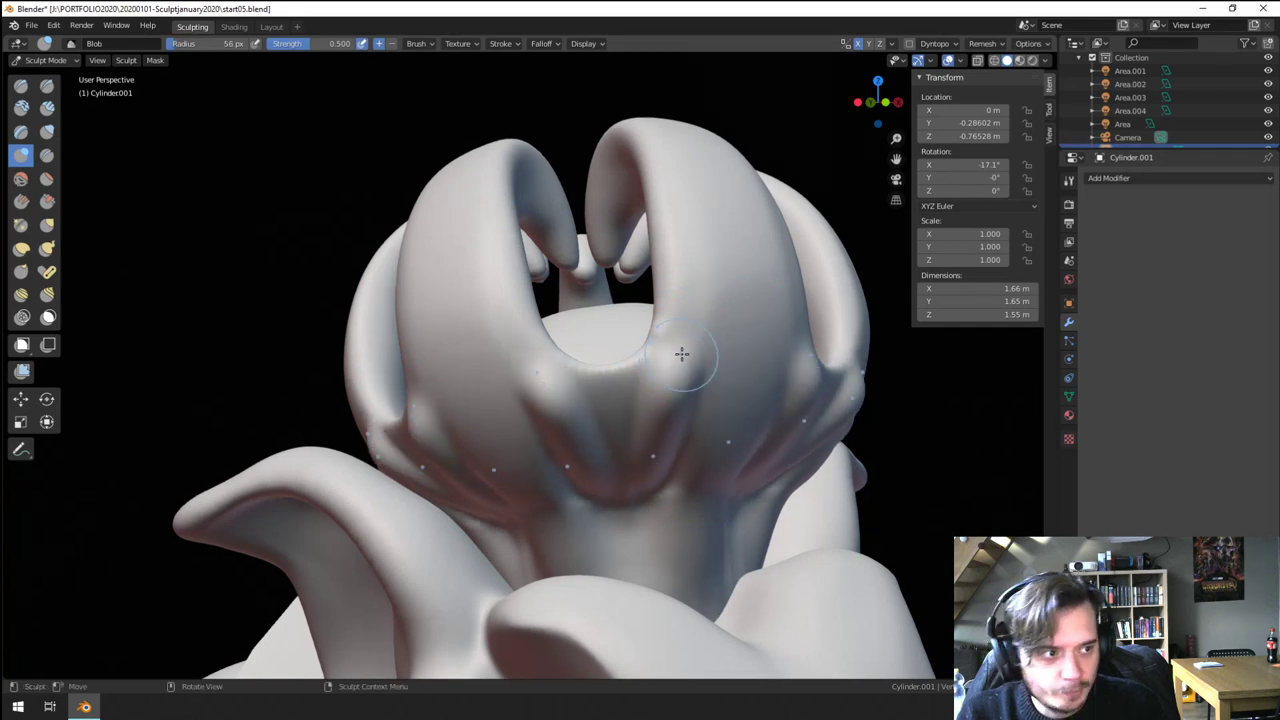
- Build branching ridges from the prong bases up their outer faces with the Blob brush at 40 px, then 49 px radius
middle_drag(681, 354, 651, 393)
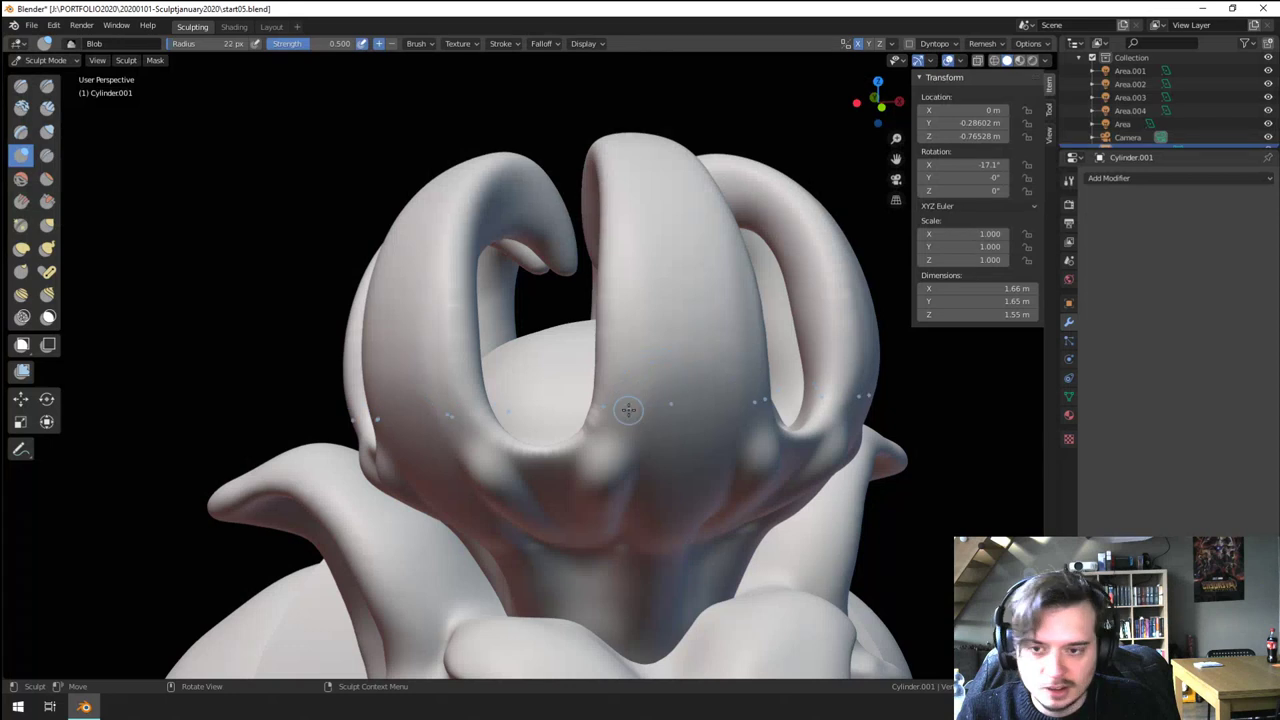
mouse_move(598, 466)
mouse_down()
mouse_move(669, 423)
mouse_move(703, 331)
mouse_up()
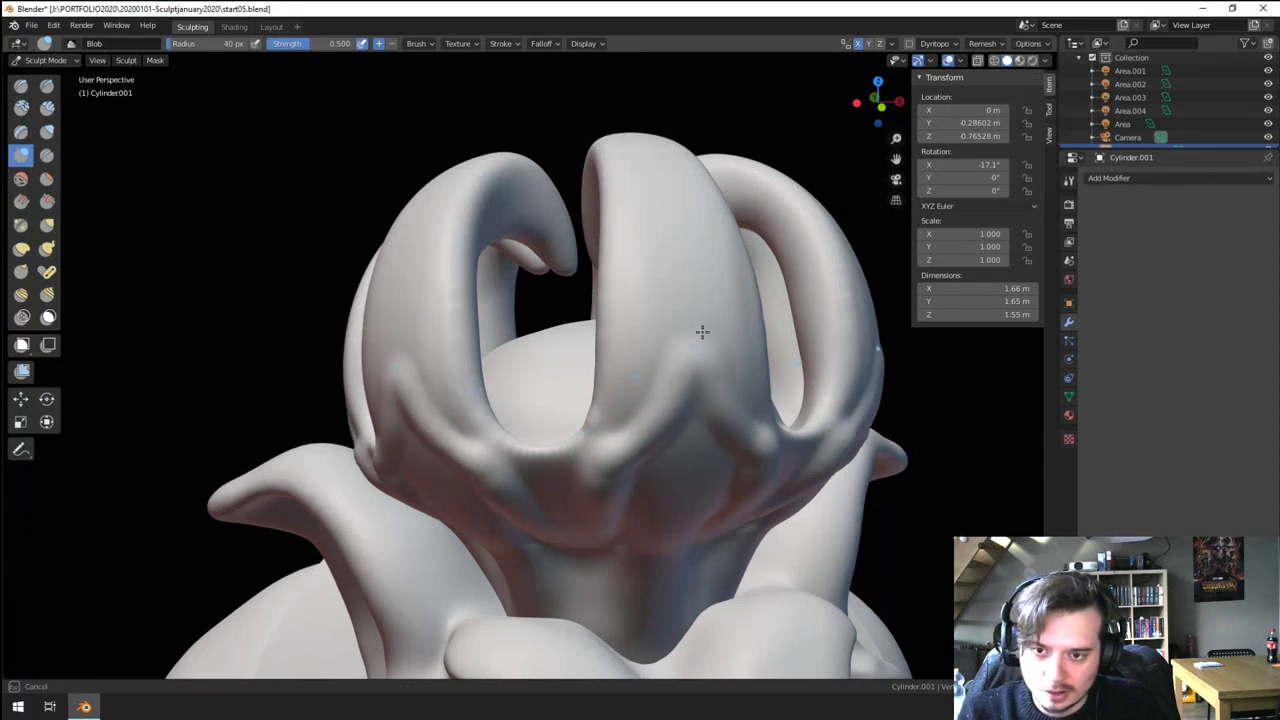
middle_drag(703, 331, 675, 369)
key(f)
click(692, 370)
mouse_move(604, 458)
mouse_down()
mouse_move(626, 263)
mouse_move(585, 388)
mouse_move(614, 434)
mouse_move(632, 290)
mouse_up()
mouse_move(634, 269)
middle_down()
mouse_move(631, 311)
mouse_move(659, 288)
middle_up()
drag(662, 287, 673, 276)
middle_drag(670, 280, 579, 435)
mouse_move(578, 474)
mouse_down()
mouse_move(591, 349)
mouse_move(615, 290)
mouse_up()
mouse_move(616, 285)
middle_down()
mouse_move(611, 374)
mouse_move(602, 310)
middle_up()
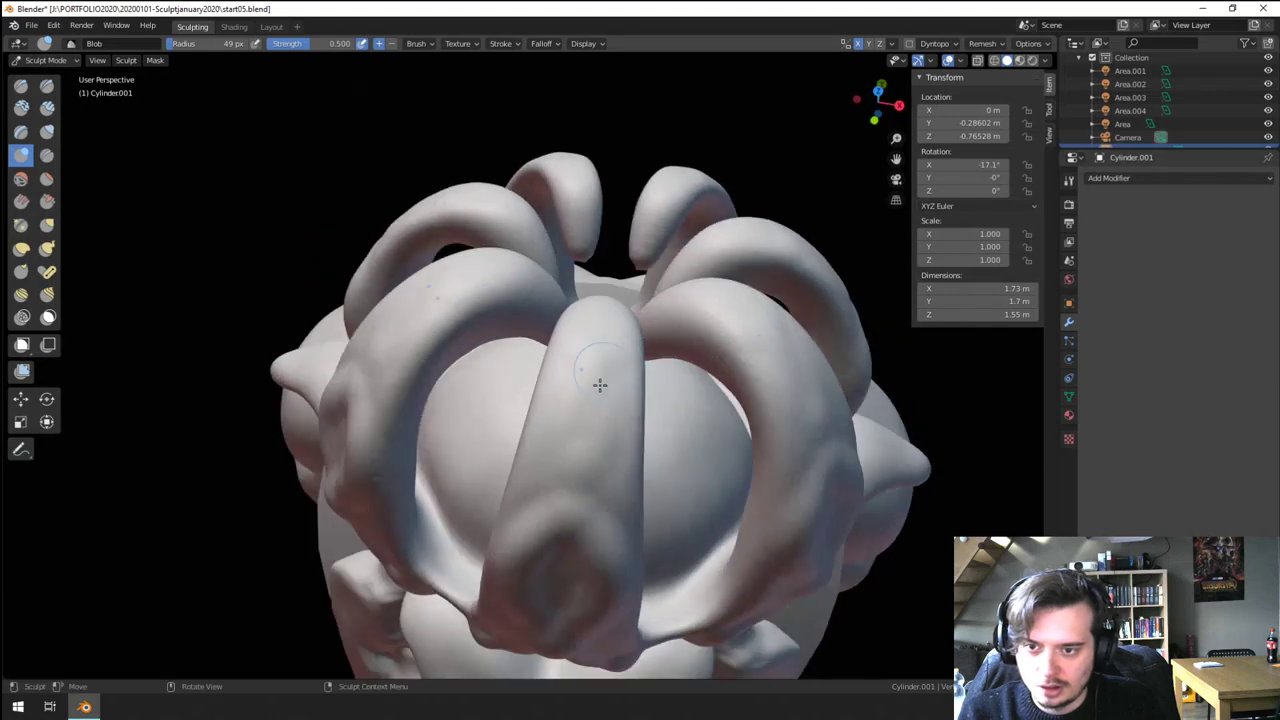
- Add lumps along the prongs' outer faces and a rounded oval bulge at each prong base with the Blob brush
mouse_move(508, 520)
mouse_down()
mouse_move(563, 426)
mouse_move(563, 323)
mouse_move(513, 511)
mouse_up()
mouse_move(563, 380)
middle_down()
mouse_move(540, 457)
mouse_move(563, 443)
mouse_move(534, 487)
middle_up()
key(f)
click(527, 485)
drag(578, 473, 550, 530)
middle_drag(577, 420, 619, 333)
key(f)
click(638, 333)
mouse_move(617, 326)
mouse_down()
mouse_move(592, 435)
mouse_move(635, 447)
mouse_move(622, 434)
mouse_up()
middle_drag(556, 378, 598, 364)
key(f)
click(583, 371)
mouse_move(583, 371)
mouse_down()
mouse_move(594, 440)
mouse_move(610, 438)
mouse_up()
- Form rounded knobs on the neck beneath the prongs with the Blob brush, starting at 91 px radius and reducing it to 34 px
key(f)
click(631, 439)
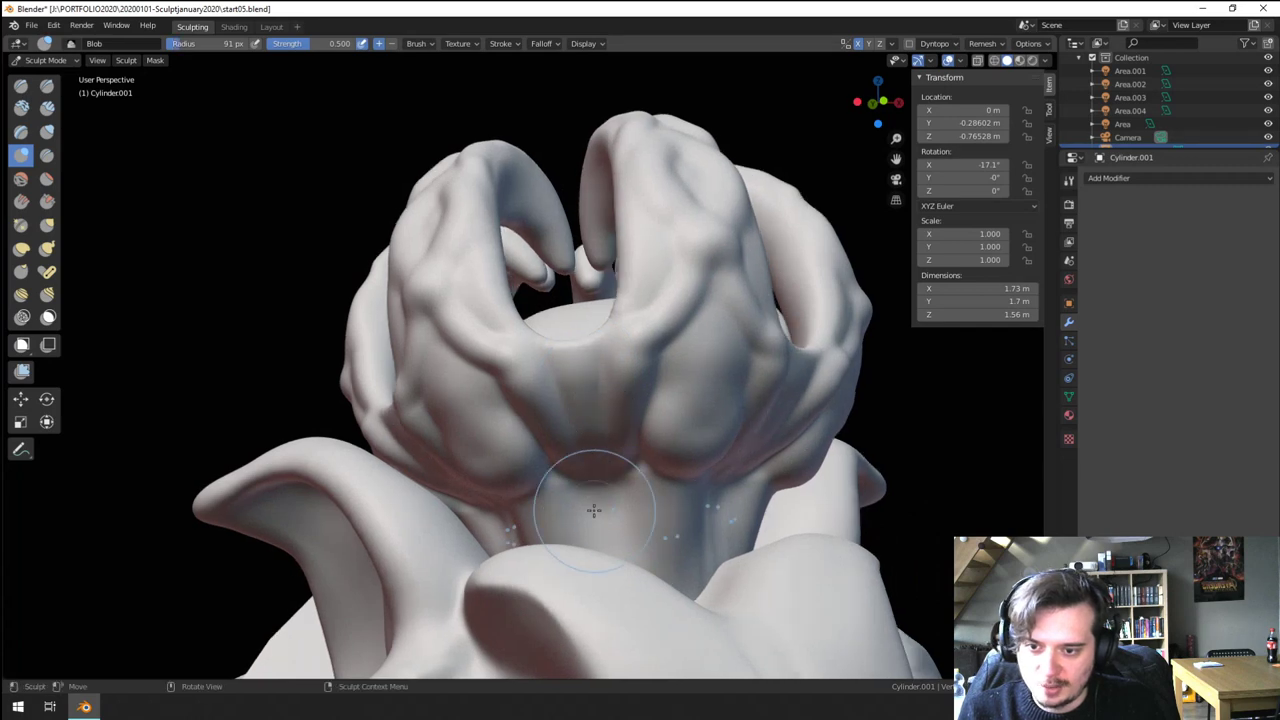
mouse_move(597, 511)
mouse_down()
mouse_move(712, 548)
mouse_move(660, 522)
mouse_move(635, 532)
mouse_move(672, 546)
mouse_move(676, 494)
mouse_up()
key(f)
click(640, 504)
key(f)
click(636, 508)
mouse_move(702, 405)
middle_down()
mouse_move(646, 375)
mouse_move(630, 465)
middle_up()
middle_drag(630, 465, 680, 450)
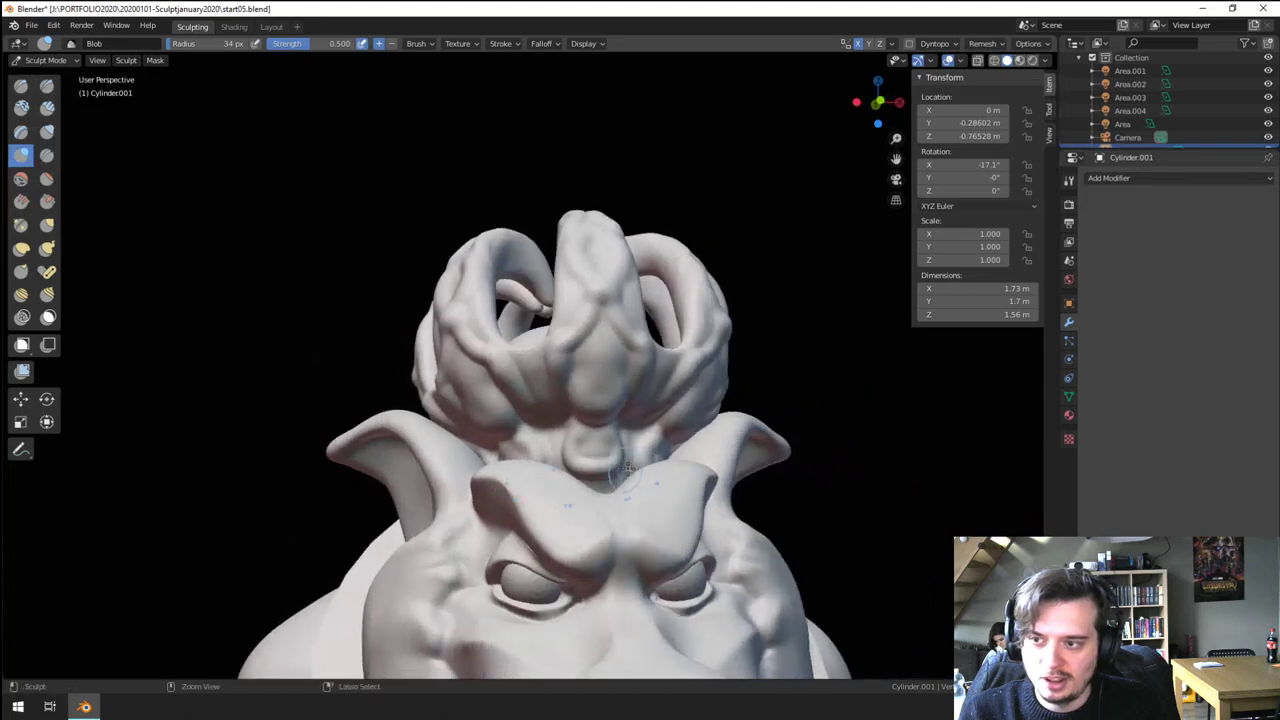
- Sharpen the V-shaped ridges and the arches beneath them on the prong bases with the Crease brush at 34 px, then 39 px radius
ctrl+middle_drag(600, 440, 590, 405)
click(54, 160)
ctrl+middle_drag(530, 440, 493, 399)
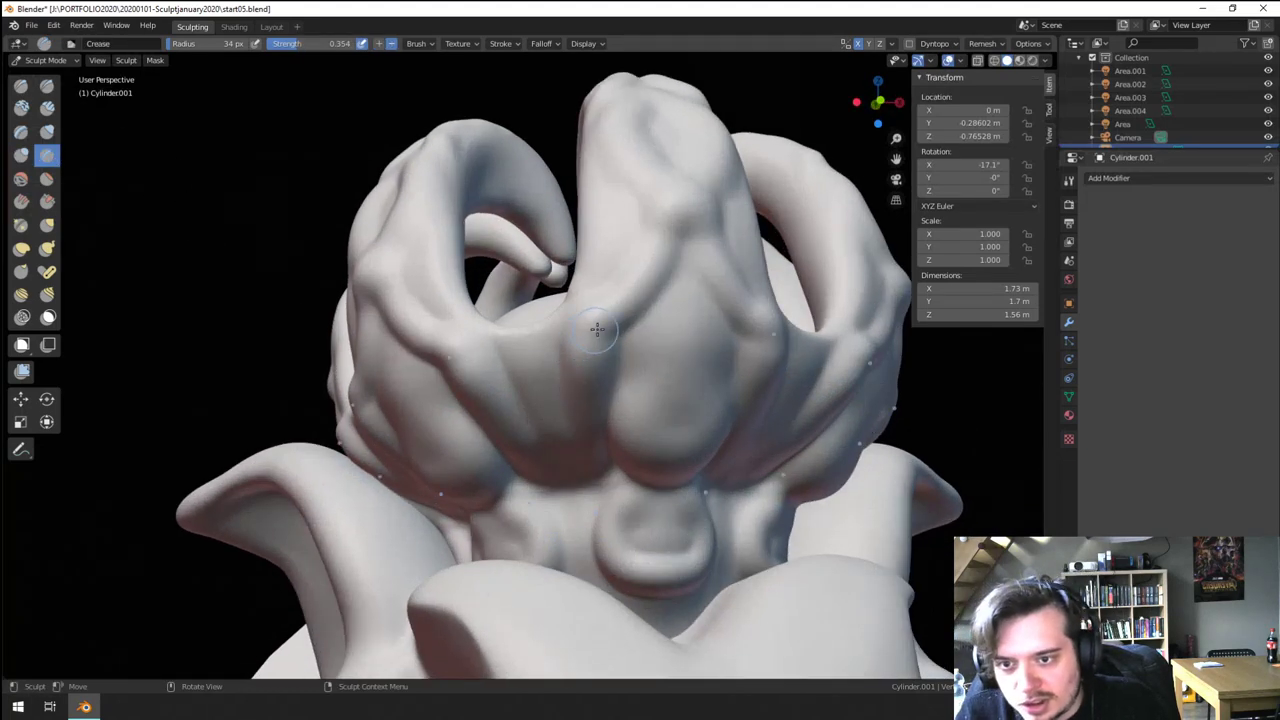
mouse_move(585, 332)
ctrl+mouse_down()
mouse_move(670, 237)
mouse_move(588, 331)
ctrl+mouse_up()
key(f)
click(662, 237)
middle_drag(606, 332, 563, 314)
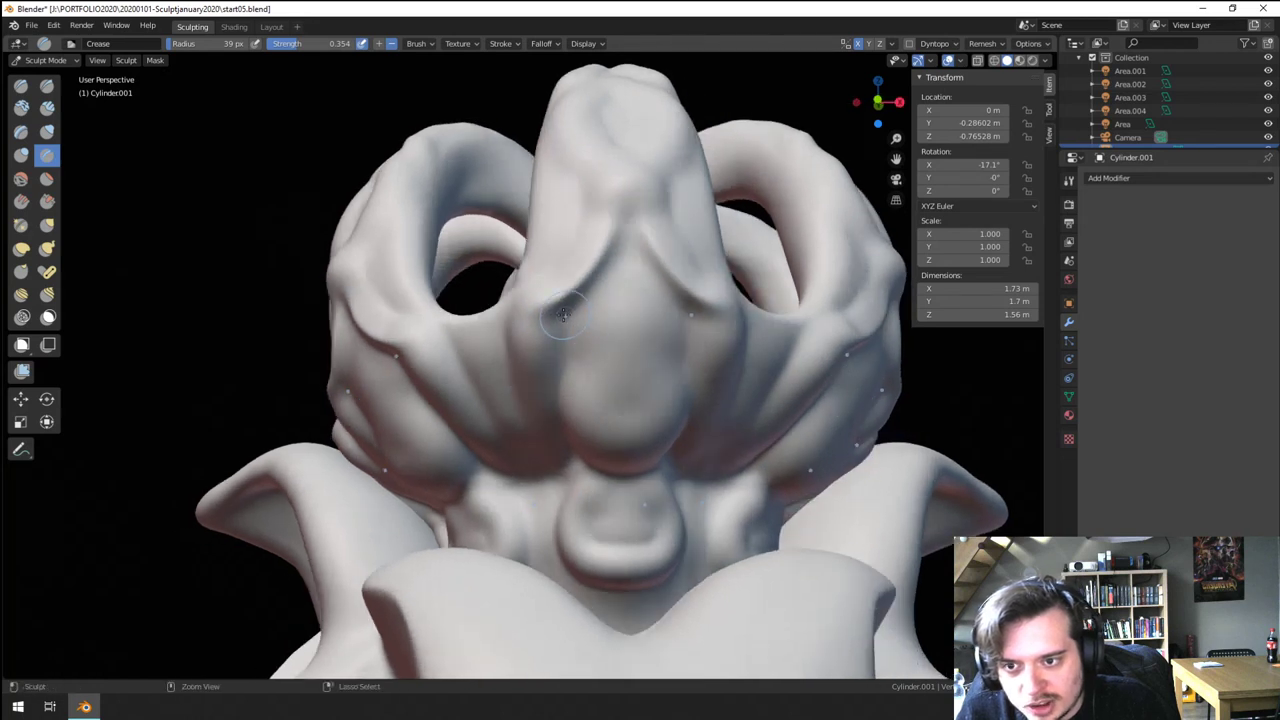
mouse_move(540, 273)
ctrl+mouse_down()
mouse_move(522, 312)
mouse_move(537, 337)
mouse_move(603, 289)
mouse_move(572, 334)
mouse_move(643, 324)
mouse_move(678, 342)
mouse_move(663, 331)
ctrl+mouse_up()
scroll(663, 331, down, 3)
mouse_move(620, 340)
middle_down()
mouse_move(655, 365)
mouse_move(603, 393)
mouse_move(607, 368)
middle_up()
middle_drag(607, 368, 597, 344)
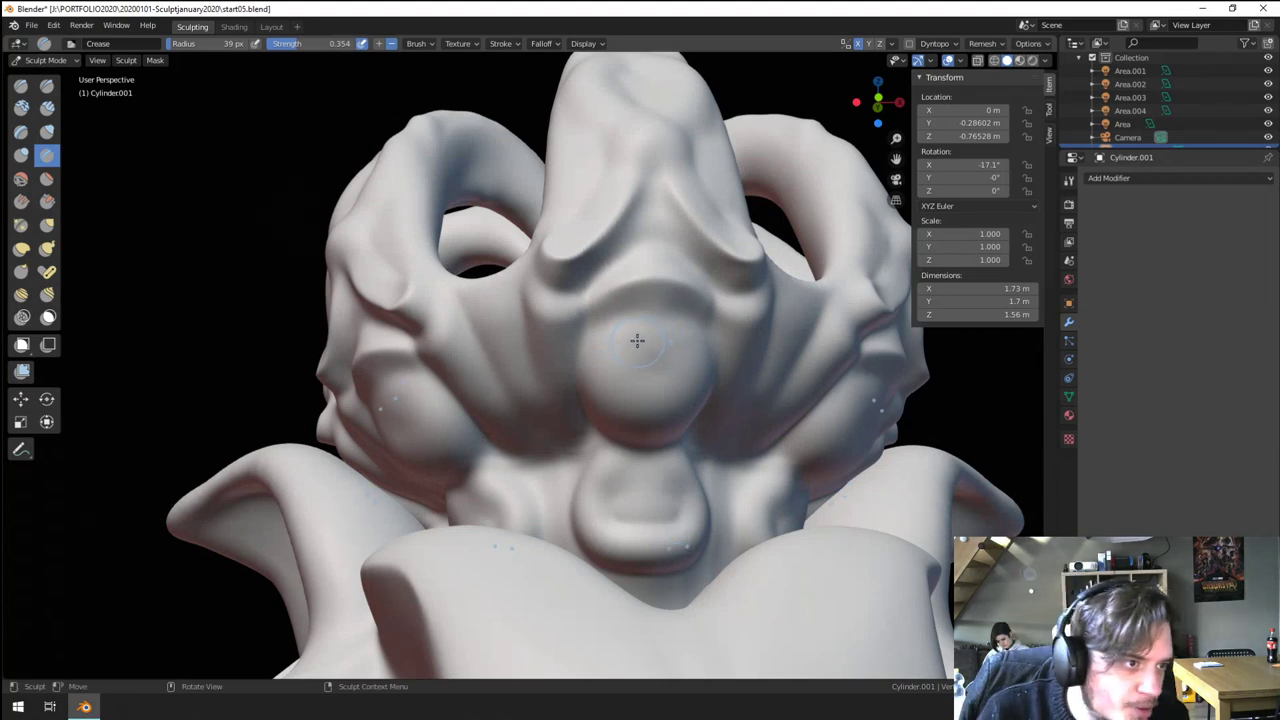
- Define a nose-shaped knob above the V-shaped ridge on each prong with the Crease brush at 39 px radius
mouse_move(634, 343)
middle_down()
mouse_move(643, 331)
mouse_move(621, 327)
mouse_move(597, 355)
middle_up()
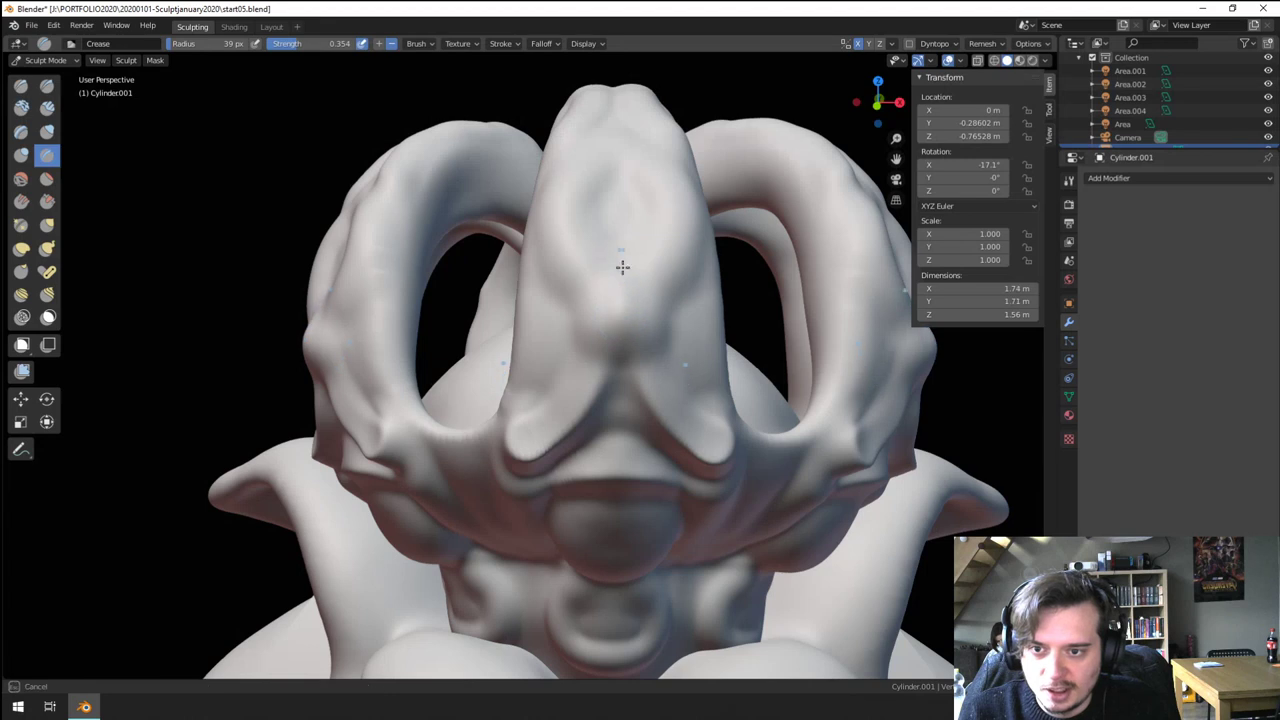
mouse_move(618, 338)
mouse_down()
mouse_move(574, 316)
mouse_move(590, 357)
mouse_move(631, 348)
mouse_up()
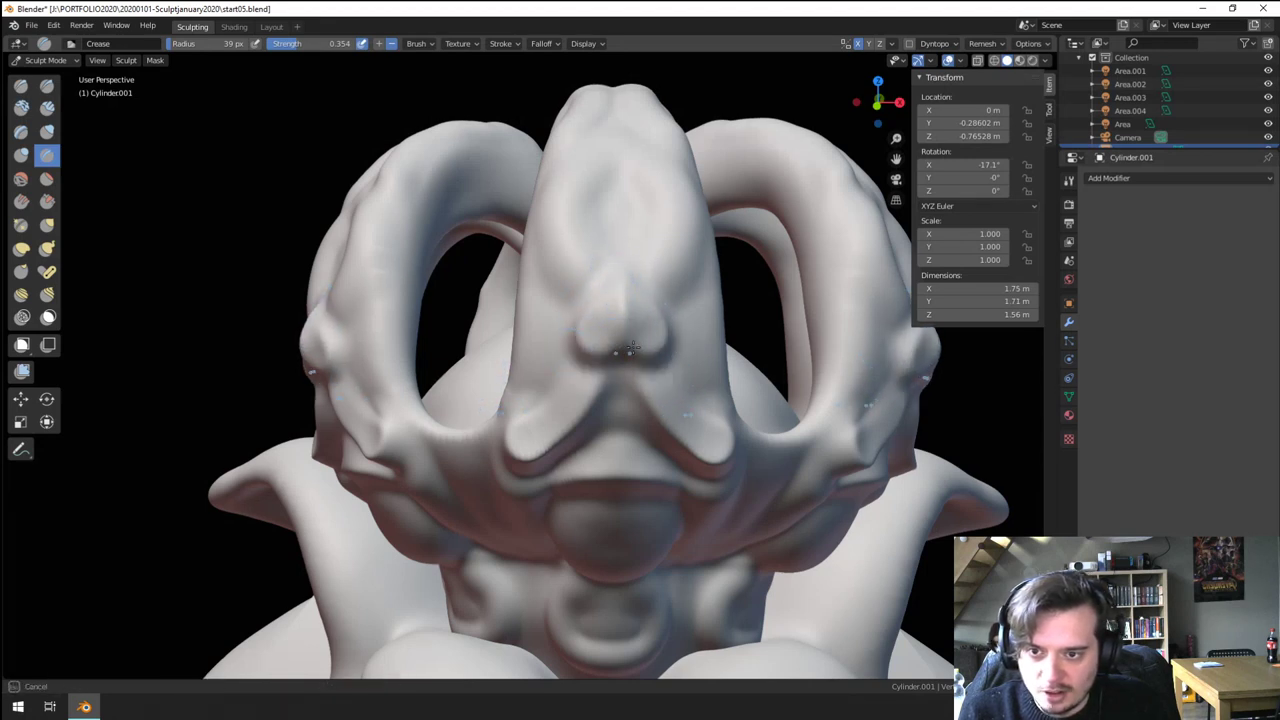
key(g)
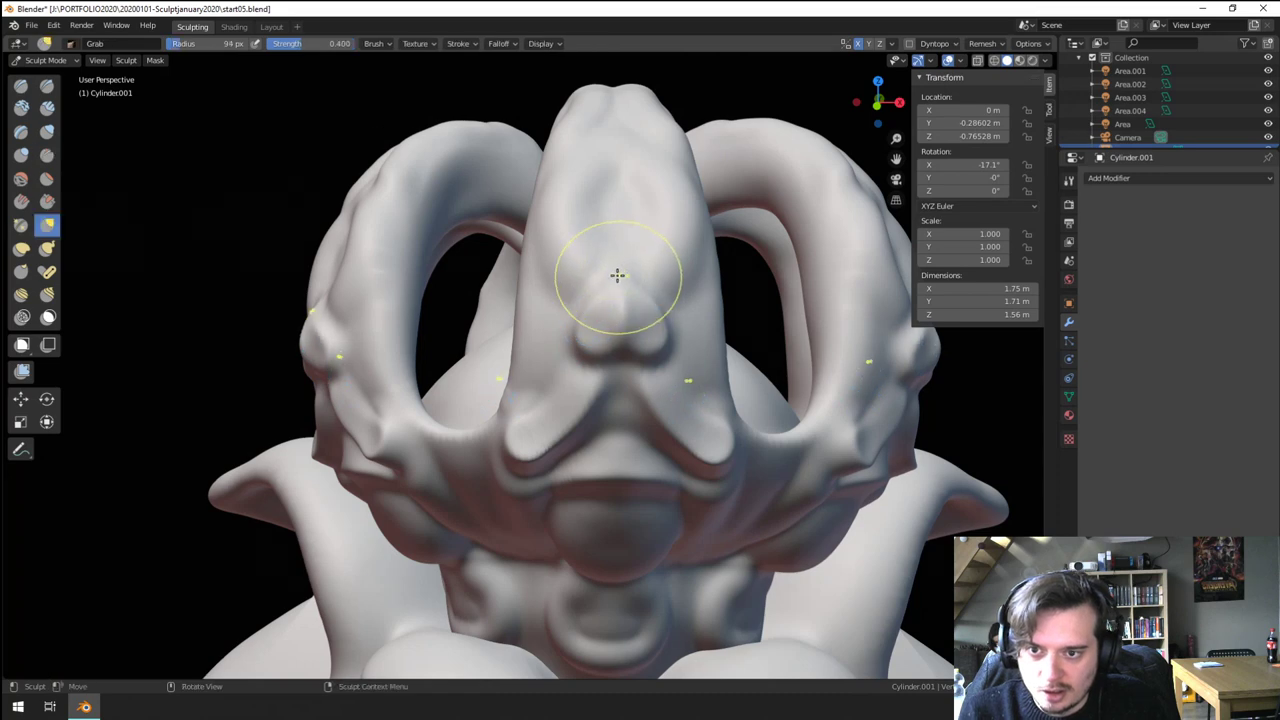
mouse_move(593, 294)
middle_down()
mouse_move(617, 349)
mouse_move(596, 358)
middle_up()
scroll(596, 358, up, 3)
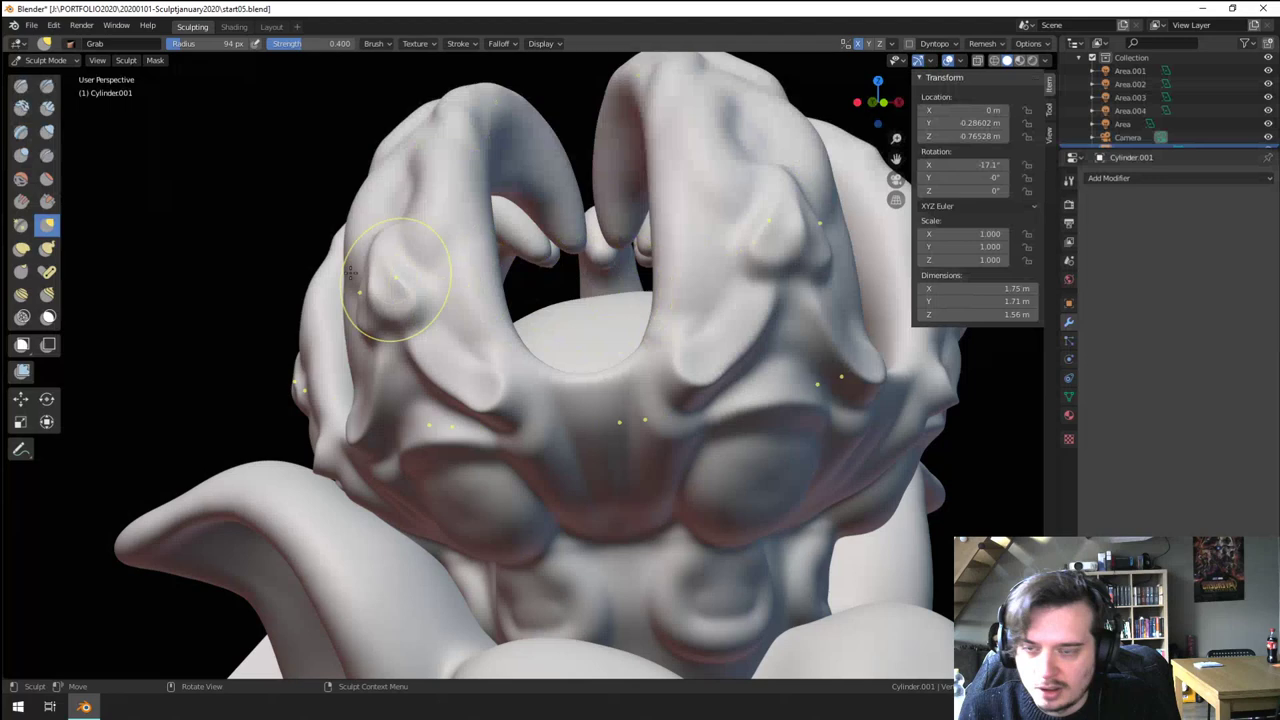
- Try a small stroke beneath the V-shaped ridge with the Blob brush at 46 px radius, and undo it
click(24, 153)
middle_drag(760, 302, 682, 314)
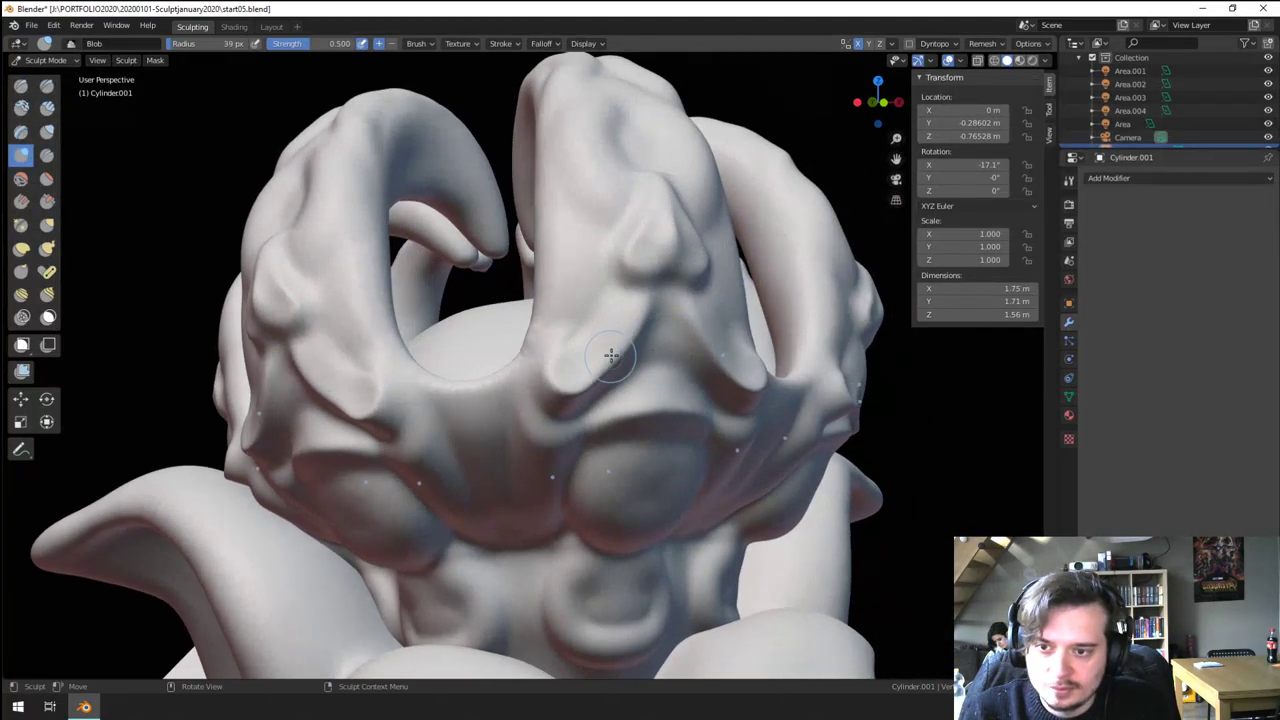
key(f)
click(545, 346)
scroll(577, 343, up, 4)
drag(609, 353, 608, 367)
scroll(608, 367, down, 5)
key(ctrl+z)
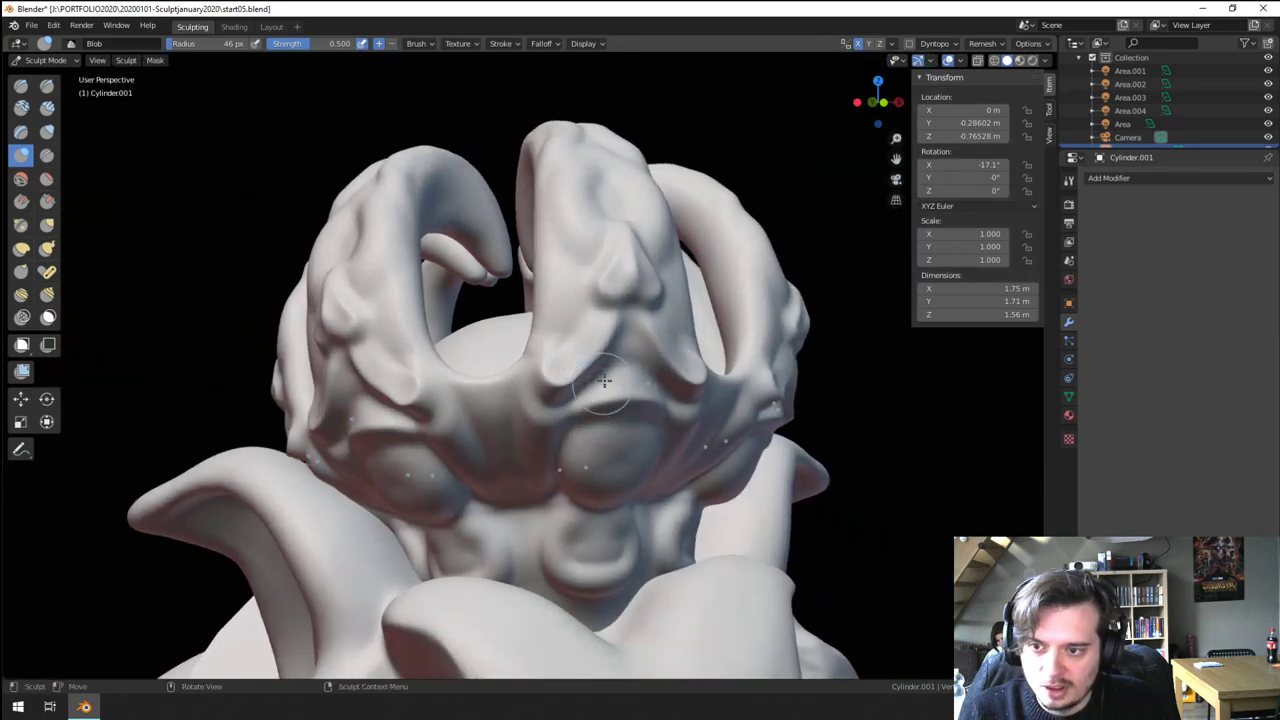
- Remesh the sculpt with a voxel size of 0.005 m
scroll(603, 380, down, 3)
middle_drag(563, 428, 542, 426)
scroll(542, 426, up, 2)
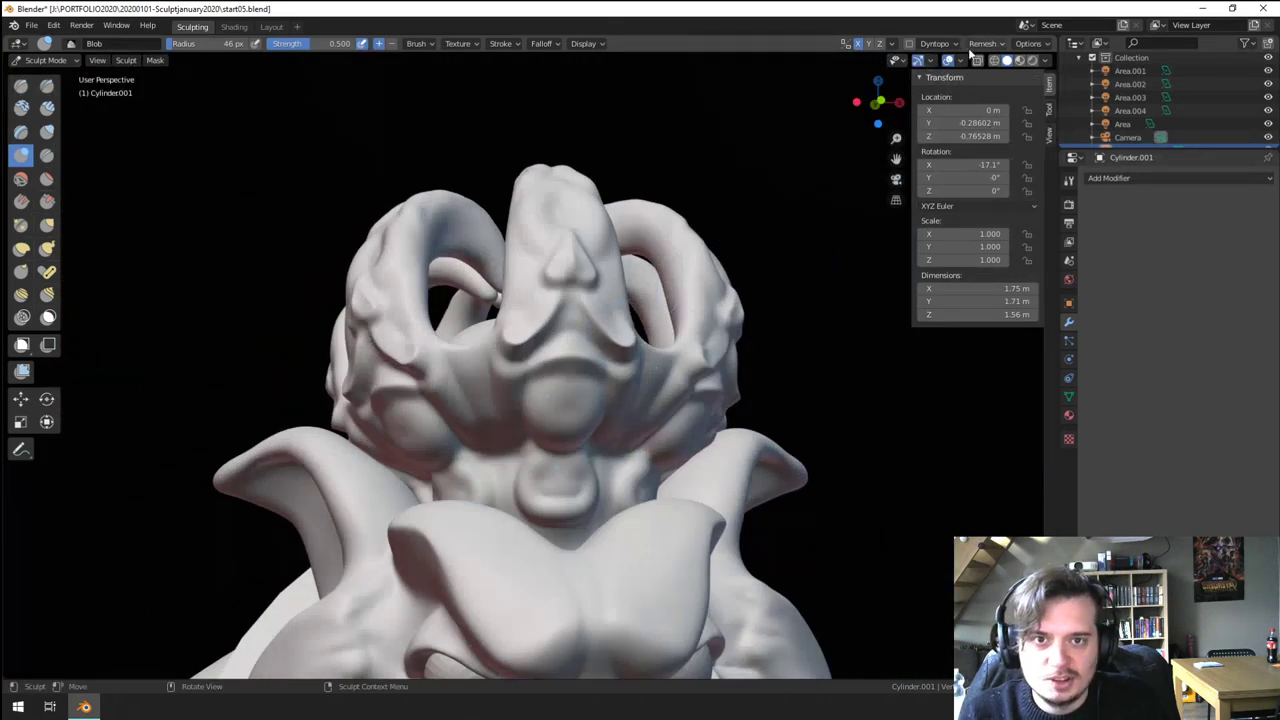
click(984, 45)
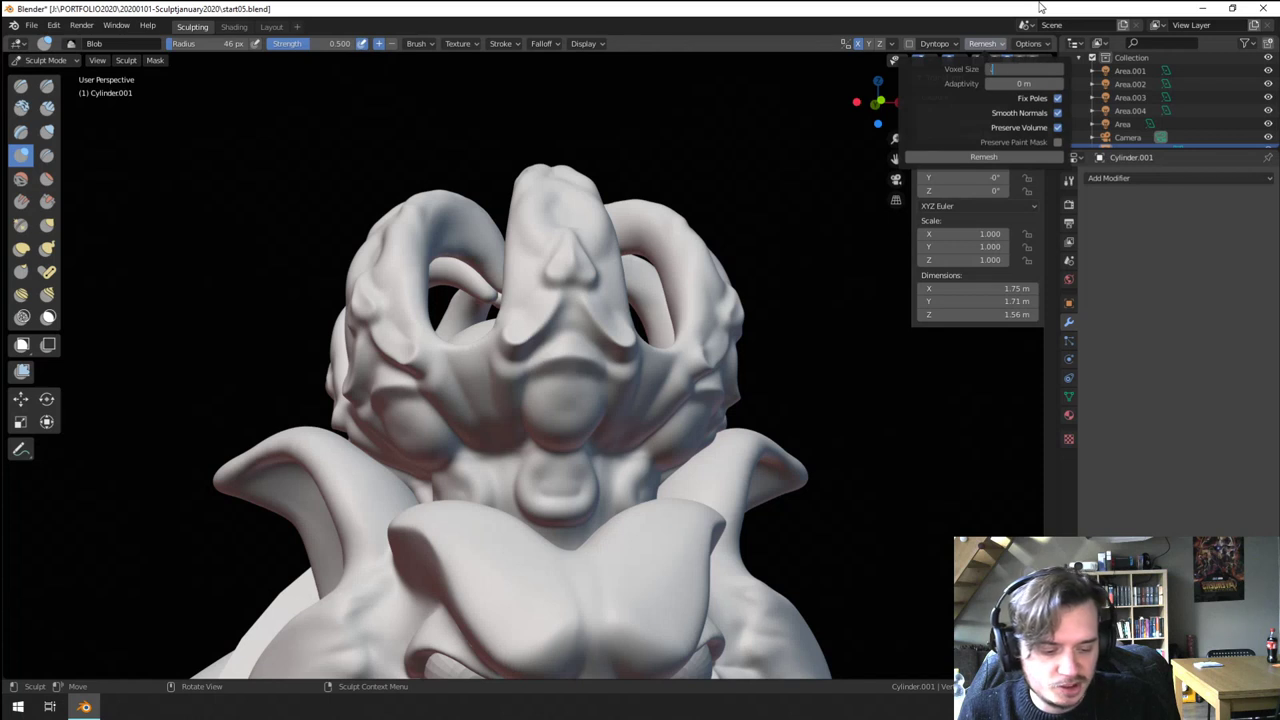
click(986, 157)
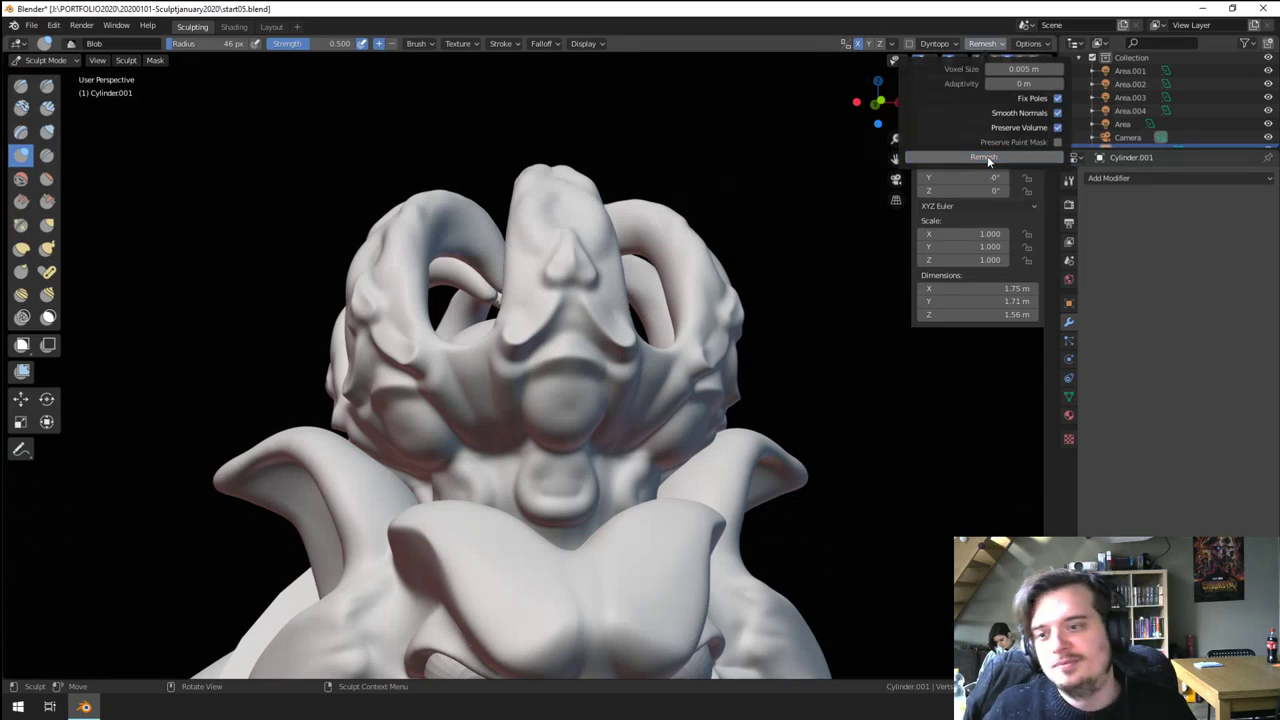
- Sink small round pits with raised studs into the lower tips of the V-shaped ridges, reducing the Blob brush radius to 39 px
scroll(502, 355, up, 5)
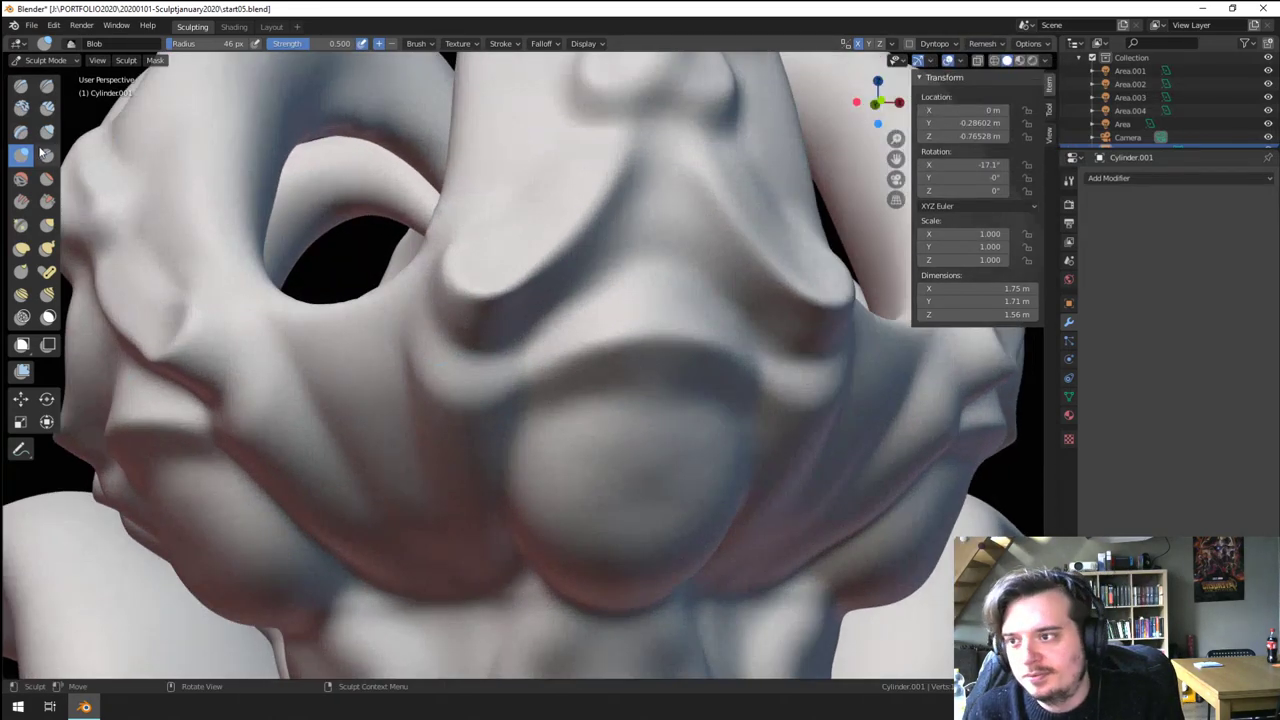
ctrl+drag(489, 258, 491, 270)
key(f)
click(490, 262)
scroll(480, 282, down, 6)
mouse_move(400, 347)
middle_down()
mouse_move(470, 322)
mouse_move(485, 294)
middle_up()
scroll(470, 322, up, 3)
scroll(487, 289, up, 3)
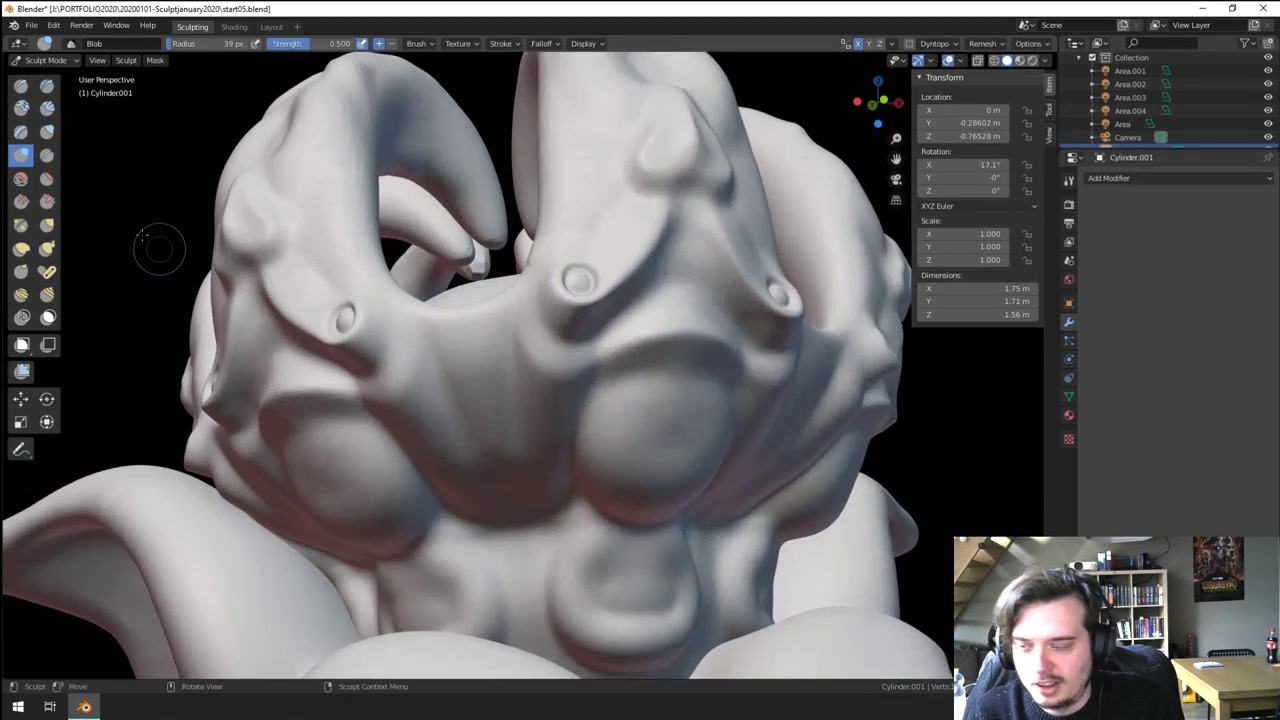
- Carve a recess under the arch and around the top of each round bulge with the Crease brush at 39 px radius
click(46, 156)
drag(539, 327, 619, 309)
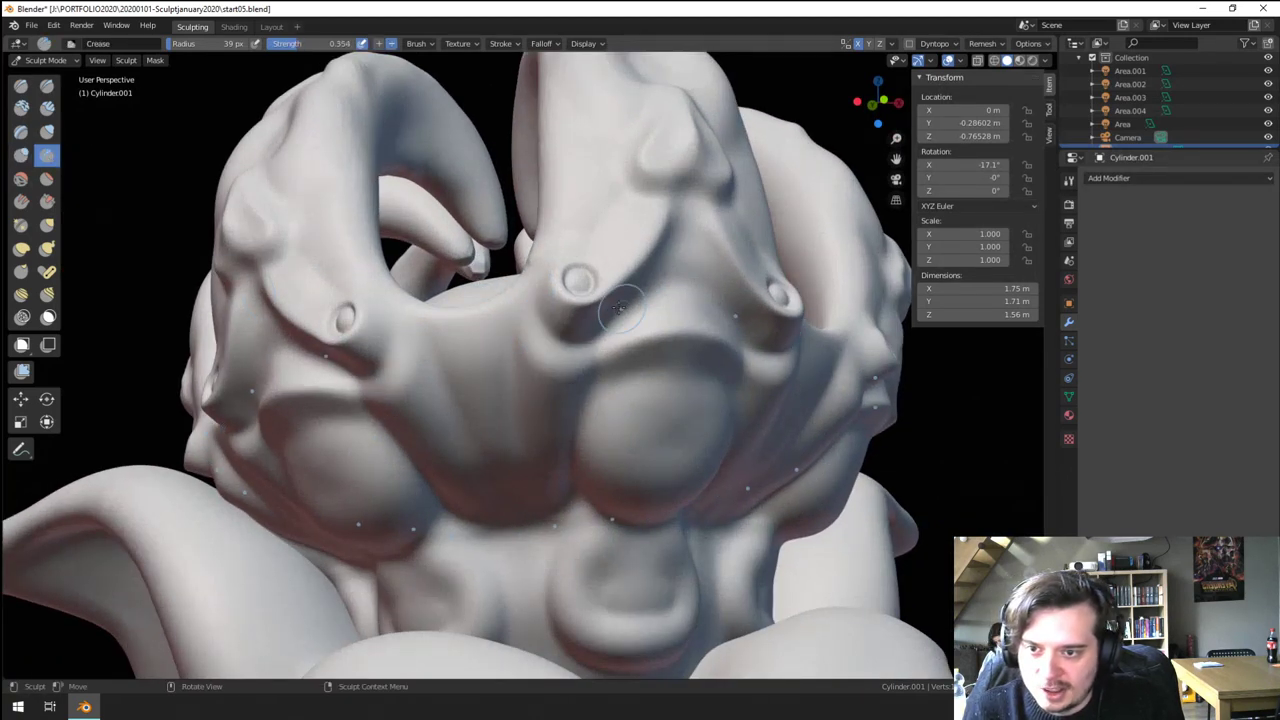
mouse_move(533, 362)
mouse_down()
mouse_move(641, 335)
mouse_move(725, 368)
mouse_up()
mouse_move(640, 372)
middle_down()
mouse_move(620, 368)
mouse_move(555, 286)
middle_up()
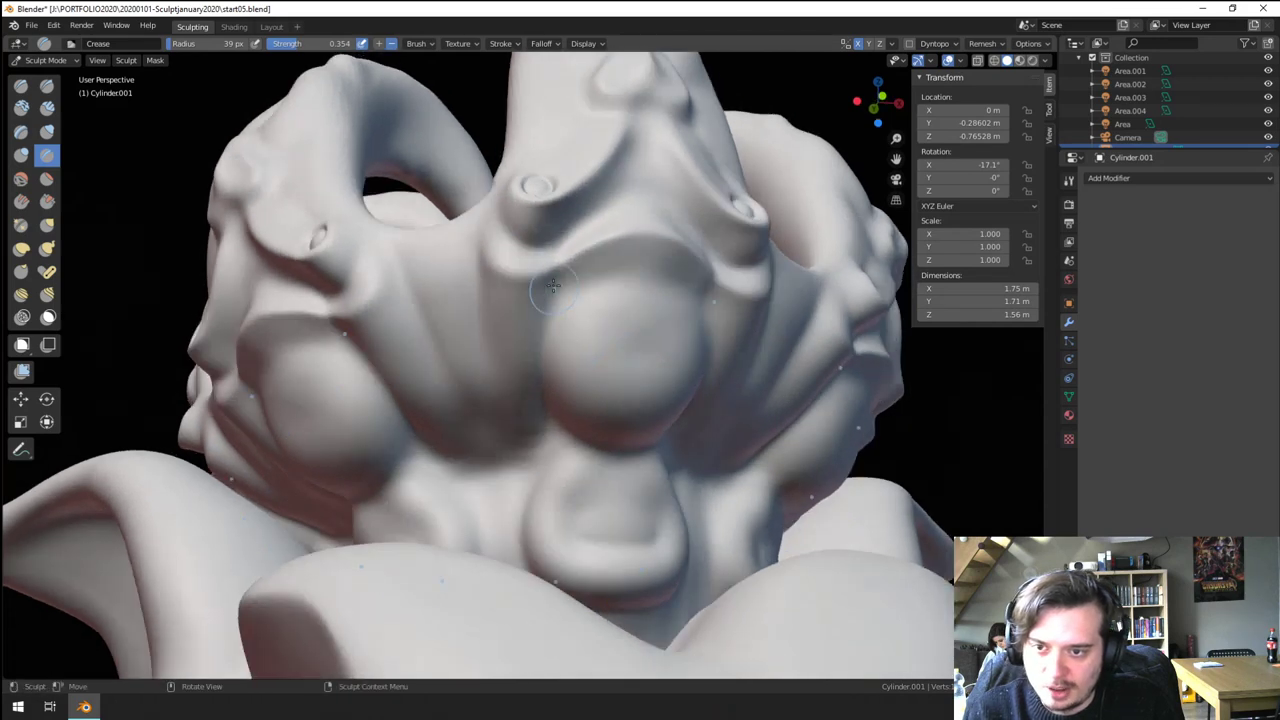
drag(632, 288, 645, 290)
drag(552, 328, 632, 290)
mouse_move(545, 345)
mouse_down()
mouse_move(643, 291)
mouse_move(704, 324)
mouse_move(684, 316)
mouse_up()
- Scrape the recess above the round bulge flat with the Scrape/Peaks brush at 68 px radius, undoing the last stroke
click(47, 203)
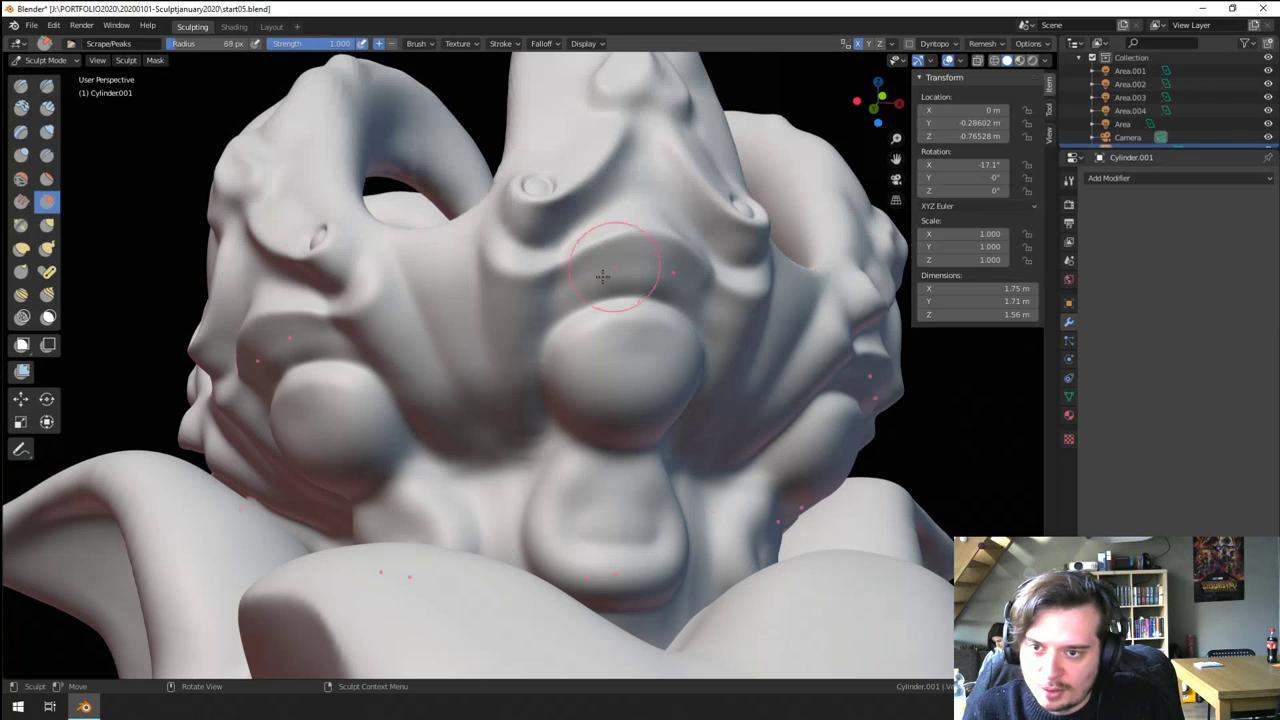
drag(602, 276, 705, 280)
mouse_move(545, 300)
mouse_down()
mouse_move(590, 274)
mouse_move(700, 278)
mouse_up()
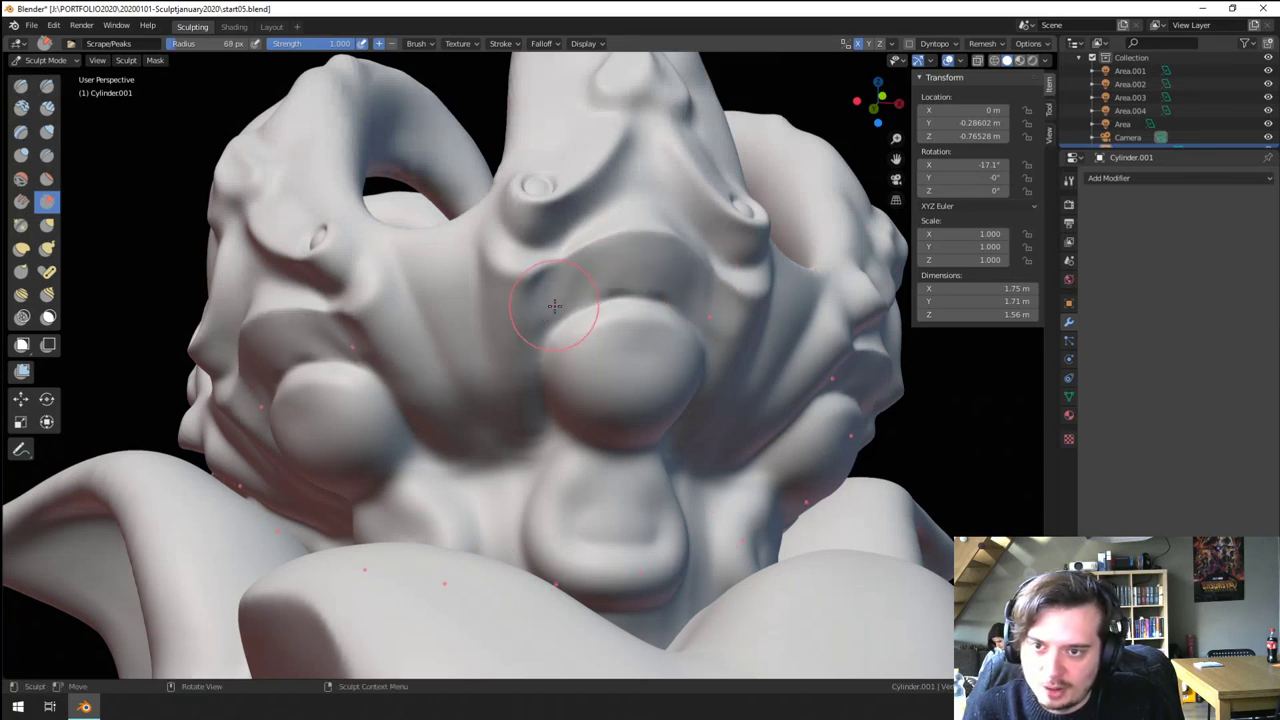
drag(555, 305, 704, 297)
key(ctrl+z)
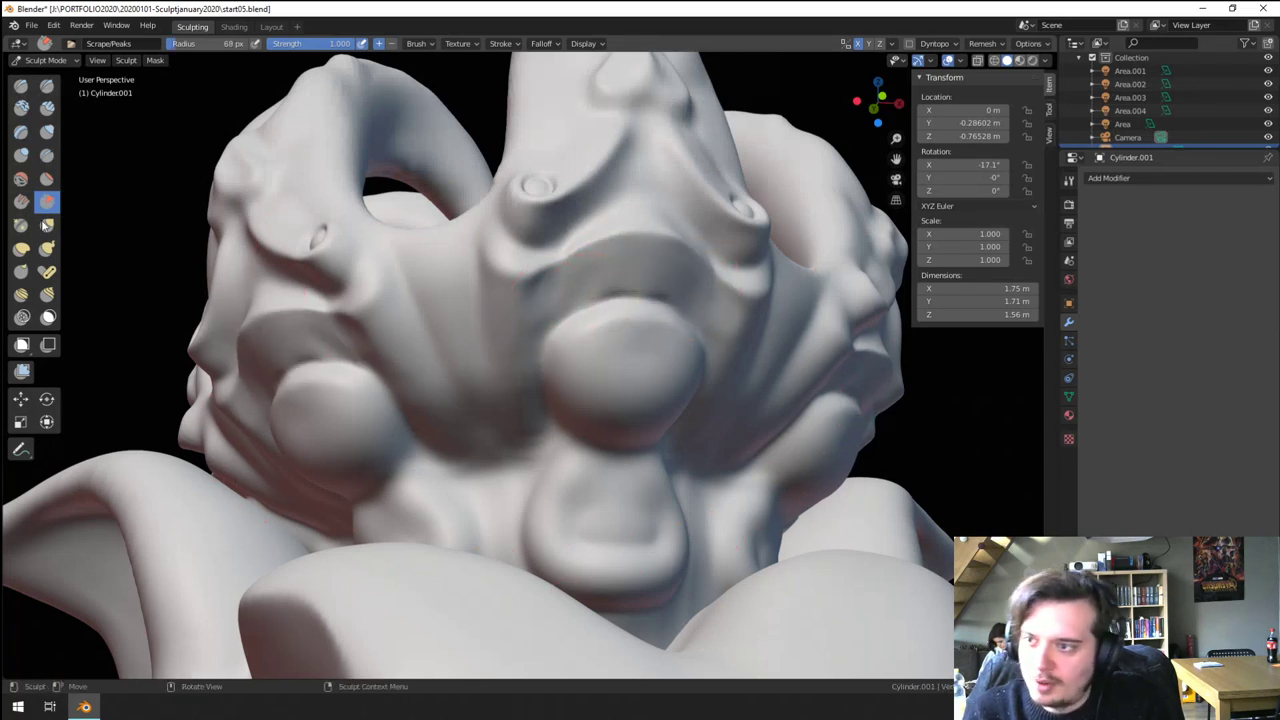
- Even out the recess and the surfaces around the round bulge with the Flatten/Contrast brush at 68 px radius and strength 0.500
click(50, 180)
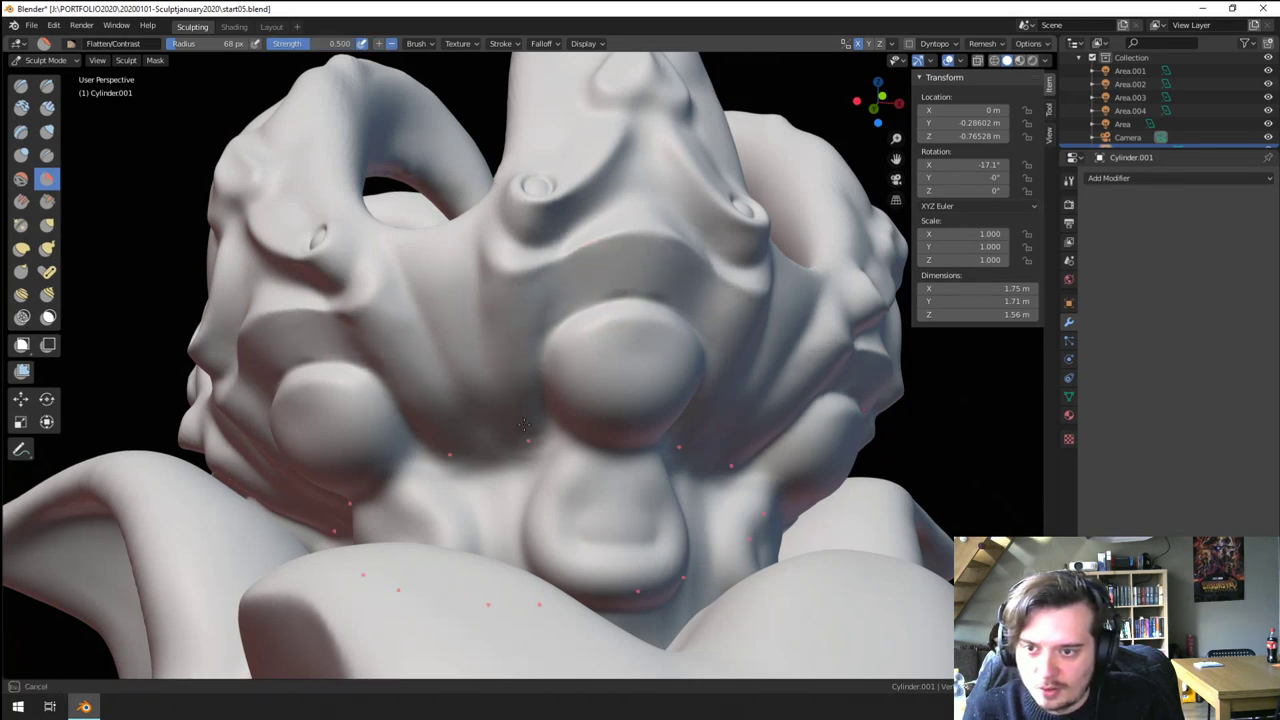
drag(571, 280, 673, 268)
mouse_move(546, 298)
middle_down()
mouse_move(565, 331)
mouse_move(567, 310)
middle_up()
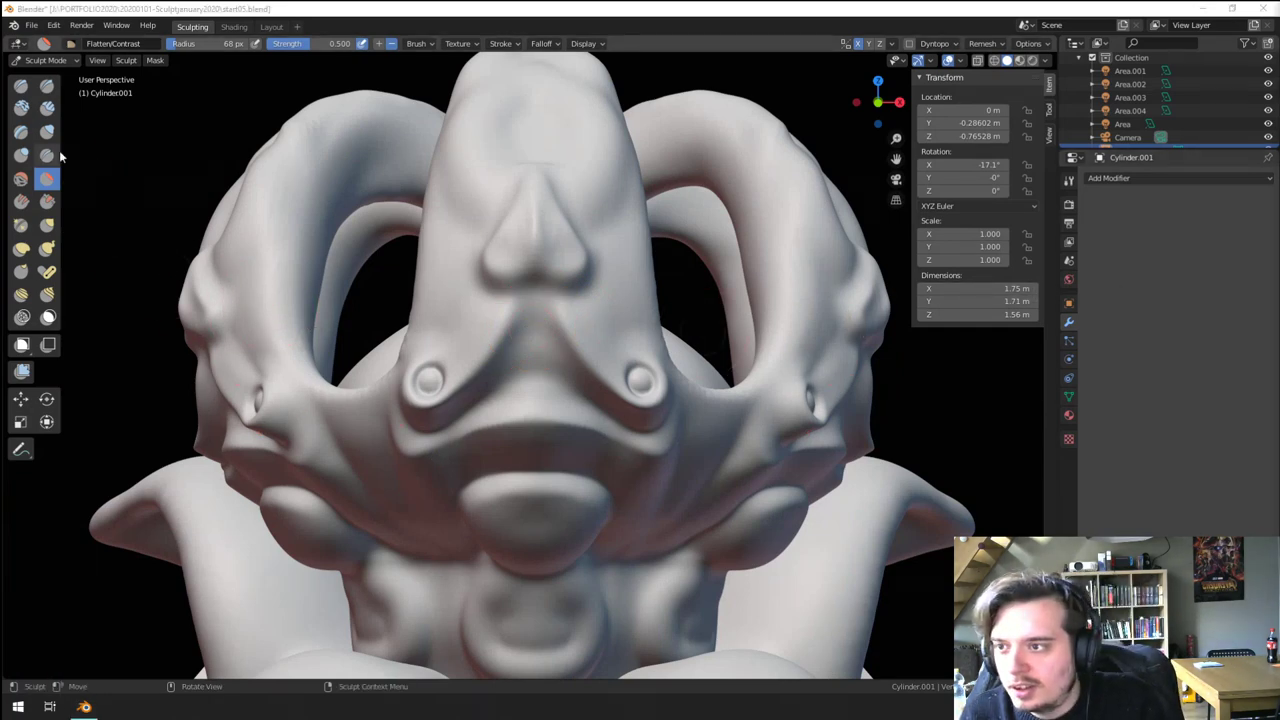
- Raise a wavy ridge from the pitted stud up beside the pointed bulge on the prong with the Blob brush at 51 px radius
click(23, 157)
mouse_move(562, 346)
ctrl+middle_down()
mouse_move(557, 297)
mouse_move(530, 317)
ctrl+middle_up()
key(f)
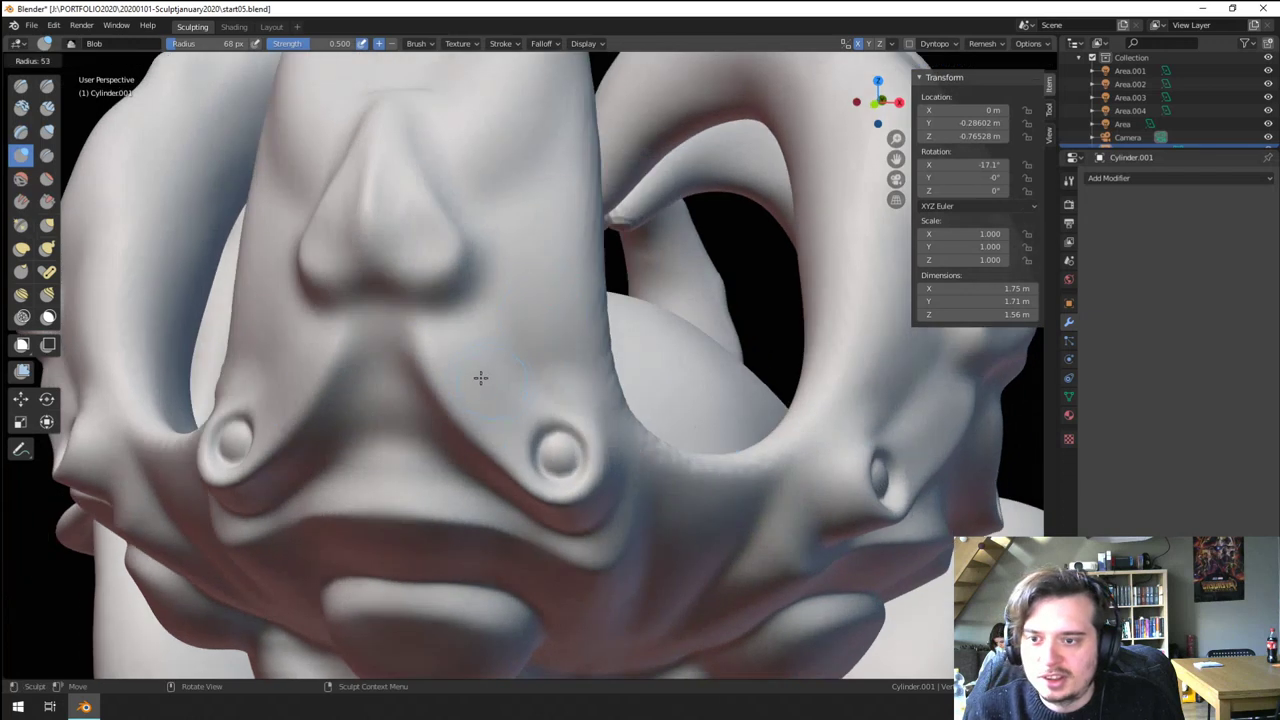
click(480, 377)
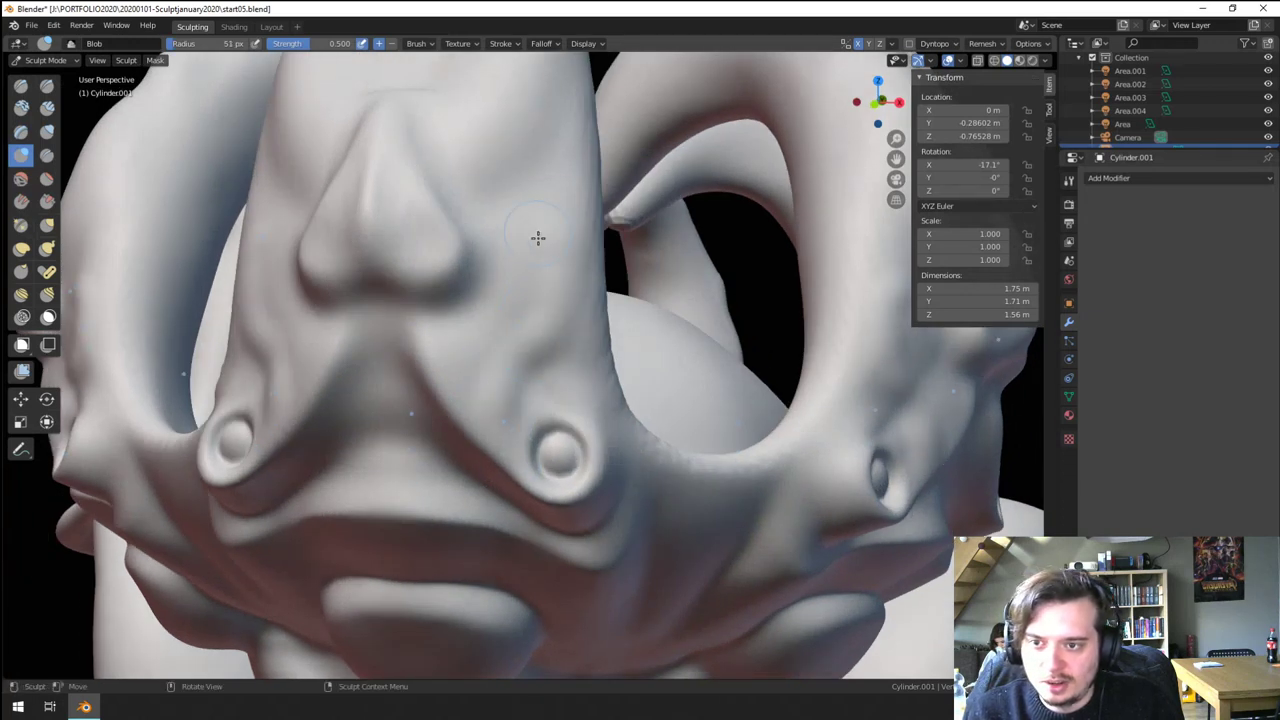
mouse_move(508, 252)
mouse_down()
mouse_move(560, 311)
mouse_move(509, 464)
mouse_move(550, 345)
mouse_up()
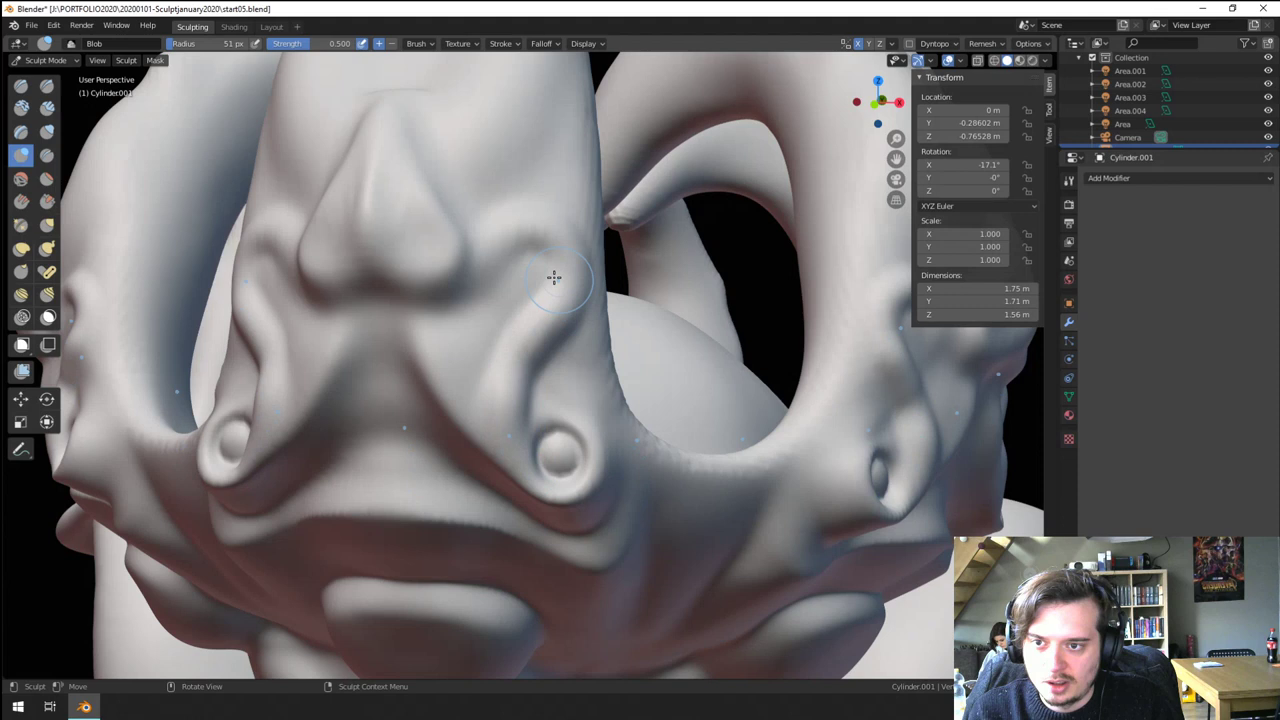
- Crease an S-shaped groove along the wavy ridge and deepen its upper curl, using a 50 px radius and strength 0.354
click(46, 155)
drag(517, 411, 574, 325)
mouse_move(518, 391)
mouse_down()
mouse_move(569, 289)
mouse_move(495, 248)
mouse_move(576, 268)
mouse_move(521, 394)
mouse_move(571, 325)
mouse_move(500, 351)
mouse_move(526, 263)
mouse_move(543, 274)
mouse_move(509, 317)
mouse_move(531, 274)
mouse_move(546, 278)
mouse_move(506, 289)
mouse_move(511, 279)
mouse_move(543, 264)
mouse_move(536, 288)
mouse_up()
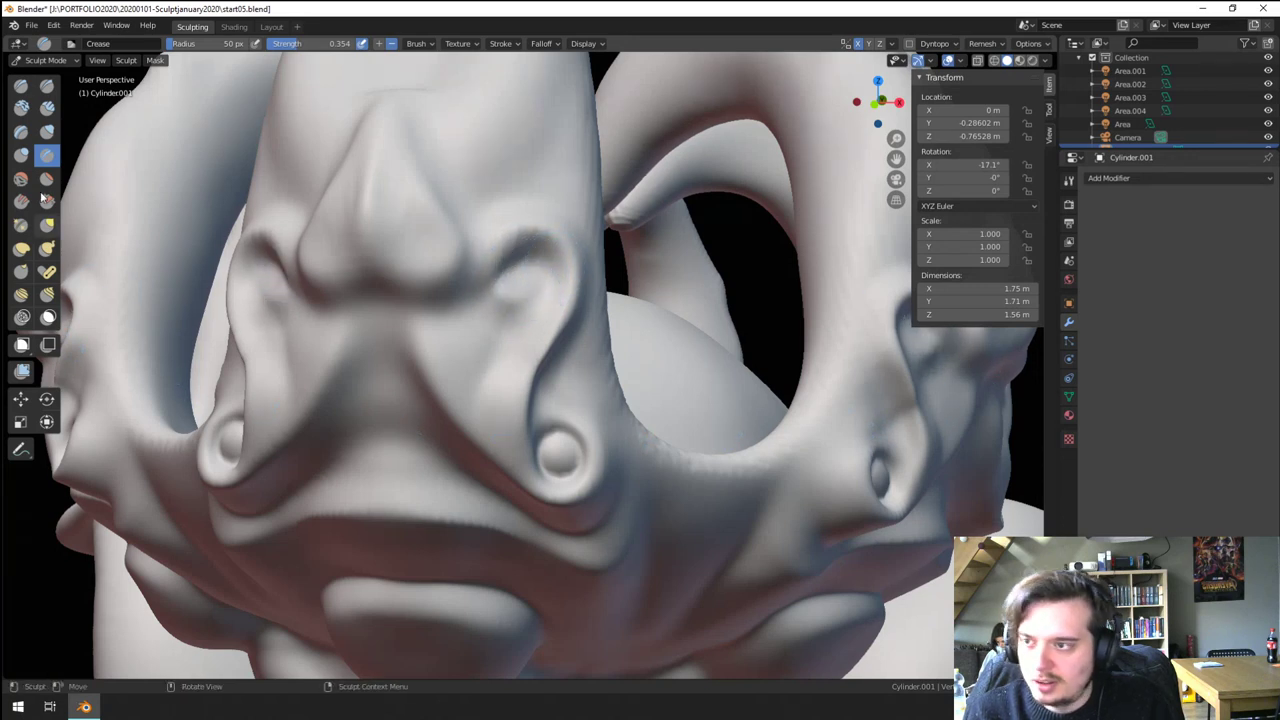
- Raise a round stud inside the upper curl with the Blob brush, then dab small bumps beneath it at 25 px radius
click(21, 154)
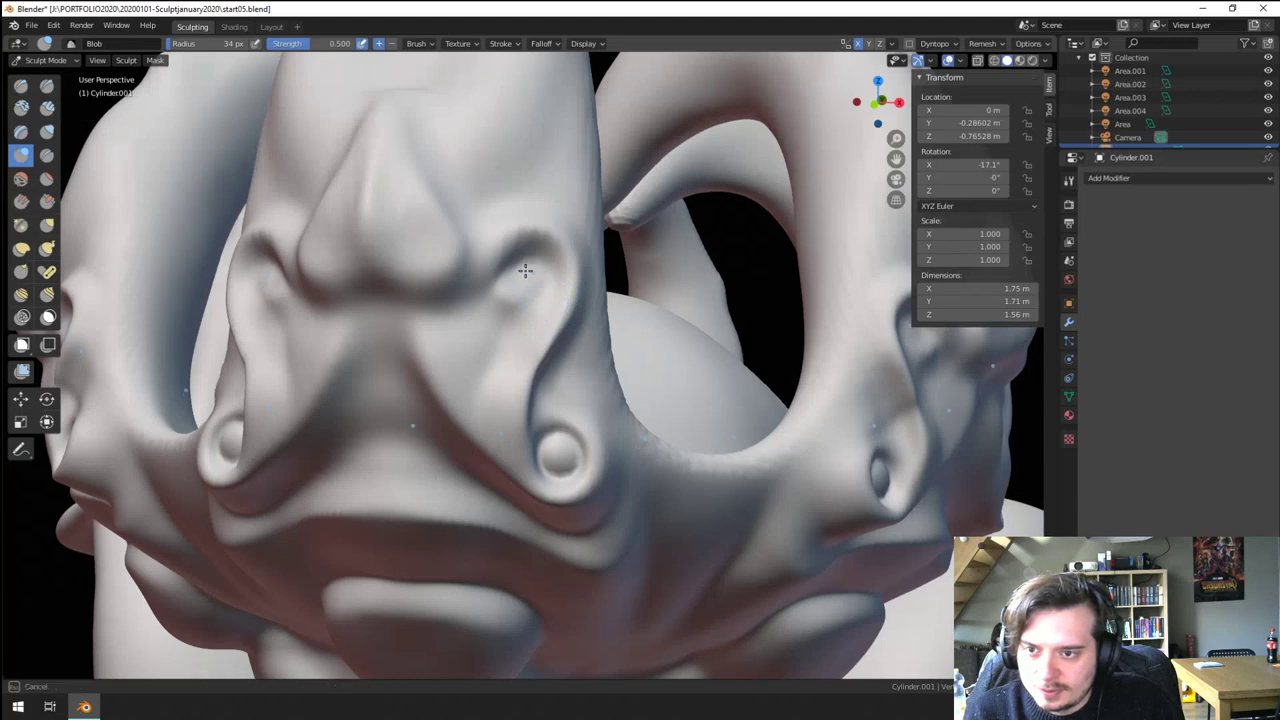
drag(525, 270, 513, 307)
click(478, 322)
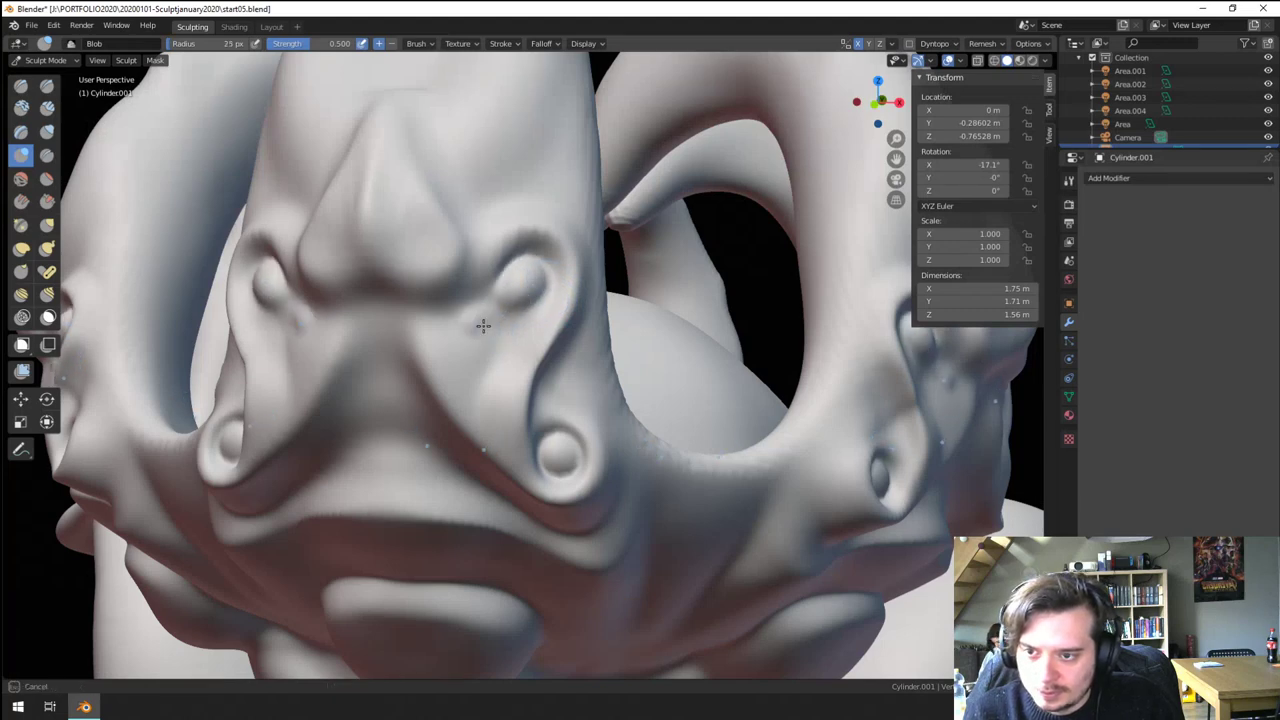
click(492, 346)
click(458, 362)
click(469, 374)
click(474, 398)
ctrl+middle_drag(482, 420, 458, 520)
- Pull the side of the prong beside the curls into shape with the Grab brush at 78 px radius
mouse_move(481, 467)
middle_down()
mouse_move(504, 442)
mouse_move(472, 448)
mouse_move(494, 364)
mouse_move(486, 446)
middle_up()
mouse_move(486, 446)
middle_down()
mouse_move(452, 444)
mouse_move(480, 440)
mouse_move(484, 368)
mouse_move(521, 363)
mouse_move(528, 338)
middle_up()
key(g)
drag(498, 361, 566, 354)
mouse_move(530, 346)
ctrl+middle_down()
mouse_move(490, 392)
mouse_move(512, 386)
ctrl+middle_up()
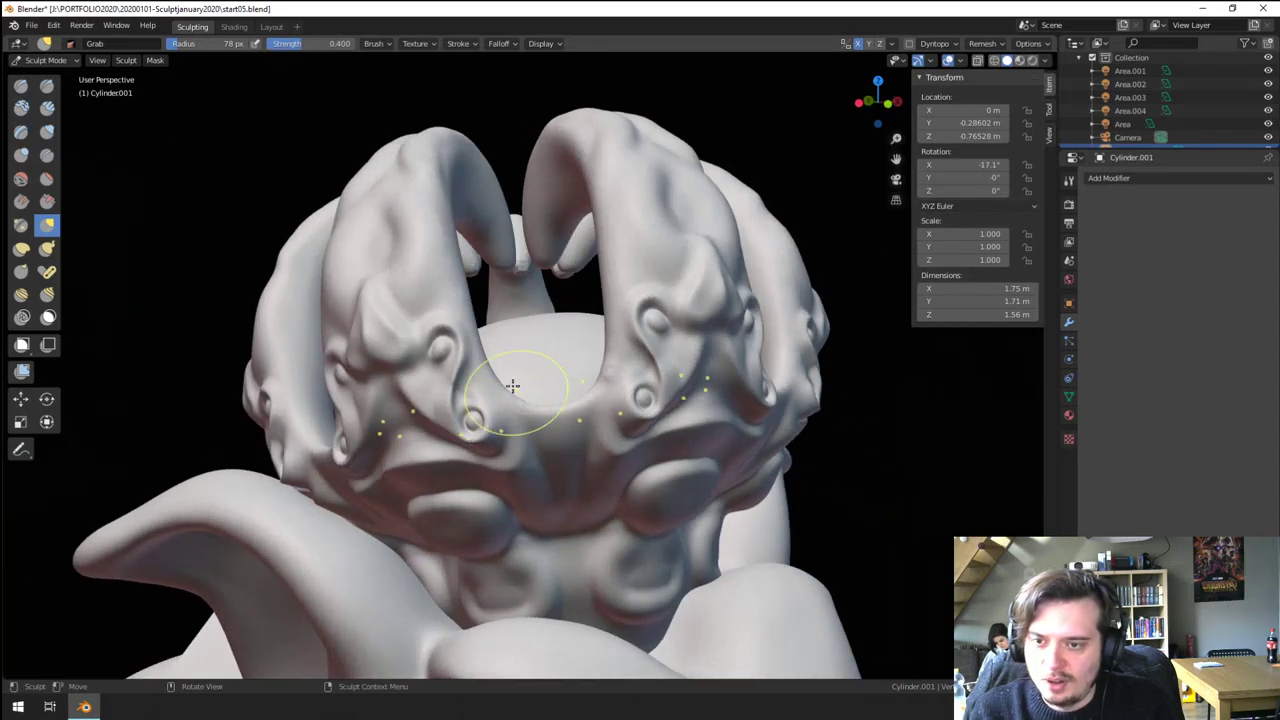
- Scrape flat bevels along the inner edges of the curled prongs with the Scrape/Peaks brush at 78 px radius, undoing unwanted strokes
click(52, 202)
mouse_move(555, 250)
ctrl+middle_down()
mouse_move(580, 231)
mouse_move(629, 252)
ctrl+middle_up()
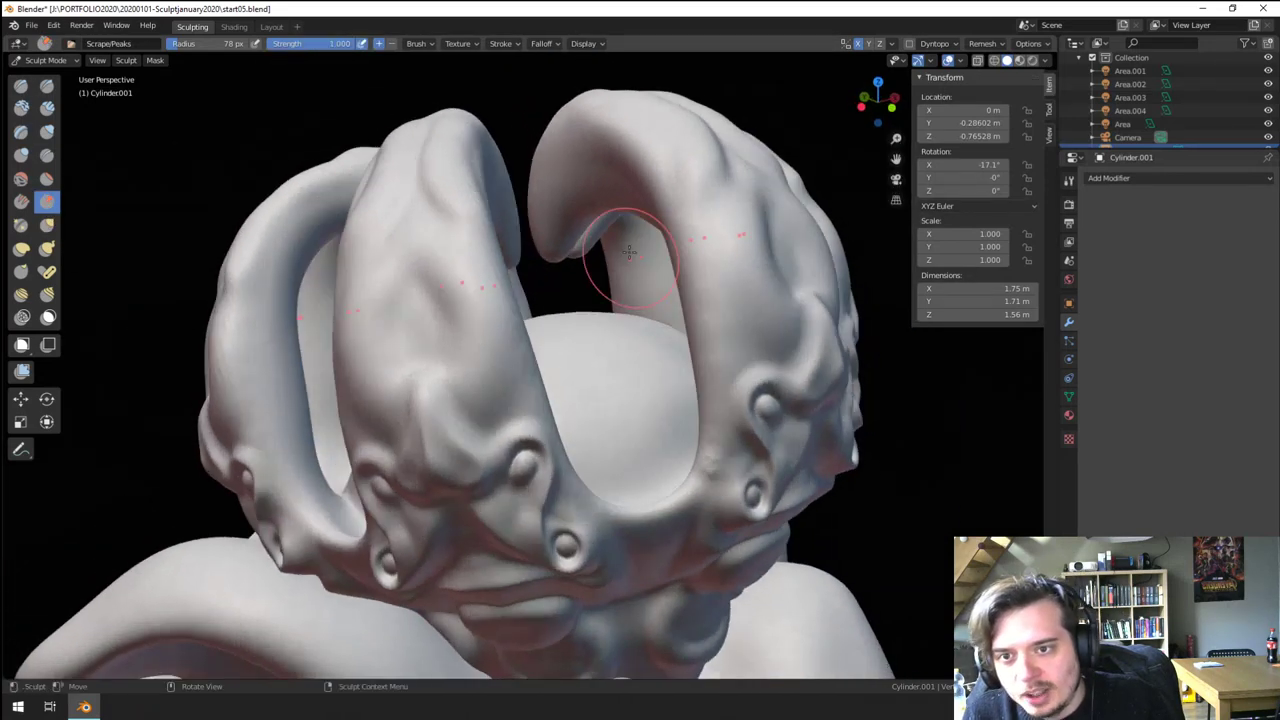
drag(627, 146, 663, 201)
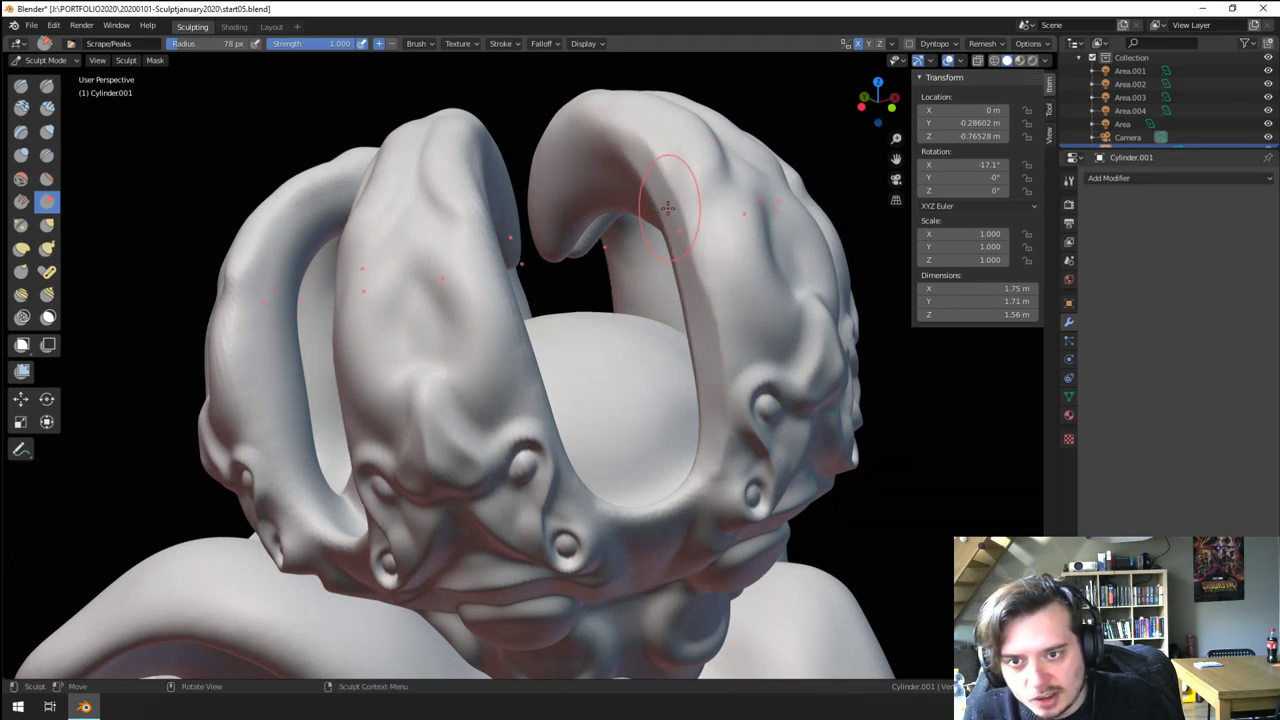
drag(668, 207, 705, 340)
mouse_move(674, 231)
mouse_down()
mouse_move(697, 430)
mouse_move(629, 506)
mouse_move(711, 423)
mouse_up()
mouse_move(662, 345)
ctrl+middle_down()
mouse_move(597, 488)
mouse_move(557, 243)
ctrl+middle_up()
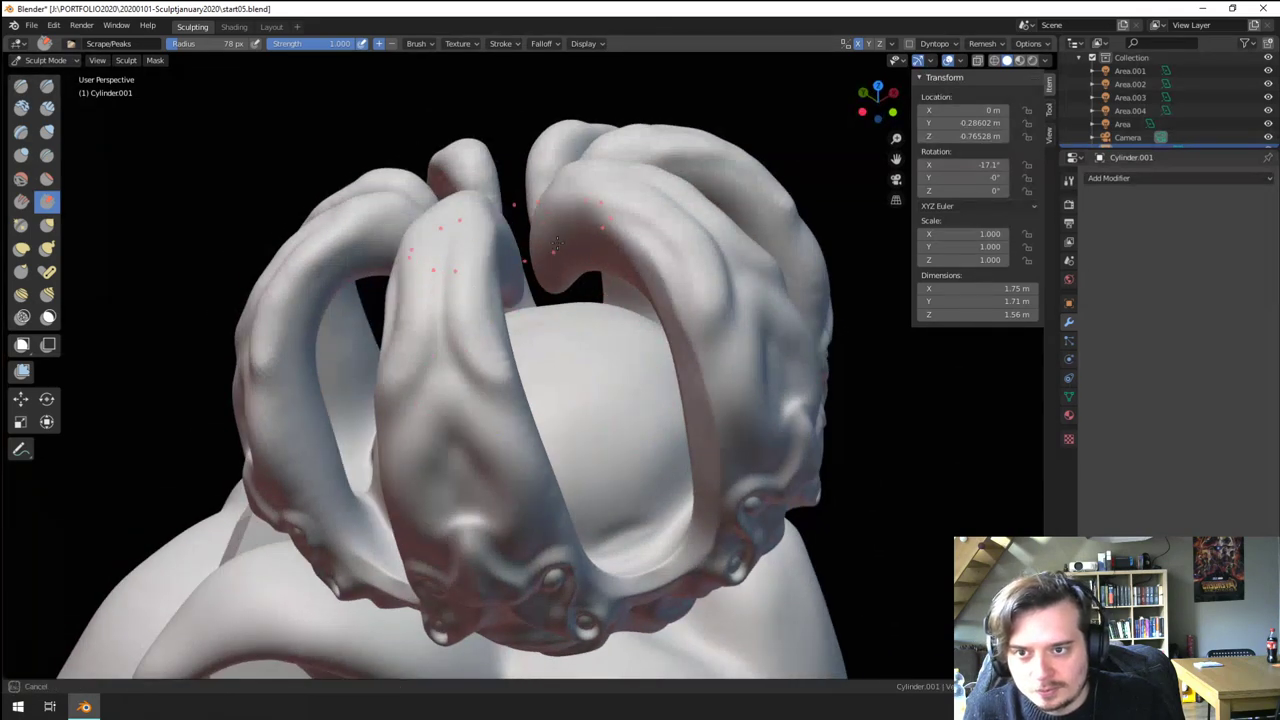
mouse_move(557, 243)
mouse_down()
mouse_move(651, 266)
mouse_move(660, 290)
mouse_up()
key(ctrl+z)
mouse_move(598, 243)
mouse_down()
mouse_move(660, 325)
mouse_move(690, 396)
mouse_up()
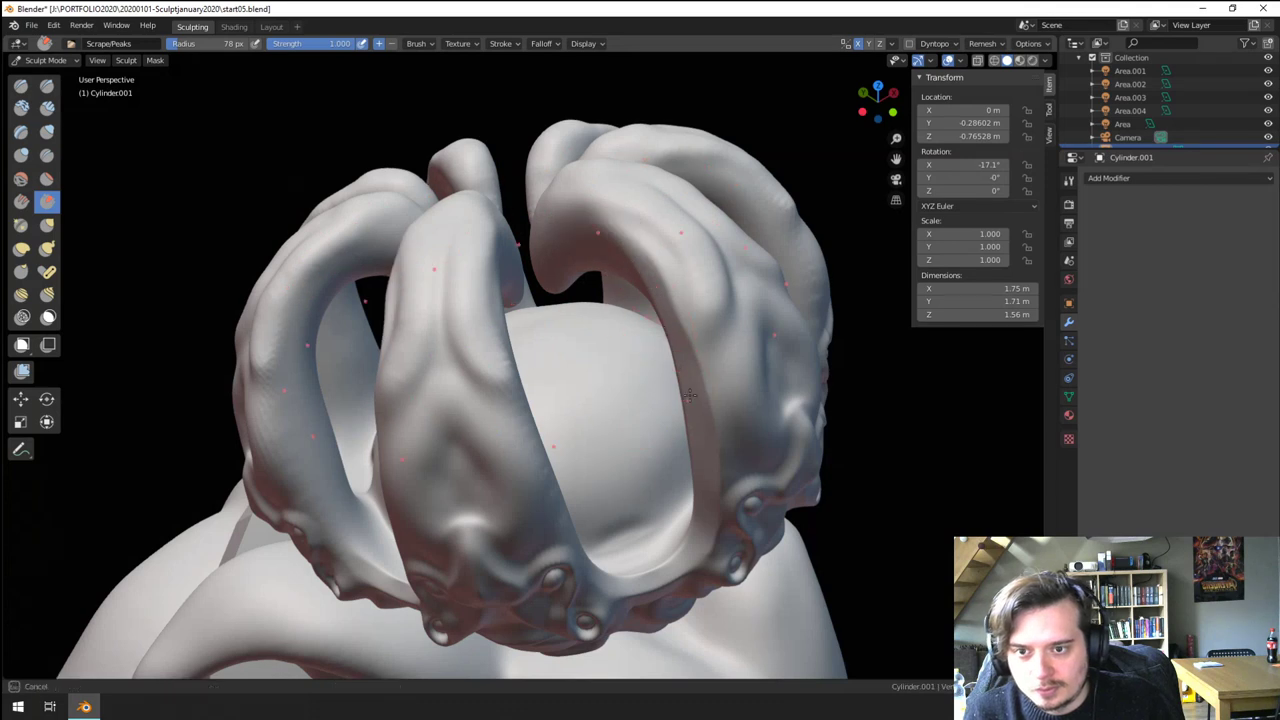
mouse_move(609, 245)
middle_down()
mouse_move(621, 208)
mouse_move(601, 256)
middle_up()
key(ctrl+z)
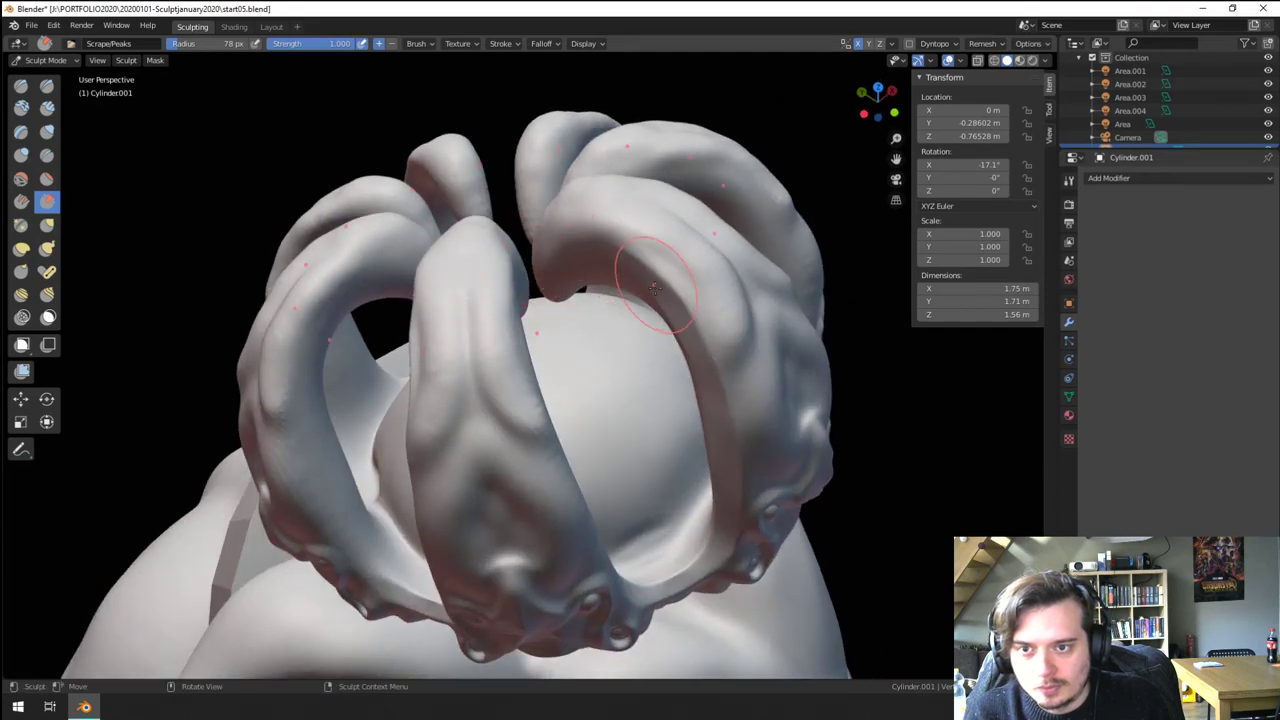
- Set the Grab brush radius to 137 px over the curled prong tips, then inspect the crest's lower bulges
mouse_move(653, 288)
middle_down()
mouse_move(543, 337)
mouse_move(560, 343)
mouse_move(578, 300)
mouse_move(536, 381)
mouse_move(574, 383)
mouse_move(560, 427)
middle_up()
key(g)
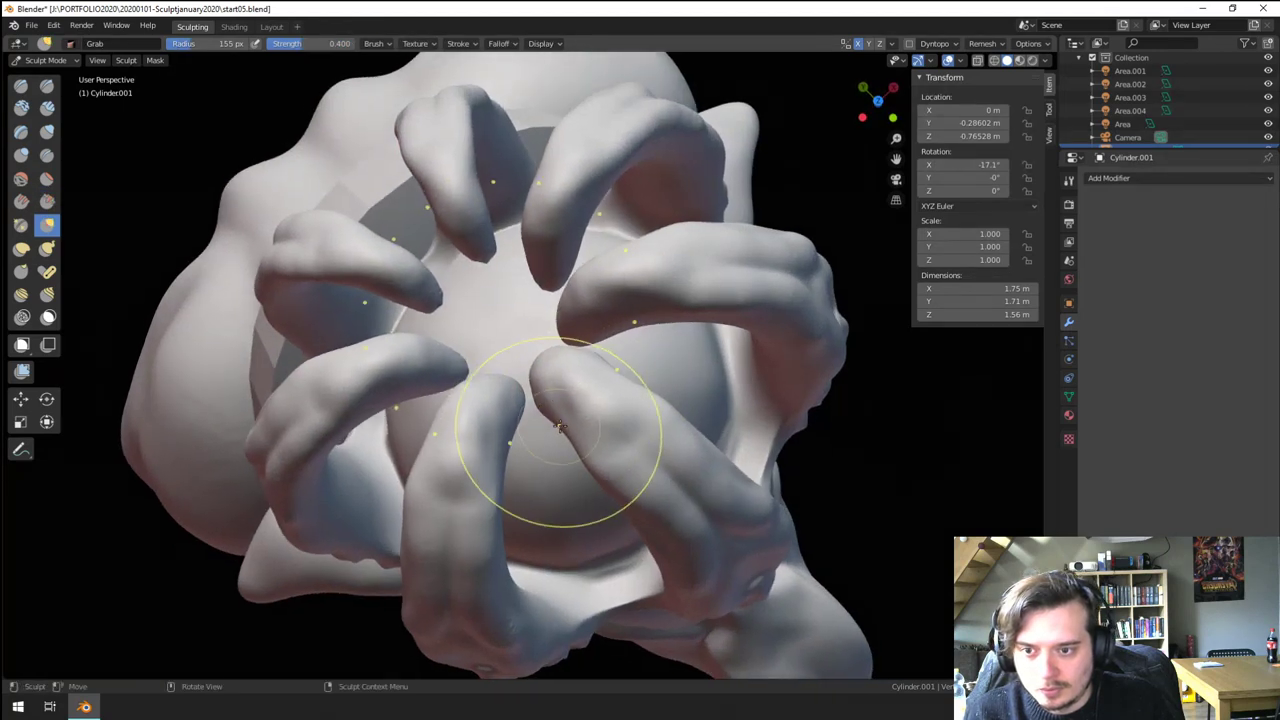
key(f)
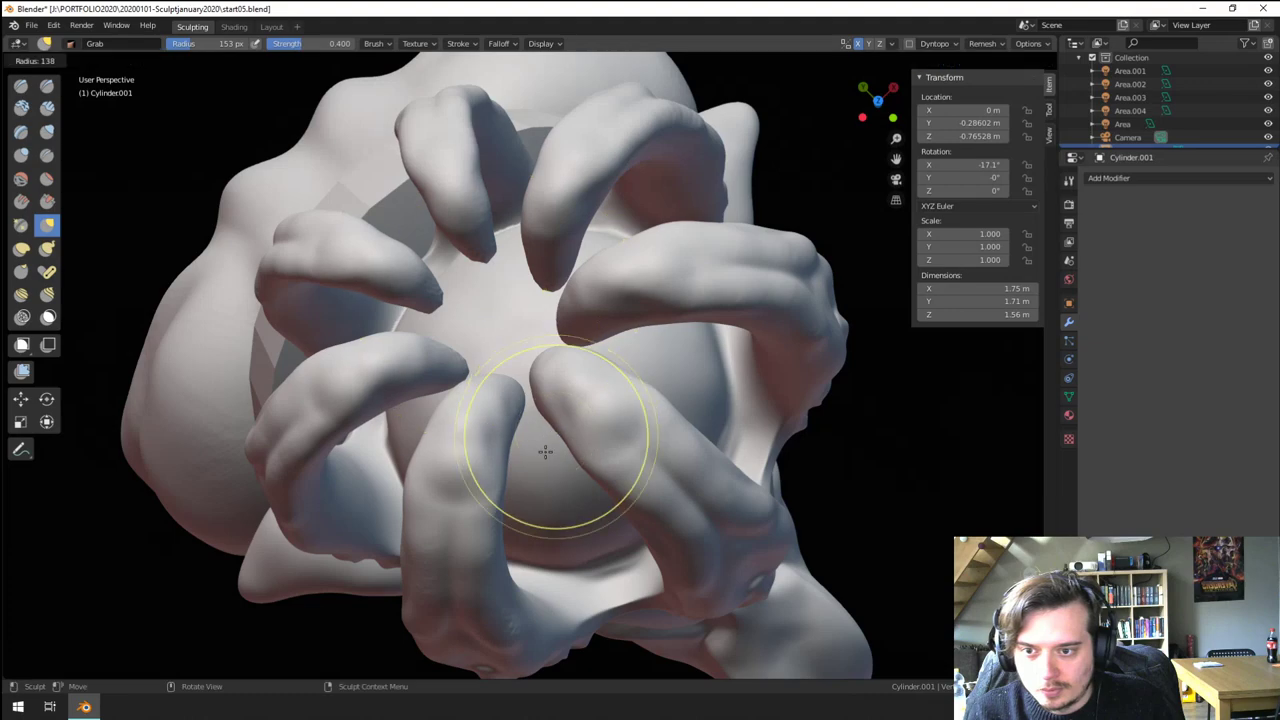
click(543, 451)
mouse_move(584, 435)
middle_down()
mouse_move(494, 380)
mouse_move(489, 393)
mouse_move(500, 355)
middle_up()
mouse_move(500, 355)
middle_down()
mouse_move(566, 315)
mouse_move(592, 325)
mouse_move(531, 412)
mouse_move(515, 377)
mouse_move(466, 440)
mouse_move(535, 355)
mouse_move(522, 342)
mouse_move(483, 347)
mouse_move(491, 335)
middle_up()
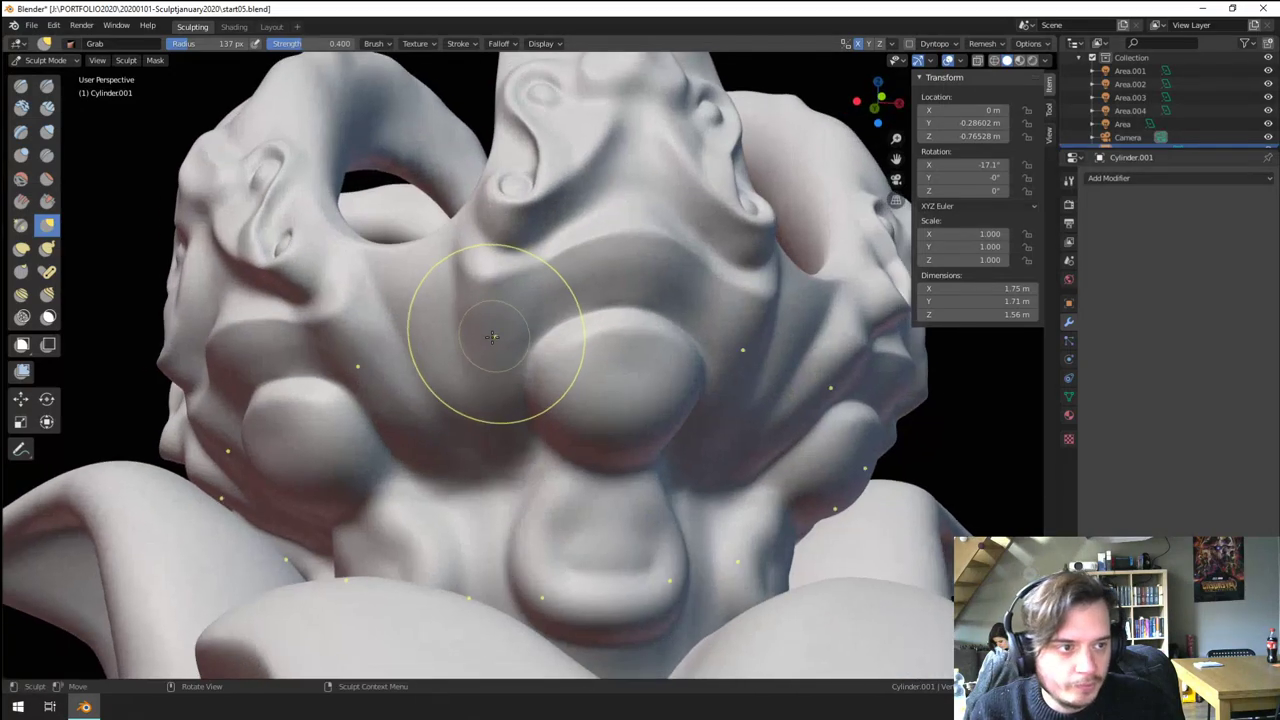
- Inflate the oval bulges into round knobs with the Blob brush at 125 px radius, and scrape facets into them at 49 px
click(21, 155)
mouse_move(629, 394)
mouse_down()
mouse_move(612, 420)
mouse_move(575, 396)
mouse_up()
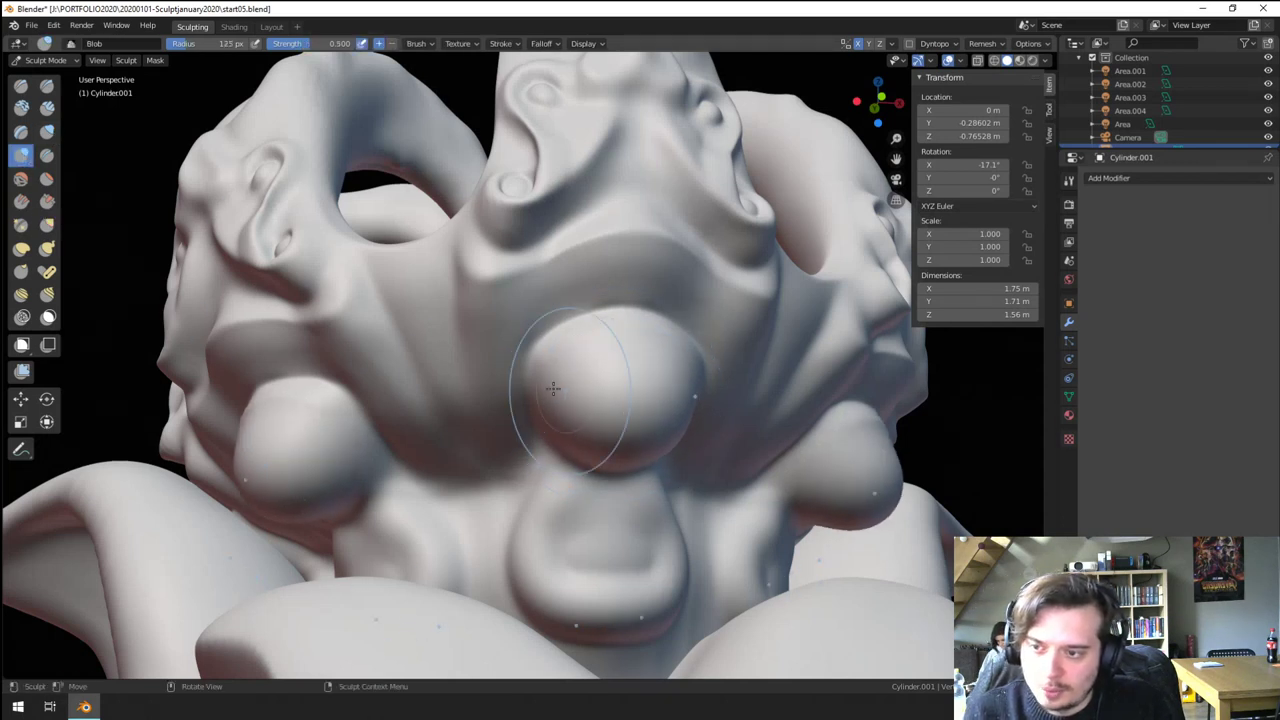
click(47, 201)
drag(615, 409, 632, 421)
key(f)
click(598, 405)
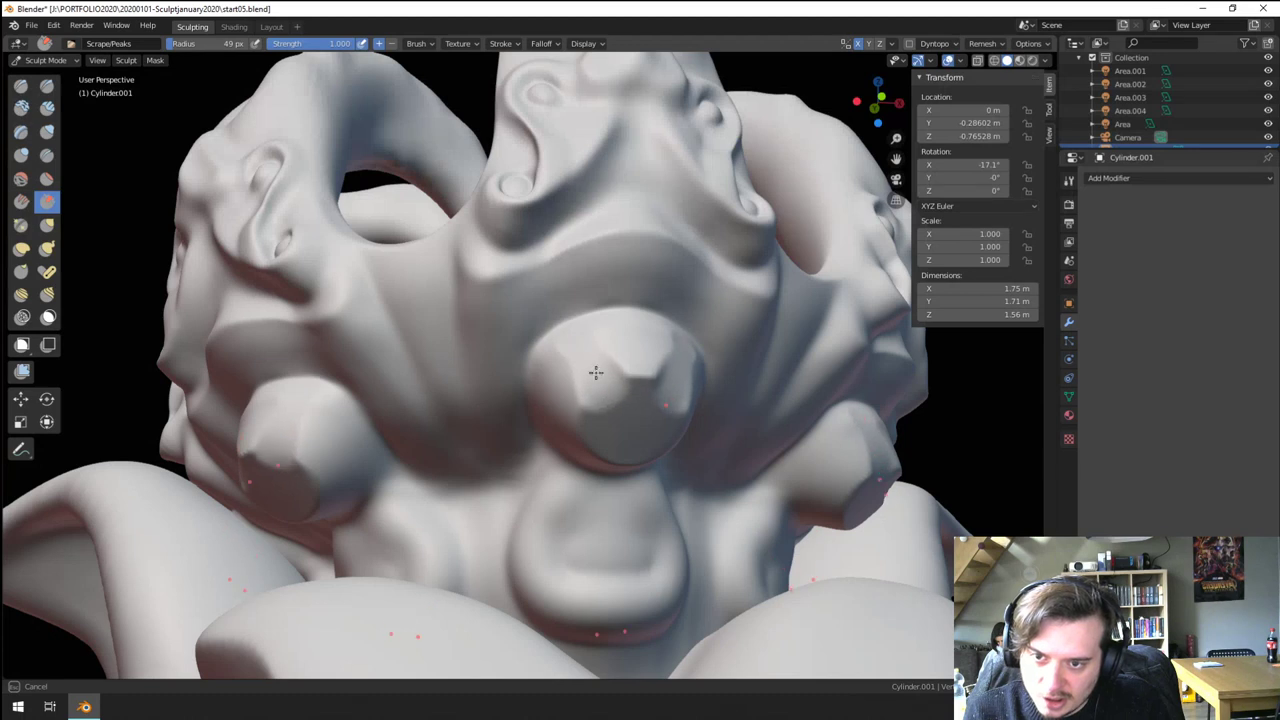
drag(596, 373, 632, 325)
drag(630, 378, 628, 375)
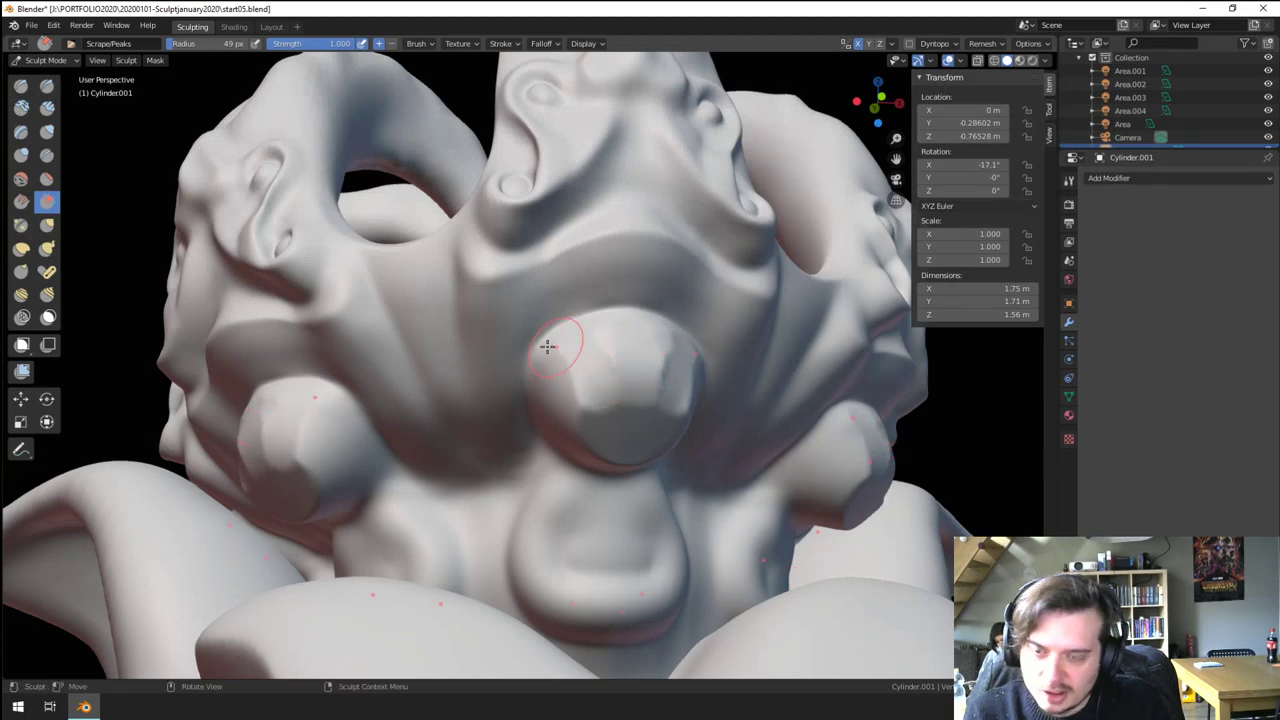
- Scrape more flat facets around the sides and underside of the round knobs, enlarging the Scrape/Peaks radius to 80 and 91 px
key(f)
click(584, 406)
drag(578, 412, 574, 378)
middle_drag(562, 436, 608, 380)
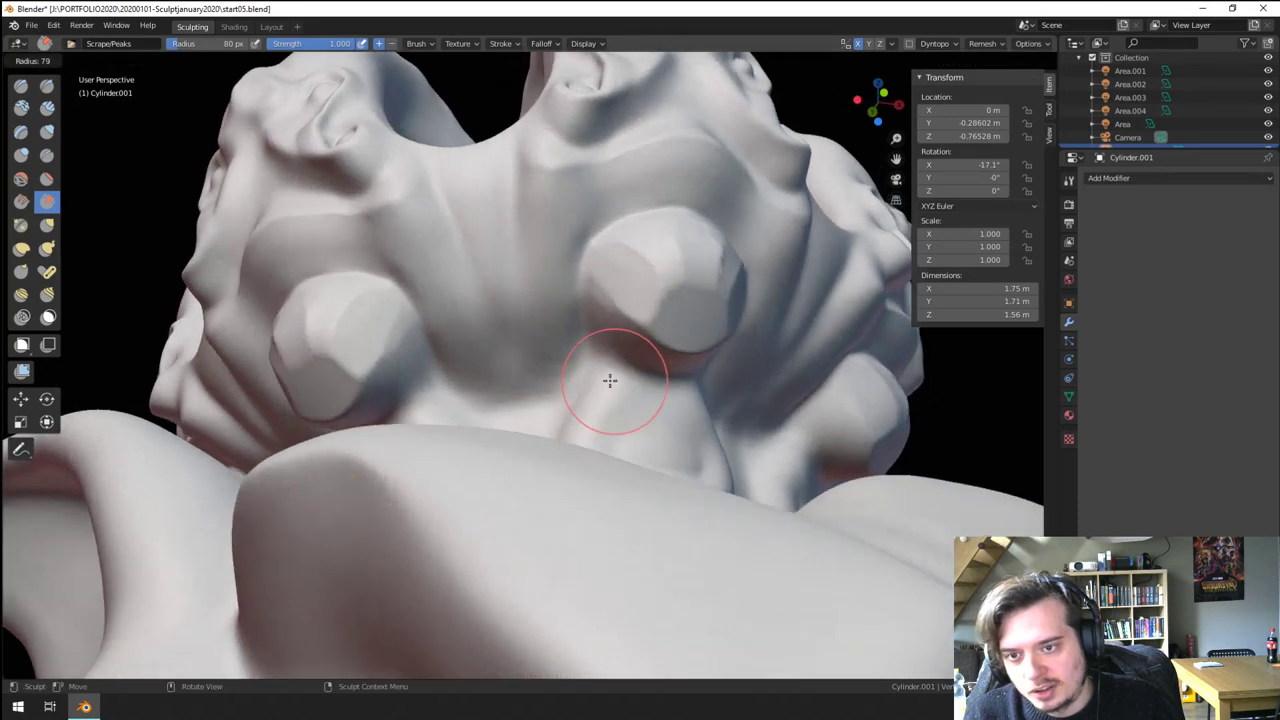
mouse_move(677, 294)
mouse_down()
mouse_move(667, 270)
mouse_move(690, 346)
mouse_up()
middle_drag(696, 352, 624, 336)
key(f)
click(644, 334)
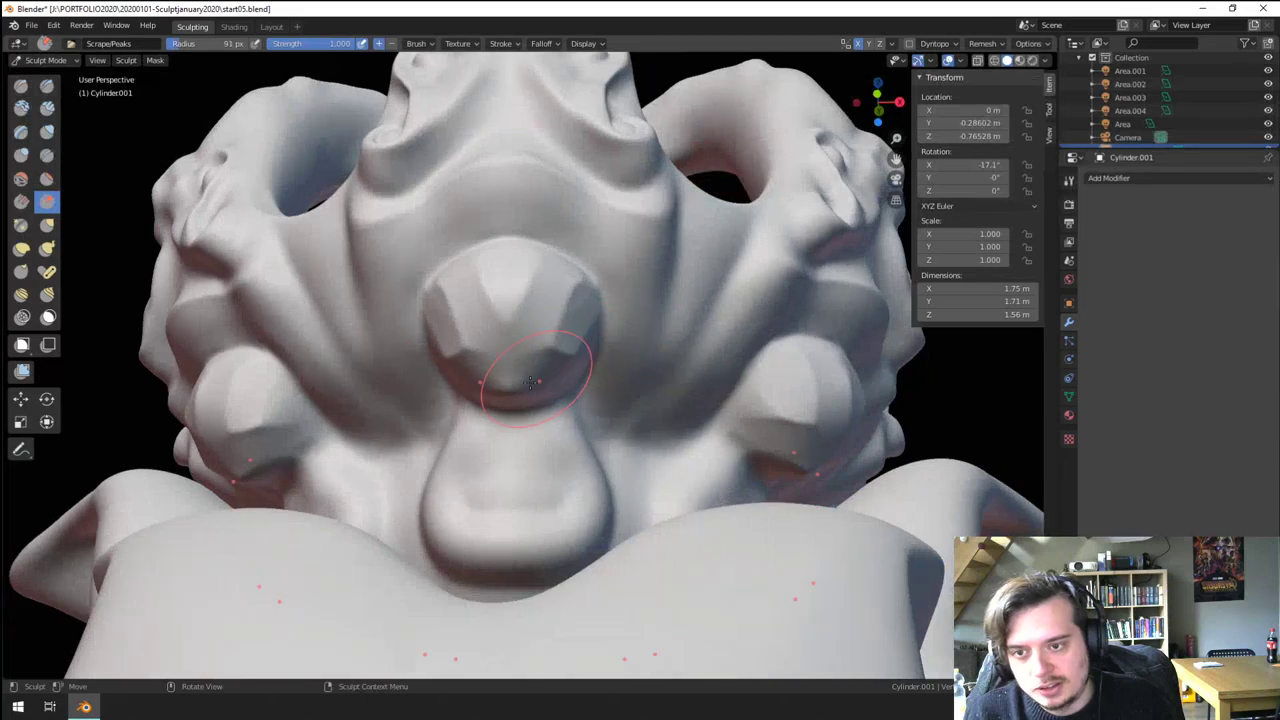
mouse_move(554, 364)
mouse_down()
mouse_move(522, 387)
mouse_move(526, 303)
mouse_move(511, 297)
mouse_move(550, 345)
mouse_up()
scroll(530, 380, down, 6)
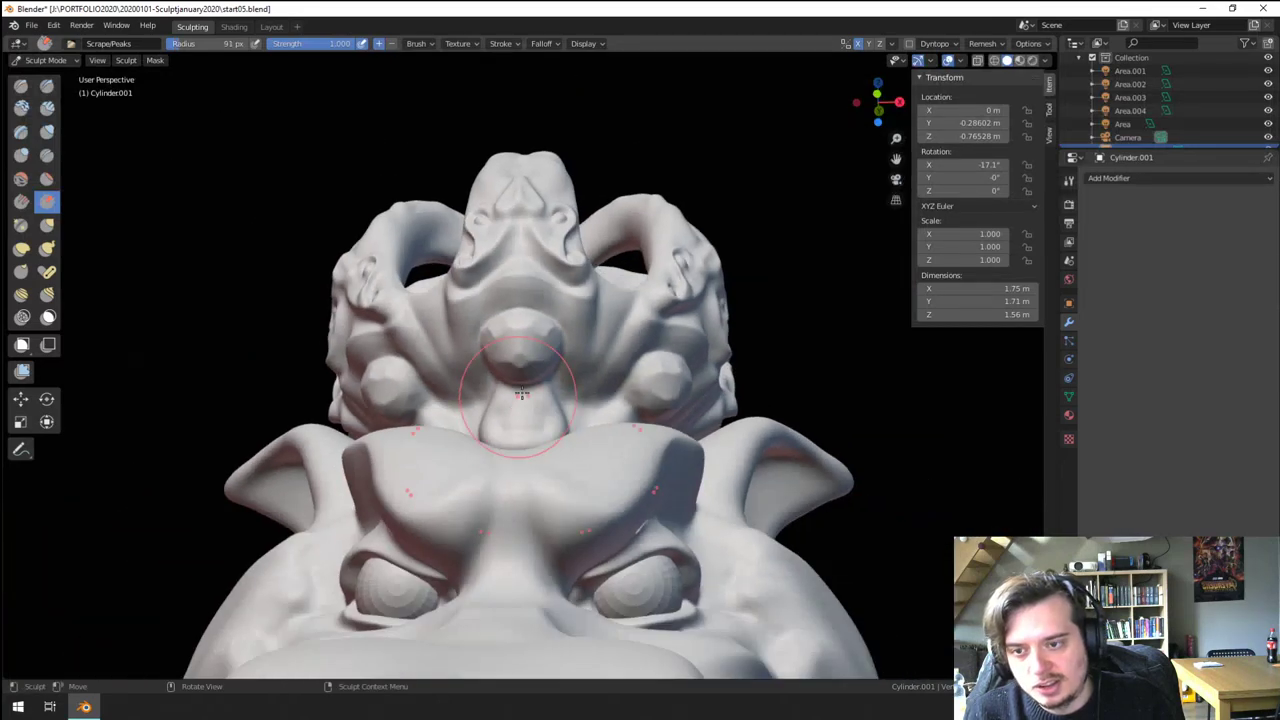
- Carve hollows between the knob's facets and sharpen their edges with the Crease brush at 45 px radius
mouse_move(530, 385)
middle_down()
mouse_move(437, 412)
mouse_move(531, 386)
mouse_move(550, 295)
mouse_move(572, 342)
middle_up()
click(46, 157)
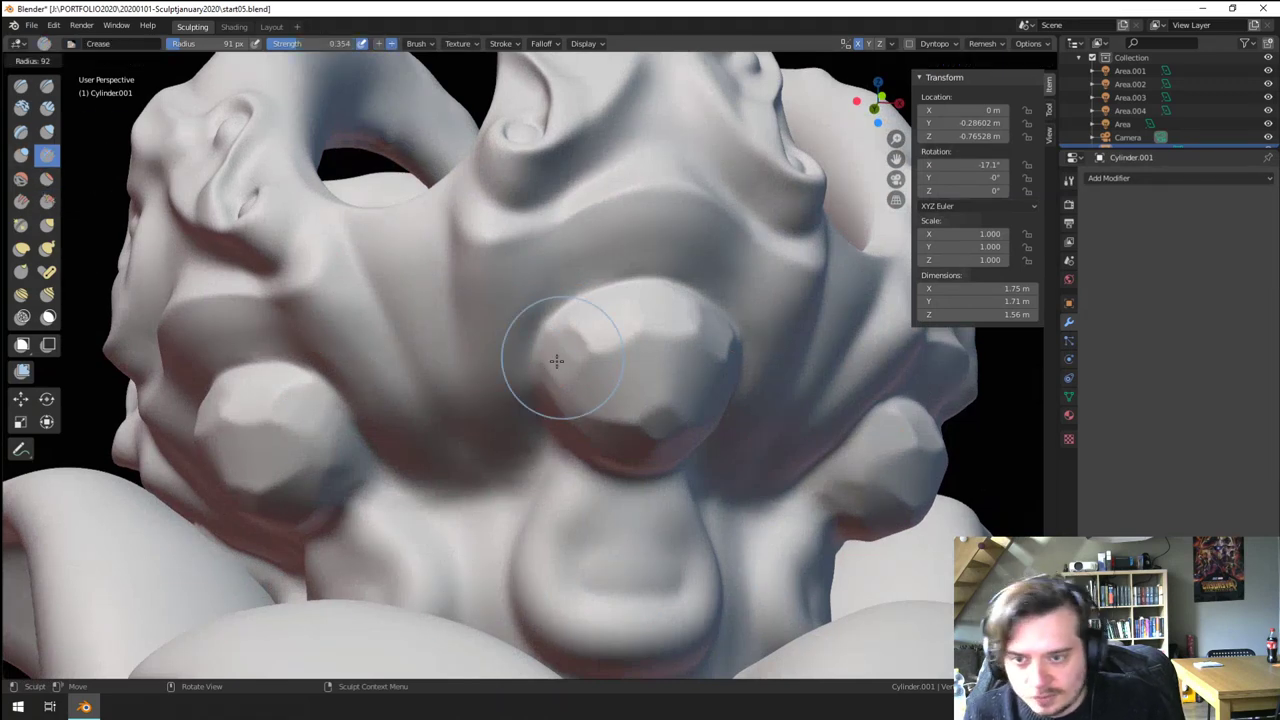
drag(667, 361, 643, 423)
mouse_move(646, 464)
mouse_down()
mouse_move(570, 400)
mouse_move(640, 342)
mouse_up()
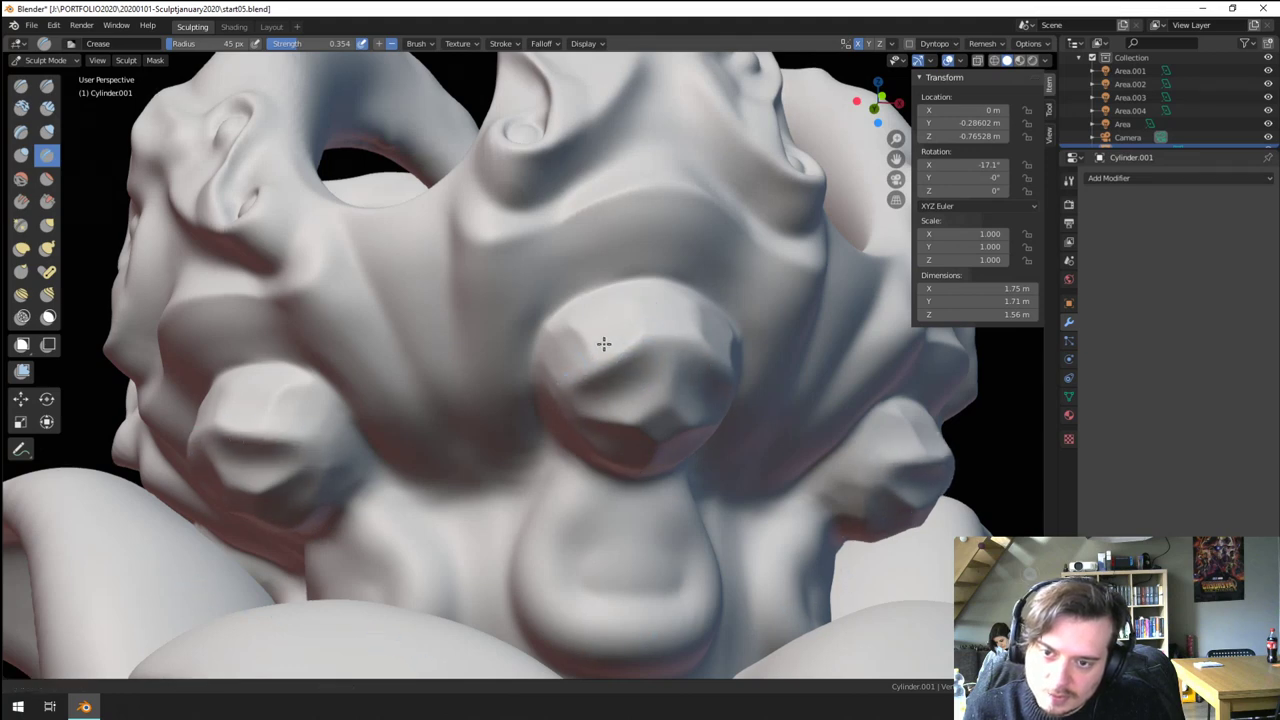
mouse_move(604, 344)
ctrl+middle_down()
mouse_move(557, 409)
mouse_move(563, 337)
ctrl+middle_up()
mouse_move(563, 337)
ctrl+mouse_down()
mouse_move(631, 305)
mouse_move(645, 313)
ctrl+mouse_up()
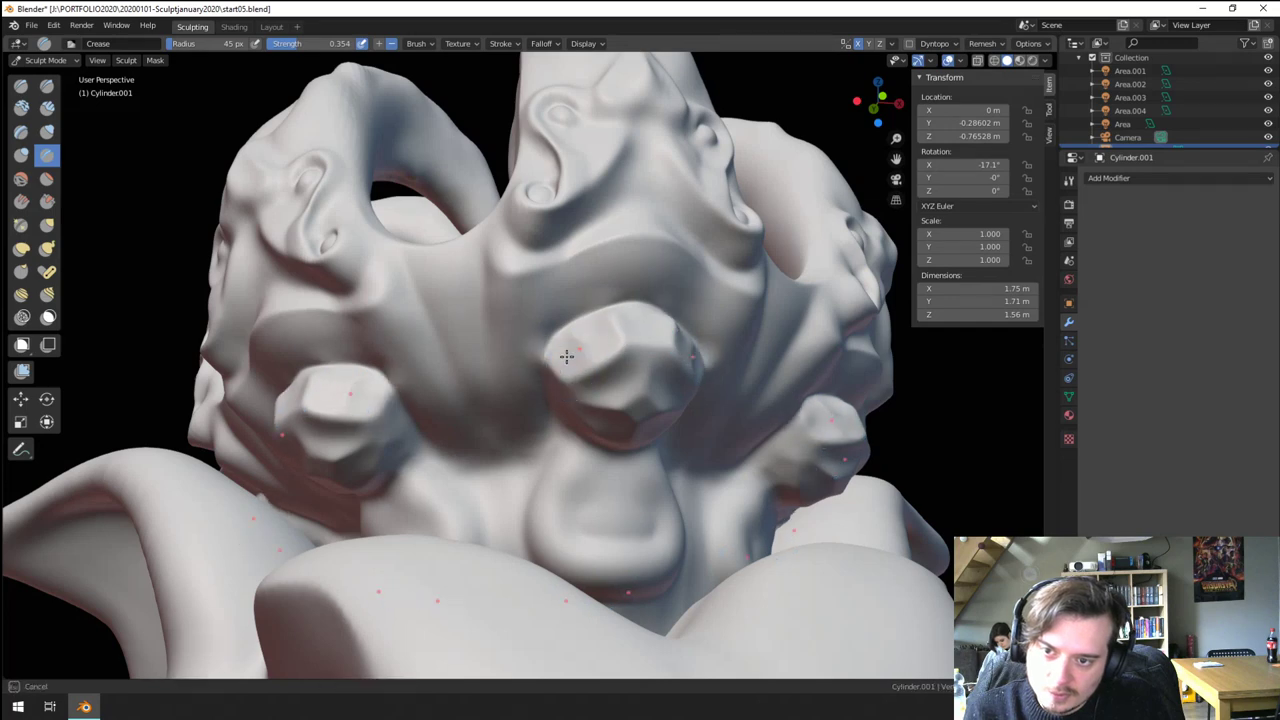
mouse_move(580, 334)
alt+middle_down()
mouse_move(518, 395)
mouse_move(525, 387)
mouse_move(460, 311)
mouse_move(569, 359)
alt+middle_up()
- Flatten the creased knob's facets again with the Scrape/Peaks brush at 45 px radius and strength 1.000
click(47, 202)
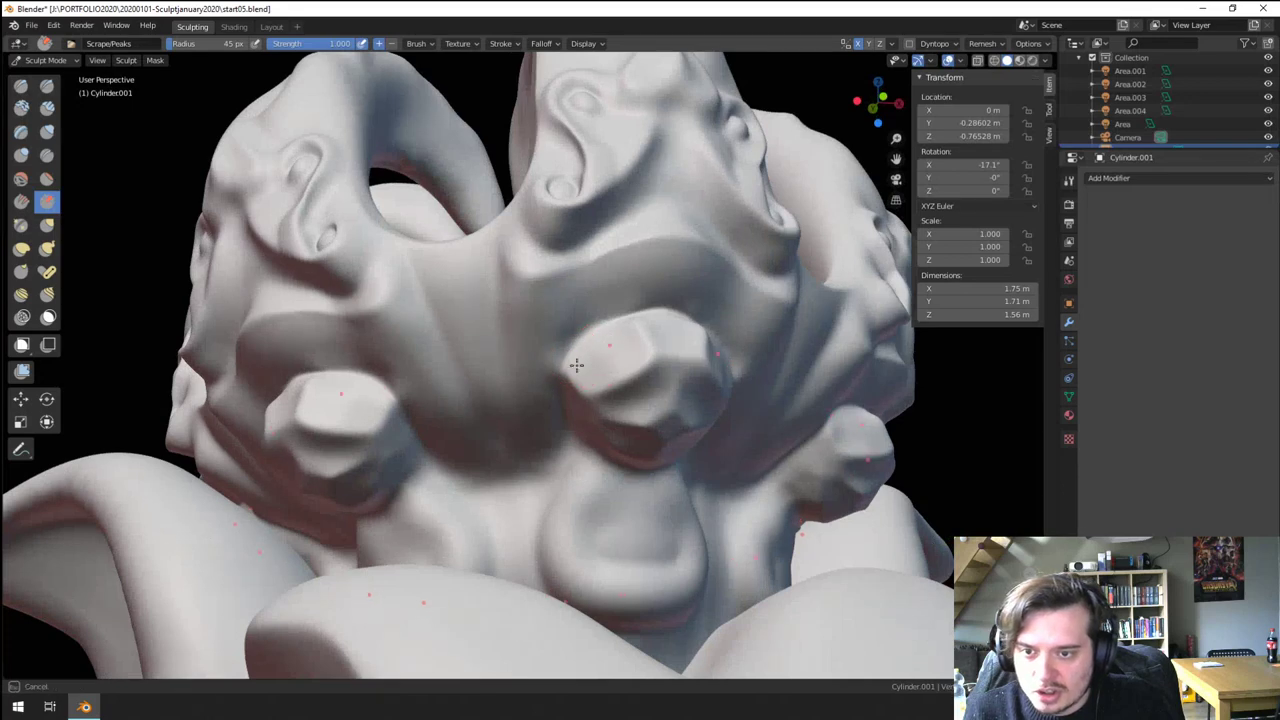
mouse_move(647, 321)
mouse_down()
mouse_move(652, 350)
mouse_move(610, 393)
mouse_up()
mouse_move(655, 356)
mouse_down()
mouse_move(690, 370)
mouse_move(660, 435)
mouse_move(640, 428)
mouse_up()
ctrl+middle_drag(649, 394, 477, 611)
middle_drag(540, 487, 513, 342)
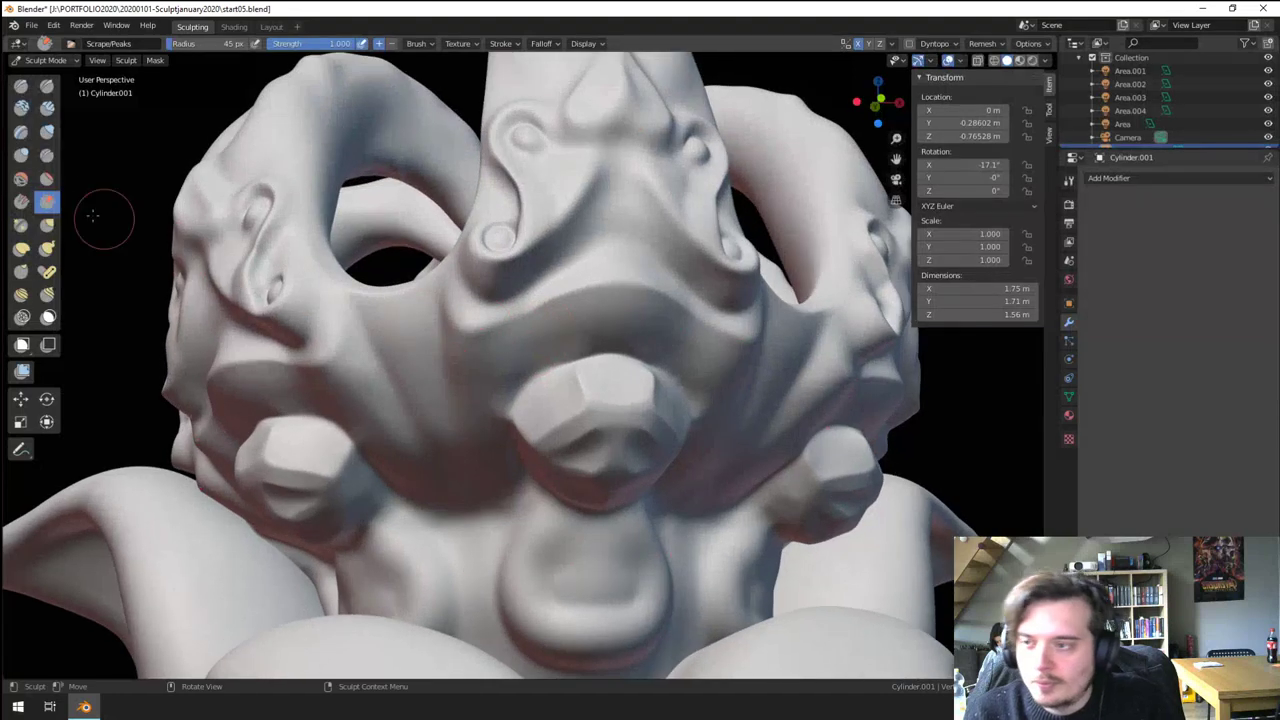
- Dot small raised studs along the arch above the faceted knob with the Blob brush at 15 px radius, undoing the first stroke
click(22, 154)
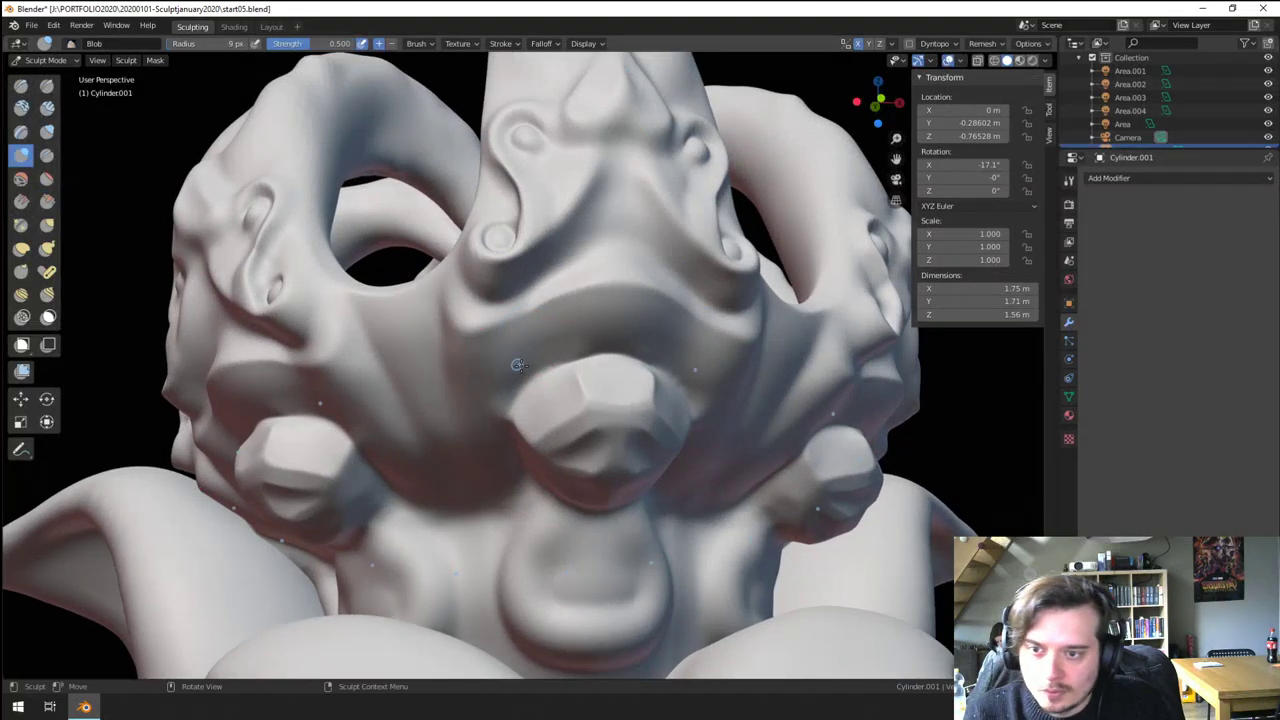
mouse_move(525, 372)
mouse_down()
mouse_move(500, 365)
mouse_move(600, 330)
mouse_move(508, 384)
mouse_move(611, 333)
mouse_move(535, 365)
mouse_move(540, 349)
mouse_up()
key(ctrl+z)
key(f)
click(591, 325)
drag(609, 296, 608, 300)
click(553, 318)
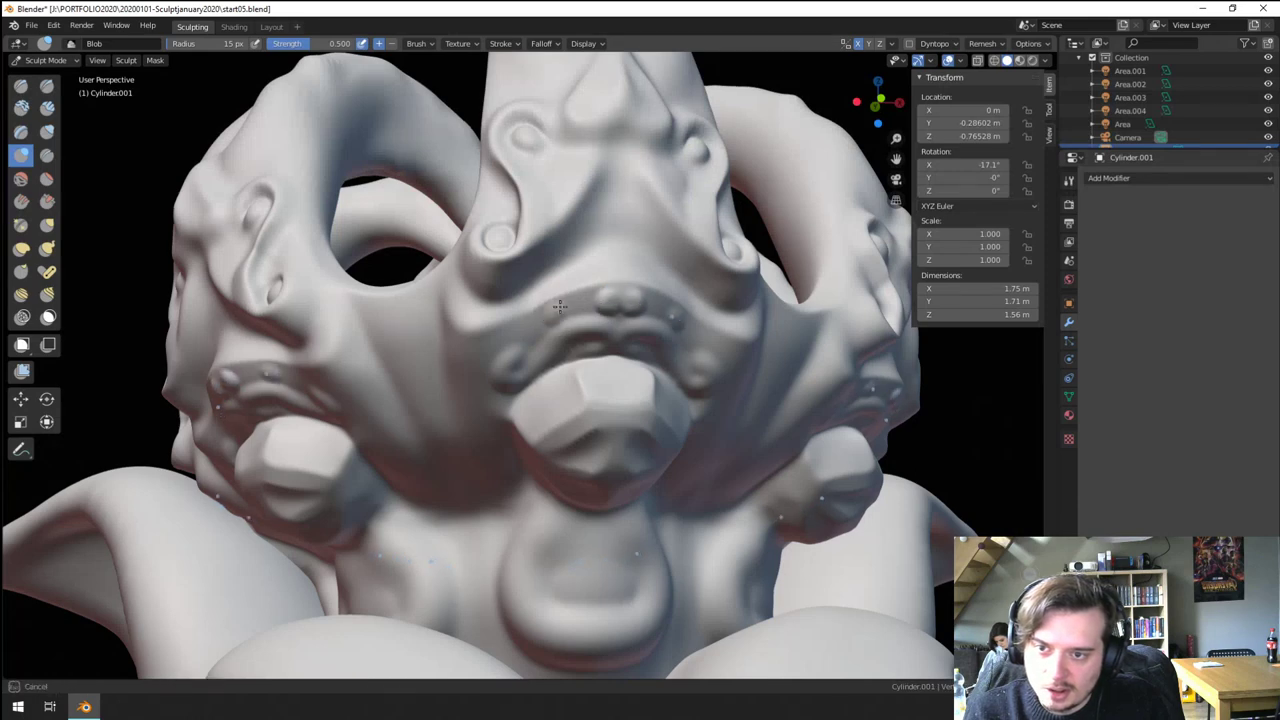
click(497, 339)
- Run a ridge down beside the faceted knob and end it in a round pit, changing the Blob brush radius to 24 px
middle_drag(452, 360, 488, 299)
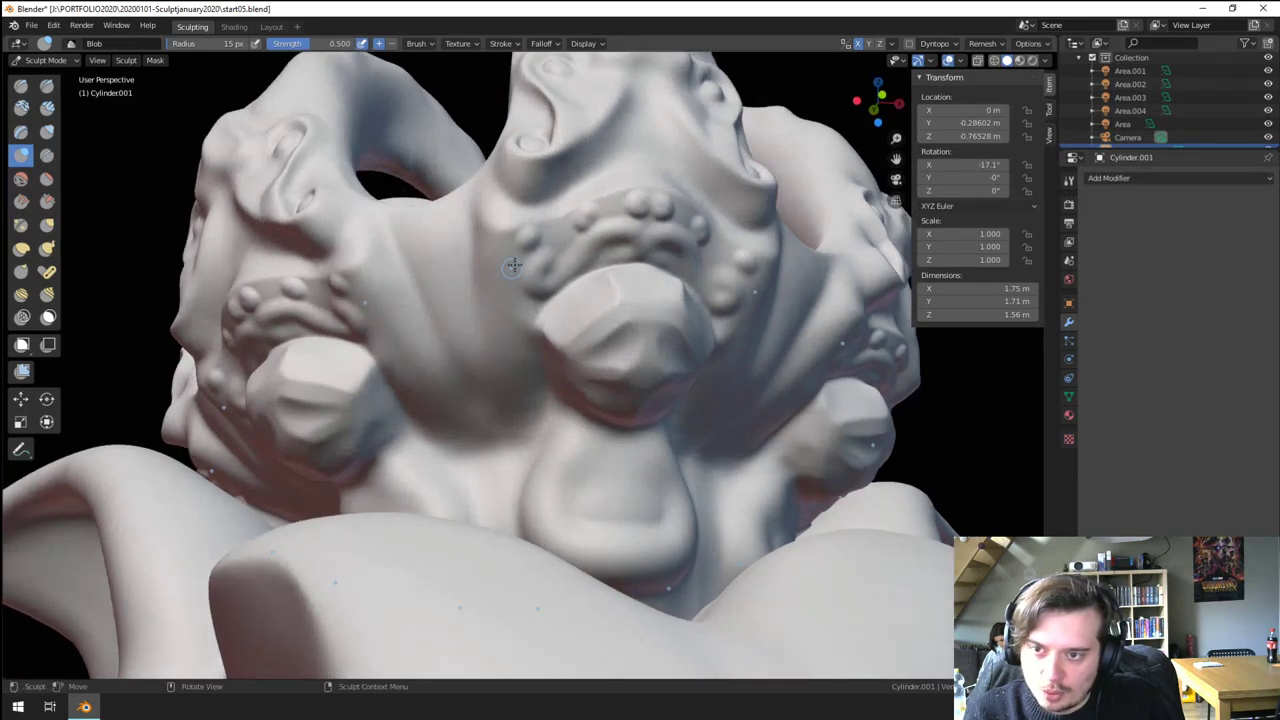
mouse_move(520, 259)
mouse_down()
mouse_move(489, 281)
mouse_move(513, 326)
mouse_move(515, 405)
mouse_move(521, 367)
mouse_move(510, 403)
mouse_move(512, 392)
mouse_up()
key(f)
click(543, 389)
key(f)
click(516, 274)
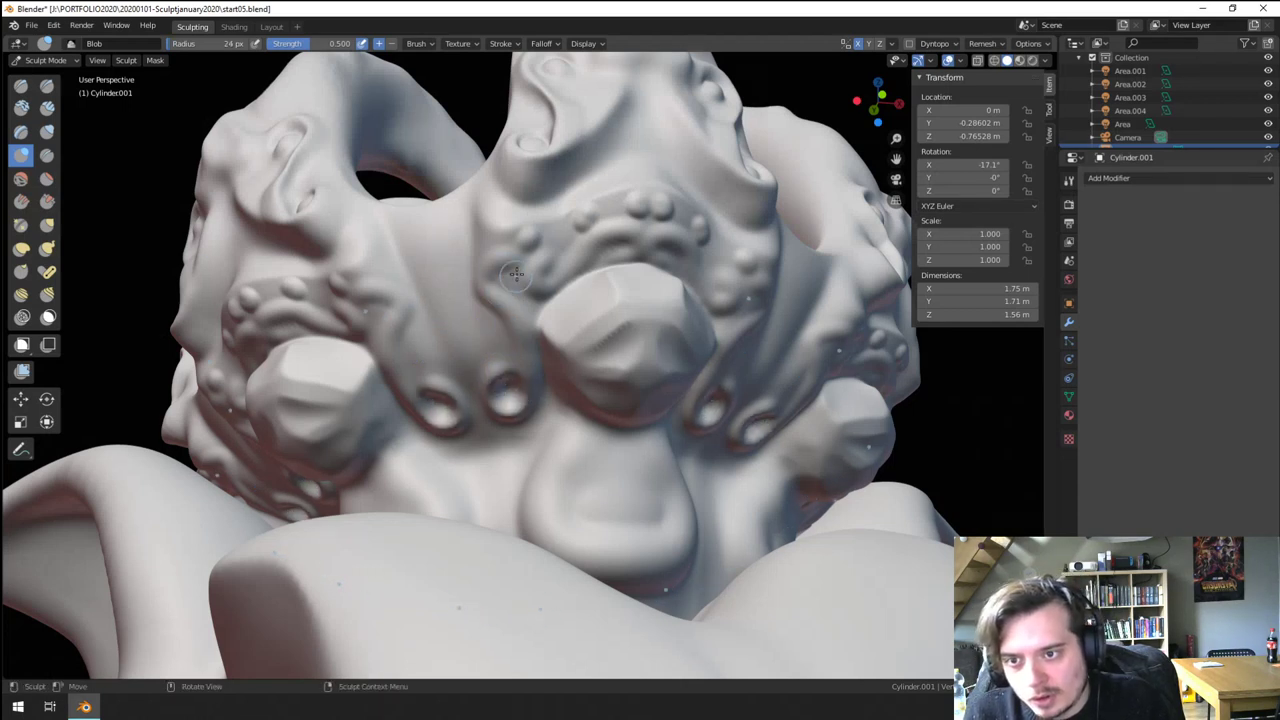
- Sink small round pits between the studs around the faceted knob, reducing the Blob brush radius to 16 px
mouse_move(505, 276)
mouse_down()
mouse_move(510, 289)
mouse_move(555, 273)
mouse_up()
key(f)
click(543, 275)
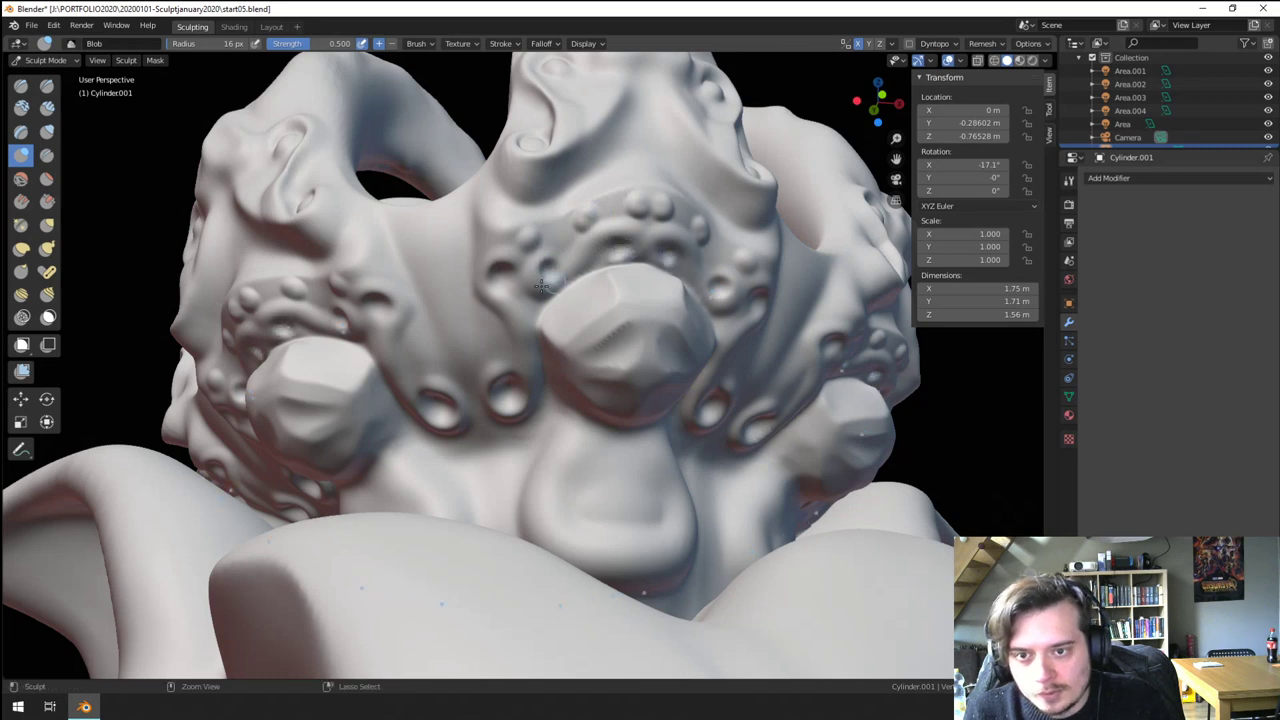
- Carve outlines around the lower pits and curved, V-shaped grooves between the faceted knobs with the Crease brush at 21 px radius
click(47, 156)
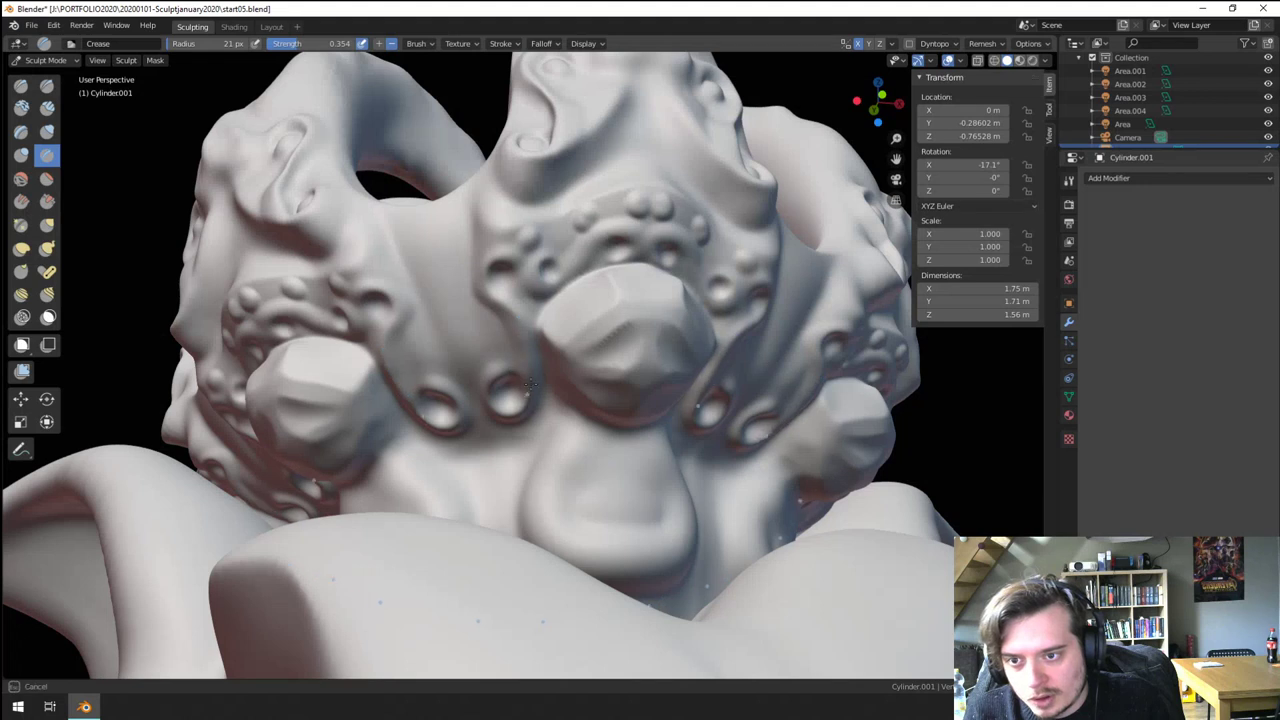
drag(500, 305, 524, 405)
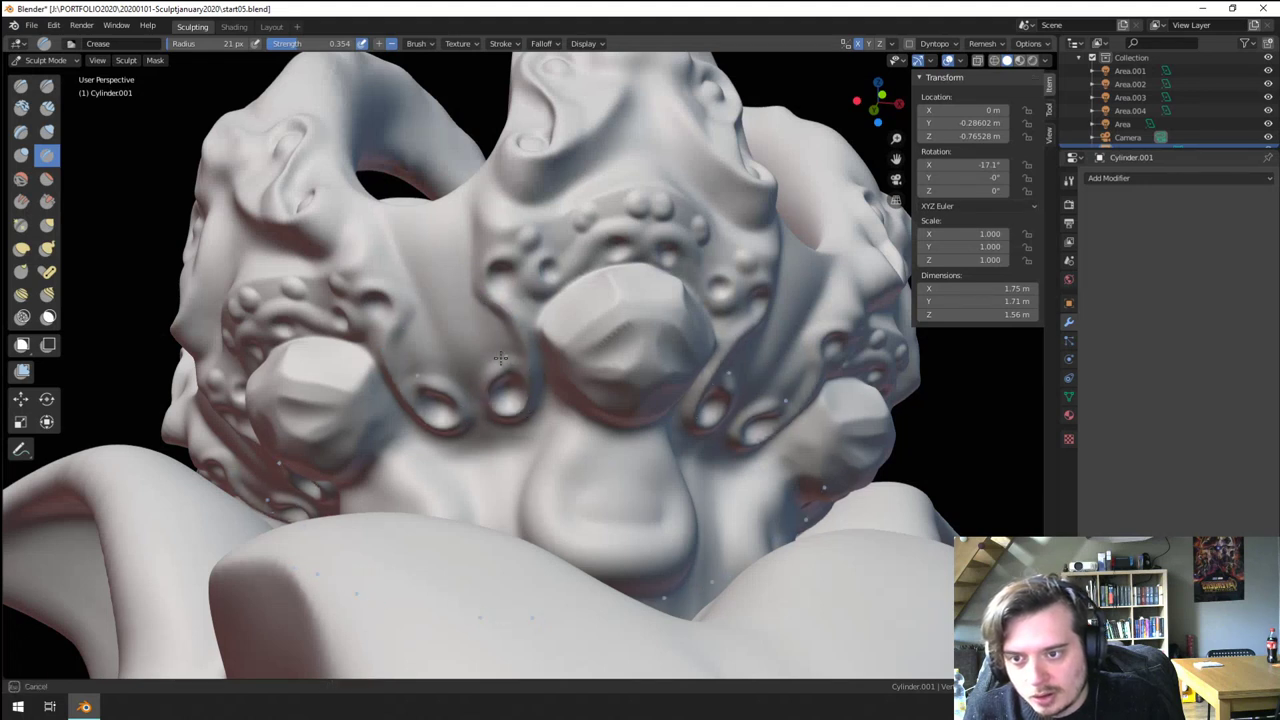
mouse_move(501, 357)
mouse_down()
mouse_move(478, 377)
mouse_move(470, 353)
mouse_move(496, 321)
mouse_move(467, 340)
mouse_move(476, 301)
mouse_up()
middle_drag(497, 263, 510, 285)
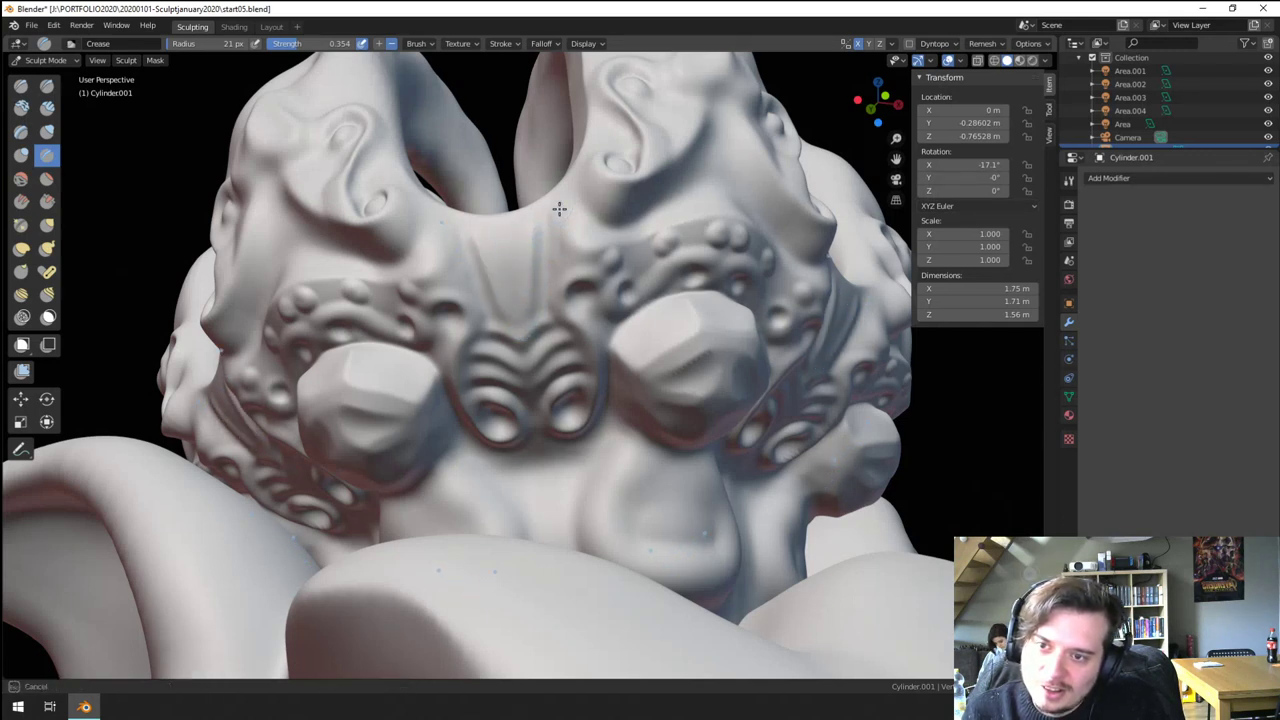
mouse_move(560, 209)
mouse_down()
mouse_move(584, 248)
mouse_move(621, 210)
mouse_up()
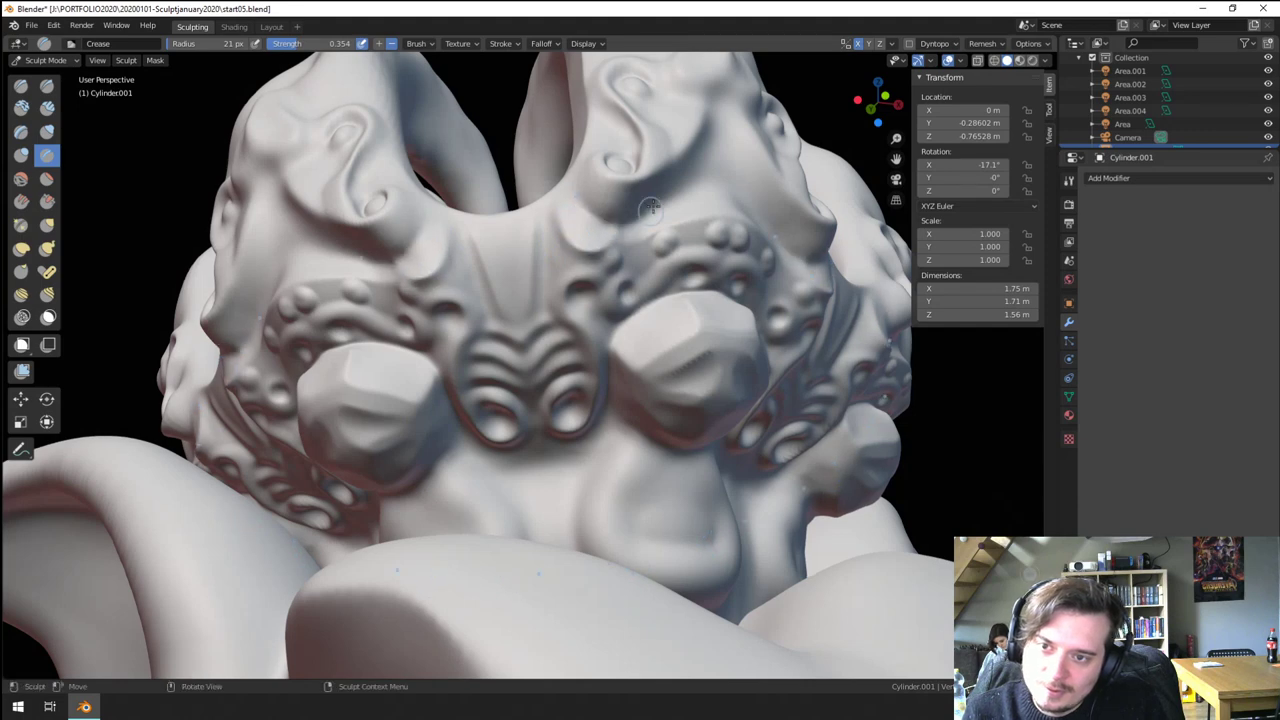
- Crease the edges of the inverted V-shaped folds above the central faceted knob with the Crease brush at 41 px radius
middle_drag(650, 208, 548, 230)
scroll(473, 243, down, 7)
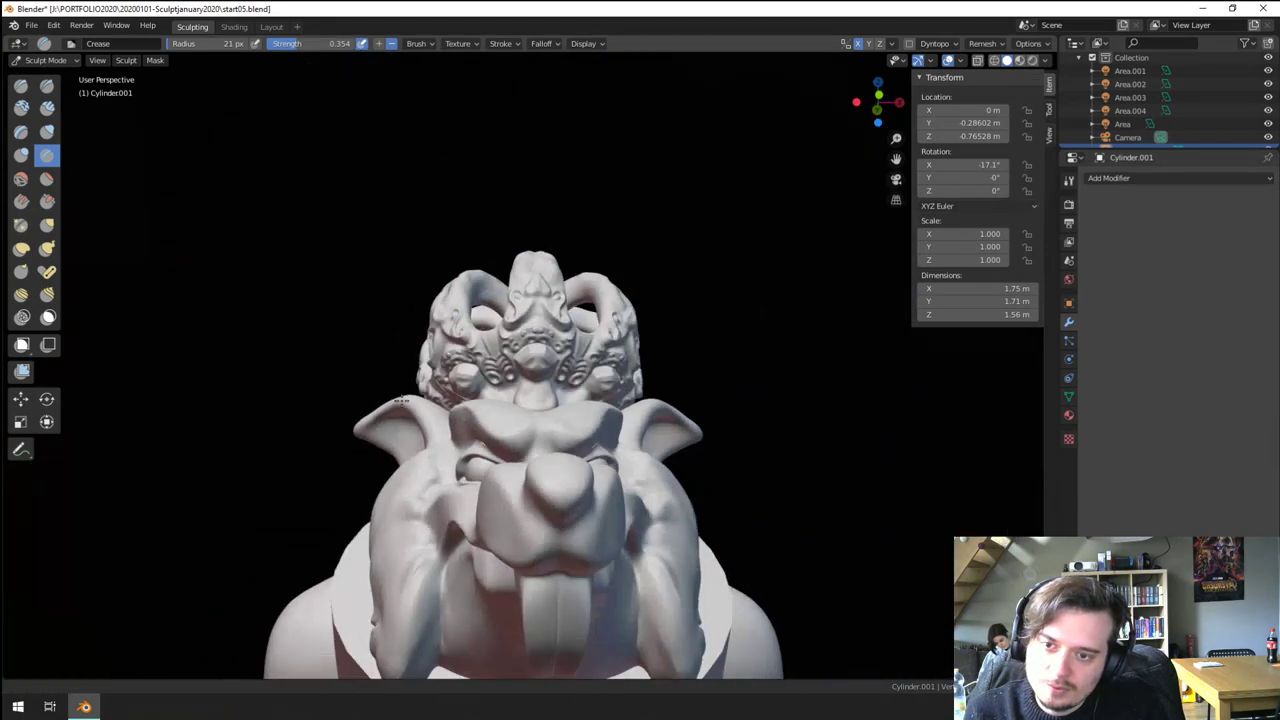
middle_drag(435, 360, 496, 310)
scroll(505, 348, down, 2)
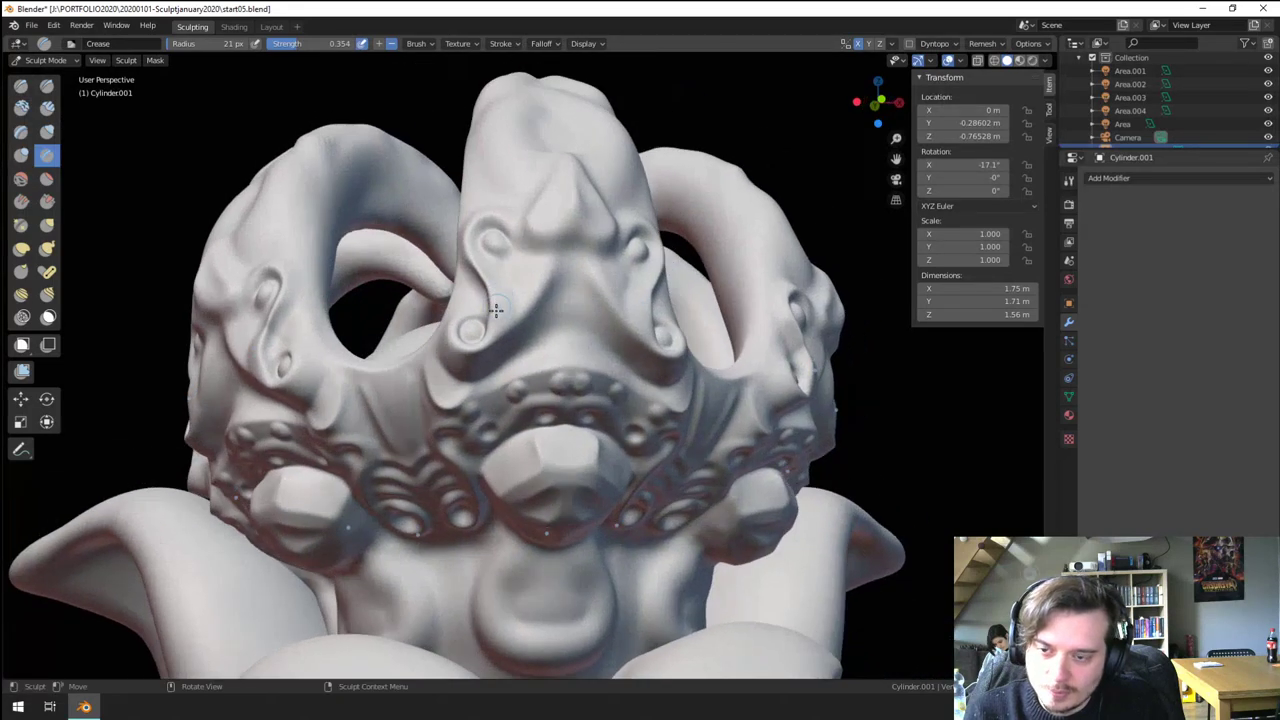
scroll(496, 310, up, 2)
key(f)
click(561, 327)
drag(554, 310, 588, 208)
drag(588, 208, 531, 337)
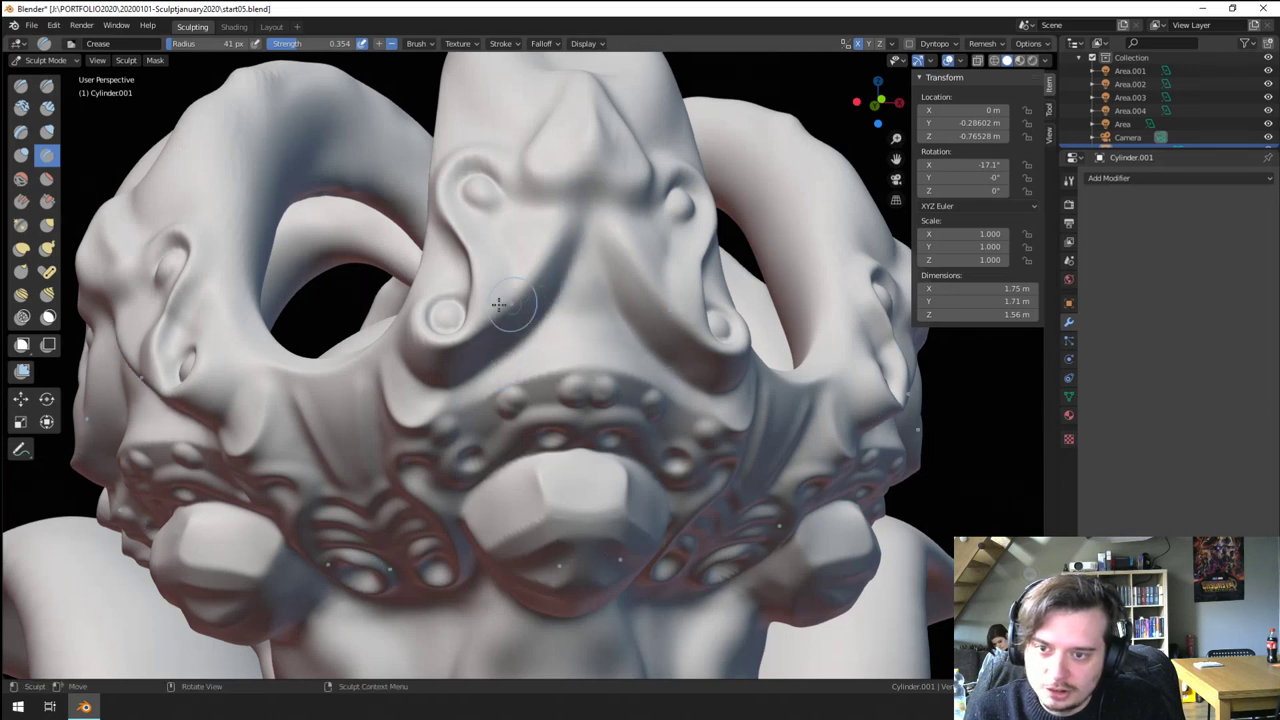
- Build up a short vertical ridge between the folds above the central knob with the Clay Strips brush at 34 px radius
click(47, 108)
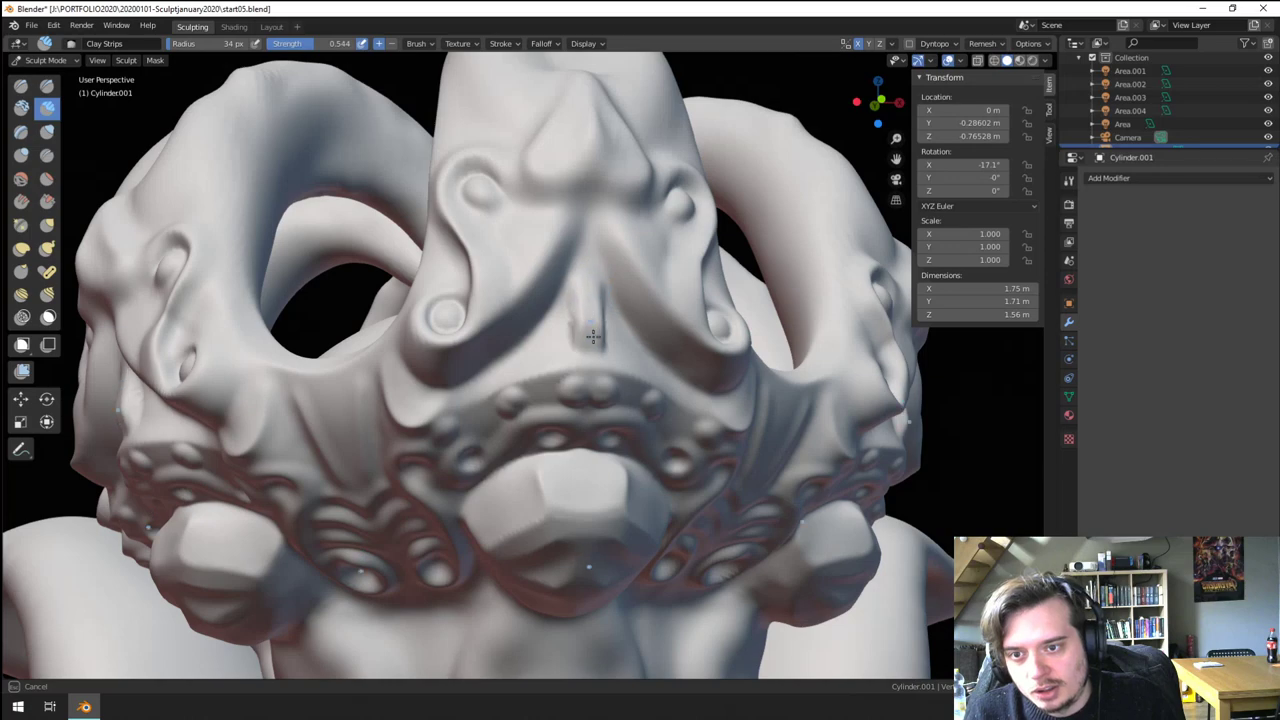
scroll(548, 458, down, 5)
mouse_move(548, 458)
middle_down()
mouse_move(413, 505)
mouse_move(512, 496)
middle_up()
scroll(520, 440, up, 7)
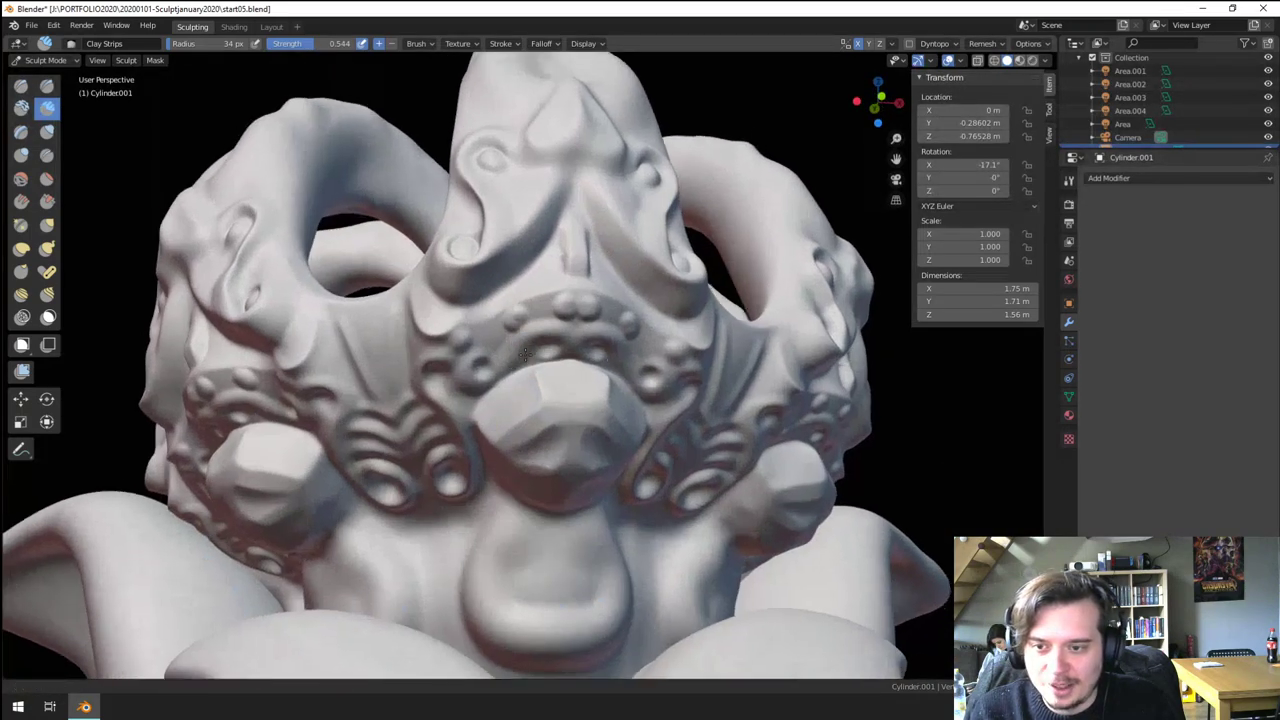
- Rework the faceted knob's upper face with the Clay Strips brush, undoing the 54 px stroke and reducing the radius to 33 px
middle_drag(512, 380, 570, 385)
key(f)
click(629, 423)
drag(622, 430, 646, 417)
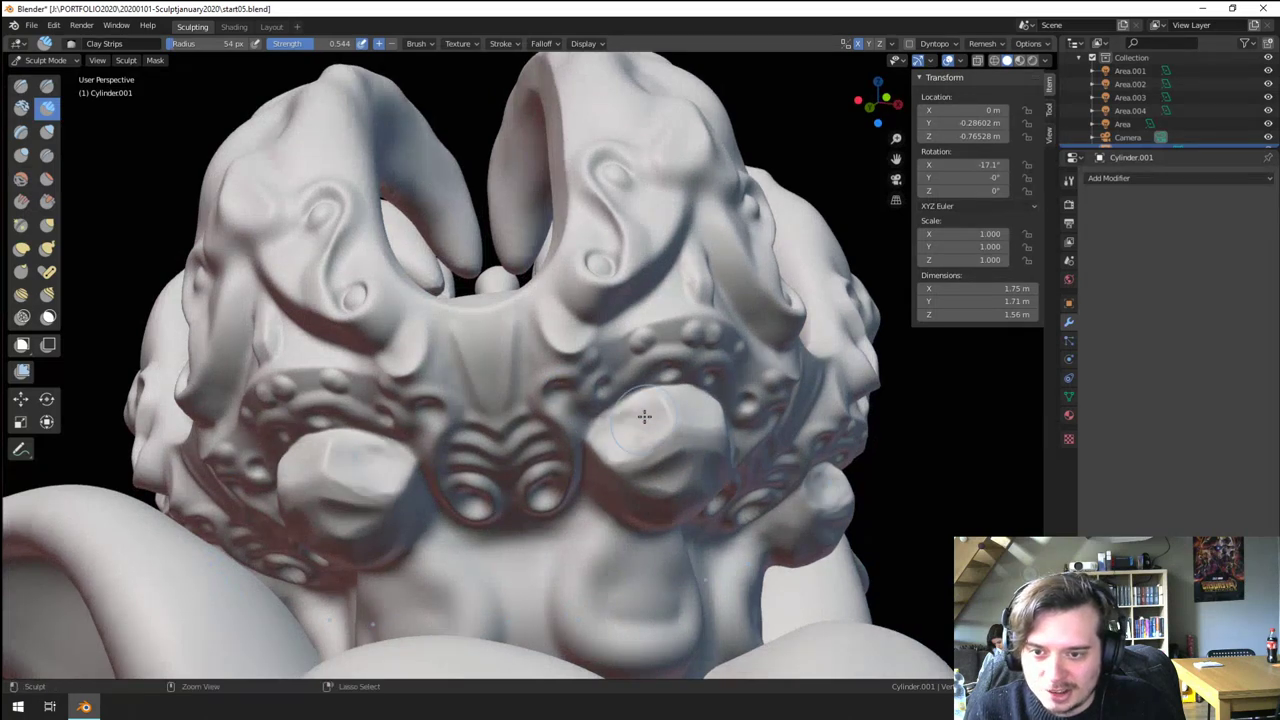
middle_drag(646, 417, 612, 425)
key(ctrl+z)
key(f)
click(602, 425)
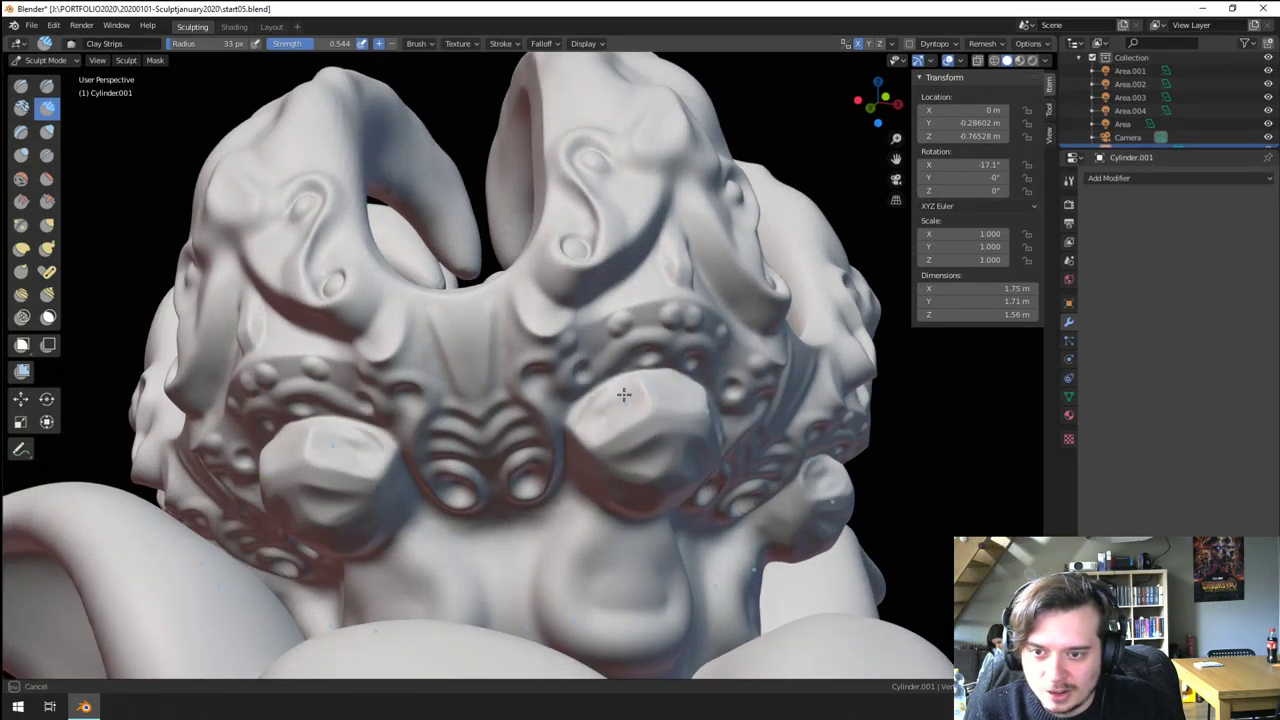
- Switch to the Grab brush and set its radius to 72 px over the central faceted knob
scroll(624, 395, down, 6)
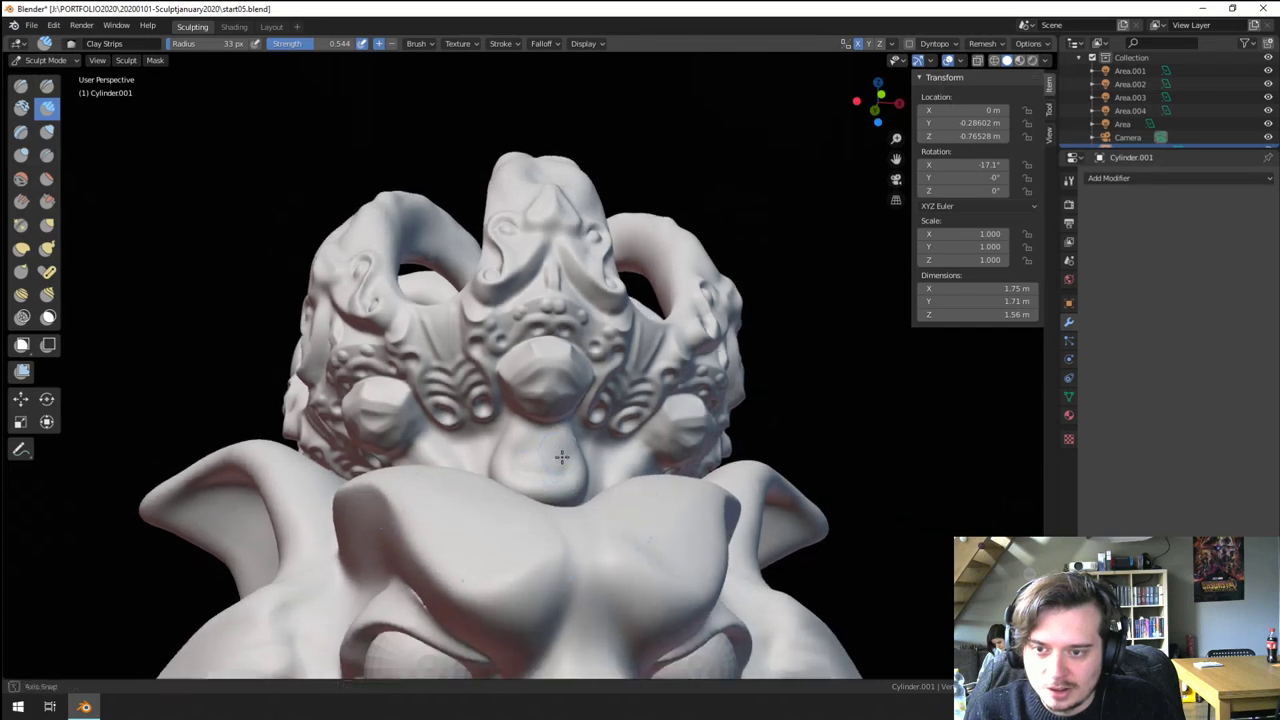
mouse_move(562, 457)
ctrl+middle_down()
mouse_move(551, 400)
mouse_move(557, 449)
ctrl+middle_up()
key(g)
key(f)
click(576, 502)
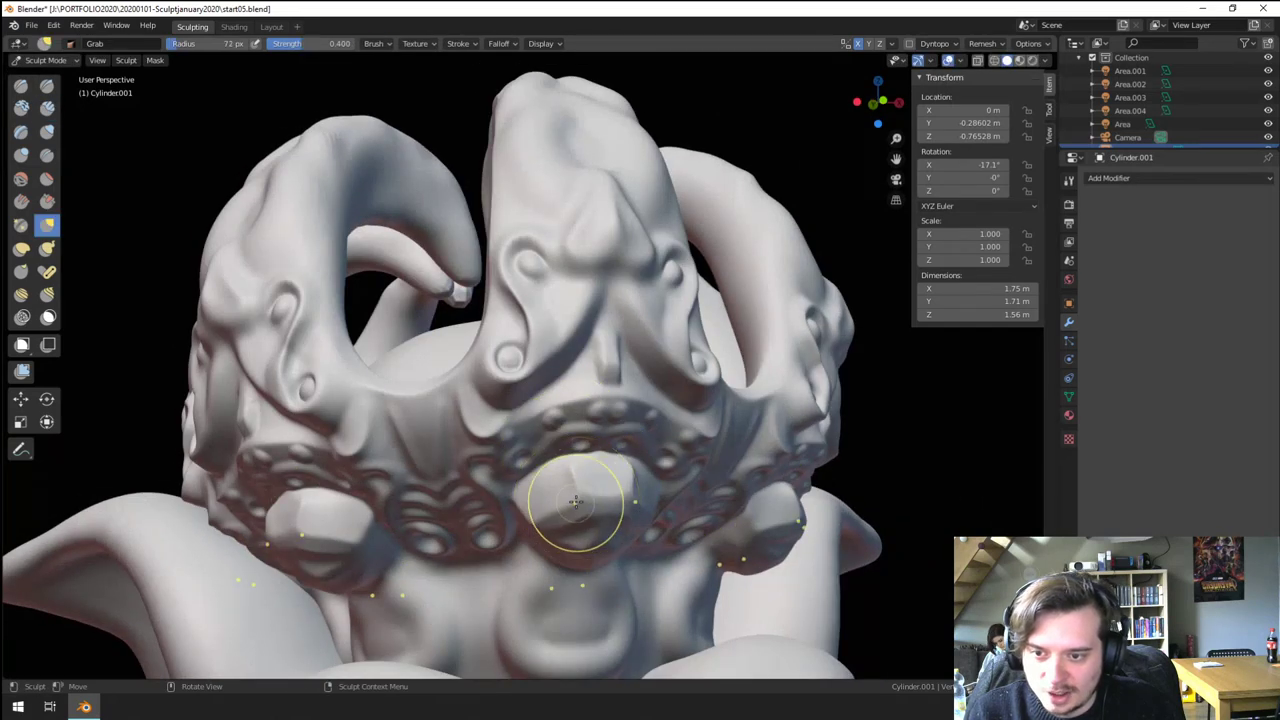
- Add small raised prongs along the upper edge of the front gem using the Blob brush at 32 px radius
click(24, 162)
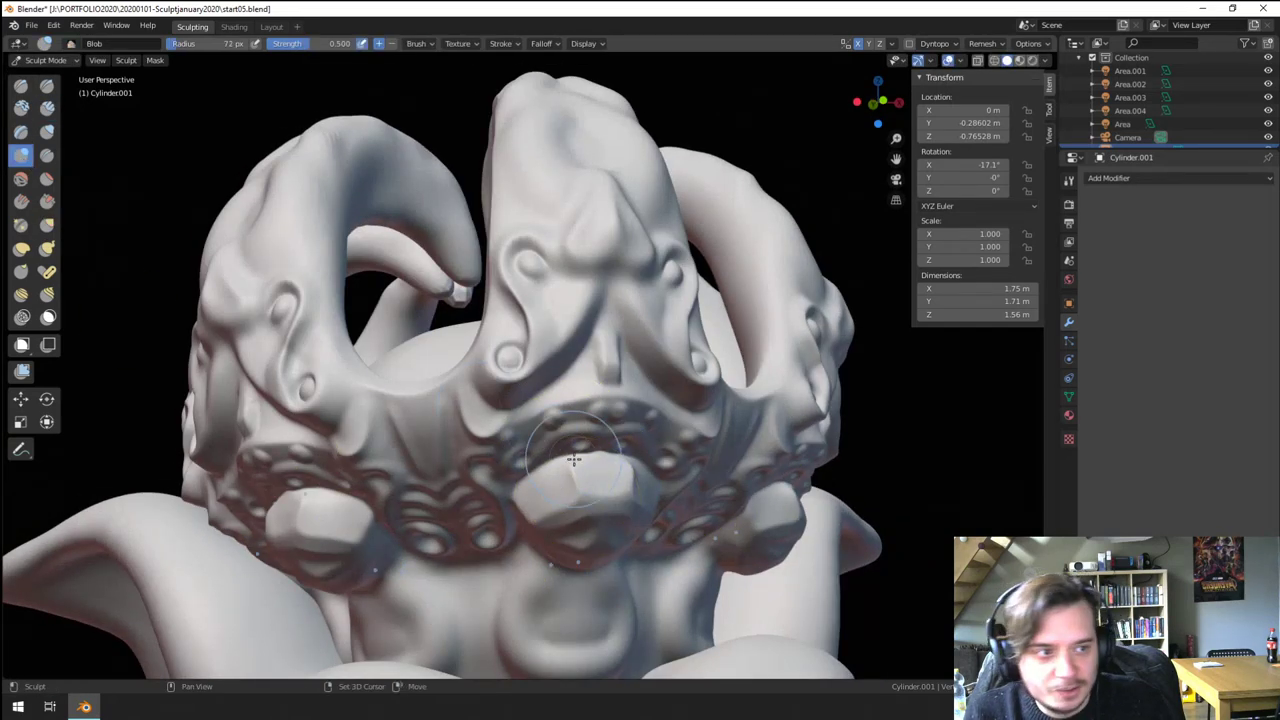
mouse_move(574, 449)
shift+middle_down()
mouse_move(549, 334)
mouse_move(583, 354)
shift+middle_up()
key(f)
click(561, 292)
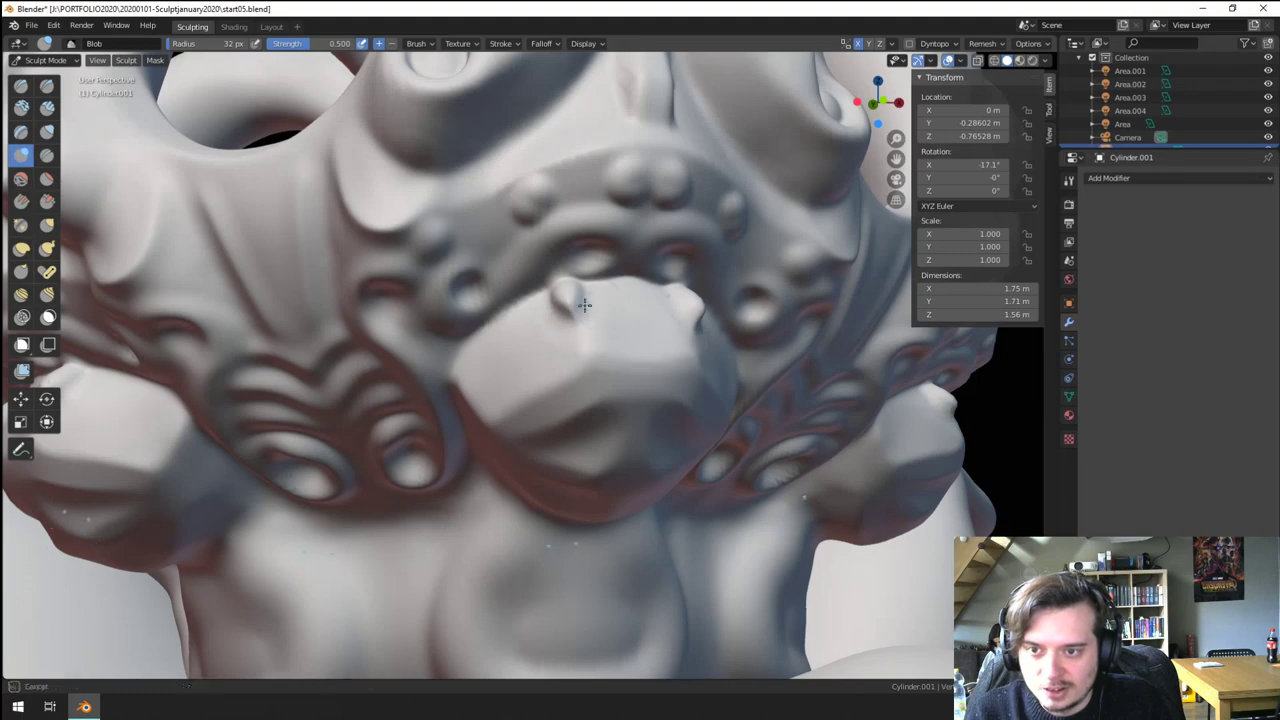
drag(585, 305, 584, 303)
middle_drag(598, 308, 566, 368)
mouse_move(622, 200)
mouse_down()
mouse_move(643, 177)
mouse_move(638, 212)
mouse_up()
- Flatten the inward-curling tips of the crown arches using the Scrape/Peaks brush at 53 px radius
mouse_move(638, 212)
ctrl+middle_down()
mouse_move(618, 388)
mouse_move(598, 382)
mouse_move(618, 273)
mouse_move(600, 385)
mouse_move(545, 388)
mouse_move(532, 415)
ctrl+middle_up()
middle_drag(532, 415, 503, 468)
middle_drag(503, 468, 550, 340)
ctrl+middle_drag(550, 340, 530, 225)
shift+middle_drag(525, 180, 510, 350)
ctrl+middle_drag(510, 350, 504, 304)
middle_drag(504, 304, 486, 293)
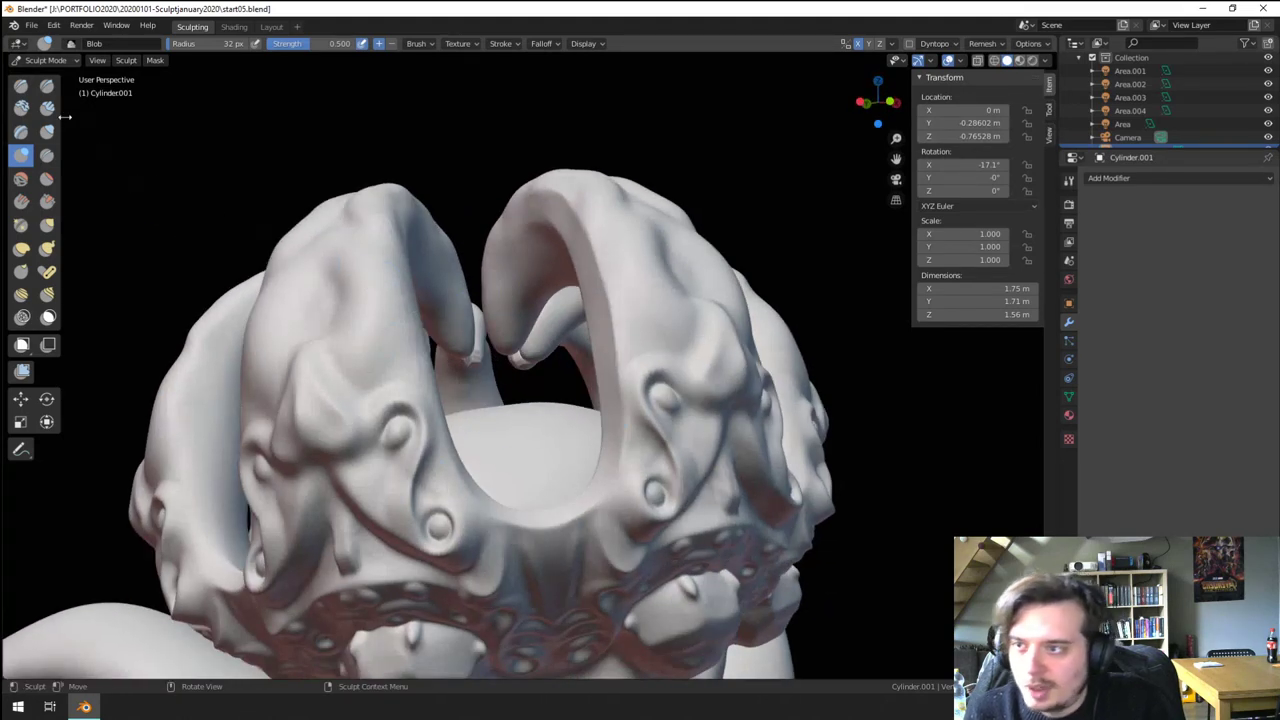
click(47, 201)
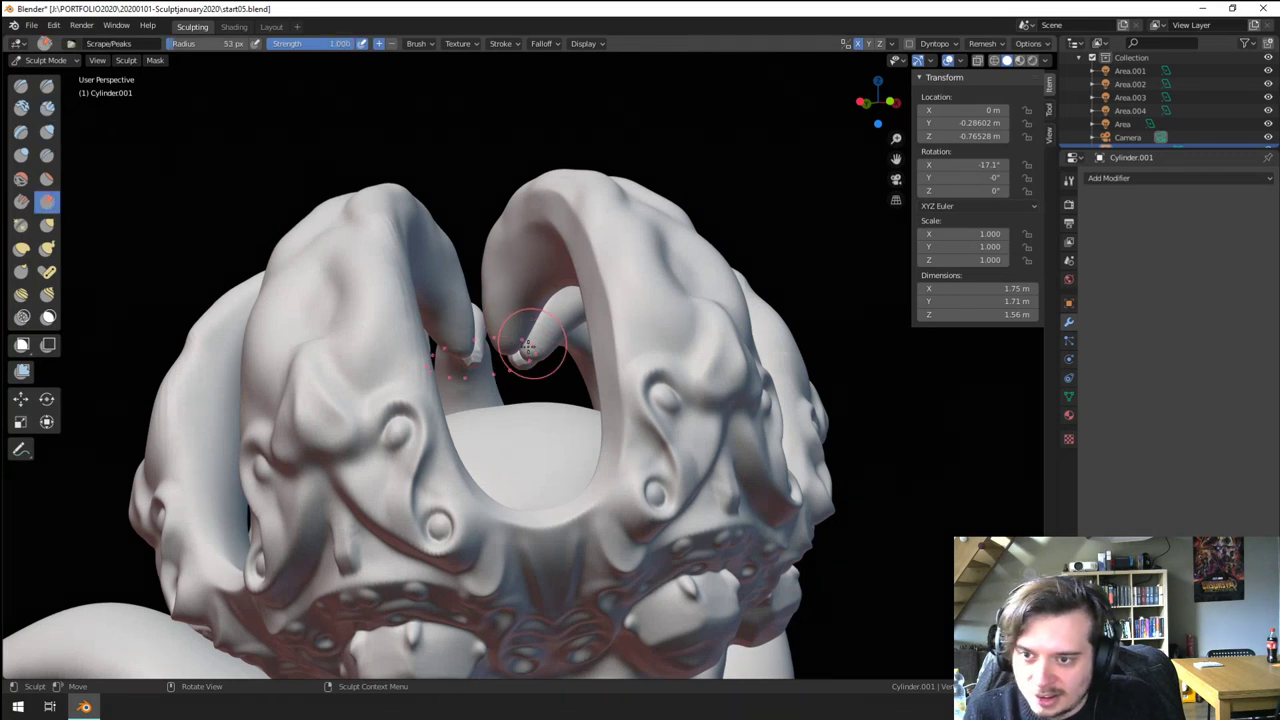
drag(538, 283, 524, 312)
middle_drag(524, 316, 513, 301)
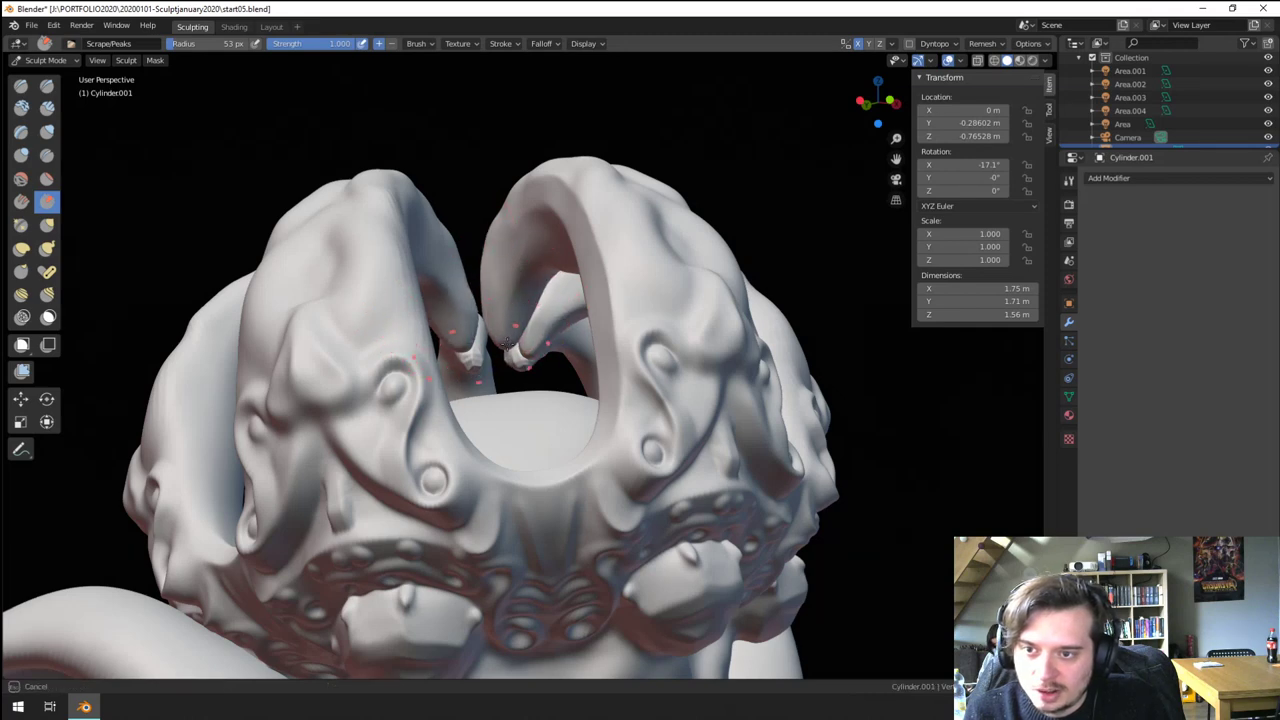
- Reshape the inner tips of the crown arches using the Pinch/Magnify brush at 107 px radius
mouse_move(531, 264)
middle_down()
mouse_move(491, 423)
mouse_move(514, 437)
mouse_move(422, 399)
mouse_move(411, 246)
mouse_move(357, 271)
mouse_move(443, 366)
mouse_move(508, 412)
middle_up()
key(g)
click(22, 231)
key(f)
click(547, 402)
drag(521, 460, 513, 447)
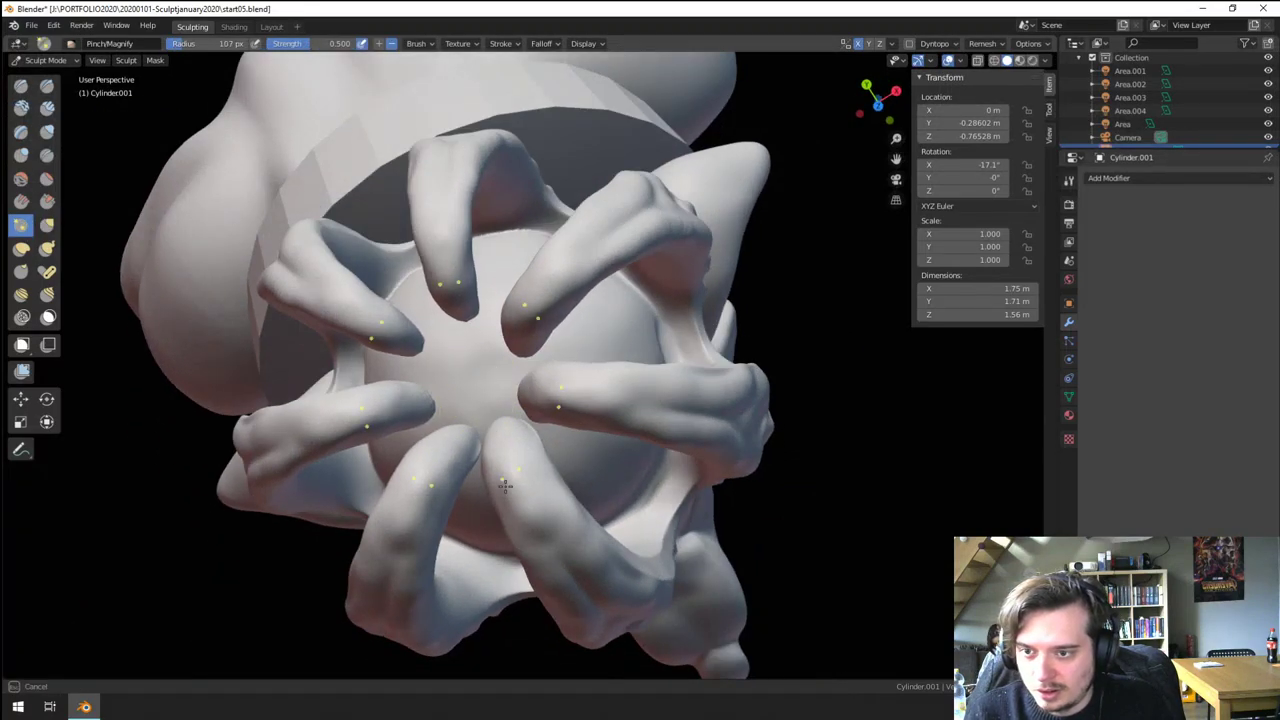
middle_drag(505, 485, 409, 345)
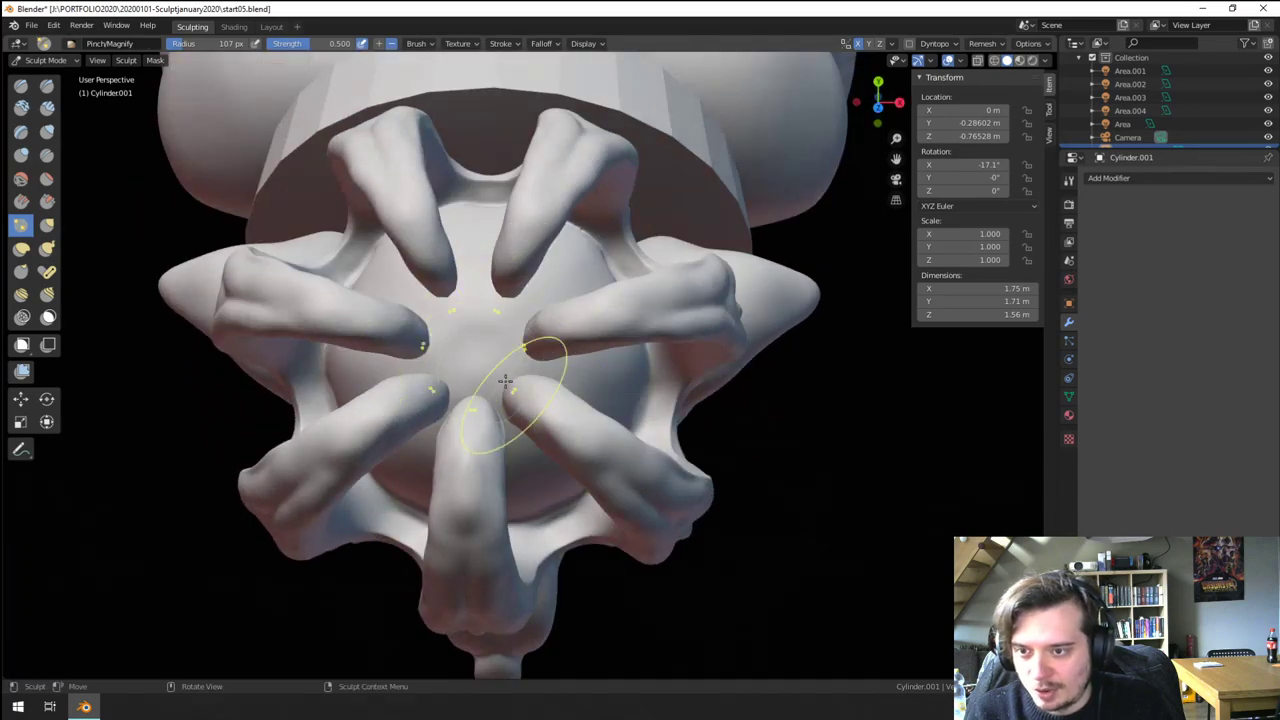
mouse_move(533, 398)
middle_down()
mouse_move(542, 363)
mouse_move(477, 400)
mouse_move(446, 454)
middle_up()
- Thicken the curled ends of the crown arches using the Inflate/Deflate brush at 113 px radius
key(g)
click(46, 132)
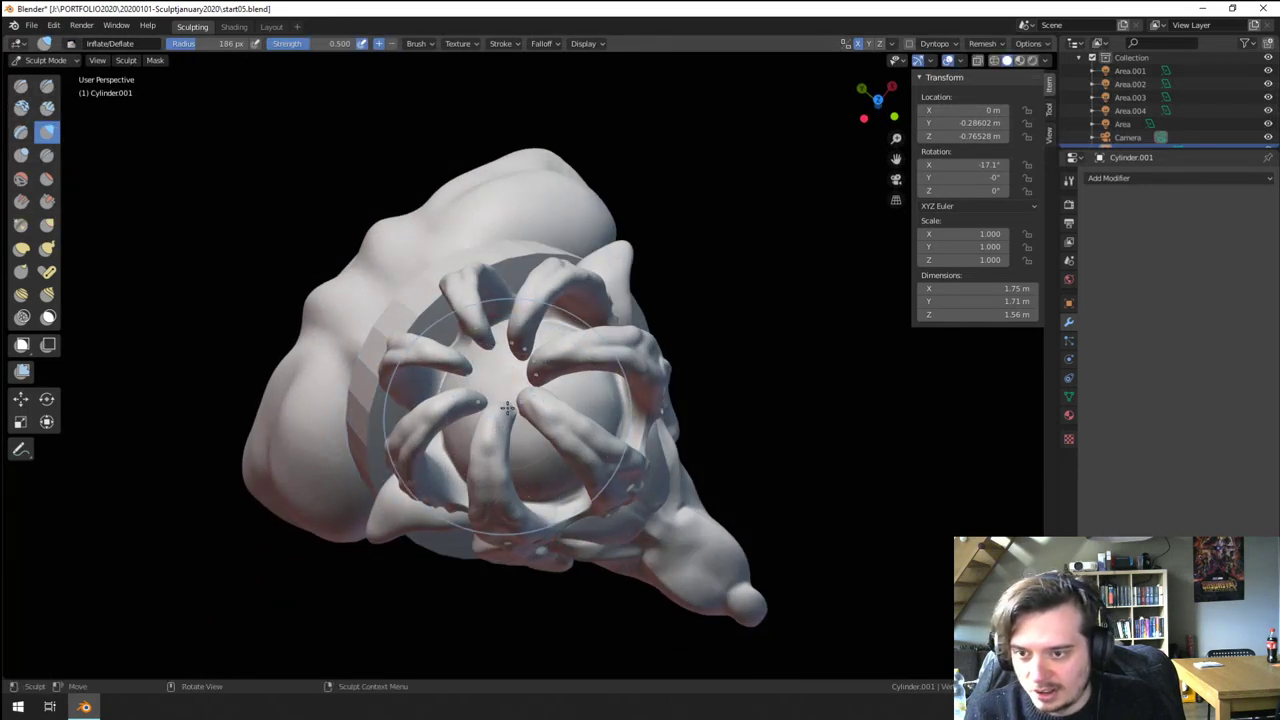
key(f)
click(478, 434)
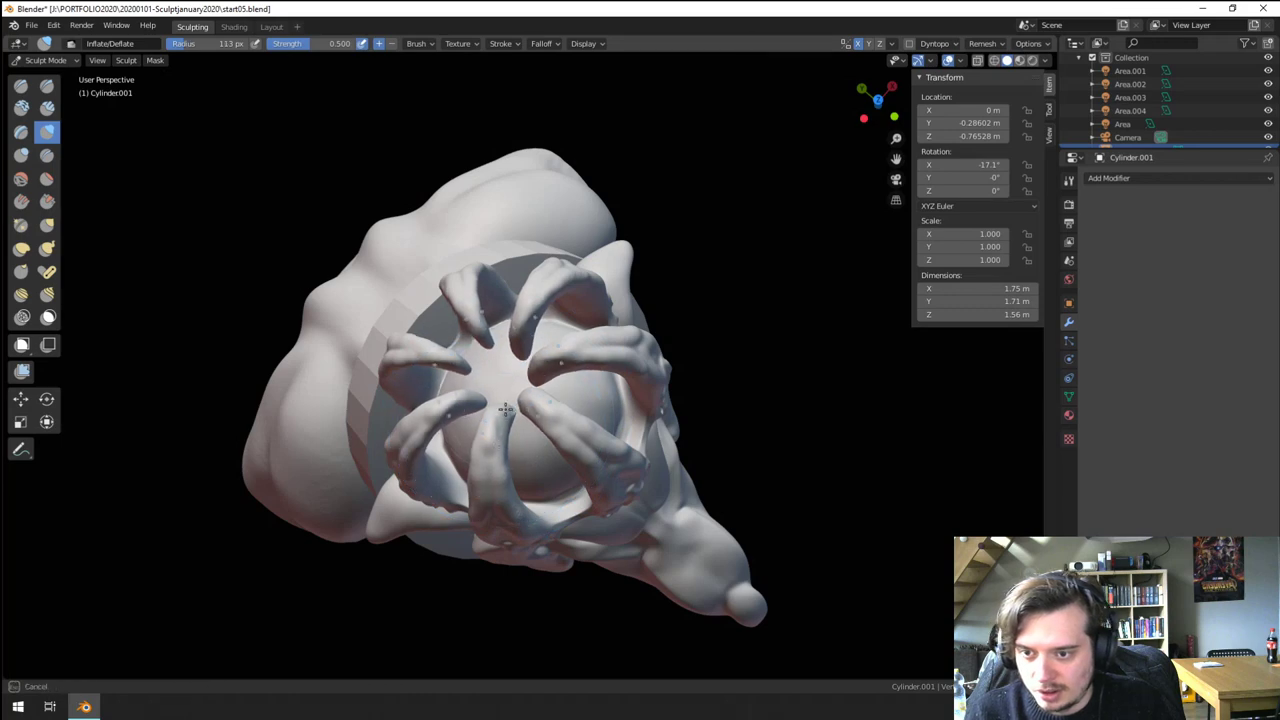
middle_drag(497, 437, 505, 290)
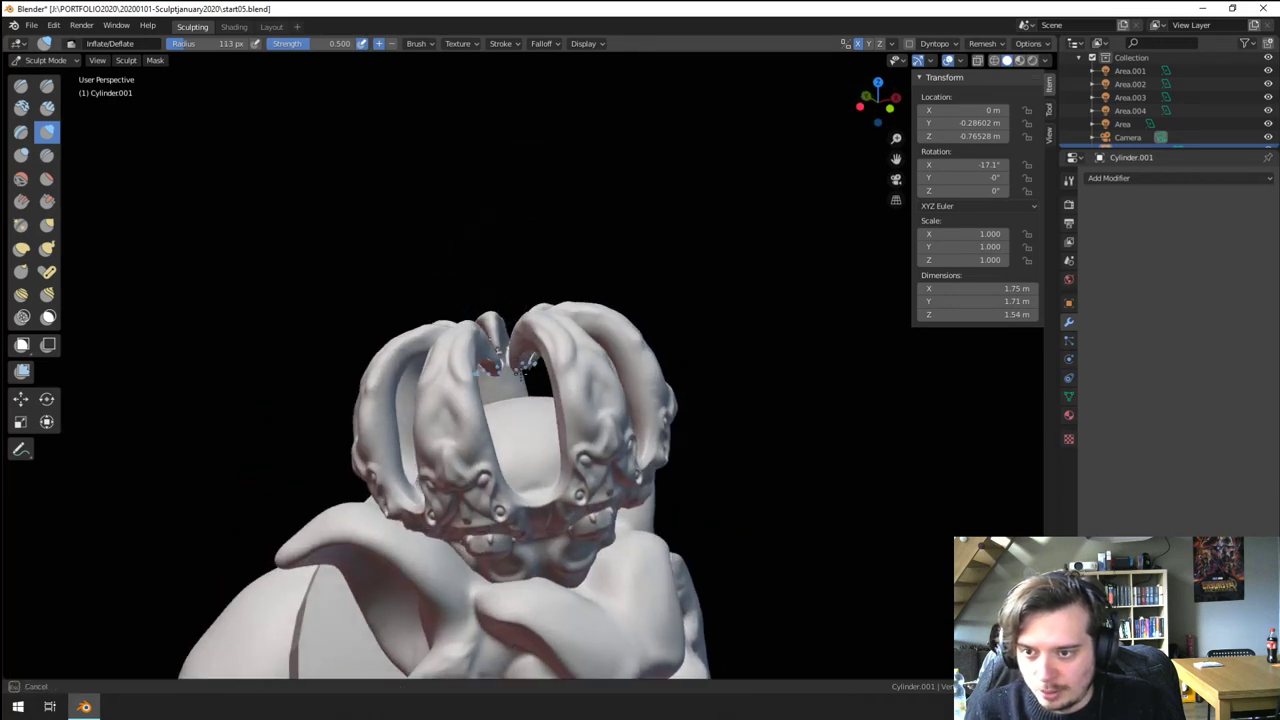
middle_drag(518, 343, 534, 406)
scroll(536, 406, up, 3)
drag(591, 340, 597, 347)
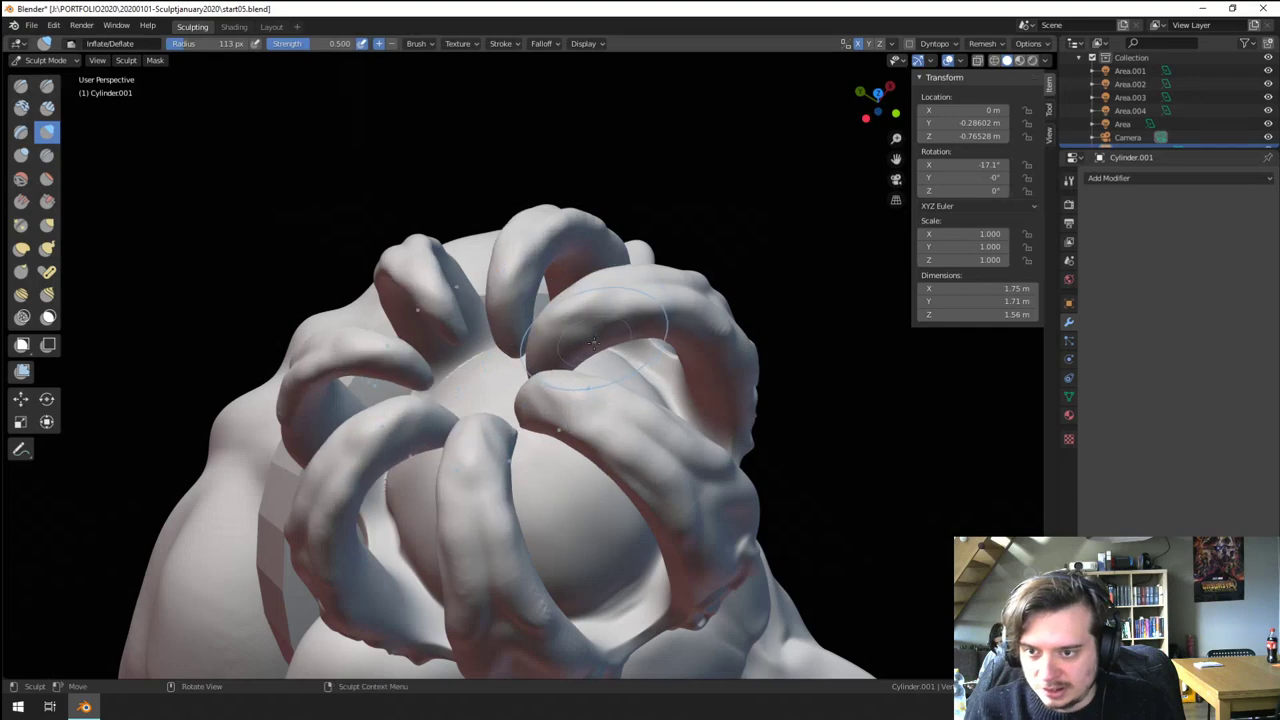
- Pull the curled arch tips downward using the Grab brush at 113 px radius
mouse_move(597, 347)
middle_down()
mouse_move(560, 440)
mouse_move(525, 325)
mouse_move(486, 345)
middle_up()
scroll(560, 440, down, 3)
key(g)
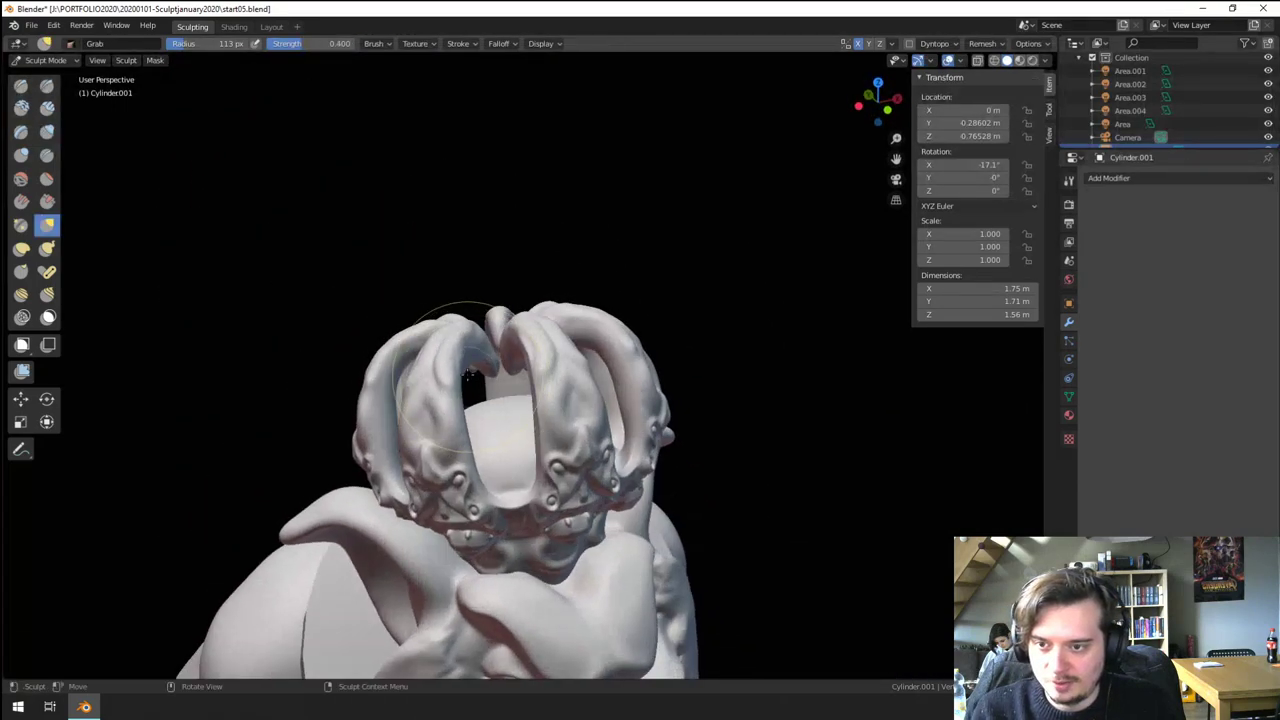
drag(486, 356, 468, 386)
mouse_move(514, 400)
middle_down()
mouse_move(488, 384)
mouse_move(499, 360)
middle_up()
scroll(499, 360, up, 2)
- Raise a curved ridge around an oval hollow on the upper front arch using the inverted Crease brush
click(47, 155)
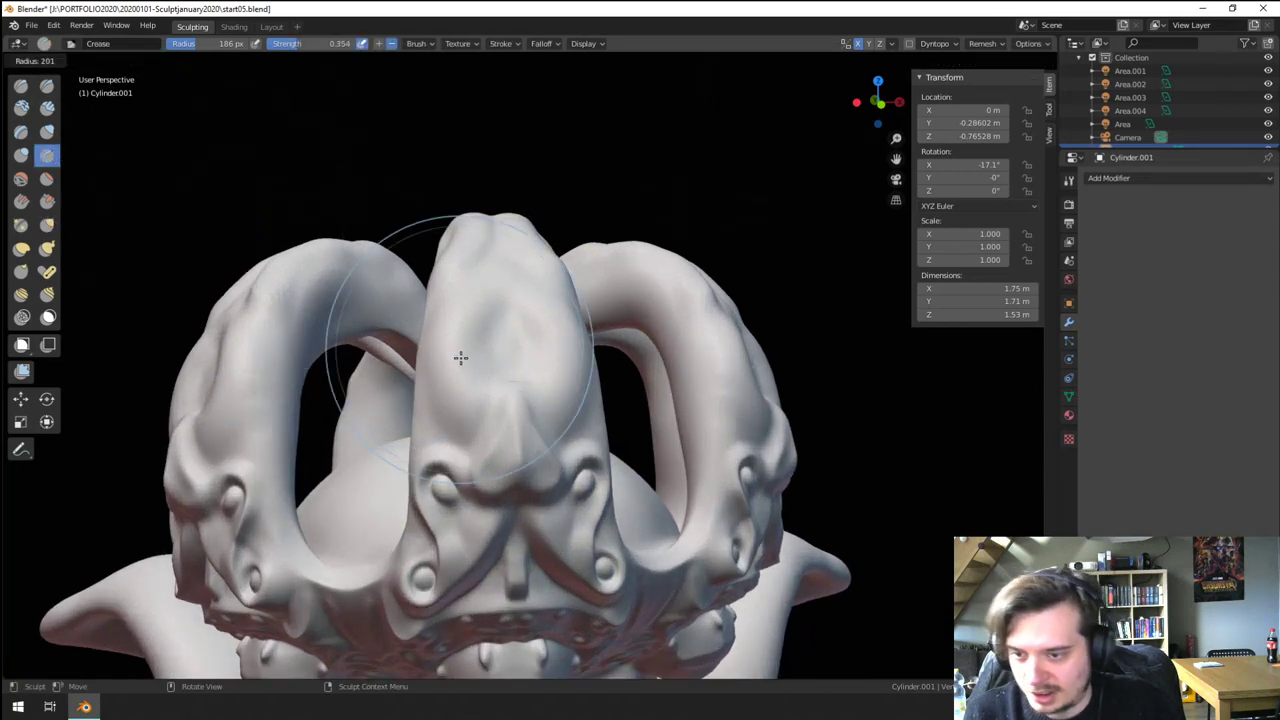
key(f)
click(480, 314)
key(f)
click(490, 298)
mouse_move(491, 298)
ctrl+mouse_down()
mouse_move(487, 339)
mouse_move(508, 314)
mouse_move(470, 372)
mouse_move(468, 403)
ctrl+mouse_up()
- Raise long ridges along both sides of the front arch's oval using the inverted Crease brush at 27 px radius
key(f)
mouse_move(455, 350)
mouse_down()
mouse_move(462, 395)
mouse_move(447, 386)
mouse_up()
click(443, 386)
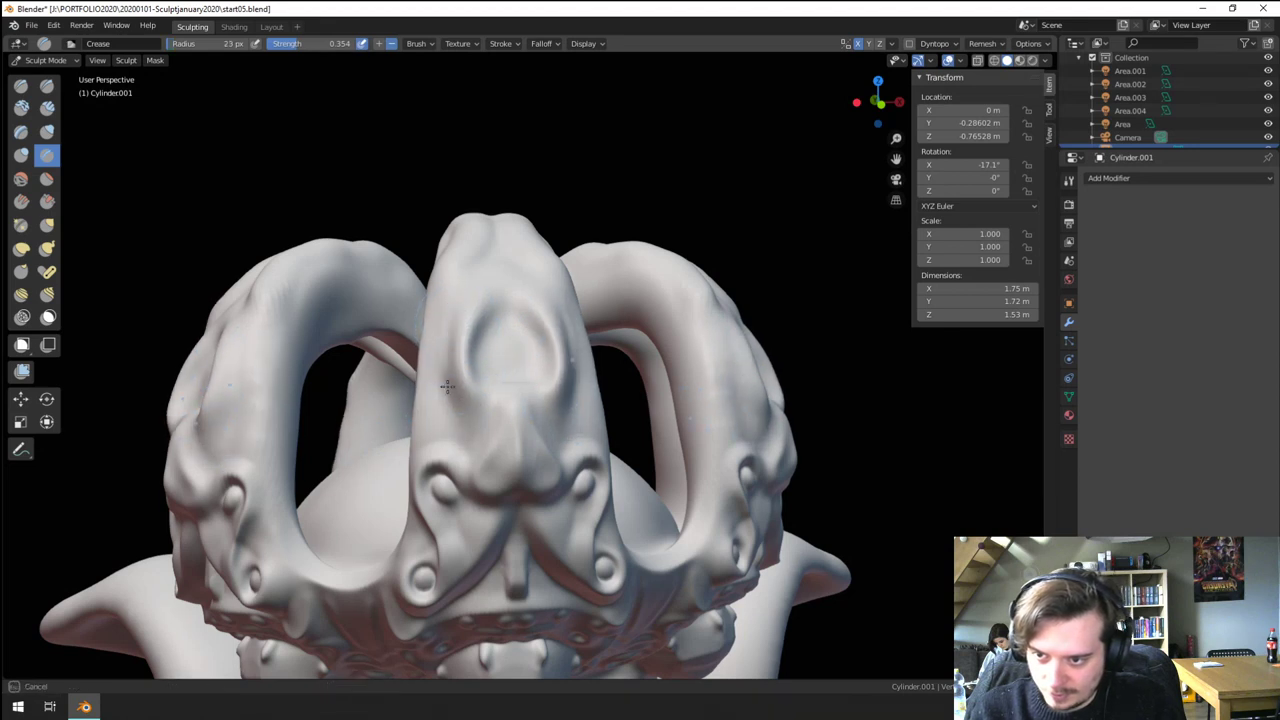
ctrl+drag(438, 315, 429, 434)
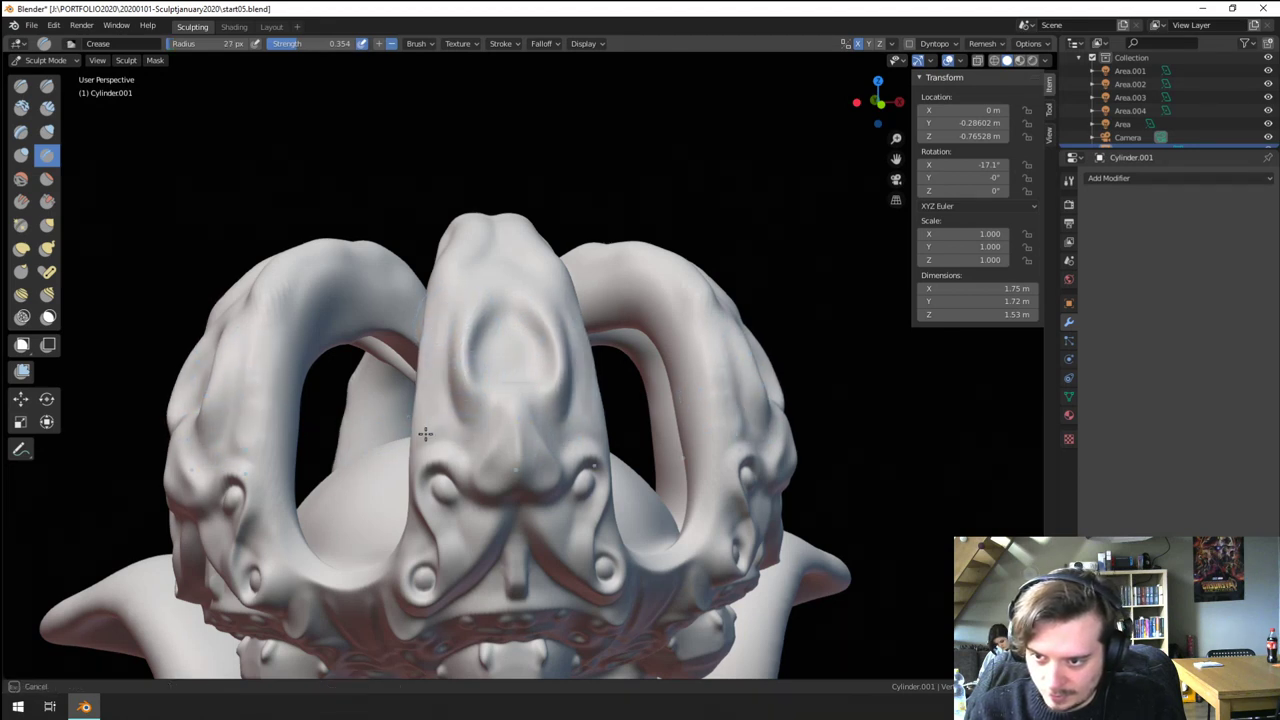
ctrl+drag(440, 368, 429, 430)
ctrl+drag(459, 301, 449, 321)
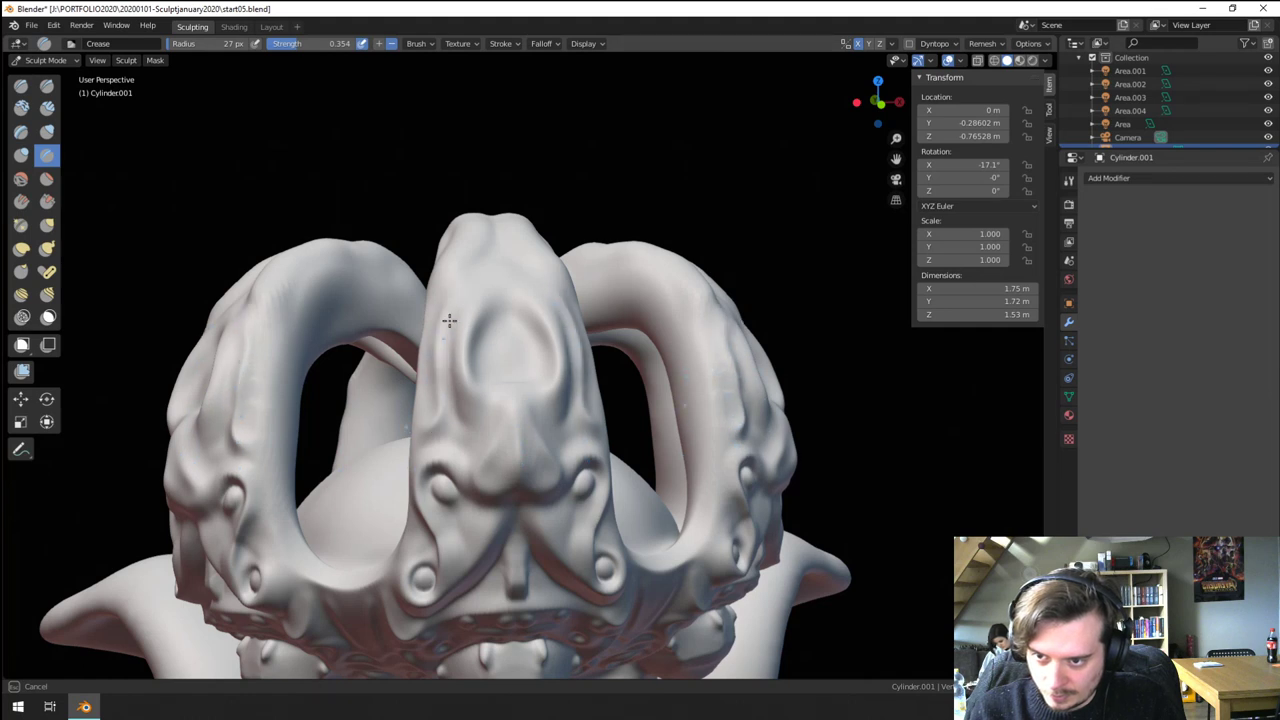
- Build up a round gem inside the oval hollow of the front arch using the Blob brush
click(47, 133)
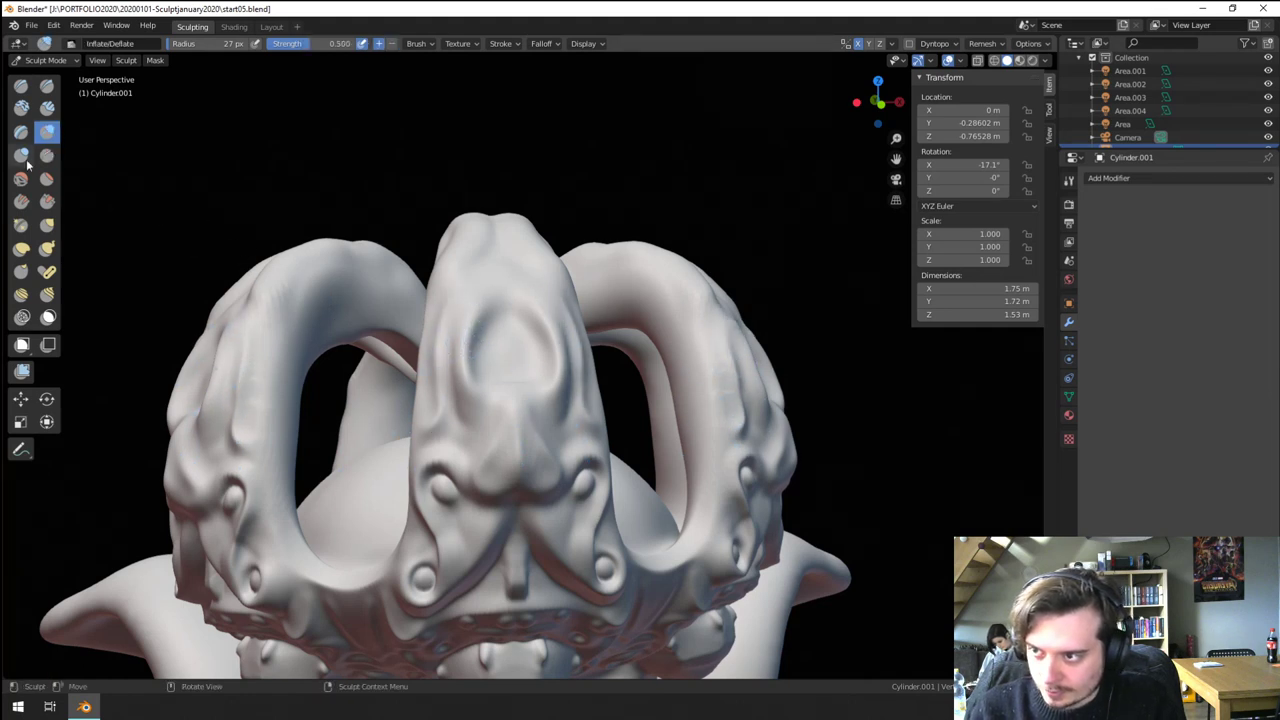
click(22, 158)
key(f)
click(509, 352)
mouse_move(509, 352)
mouse_down()
mouse_move(502, 363)
mouse_move(508, 342)
mouse_up()
drag(508, 342, 513, 358)
- Add round Blob knobs at the lower ends of the inner and outer ridges, using 33 px radius for the outer ones
scroll(534, 280, down, 4)
mouse_move(534, 280)
middle_down()
mouse_move(503, 331)
mouse_move(520, 280)
middle_up()
scroll(520, 280, up, 5)
mouse_move(452, 426)
mouse_down()
mouse_move(478, 415)
mouse_move(450, 416)
mouse_move(461, 421)
mouse_up()
key(f)
click(403, 478)
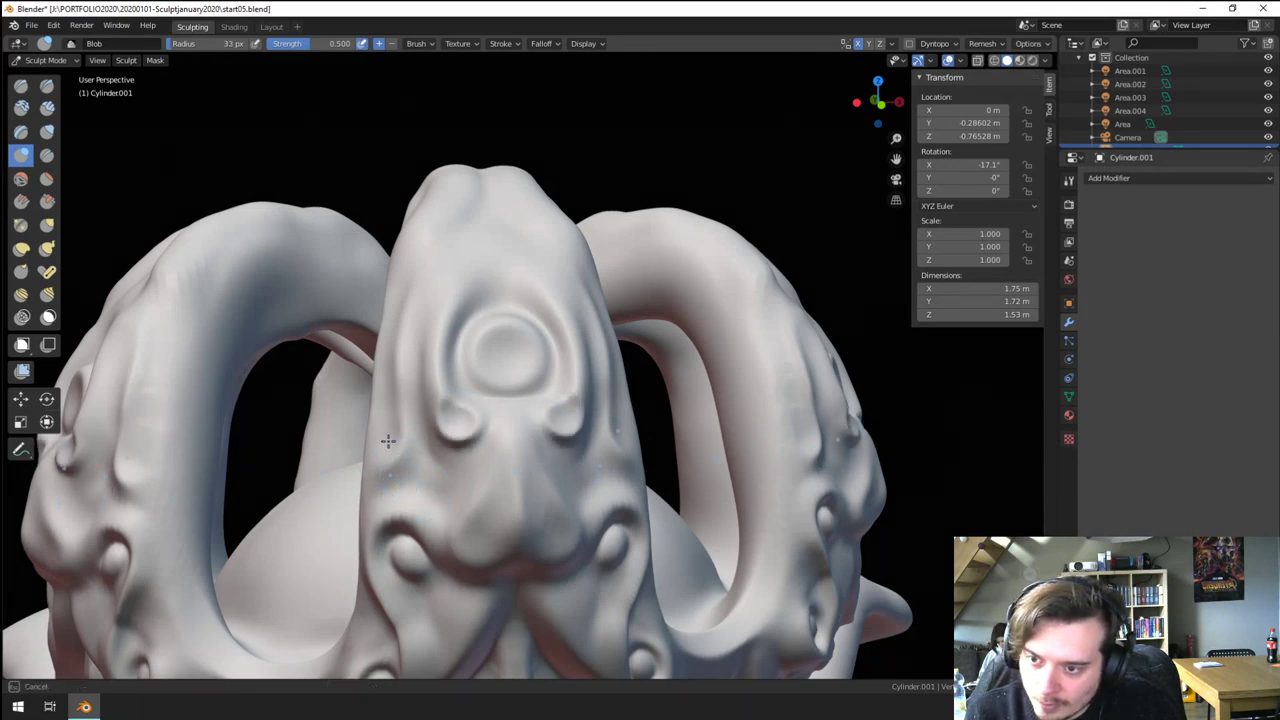
mouse_move(388, 441)
mouse_down()
mouse_move(456, 468)
mouse_move(491, 426)
mouse_up()
- Carve grooves around the teardrop shape below the oval gem using the Crease brush at 49 px radius
key(f)
click(448, 479)
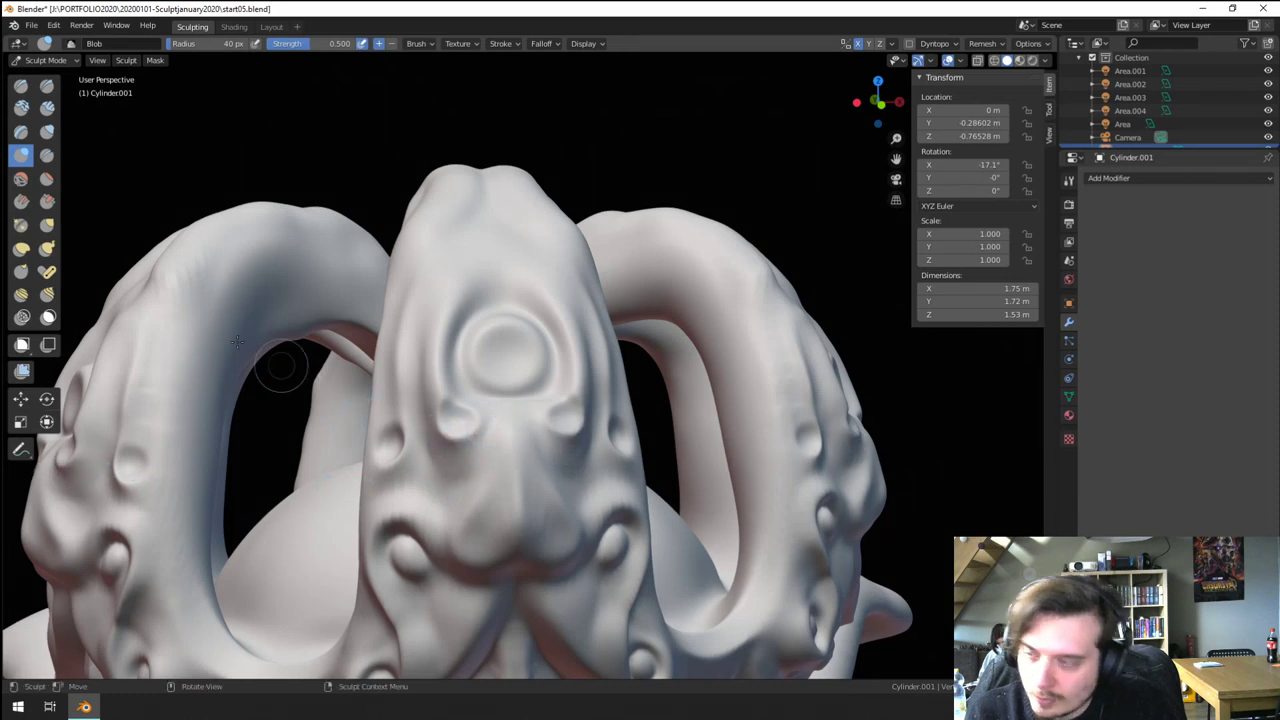
click(46, 154)
key(f)
click(458, 473)
mouse_move(420, 409)
mouse_down()
mouse_move(463, 474)
mouse_move(477, 470)
mouse_move(462, 518)
mouse_up()
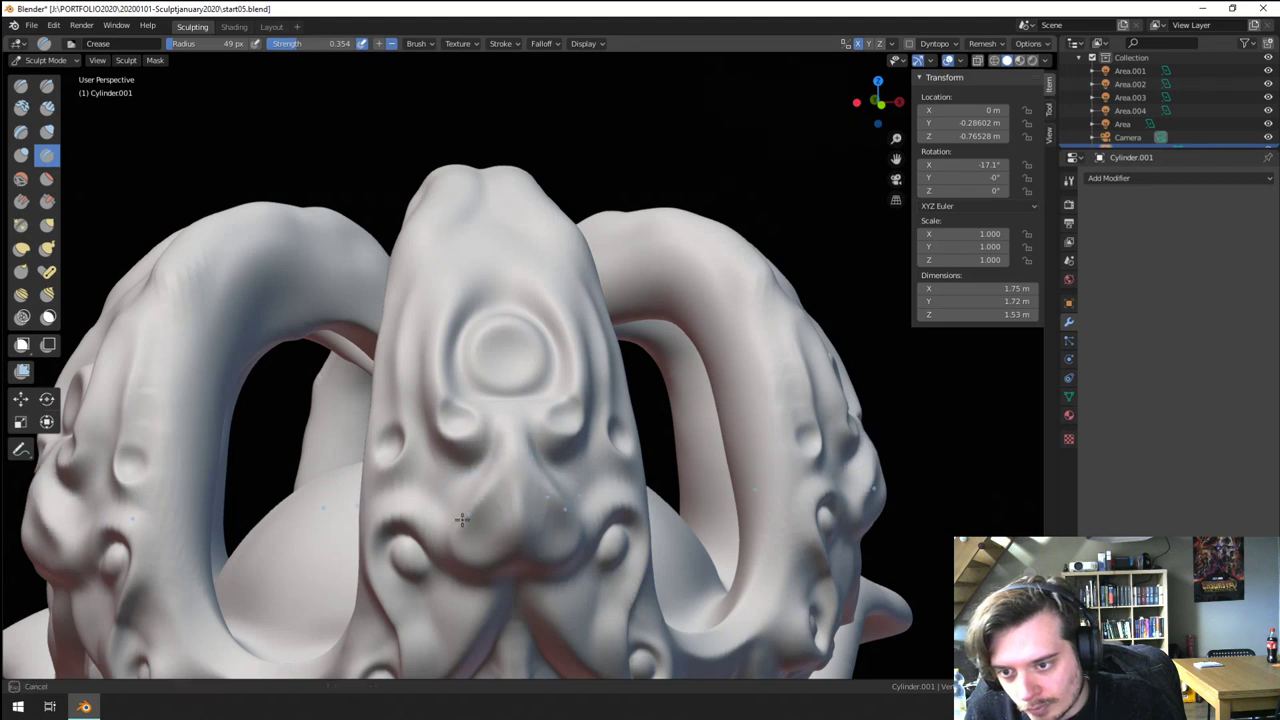
mouse_move(505, 432)
mouse_down()
mouse_move(466, 522)
mouse_move(508, 440)
mouse_move(472, 514)
mouse_move(508, 490)
mouse_up()
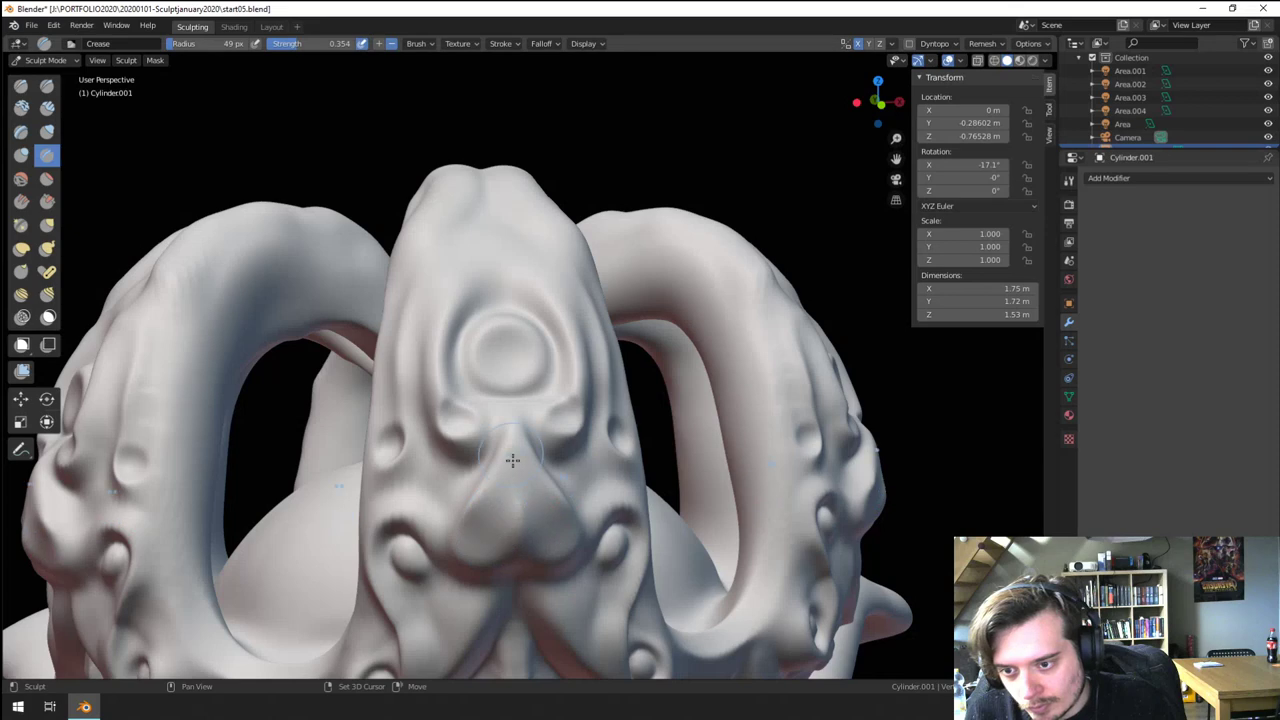
- Sharpen the raised top and edges of the teardrop using the inverted Crease brush at 69 px radius
key(f)
click(502, 458)
mouse_move(515, 428)
ctrl+mouse_down()
mouse_move(520, 540)
mouse_move(469, 536)
ctrl+mouse_up()
- Scrape flat facets into the teardrop on the front arch using the Scrape/Peaks brush at 69 px radius
key(f)
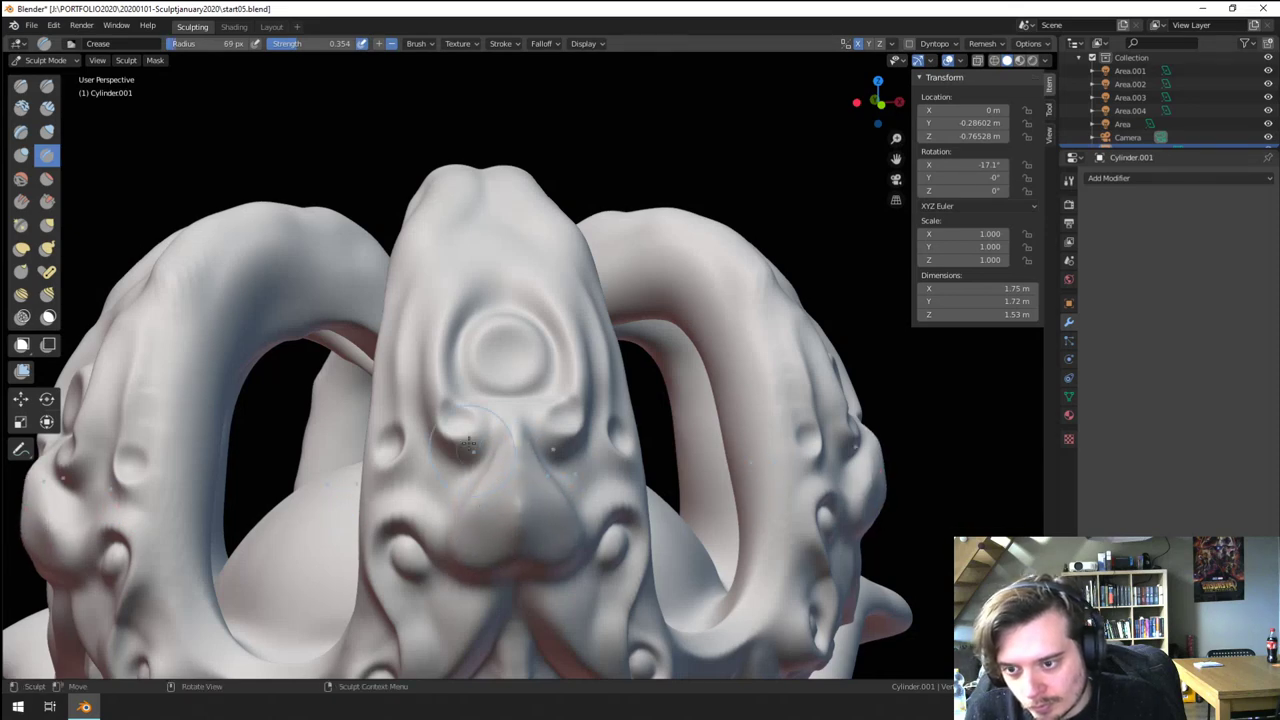
middle_drag(455, 418, 488, 400)
click(47, 202)
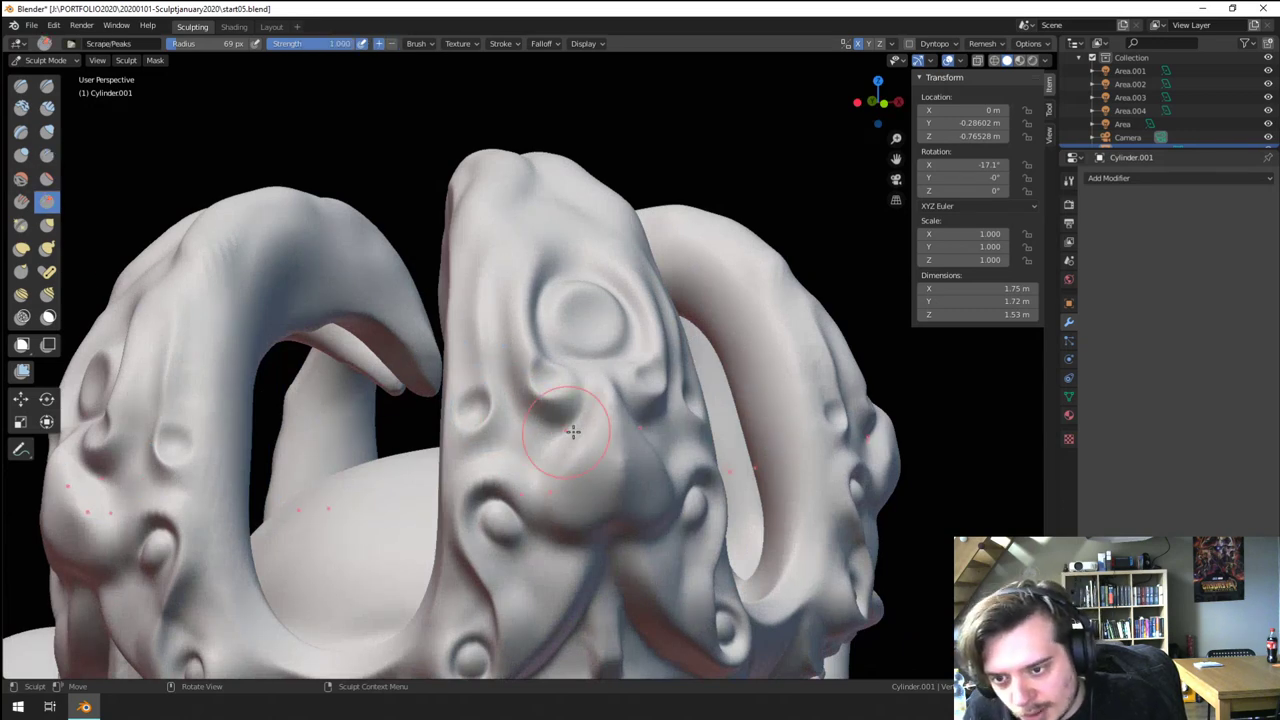
mouse_move(573, 432)
mouse_down()
mouse_move(598, 420)
mouse_move(580, 484)
mouse_move(600, 437)
mouse_up()
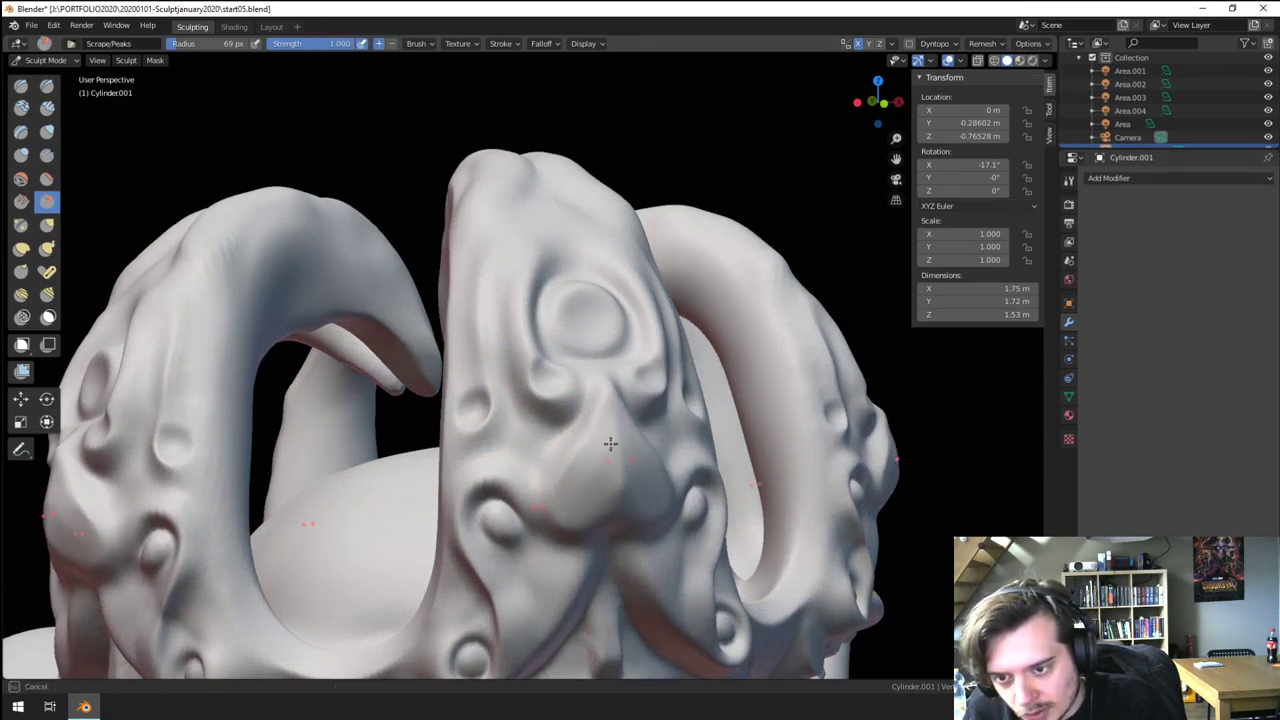
drag(566, 508, 568, 520)
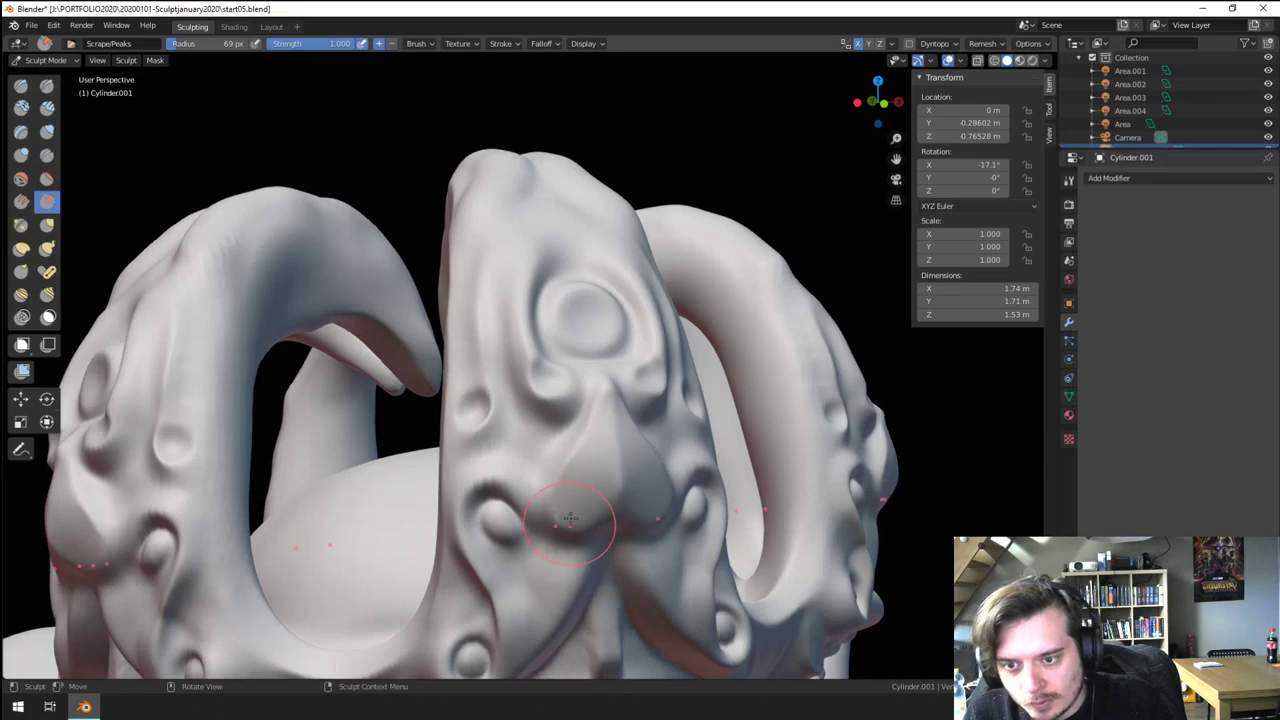
- Add a row of small Blob bumps up the outer ridges of the front arch, above the side knobs
scroll(560, 500, down, 4)
mouse_move(535, 445)
middle_down()
mouse_move(450, 445)
mouse_move(533, 440)
middle_up()
scroll(533, 440, up, 2)
scroll(533, 440, up, 2)
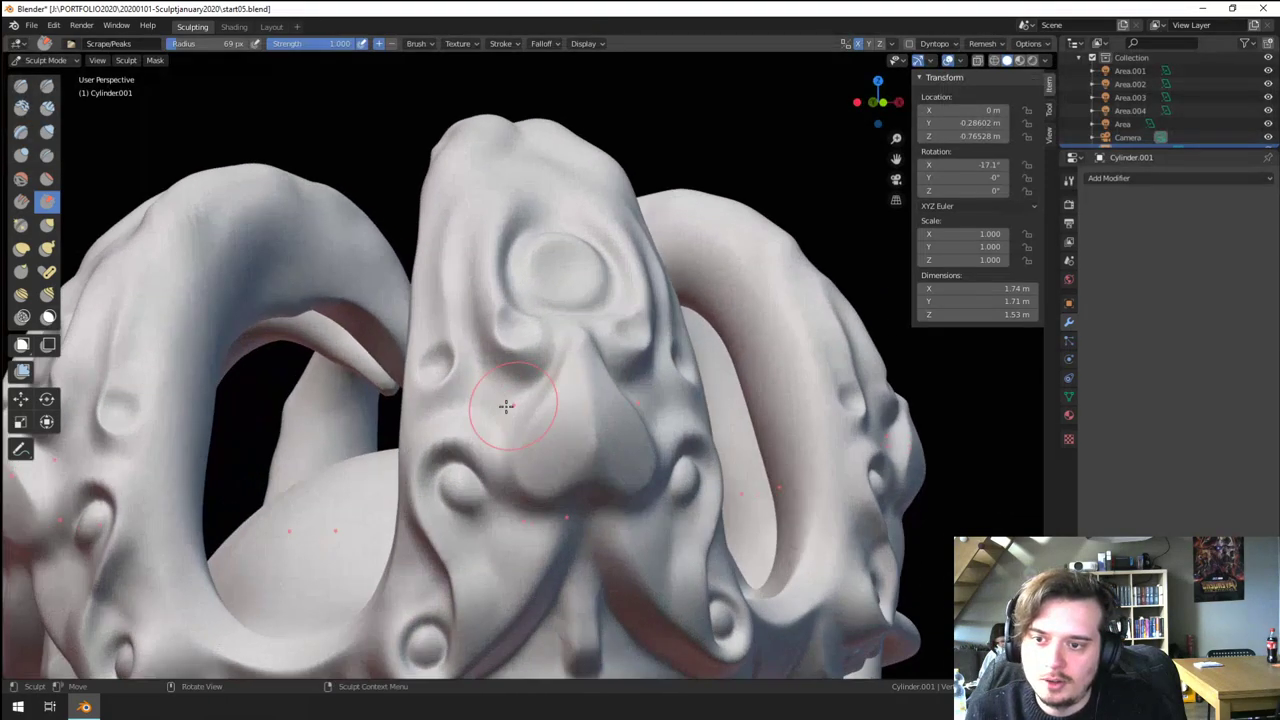
ctrl+middle_drag(477, 371, 477, 405)
middle_drag(477, 405, 492, 430)
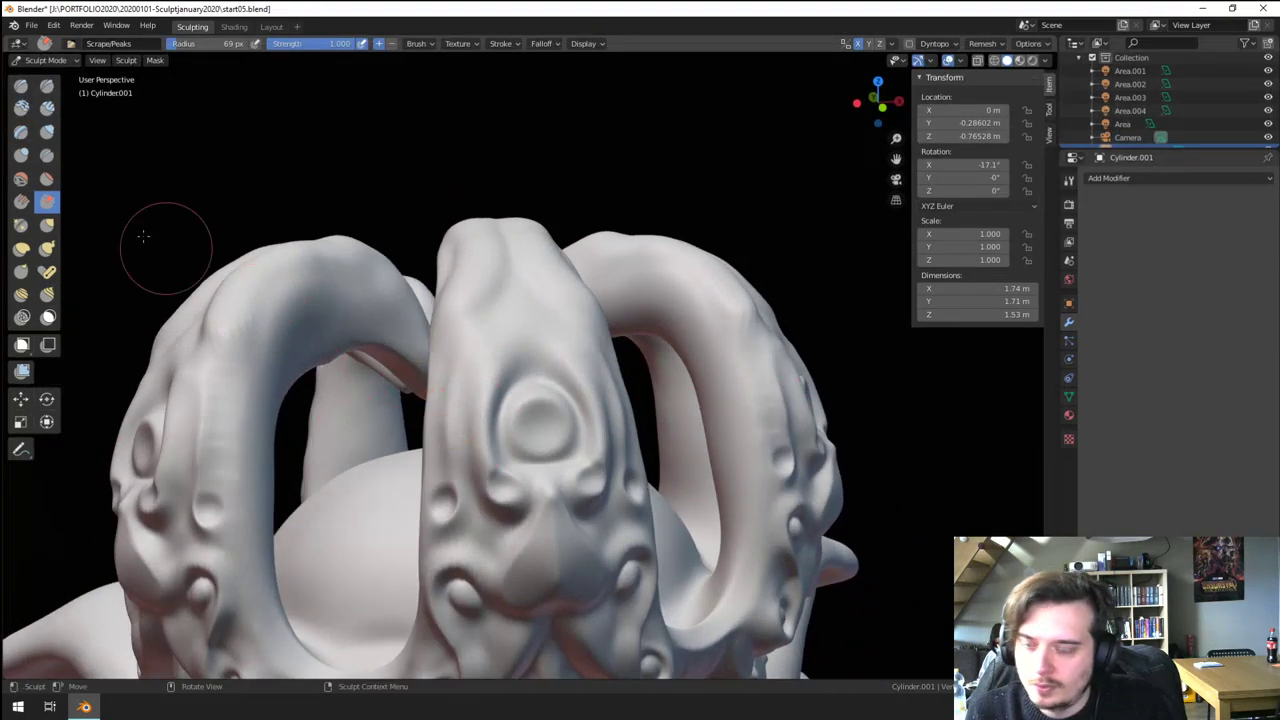
click(21, 155)
scroll(405, 503, up, 2)
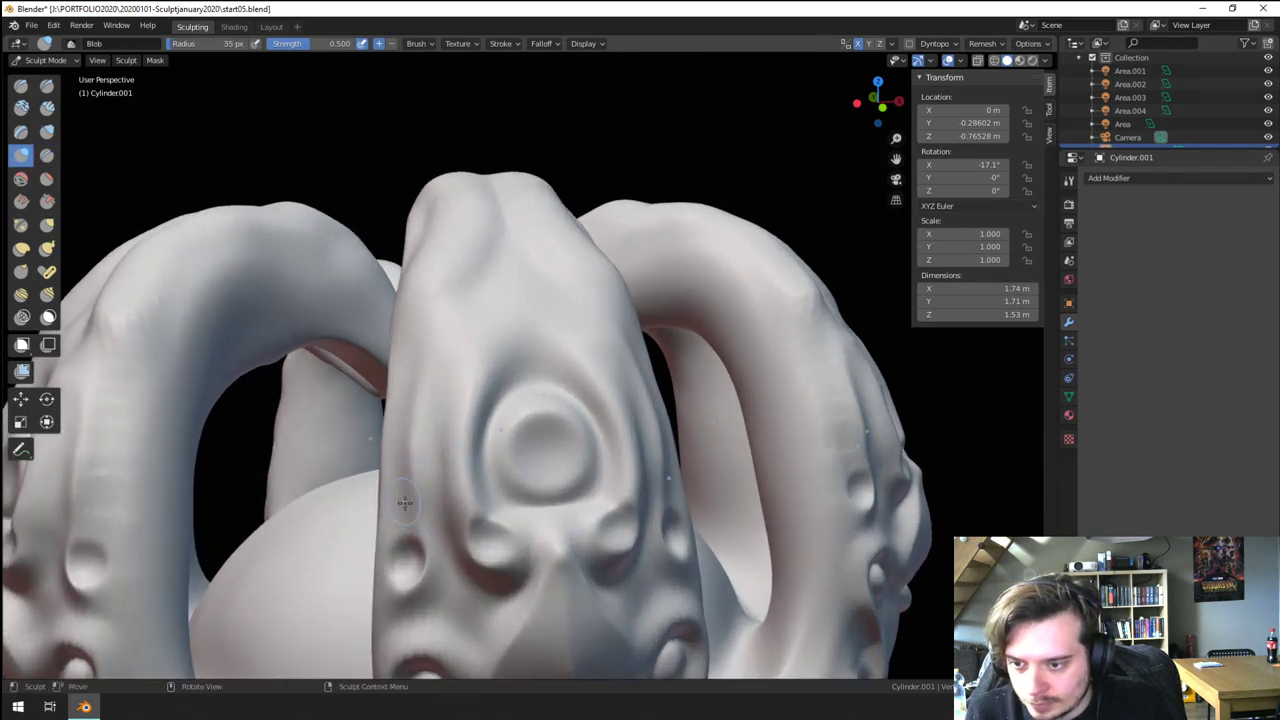
drag(417, 484, 435, 399)
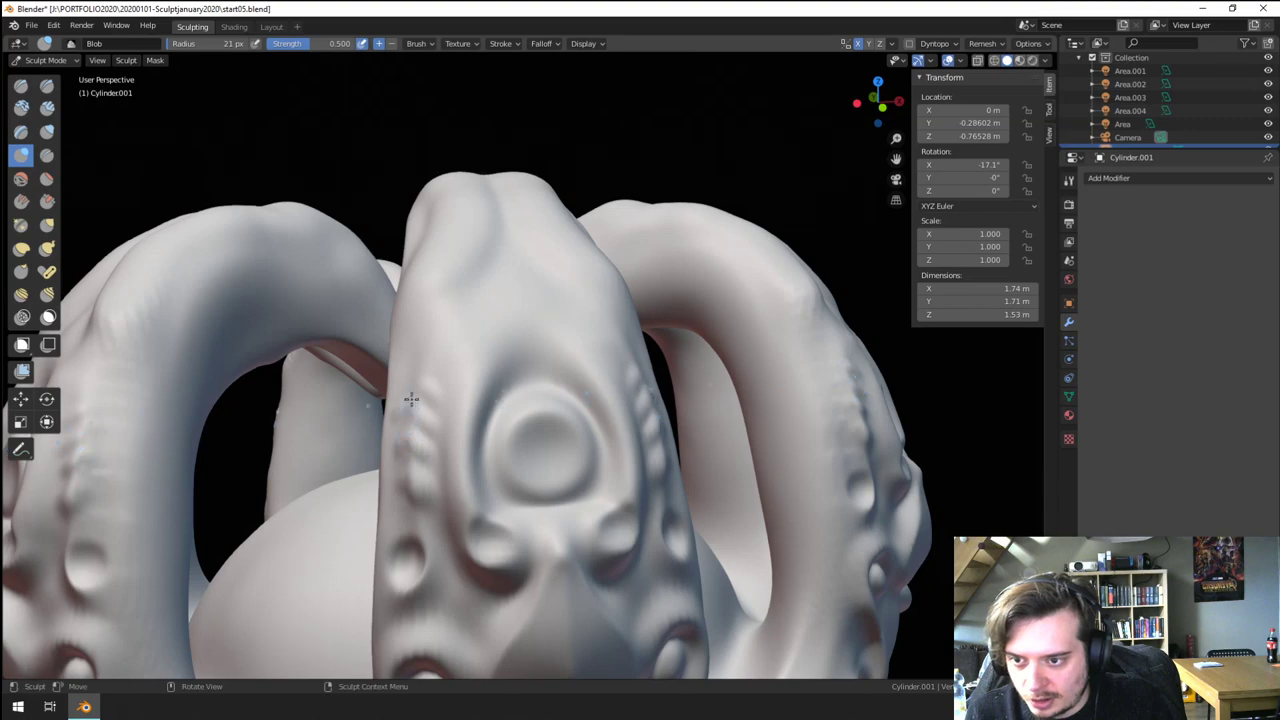
- Add a mirrored pair of large round knobs above the oval gem on the front arch using the Blob brush
ctrl+middle_drag(402, 411, 402, 455)
middle_drag(402, 455, 438, 342)
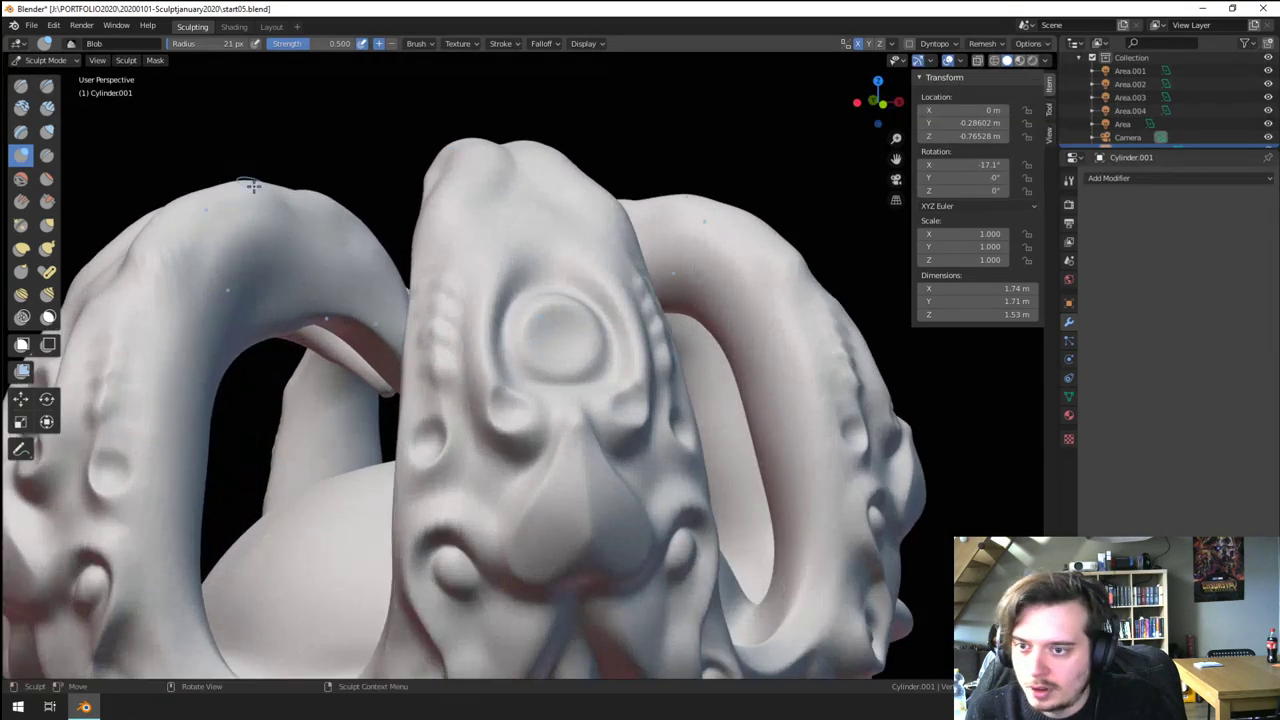
middle_drag(251, 188, 301, 261)
key(f)
click(437, 474)
mouse_move(456, 480)
mouse_down()
mouse_move(480, 420)
mouse_move(431, 446)
mouse_move(464, 407)
mouse_move(438, 443)
mouse_up()
- Carve grooves around the upper knobs, down beside the oval gem and along the bump rows using the Crease brush
click(48, 158)
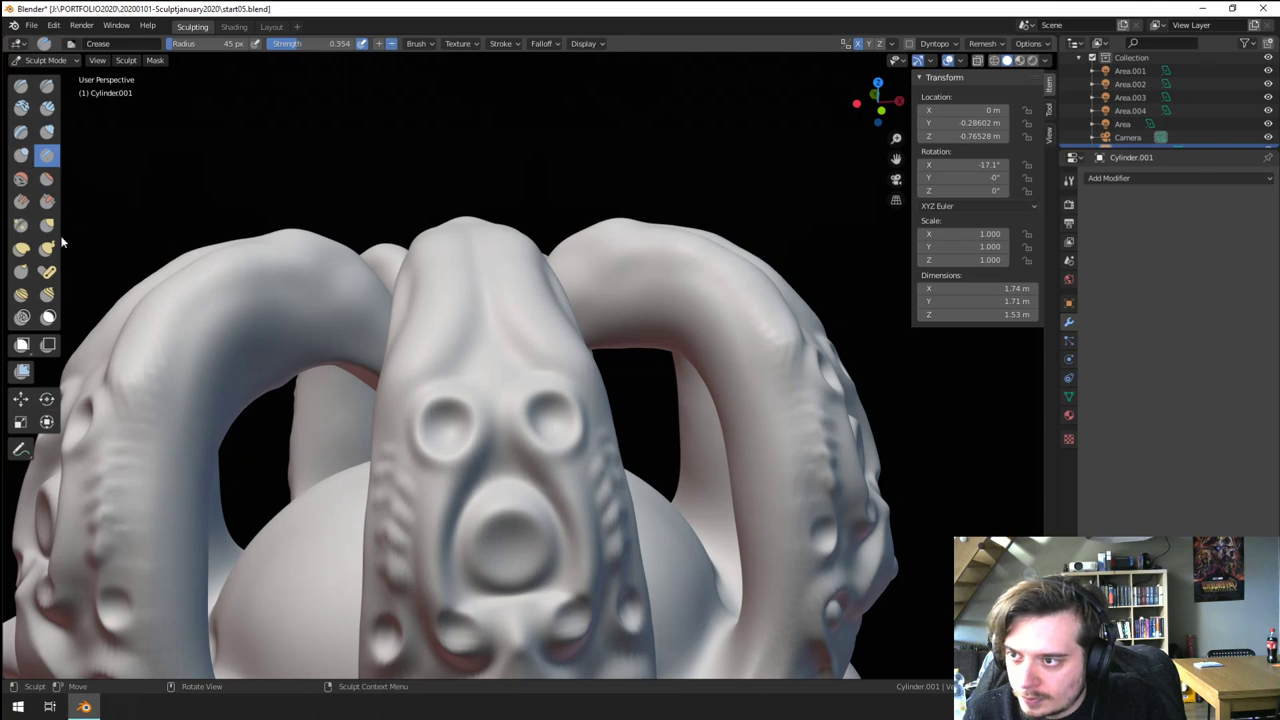
mouse_move(423, 416)
mouse_down()
mouse_move(464, 468)
mouse_move(441, 598)
mouse_up()
mouse_move(498, 518)
mouse_down()
mouse_move(513, 573)
mouse_move(538, 549)
mouse_up()
mouse_move(474, 474)
mouse_down()
mouse_move(487, 396)
mouse_move(472, 389)
mouse_move(403, 440)
mouse_move(395, 567)
mouse_up()
drag(395, 522, 395, 556)
drag(393, 518, 394, 565)
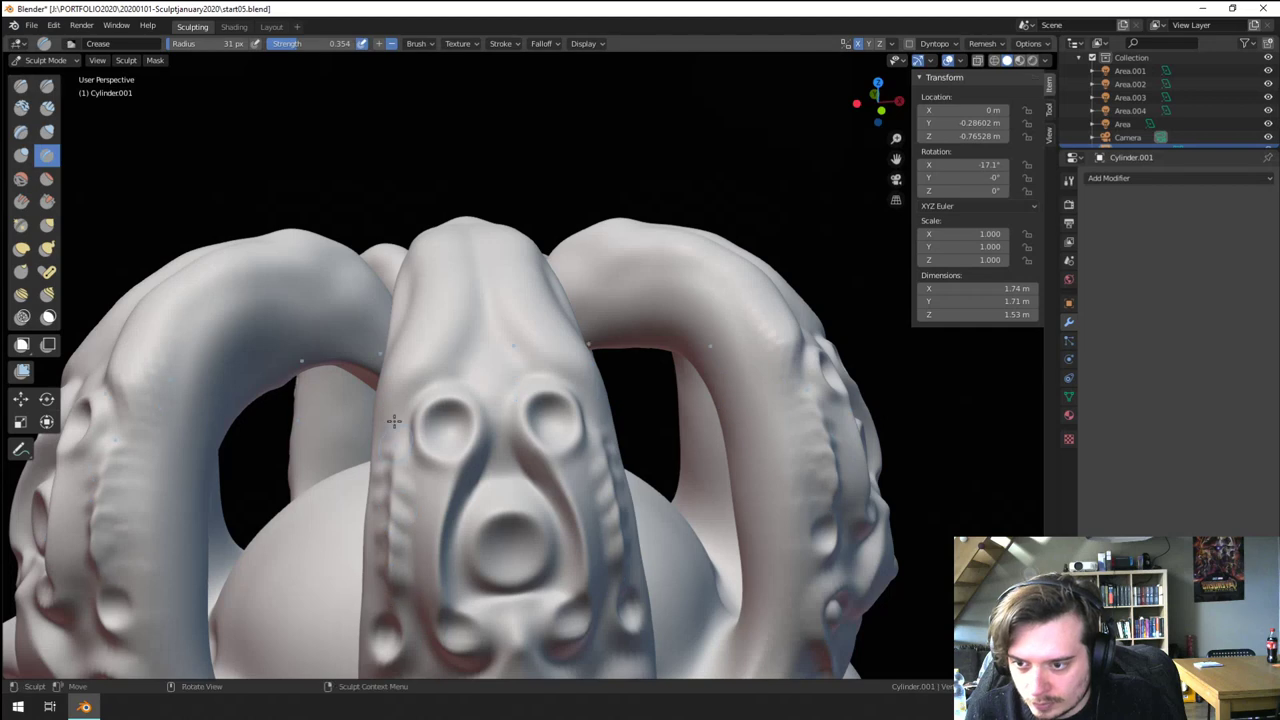
- Carve fine grooves between the small bumps at the front arch's outer edge using the Crease brush at 11 px radius
mouse_move(410, 389)
ctrl+middle_down()
mouse_move(369, 571)
mouse_move(448, 399)
ctrl+middle_up()
drag(448, 468, 455, 457)
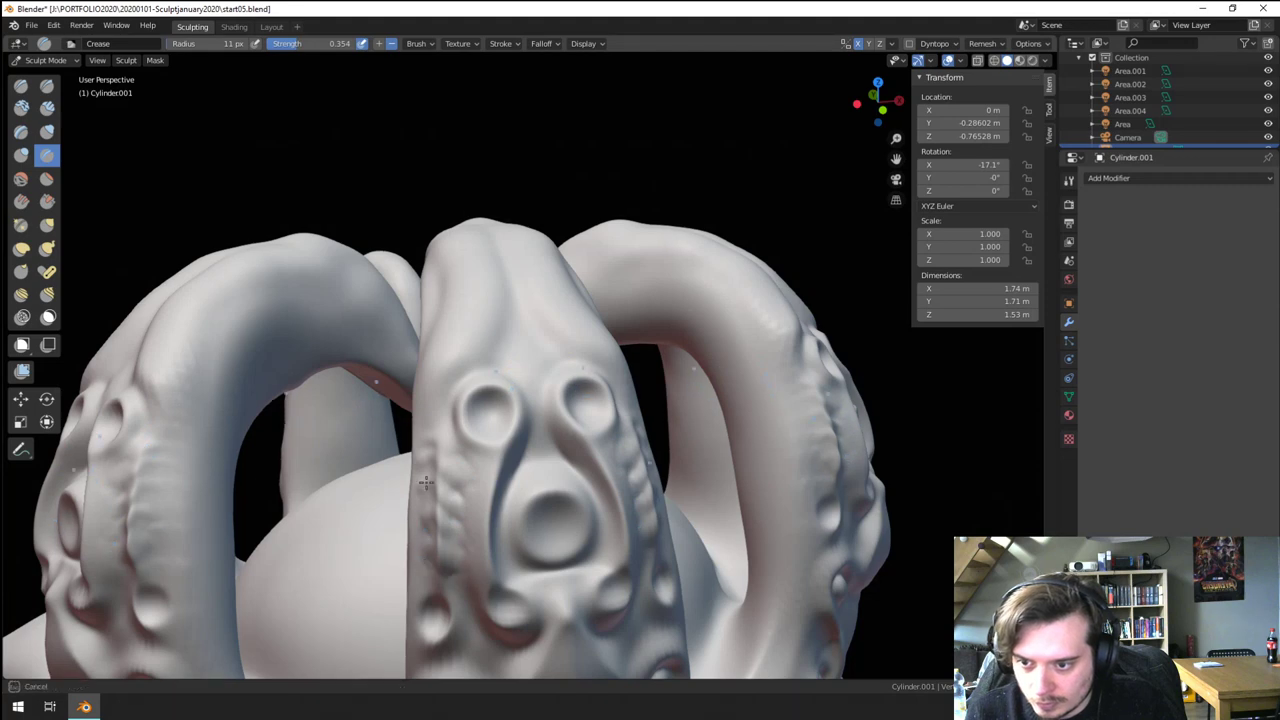
drag(426, 483, 420, 437)
- Refine the creases around the lower scroll knobs and side knobs on the front arch using the Crease brush at 28 px radius
mouse_move(422, 432)
ctrl+middle_down()
mouse_move(440, 523)
mouse_move(437, 412)
ctrl+middle_up()
scroll(428, 397, up, 4)
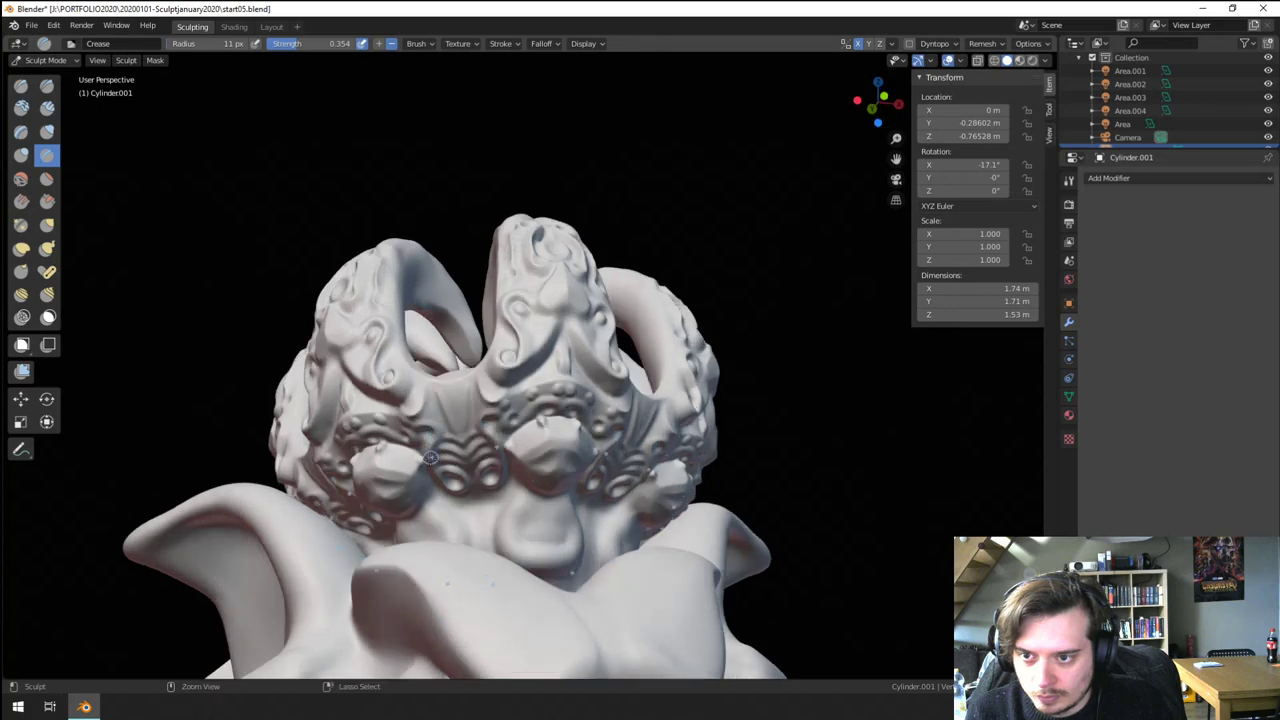
mouse_move(475, 281)
mouse_down()
mouse_move(495, 318)
mouse_move(489, 282)
mouse_up()
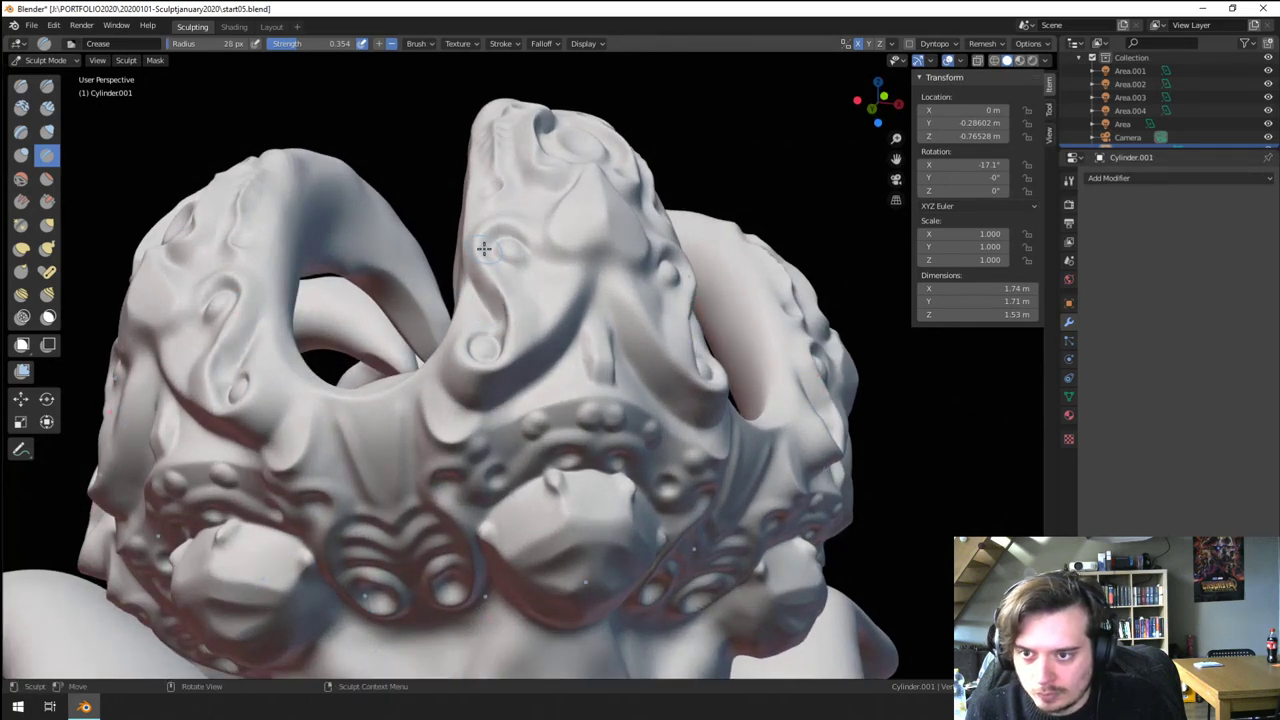
shift+middle_drag(486, 246, 486, 369)
mouse_move(504, 408)
mouse_down()
mouse_move(520, 423)
mouse_move(496, 387)
mouse_move(511, 376)
mouse_up()
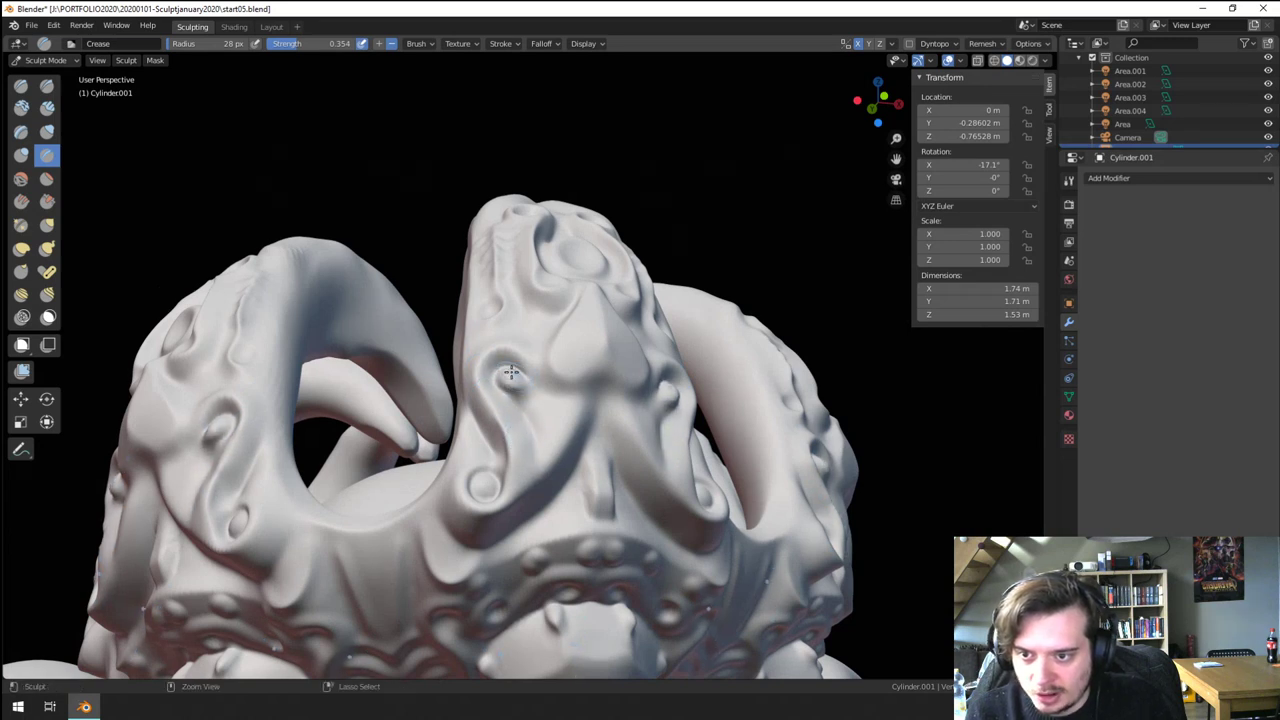
ctrl+drag(484, 487, 490, 476)
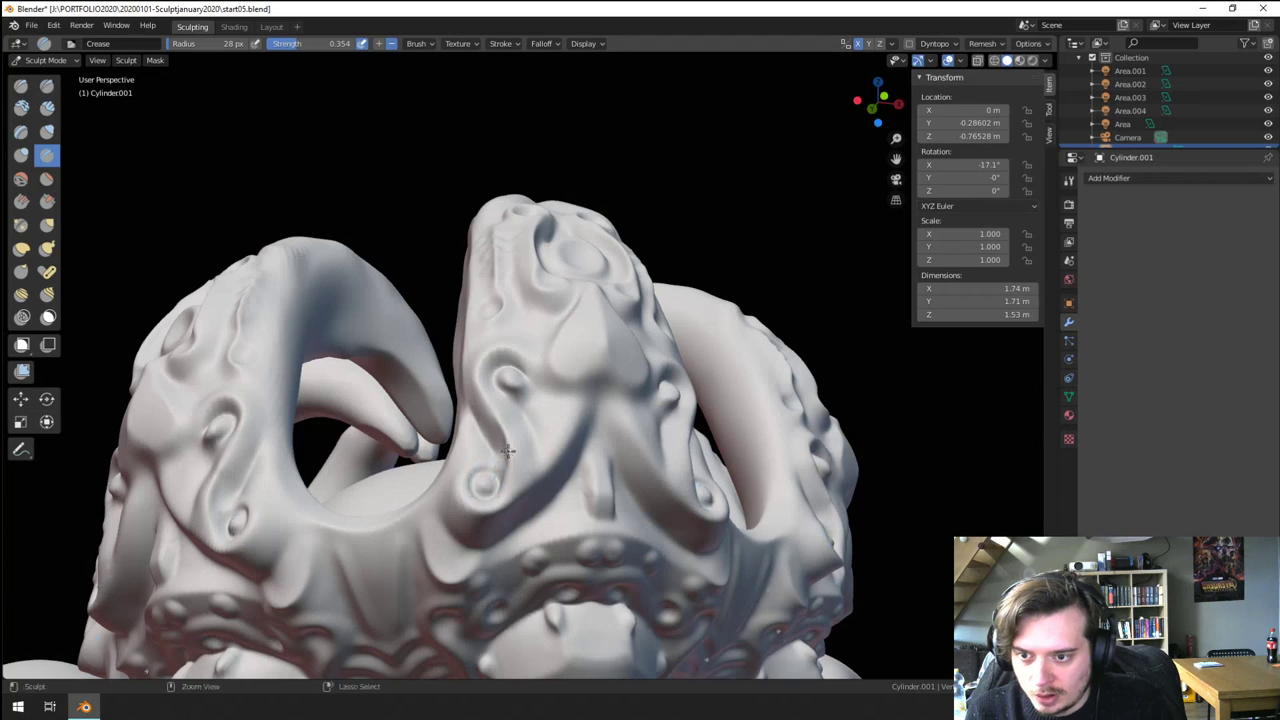
middle_drag(489, 476, 502, 407)
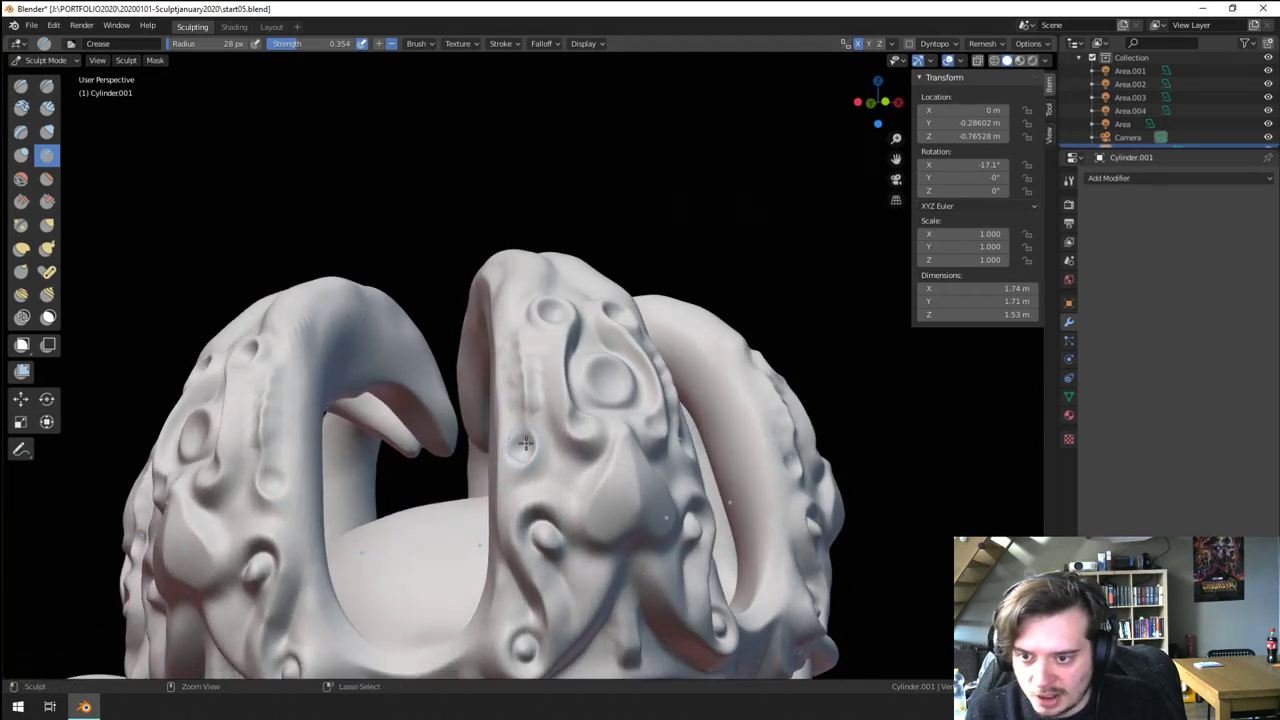
mouse_move(526, 443)
ctrl+mouse_down()
mouse_move(520, 458)
mouse_move(551, 448)
mouse_move(589, 468)
ctrl+mouse_up()
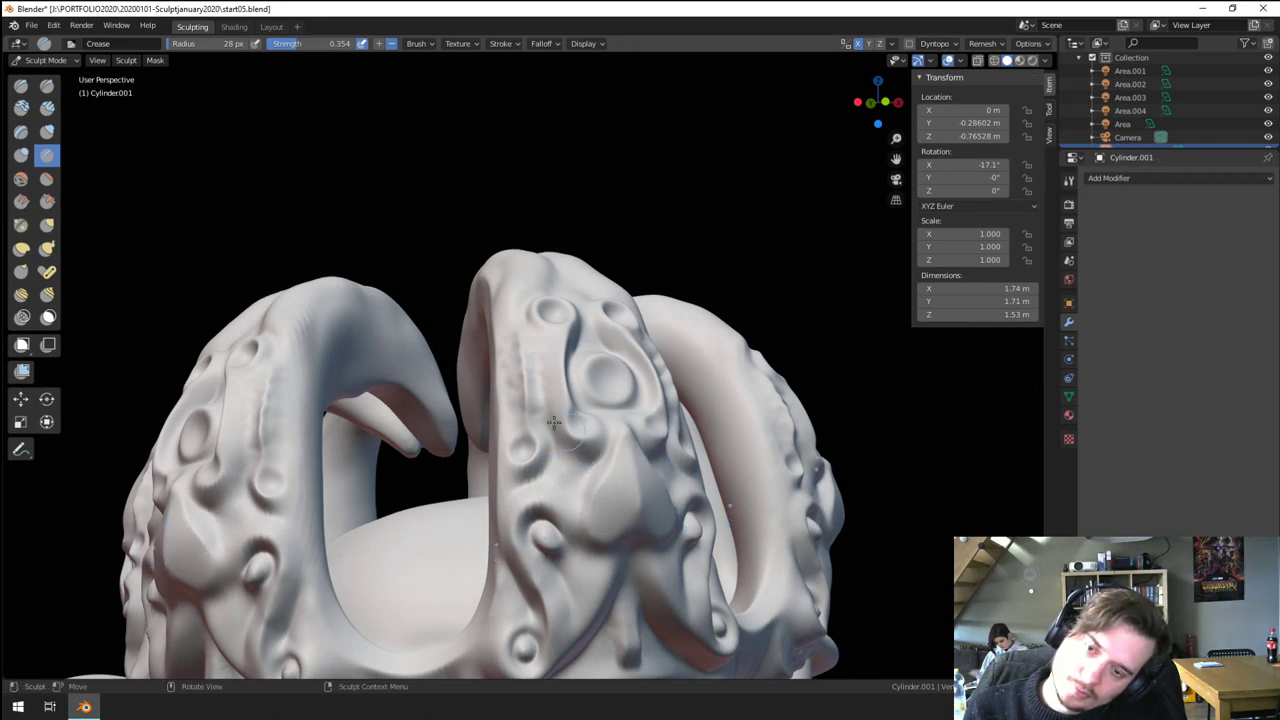
- Add a small bump beside the pointed gem on the front arch using the Blob brush
click(51, 134)
click(23, 156)
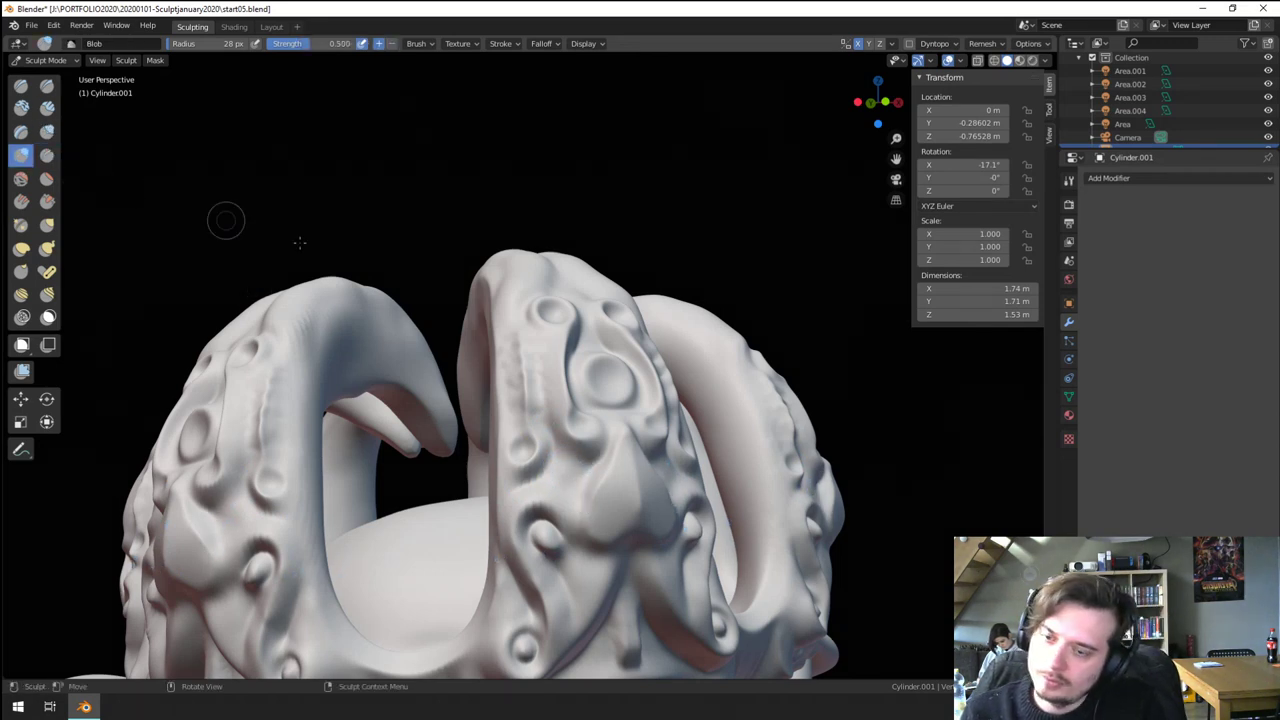
drag(567, 467, 571, 467)
- Leave sculpting on the crown, select the neck collar cylinder and enter Sculpt Mode on it
ctrl+middle_drag(606, 345, 493, 495)
mouse_move(493, 495)
middle_down()
mouse_move(311, 380)
mouse_move(104, 401)
mouse_move(437, 517)
mouse_move(422, 437)
mouse_move(440, 394)
mouse_move(433, 404)
mouse_move(478, 406)
mouse_move(385, 322)
middle_up()
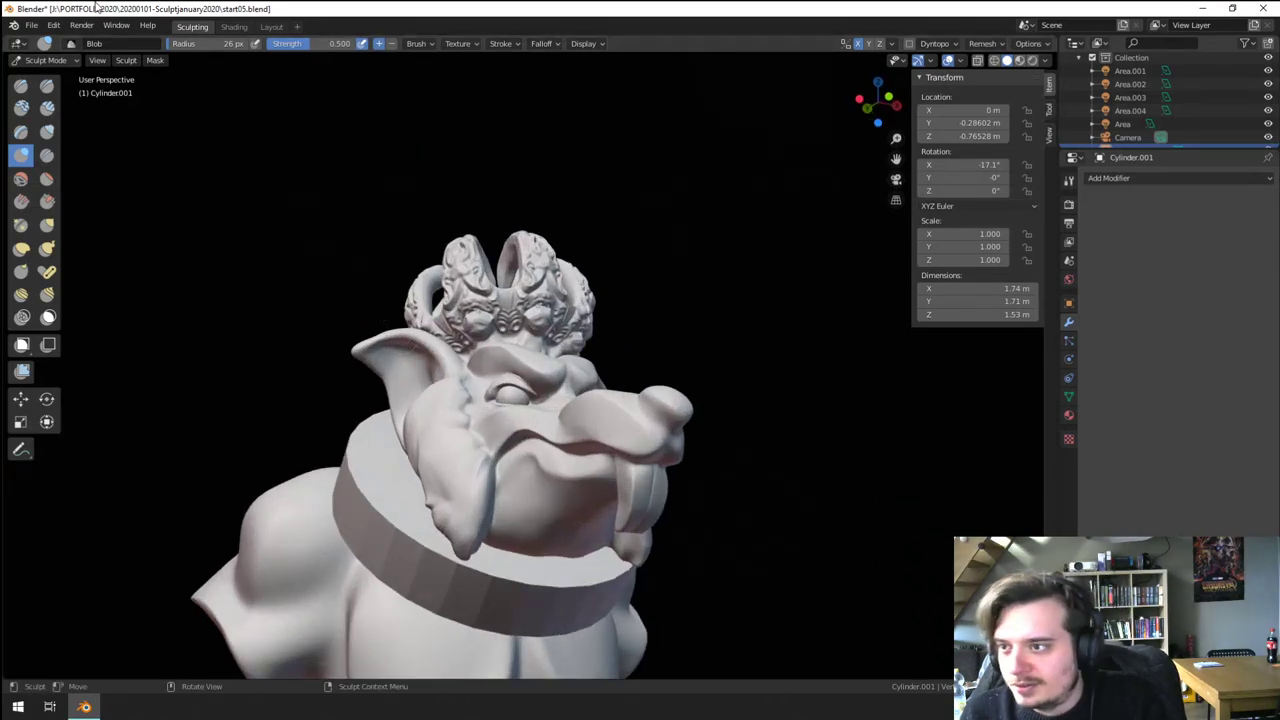
click(61, 59)
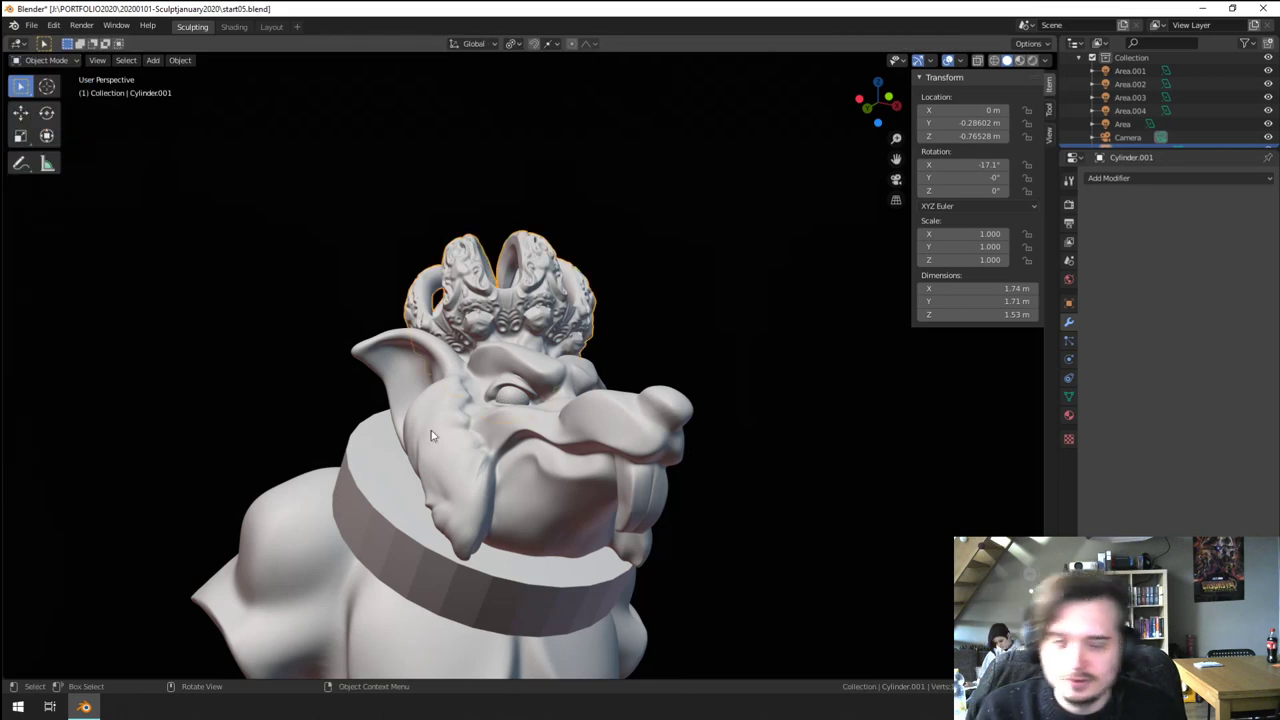
click(510, 615)
ctrl+middle_drag(527, 527, 579, 388)
scroll(535, 455, up, 3)
scroll(526, 428, down, 6)
scroll(530, 335, up, 2)
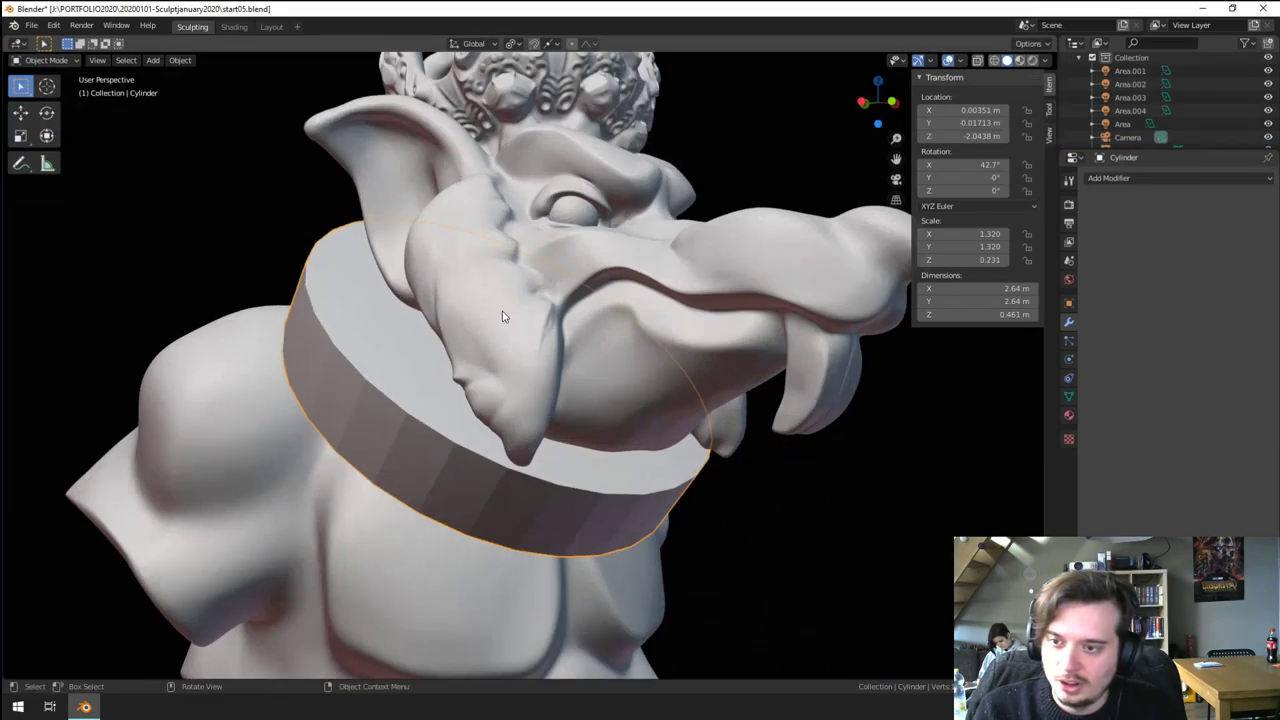
click(40, 60)
click(45, 104)
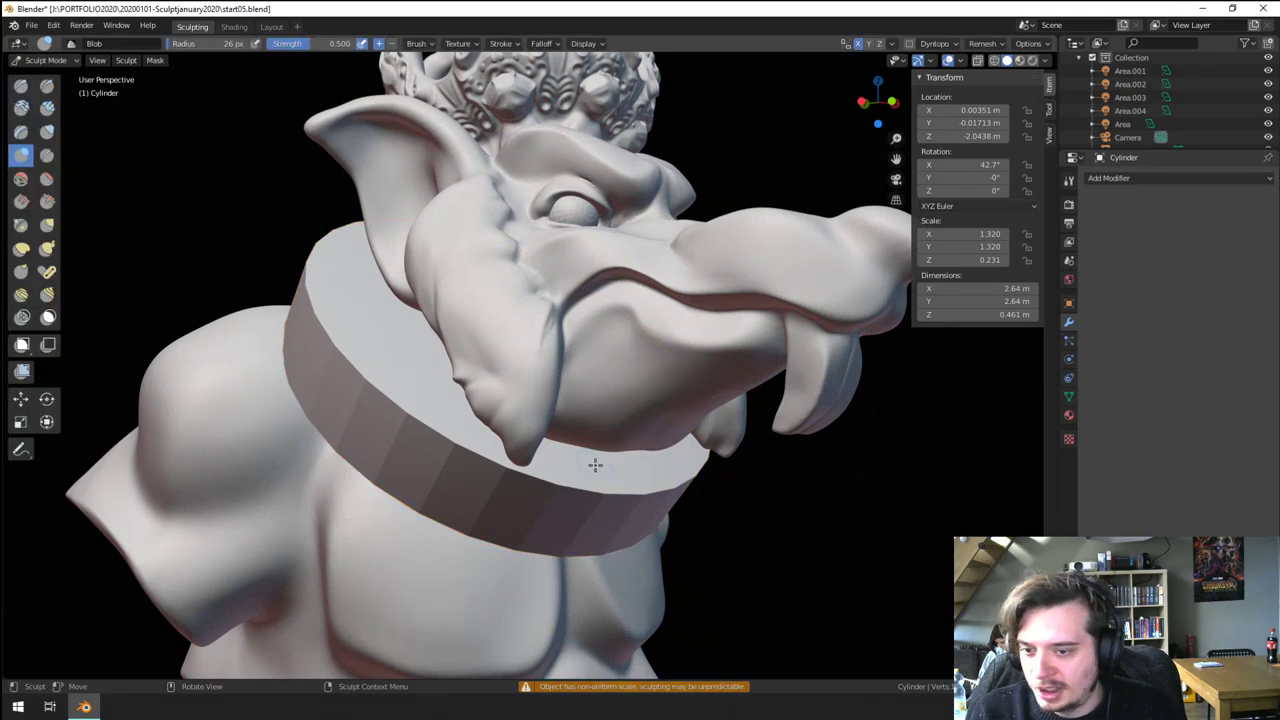
middle_drag(594, 463, 549, 455)
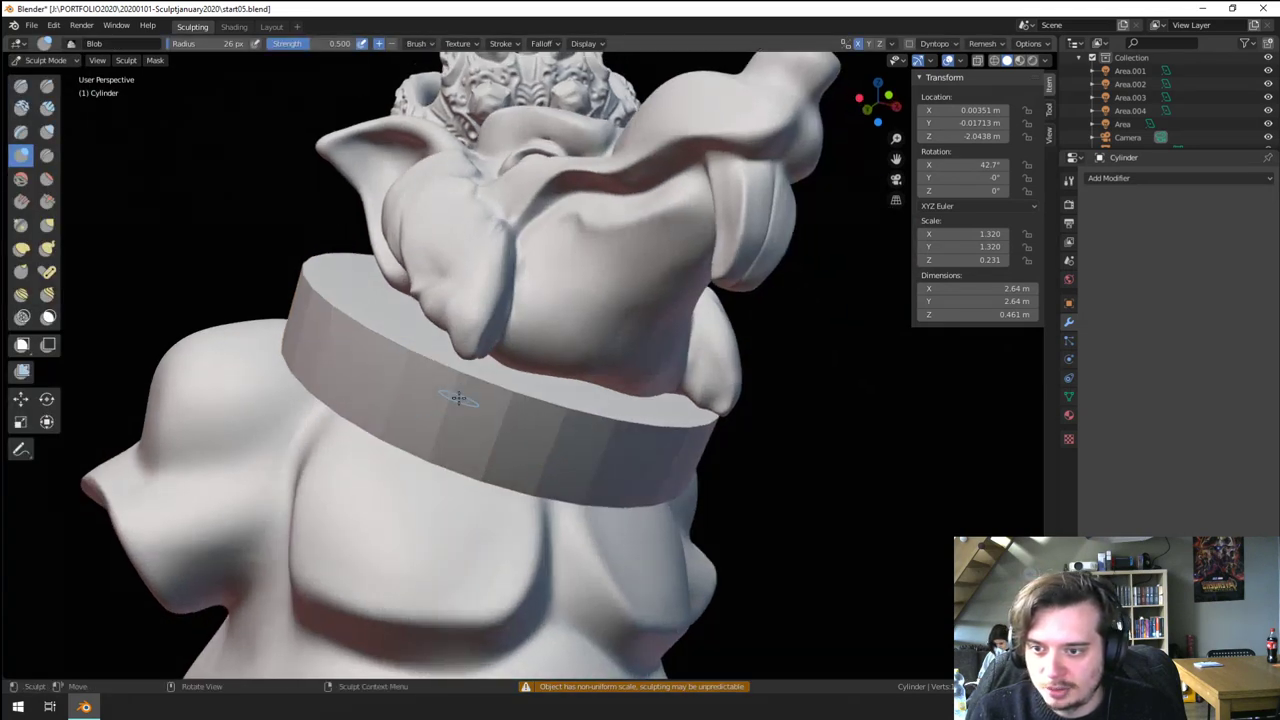
- Apply the collar's scale in Object Mode and return to Sculpt Mode
click(40, 60)
click(40, 73)
key(ctrl+a)
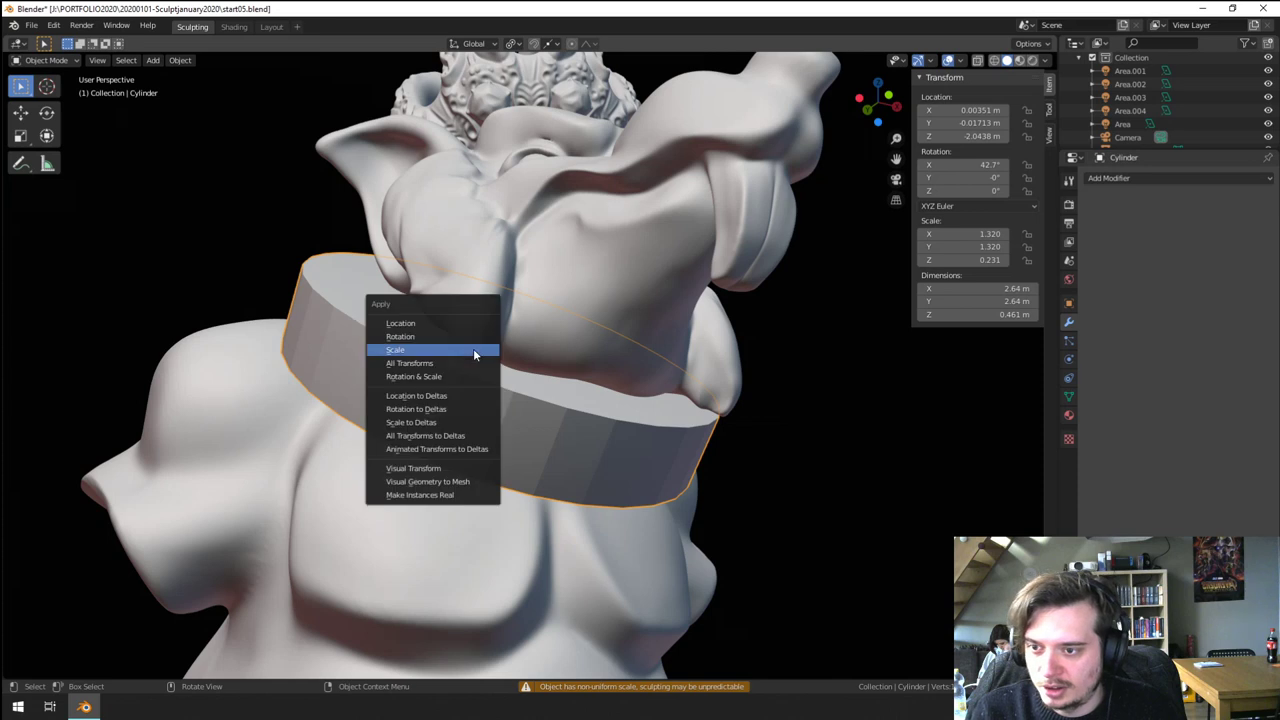
click(473, 349)
click(40, 60)
click(45, 102)
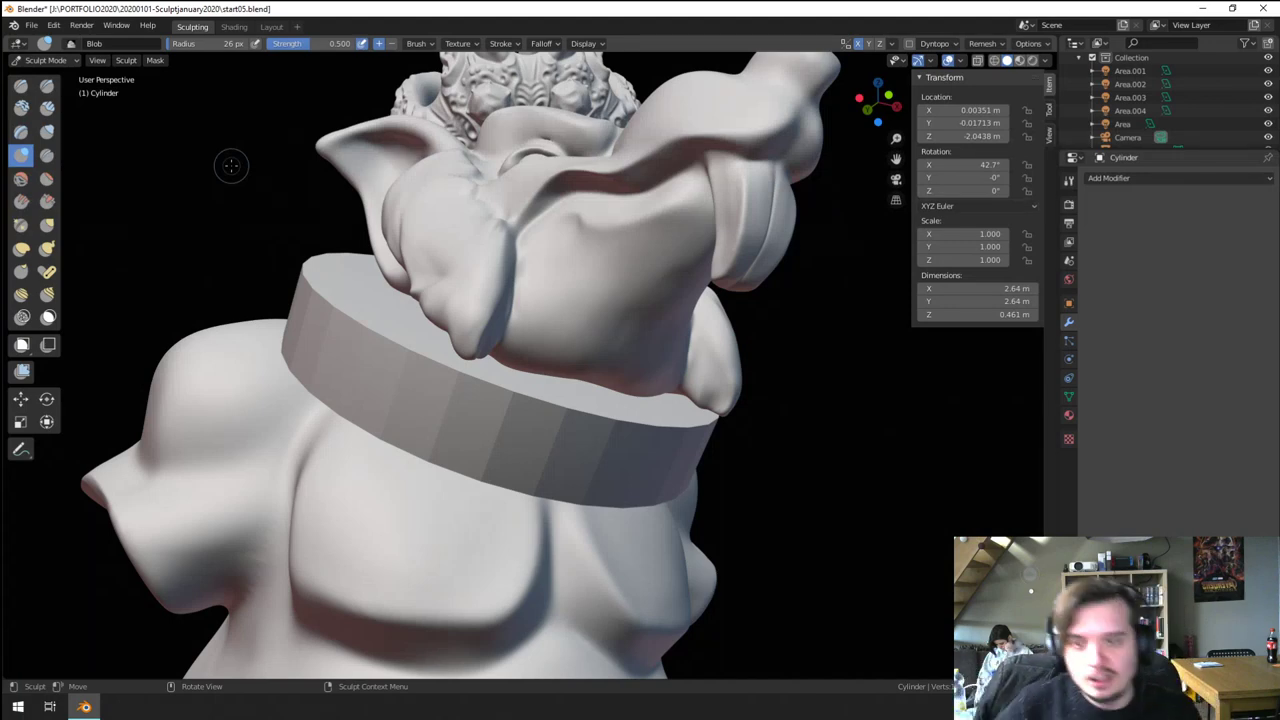
- Turn off X mirroring for the collar and set up radial symmetry so strokes repeat around it
middle_drag(712, 427, 583, 414)
scroll(618, 484, down, 3)
scroll(594, 378, up, 2)
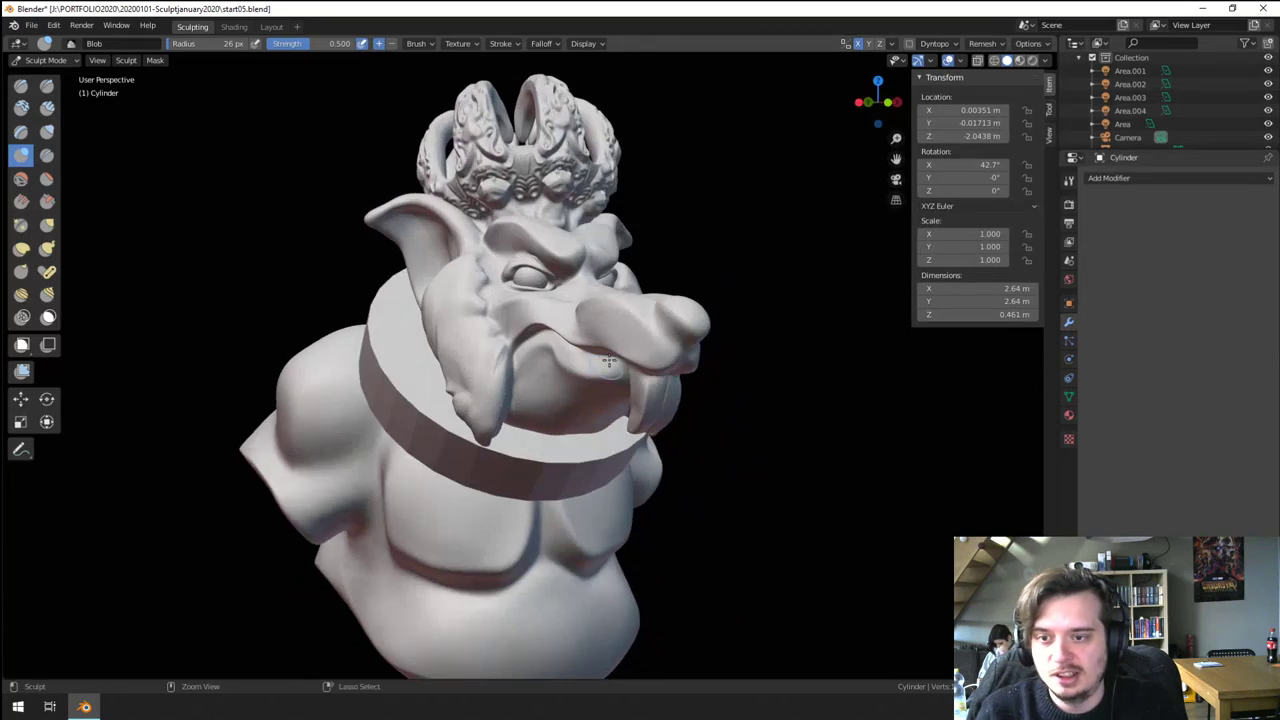
scroll(590, 400, up, 3)
middle_drag(608, 310, 529, 423)
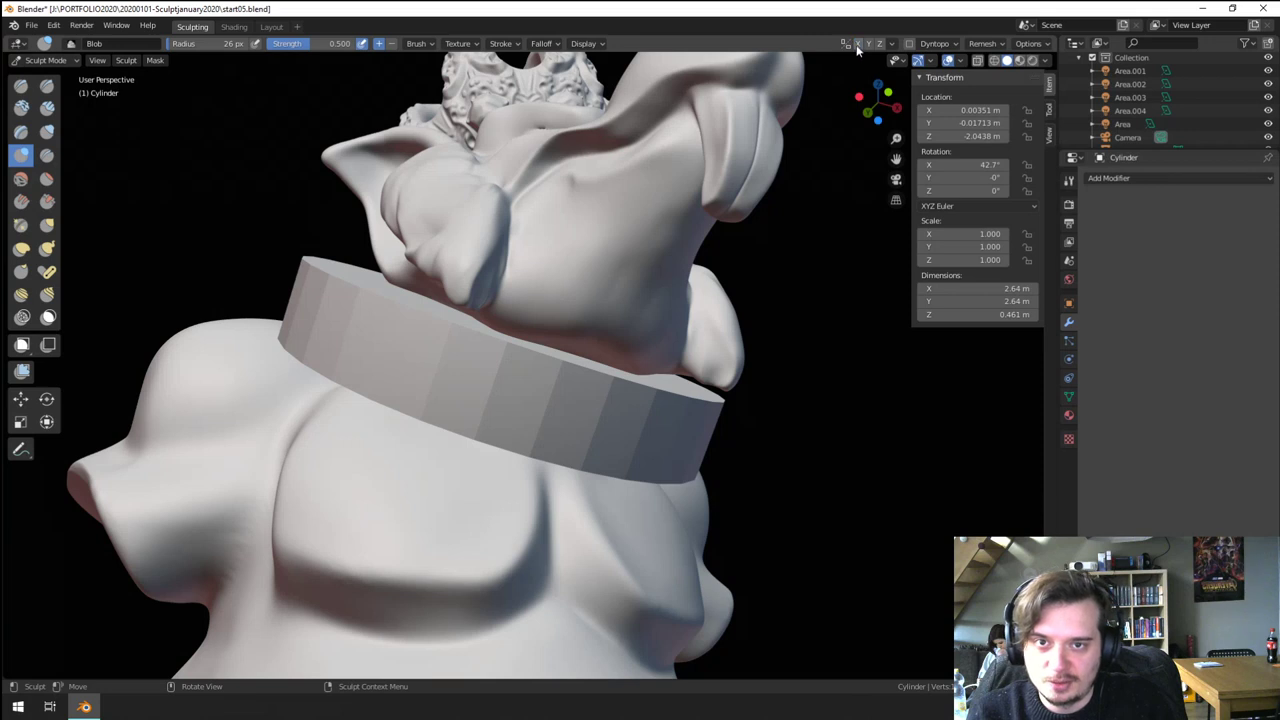
click(893, 44)
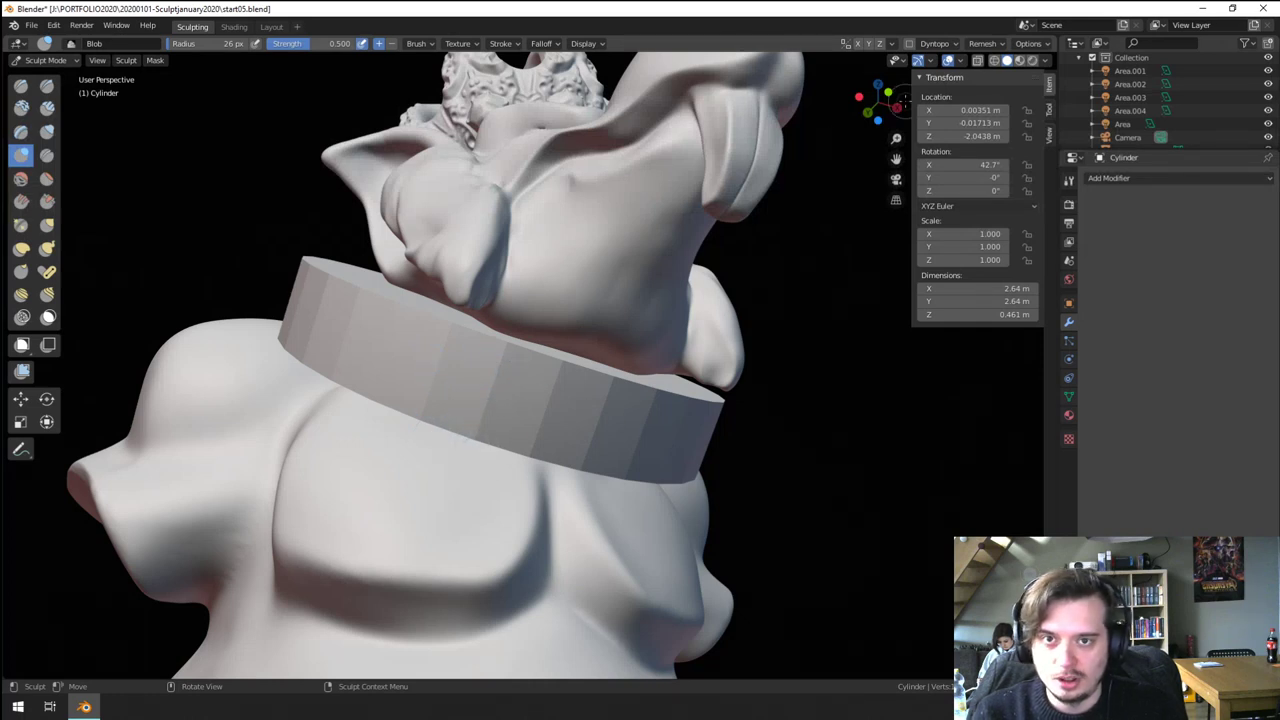
- Remesh the collar with a voxel size of 0.007 m and Smooth Normals enabled
click(988, 44)
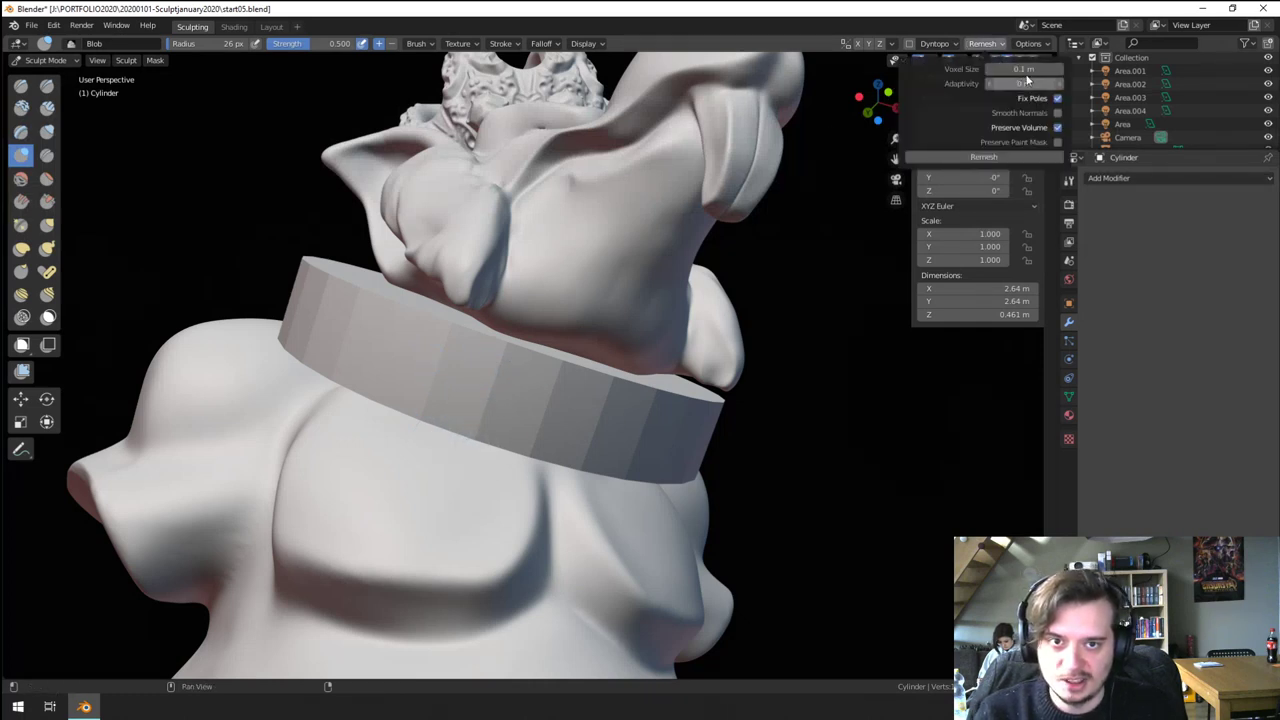
click(1027, 70)
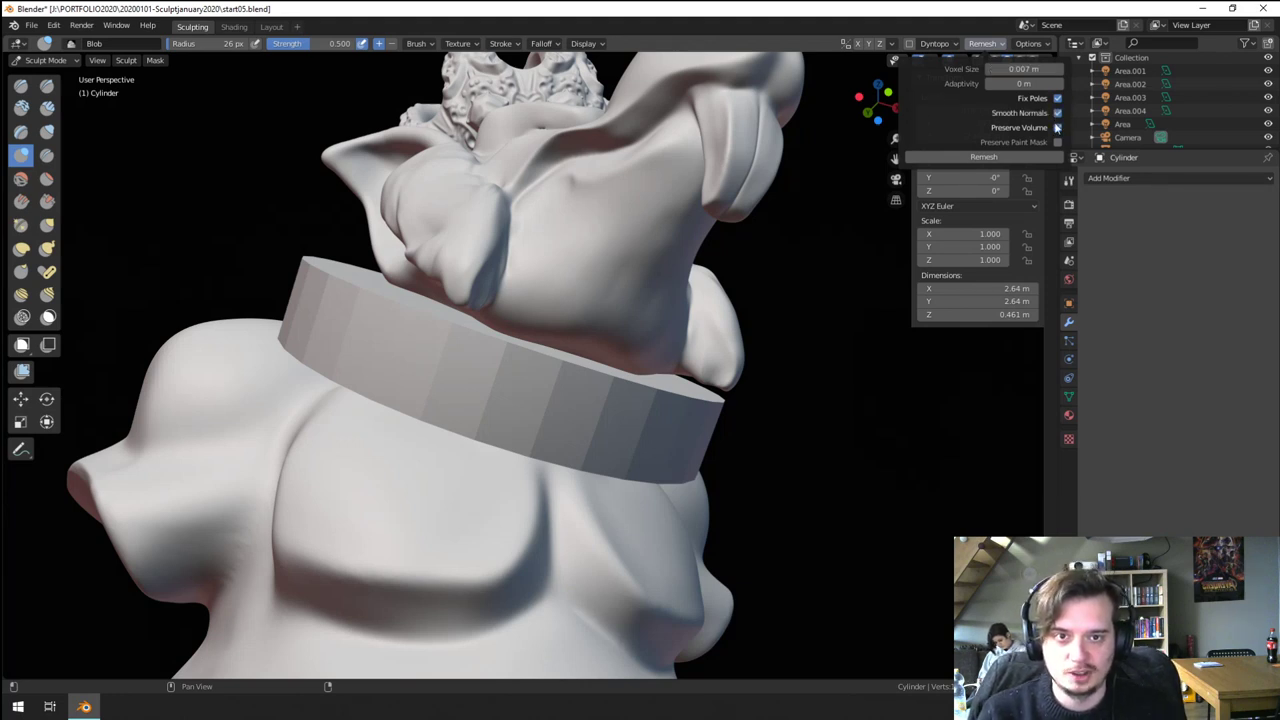
click(1027, 158)
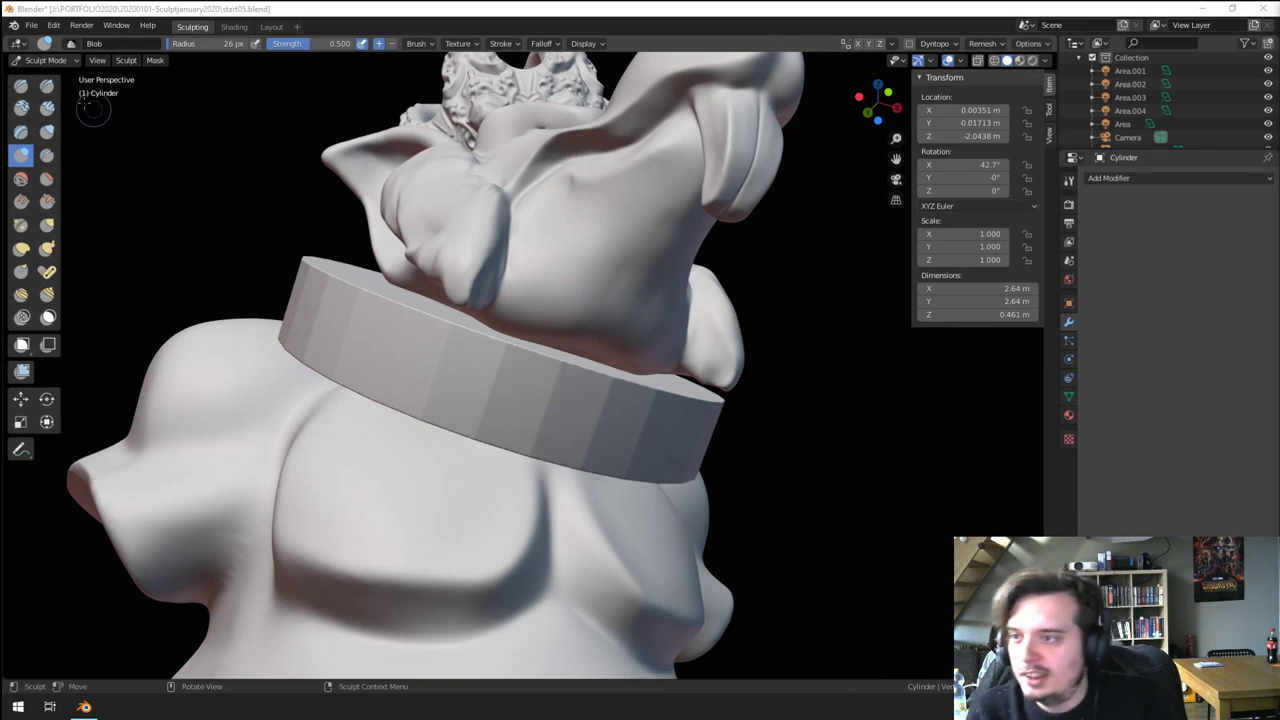
- Sculpt a repeating ring of upright hollows around the collar's outer wall with radially symmetric Blob brush strokes
click(27, 157)
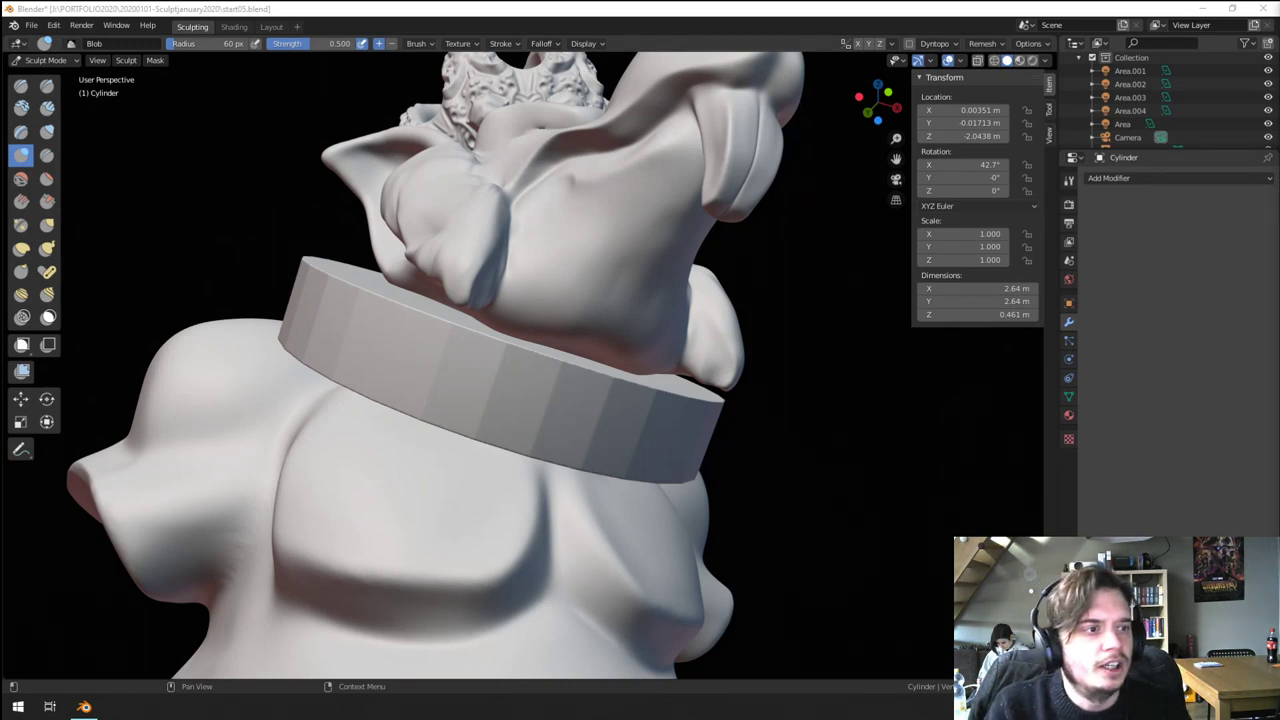
click(631, 421)
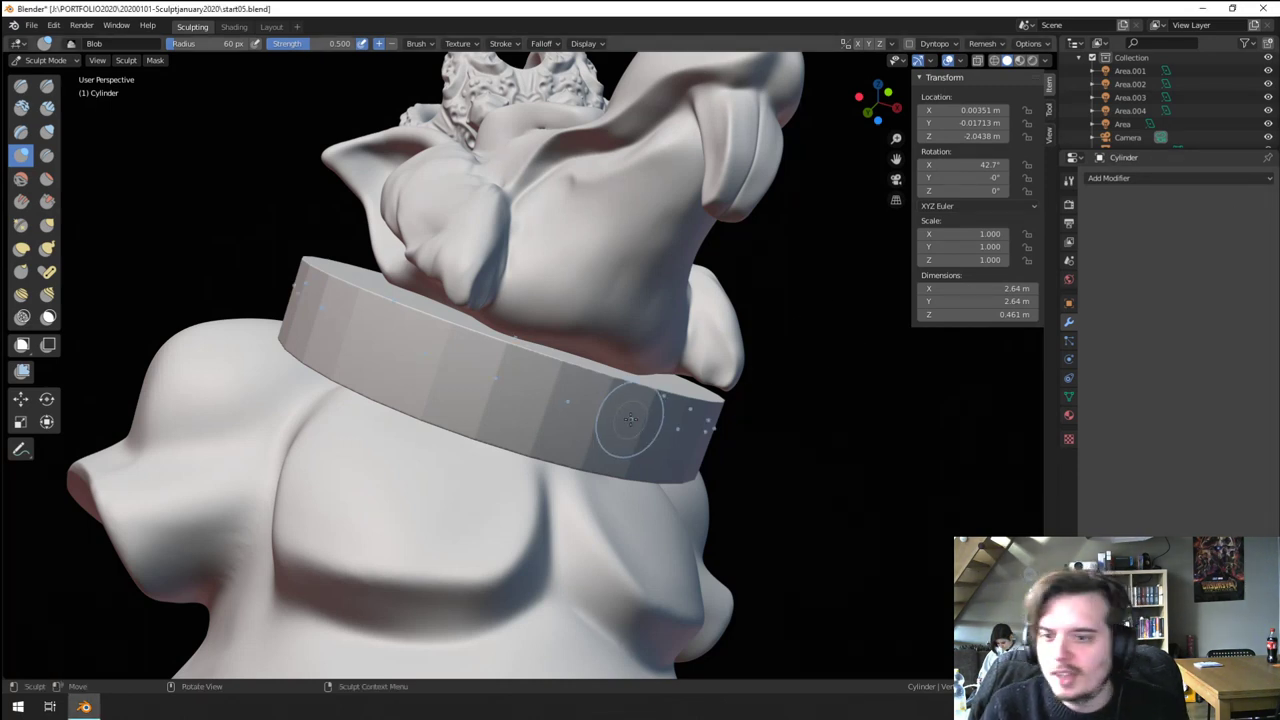
key(f)
click(494, 377)
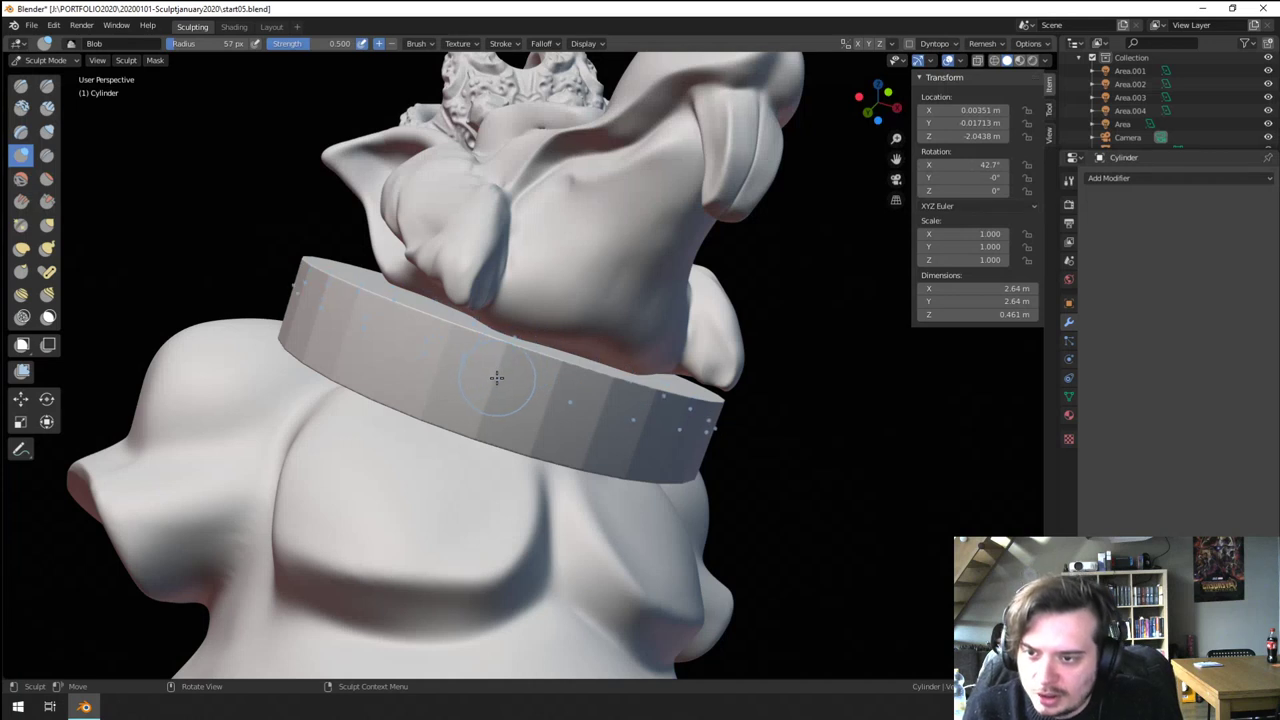
key(f)
click(487, 373)
drag(500, 367, 488, 411)
key(f)
click(489, 387)
drag(489, 414, 514, 376)
- Slant and reshape the hollows around the collar's wall using the Grab brush at 70 px radius
key(g)
key(f)
click(457, 397)
mouse_move(443, 397)
mouse_down()
mouse_move(429, 402)
mouse_move(441, 361)
mouse_move(407, 359)
mouse_move(407, 371)
mouse_up()
key(f)
click(440, 374)
middle_drag(442, 372, 475, 369)
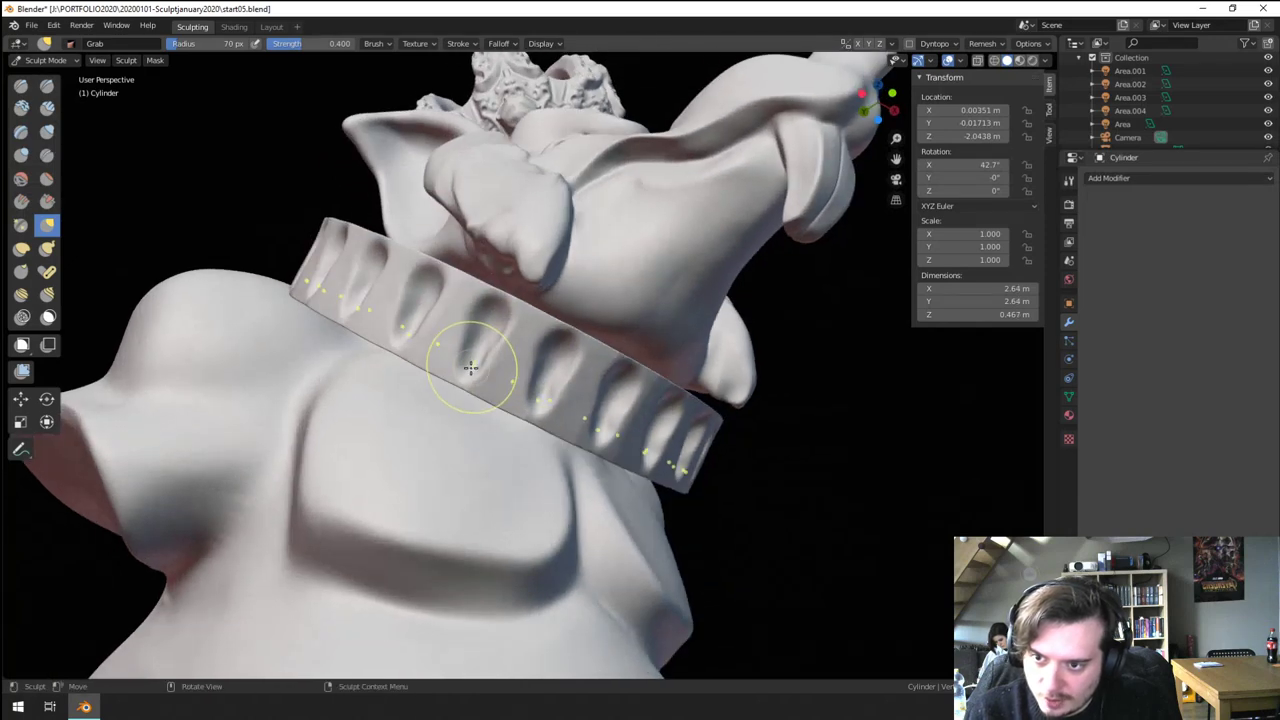
drag(492, 324, 499, 323)
drag(465, 371, 463, 372)
middle_drag(463, 372, 482, 393)
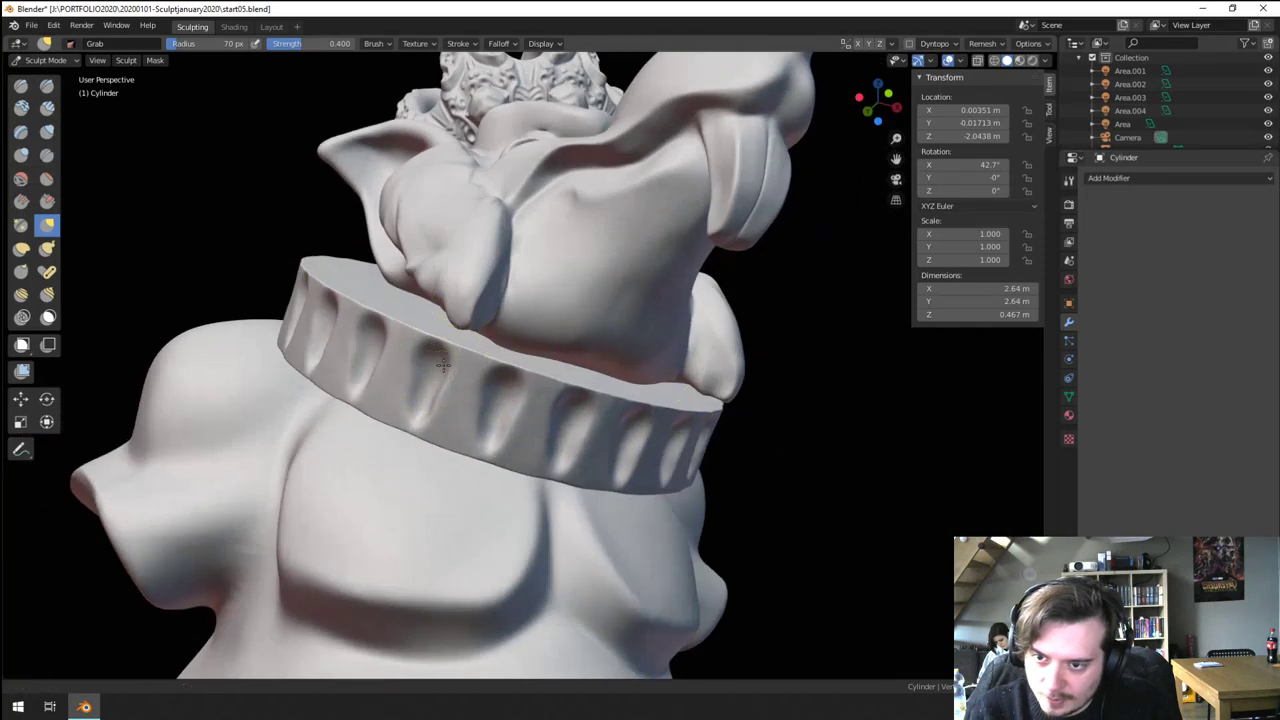
- Try to add round Blob bumps between the hollows along the collar's lower edge at 50 px radius
scroll(400, 350, up, 1)
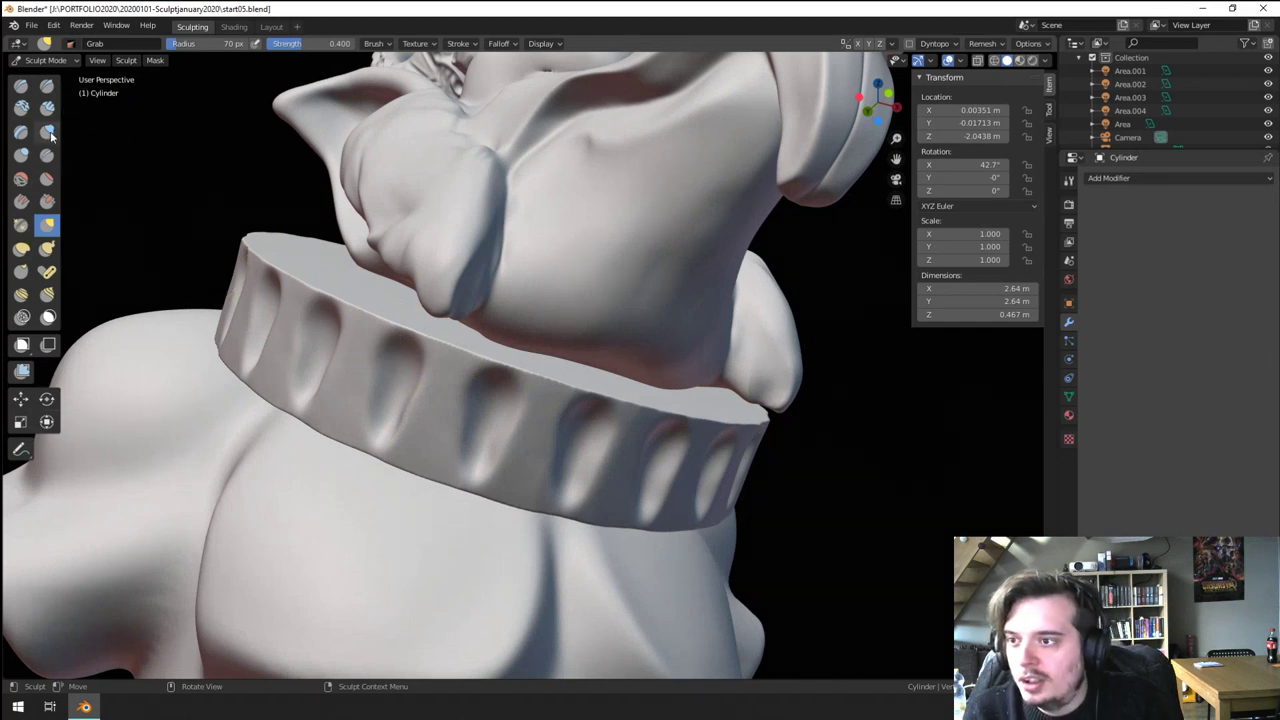
click(27, 158)
key(f)
click(475, 451)
key(f)
click(460, 449)
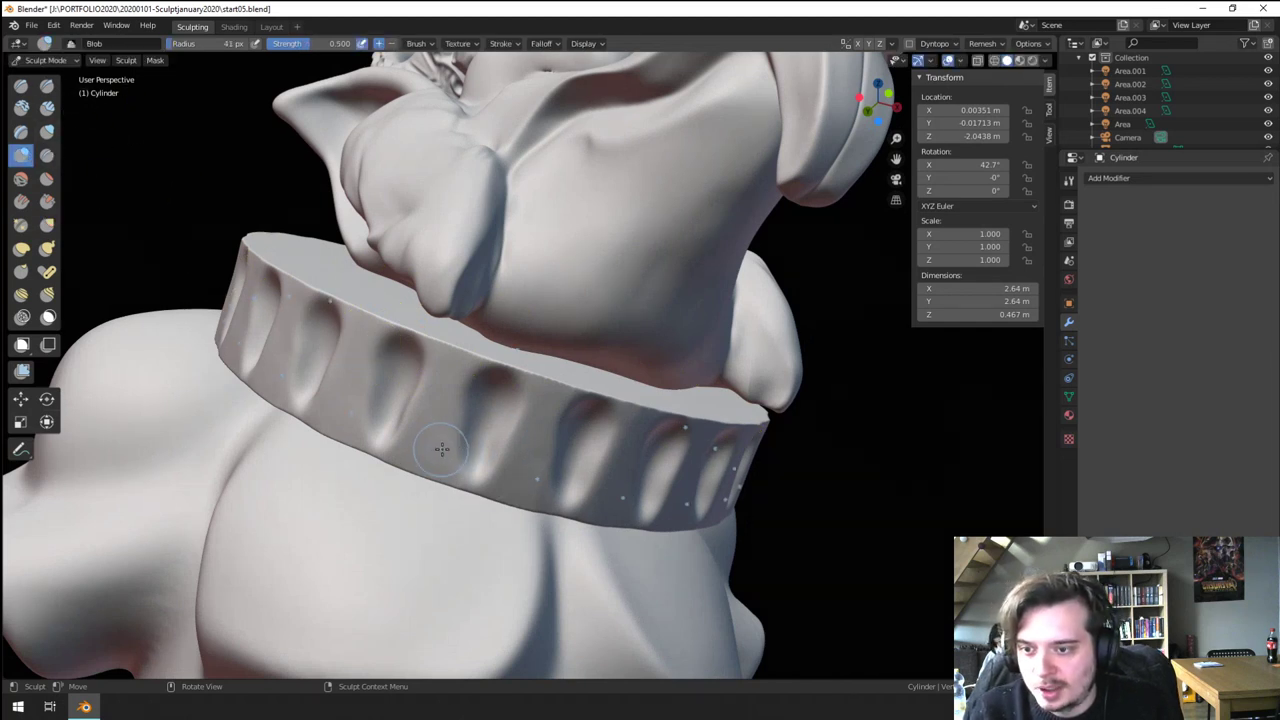
drag(425, 455, 424, 446)
click(422, 447)
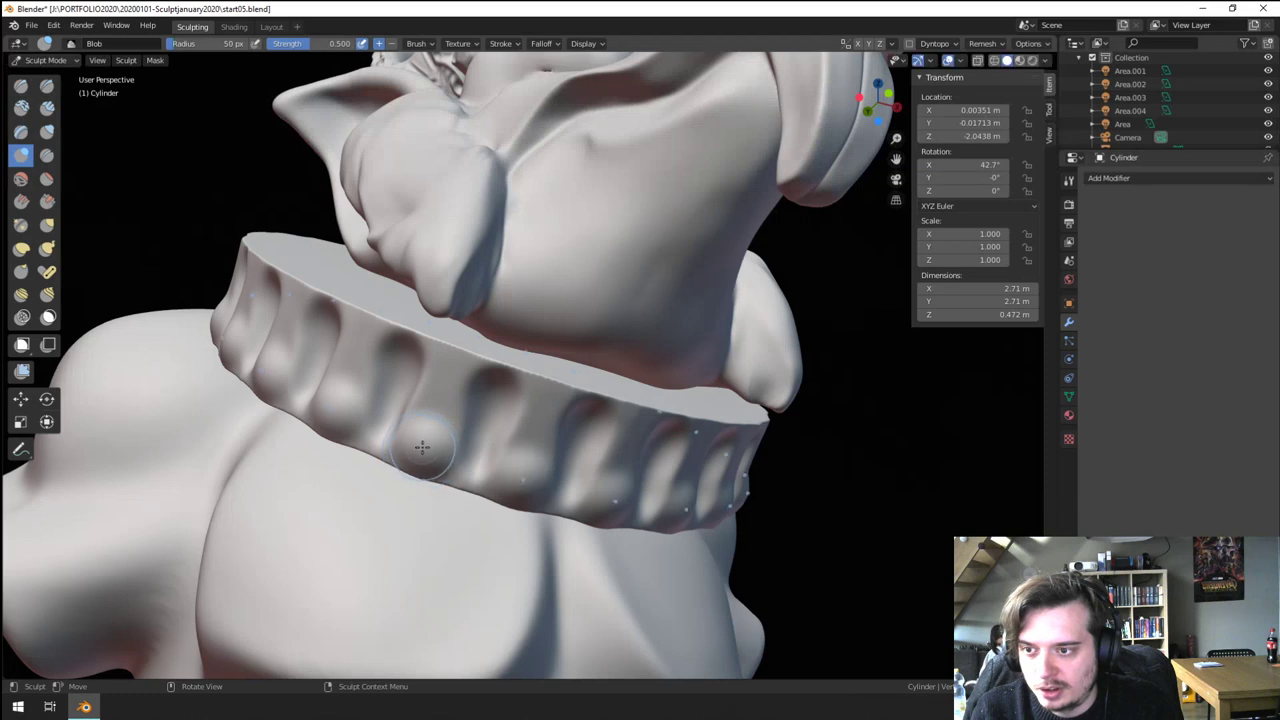
key(ctrl+z)
- Carve narrower hollows between the existing ones around the collar with inverted Blob strokes at 31 px radius
key(f)
click(428, 446)
mouse_move(430, 447)
ctrl+mouse_down()
mouse_move(442, 398)
mouse_move(412, 451)
mouse_move(437, 440)
ctrl+mouse_up()
- Pull the collar's upper and lower edges into a wavy ruffle using the Grab brush at 90 px radius
scroll(437, 440, down, 4)
middle_drag(437, 440, 466, 436)
scroll(468, 420, up, 3)
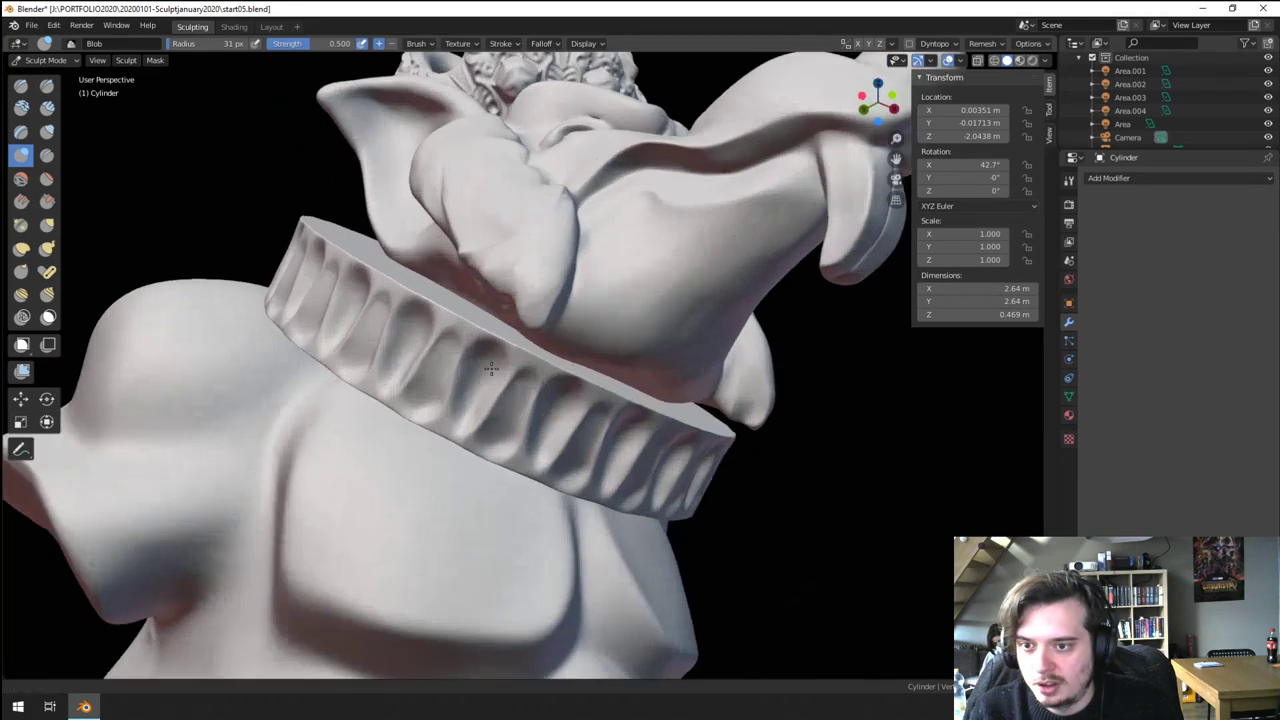
key(g)
key(f)
click(536, 347)
drag(500, 343, 503, 323)
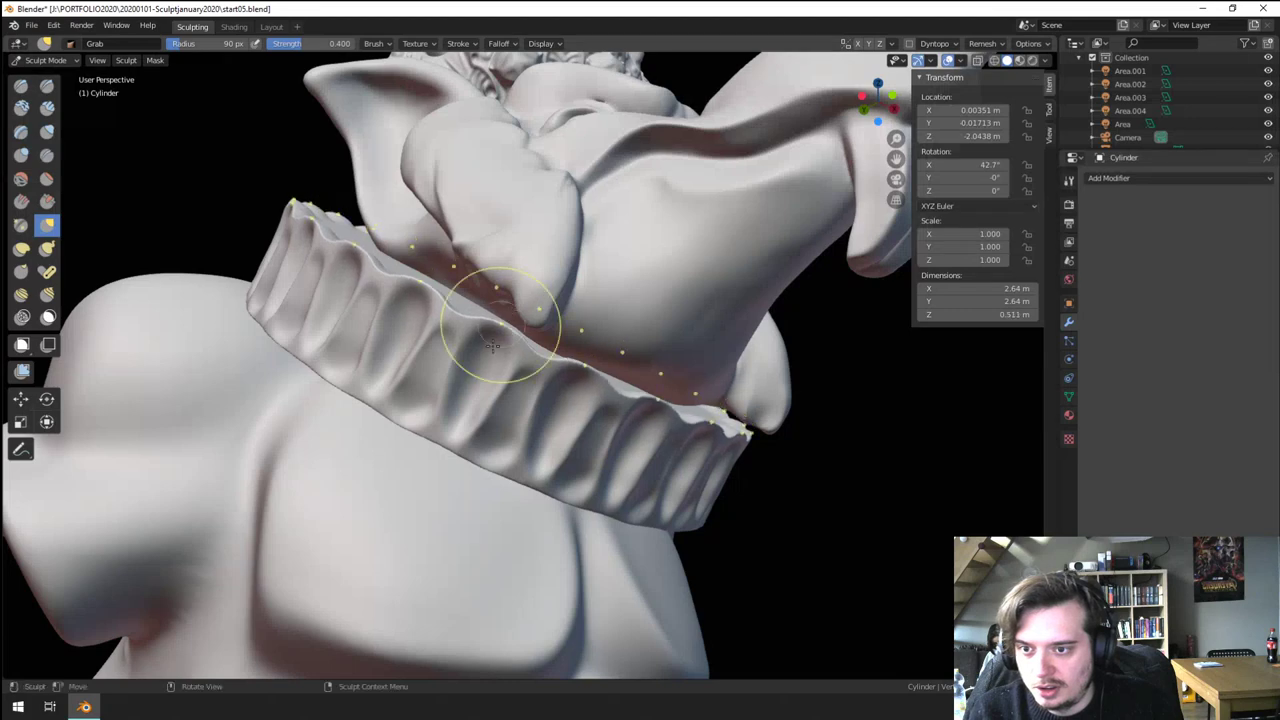
drag(404, 410, 384, 449)
- Carve repeated radial grooves across the collar's top face, inward from its wavy rim, using the Crease brush
scroll(388, 453, down, 3)
mouse_move(397, 460)
middle_down()
mouse_move(420, 489)
mouse_move(406, 506)
mouse_move(434, 459)
mouse_move(208, 300)
middle_up()
scroll(412, 492, up, 2)
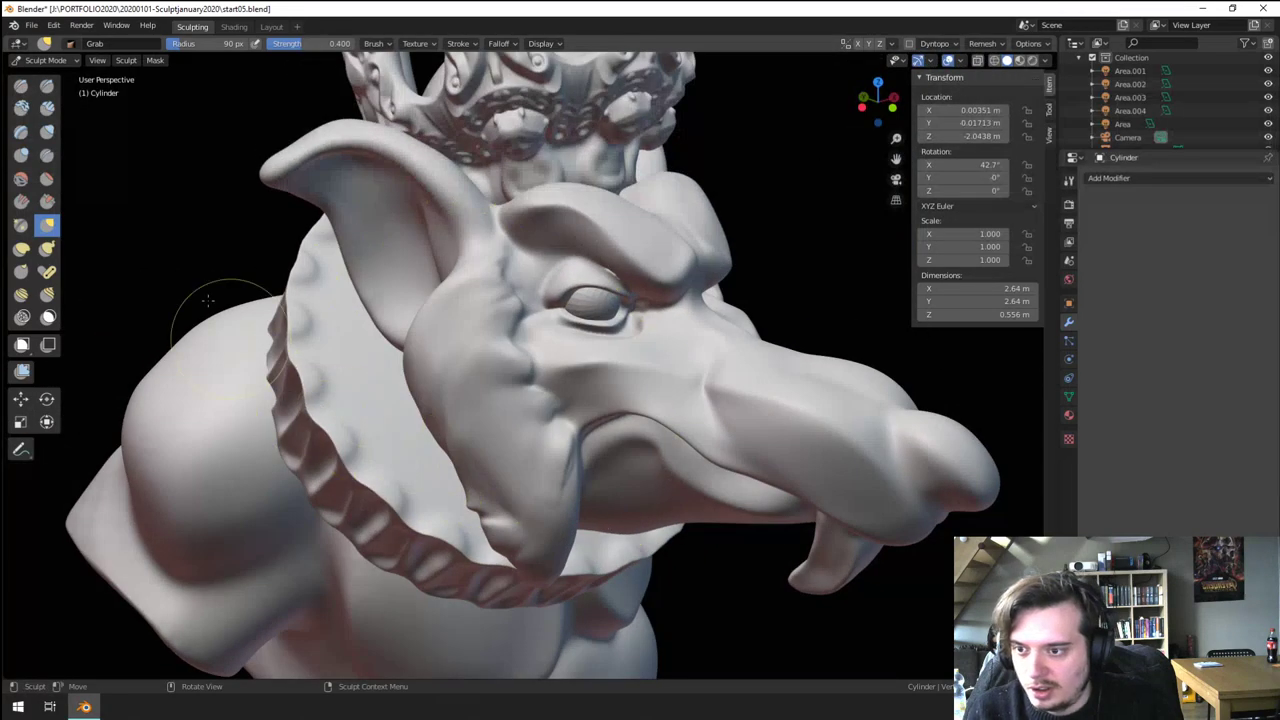
click(47, 155)
drag(314, 414, 395, 390)
drag(316, 420, 395, 390)
drag(314, 416, 396, 388)
drag(316, 414, 396, 388)
drag(318, 412, 396, 388)
scroll(396, 390, down, 4)
mouse_move(400, 400)
middle_down()
mouse_move(470, 300)
mouse_move(567, 263)
middle_up()
scroll(480, 300, up, 4)
drag(592, 250, 555, 279)
- Deepen both sets of hollows between the collar's ruffle folds using the Blob brush, reducing its radius from 45 px to 31 px
scroll(469, 383, down, 5)
mouse_move(469, 383)
middle_down()
mouse_move(415, 470)
mouse_move(395, 445)
mouse_move(323, 435)
mouse_move(469, 411)
mouse_move(489, 331)
mouse_move(443, 345)
middle_up()
scroll(469, 411, up, 4)
scroll(489, 331, up, 3)
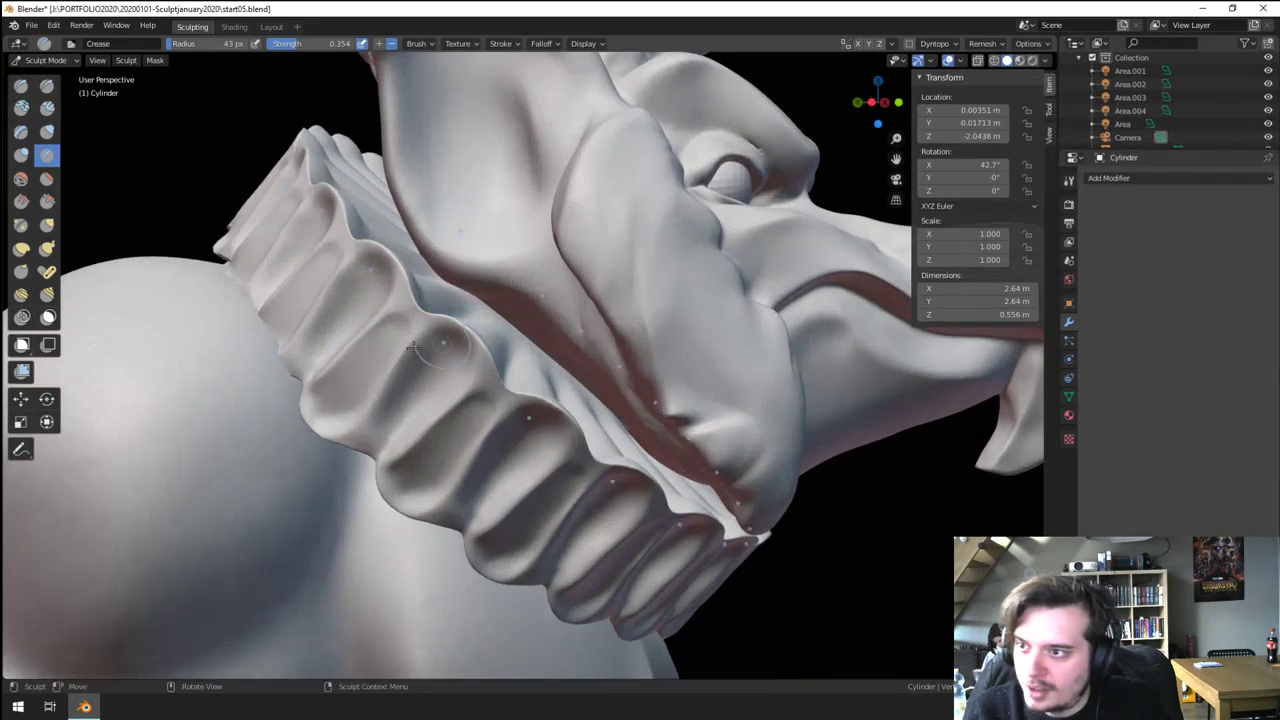
click(21, 154)
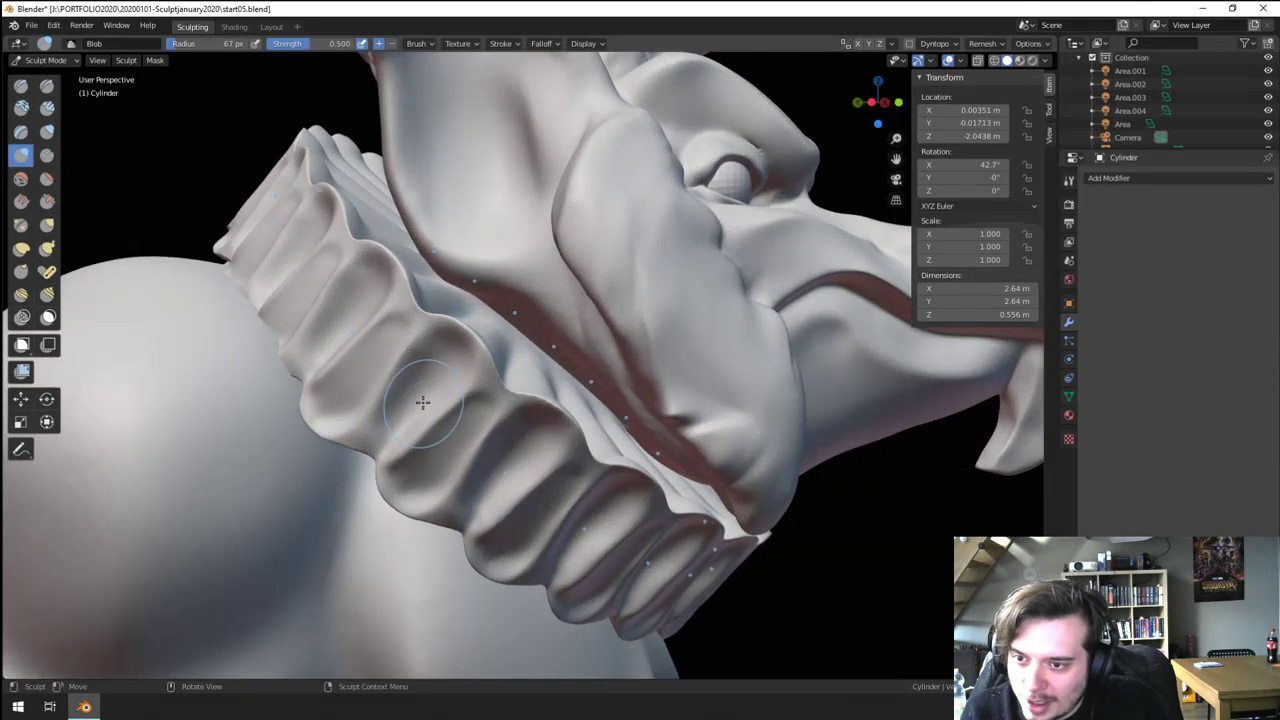
drag(444, 367, 420, 394)
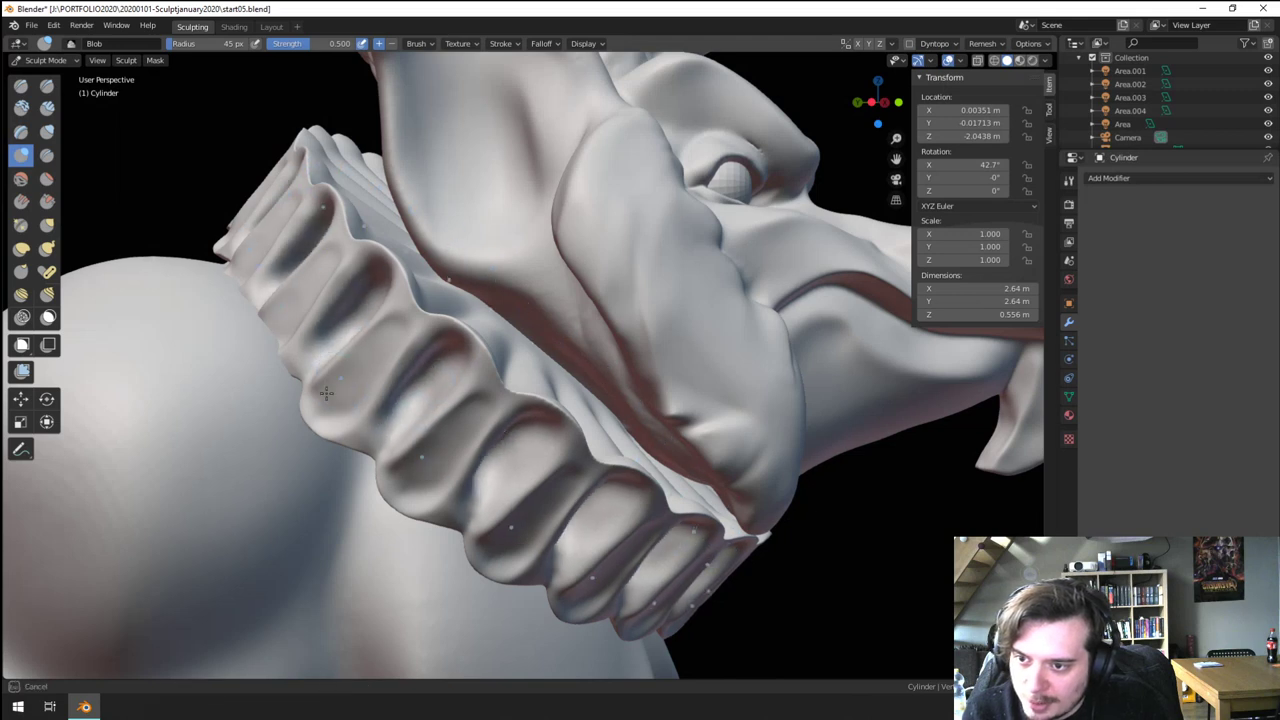
mouse_move(326, 393)
ctrl+mouse_down()
mouse_move(395, 340)
mouse_move(347, 381)
ctrl+mouse_up()
middle_drag(349, 381, 377, 385)
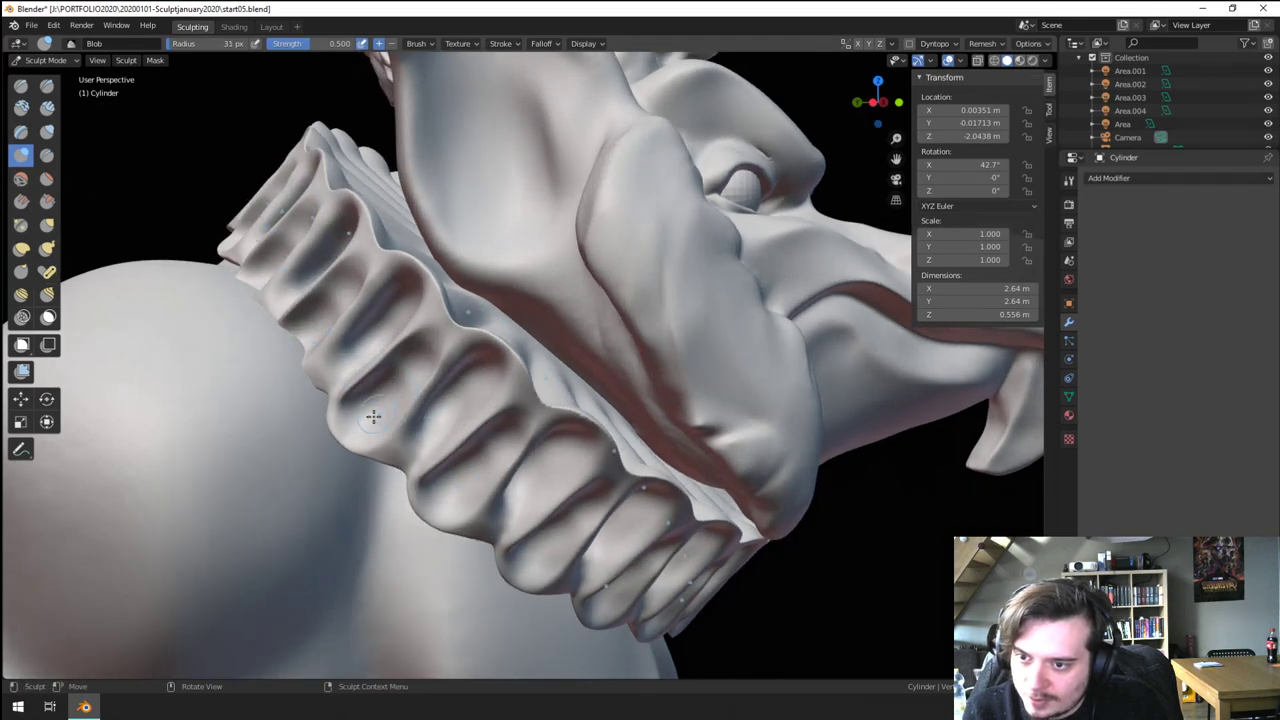
- Deepen a hollow between the ruffle folds on the collar's outer side with the Blob brush at 31 px radius
mouse_move(373, 416)
mouse_down()
mouse_move(415, 363)
mouse_move(349, 429)
mouse_up()
scroll(377, 417, down, 3)
mouse_move(377, 417)
middle_down()
mouse_move(317, 423)
mouse_move(286, 475)
mouse_move(360, 440)
middle_up()
scroll(312, 430, down, 2)
scroll(391, 380, up, 5)
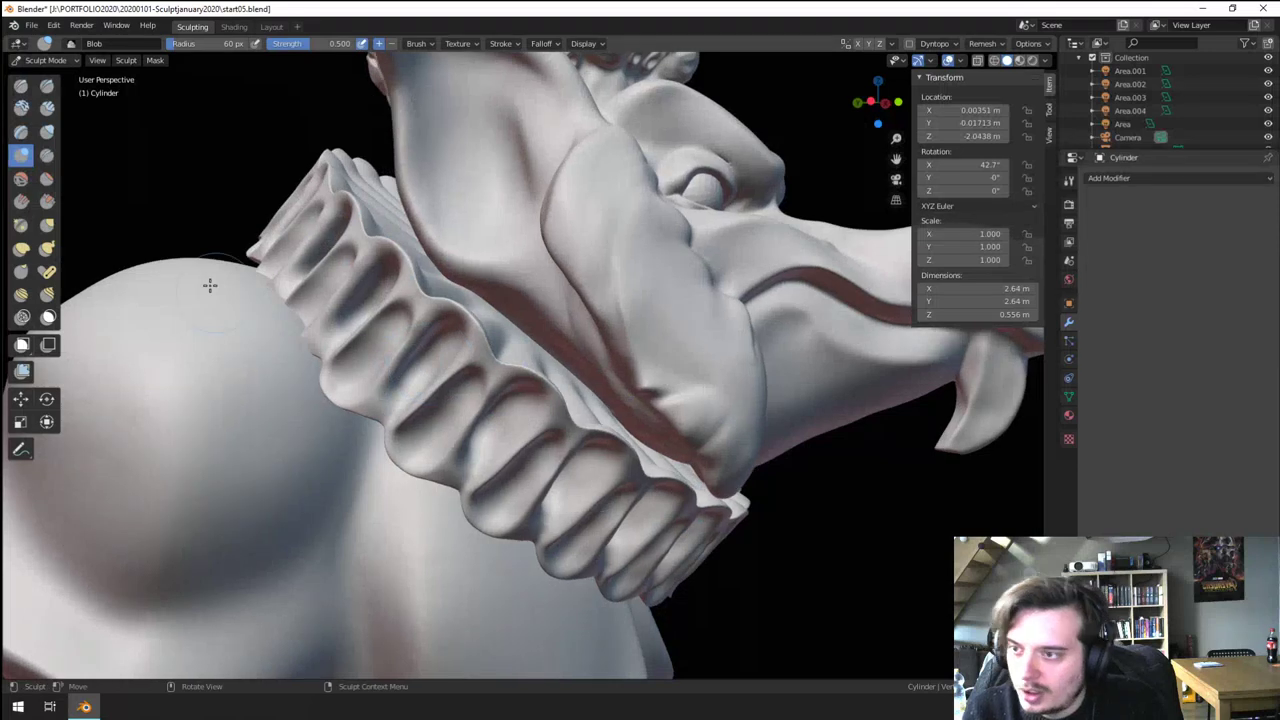
- Sharpen the collar's ruffle folds with Pinch/Magnify strokes, first at 117 px radius and finally at 93 px
click(21, 225)
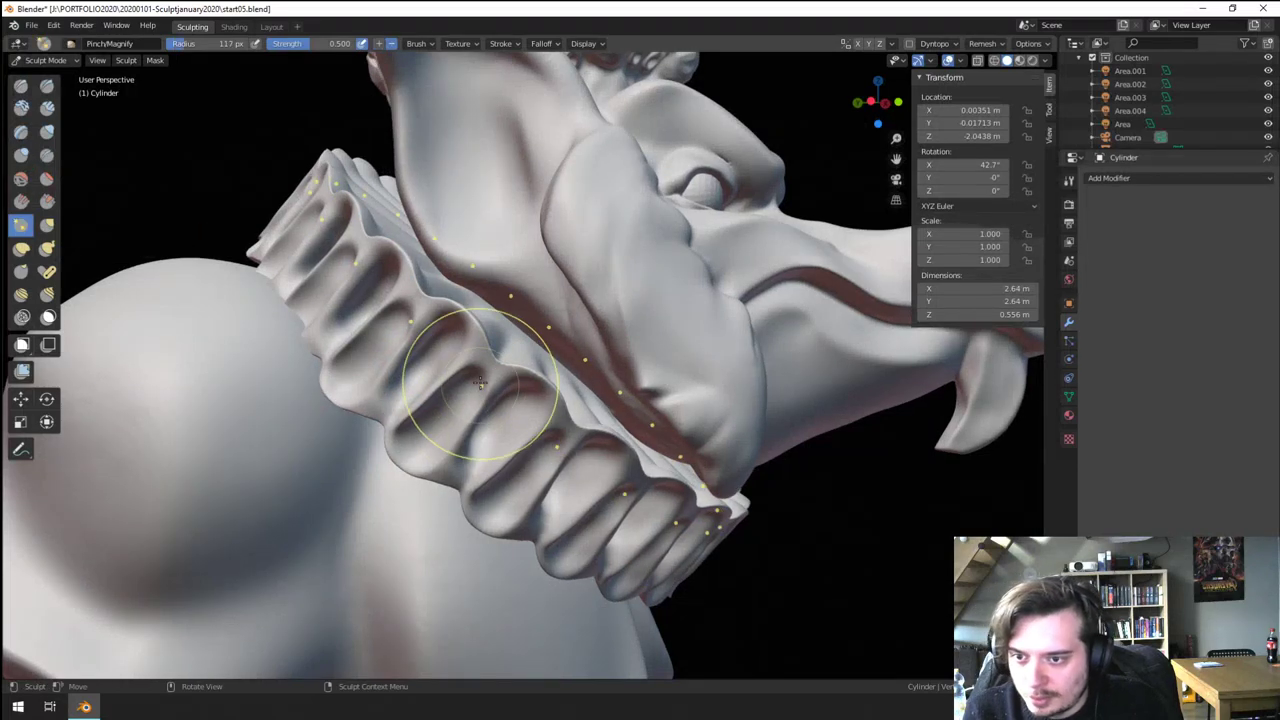
drag(481, 384, 446, 426)
drag(413, 378, 343, 460)
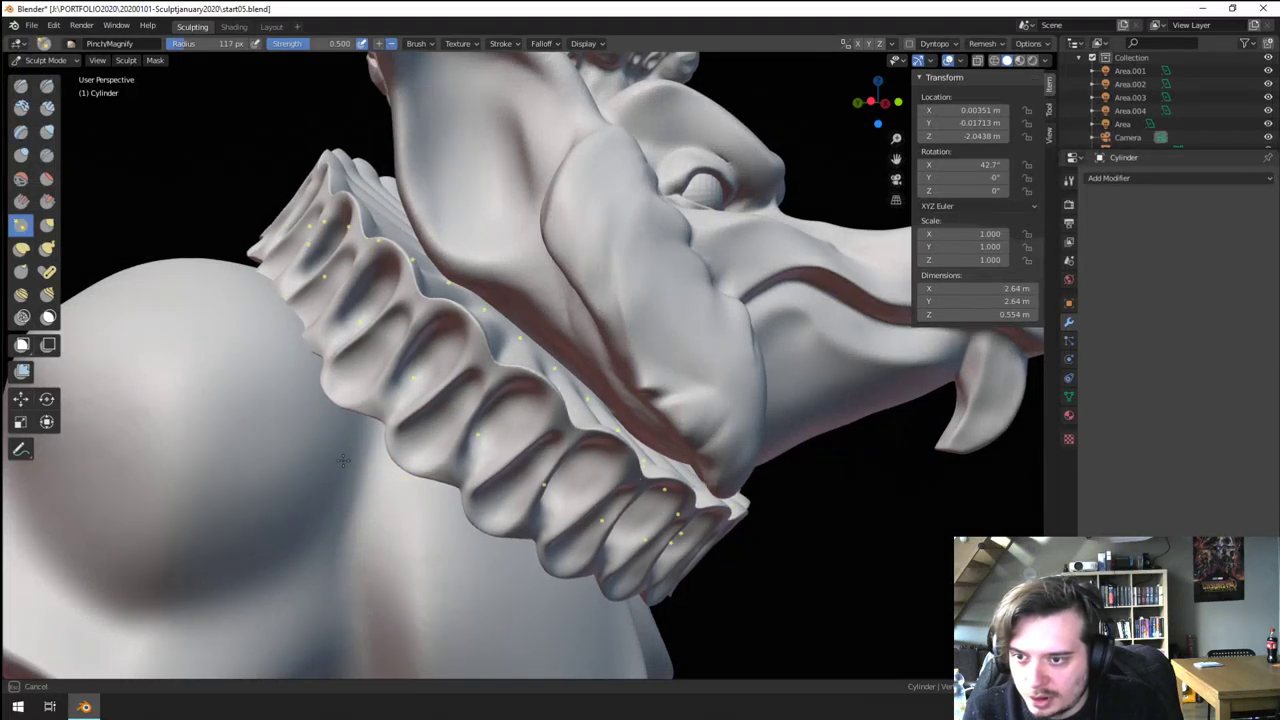
scroll(428, 358, down, 3)
middle_drag(440, 370, 400, 430)
key(f)
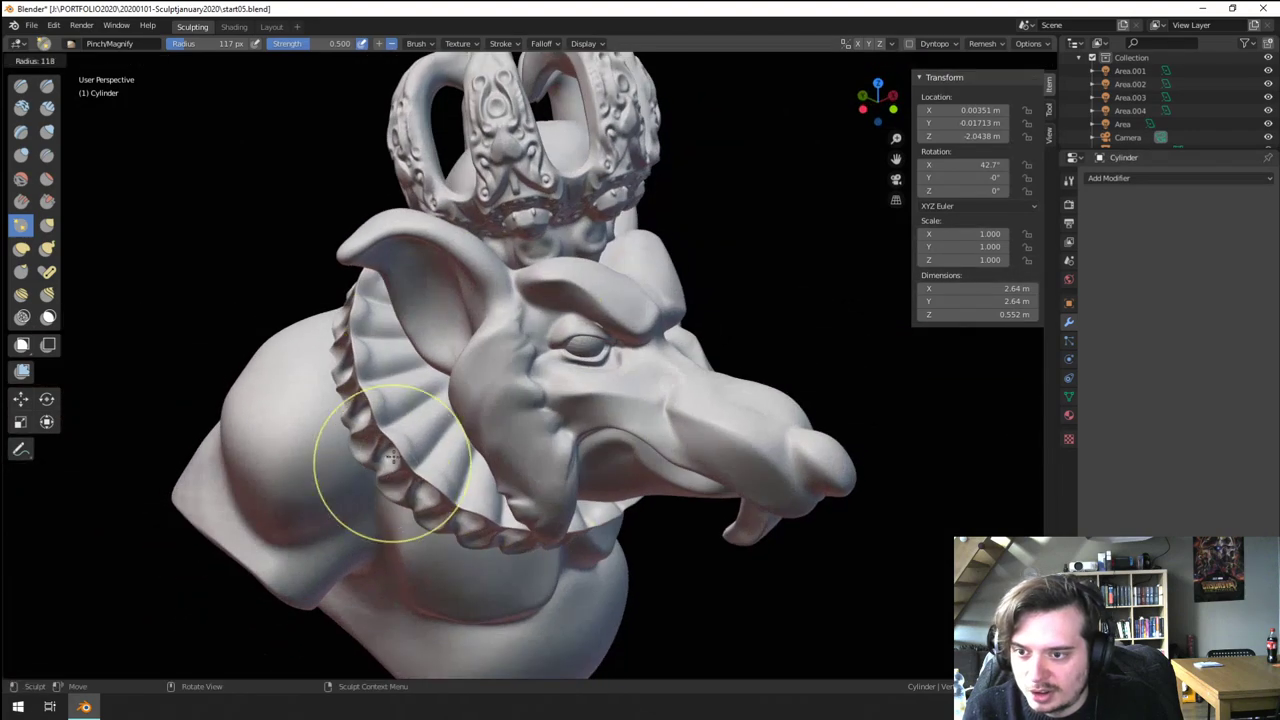
click(448, 463)
drag(388, 430, 404, 419)
mouse_move(447, 374)
middle_down()
mouse_move(478, 350)
mouse_move(425, 400)
mouse_move(415, 362)
mouse_move(342, 370)
mouse_move(392, 304)
mouse_move(436, 368)
mouse_move(408, 380)
mouse_move(422, 357)
middle_up()
scroll(478, 350, down, 4)
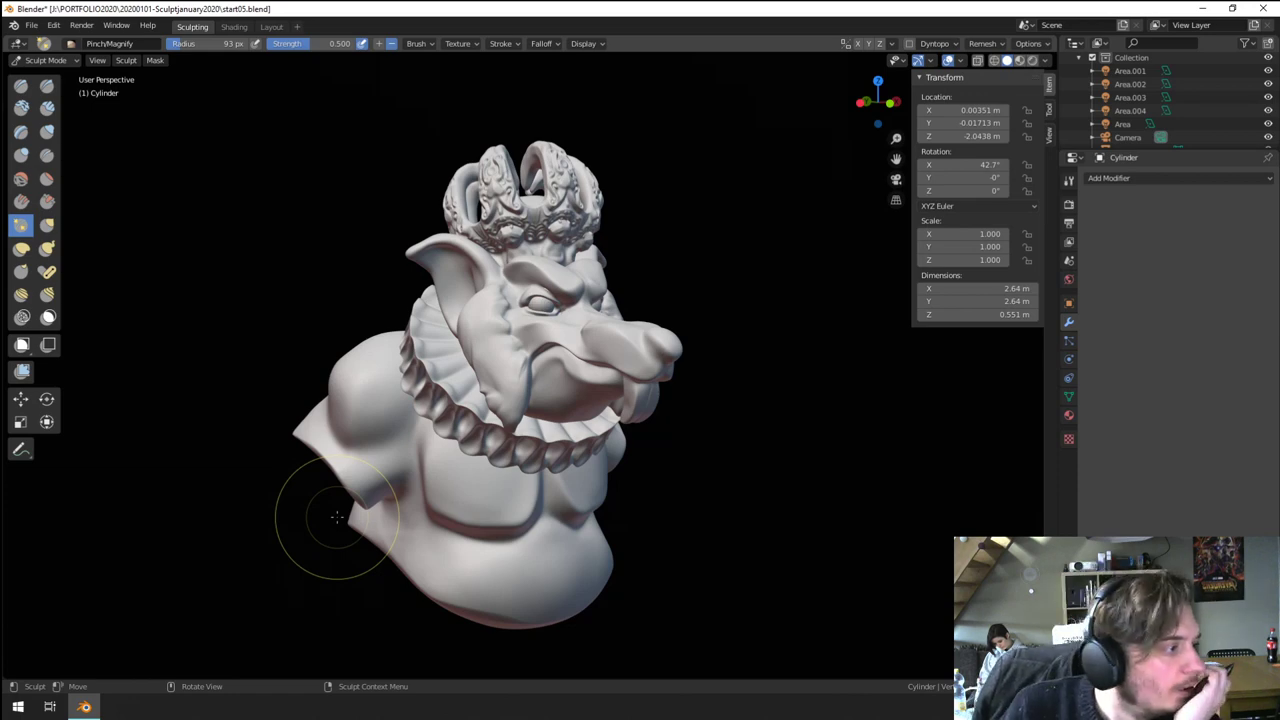
- Carve the hollows between the collar's outer folds deeper with inverted Blob strokes at 46 px radius
ctrl+middle_drag(480, 455, 500, 405)
mouse_move(500, 405)
middle_down()
mouse_move(517, 335)
mouse_move(519, 365)
middle_up()
click(47, 131)
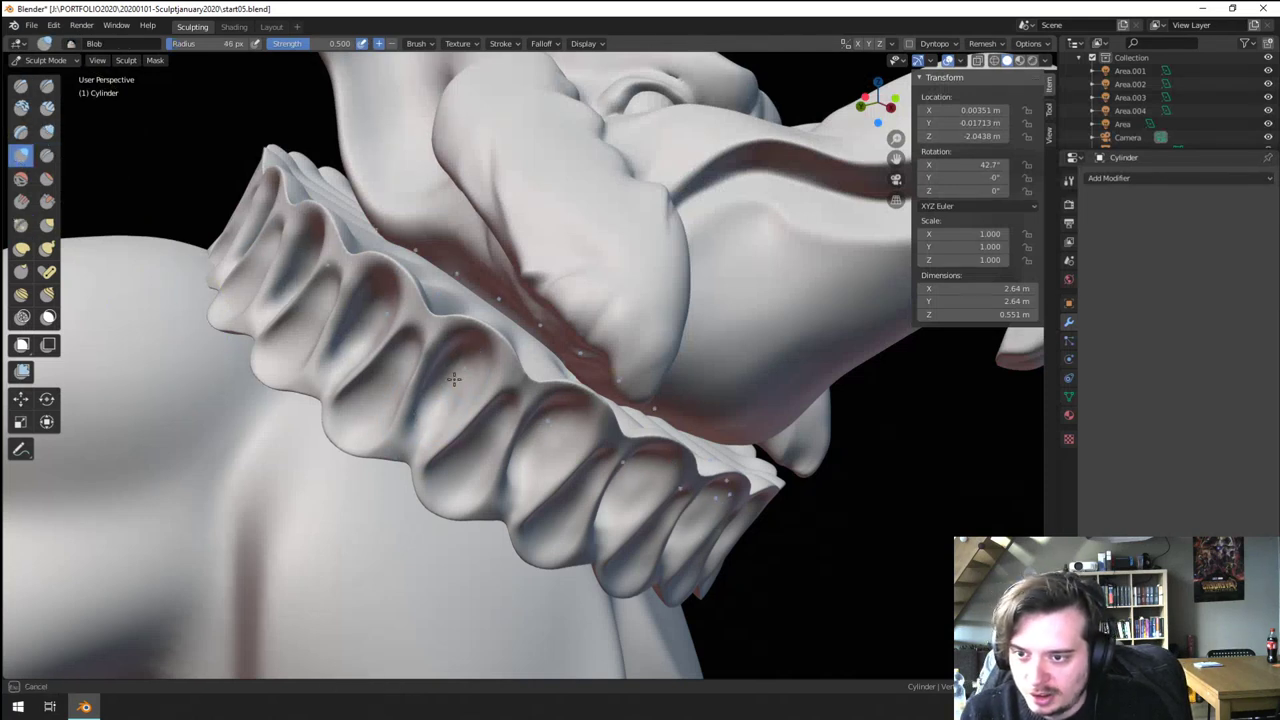
ctrl+drag(468, 371, 471, 378)
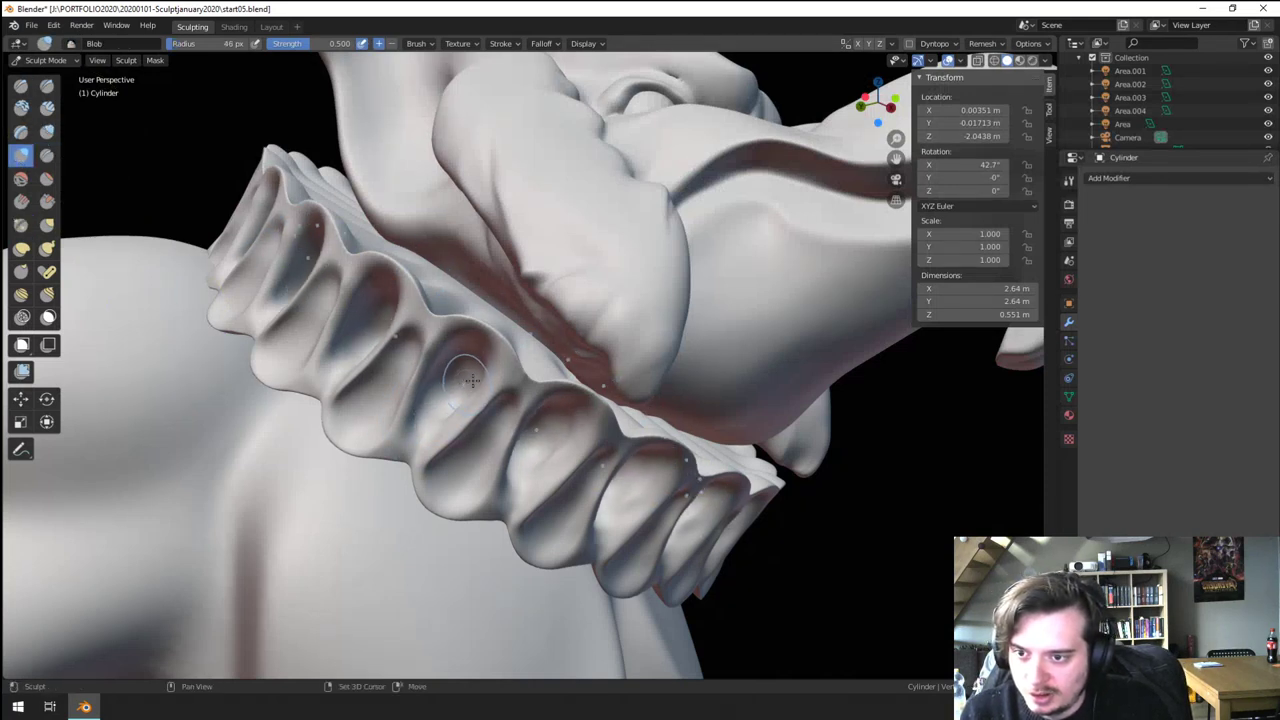
mouse_move(440, 422)
ctrl+mouse_down()
mouse_move(380, 392)
mouse_move(399, 366)
mouse_move(391, 408)
ctrl+mouse_up()
scroll(391, 408, down, 6)
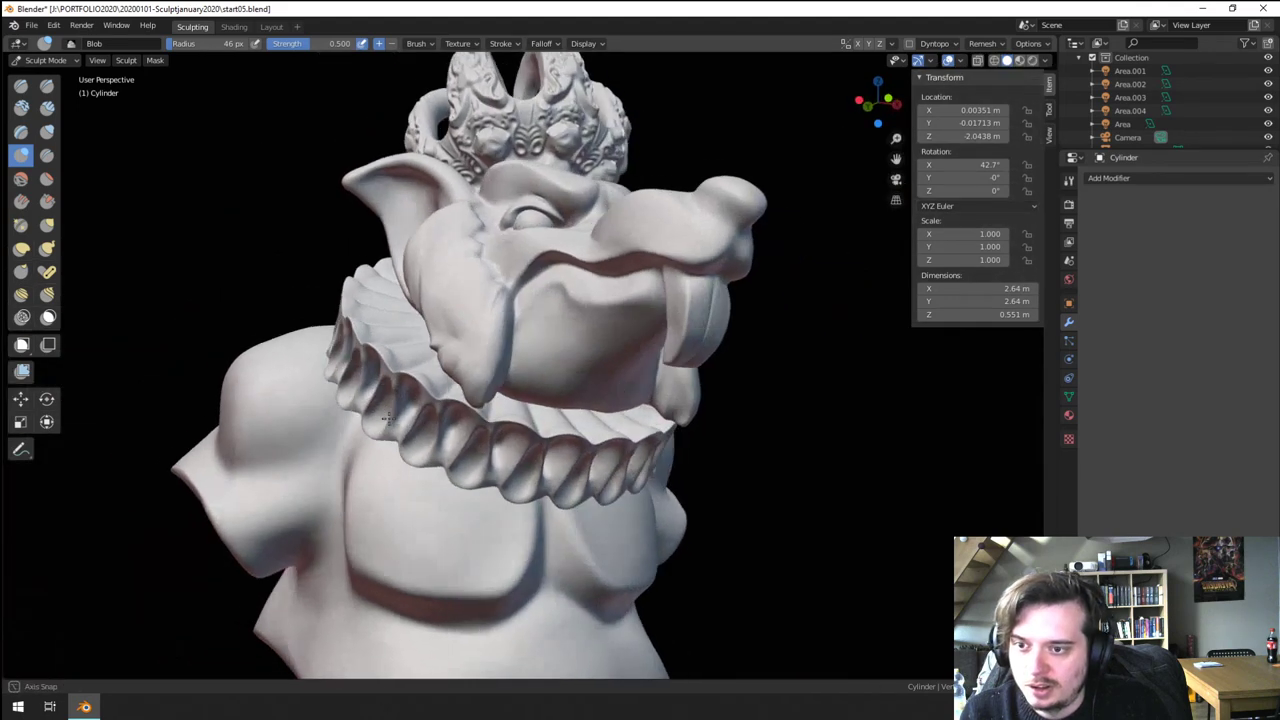
mouse_move(462, 445)
middle_down()
mouse_move(302, 467)
mouse_move(260, 500)
mouse_move(446, 446)
middle_up()
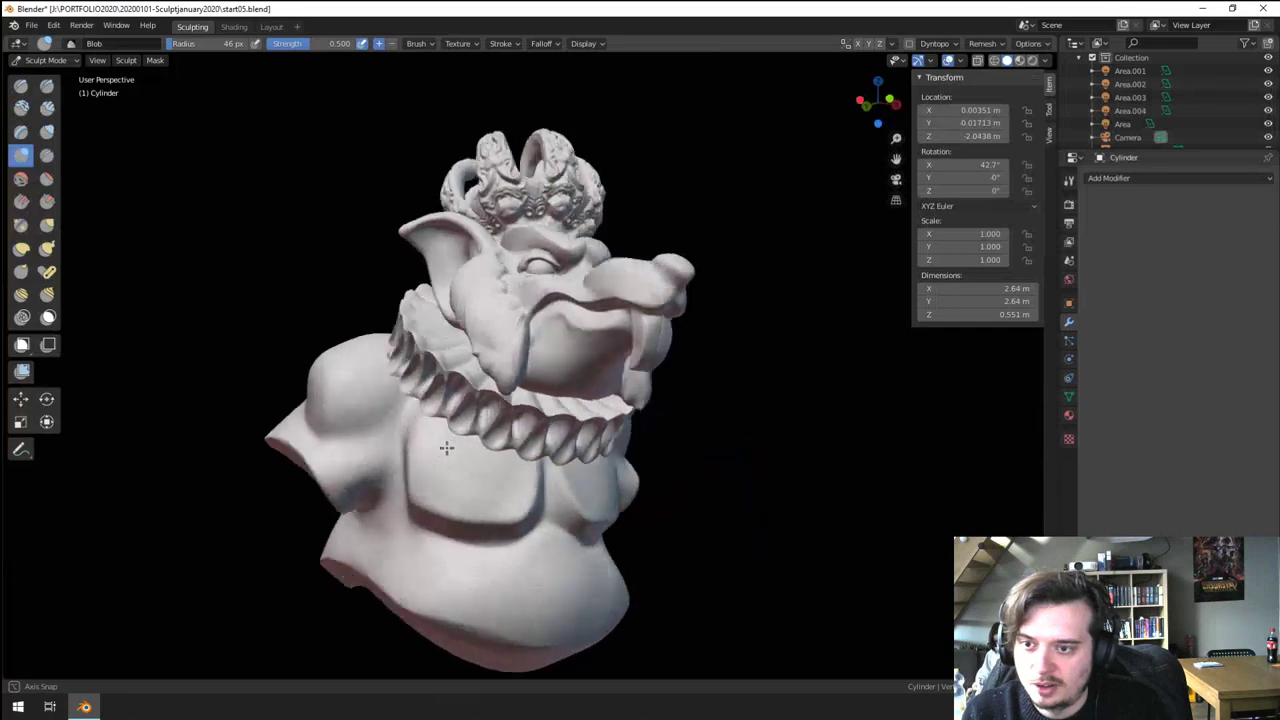
scroll(468, 378, up, 3)
ctrl+drag(449, 389, 440, 408)
scroll(436, 425, down, 3)
mouse_move(432, 455)
middle_down()
mouse_move(345, 480)
mouse_move(394, 531)
mouse_move(407, 493)
middle_up()
scroll(407, 491, up, 3)
mouse_move(411, 385)
middle_down()
mouse_move(416, 424)
mouse_move(423, 370)
middle_up()
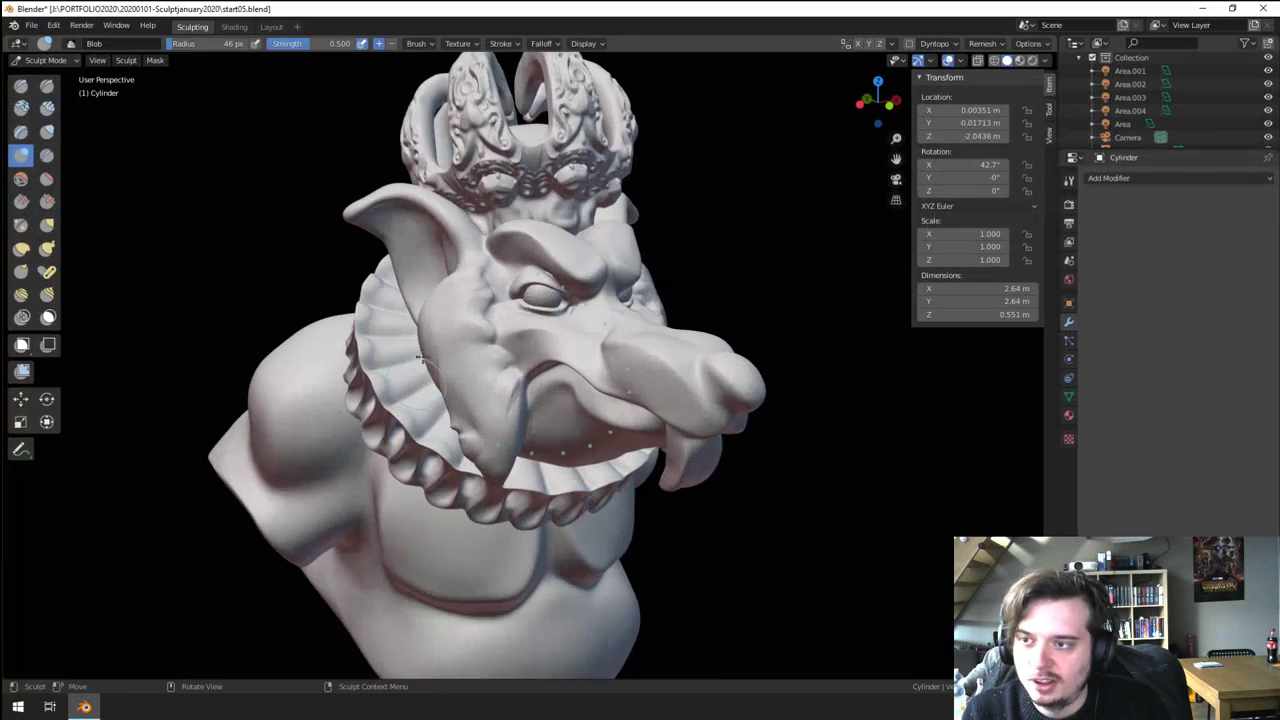
- Change the radial Z symmetry count from 24 and pull the collar's upper rim upward with the Grab brush at 136 to 147 px radius
click(891, 45)
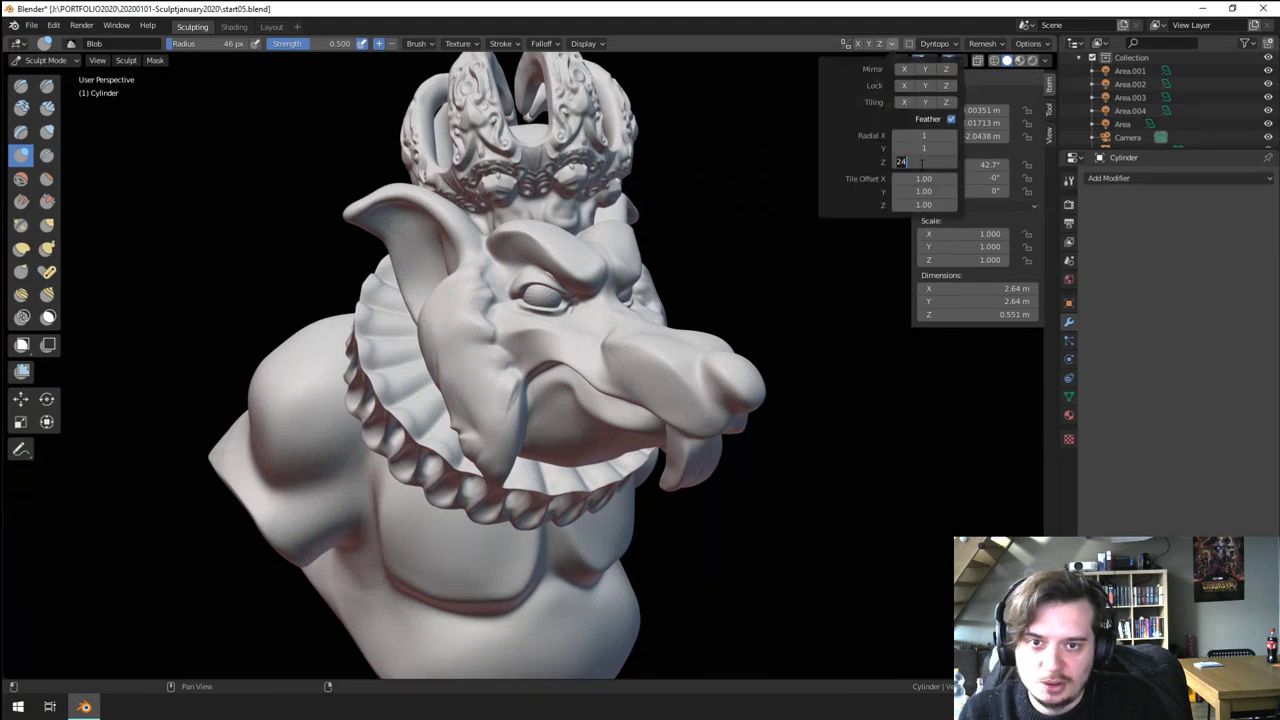
key(g)
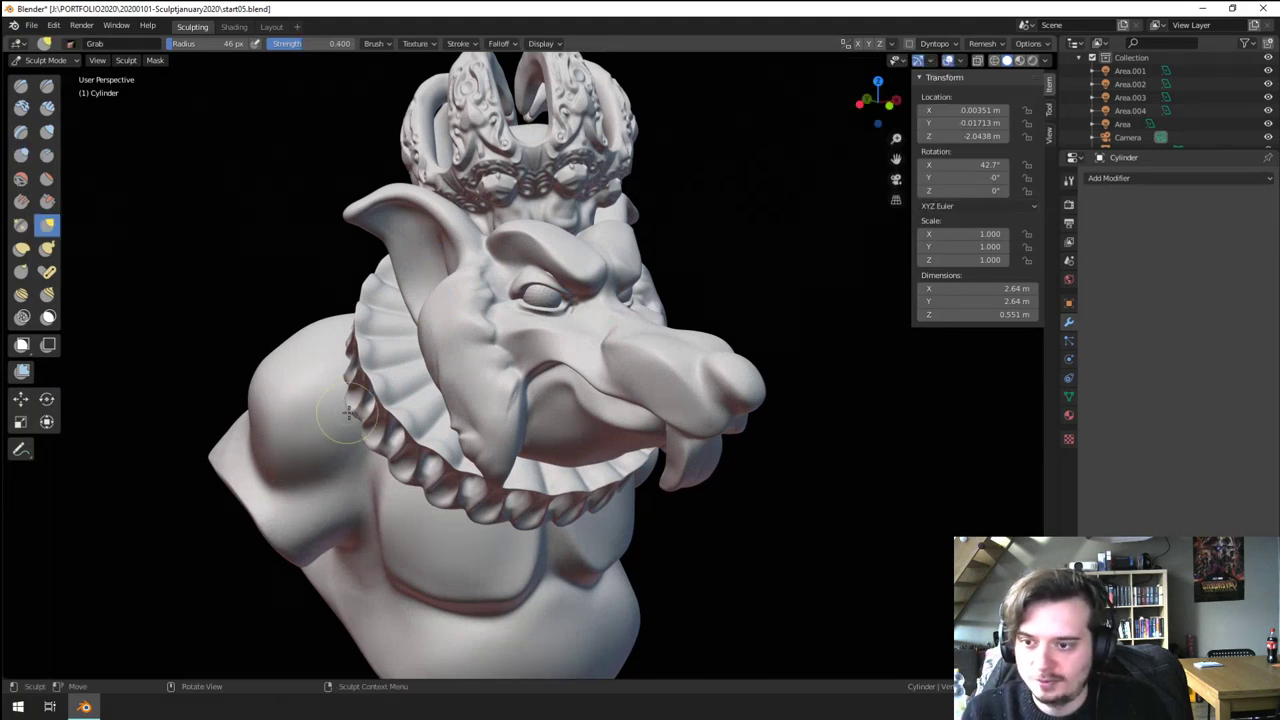
mouse_move(387, 432)
middle_down()
mouse_move(428, 393)
mouse_move(485, 371)
middle_up()
key(f)
click(489, 345)
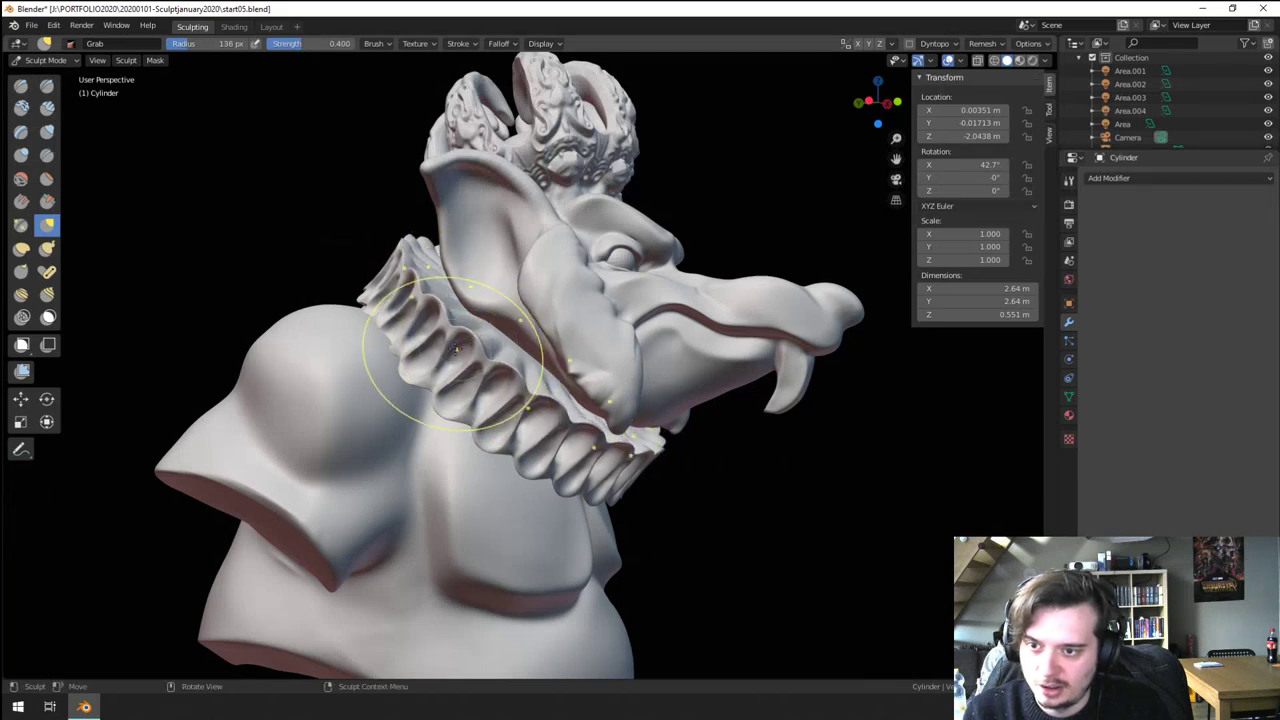
drag(480, 324, 482, 320)
key(f)
click(549, 329)
key(f)
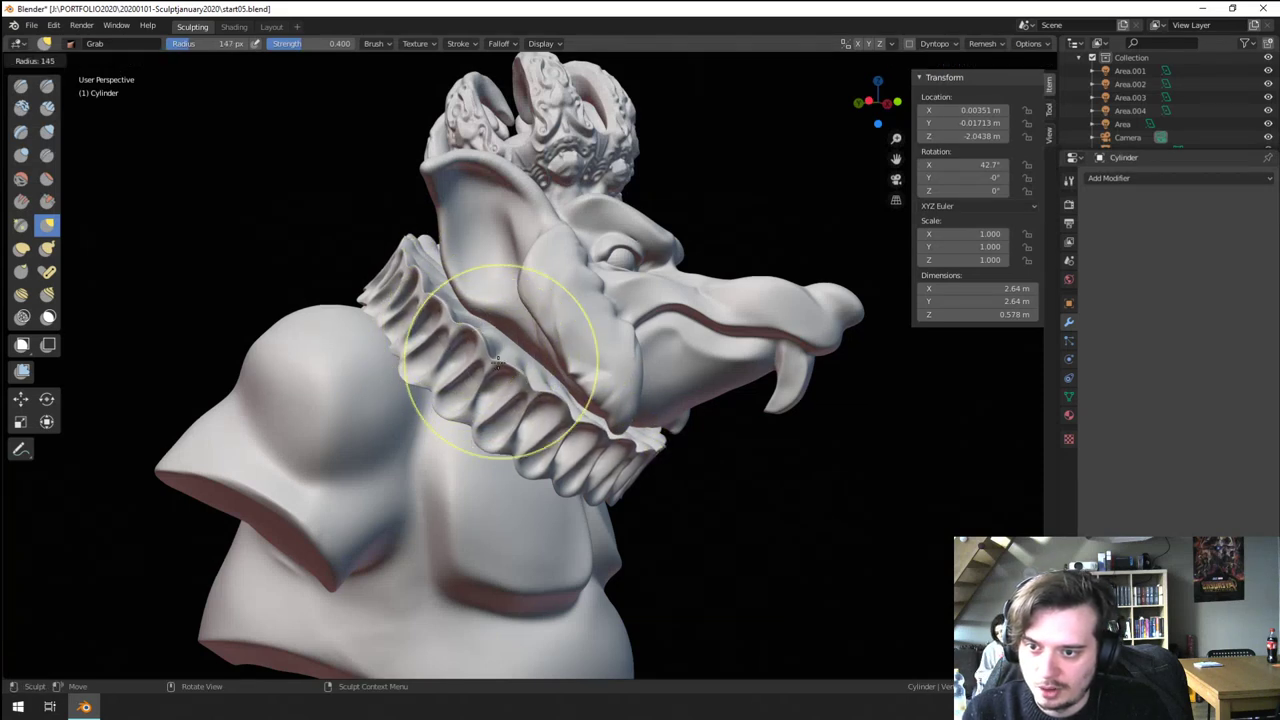
click(590, 360)
drag(535, 385, 542, 362)
- Adjust the middle of the collar's outer band with the Grab brush at 153 px radius
middle_drag(508, 392, 499, 362)
key(f)
click(508, 368)
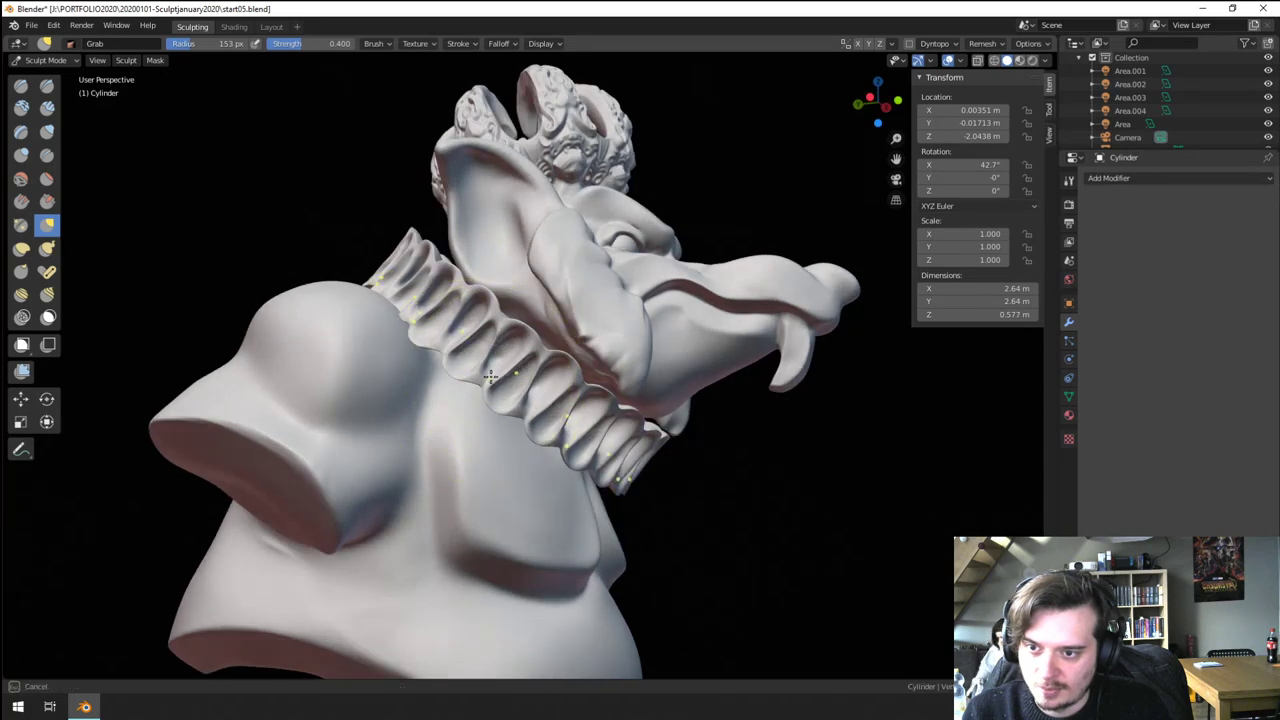
drag(480, 351, 480, 349)
middle_drag(482, 369, 475, 362)
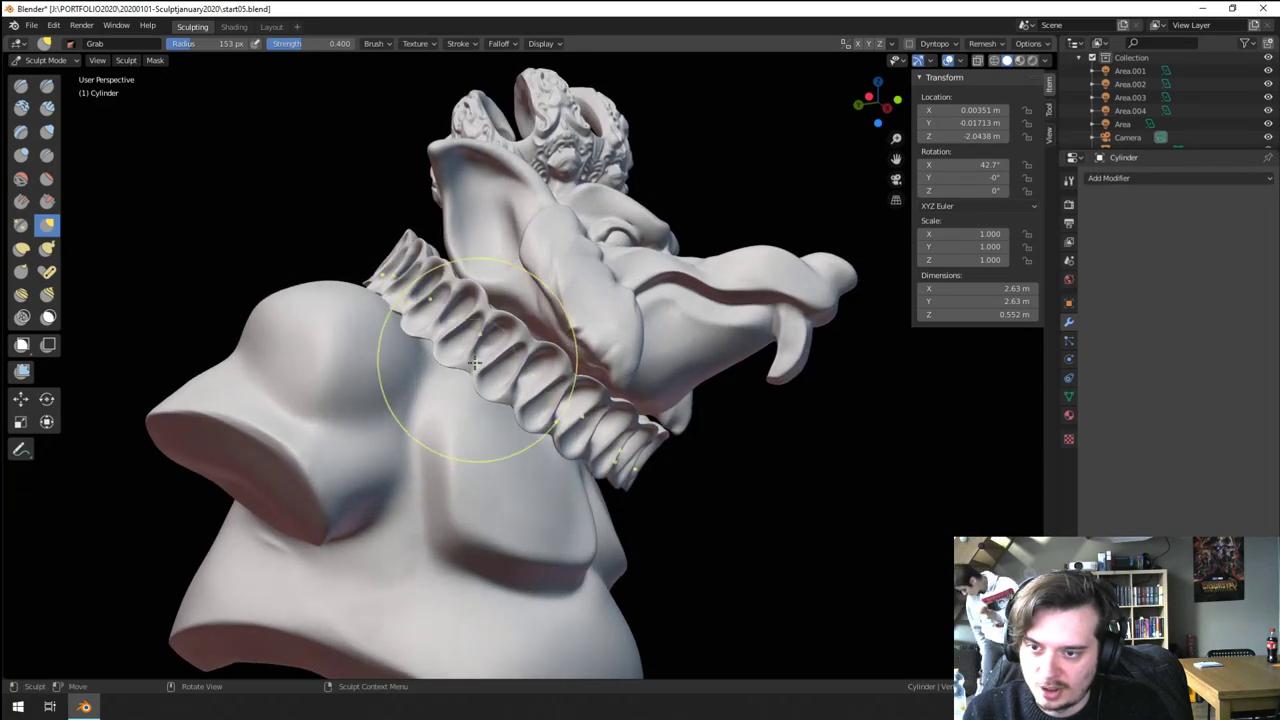
mouse_move(517, 408)
middle_down()
mouse_move(427, 420)
mouse_move(466, 424)
mouse_move(453, 367)
mouse_move(474, 352)
mouse_move(482, 382)
middle_up()
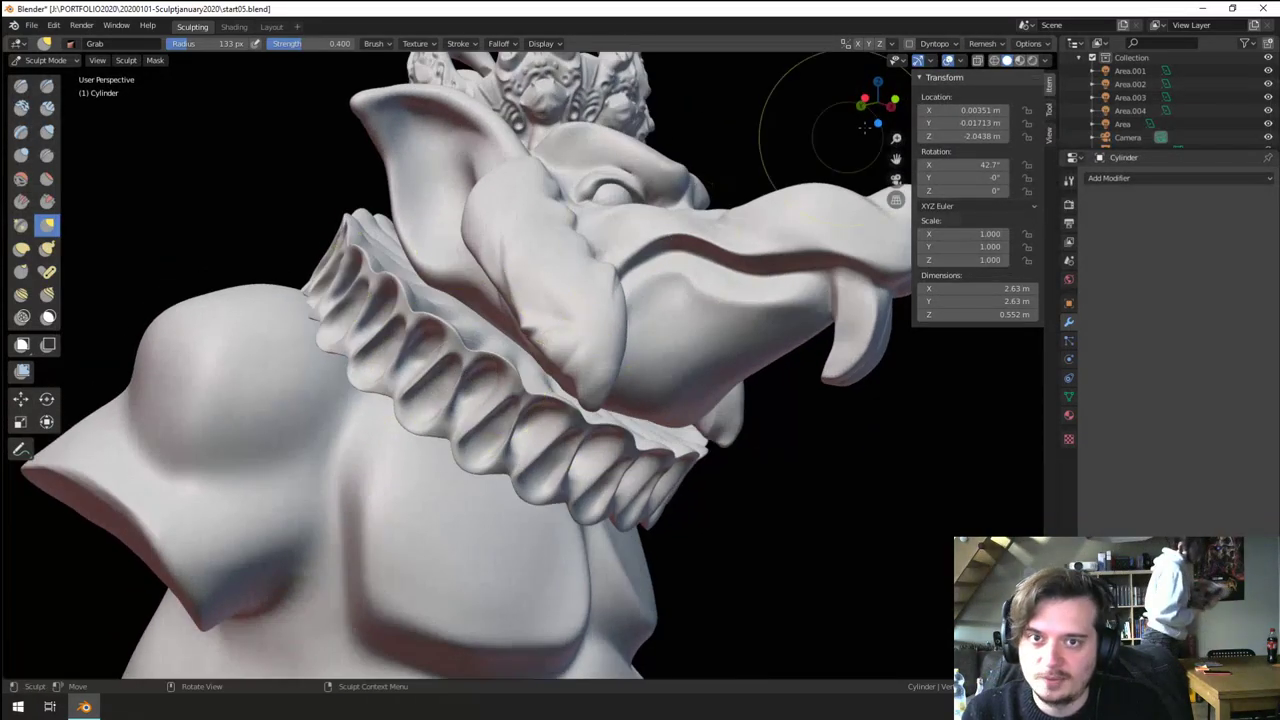
- Set radial Z symmetry to 8 and pull the collar's upper rim up and lower edge down using Grab at 204 px radius
click(892, 44)
click(918, 161)
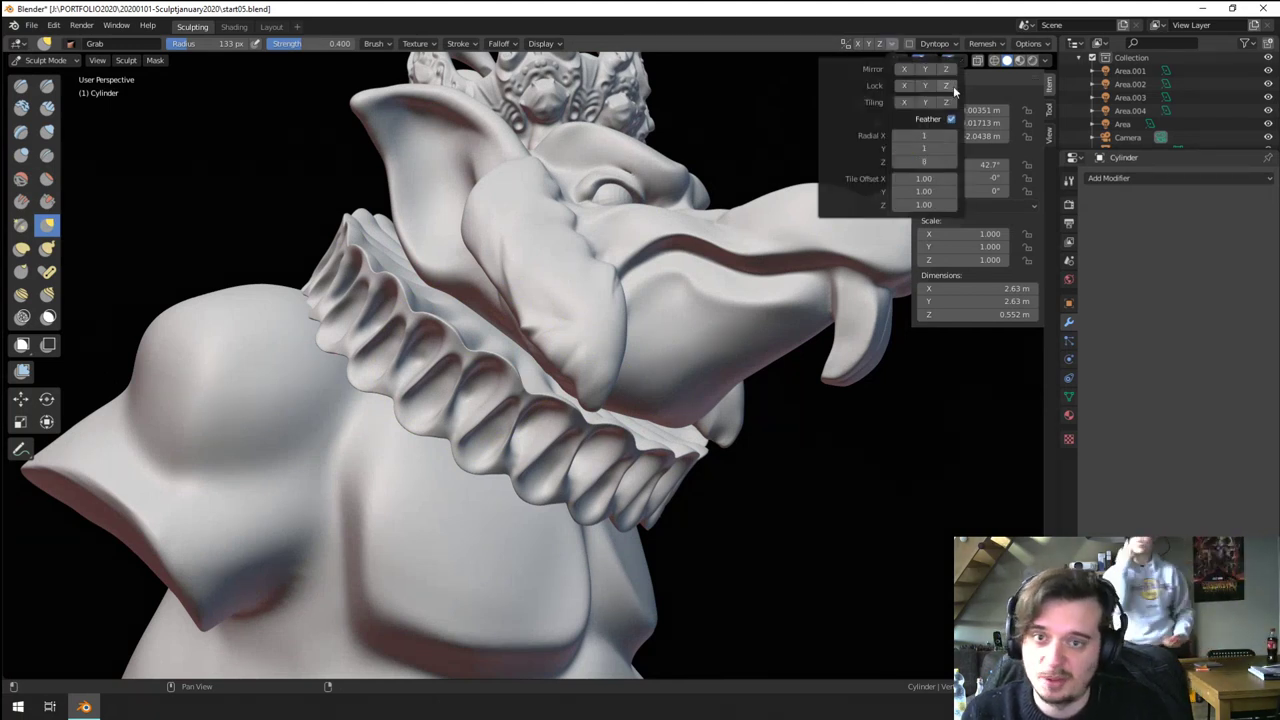
key(Return)
key(f)
click(538, 367)
drag(457, 347, 464, 330)
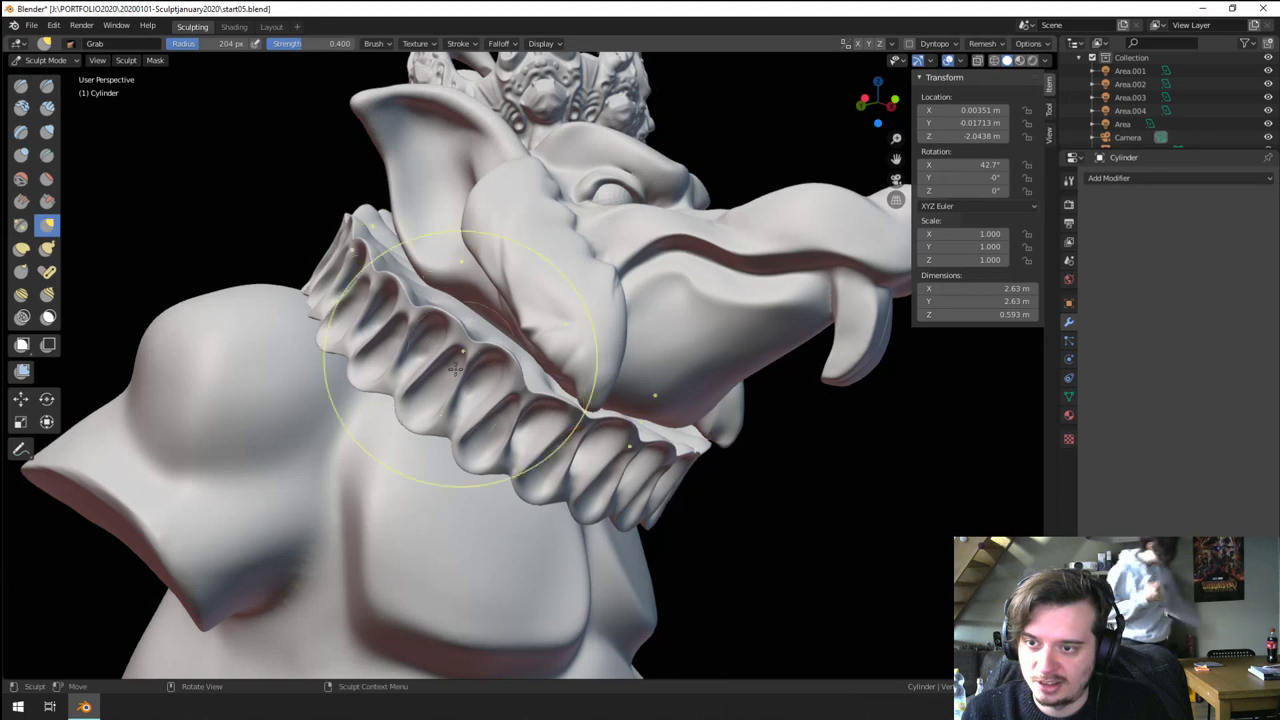
drag(460, 444, 440, 464)
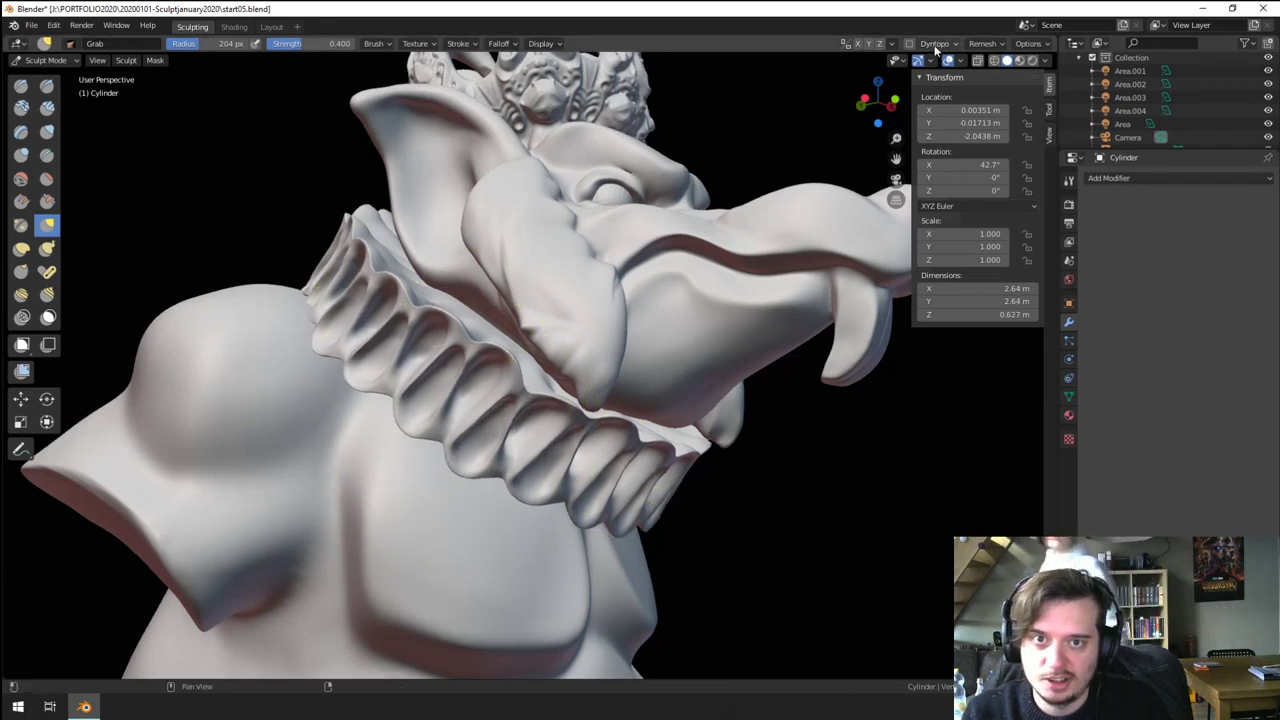
- Set radial Z symmetry to 6 and stretch the collar's rim and lower edge into broader waves with Grab at 222 px radius
click(891, 45)
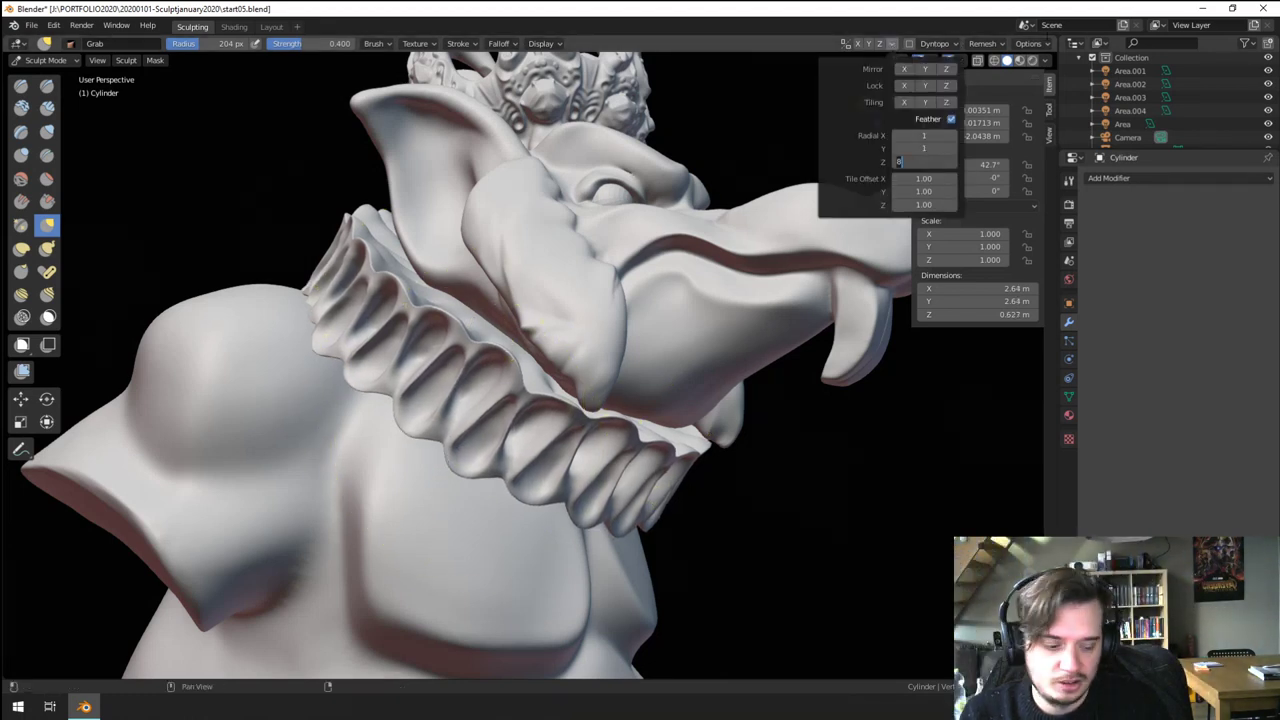
key(f)
click(440, 345)
drag(432, 334, 441, 316)
drag(492, 440, 468, 469)
drag(571, 427, 569, 434)
middle_drag(569, 434, 500, 438)
scroll(528, 440, down, 1)
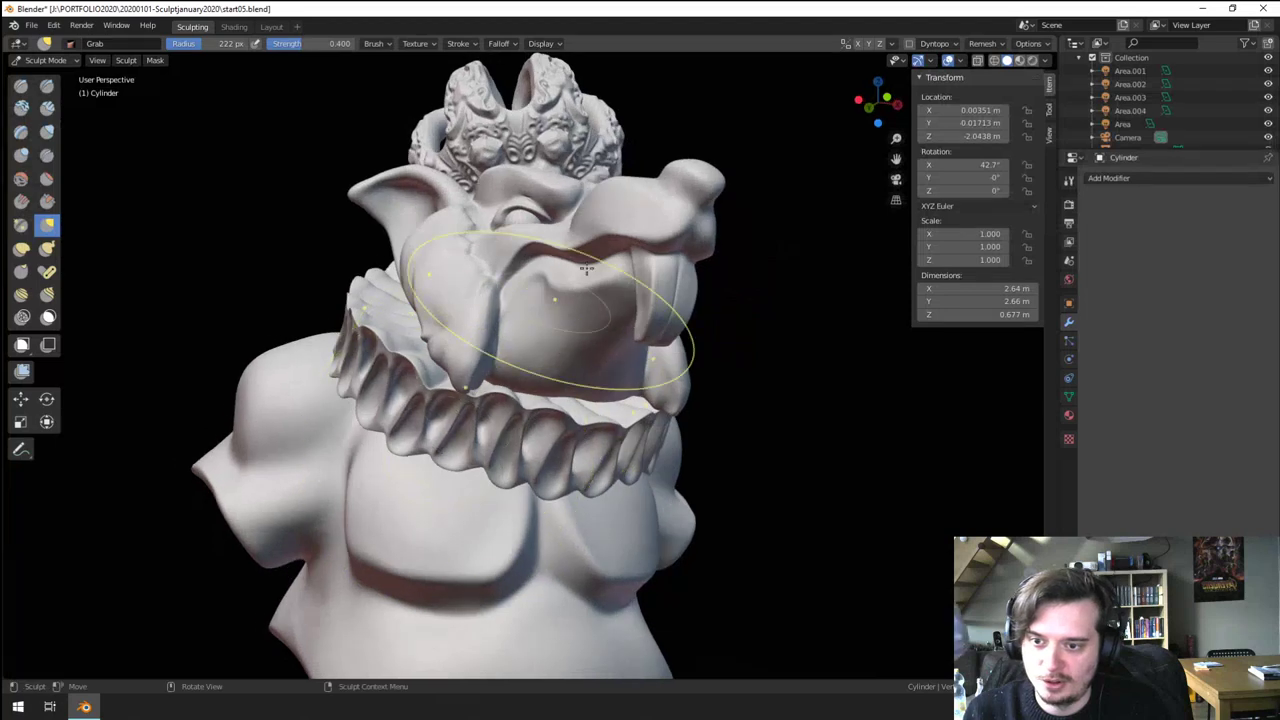
- Lower the radial Z symmetry count and bend the collar into larger undulations with the Grab brush at 256 px radius
click(892, 43)
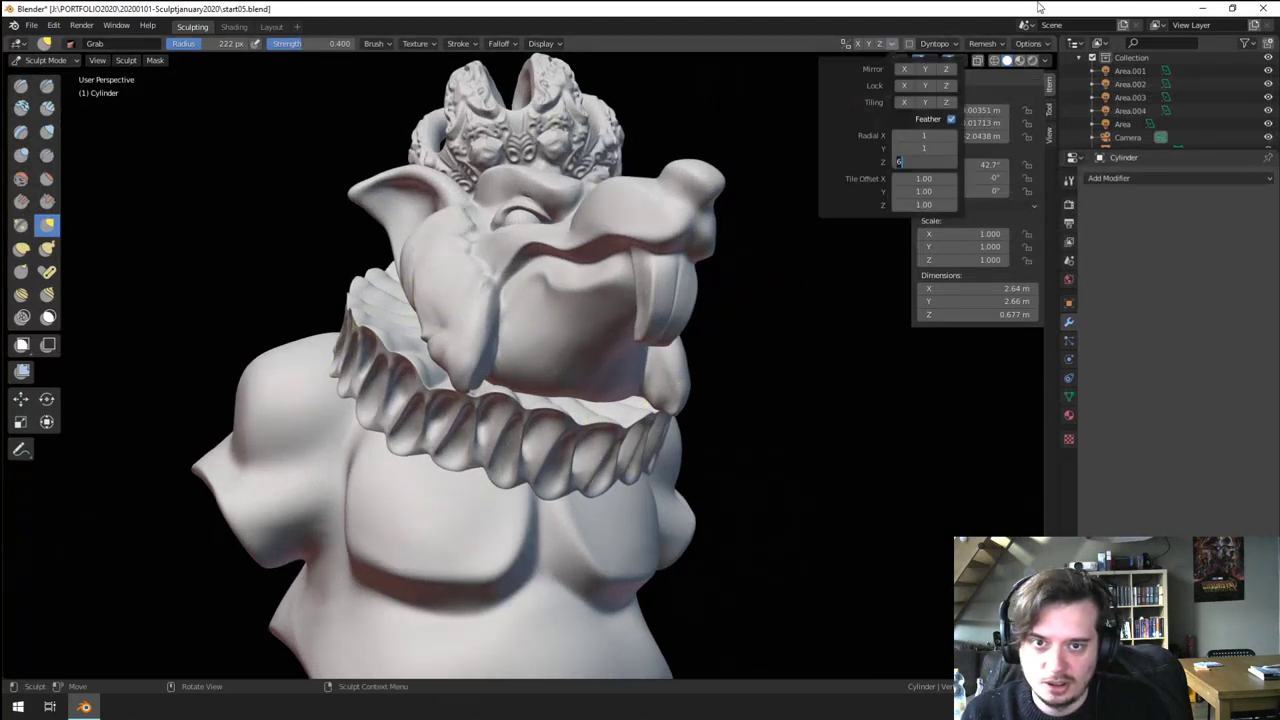
middle_drag(334, 322, 445, 368)
key(f)
click(466, 357)
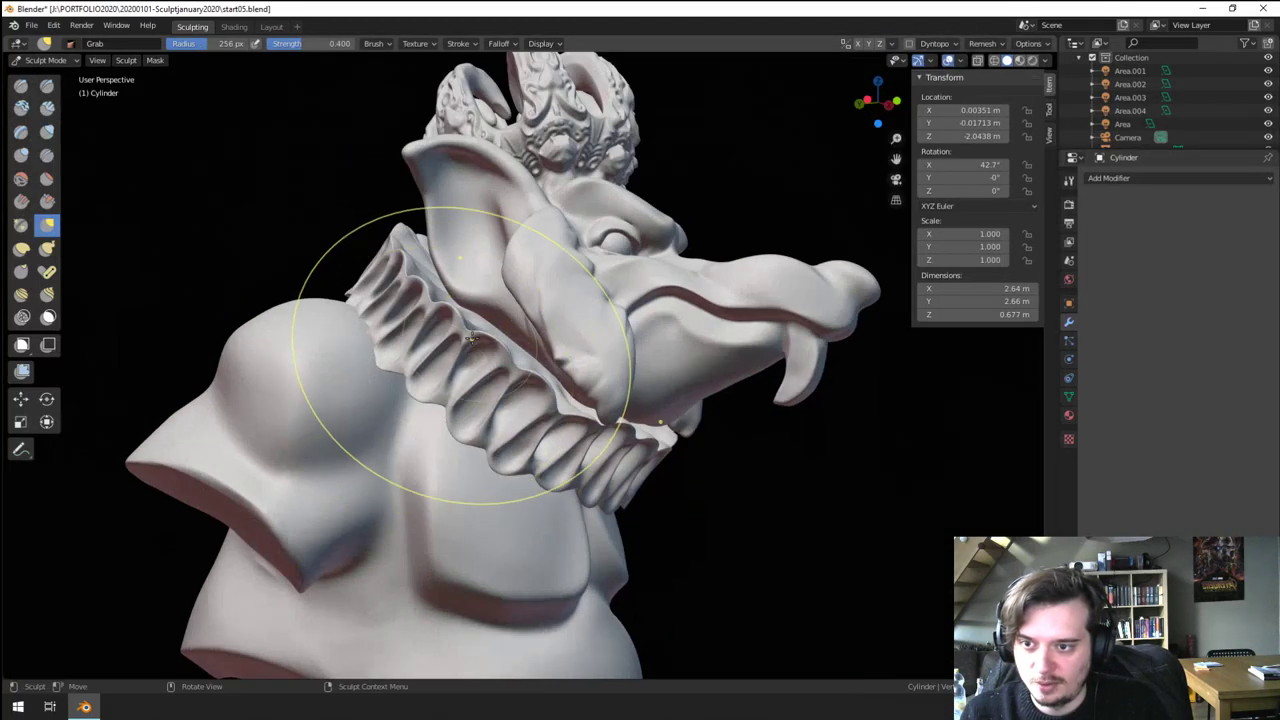
drag(466, 357, 470, 366)
mouse_move(480, 362)
middle_down()
mouse_move(411, 339)
mouse_move(528, 376)
middle_up()
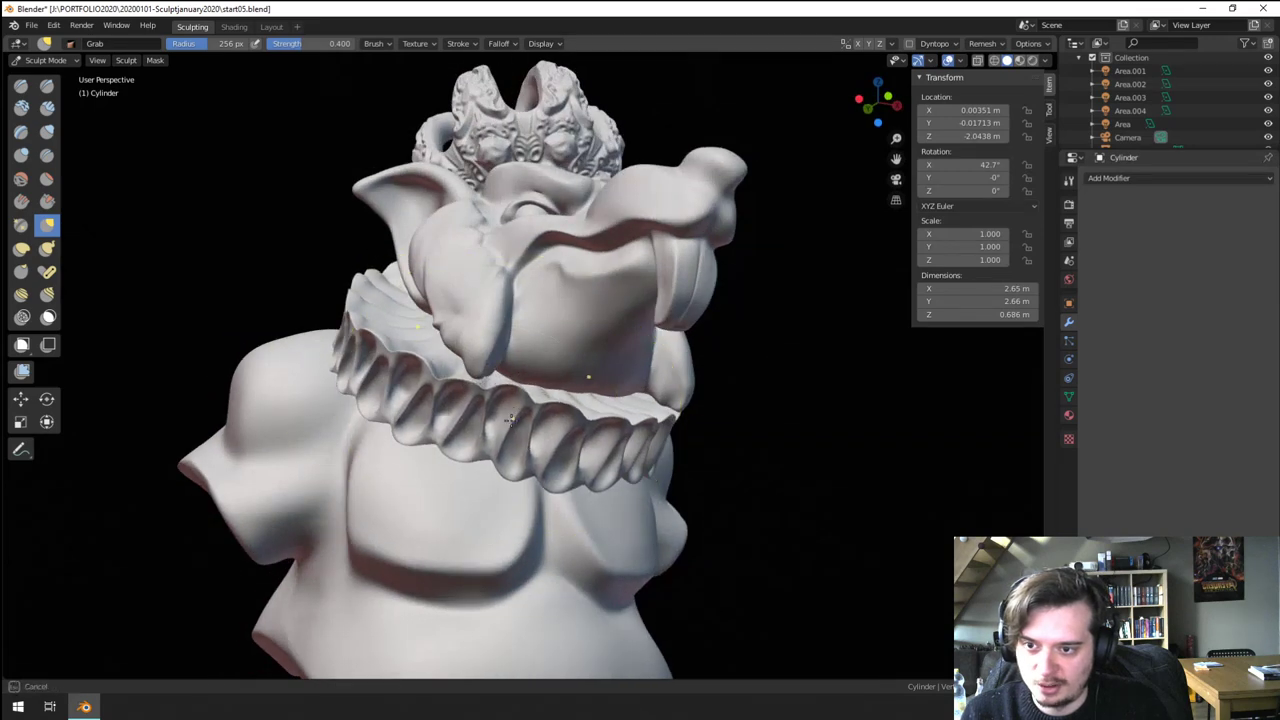
middle_drag(510, 421, 471, 405)
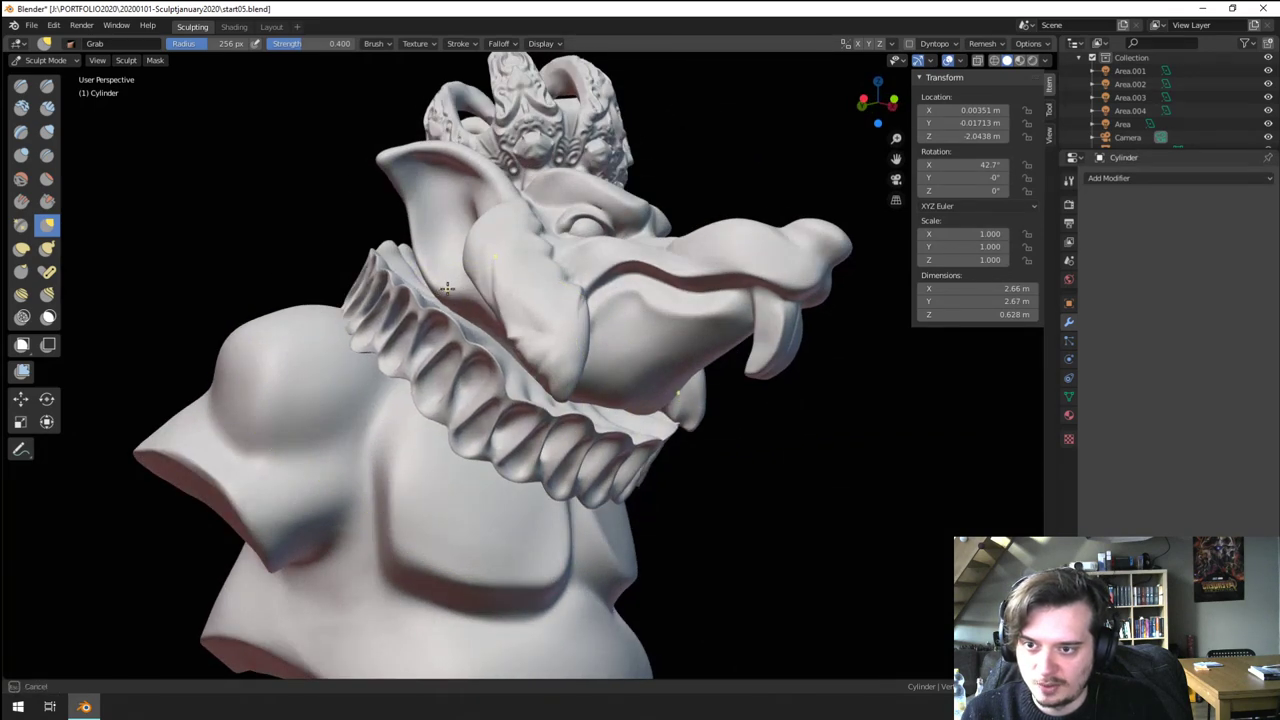
drag(447, 289, 434, 272)
scroll(449, 375, down, 3)
mouse_move(449, 375)
middle_down()
mouse_move(307, 384)
mouse_move(585, 418)
middle_up()
- Reduce the radial Z symmetry further and reshape the collar's sides and back around the neck with Grab at 263 px radius
click(893, 45)
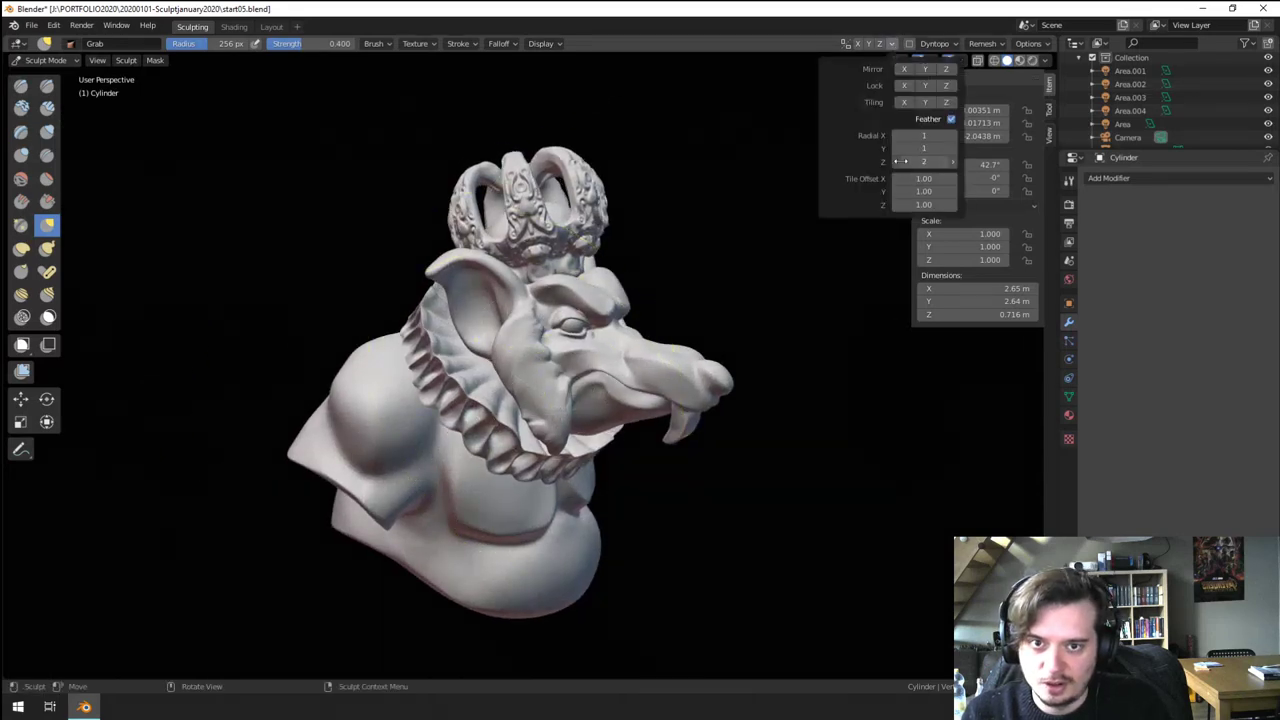
middle_drag(436, 358, 628, 356)
key(f)
click(622, 358)
mouse_move(474, 362)
mouse_down()
mouse_move(483, 350)
mouse_move(470, 335)
mouse_up()
middle_drag(475, 340, 285, 358)
drag(582, 366, 566, 354)
middle_drag(562, 358, 596, 372)
drag(586, 380, 580, 374)
middle_drag(500, 390, 634, 422)
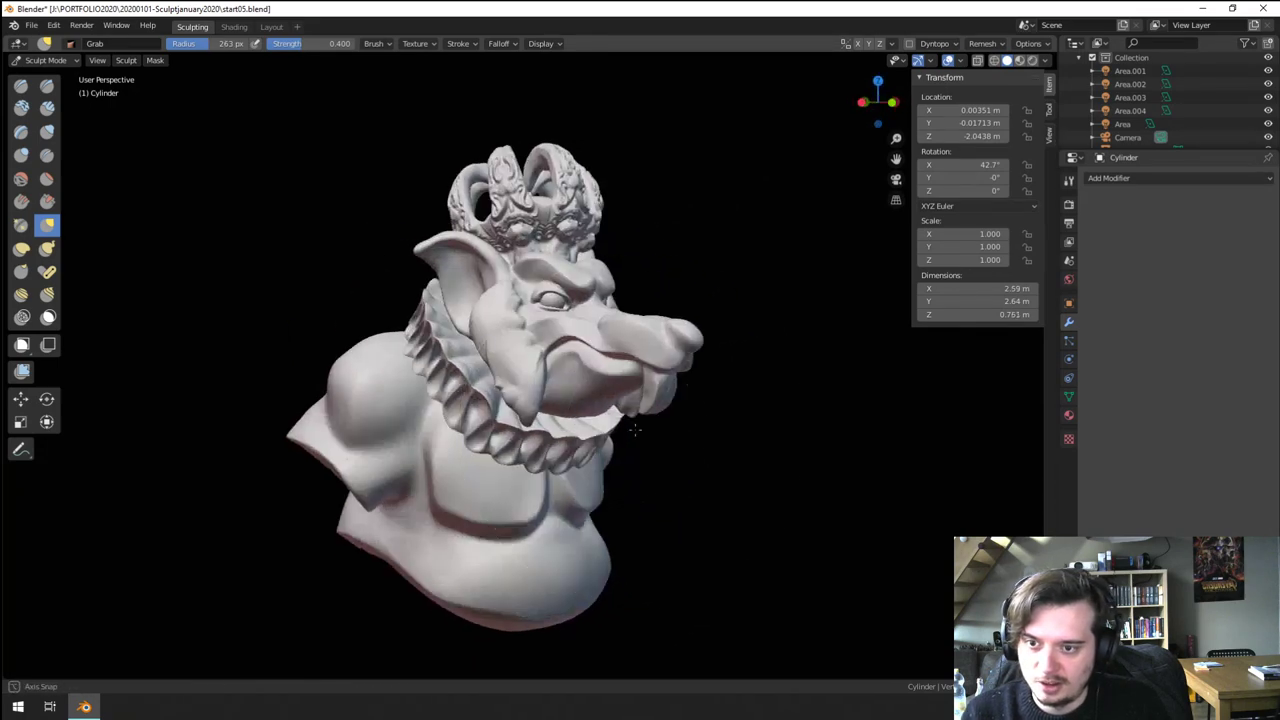
- Pull the collar's front down over the chest and adjust its side behind the ear with Grab, ending at 249 px radius
key(f)
click(565, 449)
drag(565, 449, 576, 494)
mouse_move(576, 494)
middle_down()
mouse_move(622, 488)
mouse_move(608, 492)
middle_up()
drag(440, 305, 452, 316)
middle_drag(470, 350, 412, 334)
key(f)
click(443, 356)
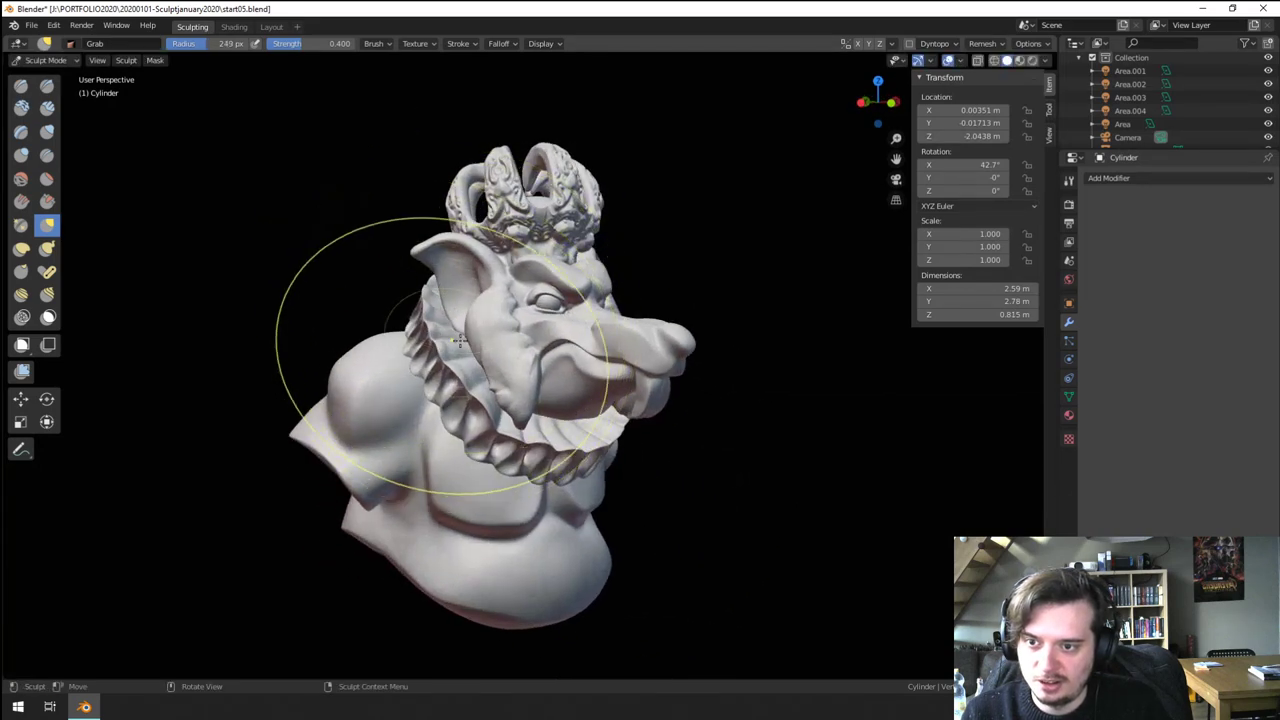
mouse_move(438, 350)
mouse_down()
mouse_move(455, 354)
mouse_move(454, 386)
mouse_up()
mouse_move(452, 390)
middle_down()
mouse_move(394, 389)
mouse_move(416, 390)
middle_up()
scroll(394, 389, down, 1)
scroll(416, 392, down, 1)
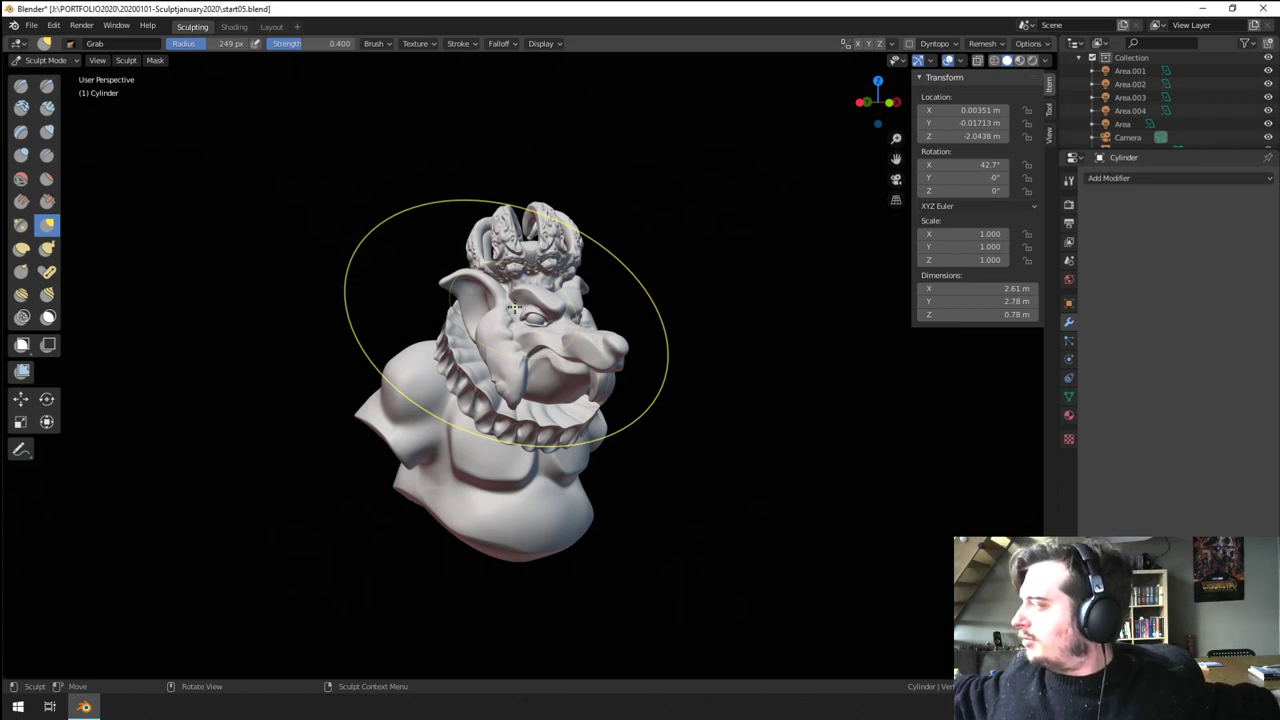
- Switch the collar to Object Mode and select the creature's eyeball
scroll(515, 310, up, 5)
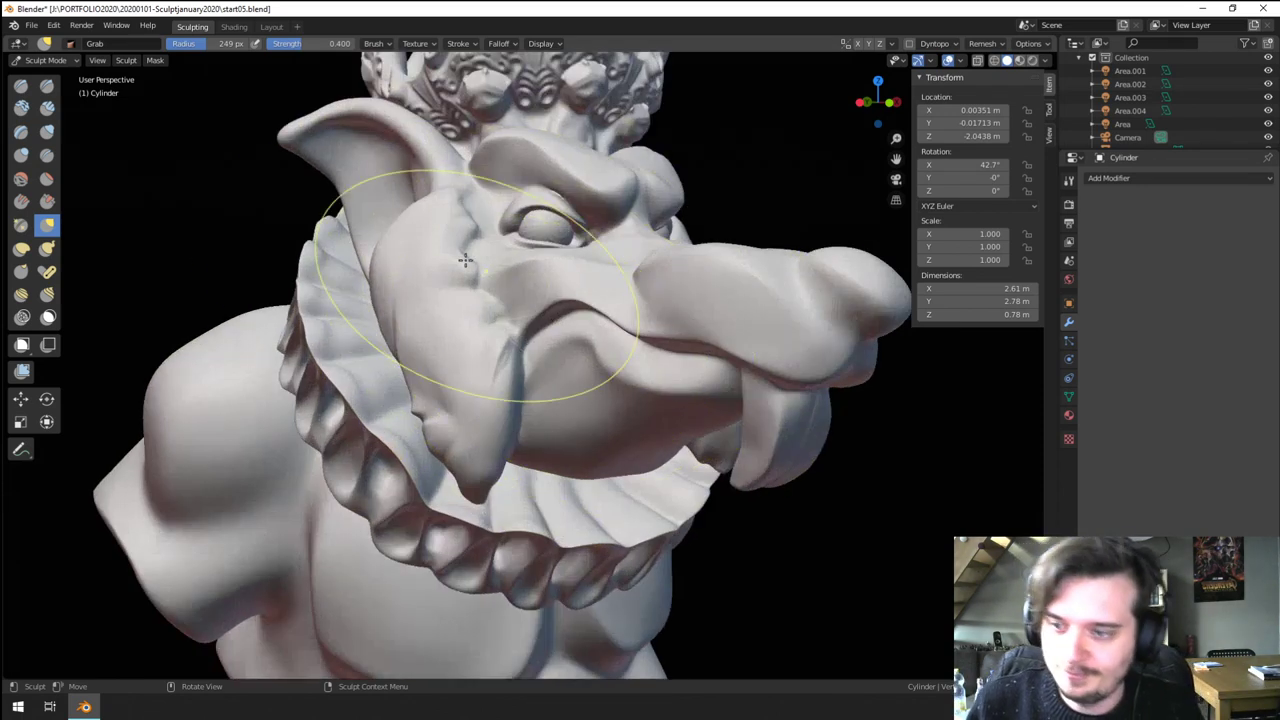
click(46, 60)
click(57, 77)
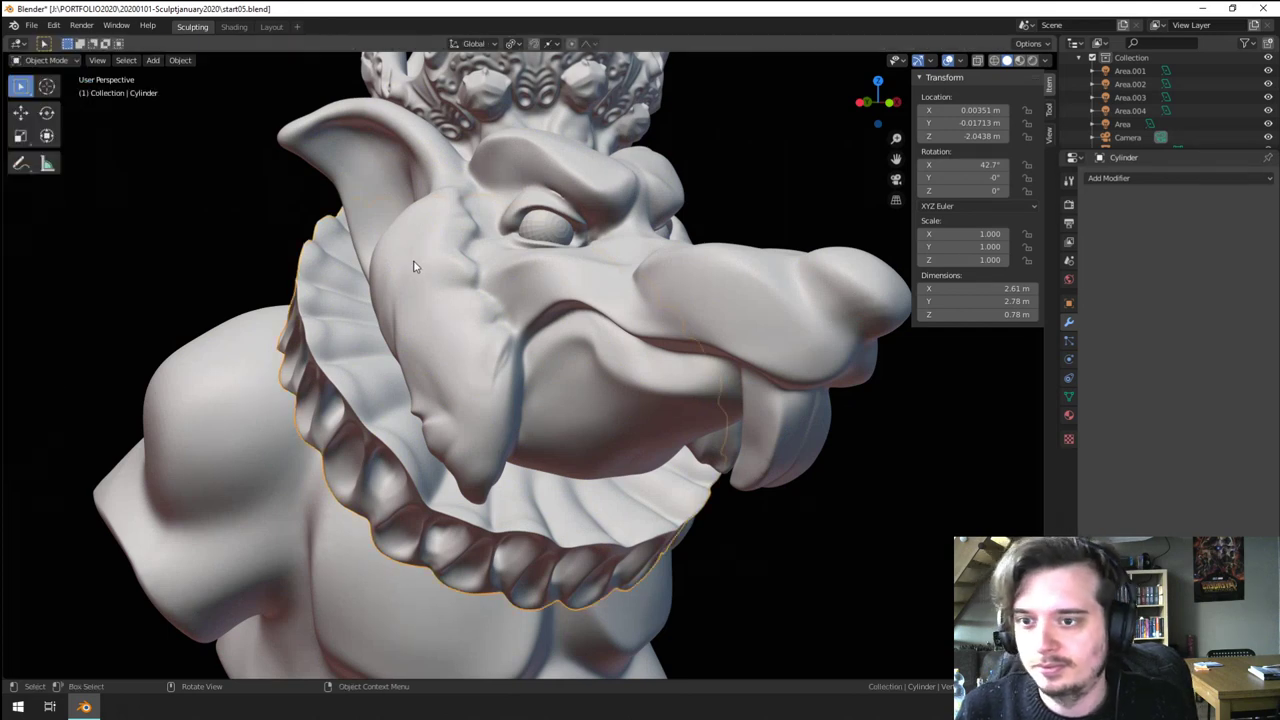
click(531, 228)
scroll(554, 217, up, 3)
shift+middle_drag(556, 218, 500, 366)
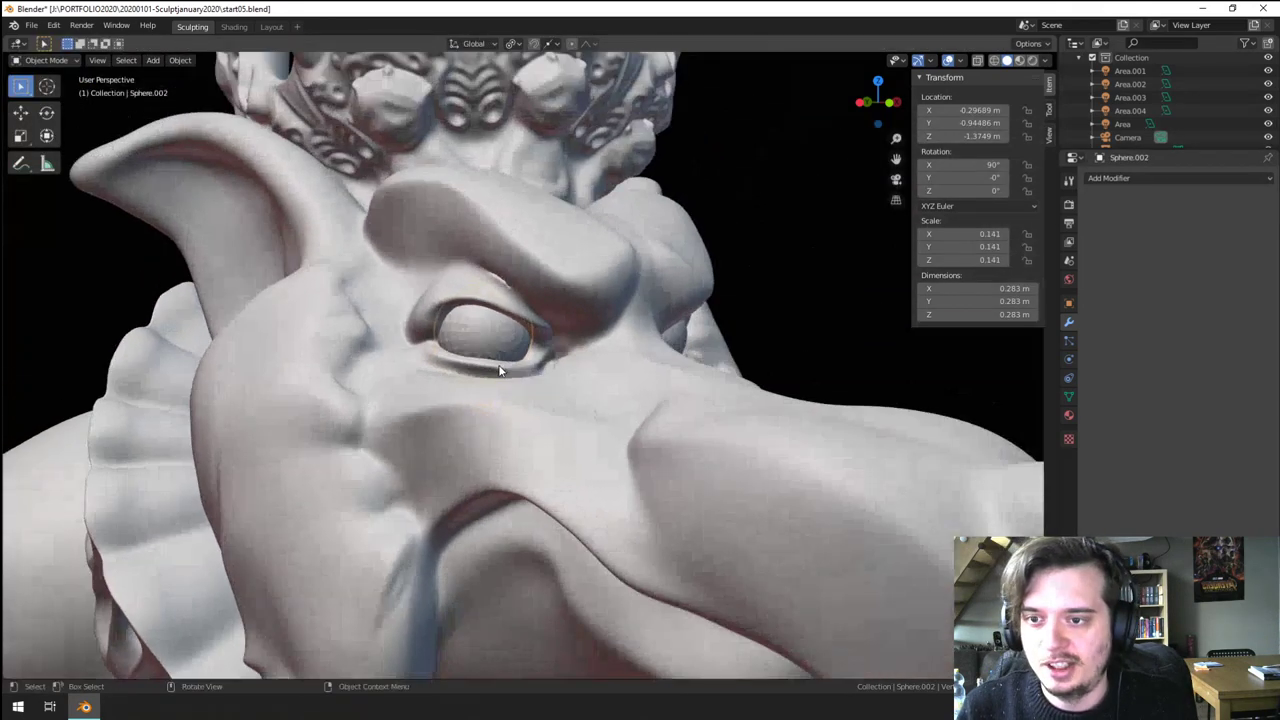
- Enter Sculpt Mode on the selected eyeball and voxel-remesh it with a 0.01 m voxel size
scroll(500, 366, up, 4)
click(53, 62)
click(48, 104)
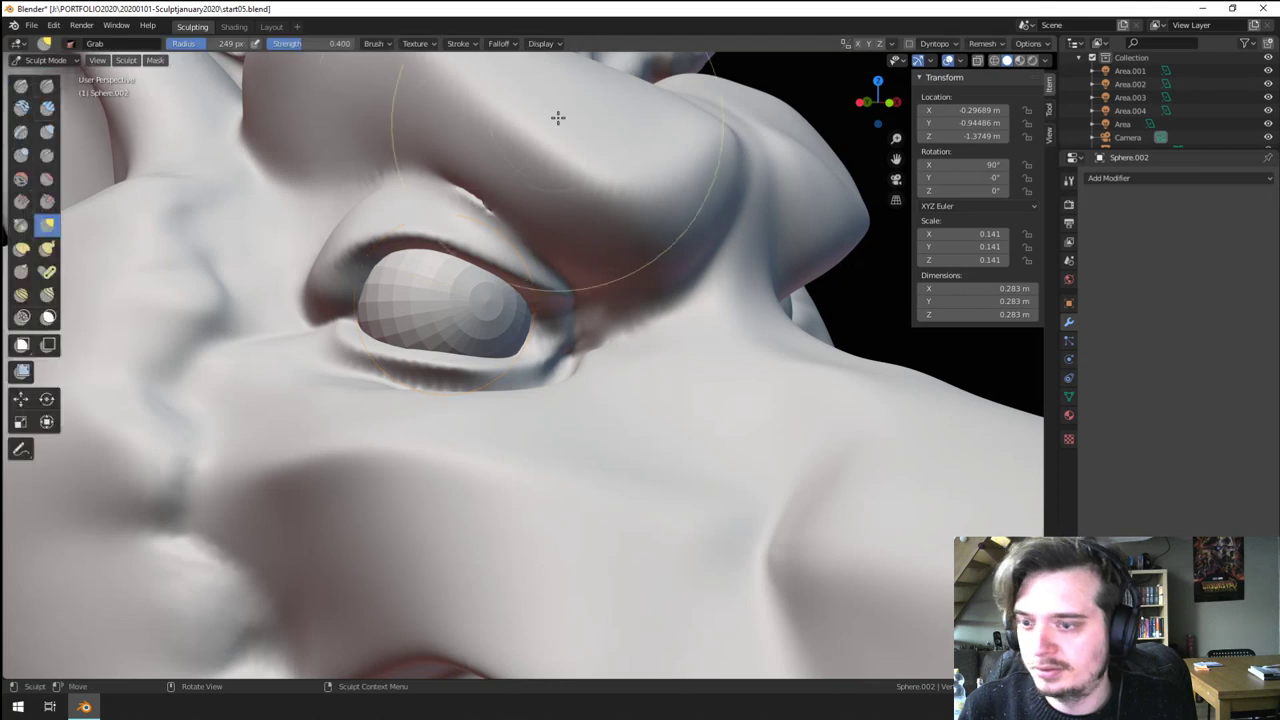
click(977, 44)
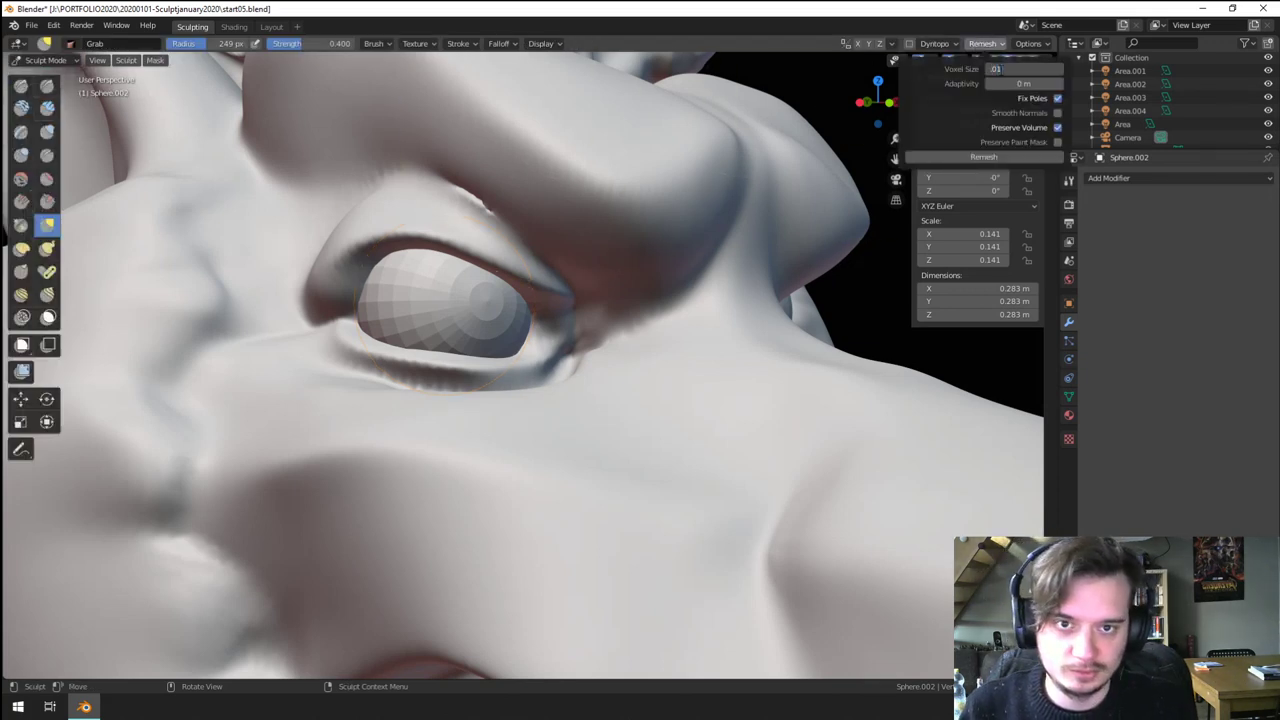
click(1012, 158)
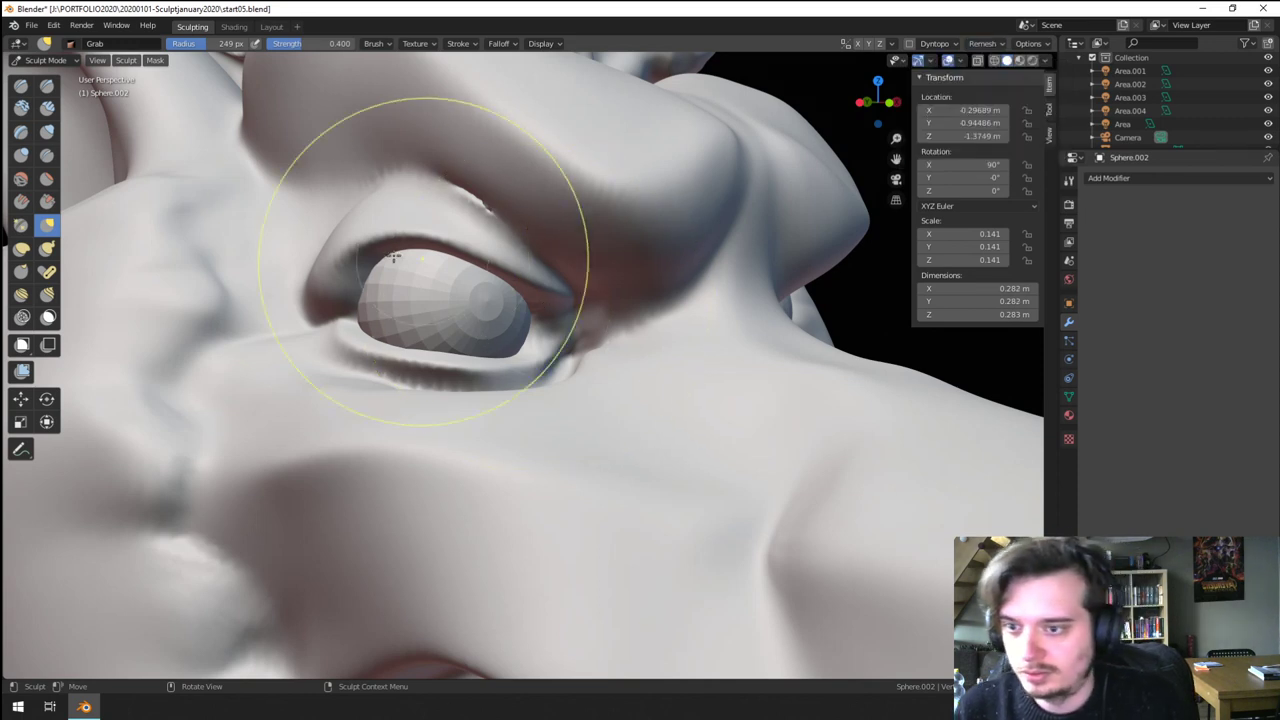
- Remesh the eyeball again at 0.01 m with Smooth Normals enabled, to get an evenly smooth surface
click(891, 44)
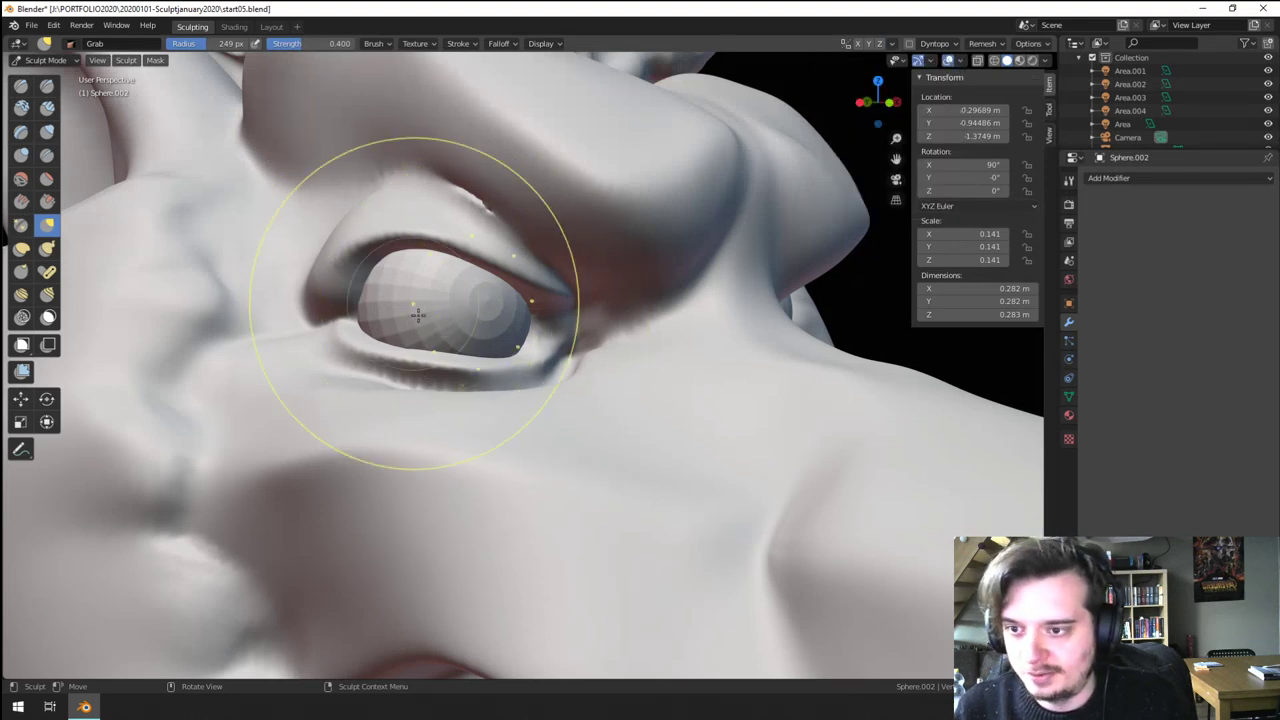
click(46, 178)
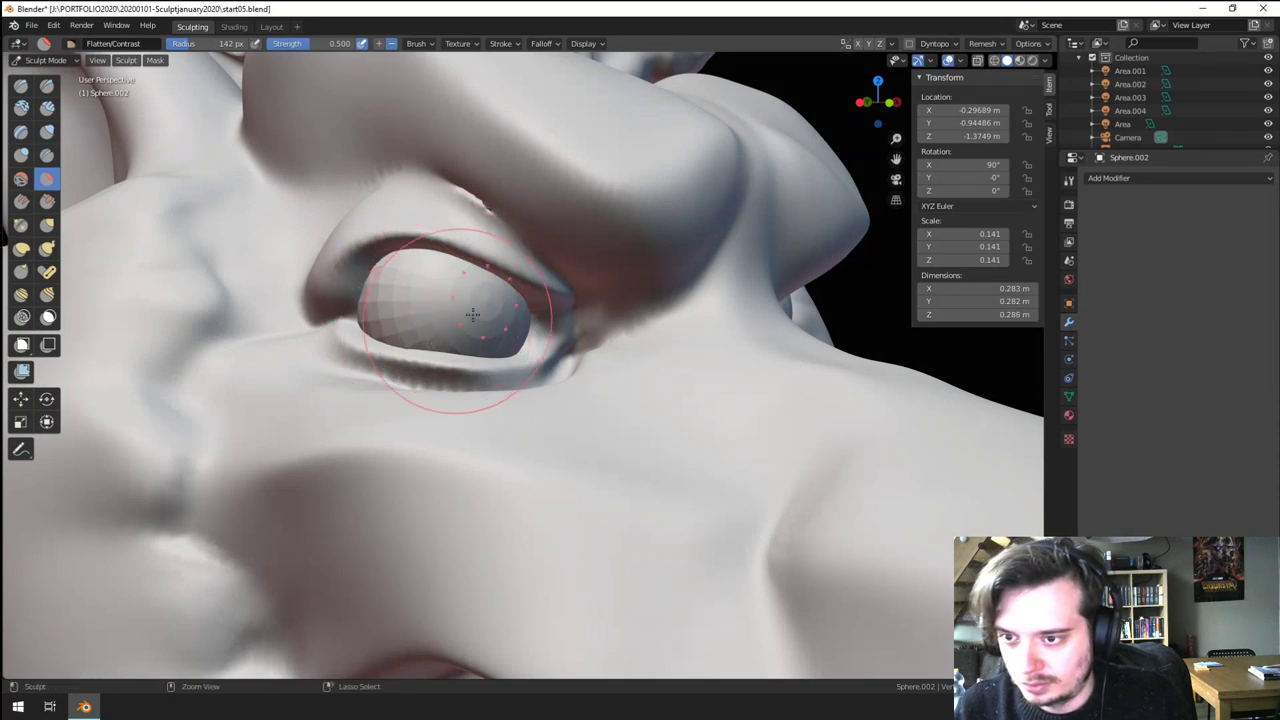
click(984, 44)
click(1005, 159)
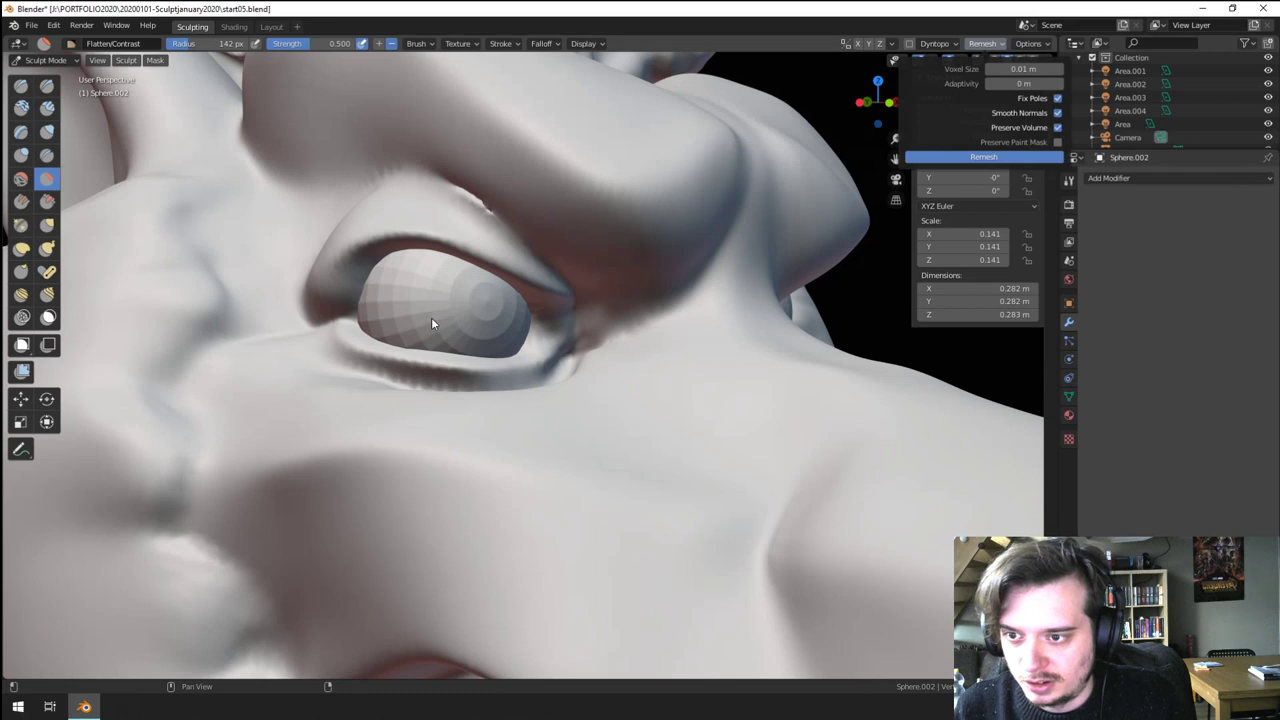
drag(433, 320, 437, 365)
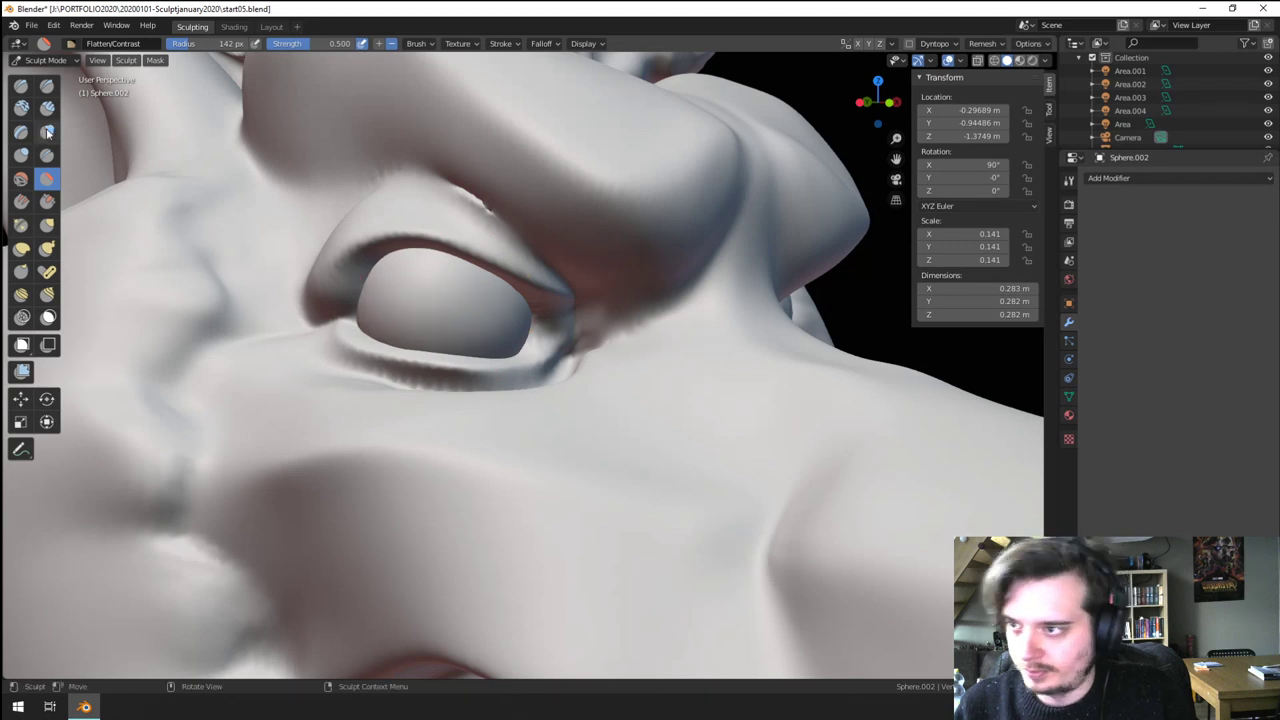
- Switch to the Blob brush and size it to 42 px over the eyeball
click(22, 156)
scroll(436, 300, up, 3)
middle_drag(440, 294, 378, 326)
key(f)
click(300, 360)
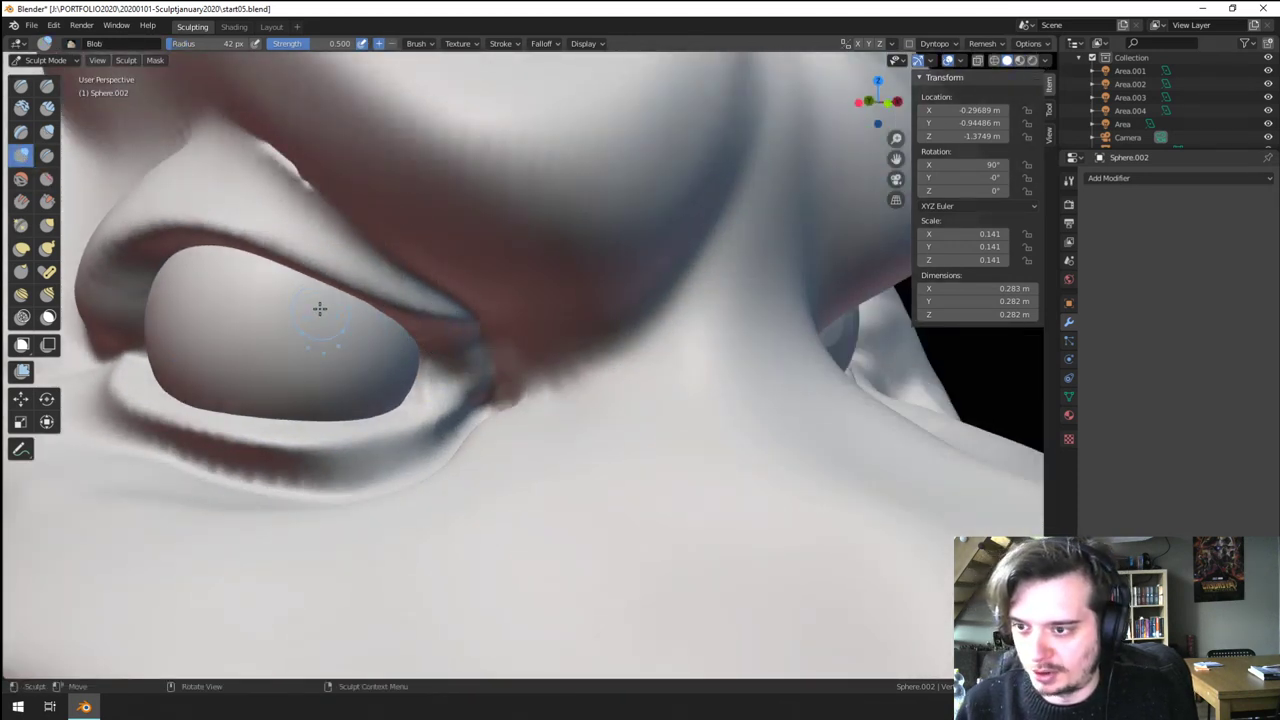
- Try to dent a pupil into the eyeball's front with the Blob brush, resizing it to 33 px, and undo it
mouse_move(316, 339)
mouse_down()
mouse_move(318, 322)
mouse_move(311, 339)
mouse_up()
key(f)
click(312, 340)
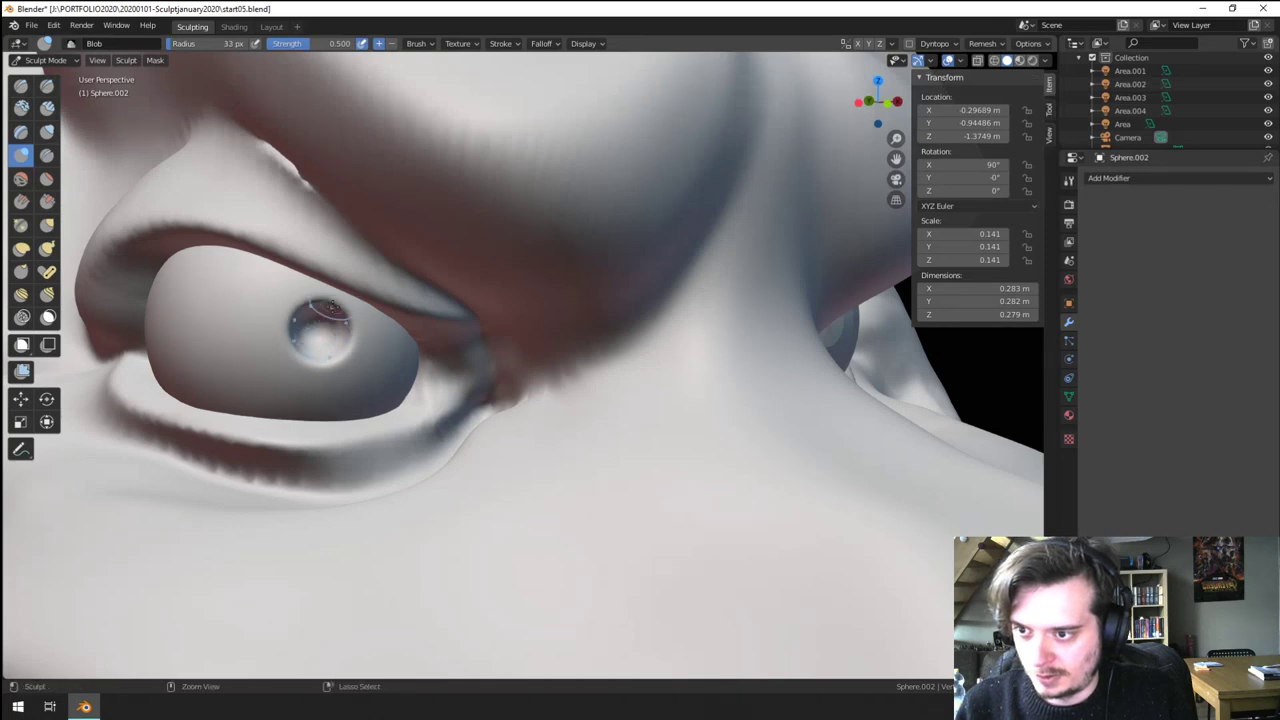
ctrl+middle_drag(331, 306, 350, 446)
ctrl+middle_drag(350, 446, 353, 345)
middle_drag(350, 420, 361, 351)
key(ctrl+z)
ctrl+middle_drag(357, 303, 362, 372)
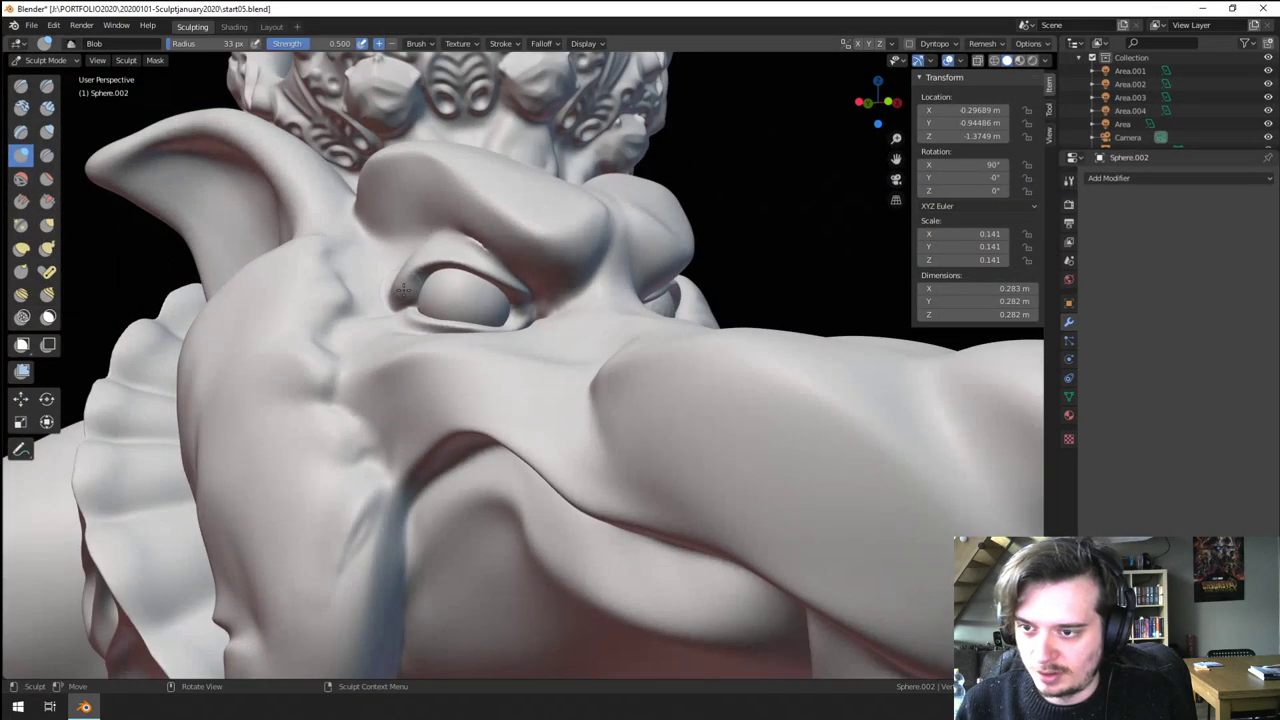
- Try a pupil dent from farther away with the Blob brush at 27 px and undo it
key(f)
click(449, 284)
key(f)
click(472, 288)
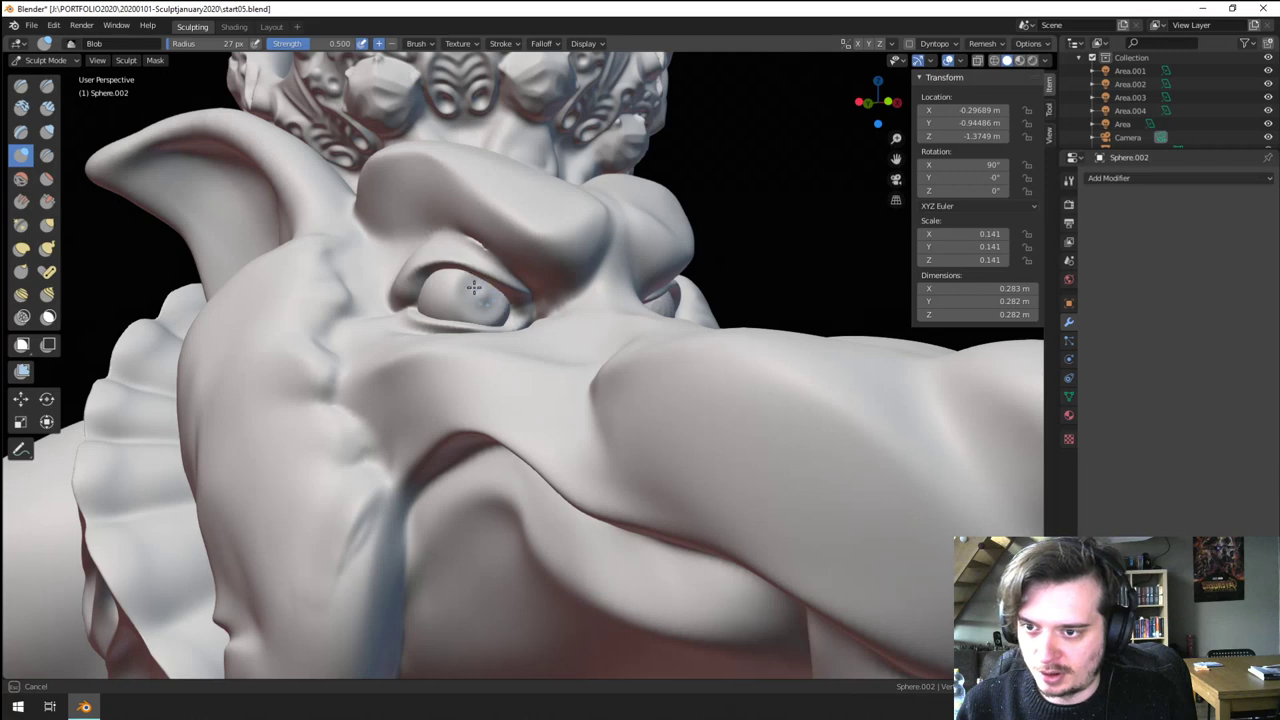
ctrl+middle_drag(443, 241, 440, 355)
mouse_move(440, 355)
middle_down()
mouse_move(390, 355)
mouse_move(436, 360)
middle_up()
ctrl+middle_drag(430, 360, 428, 249)
key(ctrl+z)
- Dent a small round pupil into the eyeball's front with the Blob brush at 13 px
ctrl+middle_drag(444, 305, 448, 245)
key(f)
click(428, 275)
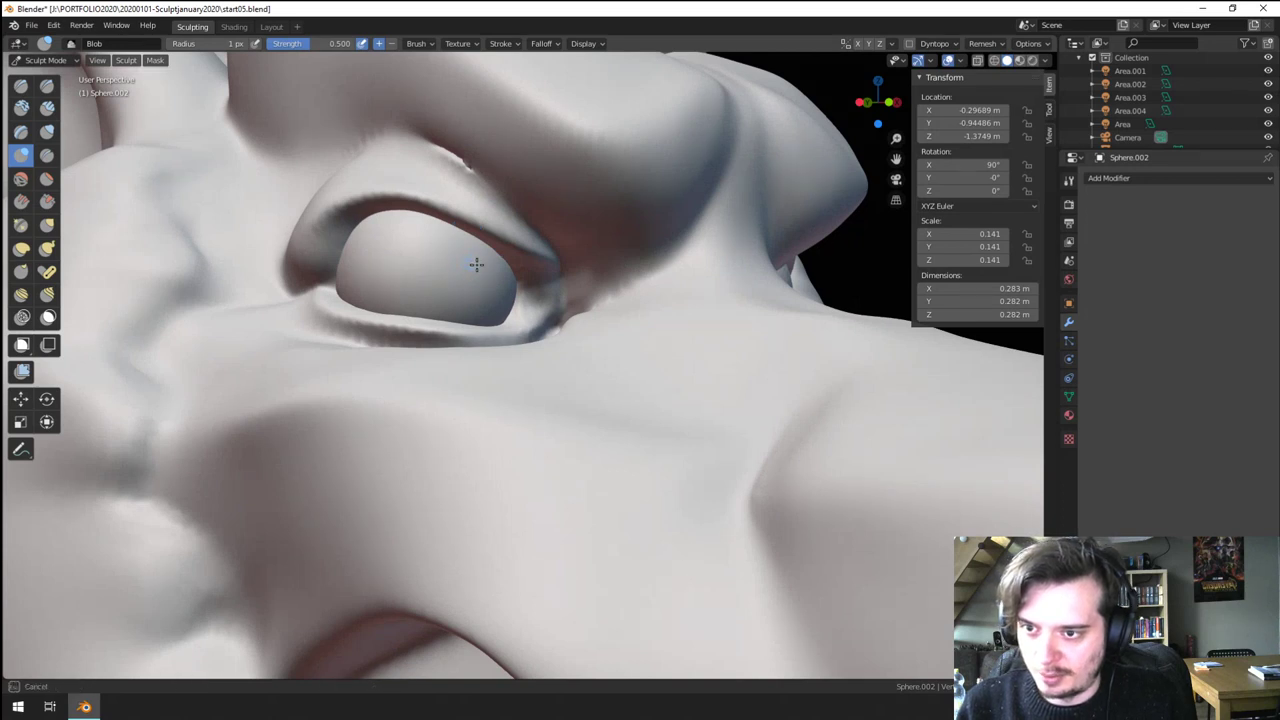
click(471, 270)
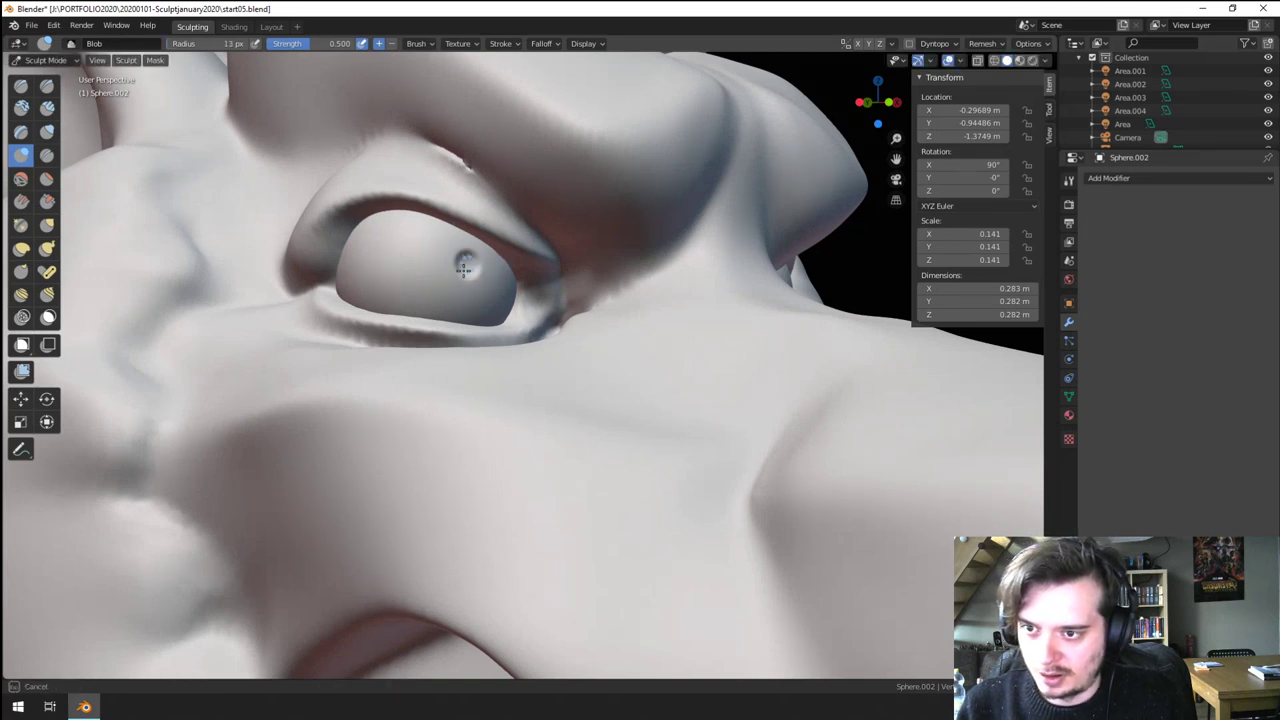
drag(459, 269, 466, 267)
- Widen and deepen the pupil dent with the Blob brush at 41 px, then reduce its radius to 28 px
ctrl+middle_drag(450, 255, 440, 366)
mouse_move(440, 366)
middle_down()
mouse_move(388, 366)
mouse_move(430, 366)
mouse_move(456, 240)
mouse_move(453, 280)
middle_up()
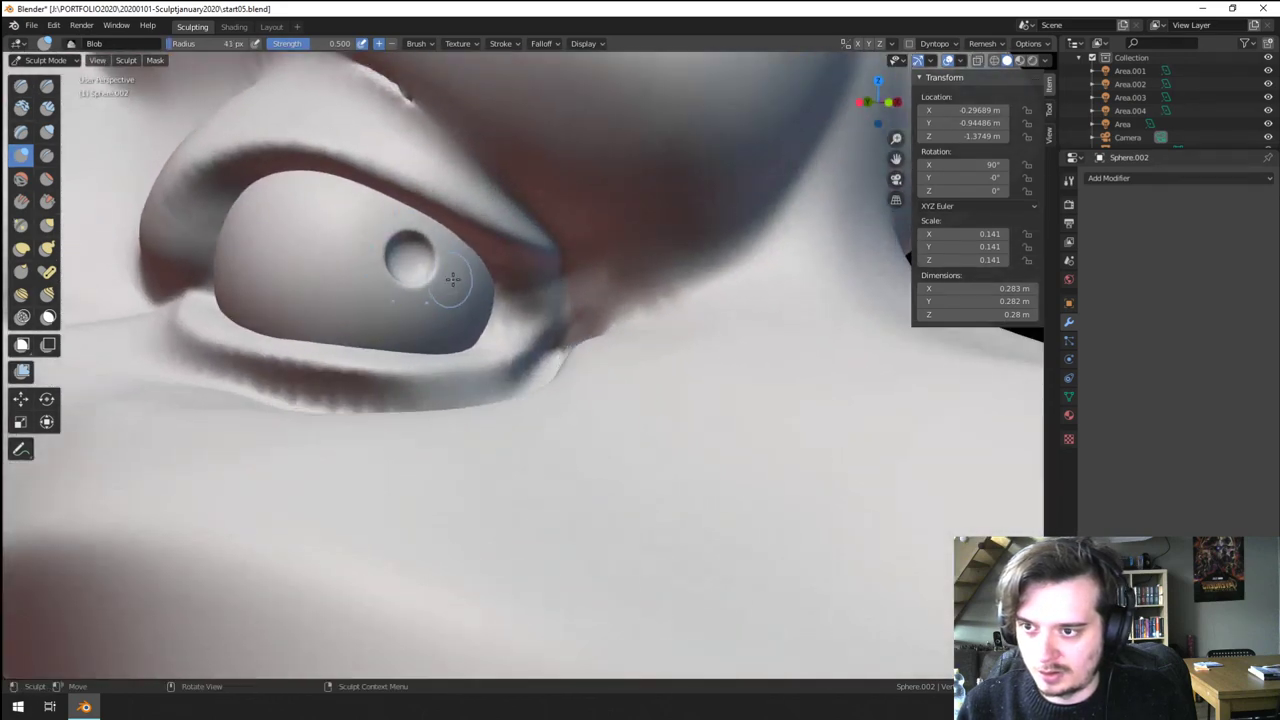
drag(400, 253, 416, 246)
scroll(420, 265, down, 6)
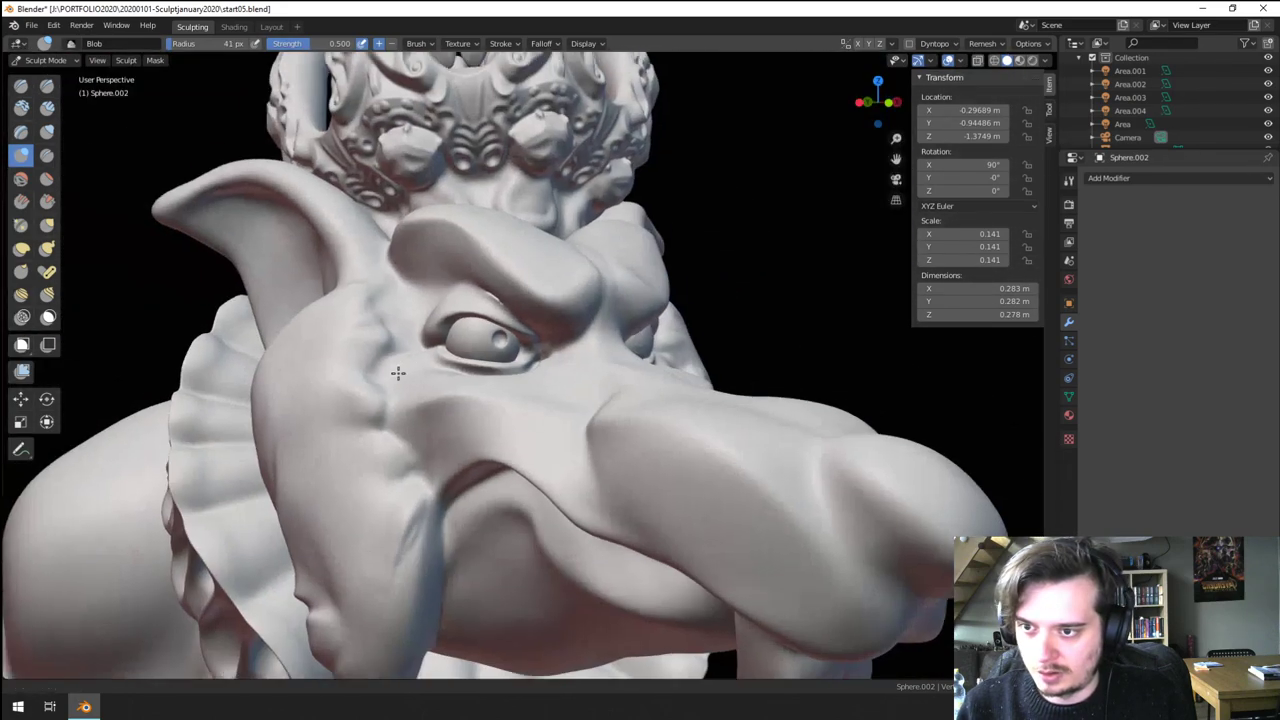
scroll(423, 280, up, 6)
middle_drag(423, 280, 430, 302)
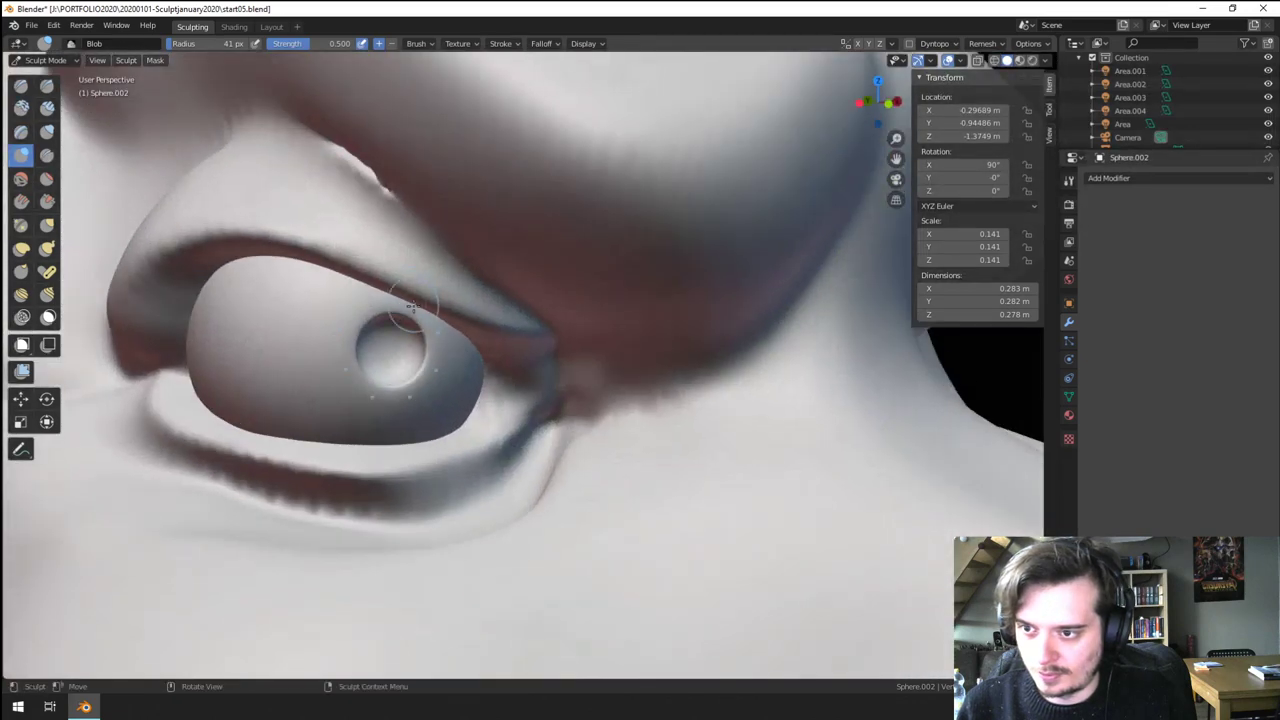
key(f)
click(391, 361)
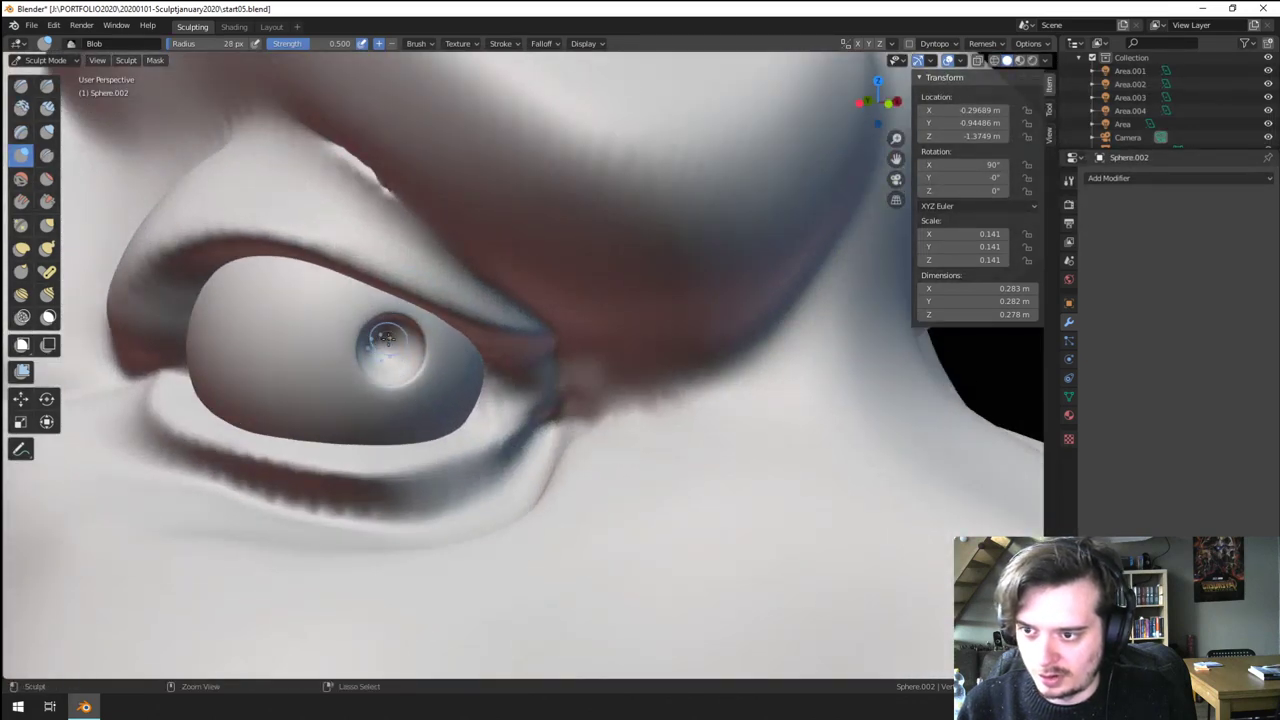
- Return to Object Mode and link the sculpted eyeball's object data to the other eyeball
scroll(390, 310, down, 8)
mouse_move(371, 363)
middle_down()
mouse_move(337, 357)
mouse_move(351, 423)
mouse_move(396, 411)
mouse_move(370, 448)
middle_up()
scroll(351, 423, down, 3)
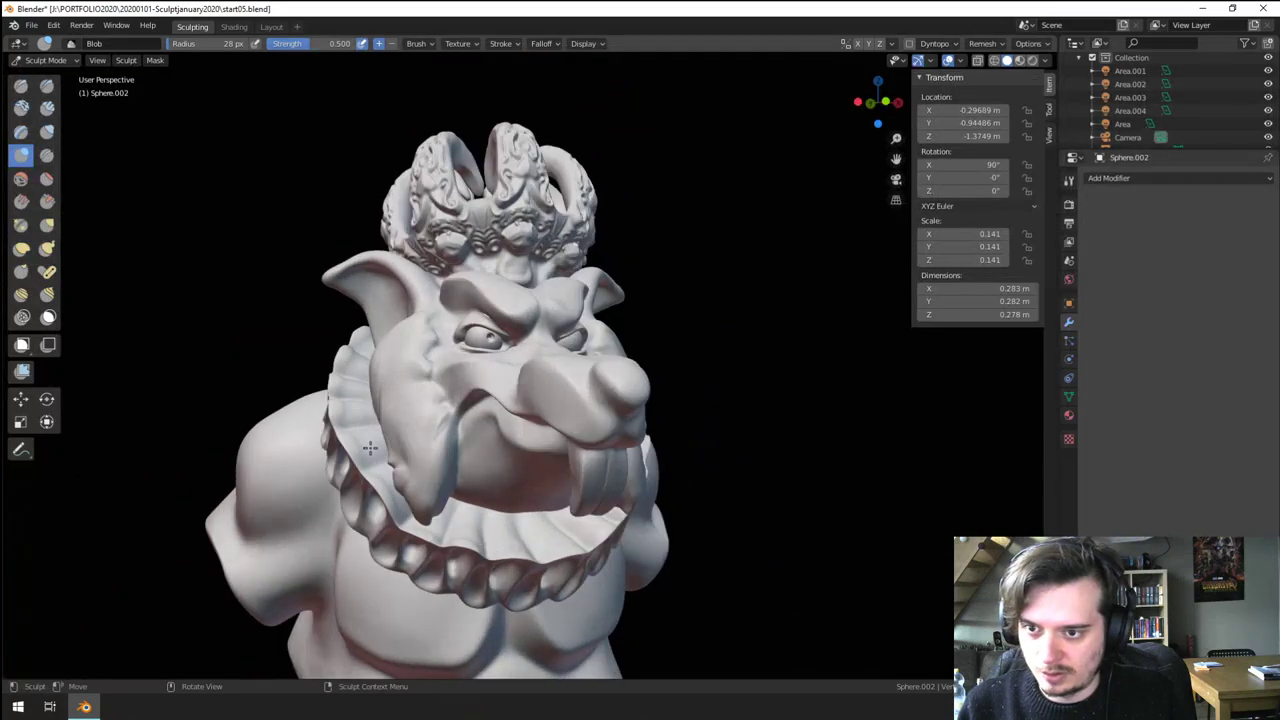
scroll(101, 197, up, 2)
click(44, 62)
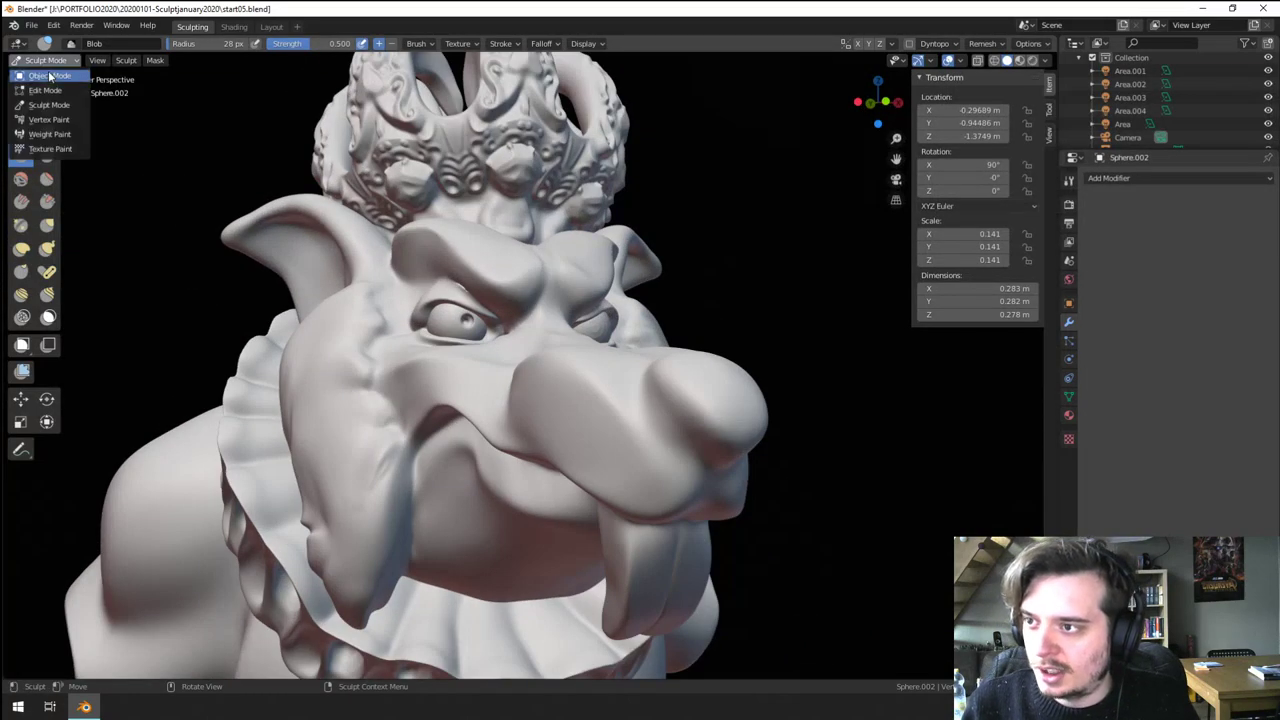
click(50, 75)
middle_drag(480, 318, 441, 321)
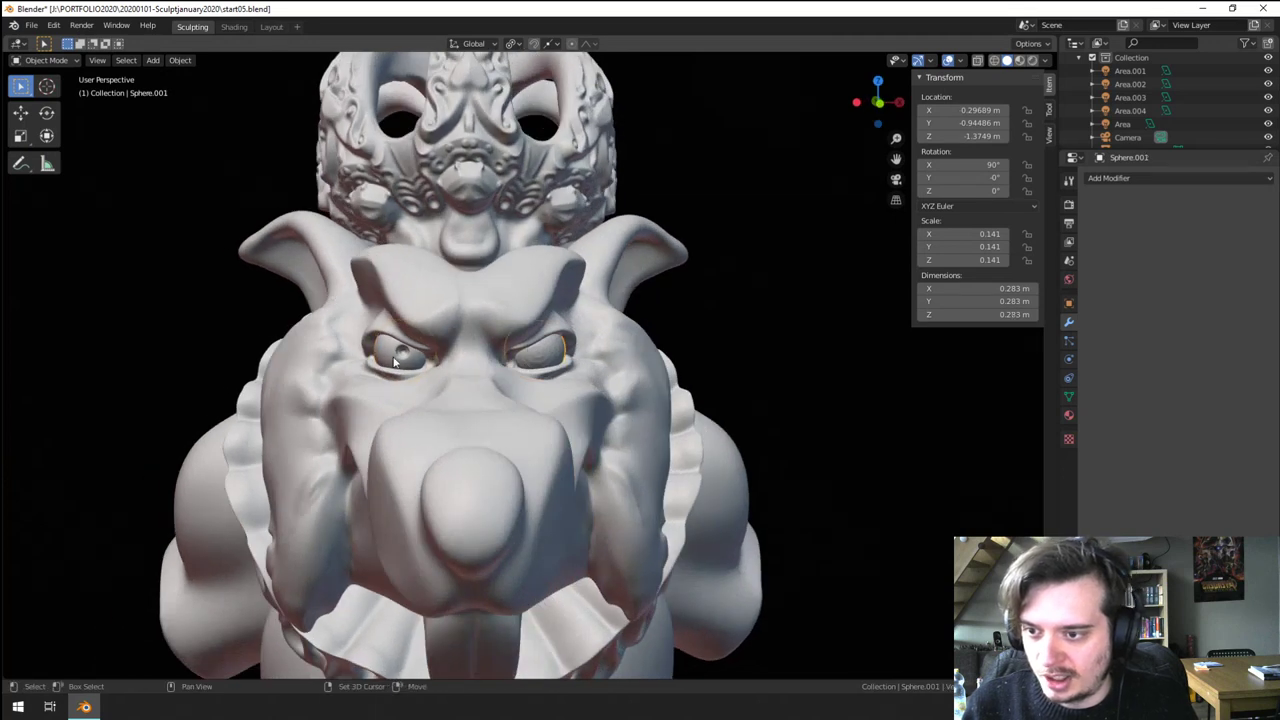
key(ctrl+l)
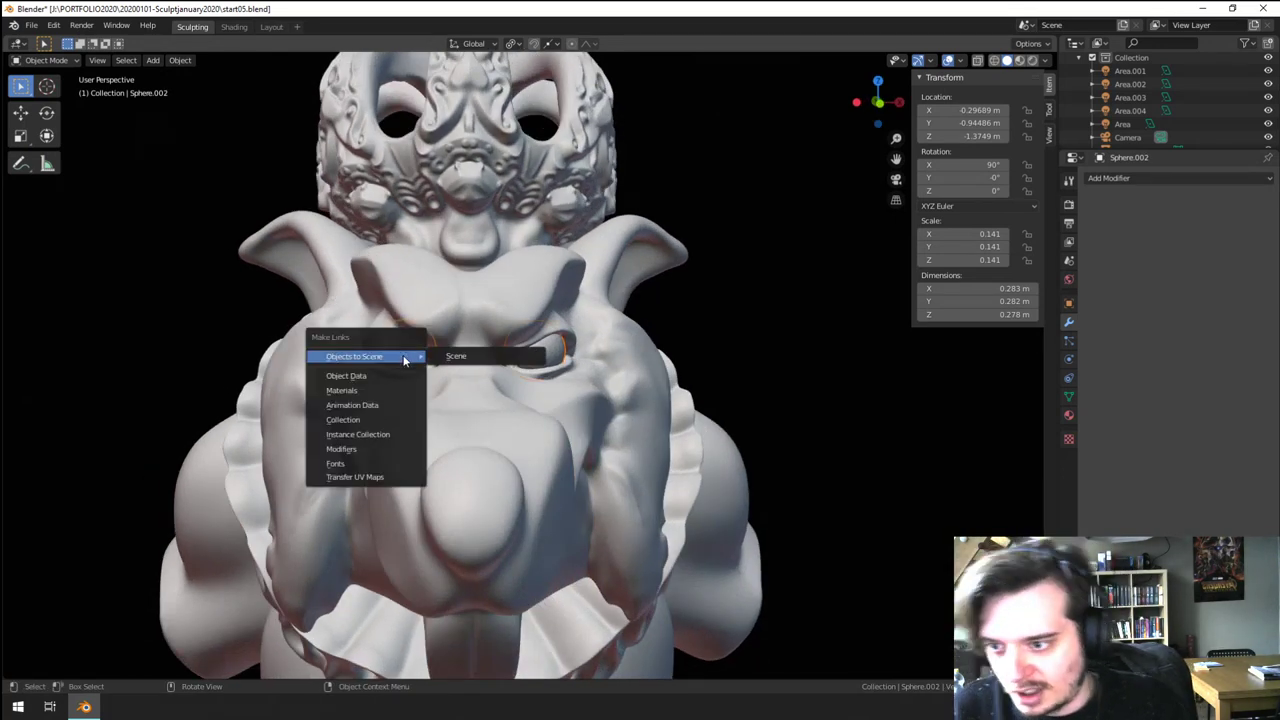
click(395, 375)
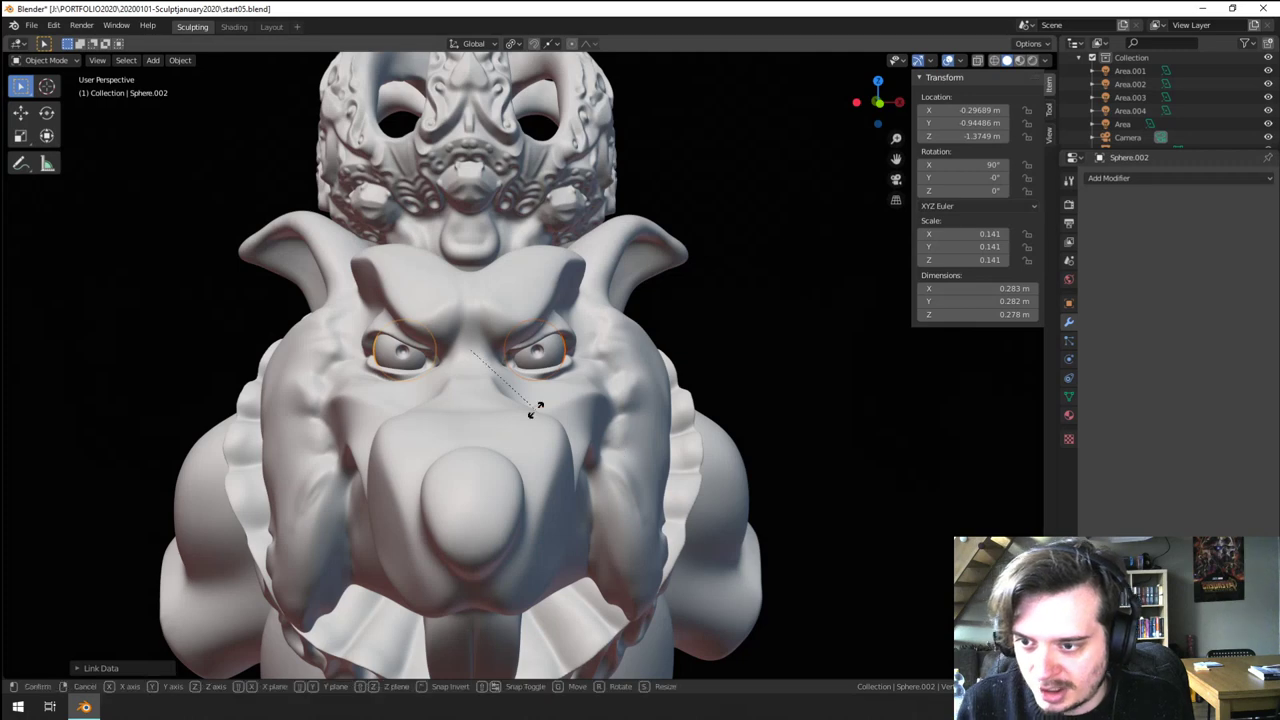
- Trackball-rotate both eyeballs to aim the gaze, adjusting from the front and from the side
key(r)
key(r)
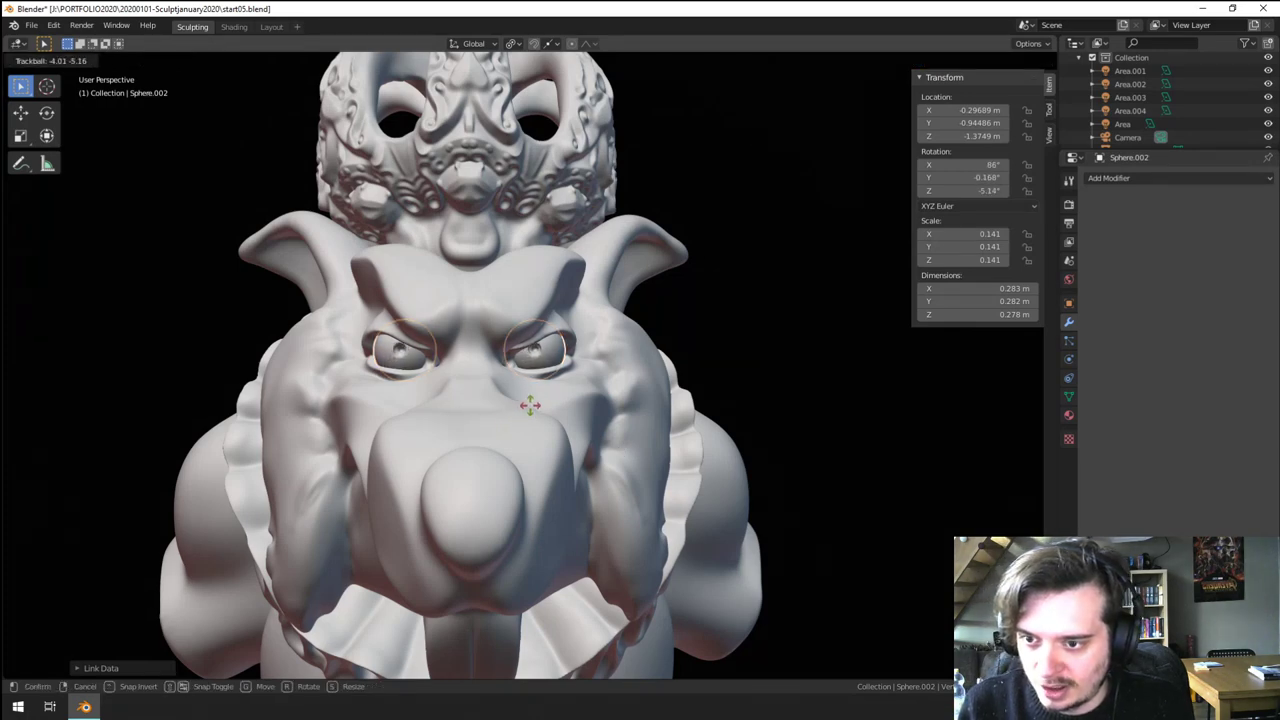
click(544, 405)
middle_drag(545, 404, 648, 394)
scroll(640, 394, down, 3)
key(r)
key(r)
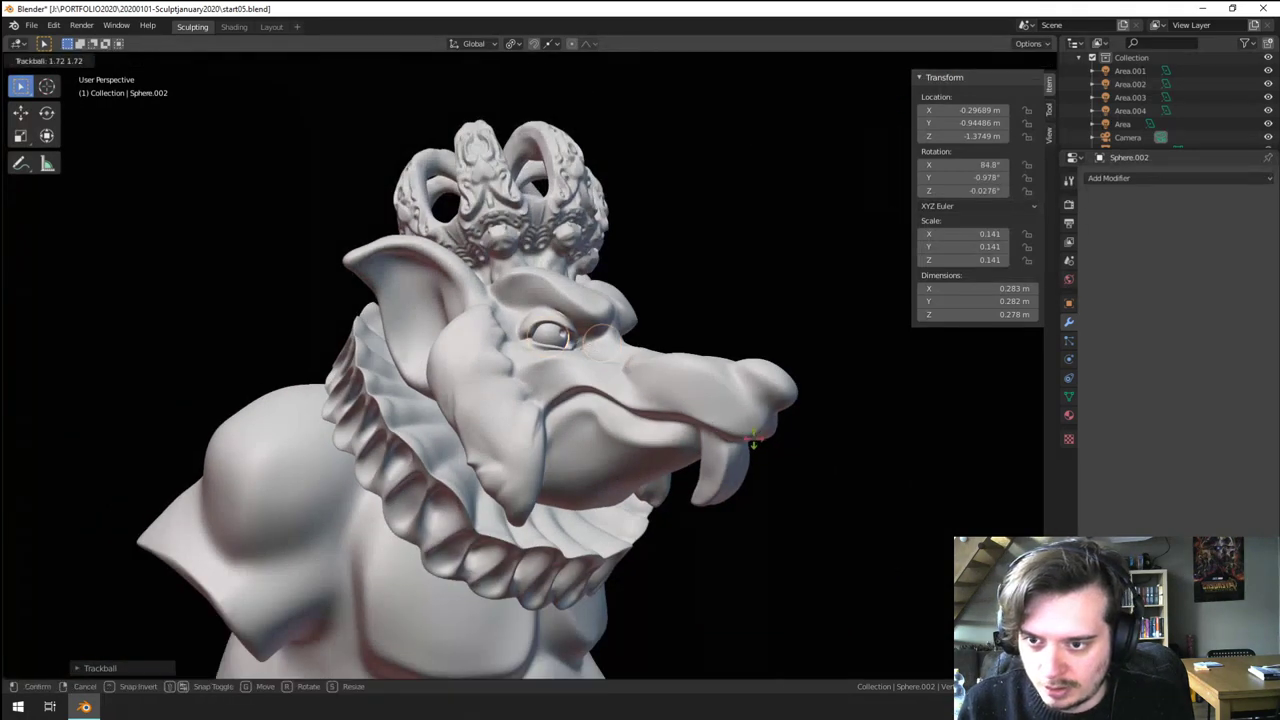
click(750, 438)
- Clear the selection, reselect an eyeball, and trackball-rotate it further to correct the gaze direction
key(a)
key(a)
click(549, 341)
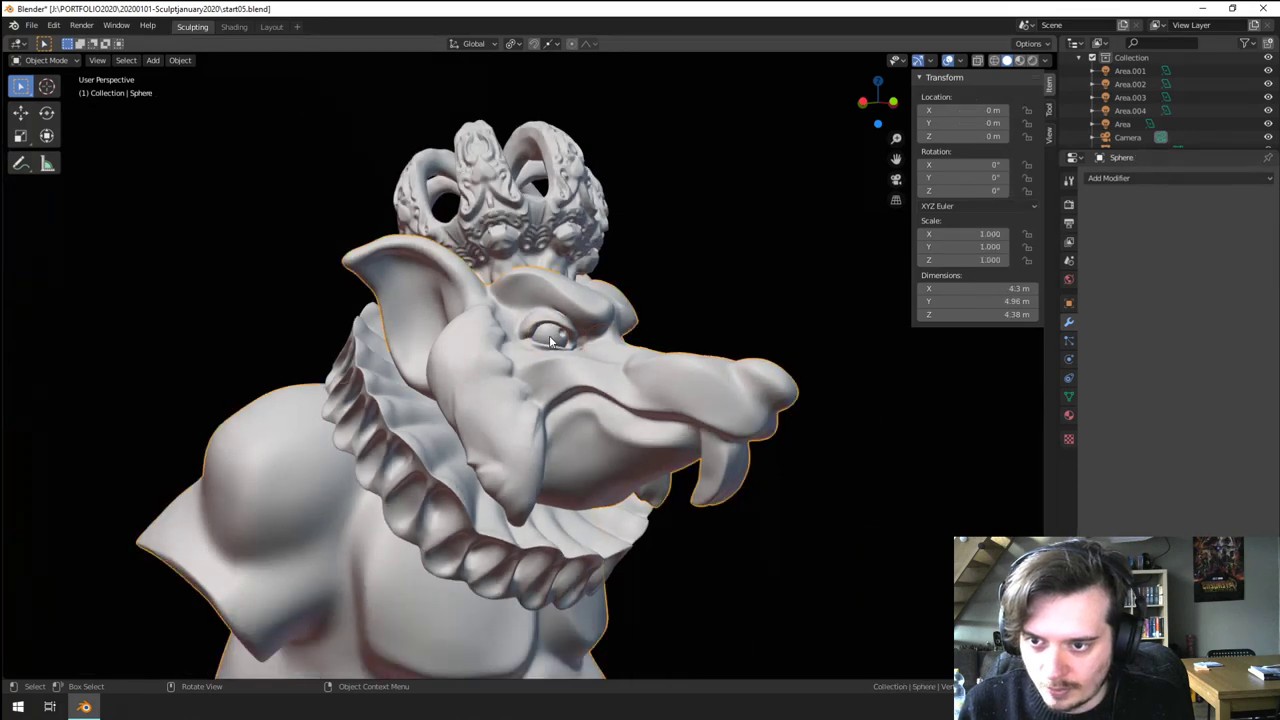
click(549, 341)
middle_drag(670, 355, 565, 356)
scroll(565, 356, up, 2)
middle_drag(438, 370, 482, 382)
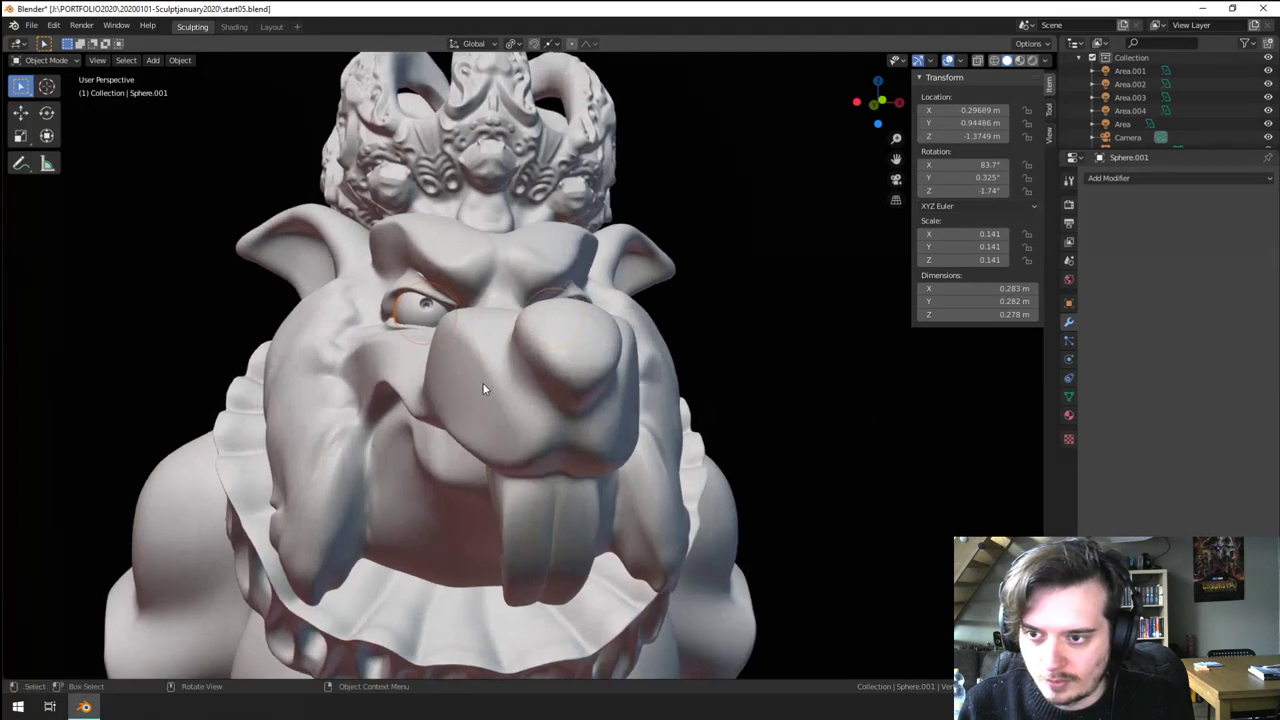
key(r)
key(r)
click(480, 403)
mouse_move(609, 417)
middle_down()
mouse_move(640, 453)
mouse_move(564, 460)
mouse_move(631, 459)
mouse_move(512, 522)
mouse_move(594, 485)
mouse_move(616, 401)
middle_up()
scroll(616, 401, up, 4)
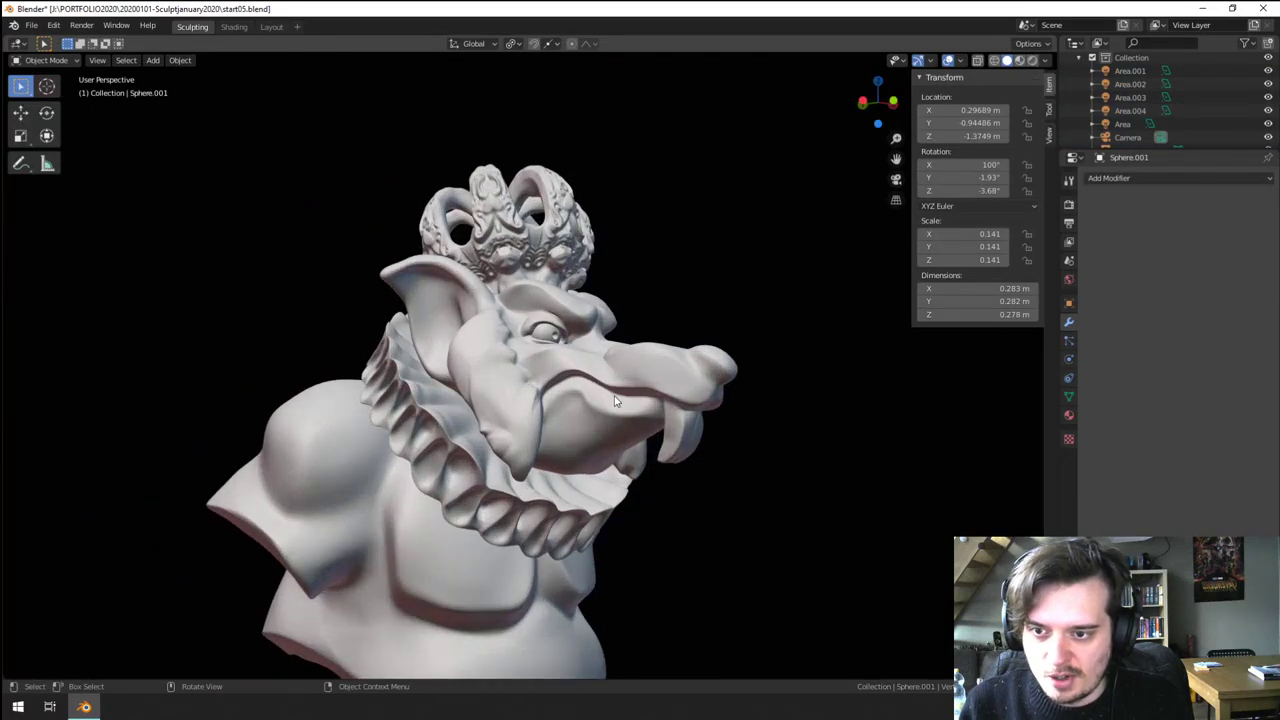
- Select the creature's body, enter Sculpt Mode with the Grab brush at 117 px, and enable X mirroring
click(630, 418)
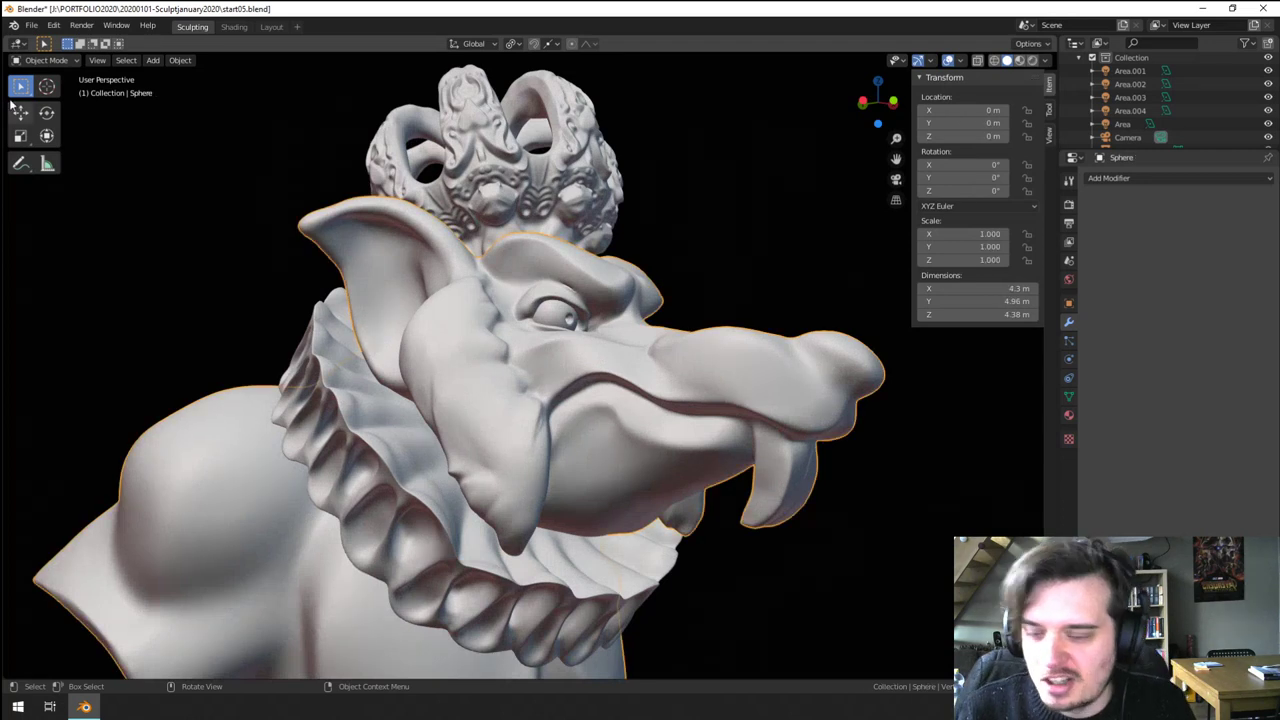
click(44, 60)
key(g)
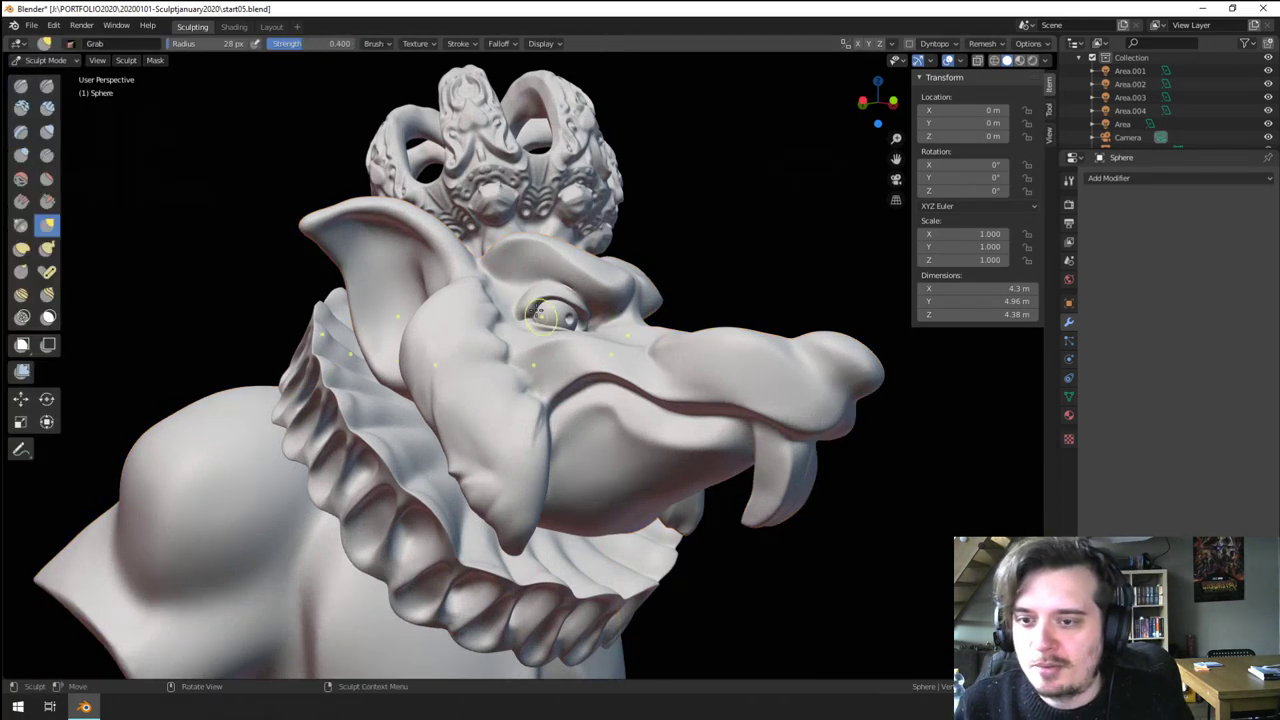
key(f)
click(582, 298)
click(892, 44)
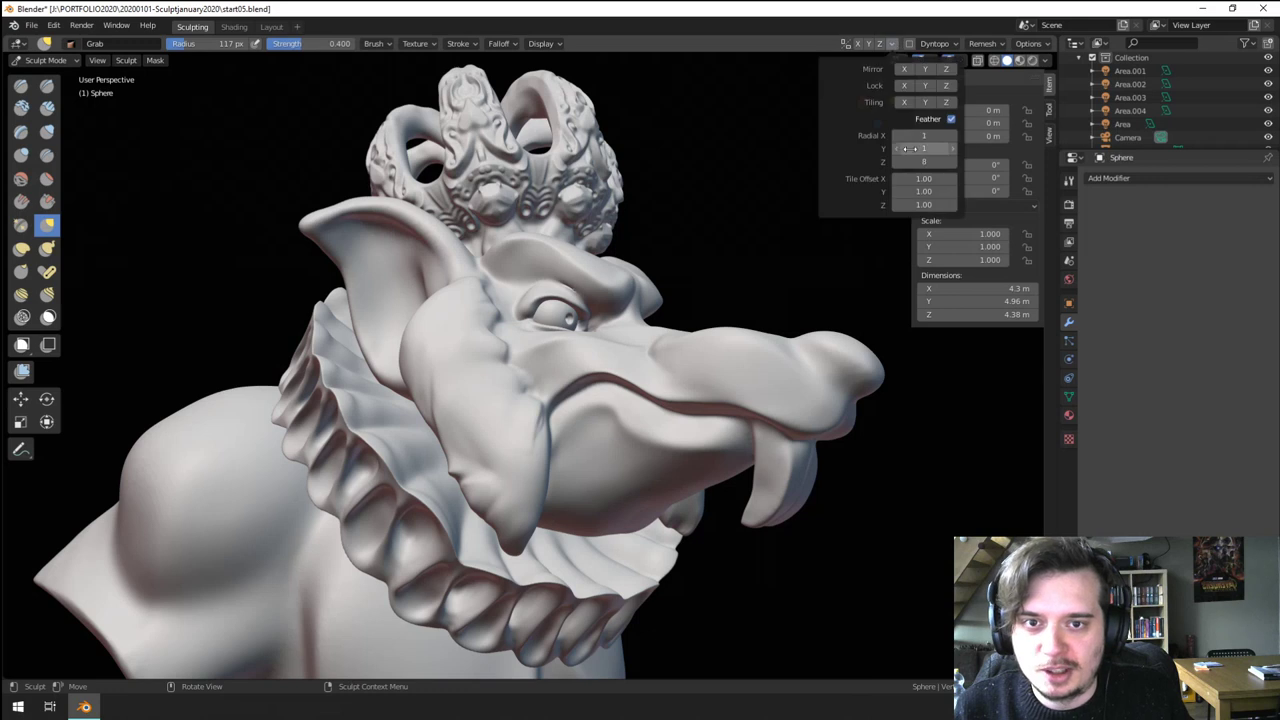
click(903, 69)
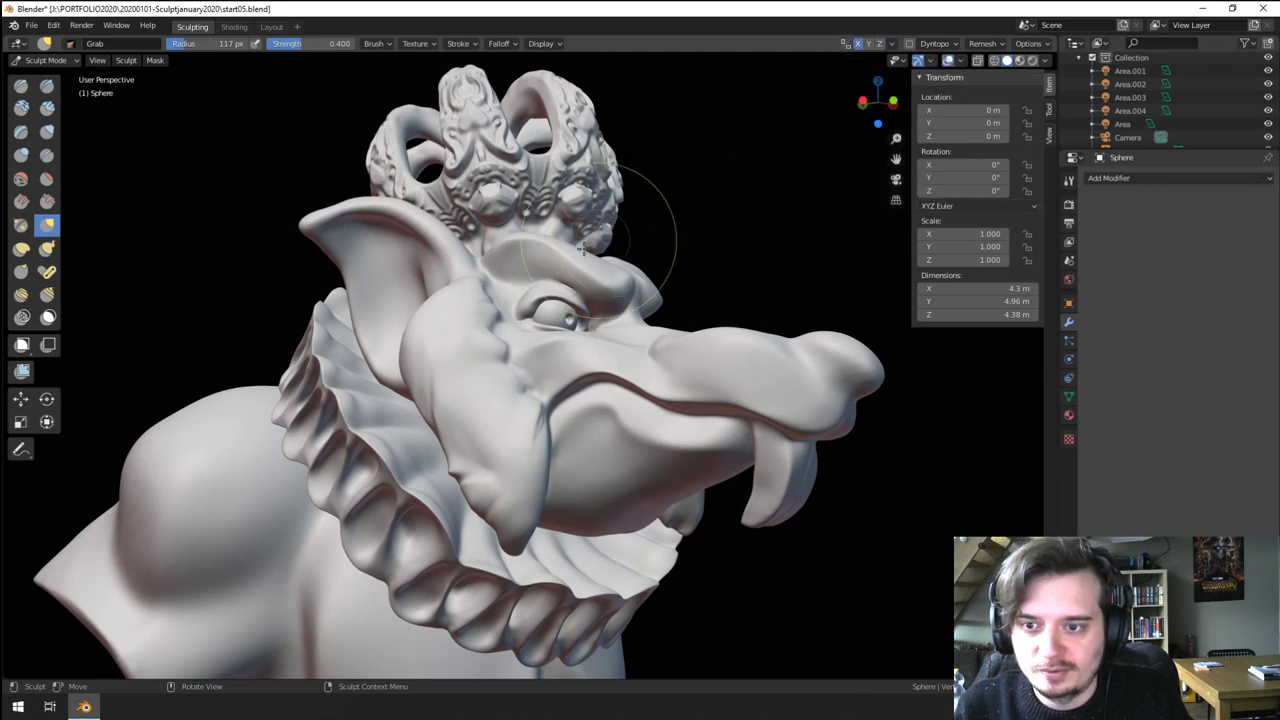
- Thicken the upper eyelid with the Inflate/Deflate brush at 162 px
mouse_move(552, 288)
middle_down()
mouse_move(587, 299)
mouse_move(478, 313)
mouse_move(420, 350)
mouse_move(438, 440)
mouse_move(490, 390)
middle_up()
ctrl+middle_drag(495, 400, 522, 331)
click(48, 134)
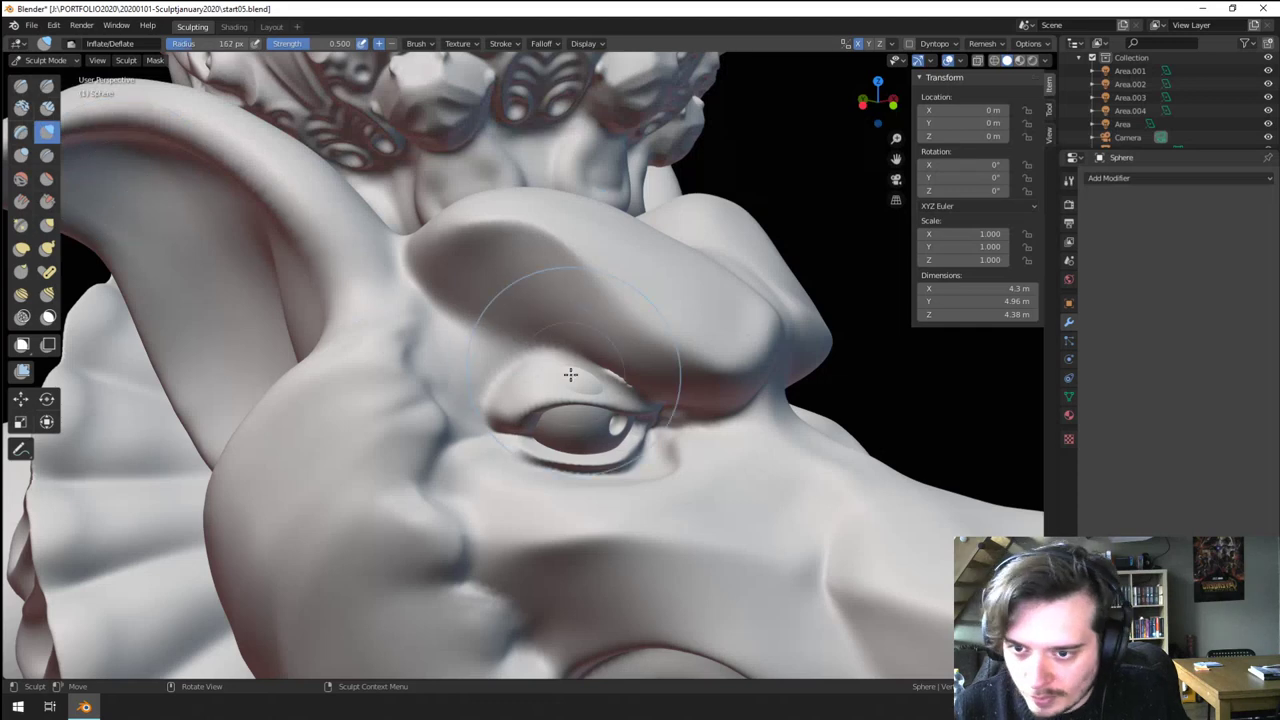
mouse_move(571, 375)
mouse_down()
mouse_move(534, 363)
mouse_move(680, 388)
mouse_up()
middle_drag(600, 380, 551, 366)
key(f)
click(526, 377)
- Nudge the upper eyelid's shape over the eyeball with the Grab brush at 176 px
mouse_move(657, 428)
middle_down()
mouse_move(514, 357)
mouse_move(525, 342)
middle_up()
ctrl+middle_drag(515, 345, 478, 440)
mouse_move(478, 440)
middle_down()
mouse_move(430, 400)
mouse_move(480, 408)
middle_up()
key(g)
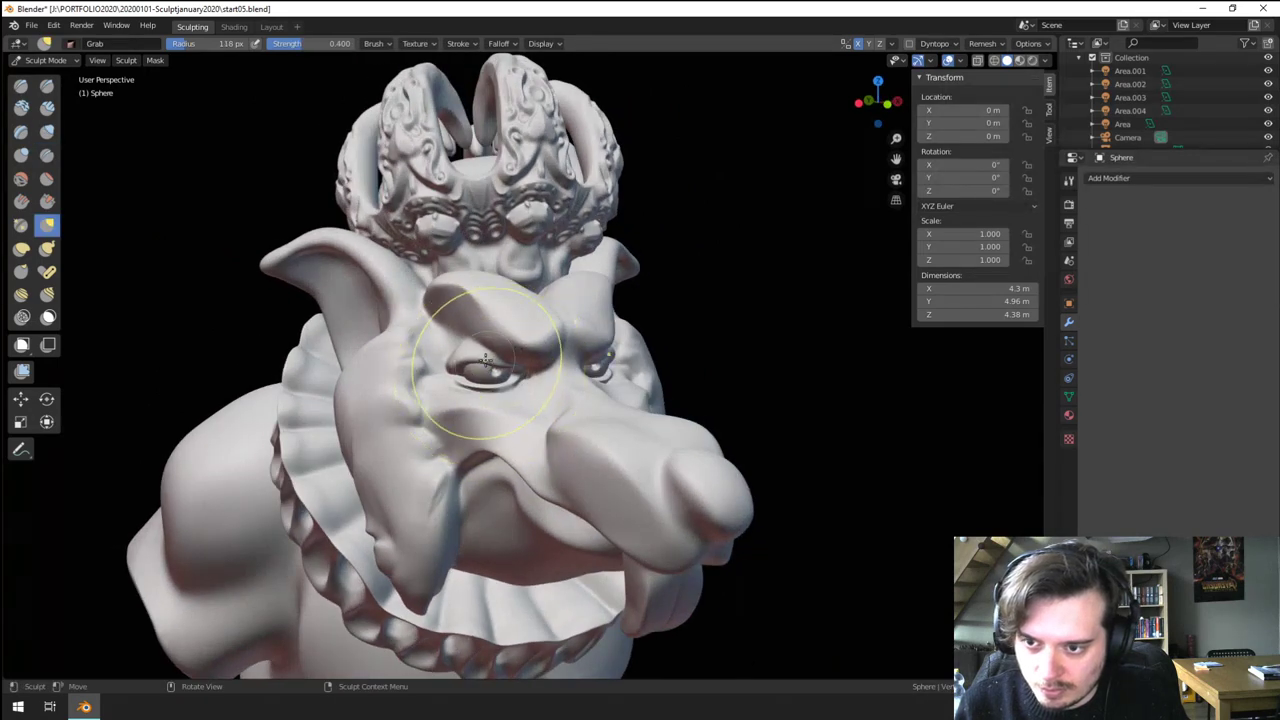
middle_drag(483, 348, 516, 387)
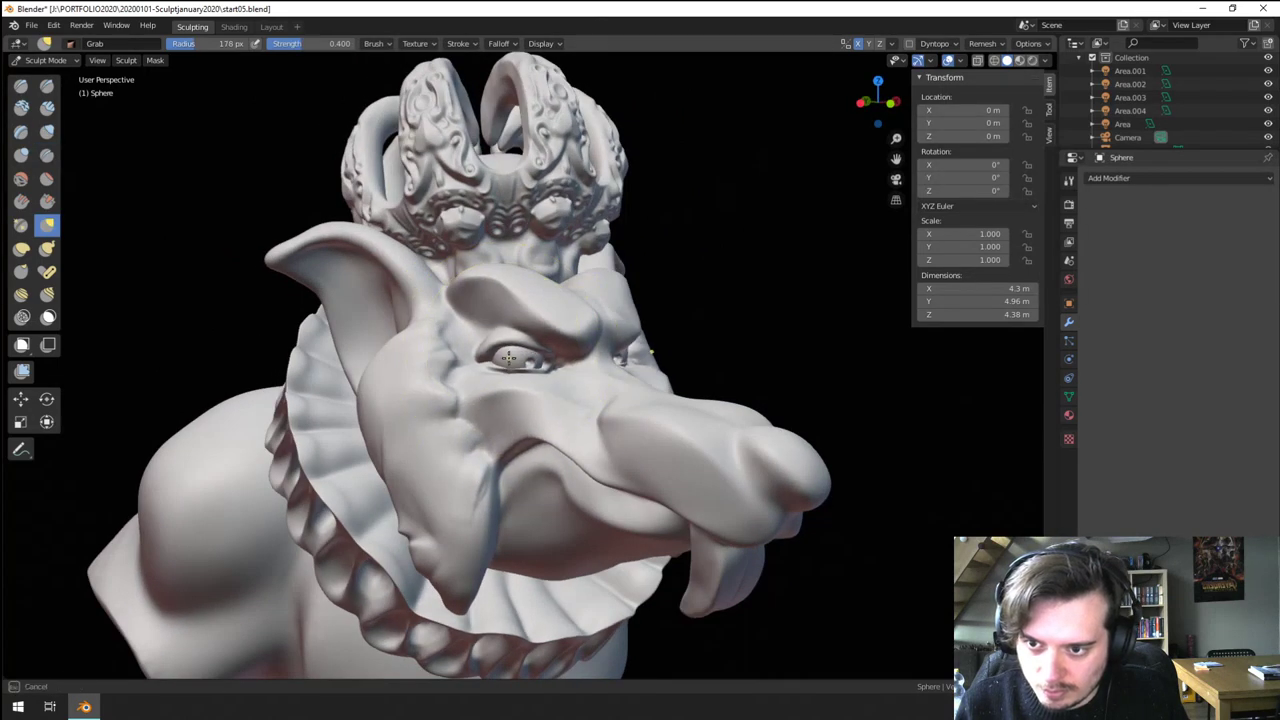
drag(509, 358, 510, 354)
mouse_move(520, 360)
middle_down()
mouse_move(440, 358)
mouse_move(520, 350)
middle_up()
mouse_move(540, 470)
ctrl+middle_down()
mouse_move(573, 393)
mouse_move(522, 520)
mouse_move(424, 474)
mouse_move(515, 462)
mouse_move(546, 420)
mouse_move(498, 475)
ctrl+middle_up()
shift+middle_drag(496, 417, 494, 247)
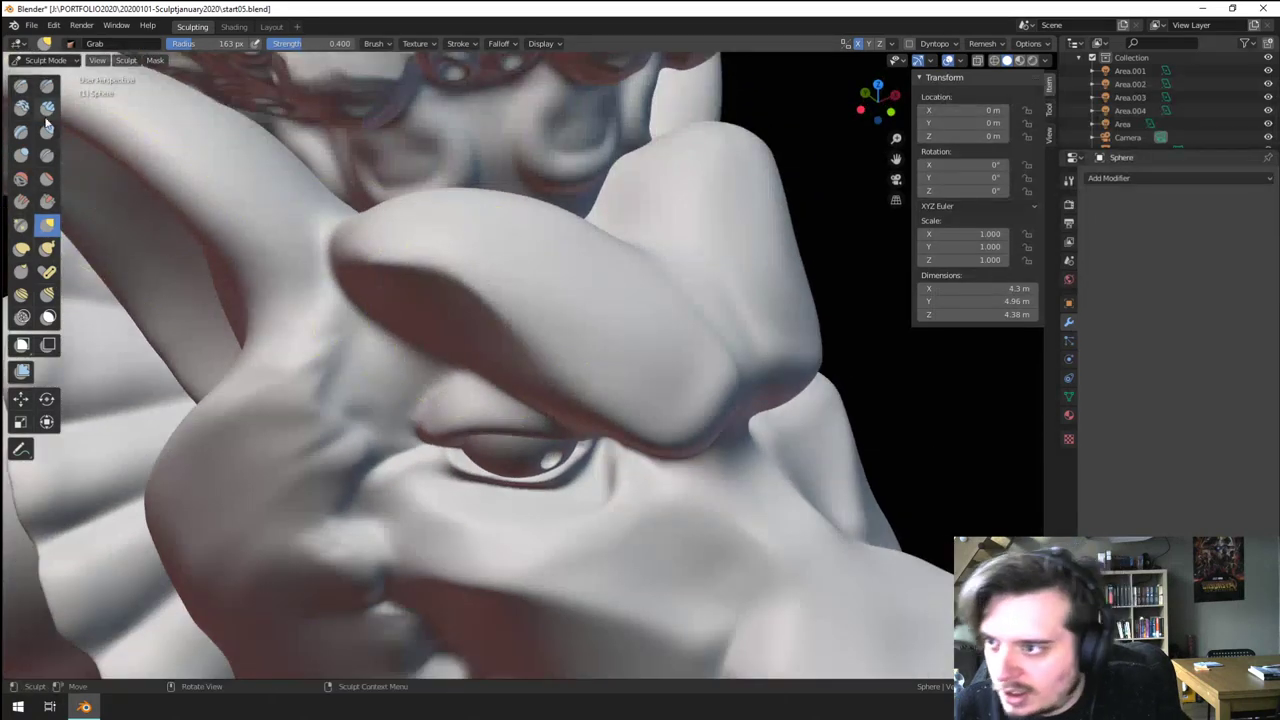
- Flatten the lower eyelid and inner eye corner with the Flatten/Contrast brush at 121 px
click(47, 180)
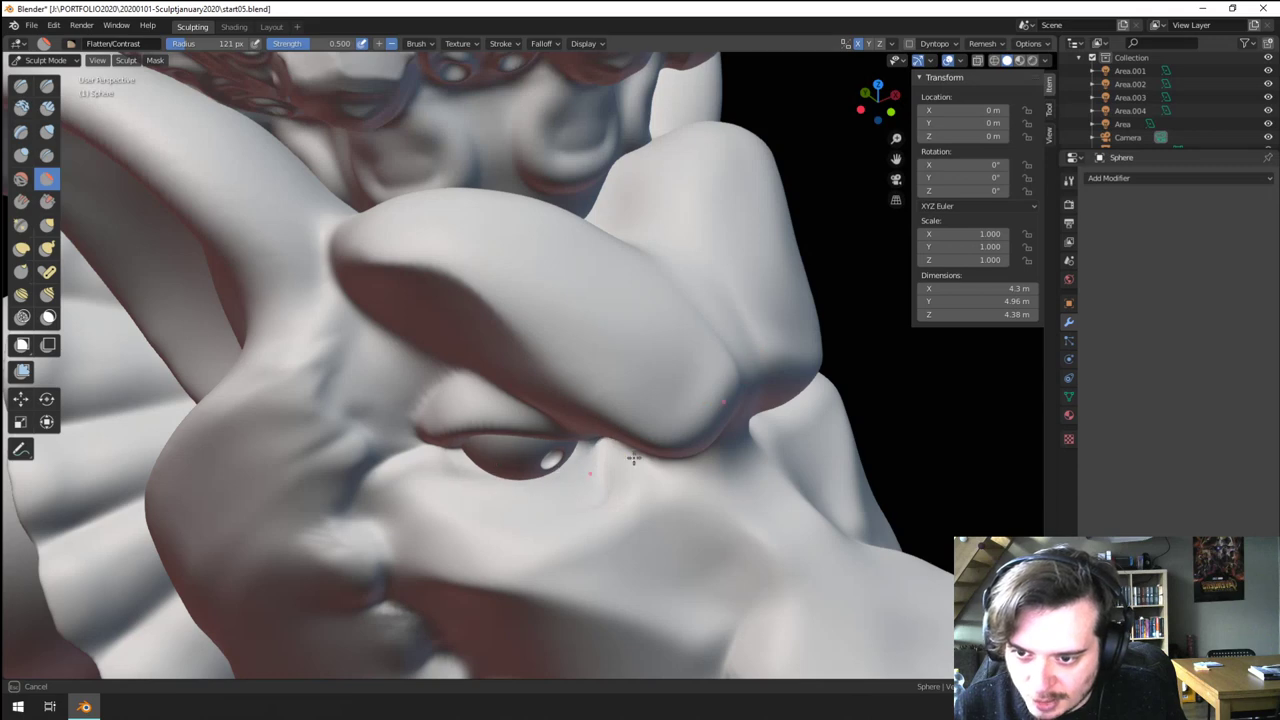
drag(634, 458, 640, 456)
middle_drag(636, 460, 574, 400)
- Reshape the skin just beneath the eye with the Grab brush at 186 px and 156 px
key(g)
drag(580, 396, 591, 368)
middle_drag(591, 367, 576, 381)
key(f)
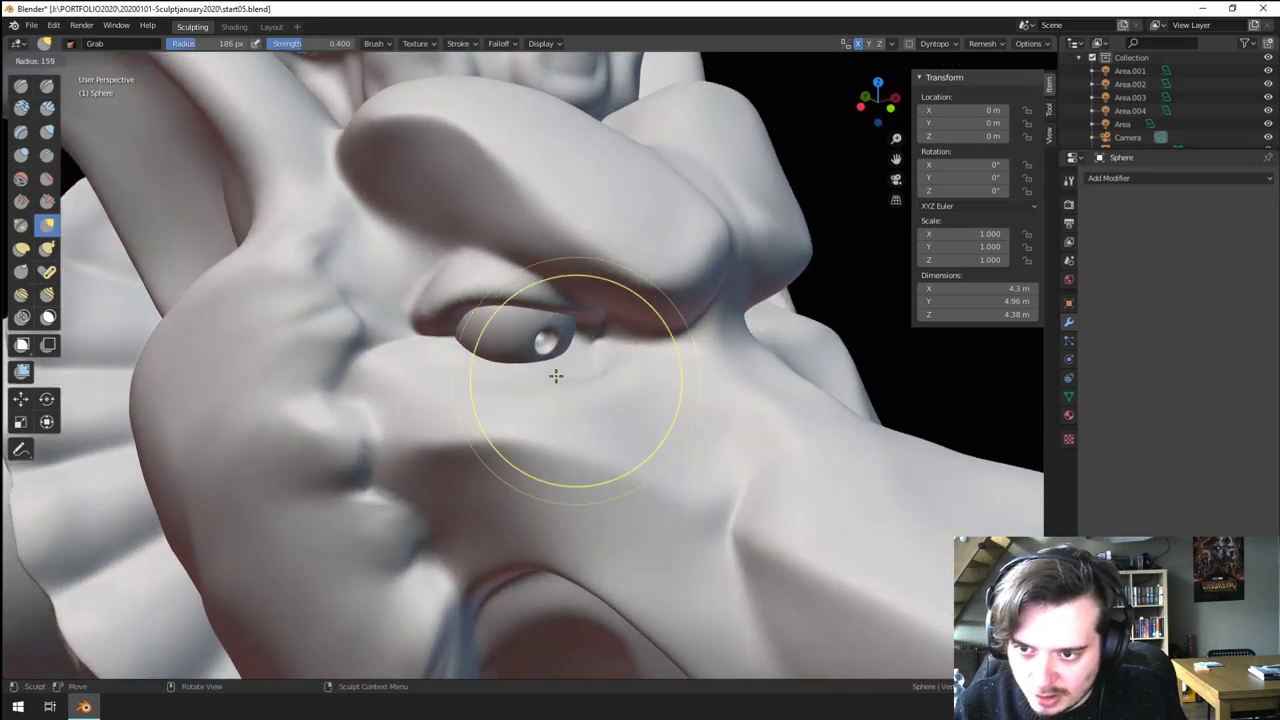
click(554, 376)
drag(586, 391, 589, 374)
ctrl+middle_drag(589, 374, 502, 424)
mouse_move(502, 424)
middle_down()
mouse_move(507, 389)
mouse_move(520, 394)
mouse_move(530, 450)
mouse_move(543, 354)
middle_up()
ctrl+middle_drag(543, 354, 545, 344)
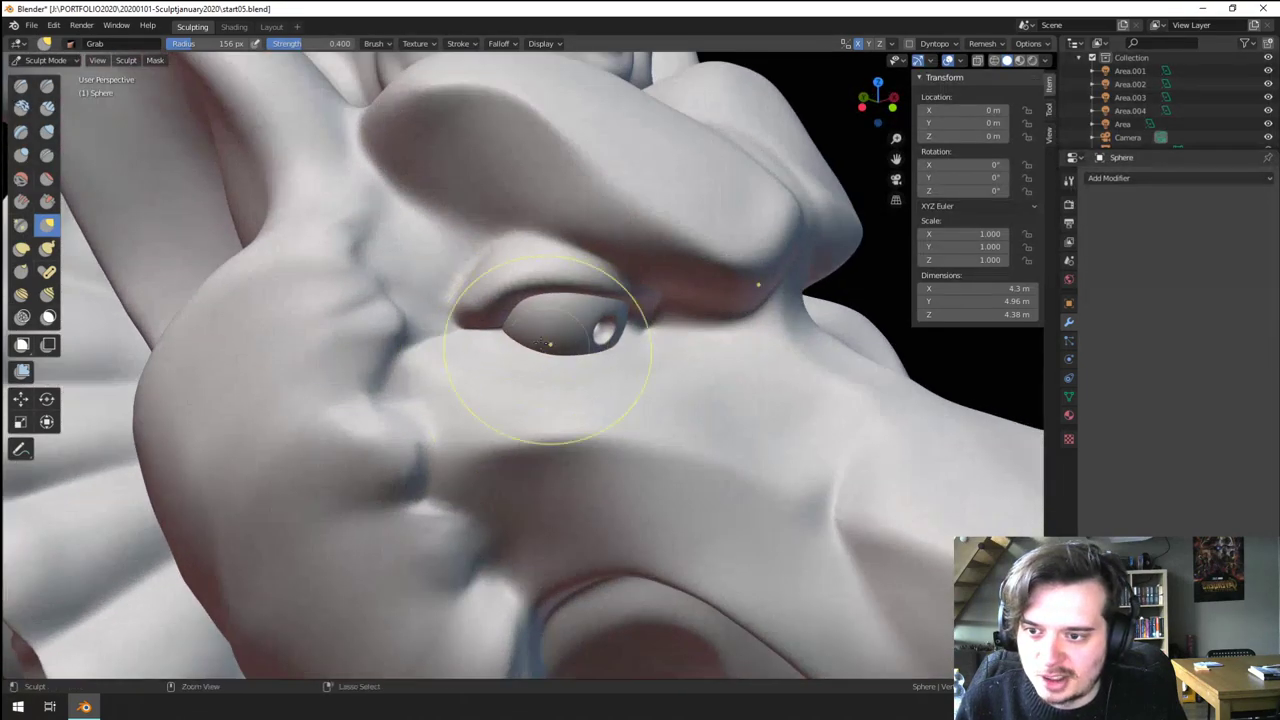
- Carve the fold above the upper eyelid toward the inner eye corner with the Crease brush at 66 px and 54 px
click(47, 155)
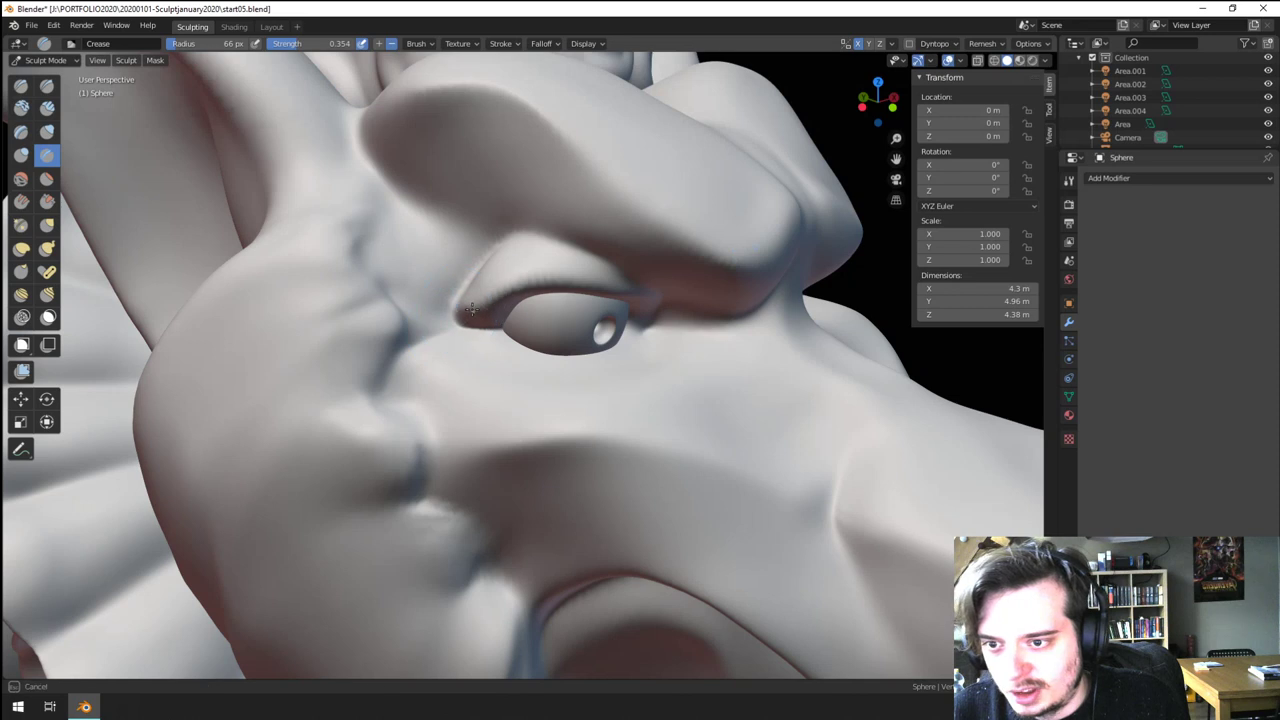
drag(495, 240, 627, 277)
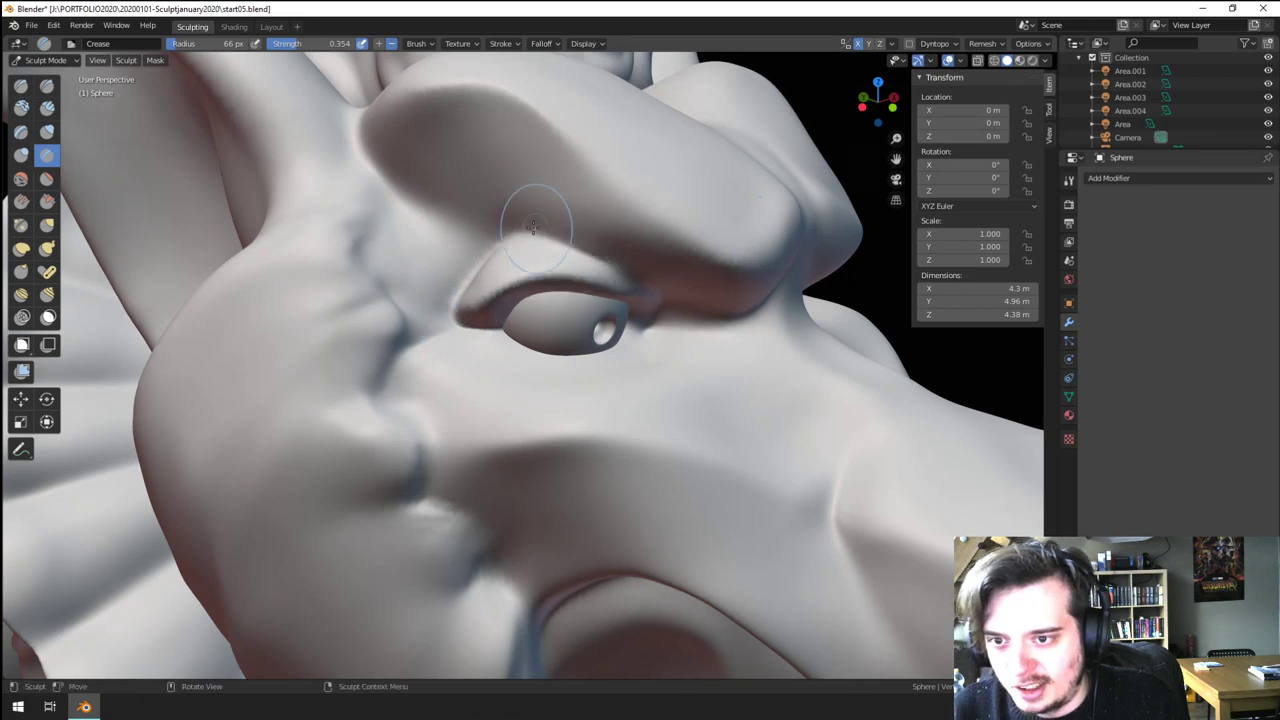
middle_drag(690, 278, 668, 260)
key(f)
click(565, 236)
drag(563, 231, 632, 294)
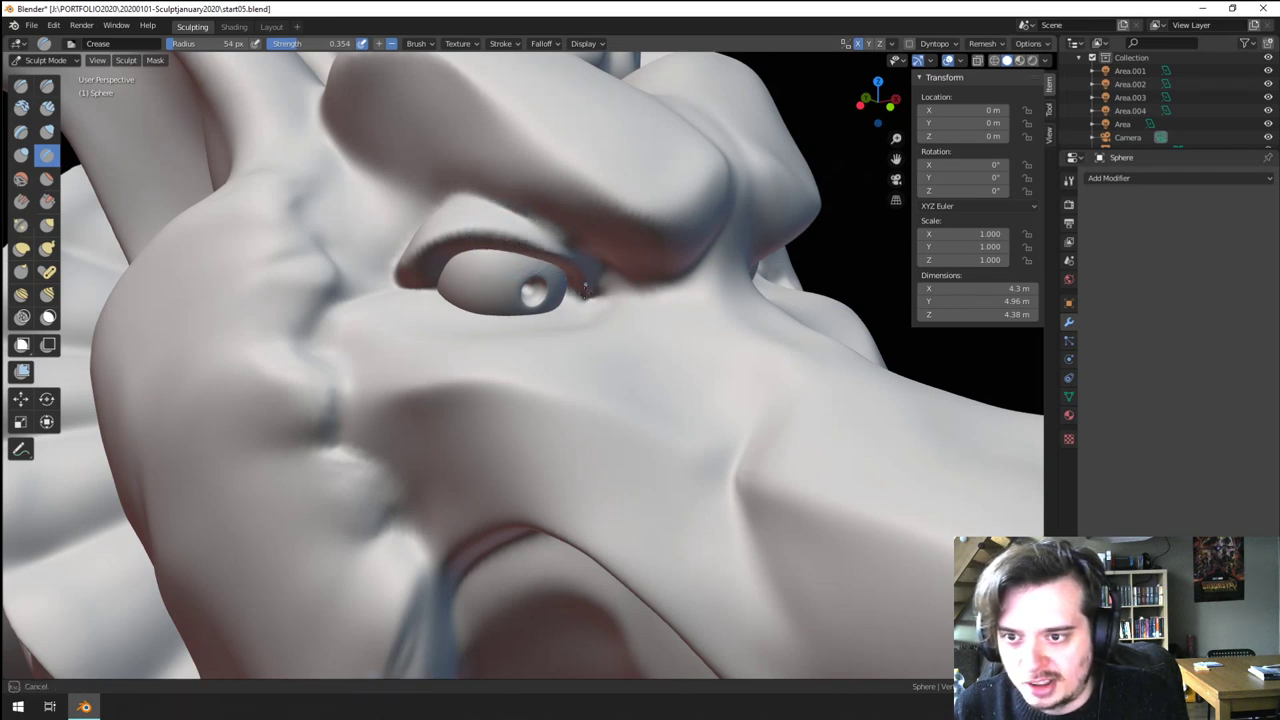
drag(527, 219, 606, 262)
drag(575, 243, 631, 290)
scroll(546, 212, down, 2)
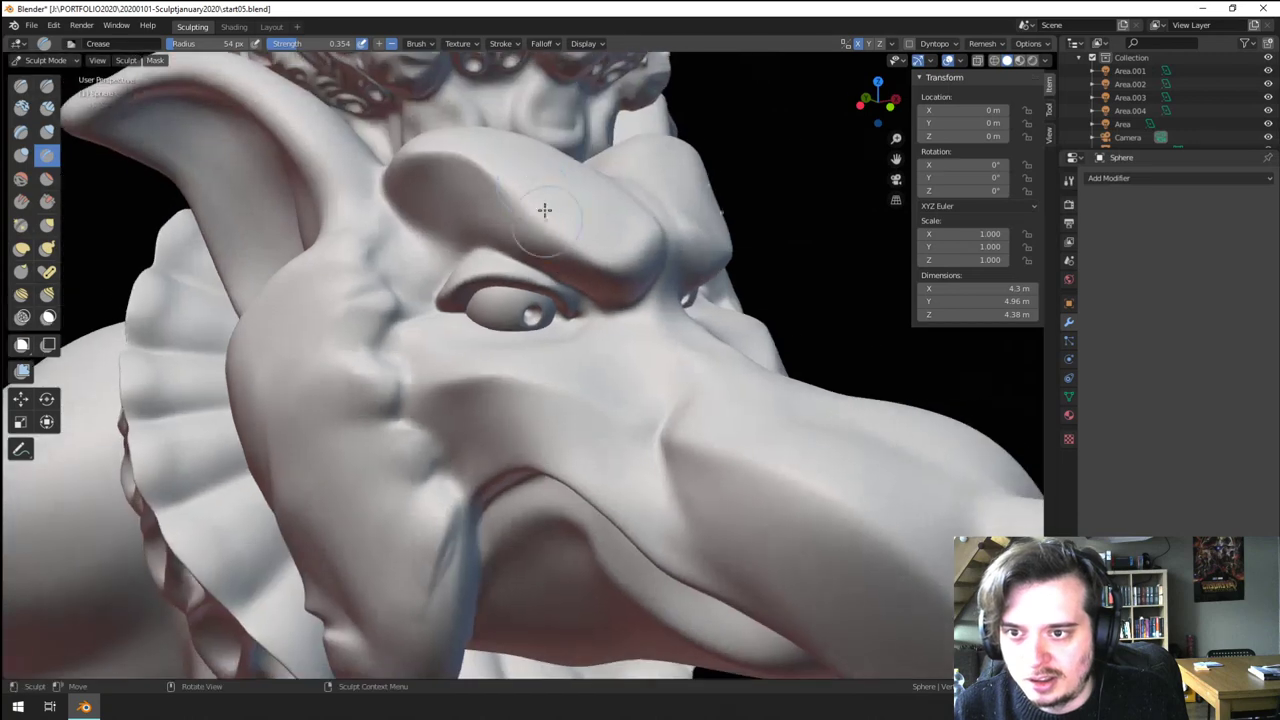
- Deepen the crease between the upper eyelid and the brow with the Crease brush at 73 px and 61 px
shift+middle_drag(540, 213, 534, 273)
key(f)
click(478, 236)
drag(510, 243, 580, 300)
drag(503, 244, 633, 313)
middle_drag(620, 284, 548, 269)
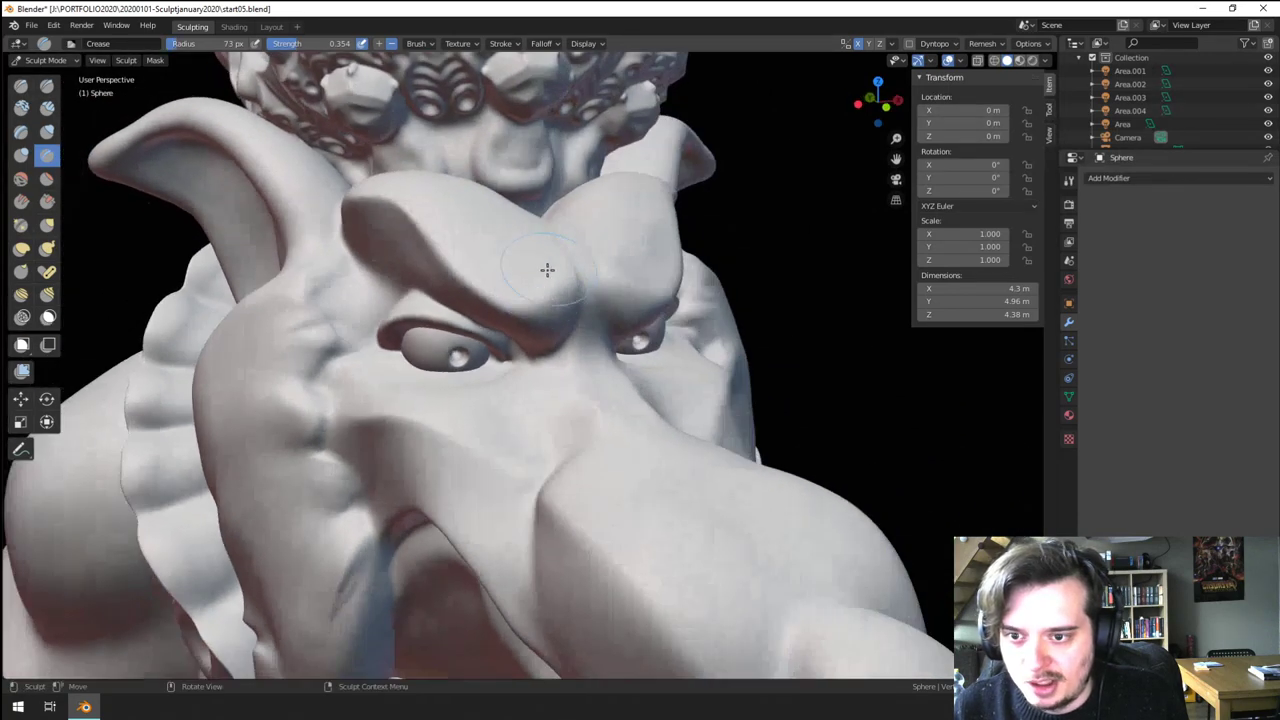
key(f)
click(530, 278)
drag(505, 295, 560, 312)
scroll(540, 335, down, 4)
middle_drag(501, 356, 546, 339)
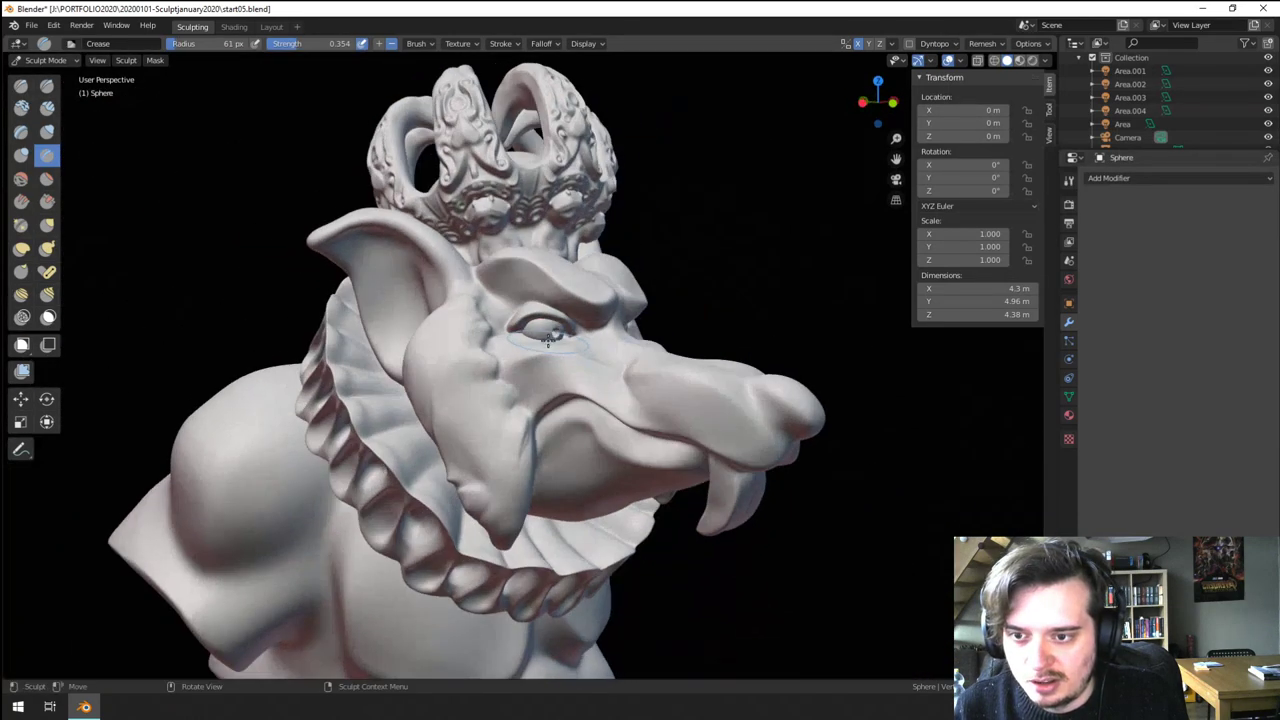
- Try a long Crease stroke down the creature's hanging cheek flap
scroll(546, 339, up, 3)
scroll(478, 431, up, 1)
middle_drag(416, 427, 425, 401)
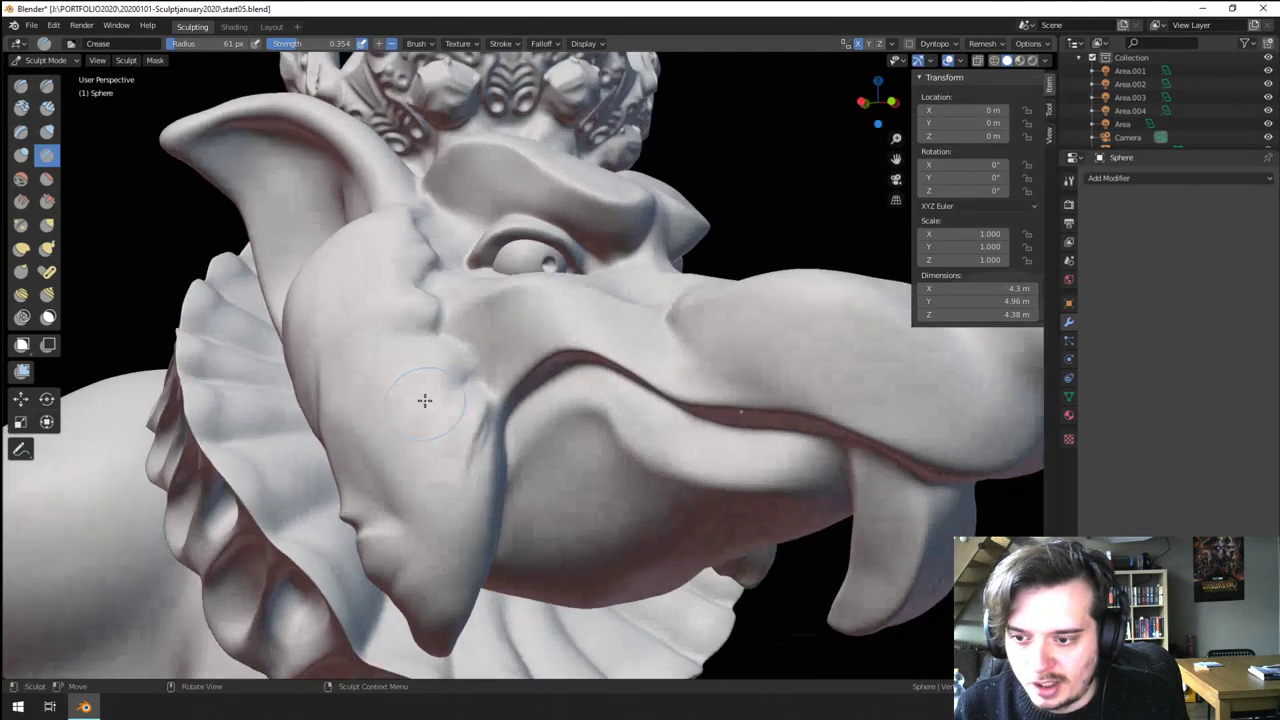
middle_drag(454, 444, 406, 401)
key(f)
click(420, 400)
drag(428, 386, 366, 566)
key(ctrl+z)
- Carve a groove along the front edge of the cheek flap down to its tip with the Crease brush at 49 px
key(bracketleft)
key(bracketleft)
key(bracketleft)
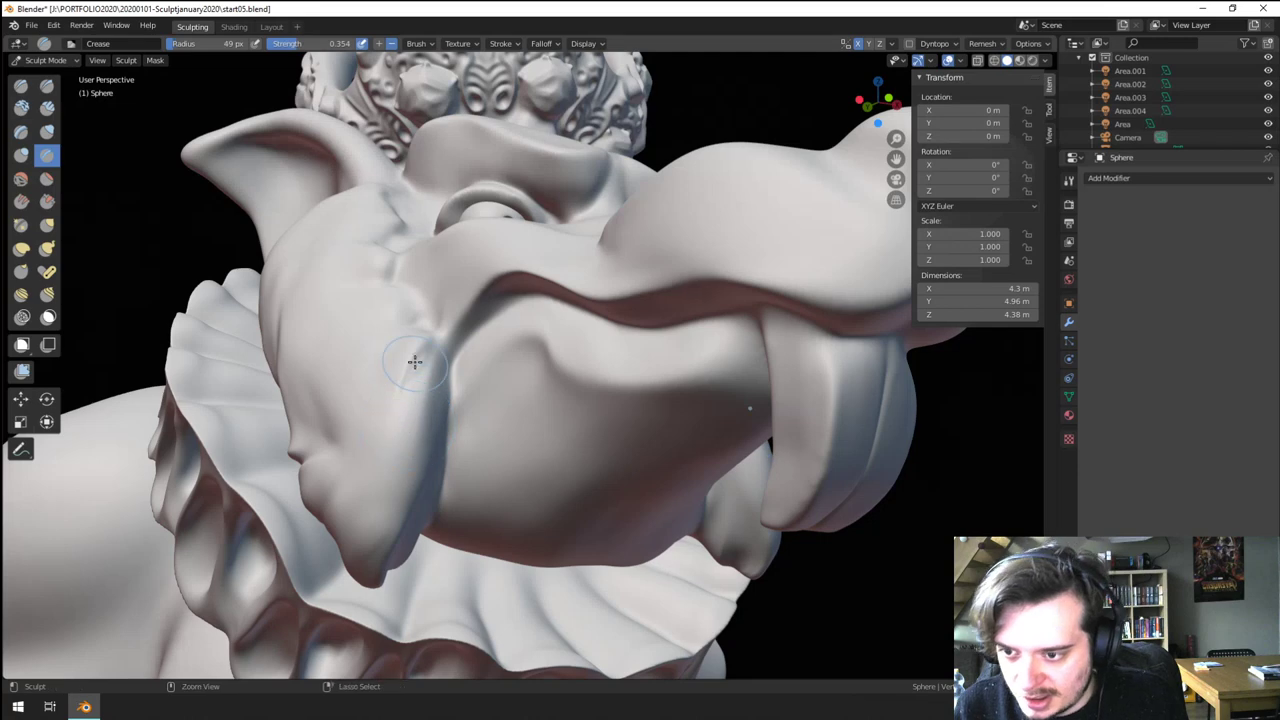
mouse_move(426, 378)
ctrl+mouse_down()
mouse_move(365, 534)
mouse_move(426, 422)
ctrl+mouse_up()
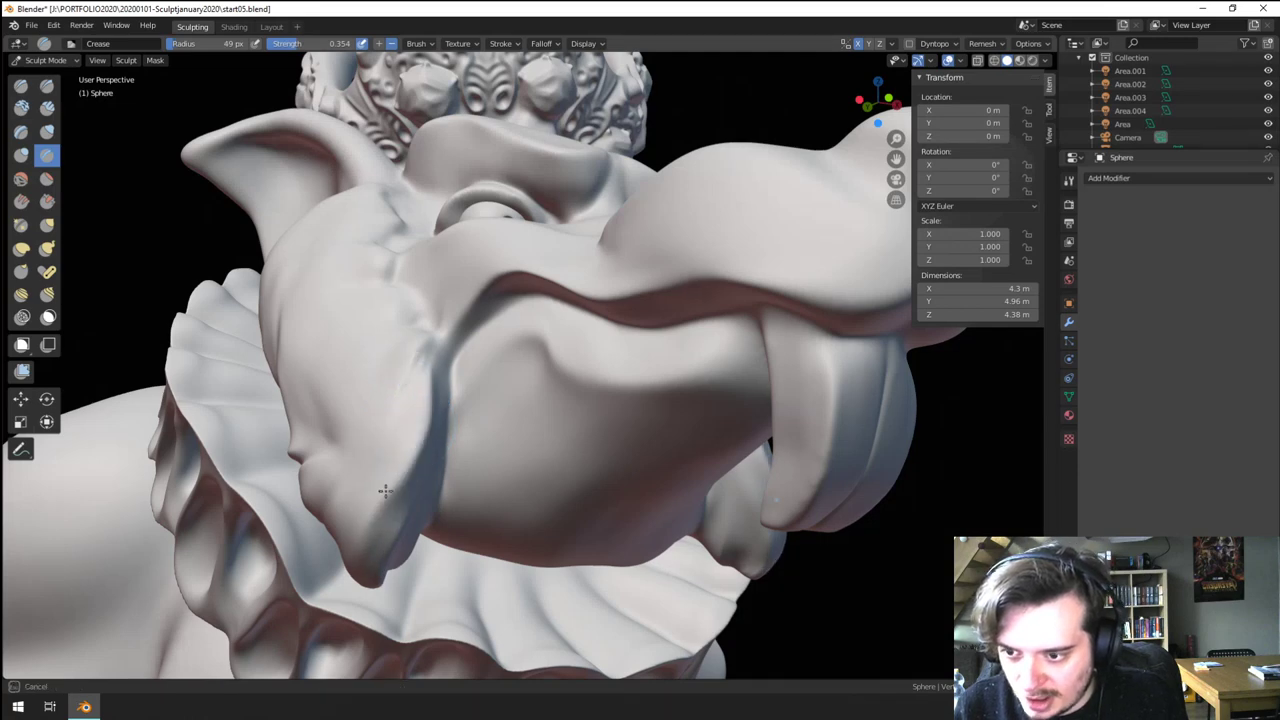
drag(355, 542, 420, 372)
drag(359, 530, 357, 546)
middle_drag(356, 550, 424, 454)
- Crease curved folds from the mouth corner across the lower cheek flap at 49 px
mouse_move(466, 360)
mouse_down()
mouse_move(466, 453)
mouse_move(389, 525)
mouse_move(473, 389)
mouse_move(390, 511)
mouse_move(473, 423)
mouse_move(386, 510)
mouse_up()
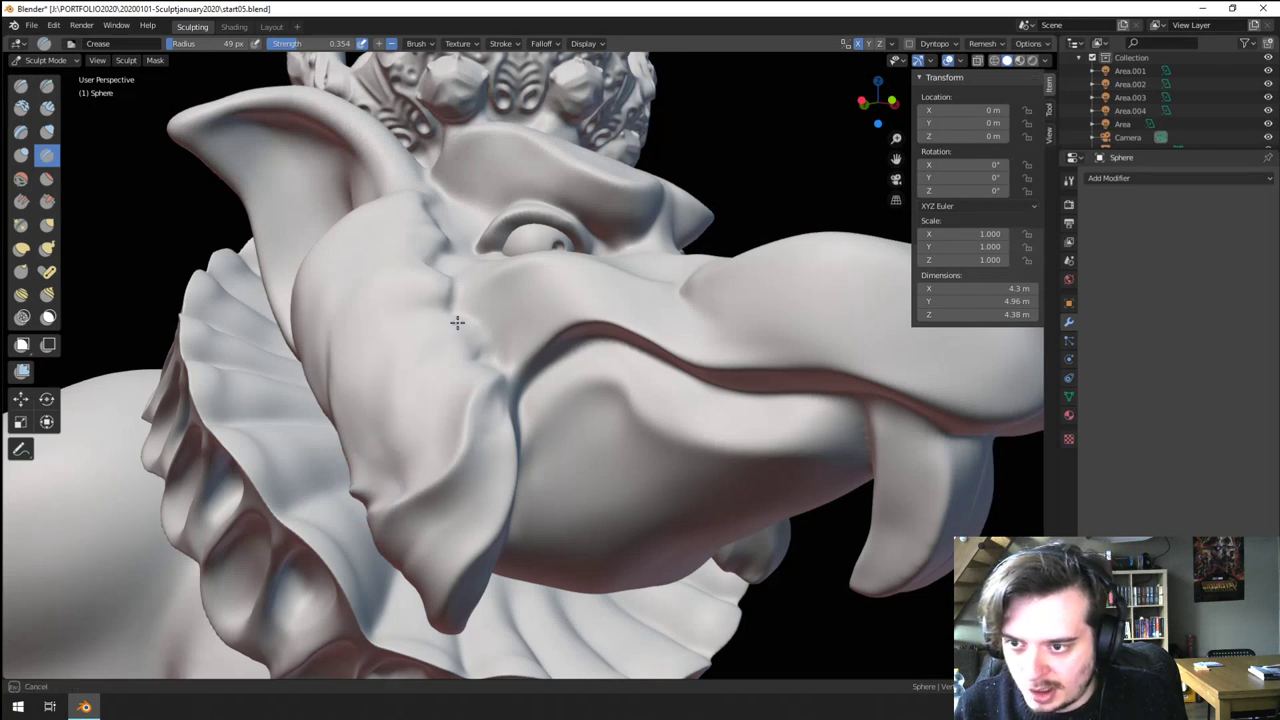
mouse_move(377, 468)
mouse_down()
mouse_move(420, 349)
mouse_move(357, 480)
mouse_move(364, 492)
mouse_up()
mouse_move(414, 436)
mouse_down()
mouse_move(394, 475)
mouse_move(366, 488)
mouse_move(447, 373)
mouse_move(395, 467)
mouse_move(423, 408)
mouse_move(410, 423)
mouse_move(396, 481)
mouse_move(431, 388)
mouse_move(399, 432)
mouse_up()
ctrl+middle_drag(388, 384, 382, 445)
middle_drag(382, 445, 400, 376)
middle_drag(377, 421, 394, 422)
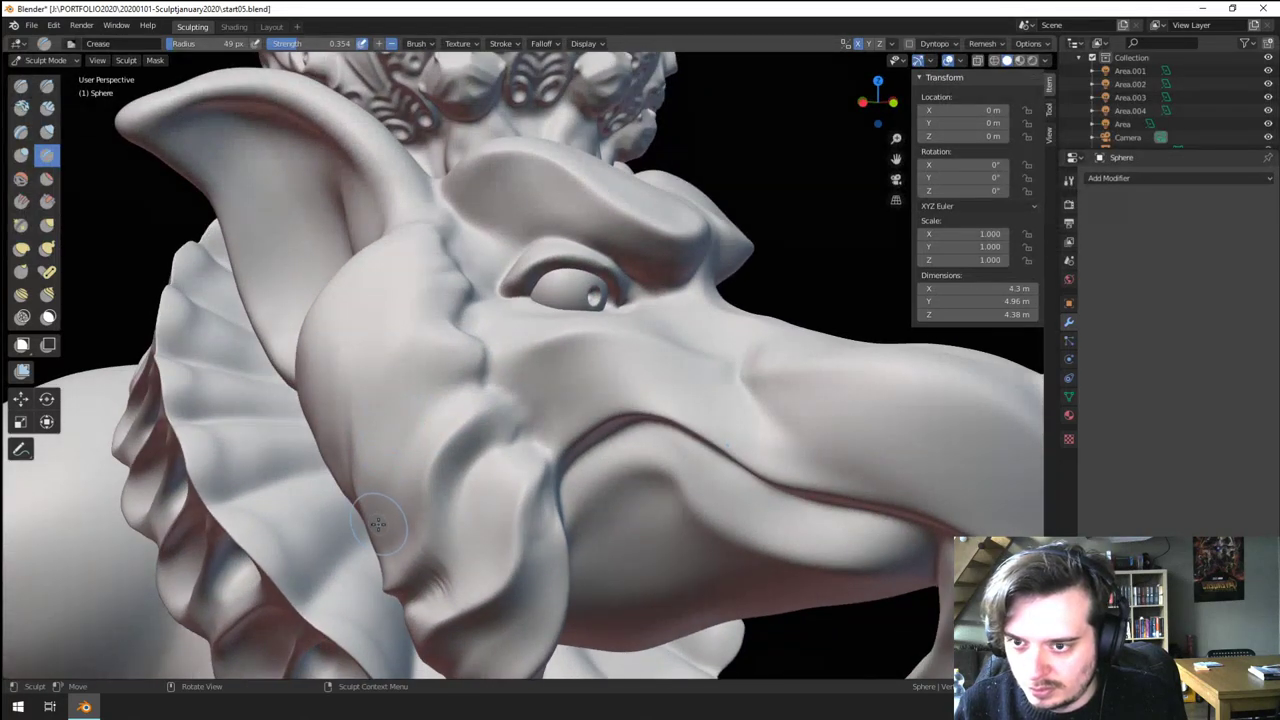
- Add more curved folds to the middle and rear of the cheek, up to the ear base, with the Crease brush at 44 px
mouse_move(382, 530)
mouse_down()
mouse_move(393, 475)
mouse_move(449, 392)
mouse_move(411, 420)
mouse_move(361, 534)
mouse_move(477, 391)
mouse_move(374, 500)
mouse_move(417, 374)
mouse_move(395, 404)
mouse_move(348, 497)
mouse_move(474, 354)
mouse_move(333, 495)
mouse_up()
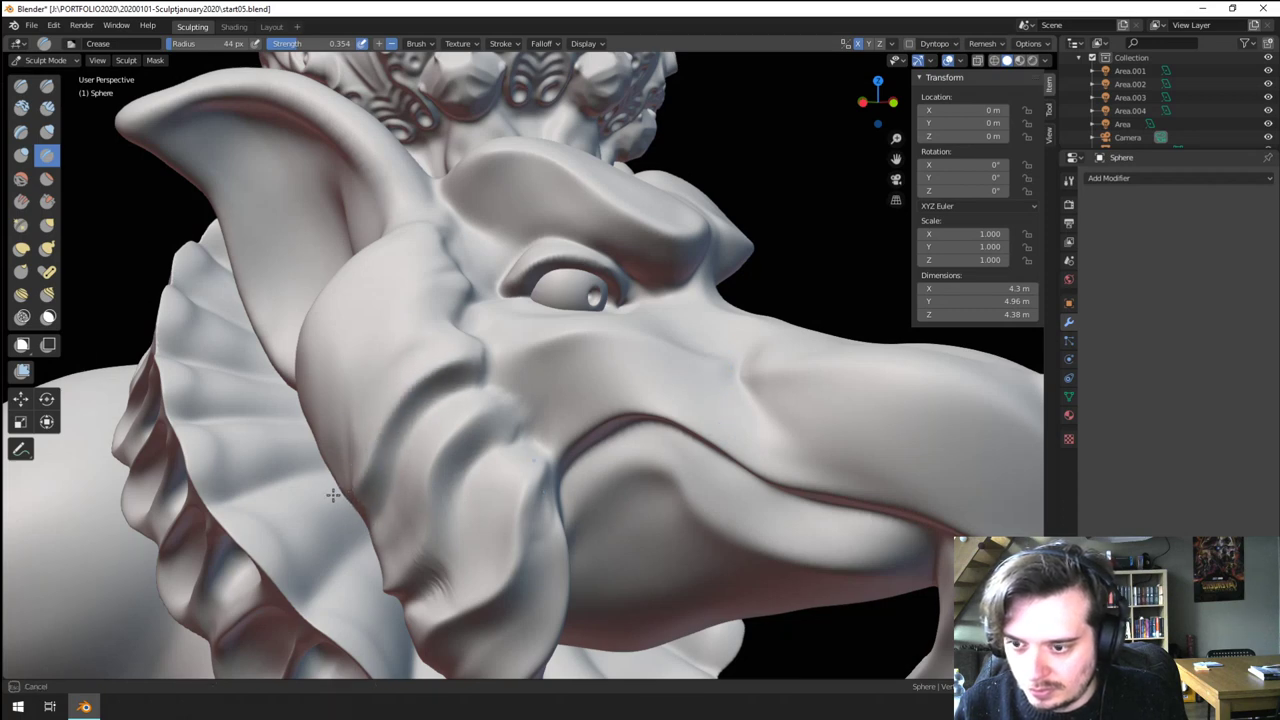
middle_drag(371, 374, 443, 386)
mouse_move(468, 357)
mouse_down()
mouse_move(491, 357)
mouse_move(414, 470)
mouse_up()
mouse_move(414, 470)
mouse_down()
mouse_move(411, 408)
mouse_move(443, 354)
mouse_move(415, 488)
mouse_up()
middle_drag(388, 414, 416, 419)
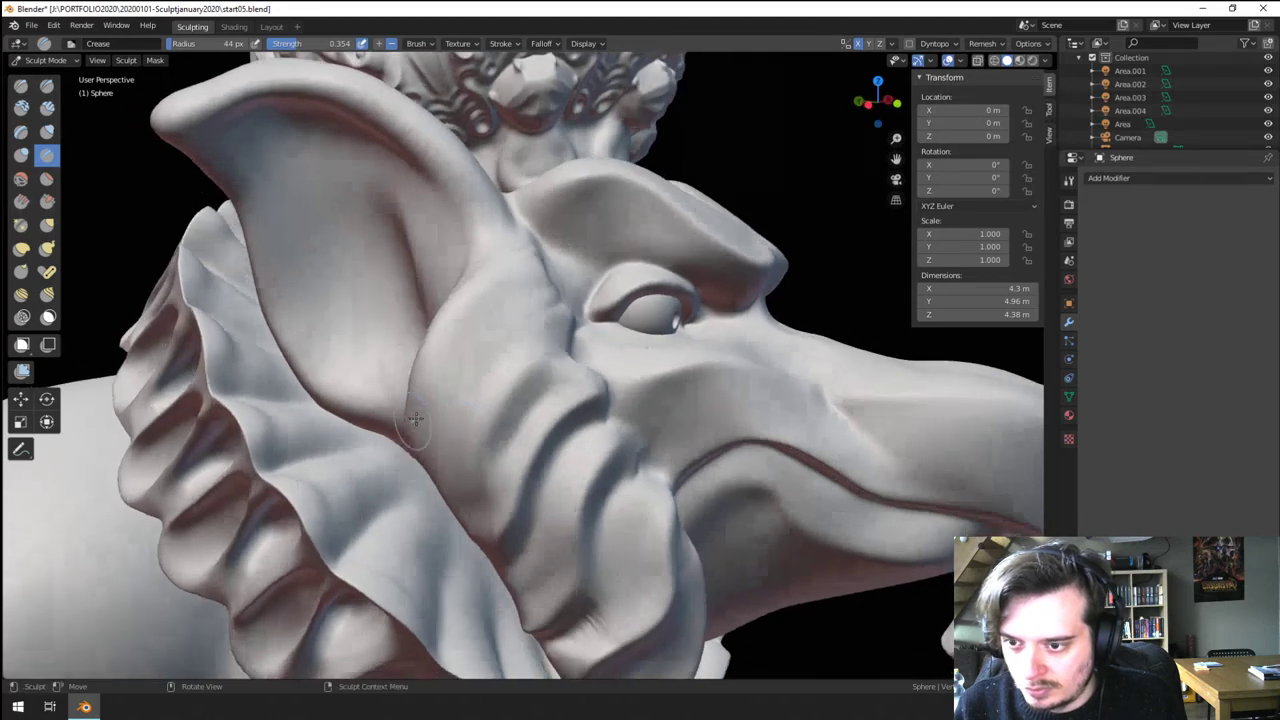
mouse_move(418, 418)
mouse_down()
mouse_move(471, 286)
mouse_move(435, 372)
mouse_up()
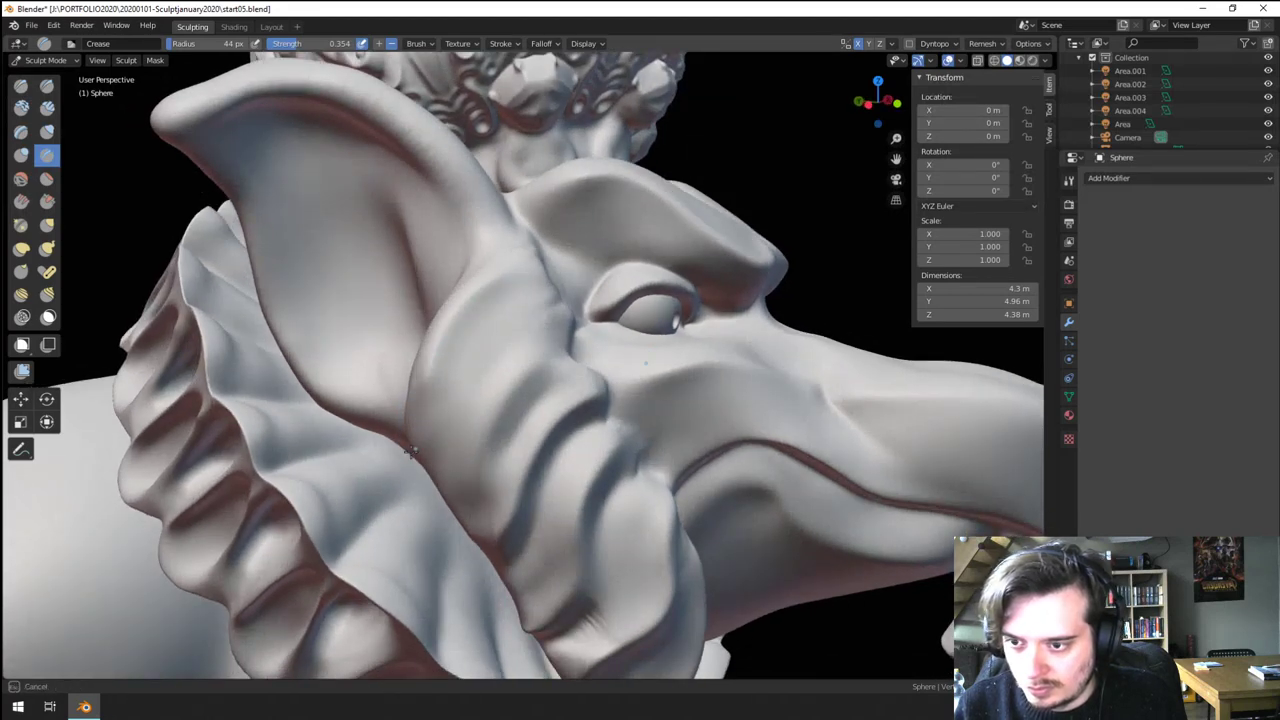
mouse_move(410, 452)
mouse_down()
mouse_move(517, 260)
mouse_move(416, 433)
mouse_up()
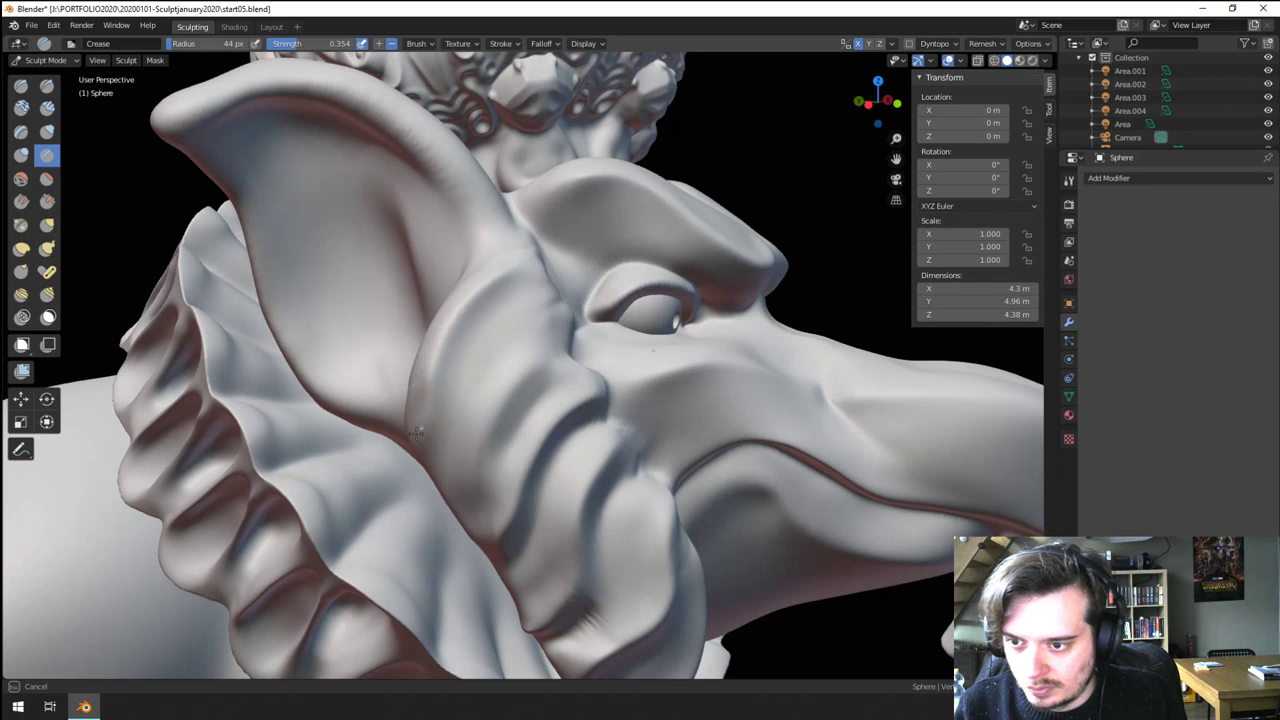
- Crease finer folds into the upper cheek below the ear, using brush radii of 40 px and 53 px
key(f)
click(520, 321)
mouse_move(529, 298)
mouse_down()
mouse_move(422, 457)
mouse_move(530, 306)
mouse_move(537, 332)
mouse_move(472, 420)
mouse_up()
mouse_move(522, 342)
mouse_down()
mouse_move(430, 472)
mouse_move(460, 460)
mouse_move(490, 372)
mouse_up()
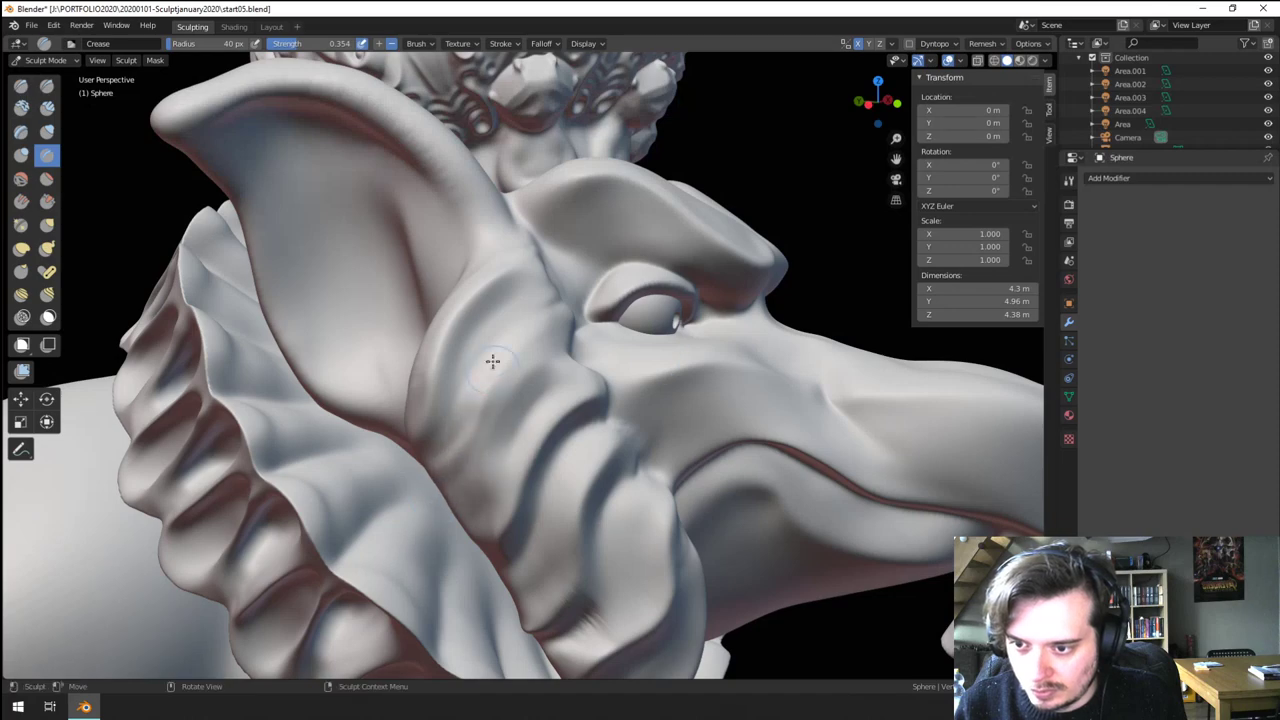
middle_drag(492, 361, 507, 331)
key(f)
click(525, 350)
drag(517, 352, 541, 318)
- Add a further groove to the lower cheek flap with the Crease brush at 53 px
scroll(538, 322, down, 4)
mouse_move(538, 322)
middle_down()
mouse_move(443, 381)
mouse_move(436, 400)
mouse_move(448, 350)
middle_up()
scroll(438, 420, up, 2)
scroll(439, 432, up, 2)
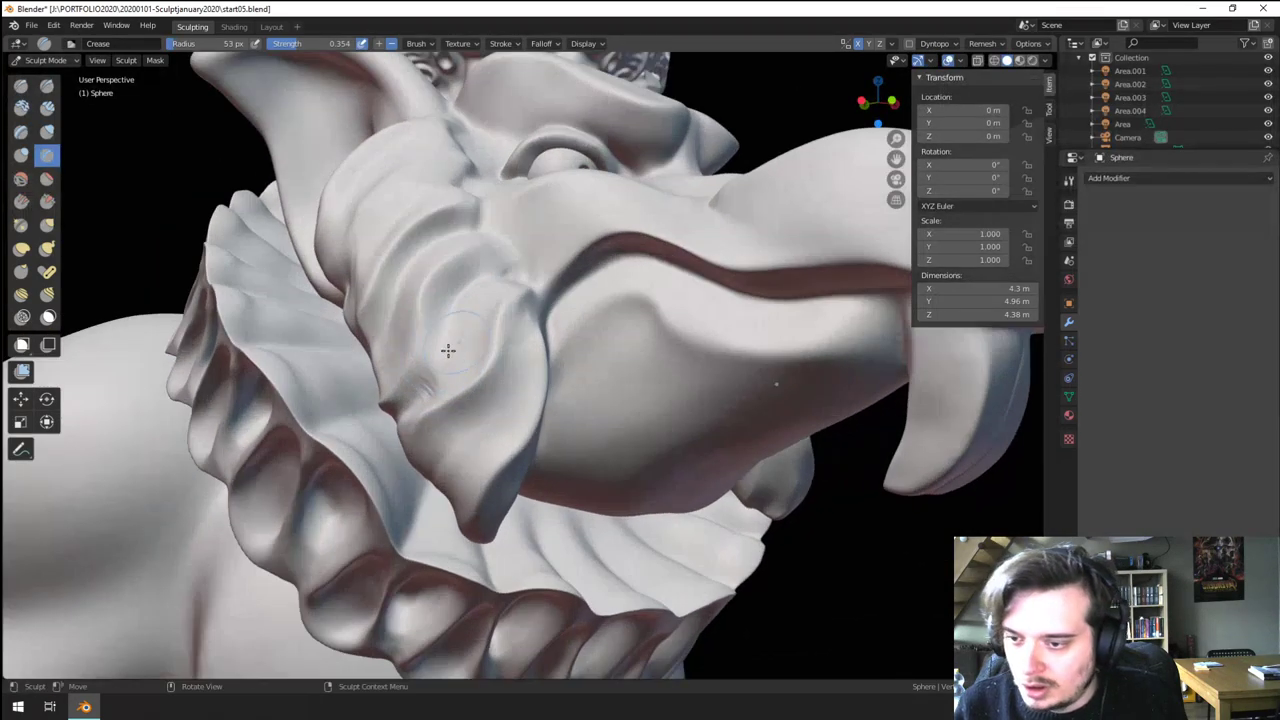
drag(451, 308, 437, 354)
- Remesh the creature's body with a voxel size of 0.0065 m
scroll(437, 354, down, 4)
mouse_move(437, 354)
middle_down()
mouse_move(364, 366)
mouse_move(523, 367)
middle_up()
scroll(440, 366, up, 3)
scroll(523, 367, up, 4)
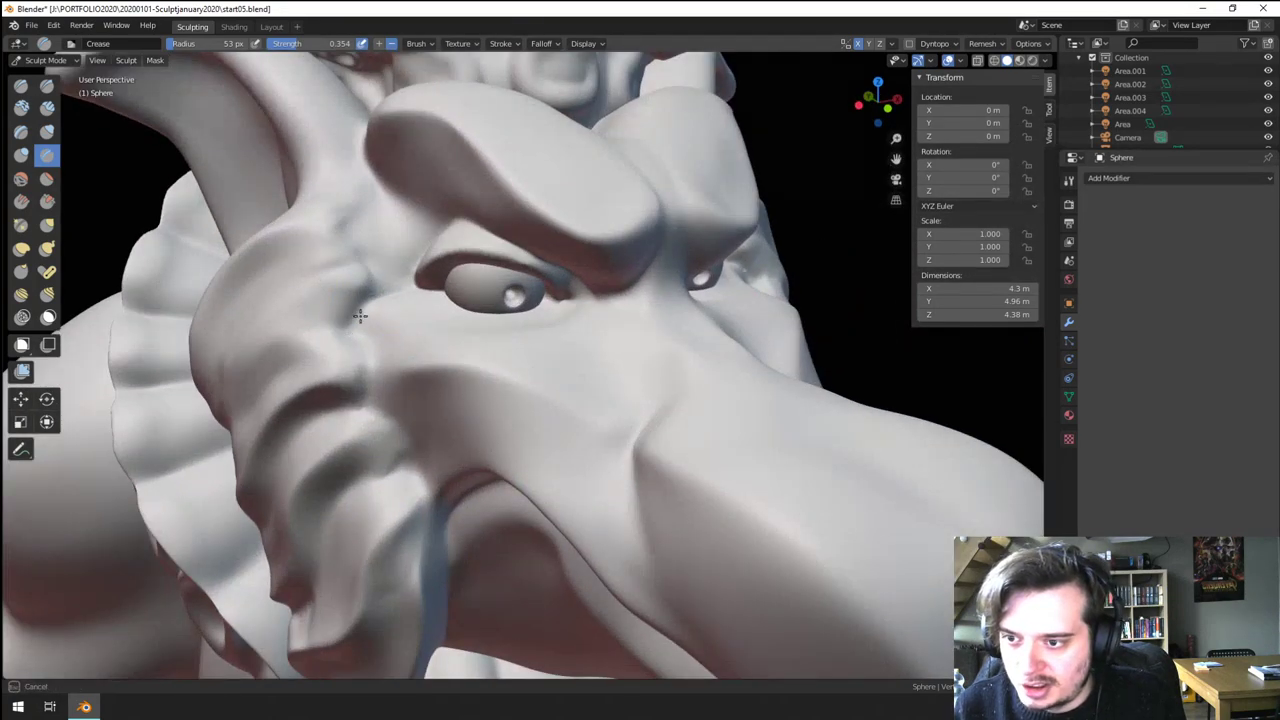
click(984, 44)
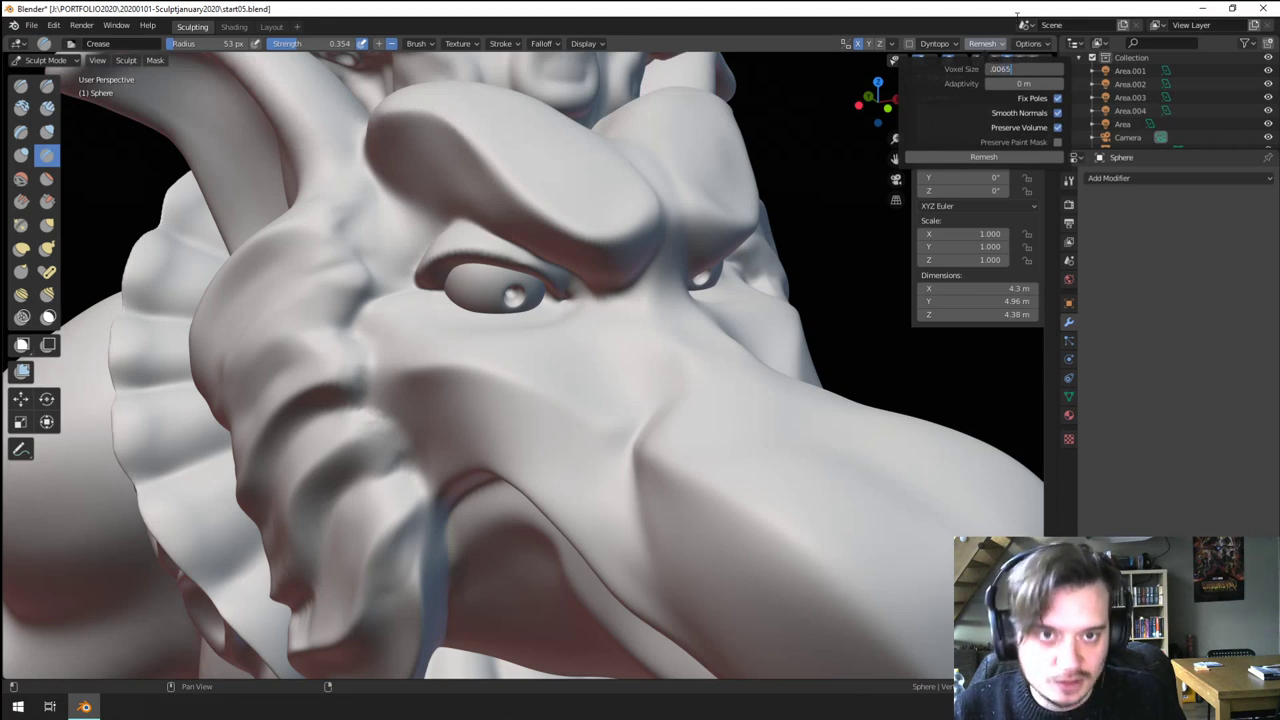
click(977, 157)
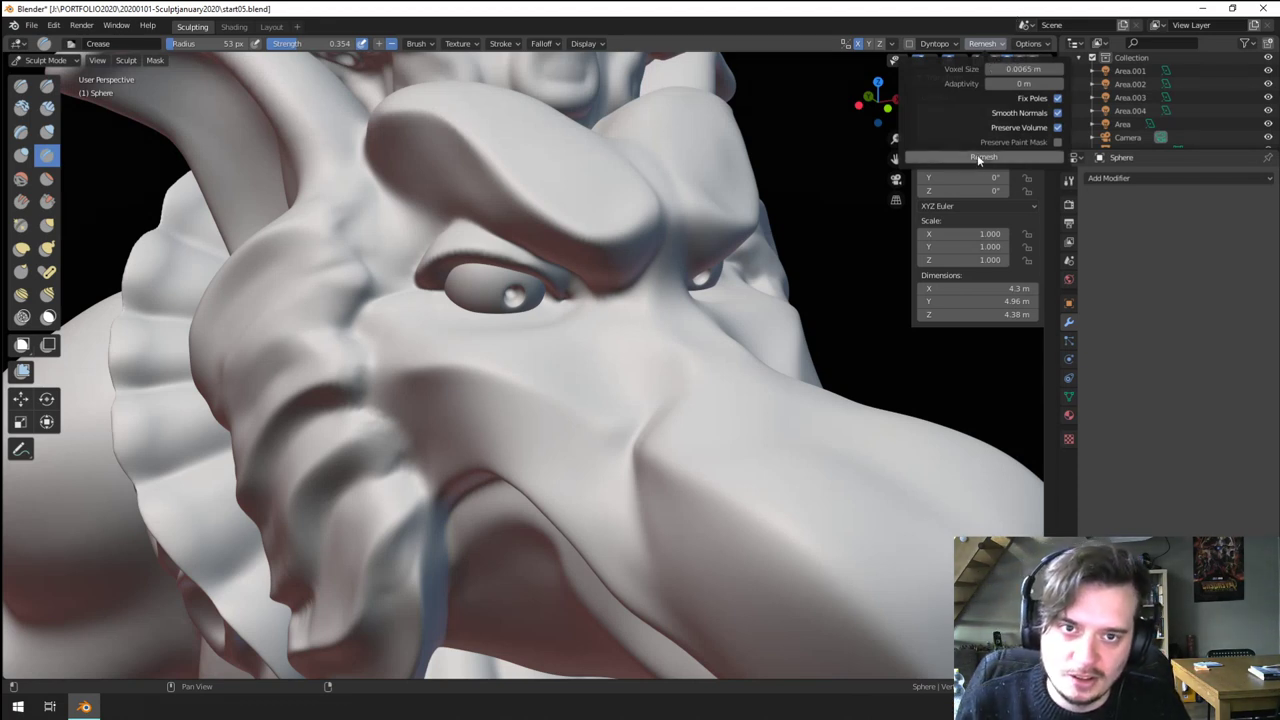
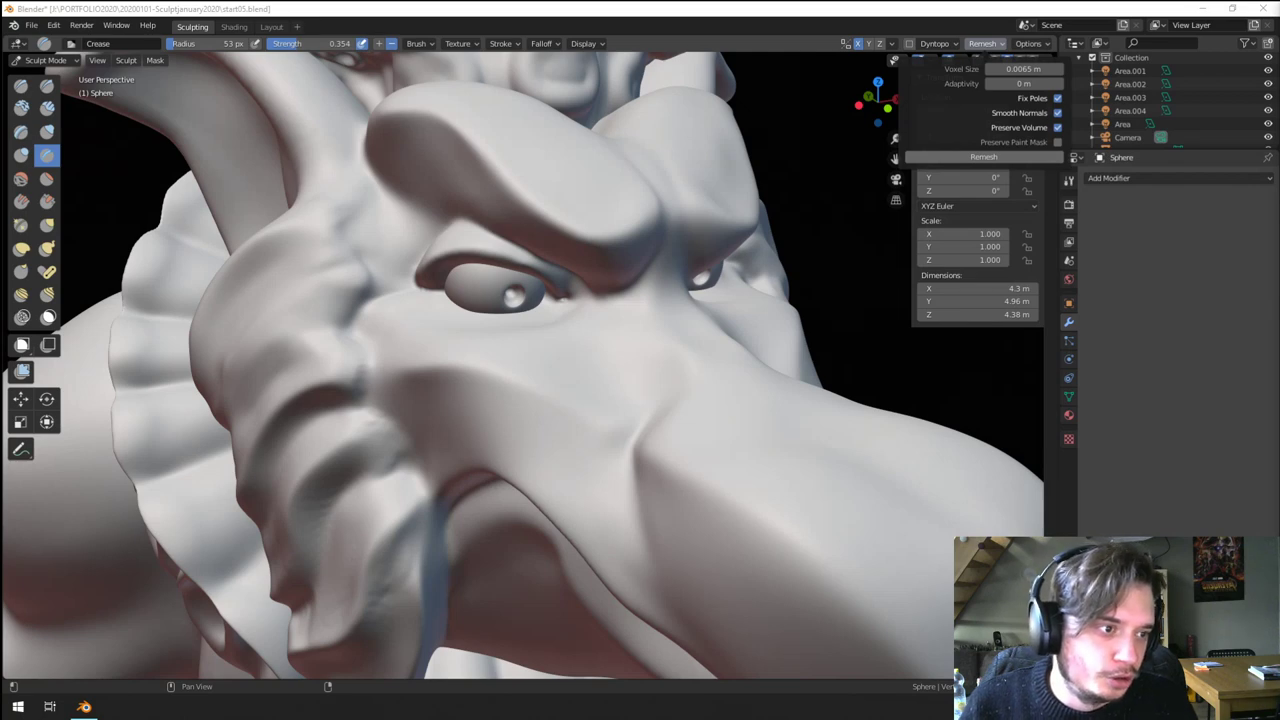
- Deepen the fold along the rear edge of the upper cheek with the Crease brush at 71 px
scroll(463, 423, down, 5)
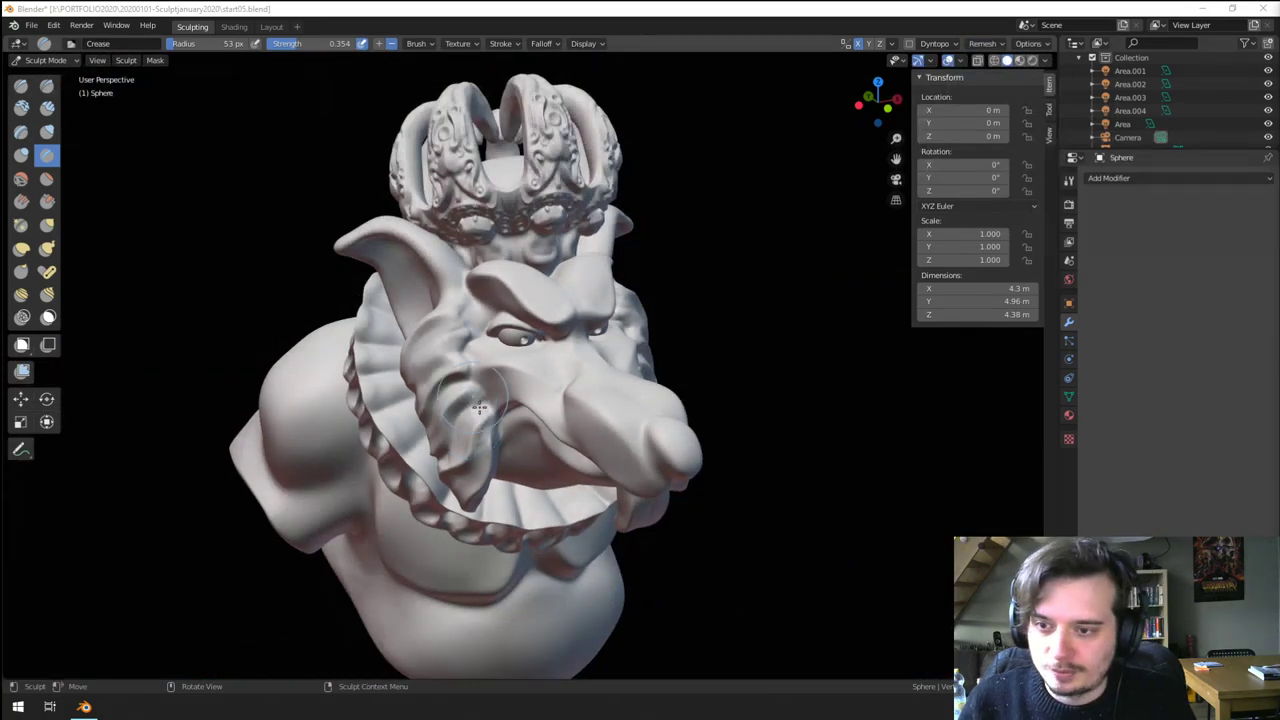
middle_drag(479, 407, 622, 335)
scroll(569, 329, up, 5)
scroll(564, 329, up, 1)
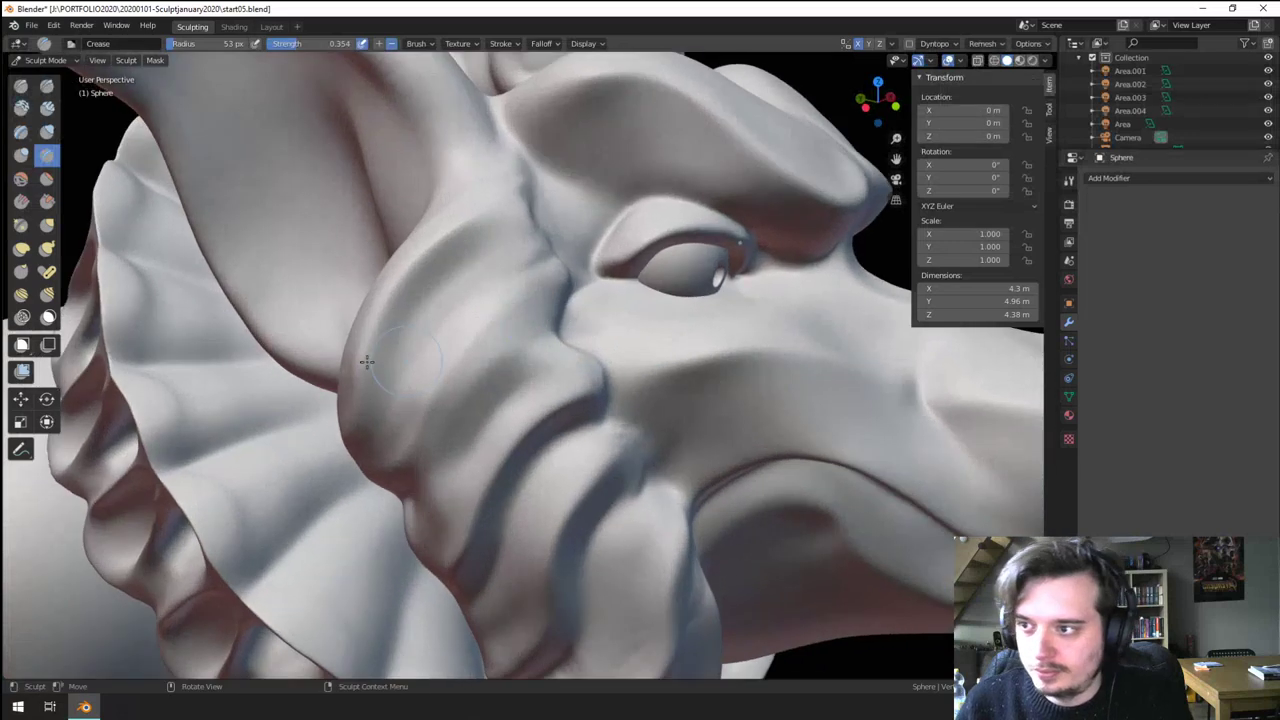
key(f)
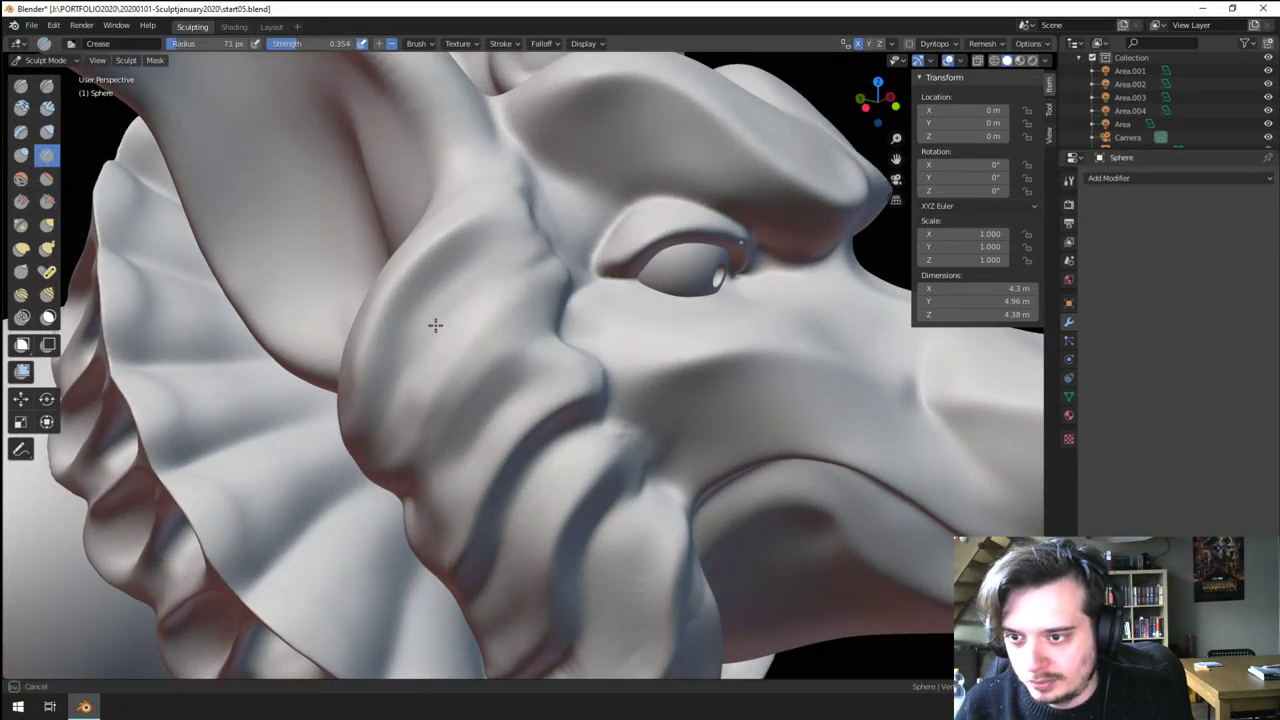
drag(408, 341, 387, 425)
mouse_move(387, 425)
mouse_down()
mouse_move(372, 422)
mouse_move(466, 228)
mouse_move(374, 397)
mouse_up()
mouse_move(374, 397)
mouse_down()
mouse_move(347, 436)
mouse_move(373, 355)
mouse_up()
middle_drag(373, 355, 418, 336)
- Switch to the Snake Hook brush at 85 px and set its falloff to Sharp
click(47, 250)
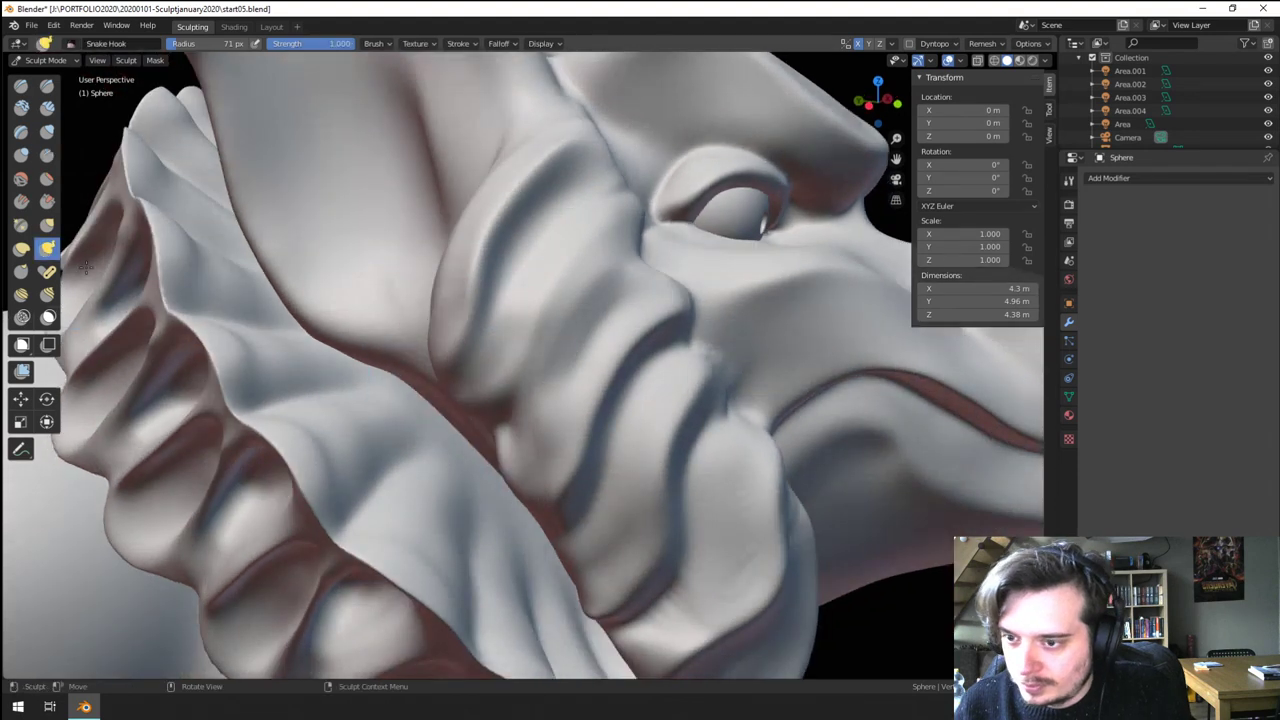
key(f)
click(442, 368)
drag(442, 368, 406, 386)
key(ctrl+z)
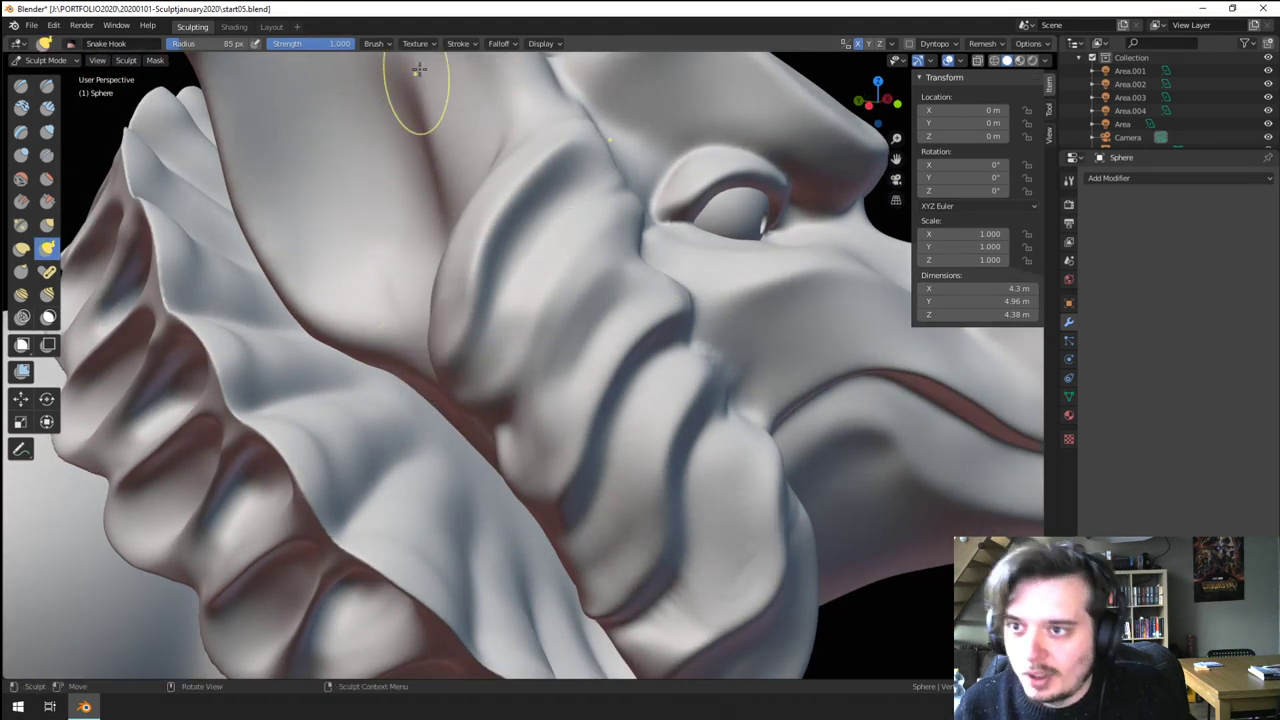
click(462, 45)
mouse_move(496, 45)
click(497, 69)
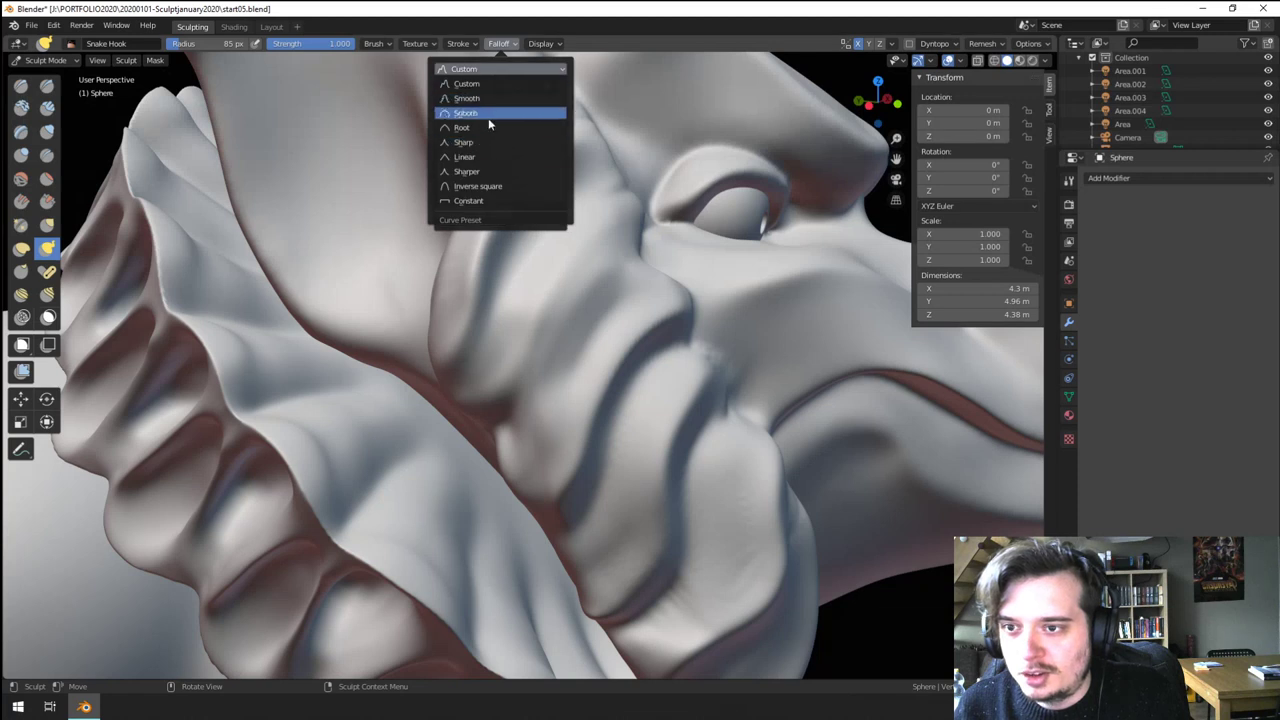
click(478, 141)
- Pull two pointed tips out of the upper cheek's rear edge, and set the Snake Hook radius to 63 px
drag(444, 372, 421, 383)
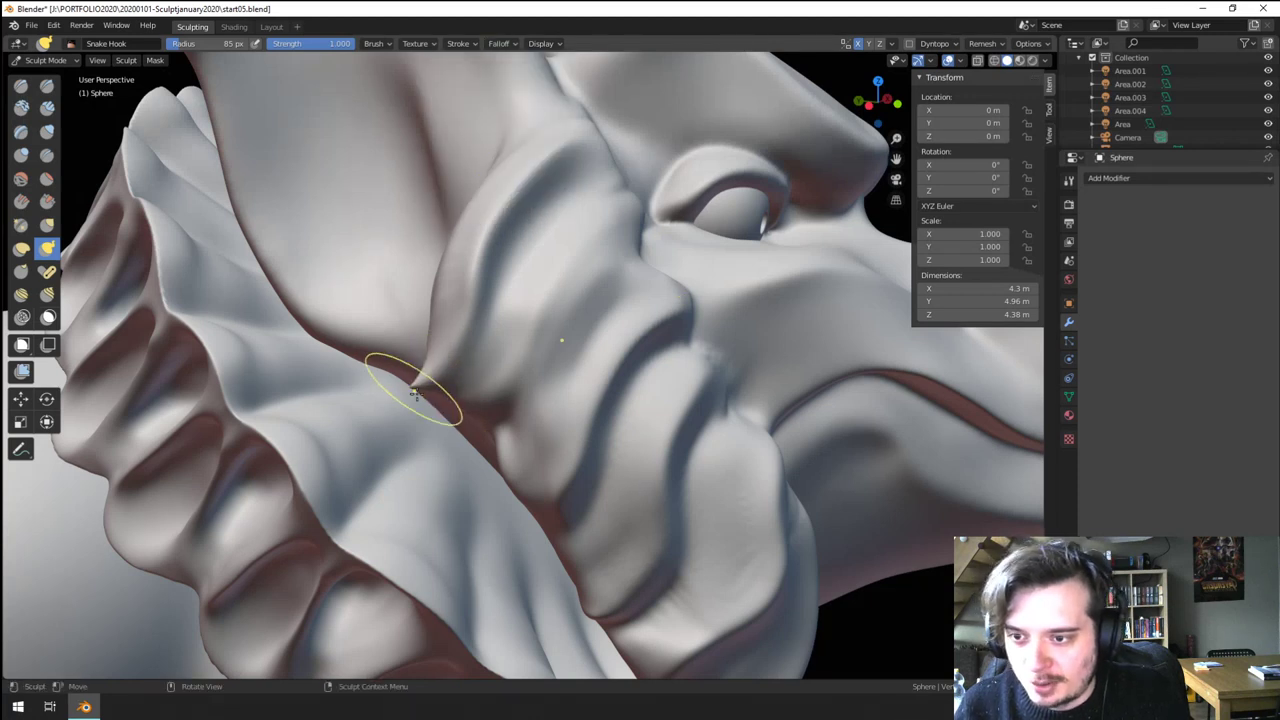
middle_drag(411, 388, 388, 376)
drag(414, 363, 381, 395)
key(f)
click(411, 365)
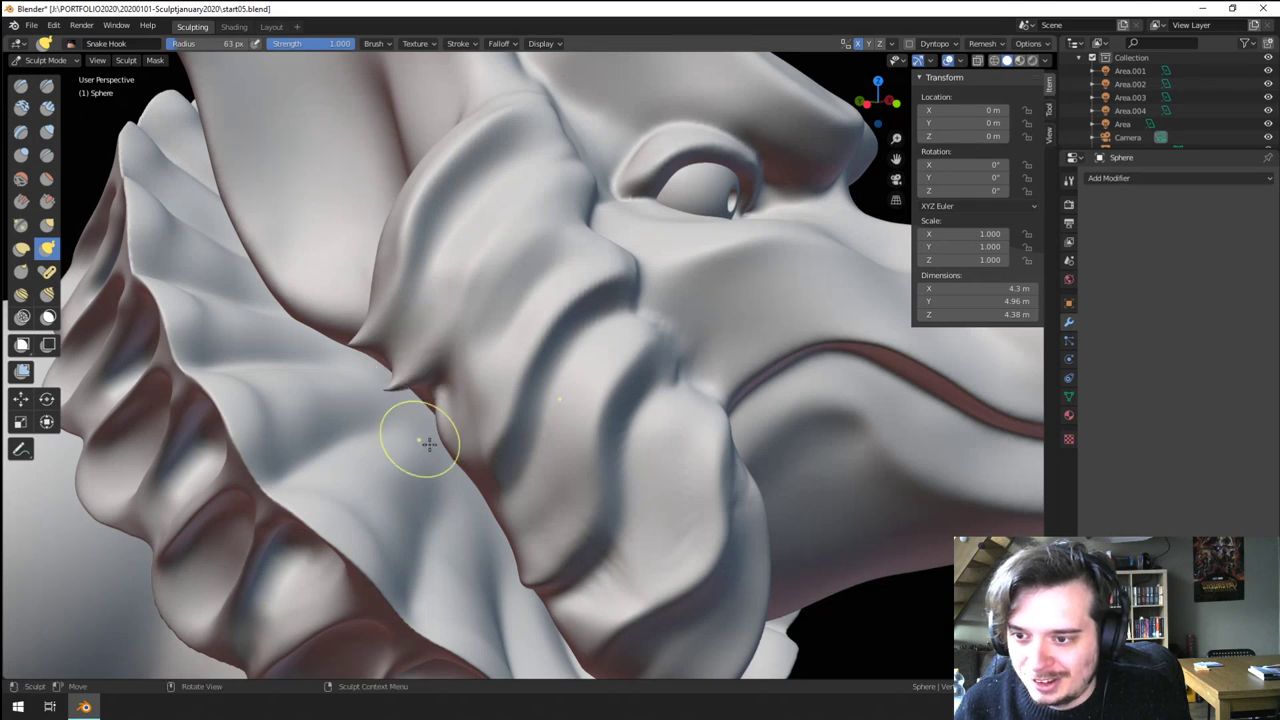
- Pull two more curved tips from the middle of the cheek's rear edge, finishing with the Snake Hook brush at 71 px
middle_drag(460, 424, 442, 411)
key(f)
click(462, 407)
mouse_move(460, 414)
mouse_down()
mouse_move(447, 428)
mouse_move(387, 422)
mouse_up()
key(f)
click(433, 385)
drag(427, 370, 389, 413)
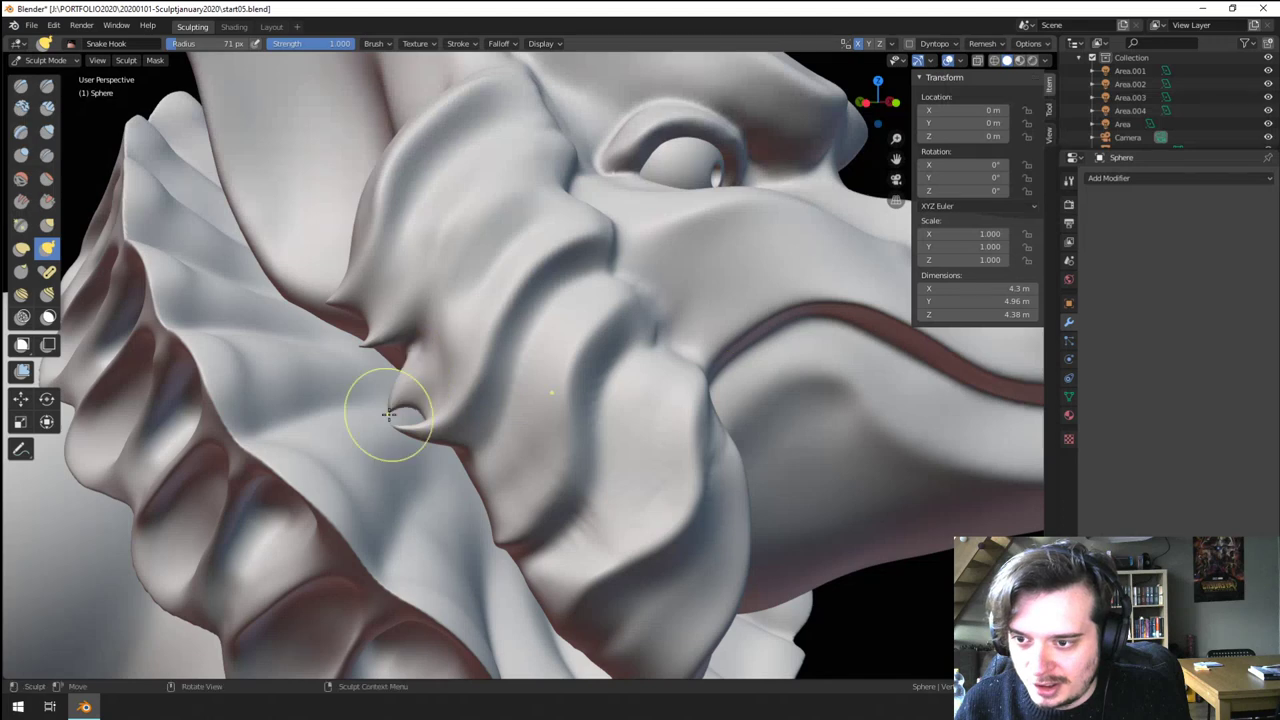
- Pull small pointed tips out of the cheek's rear edge below the existing ones, reducing the Snake Hook radius to 56 px
mouse_move(445, 425)
ctrl+middle_down()
mouse_move(451, 457)
mouse_move(434, 411)
ctrl+middle_up()
ctrl+middle_drag(434, 411, 437, 390)
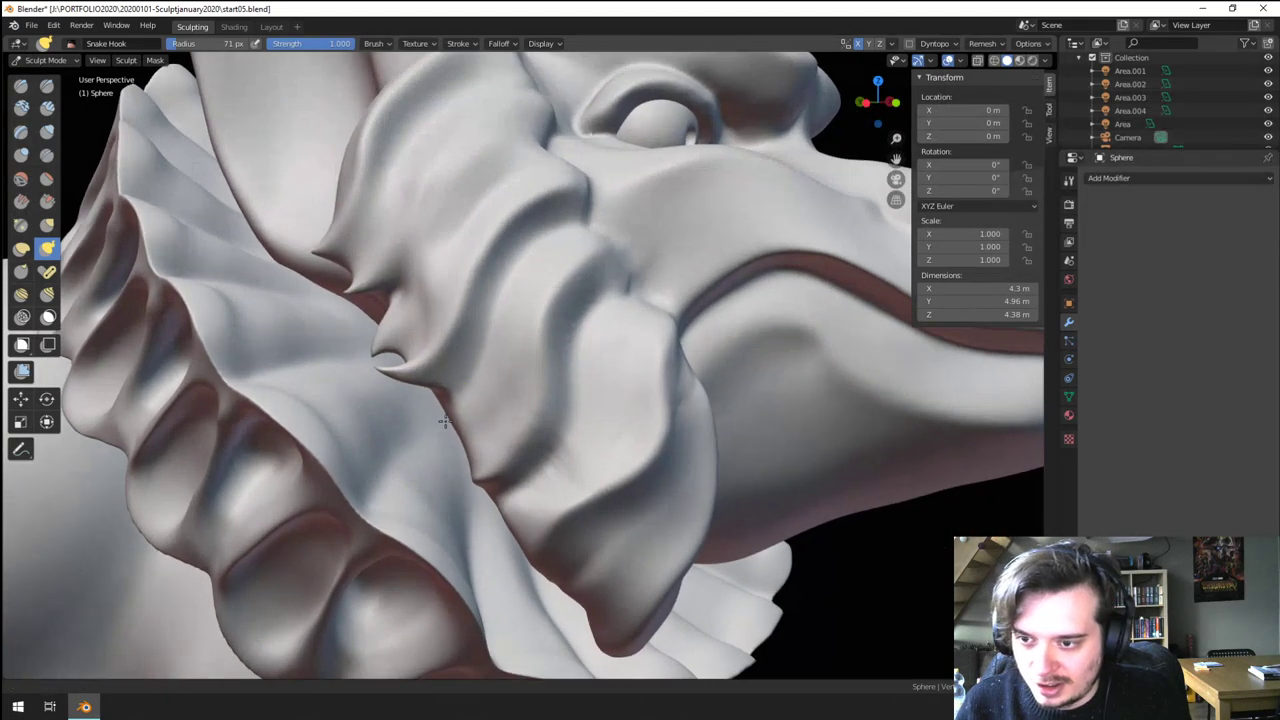
key(f)
click(491, 467)
mouse_move(487, 477)
mouse_down()
mouse_move(441, 457)
mouse_move(443, 437)
mouse_up()
key(f)
click(447, 419)
mouse_move(435, 450)
ctrl+middle_down()
mouse_move(430, 486)
mouse_move(386, 451)
ctrl+middle_up()
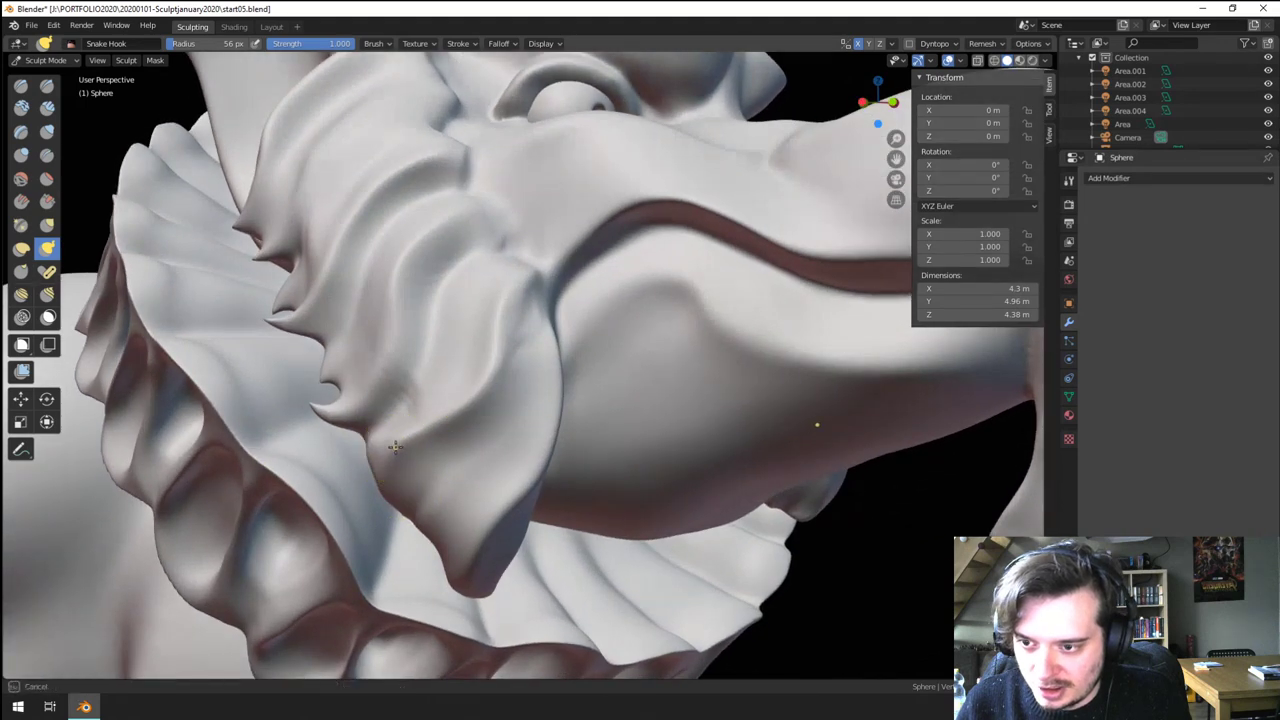
- Resize the Snake Hook brush and pull another tip backward from the rear edge of the lowest cheek lock
key(f)
click(401, 491)
key(f)
click(400, 490)
drag(401, 490, 366, 509)
- Pull a further tip from the lowest lock's rear edge and draw out its bottom point with the Snake Hook brush at 97 px
mouse_move(377, 565)
middle_down()
mouse_move(371, 531)
mouse_move(400, 497)
mouse_move(395, 482)
middle_up()
key(f)
click(400, 372)
drag(394, 382, 362, 403)
drag(455, 465, 467, 496)
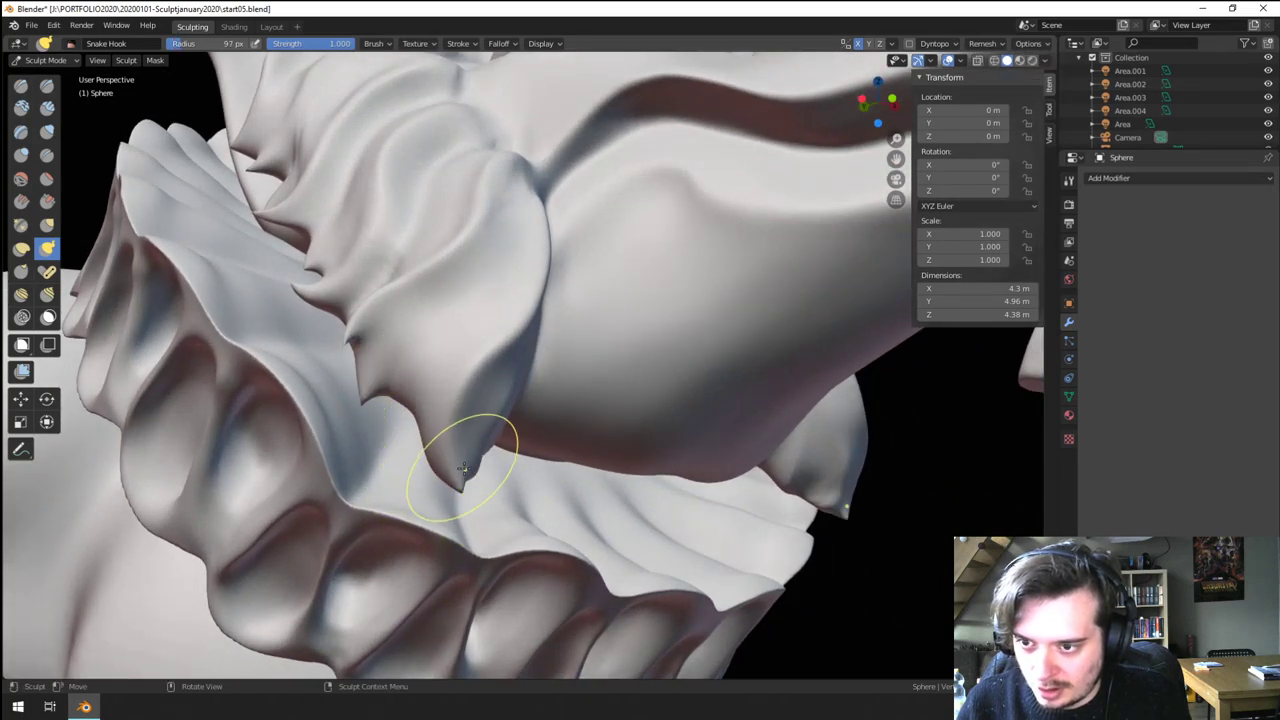
drag(406, 428, 390, 460)
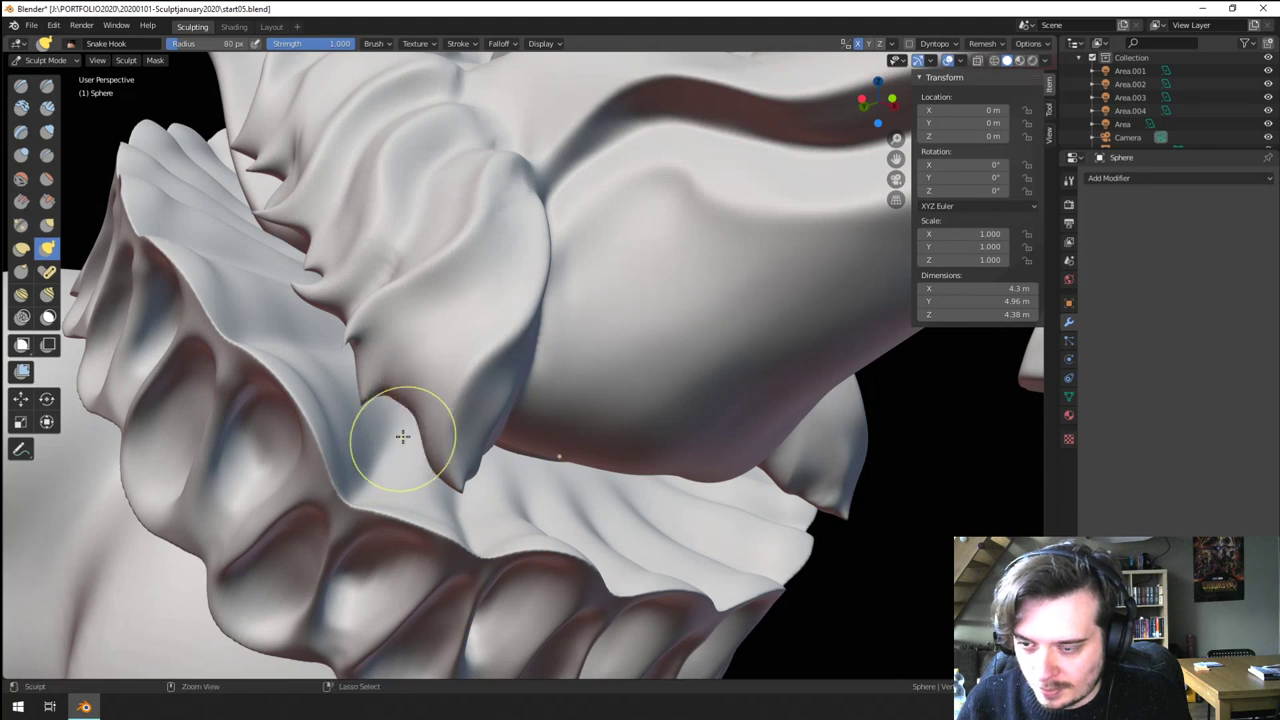
- Pull a small extra spike beside the last tip of the lowest cheek lock with the Snake Hook brush at 28 px
key(f)
click(422, 382)
middle_drag(329, 508, 392, 442)
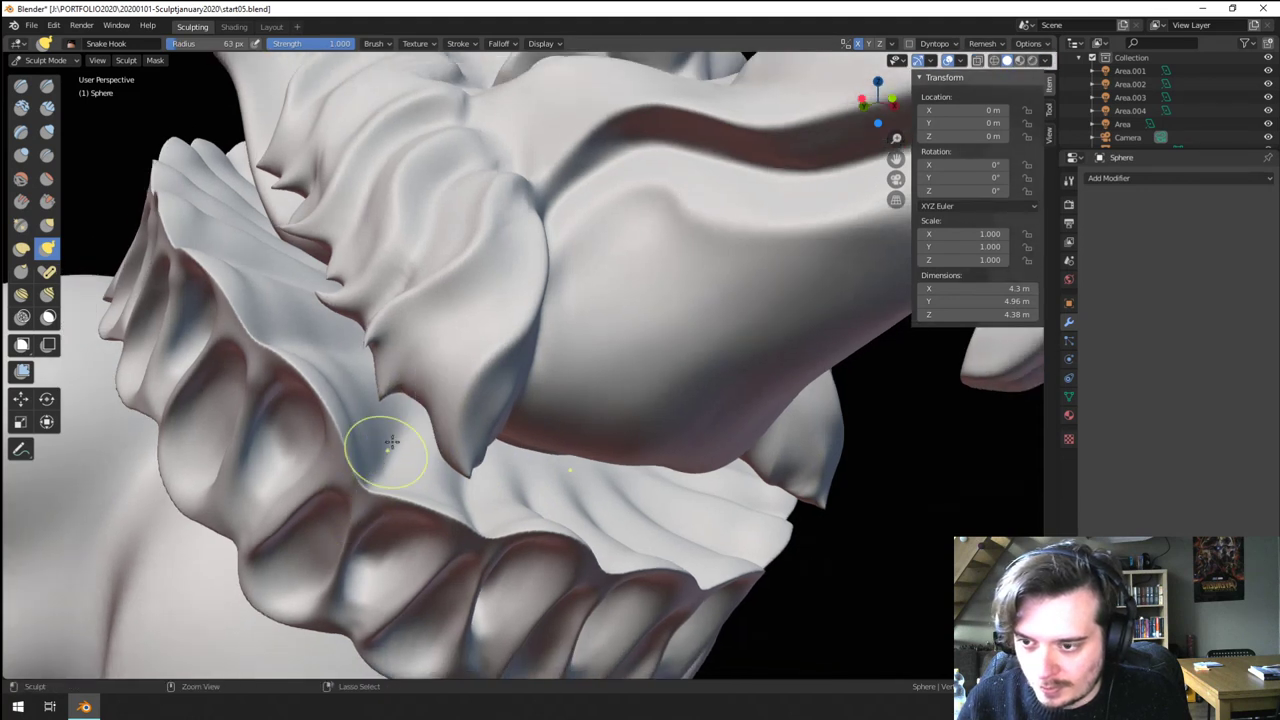
key(f)
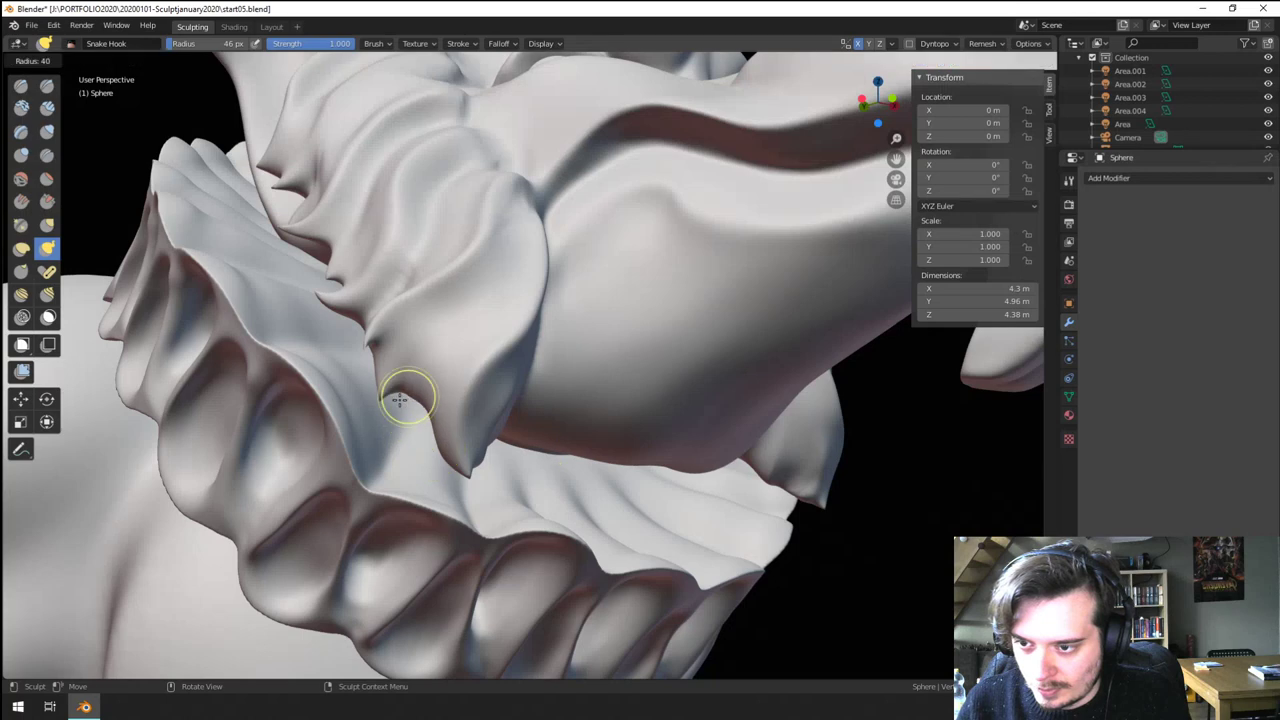
click(424, 401)
drag(405, 404, 414, 435)
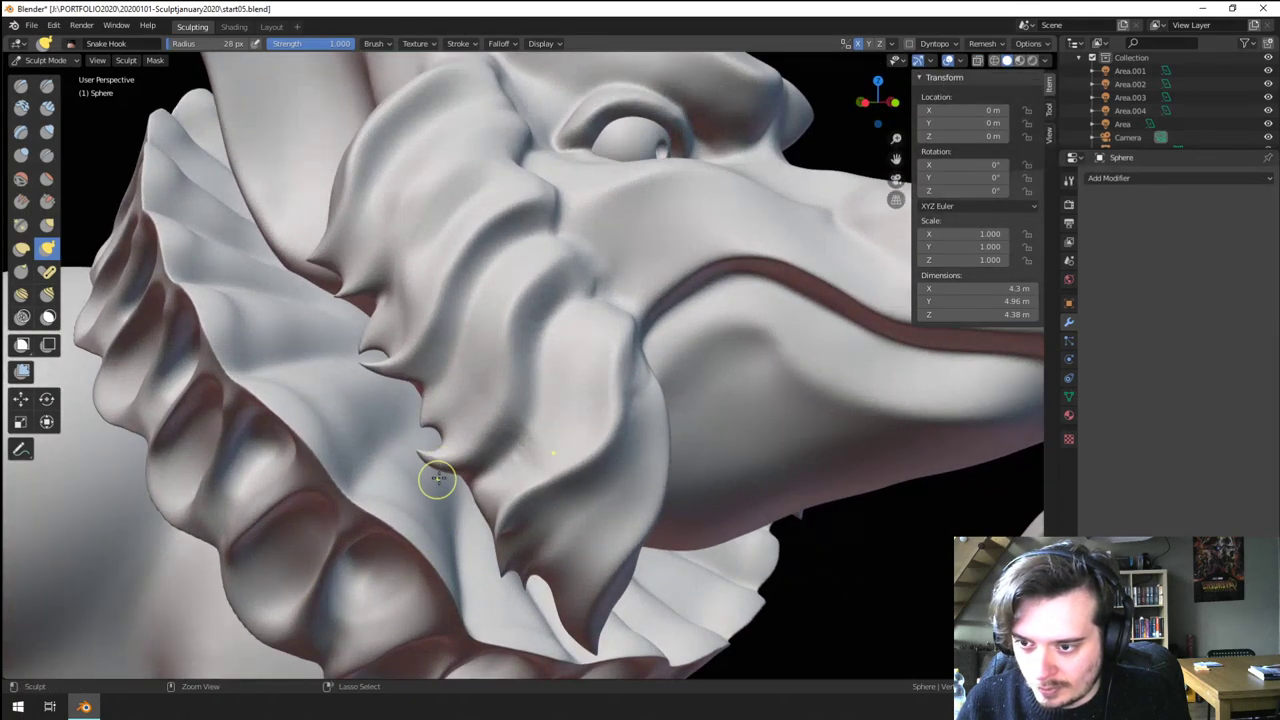
ctrl+middle_drag(433, 543, 355, 612)
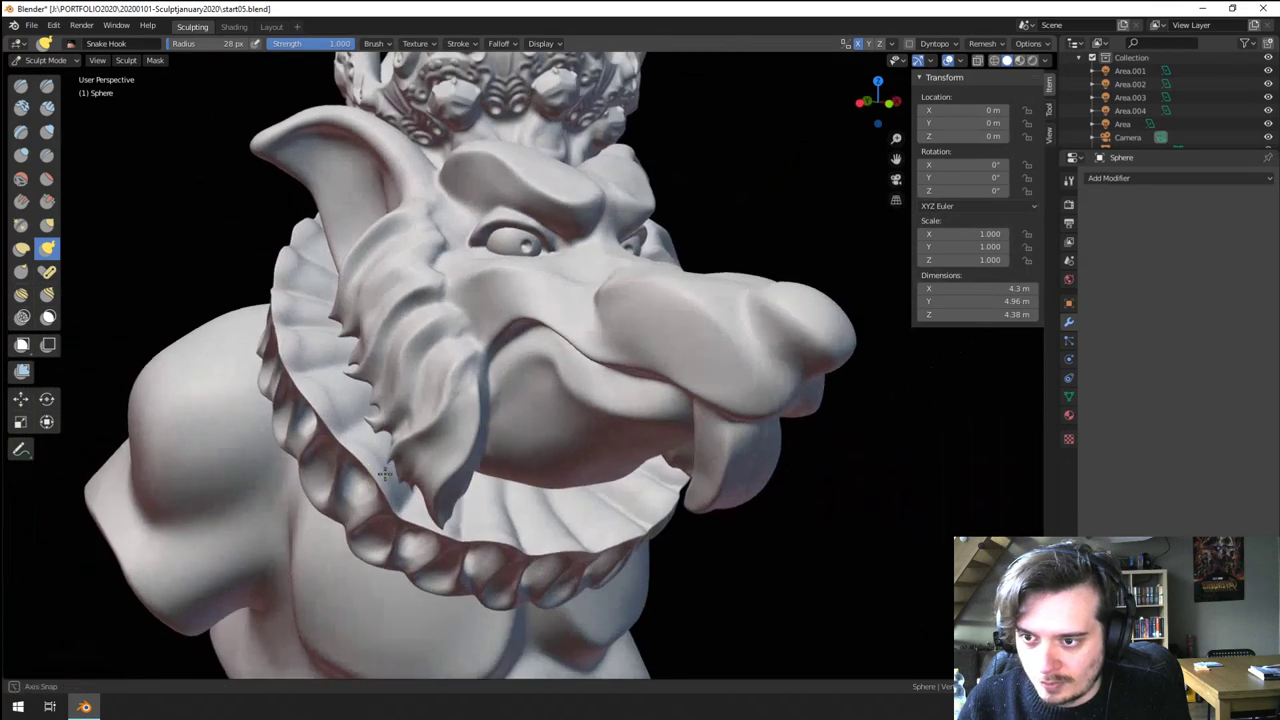
mouse_move(358, 462)
ctrl+middle_down()
mouse_move(363, 526)
mouse_move(393, 501)
mouse_move(434, 394)
ctrl+middle_up()
key(g)
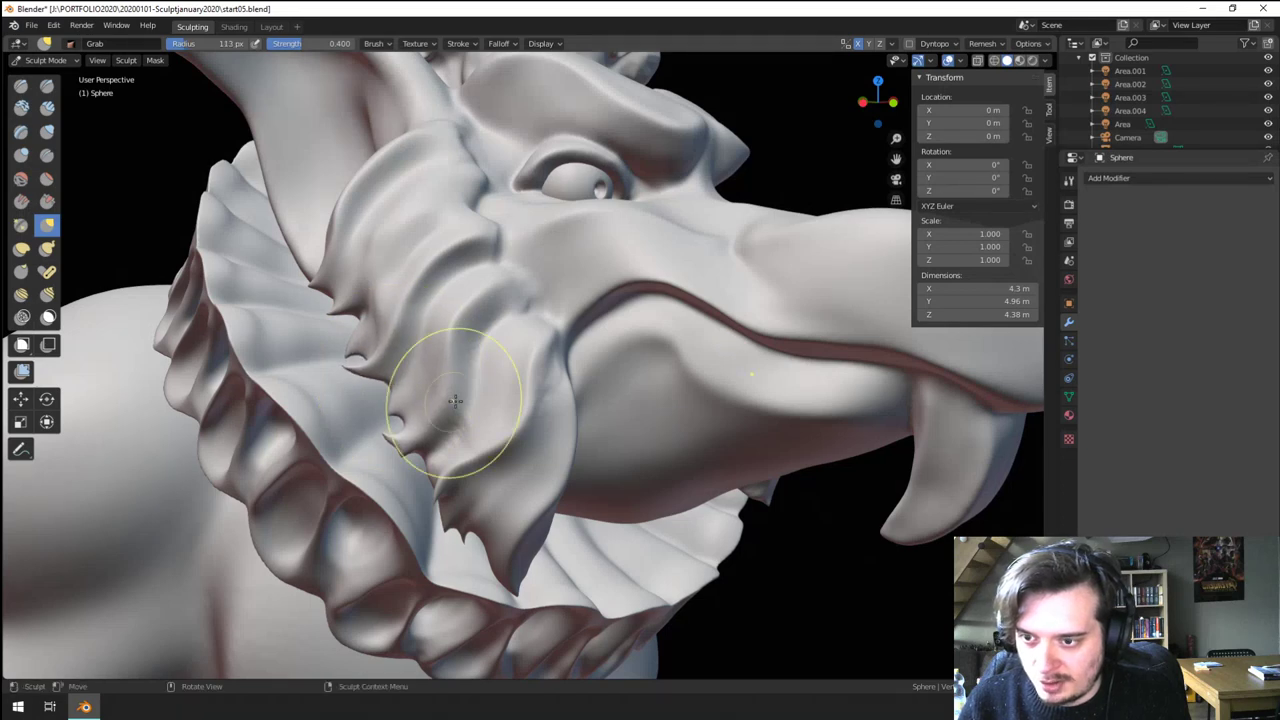
mouse_move(458, 392)
ctrl+middle_down()
mouse_move(432, 500)
mouse_move(380, 357)
ctrl+middle_up()
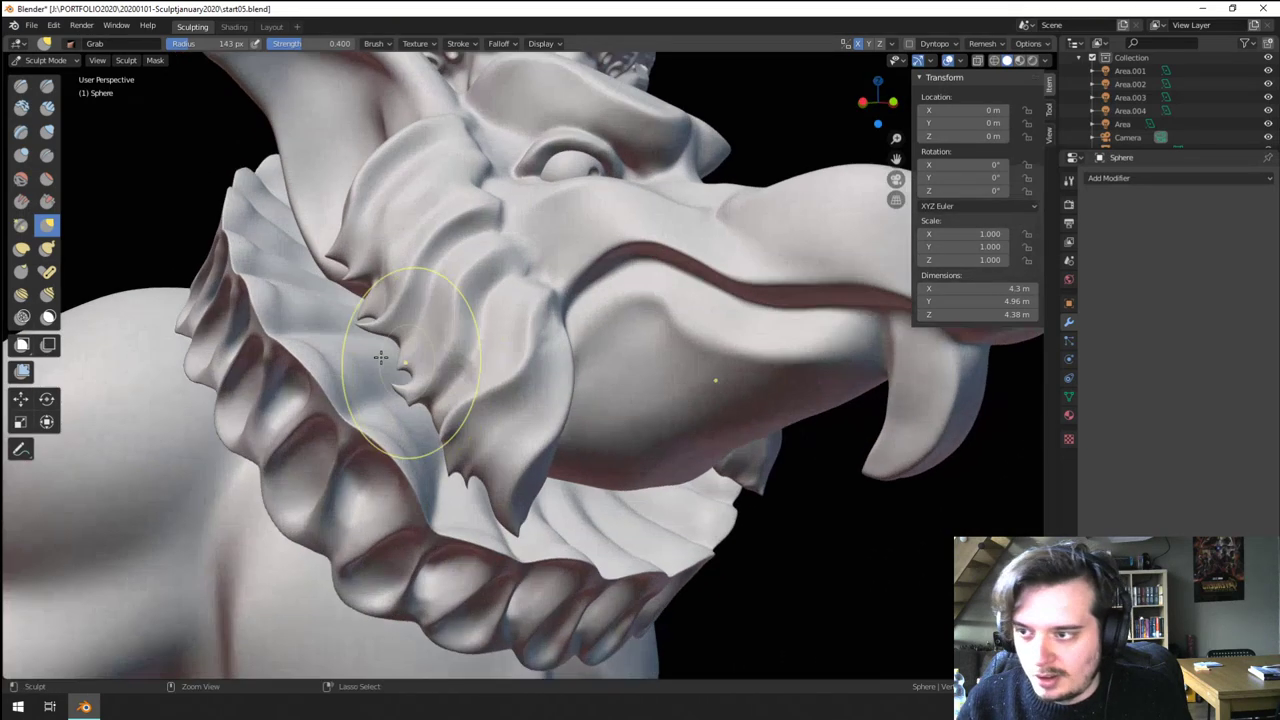
- Try to pull a tip out of the upper cheek's surface with the Snake Hook brush at 73 px, and undo it
click(47, 248)
middle_drag(300, 342, 338, 280)
ctrl+middle_drag(338, 280, 331, 323)
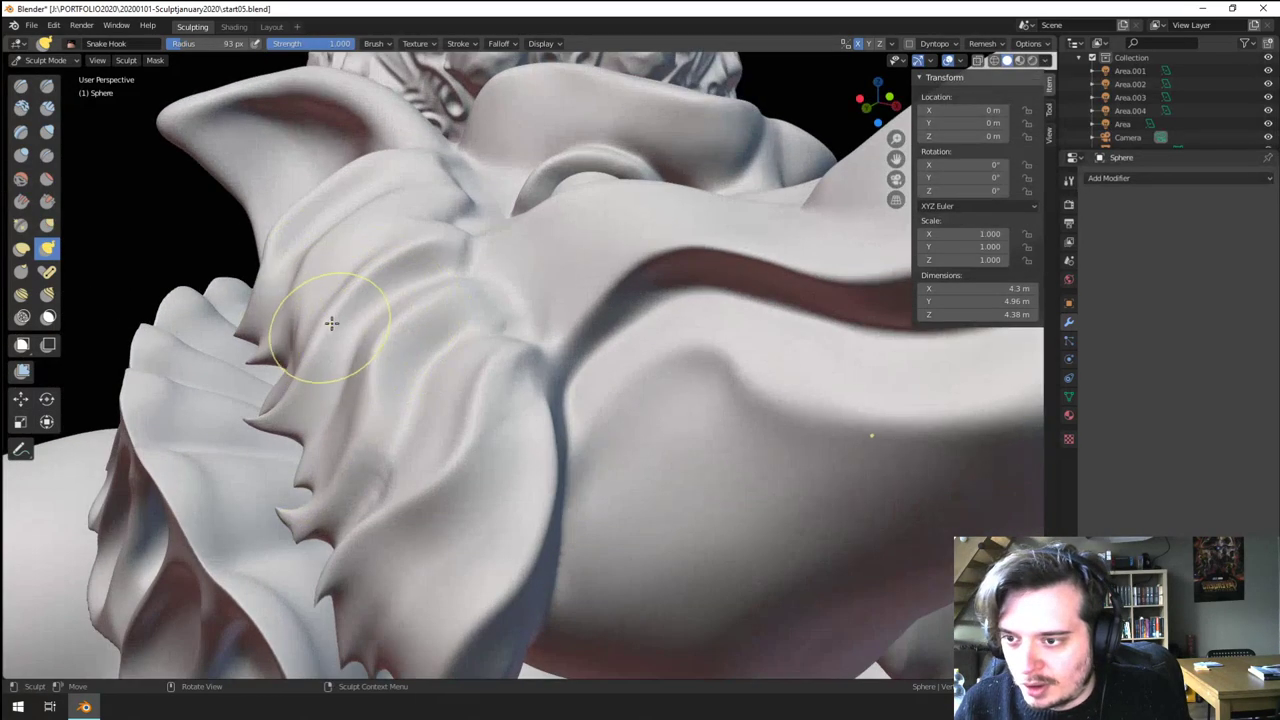
key(f)
click(350, 296)
drag(313, 306, 314, 312)
key(z)
key(Escape)
key(ctrl+z)
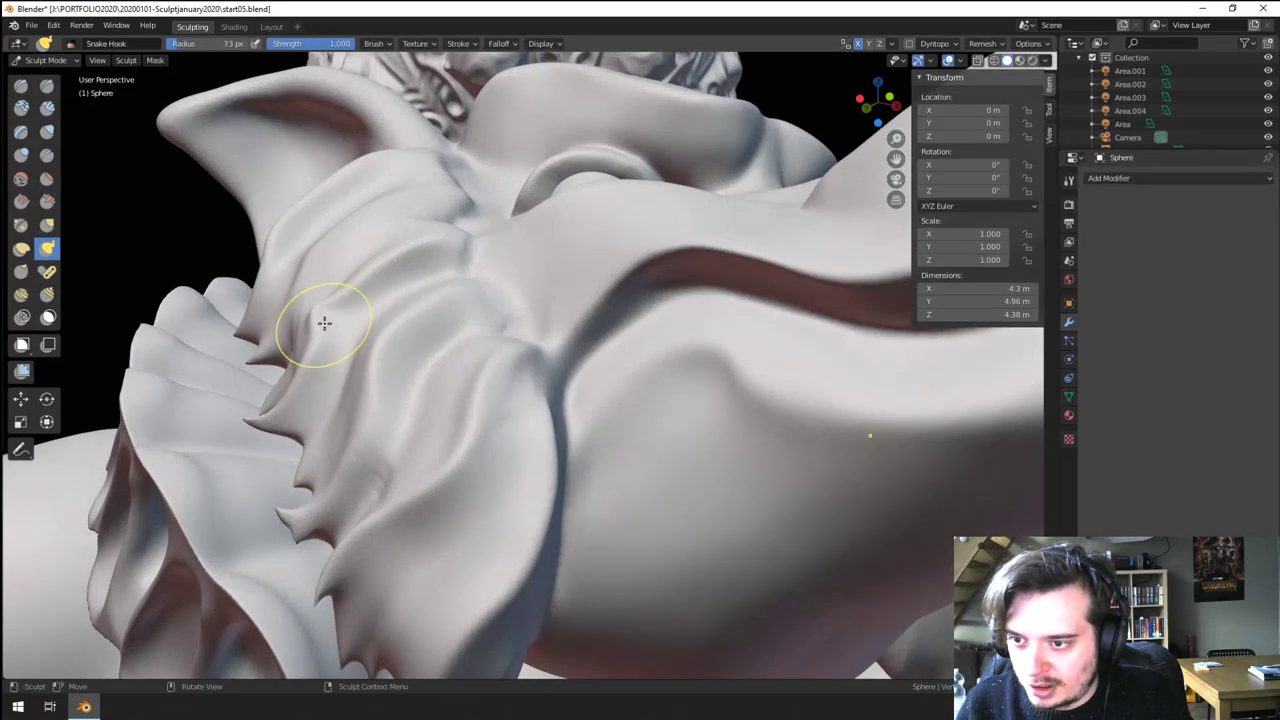
- Pull a small tip out of the ridge on the upper cheek's surface with the Snake Hook brush at 41 px
middle_drag(329, 321, 270, 296)
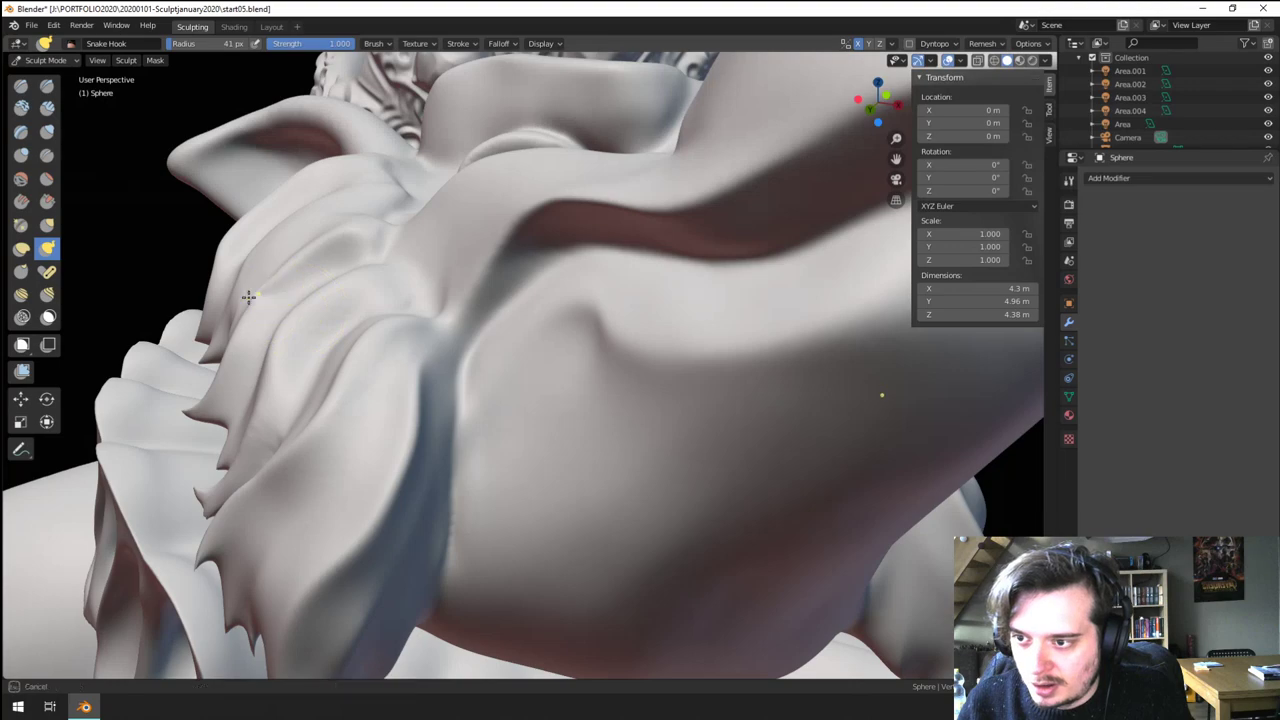
middle_drag(217, 249, 255, 311)
middle_drag(332, 376, 317, 485)
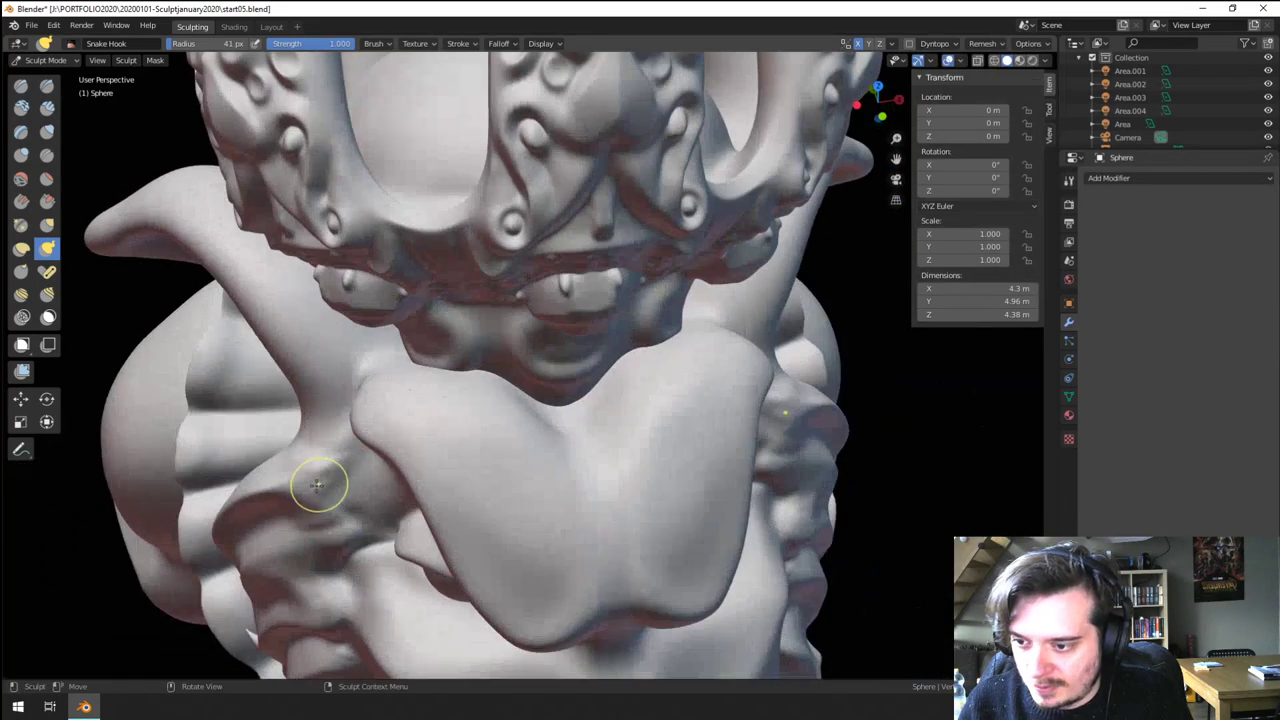
mouse_move(240, 650)
middle_down()
mouse_move(277, 536)
mouse_move(280, 565)
mouse_move(400, 491)
mouse_move(423, 423)
middle_up()
- Try to pull a tip out of the fold above the lowest cheek lock with the Snake Hook brush at 40 px
key(f)
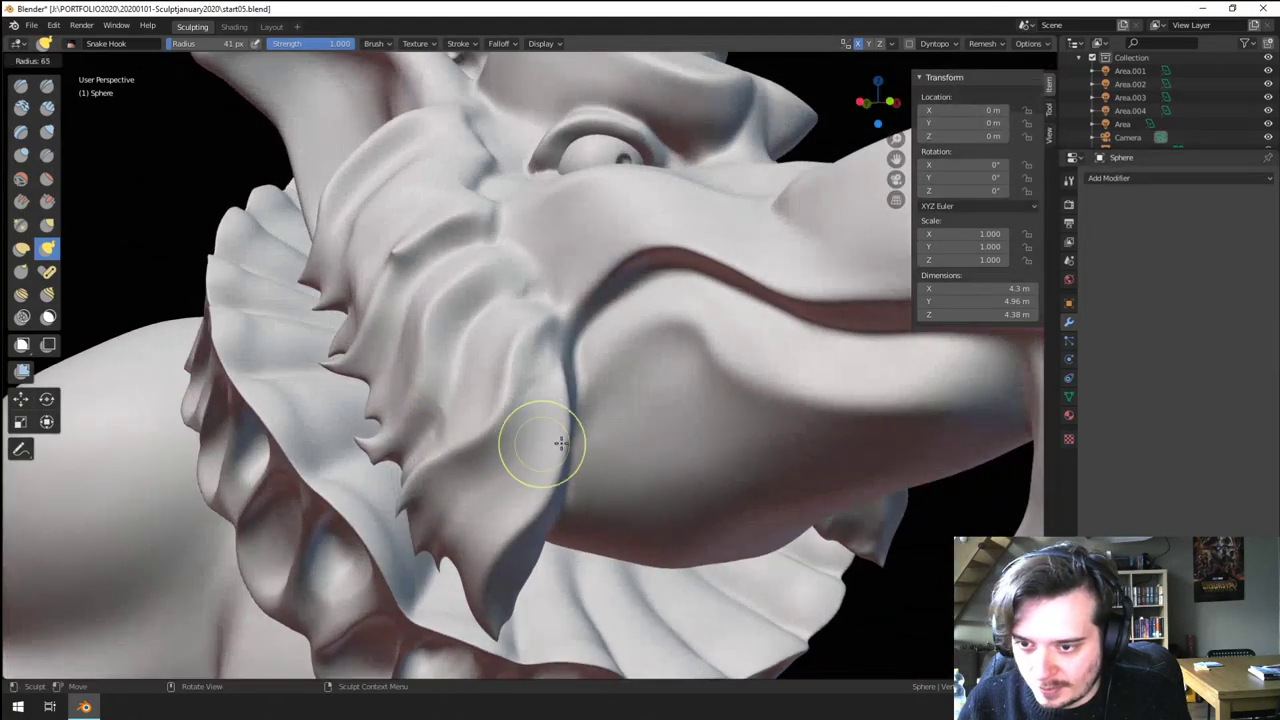
click(563, 446)
key(f)
click(510, 423)
drag(509, 419, 520, 455)
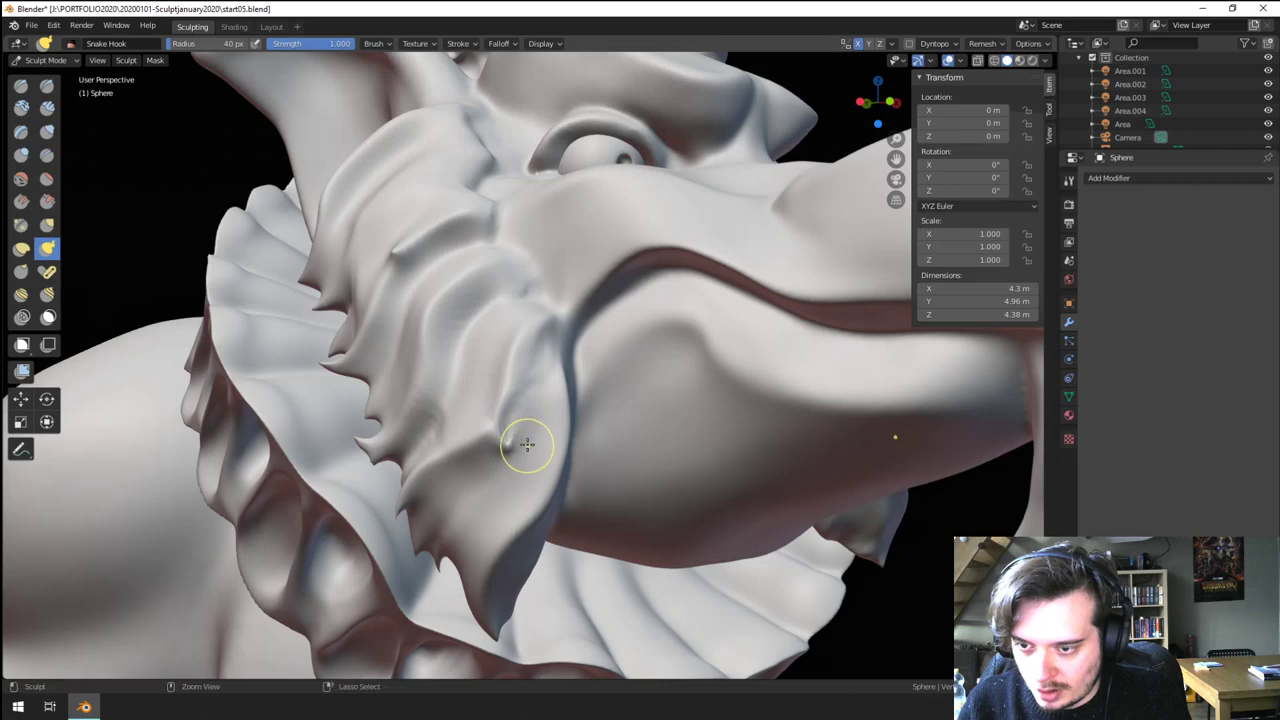
middle_drag(527, 446, 630, 462)
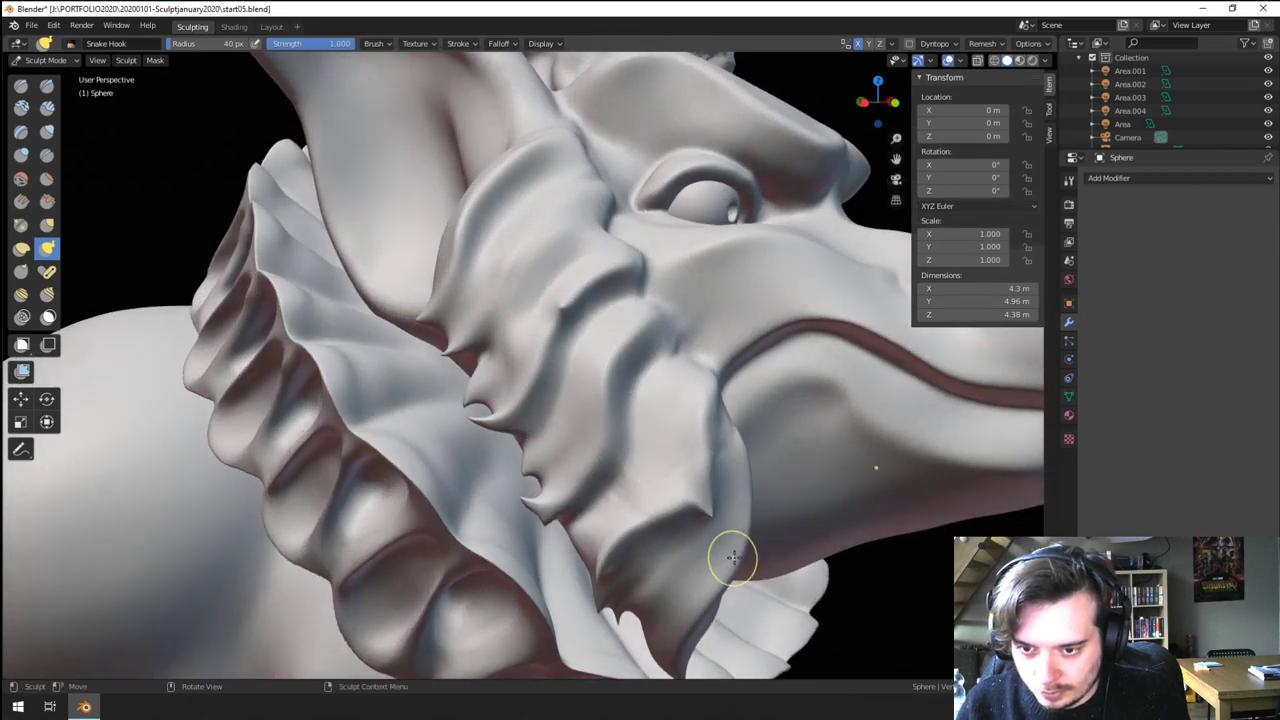
middle_drag(724, 505, 737, 531)
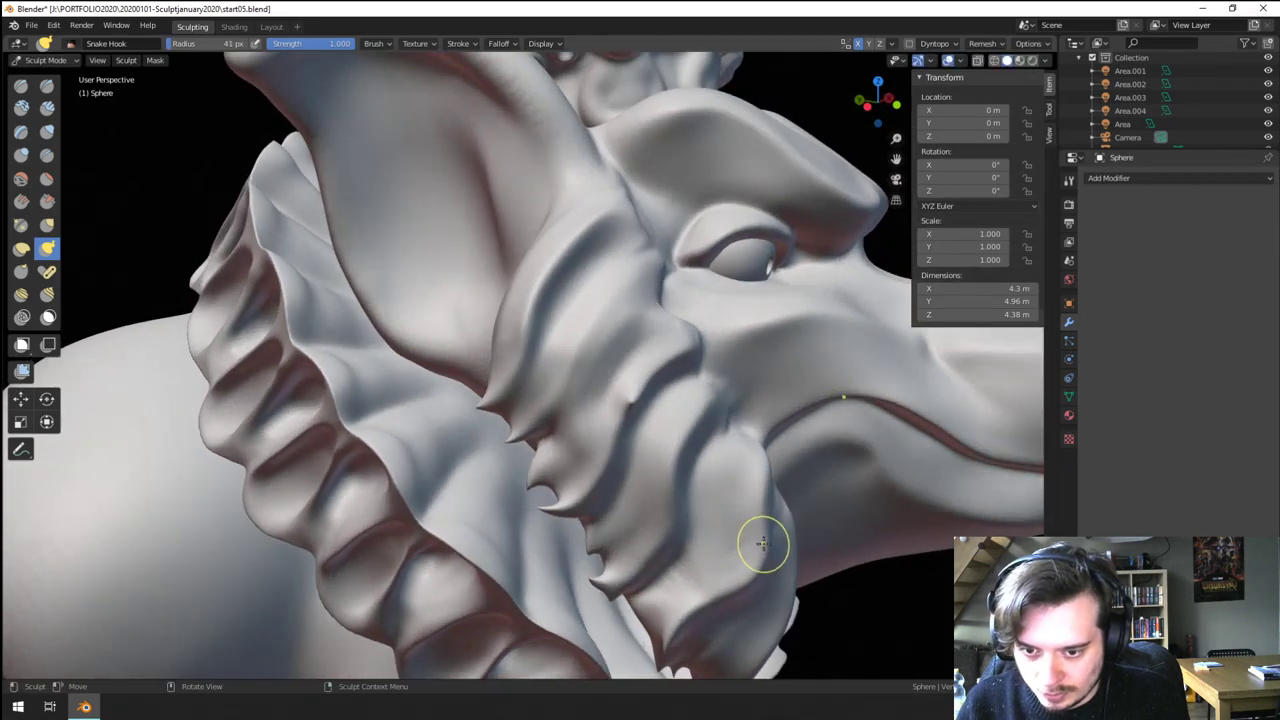
middle_drag(785, 603, 742, 466)
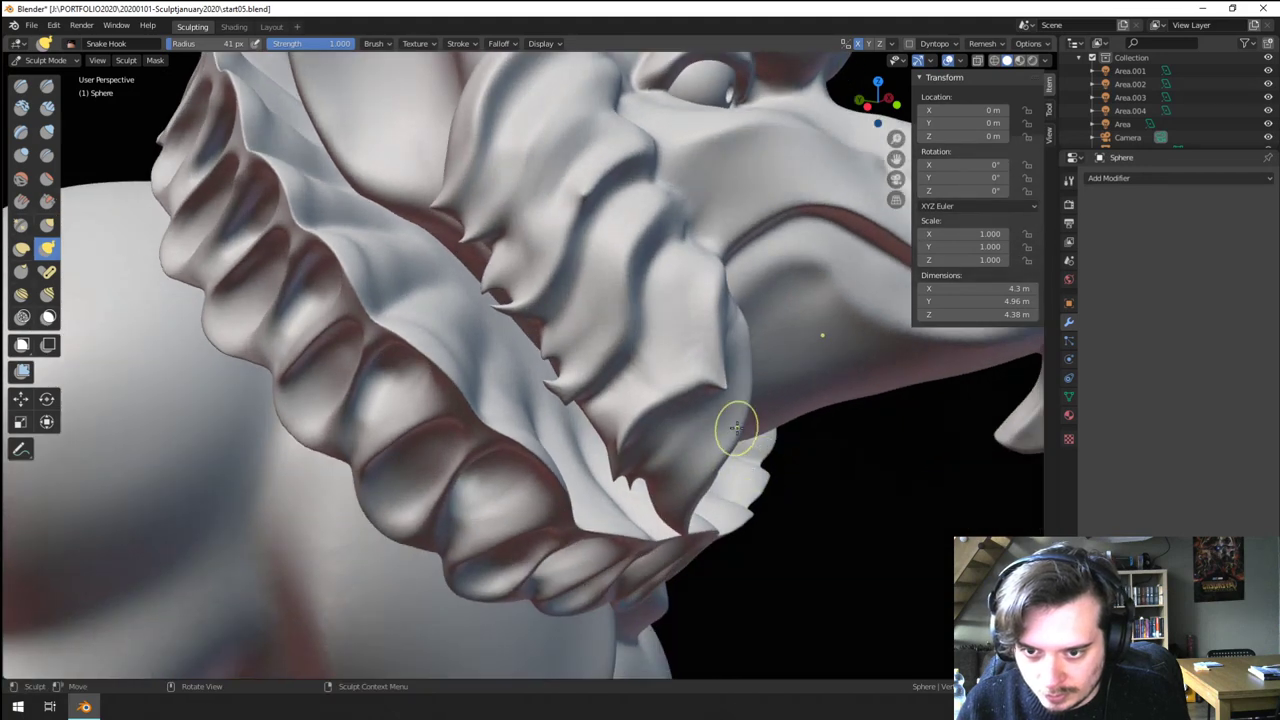
- Pull a pointed tip out of the lowest cheek lock's front edge and set the Snake Hook radius to 24 px
ctrl+middle_drag(763, 523, 619, 477)
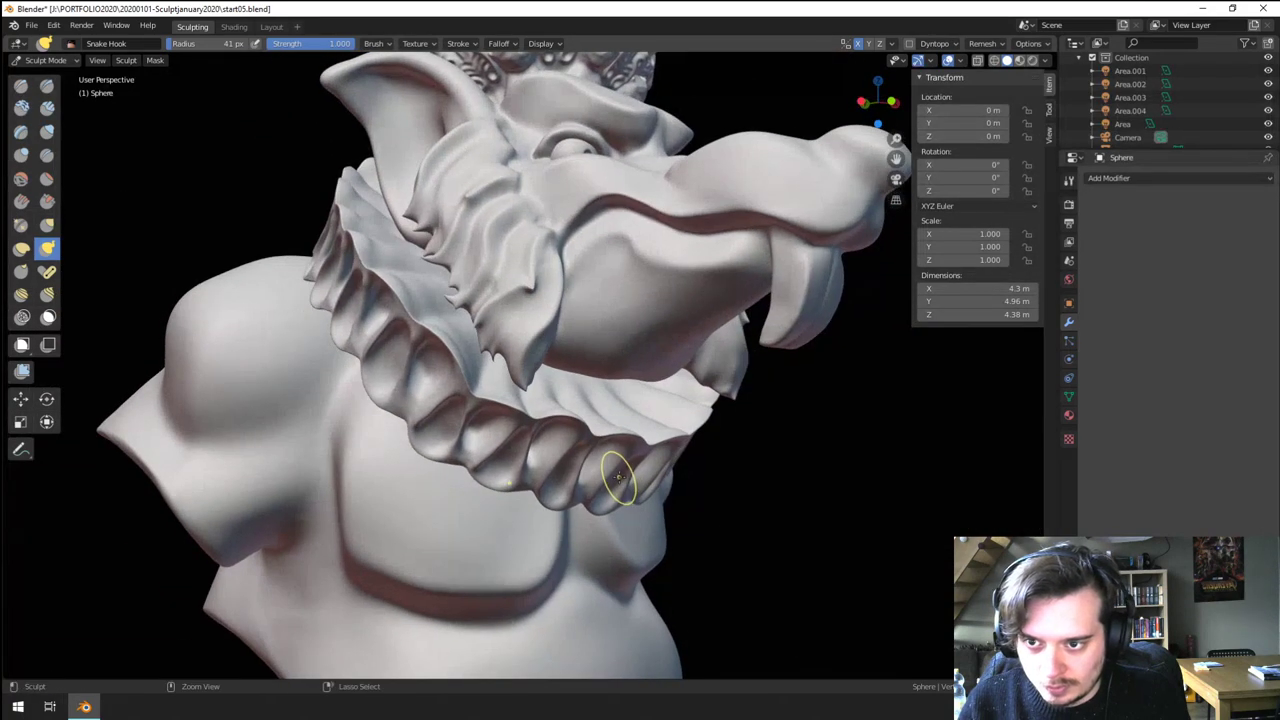
middle_drag(577, 357, 587, 354)
ctrl+middle_drag(587, 354, 575, 320)
key(f)
click(597, 337)
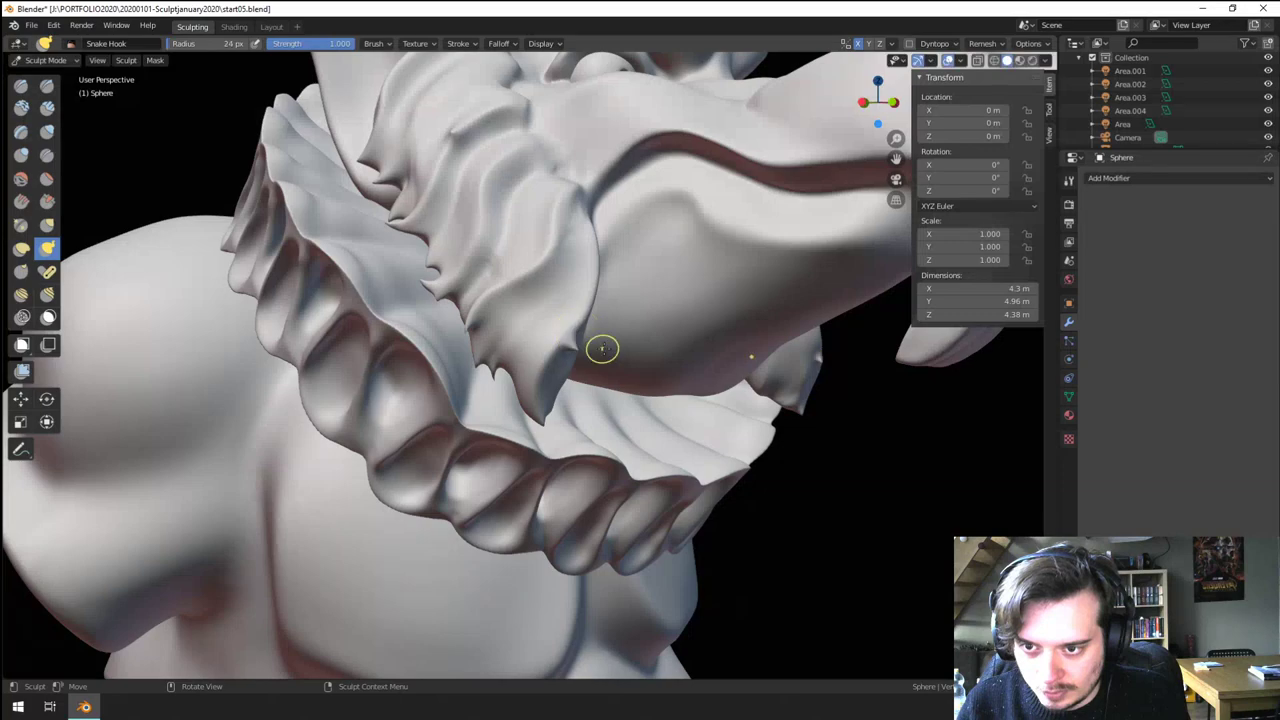
- Pull a curved tip out of the cheek's rear edge just below the ear with the Snake Hook brush at 32 px
shift+middle_drag(570, 215, 552, 384)
key(f)
click(446, 277)
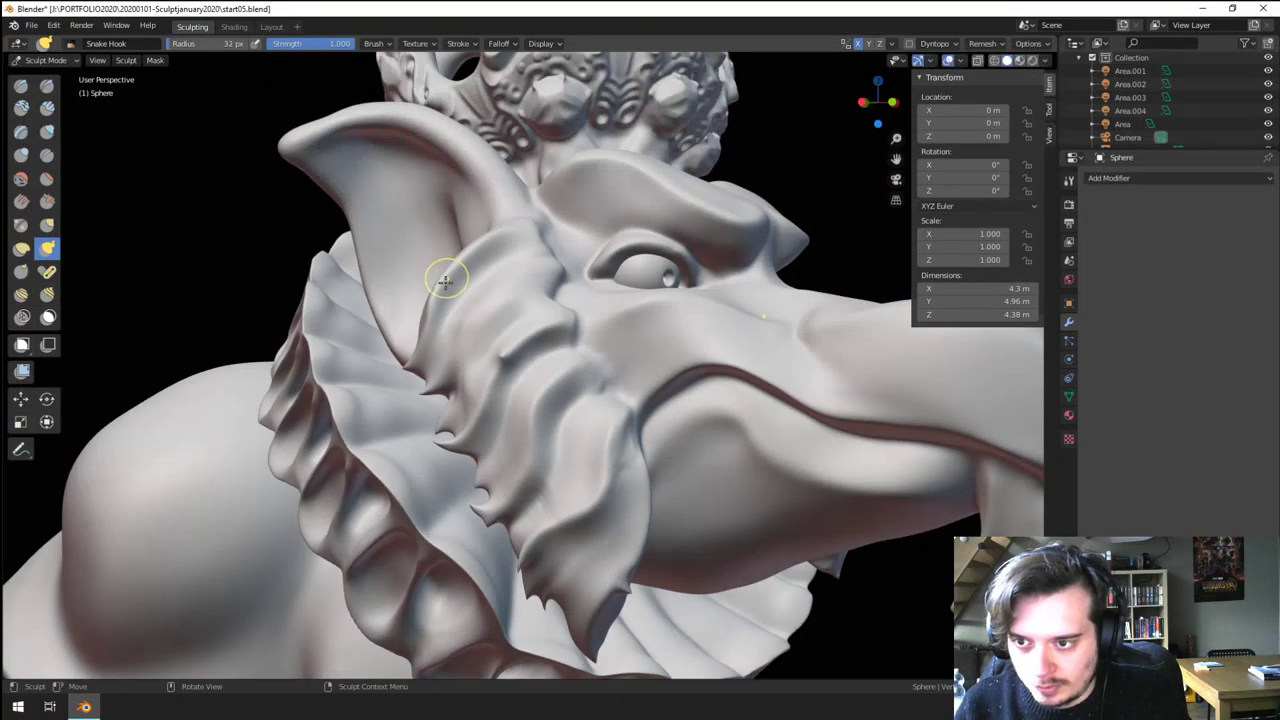
drag(430, 312, 402, 297)
- Pull three pointed tips out of the underside behind the cheek's rear edge, enlarging the Snake Hook brush from 32 to 87 px
middle_drag(430, 308, 540, 305)
ctrl+middle_drag(540, 305, 584, 298)
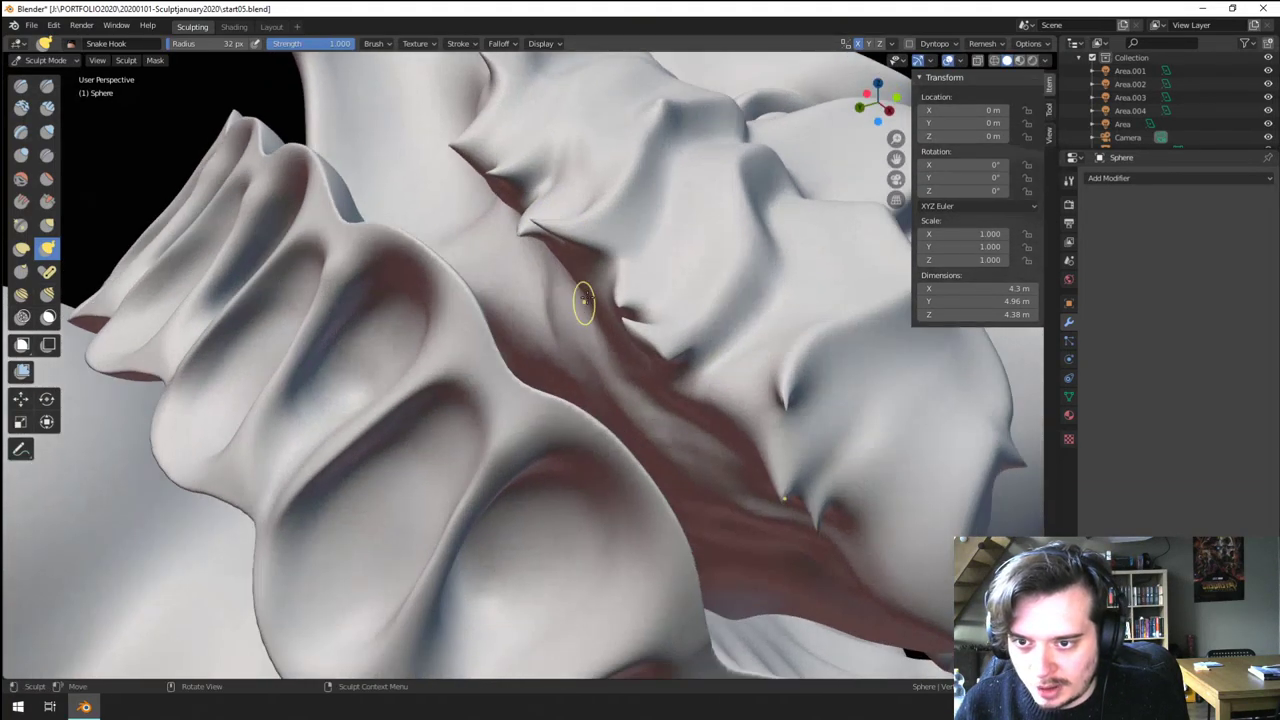
drag(582, 277, 537, 316)
key(f)
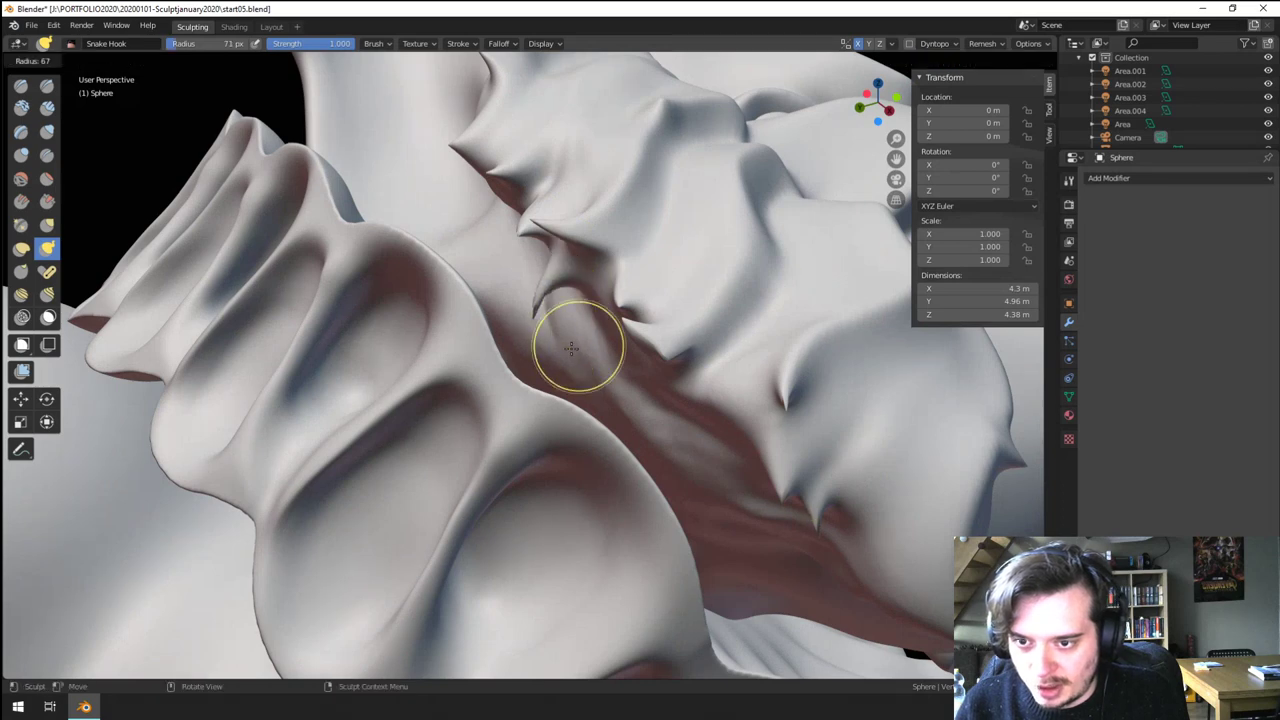
click(618, 345)
drag(648, 378, 644, 428)
key(f)
click(724, 436)
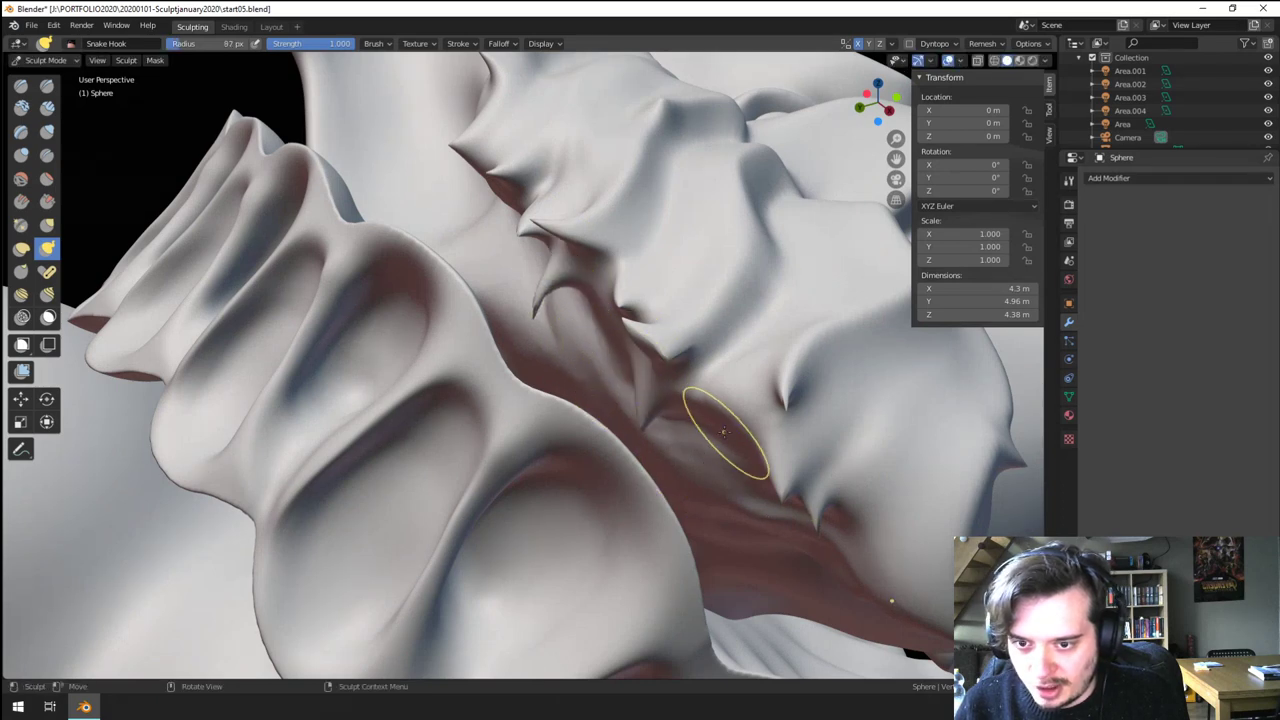
drag(726, 432, 700, 487)
ctrl+middle_drag(685, 490, 676, 560)
middle_drag(676, 560, 609, 500)
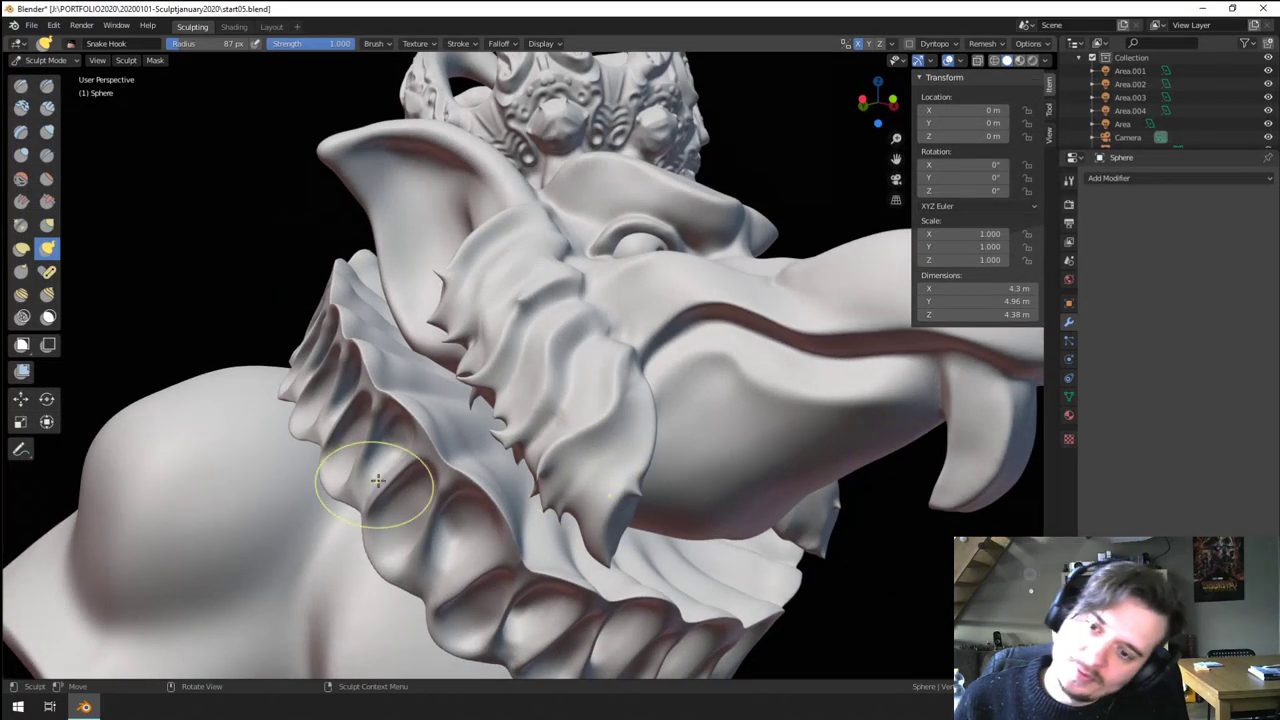
- Pull another pointed tip out of the area under the ear behind the upper cheek with the Snake Hook brush at 100 px
mouse_move(281, 321)
ctrl+middle_down()
mouse_move(285, 265)
mouse_move(429, 311)
mouse_move(520, 318)
mouse_move(610, 385)
ctrl+middle_up()
key(f)
click(596, 318)
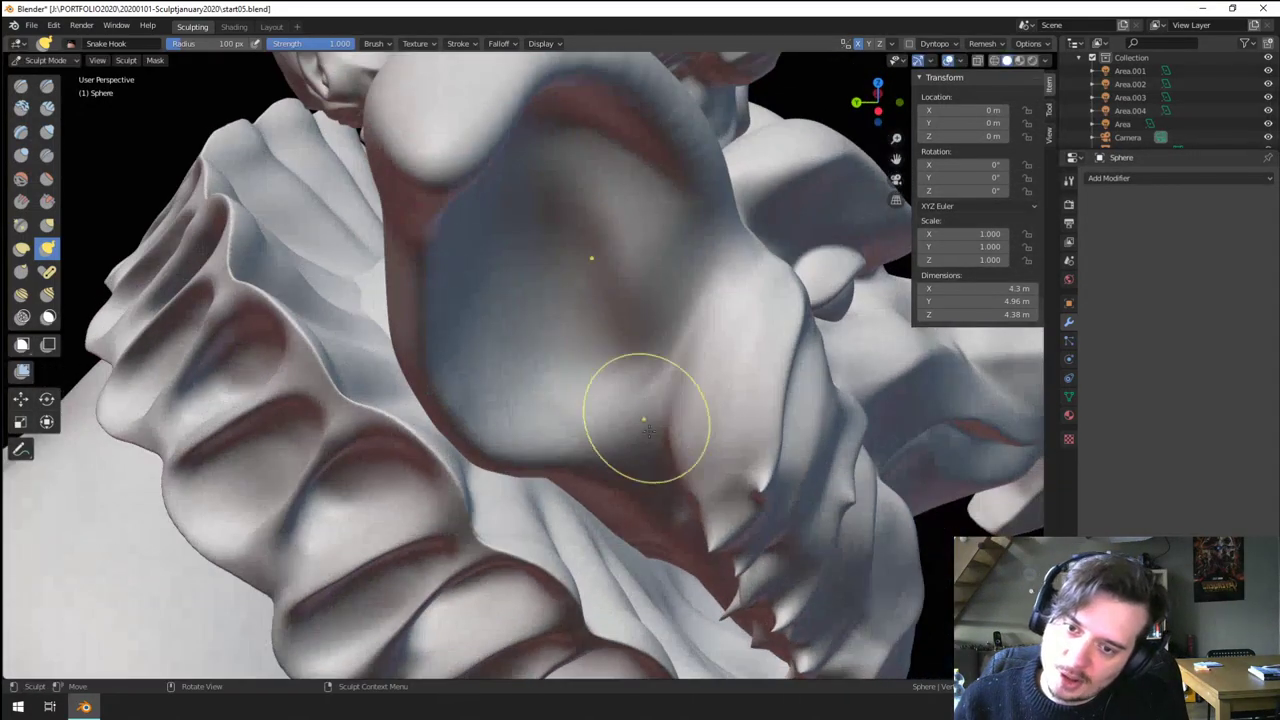
drag(673, 453, 648, 514)
mouse_move(638, 510)
ctrl+middle_down()
mouse_move(603, 540)
mouse_move(500, 471)
mouse_move(503, 525)
ctrl+middle_up()
mouse_move(503, 525)
middle_down()
mouse_move(496, 485)
mouse_move(525, 532)
mouse_move(508, 508)
middle_up()
mouse_move(508, 508)
ctrl+middle_down()
mouse_move(503, 537)
mouse_move(523, 520)
mouse_move(503, 526)
ctrl+middle_up()
scroll(505, 437, up, 3)
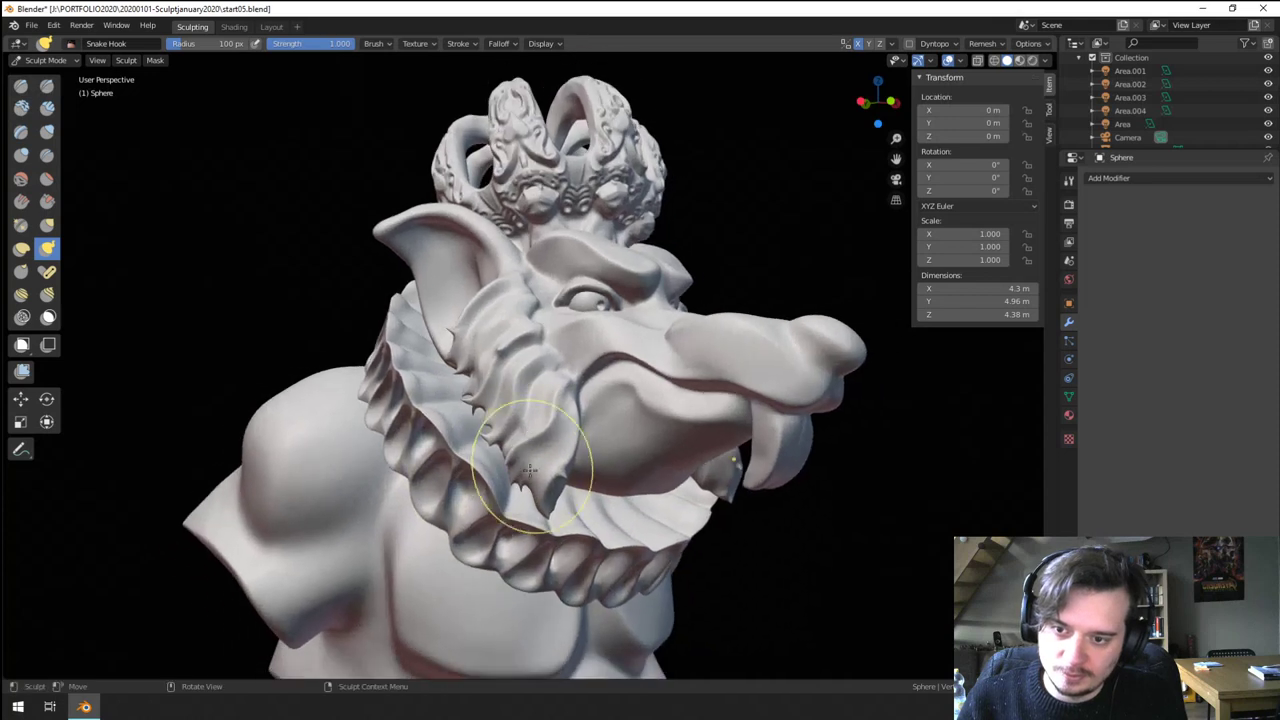
- Nudge the tip on the lowest cheek lock's front edge into shape with the Grab brush, finishing at a 16 px radius
key(g)
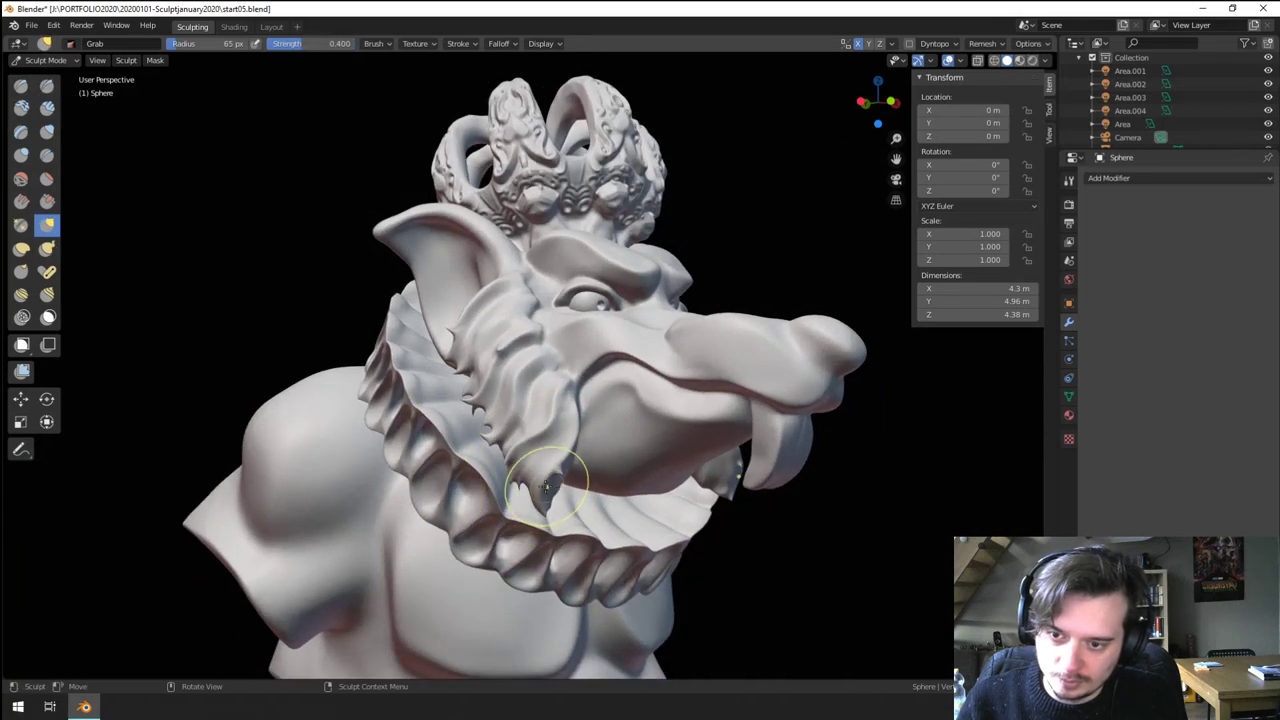
key(f)
click(580, 477)
drag(554, 478, 556, 473)
key(f)
click(553, 488)
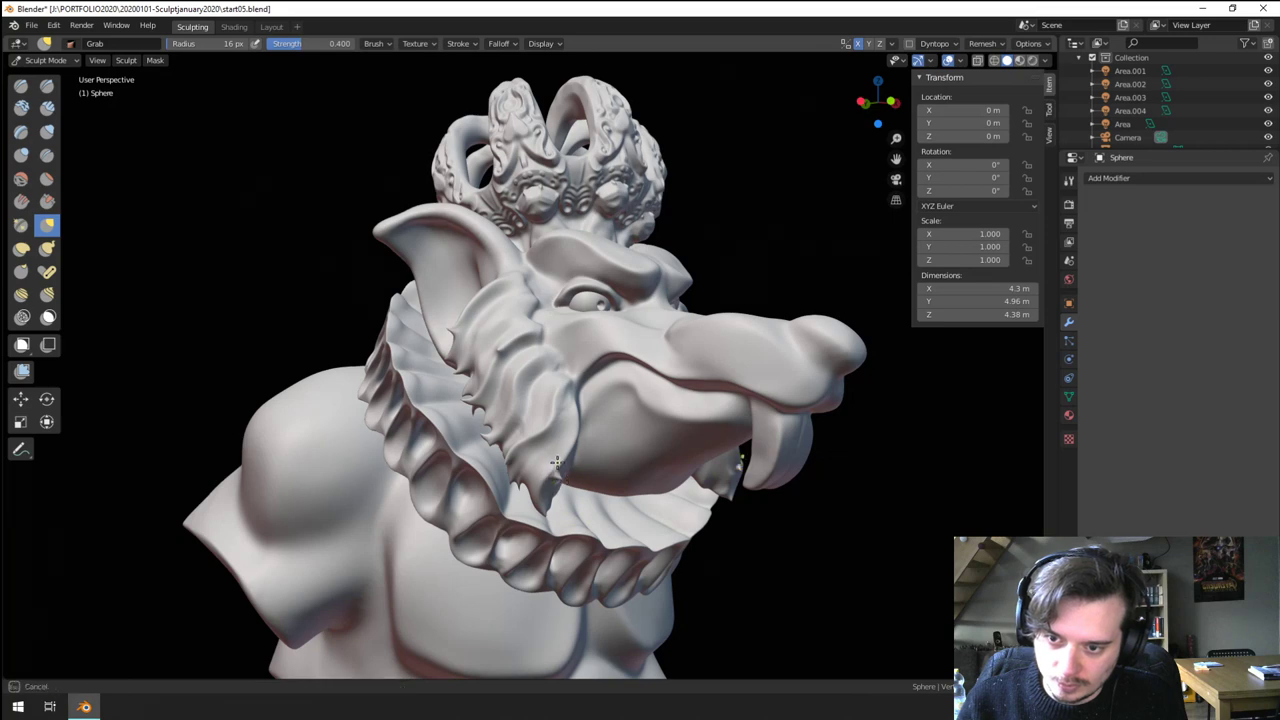
drag(541, 482, 556, 476)
shift+middle_drag(553, 480, 548, 434)
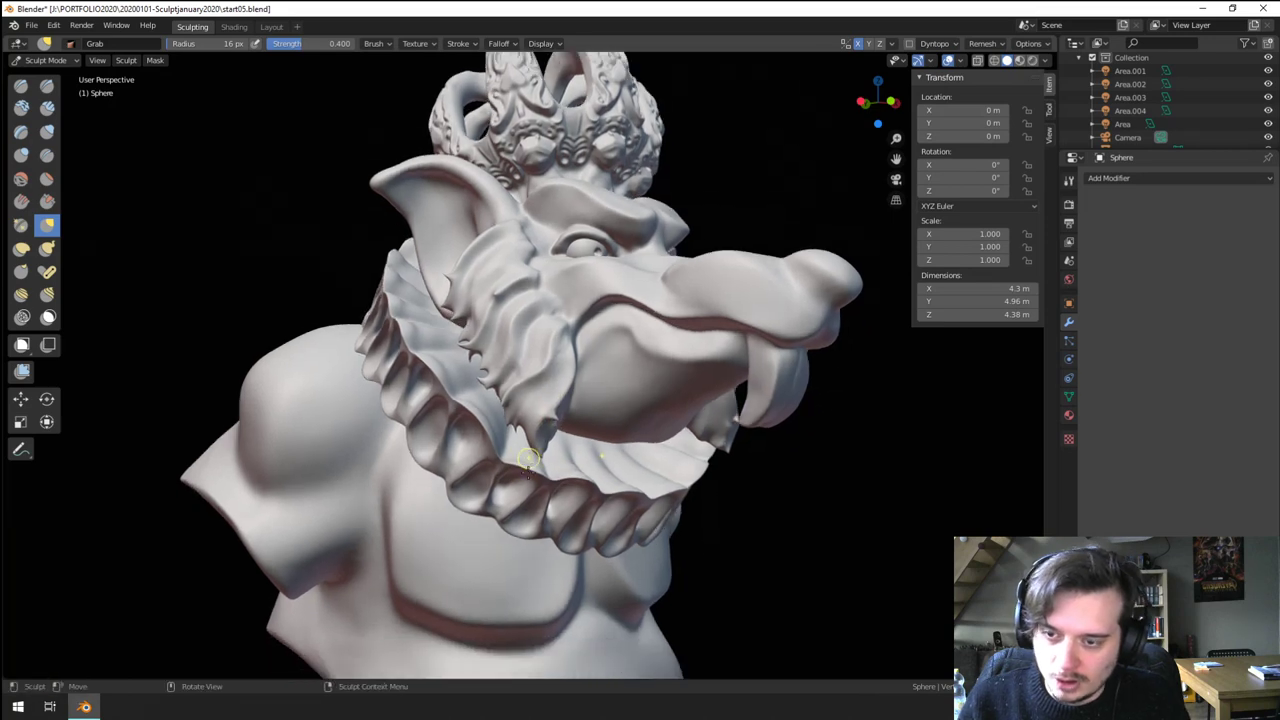
- Sharpen the front-edge tip of the lowest cheek lock and carve a fold above it with the Crease brush at 38 px
scroll(520, 430, up, 5)
click(47, 155)
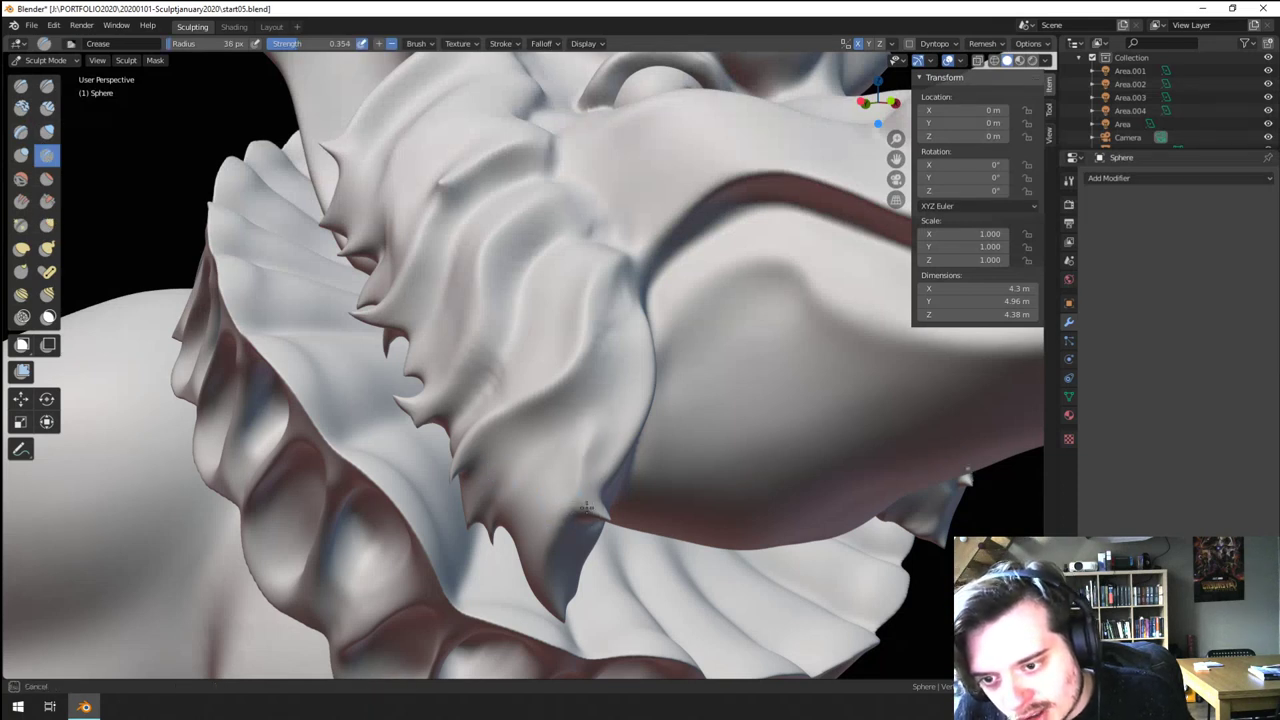
drag(586, 507, 604, 511)
drag(625, 415, 589, 474)
shift+middle_drag(536, 411, 594, 380)
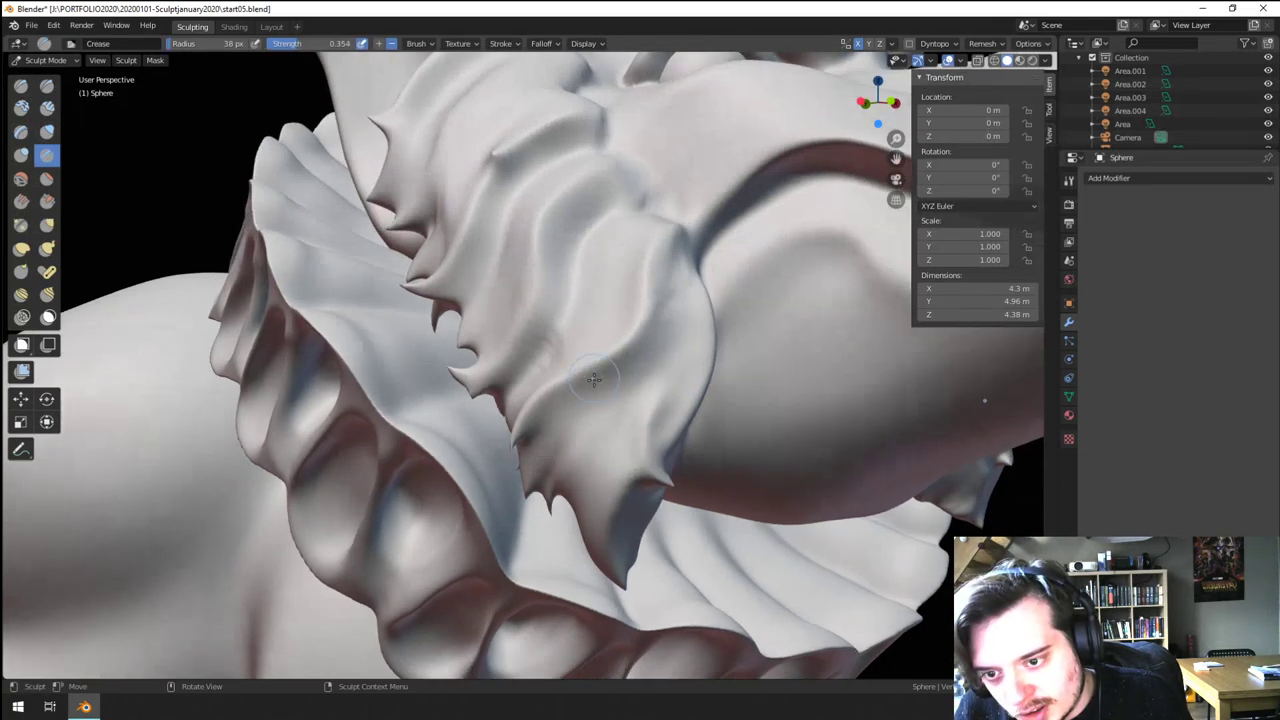
- Carve a crease from the rear spikes across the lowest cheek lock with the Crease brush at 32 px
key(f)
click(540, 481)
mouse_move(550, 476)
mouse_down()
mouse_move(522, 518)
mouse_move(618, 424)
mouse_up()
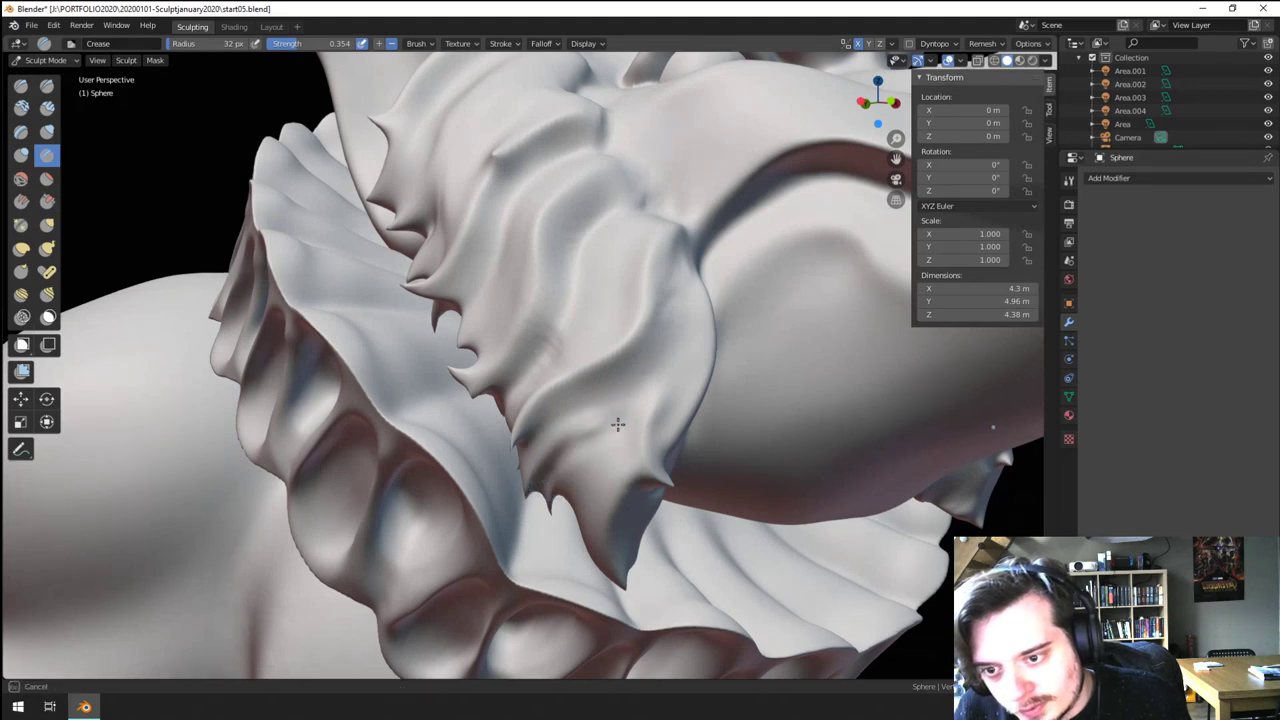
shift+middle_drag(546, 311, 556, 397)
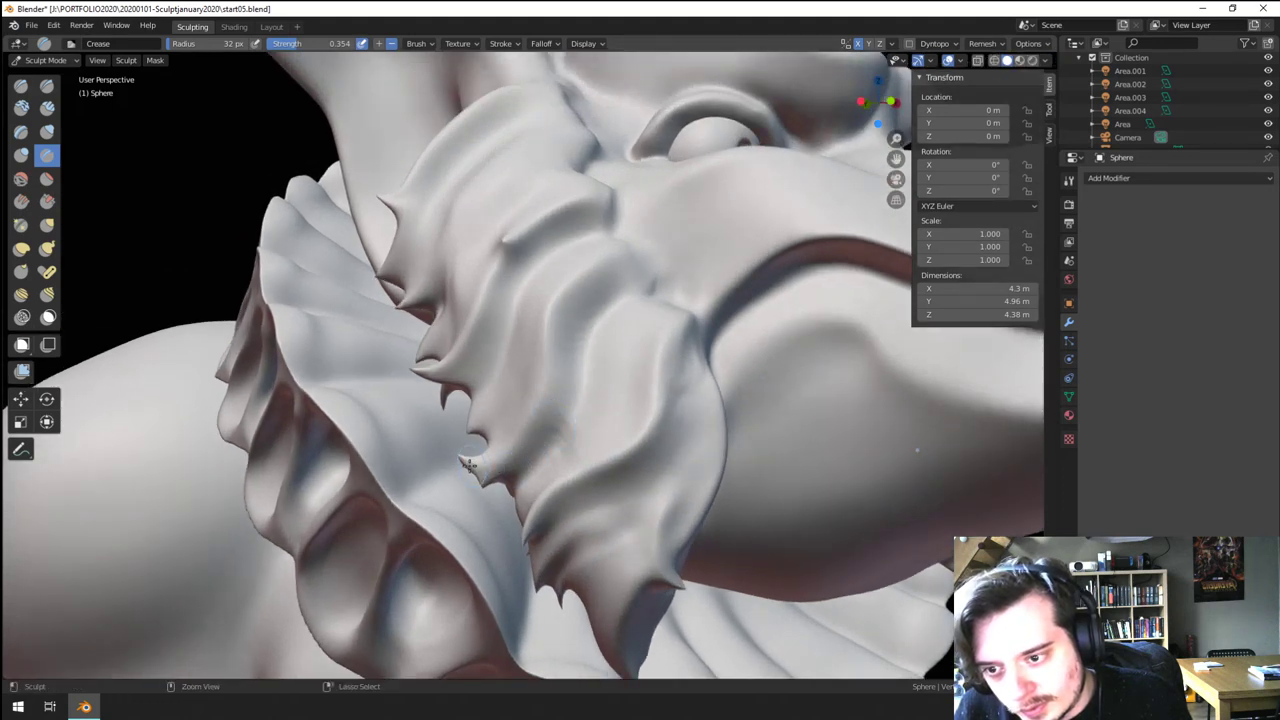
- Crease the fold behind the lower rear spikes and the rear edge of the upper cheek lock with the Crease brush, finishing at 25 px
ctrl+drag(540, 422, 516, 476)
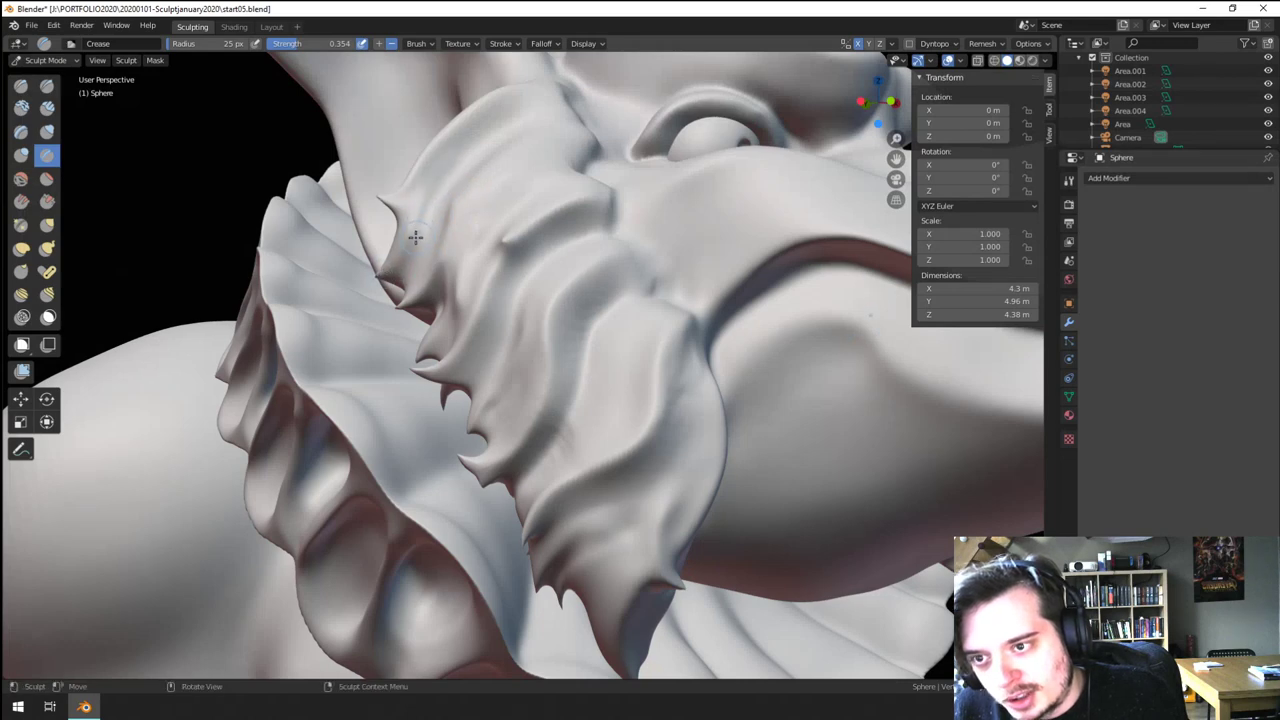
drag(409, 212, 466, 145)
- Carve short creases down the front border of the cheek fur beside the eye with the Crease brush at 25 px
ctrl+middle_drag(490, 144, 440, 395)
mouse_move(440, 395)
middle_down()
mouse_move(411, 366)
mouse_move(451, 282)
mouse_move(470, 350)
mouse_move(499, 302)
mouse_move(457, 231)
middle_up()
shift+middle_drag(476, 136, 455, 240)
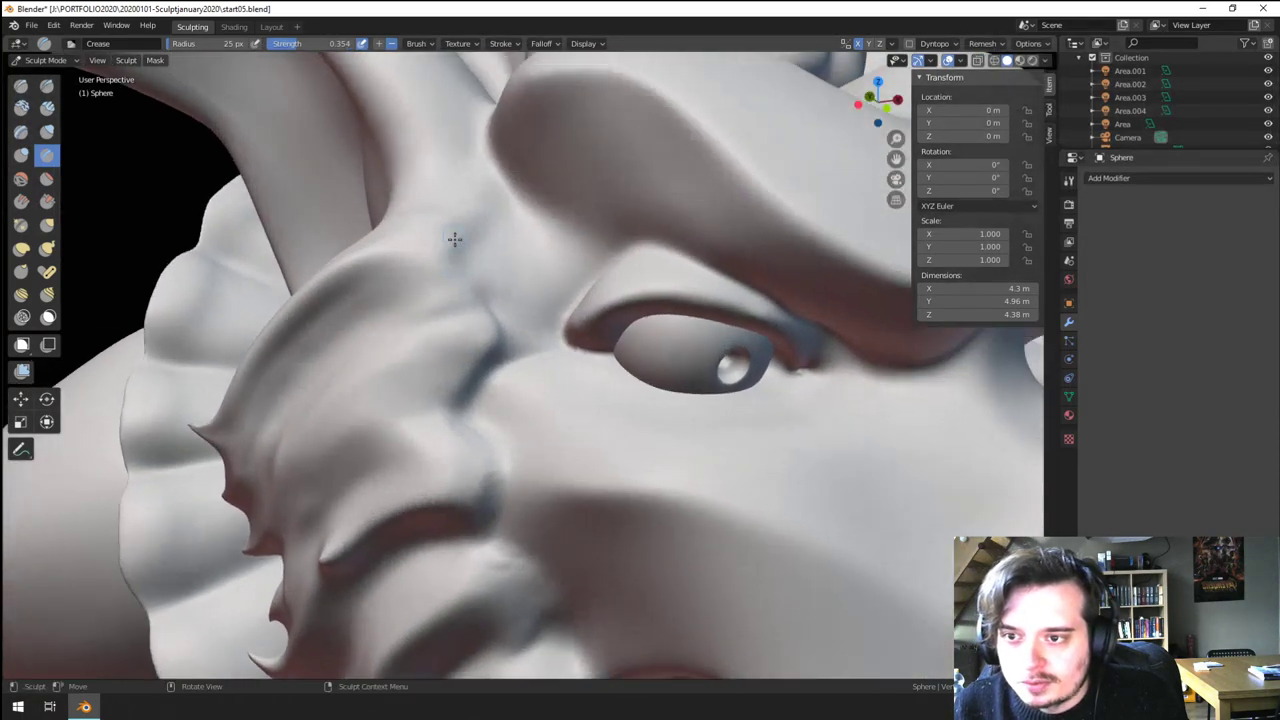
drag(465, 318, 490, 328)
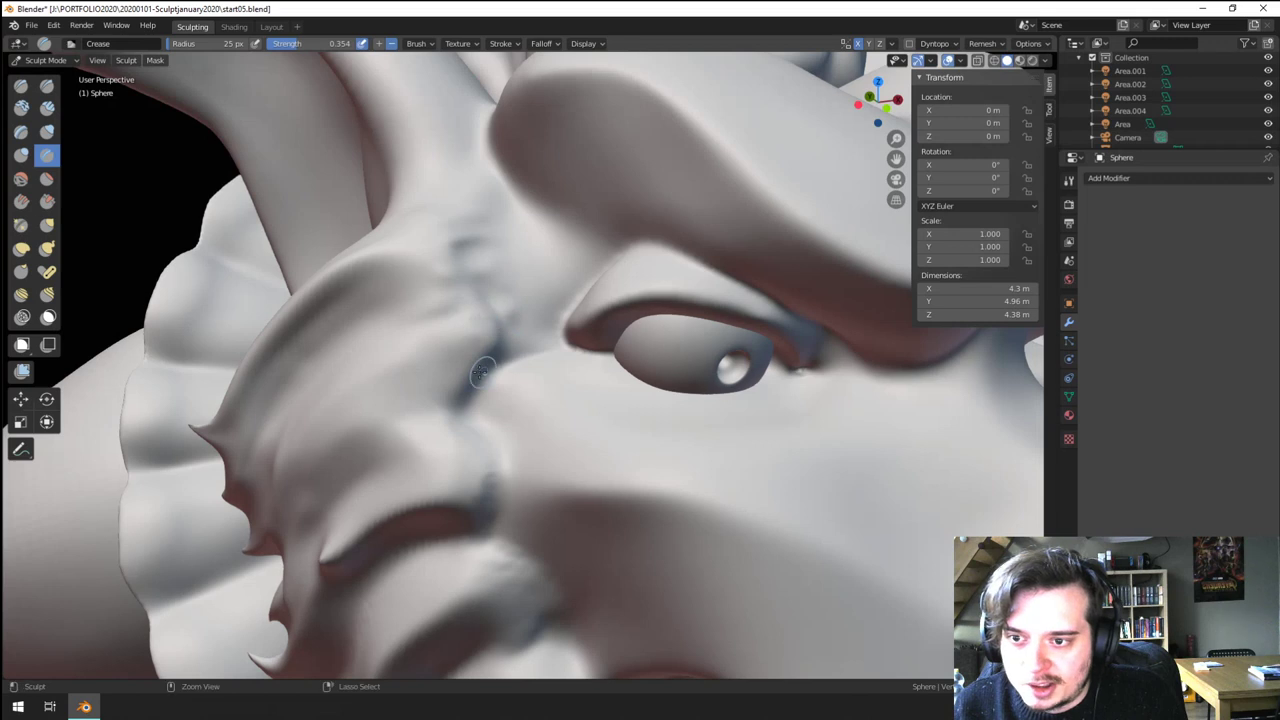
mouse_move(484, 372)
mouse_down()
mouse_move(458, 393)
mouse_move(484, 356)
mouse_move(471, 446)
mouse_move(530, 505)
mouse_up()
shift+middle_drag(565, 513, 515, 404)
drag(474, 456, 524, 550)
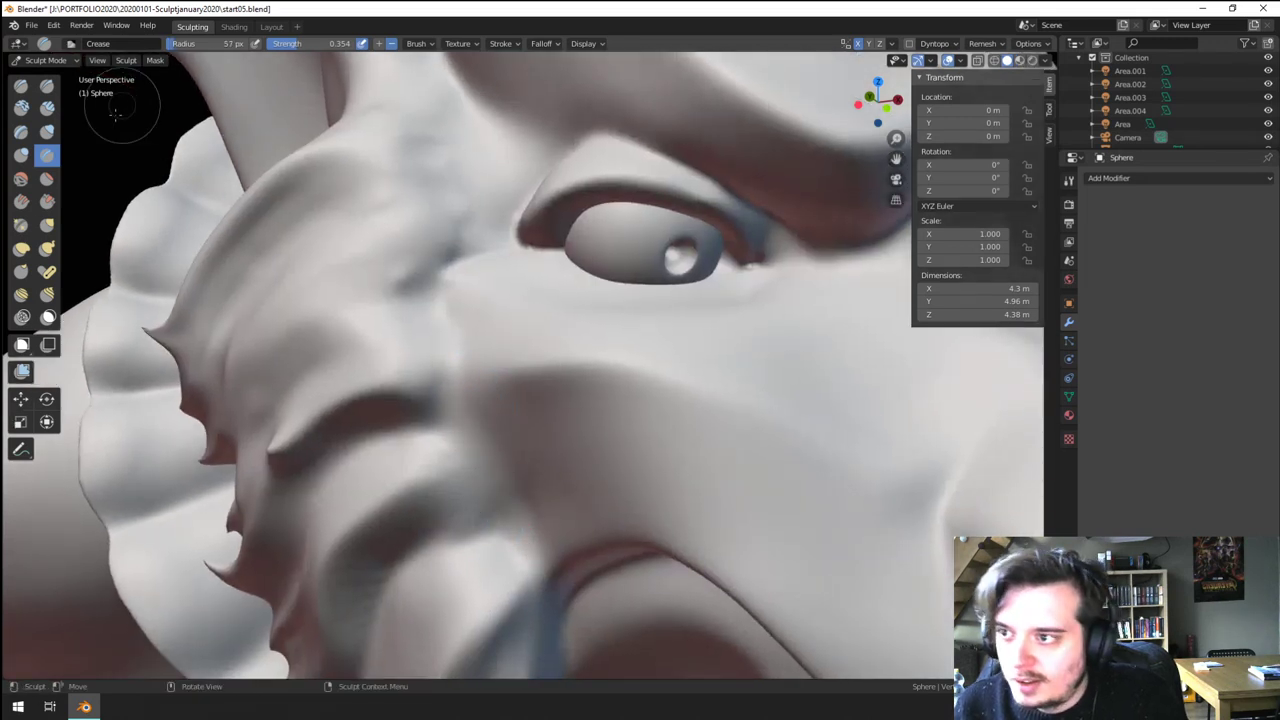
- Cut a row of small tuft-like notches where the cheek fur meets the face, from the temple to the cheek, with the Crease brush at 29 px
shift+middle_drag(323, 140, 293, 235)
key(f)
click(368, 239)
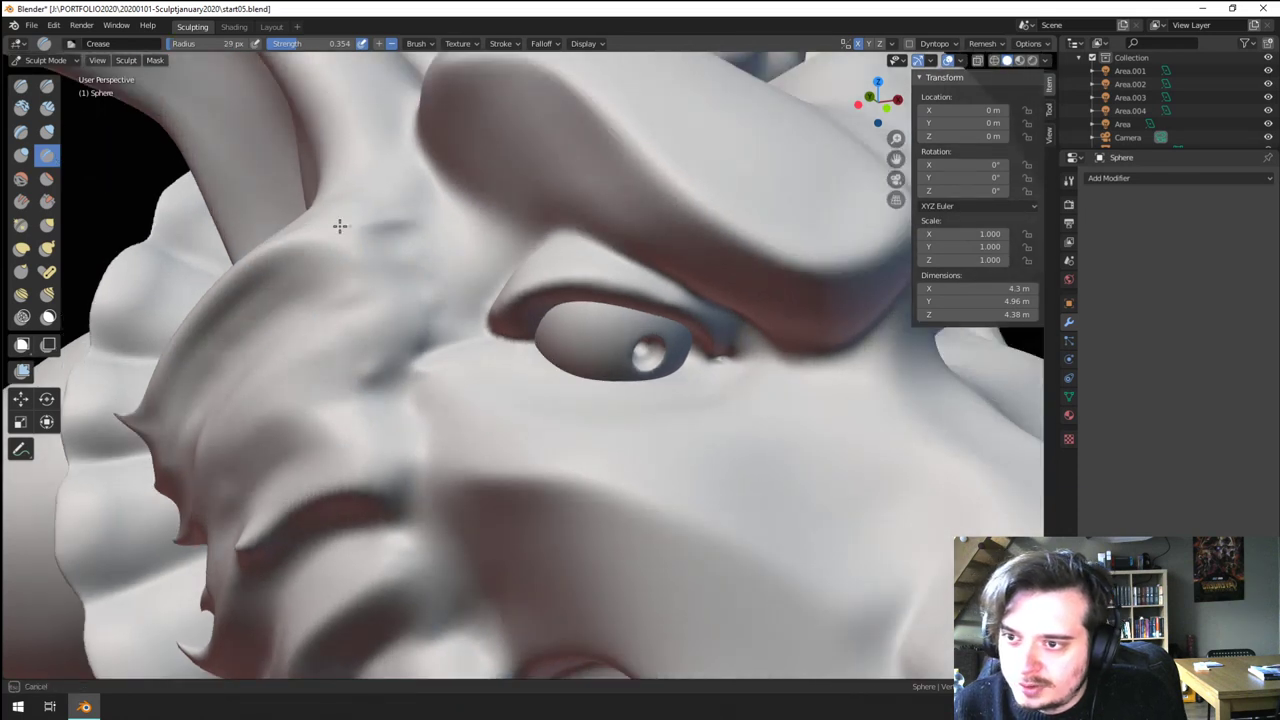
mouse_move(357, 264)
mouse_down()
mouse_move(386, 306)
mouse_move(440, 328)
mouse_up()
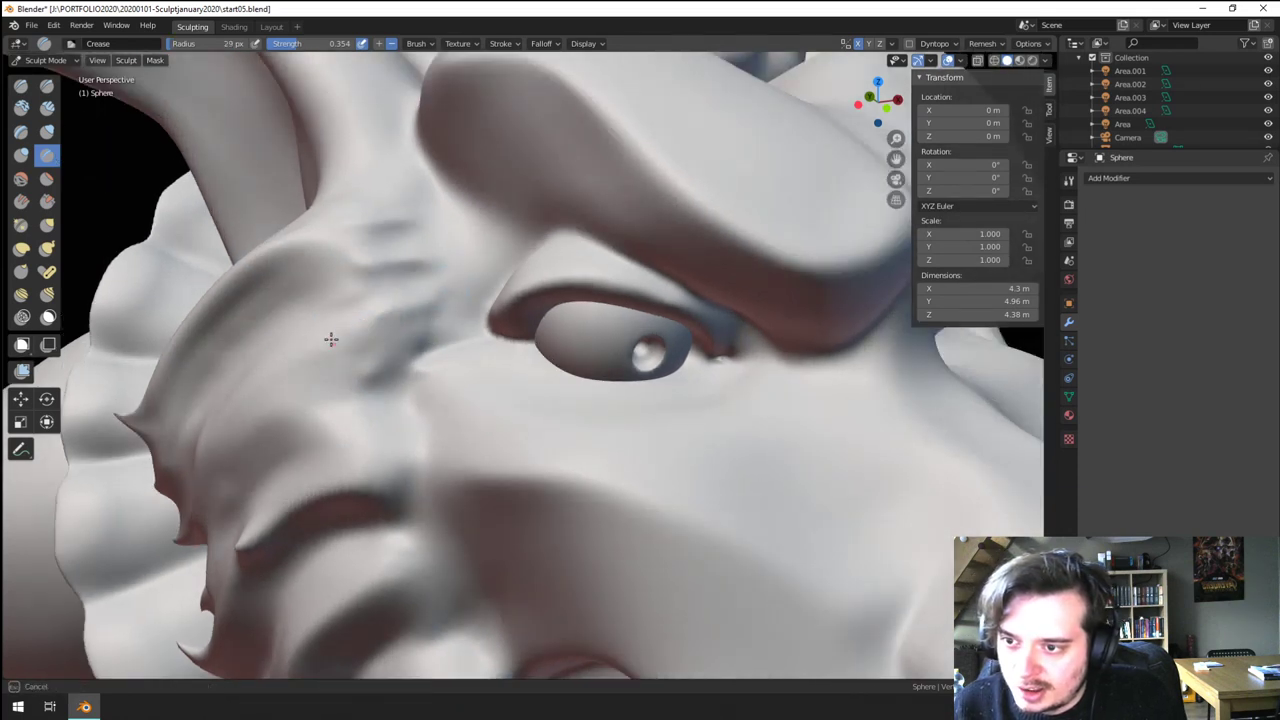
drag(423, 381, 384, 398)
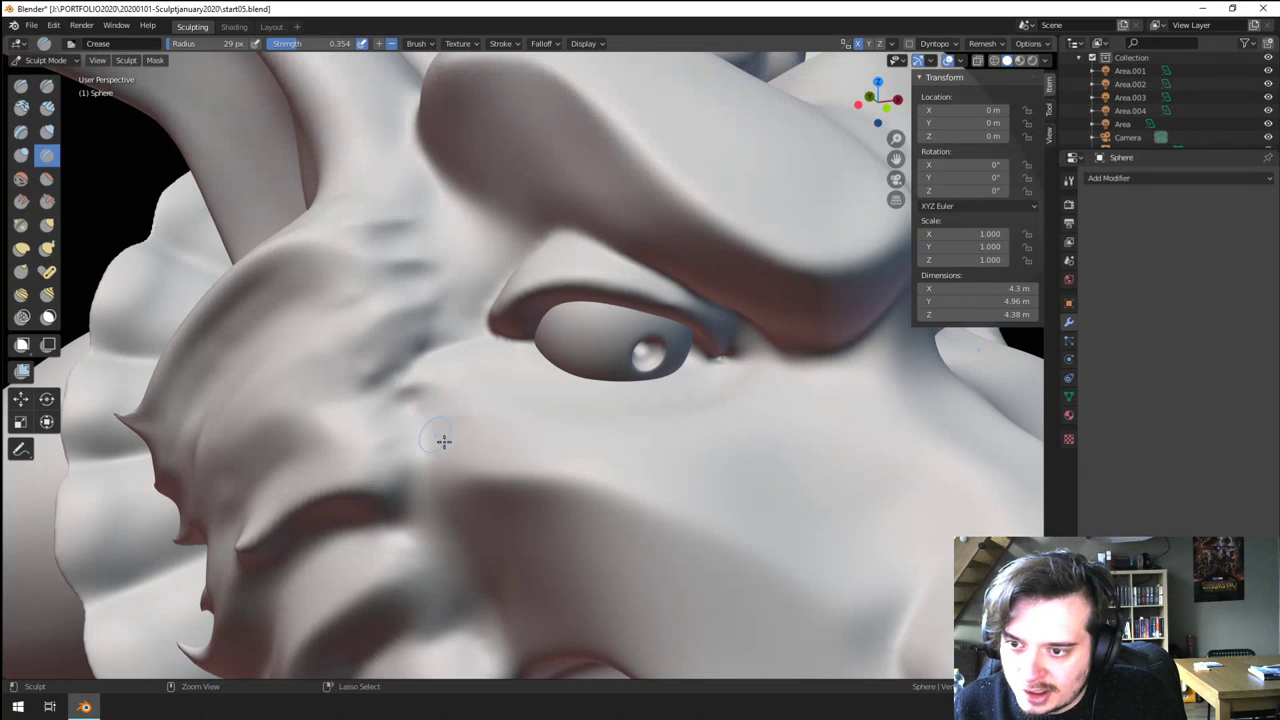
mouse_move(424, 465)
mouse_down()
mouse_move(488, 434)
mouse_move(400, 482)
mouse_up()
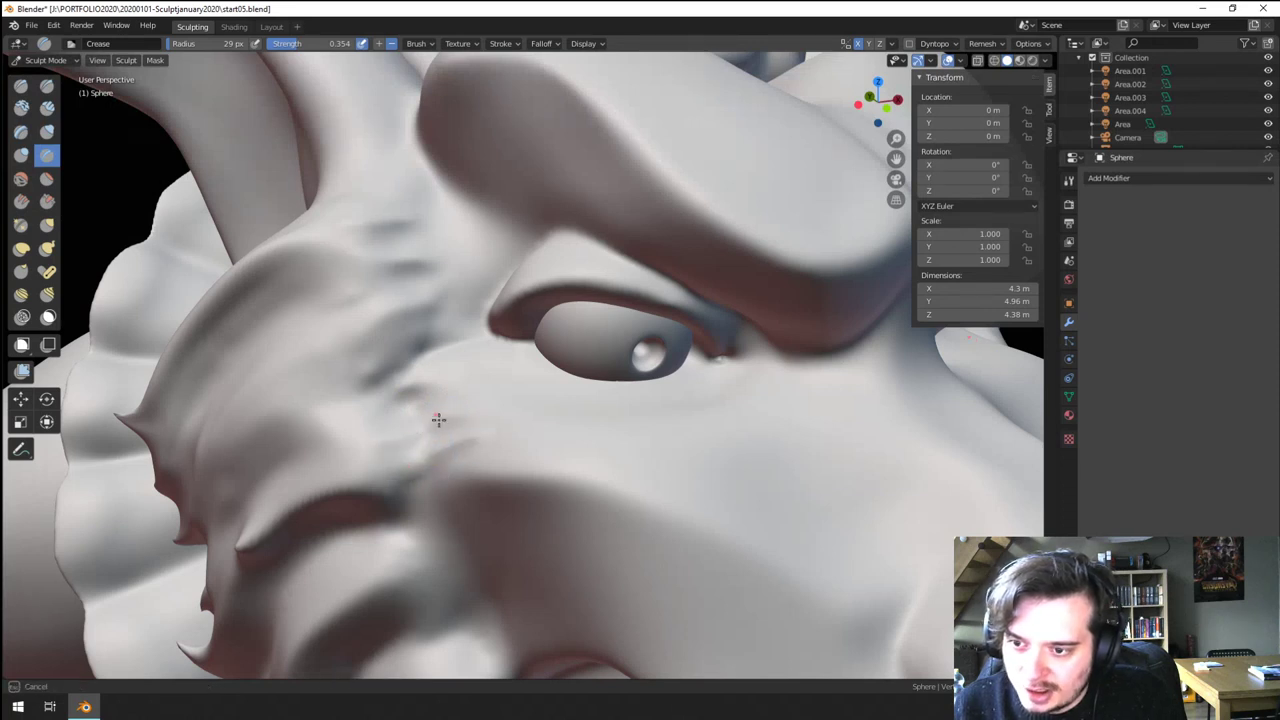
drag(480, 491, 418, 554)
- Shape broader tuft folds between the cheek fur and the mouth corner with the inverted Crease brush at 54 px
shift+middle_drag(508, 508, 501, 347)
key(f)
click(525, 365)
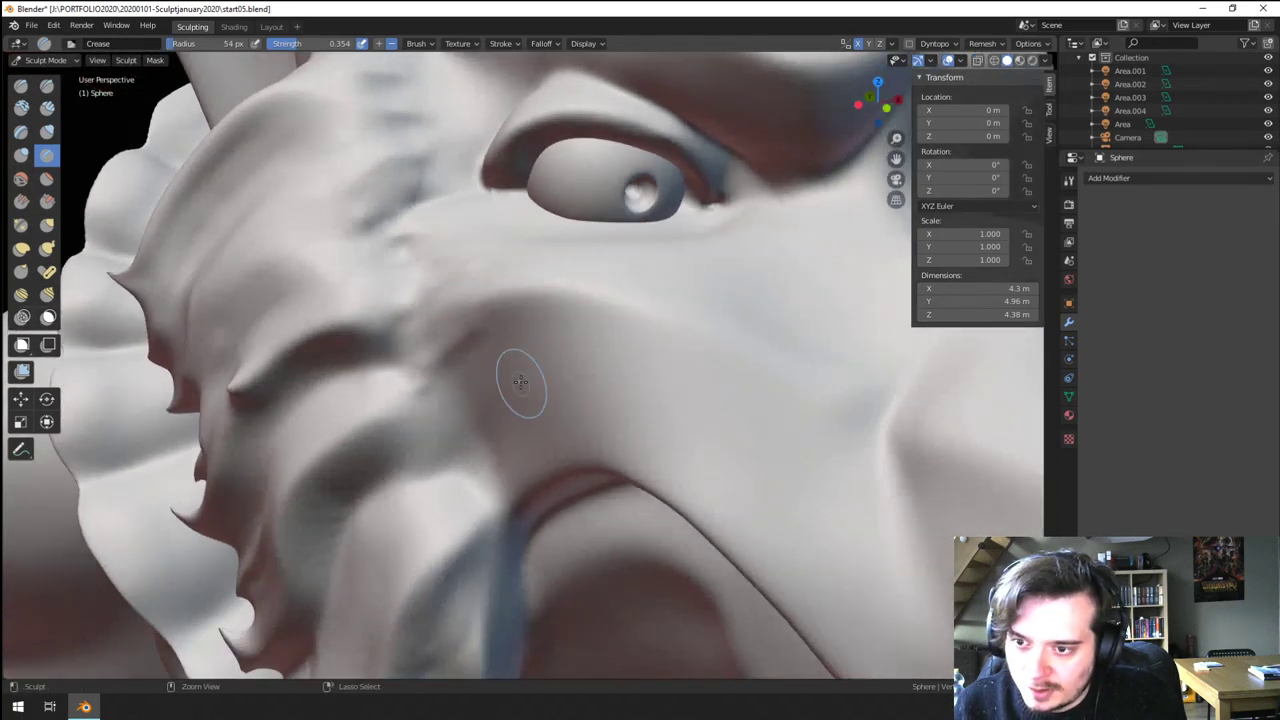
ctrl+drag(517, 395, 444, 462)
ctrl+drag(507, 504, 527, 432)
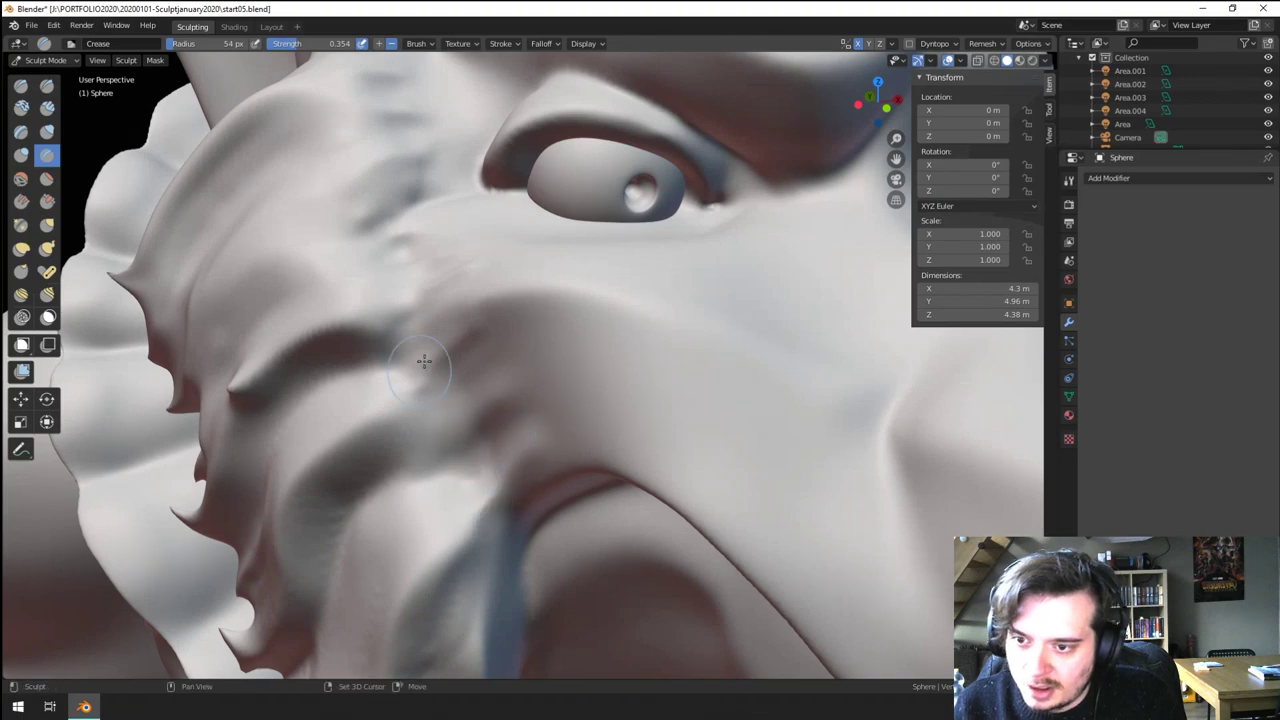
- Try adding a small nipple bump near the lower edge of the chest muscle with the Blob brush at 18 px
ctrl+middle_drag(488, 367, 478, 440)
middle_drag(478, 440, 535, 402)
ctrl+middle_drag(535, 402, 466, 394)
mouse_move(466, 394)
middle_down()
mouse_move(360, 411)
mouse_move(437, 407)
mouse_move(442, 391)
mouse_move(472, 406)
middle_up()
ctrl+middle_drag(430, 485, 487, 512)
ctrl+middle_drag(487, 512, 446, 346)
mouse_move(470, 441)
ctrl+middle_down()
mouse_move(474, 358)
mouse_move(463, 420)
ctrl+middle_up()
scroll(474, 370, down, 3)
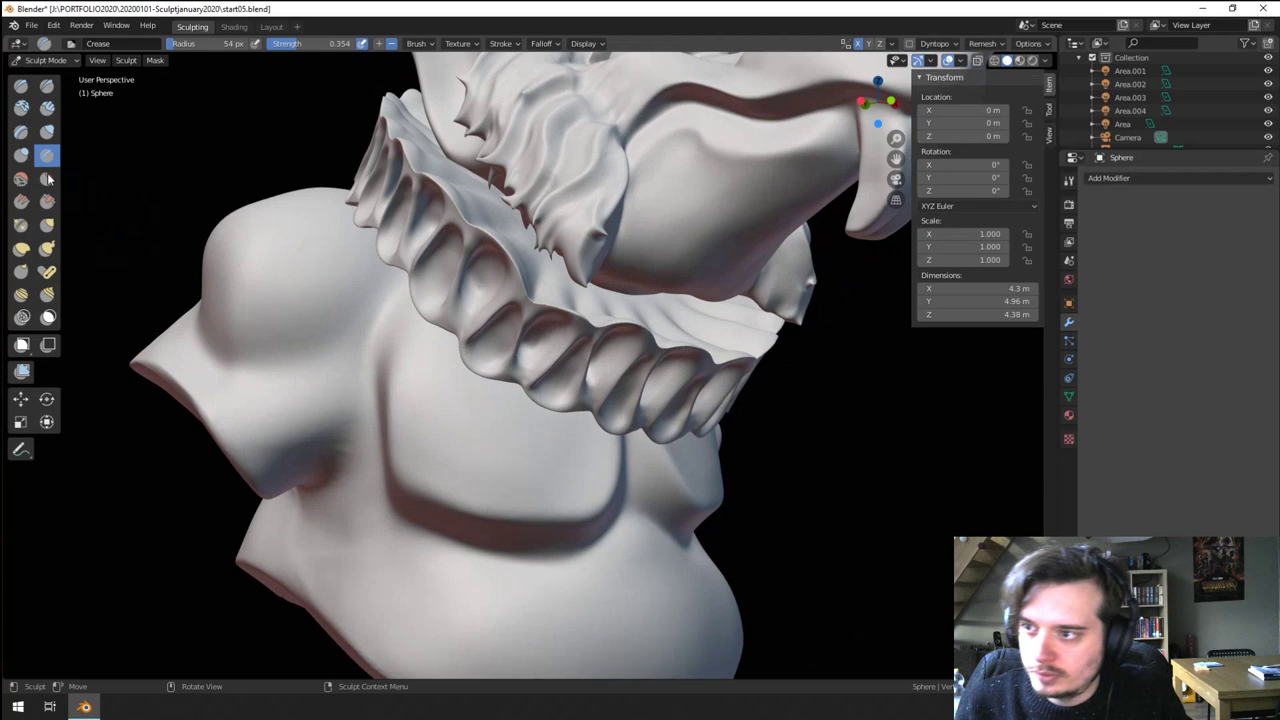
click(21, 155)
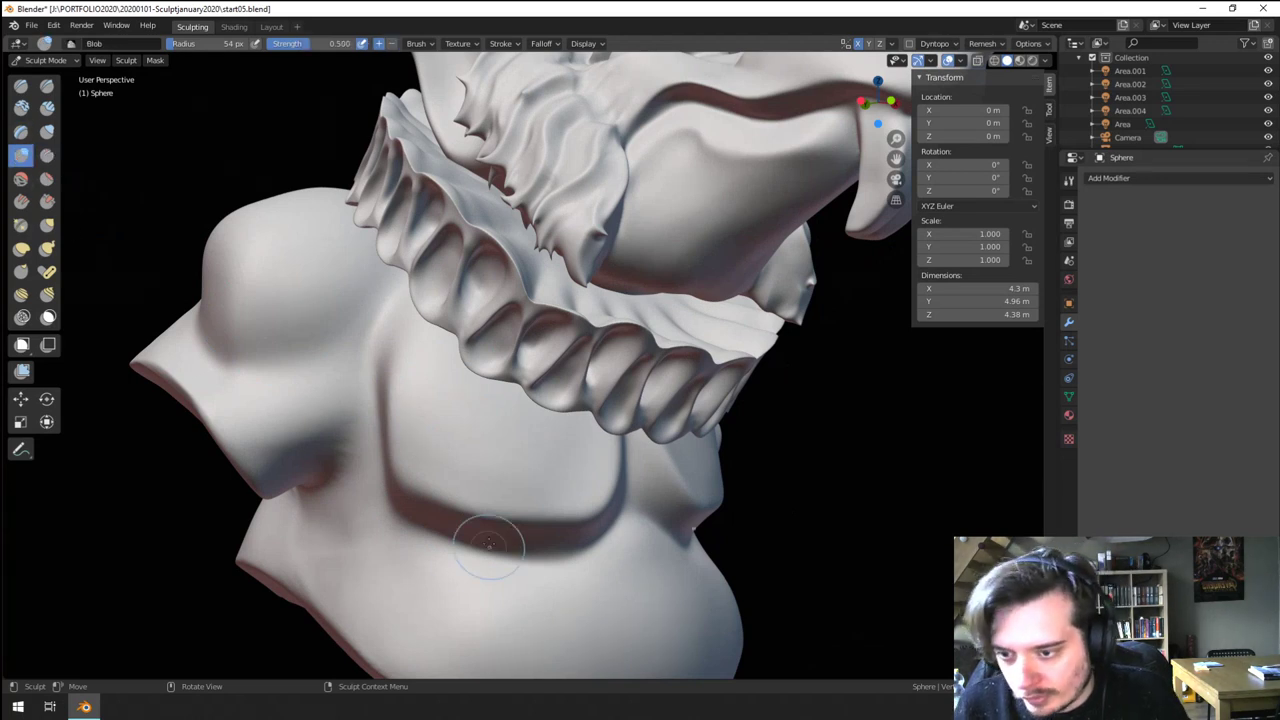
drag(497, 507, 503, 491)
key(f)
click(503, 491)
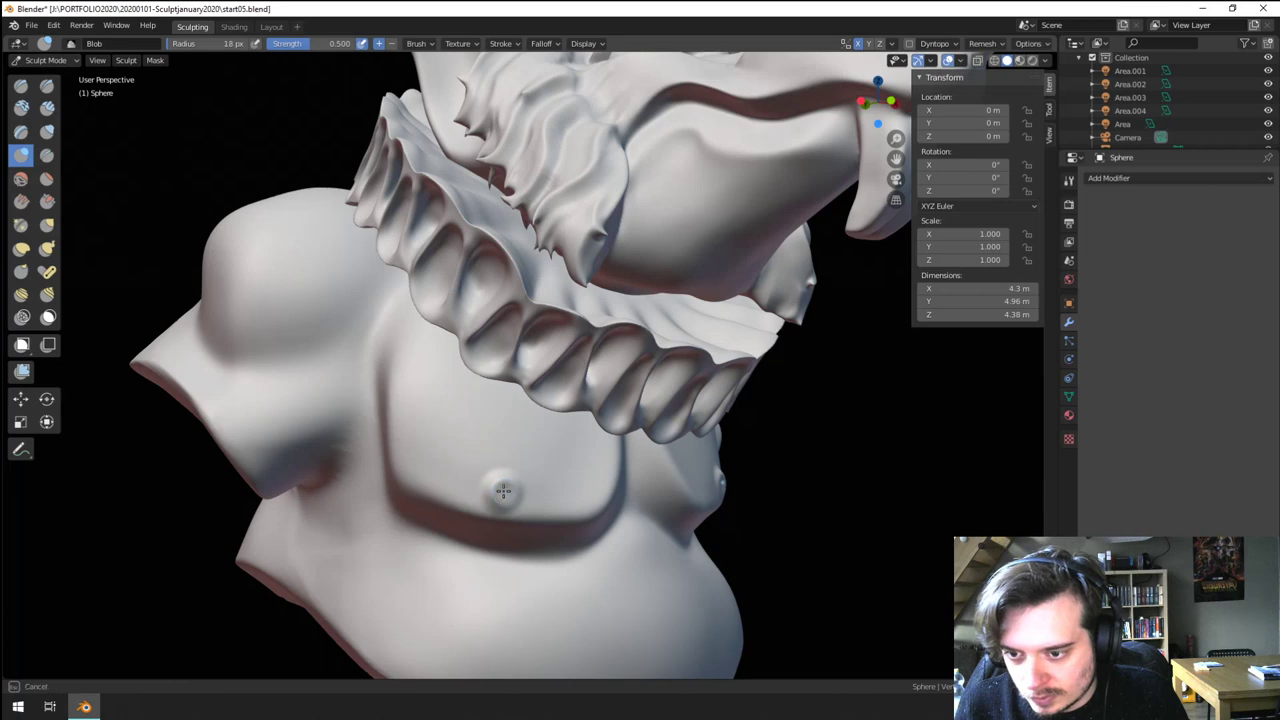
- Smooth the bump on the chest muscle away with a 55 px brush radius
scroll(513, 490, down, 4)
middle_drag(510, 492, 506, 418)
scroll(506, 420, up, 2)
key(f)
click(524, 444)
shift+drag(516, 450, 510, 444)
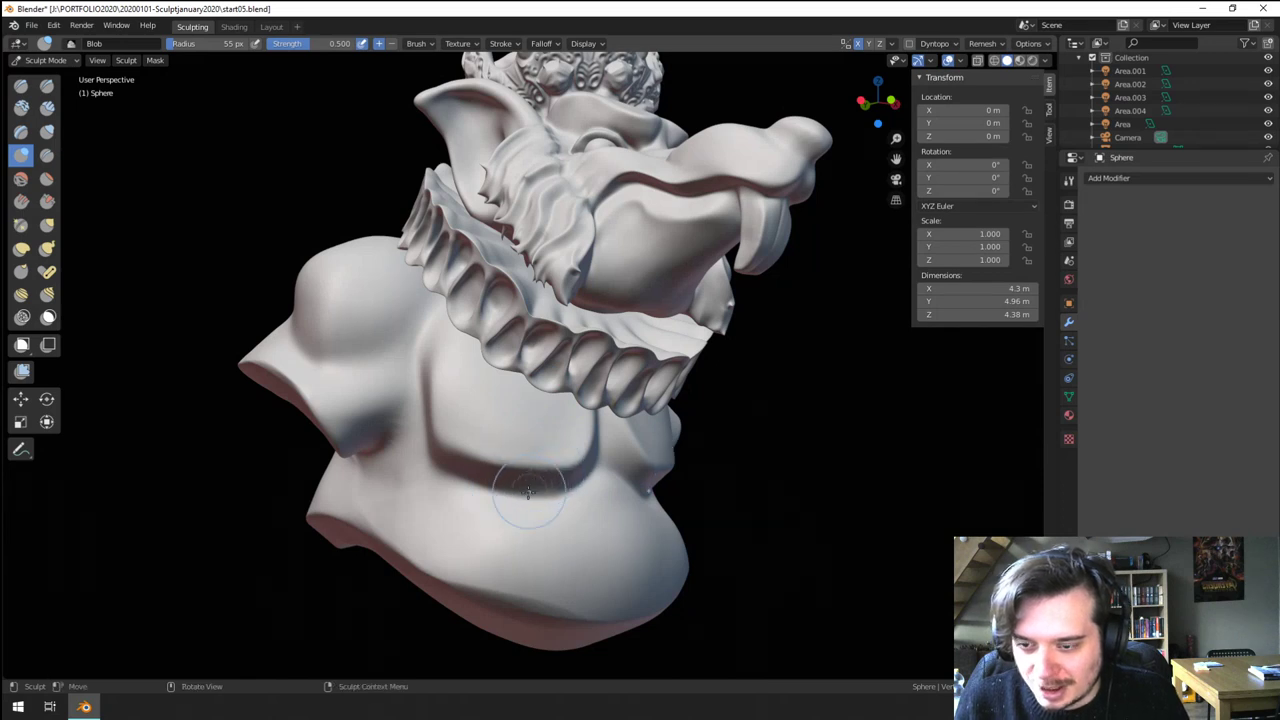
- Place a small nipple bump on the lower edge of the chest muscle with the Blob brush at 16 px
ctrl+middle_drag(526, 452, 515, 356)
key(f)
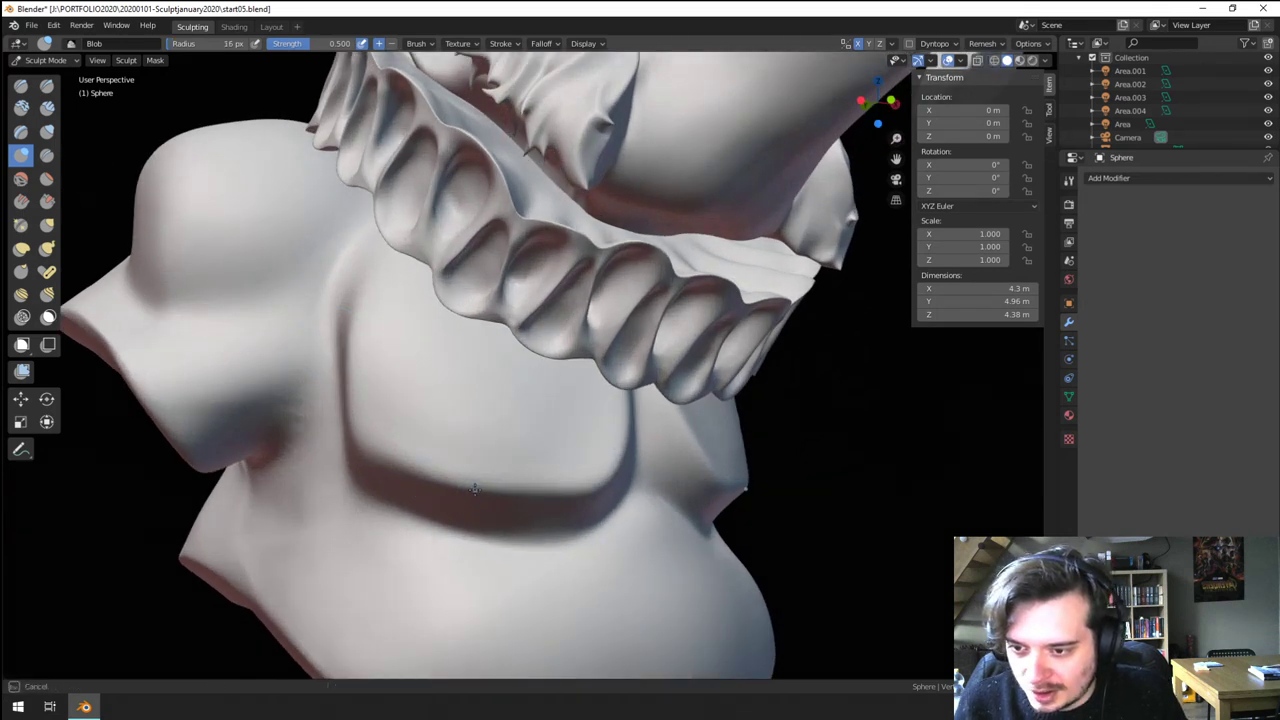
drag(484, 488, 478, 490)
- Build up the upper edge of the top cheek lock with two Blob brush strokes
ctrl+middle_drag(474, 490, 383, 594)
middle_drag(440, 350, 470, 405)
ctrl+middle_drag(450, 340, 401, 420)
middle_drag(401, 400, 408, 374)
middle_drag(396, 442, 426, 290)
mouse_move(426, 290)
shift+middle_down()
mouse_move(430, 360)
mouse_move(406, 360)
mouse_move(447, 380)
mouse_move(415, 288)
shift+middle_up()
drag(301, 237, 267, 270)
drag(304, 212, 266, 235)
middle_drag(243, 265, 311, 242)
- Deepen the long folds running through the upper cheek fur with the Crease brush, enlarging its radius to about 50 px
click(46, 154)
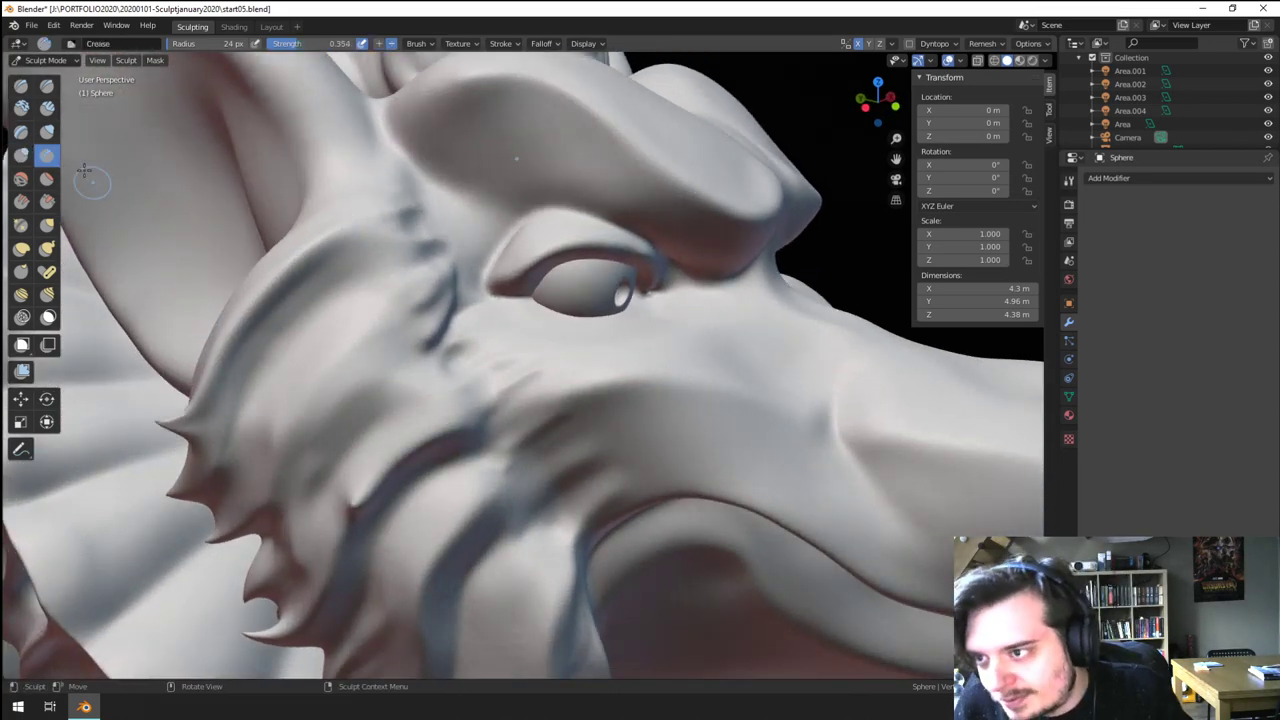
key(f)
mouse_move(272, 482)
mouse_down()
mouse_move(360, 346)
mouse_move(270, 492)
mouse_move(346, 364)
mouse_move(283, 474)
mouse_up()
key(f)
click(371, 366)
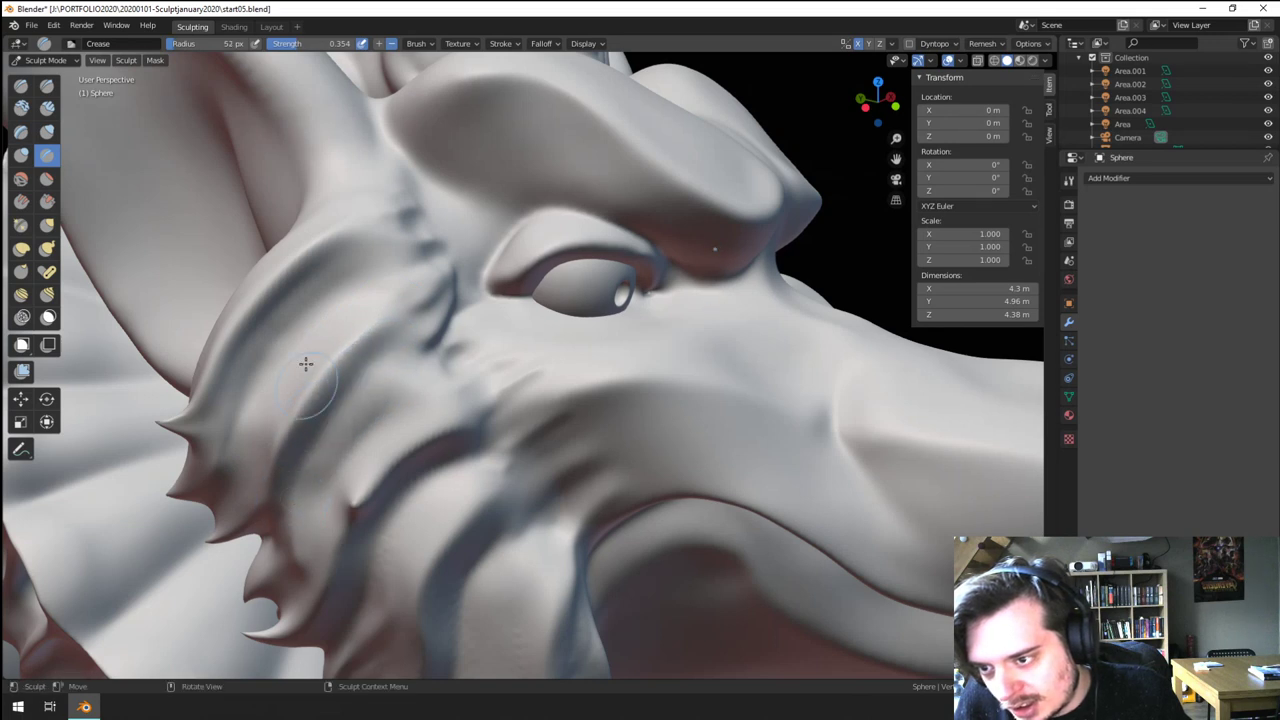
mouse_move(245, 414)
mouse_down()
mouse_move(389, 265)
mouse_move(243, 447)
mouse_up()
mouse_move(450, 436)
mouse_down()
mouse_move(371, 496)
mouse_move(434, 383)
mouse_move(436, 352)
mouse_up()
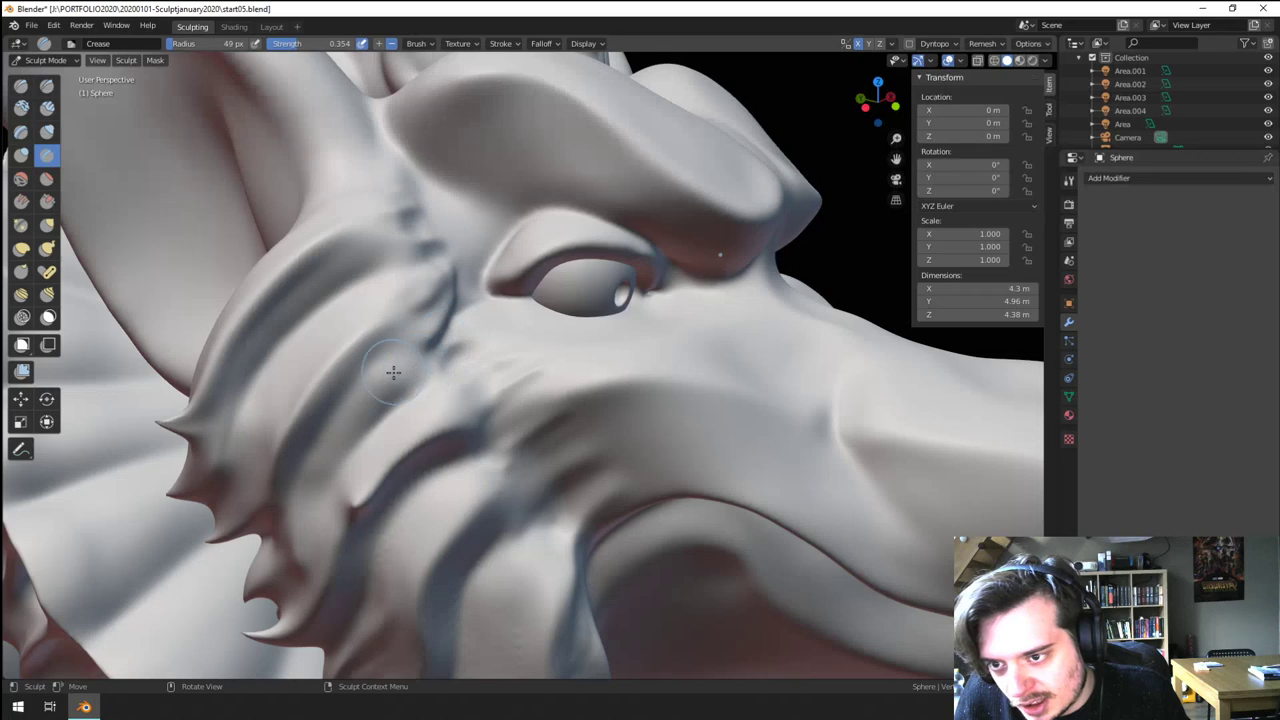
- Pinch the ridges of the lower cheek locks tighter with the Pinch/Magnify brush at 49 px
scroll(394, 373, down, 4)
middle_drag(398, 382, 418, 351)
scroll(420, 351, up, 2)
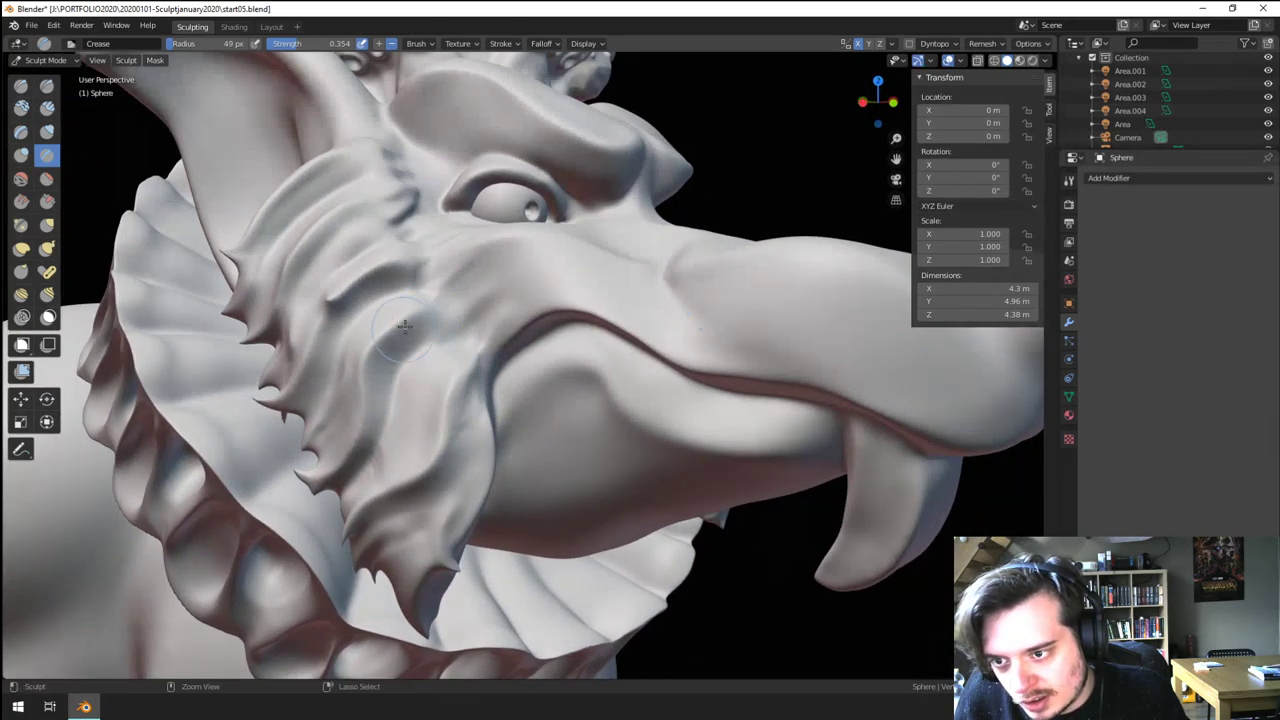
click(21, 225)
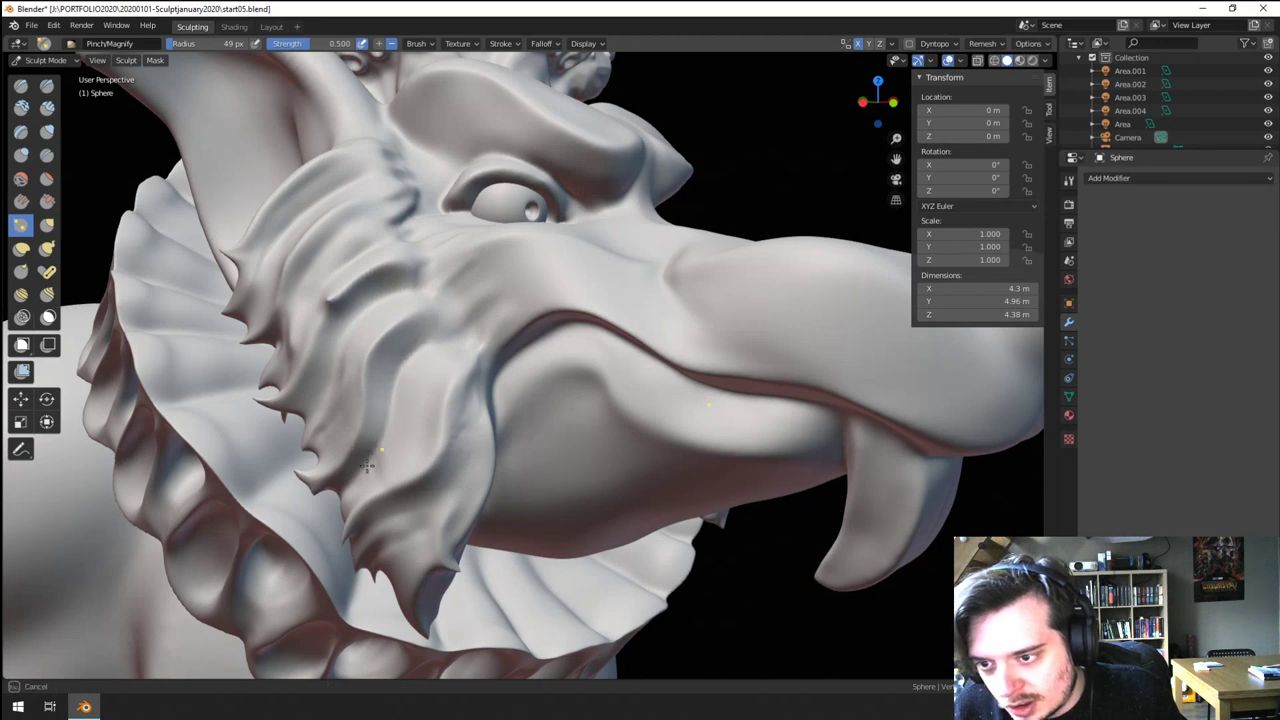
drag(367, 467, 366, 470)
drag(446, 380, 434, 418)
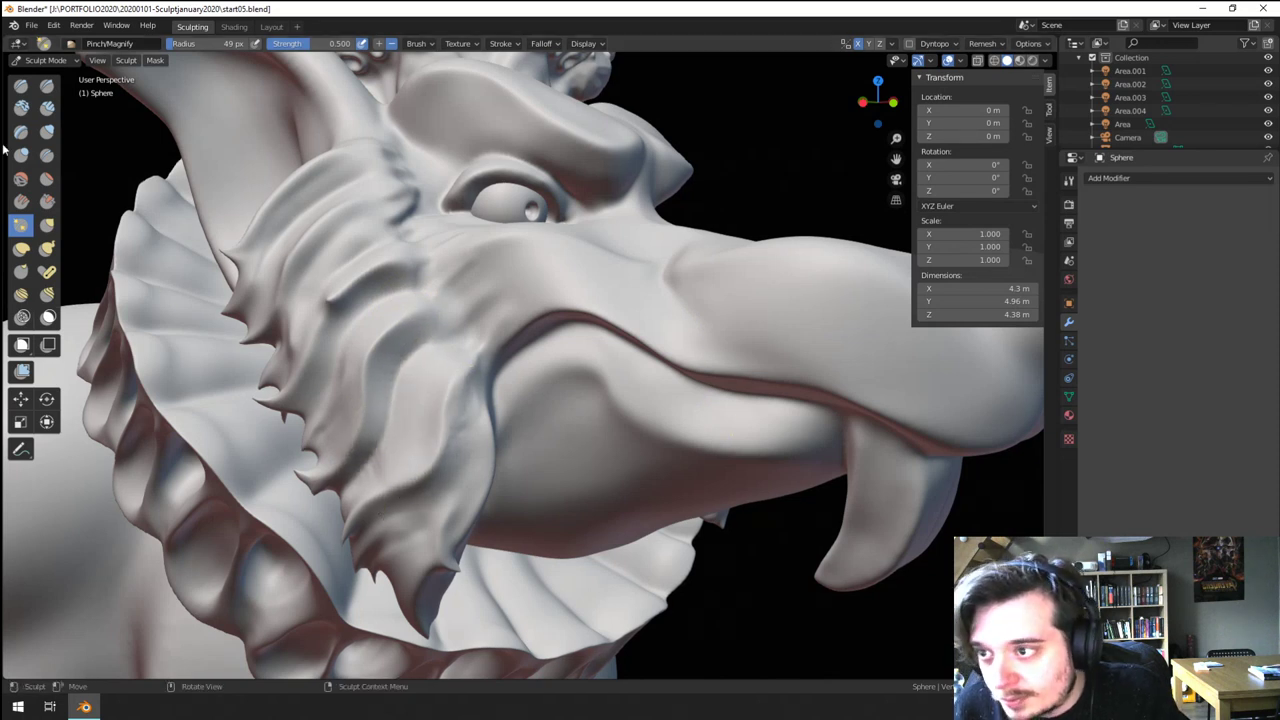
- Switch to the Clay Strips brush at 37 px and smooth the jaw along the front edge of the lowest cheek lock
click(47, 109)
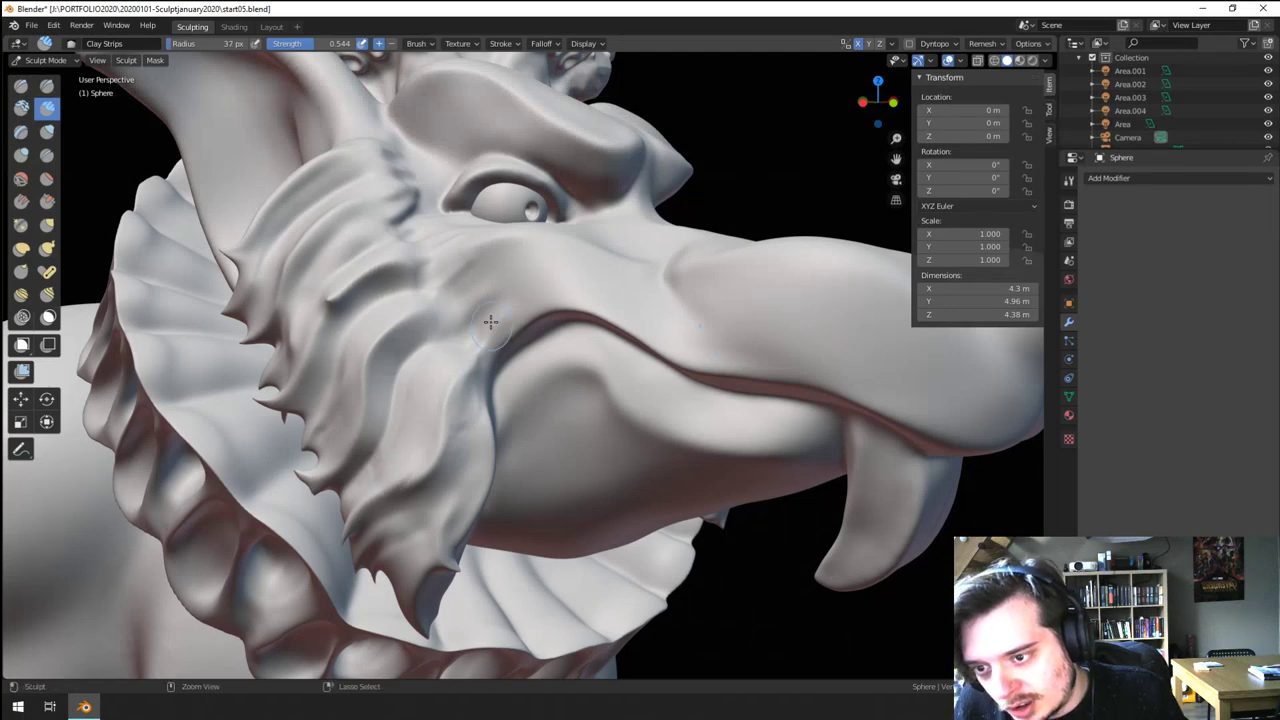
mouse_move(491, 322)
ctrl+middle_down()
mouse_move(434, 371)
mouse_move(428, 335)
ctrl+middle_up()
ctrl+middle_drag(422, 430, 413, 363)
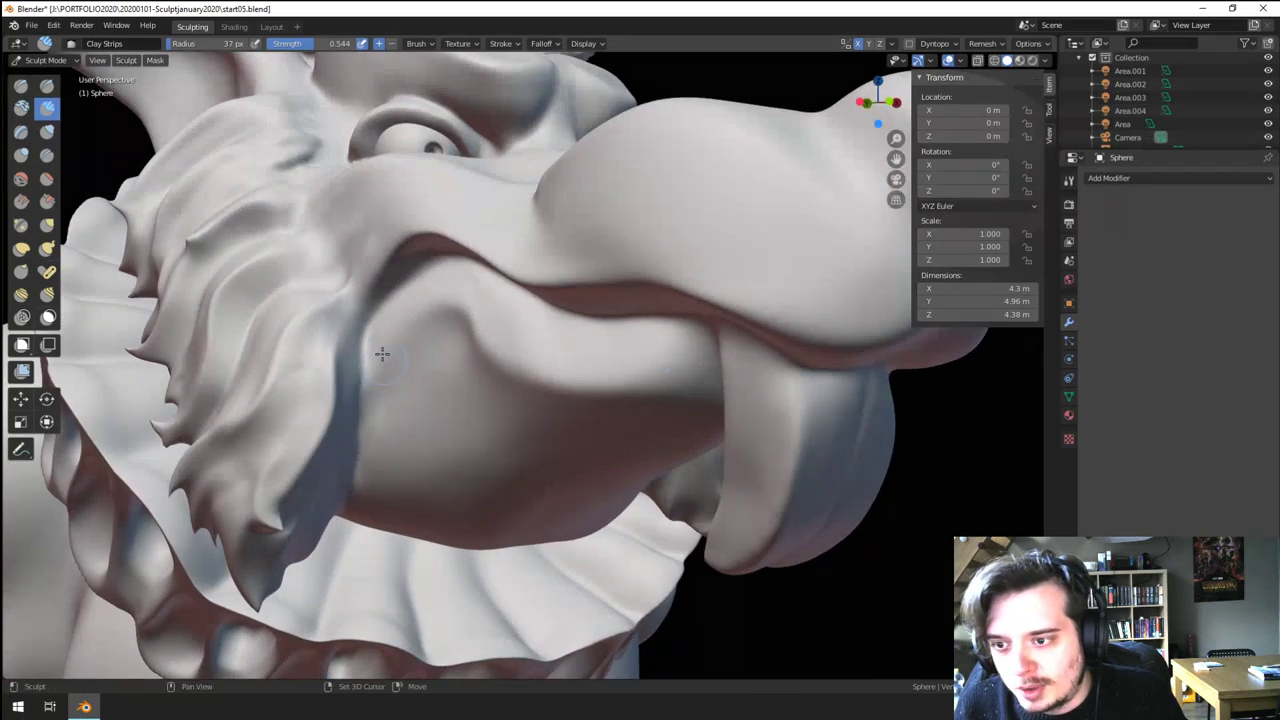
shift+drag(374, 461, 369, 471)
mouse_move(369, 471)
ctrl+middle_down()
mouse_move(383, 428)
mouse_move(280, 343)
ctrl+middle_up()
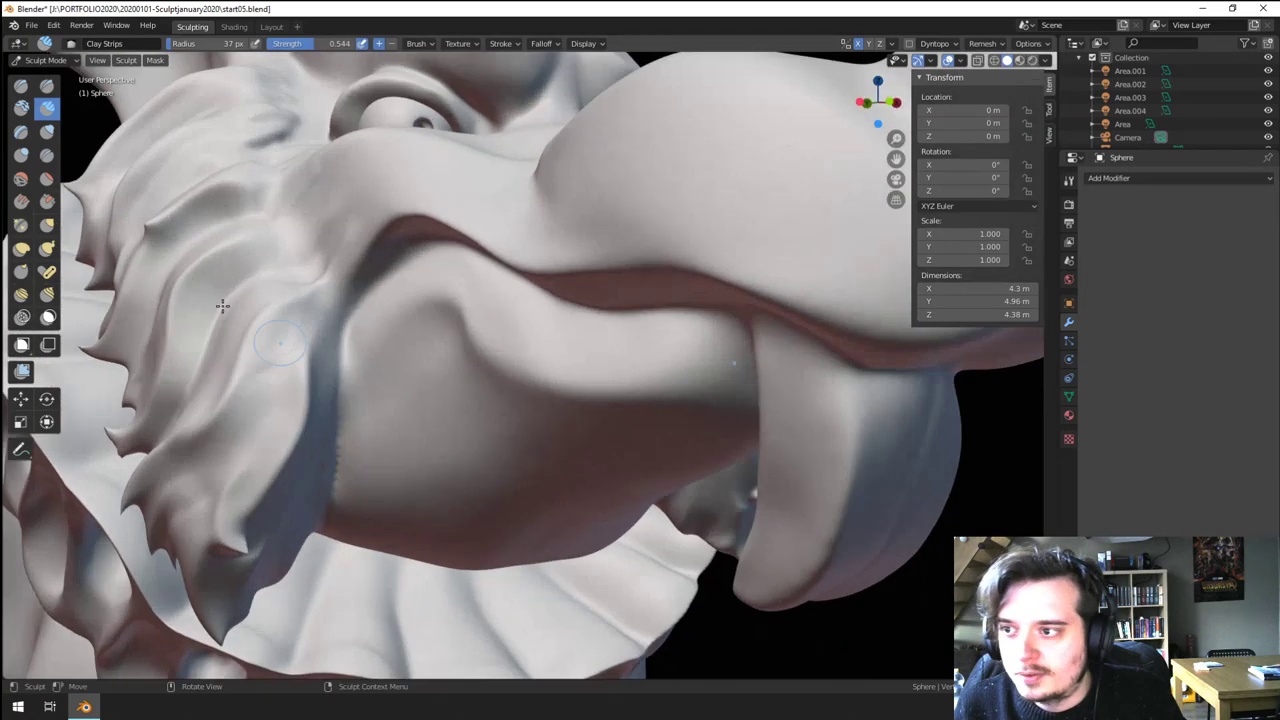
- Sharpen the jaw folds below the mouth corner with the inverted Crease brush at 71 px
click(46, 154)
ctrl+drag(370, 355, 432, 318)
ctrl+drag(354, 304, 424, 240)
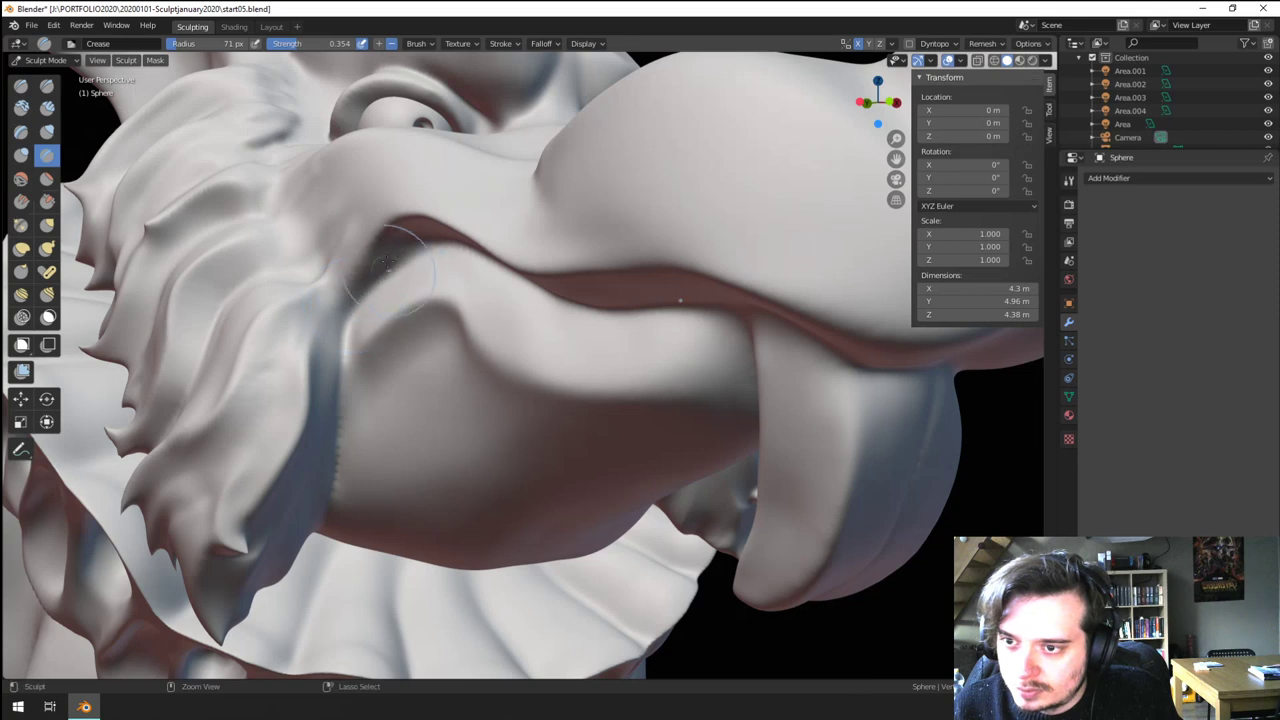
- Carve a fine crease along the seam between the lowest cheek lock and the jaw with the Crease brush at 22 px
key(f)
click(373, 286)
drag(330, 270, 343, 380)
click(328, 283)
drag(340, 507, 326, 517)
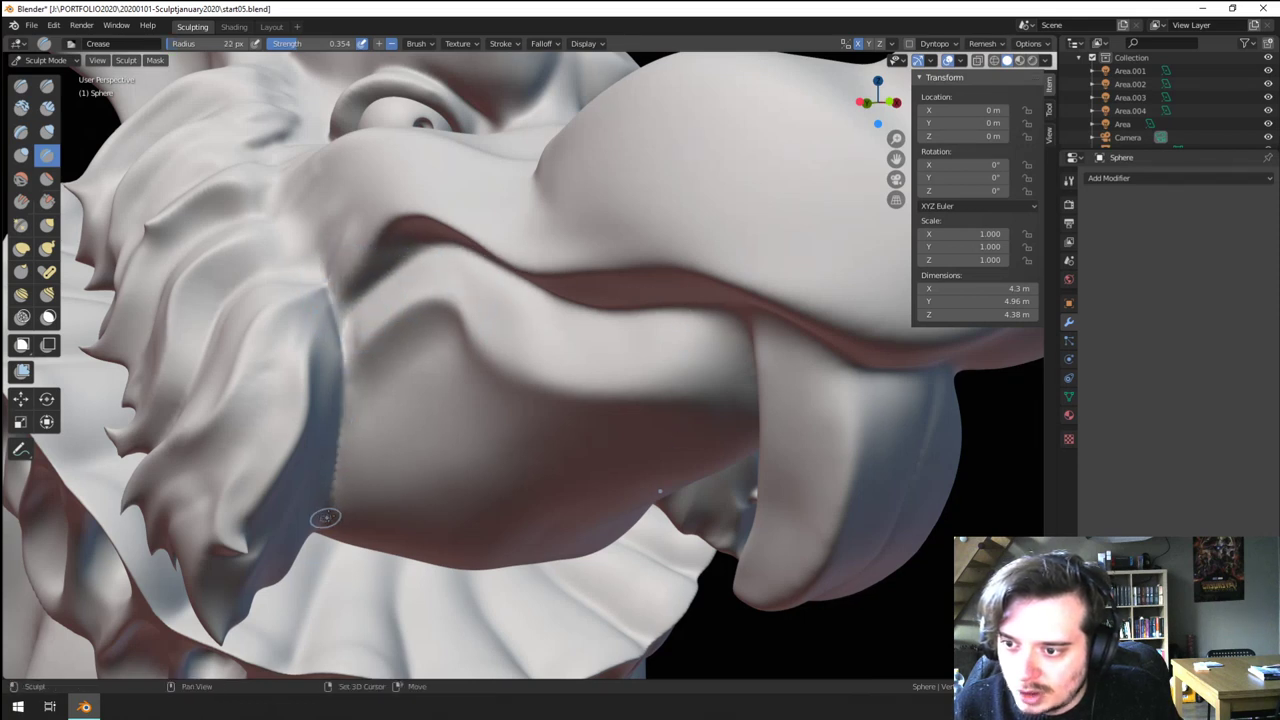
- Add small creases beside the mouth corner and at the top front of the cheek fur with the Crease brush at 22 px
middle_drag(346, 342, 333, 371)
drag(347, 457, 347, 410)
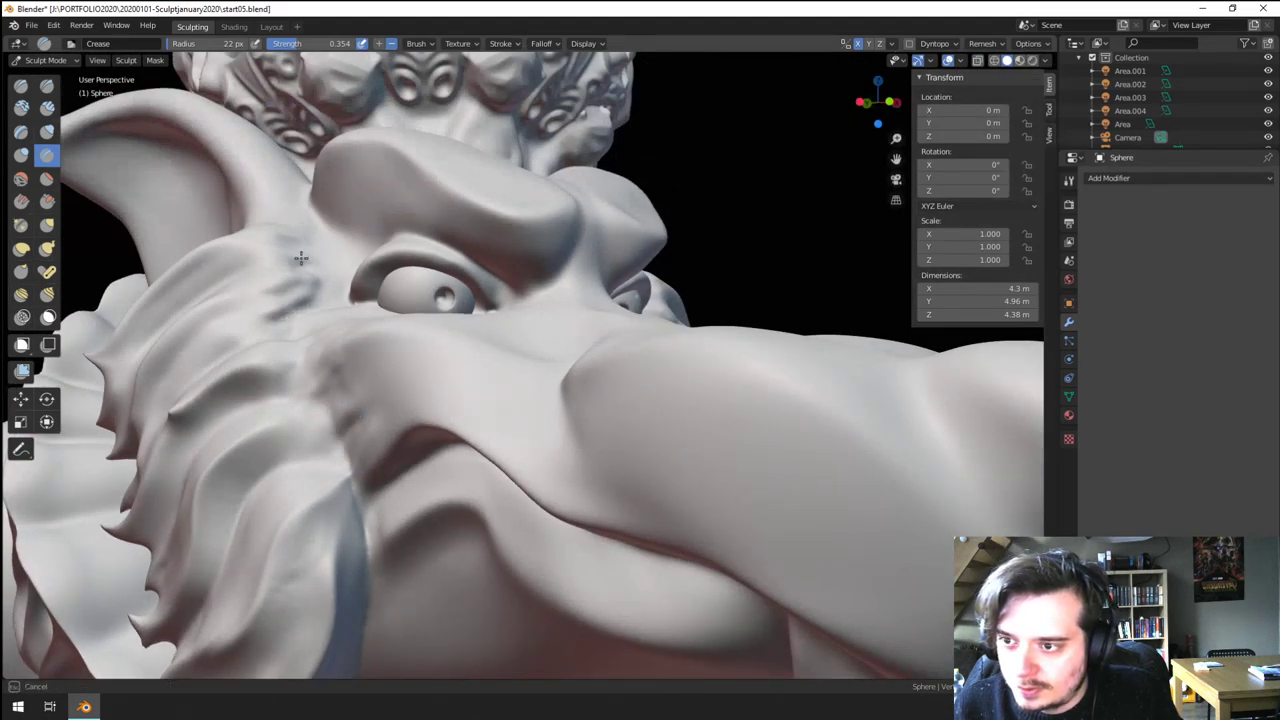
drag(281, 216, 284, 215)
- Add a broad crease to the upper cheek fur with the Crease brush at 79 px
ctrl+middle_drag(326, 240, 323, 370)
middle_drag(279, 376, 335, 365)
mouse_move(335, 365)
ctrl+middle_down()
mouse_move(366, 303)
mouse_move(433, 343)
ctrl+middle_up()
key(f)
click(472, 346)
mouse_move(526, 321)
mouse_down()
mouse_move(533, 302)
mouse_move(540, 312)
mouse_up()
- Define the ear's rear and lower rim with the Crease brush at 50 px
mouse_move(540, 312)
ctrl+middle_down()
mouse_move(540, 440)
mouse_move(430, 425)
mouse_move(402, 405)
mouse_move(417, 445)
mouse_move(343, 429)
mouse_move(480, 430)
mouse_move(482, 395)
ctrl+middle_up()
middle_drag(482, 395, 514, 392)
ctrl+middle_drag(514, 392, 513, 311)
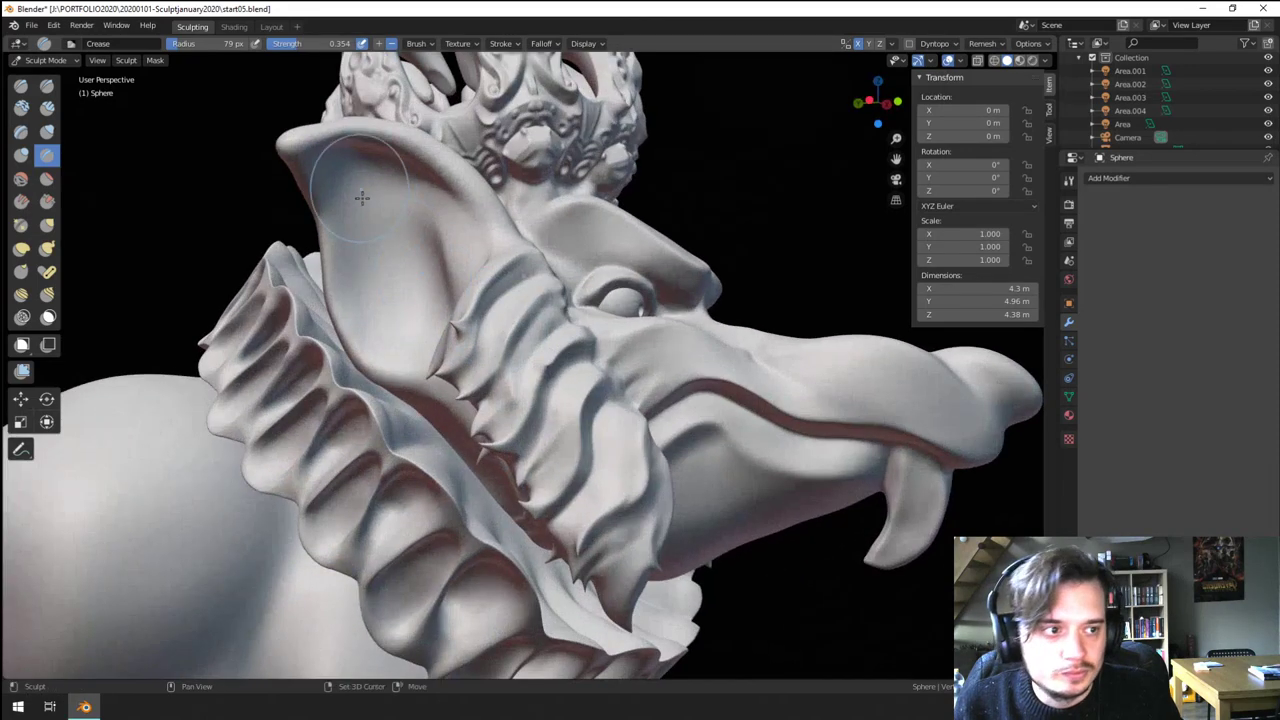
shift+middle_drag(360, 197, 432, 331)
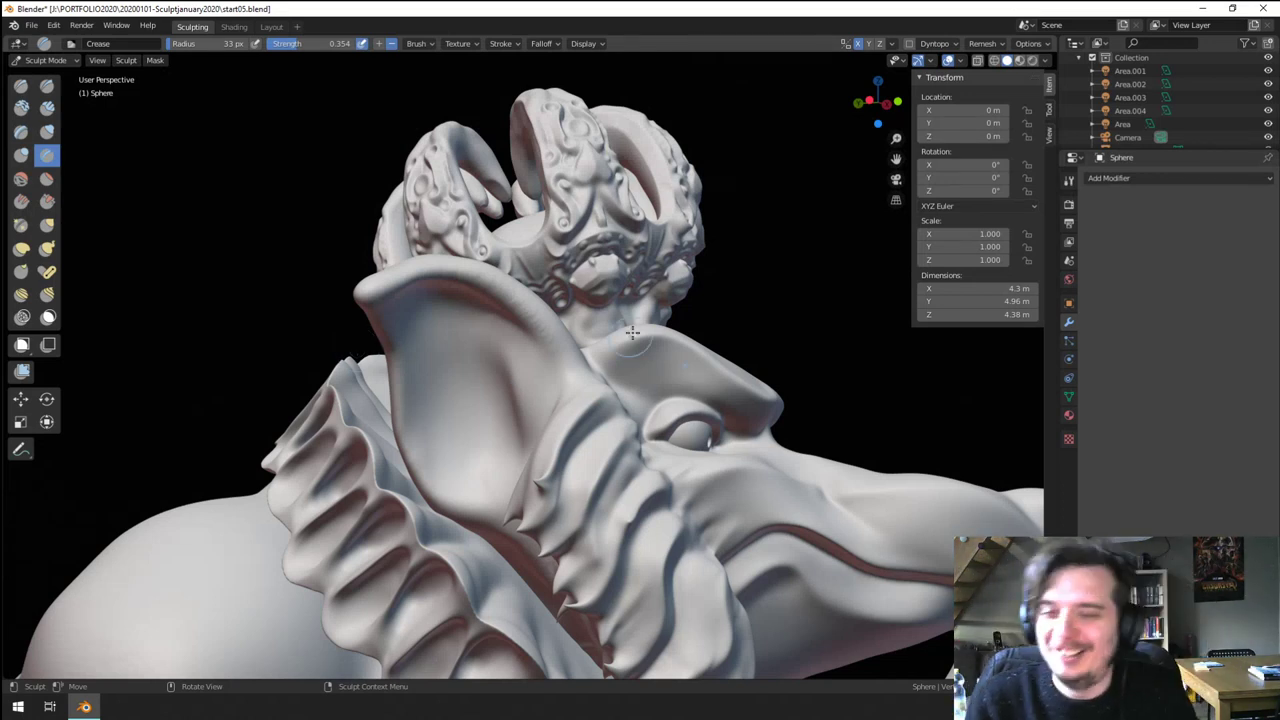
key(f)
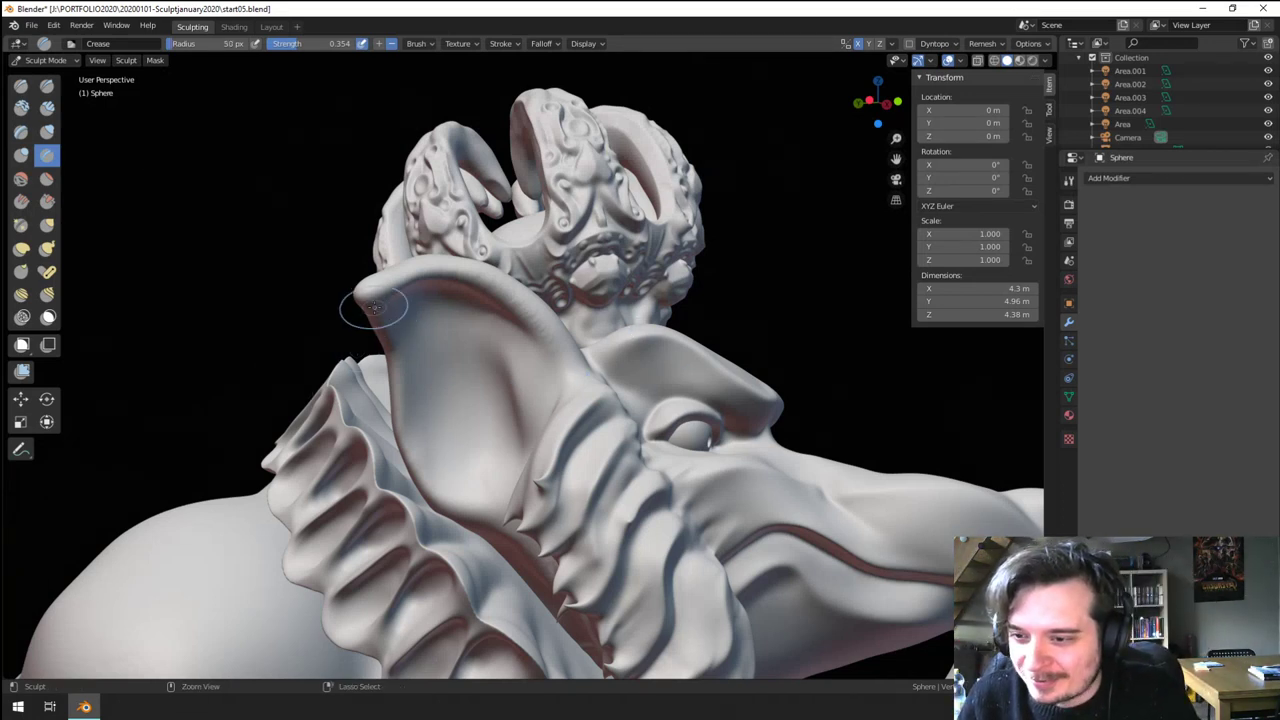
drag(407, 443, 409, 474)
mouse_move(402, 431)
mouse_down()
mouse_move(406, 458)
mouse_move(486, 514)
mouse_up()
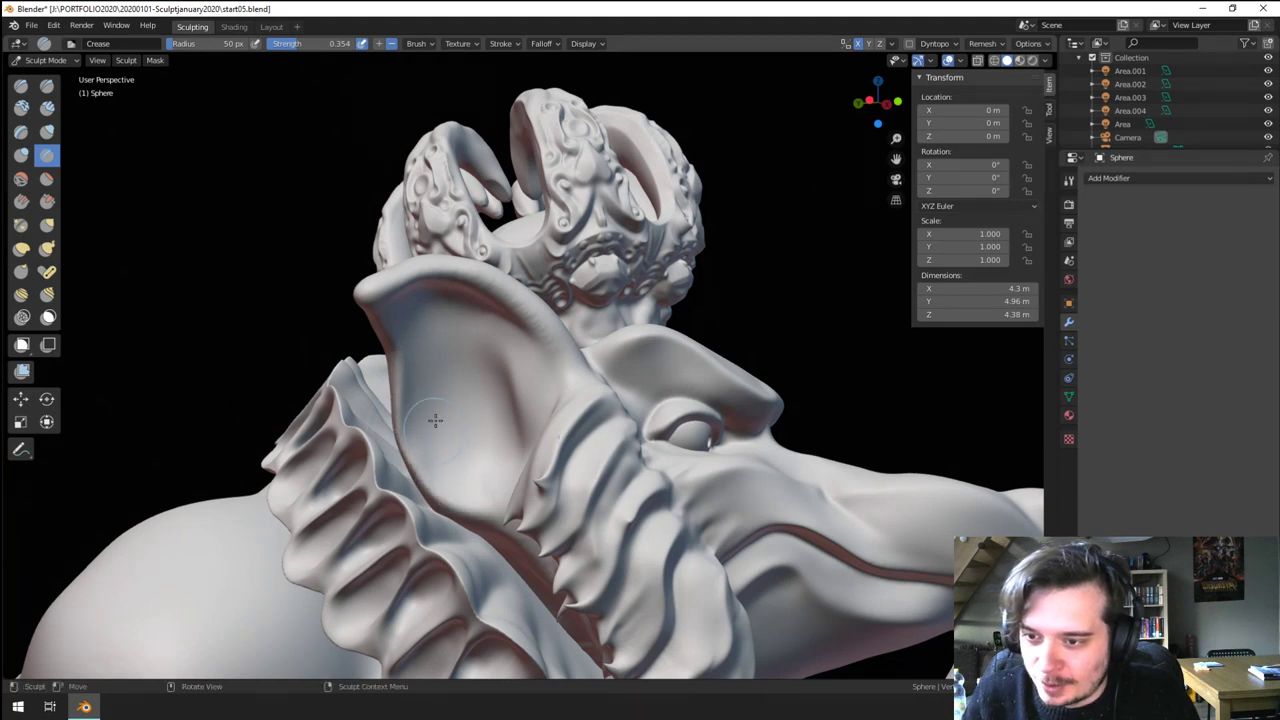
- Sharpen the ear's inner ridge and upper front rim, and crease its base above the cheek fur with the Crease brush at 50 px
ctrl+drag(493, 339, 508, 383)
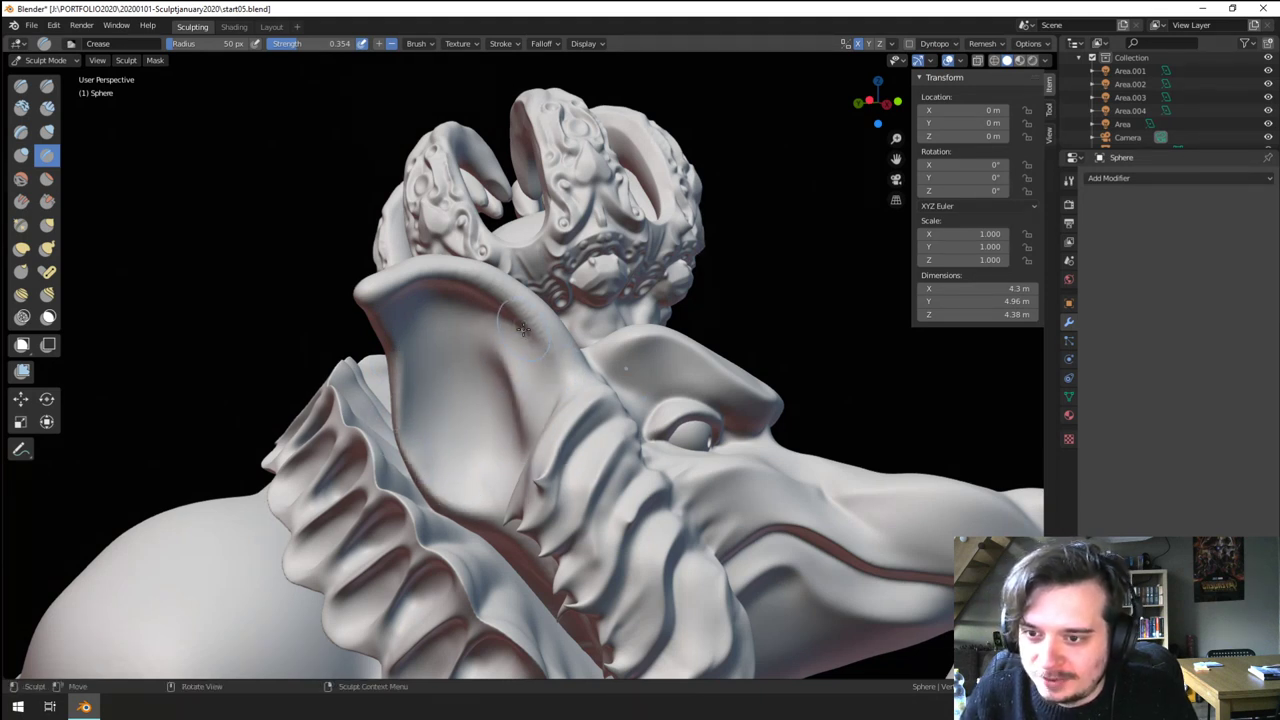
mouse_move(488, 303)
ctrl+mouse_down()
mouse_move(349, 320)
mouse_move(484, 281)
mouse_move(500, 292)
ctrl+mouse_up()
ctrl+drag(464, 285, 559, 342)
drag(561, 387, 582, 393)
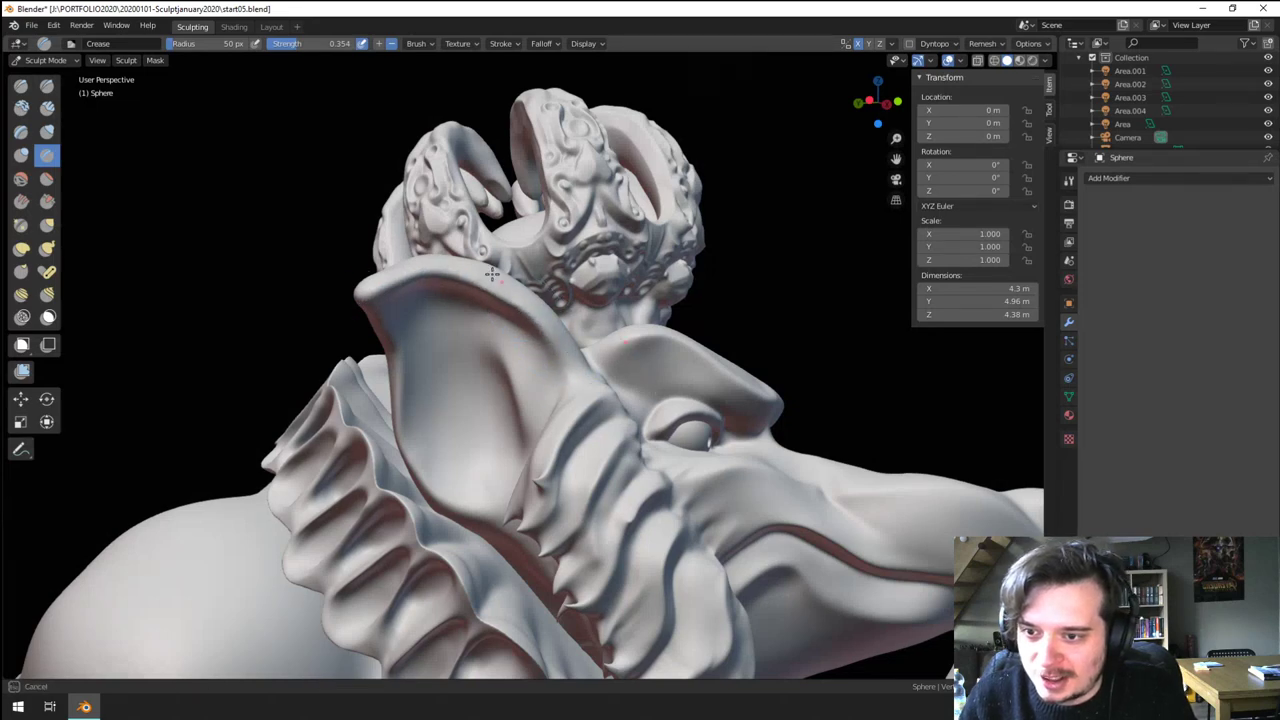
- Flatten the upper rim of the ear from its tip toward the head with the Scrape/Peaks brush at 63 px
click(47, 201)
middle_drag(114, 229, 308, 368)
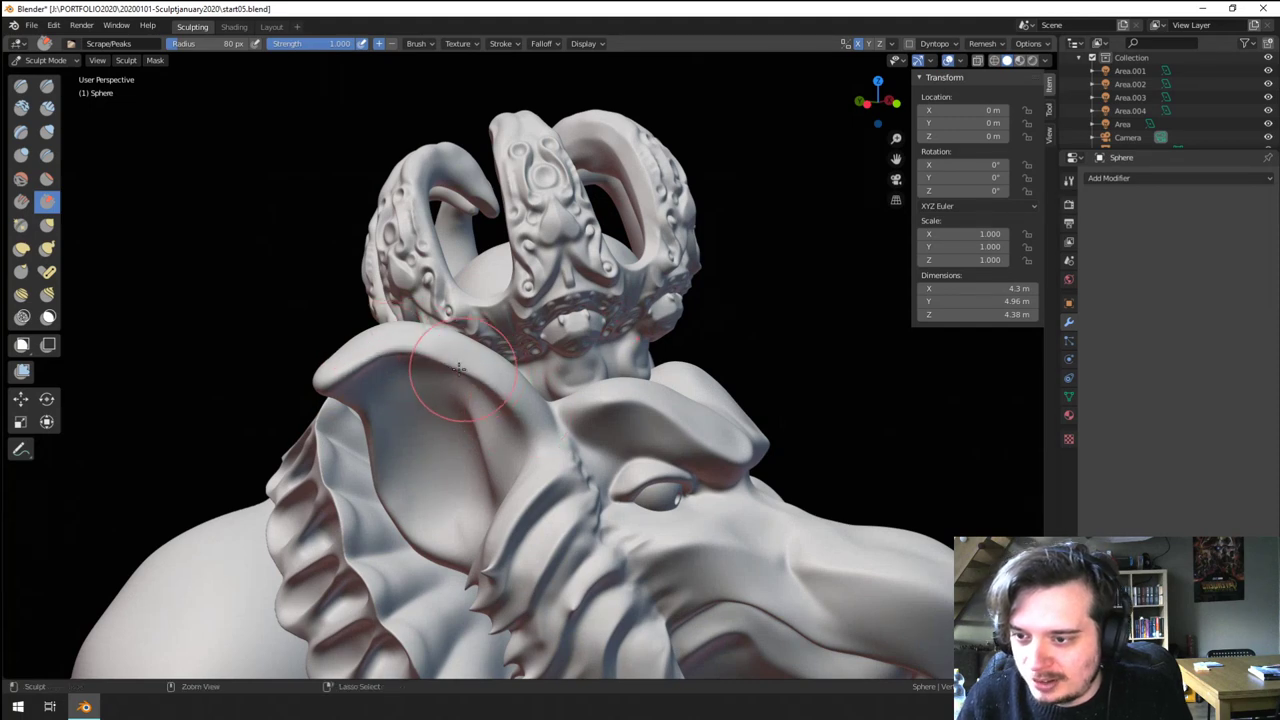
middle_drag(338, 374, 334, 323)
key(f)
click(323, 322)
drag(338, 312, 385, 297)
mouse_move(378, 298)
mouse_down()
mouse_move(427, 297)
mouse_move(488, 333)
mouse_up()
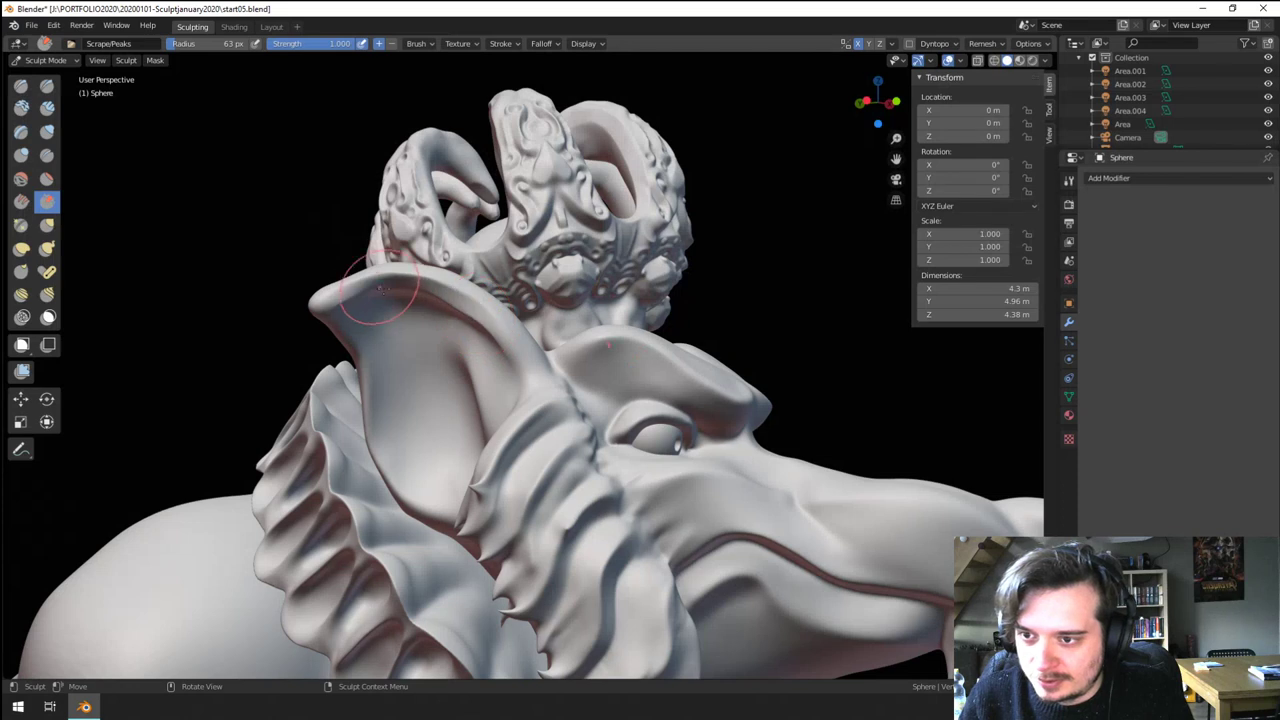
- Flatten the ear's upper rim near its tip with the Scrape/Peaks brush at 63 px and nudge its inner side with Grab at 100 px
drag(320, 295, 411, 296)
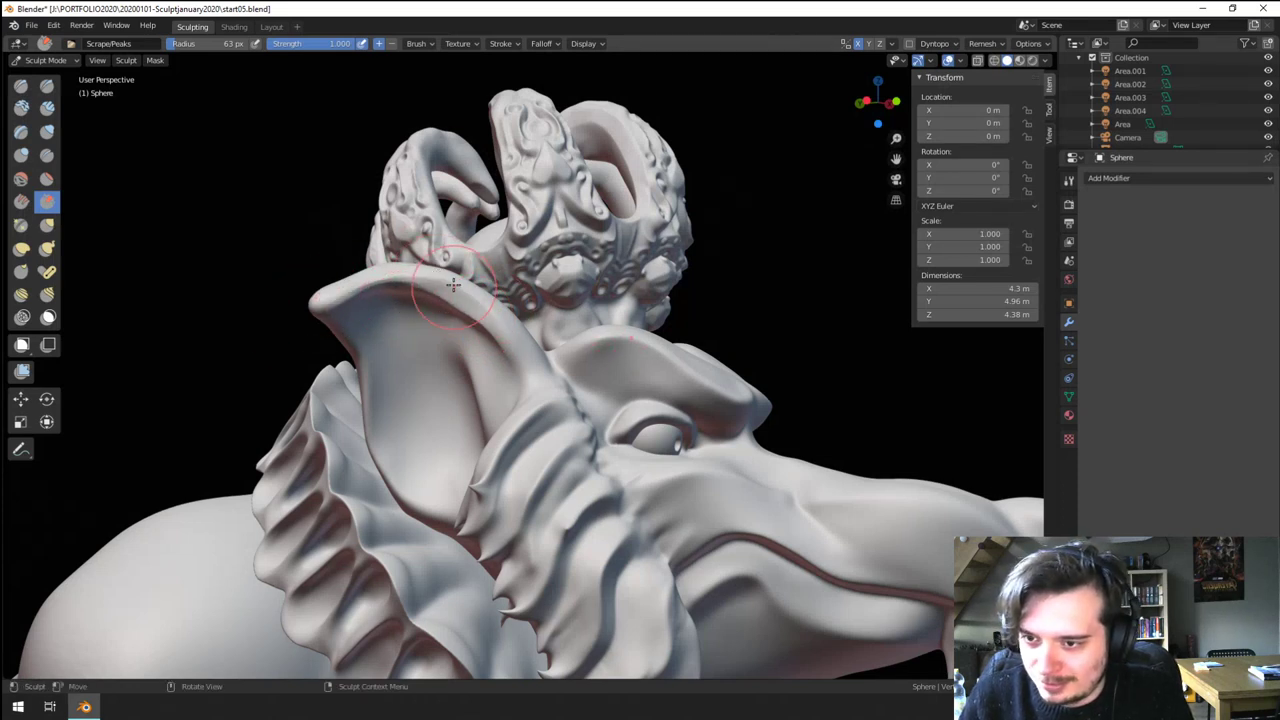
scroll(492, 313, down, 3)
mouse_move(492, 313)
middle_down()
mouse_move(498, 392)
mouse_move(478, 385)
middle_up()
key(g)
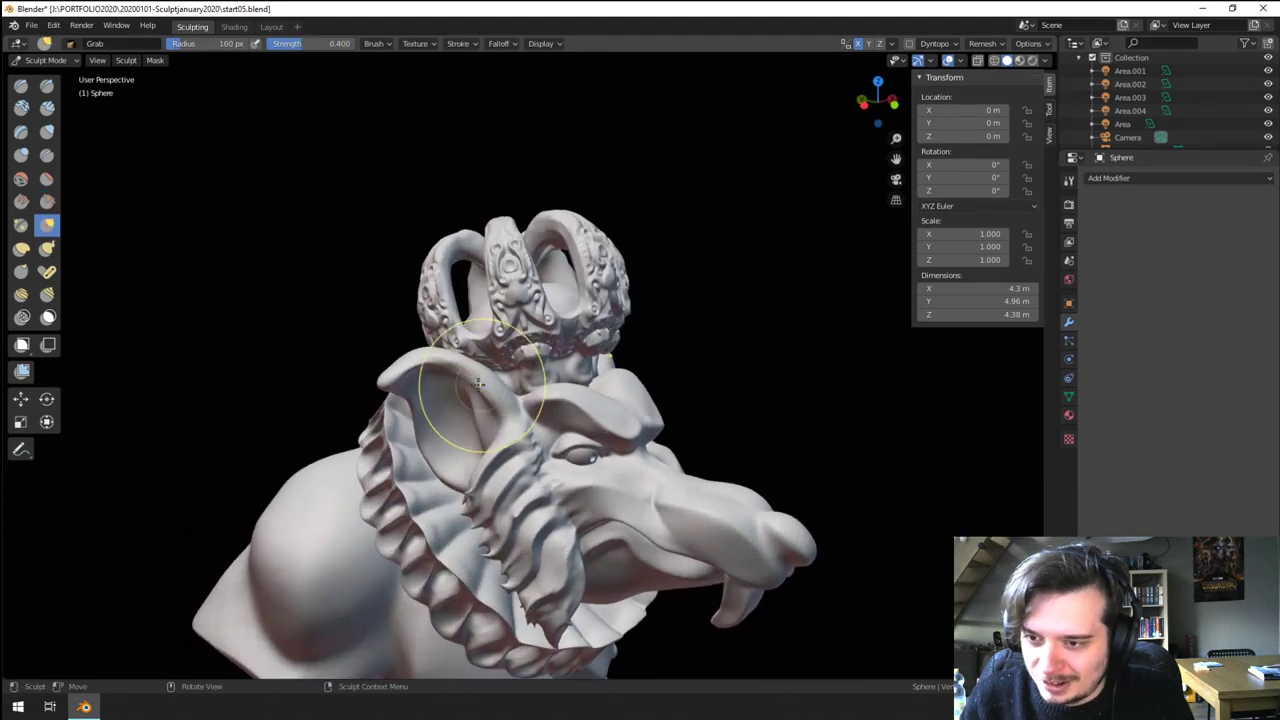
drag(470, 373, 472, 367)
- Reshape the contour of the bust's upper body with the Grab brush
mouse_move(472, 367)
middle_down()
mouse_move(440, 372)
mouse_move(452, 340)
mouse_move(304, 456)
mouse_move(375, 434)
mouse_move(367, 372)
mouse_move(358, 434)
middle_up()
key(f)
click(428, 357)
scroll(405, 348, down, 2)
scroll(367, 371, up, 2)
key(f)
click(500, 388)
drag(398, 362, 372, 409)
- Reshape the cut arm stump below the shoulder with the Grab brush at 273 px
key(f)
mouse_move(372, 409)
middle_down()
mouse_move(436, 344)
mouse_move(403, 346)
mouse_move(402, 405)
mouse_move(333, 384)
middle_up()
click(532, 344)
ctrl+middle_drag(333, 428, 333, 456)
middle_drag(333, 456, 426, 400)
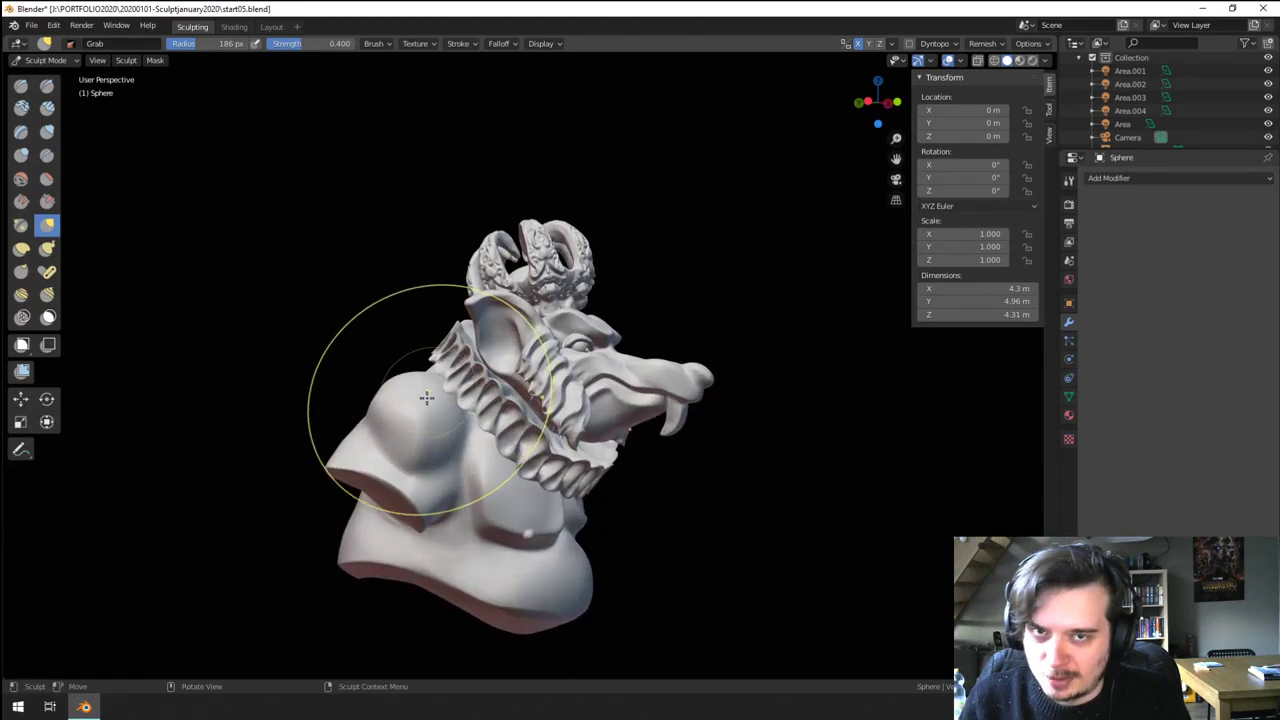
ctrl+middle_drag(428, 508, 434, 452)
ctrl+middle_drag(429, 378, 426, 440)
middle_drag(424, 428, 369, 405)
key(f)
click(434, 470)
drag(377, 482, 370, 460)
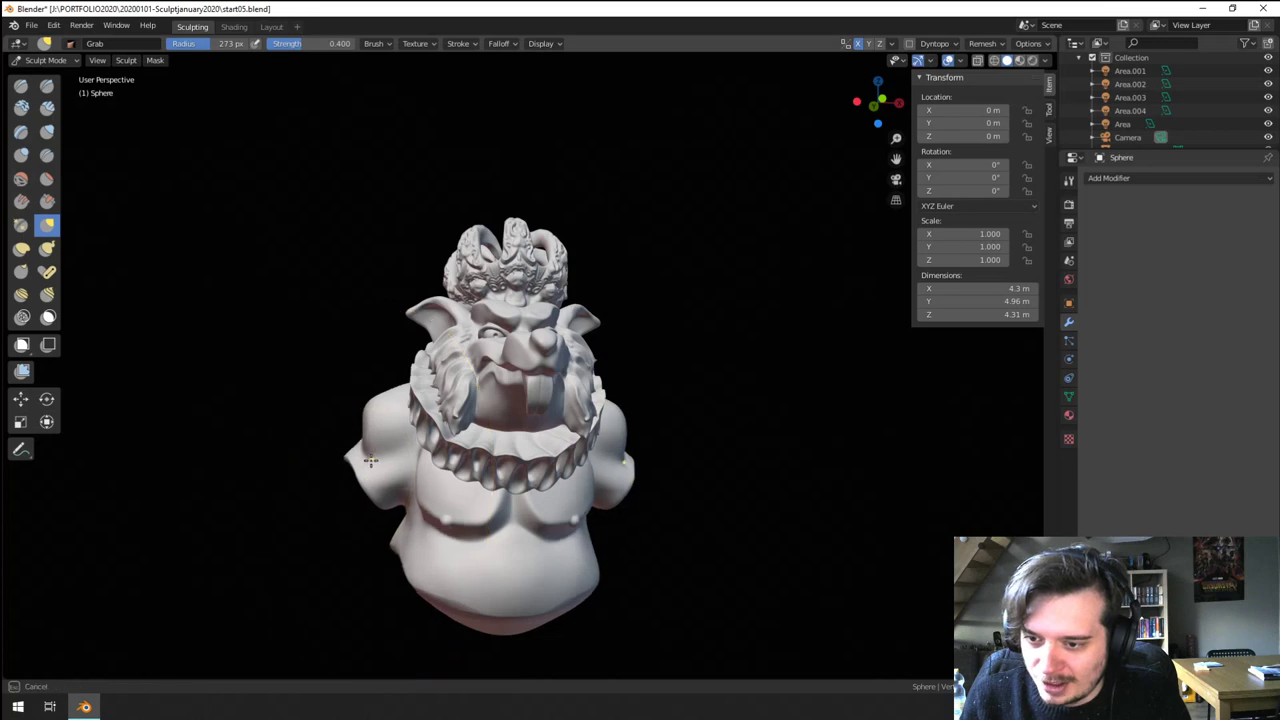
- Push the lower edge of the torso upward with a larger Grab brush
mouse_move(369, 460)
middle_down()
mouse_move(442, 469)
mouse_move(534, 420)
middle_up()
key(bracketright)
drag(574, 482, 562, 424)
mouse_move(538, 433)
middle_down()
mouse_move(494, 463)
mouse_move(458, 460)
middle_up()
- Refine the shoulder and back silhouette with smaller Grab strokes from several angles
mouse_move(470, 338)
middle_down()
mouse_move(456, 382)
mouse_move(320, 386)
mouse_move(468, 350)
mouse_move(512, 390)
mouse_move(519, 423)
mouse_move(418, 410)
mouse_move(554, 368)
middle_up()
scroll(474, 346, up, 4)
scroll(474, 346, down, 5)
scroll(410, 408, up, 2)
key(f)
click(449, 347)
mouse_move(451, 381)
mouse_down()
mouse_move(457, 289)
mouse_move(522, 324)
mouse_up()
key(f)
click(497, 291)
middle_drag(522, 324, 450, 321)
scroll(456, 335, down, 2)
key(f)
click(480, 331)
mouse_move(488, 331)
mouse_down()
mouse_move(502, 328)
mouse_move(512, 351)
mouse_move(490, 346)
mouse_up()
key(f)
click(510, 350)
middle_drag(490, 346, 517, 408)
key(f)
click(516, 372)
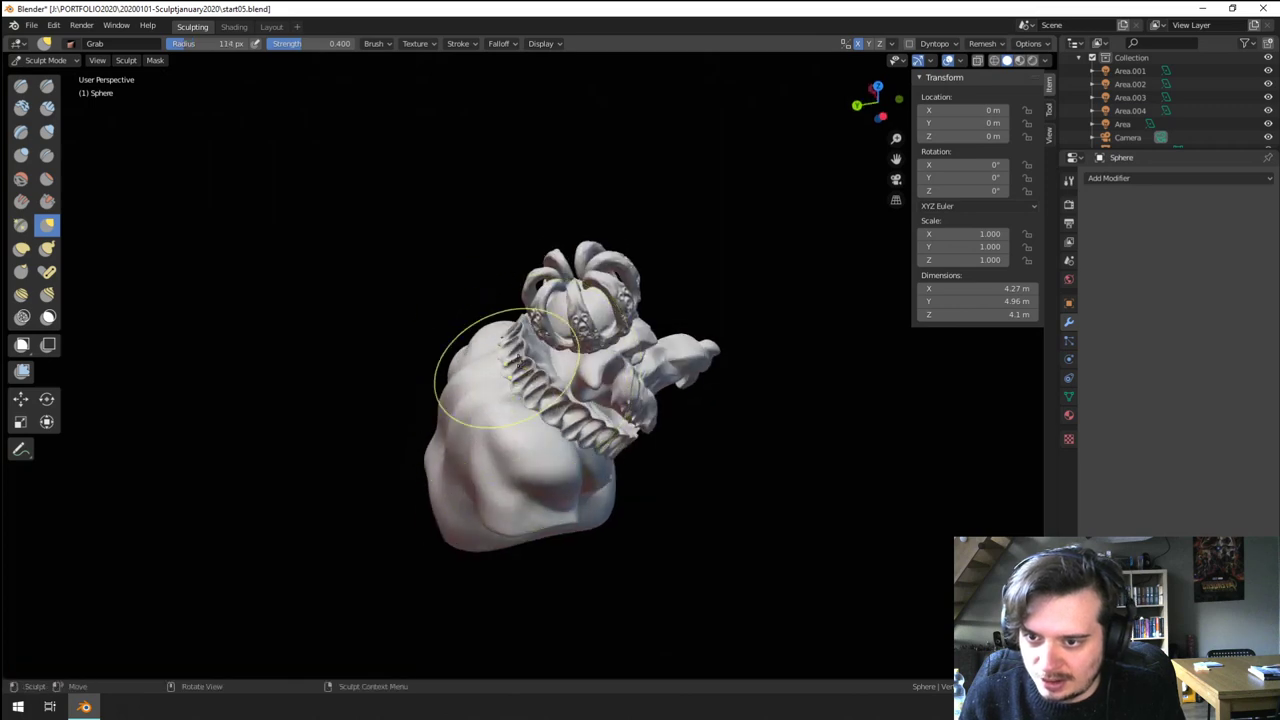
- Leave the body's Sculpt Mode, select the crown and enter Sculpt Mode on it
middle_drag(517, 363, 393, 372)
scroll(400, 368, up, 2)
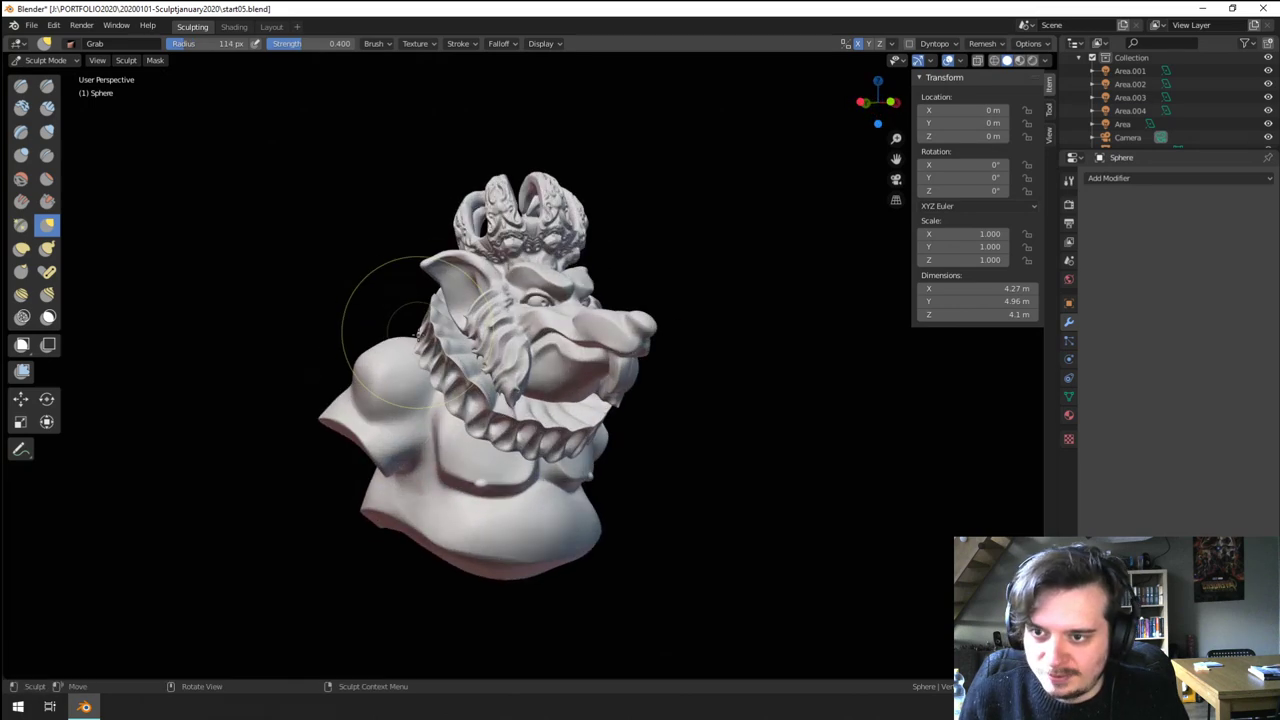
scroll(420, 336, up, 2)
scroll(428, 348, down, 1)
shift+middle_drag(445, 292, 480, 190)
shift+middle_drag(480, 190, 450, 465)
ctrl+middle_drag(450, 465, 465, 345)
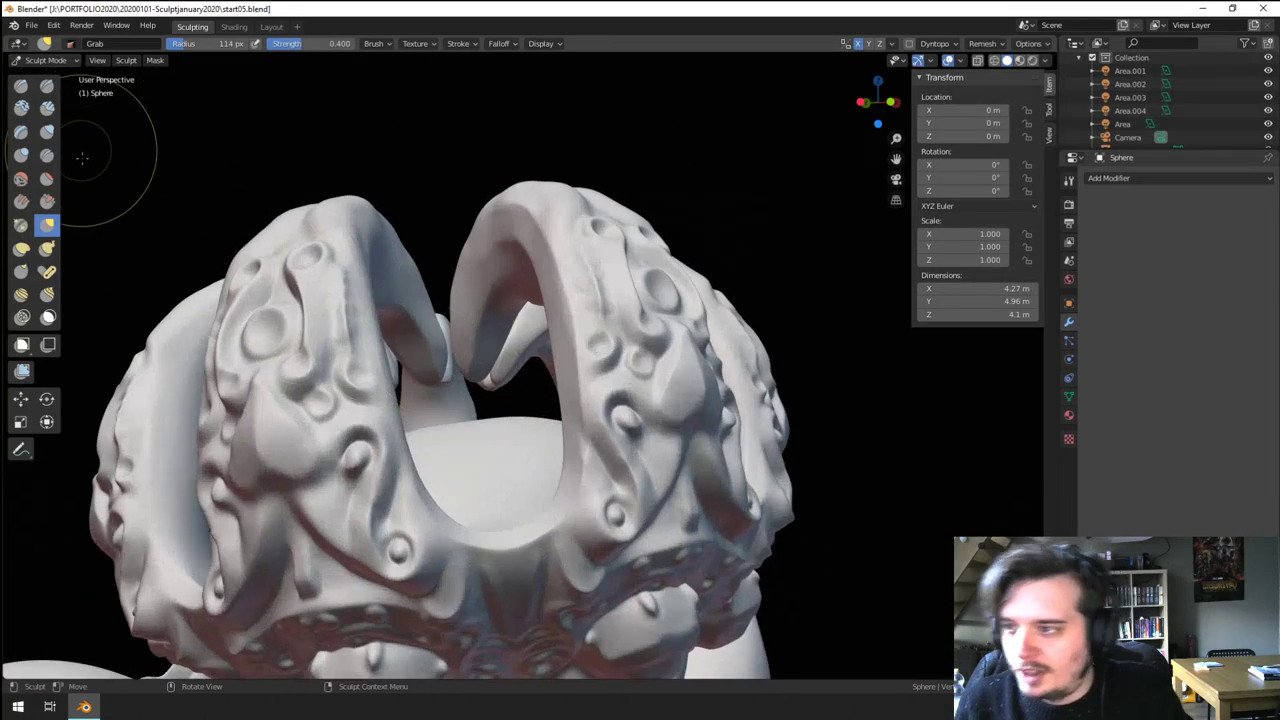
click(21, 155)
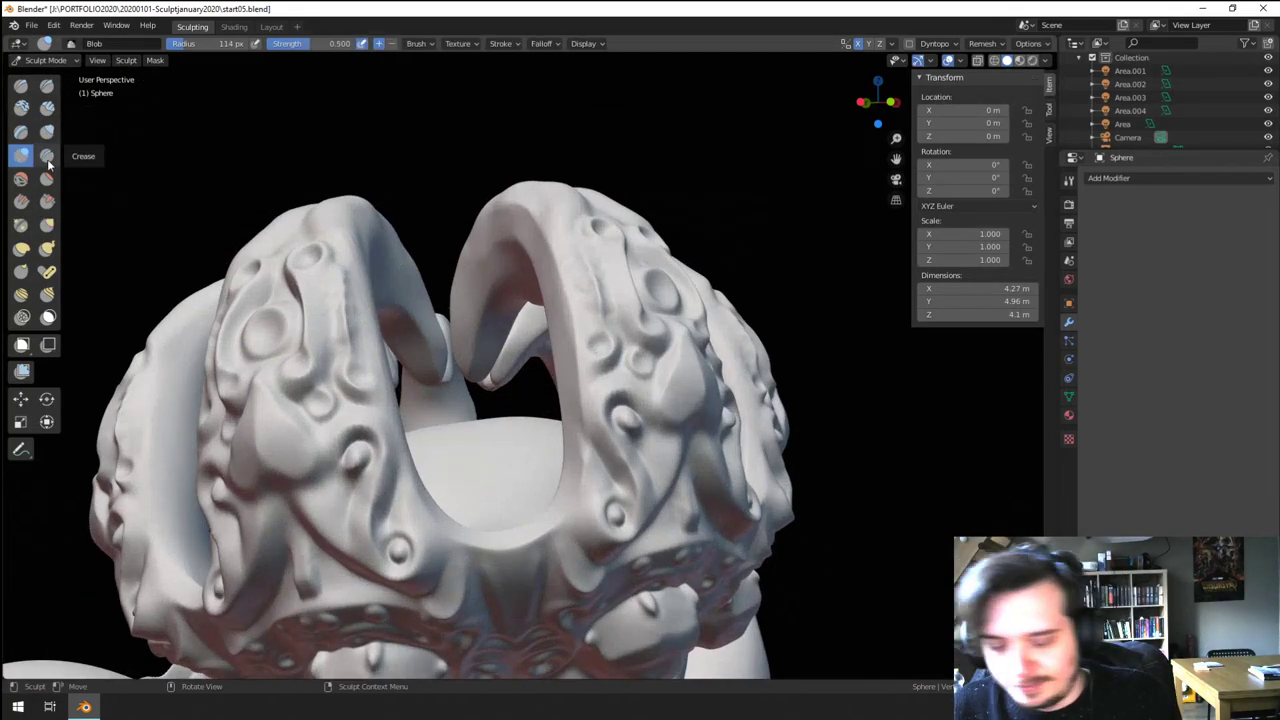
click(45, 60)
click(49, 75)
scroll(545, 300, down, 3)
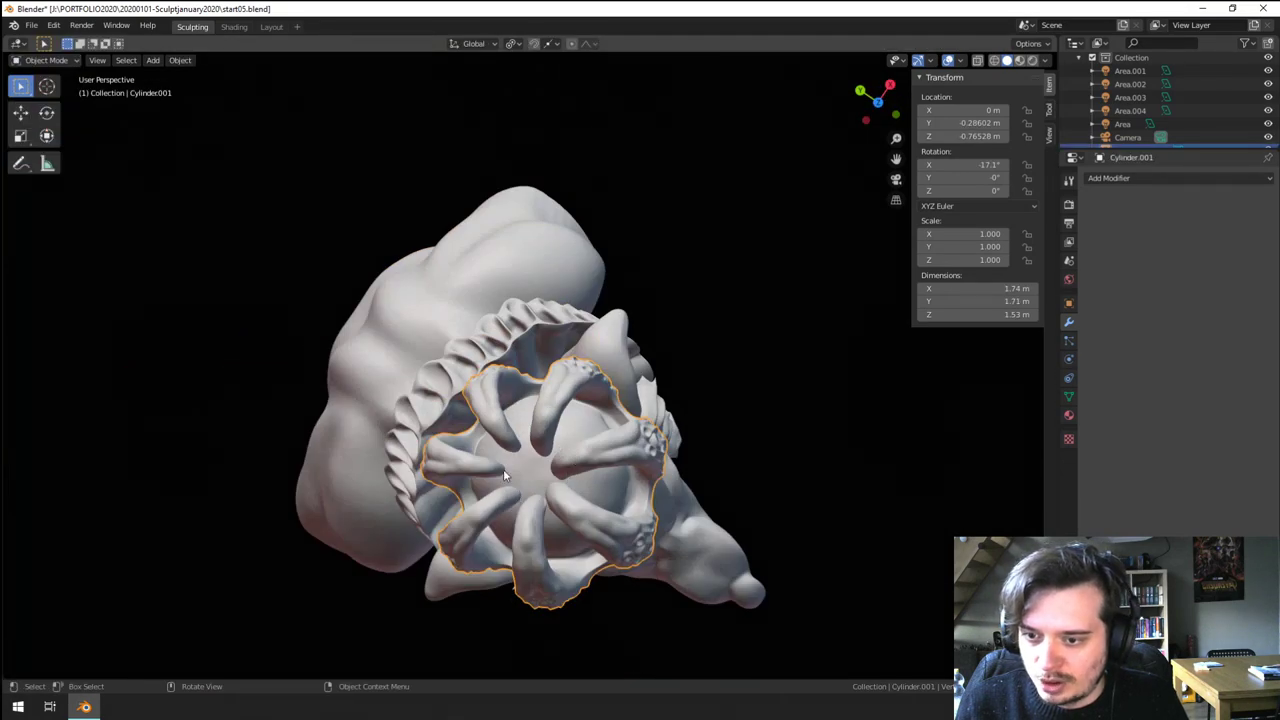
middle_drag(503, 469, 526, 350)
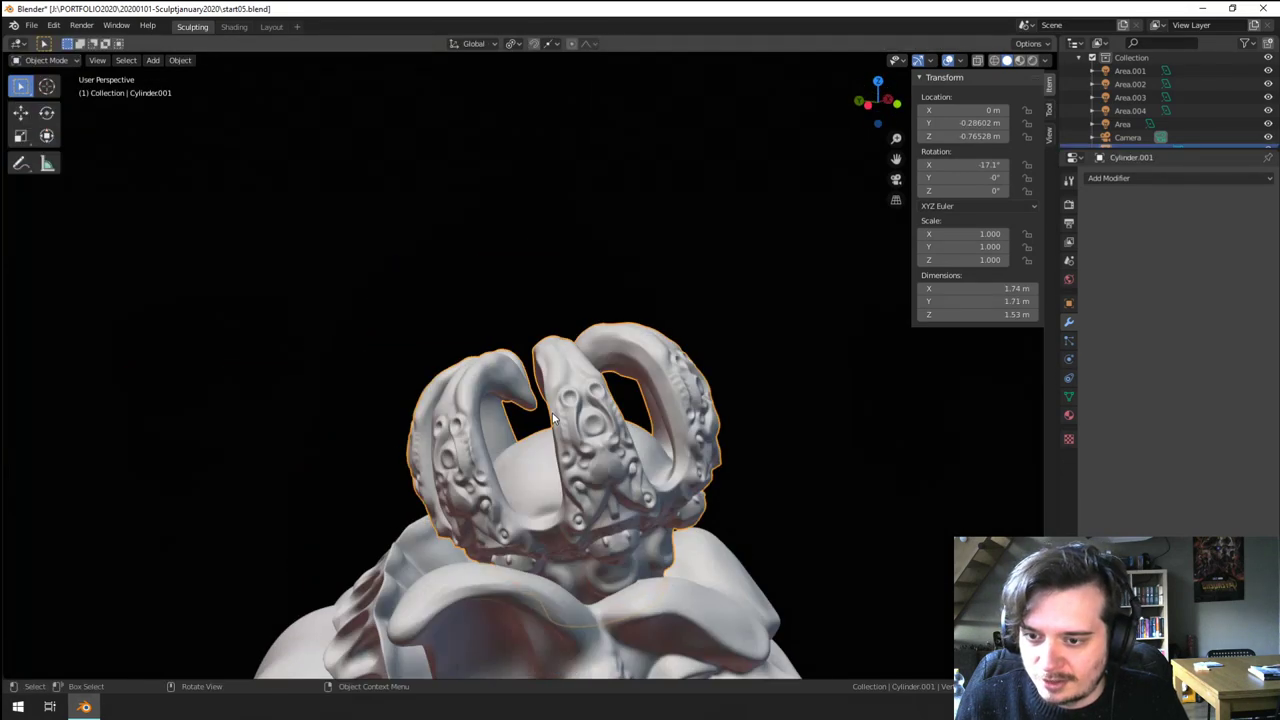
scroll(526, 418, up, 4)
mouse_move(526, 418)
middle_down()
mouse_move(511, 406)
mouse_move(545, 404)
middle_up()
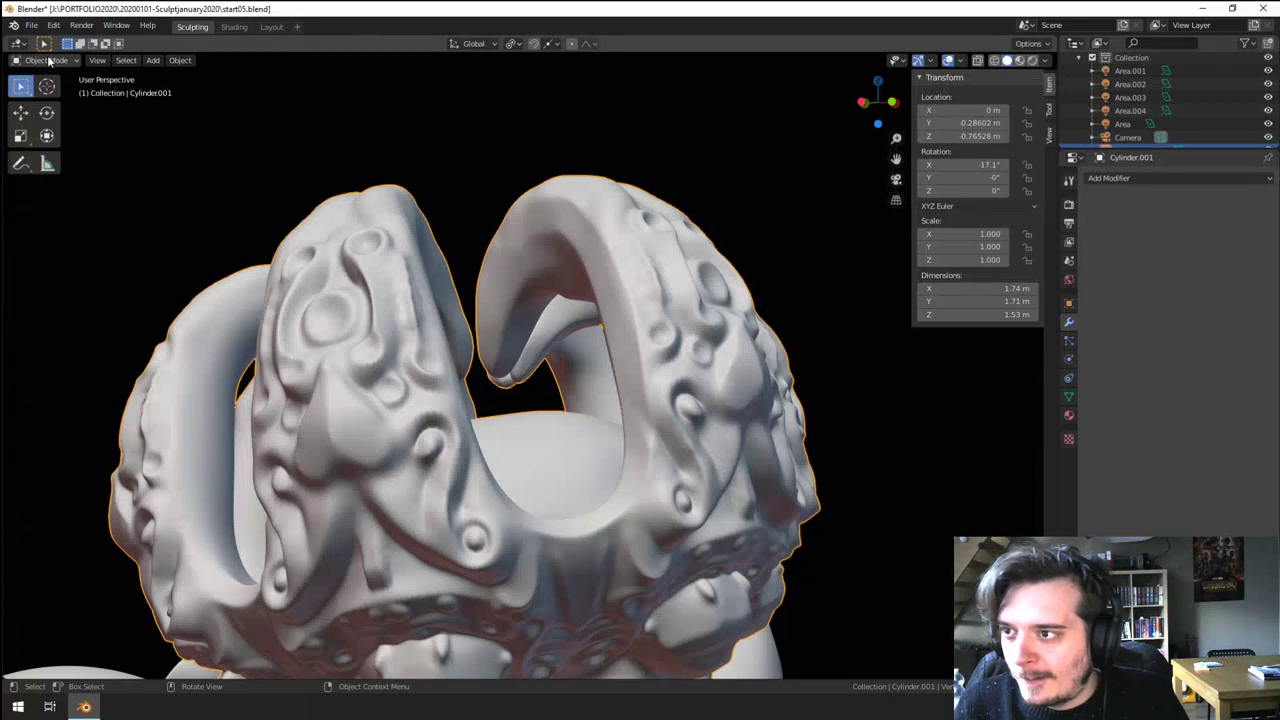
click(48, 61)
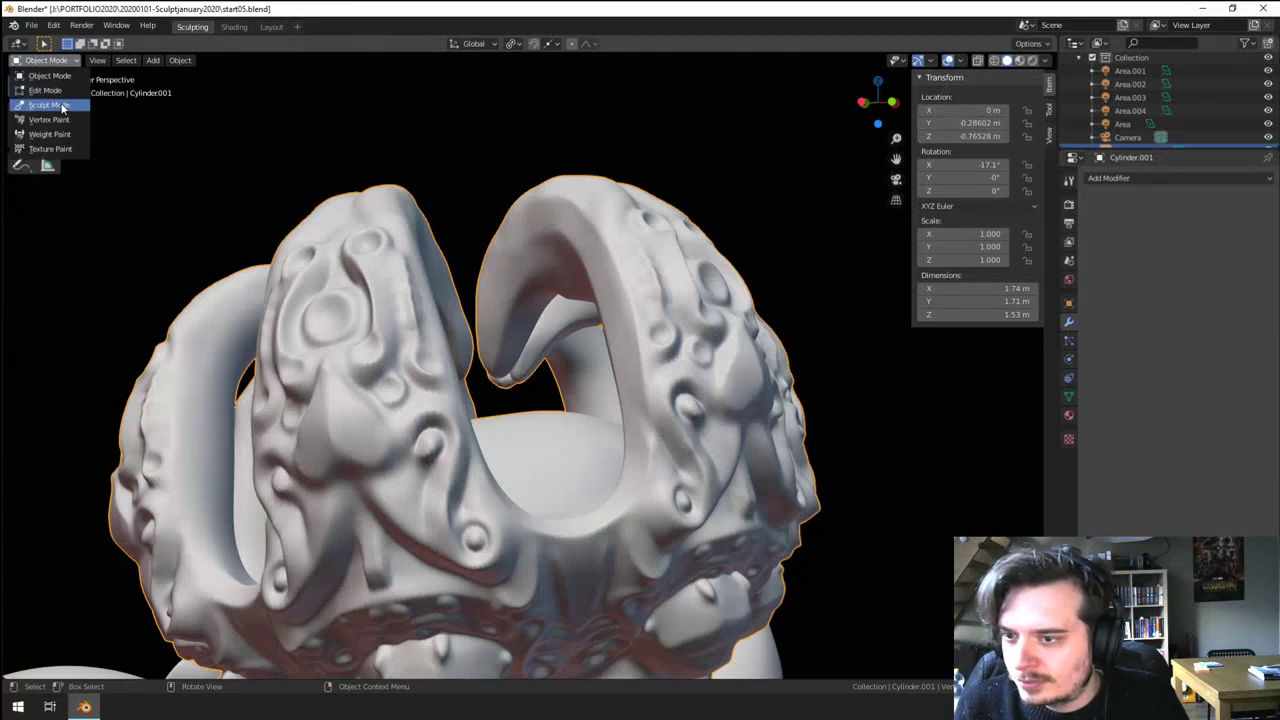
click(60, 105)
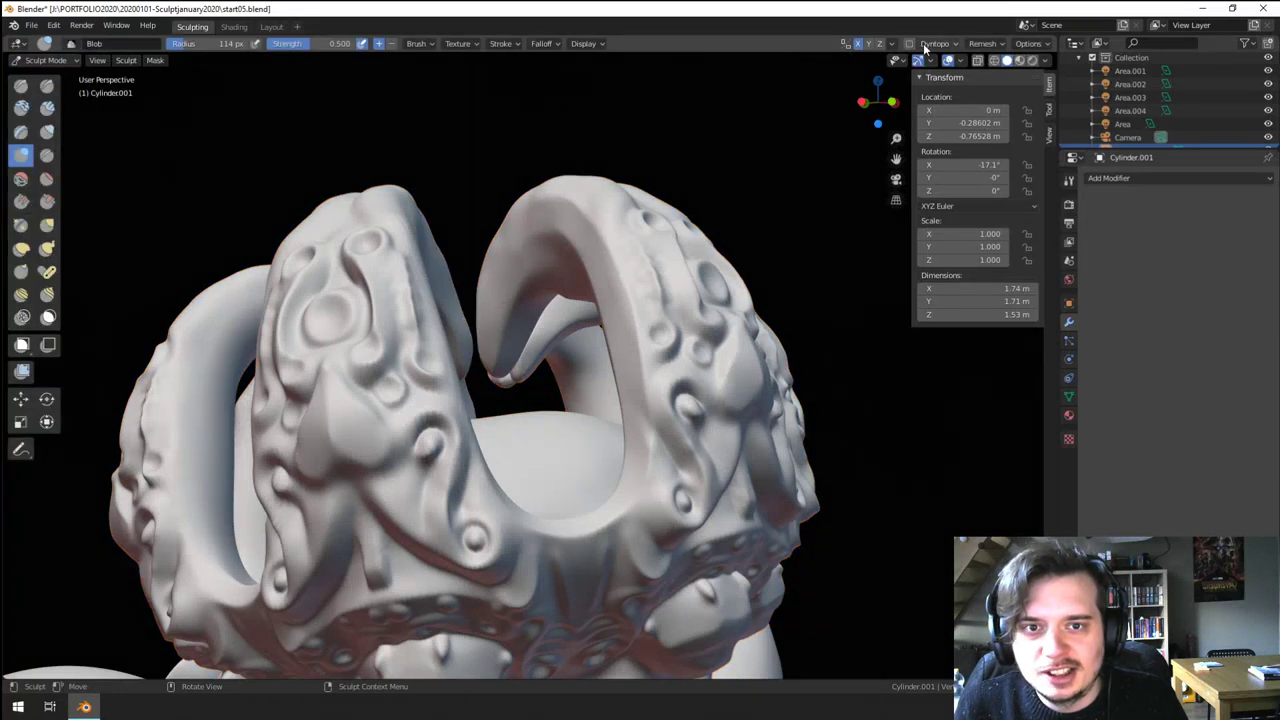
- Set the crown's radial symmetry to 7 around Z and choose the Blob brush at 42 px
click(893, 45)
click(914, 161)
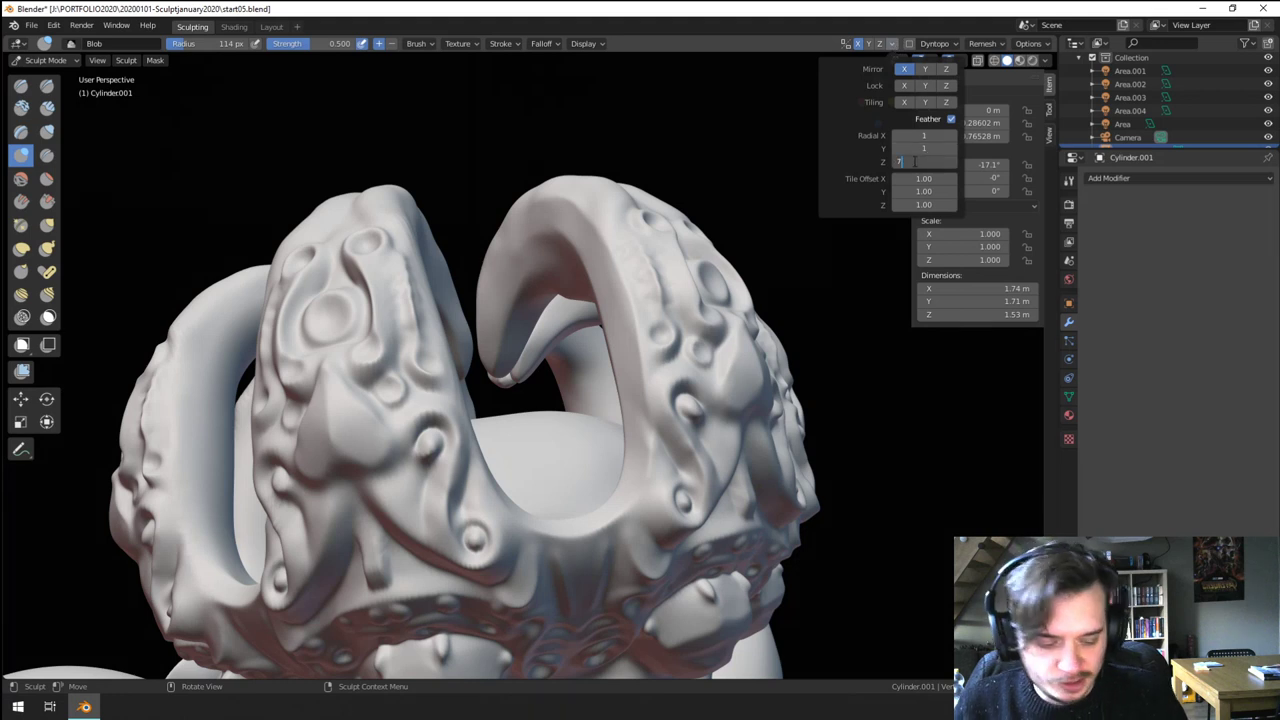
click(47, 131)
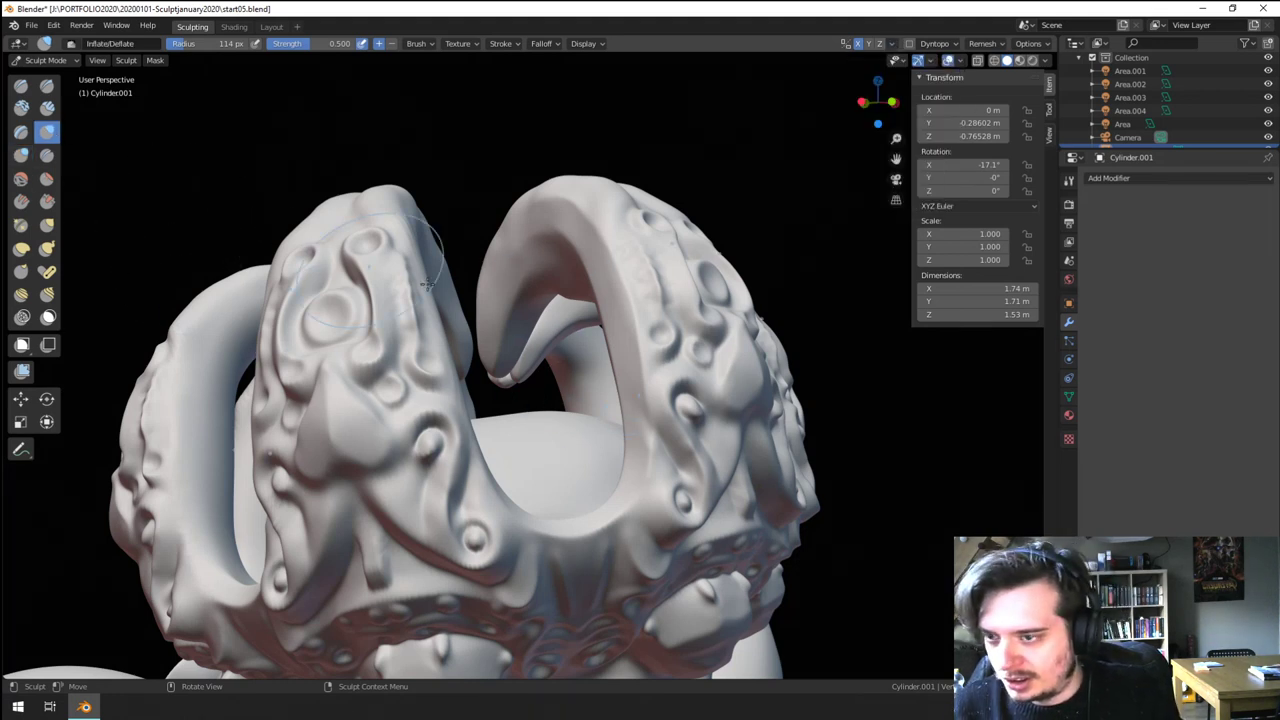
click(20, 157)
key(f)
click(545, 345)
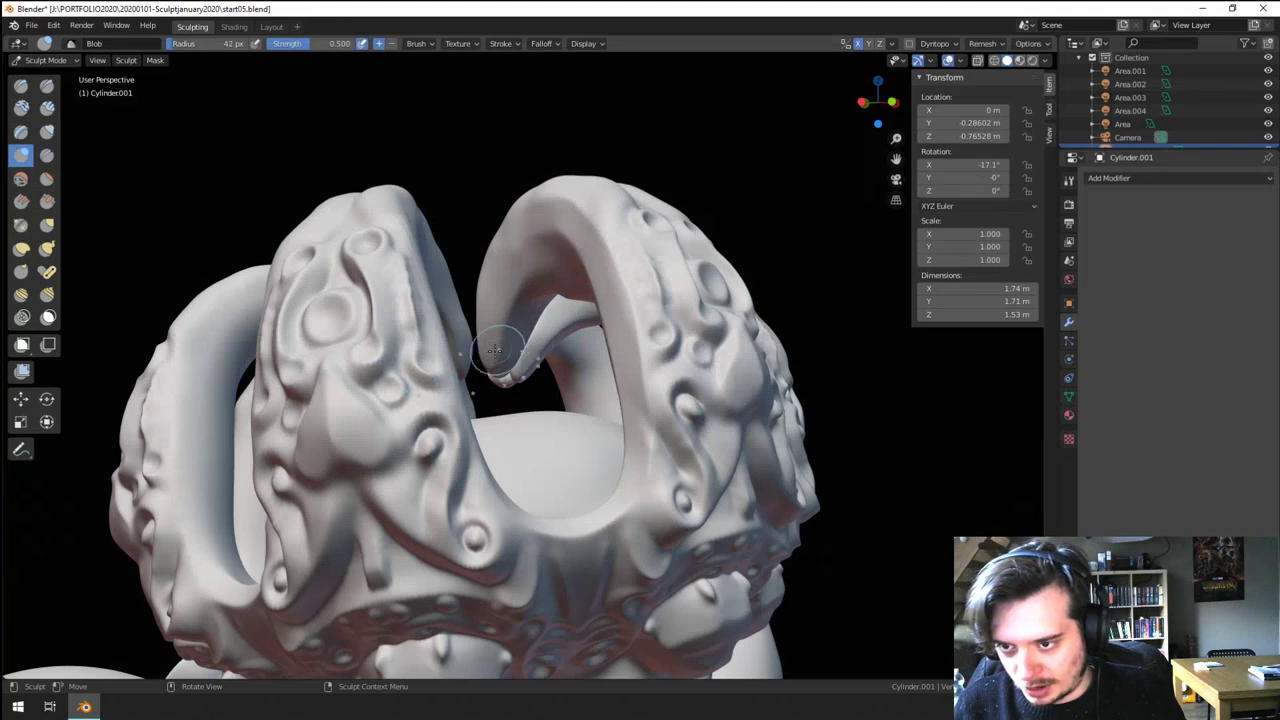
- Add a row of small raised ridges along the inner face of the crown's prongs with the Blob brush at 18 px
drag(497, 350, 495, 349)
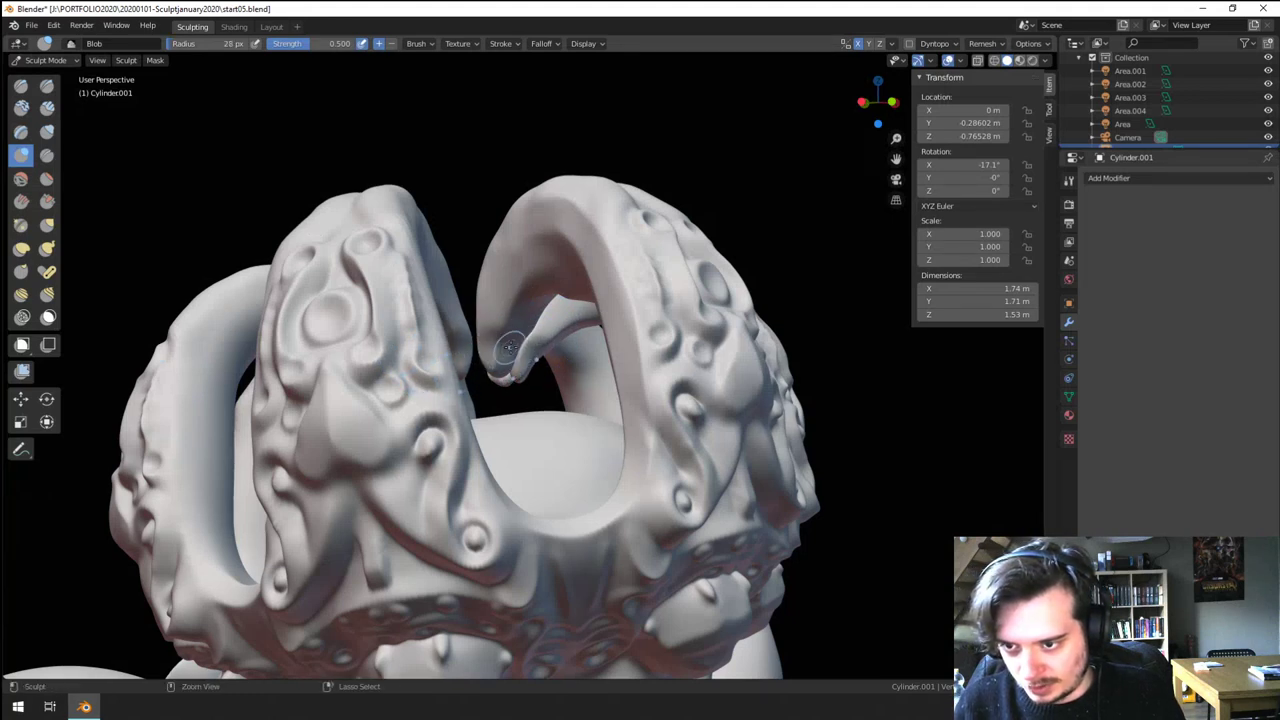
key(ctrl+z)
key(f)
click(497, 362)
key(f)
click(497, 355)
drag(492, 354, 520, 268)
middle_drag(516, 264, 586, 260)
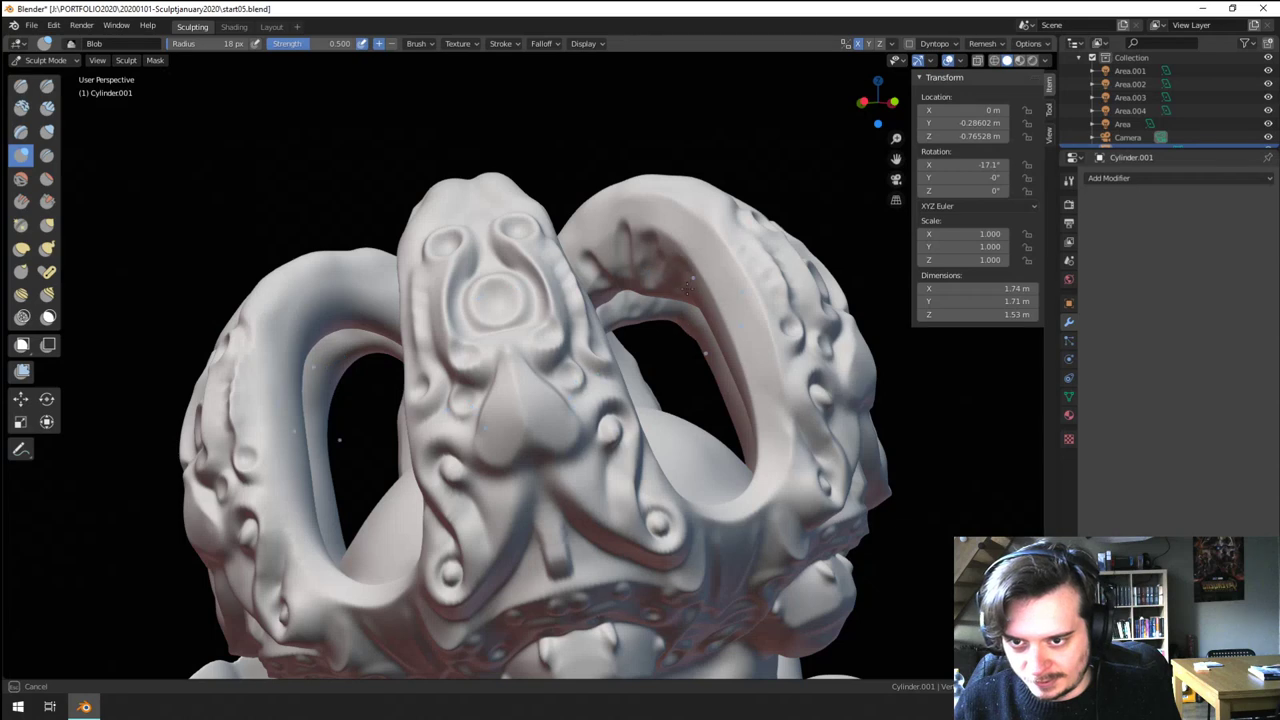
middle_drag(688, 286, 551, 285)
drag(517, 265, 522, 290)
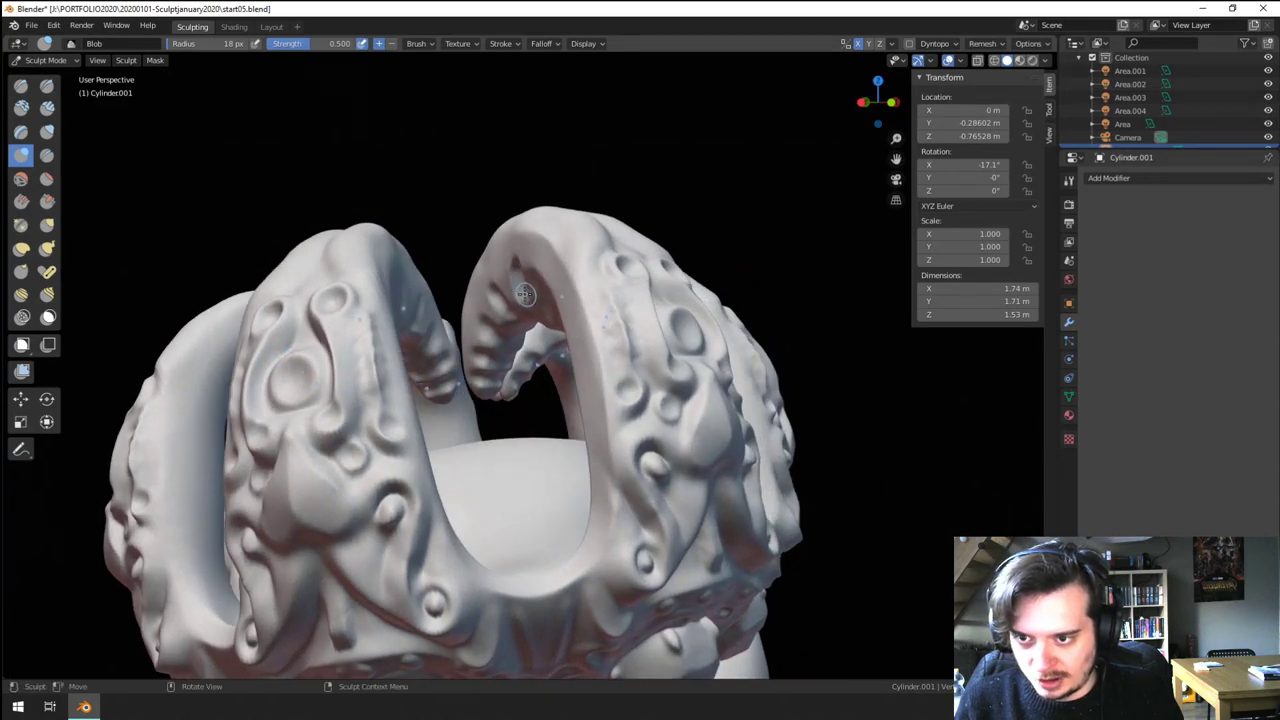
- Examine the detailed crown together with the head and bust from farther away and several angles
scroll(534, 272, down, 7)
mouse_move(495, 424)
middle_down()
mouse_move(483, 448)
mouse_move(492, 345)
middle_up()
mouse_move(356, 384)
middle_down()
mouse_move(408, 370)
mouse_move(384, 406)
middle_up()
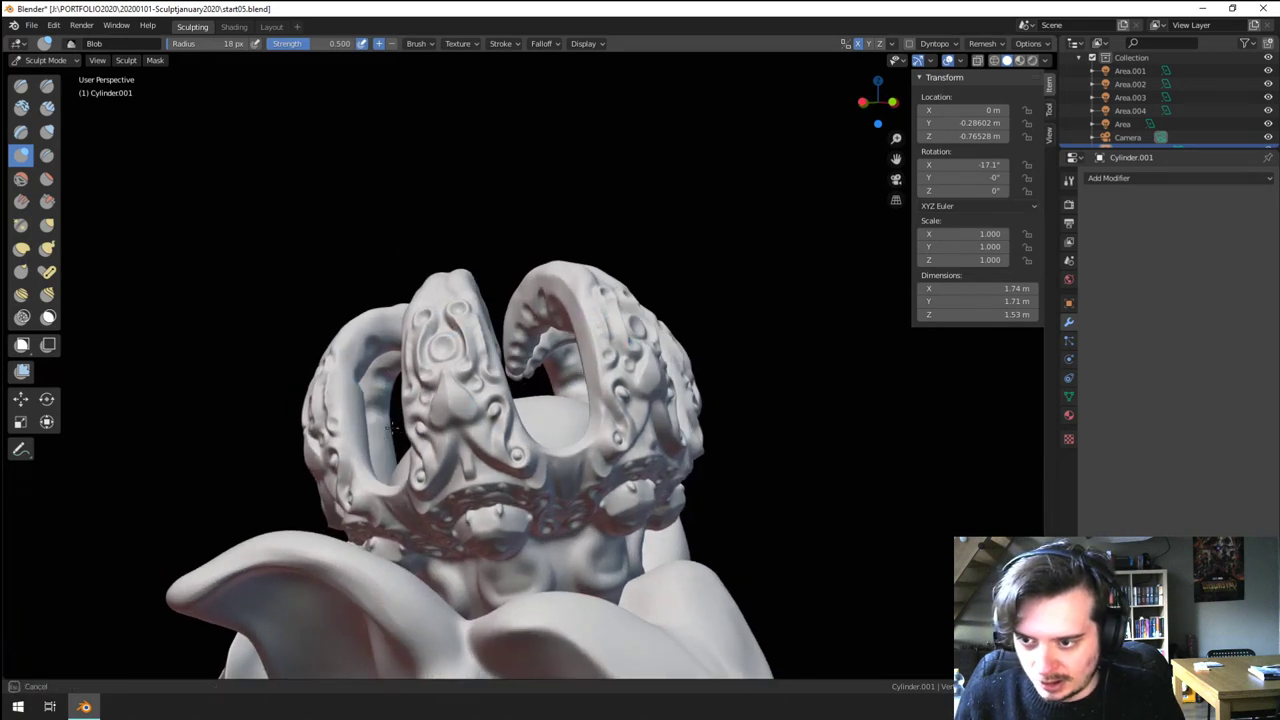
click(384, 470)
mouse_move(386, 464)
ctrl+middle_down()
mouse_move(392, 500)
mouse_move(418, 420)
ctrl+middle_up()
mouse_move(420, 390)
middle_down()
mouse_move(465, 345)
mouse_move(467, 367)
middle_up()
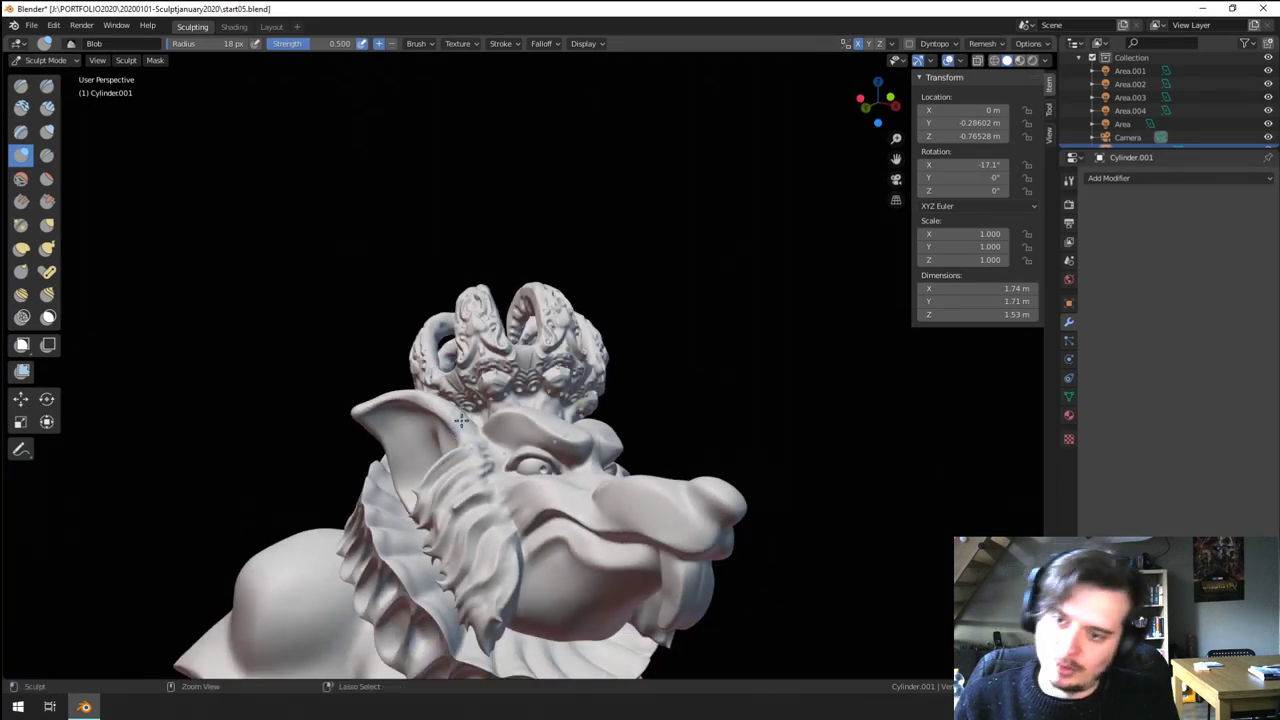
middle_drag(461, 420, 441, 372)
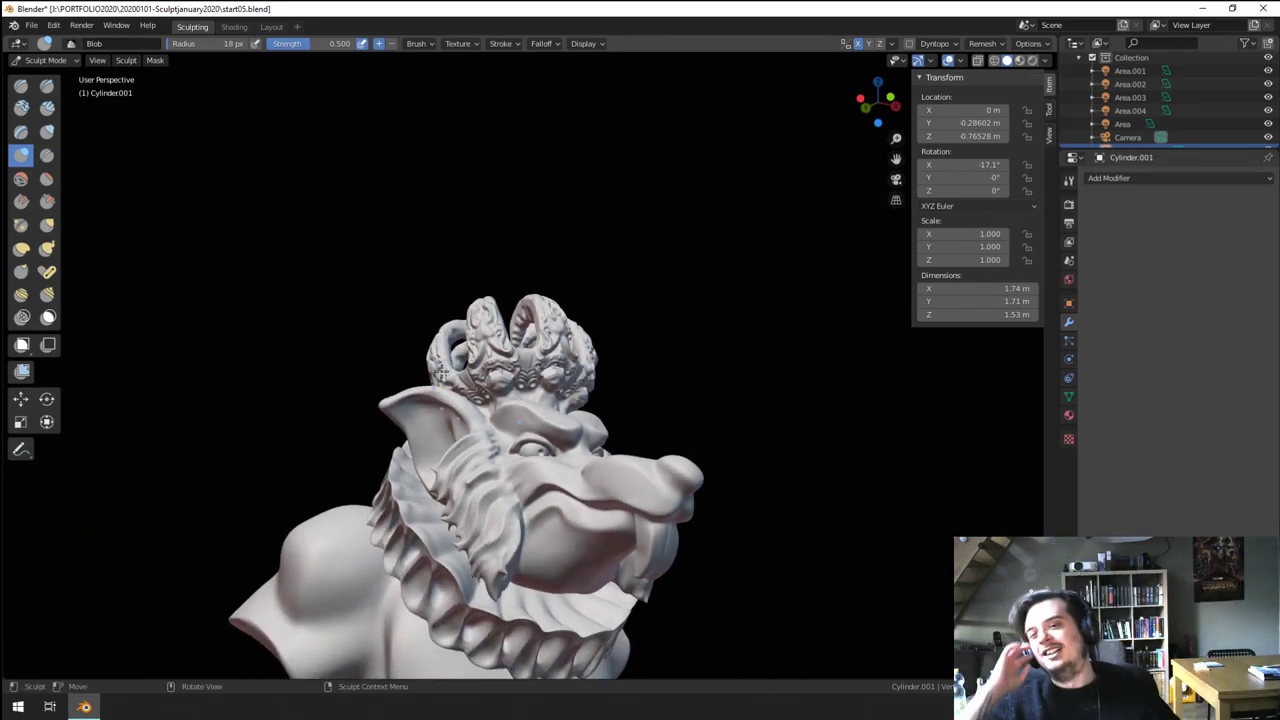
- Carve a ring-shaped recess into the lobe beneath the crown's gems with the Crease brush at 51 and 74 px
middle_drag(634, 491, 528, 332)
key(f)
click(444, 365)
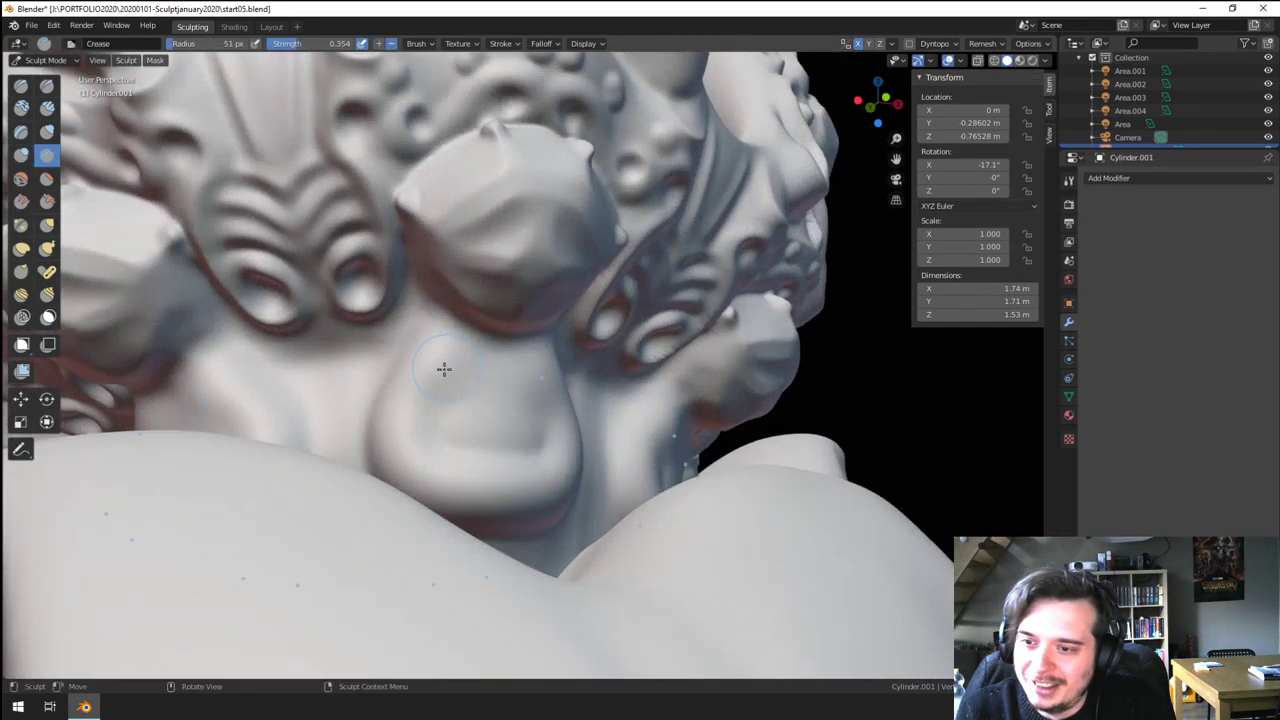
mouse_move(462, 347)
ctrl+mouse_down()
mouse_move(420, 383)
mouse_move(404, 442)
mouse_move(481, 467)
ctrl+mouse_up()
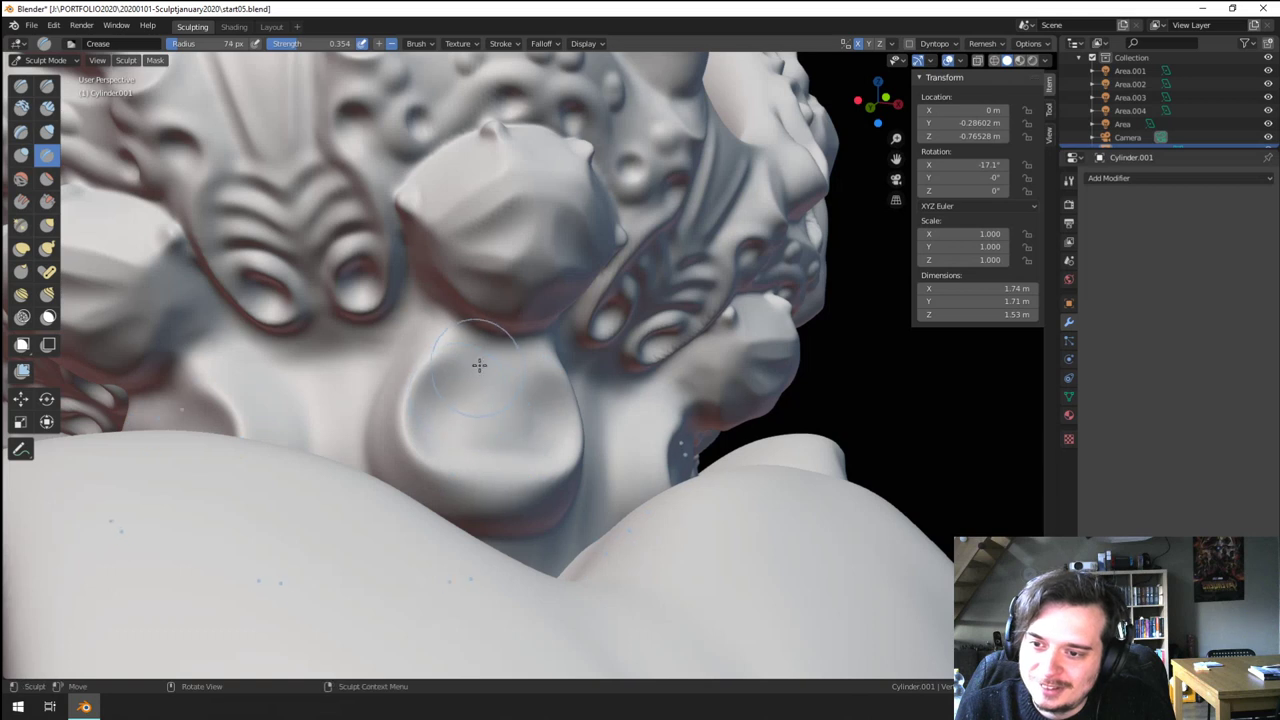
mouse_move(462, 362)
mouse_down()
mouse_move(440, 406)
mouse_move(520, 426)
mouse_move(459, 404)
mouse_up()
- Cut vertical creases between the lobes around the crown's base with the Crease brush at 36 px
drag(392, 364, 371, 474)
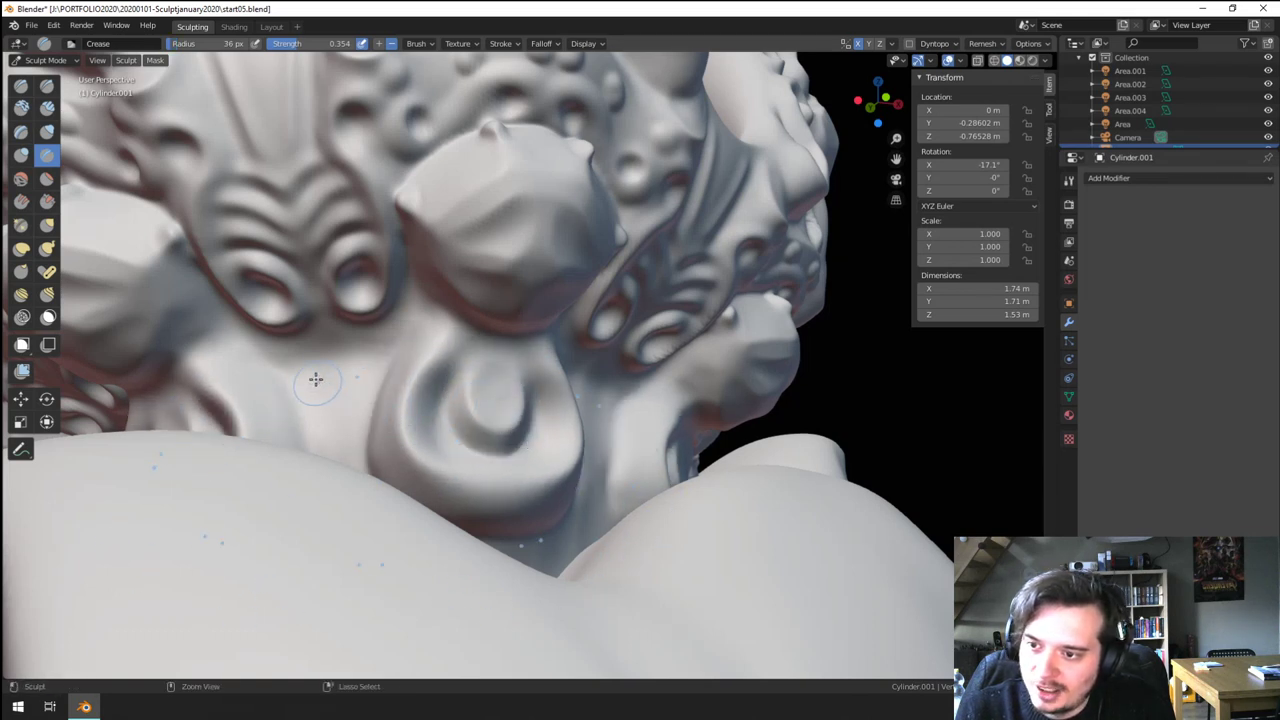
mouse_move(315, 378)
mouse_down()
mouse_move(329, 471)
mouse_move(348, 487)
mouse_move(328, 462)
mouse_up()
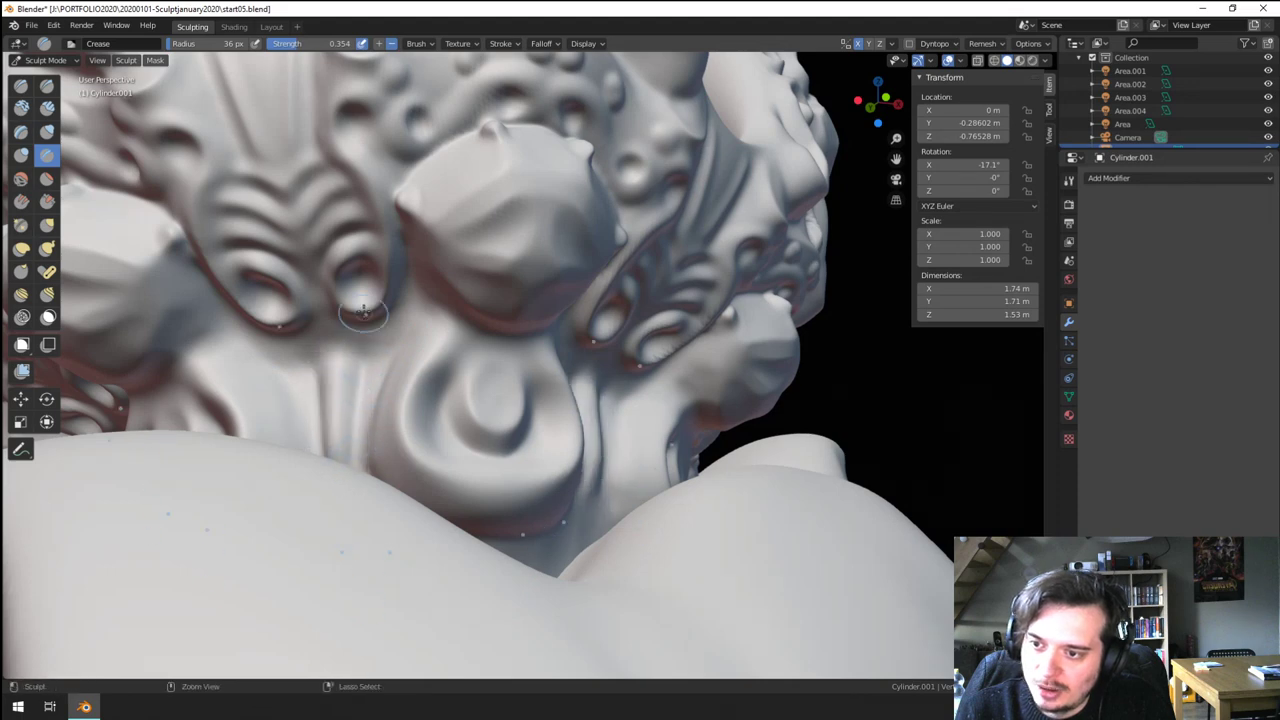
mouse_move(362, 314)
ctrl+middle_down()
mouse_move(345, 442)
mouse_move(366, 450)
mouse_move(370, 480)
mouse_move(470, 372)
ctrl+middle_up()
drag(476, 390, 522, 348)
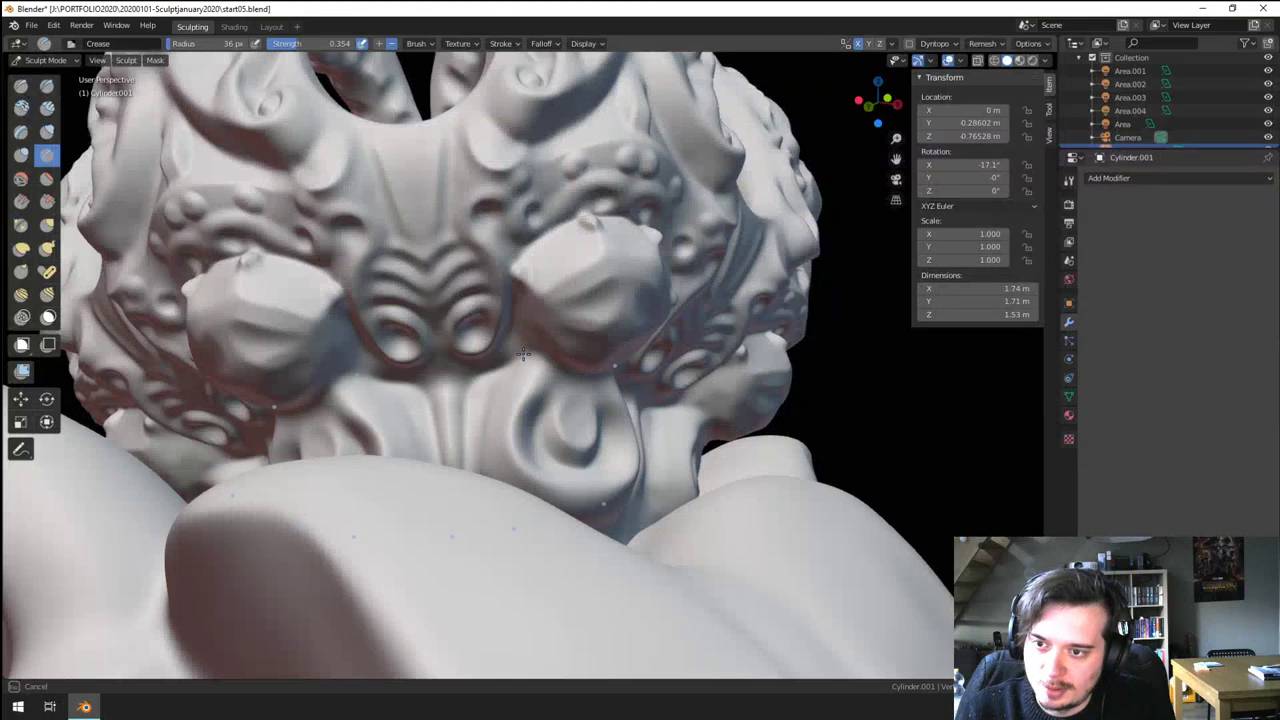
- Crease the crown's surface from the rim between the prongs down through the scroll ornament with the Crease brush at 29 px
mouse_move(542, 310)
ctrl+middle_down()
mouse_move(505, 440)
mouse_move(489, 256)
ctrl+middle_up()
key(f)
click(487, 243)
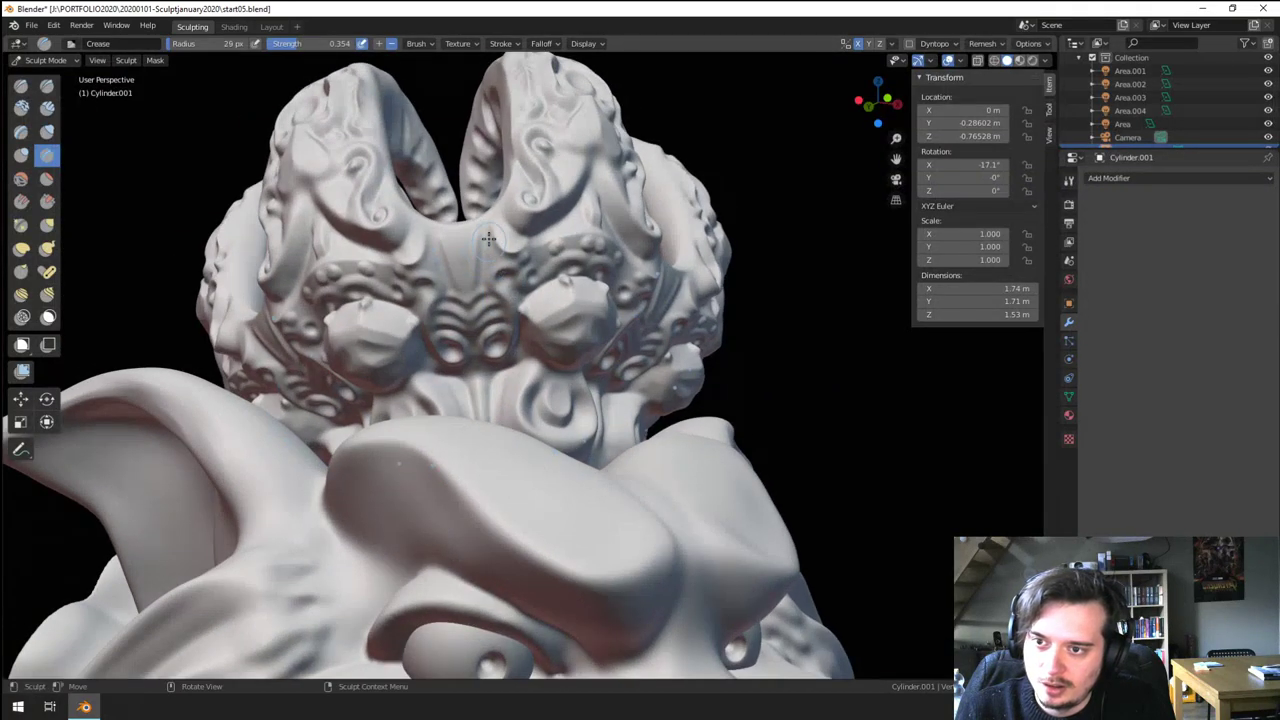
drag(461, 234, 461, 231)
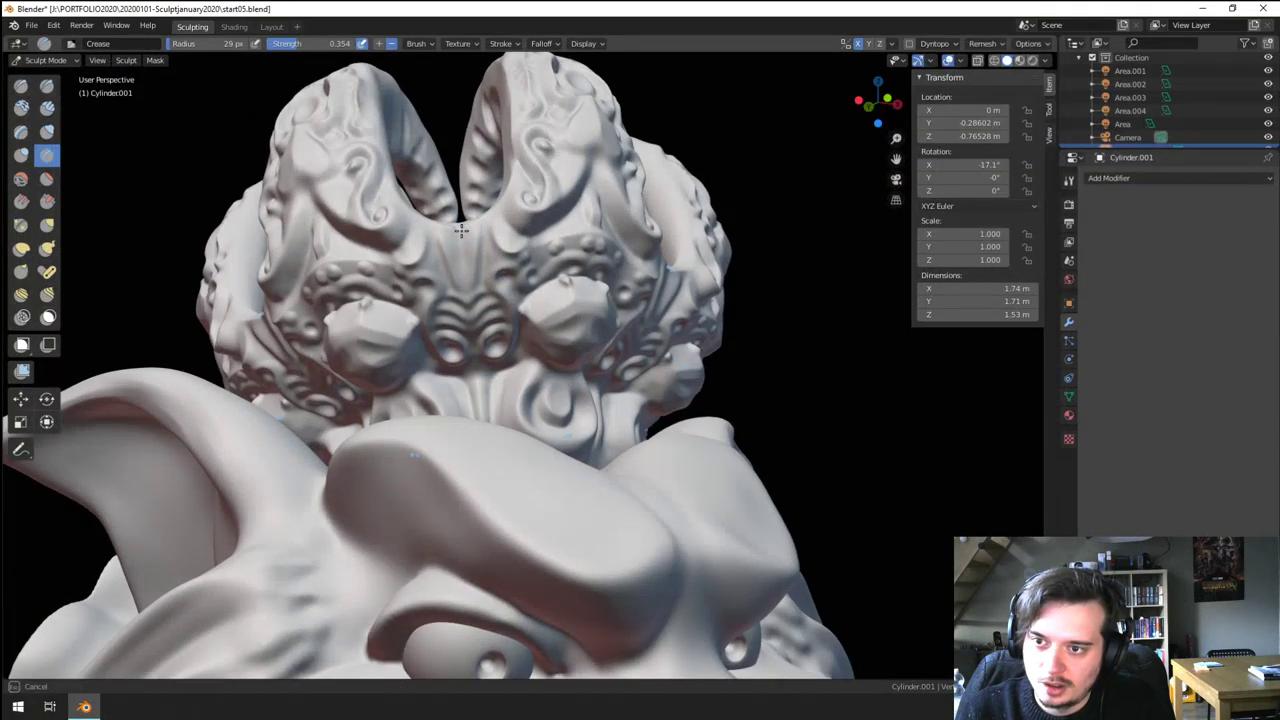
ctrl+middle_drag(471, 309, 470, 205)
ctrl+drag(471, 205, 457, 280)
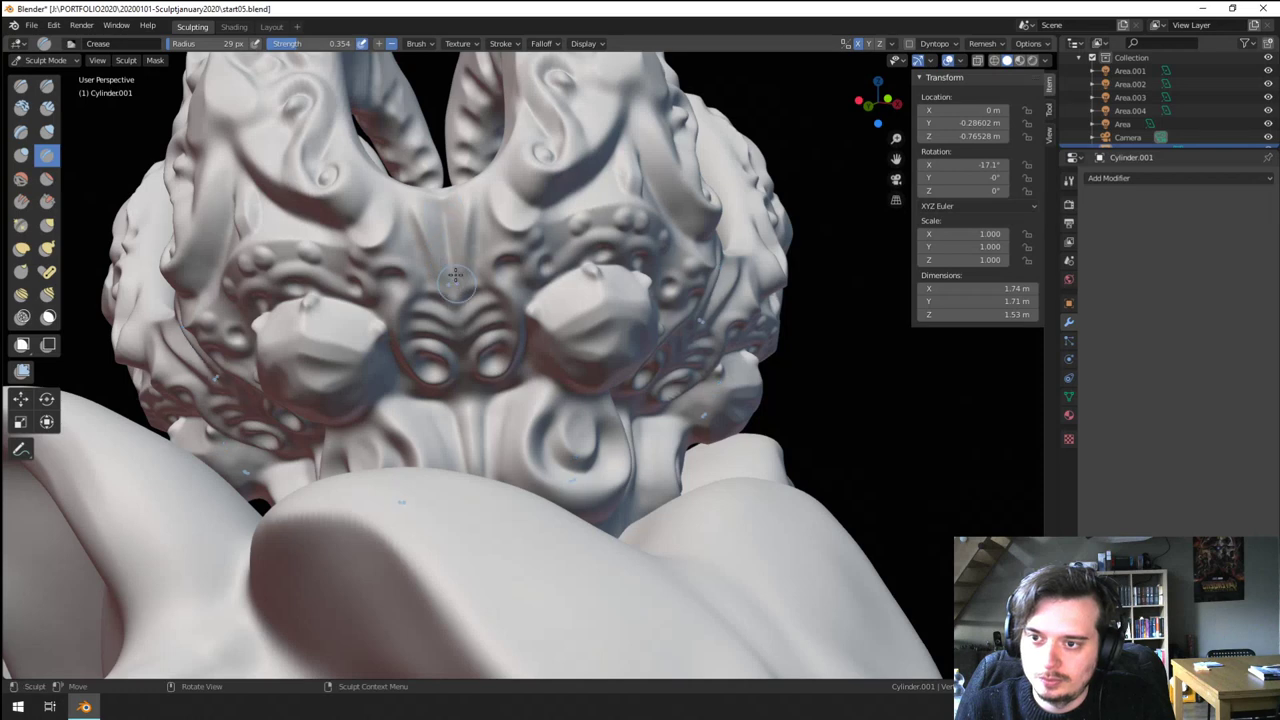
drag(453, 245, 450, 345)
- Accent the crown's rim notches and base flutes with broader Crease strokes at 61 and 116 px
ctrl+middle_drag(450, 350, 442, 415)
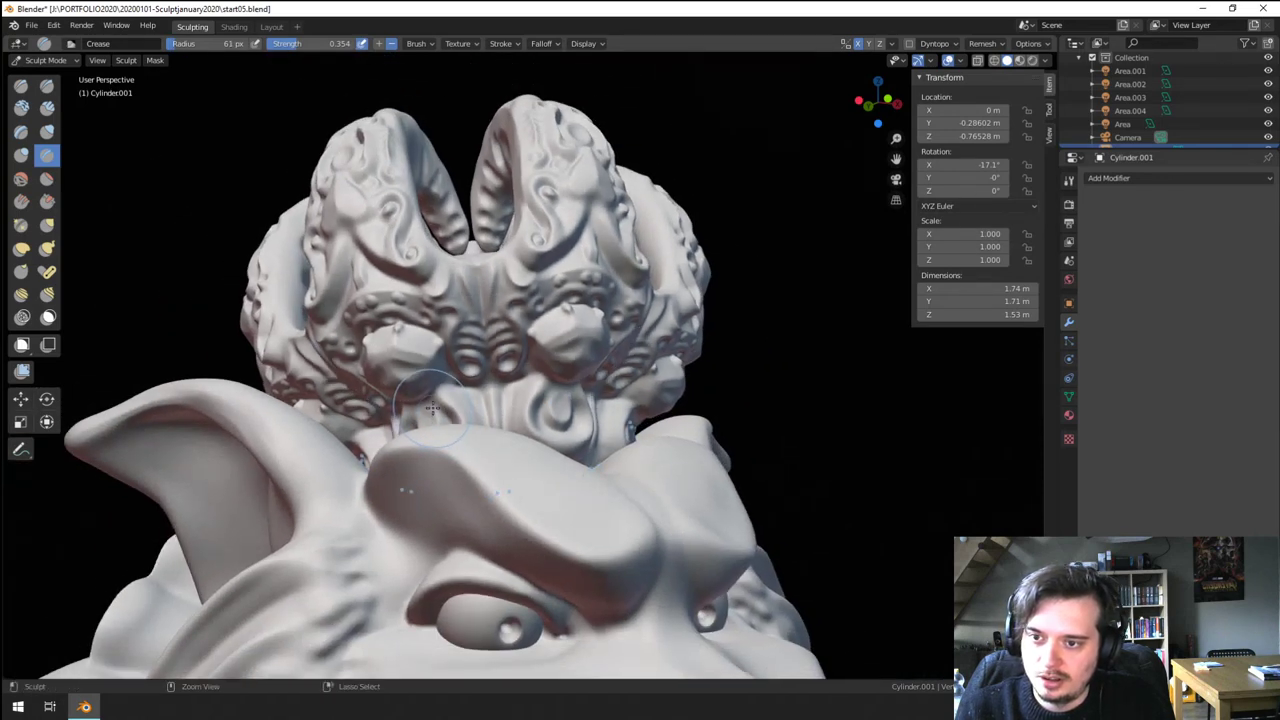
drag(435, 330, 454, 356)
key(f)
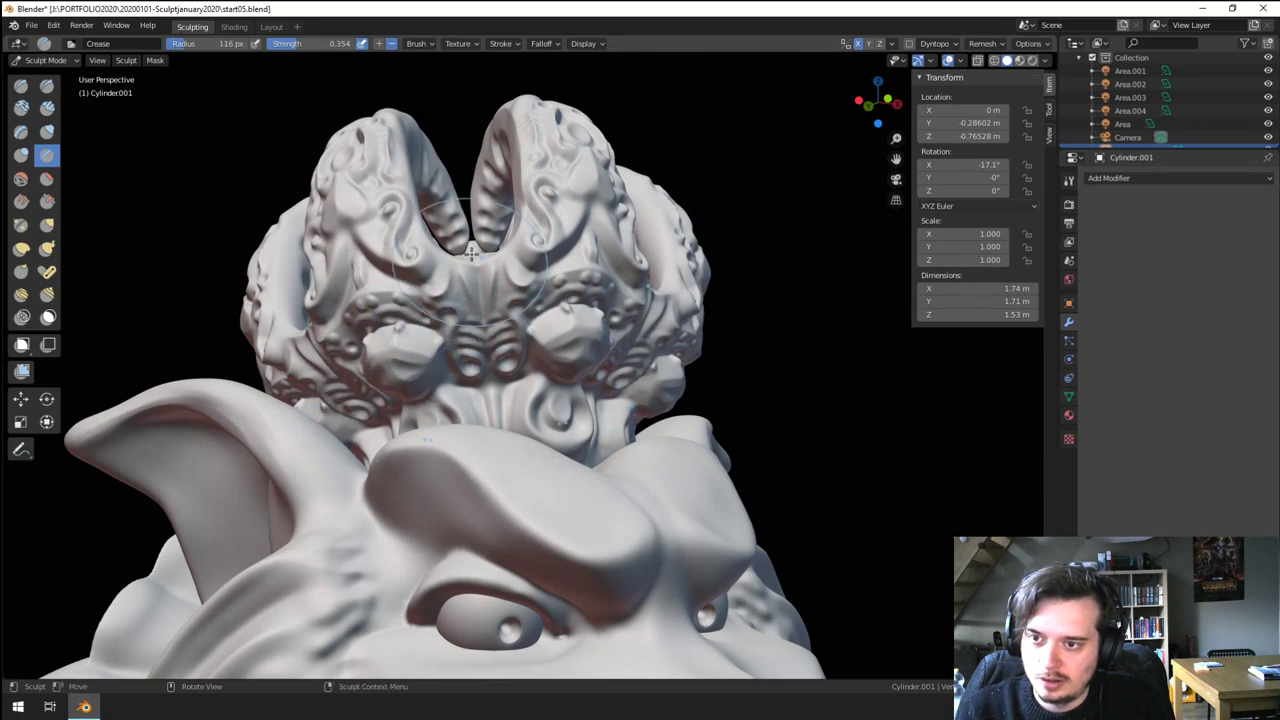
drag(482, 401, 478, 392)
- Pull down the crown's rim between the prongs with Grab at 143 px and adjust the crown's side with Grab at 86 px
ctrl+middle_drag(470, 365, 461, 407)
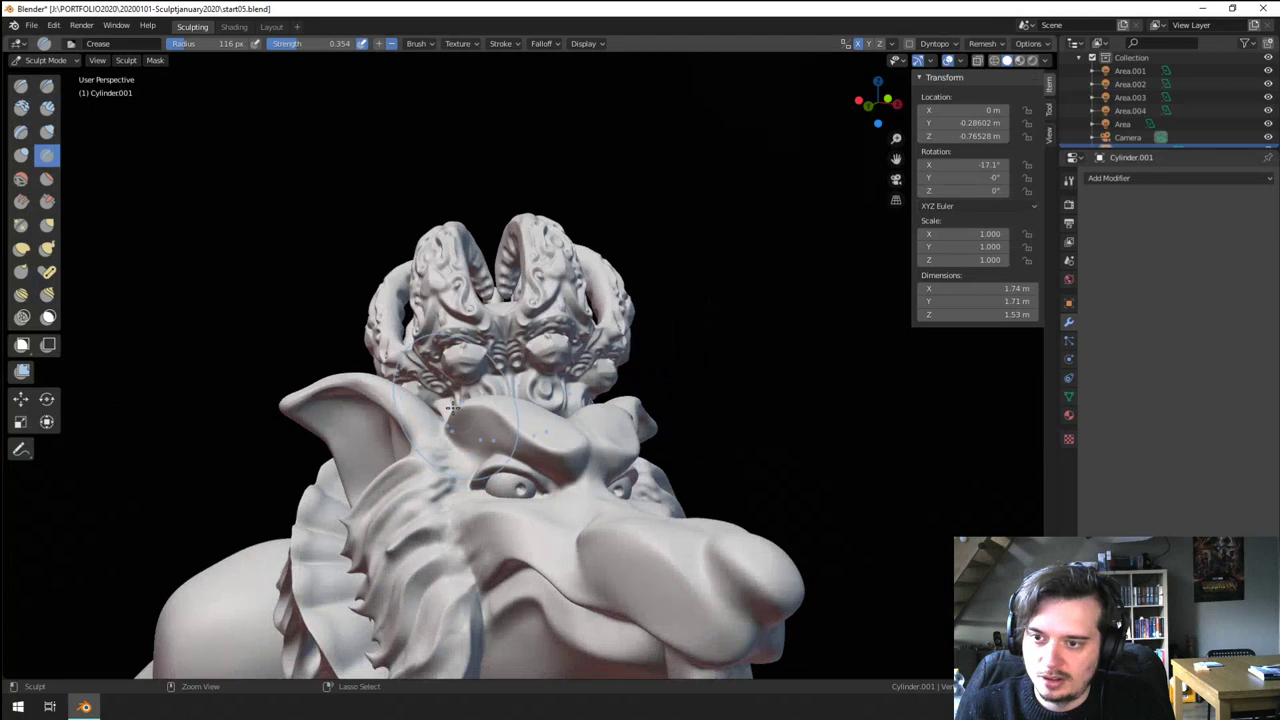
key(g)
drag(504, 306, 504, 318)
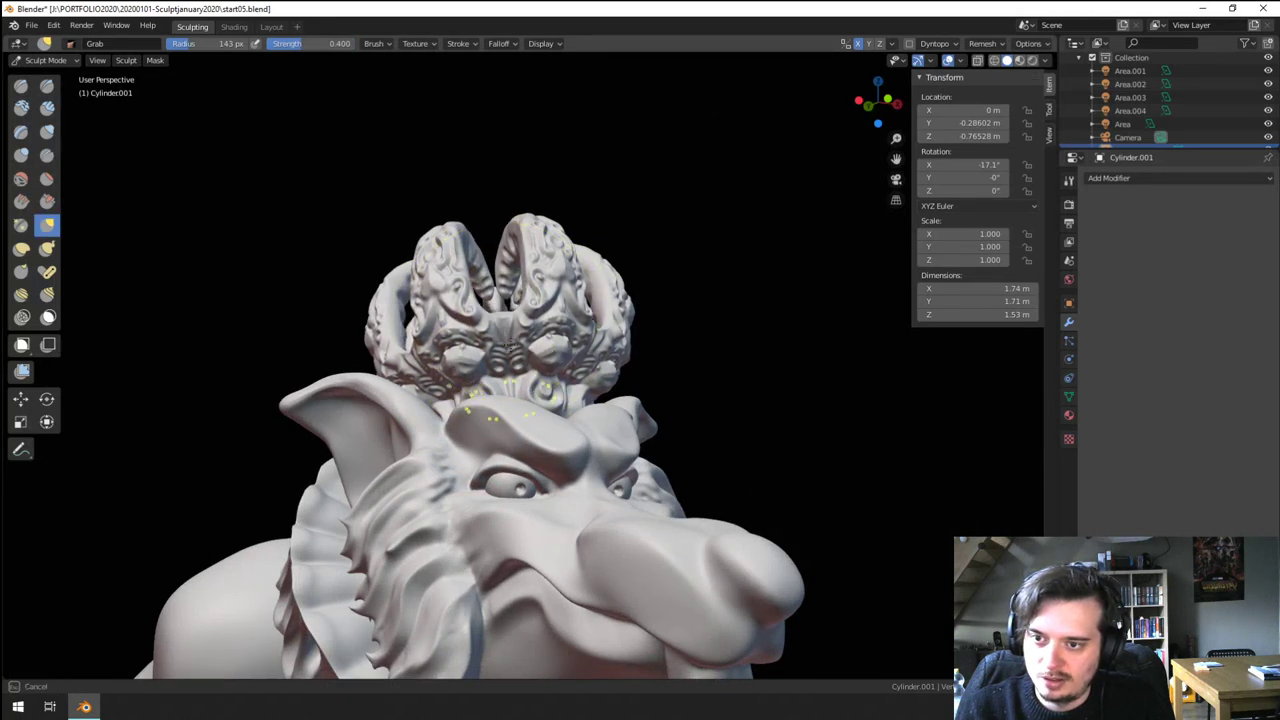
mouse_move(504, 131)
middle_down()
mouse_move(508, 251)
mouse_move(494, 234)
mouse_move(556, 154)
mouse_move(546, 200)
mouse_move(580, 200)
middle_up()
key(f)
click(630, 285)
drag(629, 268, 623, 251)
middle_drag(623, 251, 570, 262)
scroll(565, 275, down, 3)
mouse_move(550, 320)
middle_down()
mouse_move(495, 335)
mouse_move(450, 404)
middle_up()
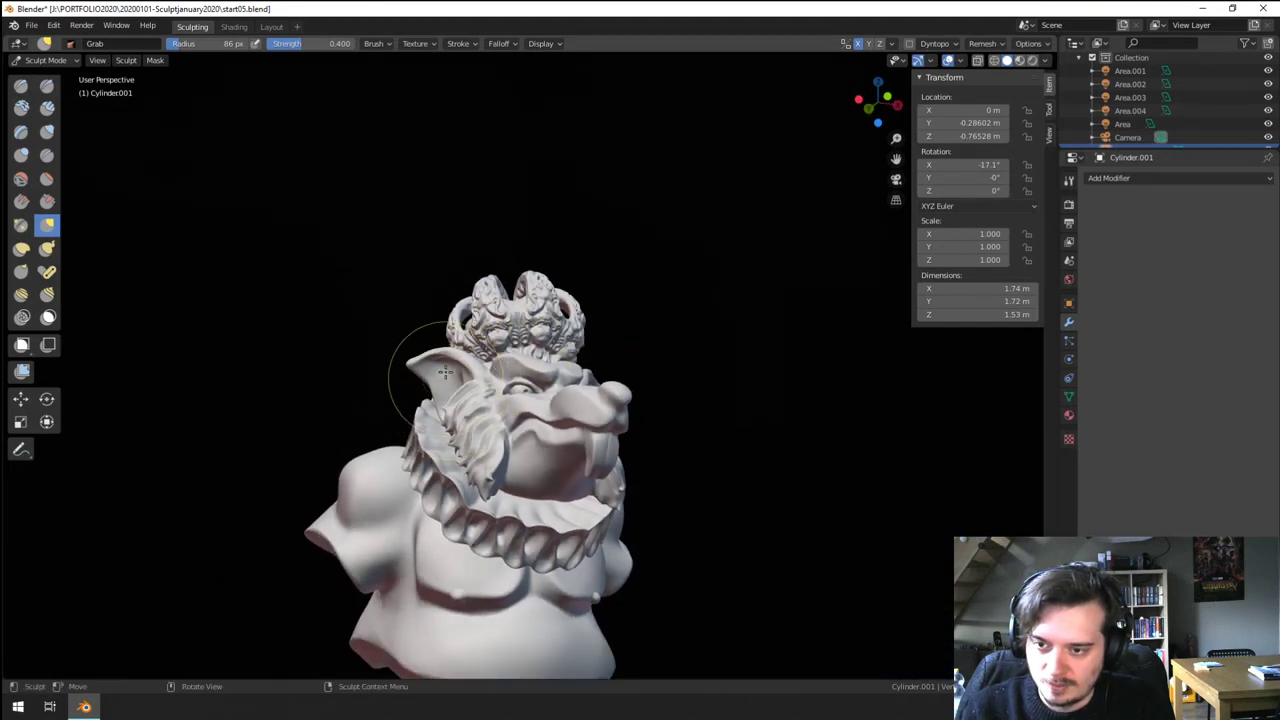
- Switch sculpting from the crown to the creature's body and shape the eye's outer corner with Grab at 172 px
middle_drag(640, 455, 609, 384)
scroll(646, 455, up, 4)
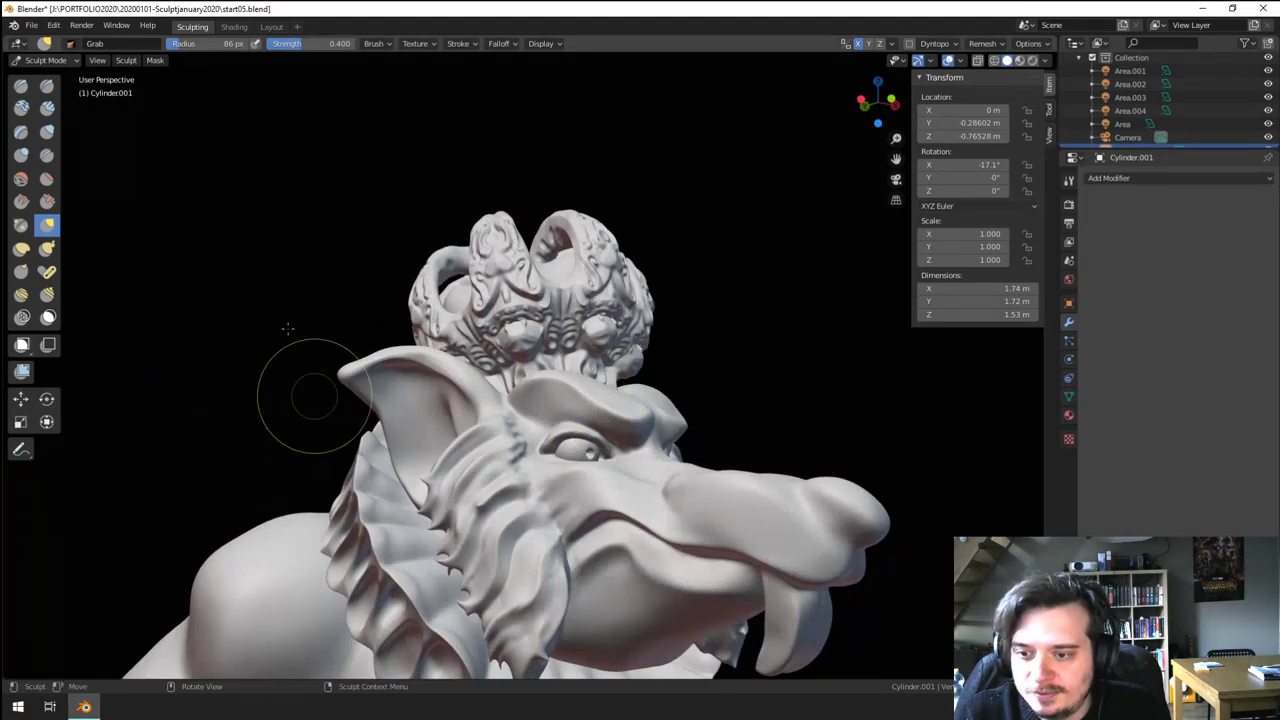
click(47, 61)
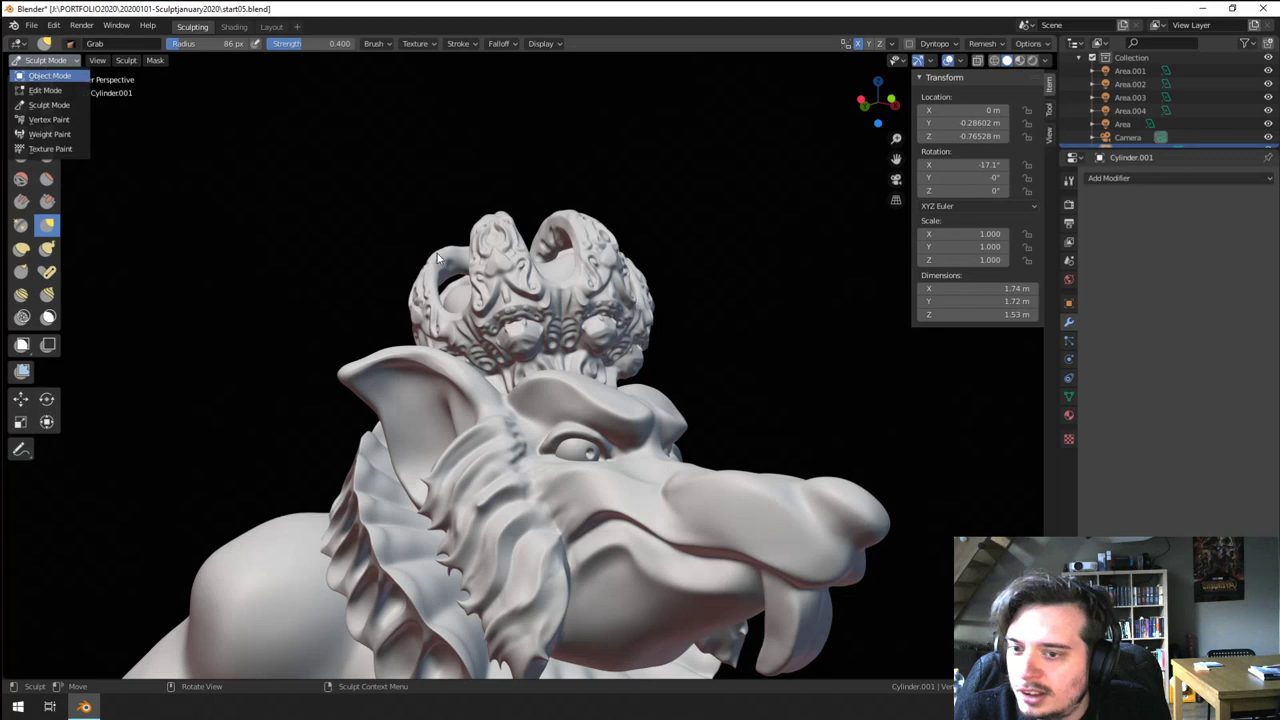
click(630, 529)
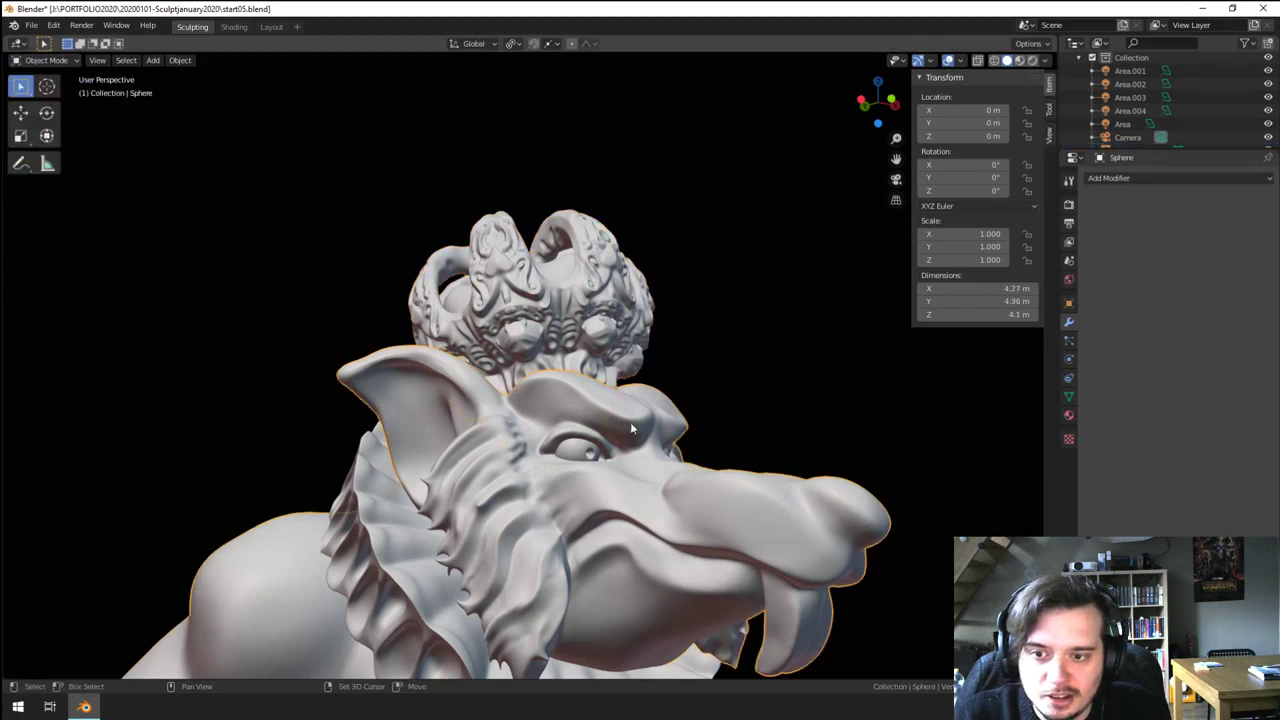
shift+middle_drag(631, 425, 597, 352)
click(47, 61)
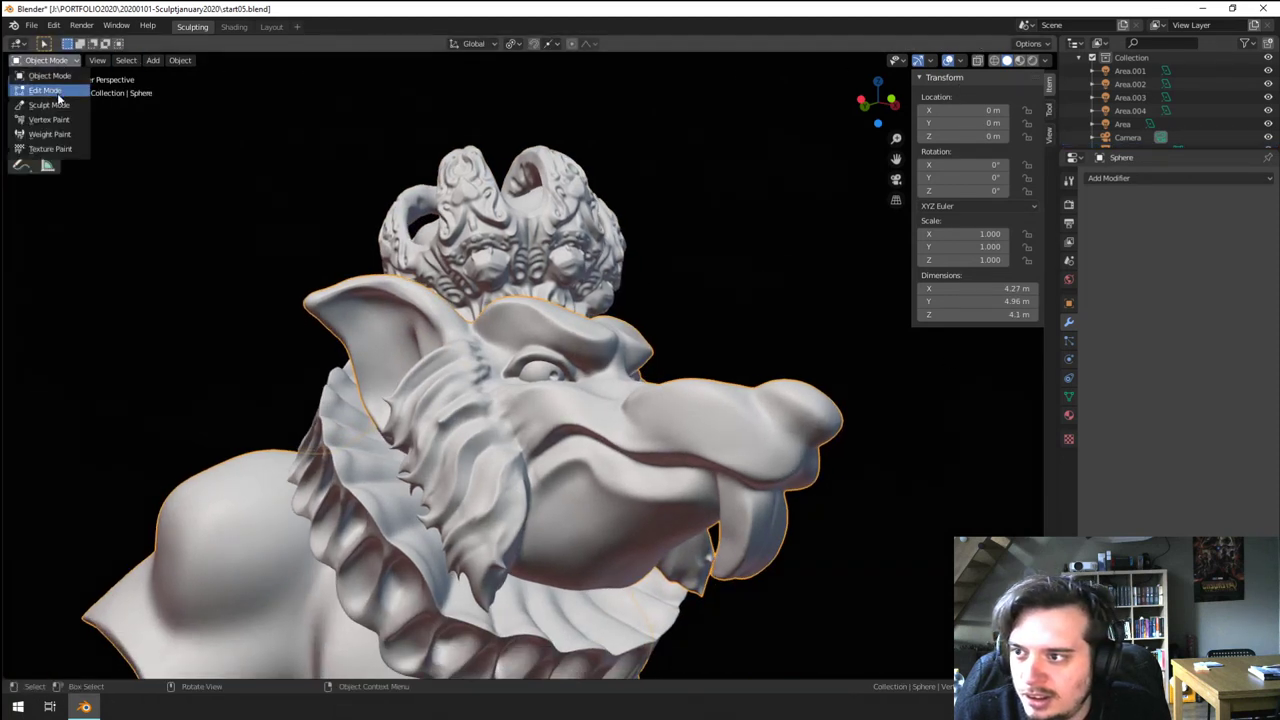
ctrl+middle_drag(490, 410, 526, 285)
click(893, 45)
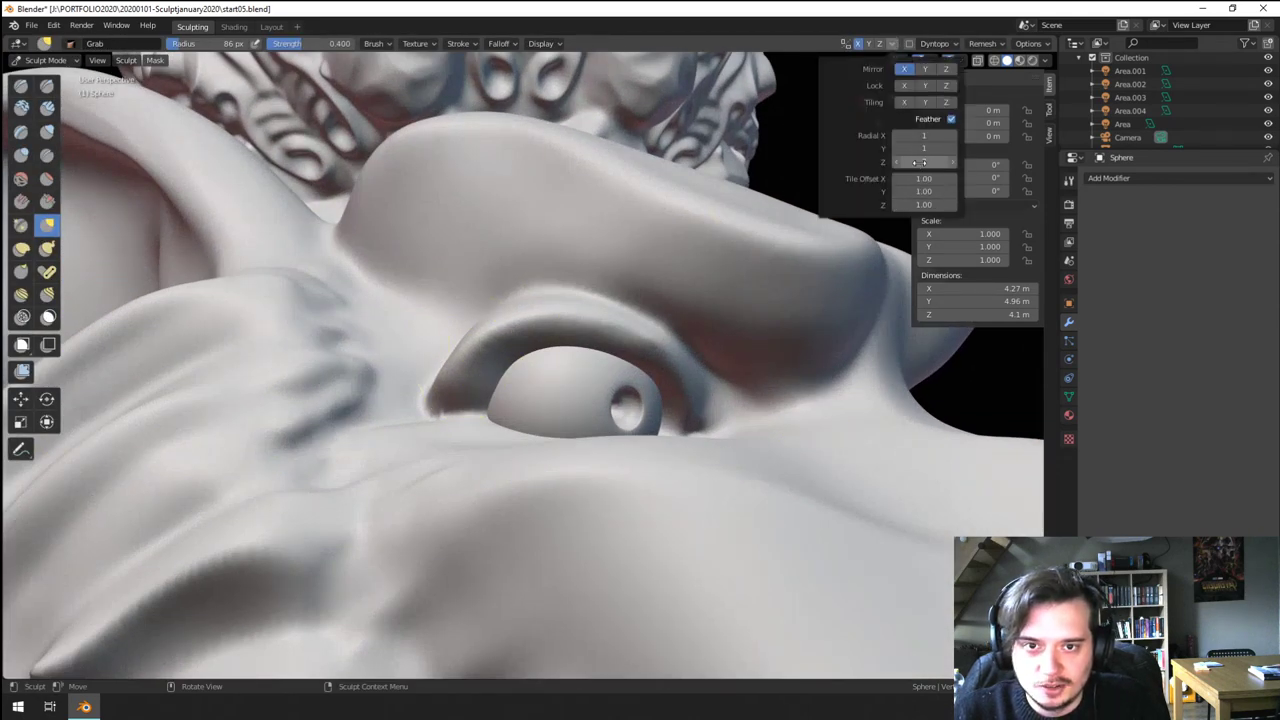
key(f)
click(425, 387)
drag(425, 387, 435, 402)
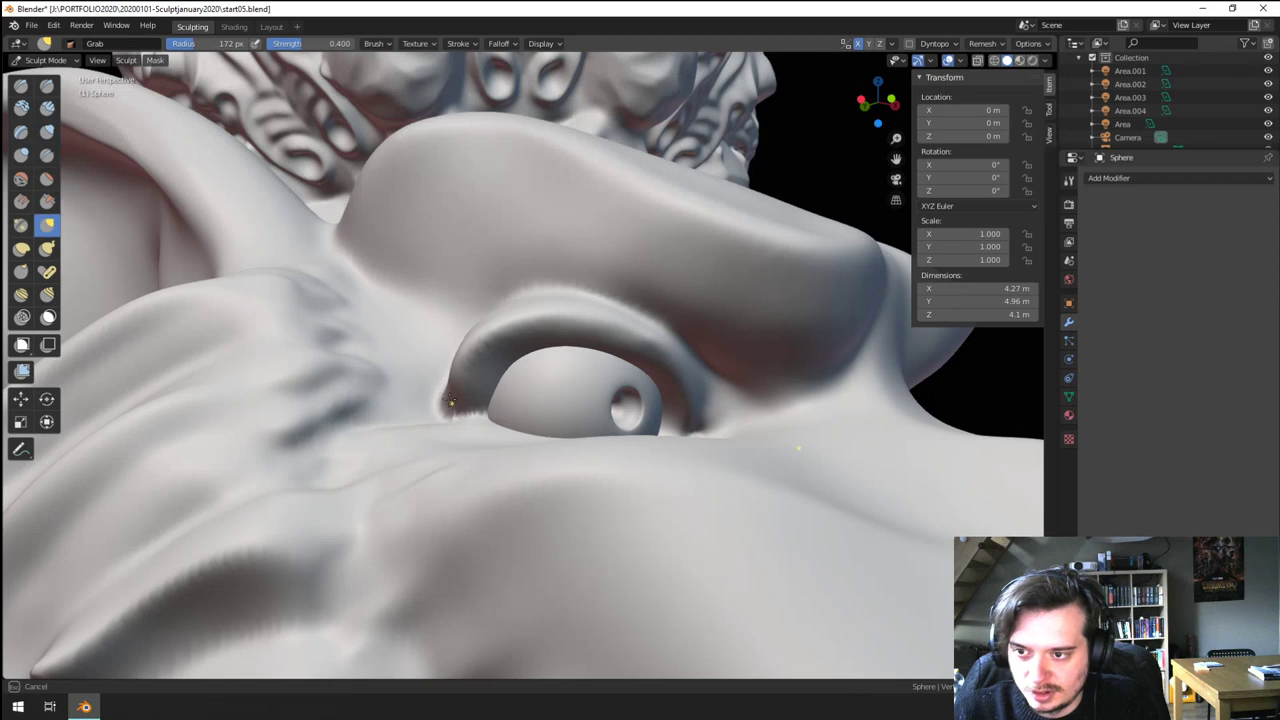
- Crease the eye opening at 91 px and sharpen the upper eyelid's ridge and corners with inverted Crease strokes at 85 px
click(47, 155)
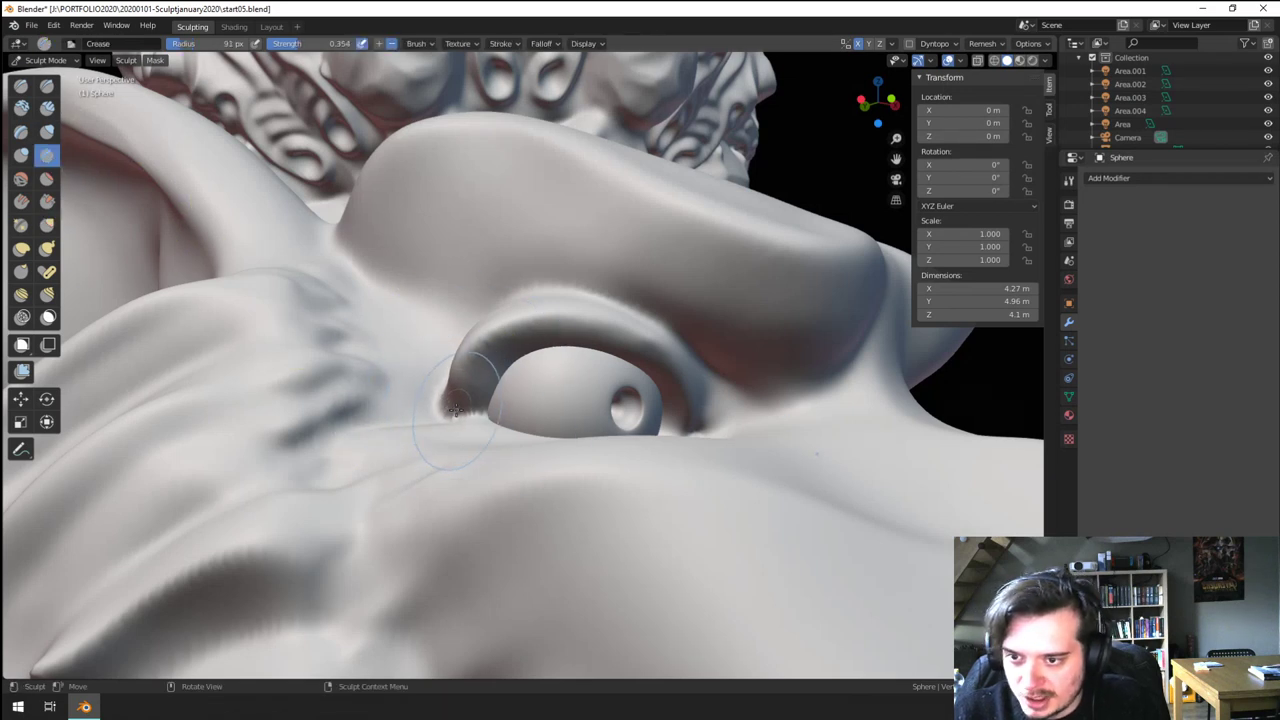
mouse_move(456, 410)
mouse_down()
mouse_move(514, 356)
mouse_move(582, 332)
mouse_move(698, 412)
mouse_up()
key(f)
click(686, 362)
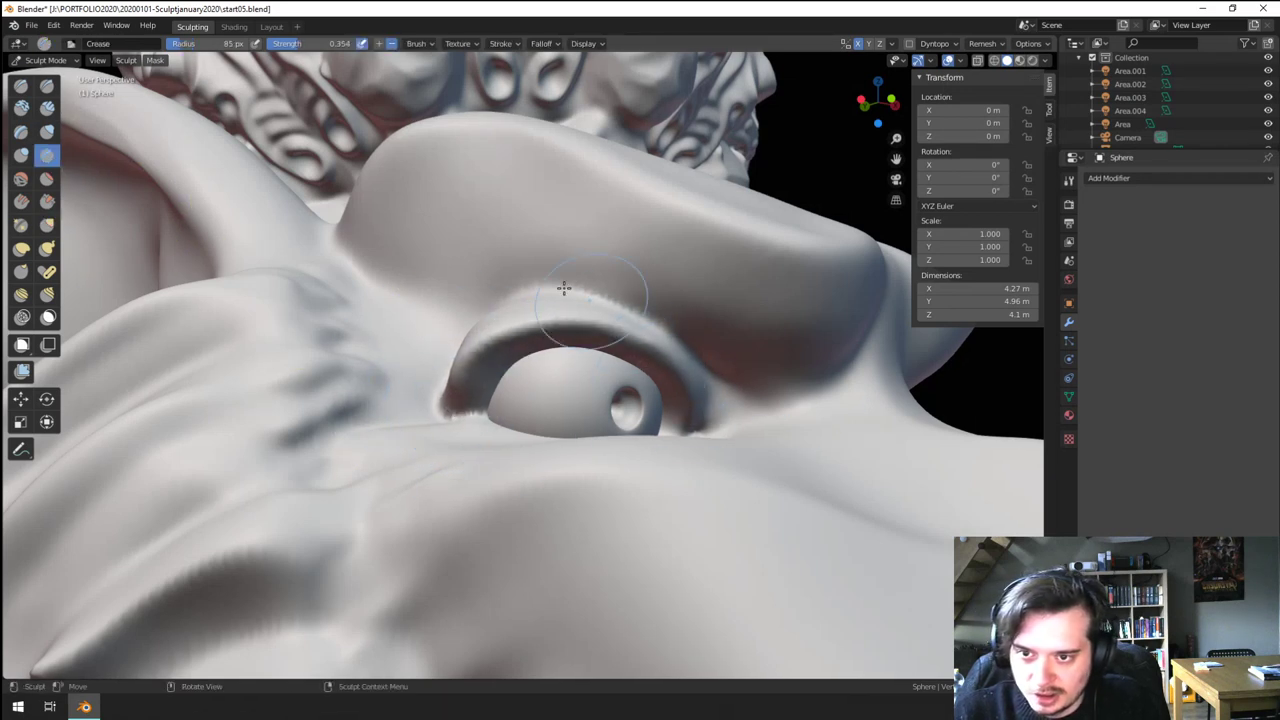
mouse_move(591, 299)
ctrl+mouse_down()
mouse_move(634, 302)
mouse_move(704, 396)
ctrl+mouse_up()
ctrl+drag(664, 350, 690, 408)
mouse_move(445, 384)
ctrl+mouse_down()
mouse_move(592, 342)
mouse_move(706, 414)
mouse_move(662, 374)
mouse_move(456, 408)
ctrl+mouse_up()
- Deepen the fold between the snout and the nose tip with the Crease brush at 60 px
key(f)
click(435, 401)
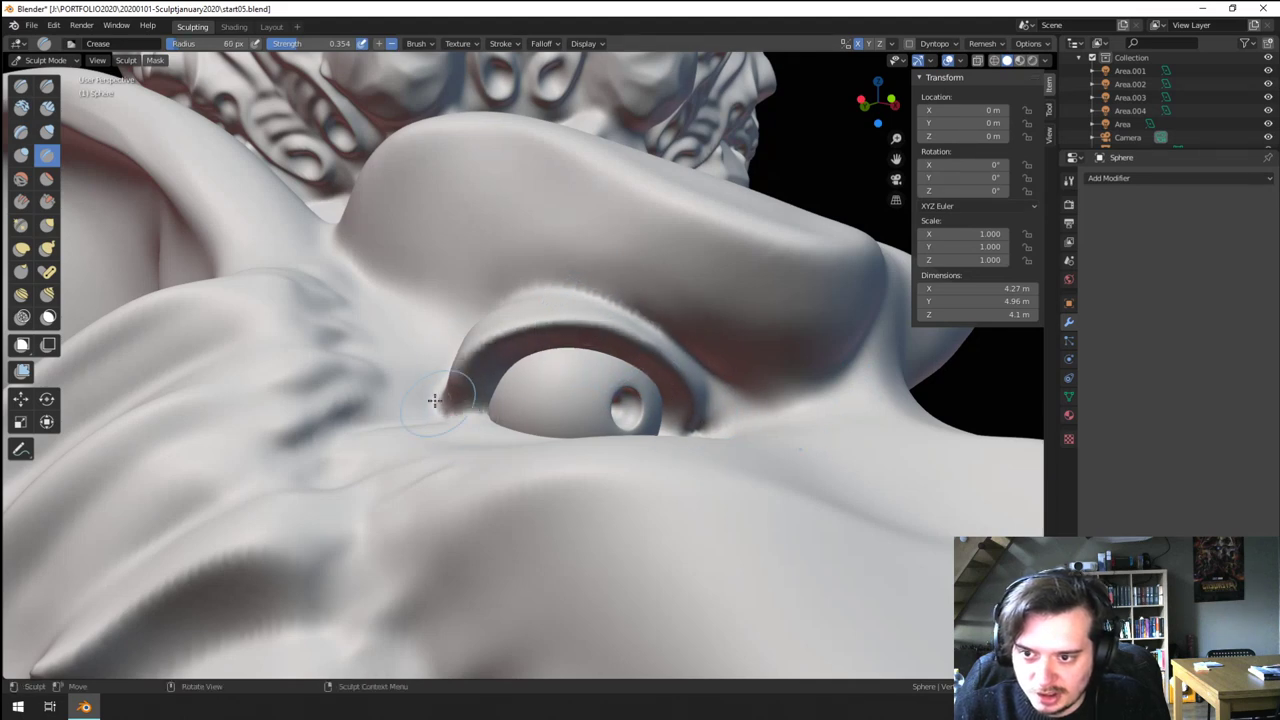
ctrl+middle_drag(435, 401, 527, 459)
scroll(514, 430, up, 2)
mouse_move(514, 430)
middle_down()
mouse_move(558, 345)
mouse_move(555, 380)
mouse_move(508, 425)
mouse_move(535, 396)
mouse_move(520, 388)
middle_up()
scroll(508, 425, up, 2)
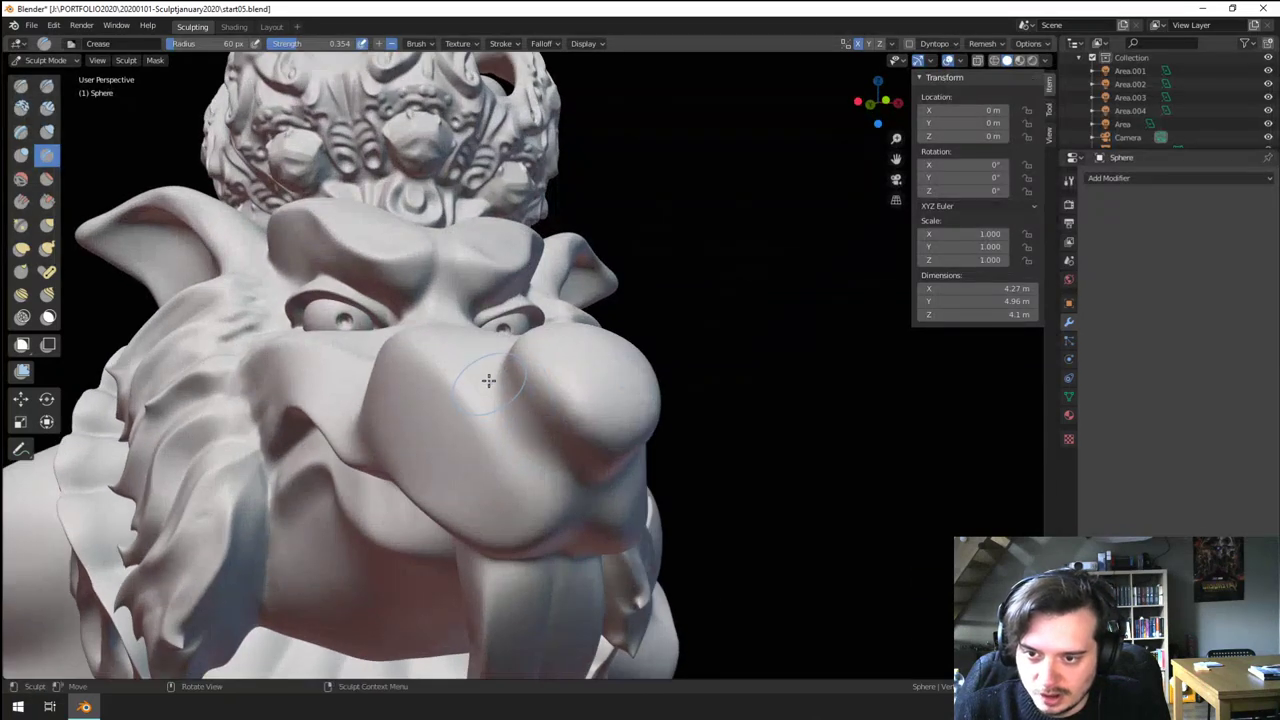
drag(508, 380, 560, 440)
drag(514, 348, 572, 426)
mouse_move(545, 415)
middle_down()
mouse_move(608, 419)
mouse_move(668, 468)
middle_up()
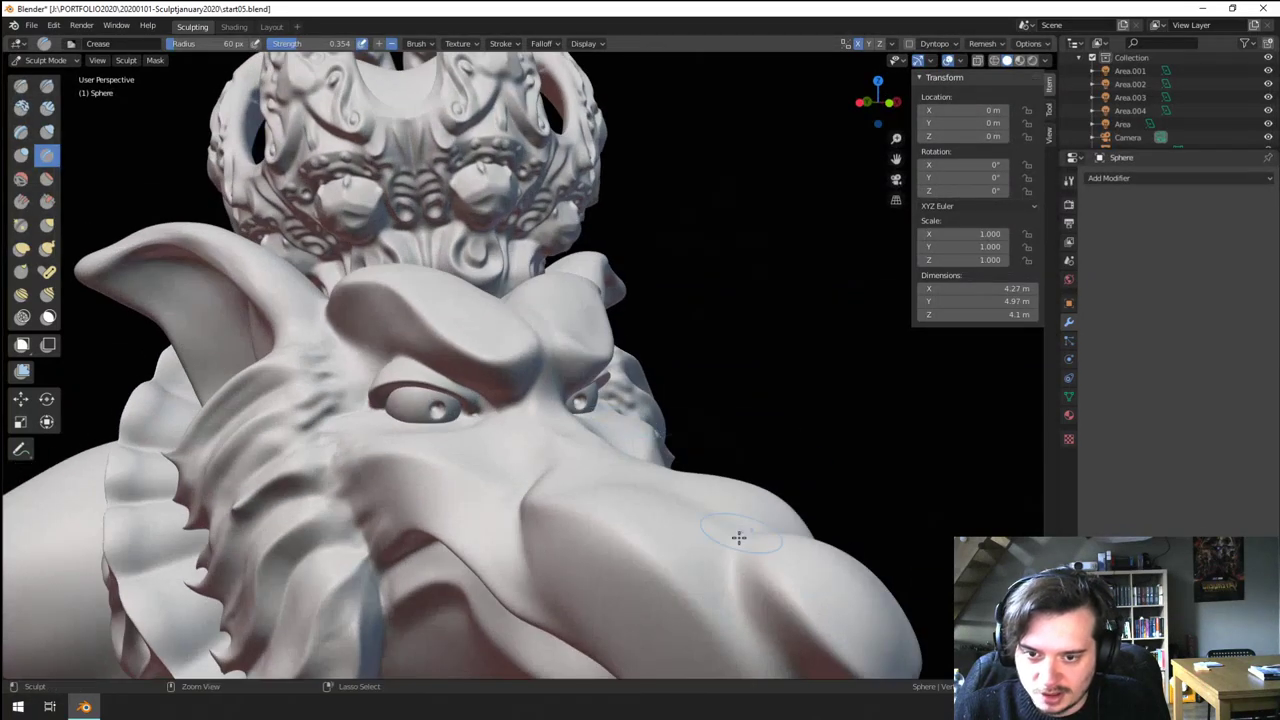
mouse_move(740, 537)
mouse_down()
mouse_move(823, 626)
mouse_move(800, 634)
mouse_up()
shift+middle_drag(758, 590, 636, 431)
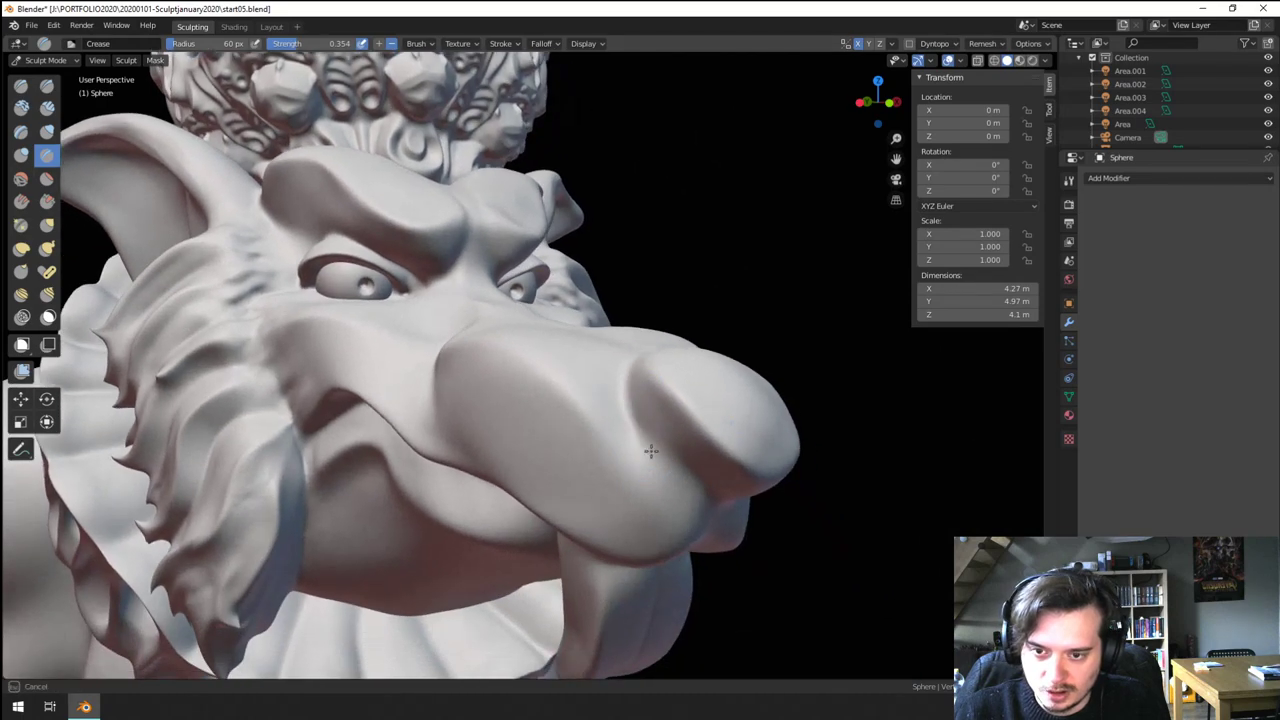
- Carve a nostril into the nose's side with inverted Blob at 53 px and shape its rim with Grab at 136 px
mouse_move(690, 480)
middle_down()
mouse_move(668, 425)
mouse_move(676, 410)
mouse_move(671, 440)
mouse_move(420, 301)
middle_up()
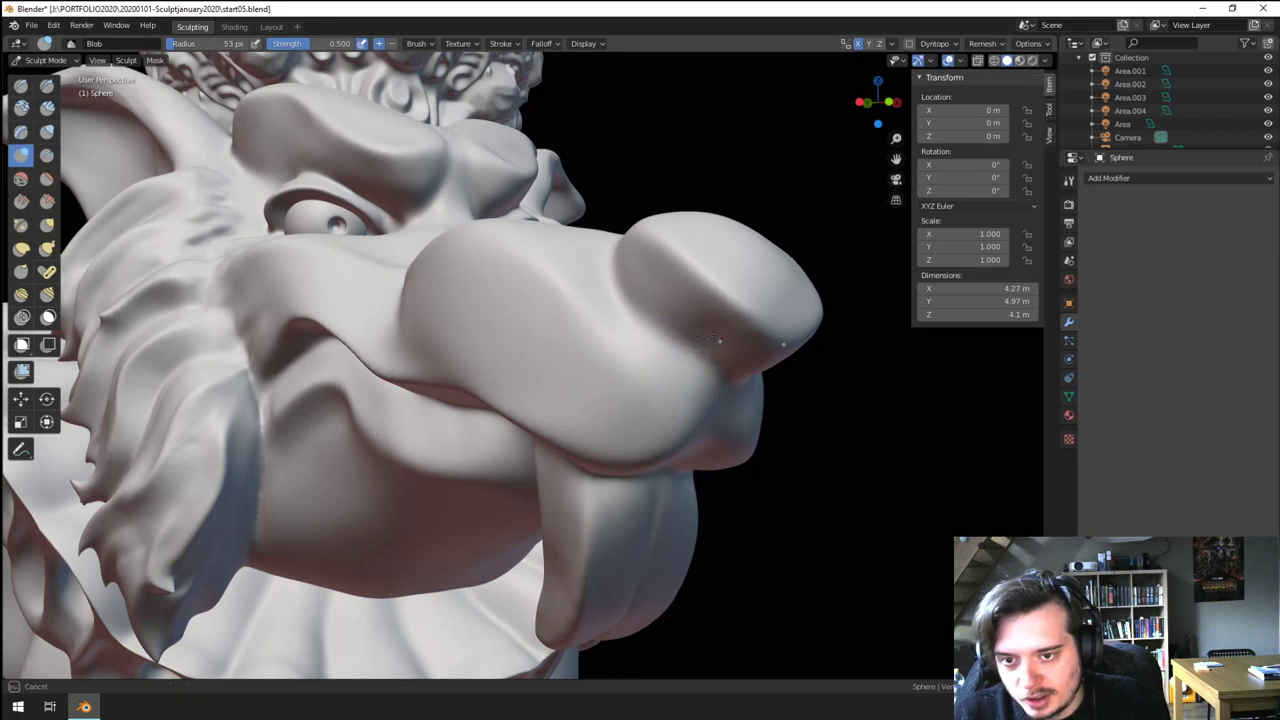
mouse_move(714, 339)
ctrl+mouse_down()
mouse_move(692, 322)
mouse_move(704, 314)
ctrl+mouse_up()
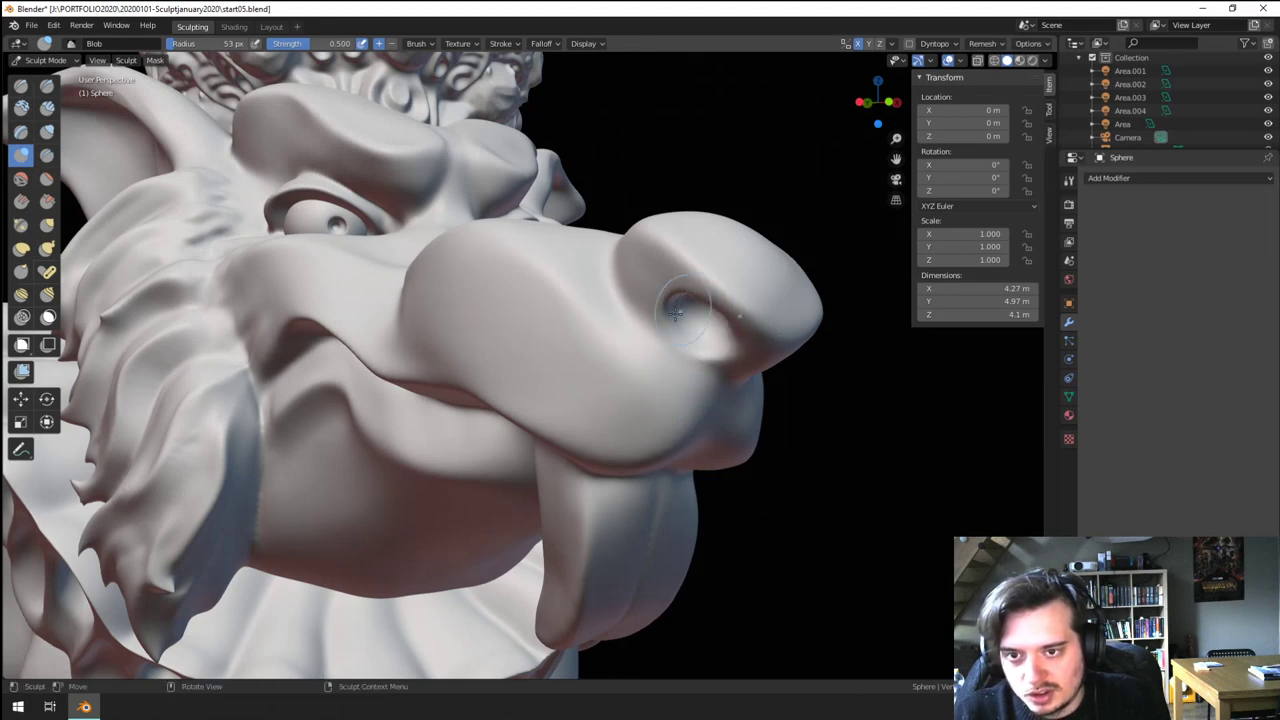
key(g)
key(f)
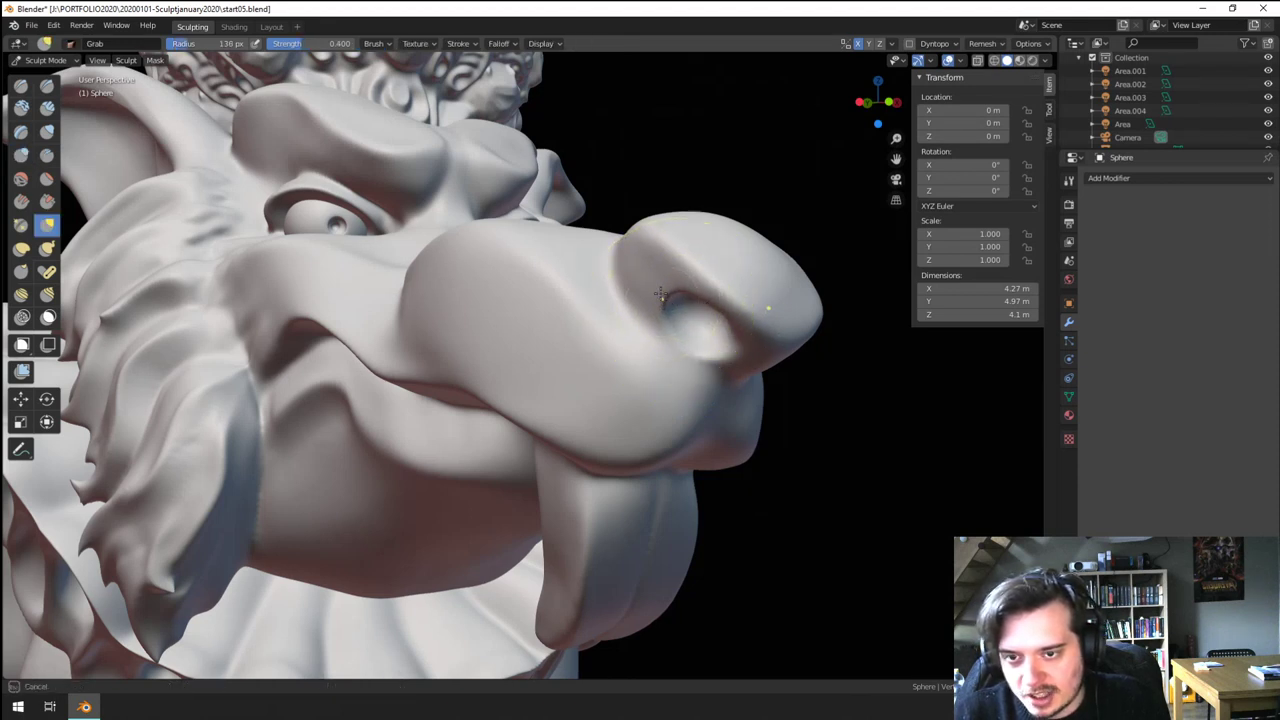
mouse_move(663, 299)
ctrl+middle_down()
mouse_move(646, 374)
mouse_move(606, 408)
mouse_move(626, 366)
ctrl+middle_up()
- Nudge the throat area at the collar's front with Grab at 213 and 238 px
key(f)
click(652, 418)
middle_drag(582, 418, 608, 377)
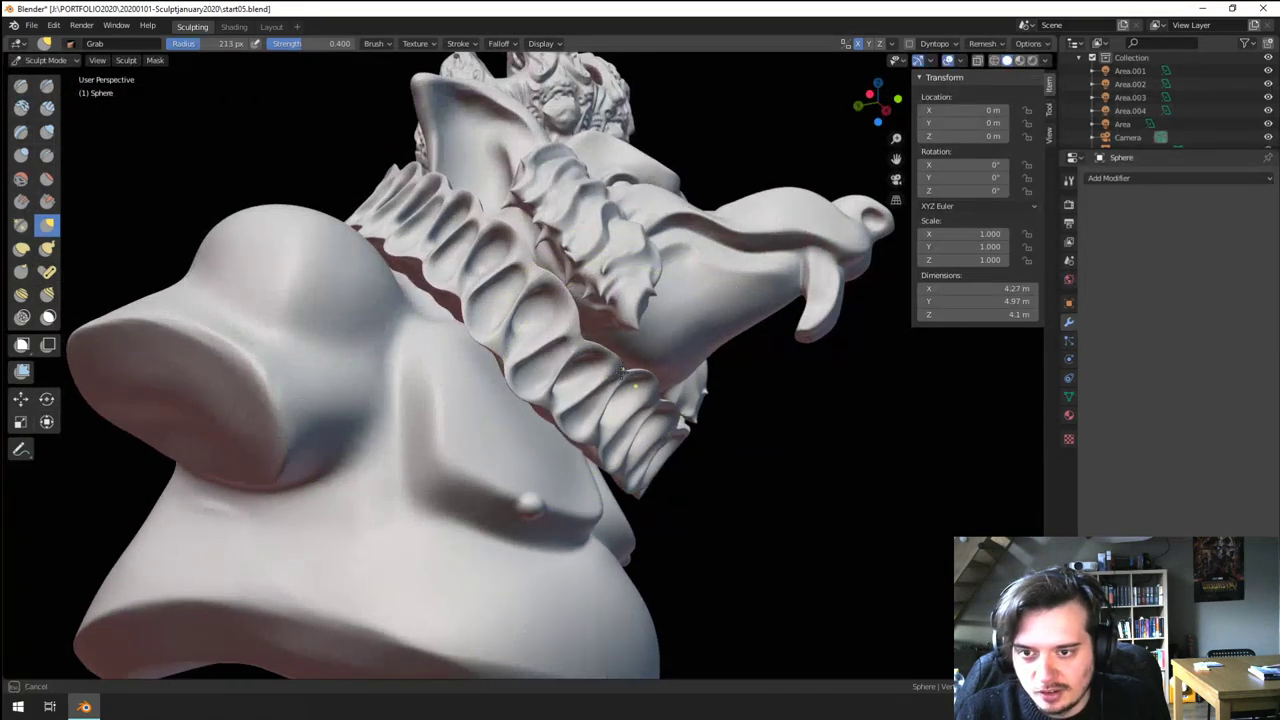
drag(622, 373, 614, 371)
middle_drag(612, 370, 607, 384)
key(f)
click(624, 397)
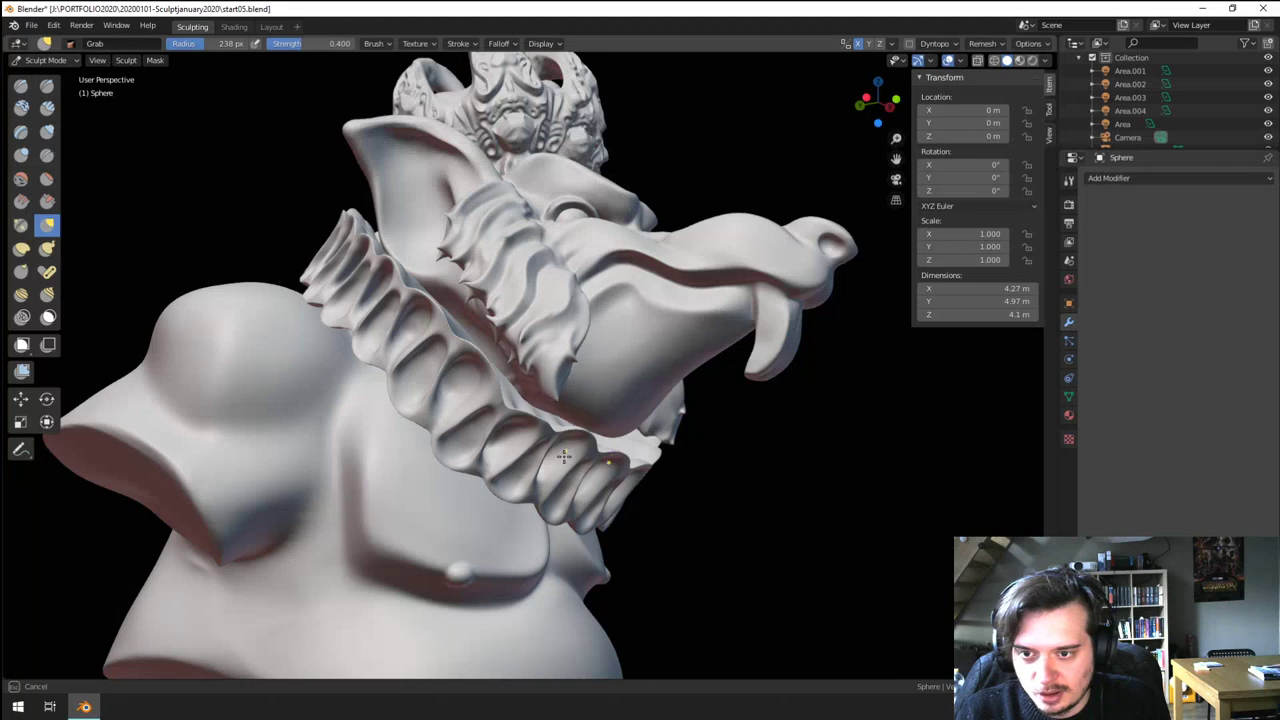
ctrl+middle_drag(558, 428, 554, 500)
middle_drag(554, 500, 569, 408)
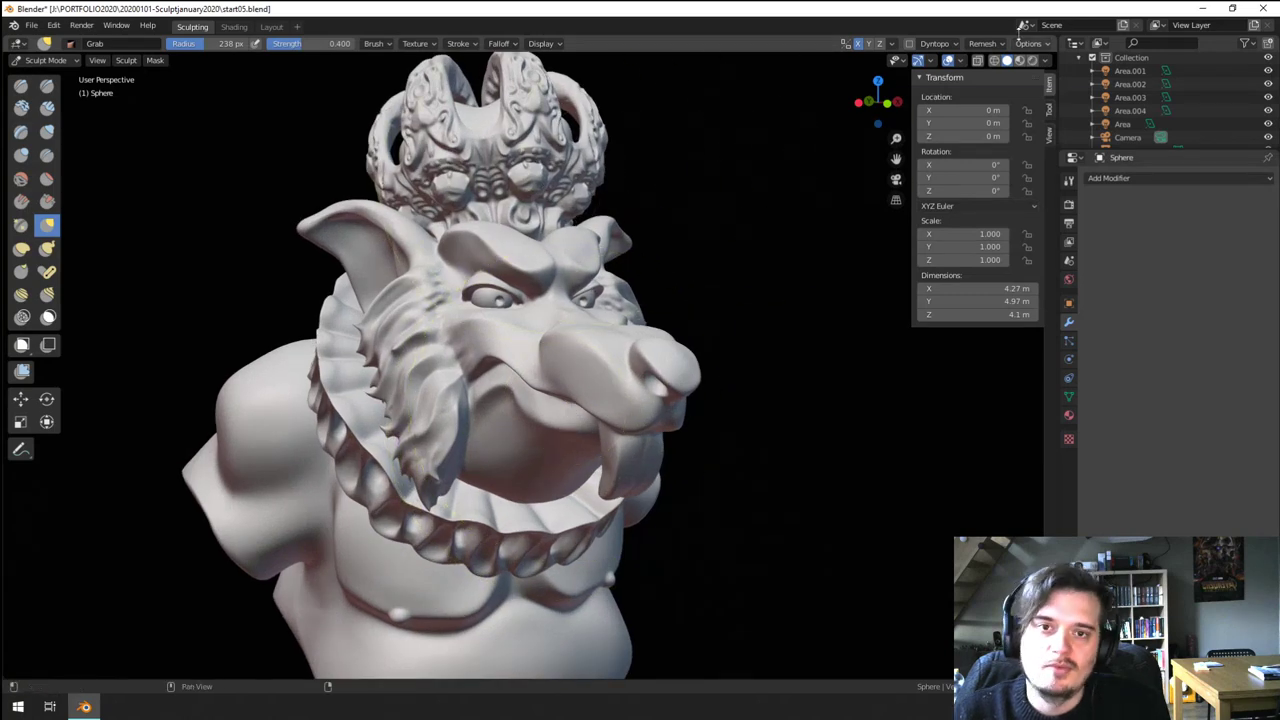
- Turn off X mirroring and bend the snout out of symmetry with large Grab strokes
key(f)
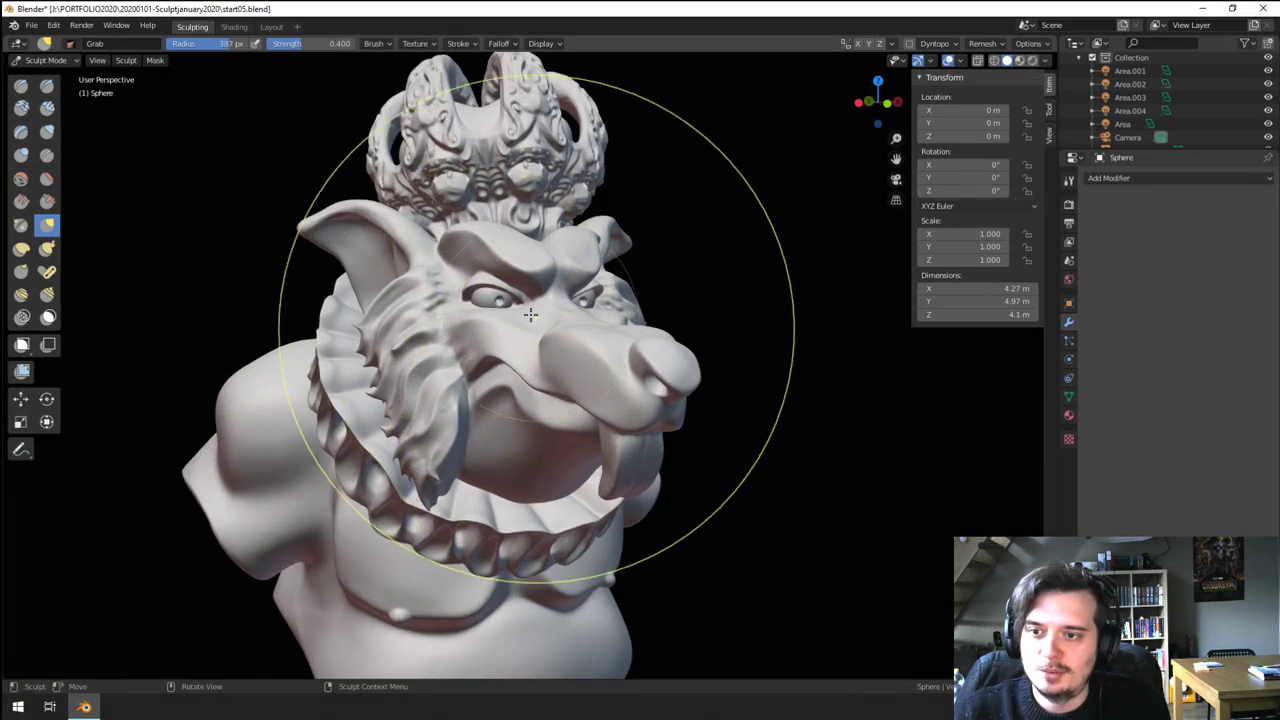
click(524, 320)
key(f)
mouse_move(499, 248)
middle_down()
mouse_move(447, 272)
mouse_move(580, 269)
middle_up()
click(430, 278)
mouse_move(718, 333)
middle_down()
mouse_move(734, 329)
mouse_move(664, 335)
middle_up()
key(f)
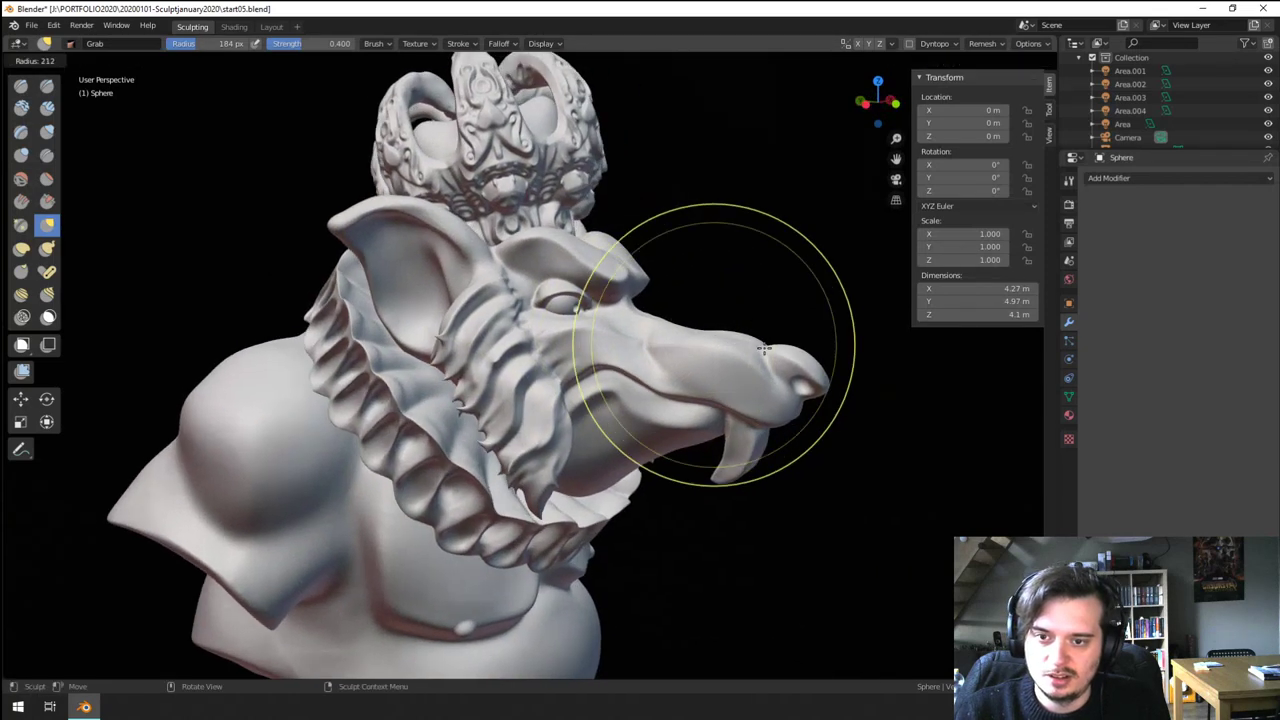
click(790, 350)
shift+middle_drag(778, 392, 774, 351)
key(f)
click(688, 357)
drag(688, 356, 683, 306)
- Reshape the cheek fur and the side of the mouth asymmetrically with Grab at 244, 266 and 239 px
mouse_move(683, 306)
middle_down()
mouse_move(603, 306)
mouse_move(565, 362)
middle_up()
key(f)
click(482, 378)
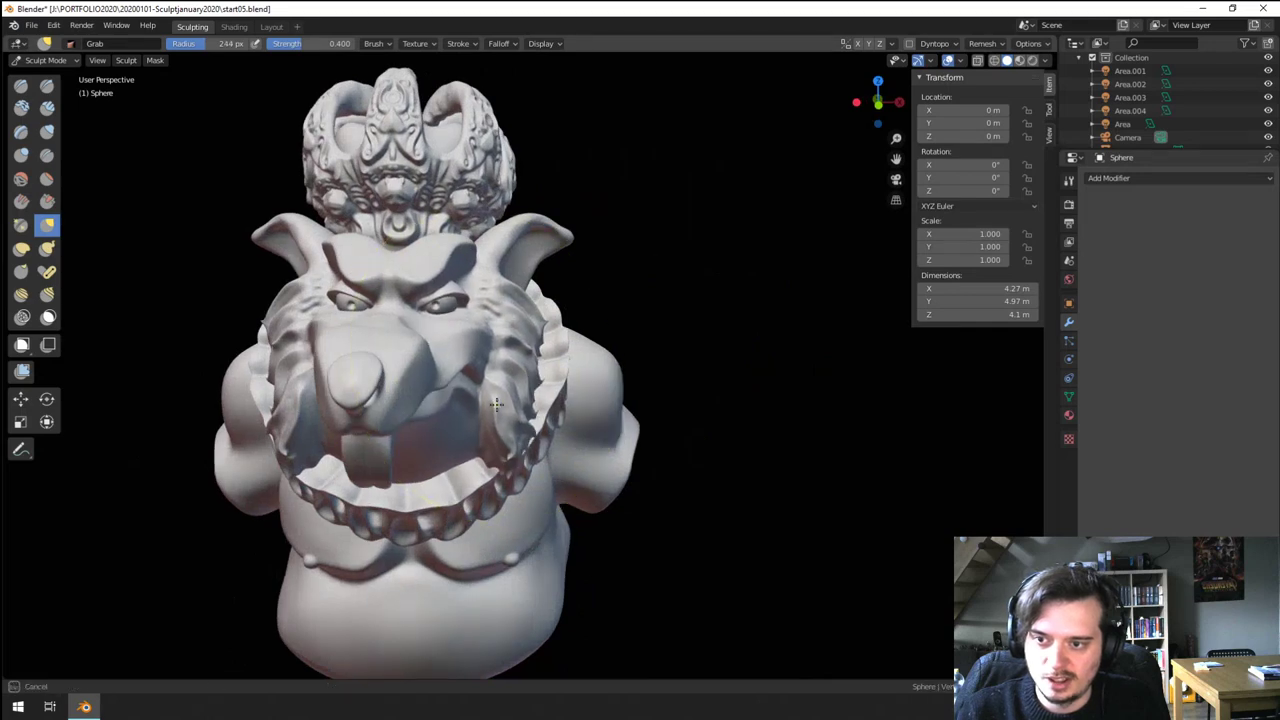
drag(497, 405, 506, 404)
middle_drag(560, 402, 600, 388)
key(f)
click(684, 384)
middle_drag(684, 384, 758, 346)
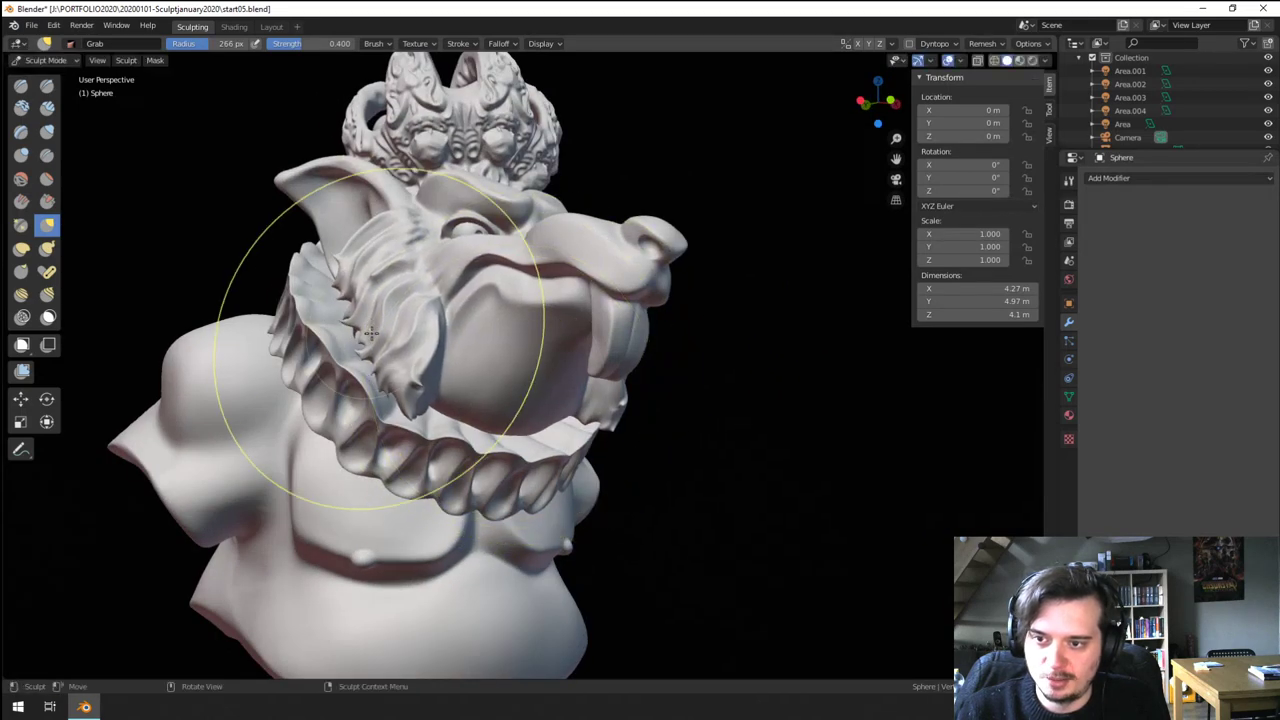
middle_drag(572, 410, 502, 447)
key(f)
click(676, 439)
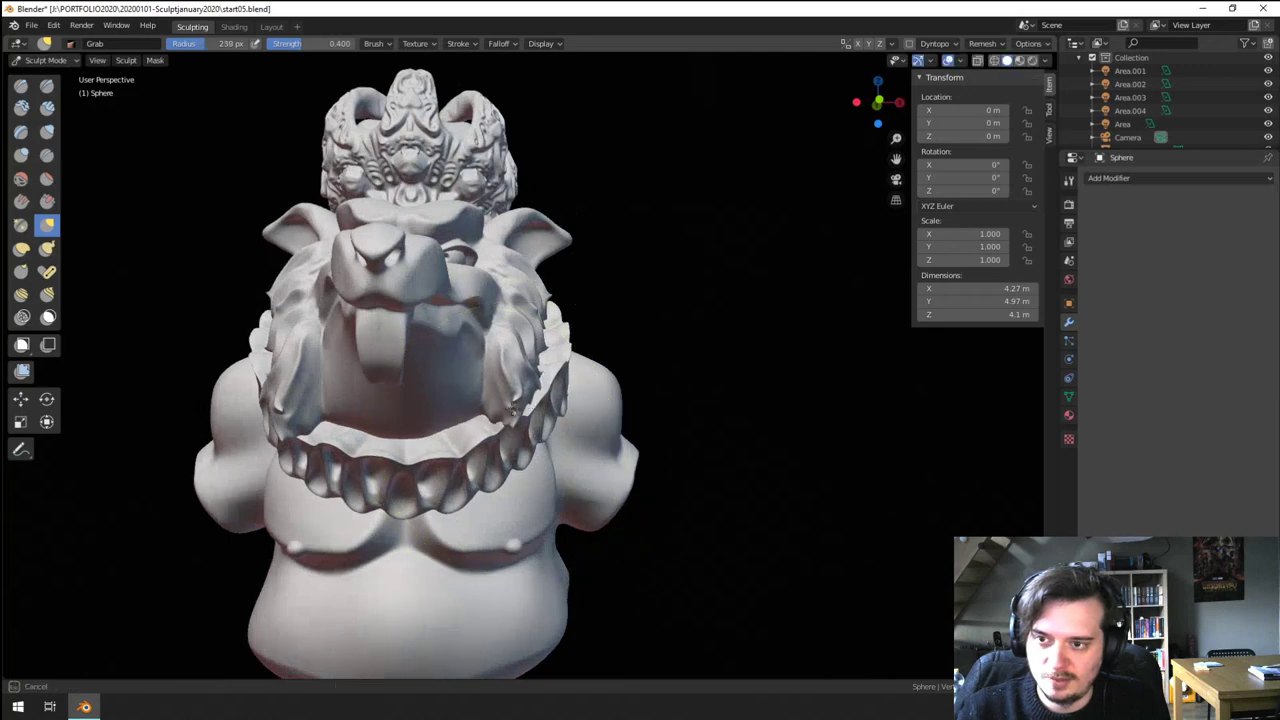
drag(440, 360, 448, 348)
- Adjust one brow with Grab at 143 px
middle_drag(450, 350, 531, 409)
key(f)
click(467, 402)
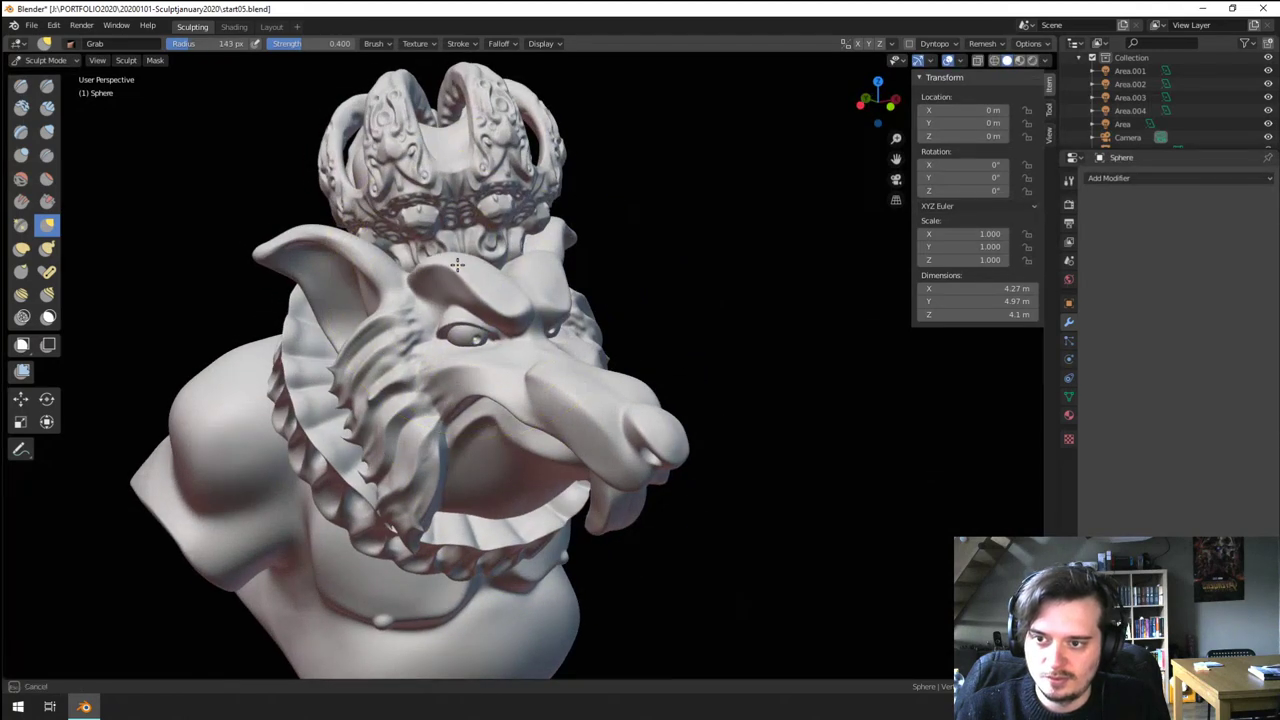
mouse_move(457, 264)
middle_down()
mouse_move(371, 354)
mouse_move(368, 384)
middle_up()
- Adjust one ear with Grab at 176 px and raise the opposite ear's tip with Grab at 135 px
key(f)
click(330, 430)
mouse_move(290, 440)
middle_down()
mouse_move(418, 386)
mouse_move(476, 298)
mouse_move(530, 286)
mouse_move(578, 318)
mouse_move(520, 335)
mouse_move(410, 322)
mouse_move(350, 270)
middle_up()
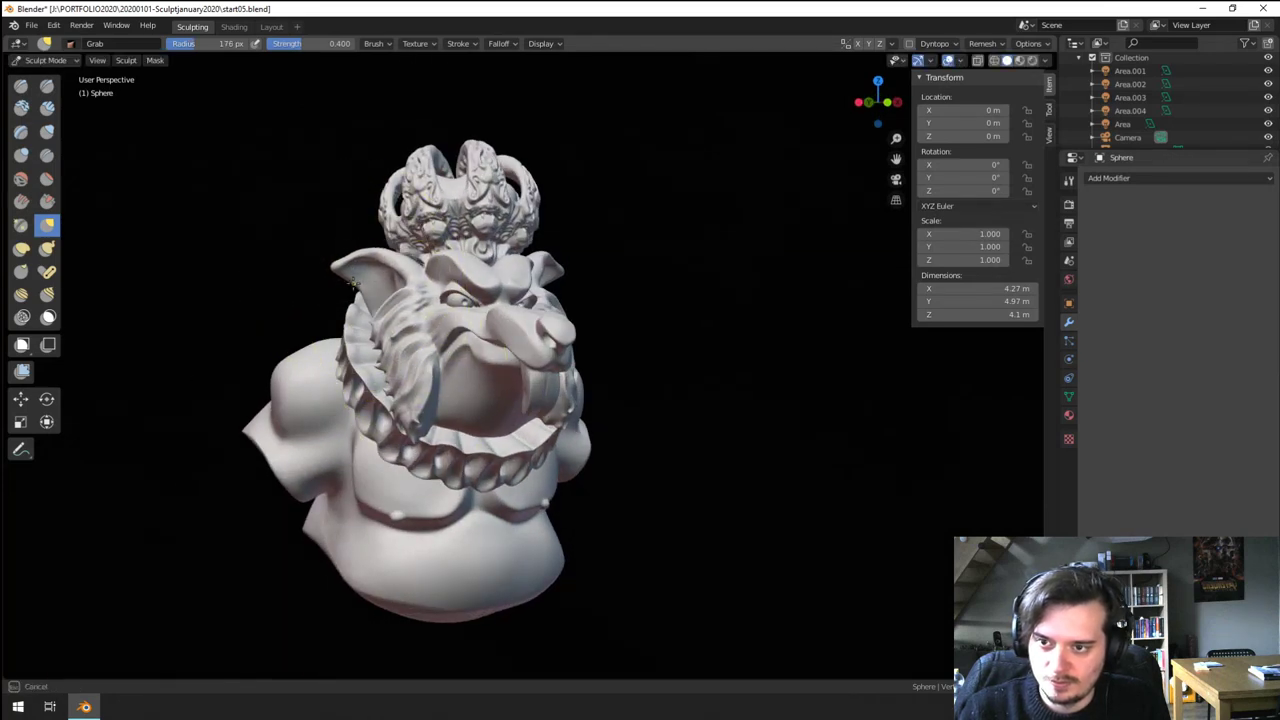
drag(356, 287, 358, 286)
middle_drag(545, 294, 488, 290)
key(f)
click(556, 262)
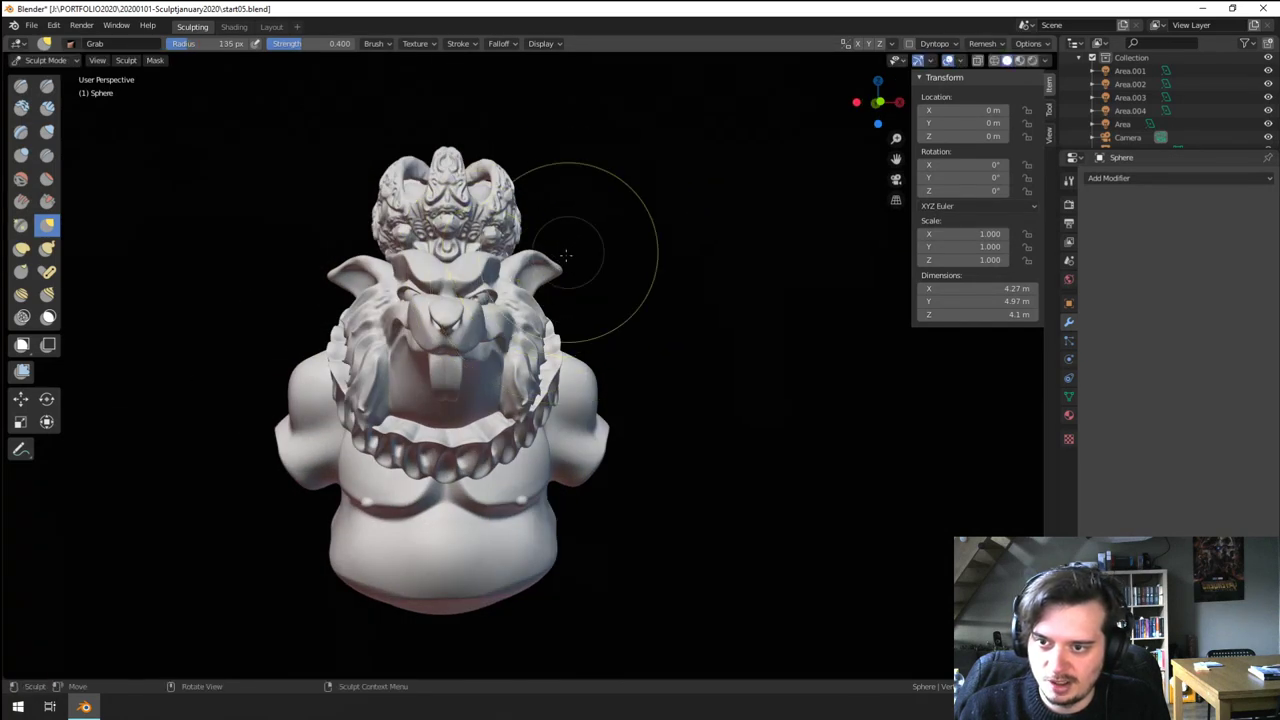
drag(566, 251, 567, 229)
- Raise one shoulder and pull down the opposite arm stump with Grab at 270 px
middle_drag(586, 257, 538, 232)
scroll(480, 340, up, 1)
key(f)
click(525, 398)
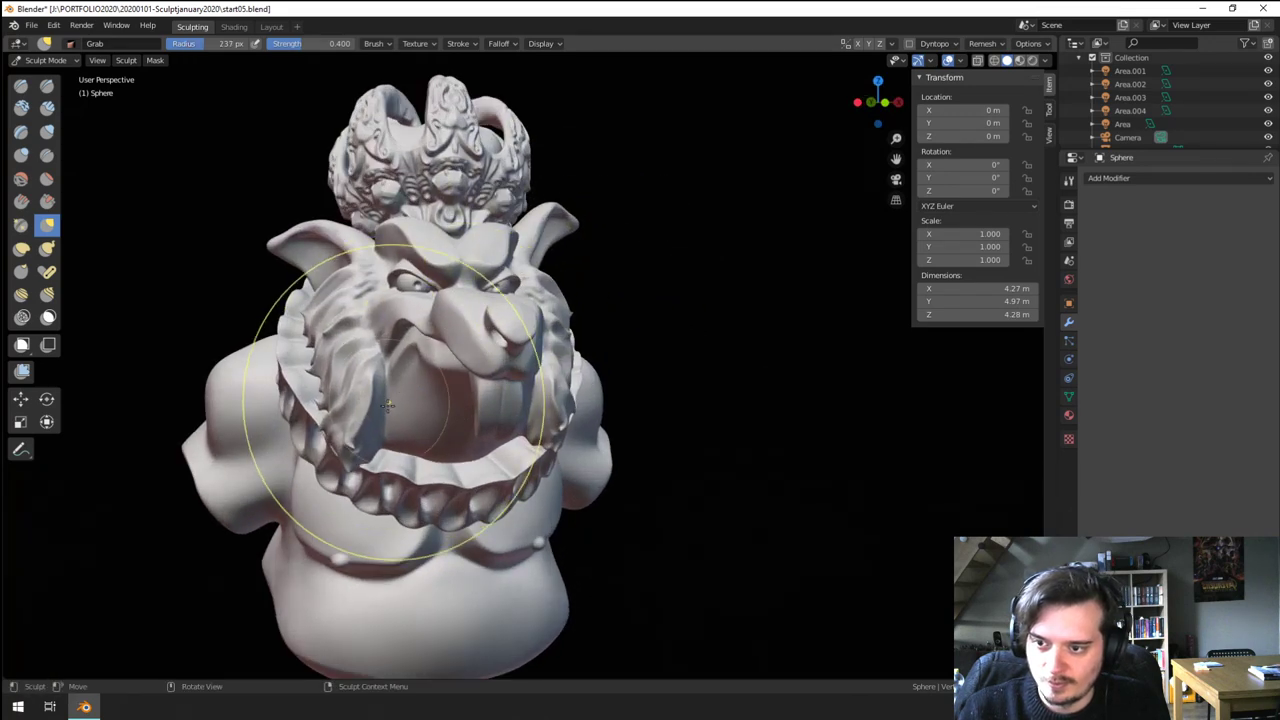
shift+middle_drag(383, 455, 408, 367)
key(f)
click(586, 352)
drag(252, 325, 251, 288)
drag(609, 404, 598, 438)
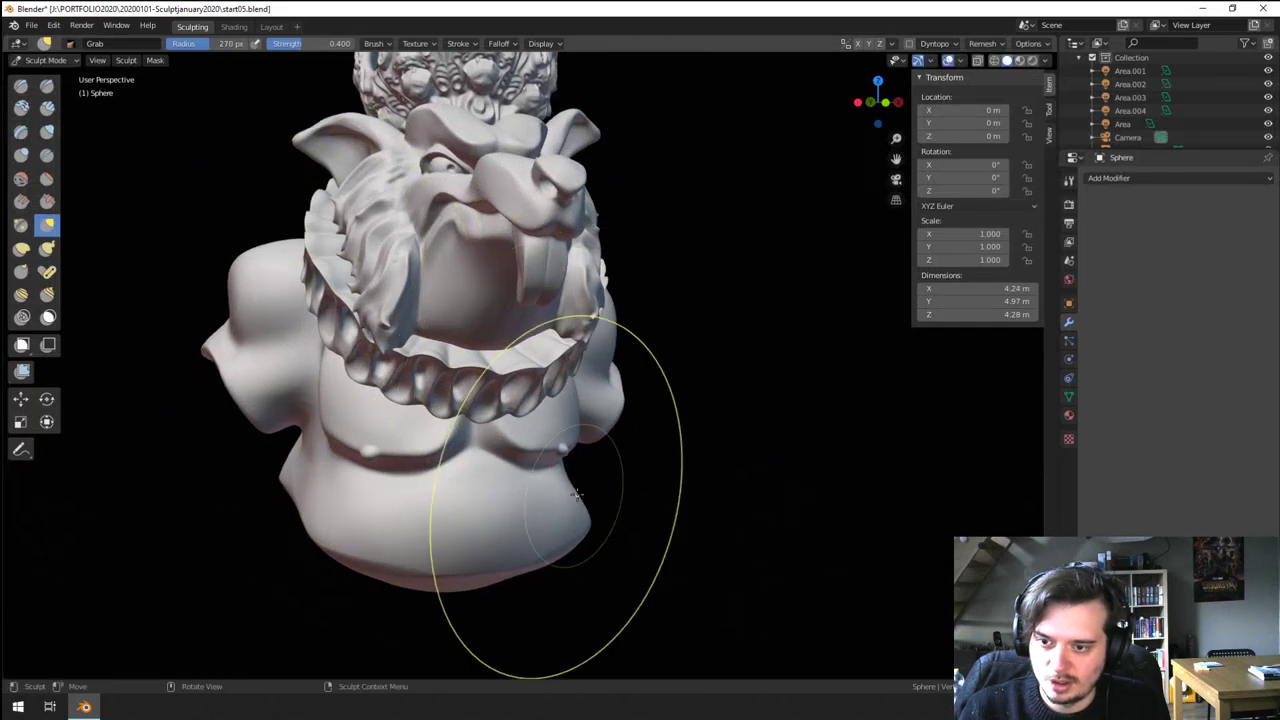
- Pull one side of the chest down and lift the belly's bottom edge below it with Grab
key(f)
click(394, 550)
drag(360, 449, 362, 474)
drag(402, 547, 404, 521)
key(f)
click(403, 537)
shift+middle_drag(404, 521, 375, 320)
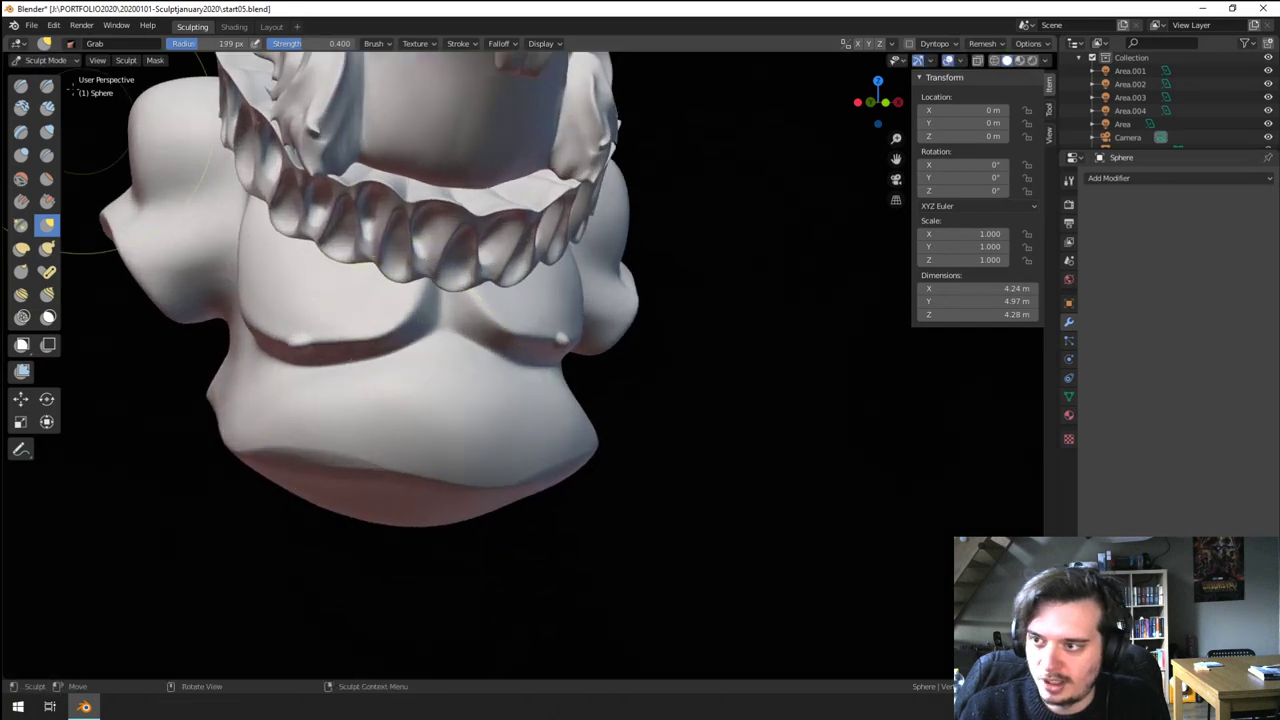
- Carve a navel into the belly's lower front with the inverted Blob brush at 36 px
click(48, 136)
click(23, 156)
key(f)
click(327, 441)
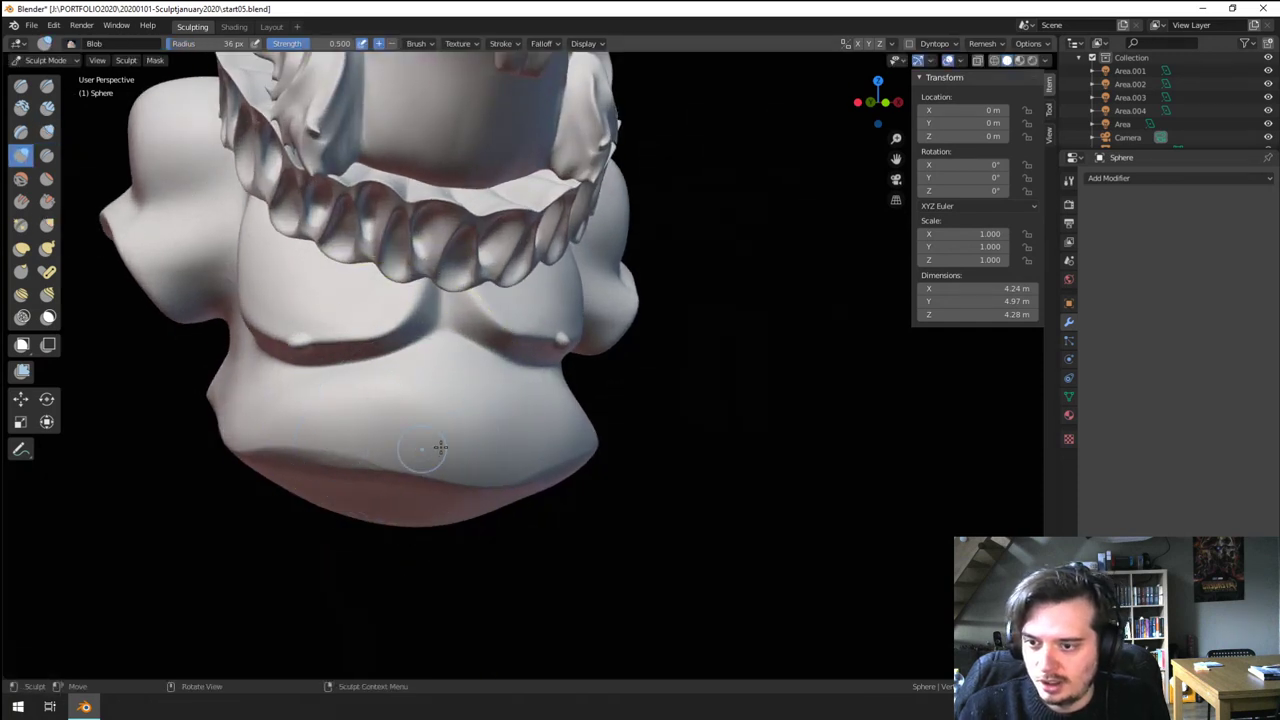
ctrl+drag(448, 453, 449, 451)
key(ctrl+z)
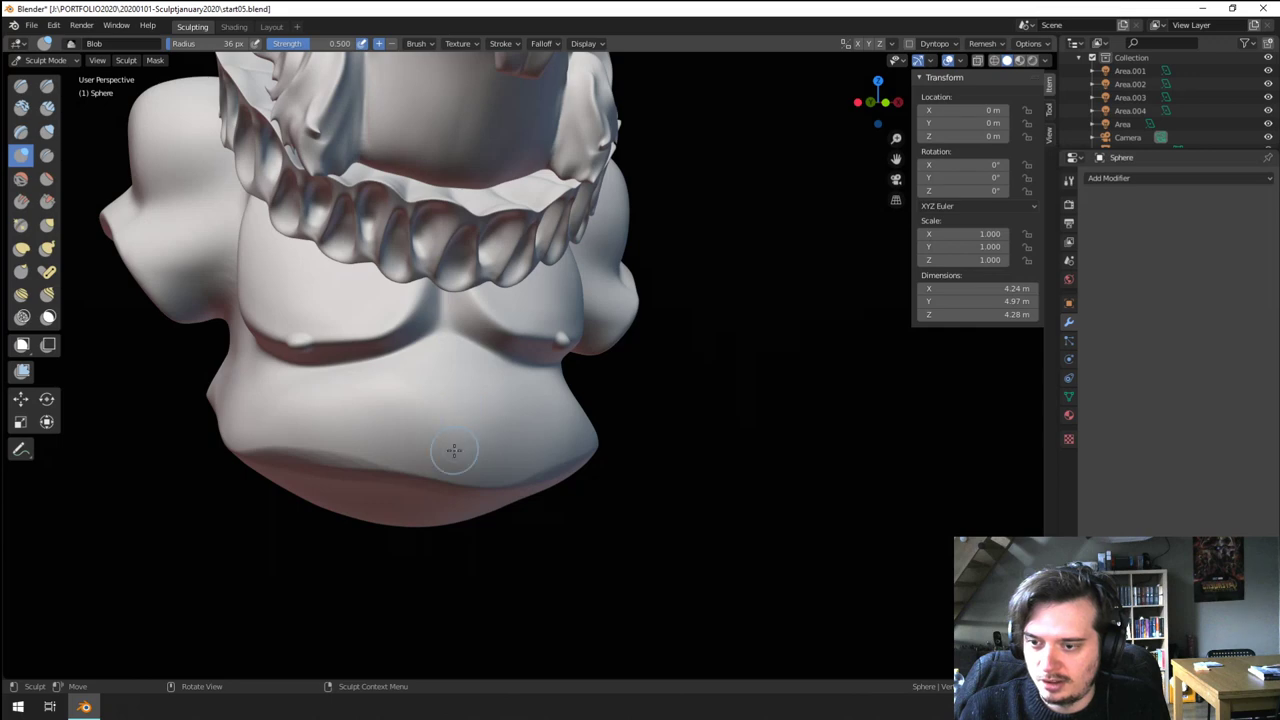
middle_drag(400, 398, 485, 407)
scroll(430, 445, up, 1)
- Try raising a rounded bump on the belly's side with the Blob brush at 79 px
key(f)
click(430, 493)
drag(414, 491, 409, 492)
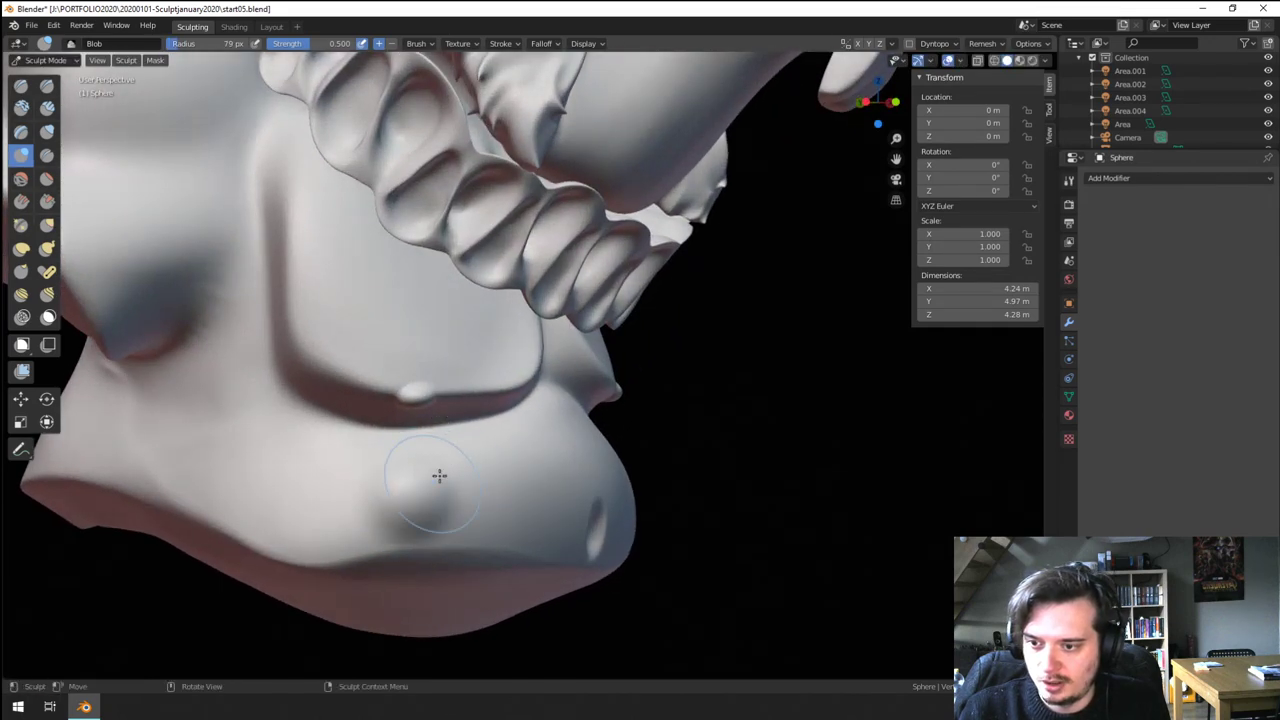
key(ctrl+z)
- Set the Blob brush's falloff to Sphere and raise round warts on the belly's side at 52 and 35 px
click(466, 46)
mouse_move(543, 47)
click(535, 69)
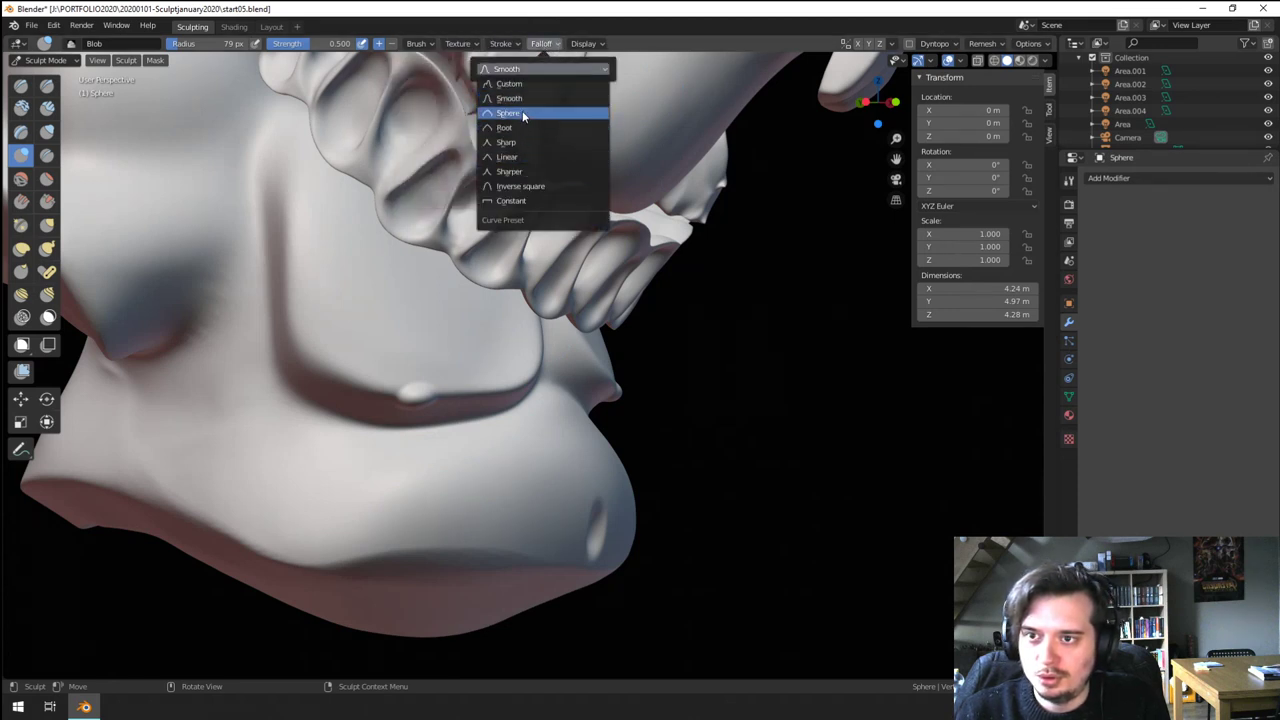
click(523, 115)
key(f)
click(311, 500)
mouse_move(306, 490)
mouse_down()
mouse_move(292, 494)
mouse_move(329, 486)
mouse_move(304, 499)
mouse_move(316, 483)
mouse_up()
key(ctrl+z)
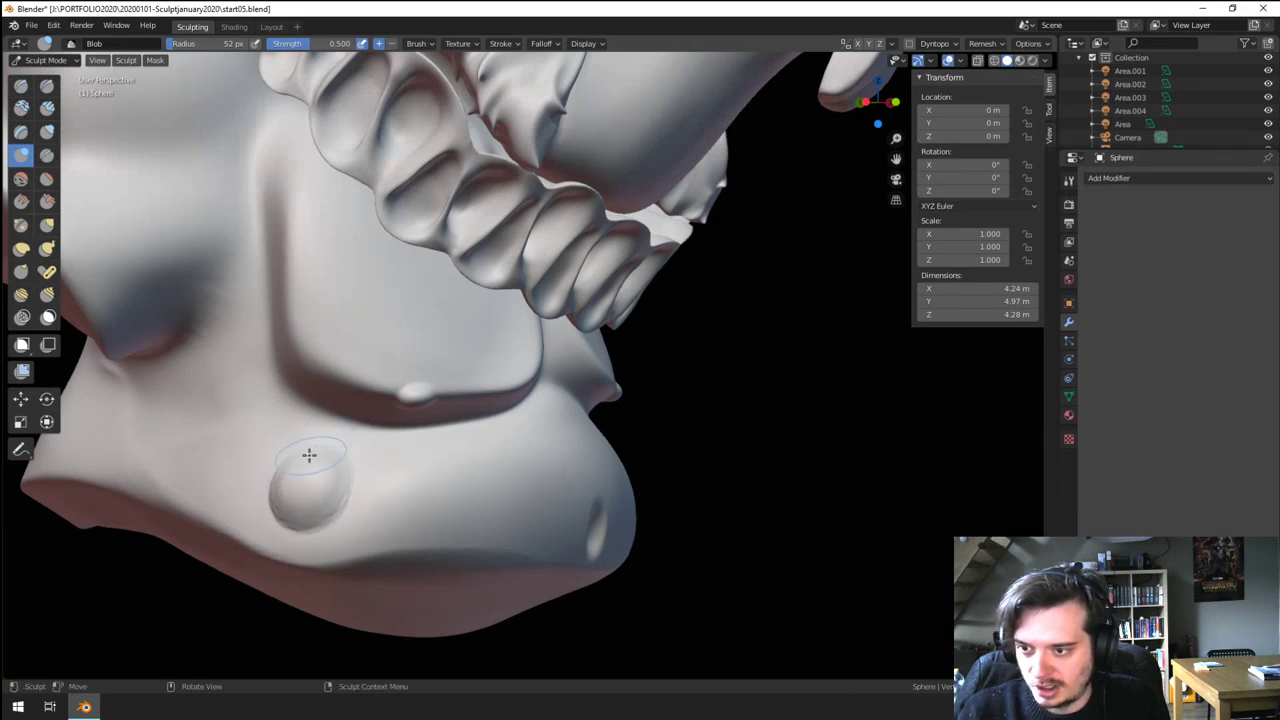
drag(370, 477, 365, 516)
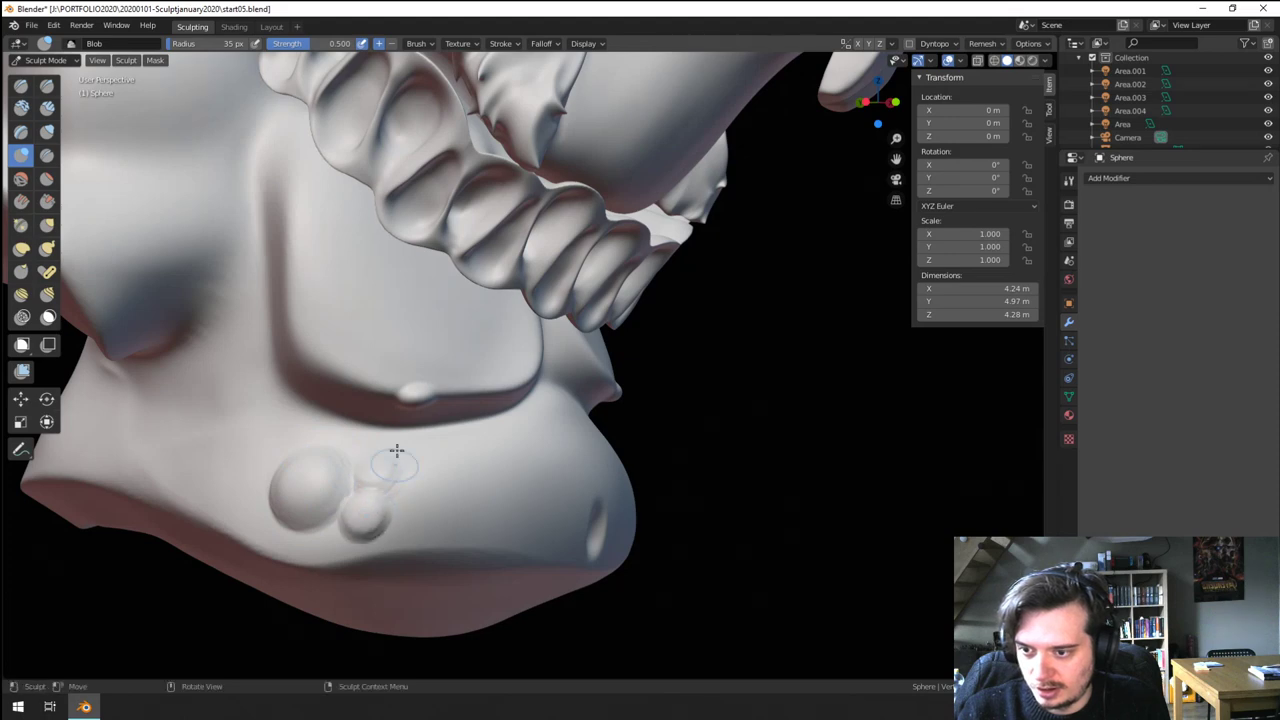
- Press a round dent into the front of the shoulder using the Blob brush at 35 px radius
scroll(390, 460, down, 4)
mouse_move(347, 490)
middle_down()
mouse_move(317, 509)
mouse_move(288, 506)
middle_up()
scroll(335, 420, up, 5)
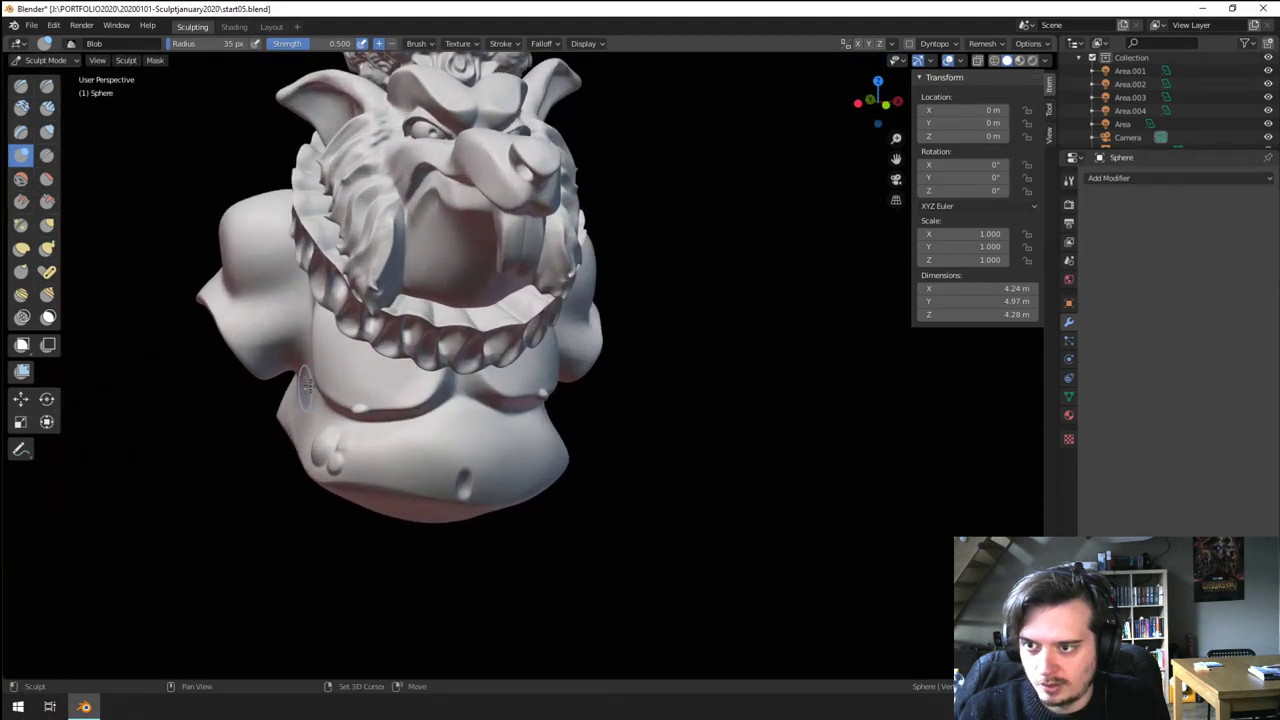
middle_drag(368, 352, 407, 342)
drag(318, 265, 323, 274)
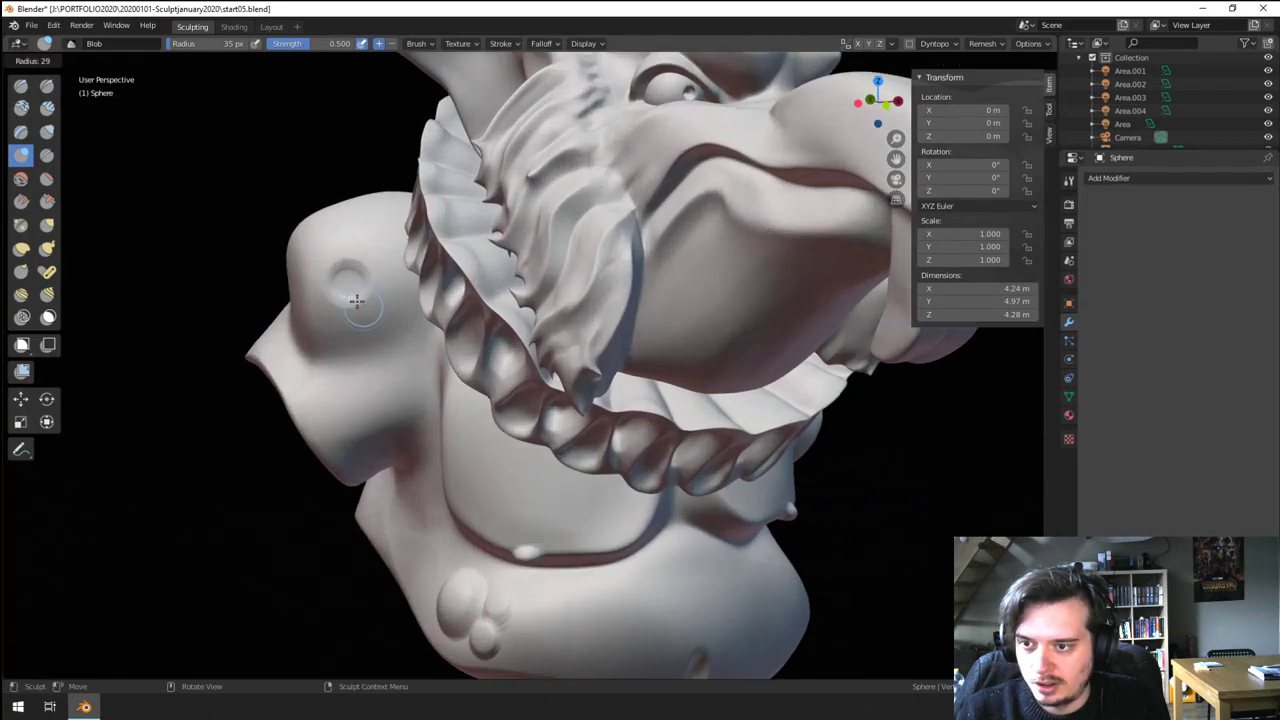
middle_drag(350, 297, 385, 321)
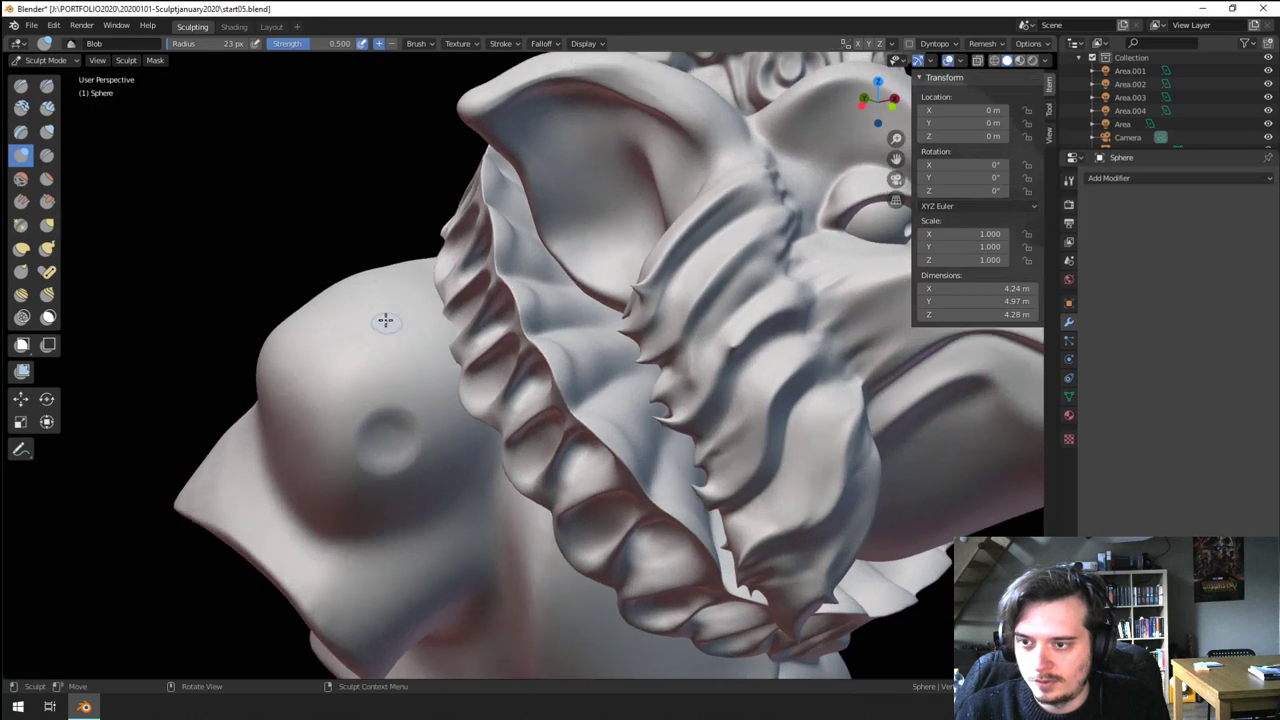
- Try to pull a spike out of the shoulder using the Snake Hook brush at 23 px radius with Constant falloff
click(47, 248)
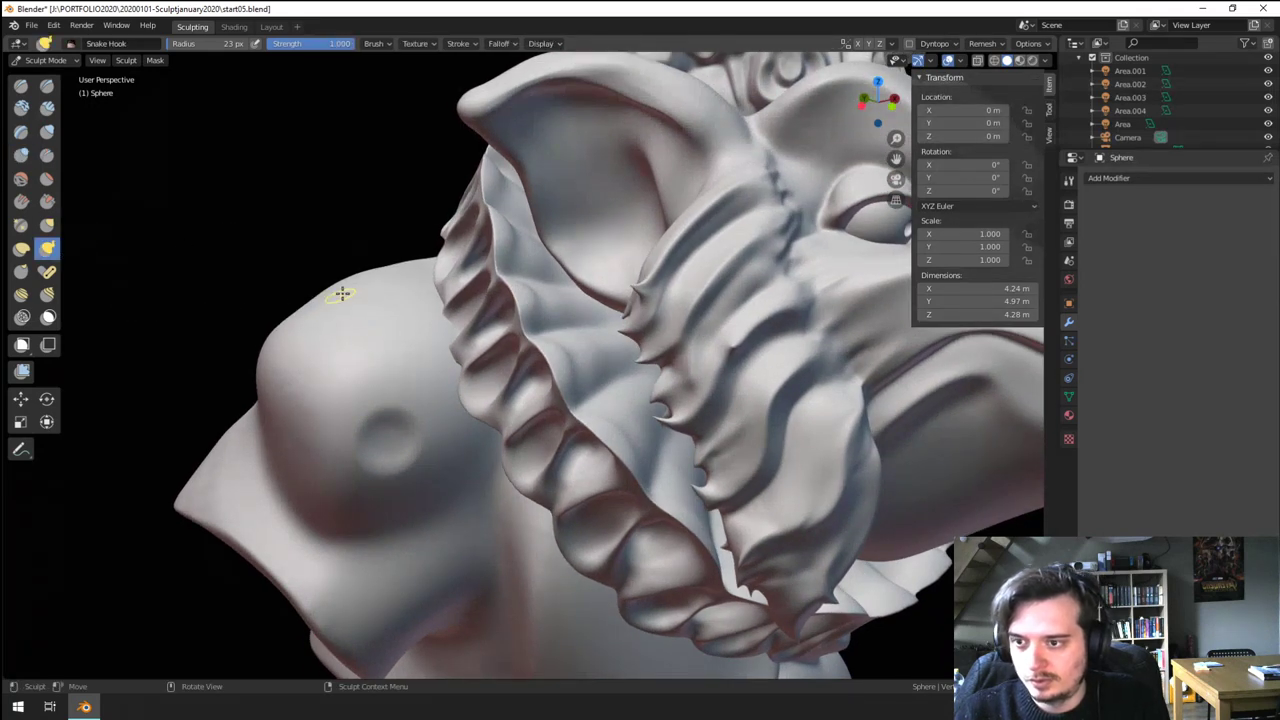
click(490, 69)
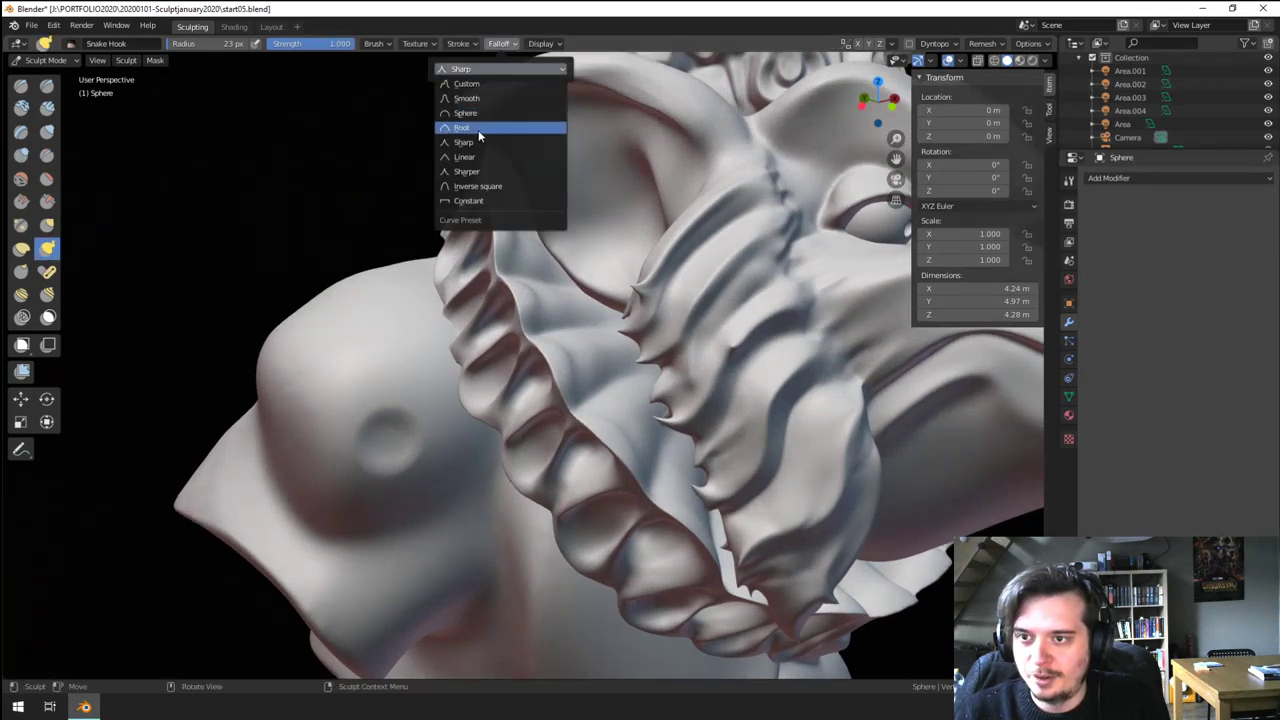
click(469, 203)
drag(319, 284, 294, 176)
key(ctrl+z)
- Try pulling thin strands from the shoulder with the Snake Hook radius reduced to 9 px, and undo them
key(f)
click(342, 268)
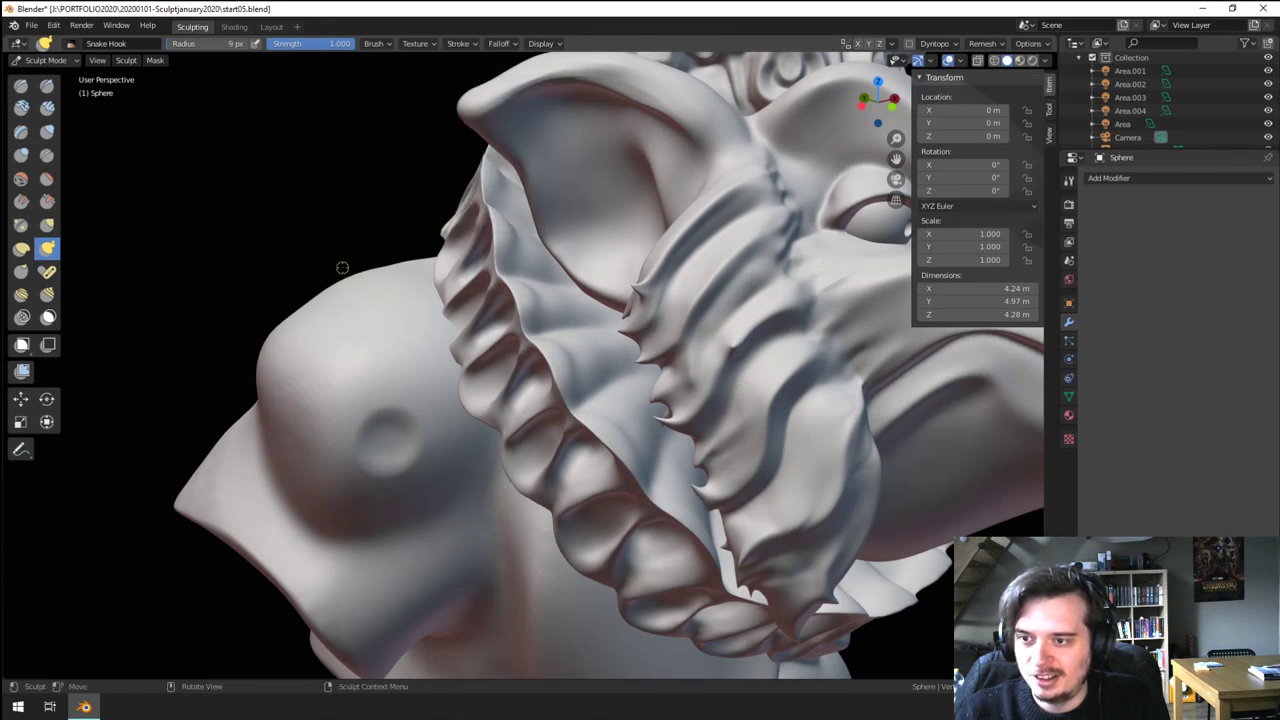
drag(311, 122, 311, 119)
mouse_move(311, 122)
ctrl+middle_down()
mouse_move(314, 303)
mouse_move(280, 269)
mouse_move(355, 310)
ctrl+middle_up()
mouse_move(355, 310)
ctrl+middle_down()
mouse_move(370, 207)
mouse_move(357, 134)
mouse_move(427, 349)
ctrl+middle_up()
drag(329, 214, 351, 194)
key(ctrl+z)
key(ctrl+z)
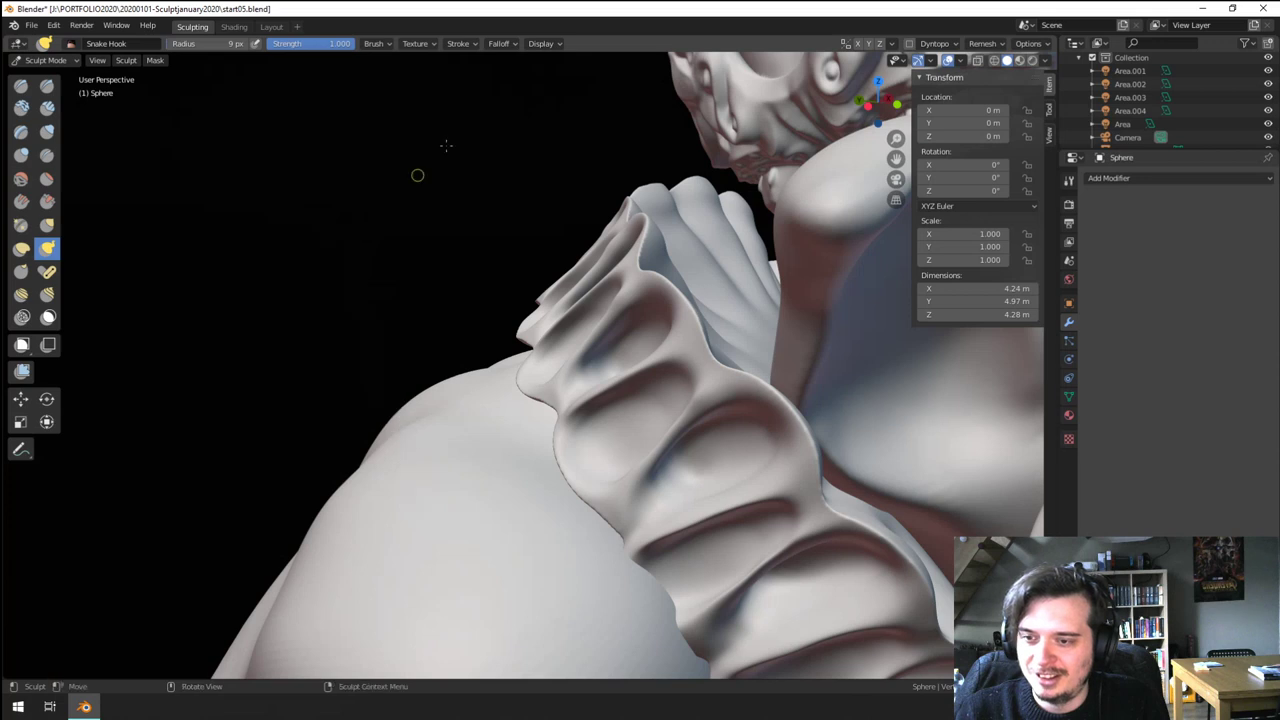
- Set the Snake Hook falloff to Sphere and its radius to 68 px, and pull a long spike up from the shoulder
click(498, 44)
click(498, 68)
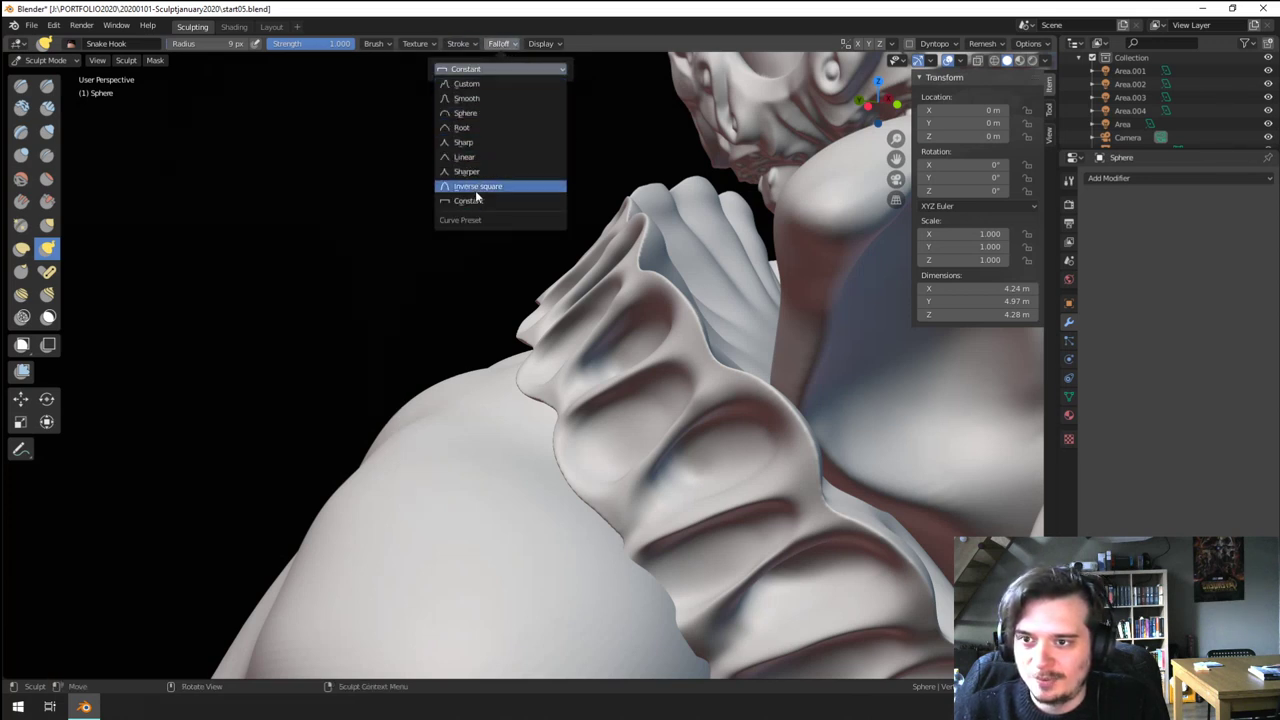
click(480, 118)
key(f)
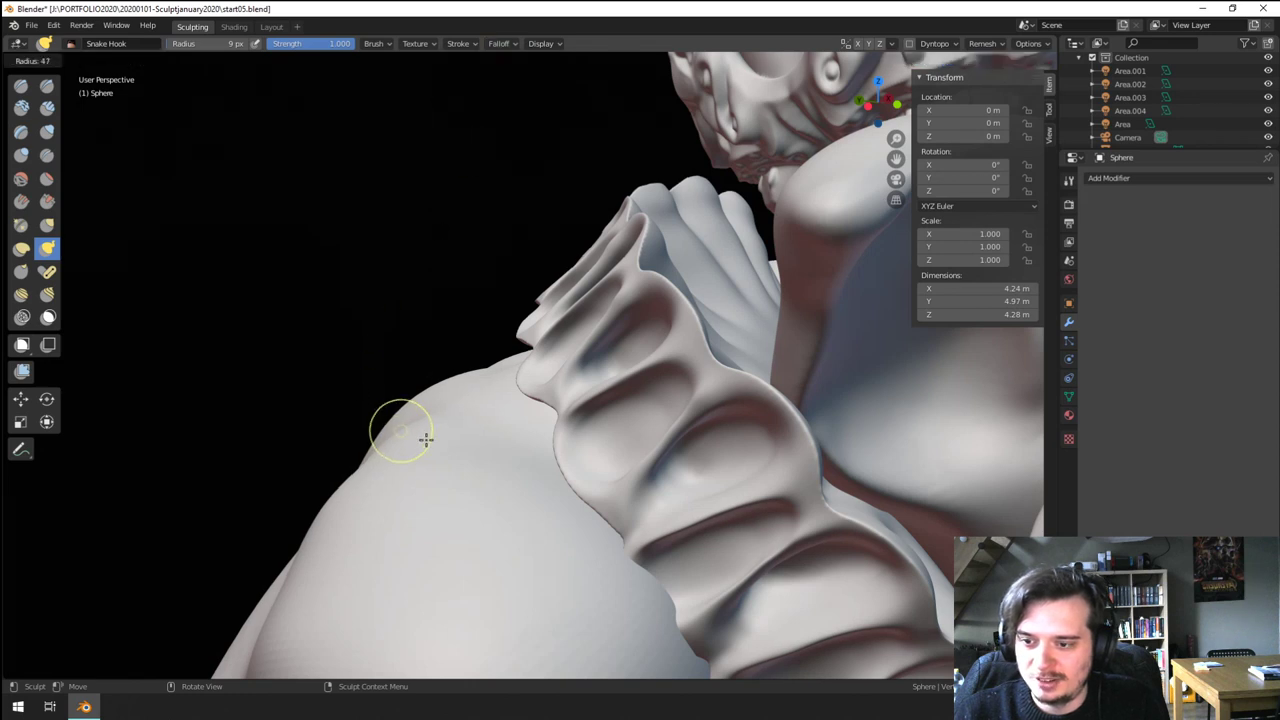
click(428, 441)
drag(411, 487, 325, 208)
key(ctrl+z)
key(f)
click(403, 423)
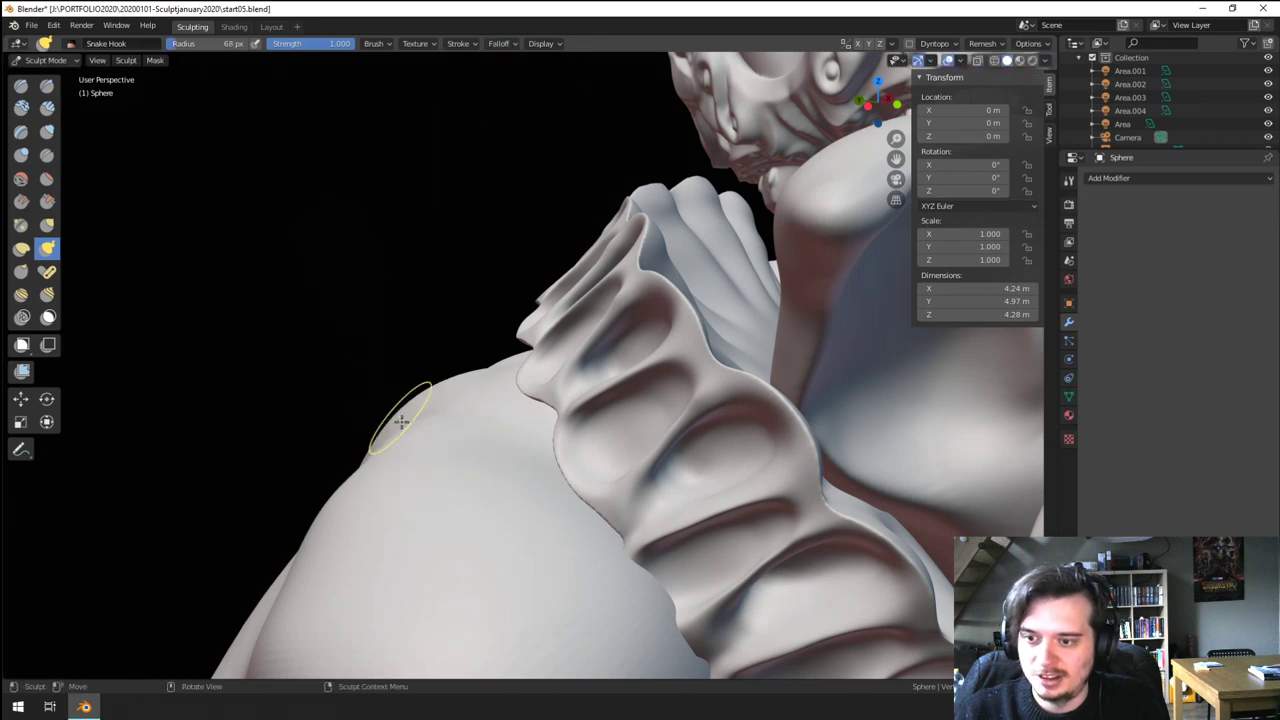
drag(407, 484, 351, 178)
scroll(351, 217, down, 3)
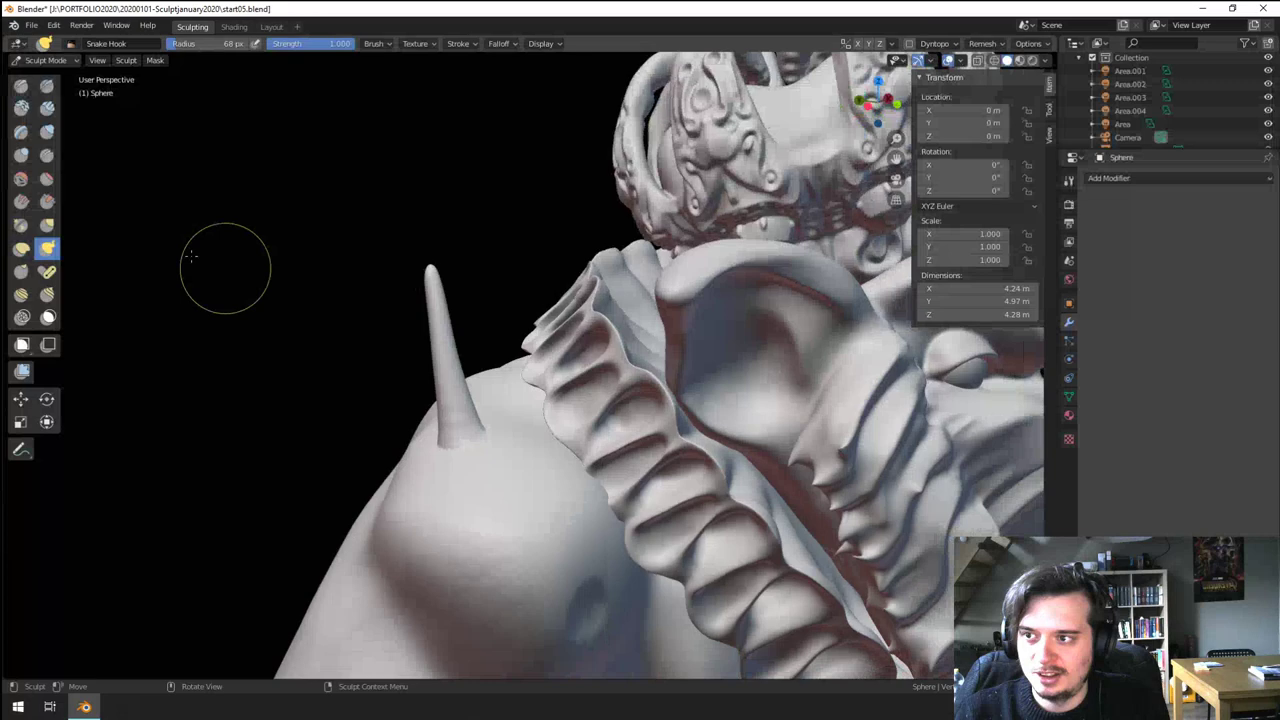
- Try thinning the shoulder spike using the Inflate/Deflate brush at 61 px radius, and undo both the thinning and the spike
click(47, 132)
mouse_move(441, 318)
ctrl+mouse_down()
mouse_move(451, 420)
mouse_move(447, 373)
ctrl+mouse_up()
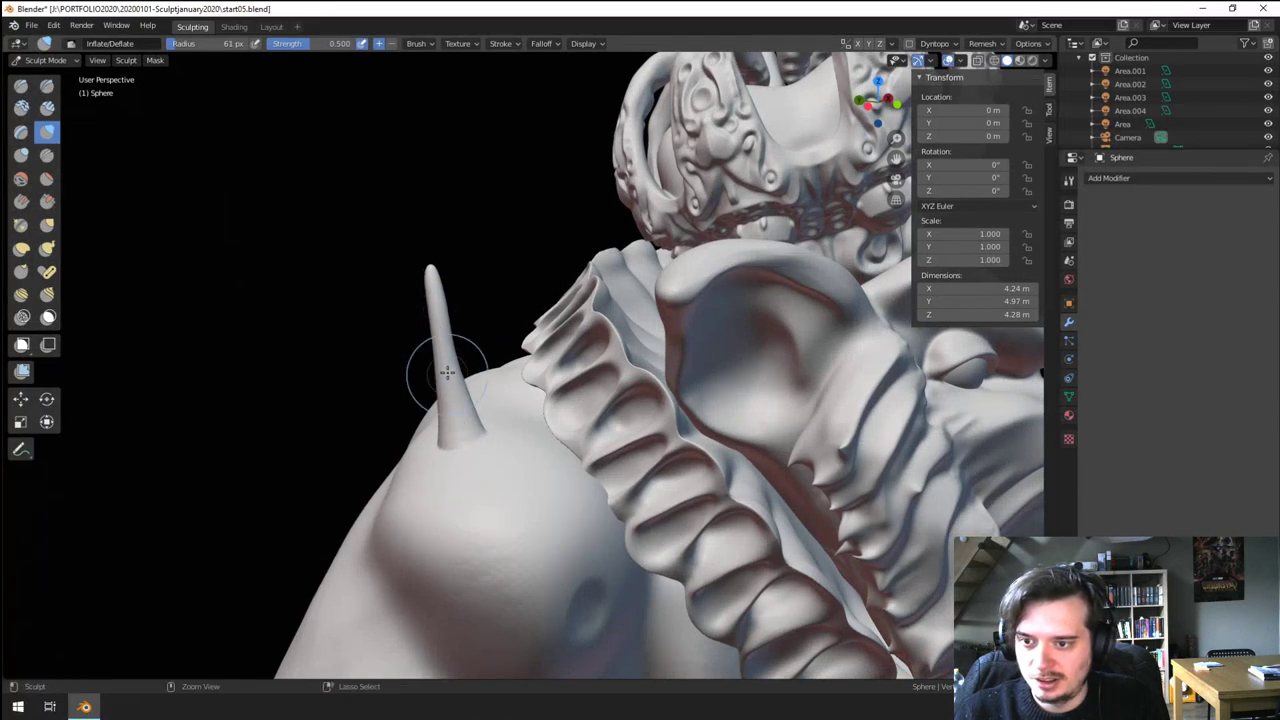
ctrl+drag(430, 326, 453, 376)
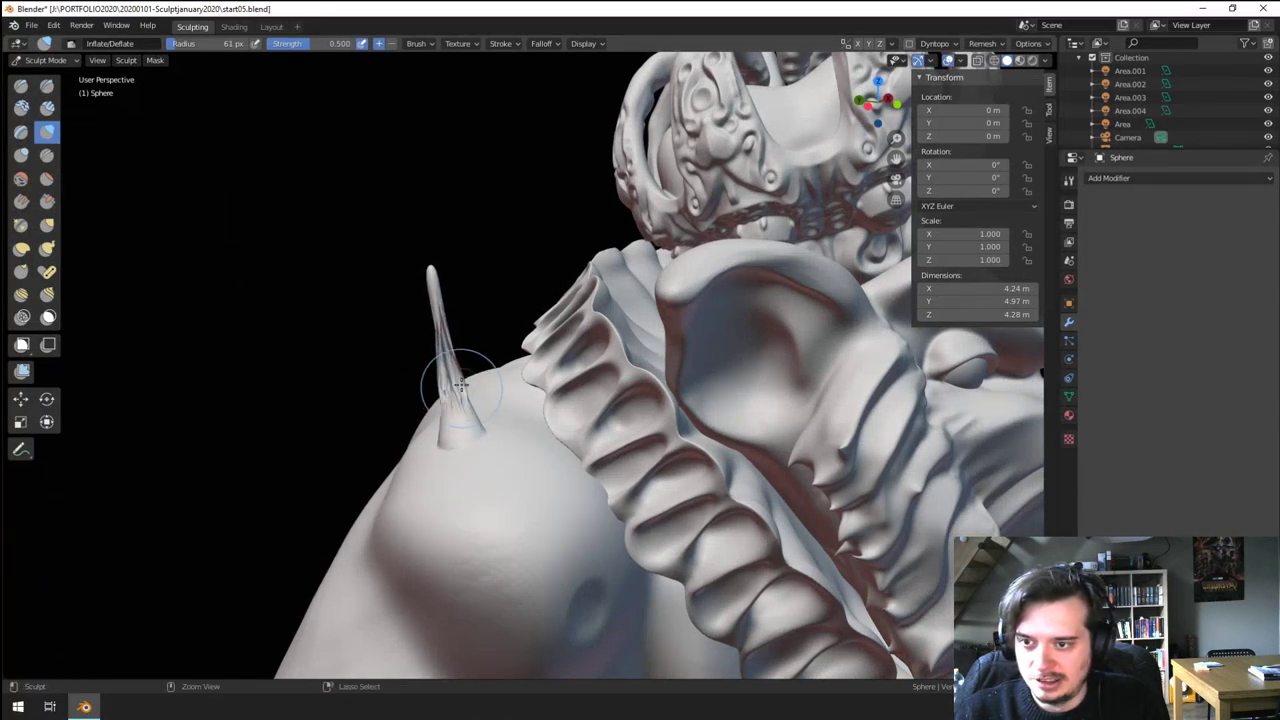
key(ctrl+z)
key(ctrl+z)
scroll(460, 360, down, 4)
middle_drag(440, 397, 372, 335)
scroll(430, 400, up, 2)
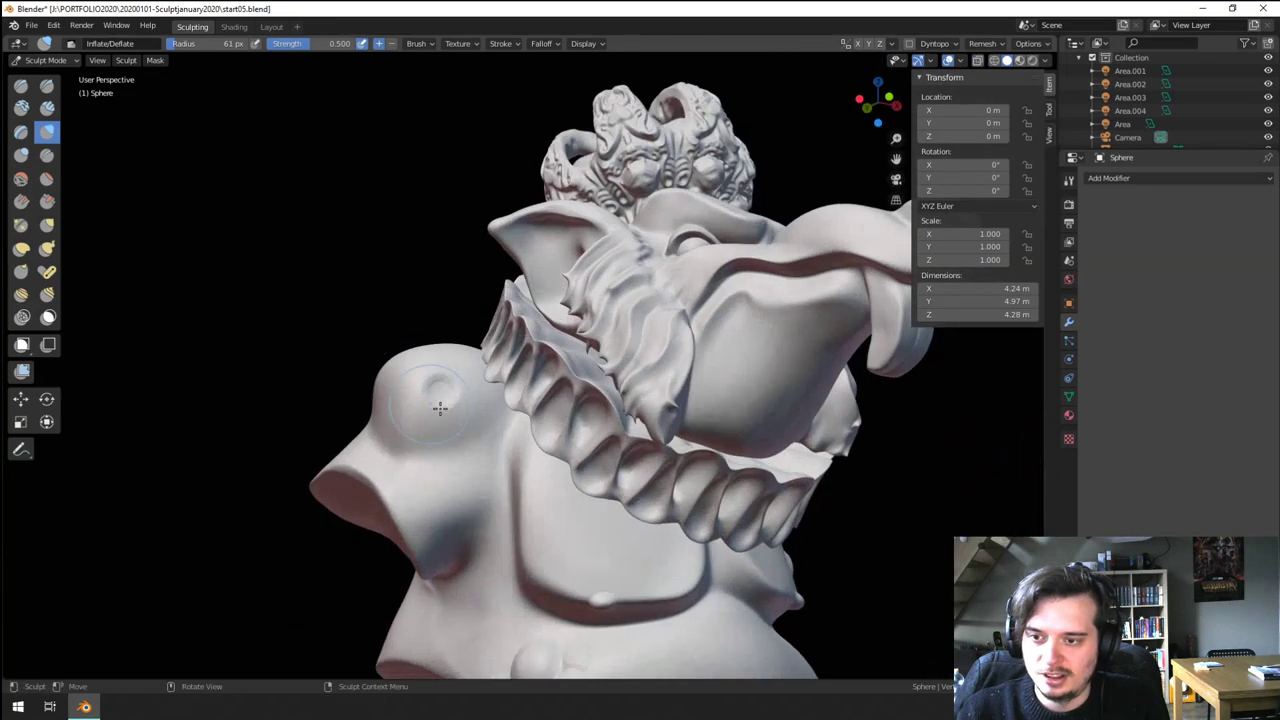
- Carve a groove across the brow ridge above the eye using the inverted Blob brush at 30 px radius
mouse_move(464, 398)
middle_down()
mouse_move(452, 316)
mouse_move(210, 246)
middle_up()
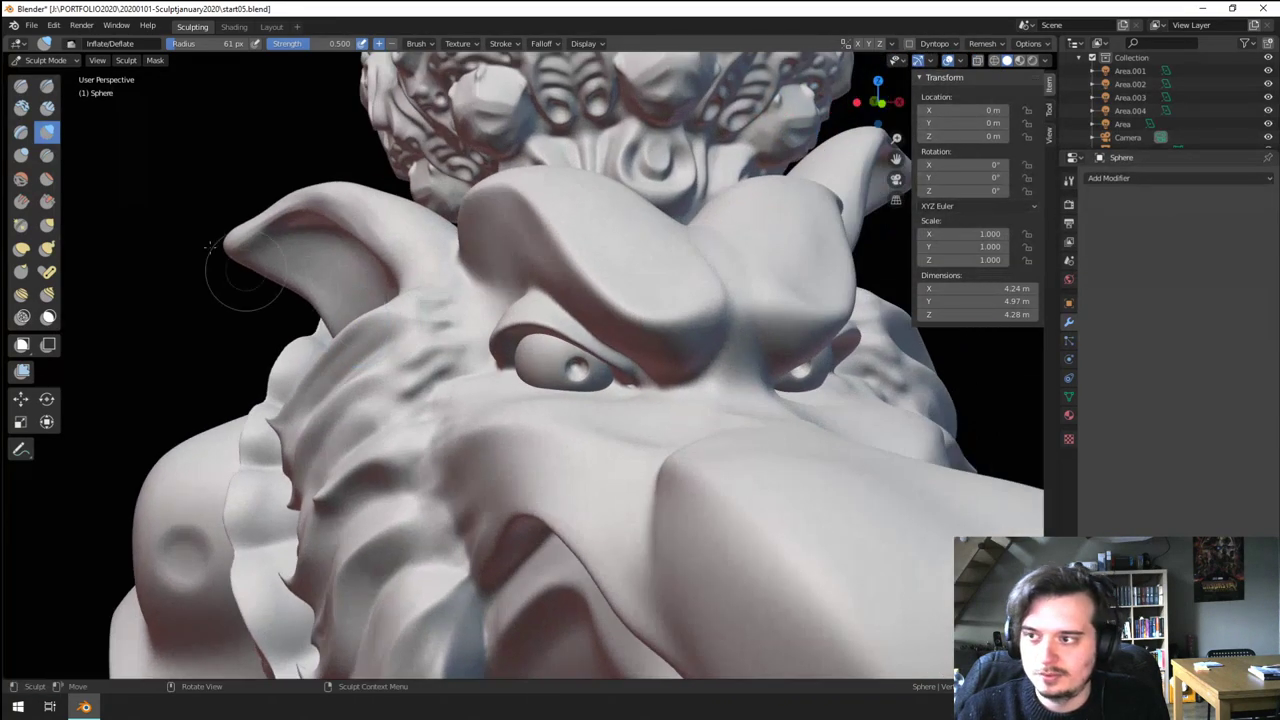
key(f)
click(531, 284)
shift+middle_drag(706, 263, 578, 326)
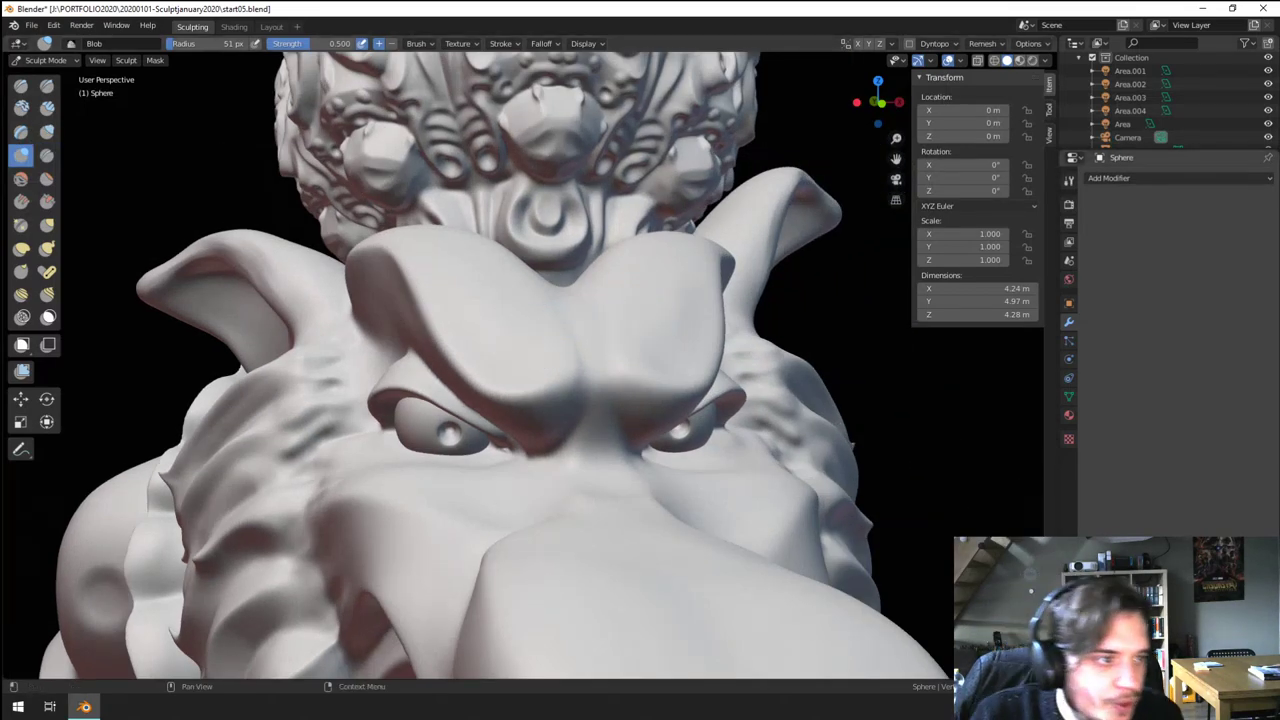
middle_drag(394, 333, 548, 328)
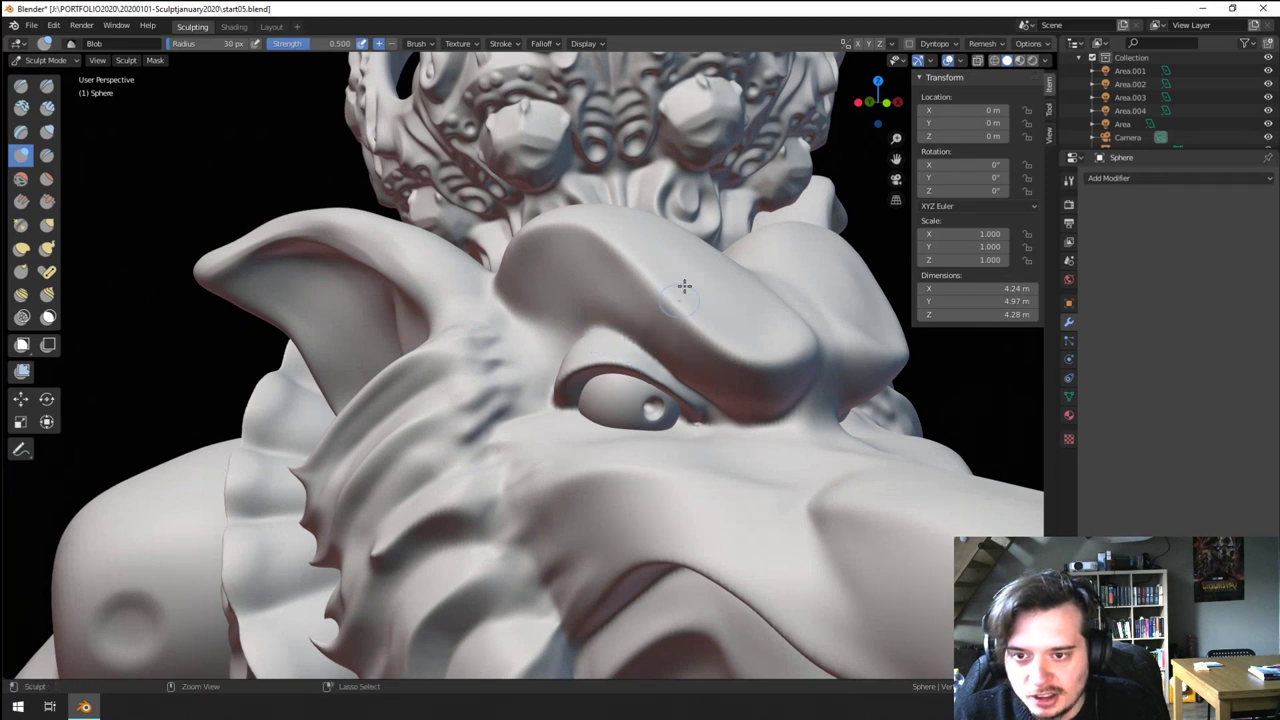
ctrl+drag(694, 294, 645, 378)
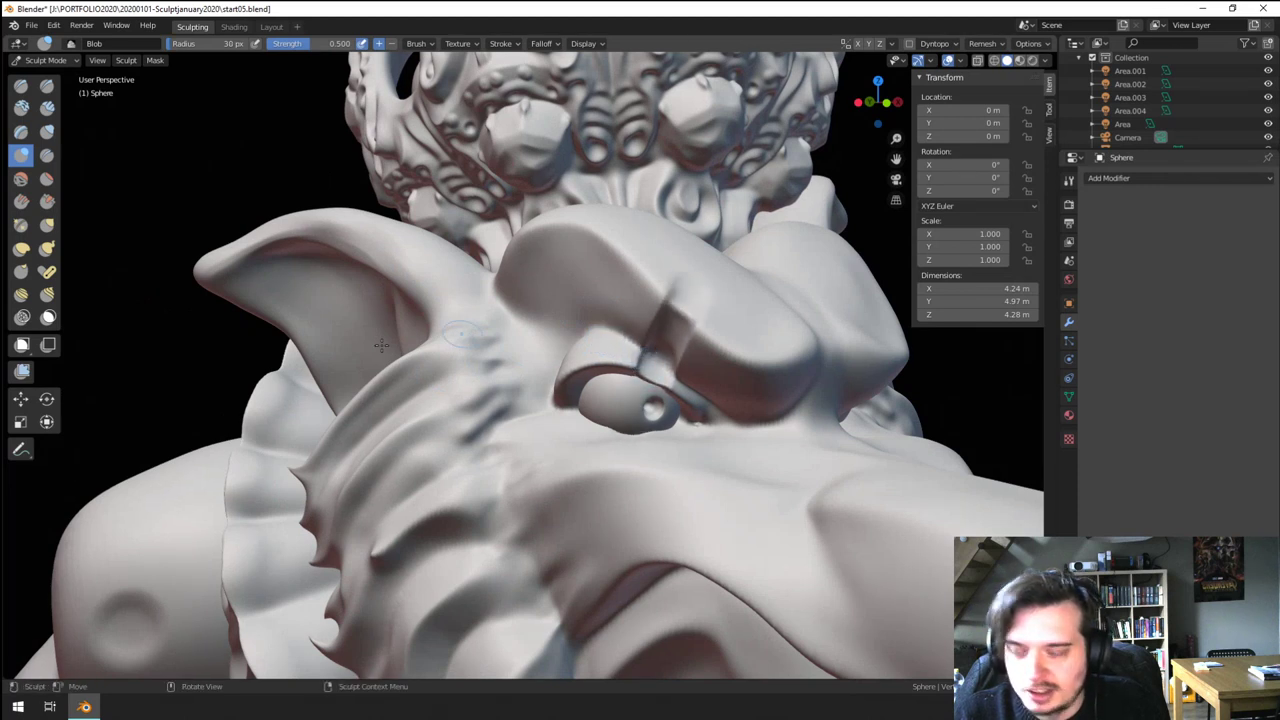
- Try reshaping the brow groove with the Blob brush and the Grab brush at 134 px radius, and undo back to the smooth brow
key(f)
click(706, 334)
mouse_move(682, 292)
mouse_down()
mouse_move(638, 412)
mouse_move(682, 316)
mouse_up()
key(g)
drag(654, 364, 652, 385)
ctrl+middle_drag(649, 329, 583, 340)
key(ctrl+z)
key(ctrl+z)
key(ctrl+z)
key(ctrl+z)
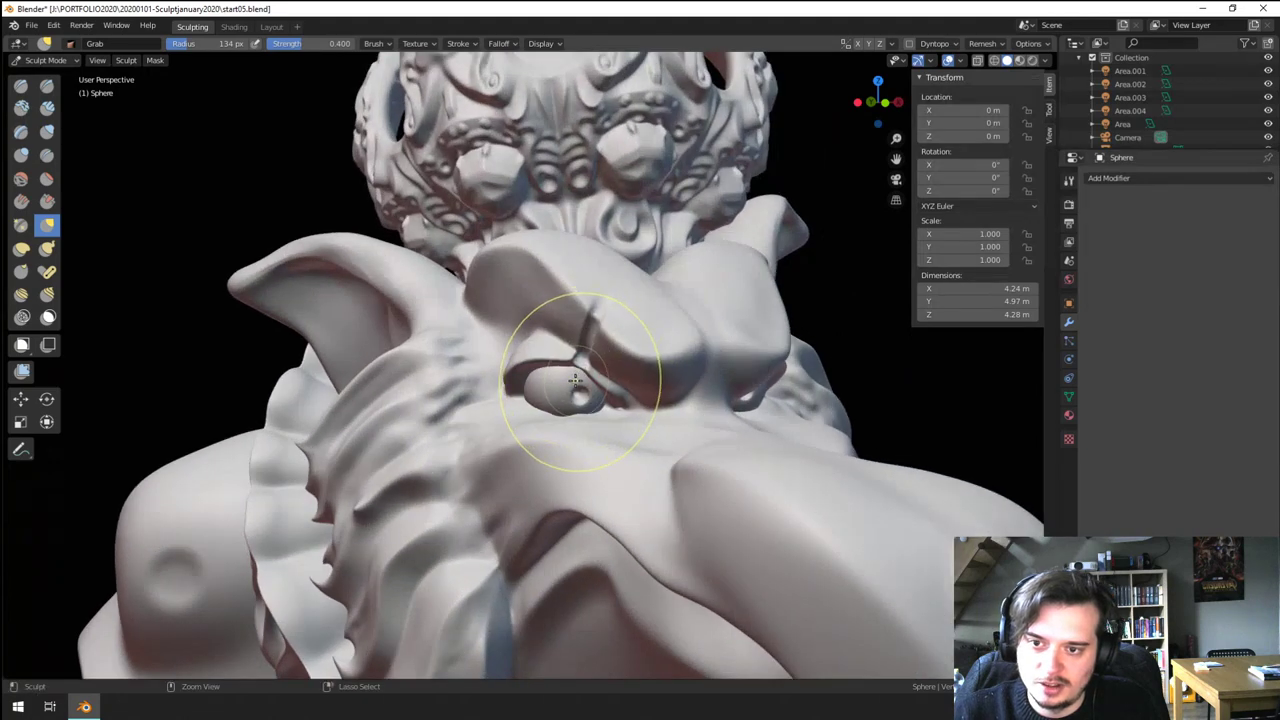
- Switch to the Draw Sharp brush at 20 px radius and try carving a thin cut across the brow ridge at 0.500 strength
ctrl+middle_drag(538, 387, 530, 290)
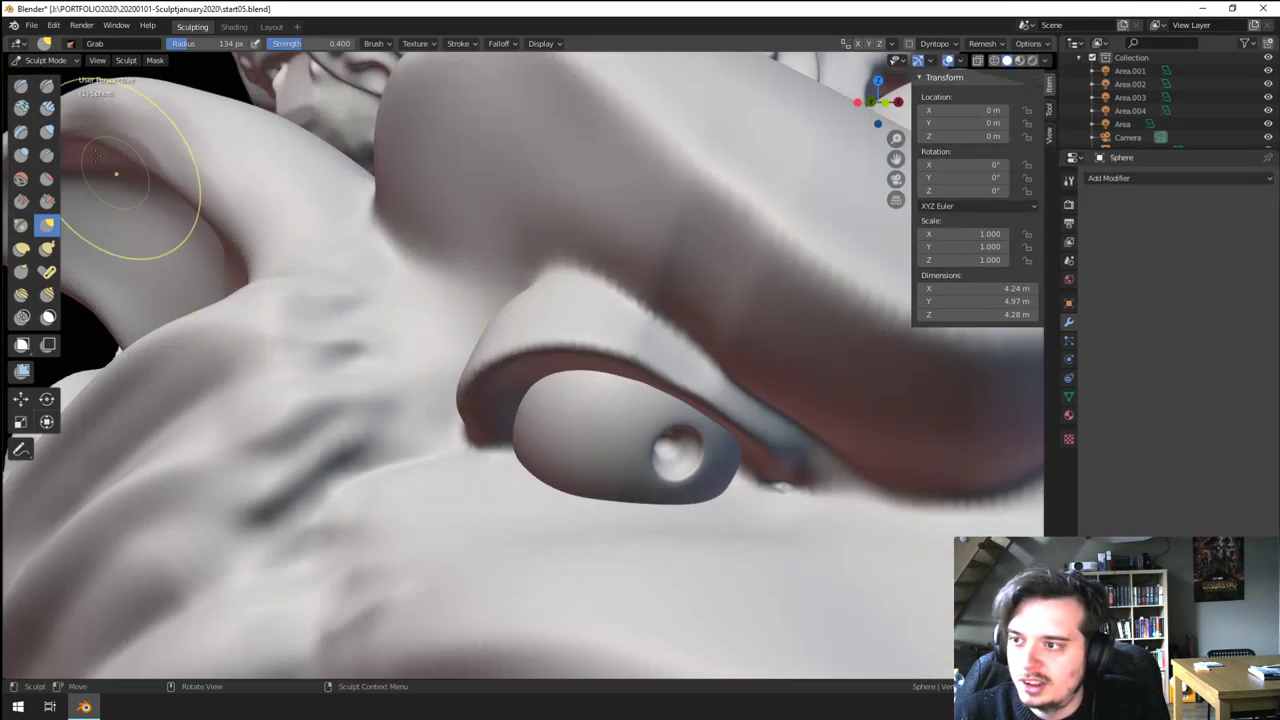
click(47, 109)
ctrl+middle_drag(375, 205, 388, 286)
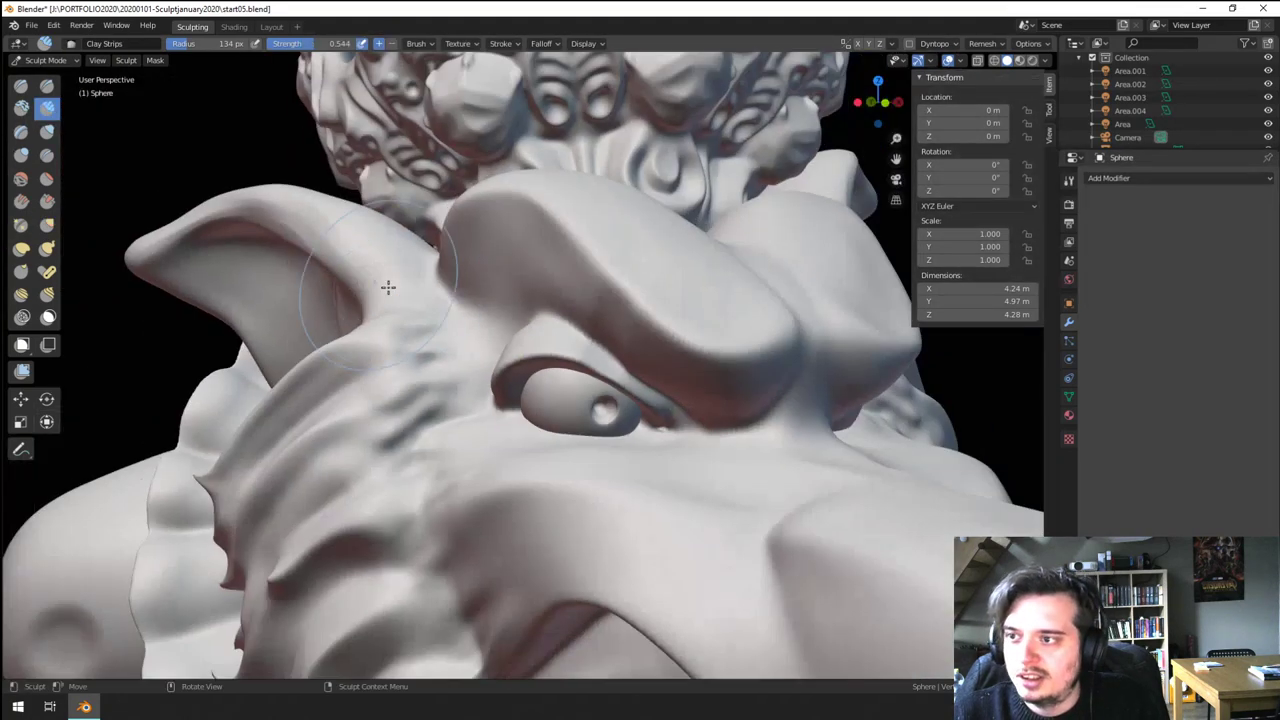
click(46, 85)
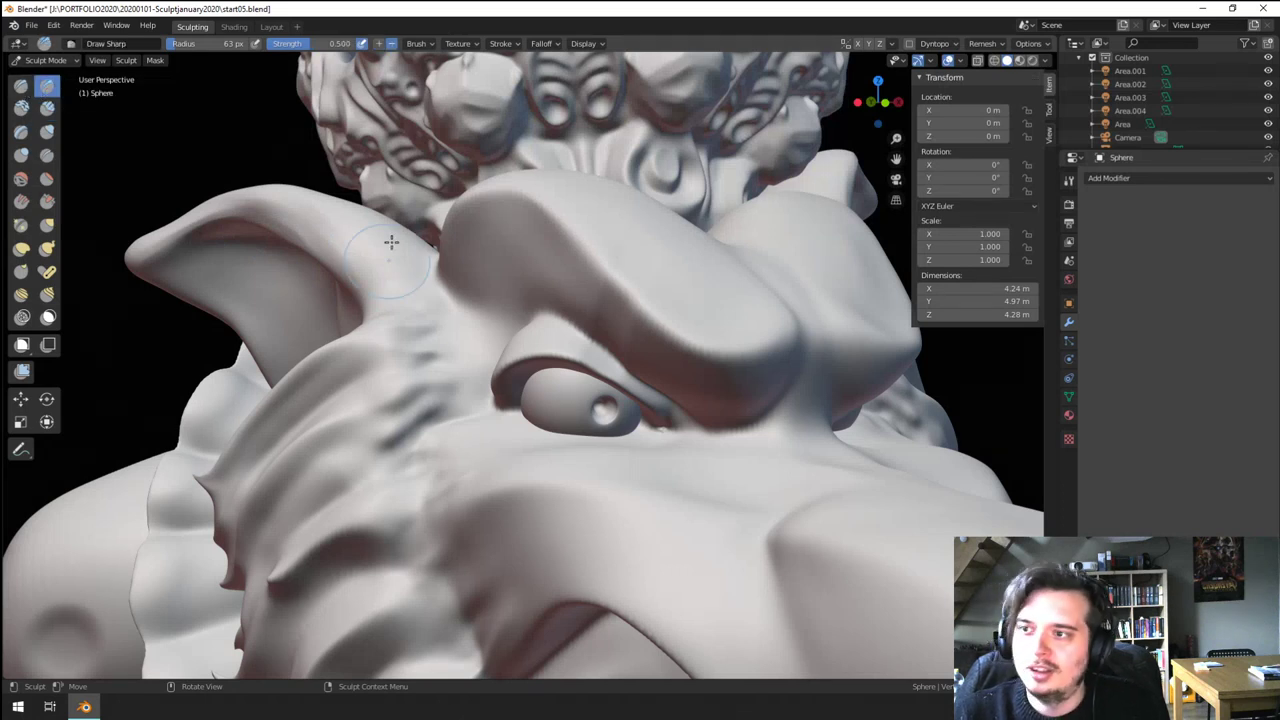
mouse_move(618, 334)
mouse_down()
mouse_move(616, 312)
mouse_move(664, 253)
mouse_up()
key(ctrl+z)
drag(642, 300, 653, 256)
key(ctrl+z)
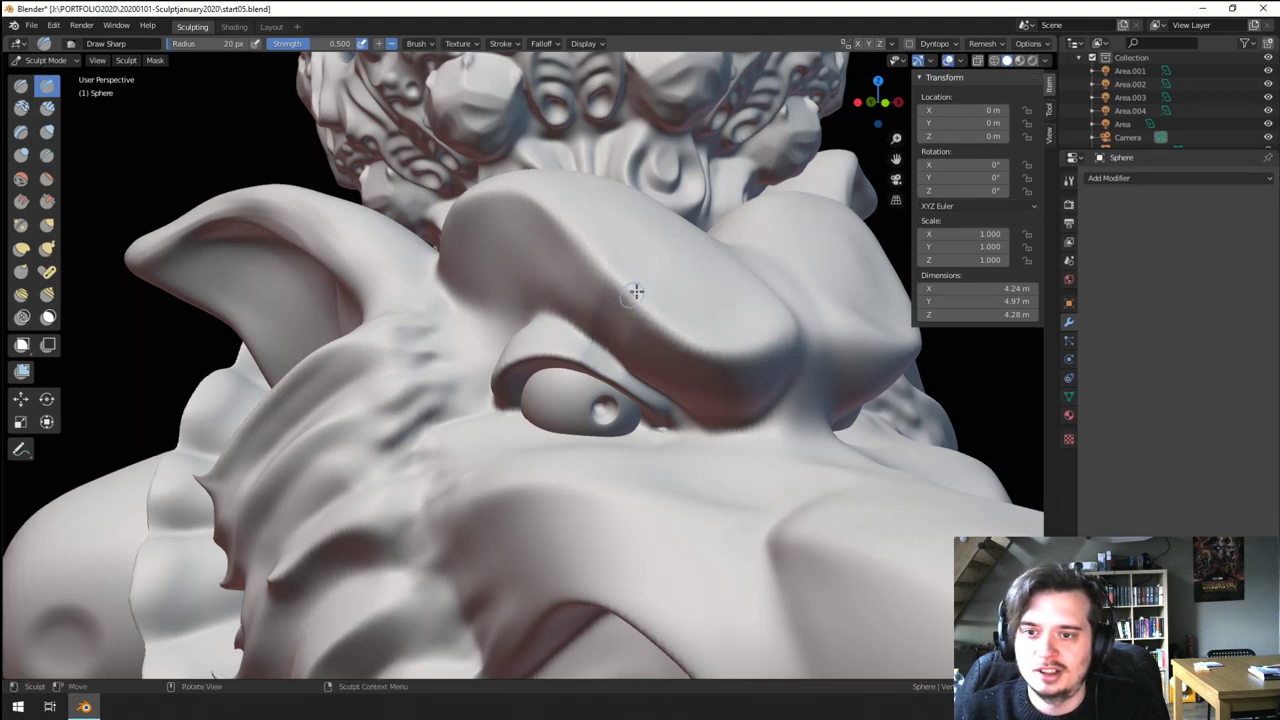
scroll(629, 297, down, 3)
scroll(640, 275, up, 4)
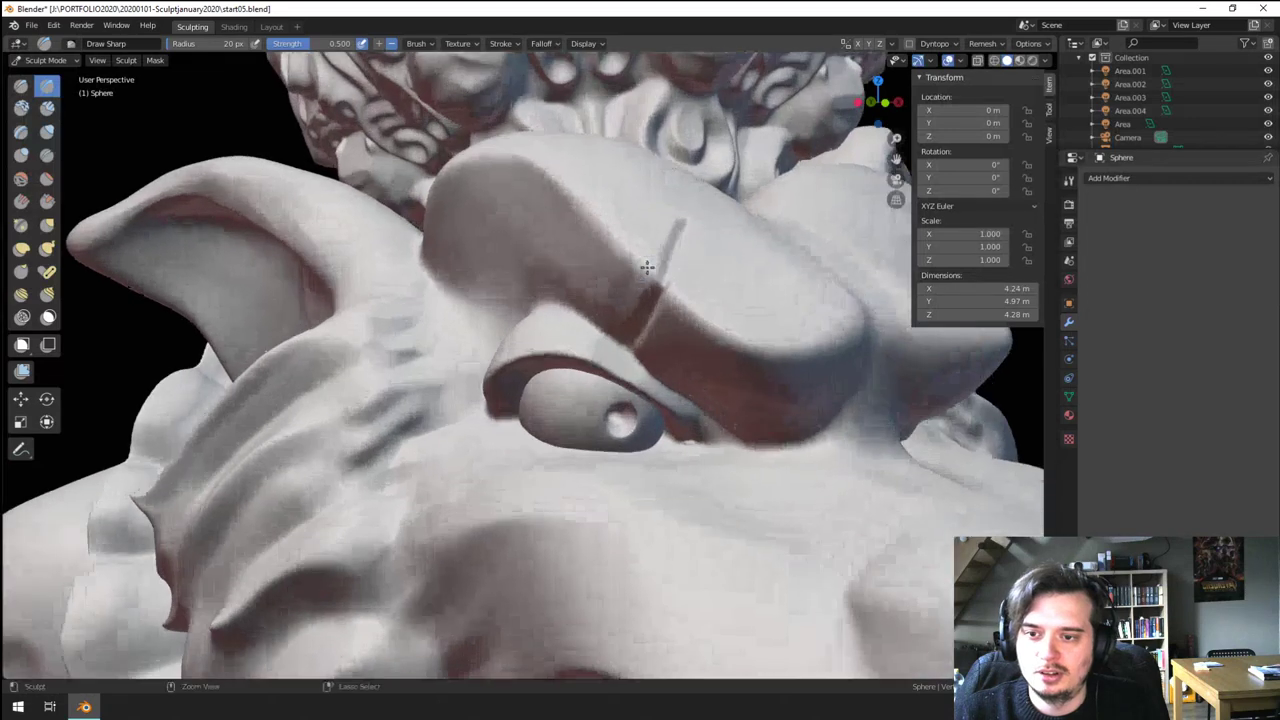
key(ctrl+z)
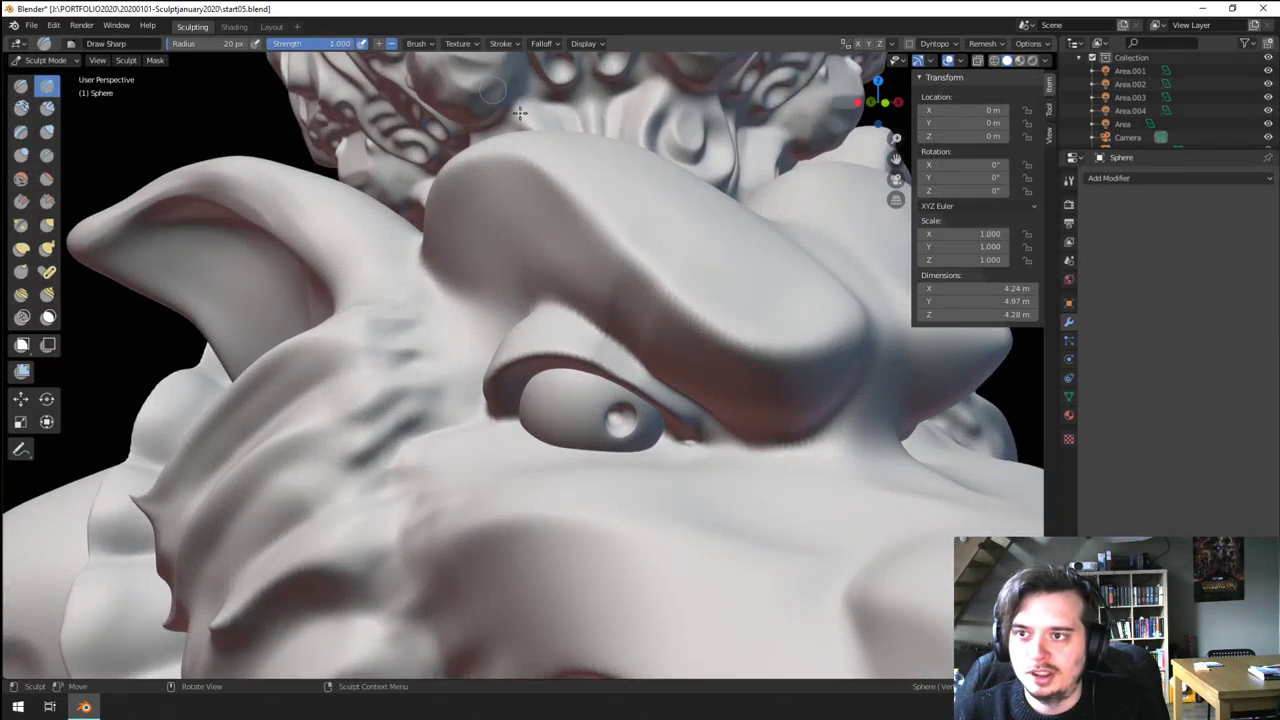
- Carve a sharp scar down across the brow ridge above the eye using Draw Sharp at 1.000 strength
drag(706, 238, 660, 381)
key(ctrl+z)
drag(706, 228, 649, 408)
key(ctrl+z)
key(ctrl+z)
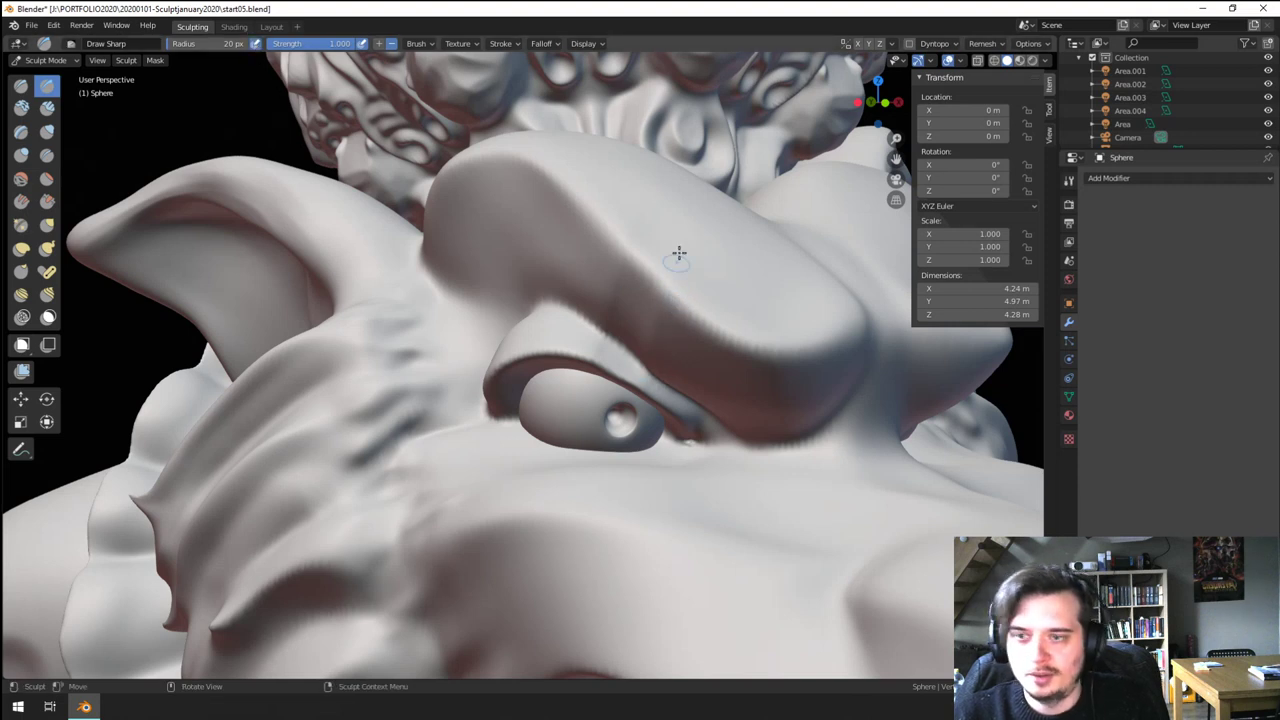
drag(685, 248, 668, 328)
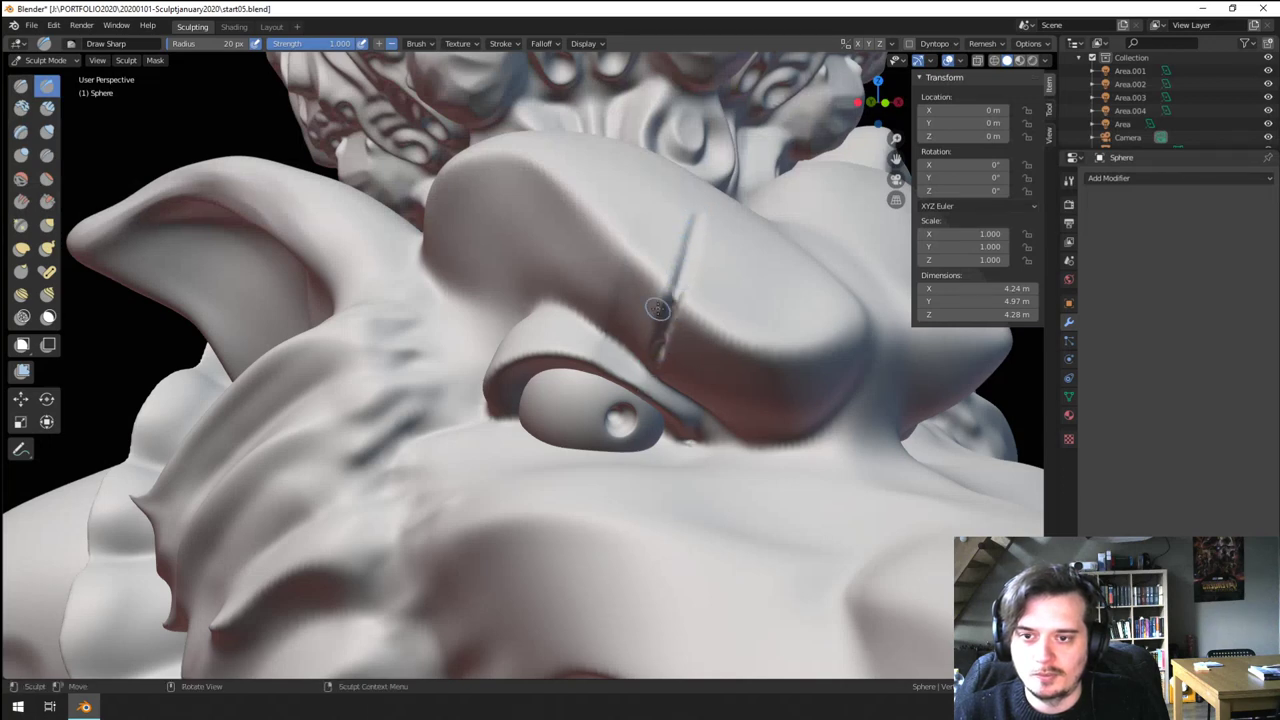
- Tighten the scar on the brow ridge using the Pinch/Magnify brush at 55 px radius
mouse_move(674, 257)
ctrl+middle_down()
mouse_move(632, 366)
mouse_move(586, 363)
mouse_move(619, 318)
mouse_move(606, 283)
mouse_move(650, 292)
mouse_move(549, 402)
mouse_move(663, 295)
ctrl+middle_up()
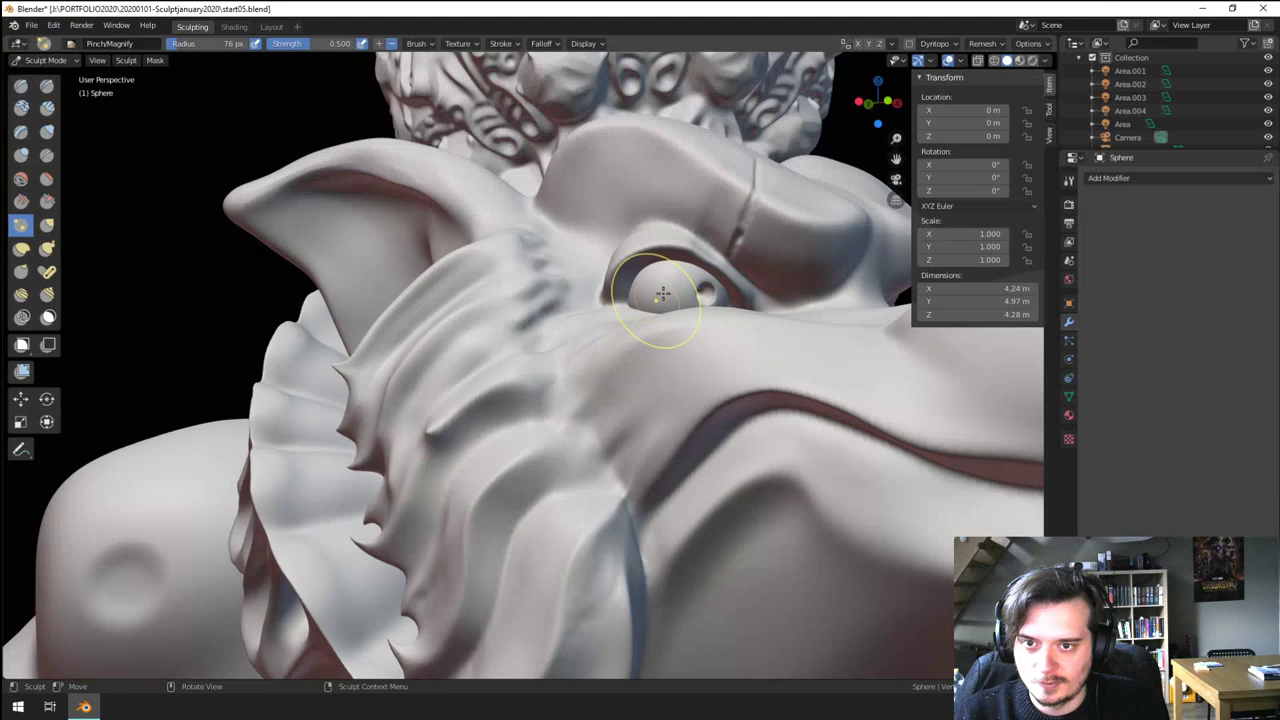
key(f)
click(725, 233)
drag(740, 236, 748, 210)
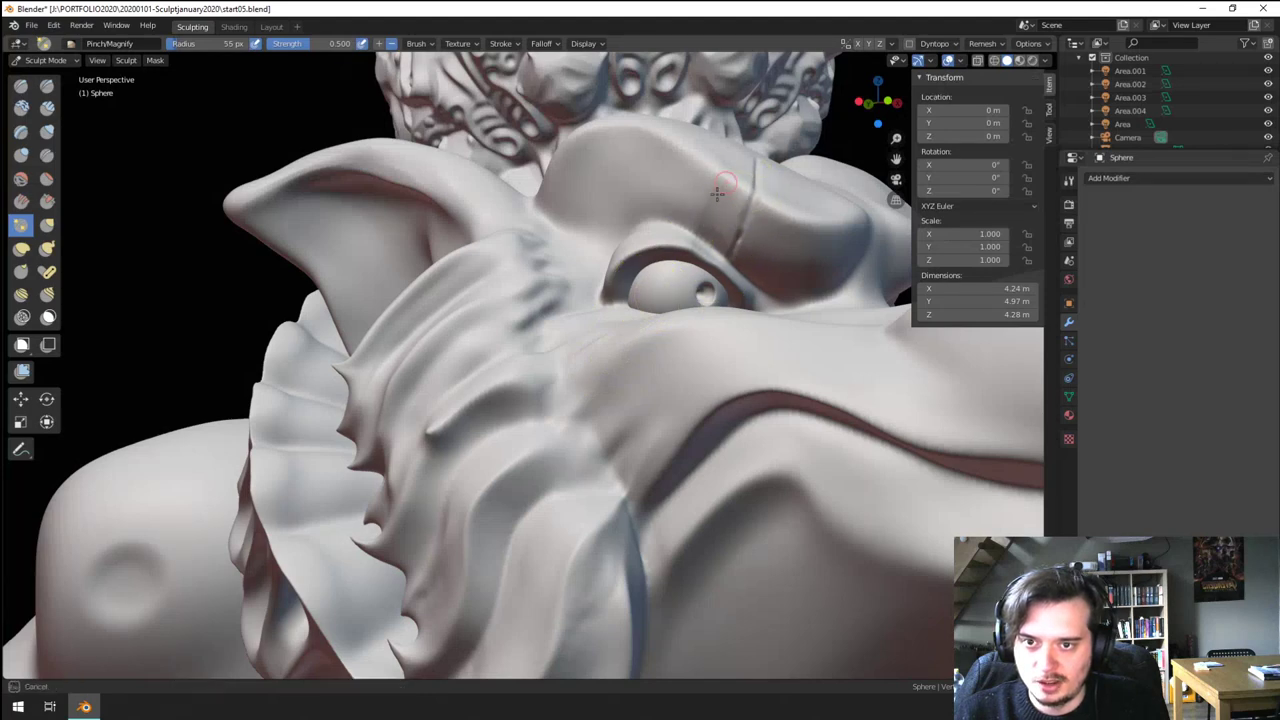
mouse_move(686, 224)
ctrl+middle_down()
mouse_move(660, 345)
mouse_move(685, 340)
mouse_move(655, 290)
mouse_move(626, 318)
mouse_move(630, 265)
ctrl+middle_up()
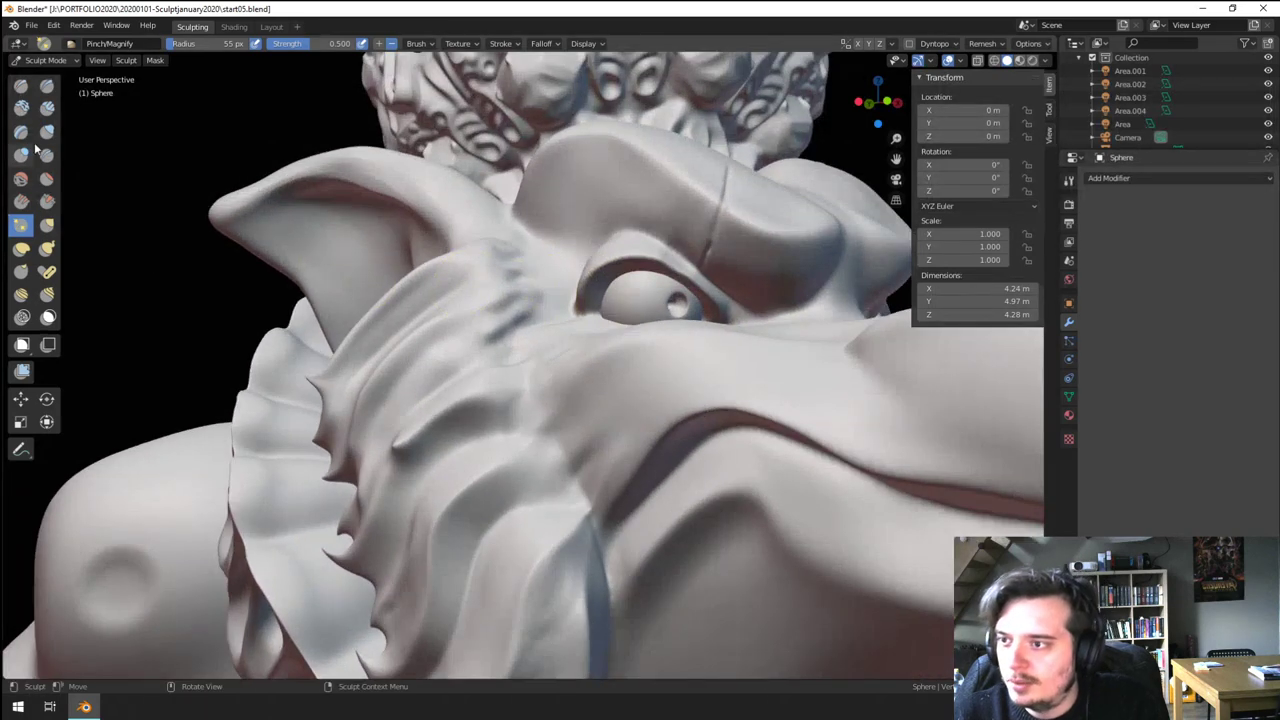
- Dent the lower rim of the ear near its tip using the Blob brush, reducing its radius to 27 px
shift+middle_drag(178, 232, 294, 283)
key(f)
click(325, 289)
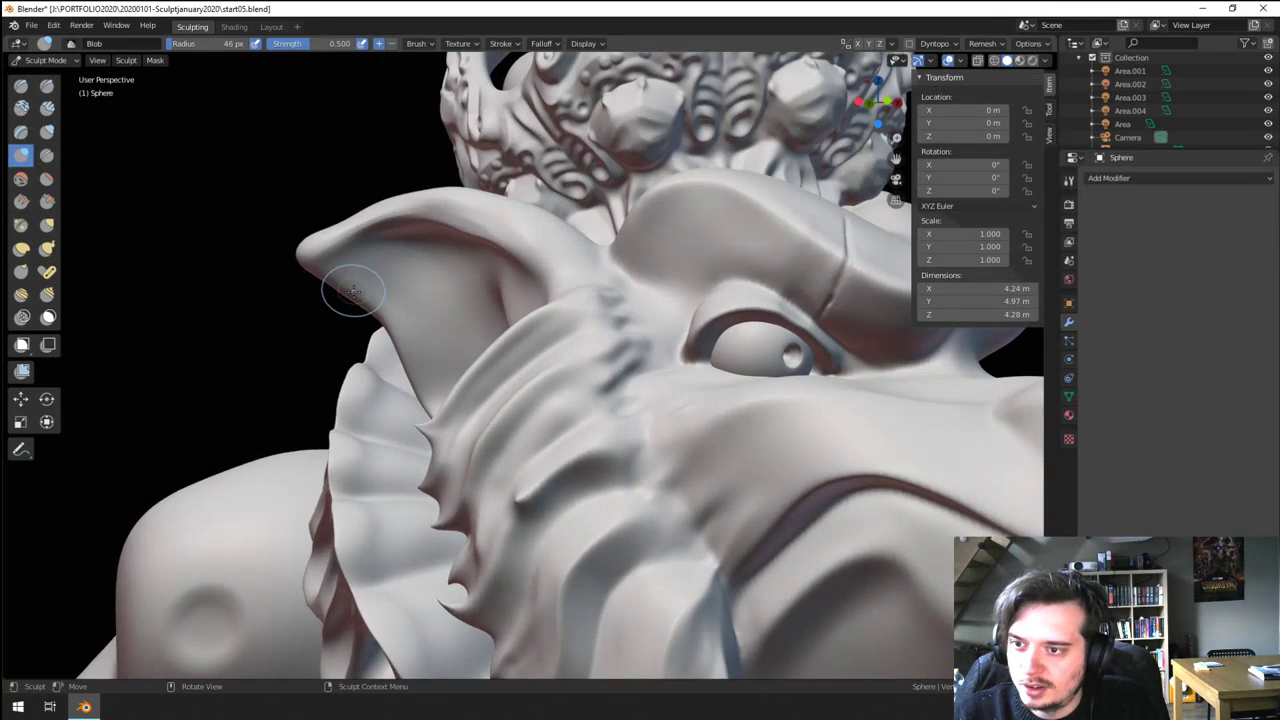
key(f)
click(350, 293)
key(f)
click(360, 295)
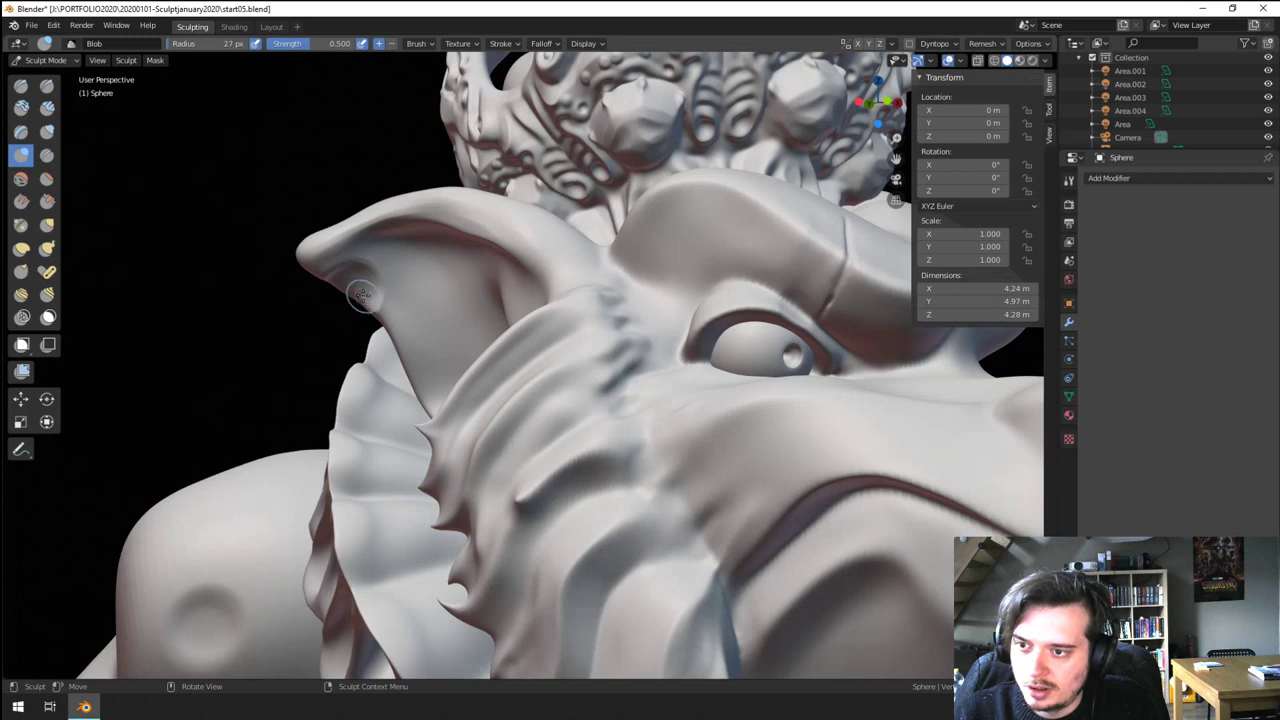
- Pull the dented ear rim inward into a notch using the Grab brush at 54 px radius
middle_drag(353, 289, 357, 294)
key(g)
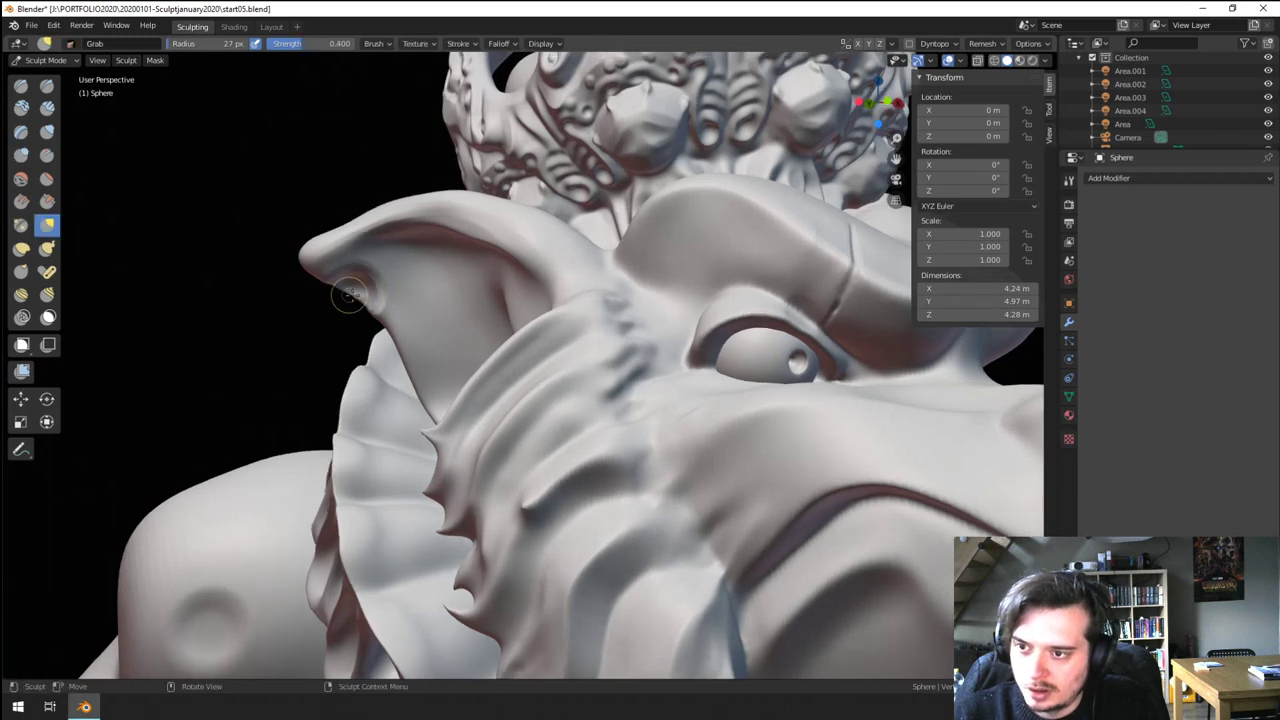
key(f)
click(361, 300)
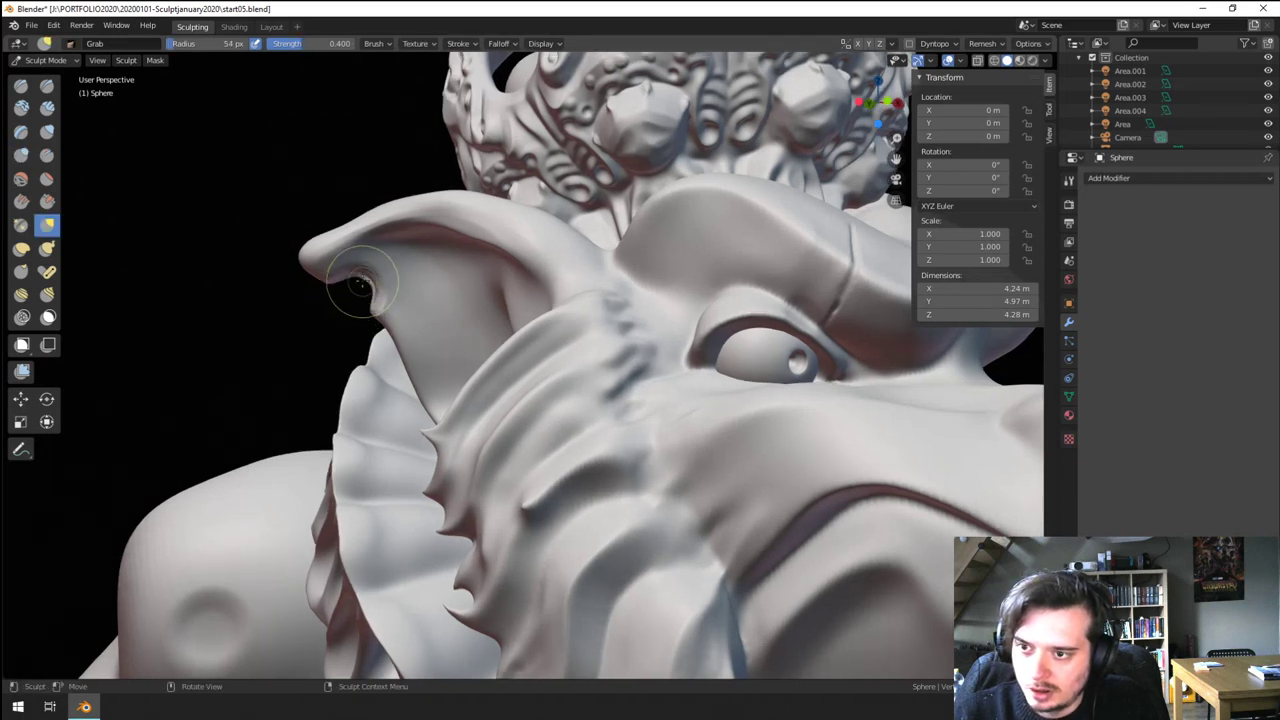
scroll(335, 318, down, 4)
scroll(311, 355, down, 2)
middle_drag(301, 366, 290, 366)
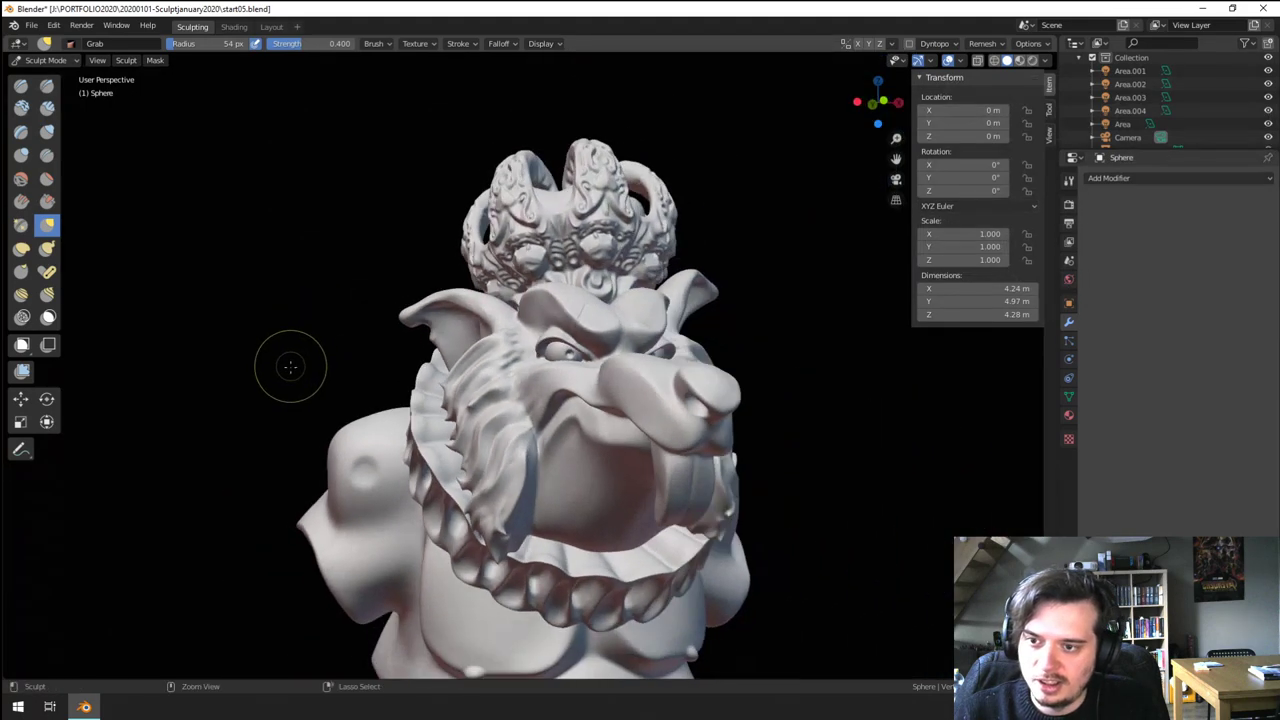
- Raise a cluster of small bumps on the underside of the nose tip using the Blob brush at 26 px radius
scroll(325, 328, up, 3)
scroll(476, 306, down, 4)
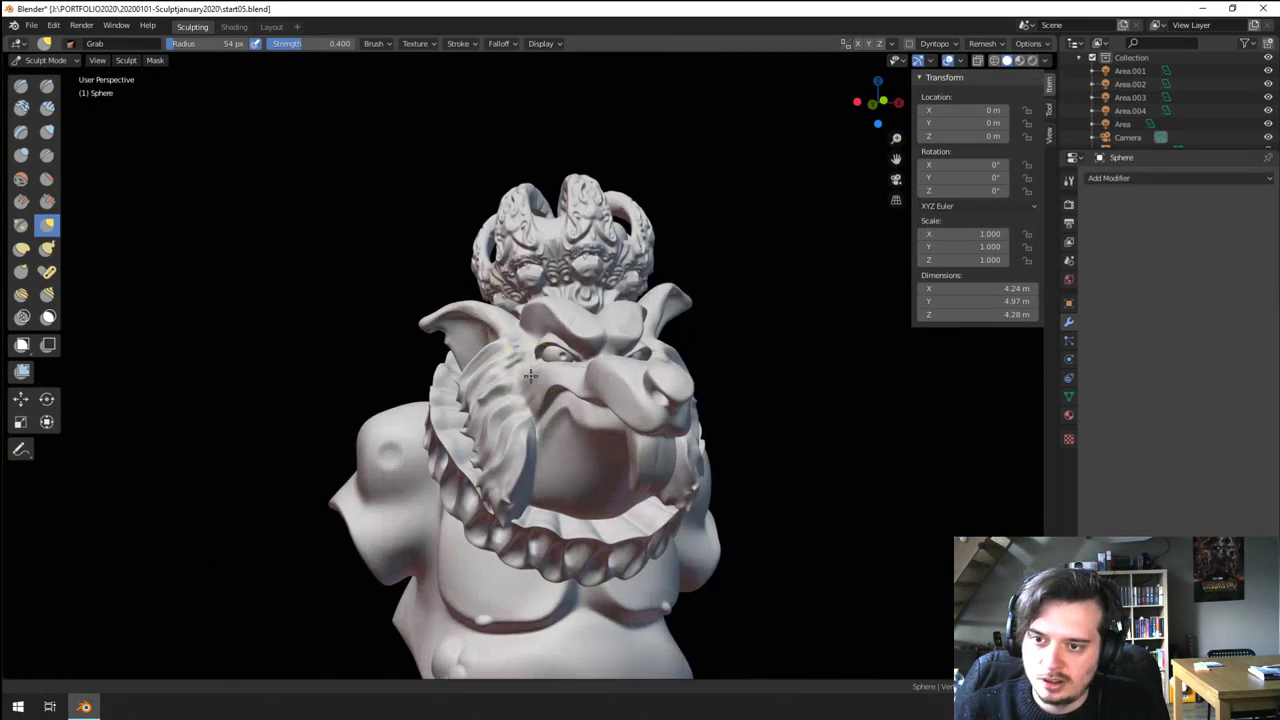
shift+middle_drag(531, 376, 529, 352)
scroll(522, 394, up, 2)
shift+middle_drag(491, 375, 448, 352)
ctrl+middle_drag(448, 352, 435, 312)
click(46, 134)
click(22, 159)
mouse_move(532, 292)
middle_down()
mouse_move(497, 334)
mouse_move(515, 346)
middle_up()
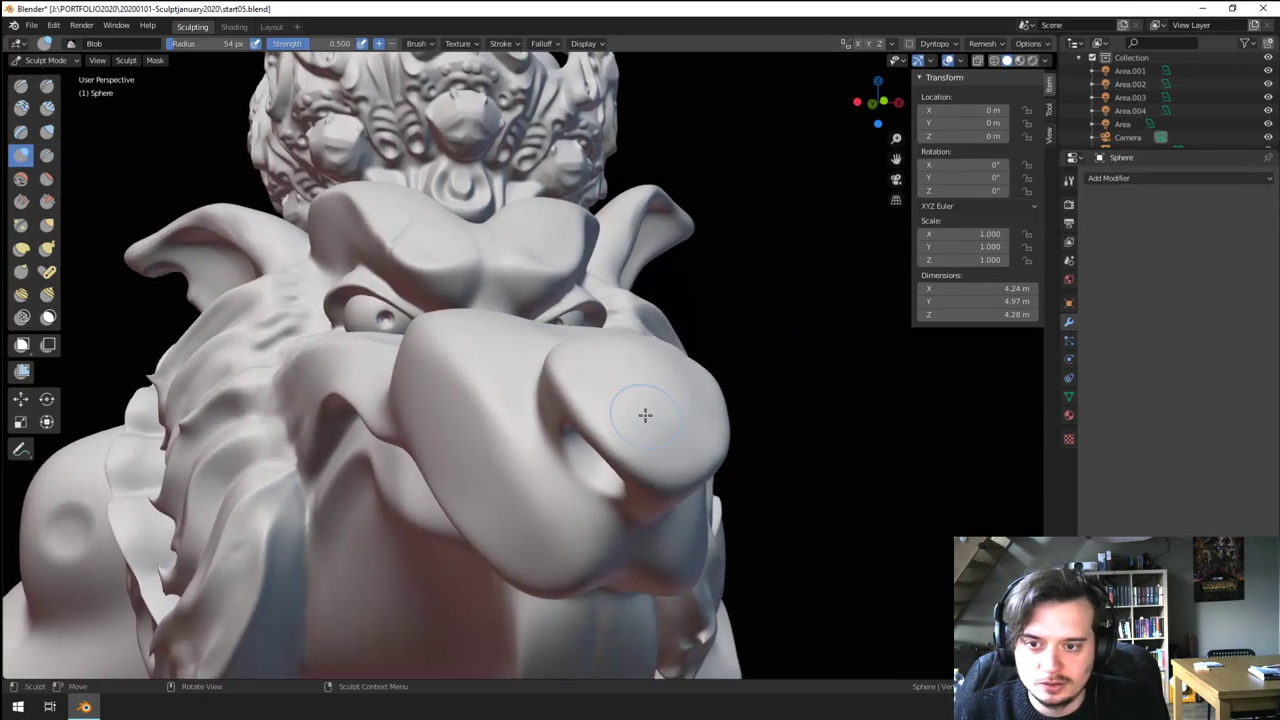
key(f)
click(617, 438)
key(f)
click(651, 460)
drag(660, 475, 669, 466)
mouse_move(651, 446)
mouse_down()
mouse_move(693, 471)
mouse_move(667, 480)
mouse_up()
key(ctrl+z)
key(ctrl+z)
mouse_move(688, 470)
mouse_down()
mouse_move(676, 449)
mouse_move(642, 460)
mouse_move(618, 420)
mouse_move(661, 429)
mouse_up()
- Set the Blob brush to subtract and open its stroke settings to examine the spacing
mouse_move(661, 408)
middle_down()
mouse_move(617, 460)
mouse_move(643, 282)
mouse_move(625, 242)
middle_up()
click(391, 44)
click(473, 46)
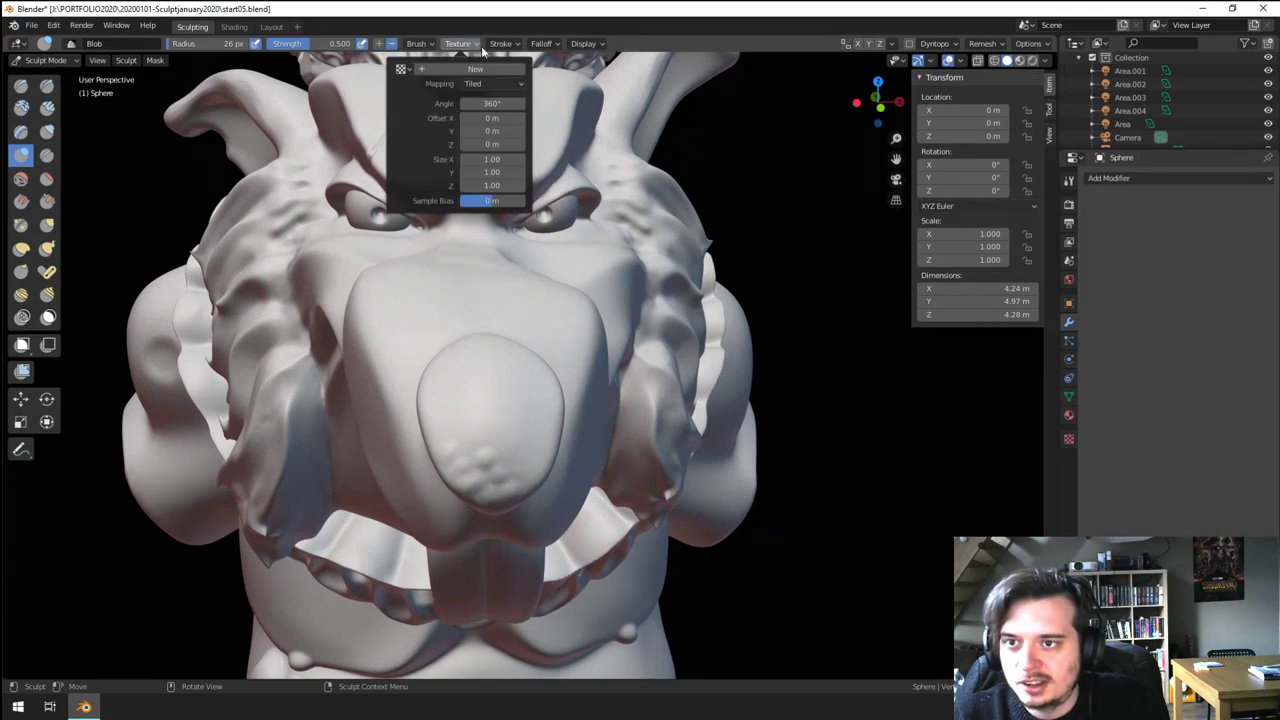
mouse_move(503, 47)
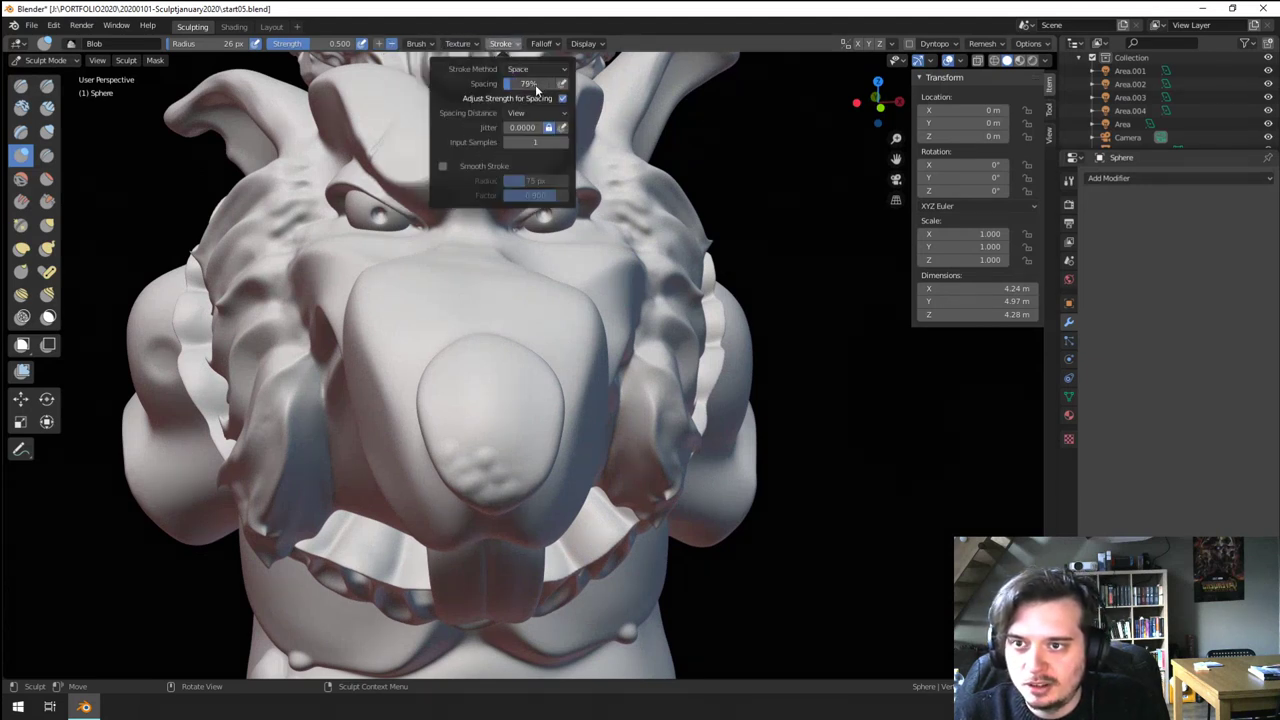
- Try subtractive Blob strokes across the front of the nose tip at radii of 15 px and 31 px
drag(514, 412, 517, 467)
key(ctrl+z)
key(f)
click(529, 441)
key(ctrl+z)
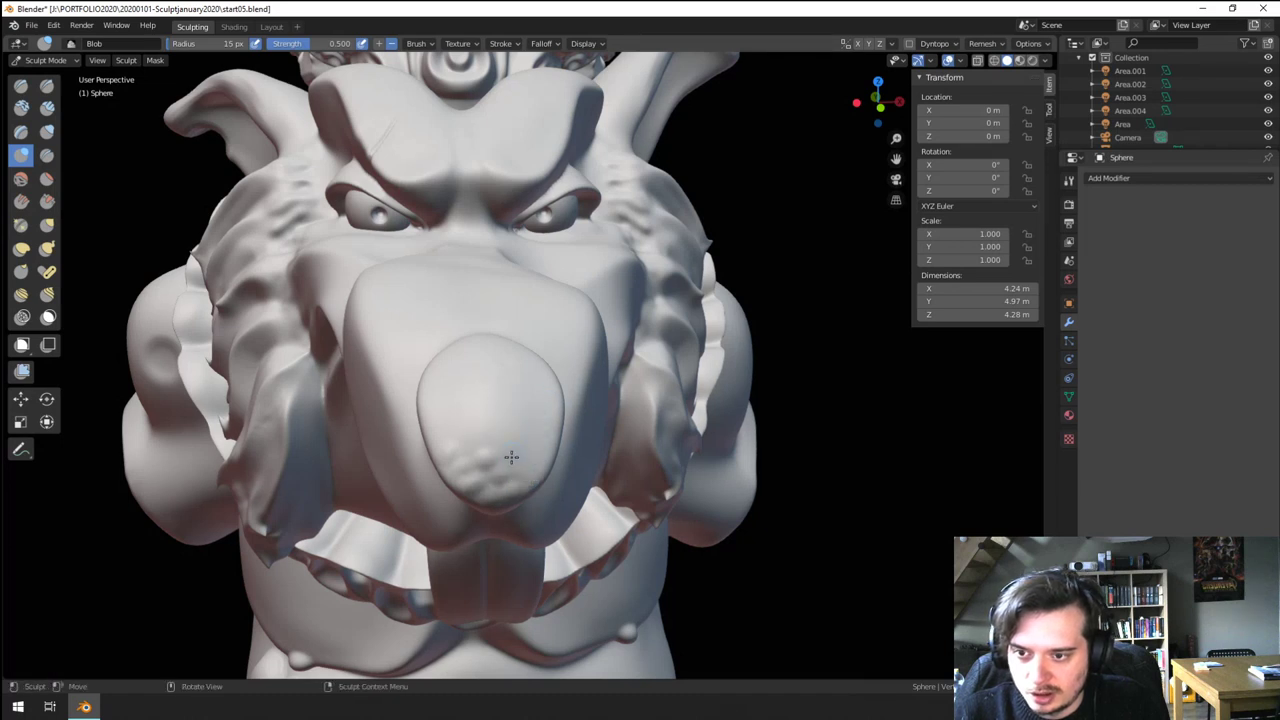
key(f)
click(536, 457)
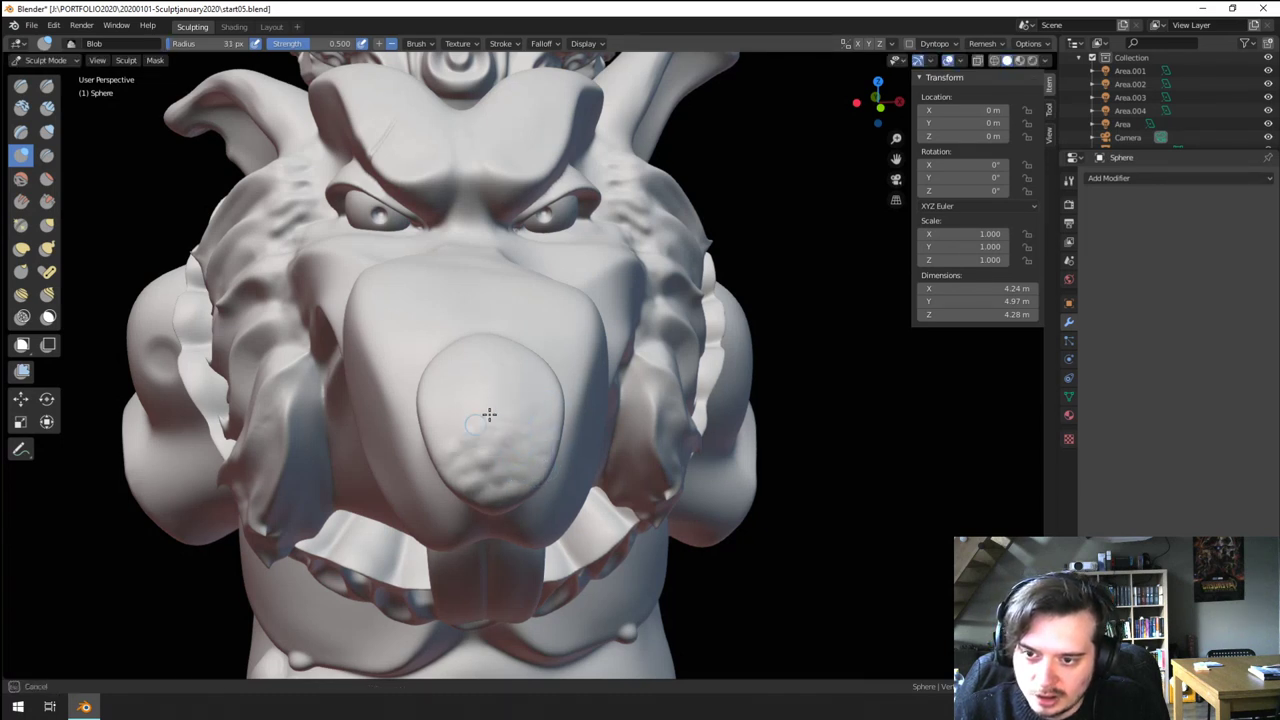
drag(486, 363, 490, 358)
key(ctrl+z)
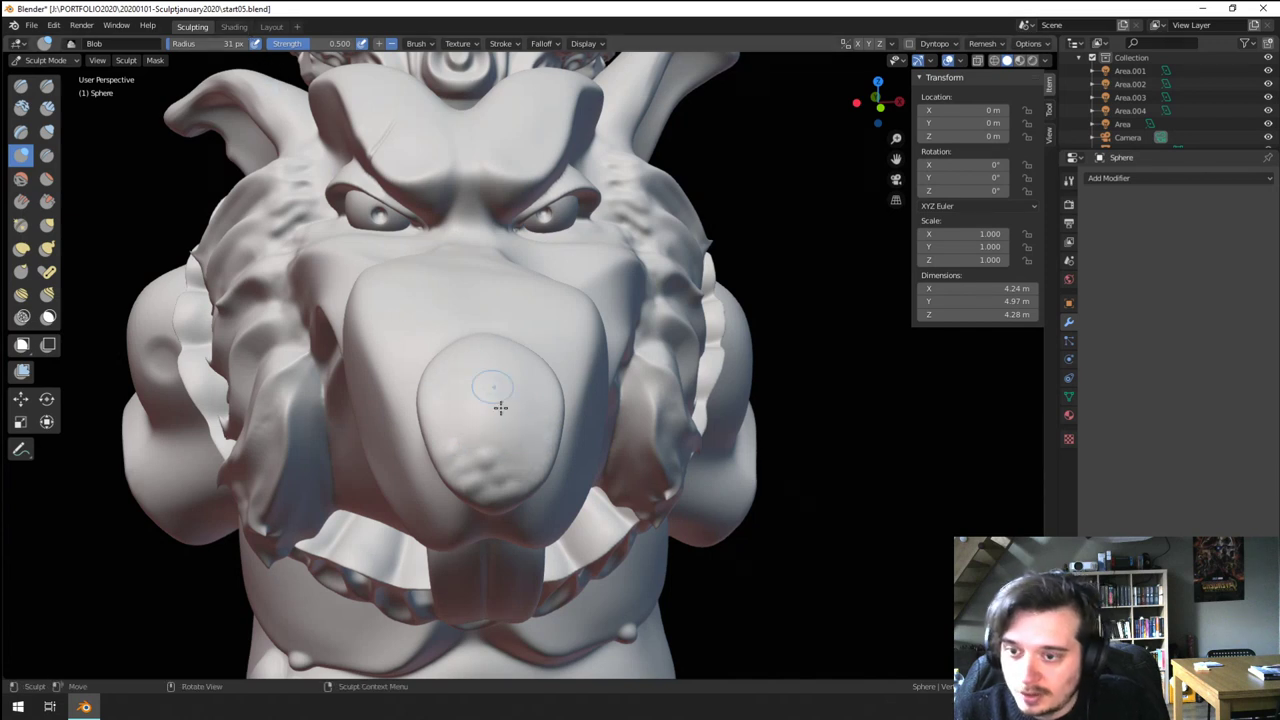
drag(539, 417, 516, 480)
key(ctrl+z)
- Set the stroke spacing to 154% and cover the nose tip with small subtractive Blob pits at 9 px radius
click(427, 46)
mouse_move(514, 48)
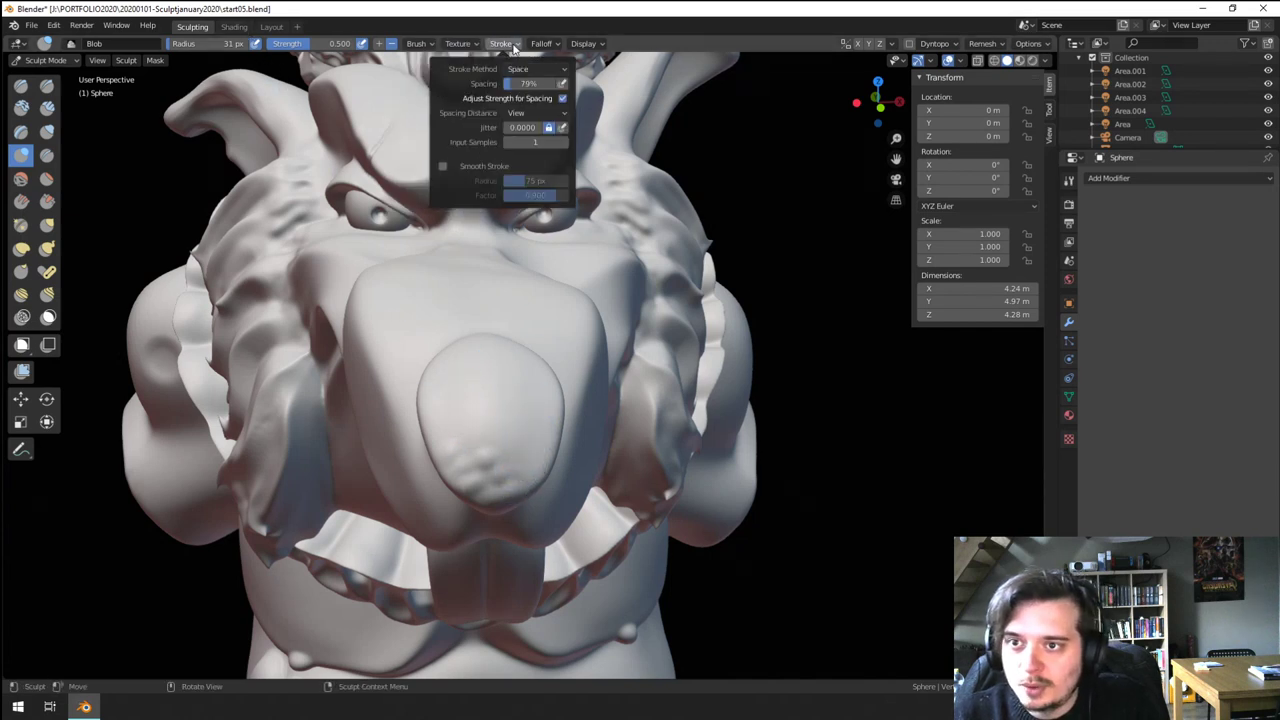
drag(527, 87, 551, 83)
mouse_move(552, 466)
mouse_down()
mouse_move(555, 438)
mouse_move(503, 386)
mouse_up()
key(ctrl+z)
key(f)
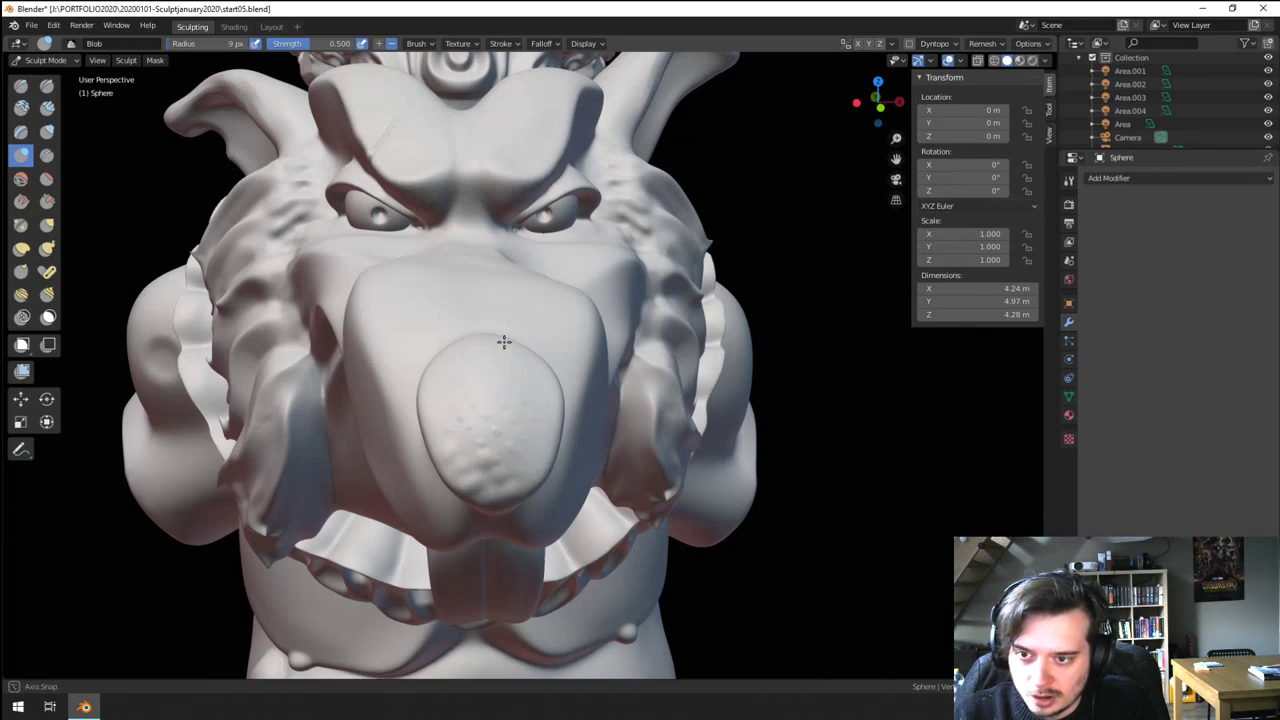
middle_drag(504, 342, 433, 413)
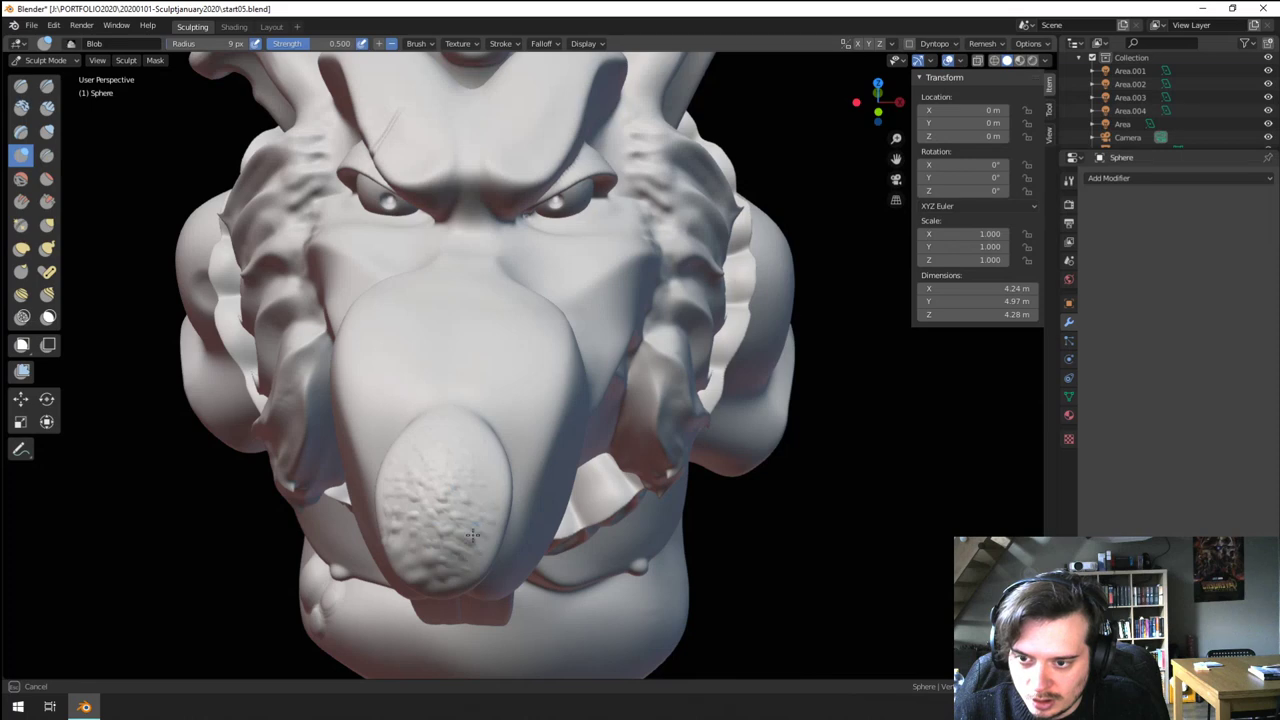
drag(470, 436, 412, 516)
drag(402, 471, 406, 505)
drag(463, 576, 476, 546)
mouse_move(460, 452)
middle_down()
mouse_move(484, 300)
mouse_move(538, 255)
middle_up()
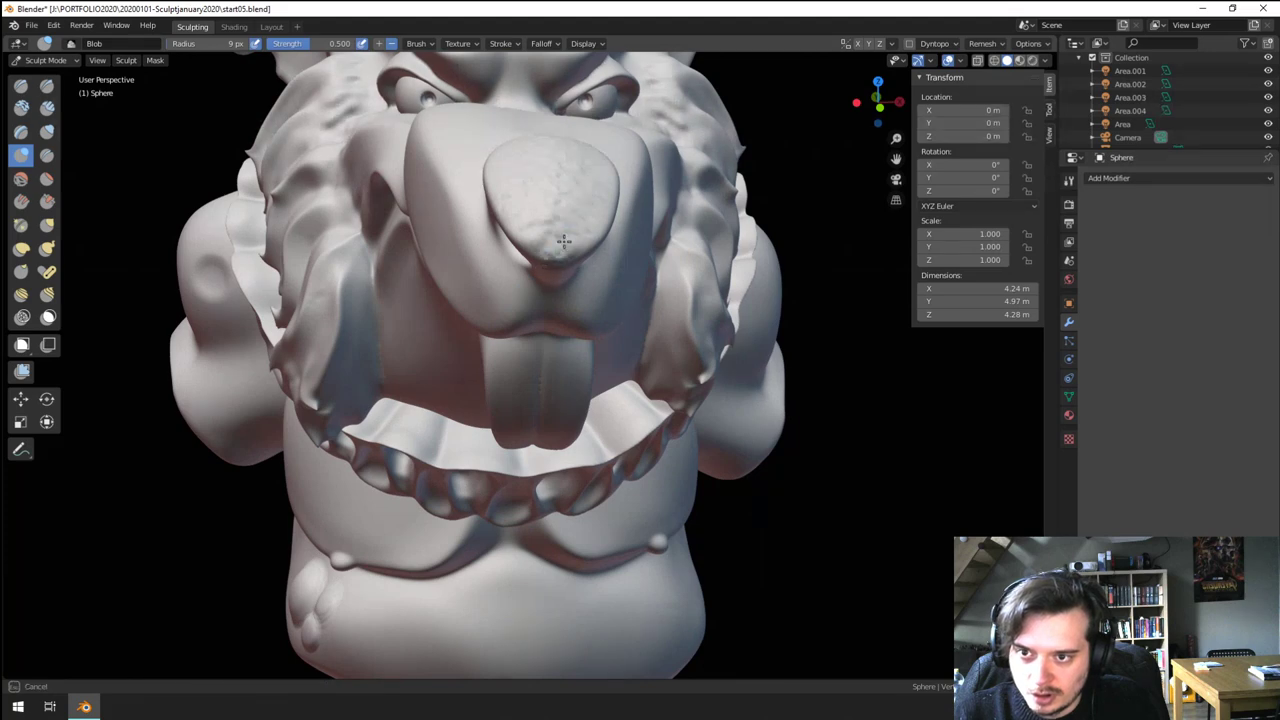
mouse_move(584, 240)
middle_down()
mouse_move(543, 257)
mouse_move(528, 287)
middle_up()
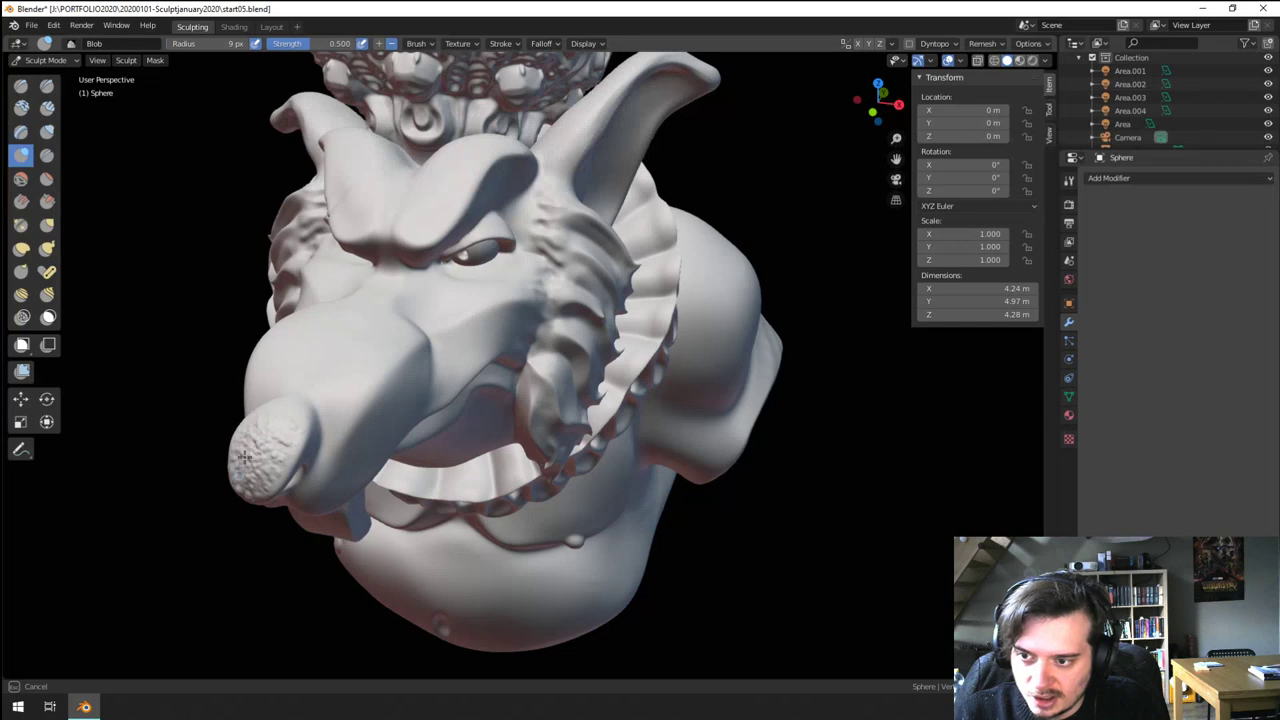
- Try roughening the side of the nose above the nostril with subtractive Blob strokes at 24 px radius
scroll(334, 466, down, 4)
middle_drag(334, 466, 559, 333)
scroll(559, 333, up, 3)
scroll(600, 325, up, 3)
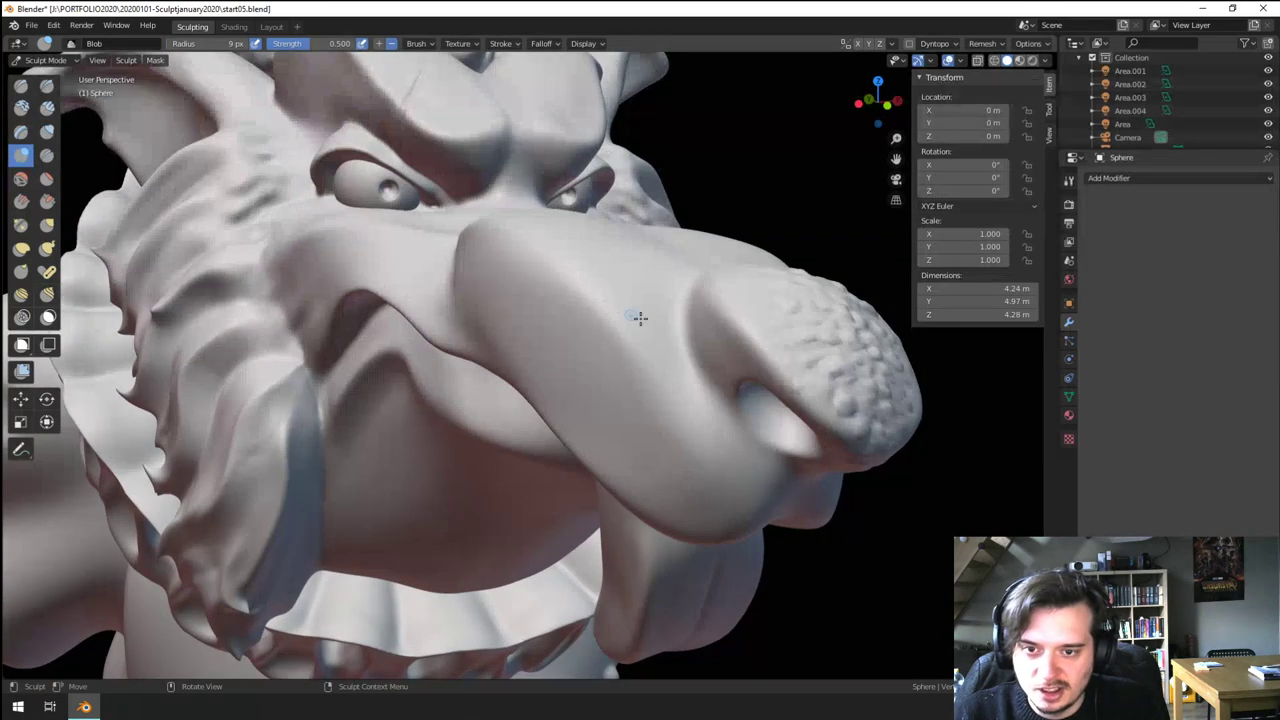
key(f)
key(ctrl+z)
key(f)
mouse_move(716, 325)
mouse_down()
mouse_move(709, 298)
mouse_move(734, 348)
mouse_move(775, 286)
mouse_up()
click(709, 338)
key(ctrl+z)
- Texture the side of the nose above the nostril with subtractive Blob strokes at 42 px radius
click(419, 43)
mouse_move(475, 48)
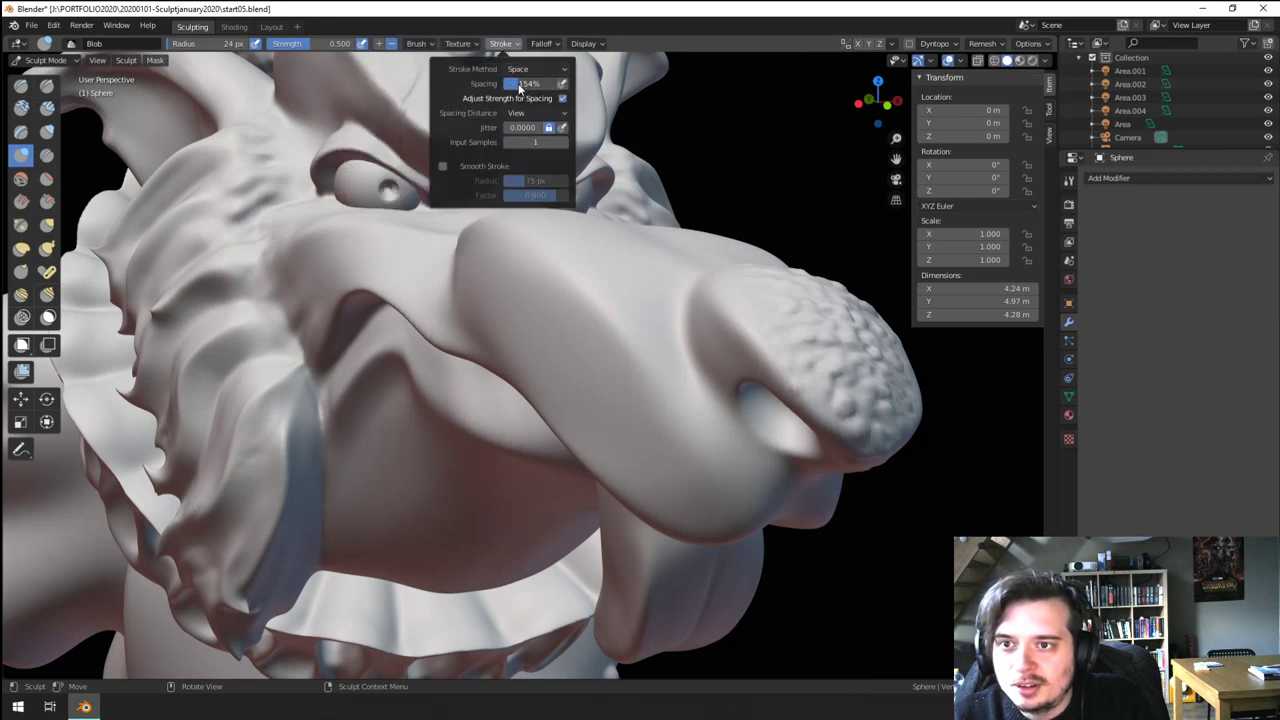
key(f)
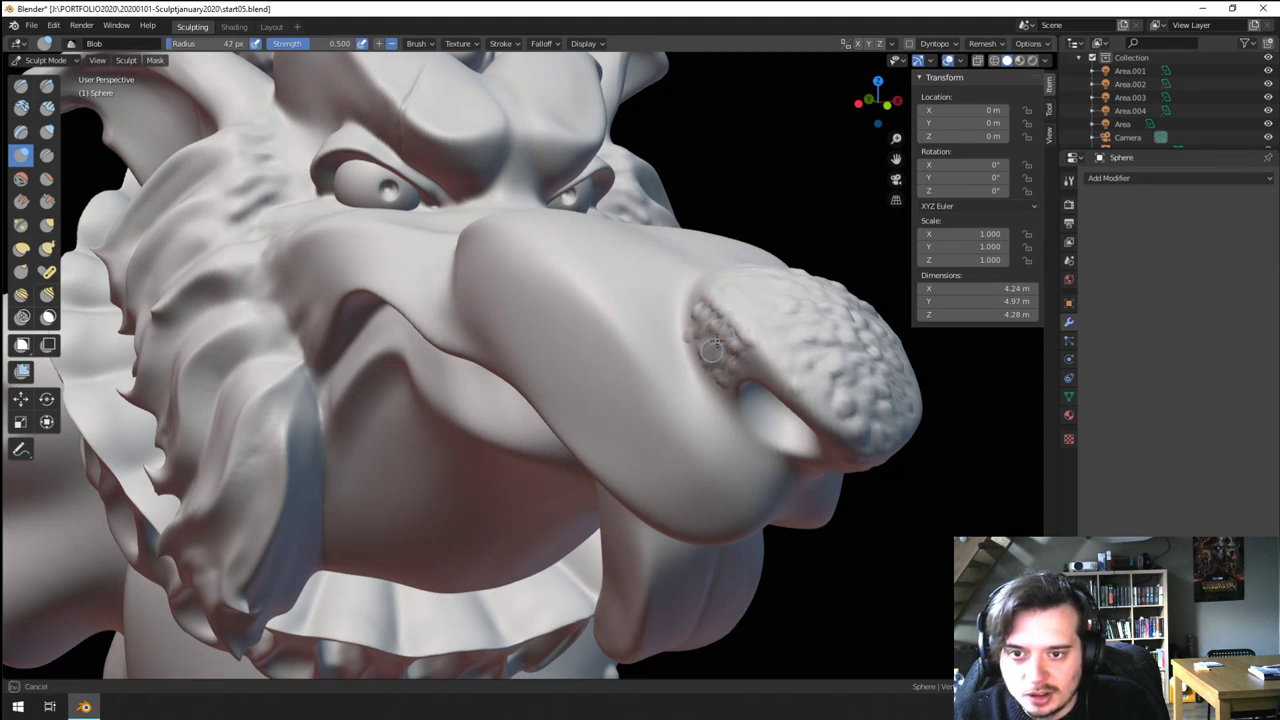
mouse_move(716, 320)
mouse_down()
mouse_move(767, 326)
mouse_move(774, 306)
mouse_move(832, 368)
mouse_up()
key(ctrl+z)
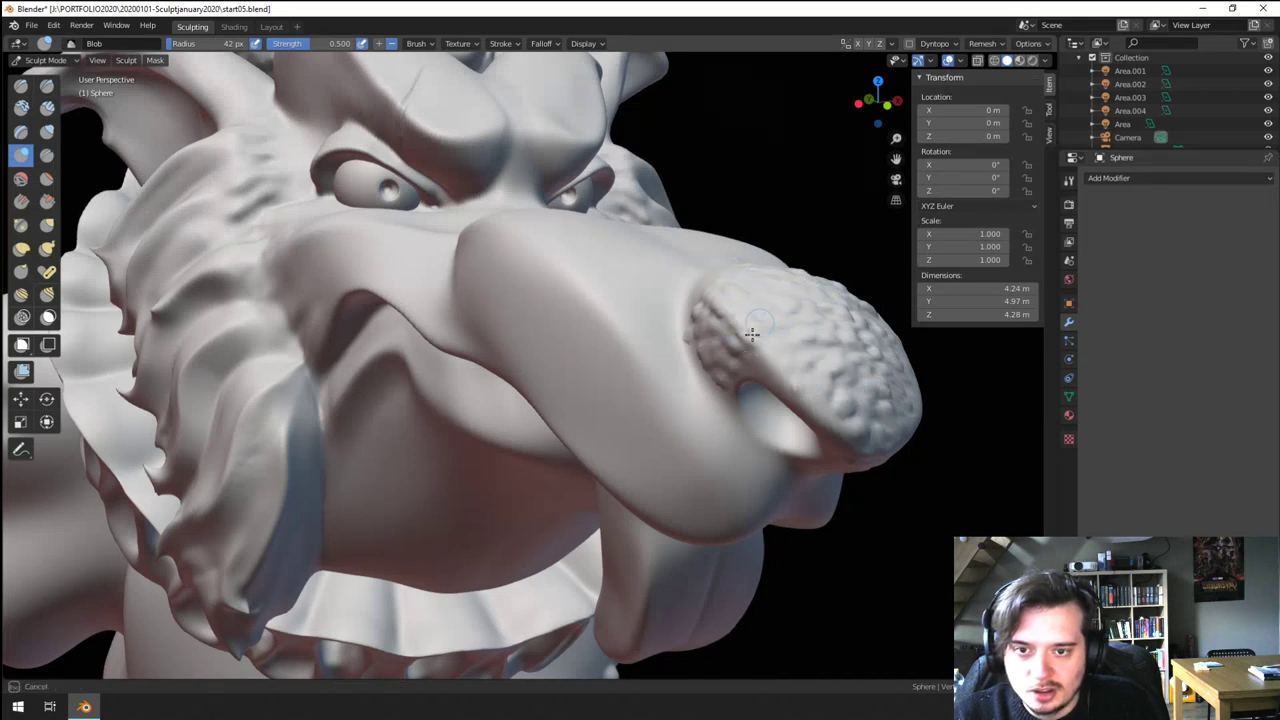
- Press larger round marks into the nostril side and nose top with the Blob brush, reducing its radius to 27 px
click(508, 44)
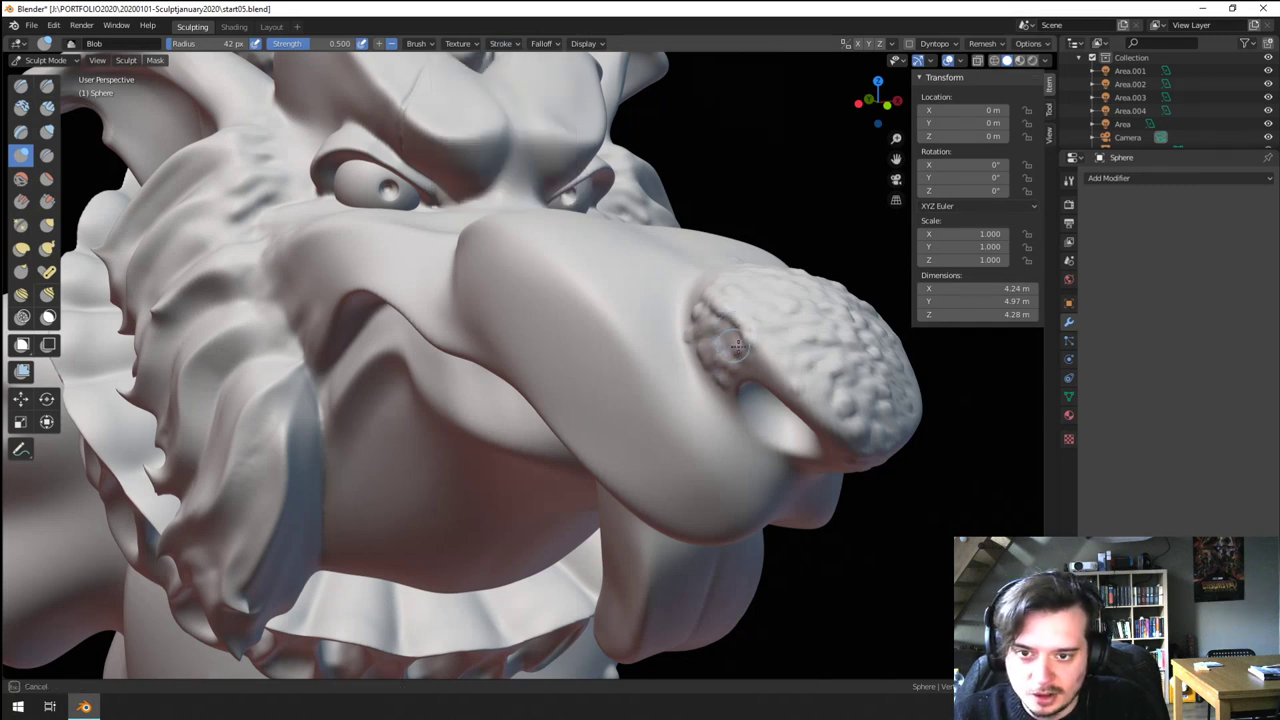
drag(728, 340, 722, 343)
key(bracketleft)
key(bracketleft)
drag(835, 350, 830, 352)
drag(835, 352, 837, 350)
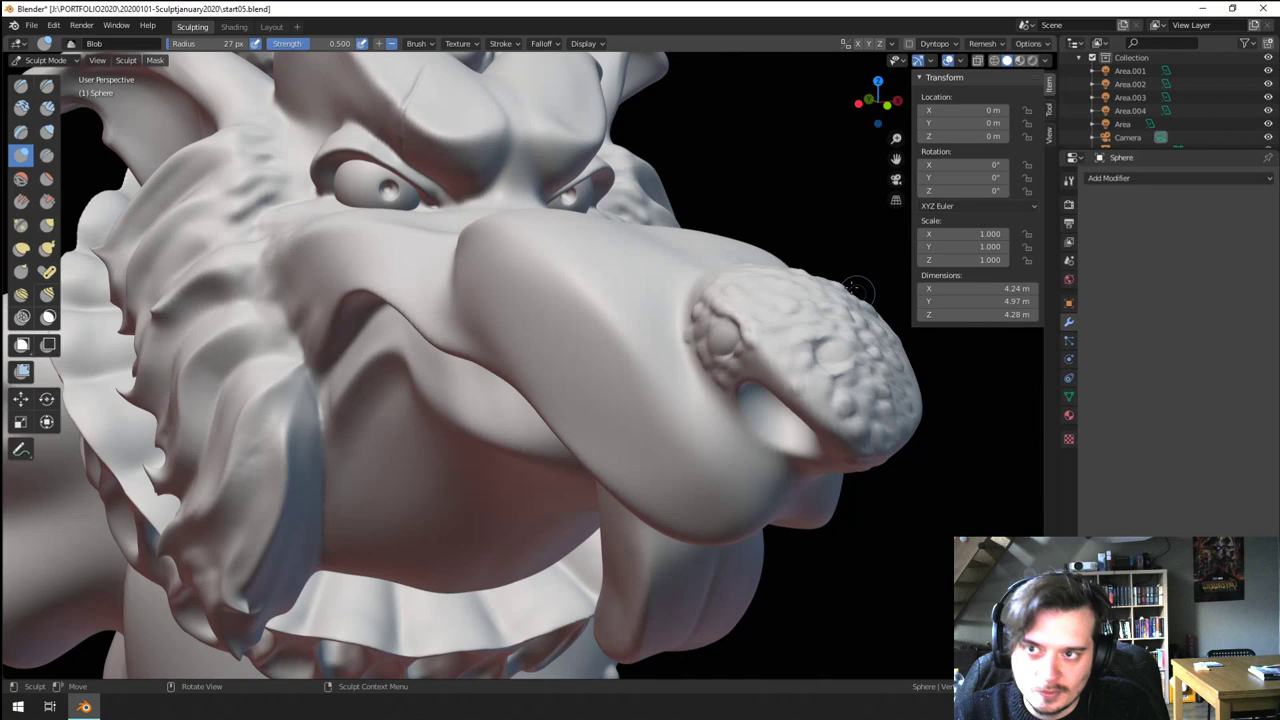
- Set the Blob brush to add and raise round bumps on the nose tip at 40 px and 44 px radius
click(379, 44)
mouse_move(812, 336)
middle_down()
mouse_move(760, 357)
mouse_move(722, 326)
middle_up()
mouse_move(587, 327)
middle_down()
mouse_move(434, 286)
mouse_move(543, 443)
middle_up()
drag(519, 422, 517, 421)
drag(515, 422, 522, 426)
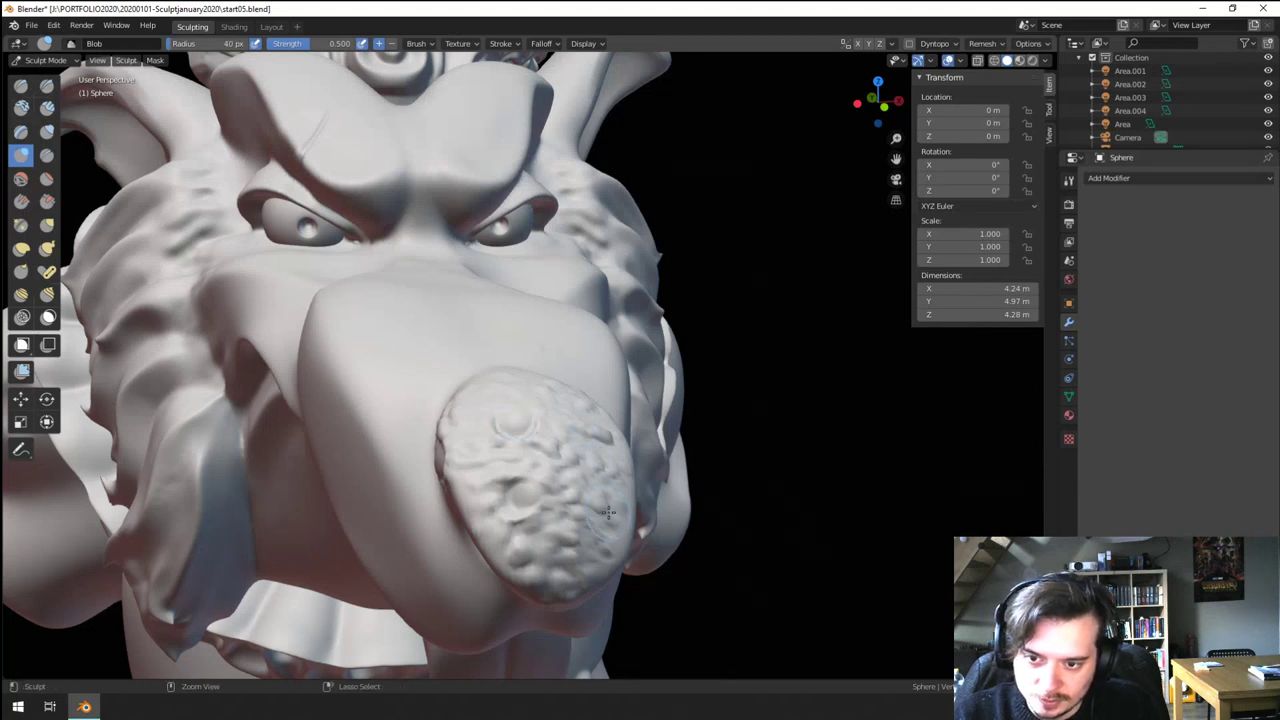
key(f)
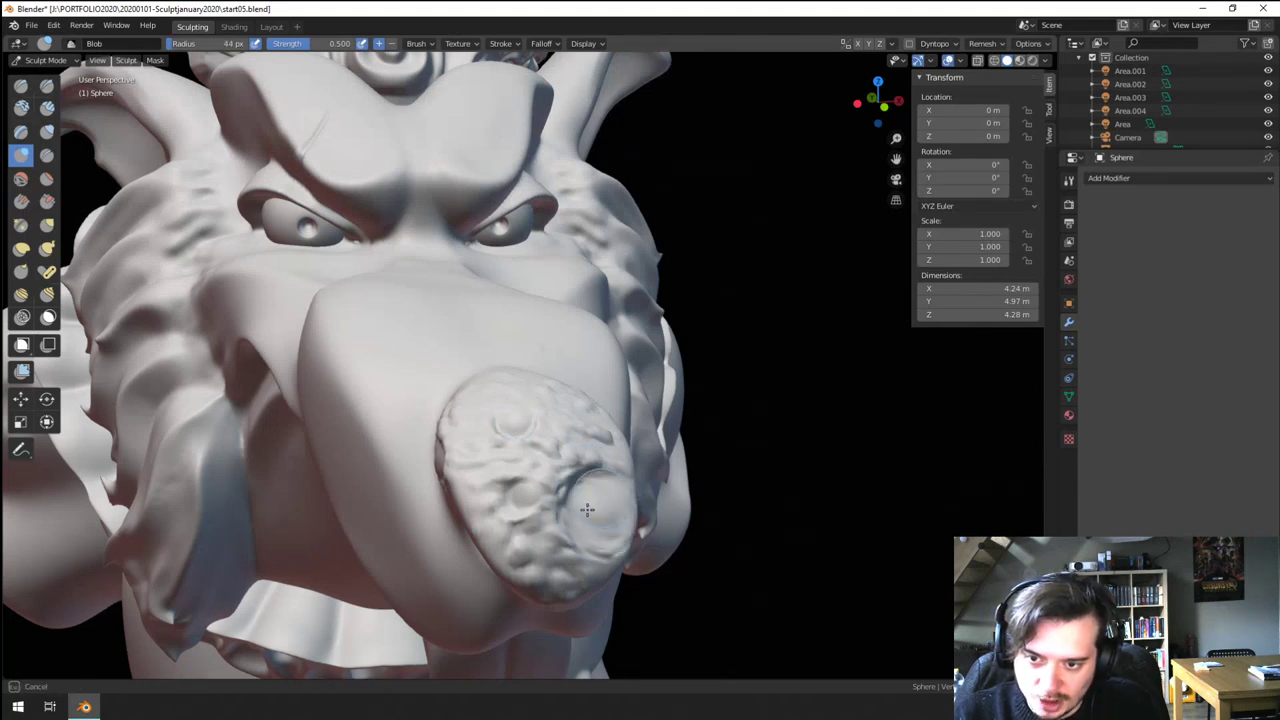
drag(587, 510, 594, 512)
- Try building smaller Blob swellings onto the large bump on the nose at radii between 14 px and 34 px
ctrl+middle_drag(594, 512, 570, 545)
mouse_move(565, 490)
middle_down()
mouse_move(622, 450)
mouse_move(651, 392)
mouse_move(684, 370)
middle_up()
mouse_move(752, 338)
middle_down()
mouse_move(731, 329)
mouse_move(667, 346)
middle_up()
key(f)
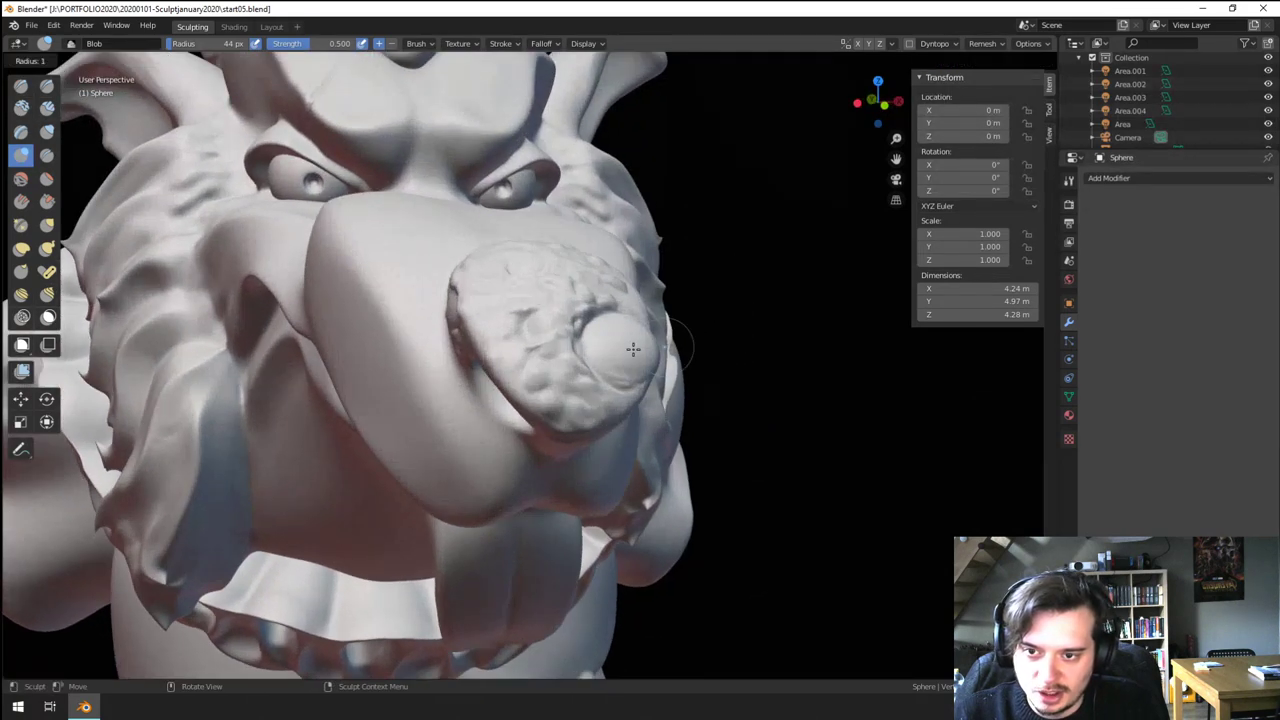
key(f)
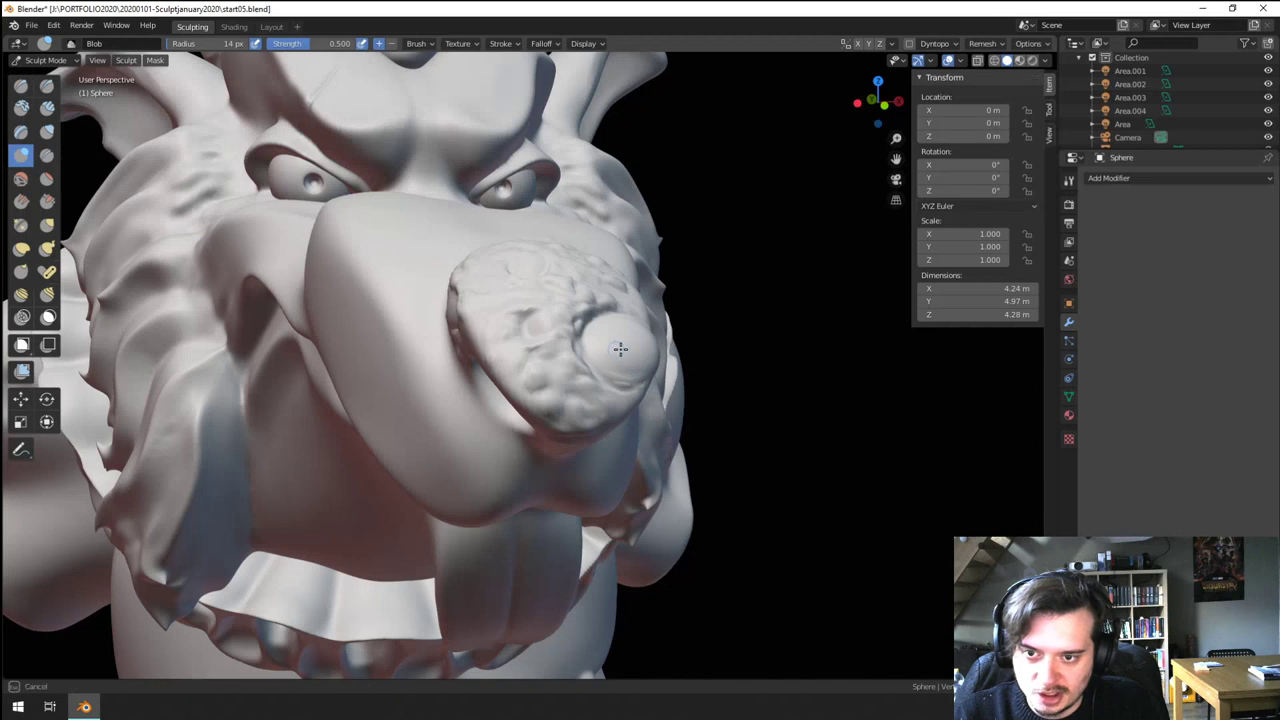
ctrl+middle_drag(631, 353, 651, 343)
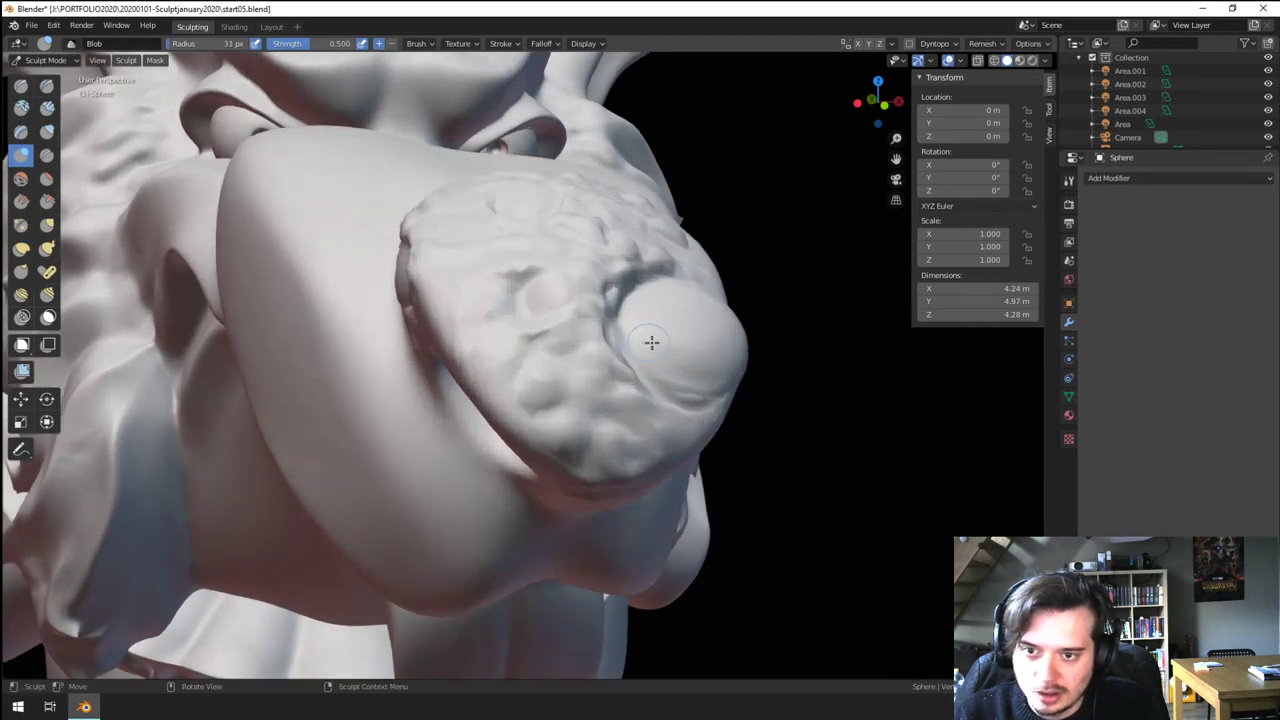
key(f)
click(671, 332)
drag(668, 354, 677, 346)
key(f)
click(685, 325)
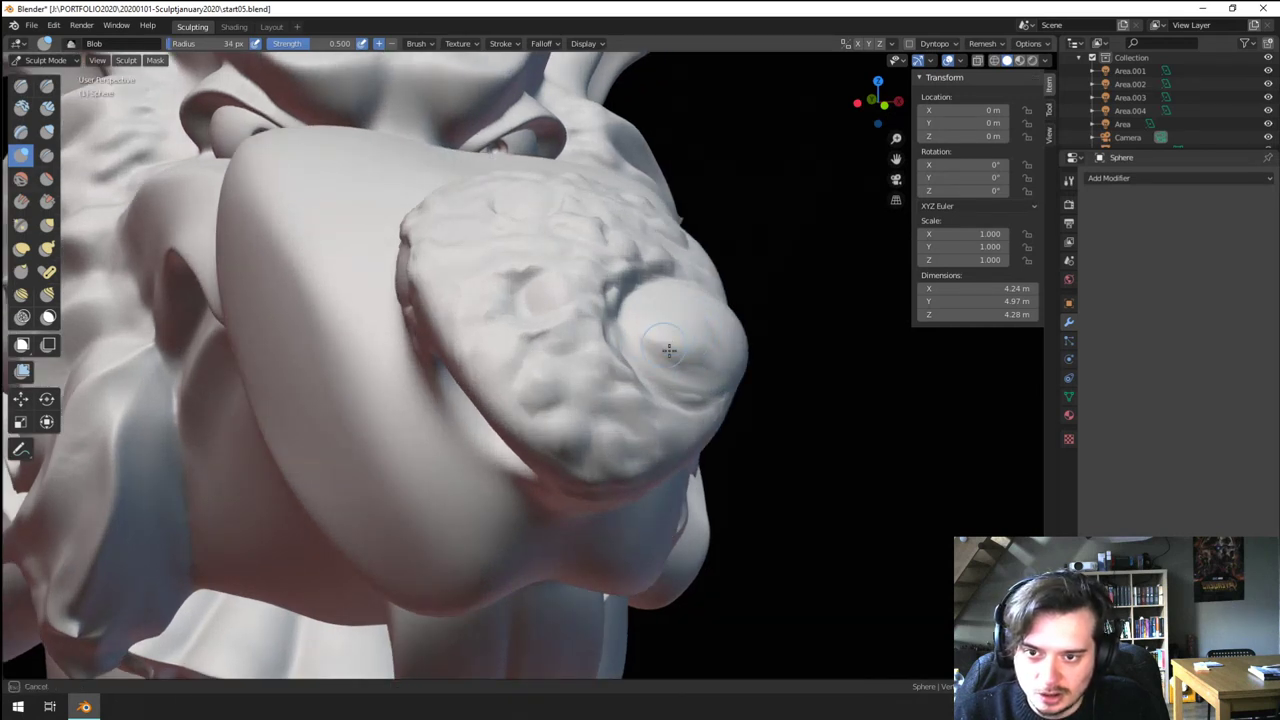
mouse_move(689, 338)
middle_down()
mouse_move(674, 323)
mouse_move(677, 334)
middle_up()
key(ctrl+z)
key(ctrl+z)
key(ctrl+z)
key(ctrl+z)
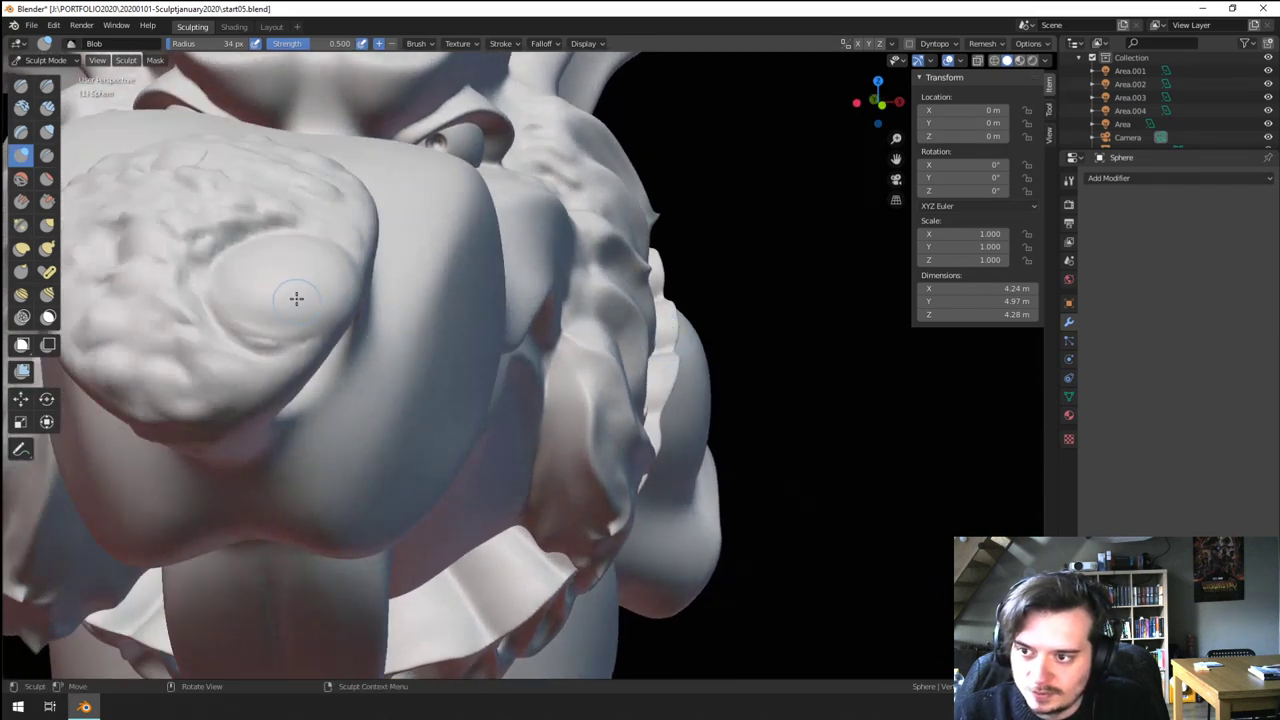
- Inflate the large bump on the nose tip with the Blob brush at 52 px radius
key(f)
click(308, 297)
mouse_move(264, 266)
mouse_down()
mouse_move(278, 311)
mouse_move(329, 265)
mouse_up()
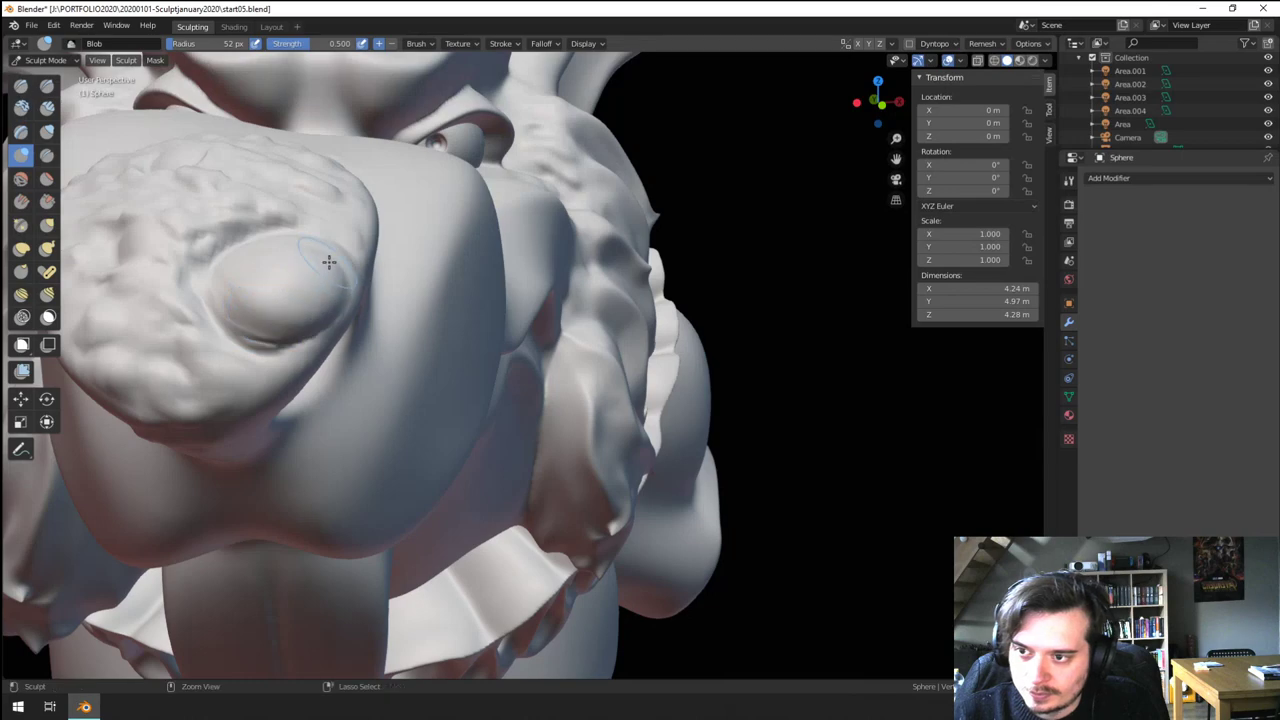
- Press a large round dent into the lower cheek with inverted Blob strokes, adding a smaller 33 px one beneath it
mouse_move(329, 263)
ctrl+middle_down()
mouse_move(320, 306)
mouse_move(350, 333)
mouse_move(342, 360)
mouse_move(323, 357)
mouse_move(455, 310)
mouse_move(465, 345)
ctrl+middle_up()
key(f)
click(483, 438)
mouse_move(474, 457)
ctrl+mouse_down()
mouse_move(488, 451)
mouse_move(470, 460)
mouse_move(494, 468)
ctrl+mouse_up()
key(ctrl+z)
key(f)
click(484, 438)
key(f)
click(467, 490)
mouse_move(465, 523)
ctrl+mouse_down()
mouse_move(472, 536)
mouse_move(477, 523)
ctrl+mouse_up()
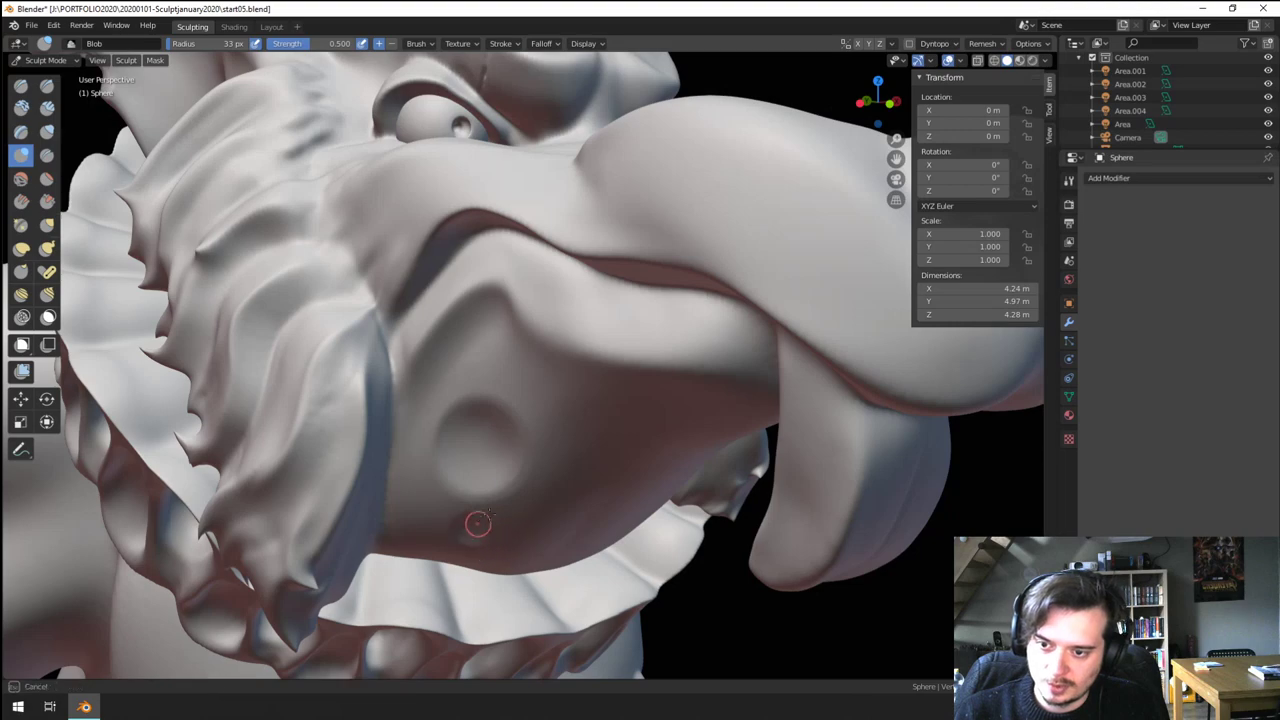
- Sharpen the edges around the brow, eye, cheek and snout side using the Pinch/Magnify brush at 33 px radius
mouse_move(468, 420)
ctrl+middle_down()
mouse_move(426, 494)
mouse_move(453, 430)
ctrl+middle_up()
mouse_move(464, 291)
shift+middle_down()
mouse_move(500, 410)
mouse_move(470, 298)
mouse_move(442, 428)
mouse_move(415, 430)
shift+middle_up()
ctrl+middle_drag(460, 430, 475, 324)
click(20, 227)
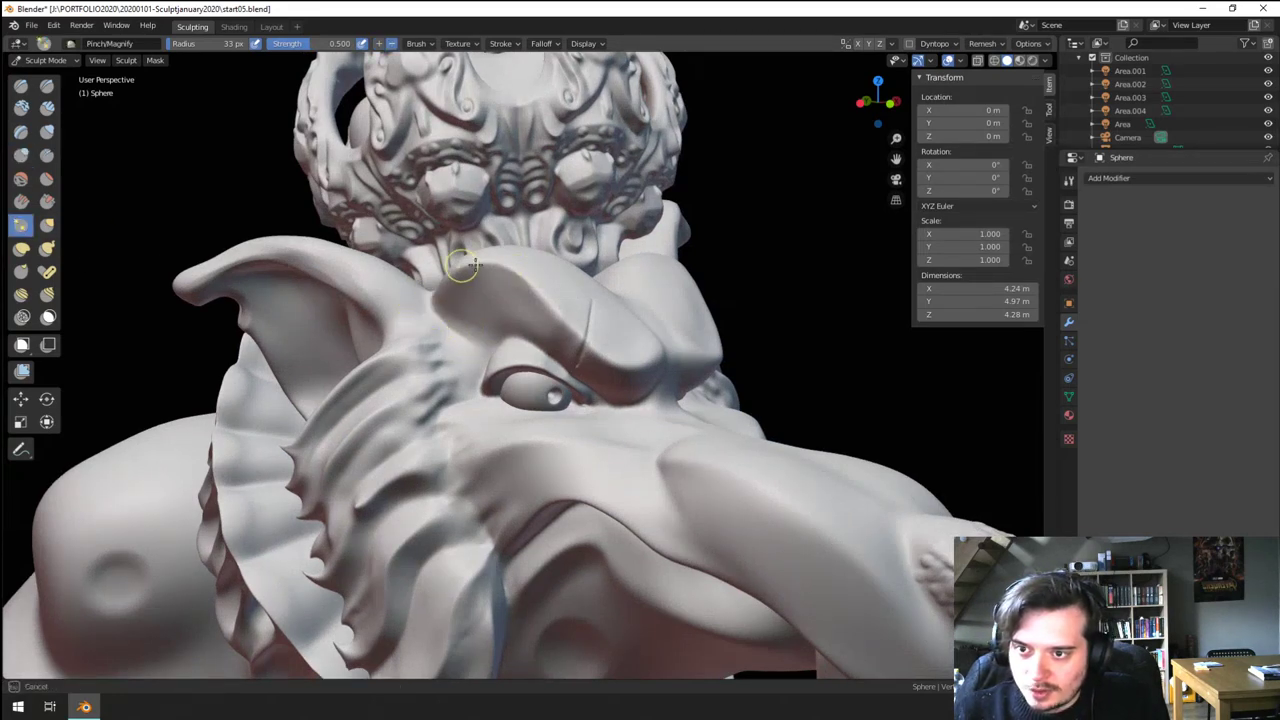
mouse_move(562, 325)
mouse_down()
mouse_move(525, 338)
mouse_move(547, 359)
mouse_up()
drag(652, 404, 617, 394)
drag(469, 461, 467, 460)
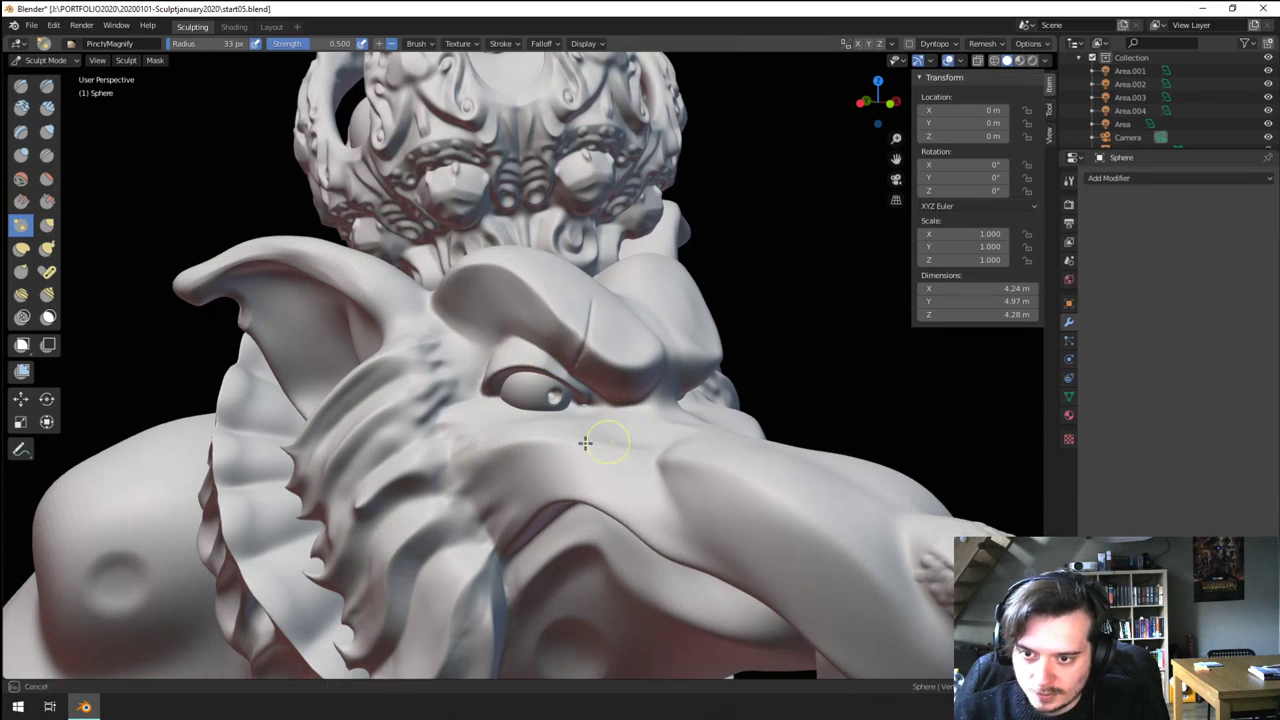
drag(695, 533, 674, 464)
middle_drag(672, 463, 660, 446)
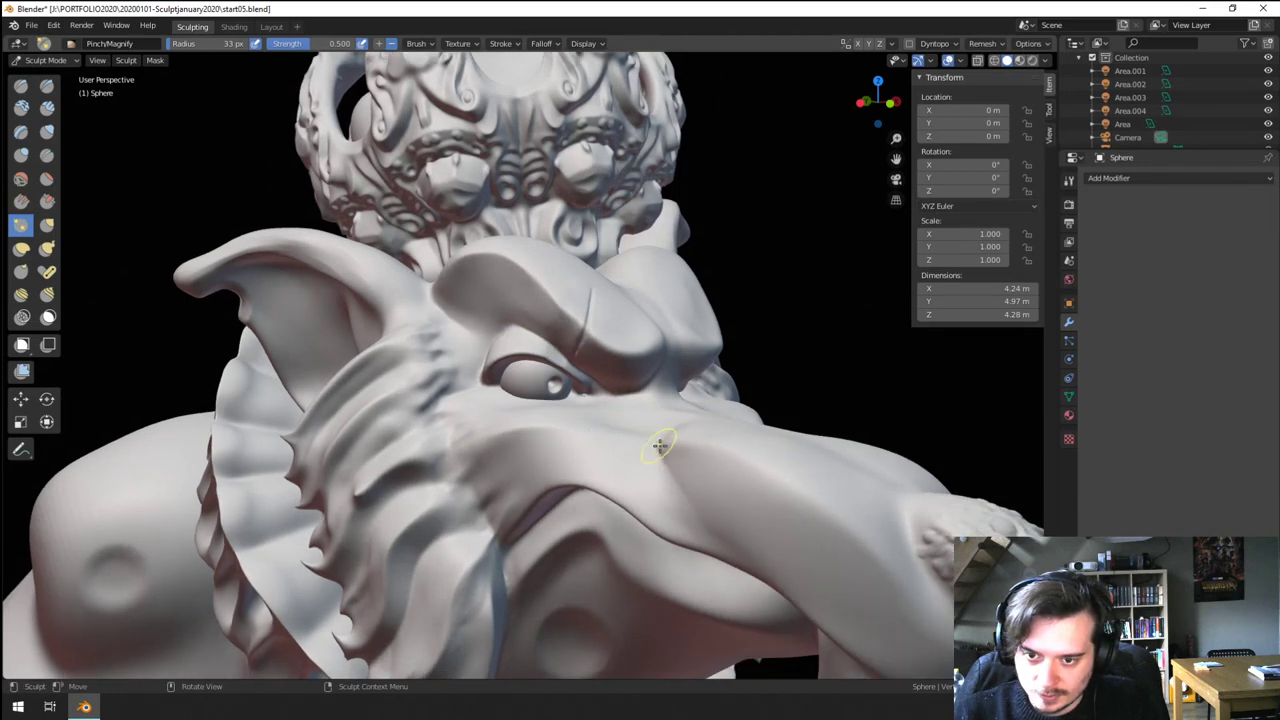
- Try pinching the side of the snout with the Pinch/Magnify brush at 87 px radius
key(f)
click(692, 437)
mouse_move(846, 509)
mouse_down()
mouse_move(730, 440)
mouse_move(838, 520)
mouse_up()
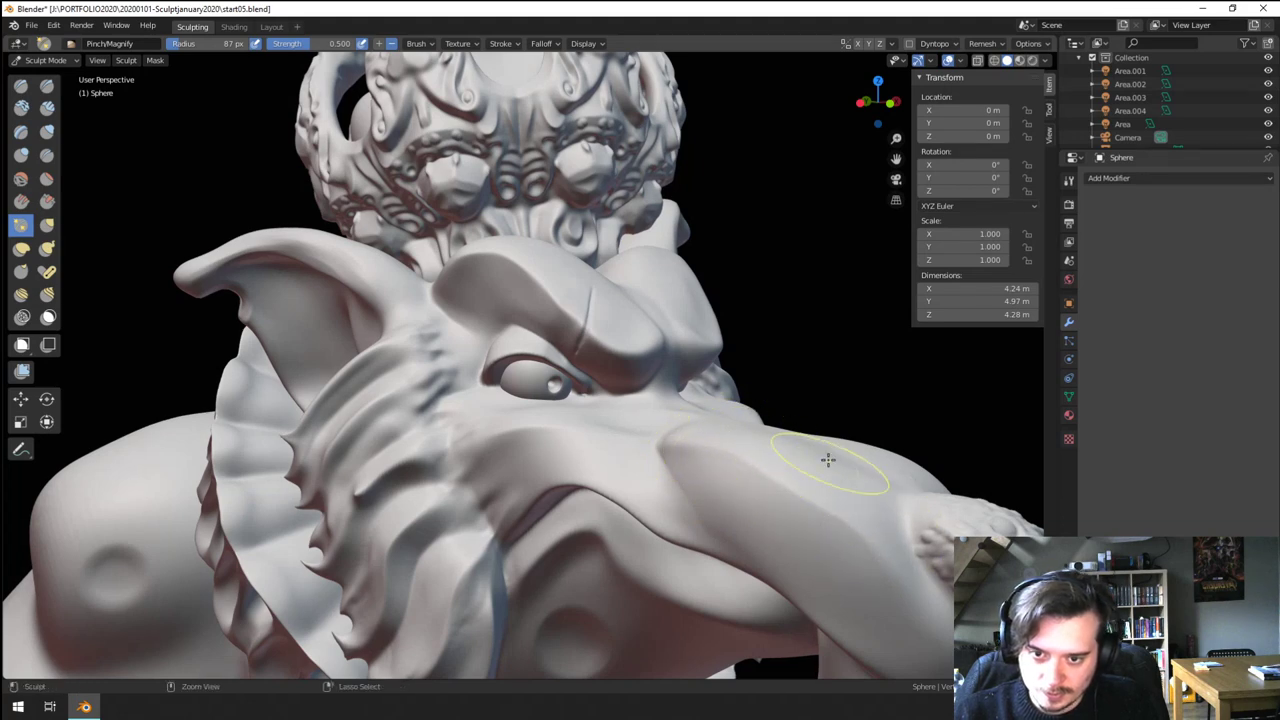
key(ctrl+z)
- Tighten the upper side edge of the snout using the Pinch/Magnify brush at 64 px radius
scroll(740, 477, down, 1)
key(f)
click(691, 446)
drag(741, 456, 702, 451)
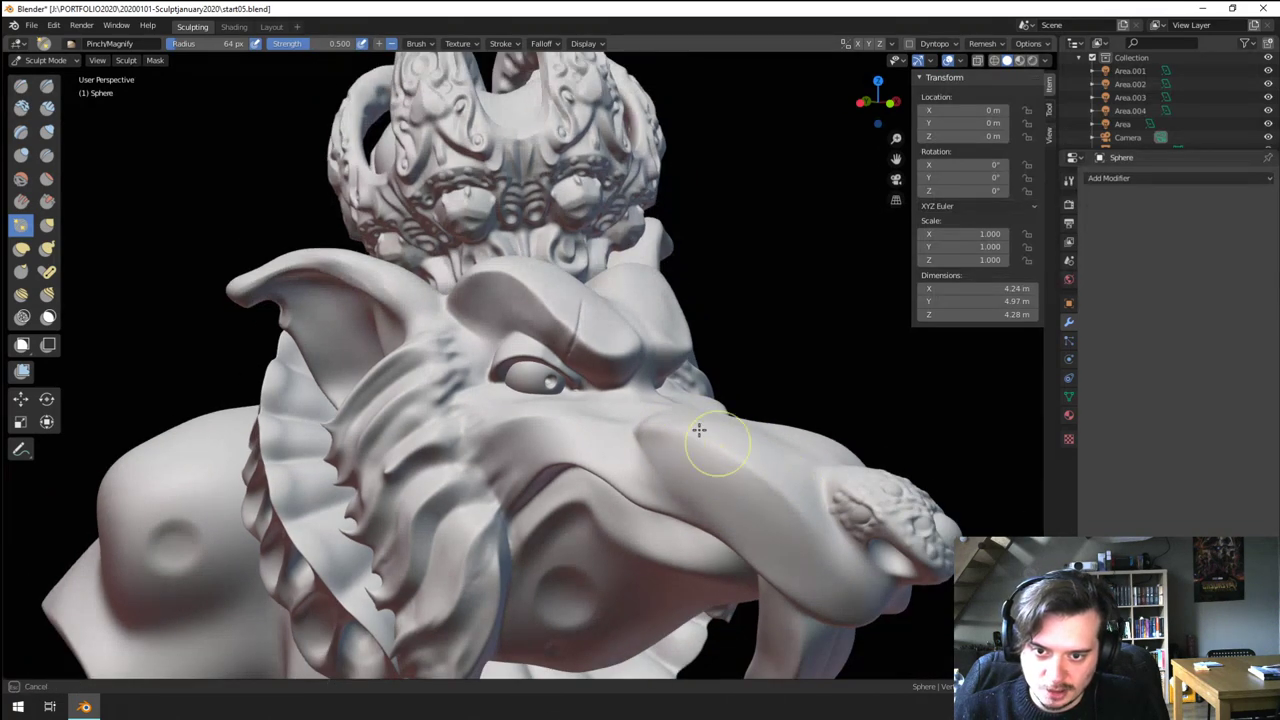
- Pinch the forms between and along the two brow ridges using the Pinch/Magnify brush at 59 px radius
middle_drag(734, 434, 648, 440)
key(f)
click(463, 403)
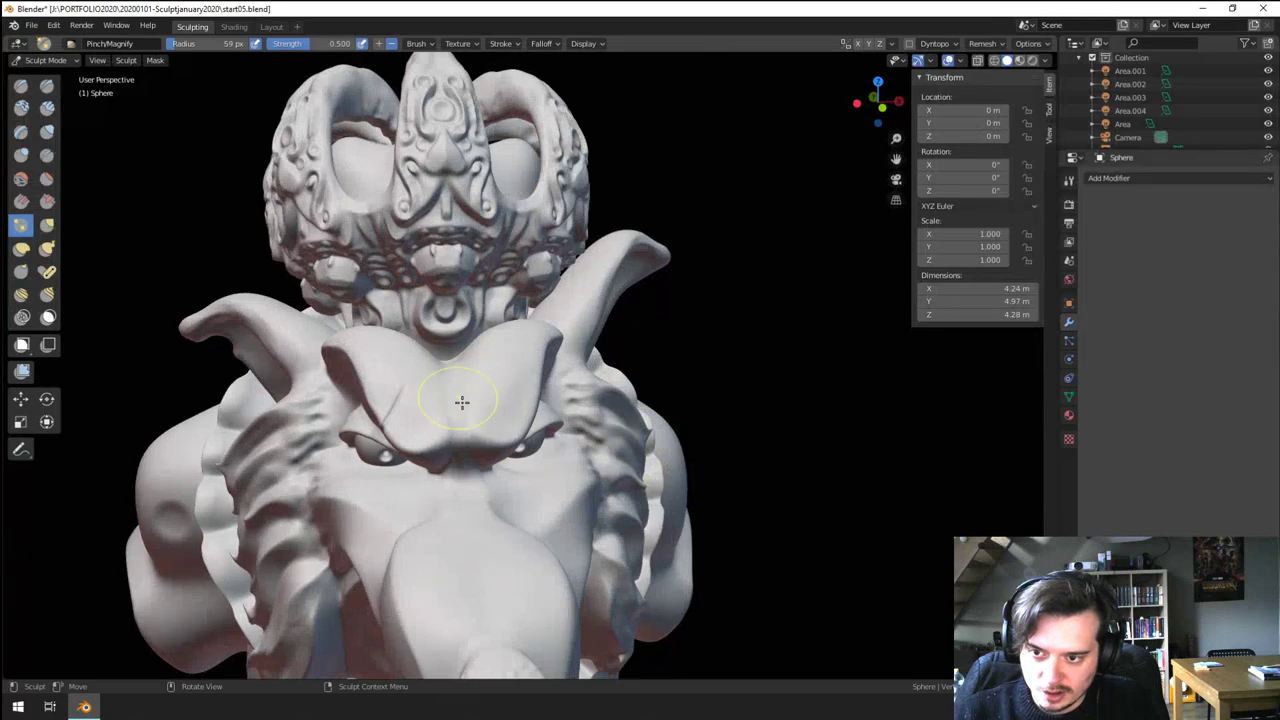
mouse_move(464, 408)
mouse_down()
mouse_move(486, 434)
mouse_move(536, 425)
mouse_up()
drag(443, 434, 454, 423)
- Carve a groove down between the brow ridges using the Crease brush at 59 px radius and 0.354 strength
ctrl+middle_drag(454, 423, 455, 364)
click(47, 155)
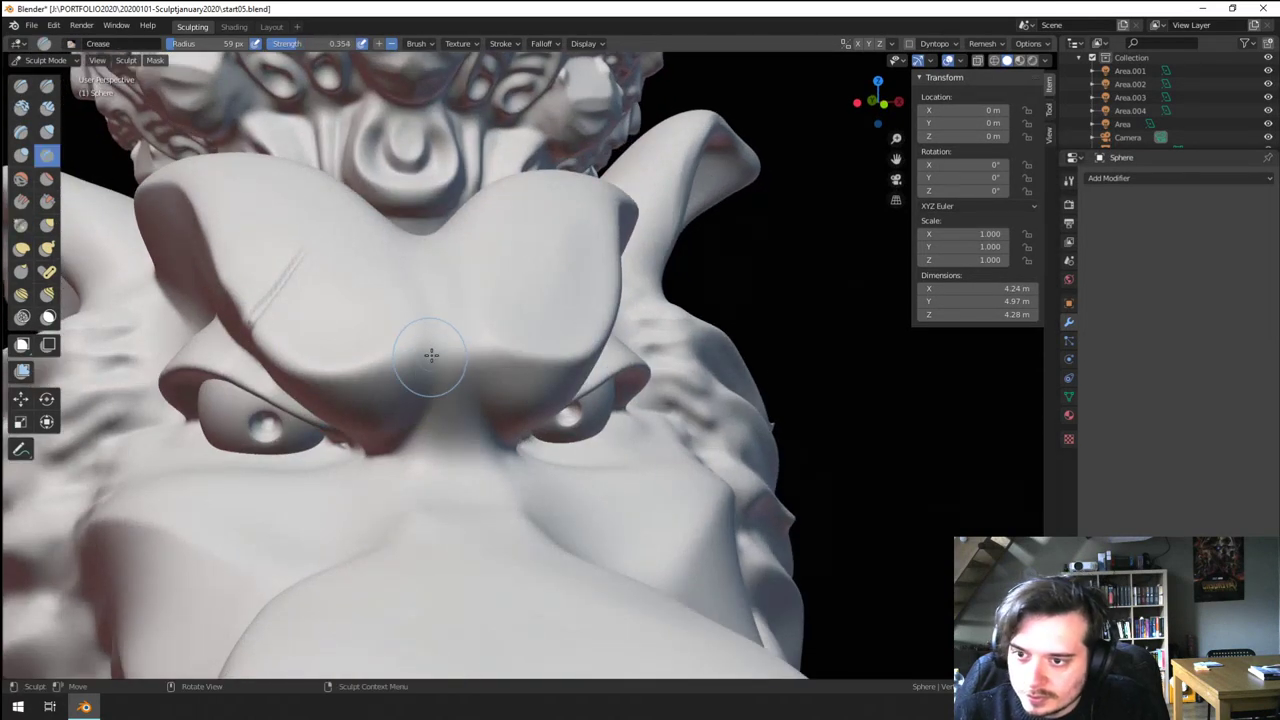
mouse_move(436, 335)
mouse_down()
mouse_move(391, 434)
mouse_move(485, 438)
mouse_up()
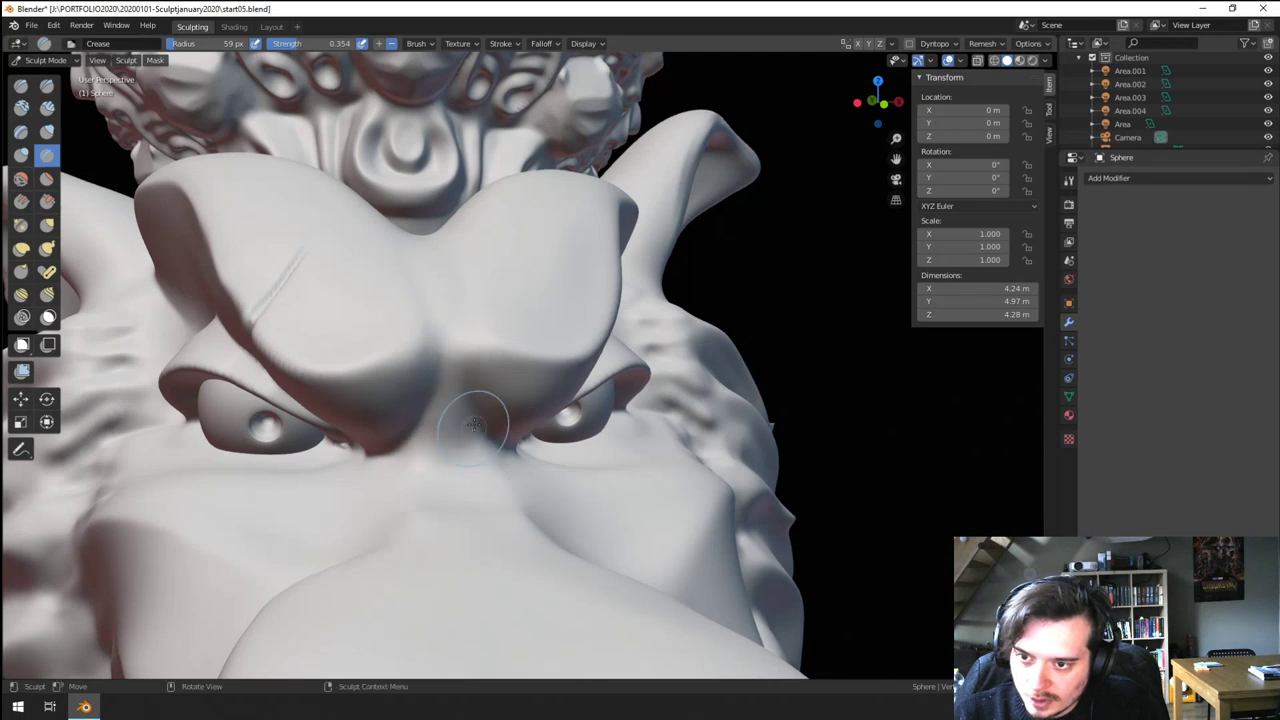
- Crease the base of the groove between the brow ridges using the Crease brush at 31 px radius
click(489, 418)
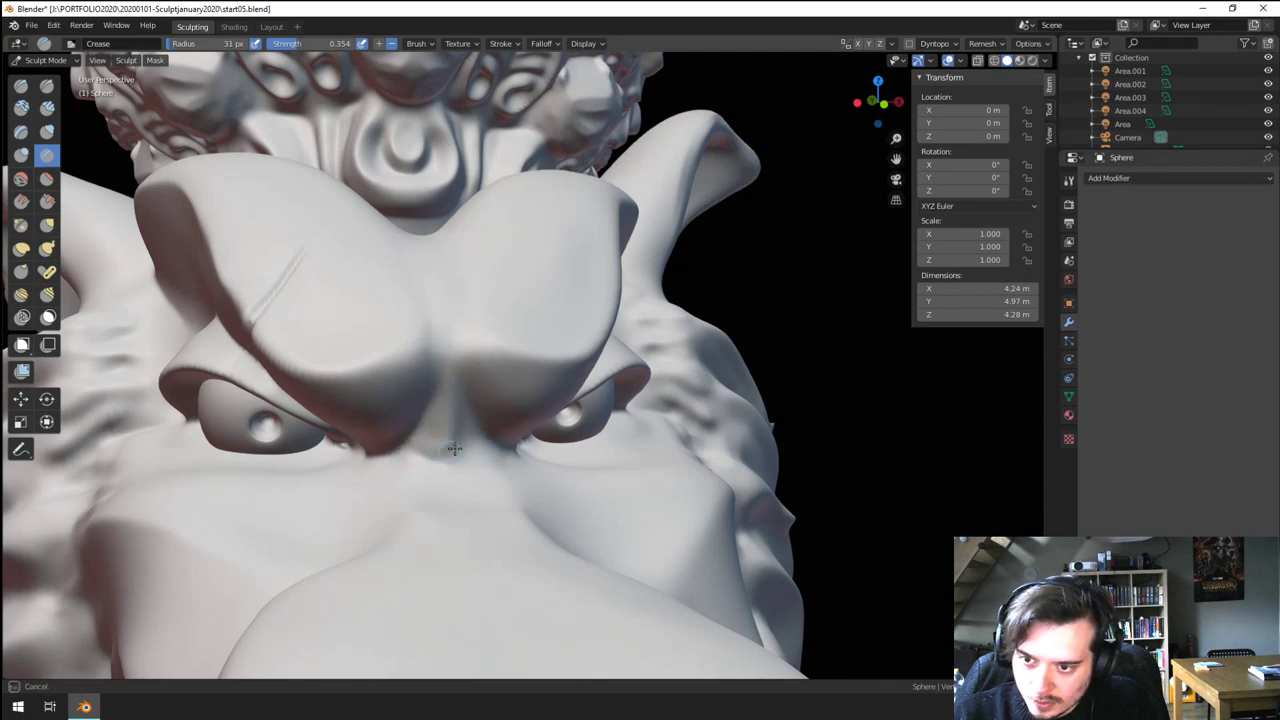
ctrl+middle_drag(447, 392, 447, 418)
mouse_move(400, 420)
middle_down()
mouse_move(449, 426)
mouse_move(460, 384)
middle_up()
mouse_move(643, 420)
middle_down()
mouse_move(620, 410)
mouse_move(612, 378)
middle_up()
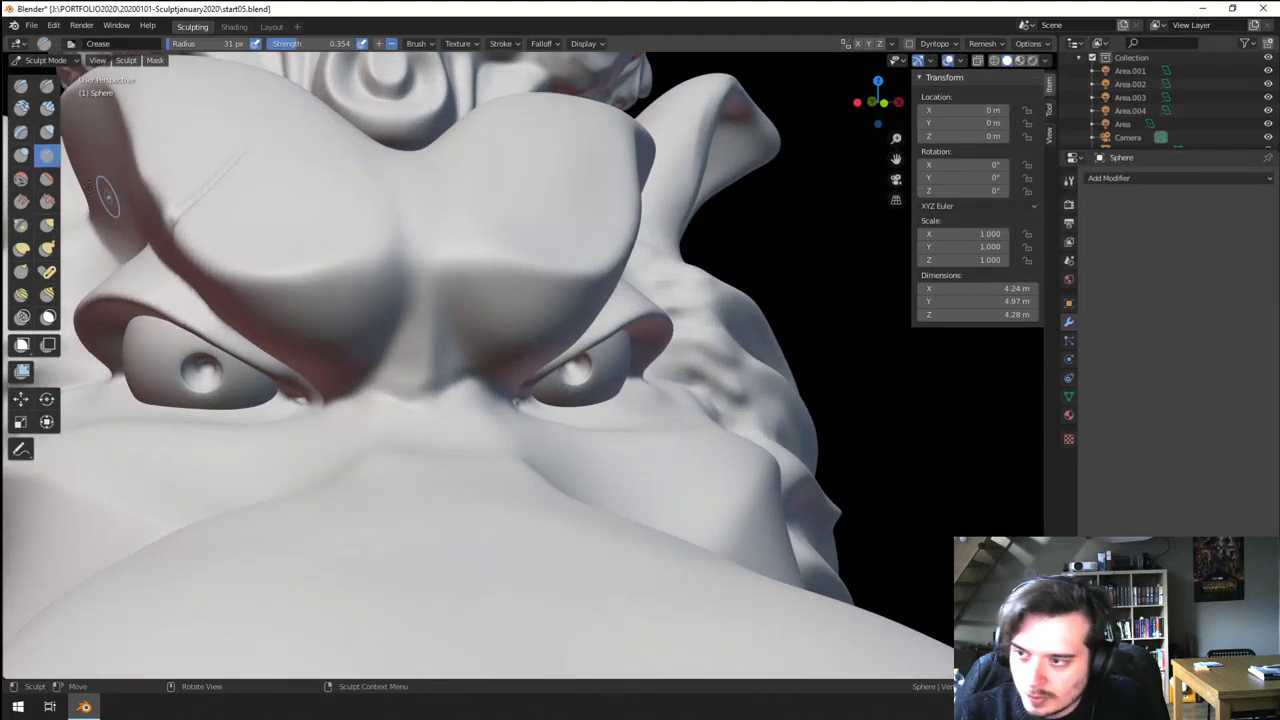
- Build up a small bulge at the nose bridge between the eyes using the Blob brush at 47 px radius and 0.500 strength
click(24, 155)
mouse_move(240, 220)
middle_down()
mouse_move(246, 260)
mouse_move(266, 183)
middle_up()
scroll(267, 182, down, 5)
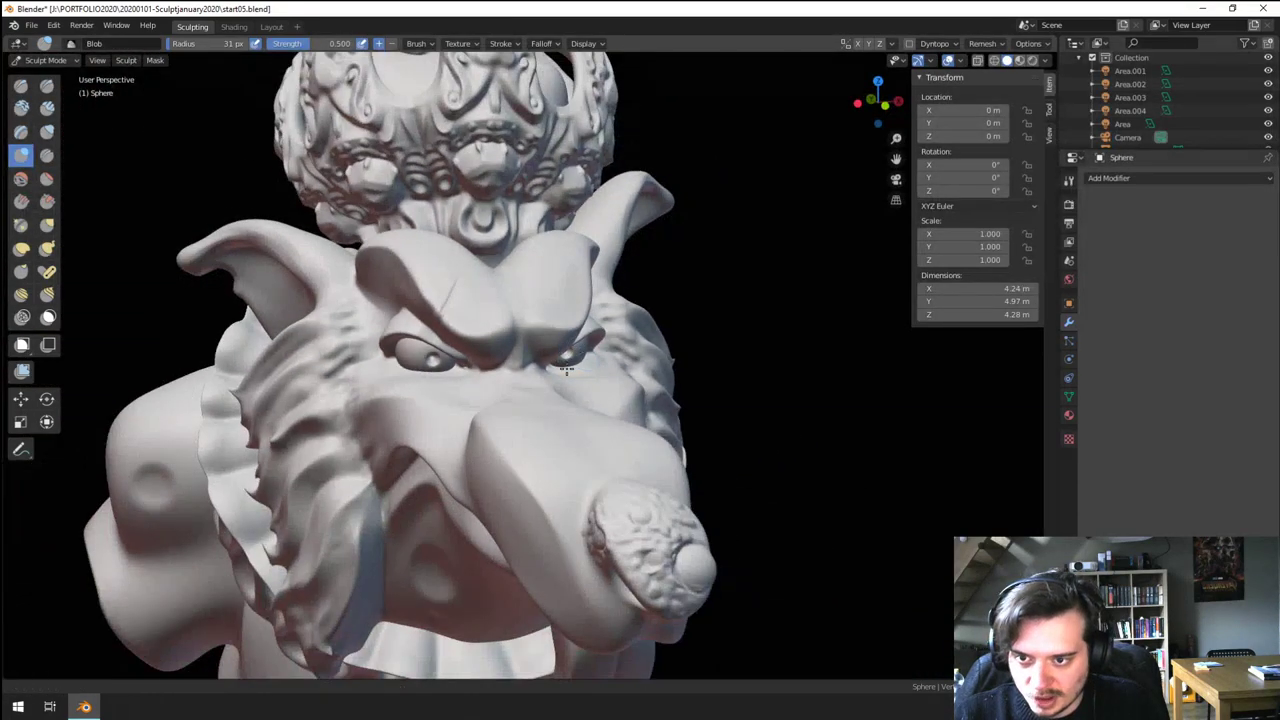
ctrl+middle_drag(567, 371, 584, 260)
middle_drag(467, 359, 463, 390)
key(bracketleft)
key(bracketleft)
drag(483, 389, 477, 385)
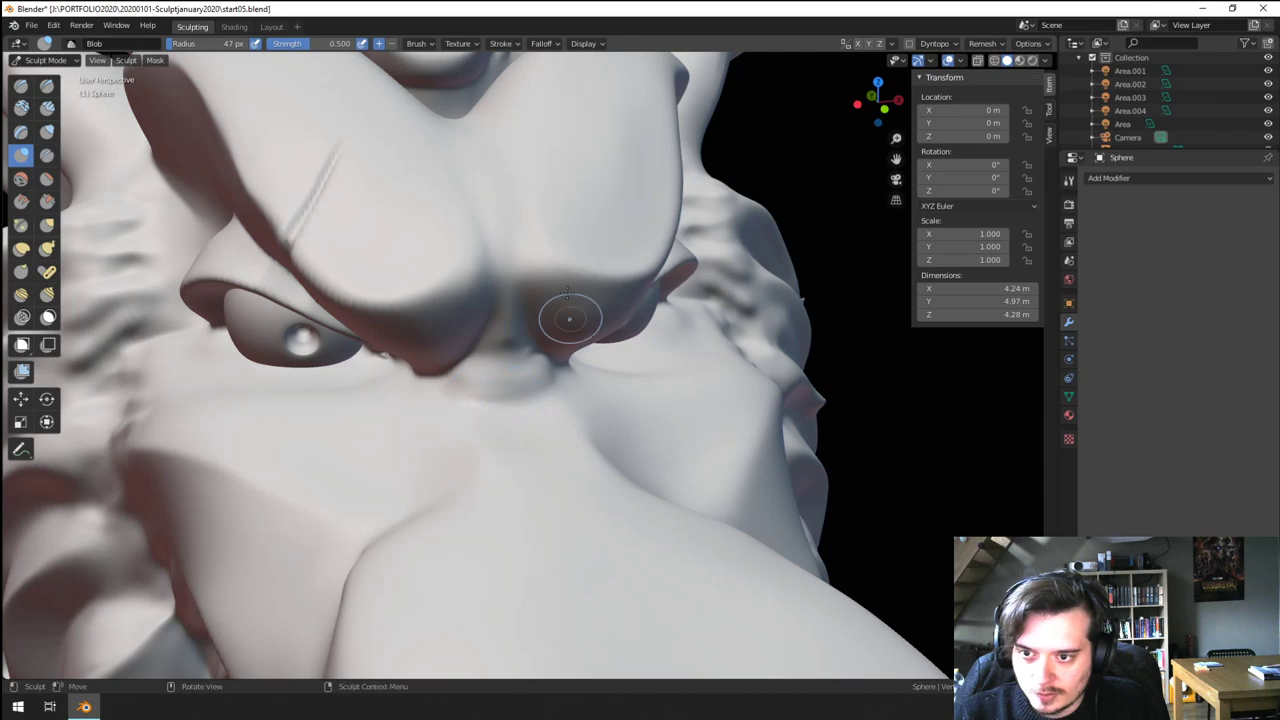
- Sharpen the folds around the nose-bridge bulge with the Crease brush at 35 to 39 px radius
middle_drag(568, 293, 630, 300)
ctrl+middle_drag(570, 320, 500, 262)
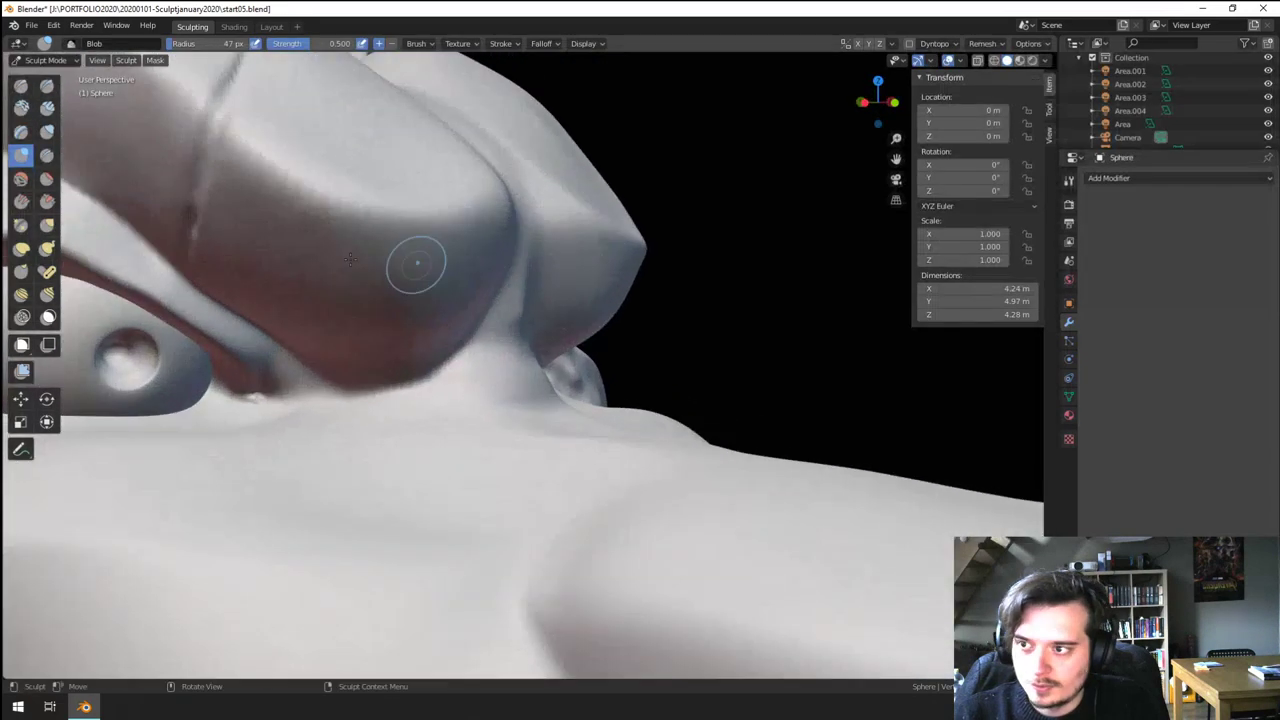
click(50, 161)
middle_drag(492, 342, 447, 352)
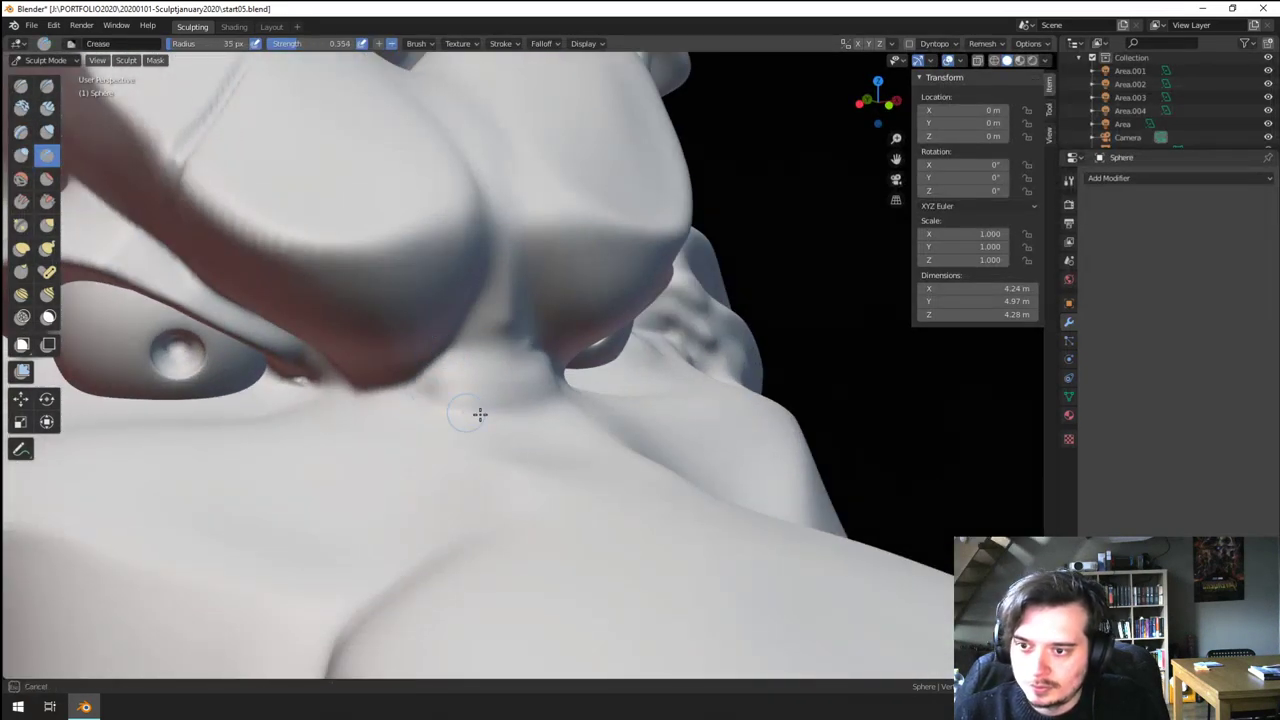
mouse_move(500, 409)
middle_down()
mouse_move(434, 380)
mouse_move(491, 343)
mouse_move(514, 372)
mouse_move(574, 370)
middle_up()
mouse_move(574, 370)
ctrl+middle_down()
mouse_move(574, 417)
mouse_move(503, 423)
mouse_move(498, 340)
ctrl+middle_up()
drag(492, 349, 509, 350)
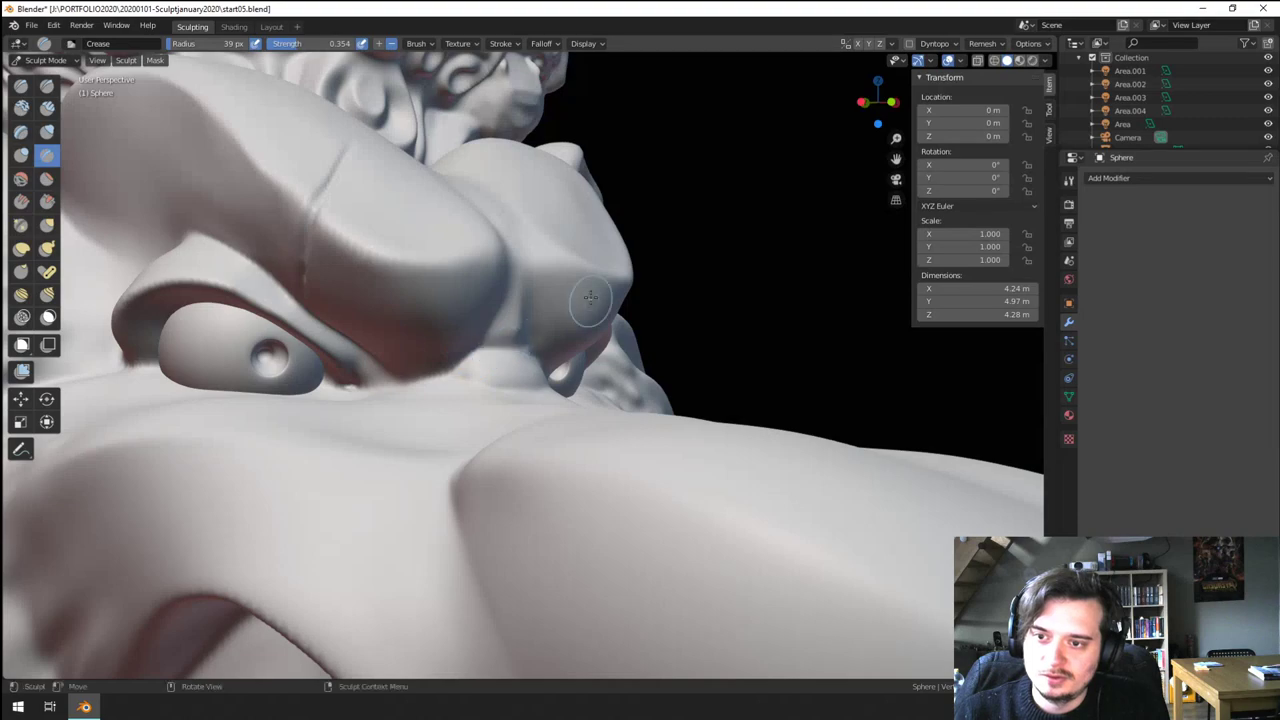
- Crease the edge of the snout fold just above the lip line, below the eye, with the Crease brush at 31 px radius
ctrl+middle_drag(590, 297, 572, 440)
mouse_move(480, 455)
middle_down()
mouse_move(515, 460)
mouse_move(507, 413)
mouse_move(491, 423)
mouse_move(494, 400)
middle_up()
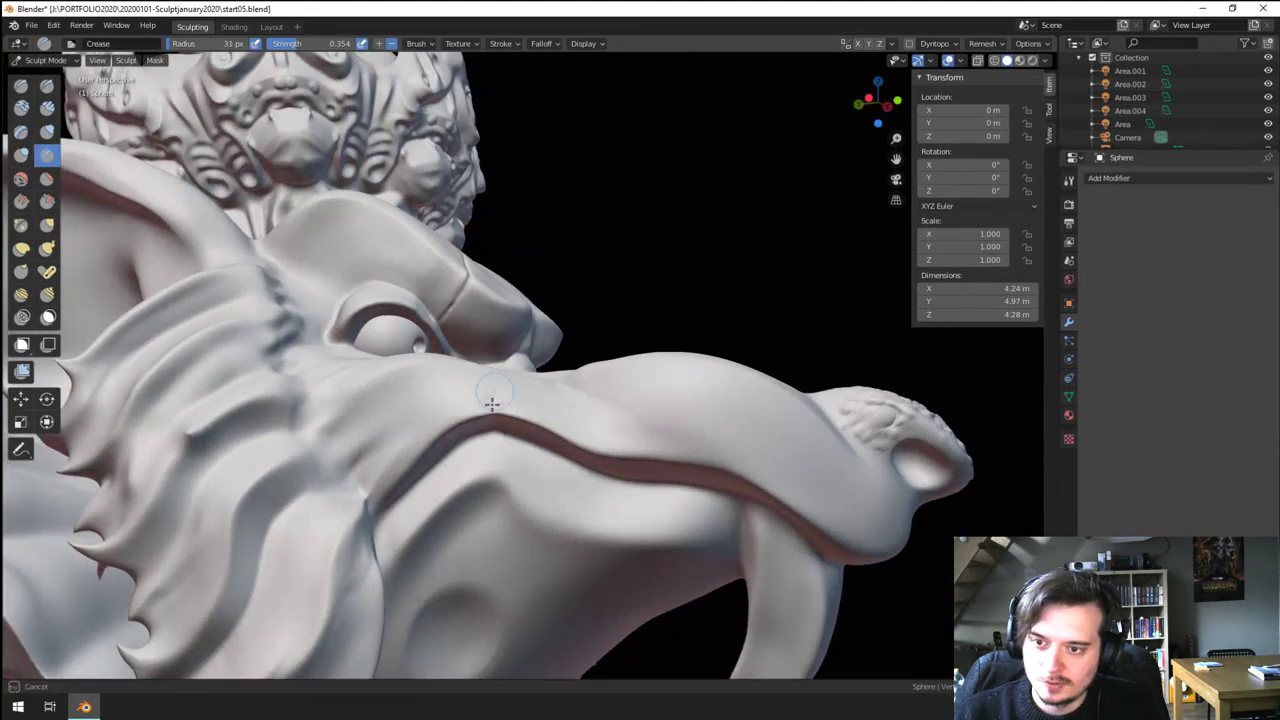
drag(492, 404, 491, 408)
- Deepen the fold inside the ear with the Crease brush at 85 px radius, and set its radius to 55 px
mouse_move(491, 408)
ctrl+middle_down()
mouse_move(485, 462)
mouse_move(420, 472)
mouse_move(440, 467)
ctrl+middle_up()
mouse_move(440, 467)
middle_down()
mouse_move(462, 453)
mouse_move(474, 413)
mouse_move(354, 400)
mouse_move(548, 390)
mouse_move(563, 200)
mouse_move(508, 333)
middle_up()
middle_drag(508, 333, 530, 322)
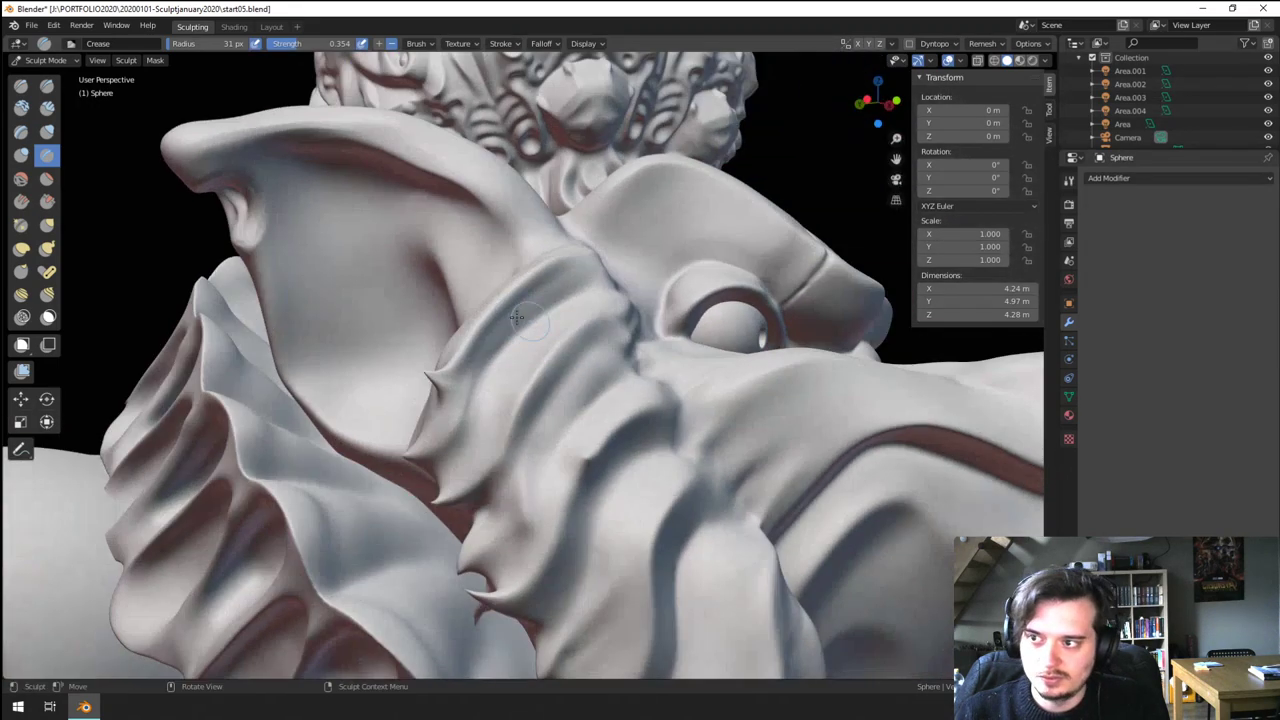
key(f)
click(401, 254)
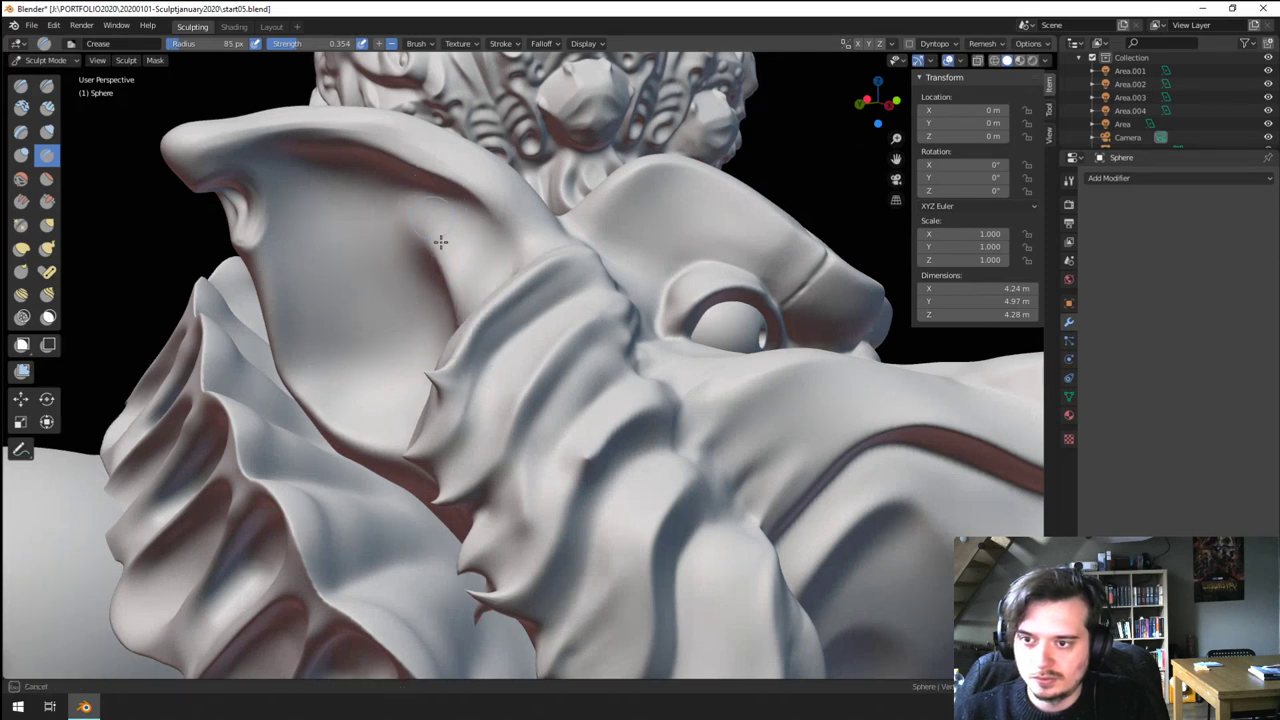
drag(441, 242, 446, 296)
mouse_move(438, 305)
ctrl+middle_down()
mouse_move(414, 380)
mouse_move(530, 505)
ctrl+middle_up()
key(f)
click(430, 338)
mouse_move(530, 505)
middle_down()
mouse_move(508, 522)
mouse_move(530, 388)
middle_up()
key(f)
click(492, 418)
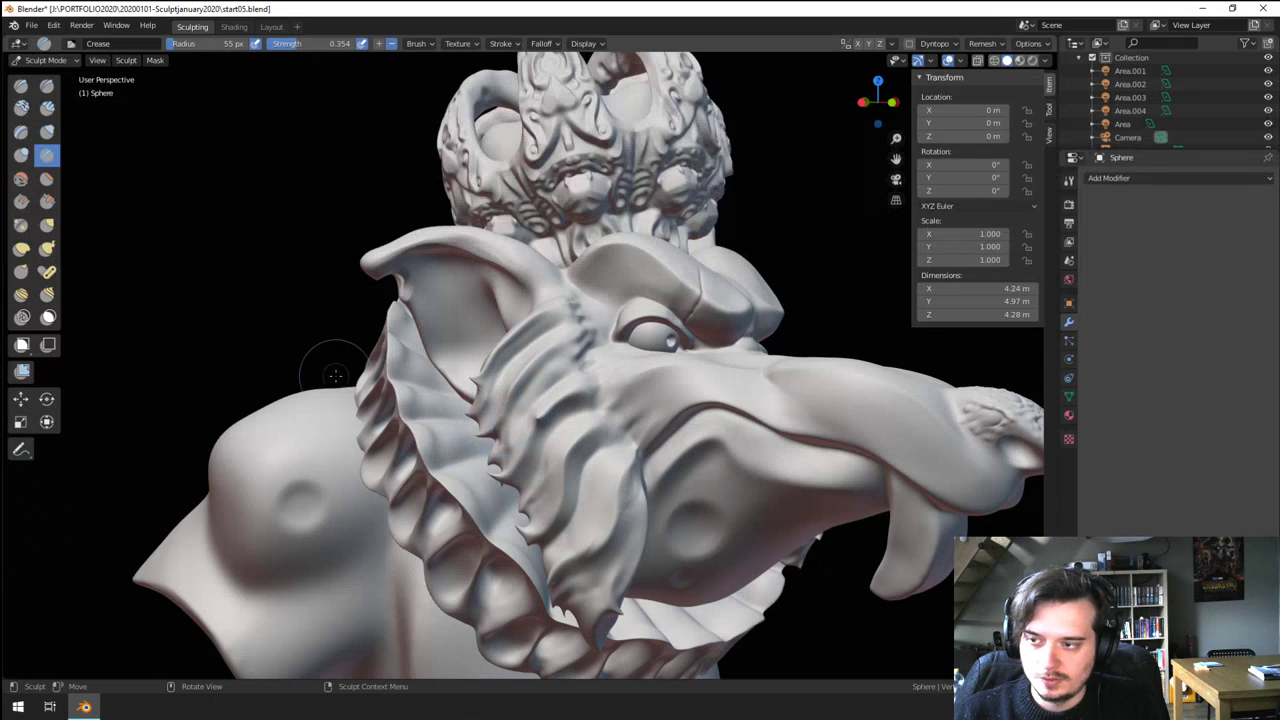
- Pinch the cheek fur tufts together using the Pinch/Magnify brush at 97 px radius and 0.500 strength
click(21, 224)
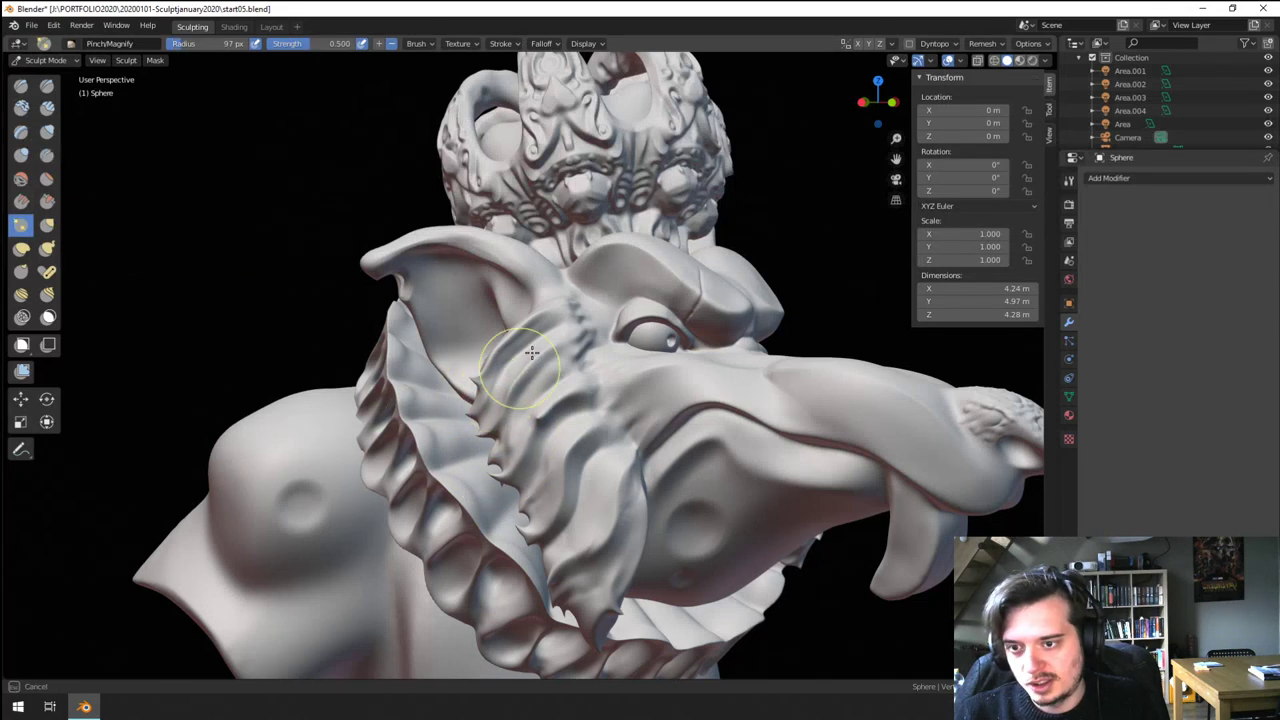
drag(512, 366, 500, 384)
drag(549, 413, 561, 395)
drag(497, 528, 504, 540)
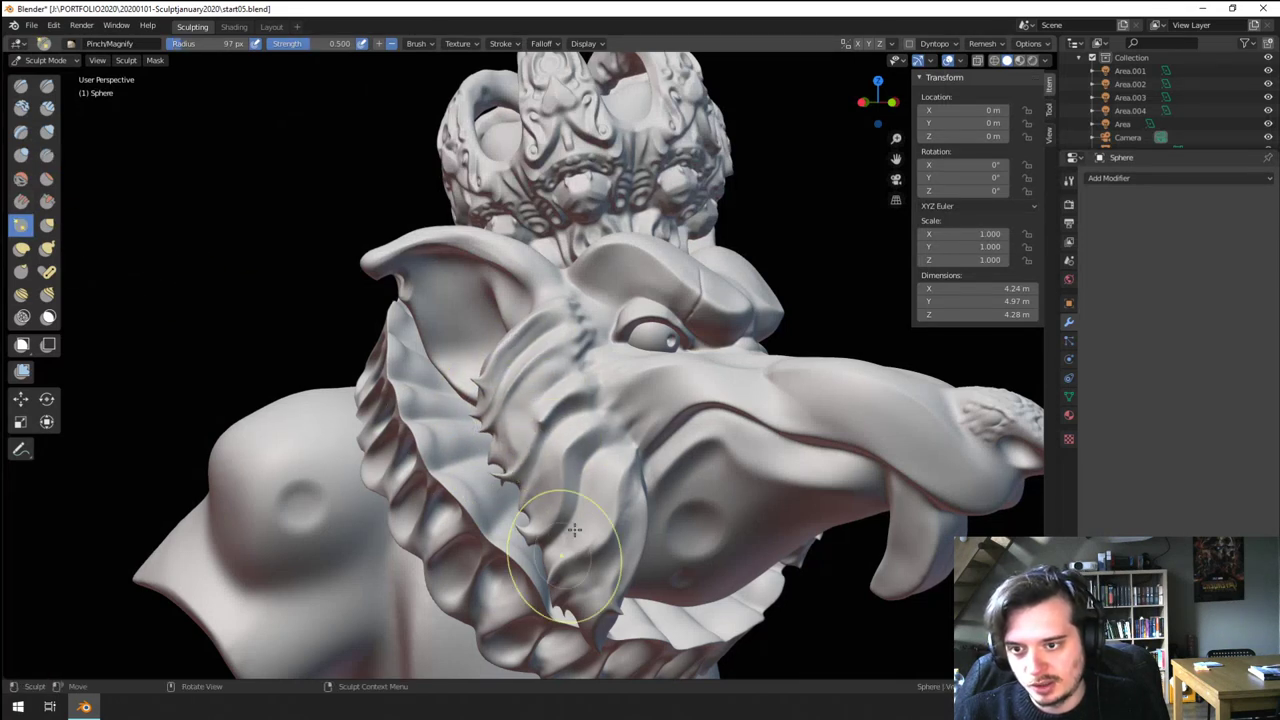
- Sharpen the upper cheek fur tufts near the ear with the Pinch/Magnify brush at 45 px radius
key(f)
click(501, 397)
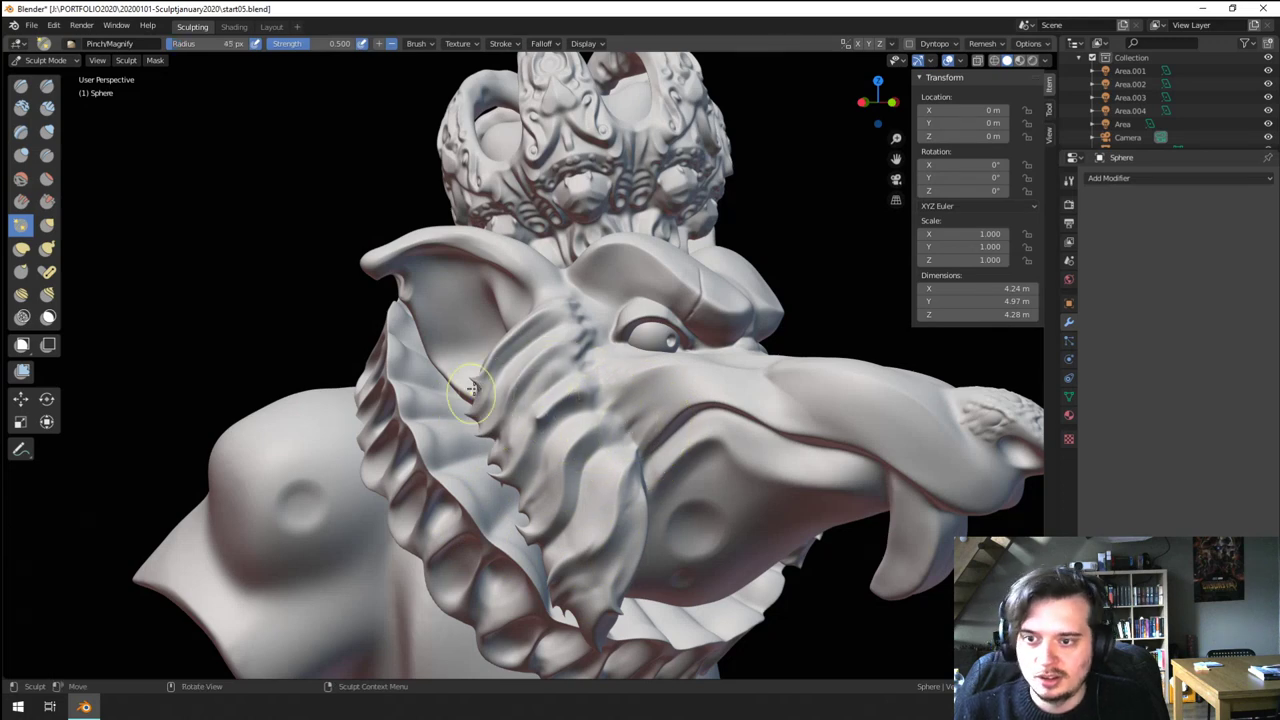
mouse_move(482, 378)
mouse_down()
mouse_move(558, 300)
mouse_move(564, 340)
mouse_up()
mouse_move(512, 397)
ctrl+middle_down()
mouse_move(504, 361)
mouse_move(438, 322)
ctrl+middle_up()
- Switch to the Blob brush at 23 px radius and try carving an inverted strand along the cheek fur
click(23, 154)
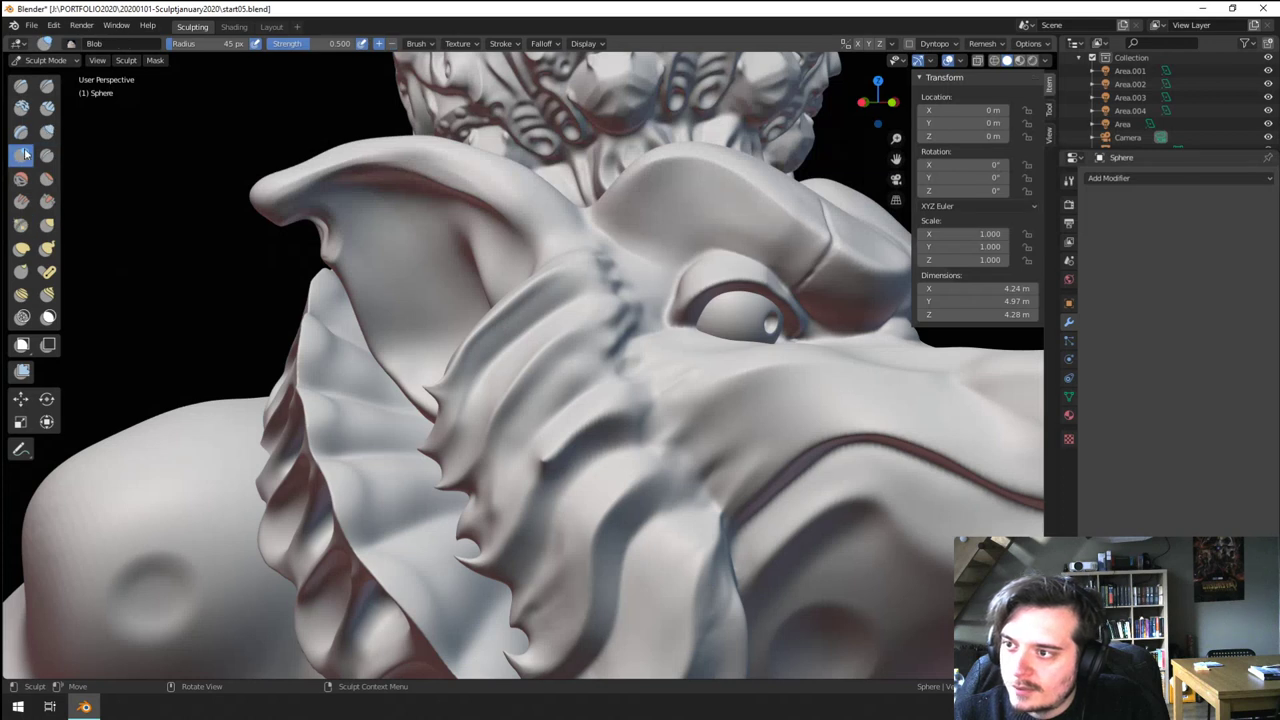
key(f)
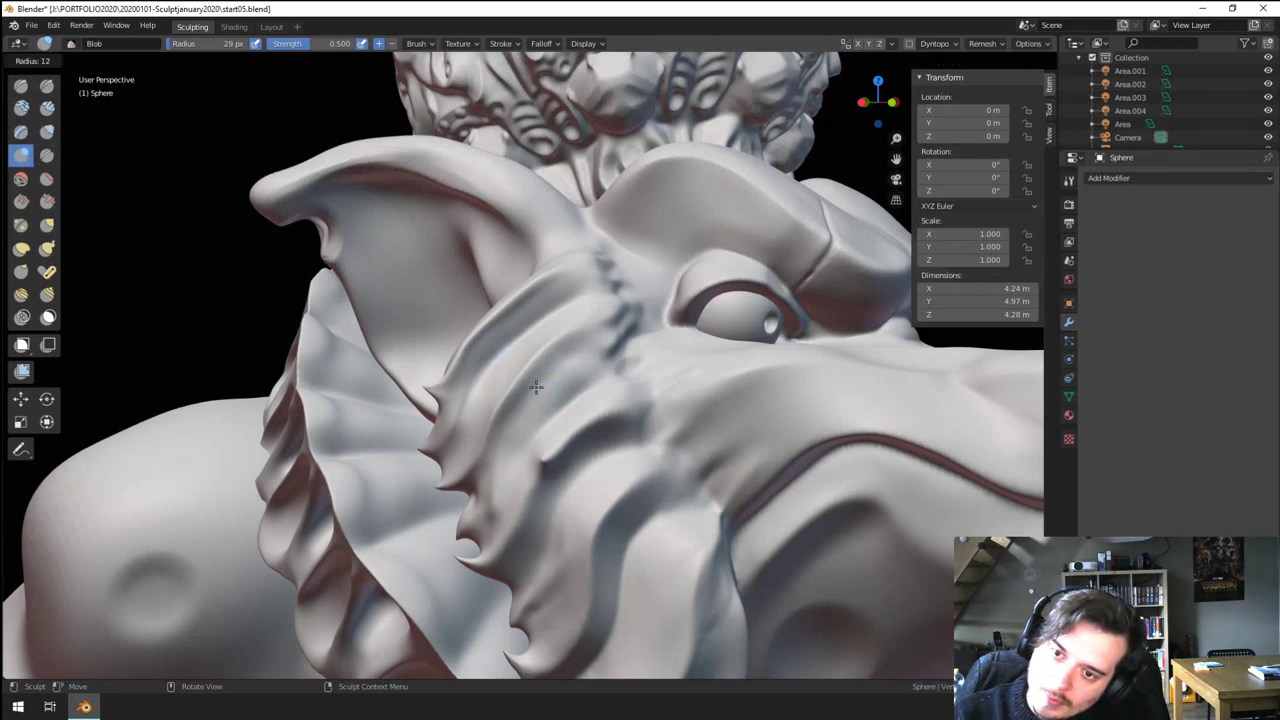
click(535, 387)
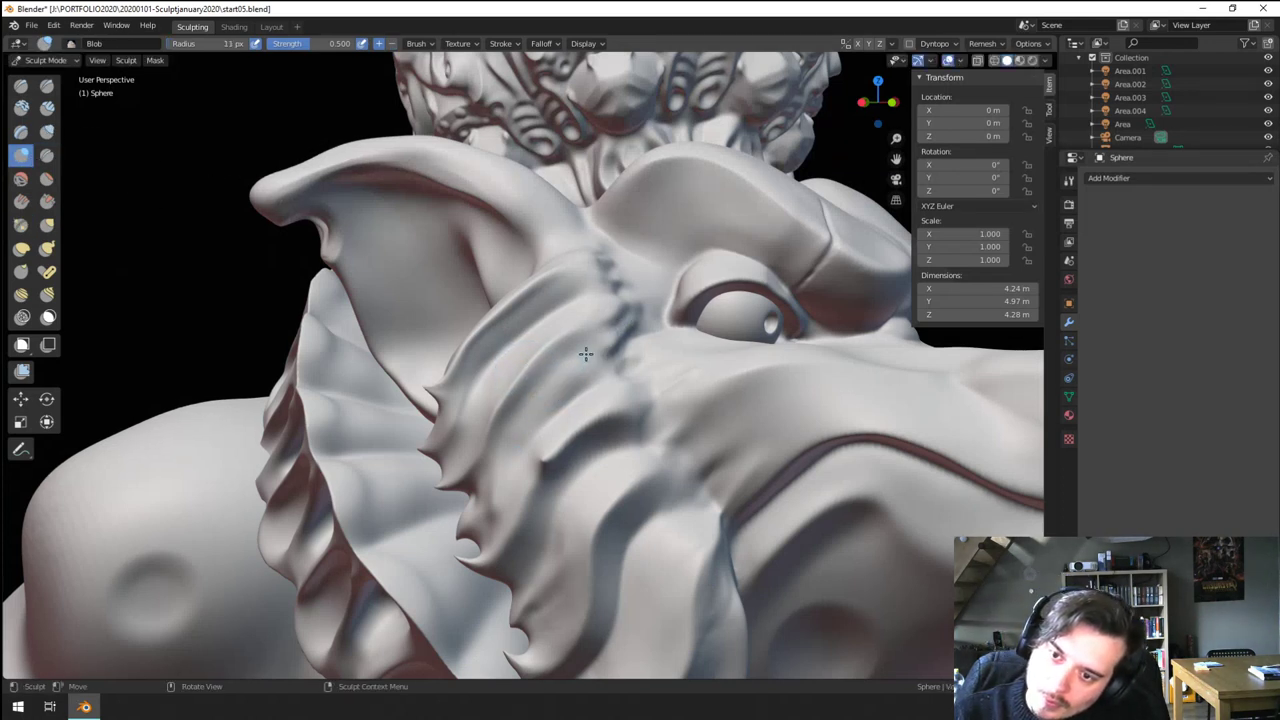
key(f)
click(600, 354)
ctrl+drag(607, 331, 514, 436)
key(ctrl+z)
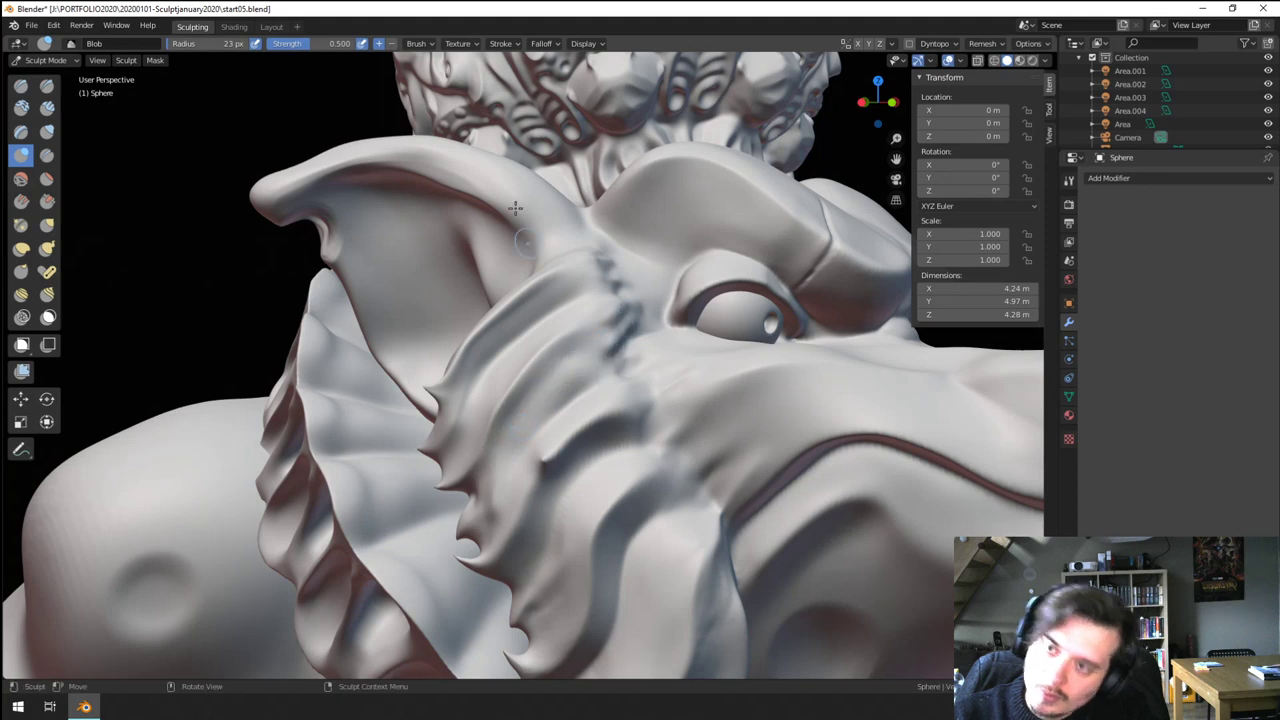
- Change the Blob brush's falloff curve preset and test an inverted stroke along the cheek fur at 23 px radius
click(460, 45)
mouse_move(500, 46)
click(555, 68)
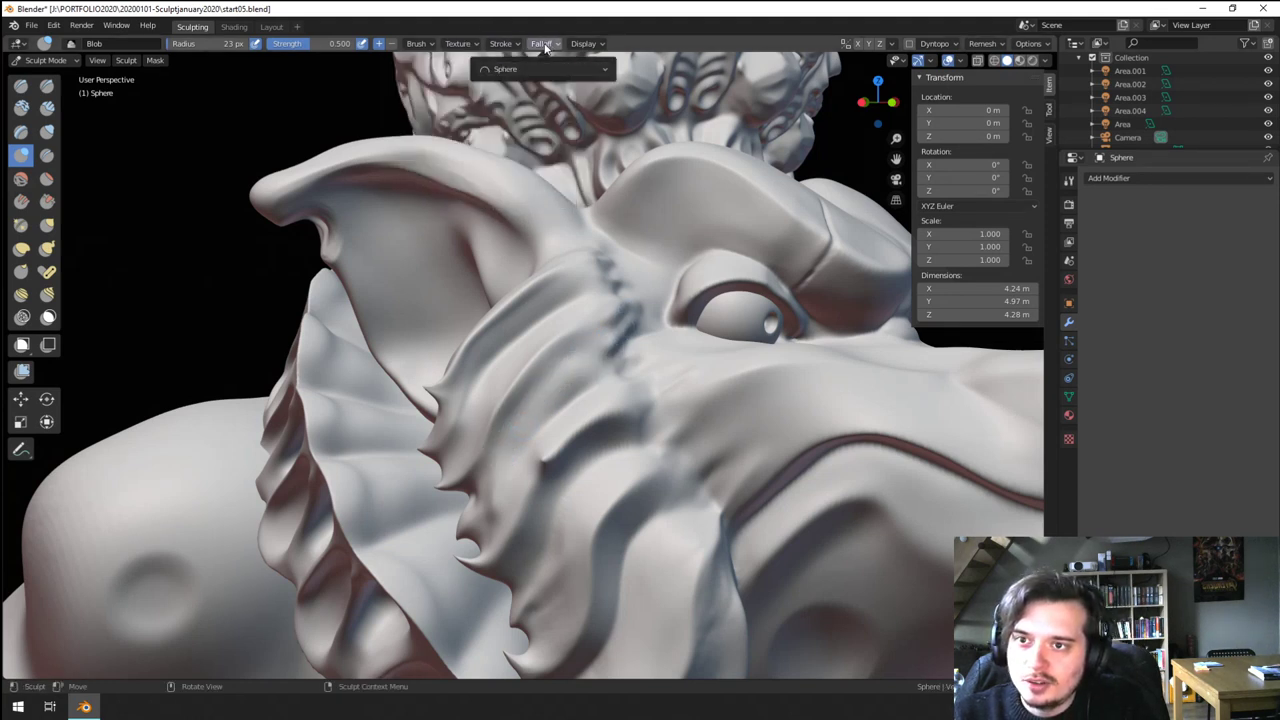
click(541, 69)
click(510, 171)
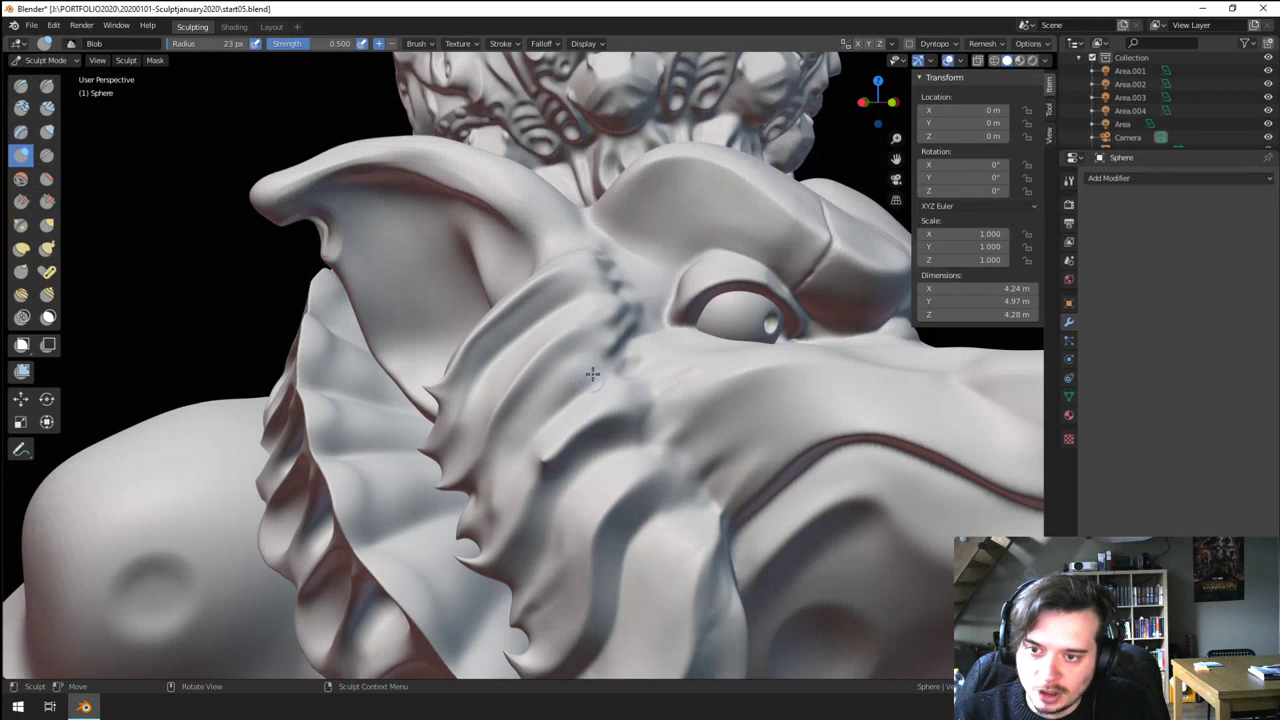
mouse_move(607, 359)
ctrl+mouse_down()
mouse_move(557, 382)
mouse_move(507, 450)
ctrl+mouse_up()
key(ctrl+z)
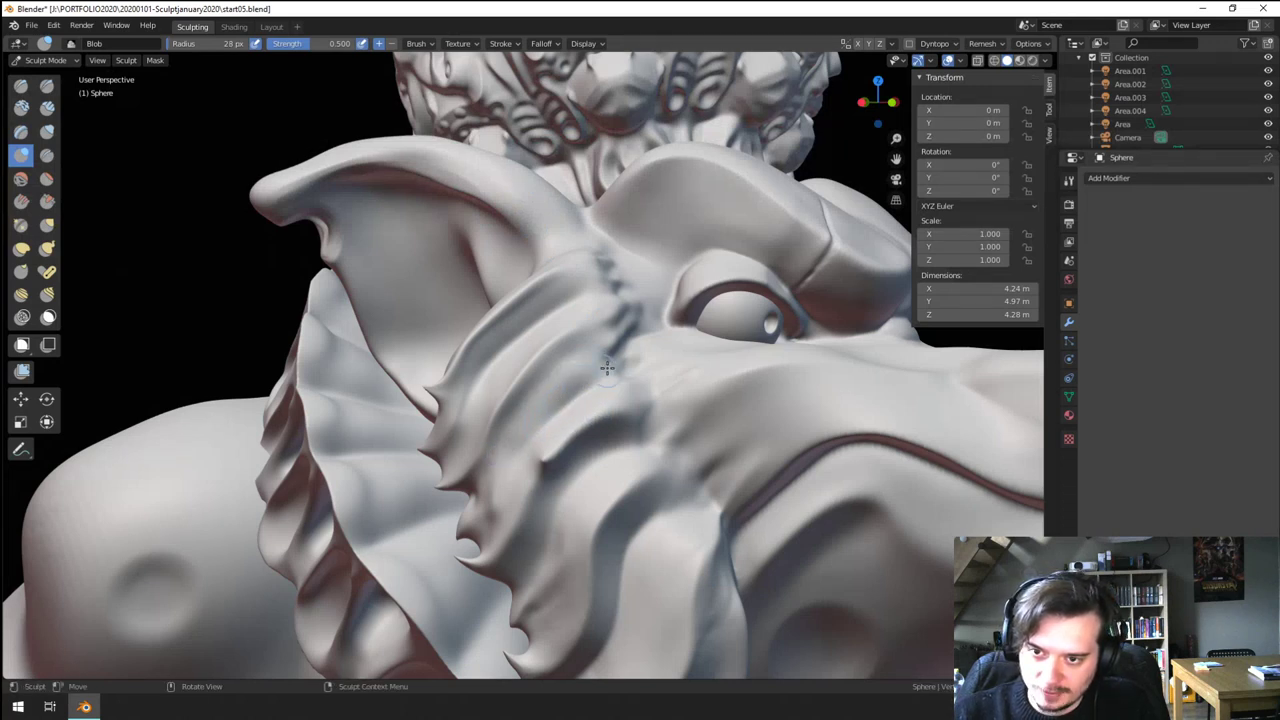
- Carve and raise alternating strands along the middle cheek fur tufts using the Blob brush at 28 px radius
mouse_move(612, 343)
ctrl+mouse_down()
mouse_move(507, 430)
mouse_move(580, 373)
mouse_move(614, 379)
ctrl+mouse_up()
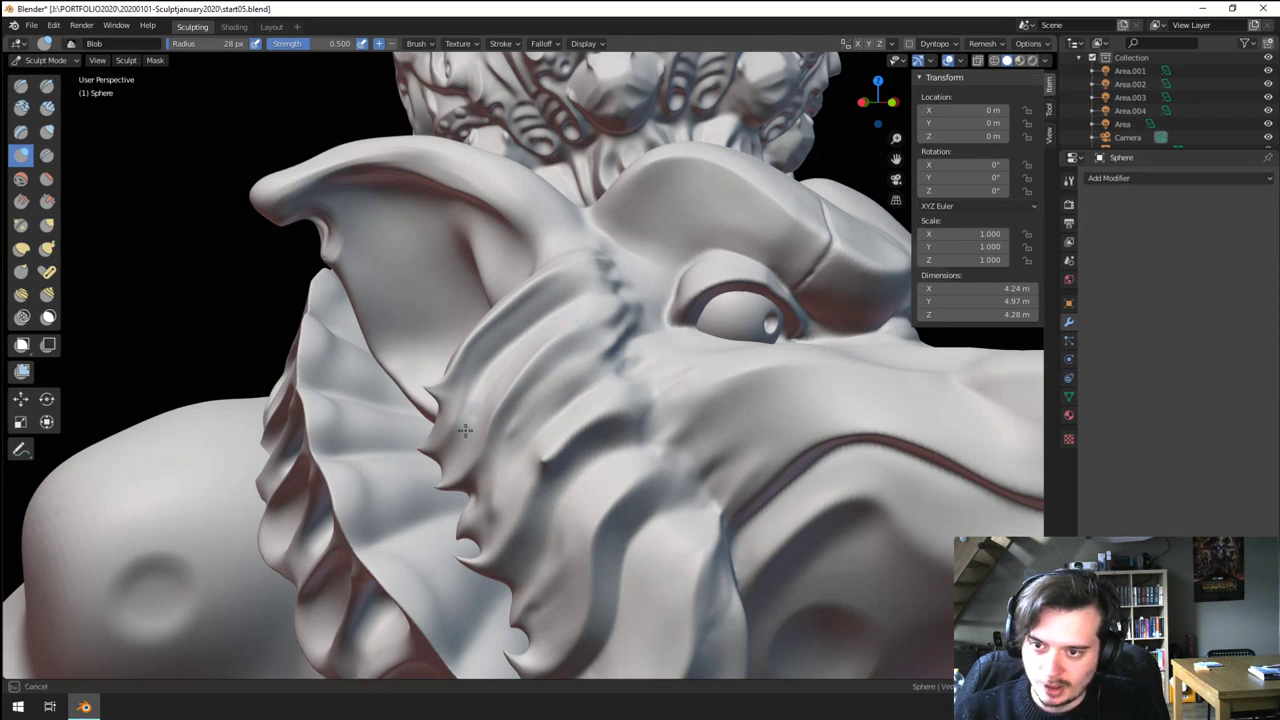
ctrl+drag(465, 430, 438, 455)
drag(579, 363, 509, 502)
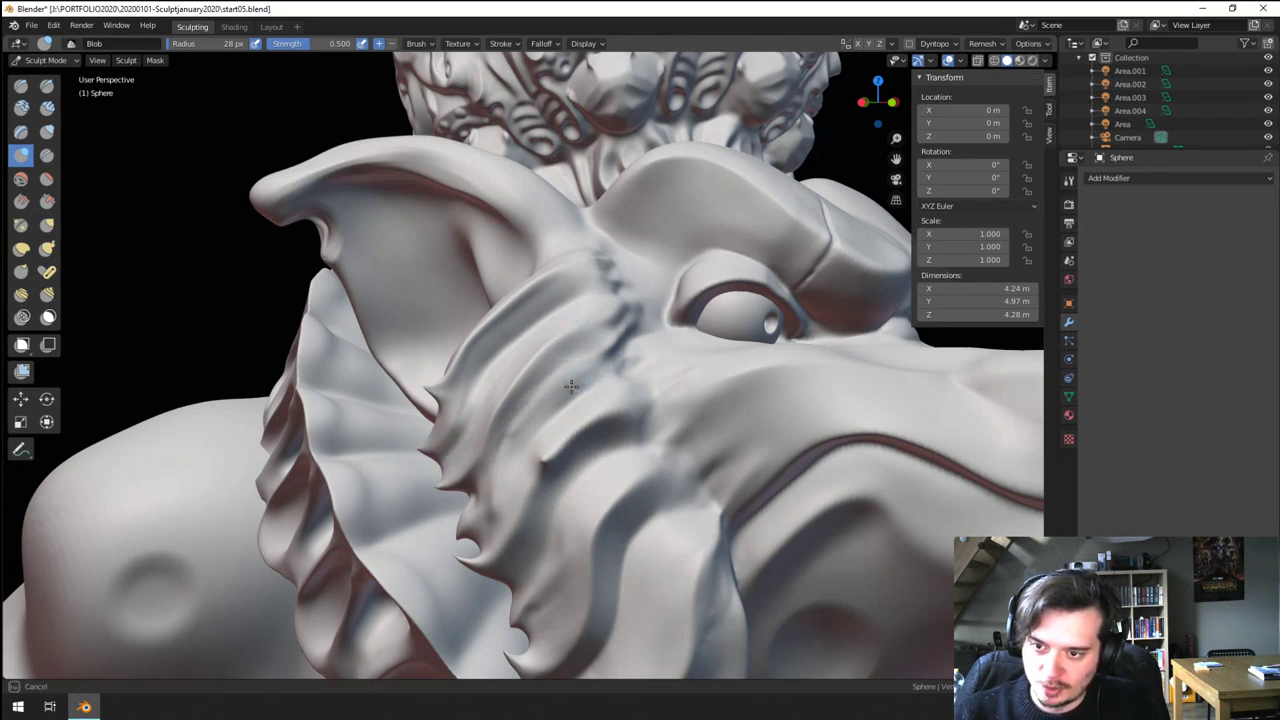
drag(571, 386, 540, 463)
mouse_move(591, 383)
ctrl+mouse_down()
mouse_move(529, 490)
mouse_move(605, 401)
ctrl+mouse_up()
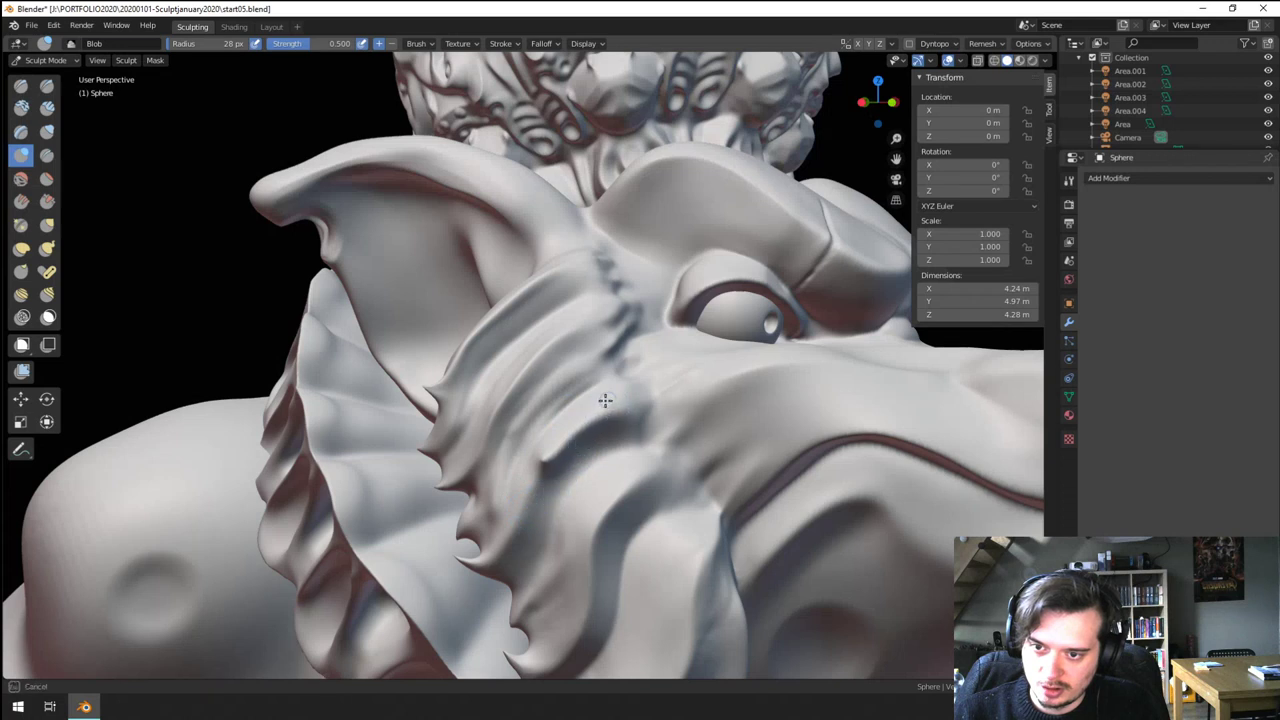
- Add strands to the lower cheek tufts and the topmost tuft beside the ear with the Blob brush at 28 px radius
mouse_move(601, 472)
mouse_down()
mouse_move(490, 562)
mouse_move(537, 484)
mouse_up()
drag(515, 549, 519, 534)
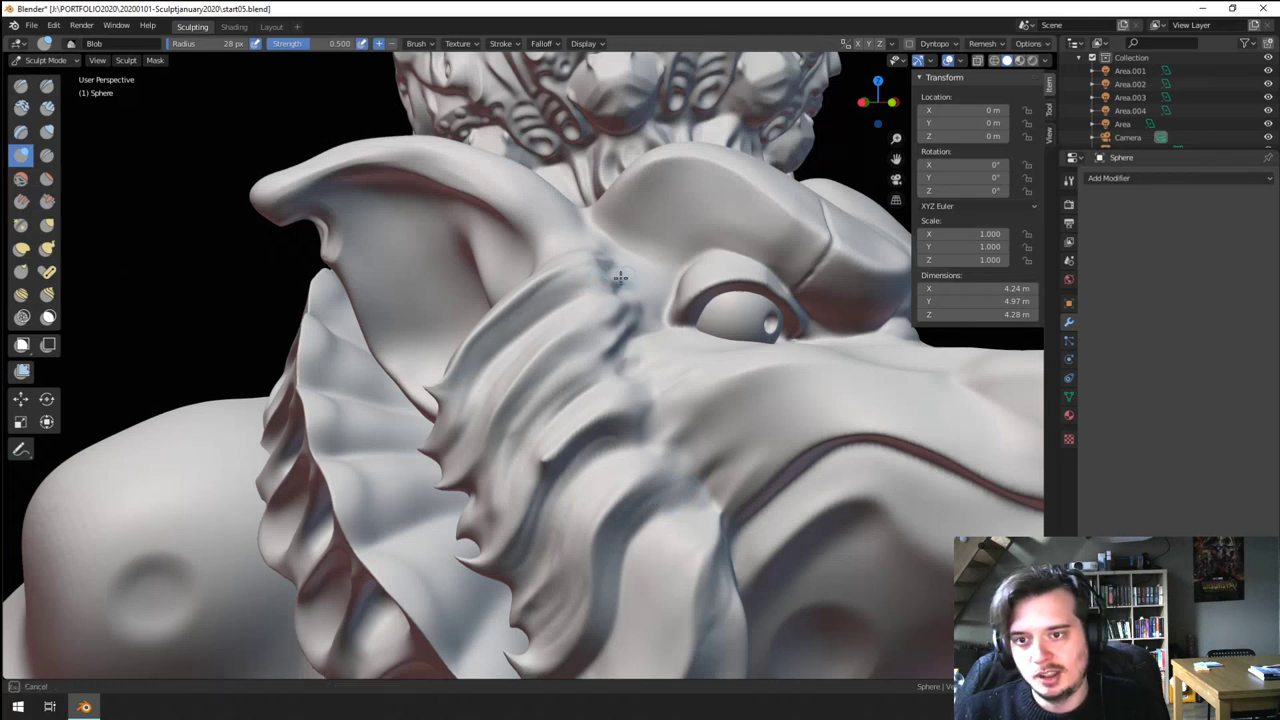
drag(606, 256, 518, 326)
drag(608, 284, 530, 322)
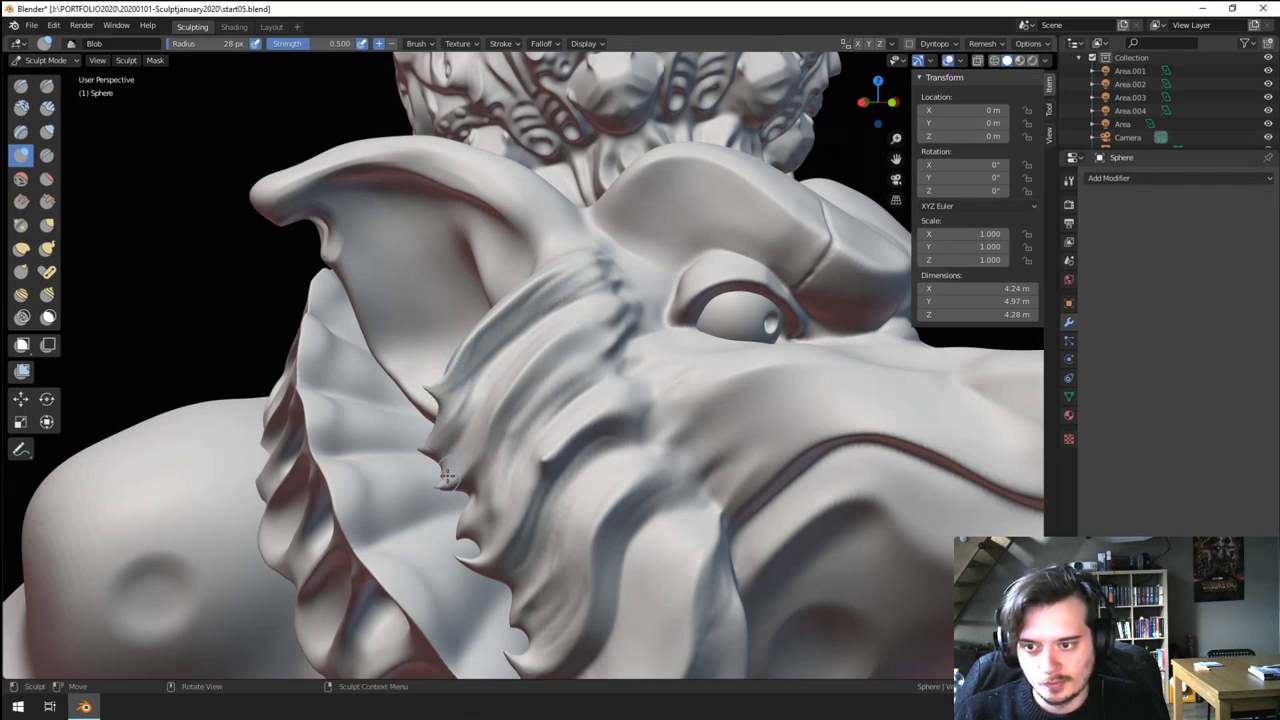
- Add volume to the rear edge of the middle cheek fur with the Blob brush at 56 px radius
shift+middle_drag(511, 417, 514, 342)
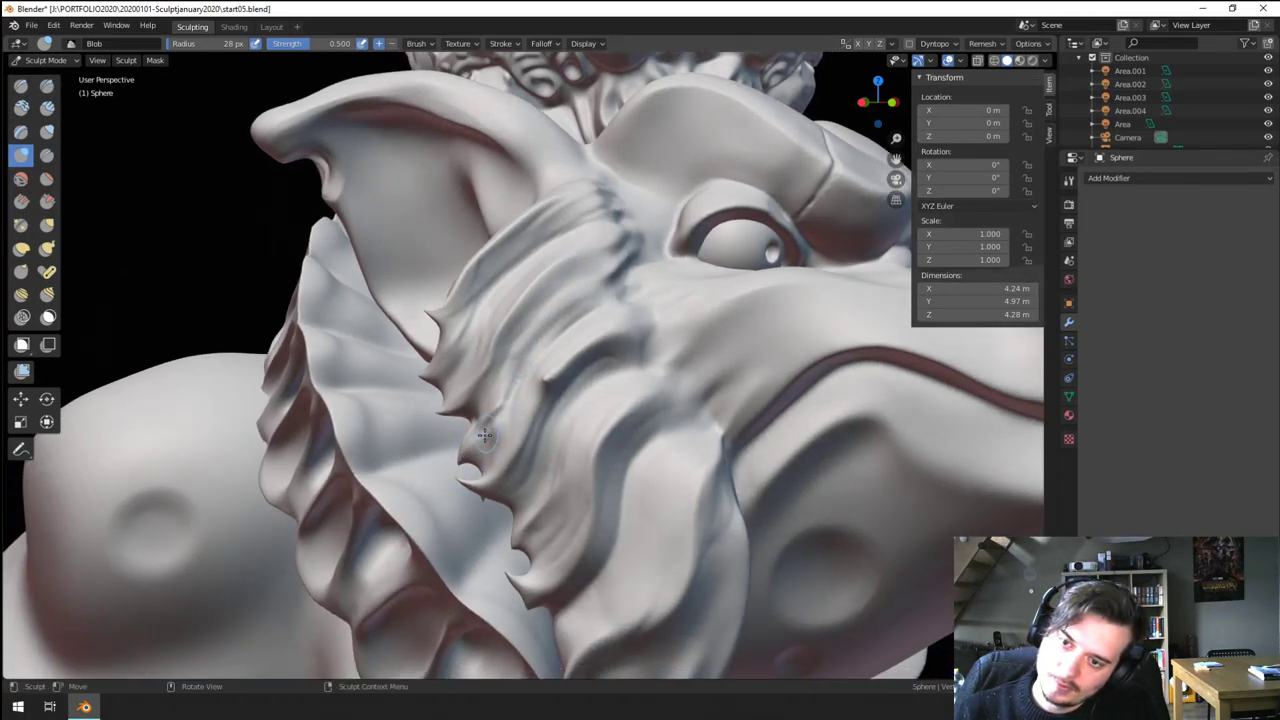
ctrl+middle_drag(482, 475, 479, 670)
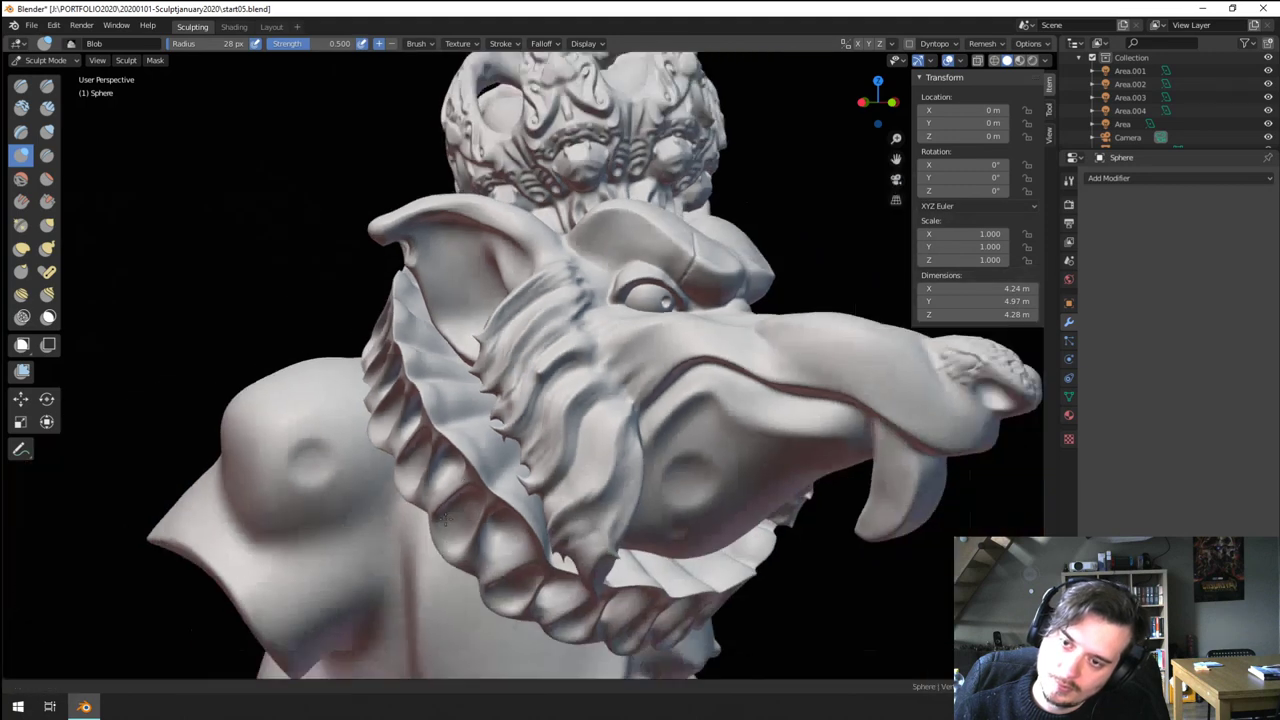
ctrl+middle_drag(452, 456, 500, 355)
key(f)
click(510, 385)
drag(498, 408, 493, 416)
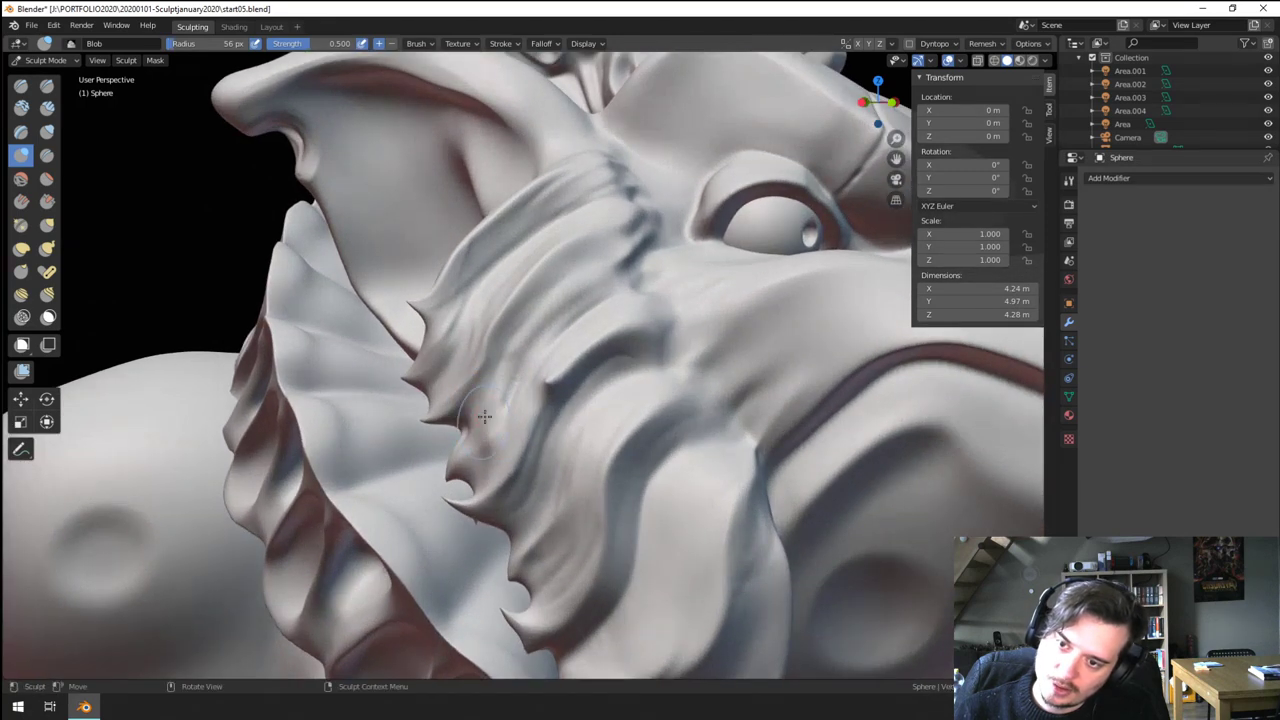
mouse_move(484, 416)
ctrl+middle_down()
mouse_move(484, 660)
mouse_move(460, 433)
mouse_move(422, 432)
mouse_move(492, 334)
mouse_move(512, 365)
ctrl+middle_up()
- Sculpt strands down the lower cheek fur tufts using the Blob brush at 29 px and 42 px radius
click(46, 133)
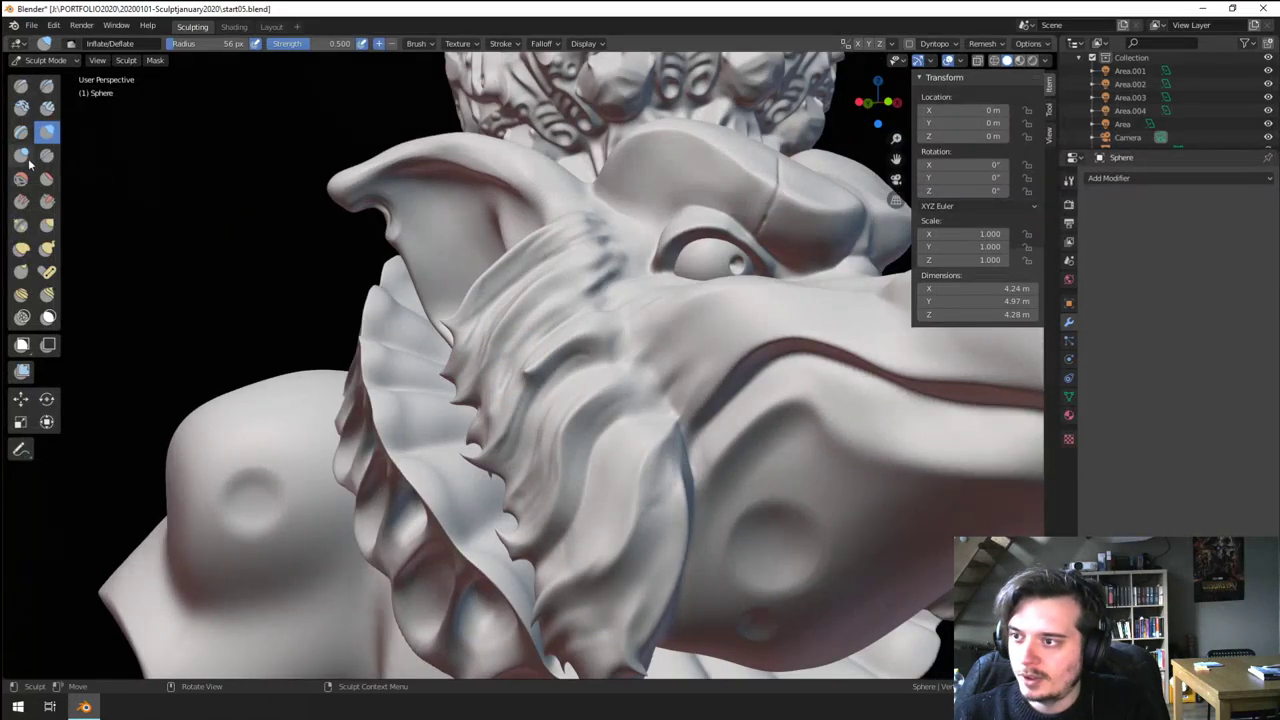
click(26, 160)
middle_drag(560, 480, 606, 532)
key(f)
click(598, 534)
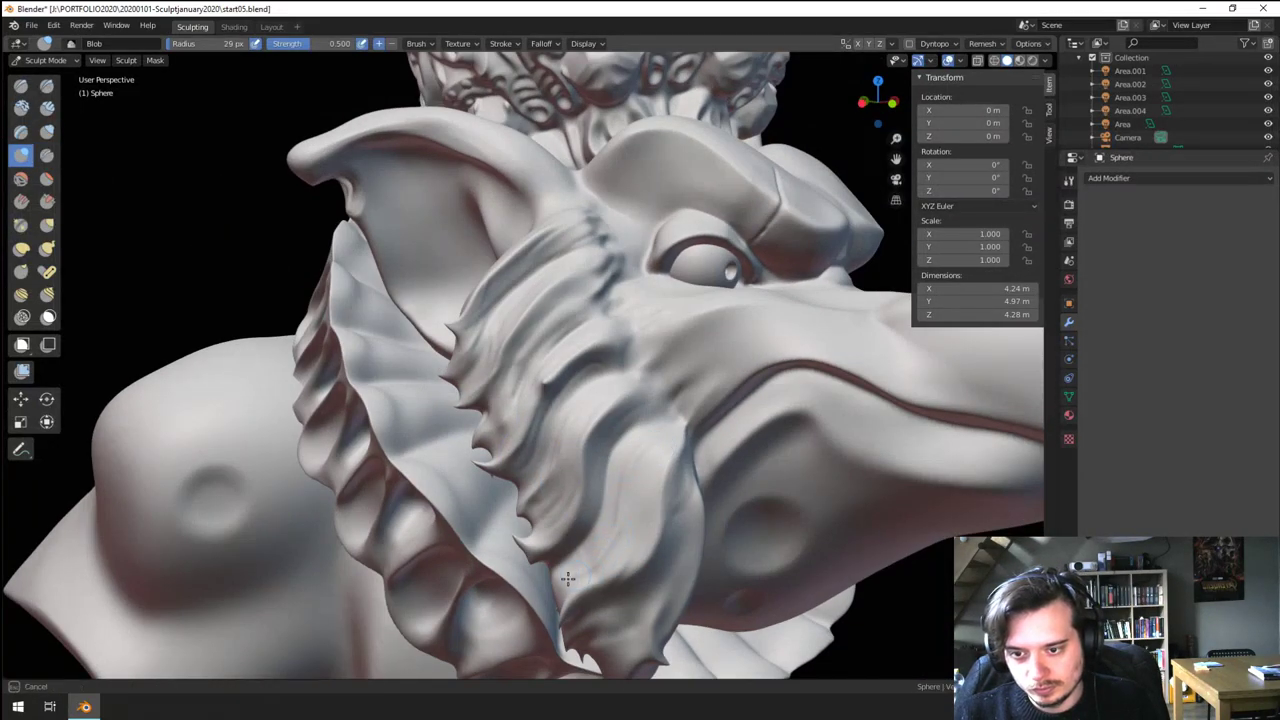
key(f)
click(662, 461)
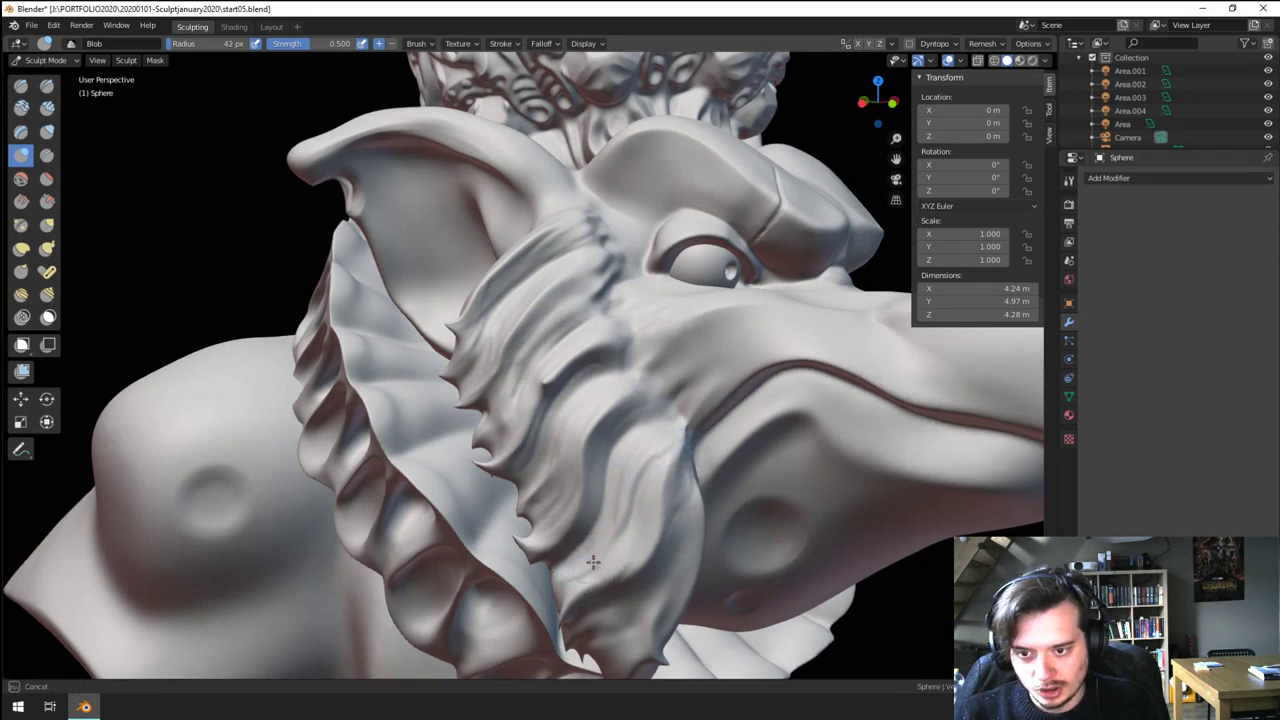
drag(593, 562, 614, 526)
- Sculpt long strands along the lowest cheek tuft beside the jaw with the Blob brush at 35 px radius
shift+middle_drag(623, 507, 615, 415)
mouse_move(615, 415)
middle_down()
mouse_move(603, 459)
mouse_move(545, 474)
middle_up()
key(f)
click(538, 497)
drag(512, 505, 626, 384)
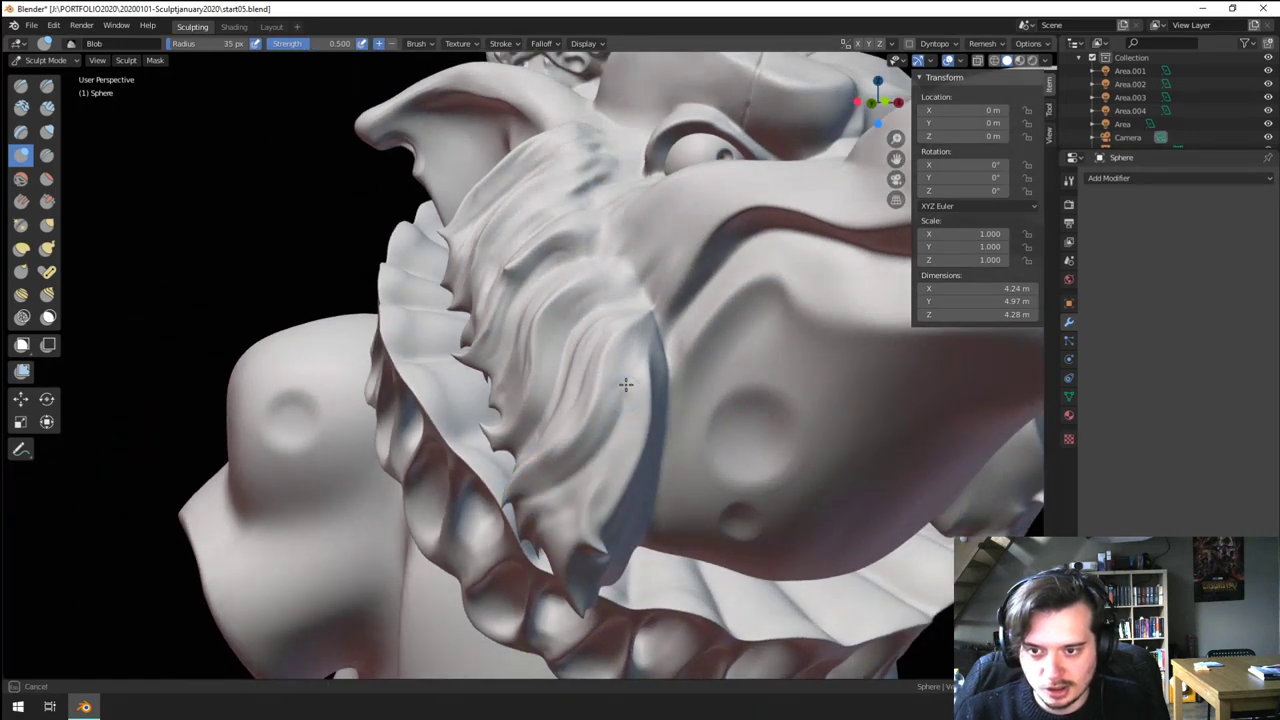
drag(517, 493, 612, 396)
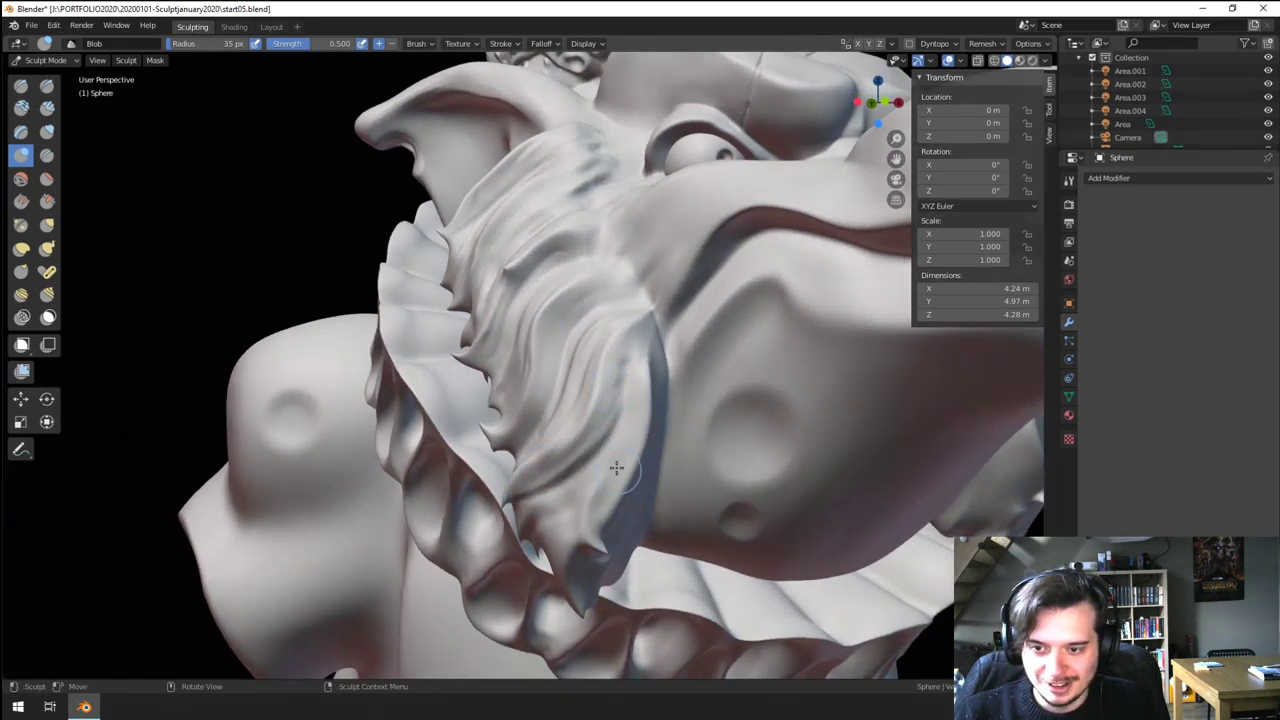
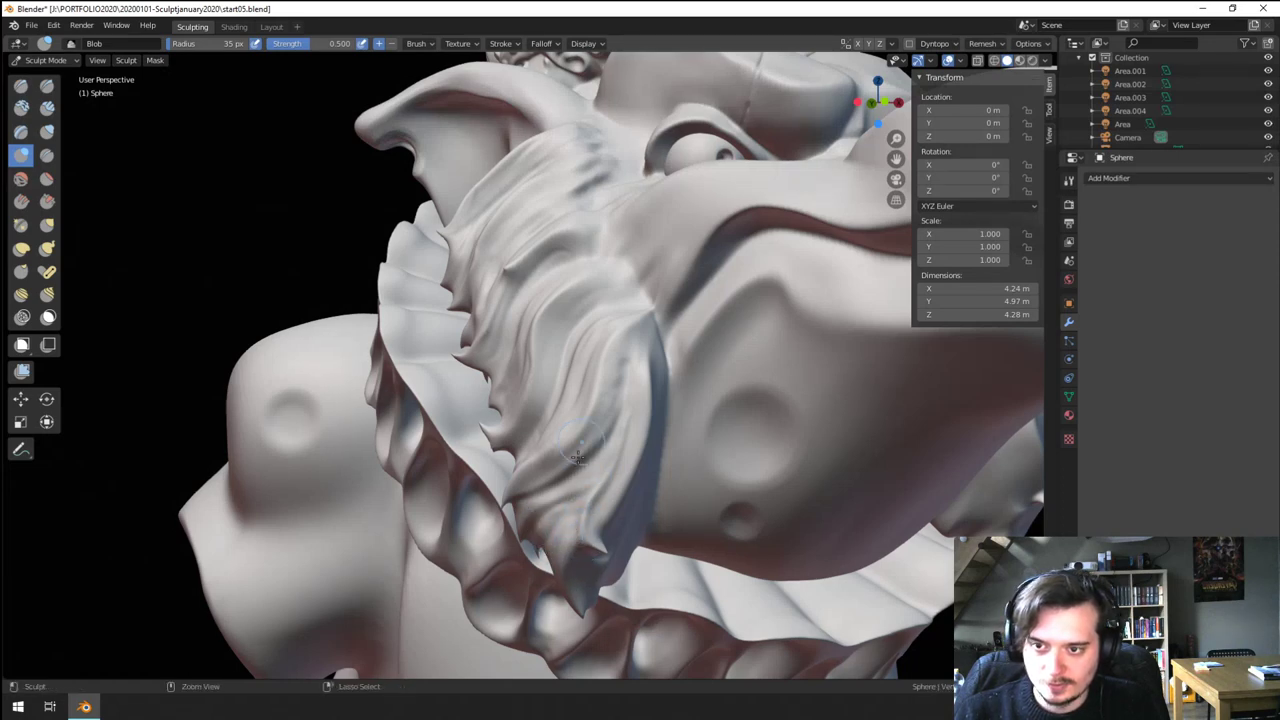
- Build up strands down the lowest cheek tuft from the side and front with the Blob brush at 50 px radius
mouse_move(578, 457)
ctrl+middle_down()
mouse_move(574, 530)
mouse_move(574, 463)
mouse_move(627, 427)
mouse_move(559, 430)
ctrl+middle_up()
drag(576, 365, 531, 507)
drag(577, 378, 528, 470)
mouse_move(568, 372)
mouse_down()
mouse_move(534, 495)
mouse_move(563, 498)
mouse_up()
middle_drag(734, 371, 697, 397)
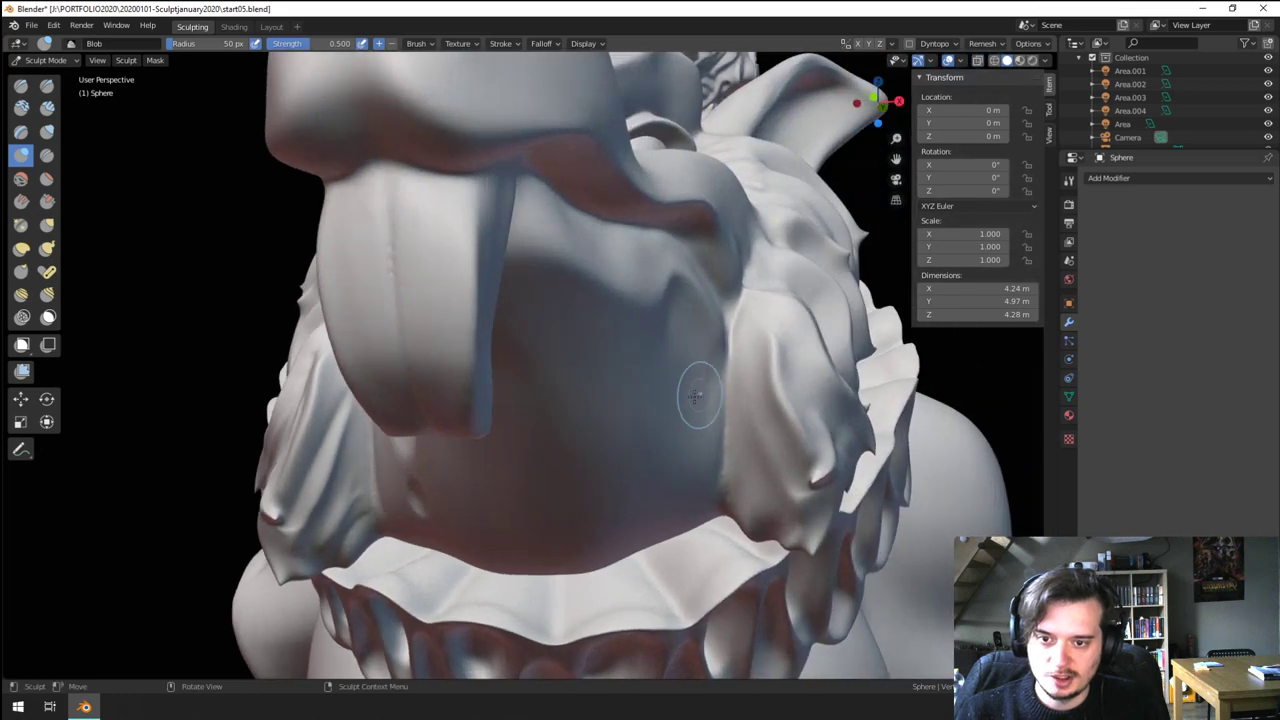
drag(750, 384, 782, 508)
drag(762, 425, 782, 512)
drag(786, 463, 796, 523)
drag(781, 388, 812, 474)
- Pull the tip of the lower cheek tuft upward beside the jaw using the Grab brush, enlarged to 101 px radius
scroll(832, 499, down, 5)
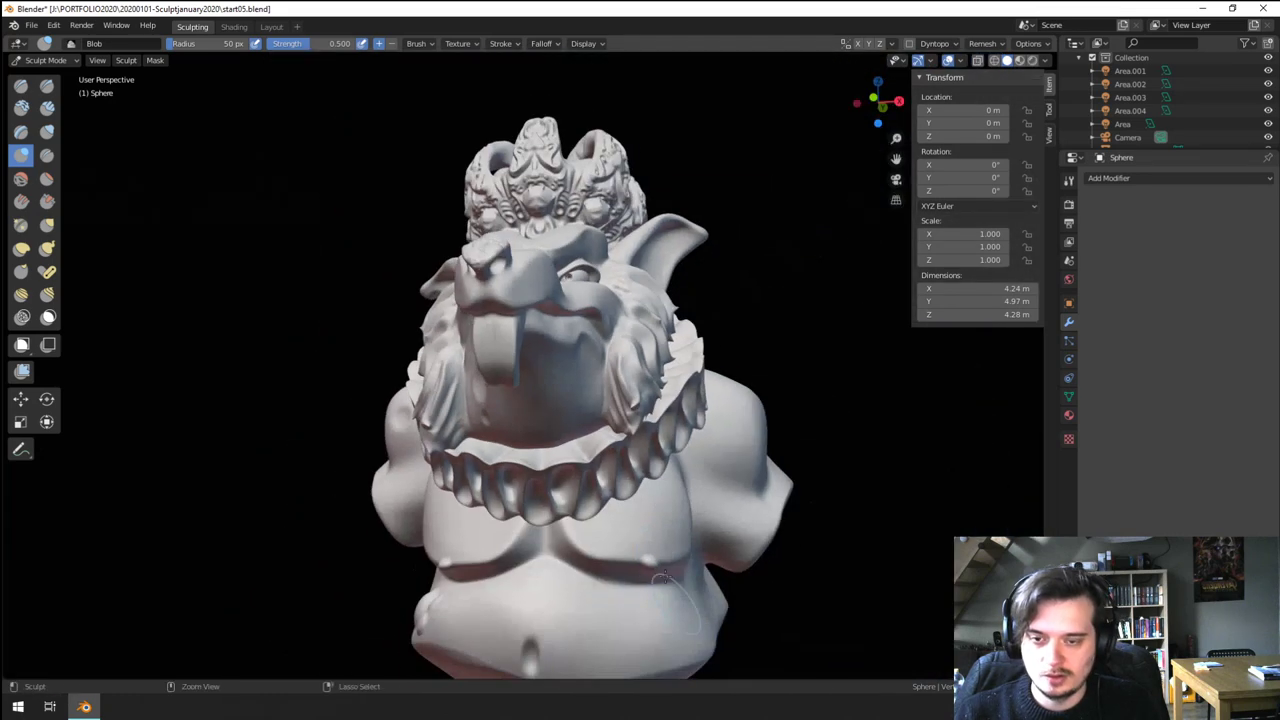
mouse_move(622, 457)
middle_down()
mouse_move(760, 526)
mouse_move(691, 514)
mouse_move(704, 408)
middle_up()
scroll(756, 525, down, 1)
scroll(702, 455, up, 3)
key(g)
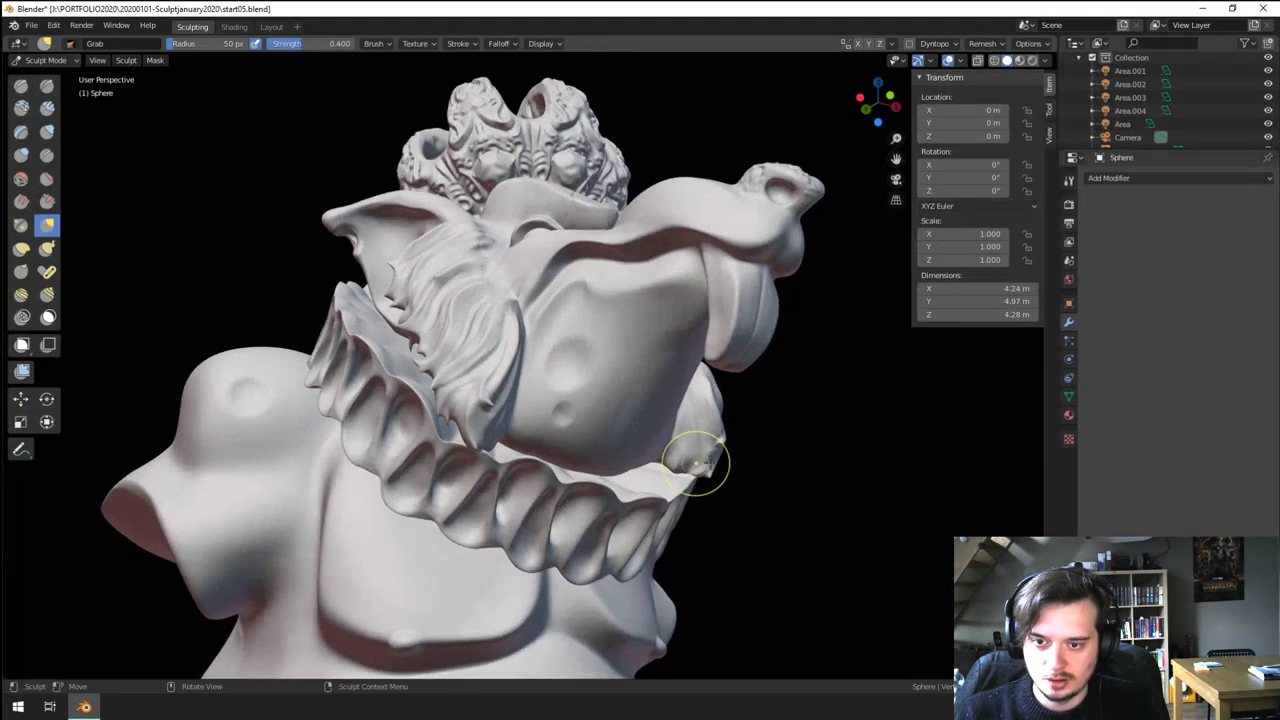
mouse_move(701, 478)
mouse_down()
mouse_move(688, 468)
mouse_move(718, 428)
mouse_up()
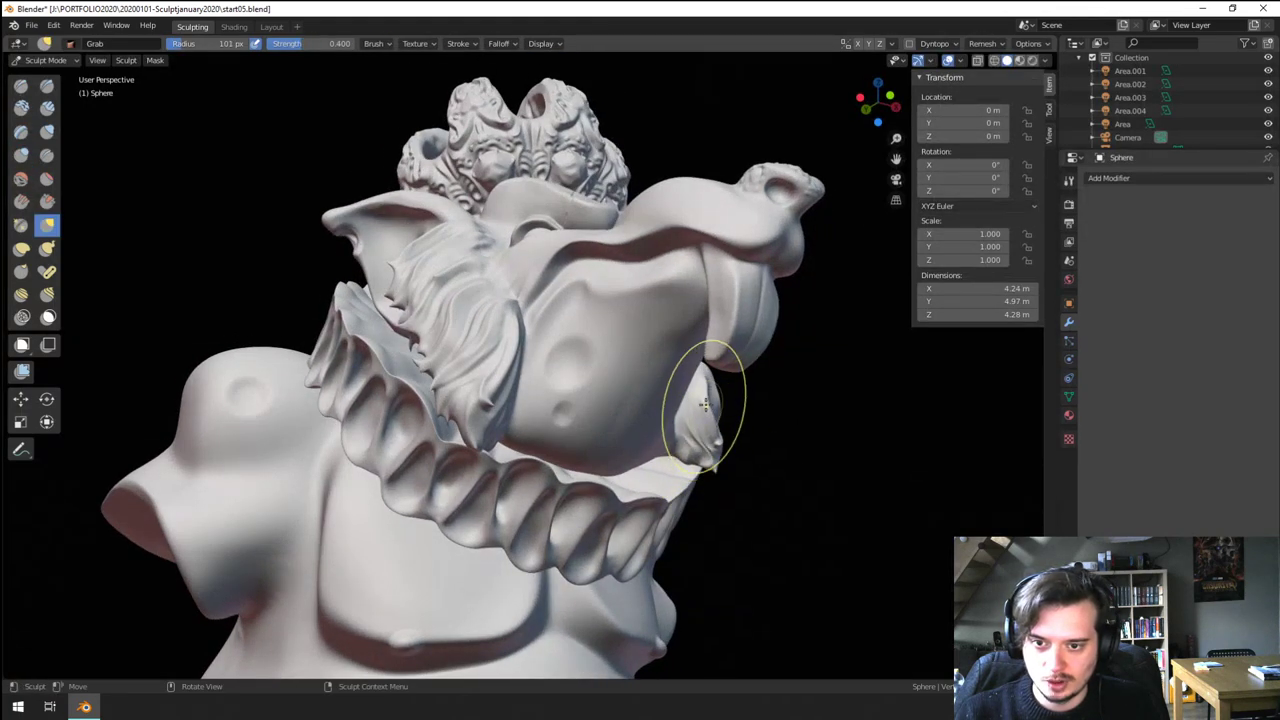
mouse_move(705, 404)
middle_down()
mouse_move(726, 448)
mouse_move(741, 434)
mouse_move(724, 405)
middle_up()
drag(708, 465, 707, 455)
- Nudge the lower cheek tuft's tip up from another angle with the Grab brush at 86 px radius
key(f)
click(725, 476)
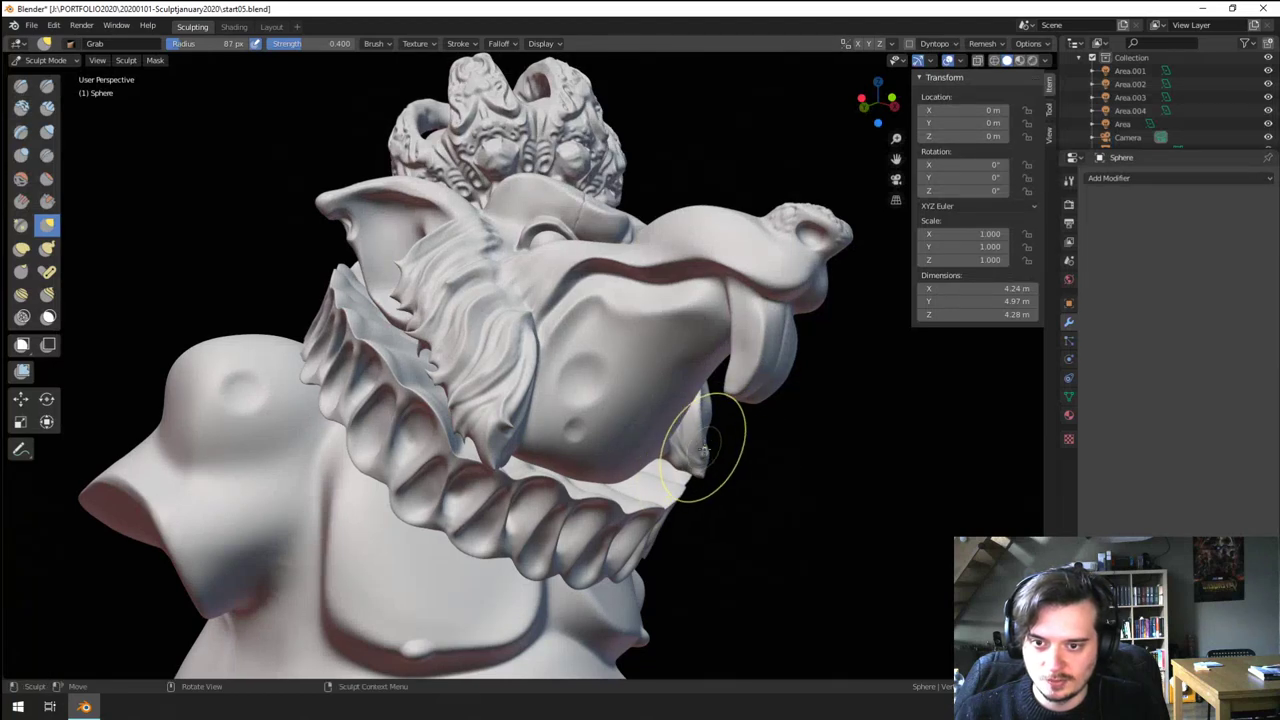
middle_drag(706, 457, 714, 486)
key(f)
click(712, 484)
drag(698, 472, 703, 458)
scroll(706, 455, down, 2)
mouse_move(704, 460)
middle_down()
mouse_move(670, 527)
mouse_move(680, 532)
mouse_move(600, 527)
mouse_move(686, 523)
mouse_move(662, 521)
mouse_move(657, 491)
middle_up()
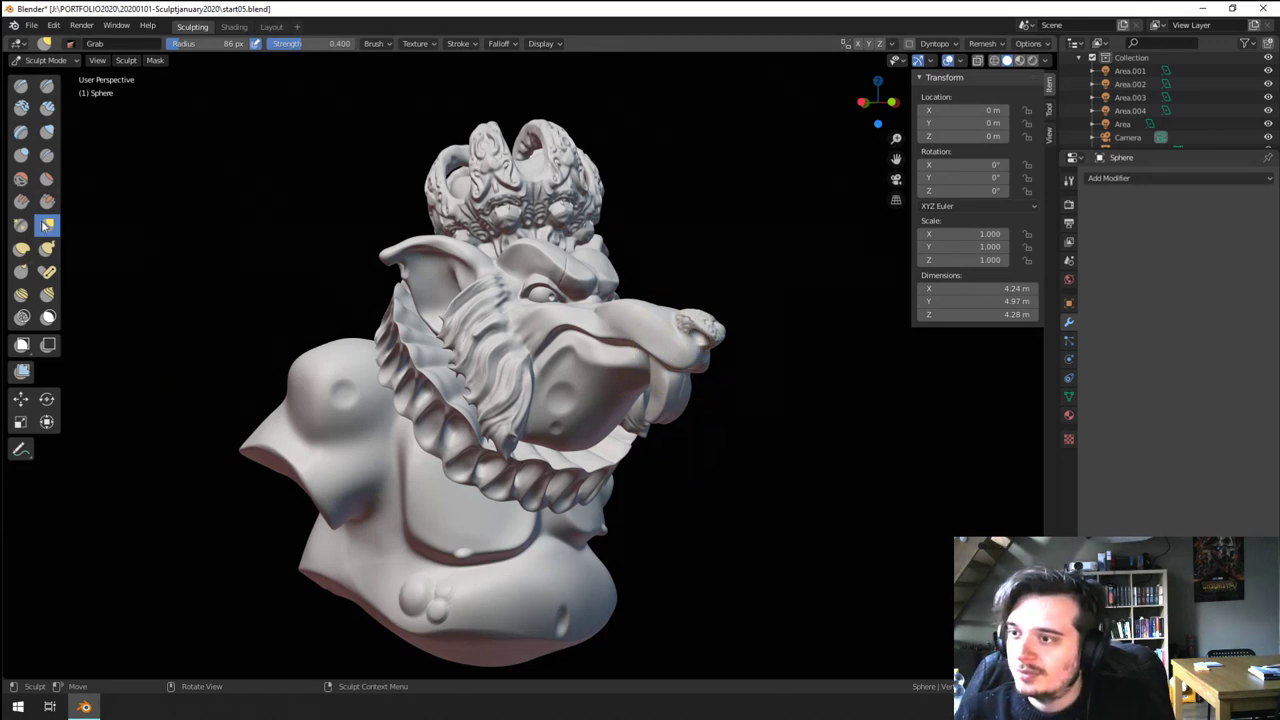
- Sculpt an inverted Crease stroke along the torso's lower edge at 36 px radius
click(46, 159)
key(f)
click(357, 518)
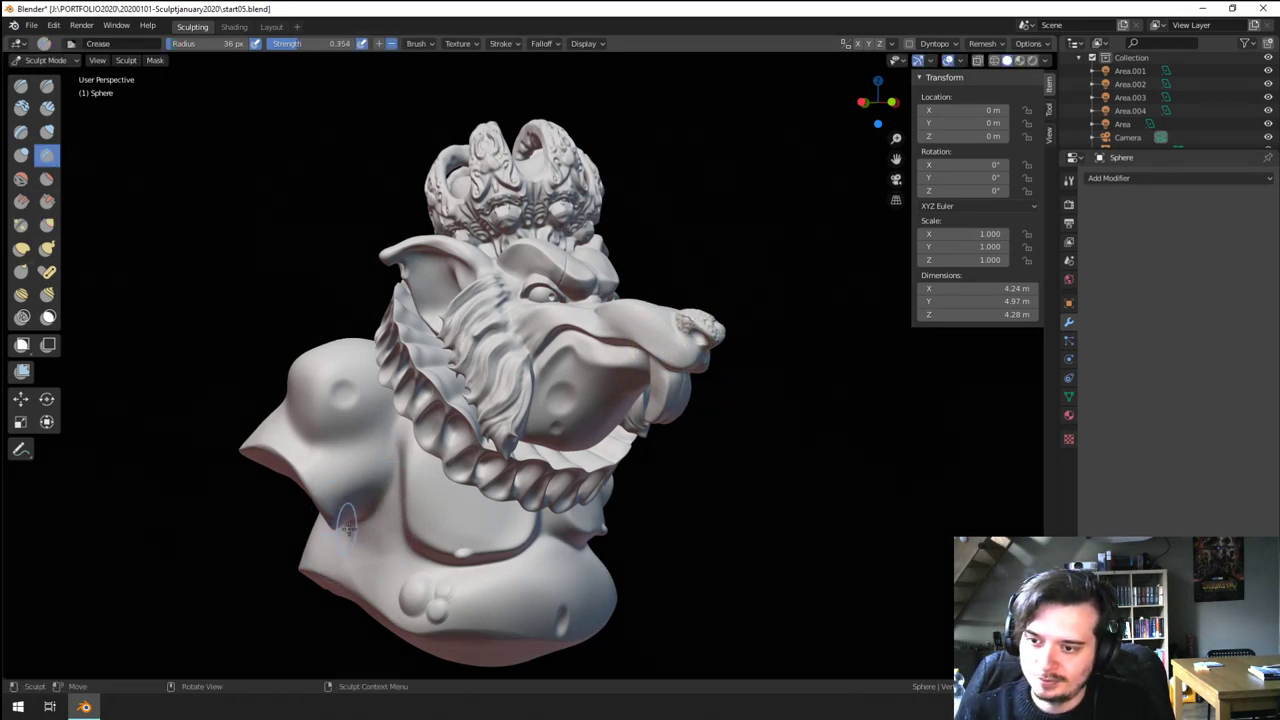
mouse_move(343, 597)
ctrl+mouse_down()
mouse_move(418, 635)
mouse_move(525, 638)
ctrl+mouse_up()
mouse_move(536, 481)
middle_down()
mouse_move(504, 505)
mouse_move(498, 531)
mouse_move(496, 505)
middle_up()
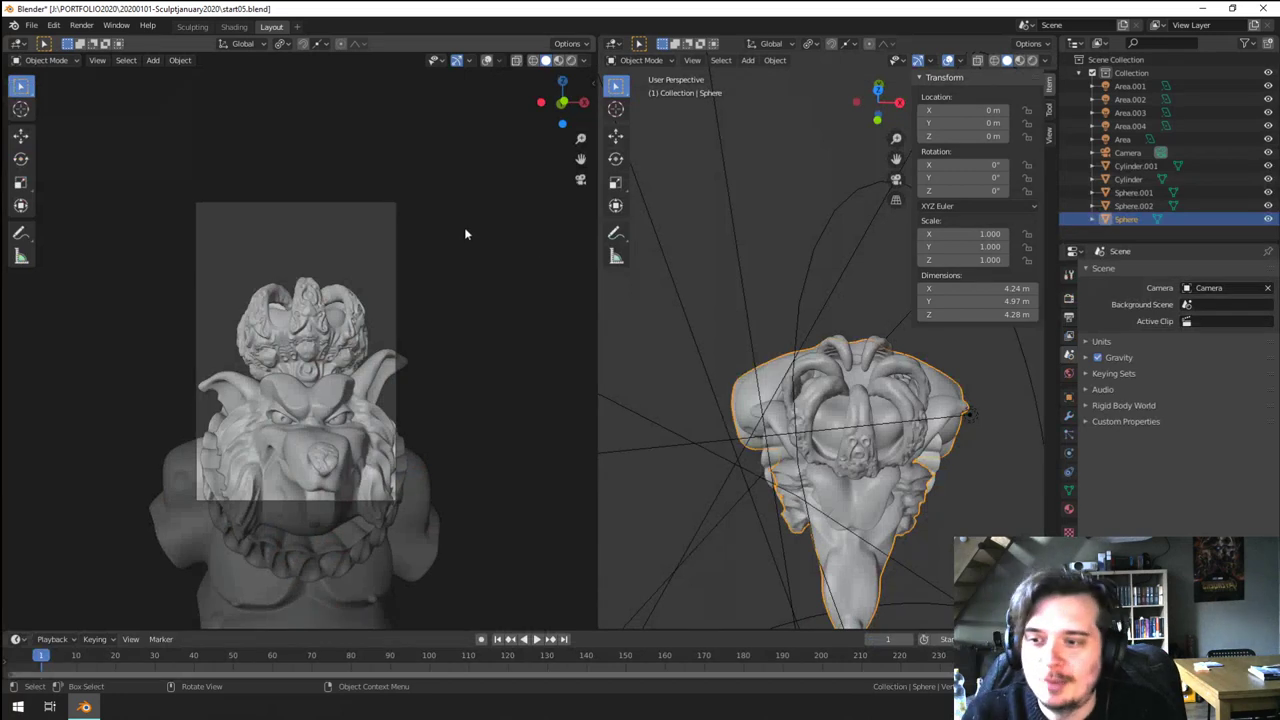
- Select the camera and align it to a three-quarter view of the bust seen from slightly above
middle_drag(457, 349, 476, 374)
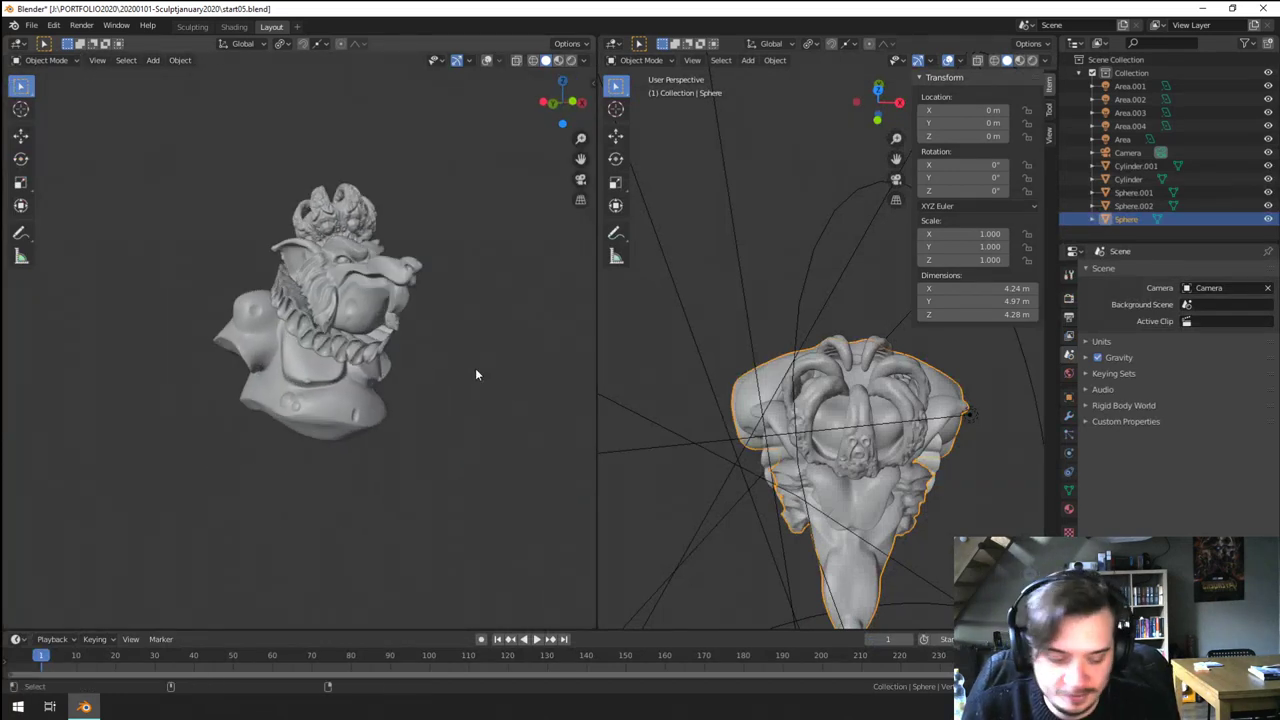
key(KP_0)
click(366, 398)
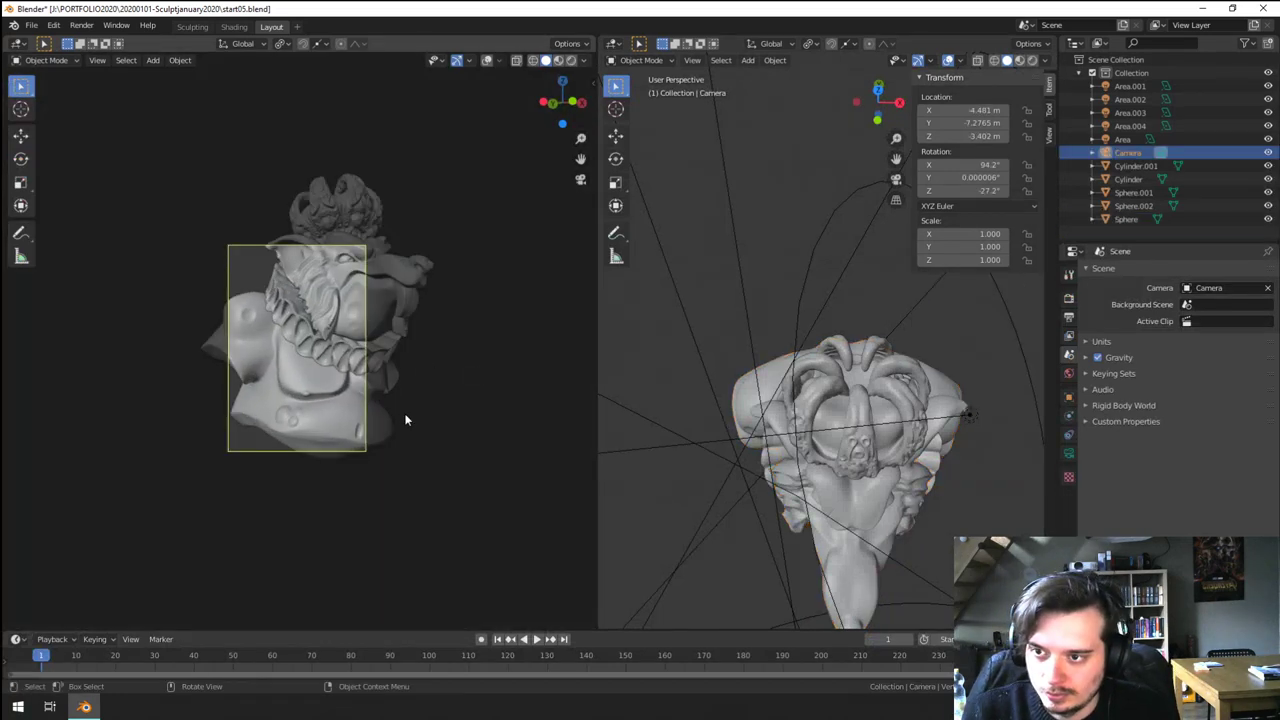
middle_drag(406, 418, 412, 418)
scroll(412, 422, up, 1)
key(ctrl+alt+KP_0)
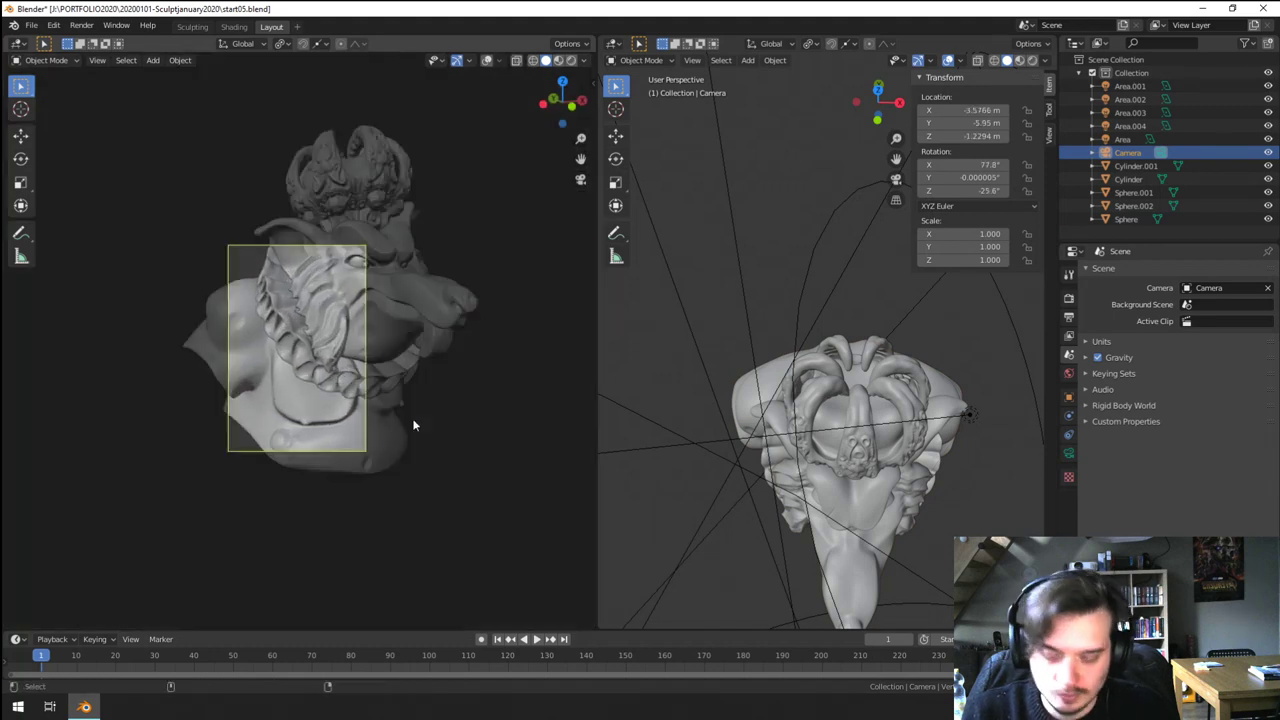
- Move the camera back along its local Z axis and centre the bust in the frame
key(g)
key(z)
key(z)
click(357, 494)
key(g)
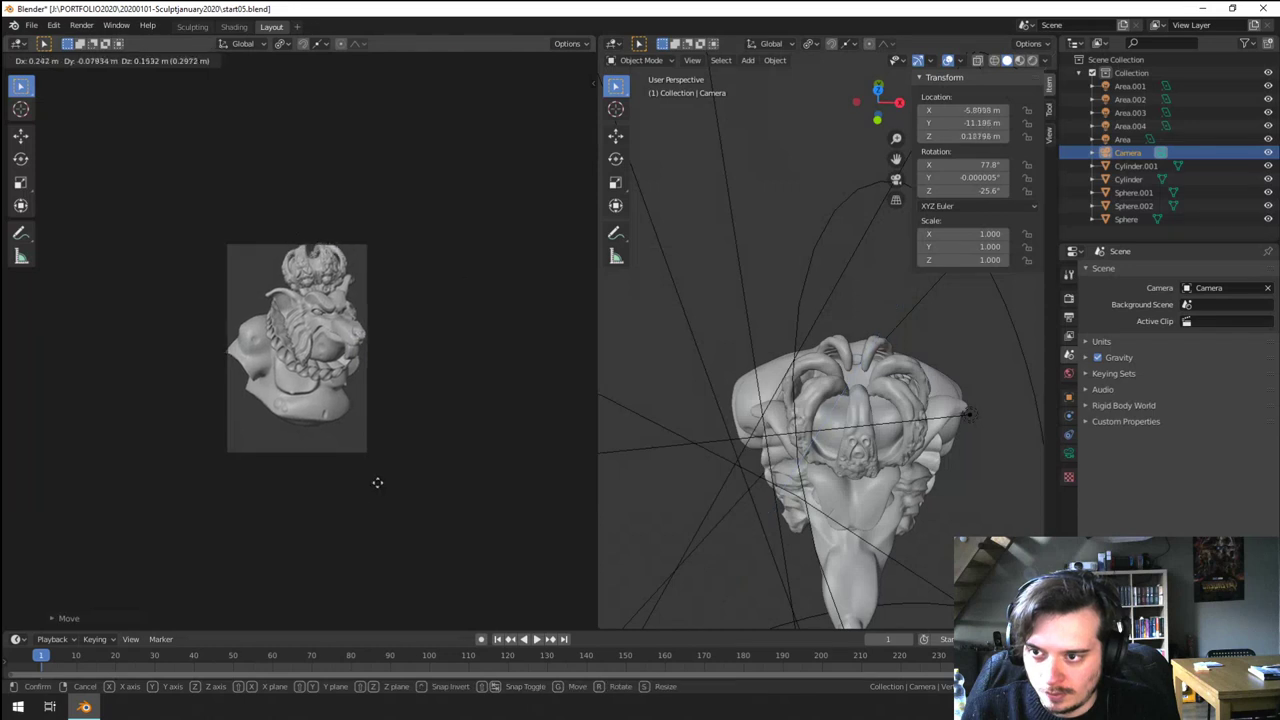
click(379, 482)
- Pull the camera farther back along its local Z axis and recentre the bust with a wide margin around it
key(g)
key(z)
key(z)
click(391, 516)
key(g)
key(z)
key(z)
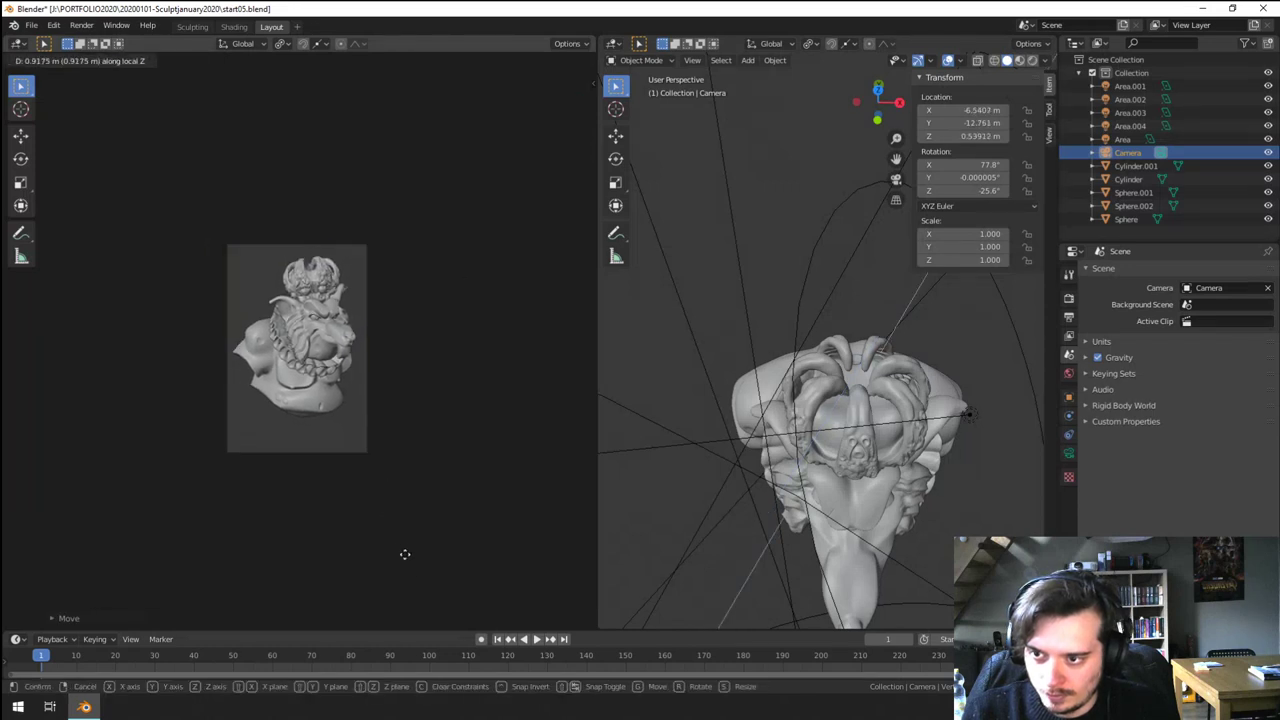
click(417, 587)
key(g)
click(419, 582)
scroll(370, 378, up, 5)
scroll(373, 391, down, 2)
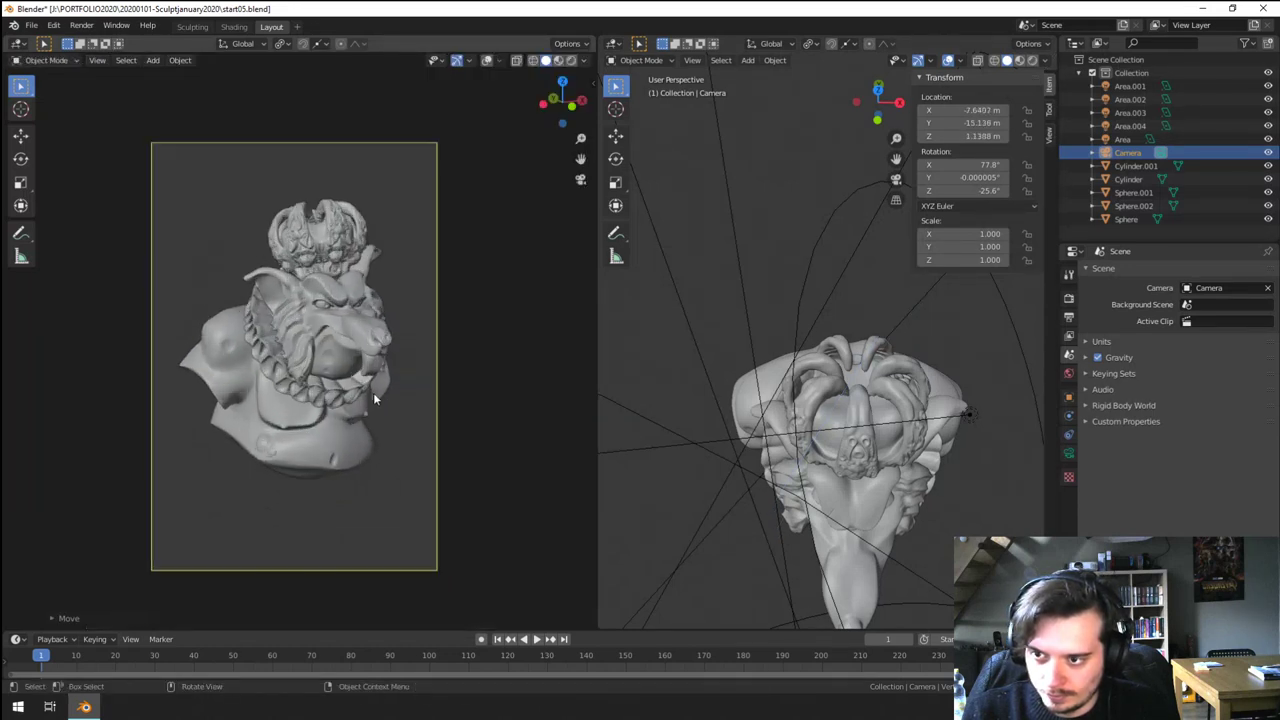
key(g)
click(398, 436)
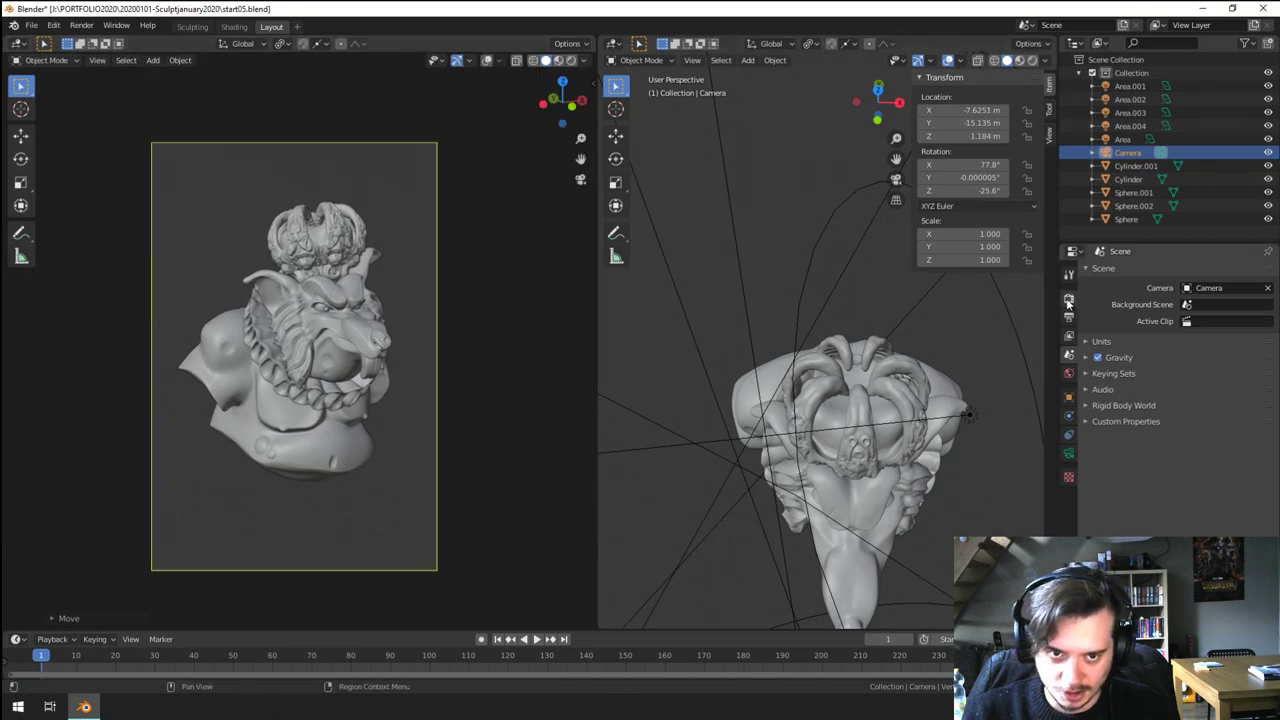
- Set the output Resolution X to 1080 px for a square render
click(1068, 298)
click(1068, 316)
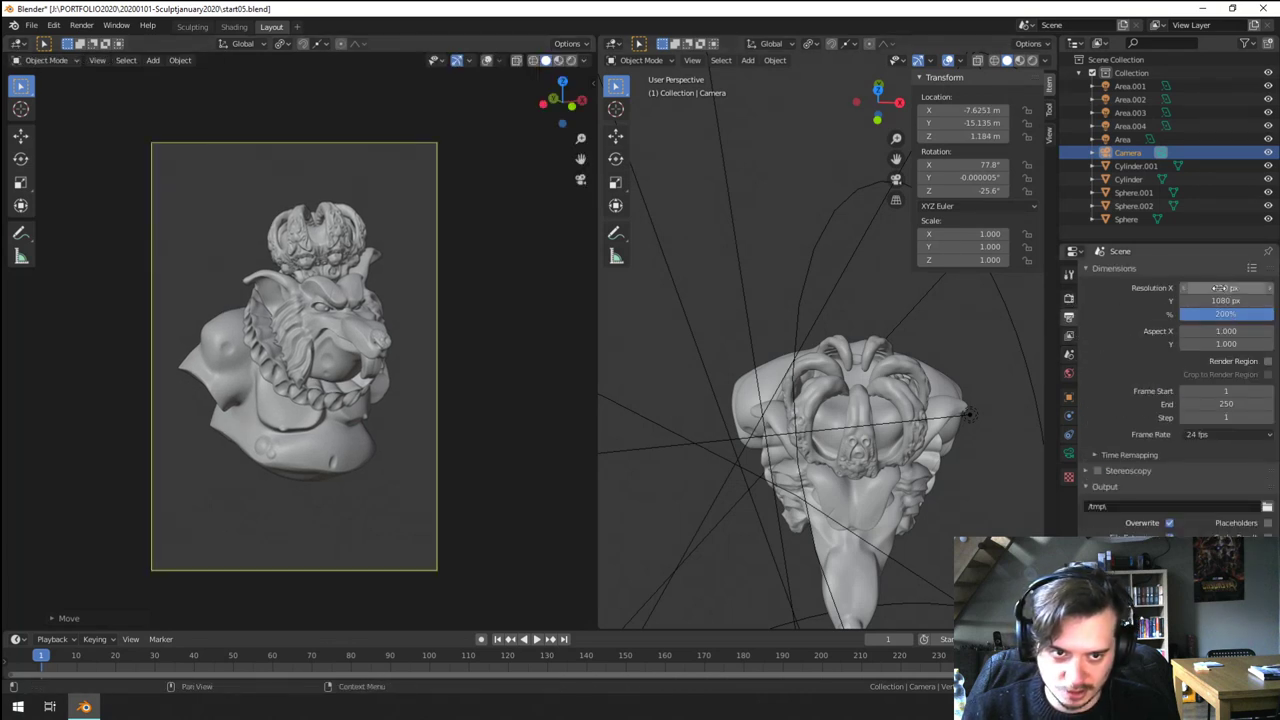
text(1080)
key(Return)
- Move the camera closer to the bust along its local Z axis and preview the camera view in rendered shading
key(g)
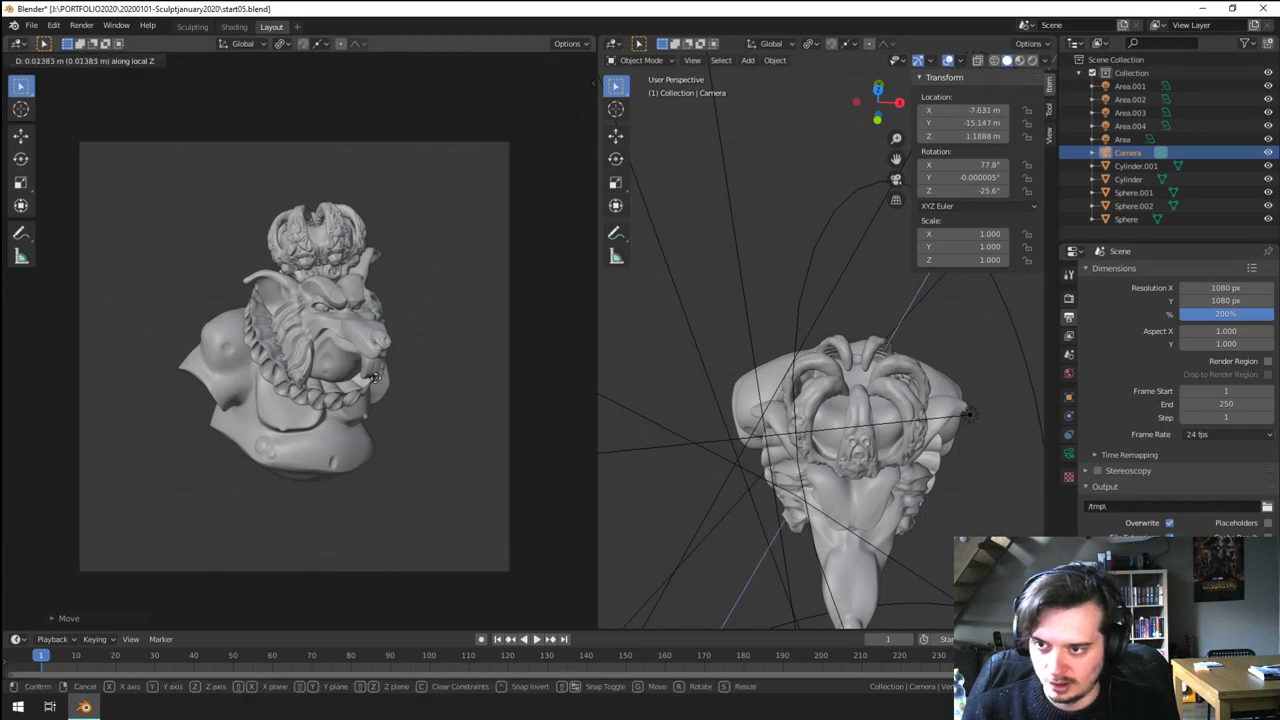
click(356, 182)
scroll(319, 366, up, 2)
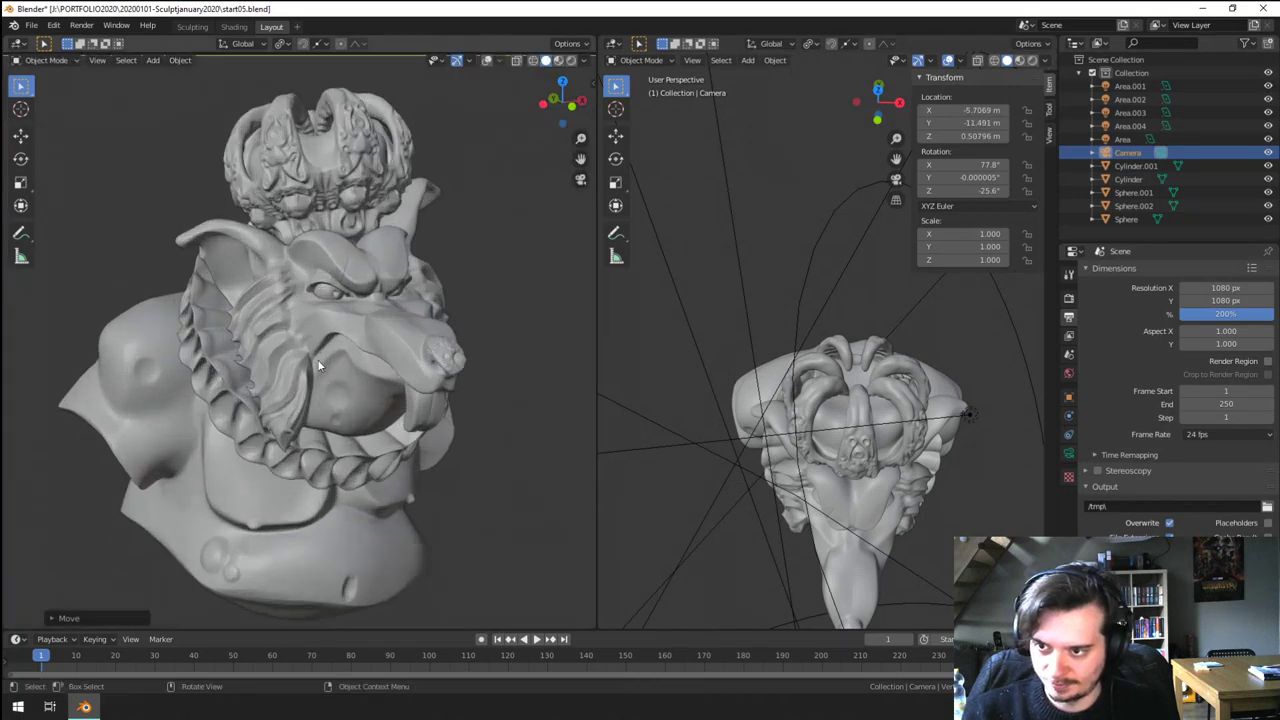
click(572, 61)
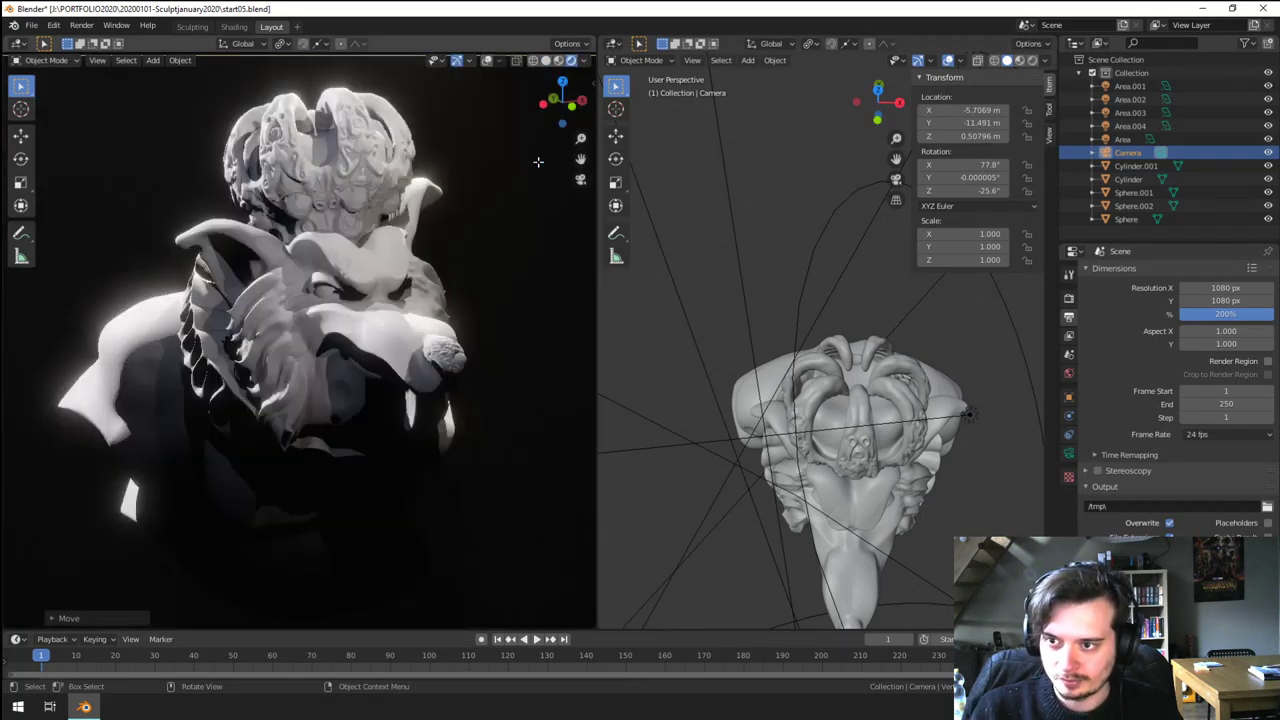
key(KP_0)
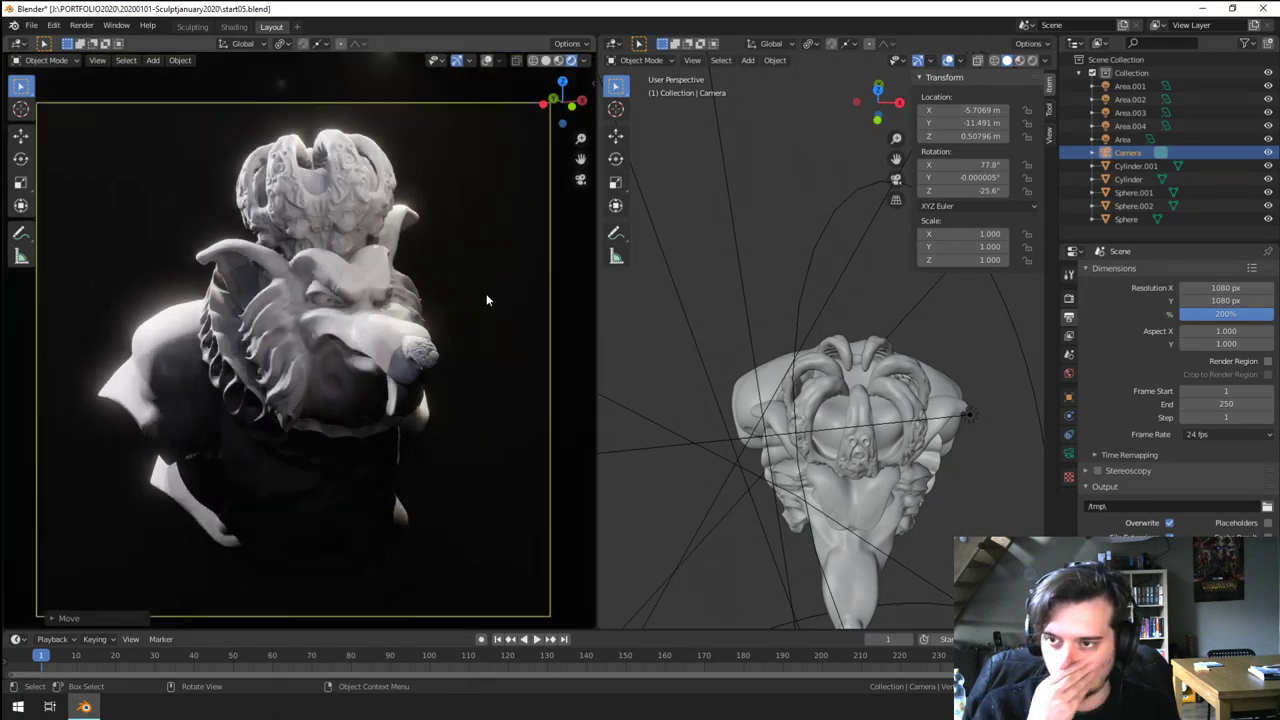
- Rotate the Area.003 light and move it above and in front of the bust
scroll(967, 430, down, 5)
middle_drag(843, 453, 930, 344)
scroll(930, 344, down, 1)
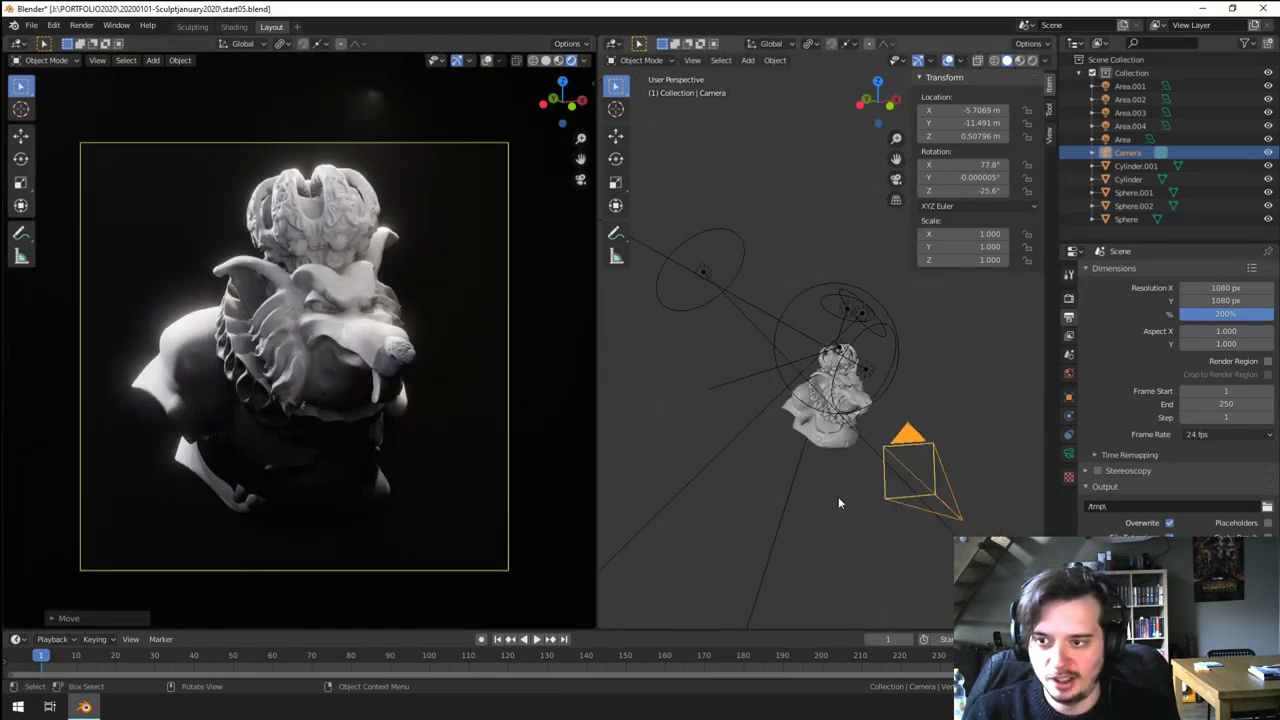
middle_drag(838, 502, 925, 440)
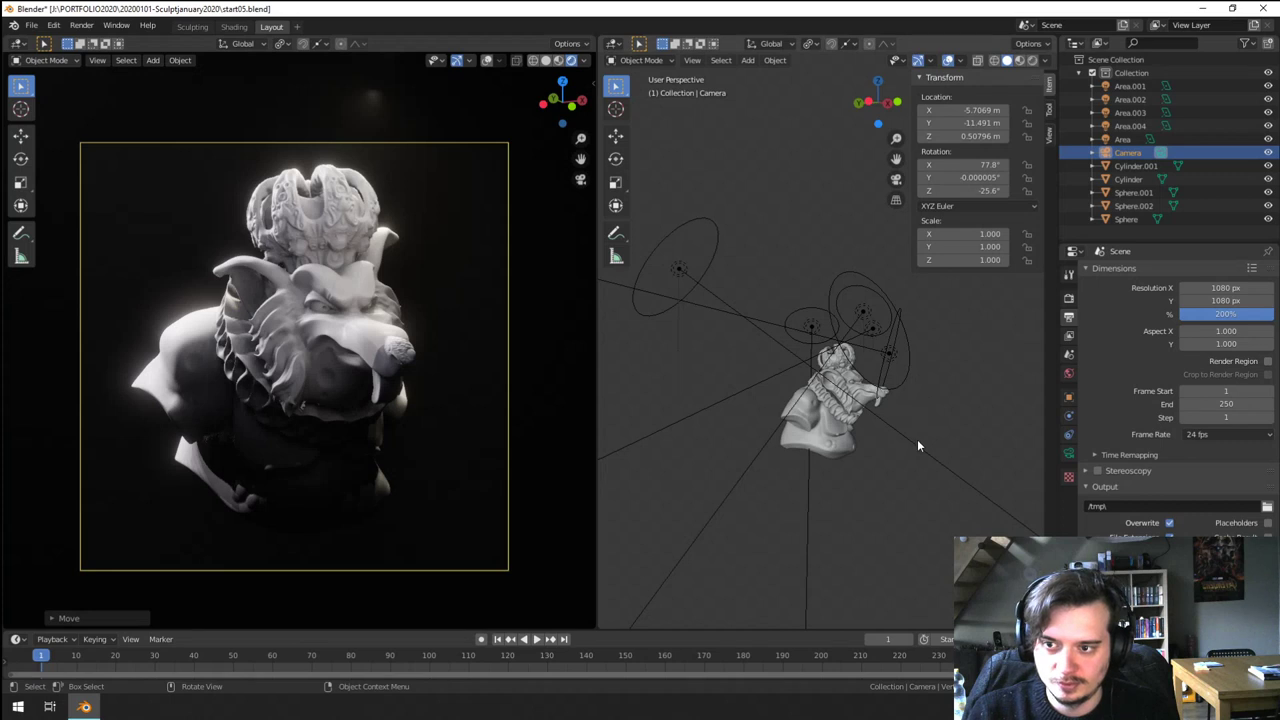
click(873, 329)
key(r)
click(981, 338)
key(g)
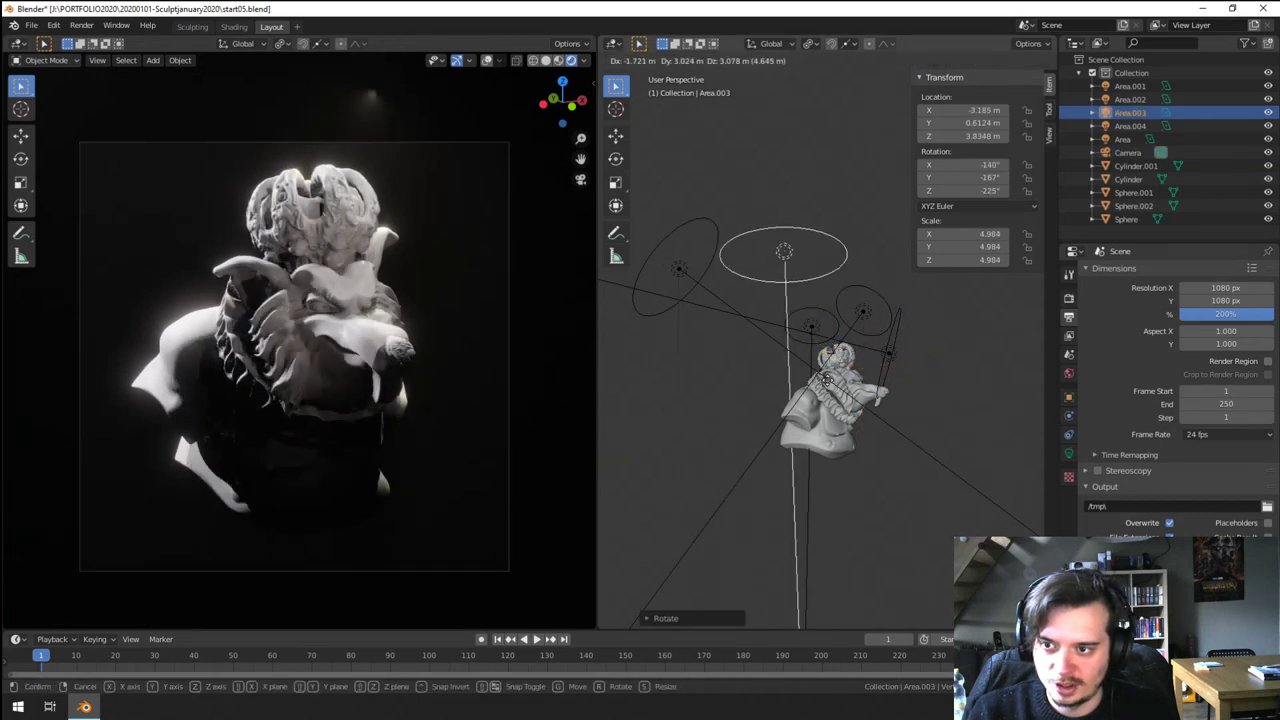
click(995, 432)
scroll(910, 472, up, 5)
scroll(908, 472, down, 5)
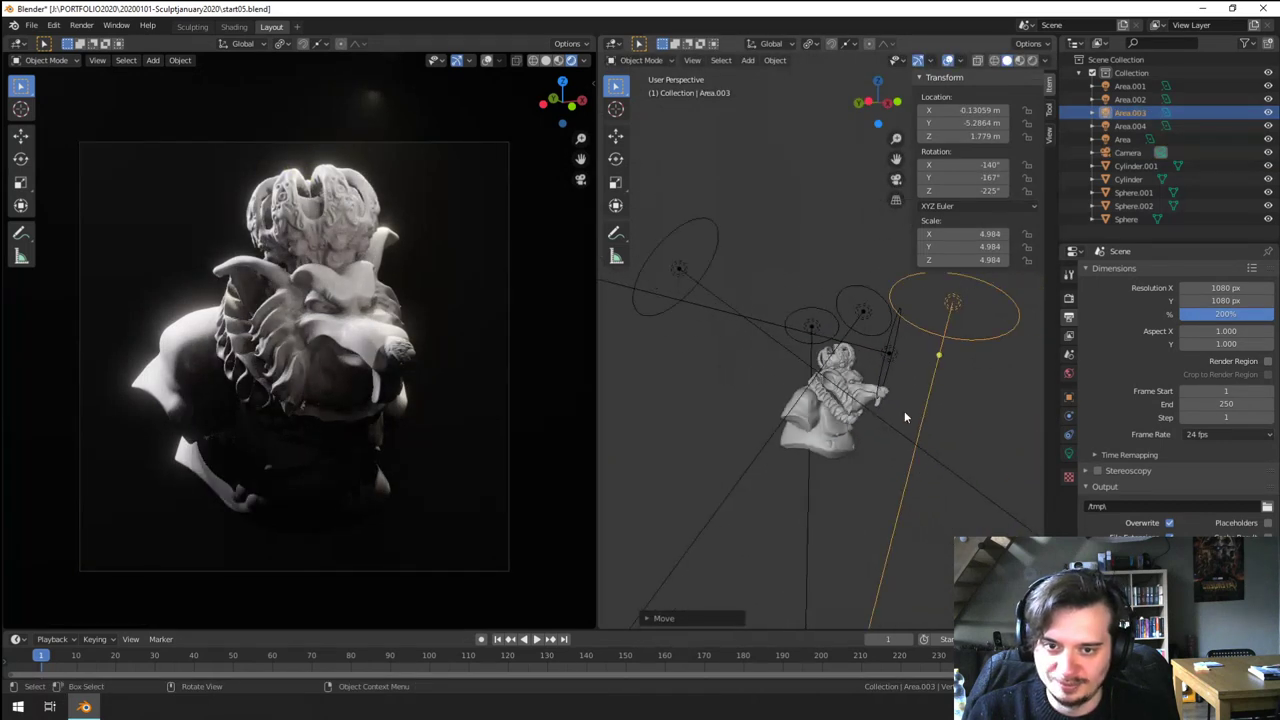
- Move the Area light from the front of the bust to behind it and rotate it toward the sculpture
click(888, 360)
key(r)
click(746, 399)
key(g)
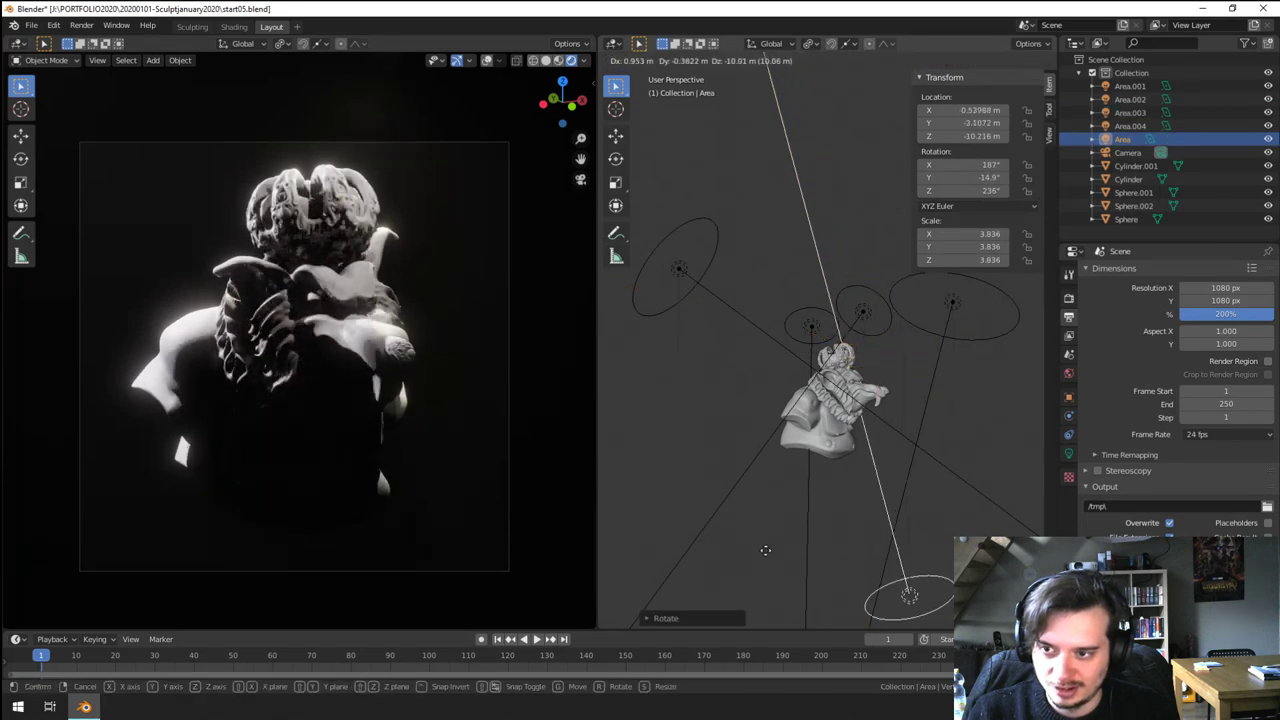
click(626, 383)
key(r)
click(705, 448)
key(g)
click(683, 419)
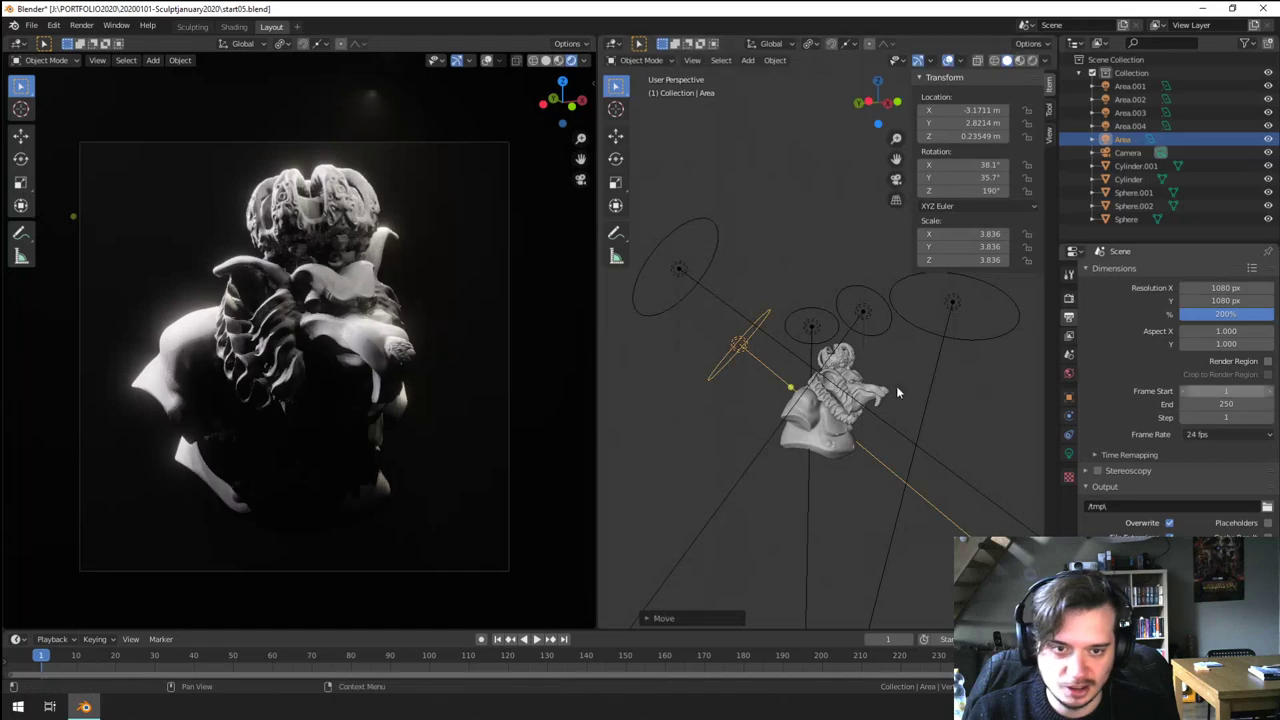
- Reposition the Area.001 light high behind the bust and rotate it to shine downward
click(687, 282)
key(g)
click(697, 356)
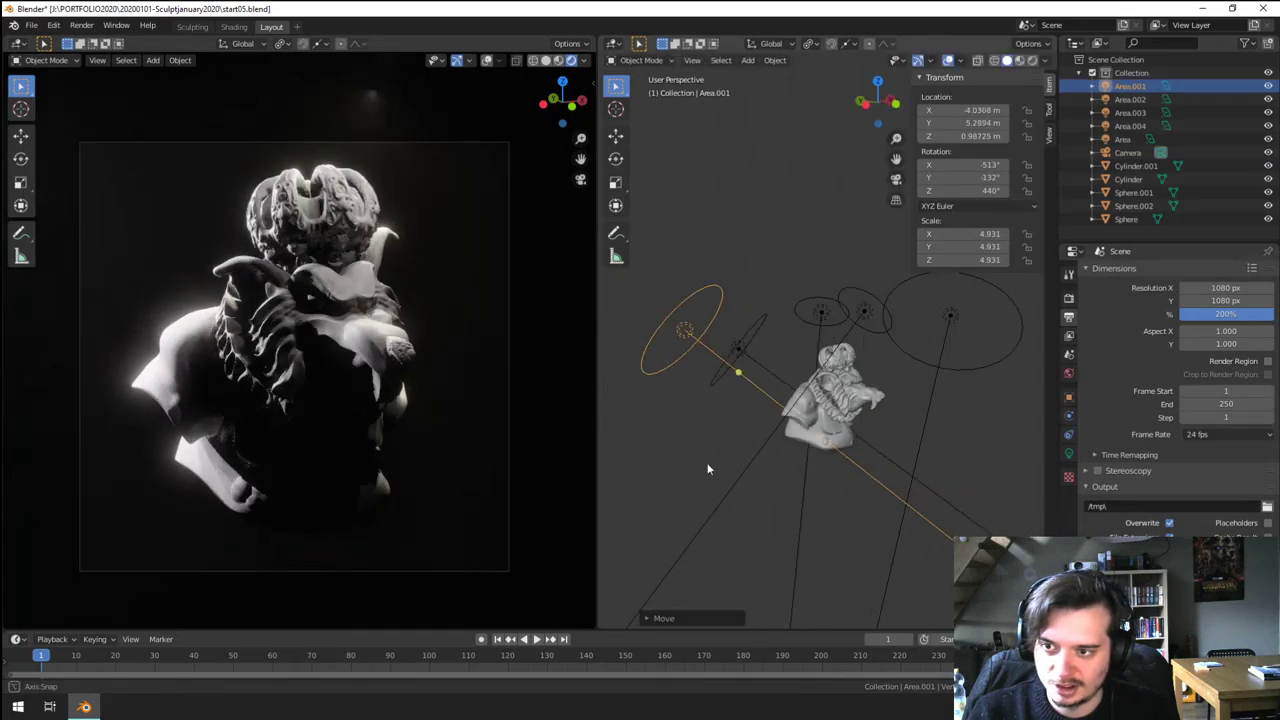
middle_drag(709, 466, 746, 457)
key(g)
click(797, 456)
key(r)
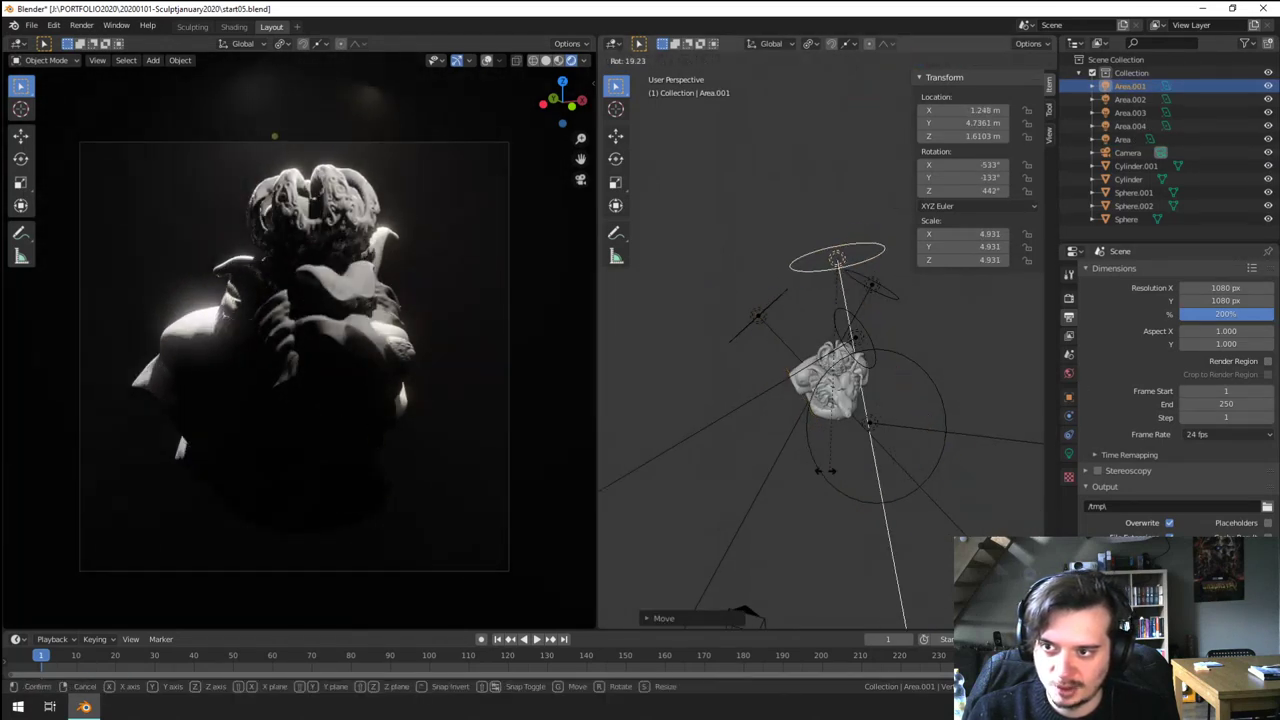
click(830, 467)
key(g)
click(880, 421)
click(879, 421)
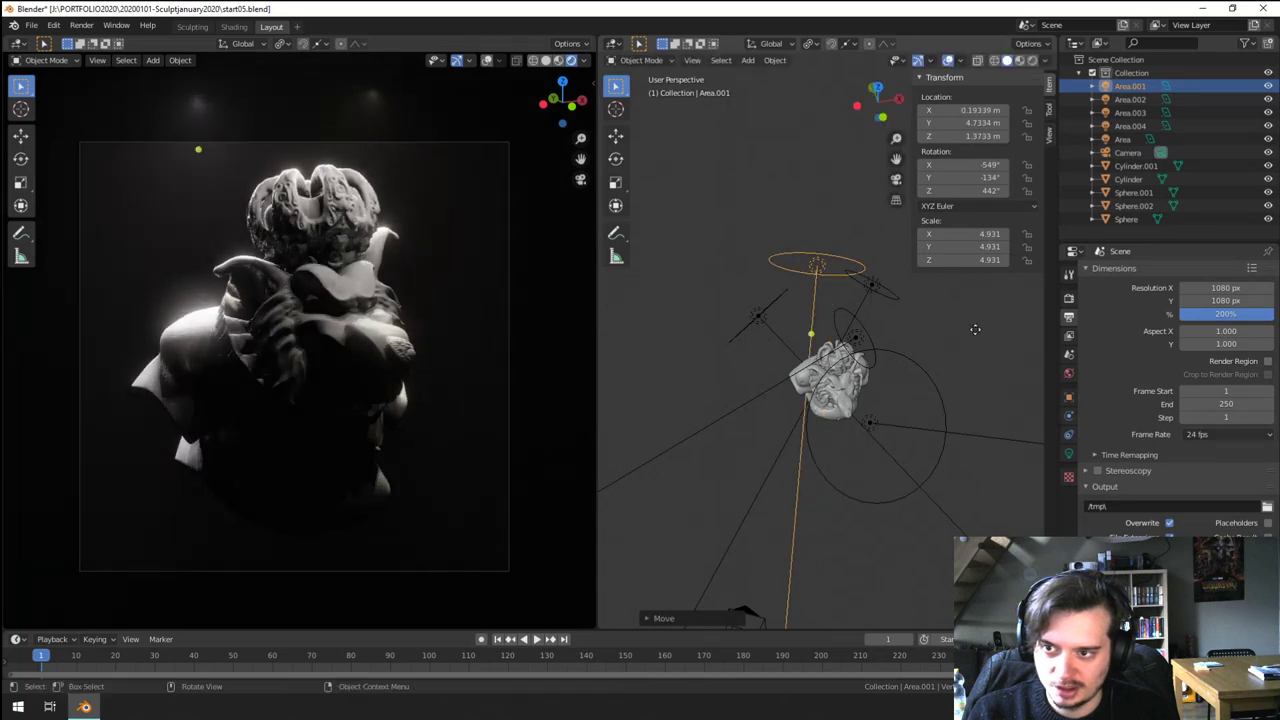
- Move the Area.002 light low behind the bust and rotate it to aim almost horizontally at the sculpture
click(876, 290)
key(g)
click(917, 329)
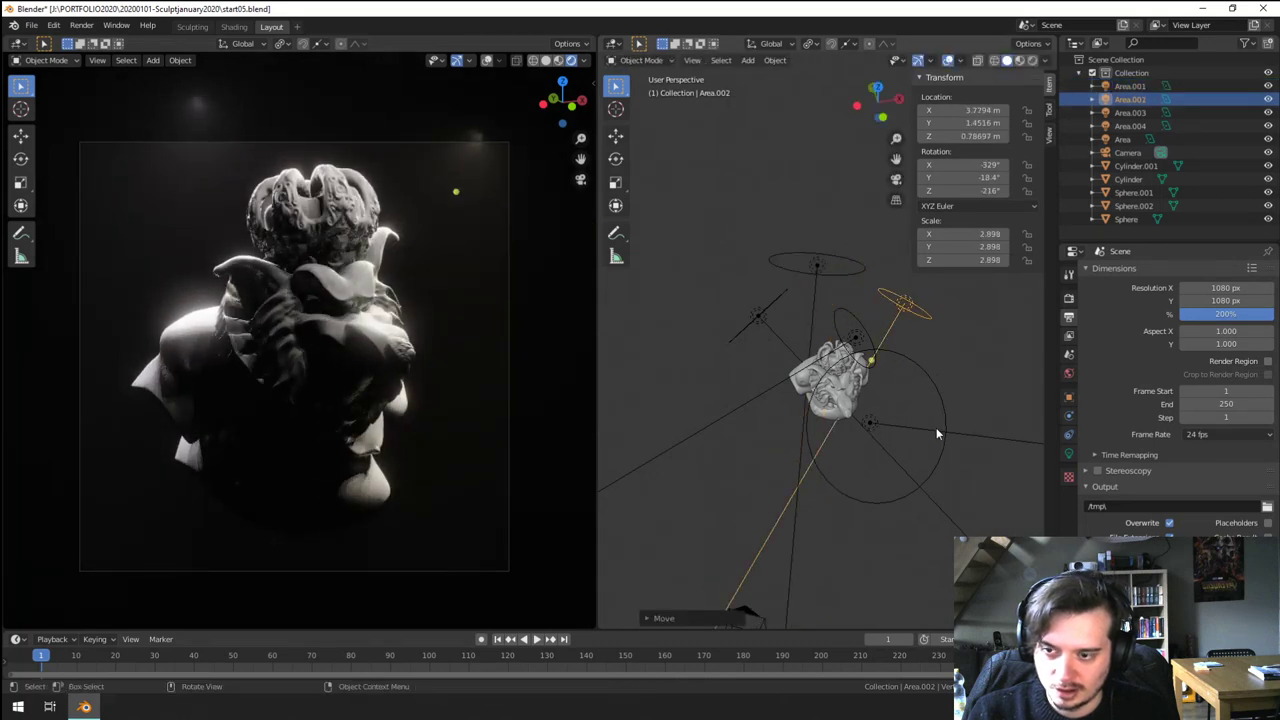
middle_drag(937, 434, 767, 364)
scroll(815, 458, down, 2)
key(r)
click(765, 332)
key(g)
click(786, 383)
key(r)
click(632, 418)
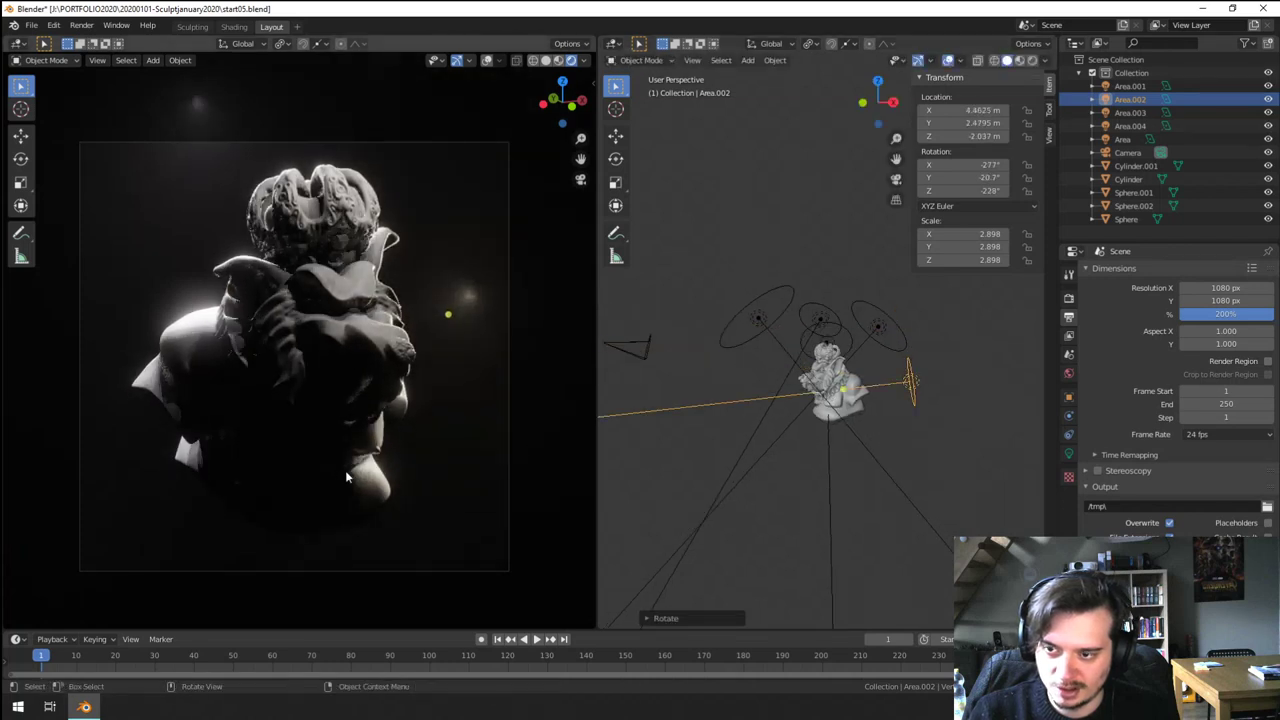
- Align the camera to a lower, more side-on view of the bust
middle_drag(345, 472, 361, 470)
scroll(368, 459, up, 4)
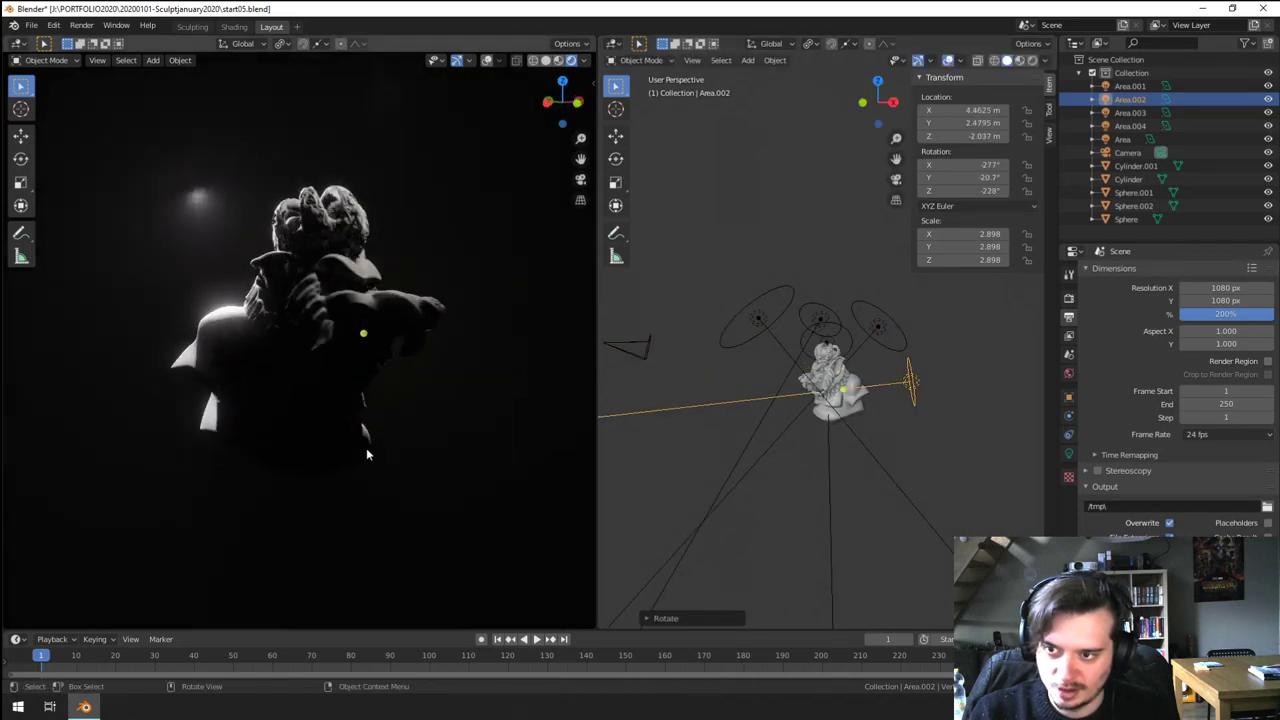
key(ctrl+alt+KP_0)
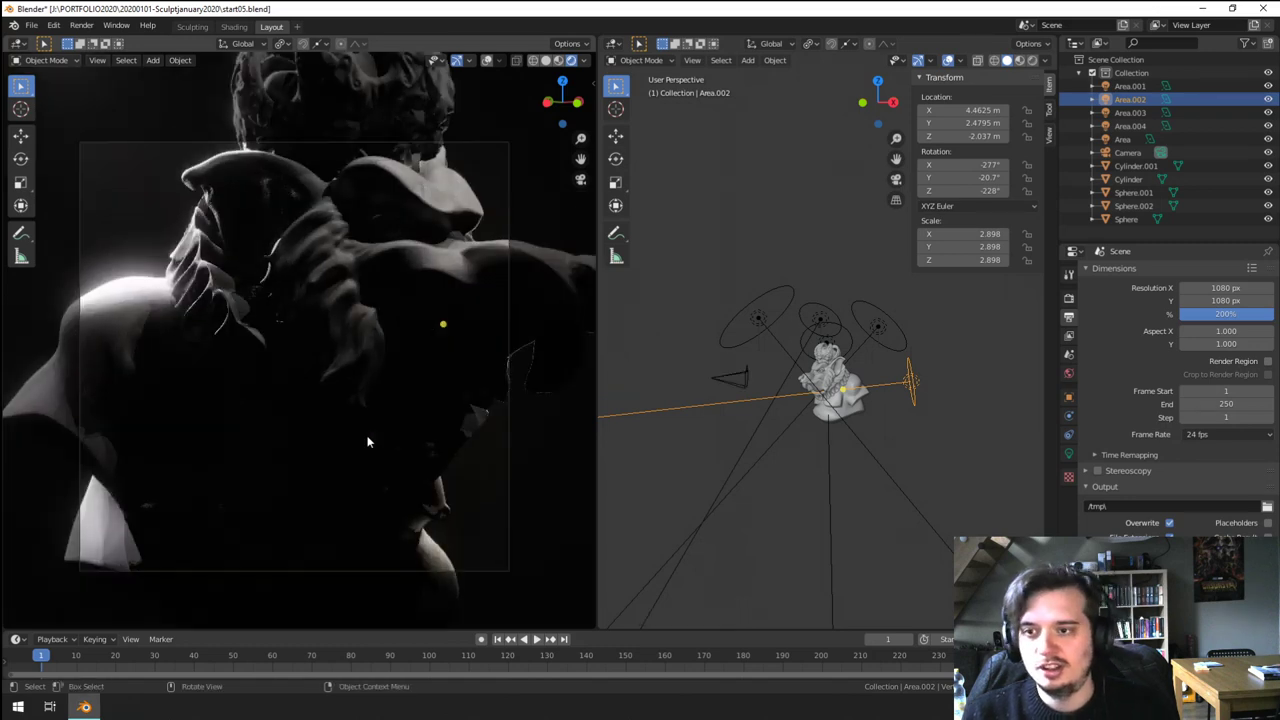
- Select the camera and move it back along its local Z axis until the whole bust fits the frame
click(507, 556)
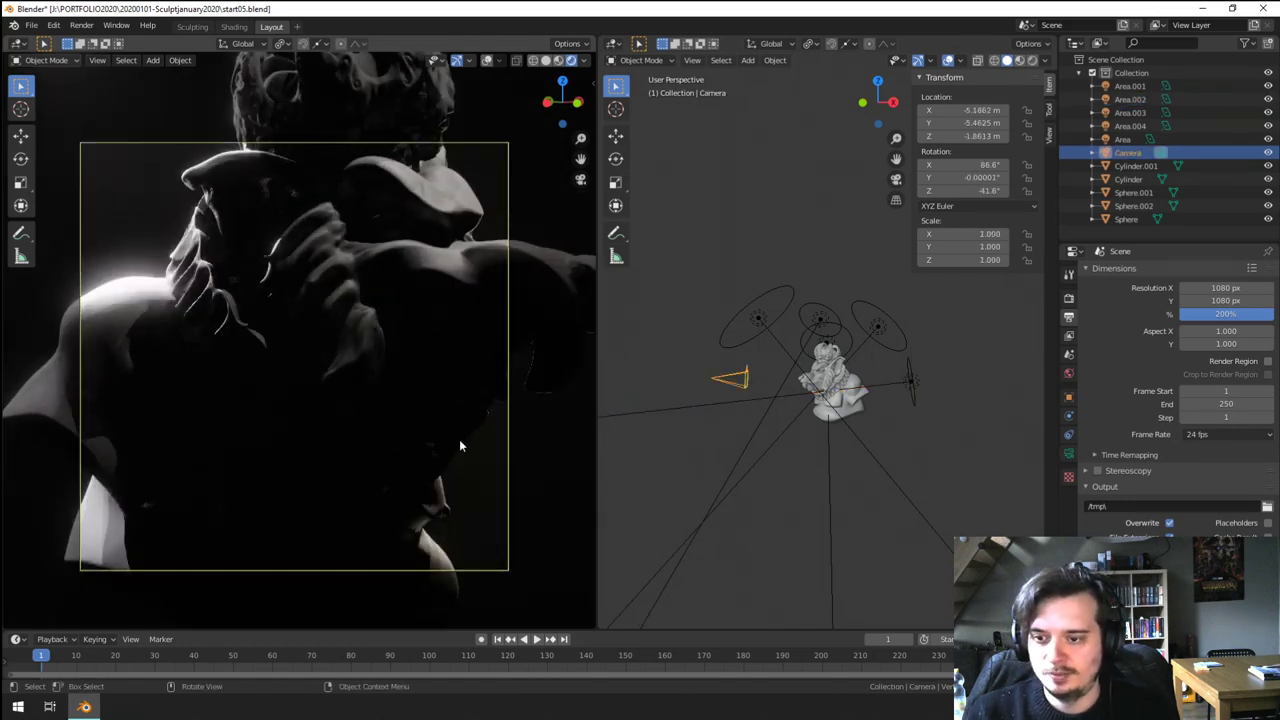
key(g)
key(z)
key(z)
click(499, 75)
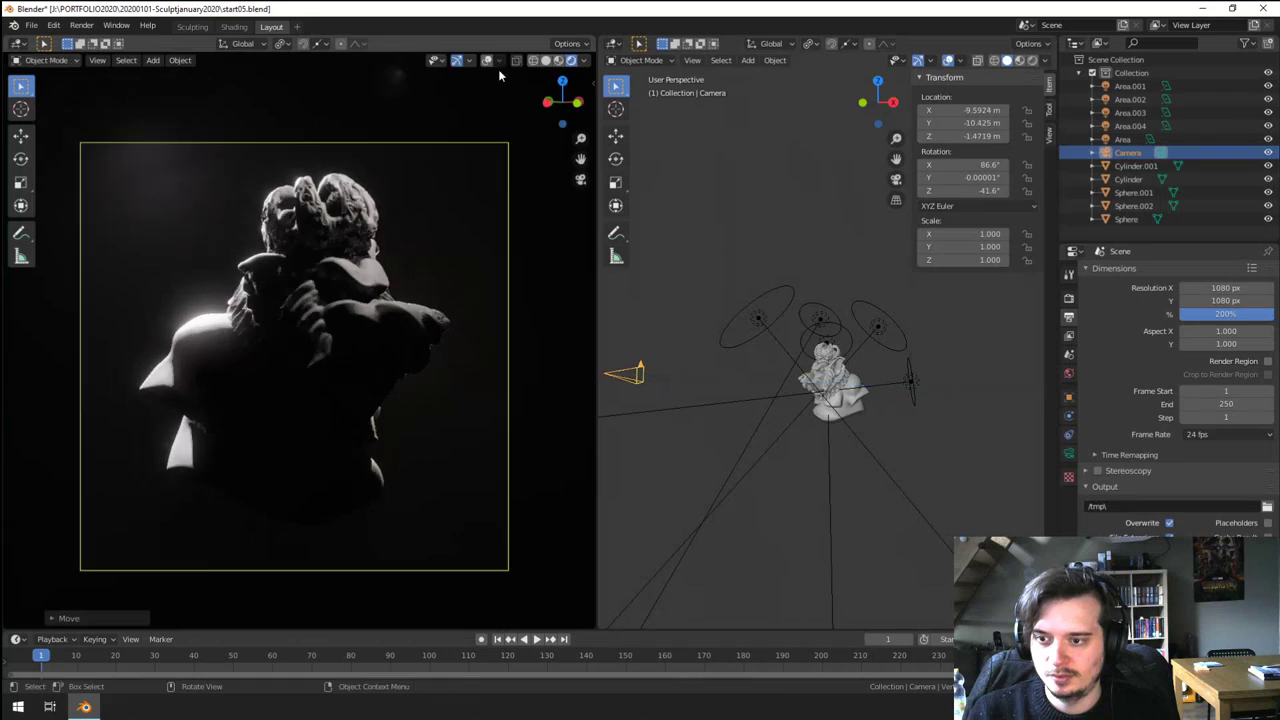
- Switch the camera viewport to solid shading and align the camera to a close three-quarter view of the bust's head
scroll(932, 422, up, 1)
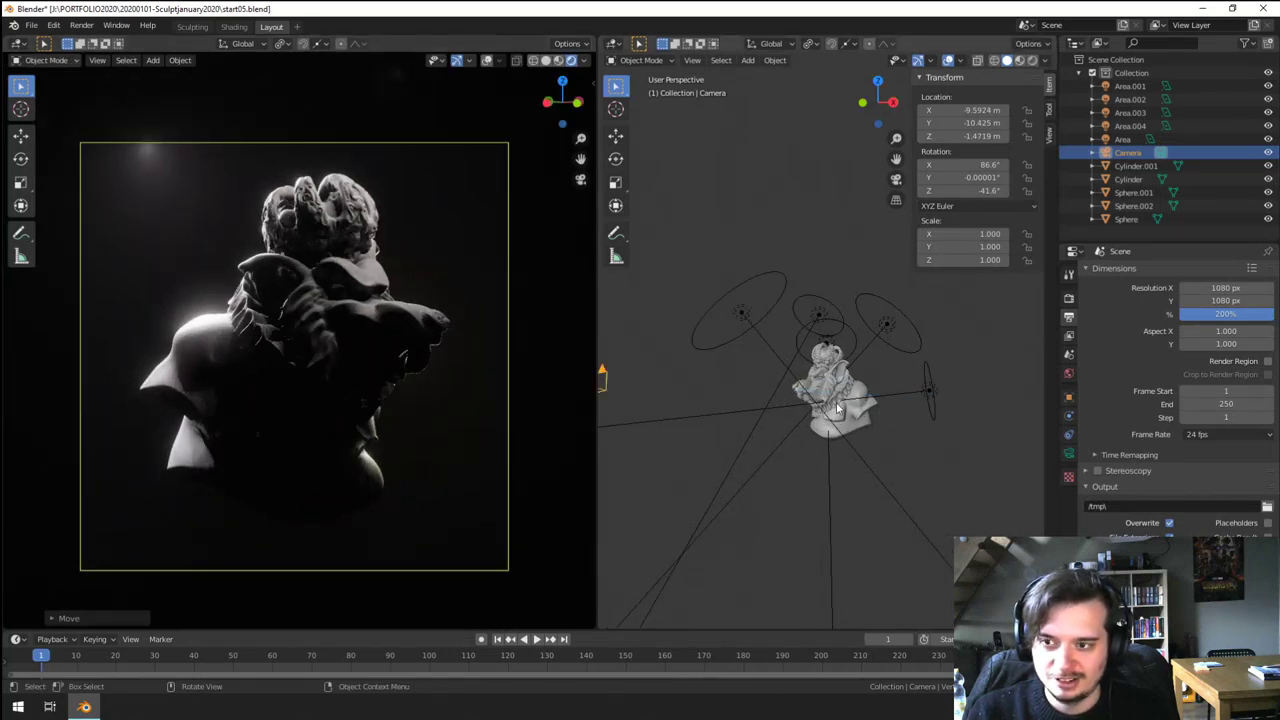
click(546, 61)
middle_drag(440, 273, 459, 276)
scroll(457, 283, up, 6)
mouse_move(346, 290)
middle_down()
mouse_move(382, 300)
mouse_move(276, 335)
mouse_move(285, 370)
mouse_move(343, 296)
mouse_move(331, 308)
middle_up()
scroll(331, 308, down, 2)
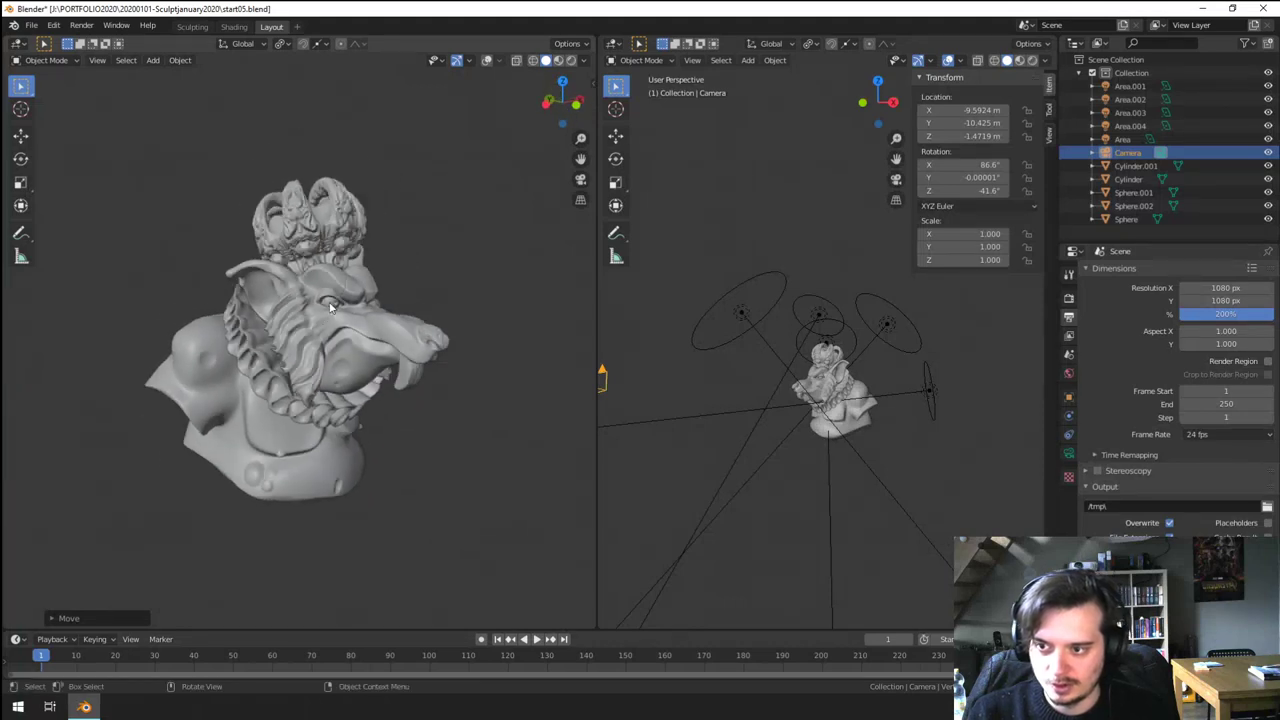
key(ctrl+alt+KP_0)
- Move the camera back about 6.6 m along its local Z axis until the whole bust fits the frame
key(g)
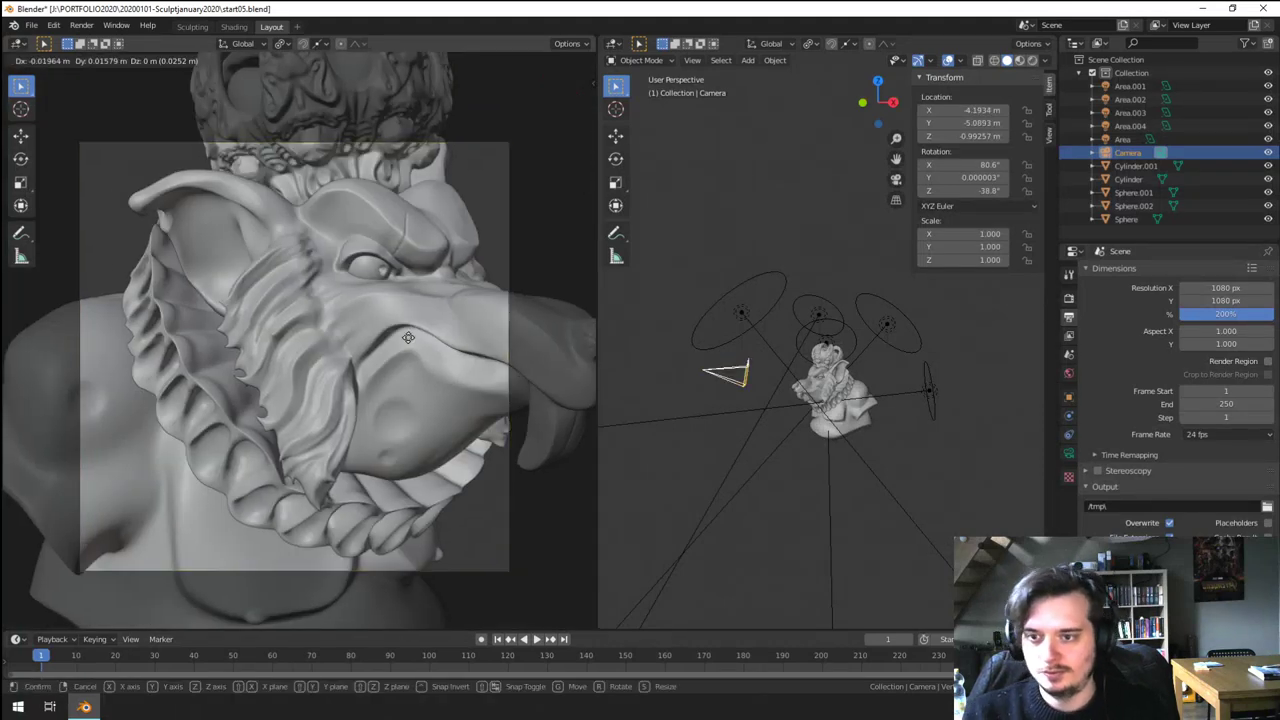
key(z)
key(z)
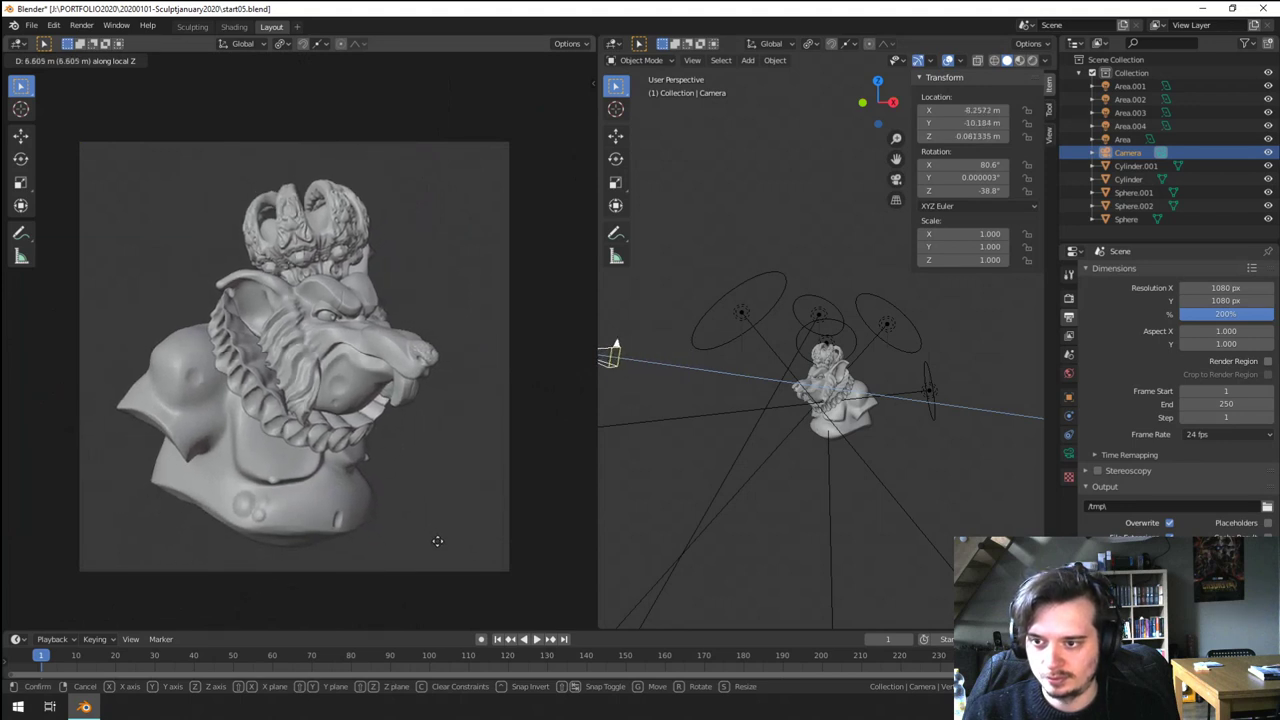
click(438, 545)
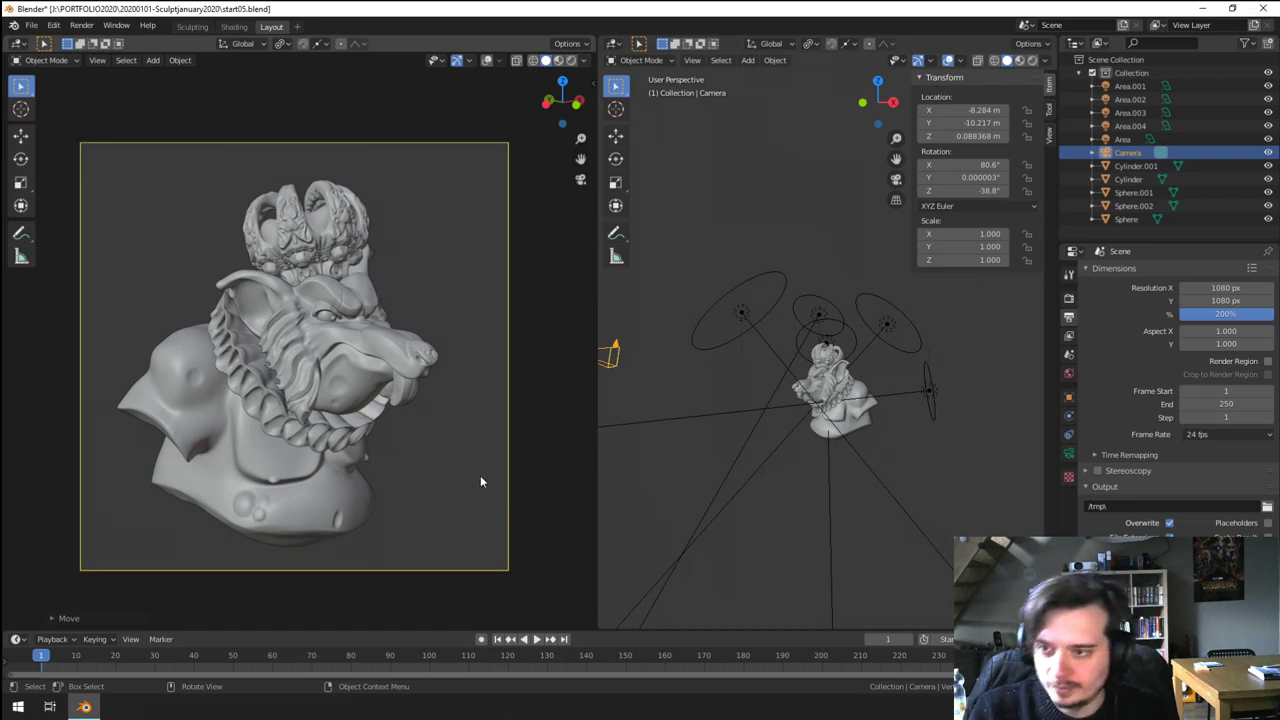
- Shift the camera slightly sideways to recentre the bust and back it off a little along its local Z axis
key(g)
key(z)
key(z)
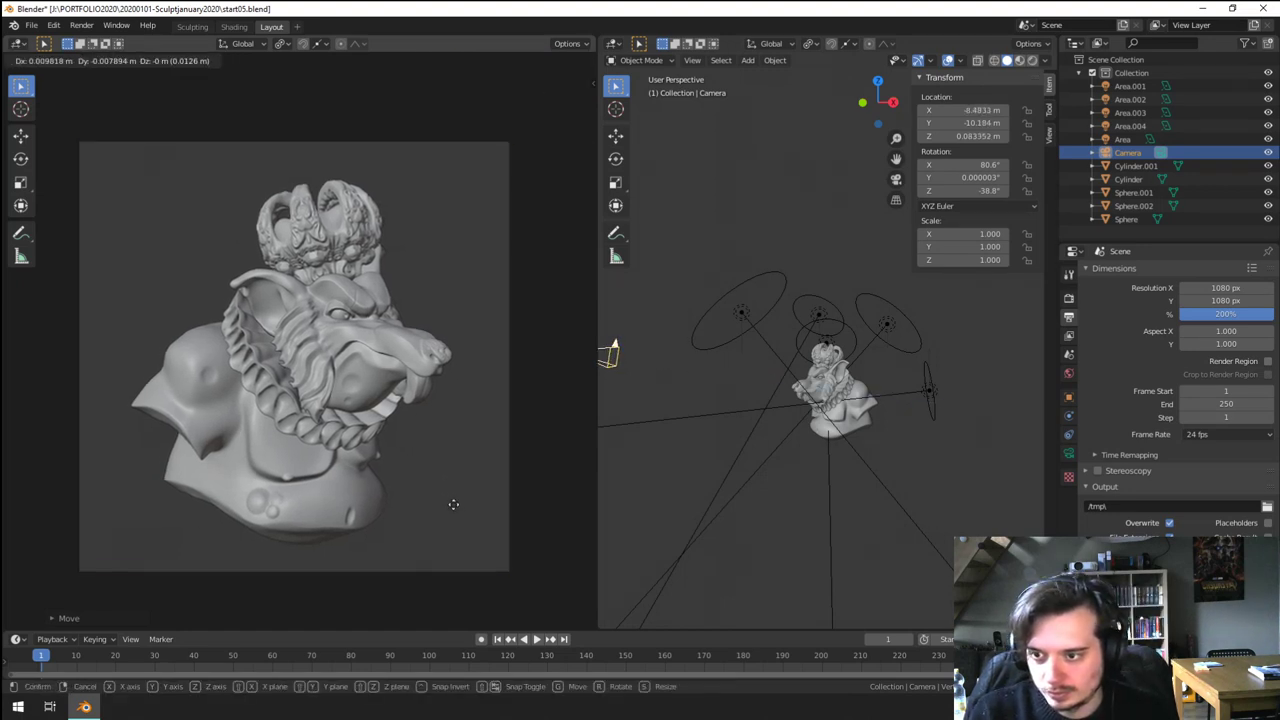
click(455, 505)
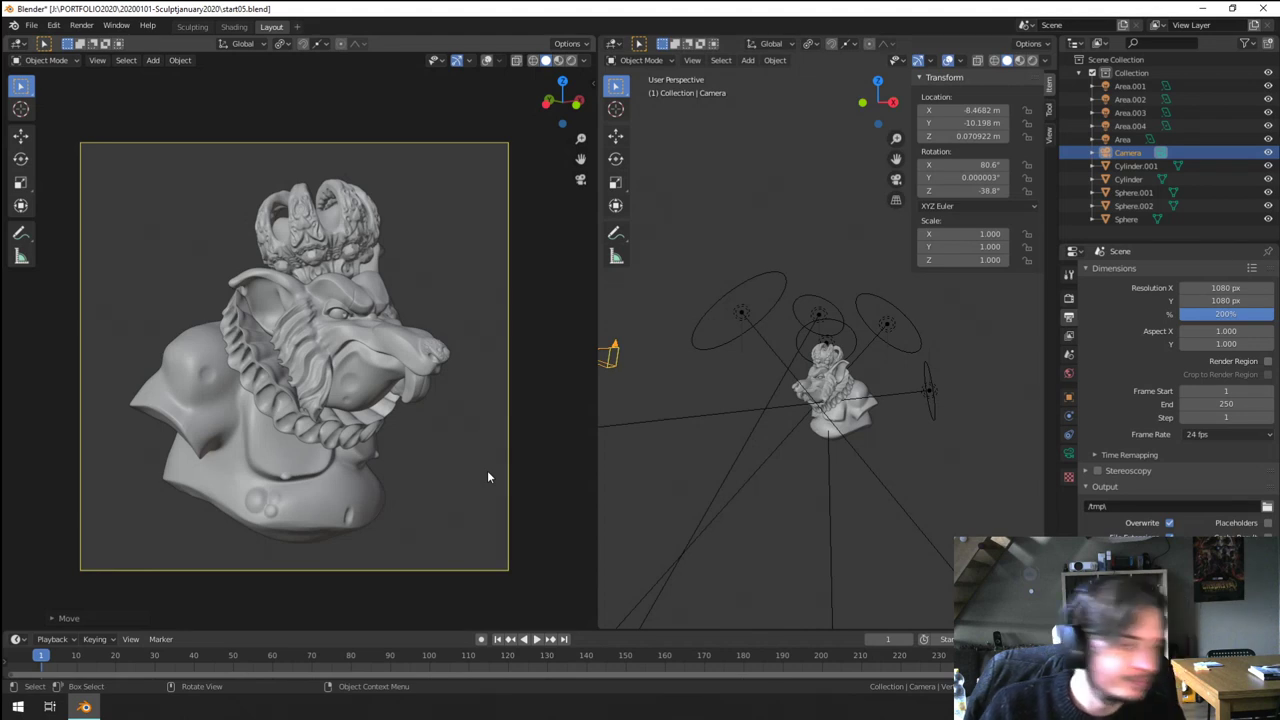
key(g)
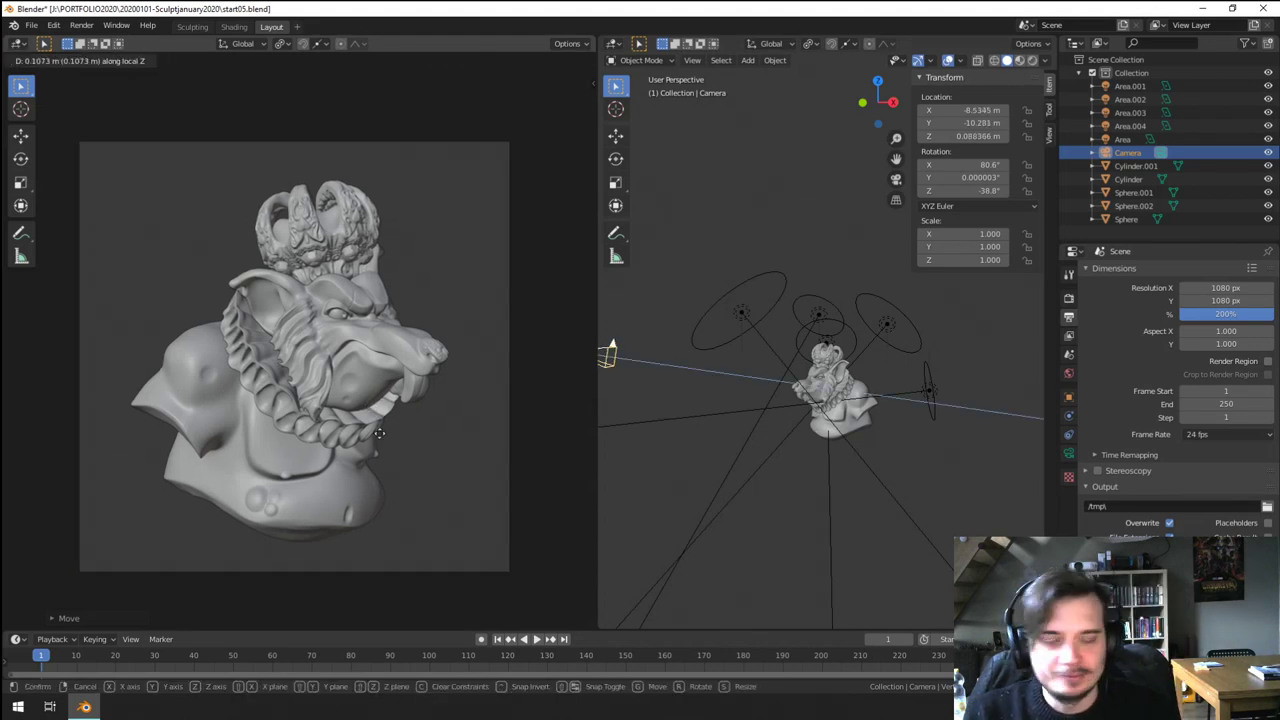
click(388, 453)
- Move the camera slightly closer along its local Z axis and return the camera viewport to rendered shading
scroll(388, 453, up, 2)
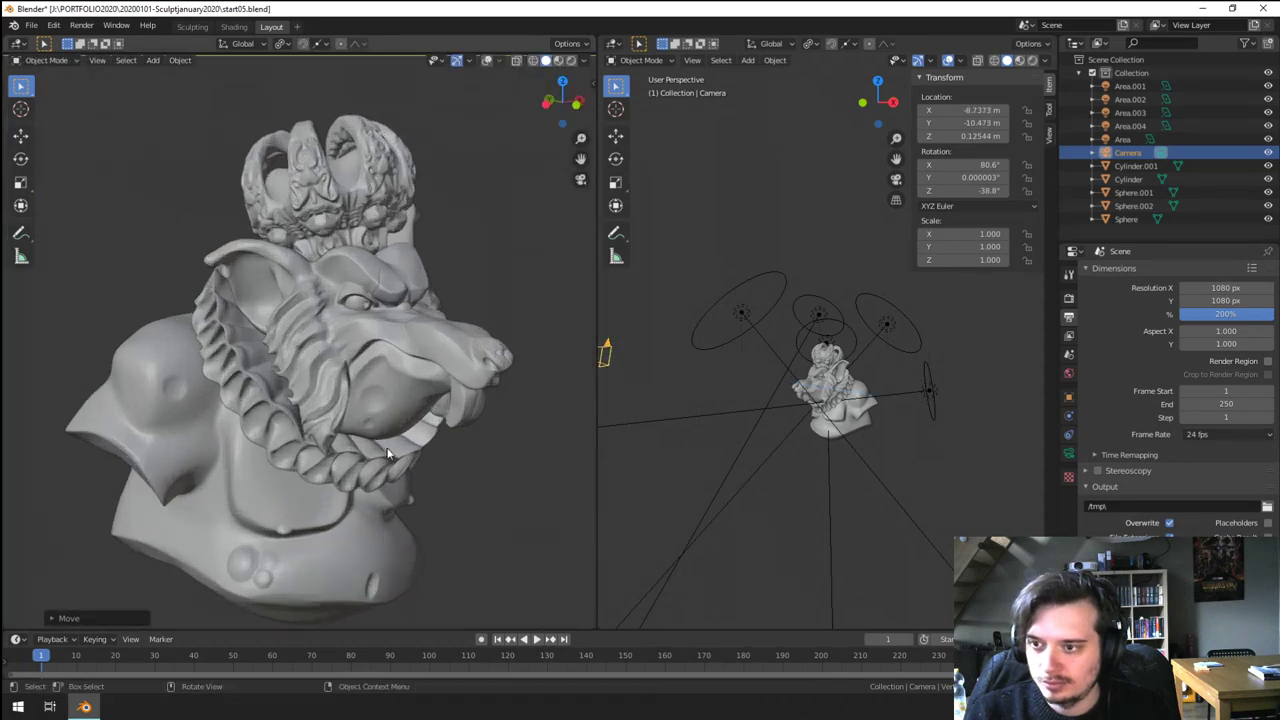
scroll(388, 453, down, 3)
scroll(388, 453, up, 2)
key(g)
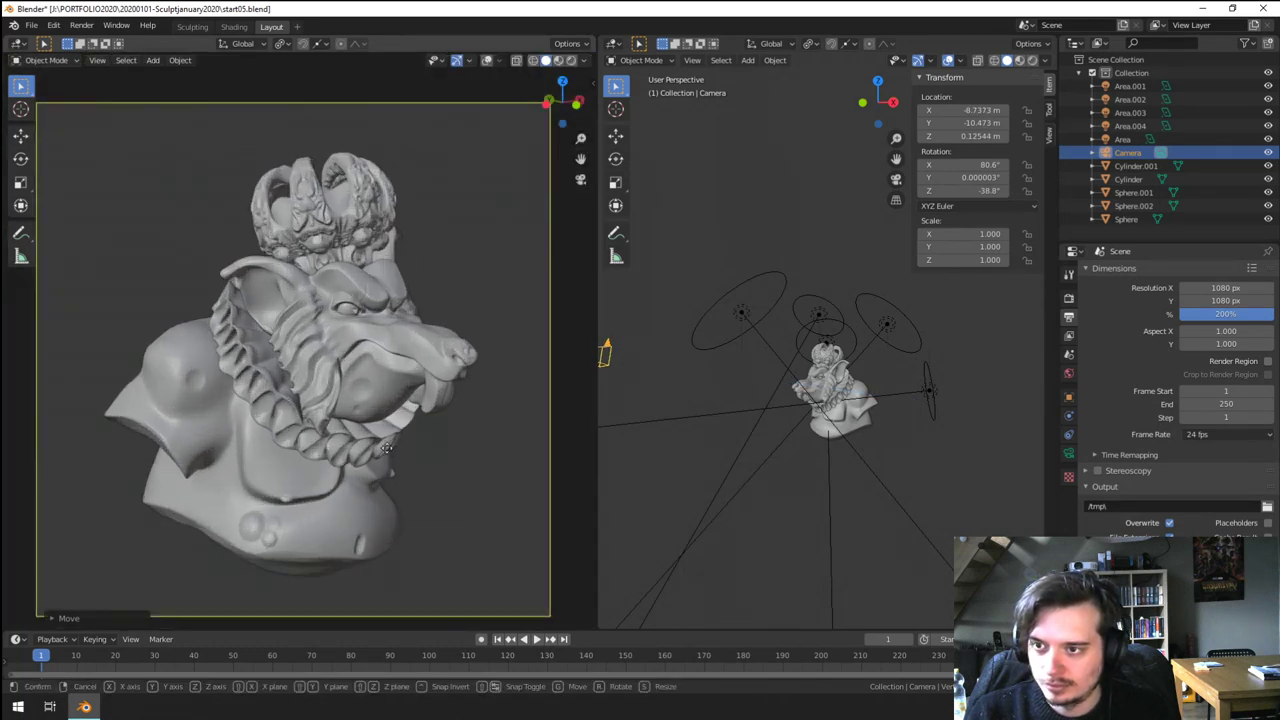
key(z)
key(z)
click(368, 387)
click(571, 60)
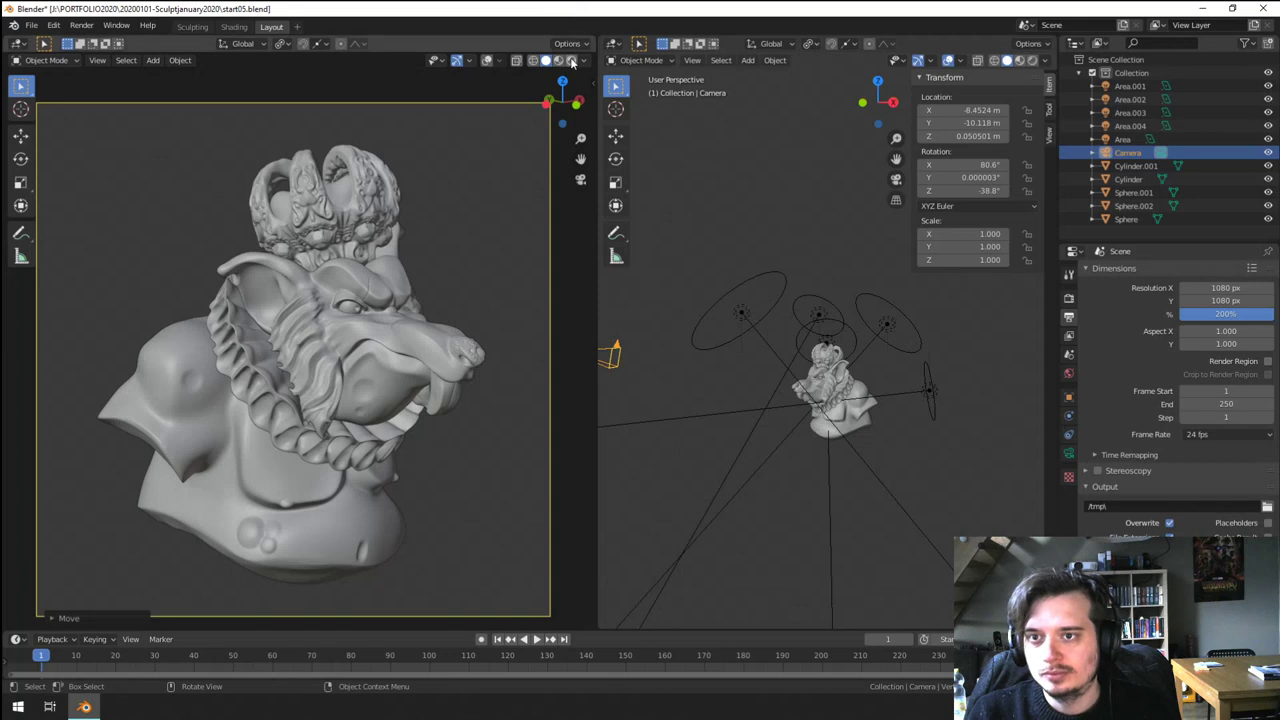
- Select all five area lights and move them together away from the bust to a spot behind the camera
scroll(740, 358, down, 5)
middle_drag(770, 372, 771, 449)
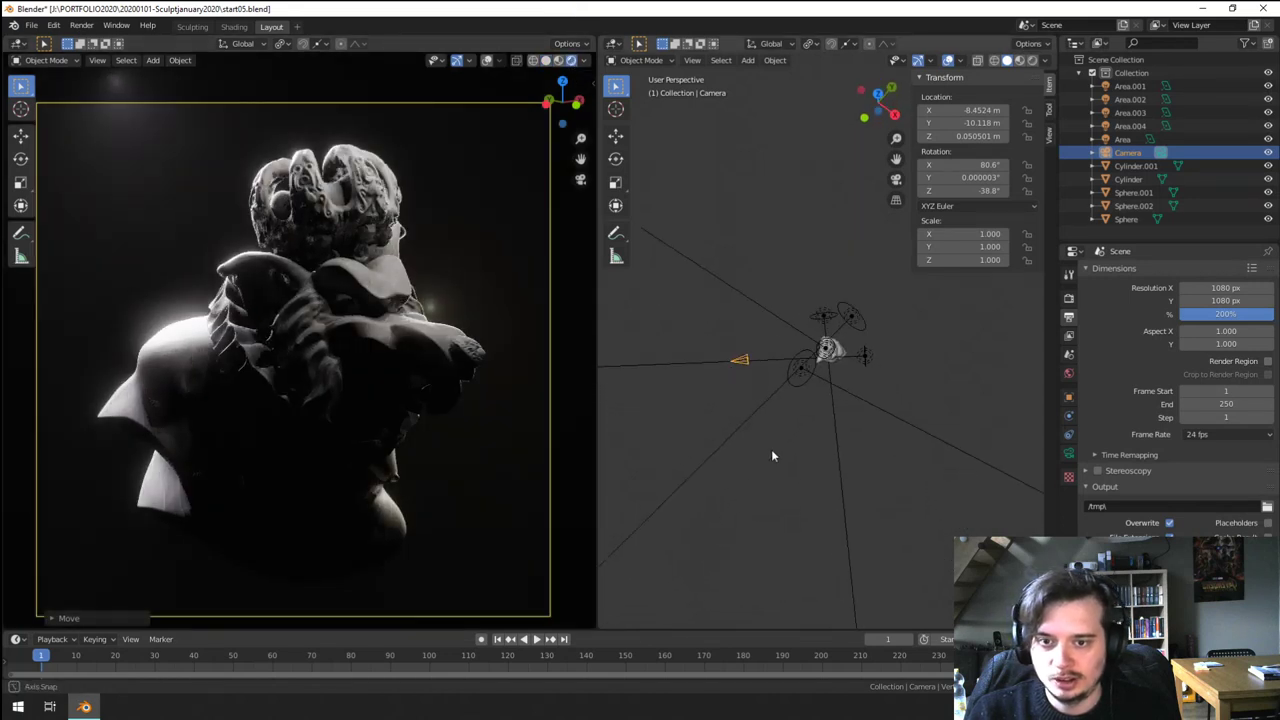
scroll(771, 449, down, 1)
click(807, 369)
shift+click(826, 346)
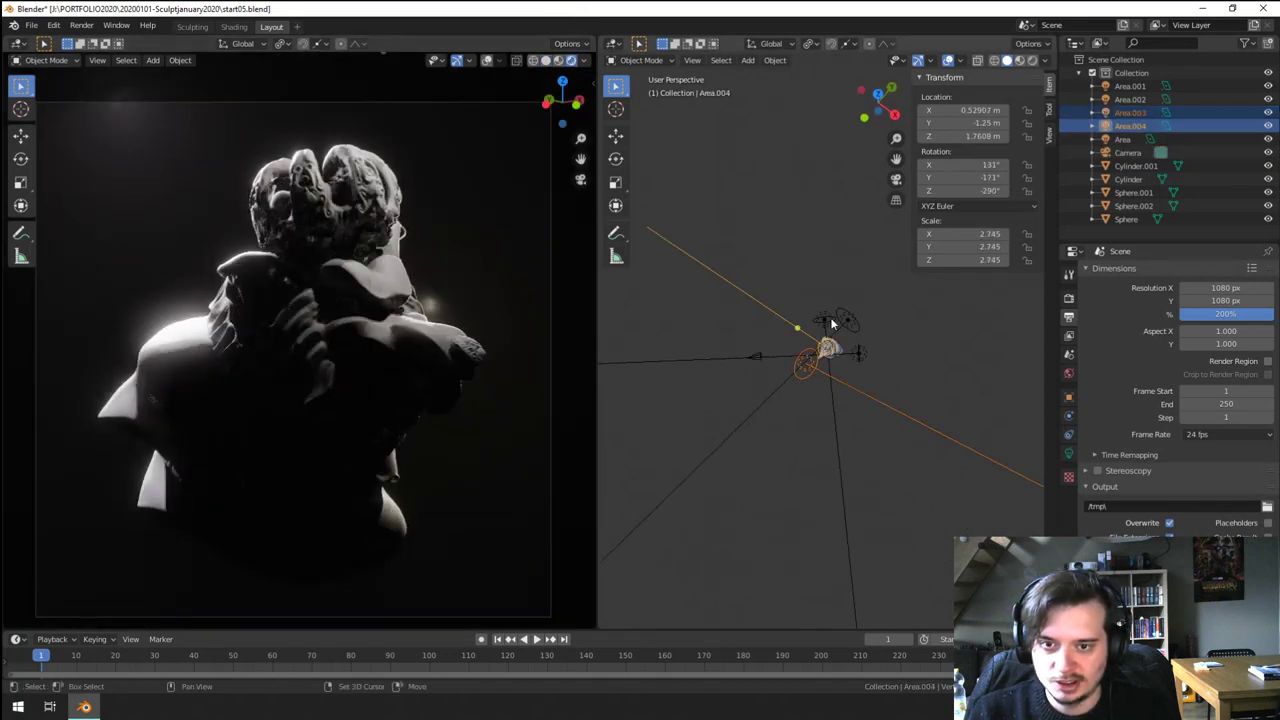
shift+click(828, 322)
shift+click(852, 324)
shift+click(860, 357)
key(g)
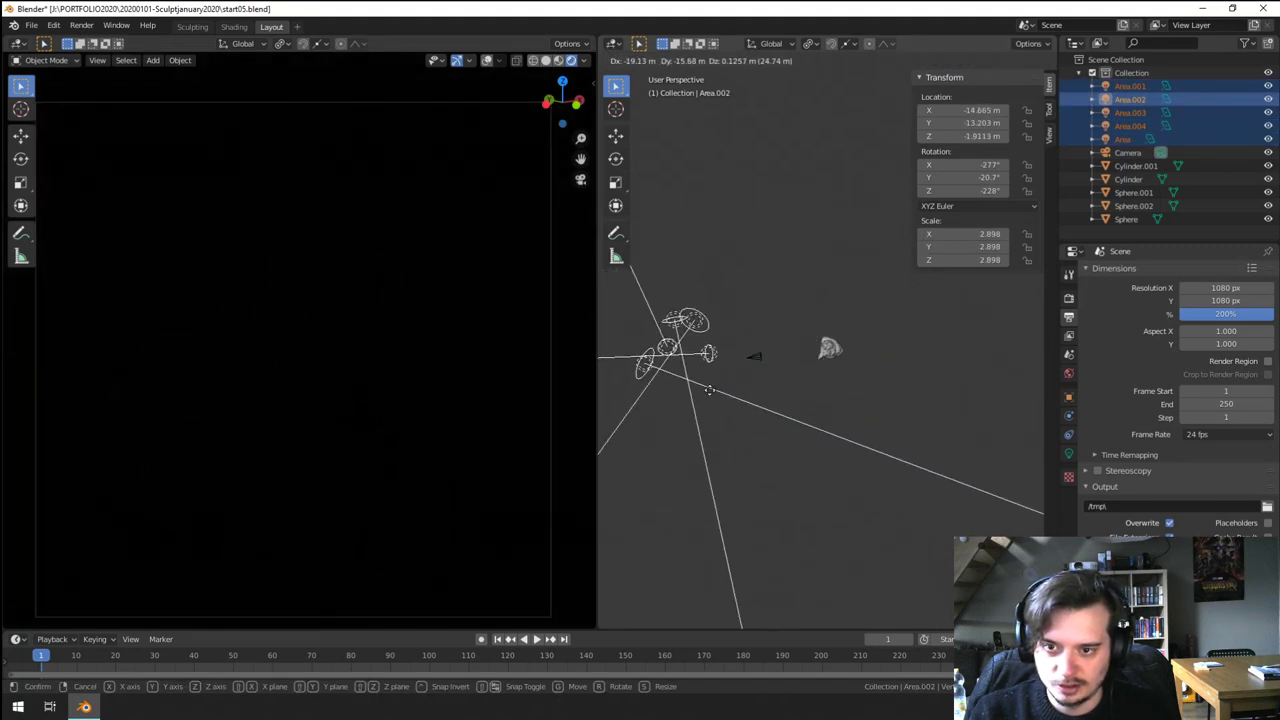
click(687, 333)
- Move the Area.001 light out of the parked group to a position high behind the bust
click(711, 337)
key(g)
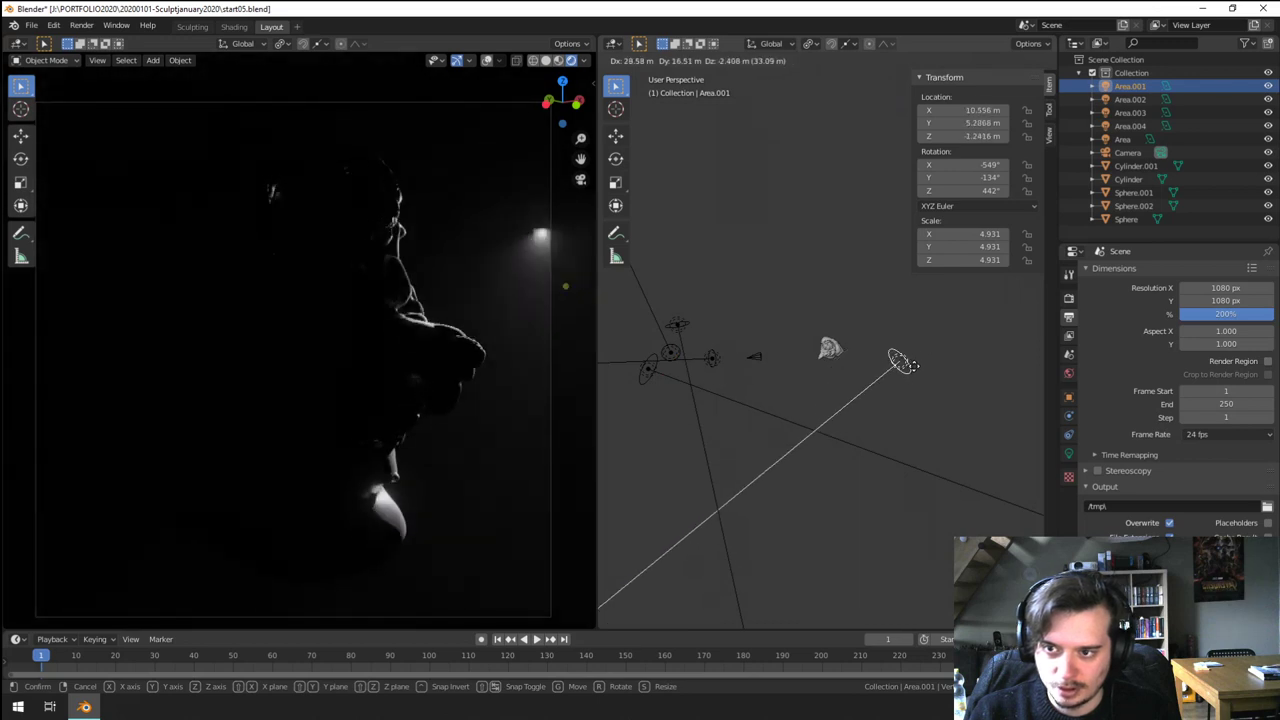
click(913, 361)
middle_drag(907, 362, 878, 348)
key(g)
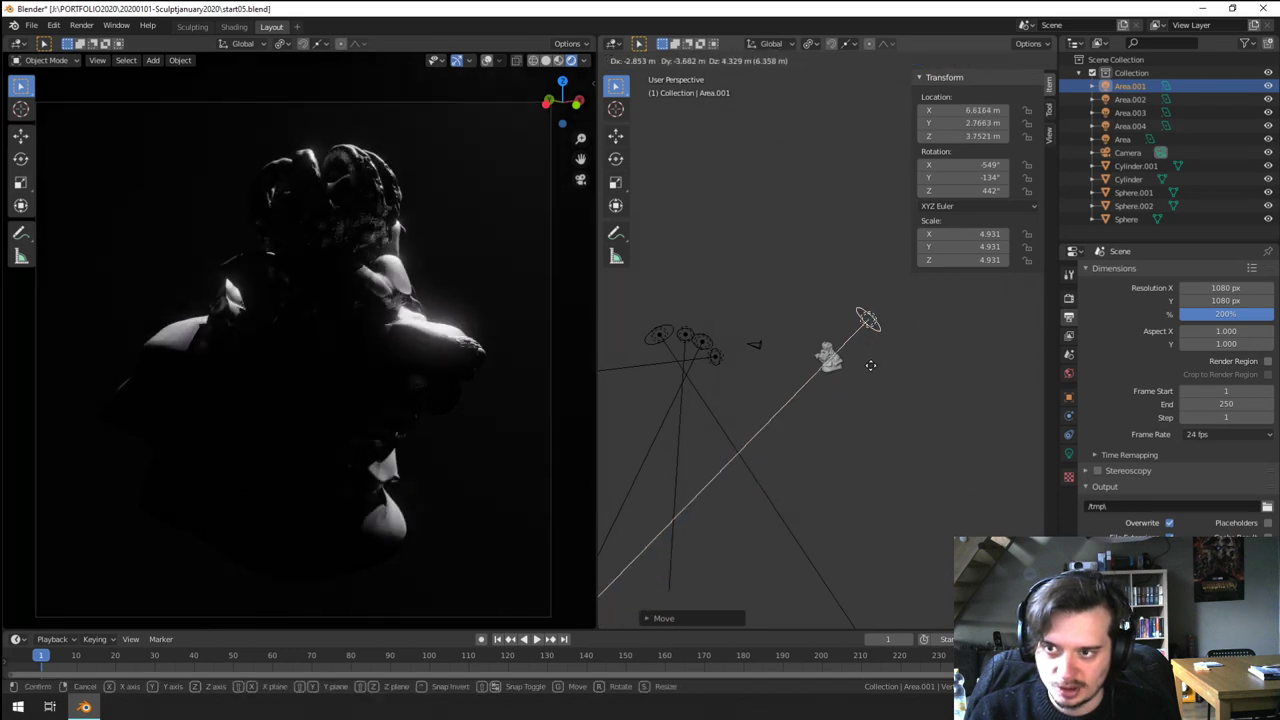
click(861, 367)
- Tilt the Area.001 light with a trackball rotation toward the bust and shift it closer behind the sculpture
middle_drag(805, 444, 896, 523)
key(r)
key(r)
click(777, 444)
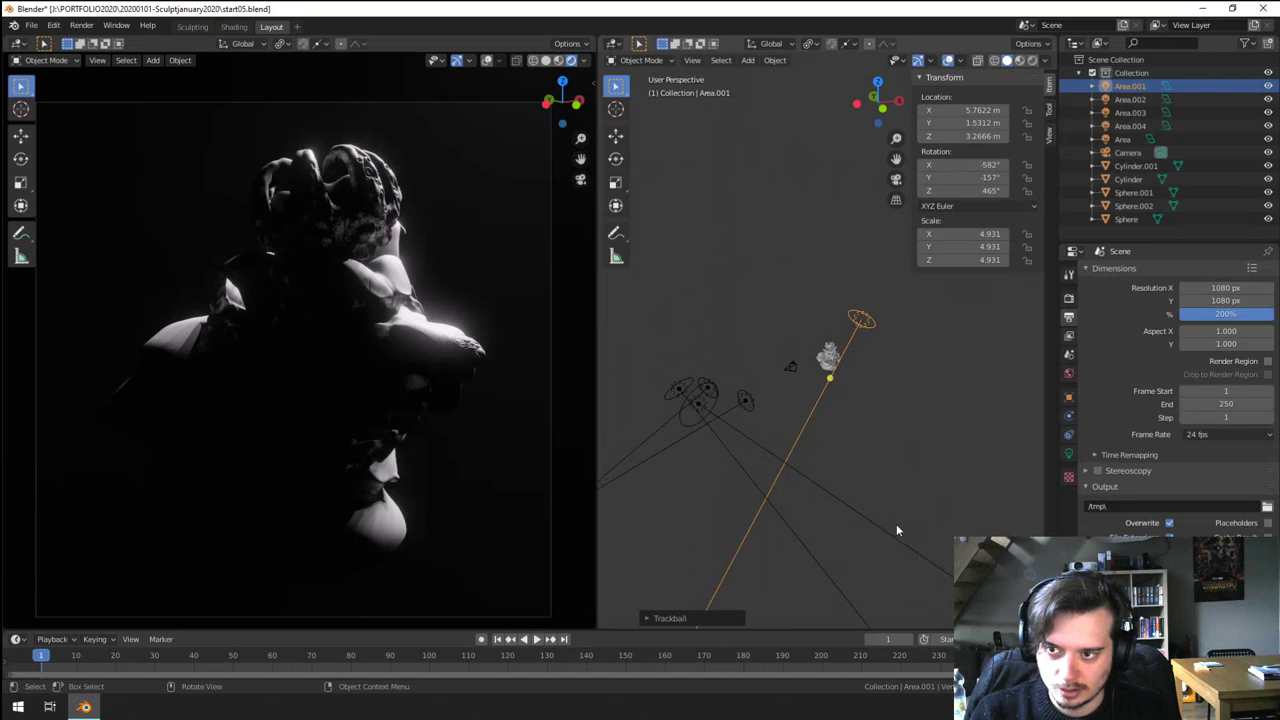
key(g)
click(882, 519)
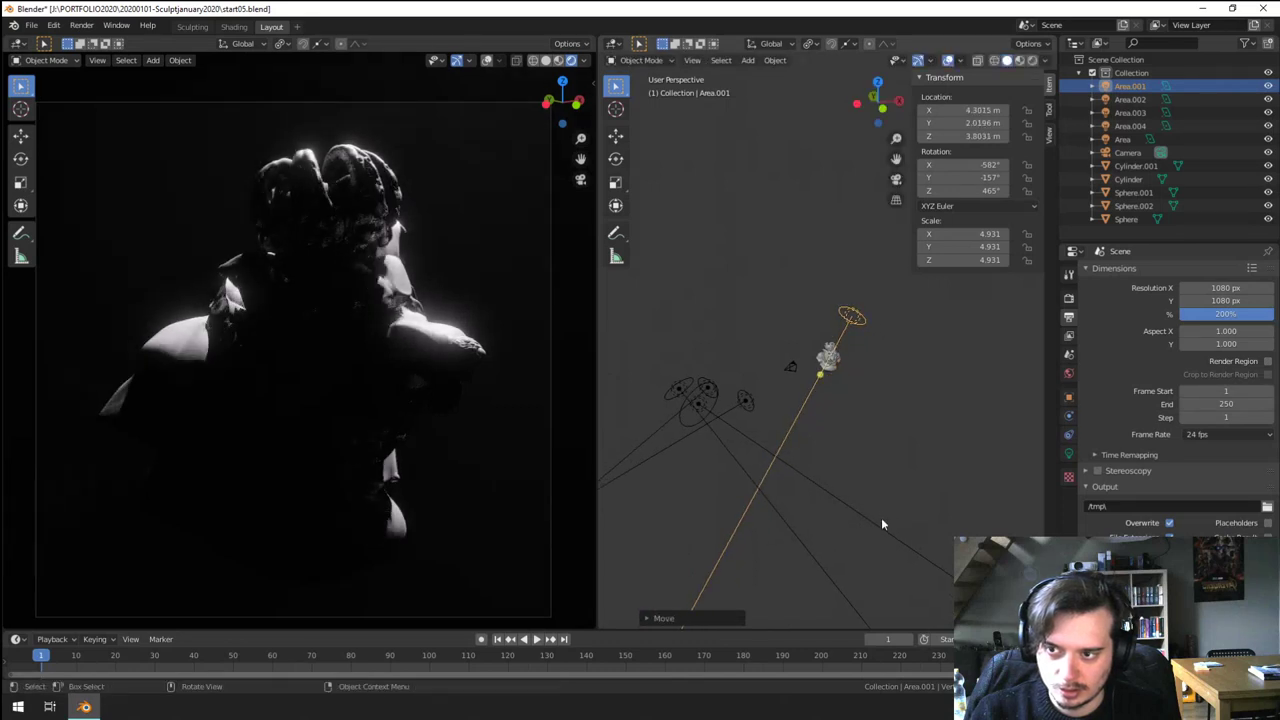
- Set the Area.001 light's power to 2000 W and its colour to a saturated red
click(1069, 453)
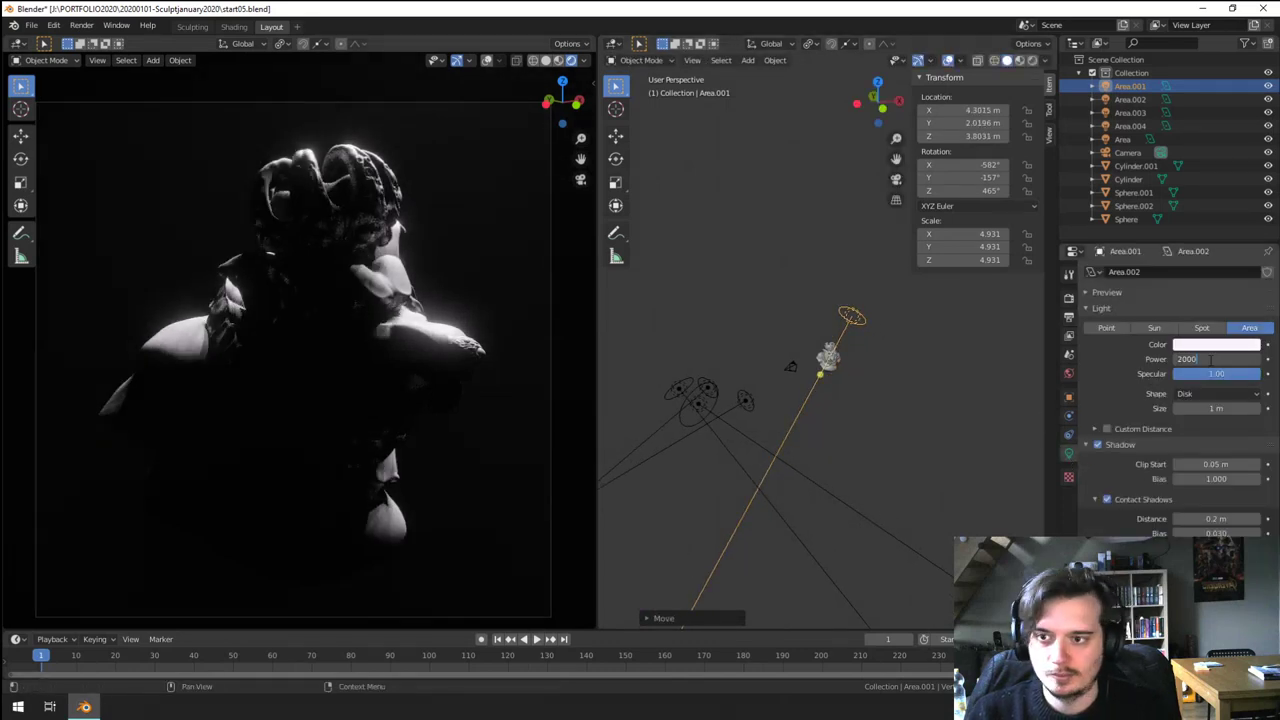
key(Return)
click(1218, 344)
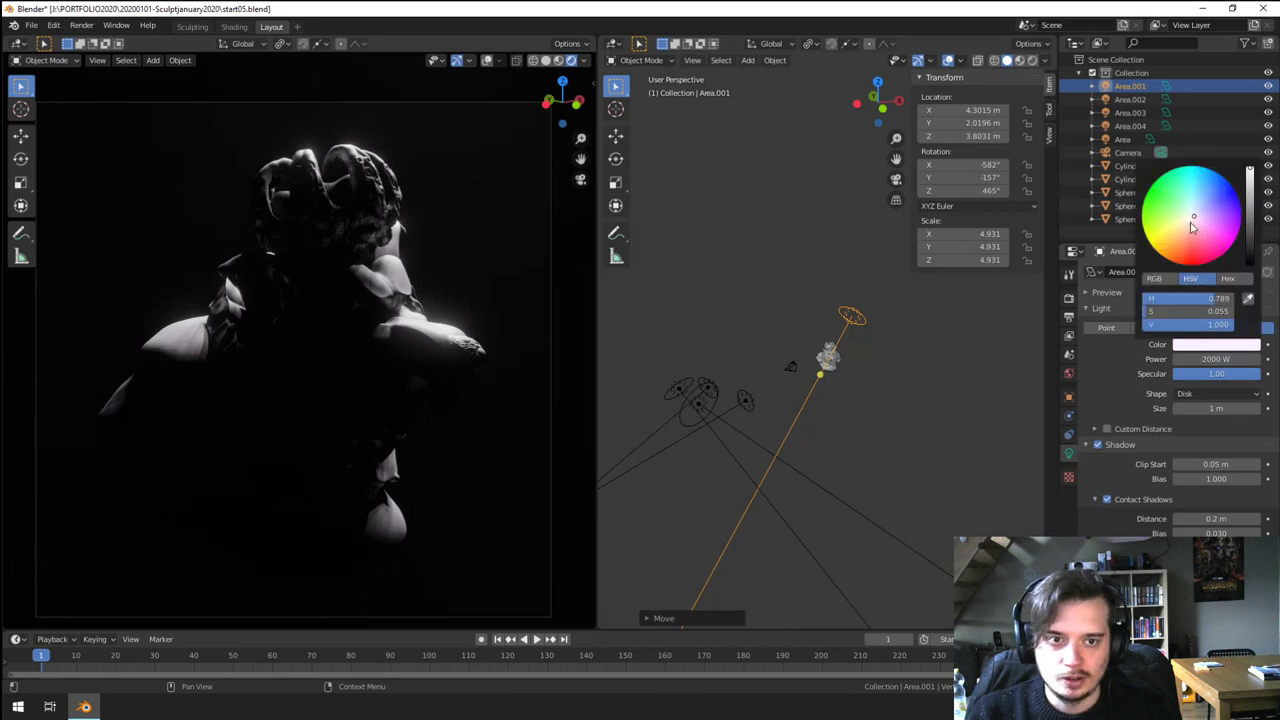
drag(1191, 228, 1196, 261)
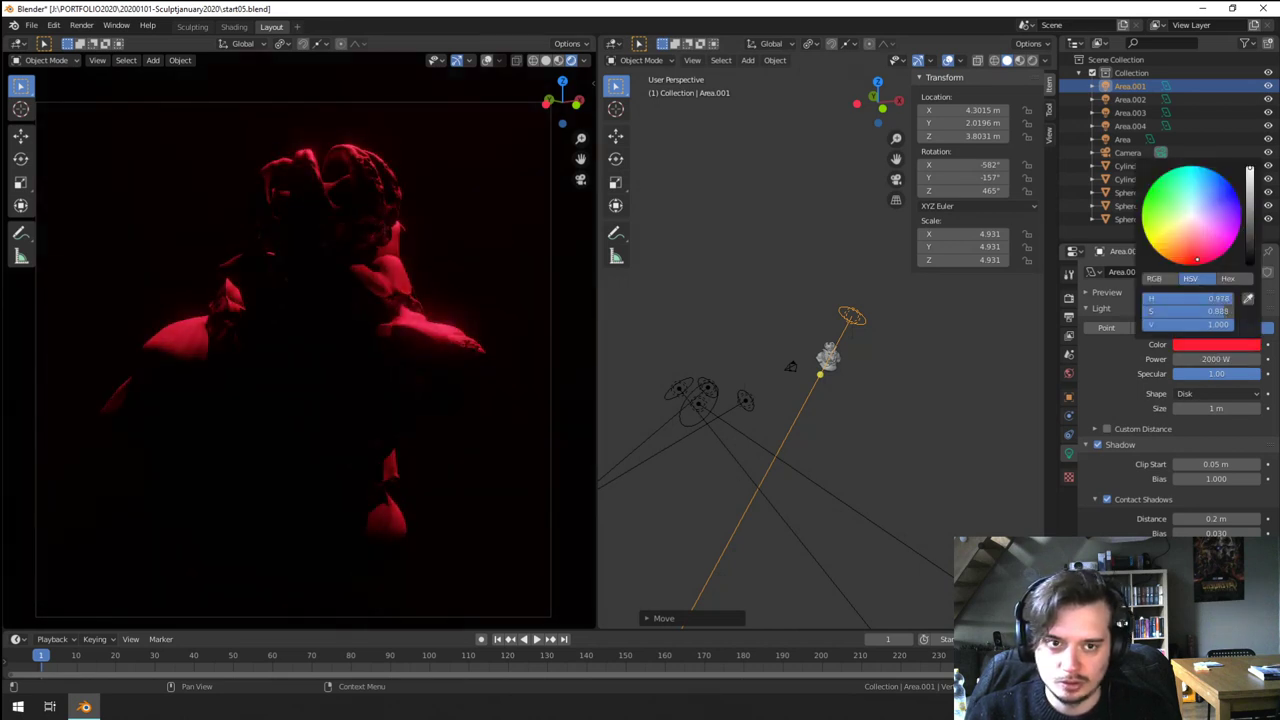
- Move the Area.003 light from the parked group to the bust's front side
click(701, 416)
middle_drag(702, 418, 761, 398)
key(g)
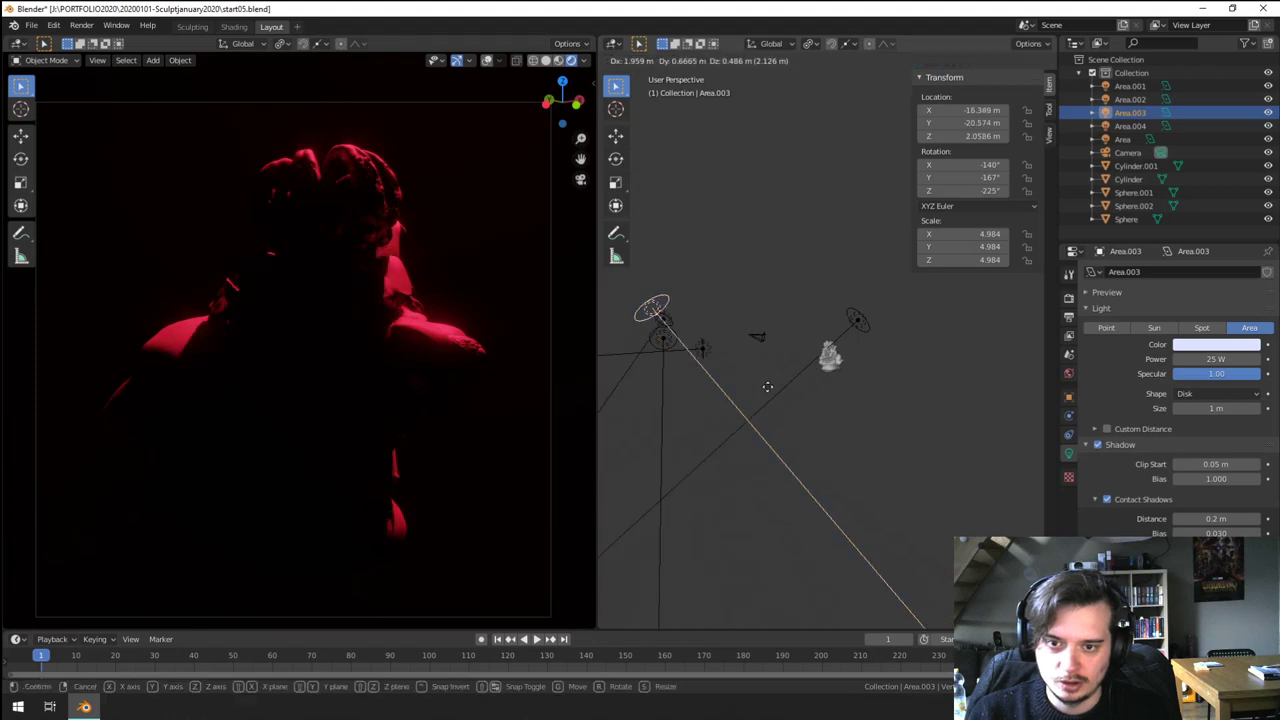
click(908, 430)
middle_drag(884, 448, 945, 545)
key(g)
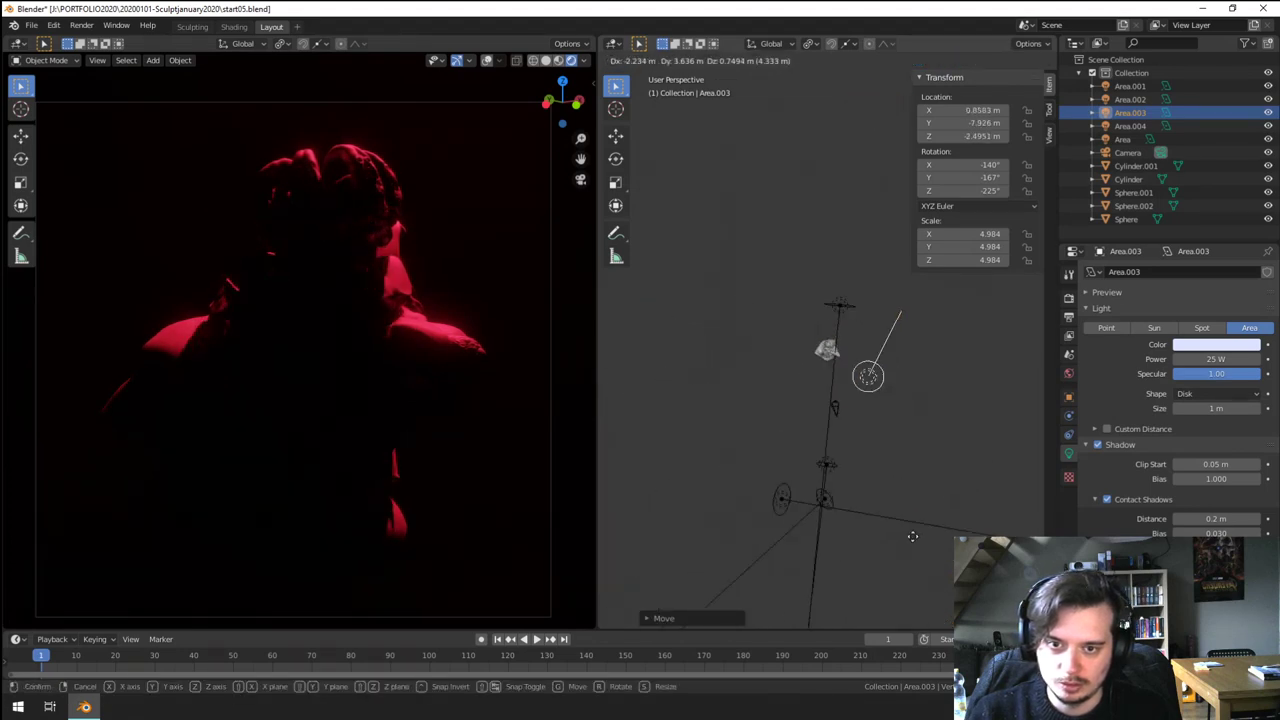
click(877, 507)
- Rotate the Area.003 light to shine downward and position it above and slightly in front of the bust
middle_drag(876, 505, 752, 426)
key(r)
click(837, 441)
key(g)
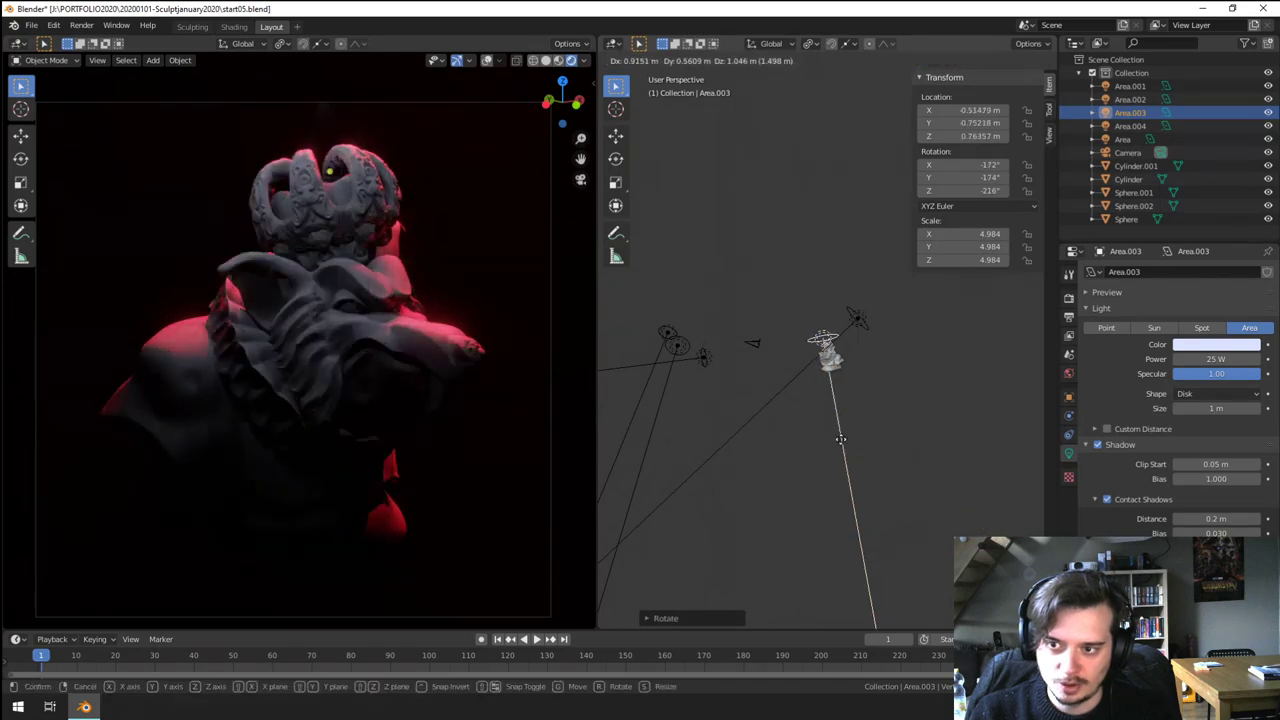
click(842, 442)
key(g)
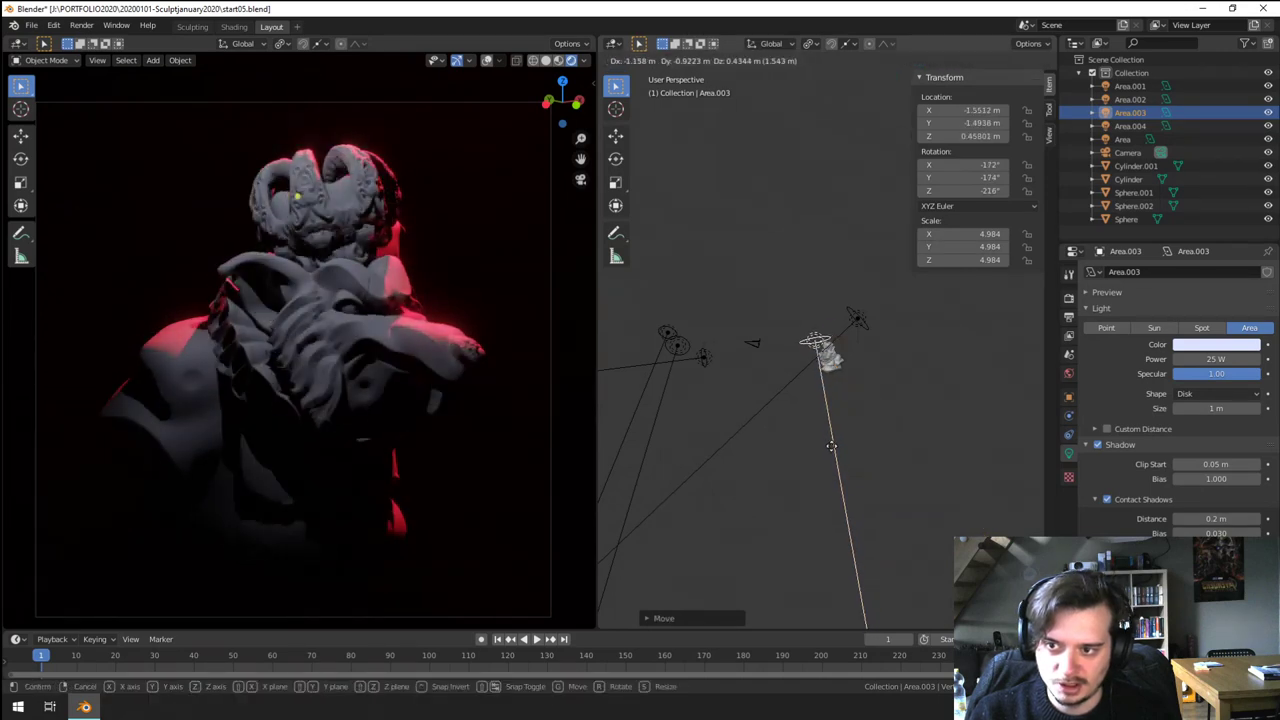
click(827, 452)
- Change the Area.001 light's colour to a warm orange with hue 0.072 and saturation 0.638
click(858, 320)
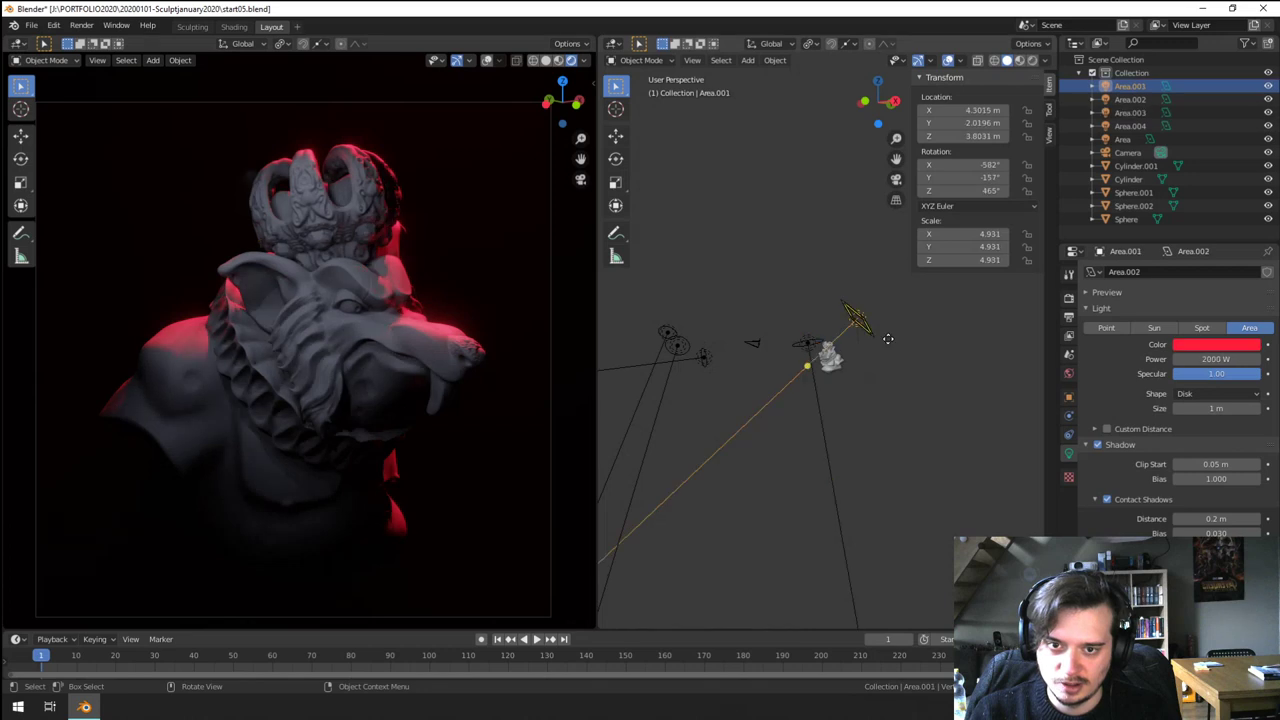
click(1198, 344)
drag(1183, 255, 1177, 244)
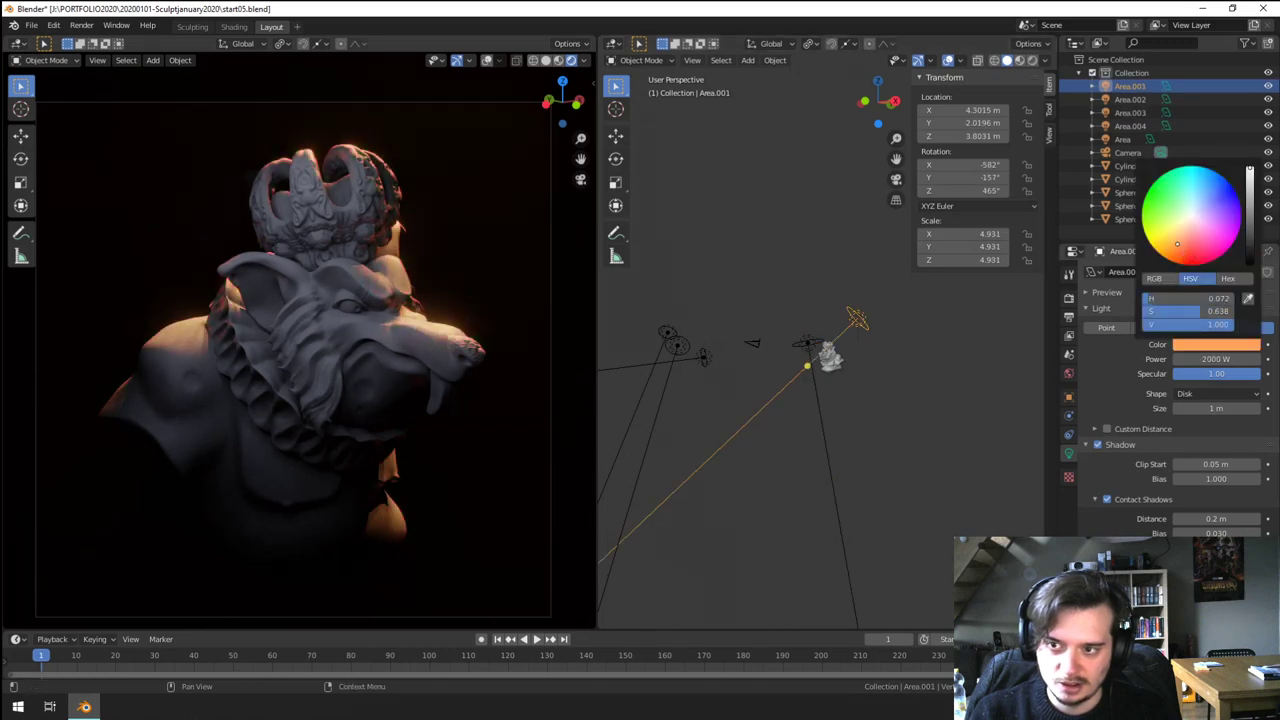
- Scale the Area.003 light down to 2.646, reposition it over the bust's front and set its power to 80 W
scroll(766, 386, up, 1)
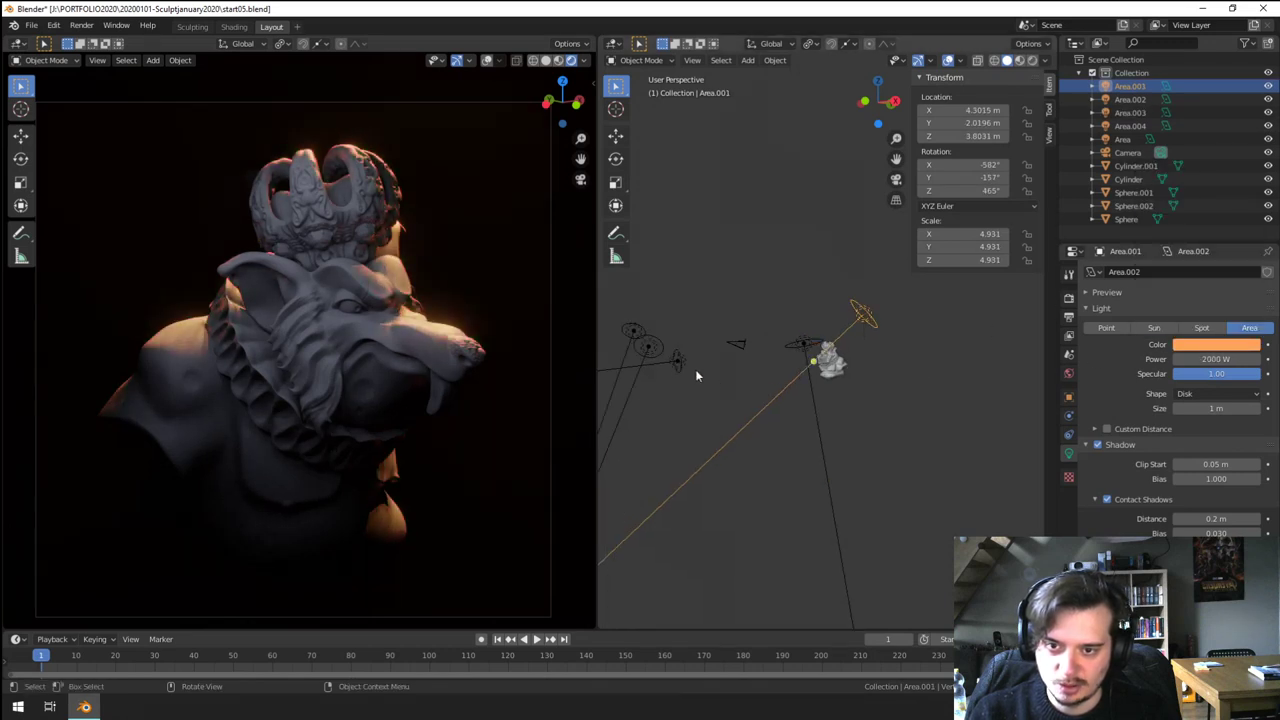
click(798, 346)
key(s)
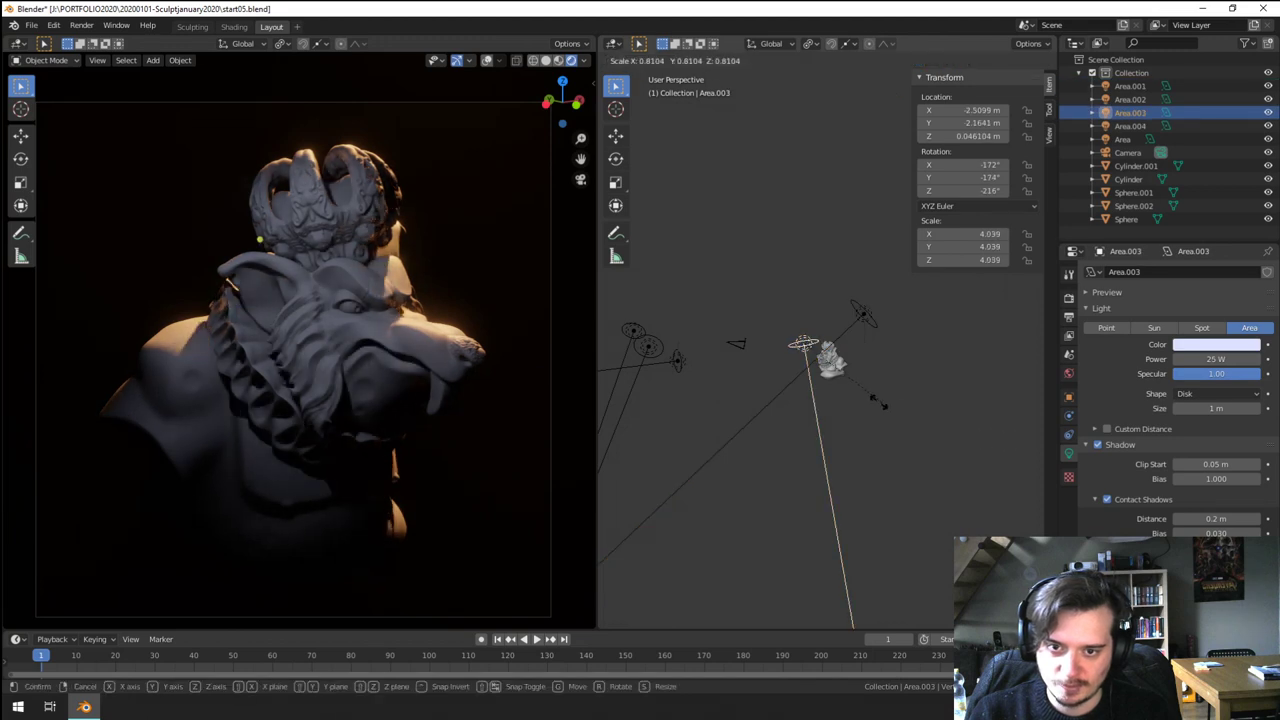
click(851, 388)
key(g)
click(861, 382)
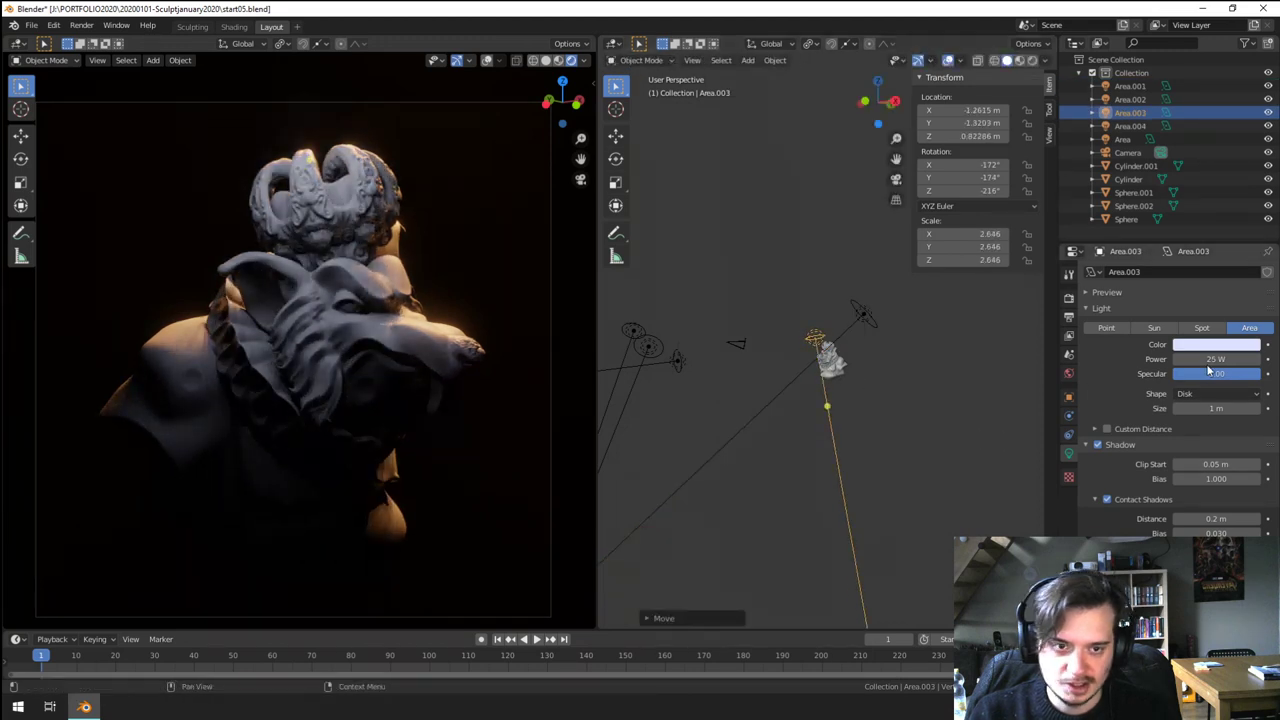
key(Return)
- Shift the Area.003 light and rotate it so its beam tilts away from straight down
key(g)
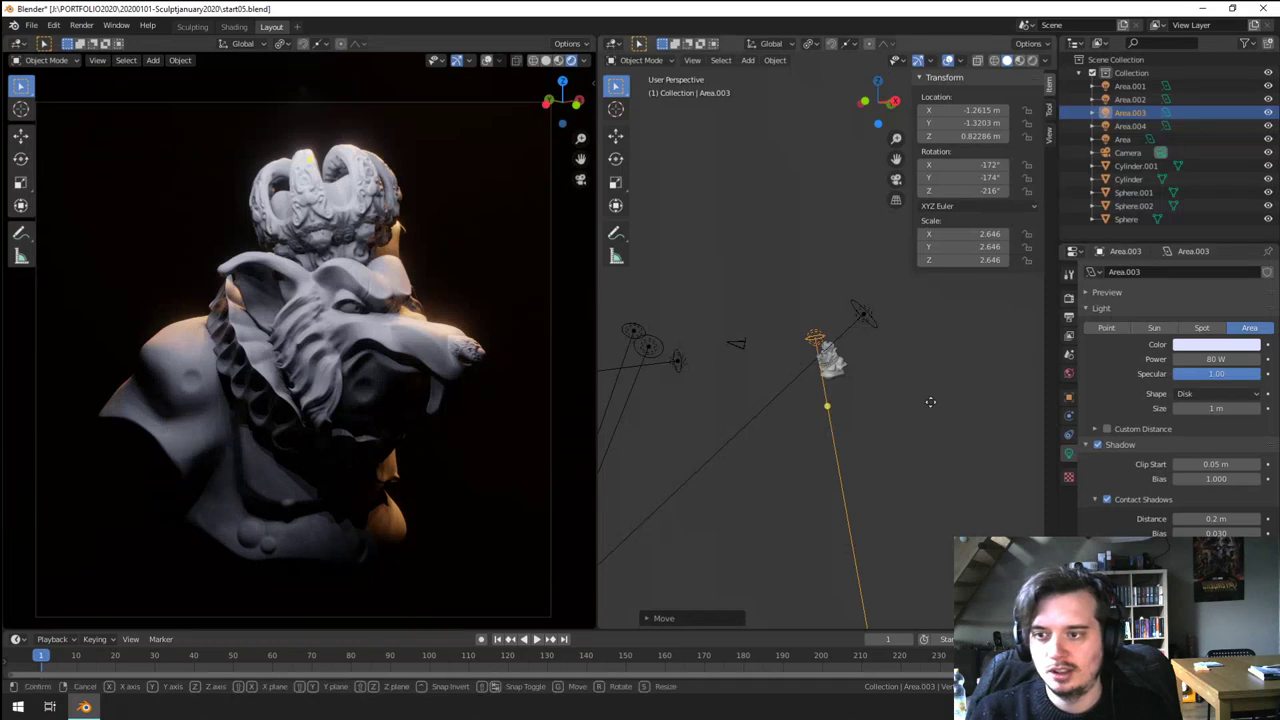
click(901, 409)
key(r)
click(922, 340)
key(g)
click(929, 337)
- Place the Area.003 light close in front of the bust's snout side and rotate it to shine across the face
middle_drag(706, 430, 798, 508)
key(g)
click(851, 508)
key(r)
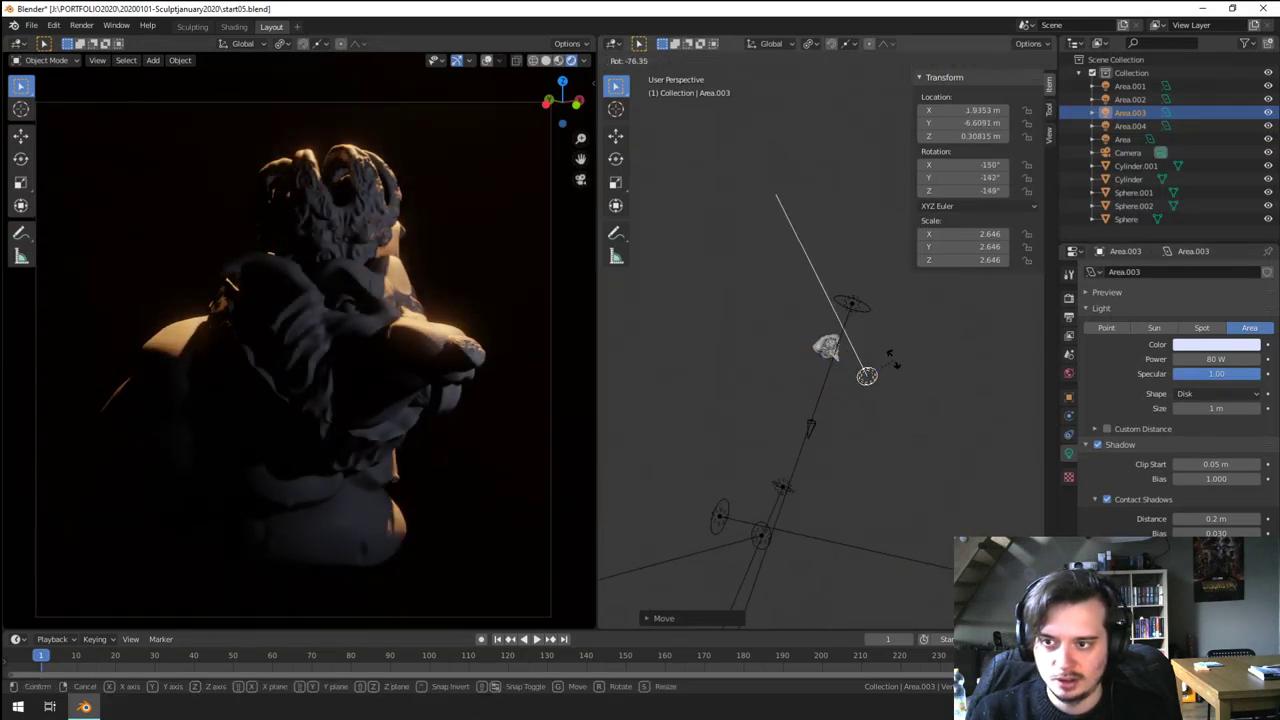
click(880, 350)
key(g)
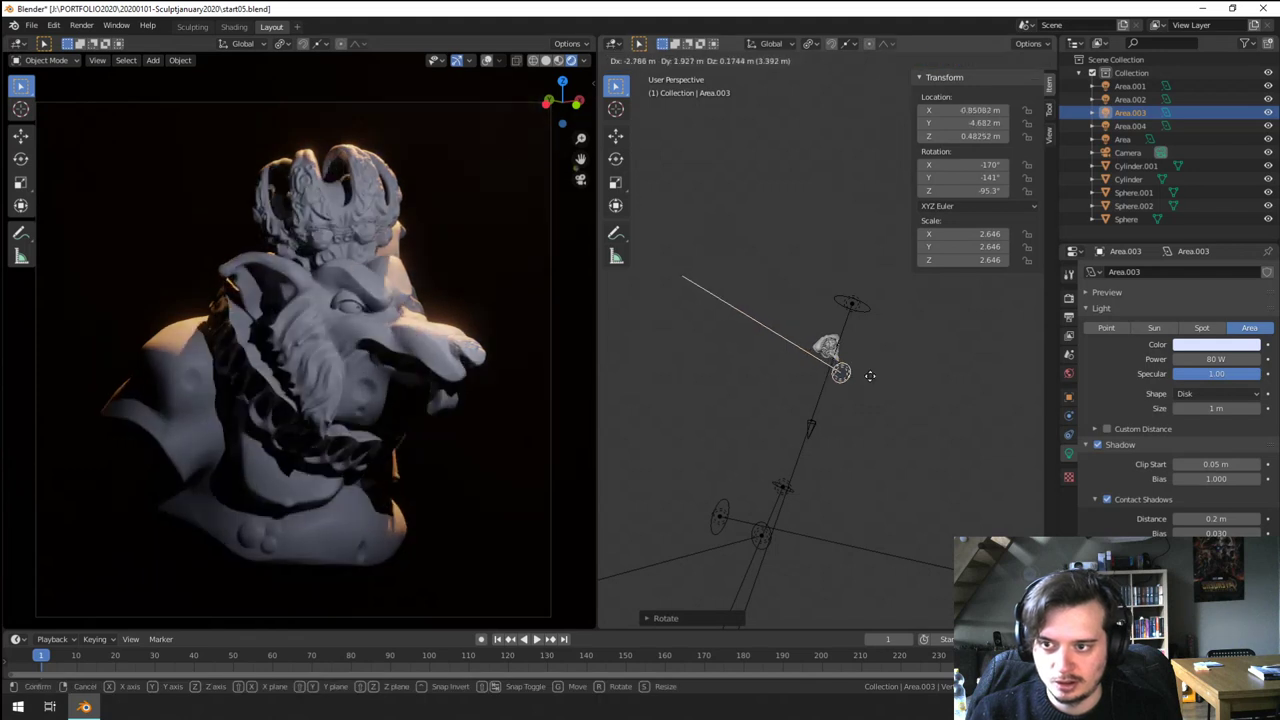
click(870, 376)
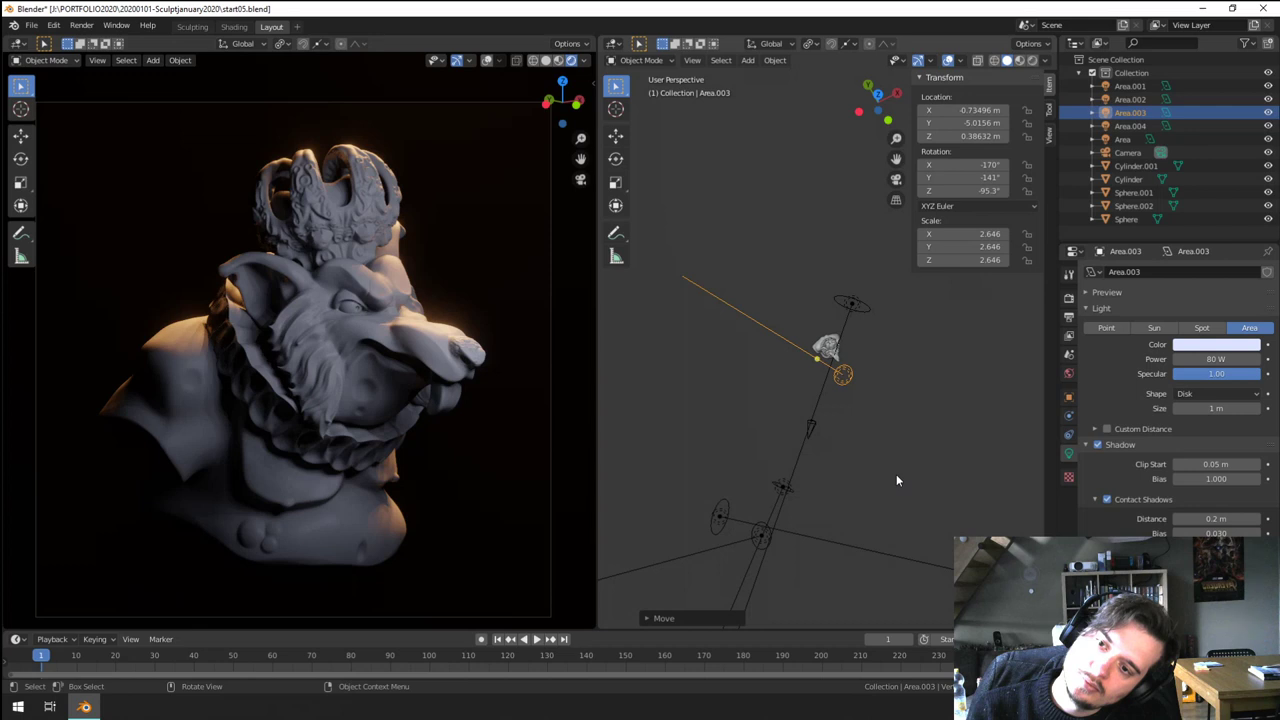
middle_drag(896, 478, 888, 490)
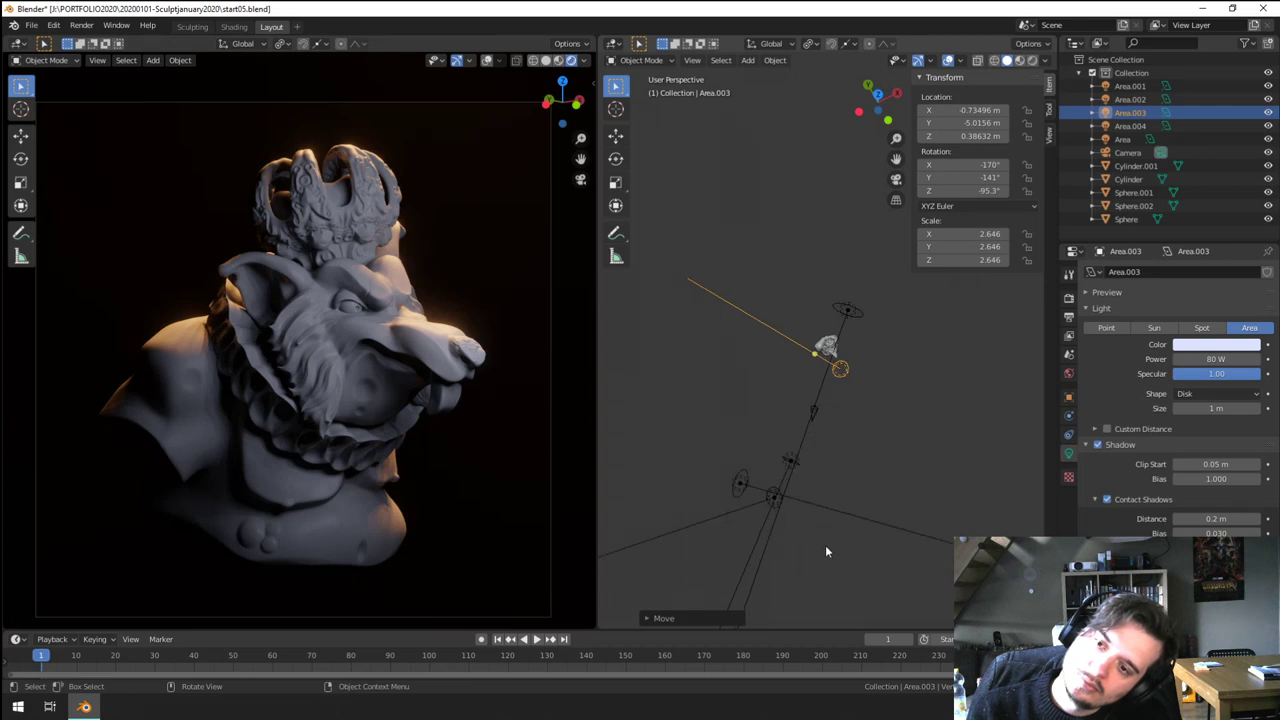
- Move the distant Area light close above the bust and set its power to 80 W
click(740, 486)
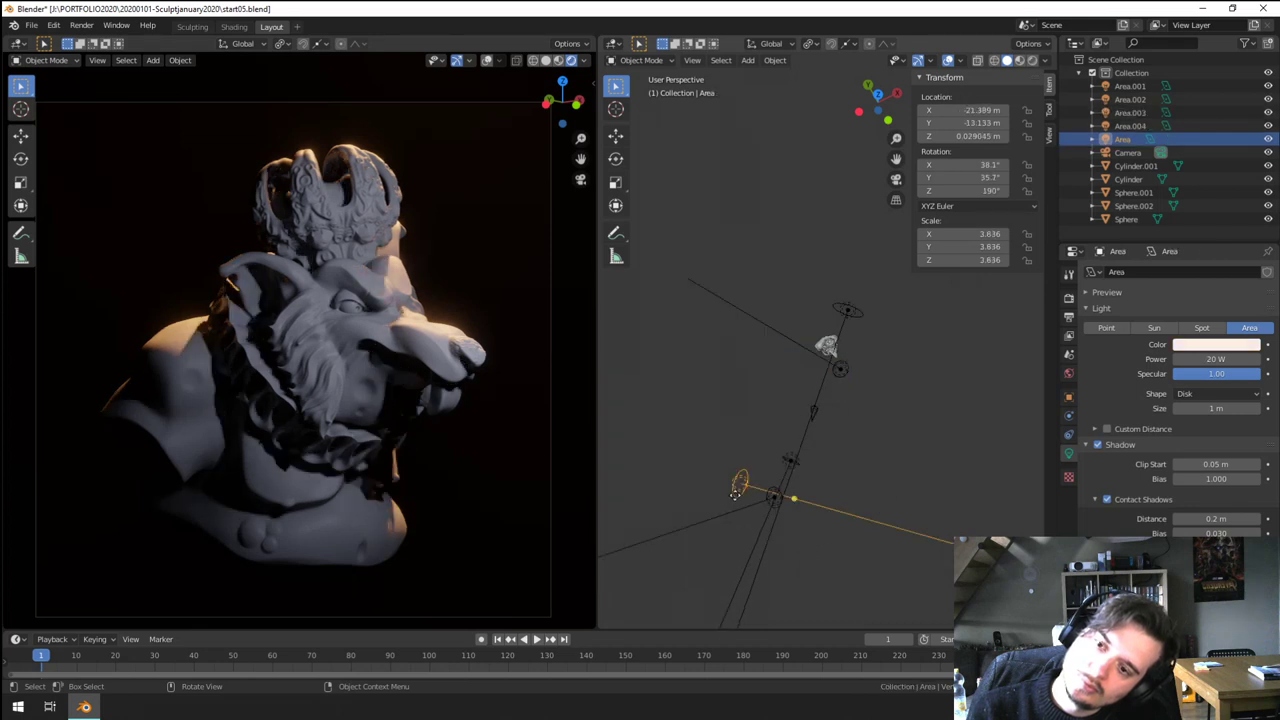
key(g)
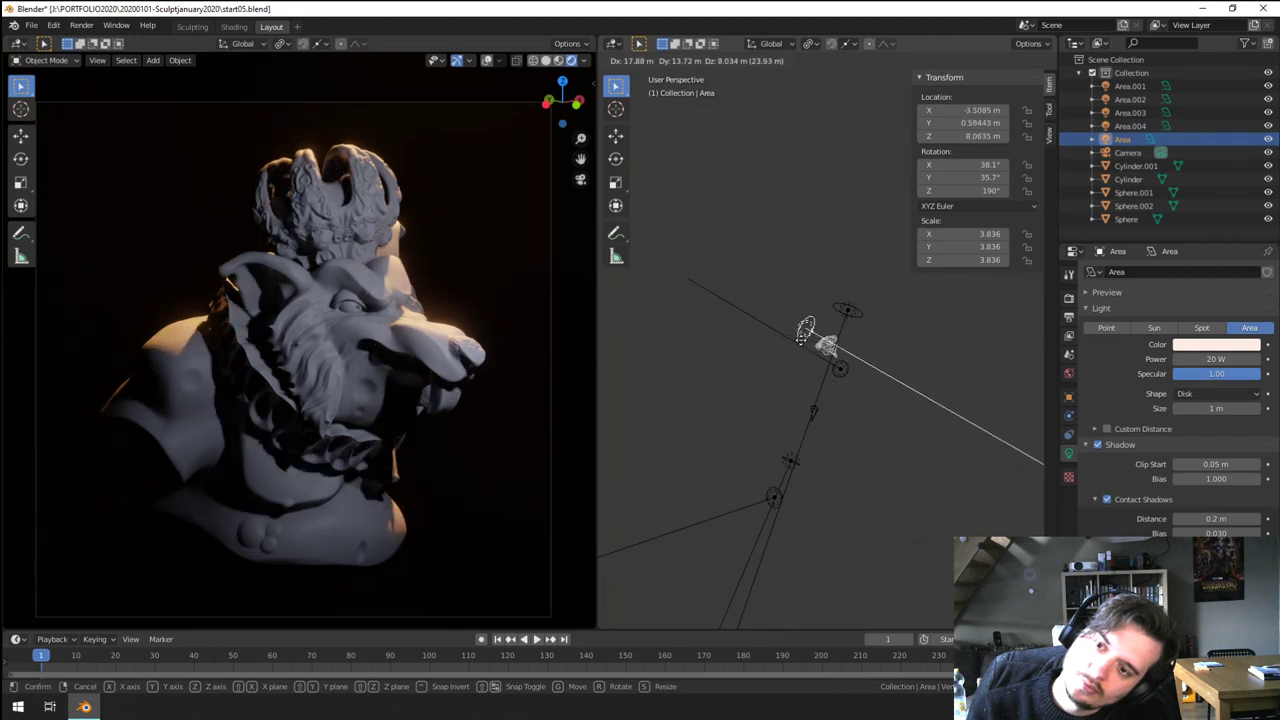
click(808, 414)
middle_drag(808, 414, 817, 321)
key(g)
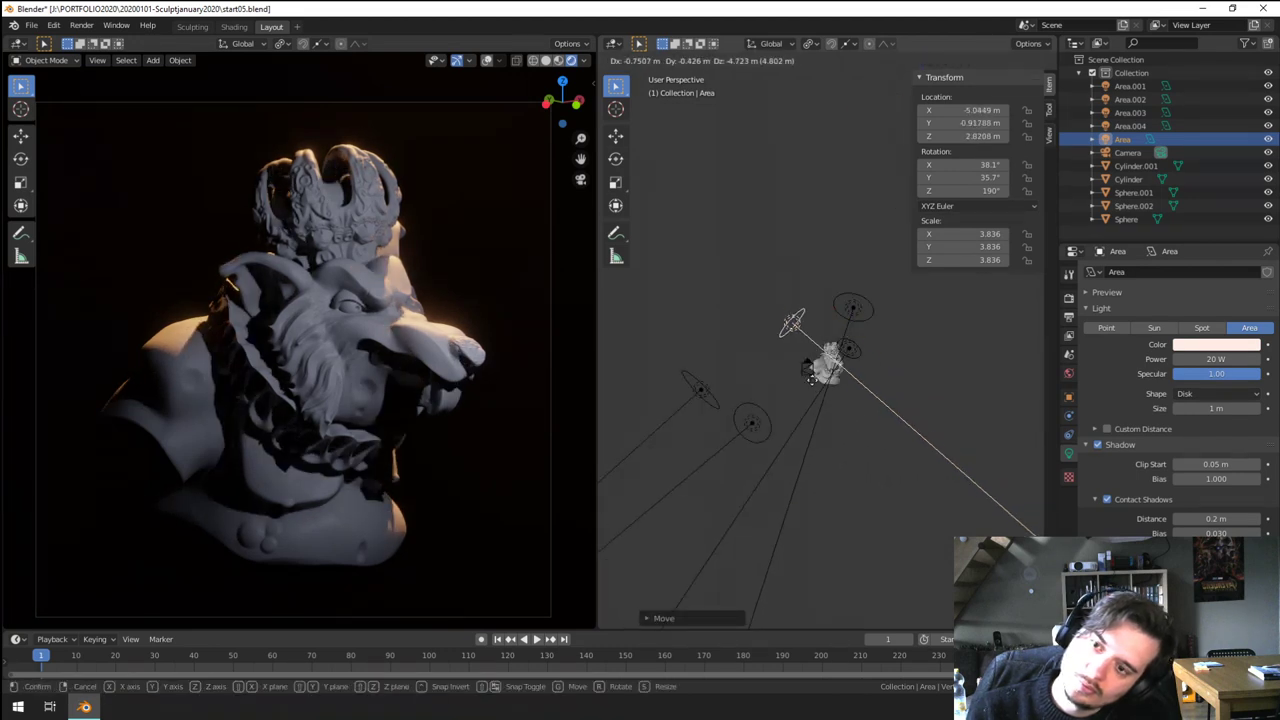
click(812, 384)
middle_drag(817, 434, 752, 485)
key(g)
click(800, 451)
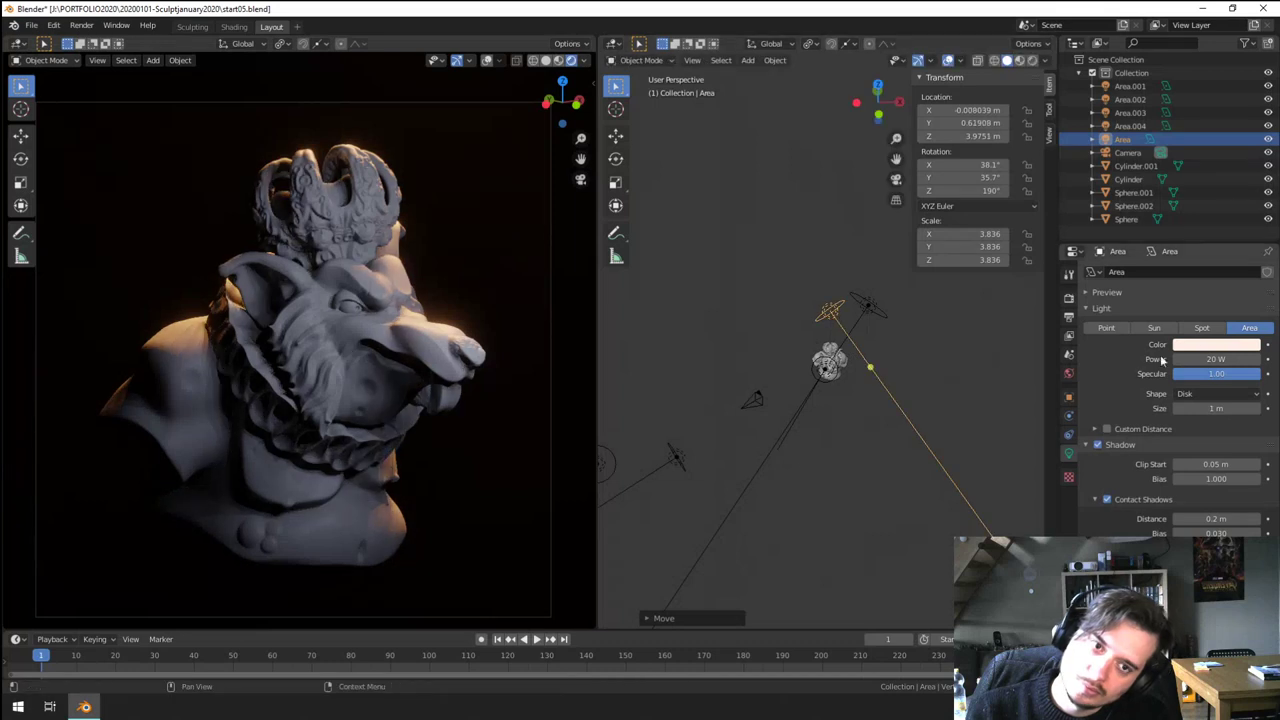
text(80)
key(Return)
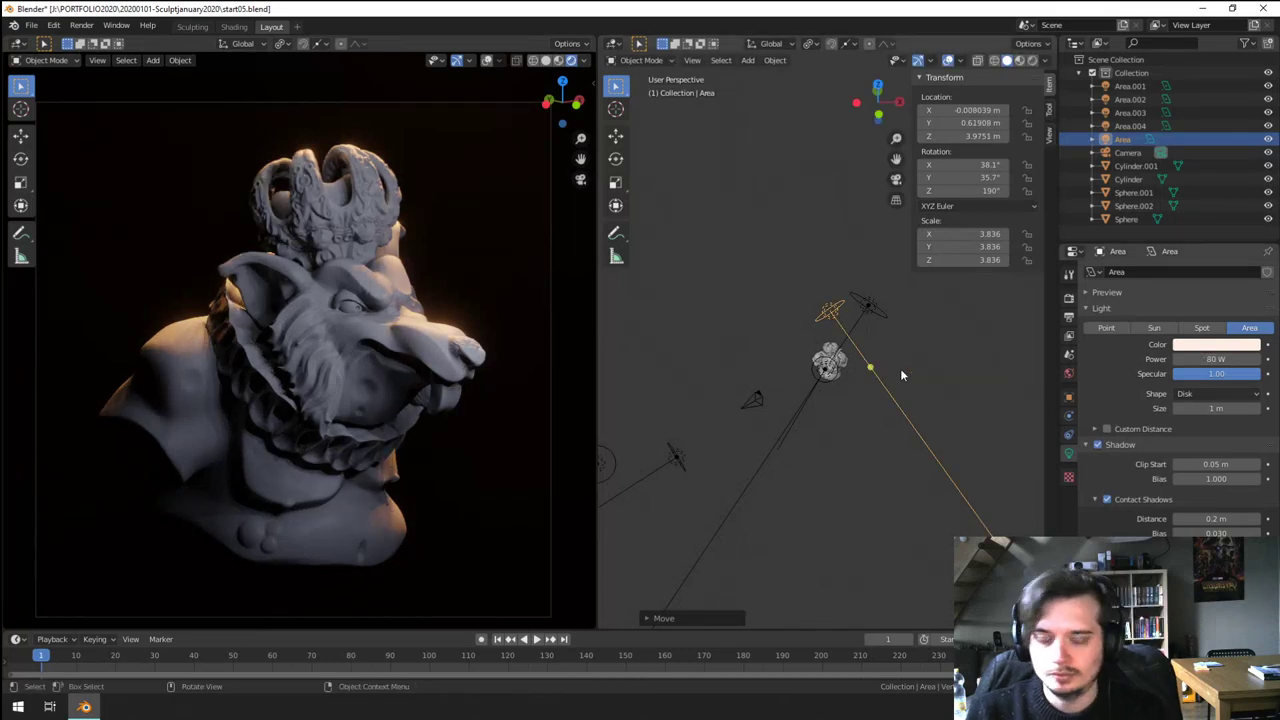
- Reposition the Area light beside the bust, on the side facing the camera
scroll(902, 436, up, 2)
key(KP_Decimal)
scroll(902, 441, down, 4)
mouse_move(855, 484)
middle_down()
mouse_move(943, 390)
mouse_move(836, 482)
middle_up()
key(g)
click(855, 490)
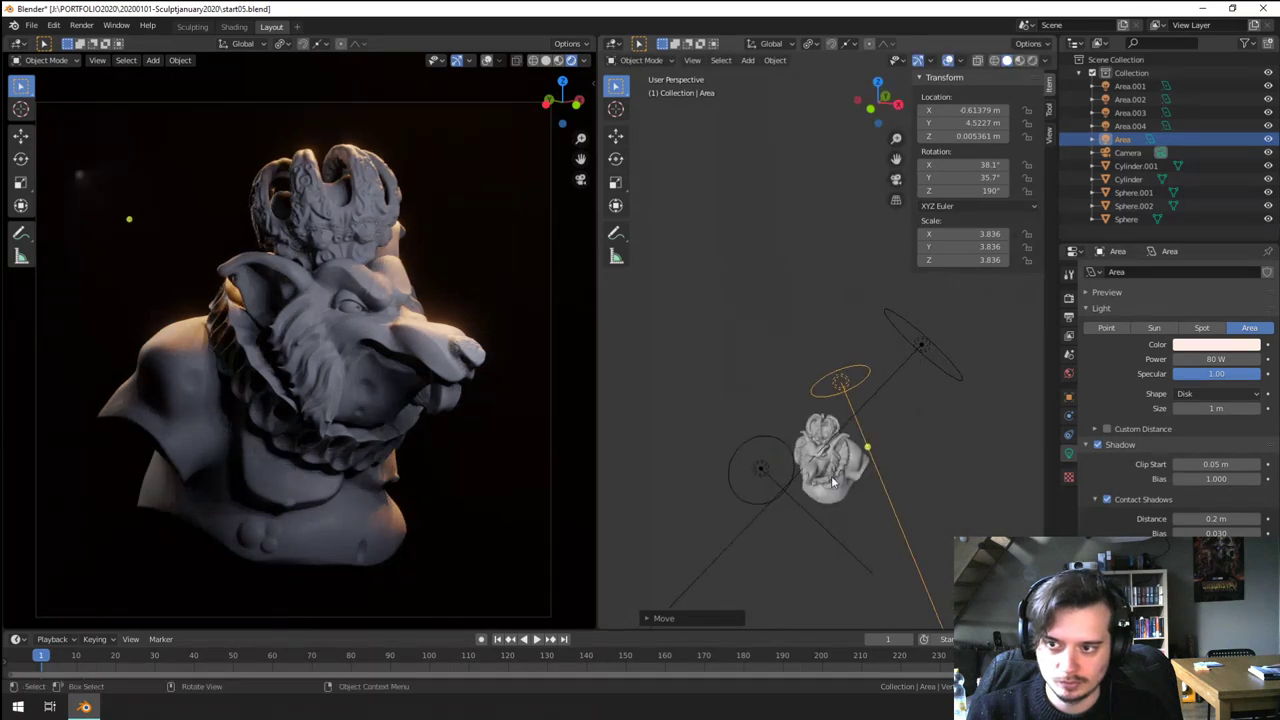
key(g)
click(812, 468)
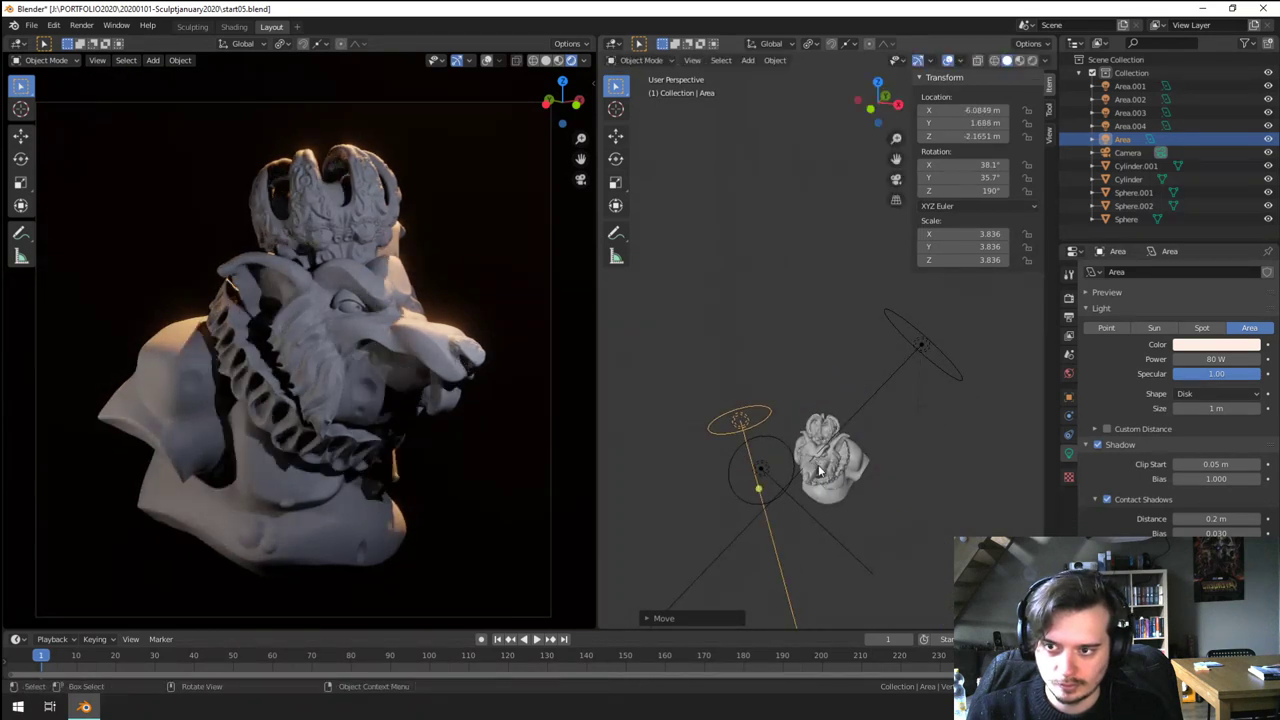
- Rotate the Area light to shine sideways onto the bust and shift it towards the front
key(r)
click(862, 430)
middle_drag(768, 477, 800, 459)
key(r)
click(845, 467)
key(g)
click(837, 512)
- Raise the Area light to about the bust's mid-height and rotate its beam towards the head
key(g)
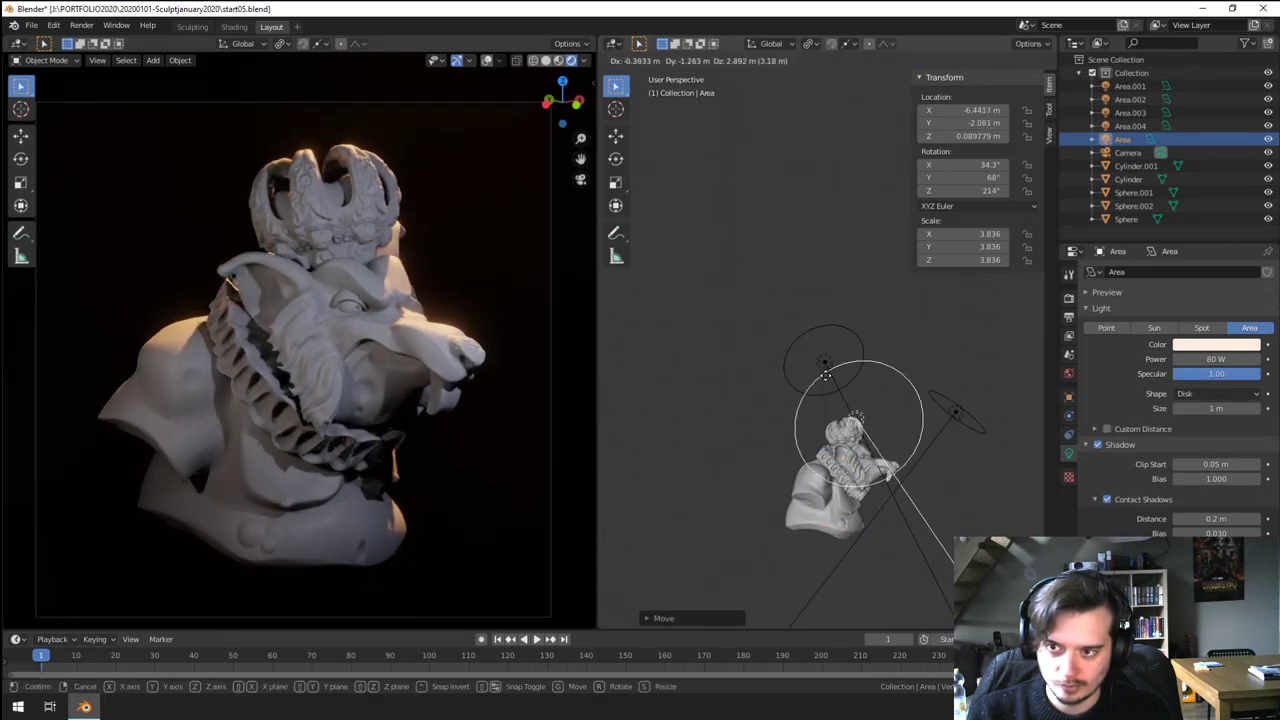
click(838, 354)
middle_drag(910, 368, 752, 558)
key(r)
click(841, 402)
key(r)
click(798, 501)
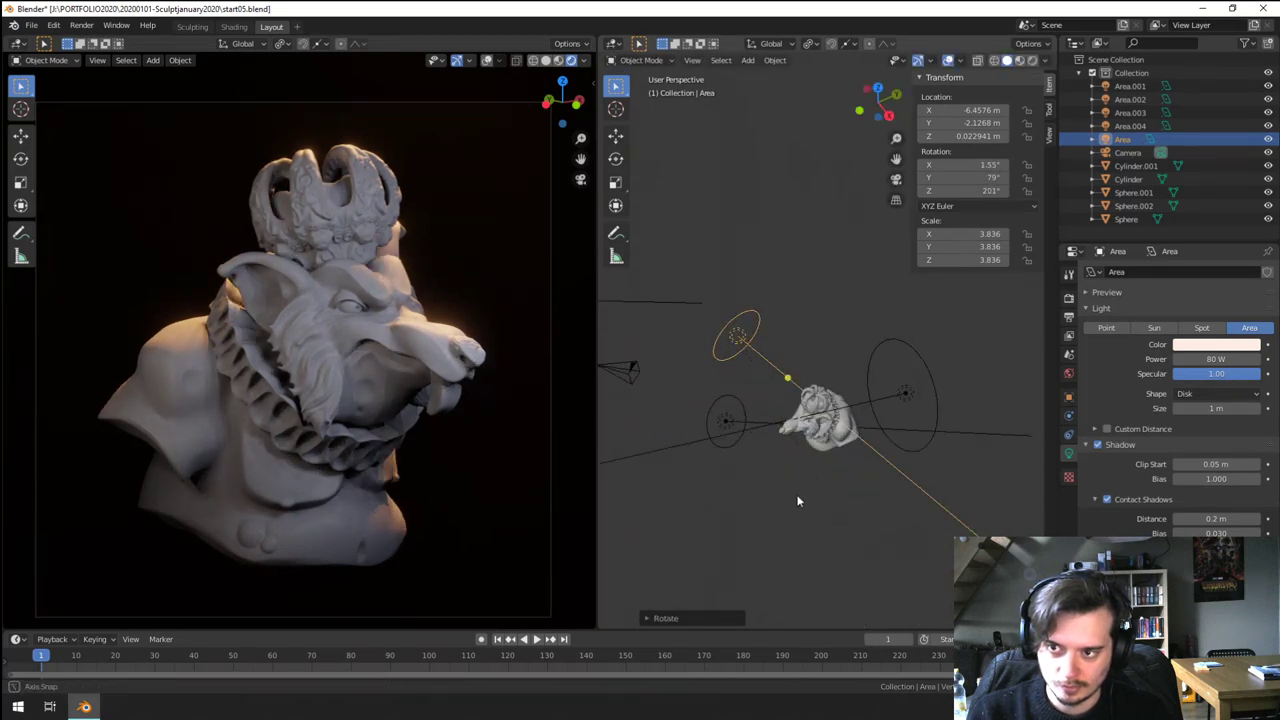
- Fine-tune the Area light's angle and position beside the face, and change its colour to pale blue
middle_drag(798, 501, 894, 357)
key(r)
click(881, 445)
key(g)
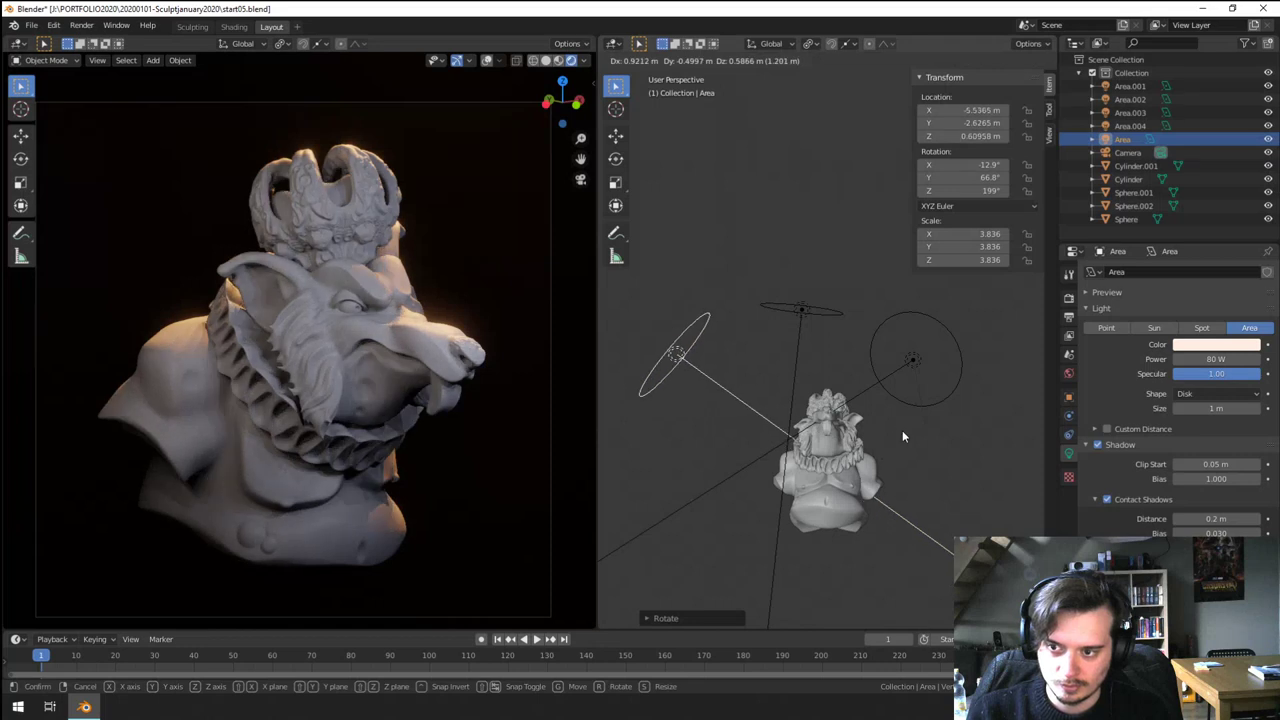
click(903, 431)
key(g)
click(798, 502)
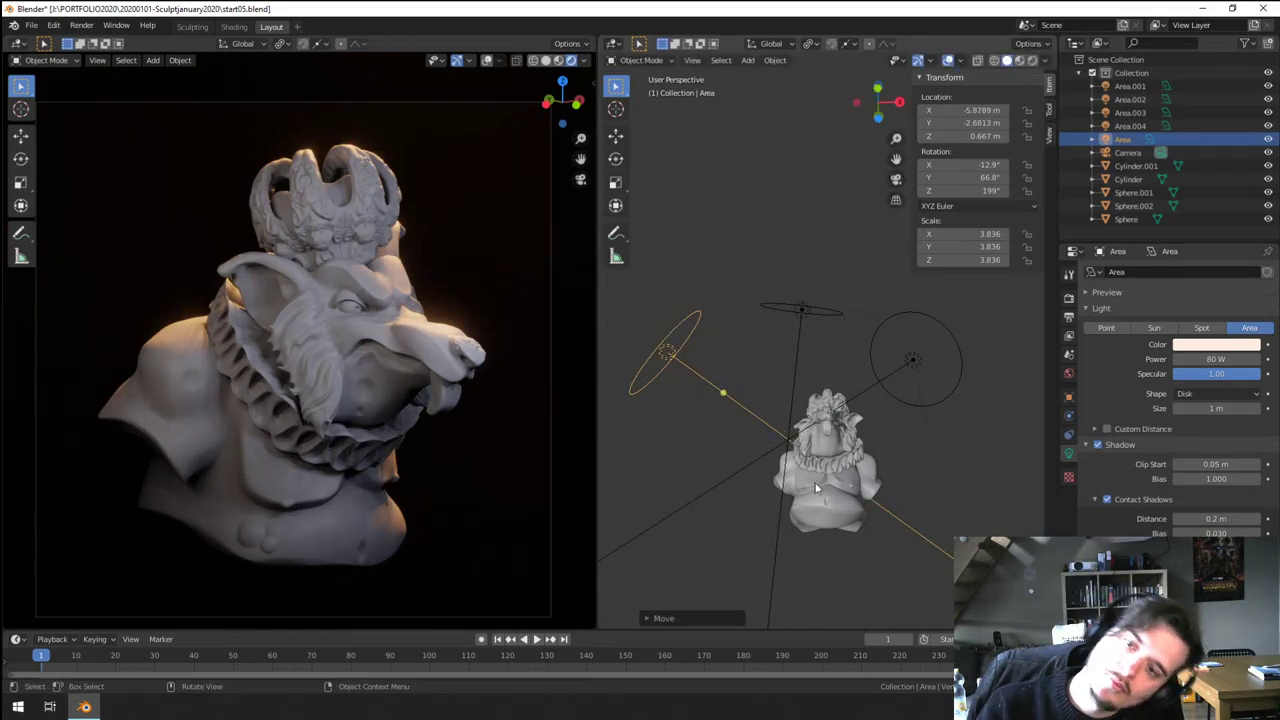
click(1208, 345)
click(1199, 213)
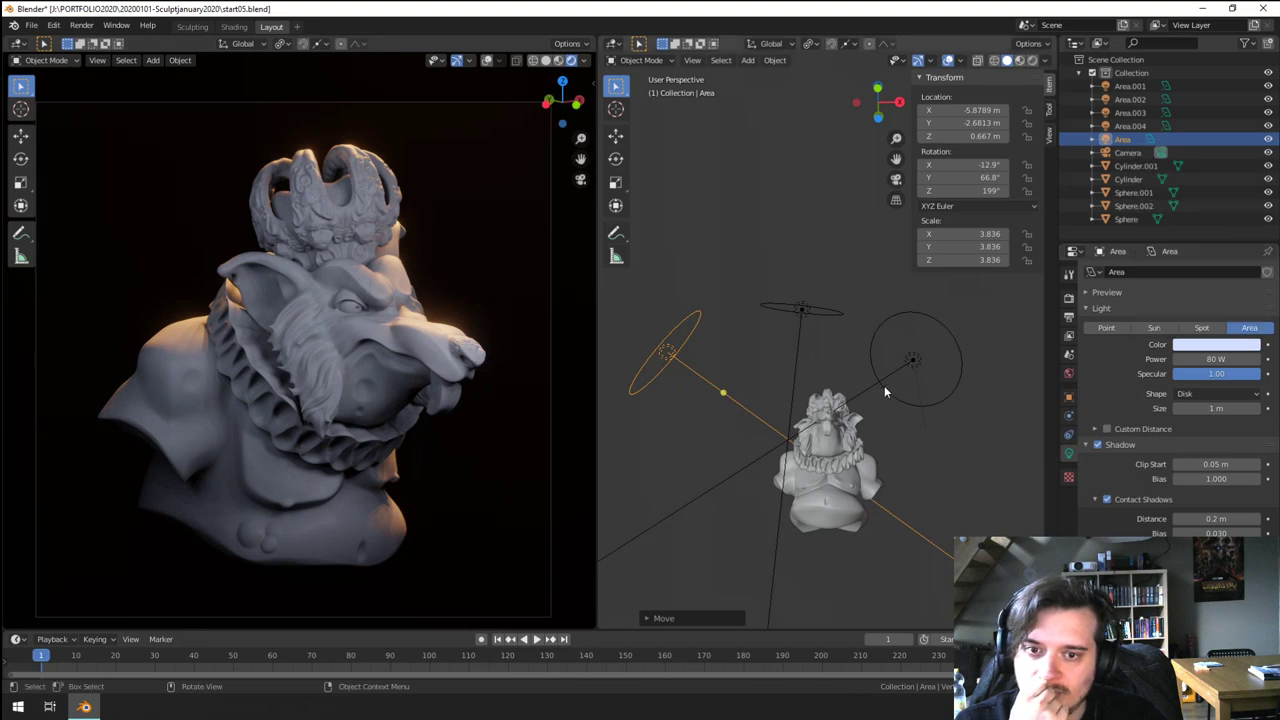
- Change the Area.001 light's colour to a pale peach with saturation 0.354
click(829, 316)
click(931, 403)
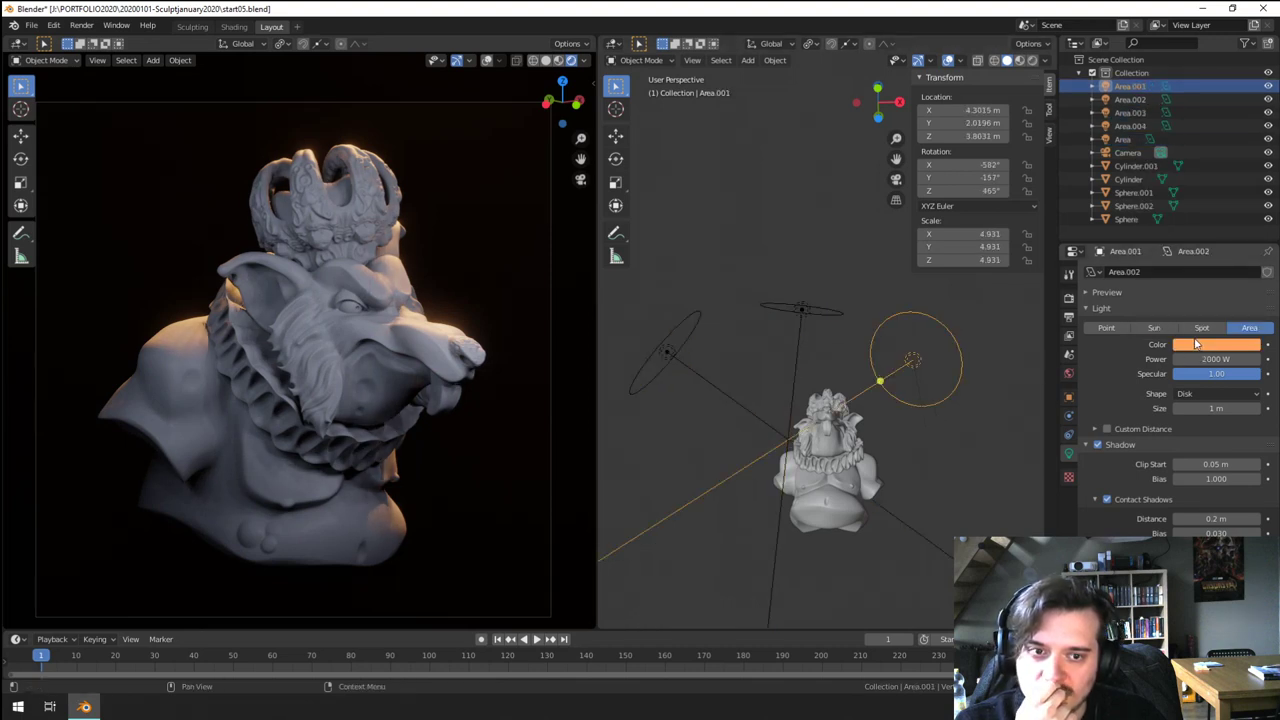
click(1202, 344)
click(1188, 236)
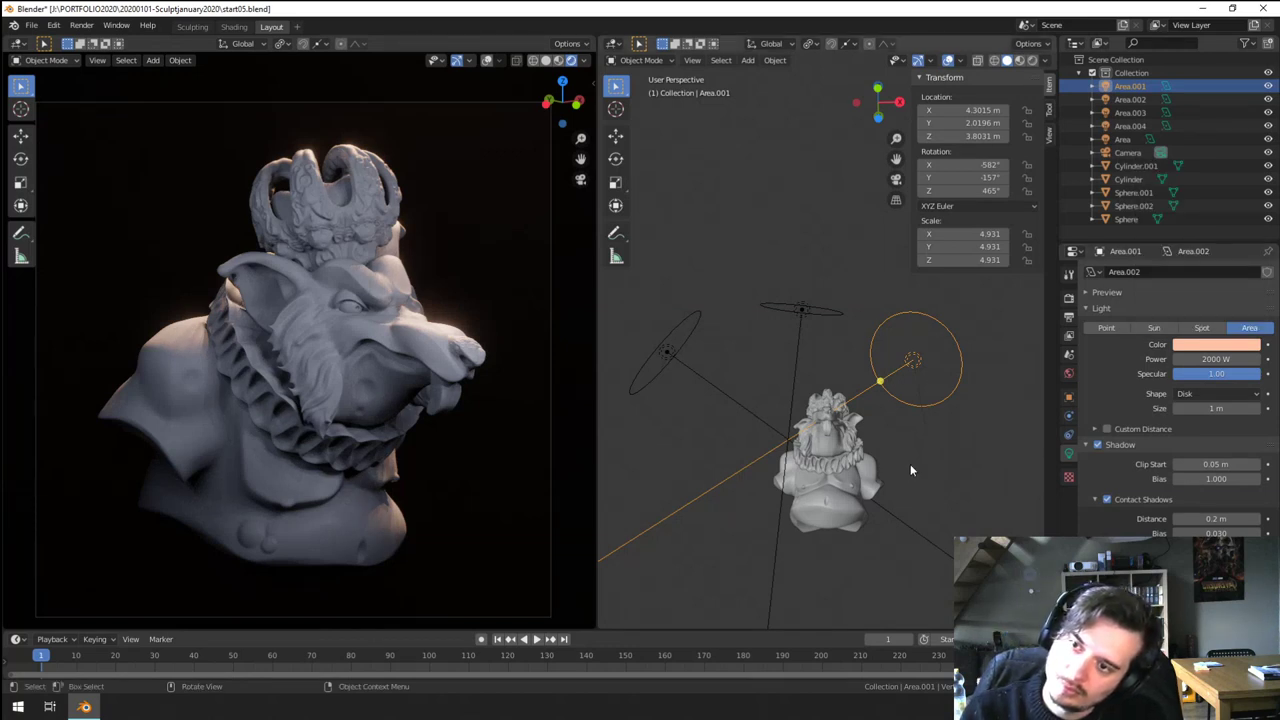
- Move the Area.001 light from behind the bust to low in front of it and rotate it to shine upward
key(g)
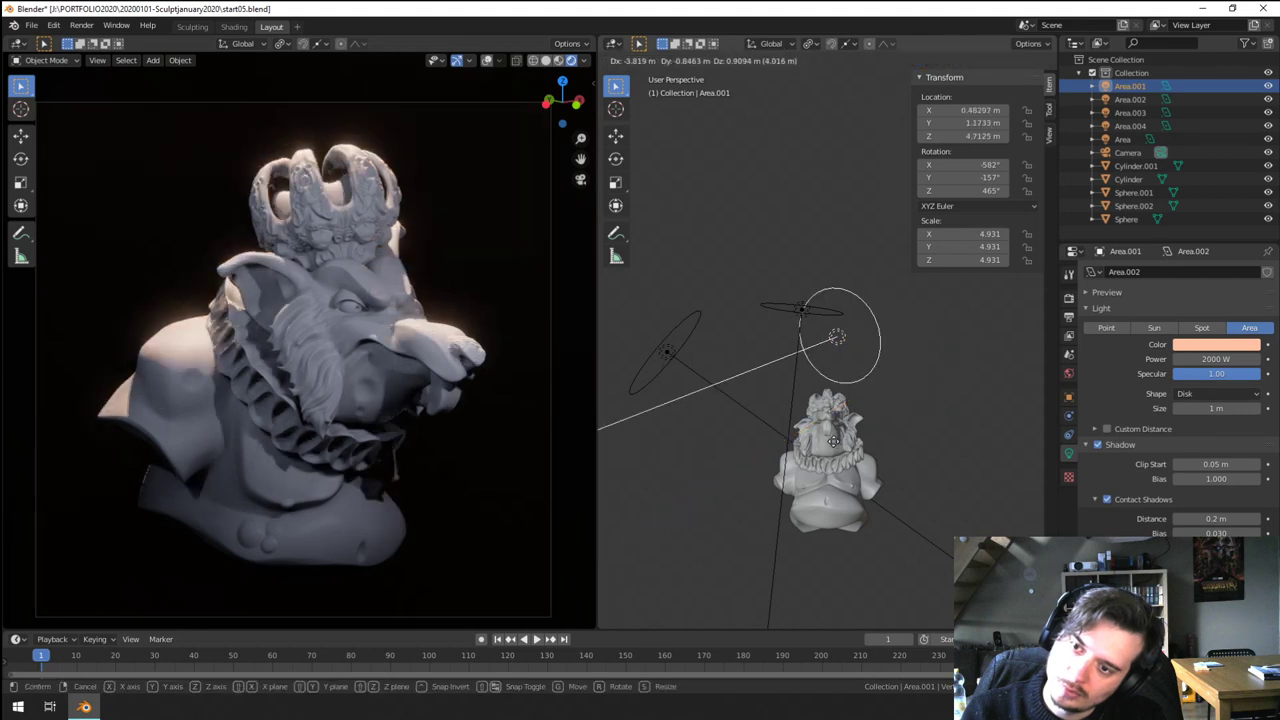
click(799, 429)
key(r)
click(928, 475)
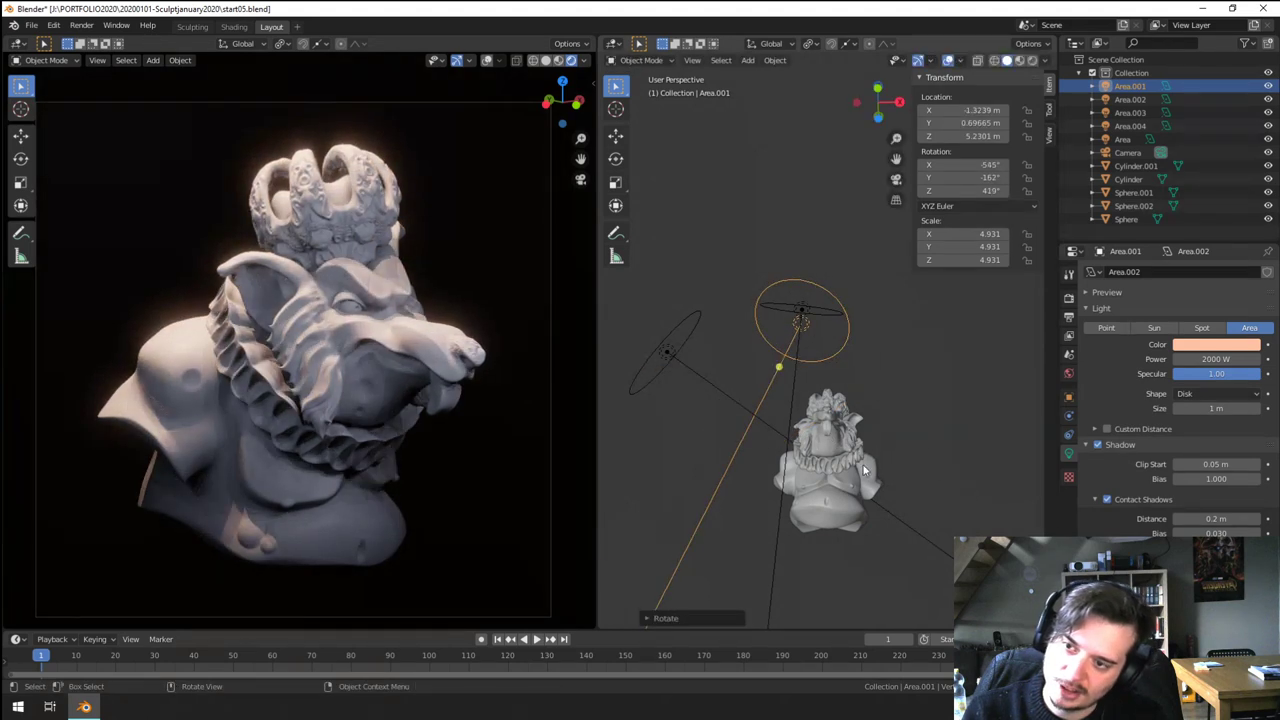
middle_drag(925, 475, 702, 442)
key(g)
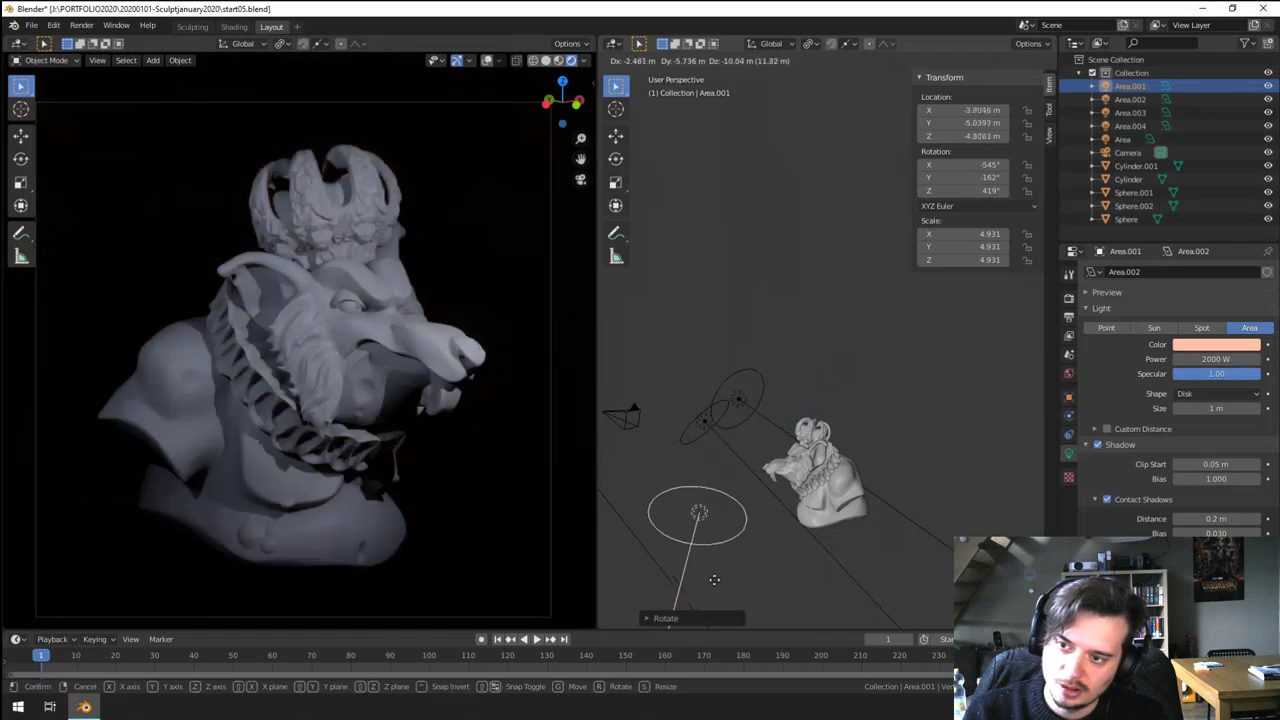
click(716, 593)
key(r)
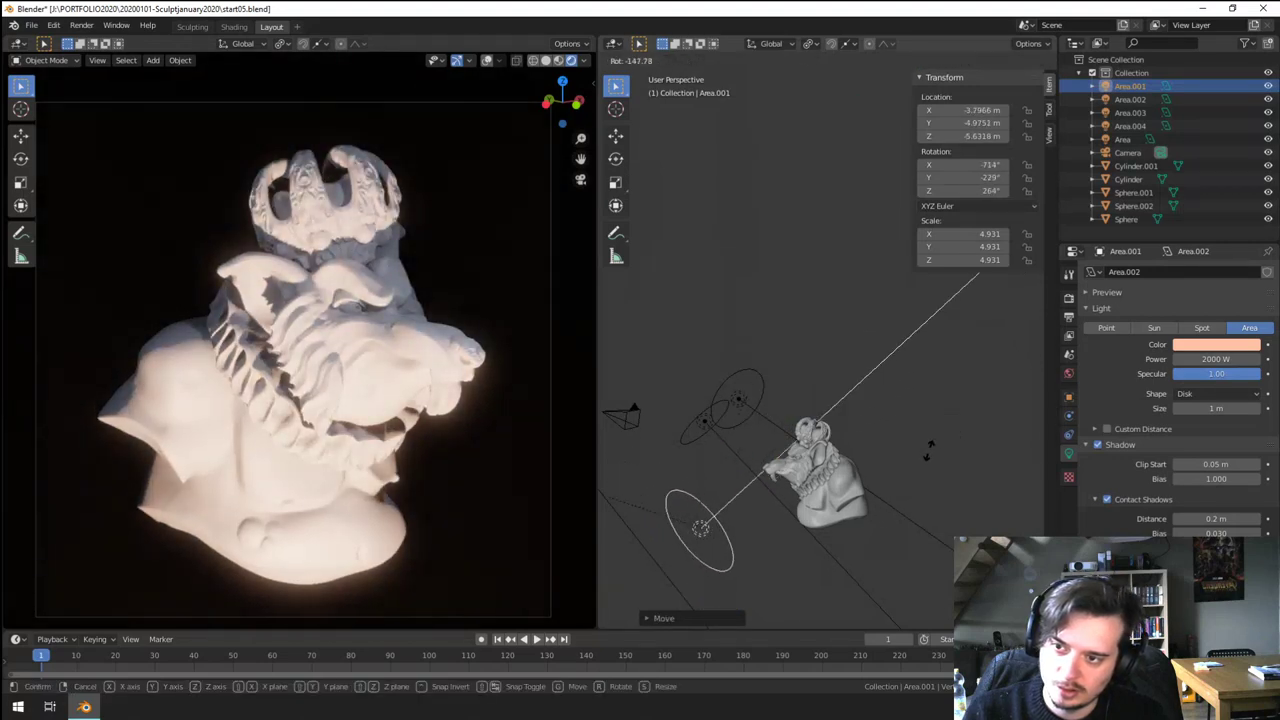
click(909, 484)
- Try other positions for the Area.001 light, keep it low in front of the bust and rotate it to a flatter beam
key(g)
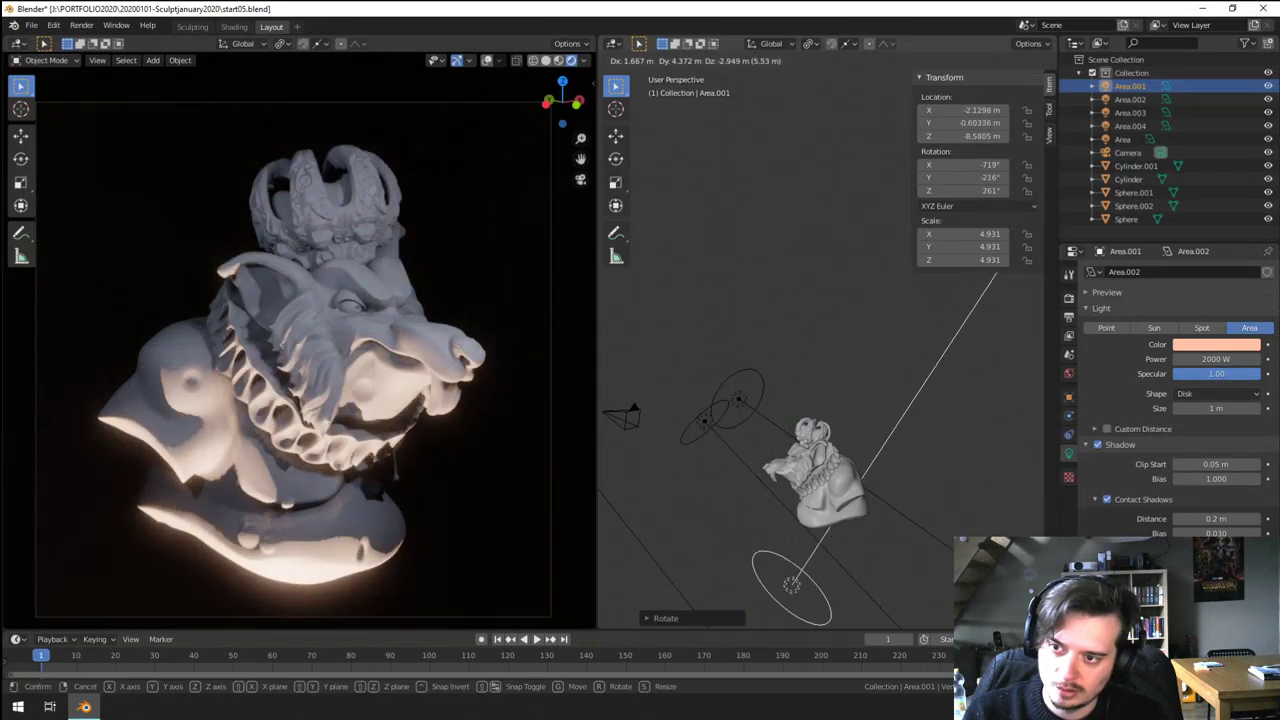
click(926, 545)
key(g)
click(811, 451)
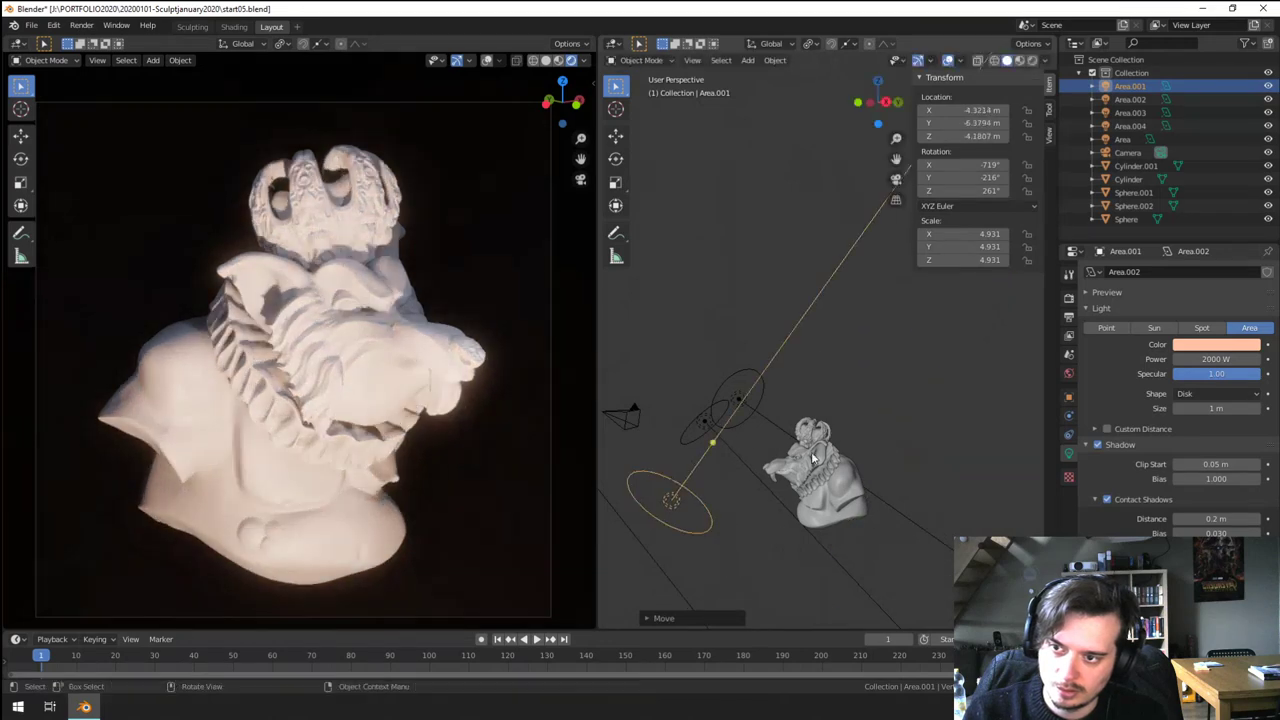
key(r)
click(859, 501)
key(g)
click(903, 523)
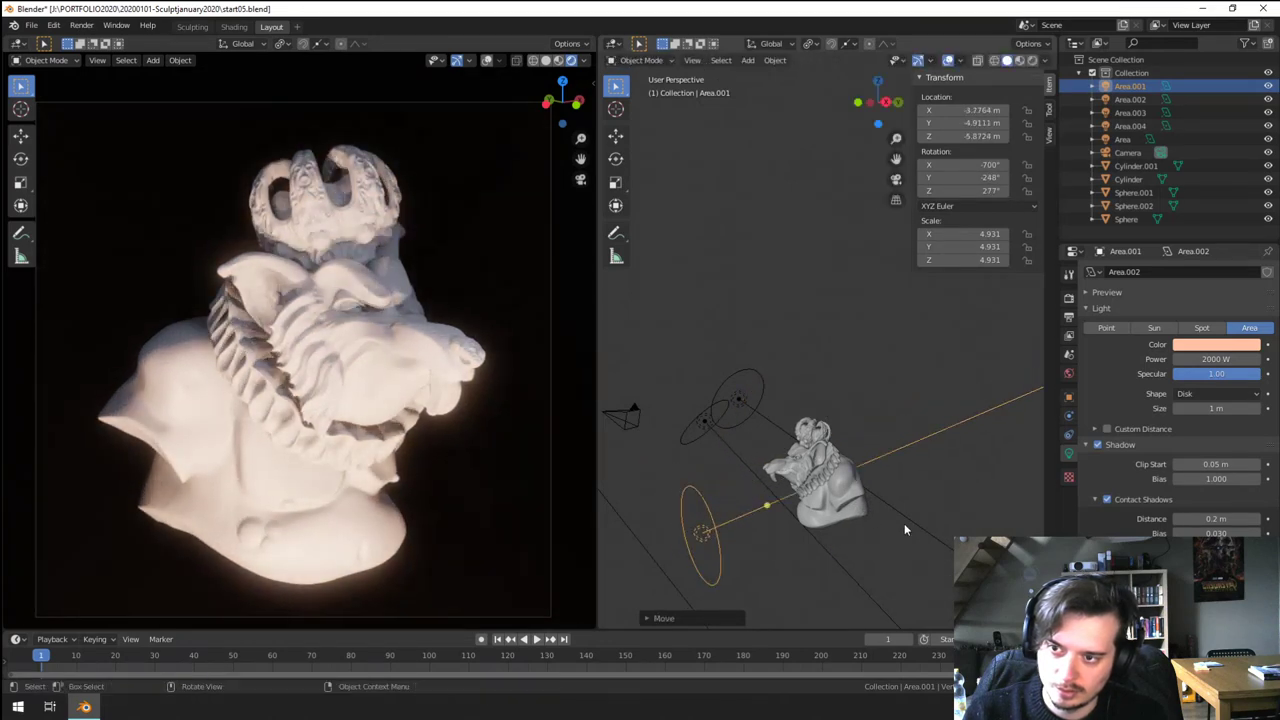
- Set the Area.001 light's power to 500 W and its colour to orange with hue 0.056 and saturation 0.582
drag(1206, 364, 1194, 364)
click(1212, 361)
text(500)
key(Return)
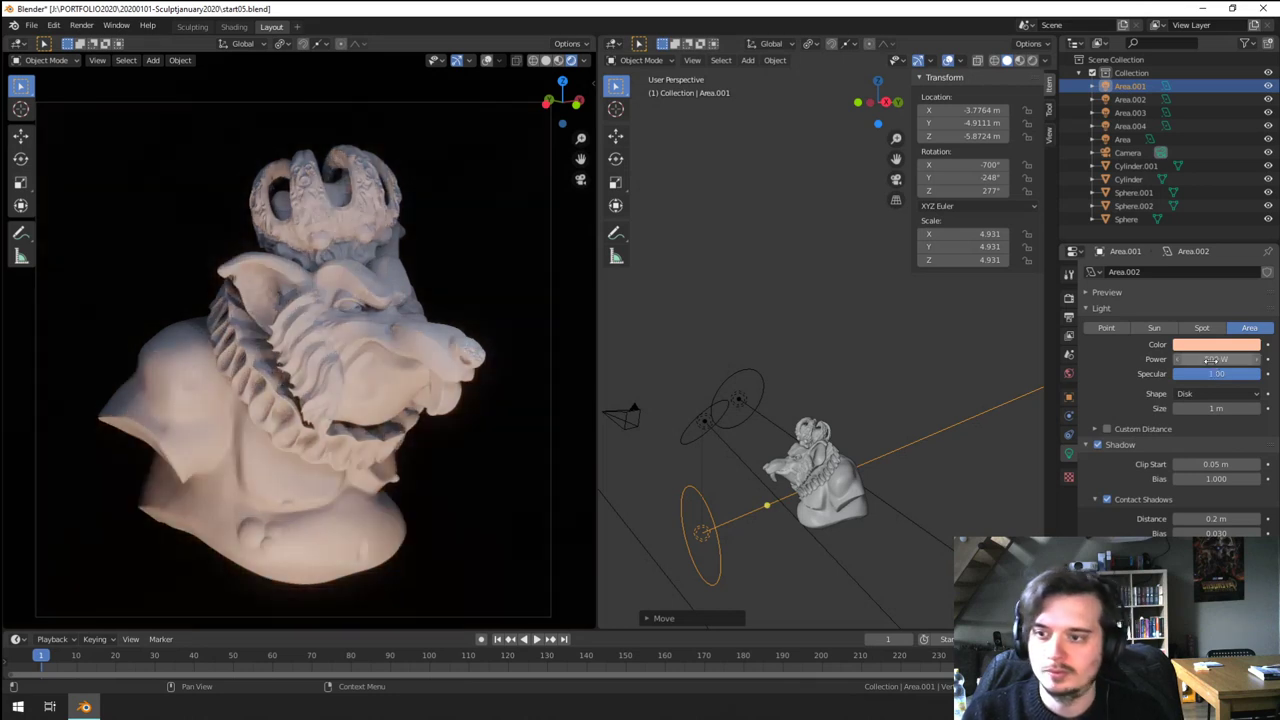
click(1221, 344)
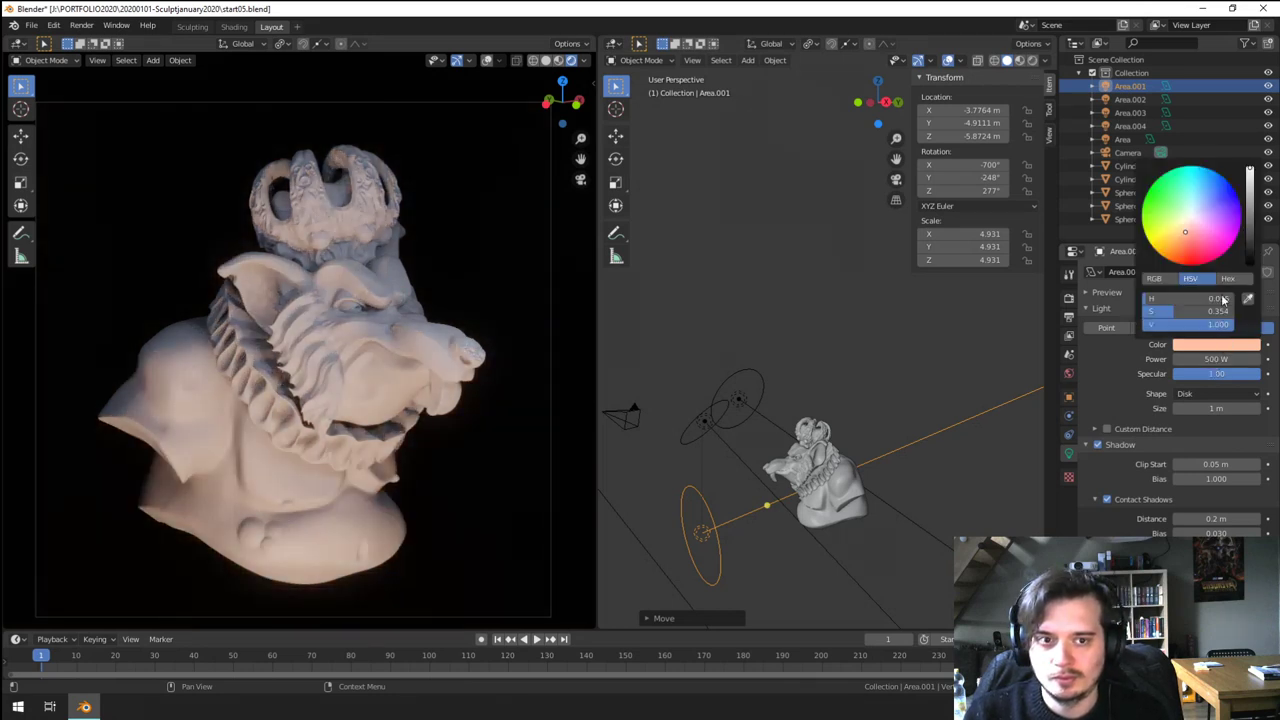
drag(1188, 246, 1175, 238)
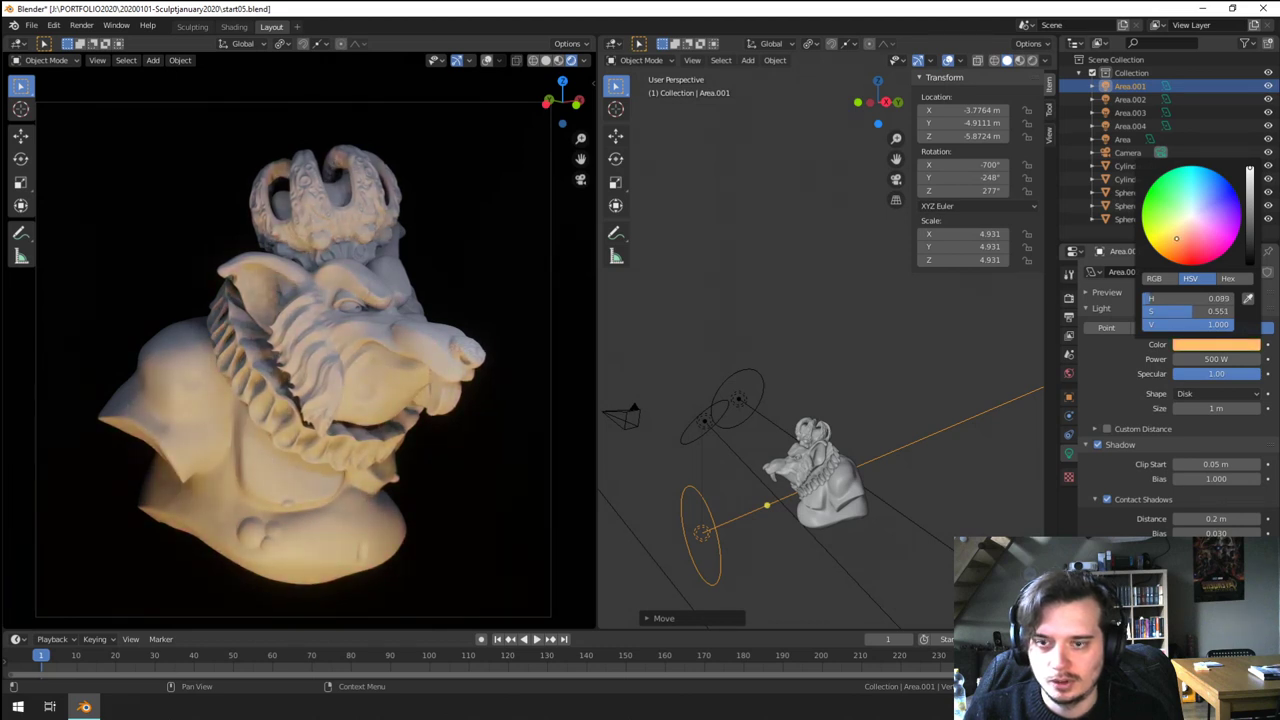
click(1209, 204)
click(1171, 250)
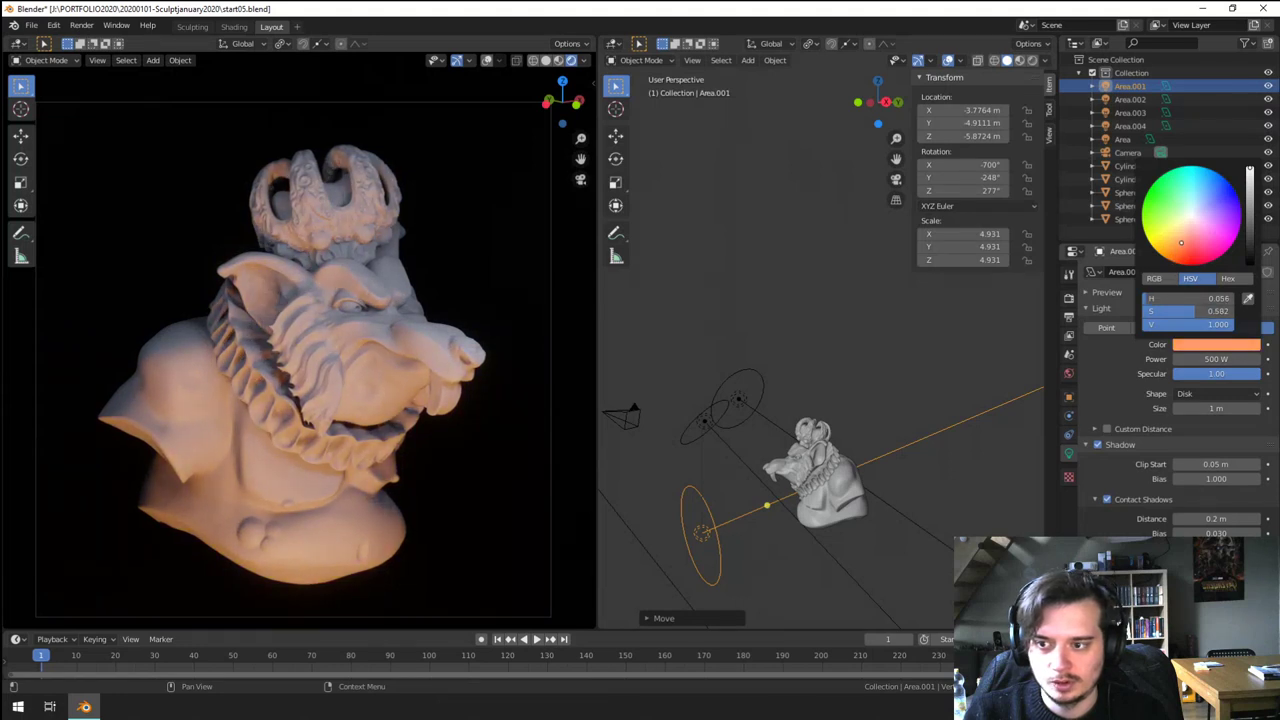
- Scale the Area.001 light down to 2.751 and rotate it slightly towards the bust
scroll(742, 474, down, 6)
middle_drag(742, 474, 812, 532)
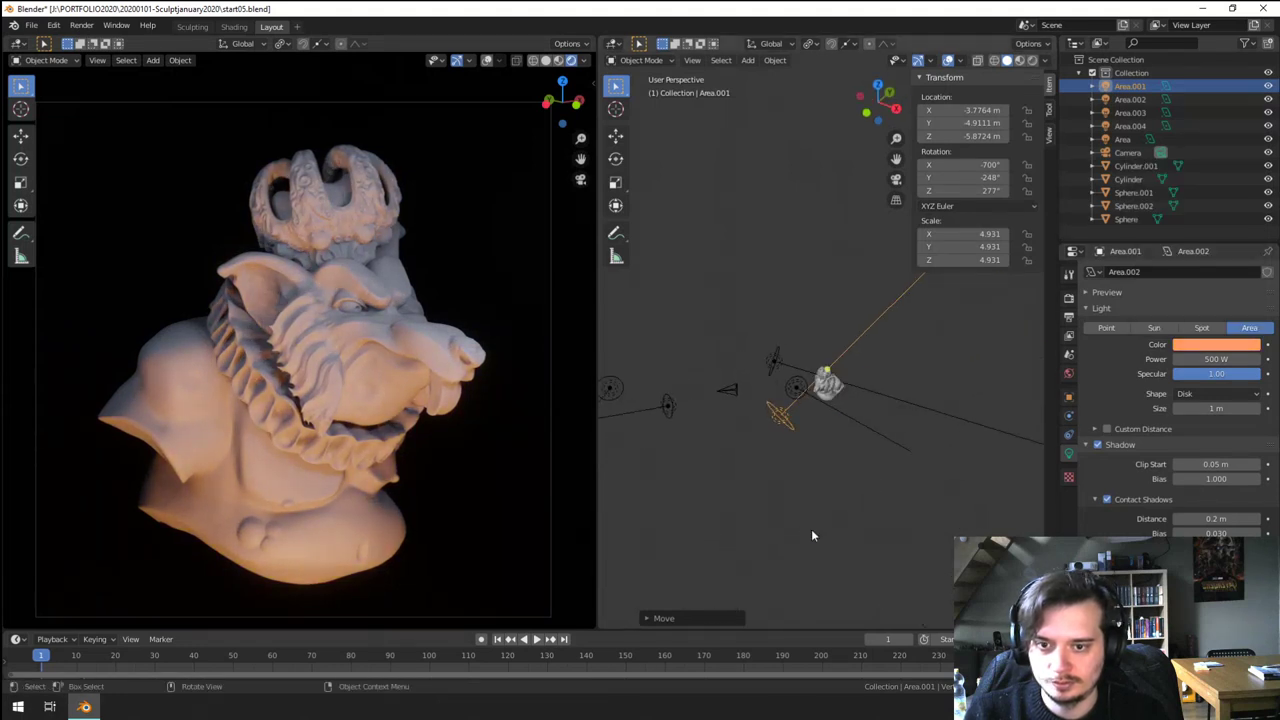
key(s)
click(787, 477)
scroll(783, 474, up, 5)
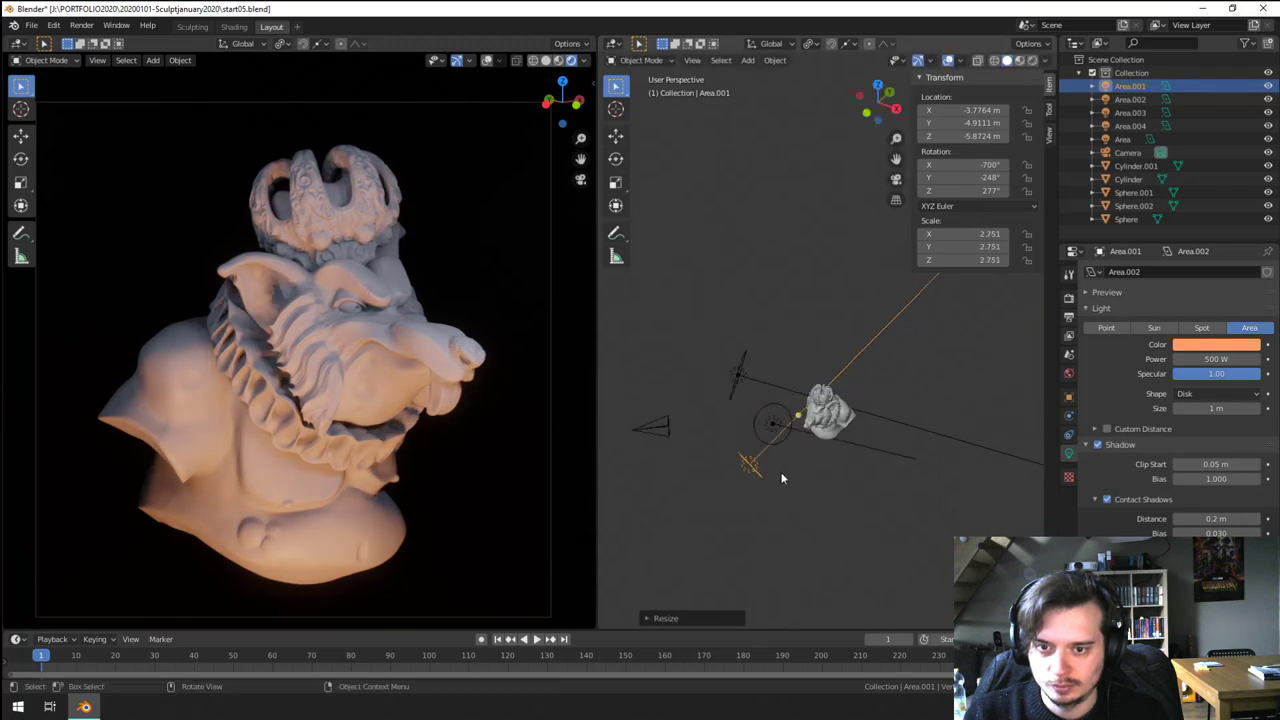
middle_drag(781, 473, 861, 504)
key(r)
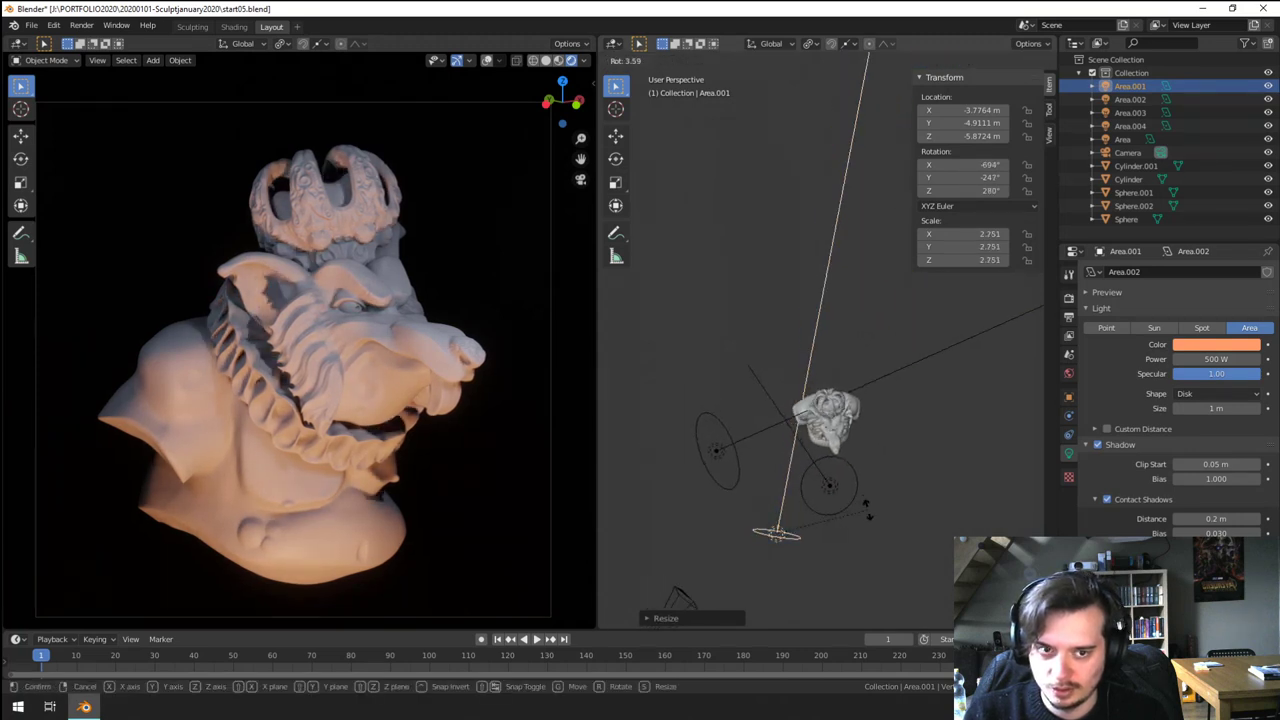
click(875, 512)
- Duplicate the Area.001 light directly in front of the bust, rotate it straight ahead and colour it yellow-orange with hue 0.113 and saturation 0.633
key(shift+d)
click(920, 511)
key(r)
click(923, 491)
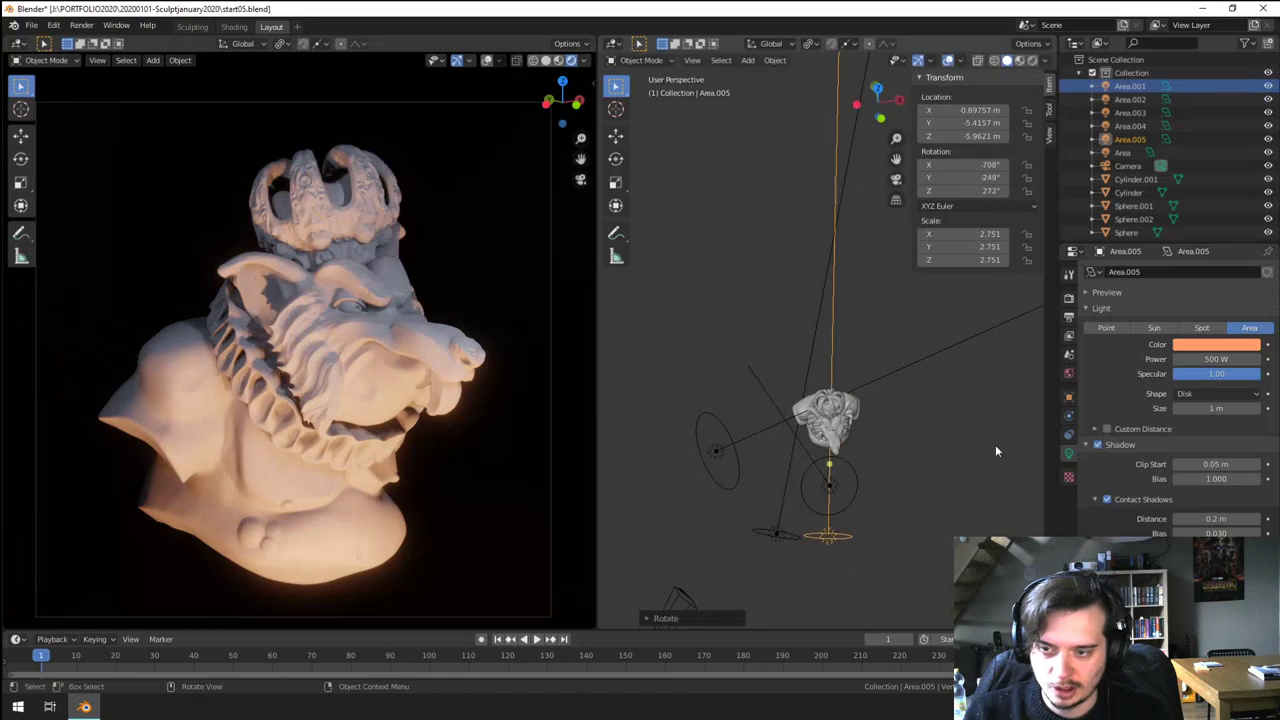
click(1195, 345)
click(1172, 242)
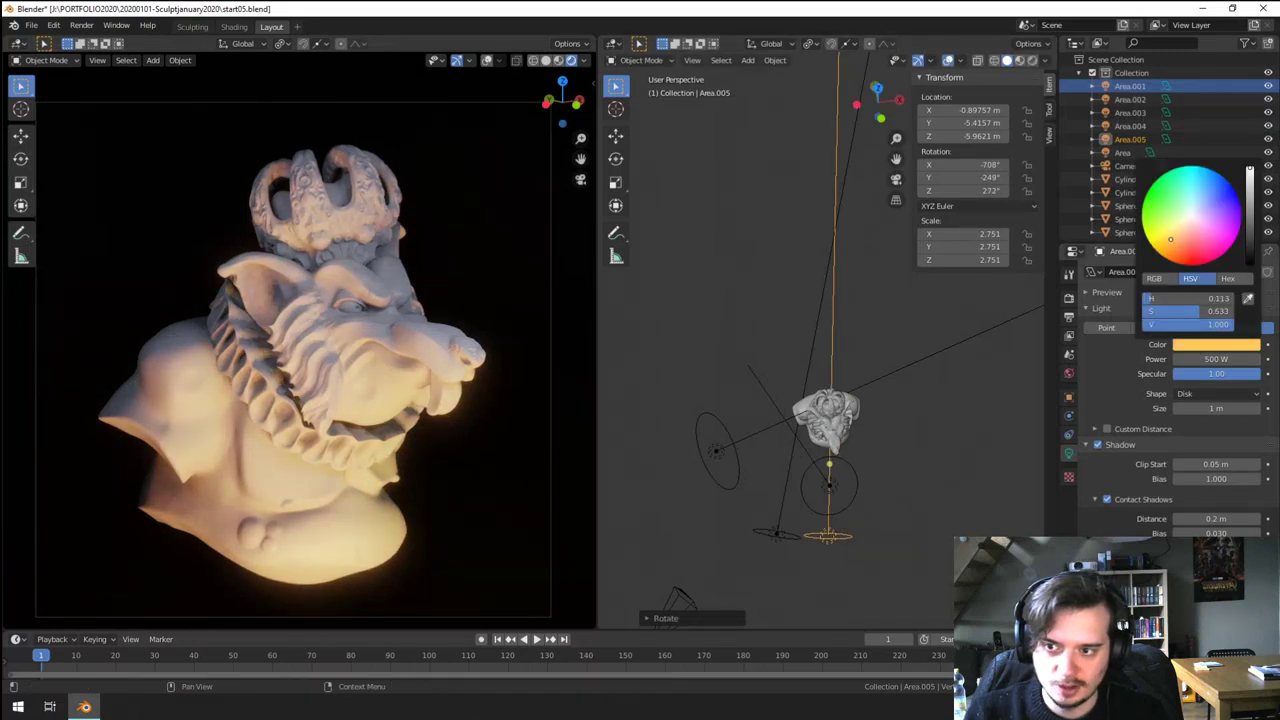
- Scale the yellow-orange duplicate light down to 2.273 and move it lower and farther in front of the bust
key(g)
click(866, 560)
key(s)
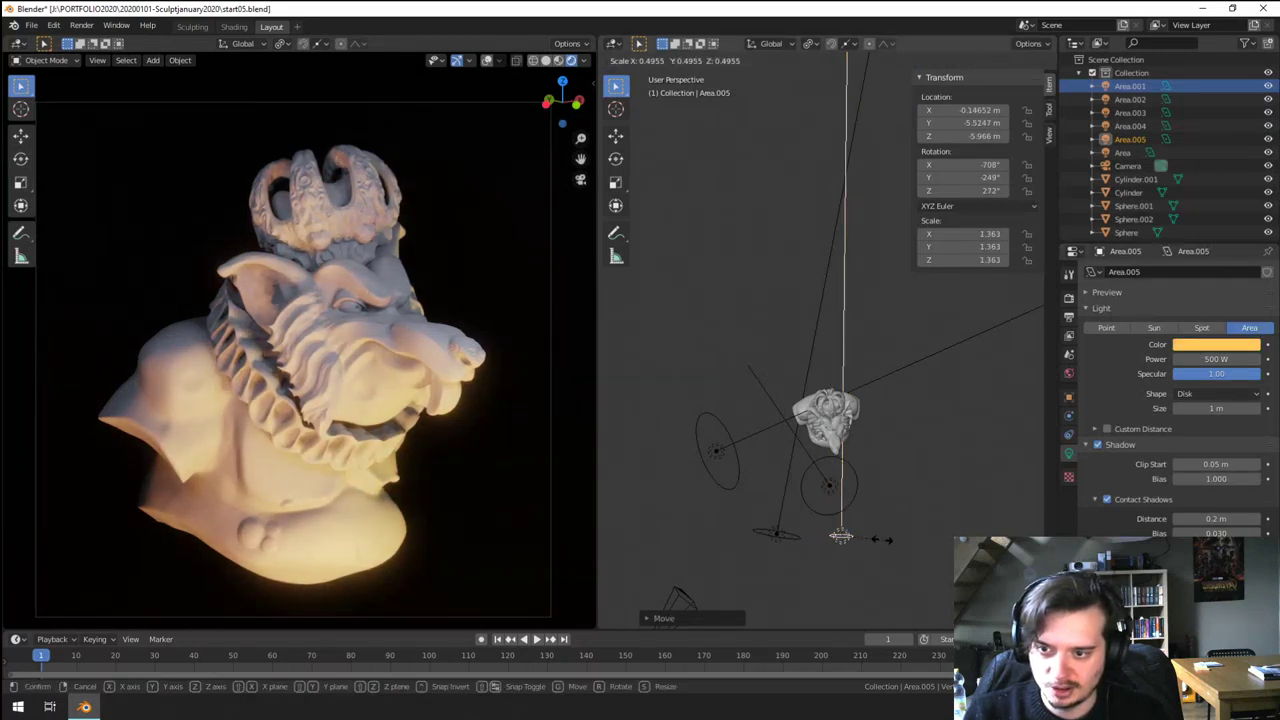
click(900, 555)
key(g)
click(902, 601)
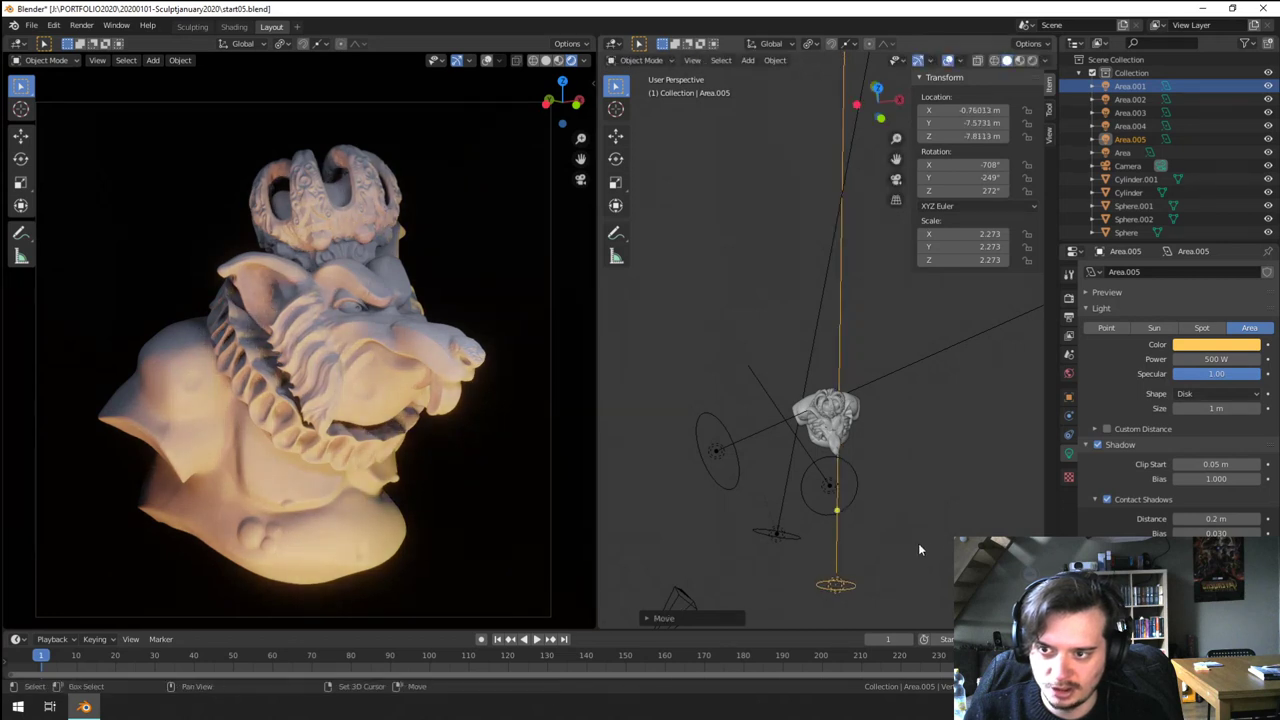
- Duplicate the yellow-orange light to the bust's far side, rotate it towards the head, colour it coral red and nudge its position
key(shift+d)
key(r)
click(958, 447)
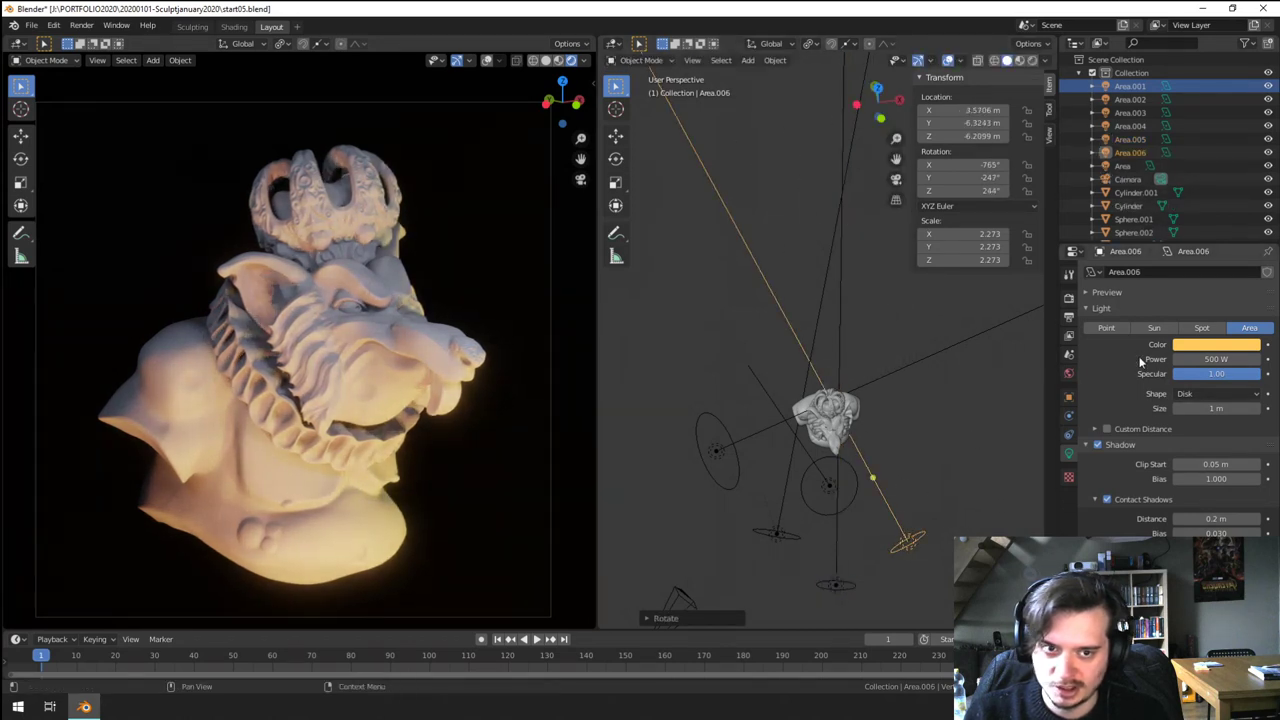
click(1218, 343)
click(1192, 244)
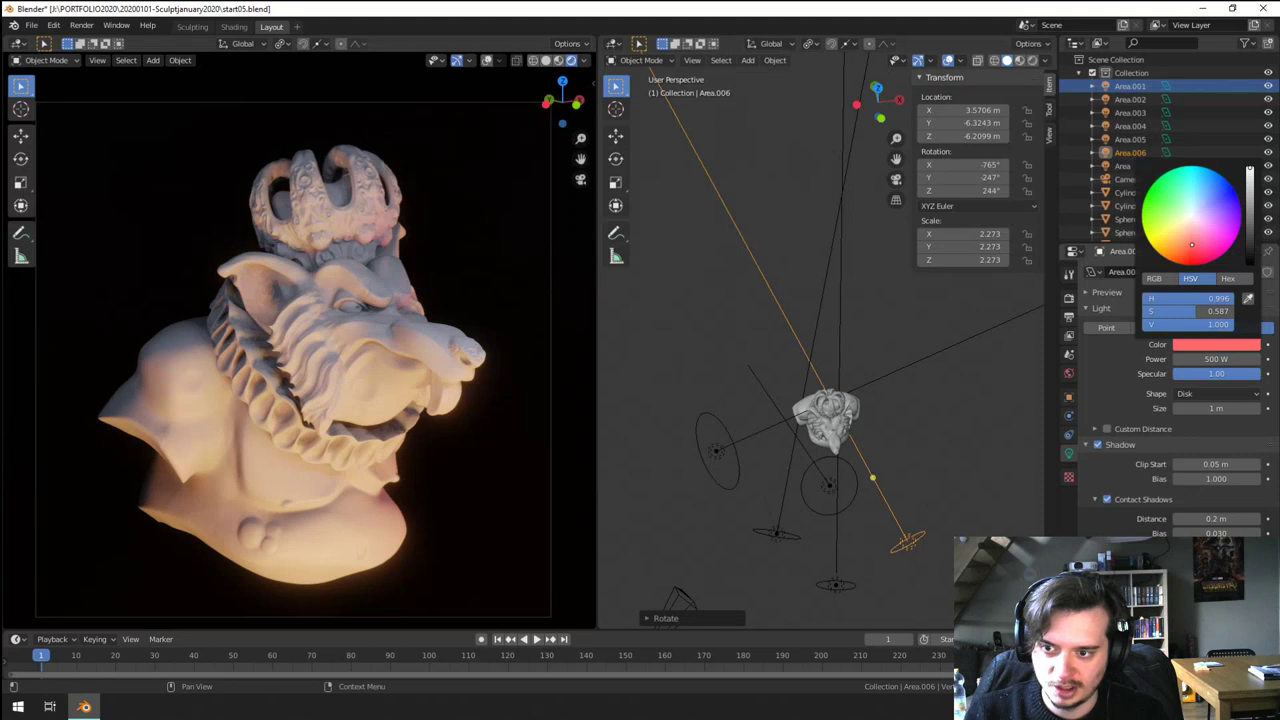
key(g)
click(947, 412)
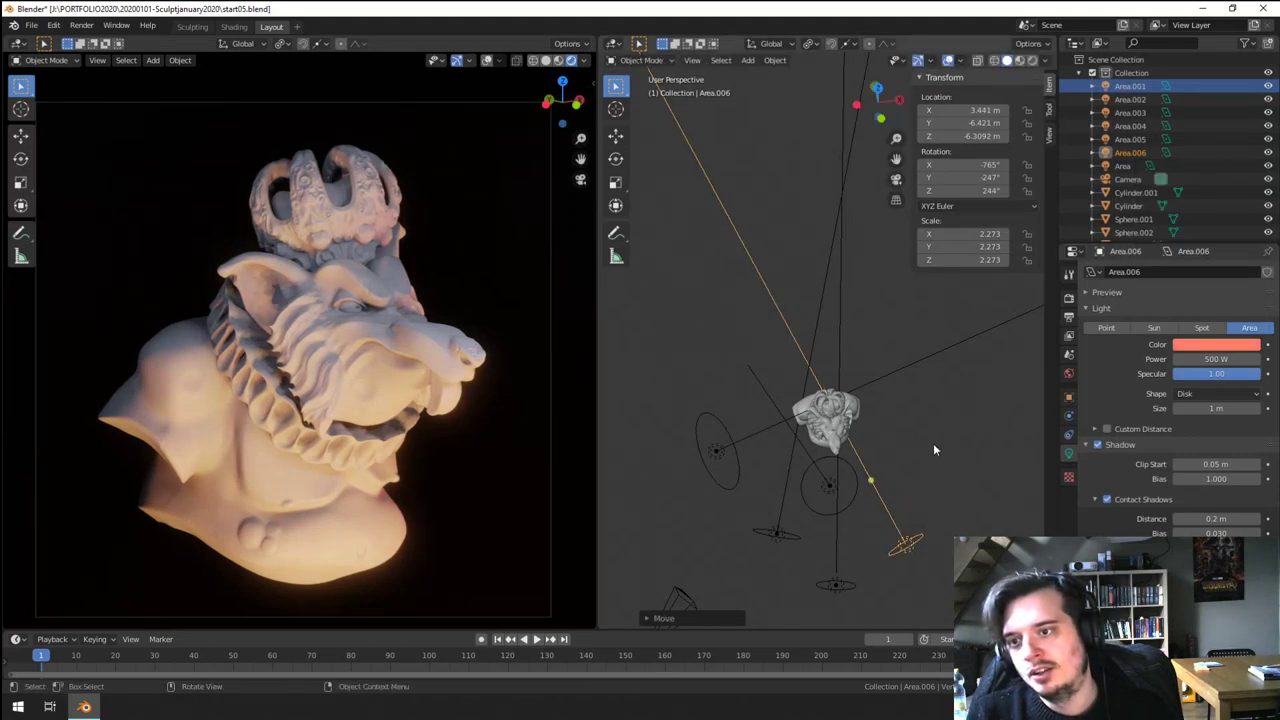
- Move the Area.003 light slightly higher and farther in front of the bust's head
scroll(835, 518, down, 3)
middle_drag(832, 518, 798, 484)
scroll(799, 484, up, 2)
scroll(801, 474, down, 1)
click(791, 431)
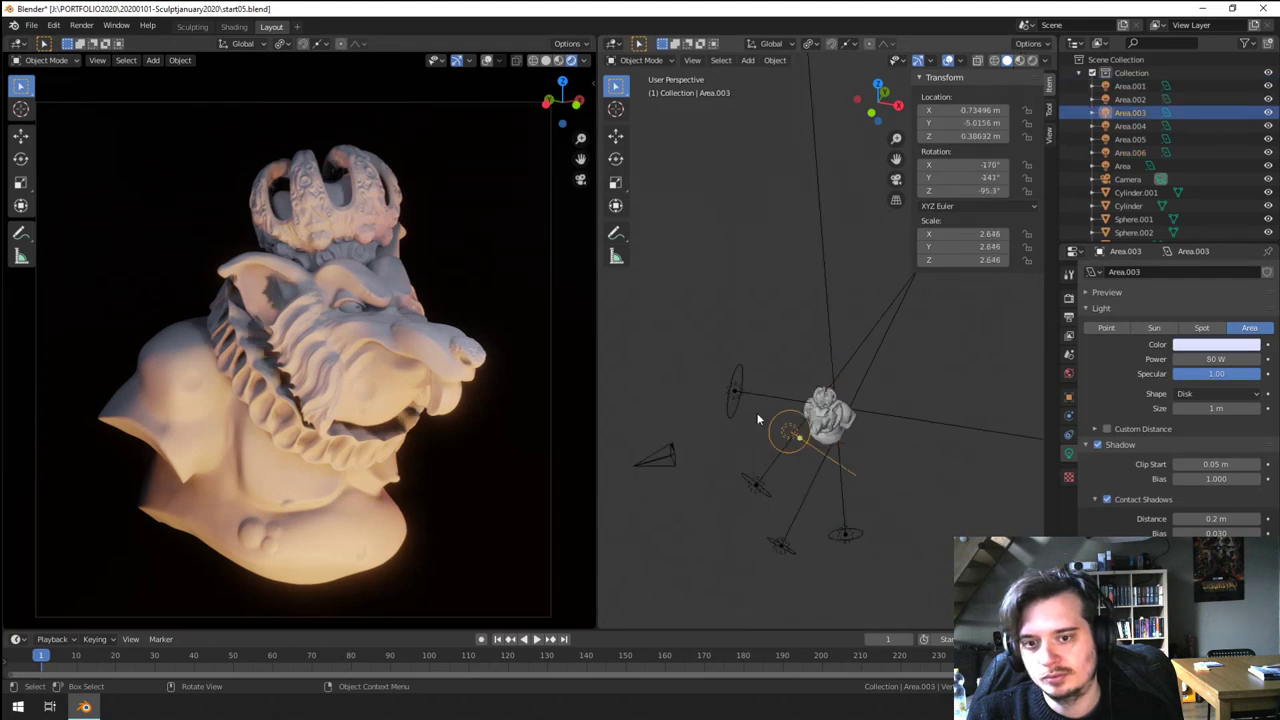
middle_drag(758, 415, 714, 498)
key(g)
click(752, 386)
scroll(748, 392, down, 3)
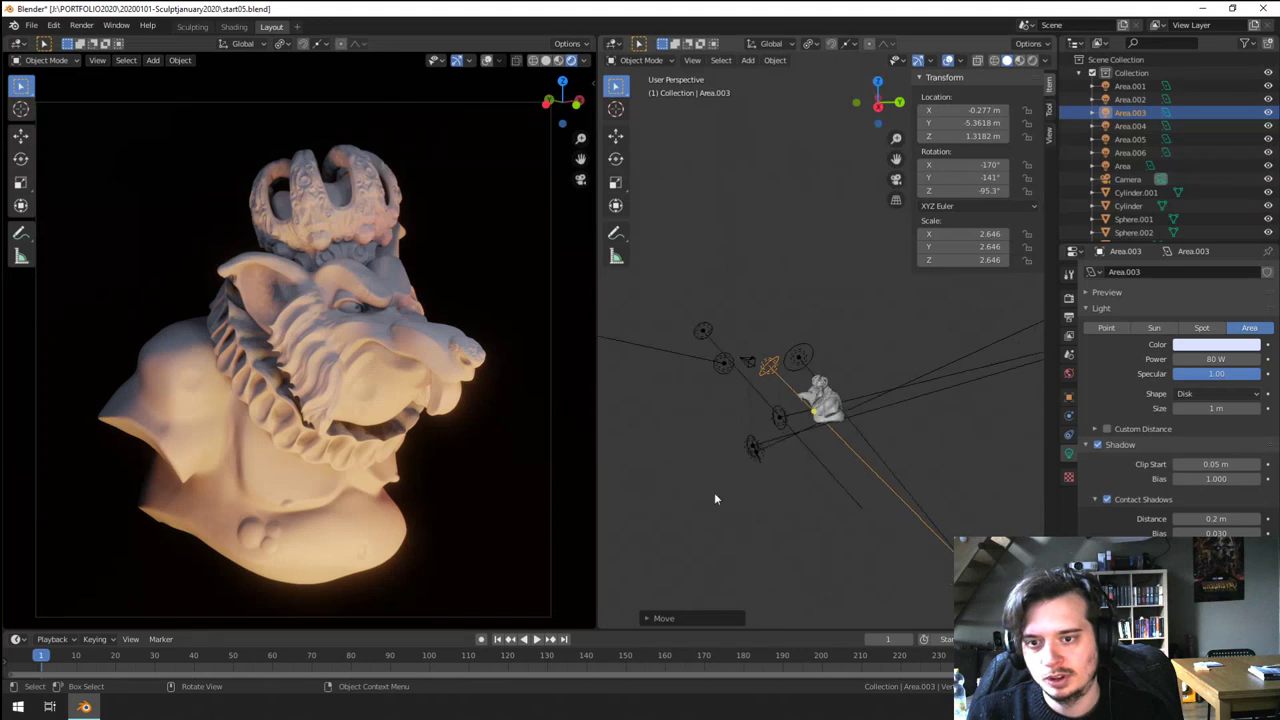
- Move the Area.002 light from the front to behind the bust and rotate it towards the head
click(726, 370)
middle_drag(742, 435, 782, 487)
key(g)
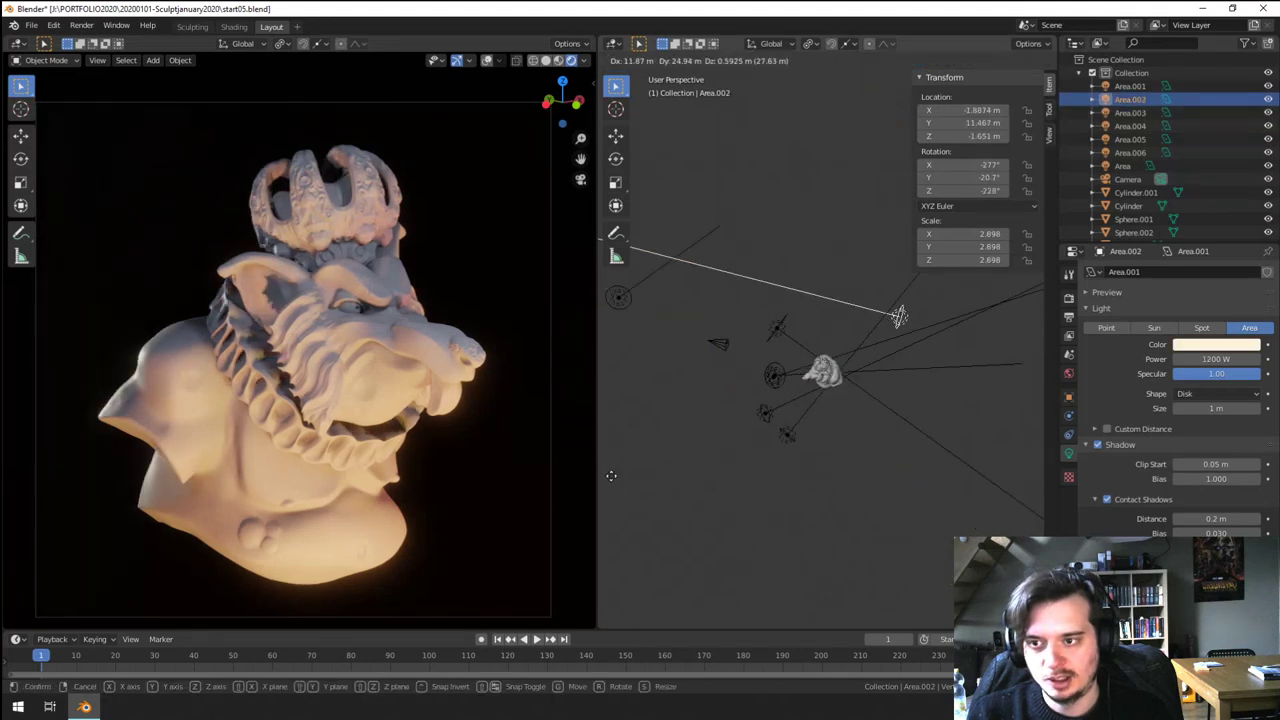
click(884, 497)
middle_drag(884, 497, 794, 445)
key(r)
key(r)
click(850, 470)
- Reposition the Area.002 light closer behind the bust and scale it up to 12.071
key(g)
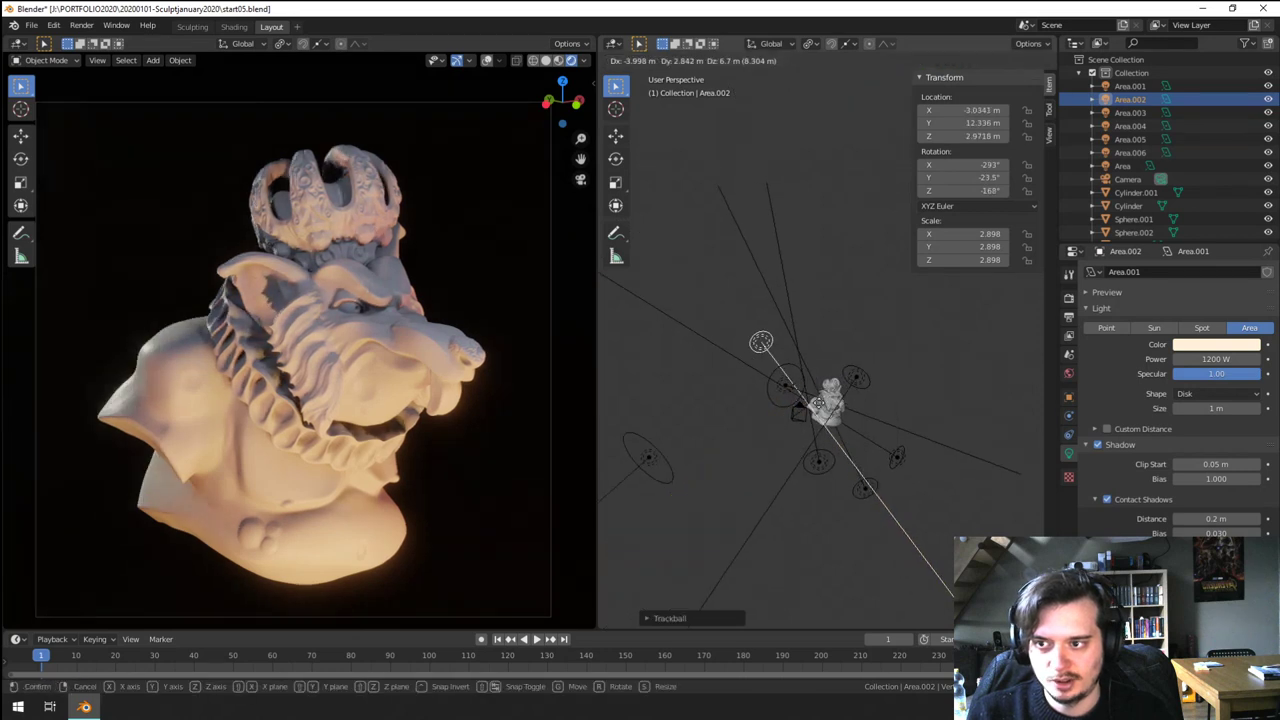
click(854, 430)
key(s)
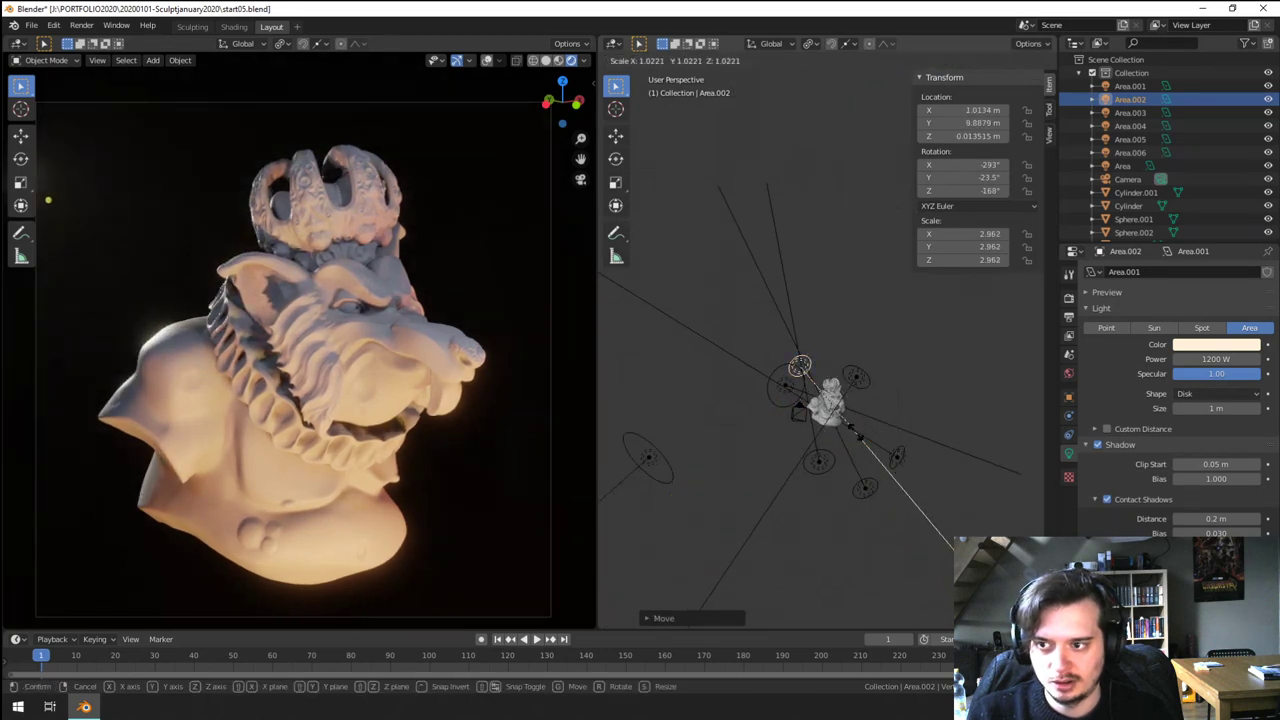
click(650, 518)
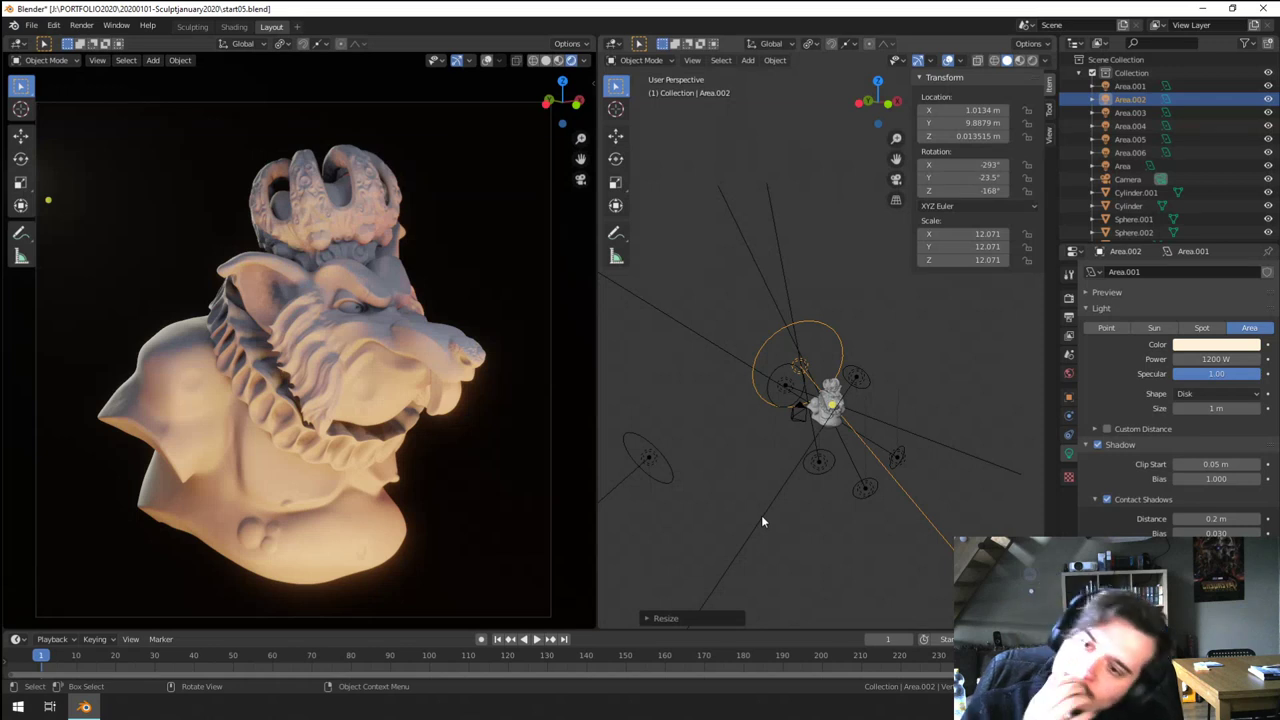
- Switch to the Shading workspace and assign the existing clayNew material to the creature's main body mesh
click(233, 26)
scroll(573, 376, down, 3)
middle_drag(594, 369, 622, 348)
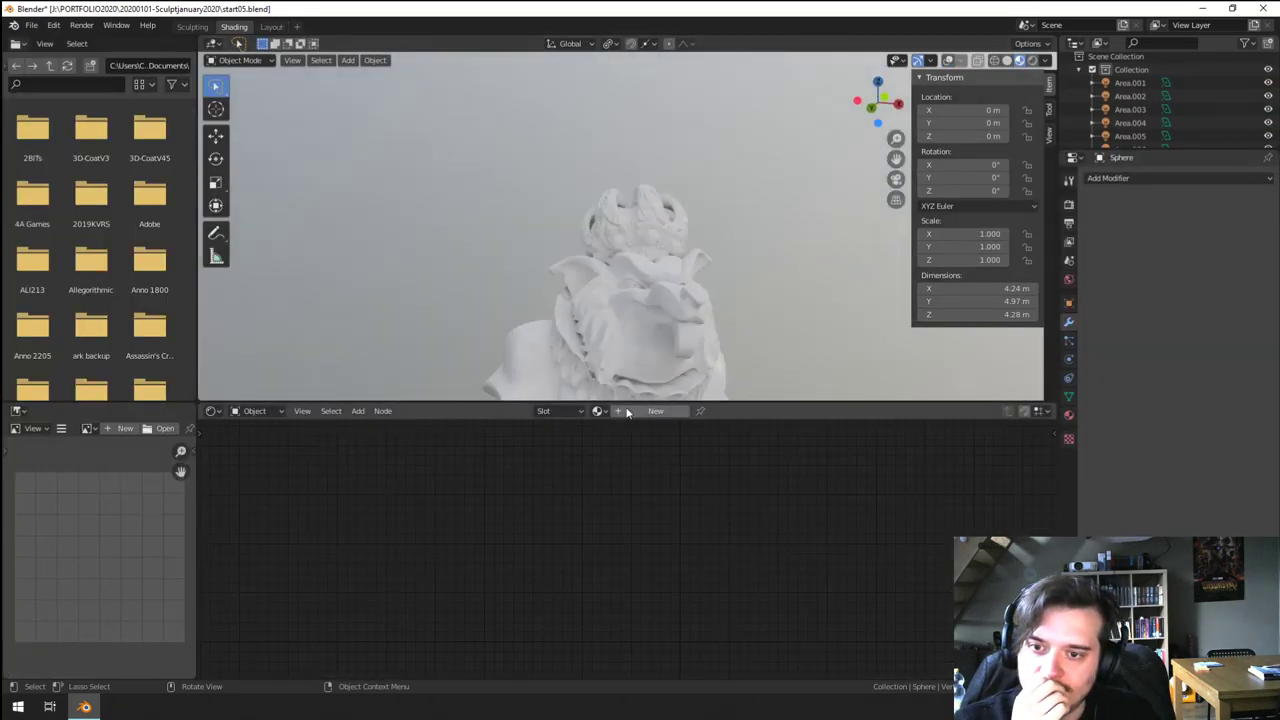
click(605, 411)
click(637, 432)
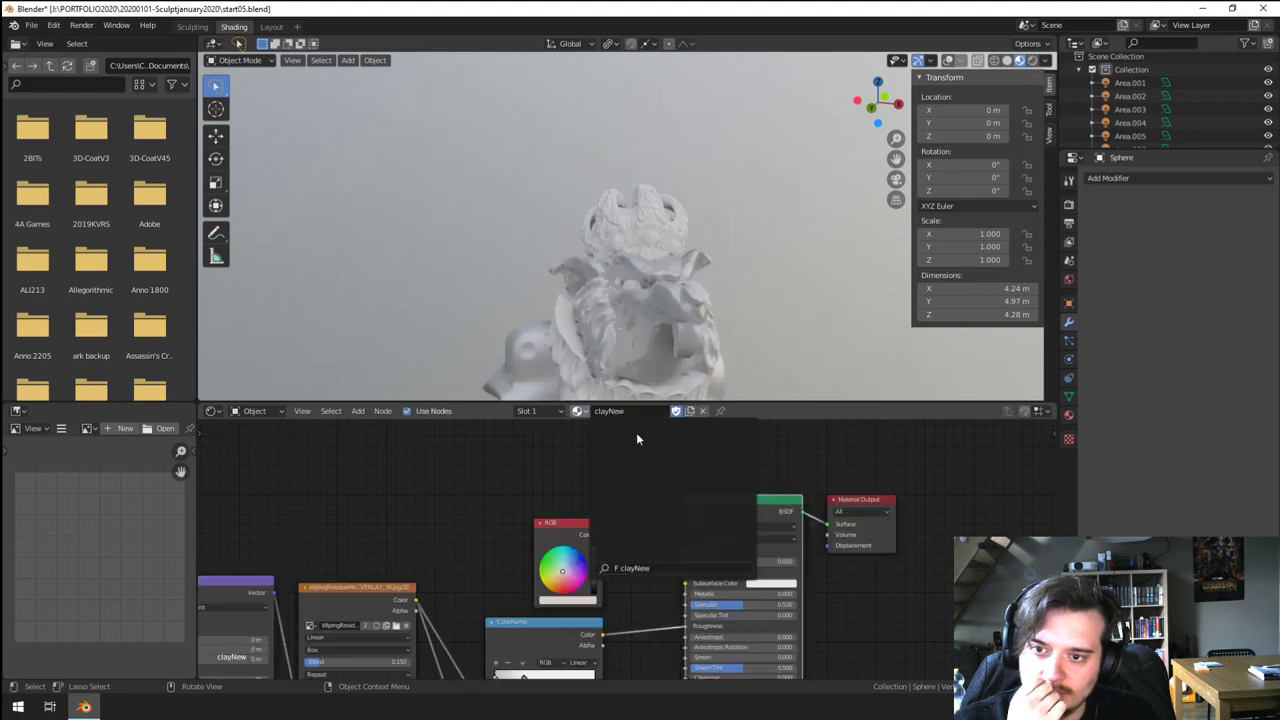
click(661, 240)
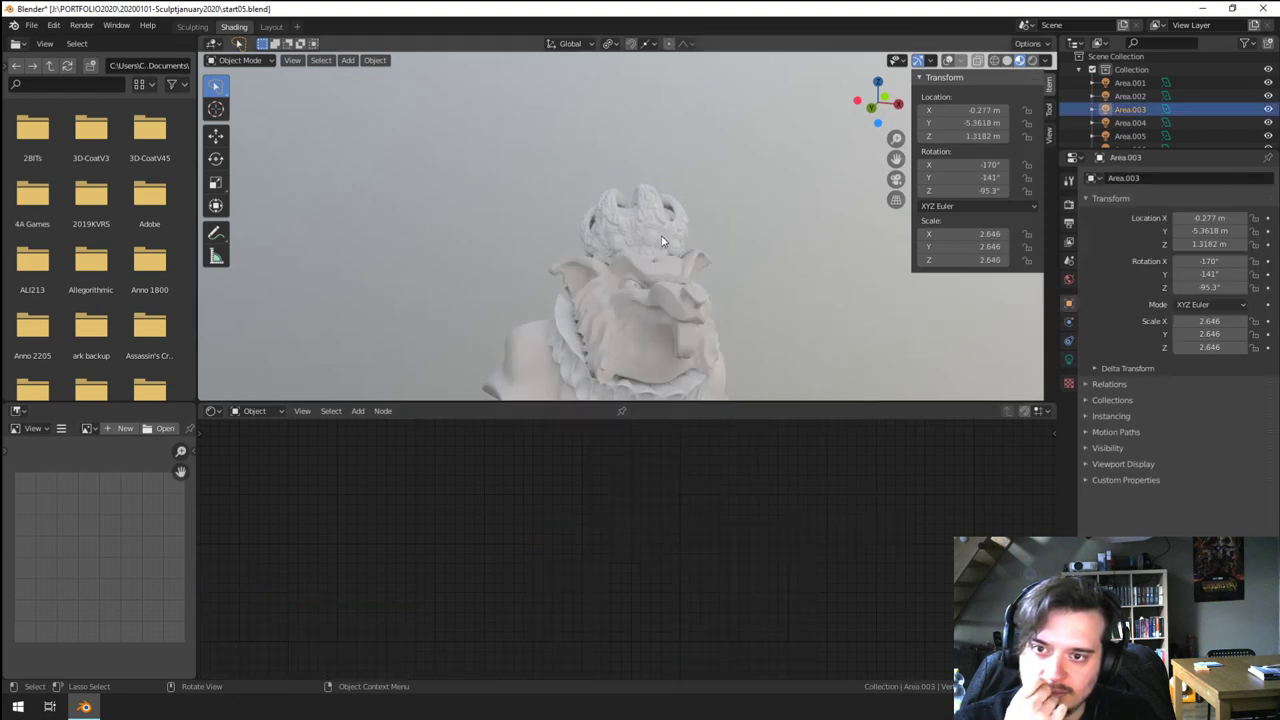
- Give the crown a new material with Metallic set to 1.000
middle_drag(700, 282, 716, 308)
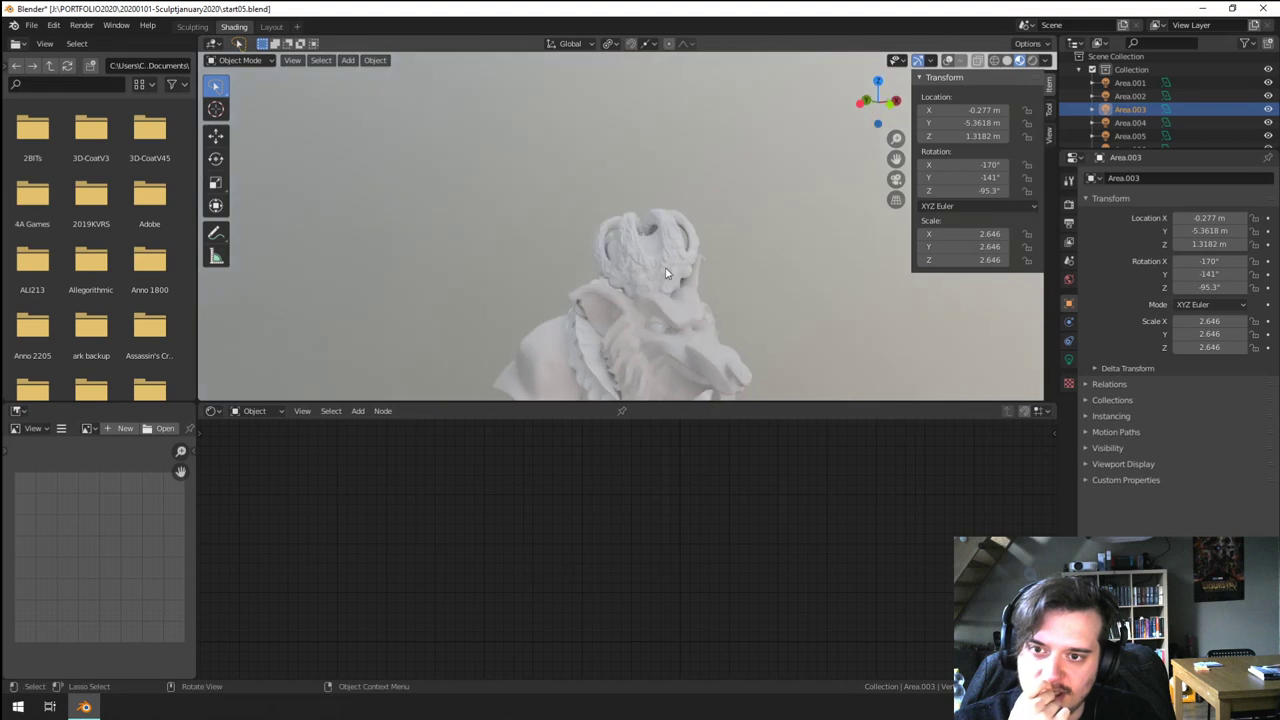
click(667, 274)
click(654, 411)
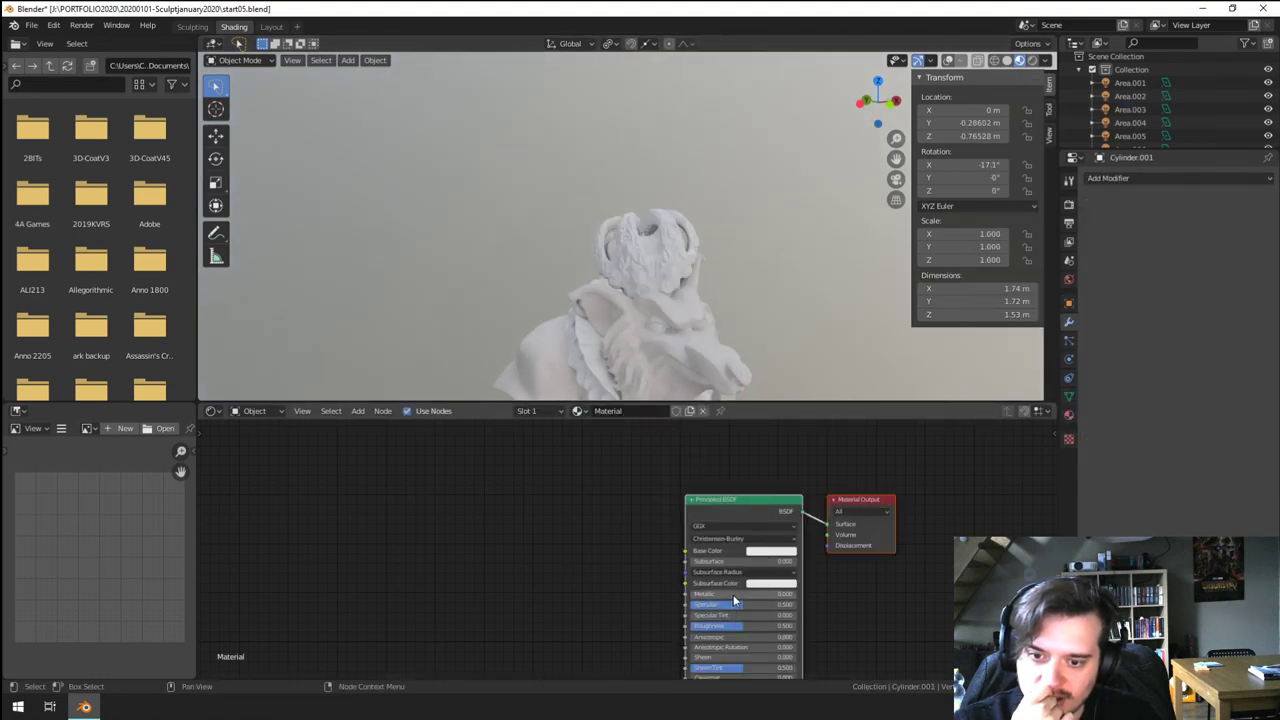
drag(733, 594, 798, 594)
scroll(695, 352, up, 6)
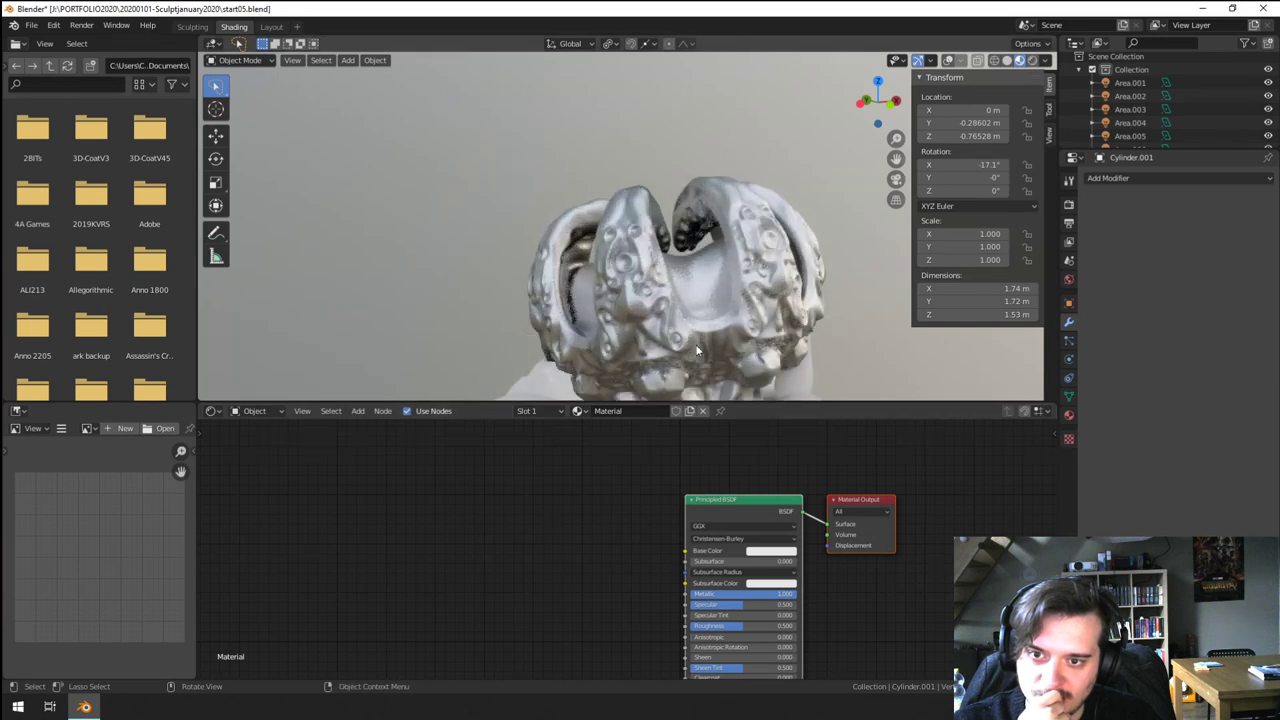
- Replace the crown's material with an independent copy of clayNew and set its Metallic to 1.000
click(578, 411)
click(607, 432)
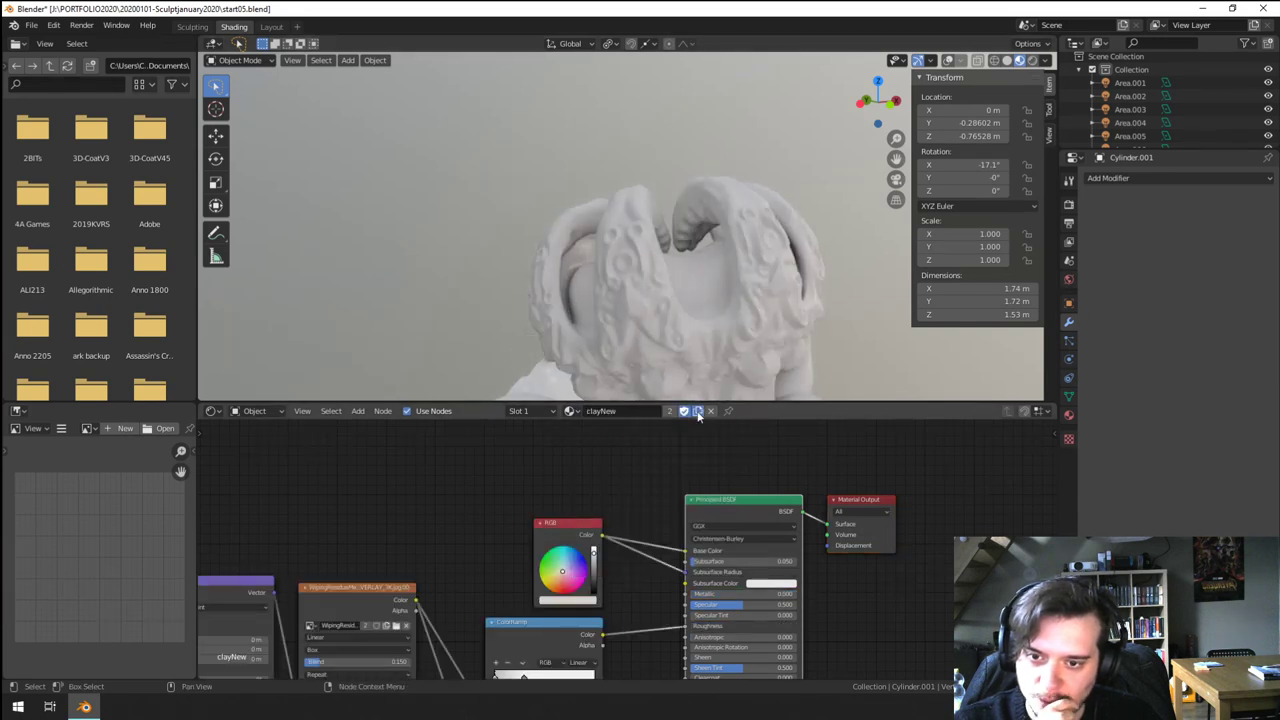
click(697, 411)
drag(727, 596, 798, 595)
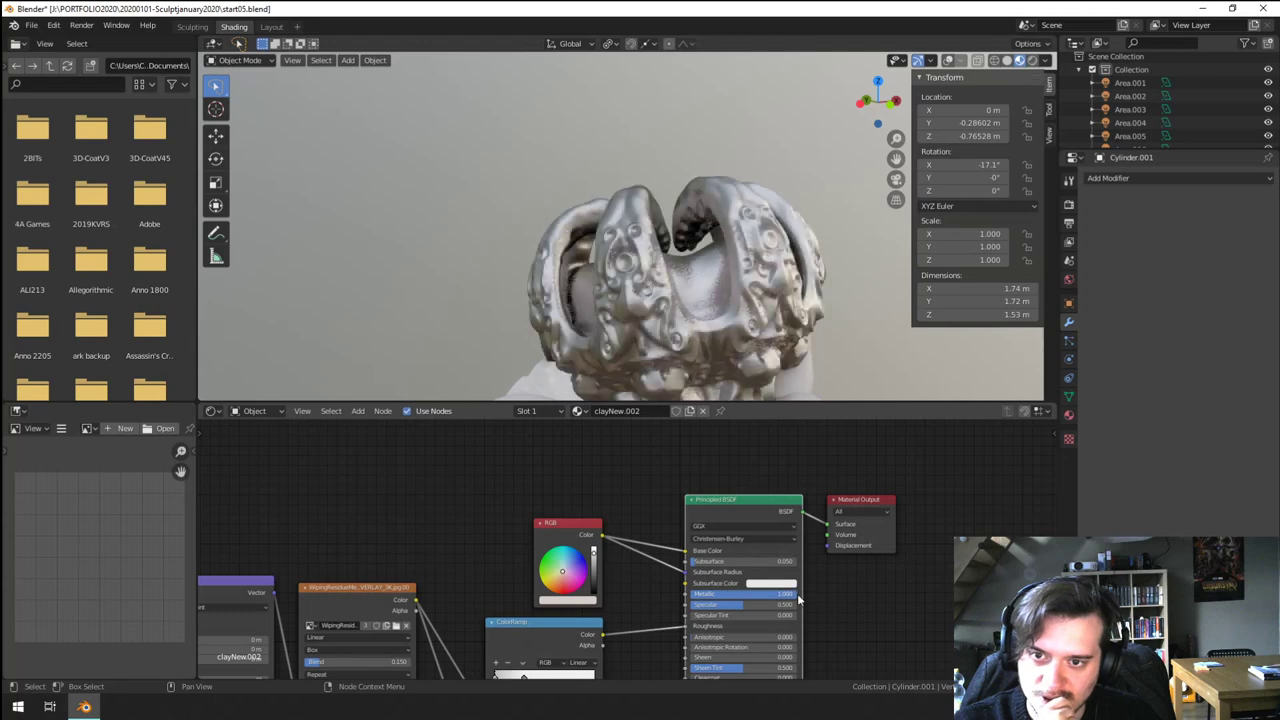
scroll(685, 285, up, 6)
scroll(684, 287, down, 8)
middle_drag(682, 296, 657, 260)
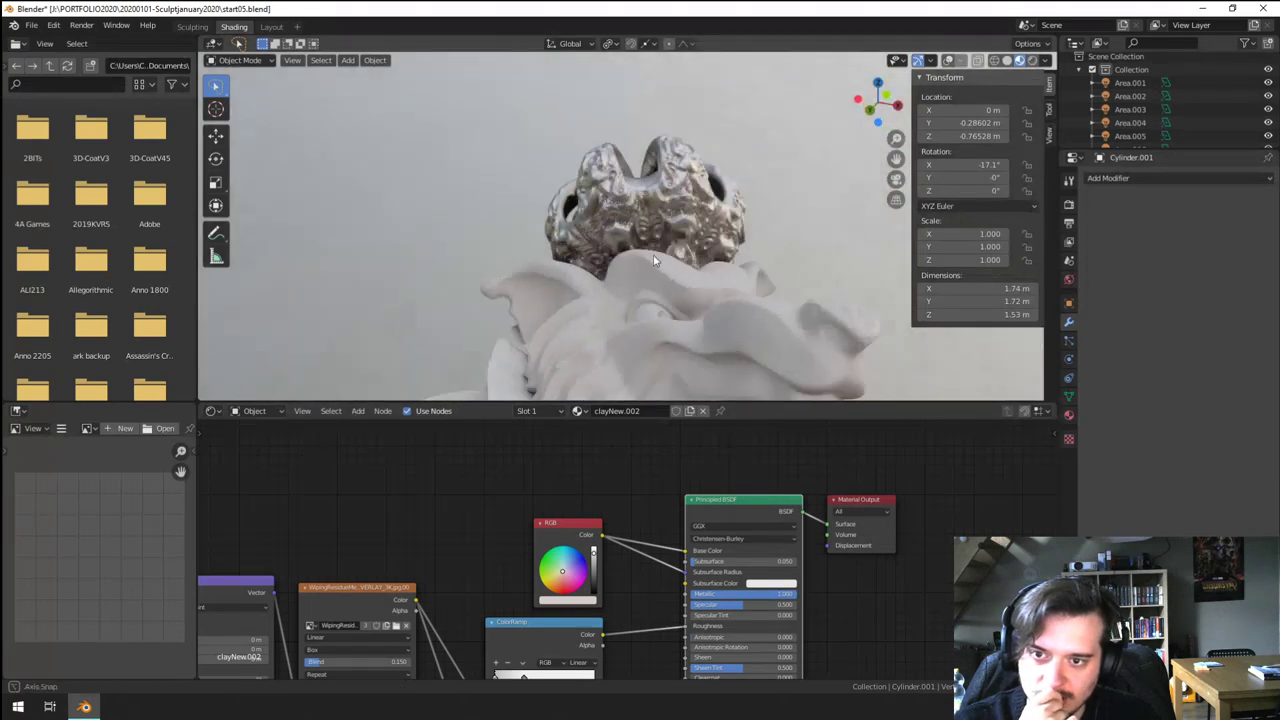
- Assign the clayNew material to the ruffled collar and the eye sphere
scroll(660, 312, down, 3)
click(569, 337)
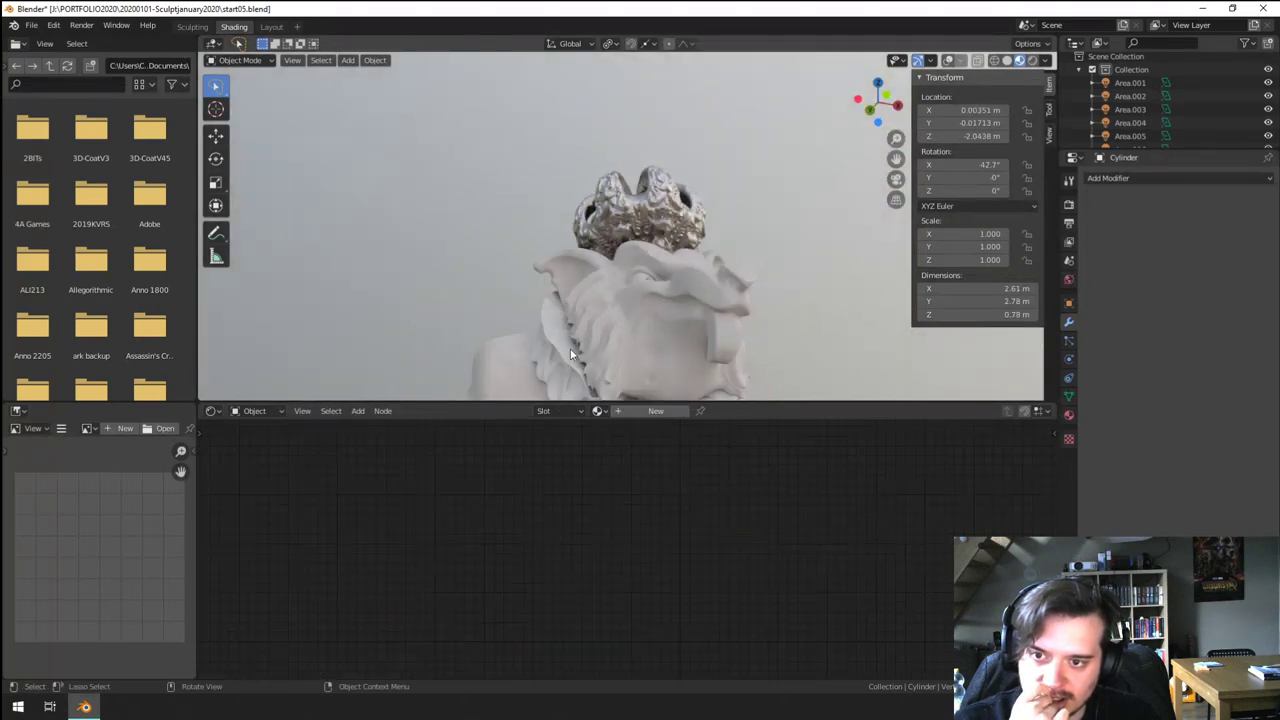
click(598, 411)
click(640, 431)
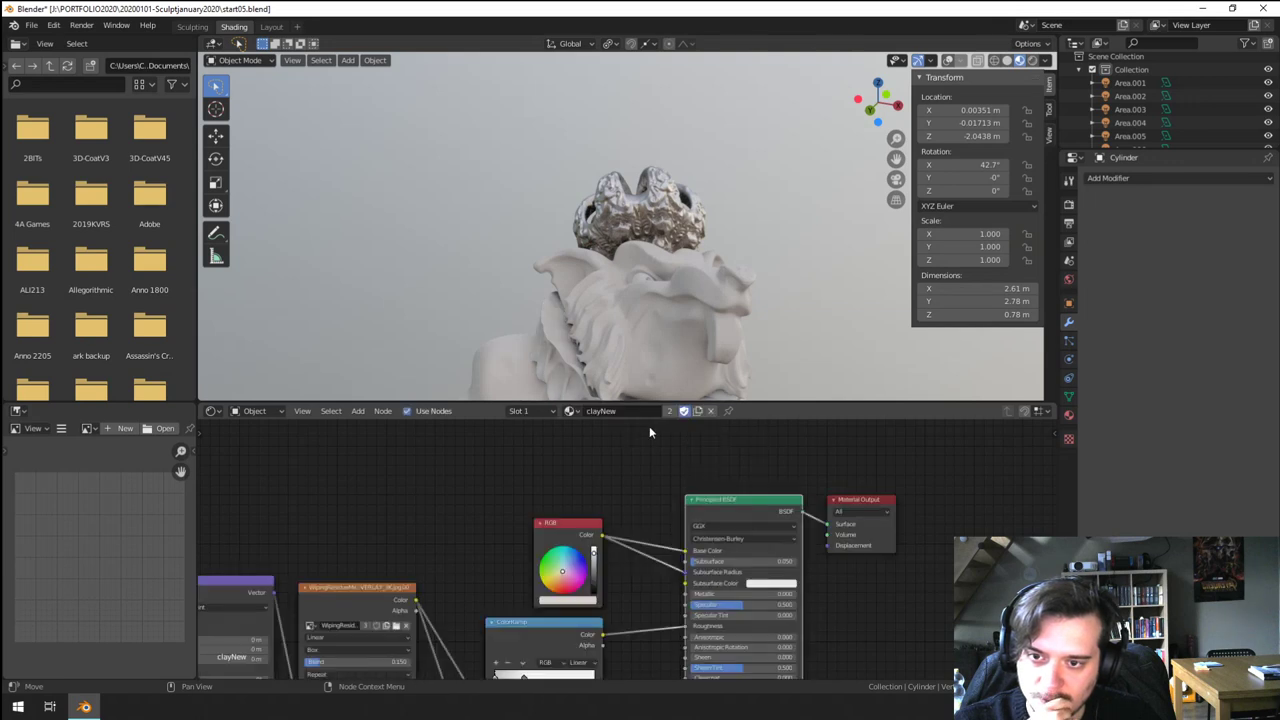
click(640, 288)
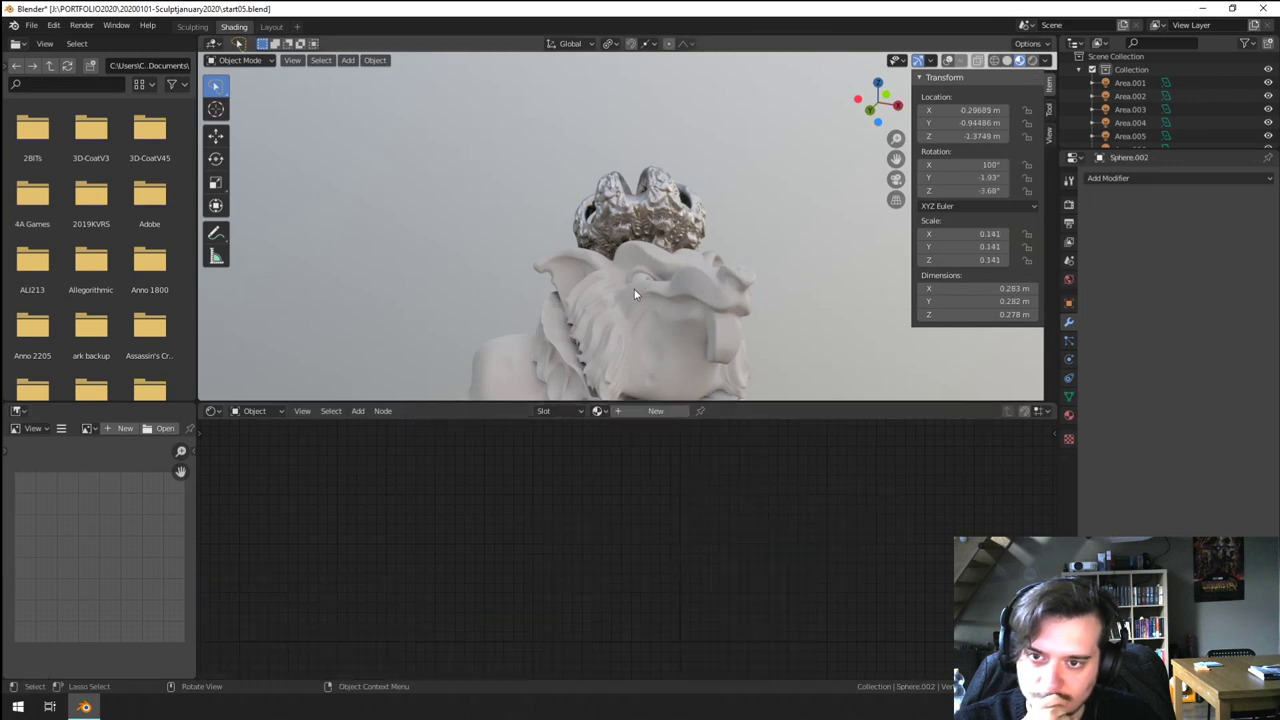
click(598, 411)
click(610, 431)
mouse_move(700, 322)
middle_down()
mouse_move(657, 352)
mouse_move(695, 338)
middle_up()
scroll(654, 348, down, 4)
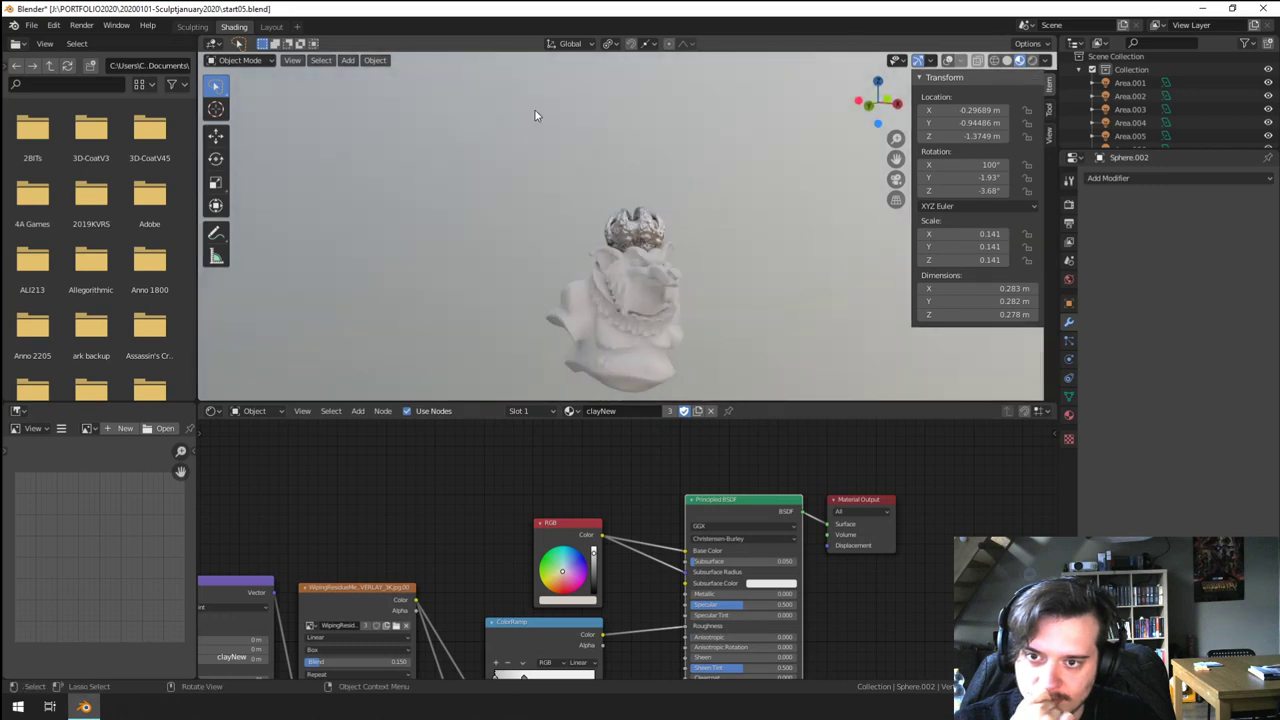
- Check the metallic crown in the Layout render, then tint the crown material's RGB colour gold and return to the Layout workspace
click(272, 28)
scroll(504, 222, up, 3)
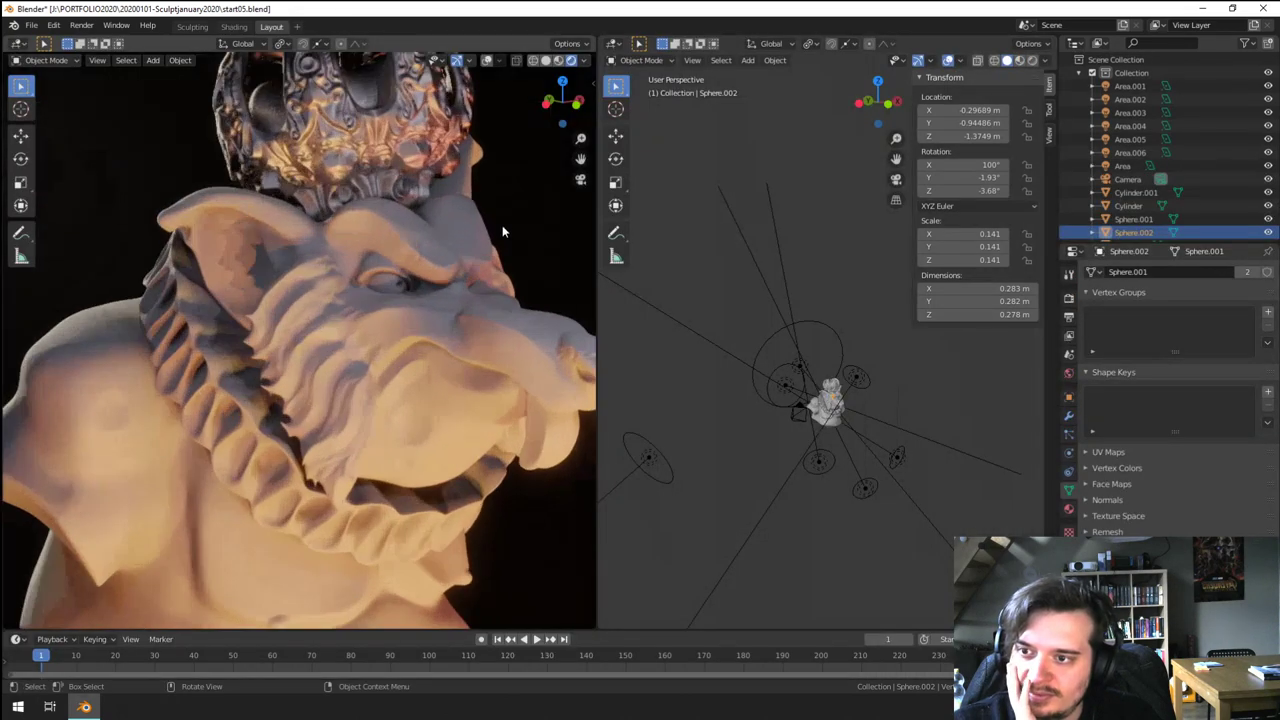
scroll(499, 226, down, 2)
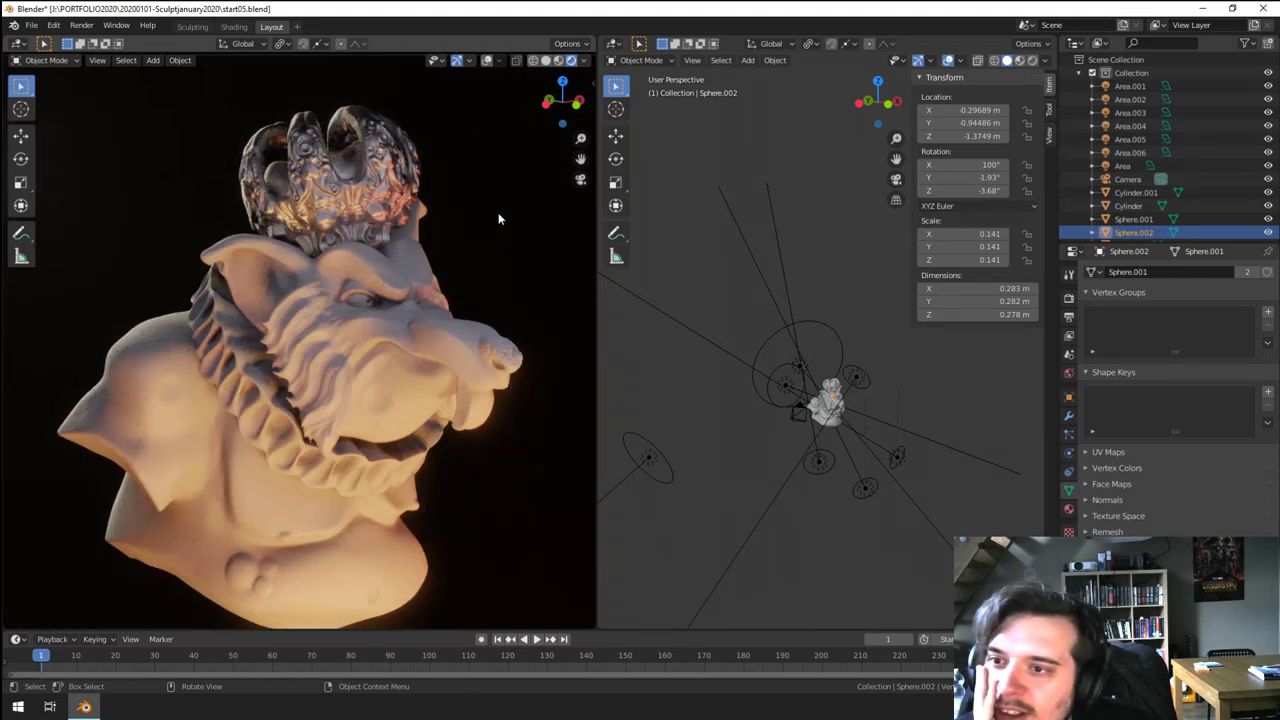
click(365, 198)
click(235, 28)
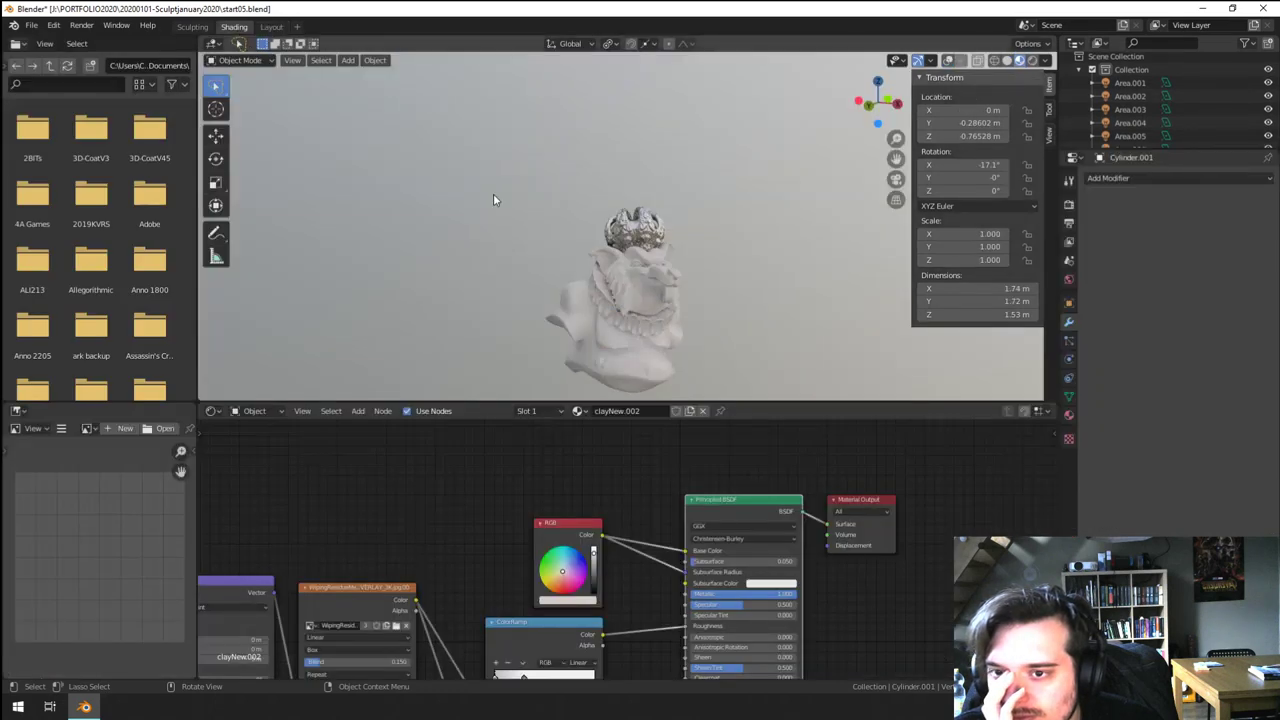
scroll(493, 200, up, 4)
drag(558, 578, 555, 578)
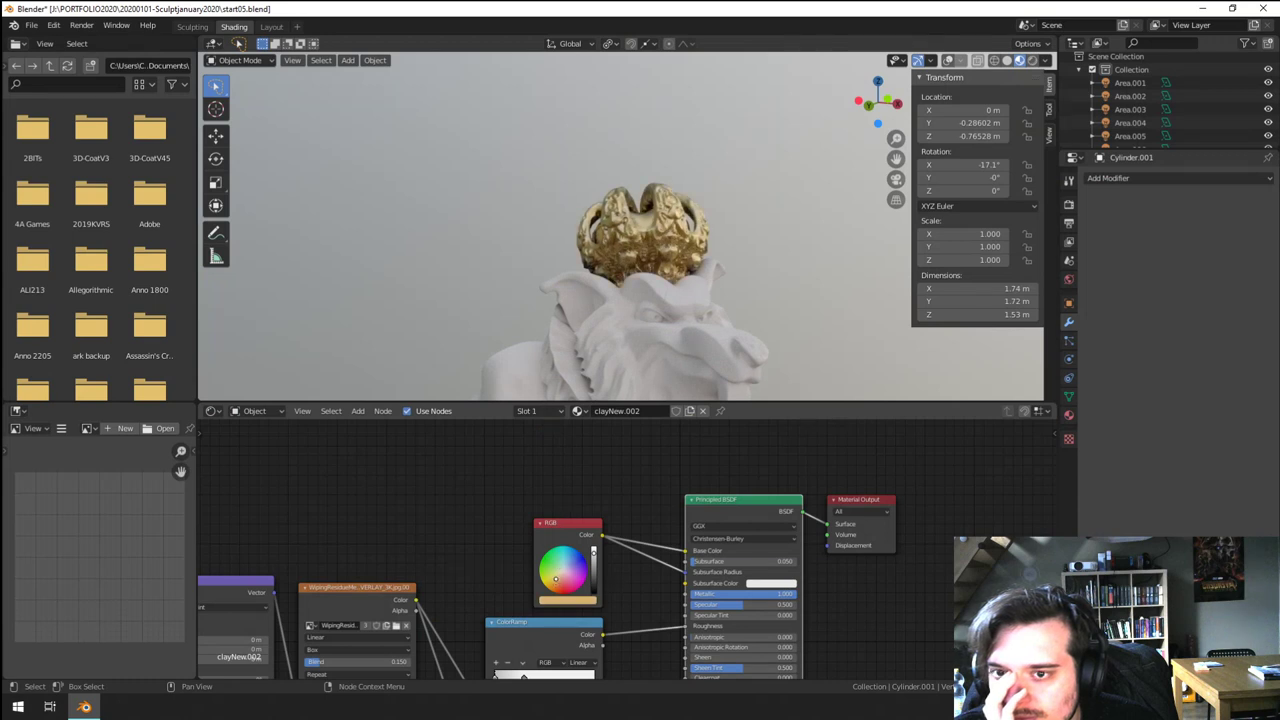
click(271, 26)
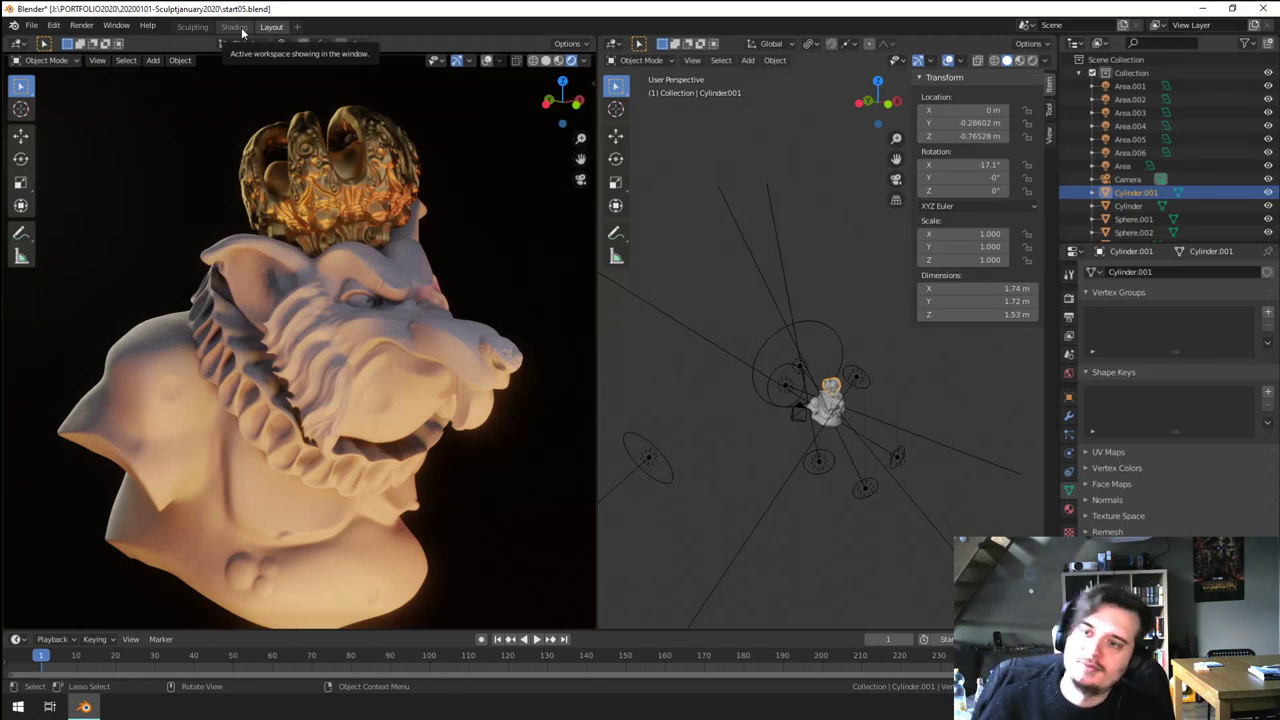
- Switch to the Sculpting workspace, take the crown out of Sculpt Mode and enter Edit Mode on its mesh
scroll(926, 486, up, 12)
shift+middle_drag(842, 600, 820, 217)
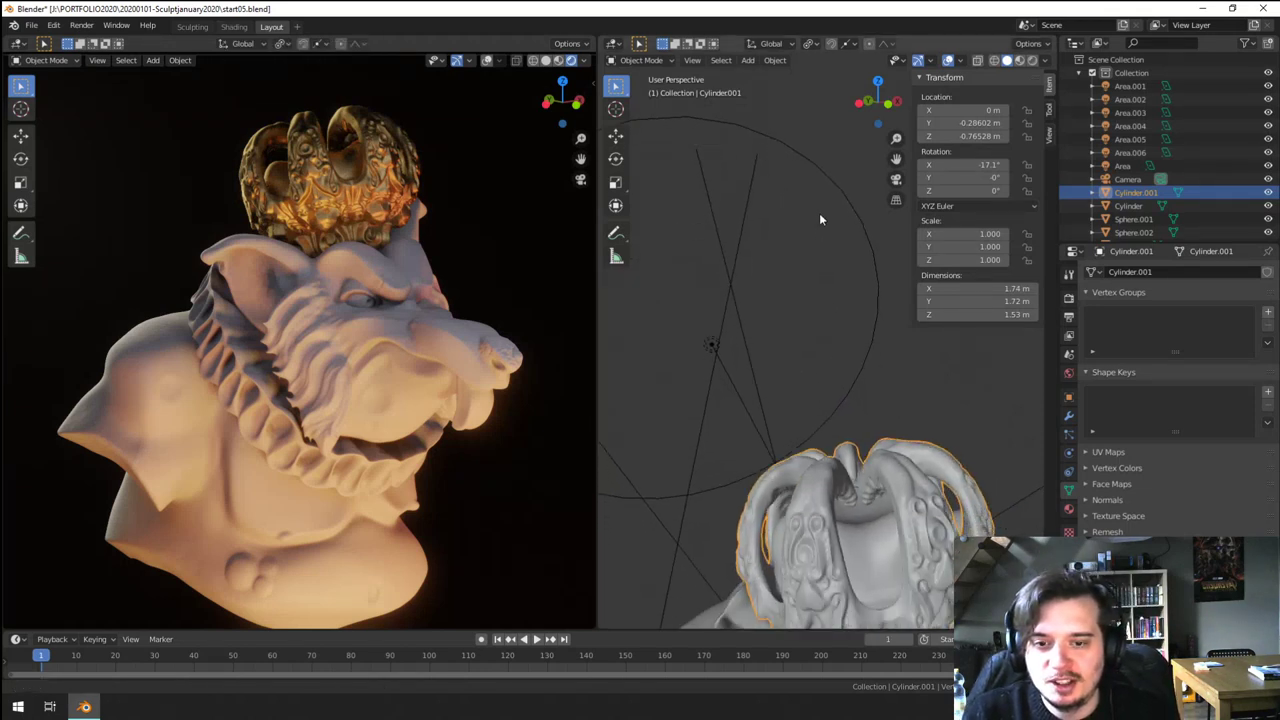
scroll(819, 213, up, 3)
click(192, 26)
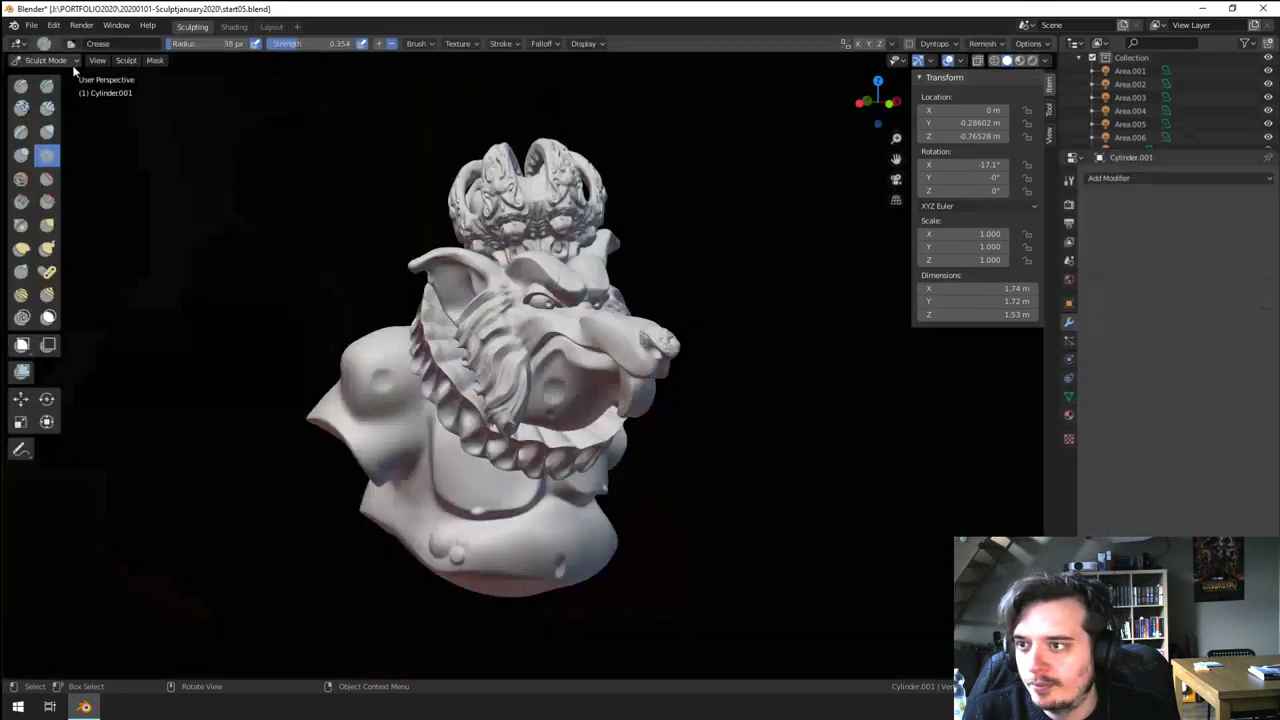
click(64, 61)
middle_drag(384, 151, 434, 247)
scroll(434, 247, up, 3)
click(46, 60)
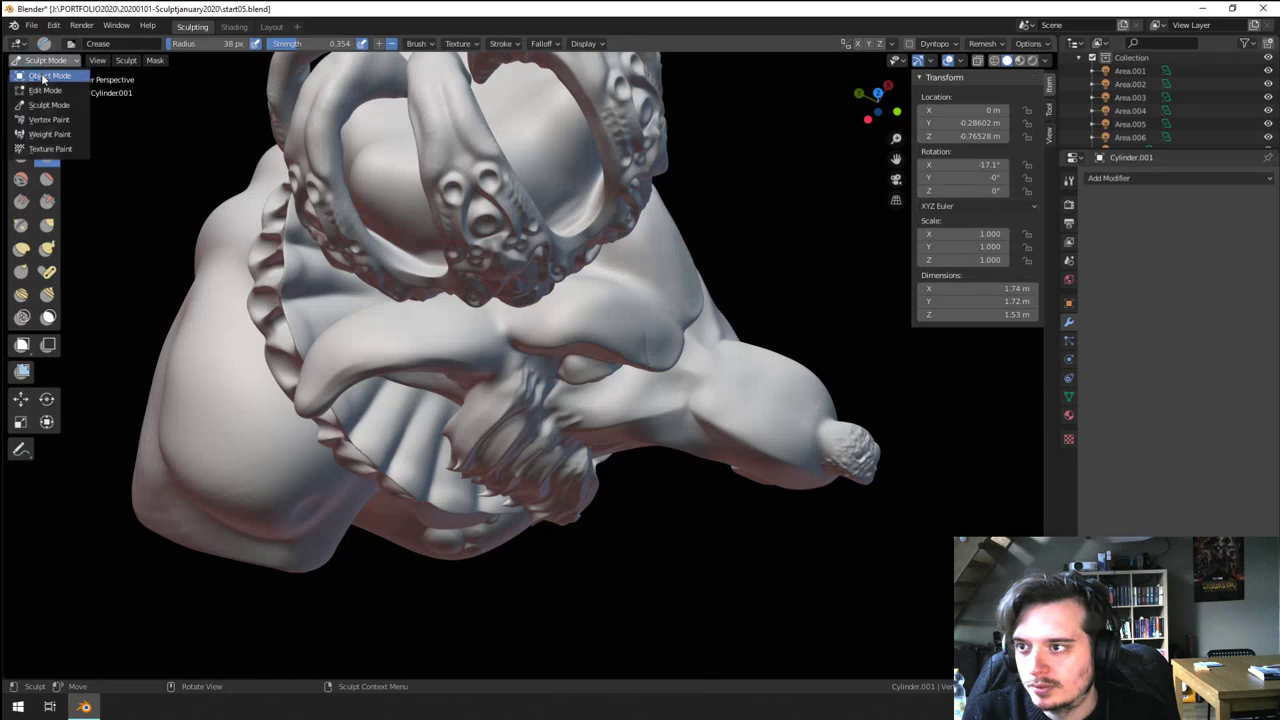
click(43, 76)
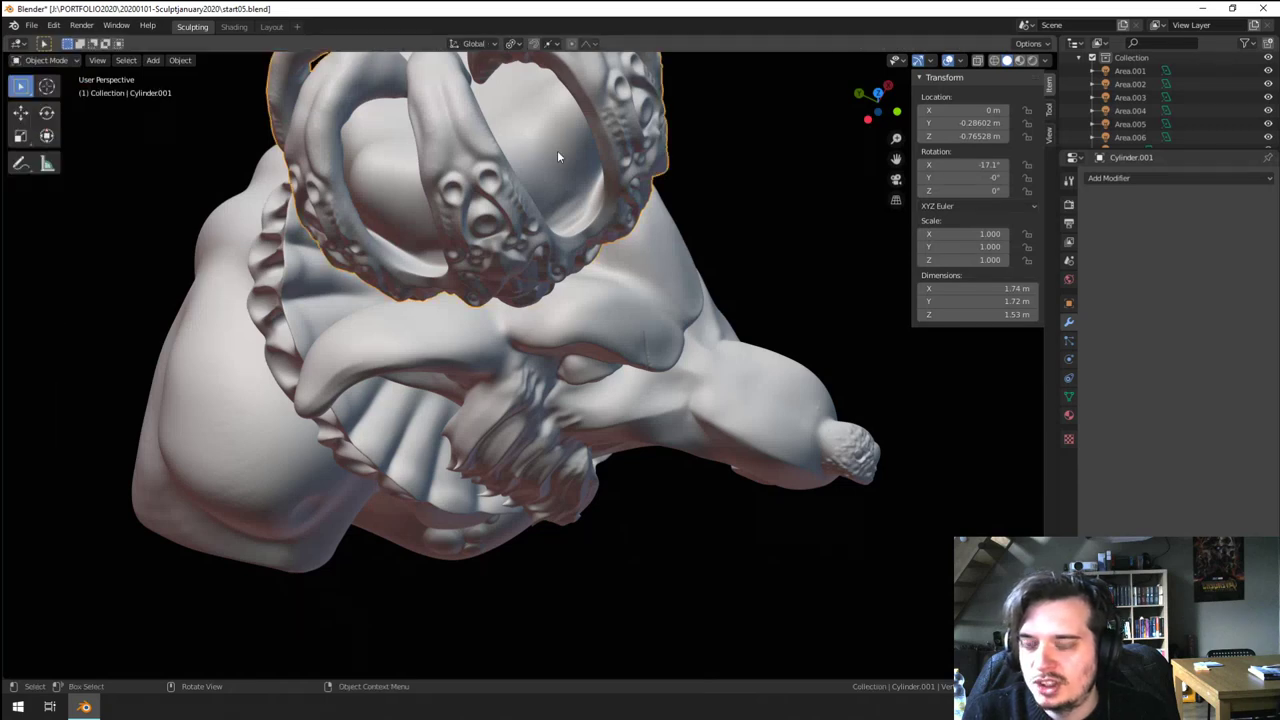
key(Tab)
- Try growing a vertex selection outward from the centre of the crown's top
mouse_move(545, 160)
middle_down()
mouse_move(560, 189)
mouse_move(406, 206)
mouse_move(509, 189)
mouse_move(456, 248)
middle_up()
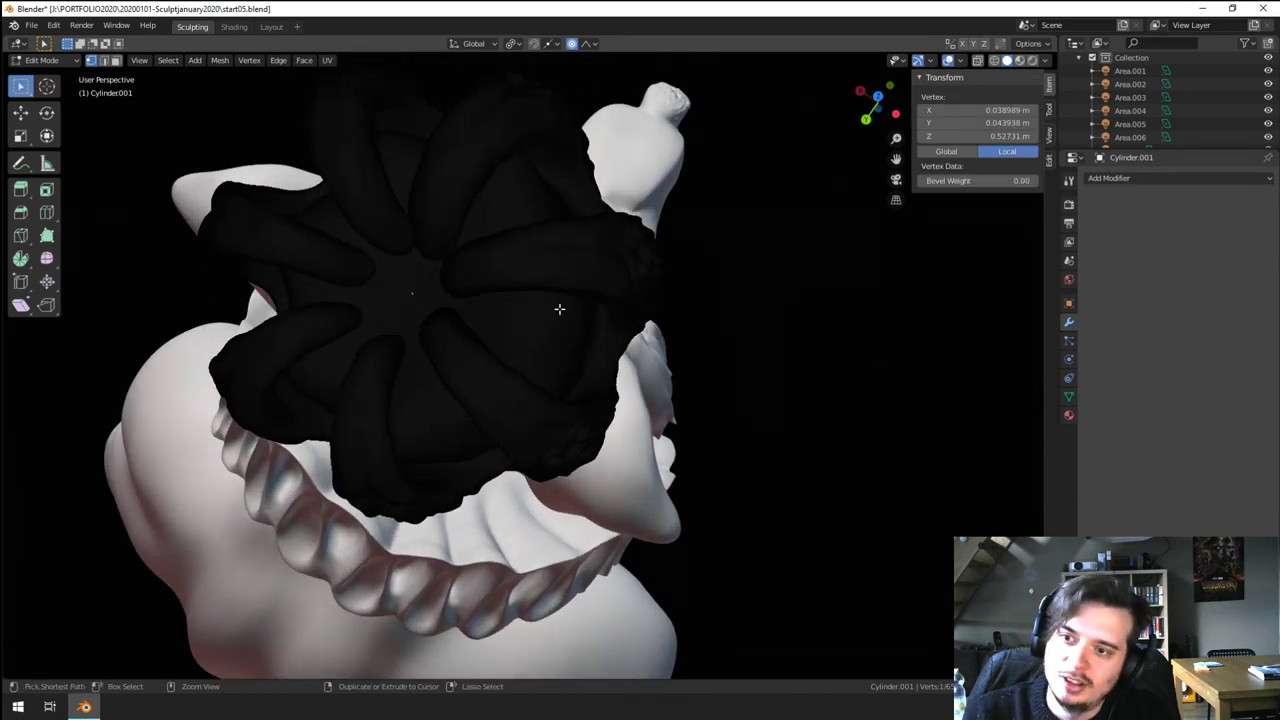
key(ctrl+KP_Add)
key(ctrl+KP_Add)
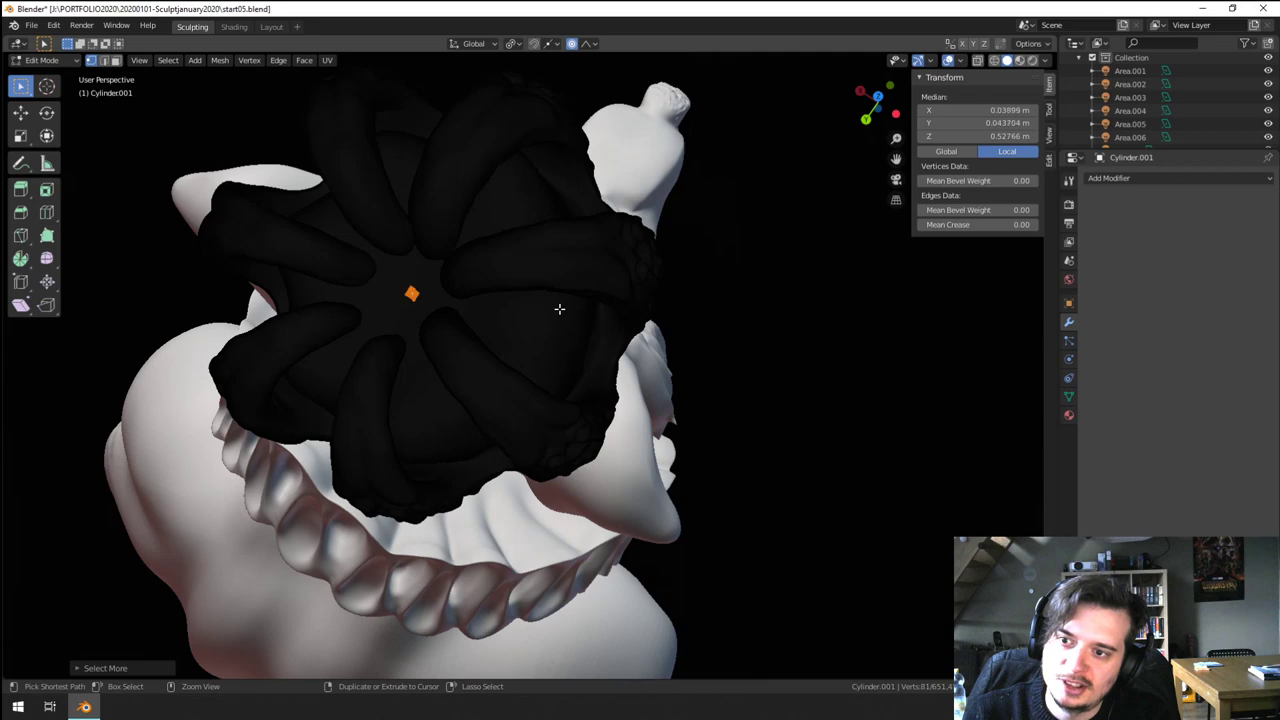
key(ctrl+KP_Add)
key(ctrl+KP_Add)
key(ctrl+KP_Add)
key(ctrl+KP_Add)
key(ctrl+KP_Add)
key(ctrl+KP_Add)
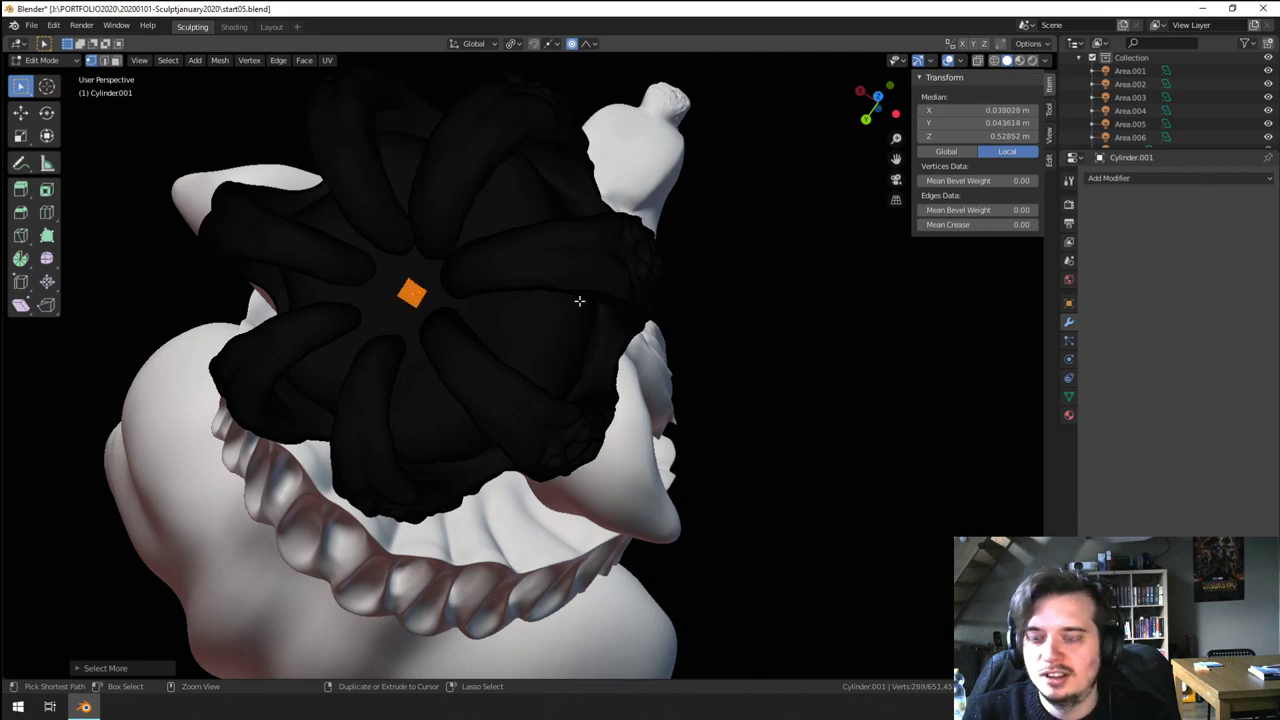
scroll(580, 300, down, 1)
- Start a shortest-path vertex selection along the rim where the crown's inner cap meets its band, running around the first side
middle_drag(619, 395, 510, 240)
scroll(471, 165, up, 6)
shift+middle_drag(471, 163, 517, 344)
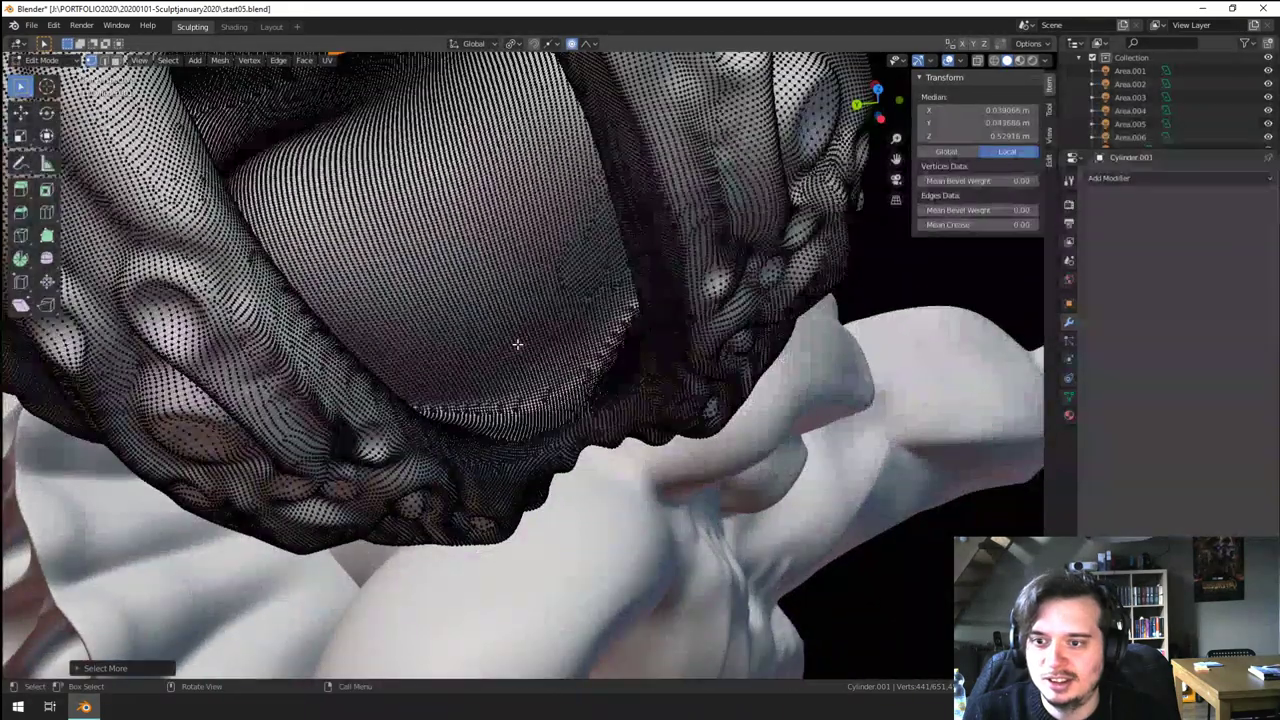
click(564, 385)
middle_drag(564, 380, 509, 343)
ctrl+click(508, 335)
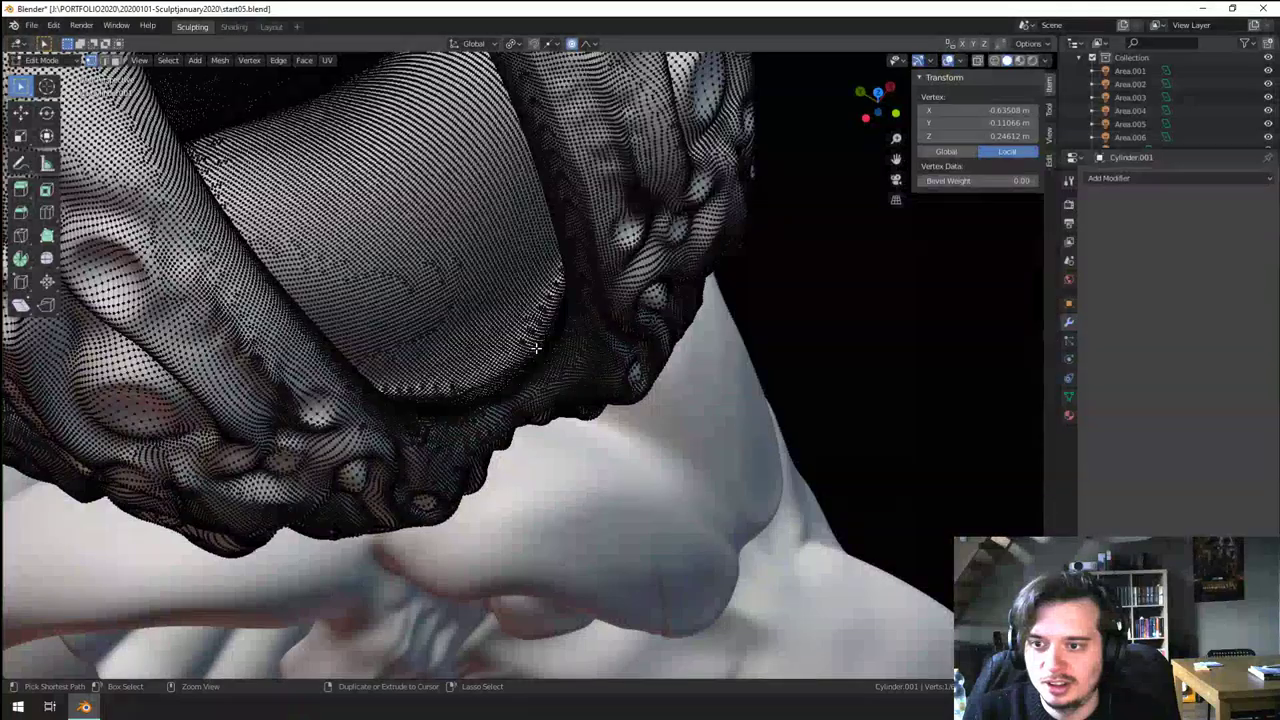
middle_drag(591, 303, 442, 314)
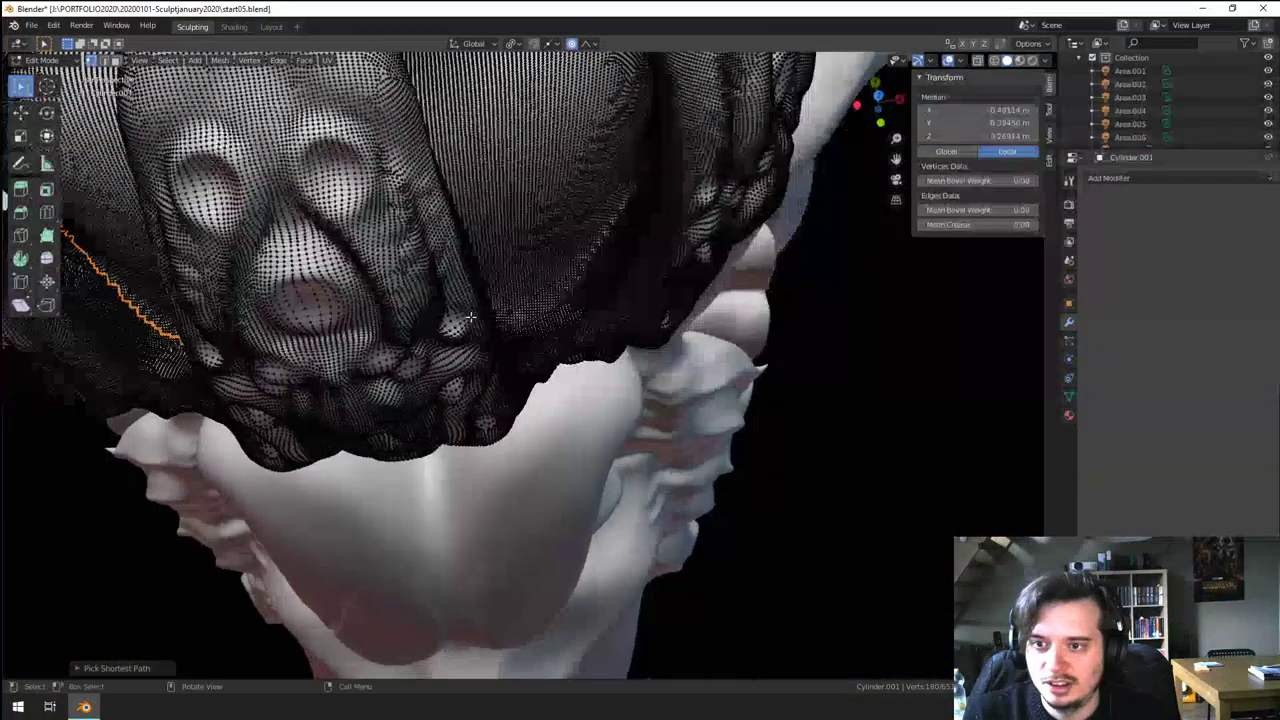
ctrl+click(531, 308)
middle_drag(618, 283, 466, 271)
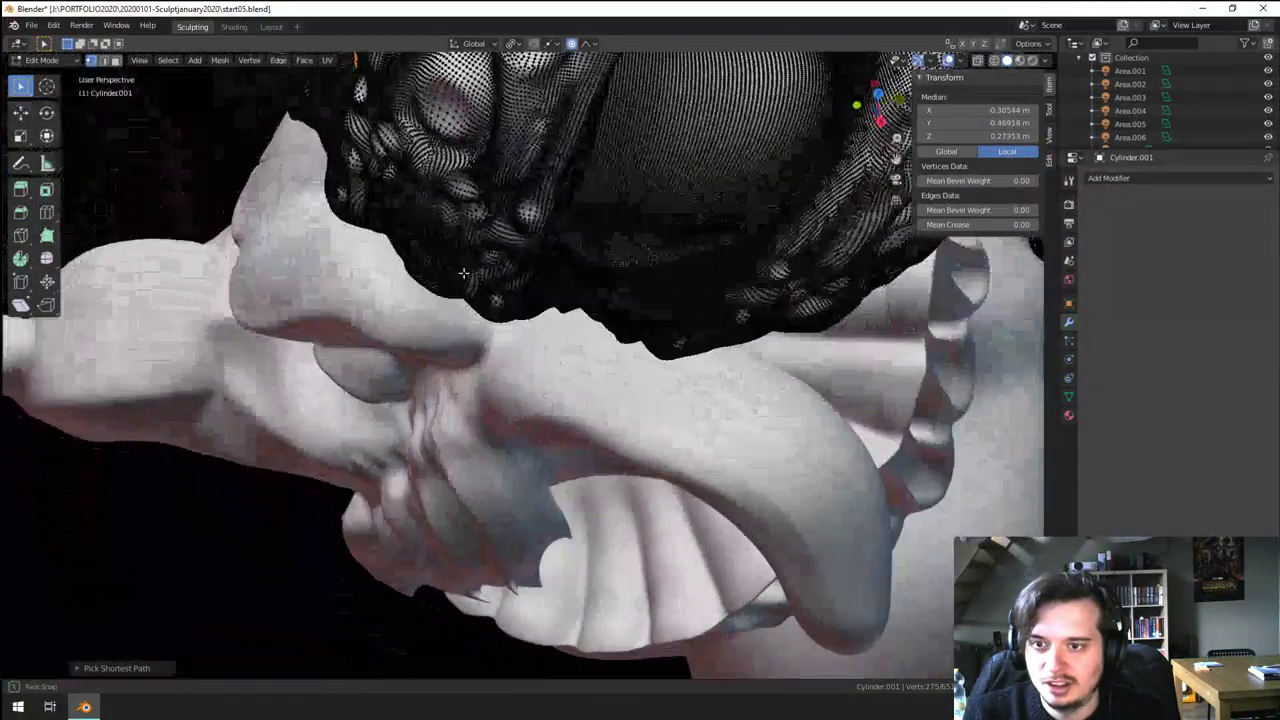
ctrl+click(662, 279)
- Complete the shortest-path vertex loop around the rim of the inner cap and delete its vertices to separate cap from band
middle_drag(636, 292, 490, 280)
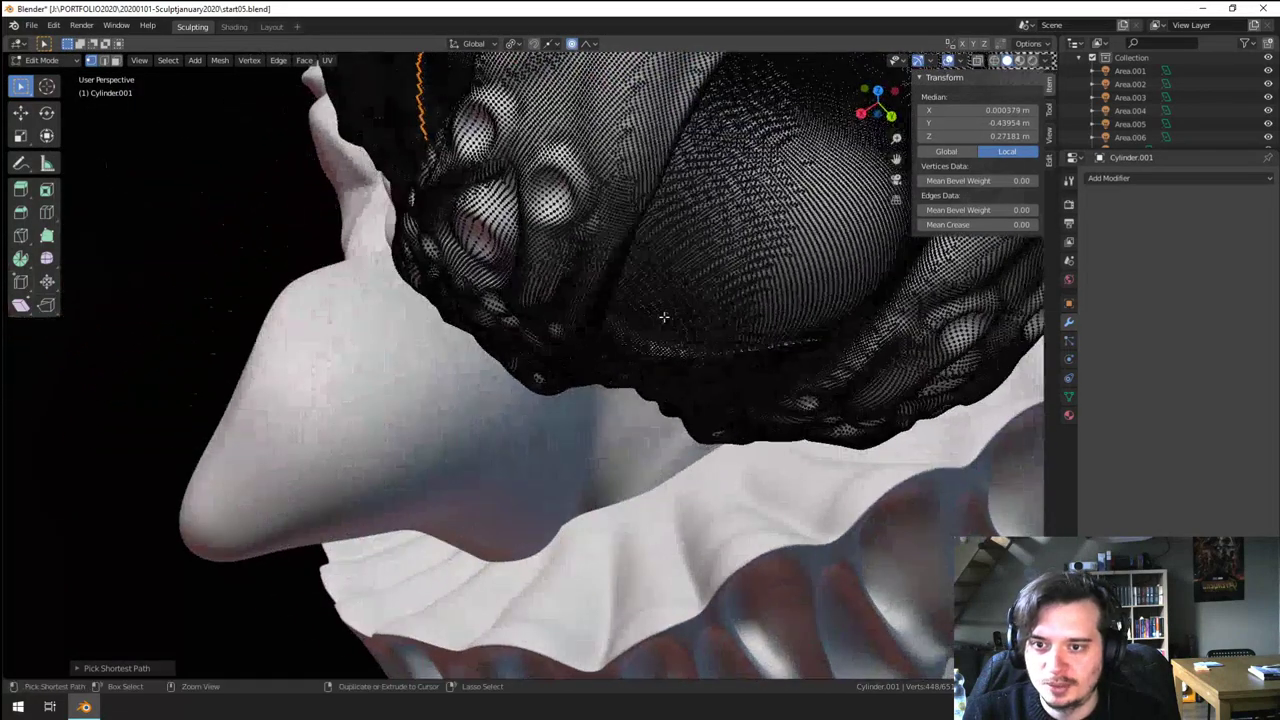
ctrl+click(712, 351)
middle_drag(700, 349, 615, 328)
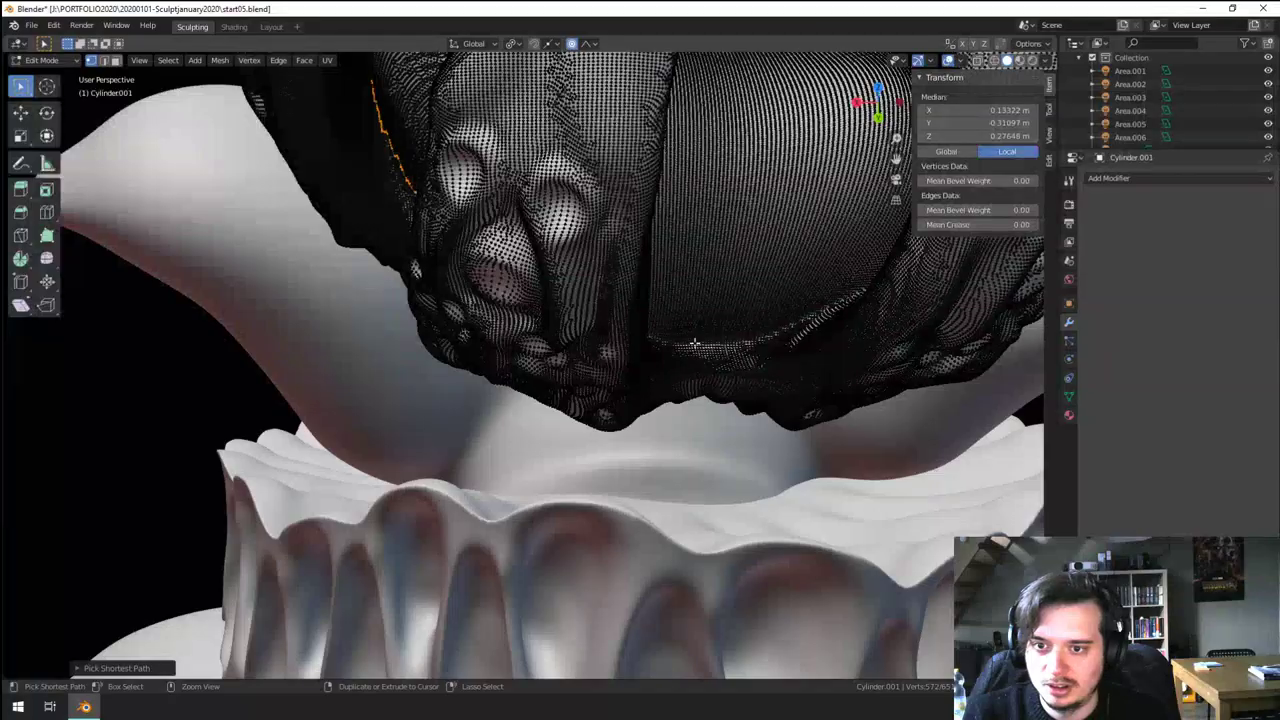
ctrl+click(752, 348)
middle_drag(752, 348, 646, 314)
ctrl+click(709, 313)
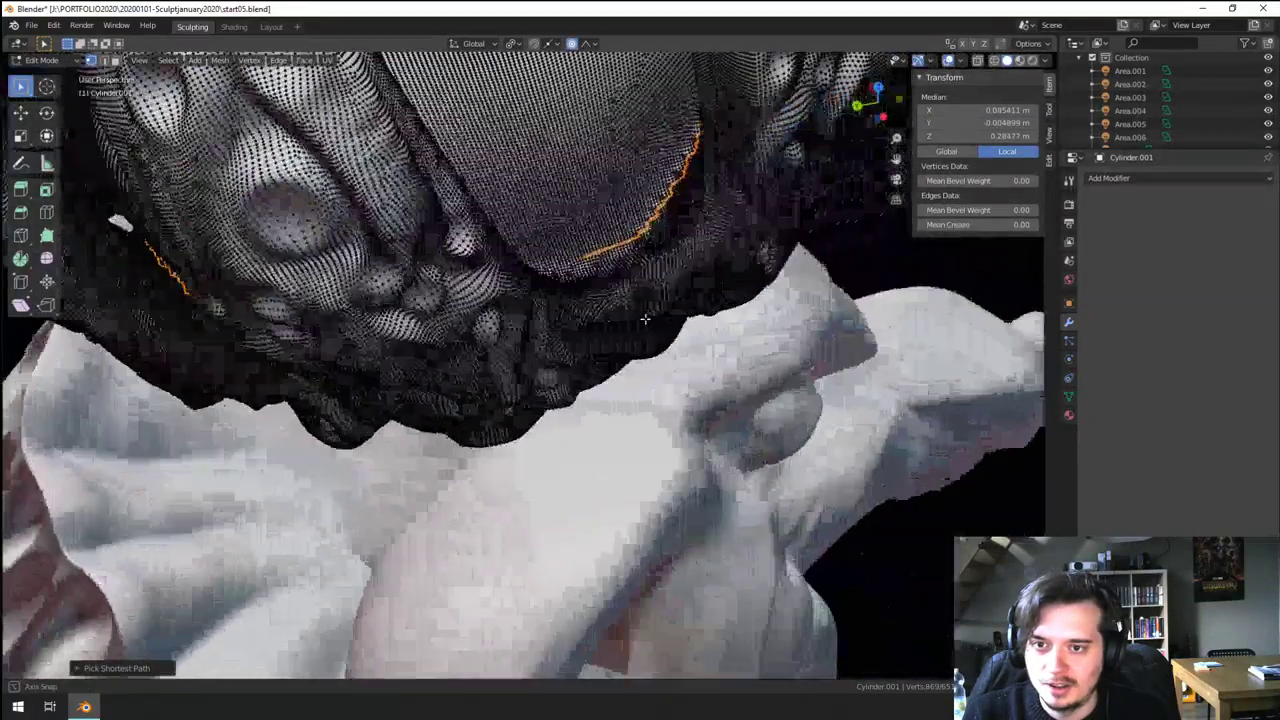
scroll(640, 290, up, 5)
mouse_move(640, 262)
middle_down()
mouse_move(623, 215)
mouse_move(560, 340)
mouse_move(460, 416)
middle_up()
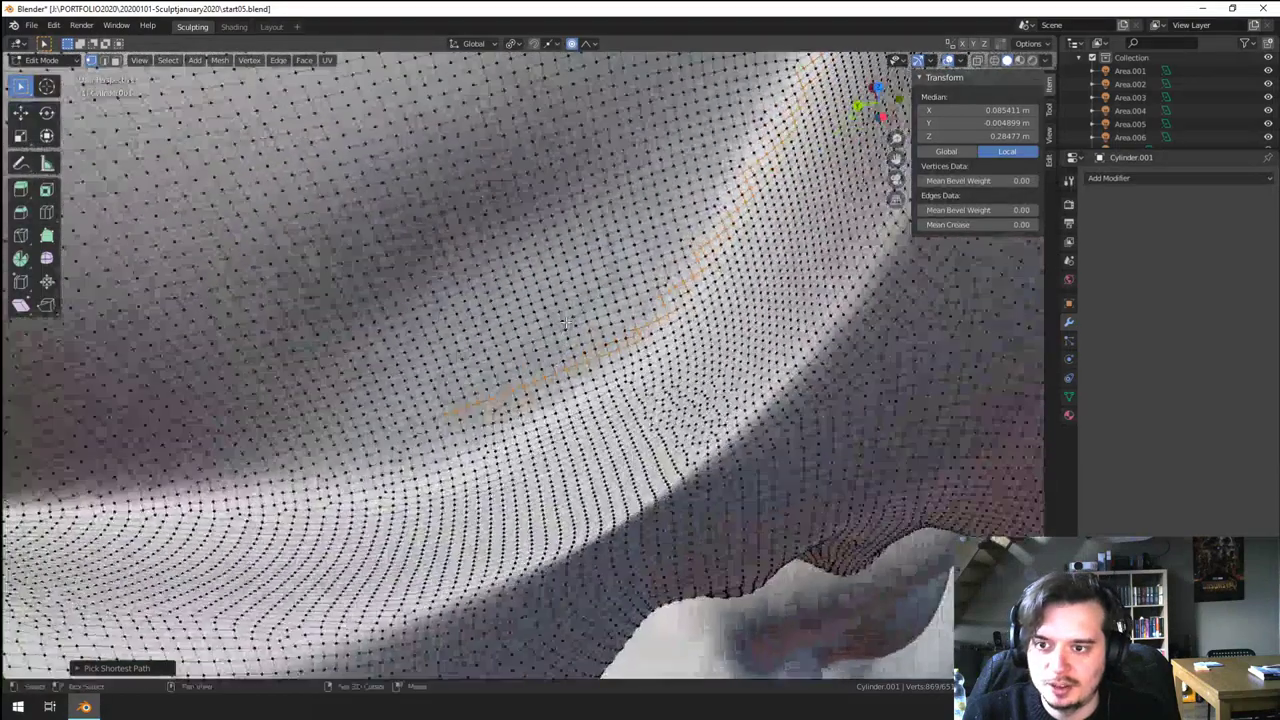
ctrl+click(453, 418)
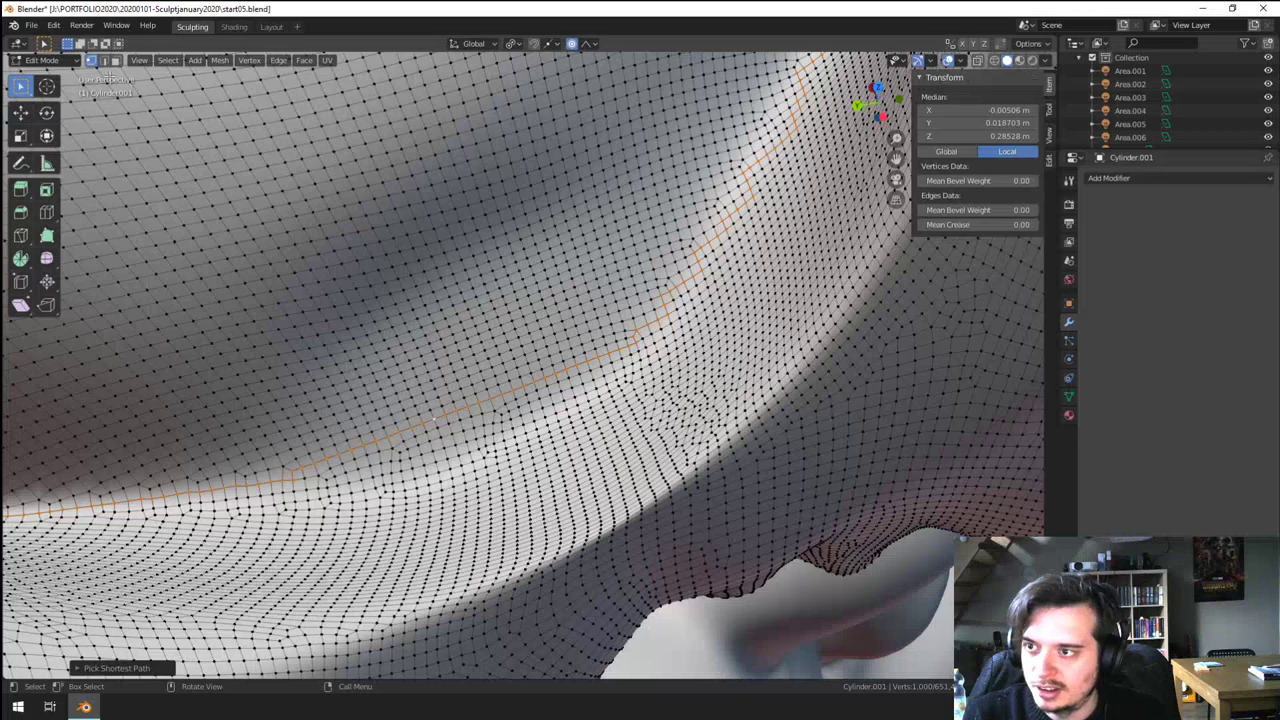
key(x)
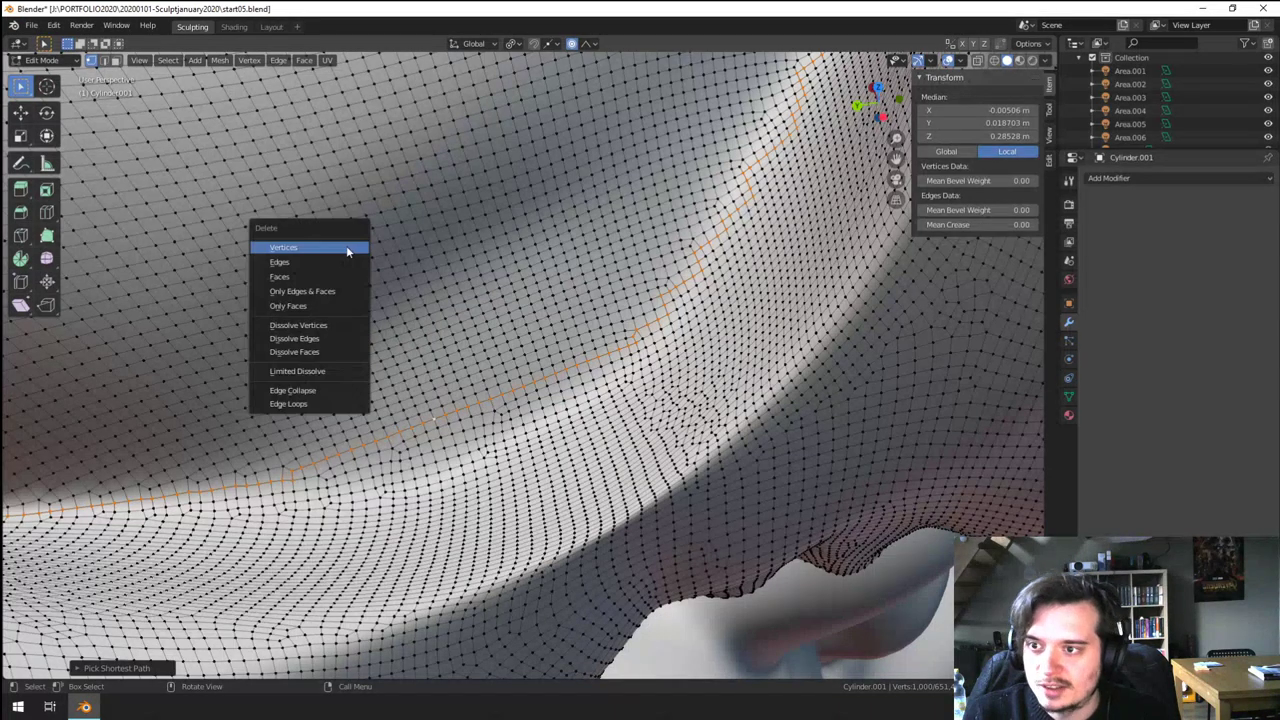
key(Return)
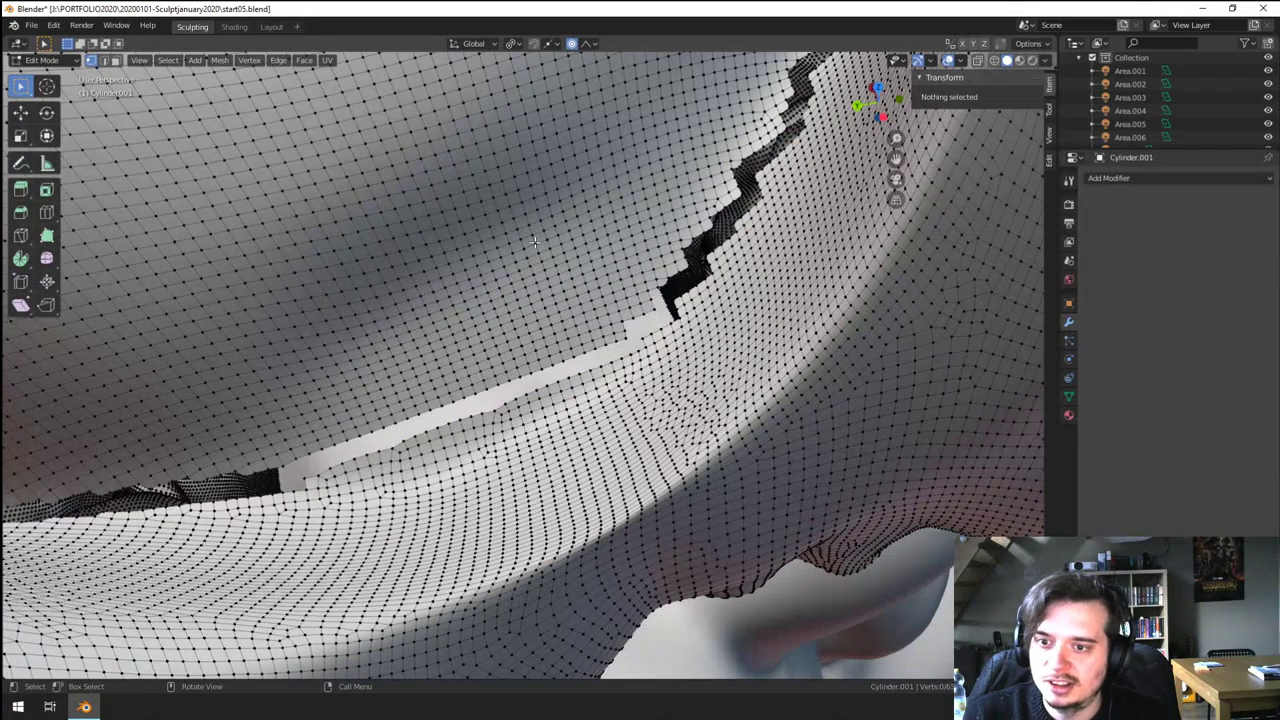
- Select all linked geometry of the separated inner cap and assign it the clayNew material in the crown's second slot
key(Tab)
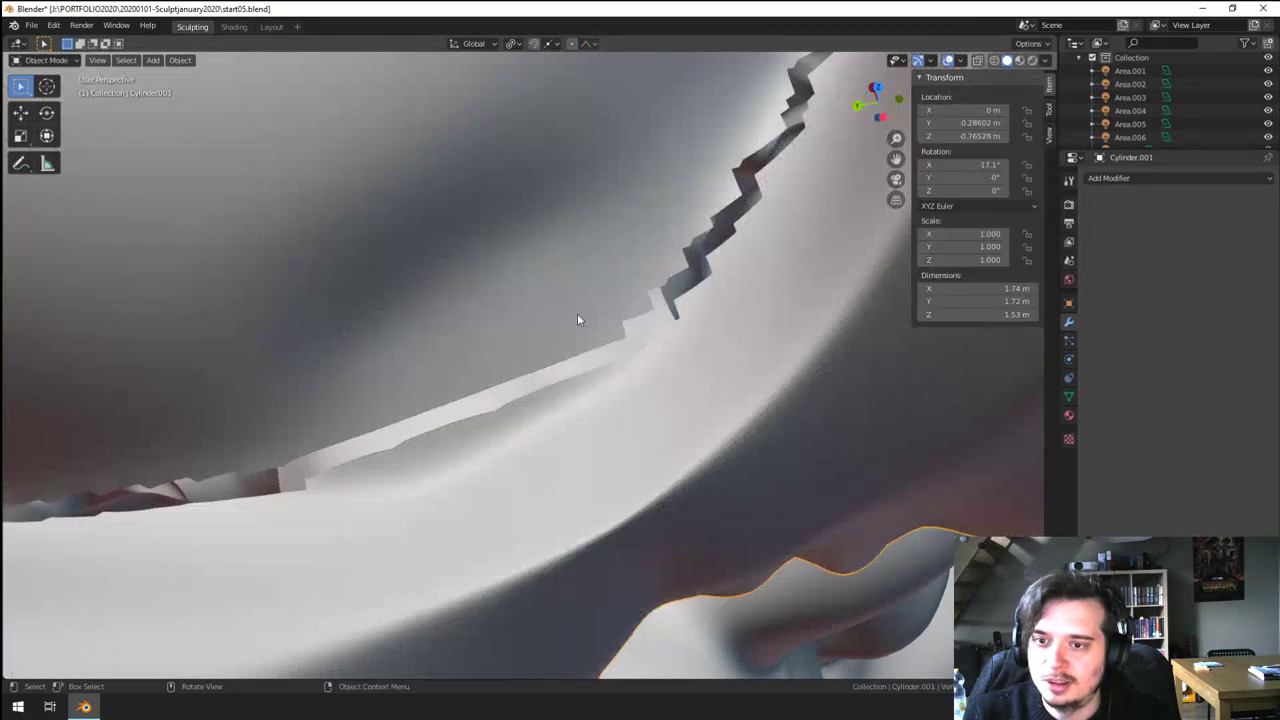
key(Tab)
click(558, 317)
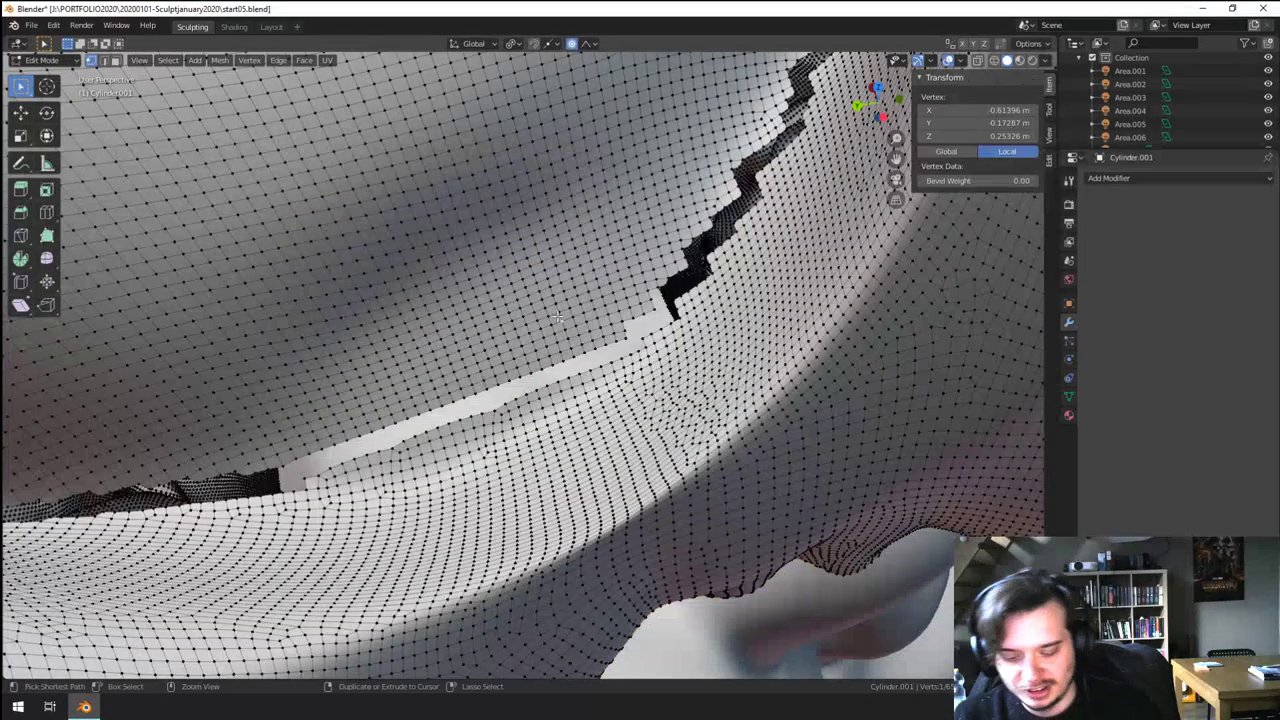
key(ctrl+l)
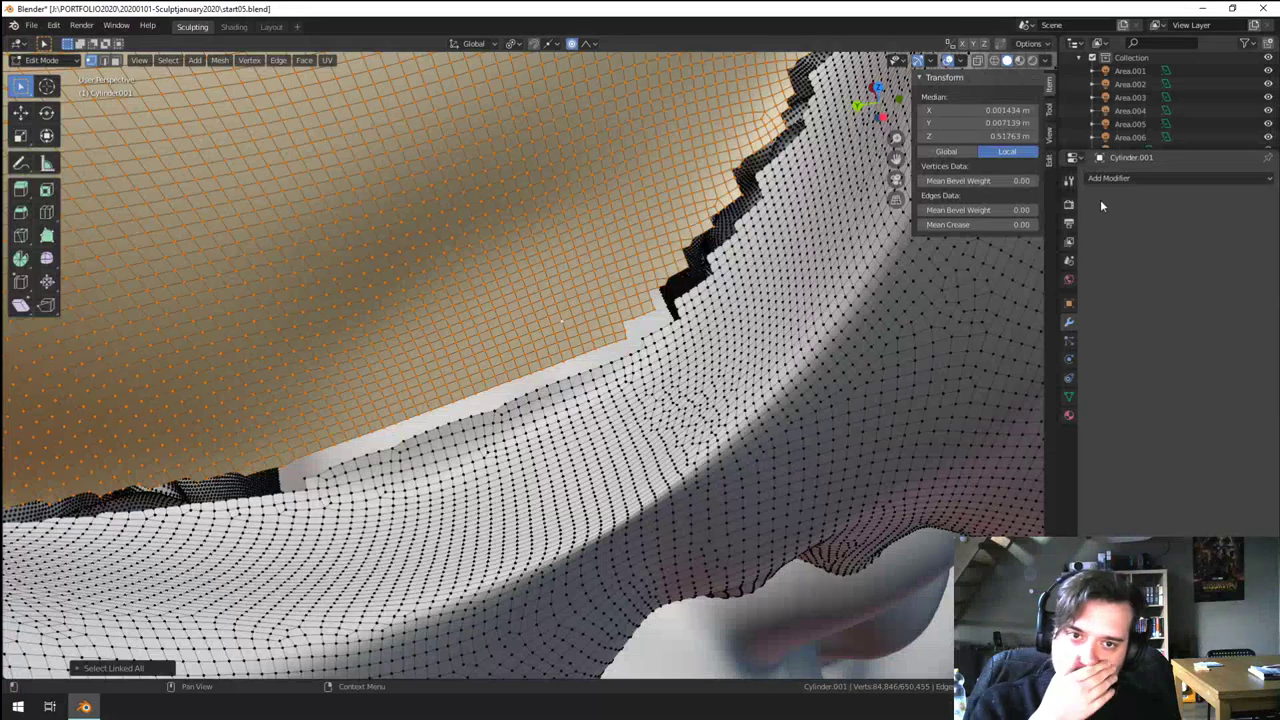
click(1069, 418)
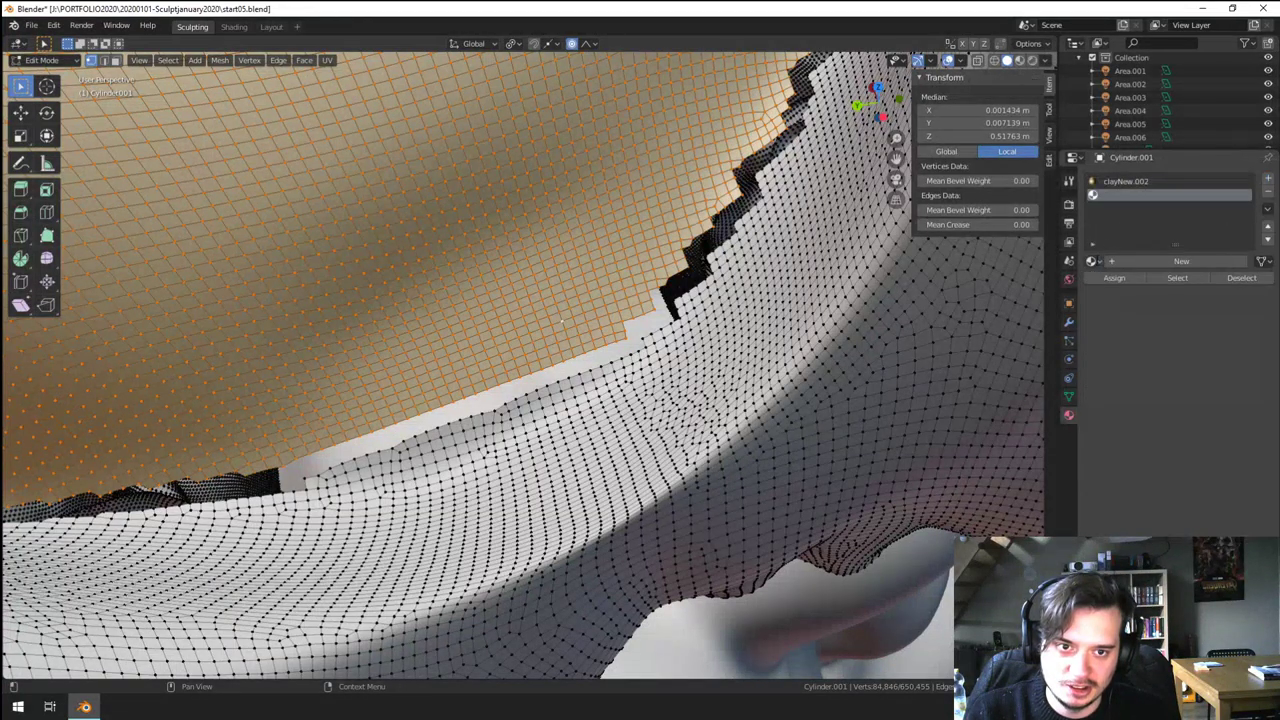
click(1097, 262)
click(1118, 282)
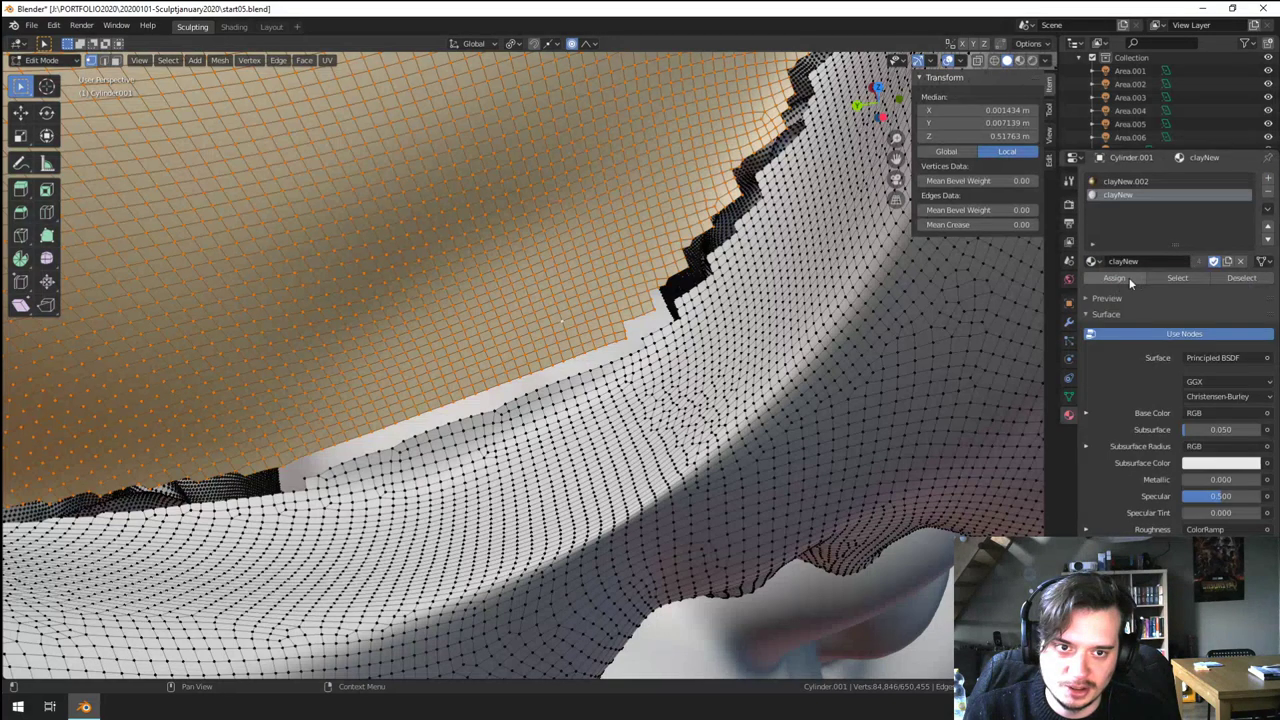
key(Tab)
scroll(711, 264, down, 14)
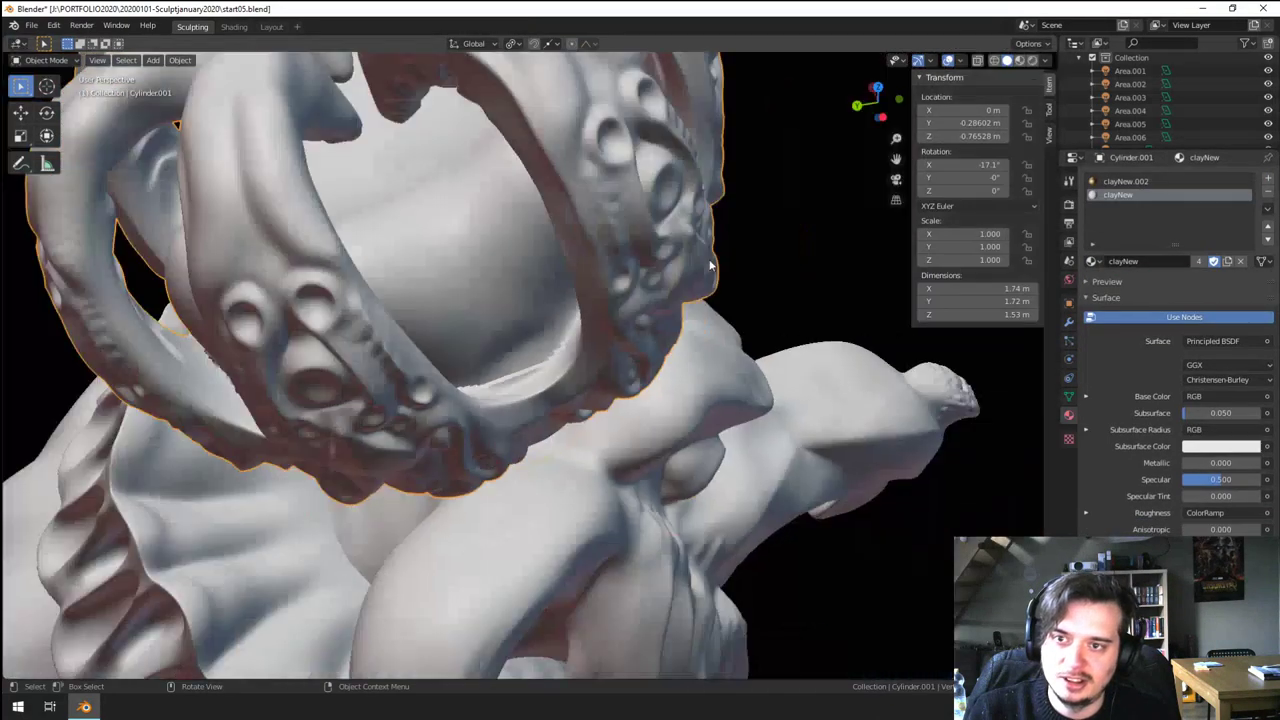
- Check the cap in the Layout render, then make a single-user copy of clayNew for the ruffled collar in the Shading workspace
click(265, 27)
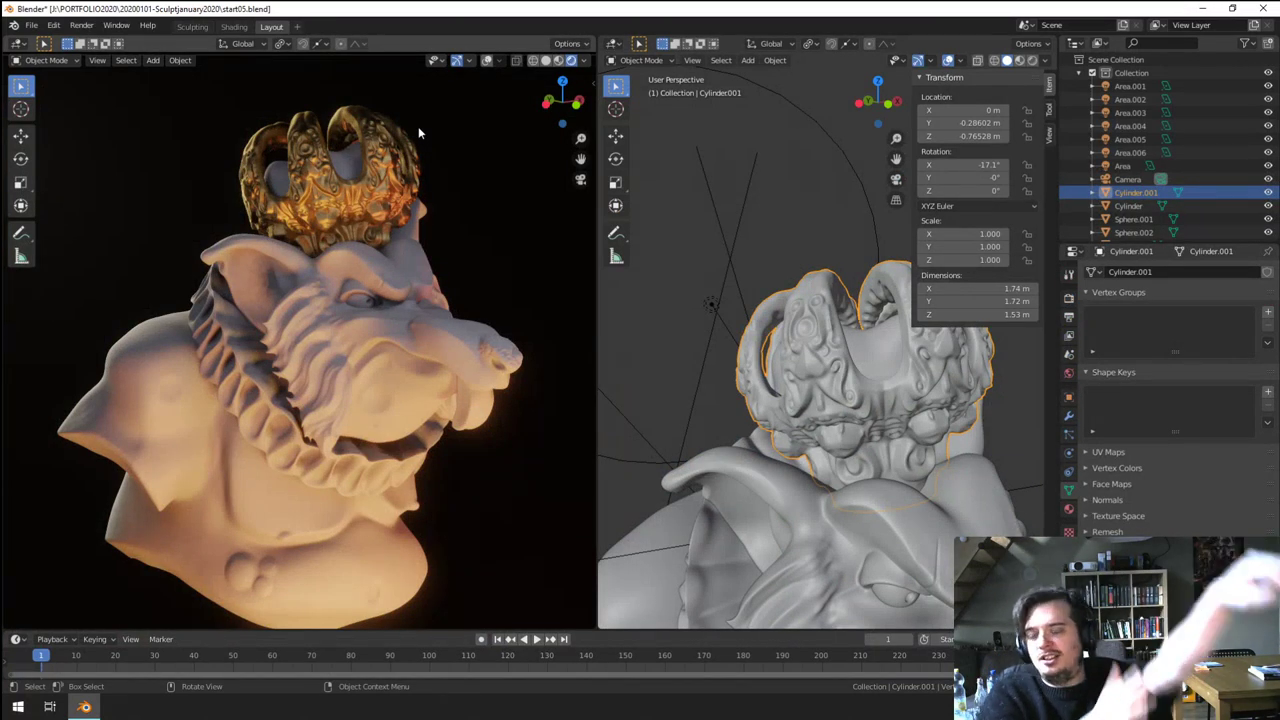
click(194, 28)
click(233, 29)
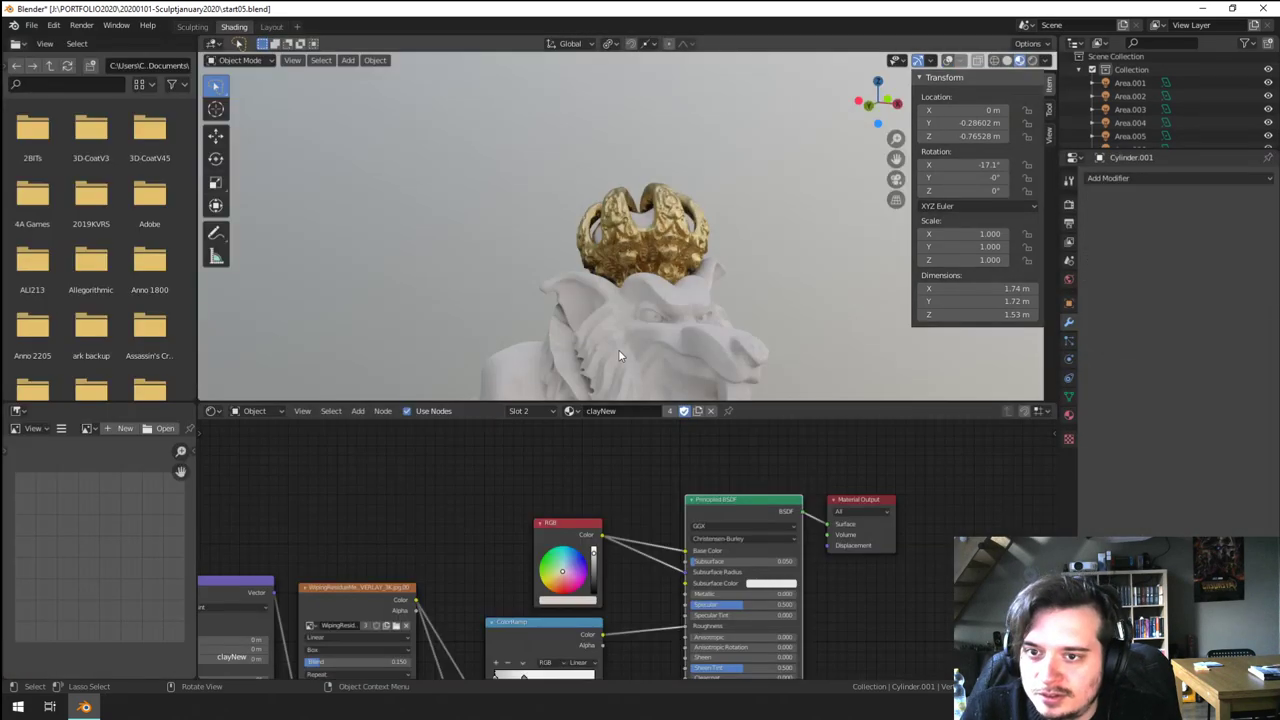
middle_drag(619, 351, 593, 250)
scroll(586, 254, up, 2)
click(535, 280)
middle_drag(547, 298, 593, 321)
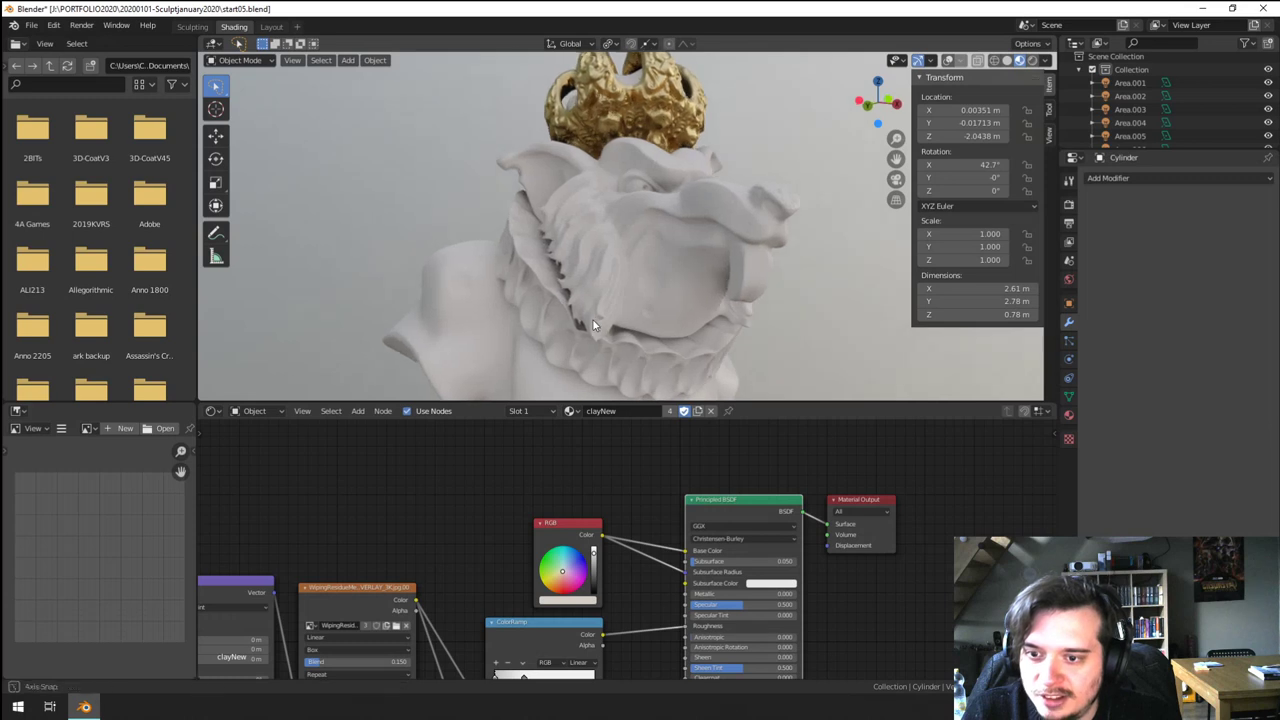
click(698, 412)
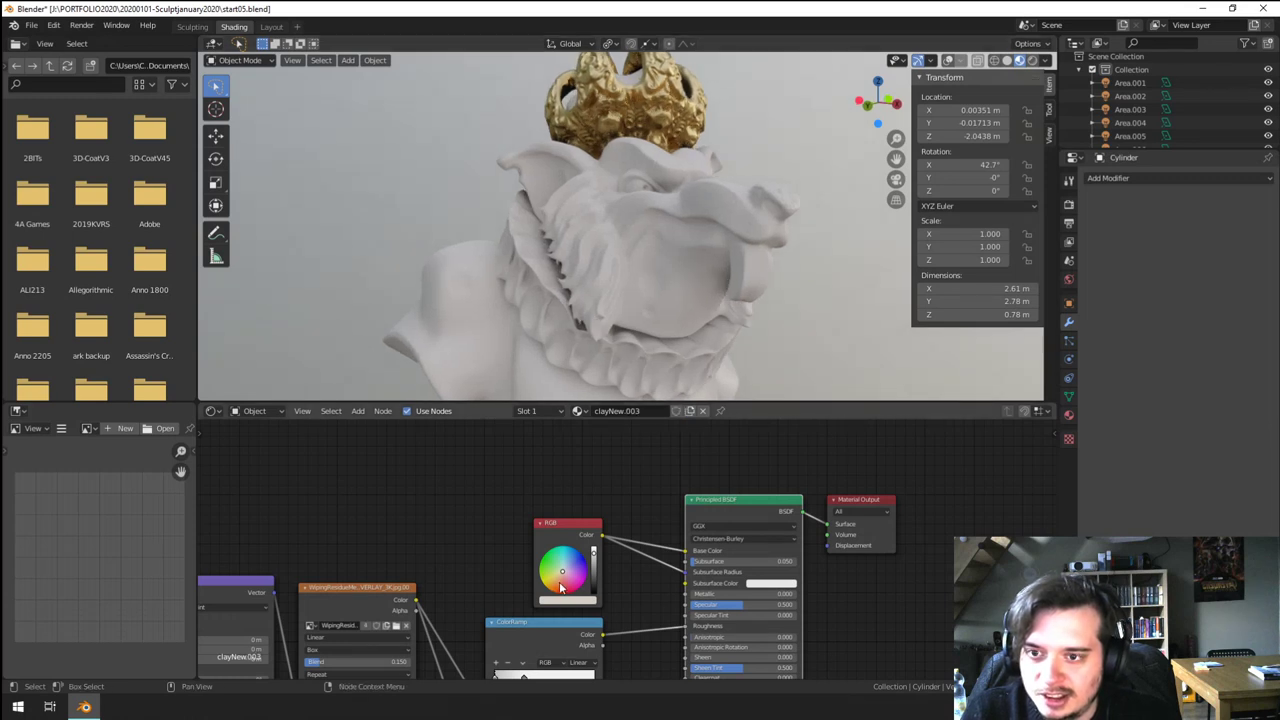
- Tint the collar material's RGB node red and darken it to a deep, muted tone
click(560, 586)
drag(561, 583, 562, 581)
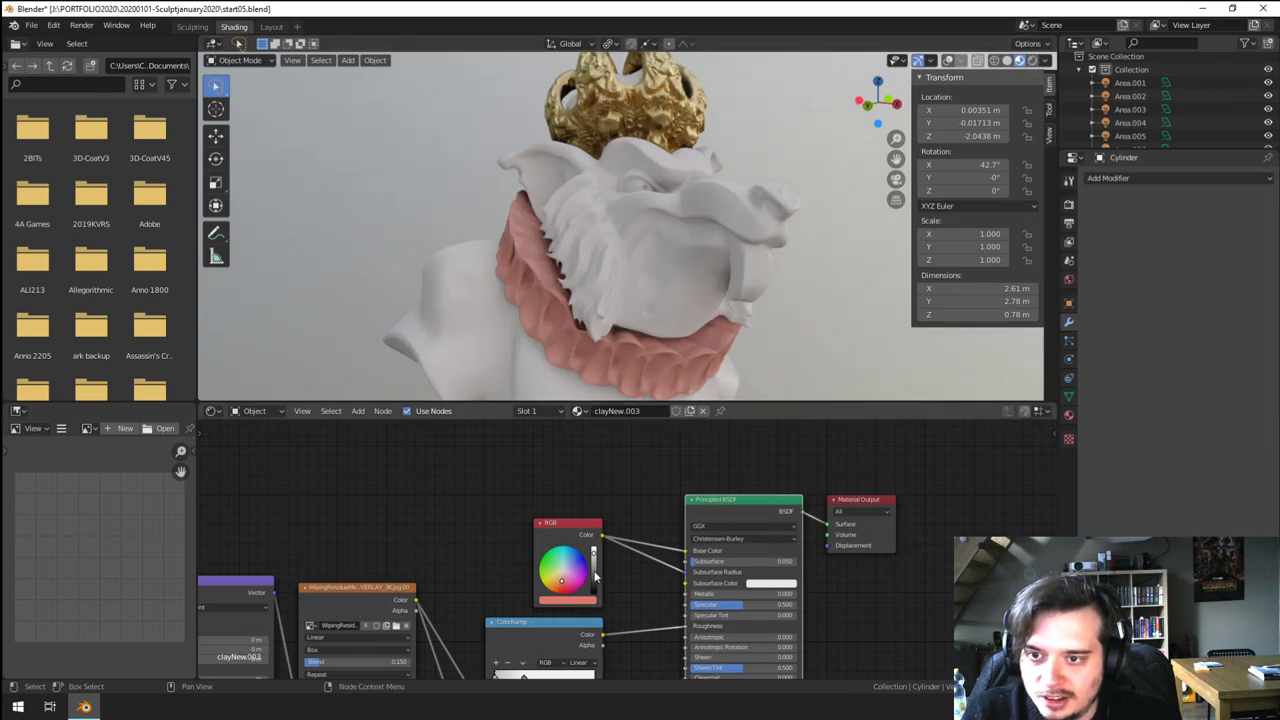
click(594, 574)
- Replace the crown's second-slot material with clayNew.003 so the inner cap matches the collar
middle_drag(590, 252, 628, 178)
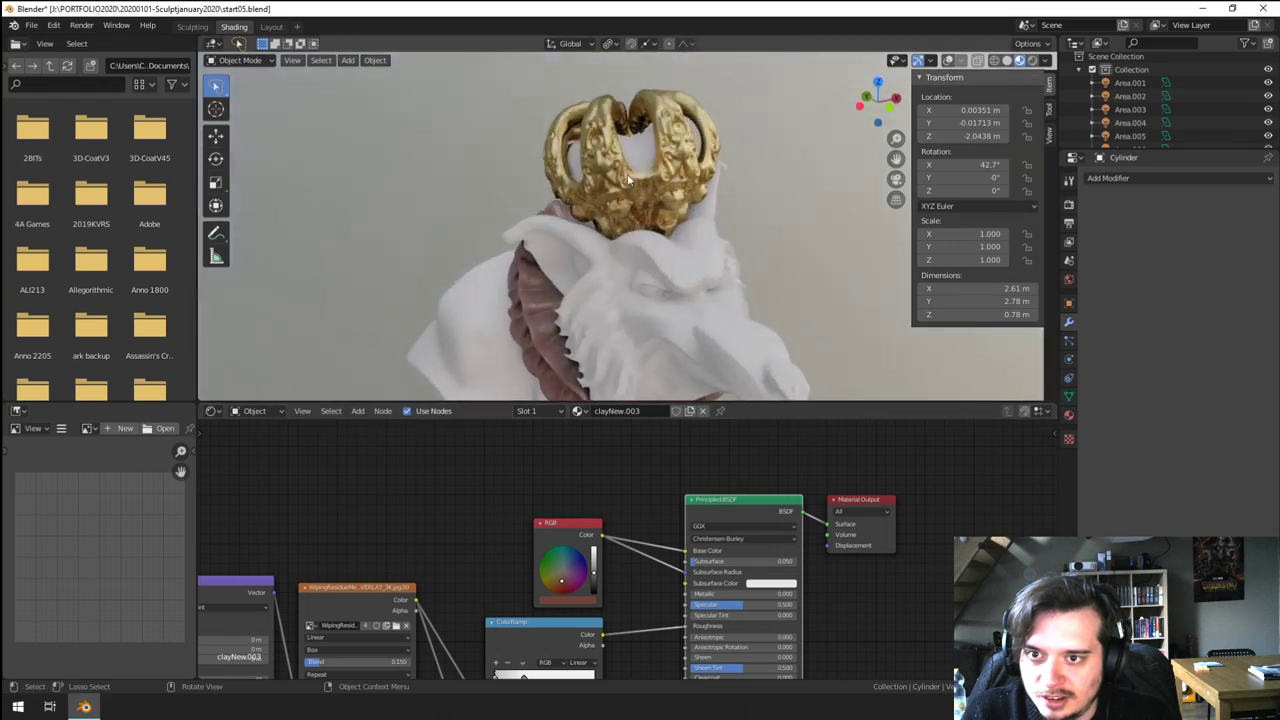
click(644, 148)
click(1069, 416)
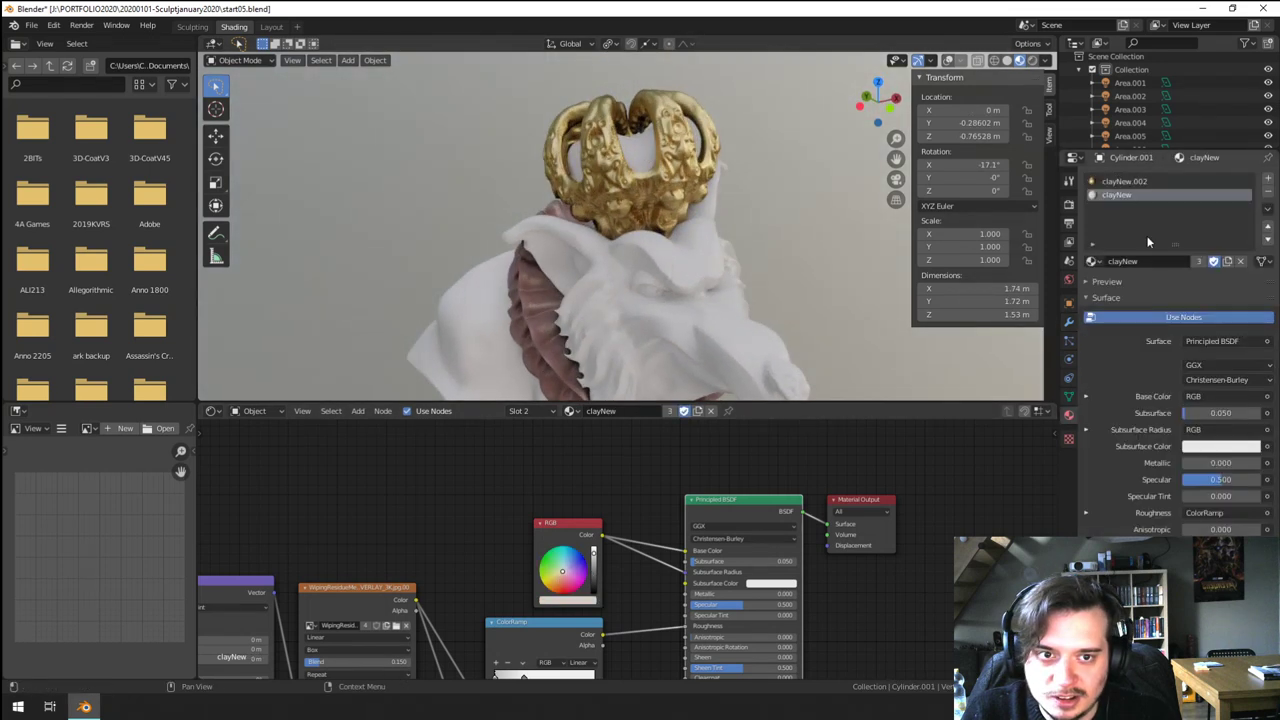
click(1097, 262)
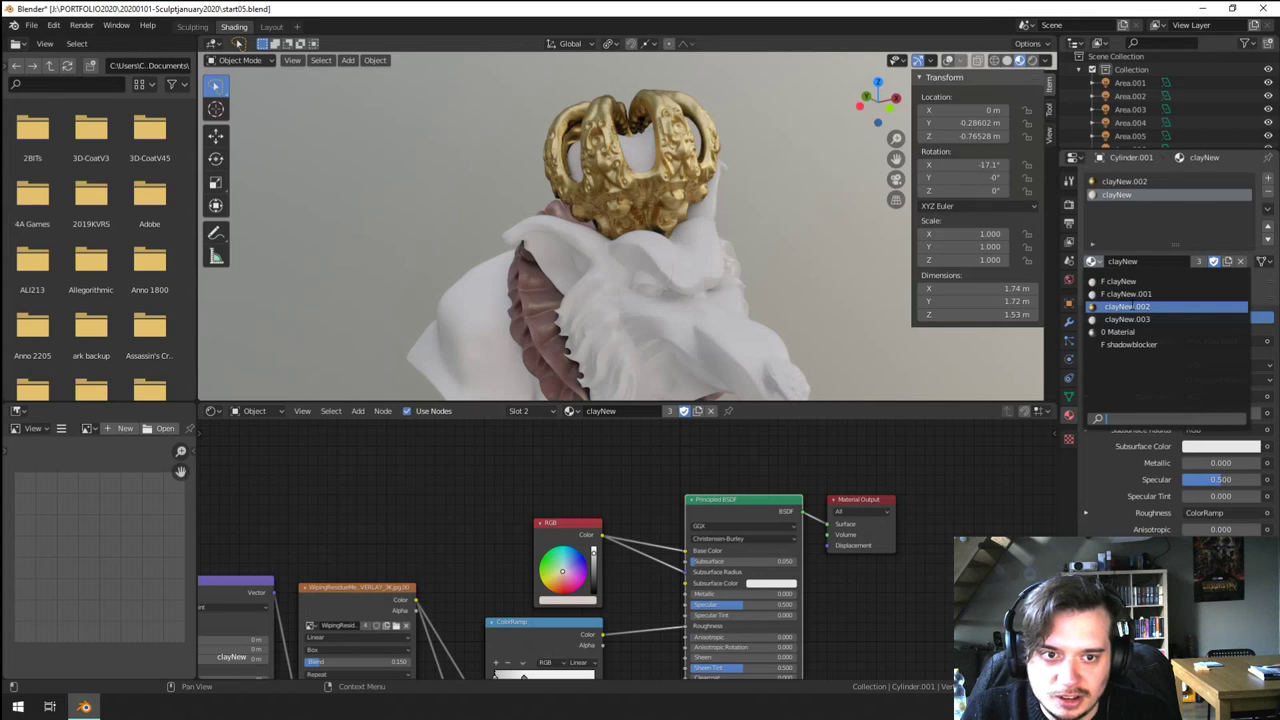
click(1137, 320)
- Reduce the saturation of the red in clayNew.003 slightly and return to the Layout workspace
middle_drag(674, 274, 680, 243)
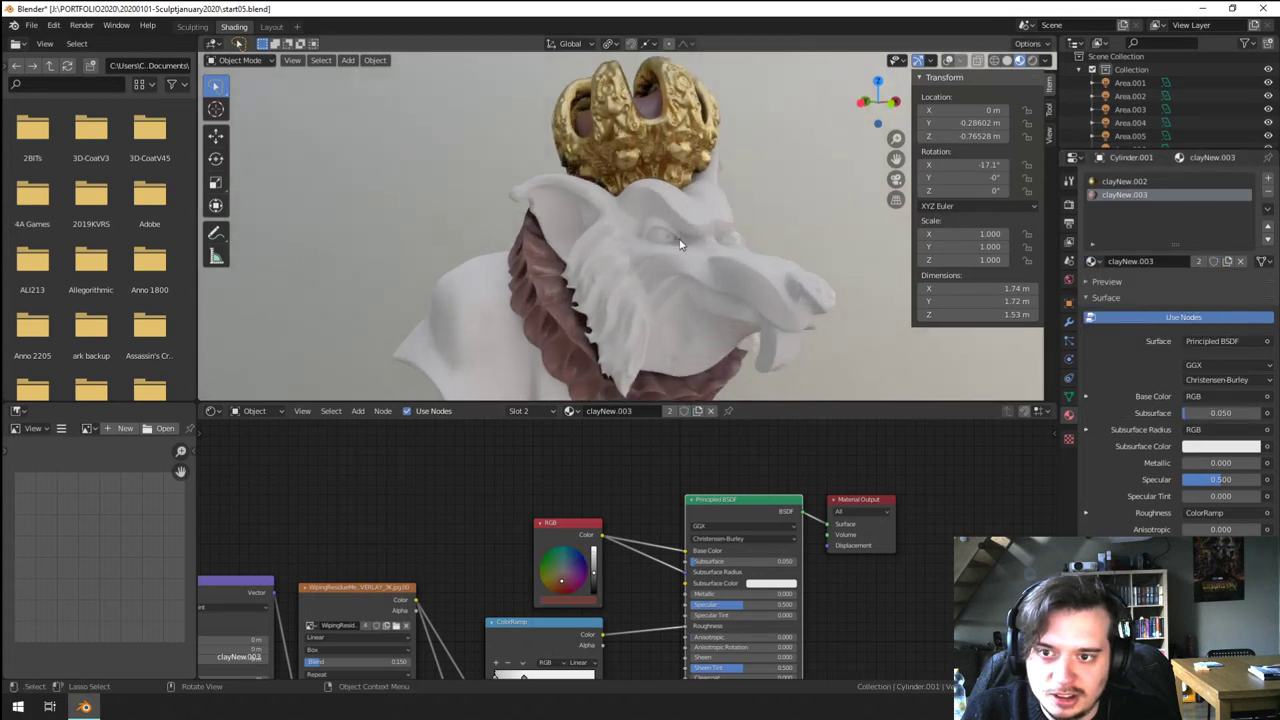
drag(563, 581, 563, 576)
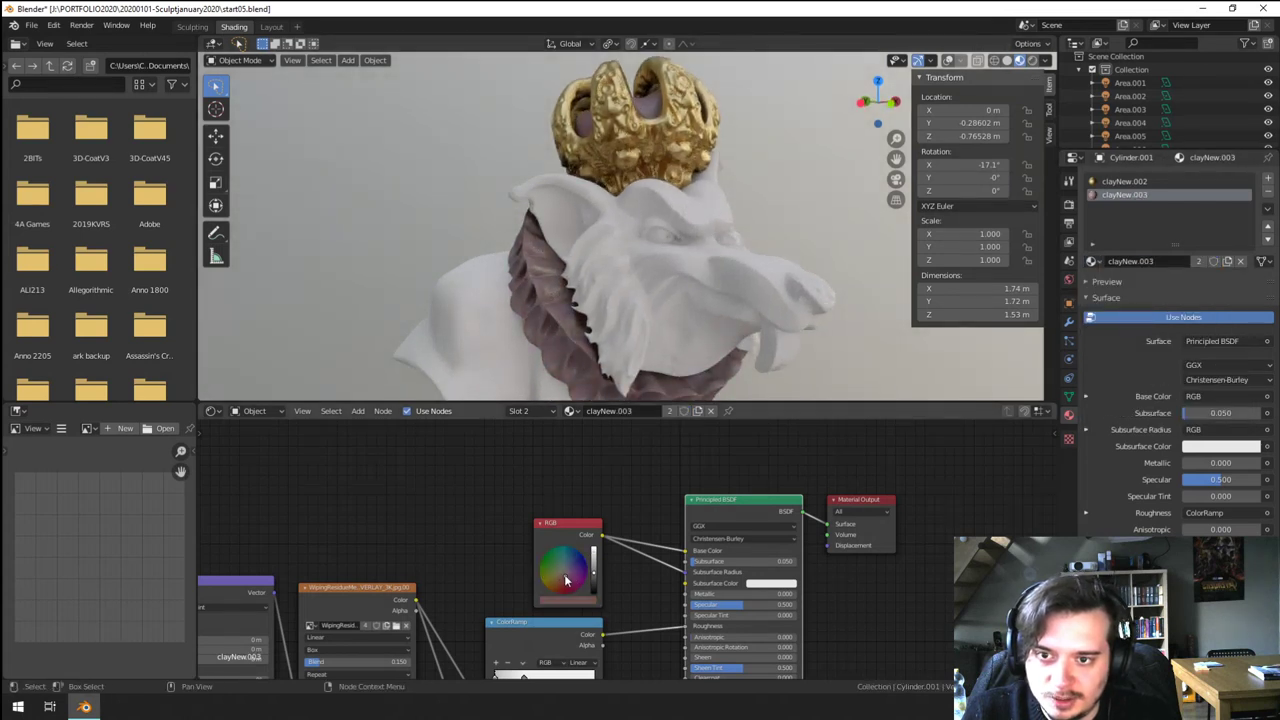
click(281, 29)
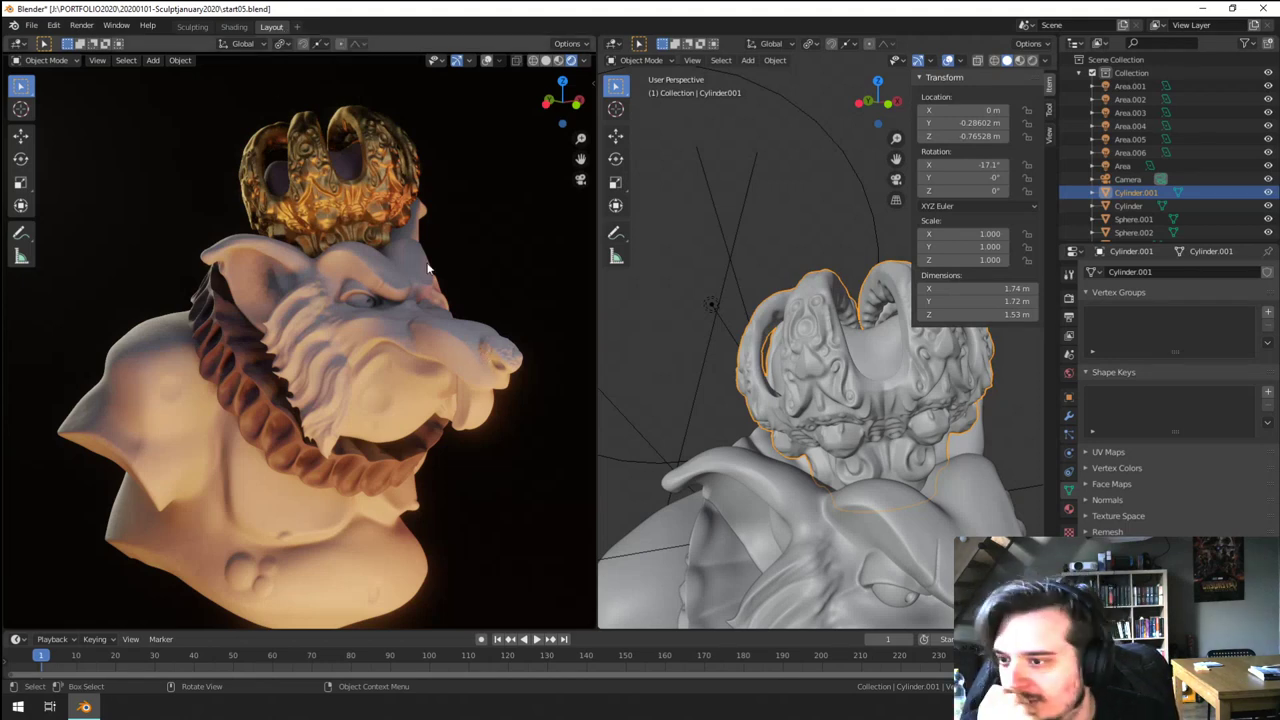
- Duplicate the large 1200 W area light, place the copy at about X 9.48, Y 3.28, Z 0.46 m and rotate it toward the bust
scroll(773, 350, down, 10)
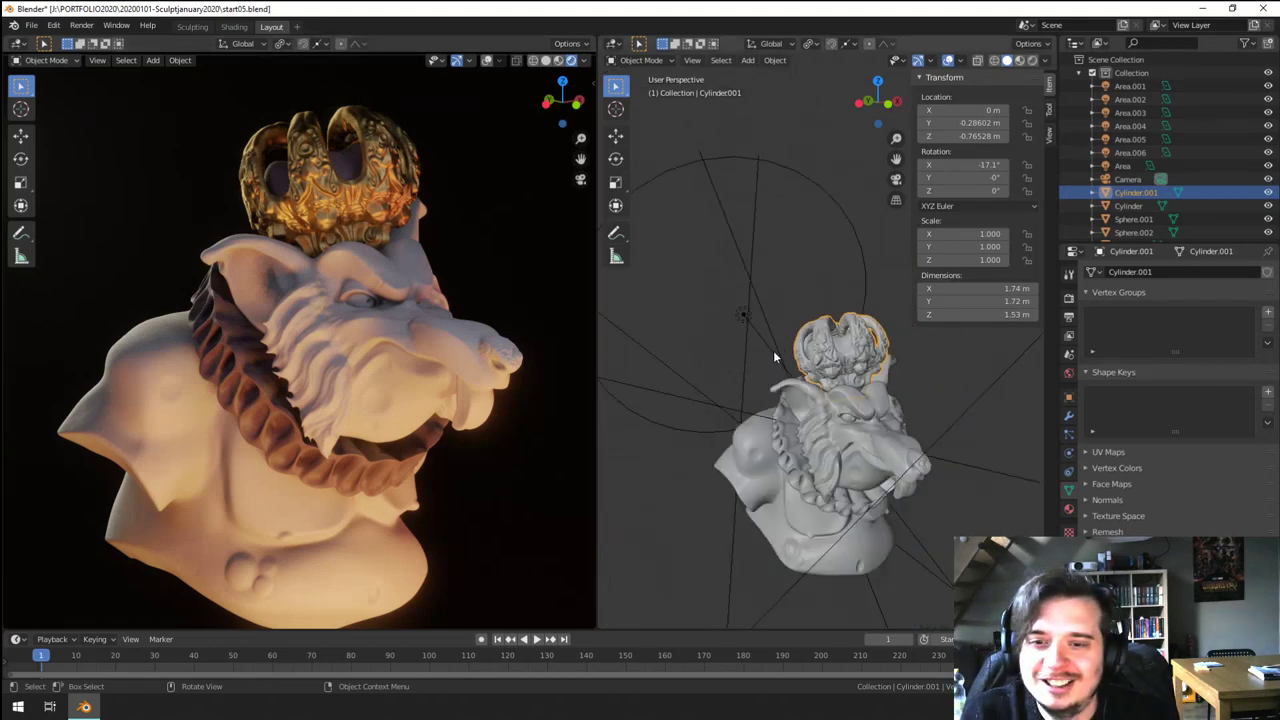
click(828, 262)
middle_drag(729, 338, 720, 416)
key(shift+d)
click(897, 392)
key(r)
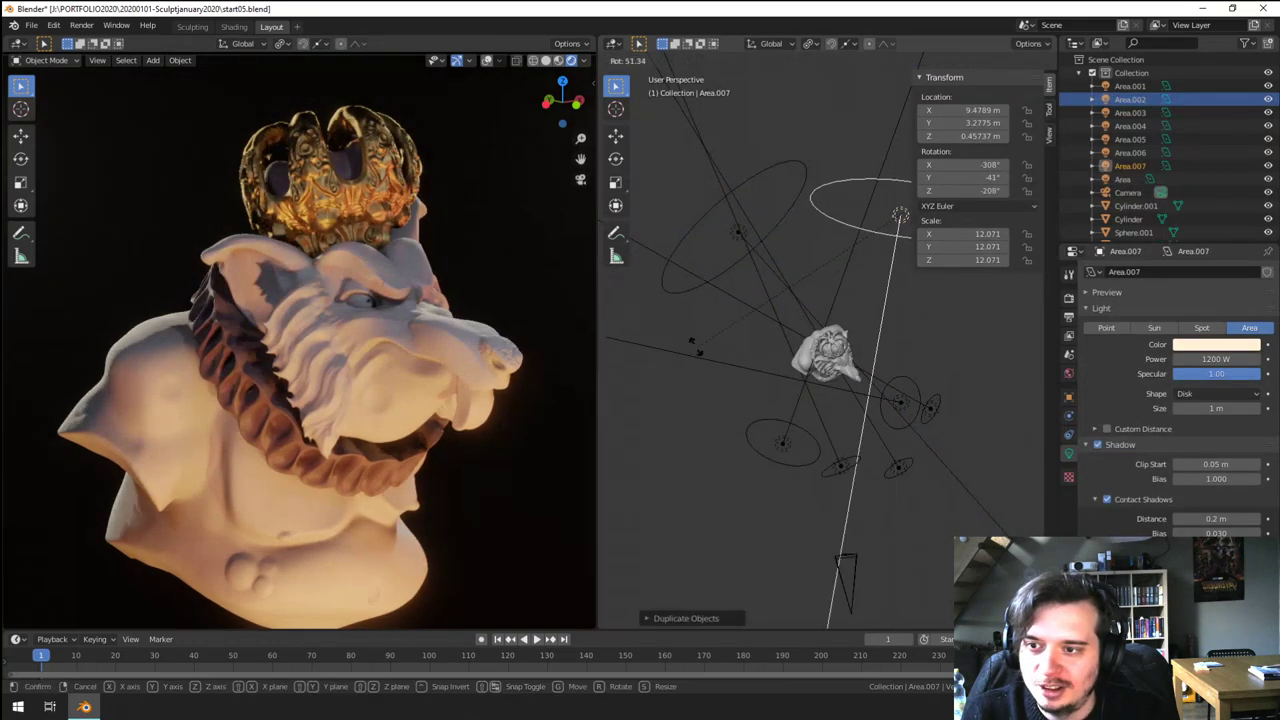
click(690, 332)
- Tint the duplicated area light's colour a pale salmon pink
middle_drag(780, 278, 760, 230)
click(1222, 345)
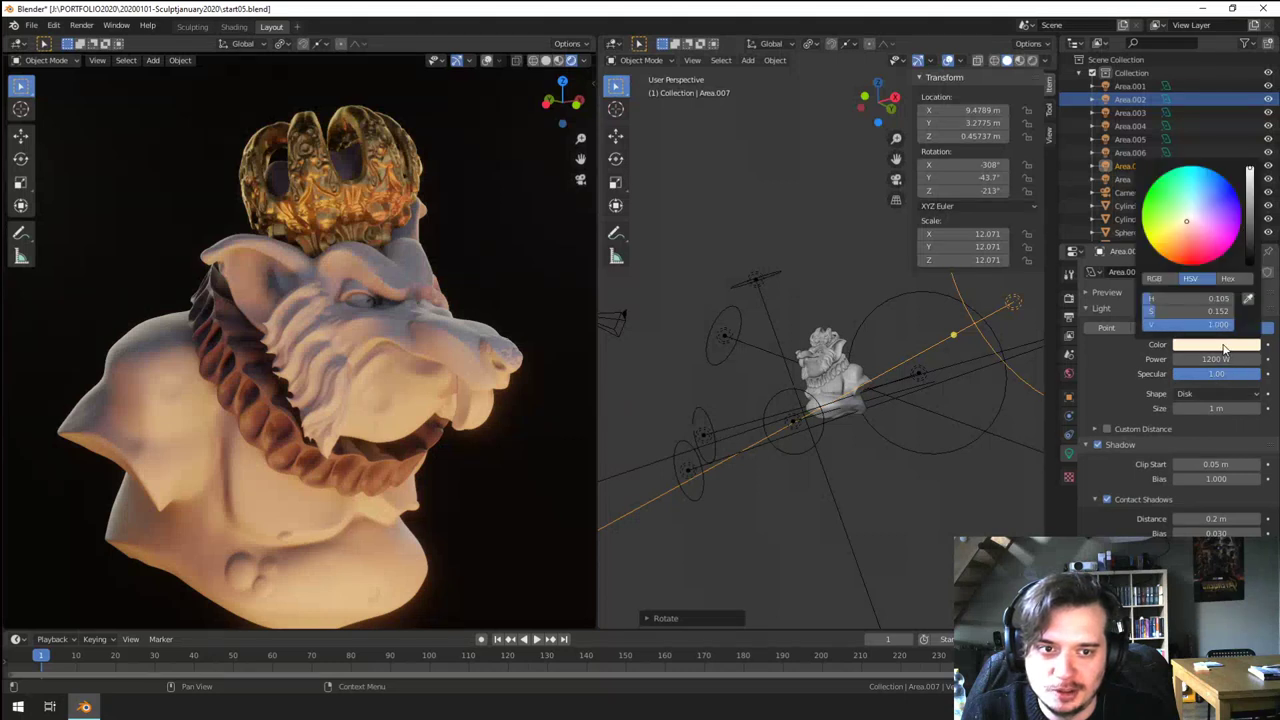
mouse_move(1212, 203)
mouse_down()
mouse_move(1195, 198)
mouse_move(1206, 222)
mouse_move(1187, 227)
mouse_up()
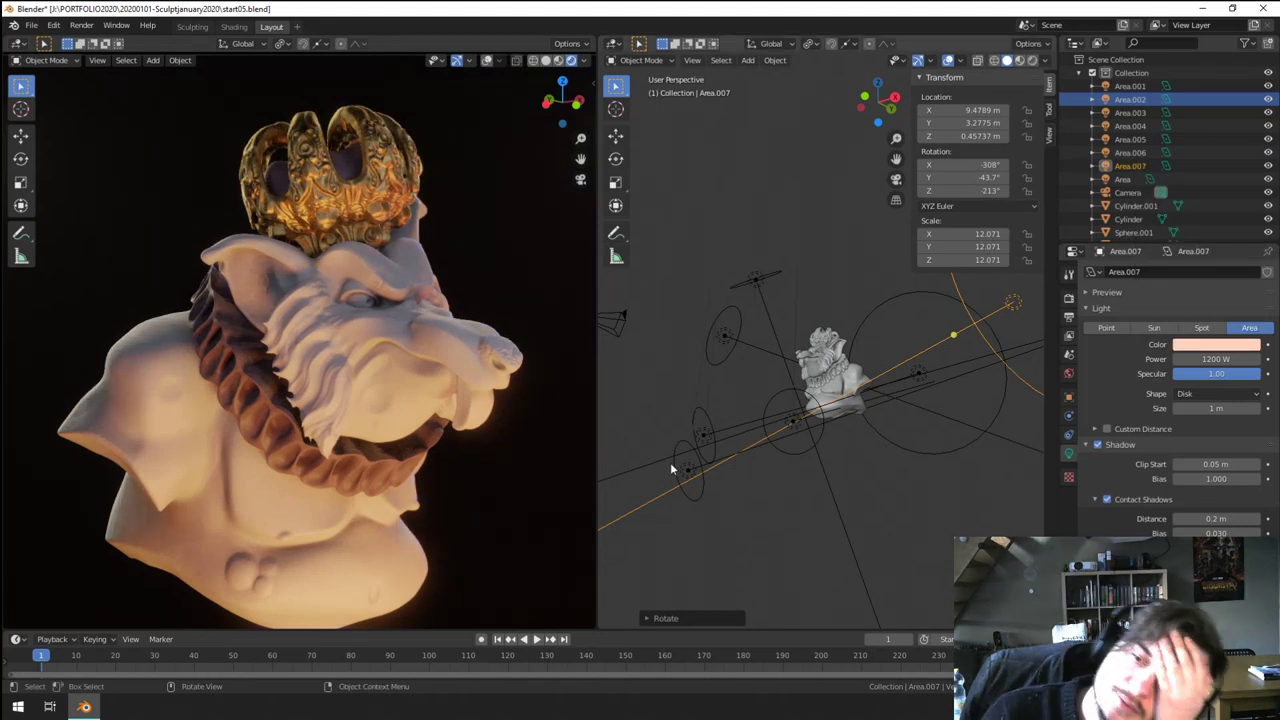
- Tint the Area.003 light blue, with hue 0.652 and saturation 0.440
click(770, 279)
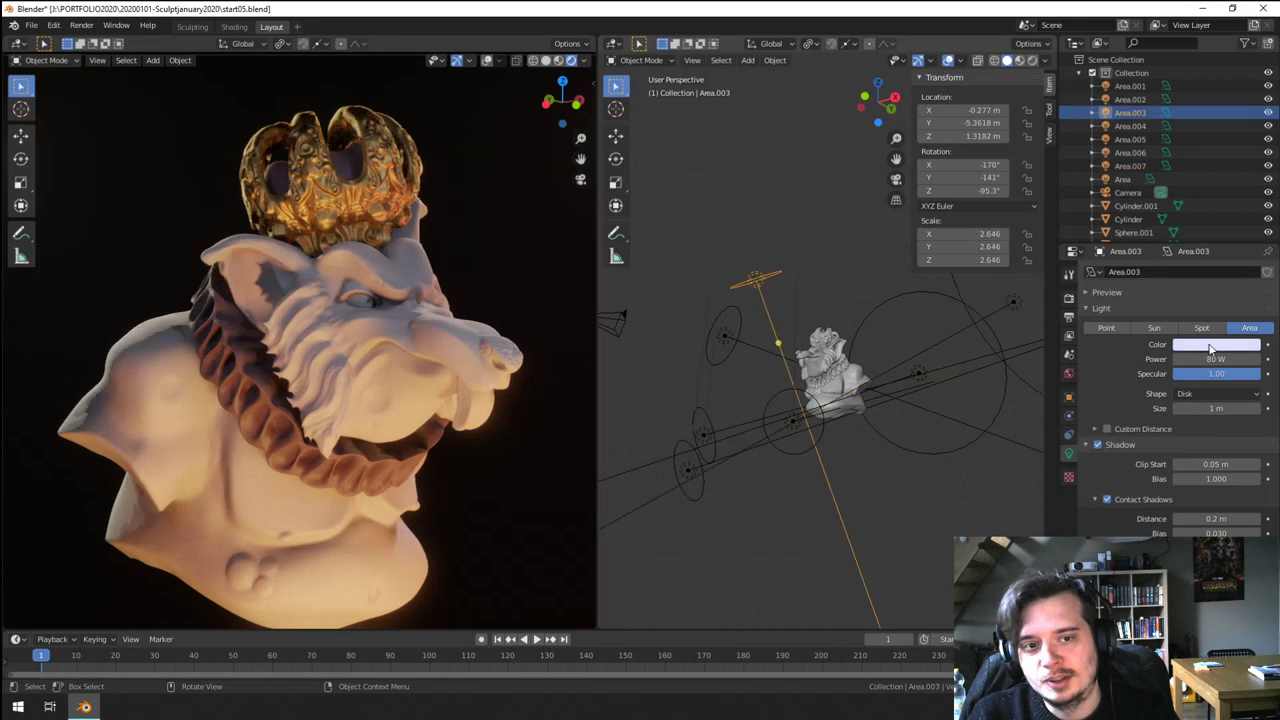
click(1216, 344)
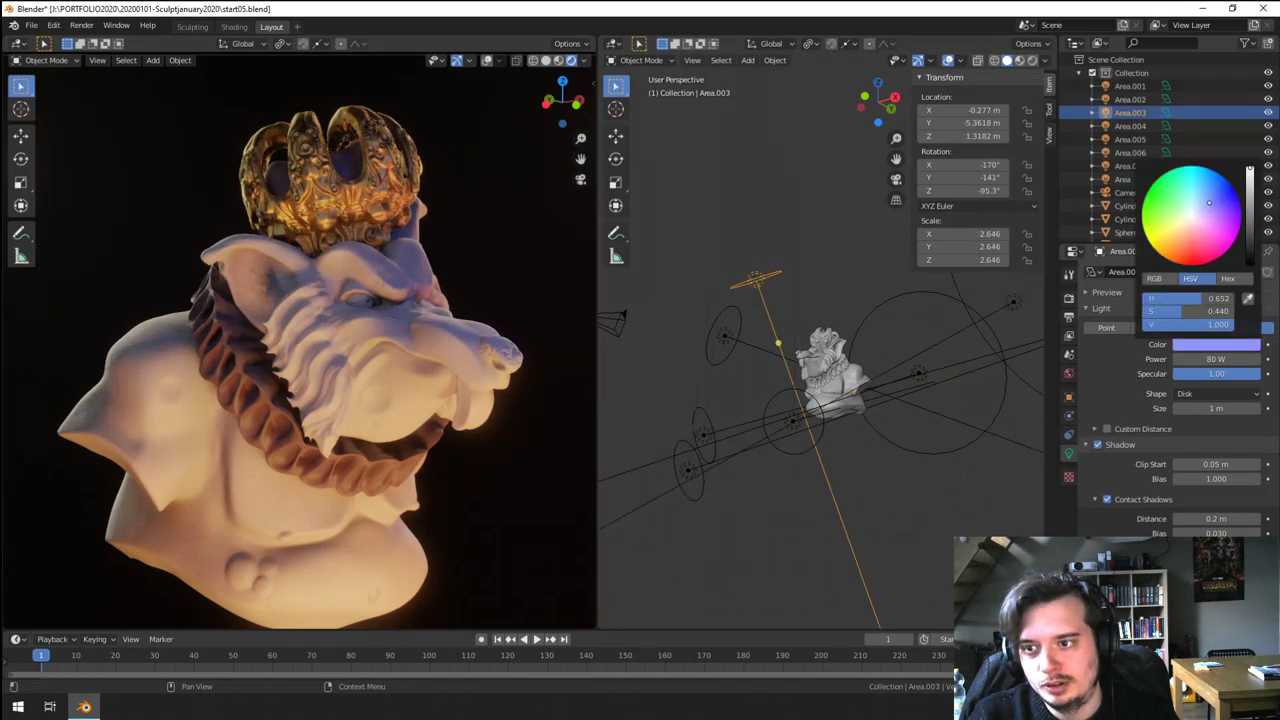
middle_drag(725, 314, 821, 396)
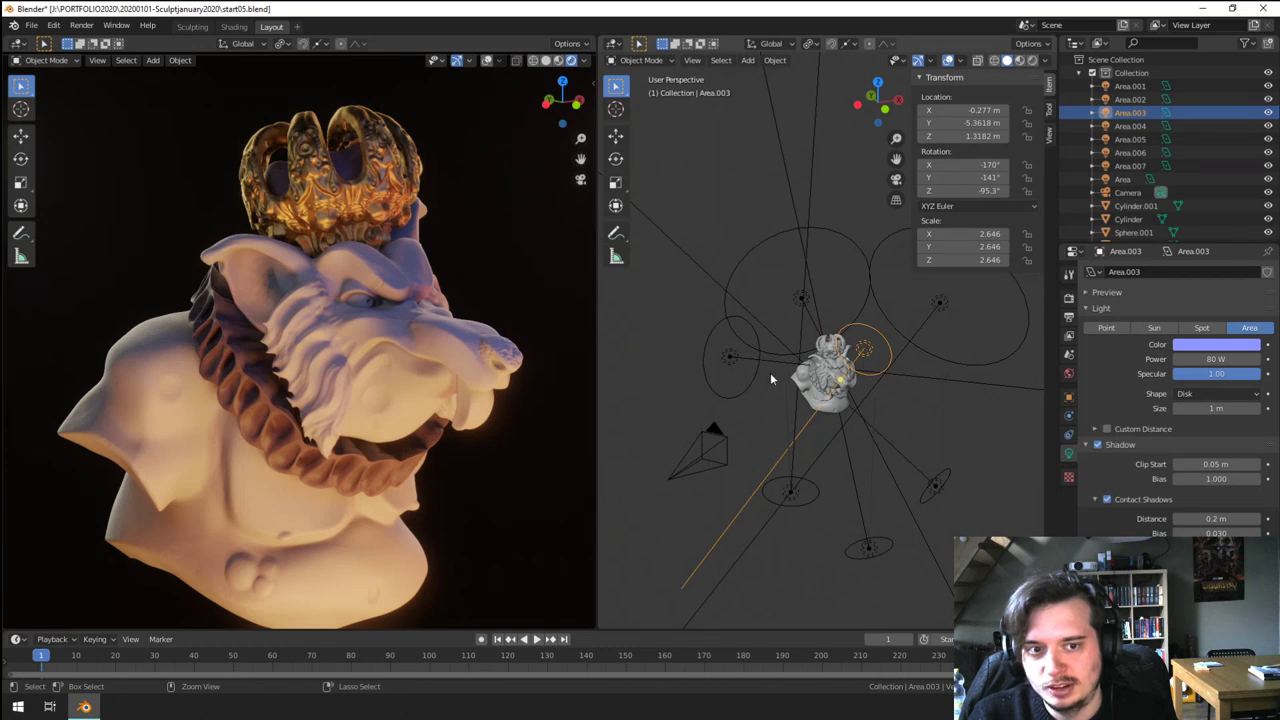
- Undo the last colour change on the Area.003 light
key(ctrl+z)
scroll(860, 356, down, 1)
scroll(765, 373, up, 2)
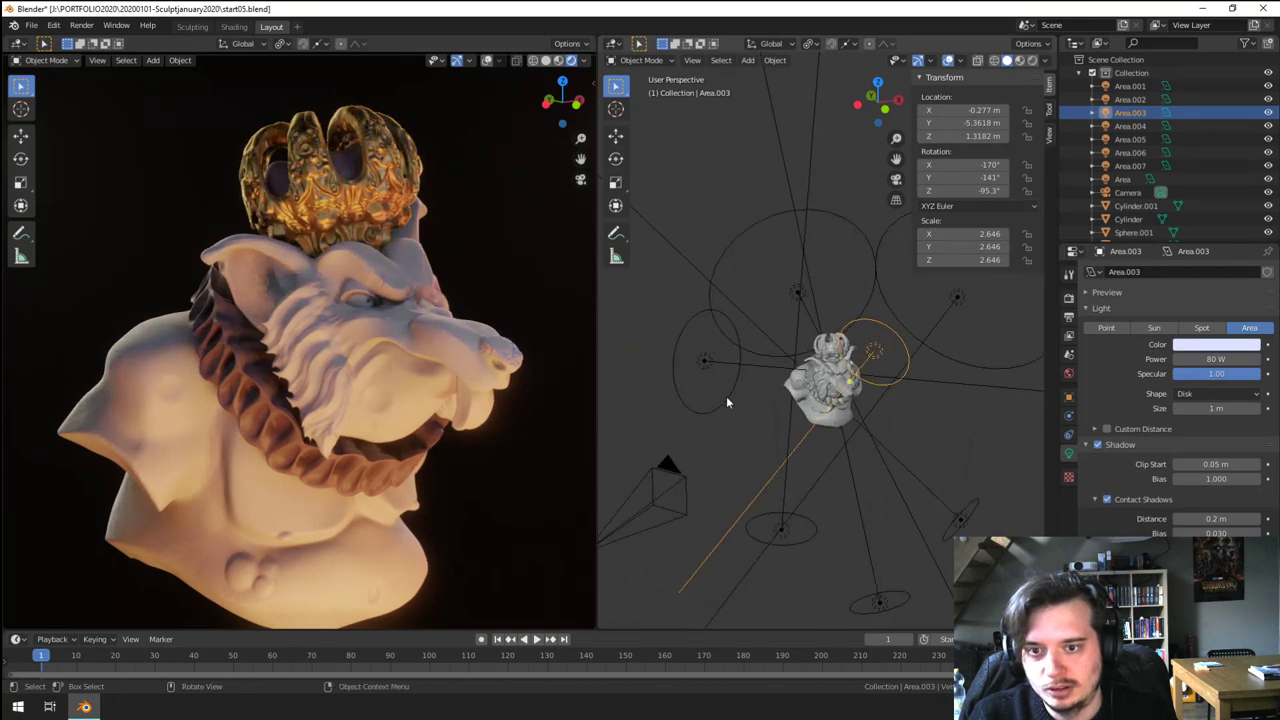
- Tint the large 1200 W Area.002 light pale blue and look through the camera at the bust
click(704, 360)
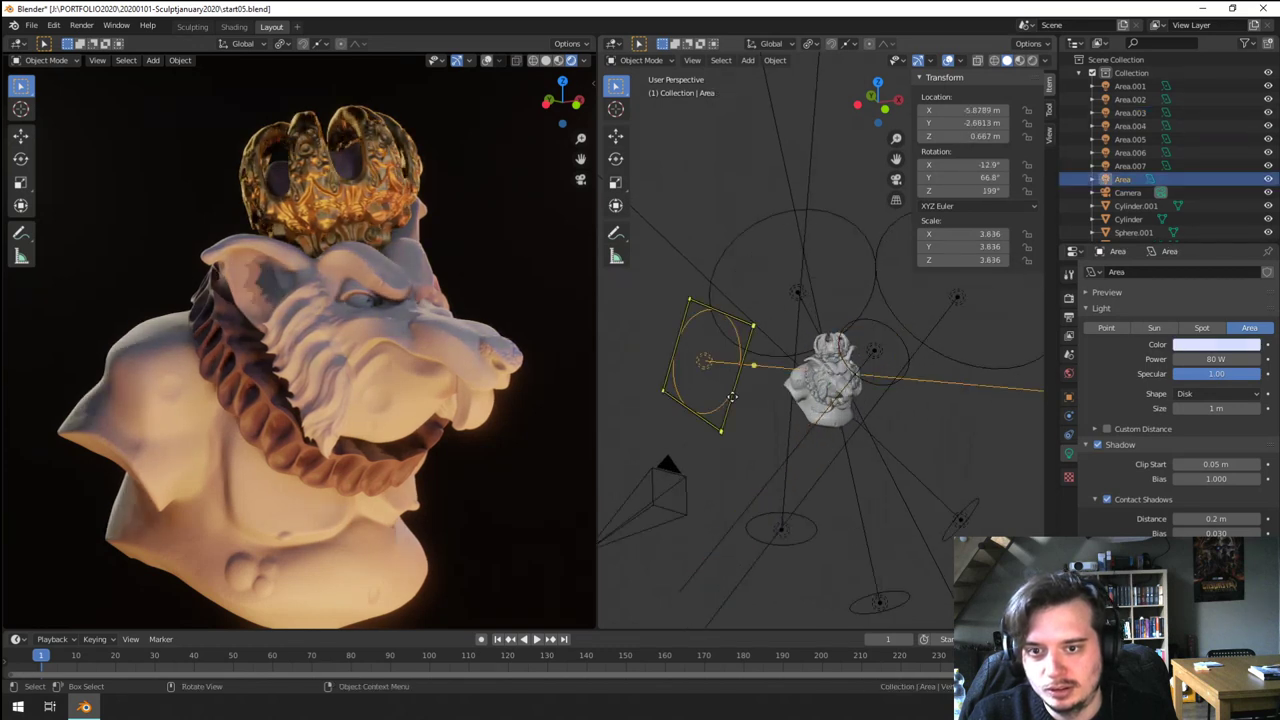
click(757, 229)
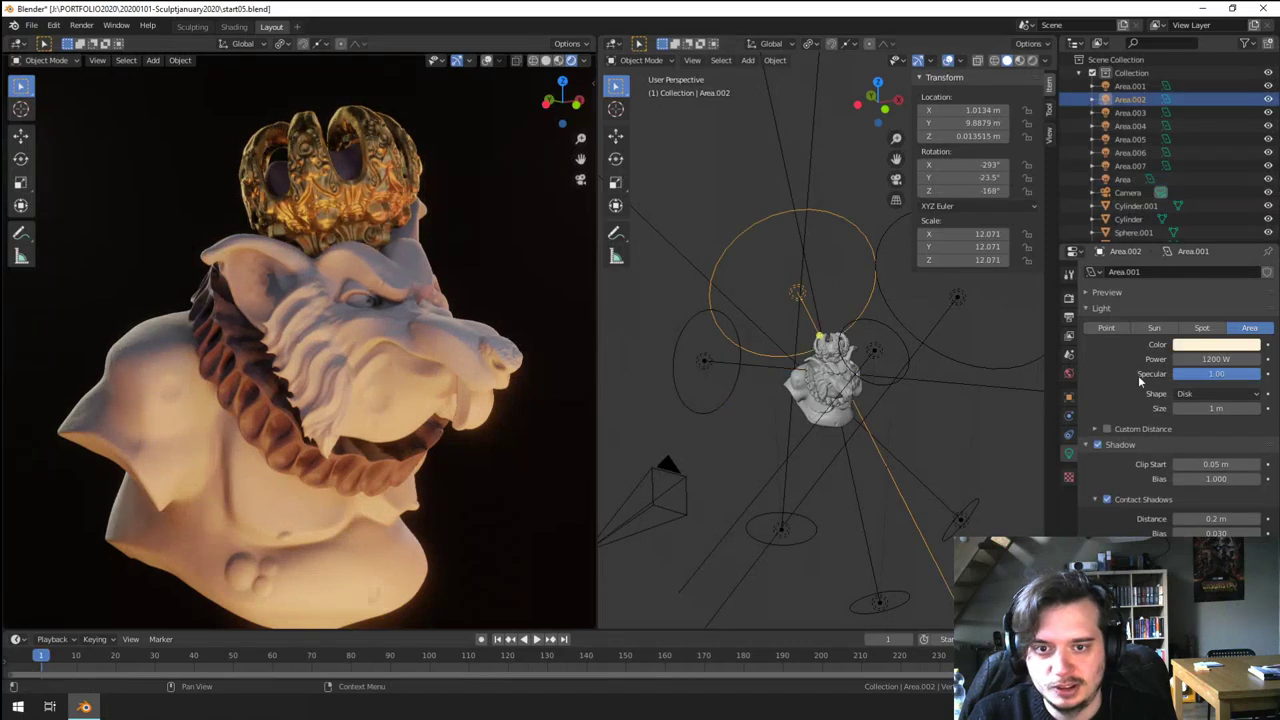
click(1219, 346)
click(1201, 210)
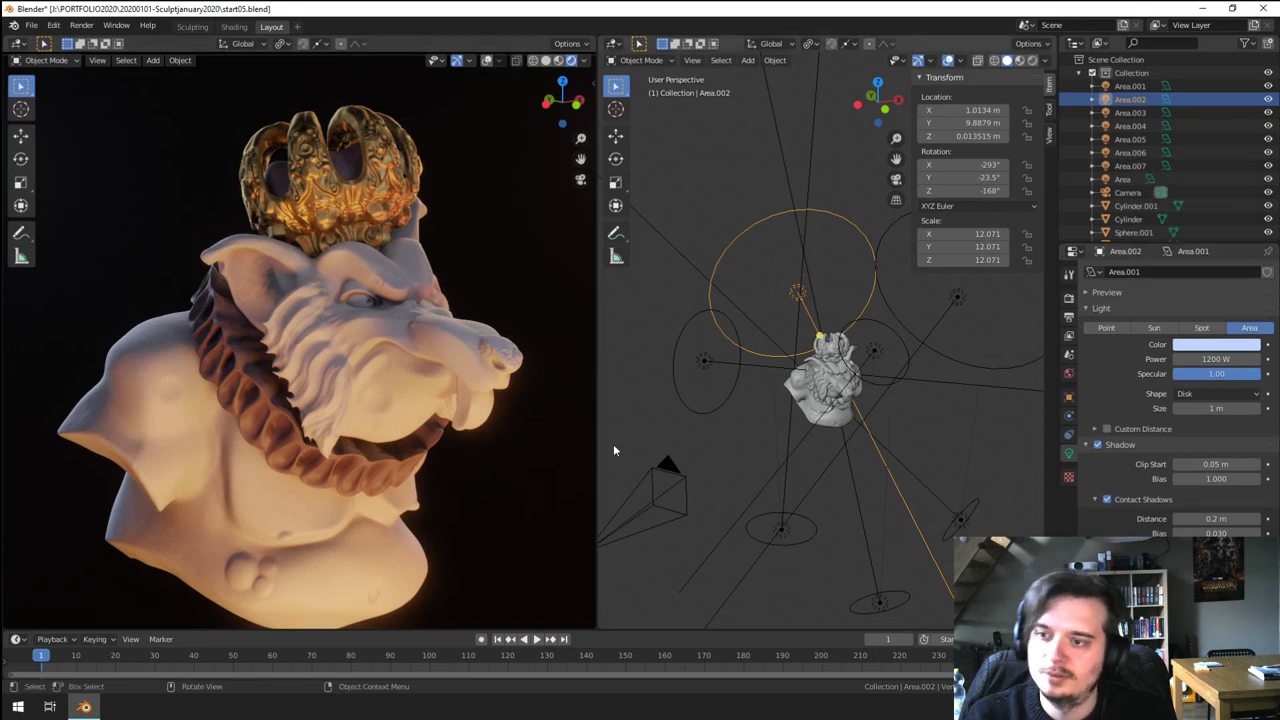
scroll(627, 435, up, 4)
scroll(627, 435, down, 7)
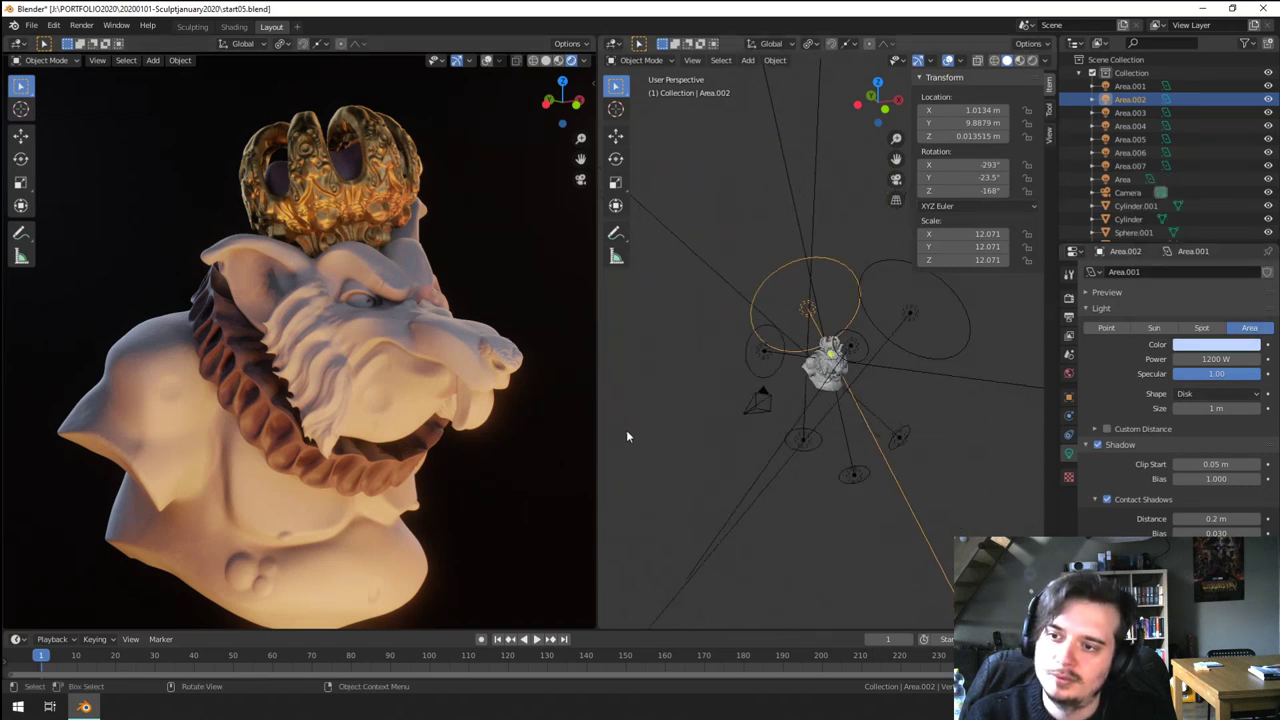
key(KP_0)
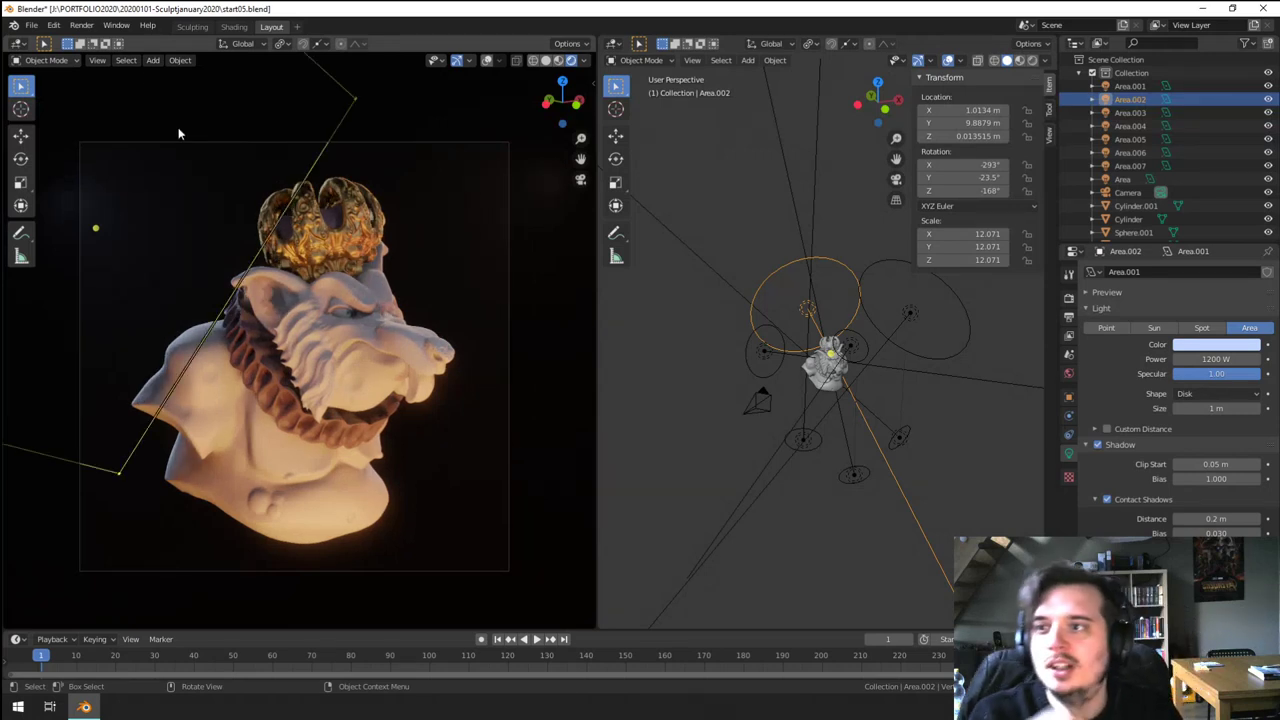
- In the Shading workspace, darken the first ColorRamp stop driving the roughness of the crown's gold material clayNew.002
click(233, 27)
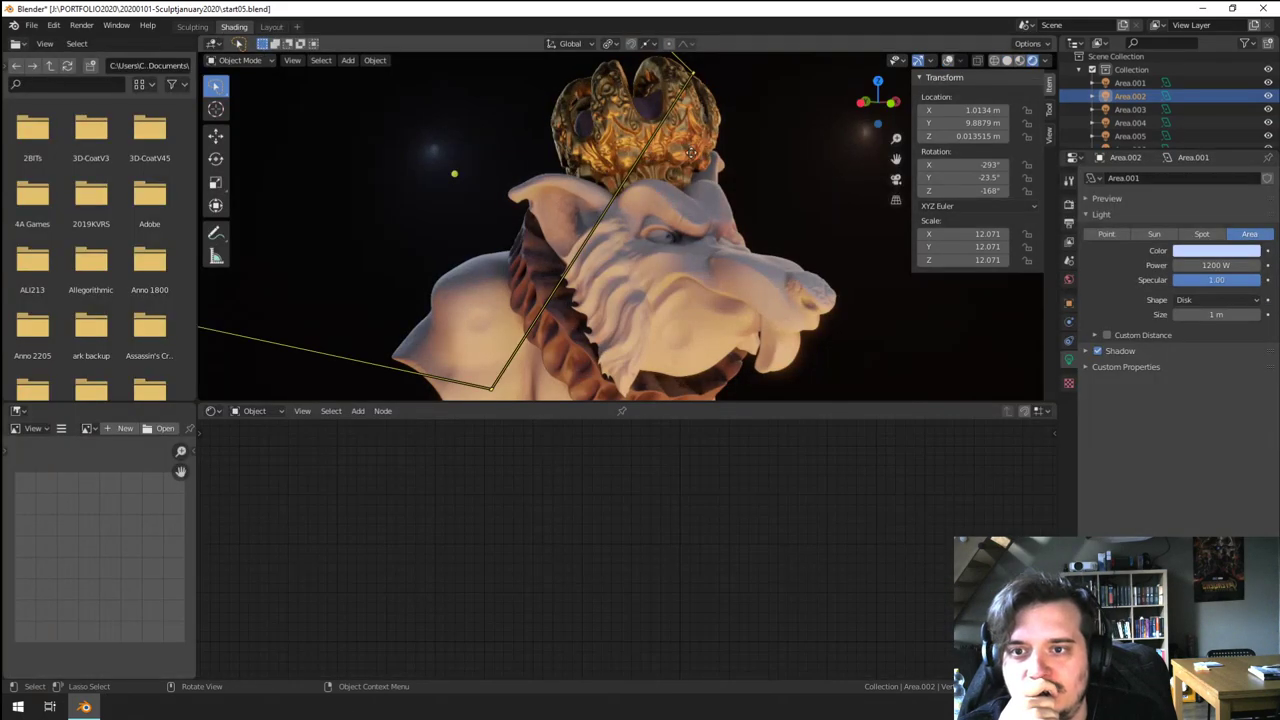
click(651, 86)
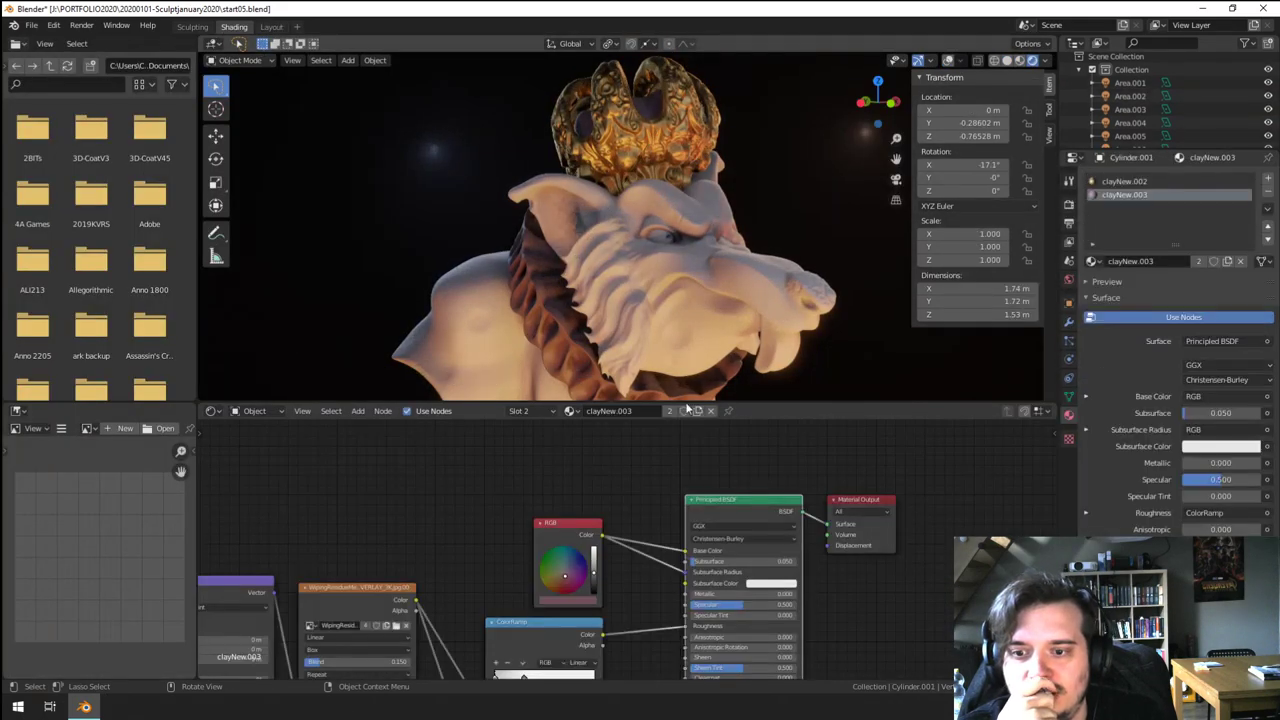
click(1118, 184)
middle_drag(927, 583, 904, 492)
scroll(900, 540, up, 4)
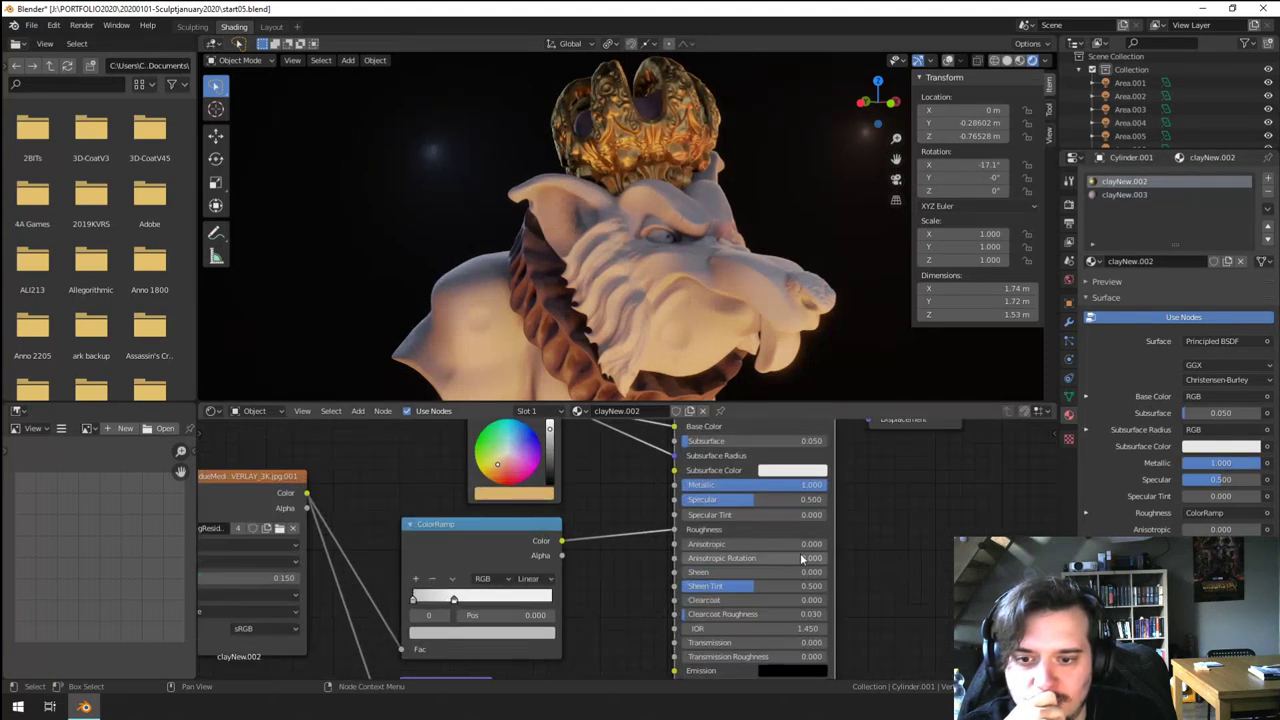
click(444, 632)
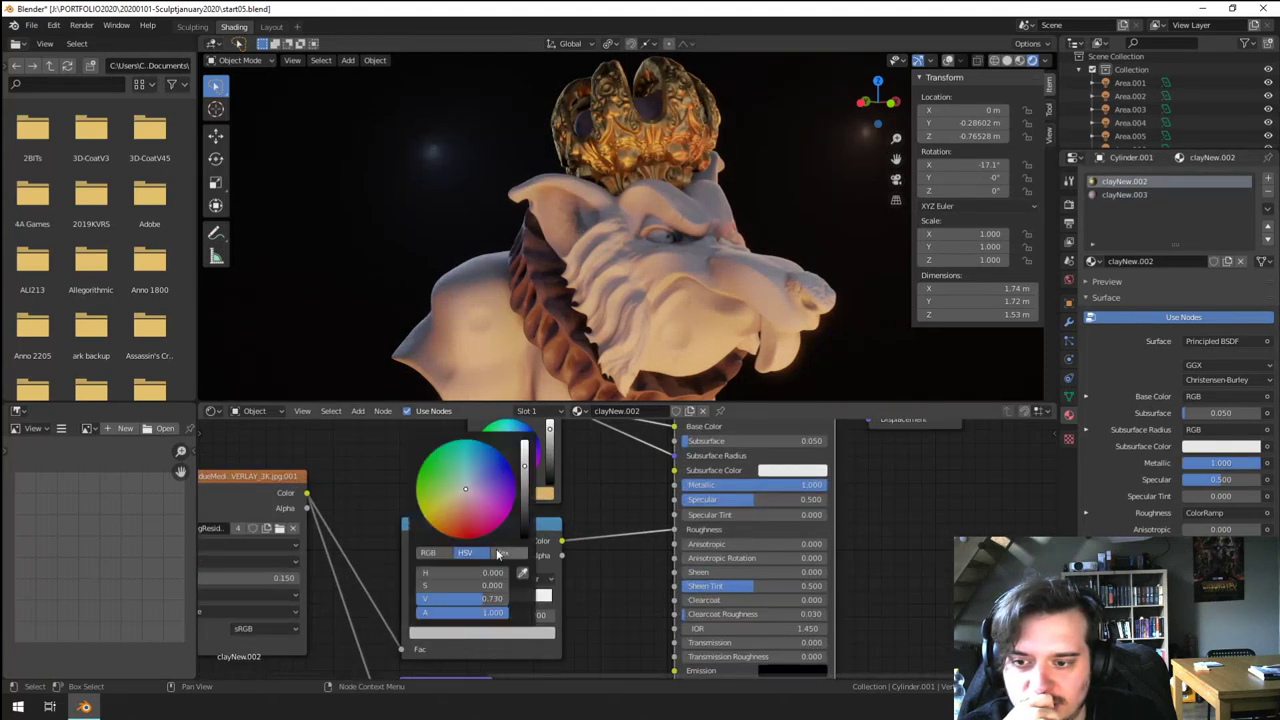
mouse_move(523, 472)
mouse_down()
mouse_move(523, 492)
mouse_move(524, 479)
mouse_up()
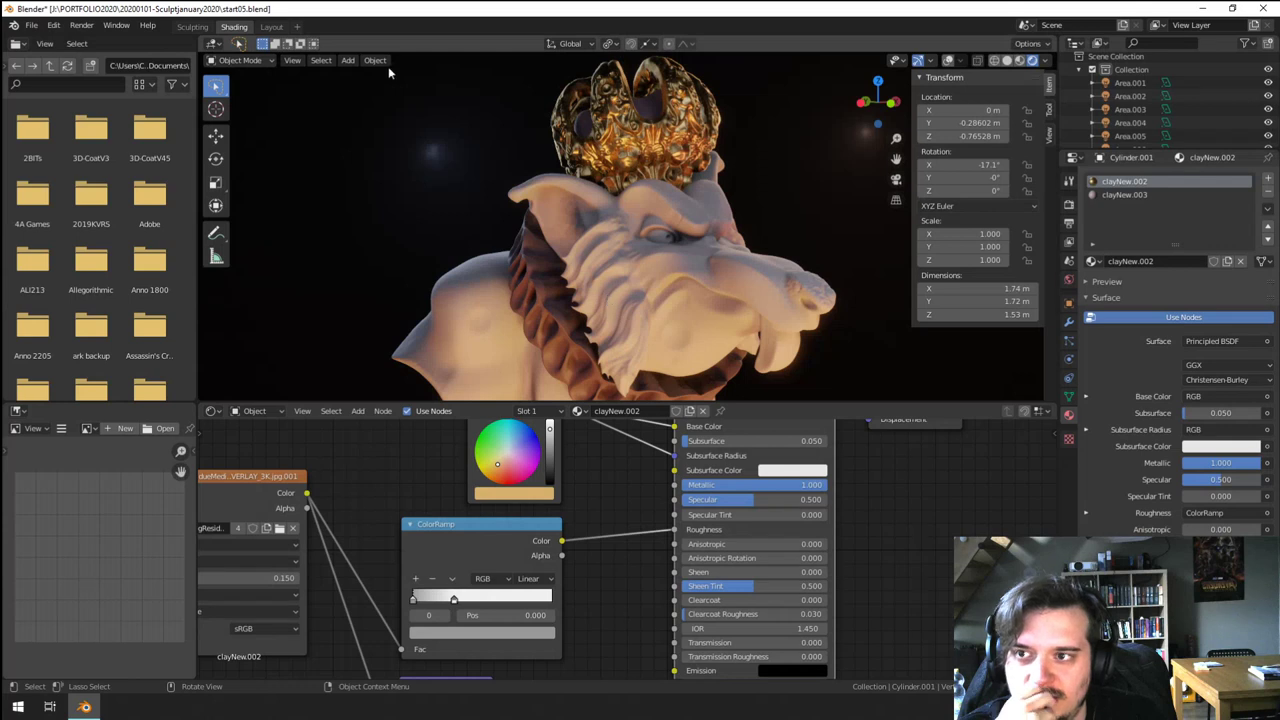
- Return to the Layout workspace and render the image from the camera
click(271, 27)
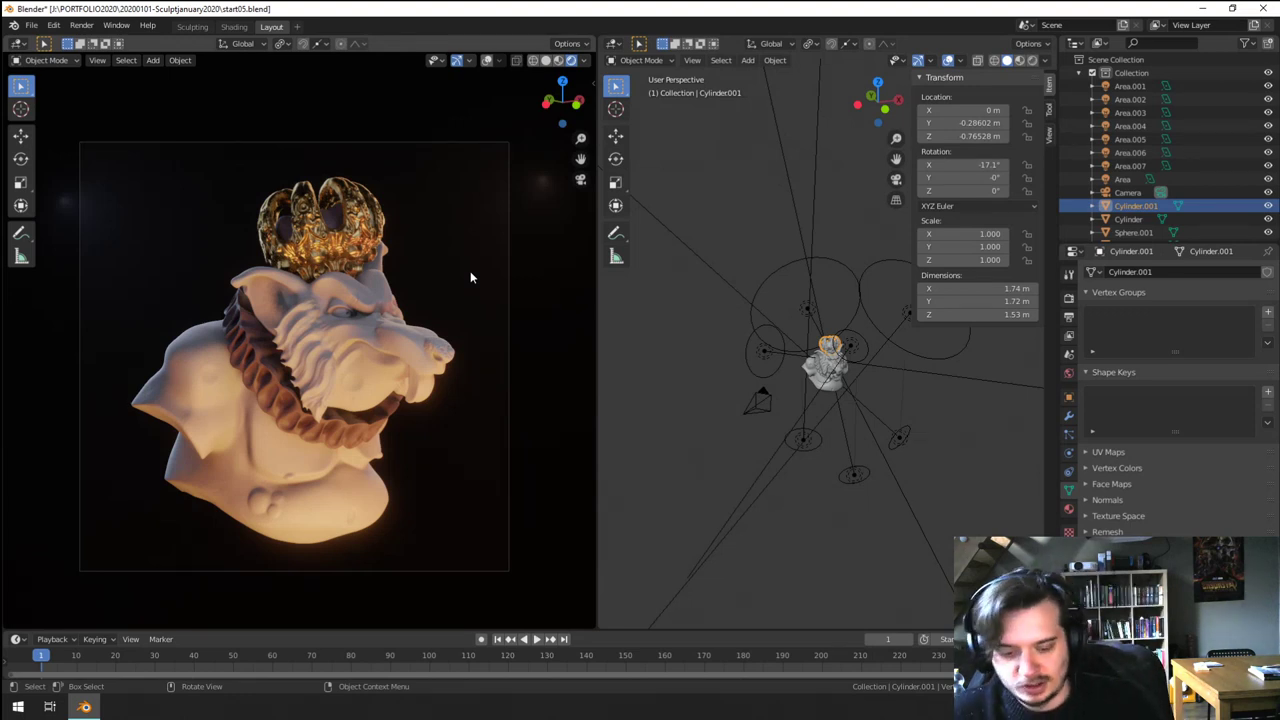
key(F12)
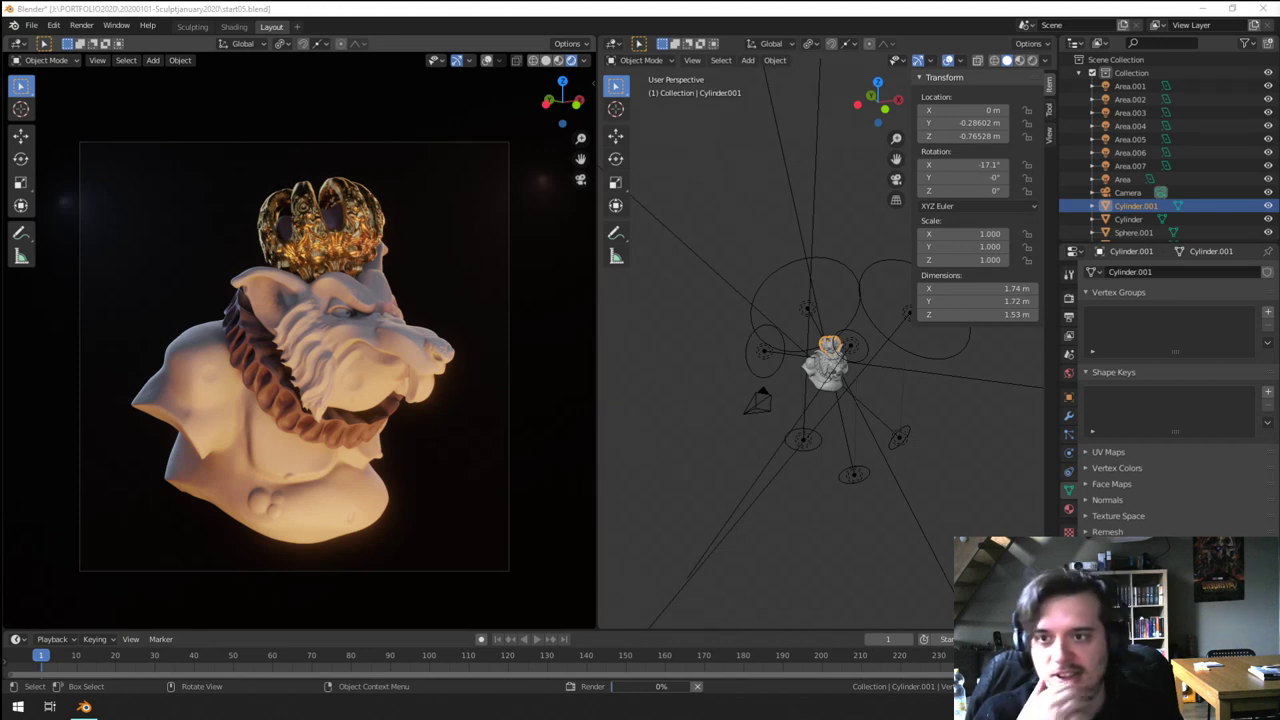
- Open the Sculpting workspace, view the jaw from below and choose the Grab brush with a 98 px radius
click(192, 26)
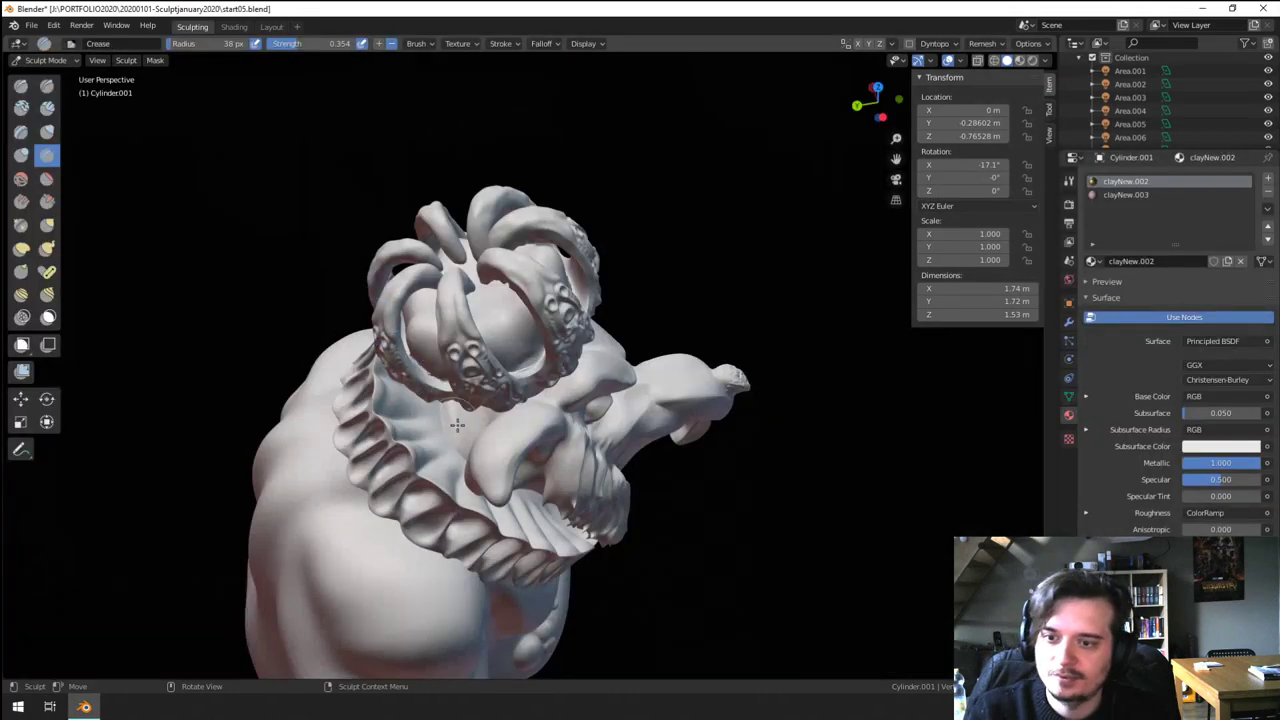
mouse_move(386, 335)
middle_down()
mouse_move(375, 265)
mouse_move(295, 228)
middle_up()
key(g)
key(f)
right_click(620, 501)
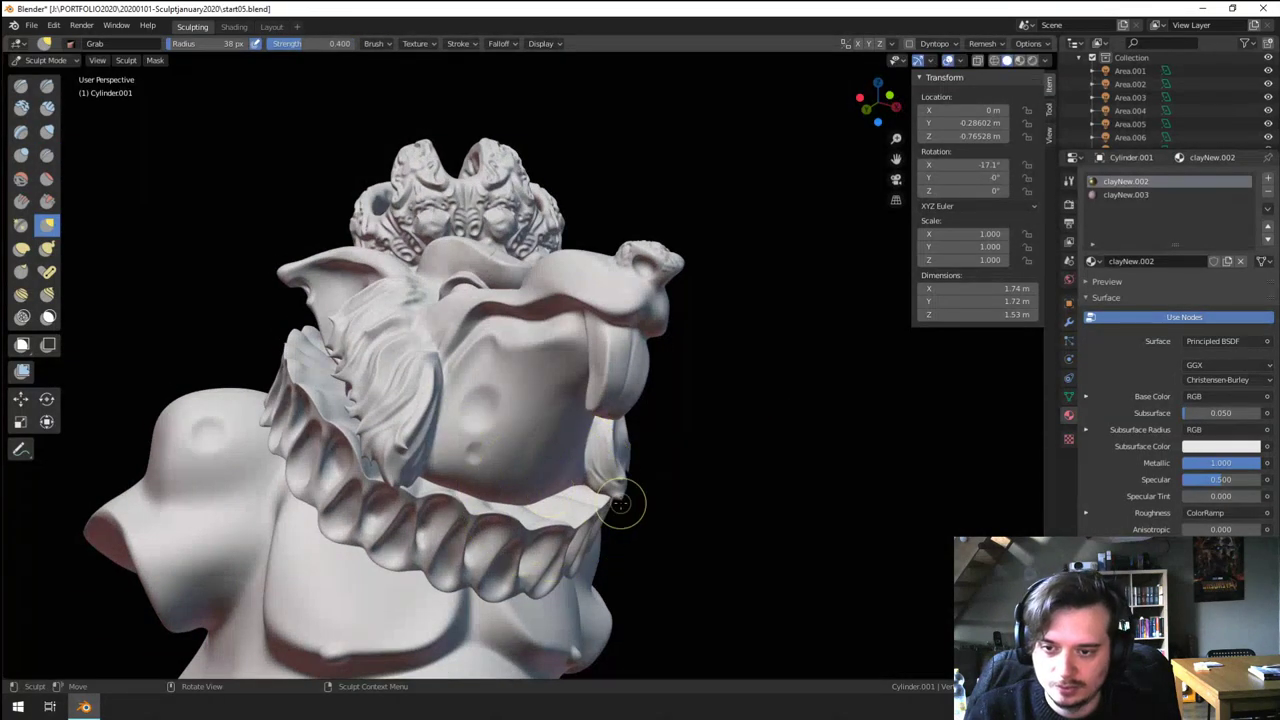
key(f)
click(735, 509)
drag(533, 434, 556, 451)
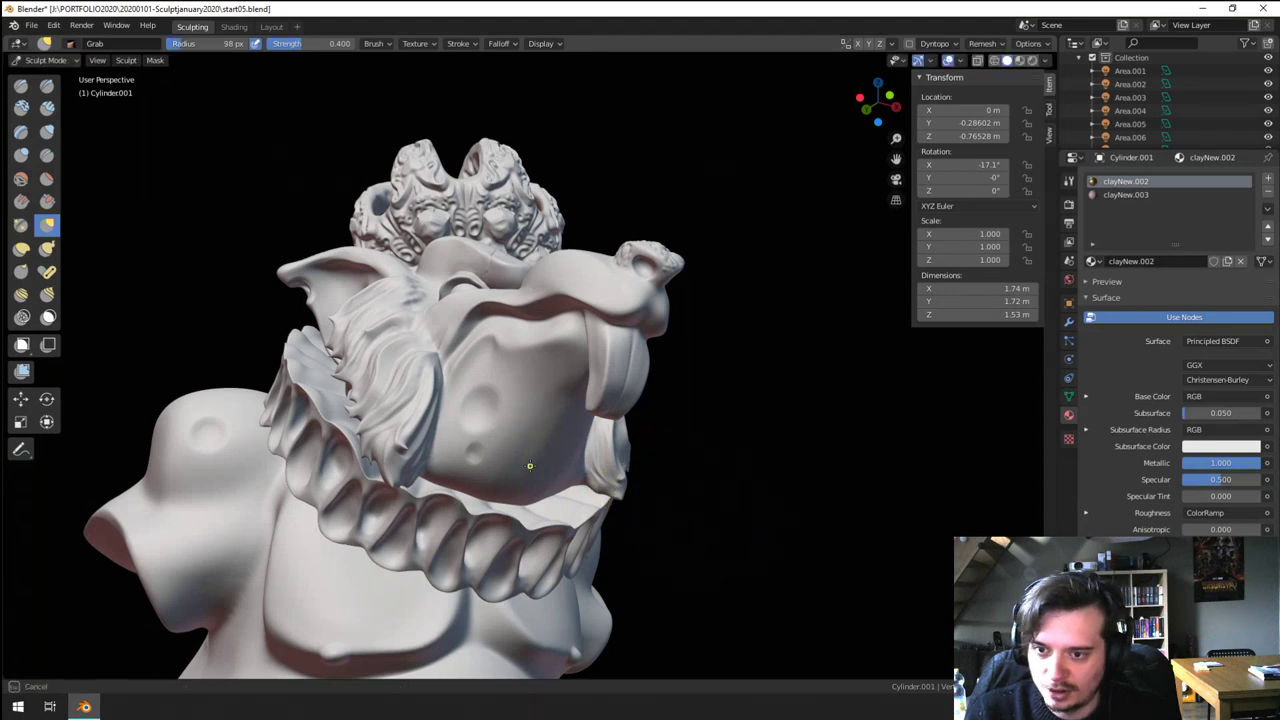
- Switch sculpting from the crown to the bust's Sphere object
click(45, 60)
click(44, 76)
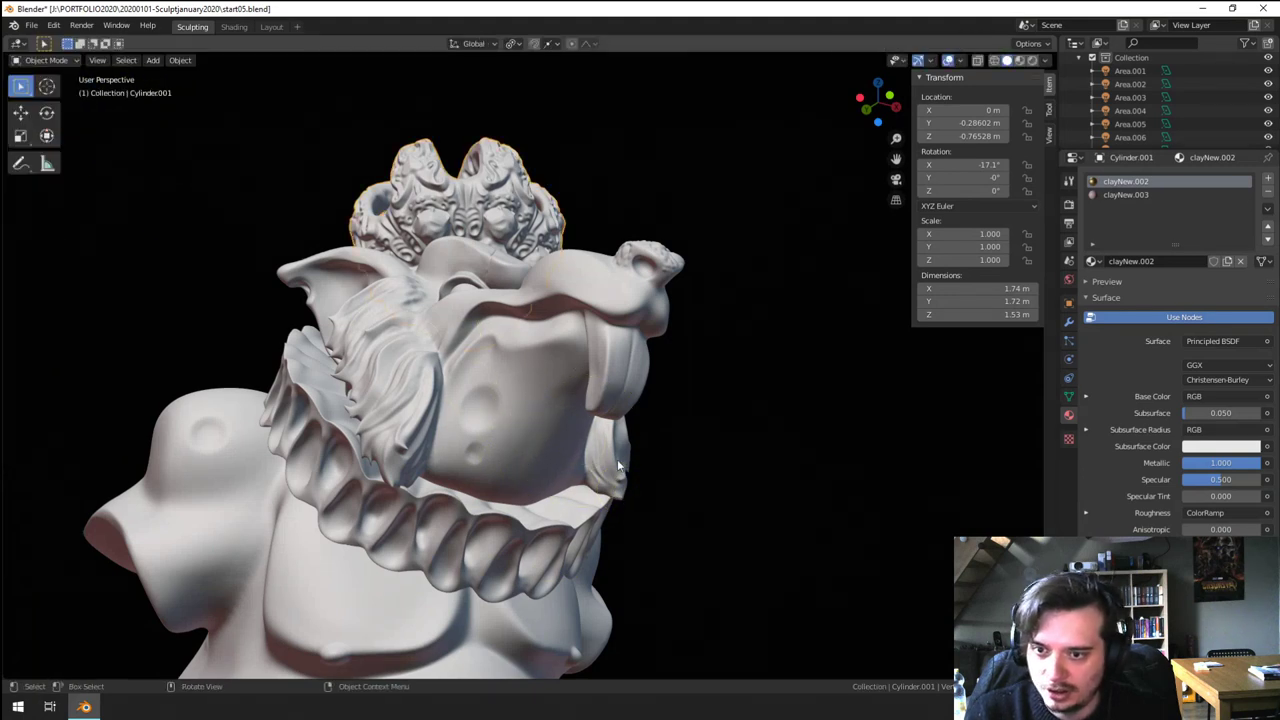
click(613, 457)
click(64, 61)
click(64, 108)
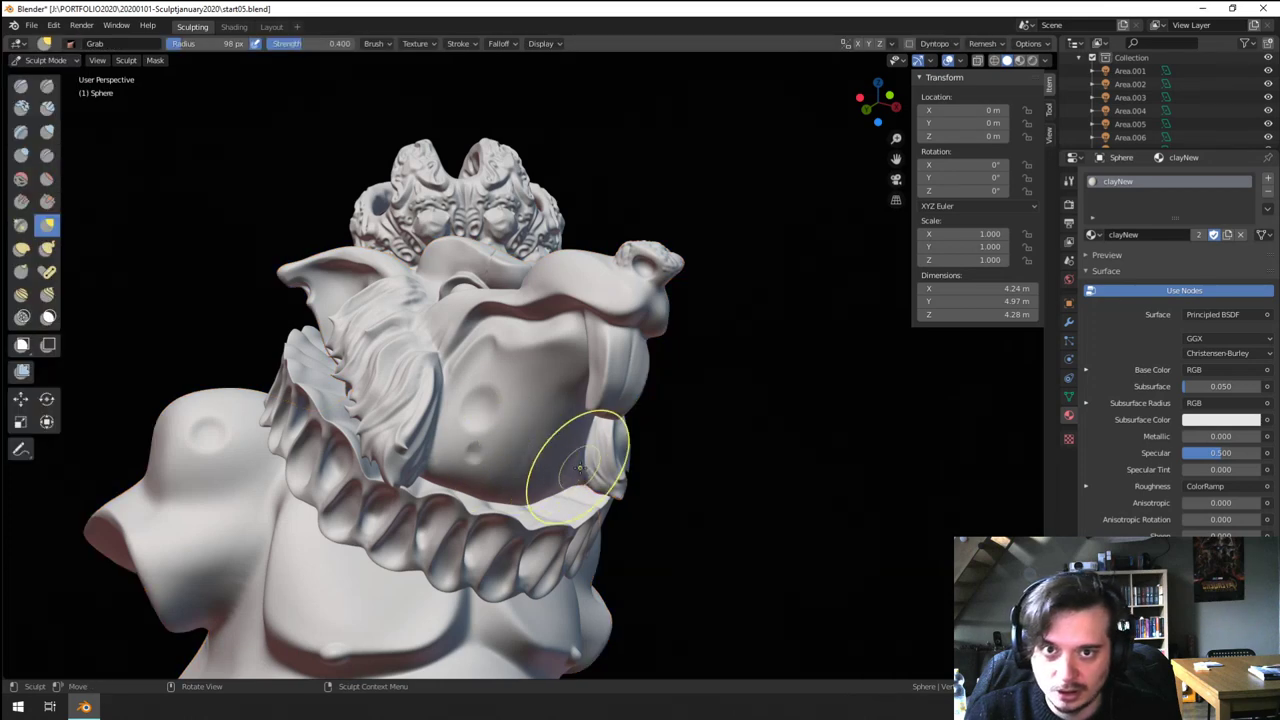
- Nudge the area around the creature's front teeth with the Grab brush, working from the camera view
scroll(675, 422, down, 2)
middle_drag(674, 420, 638, 325)
key(KP_0)
scroll(668, 423, up, 1)
scroll(660, 350, up, 2)
mouse_move(712, 392)
mouse_down()
mouse_move(654, 391)
mouse_move(707, 372)
mouse_up()
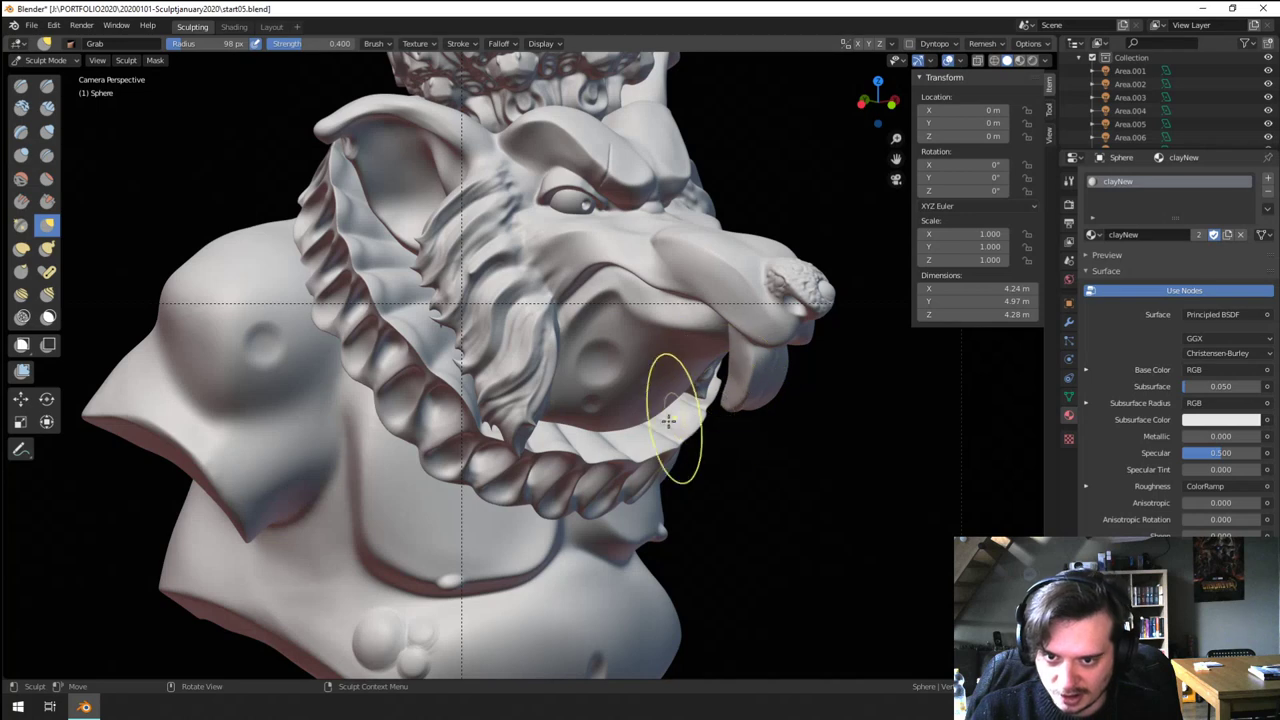
- Pull the front teeth and snout tip forward, away from the lower jaw, using the Grab brush at 290 px and 221 px radius
key(f)
click(994, 400)
middle_drag(718, 400, 730, 399)
scroll(714, 406, up, 6)
drag(856, 370, 878, 370)
key(f)
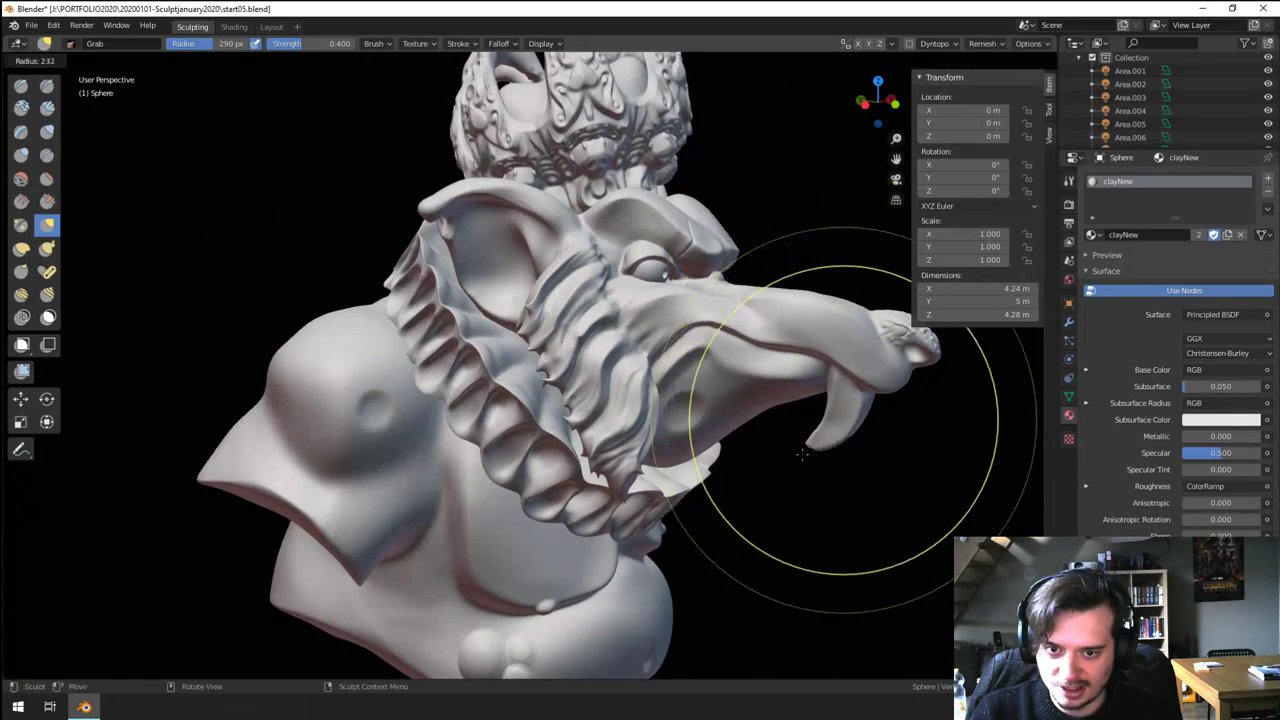
click(990, 426)
drag(813, 438, 840, 436)
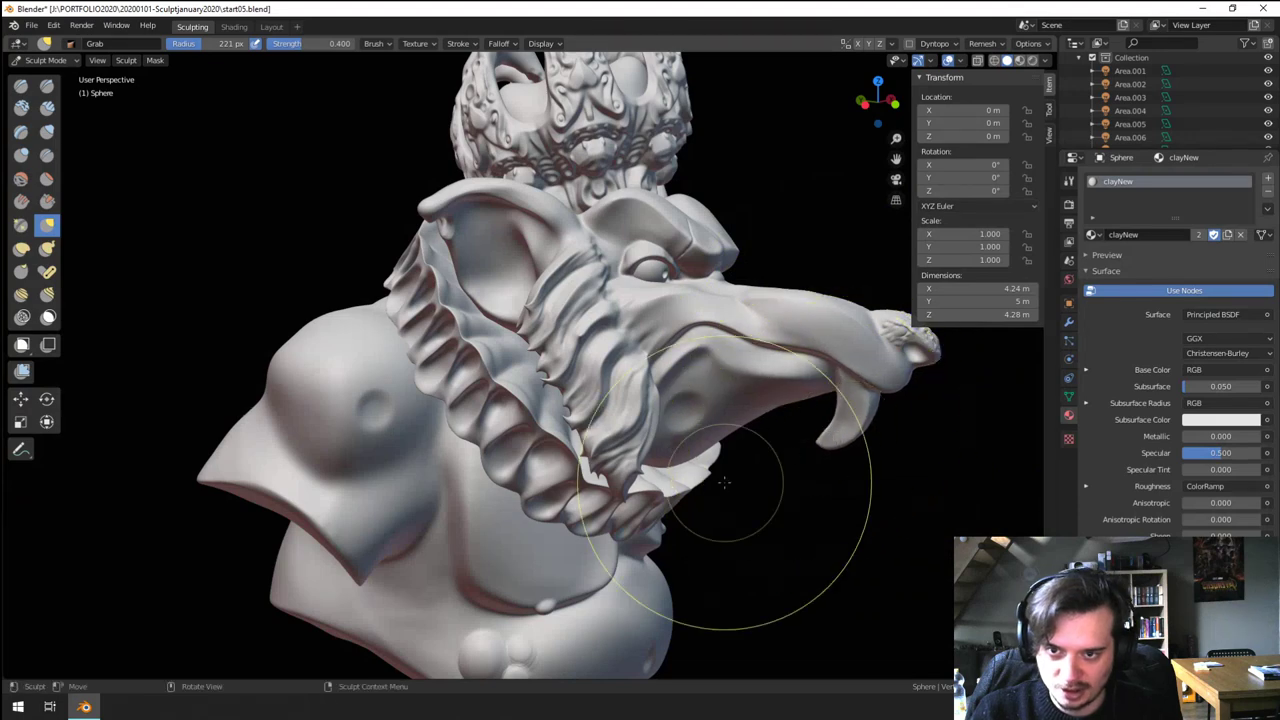
key(KP_0)
scroll(760, 460, down, 5)
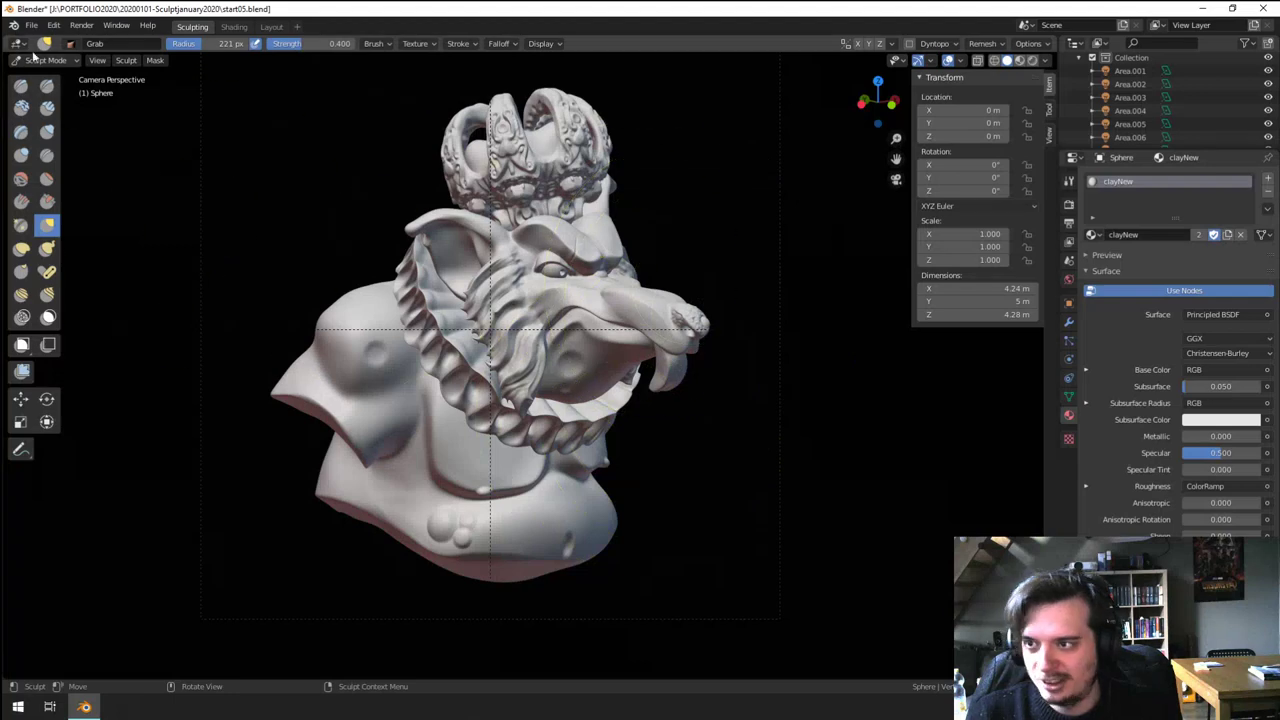
- Return to Object Mode in the Layout workspace and render the reshaped bust
click(44, 60)
click(46, 78)
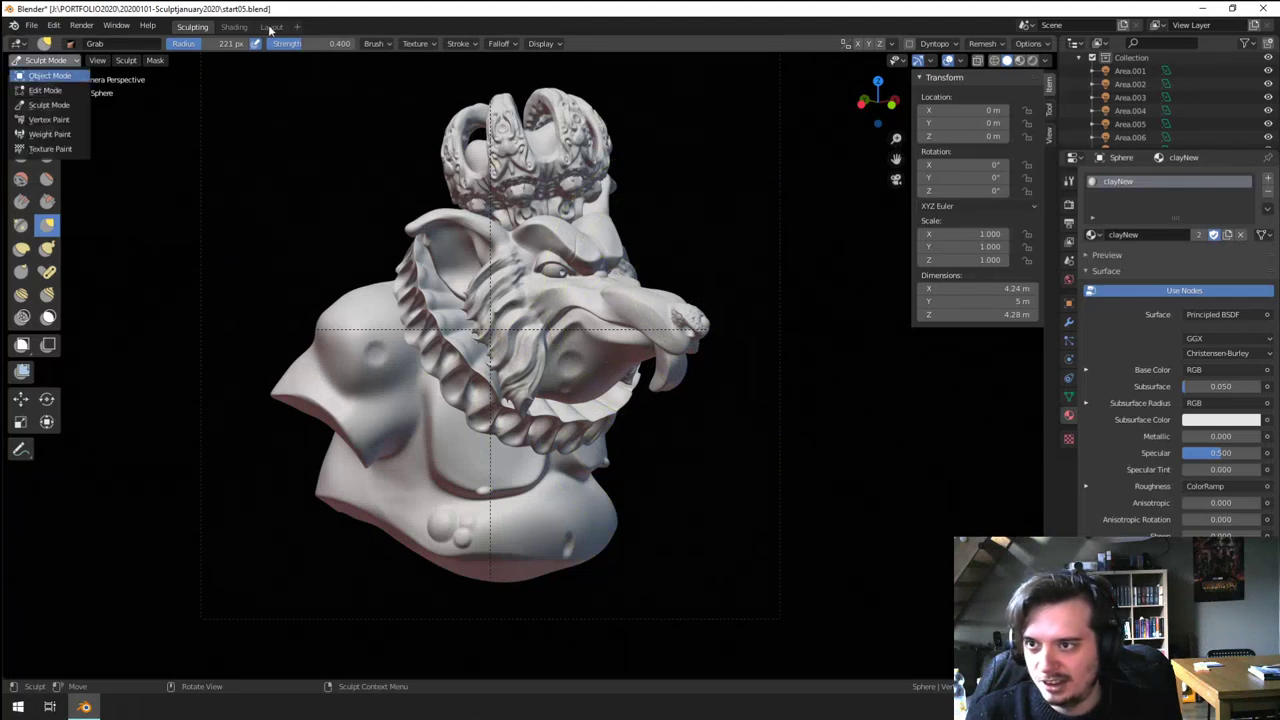
click(271, 27)
scroll(366, 349, up, 2)
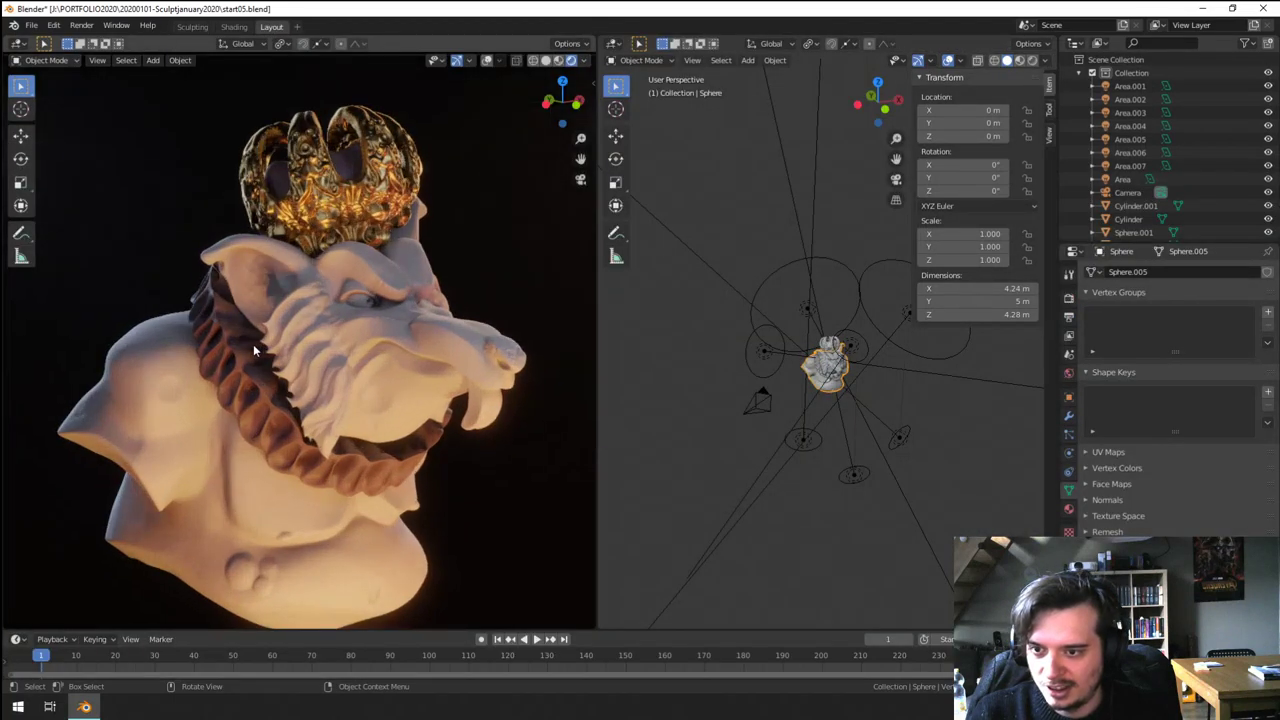
scroll(340, 345, down, 2)
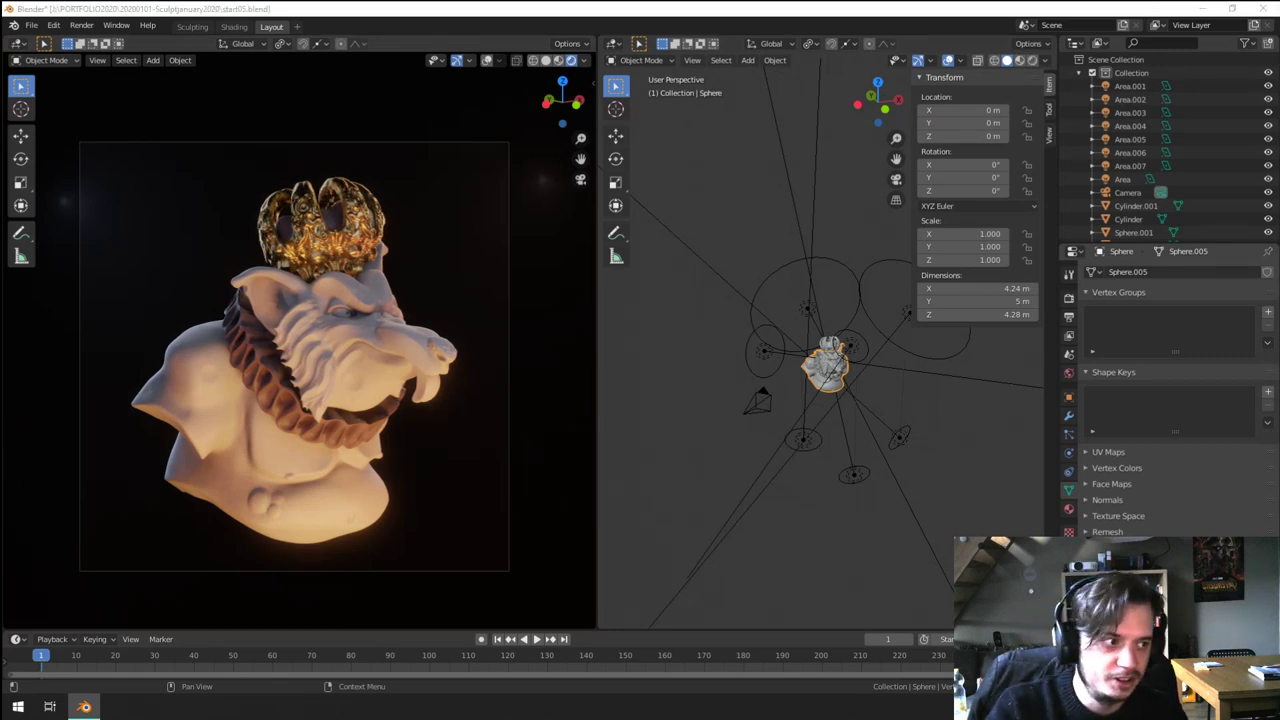
key(F12)
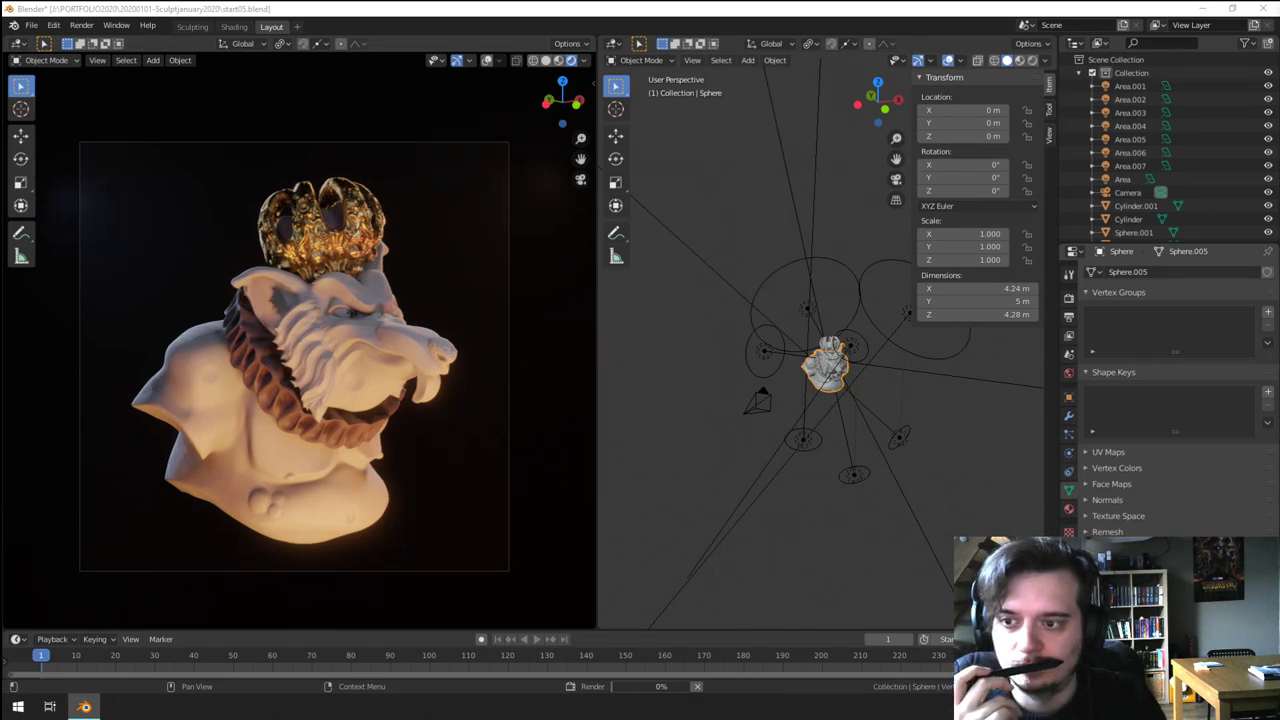
- Compare the renders in Slot 1 and Slot 2, examining the front teeth and the gap to the lower jaw
drag(1279, 140, 788, 1)
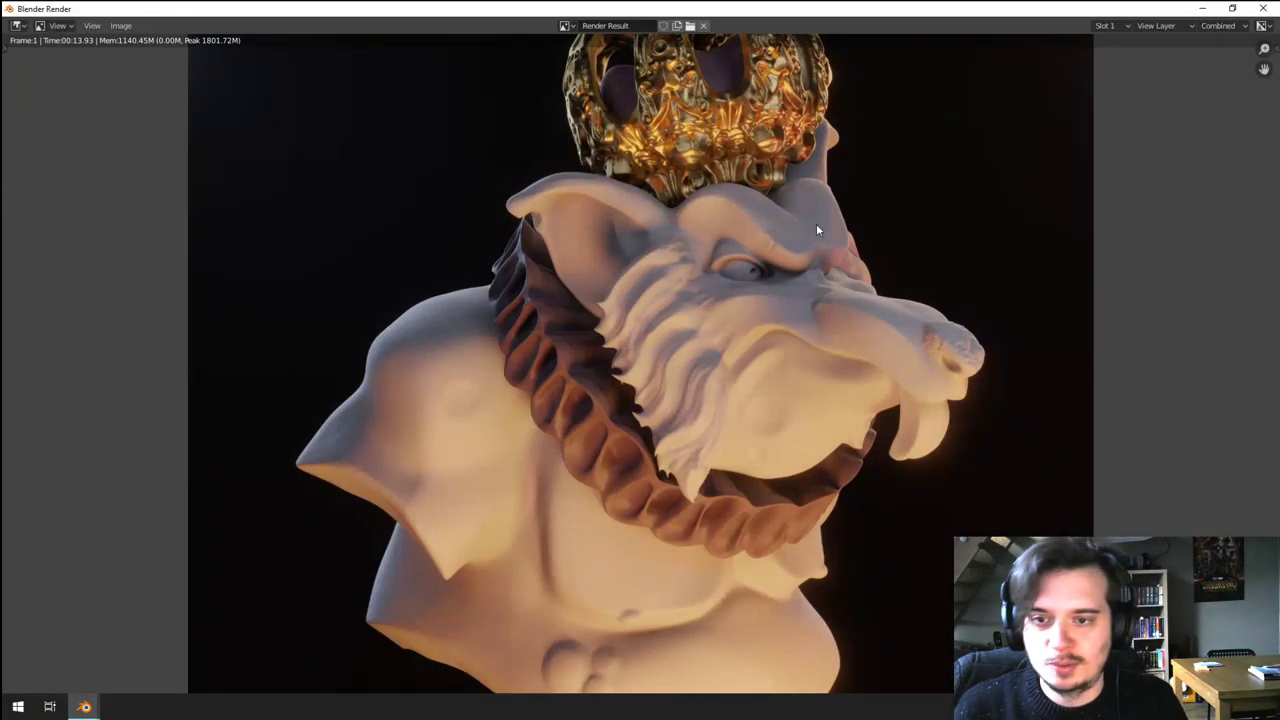
scroll(813, 220, down, 1)
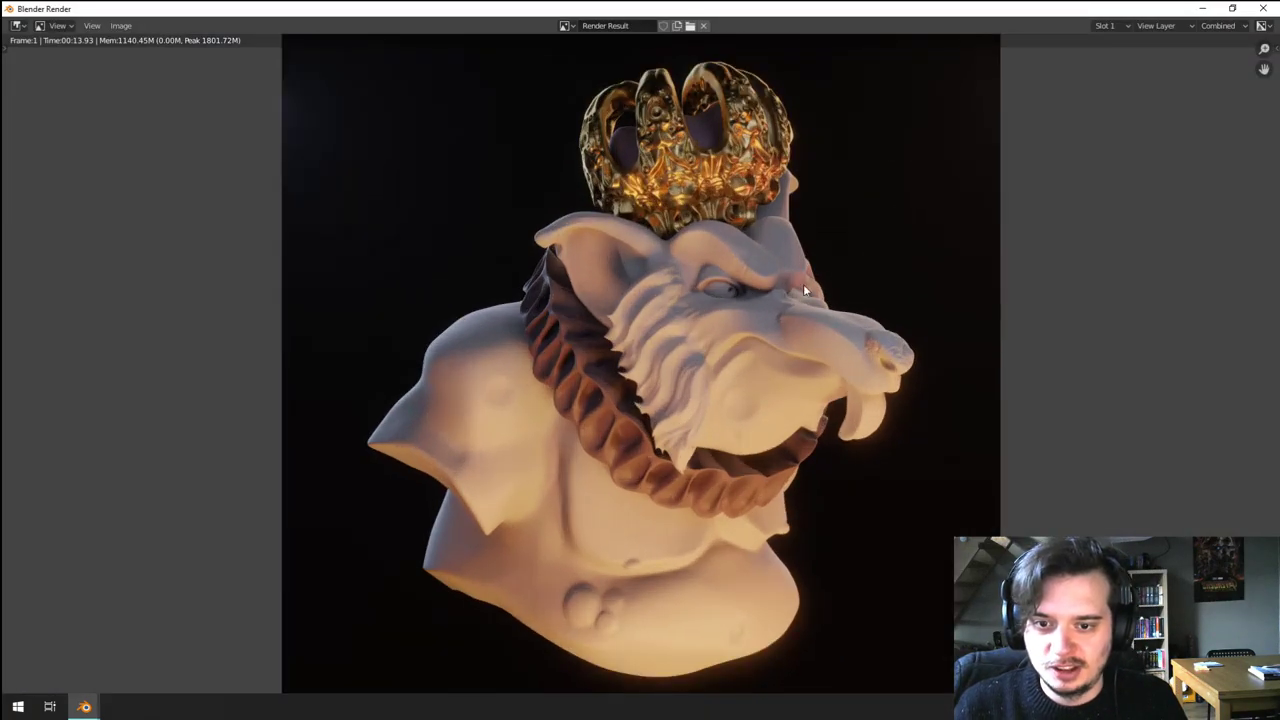
key(j)
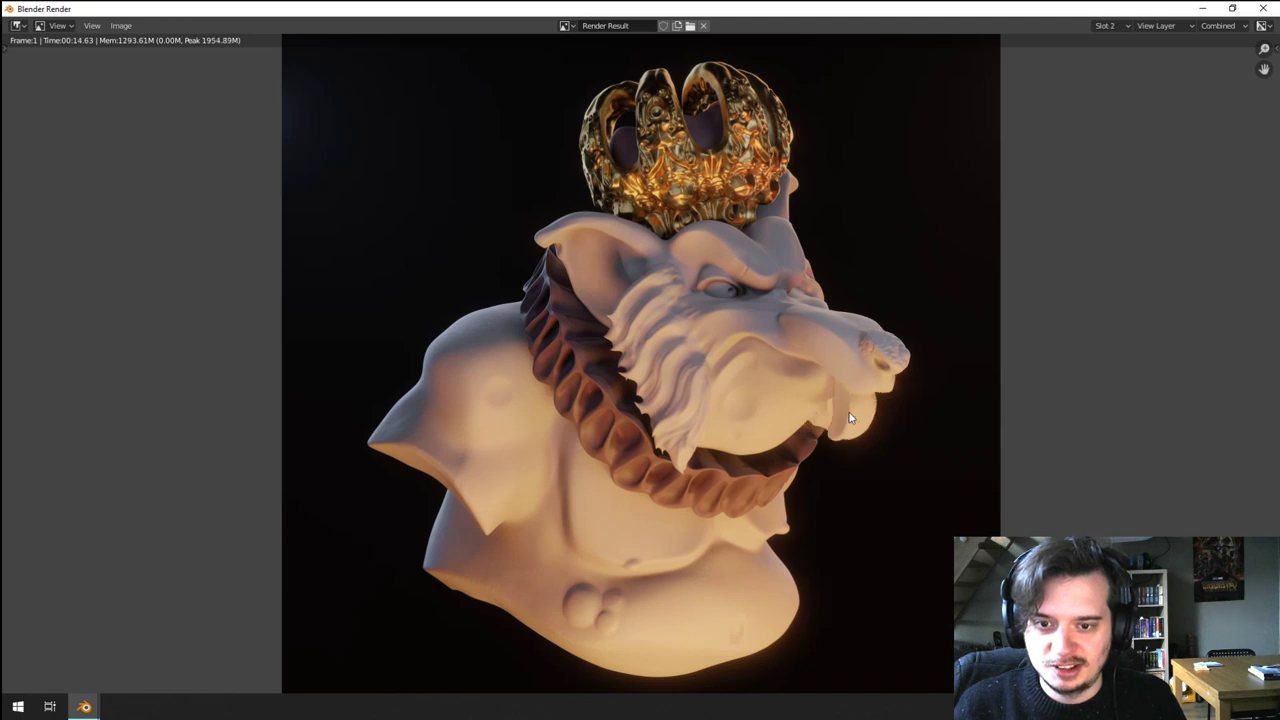
key(j)
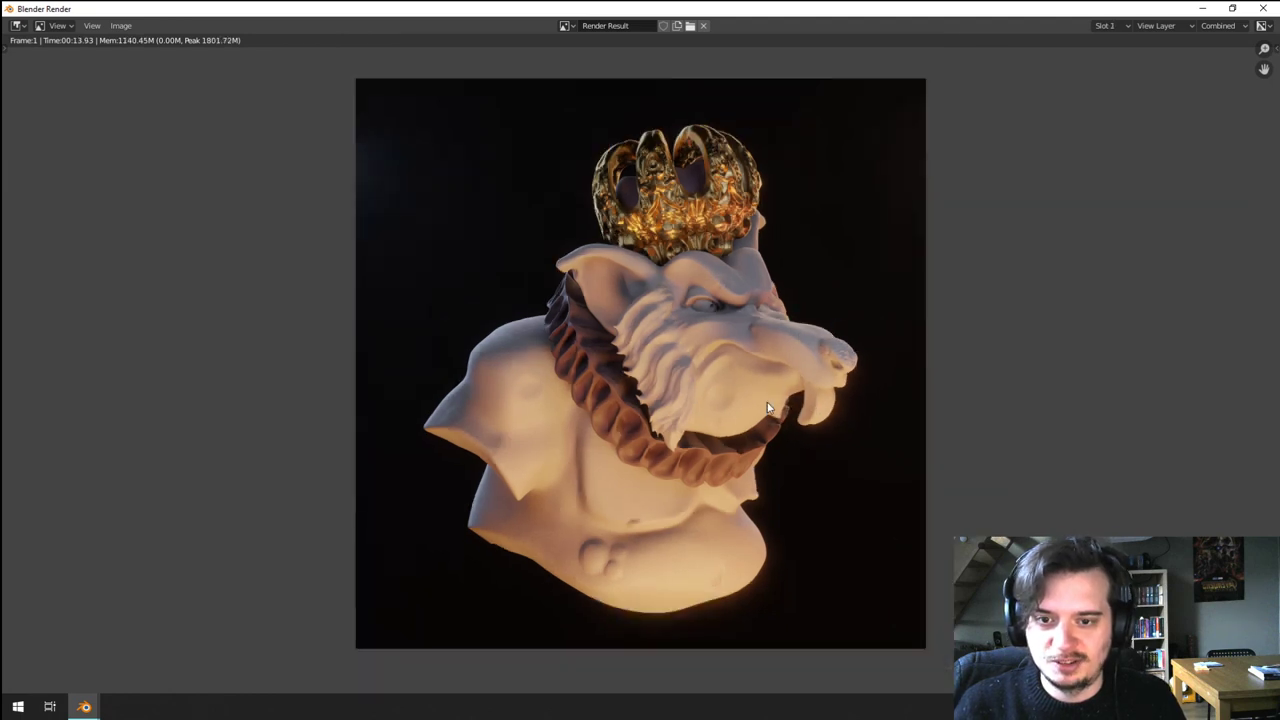
key(j)
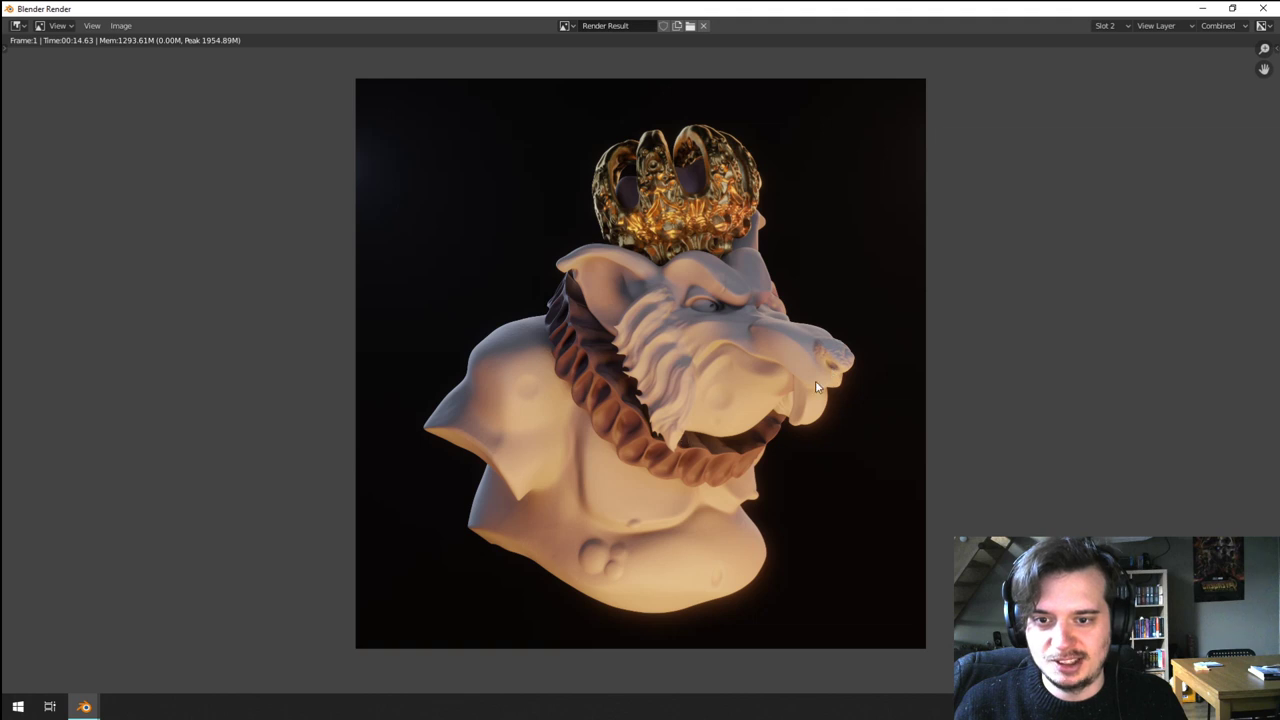
key(j)
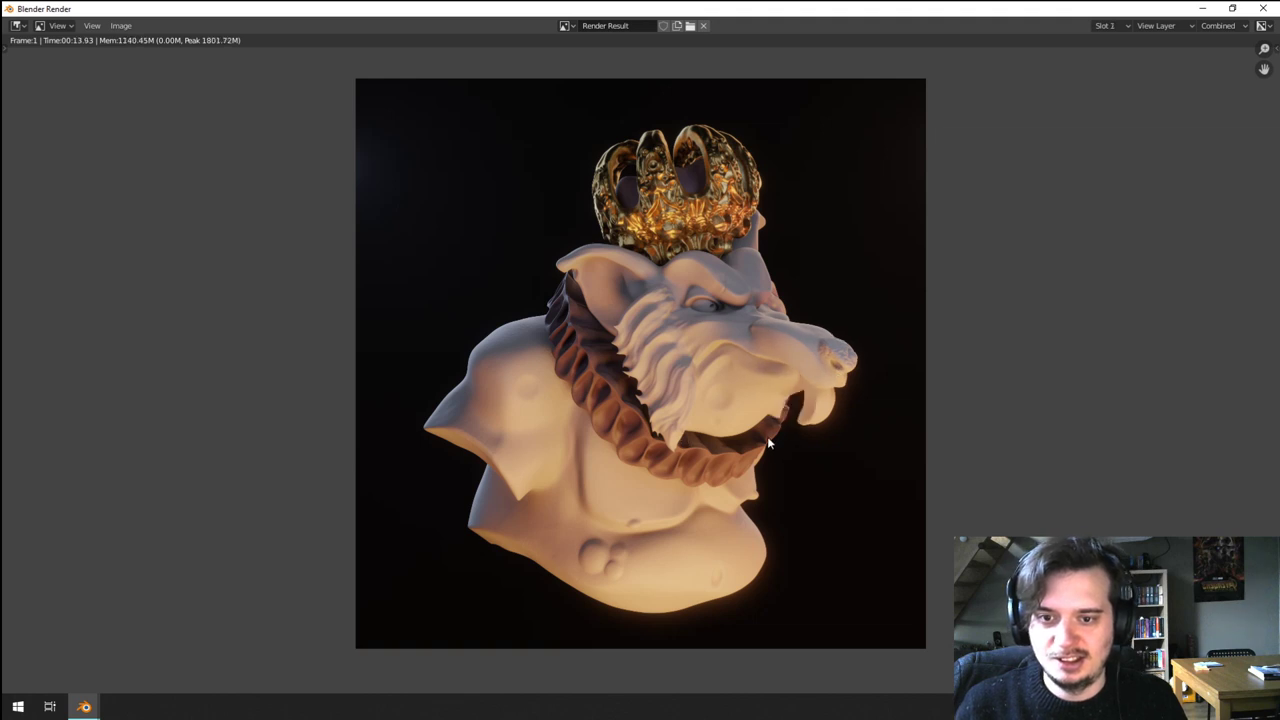